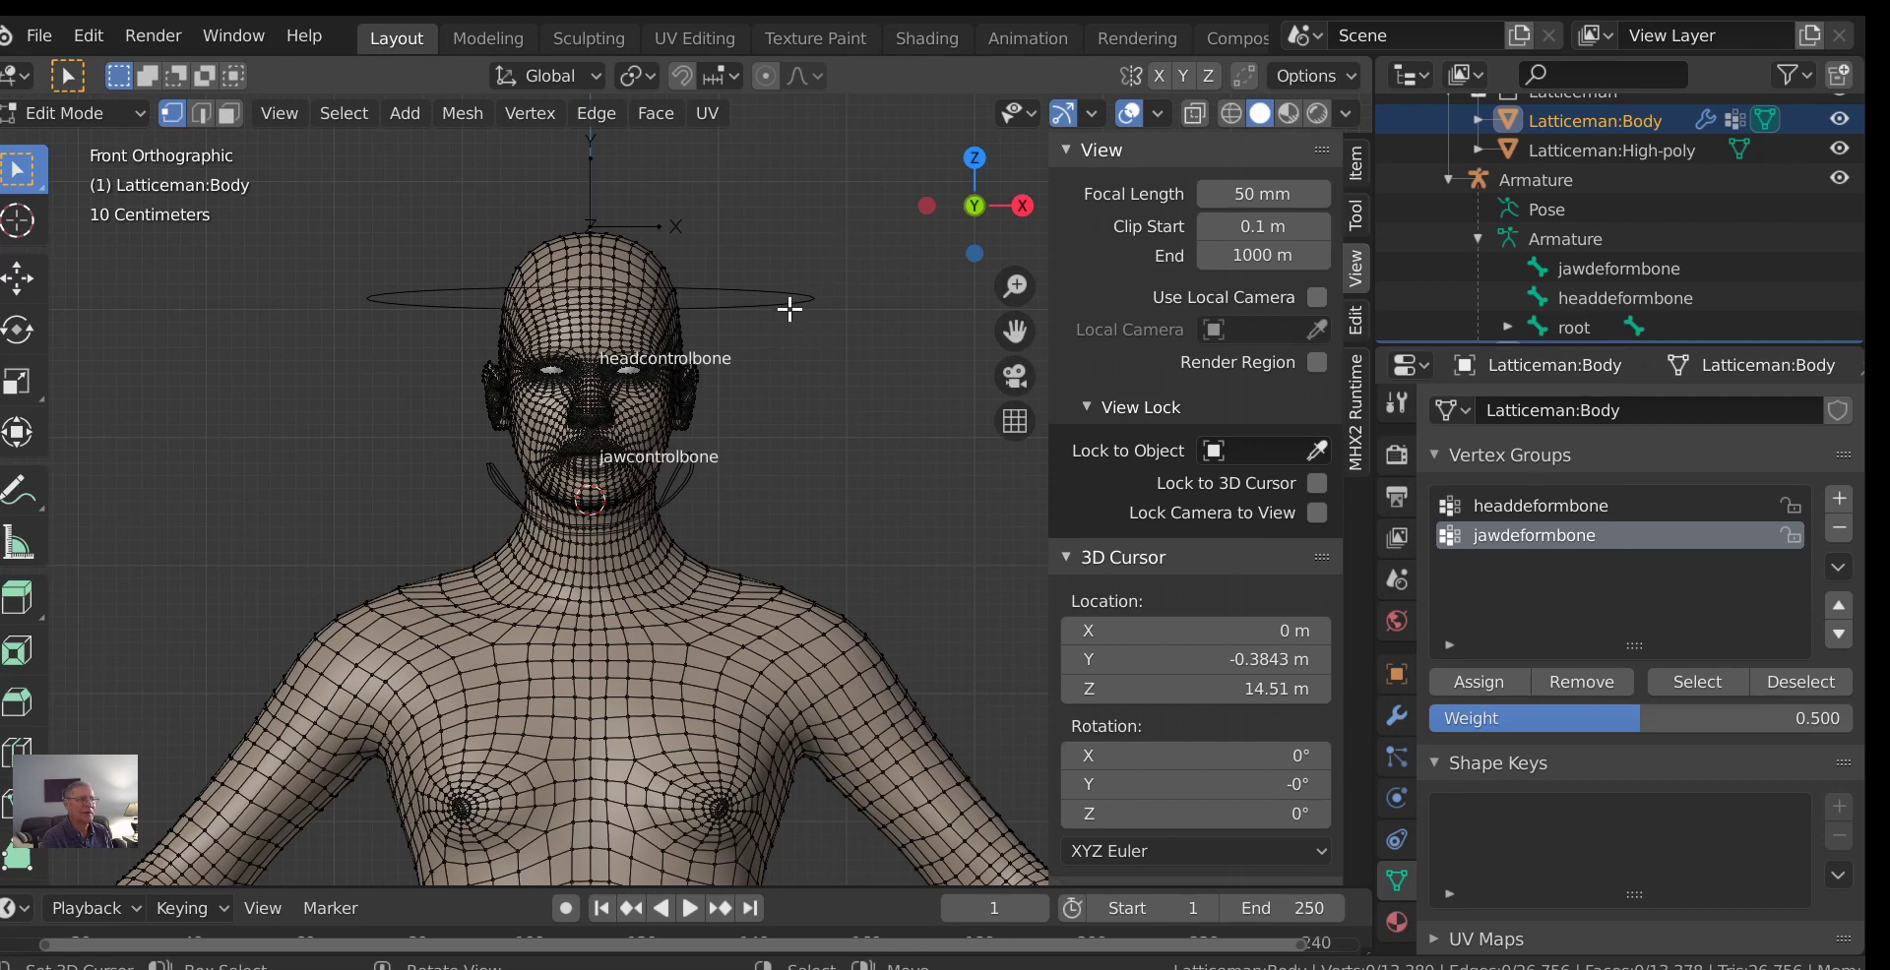
# Leave the body mesh's Edit Mode, select the armature and put it into Pose Mode.
pyautogui.click(89, 113)
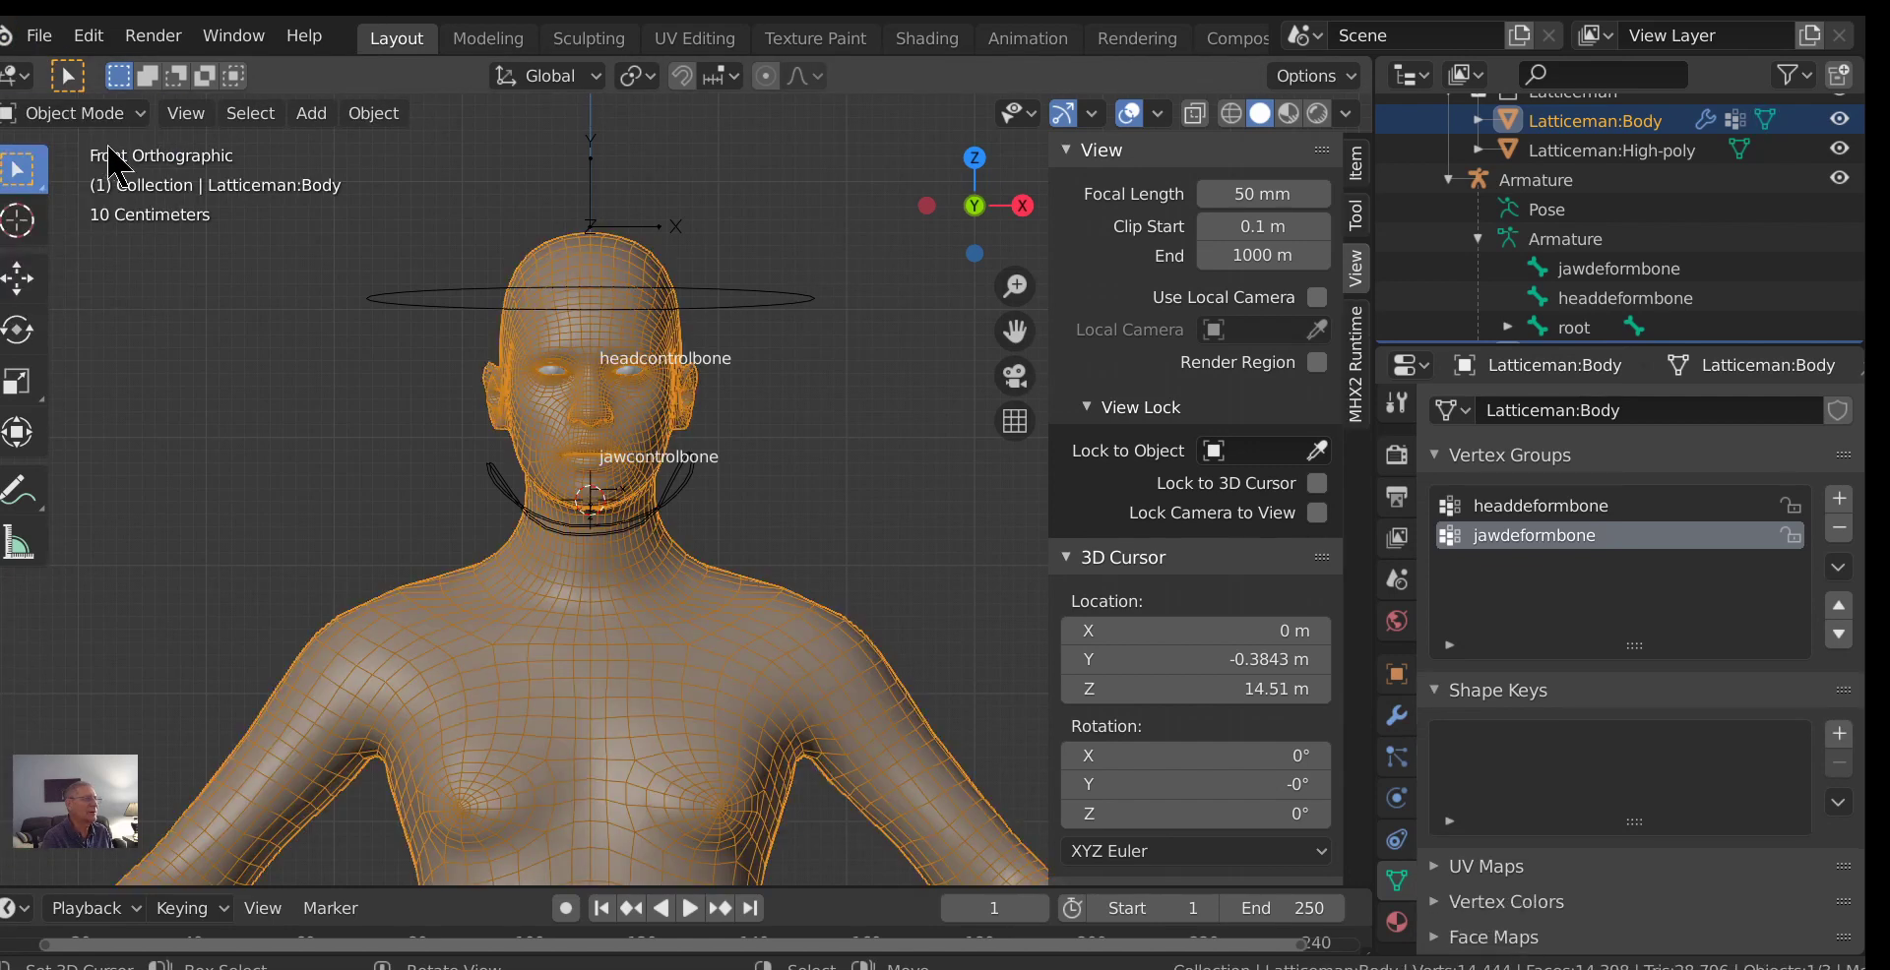
pyautogui.click(99, 149)
pyautogui.click(764, 310)
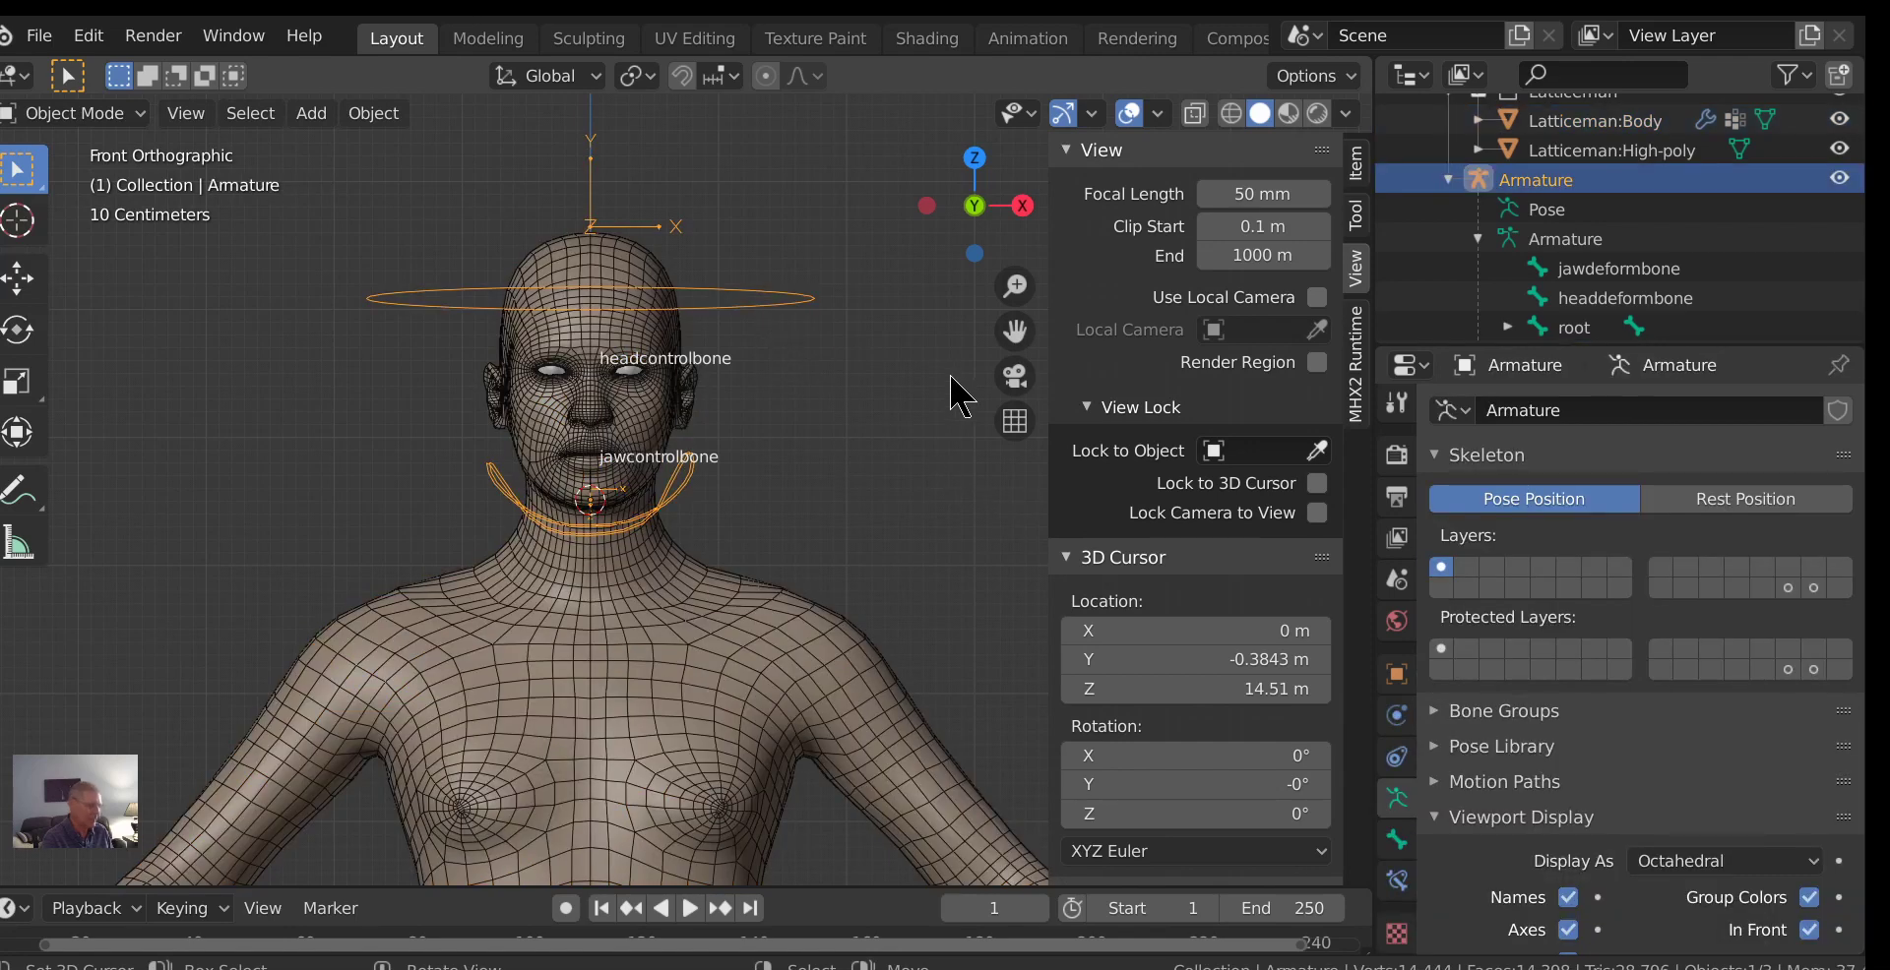
pyautogui.hotkey('ctrl', 'Tab')
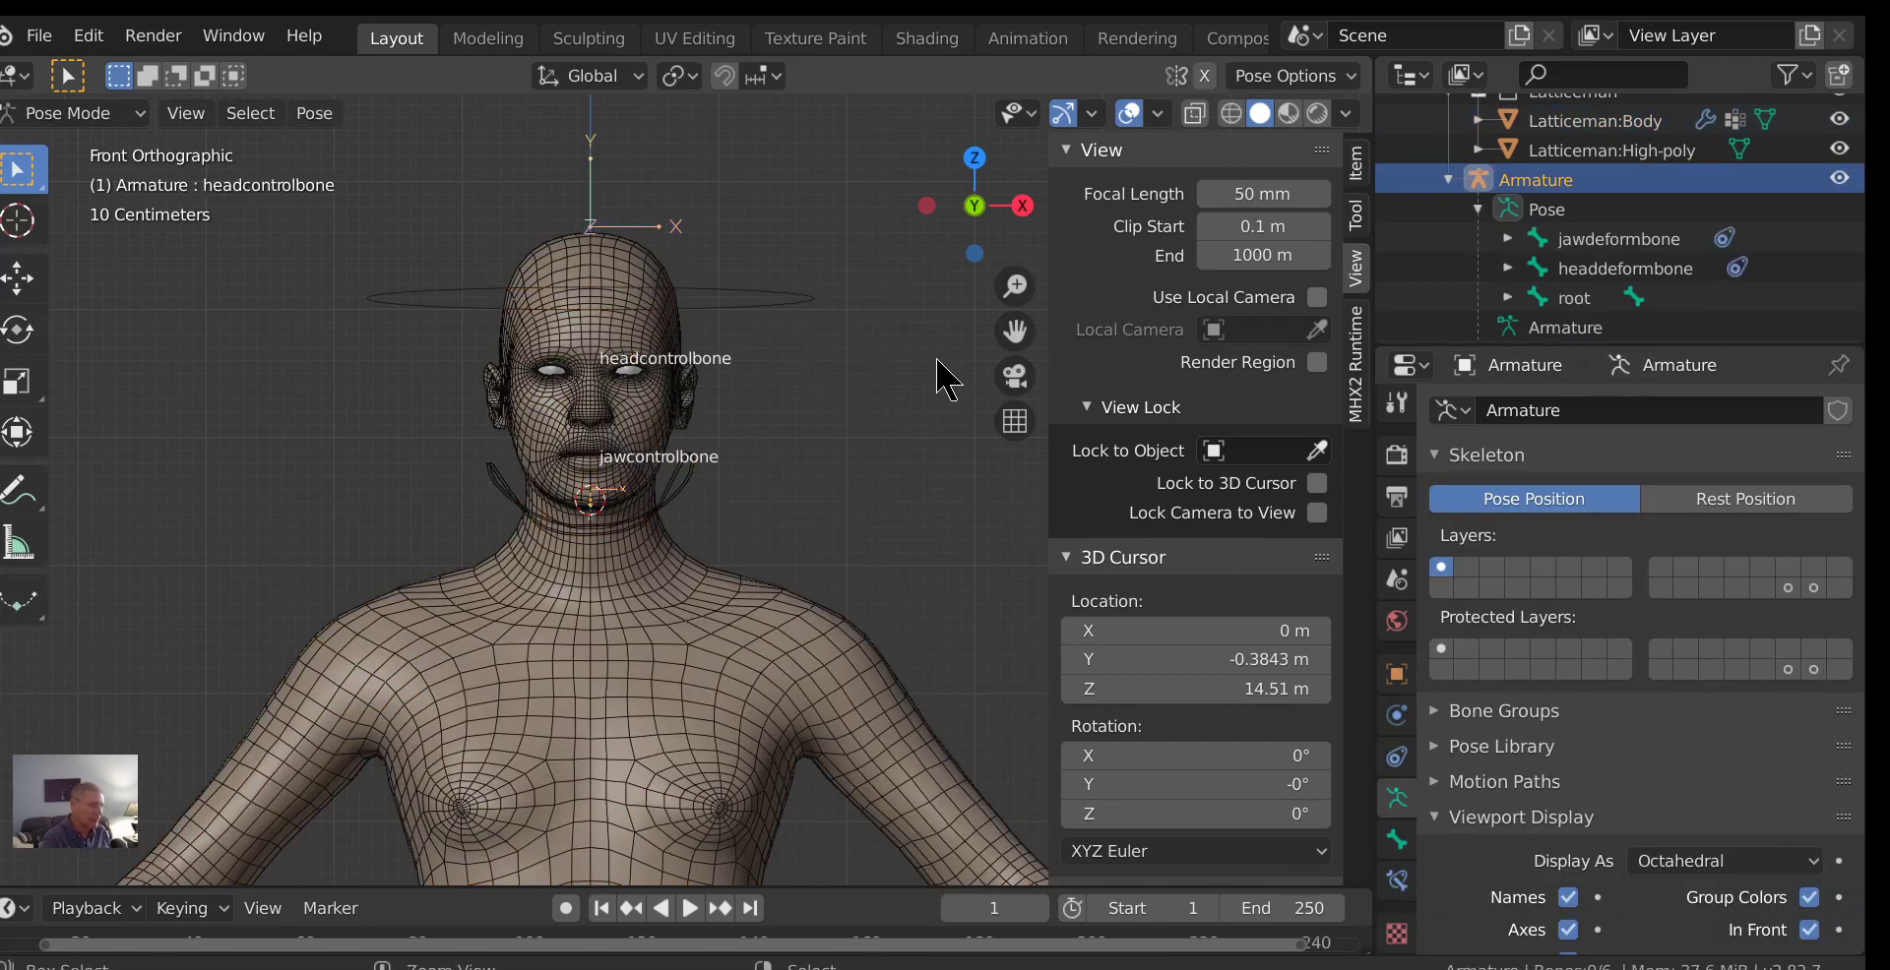
# Test the head rig by trial-rotating headcontrolbone about 7° sideways, then cancel the rotation.
pyautogui.click(783, 302)
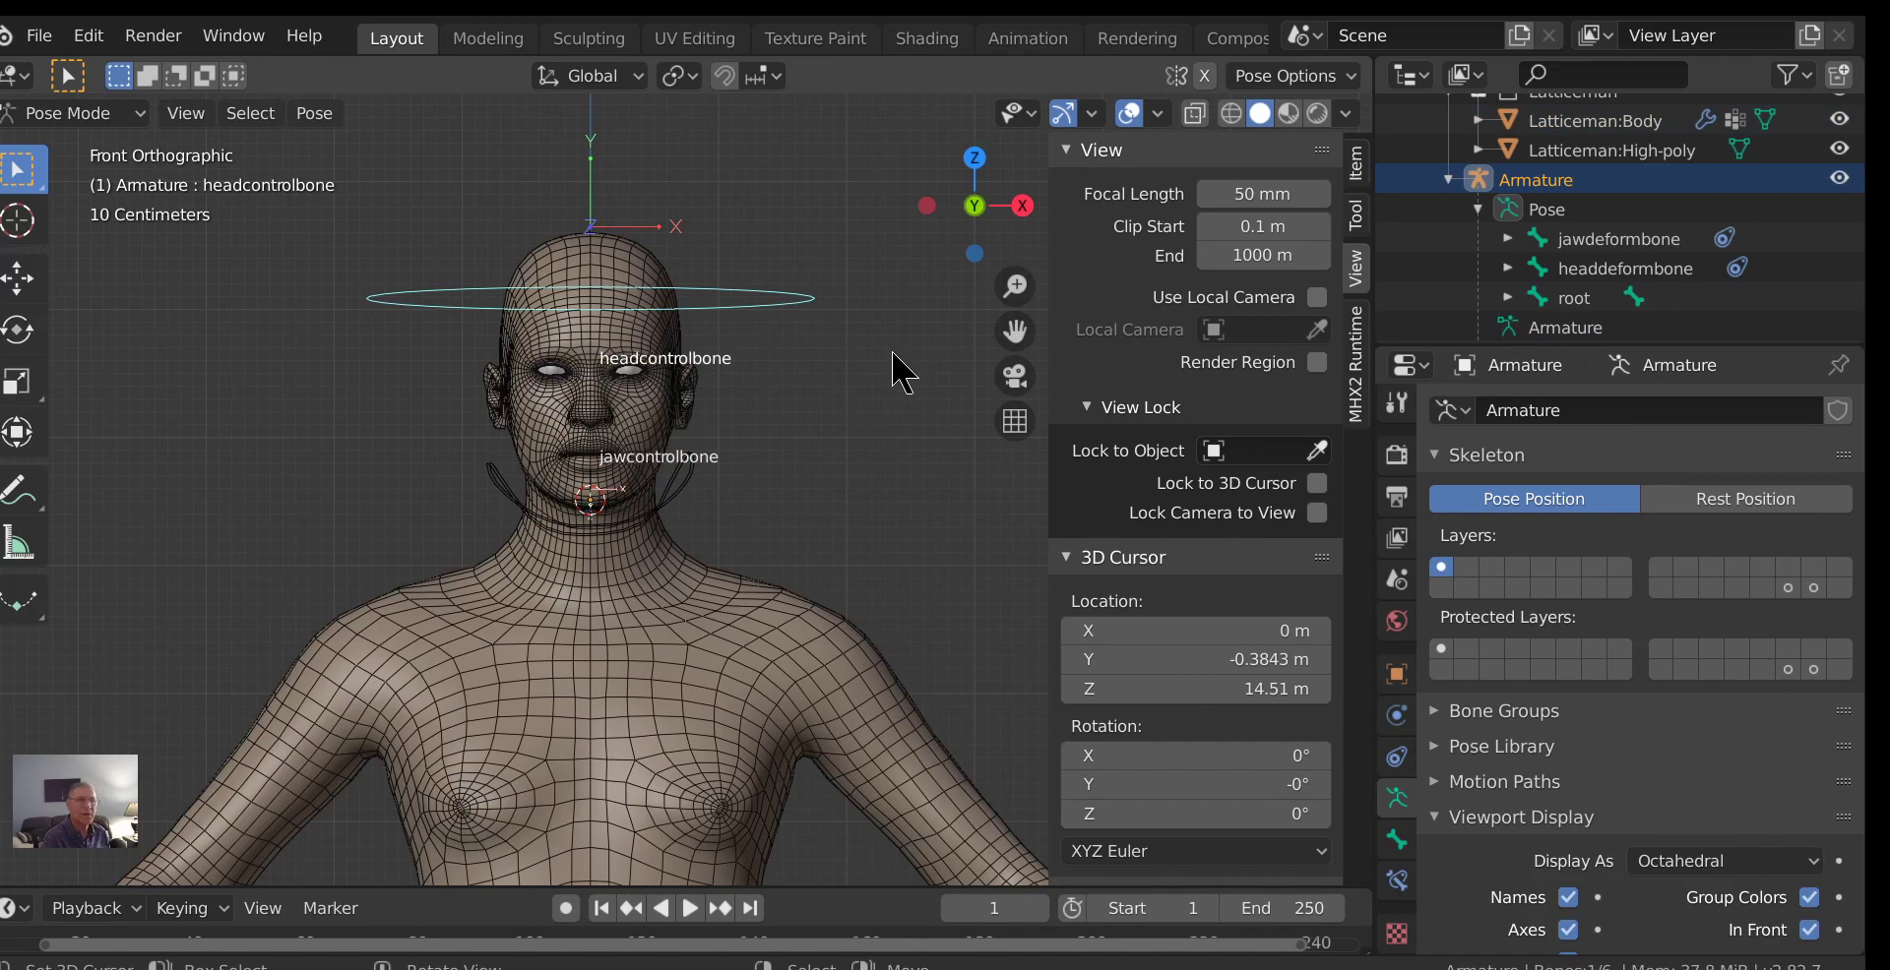
pyautogui.press('r')
pyautogui.rightClick(800, 352)
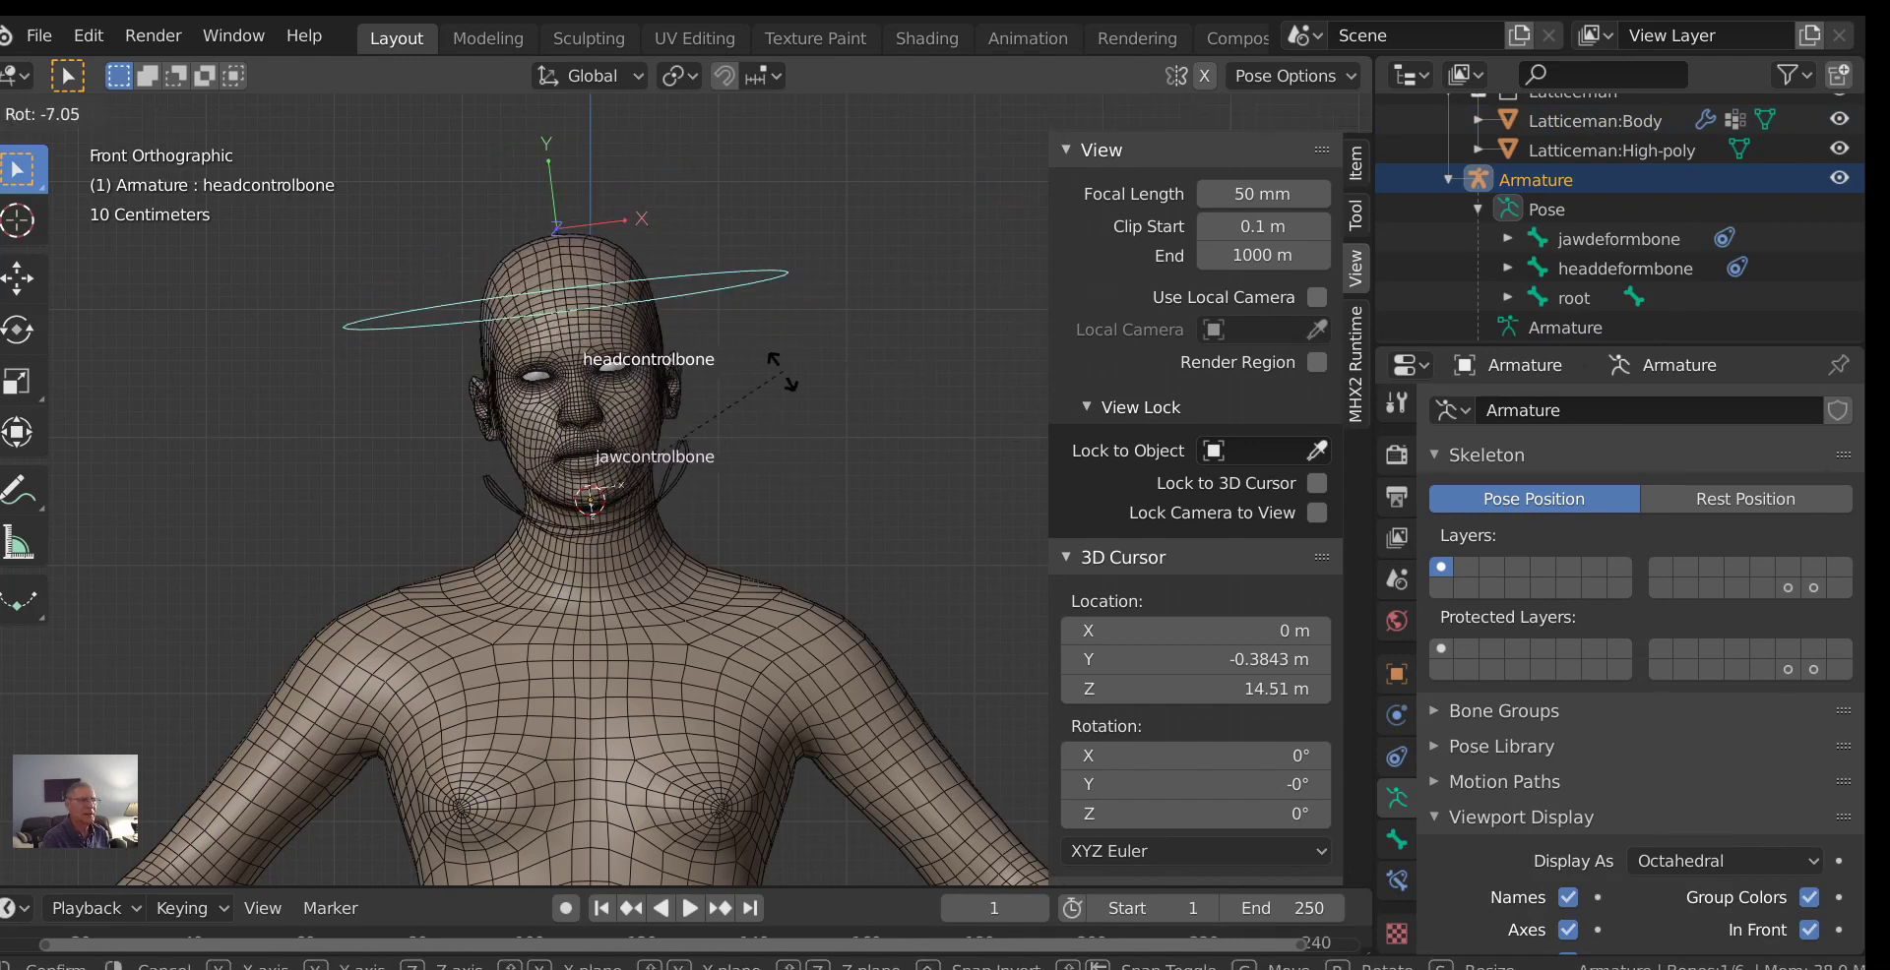
# Test the jaw opening by trial-rotating jawcontrolbone about 49° around its local X axis, then cancel.
pyautogui.click(654, 494)
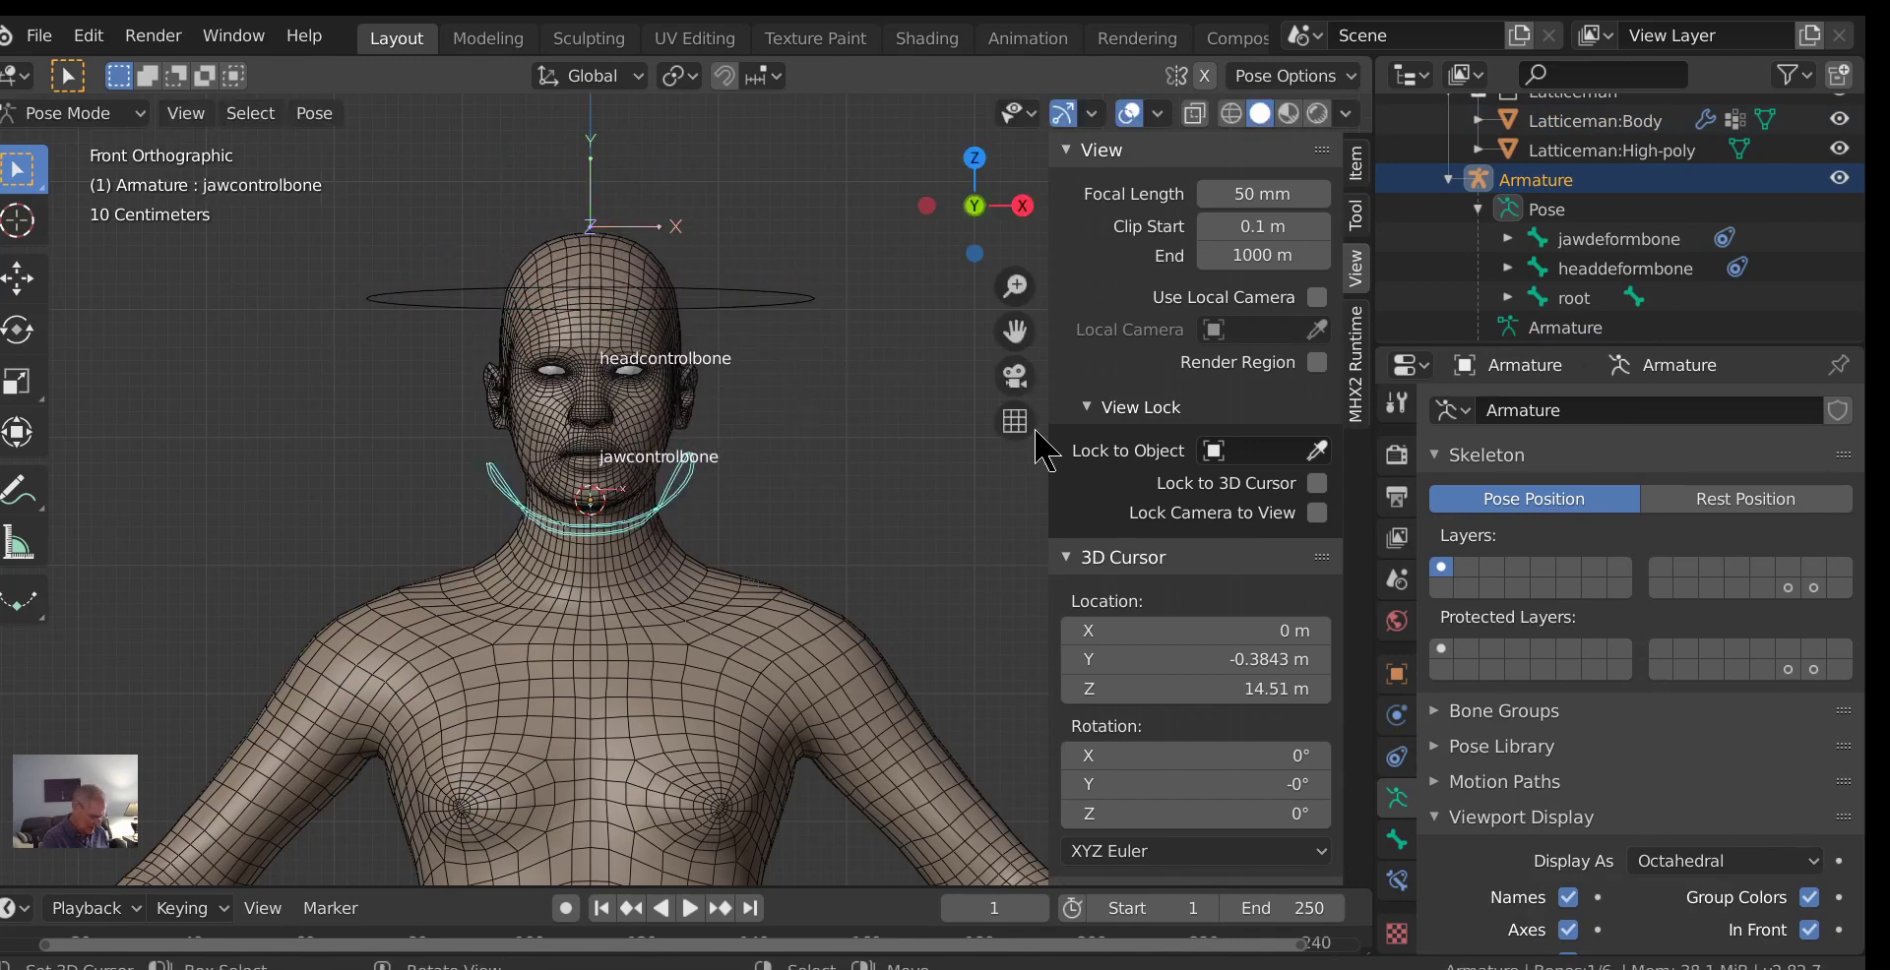
pyautogui.press('r')
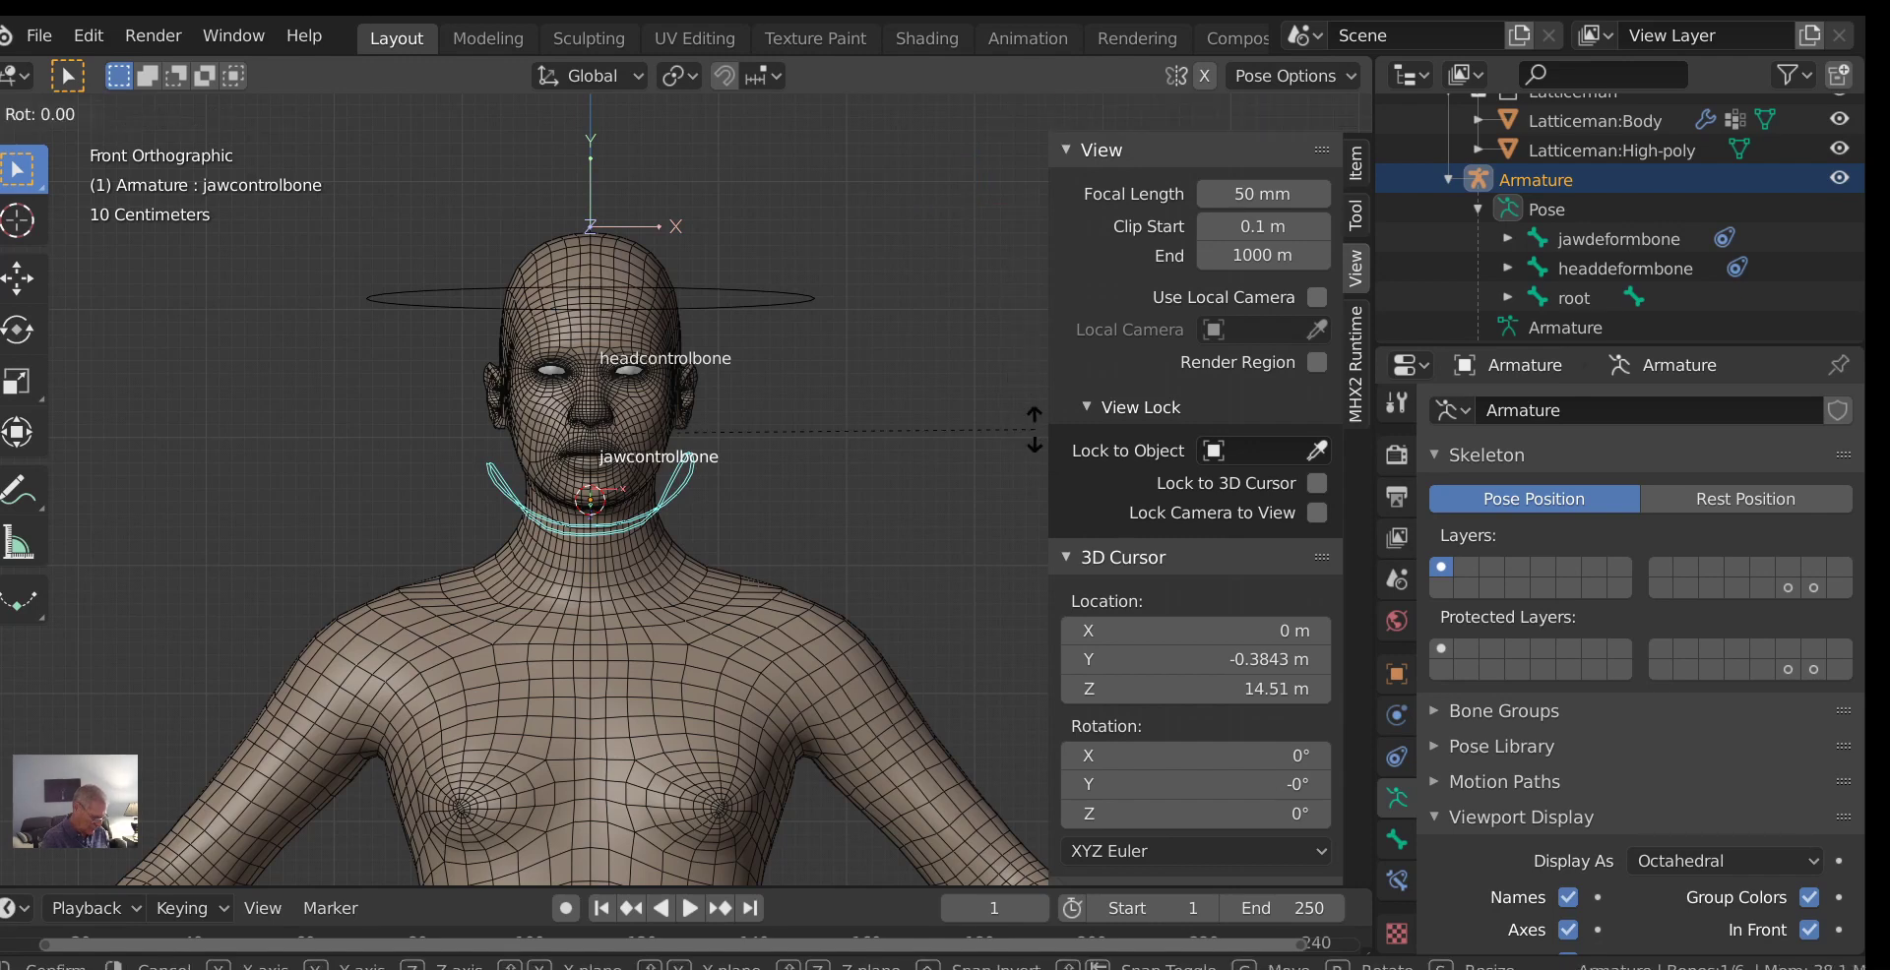
pyautogui.press('x')
pyautogui.press('x')
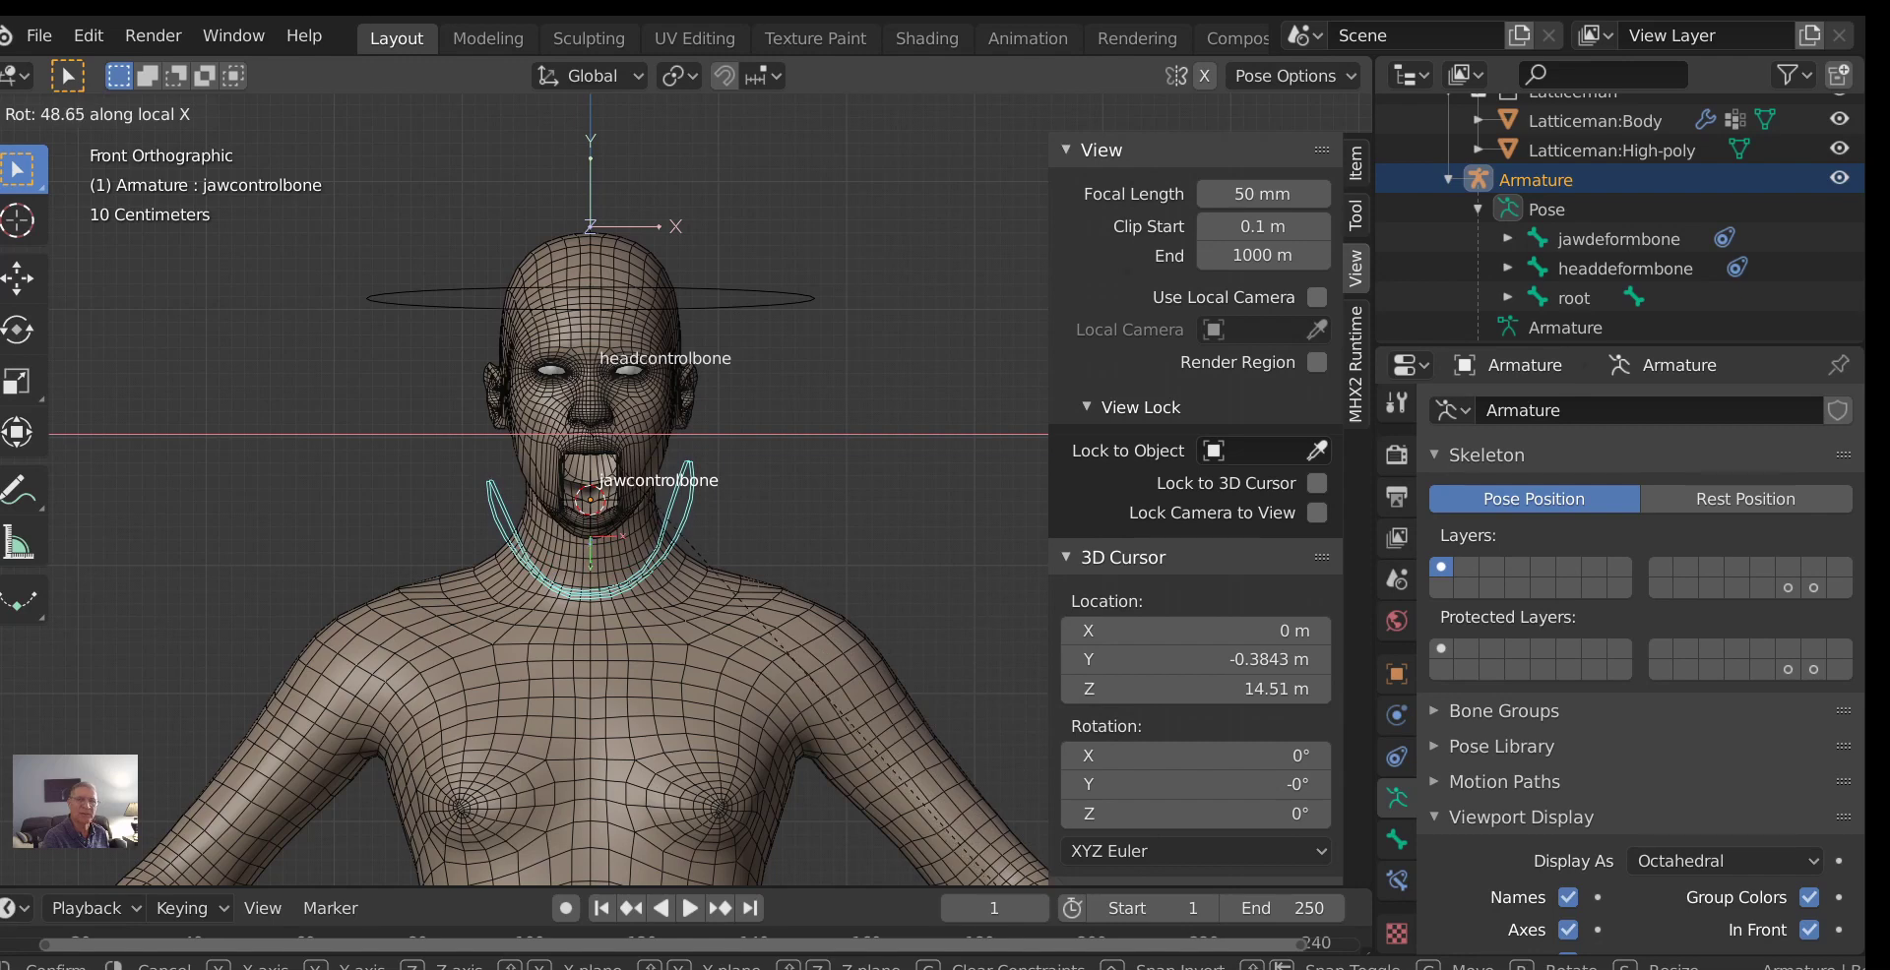
pyautogui.rightClick(1190, 814)
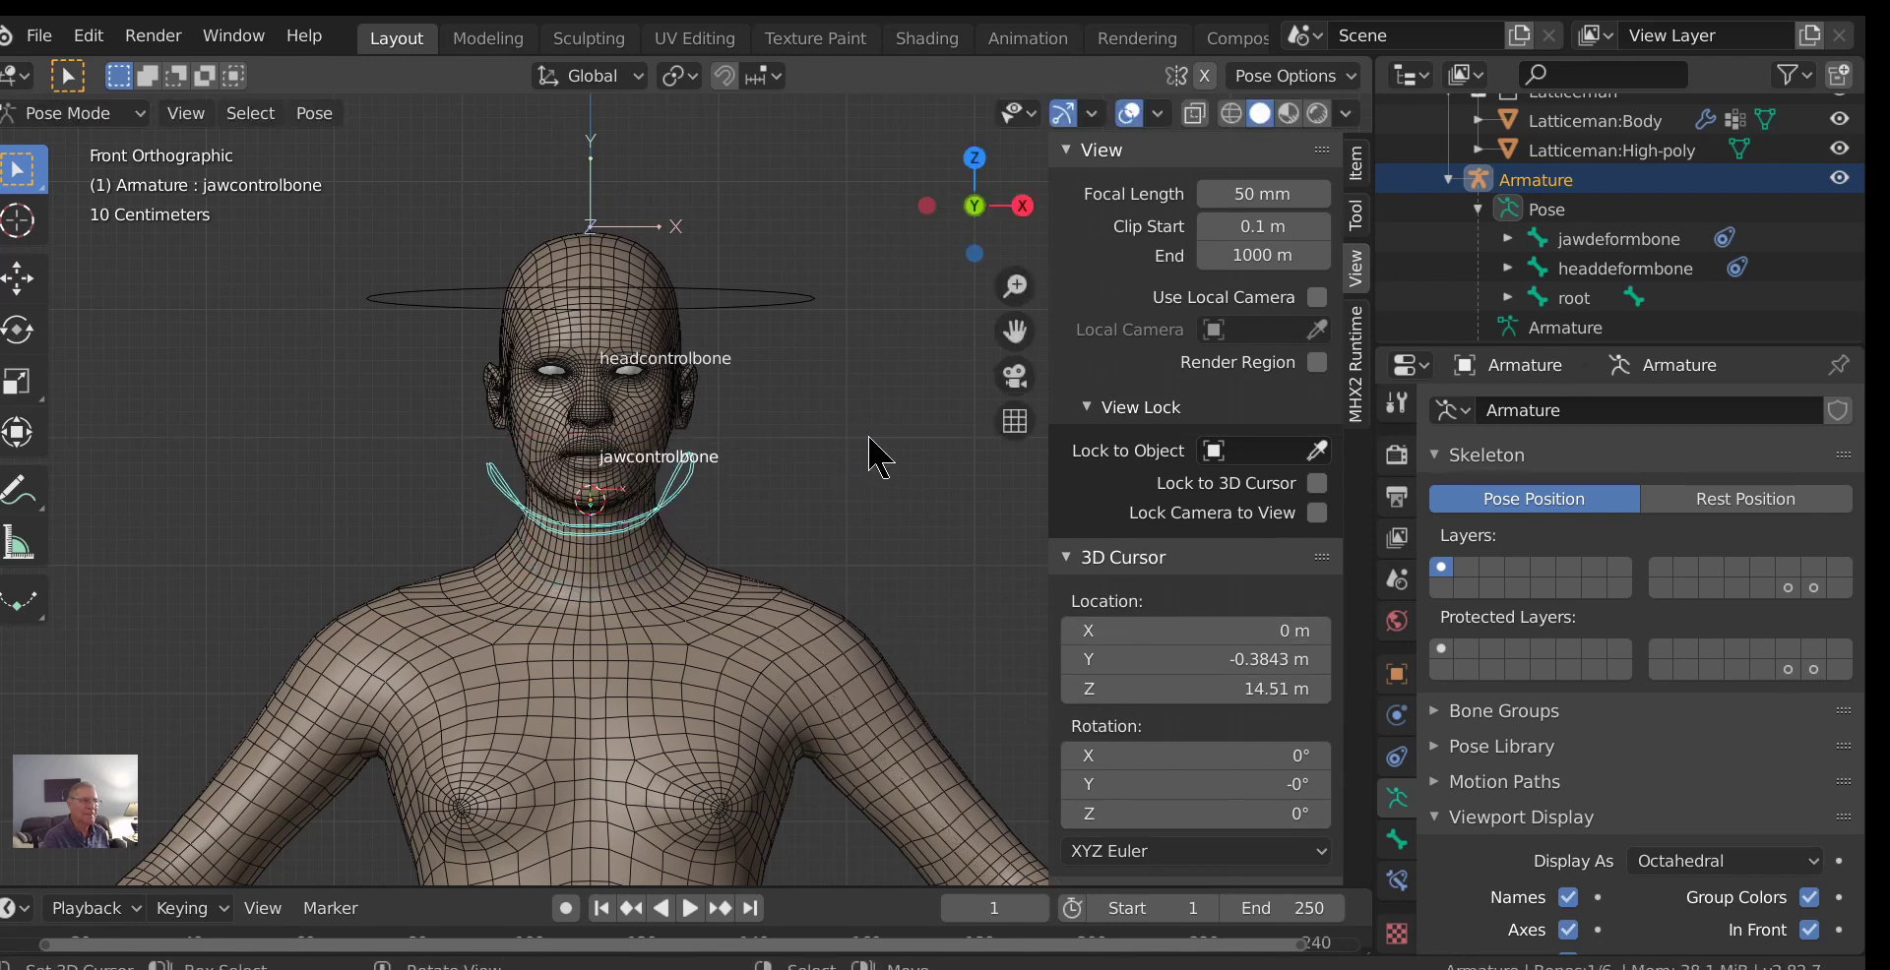
# Place the 3D cursor on the nose bridge between the eyes, deselect all bones and set the cursor's X location to 0 m.
pyautogui.scroll(-1, 870, 454)
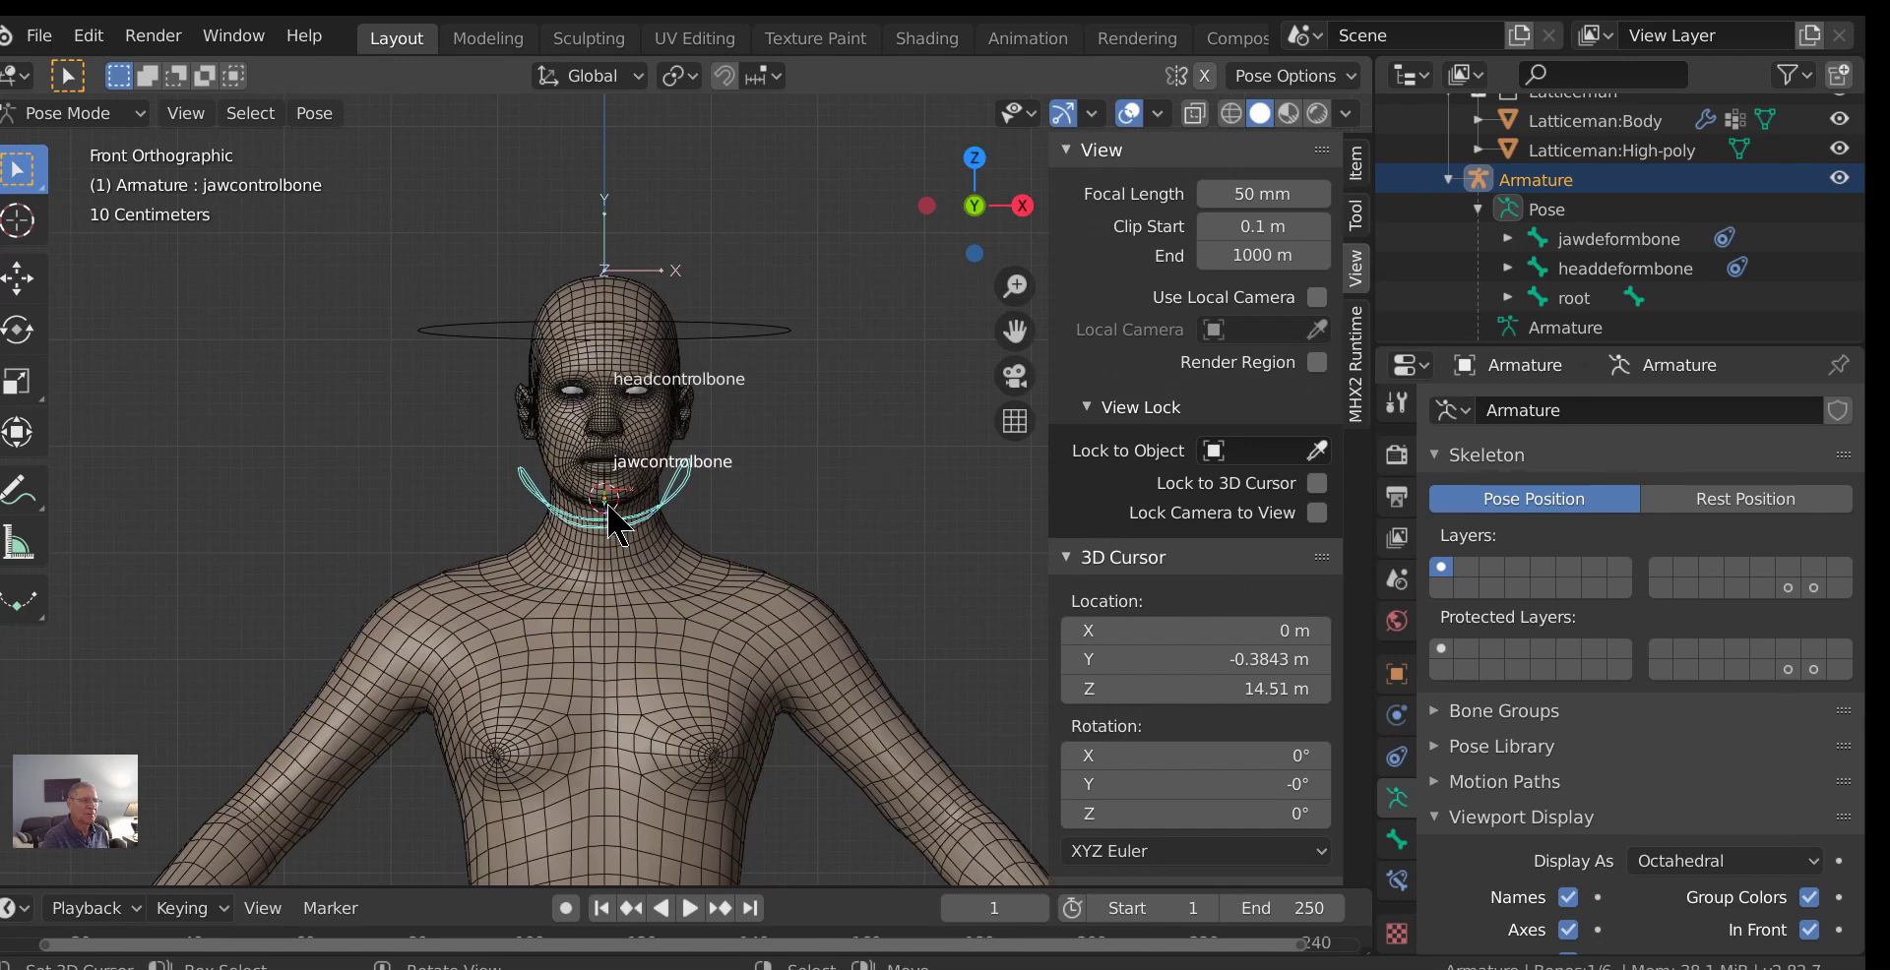
pyautogui.scroll(3, 844, 585)
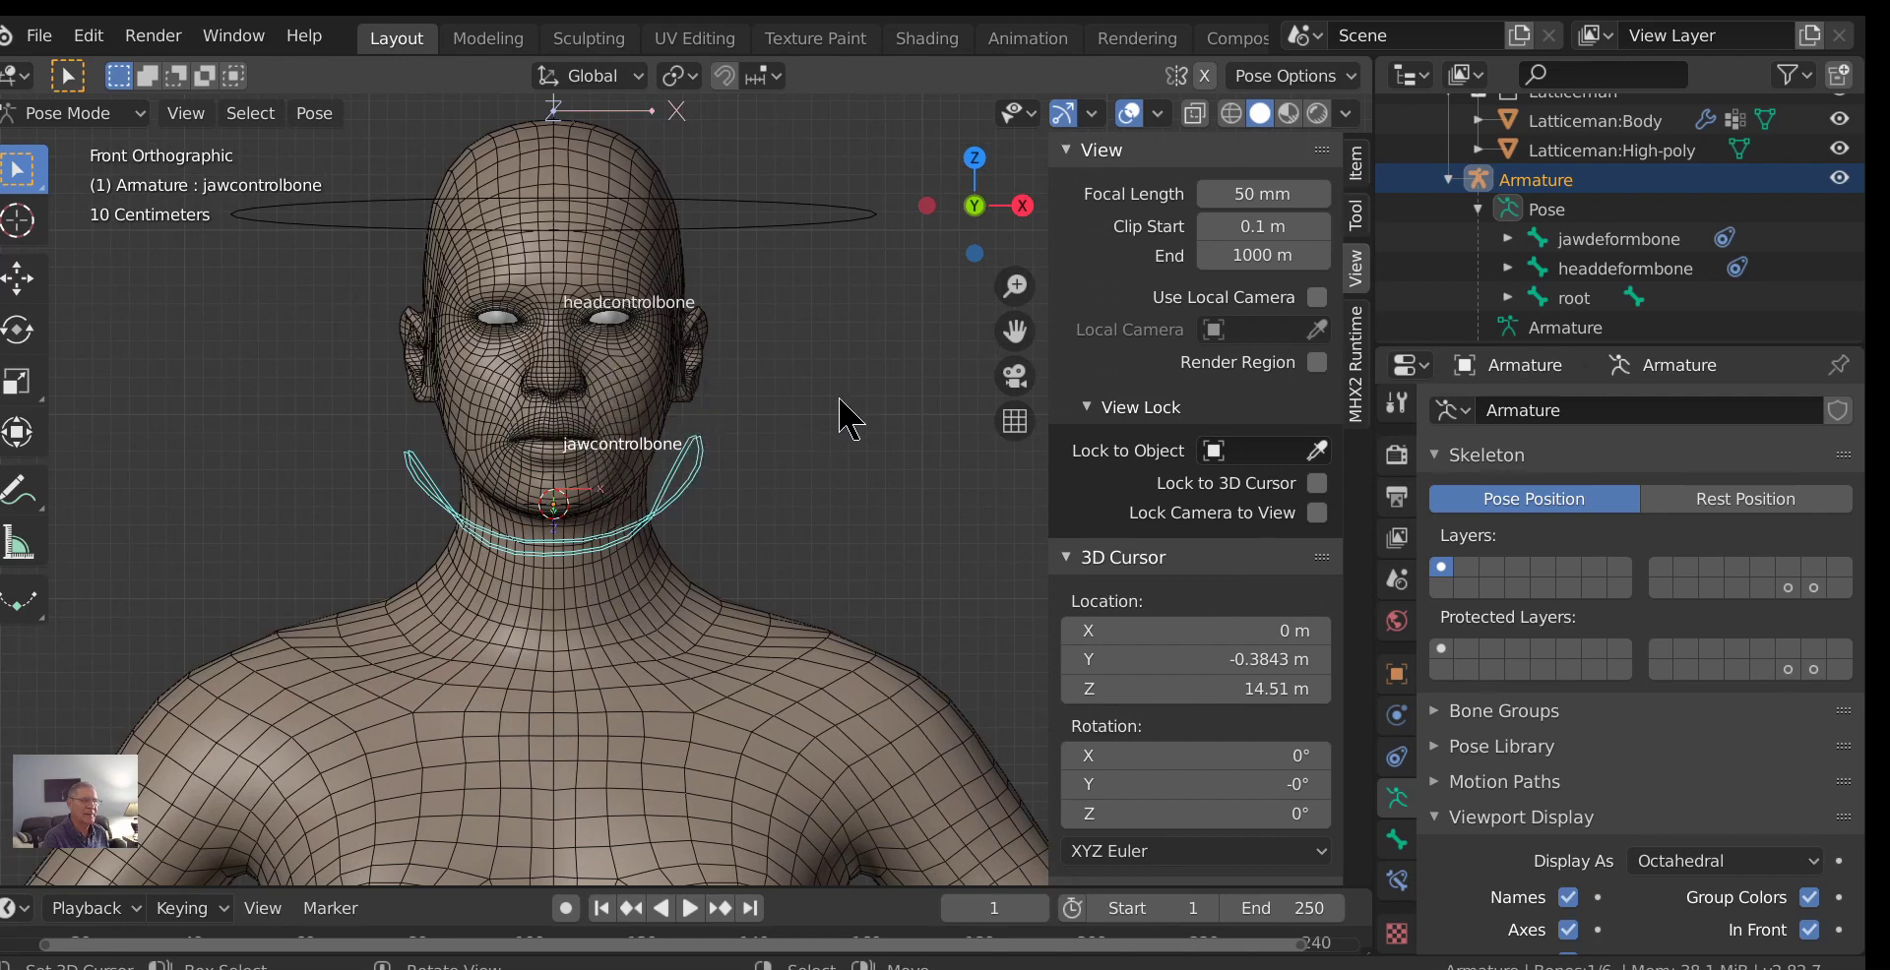
pyautogui.click(553, 322)
pyautogui.hotkey('alt', 'a')
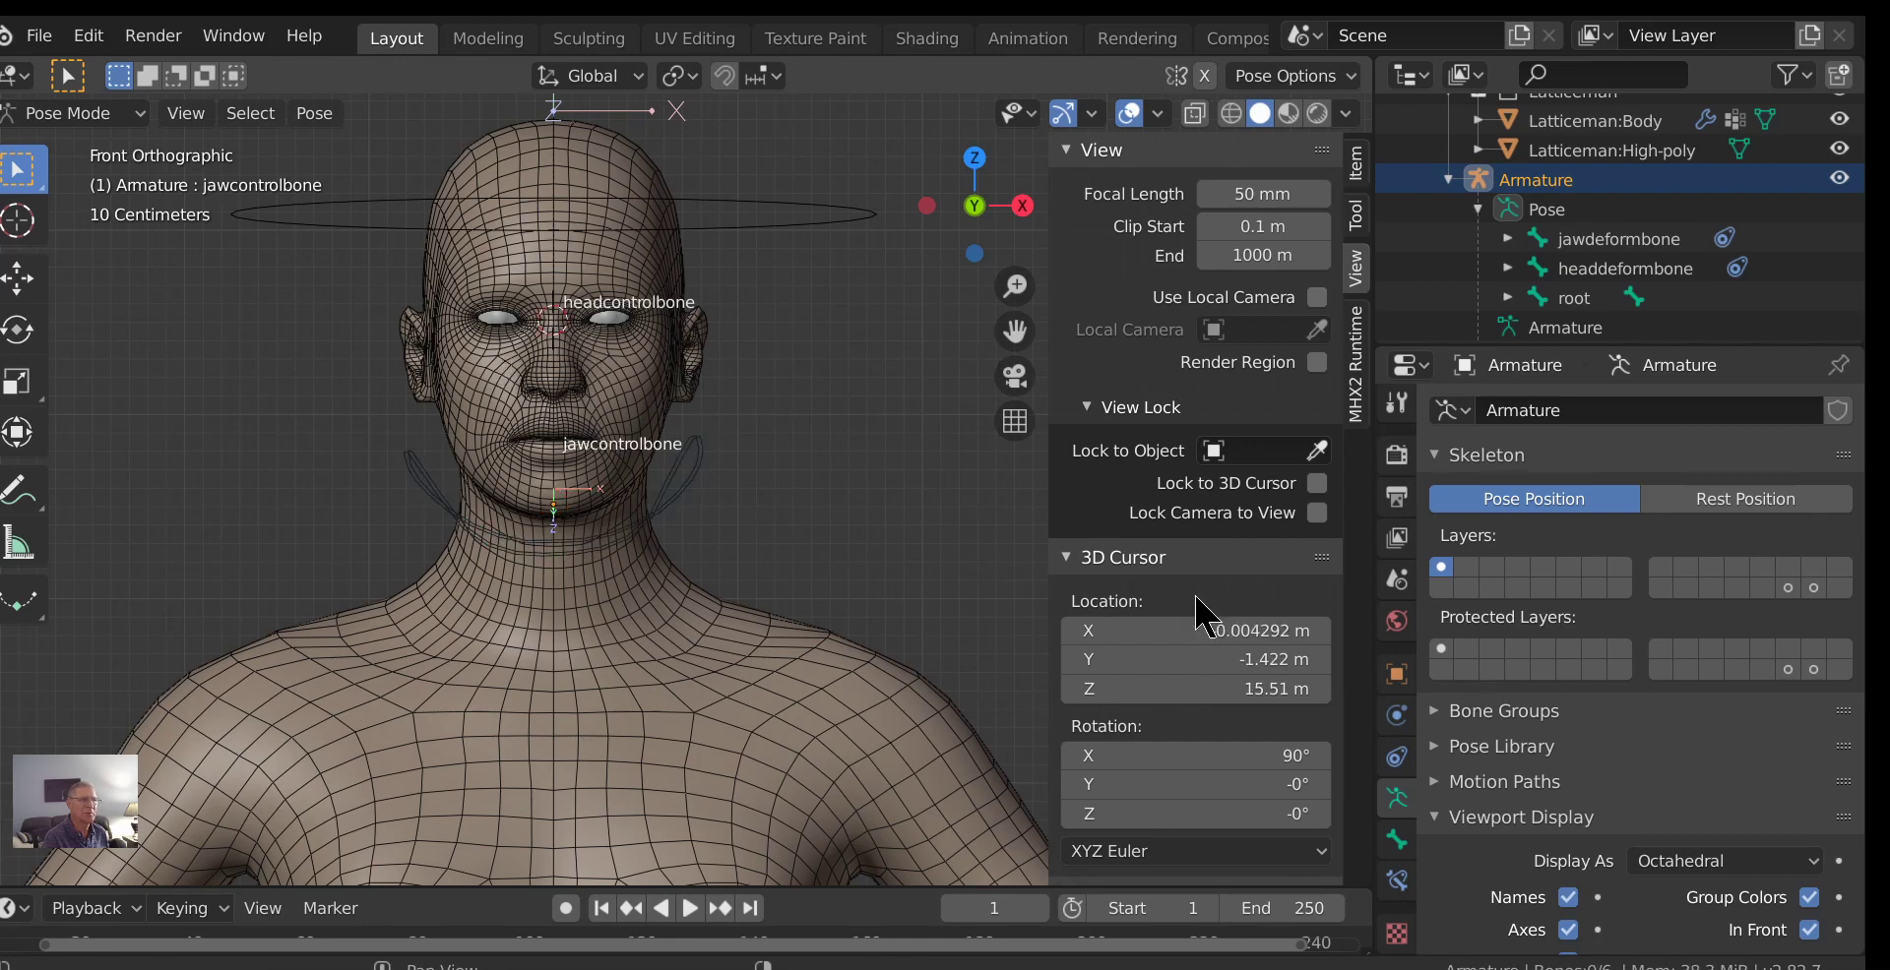
pyautogui.click(1213, 630)
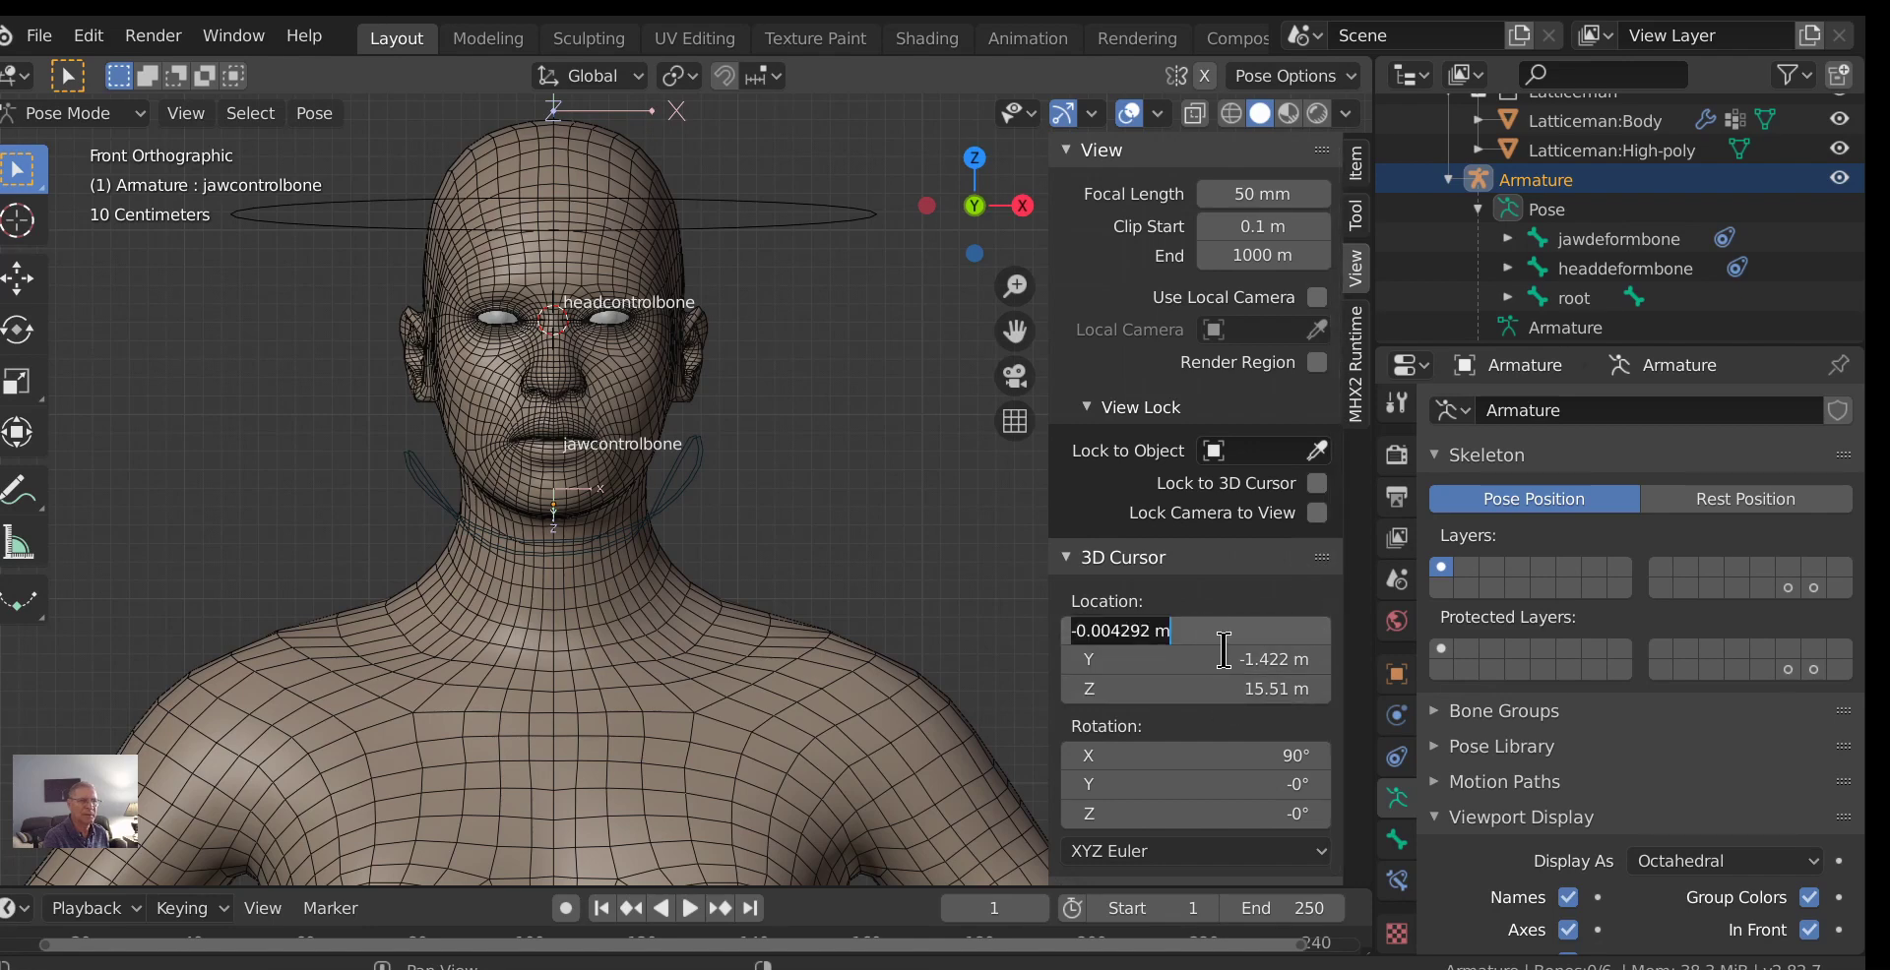
pyautogui.write('0')
pyautogui.press('Return')
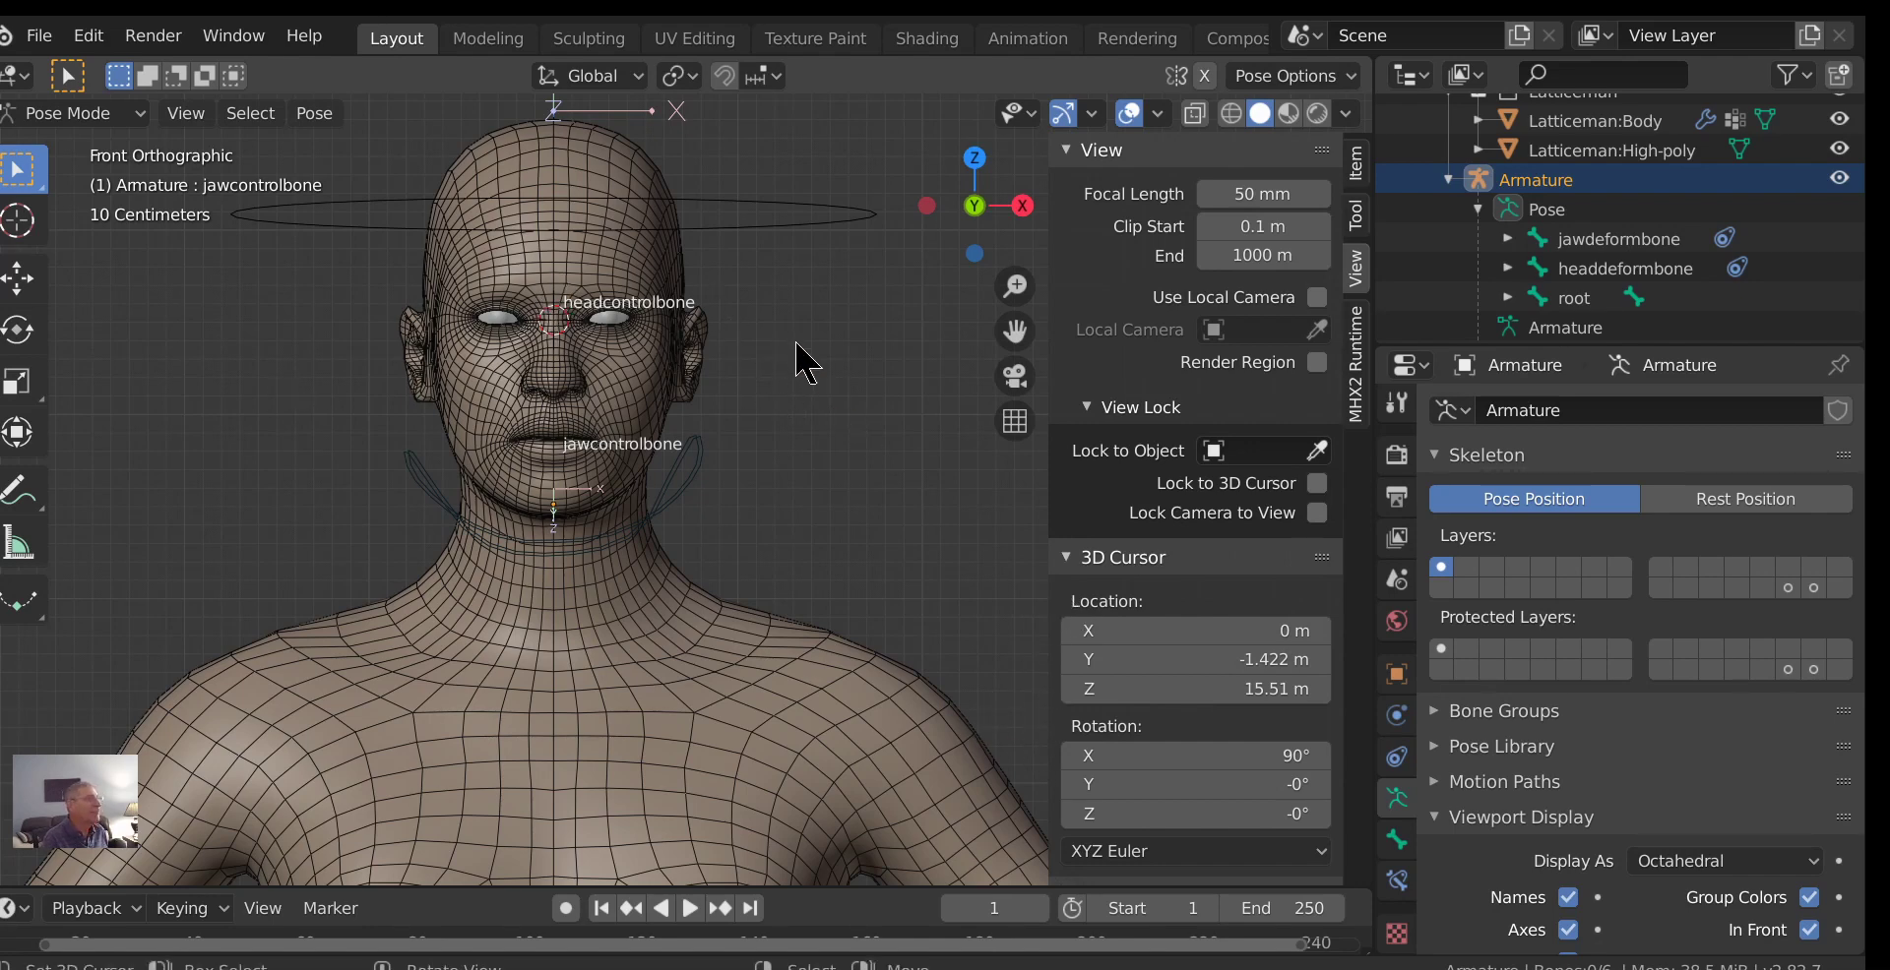
# Return the armature to Object Mode and add a lattice object at the 3D cursor.
pyautogui.click(78, 114)
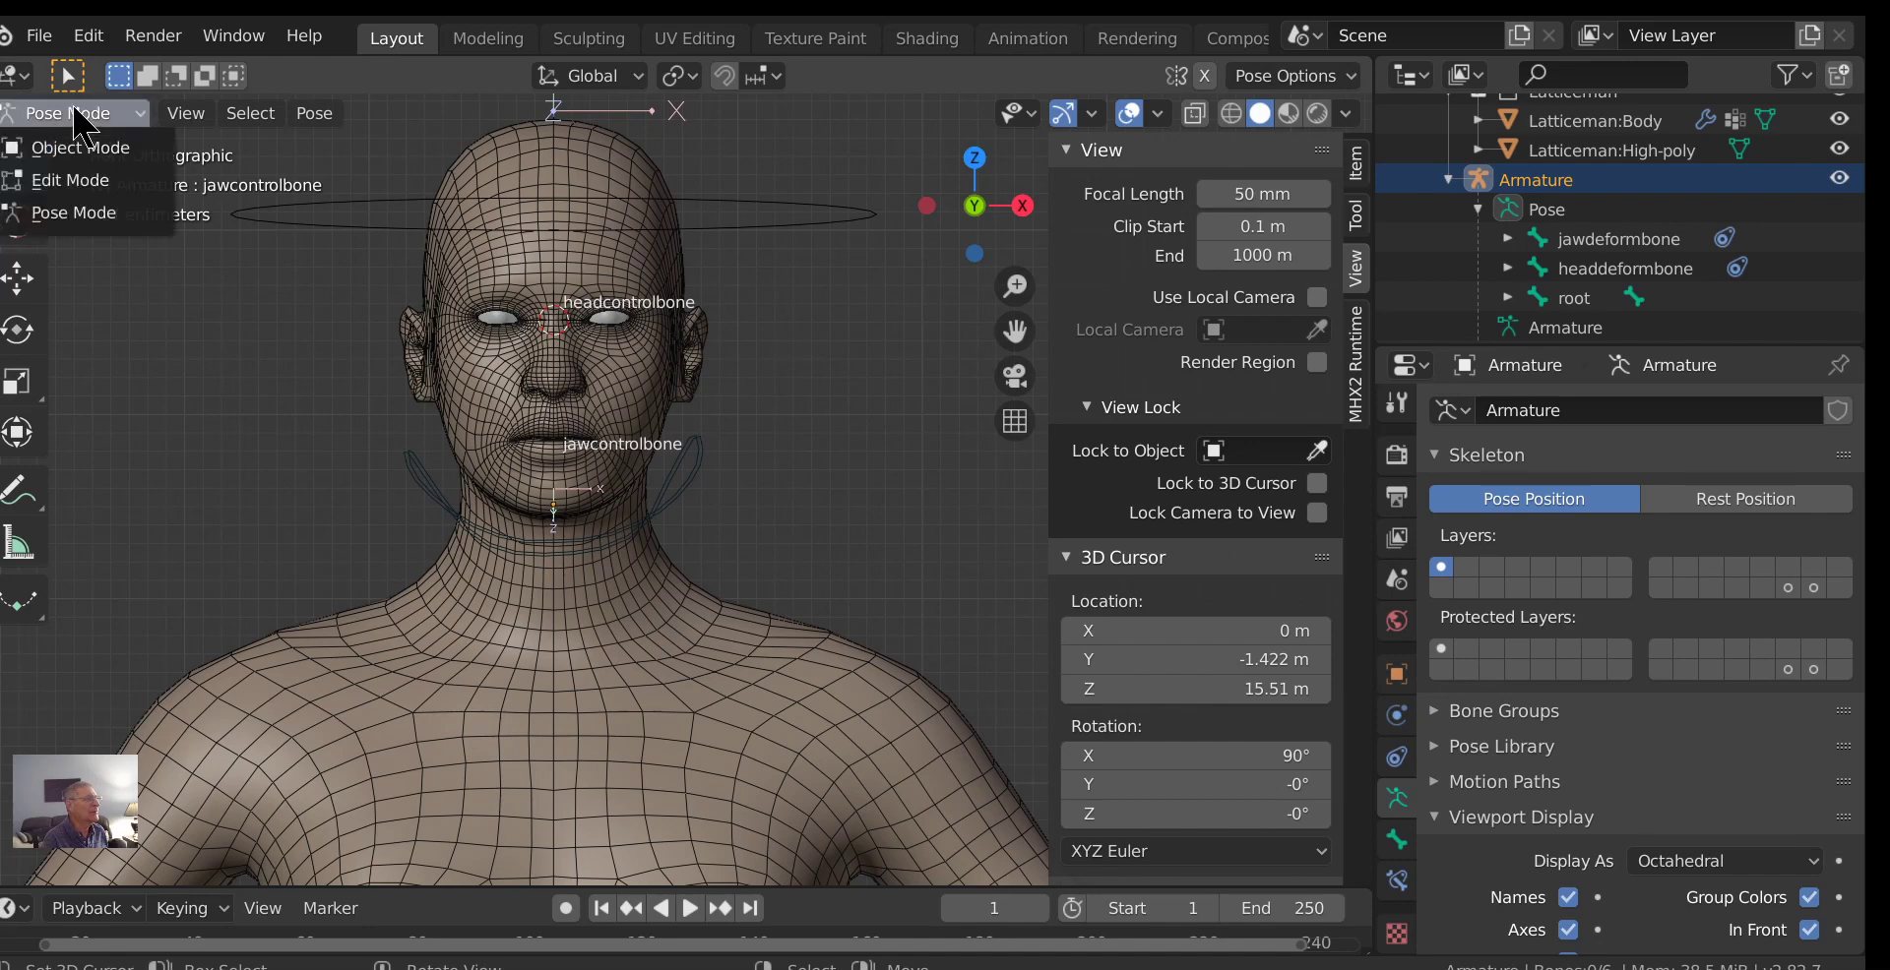
pyautogui.click(80, 148)
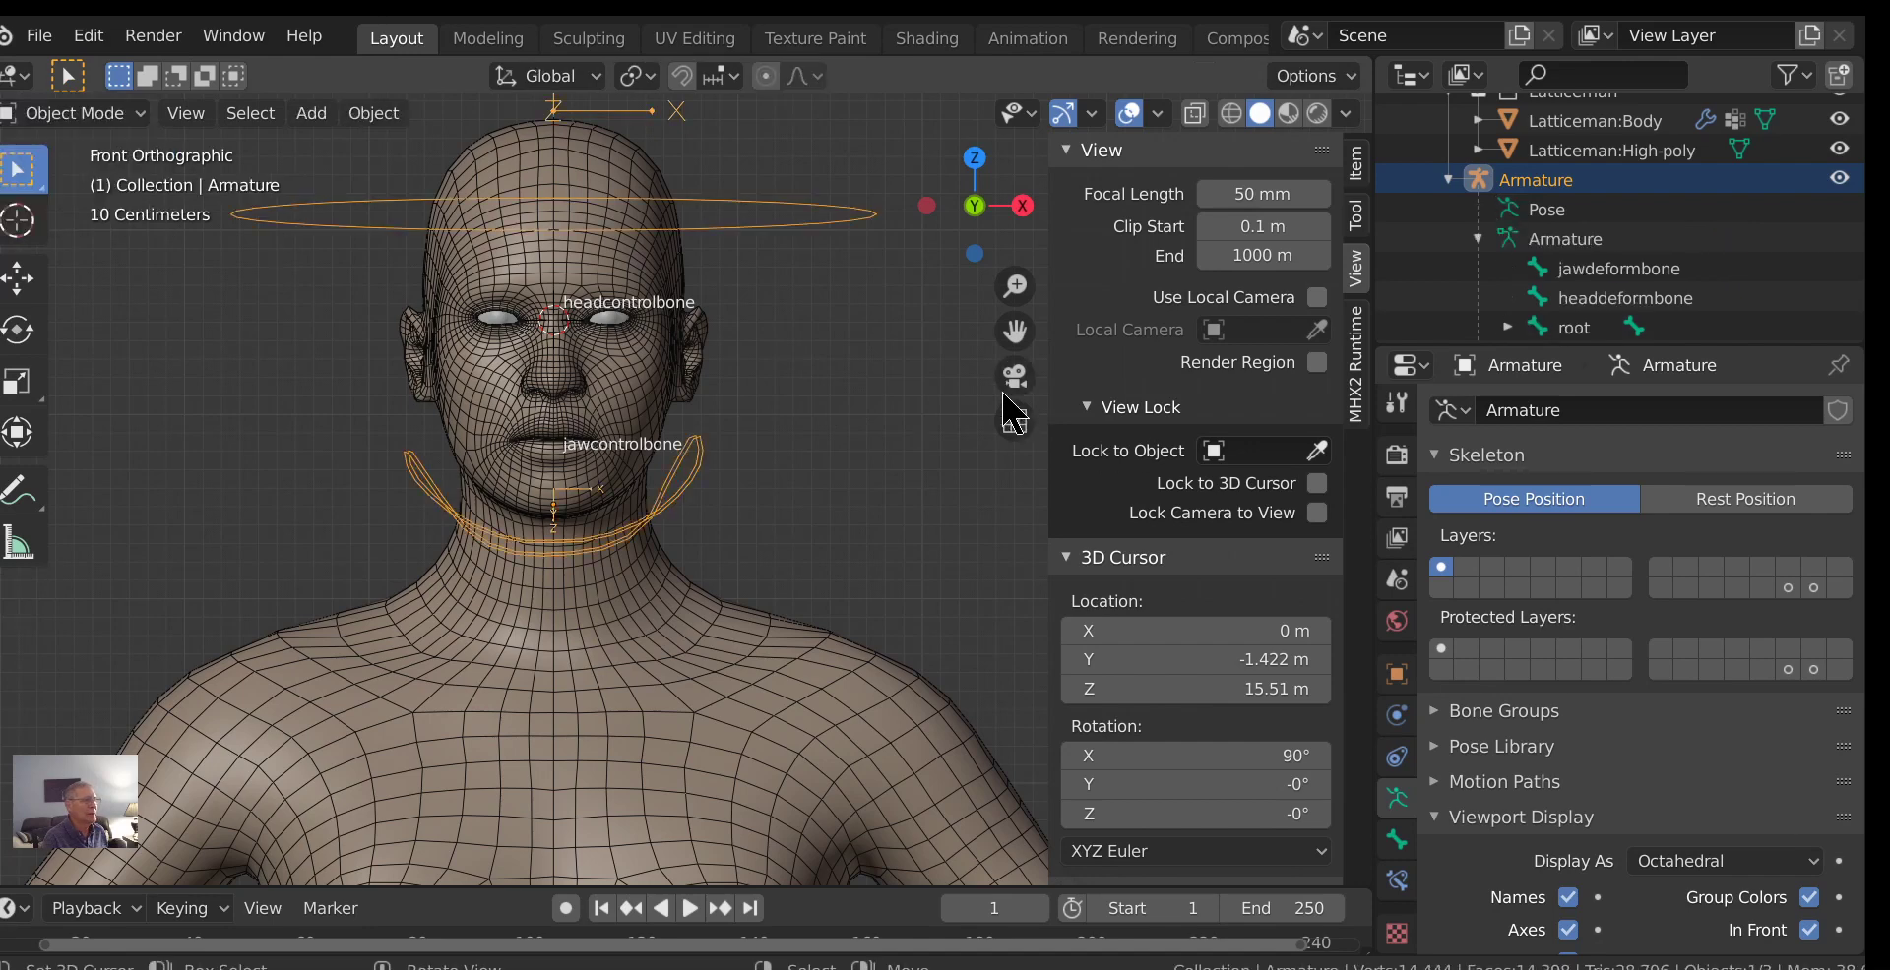
pyautogui.hotkey('shift', 'a')
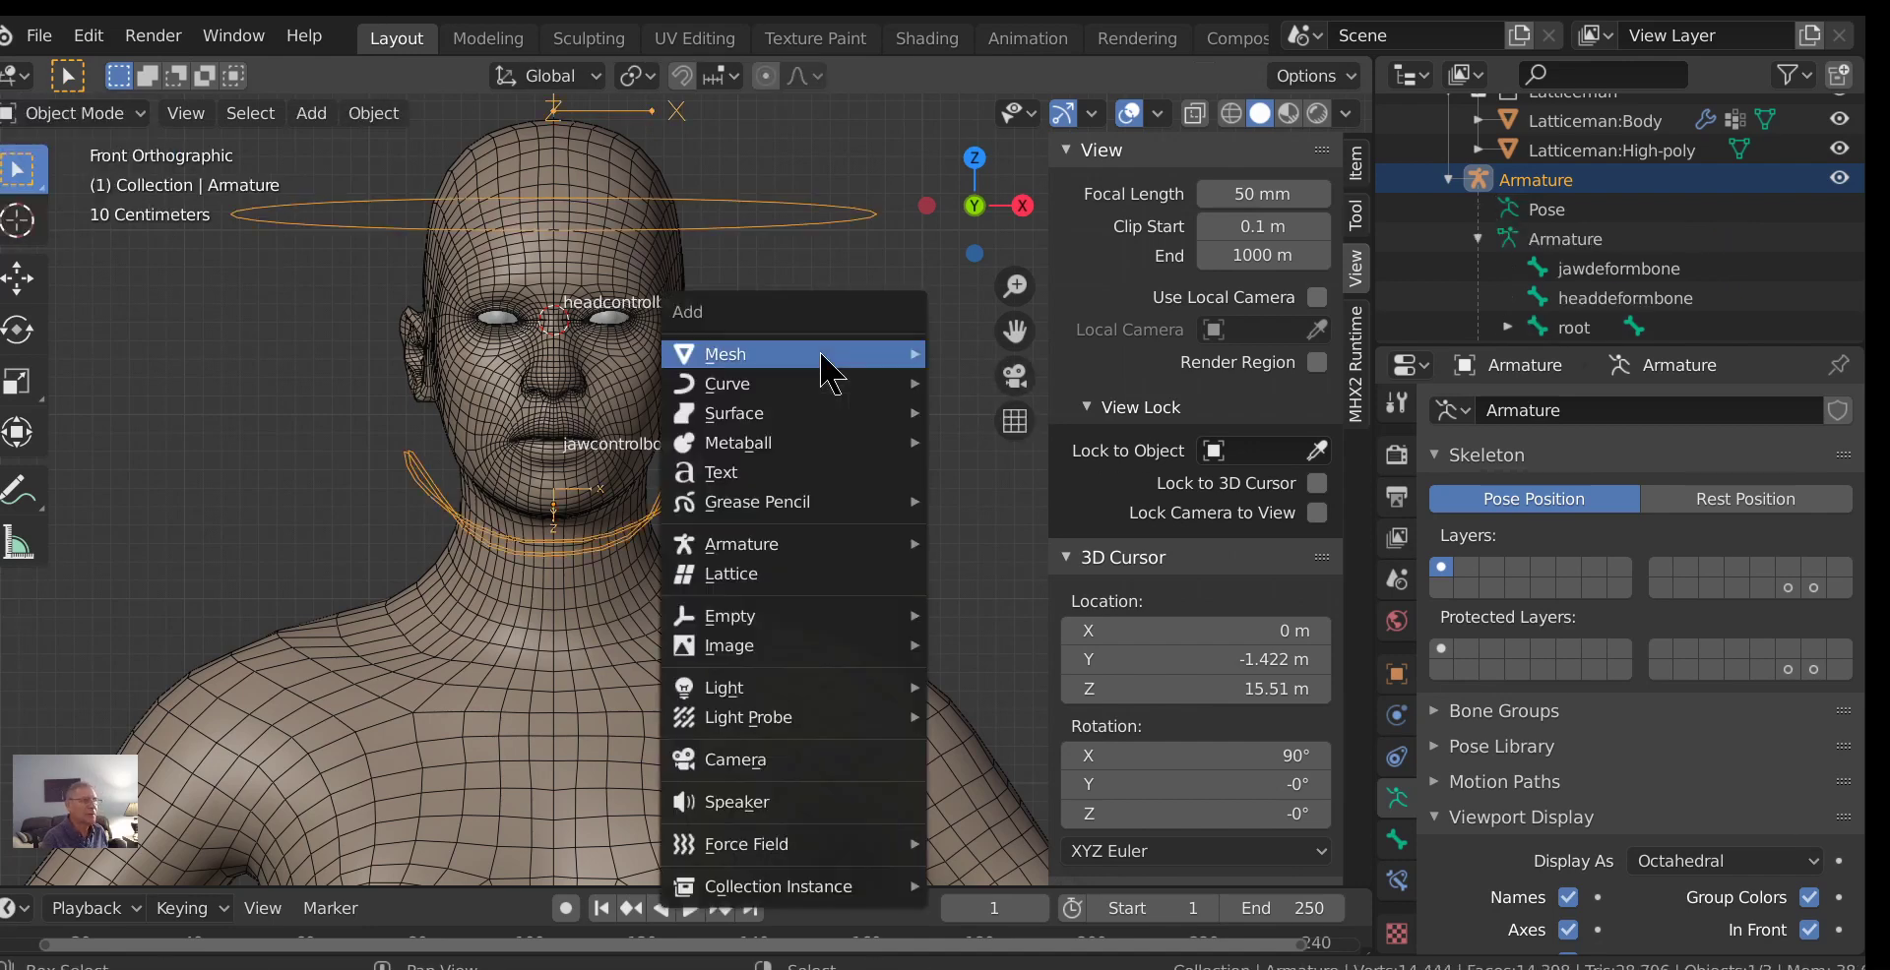
pyautogui.moveTo(770, 506)
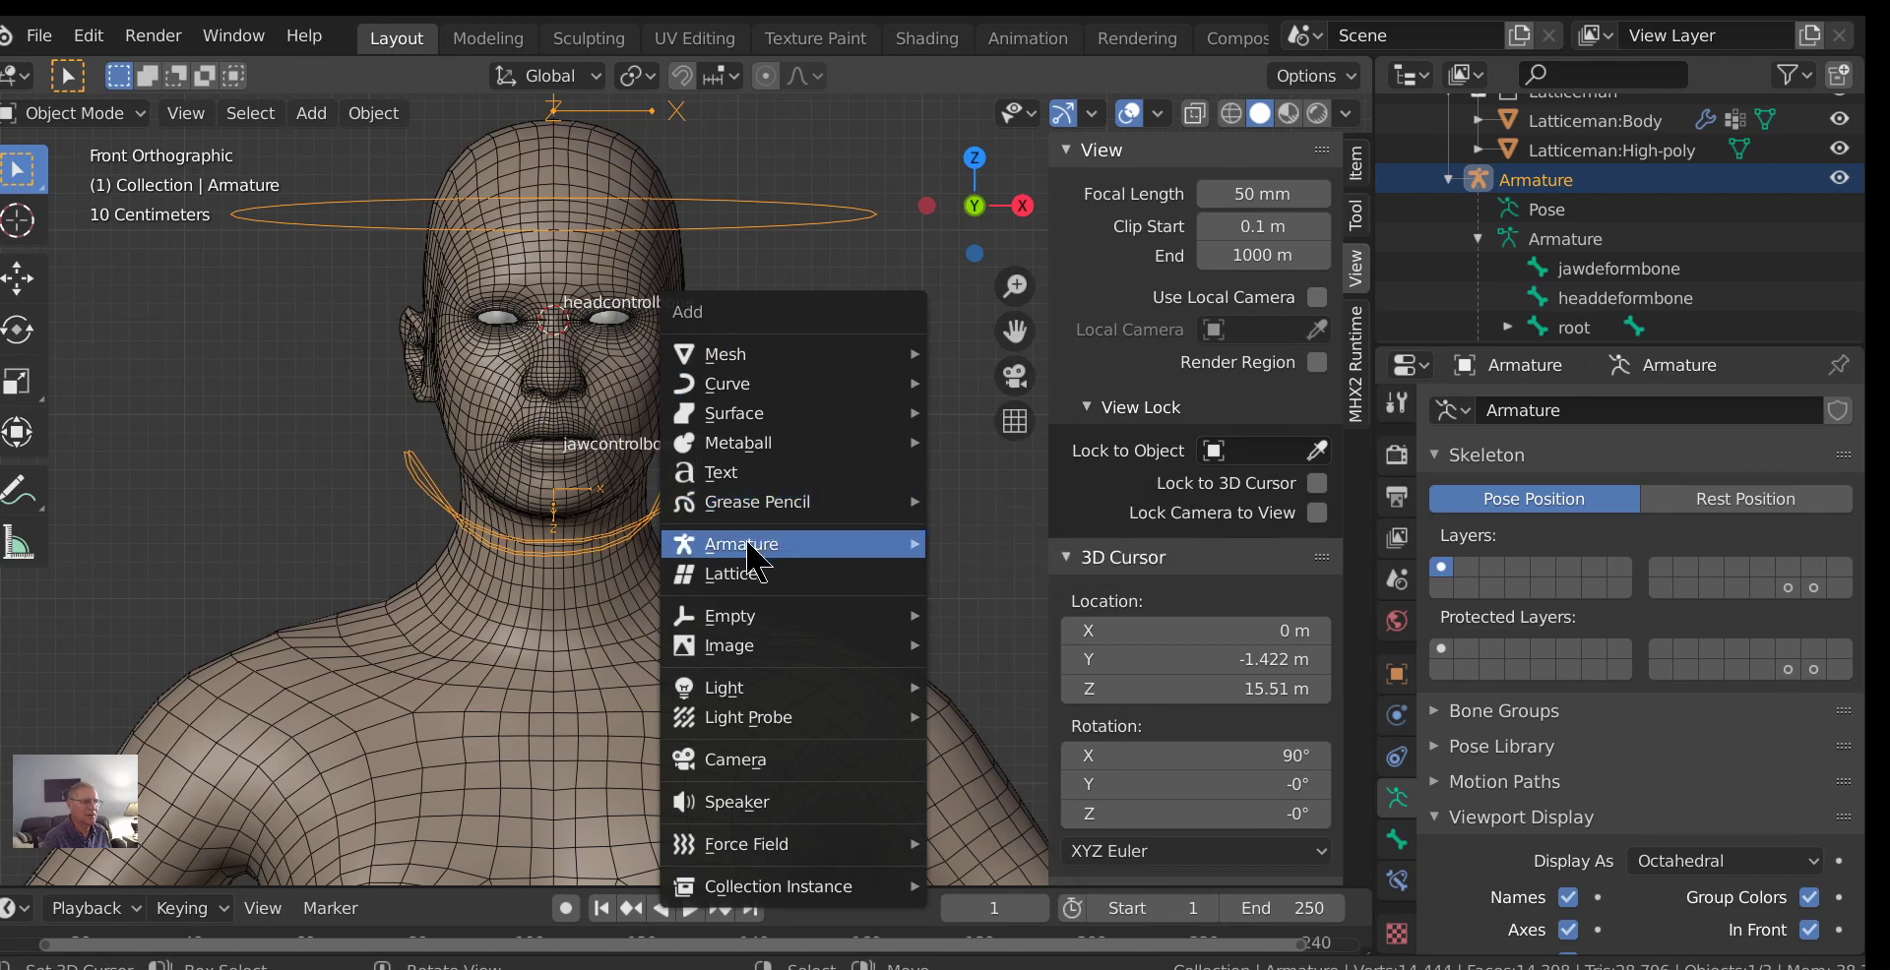
pyautogui.click(731, 578)
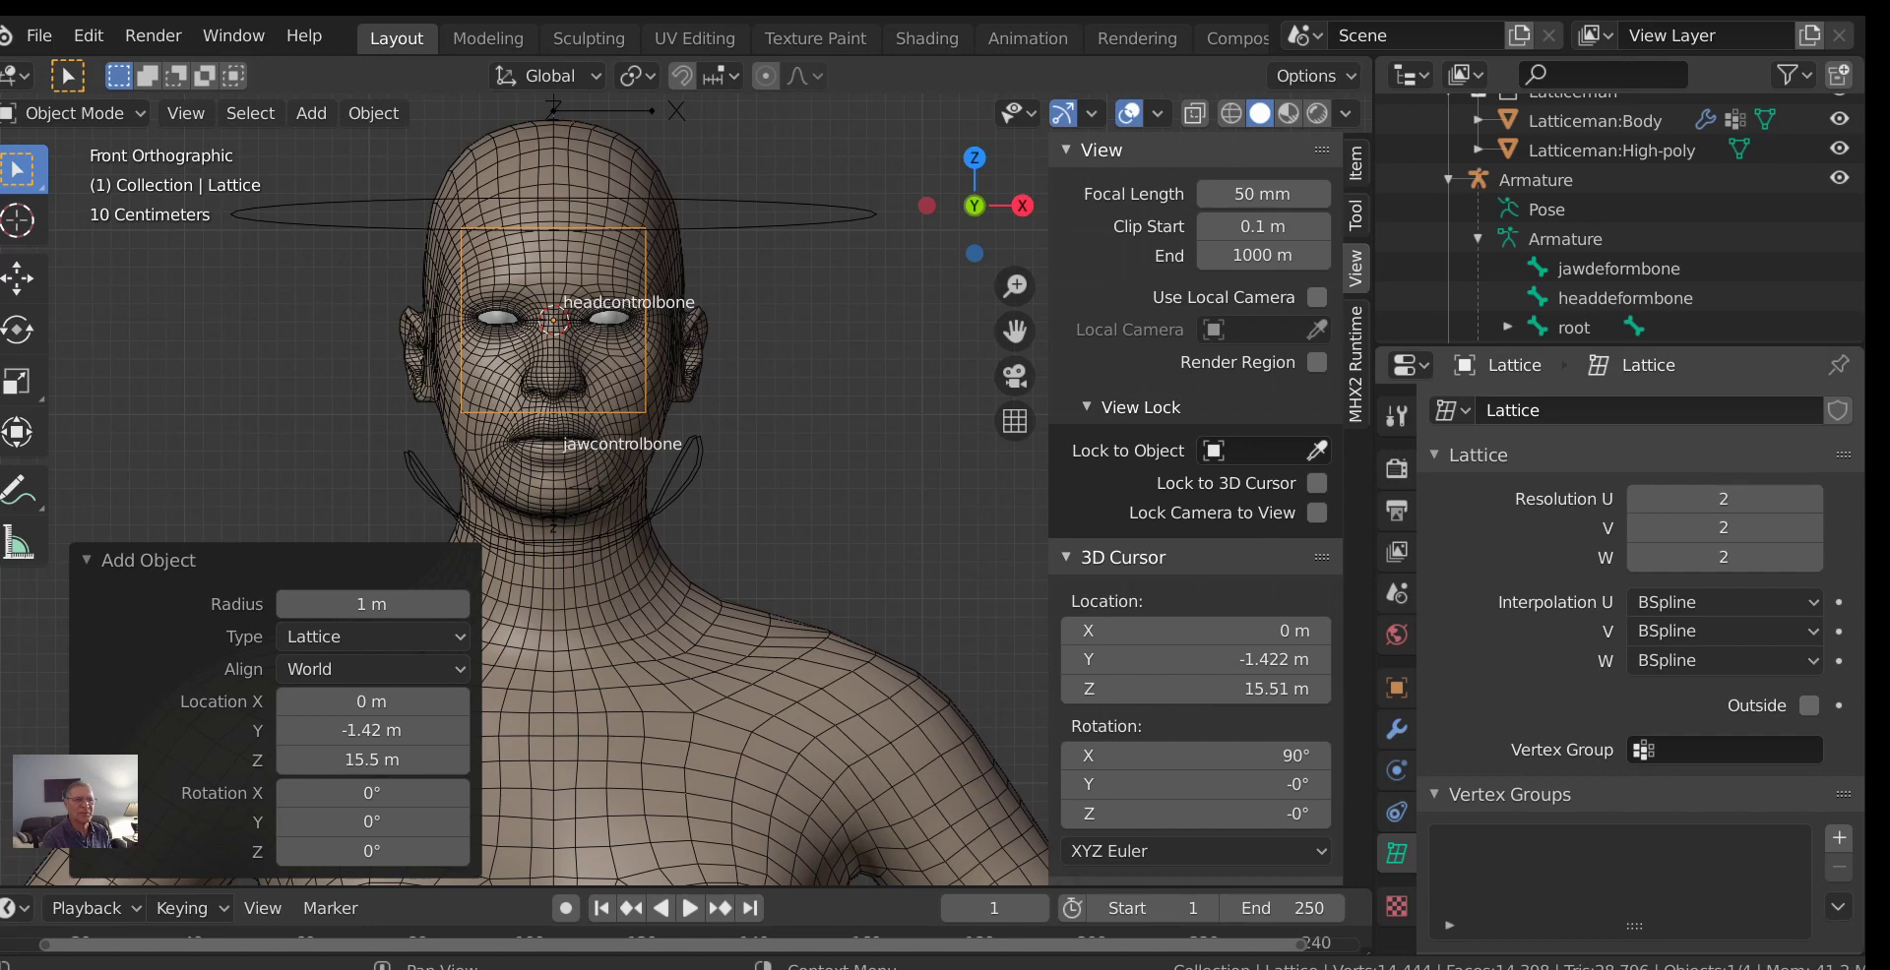
# Rename the new lattice's data block to Lattice_face.
pyautogui.click(1559, 411)
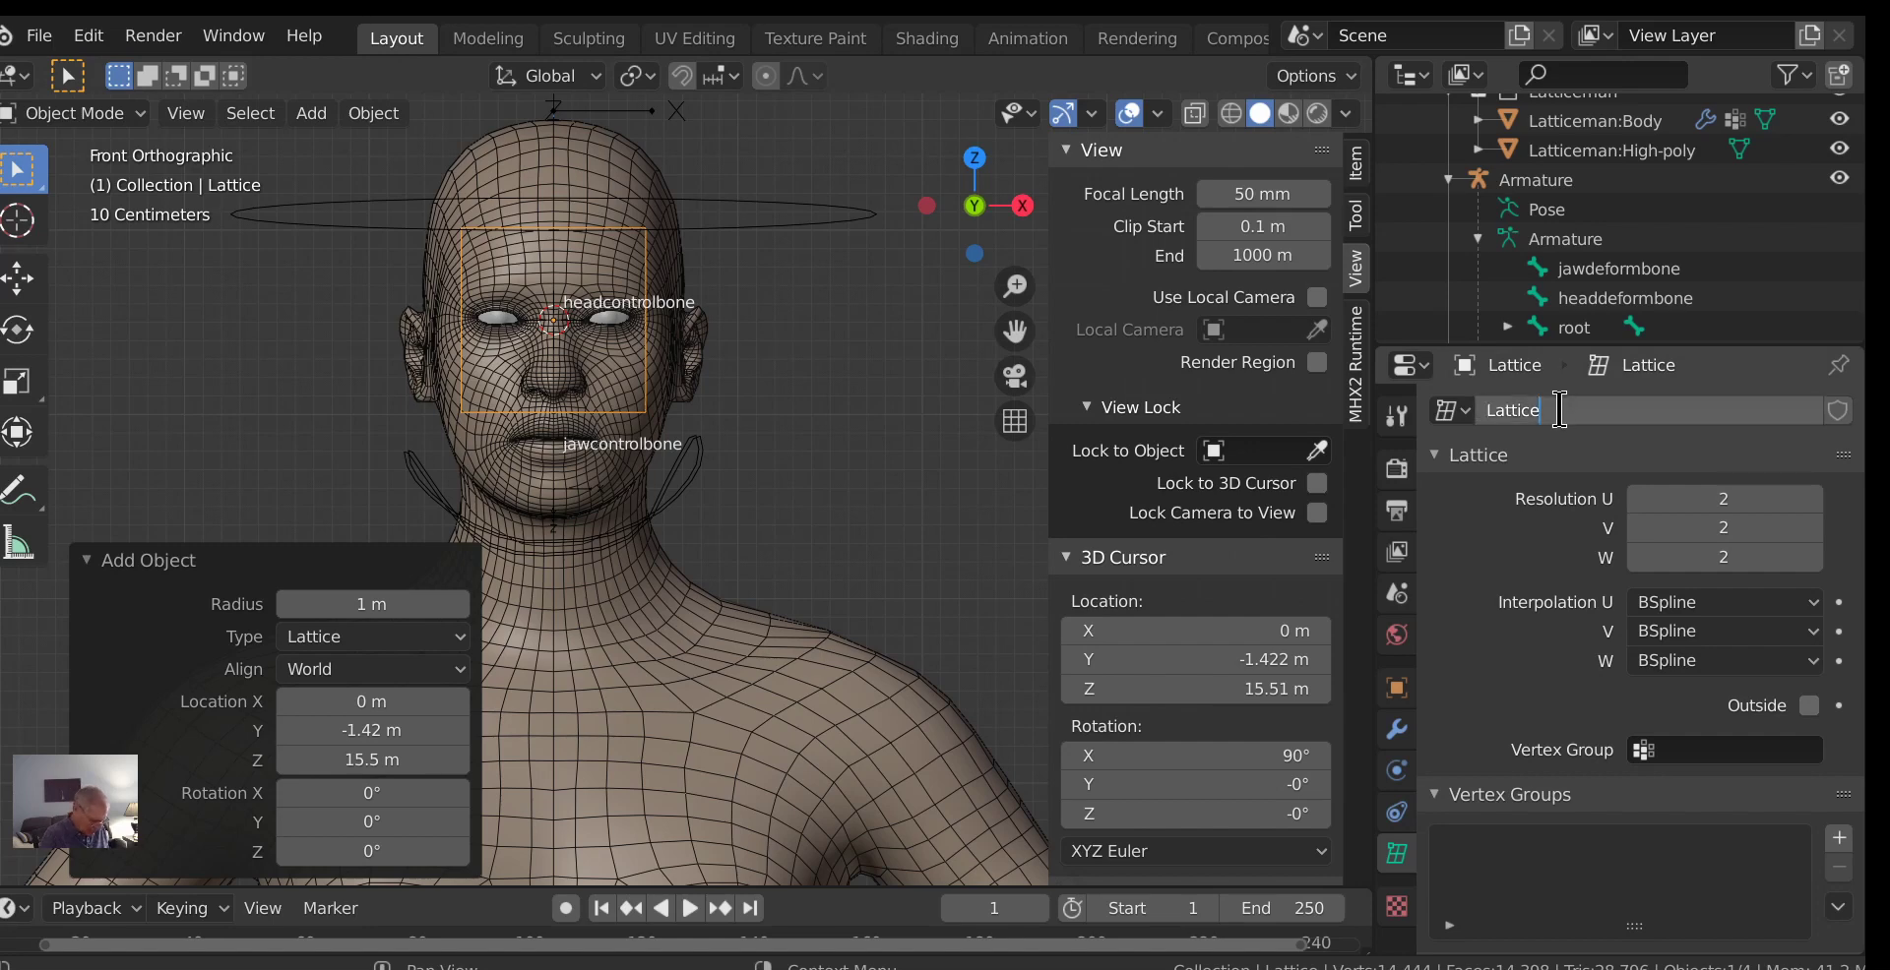
pyautogui.write('_face')
pyautogui.press('Return')
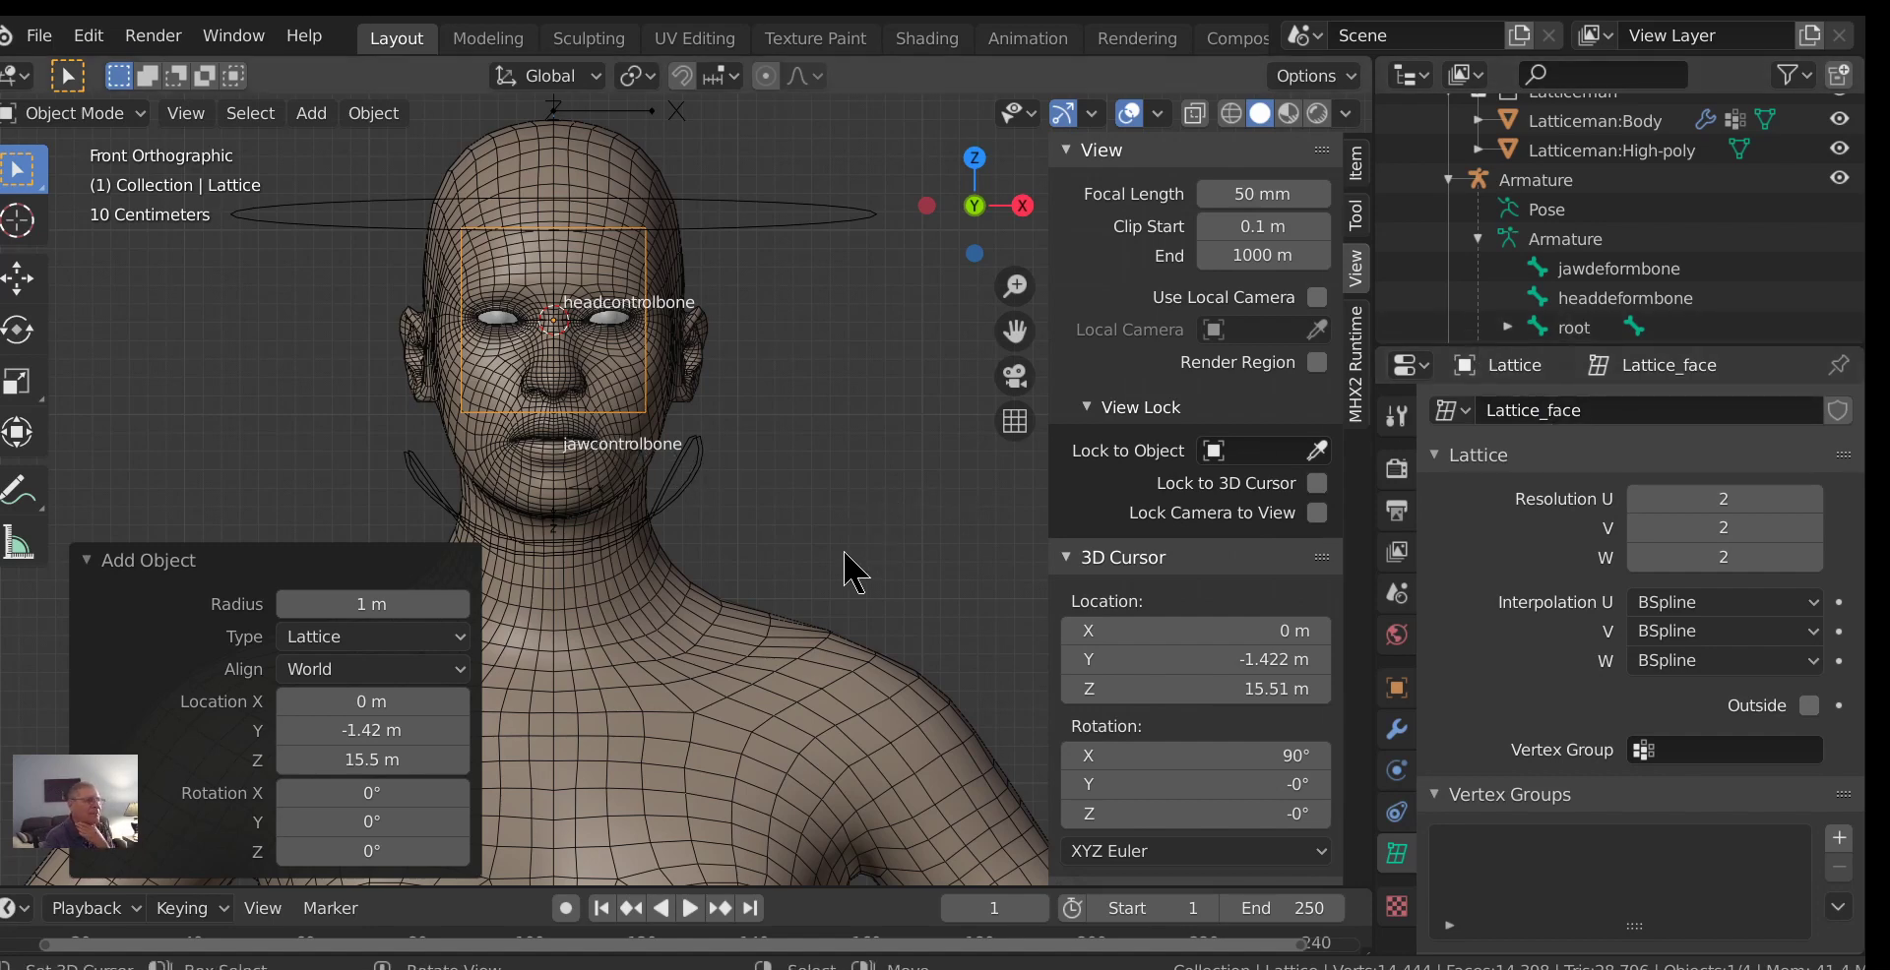
# Select the armature and turn off its In Front viewport display option.
pyautogui.click(771, 231)
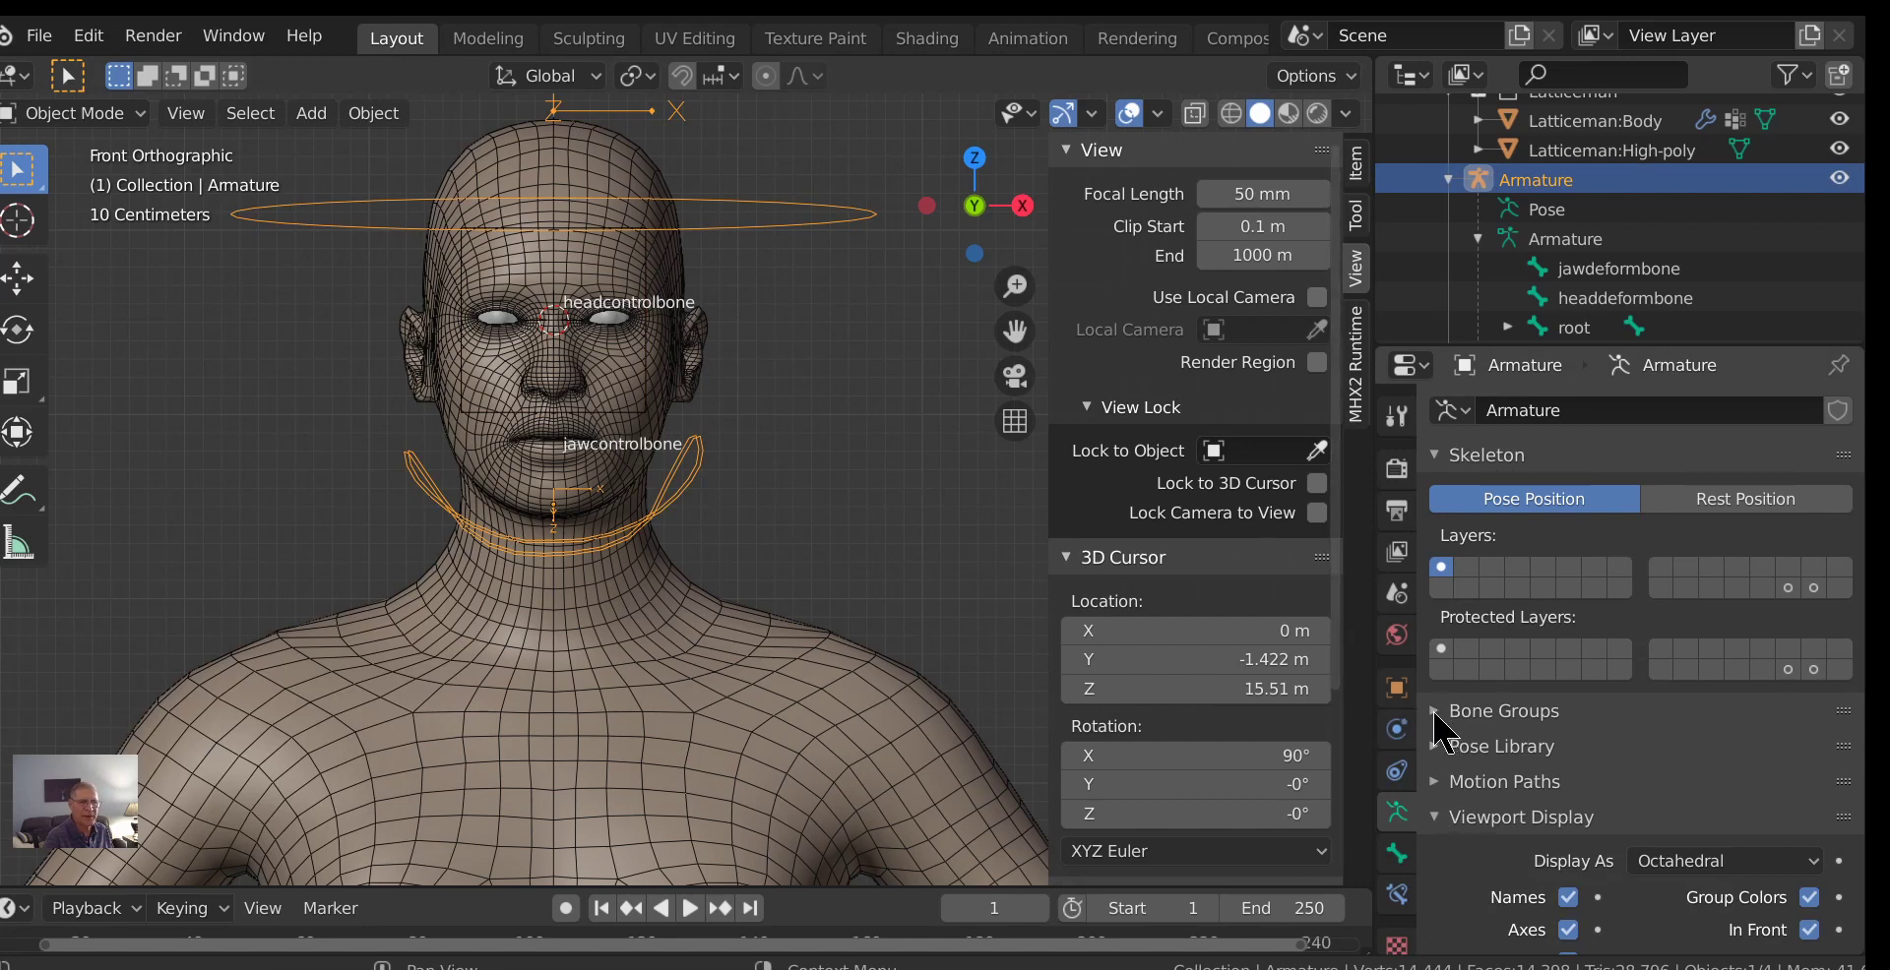
pyautogui.scroll(-1, 1565, 894)
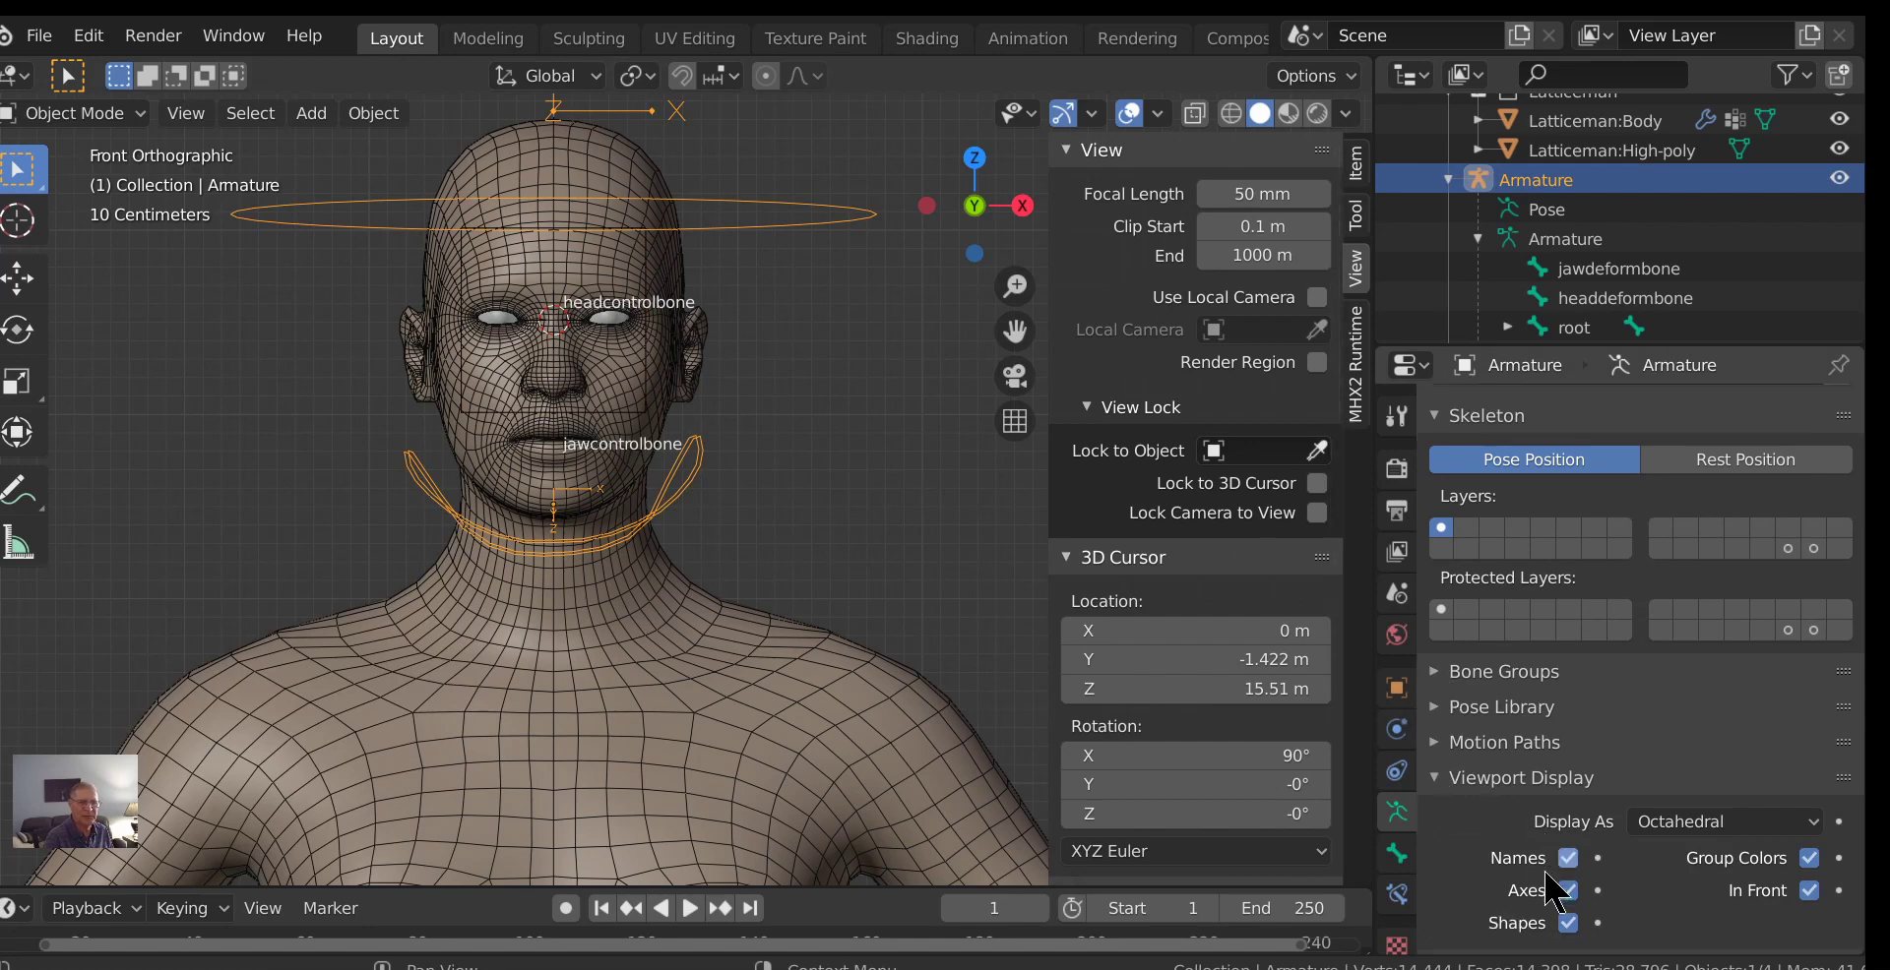
pyautogui.scroll(1, 1575, 895)
pyautogui.click(1809, 930)
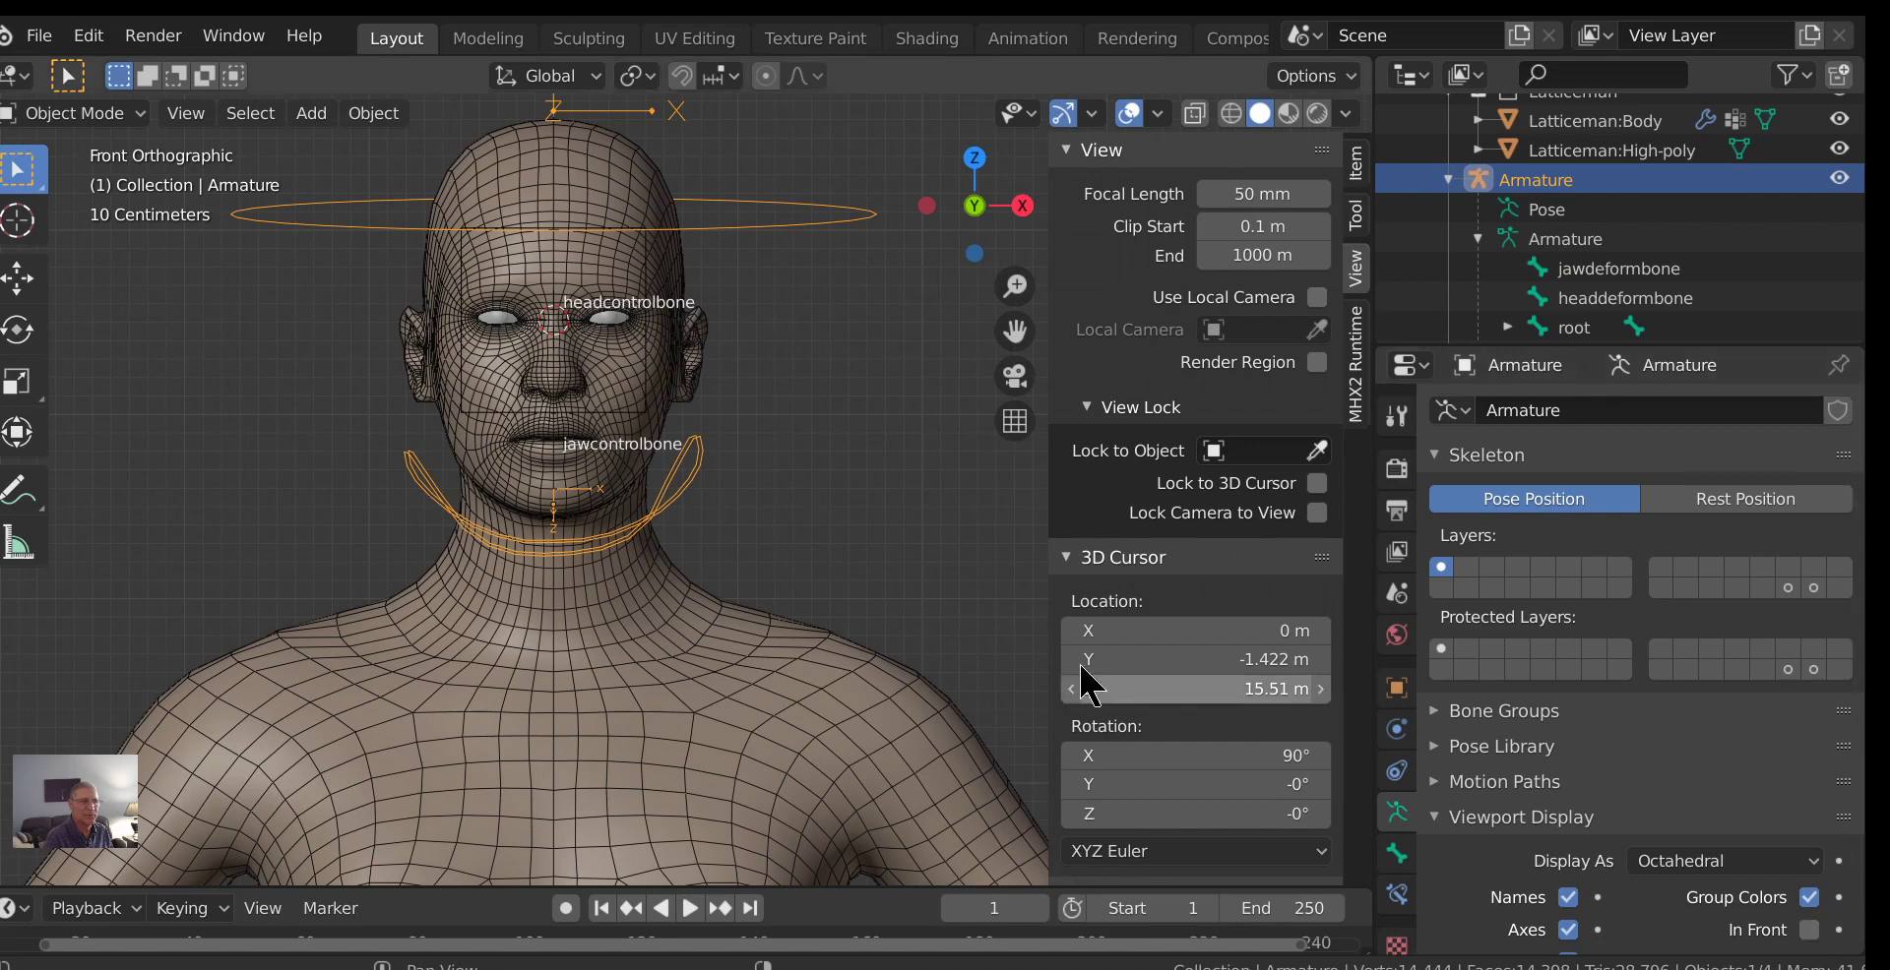
# Select the face lattice and examine its corner points against the face in side view, then return to the front view.
pyautogui.click(646, 421)
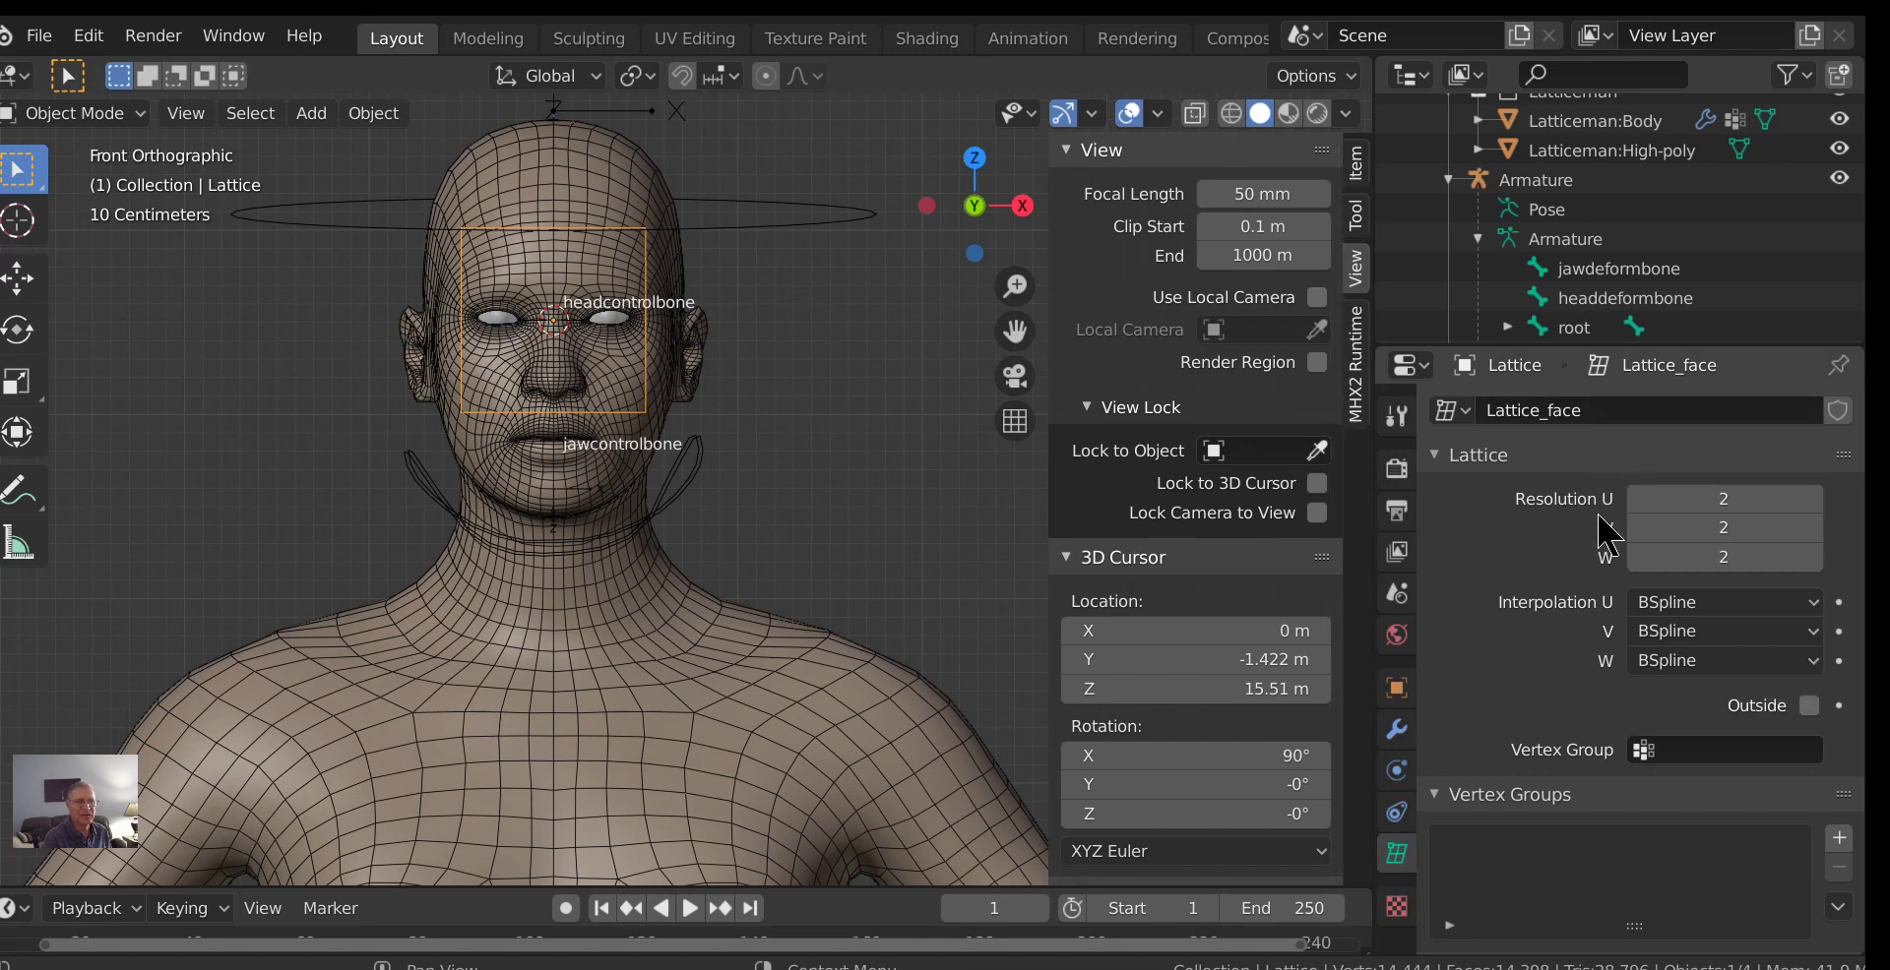
pyautogui.scroll(-5, 1536, 763)
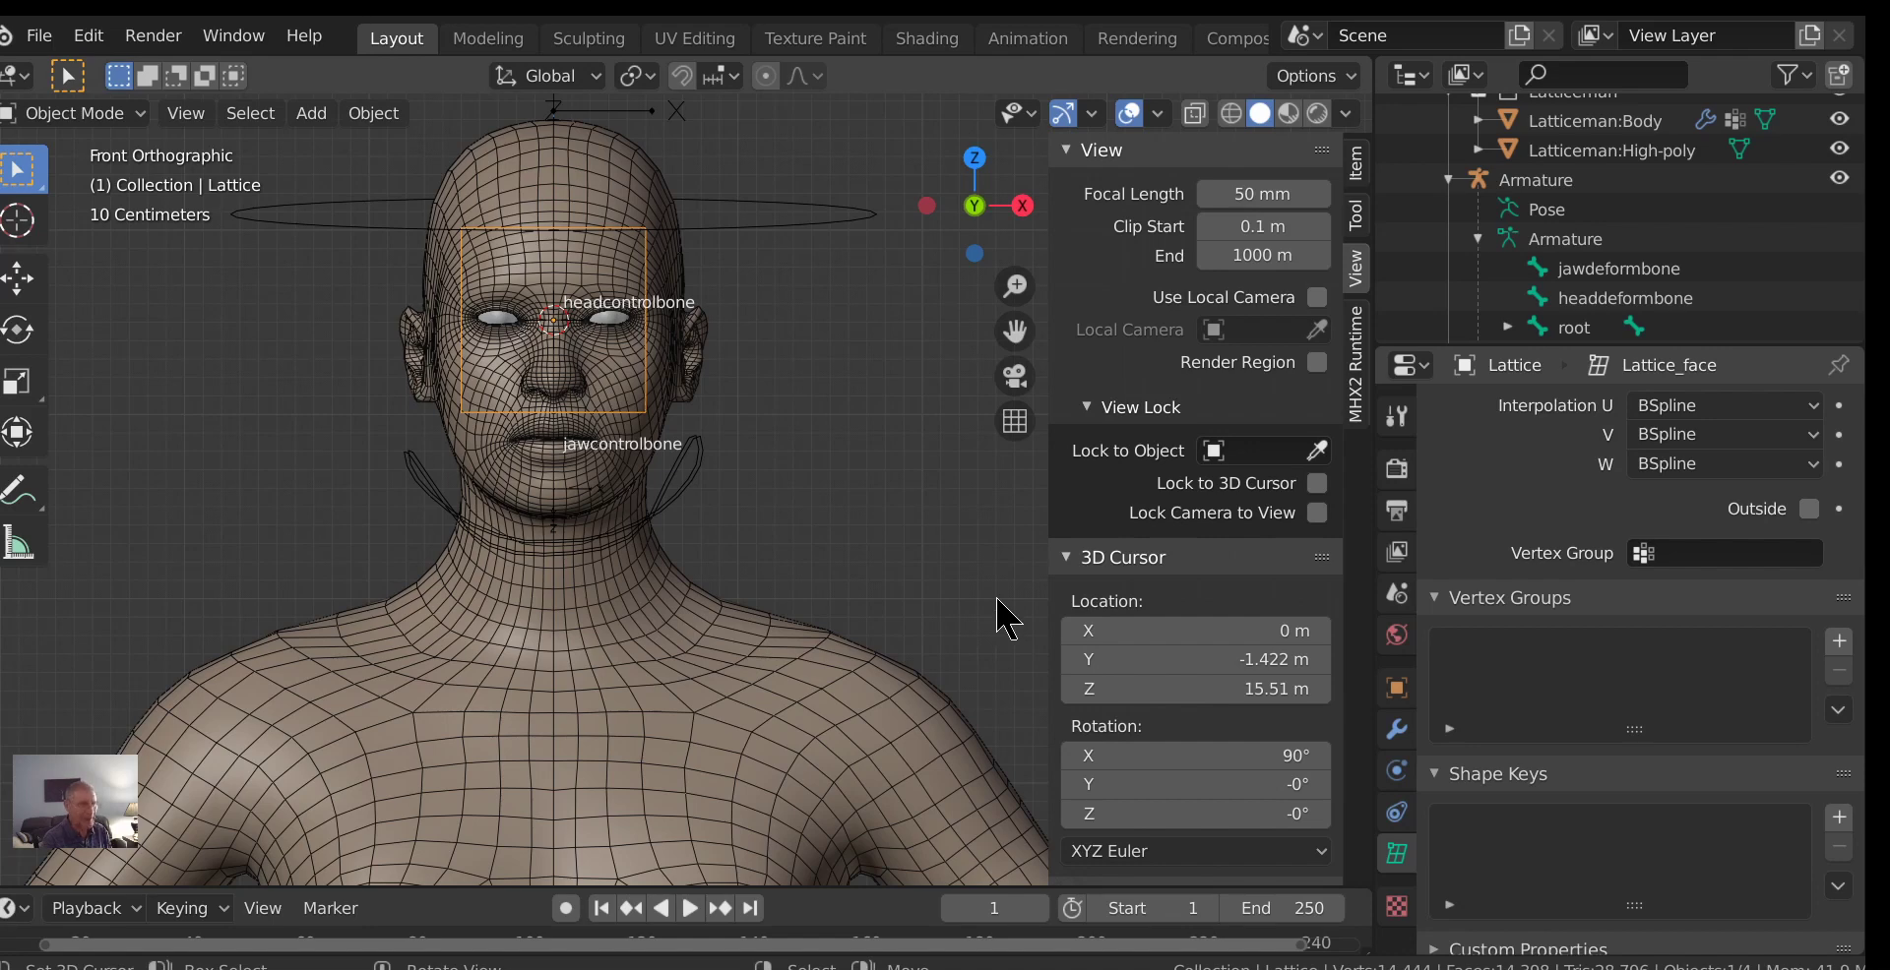
pyautogui.press('KP_3')
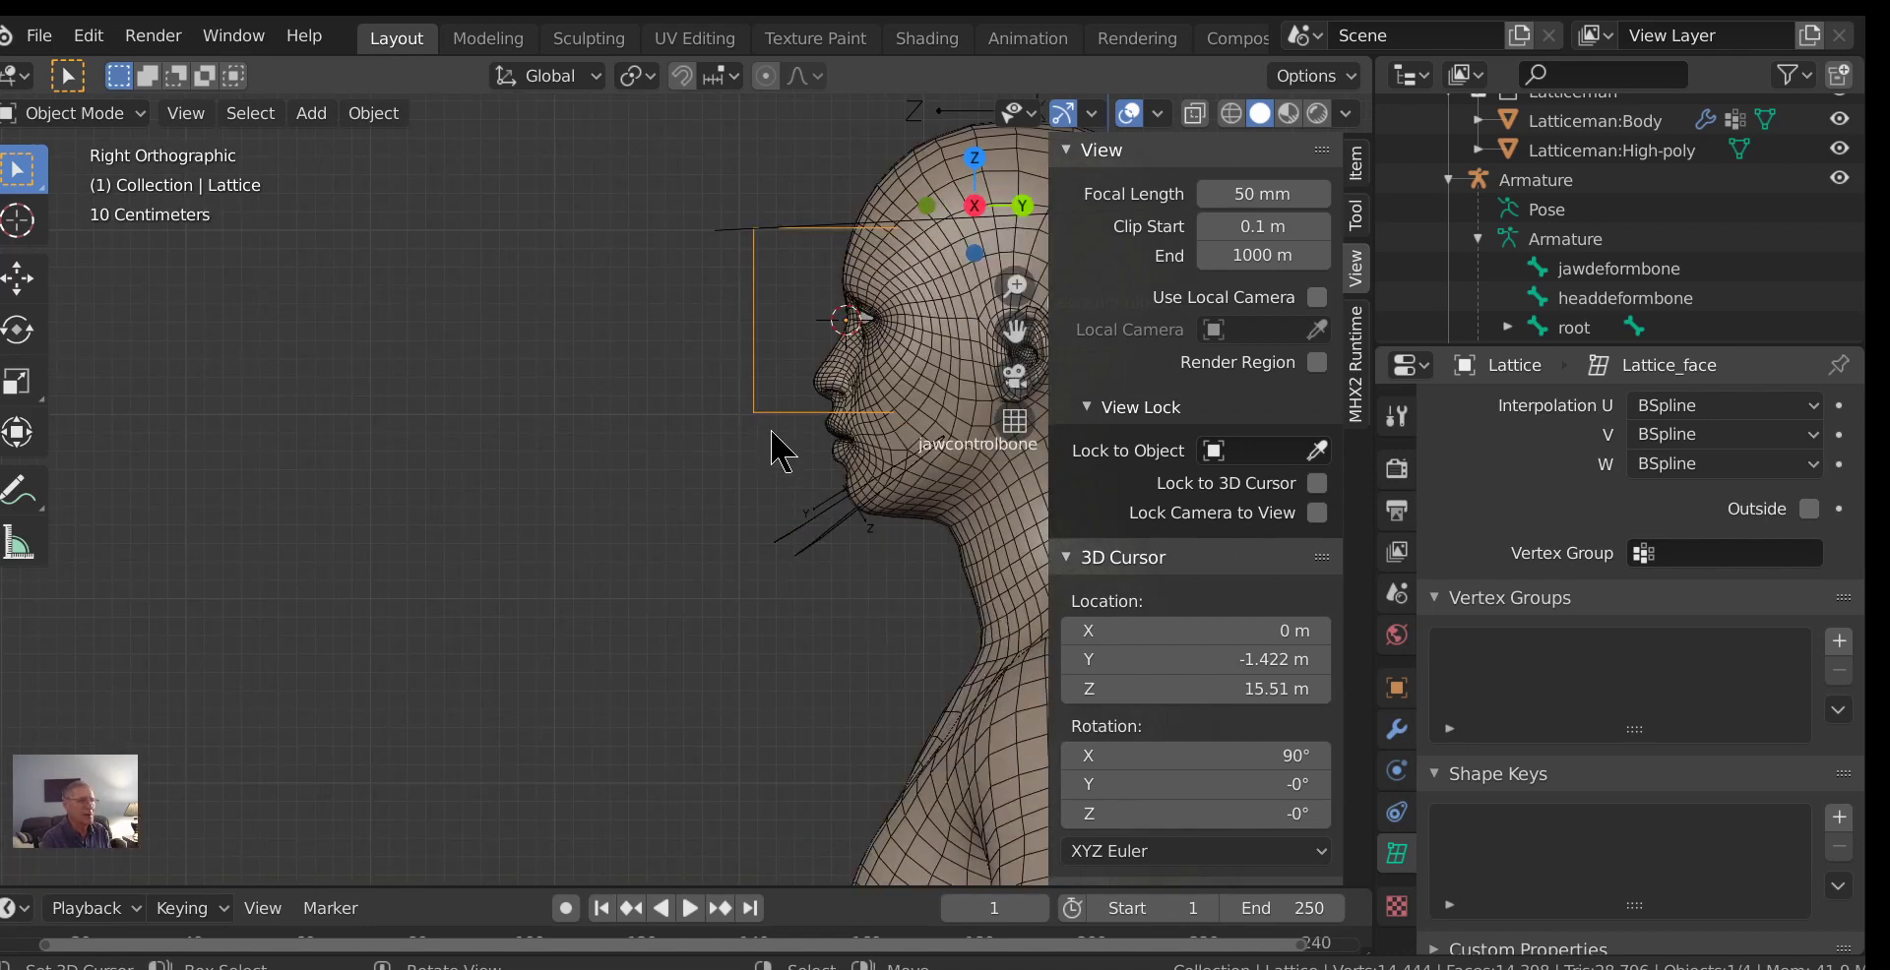
pyautogui.press('Tab')
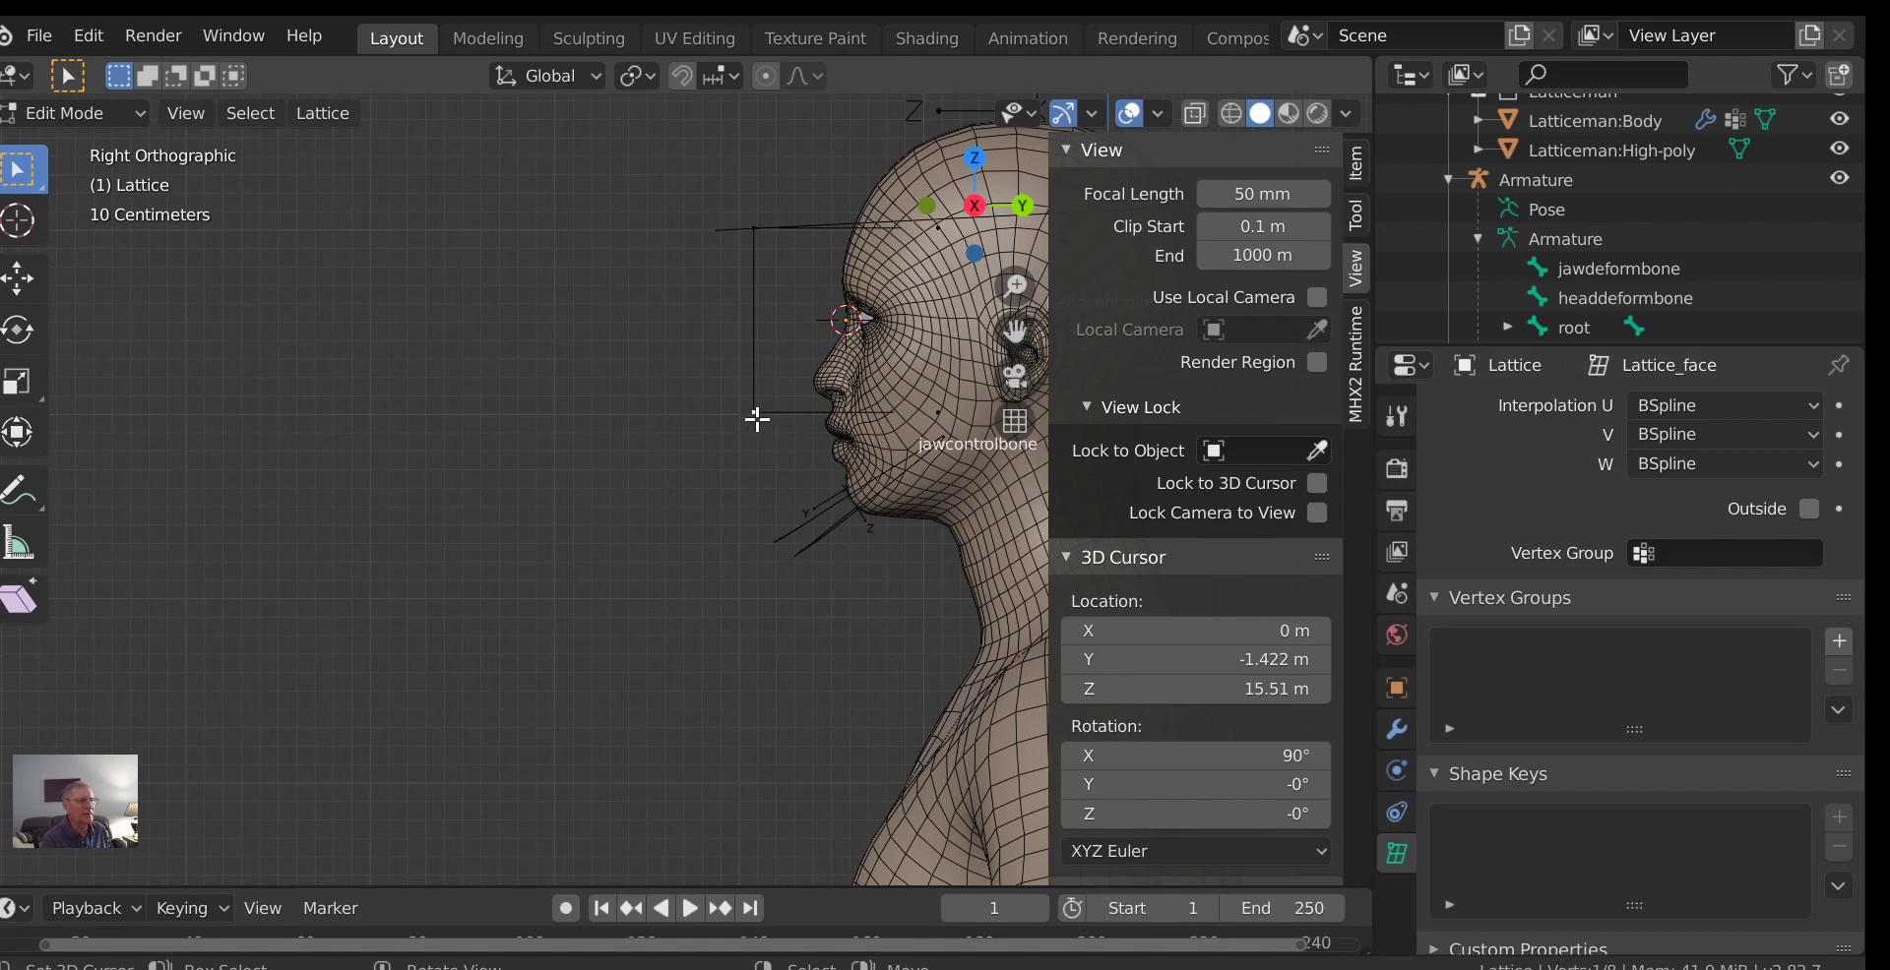
pyautogui.click(754, 231)
pyautogui.press('Tab')
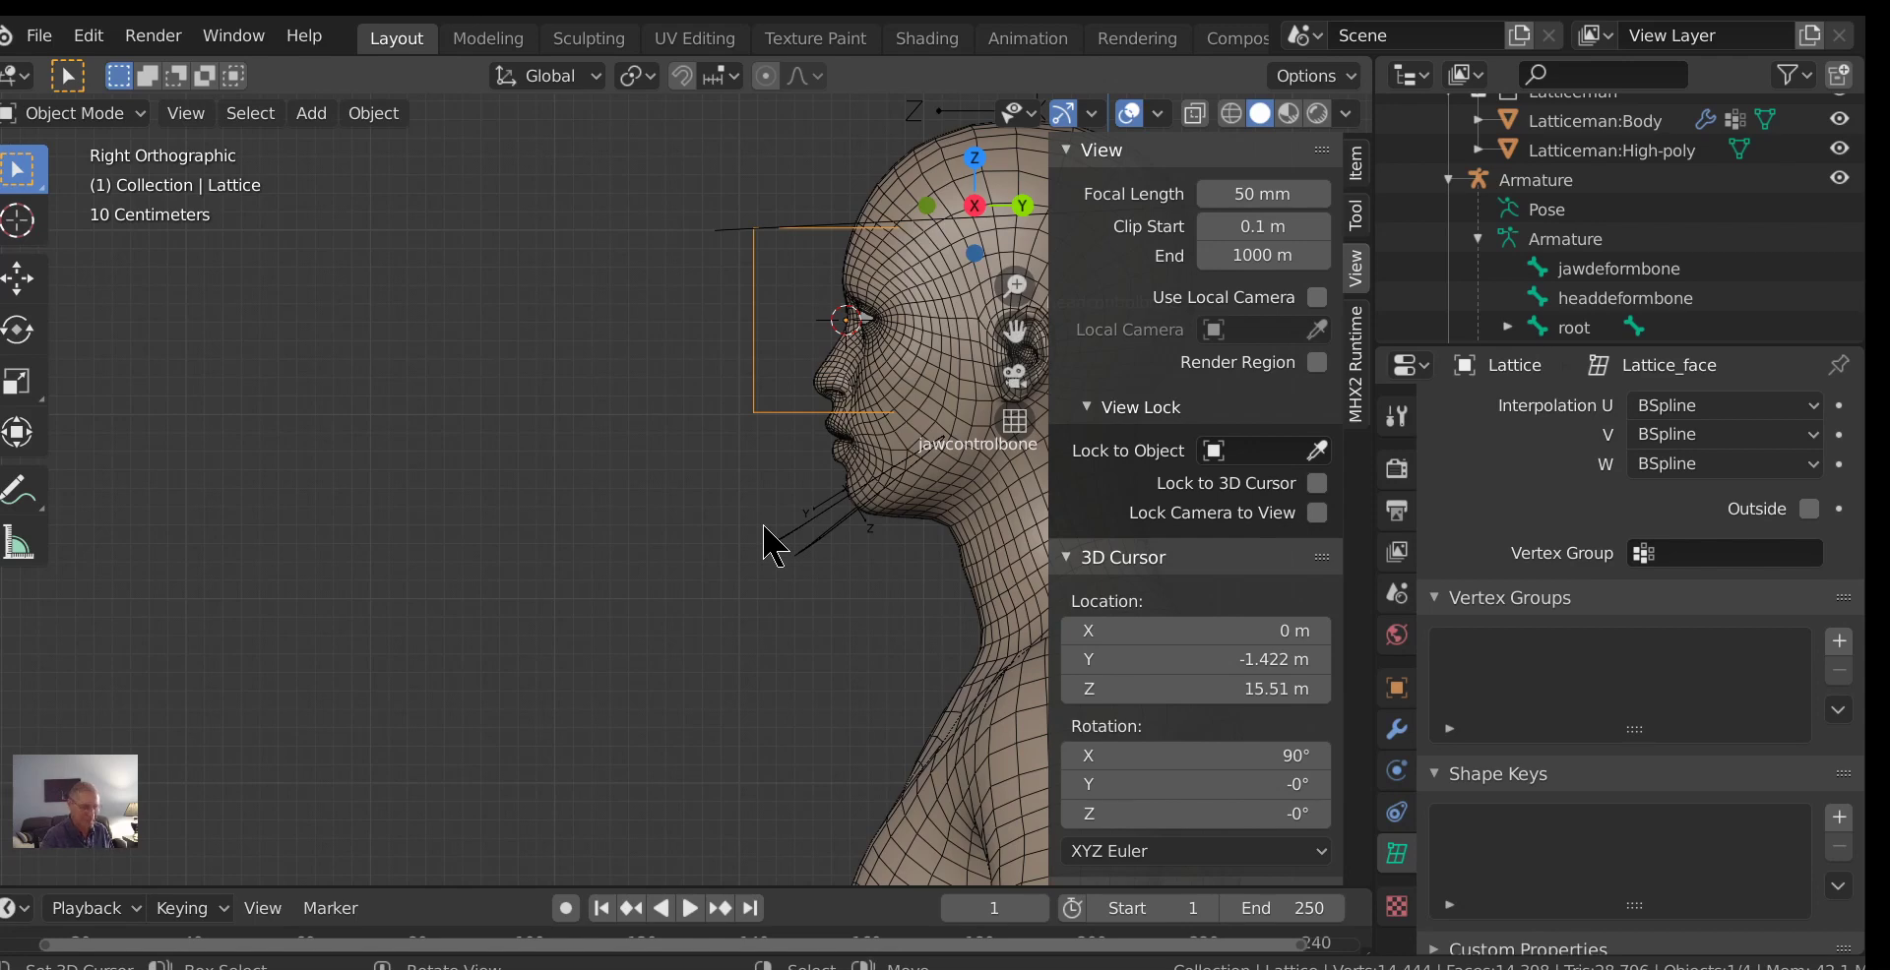
pyautogui.press('KP_1')
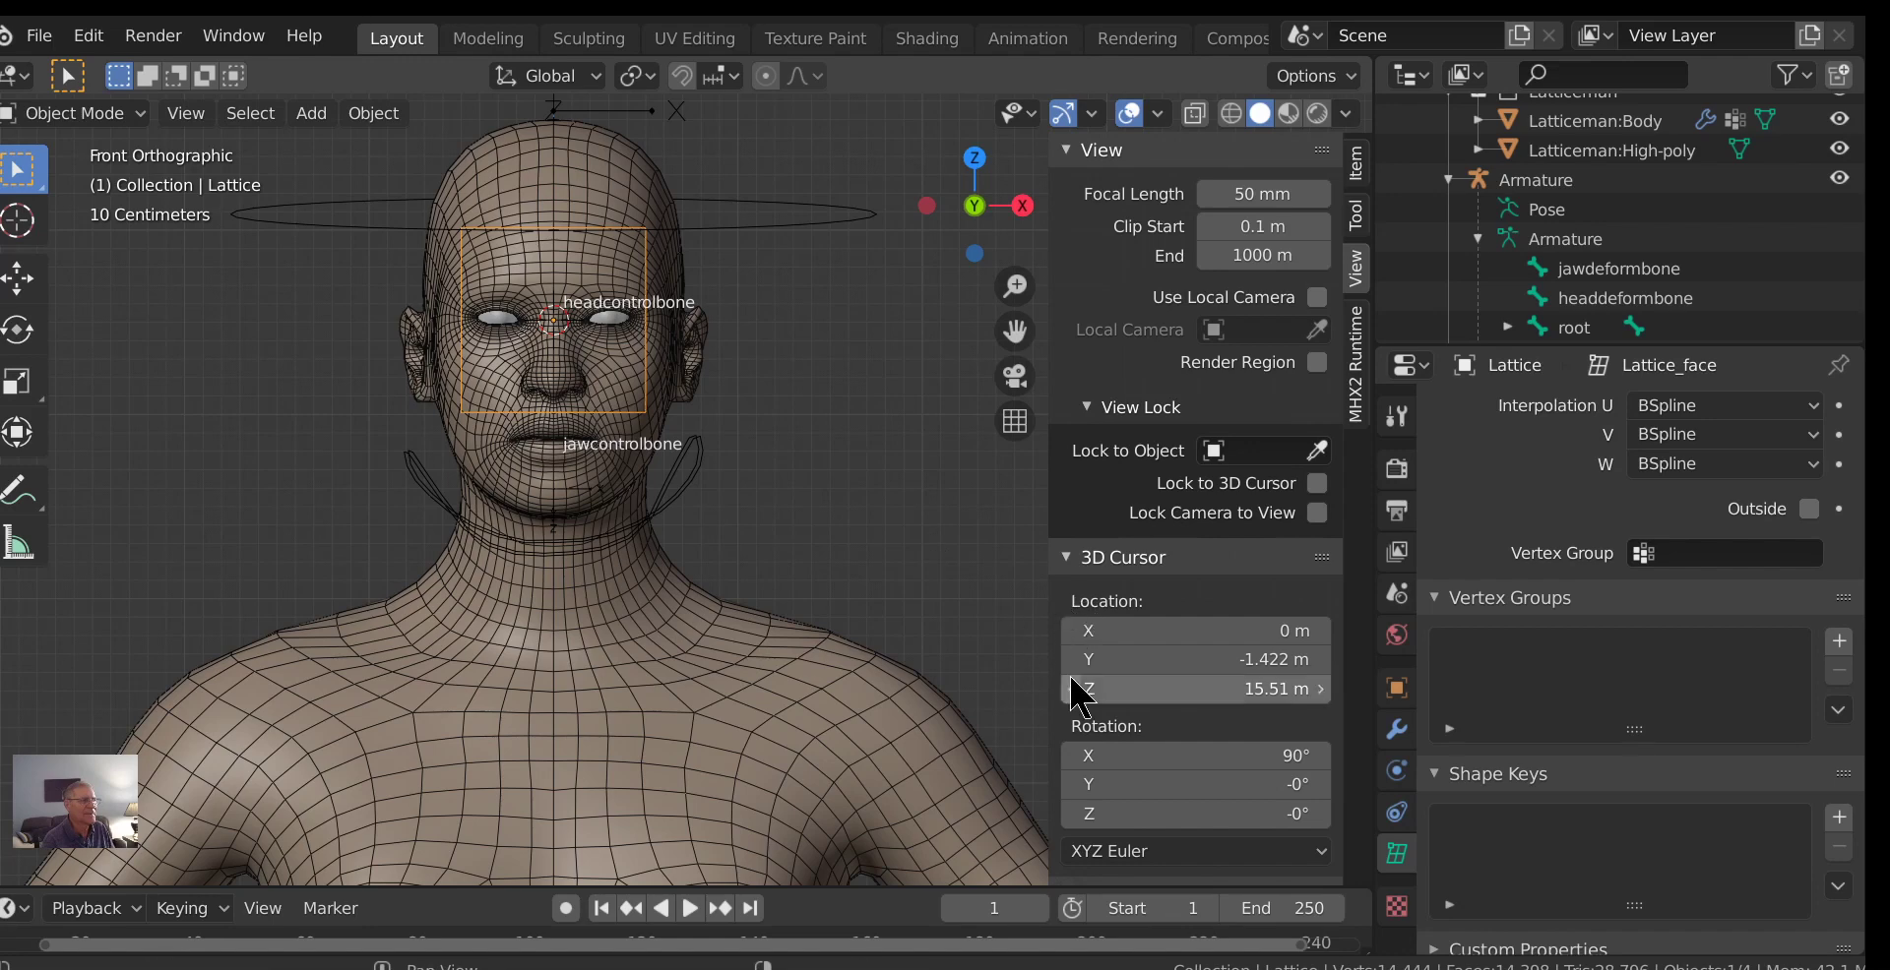
# Add the armature to the selection, pick headcontrolbone in Pose Mode and parent the lattice to it with the Bone option.
pyautogui.click(825, 226)
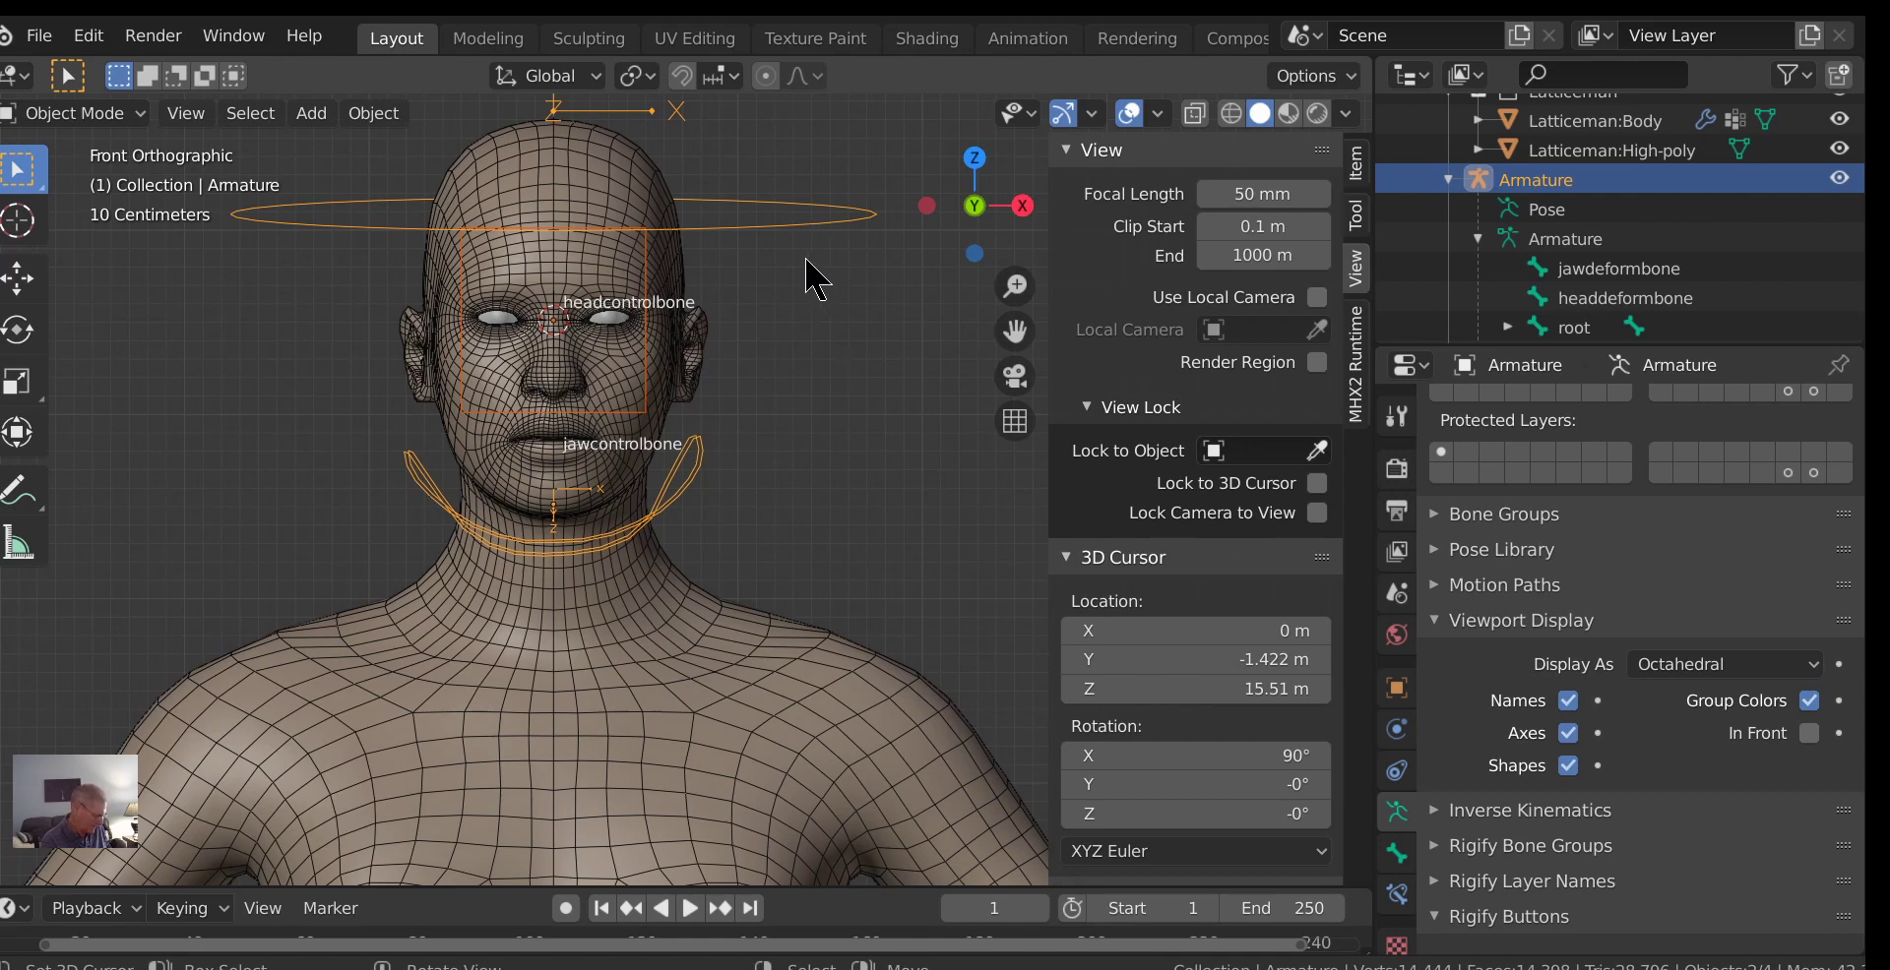
pyautogui.hotkey('ctrl', 'Tab')
pyautogui.click(799, 229)
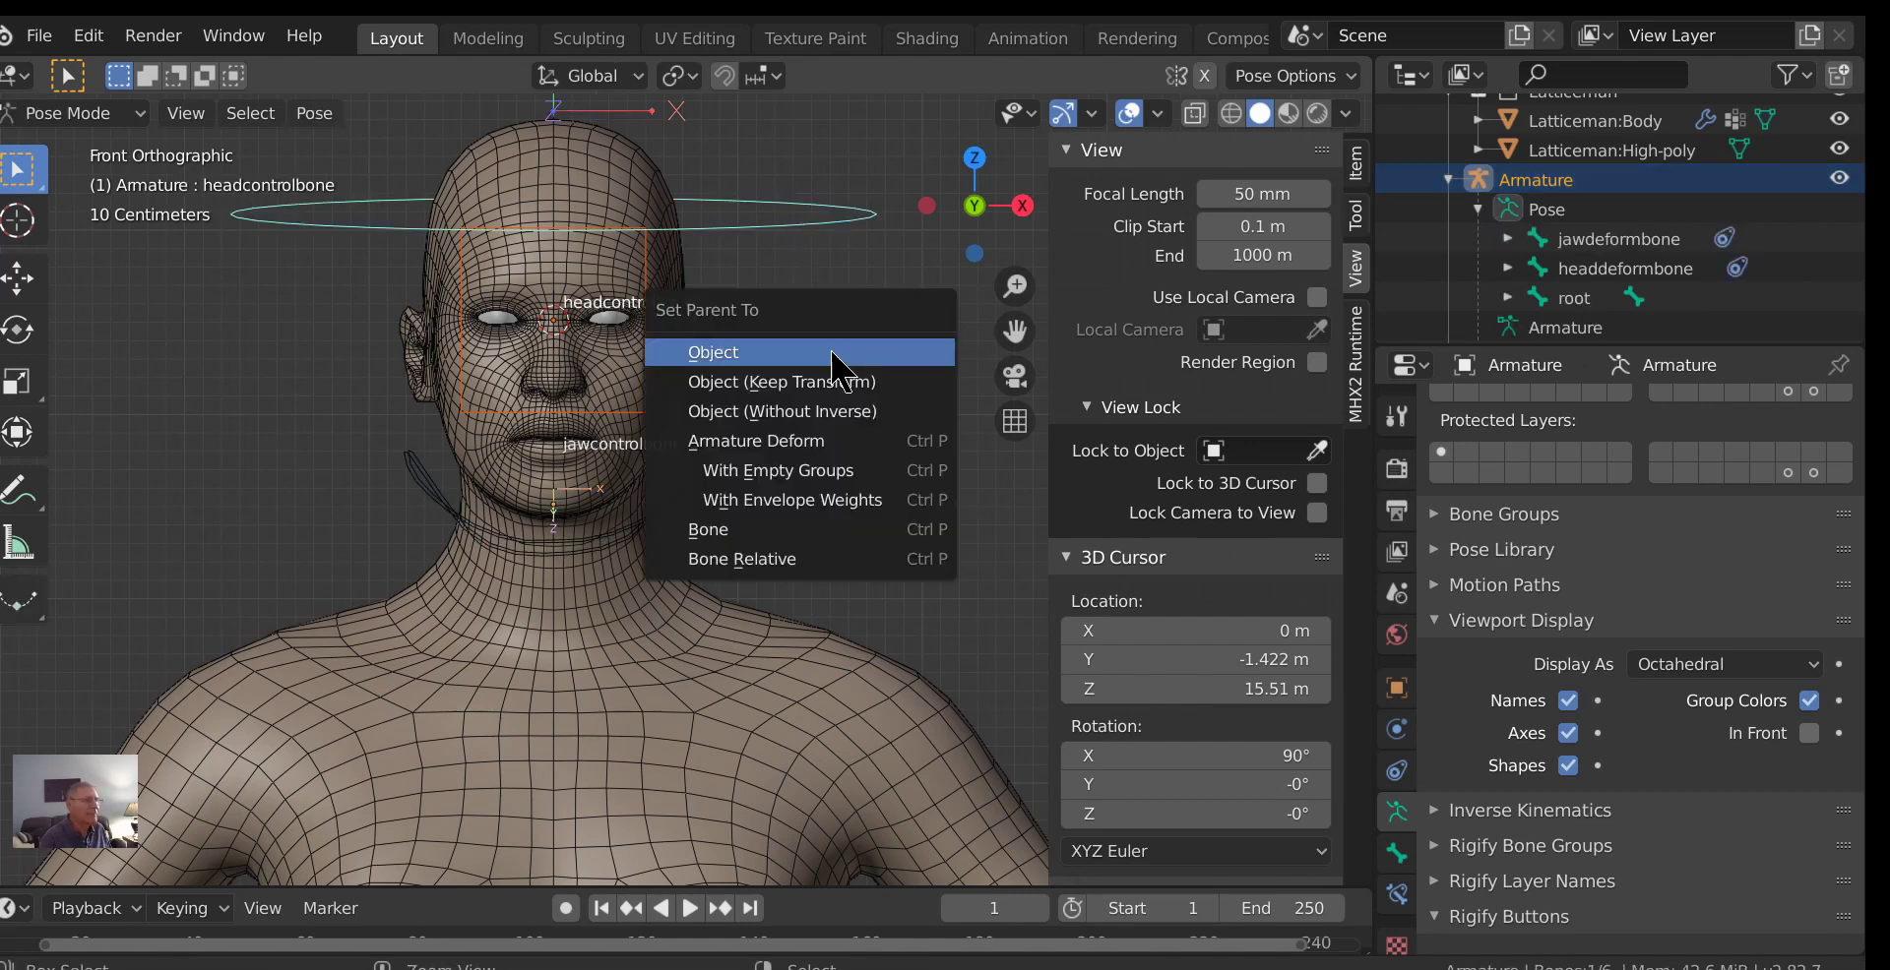
pyautogui.hotkey('ctrl', 'p')
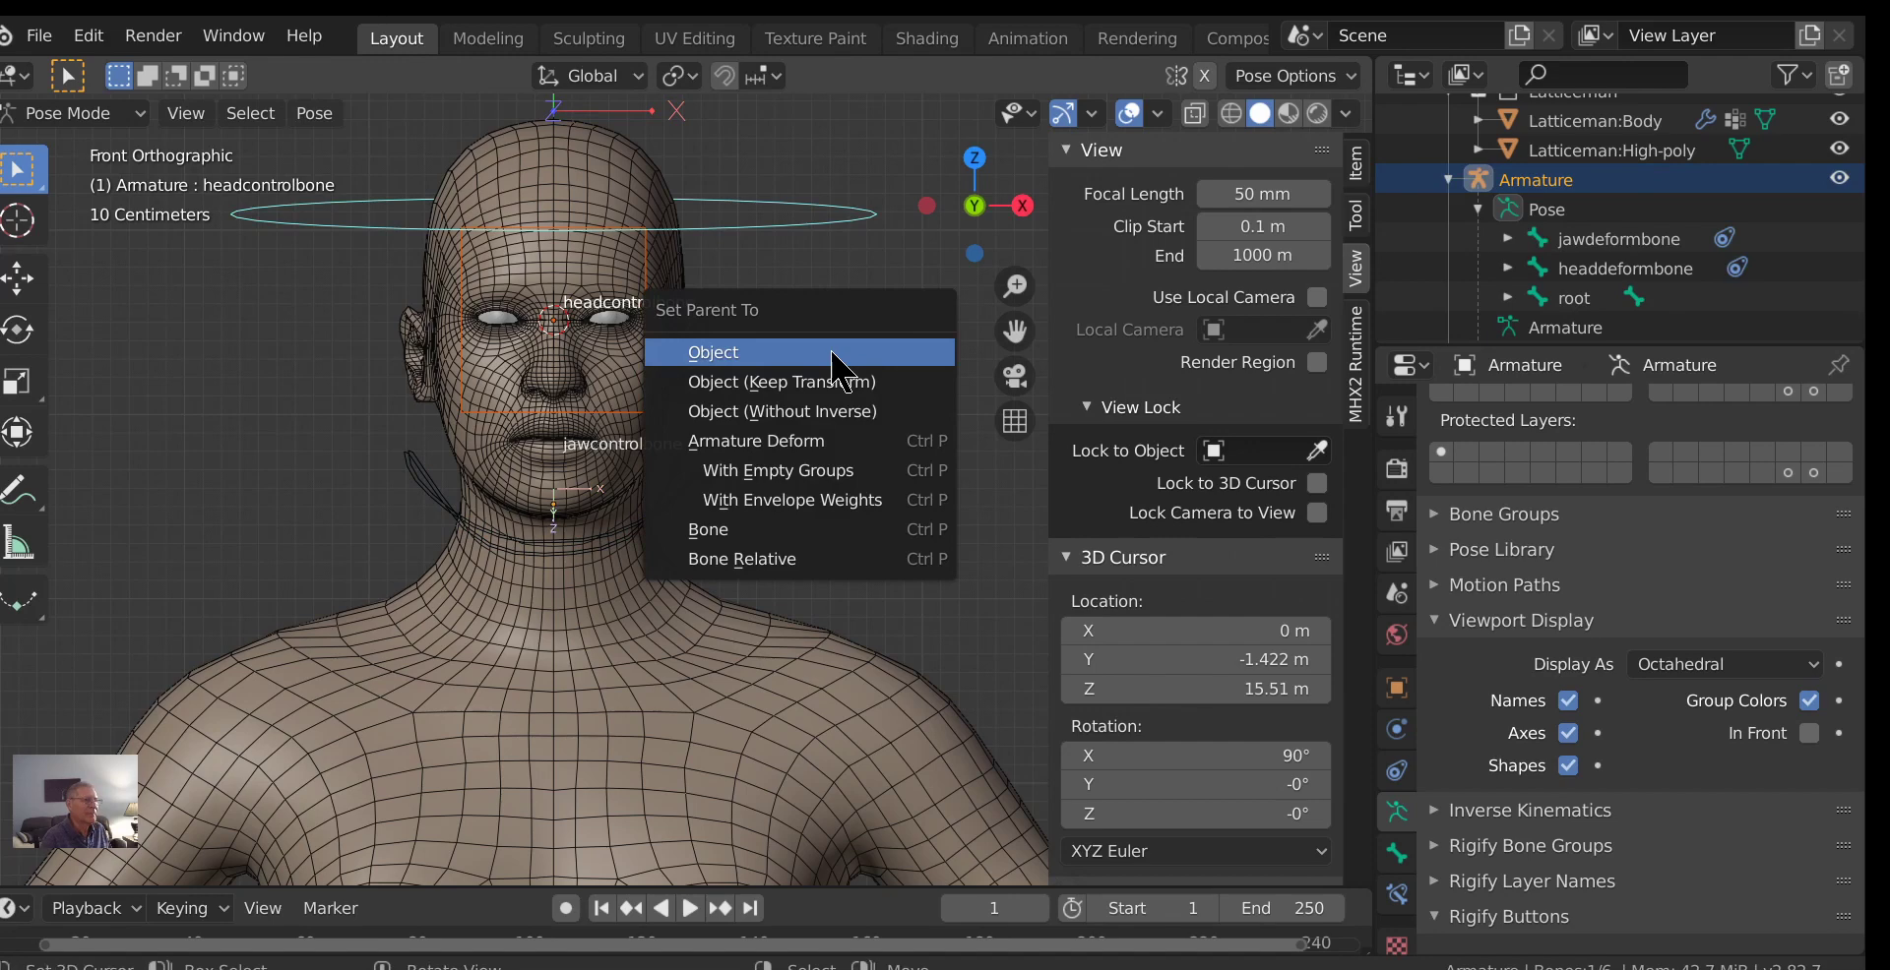
pyautogui.click(740, 532)
# Test the lattice's bone parenting by rotating headcontrolbone in front view, and cancel the rotation.
pyautogui.click(873, 287)
pyautogui.click(853, 250)
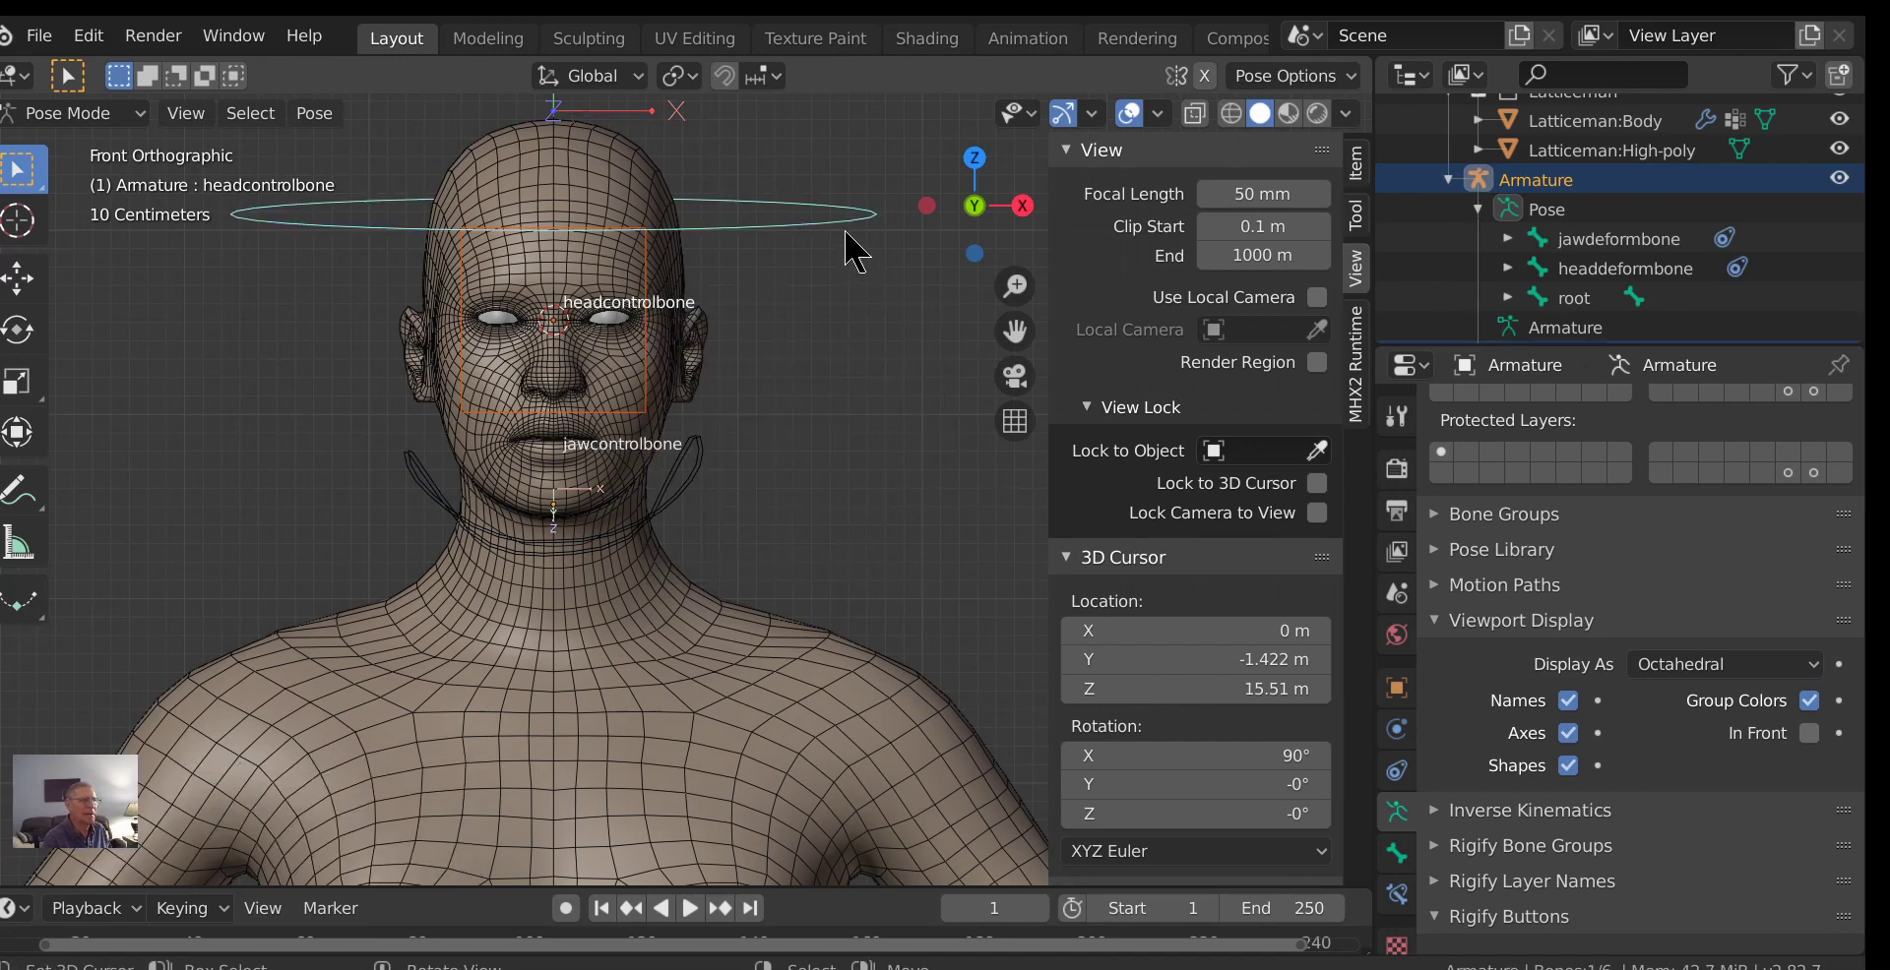
pyautogui.press('r')
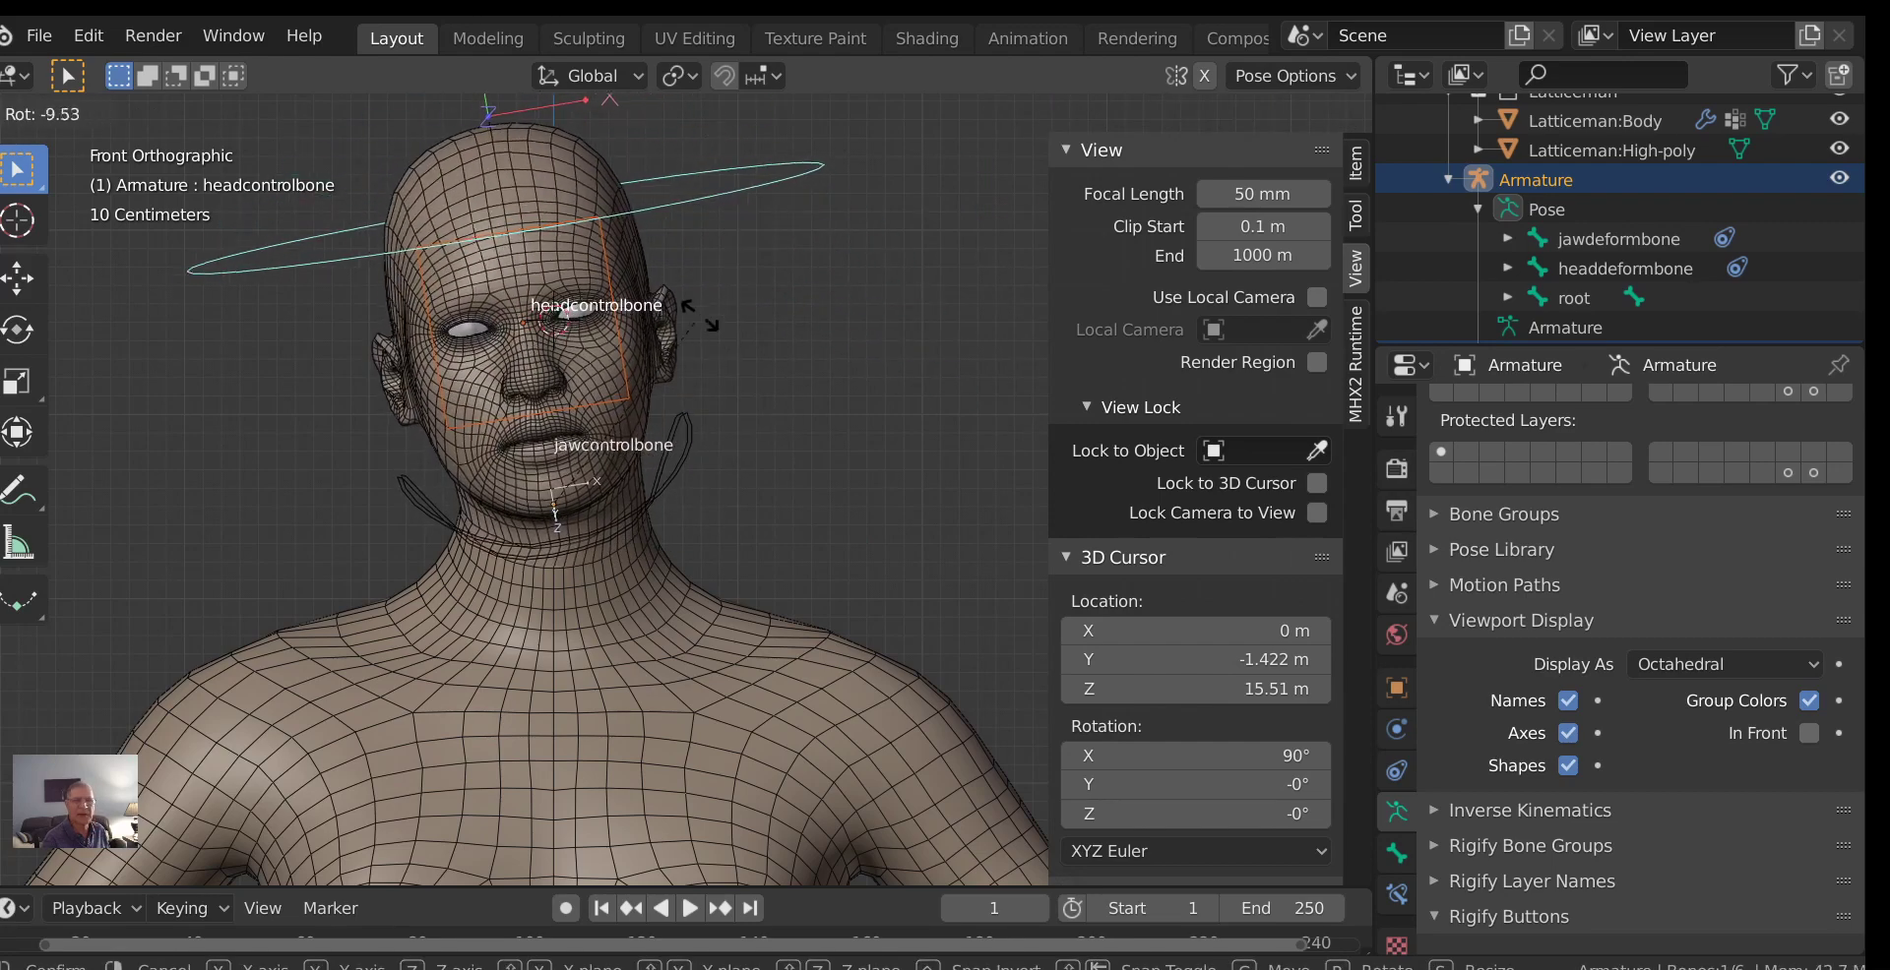
pyautogui.press('Escape')
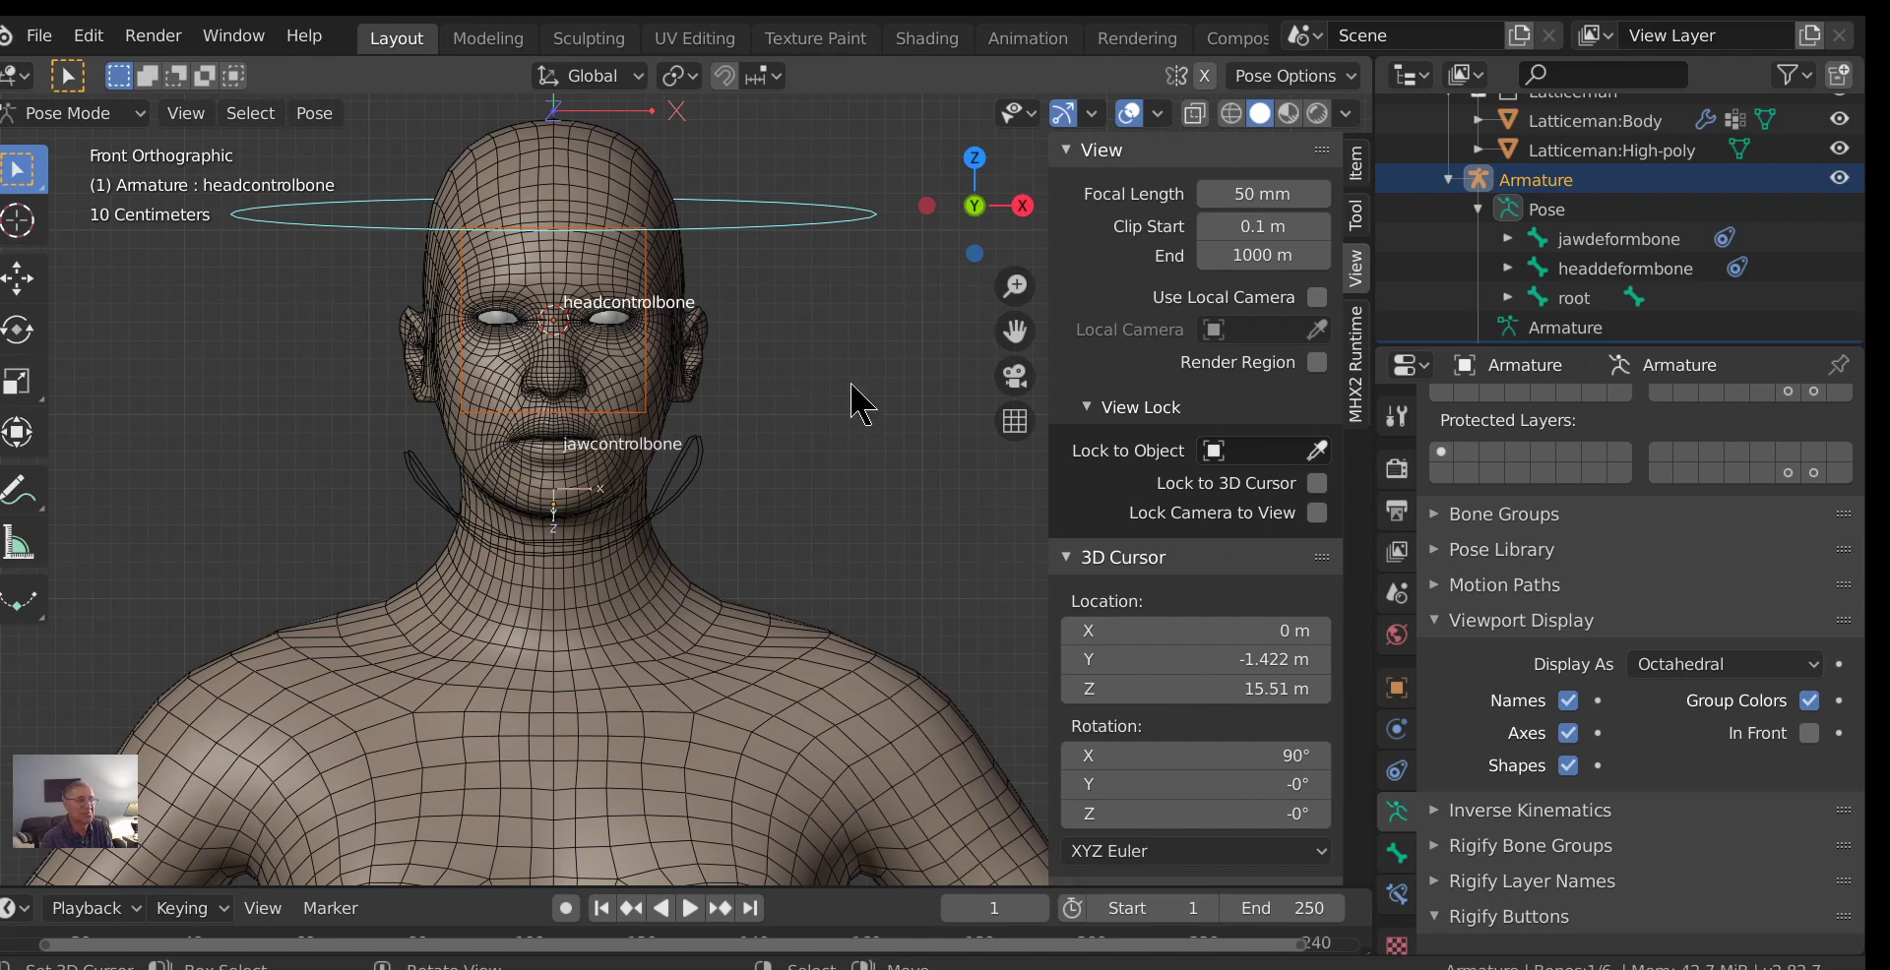
# Switch the armature from Pose Mode to Object Mode and select the face lattice.
pyautogui.scroll(2, 661, 411)
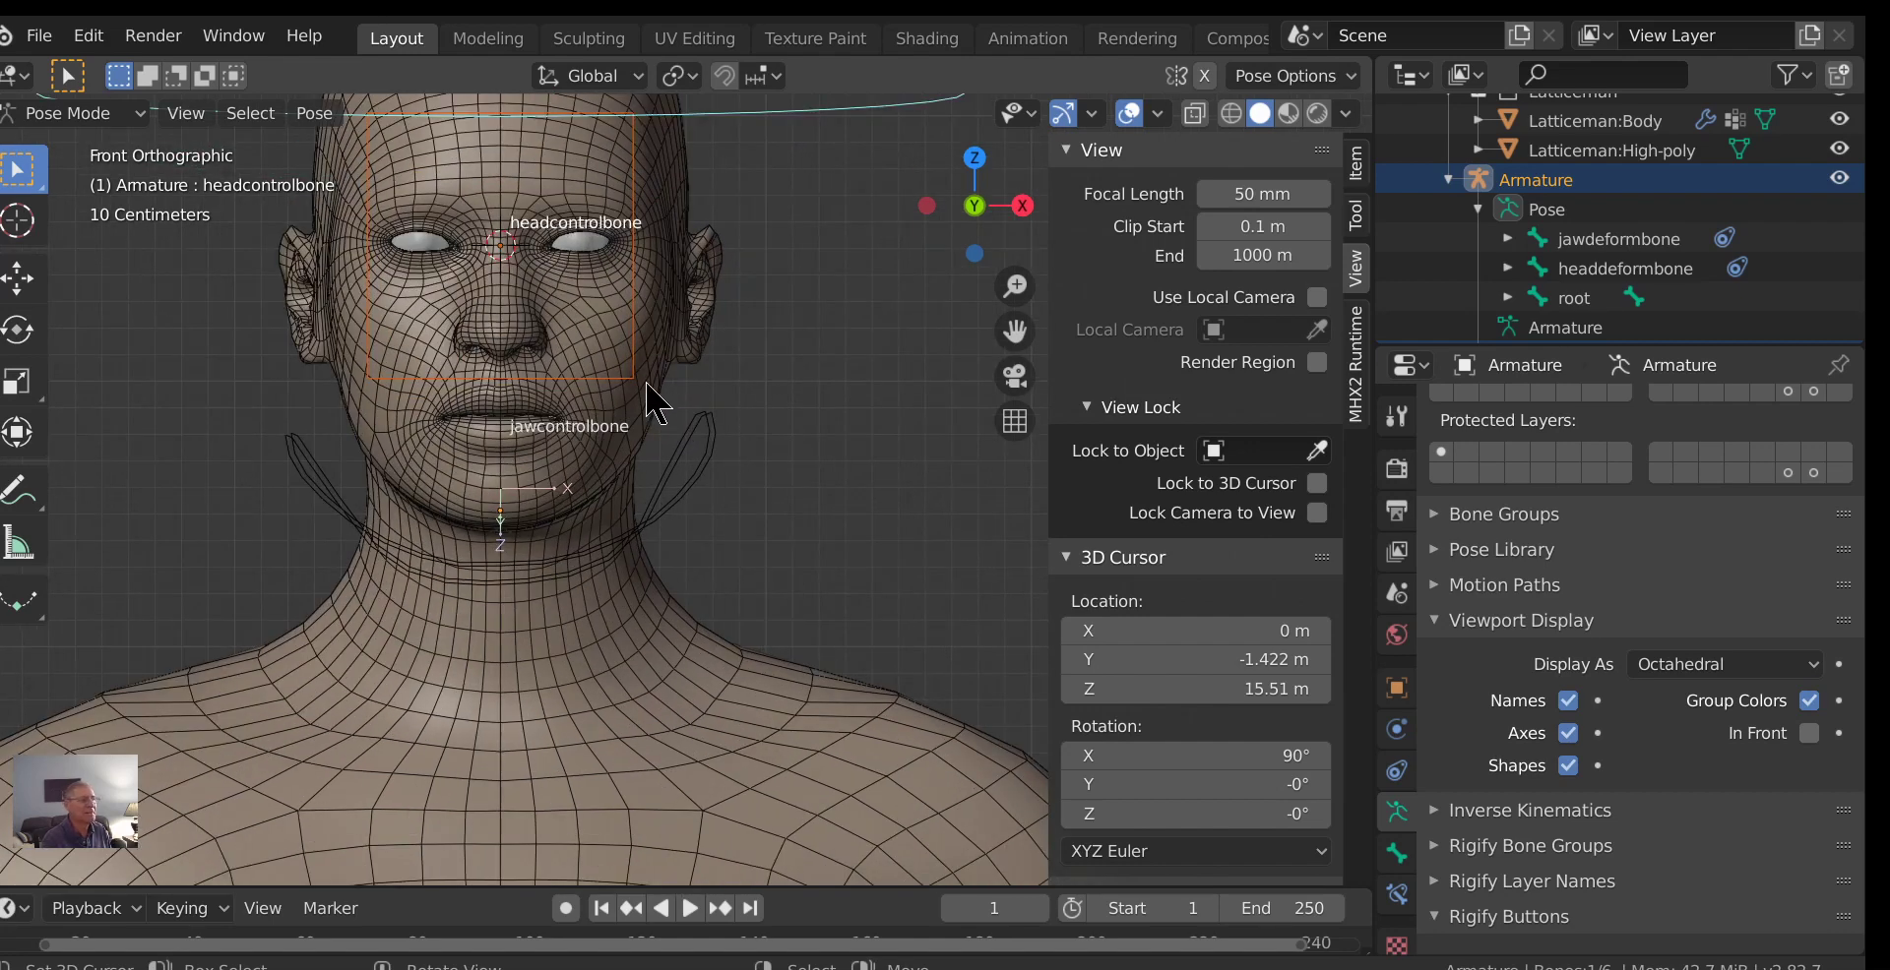
pyautogui.click(624, 398)
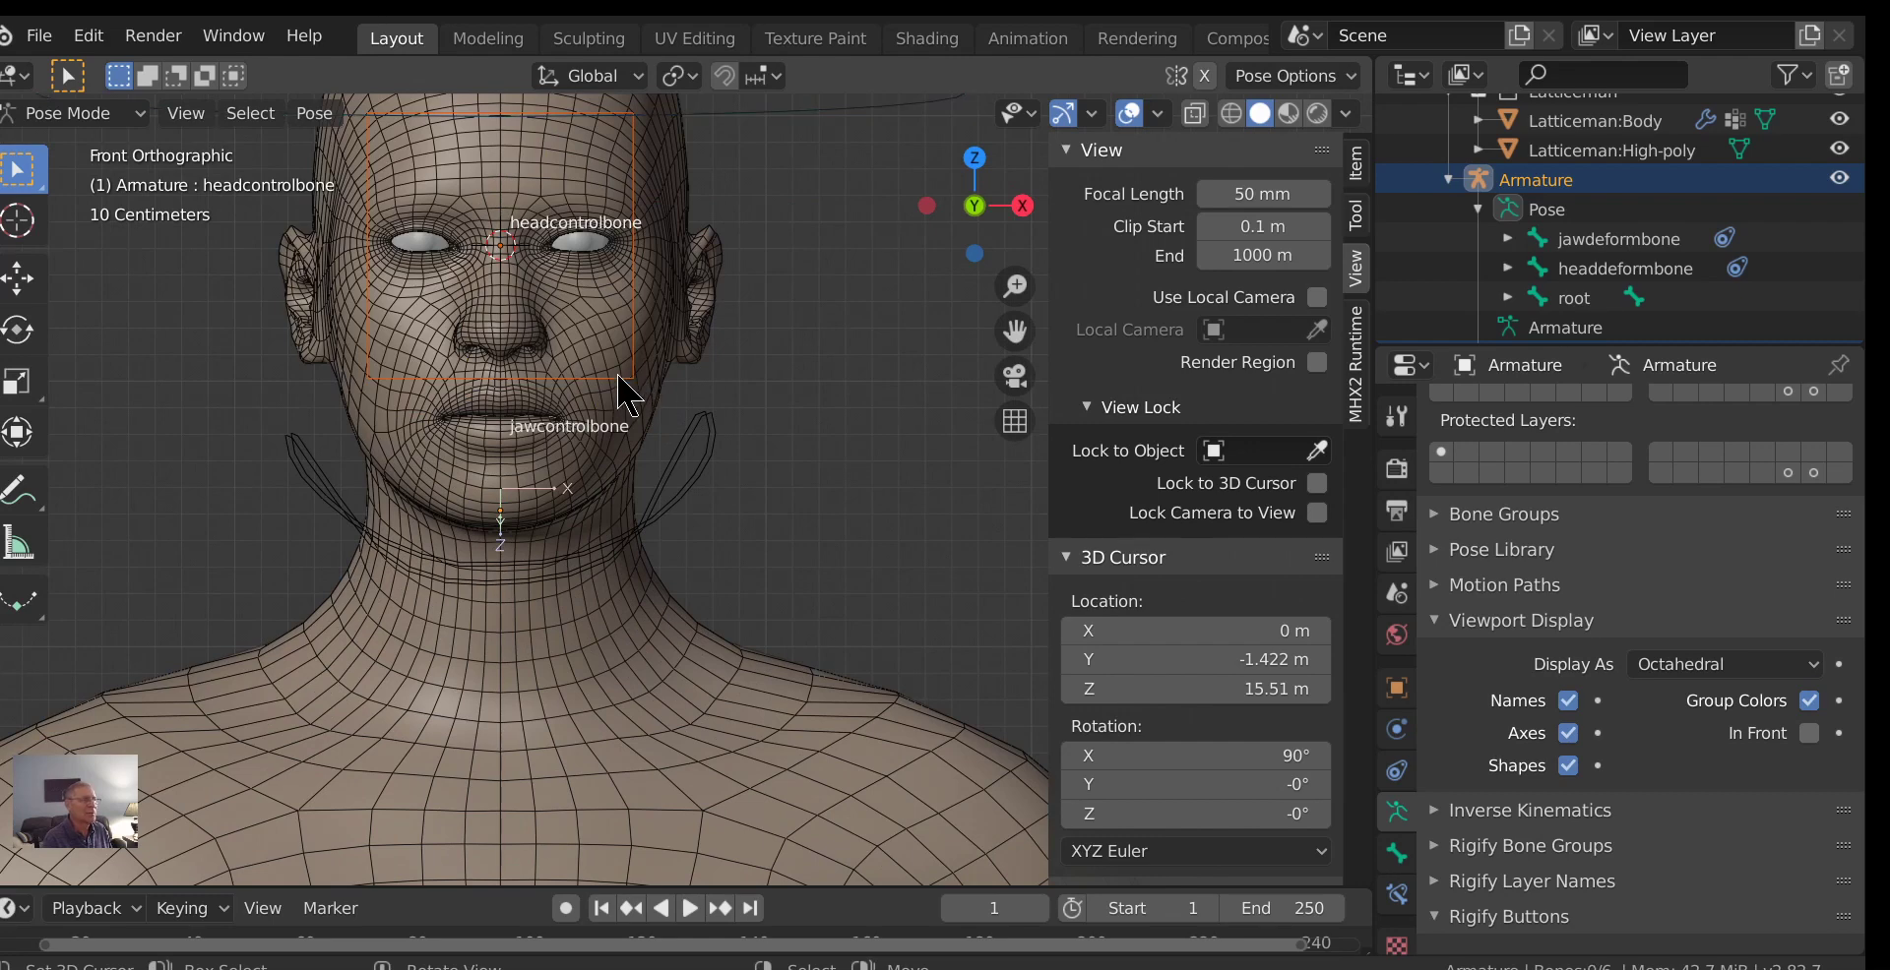
pyautogui.click(59, 114)
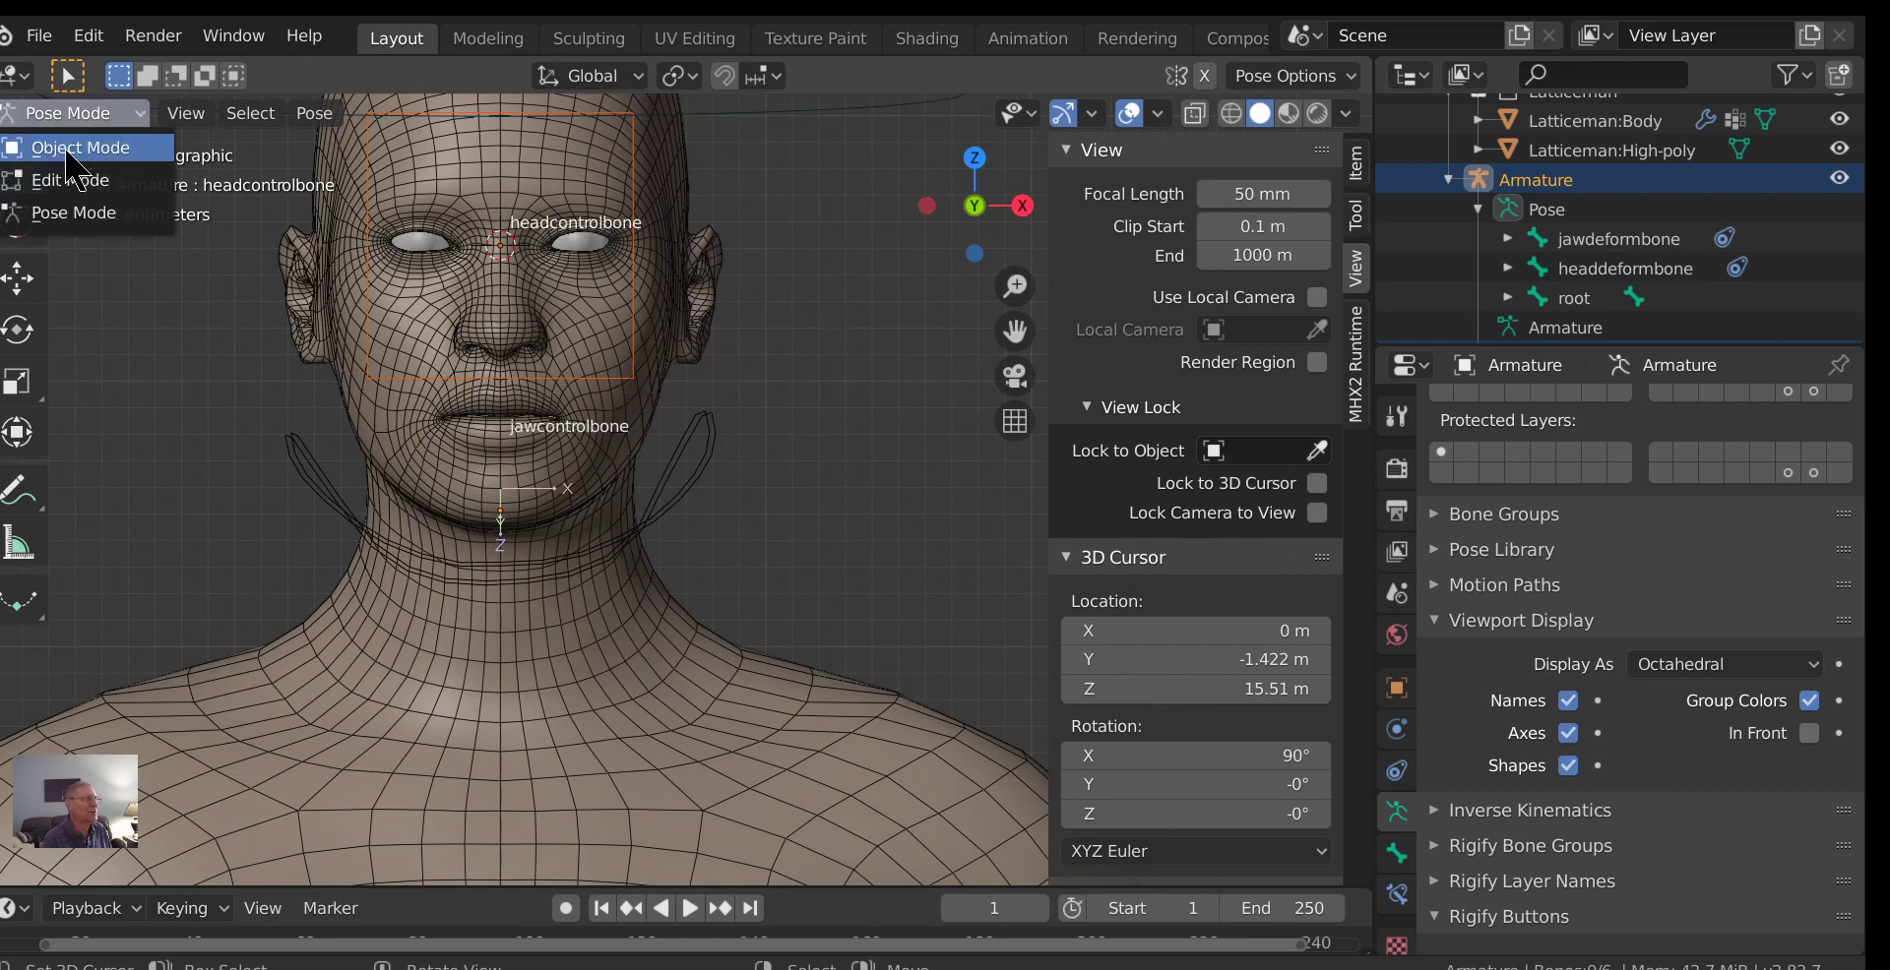
pyautogui.click(64, 56)
pyautogui.click(630, 377)
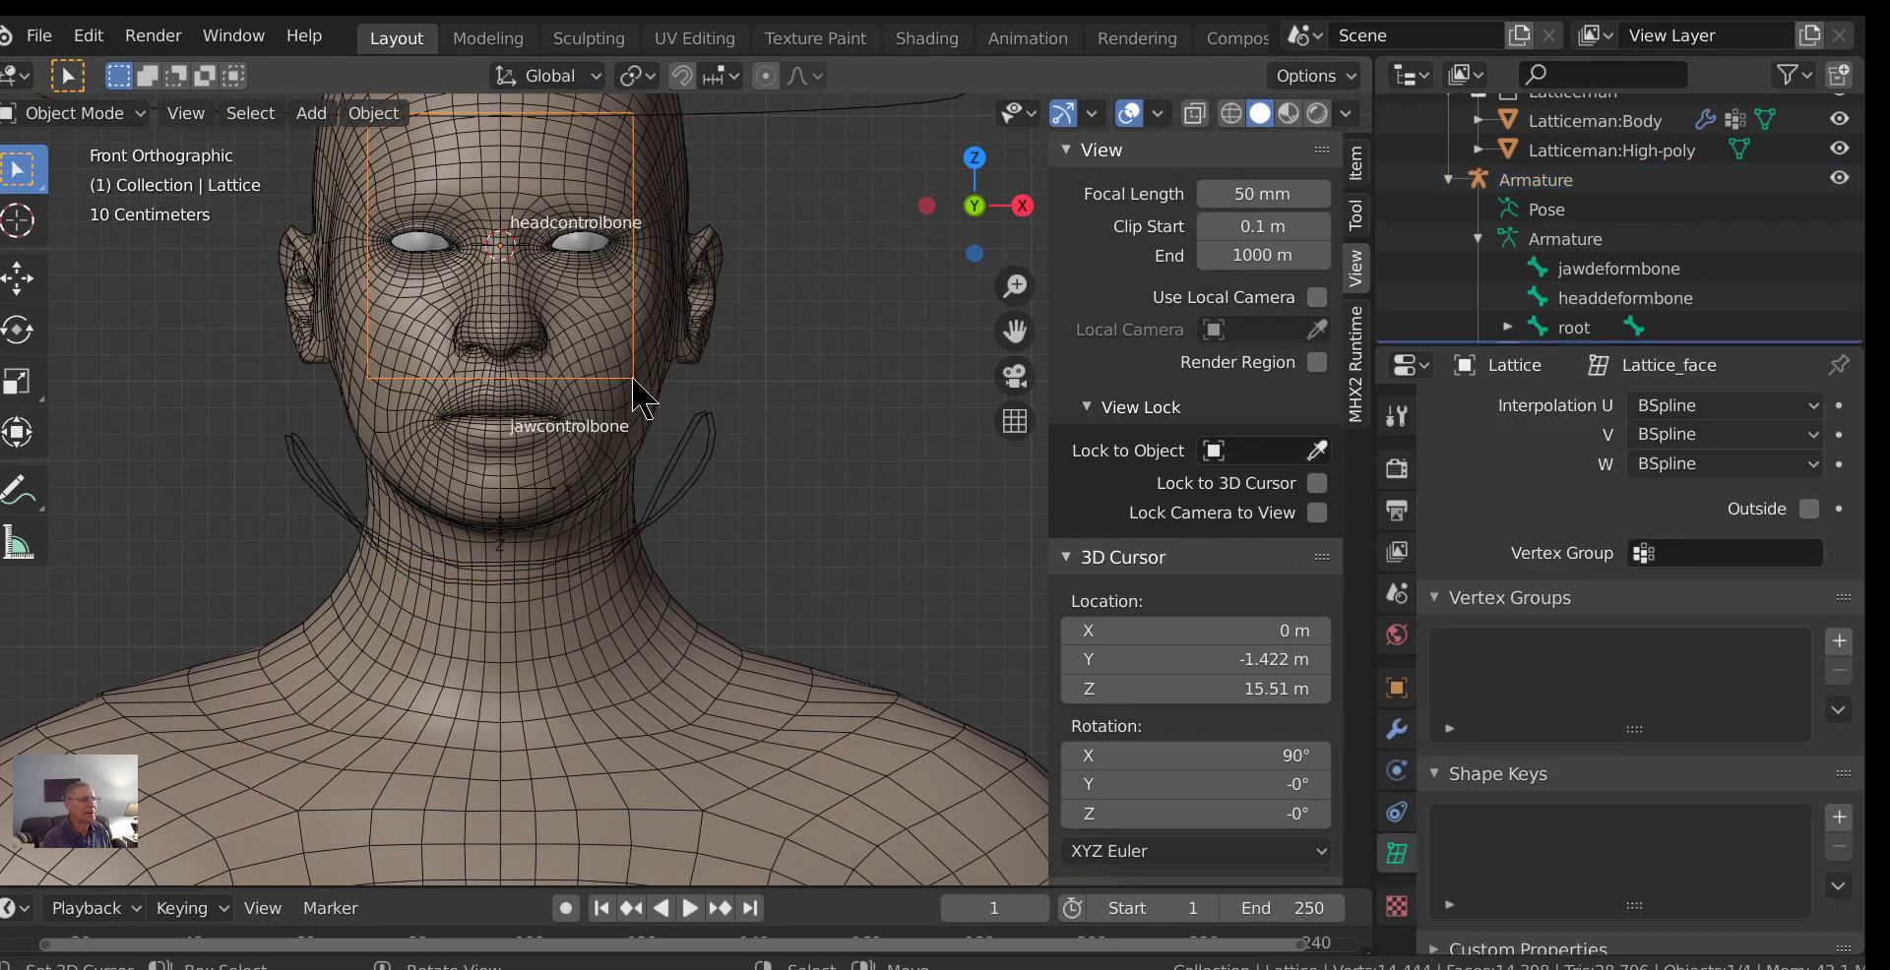
# Scale the face lattice by about 1.8 along Z and lower it about 0.18 m so it reaches the chin.
pyautogui.scroll(-2, 899, 401)
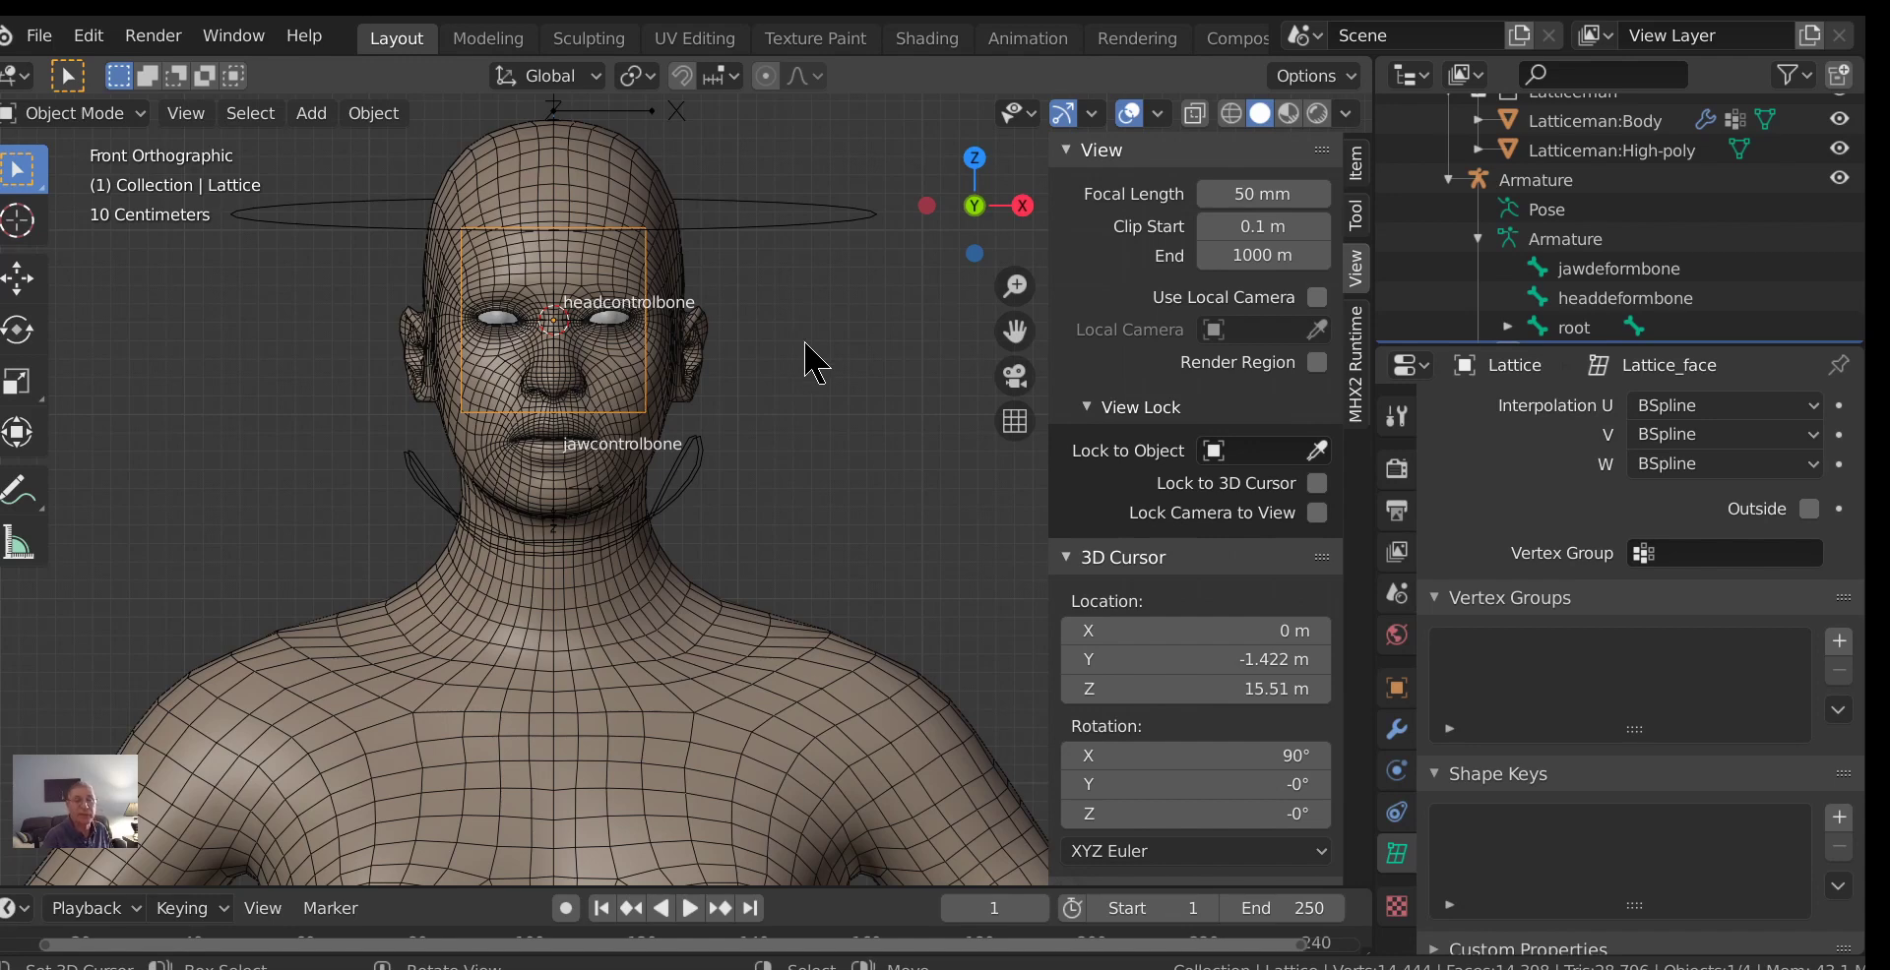
pyautogui.click(177, 118)
pyautogui.press('s')
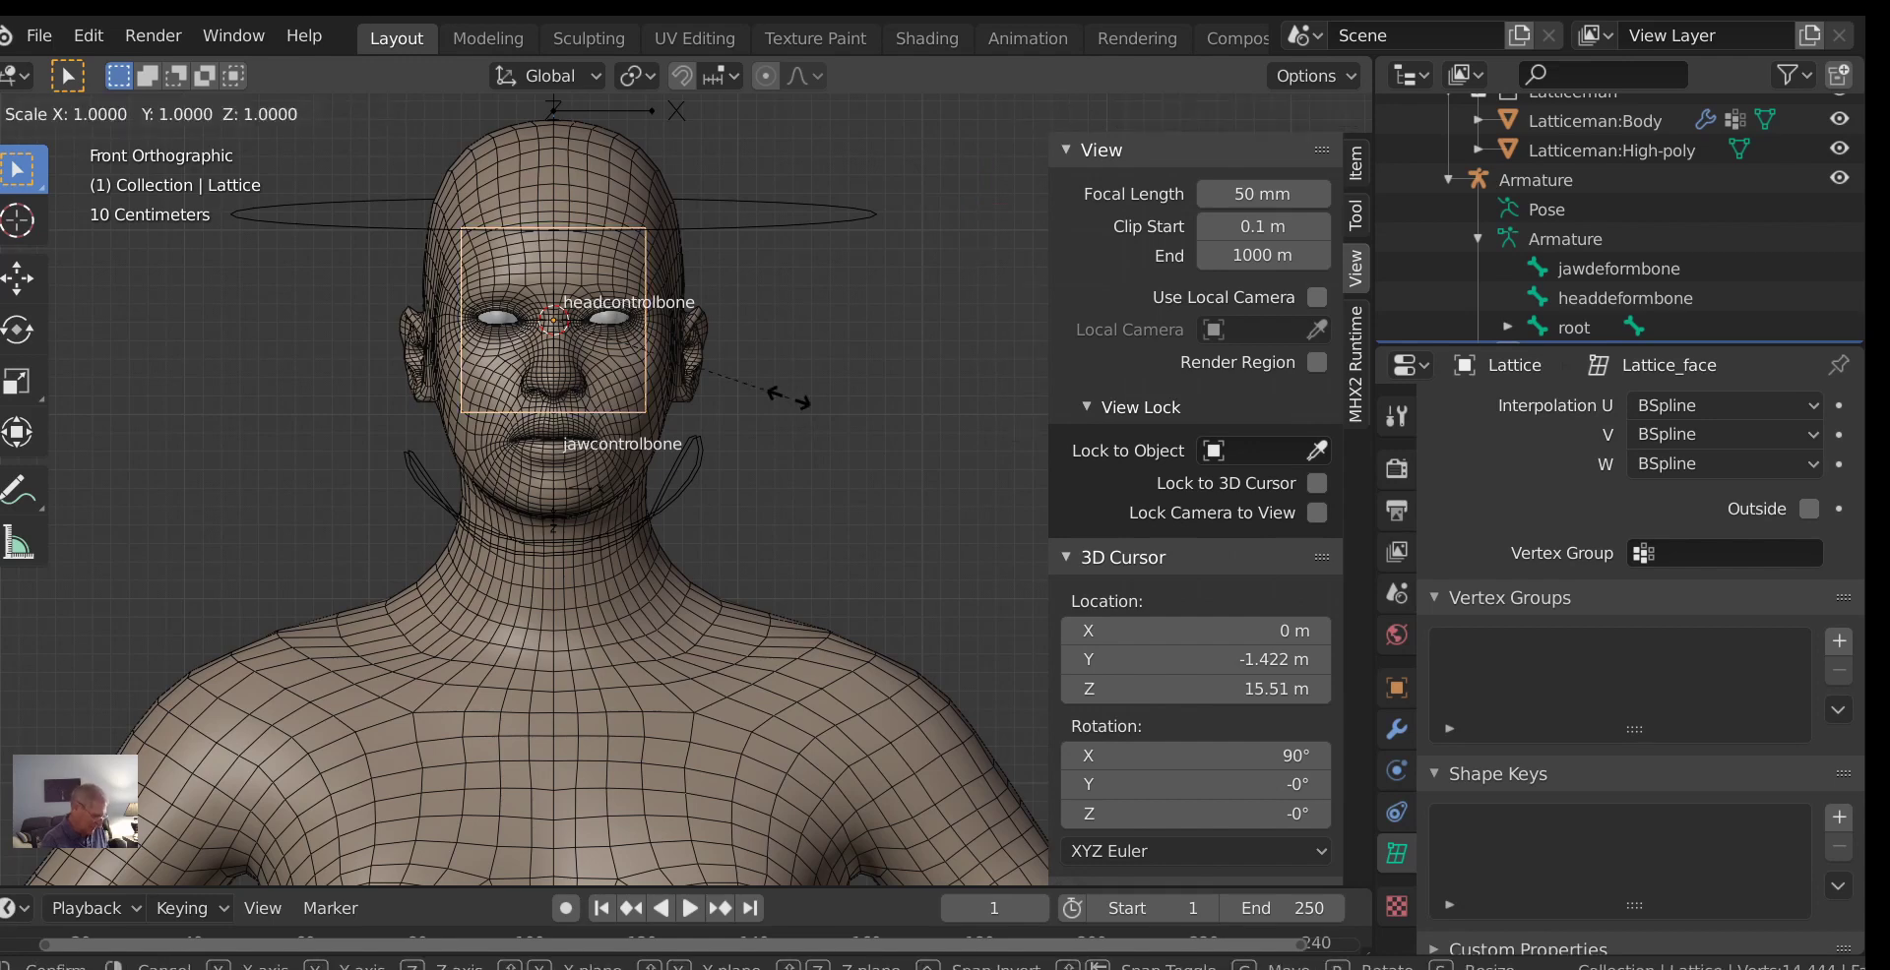
pyautogui.press('z')
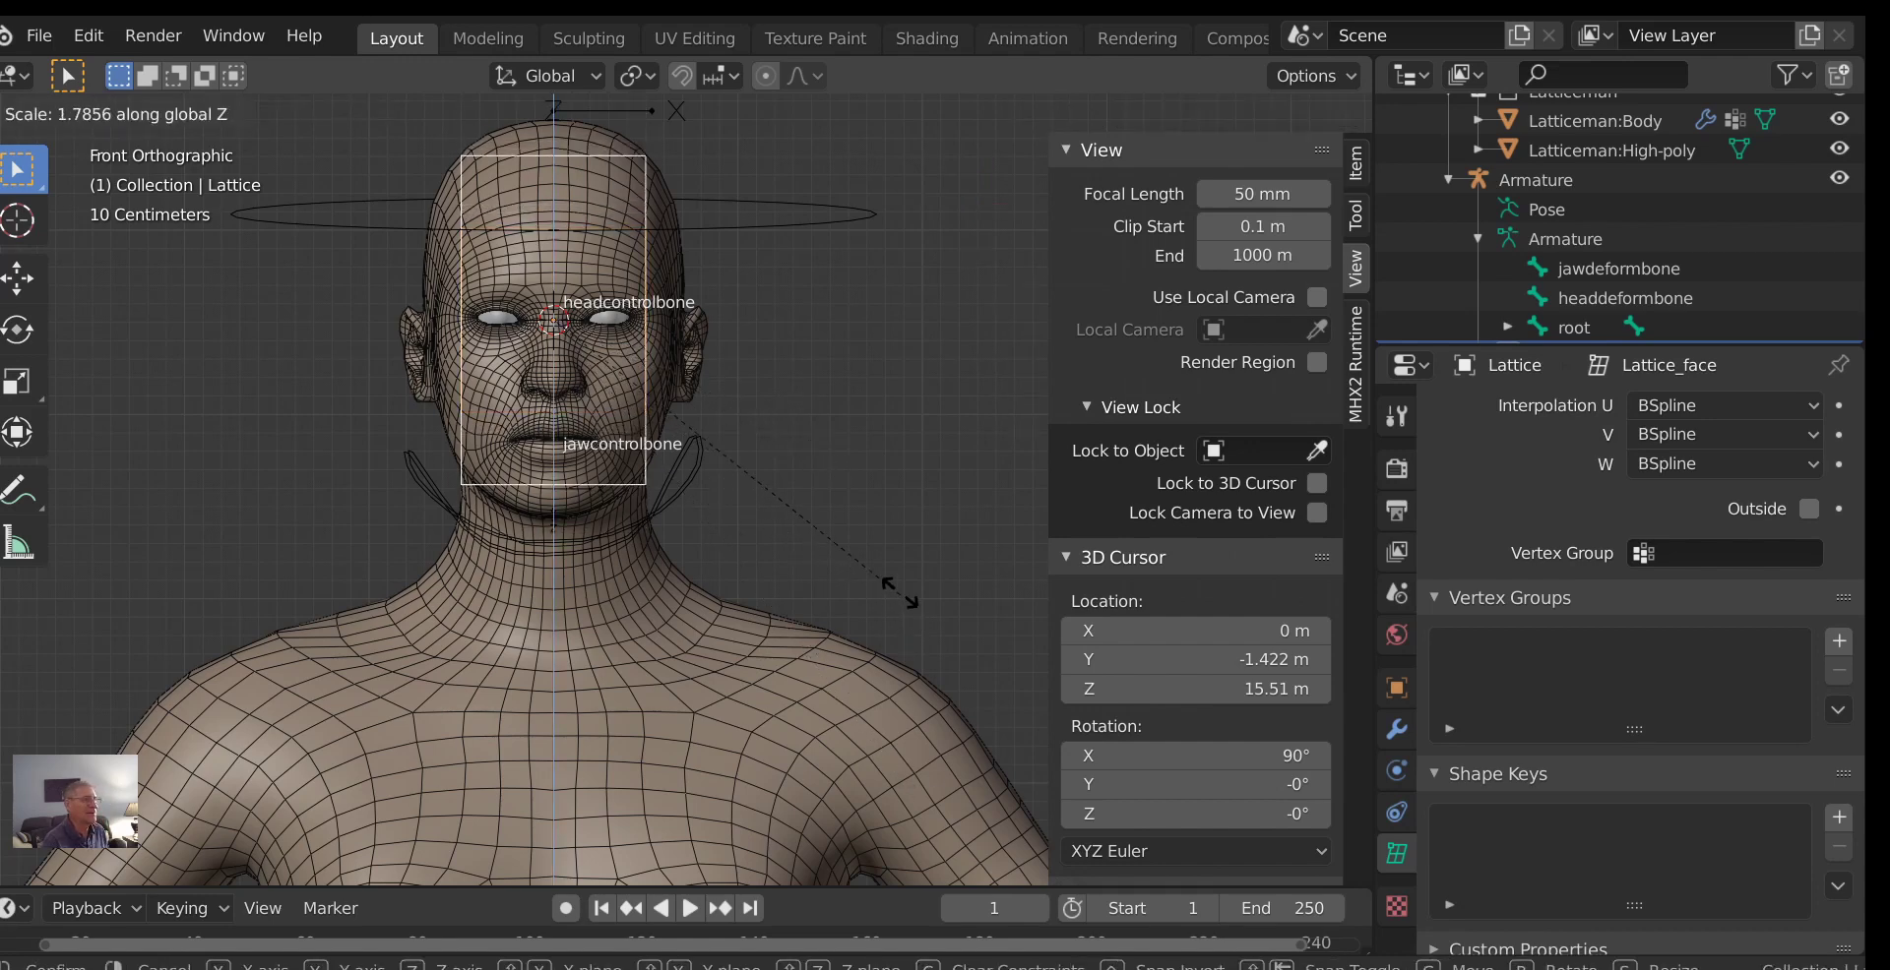
pyautogui.click(898, 635)
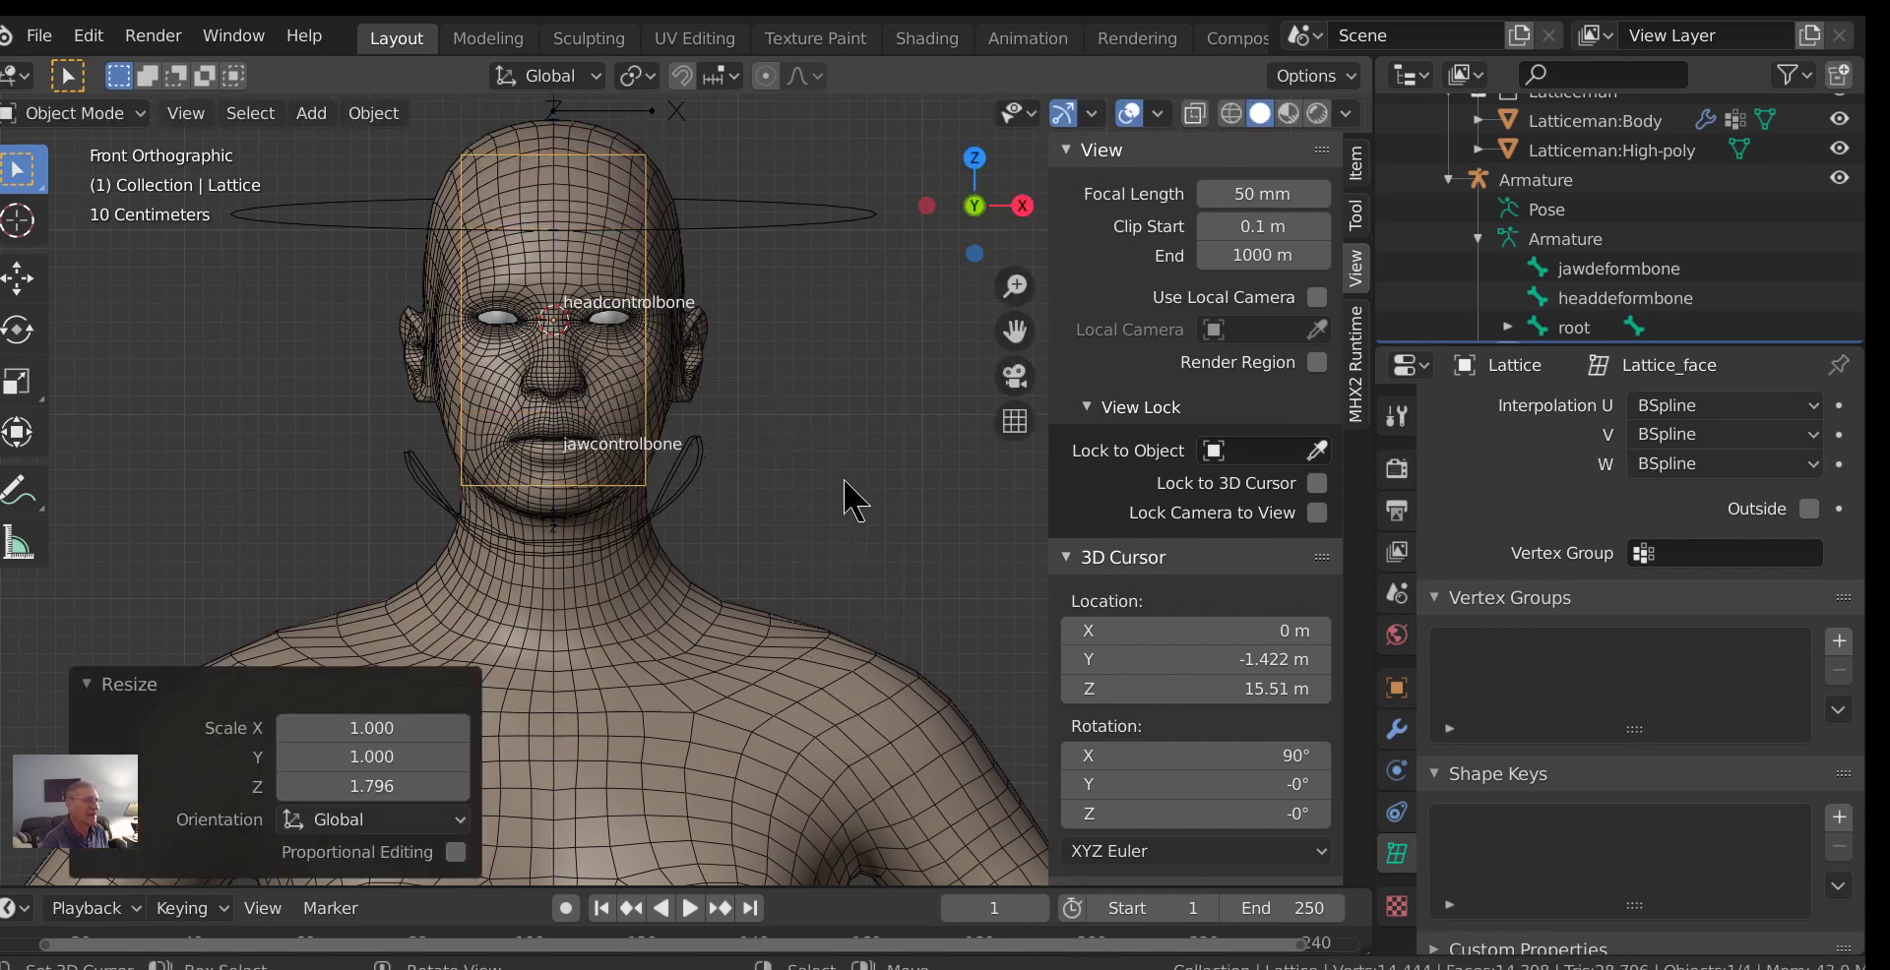
pyautogui.press('g')
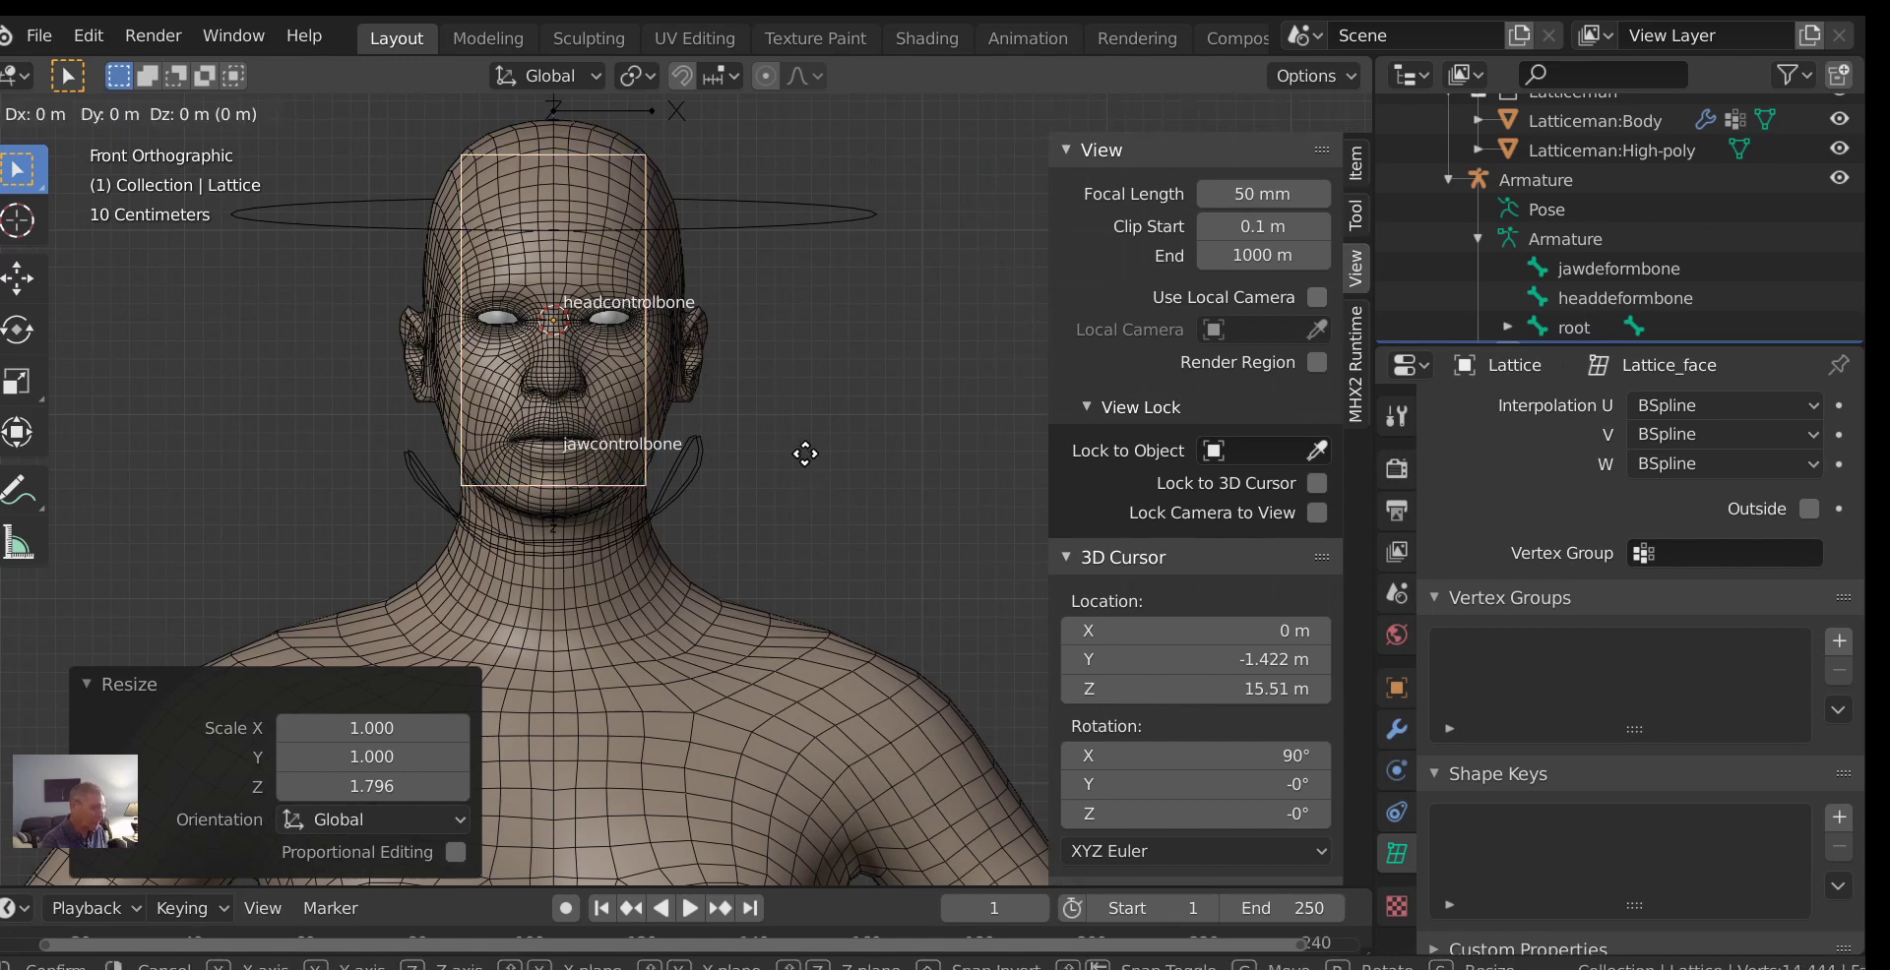
pyautogui.press('z')
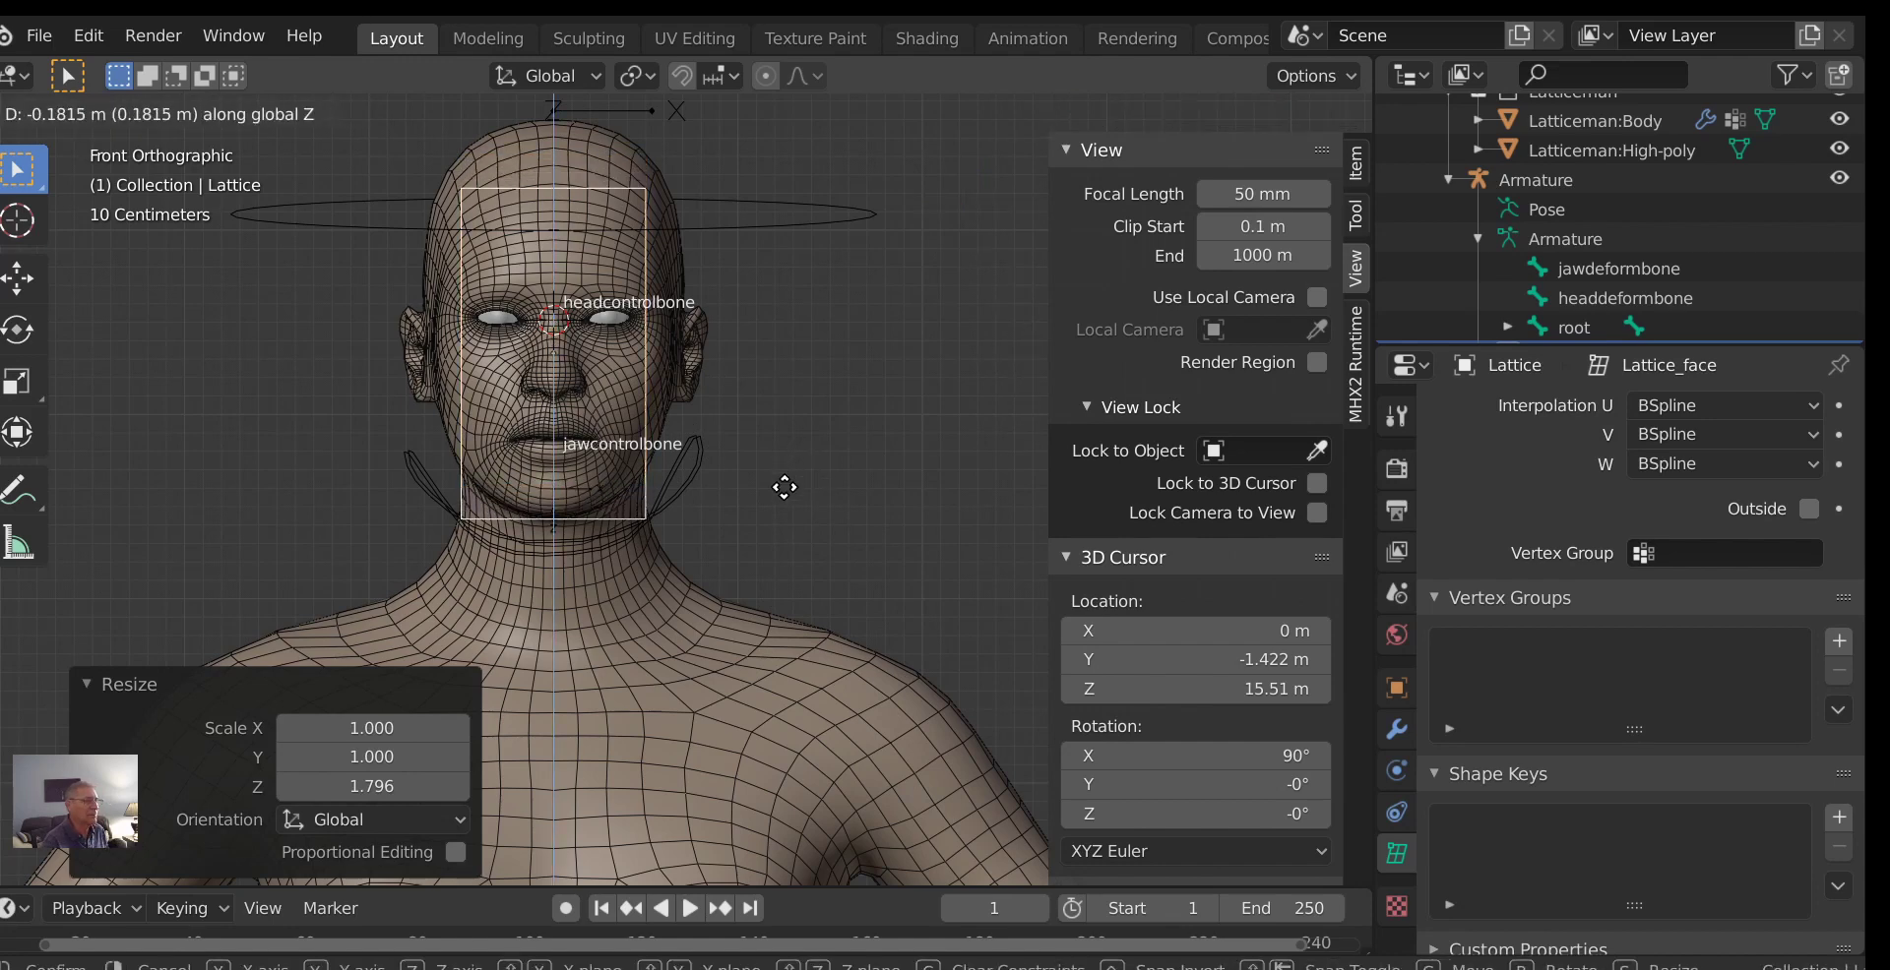
pyautogui.click(785, 487)
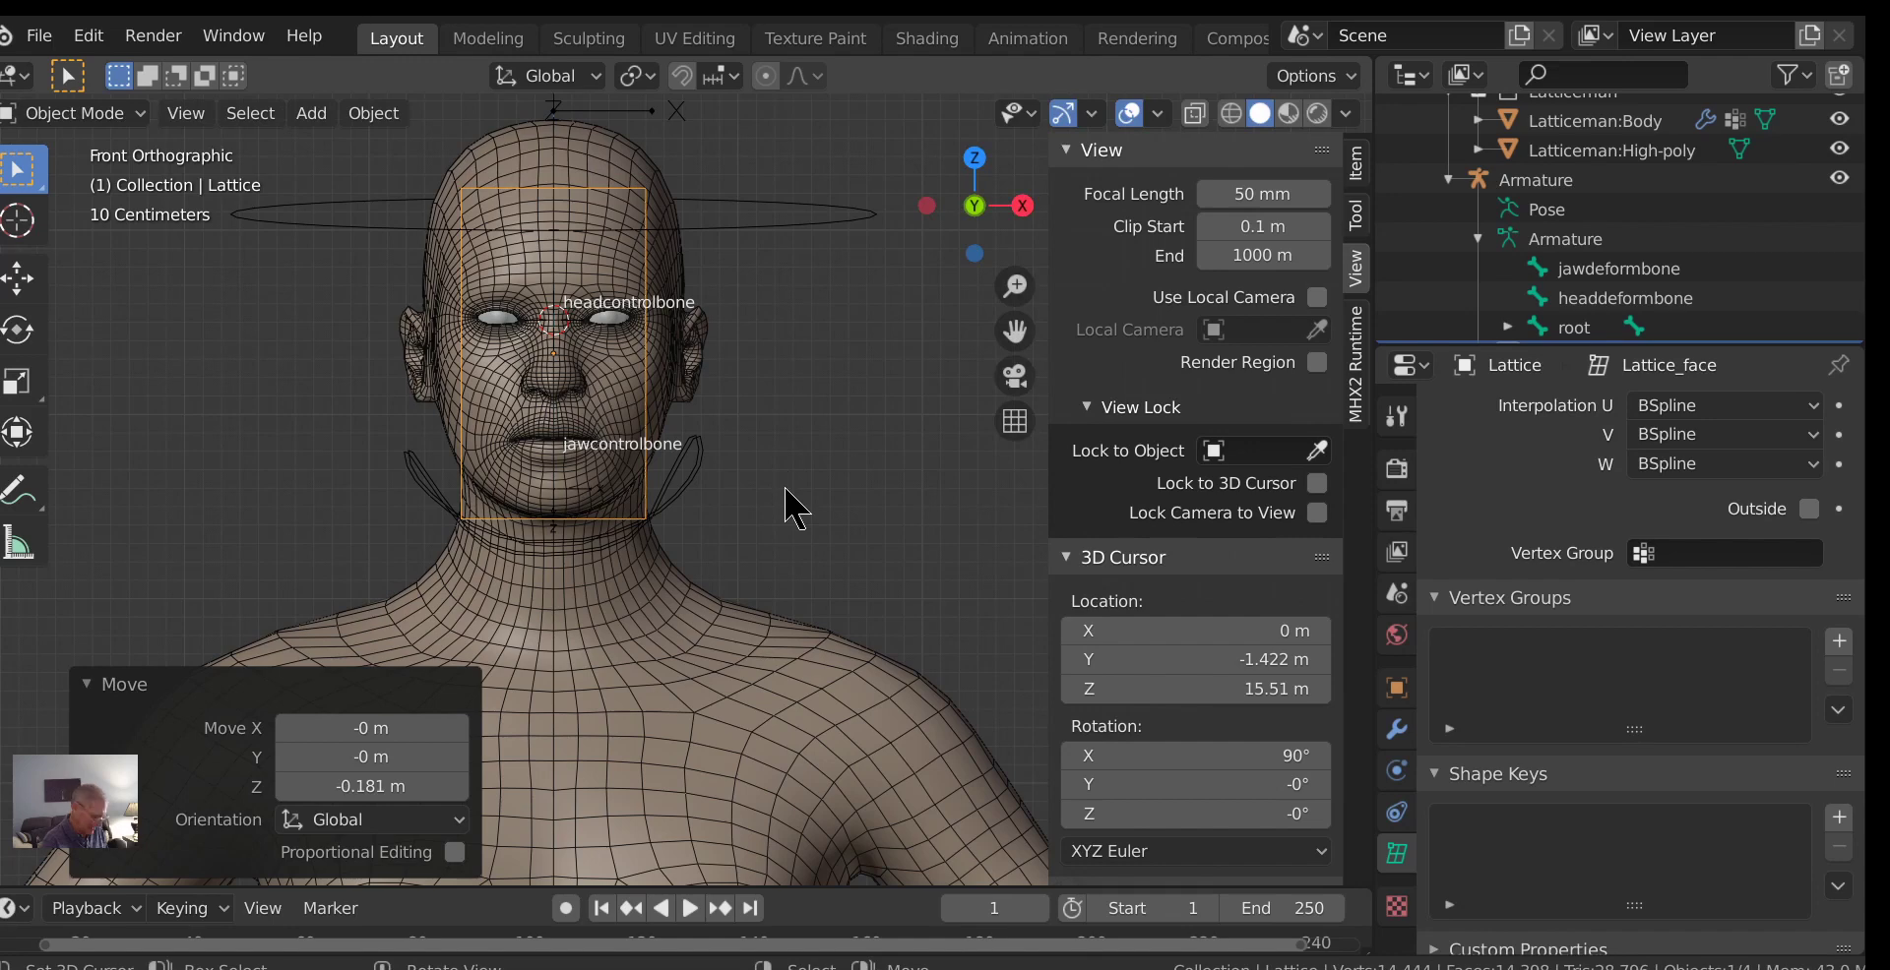
# Widen the face lattice by a factor of about 1.17 along X and check its depth in side view.
pyautogui.press('s')
pyautogui.press('x')
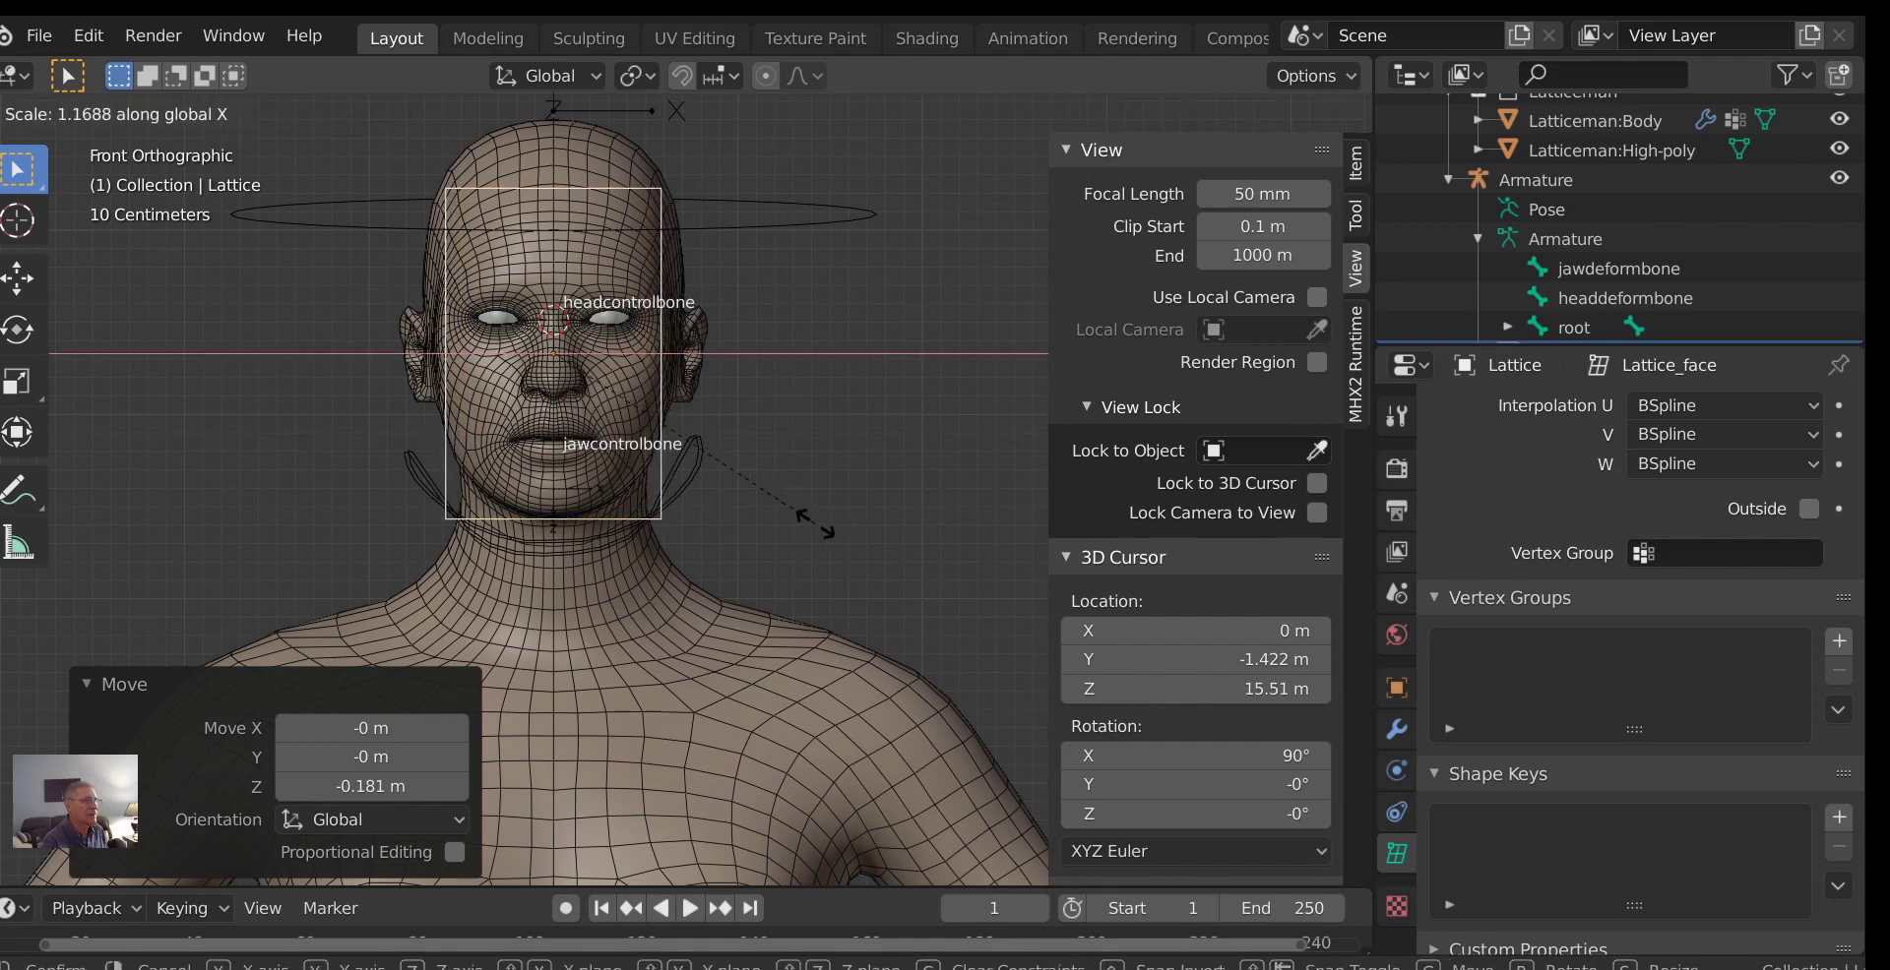
pyautogui.click(817, 534)
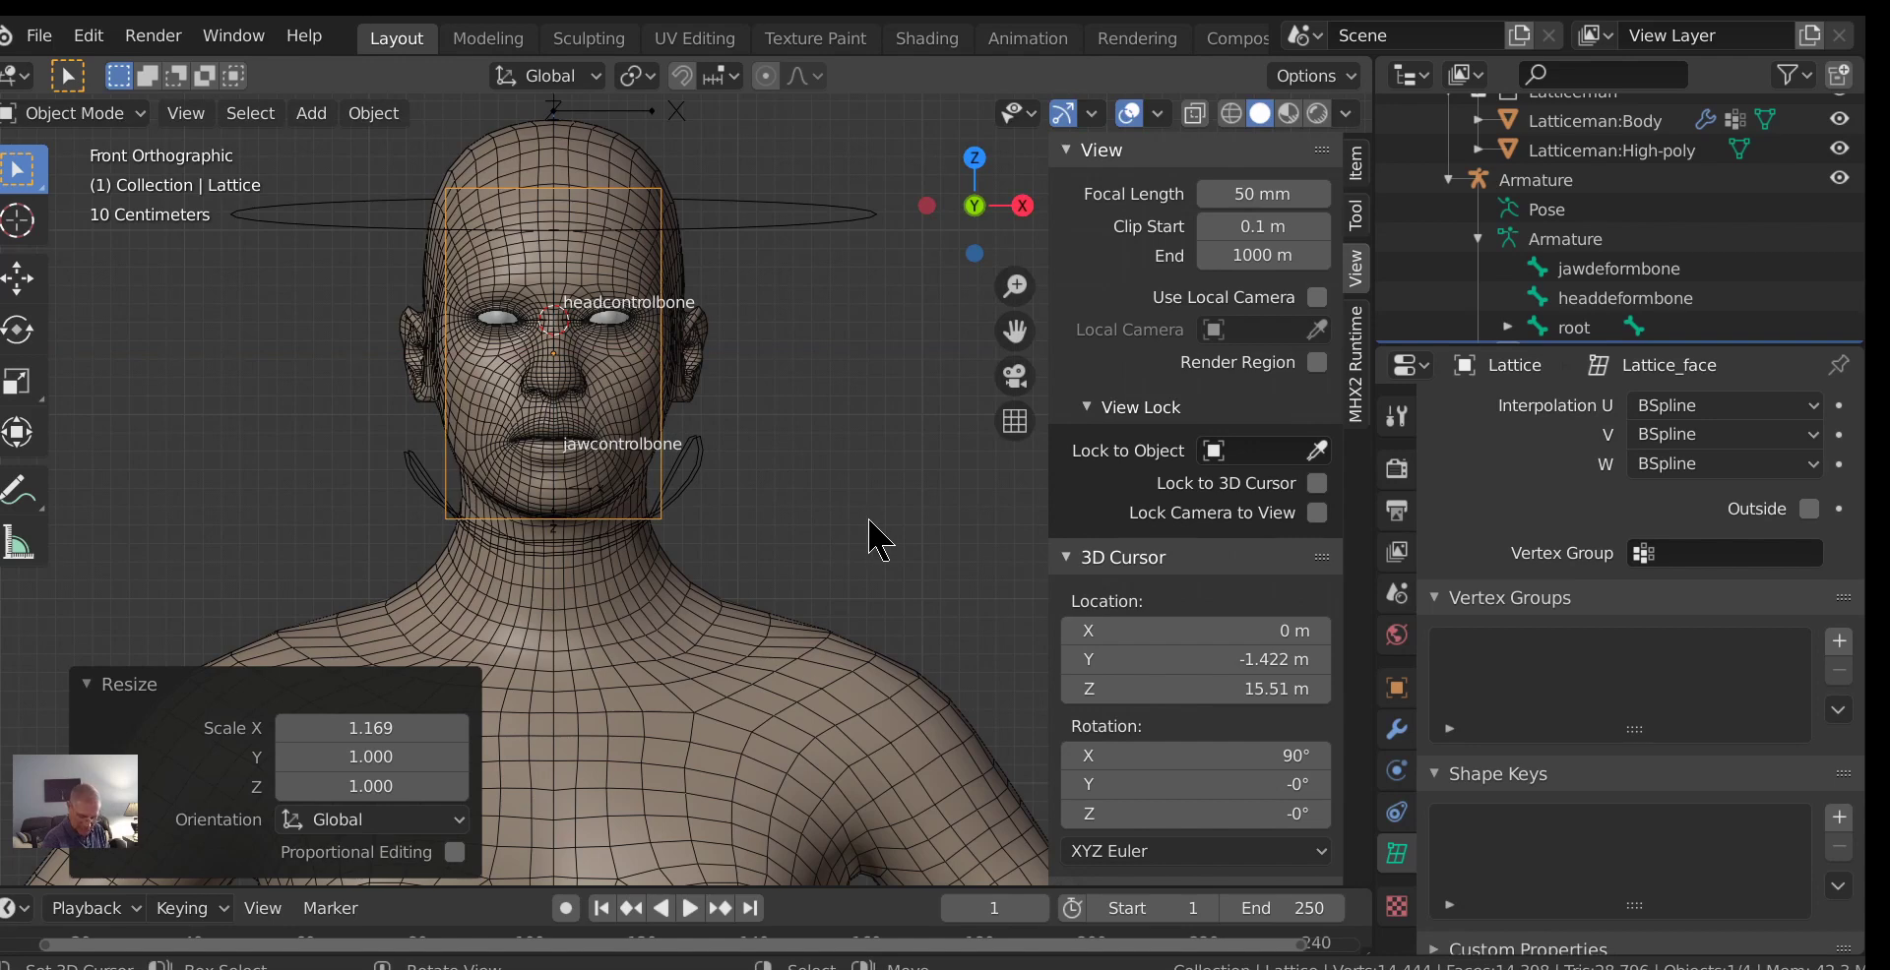
pyautogui.press('KP_3')
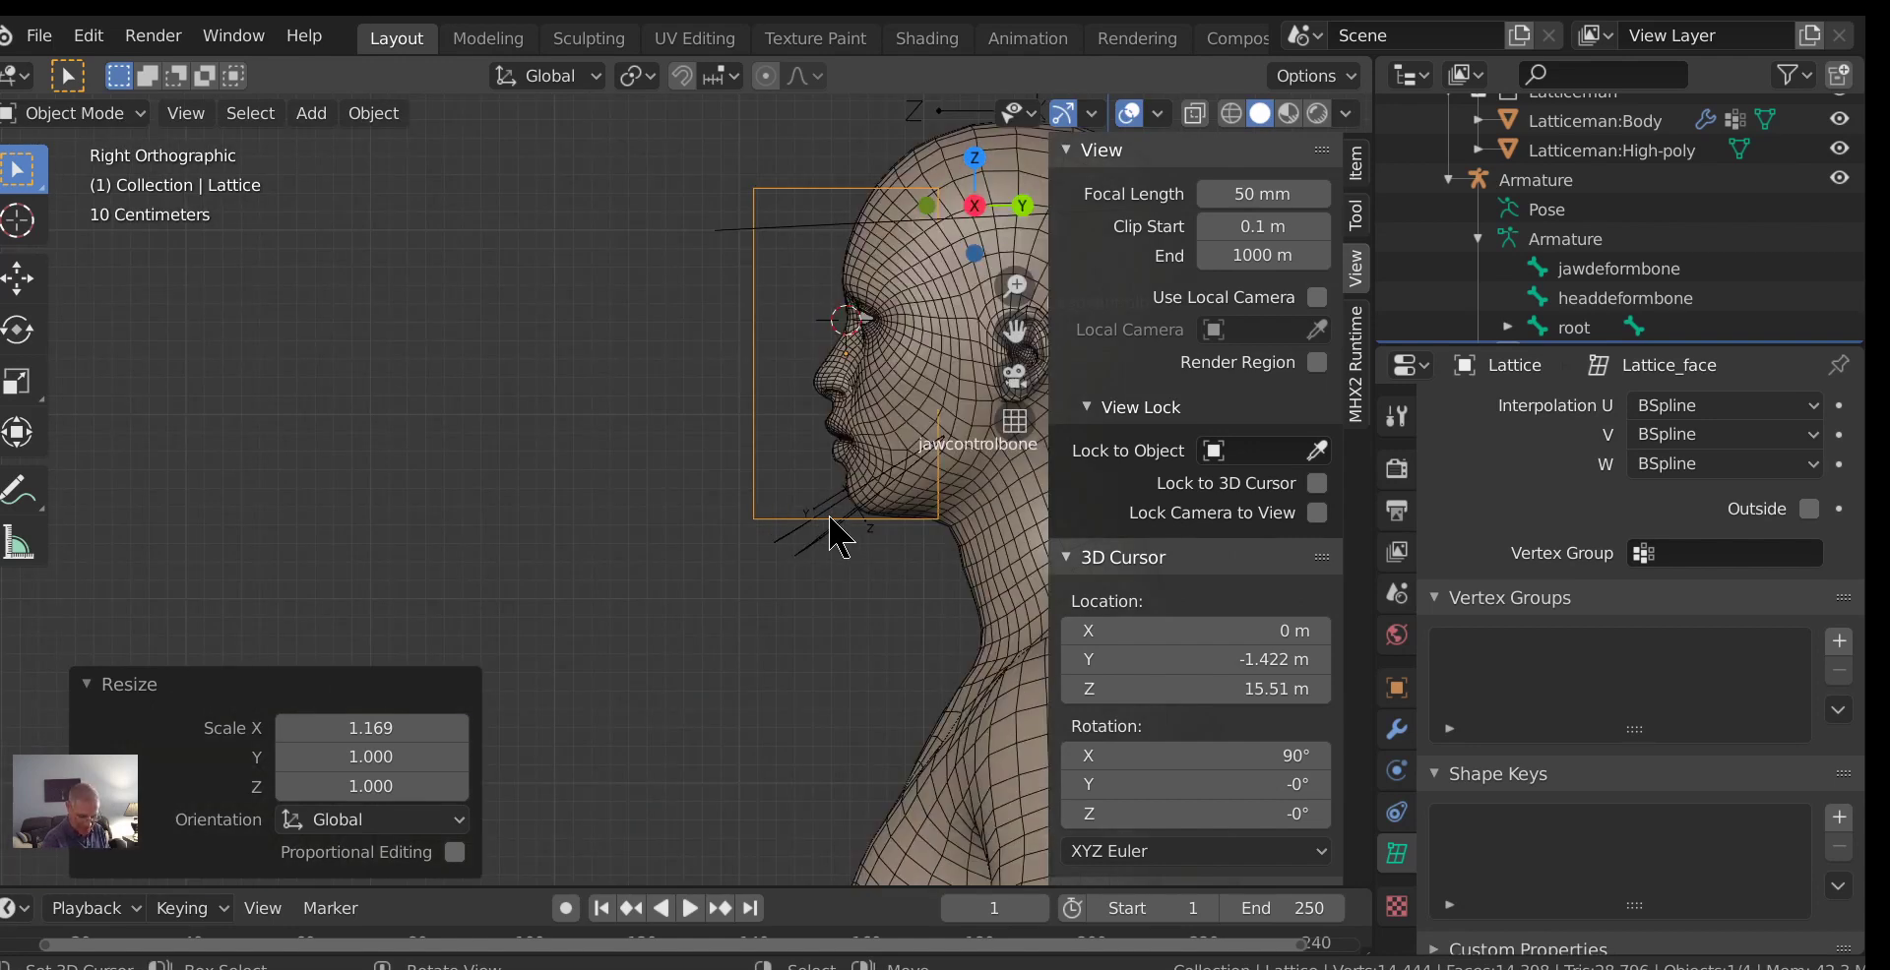
pyautogui.press('KP_1')
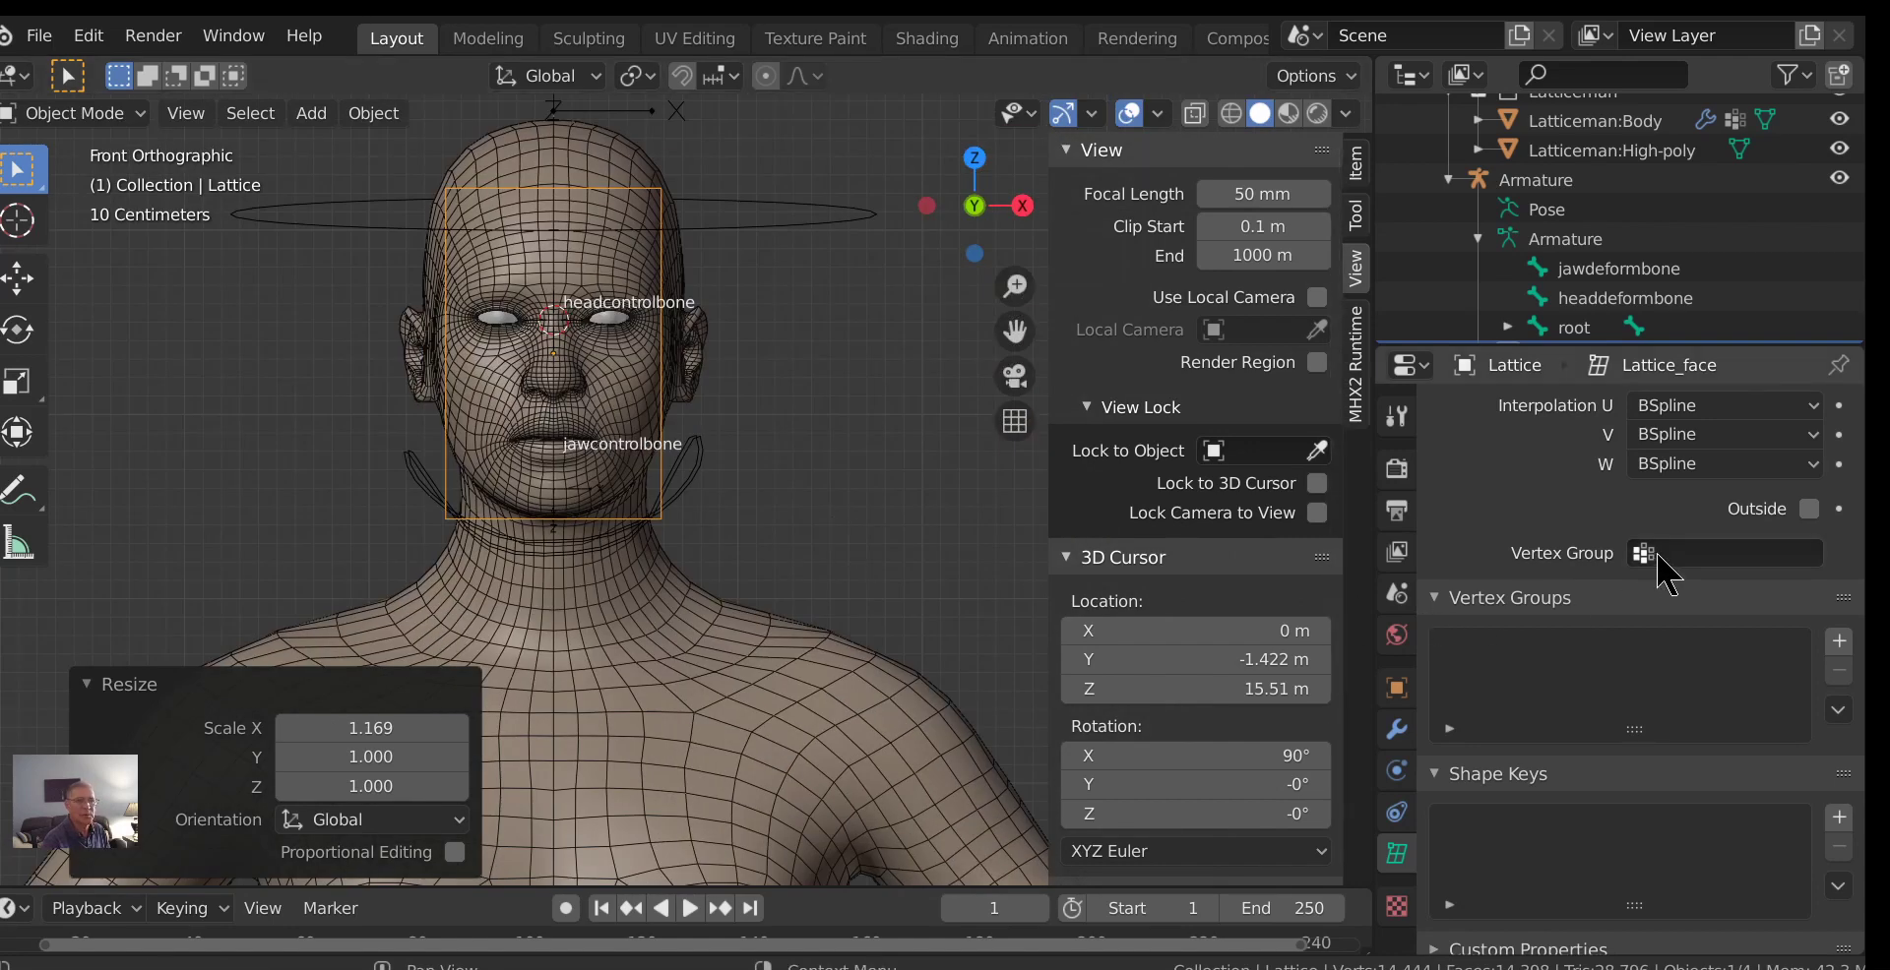
# Set the lattice's V resolution to 1 and move it about 0.2 m along negative Y, in front of the face.
pyautogui.scroll(5, 1526, 521)
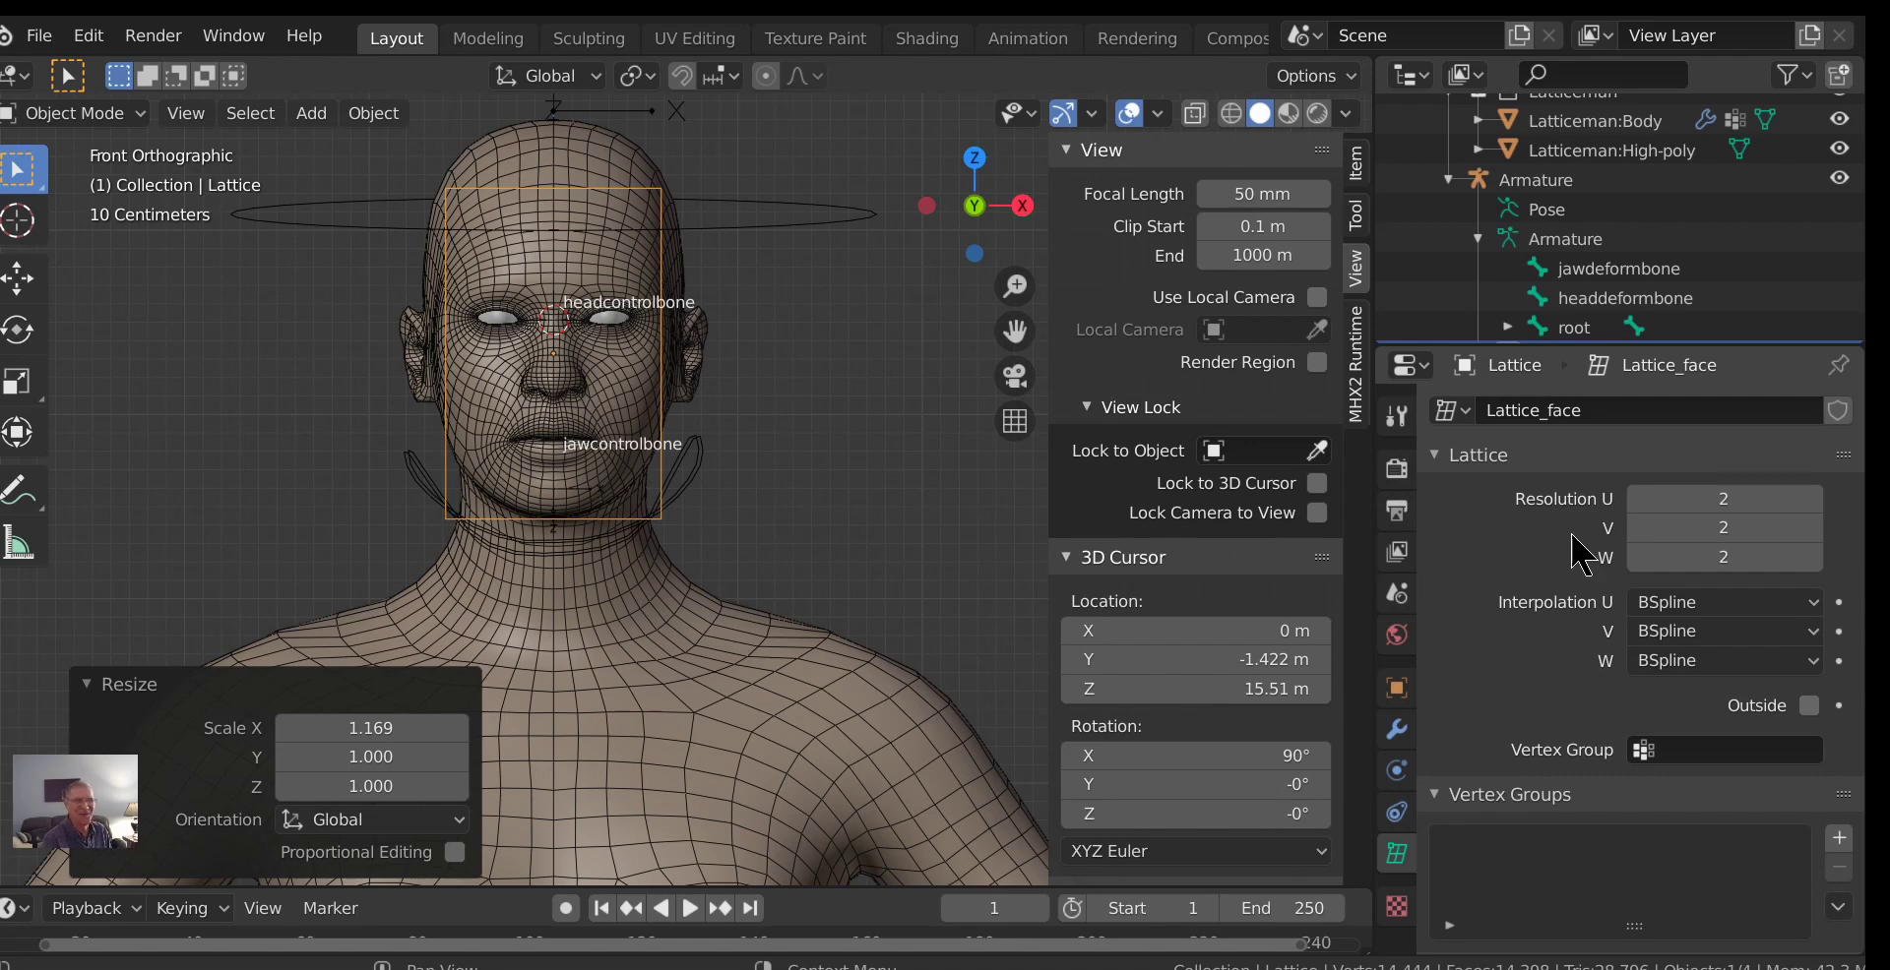
pyautogui.click(1639, 532)
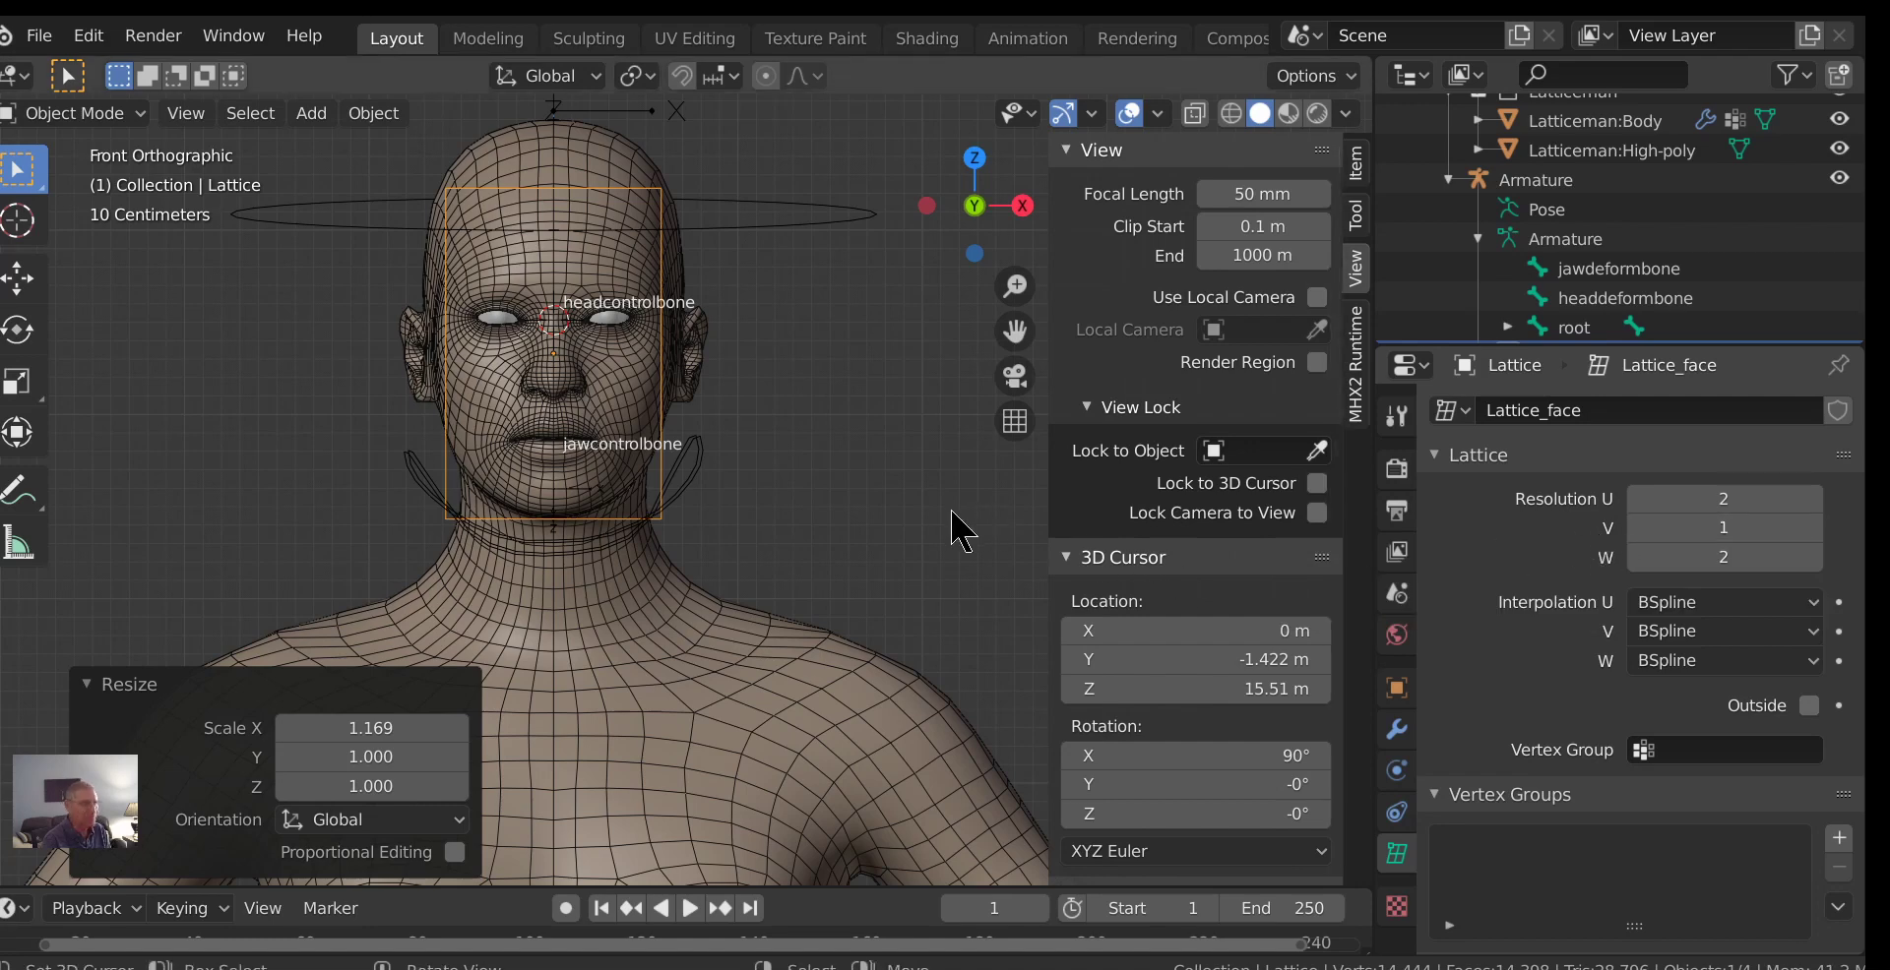
pyautogui.press('KP_3')
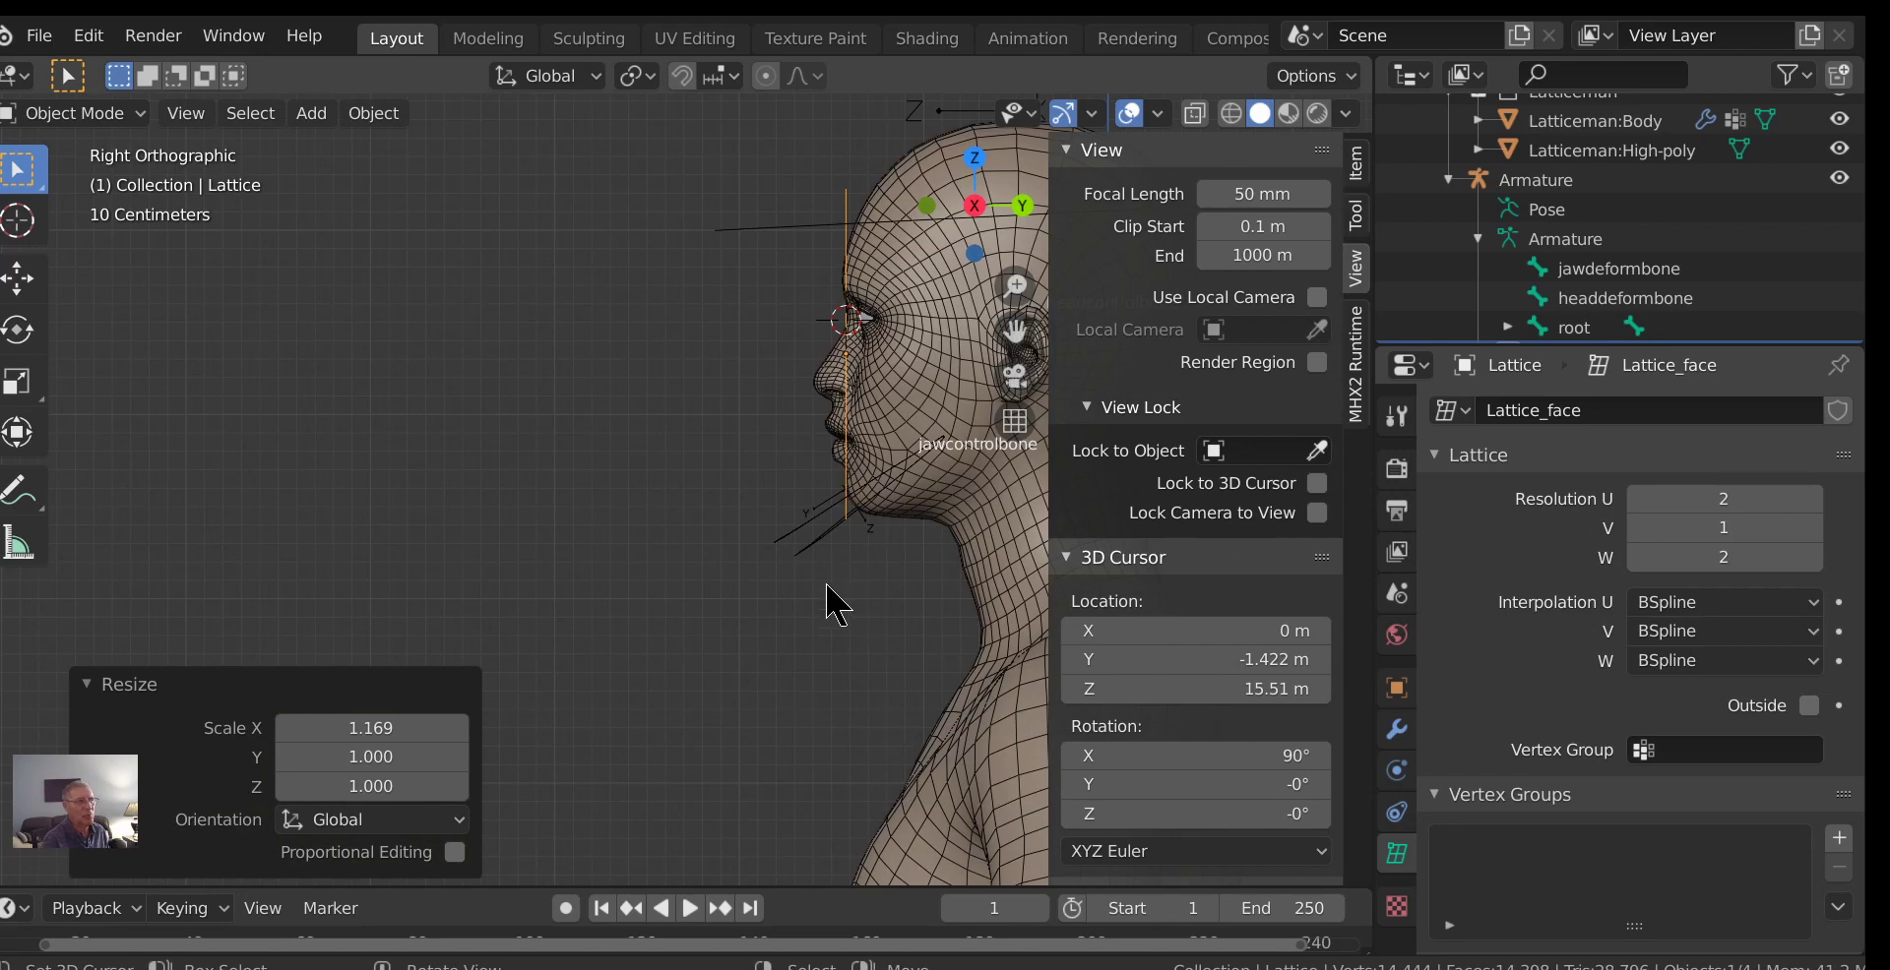
pyautogui.scroll(-2, 823, 632)
pyautogui.scroll(2, 787, 632)
pyautogui.press('g')
pyautogui.press('y')
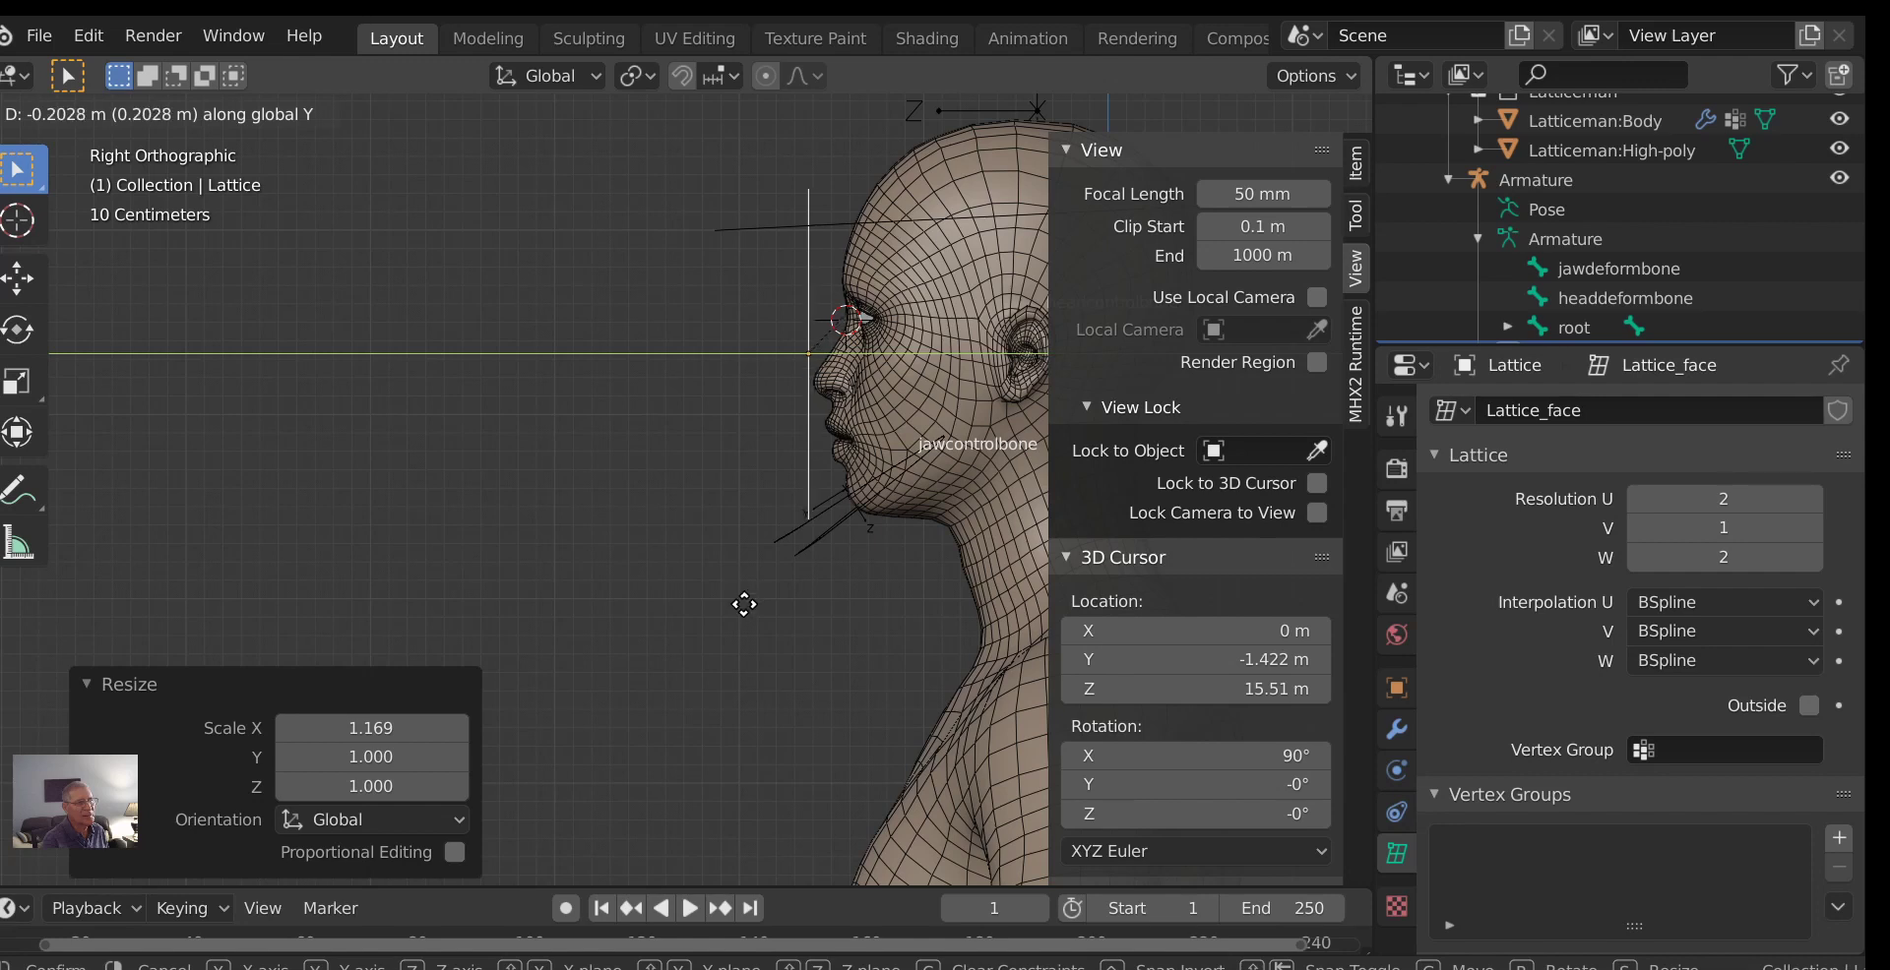
pyautogui.click(745, 604)
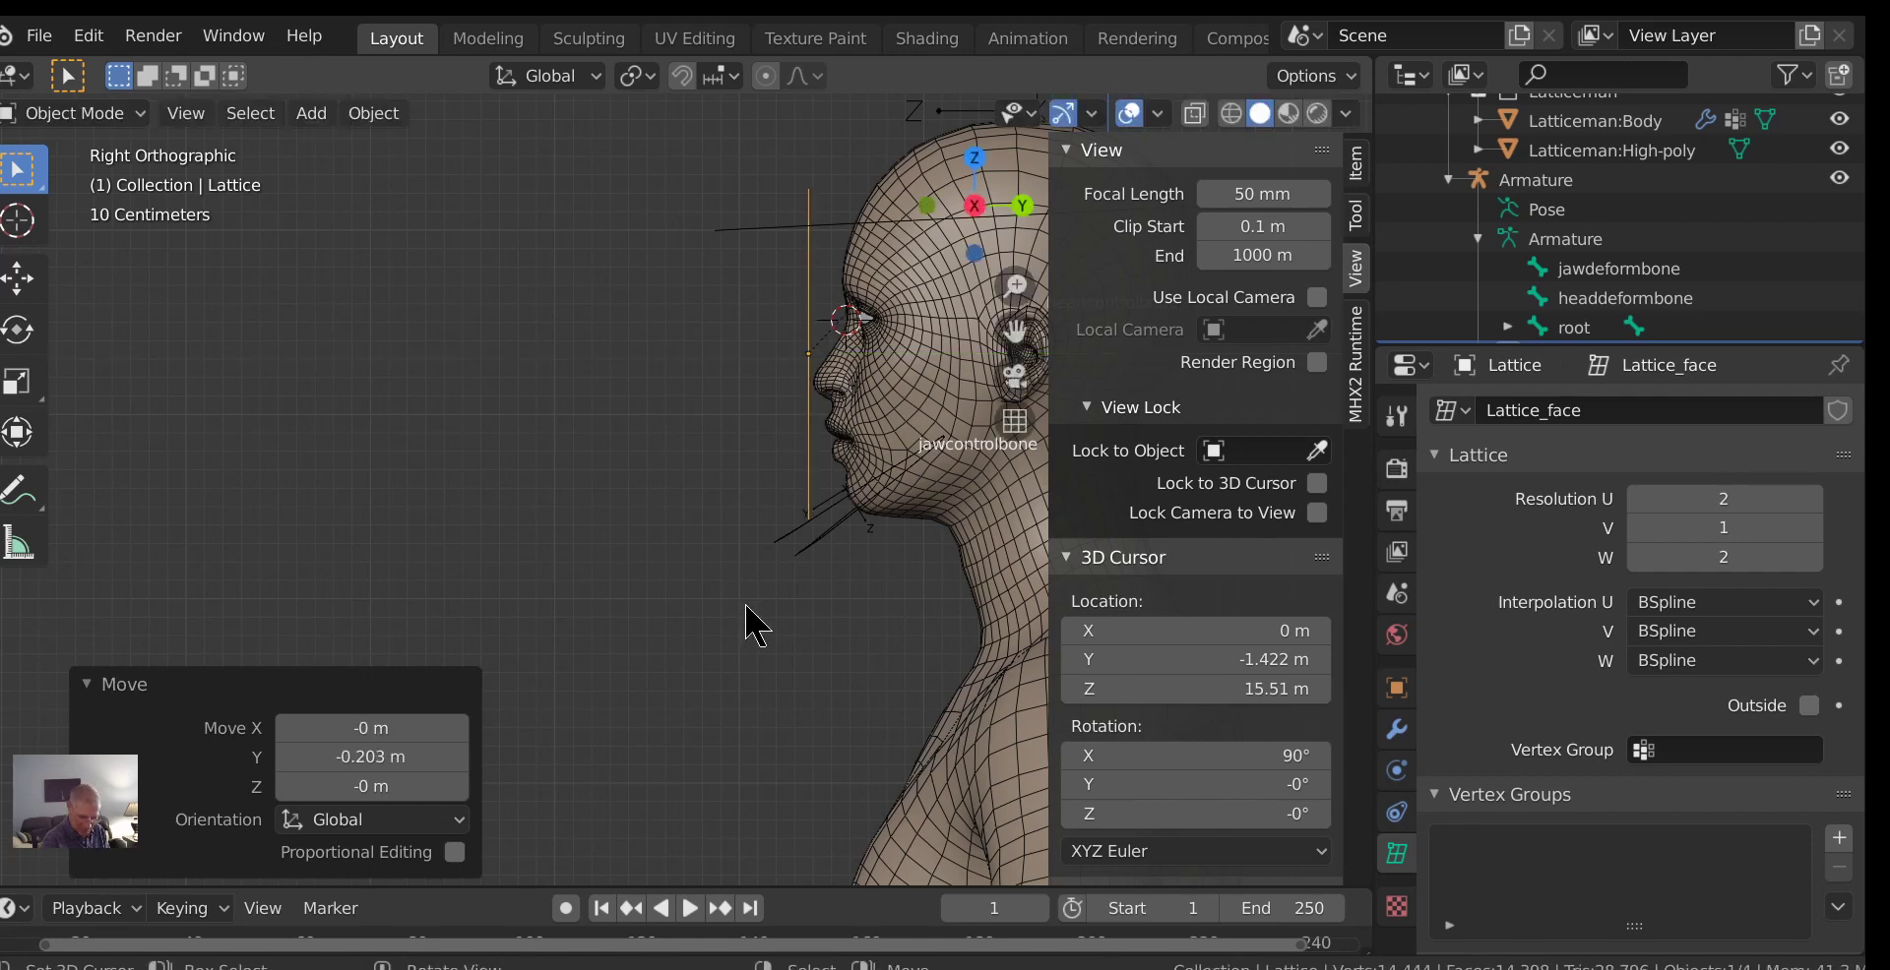
# Set the face lattice's resolution to 5 in U and 6 in W, checking the grid in front view.
pyautogui.press('KP_1')
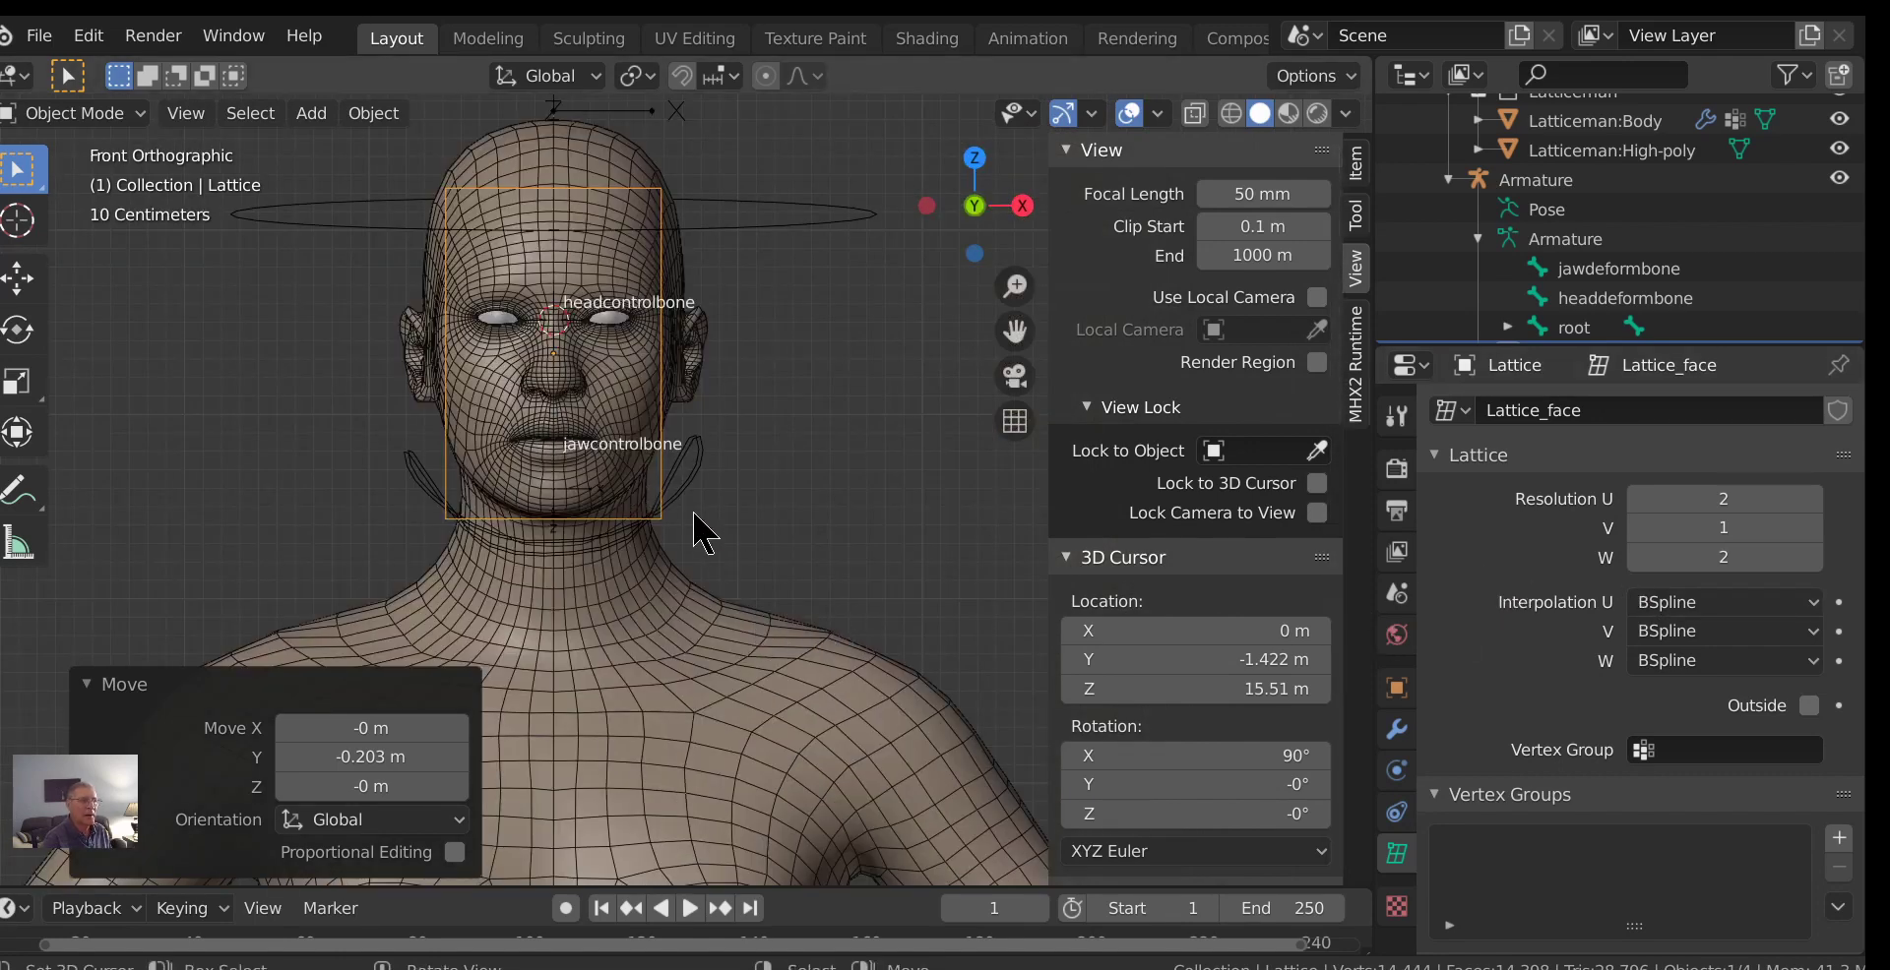
pyautogui.click(1813, 499)
pyautogui.click(1813, 499)
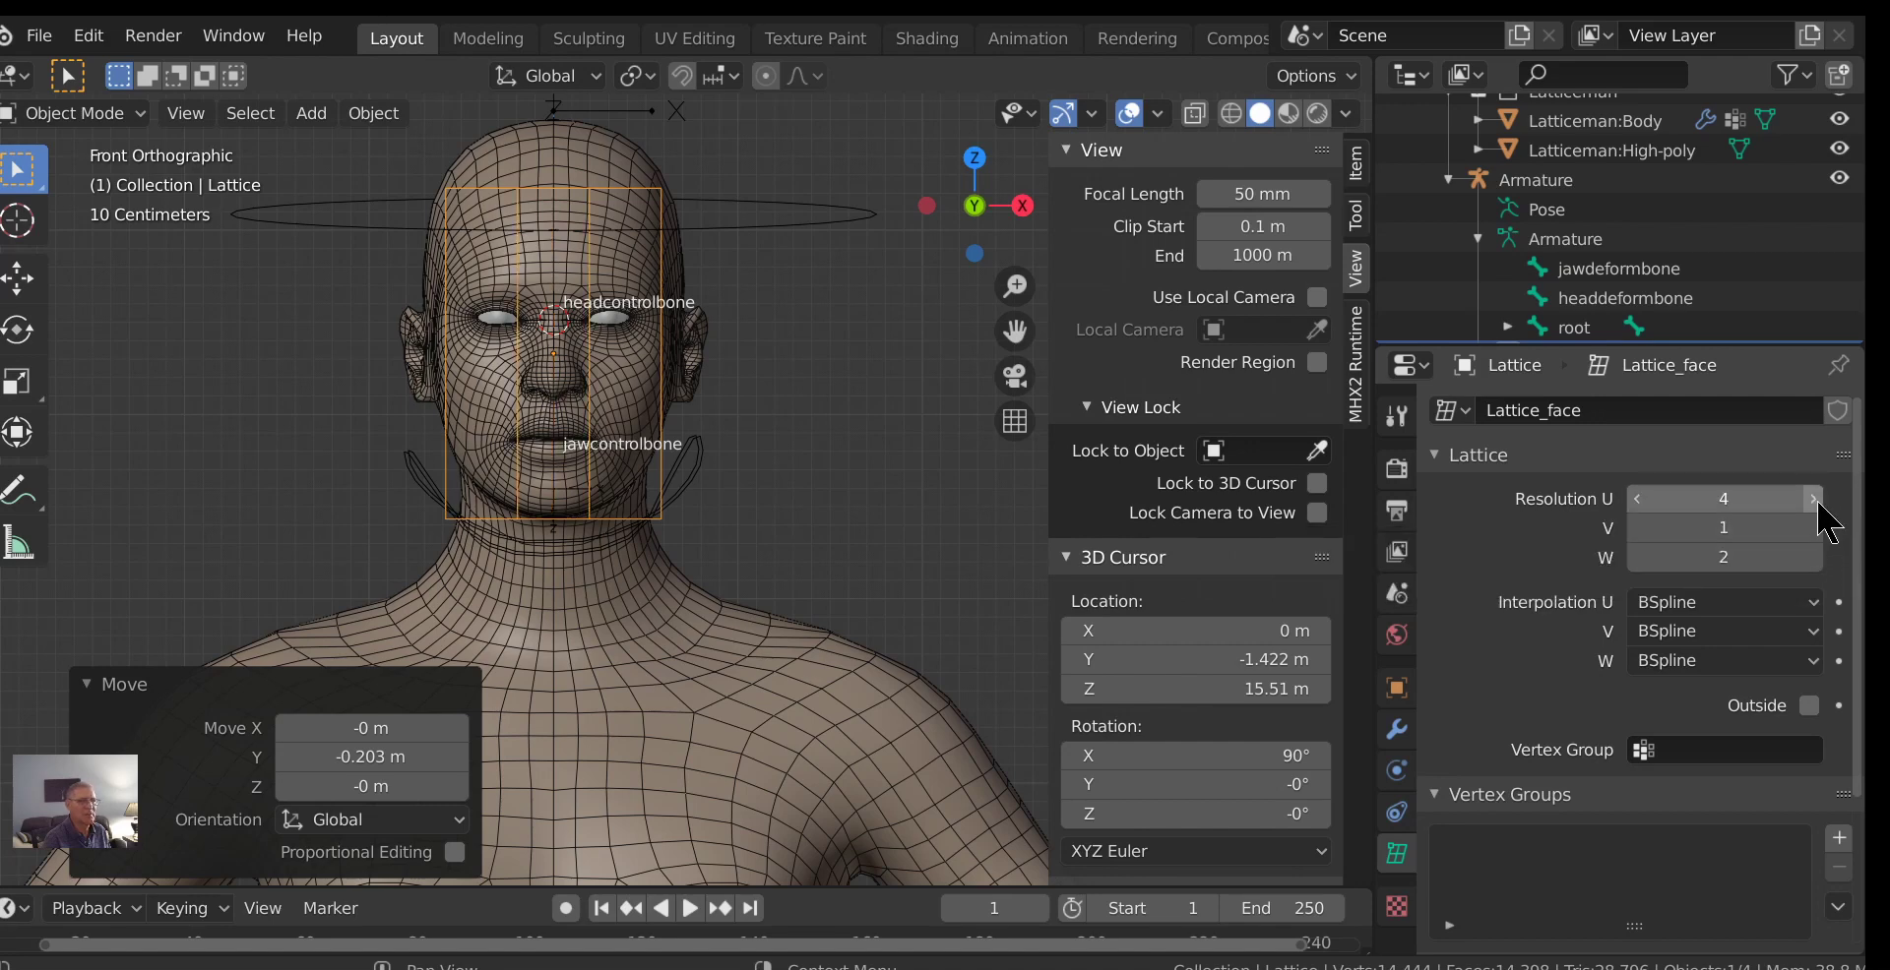
pyautogui.click(1814, 499)
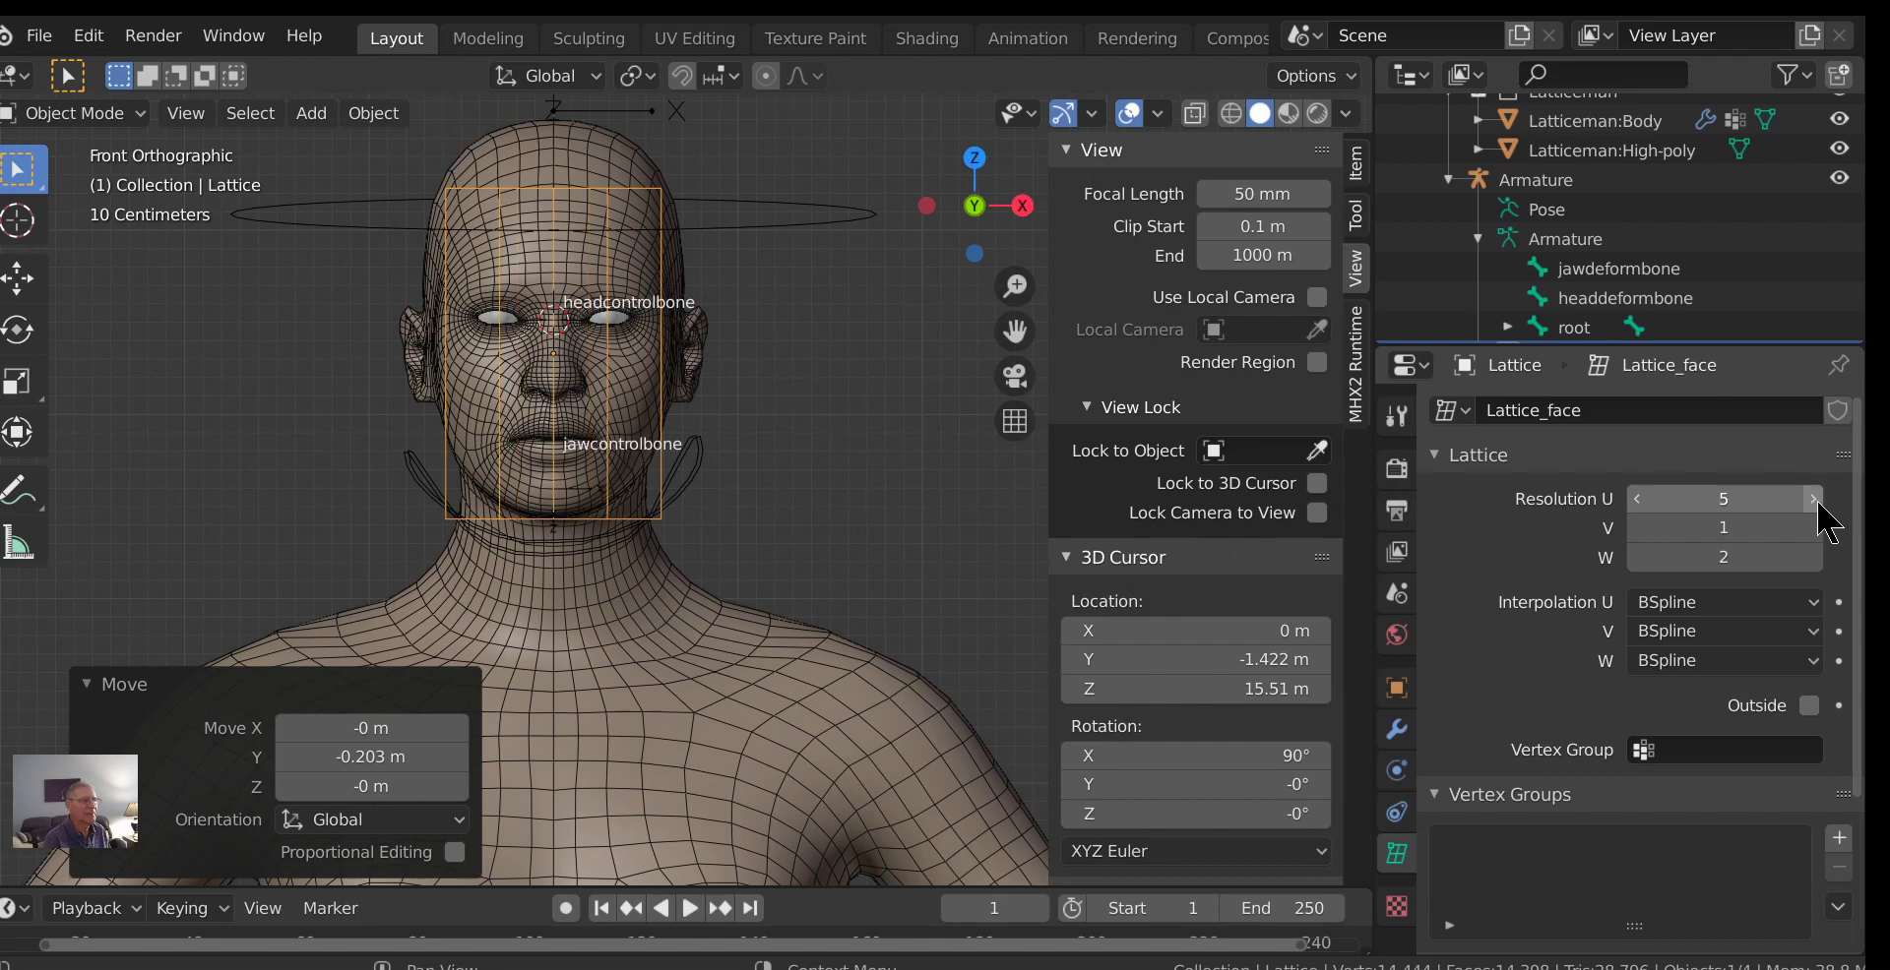
pyautogui.click(1813, 558)
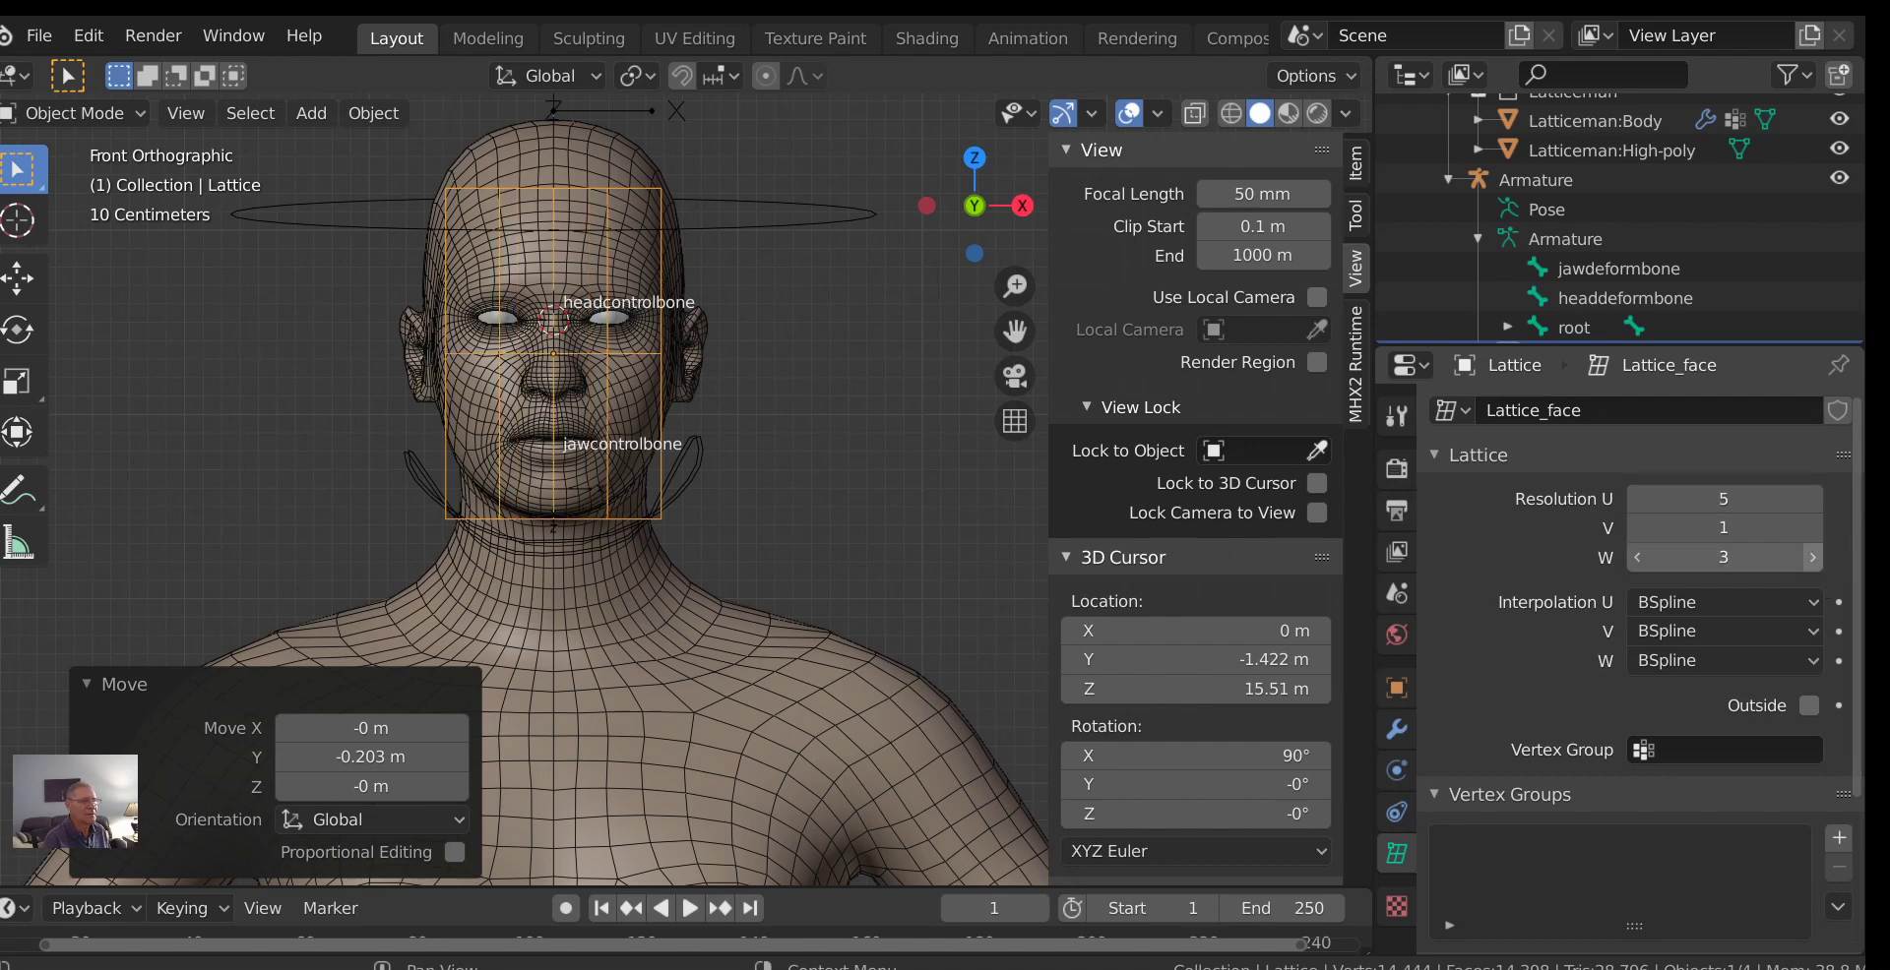
pyautogui.click(1813, 557)
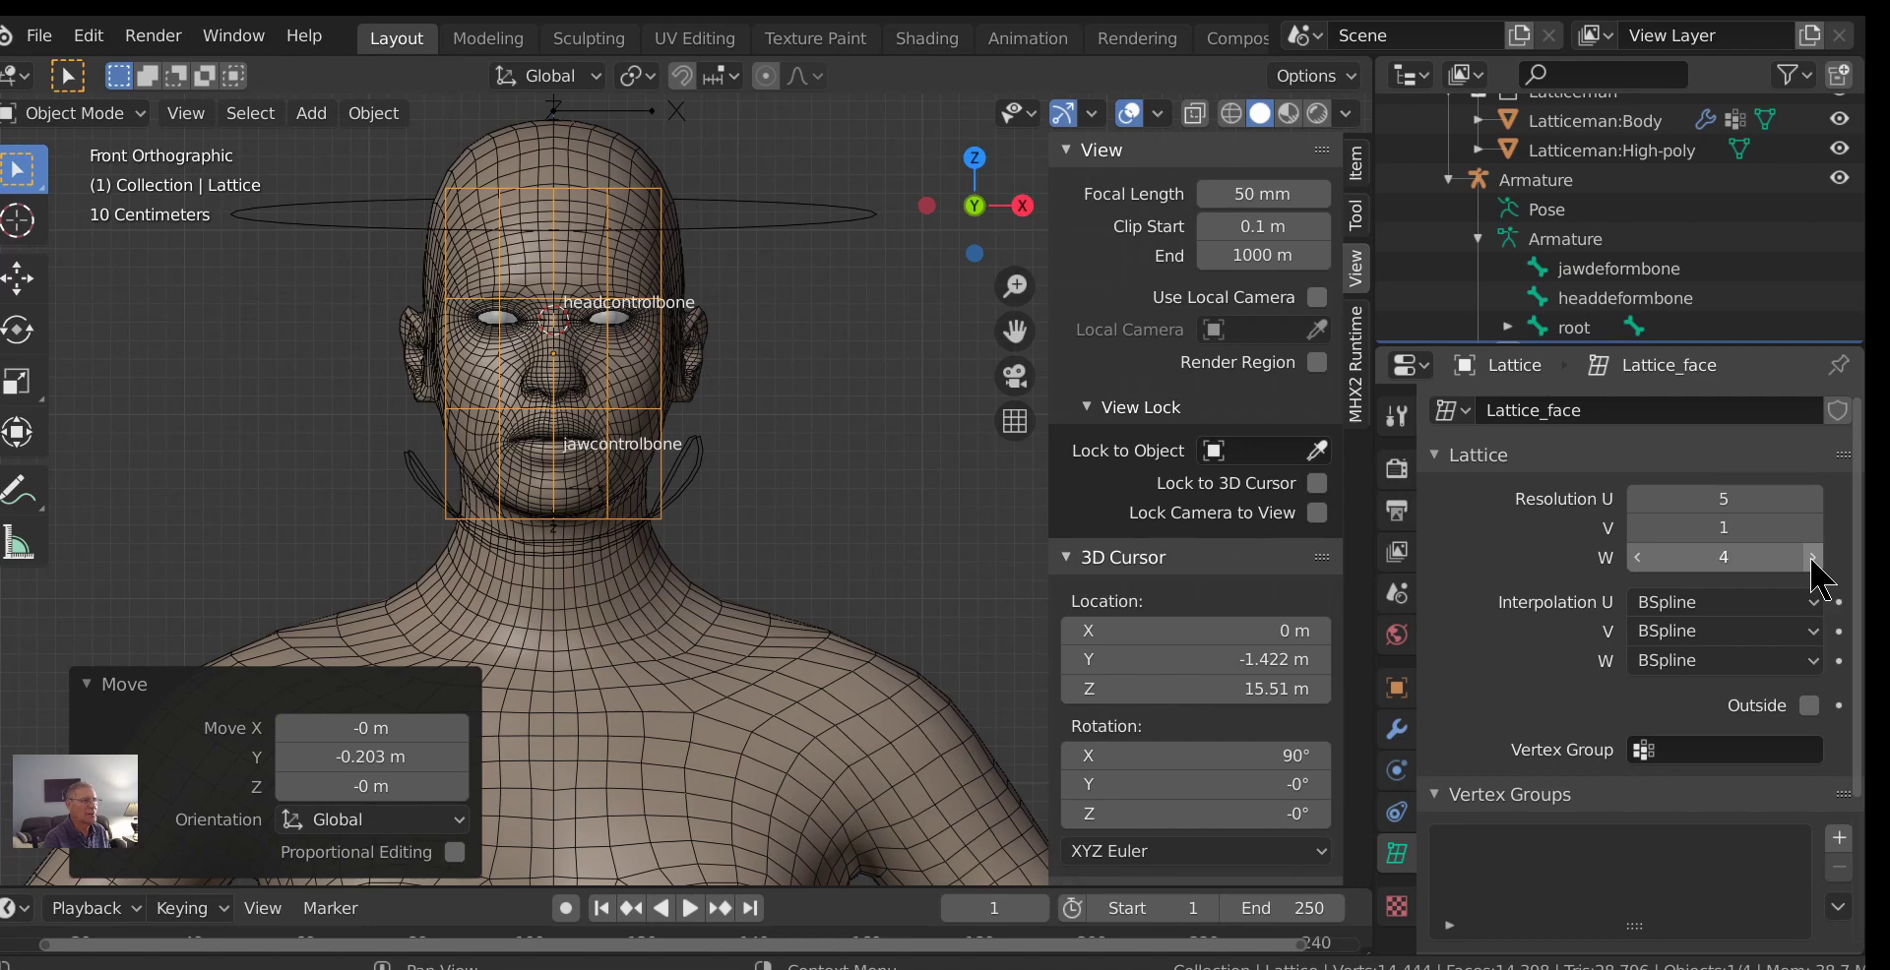
pyautogui.click(1811, 557)
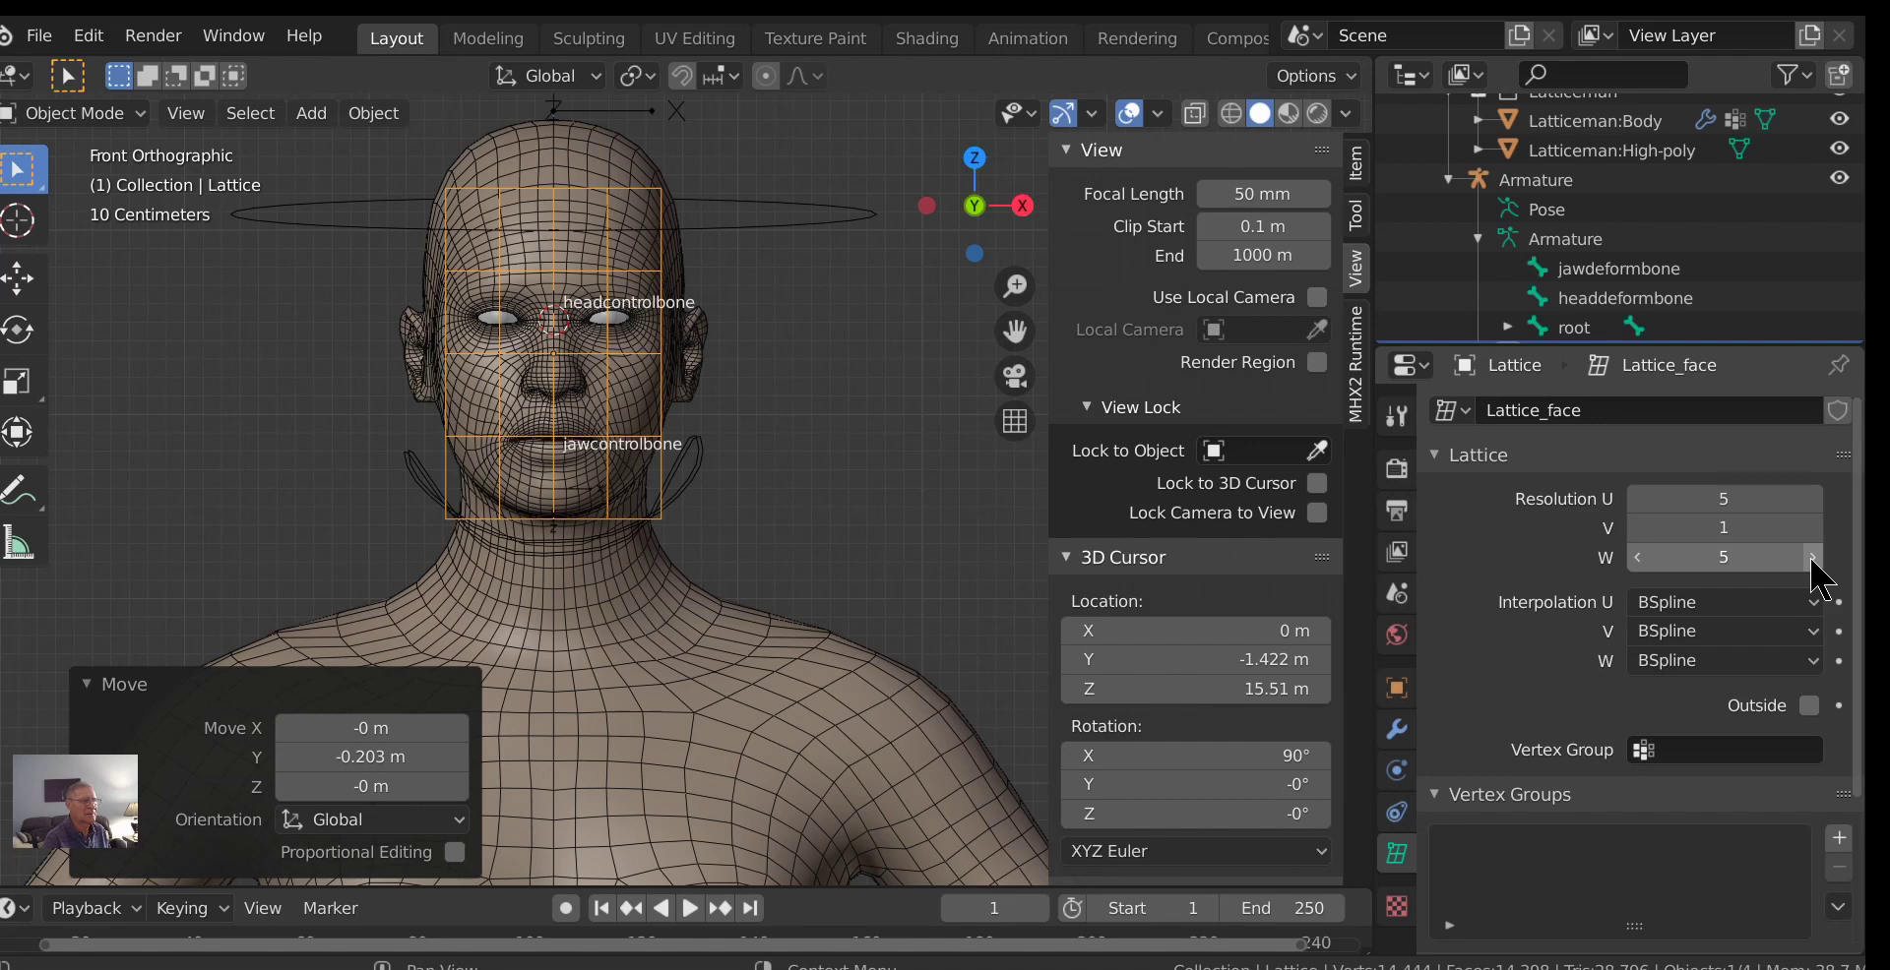
pyautogui.click(1812, 558)
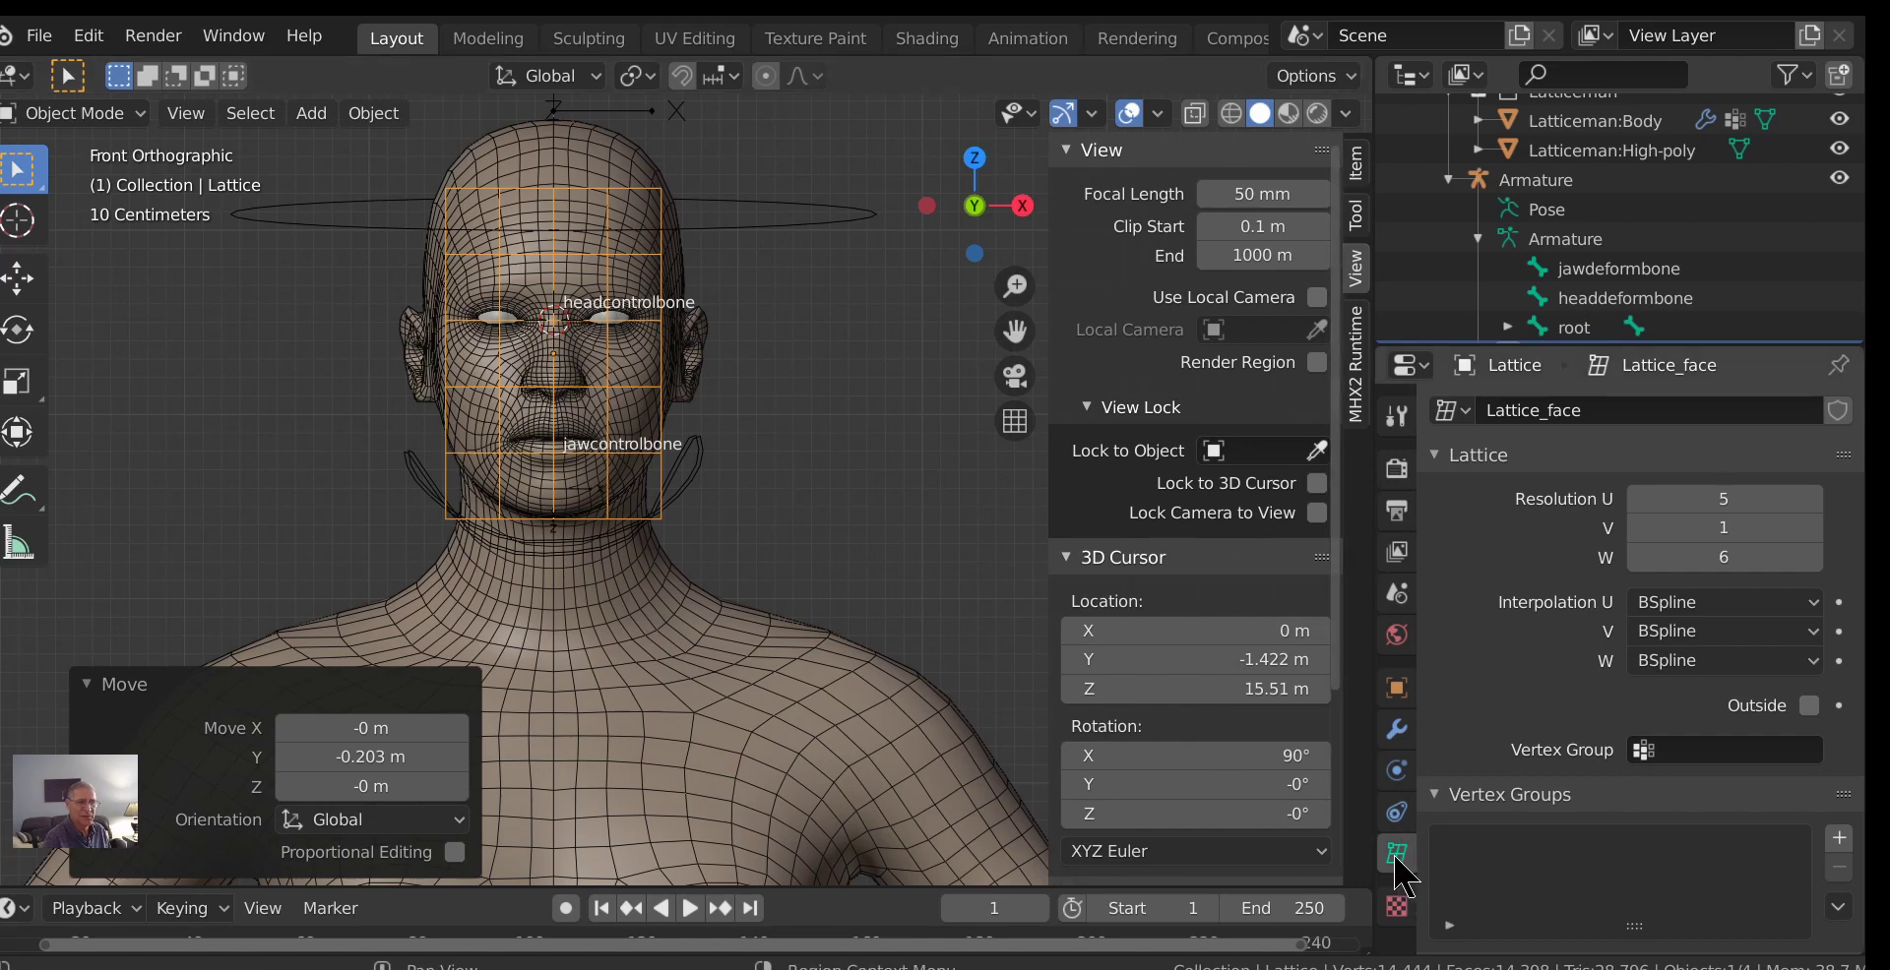
# Add a Basis shape key and one further shape key to the face lattice.
pyautogui.scroll(-5, 1614, 787)
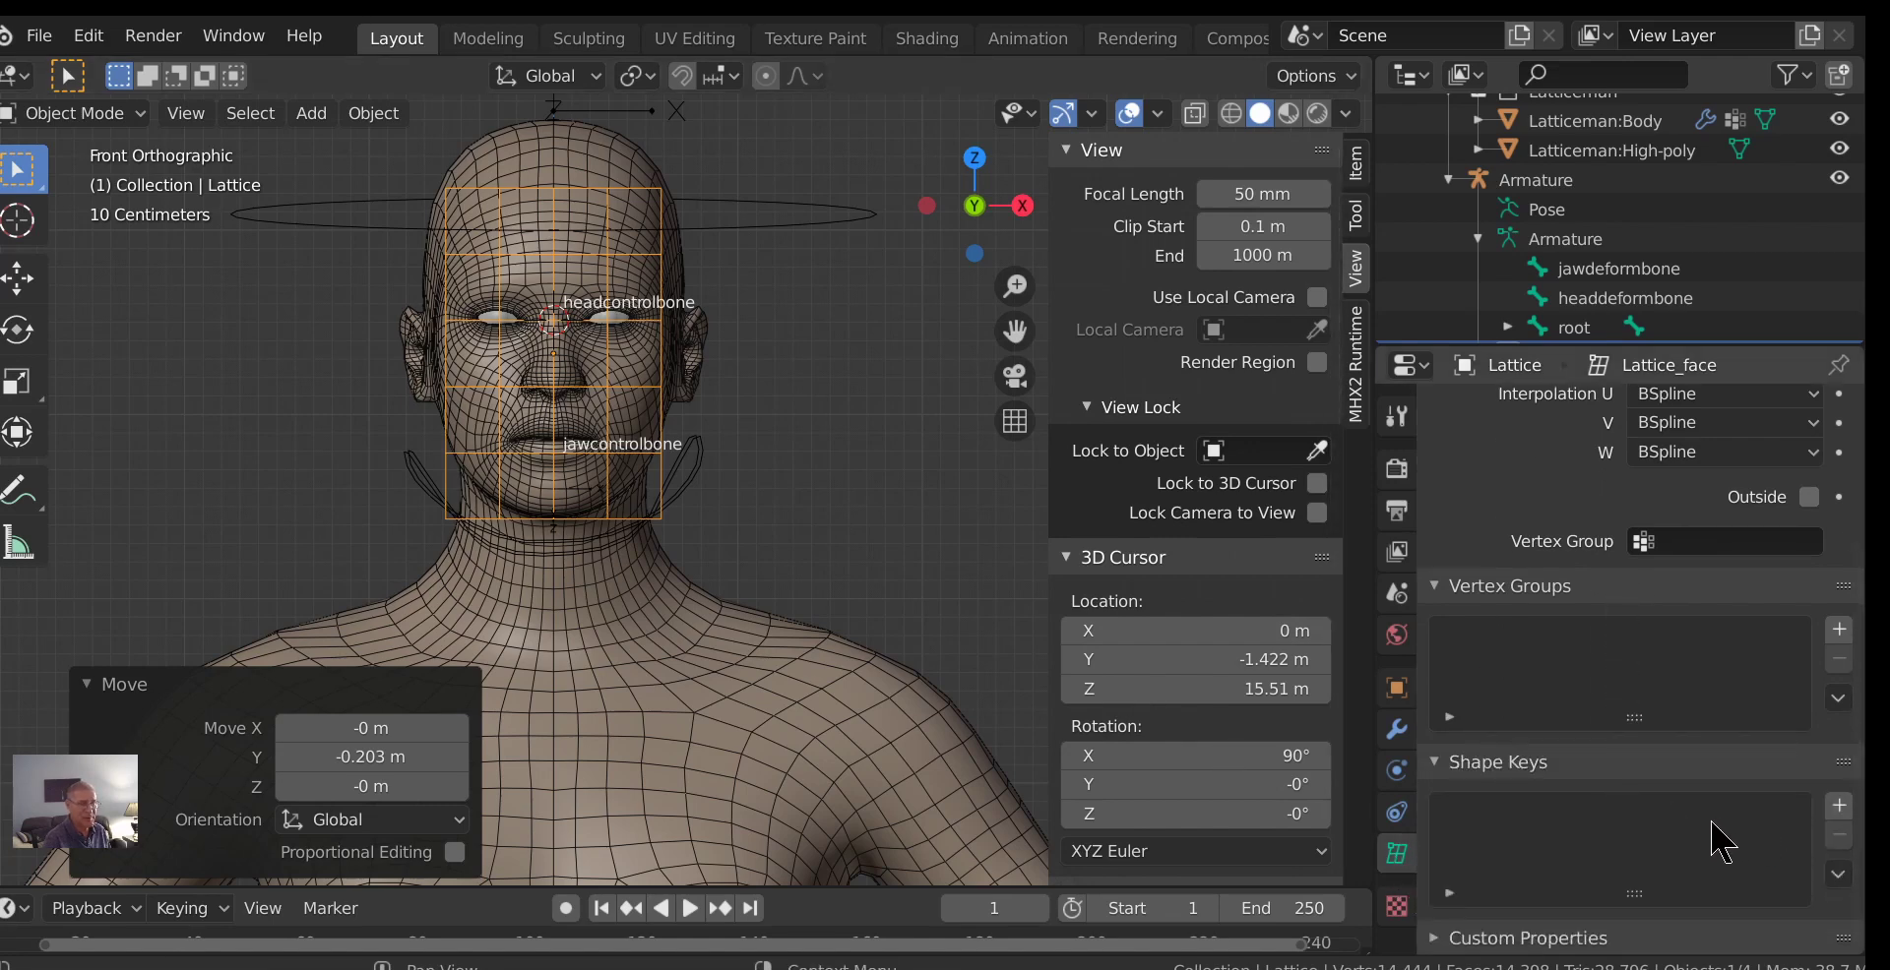
pyautogui.click(1840, 809)
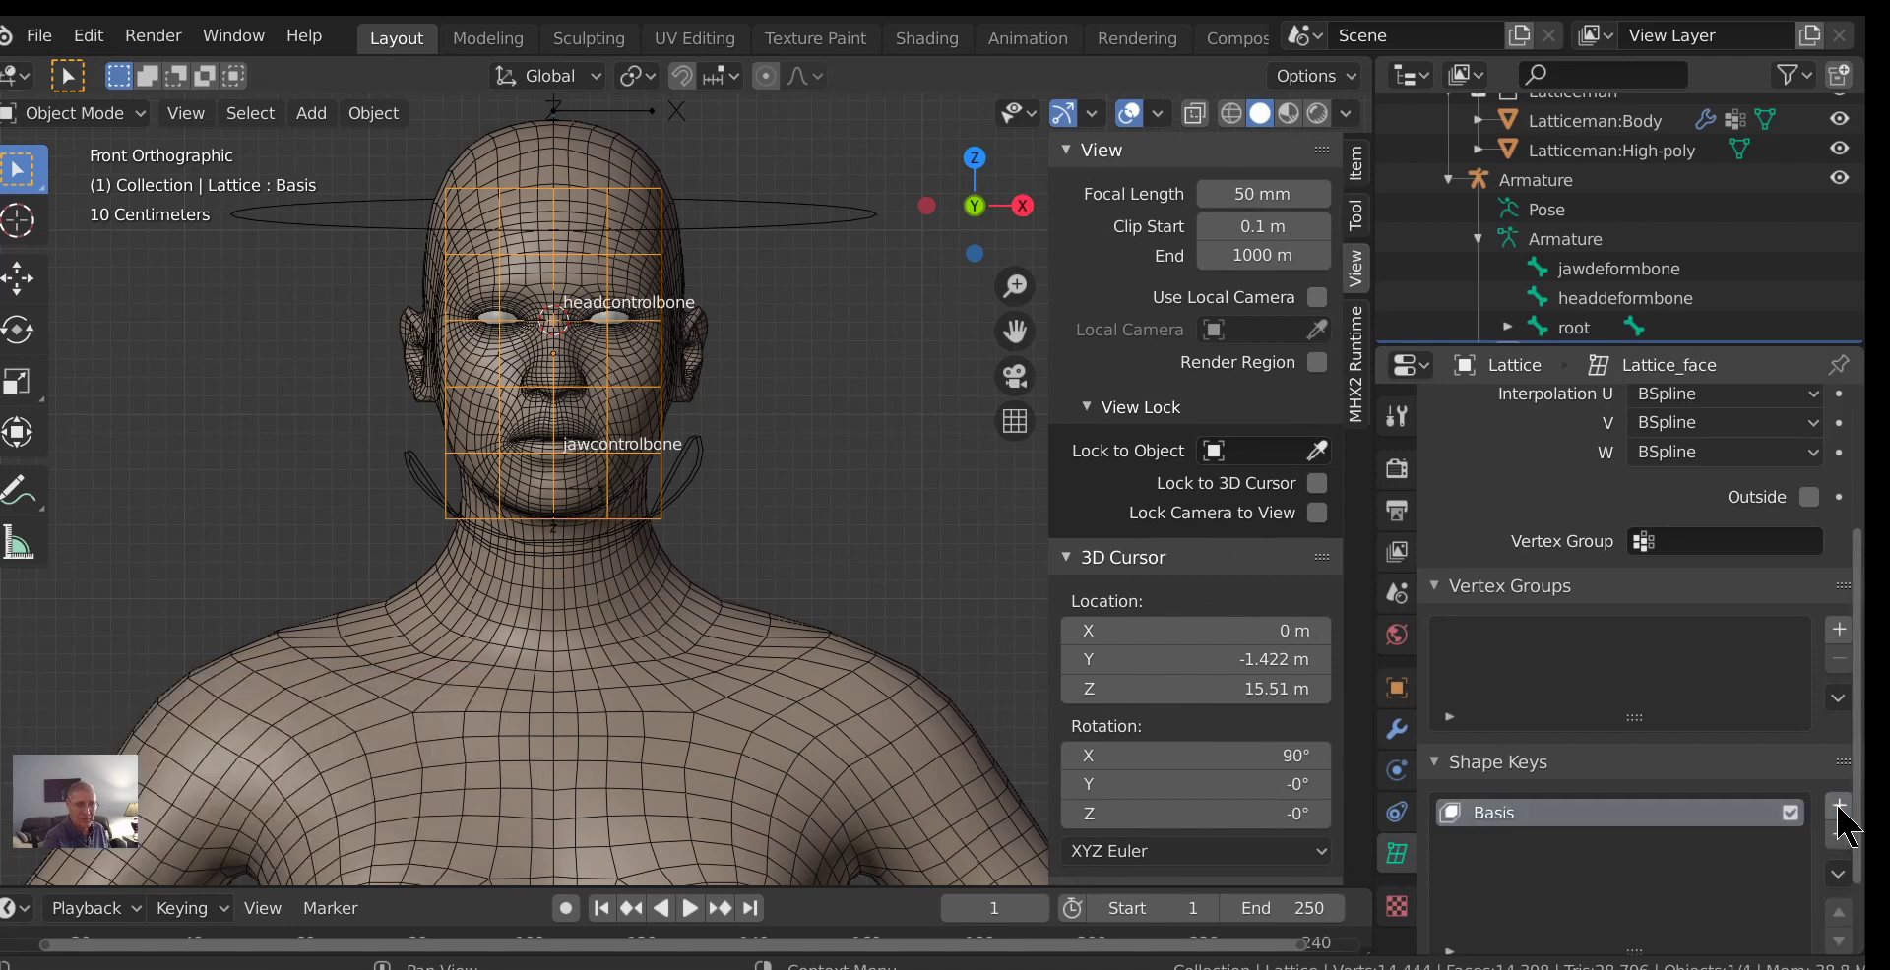
pyautogui.click(1839, 809)
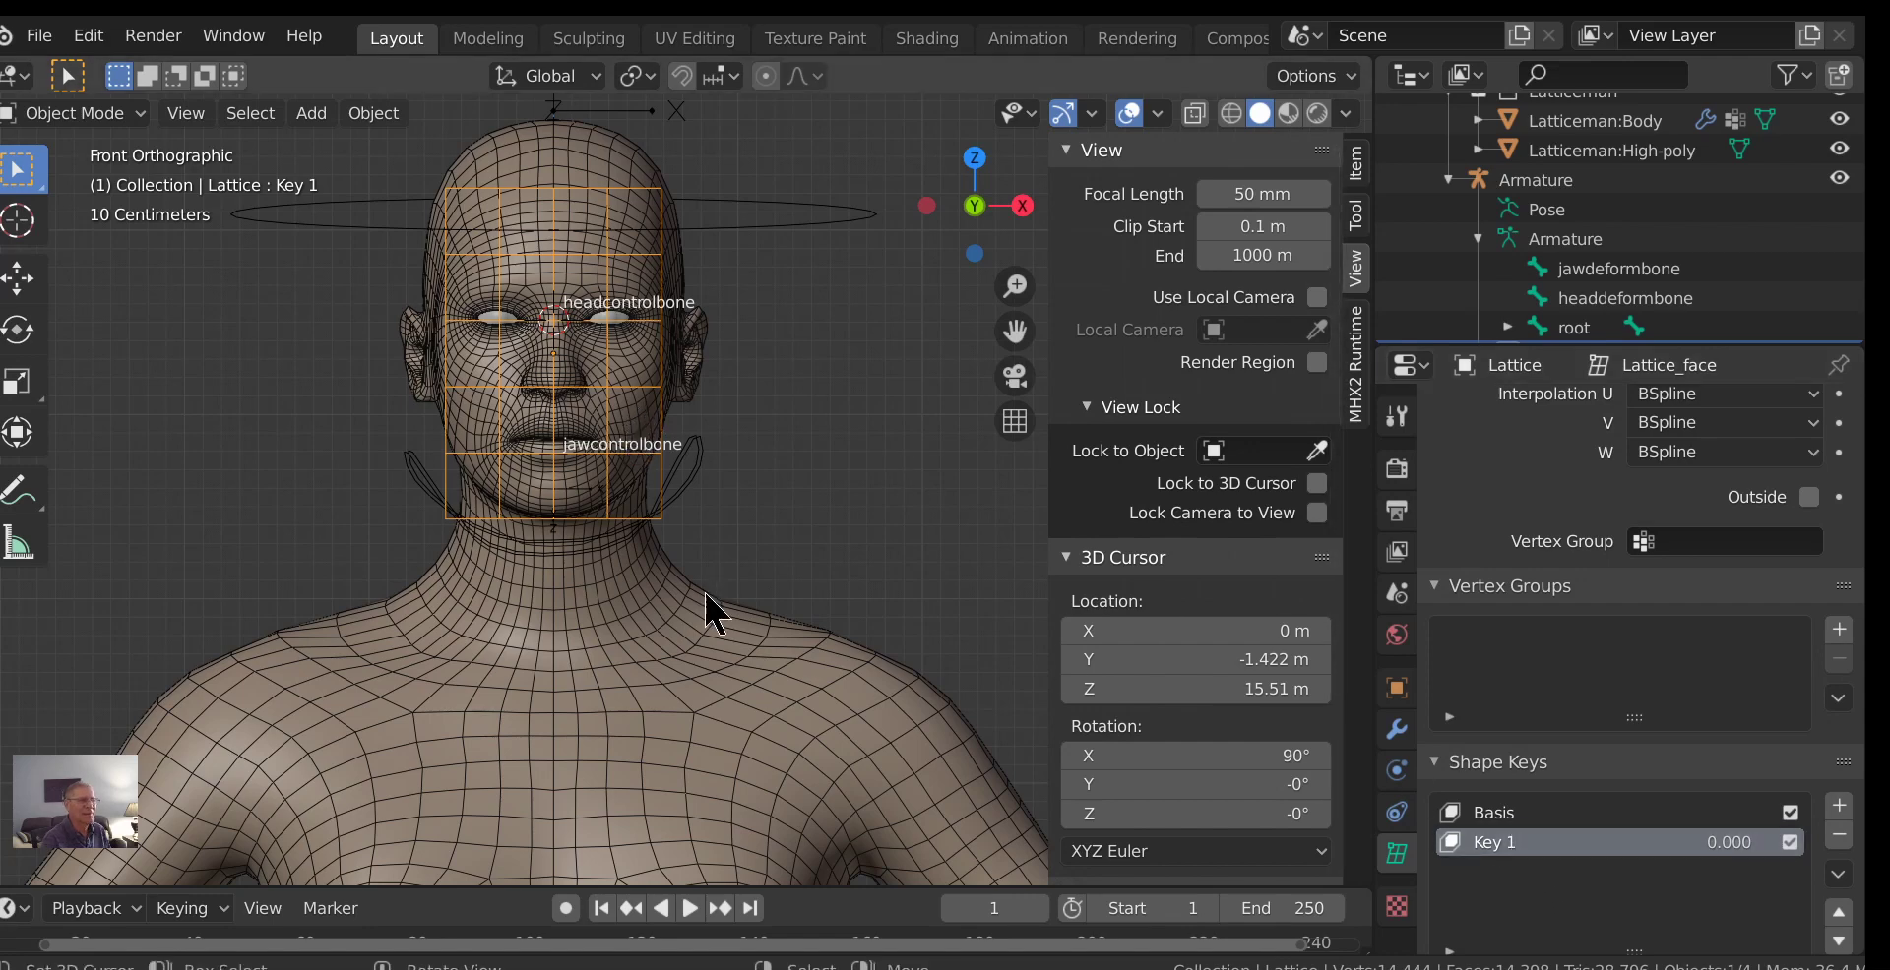
# Edit the second shape key by moving the lattice's corner point beside the chin about 0.49 m in X and -0.08 m in Z.
pyautogui.press('Tab')
pyautogui.click(667, 531)
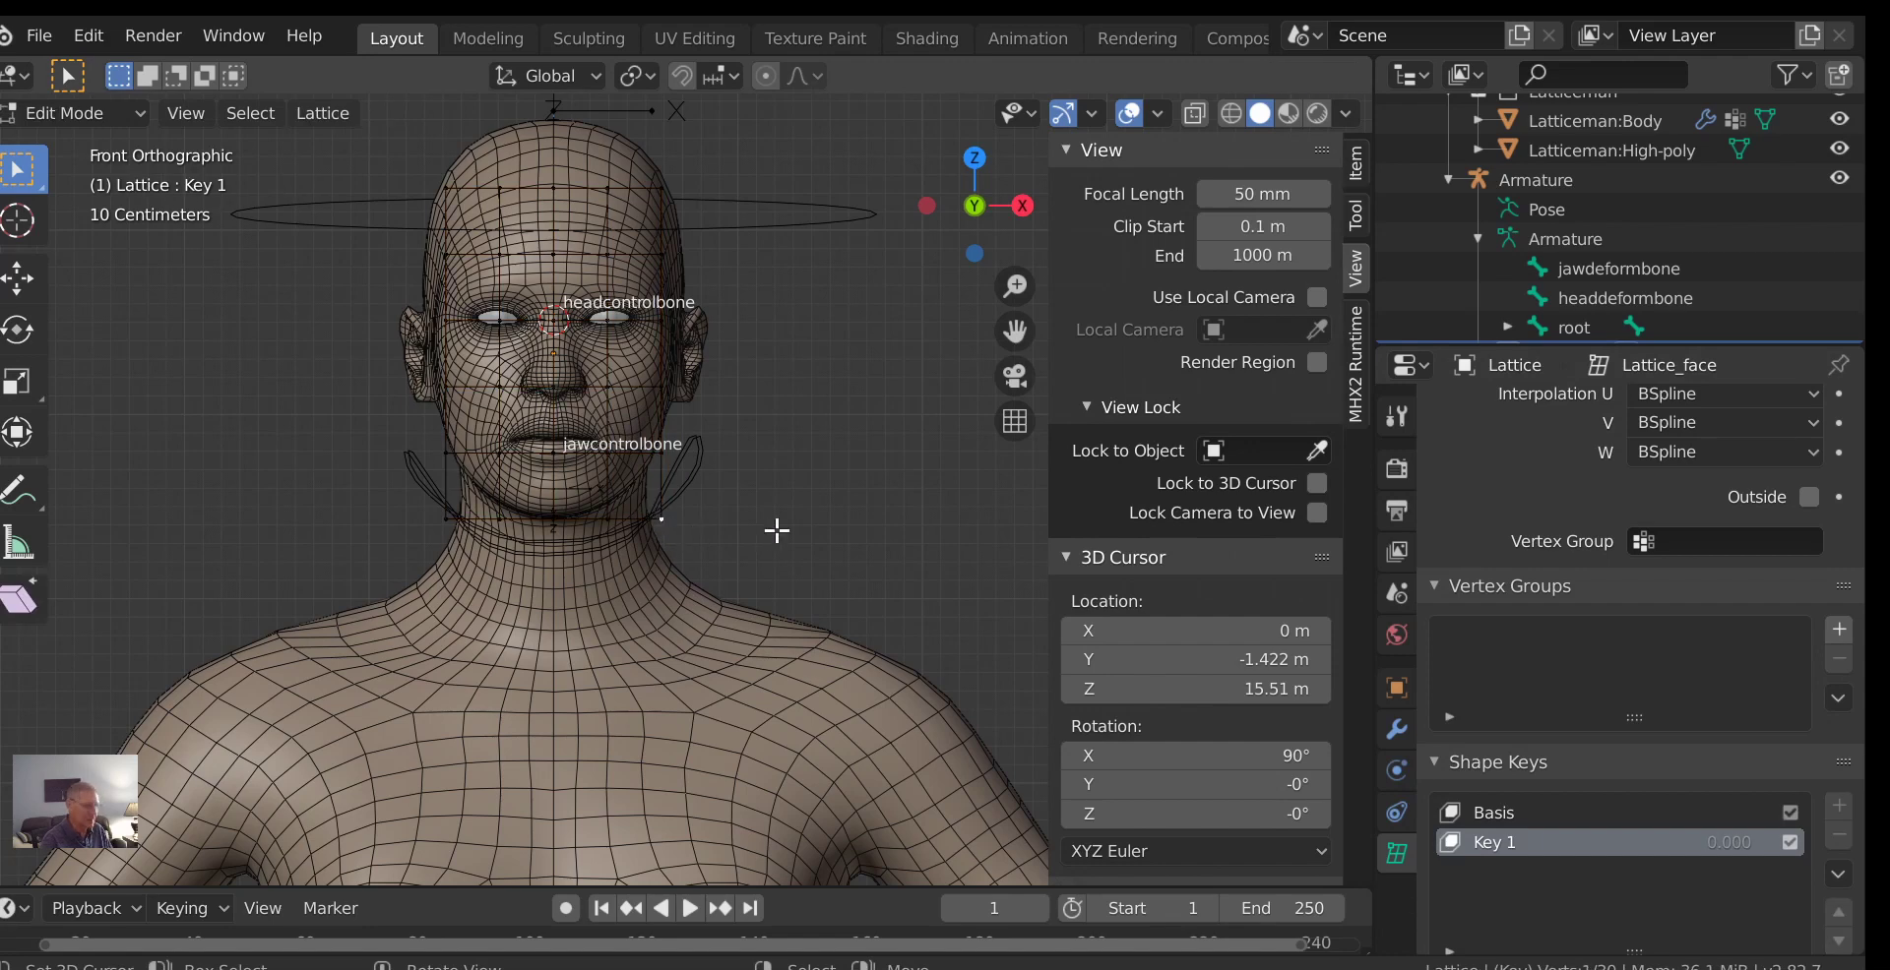
pyautogui.press('g')
pyautogui.click(860, 532)
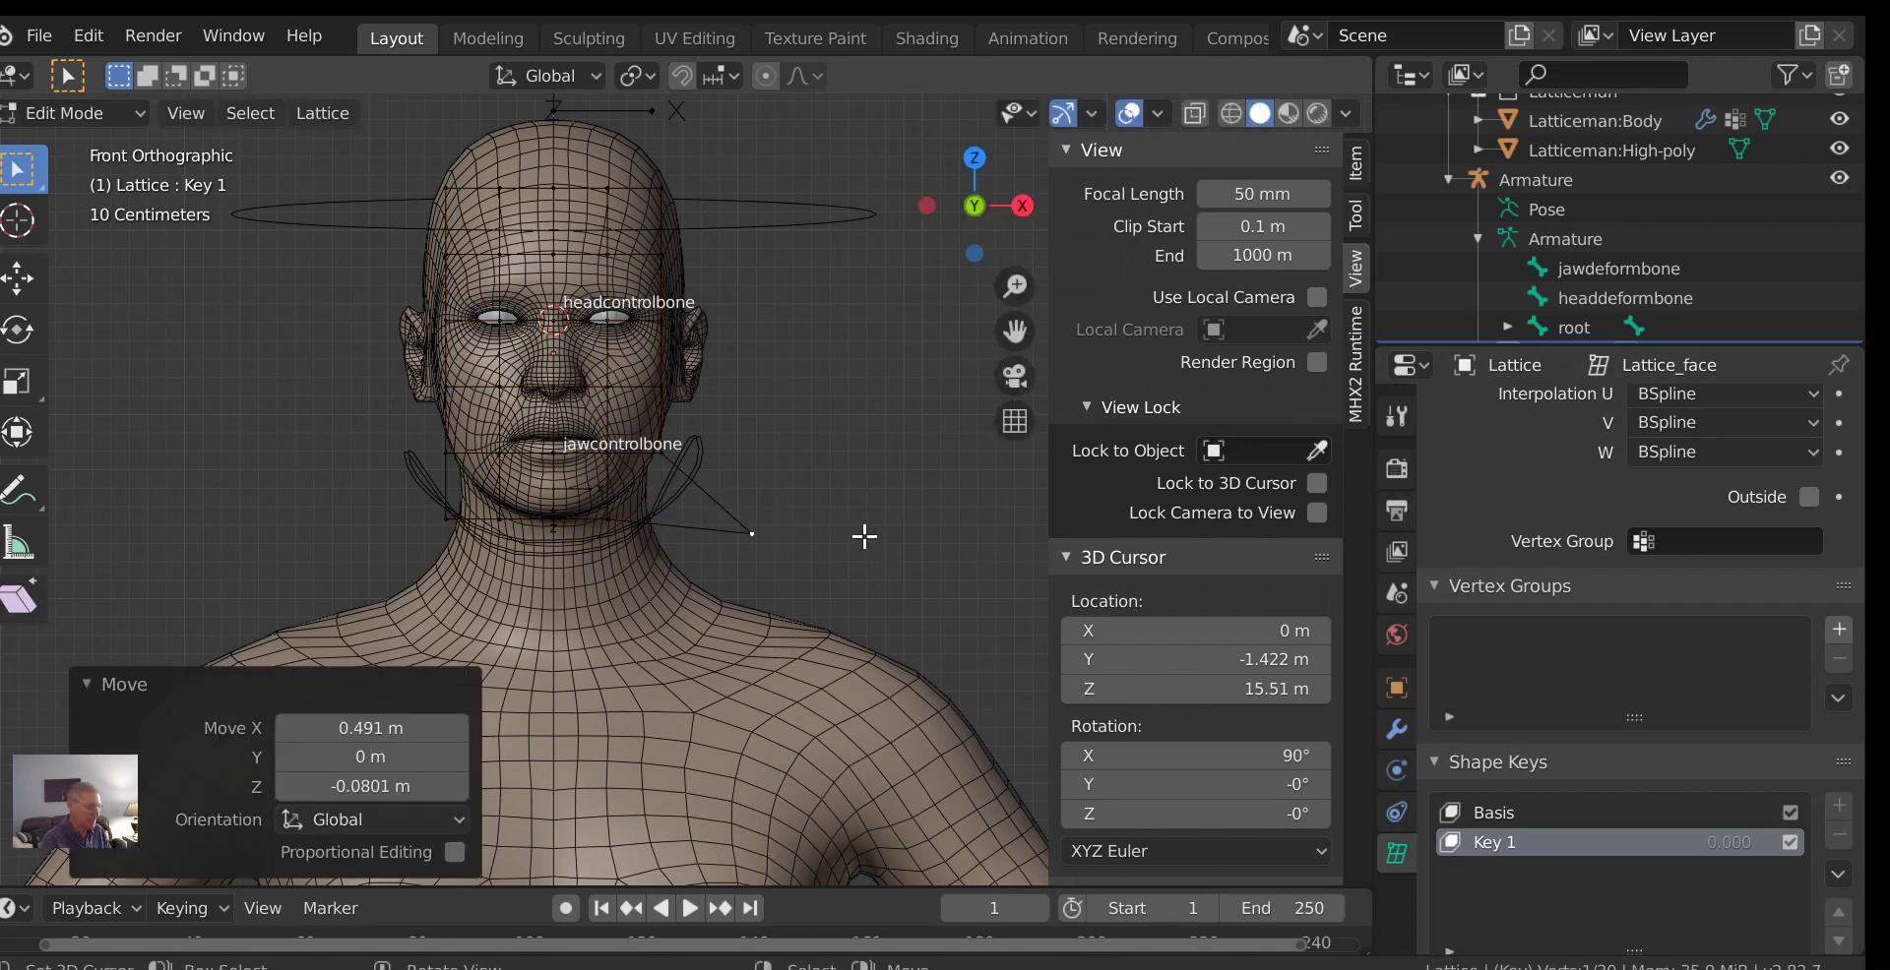
# Leave lattice editing and examine how the face lattice sits against the body mesh from the side and front.
pyautogui.press('Tab')
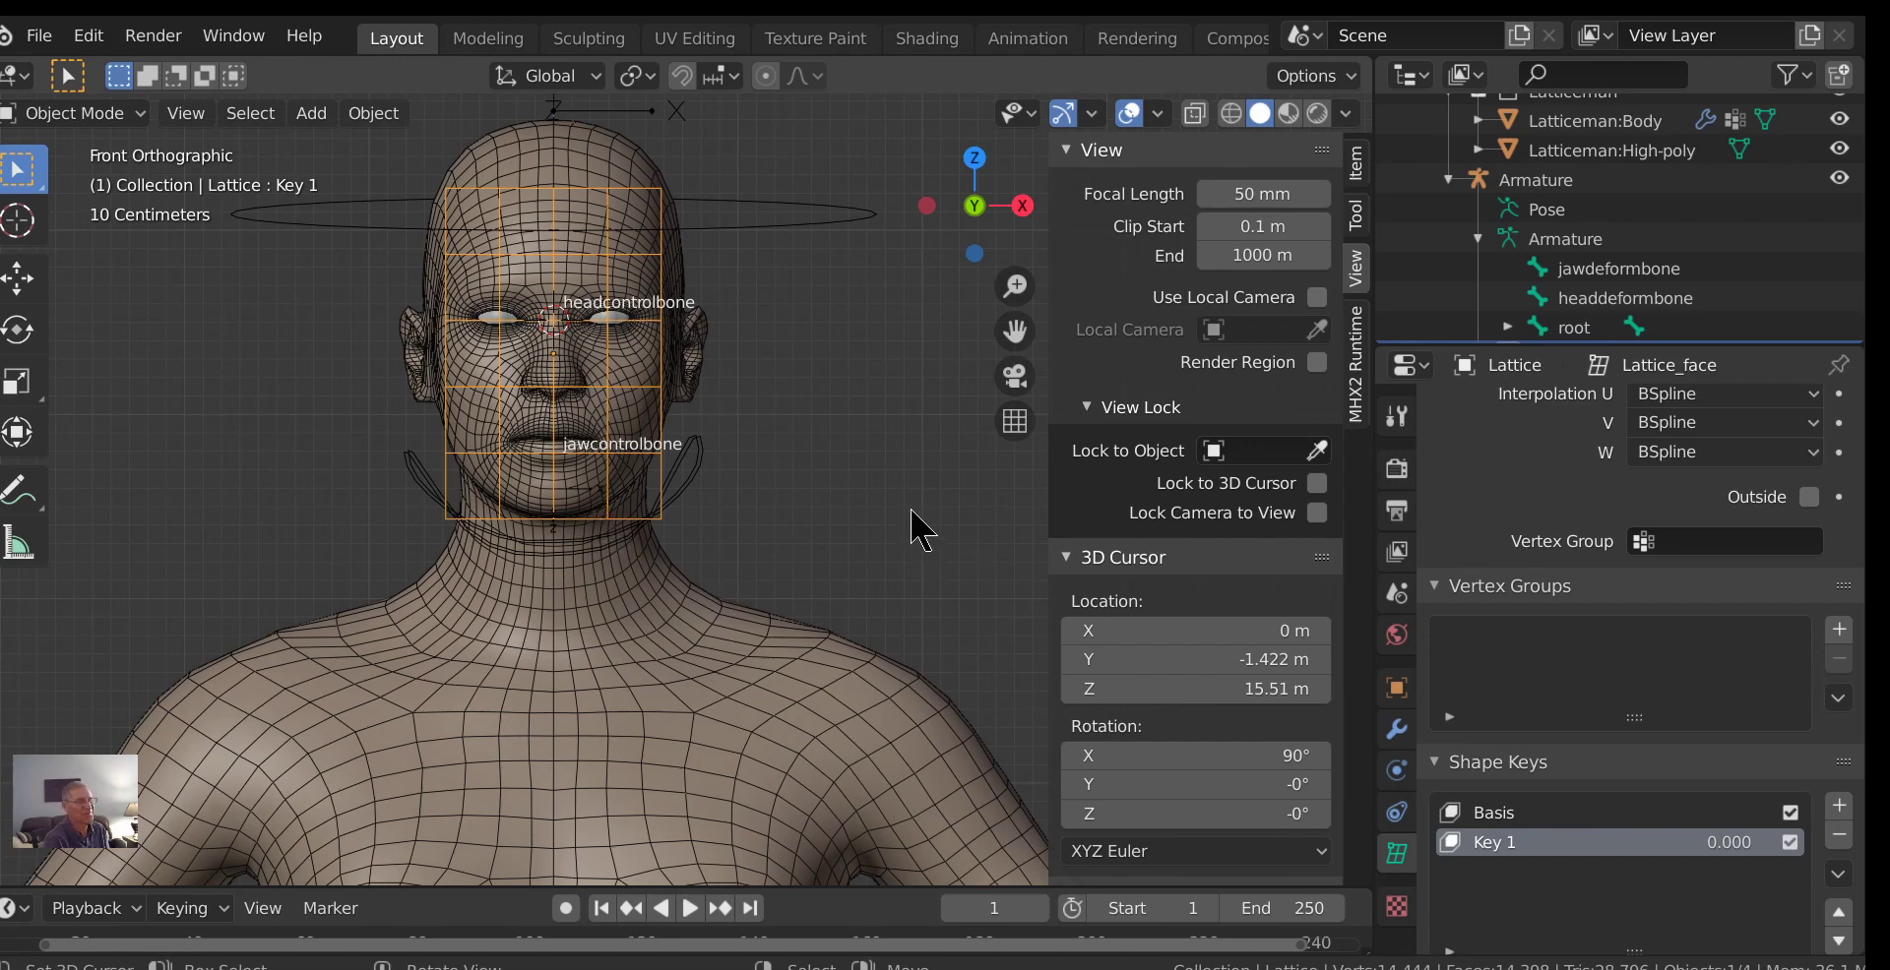
pyautogui.moveTo(912, 522); pyautogui.dragTo(721, 535, button='middle')
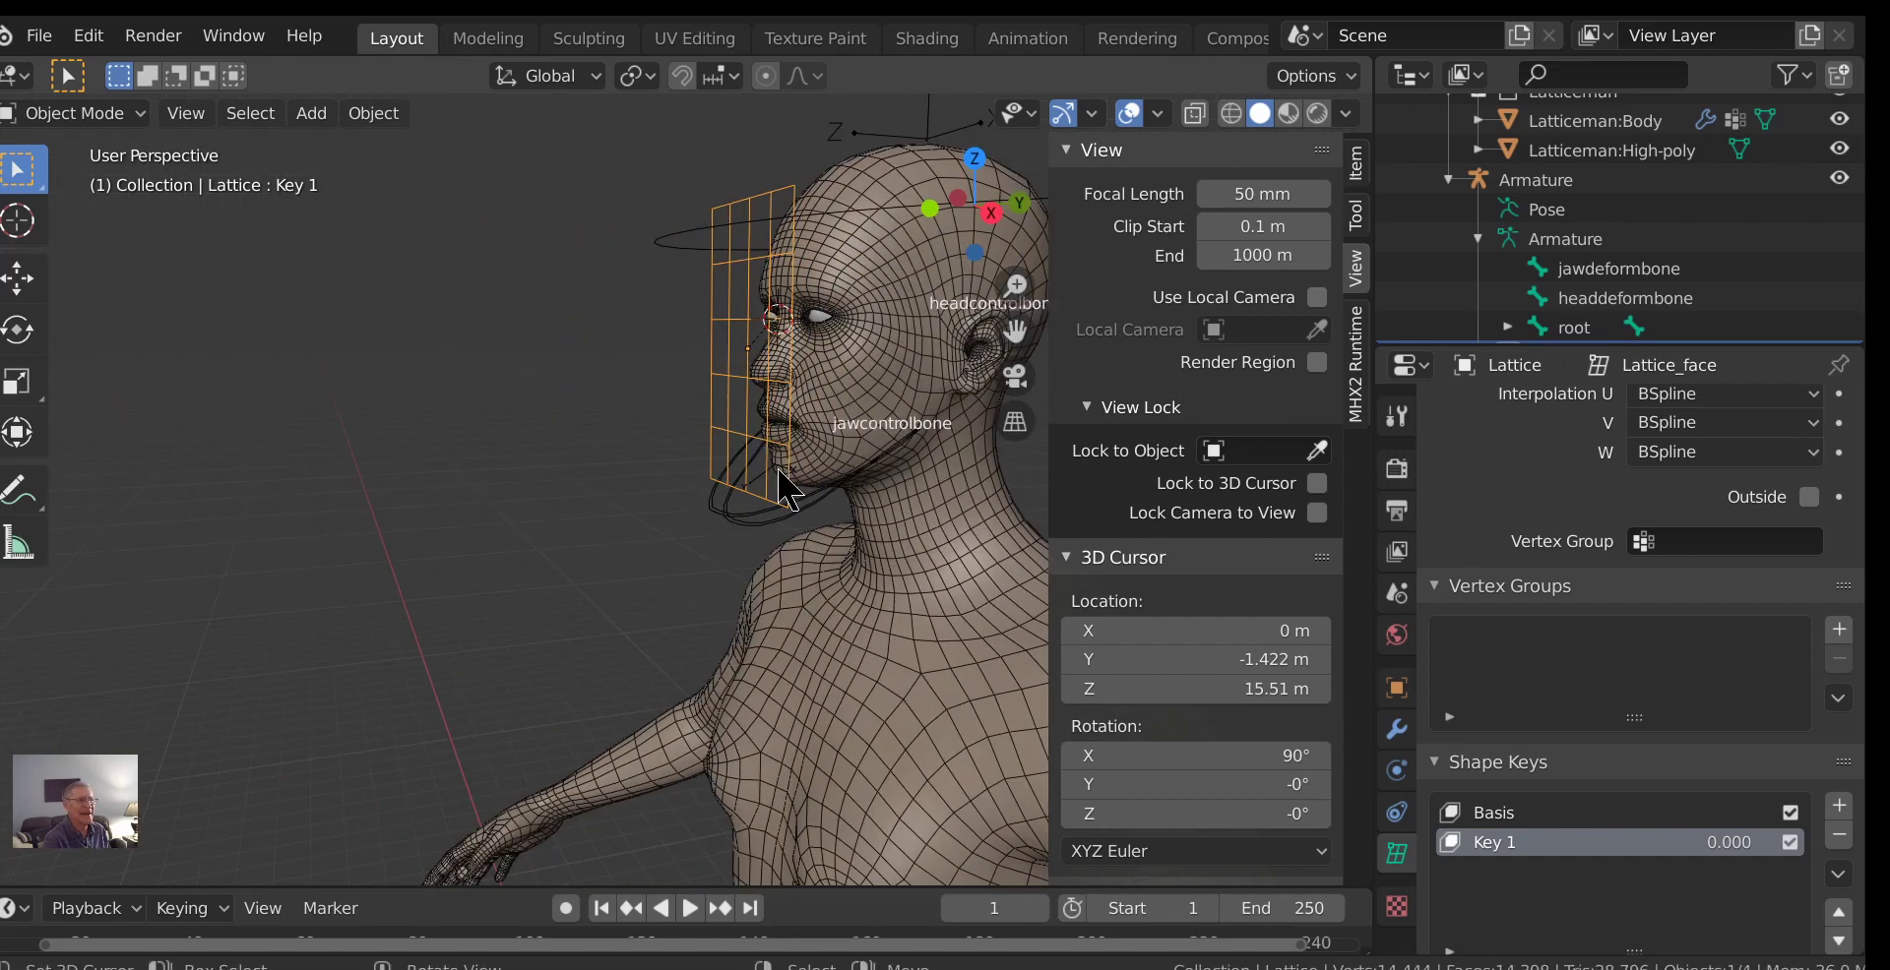
pyautogui.scroll(-2, 793, 490)
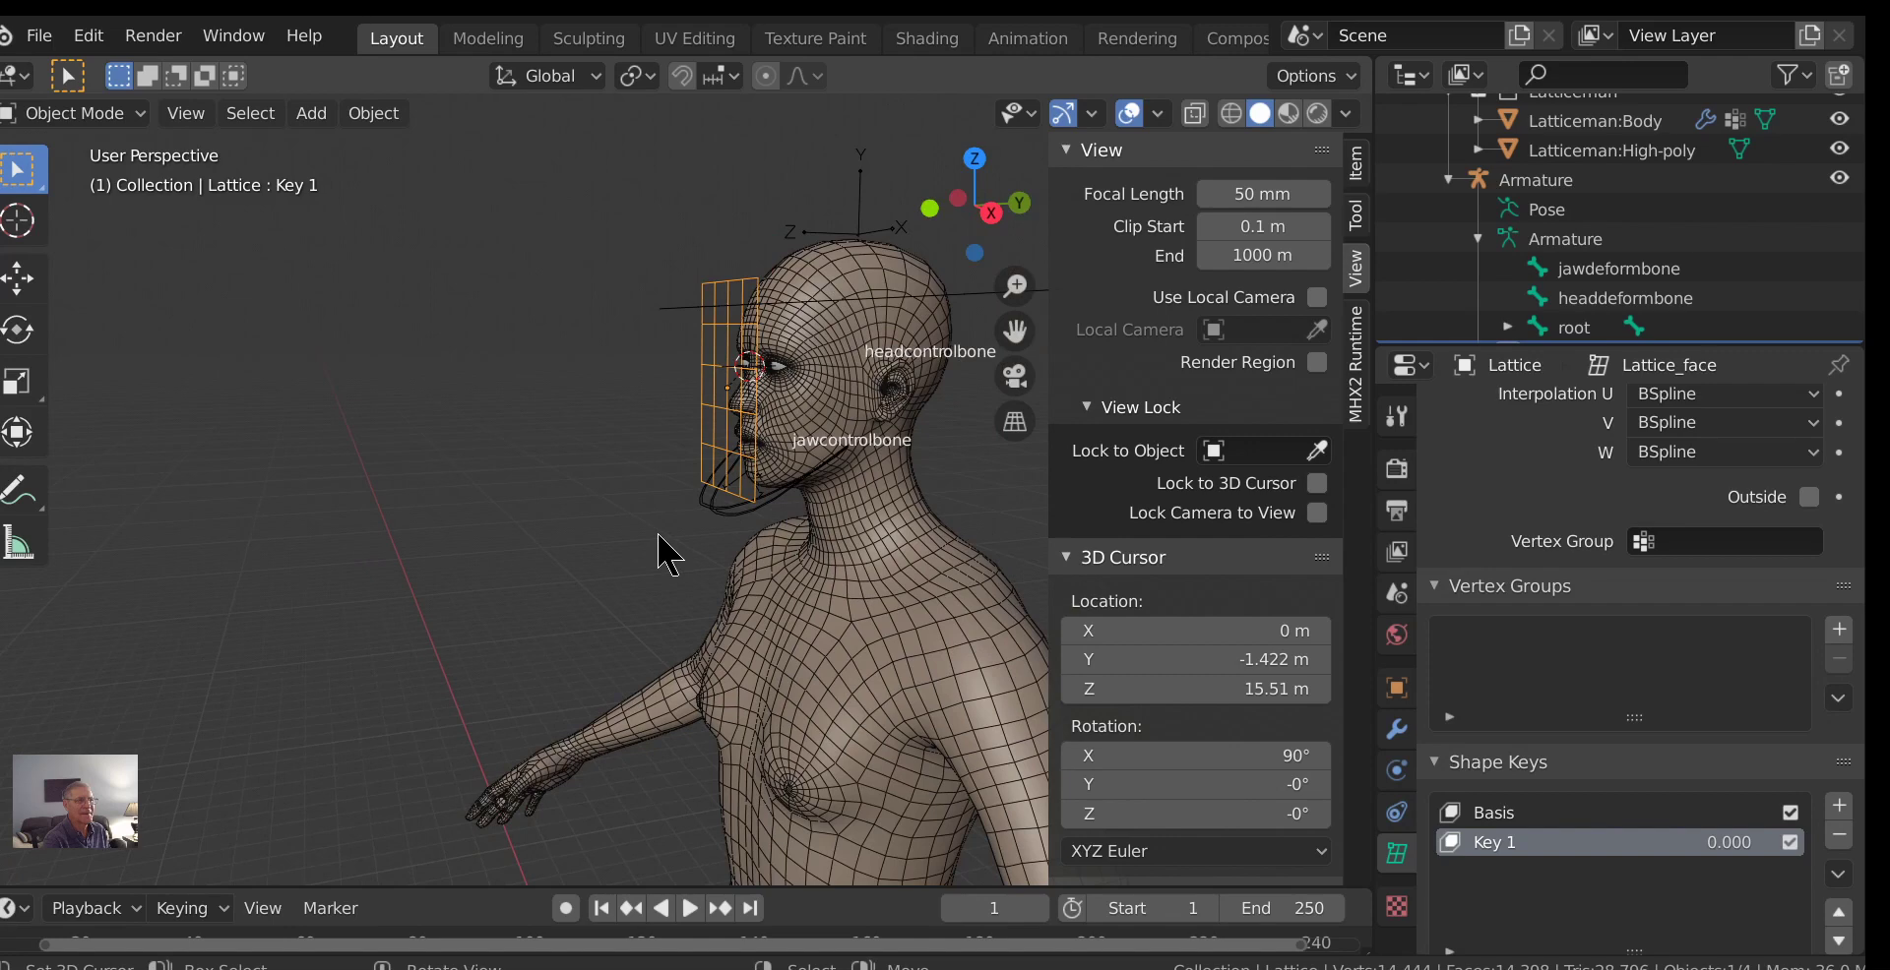
pyautogui.click(834, 418)
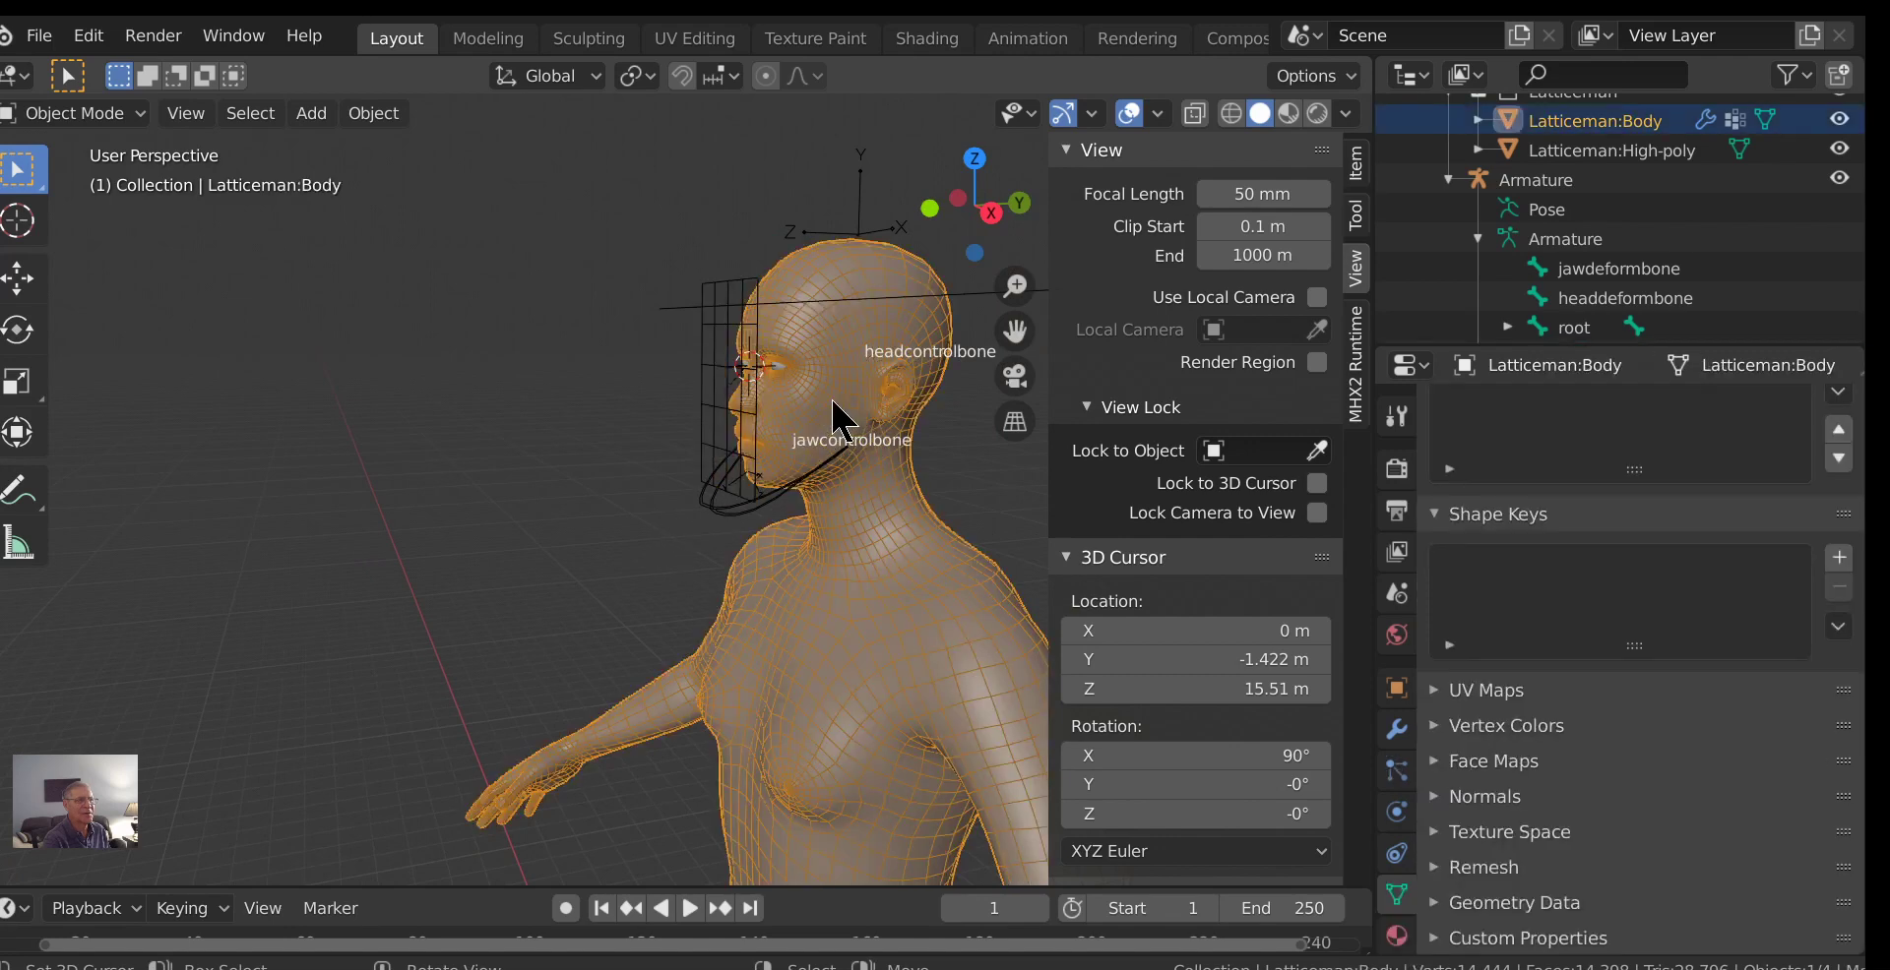
pyautogui.click(723, 433)
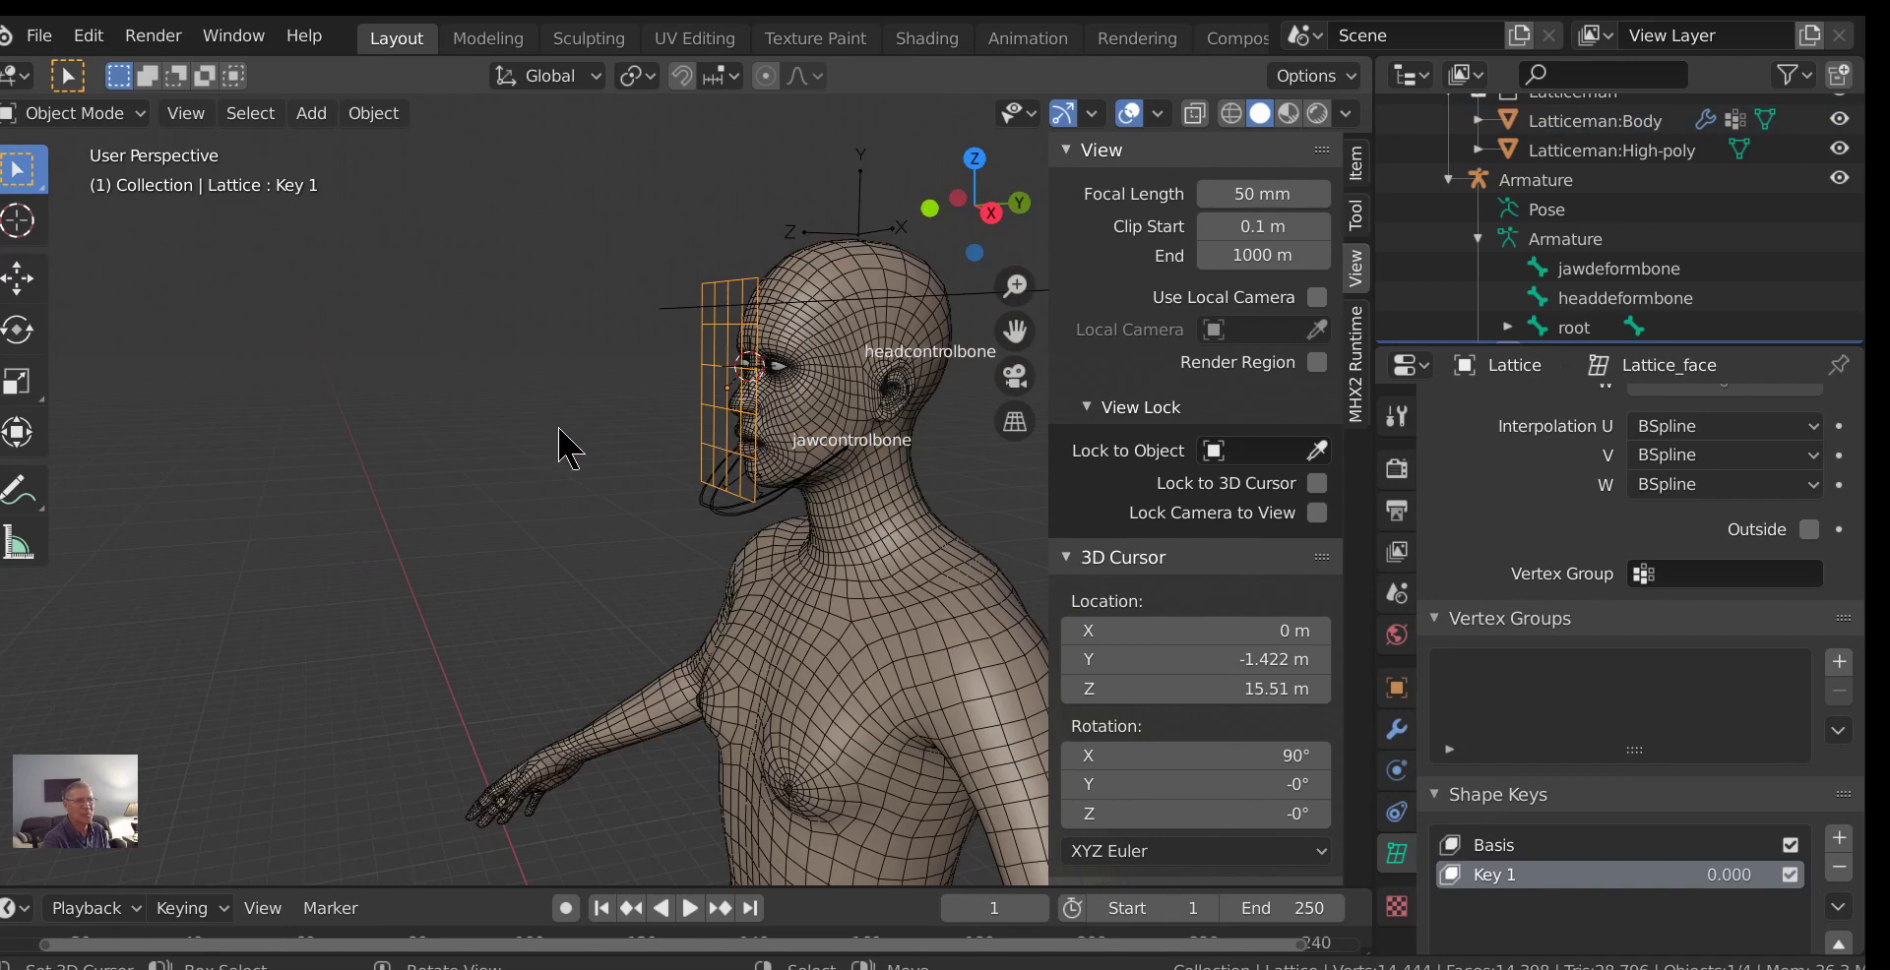
pyautogui.click(819, 421)
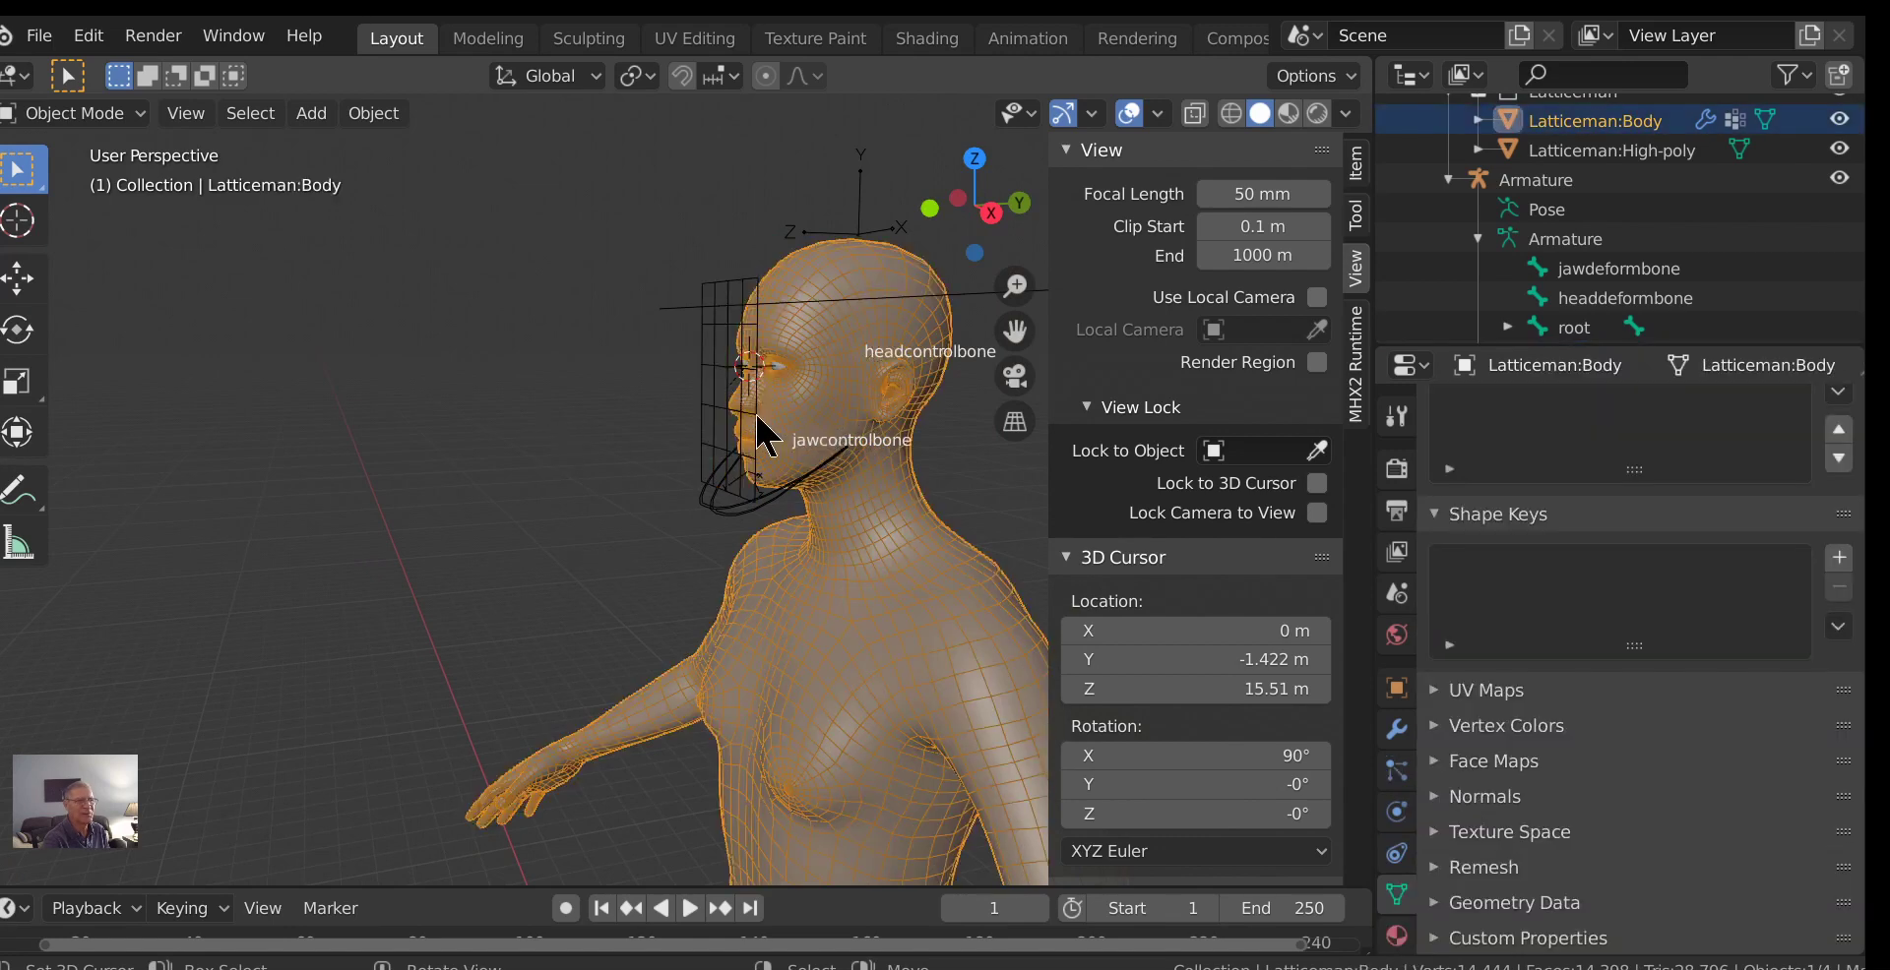
pyautogui.click(689, 406)
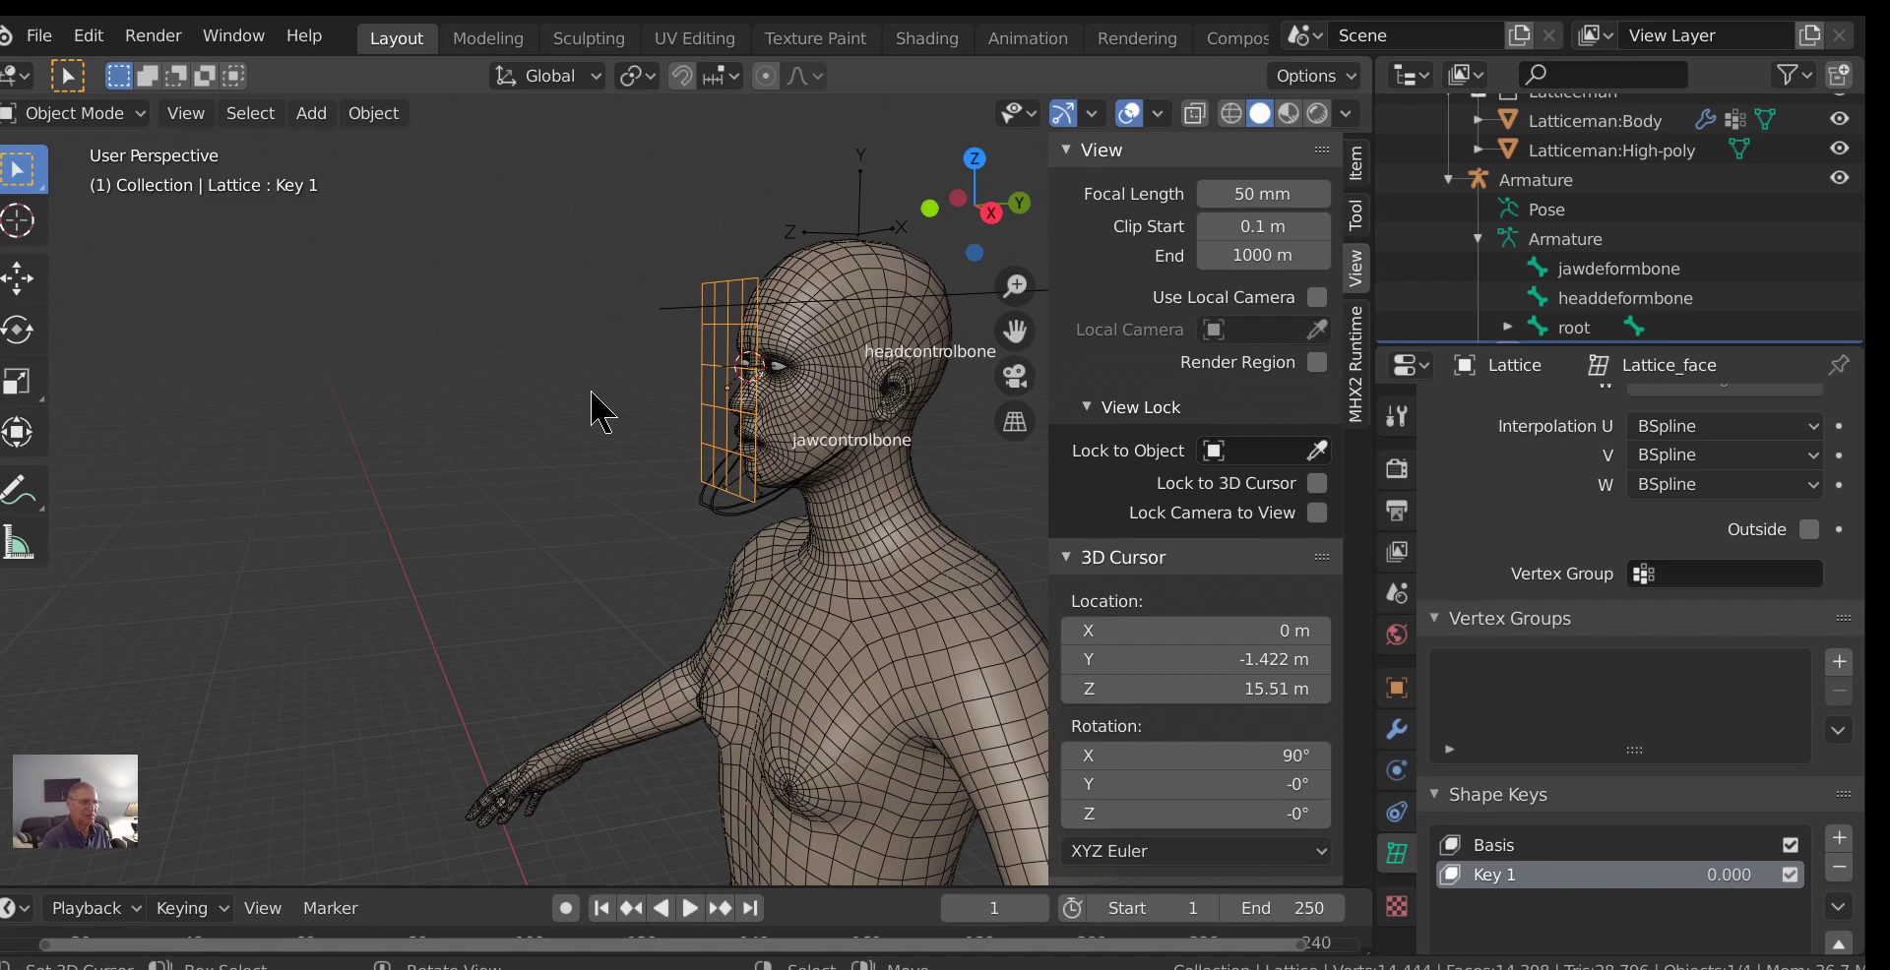
pyautogui.press('KP_1')
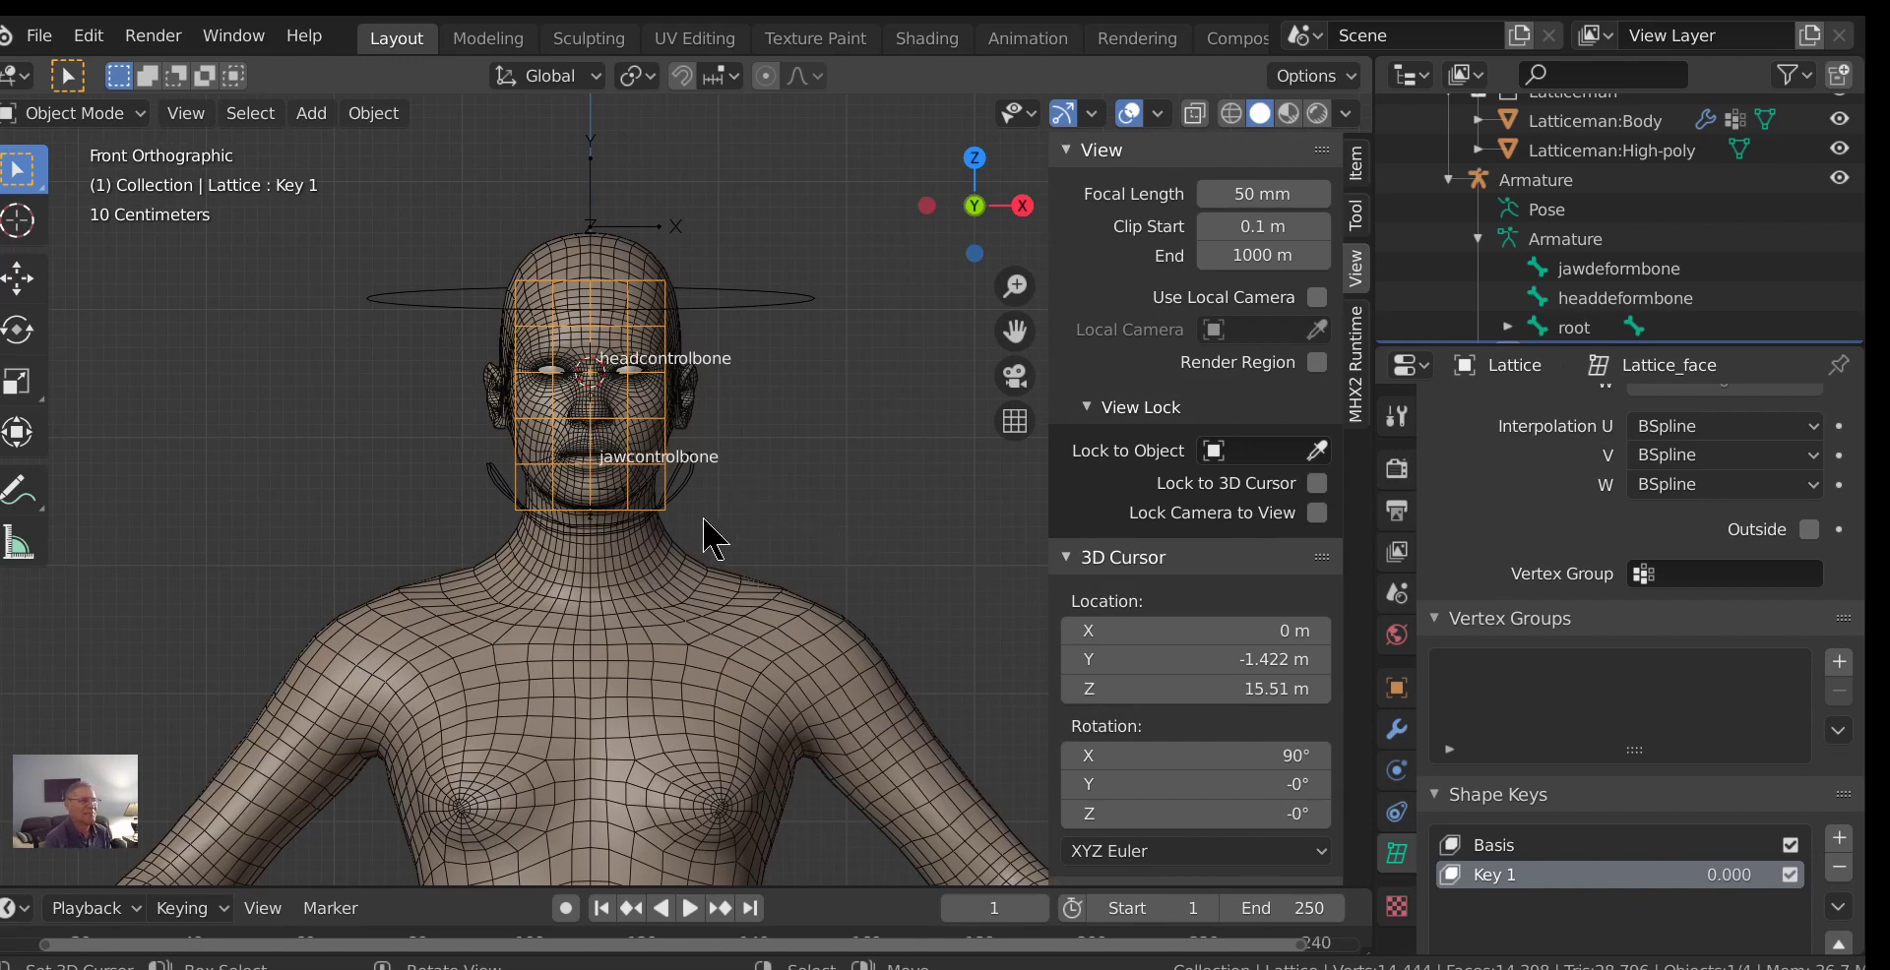
# Add a Lattice modifier to the body mesh and assign the face lattice as its object.
pyautogui.moveTo(788, 458); pyautogui.dragTo(632, 475, button='middle')
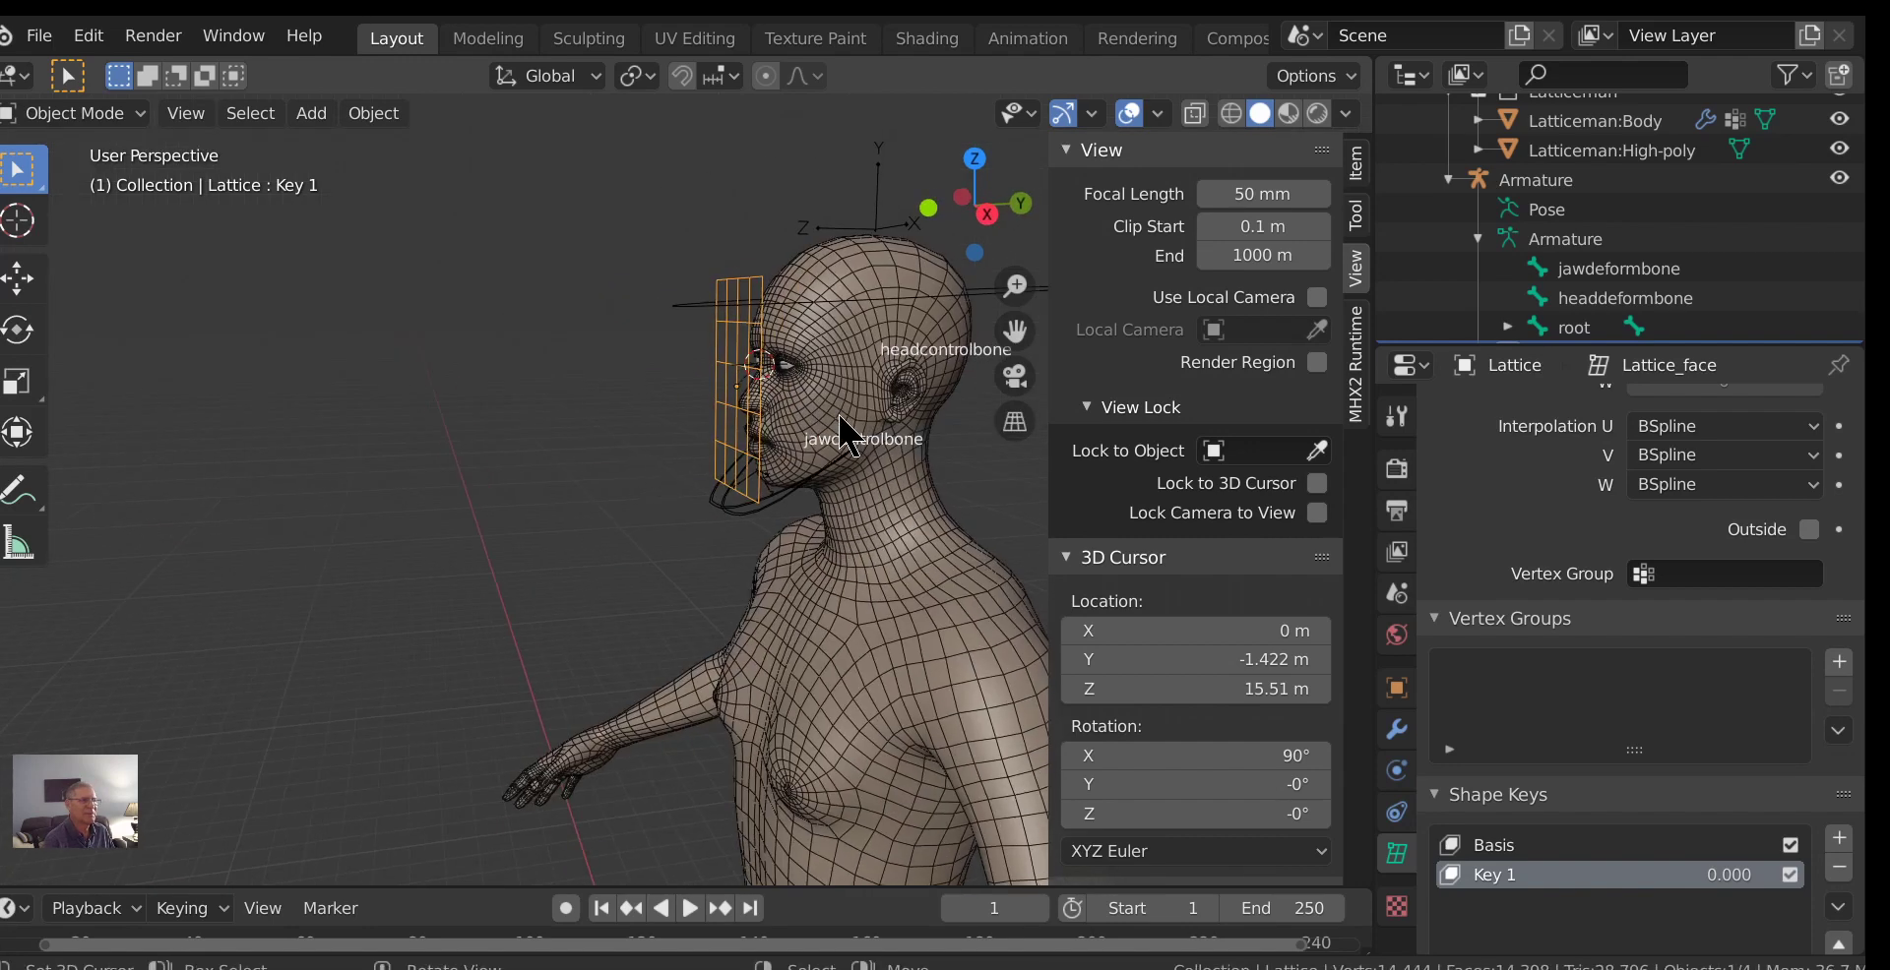
pyautogui.scroll(-1, 849, 436)
pyautogui.click(802, 430)
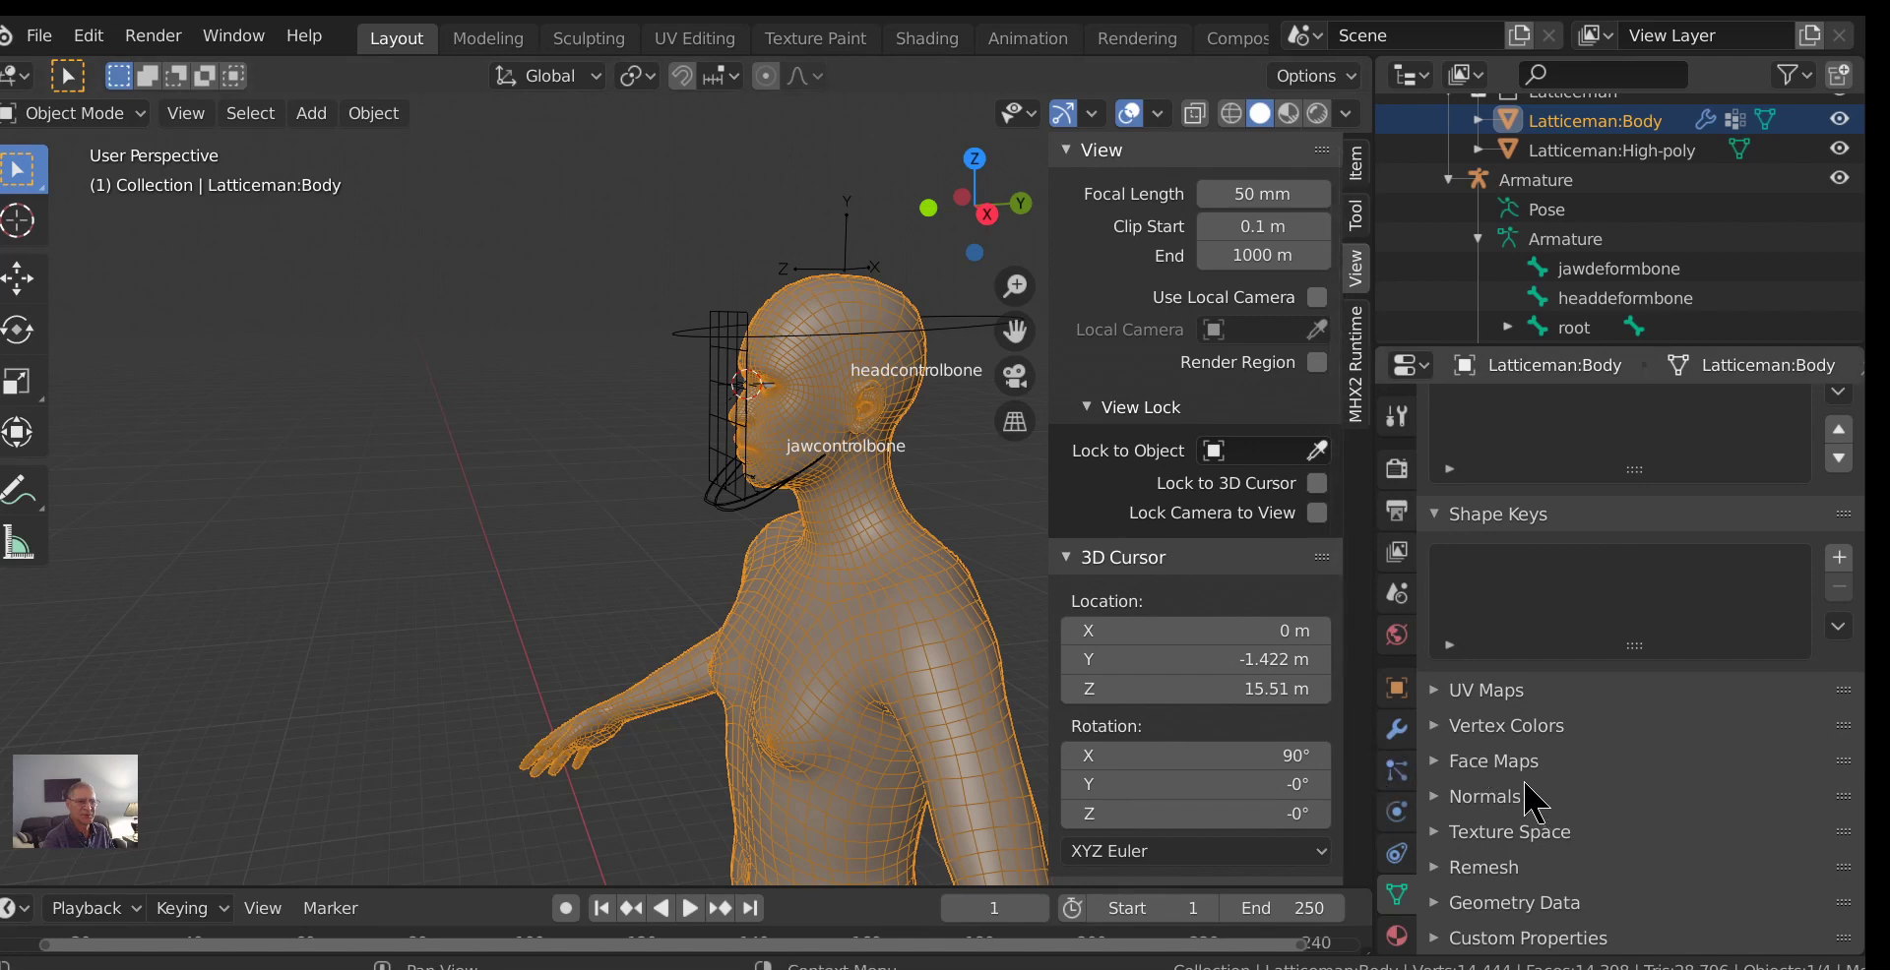
pyautogui.click(1397, 729)
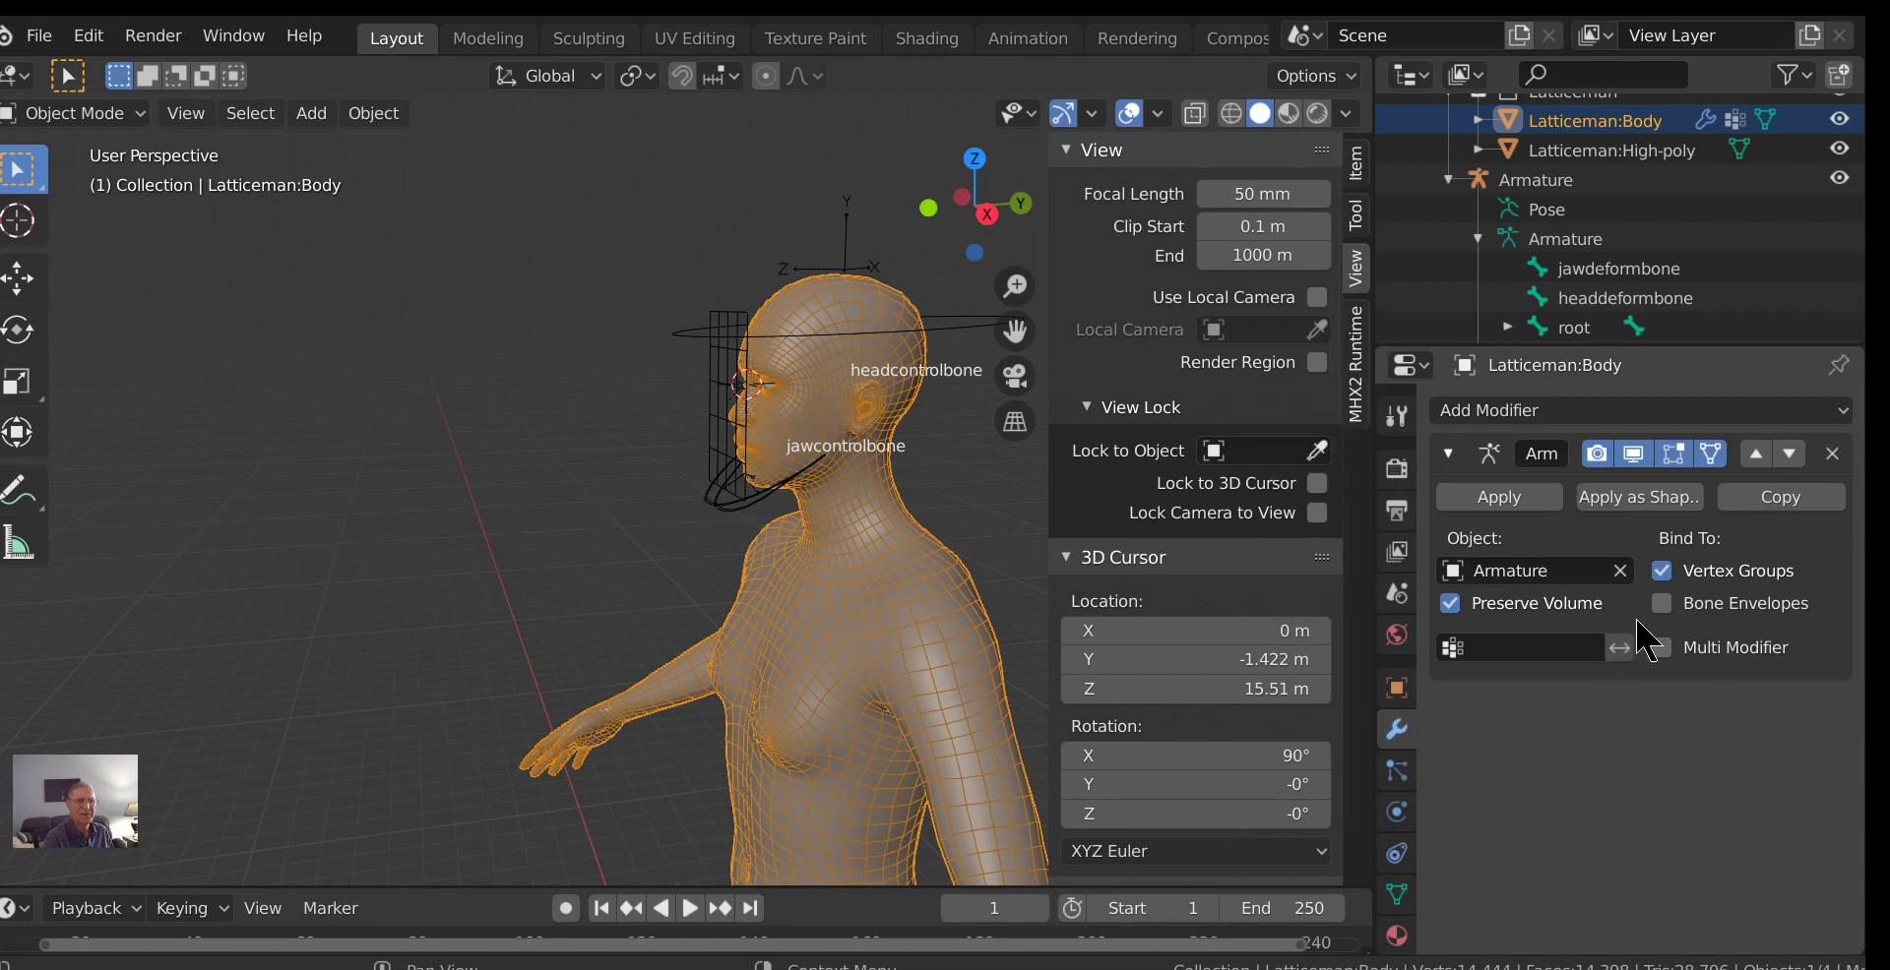
pyautogui.click(1538, 411)
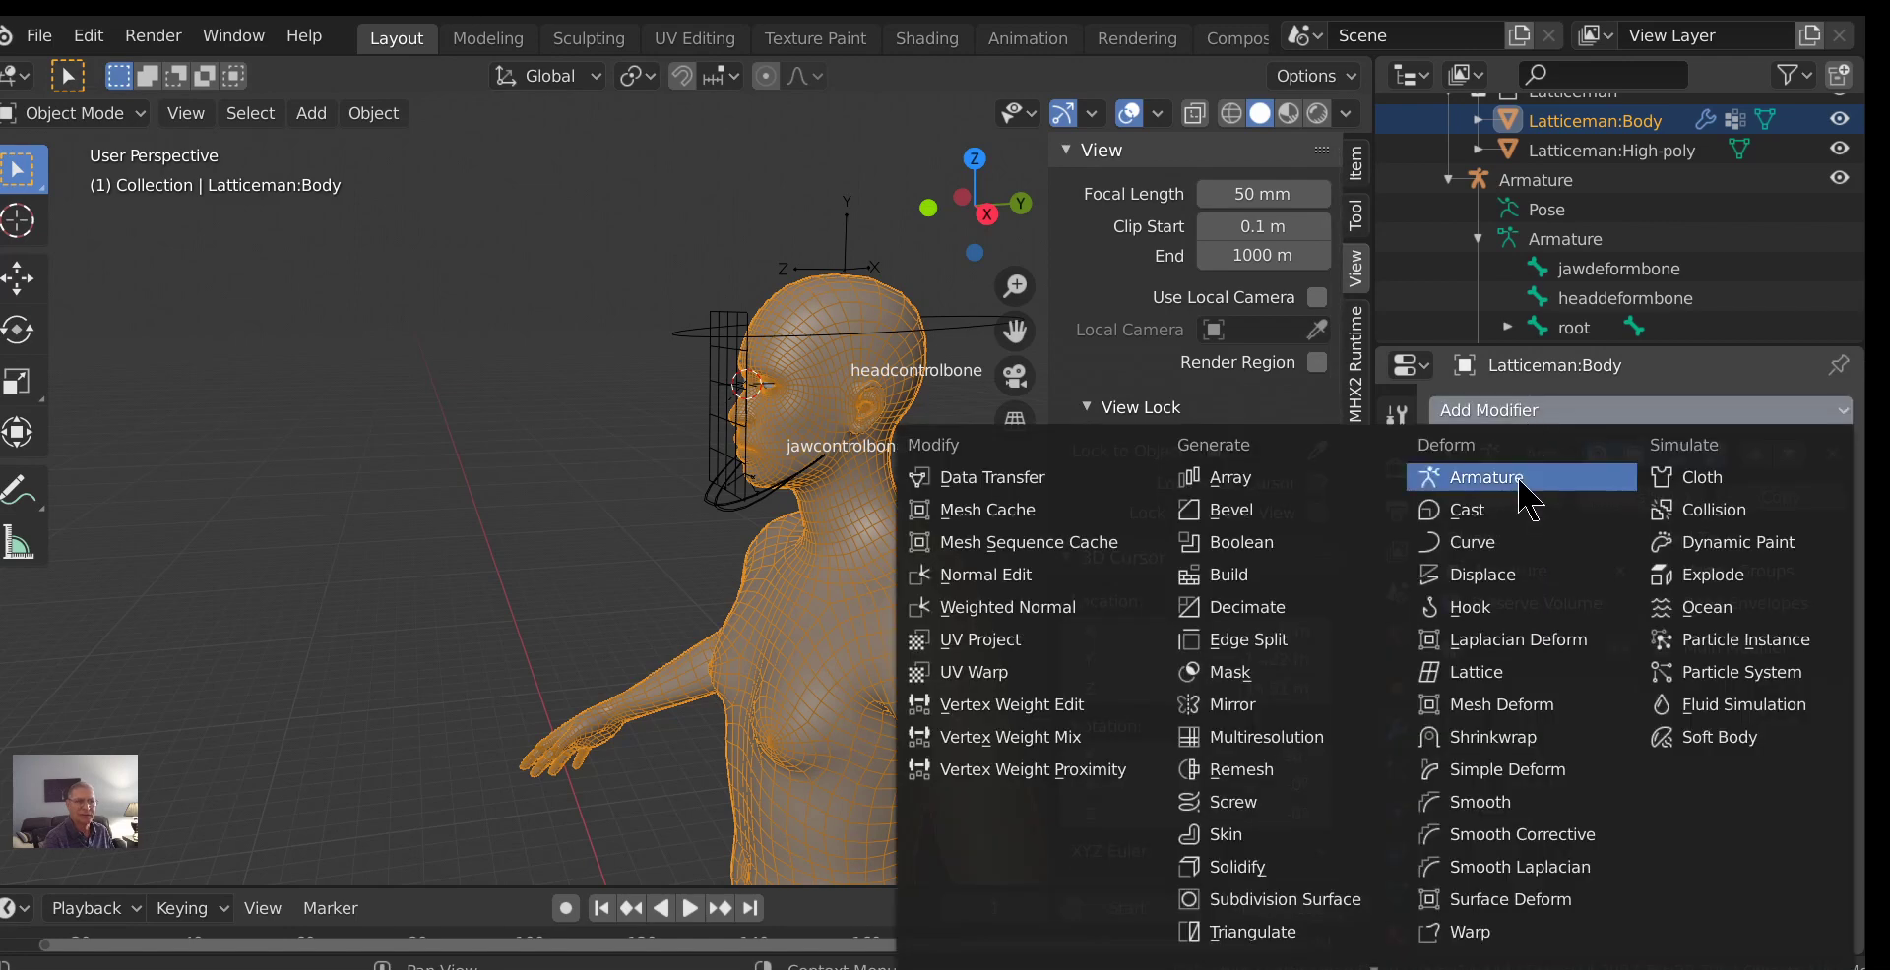
pyautogui.click(1468, 672)
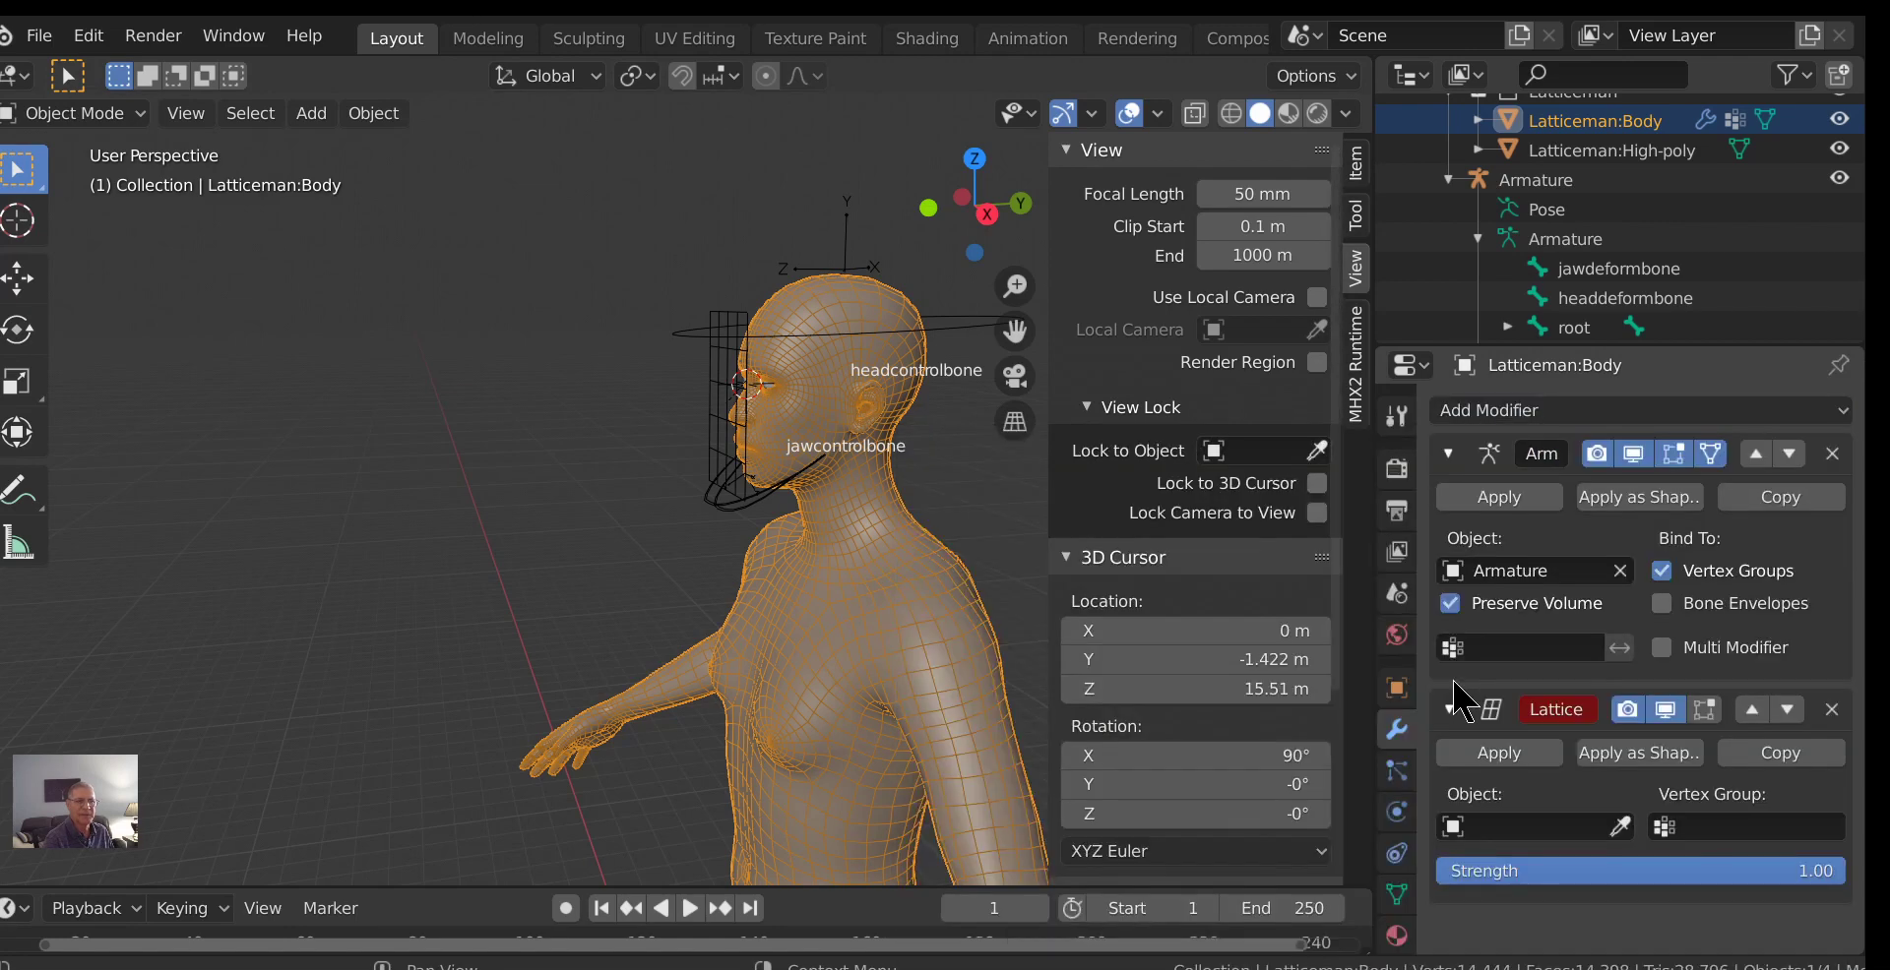
pyautogui.click(1490, 829)
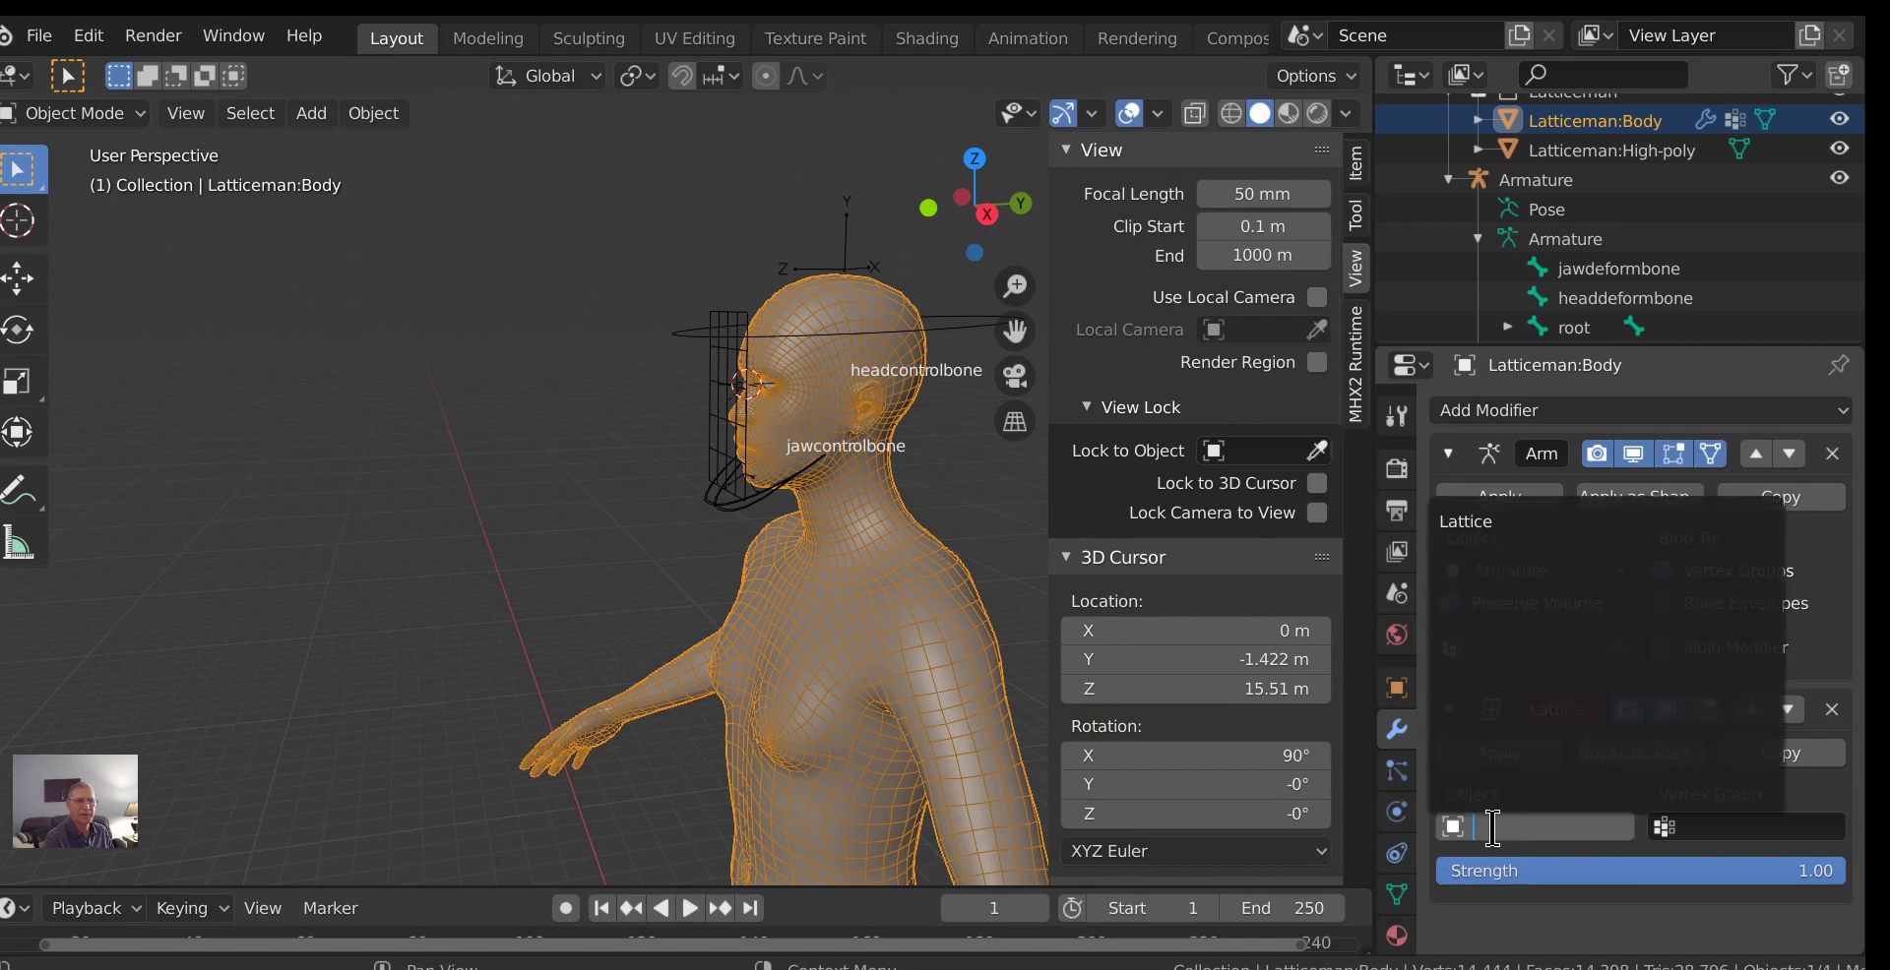
pyautogui.click(1494, 521)
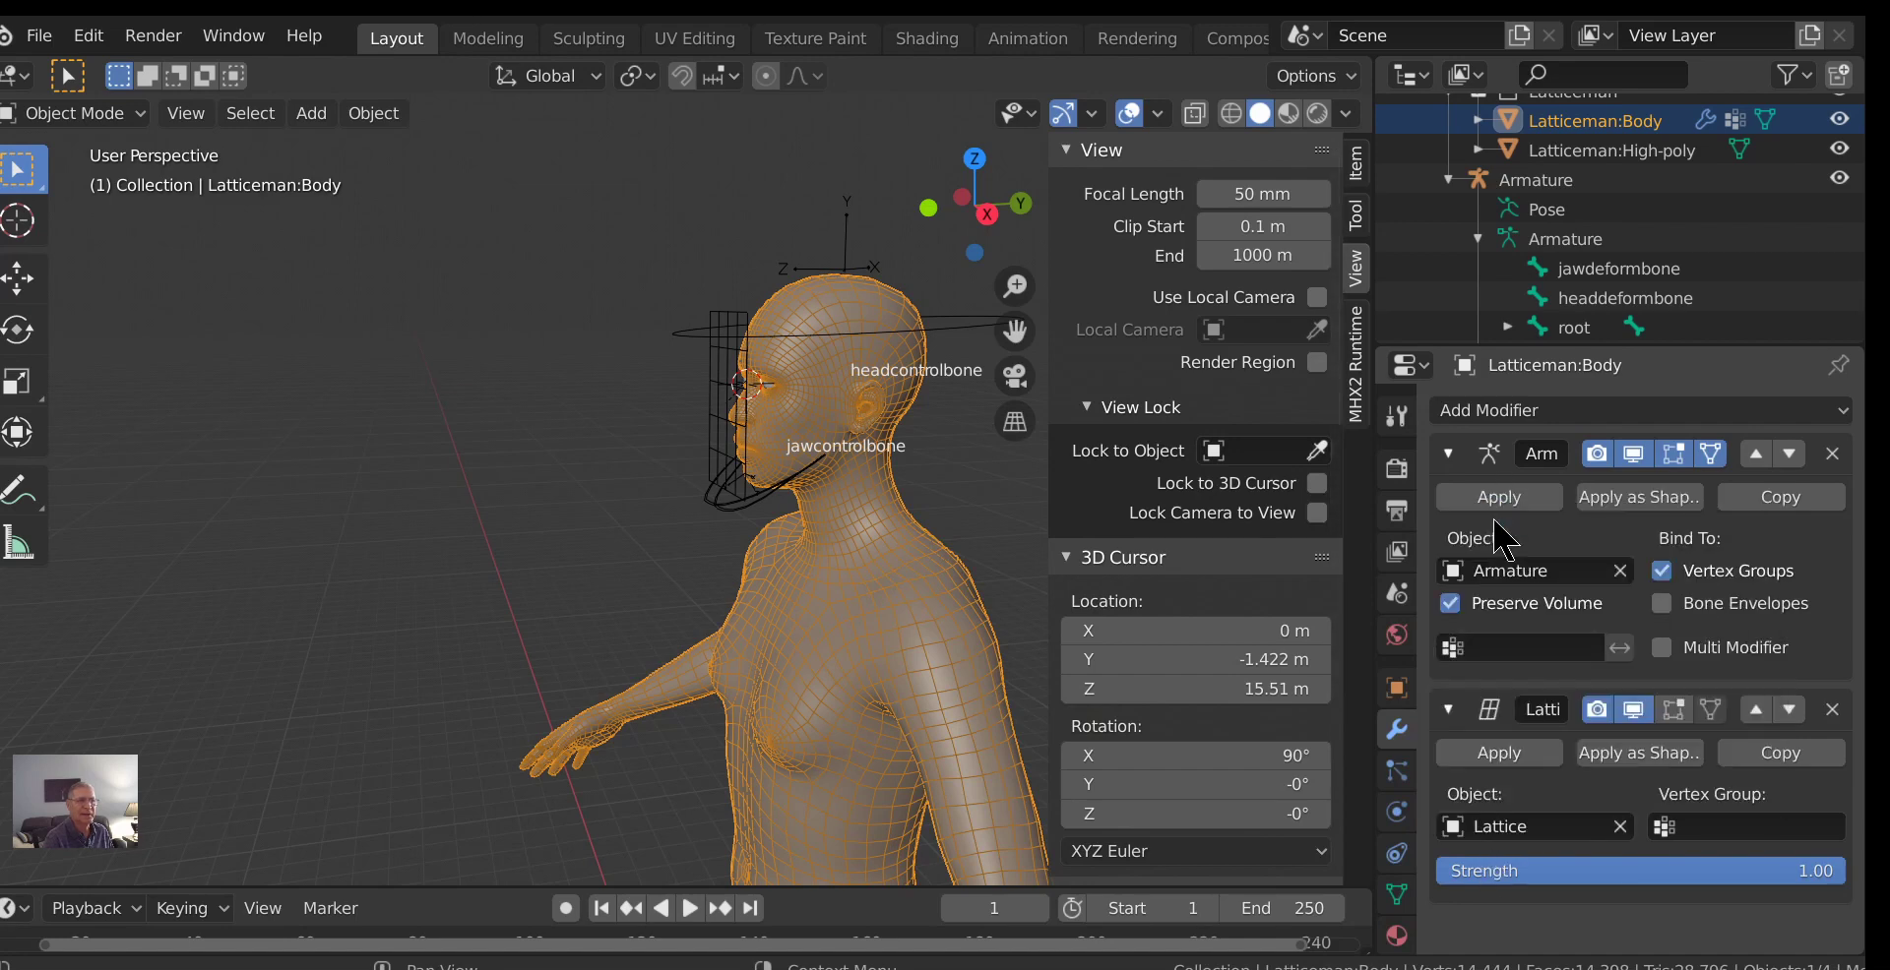
# Rename the lattice object as Lattice_face and check the target in the body mesh's Lattice modifier.
pyautogui.click(729, 443)
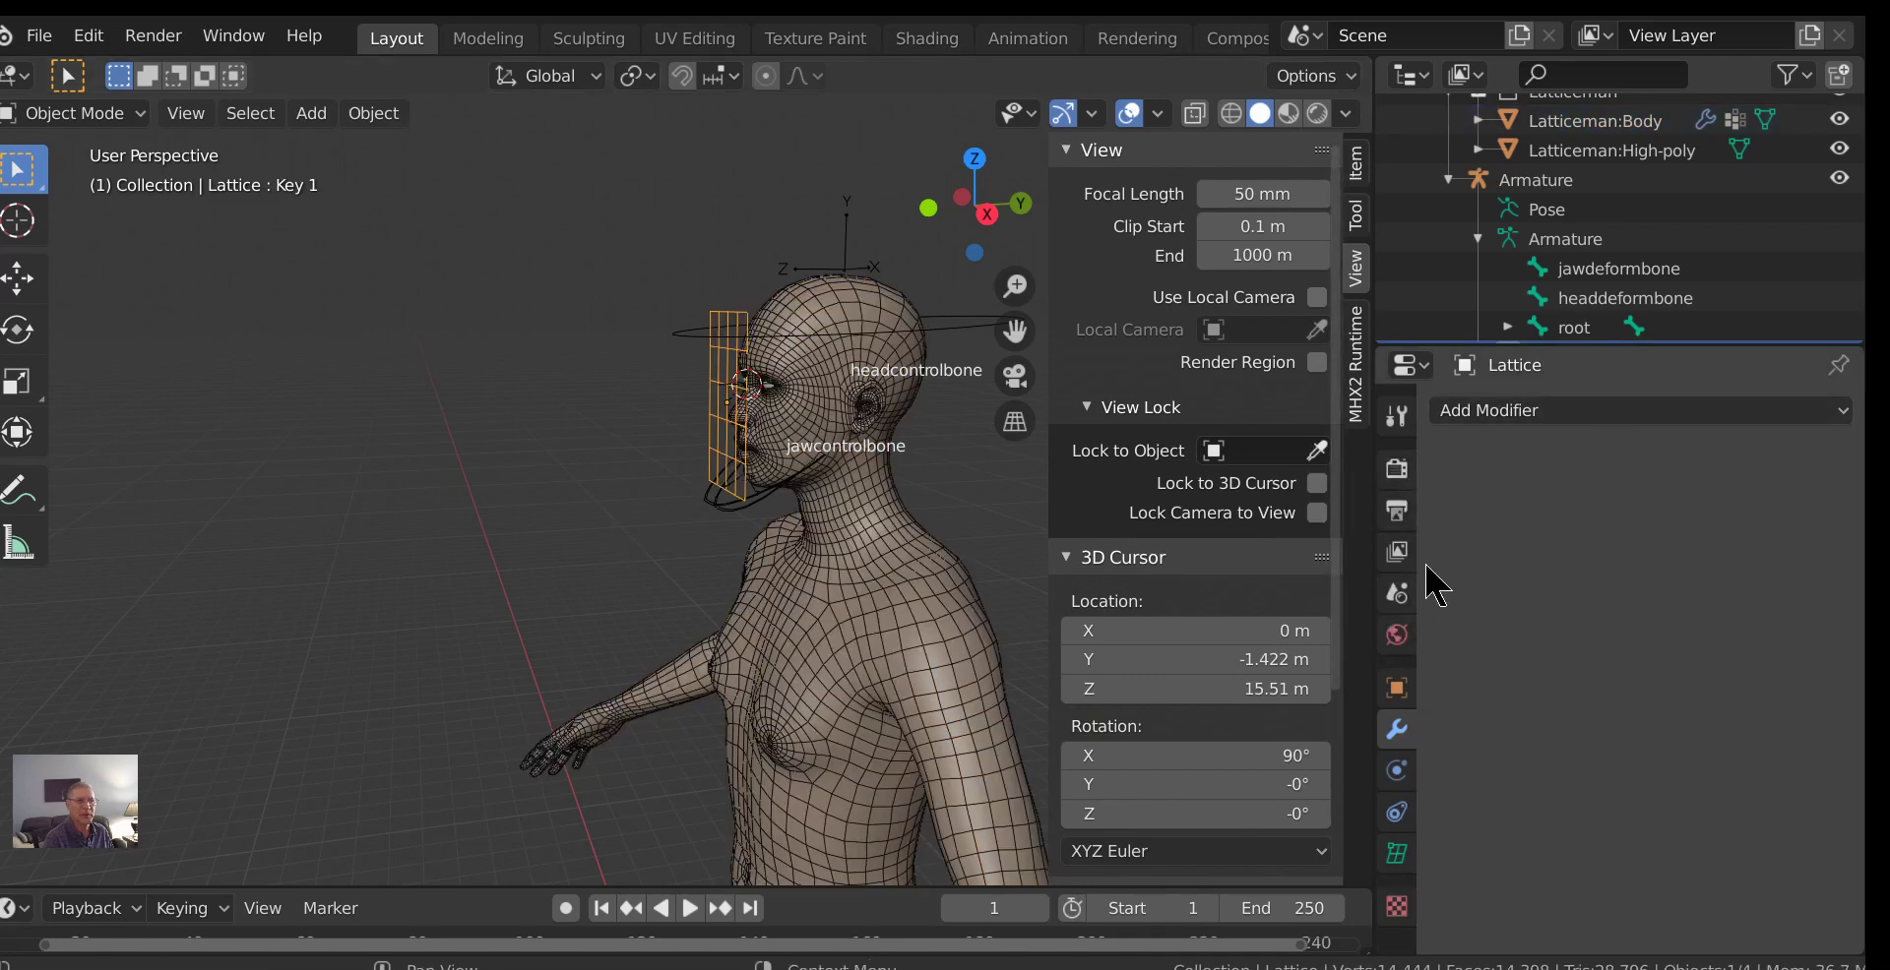
pyautogui.click(1397, 687)
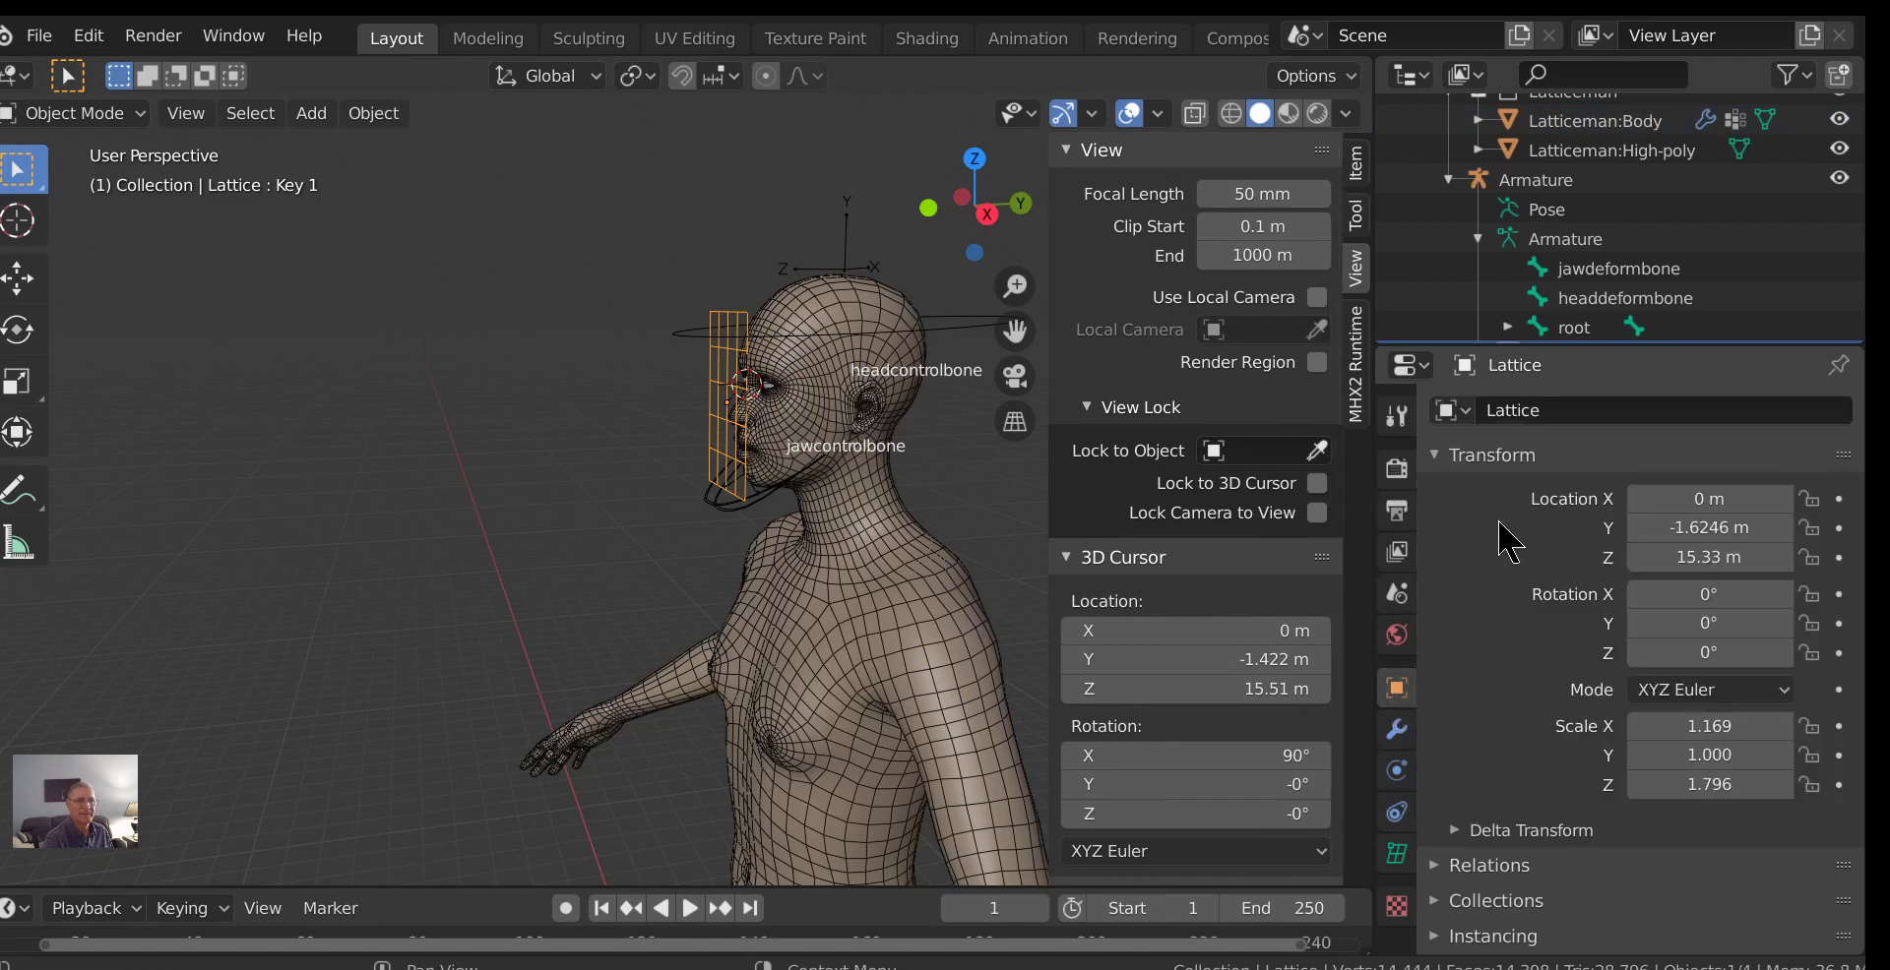
pyautogui.click(1564, 411)
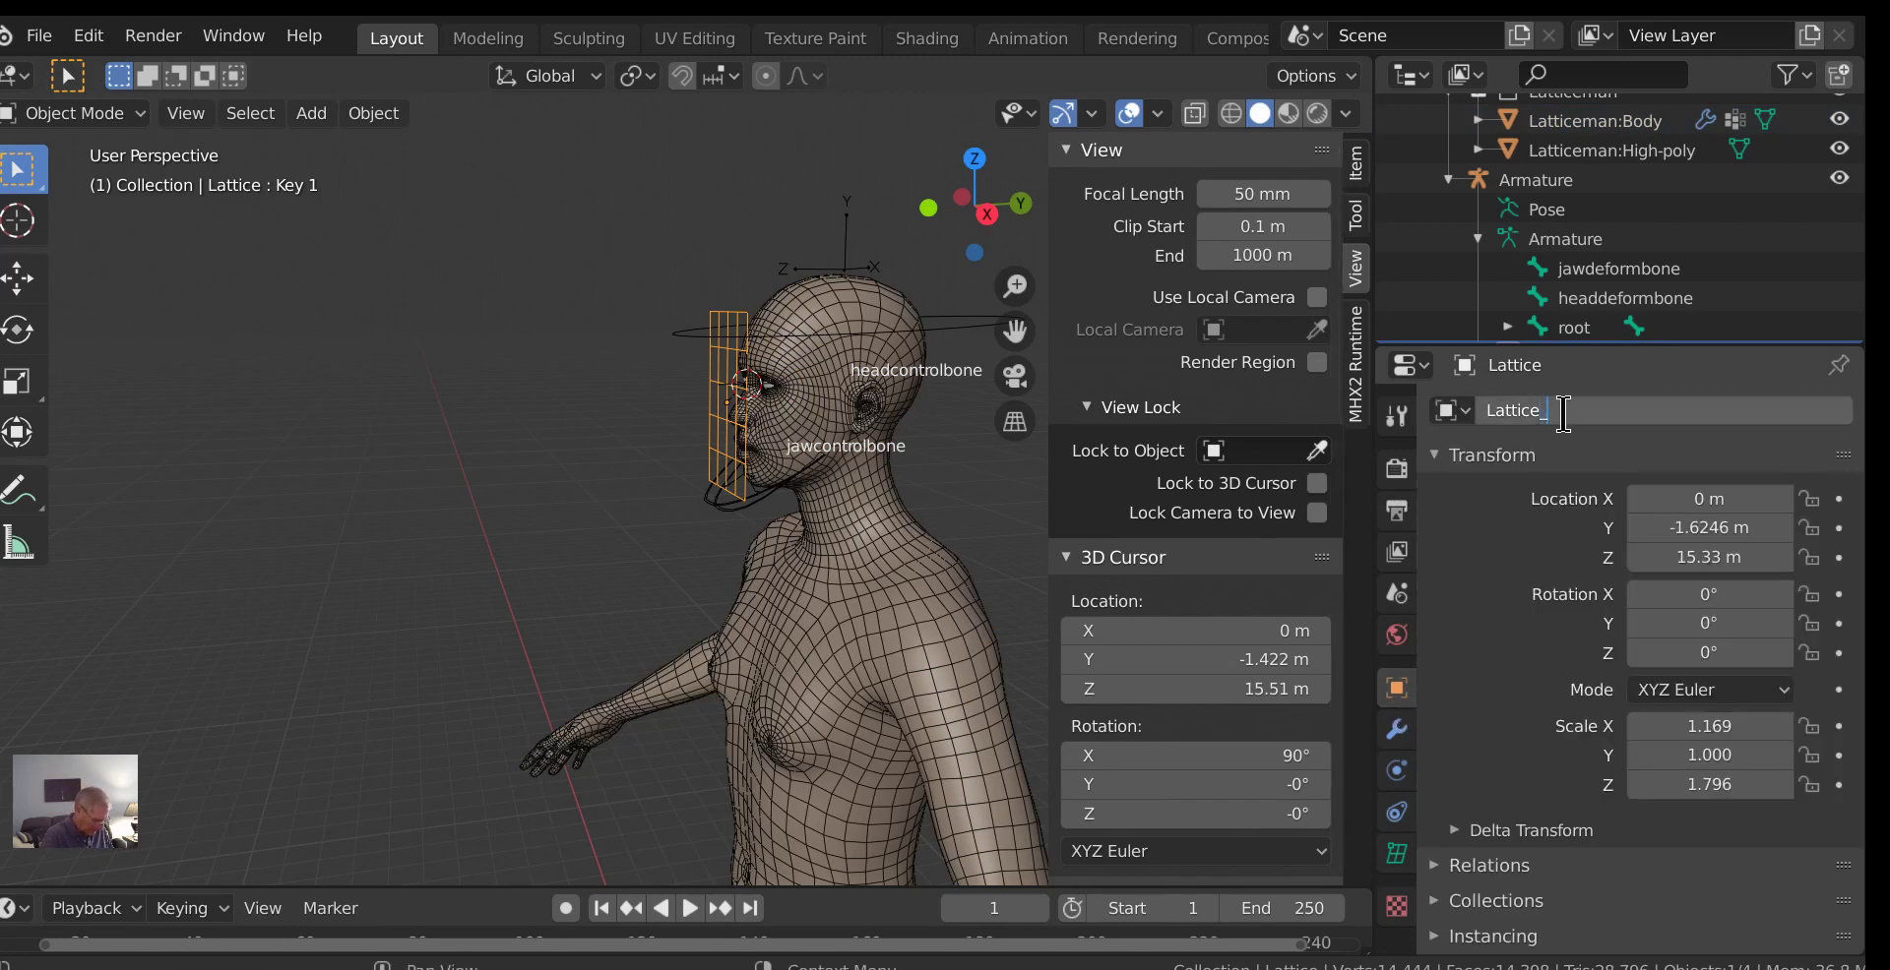
pyautogui.write('_face')
pyautogui.press('Return')
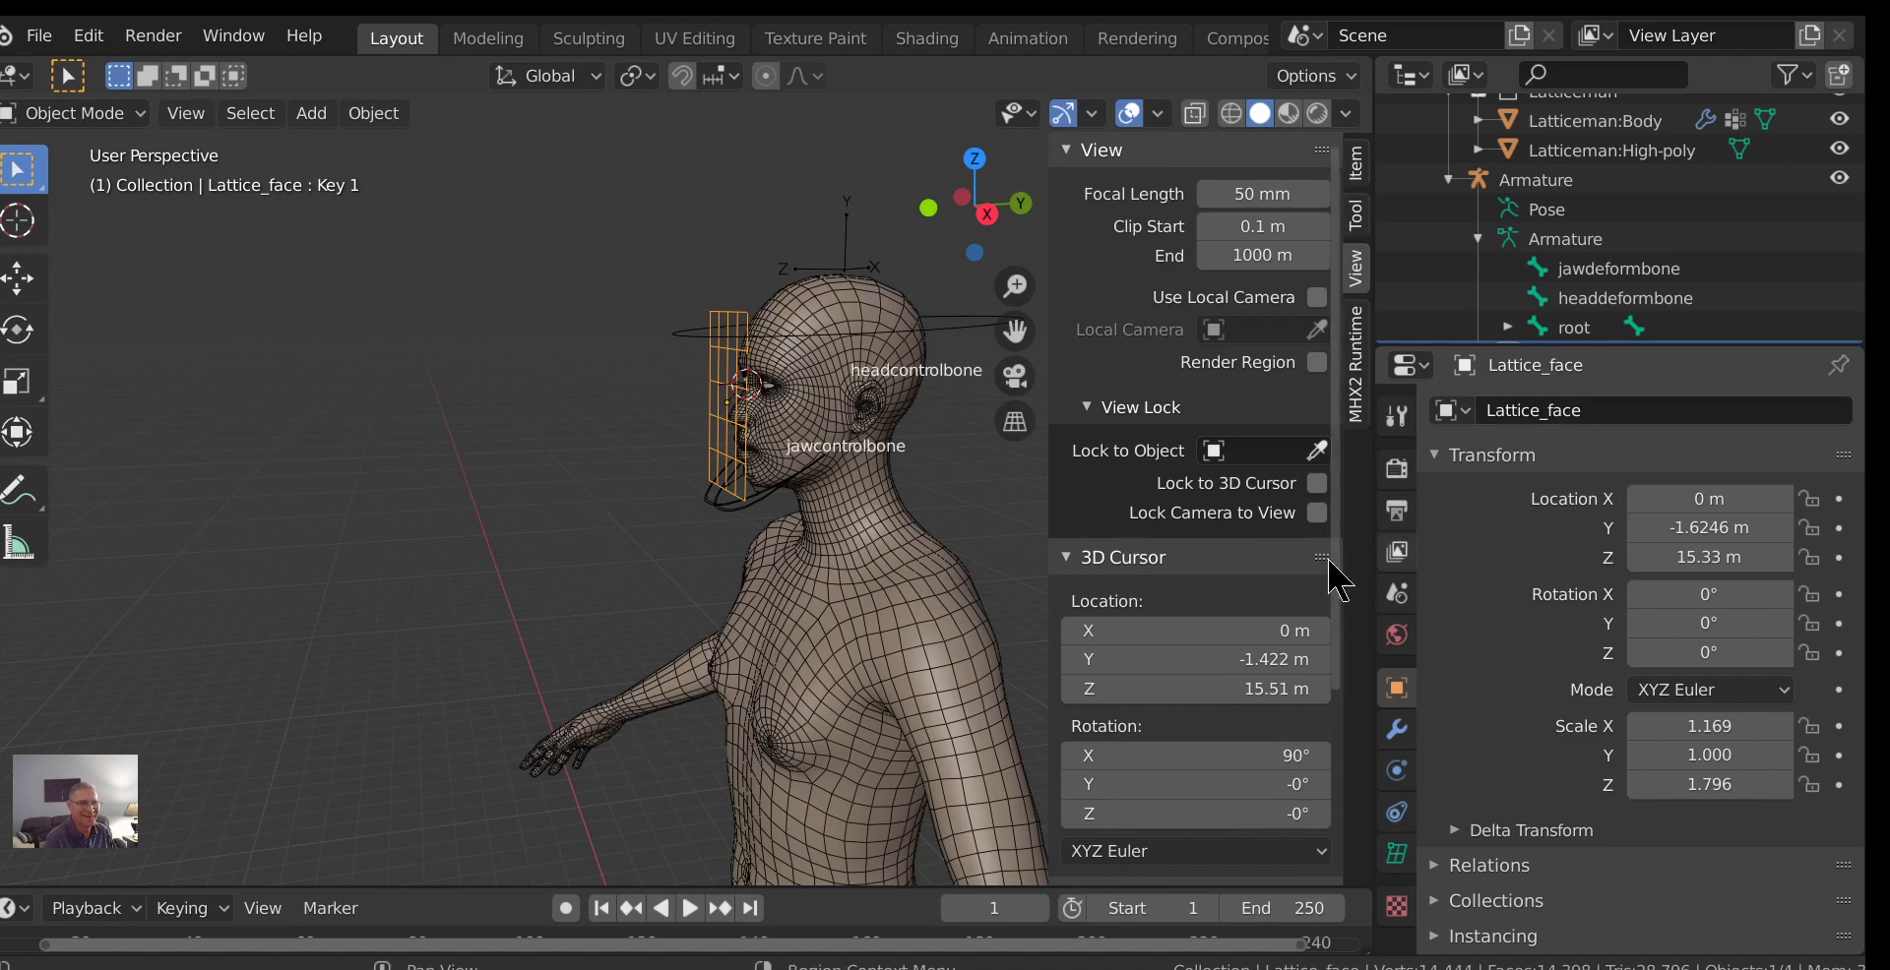
pyautogui.click(804, 450)
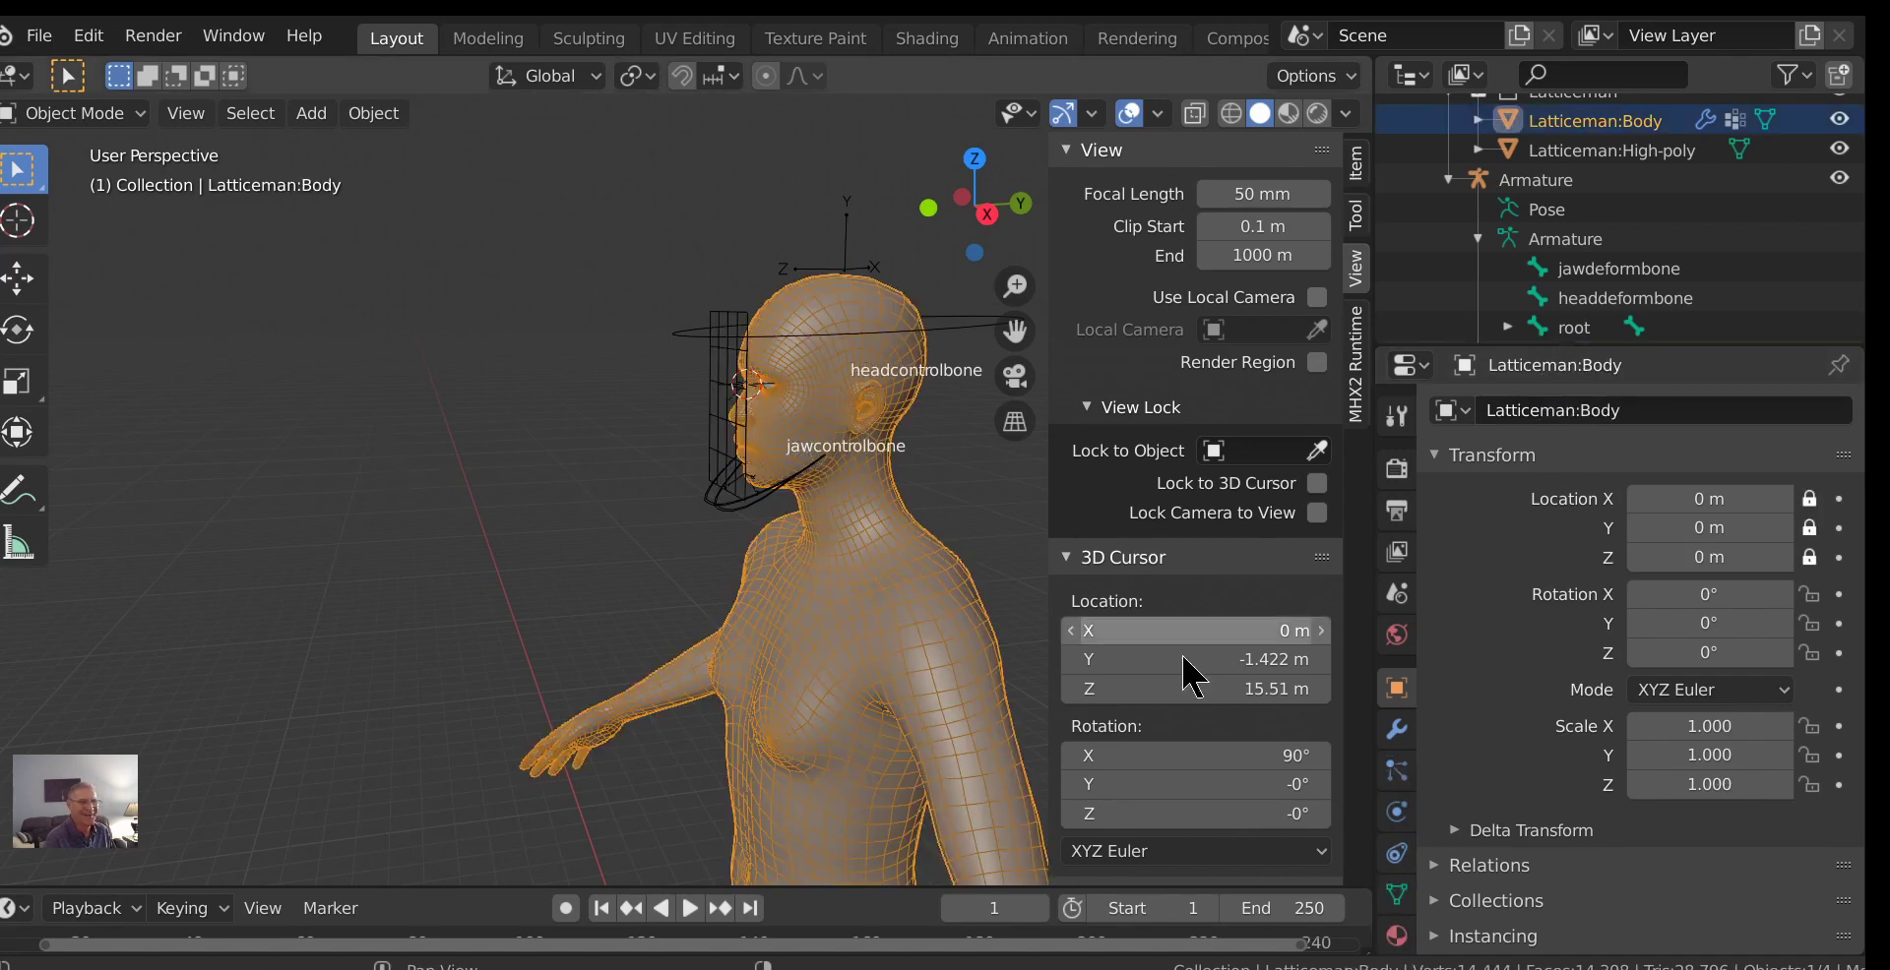
pyautogui.click(1396, 729)
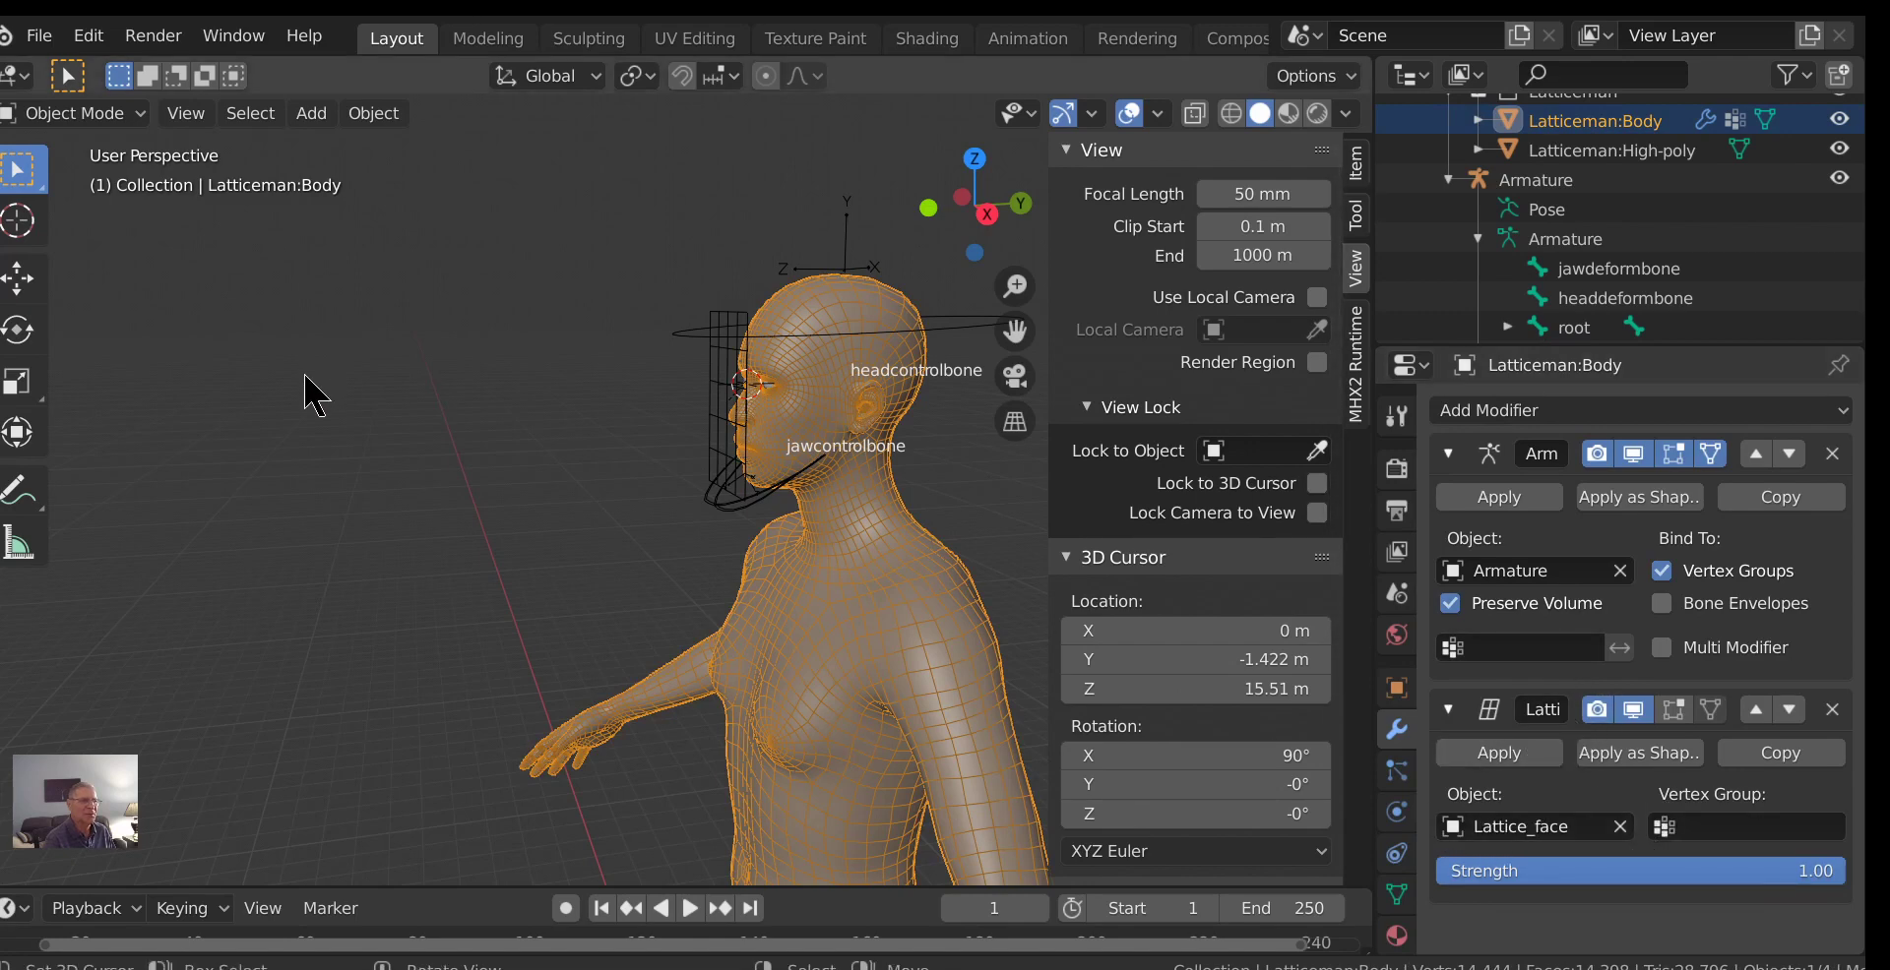
# Try moving the outer and inner cheek points on the face lattice's +X side to test the facial deformation.
pyautogui.moveTo(583, 567); pyautogui.dragTo(730, 529, button='middle')
pyautogui.scroll(3, 733, 534)
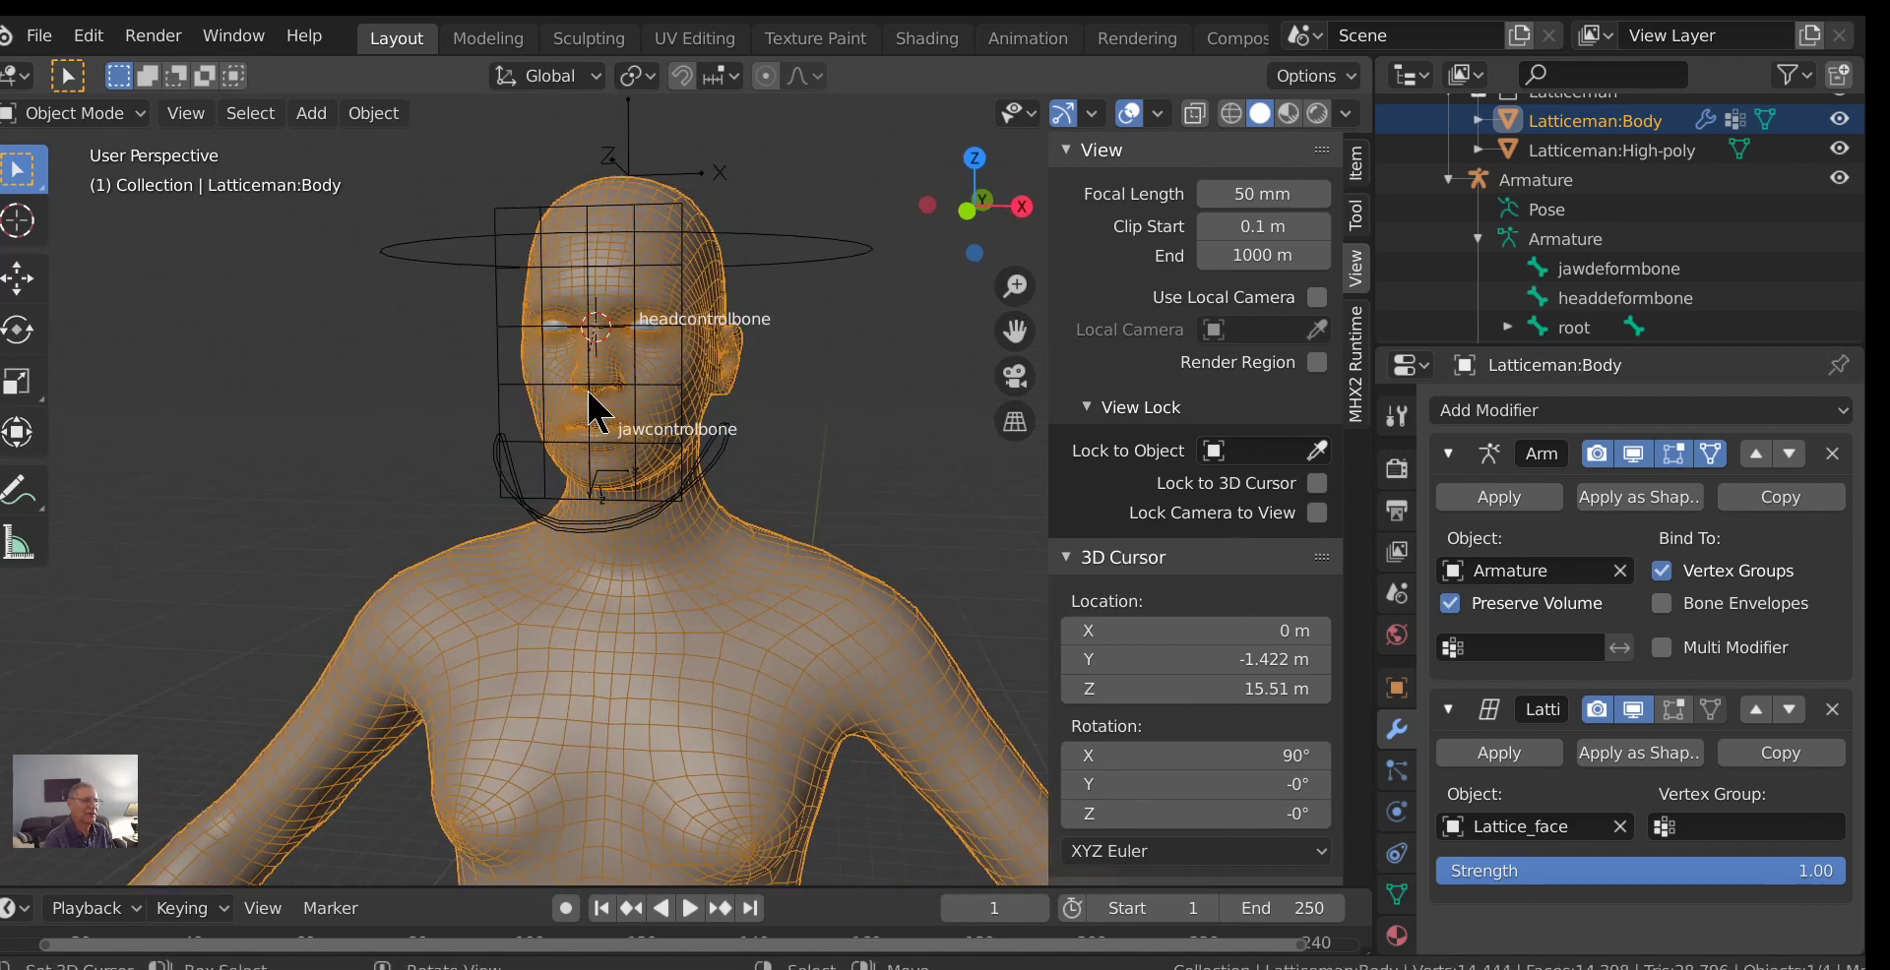
pyautogui.click(677, 400)
pyautogui.press('Tab')
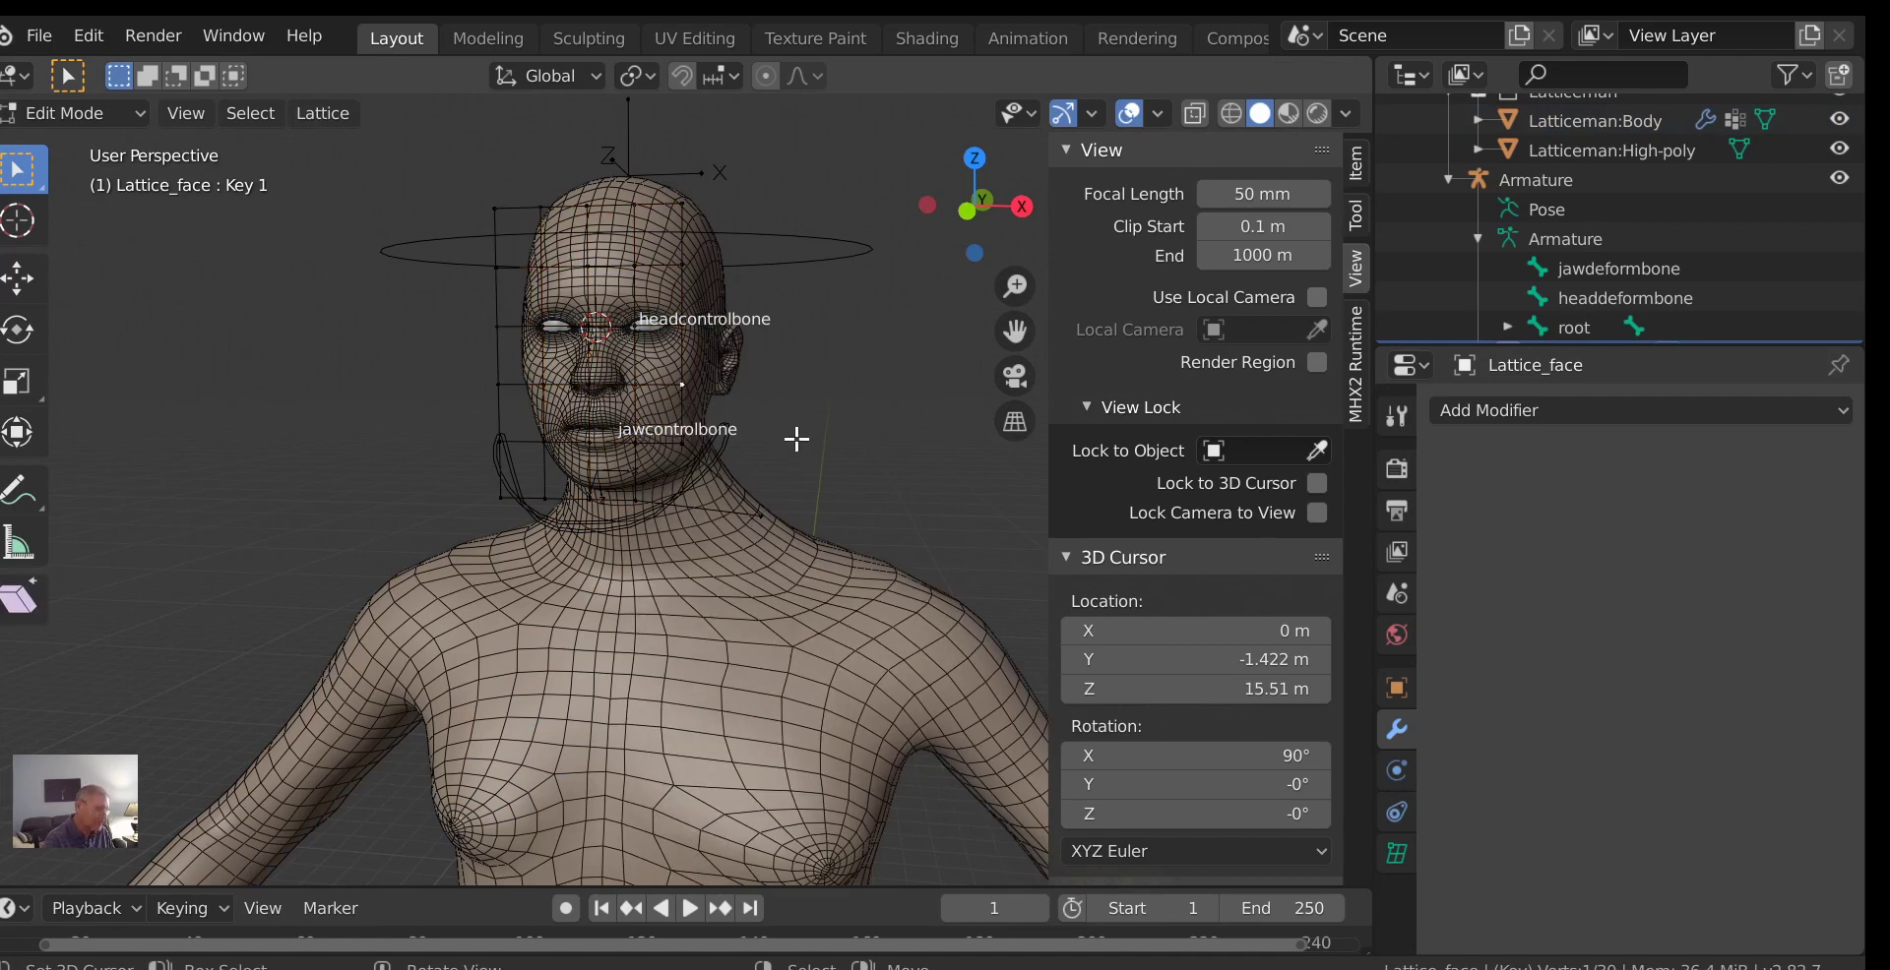
pyautogui.press('g')
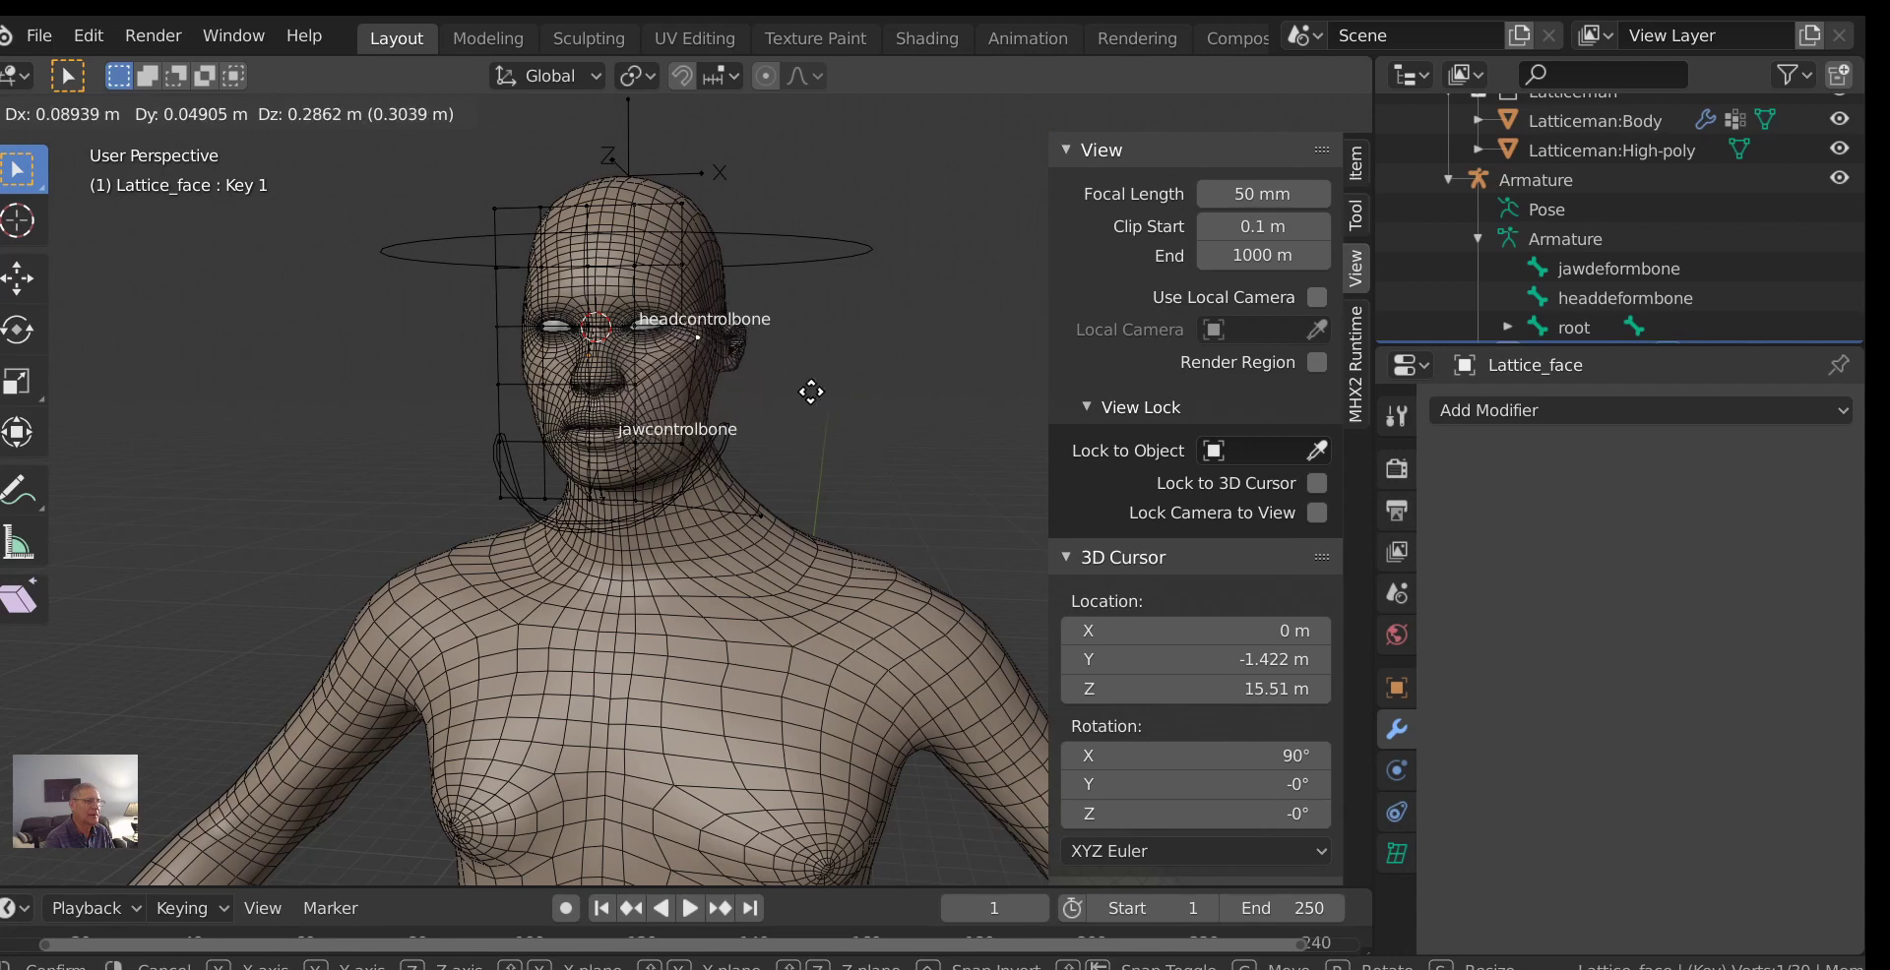
pyautogui.click(776, 432)
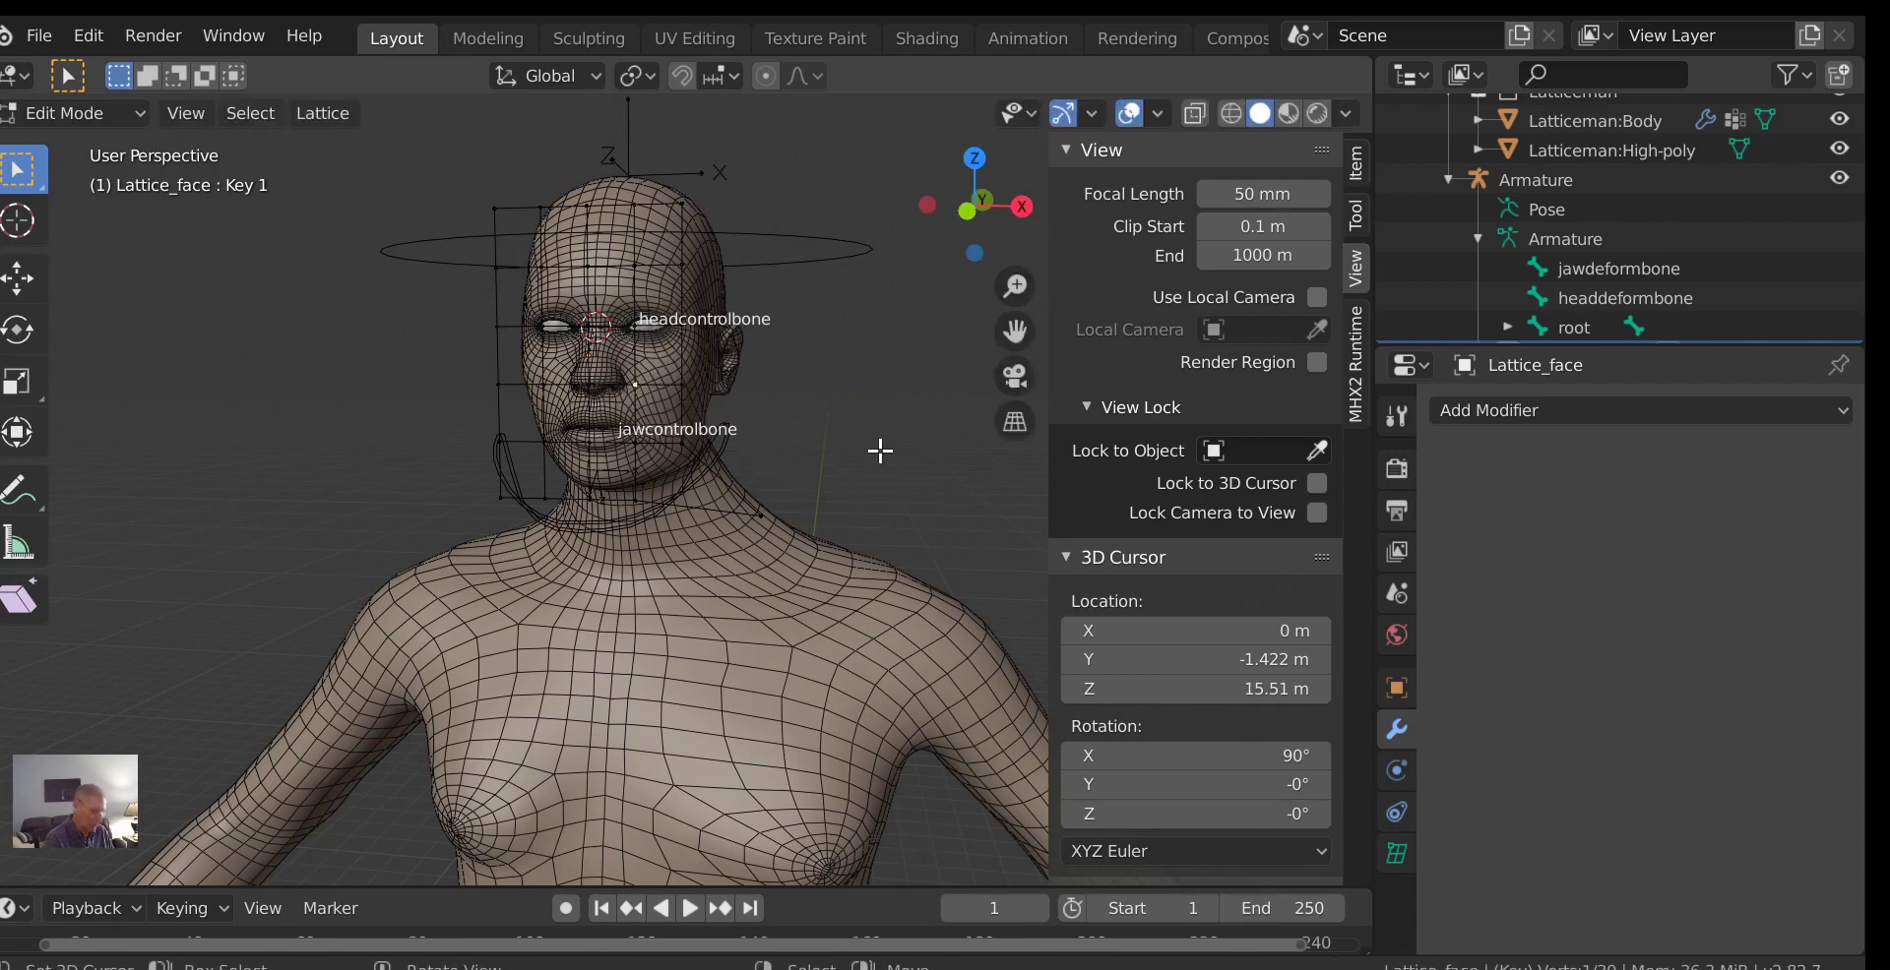
pyautogui.press('g')
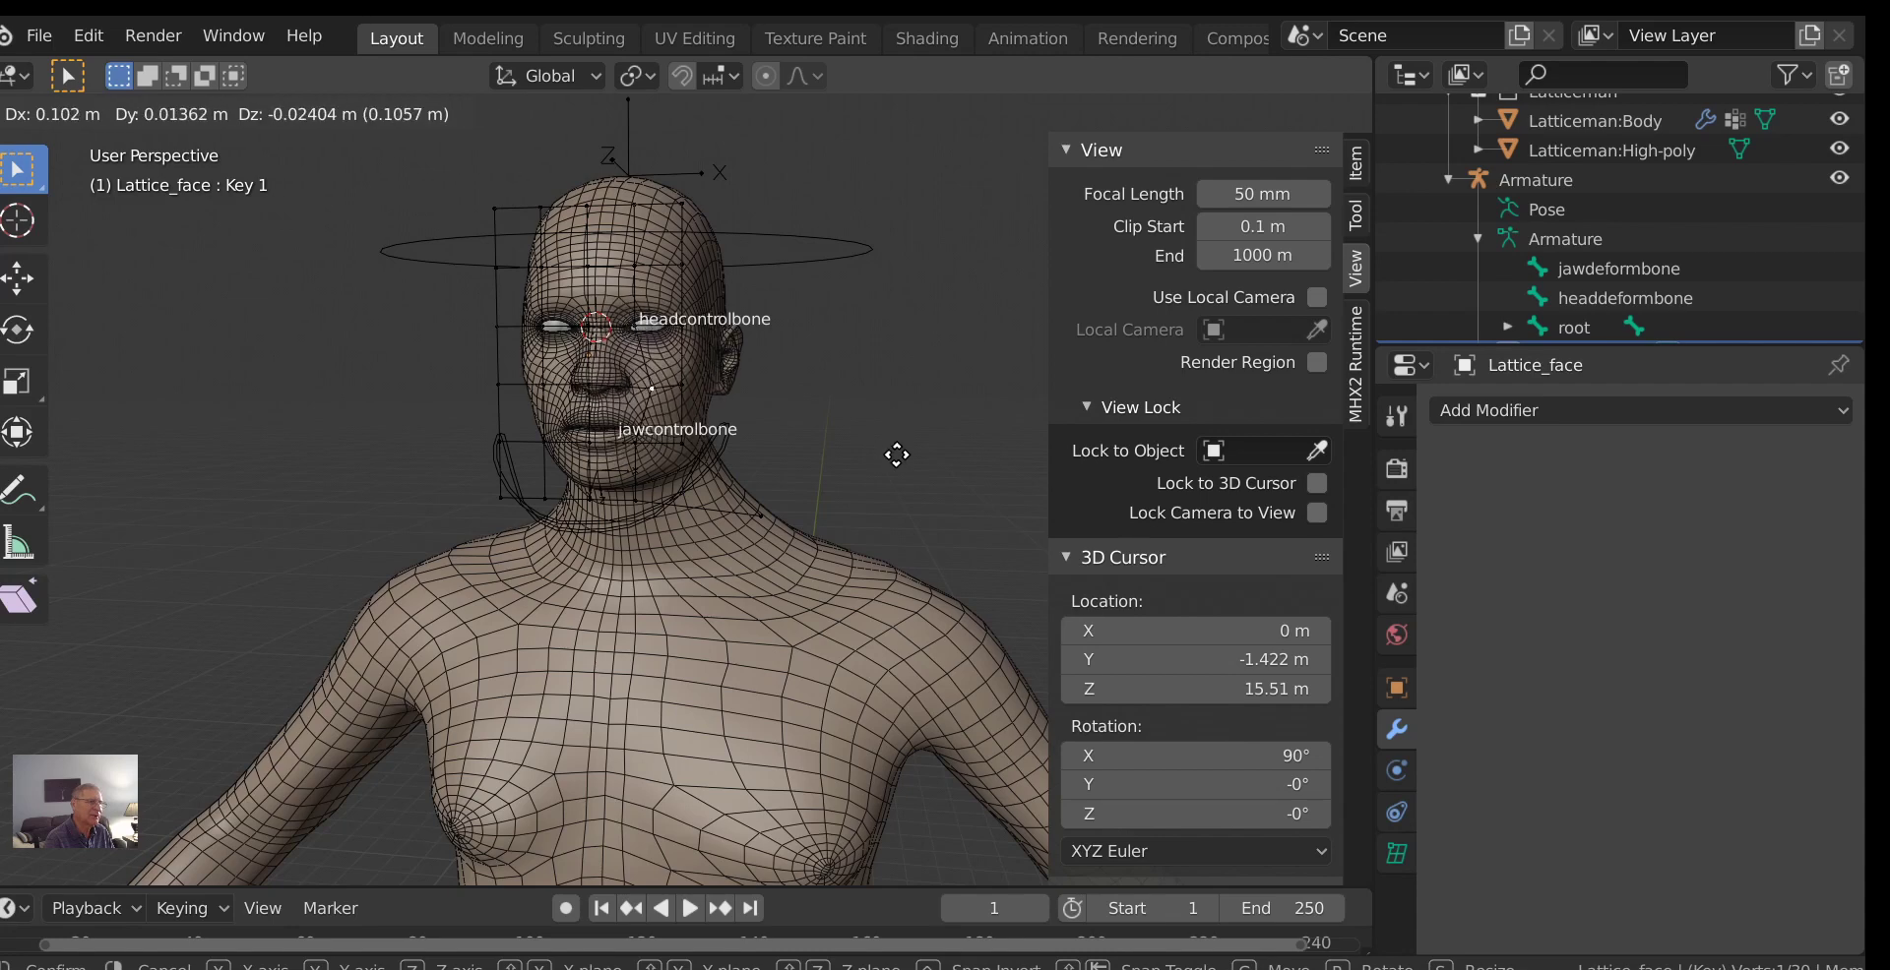
pyautogui.click(895, 454)
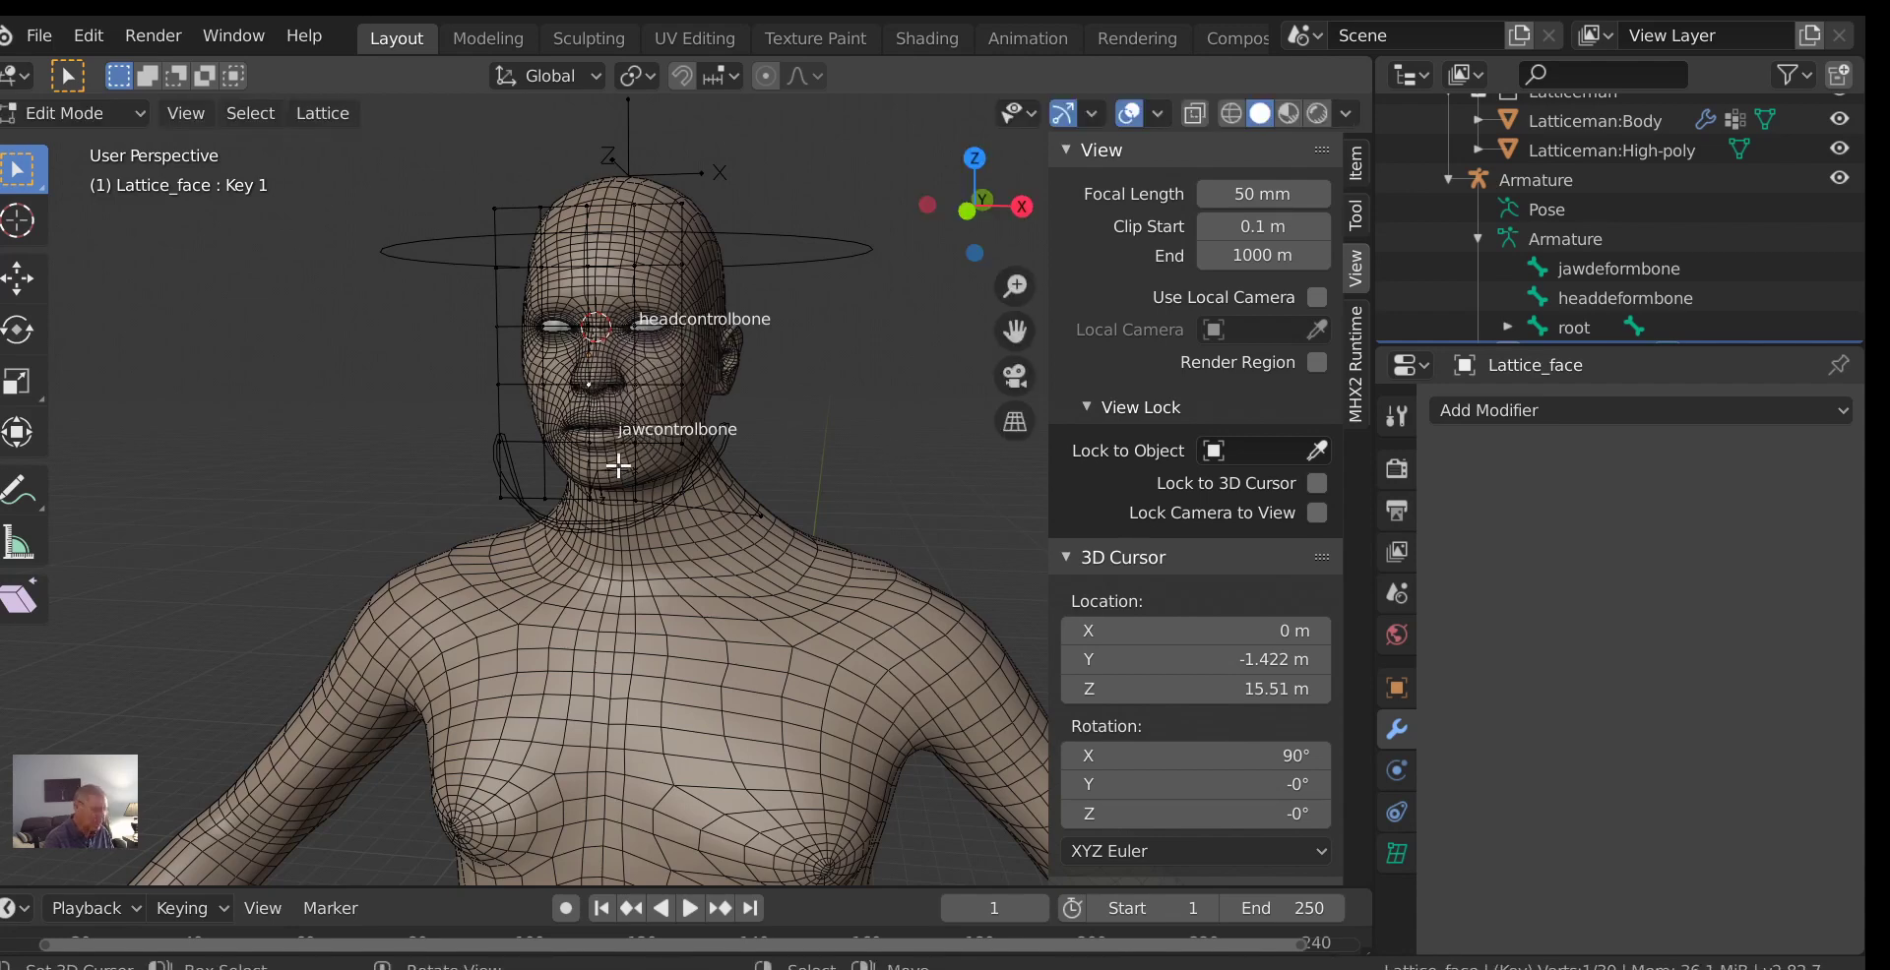
# Try moving the face lattice's nose, -X cheek and forehead points, and return to Object Mode in front view.
pyautogui.press('g')
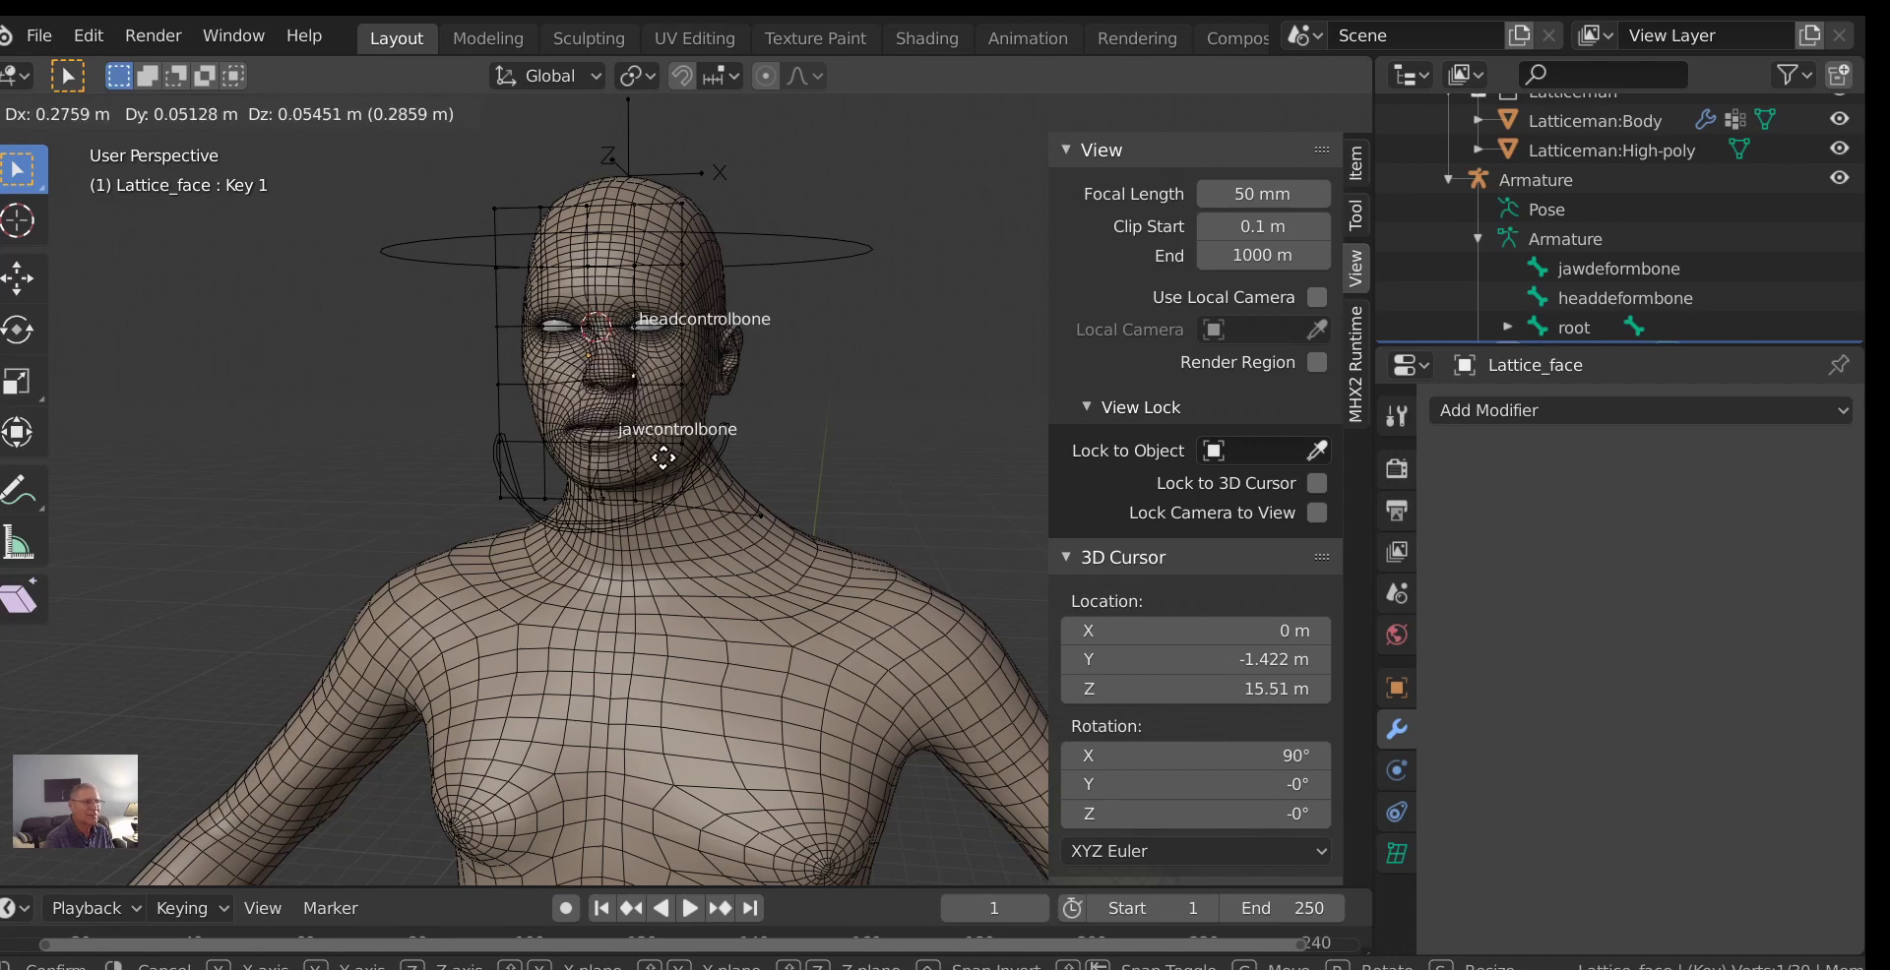
pyautogui.click(617, 459)
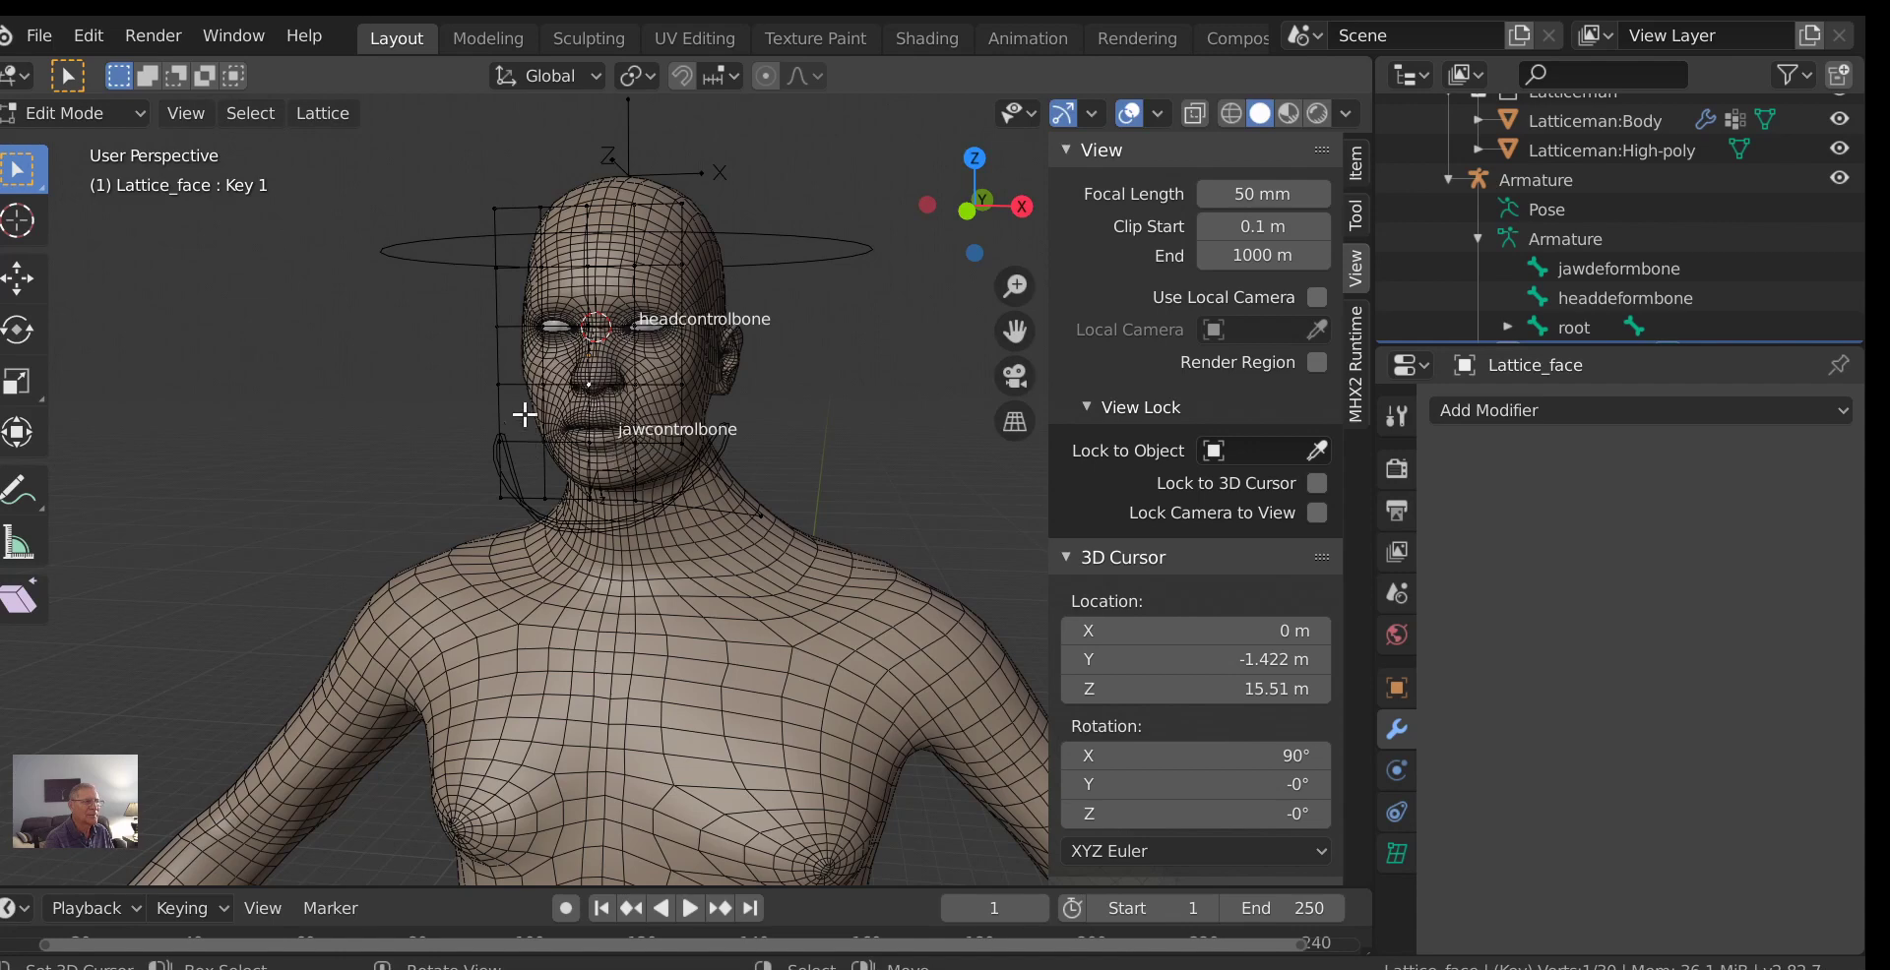
pyautogui.press('g')
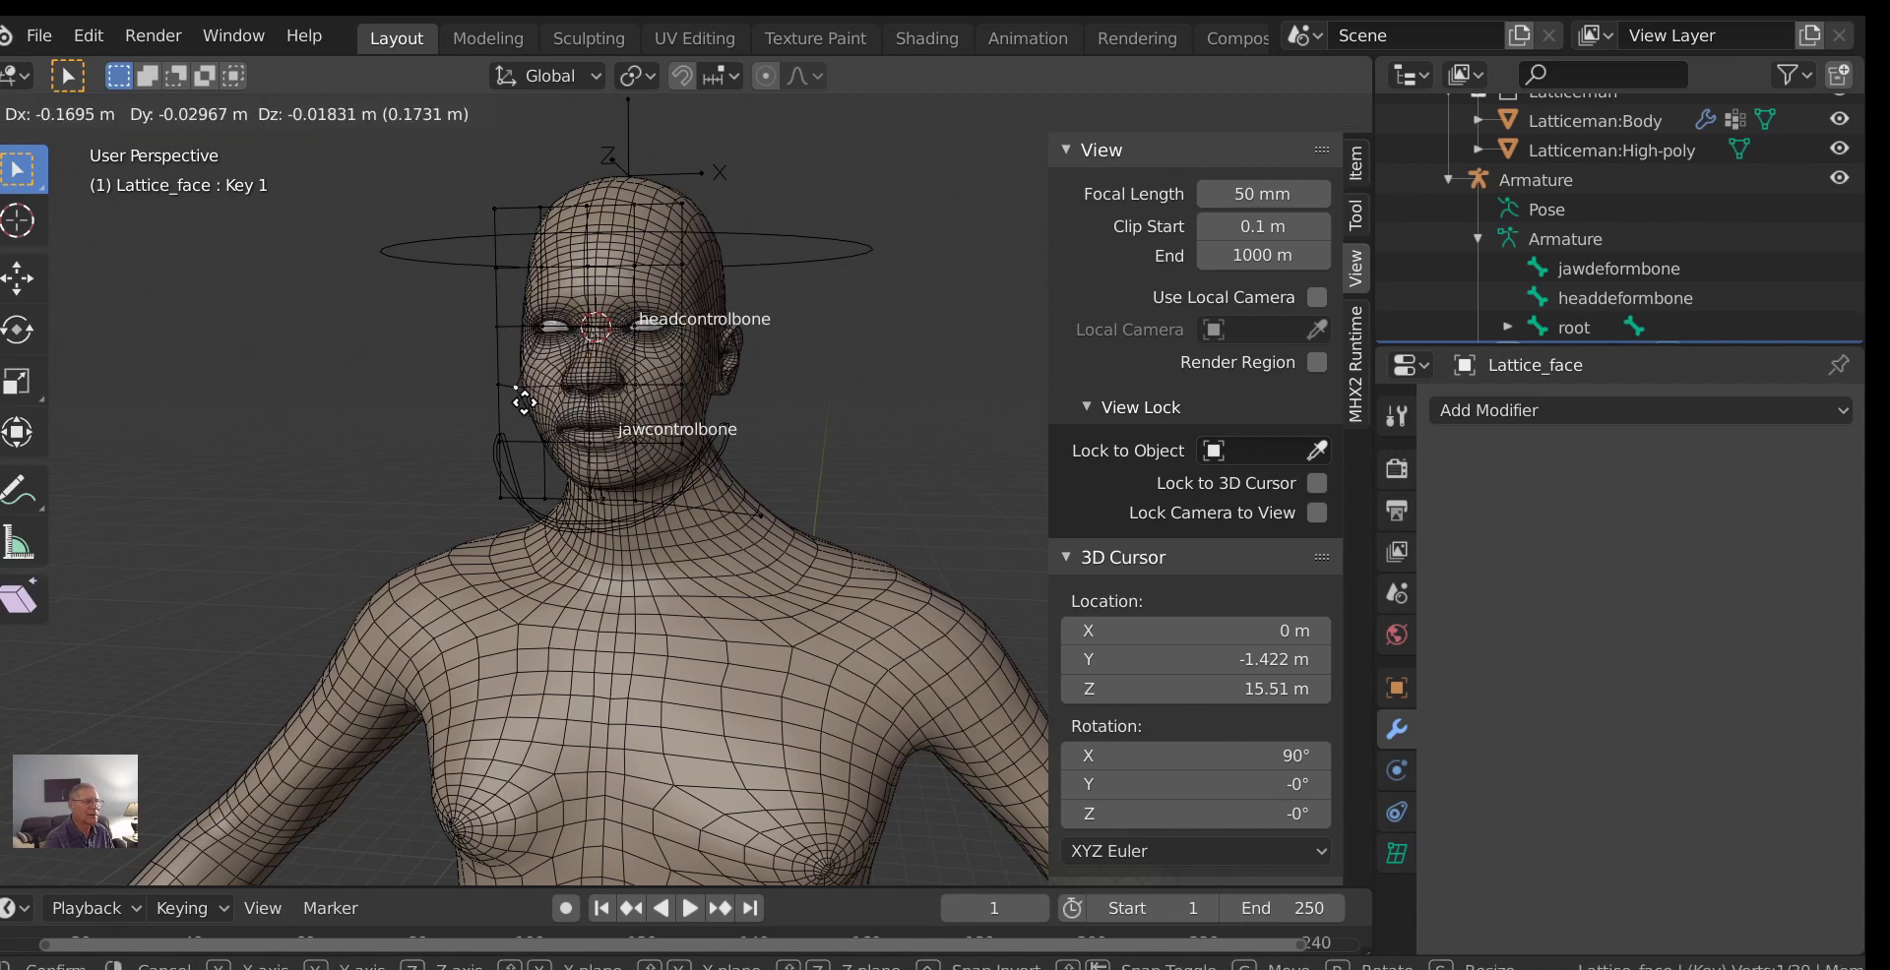
pyautogui.click(531, 401)
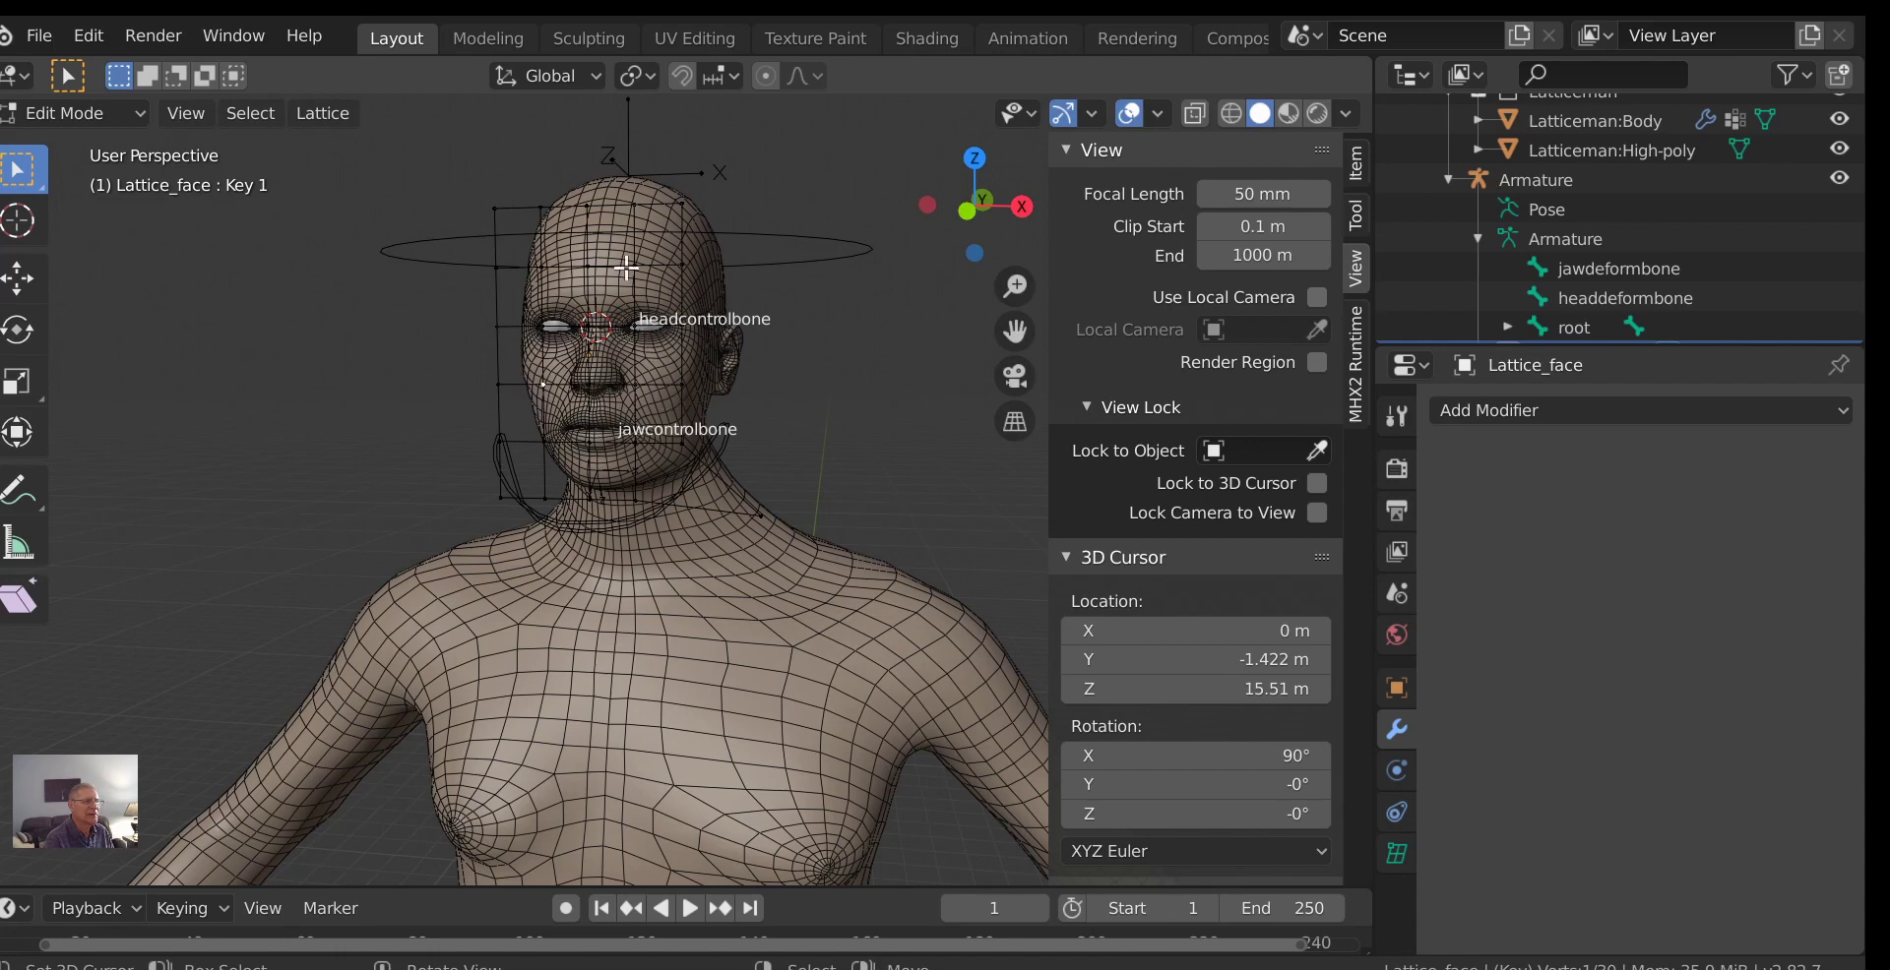
pyautogui.press('g')
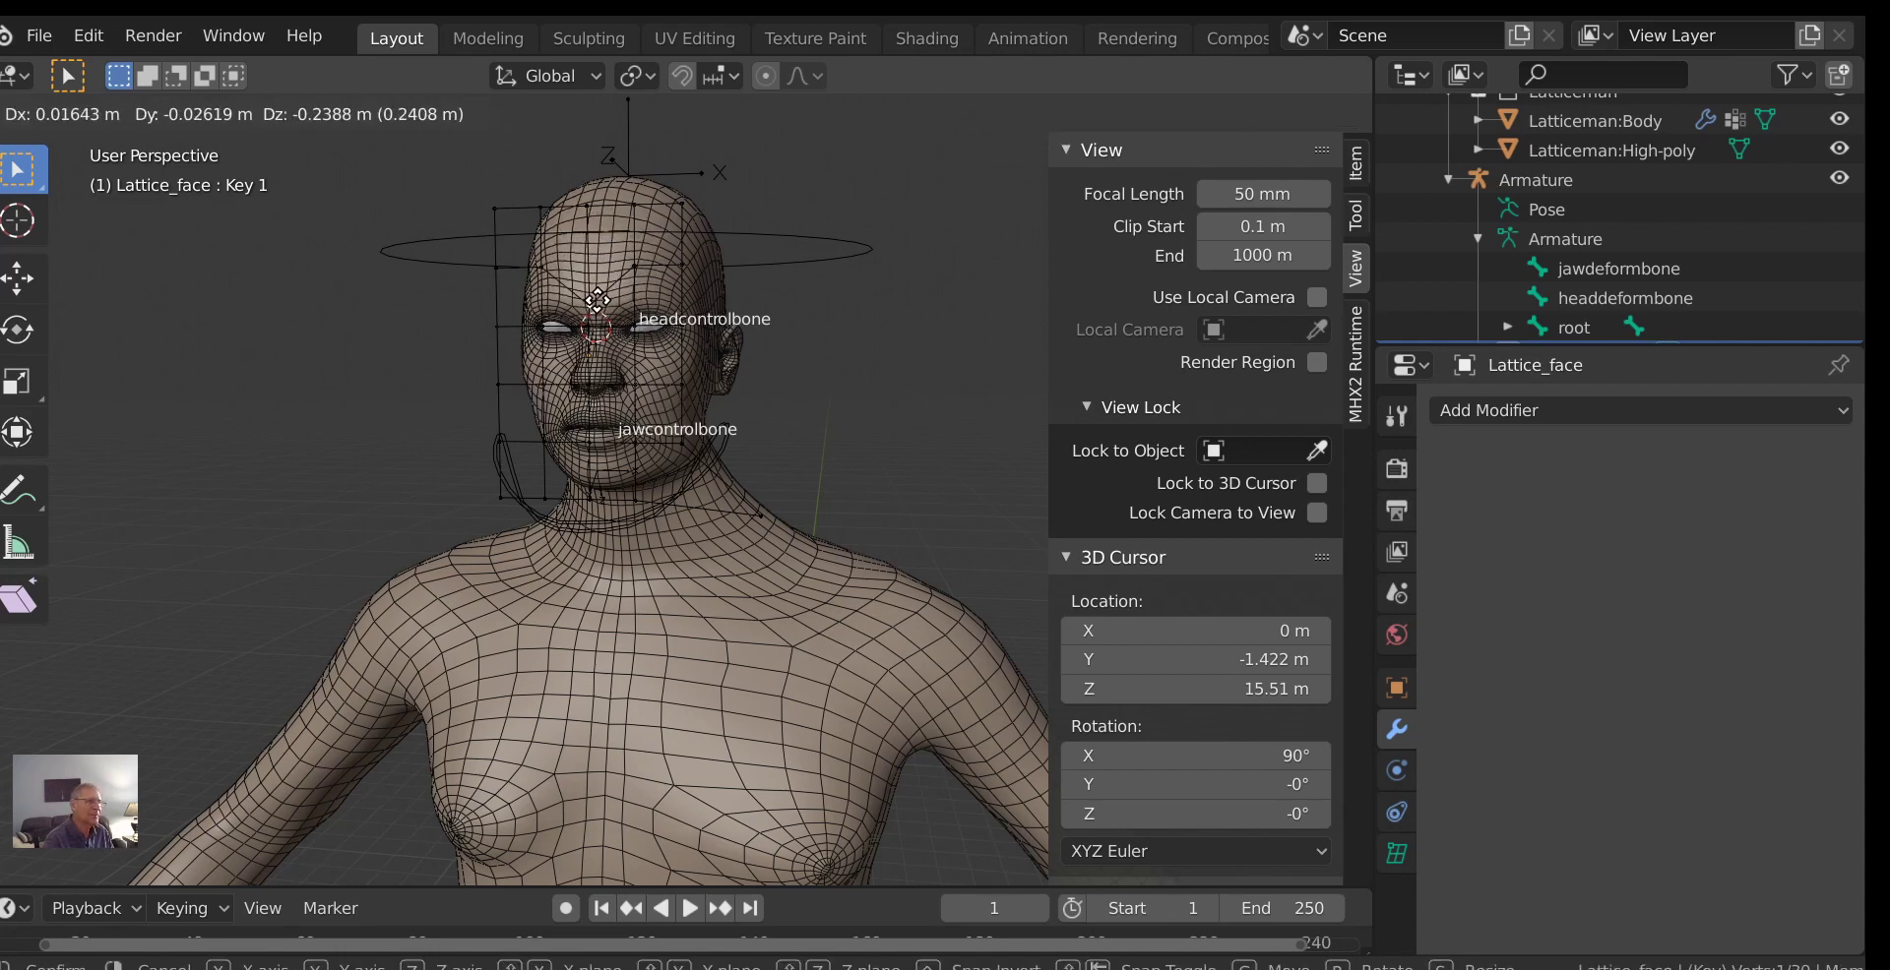
pyautogui.click(639, 315)
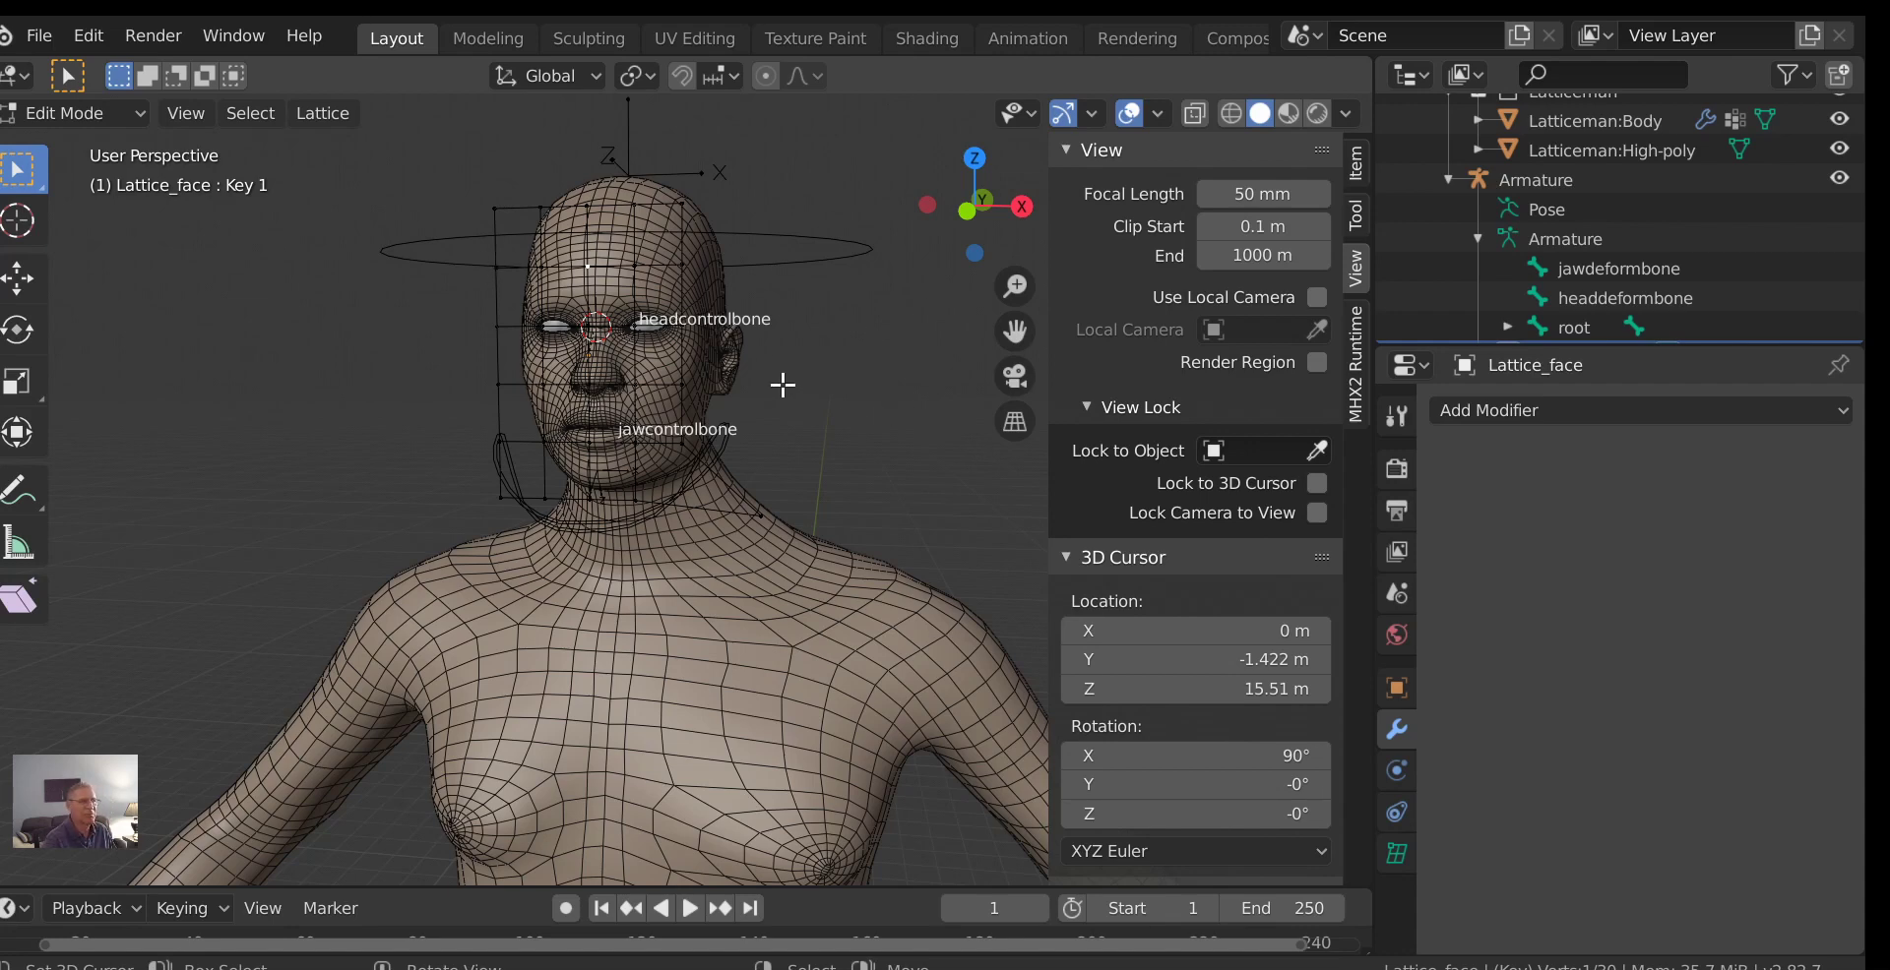
pyautogui.press('Tab')
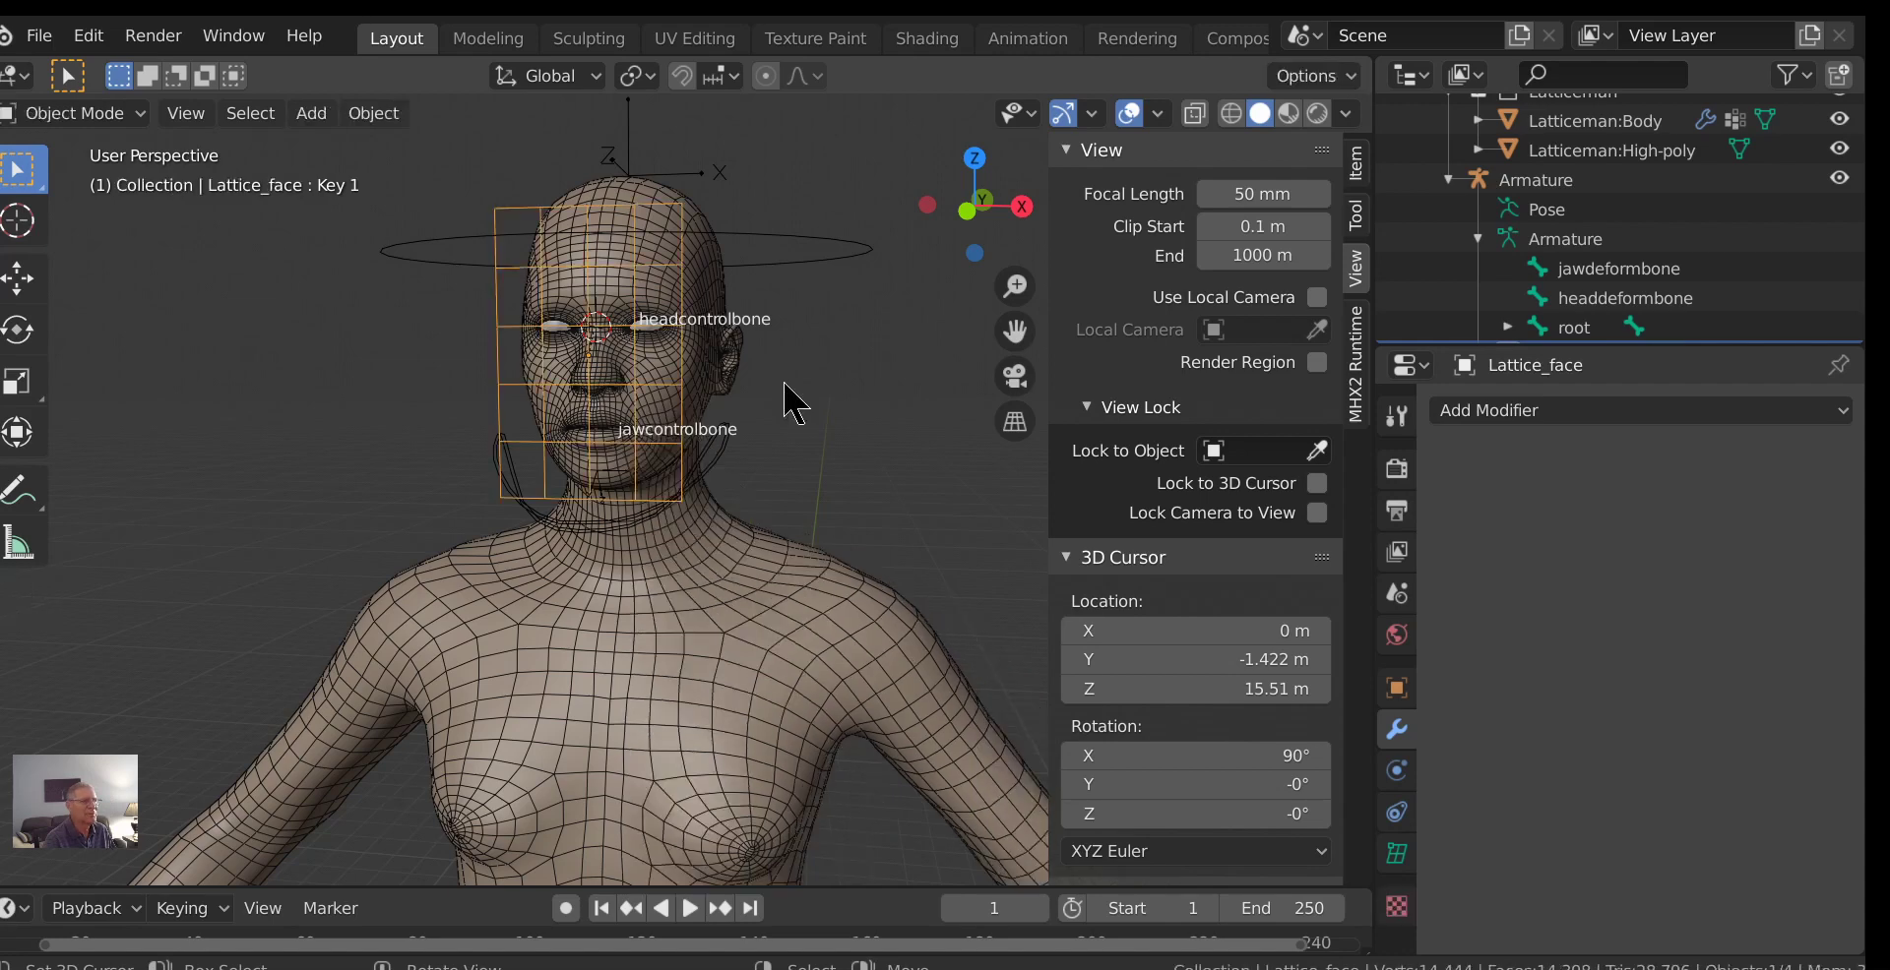
pyautogui.press('KP_1')
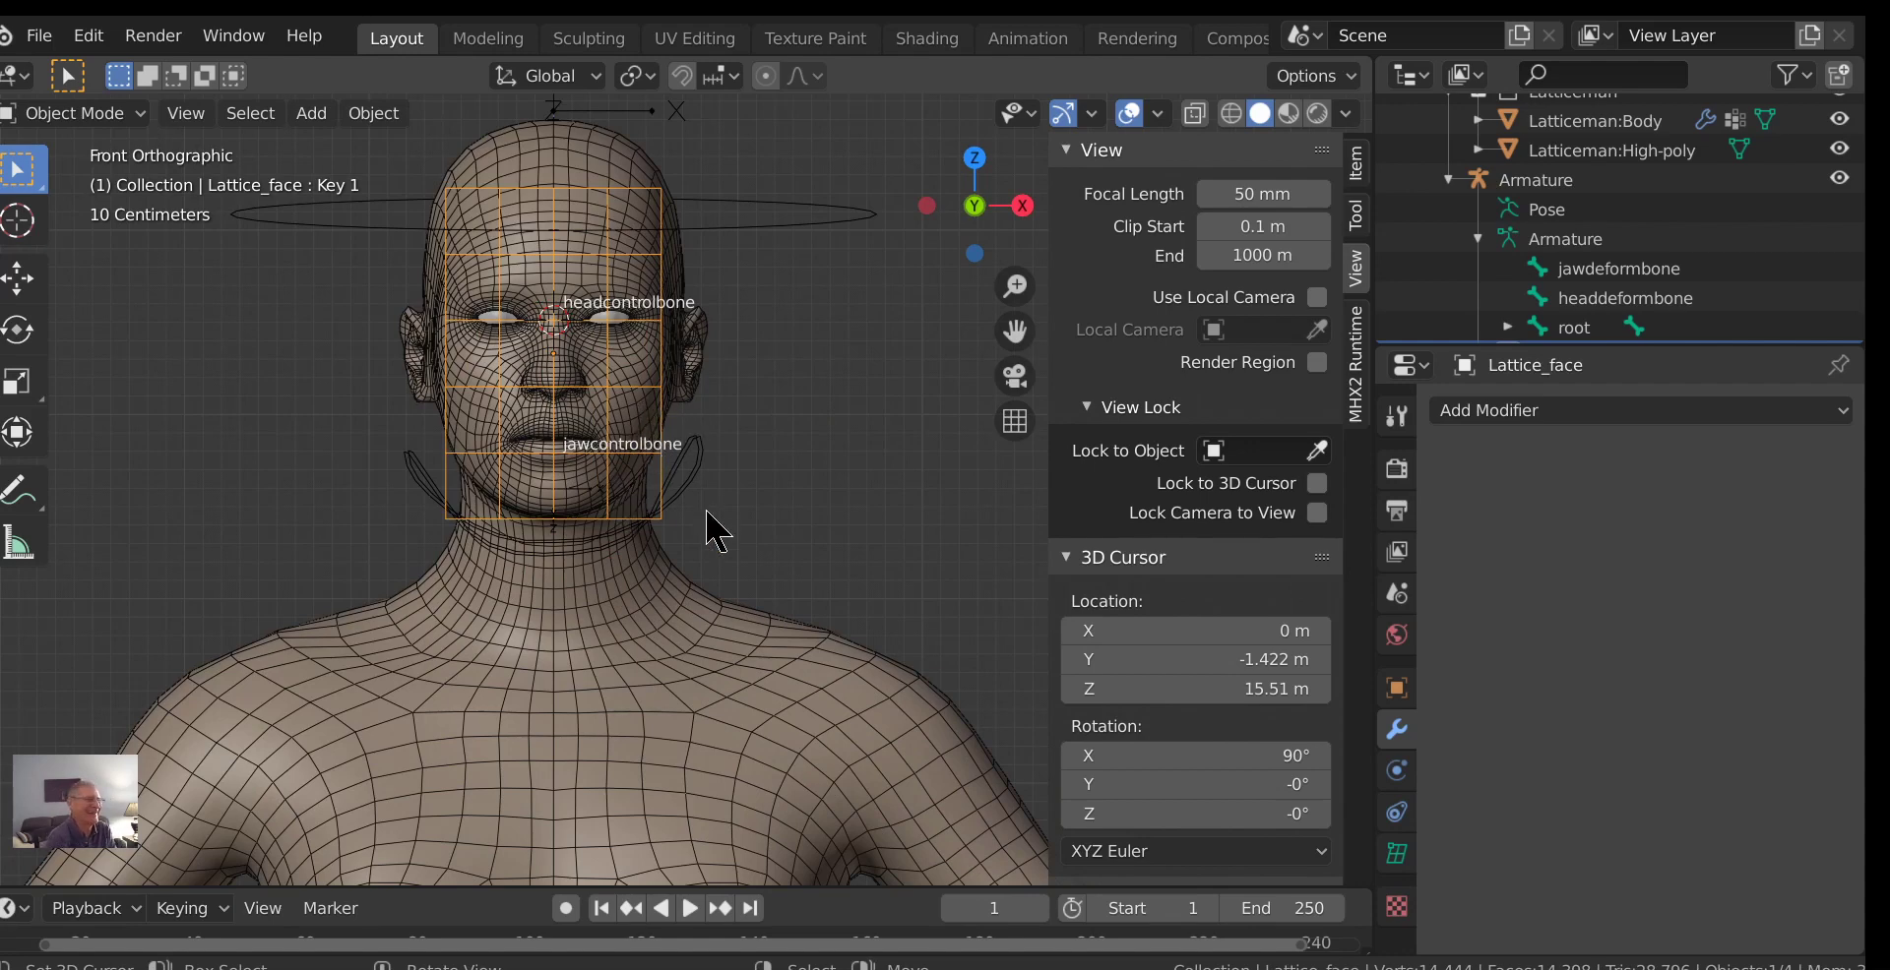
# Select the body mesh and lock its headdeformbone and jawdeformbone vertex groups.
pyautogui.scroll(2, 679, 502)
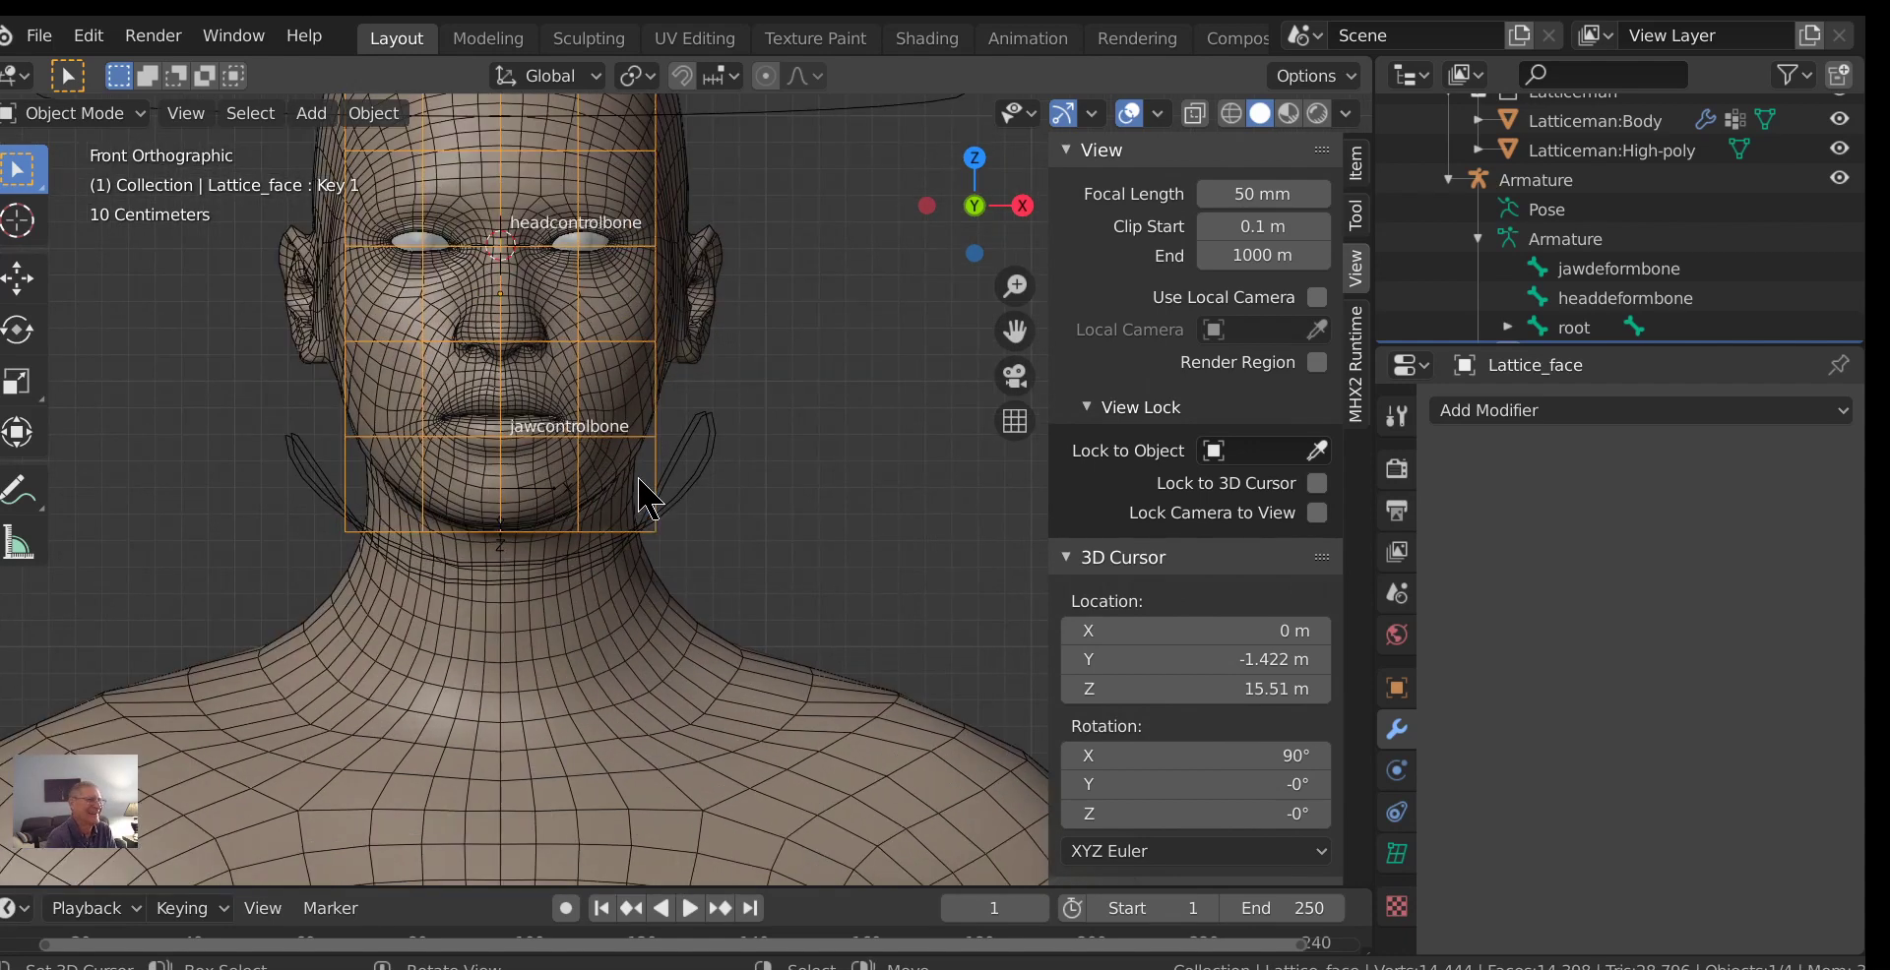
pyautogui.click(597, 368)
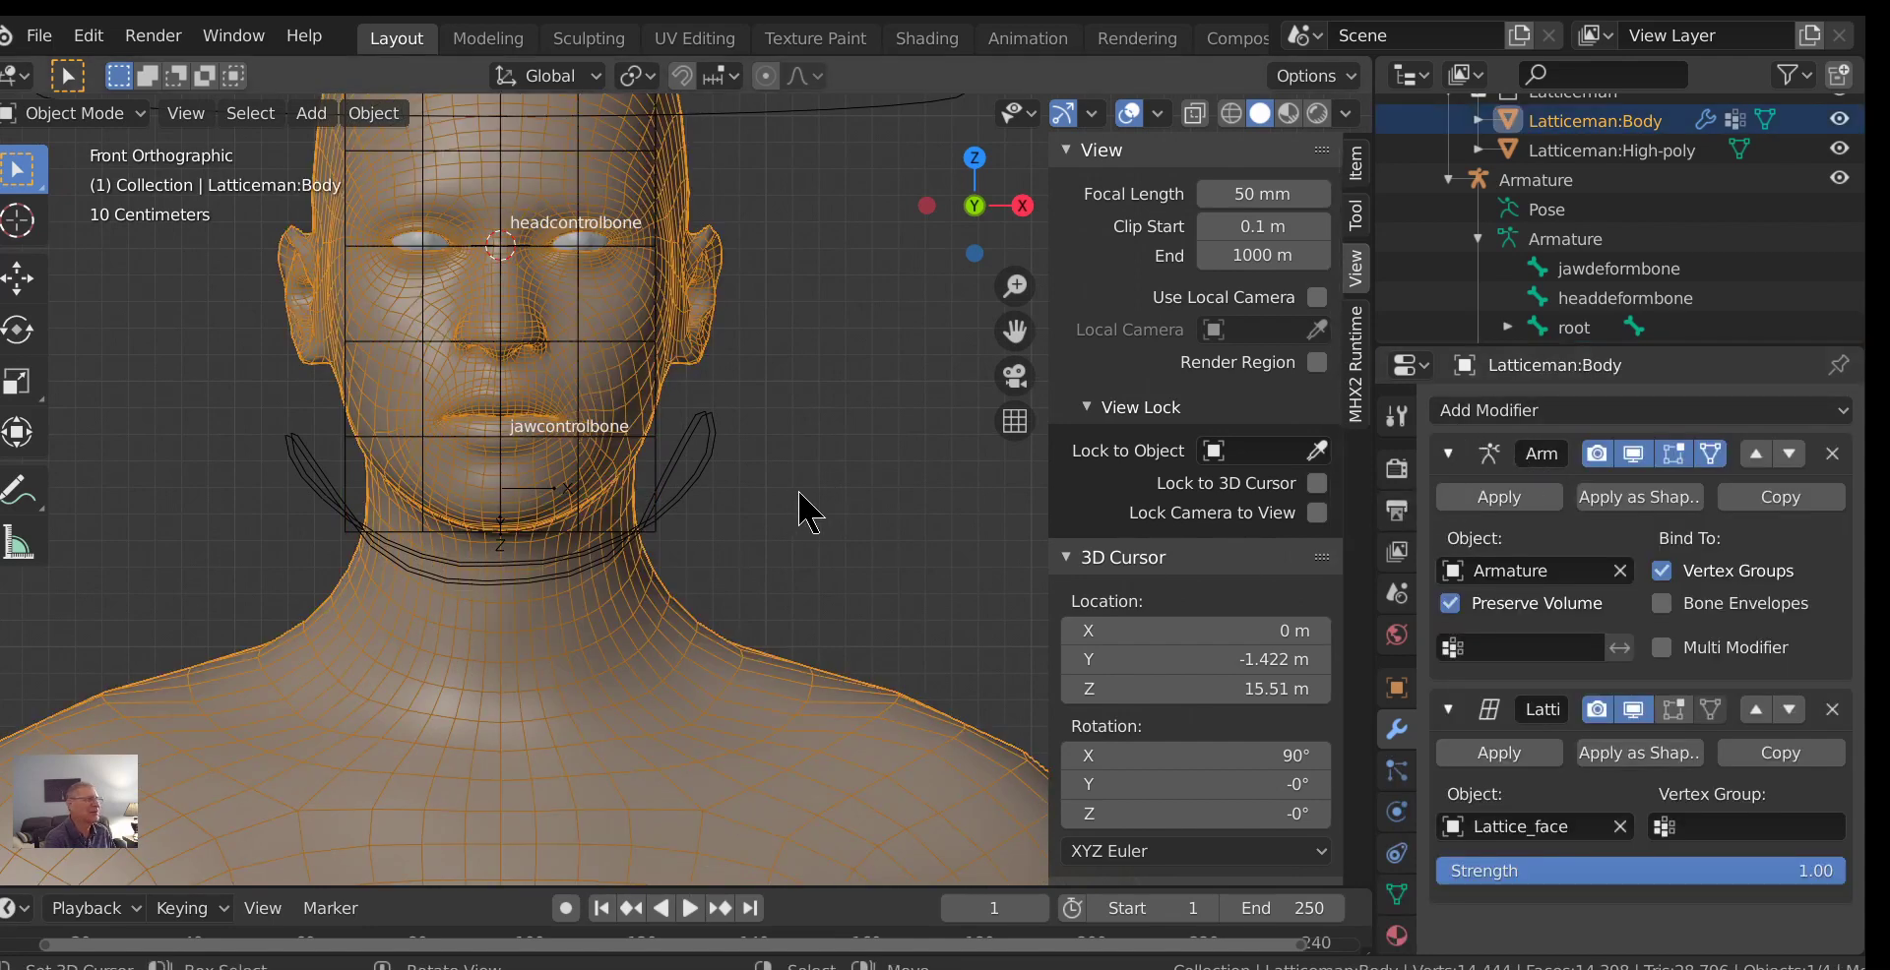
pyautogui.scroll(-2, 801, 506)
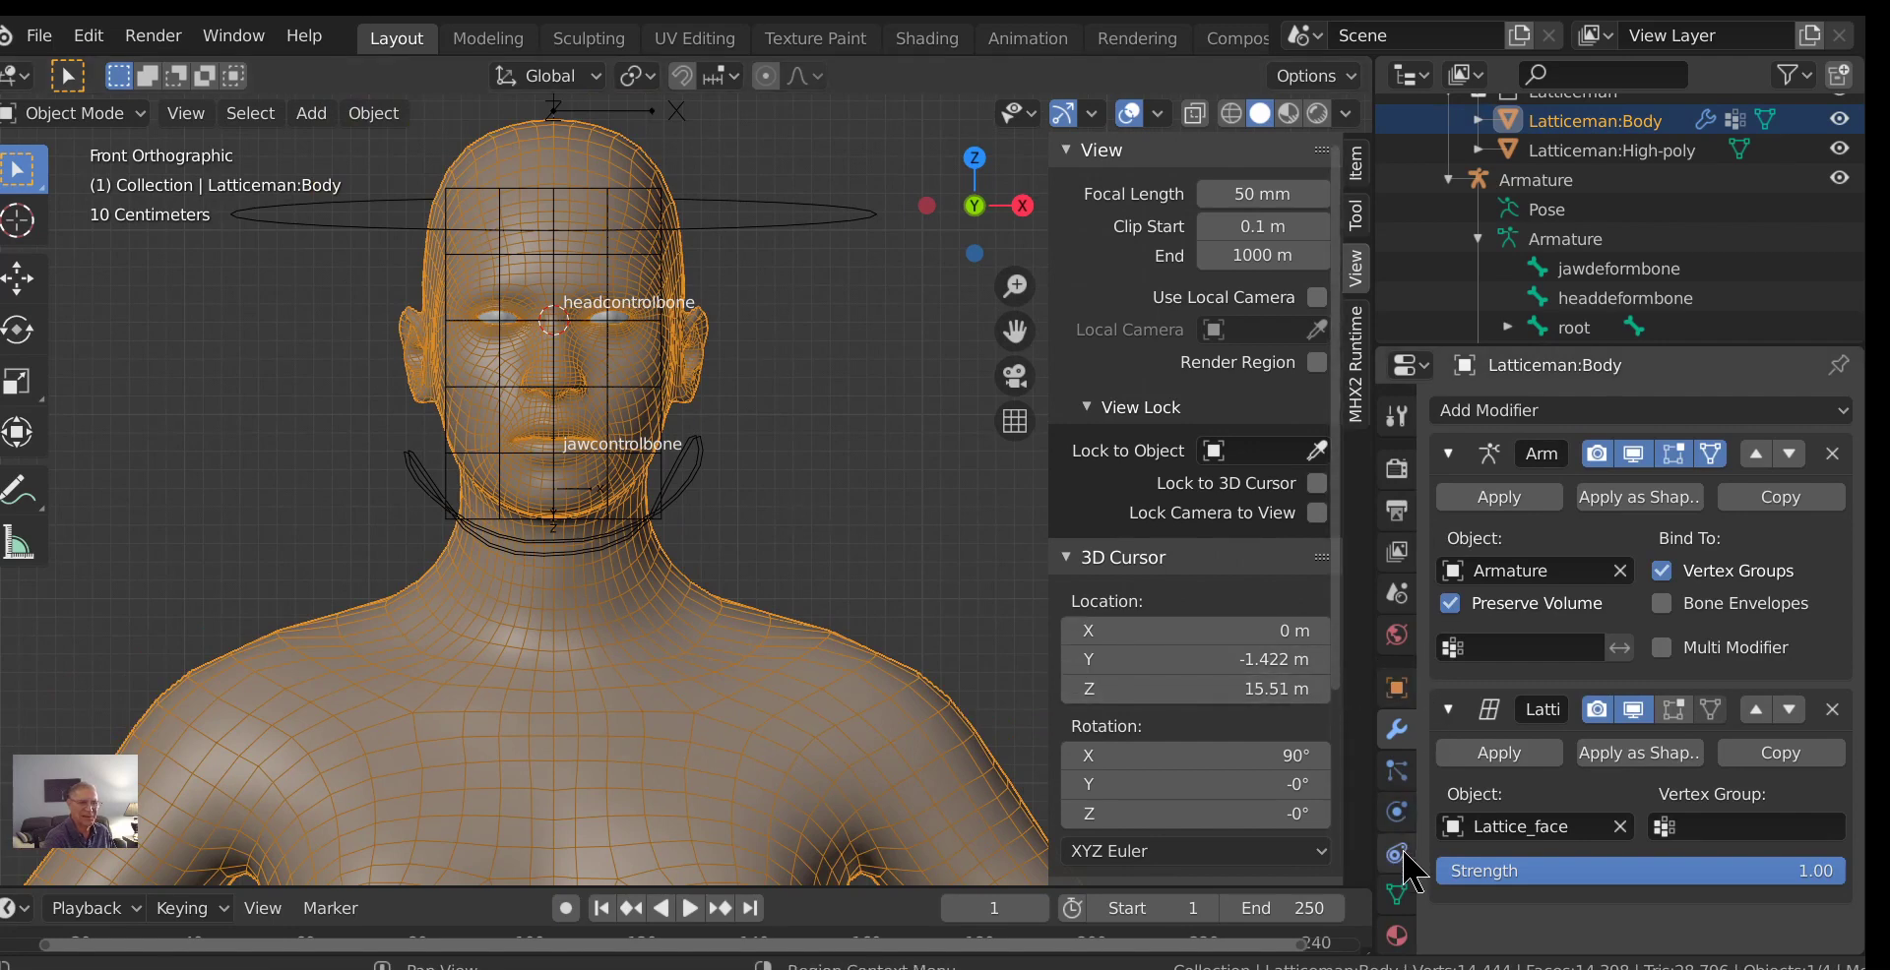
pyautogui.click(1393, 894)
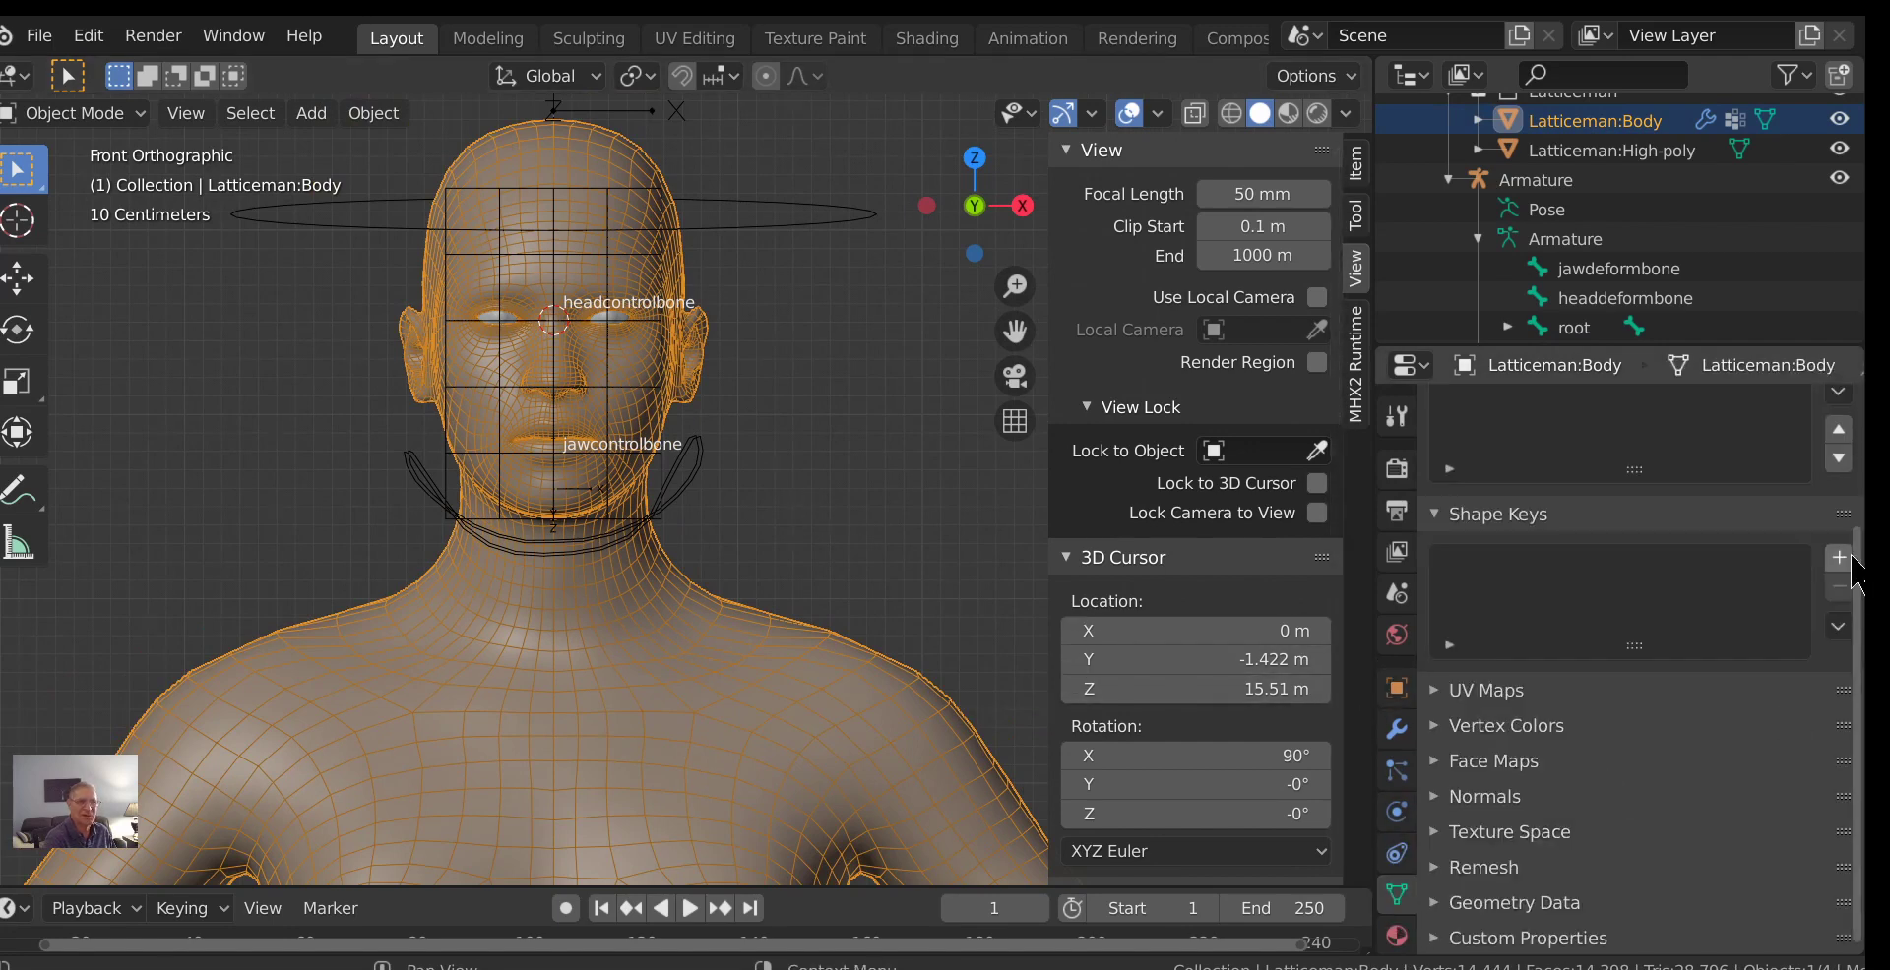
pyautogui.scroll(5, 1762, 543)
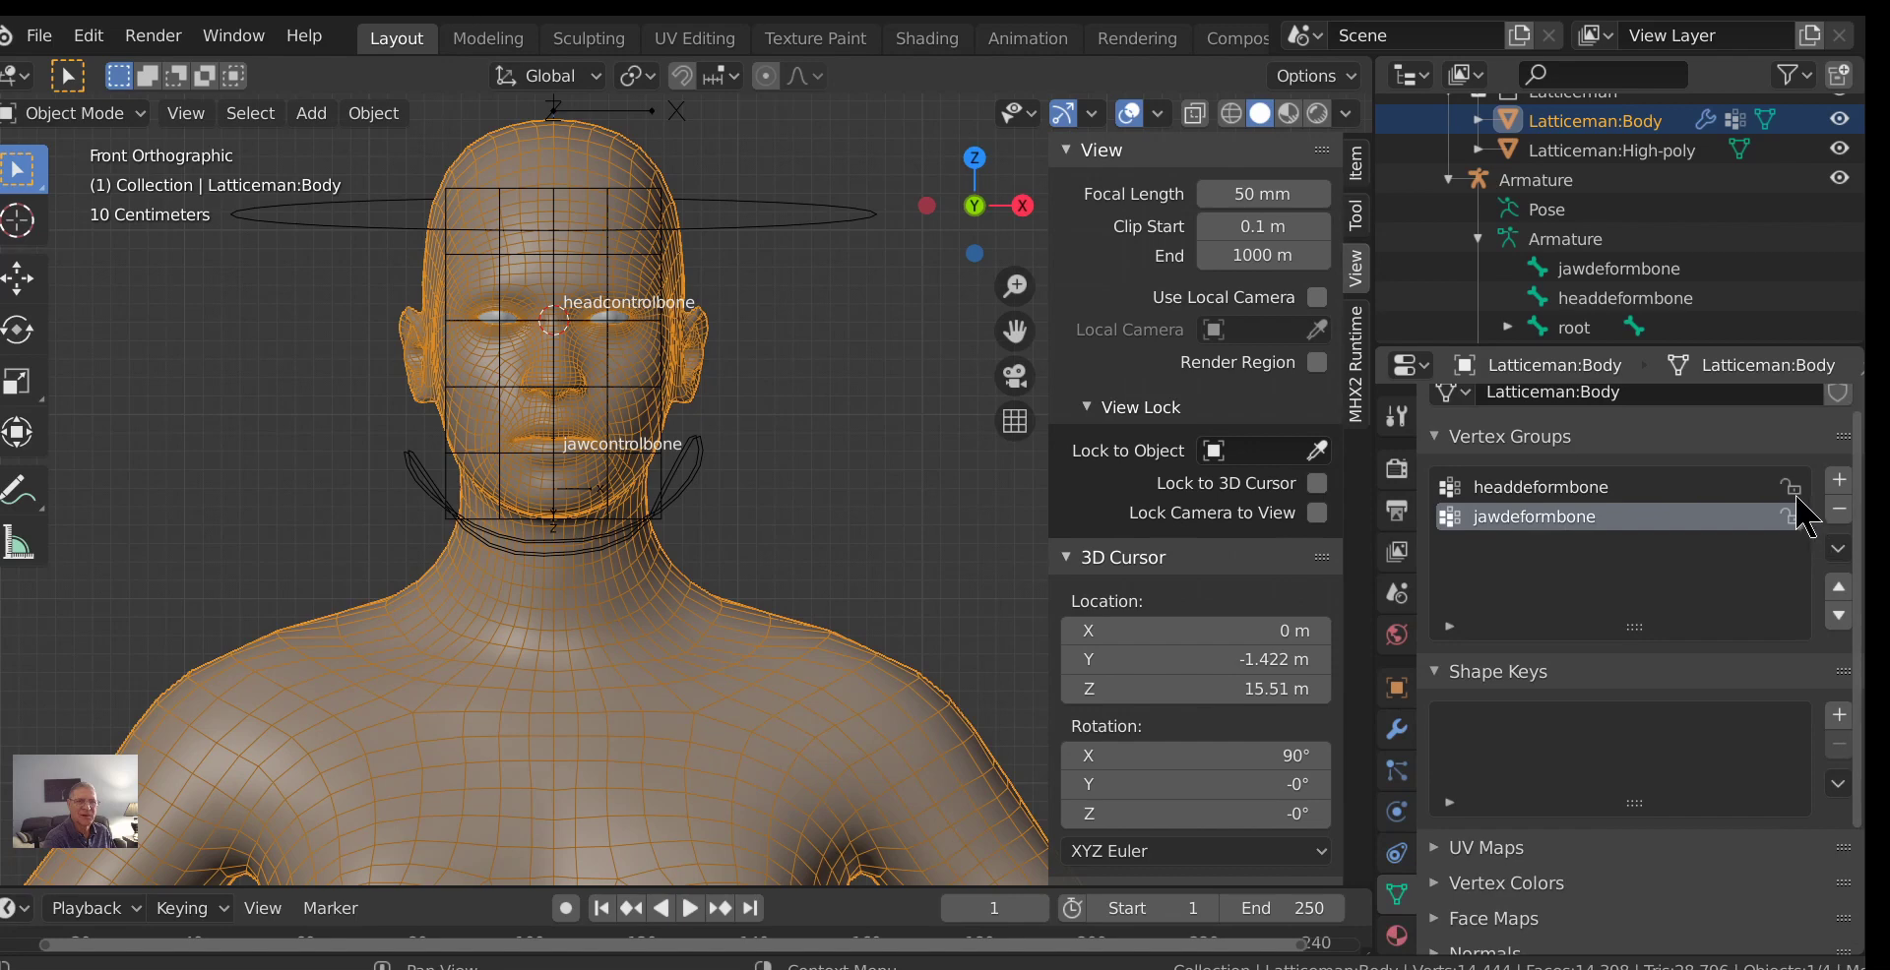
pyautogui.moveTo(1790, 488); pyautogui.dragTo(1791, 521)
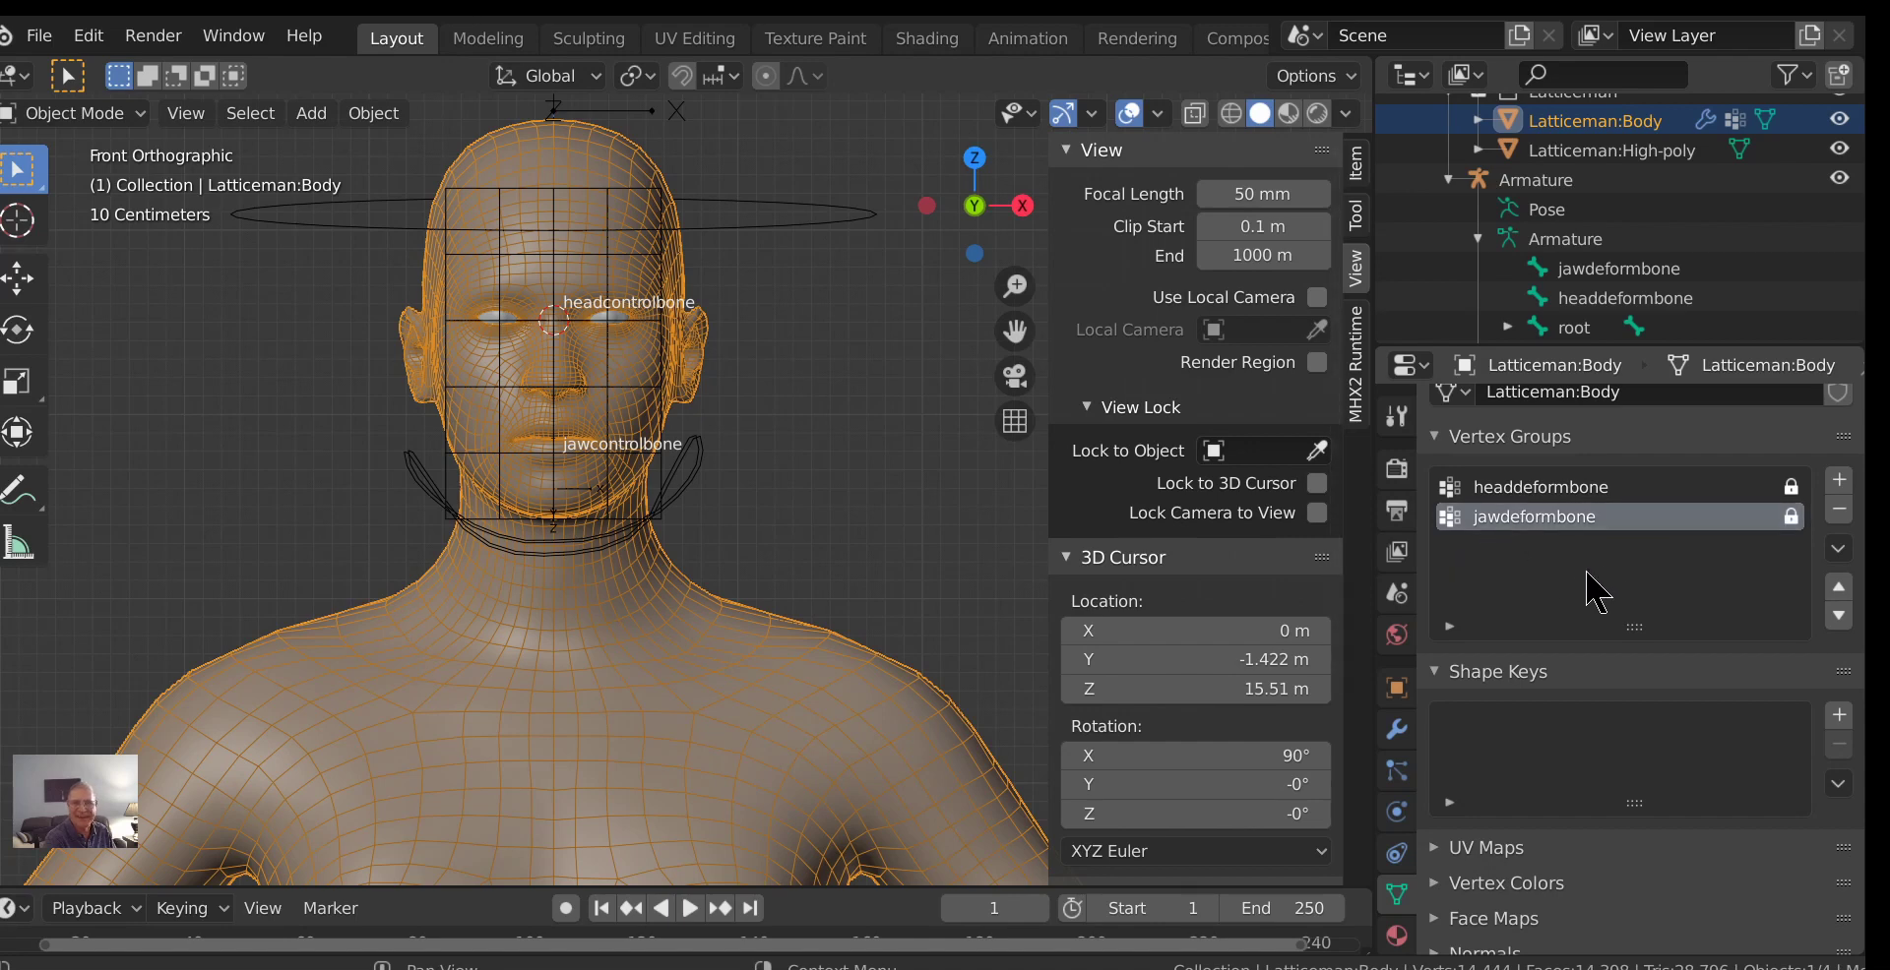
# Add a vertex group to the body mesh and name it lattice_face.
pyautogui.click(1839, 482)
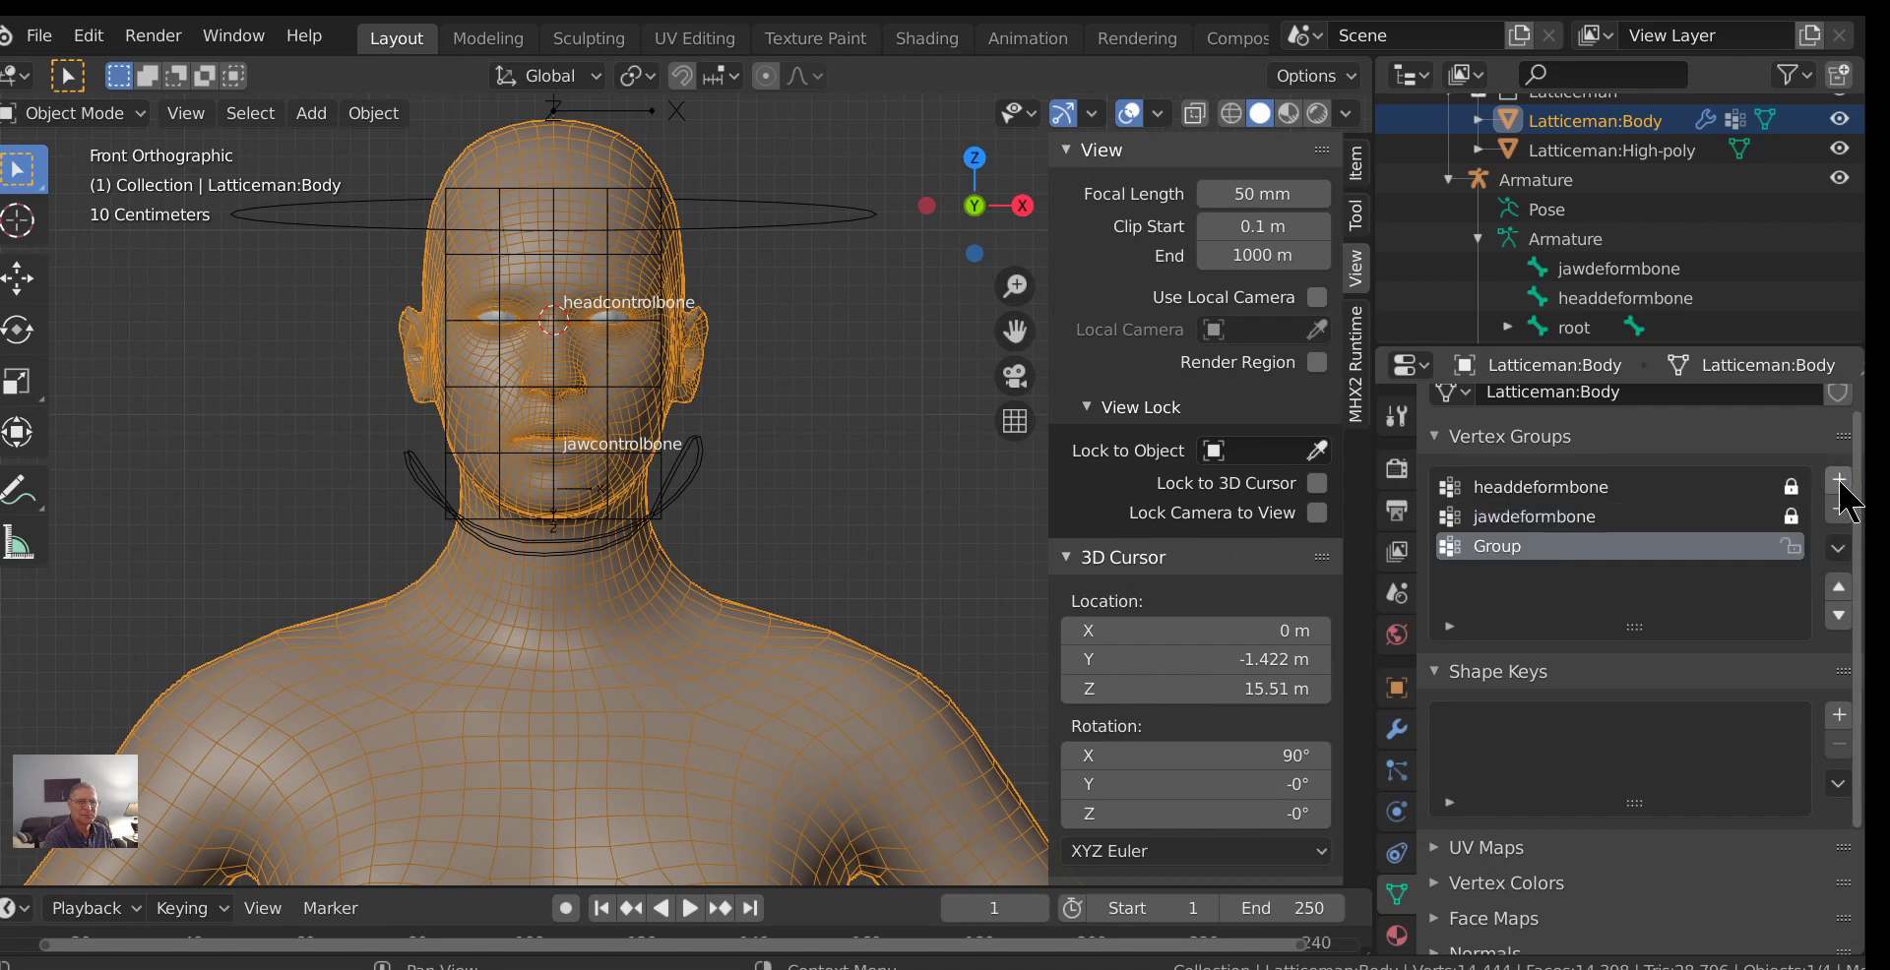
pyautogui.doubleClick(1477, 551)
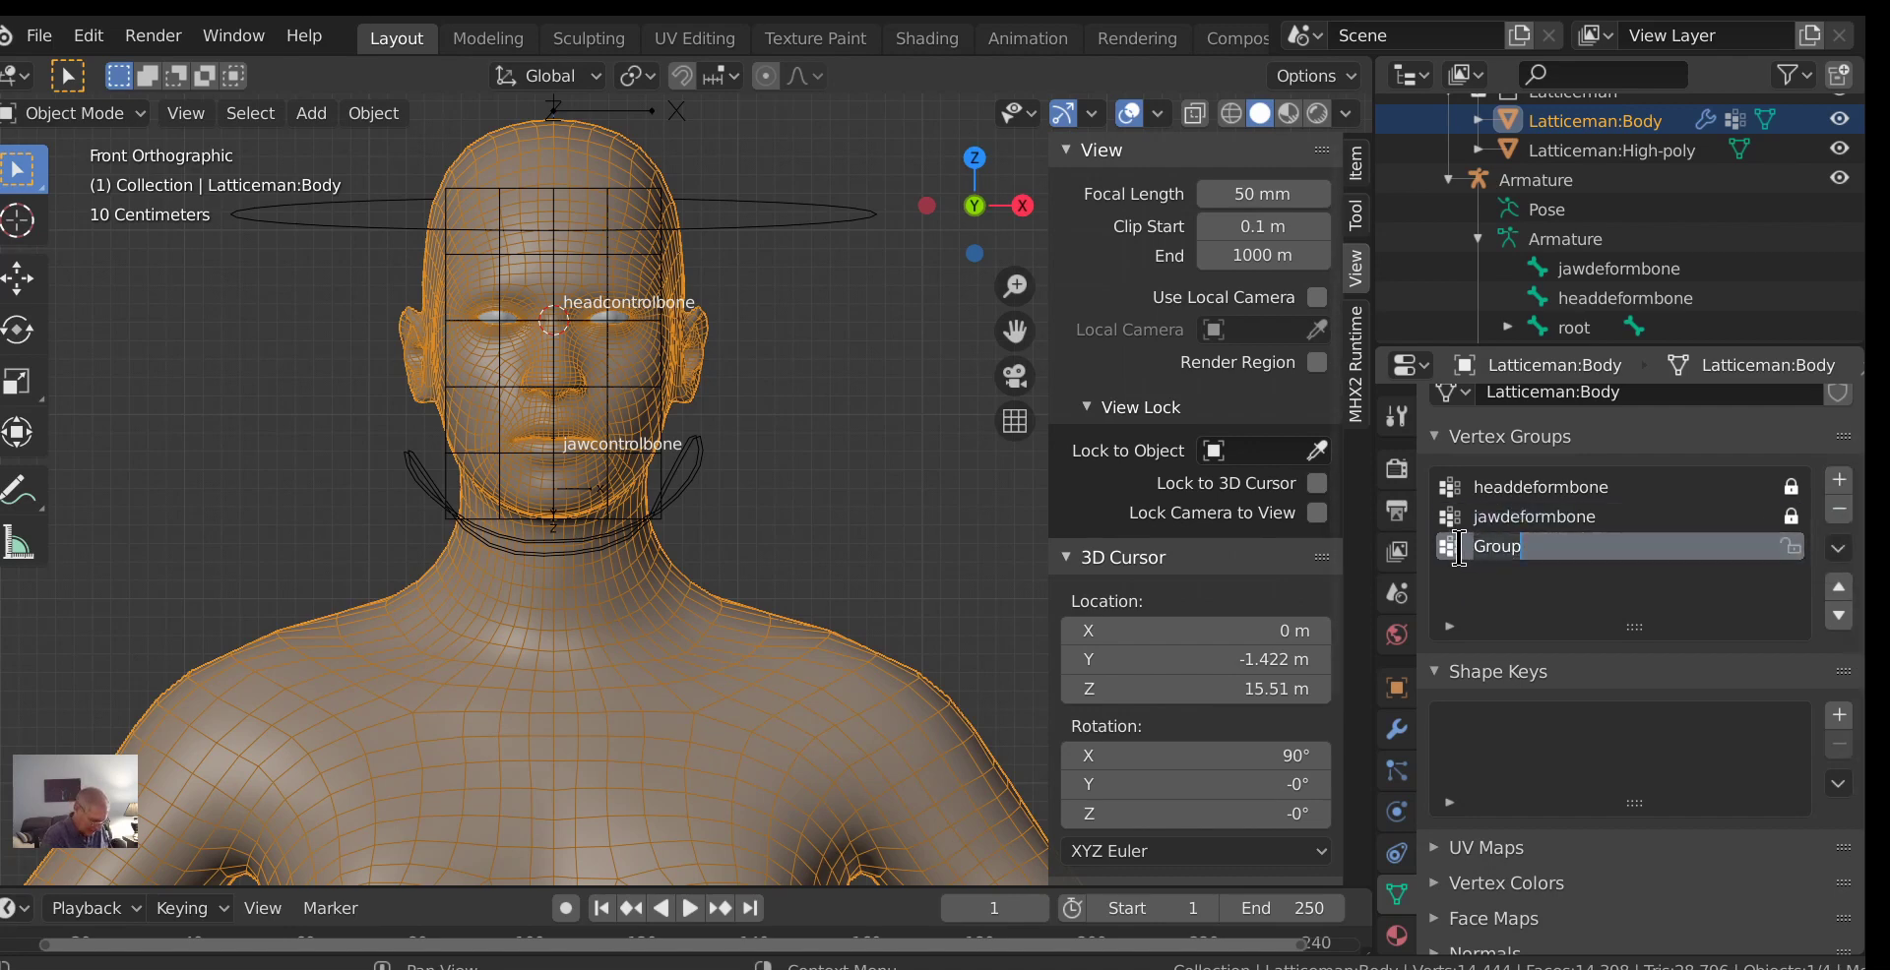
pyautogui.press('BackSpace')
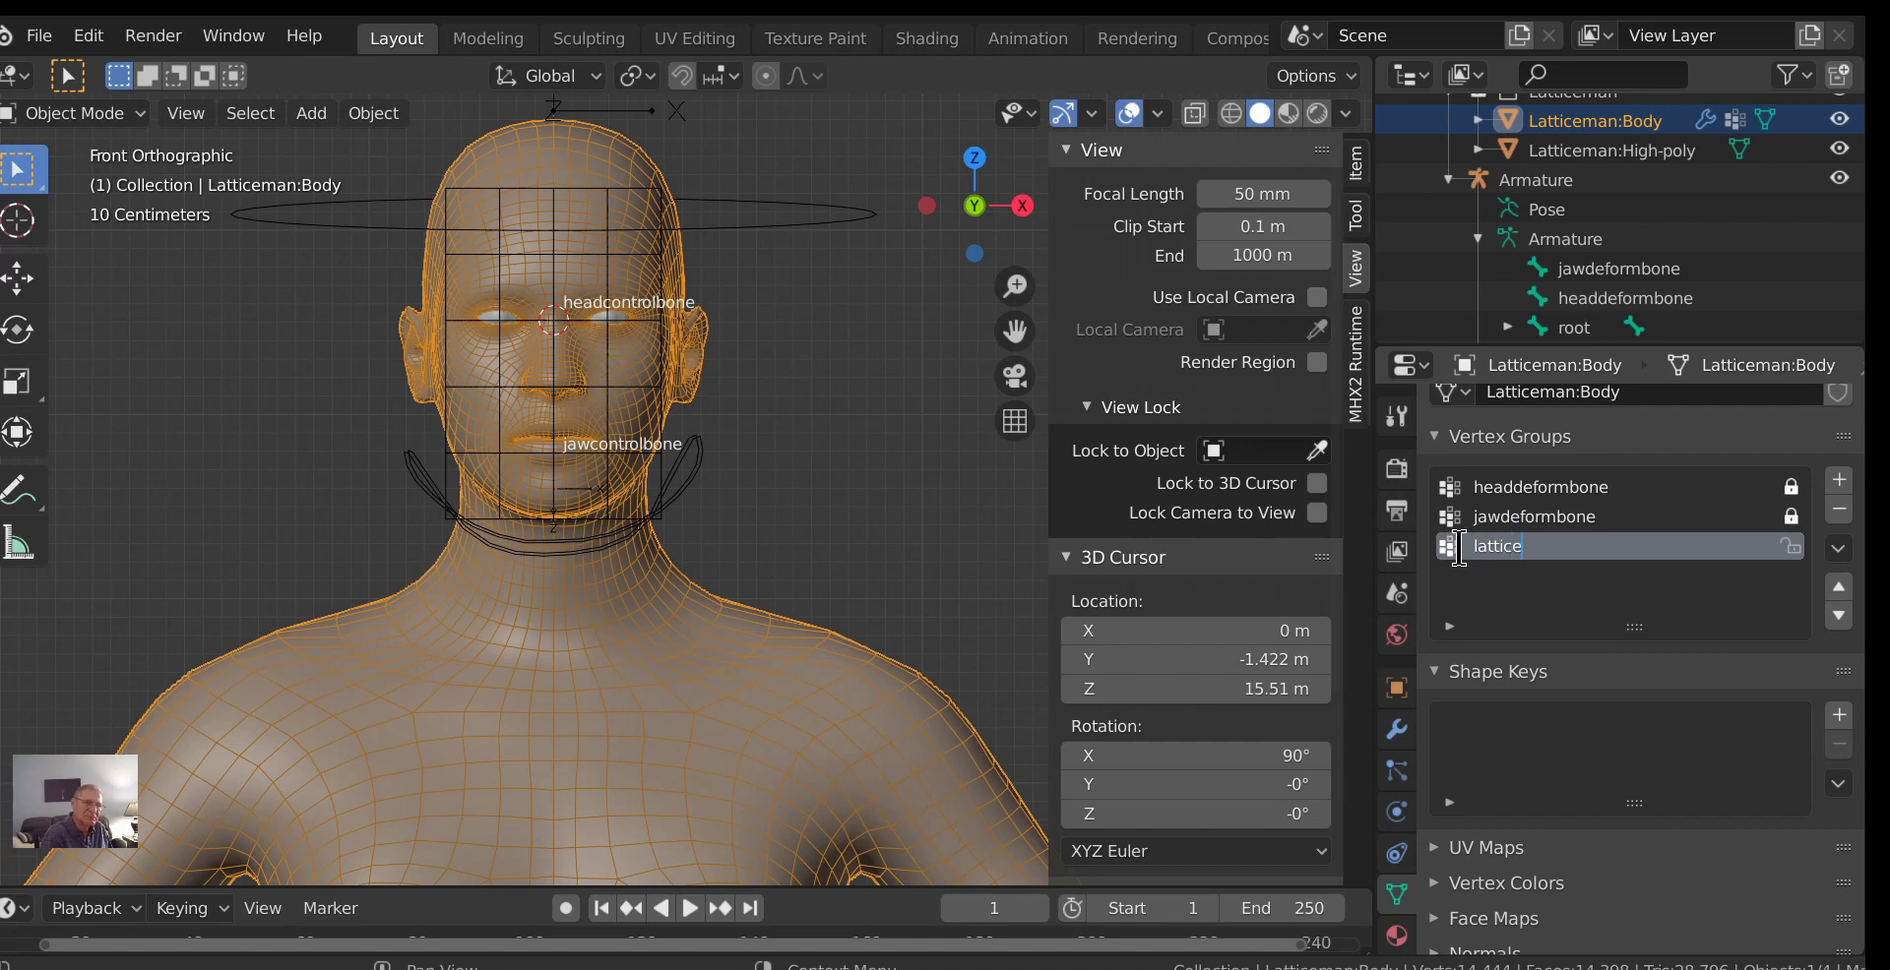
pyautogui.write('lattice_face')
pyautogui.press('Return')
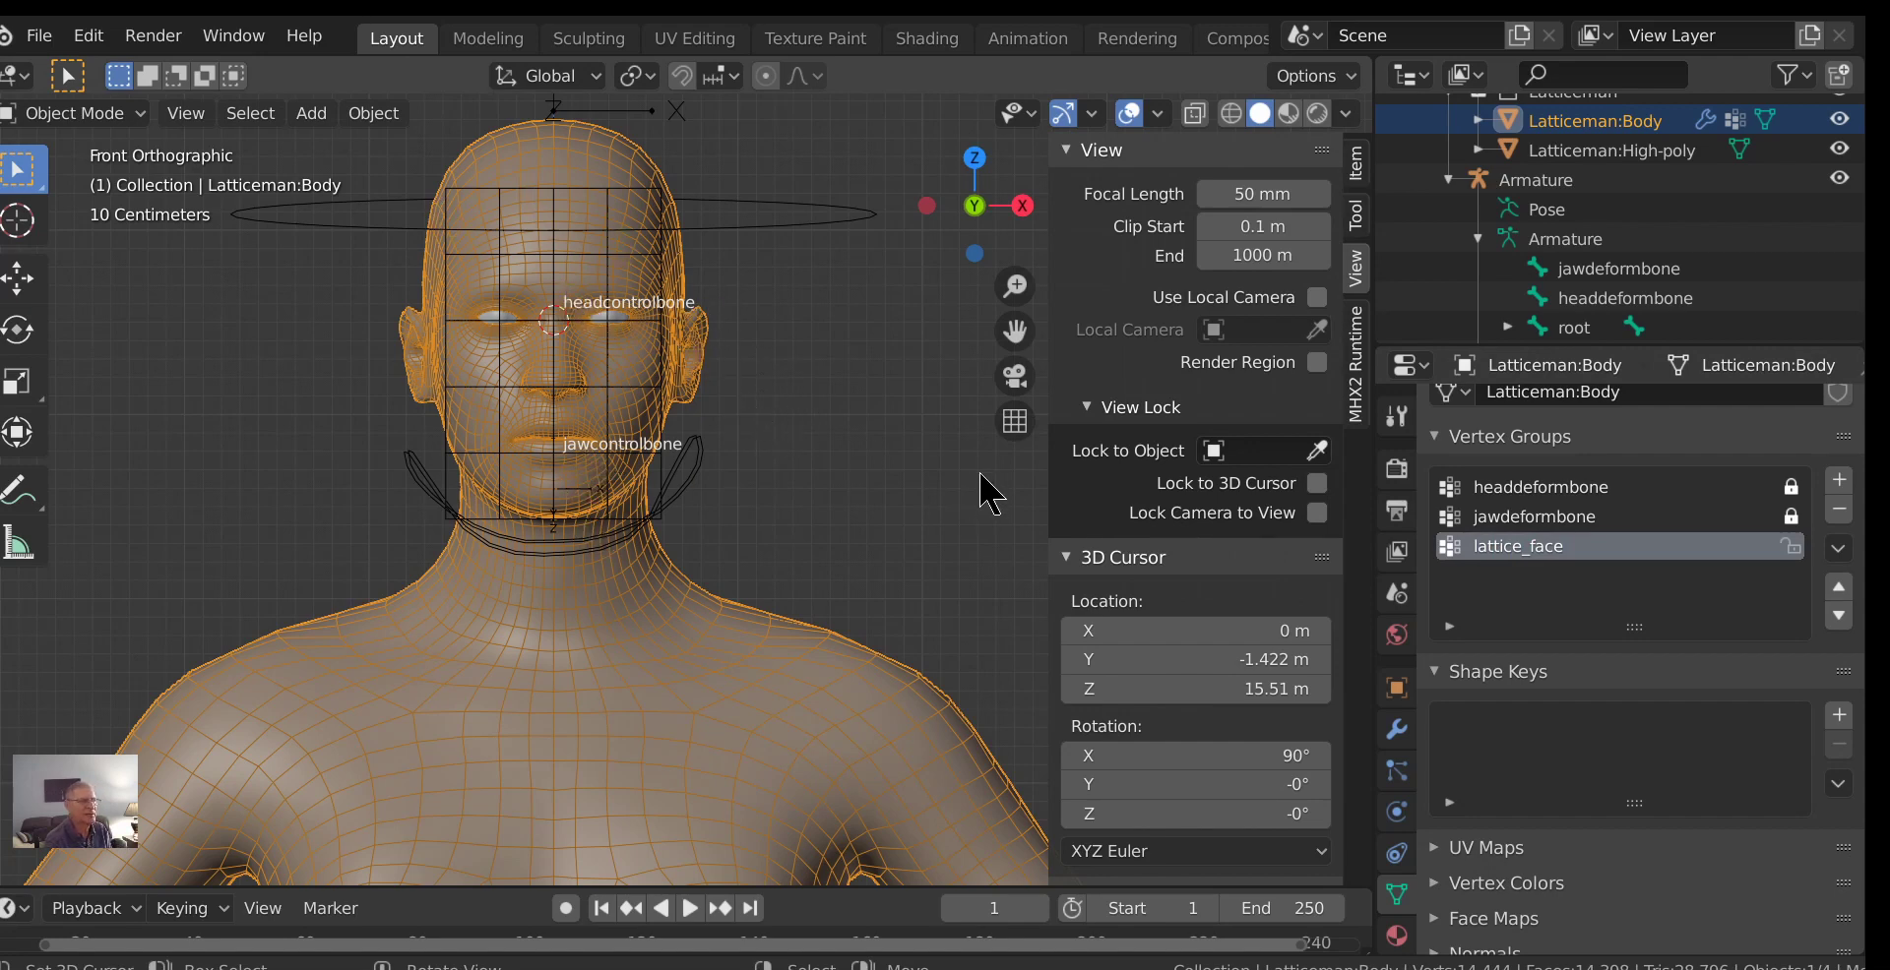
# Switch the body mesh to Weight Paint mode in front view, with the head framed and lattice_face active.
pyautogui.moveTo(980, 475); pyautogui.dragTo(873, 512, button='middle')
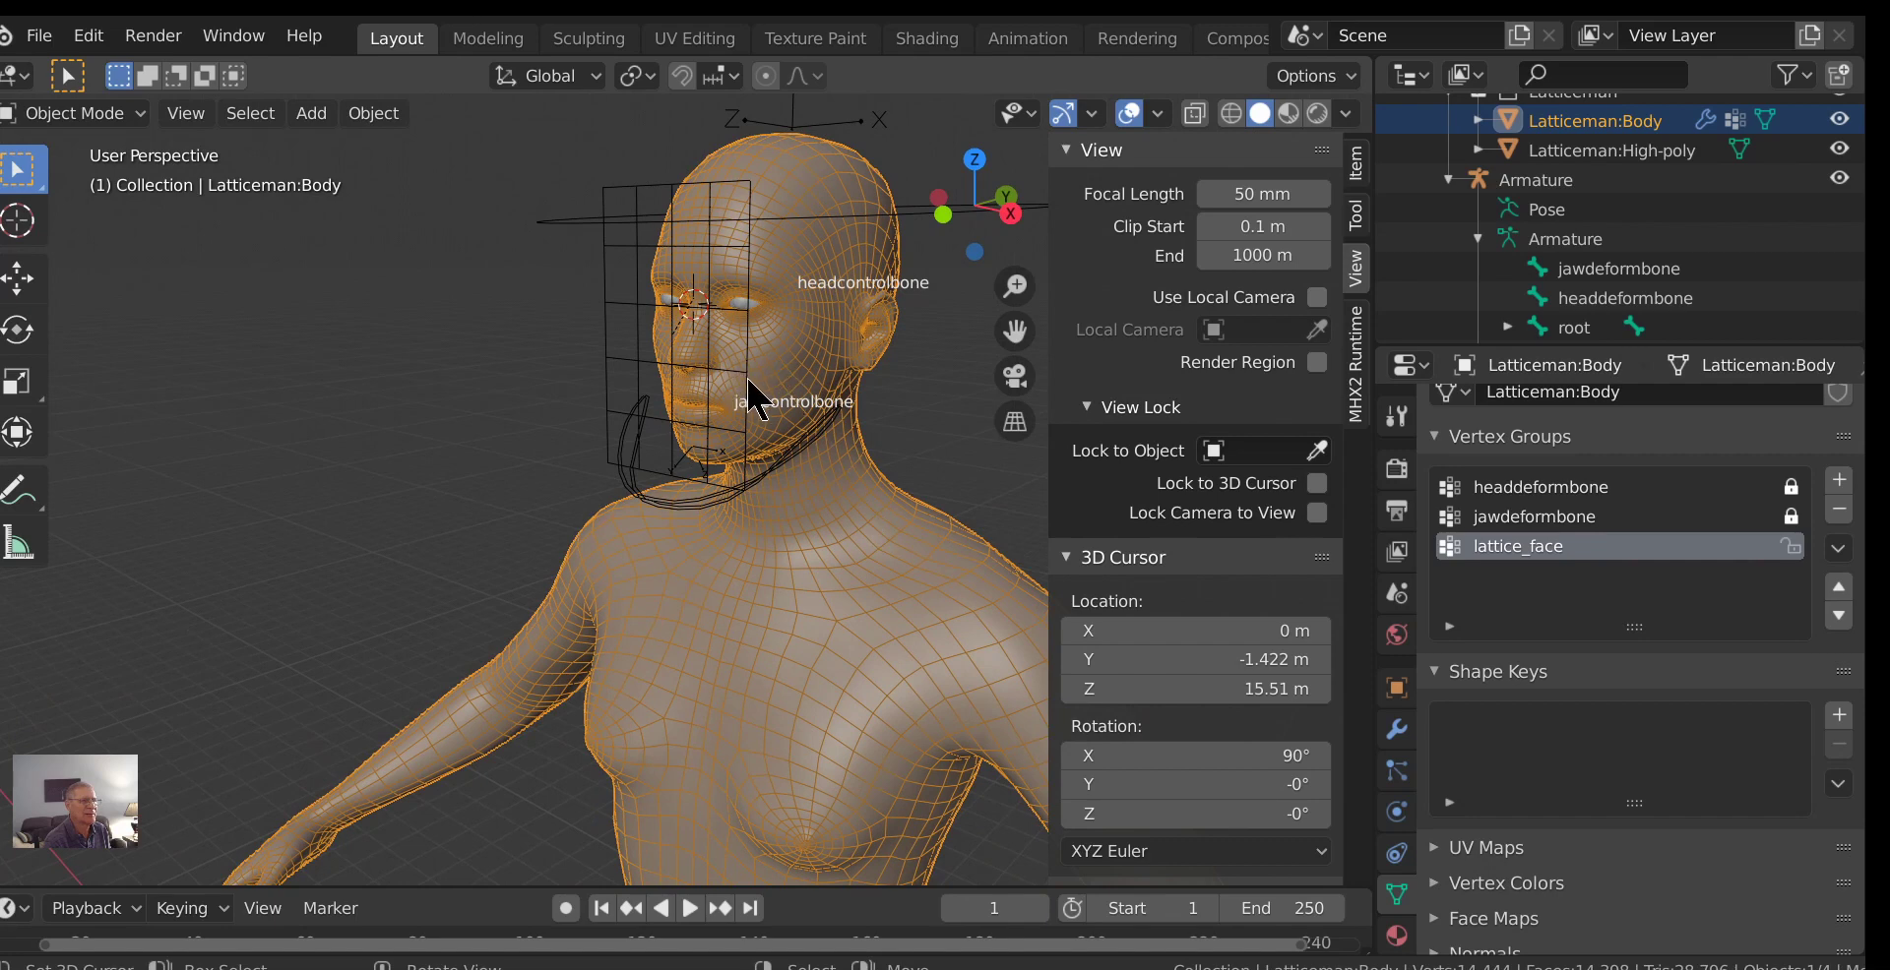
pyautogui.scroll(2, 758, 398)
pyautogui.press('KP_1')
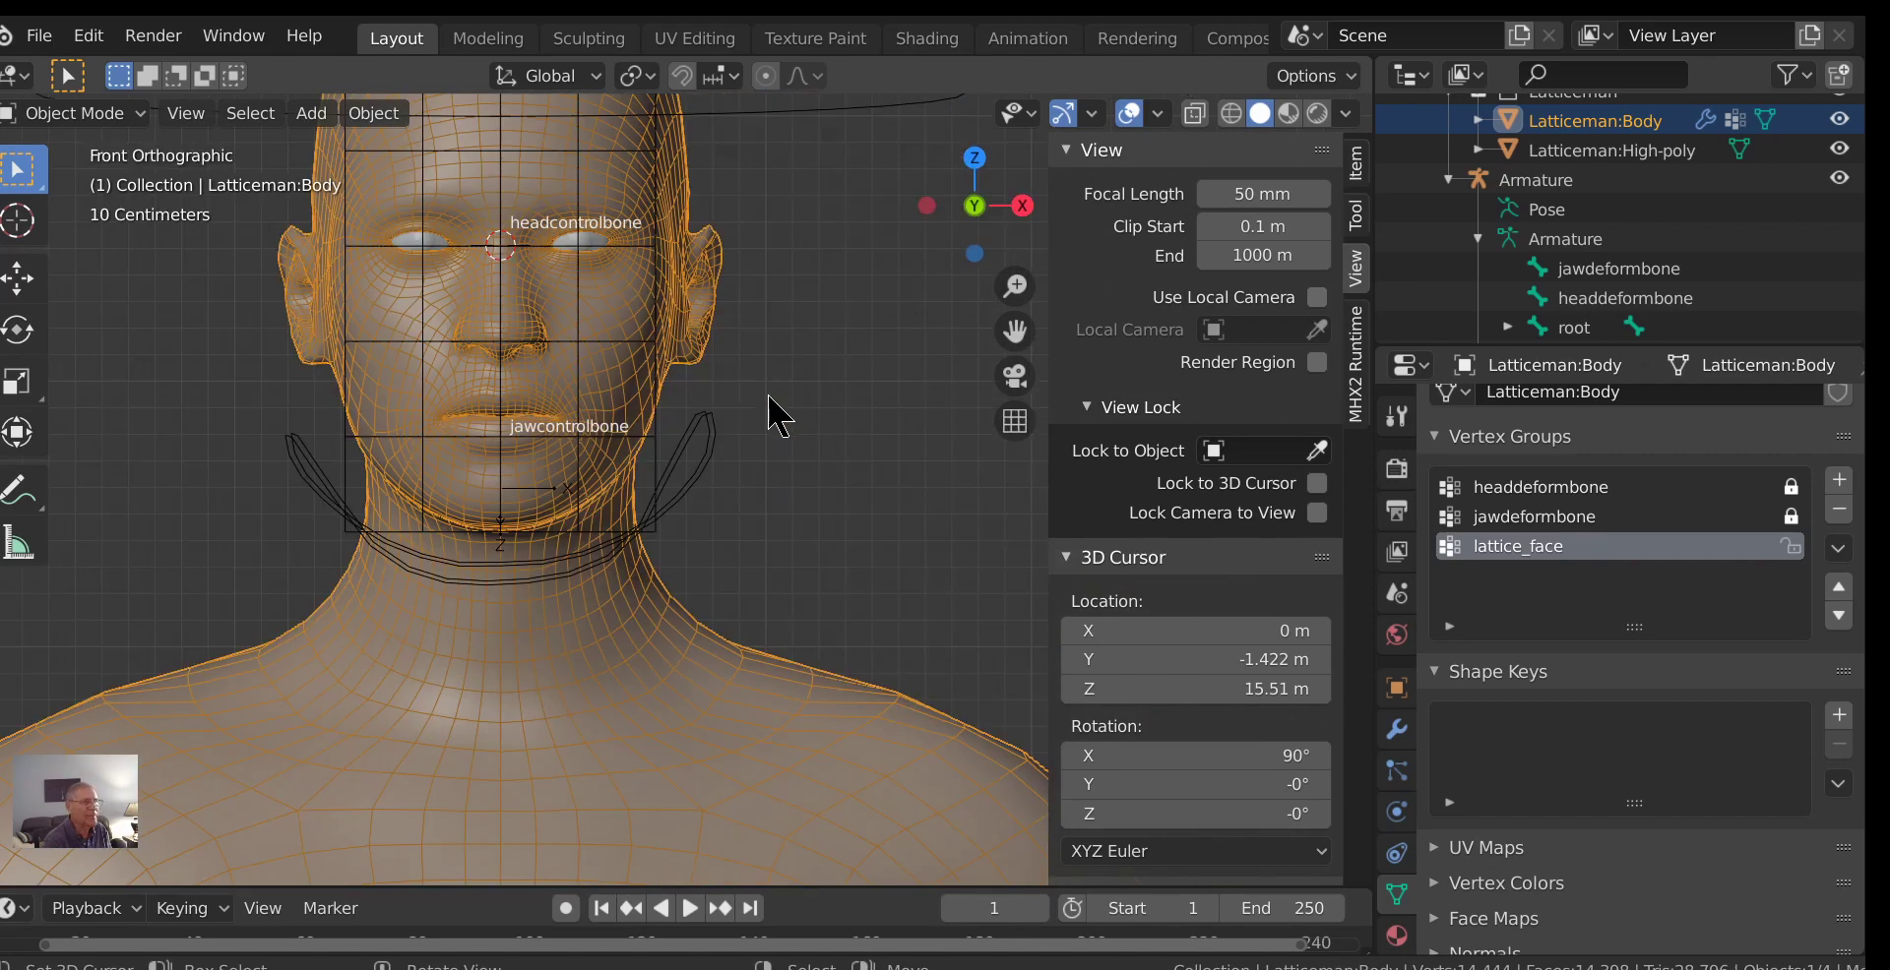
pyautogui.scroll(-3, 729, 433)
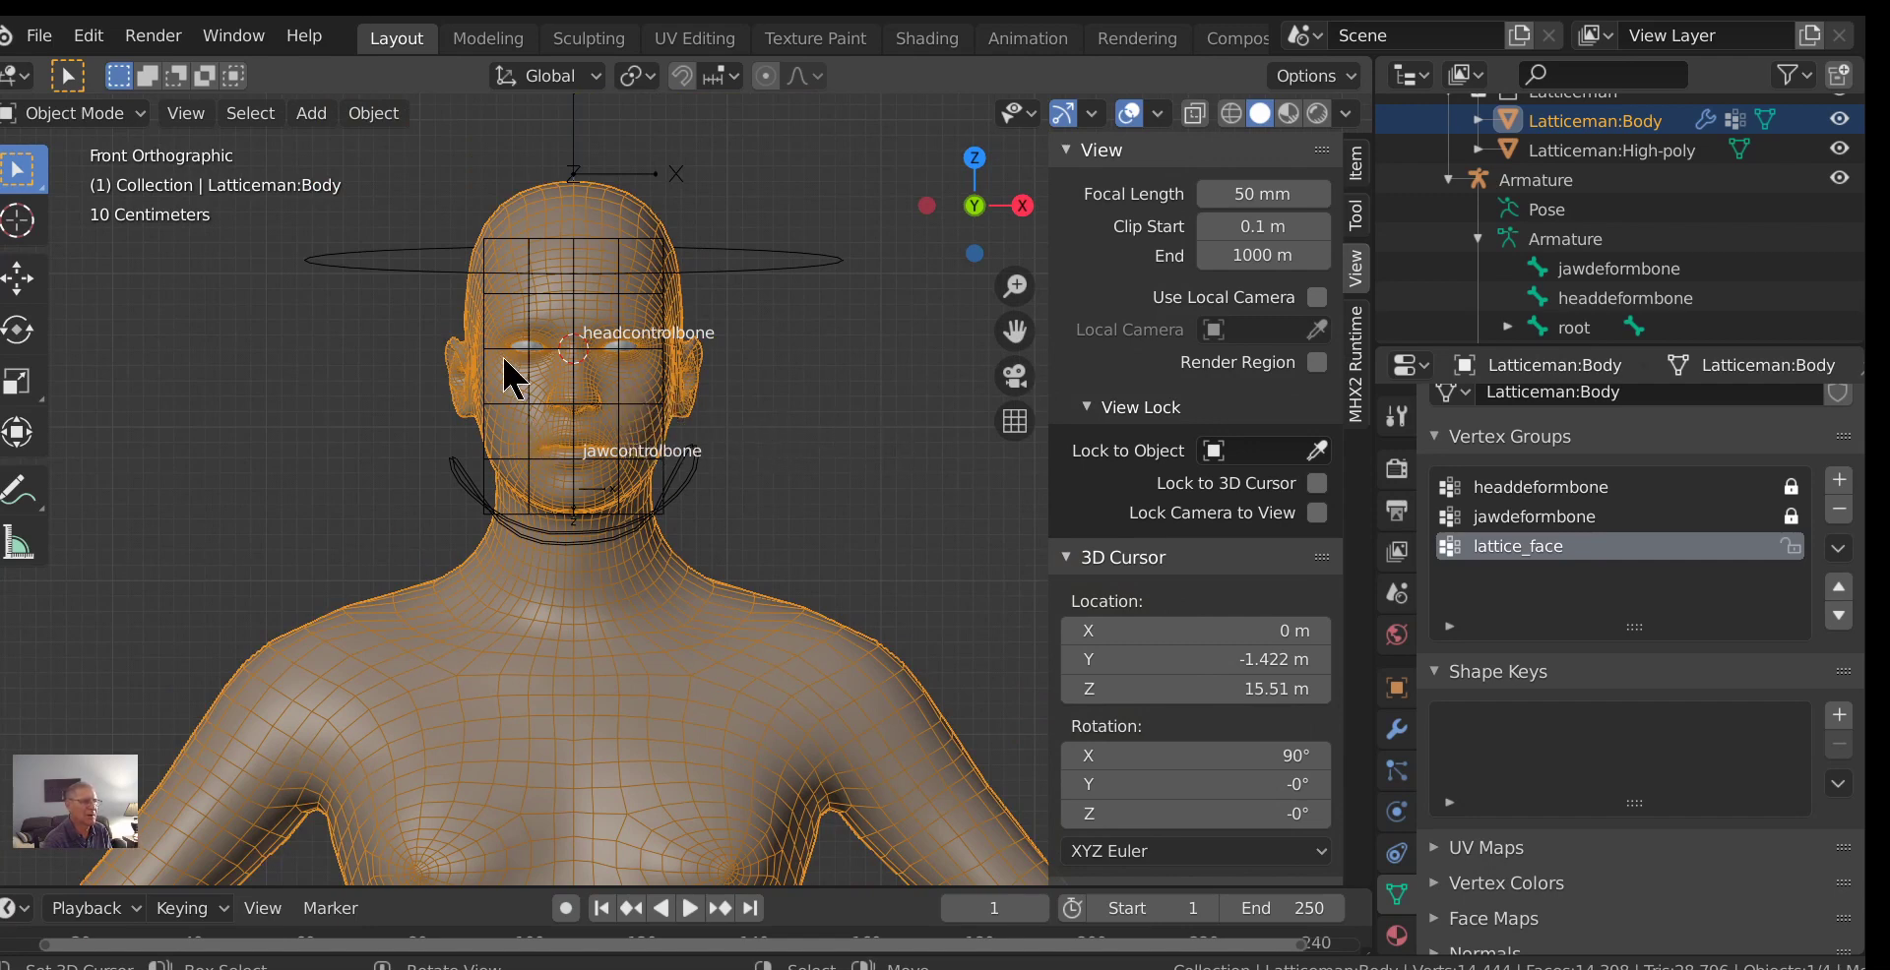
pyautogui.scroll(2, 728, 435)
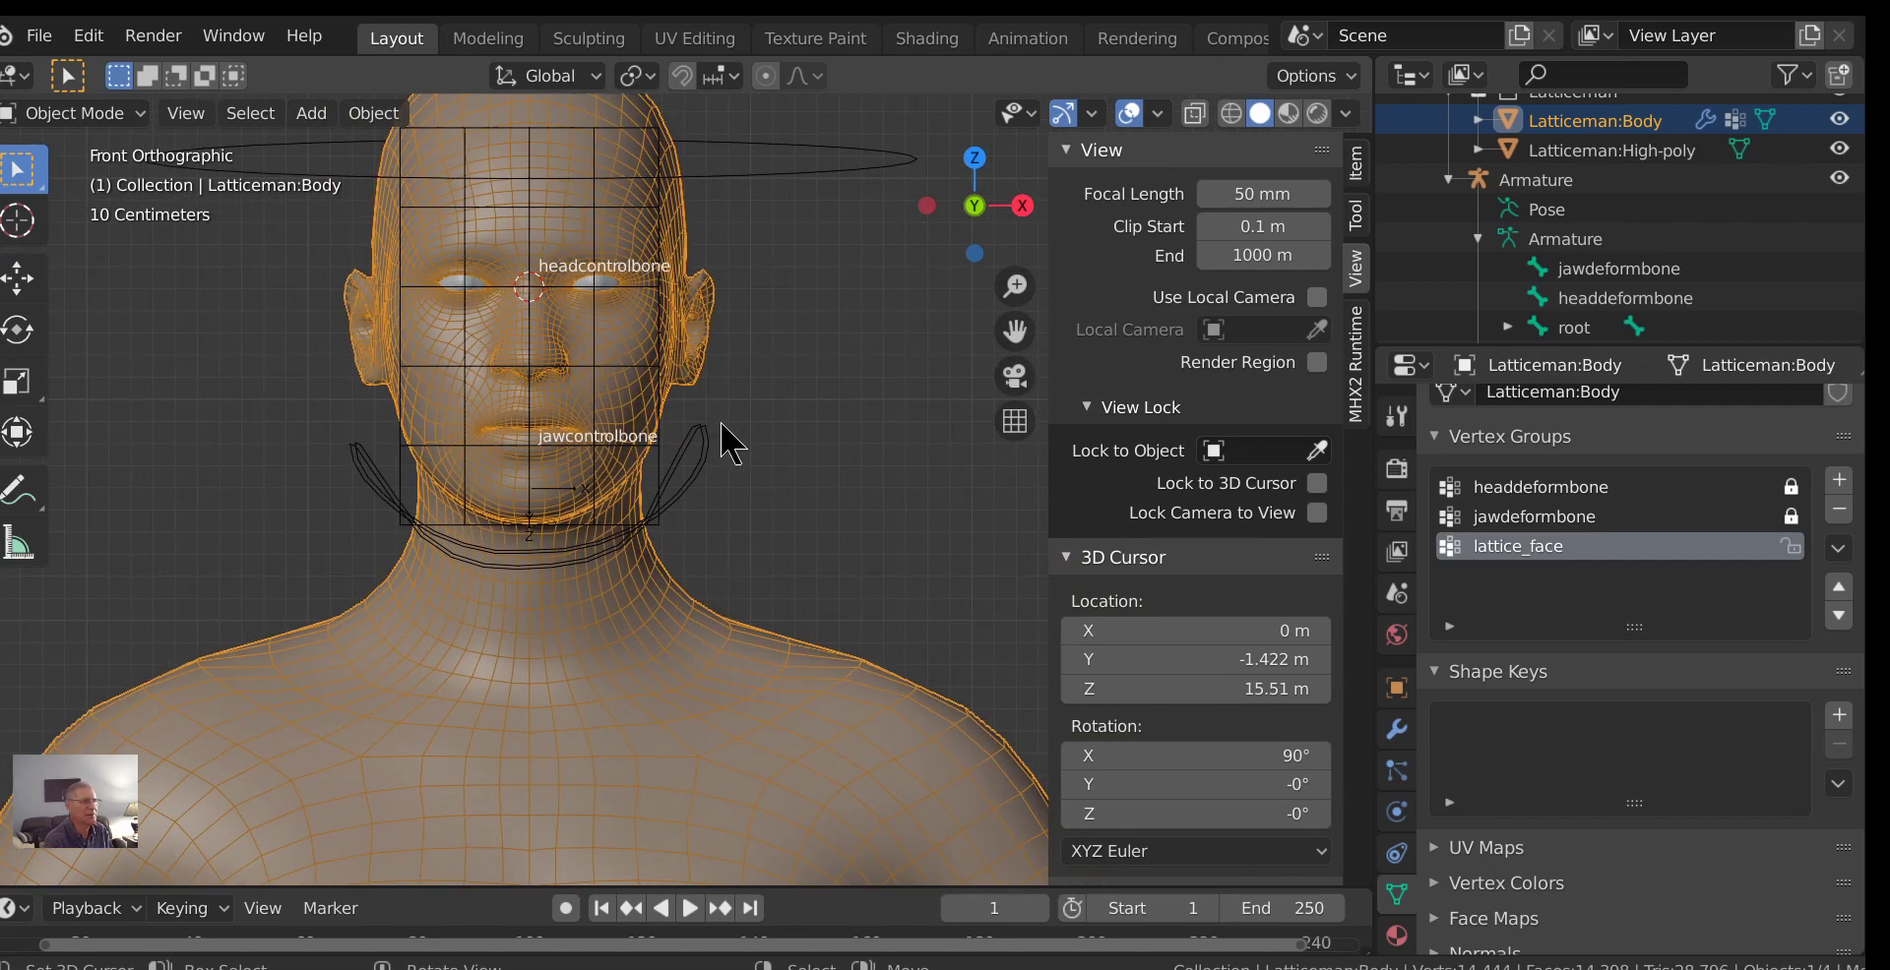
pyautogui.scroll(-2, 752, 435)
pyautogui.keyDown('shift'); pyautogui.moveTo(911, 371); pyautogui.dragTo(954, 514, button='middle'); pyautogui.keyUp('shift')
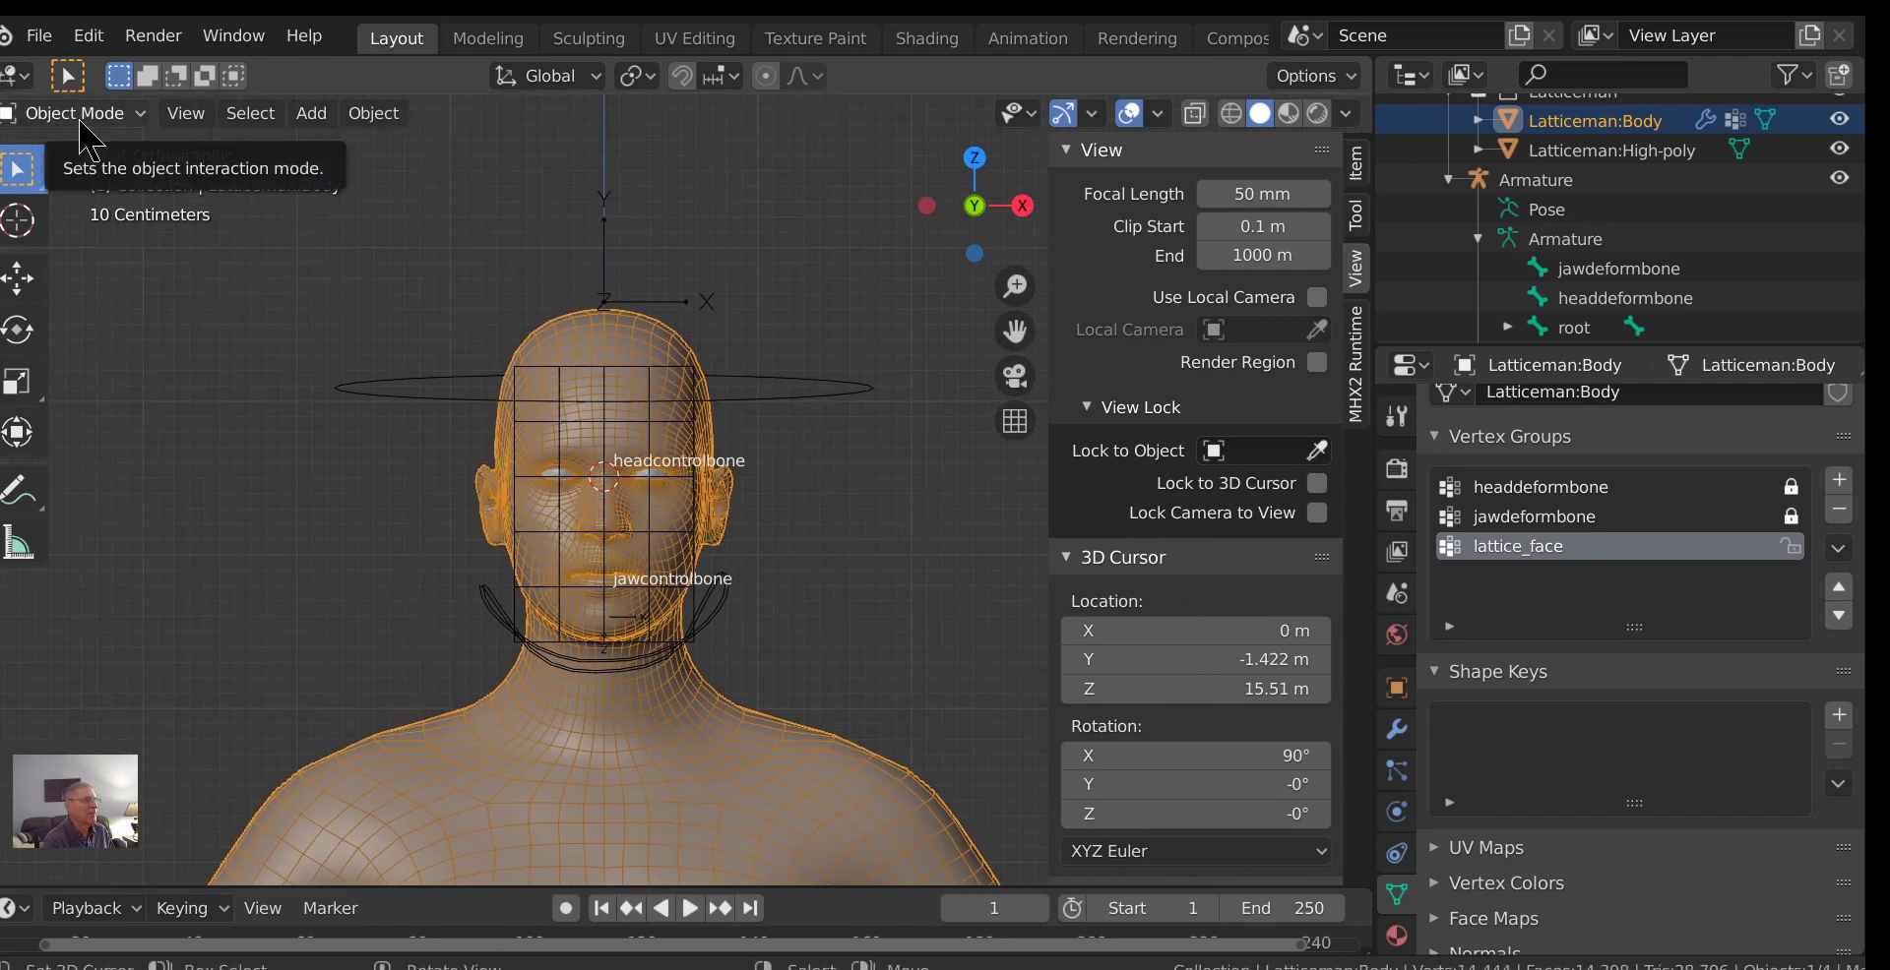
pyautogui.click(81, 122)
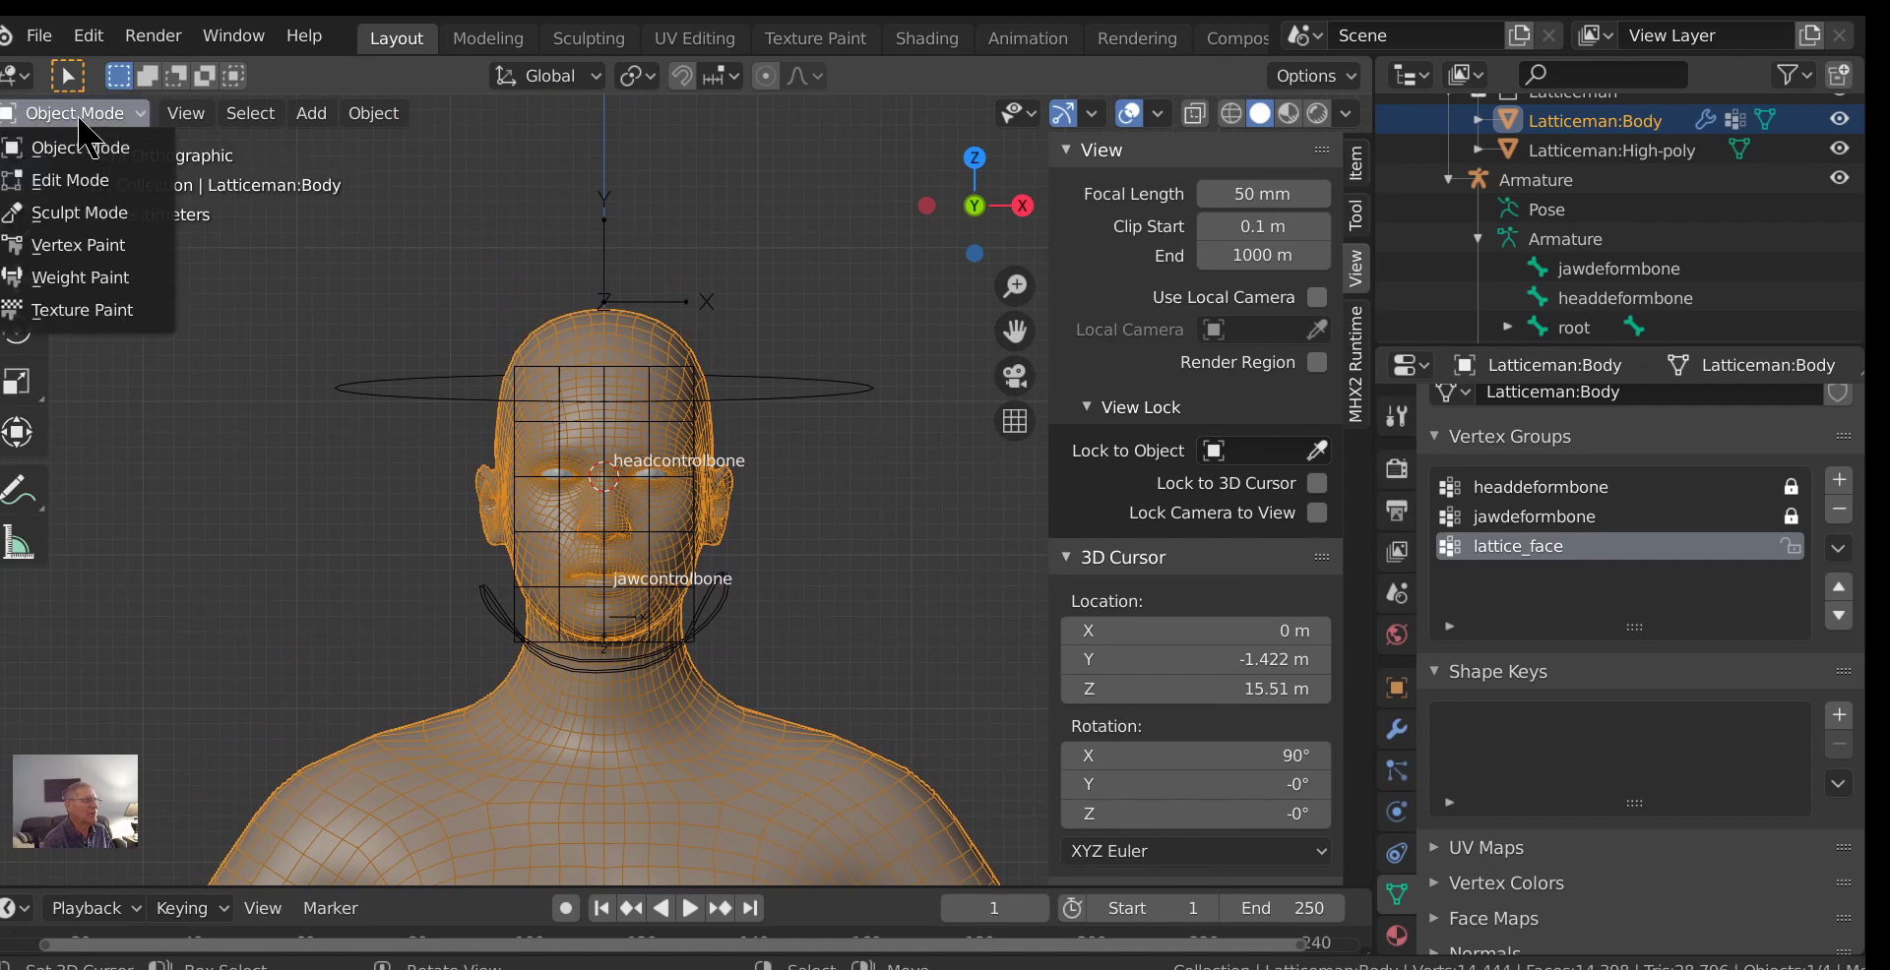
pyautogui.click(104, 267)
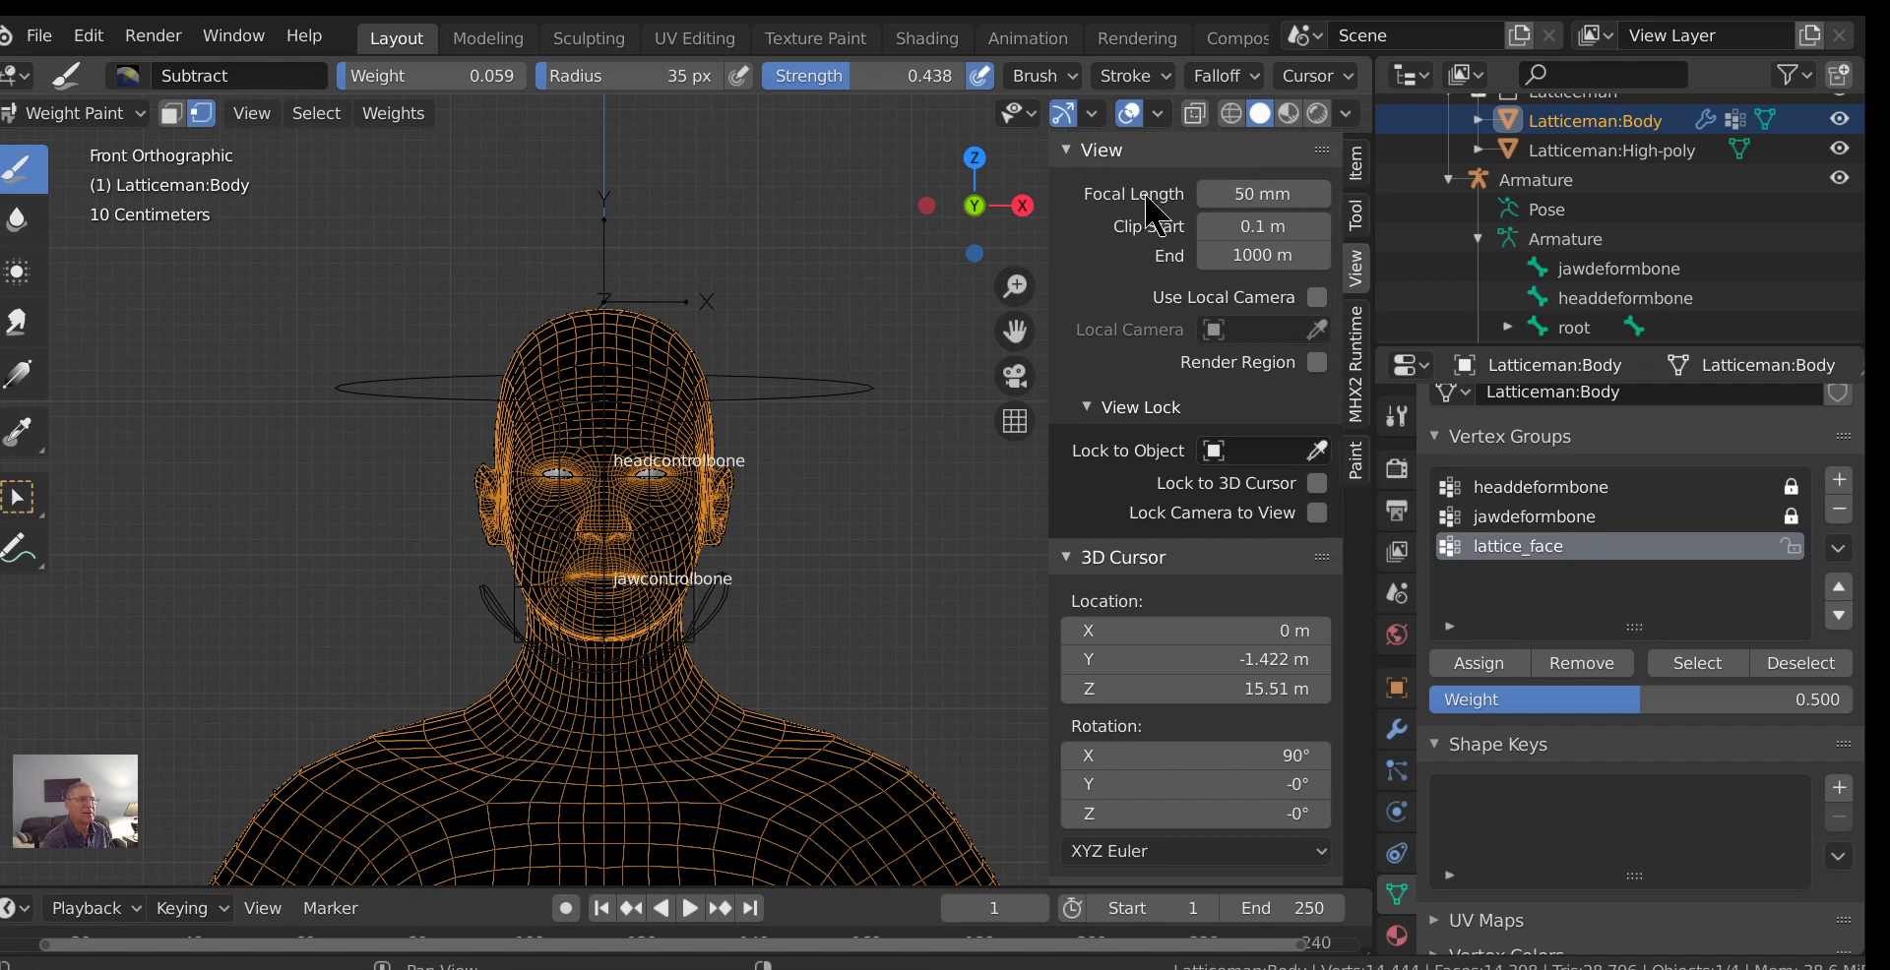
# Check the Zero Weights and Show Weight Contours overlay settings for weight painting and examine the unpainted face.
pyautogui.click(1158, 114)
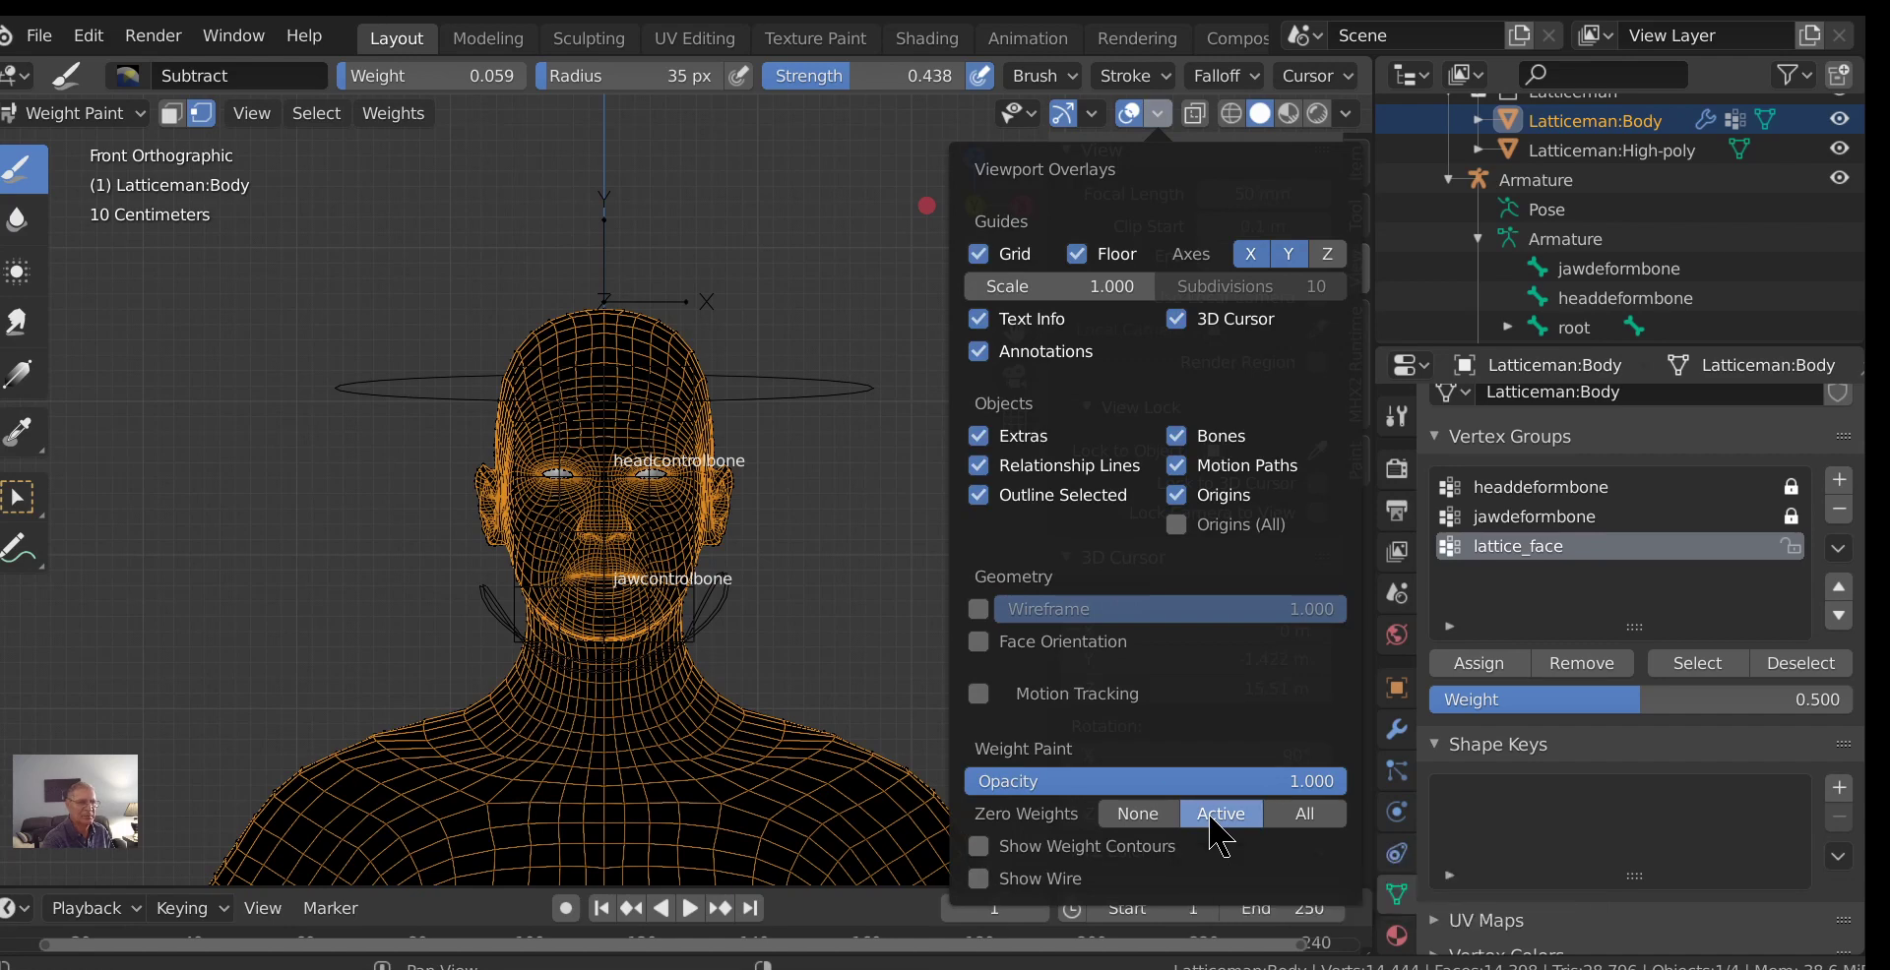
pyautogui.click(979, 844)
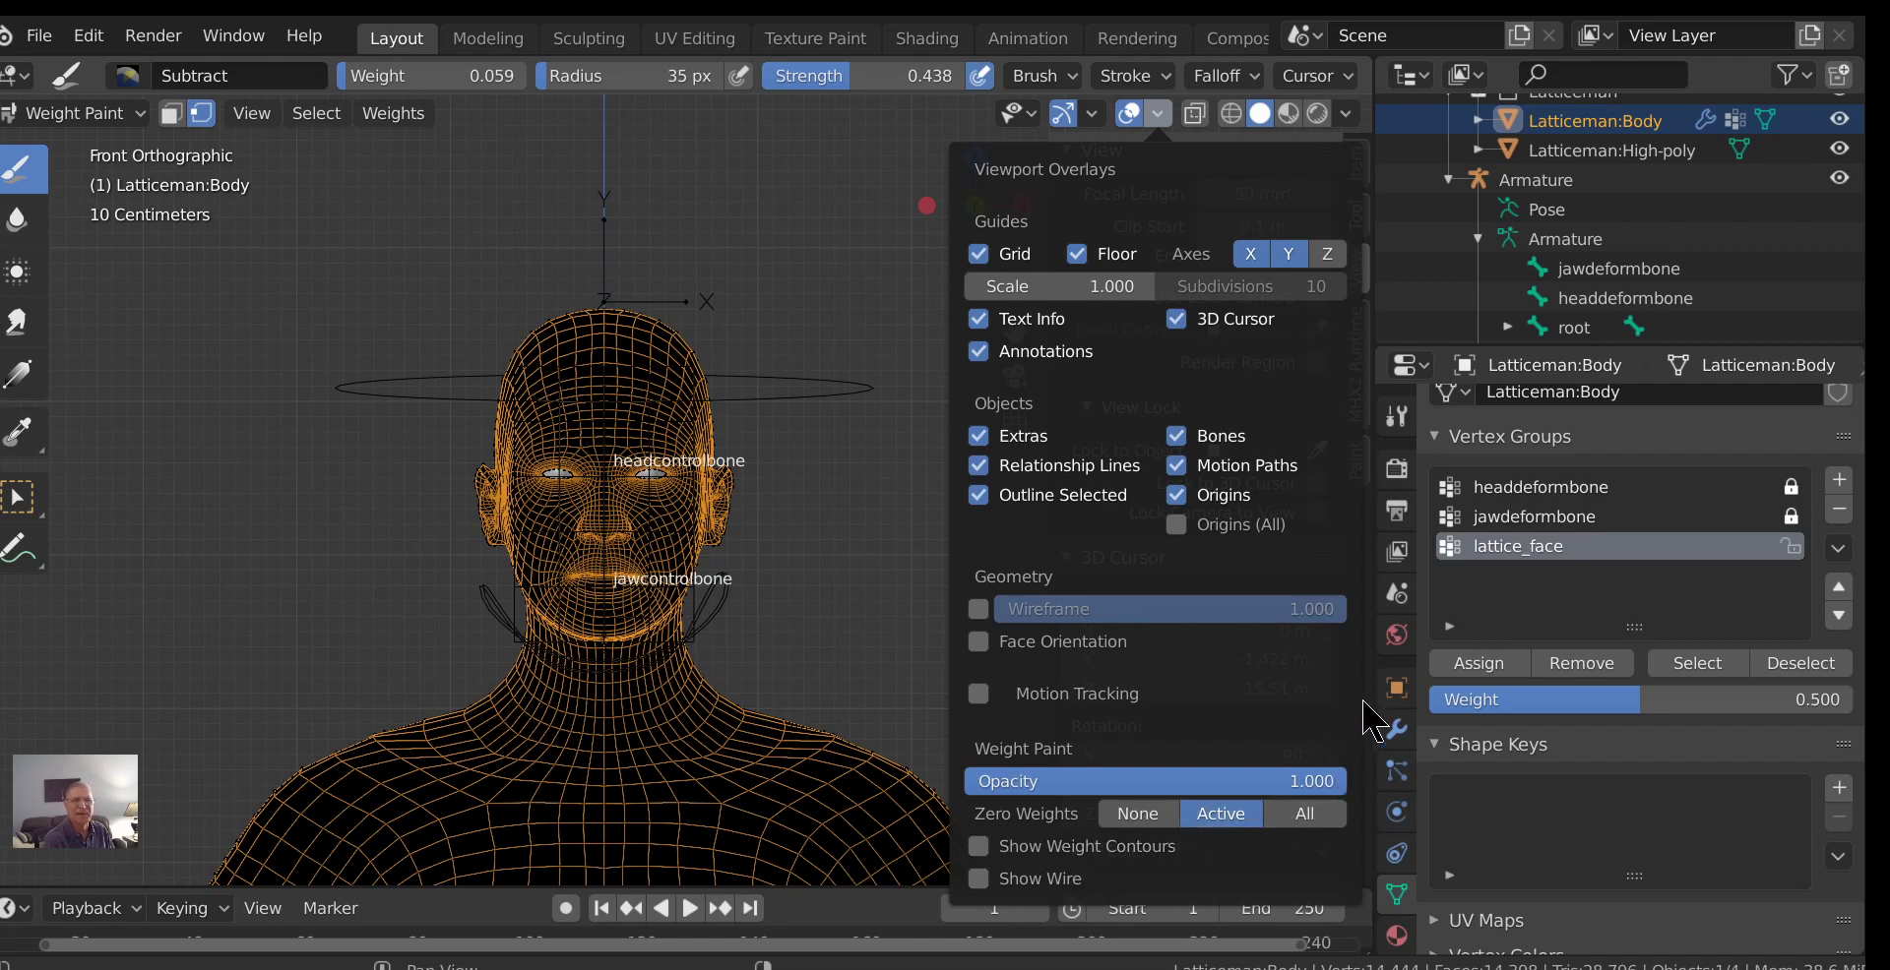
pyautogui.scroll(3, 819, 633)
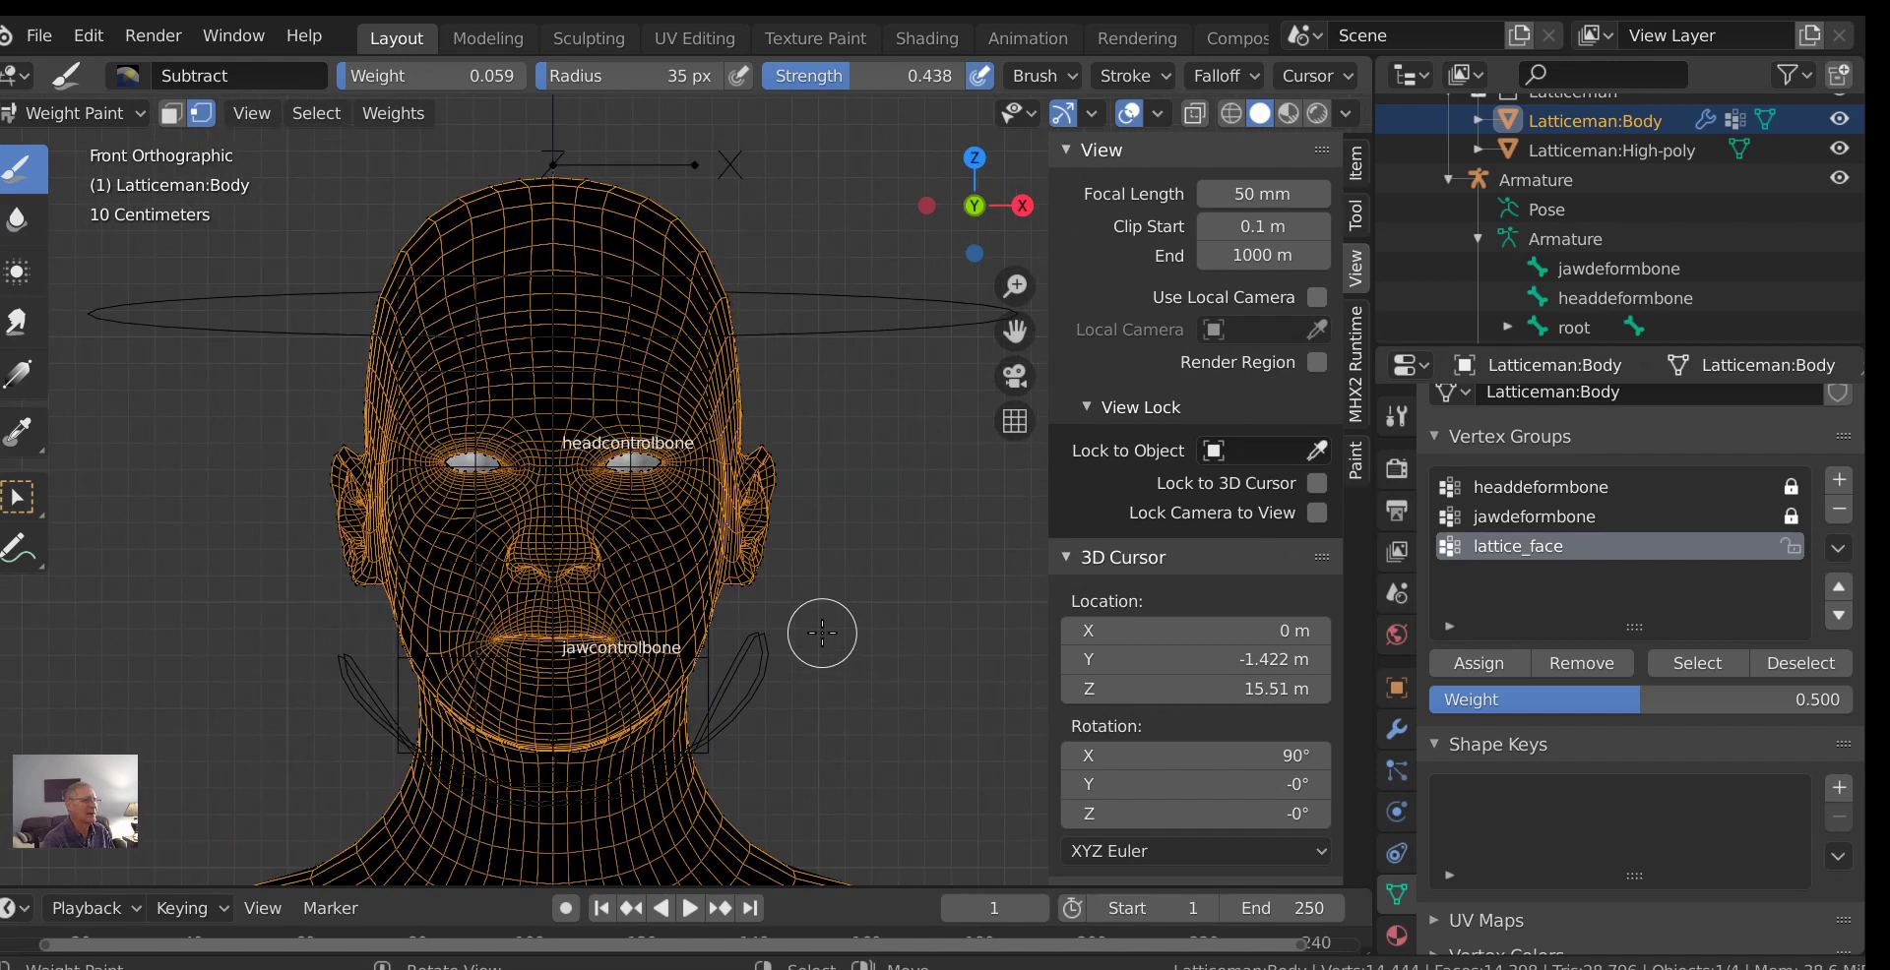
pyautogui.scroll(3, 831, 644)
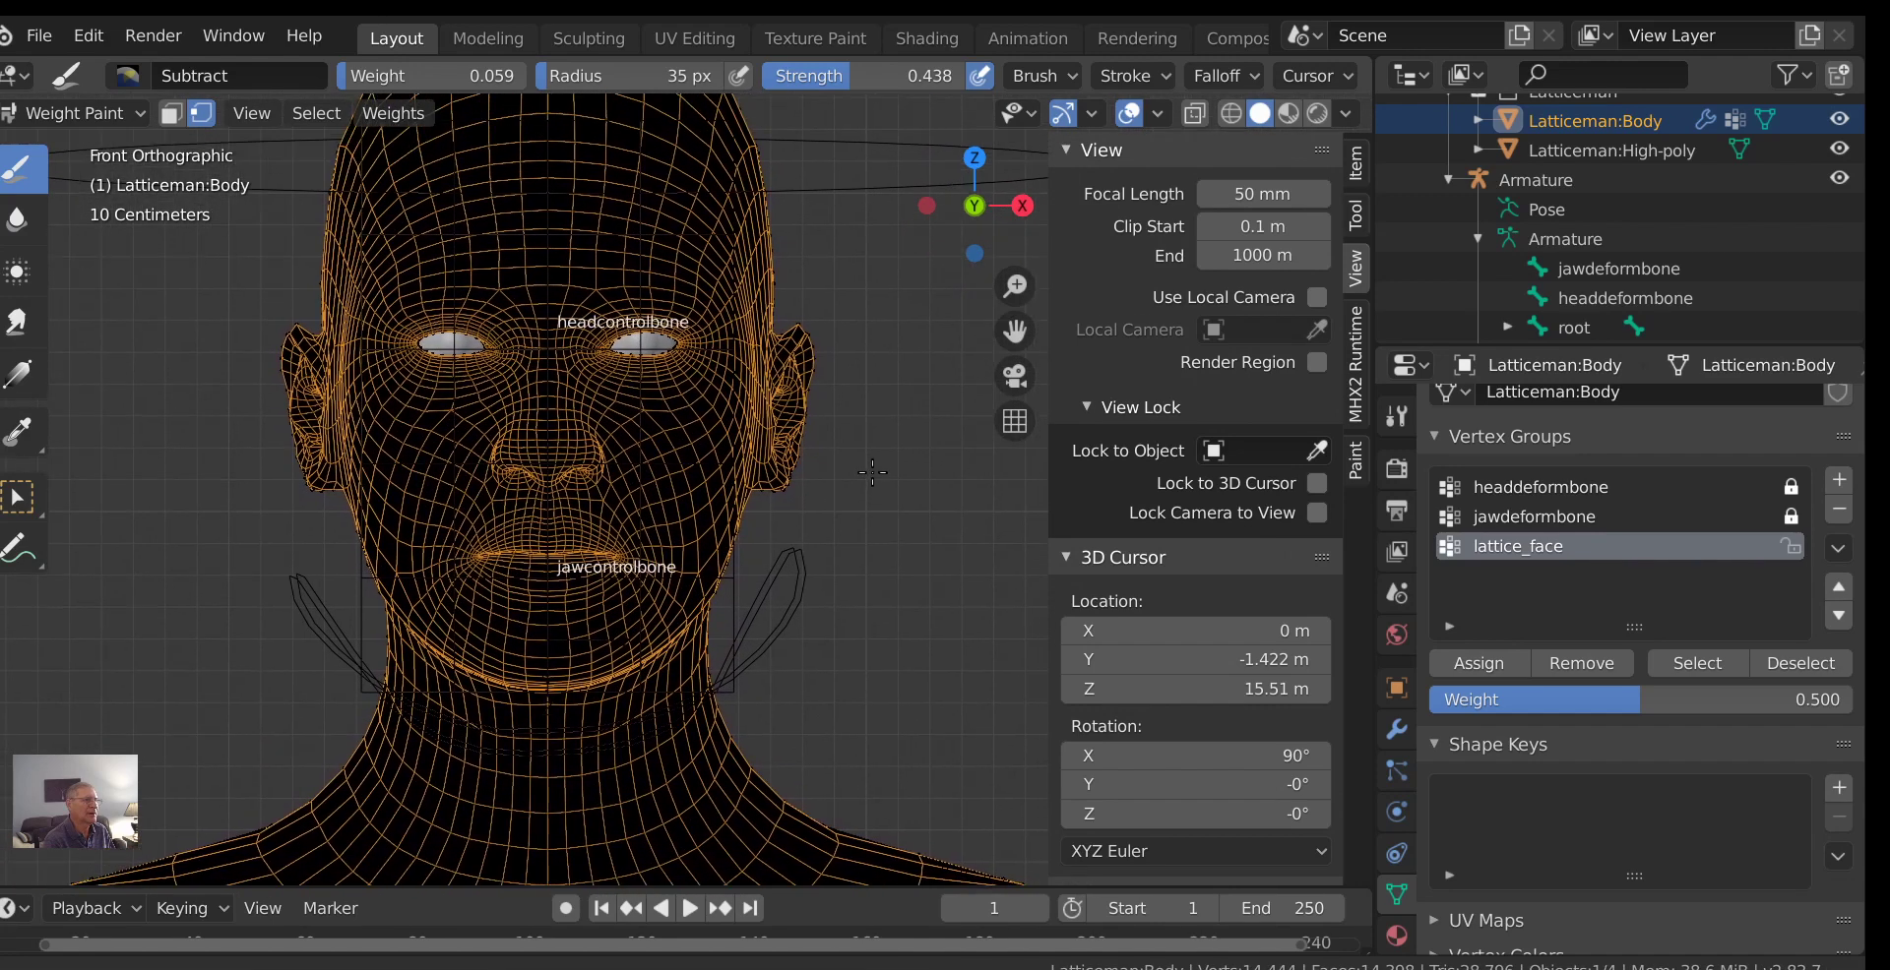
pyautogui.scroll(-3, 872, 473)
pyautogui.scroll(1, 838, 501)
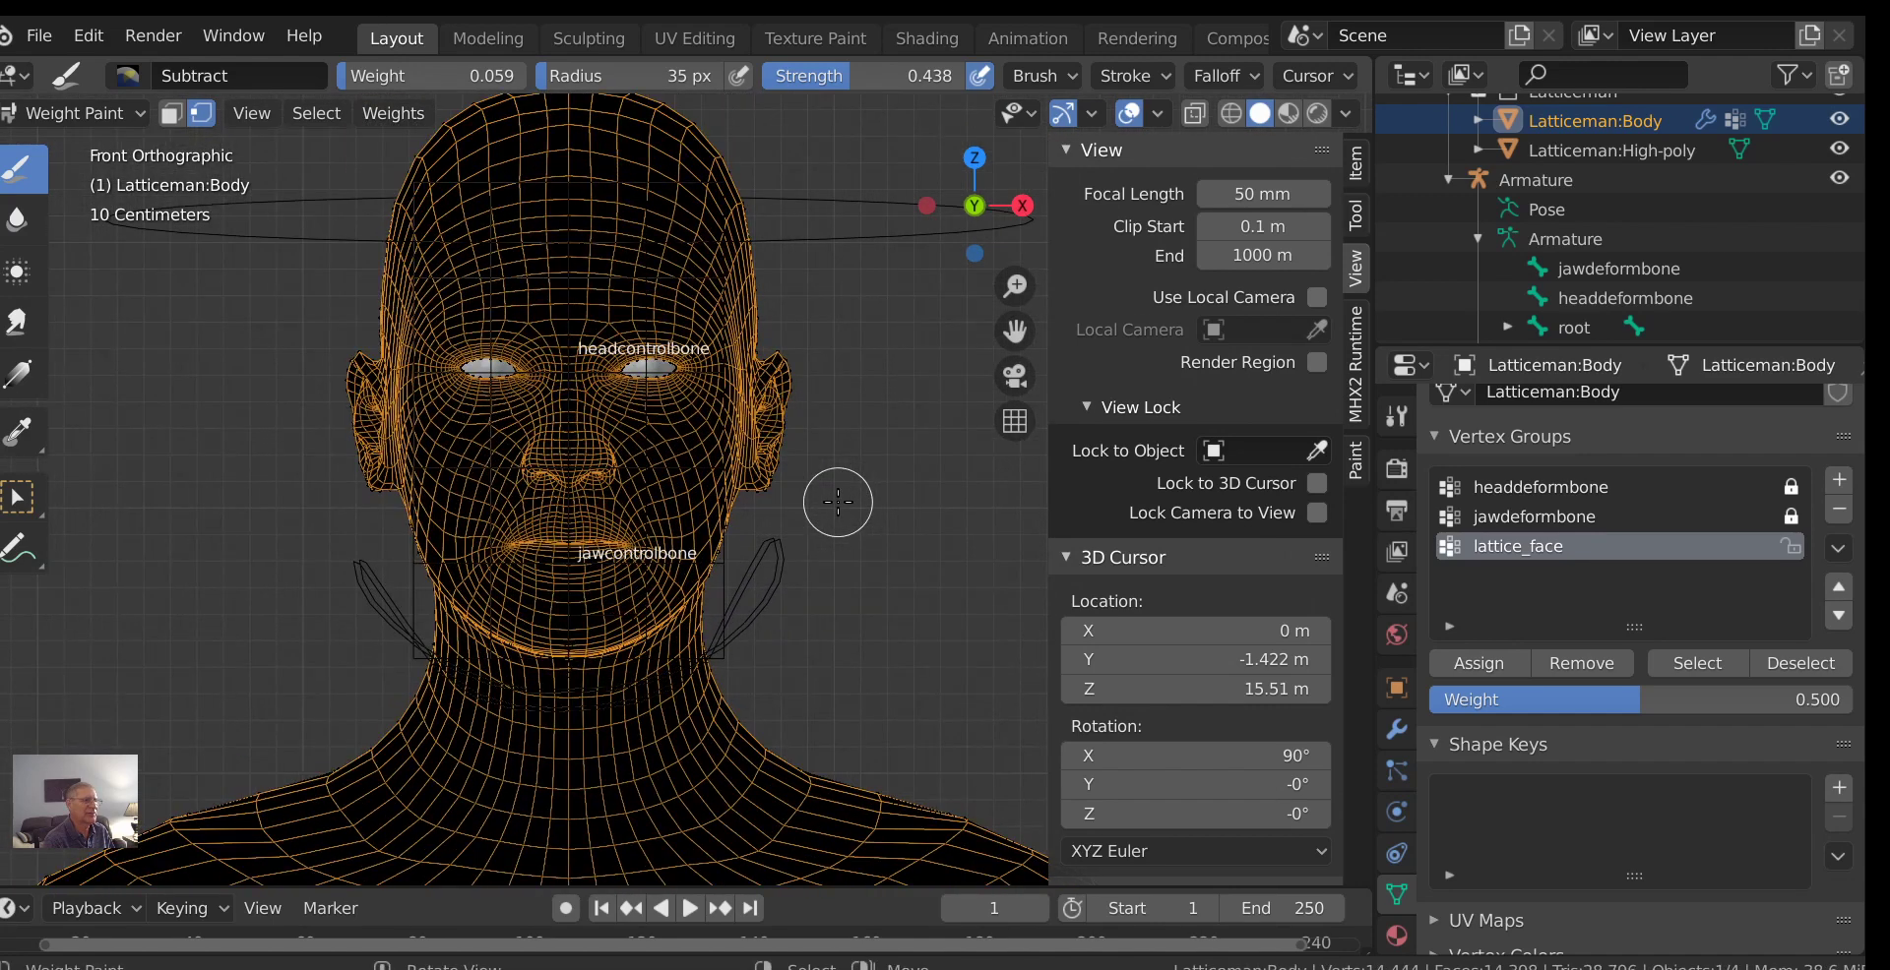
pyautogui.scroll(-1, 837, 502)
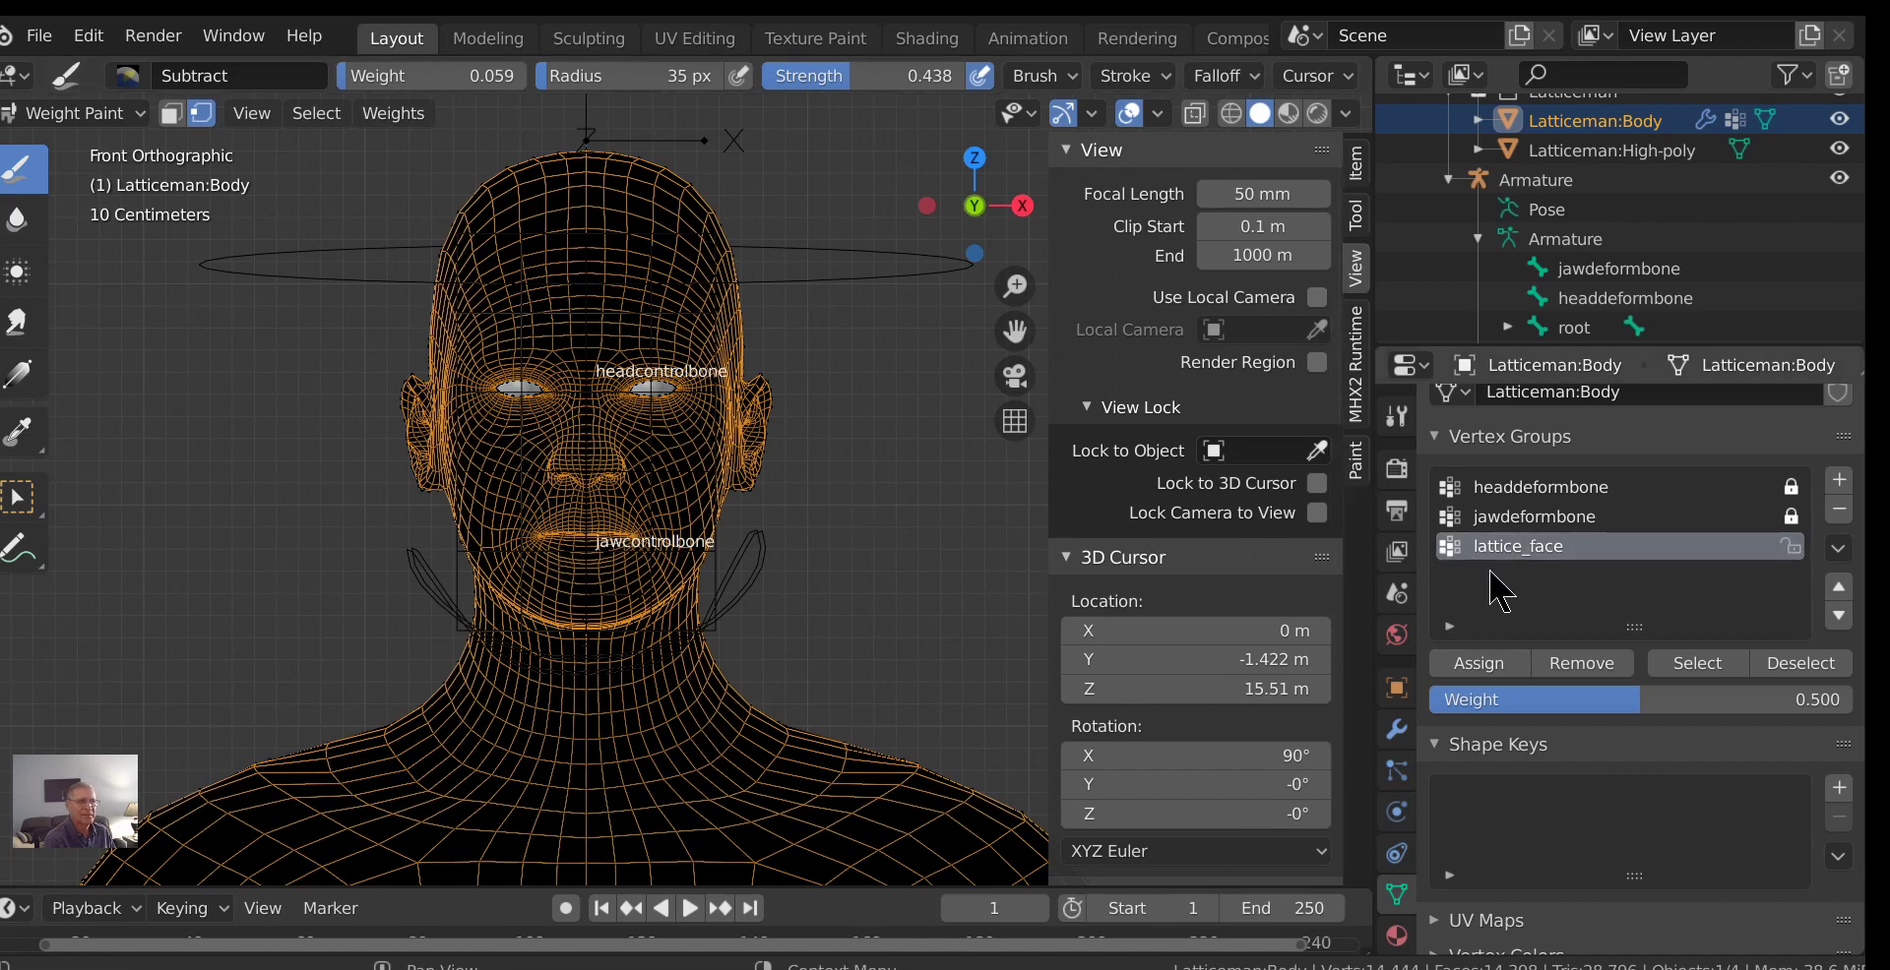
pyautogui.scroll(1, 1506, 586)
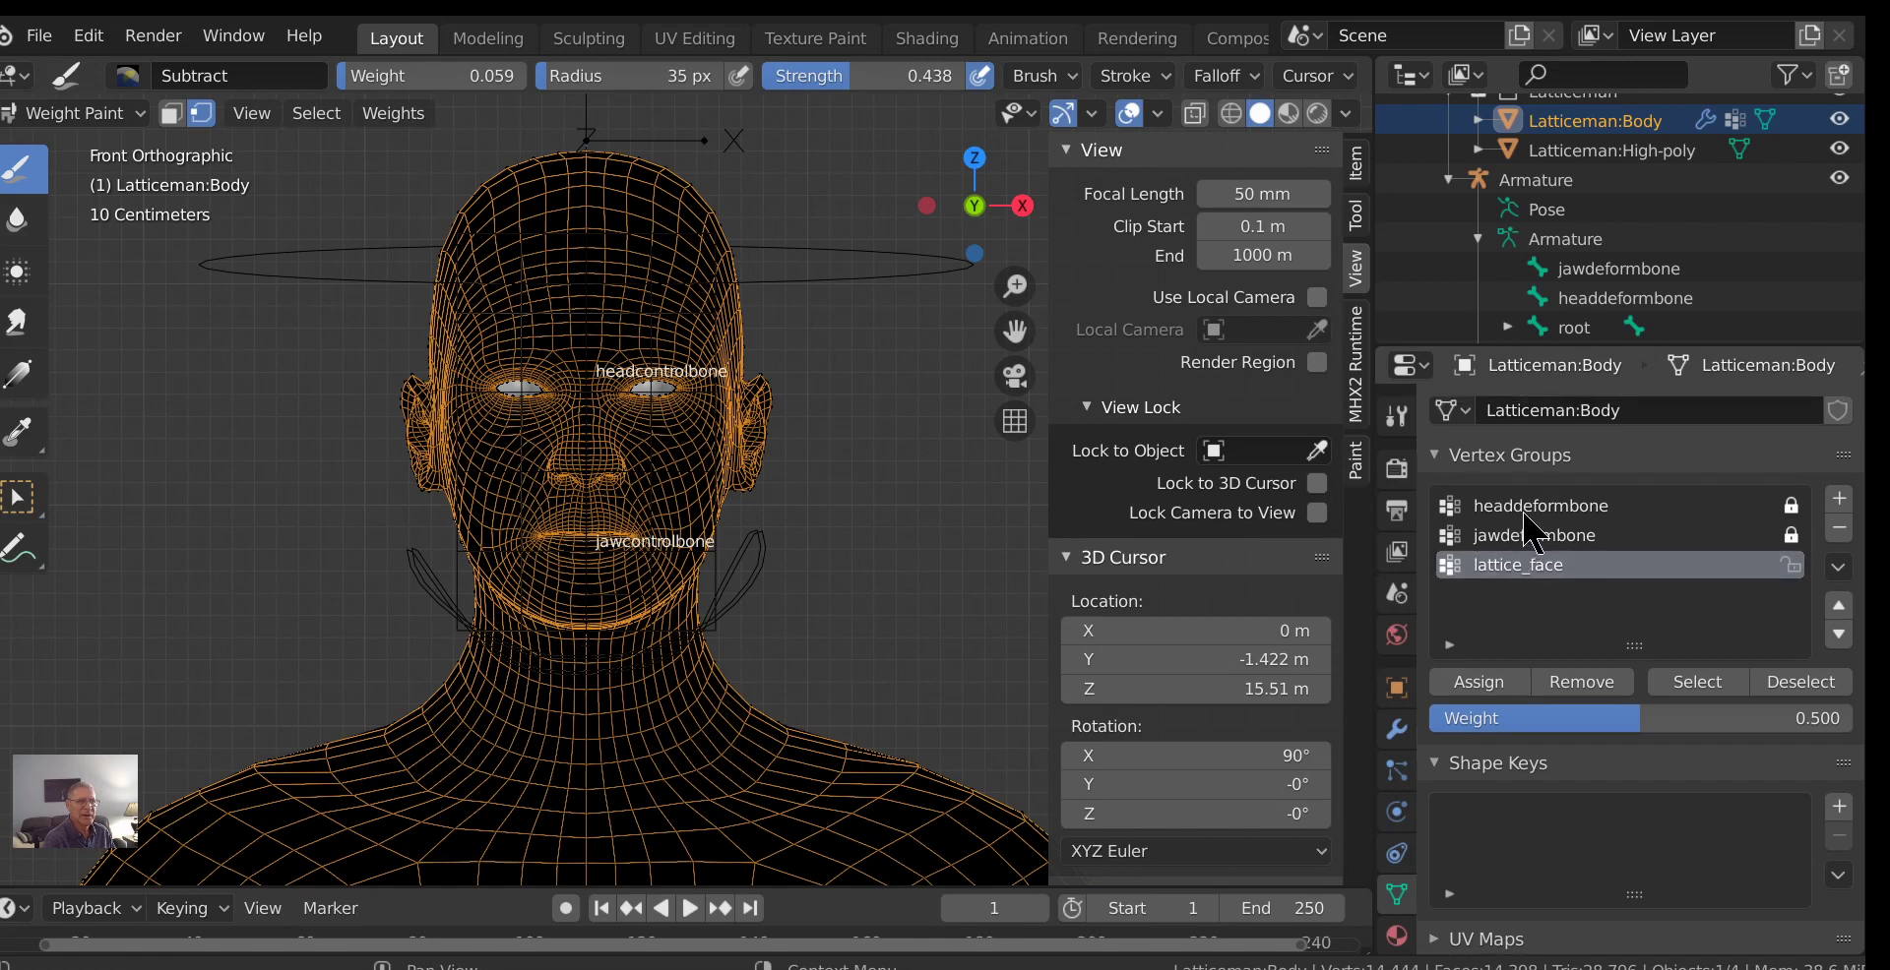
# Set up the Subtract brush with Add blending, weight 1.000 and strength 1.000.
pyautogui.click(1396, 416)
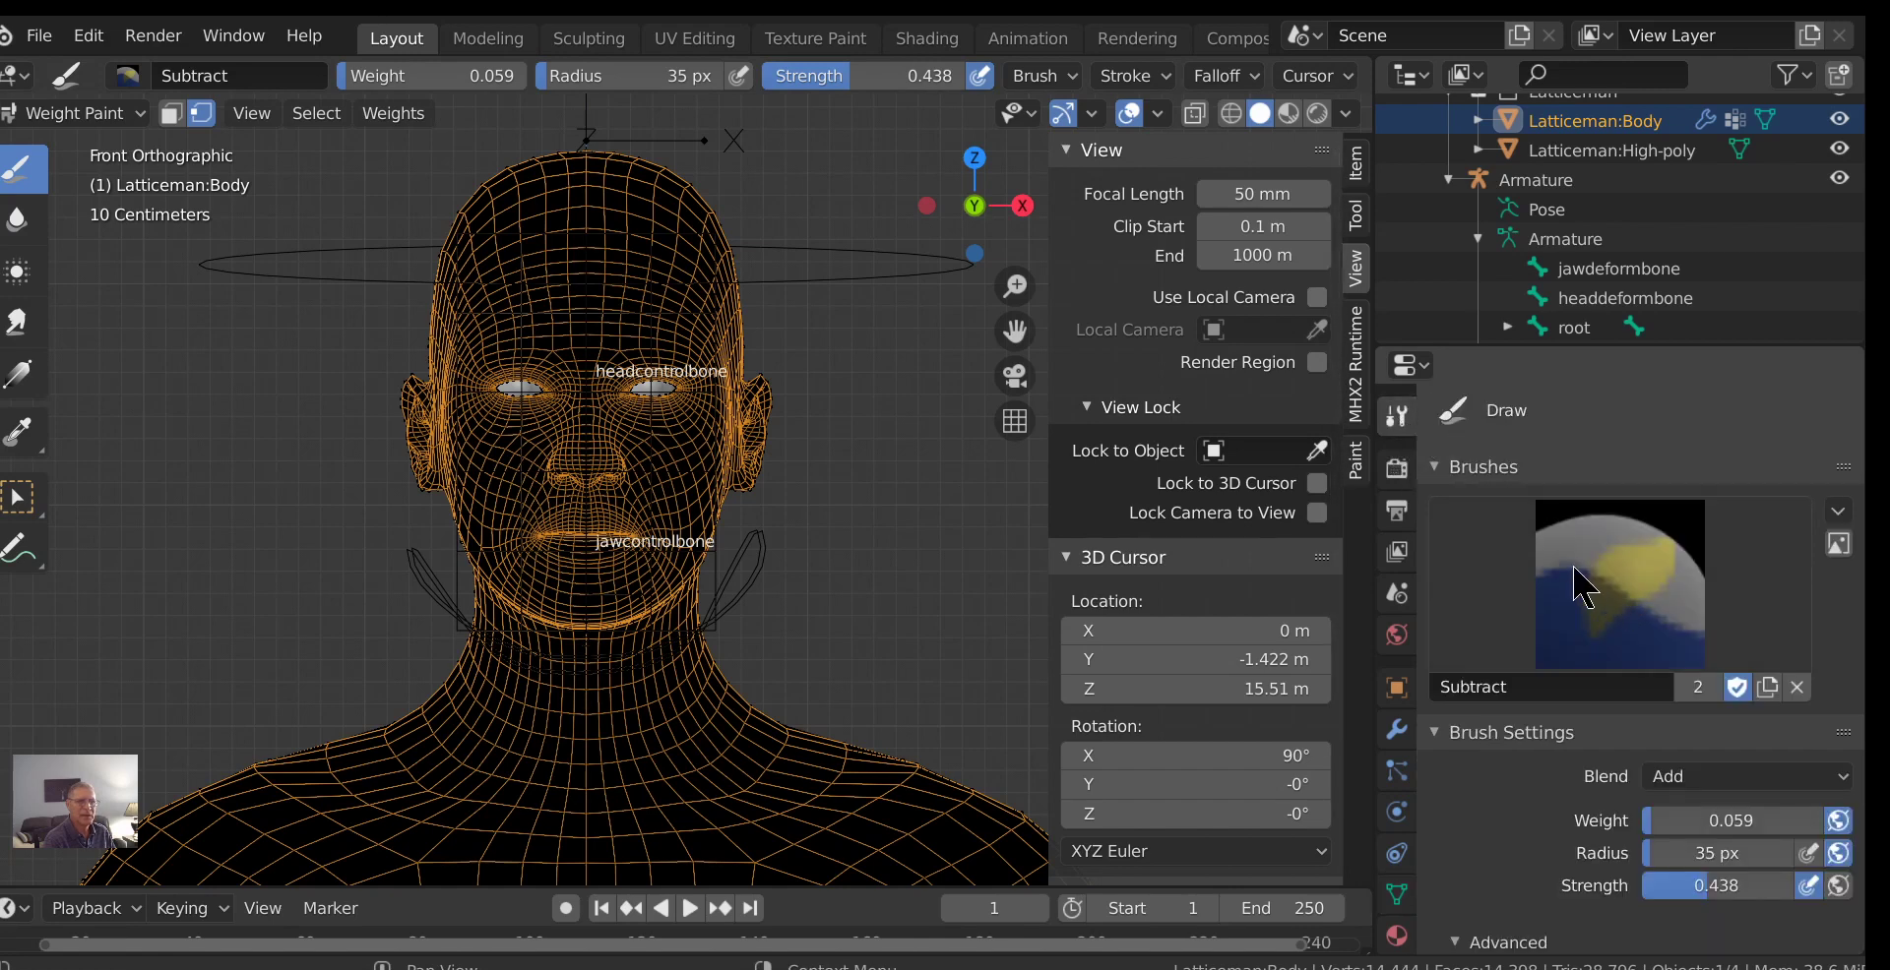
pyautogui.click(1589, 630)
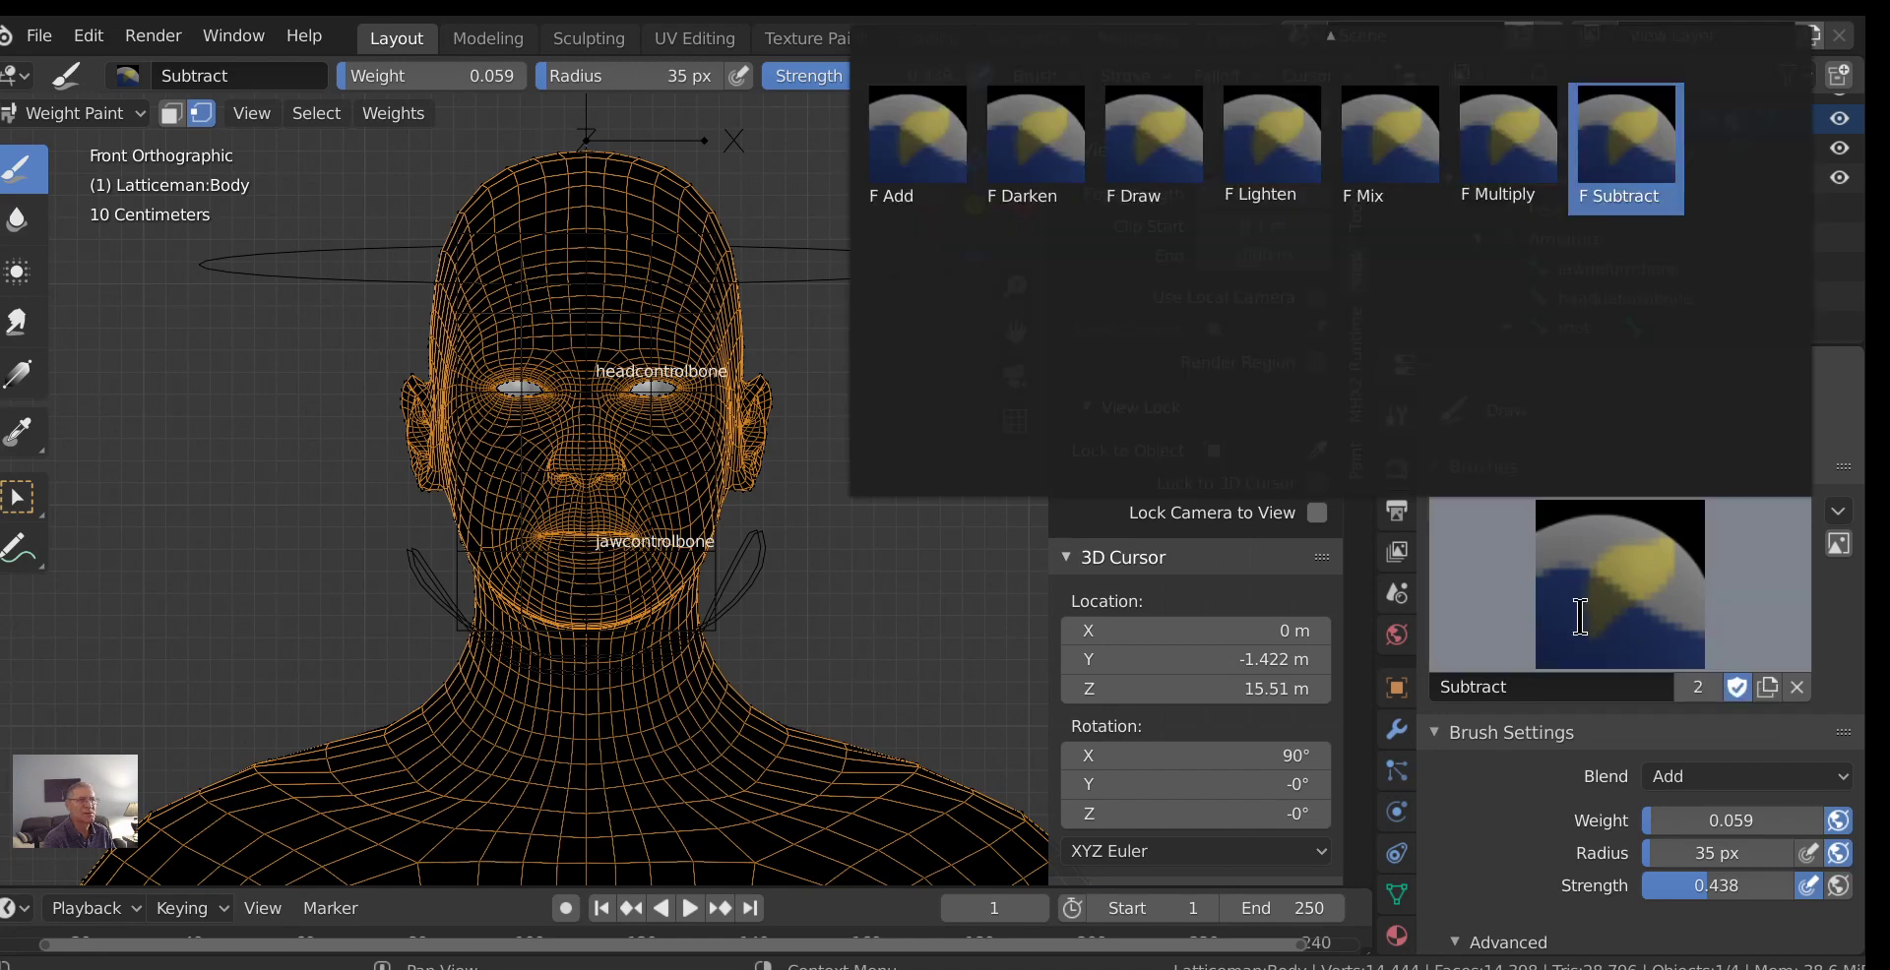
pyautogui.click(1624, 162)
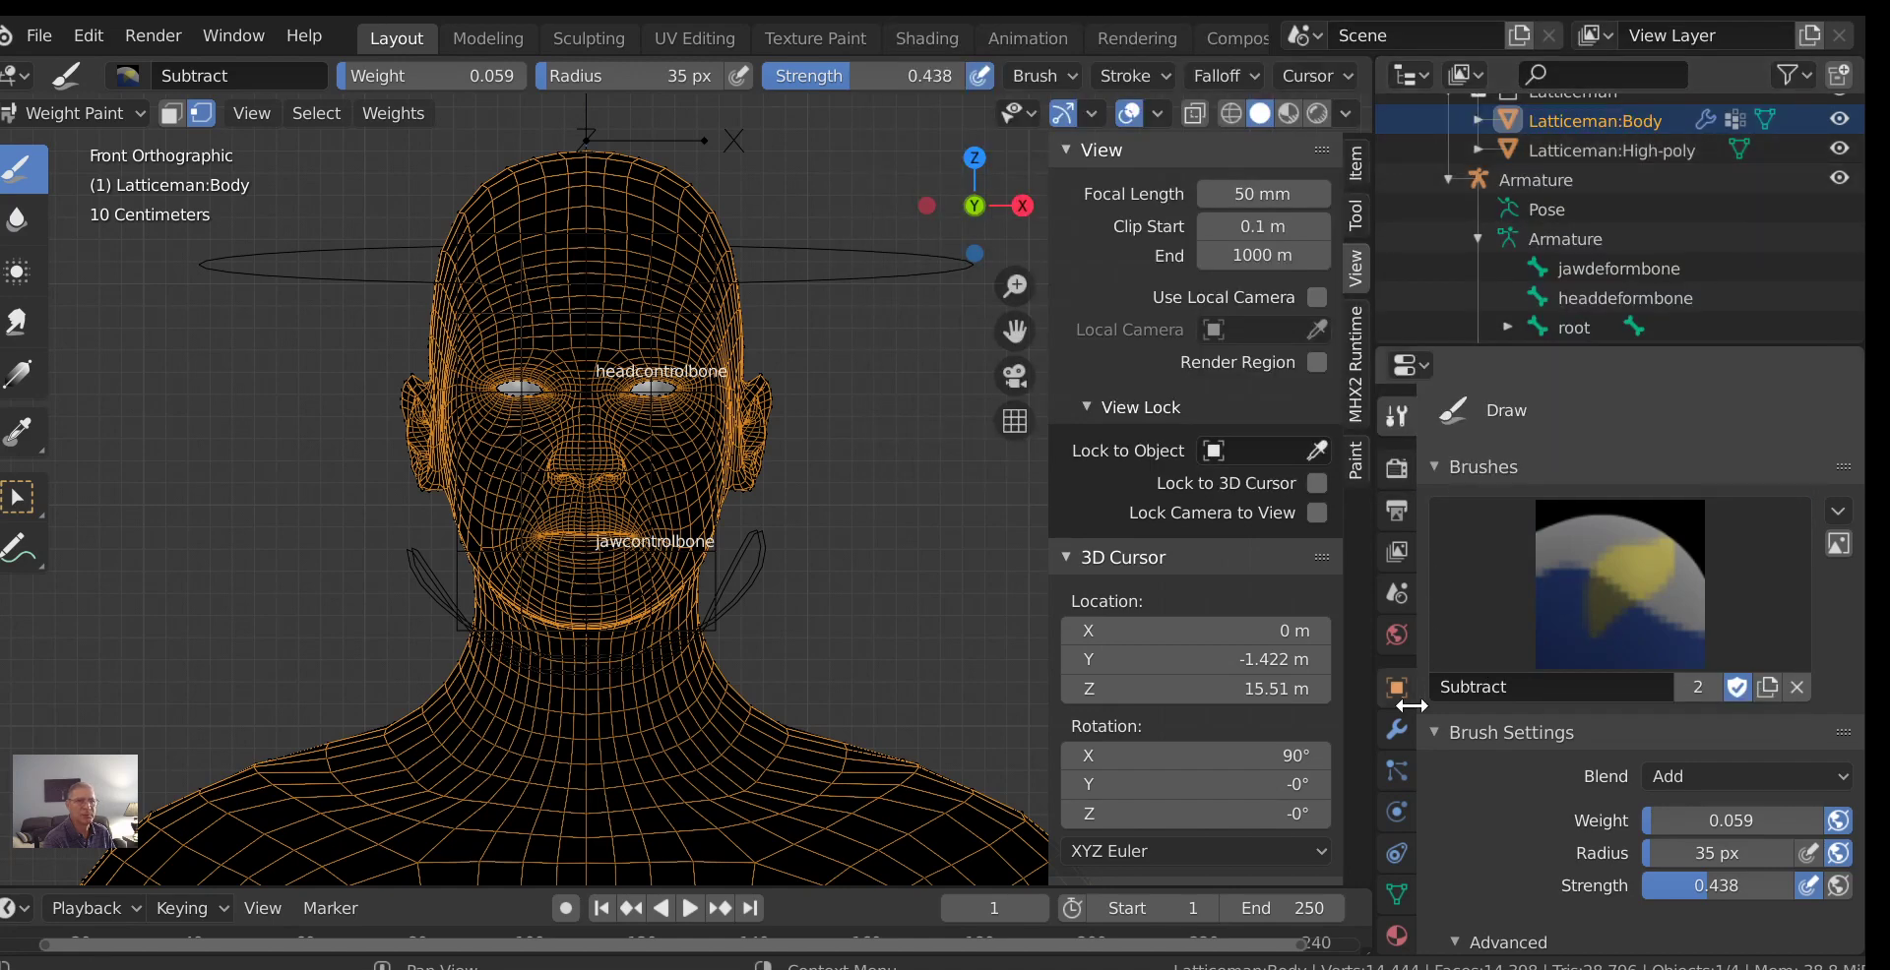
pyautogui.click(1718, 780)
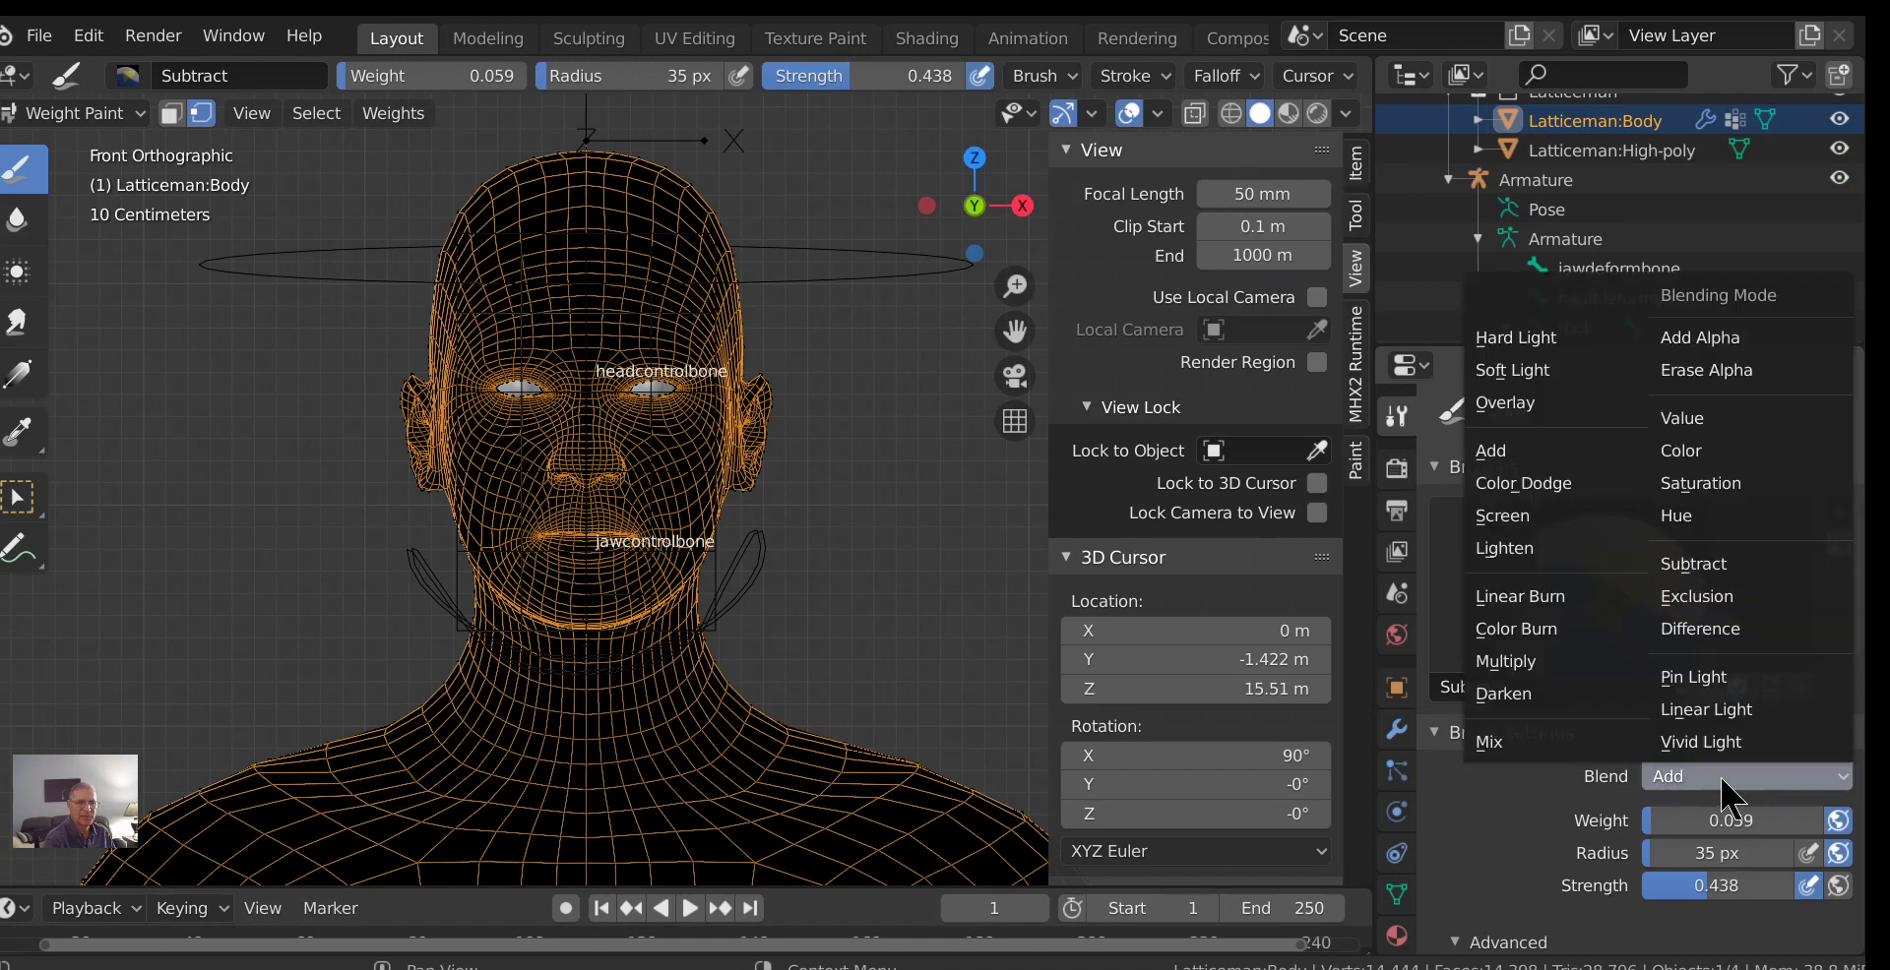
pyautogui.click(1547, 467)
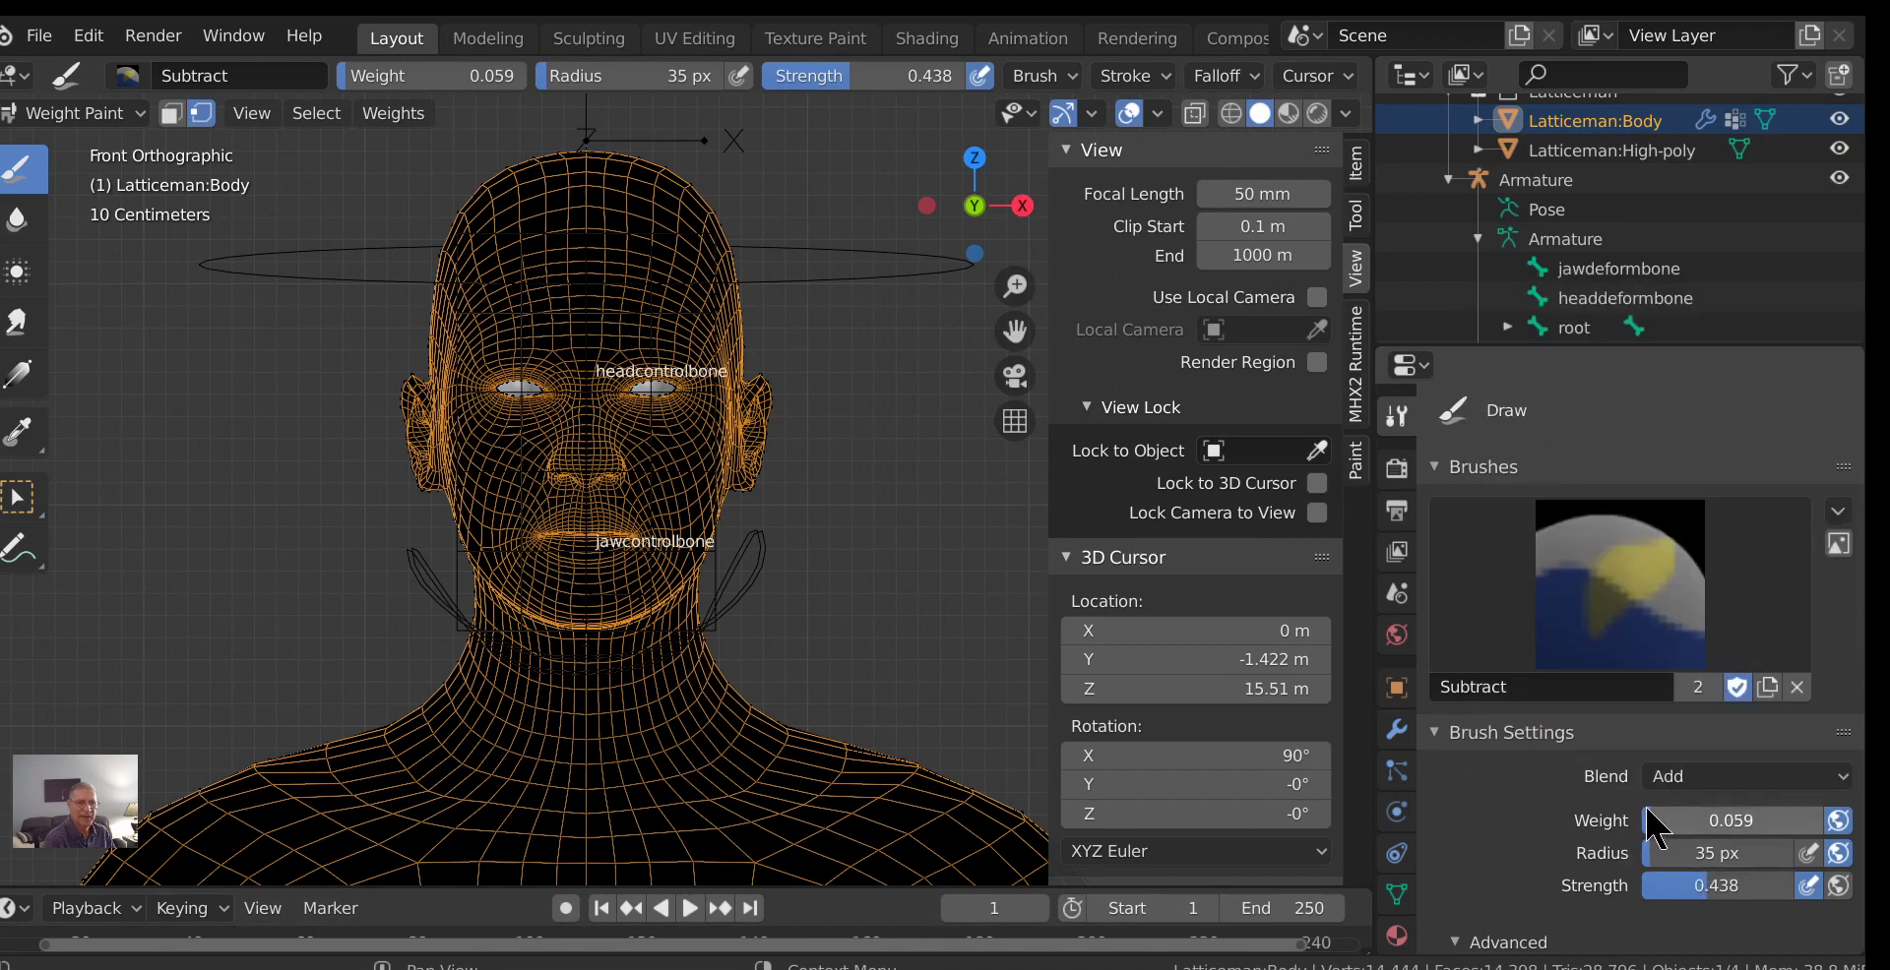
pyautogui.moveTo(1663, 821); pyautogui.dragTo(1820, 821)
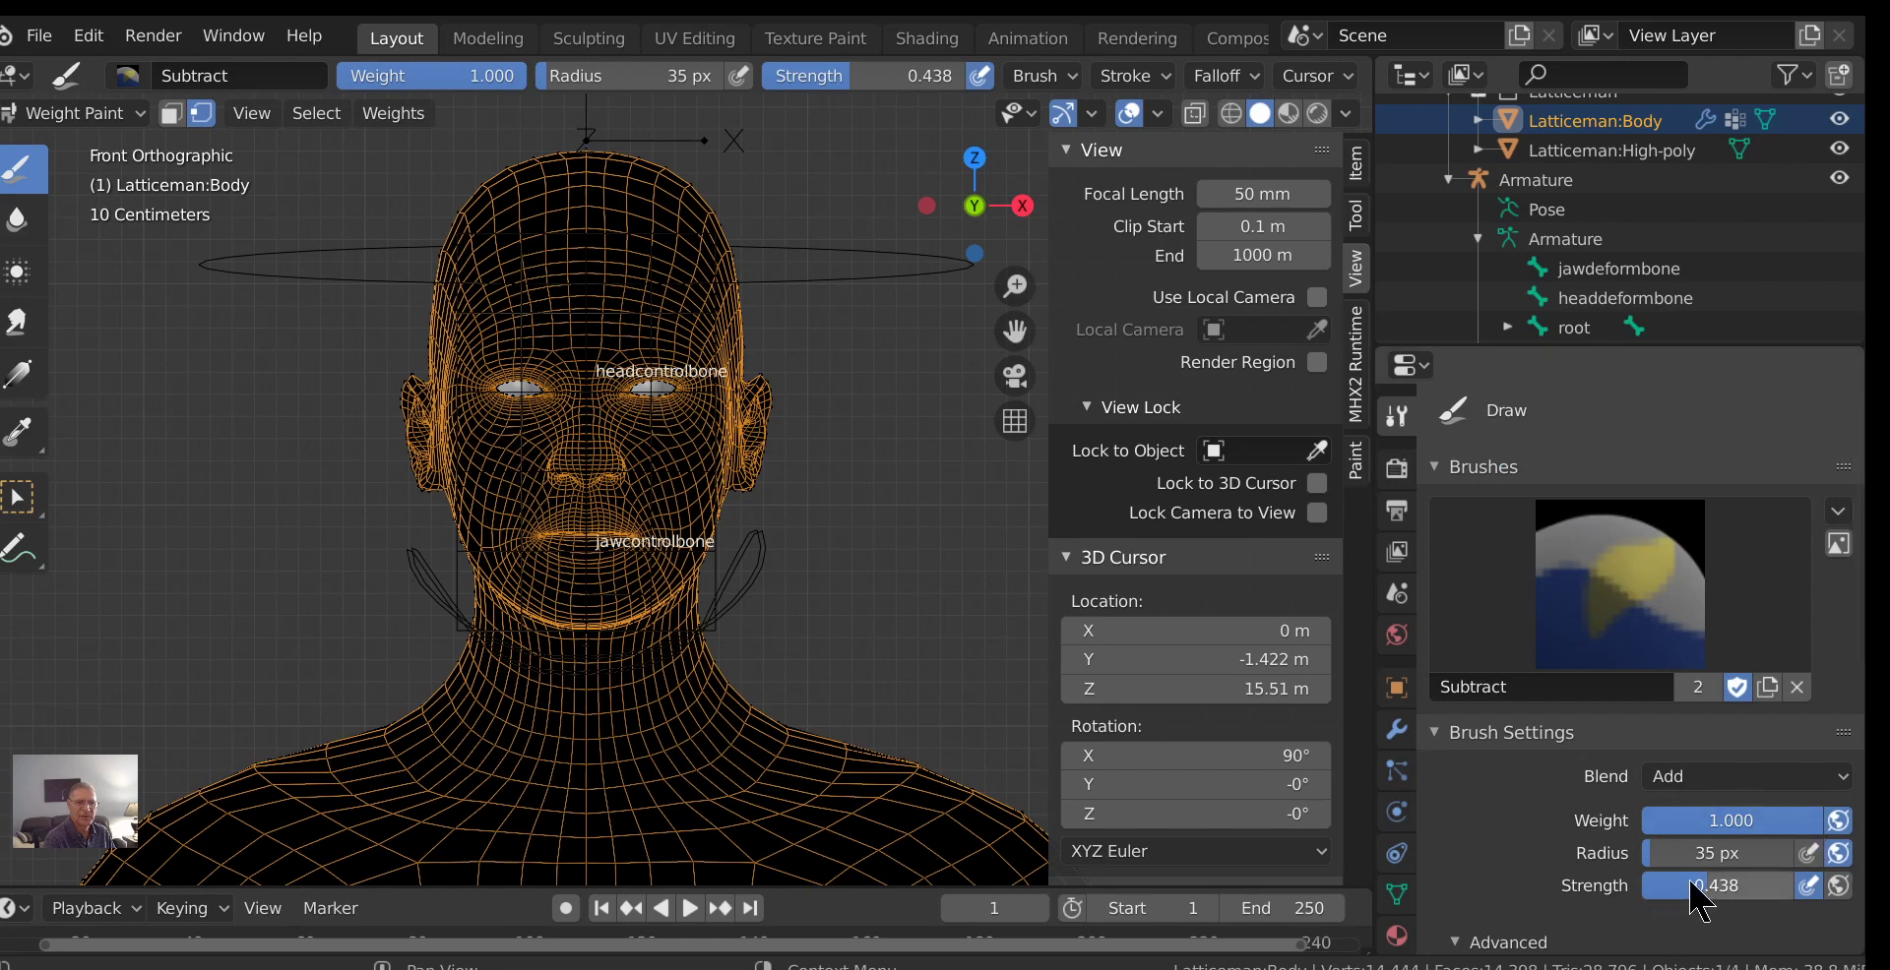
pyautogui.moveTo(1696, 886); pyautogui.dragTo(1792, 886)
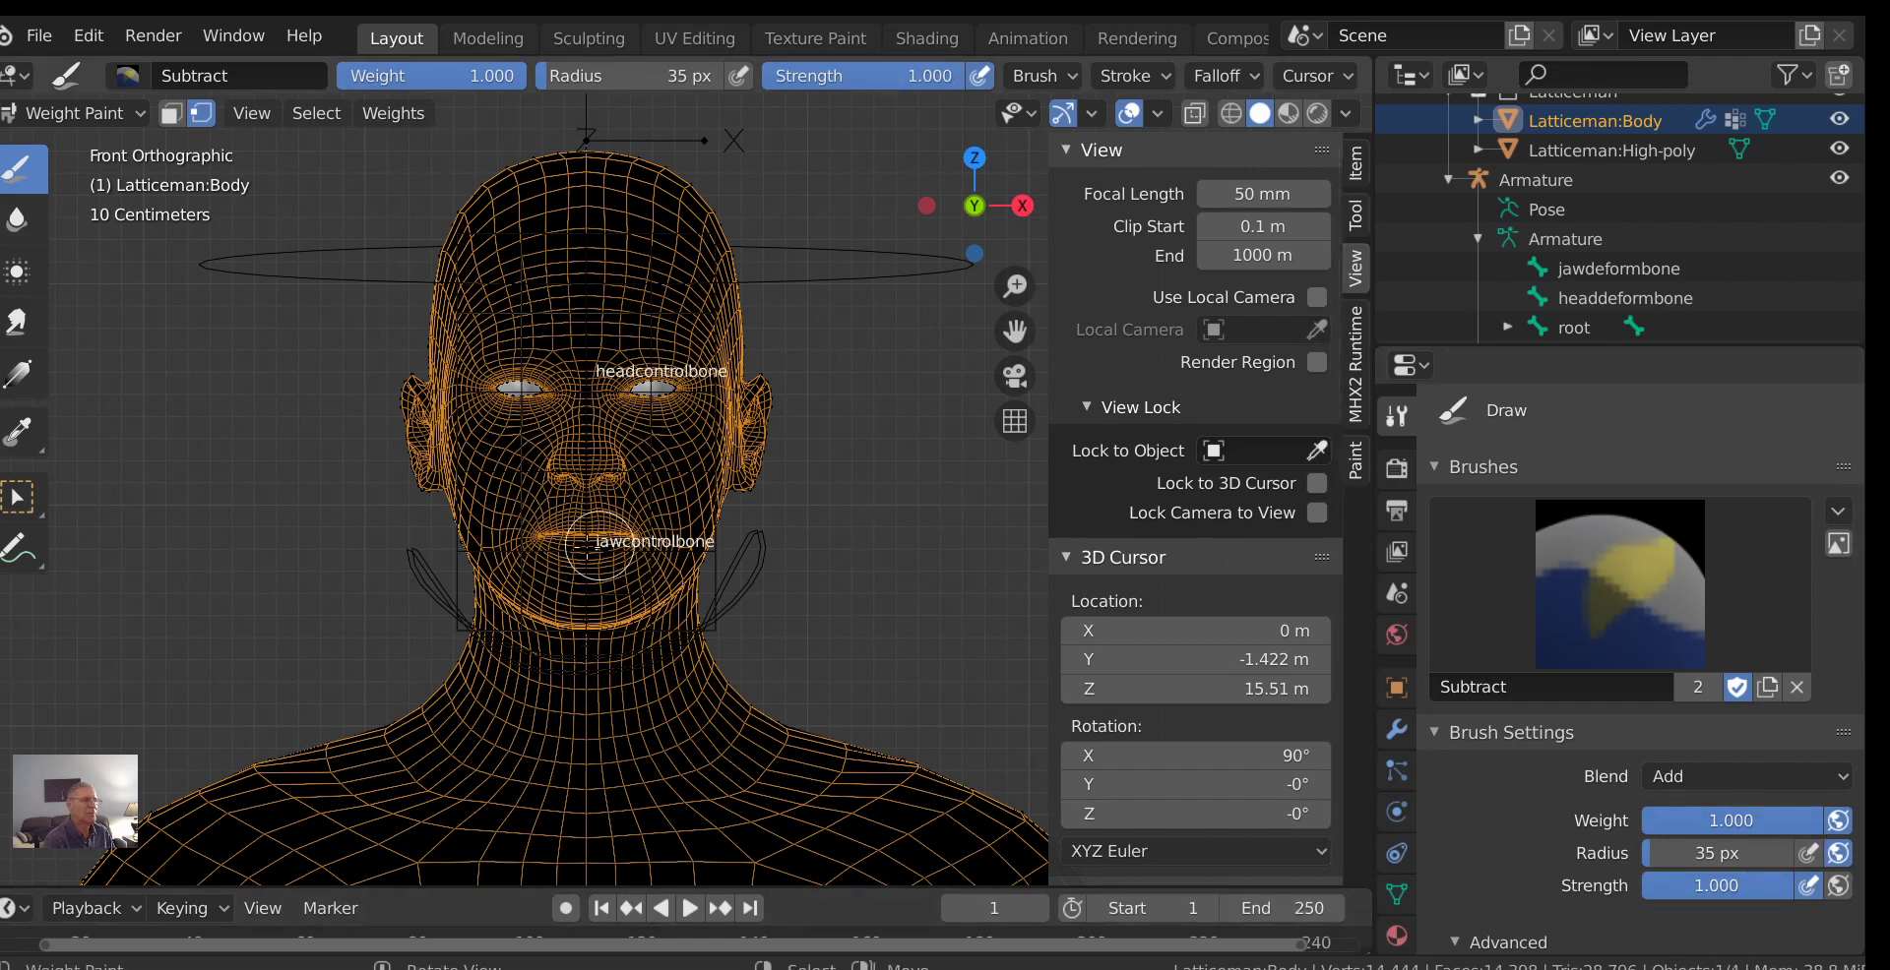
# Turn vertex selection masking off and back on for the body mesh.
pyautogui.scroll(3, 812, 606)
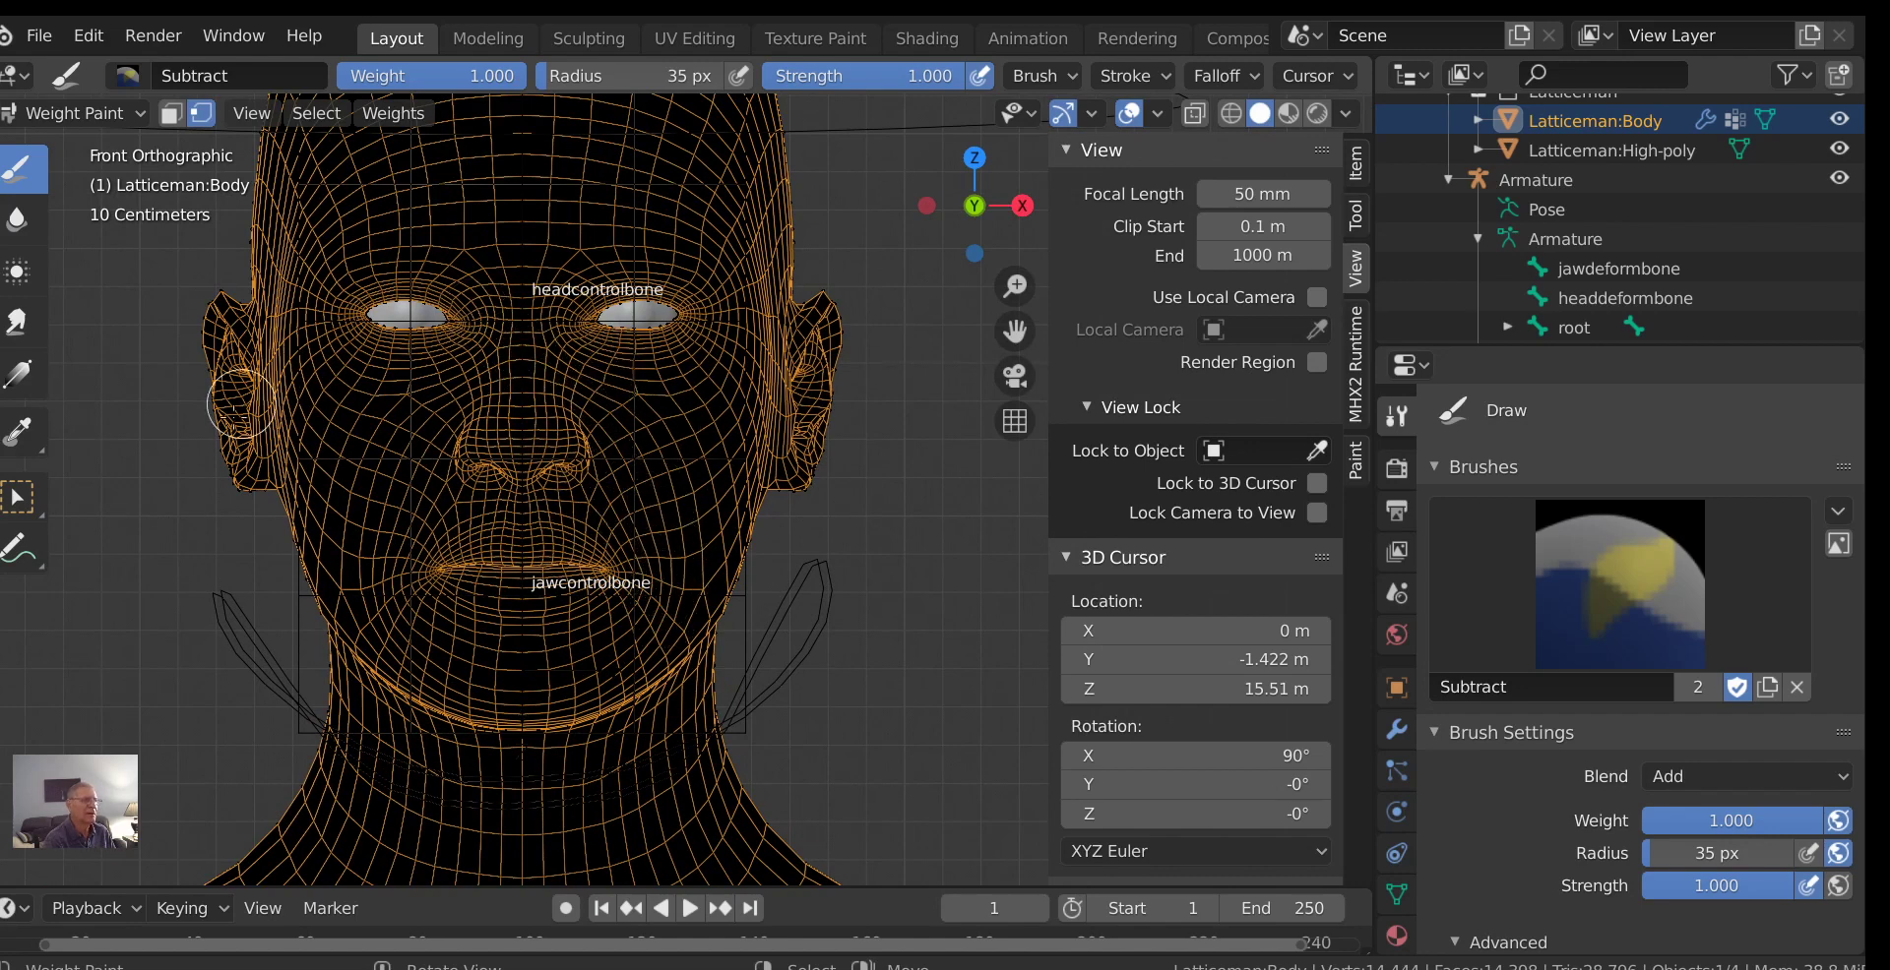
pyautogui.scroll(-1, 694, 292)
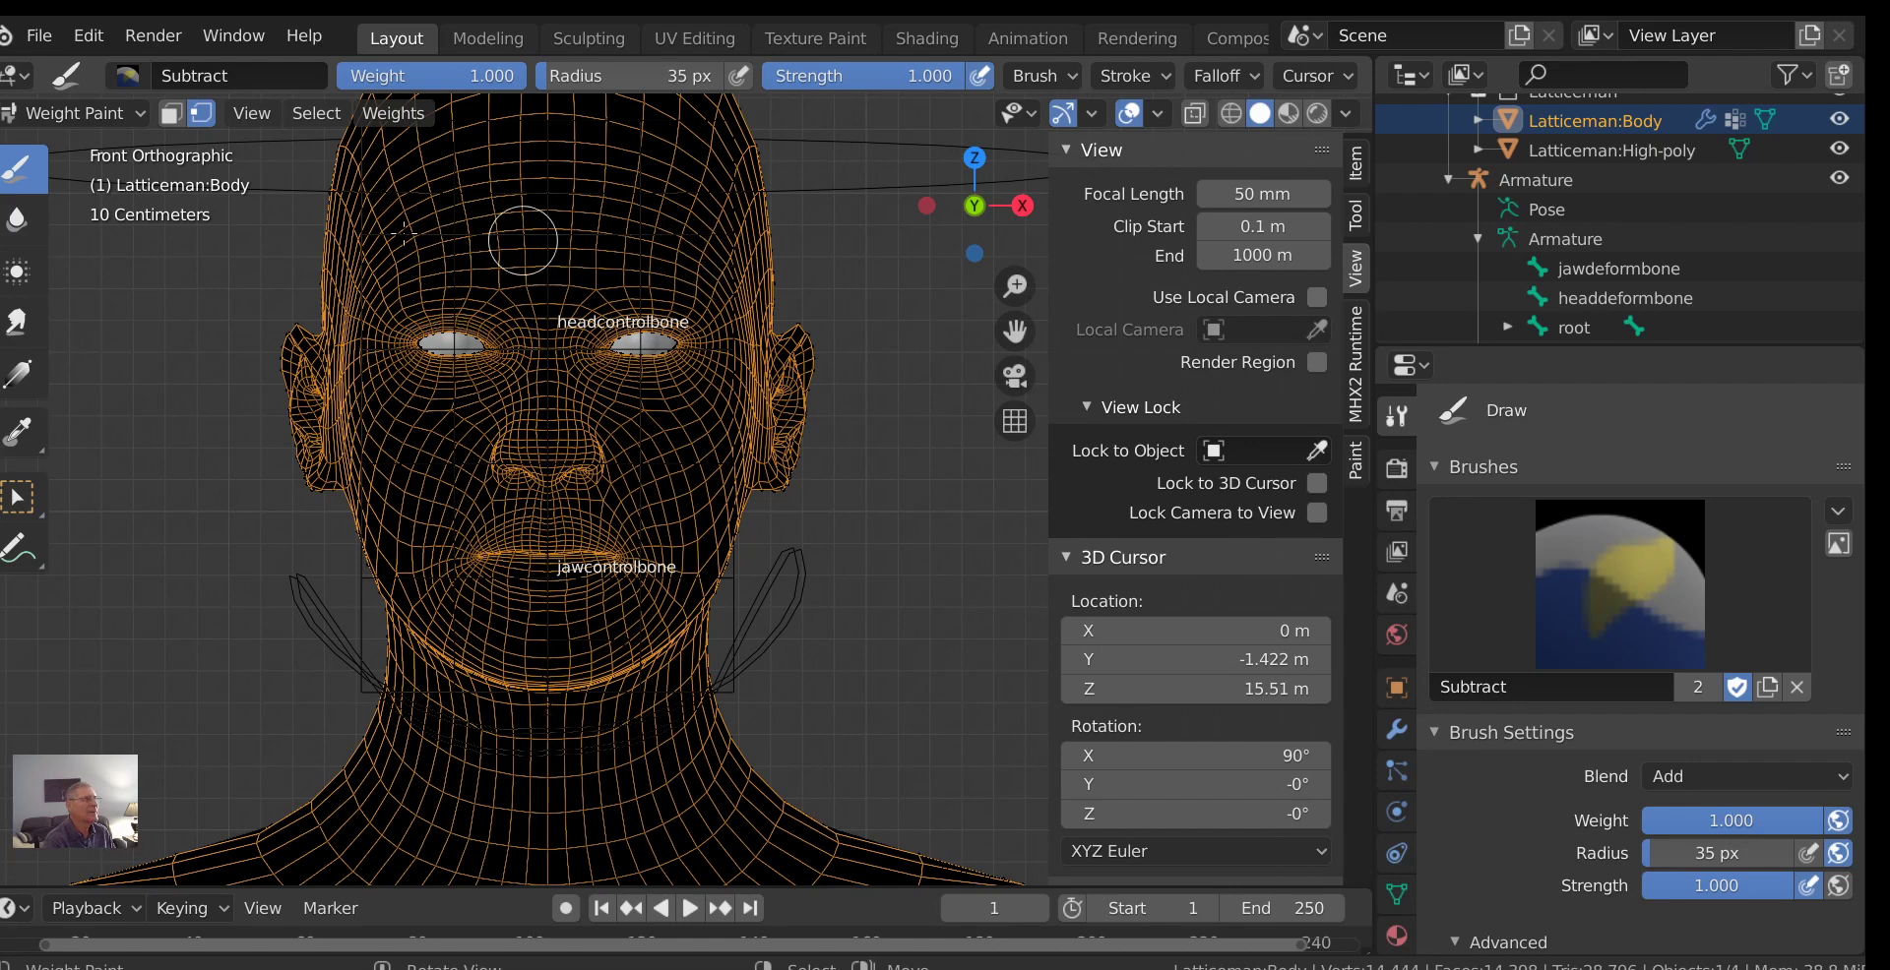
pyautogui.click(201, 114)
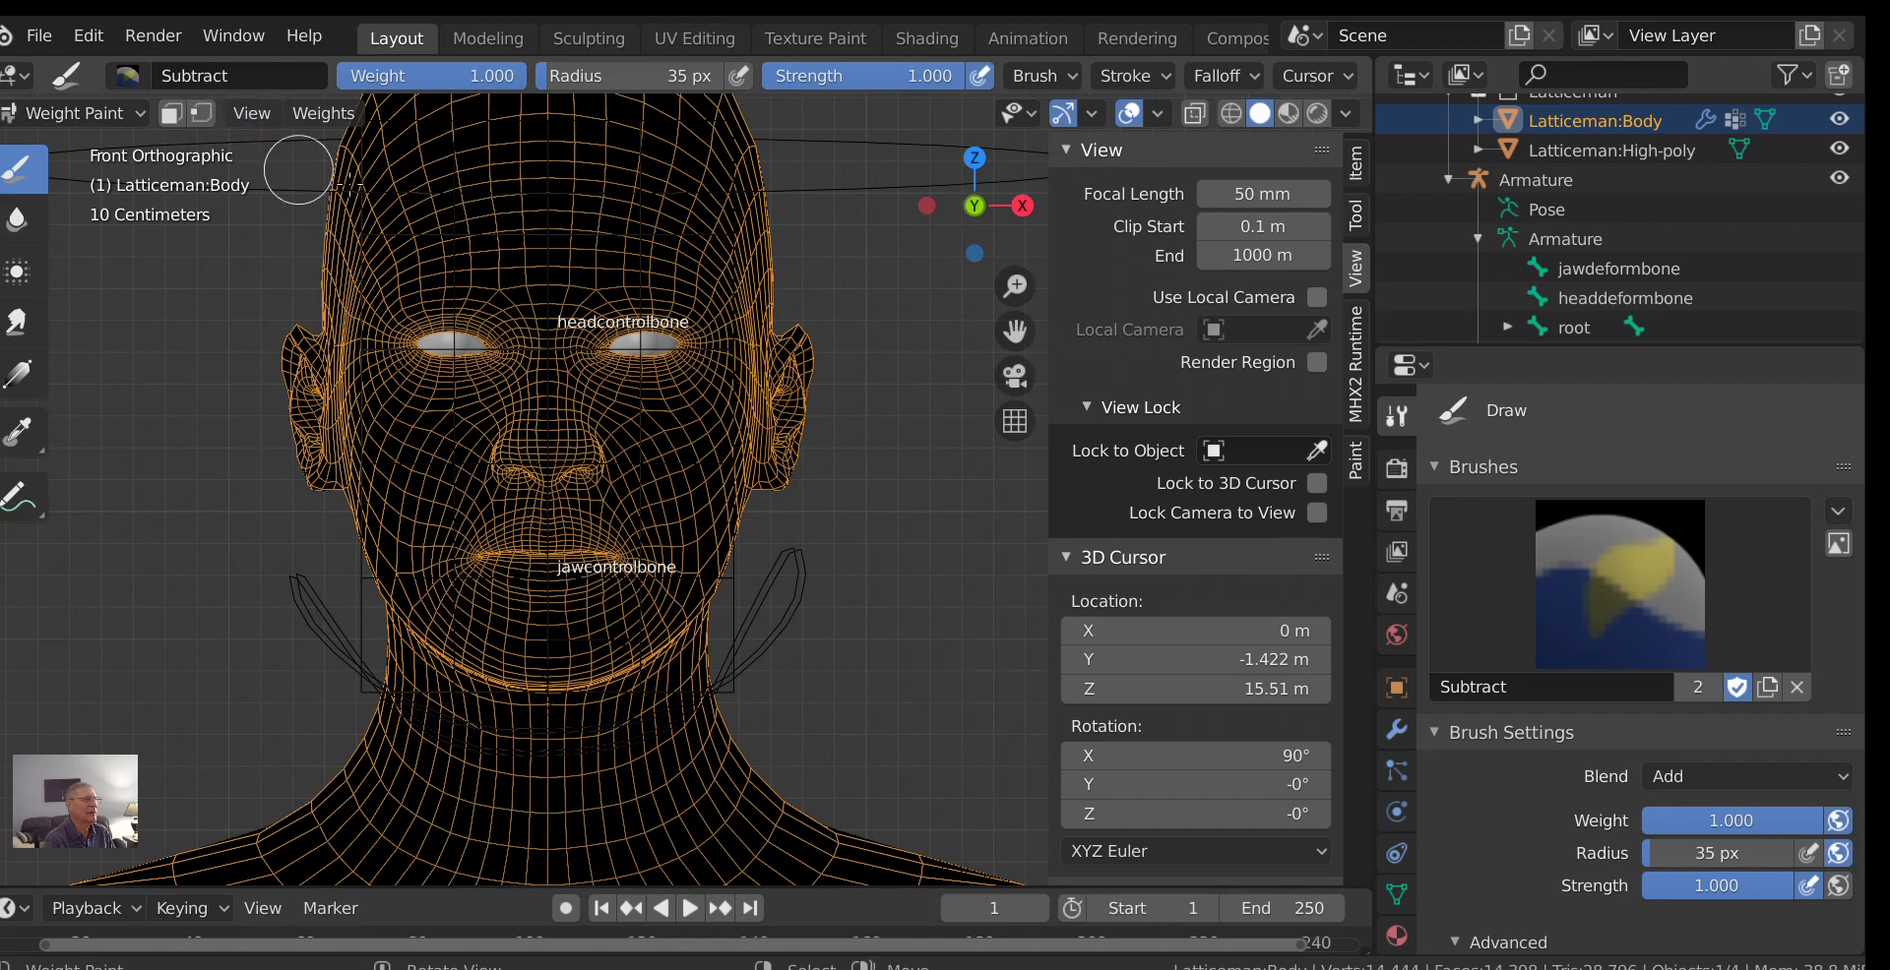
pyautogui.click(202, 114)
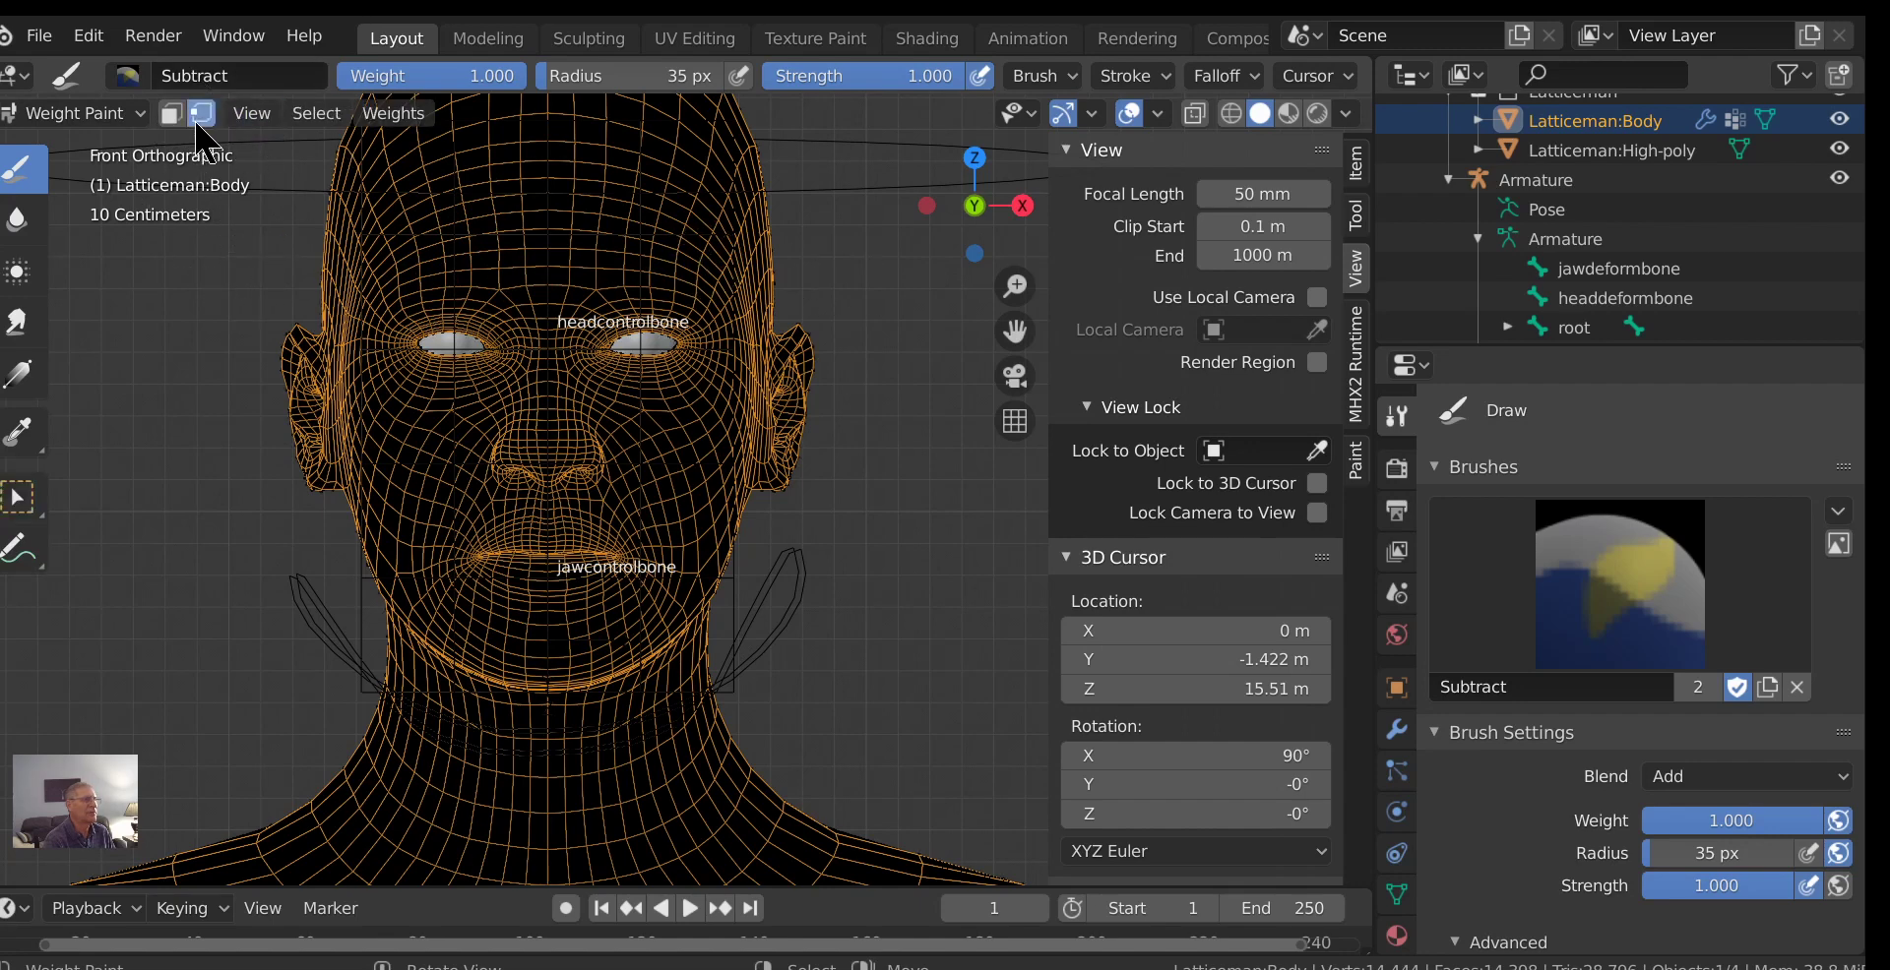
# Turn off vertex selection masking, then switch face selection masking on and off so both masks are disabled.
pyautogui.click(196, 122)
pyautogui.click(171, 113)
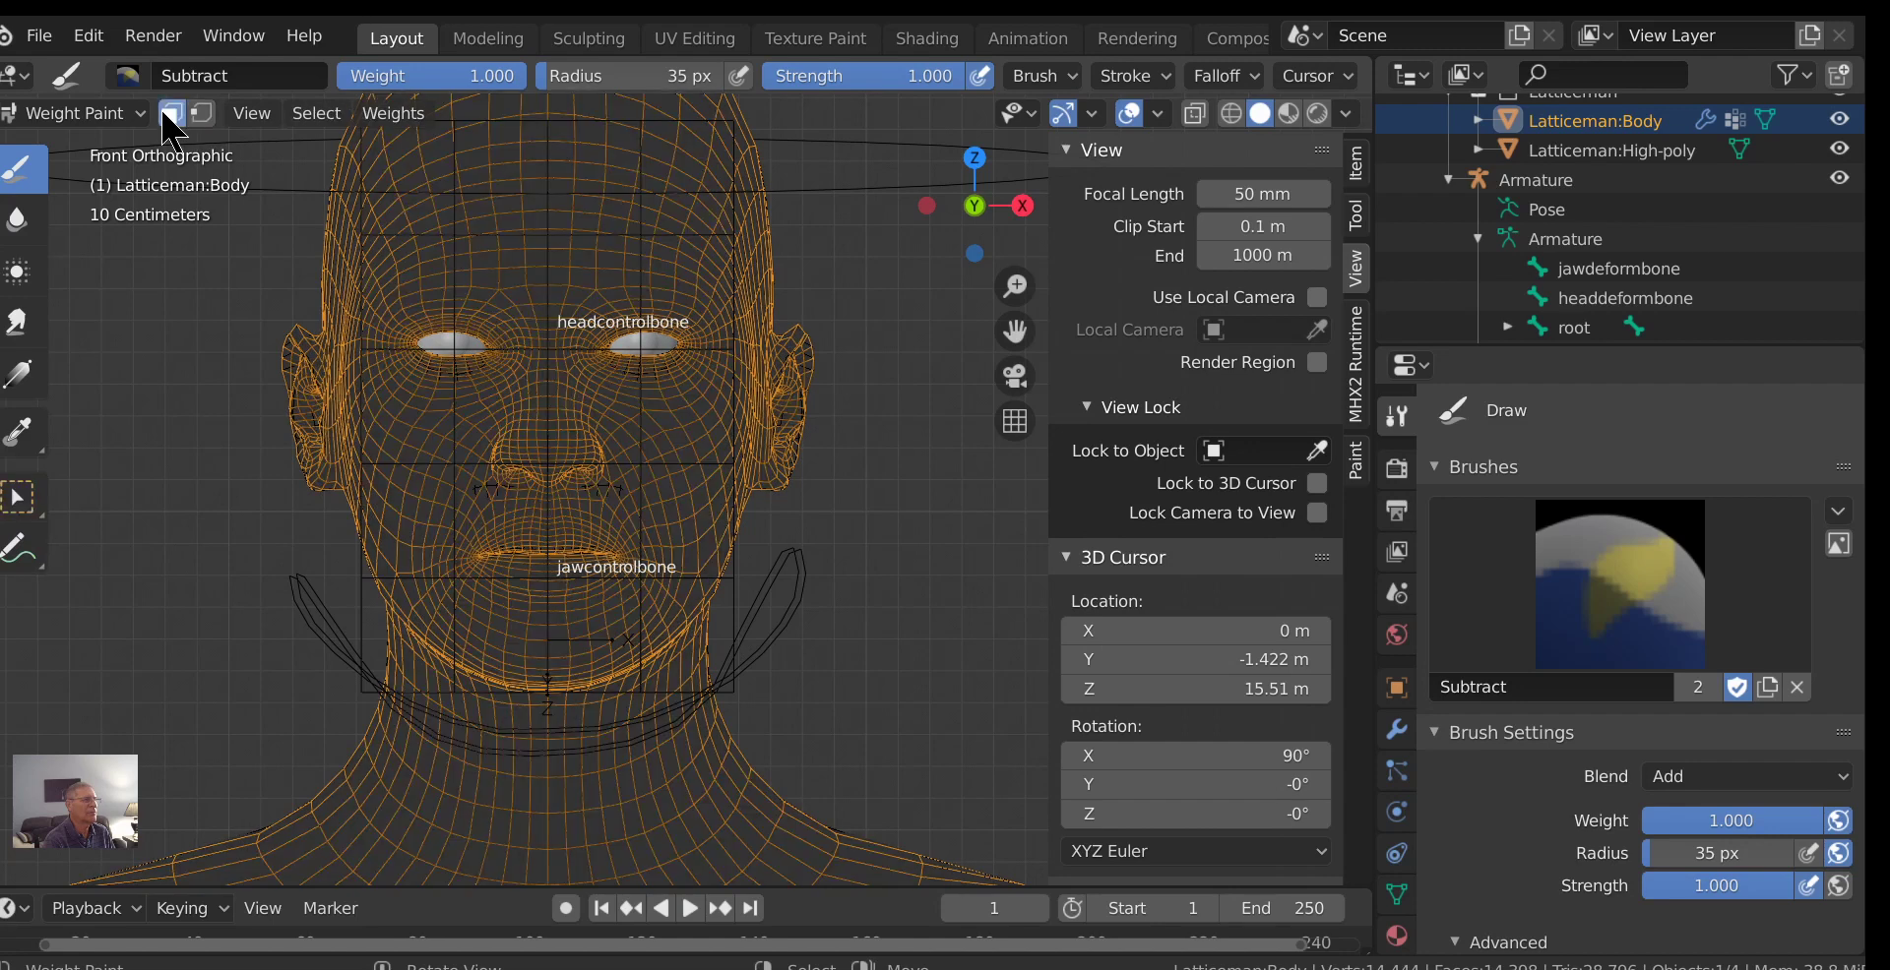
pyautogui.click(171, 113)
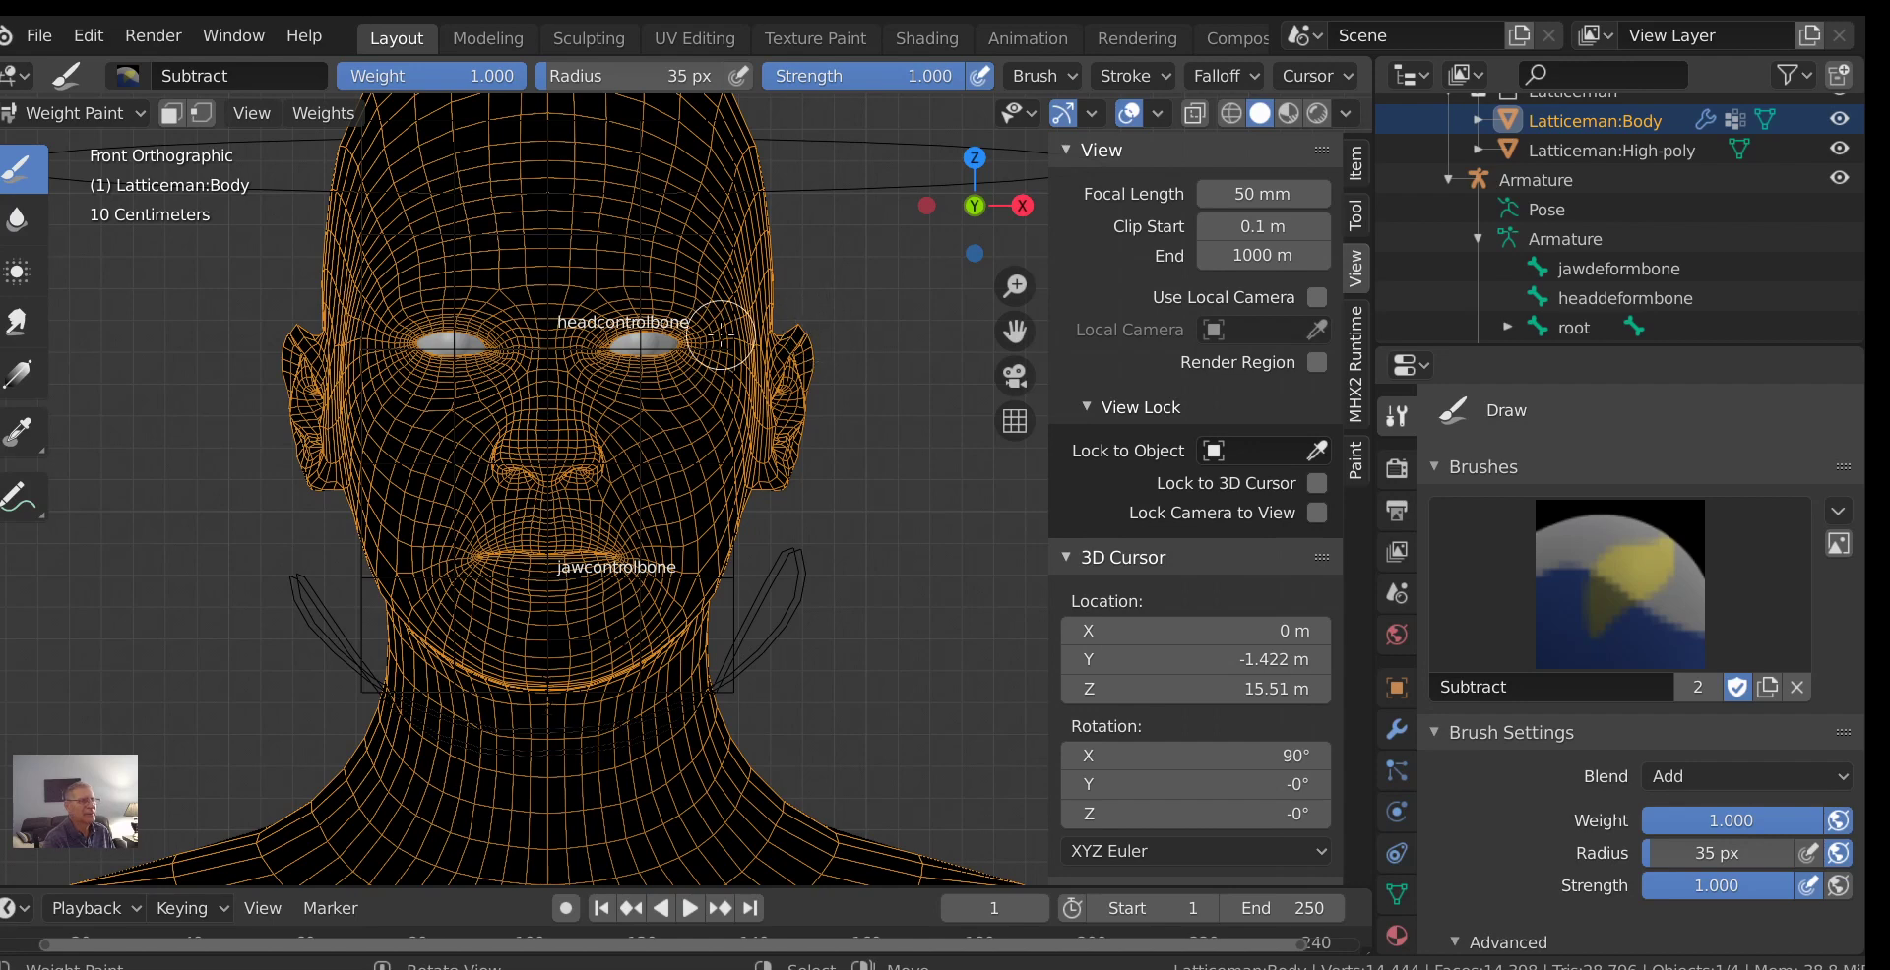
# Paint weight 1.000 across the forehead, both cheeks, the chin and along the jaw sides with the 35 px brush.
pyautogui.scroll(-3, 720, 336)
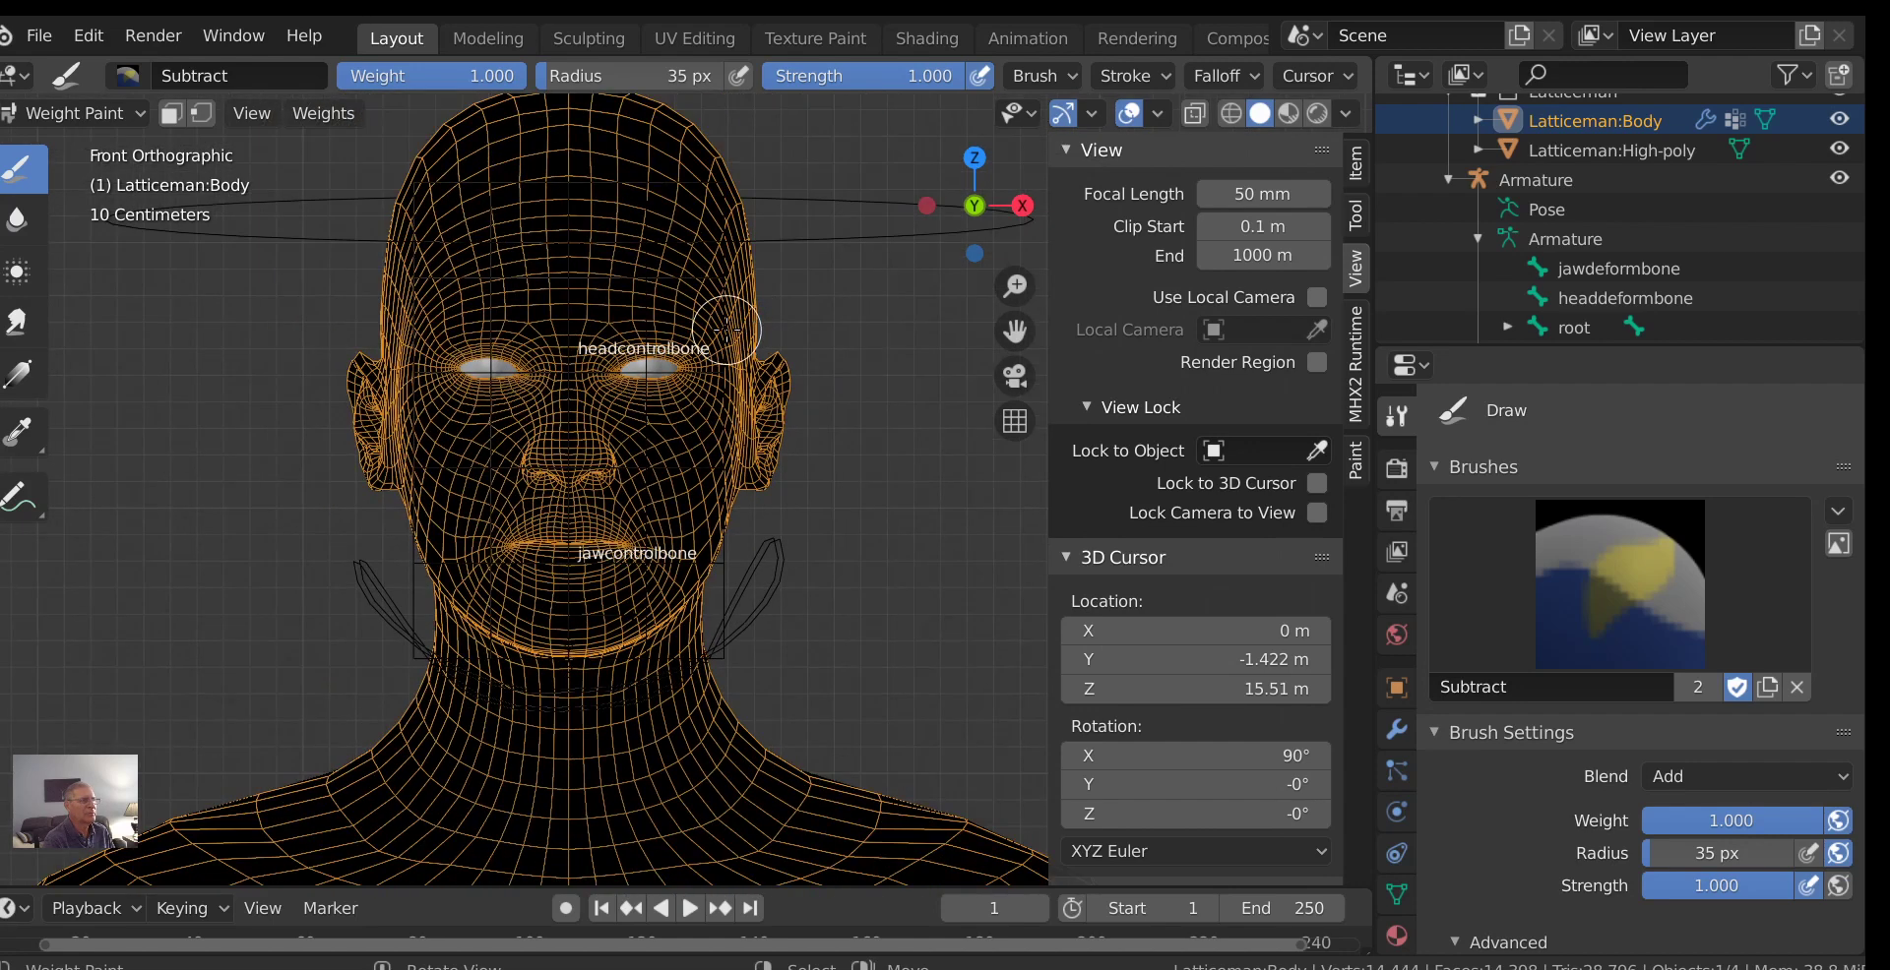
pyautogui.moveTo(702, 291)
pyautogui.mouseDown()
pyautogui.moveTo(506, 275)
pyautogui.moveTo(463, 251)
pyautogui.moveTo(630, 251)
pyautogui.moveTo(699, 270)
pyautogui.moveTo(460, 254)
pyautogui.mouseUp()
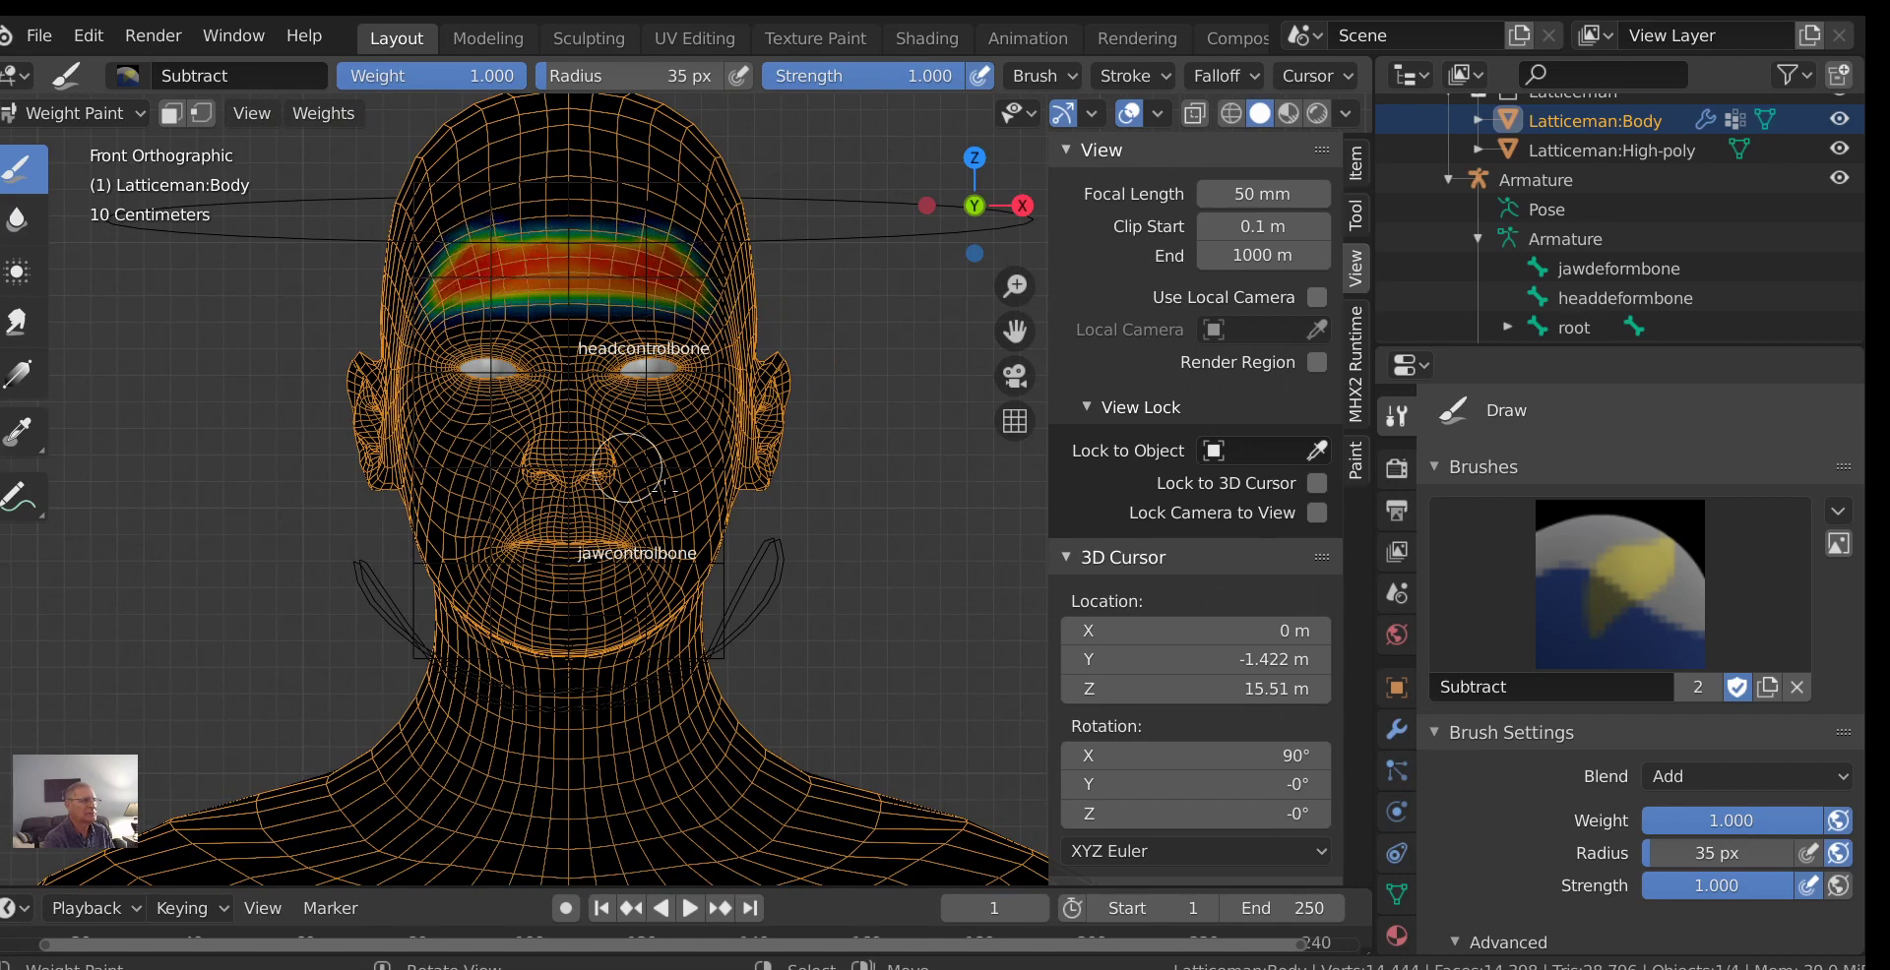
pyautogui.moveTo(697, 466)
pyautogui.mouseDown()
pyautogui.moveTo(689, 497)
pyautogui.moveTo(694, 462)
pyautogui.moveTo(664, 450)
pyautogui.moveTo(661, 497)
pyautogui.moveTo(682, 510)
pyautogui.moveTo(684, 450)
pyautogui.moveTo(654, 450)
pyautogui.moveTo(660, 492)
pyautogui.moveTo(681, 470)
pyautogui.moveTo(657, 443)
pyautogui.moveTo(645, 482)
pyautogui.moveTo(679, 507)
pyautogui.moveTo(694, 448)
pyautogui.mouseUp()
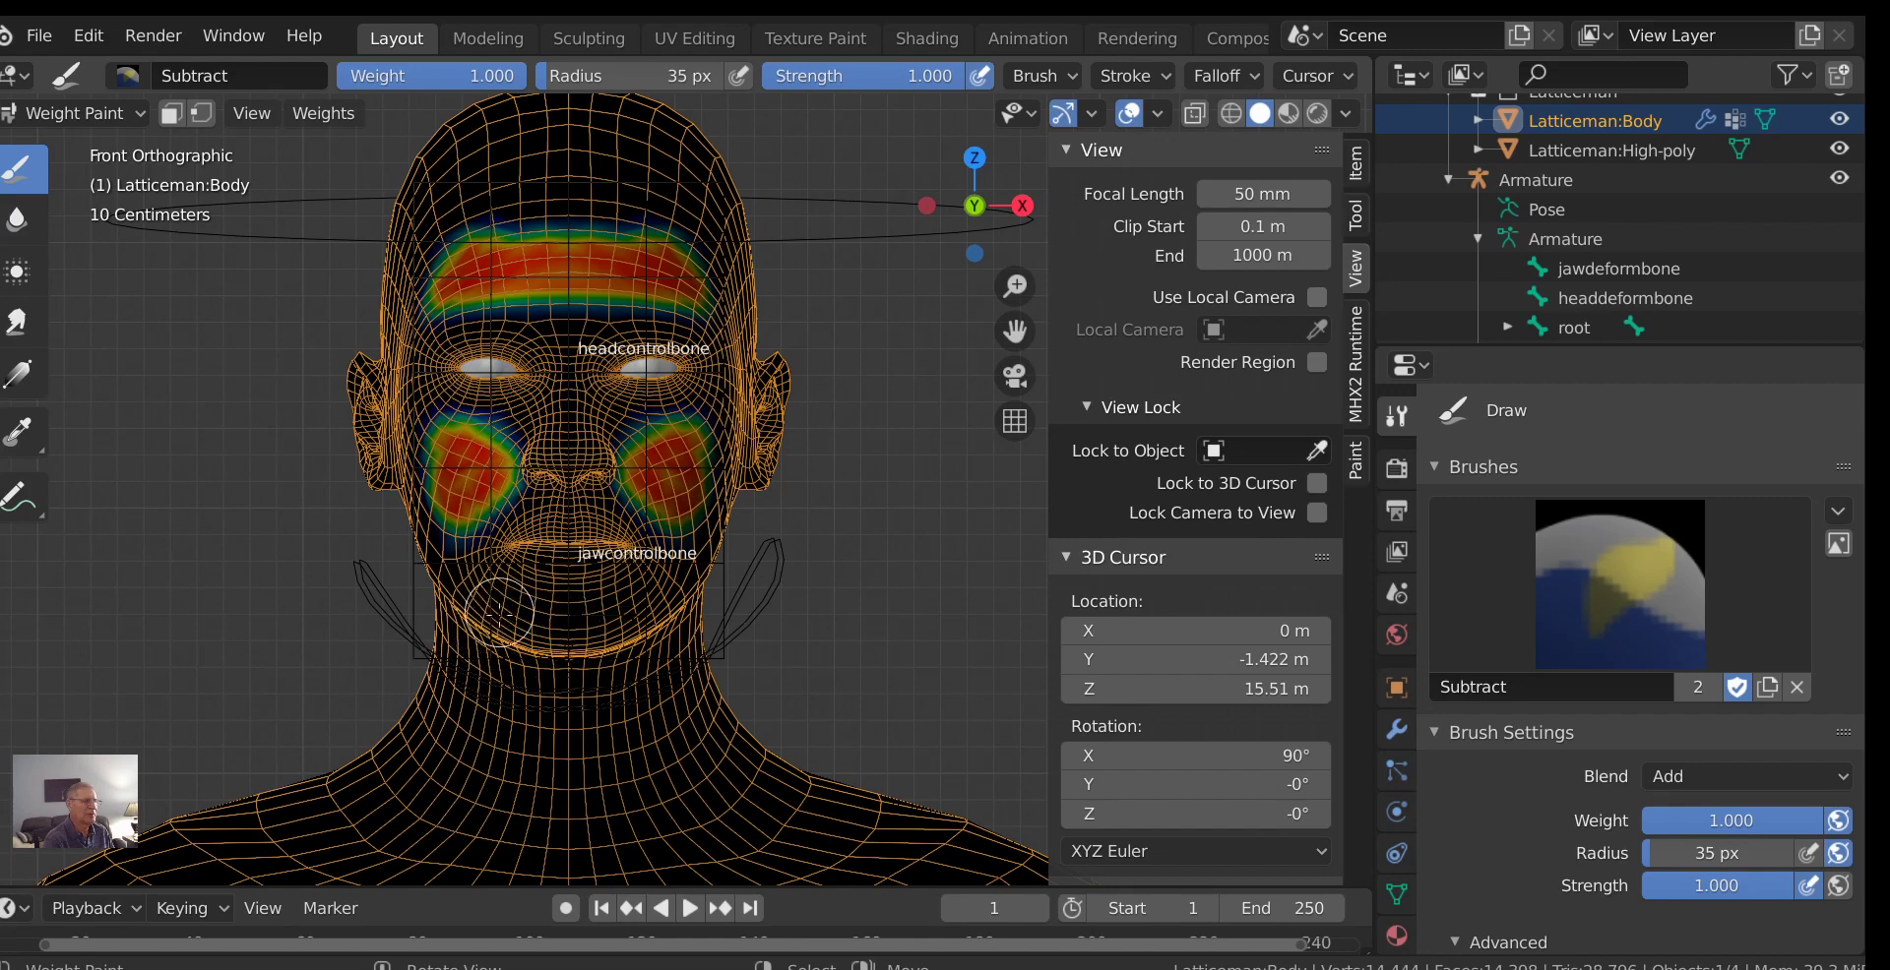
pyautogui.moveTo(495, 619); pyautogui.dragTo(587, 641)
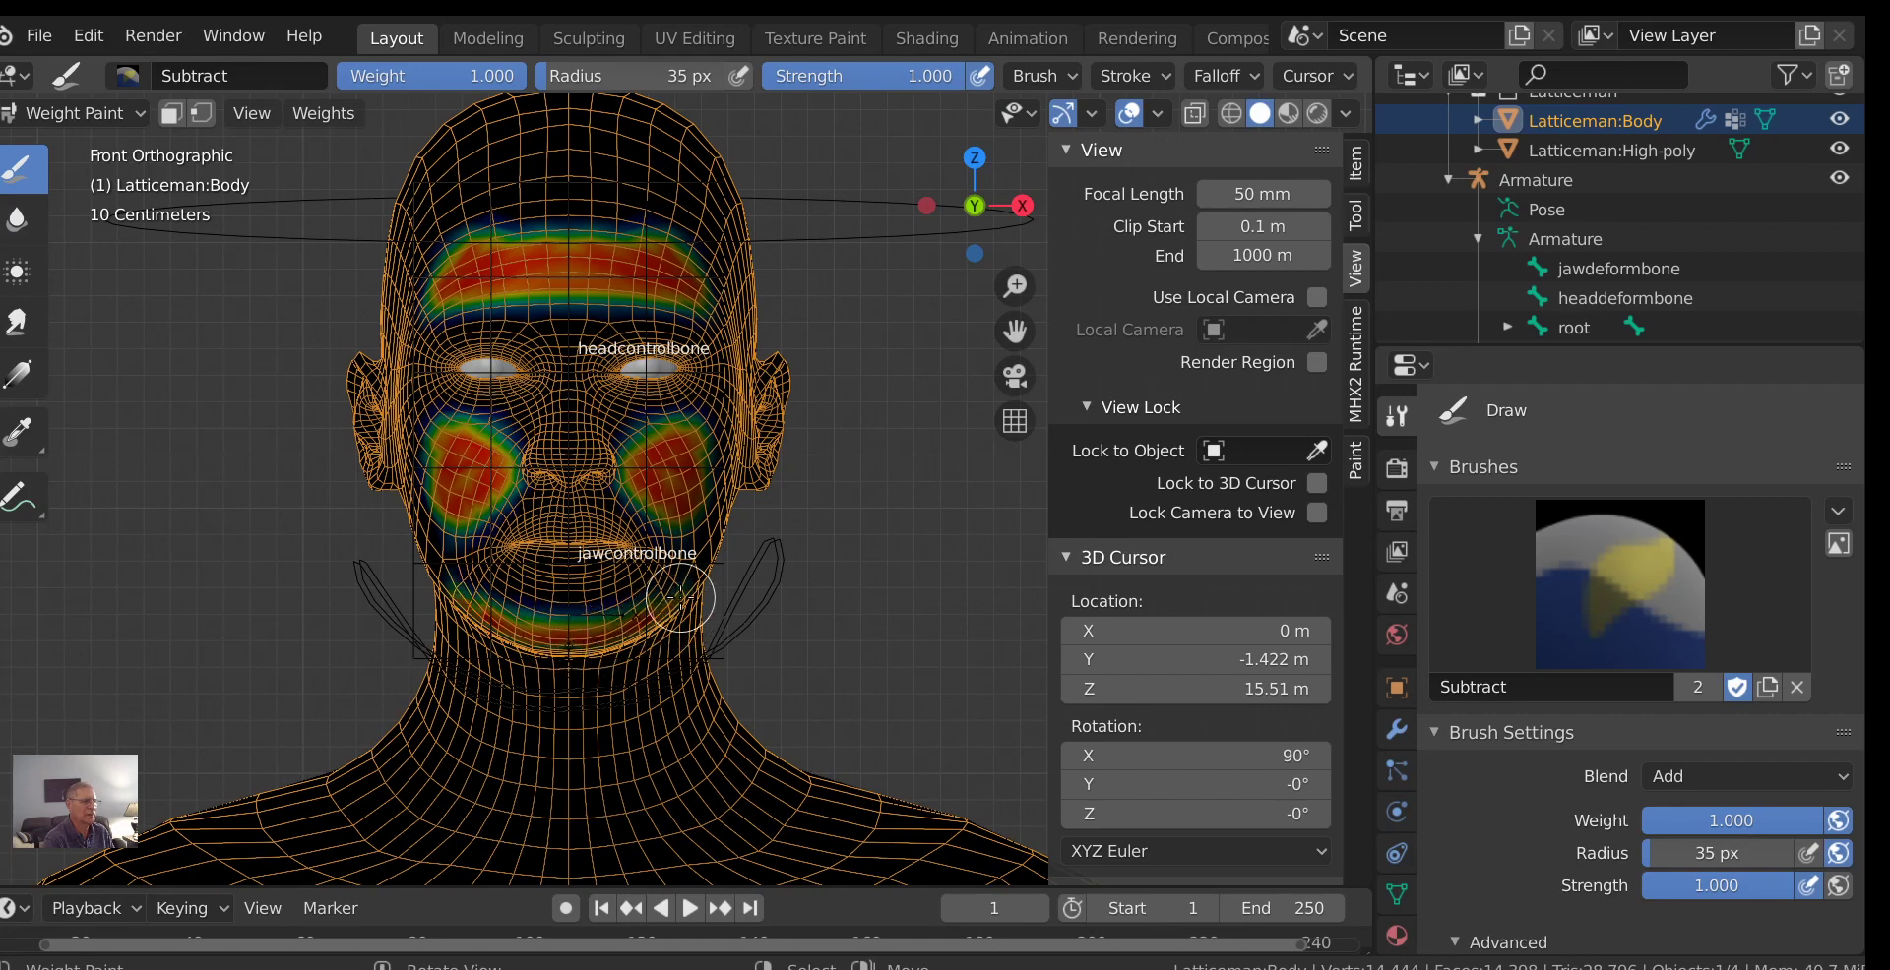
pyautogui.moveTo(696, 528); pyautogui.dragTo(679, 587)
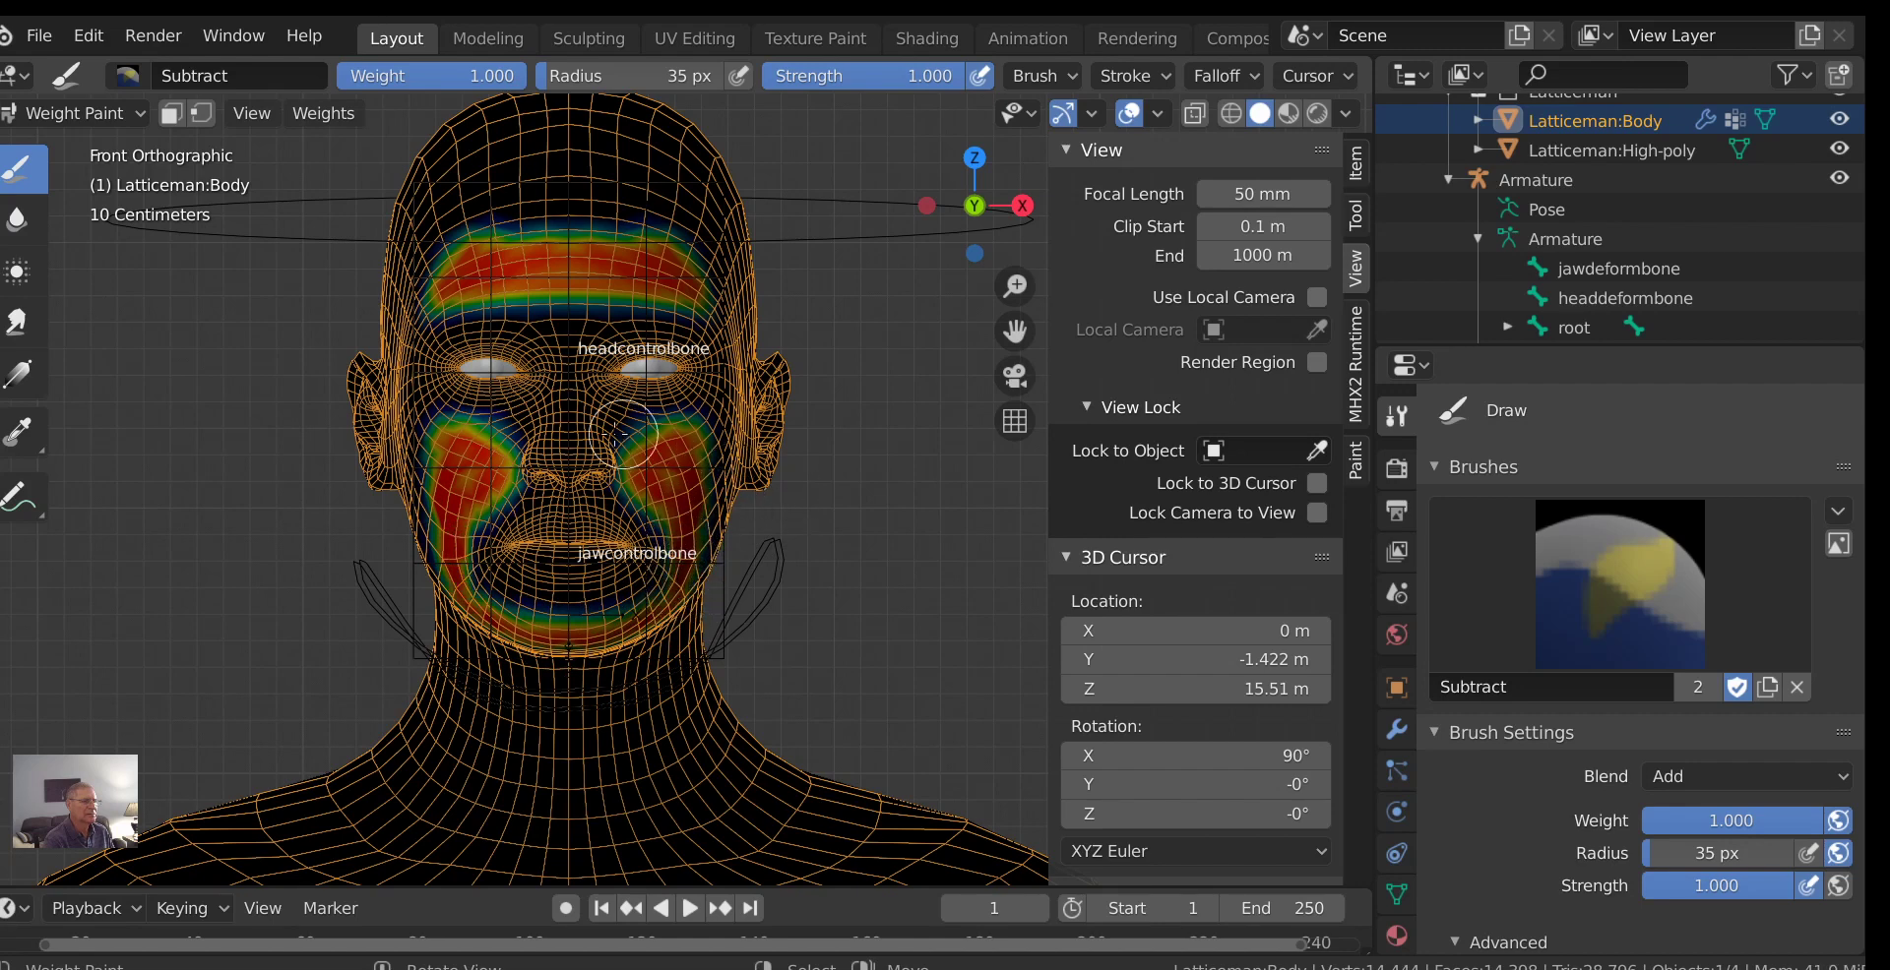
# Set the brush weight to 0.500 and keep Add as the blending mode.
pyautogui.scroll(2, 711, 462)
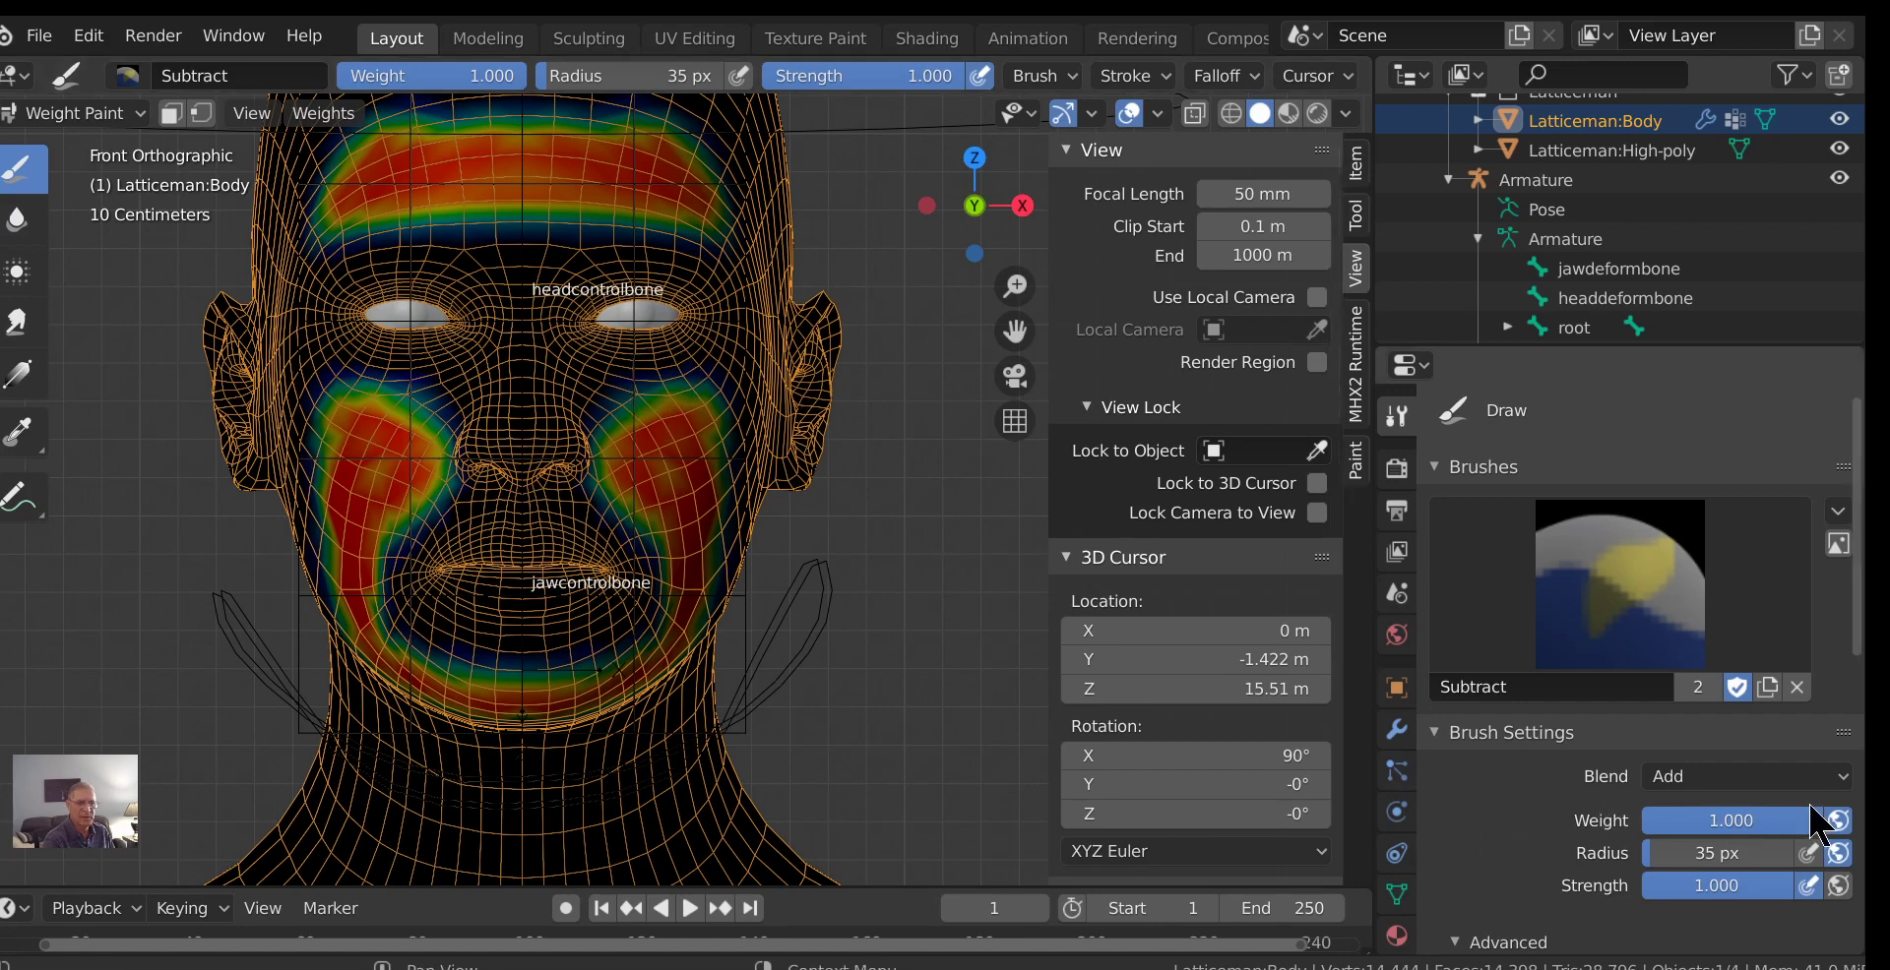
pyautogui.click(1744, 787)
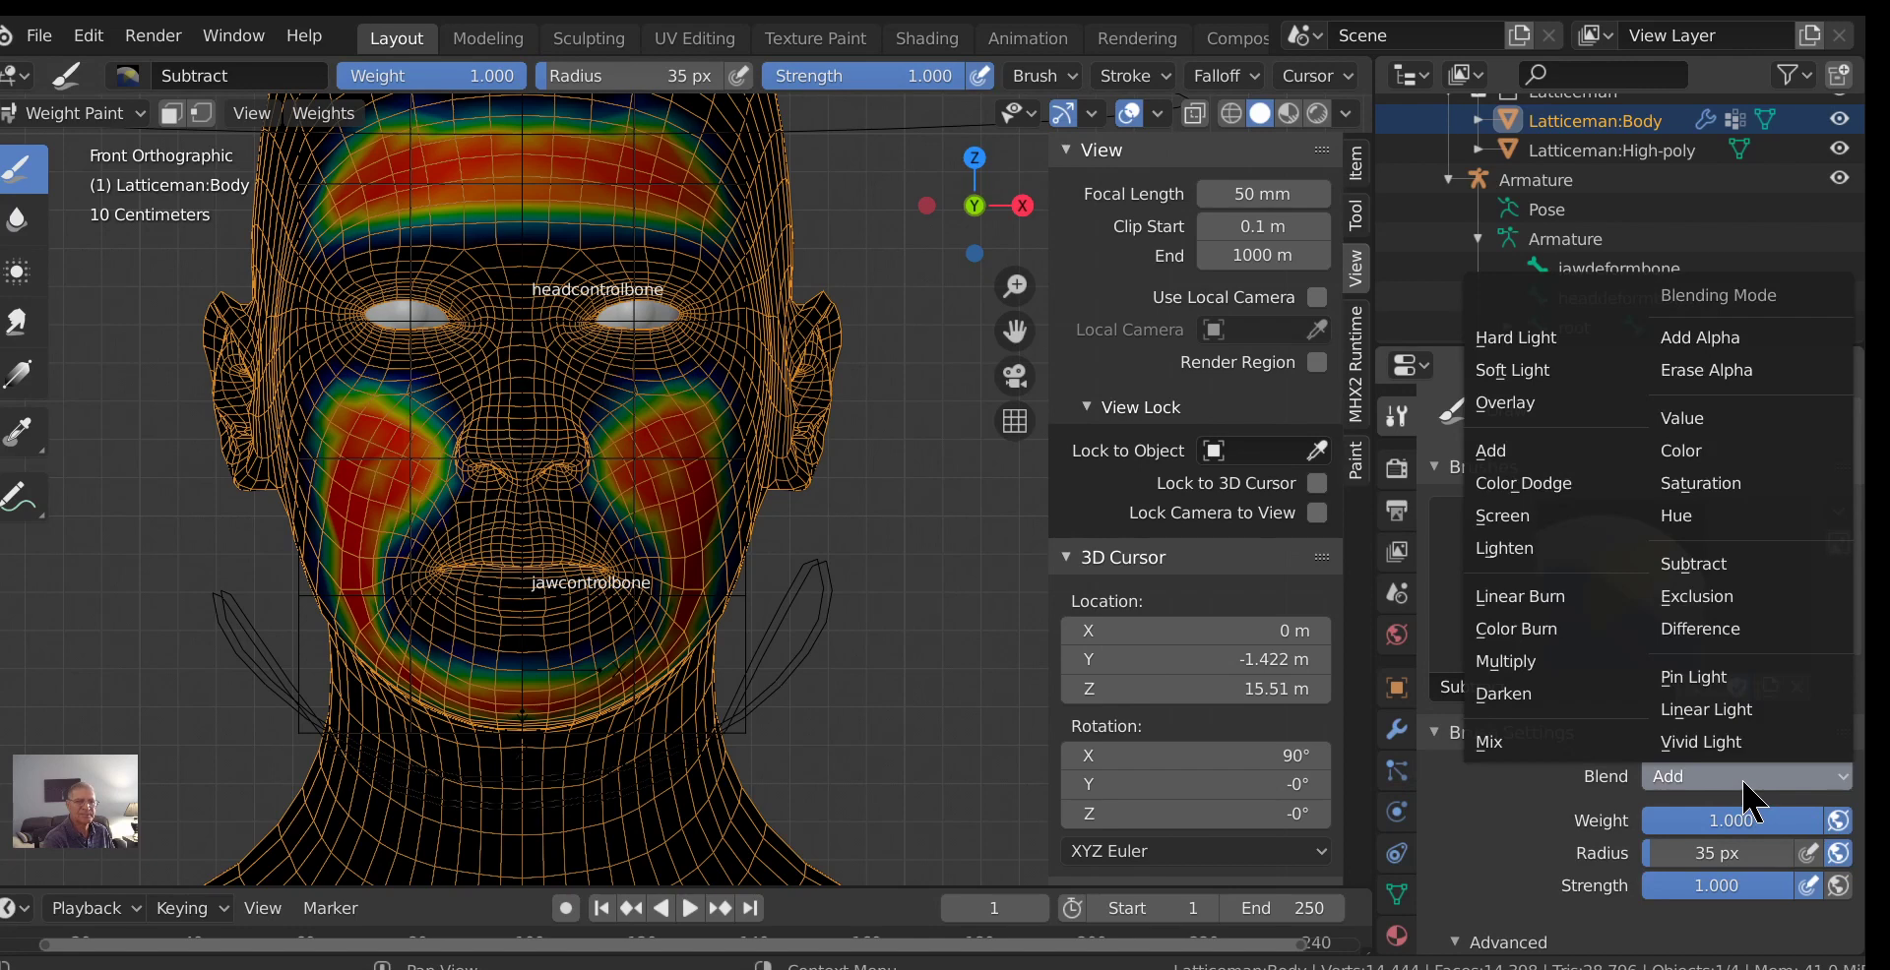
pyautogui.press('Escape')
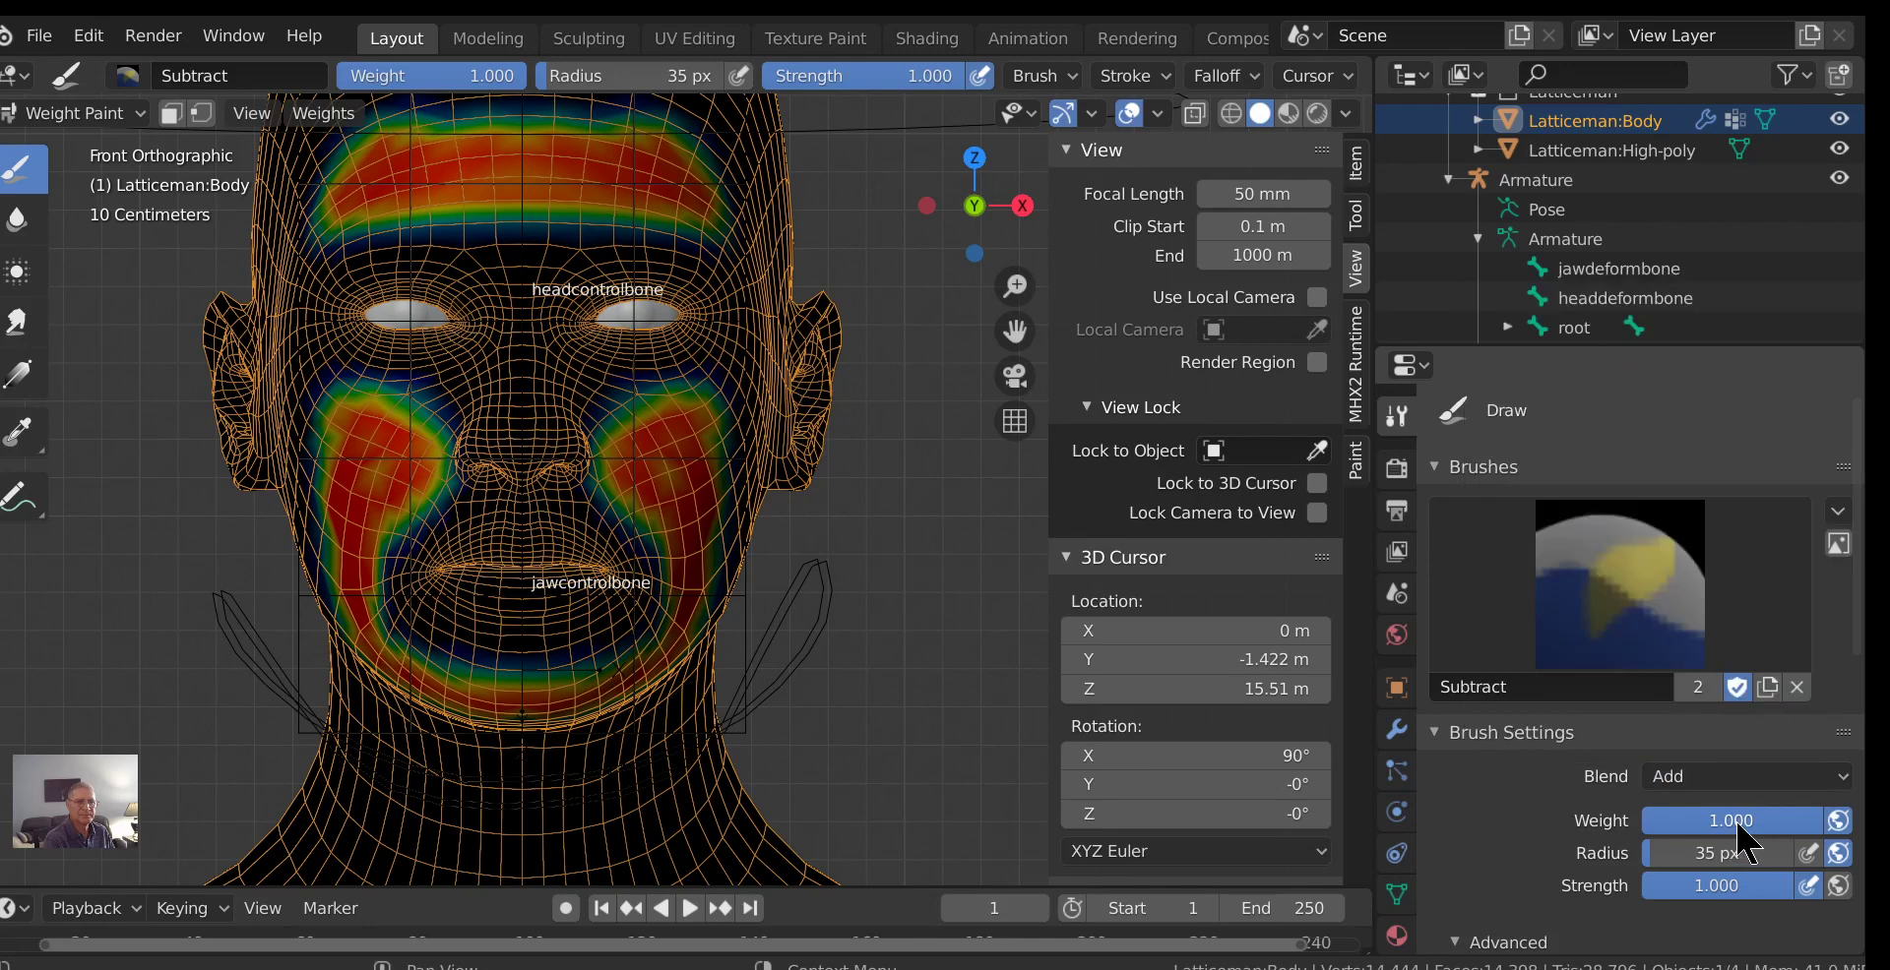
pyautogui.click(1744, 815)
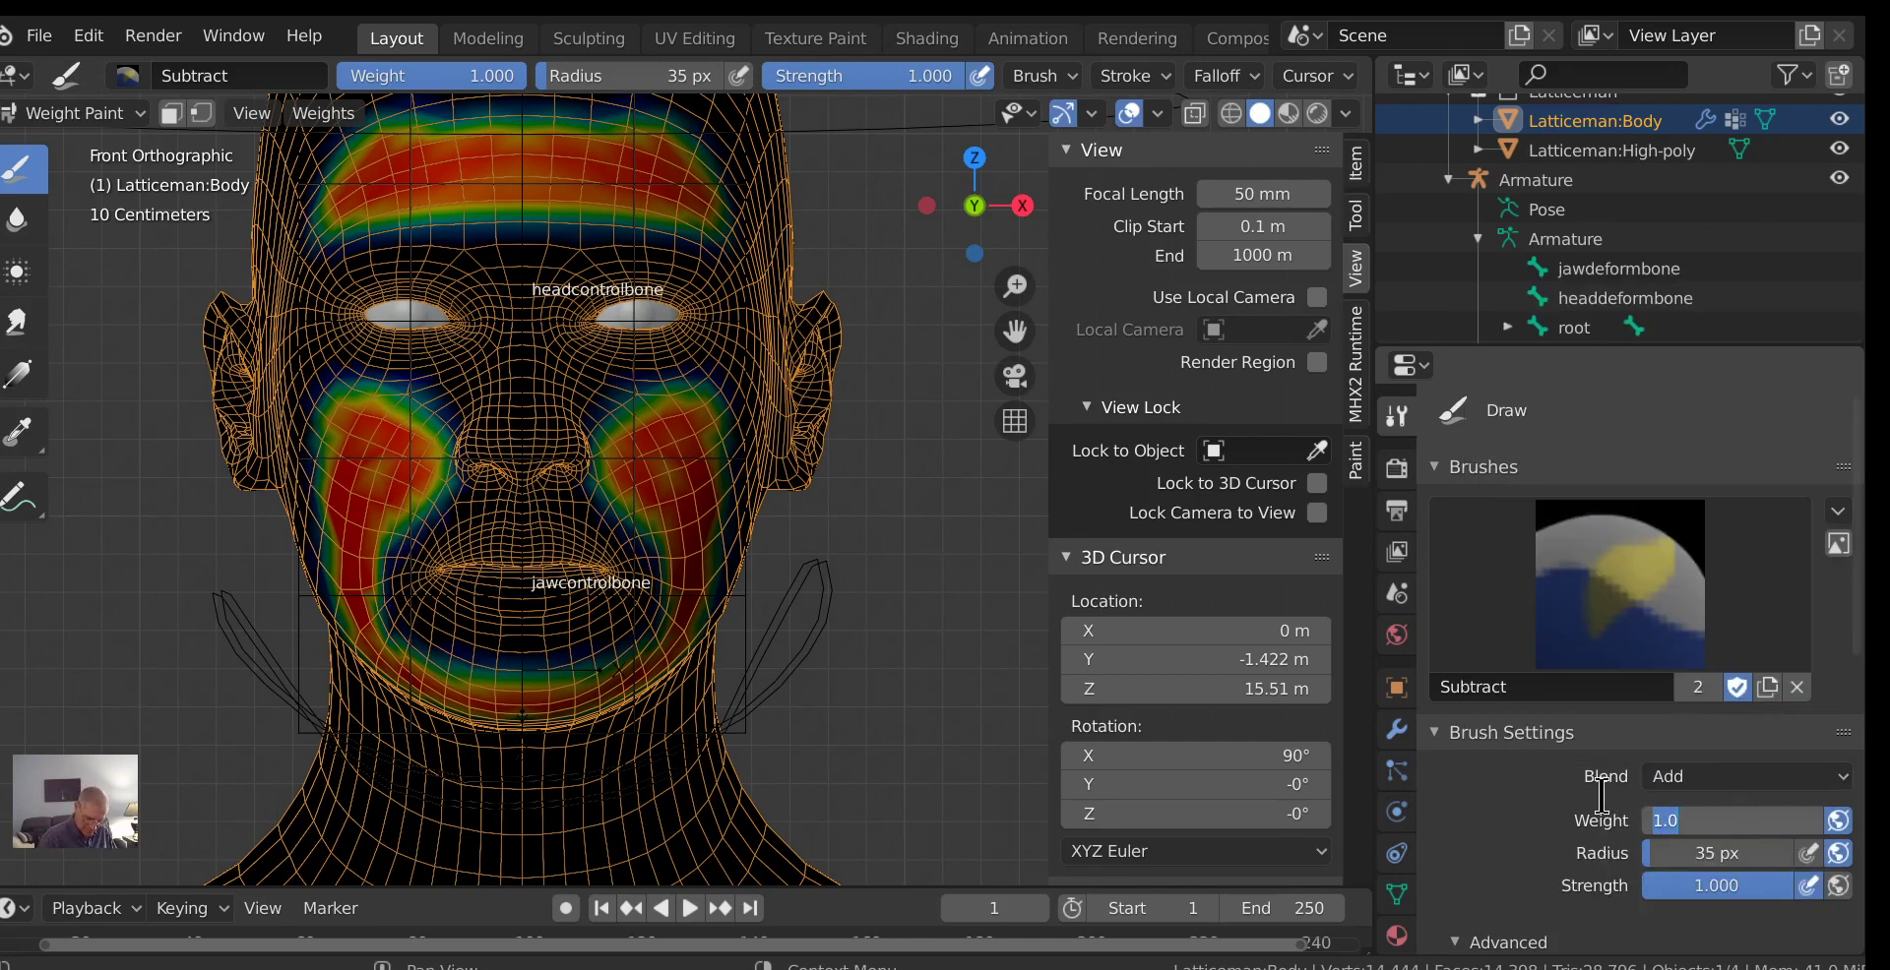
pyautogui.write('.5')
pyautogui.press('Return')
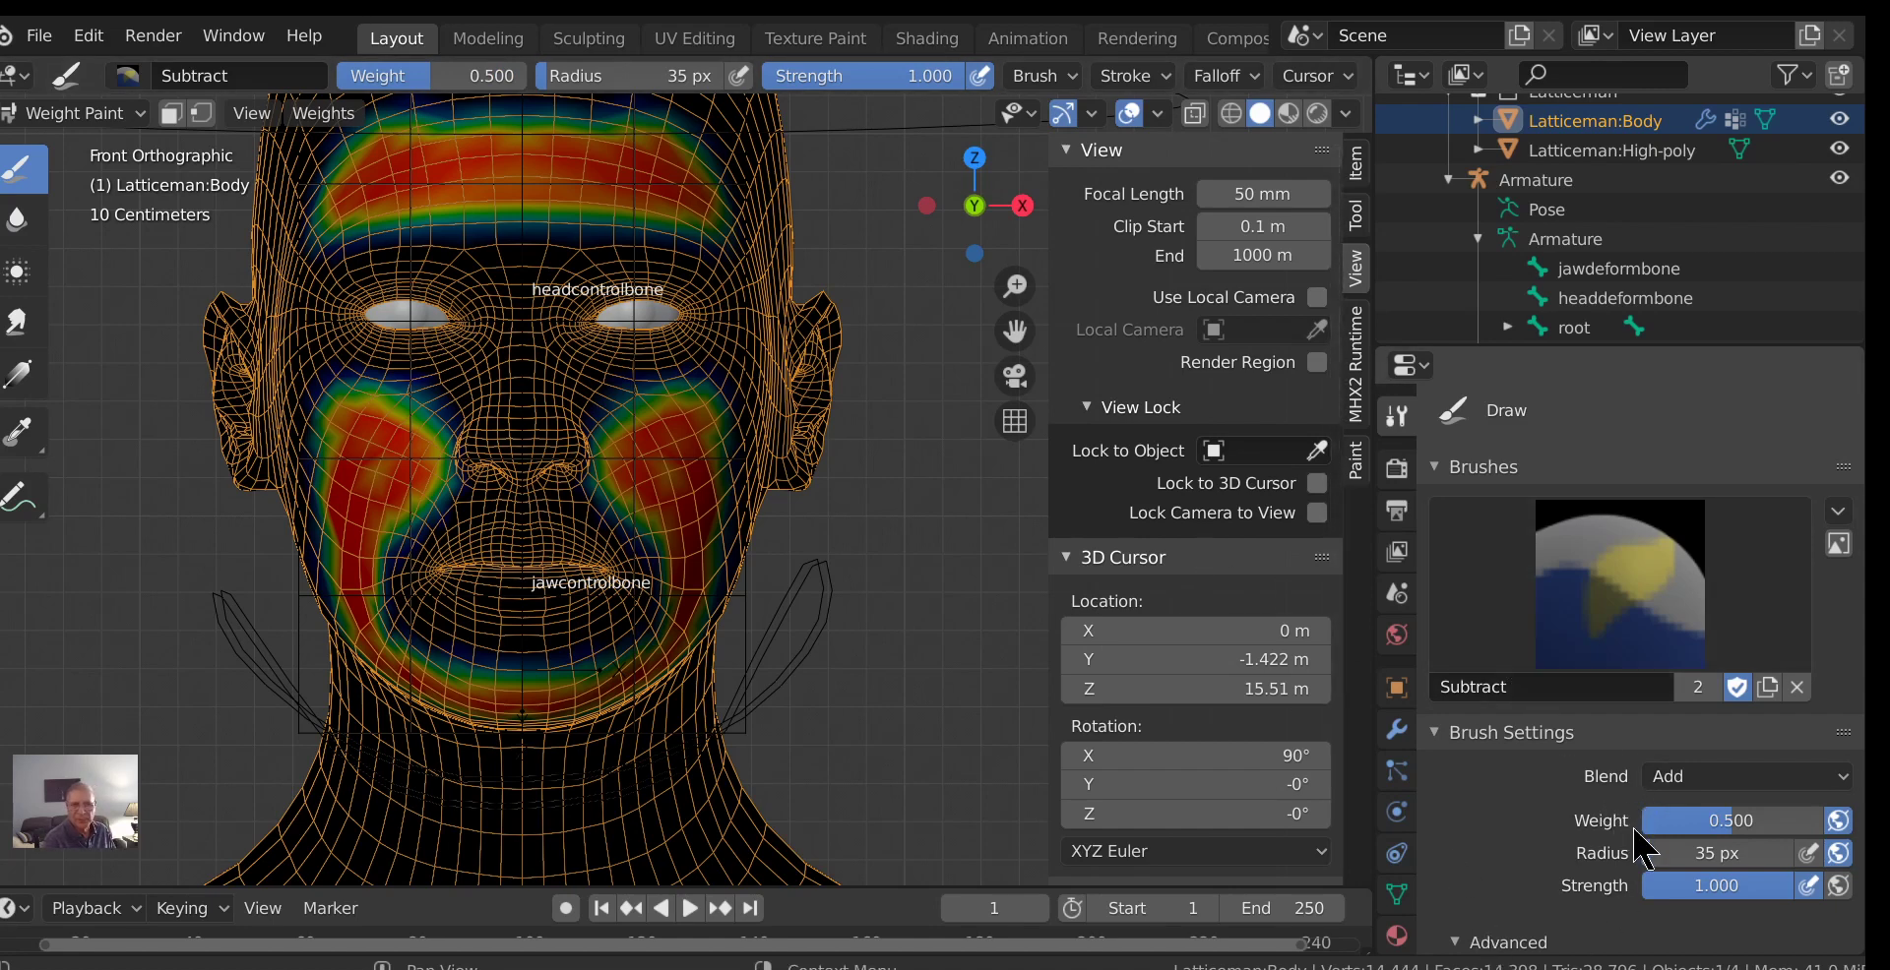
# Paint weight 0.500 with Add blending around the outer edges of the cheek areas.
pyautogui.scroll(1, 671, 483)
pyautogui.scroll(1, 671, 483)
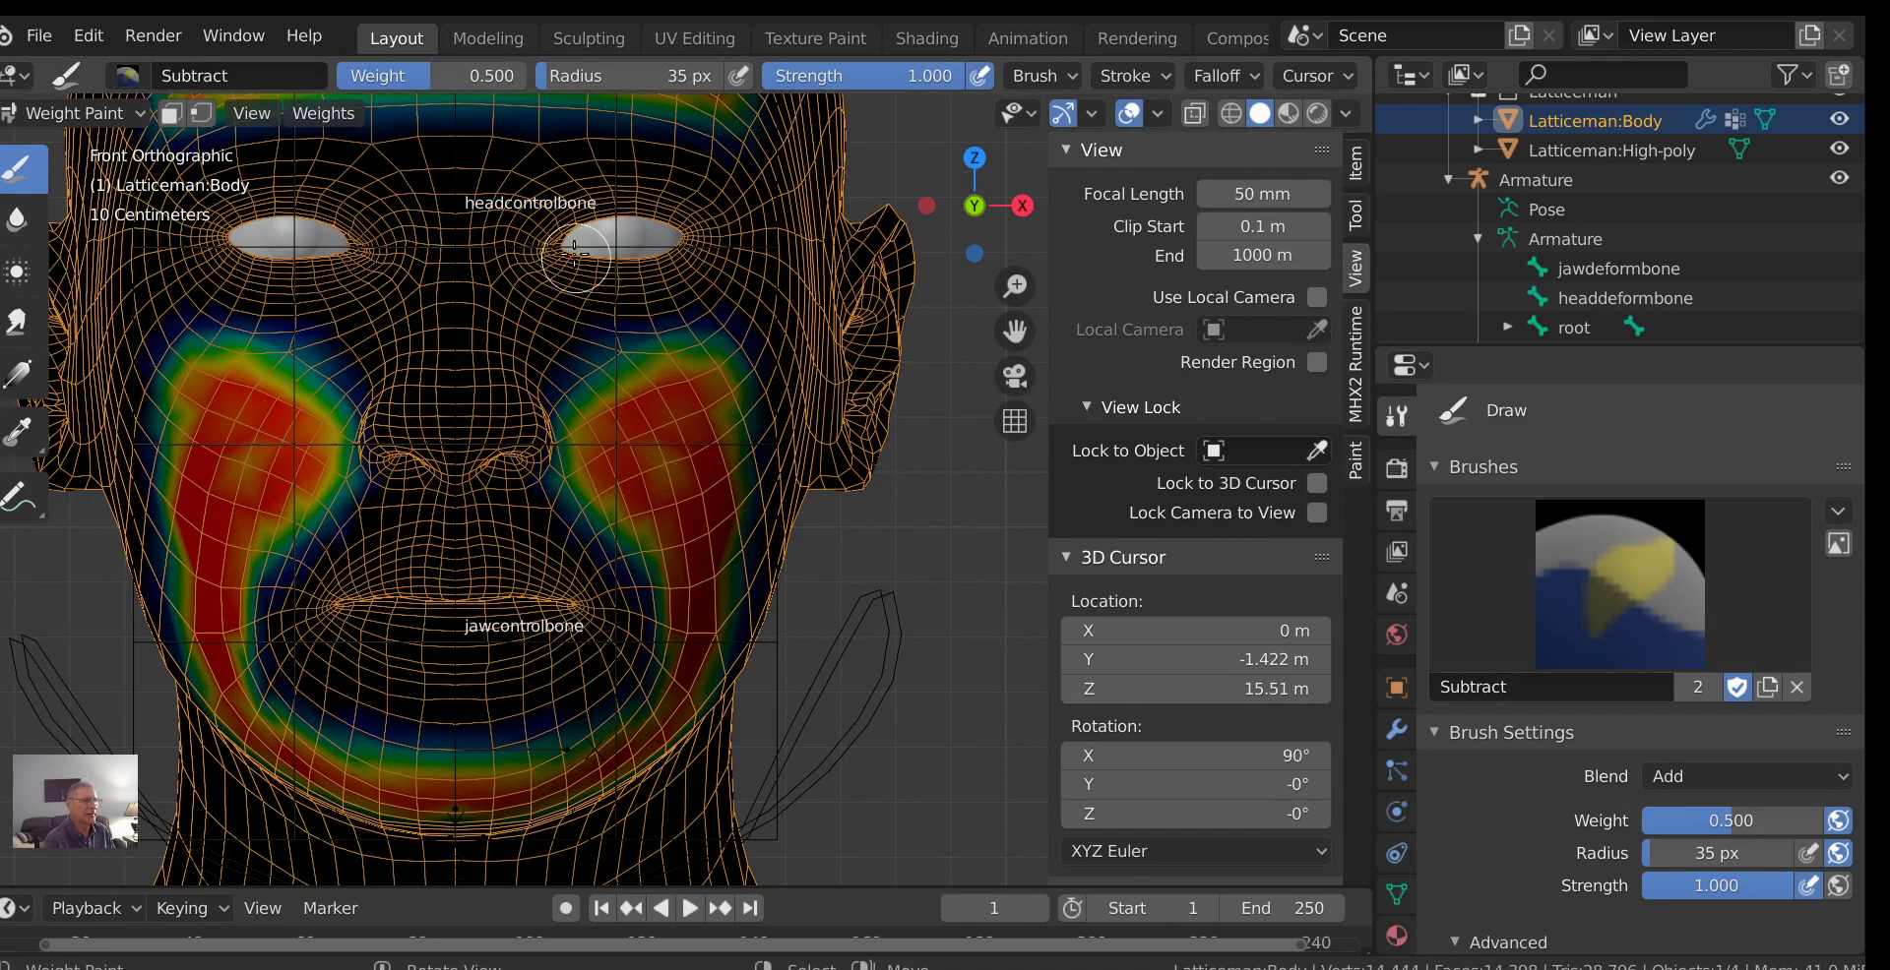
pyautogui.moveTo(671, 347)
pyautogui.mouseDown()
pyautogui.moveTo(606, 313)
pyautogui.moveTo(576, 319)
pyautogui.moveTo(623, 346)
pyautogui.moveTo(559, 343)
pyautogui.moveTo(730, 329)
pyautogui.moveTo(789, 440)
pyautogui.mouseUp()
pyautogui.moveTo(992, 562); pyautogui.dragTo(866, 551, button='middle')
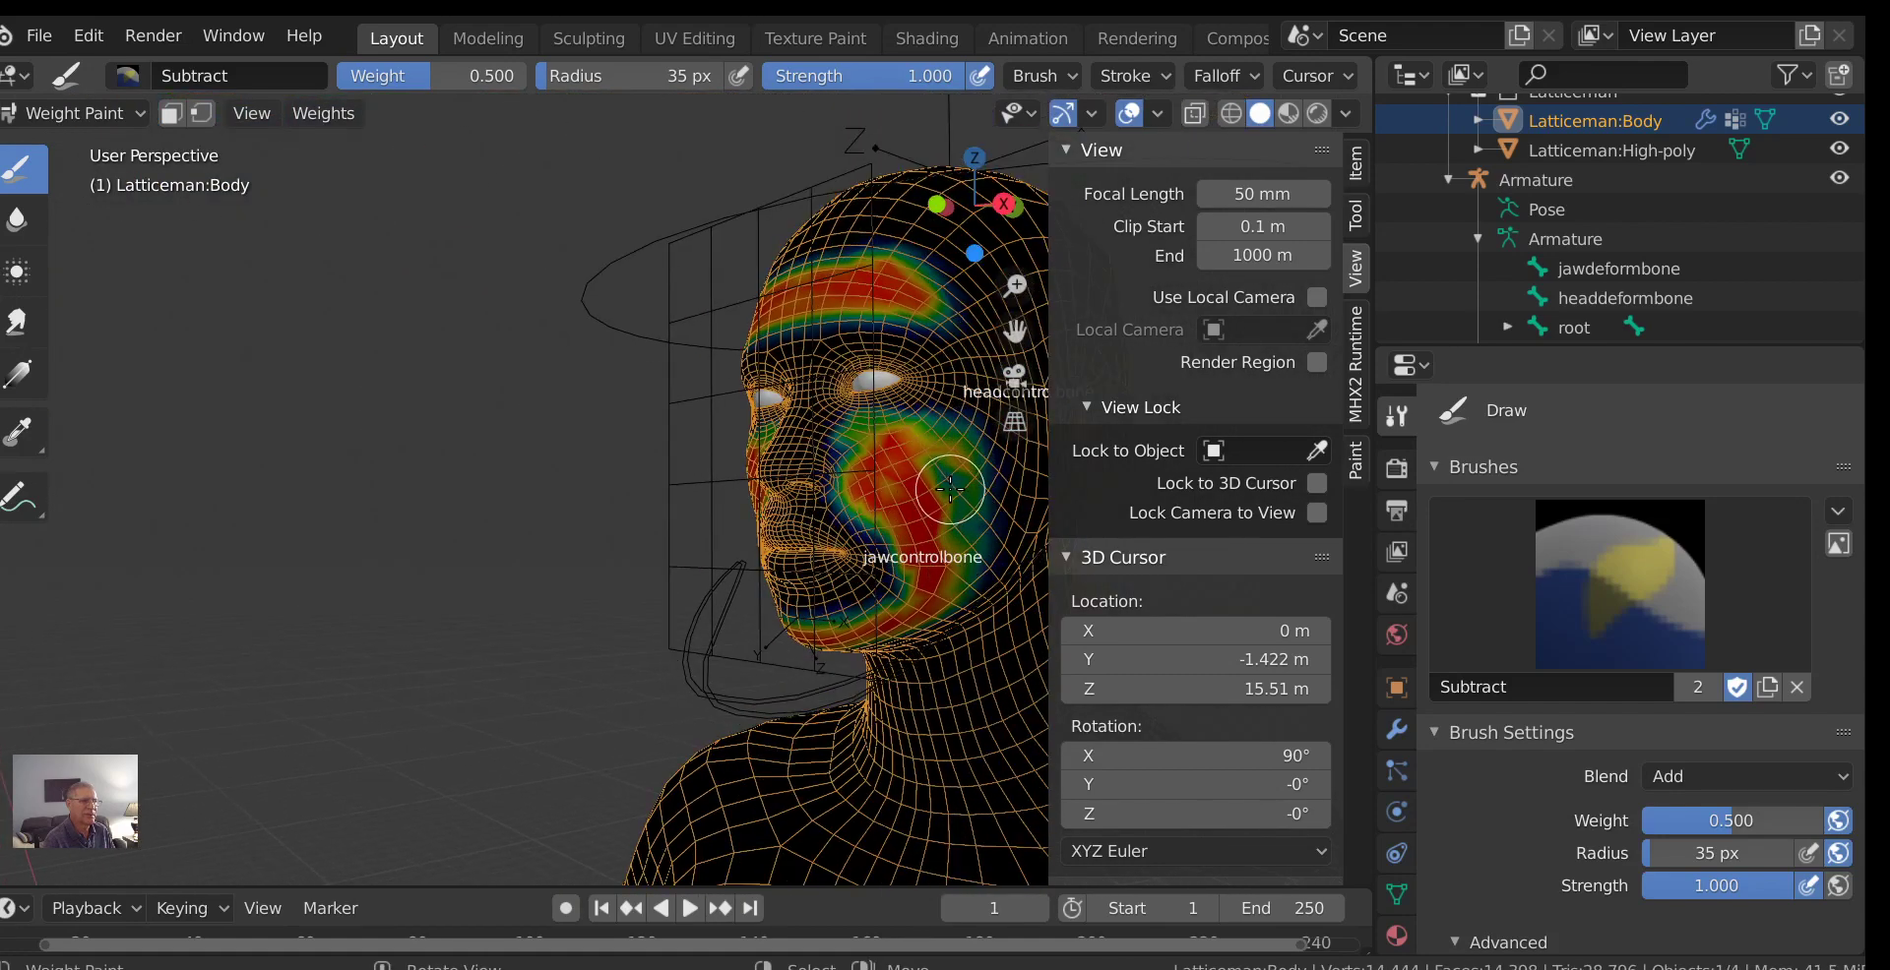
pyautogui.moveTo(932, 455)
pyautogui.mouseDown()
pyautogui.moveTo(976, 497)
pyautogui.moveTo(976, 468)
pyautogui.moveTo(974, 504)
pyautogui.mouseUp()
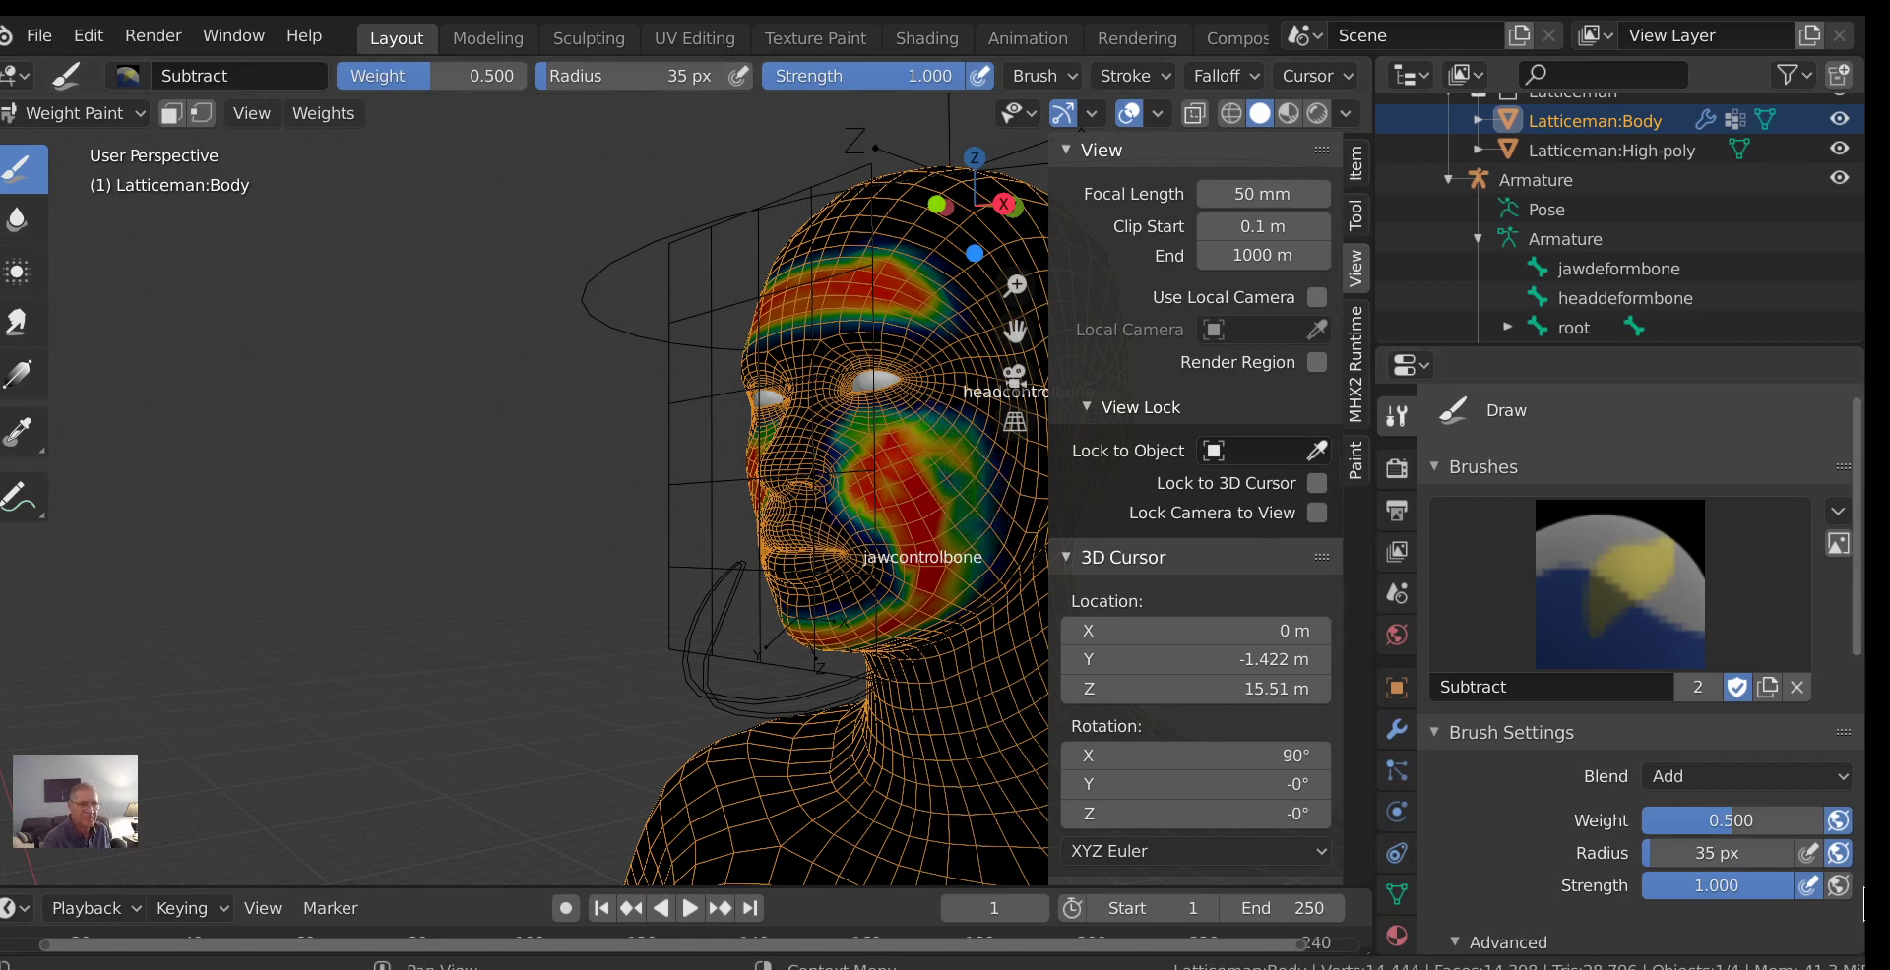
# Change the brush blending mode to Mix.
pyautogui.scroll(-6, 1685, 805)
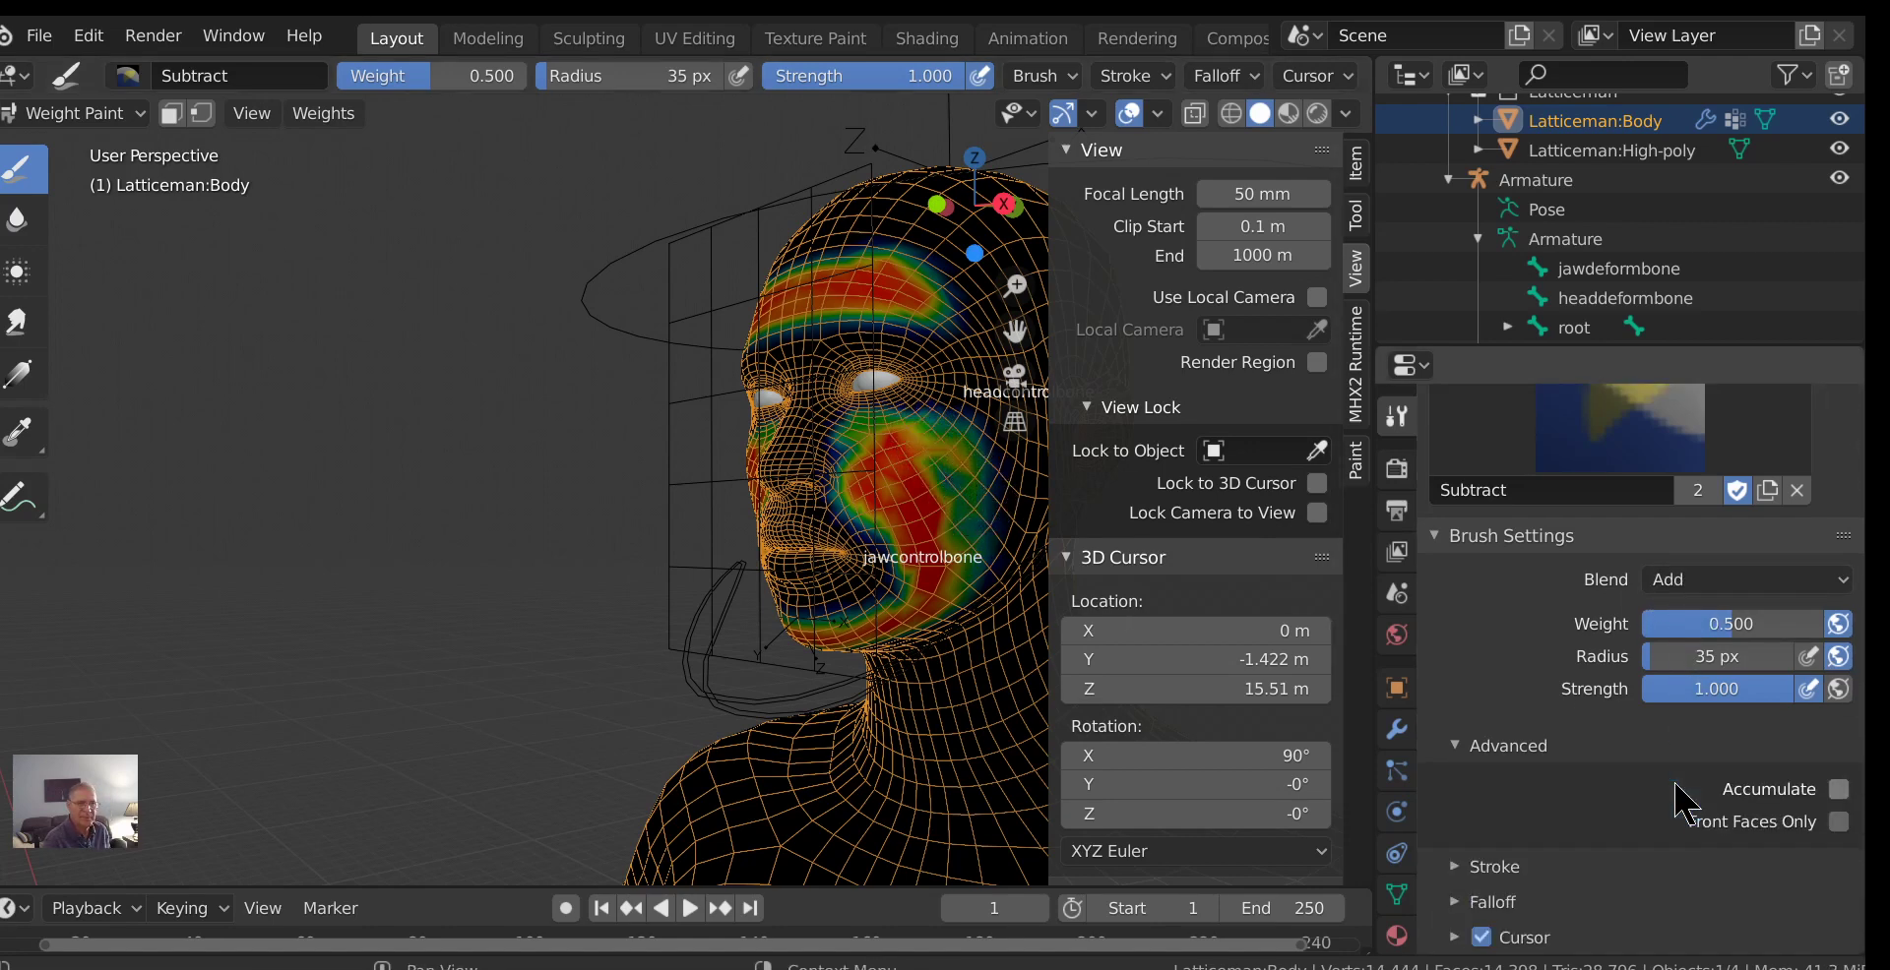
pyautogui.scroll(6, 1685, 805)
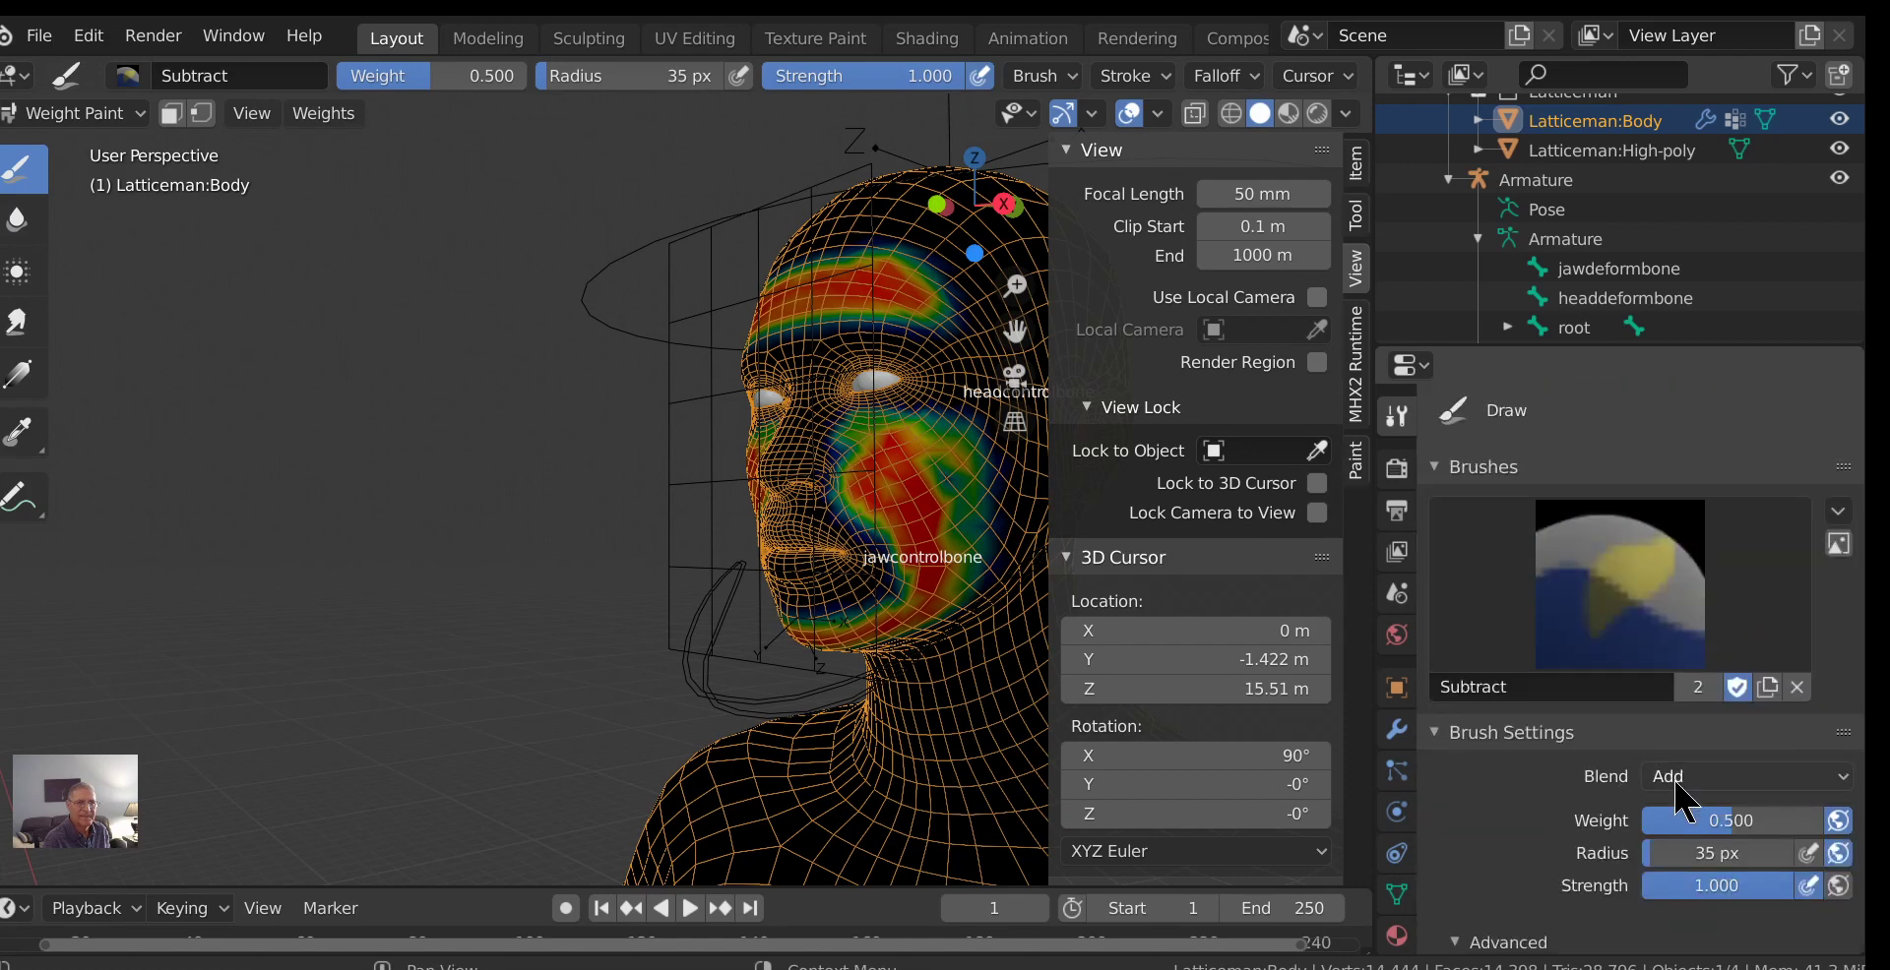
pyautogui.scroll(-2, 1676, 788)
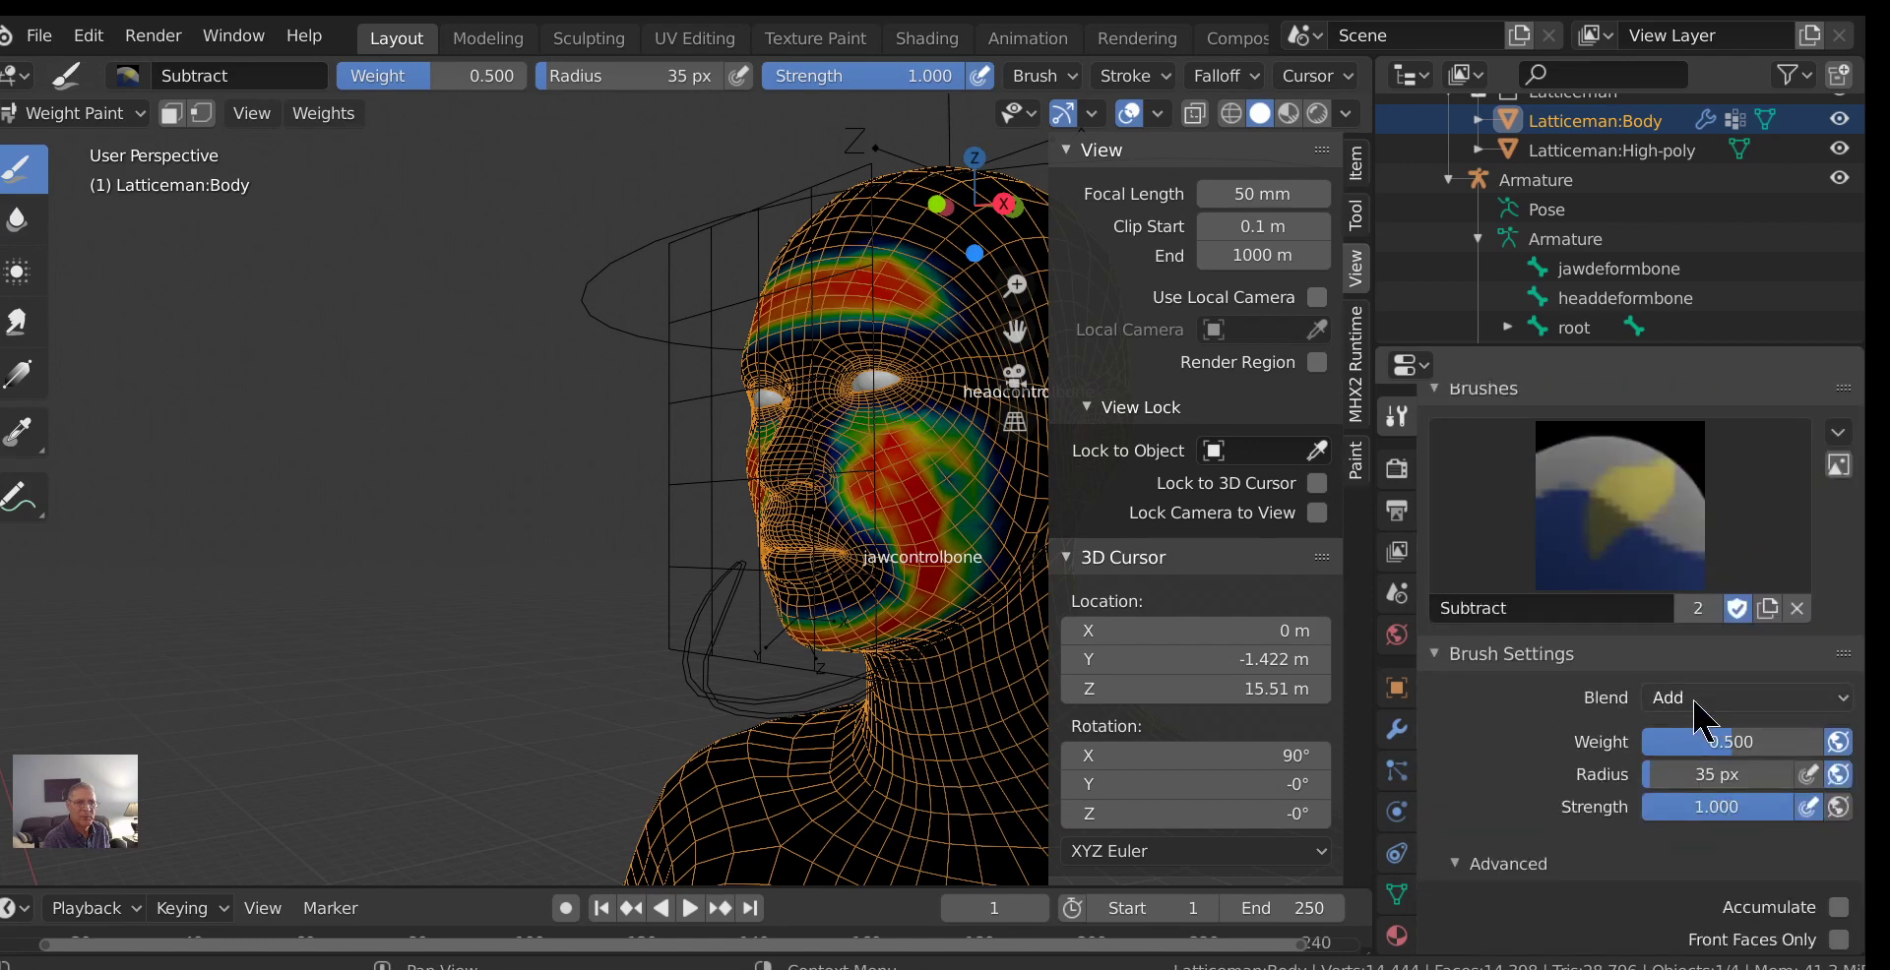
pyautogui.click(1695, 700)
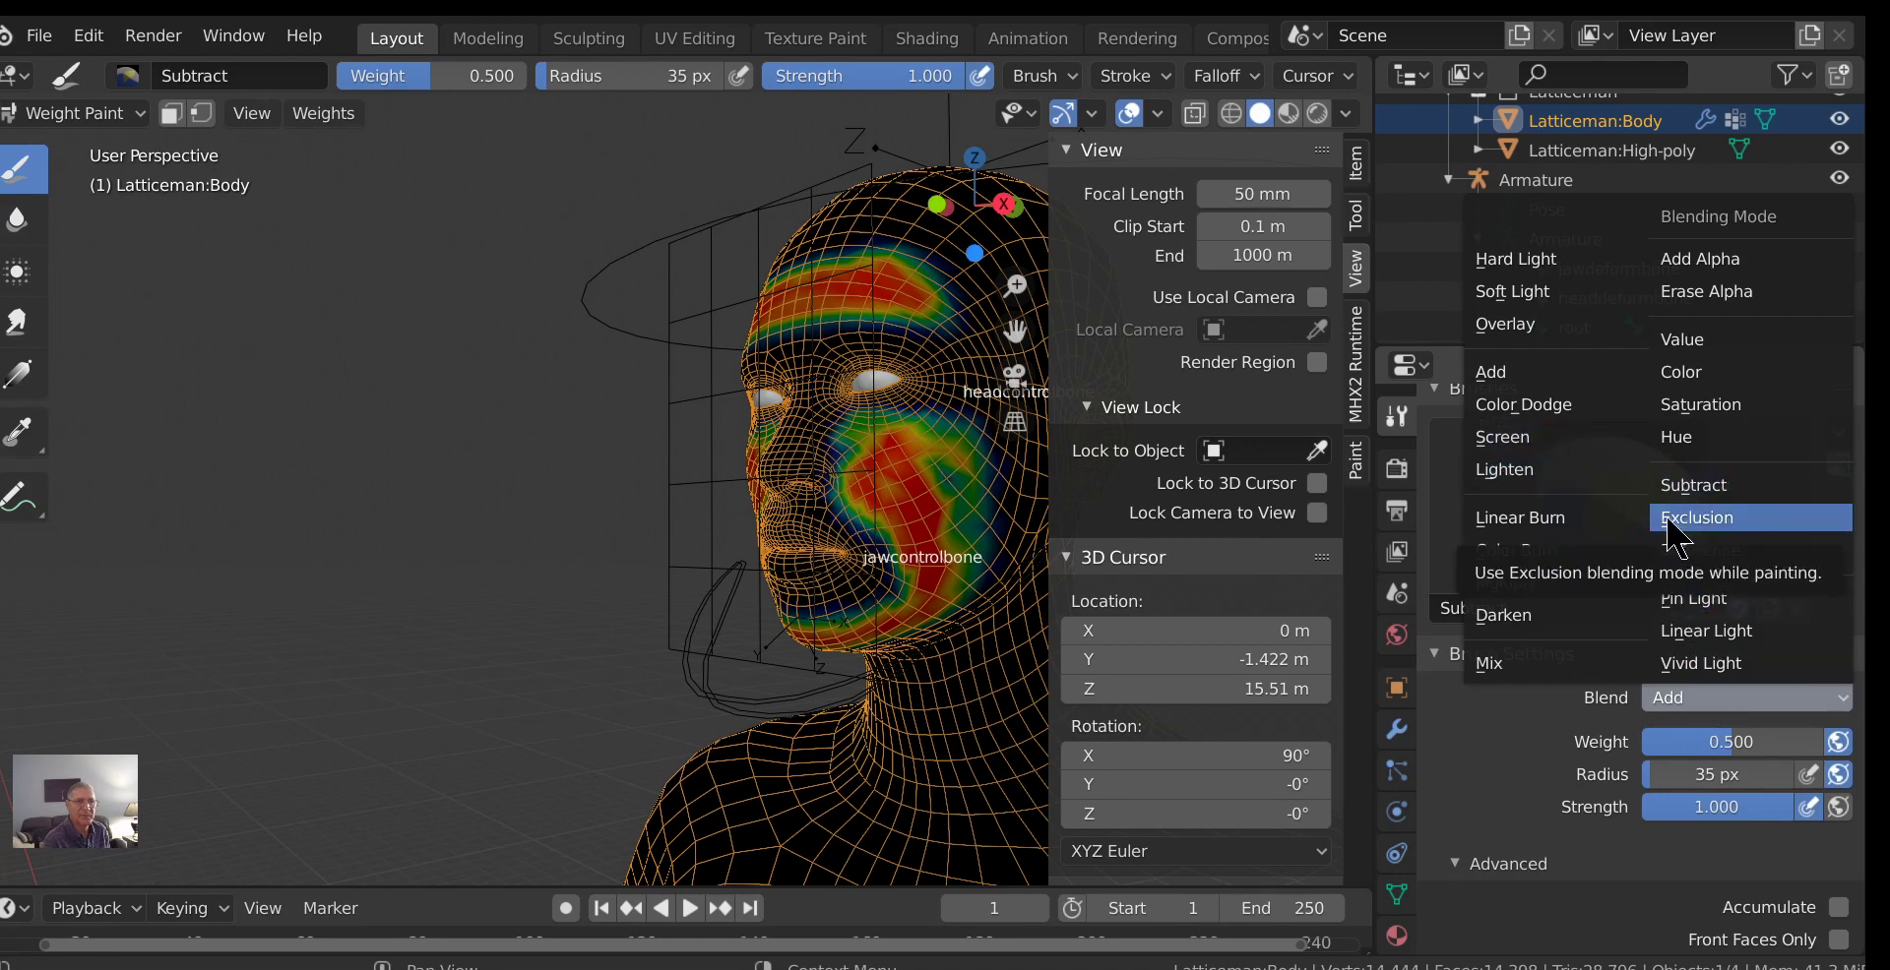
pyautogui.click(1470, 661)
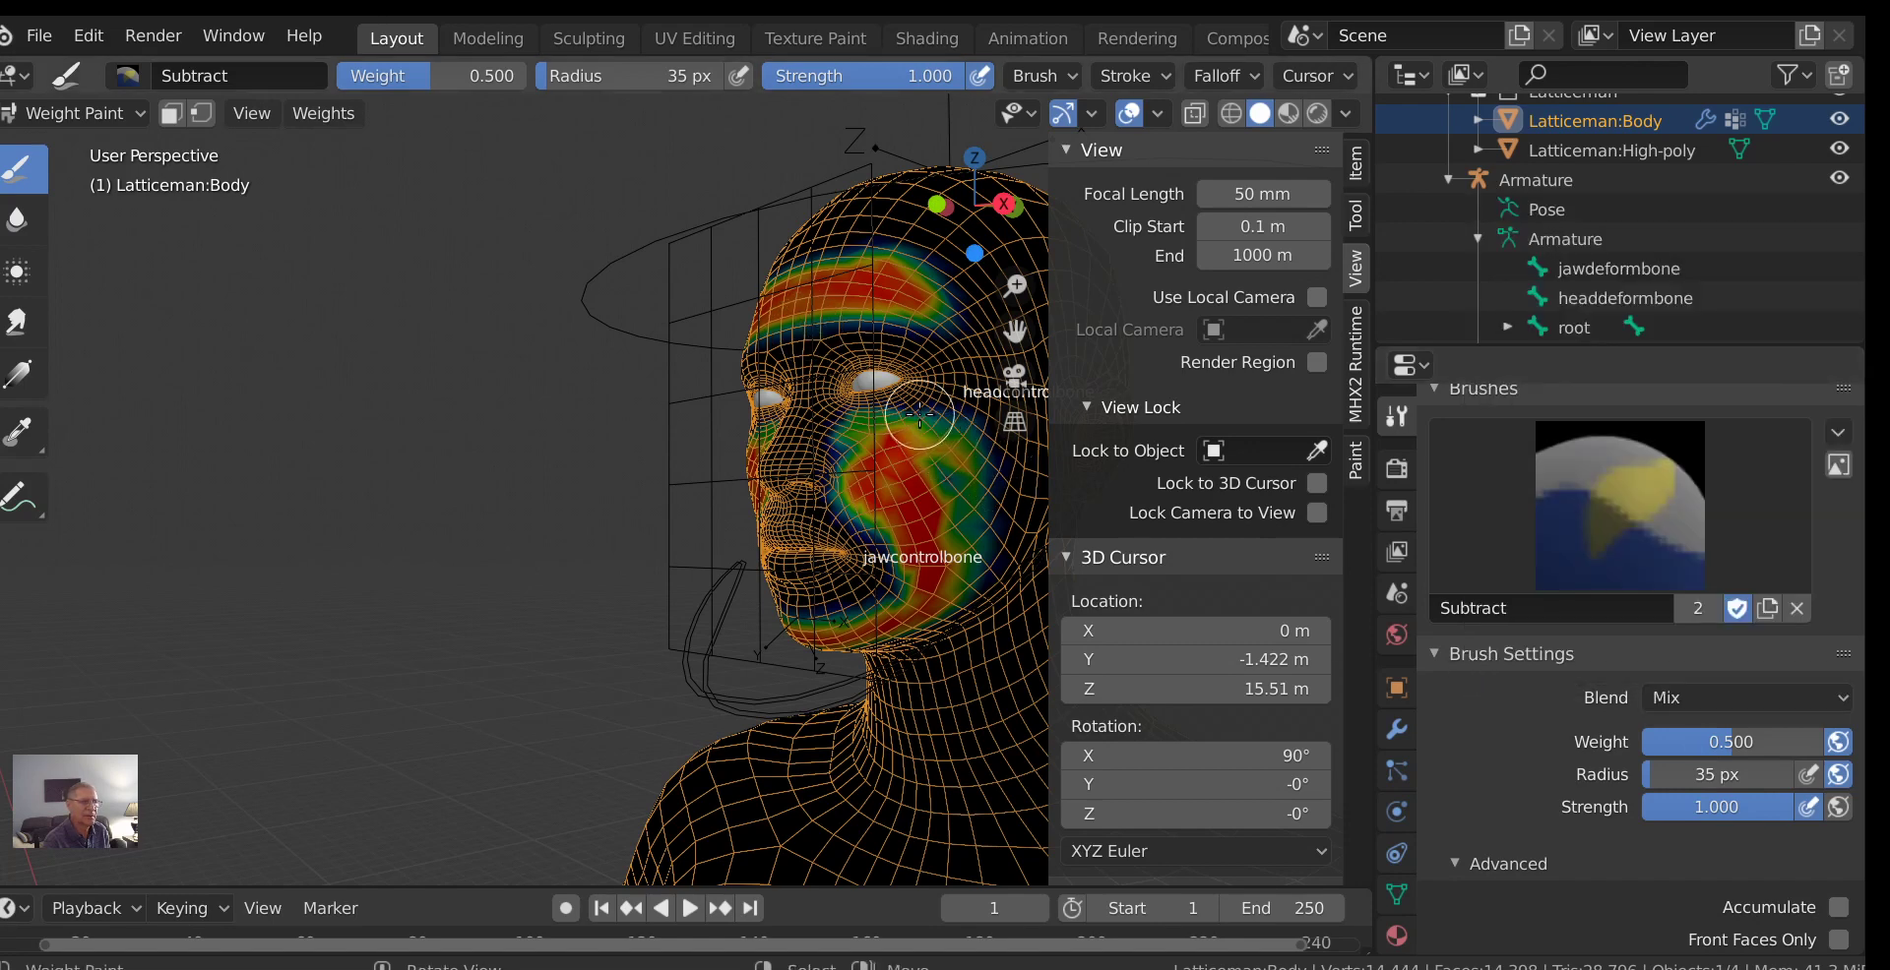
# Paint weight 0.500 with Mix blending around the fully weighted cheeks, along the jaw and around the chin.
pyautogui.moveTo(918, 413); pyautogui.dragTo(960, 496)
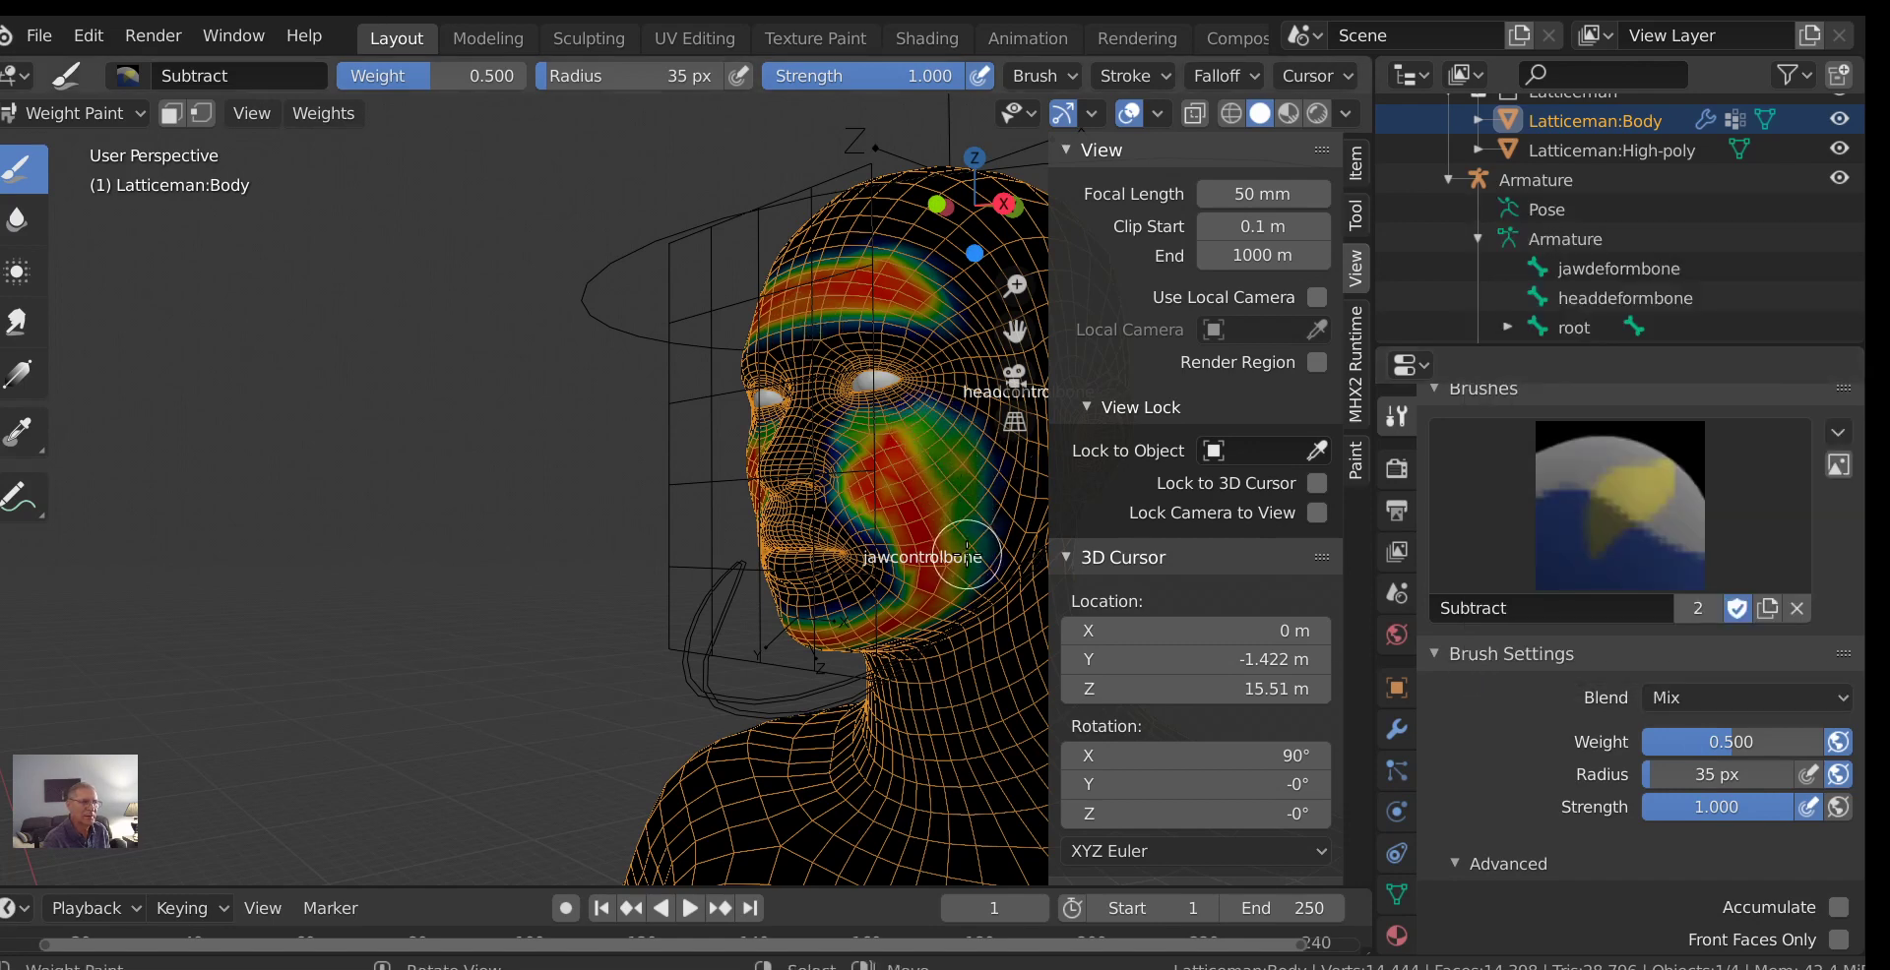
pyautogui.moveTo(930, 438)
pyautogui.mouseDown(button='middle')
pyautogui.moveTo(1018, 532)
pyautogui.moveTo(999, 526)
pyautogui.mouseUp(button='middle')
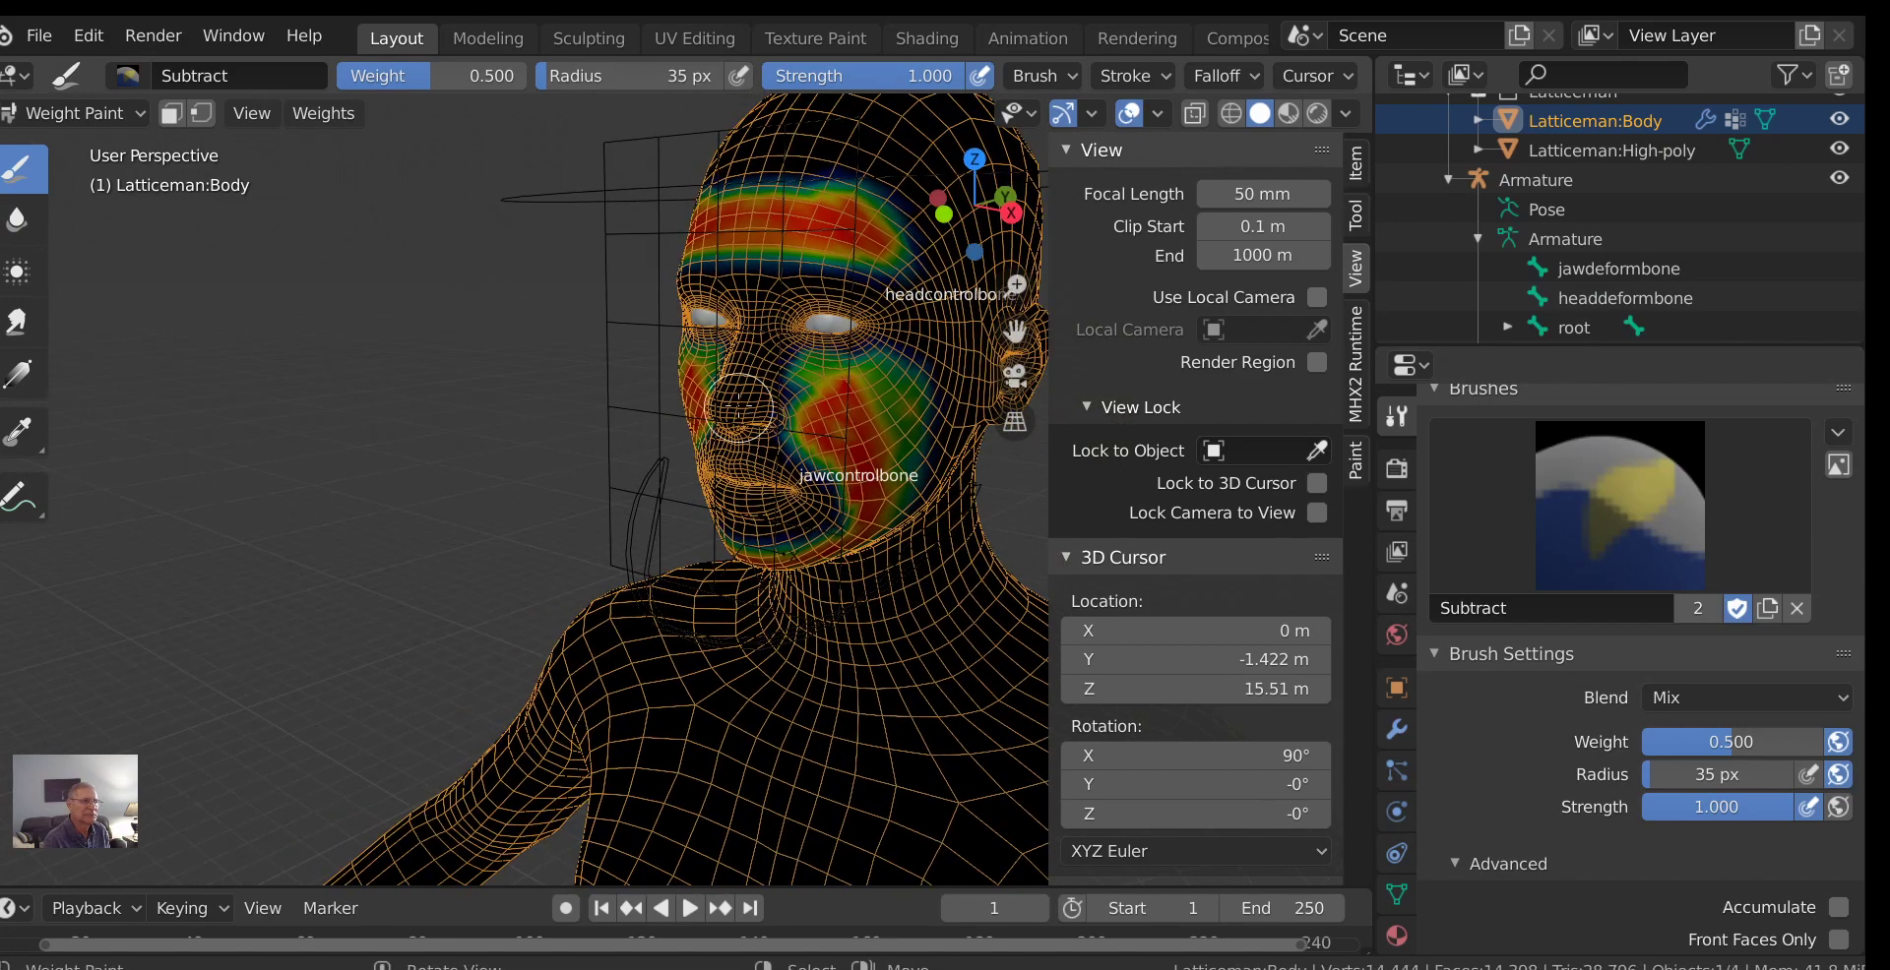
pyautogui.scroll(3, 859, 428)
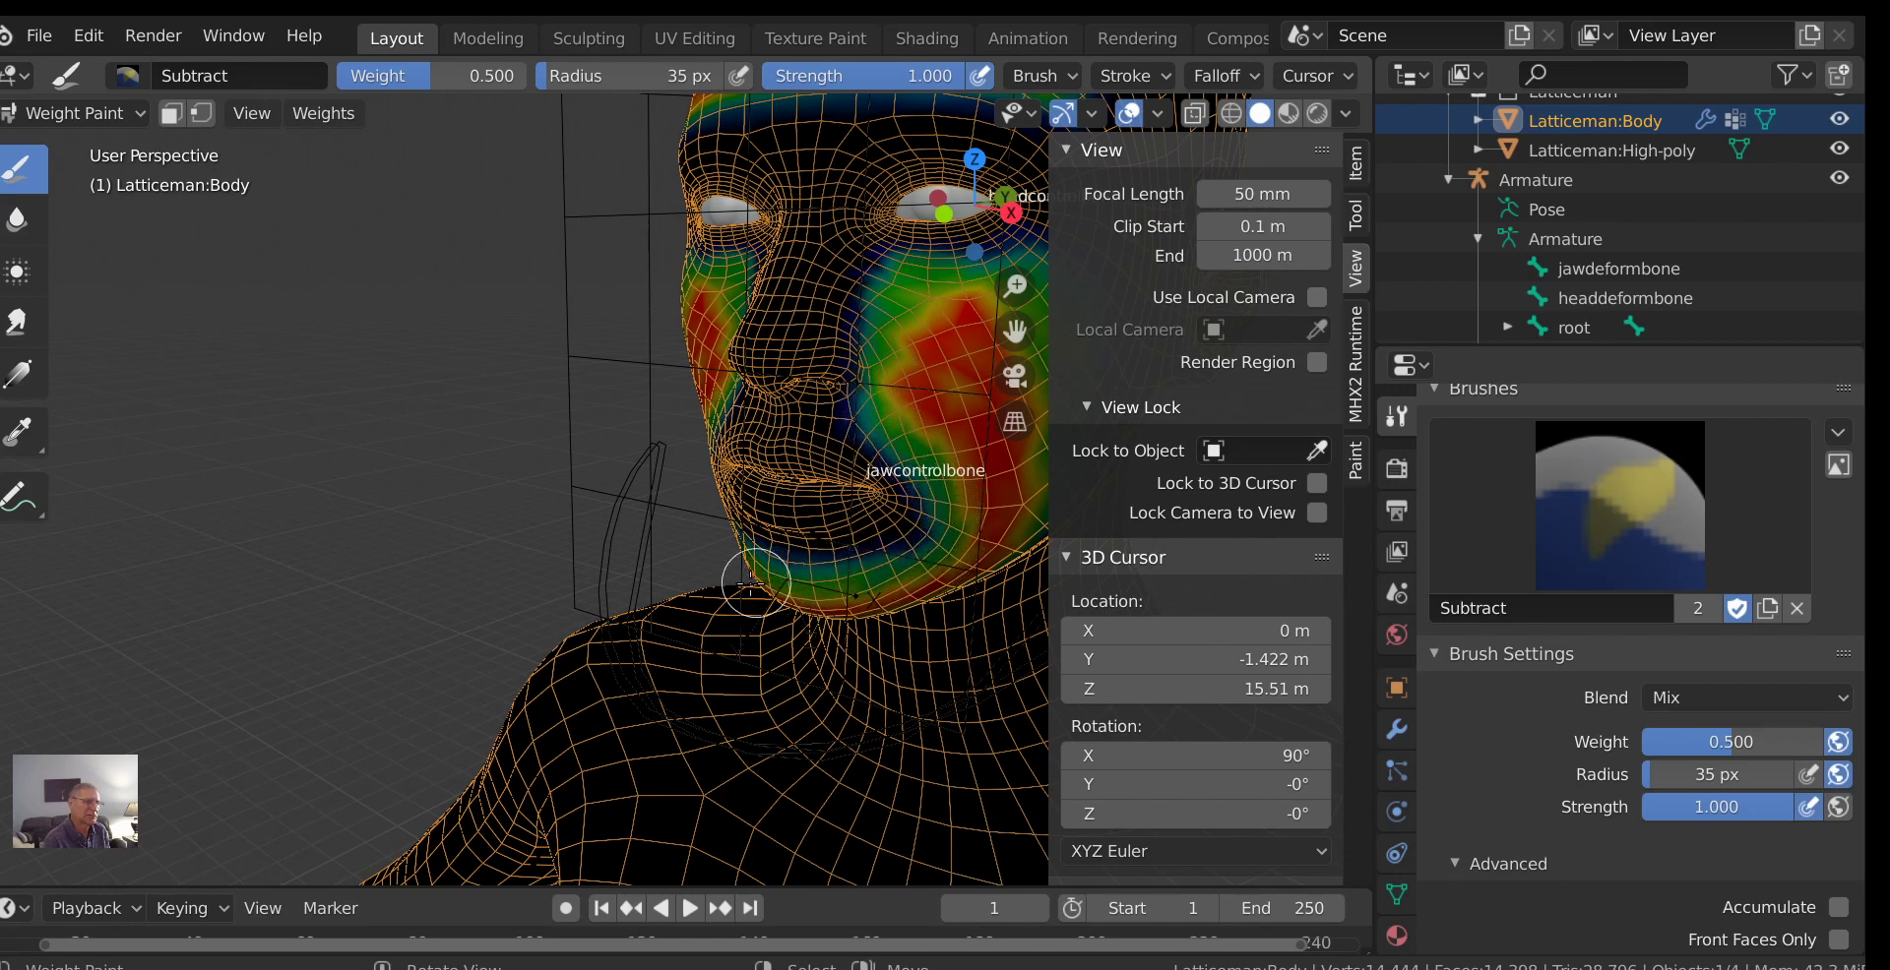
pyautogui.moveTo(590, 621); pyautogui.dragTo(618, 559, button='middle')
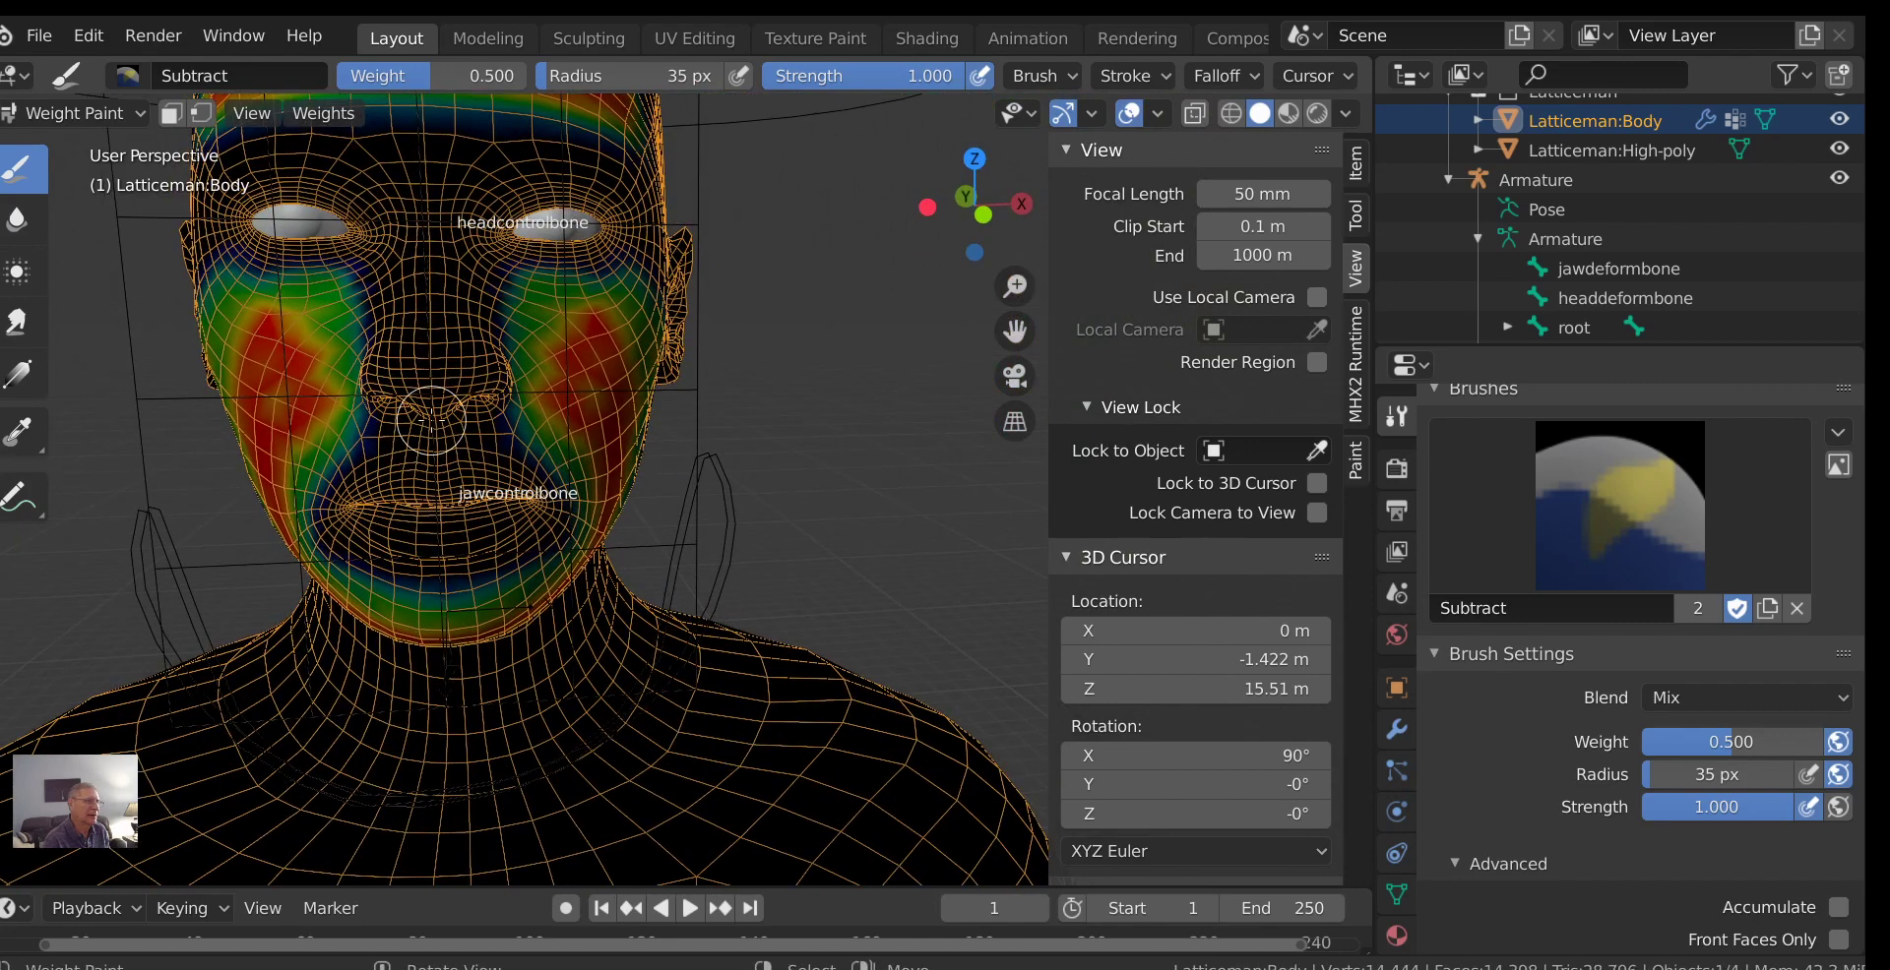
pyautogui.scroll(-2, 431, 419)
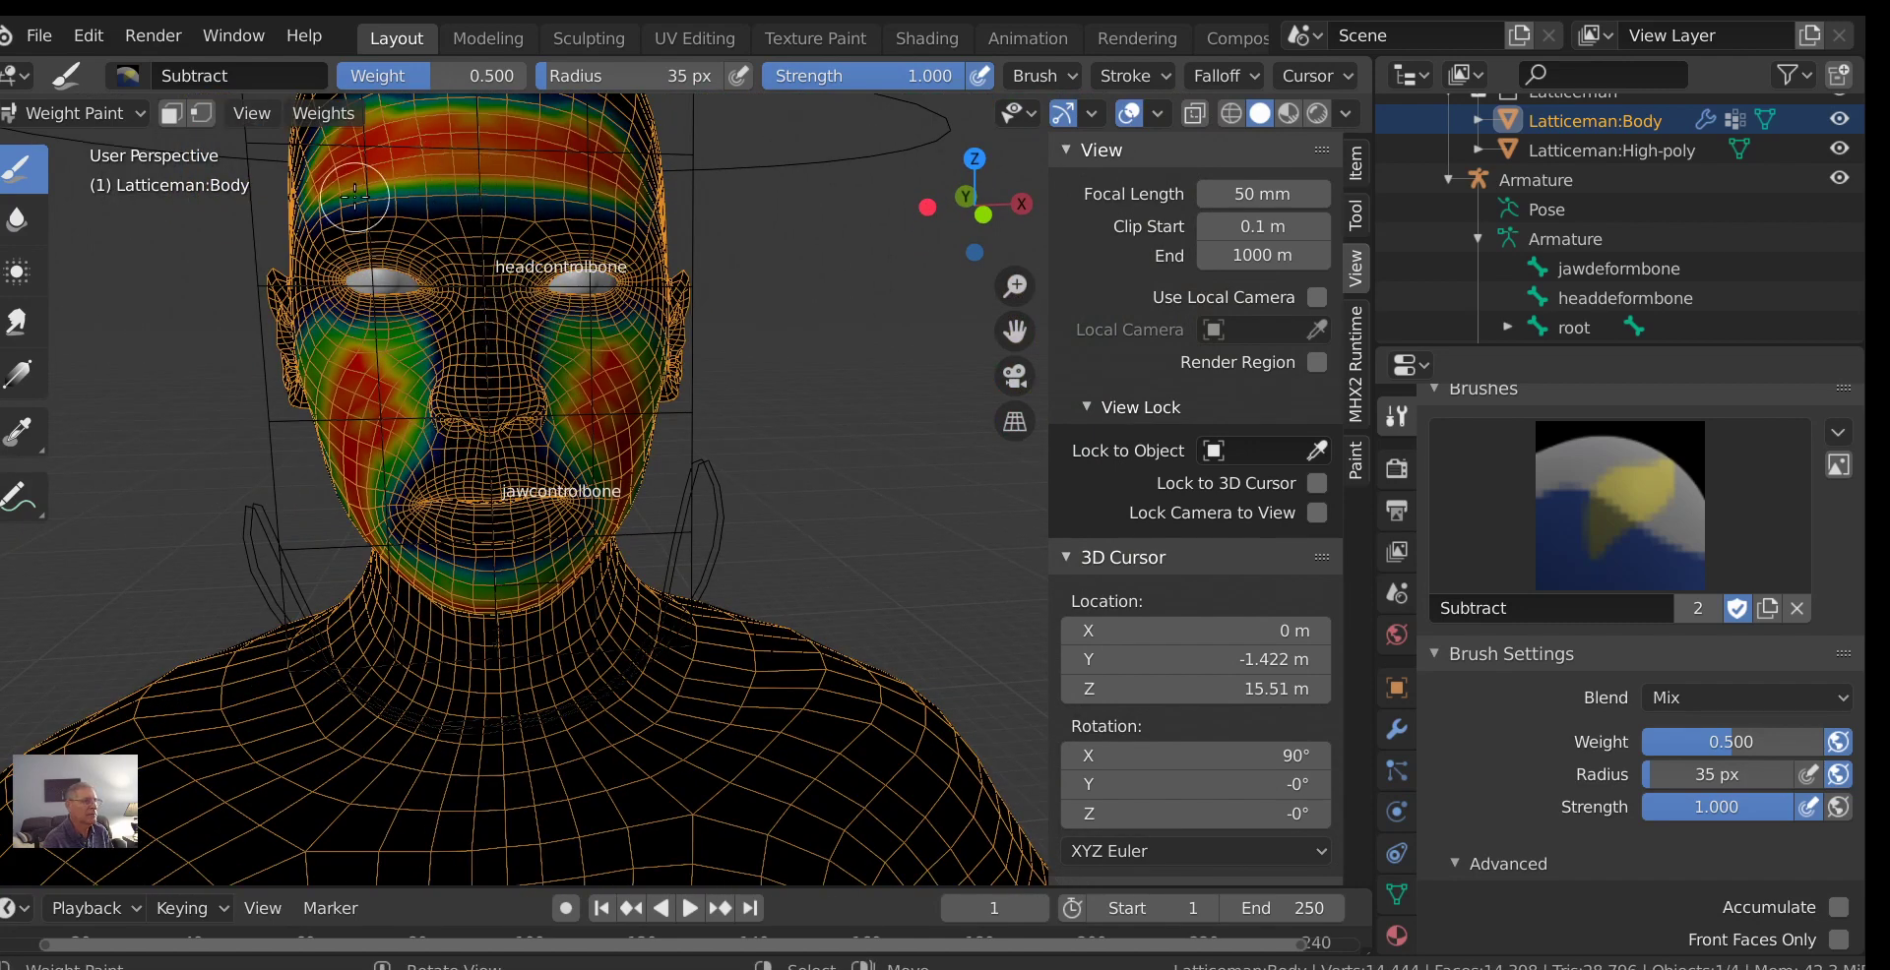
# Paint weight 0.500 below and above the red forehead band and down the temples to the cheeks.
pyautogui.moveTo(335, 219); pyautogui.dragTo(489, 218)
pyautogui.moveTo(727, 361); pyautogui.dragTo(706, 304, button='middle')
pyautogui.scroll(-2, 707, 304)
pyautogui.moveTo(647, 233)
pyautogui.mouseDown()
pyautogui.moveTo(494, 223)
pyautogui.moveTo(477, 251)
pyautogui.mouseUp()
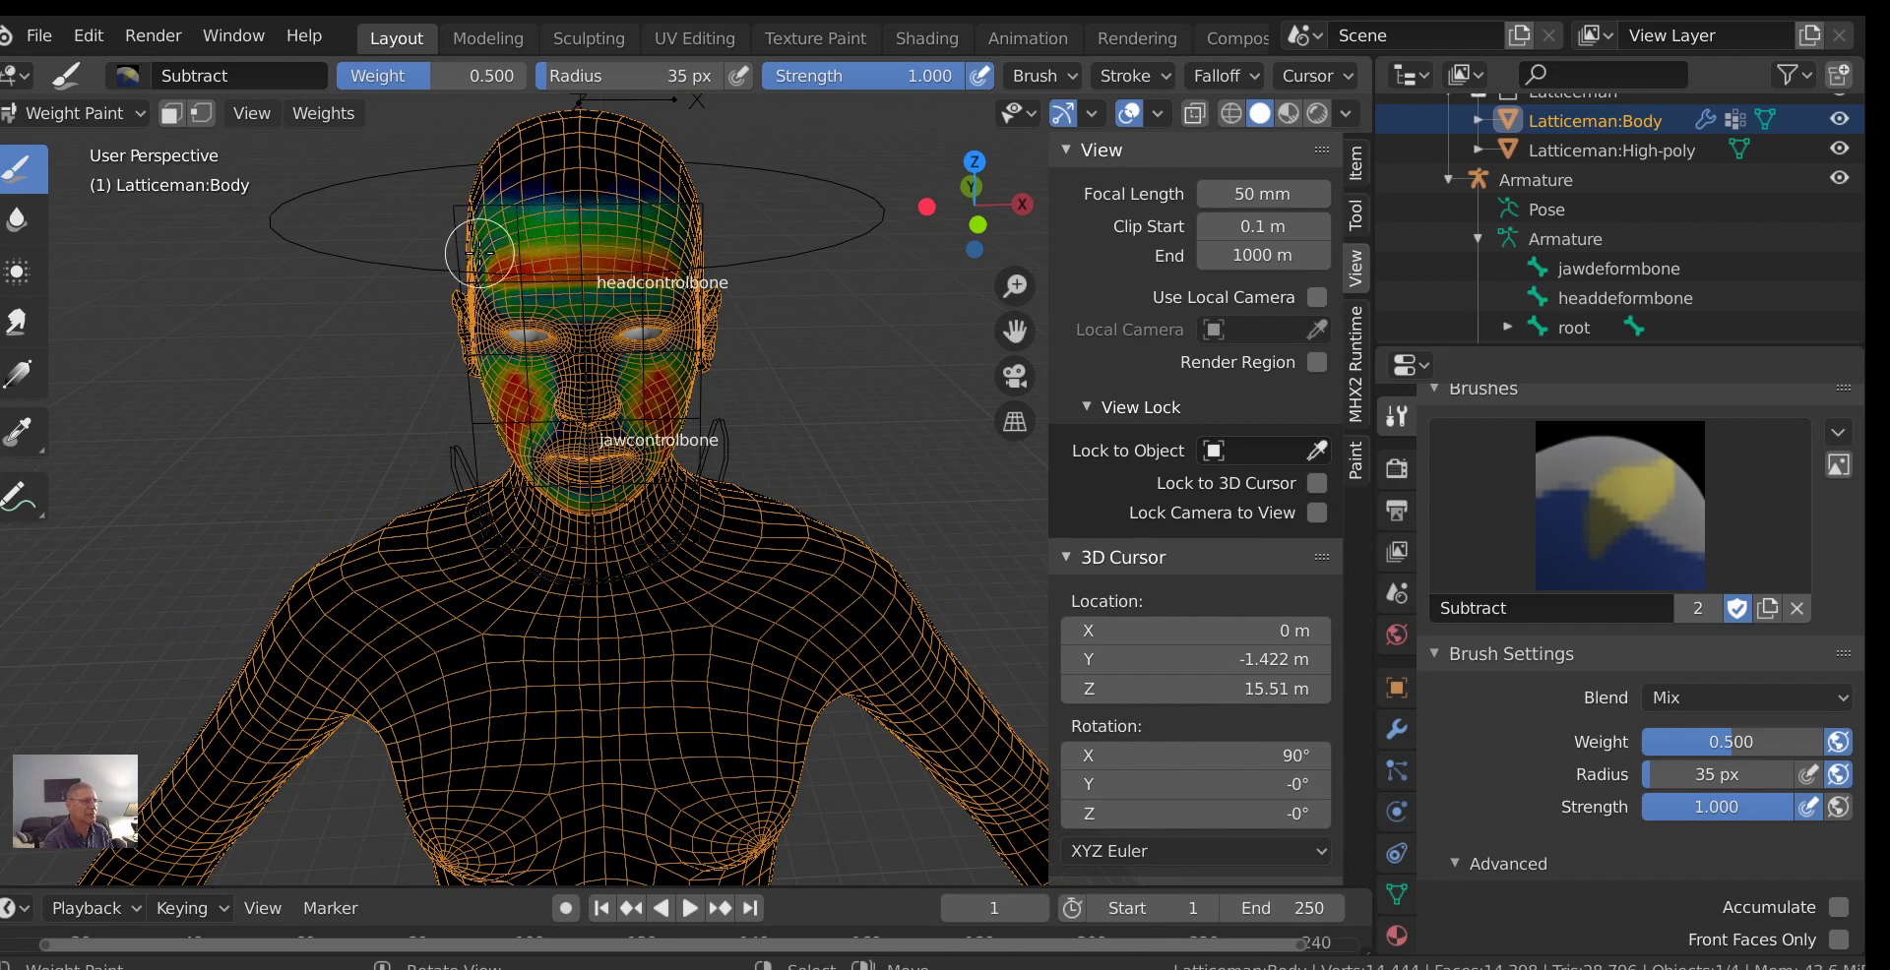
pyautogui.moveTo(907, 452); pyautogui.dragTo(669, 379, button='middle')
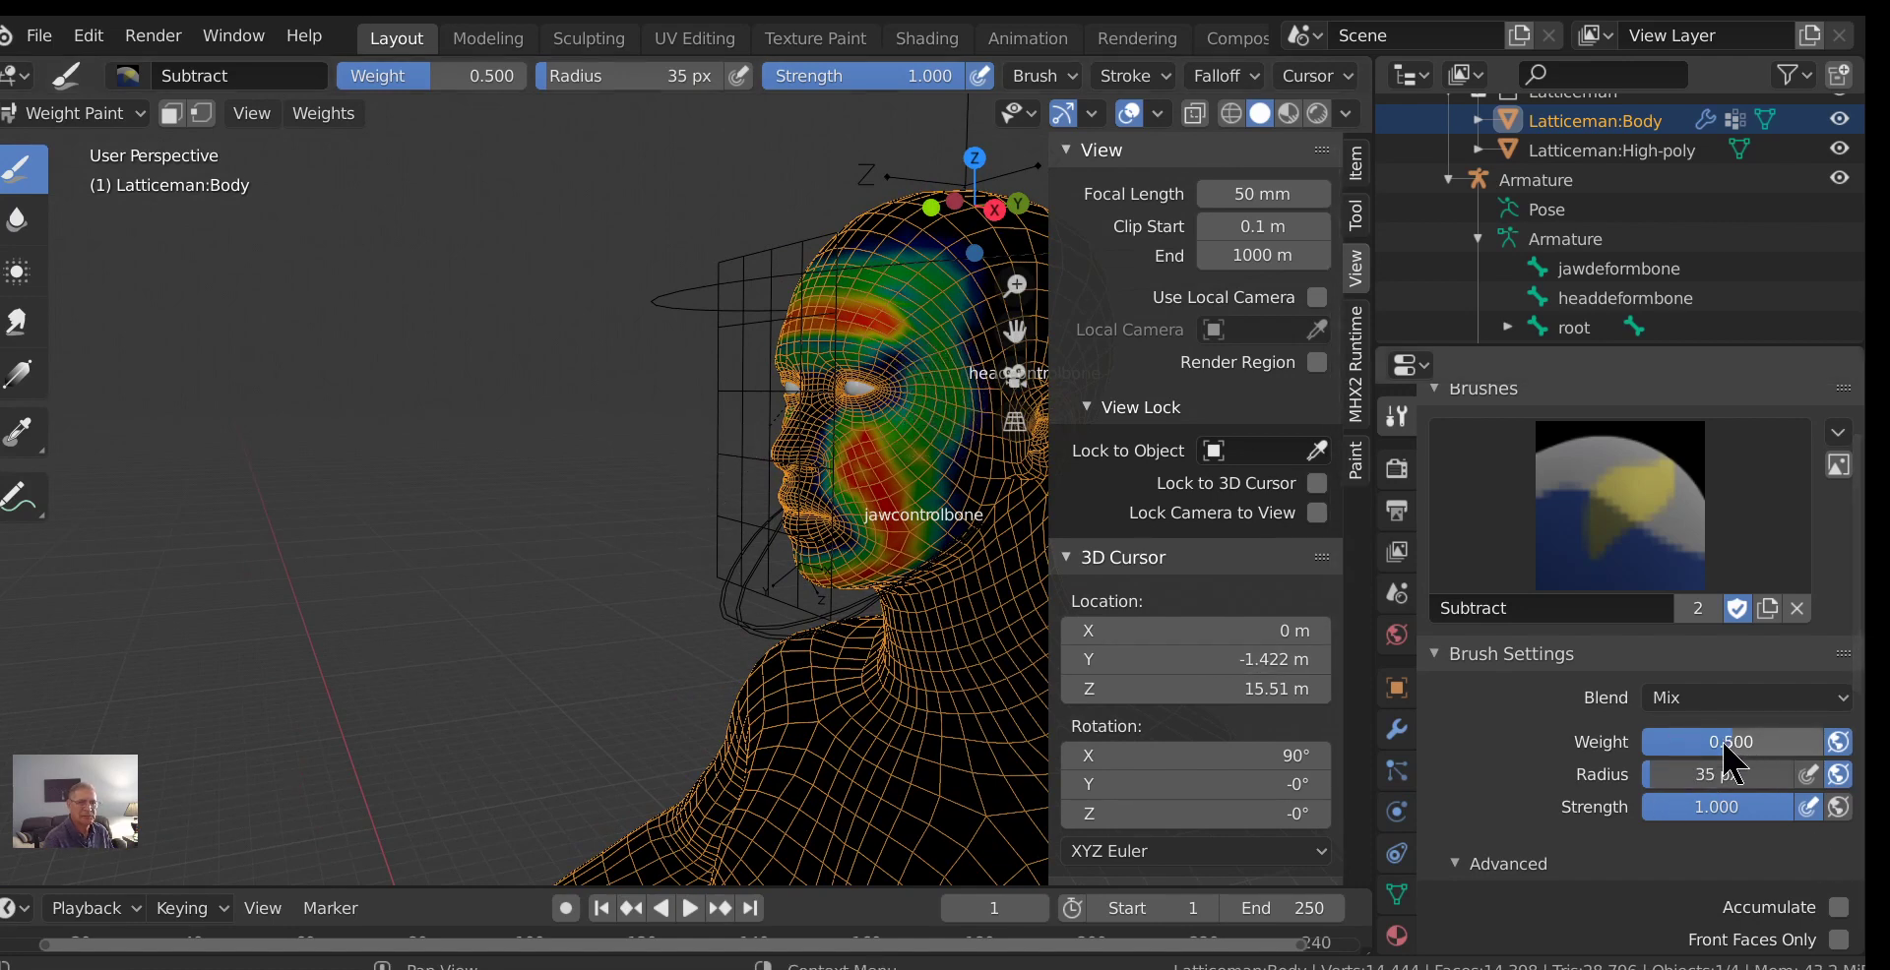
# Lower the brush weight to 0.269 and paint around the eyes, brows, nose bridge and temples.
pyautogui.moveTo(1724, 744); pyautogui.dragTo(1674, 744)
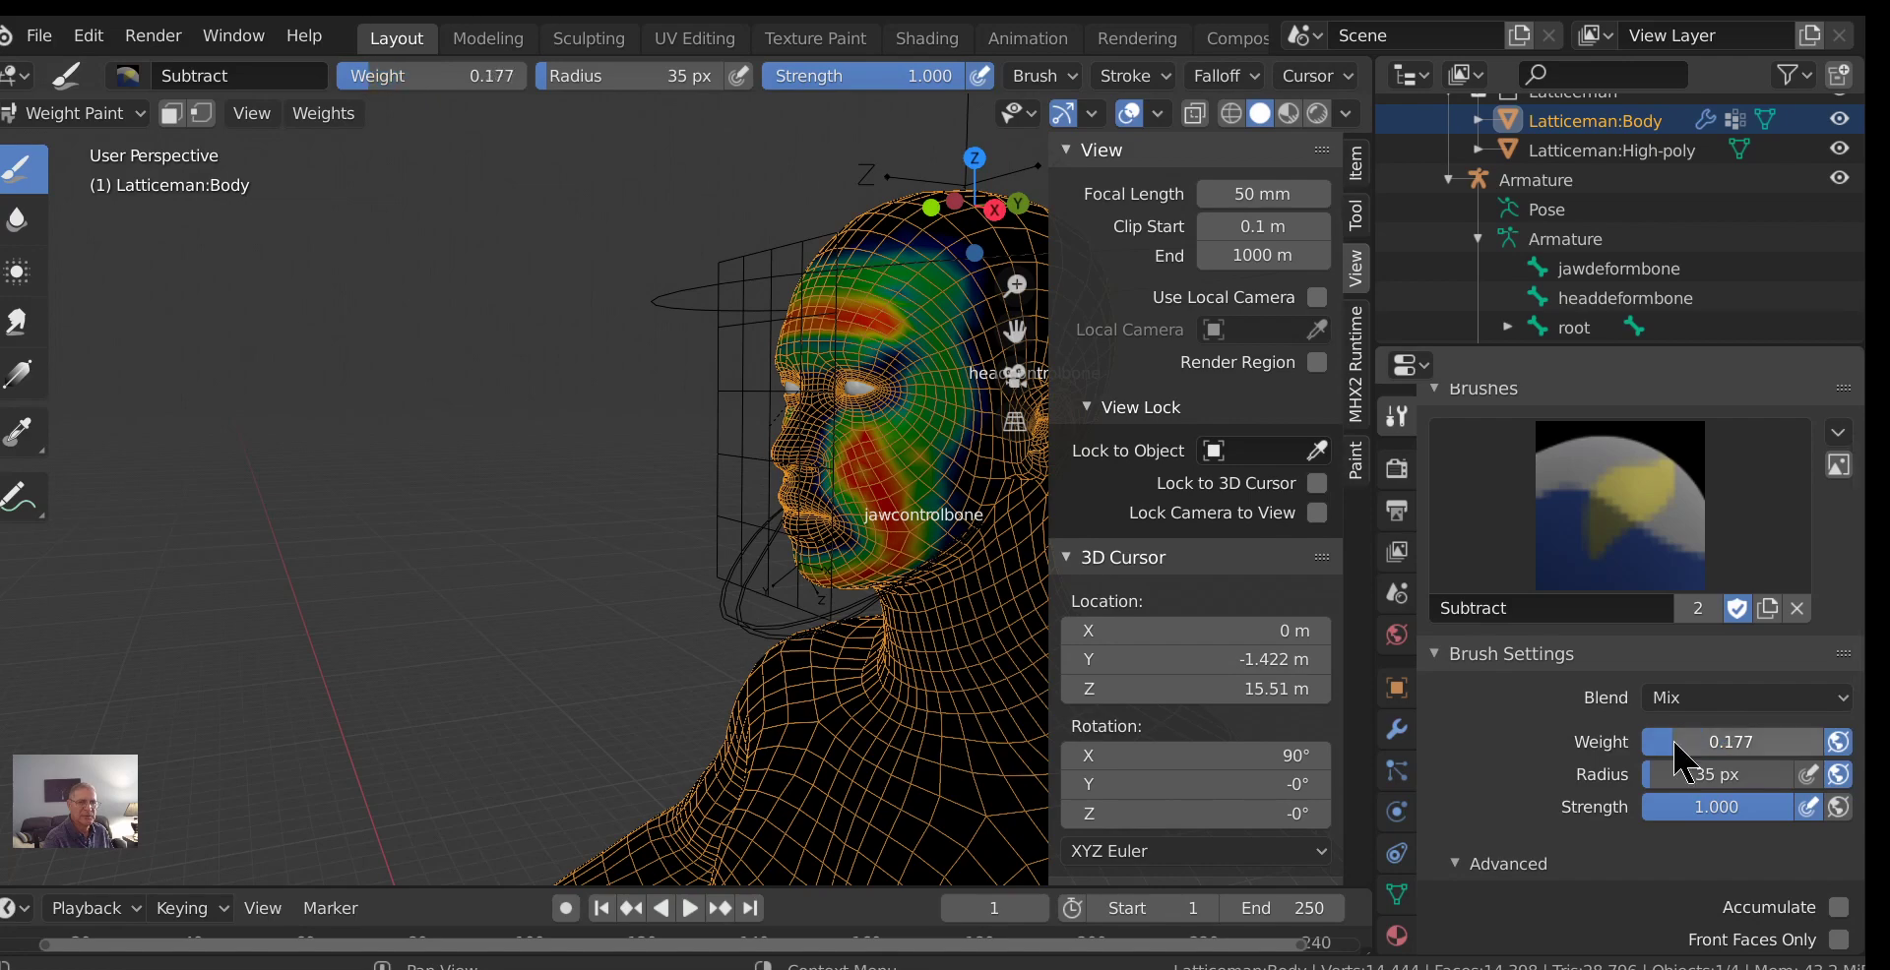
pyautogui.moveTo(674, 557); pyautogui.dragTo(876, 563, button='middle')
pyautogui.scroll(2, 730, 472)
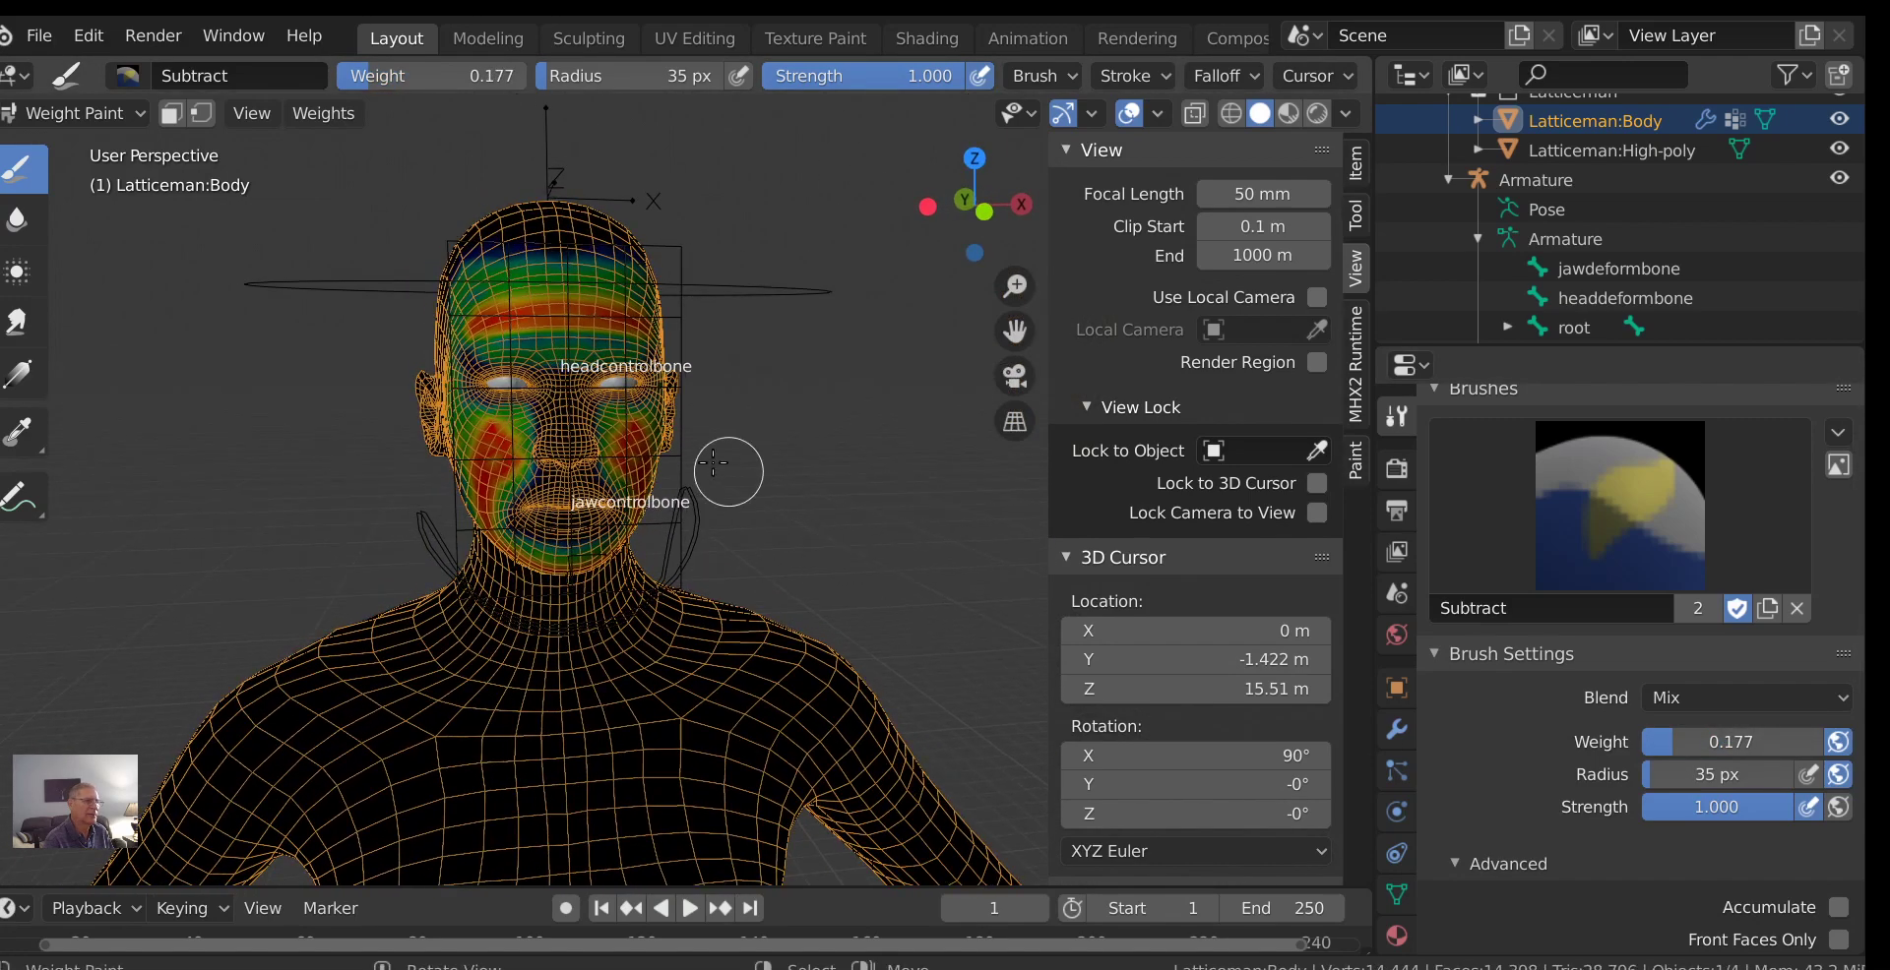
pyautogui.scroll(3, 500, 322)
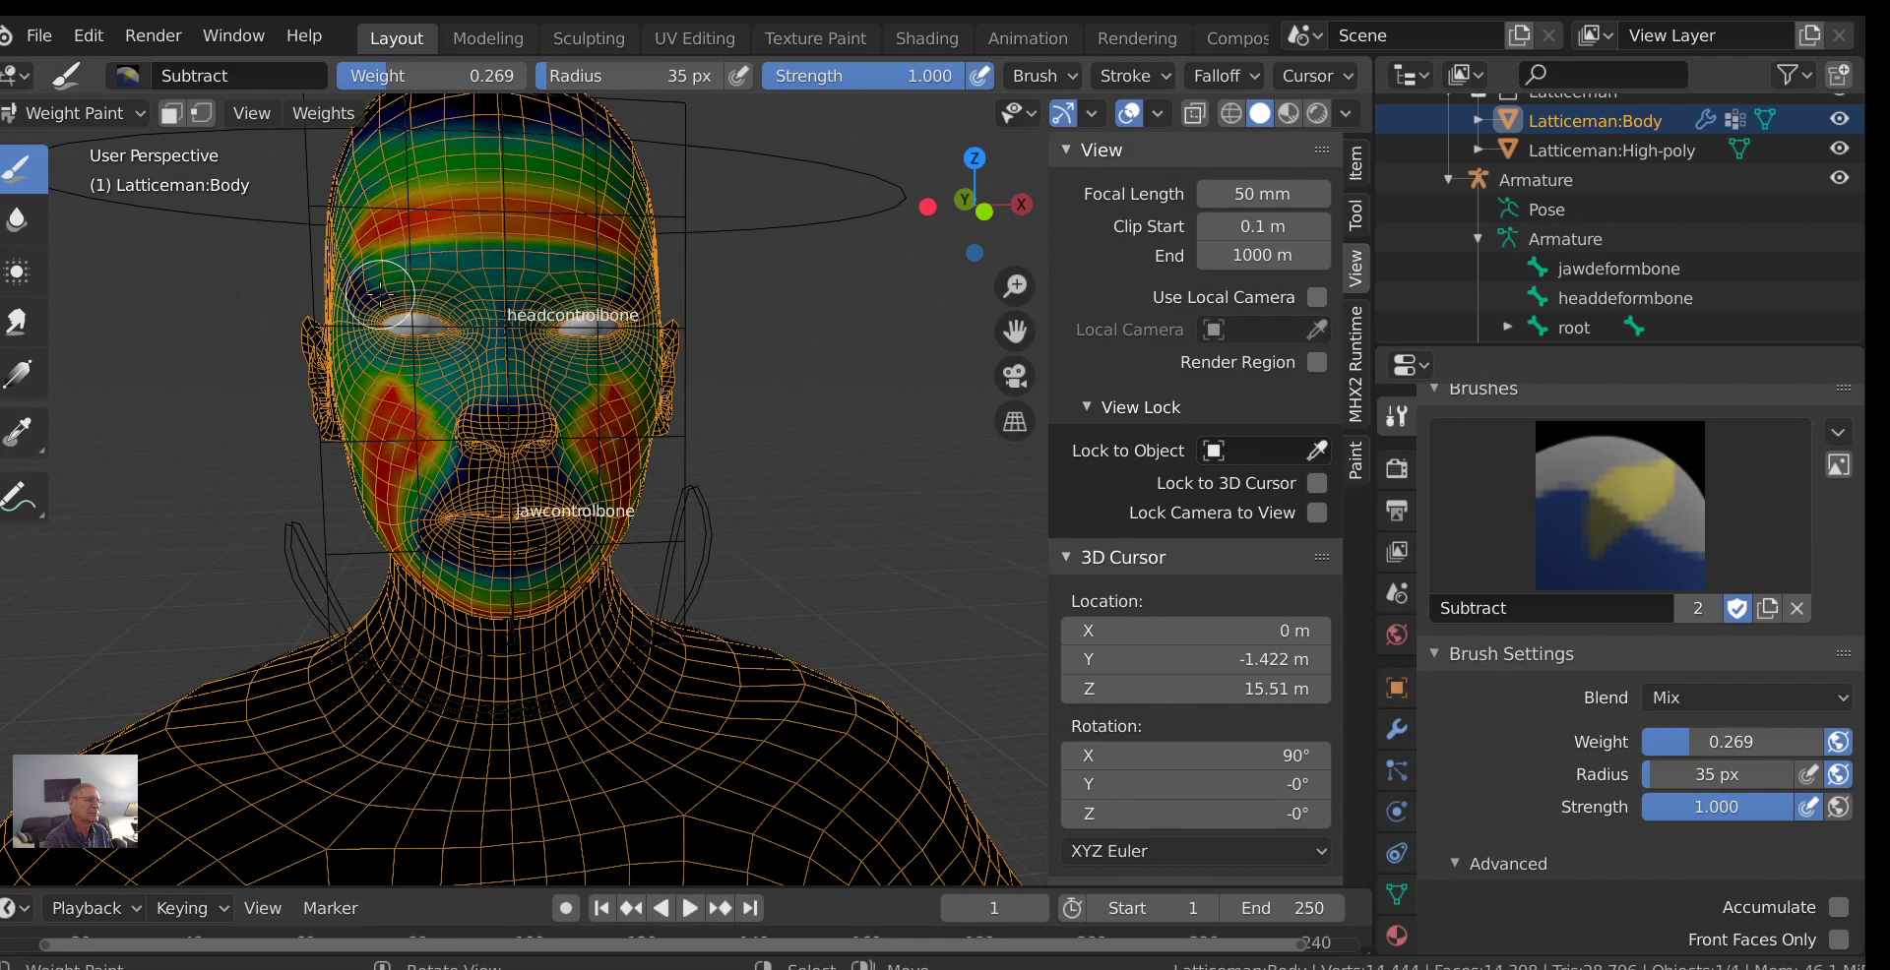
pyautogui.moveTo(723, 359); pyautogui.dragTo(850, 414, button='middle')
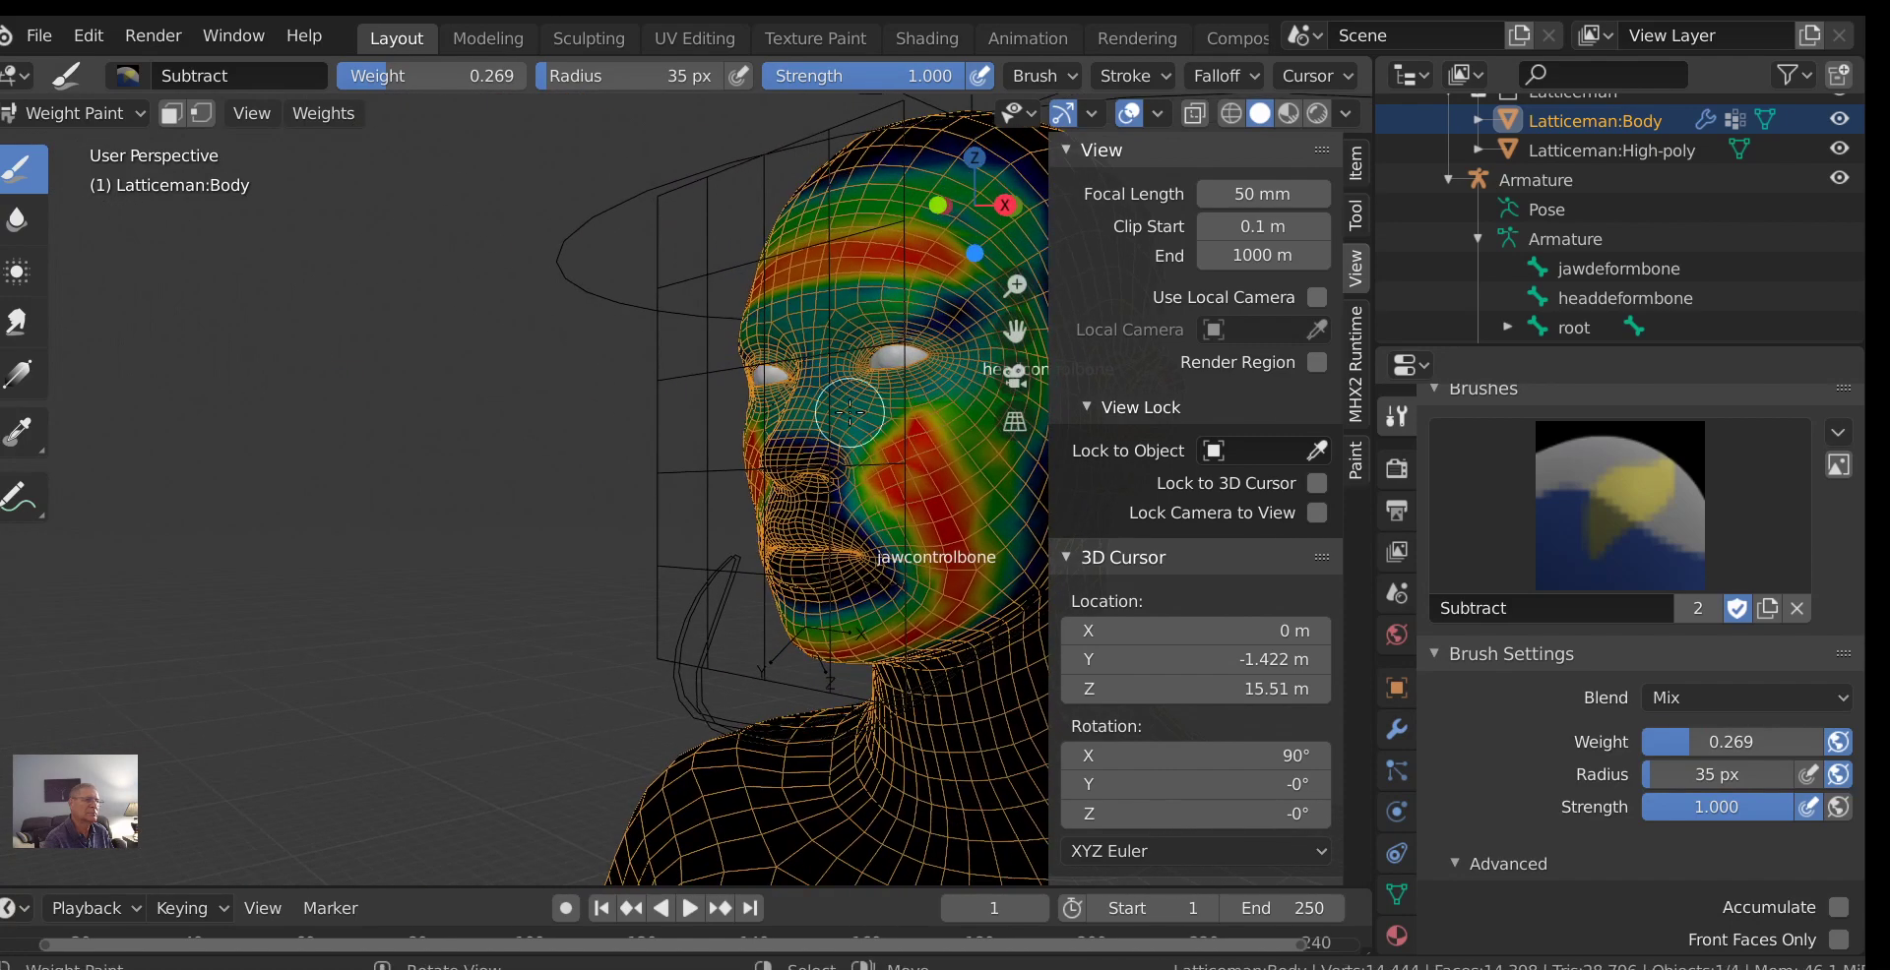
pyautogui.scroll(-2, 984, 314)
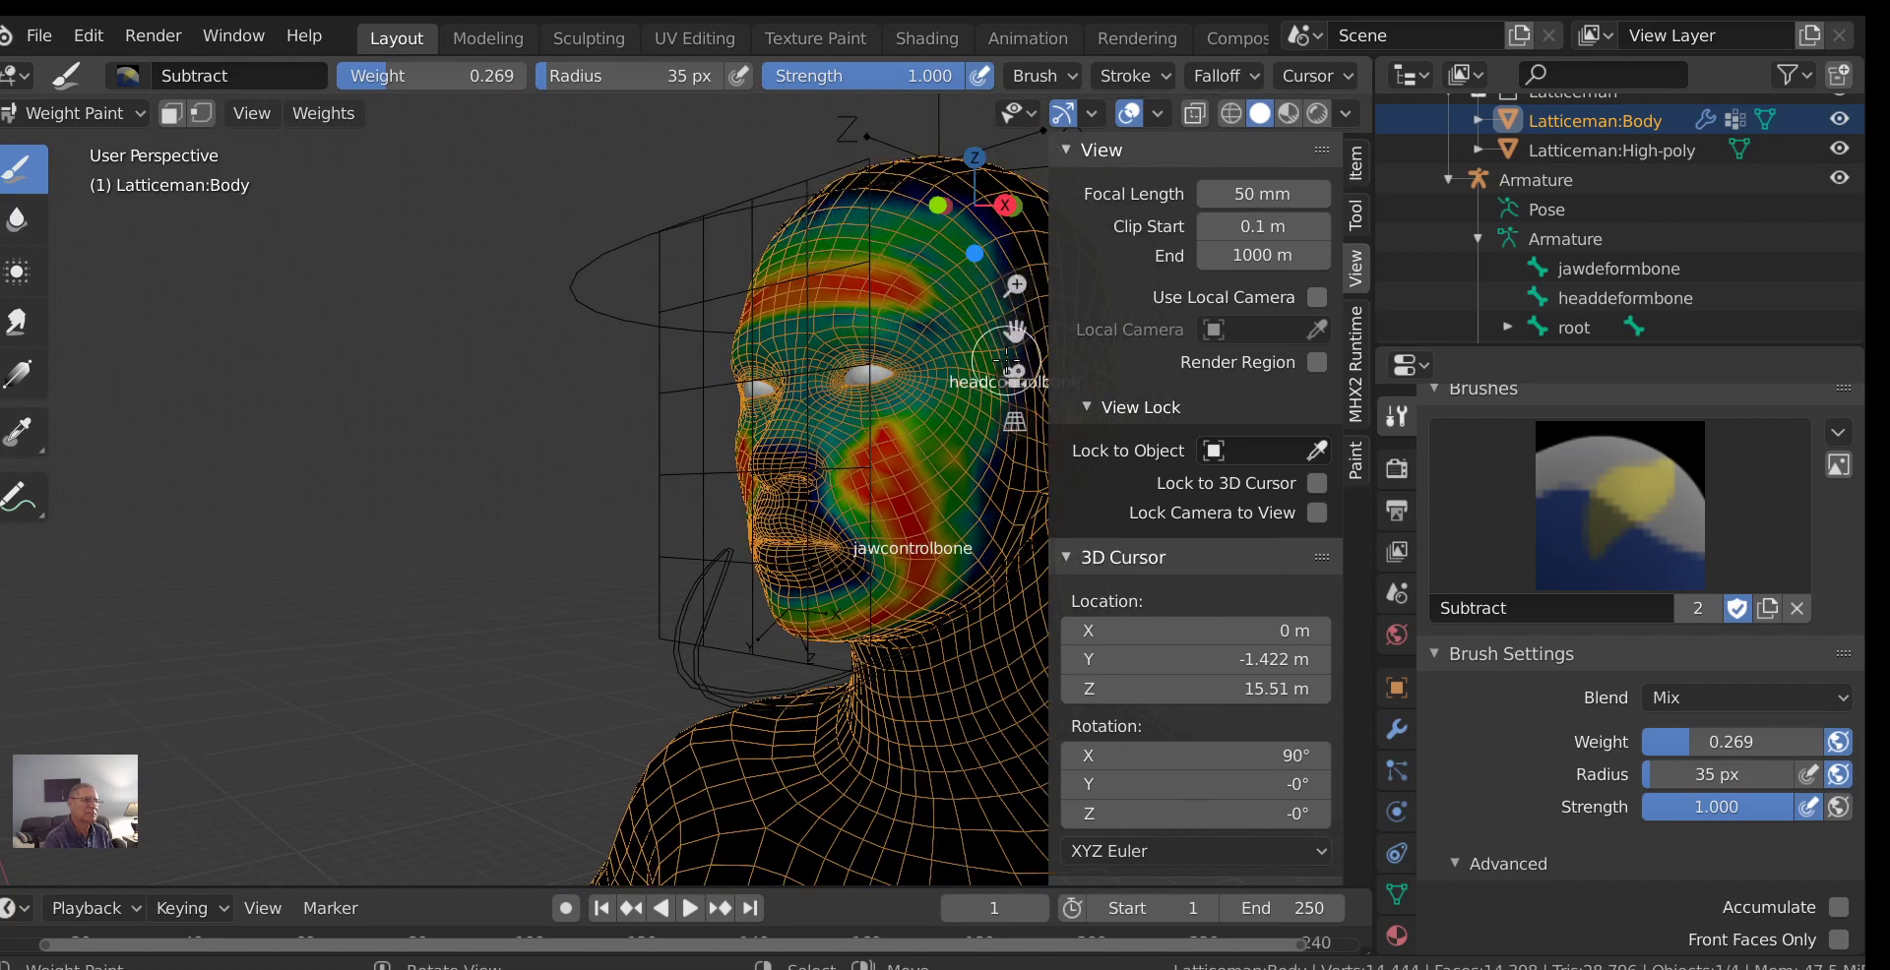
# Examine the painted face weights from the side, from underneath the chin and from the front.
pyautogui.click(1014, 422)
pyautogui.moveTo(978, 514); pyautogui.dragTo(942, 475, button='middle')
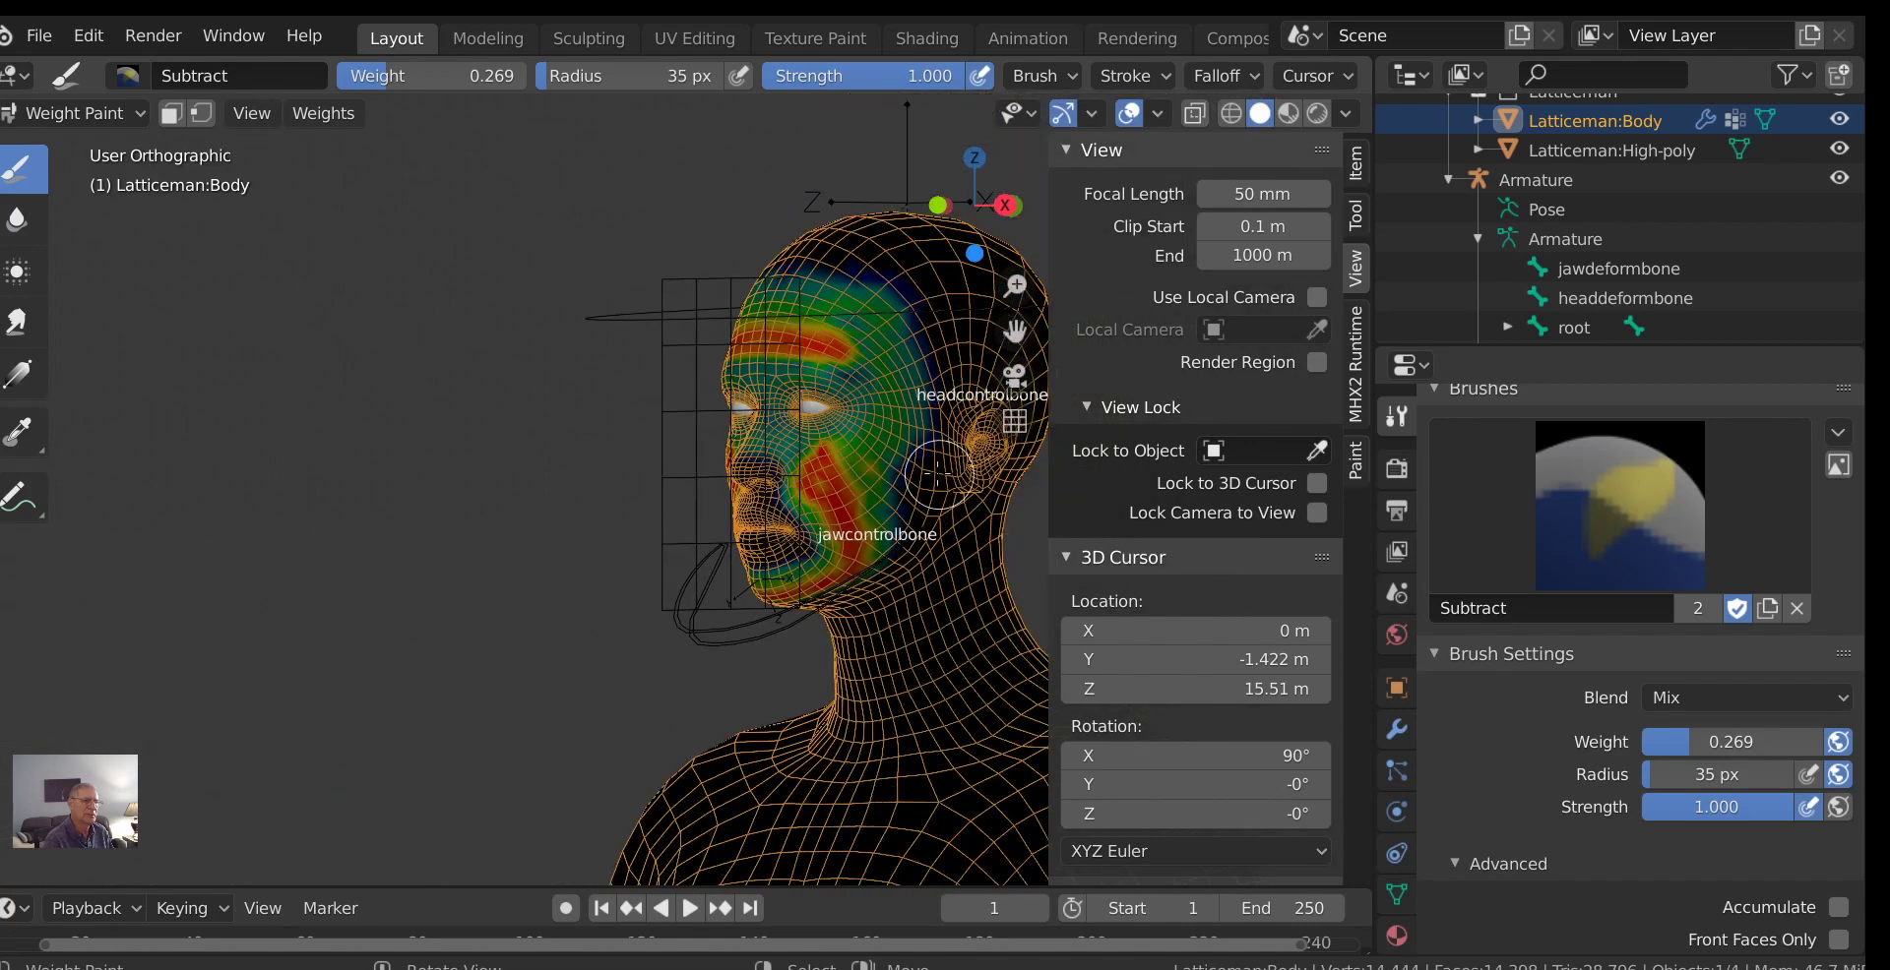
pyautogui.moveTo(913, 630); pyautogui.dragTo(940, 521, button='middle')
pyautogui.moveTo(834, 715)
pyautogui.mouseDown()
pyautogui.moveTo(704, 721)
pyautogui.moveTo(772, 750)
pyautogui.mouseUp()
pyautogui.moveTo(772, 750); pyautogui.dragTo(763, 595, button='middle')
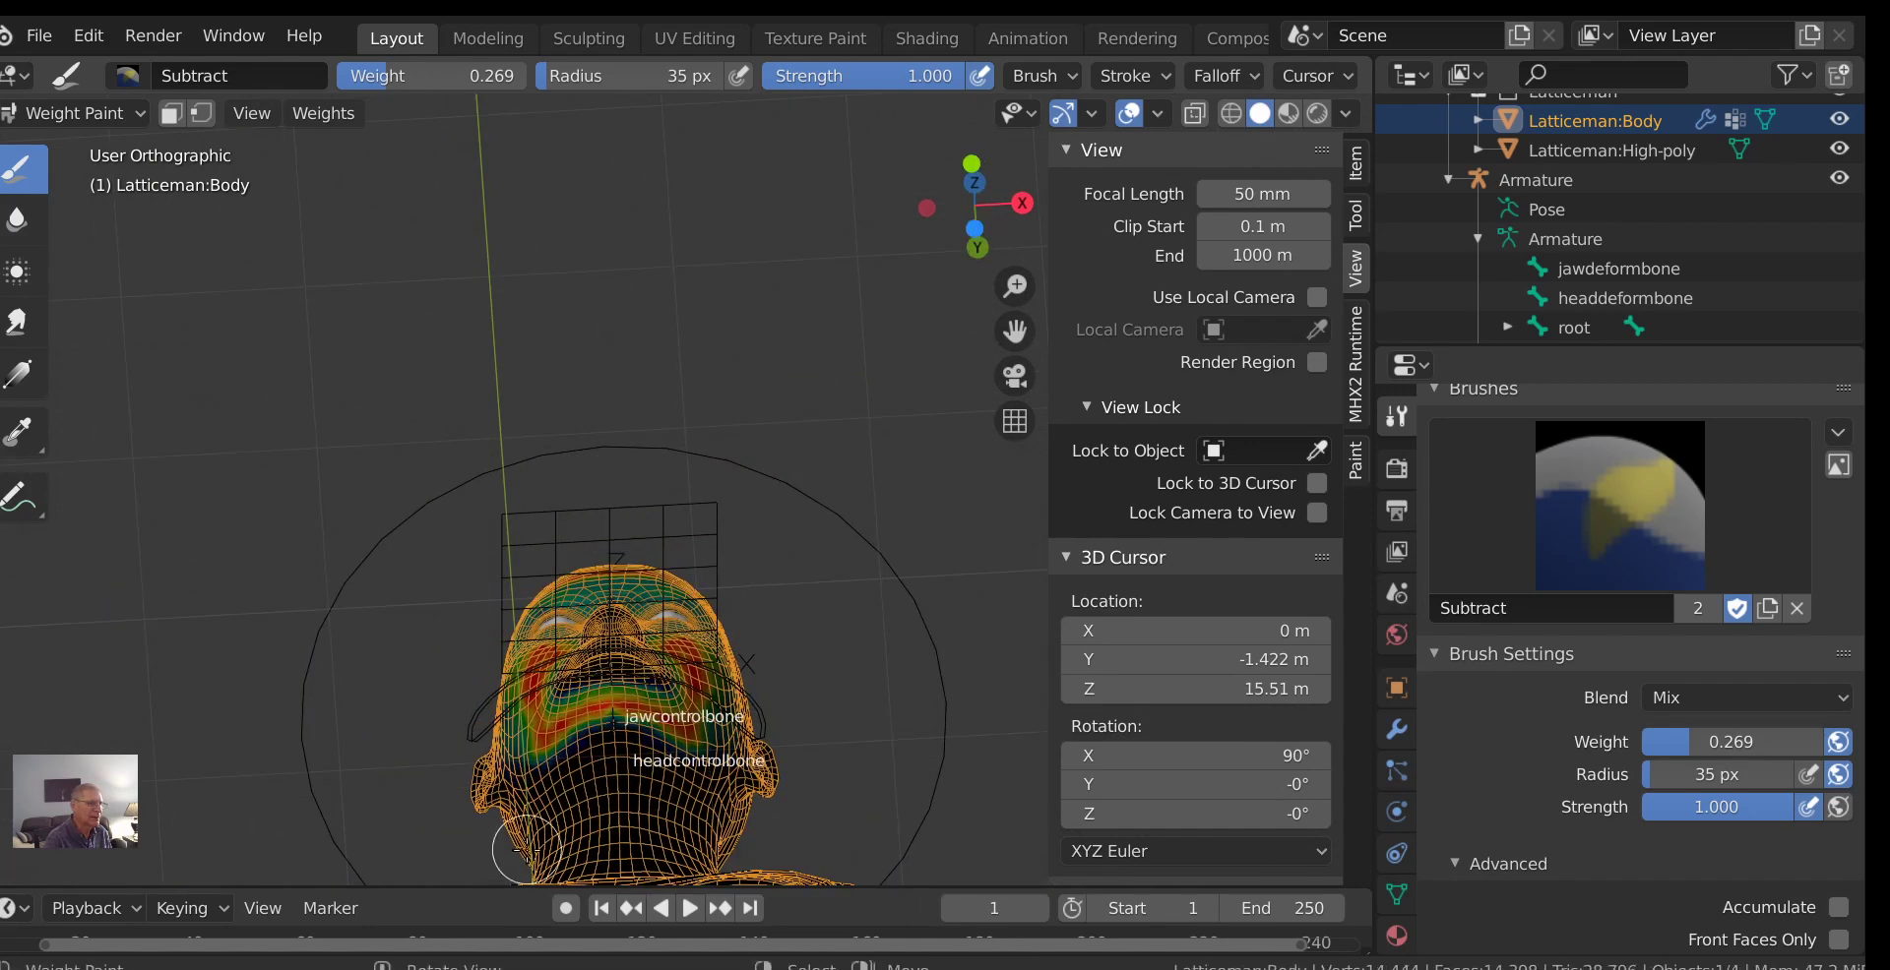
pyautogui.scroll(2, 532, 858)
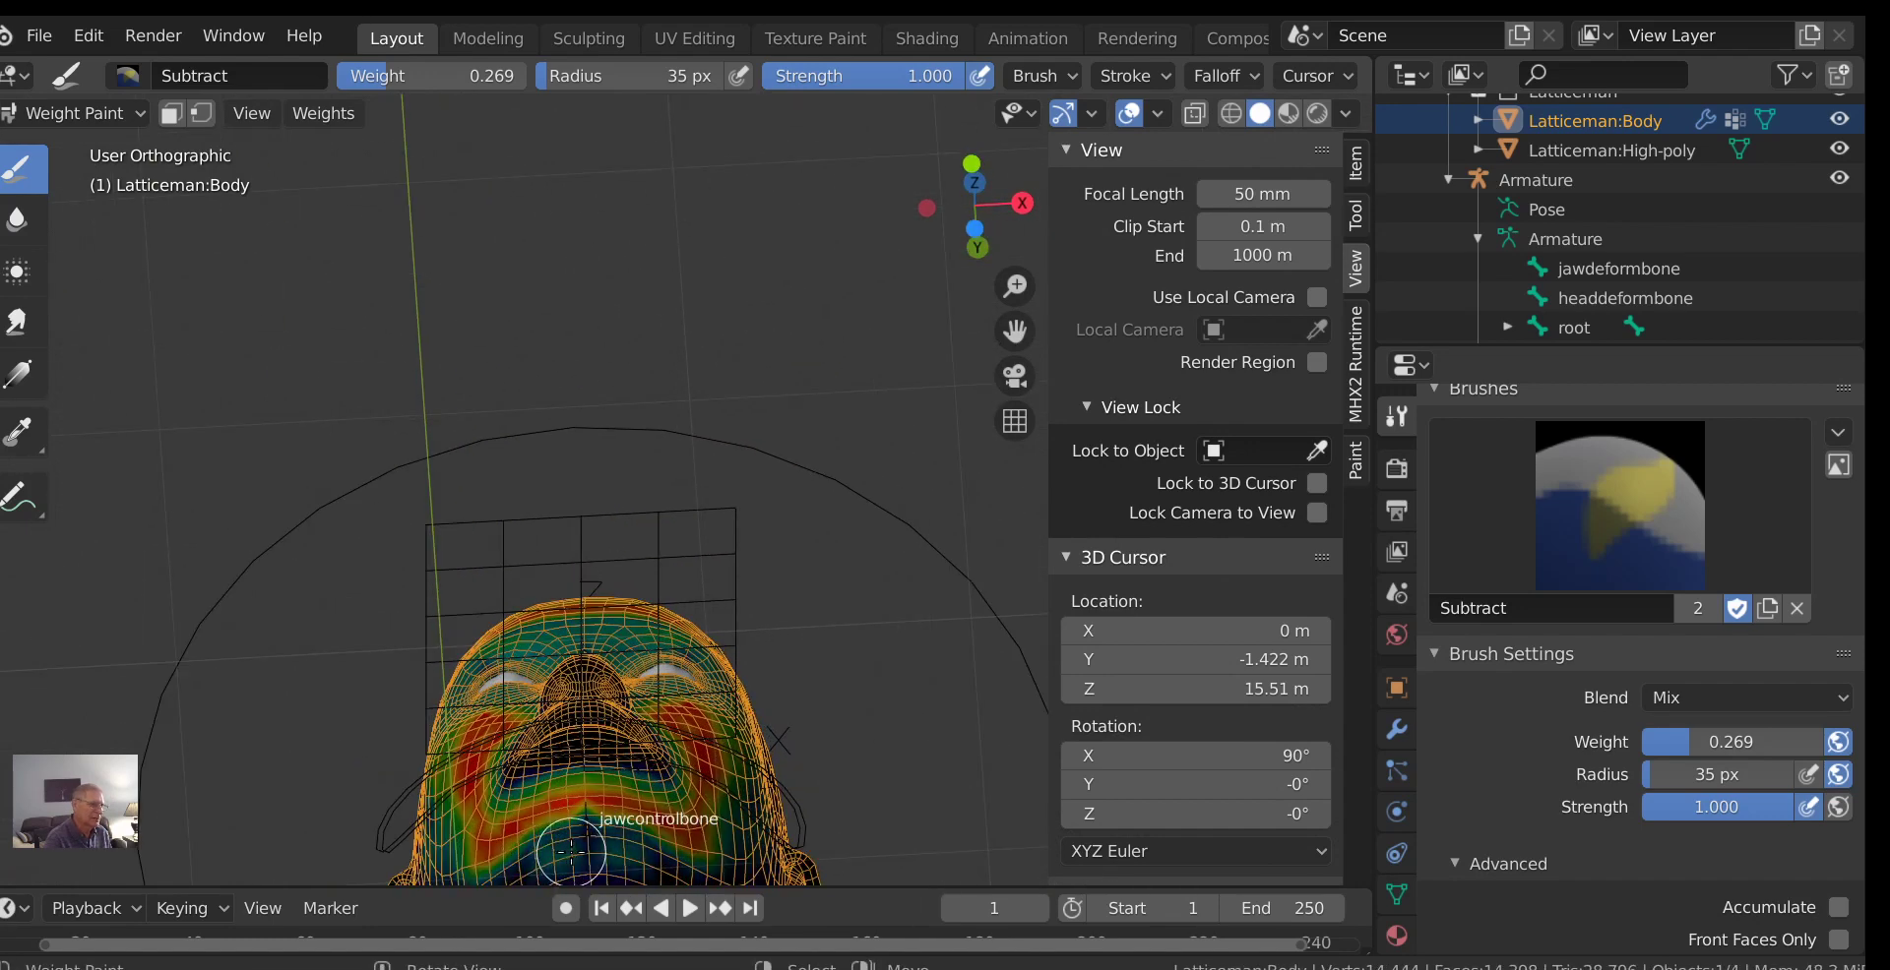
pyautogui.moveTo(910, 772); pyautogui.dragTo(847, 838, button='middle')
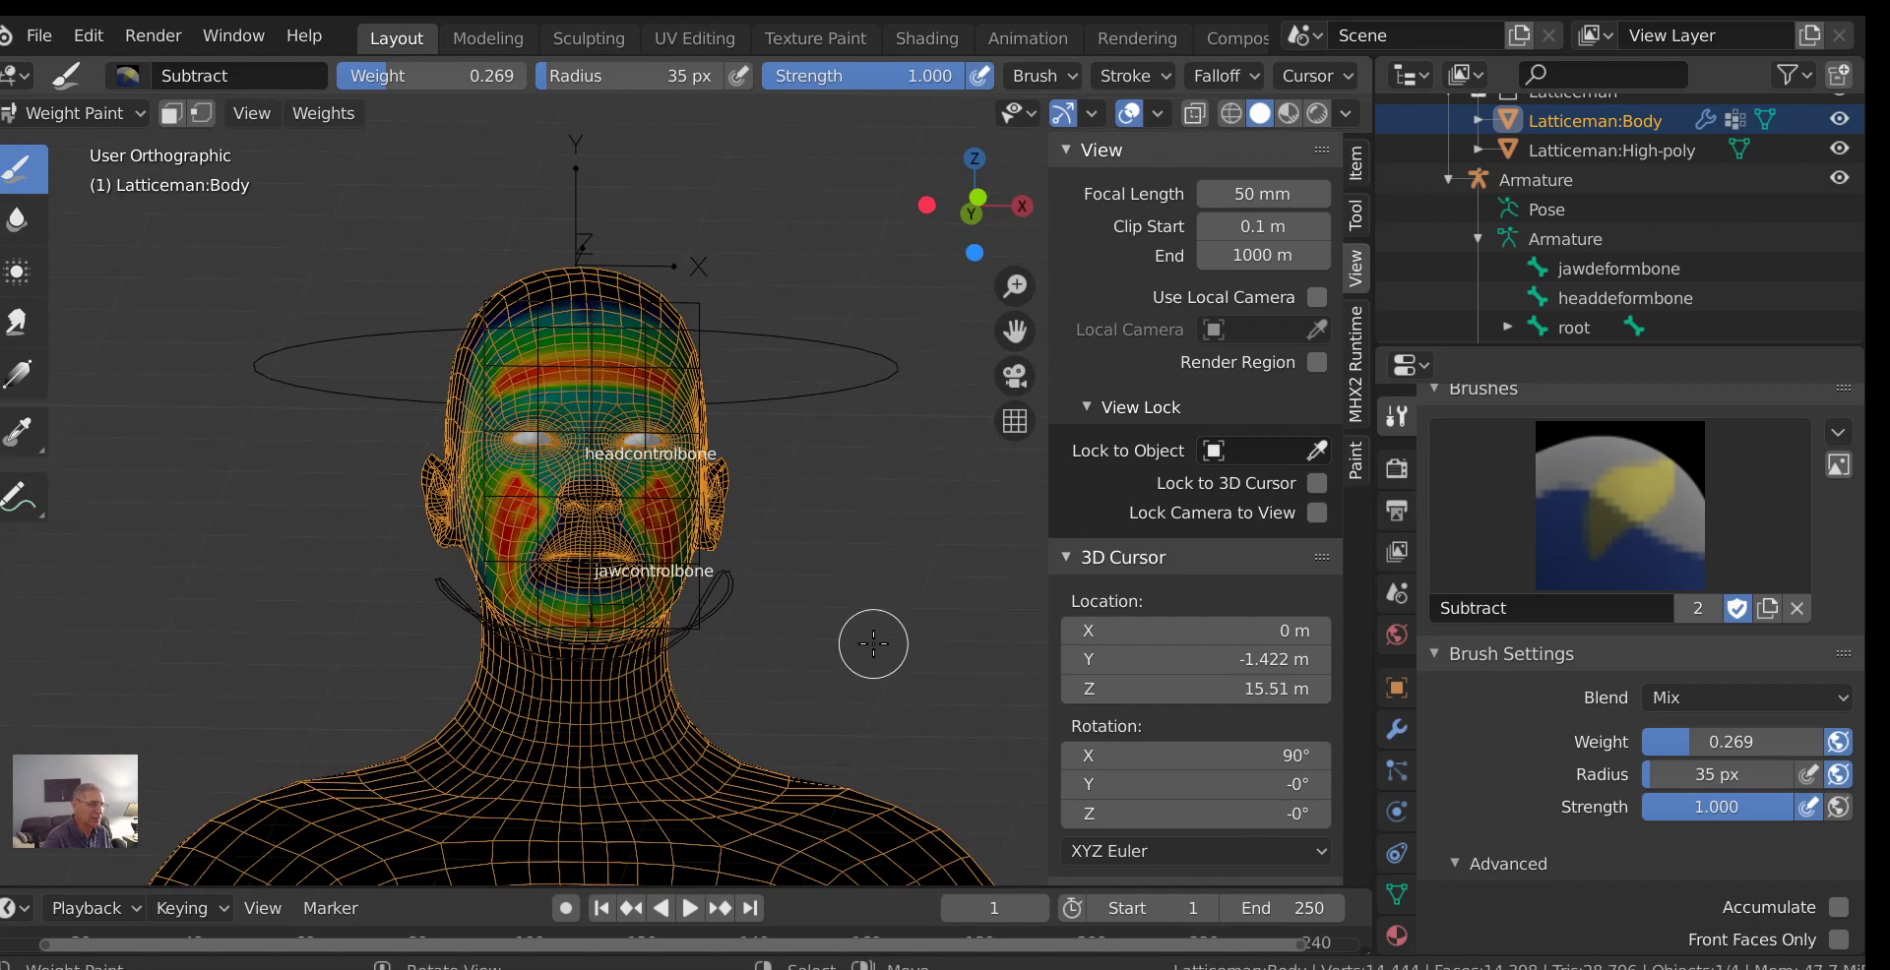
pyautogui.press('KP_1')
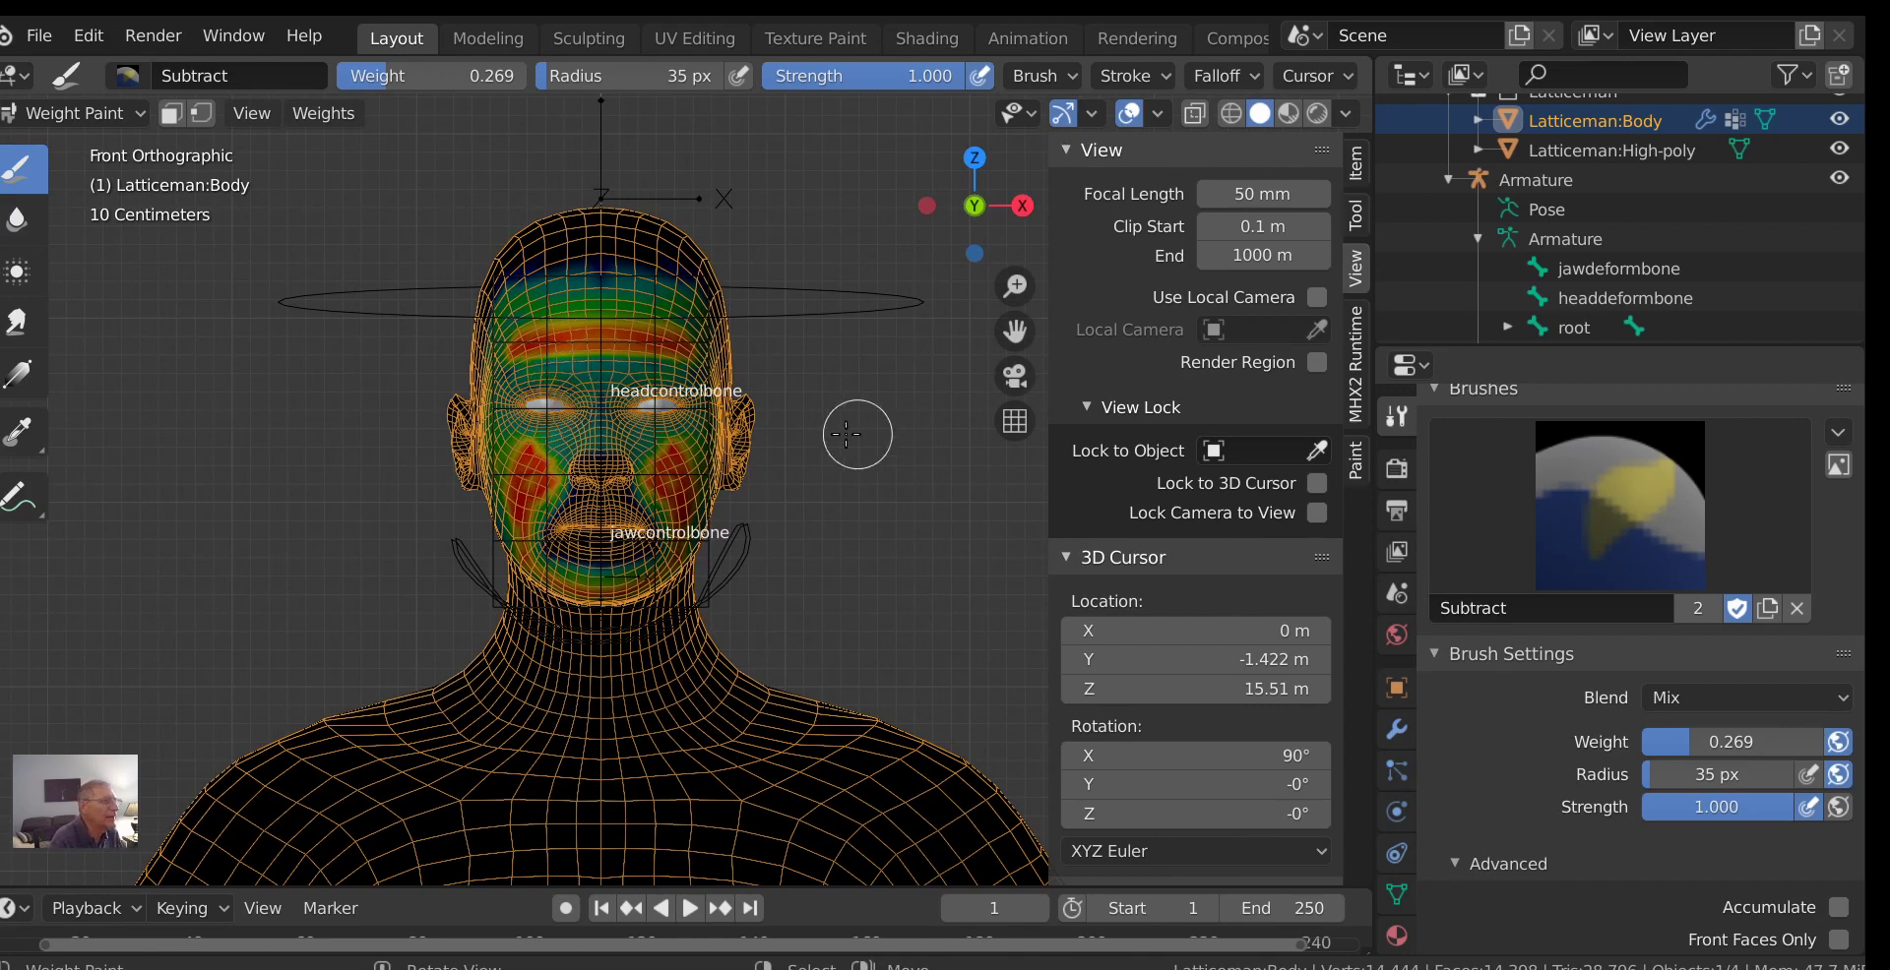
# Paint weight 0.269 along the inner edge of the red cheek area beside the nose and blend it with weight 0.586.
pyautogui.scroll(4, 721, 511)
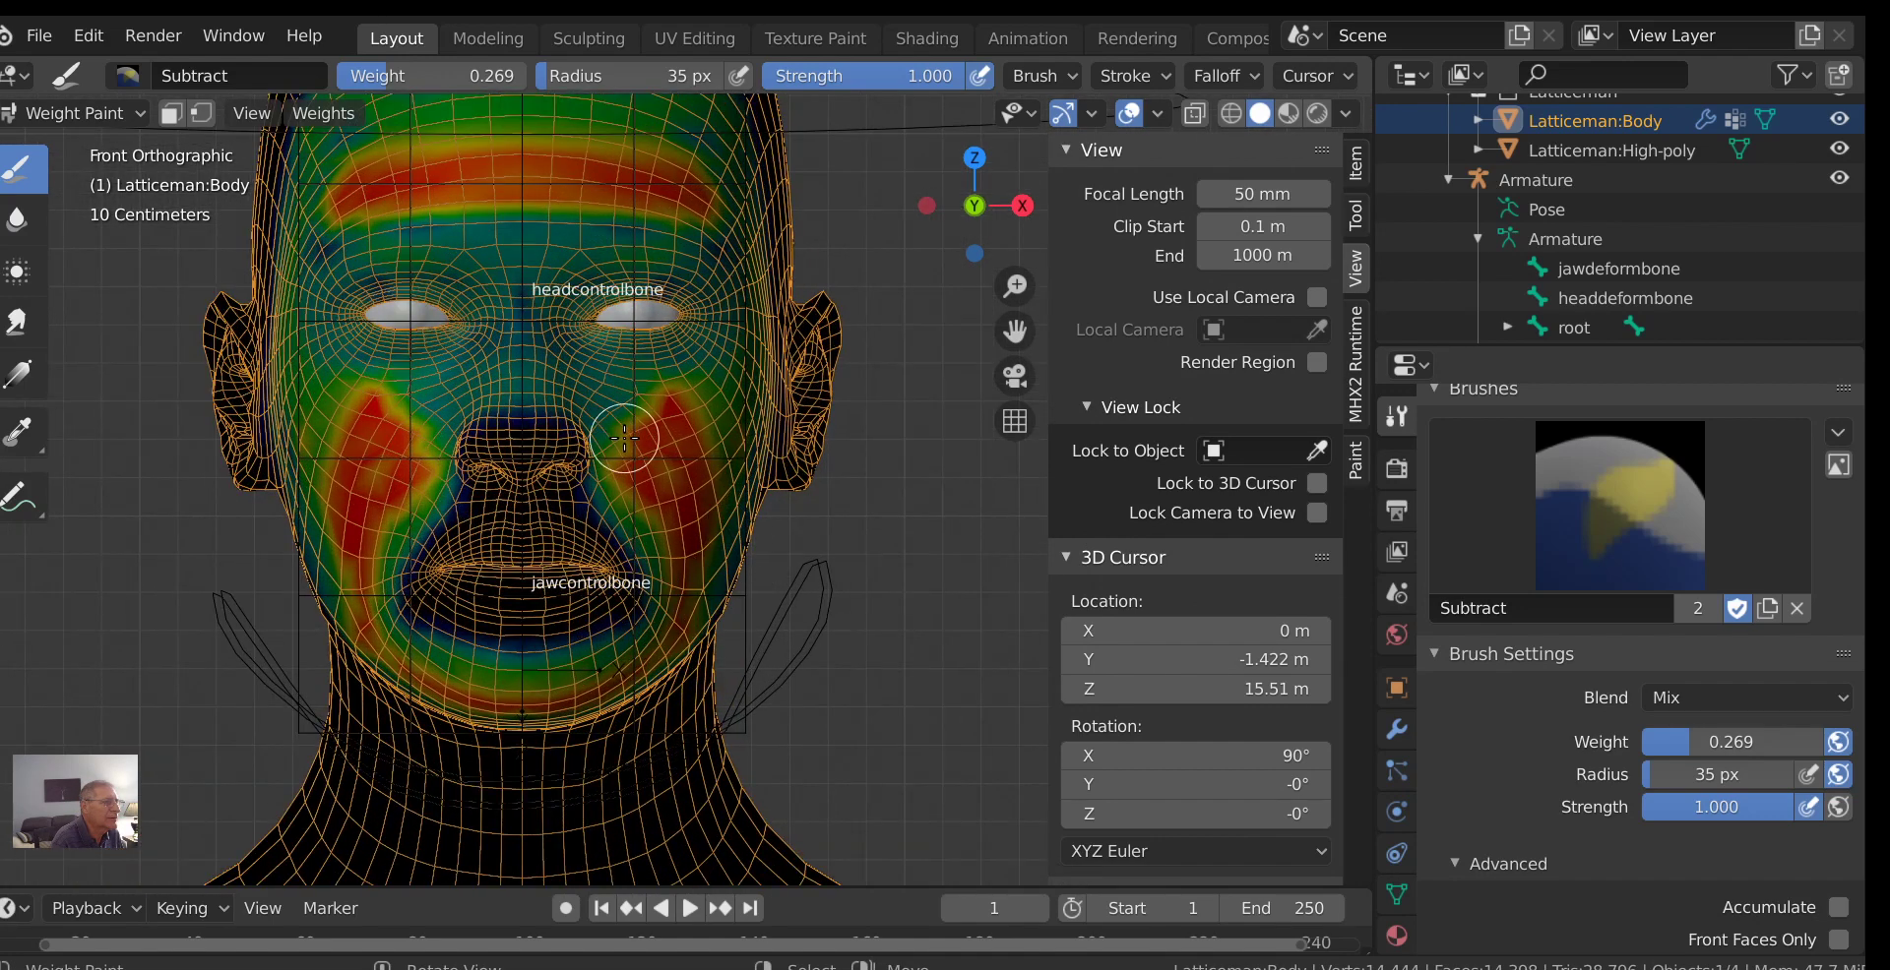
pyautogui.moveTo(620, 443); pyautogui.dragTo(633, 484)
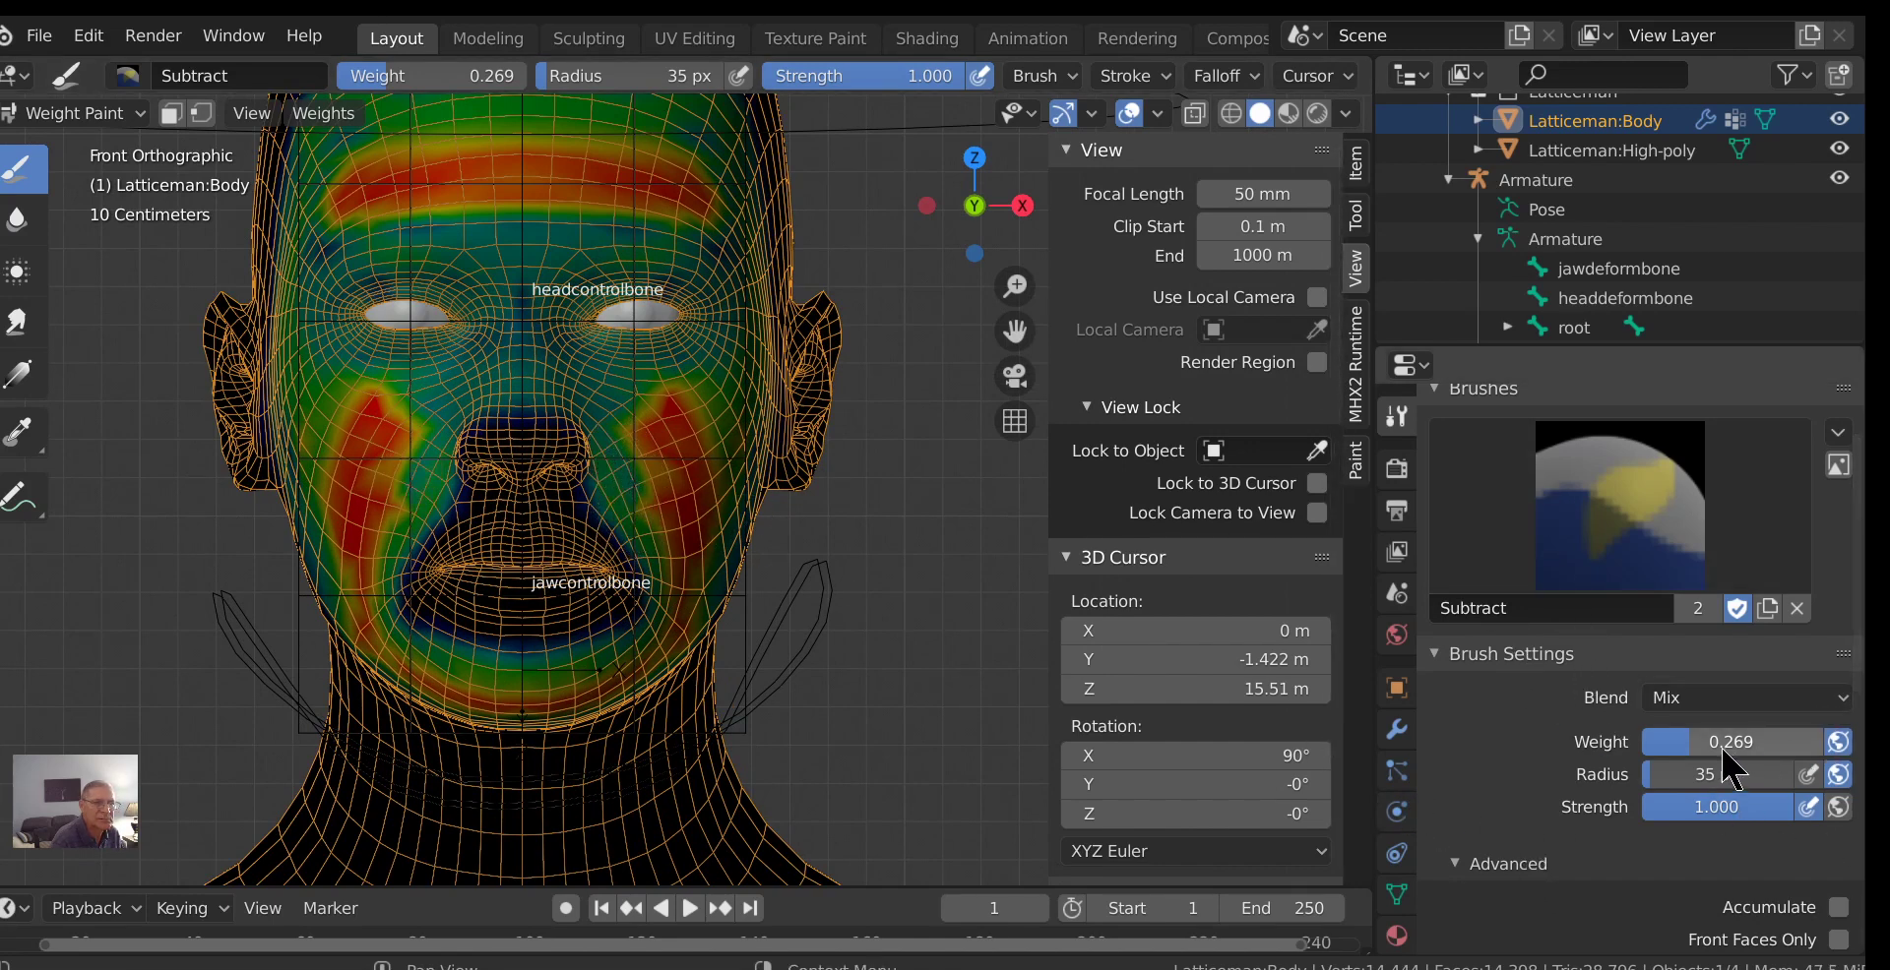
pyautogui.moveTo(1684, 752); pyautogui.dragTo(1747, 742)
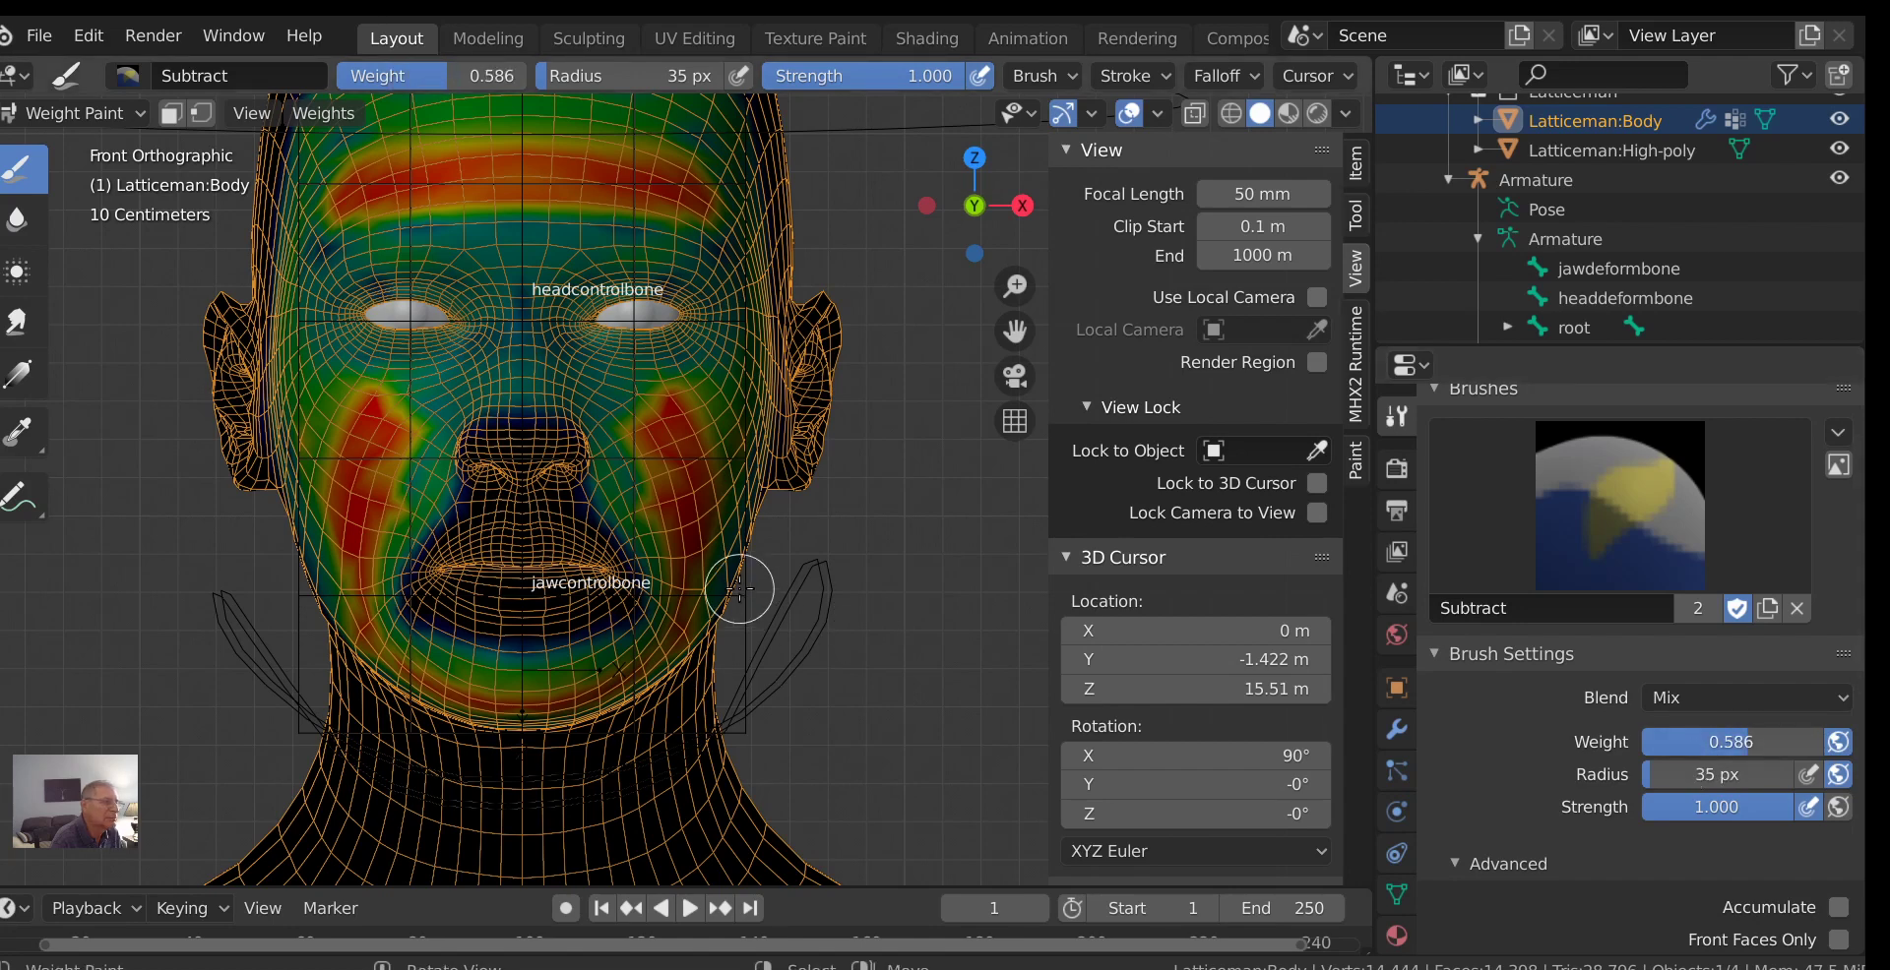
pyautogui.moveTo(635, 429); pyautogui.dragTo(650, 519)
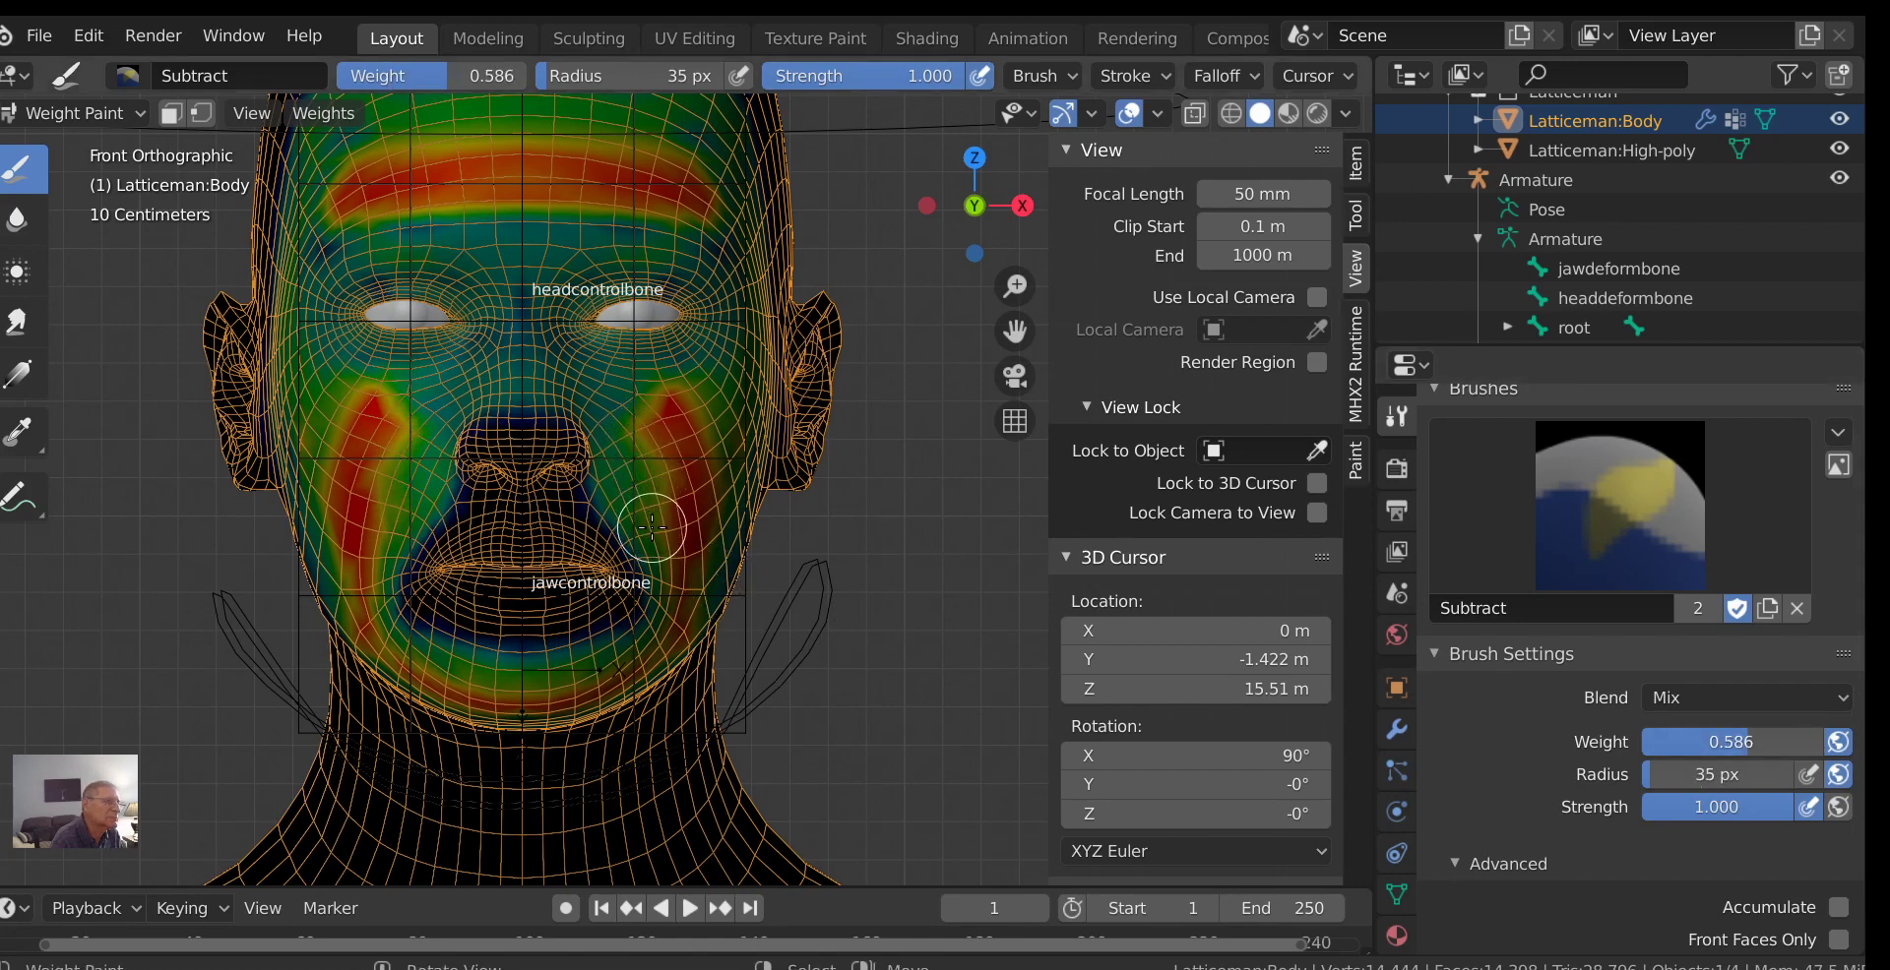
pyautogui.scroll(-2, 926, 572)
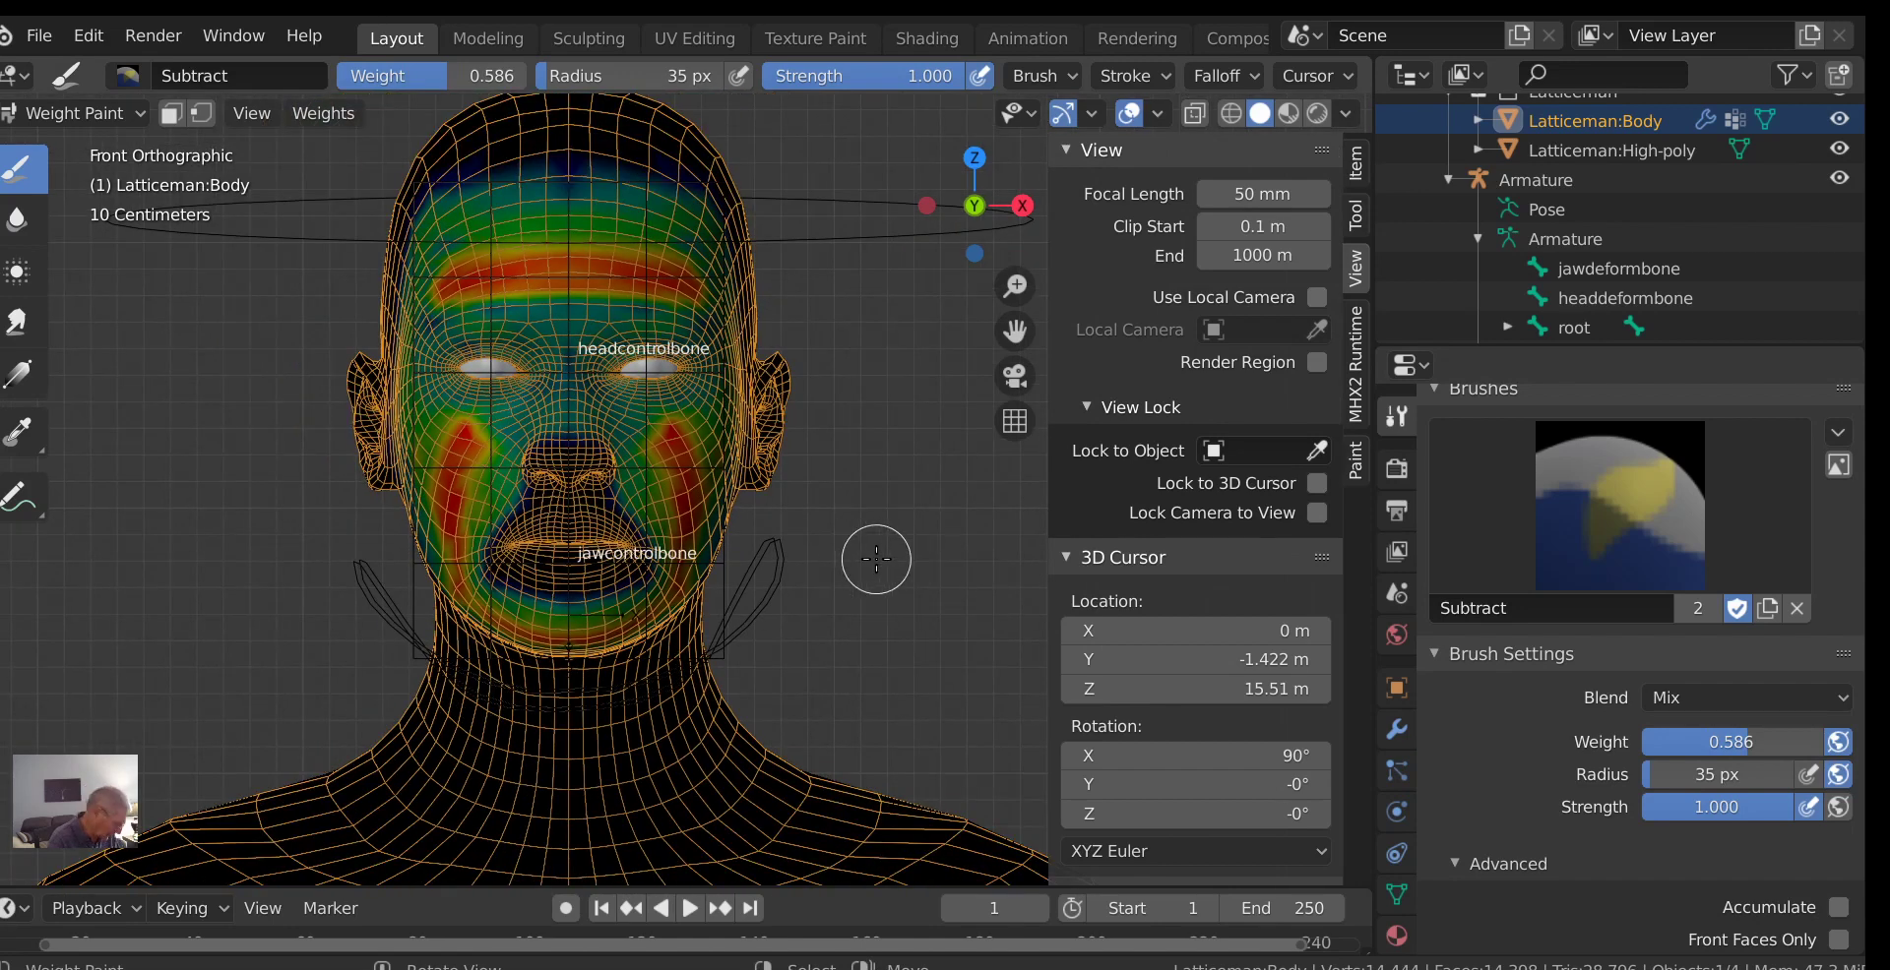
# Leave weight painting for Object Mode and open the Lattice_face lattice in Edit Mode.
pyautogui.click(128, 115)
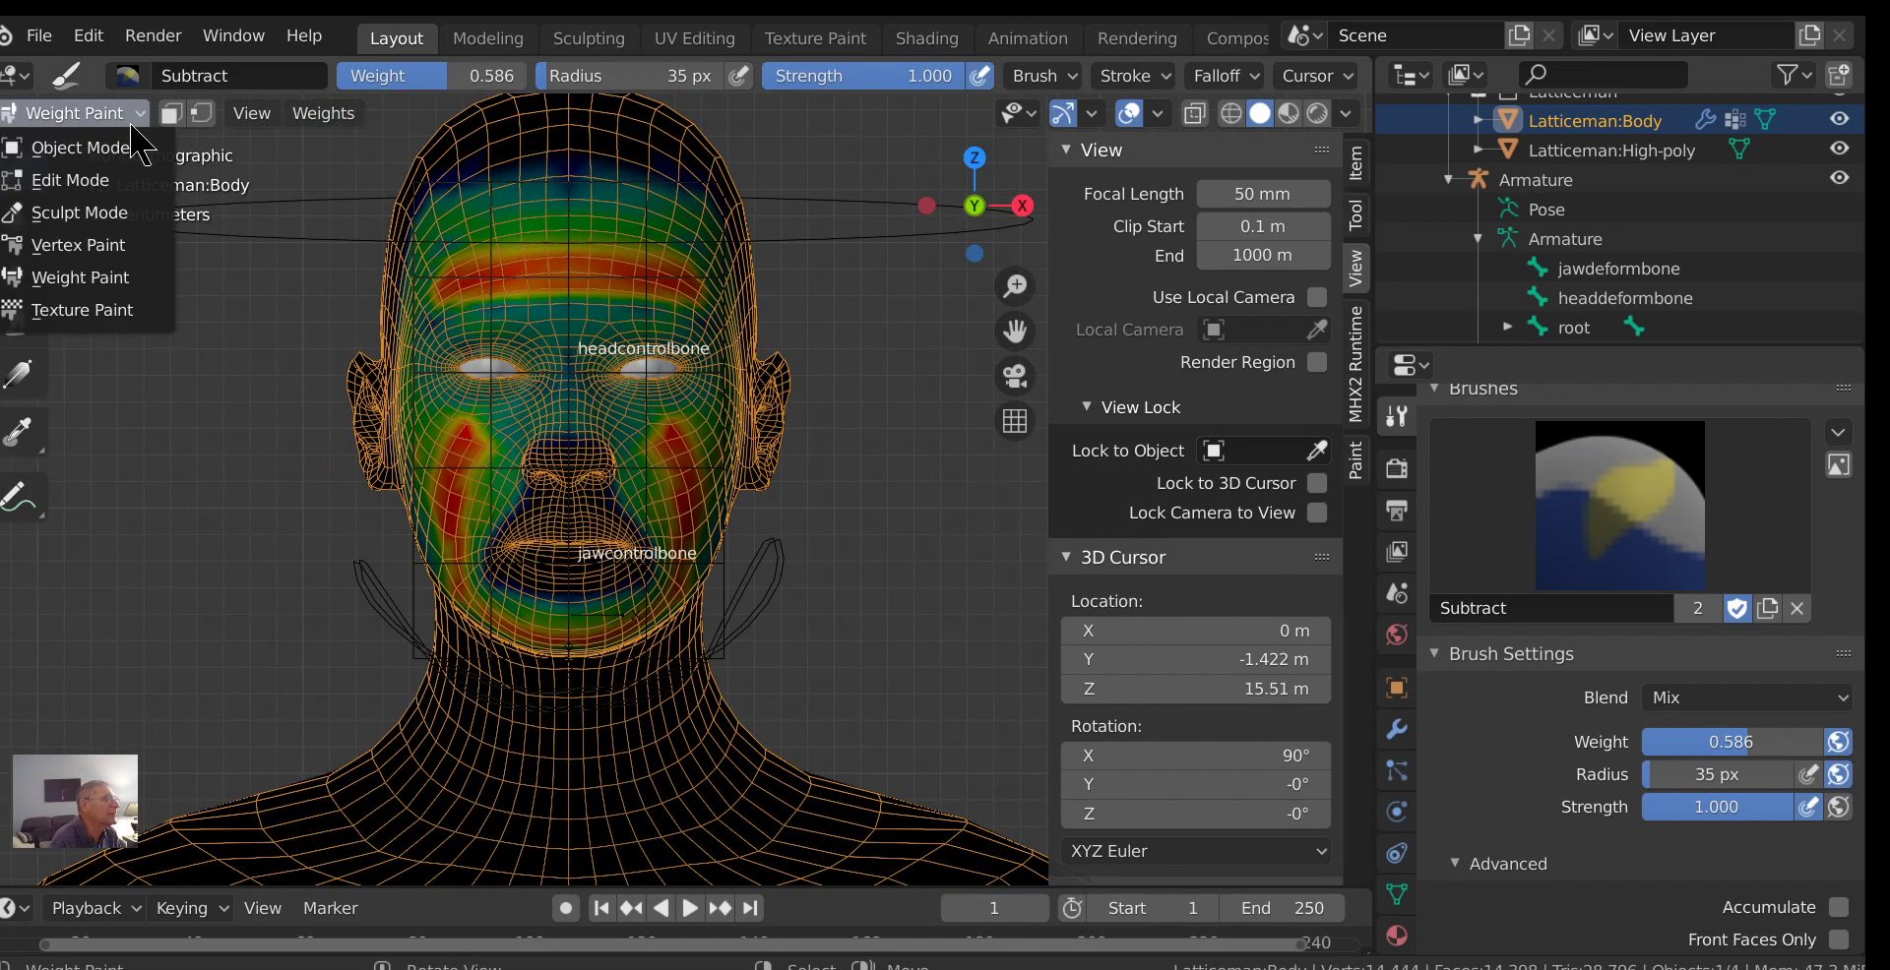
pyautogui.click(118, 152)
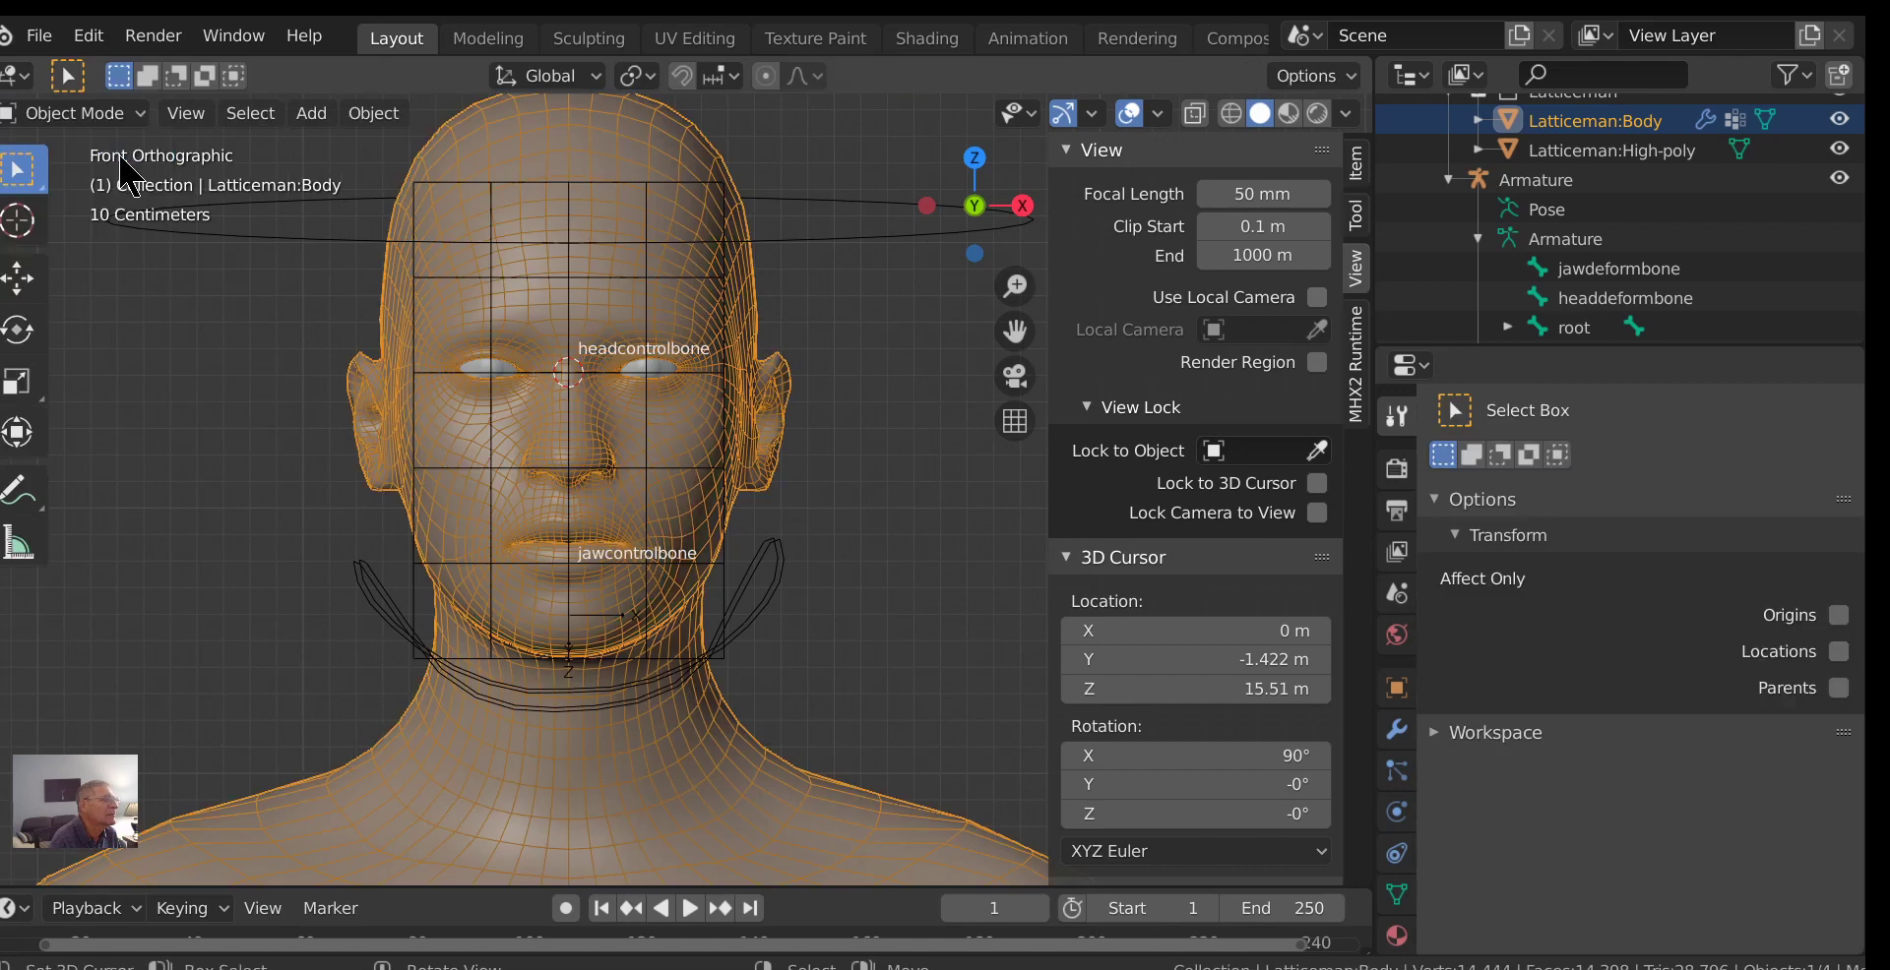
pyautogui.click(604, 373)
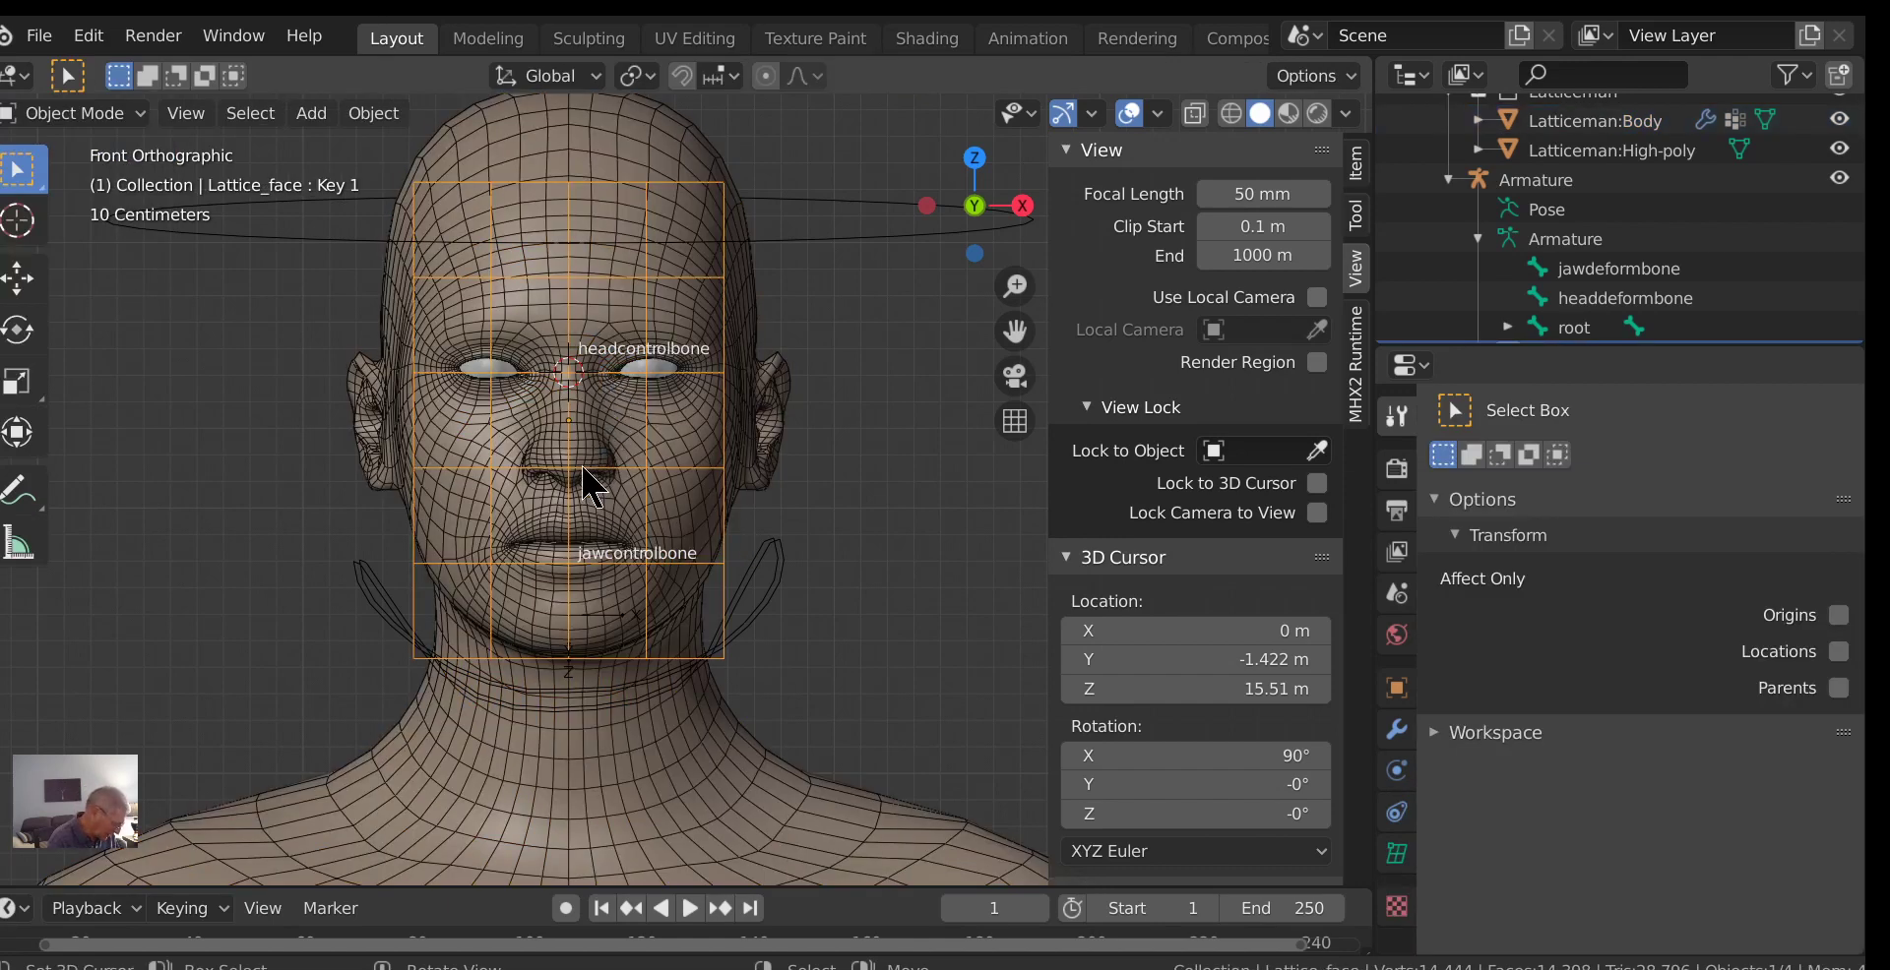
pyautogui.press('Tab')
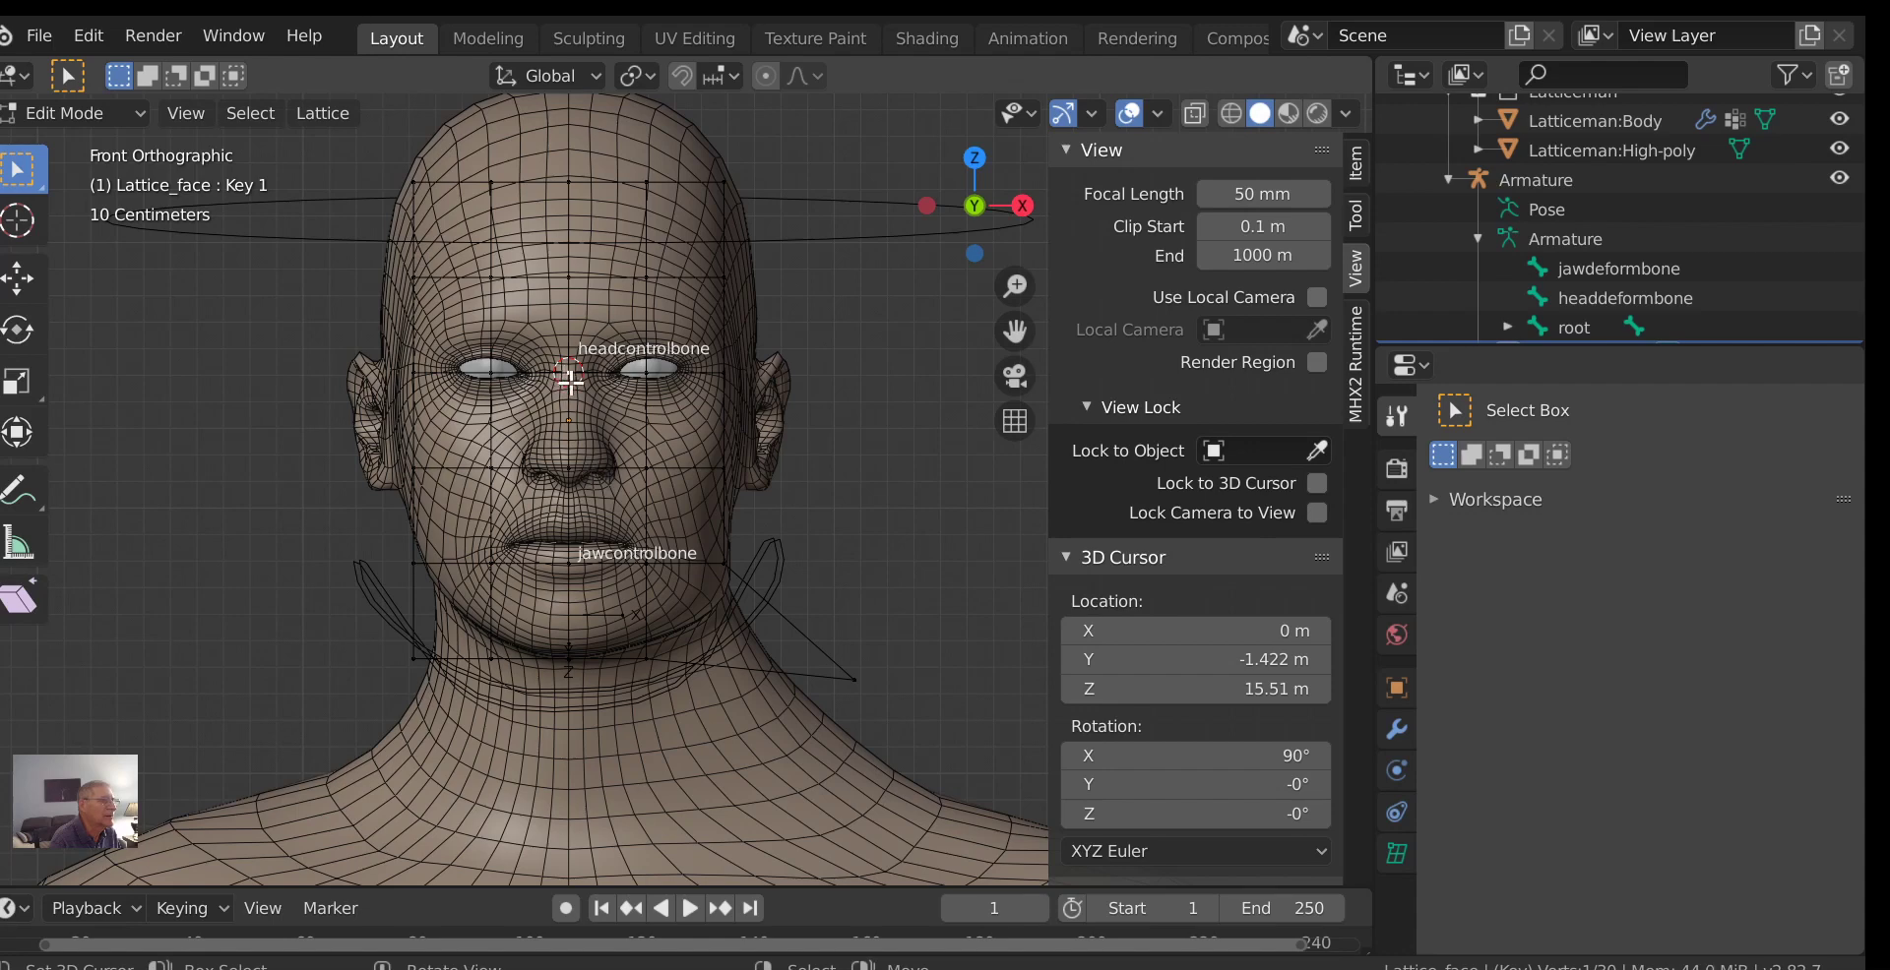
# Try moving individual lattice control points around the nose and cheek to test how the face deforms.
pyautogui.press('g')
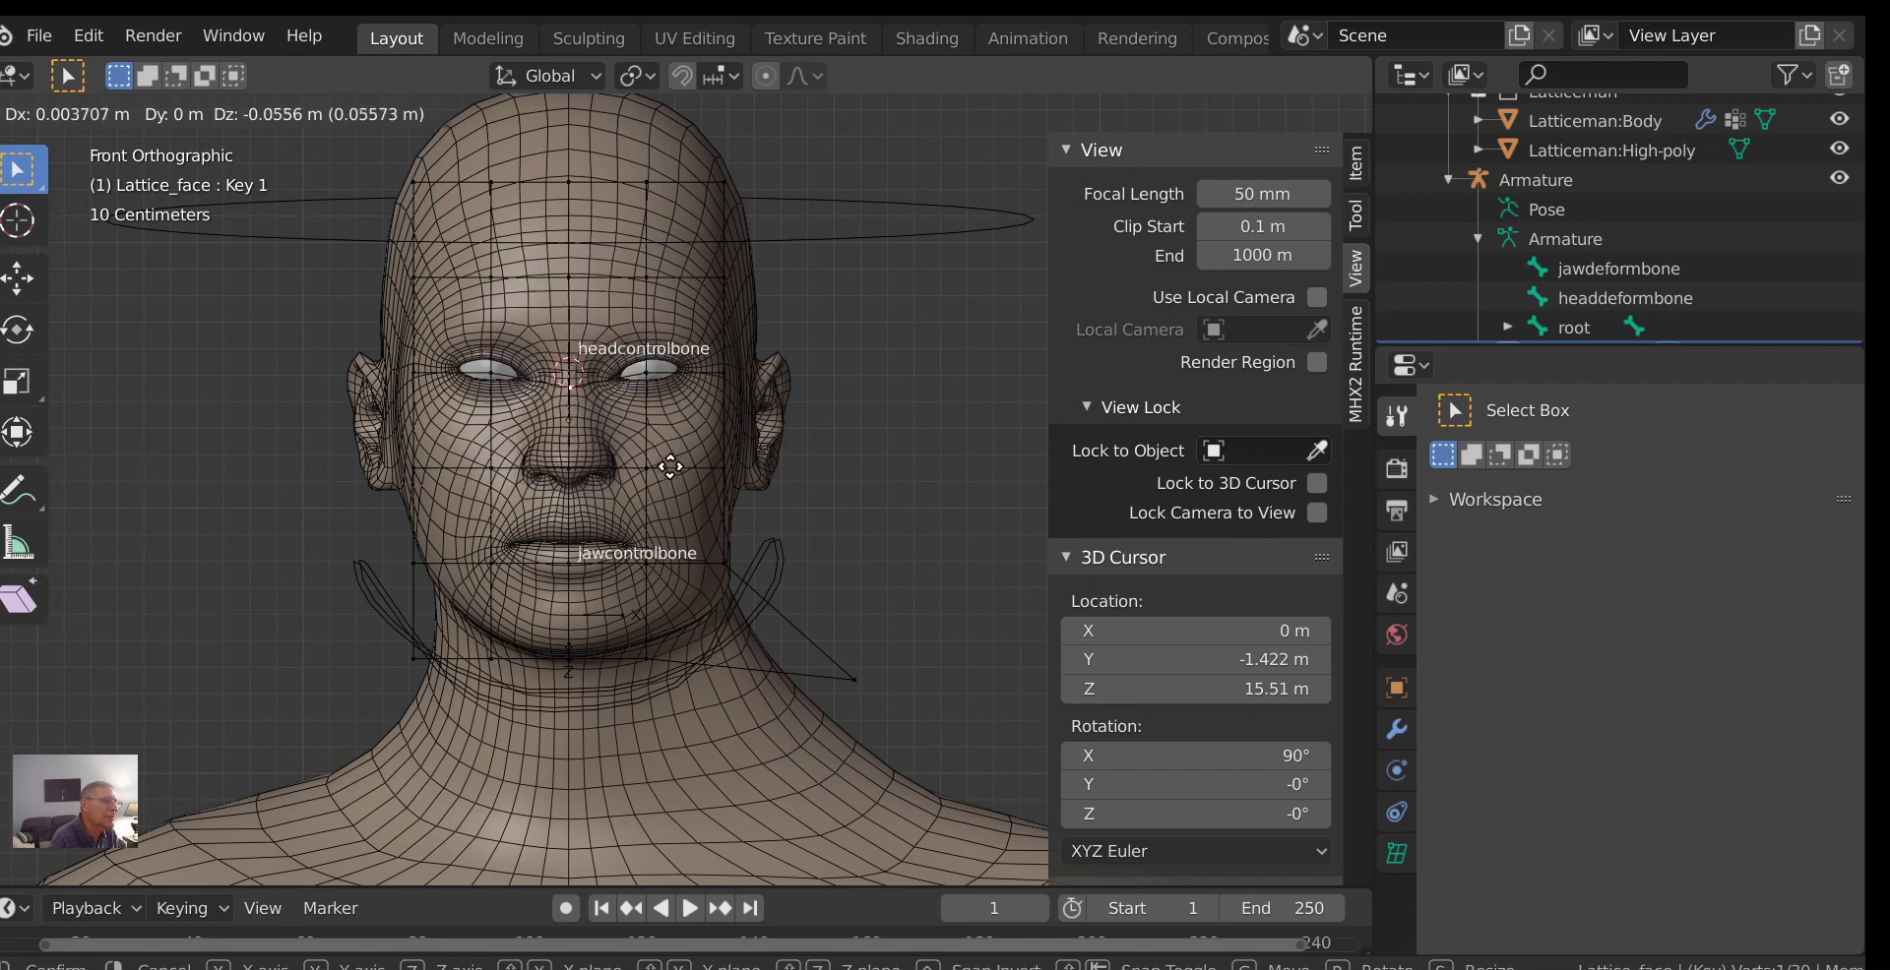
pyautogui.click(670, 463)
pyautogui.press('g')
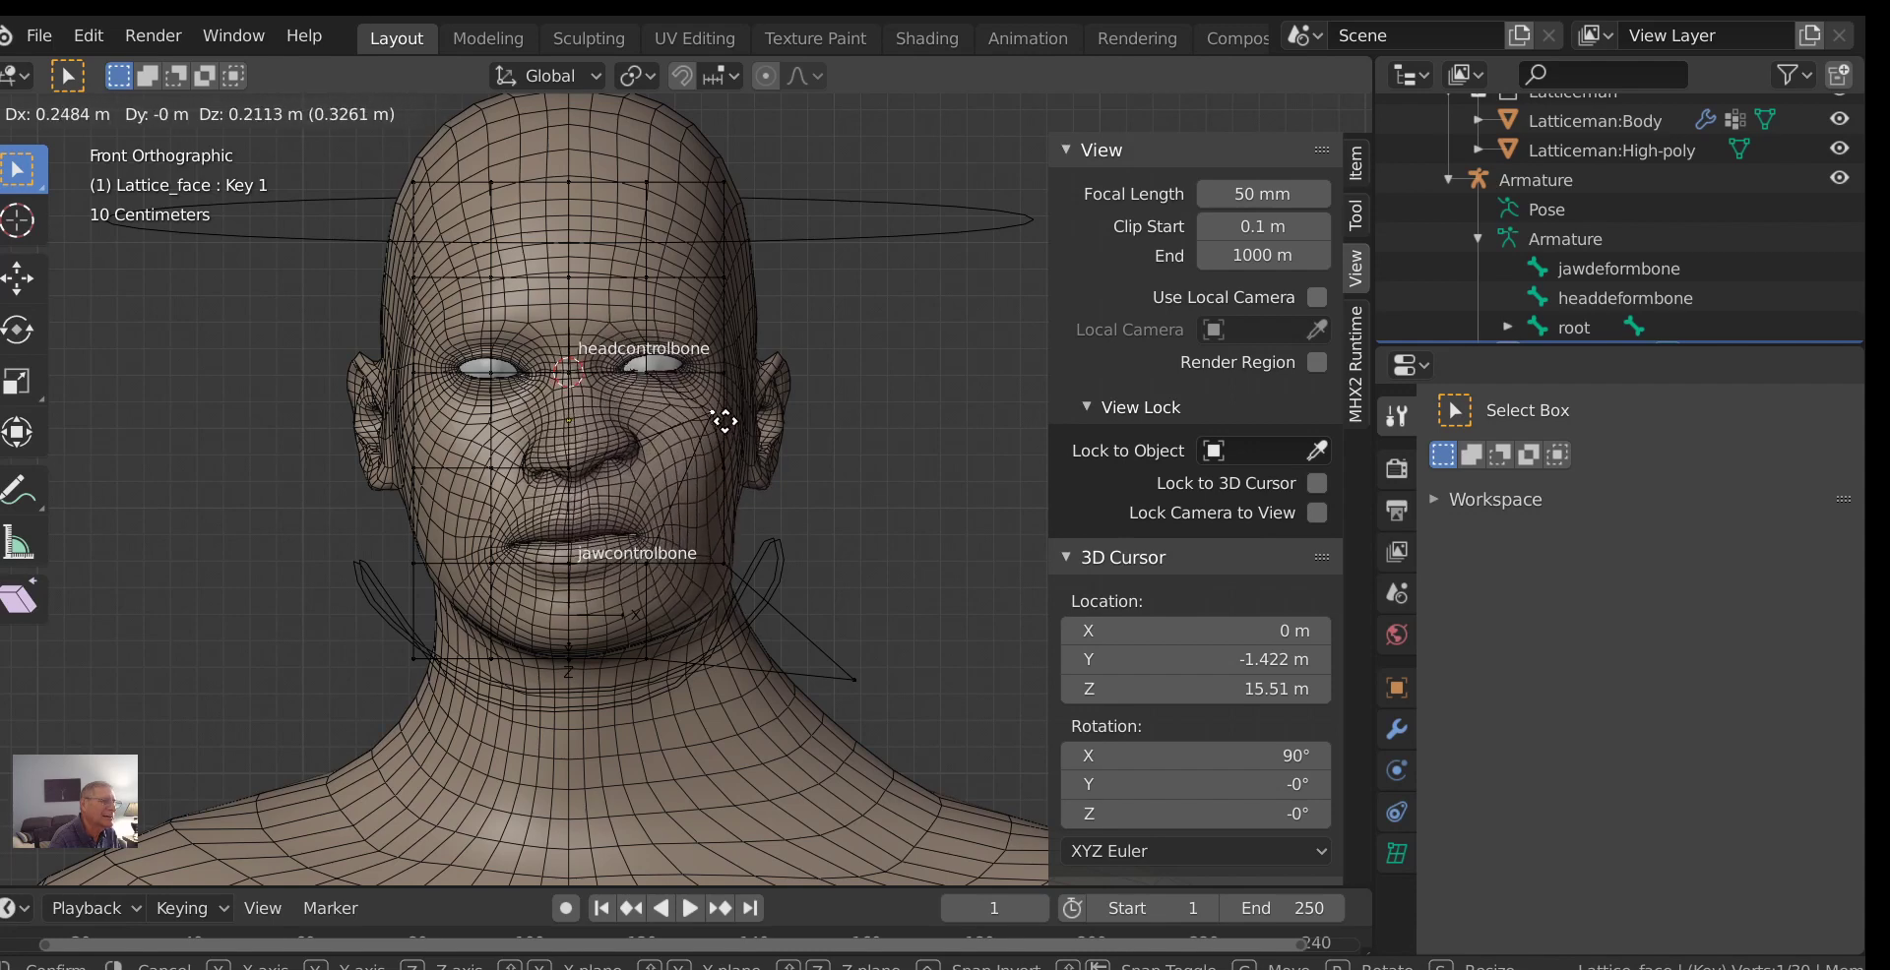
pyautogui.click(657, 482)
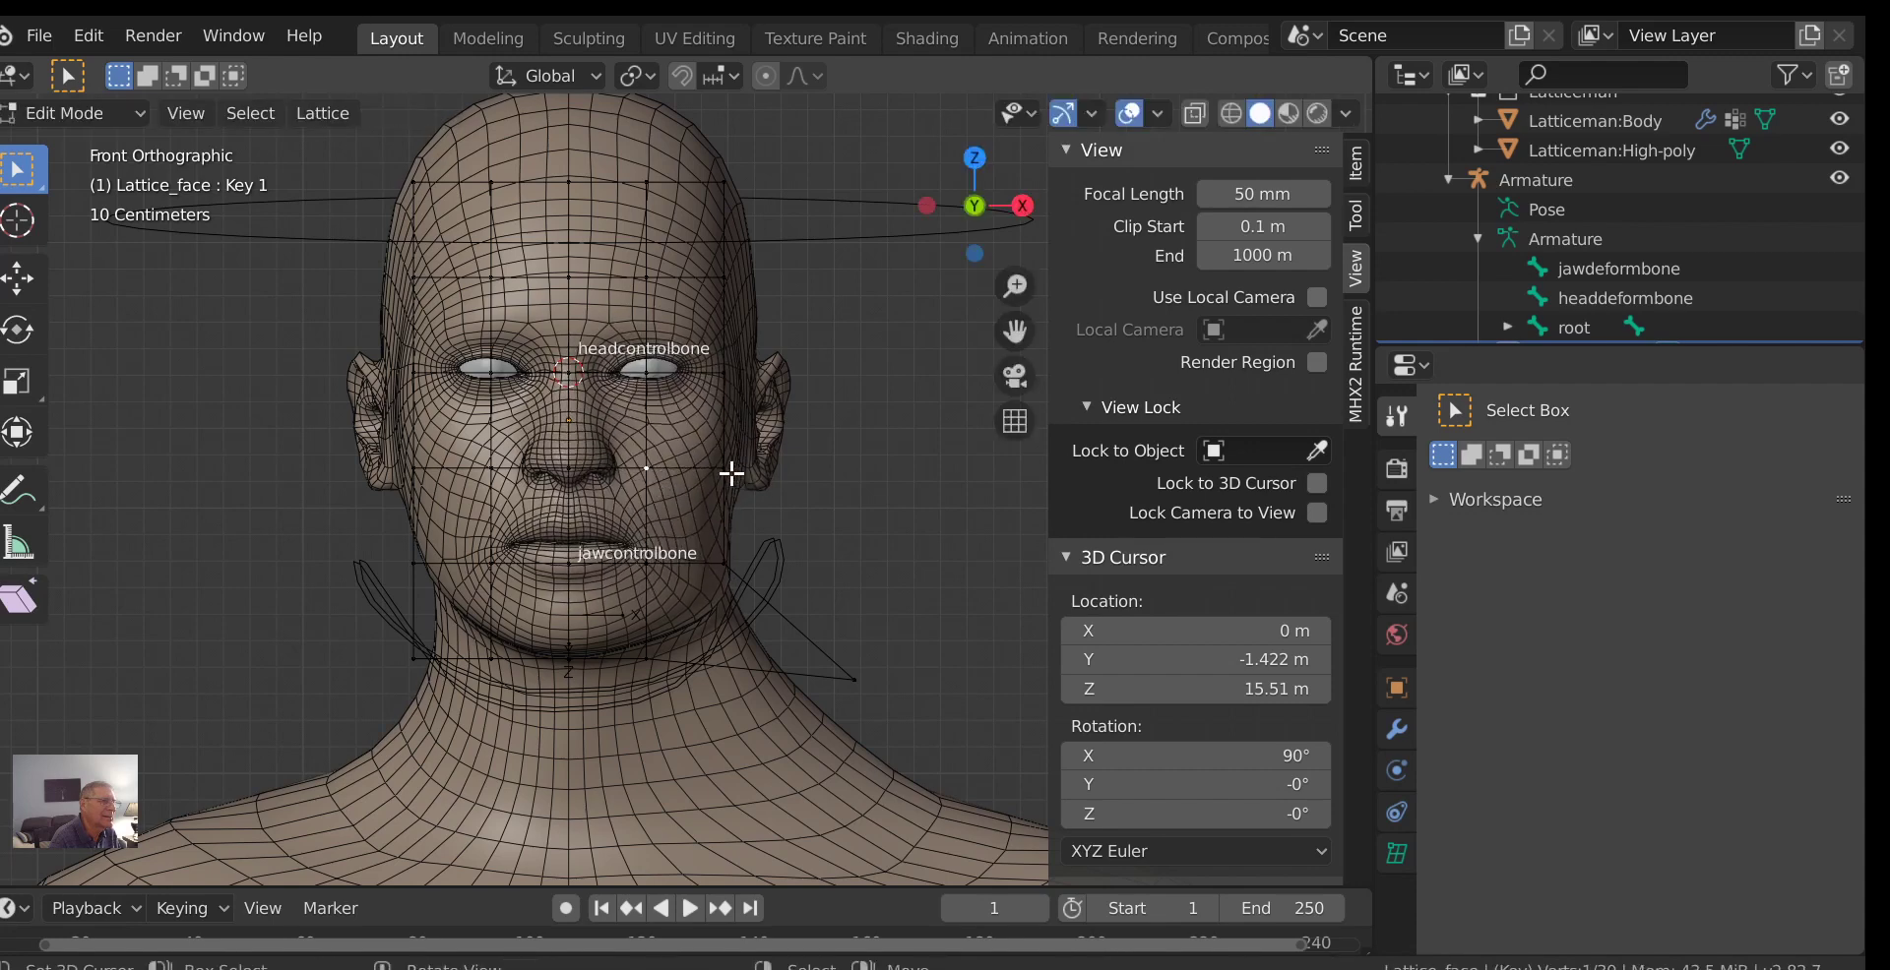
pyautogui.press('g')
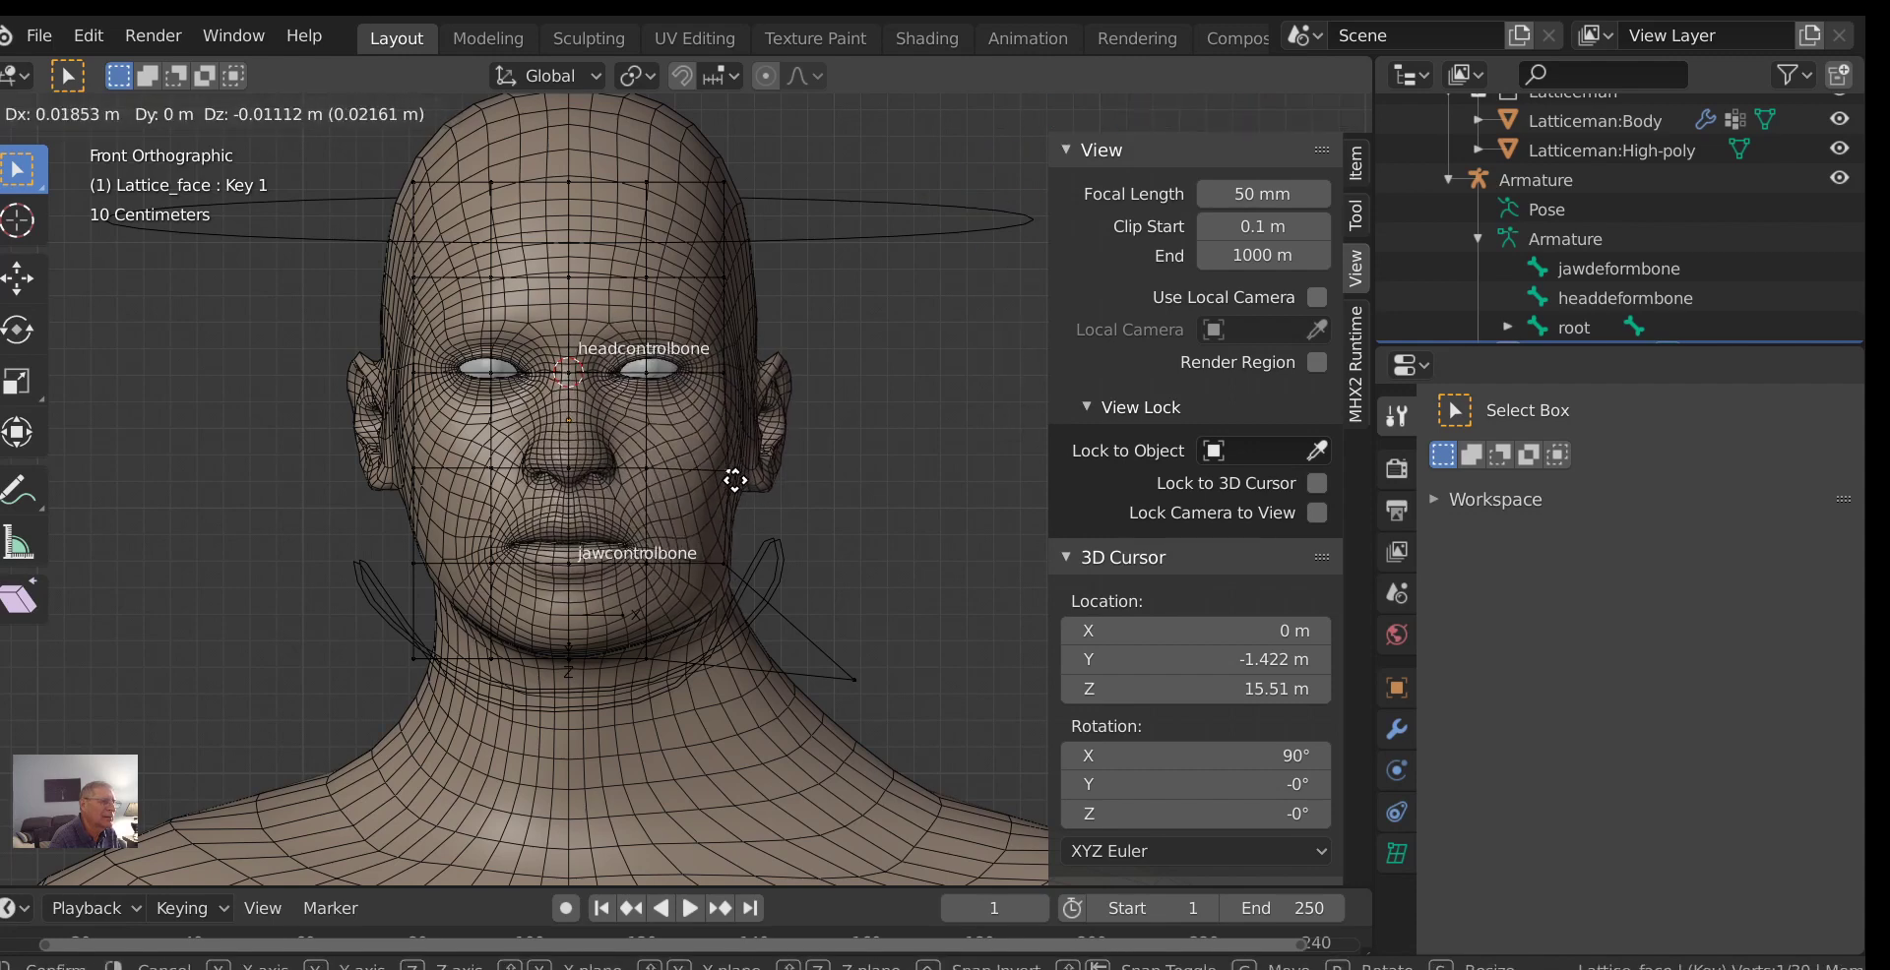
pyautogui.click(725, 476)
pyautogui.moveTo(974, 519); pyautogui.dragTo(922, 495, button='middle')
pyautogui.press('g')
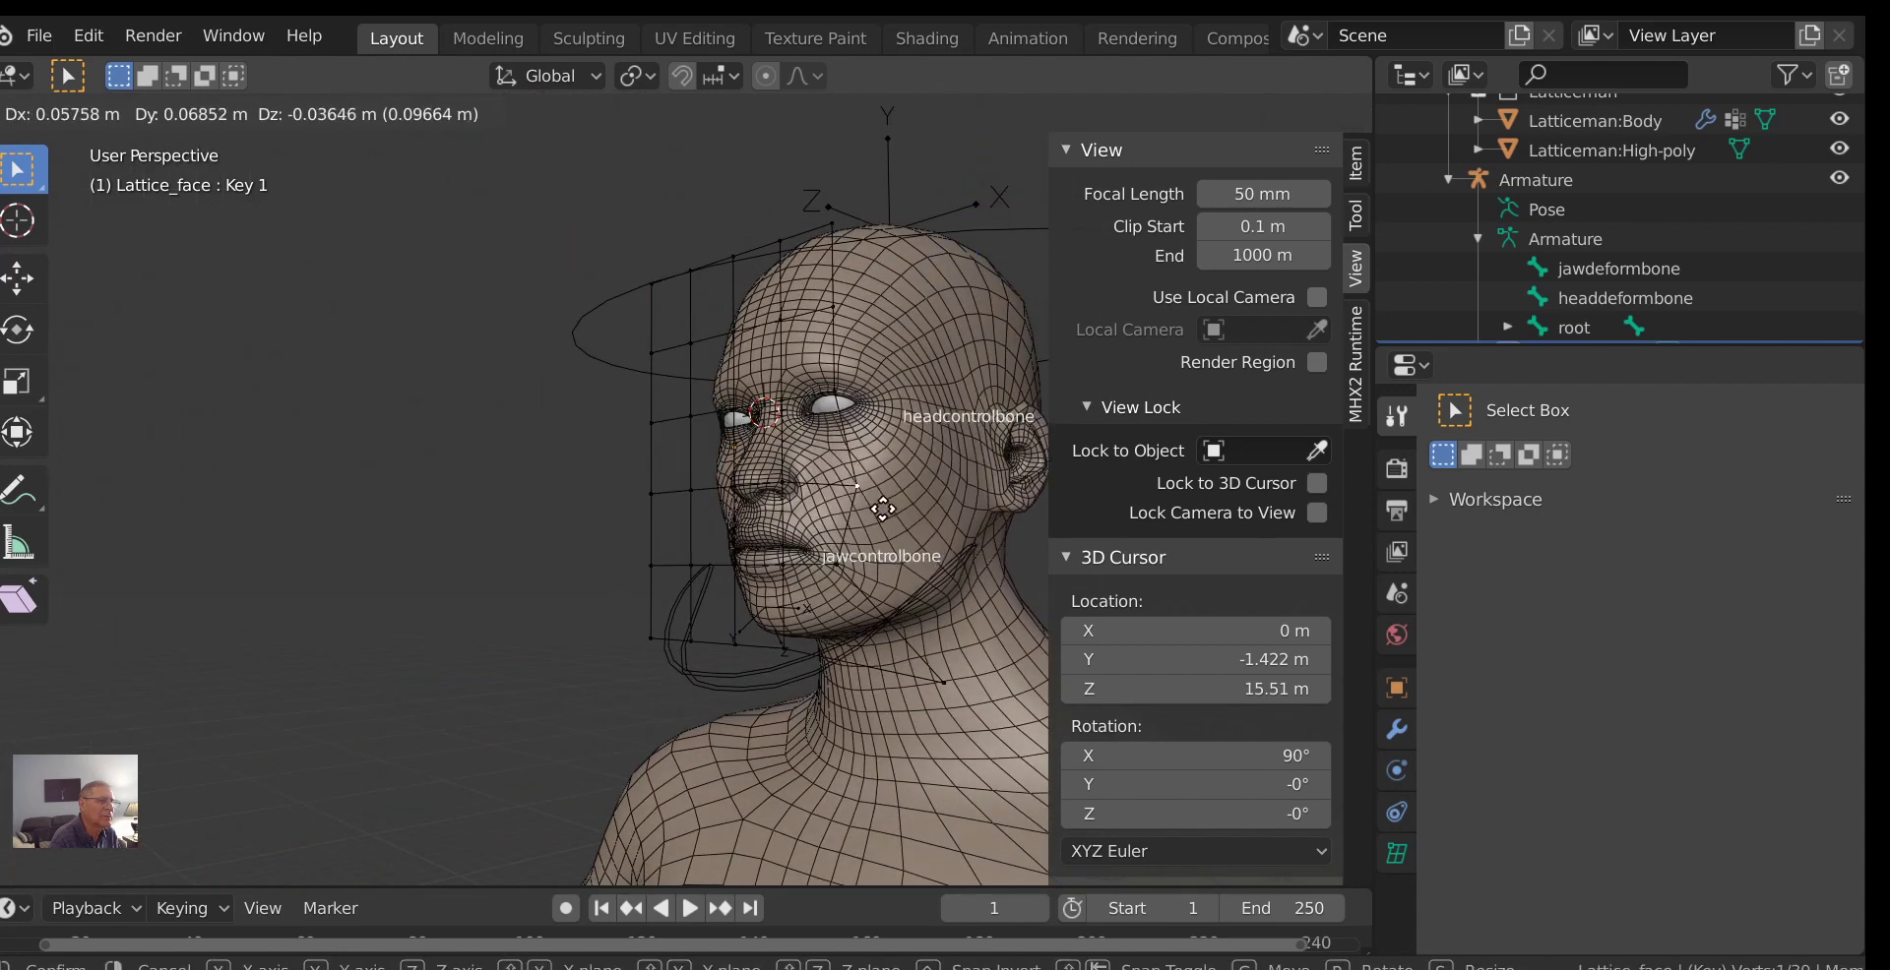
pyautogui.rightClick(868, 486)
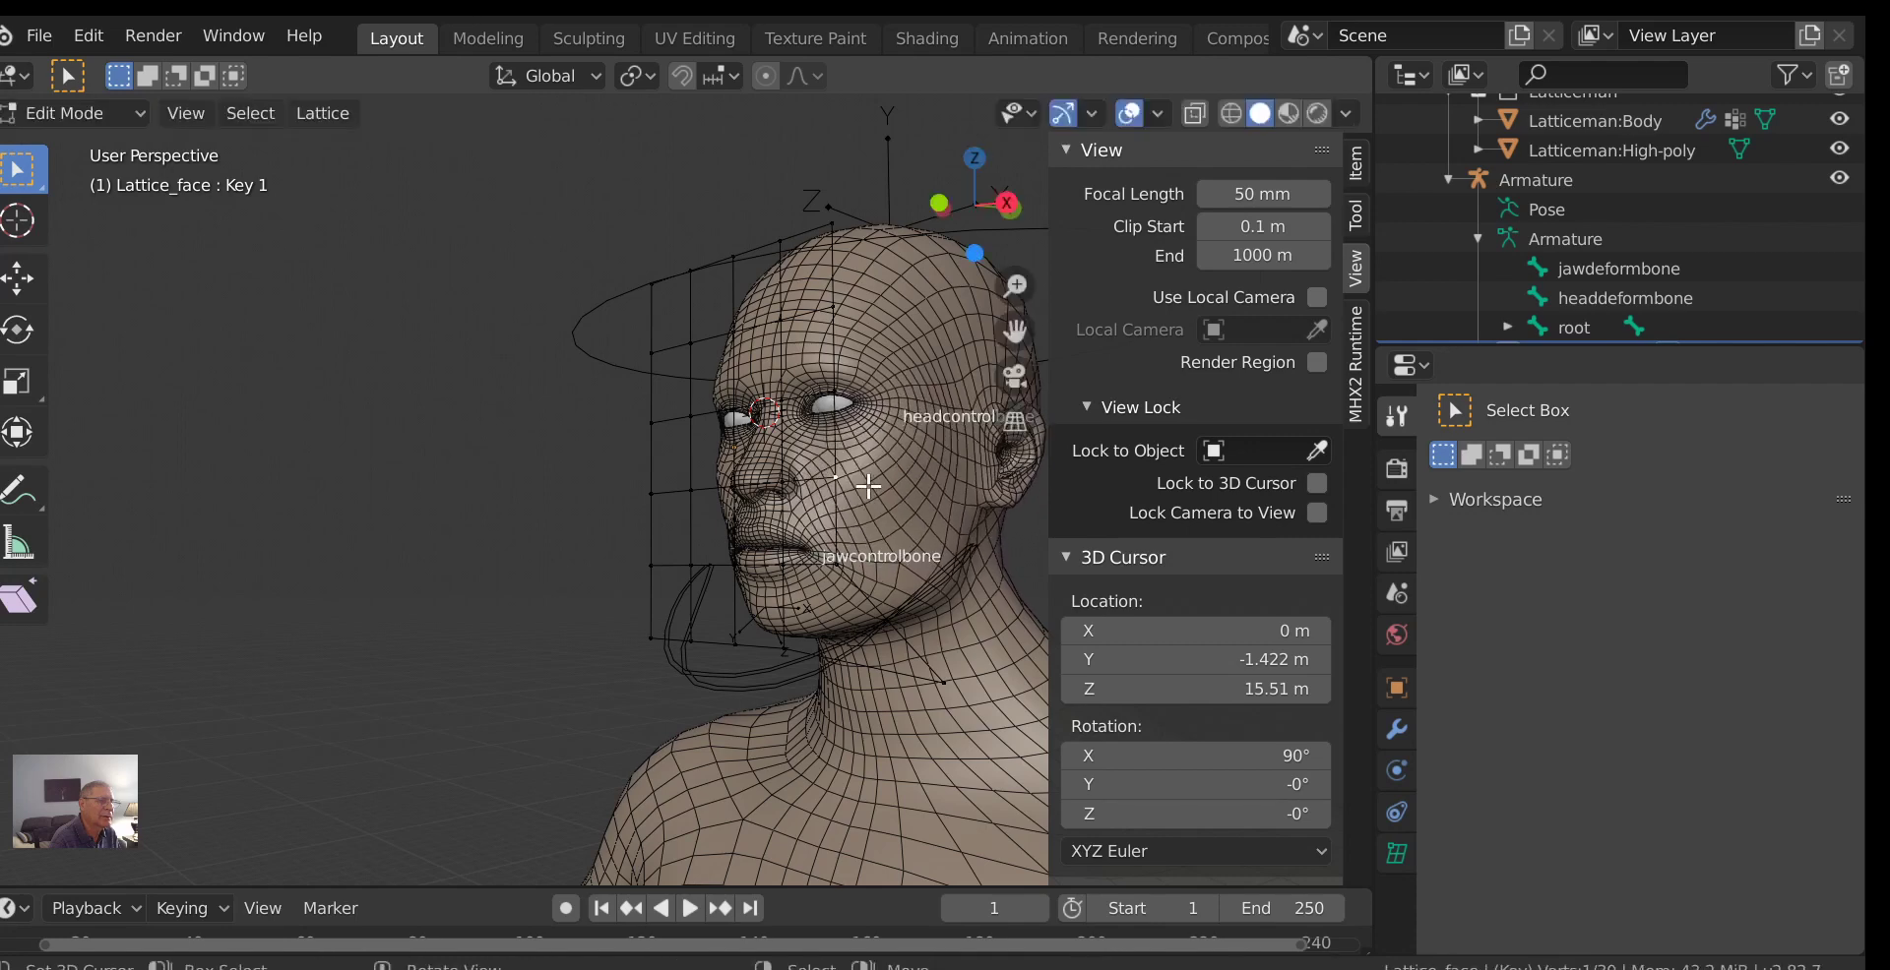
# Try moving the displaced lower corner control point of the lattice beneath the jaw to test its influence.
pyautogui.scroll(-2, 868, 485)
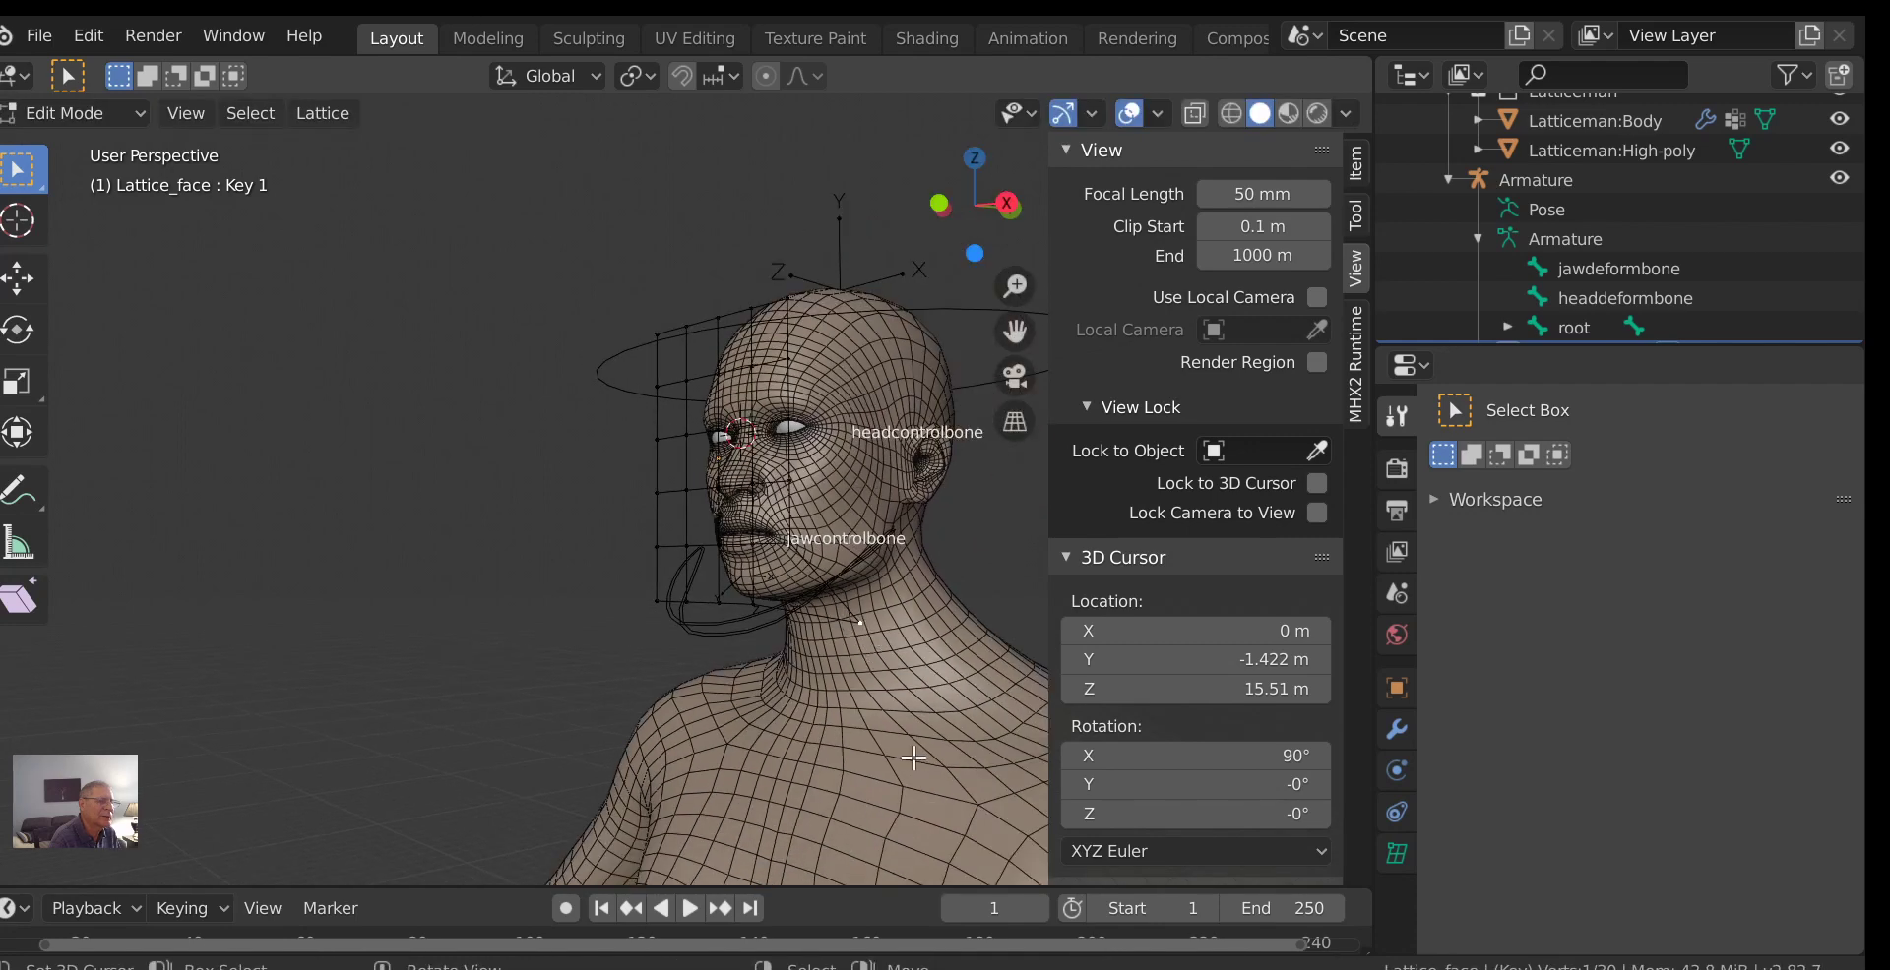
pyautogui.moveTo(913, 758); pyautogui.dragTo(849, 768, button='middle')
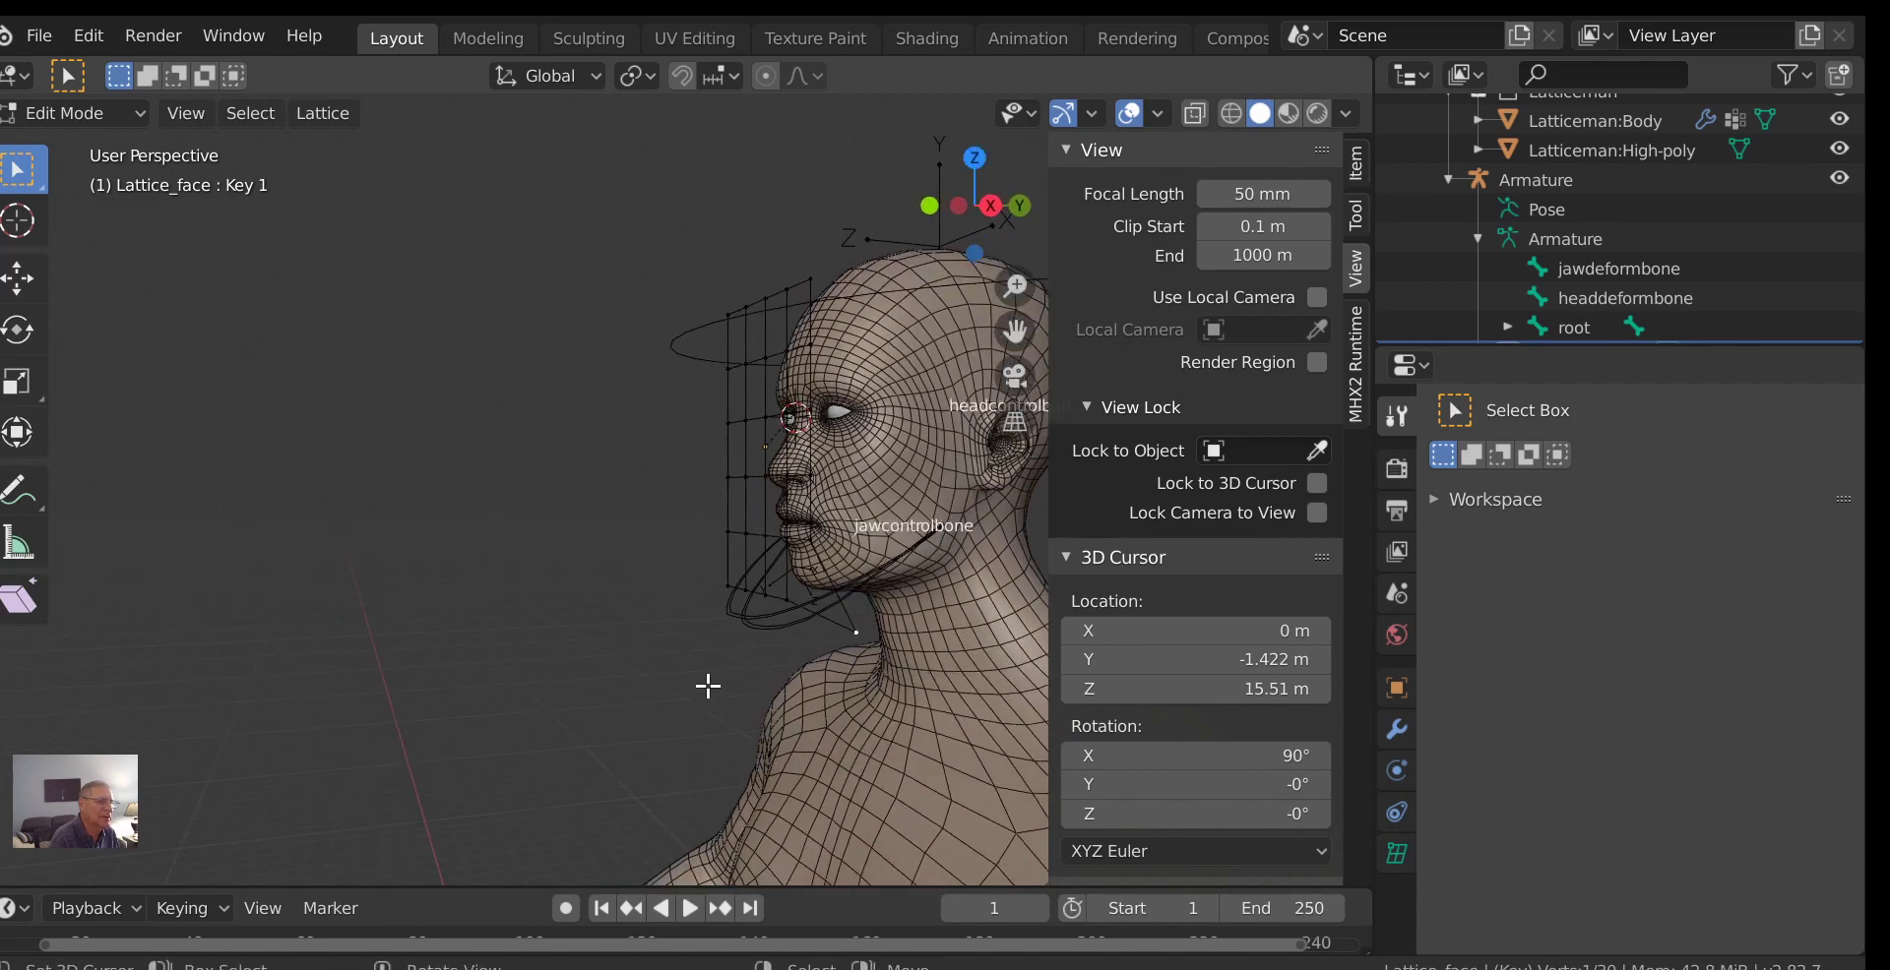
pyautogui.press('g')
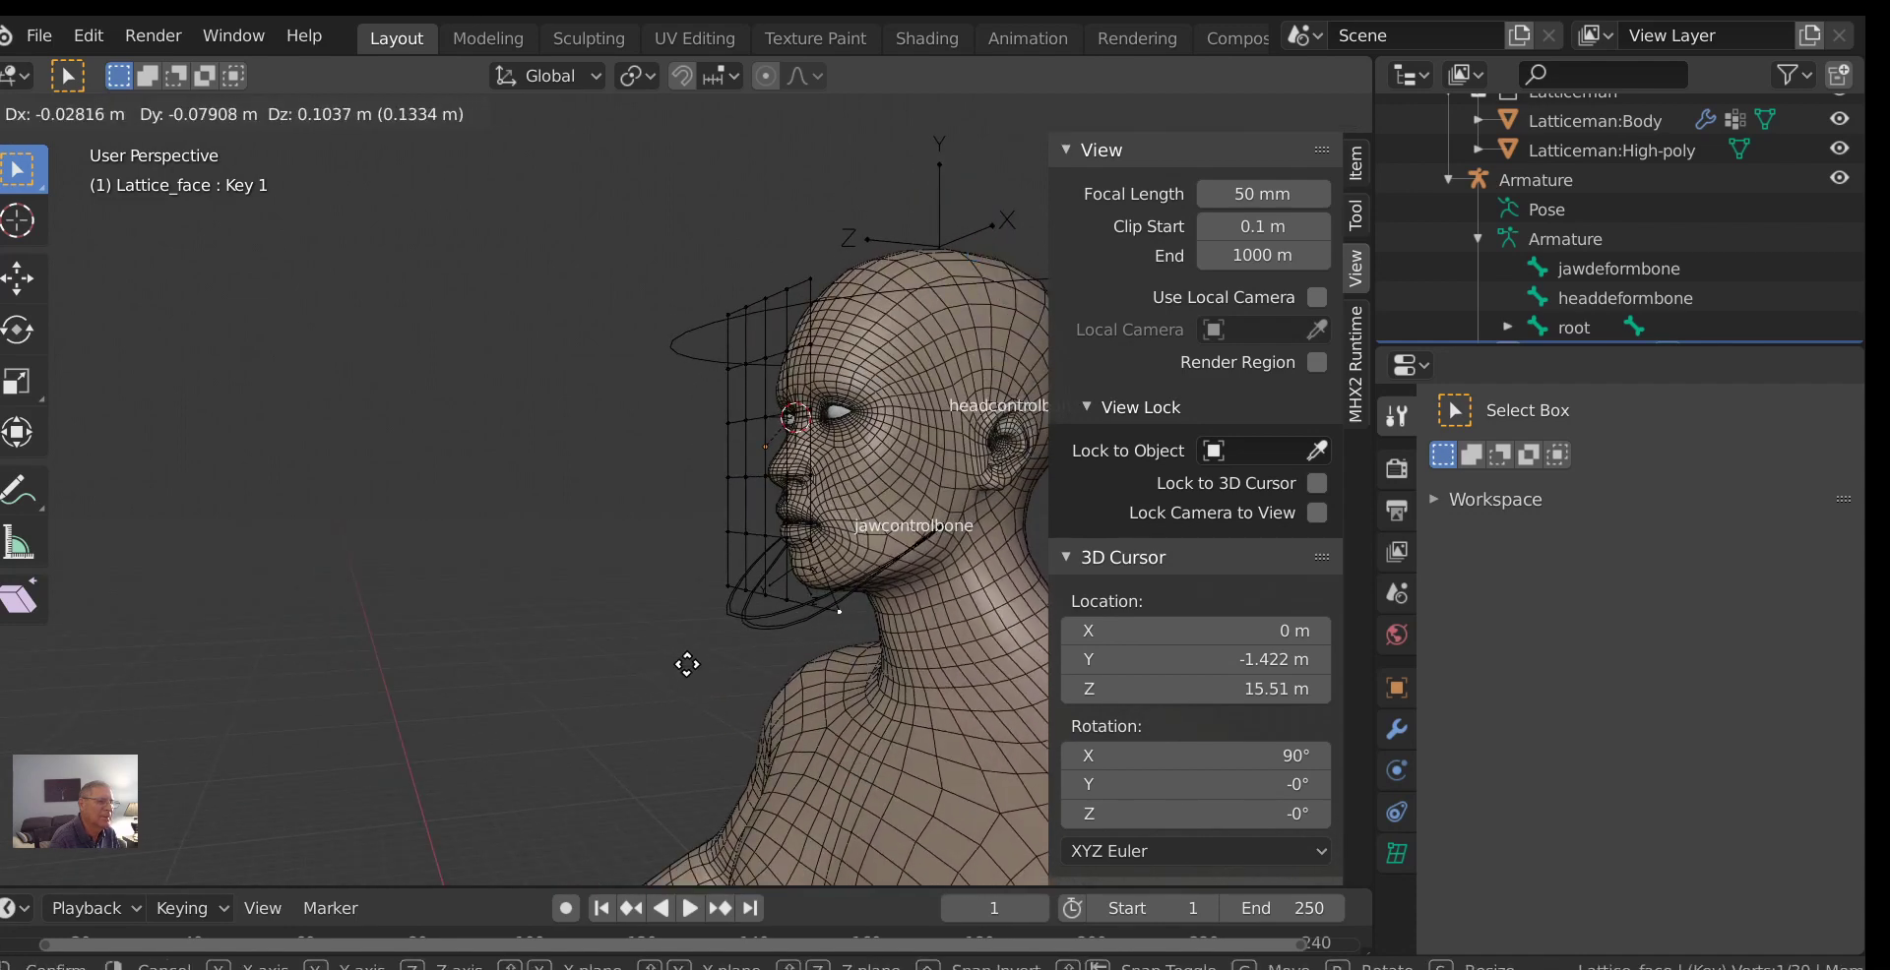
pyautogui.click(670, 677)
pyautogui.moveTo(771, 668); pyautogui.dragTo(871, 643, button='middle')
pyautogui.scroll(2, 933, 618)
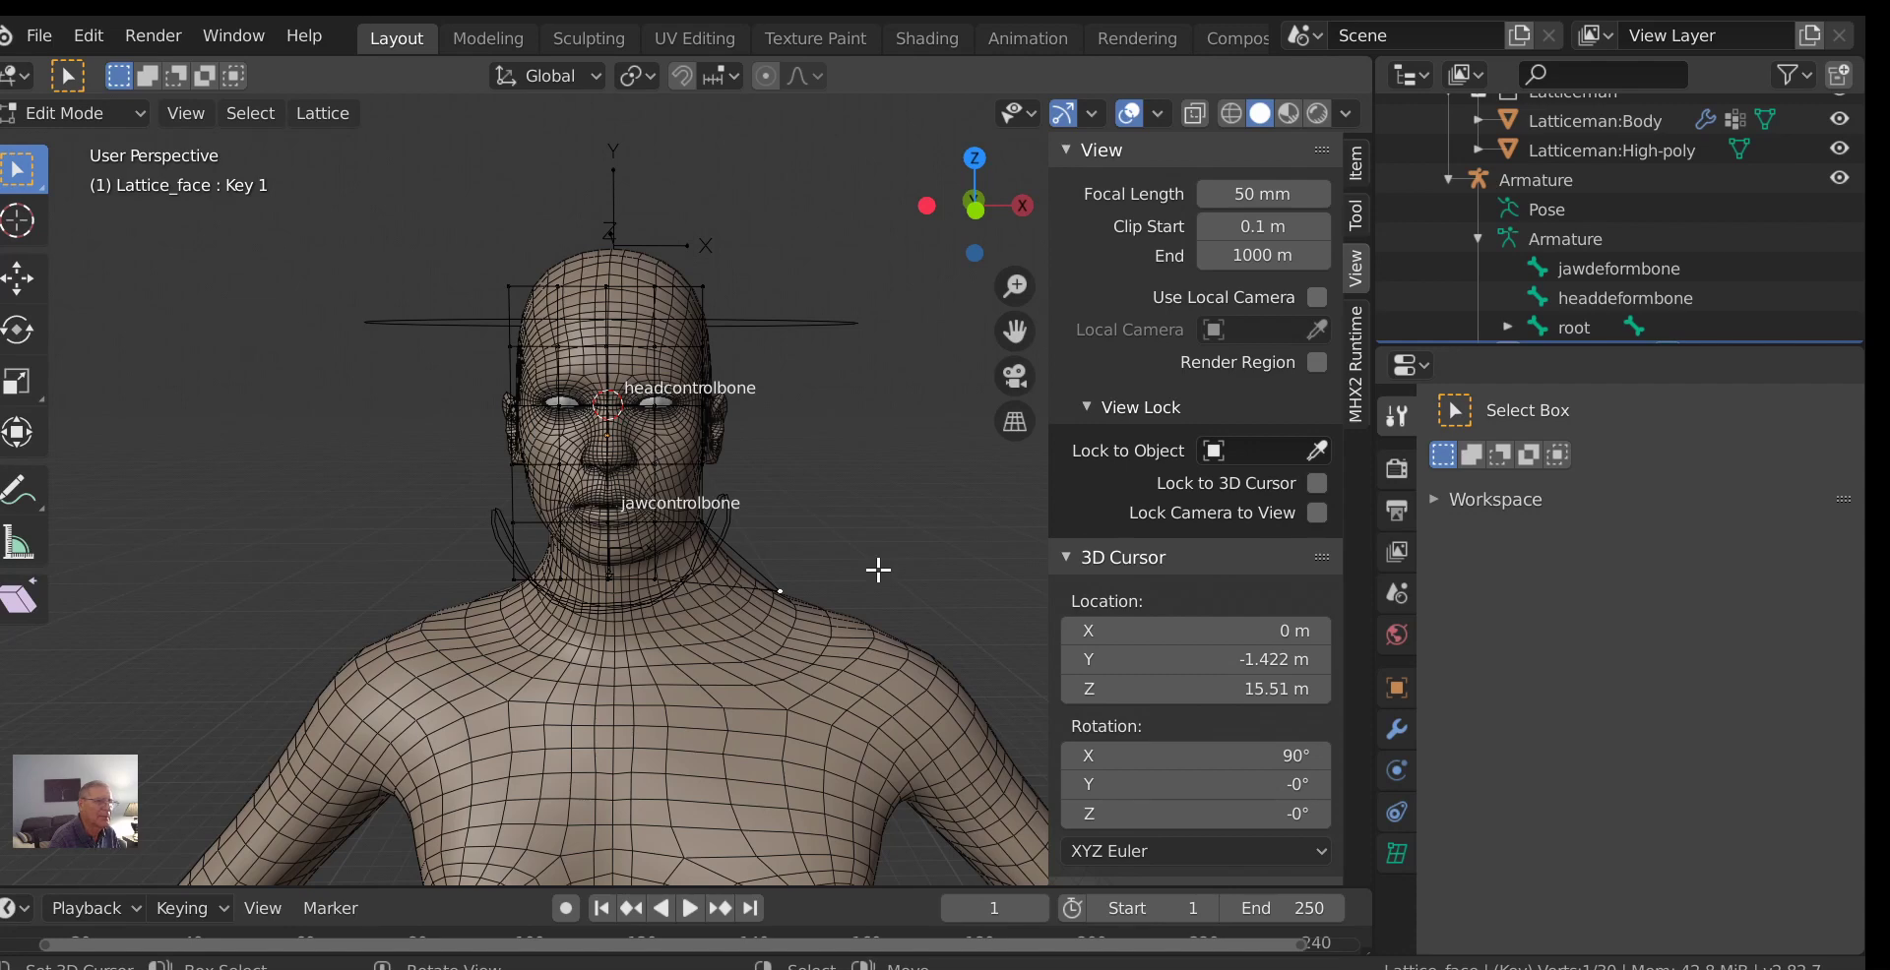
# Return to Object Mode and assign the lattice_face vertex group to the Lattice modifier on Latticeman:Body.
pyautogui.press('Tab')
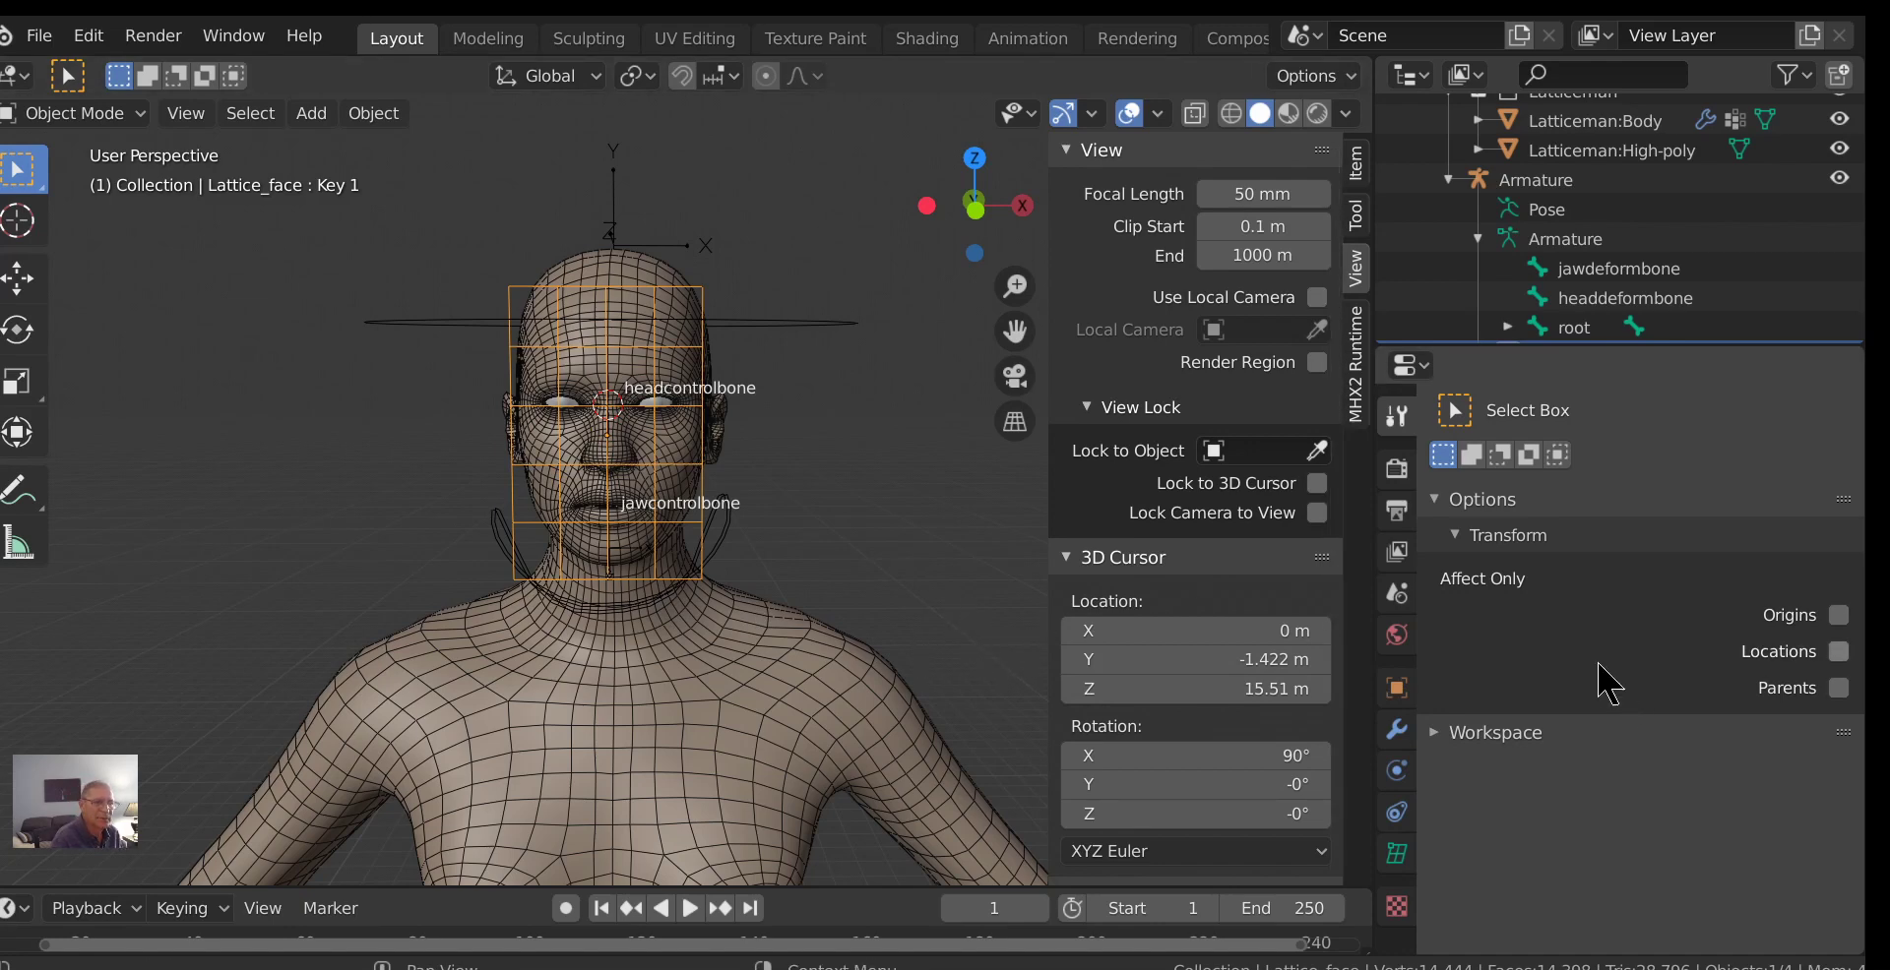
pyautogui.click(750, 644)
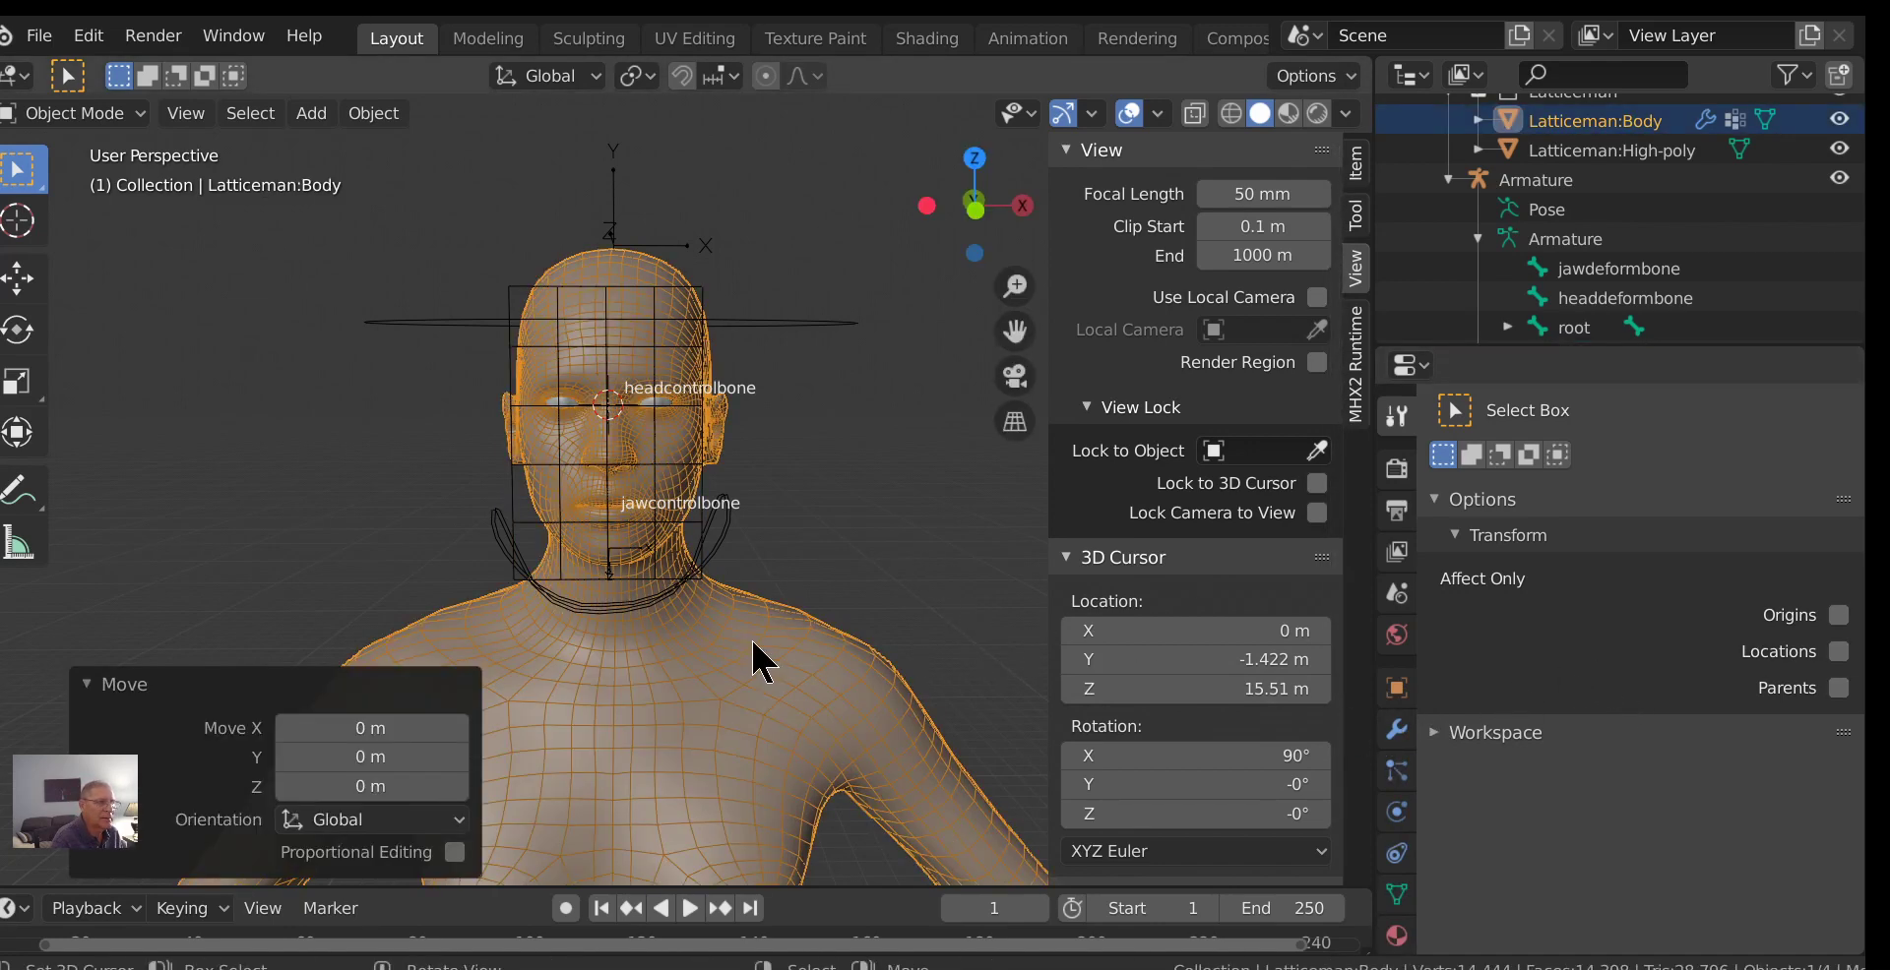
pyautogui.click(694, 530)
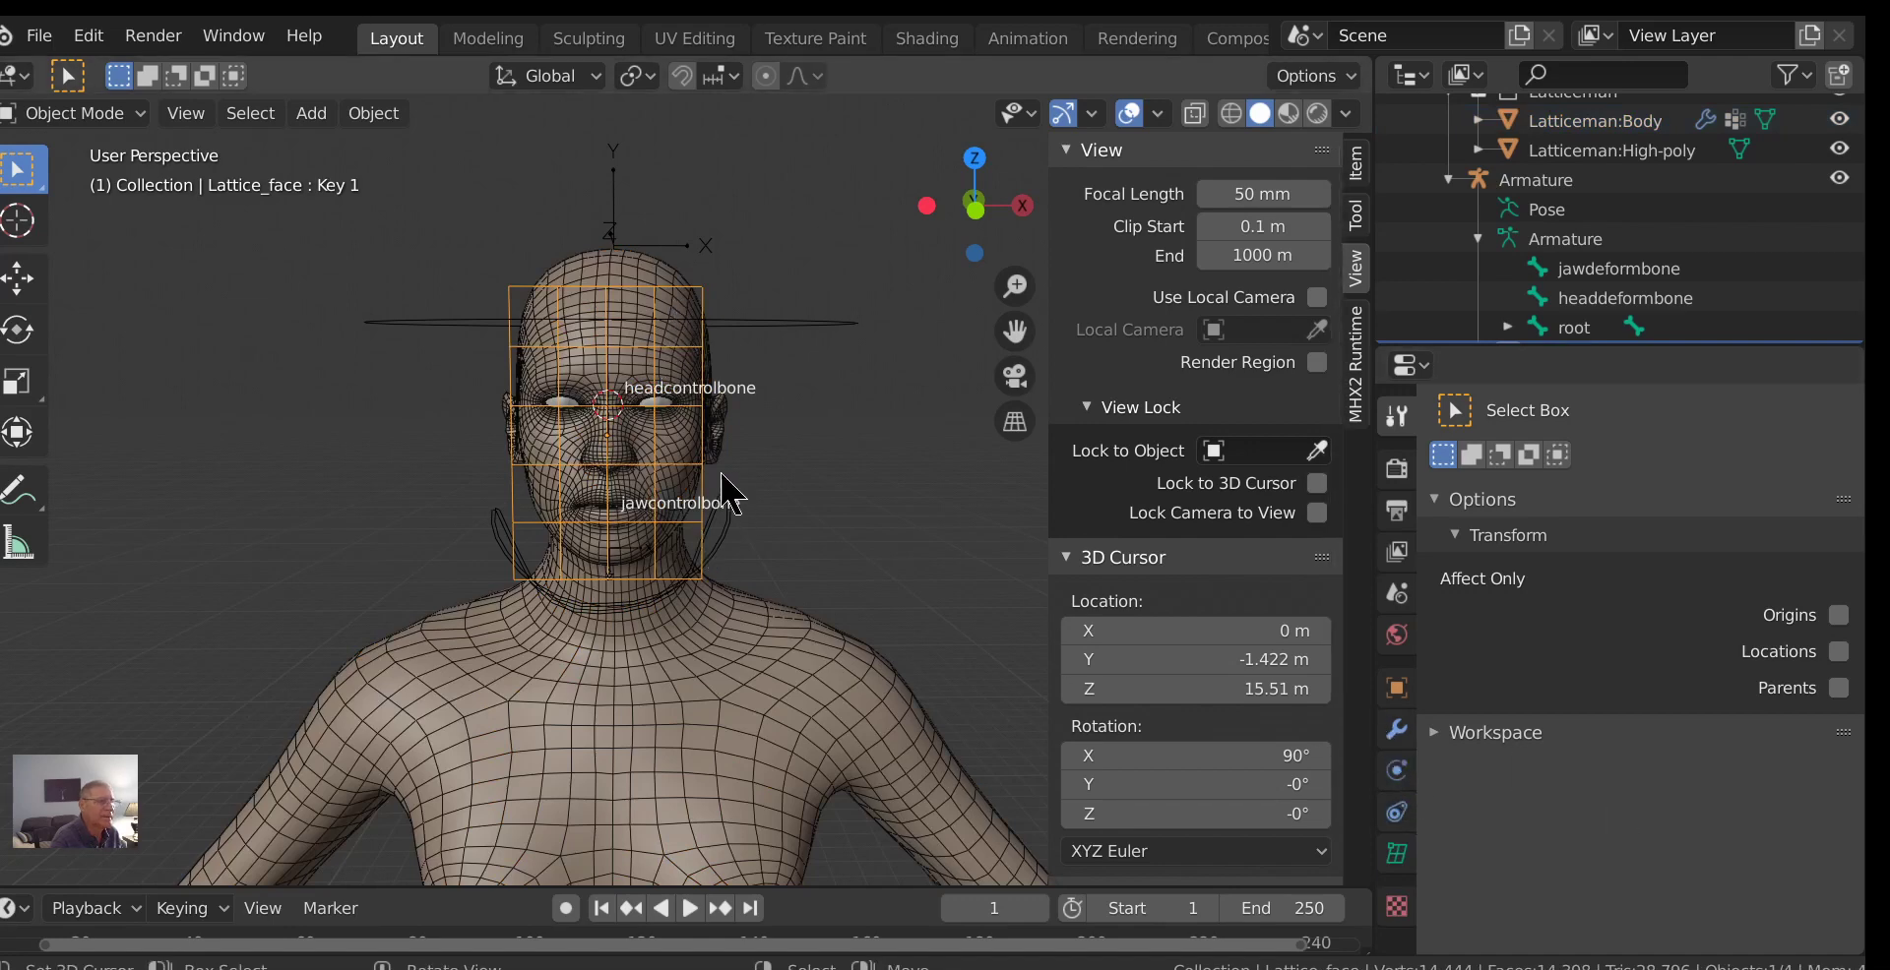
pyautogui.click(679, 466)
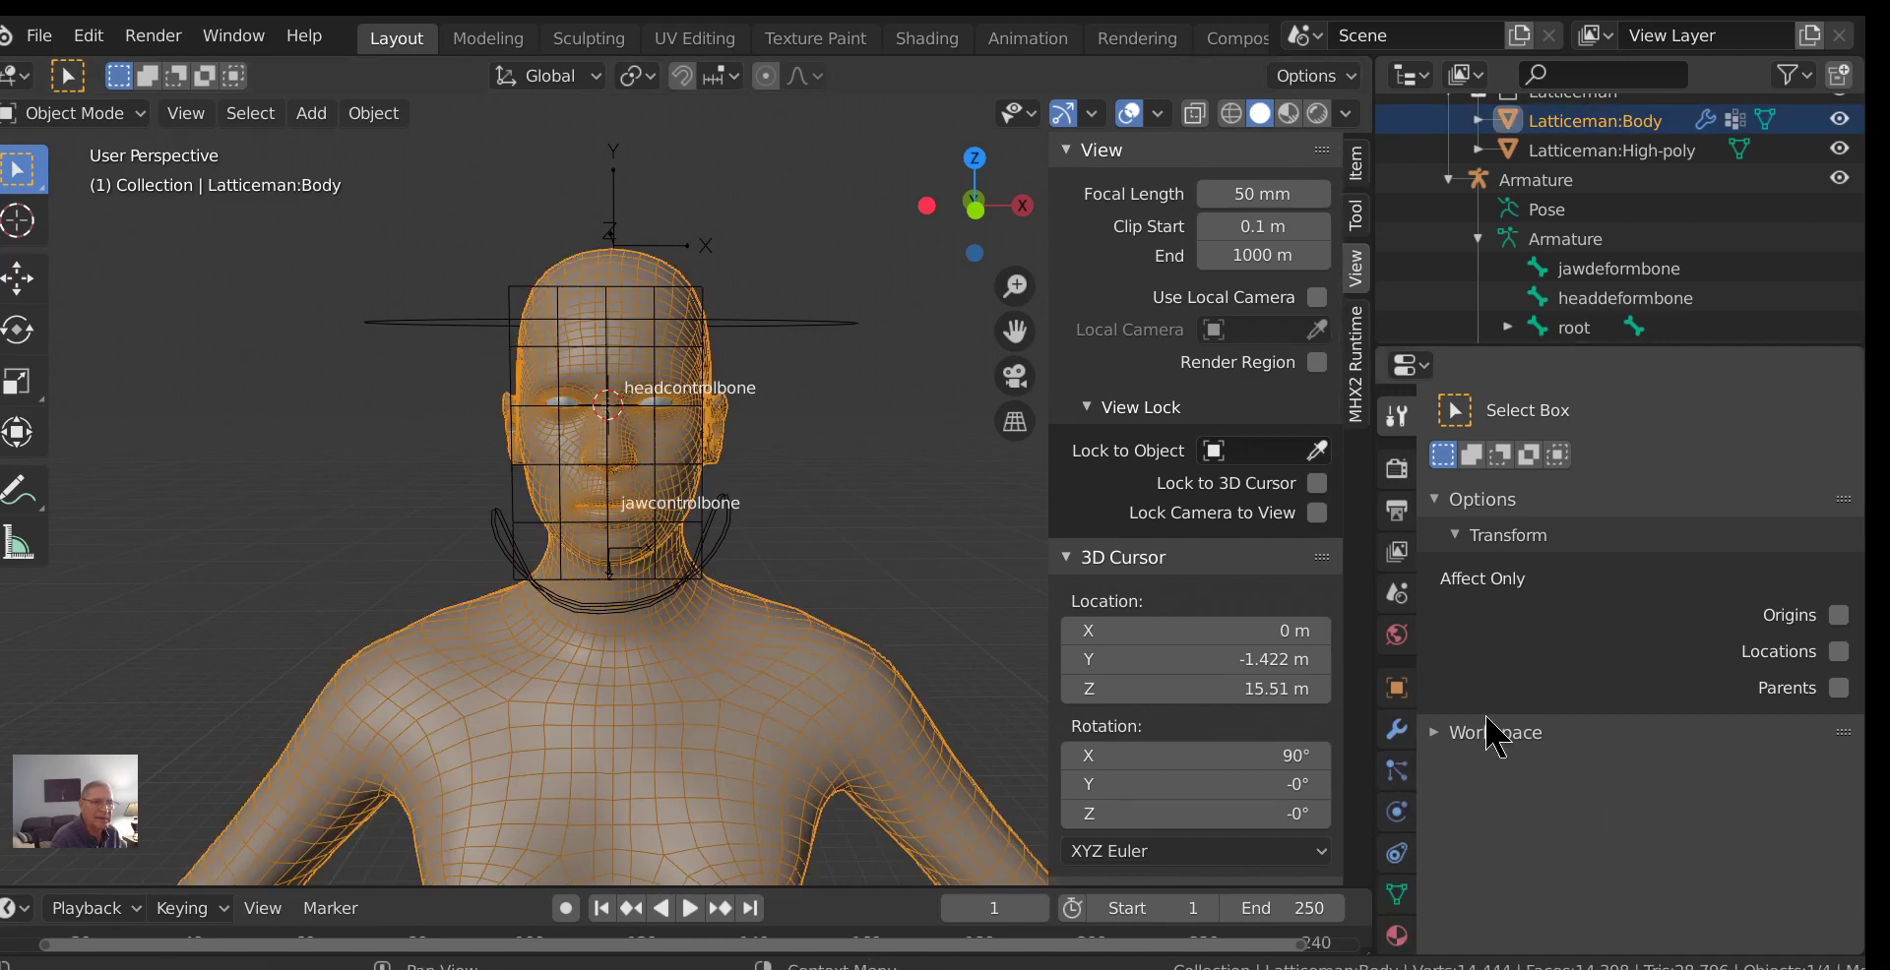
pyautogui.click(1395, 730)
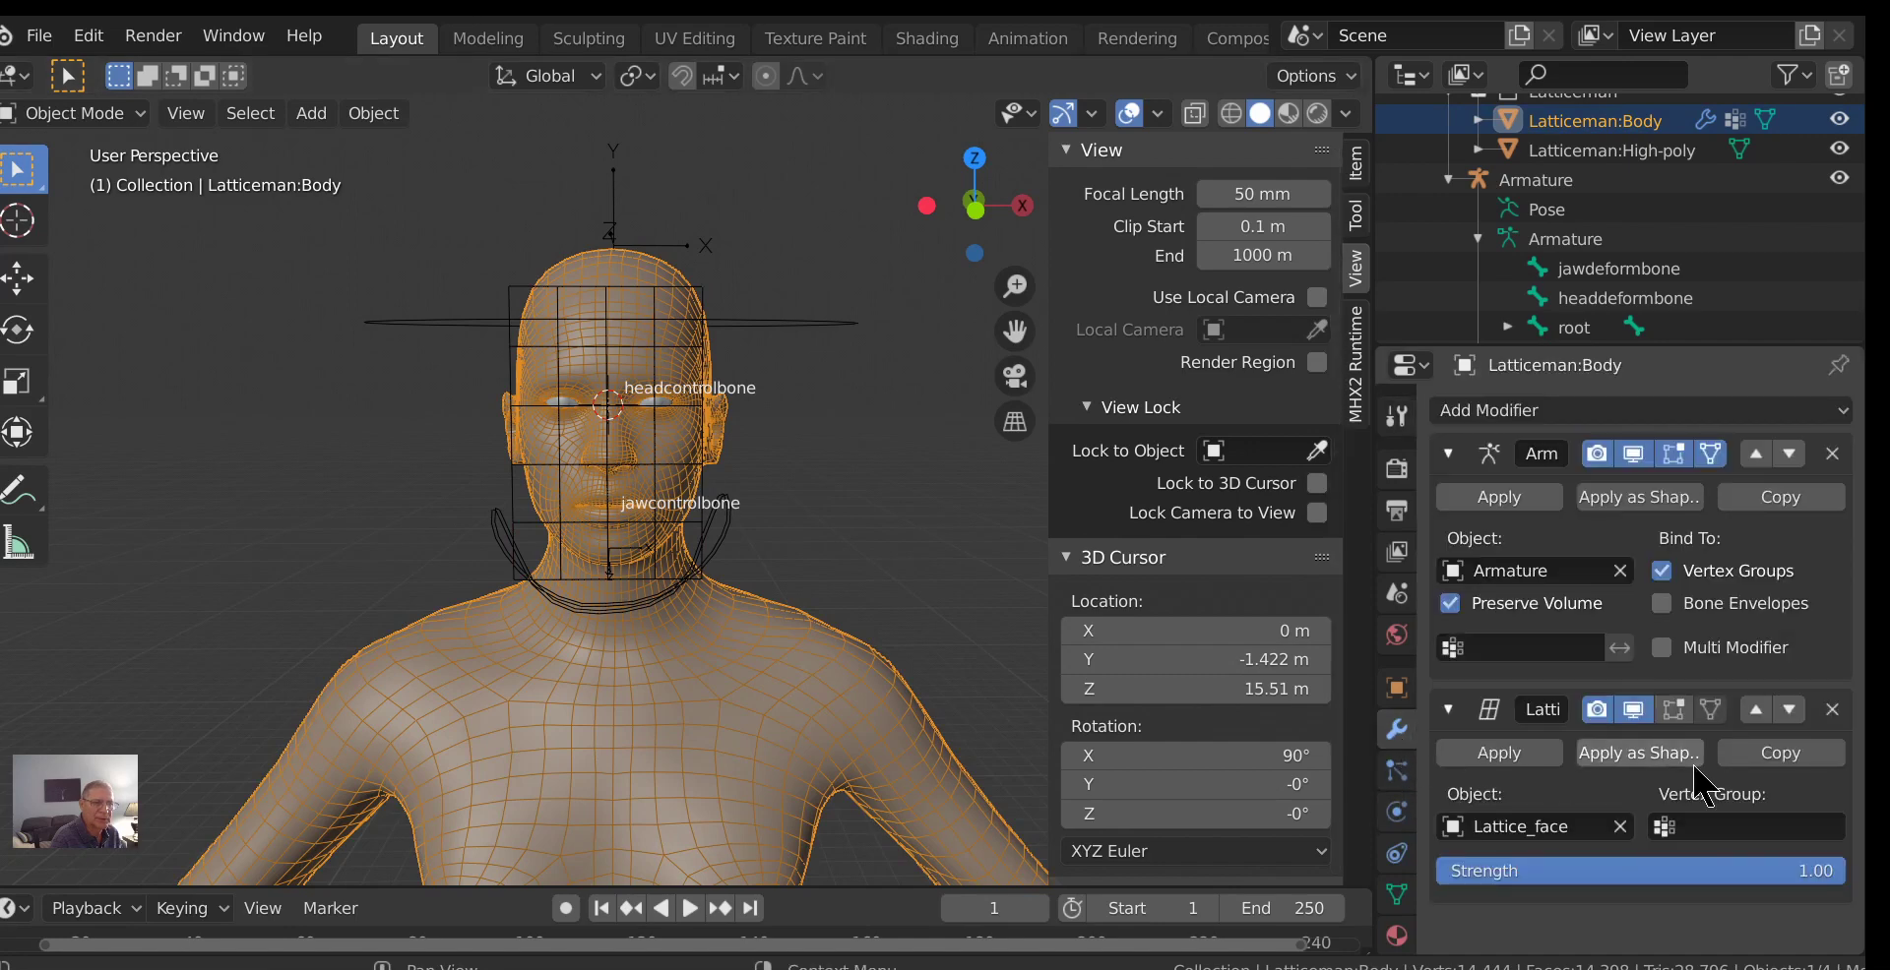
pyautogui.click(1732, 827)
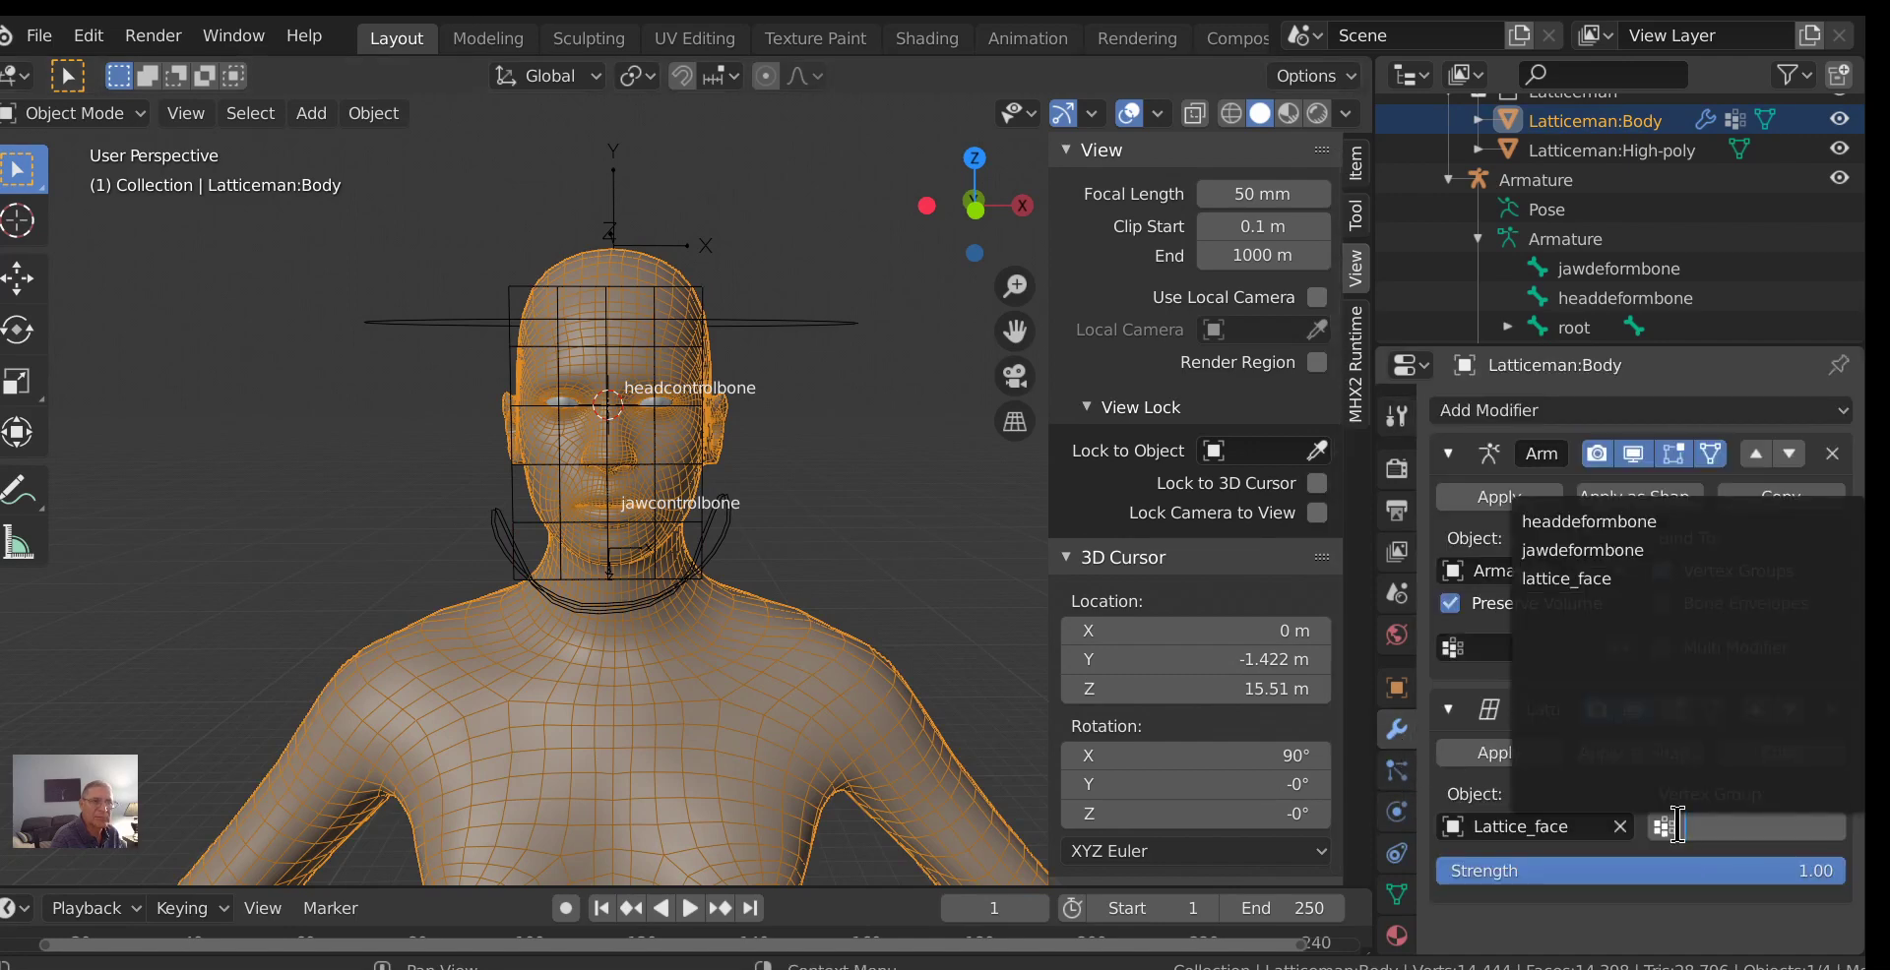
pyautogui.click(1594, 578)
pyautogui.scroll(2, 778, 492)
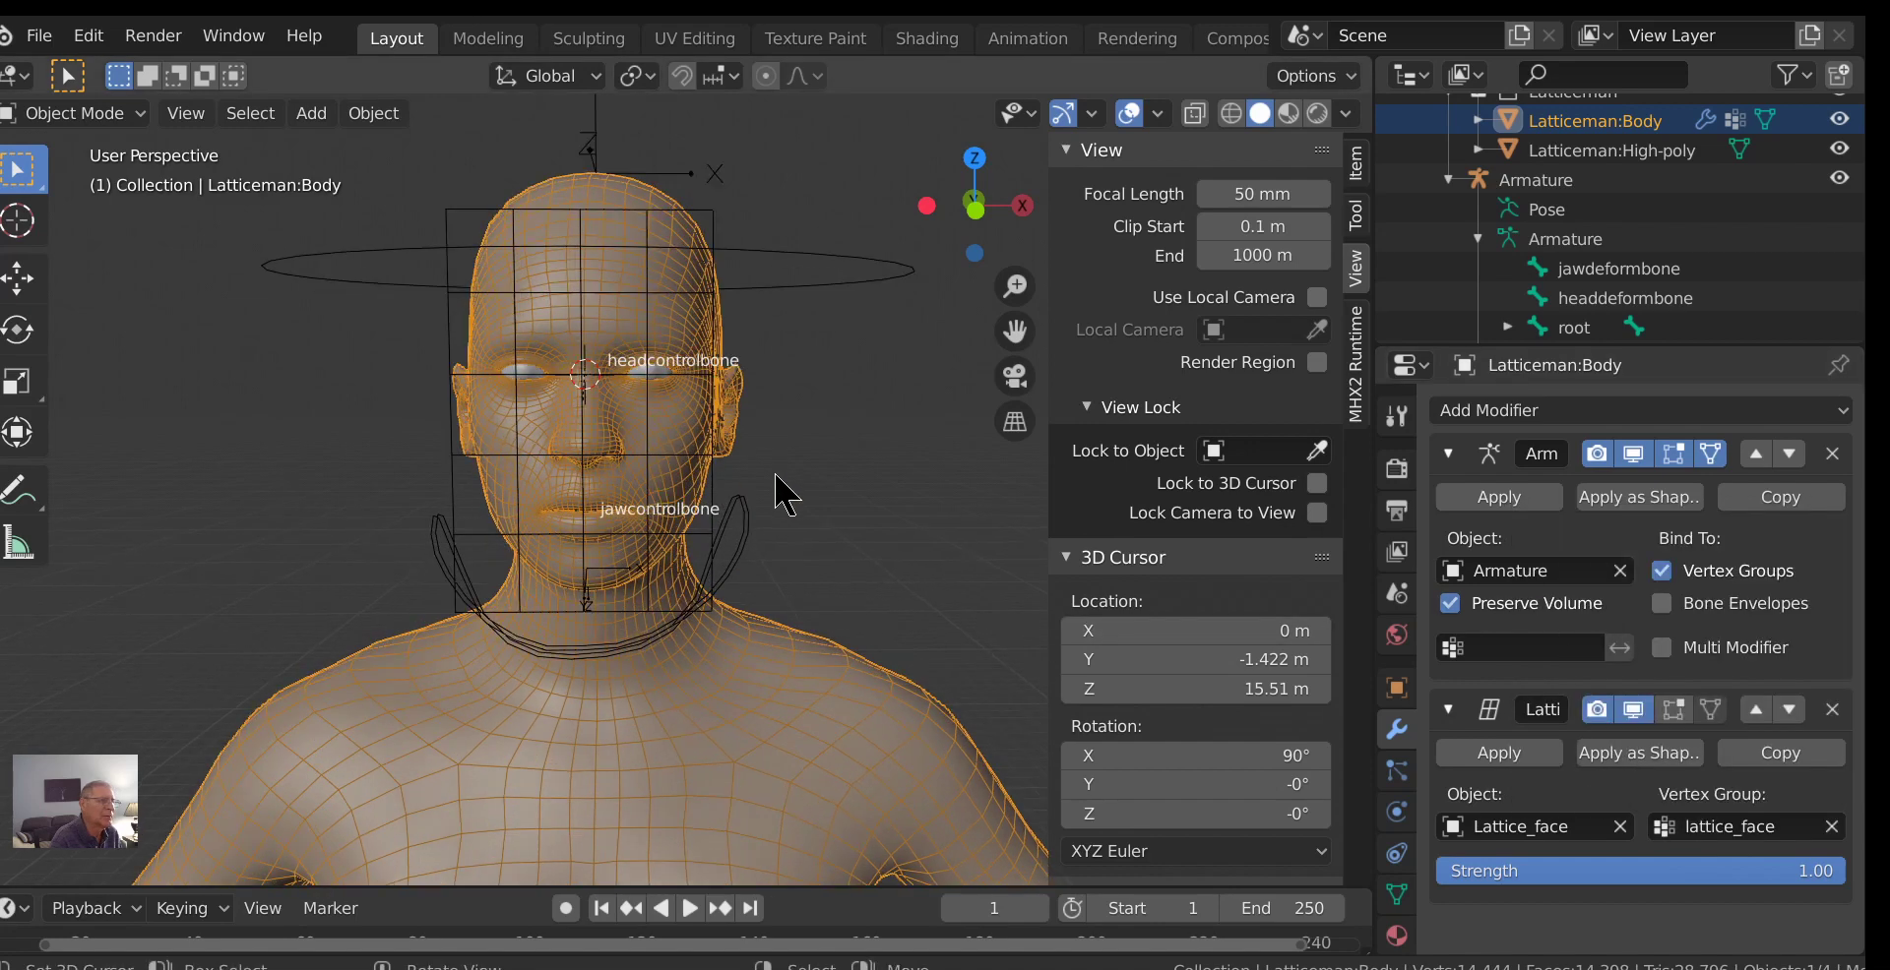
# Delete the Key 1 shape key from the Lattice_face lattice and add a fresh shape key above Basis.
pyautogui.click(711, 495)
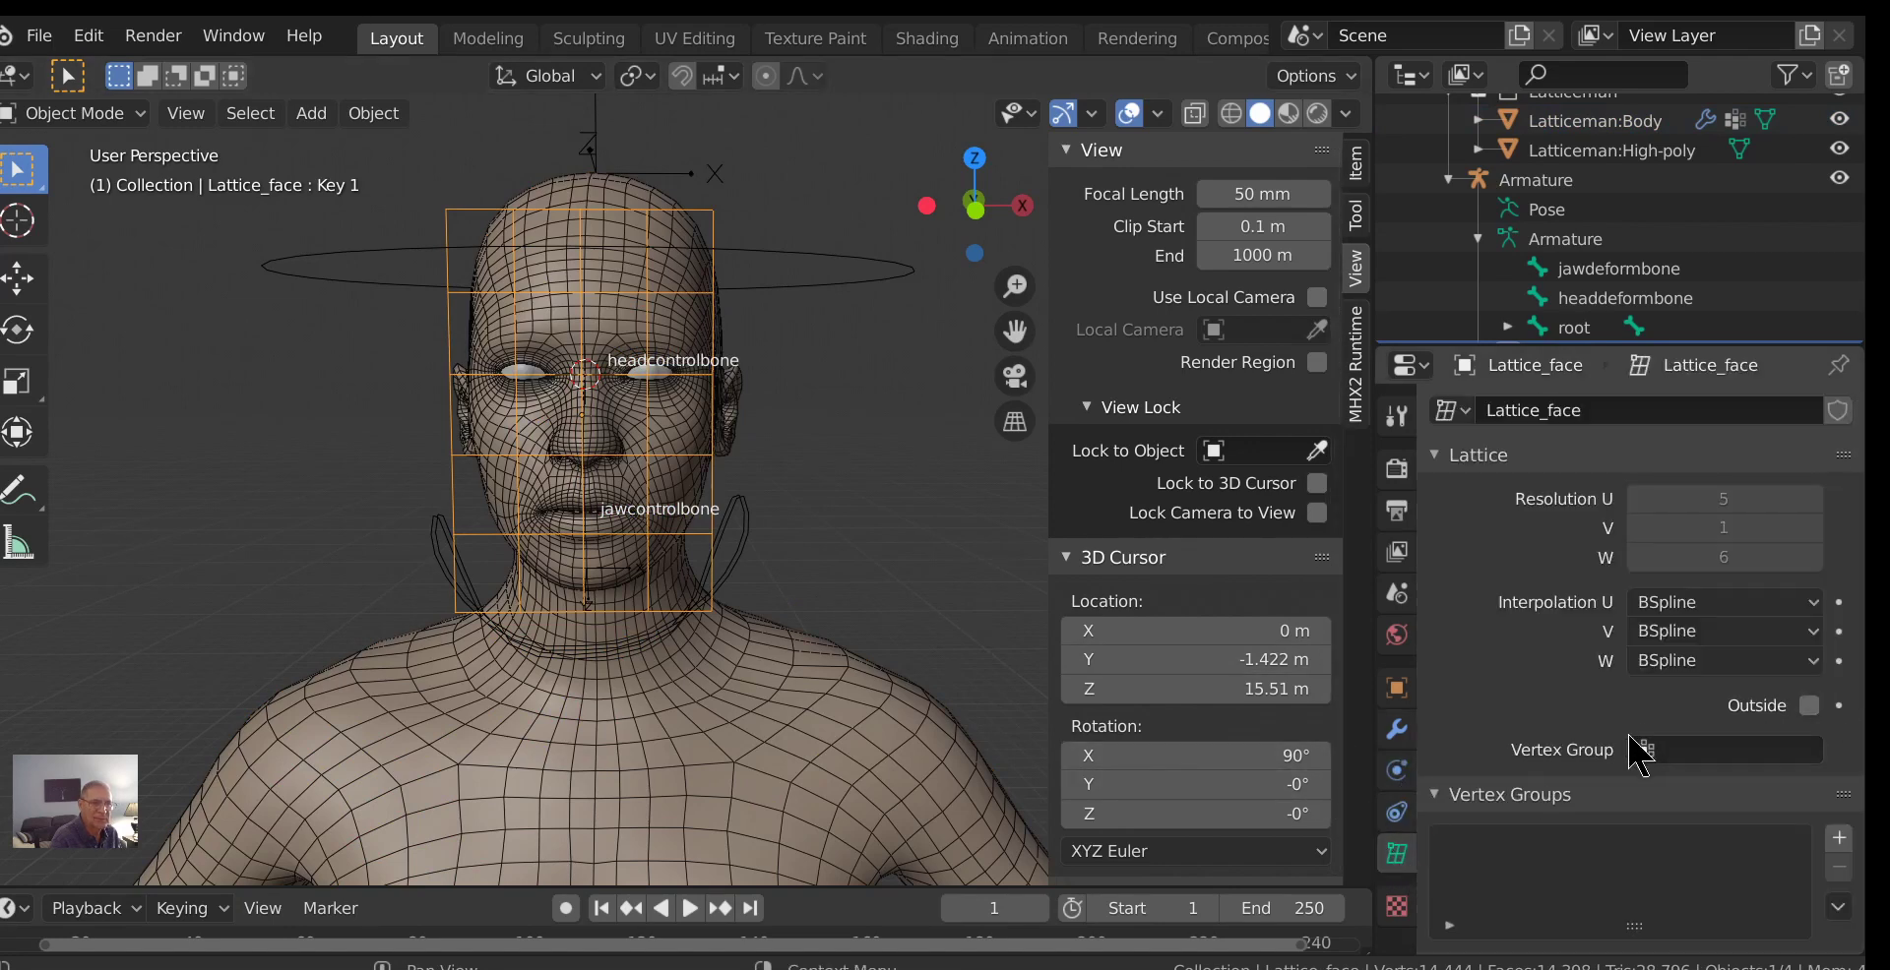
pyautogui.scroll(-6, 1634, 758)
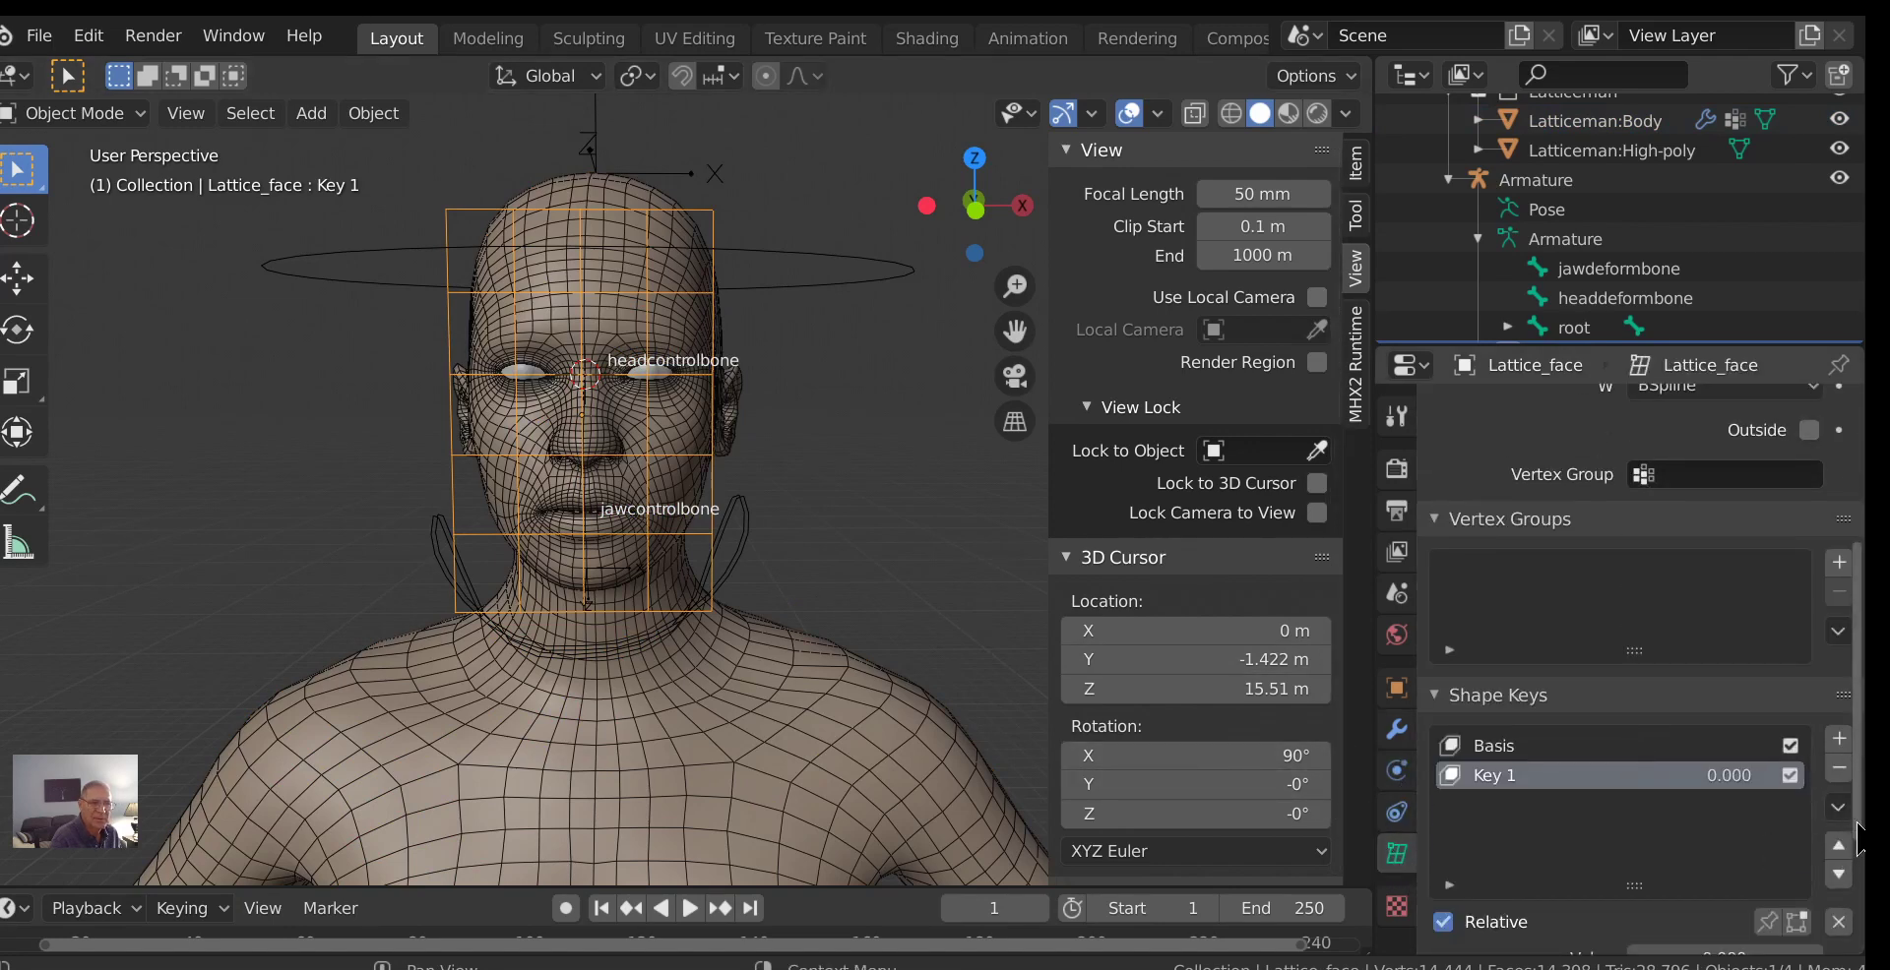
pyautogui.click(1840, 769)
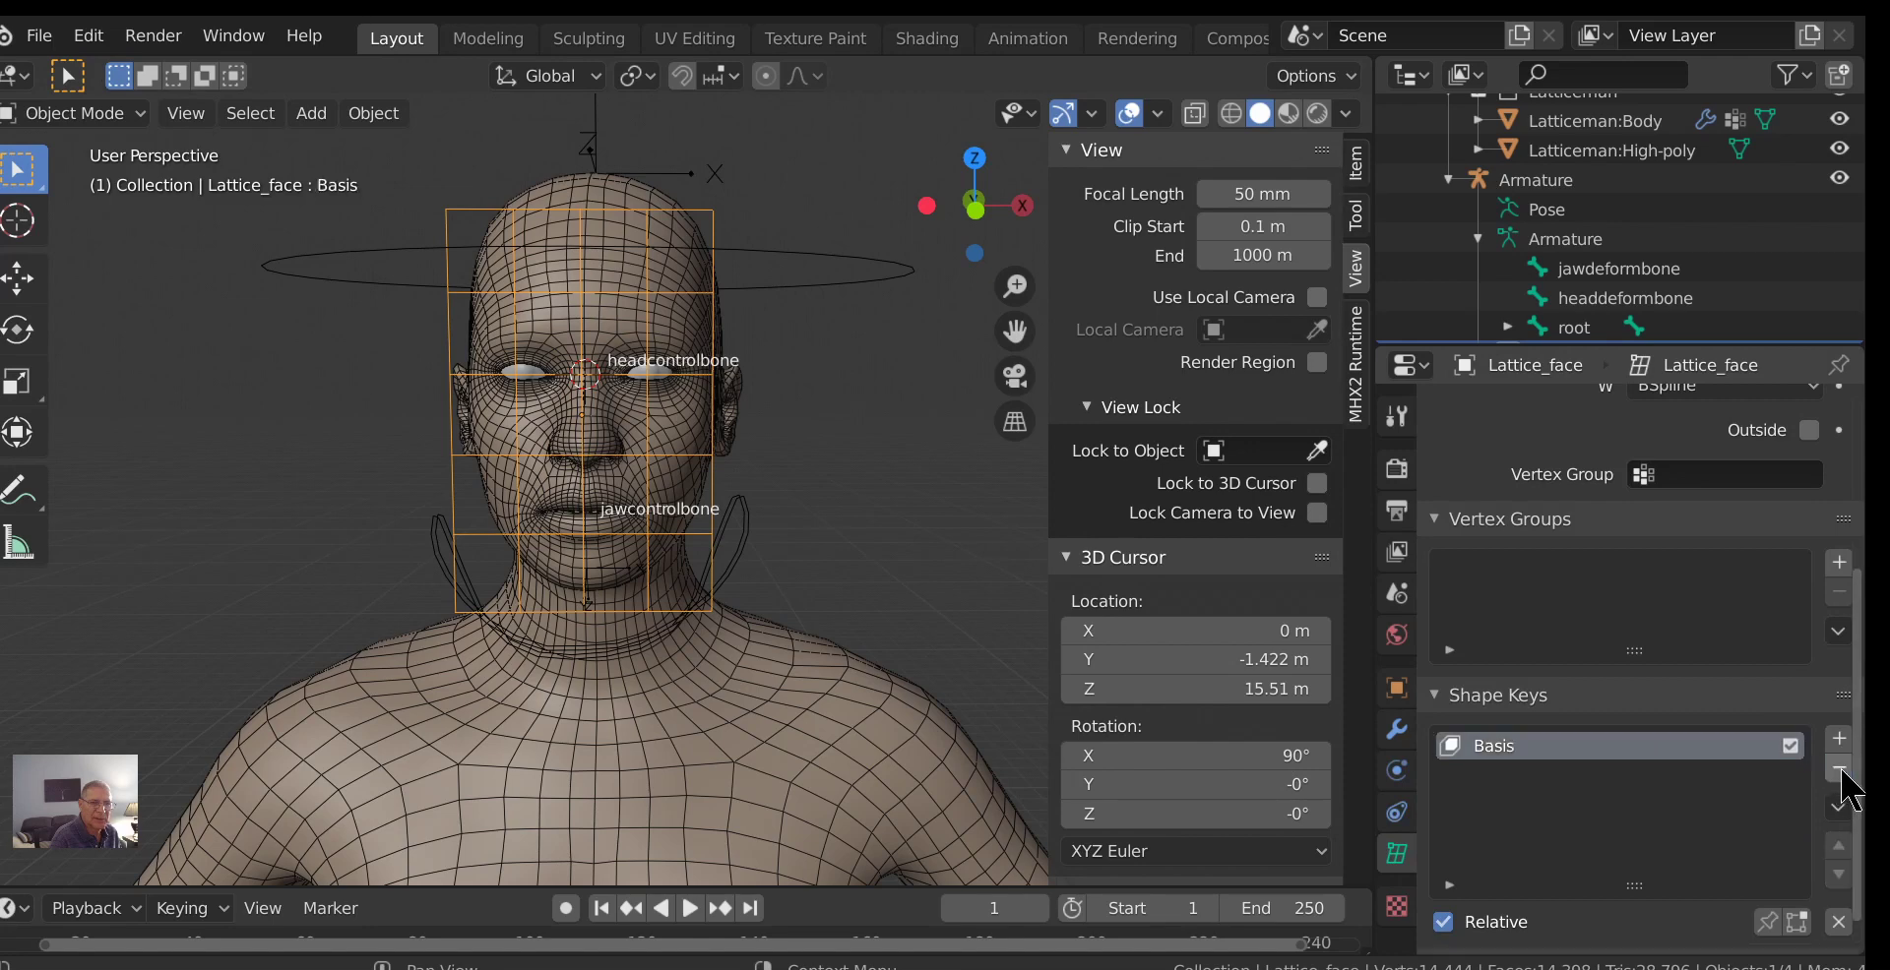
pyautogui.click(1840, 739)
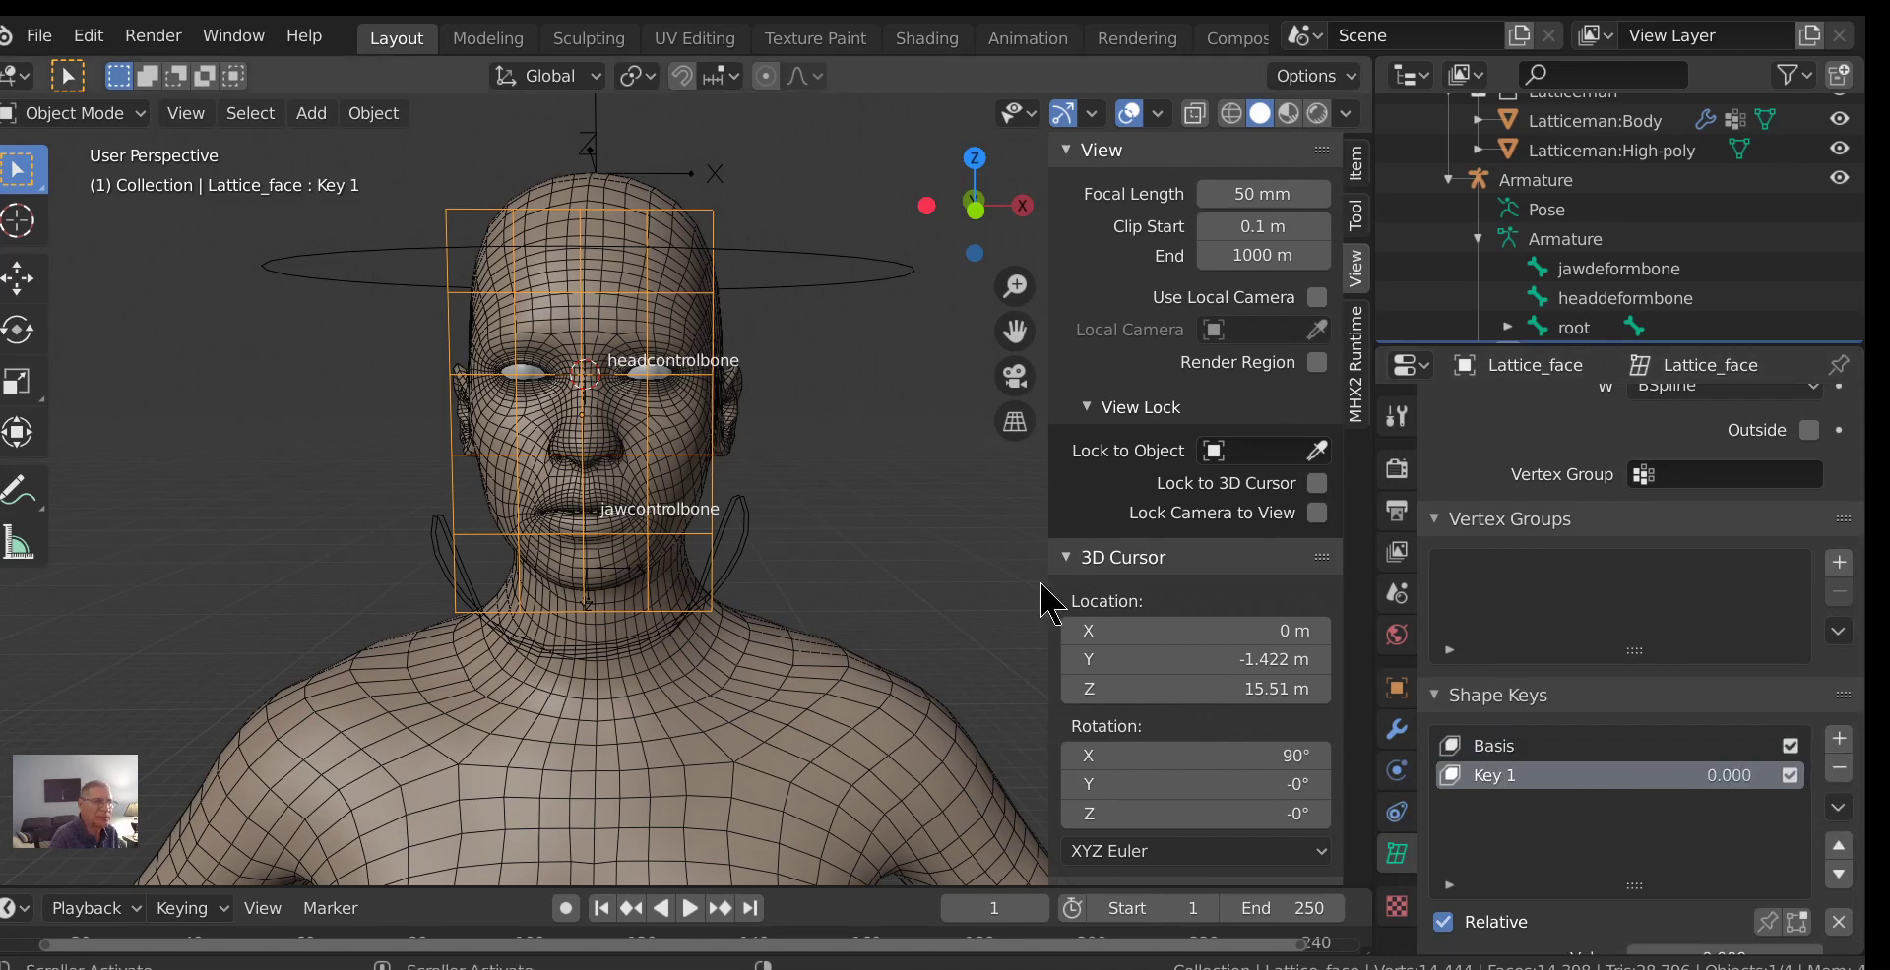
# Try moving the Lattice_face control points at the cheek, outer face, mouth and nose to check how each deforms the mesh.
pyautogui.press('Tab')
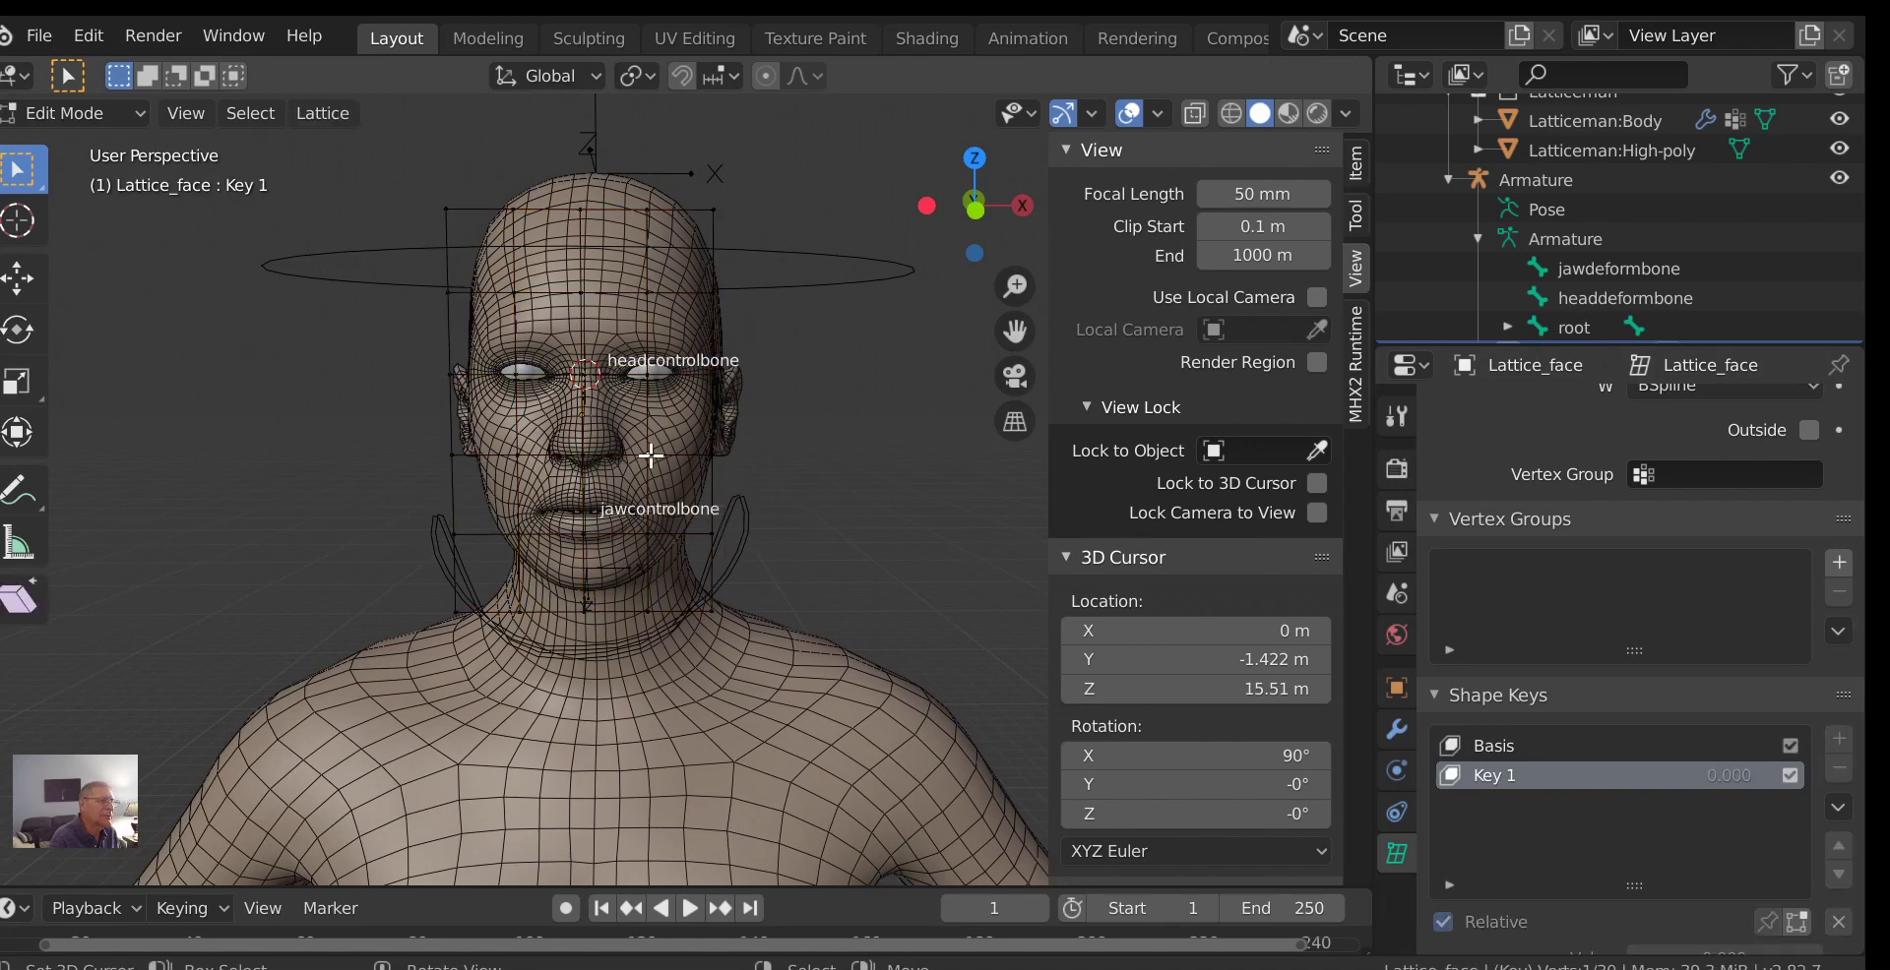
pyautogui.scroll(2, 940, 496)
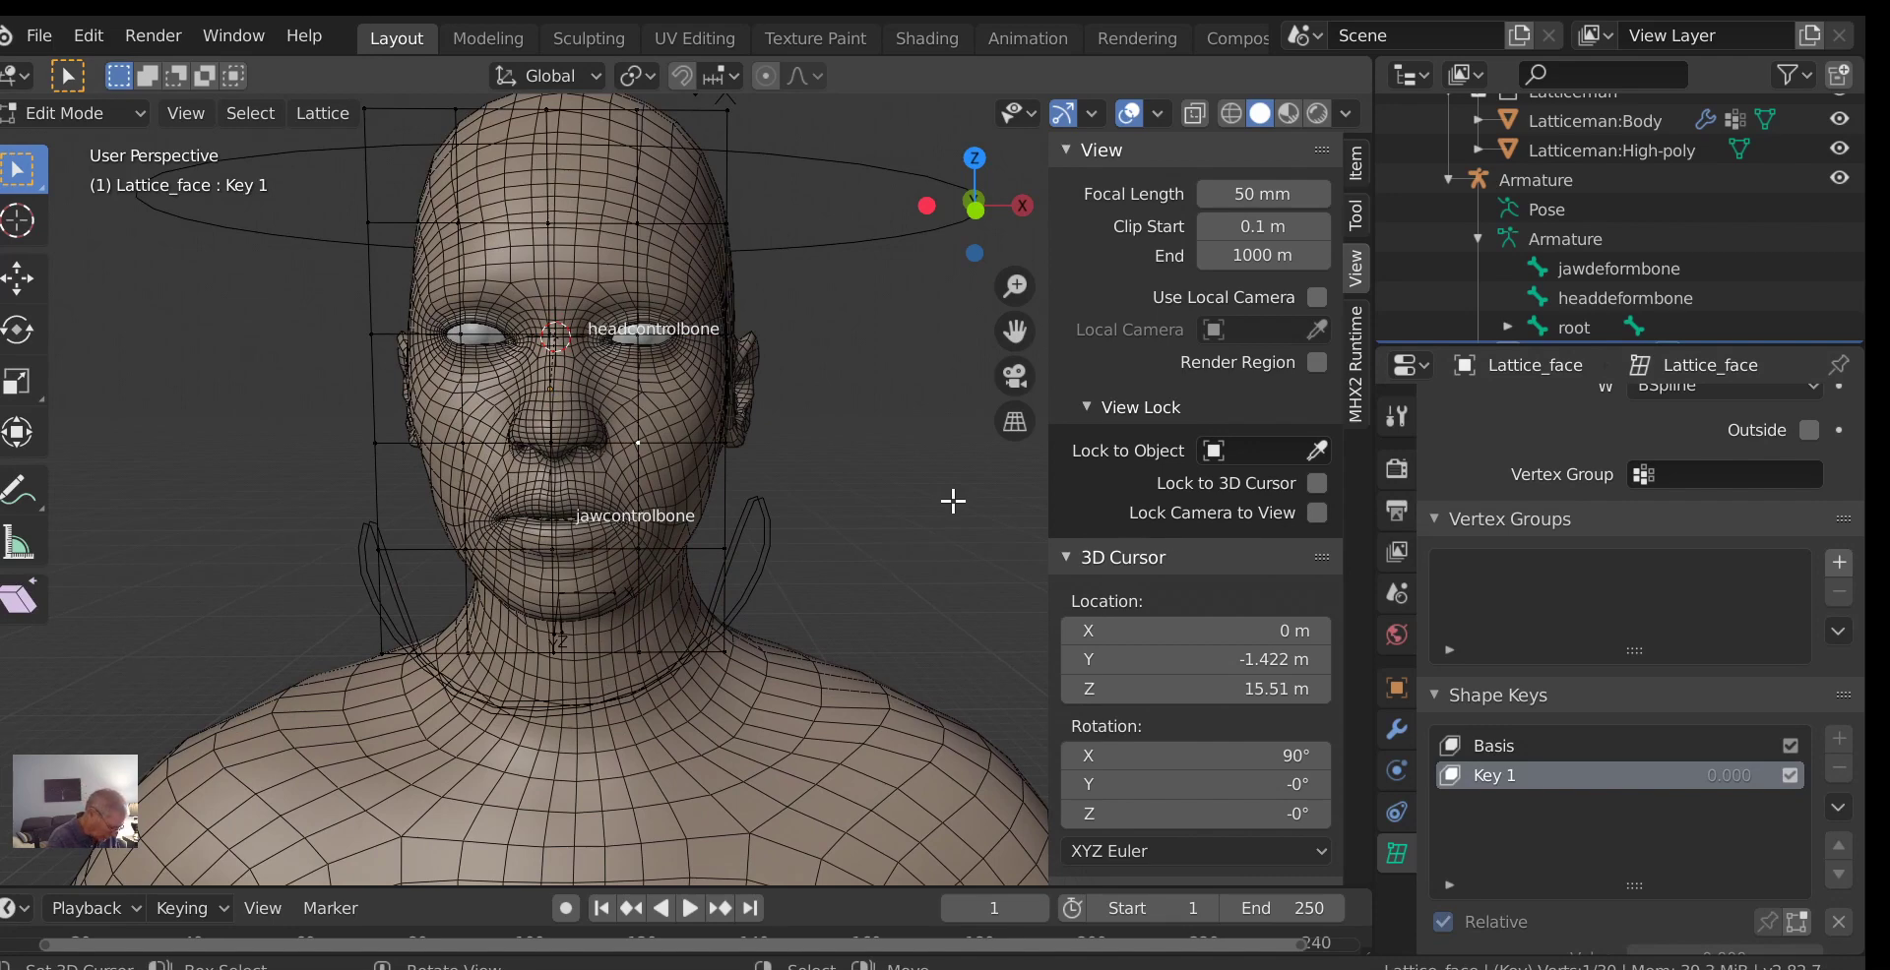
pyautogui.press('g')
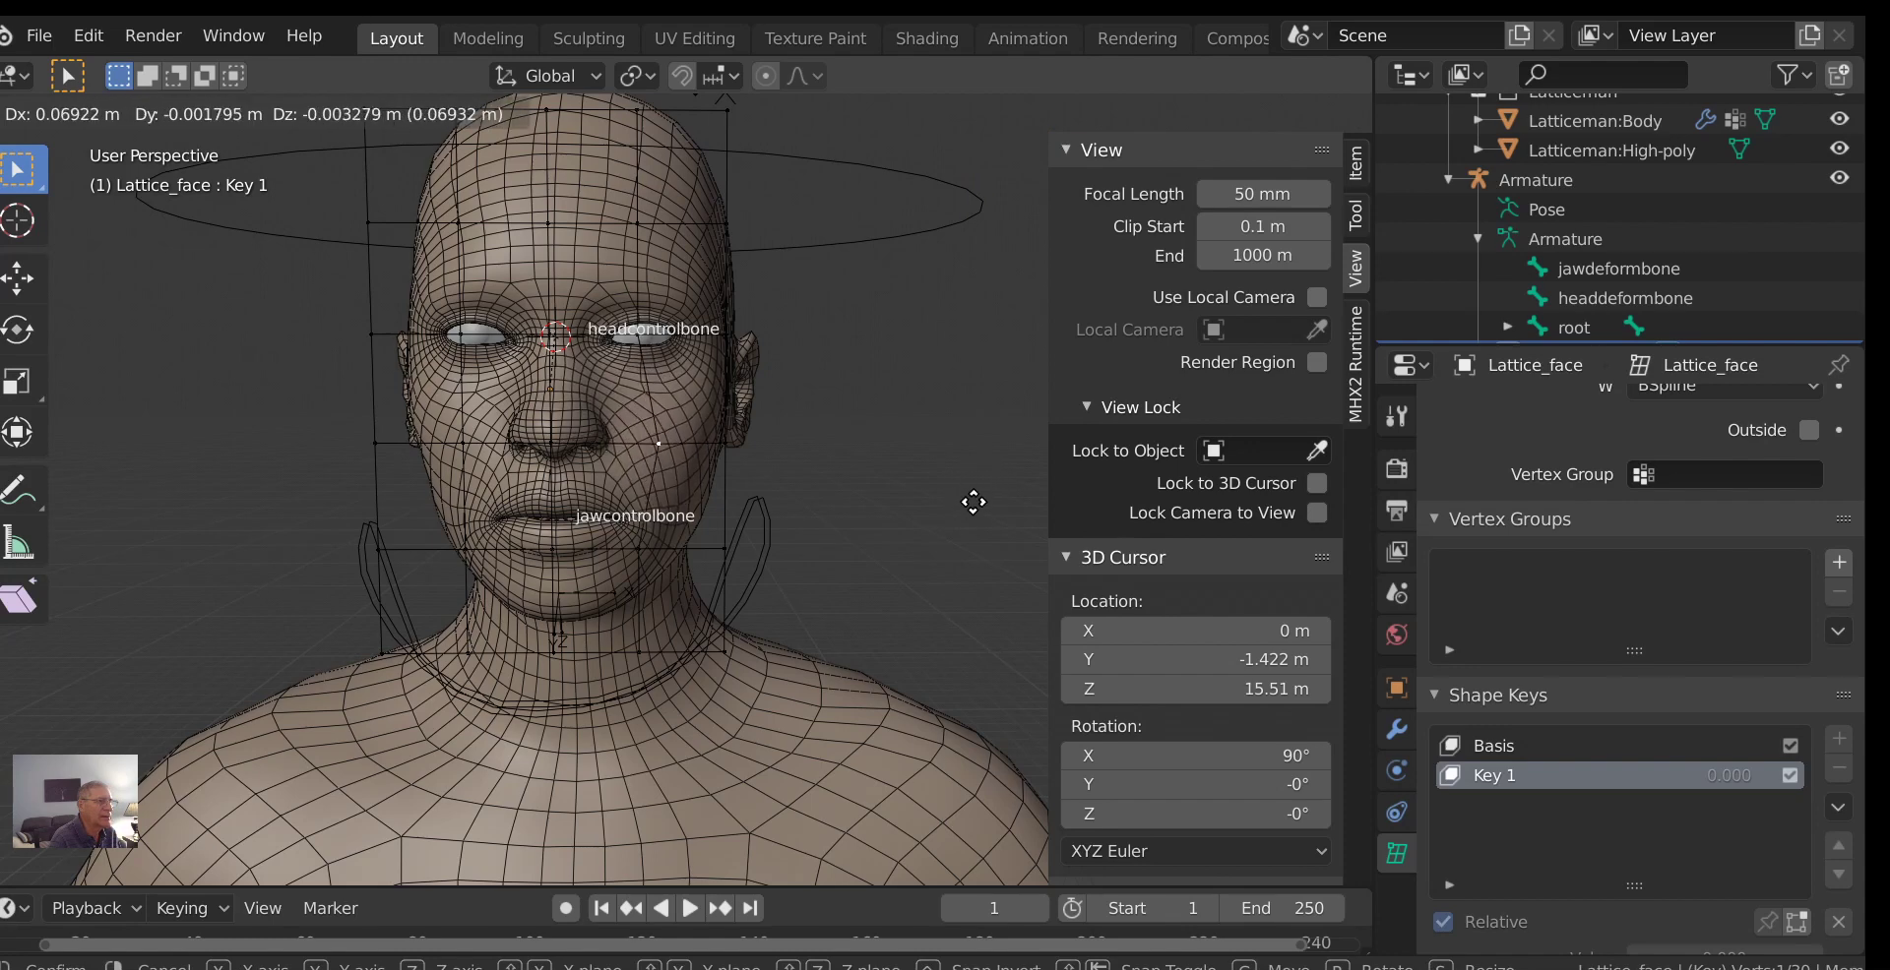
pyautogui.click(962, 479)
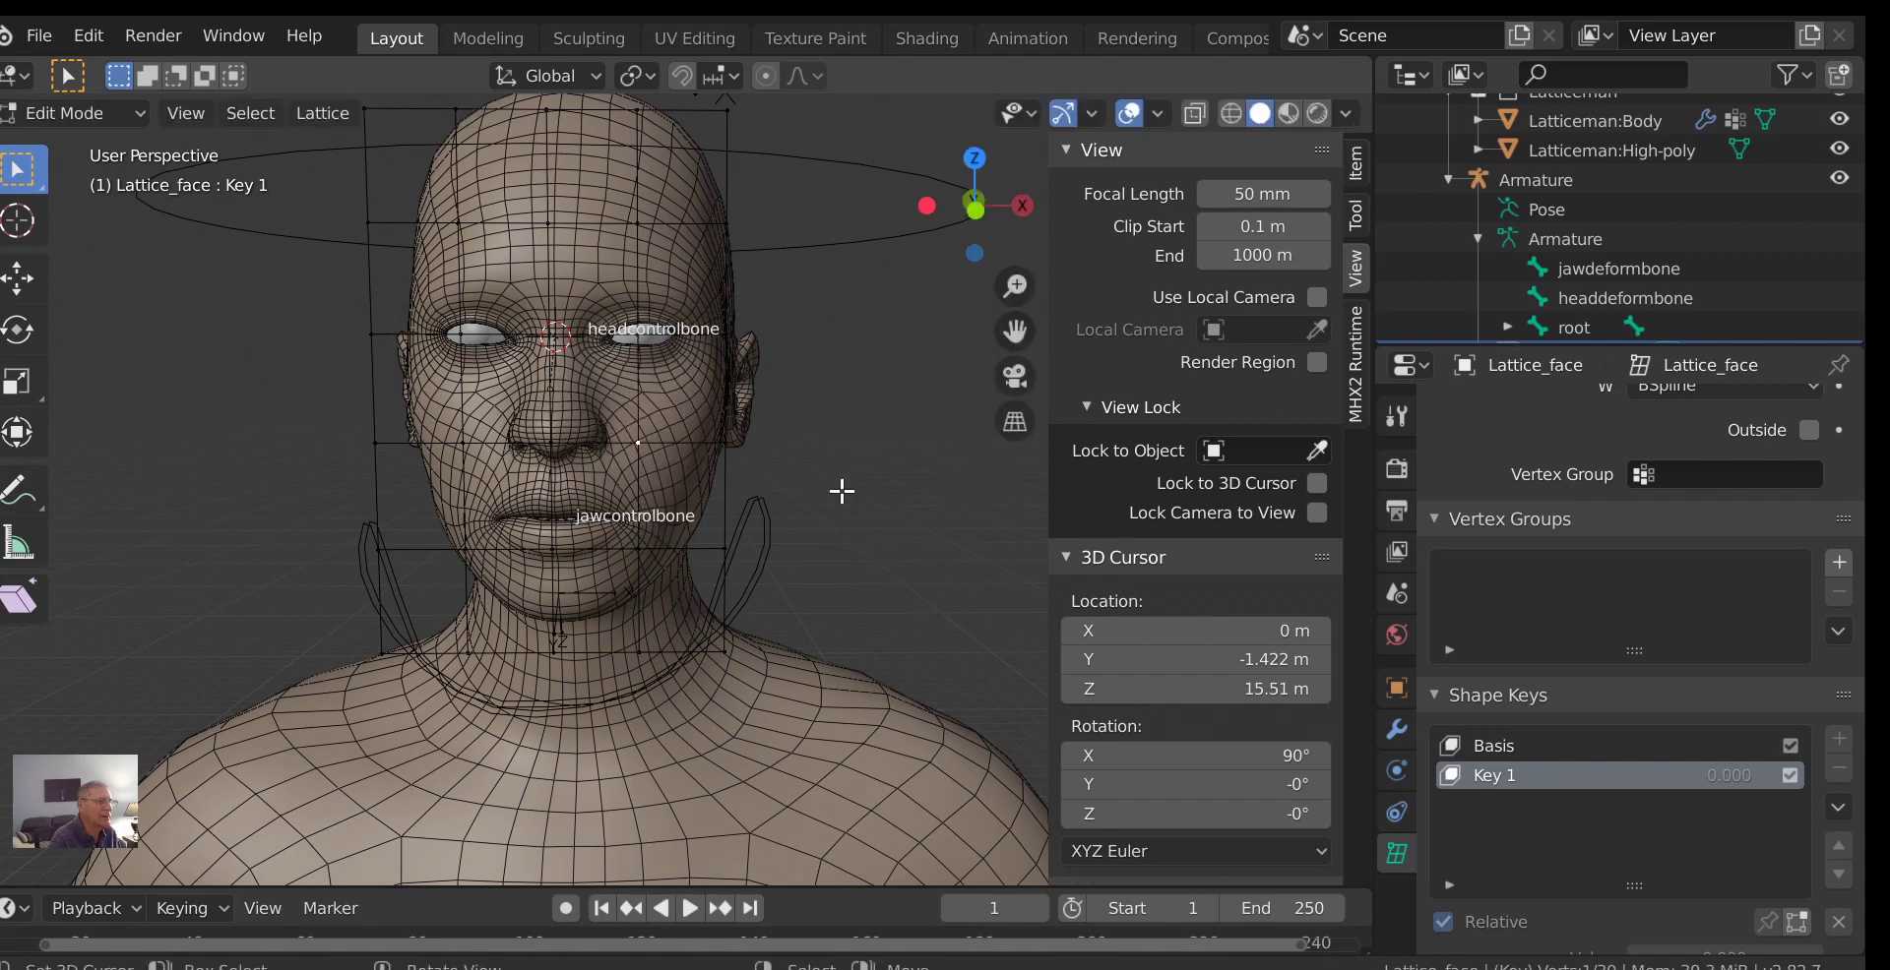
pyautogui.press('g')
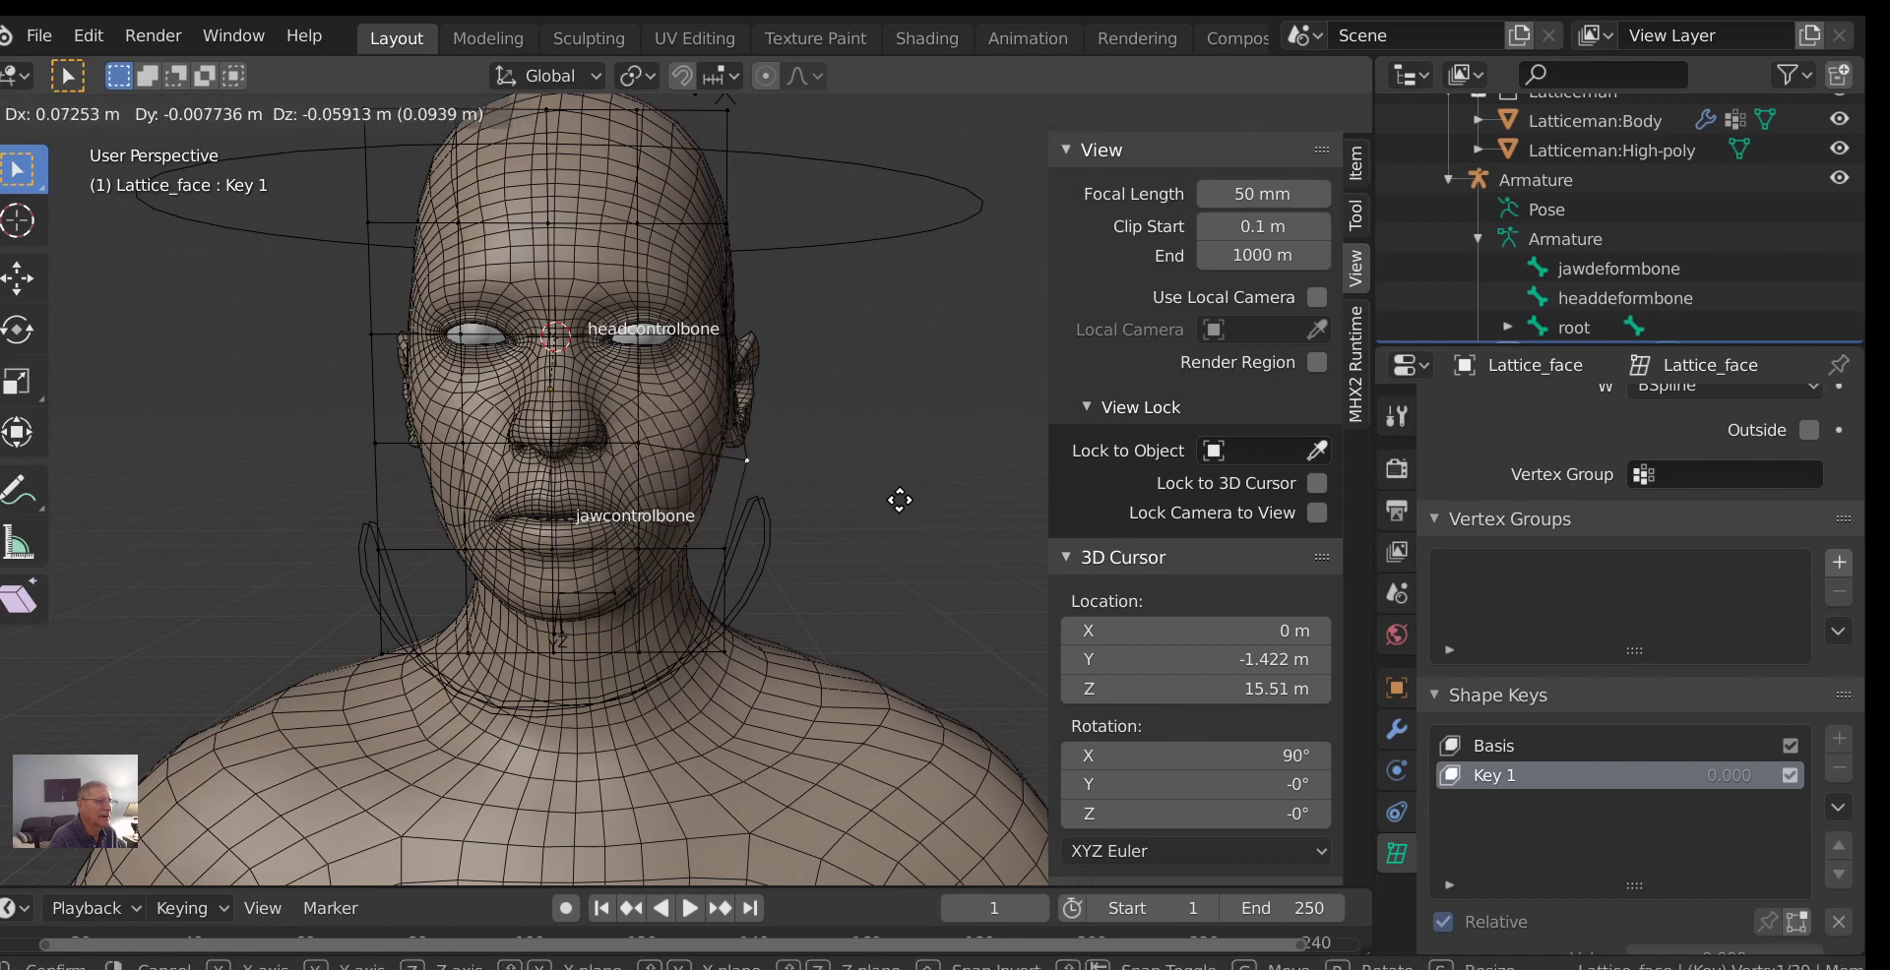
pyautogui.click(891, 482)
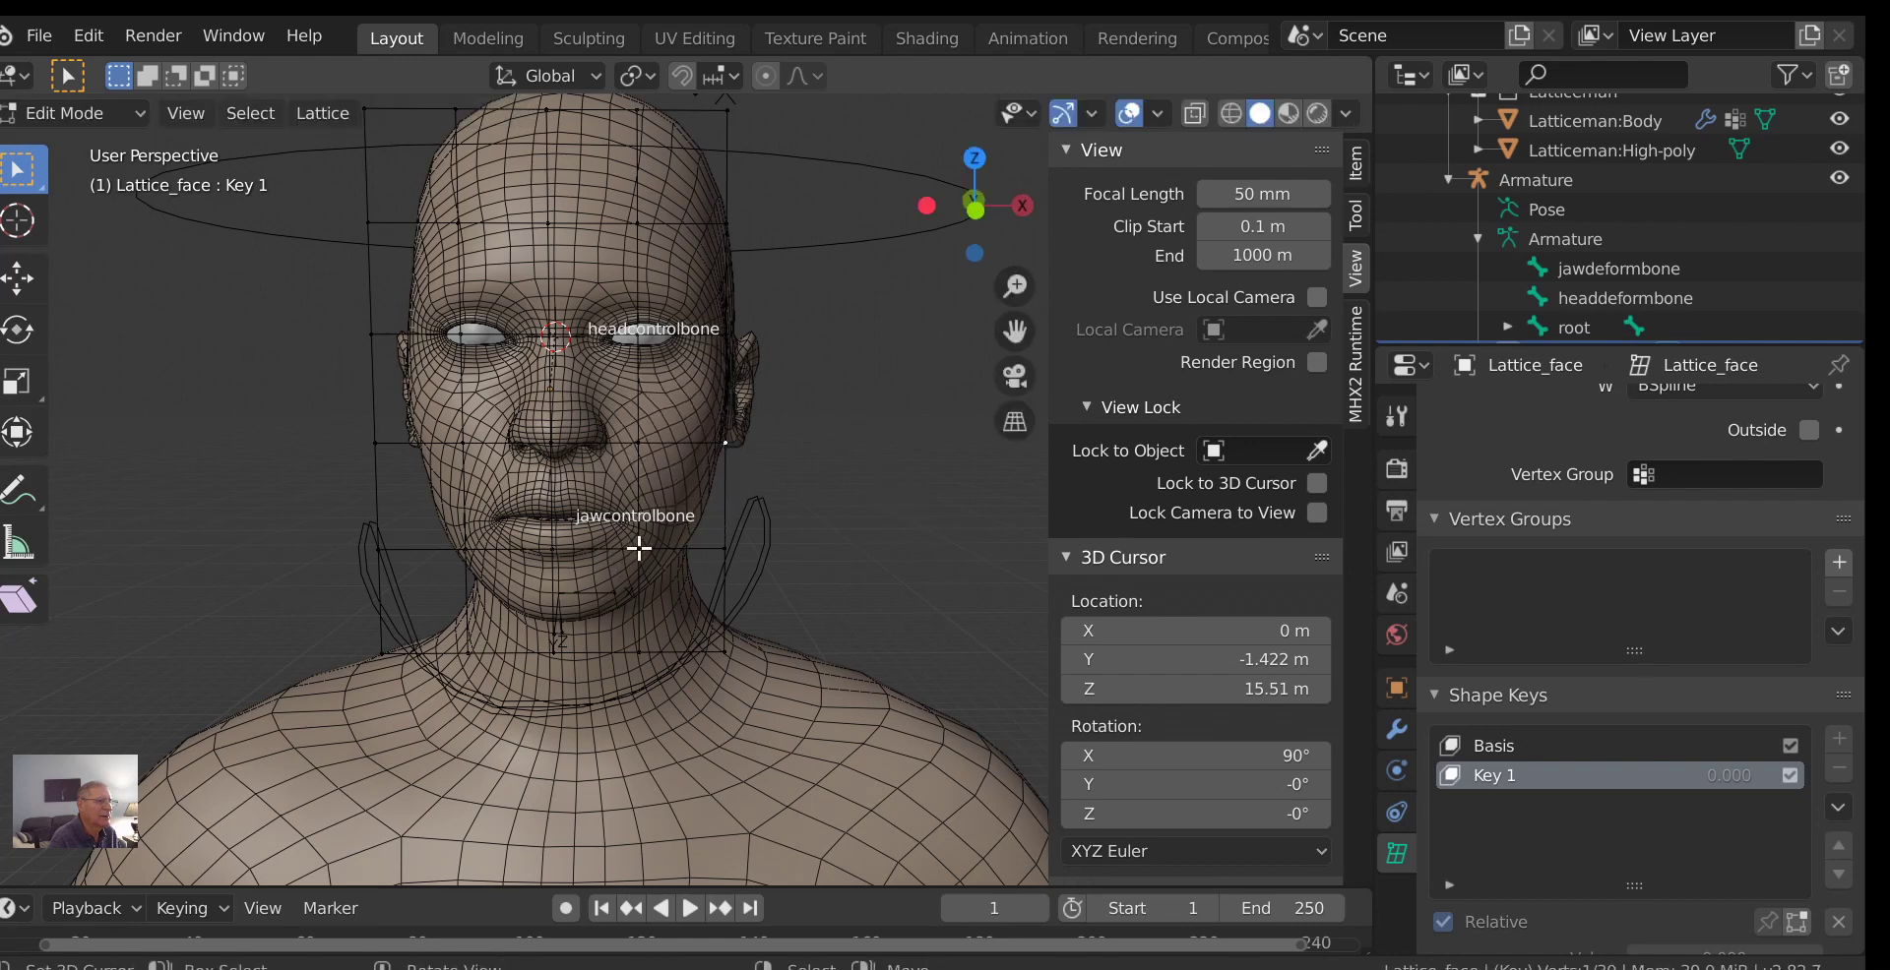
pyautogui.press('g')
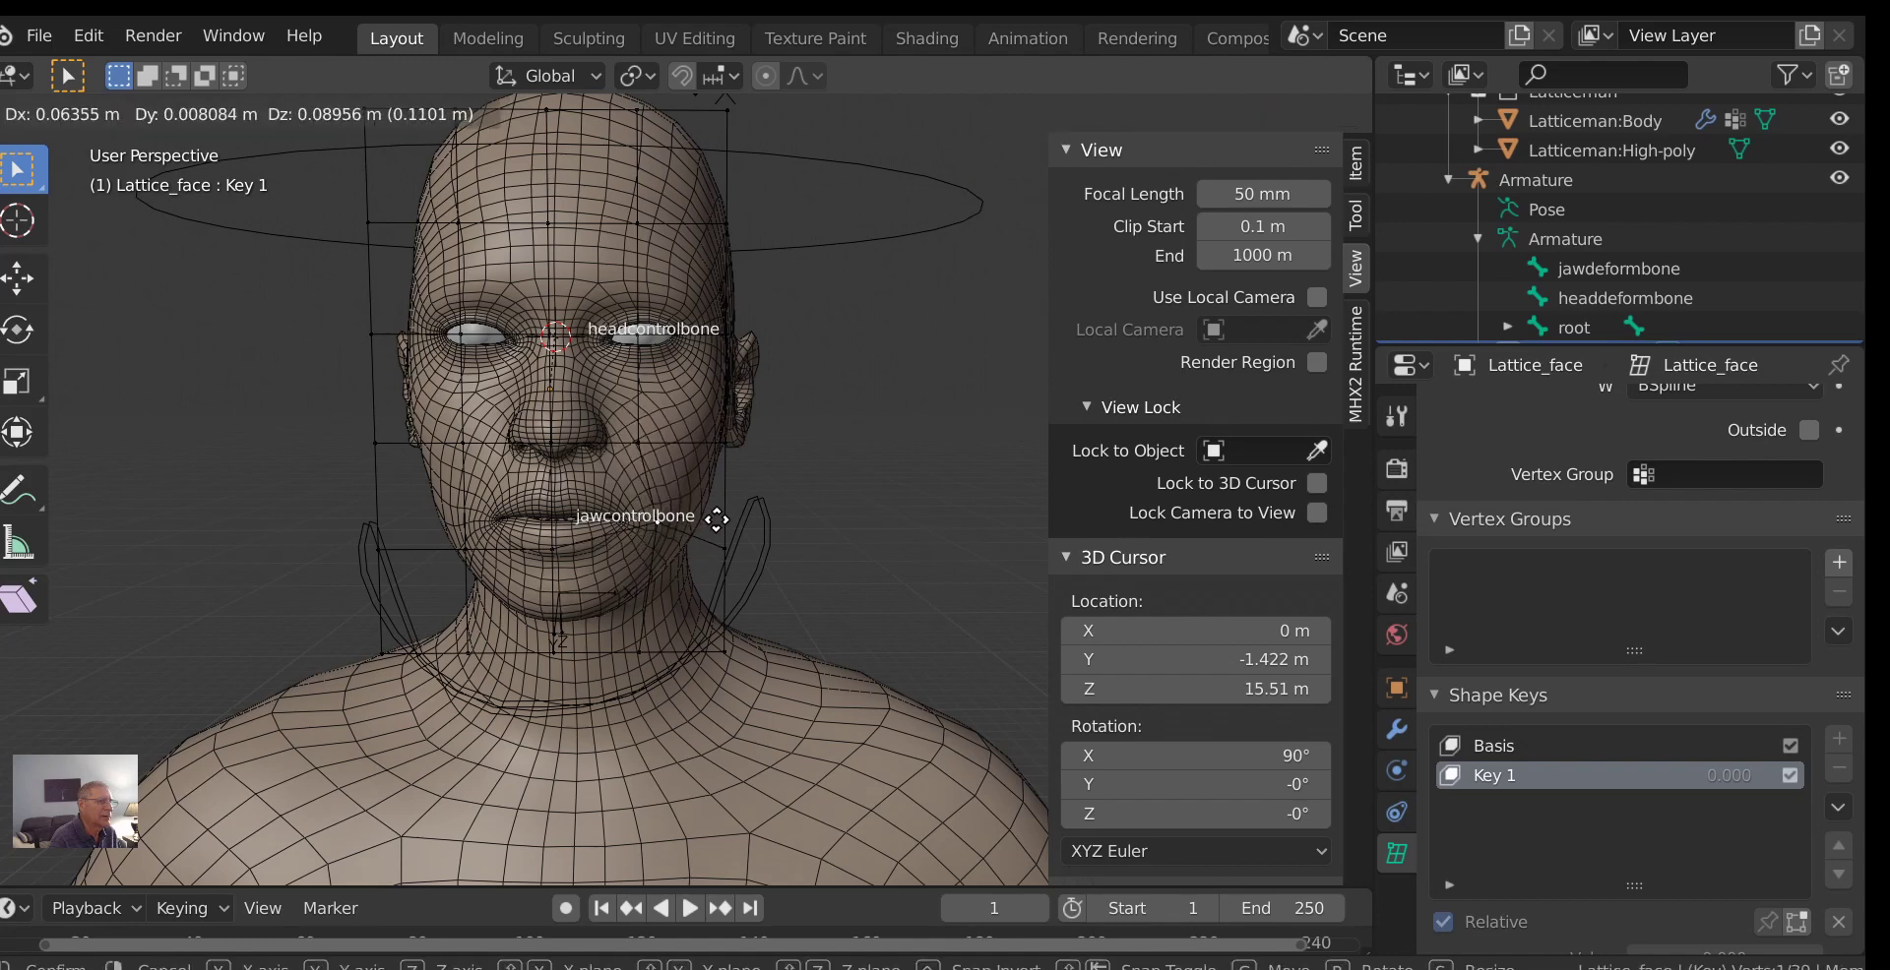
pyautogui.click(711, 535)
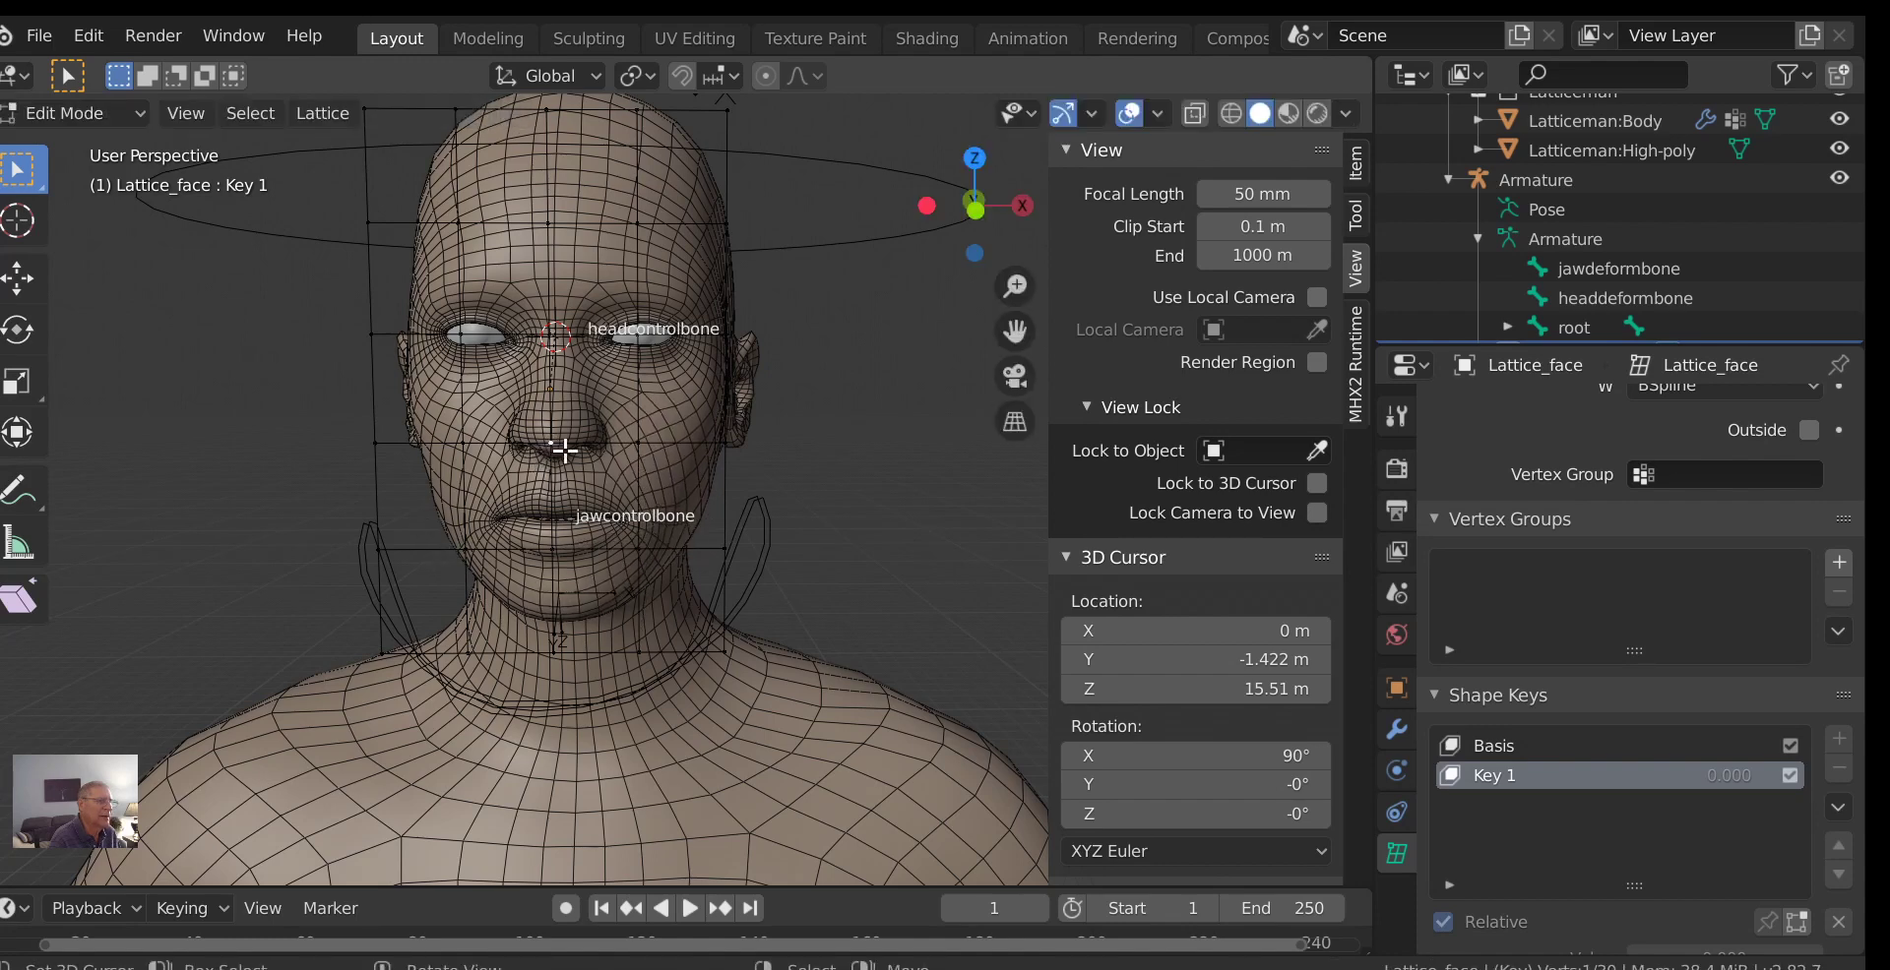
pyautogui.press('g')
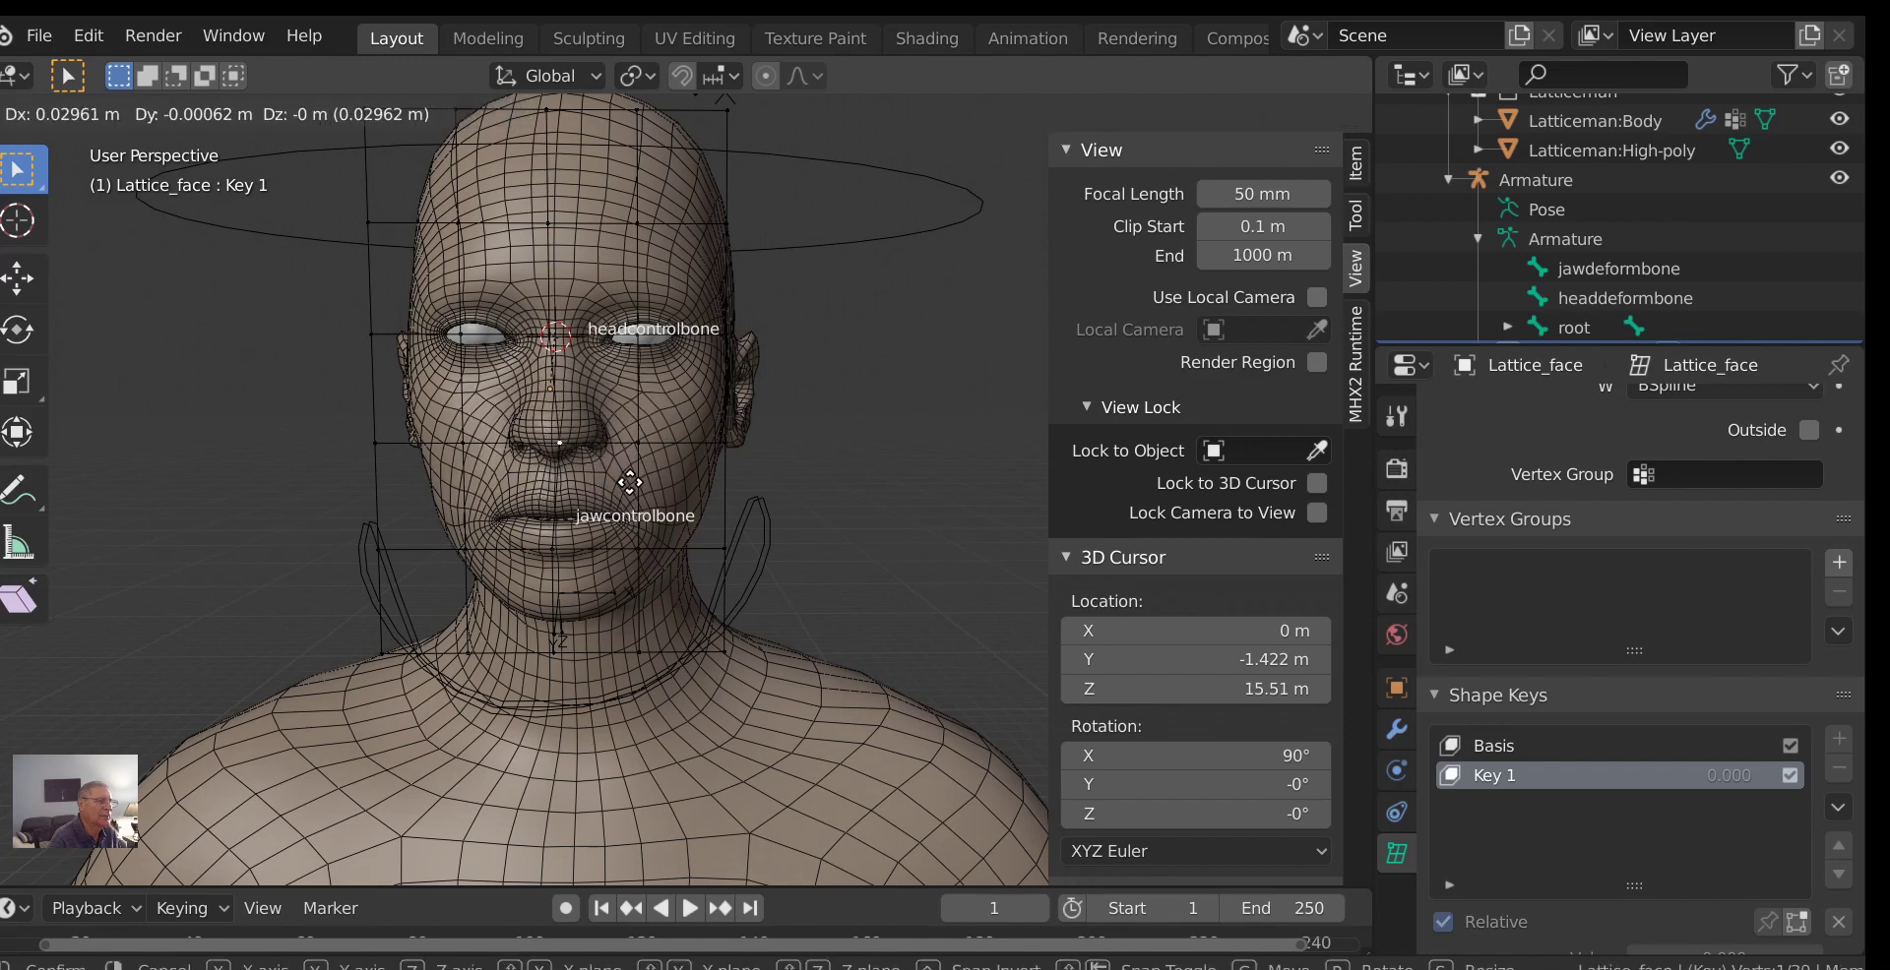
pyautogui.click(599, 464)
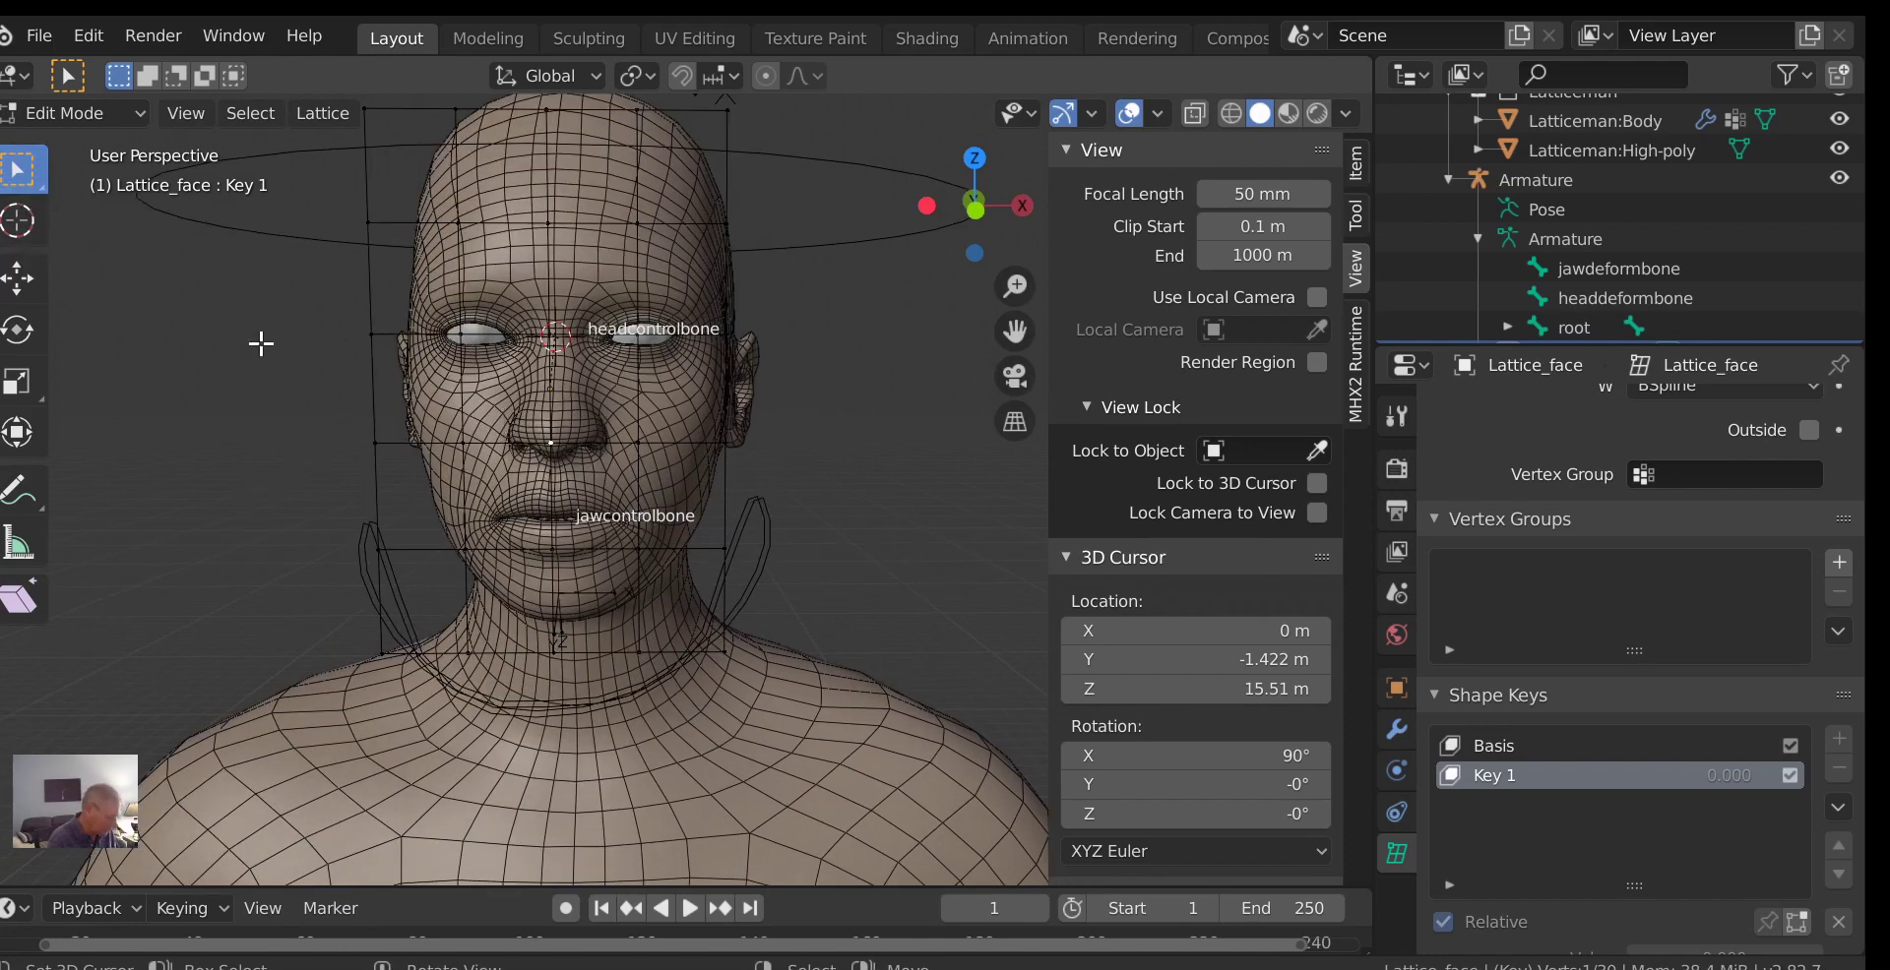
# Leave lattice editing and put Latticeman:Body into Weight Paint mode.
pyautogui.press('Tab')
pyautogui.click(498, 272)
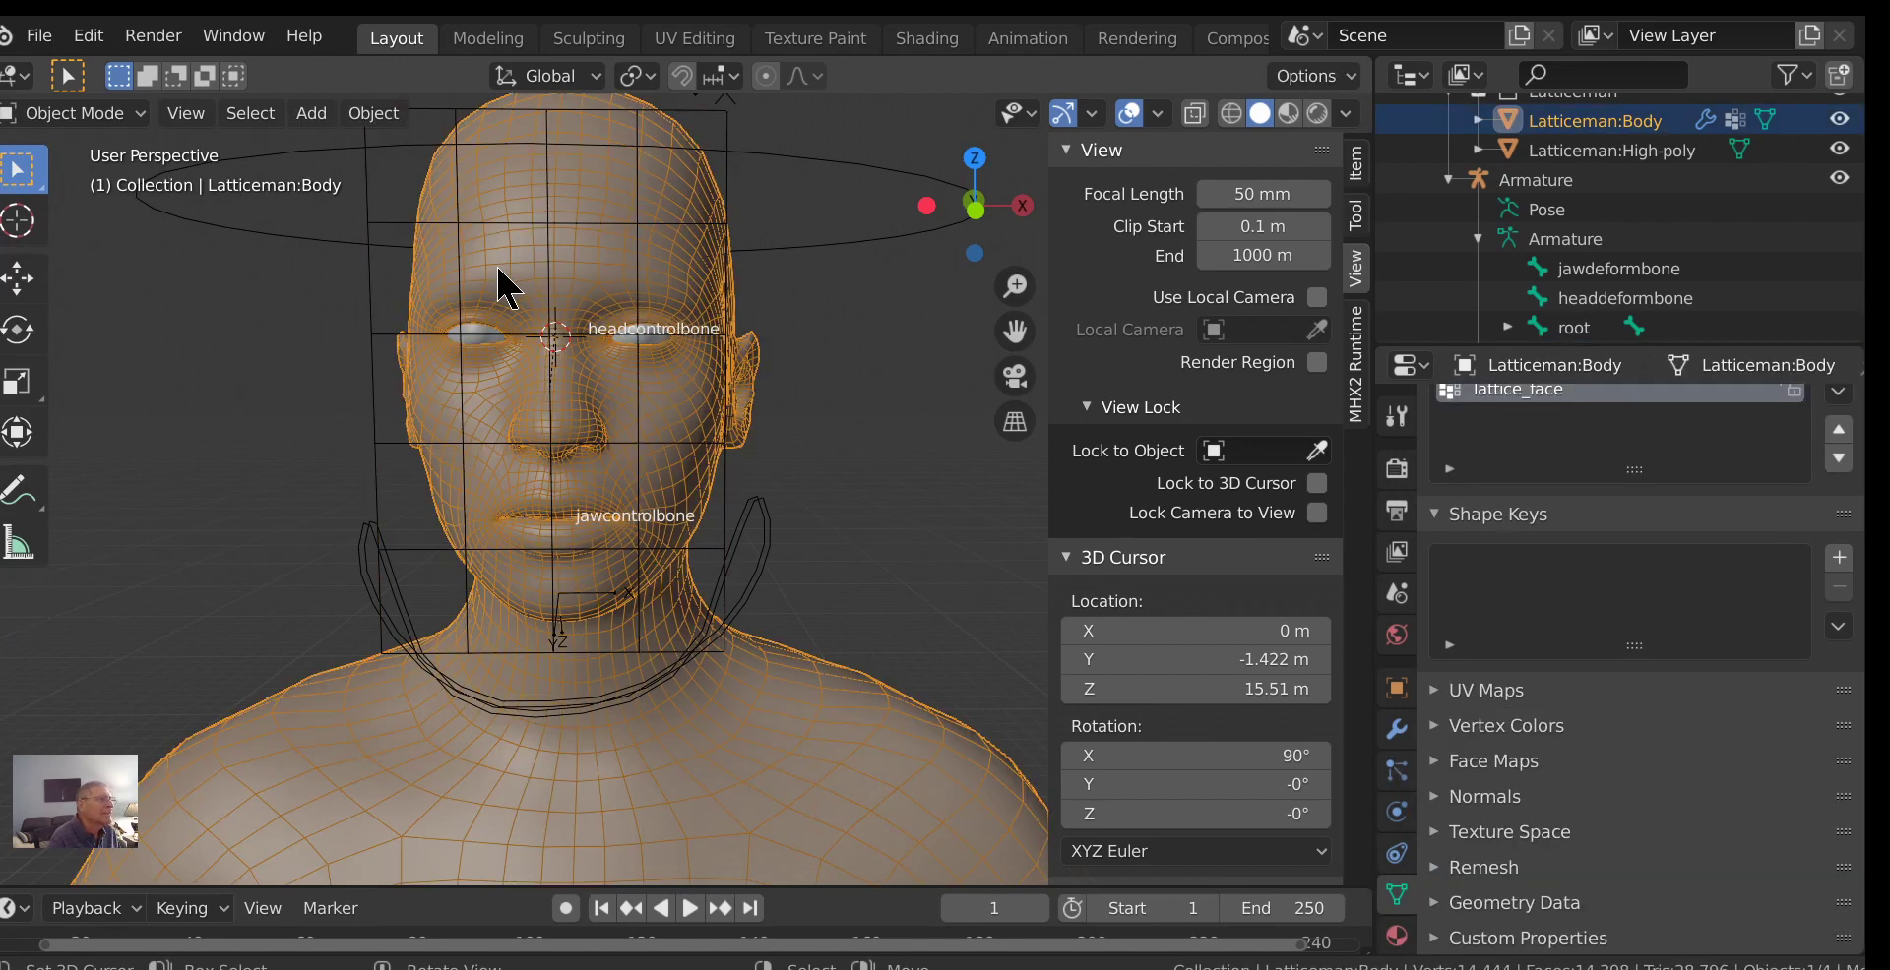
pyautogui.click(102, 117)
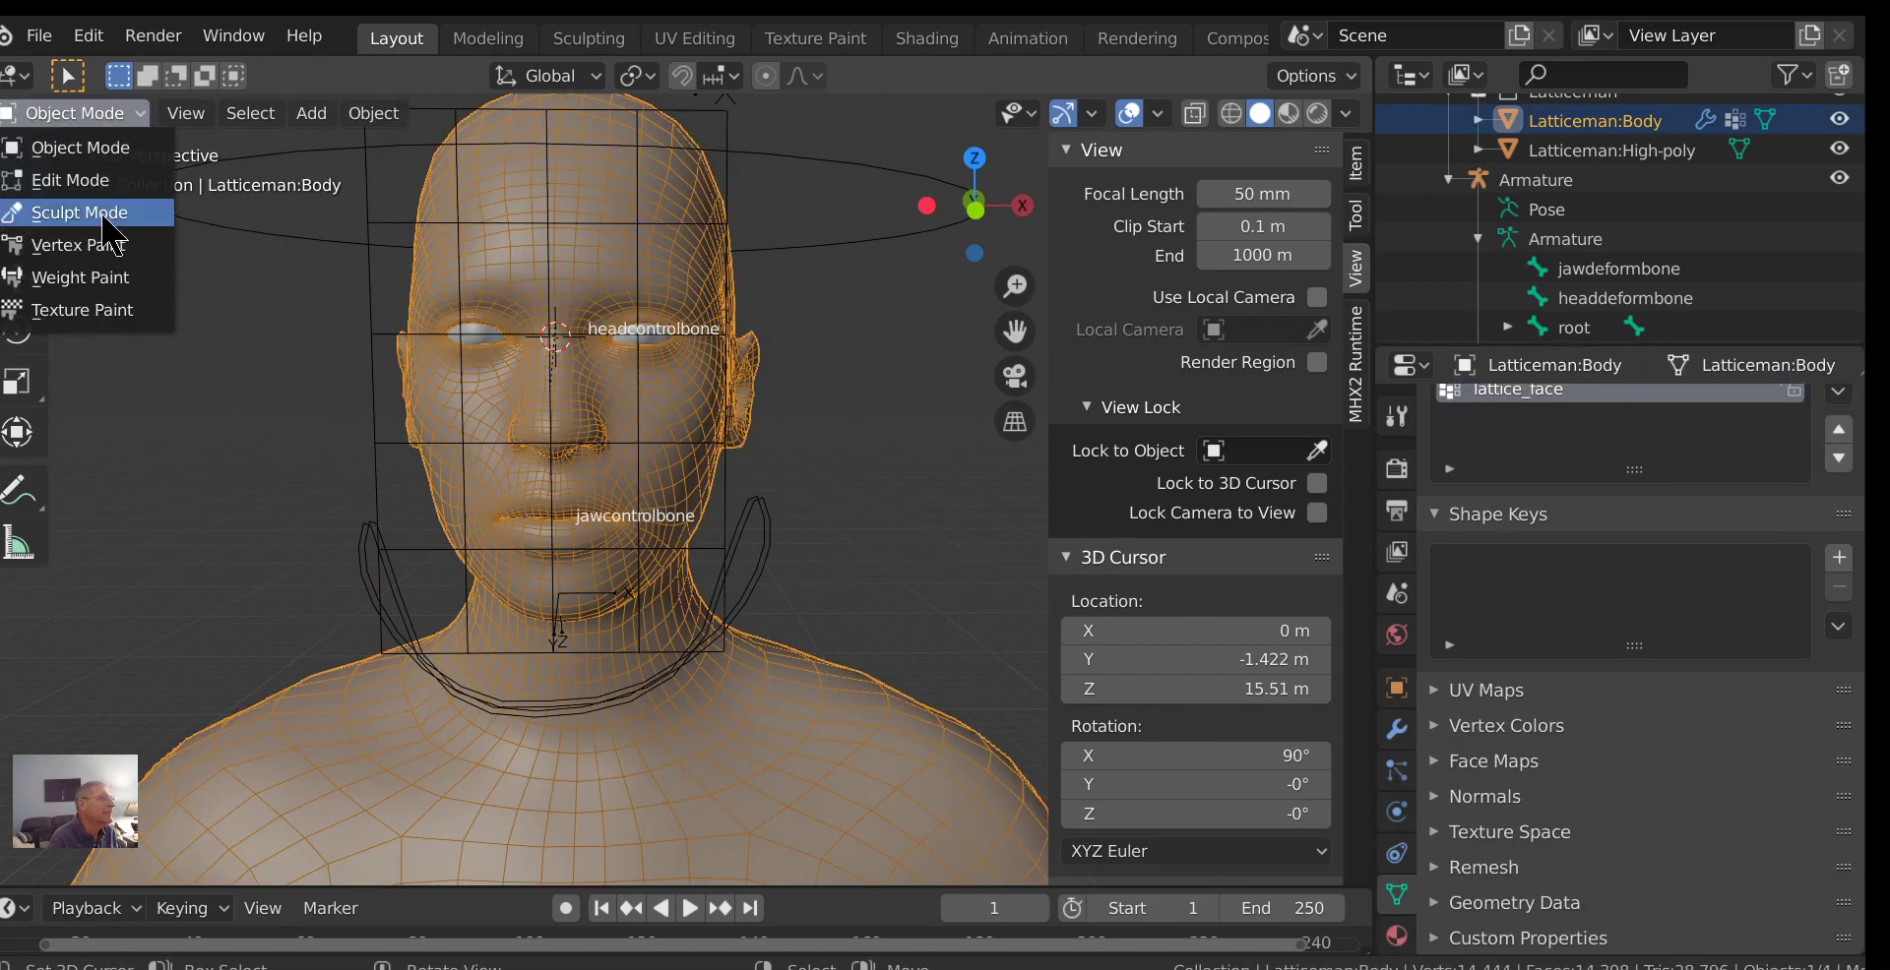
pyautogui.click(79, 278)
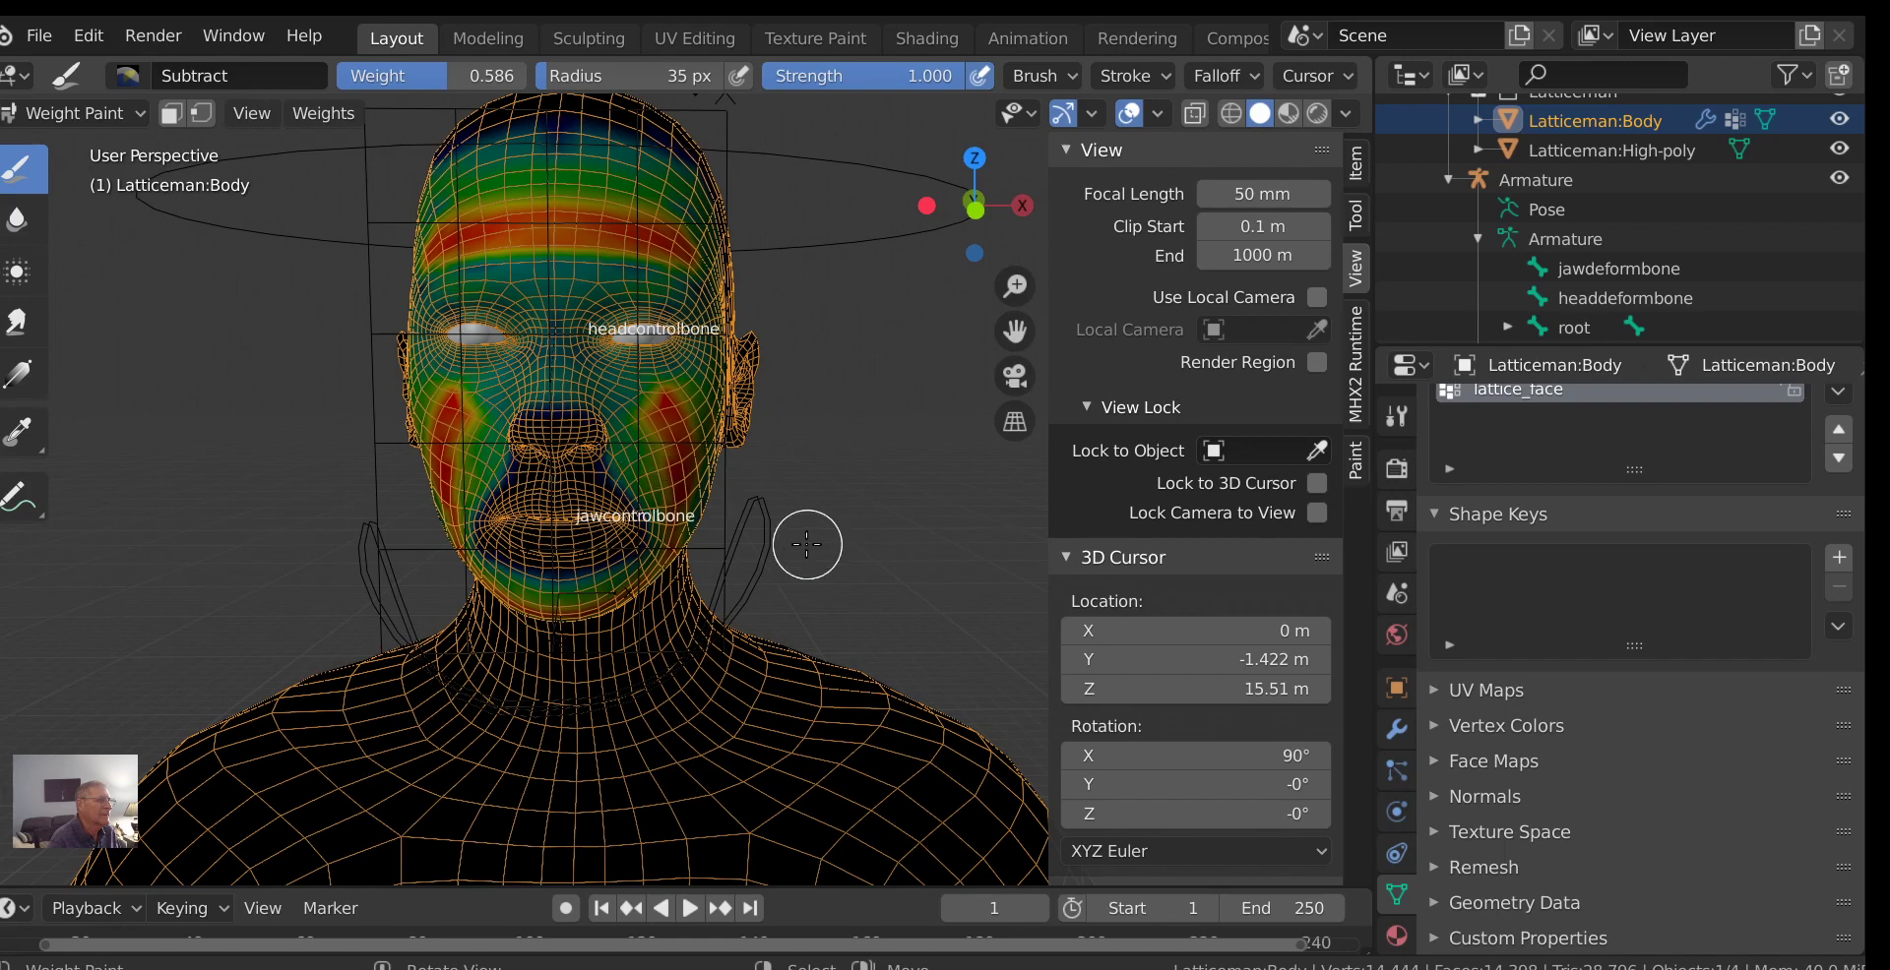
pyautogui.scroll(1, 748, 511)
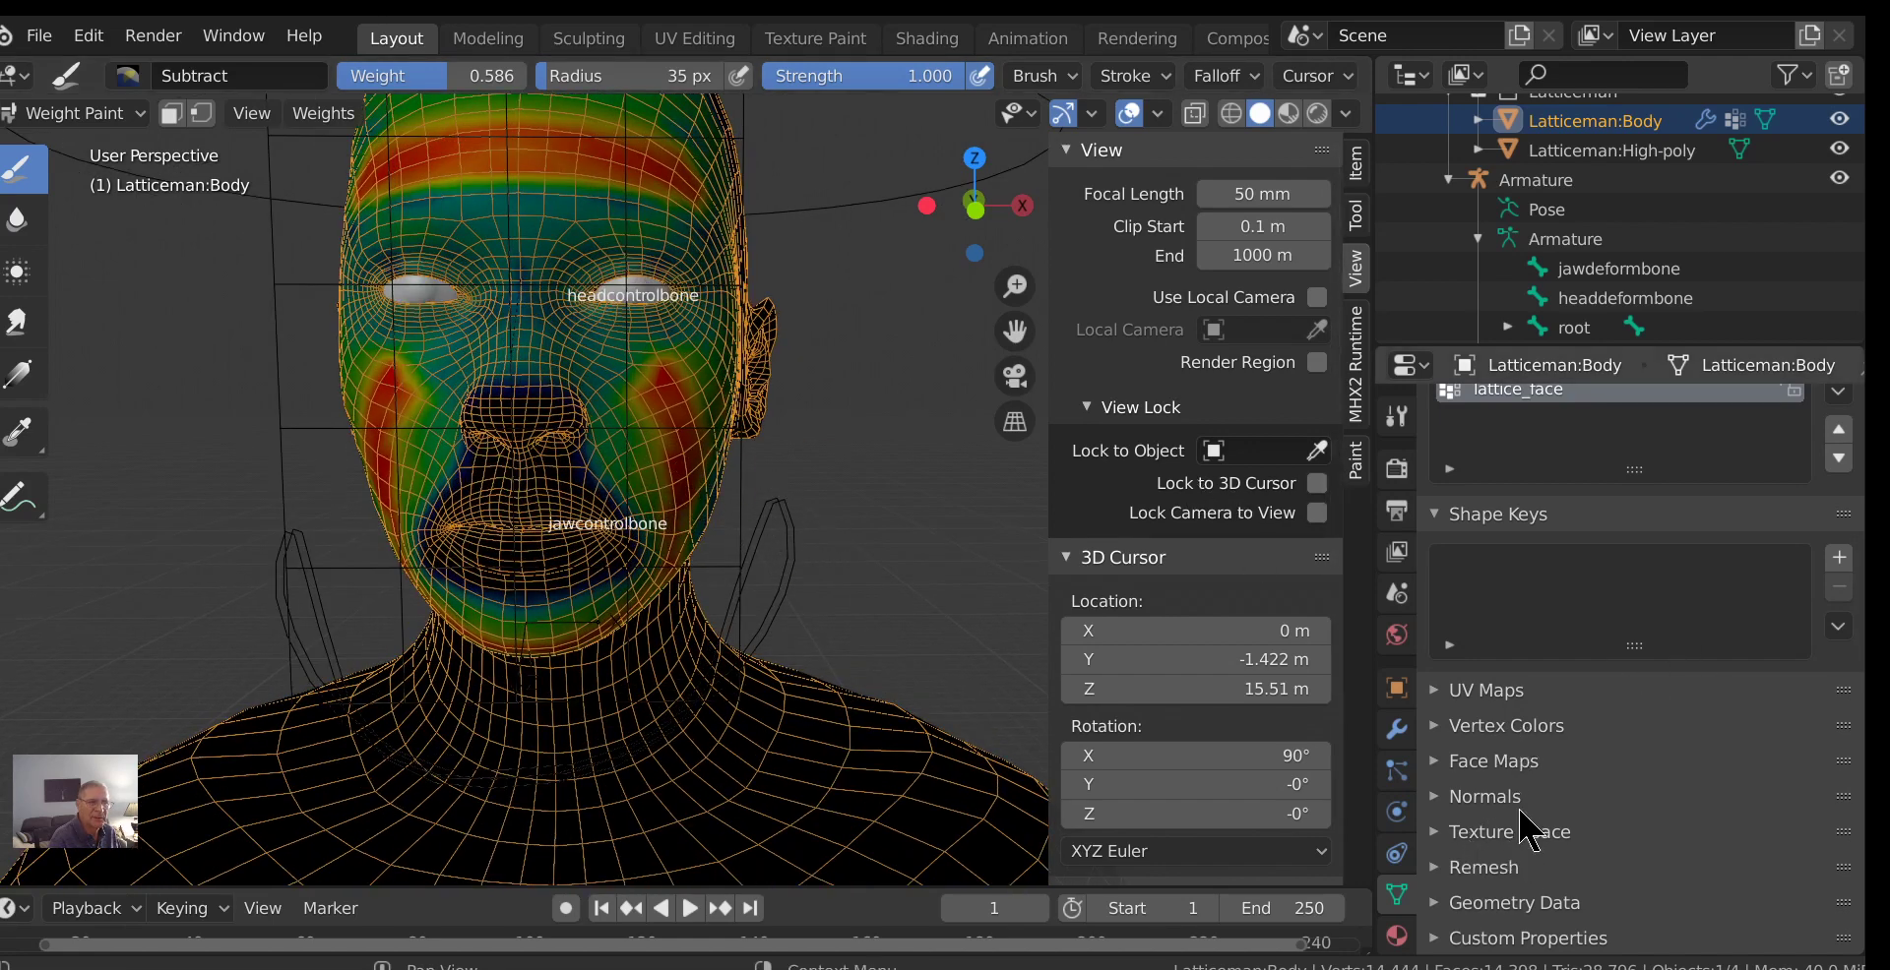
# Set the brush weight to 0.344 and paint the lattice_face vertex group over the nose.
pyautogui.scroll(3, 1560, 408)
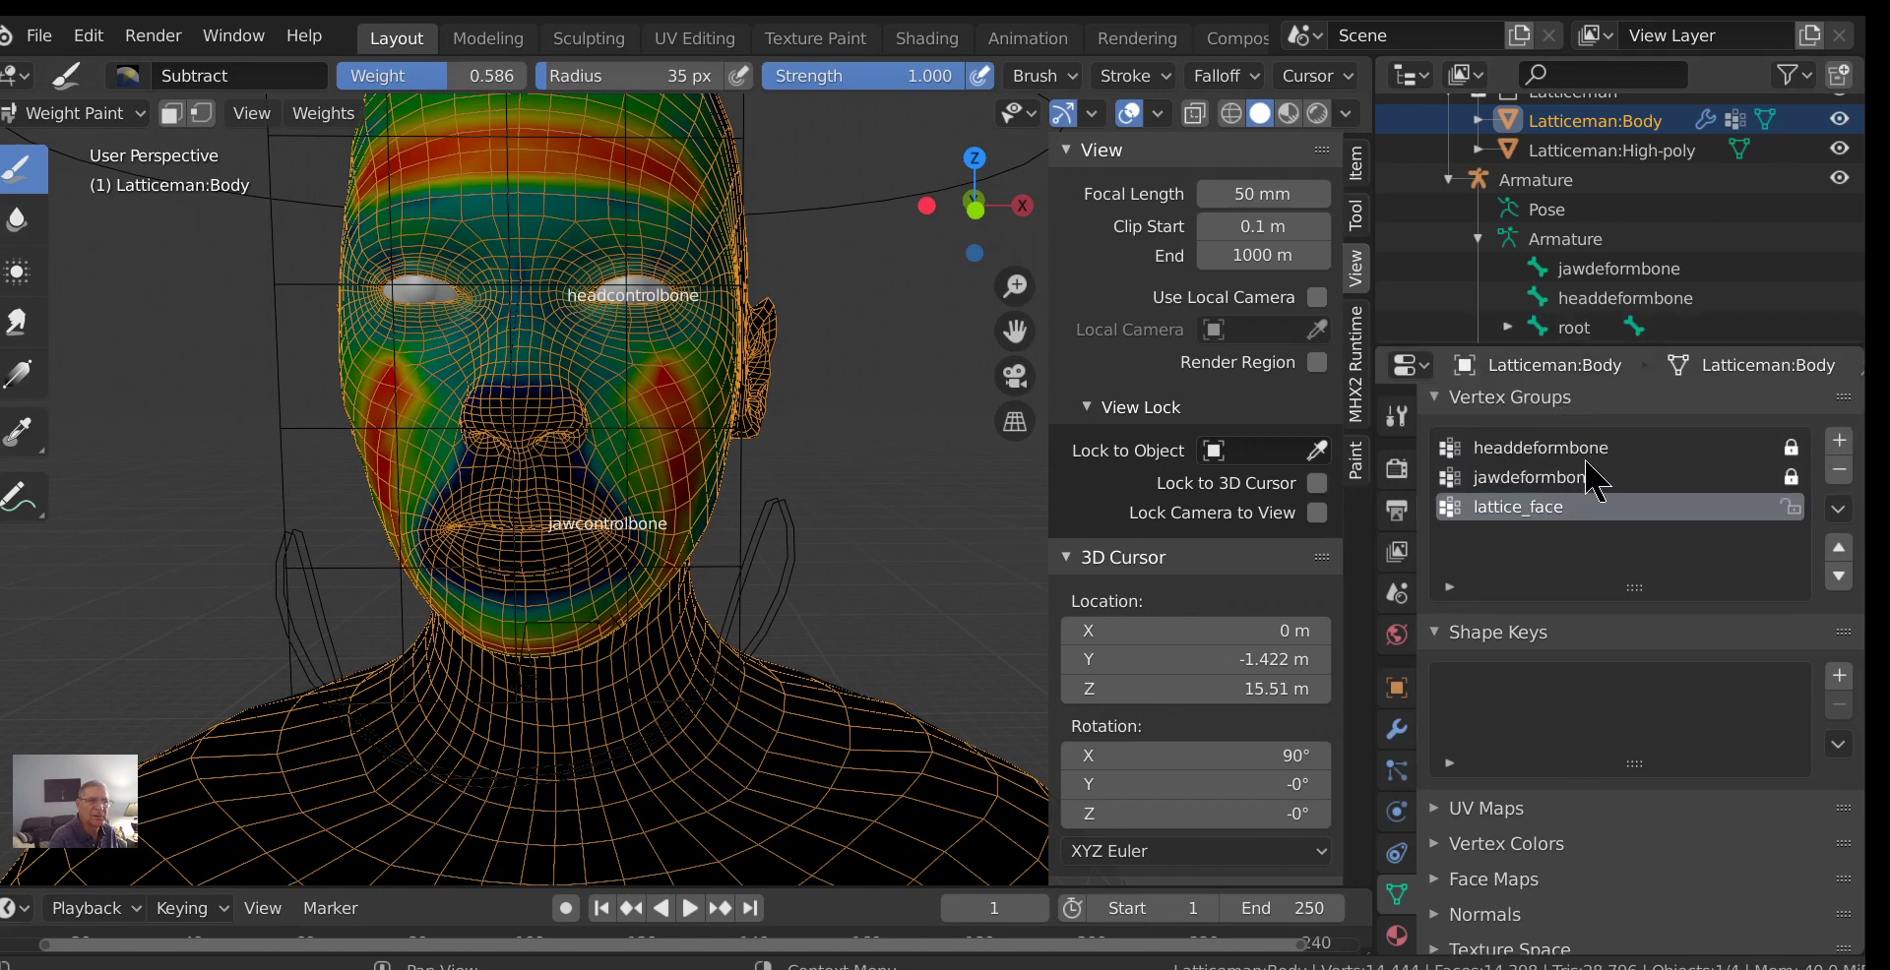
pyautogui.click(1398, 417)
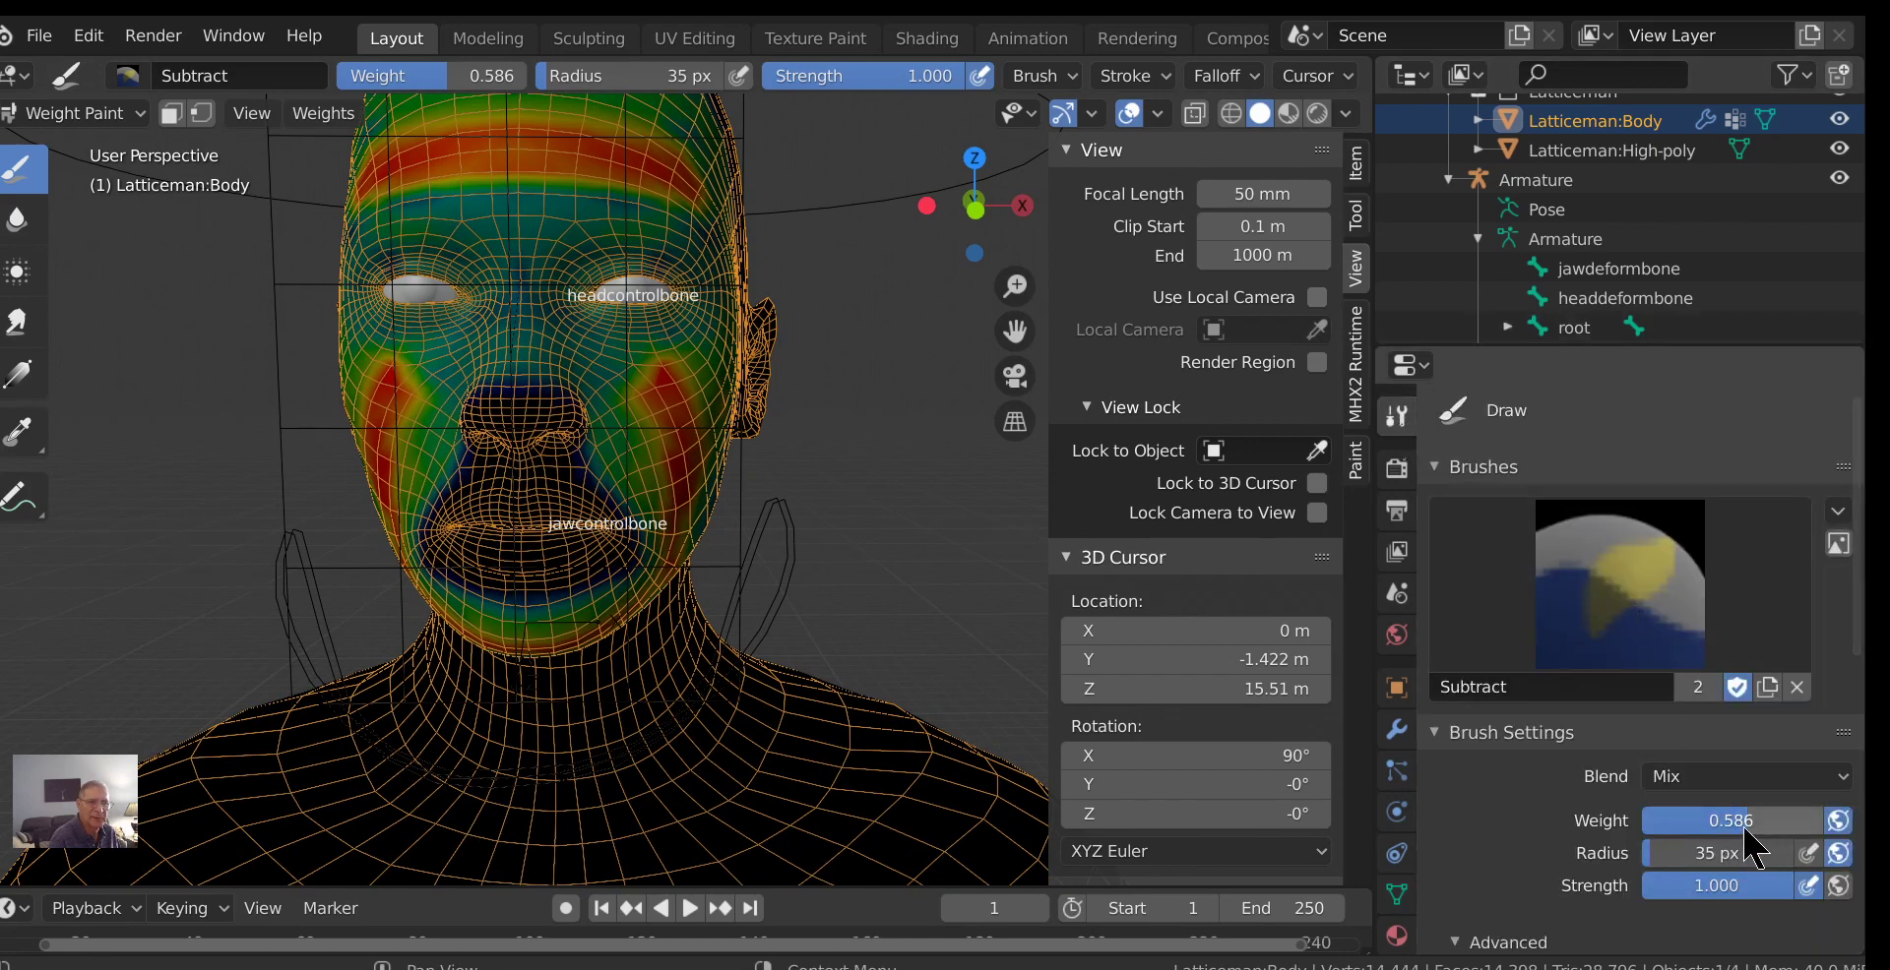
pyautogui.moveTo(1756, 823)
pyautogui.mouseDown()
pyautogui.moveTo(1657, 823)
pyautogui.moveTo(1707, 825)
pyautogui.mouseUp()
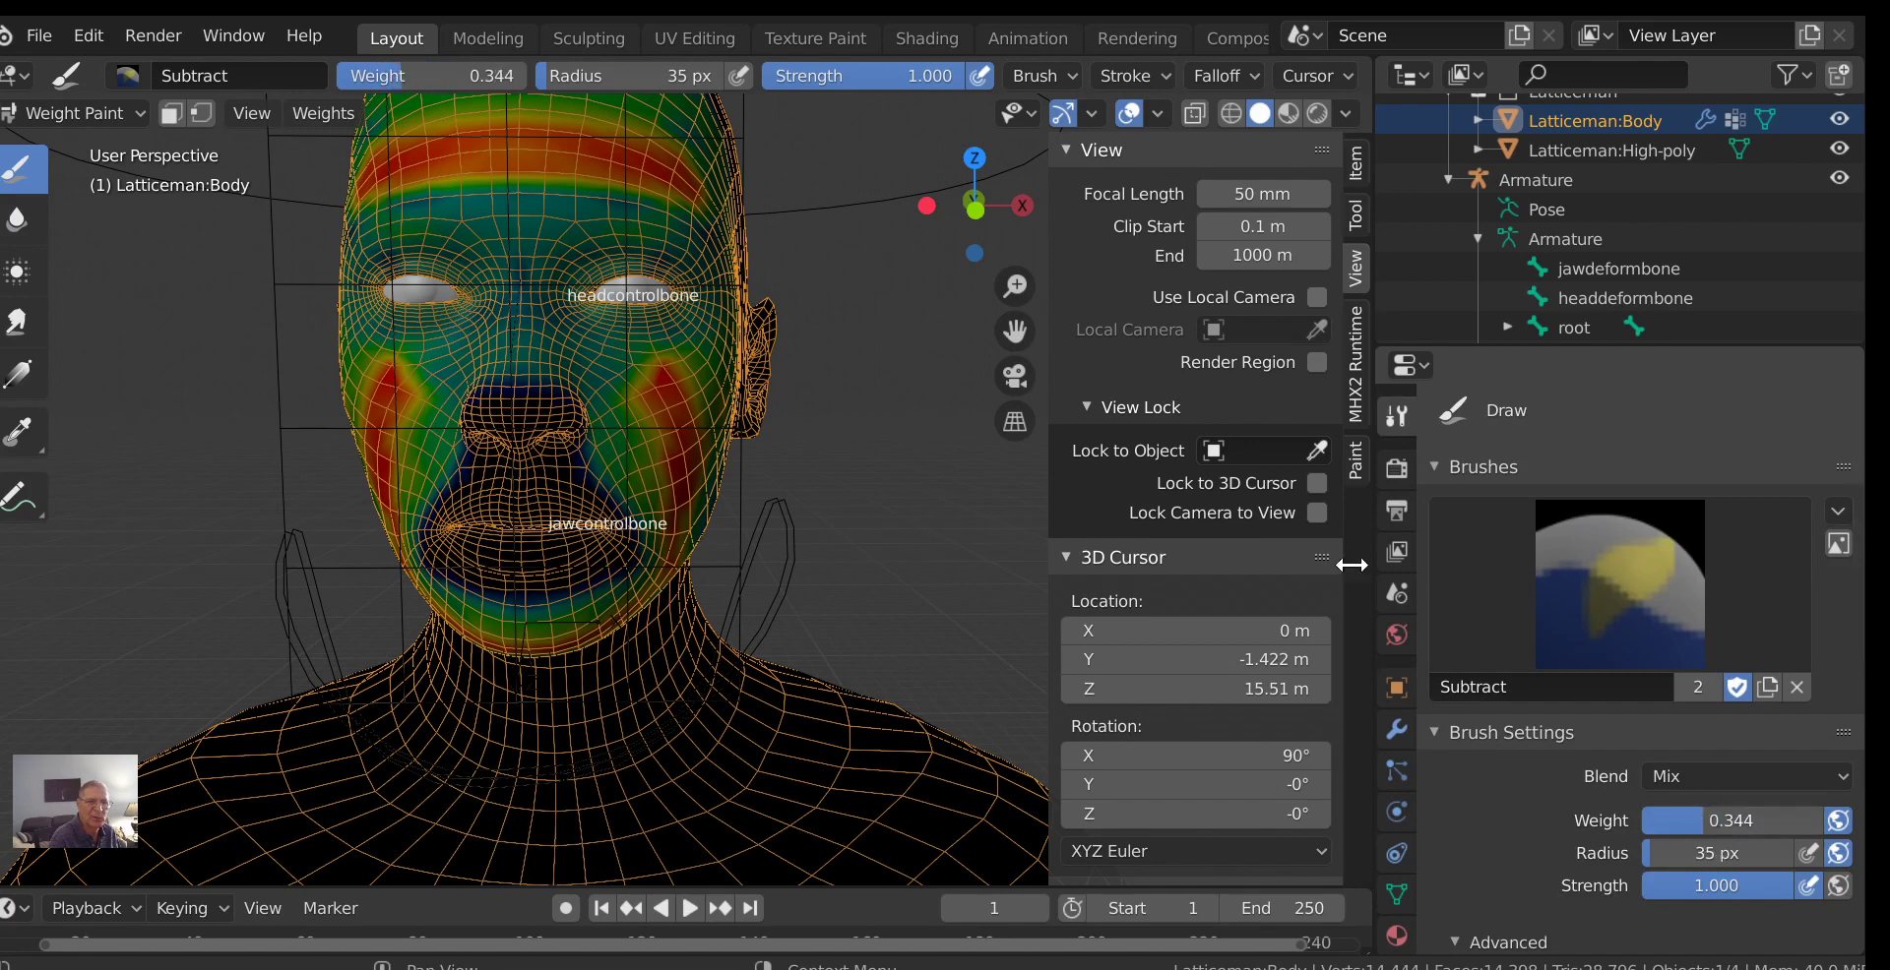
pyautogui.scroll(2, 557, 485)
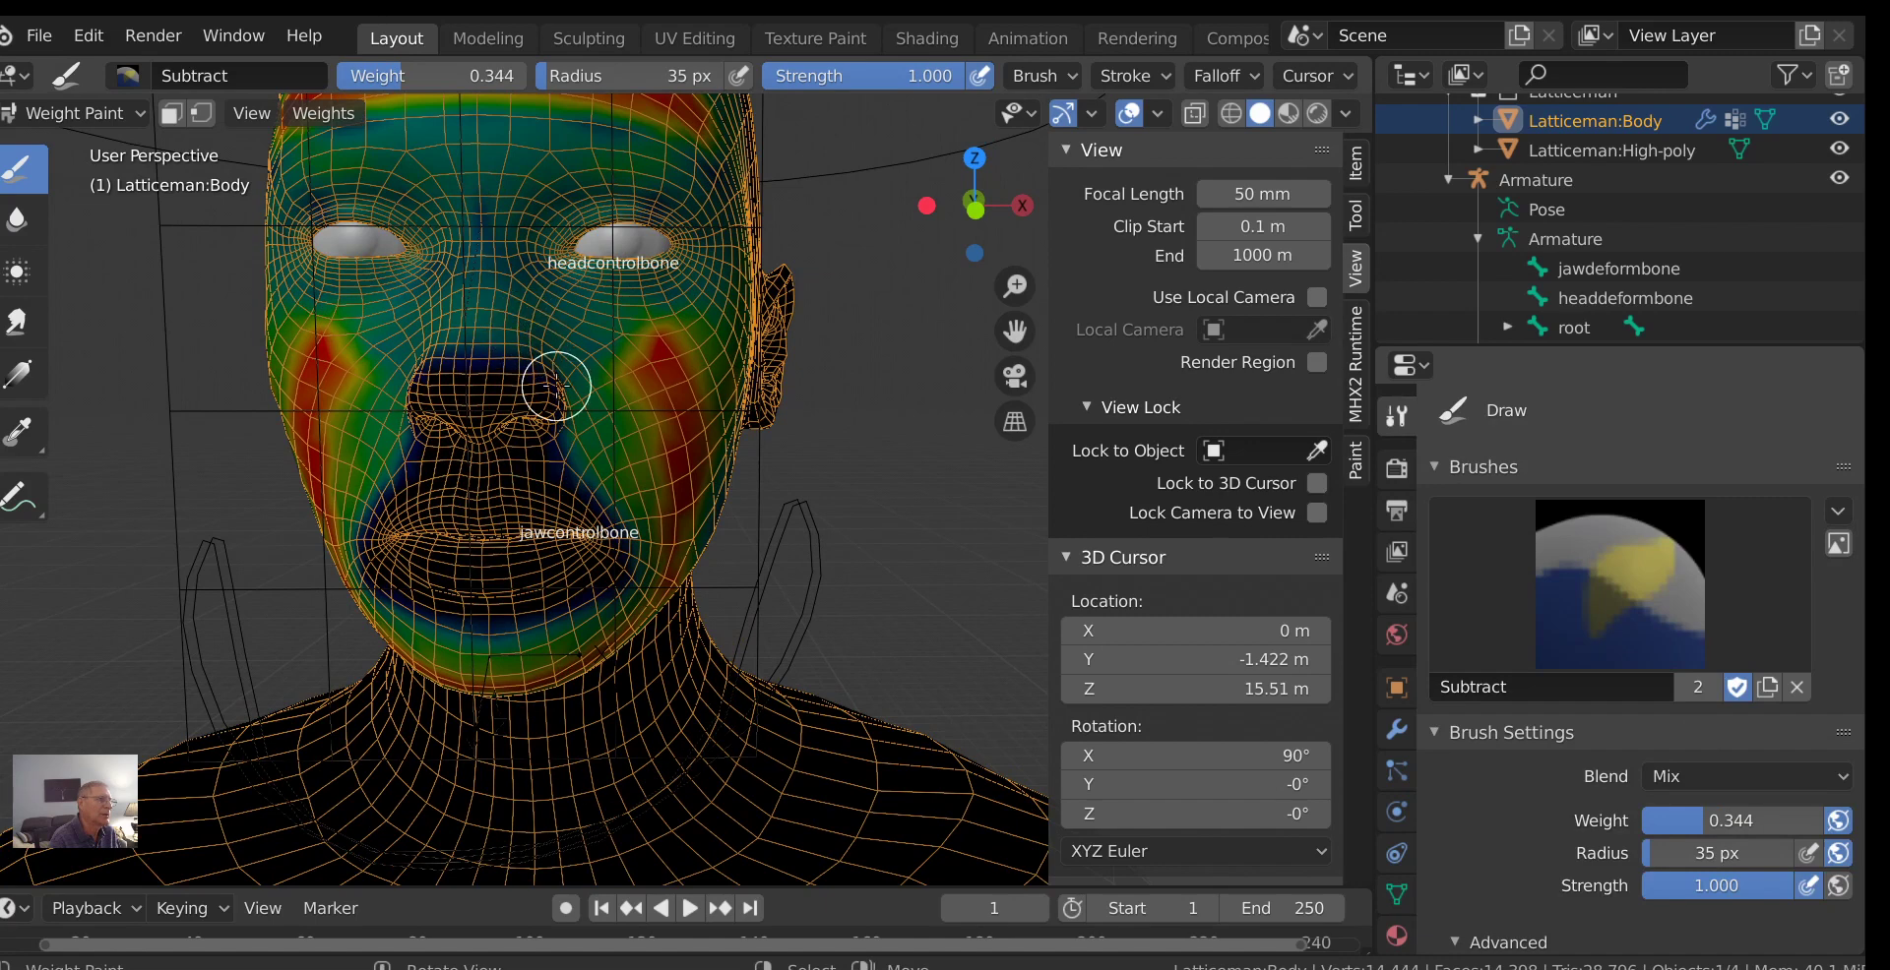
pyautogui.moveTo(455, 376)
pyautogui.mouseDown()
pyautogui.moveTo(530, 379)
pyautogui.moveTo(422, 350)
pyautogui.mouseUp()
# Return Latticeman:Body to Object Mode and reopen the Lattice_face lattice in Edit Mode.
pyautogui.press('Tab')
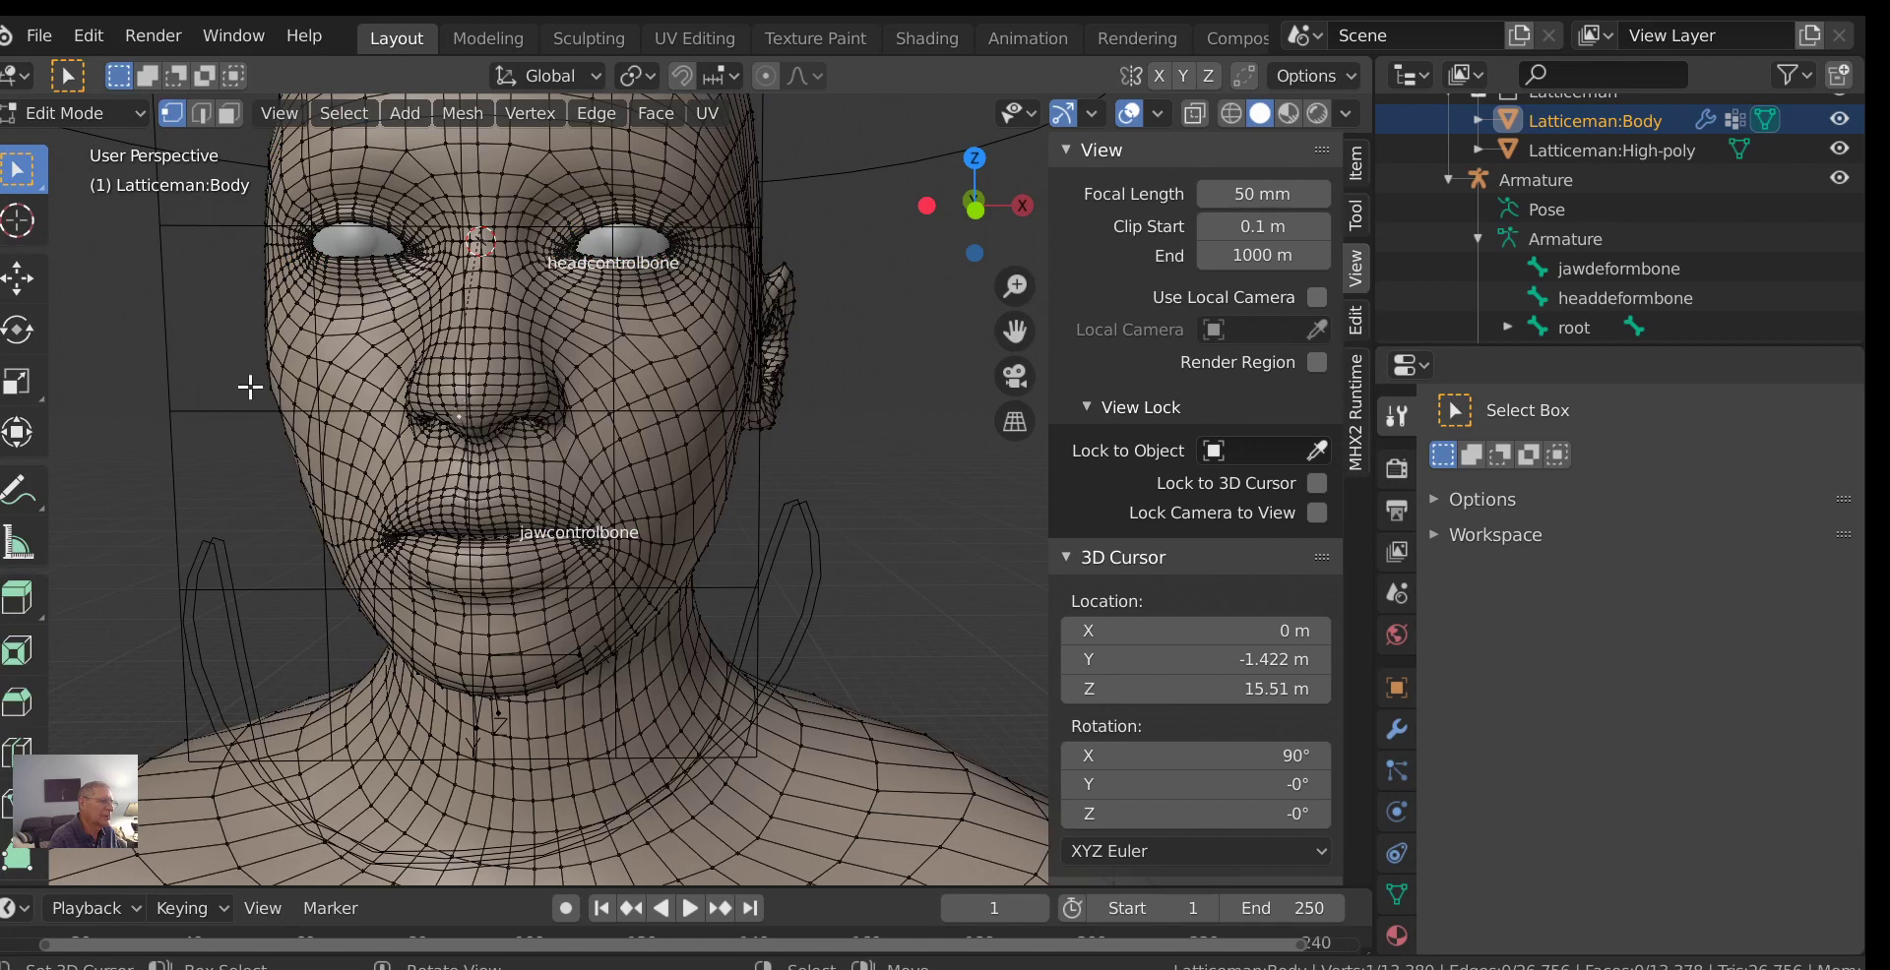
pyautogui.rightClick(109, 119)
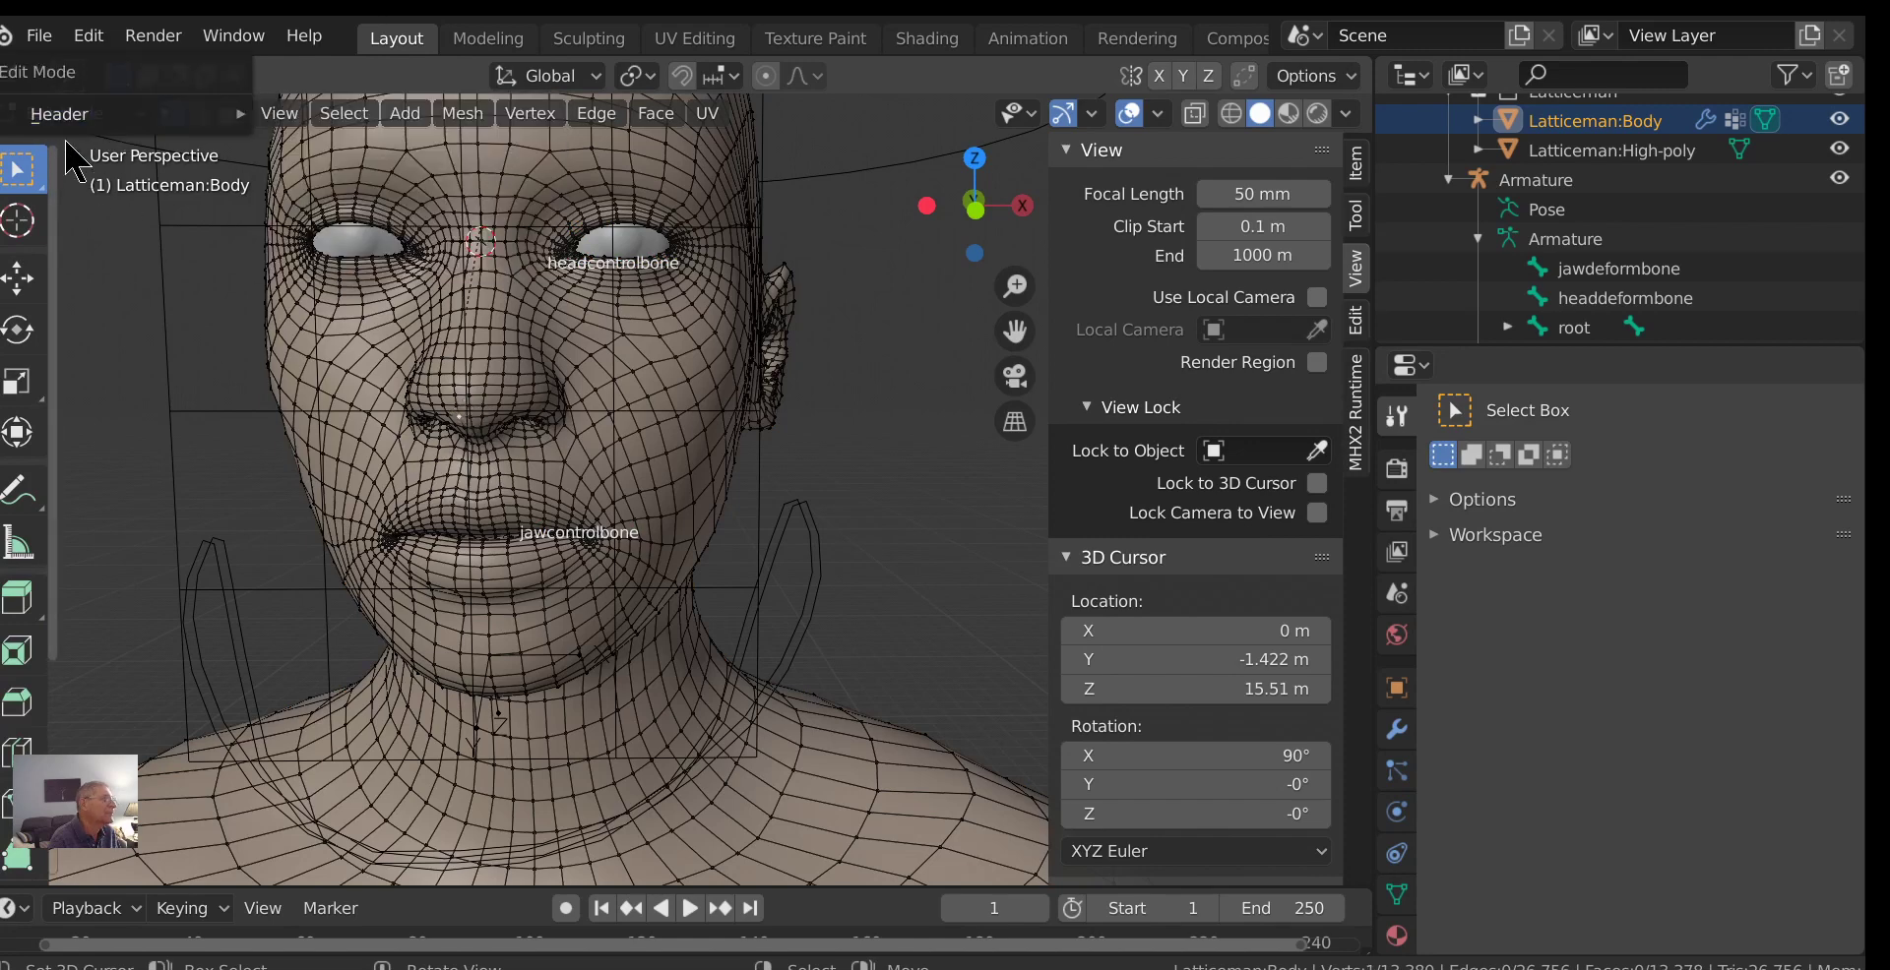
pyautogui.click(103, 115)
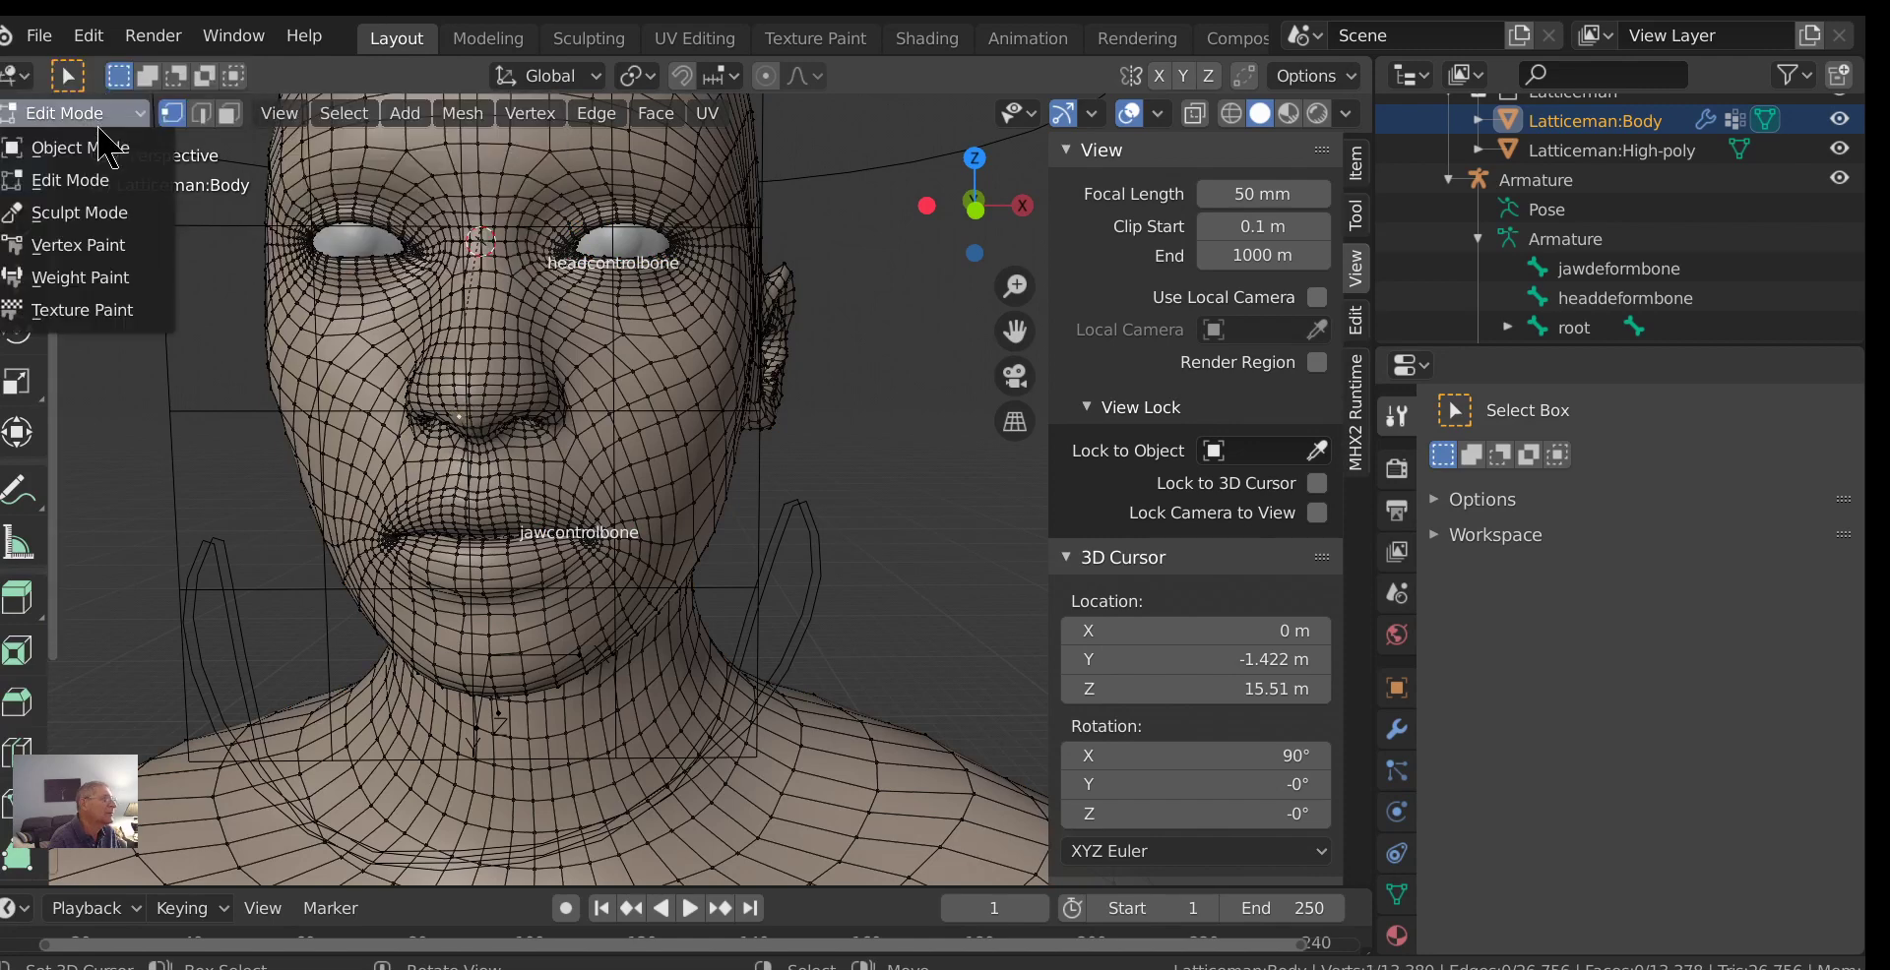
pyautogui.click(108, 153)
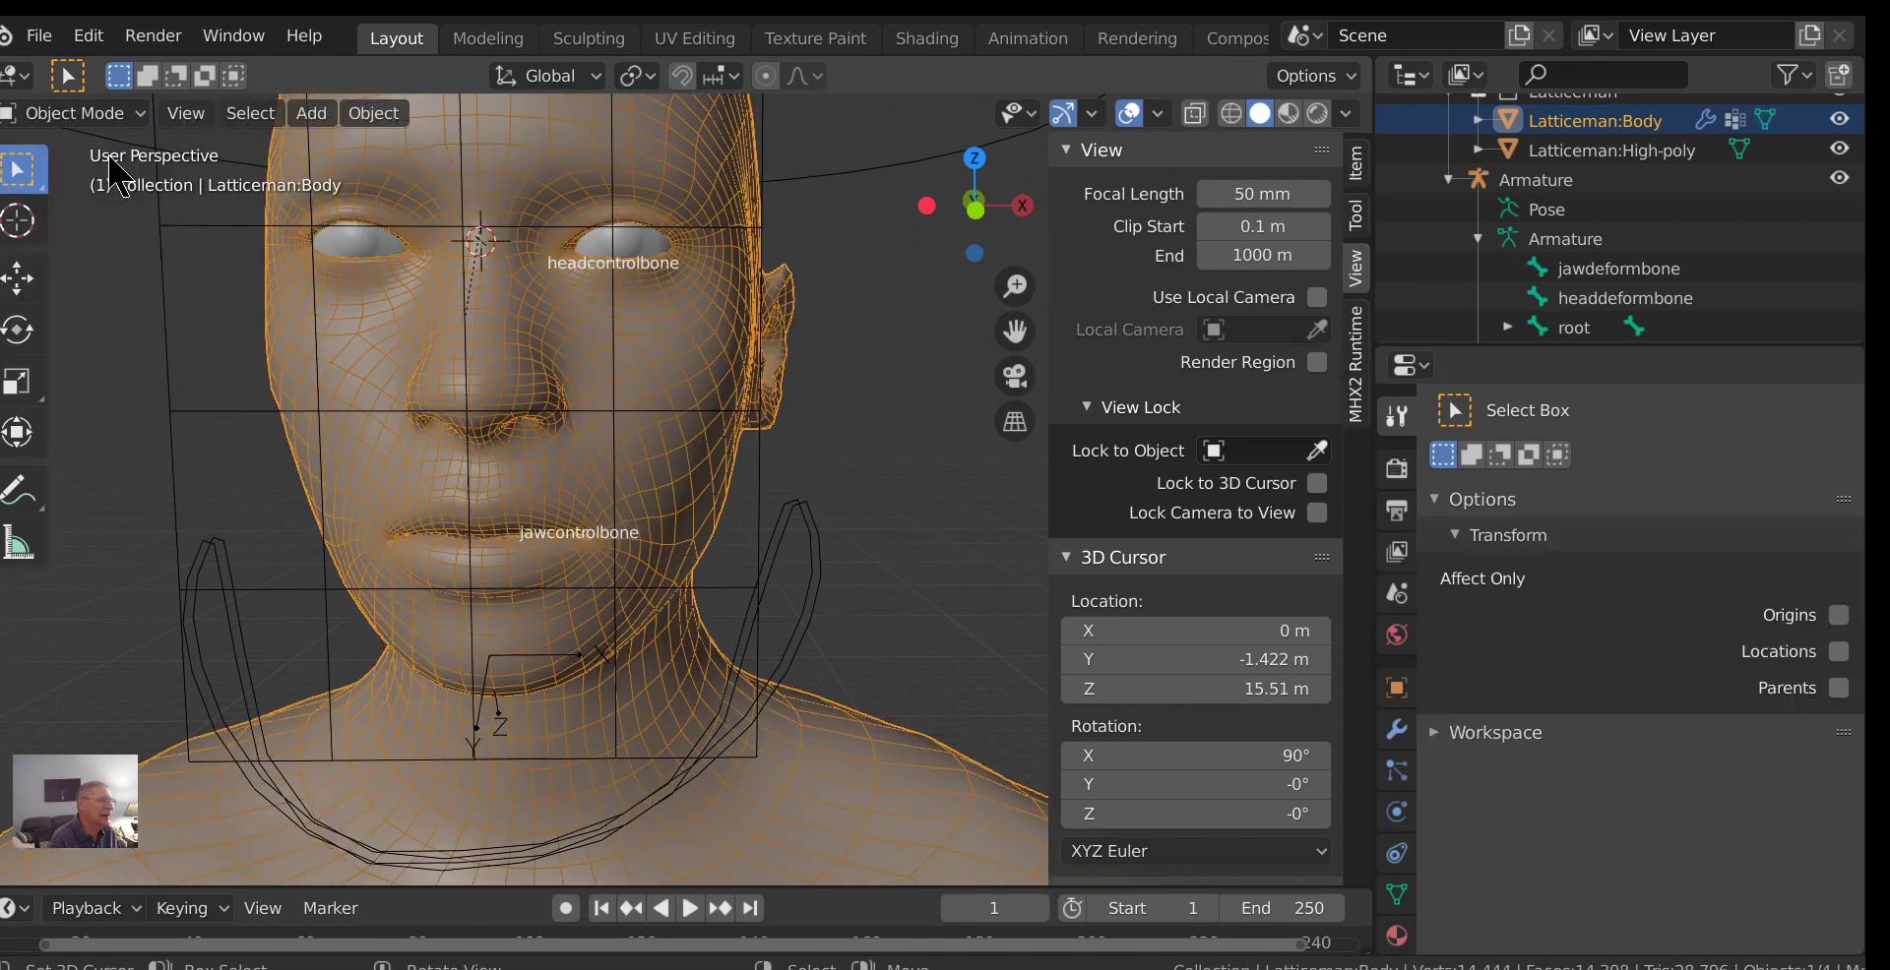
pyautogui.click(471, 418)
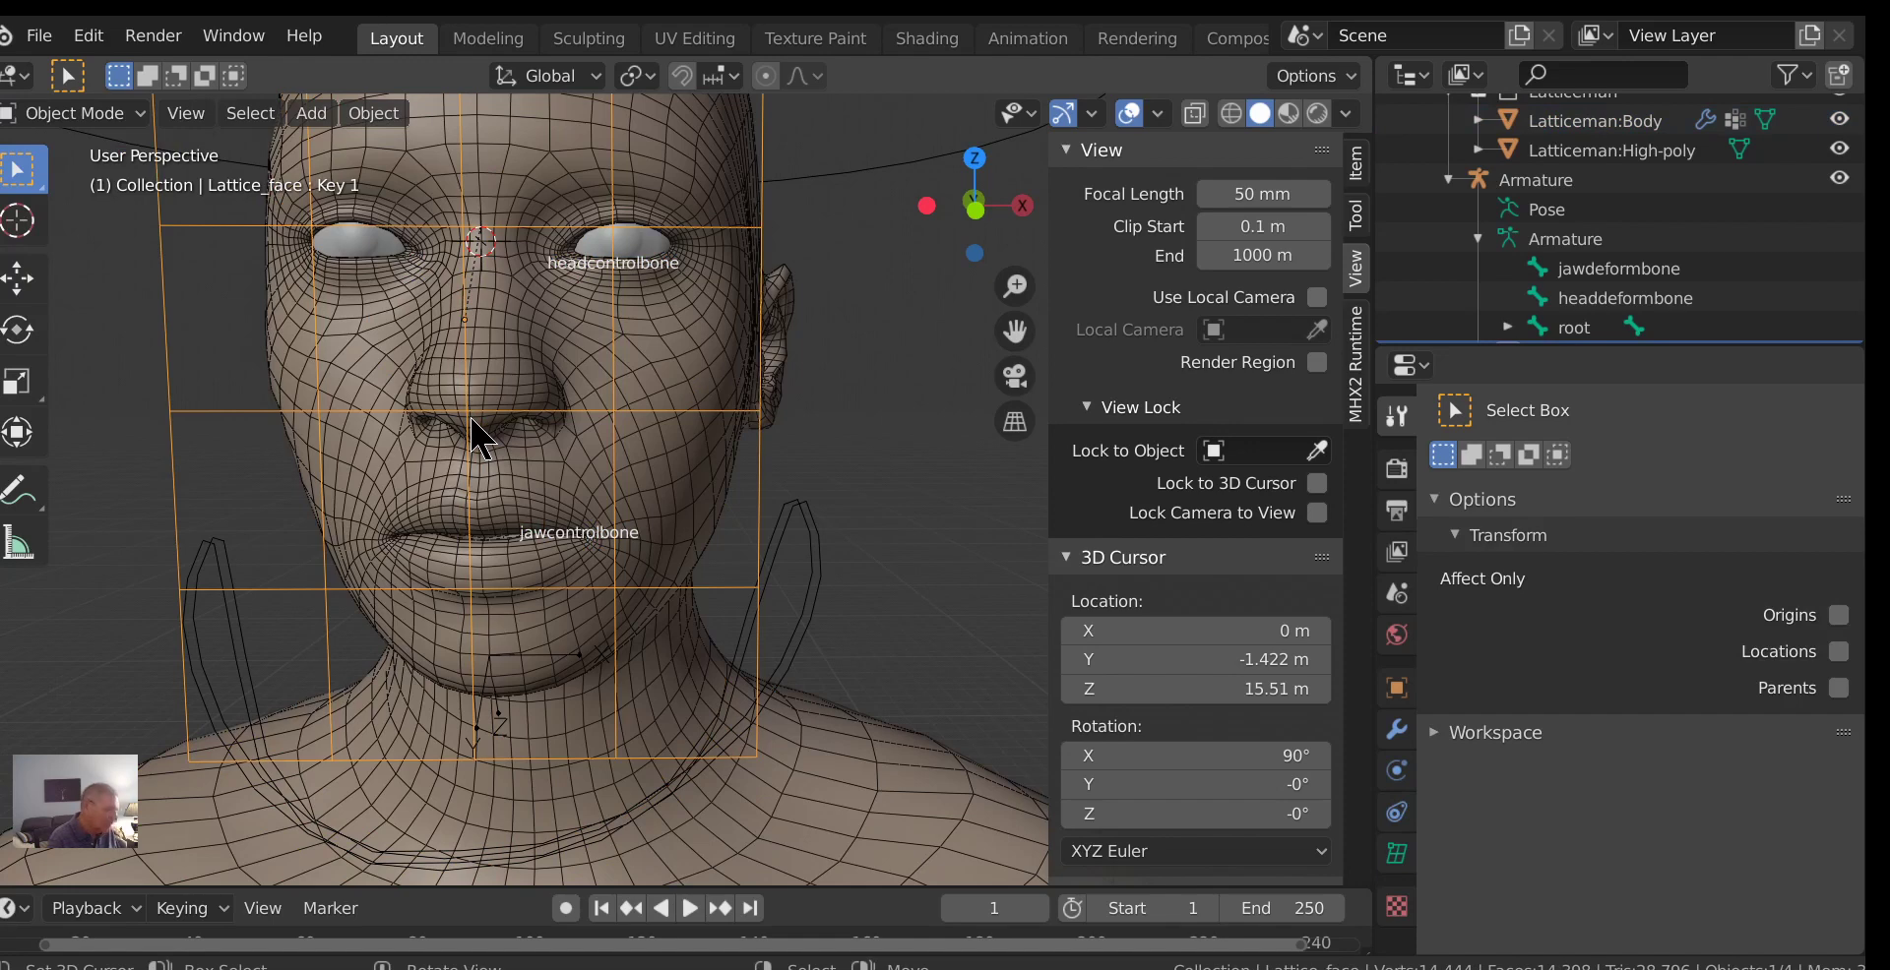
pyautogui.press('Tab')
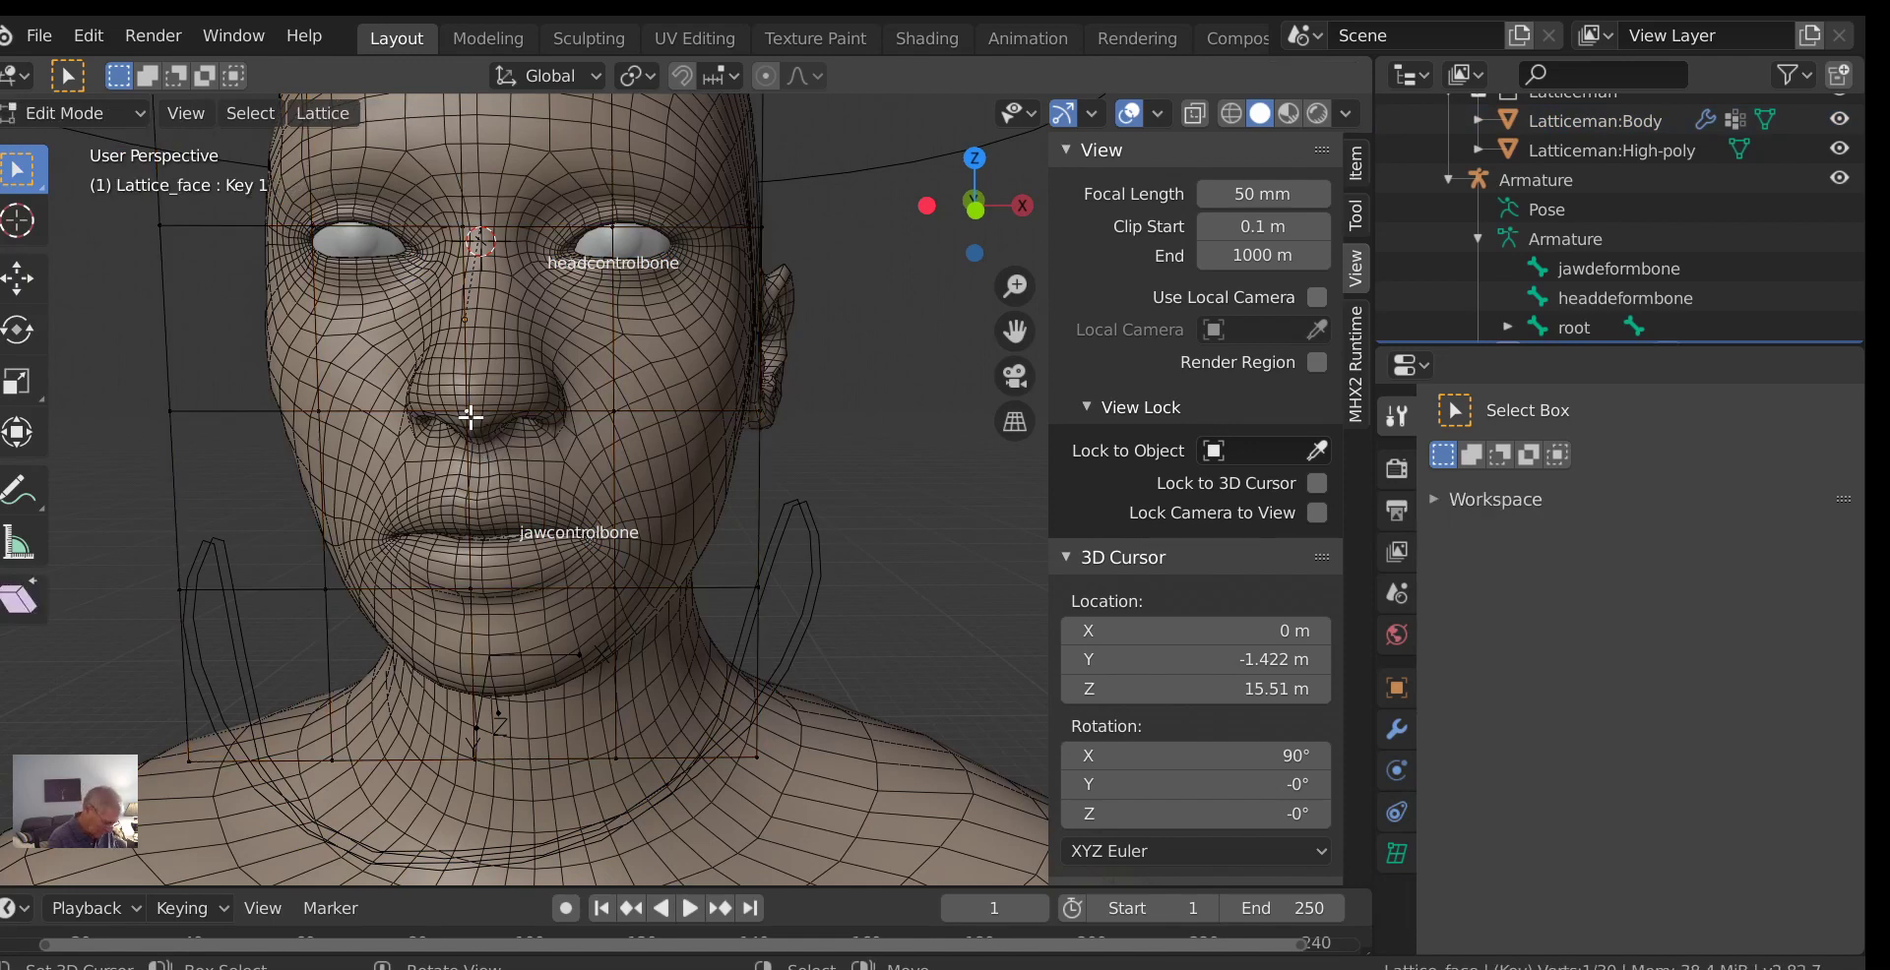
# Try moving the nose and cheek control points of the lattice to test the repainted weights, and return to Object Mode.
pyautogui.press('g')
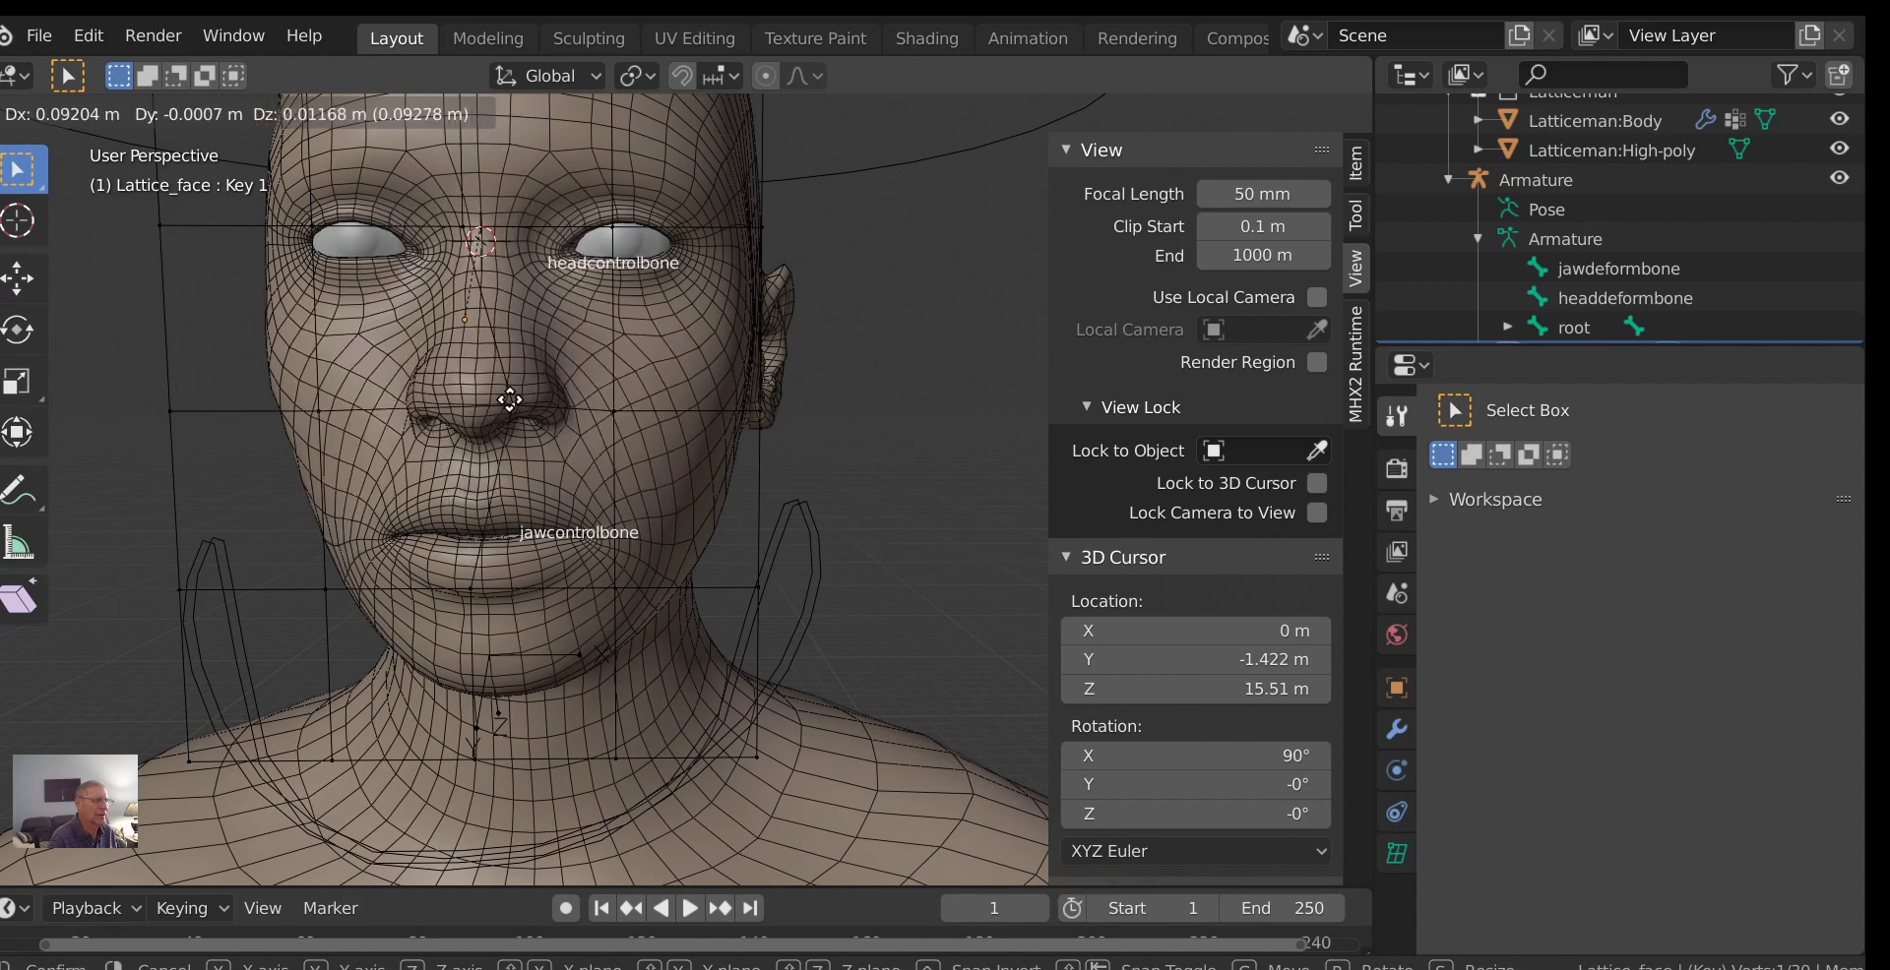
pyautogui.press('Escape')
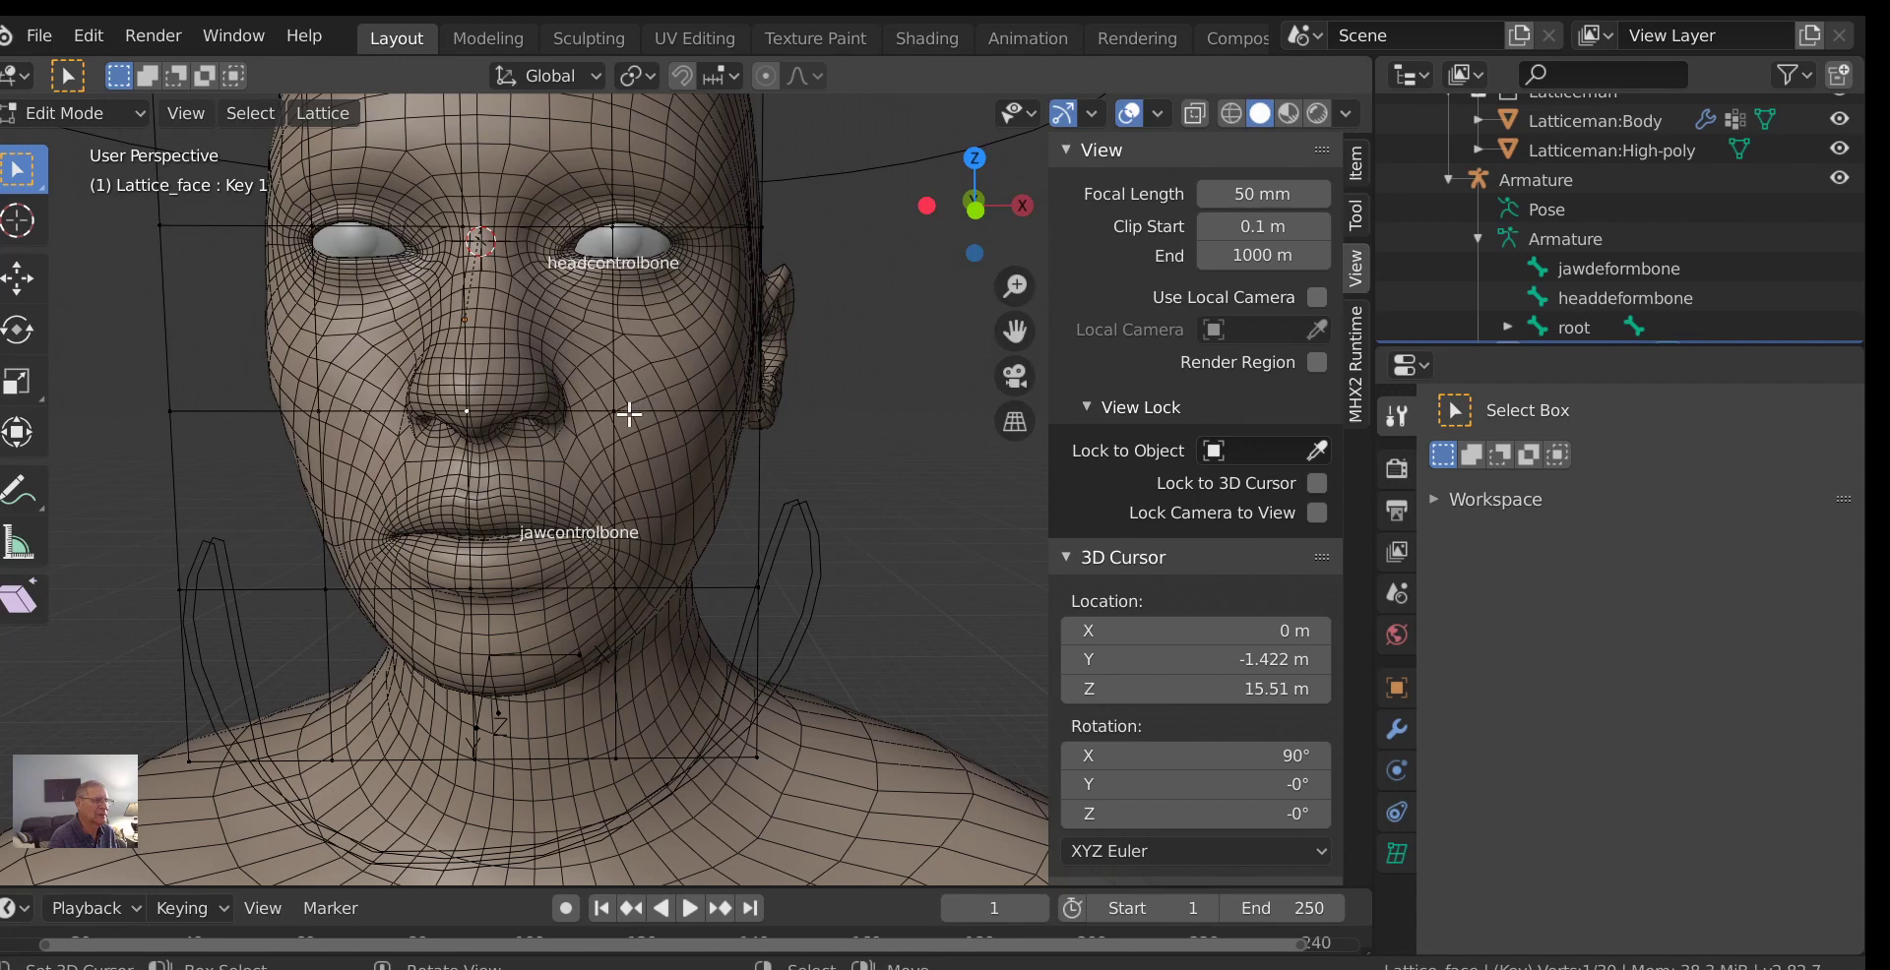
pyautogui.press('g')
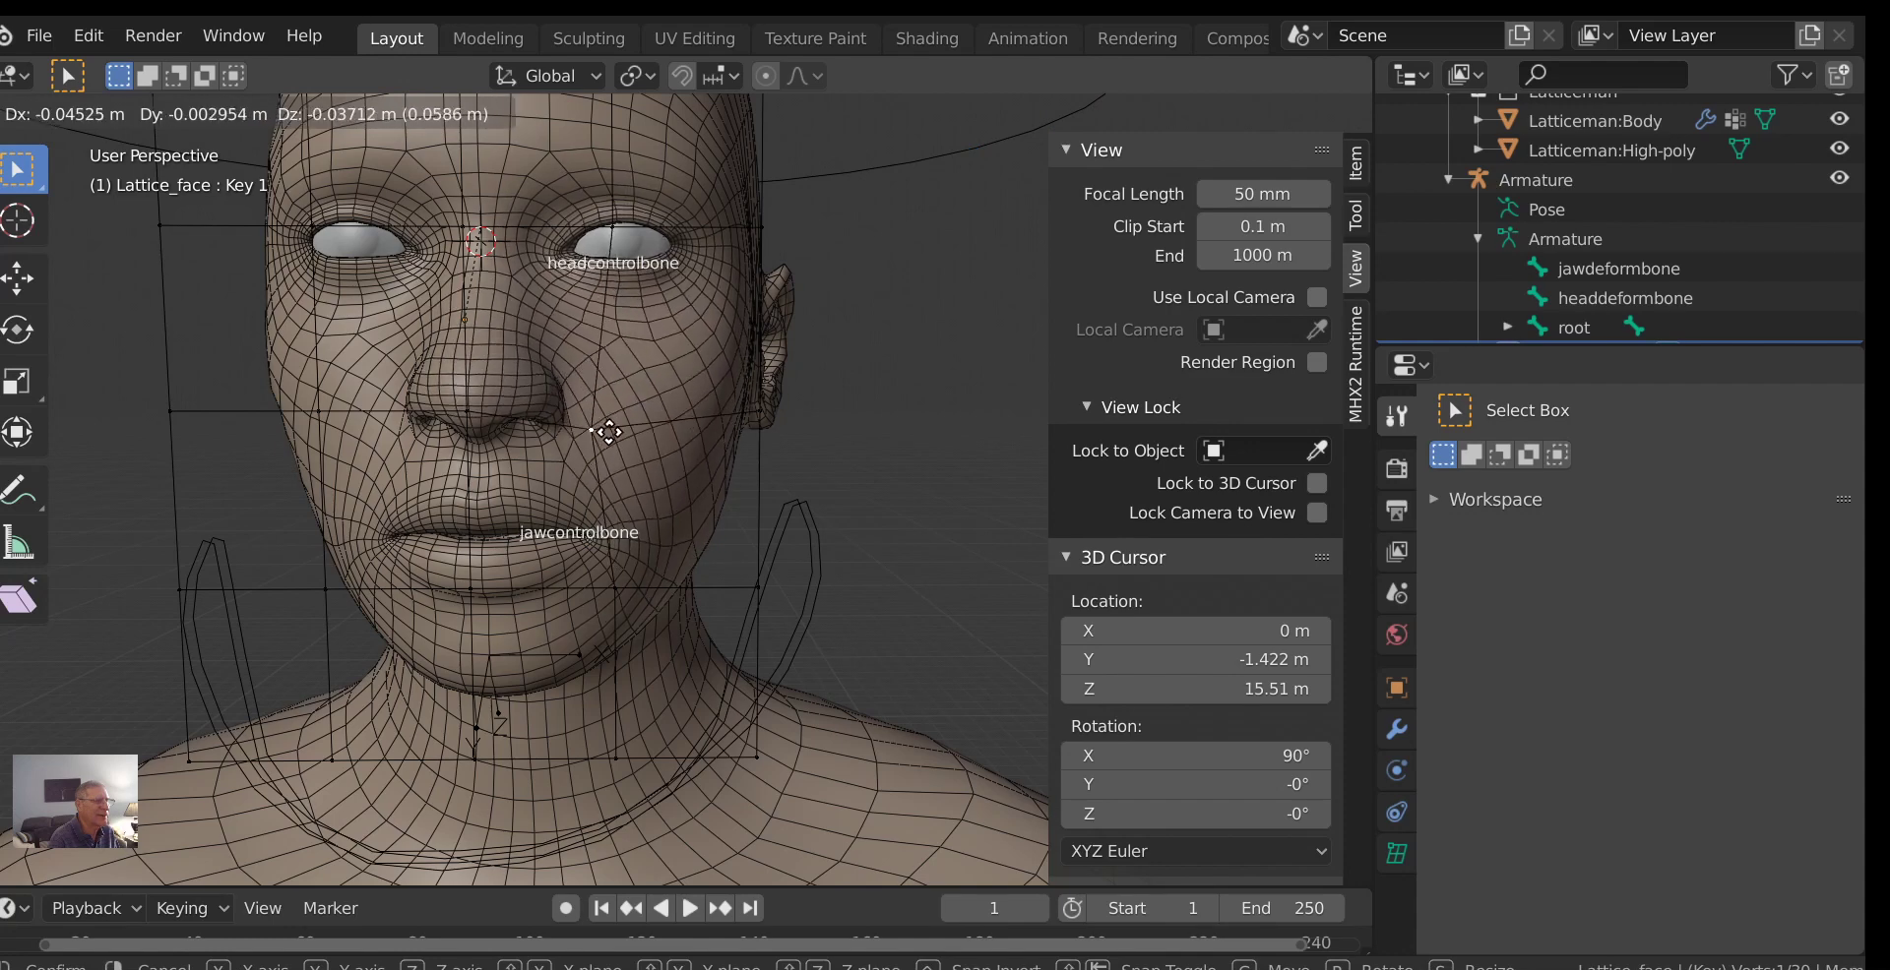
pyautogui.click(611, 409)
pyautogui.scroll(-2, 840, 456)
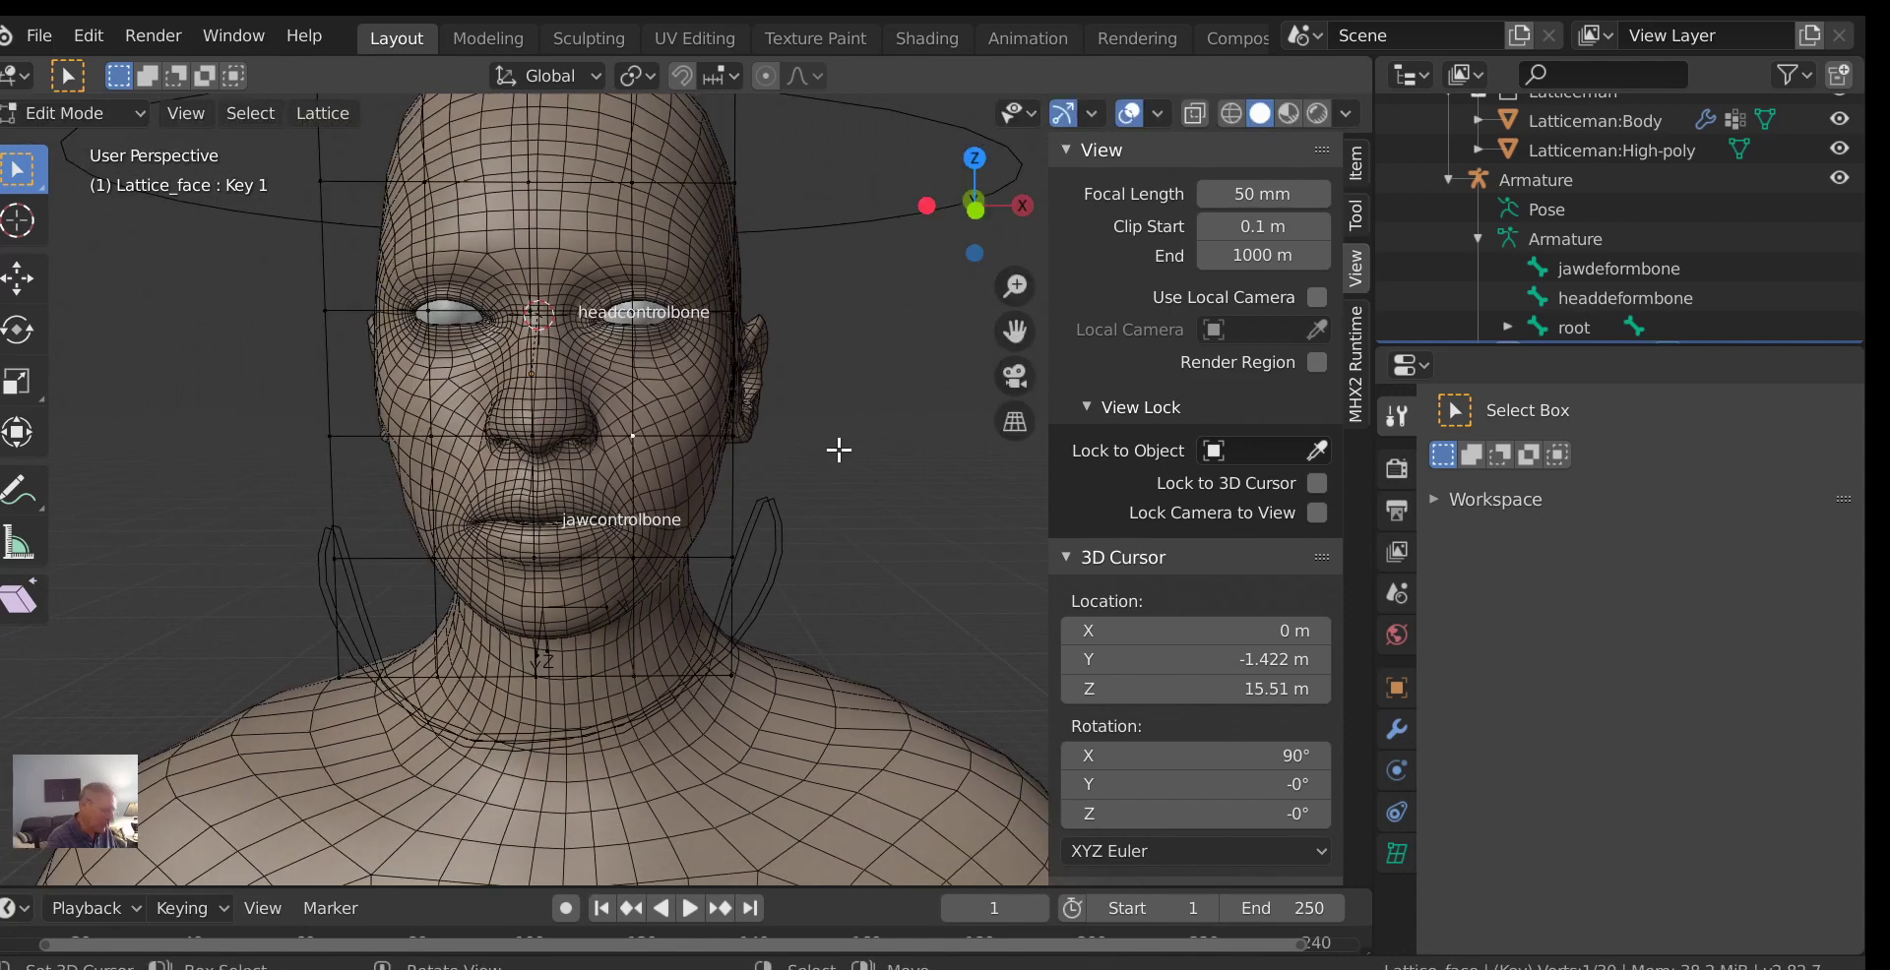
pyautogui.press('Tab')
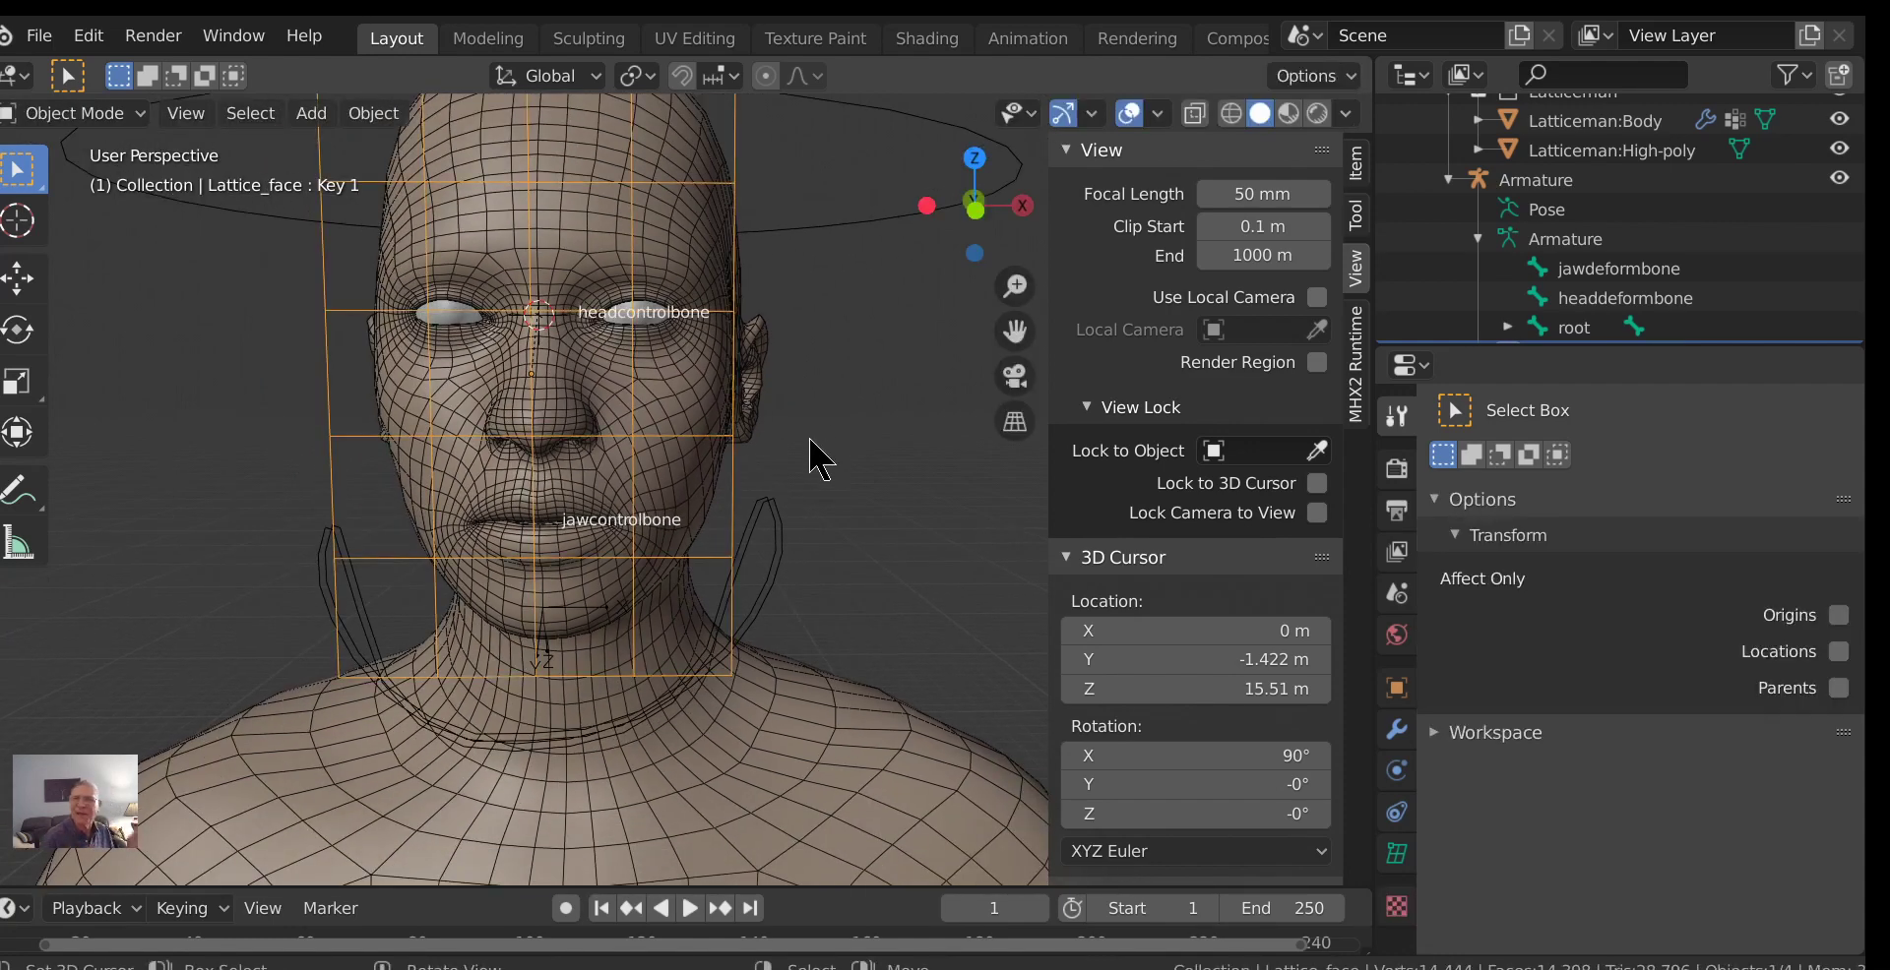
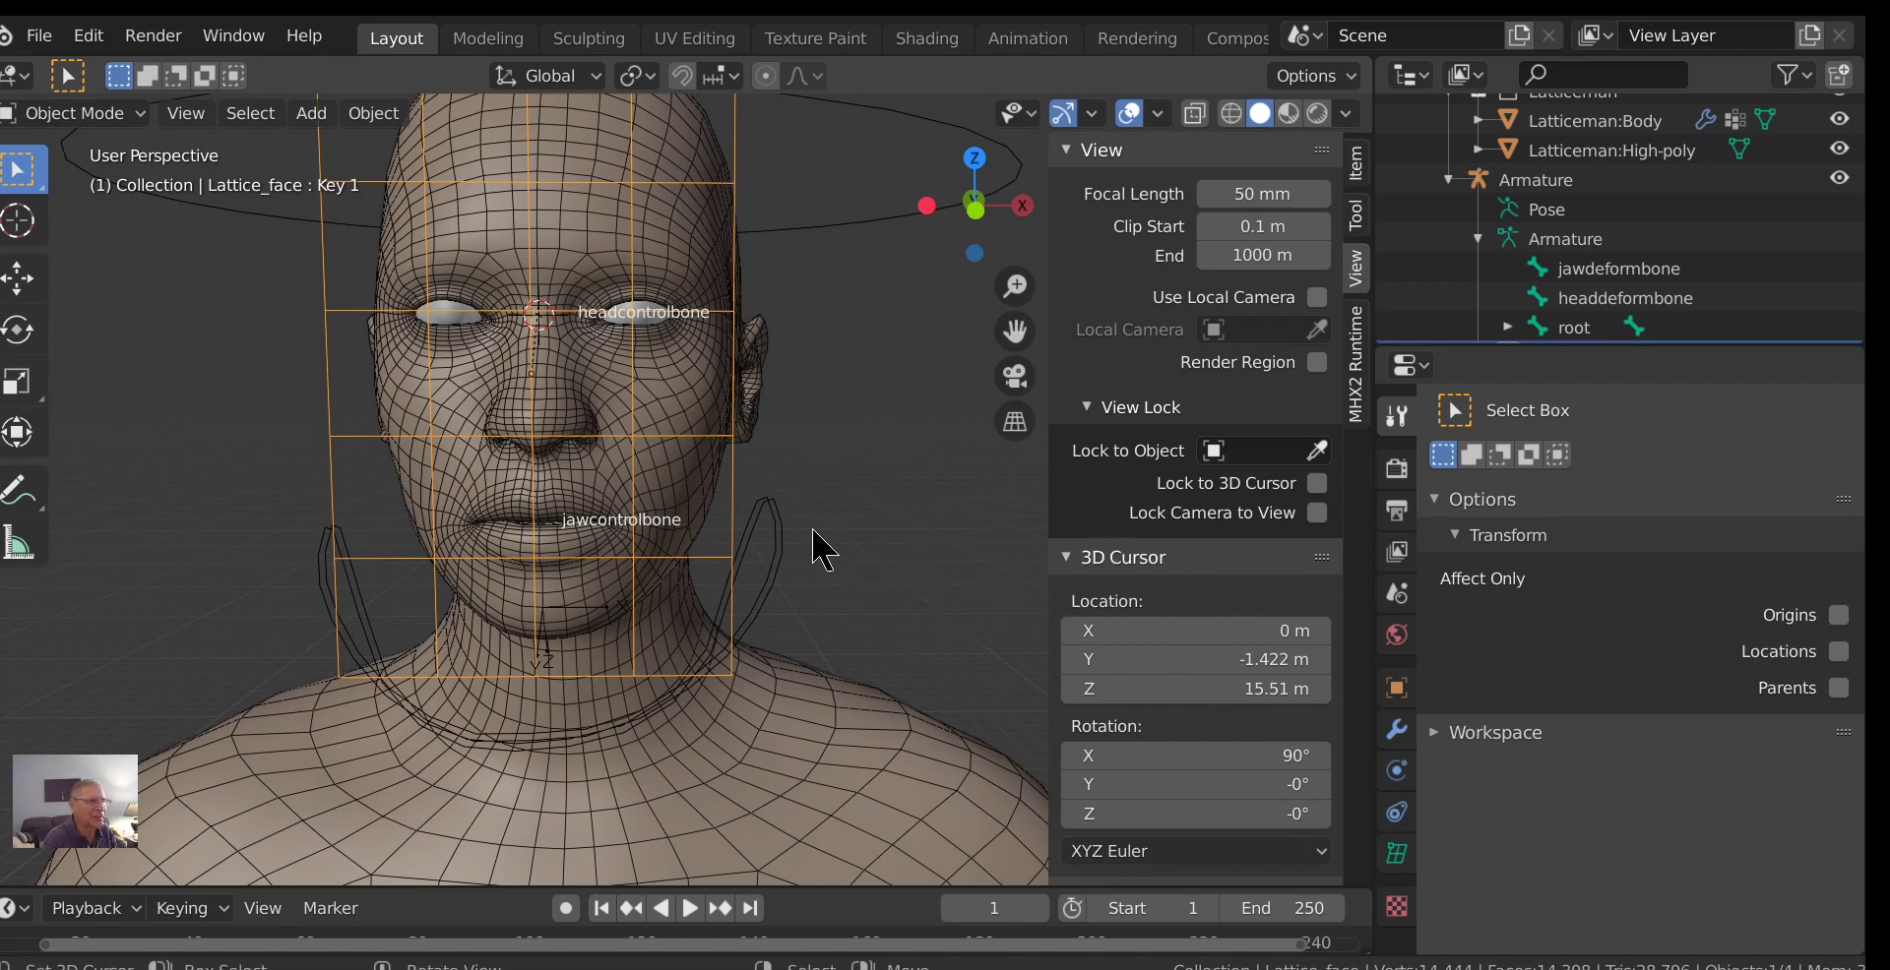
# Open the Armature in Edit Mode and place the 3D cursor on the lattice point at the character's left cheek, then view it from the front.
pyautogui.scroll(-3, 812, 539)
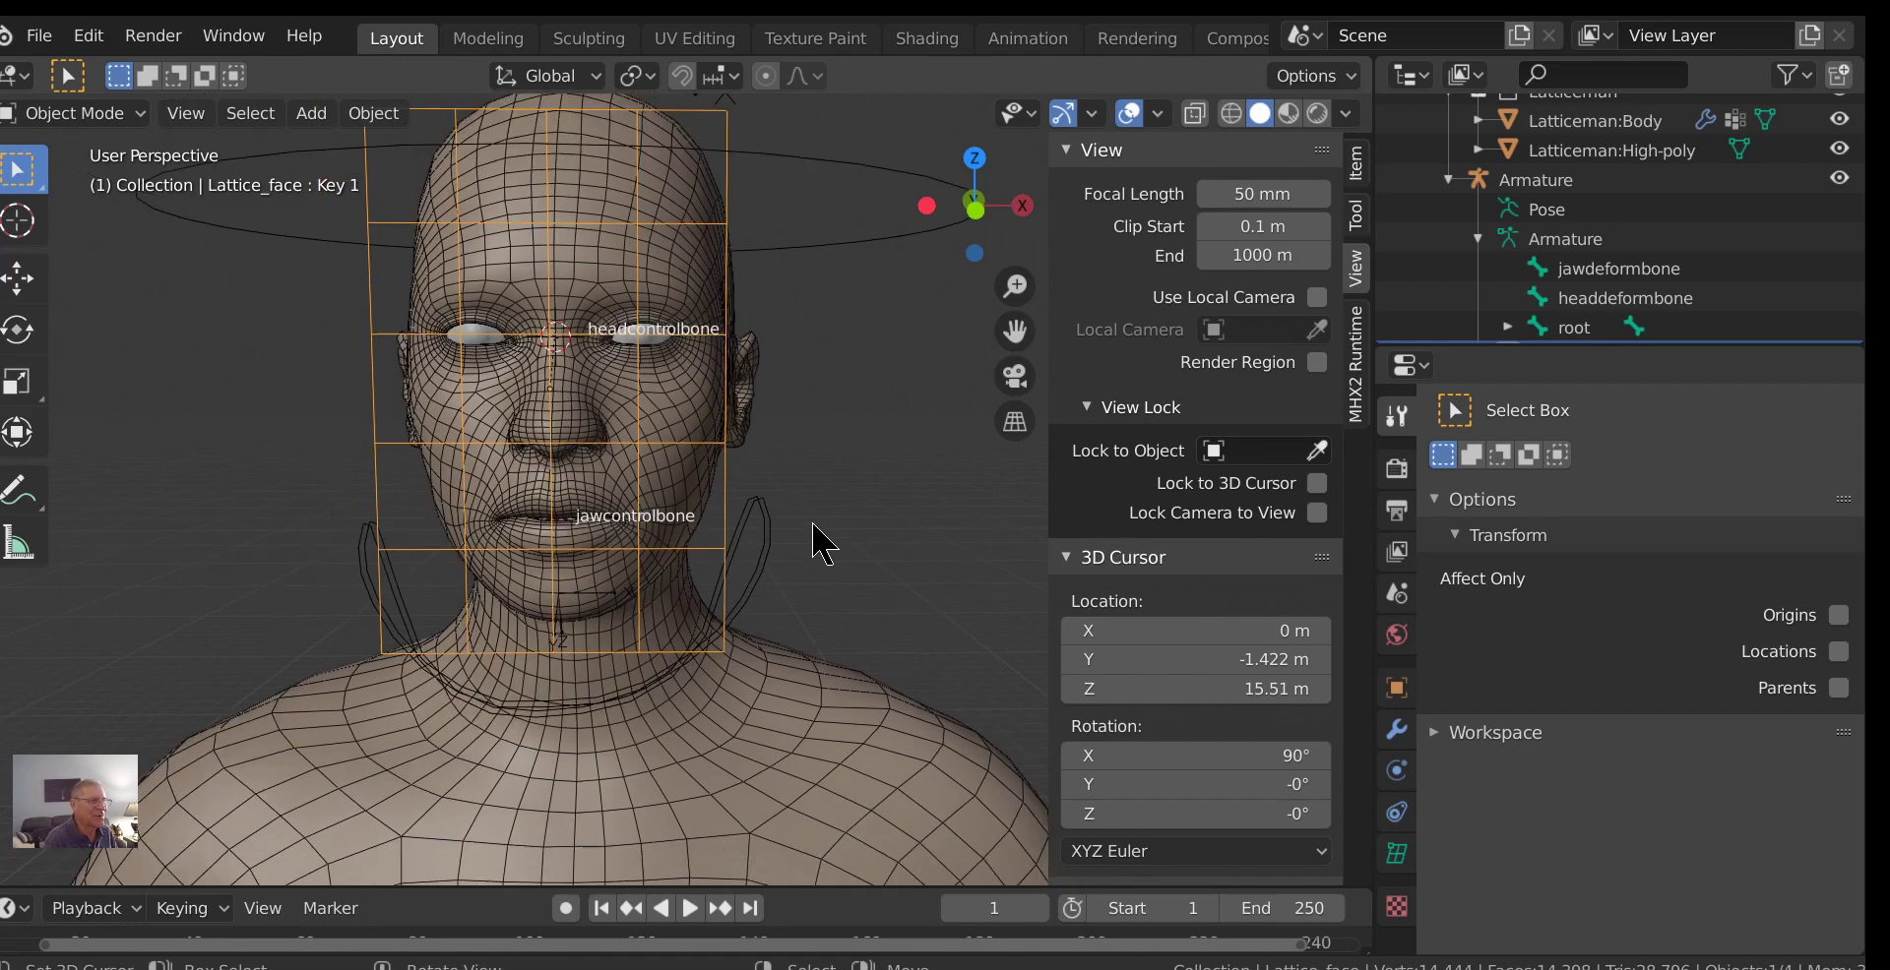
pyautogui.click(784, 268)
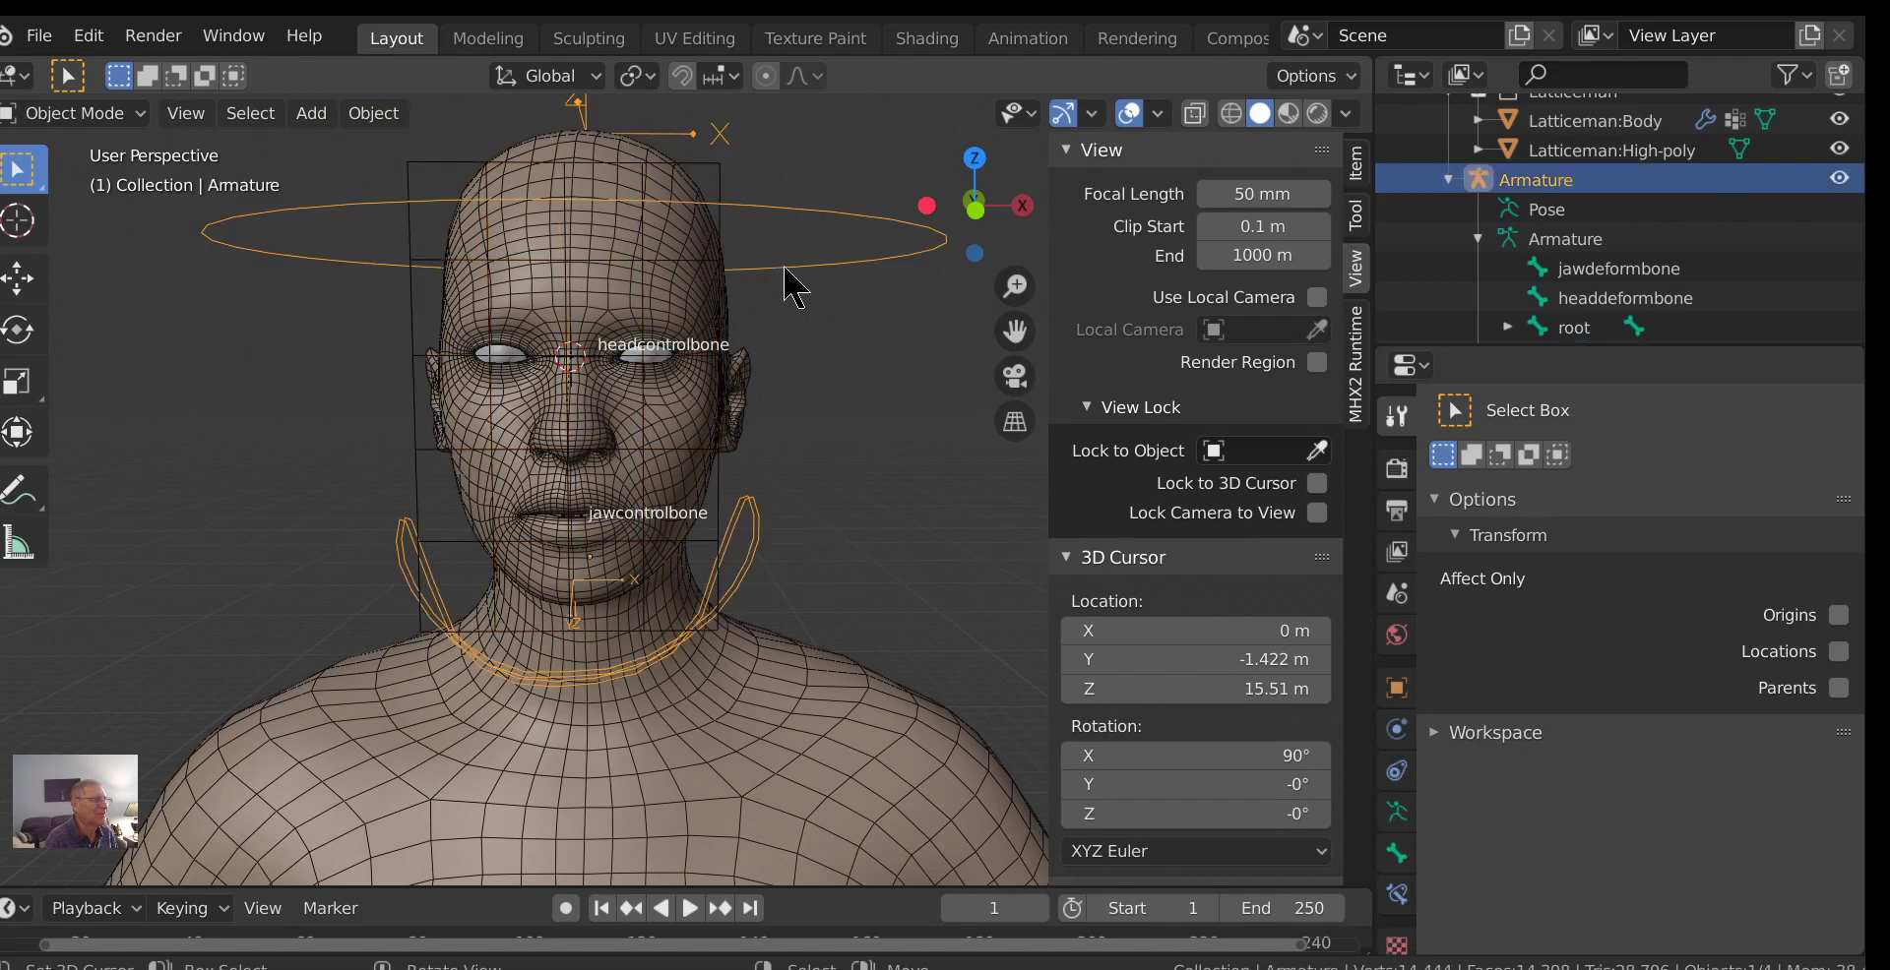
pyautogui.press('Tab')
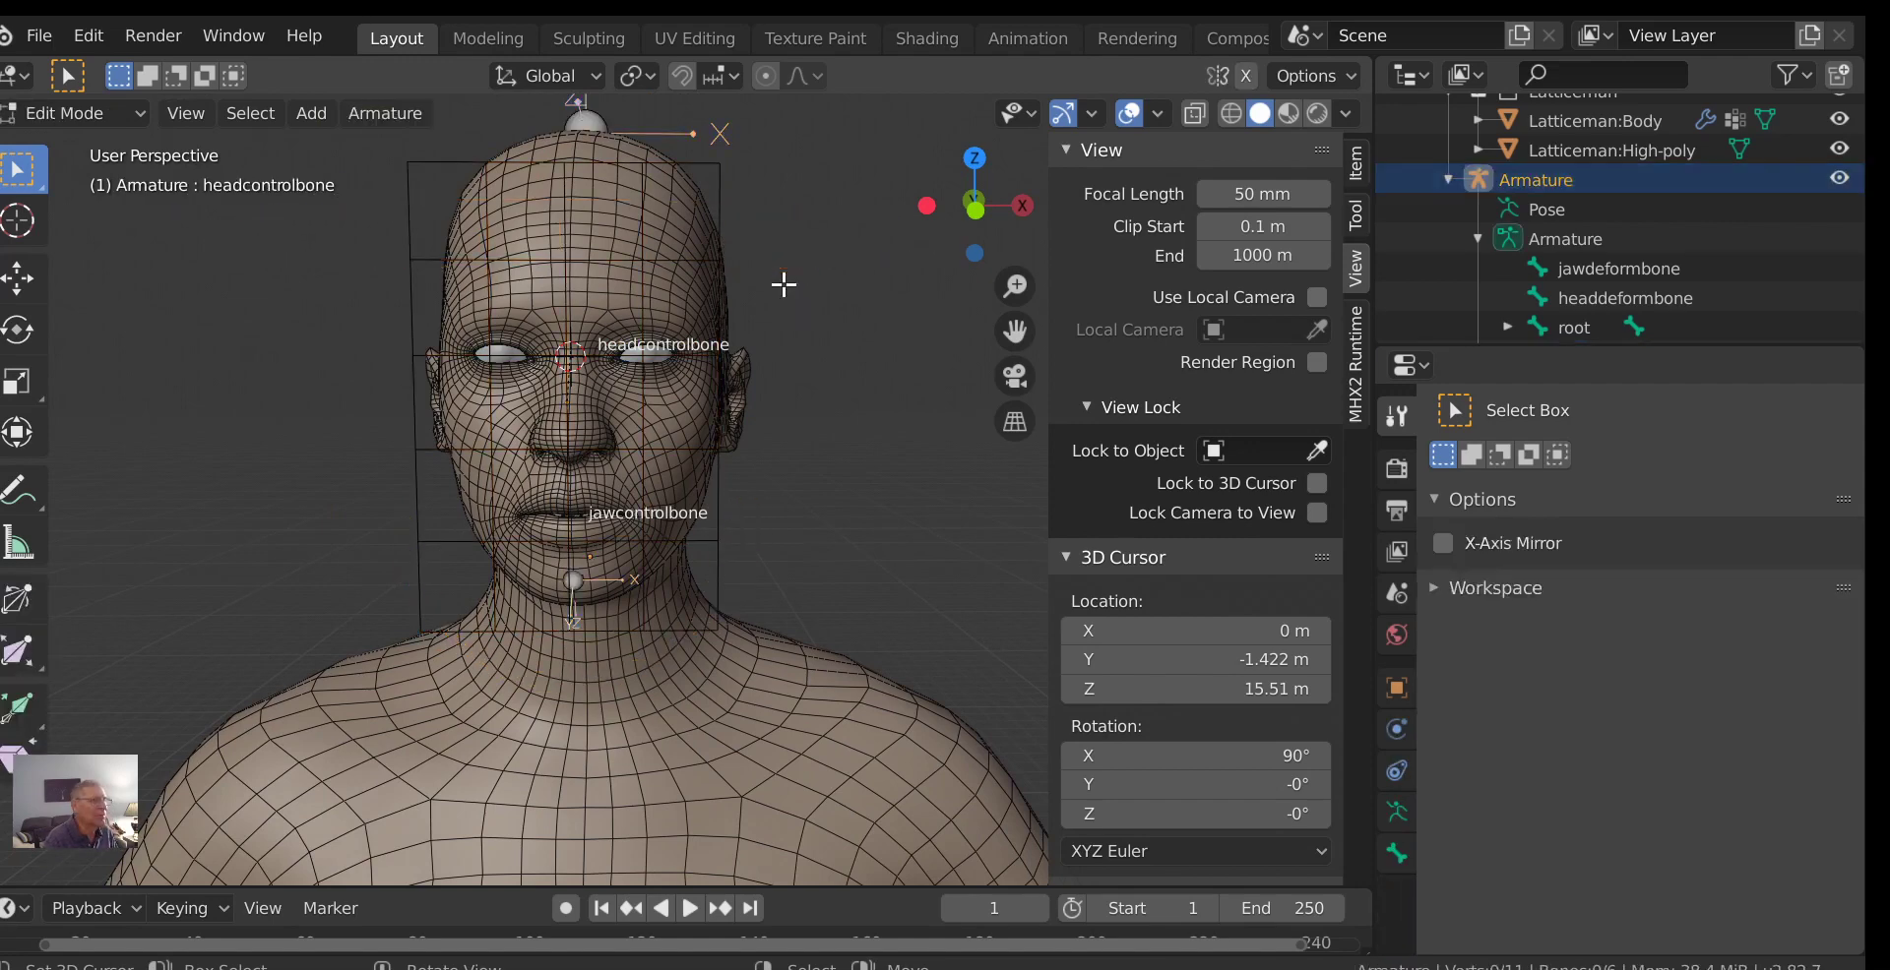
pyautogui.click(644, 448)
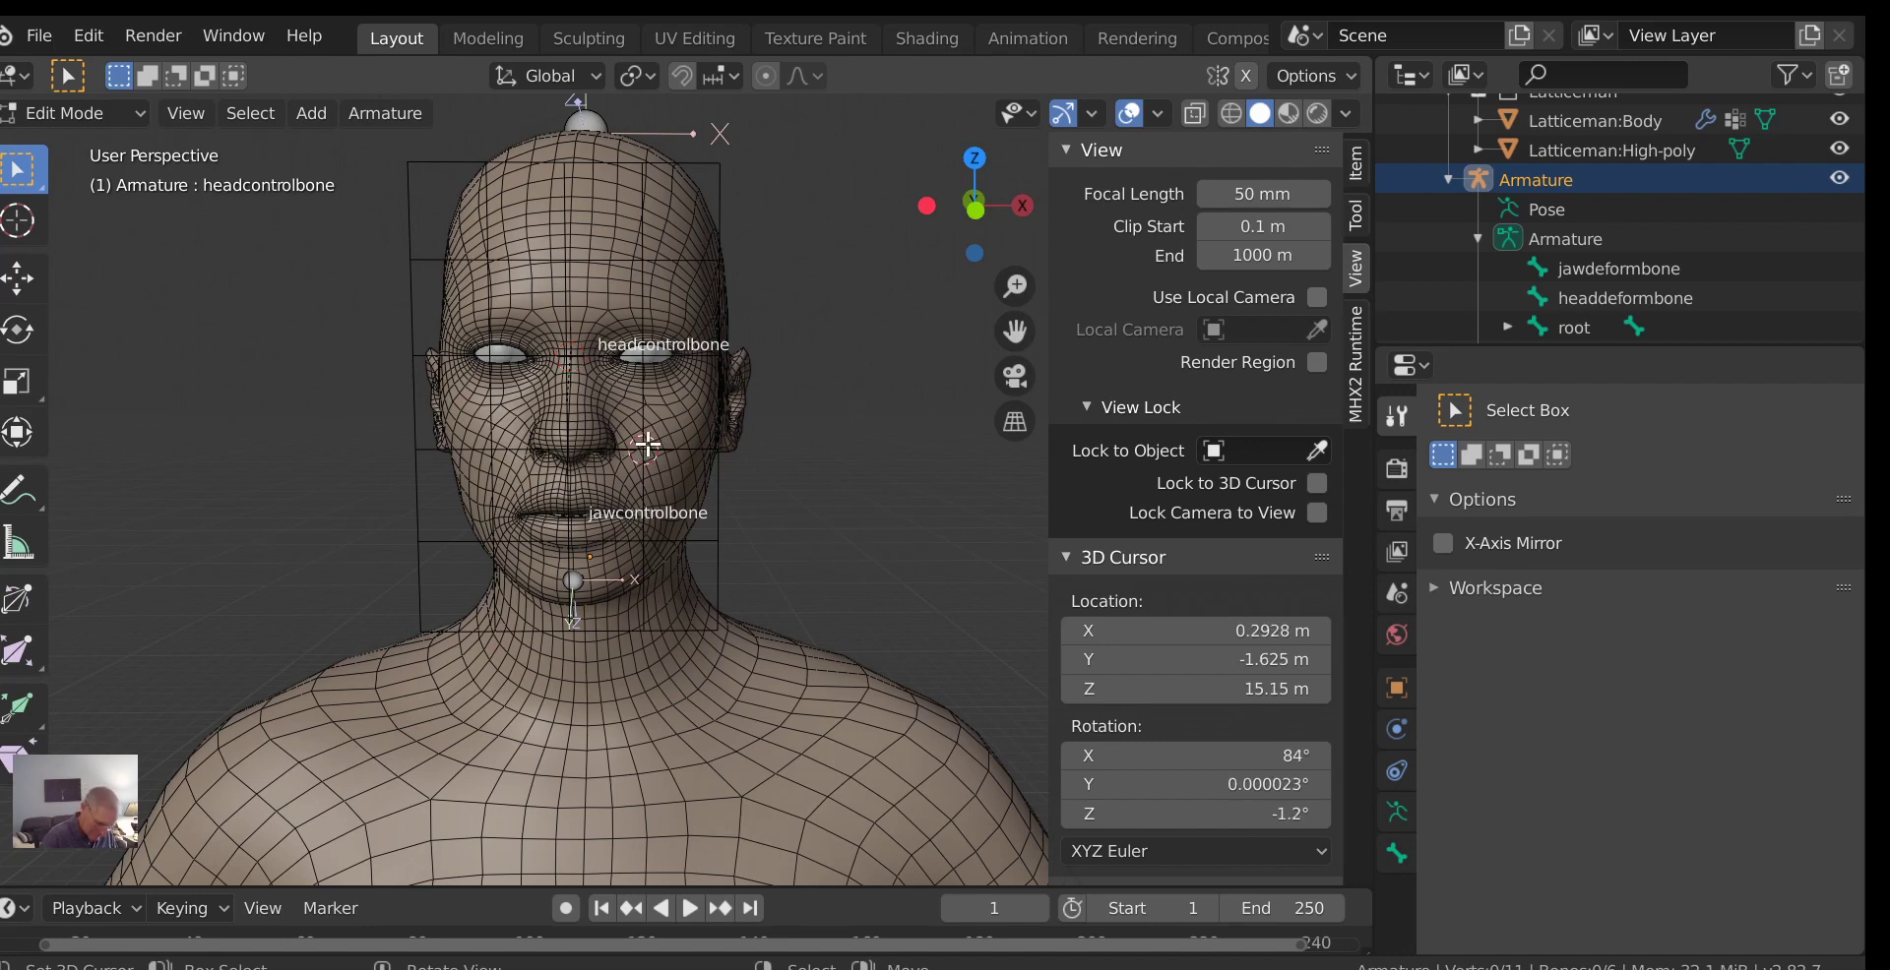
pyautogui.press('KP_3')
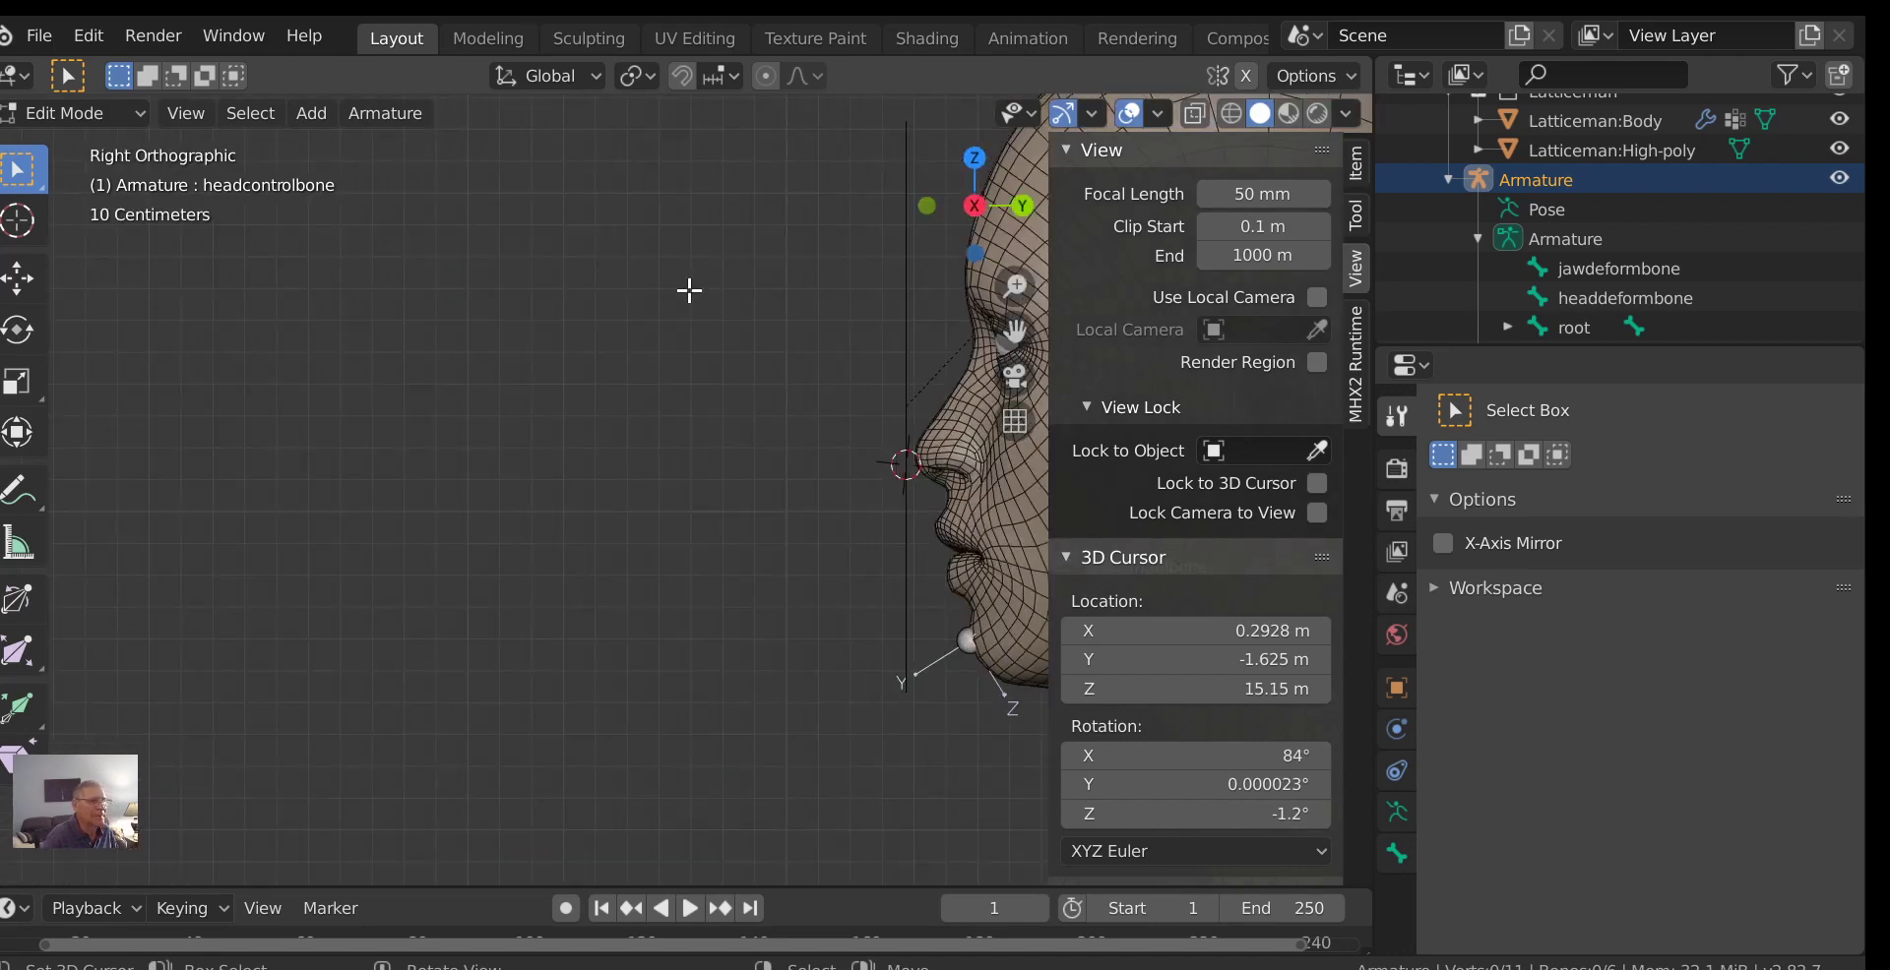
pyautogui.press('KP_1')
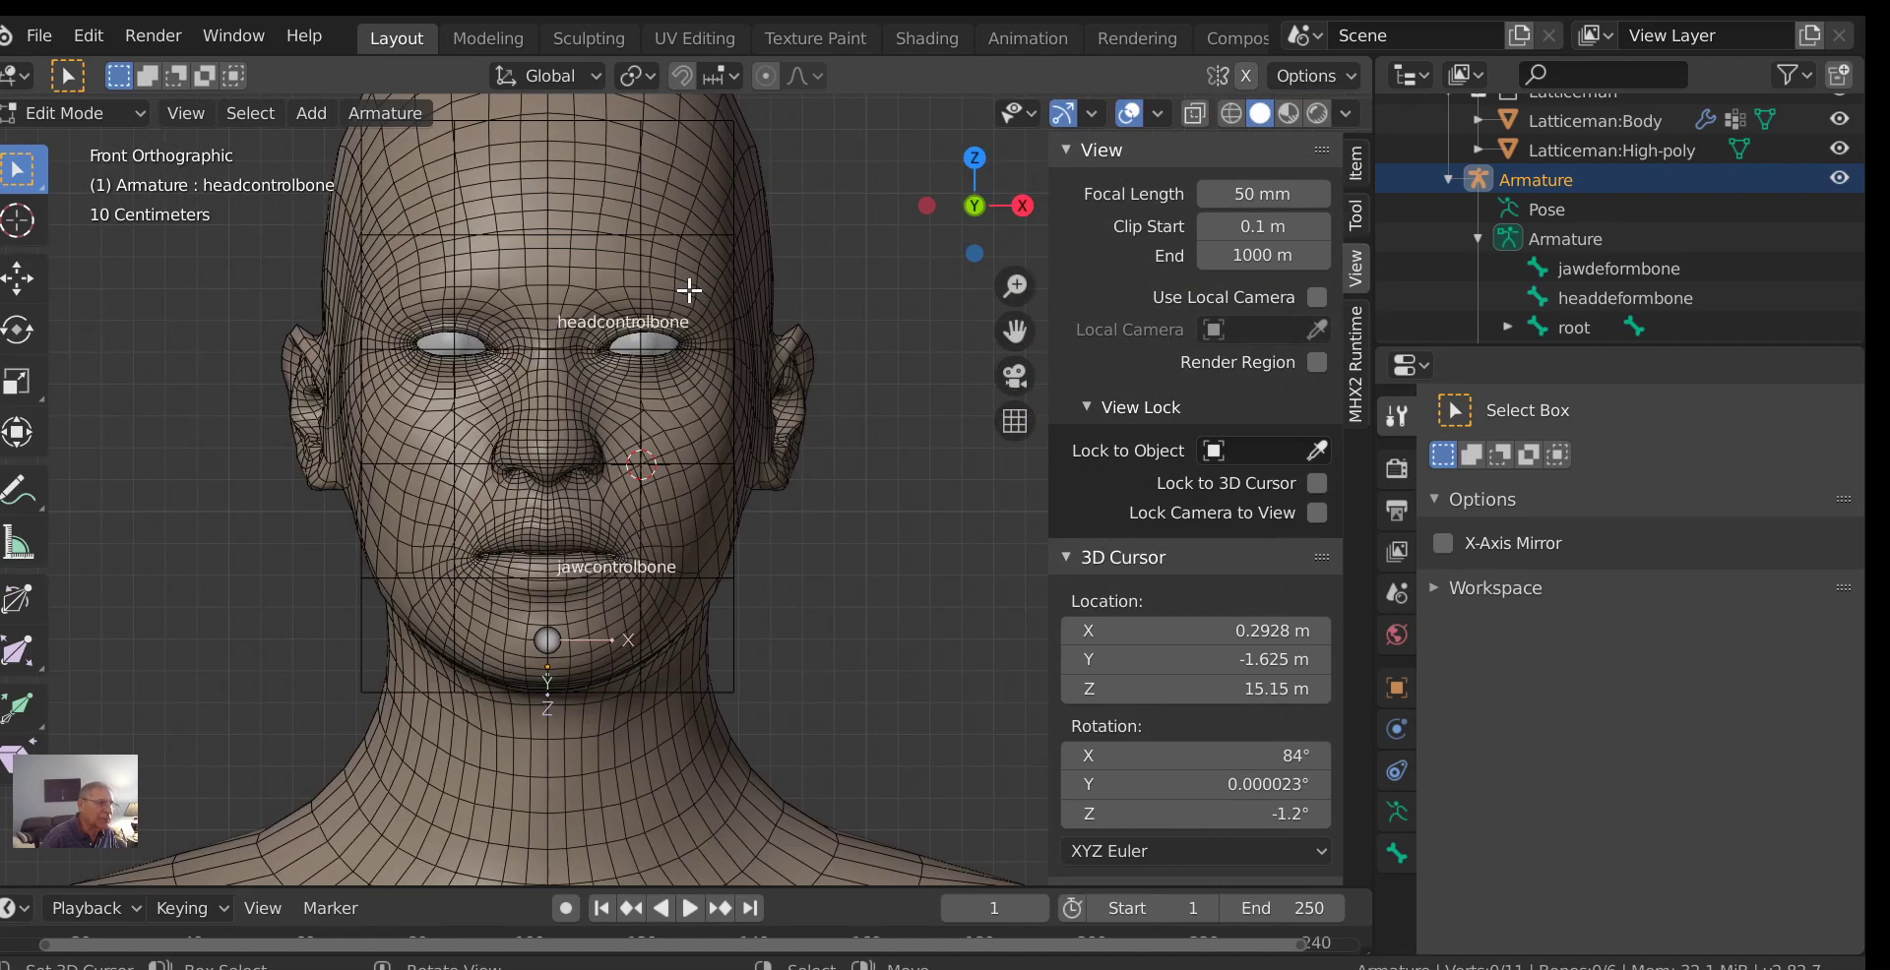
# Add a bone at the 3D cursor and shorten it by lowering its tip about 0.905 m along Z.
pyautogui.press('shift')
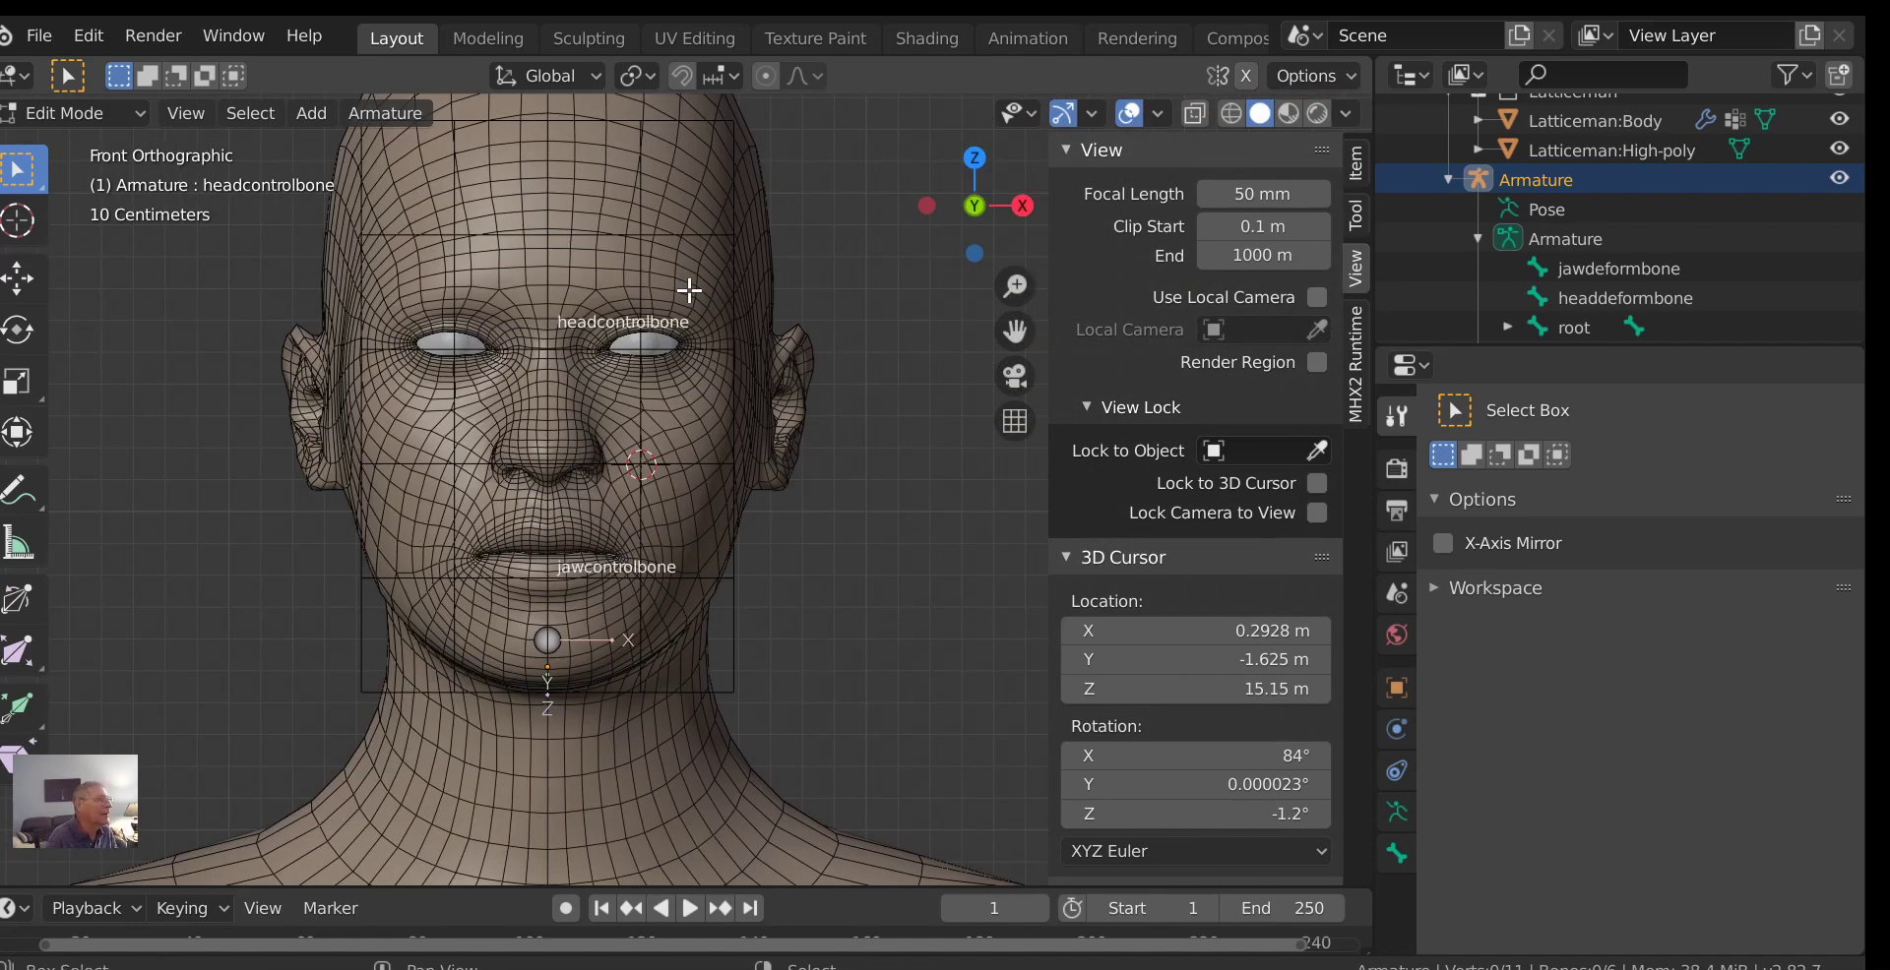
pyautogui.hotkey('shift', 'a')
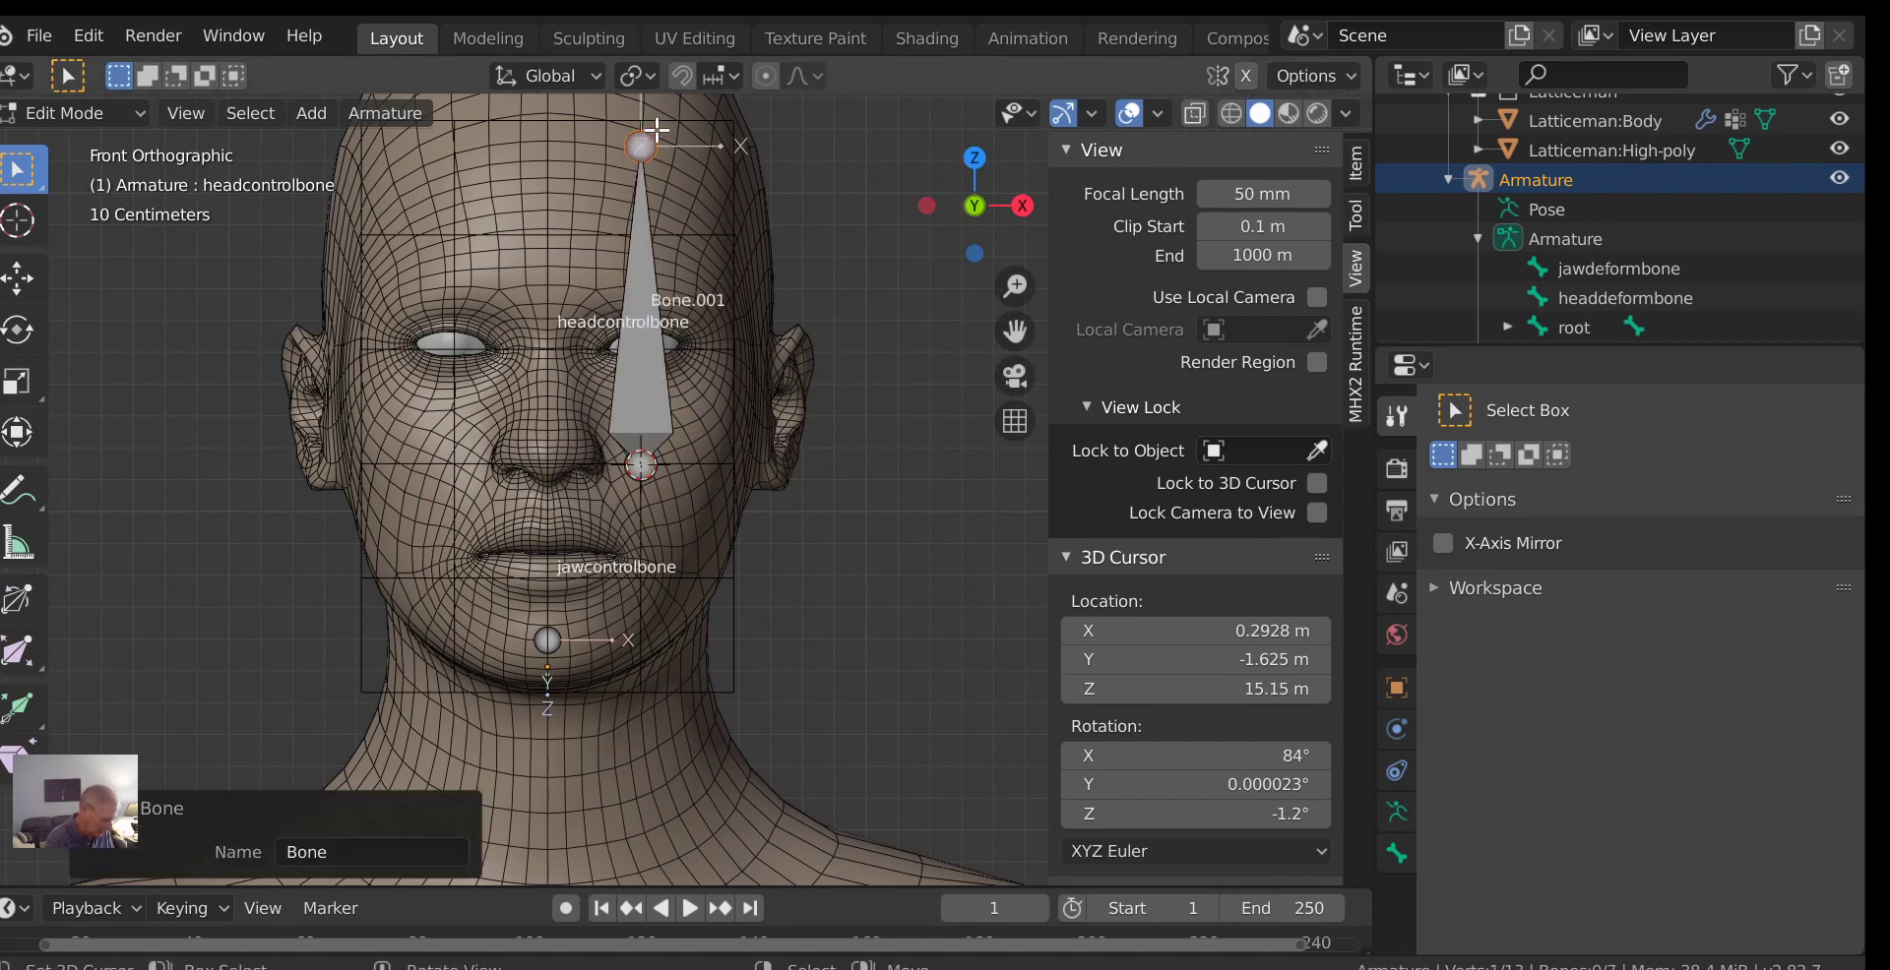
pyautogui.press('g')
pyautogui.press('z')
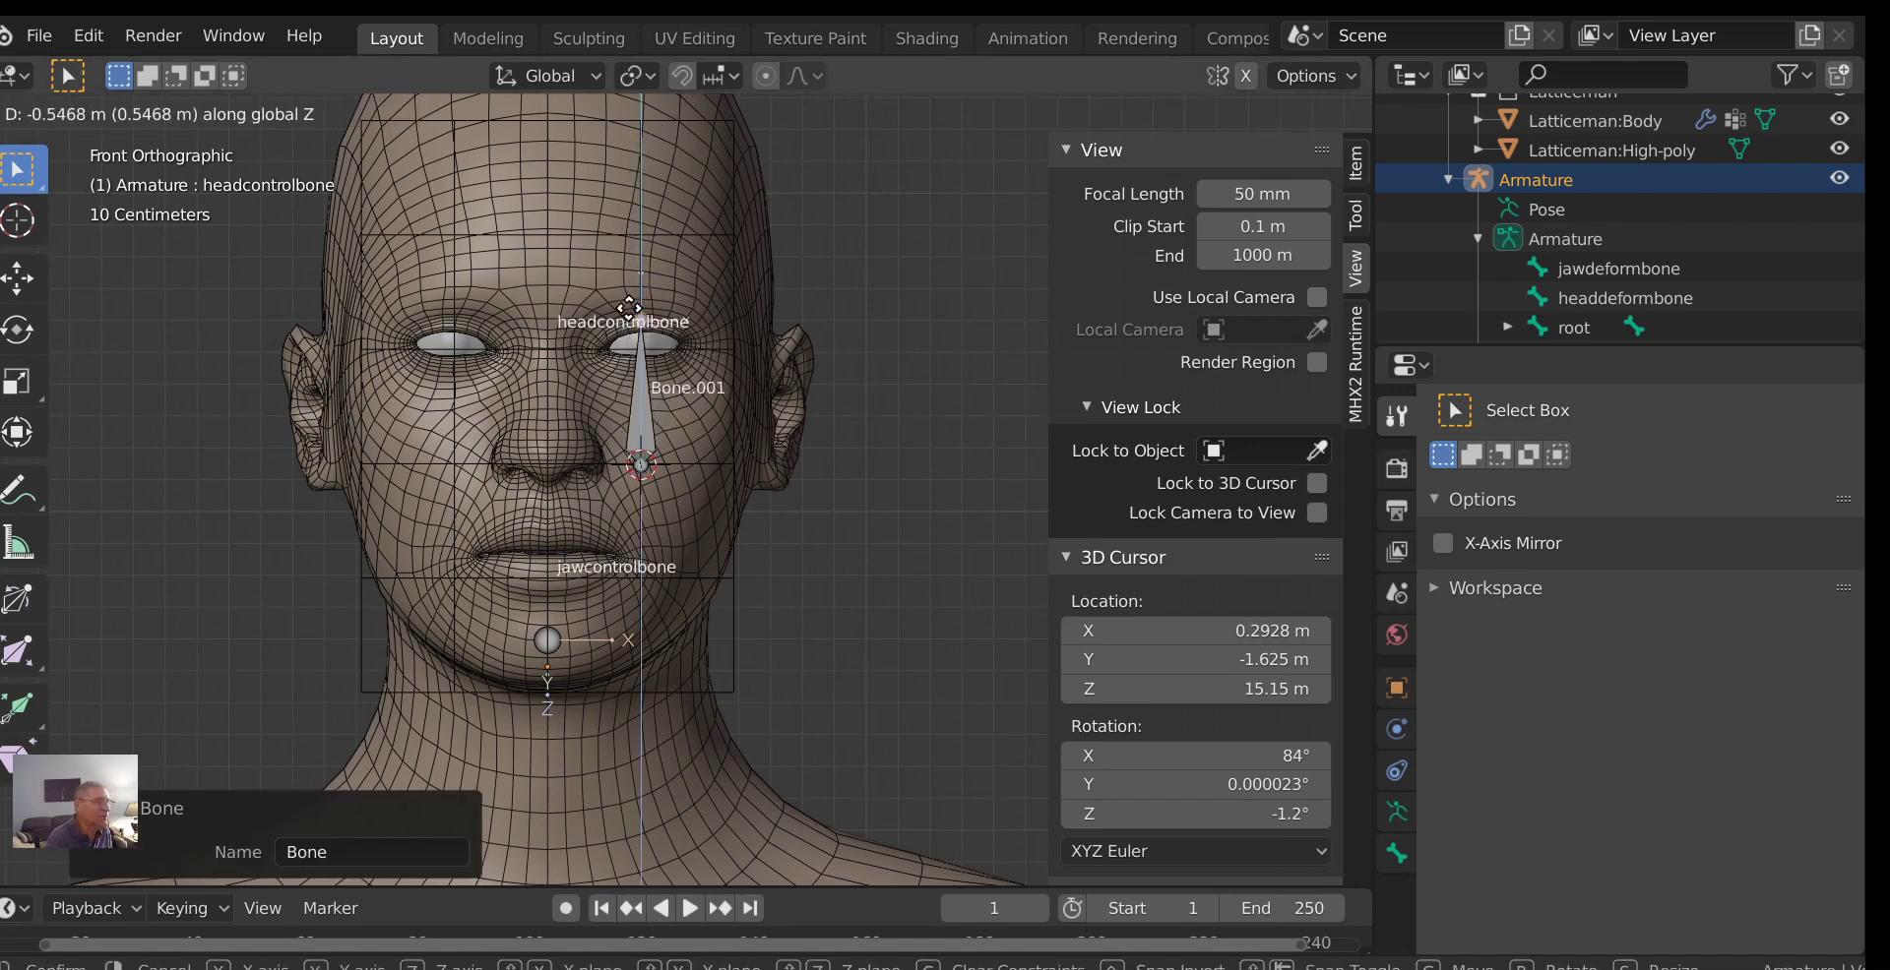
pyautogui.click(628, 419)
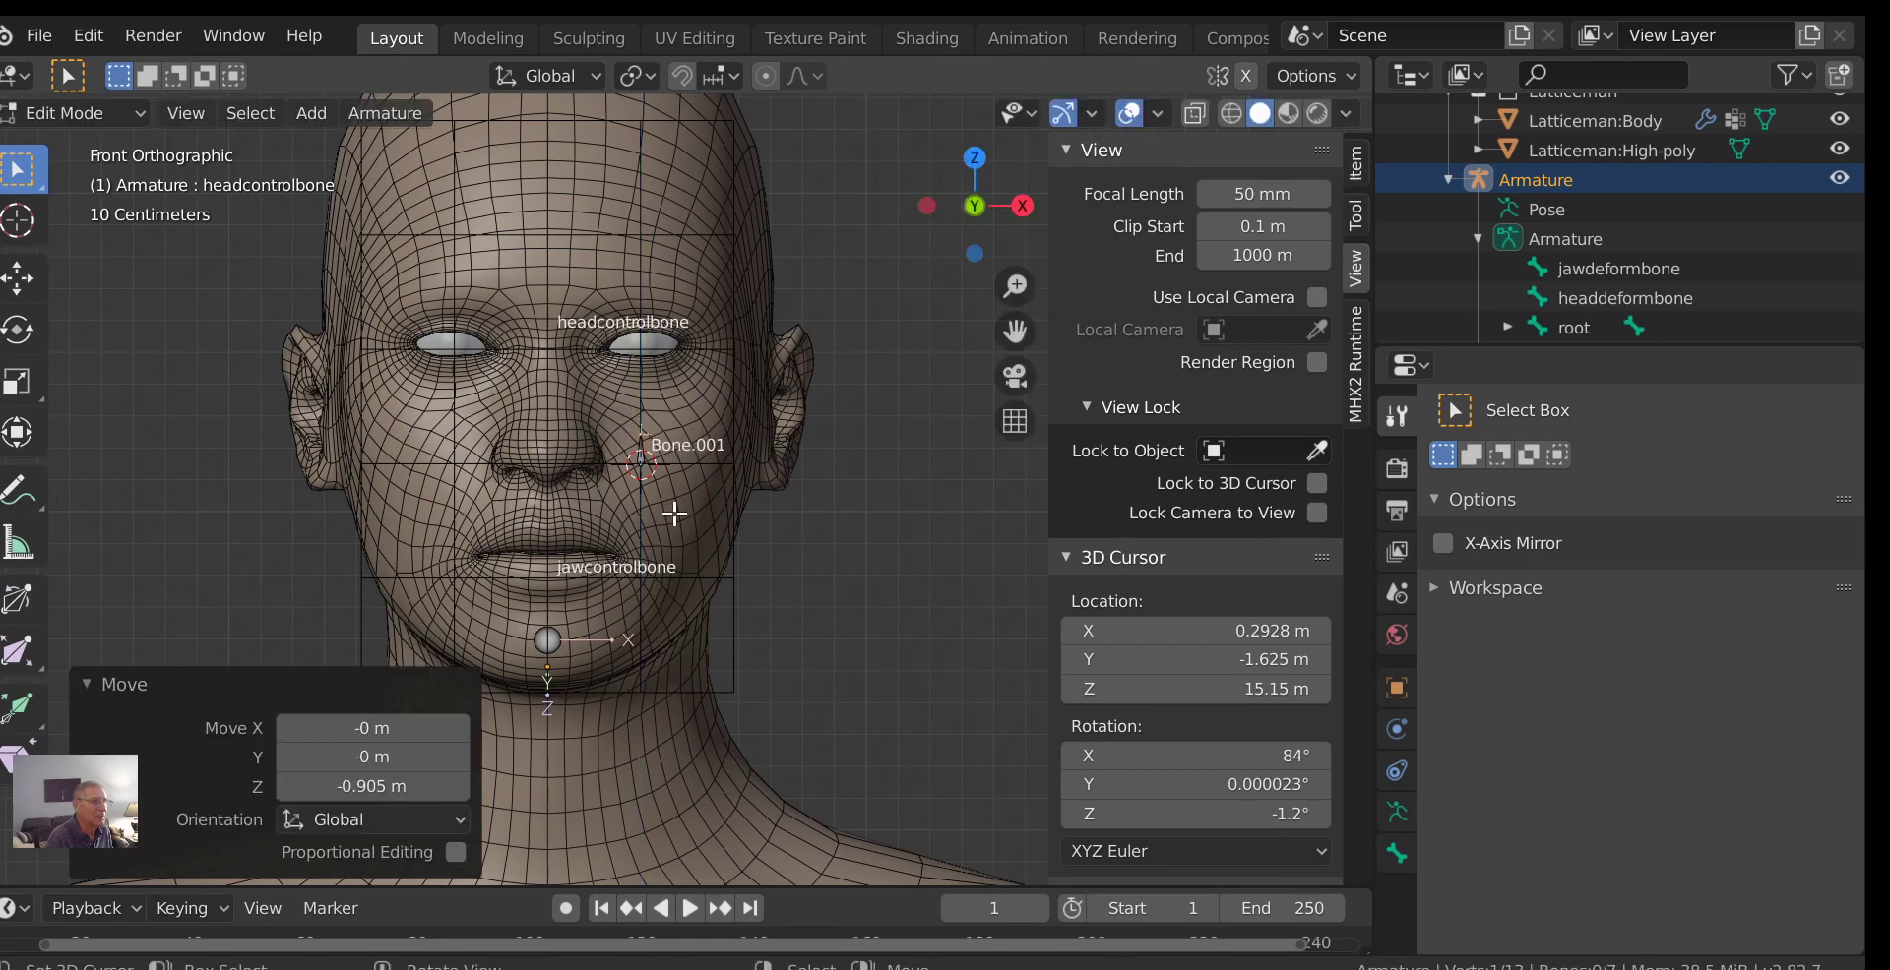
# Select the new cheek bone and rename it cheek.l.
pyautogui.scroll(4, 675, 513)
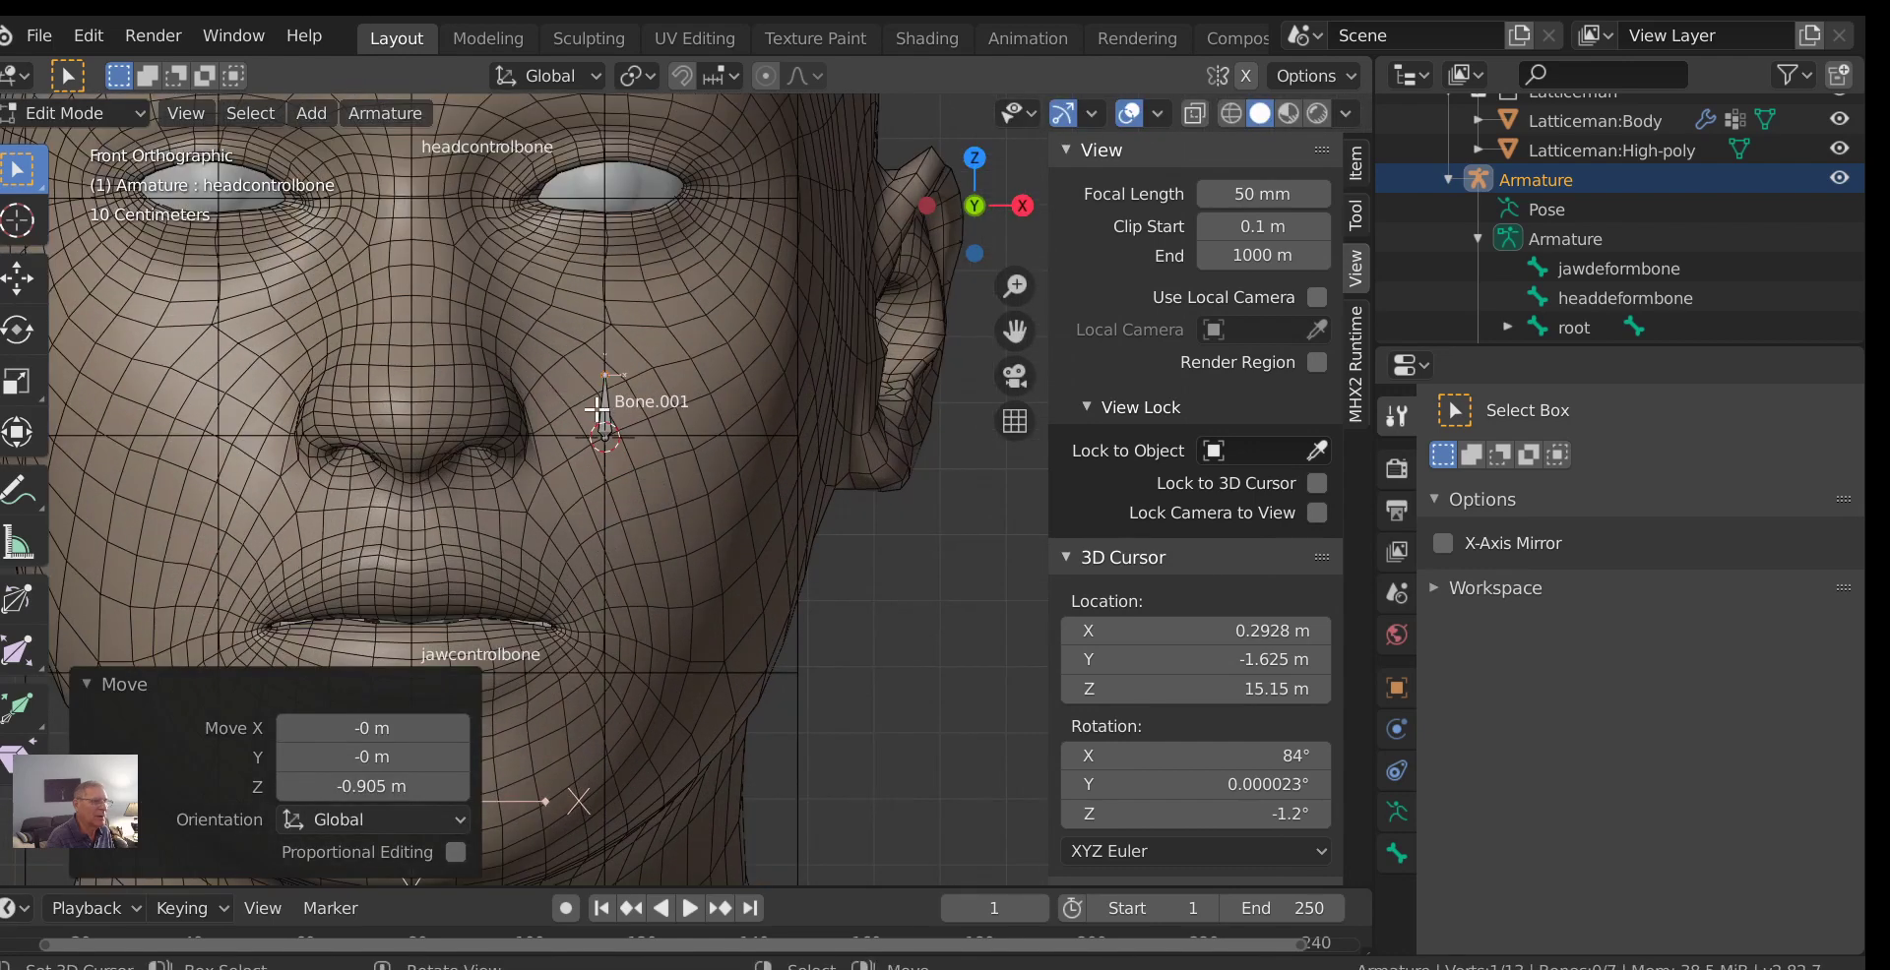
pyautogui.click(604, 408)
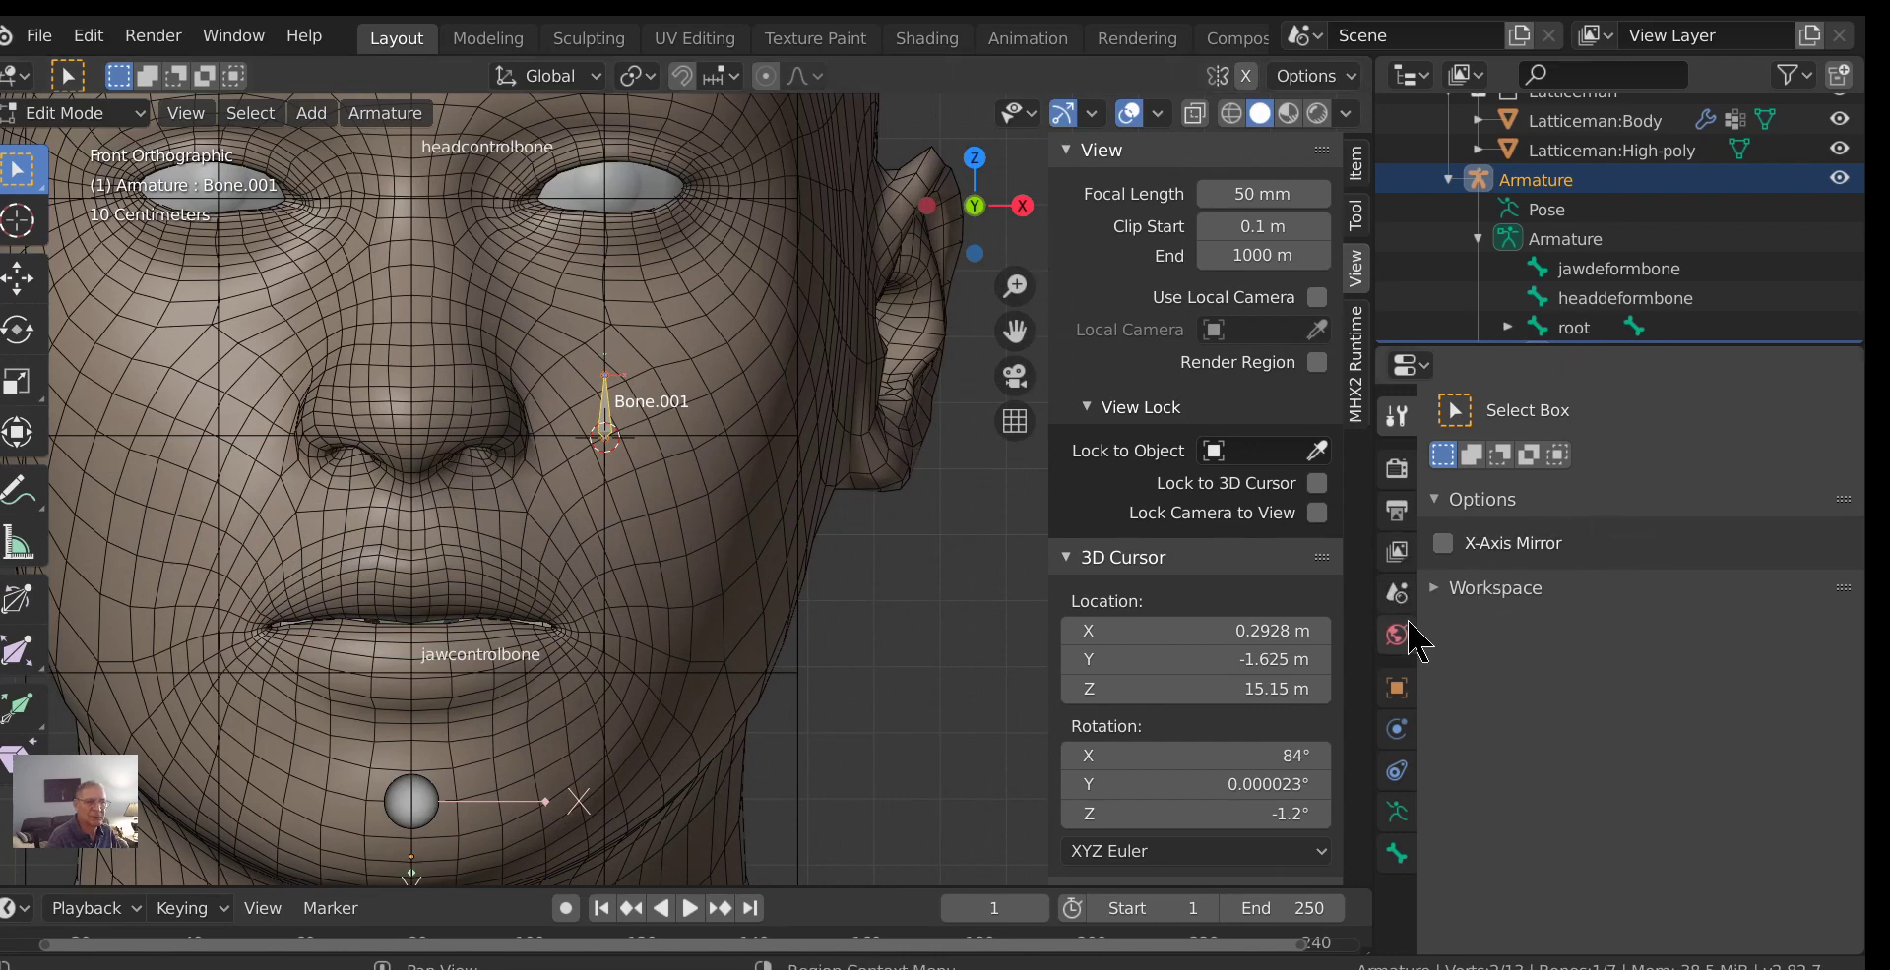
pyautogui.click(1396, 694)
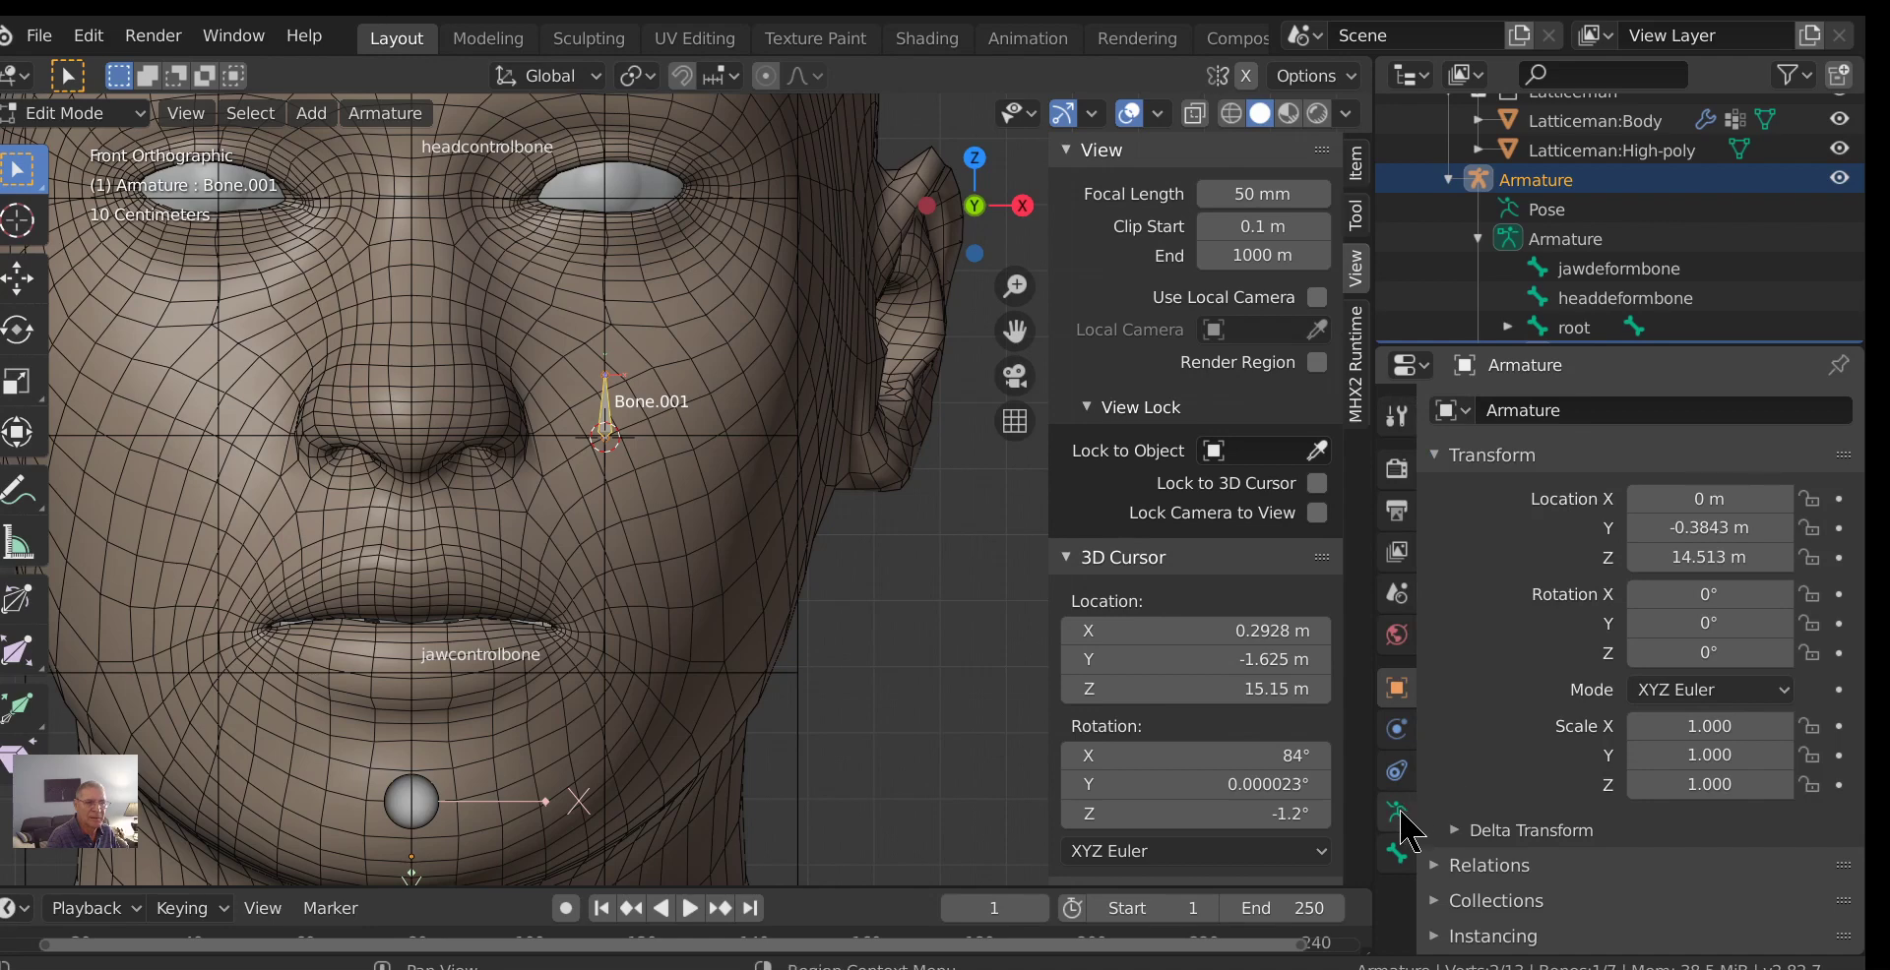
pyautogui.click(1398, 855)
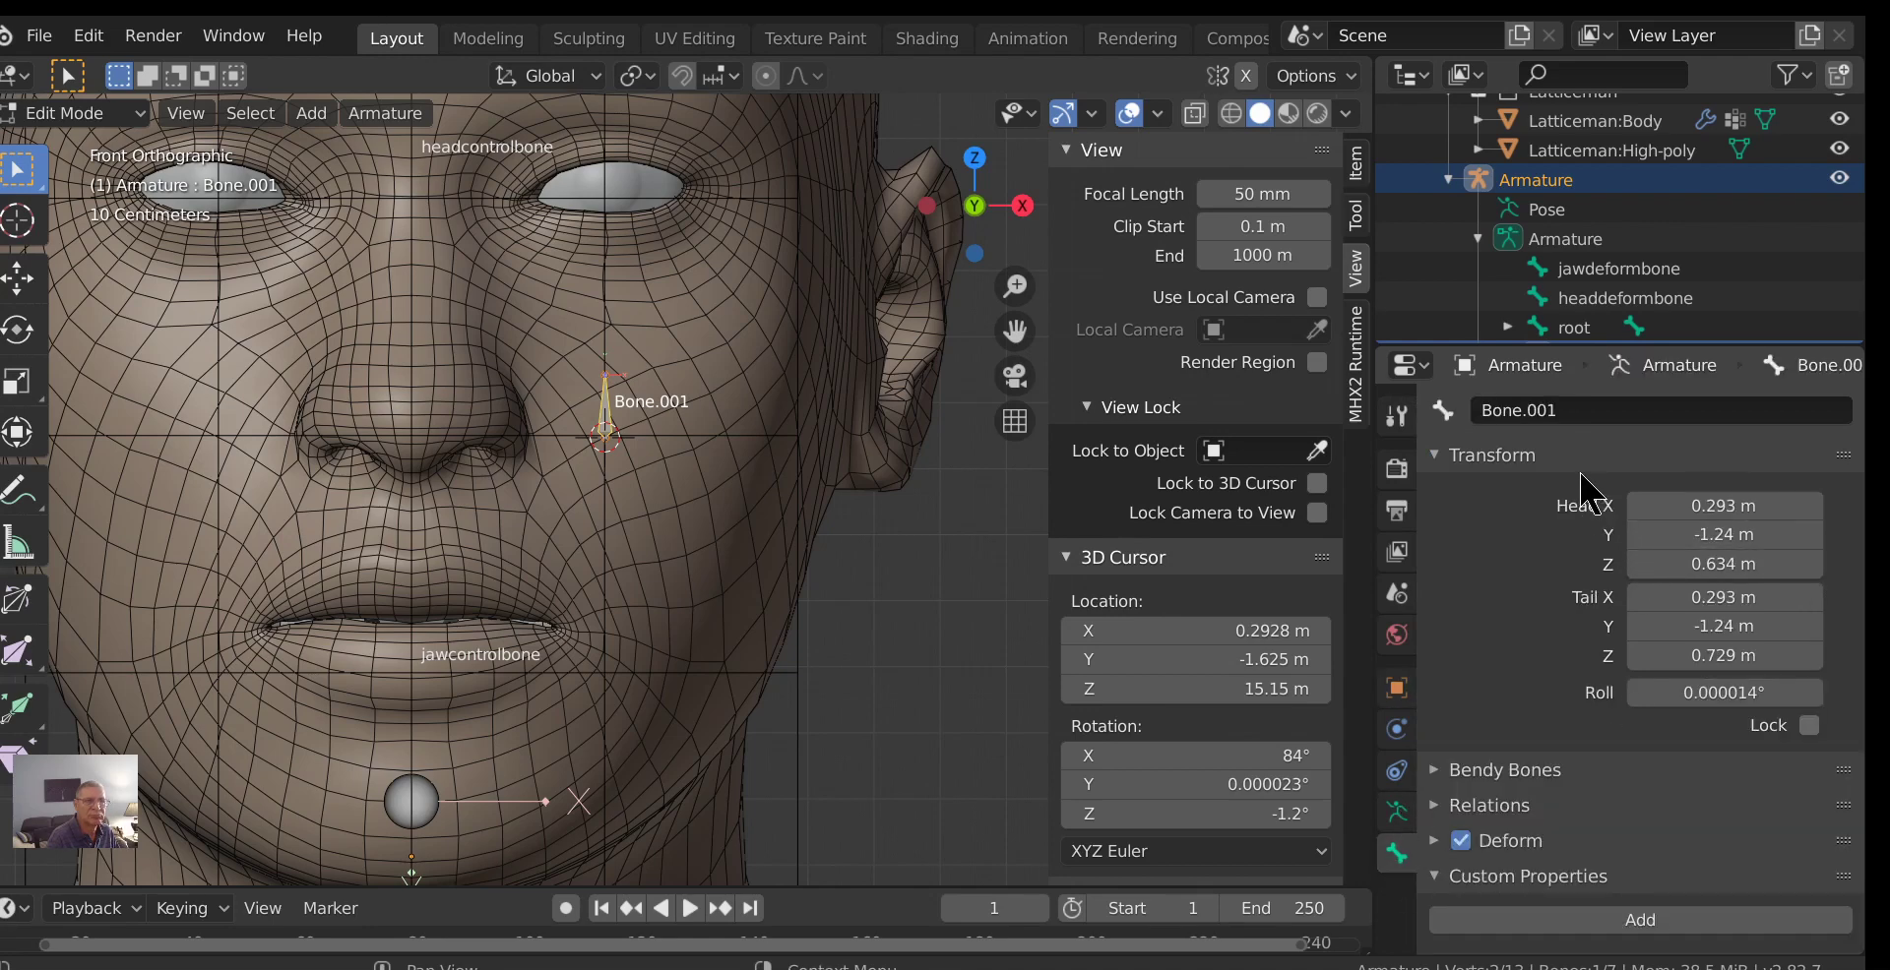
pyautogui.click(1521, 414)
pyautogui.write('ch')
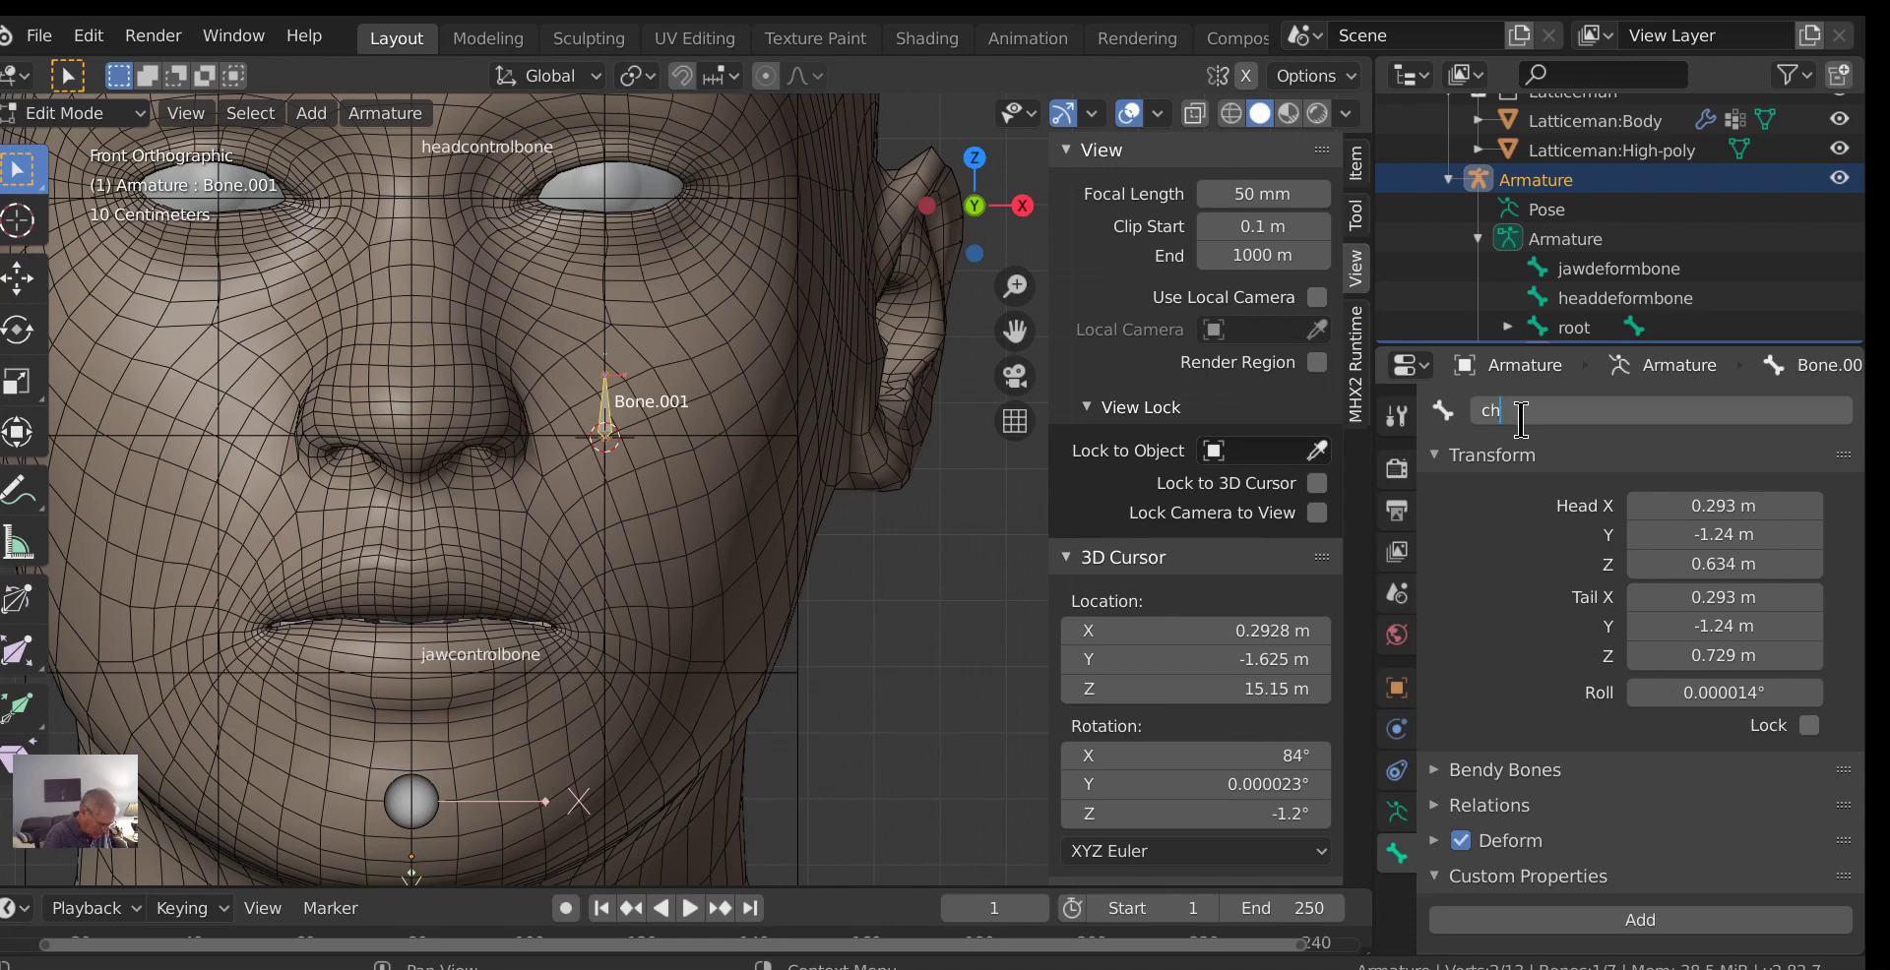
pyautogui.write('eek.l')
pyautogui.press('Return')
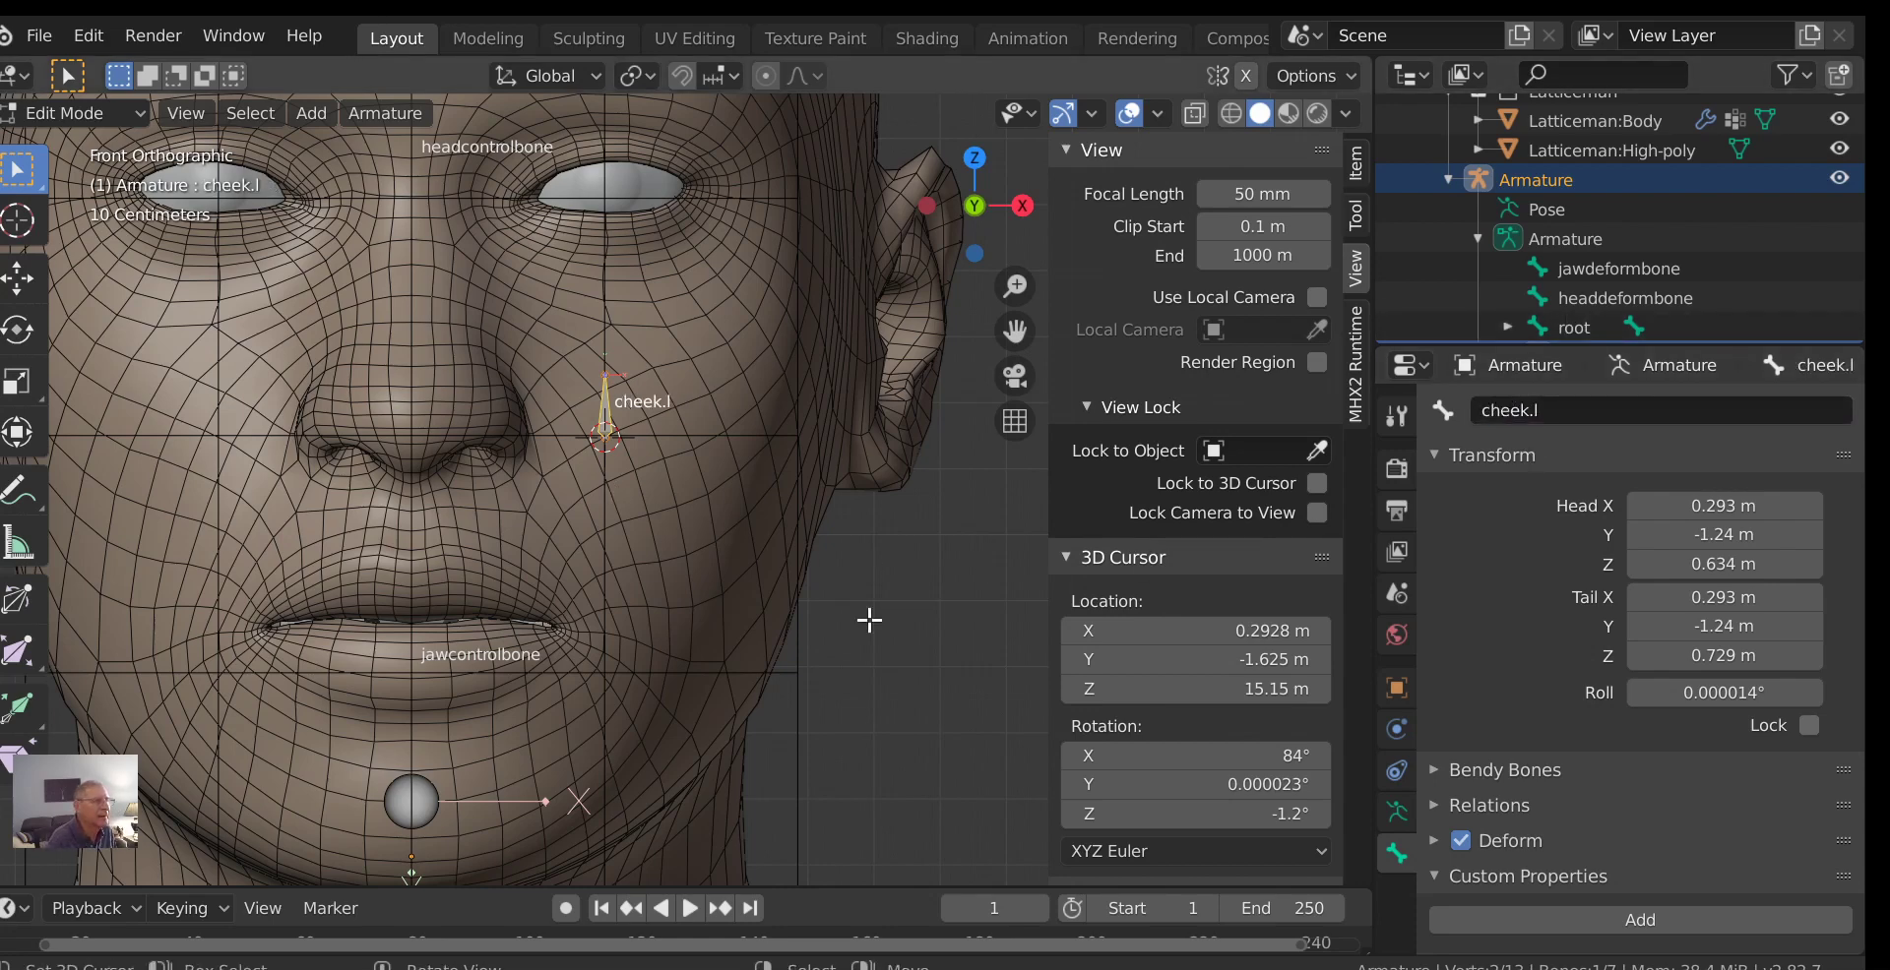
# Set headcontrolbone as the parent of the cheek.l bone.
pyautogui.click(1446, 806)
pyautogui.scroll(-5, 1506, 783)
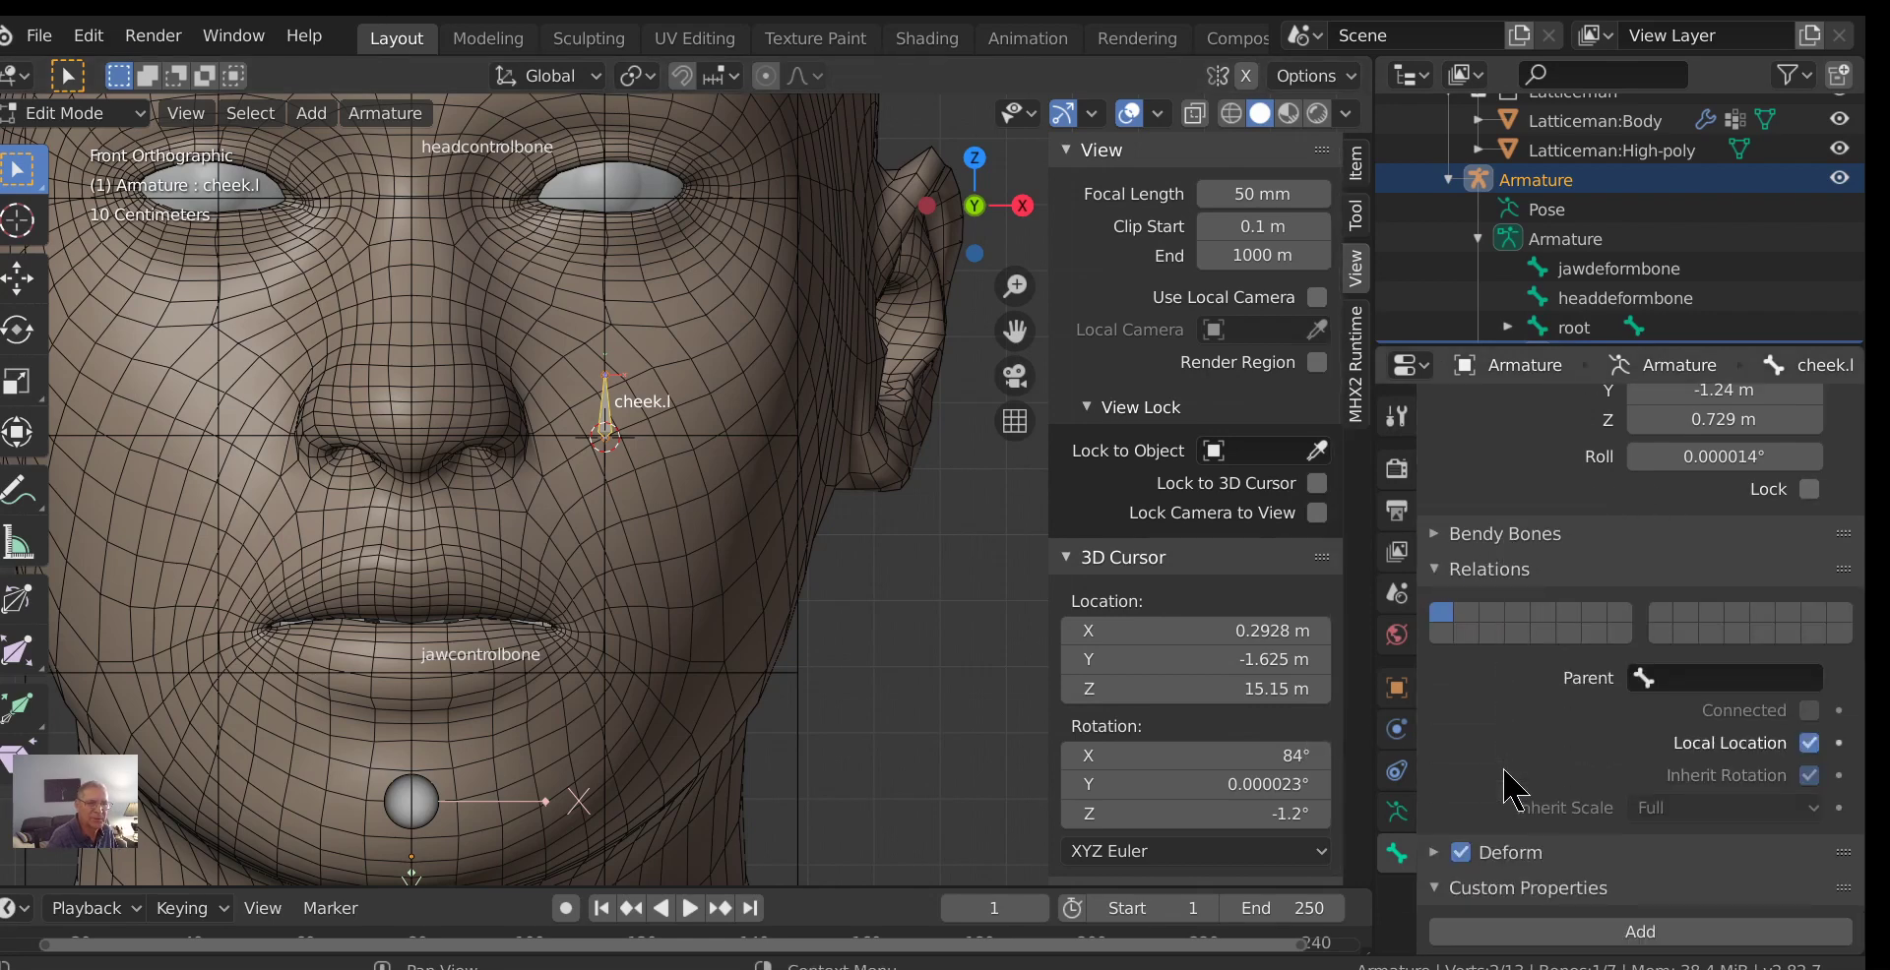
pyautogui.click(1668, 679)
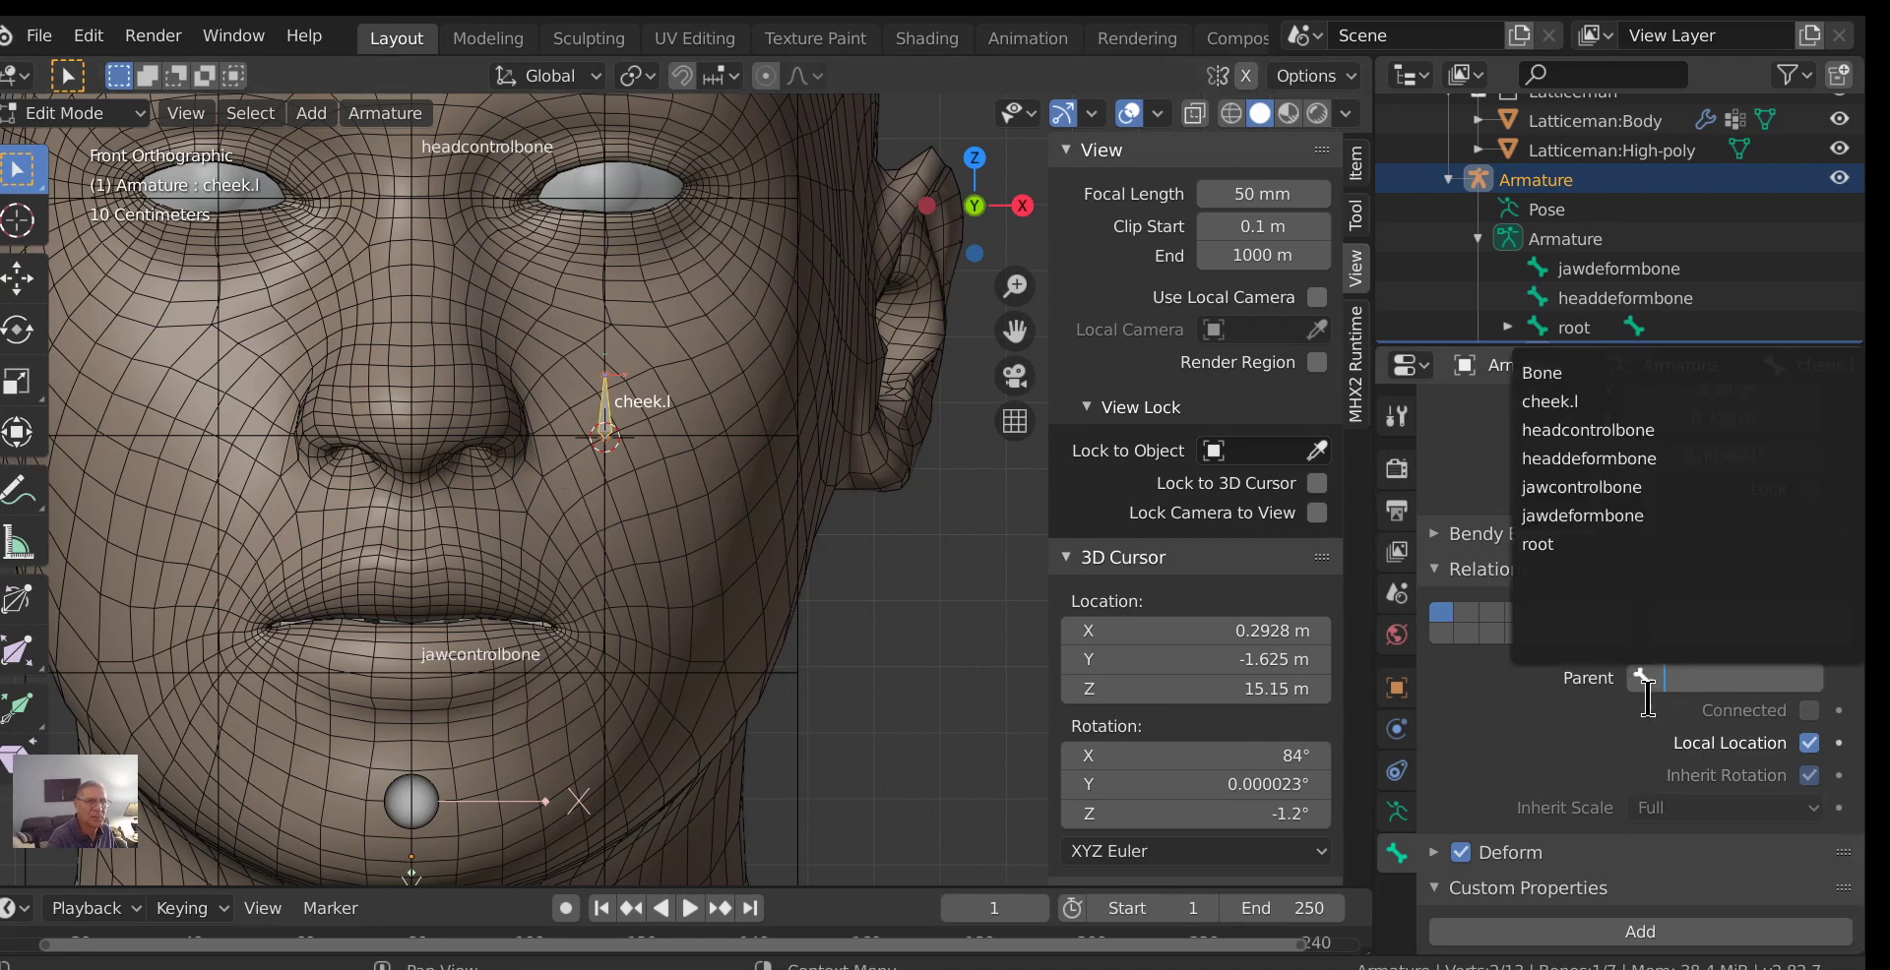
pyautogui.click(1660, 430)
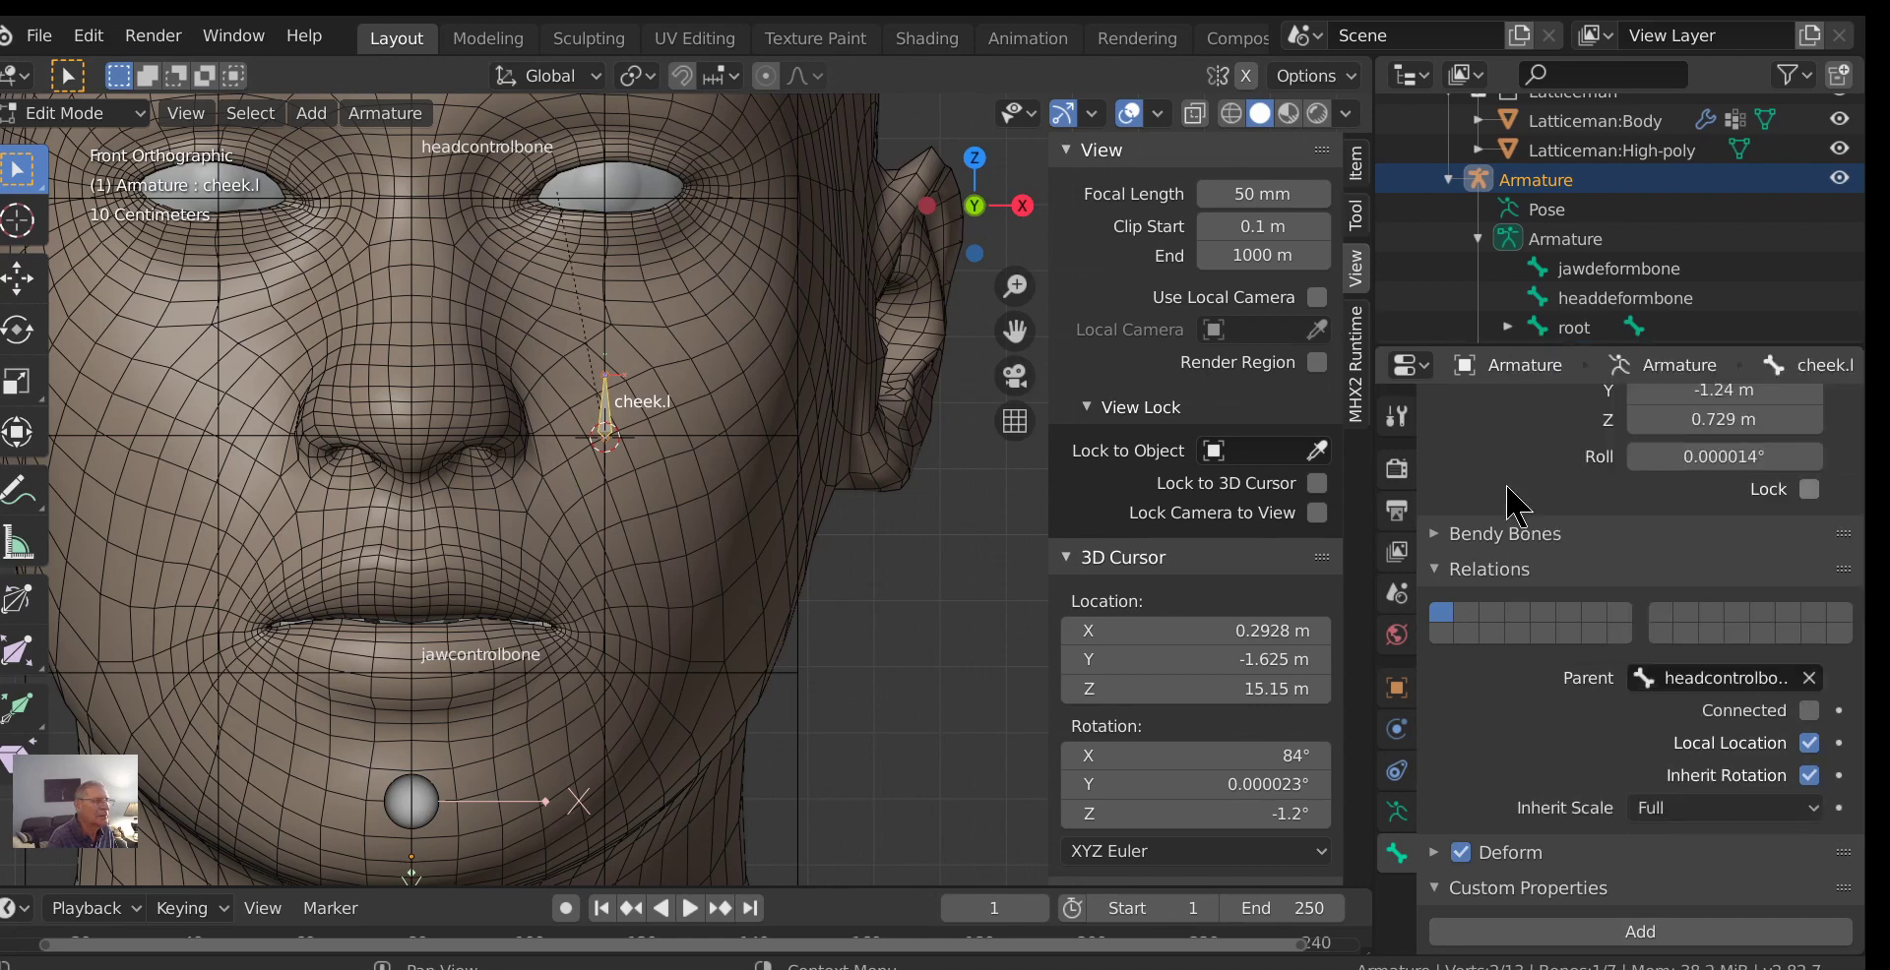
# Switch the armature to Pose Mode and try rotating headcontrolbone to test the parenting of cheek.l.
pyautogui.scroll(-5, 750, 482)
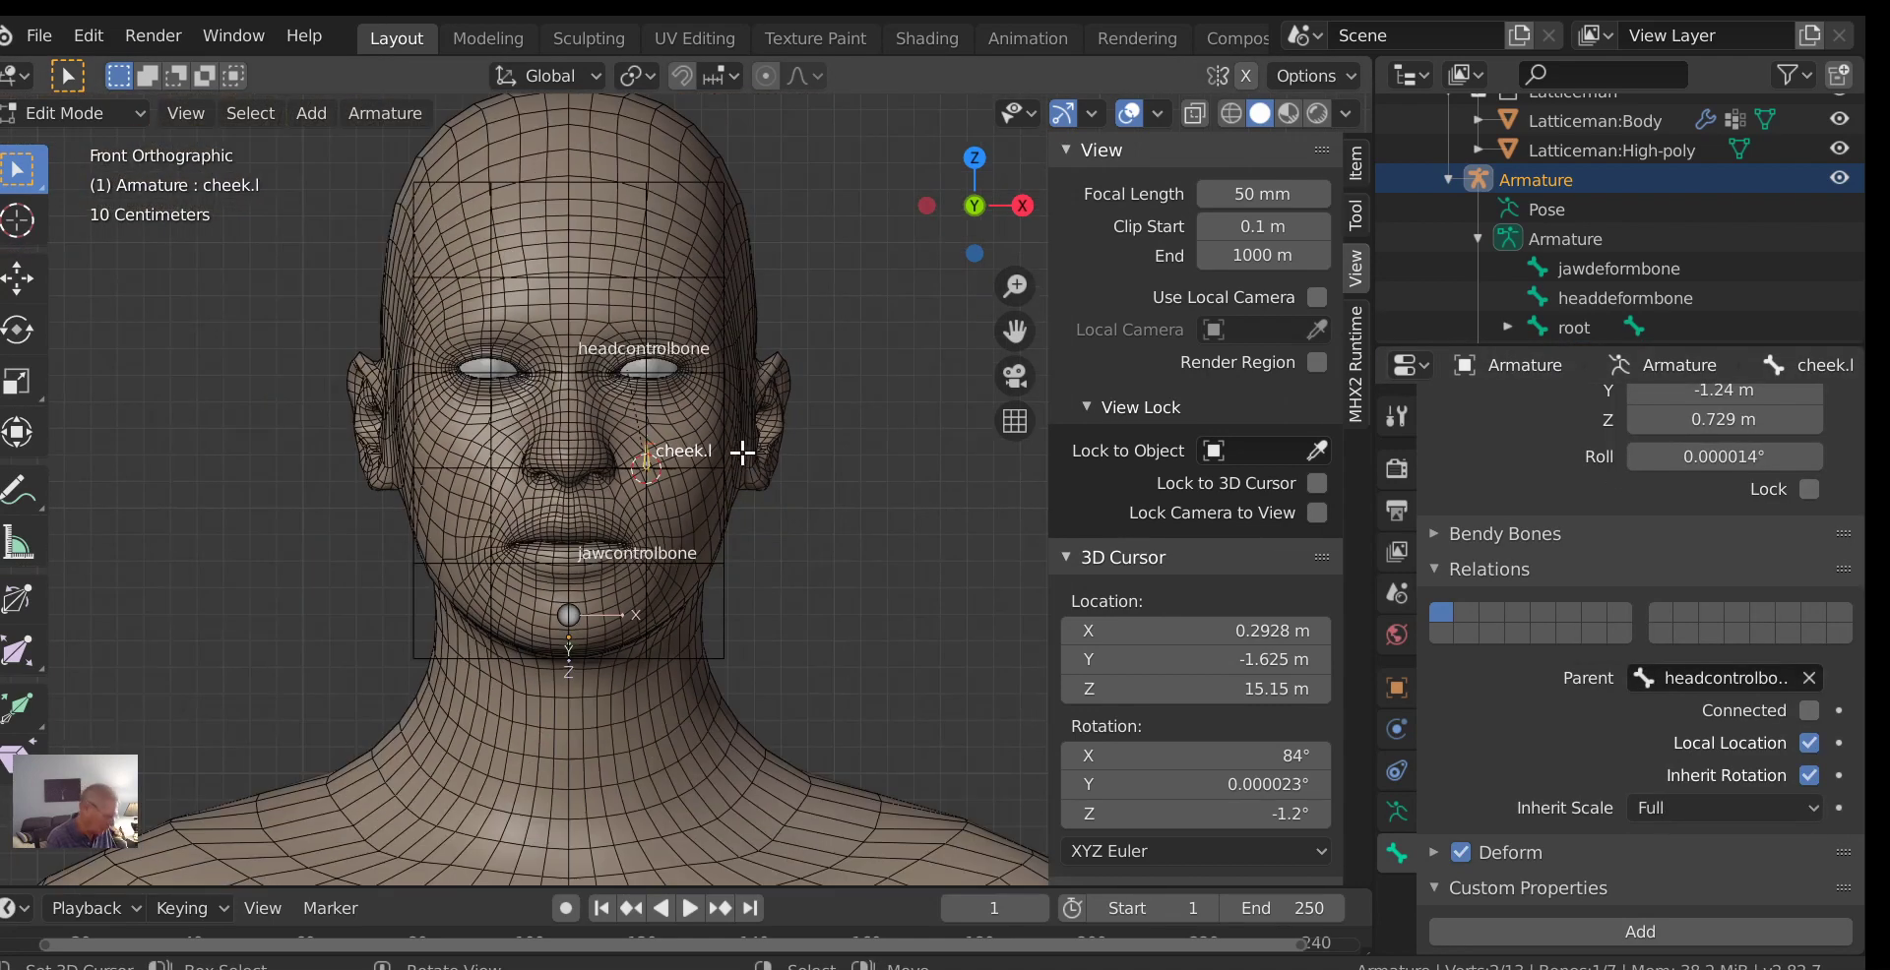
pyautogui.click(98, 113)
pyautogui.click(88, 213)
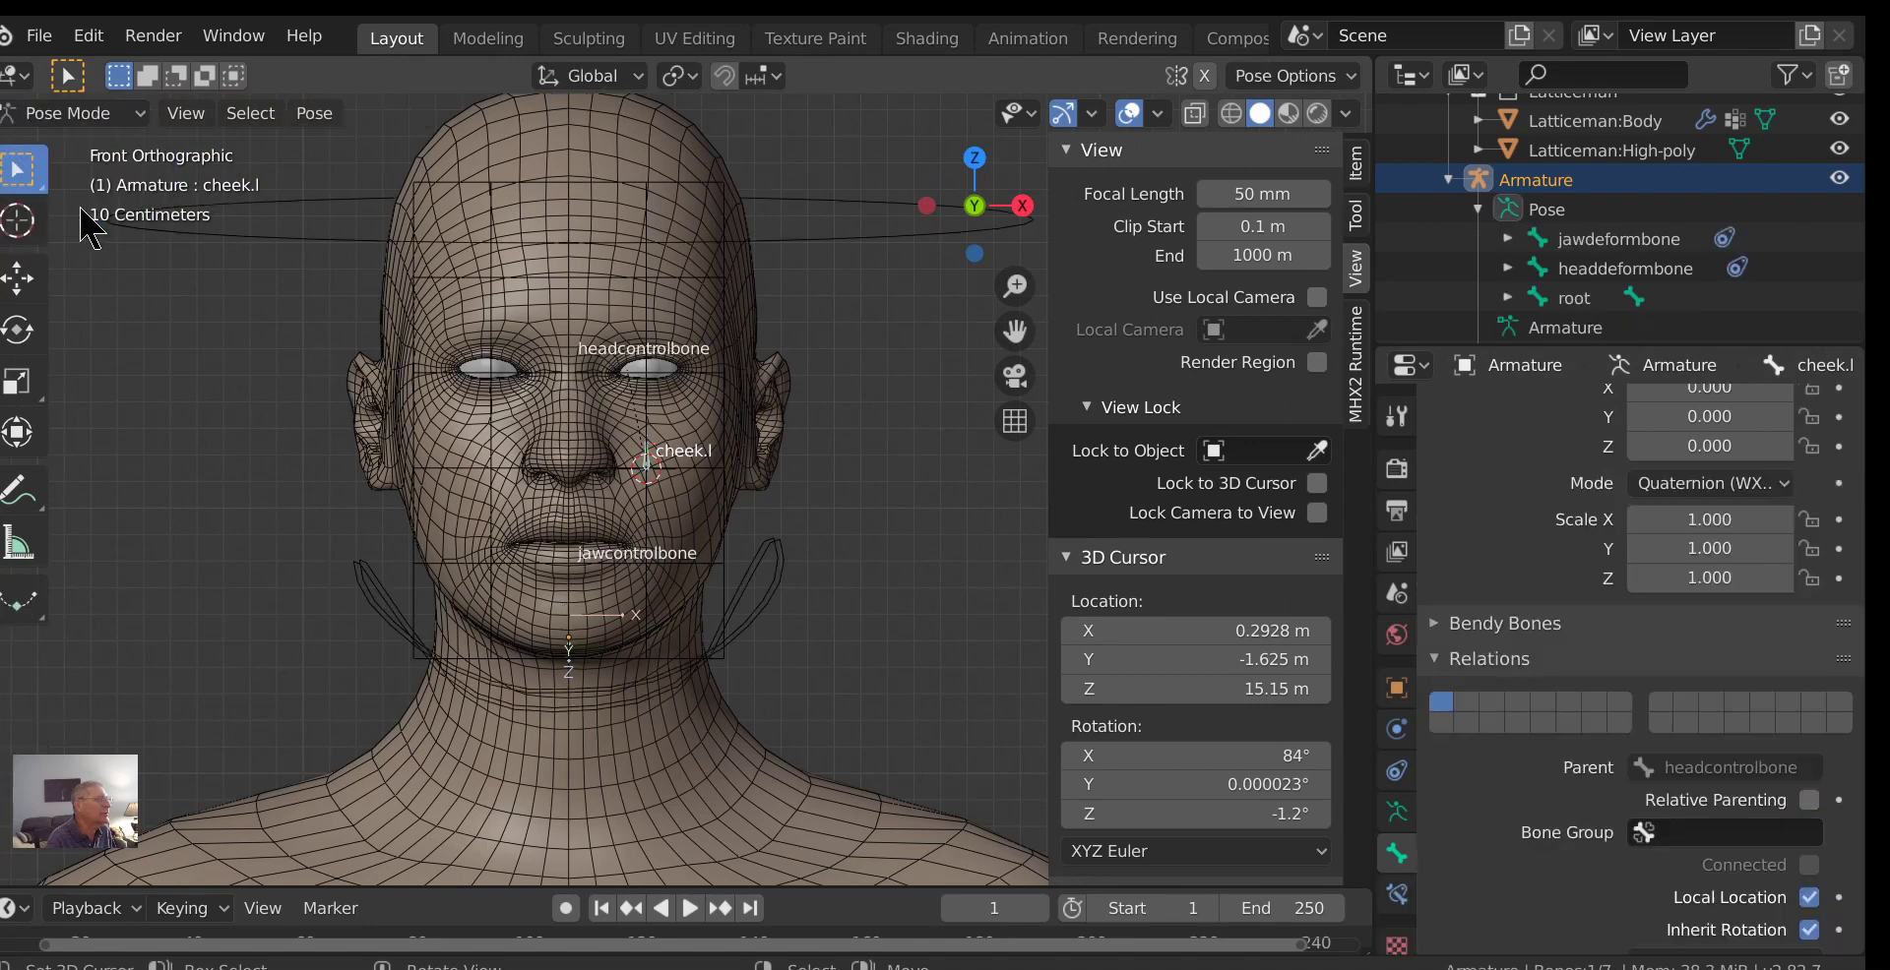
pyautogui.click(858, 246)
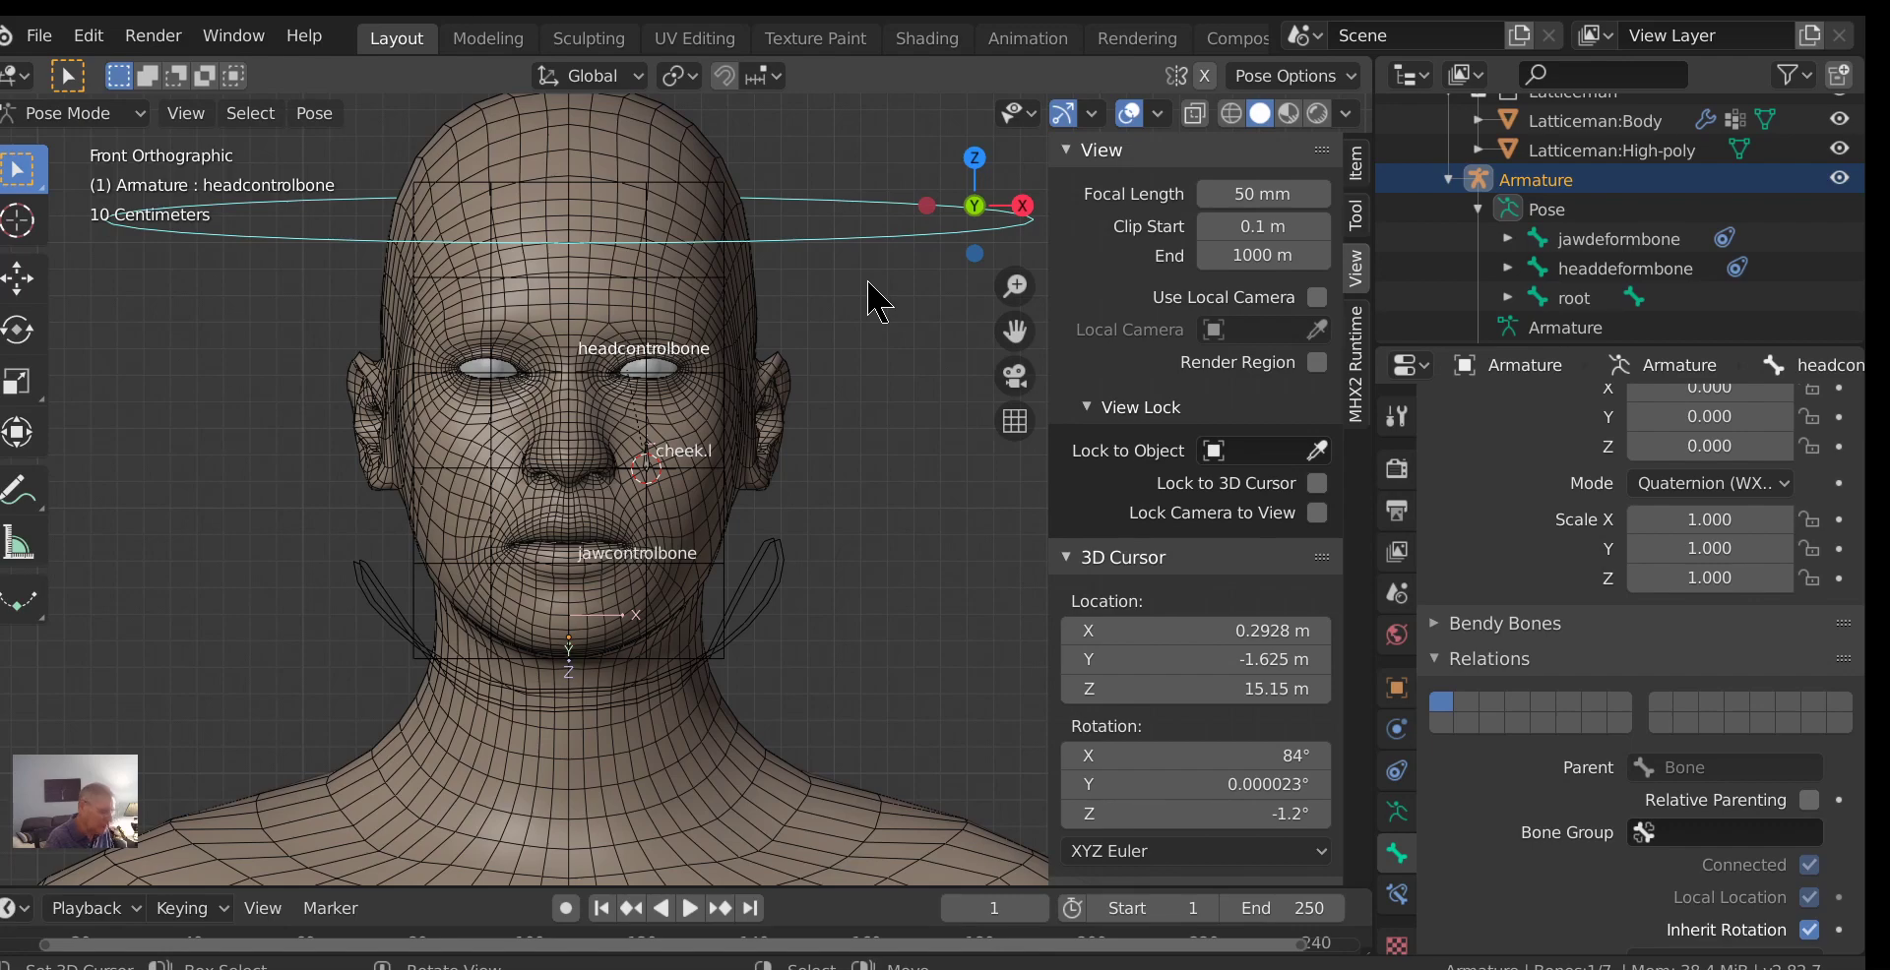
pyautogui.press('r')
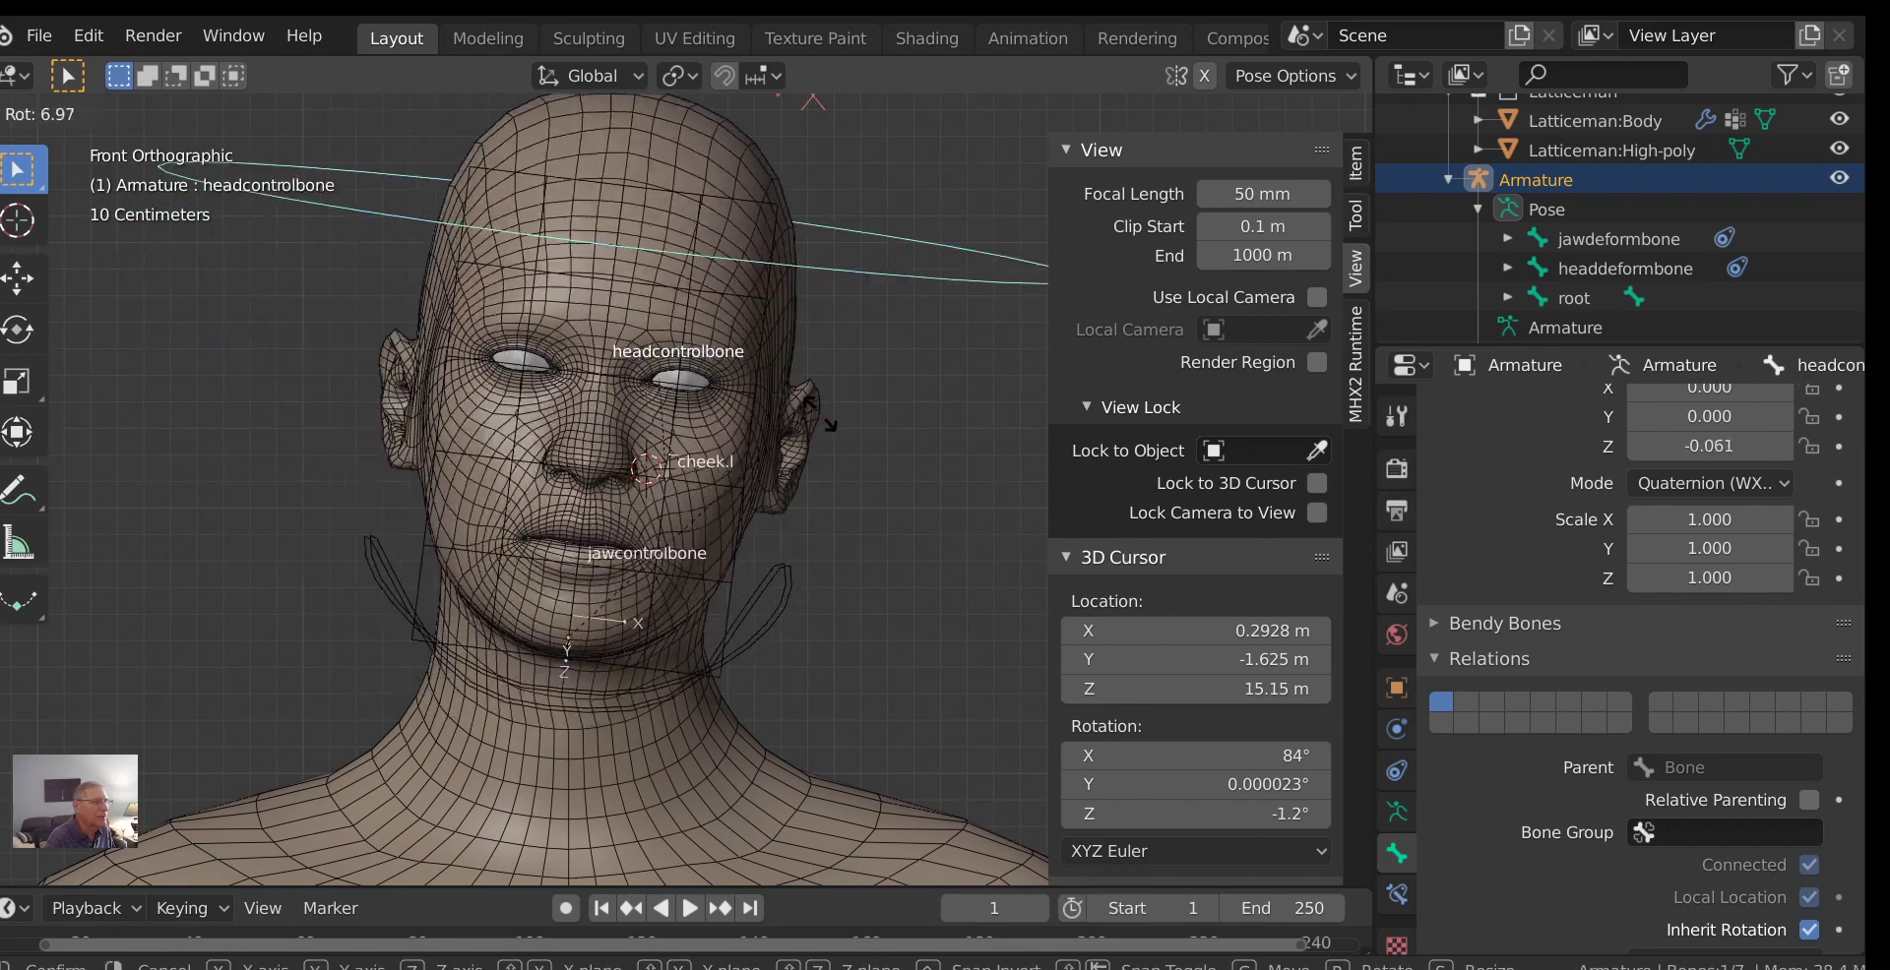
pyautogui.press('Escape')
# Select cheek.l and add a bone group to the armature with the colour set 01 - Theme Color Set.
pyautogui.scroll(2, 614, 489)
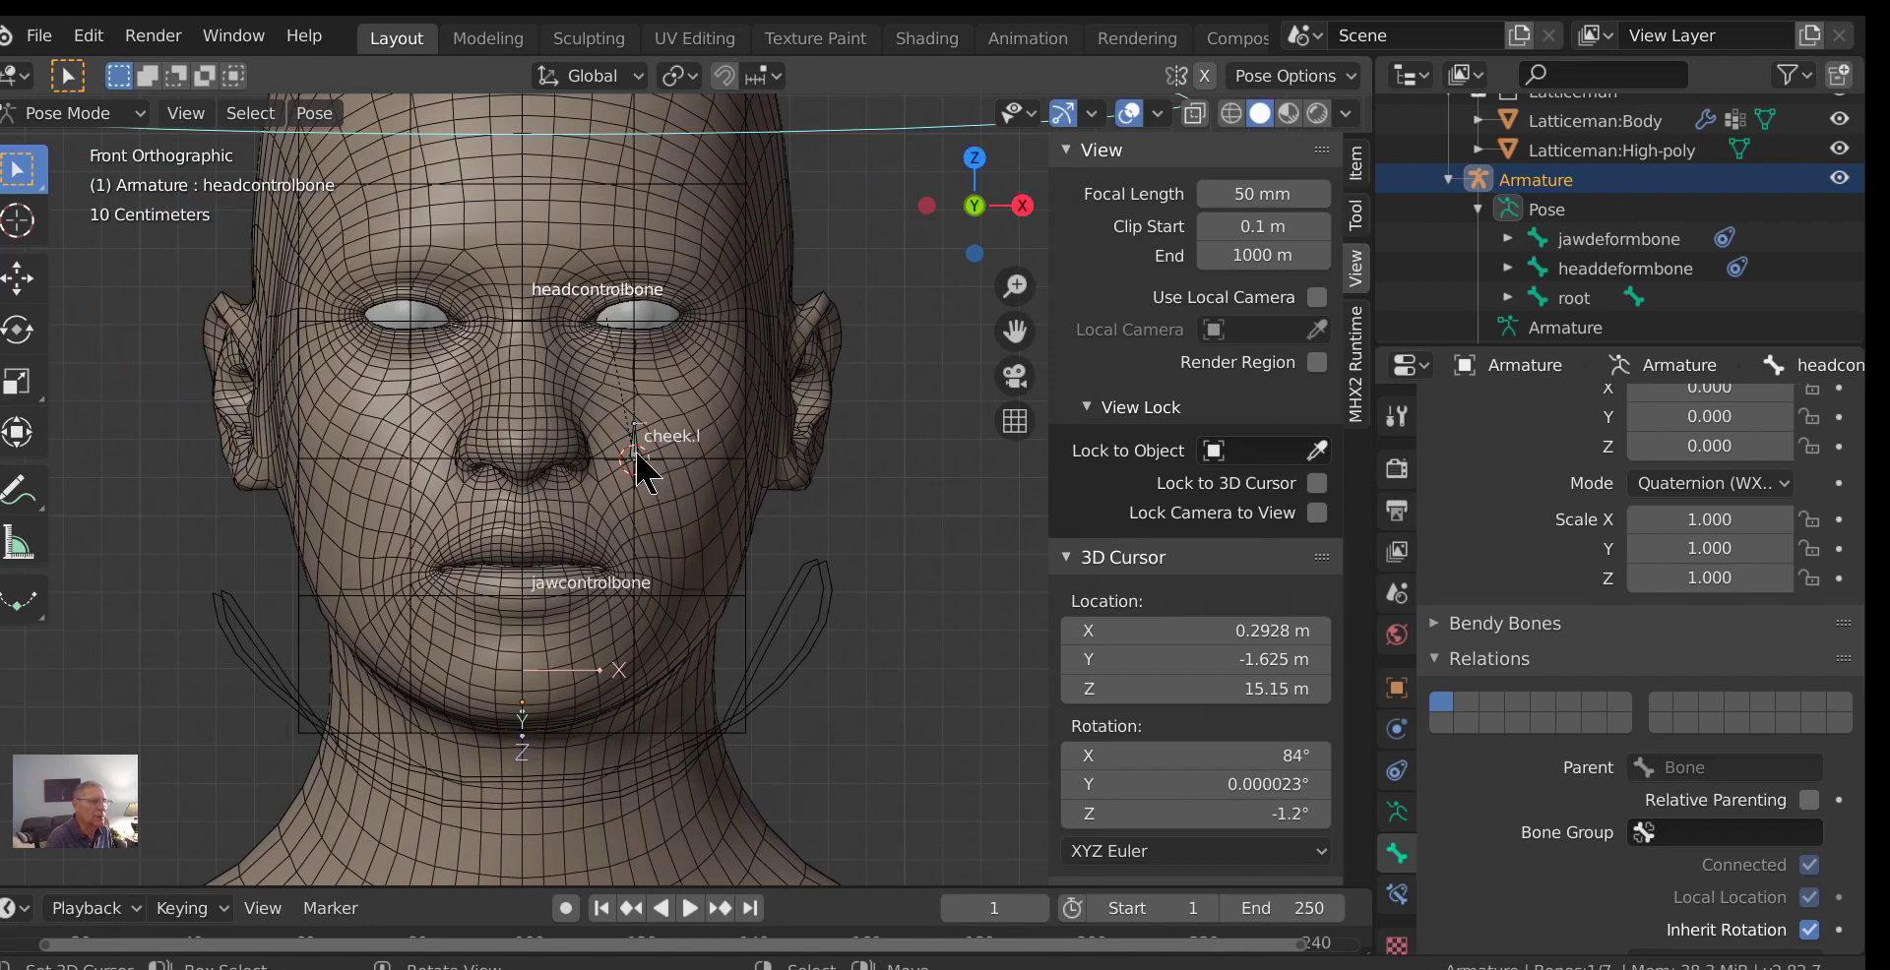
pyautogui.click(635, 452)
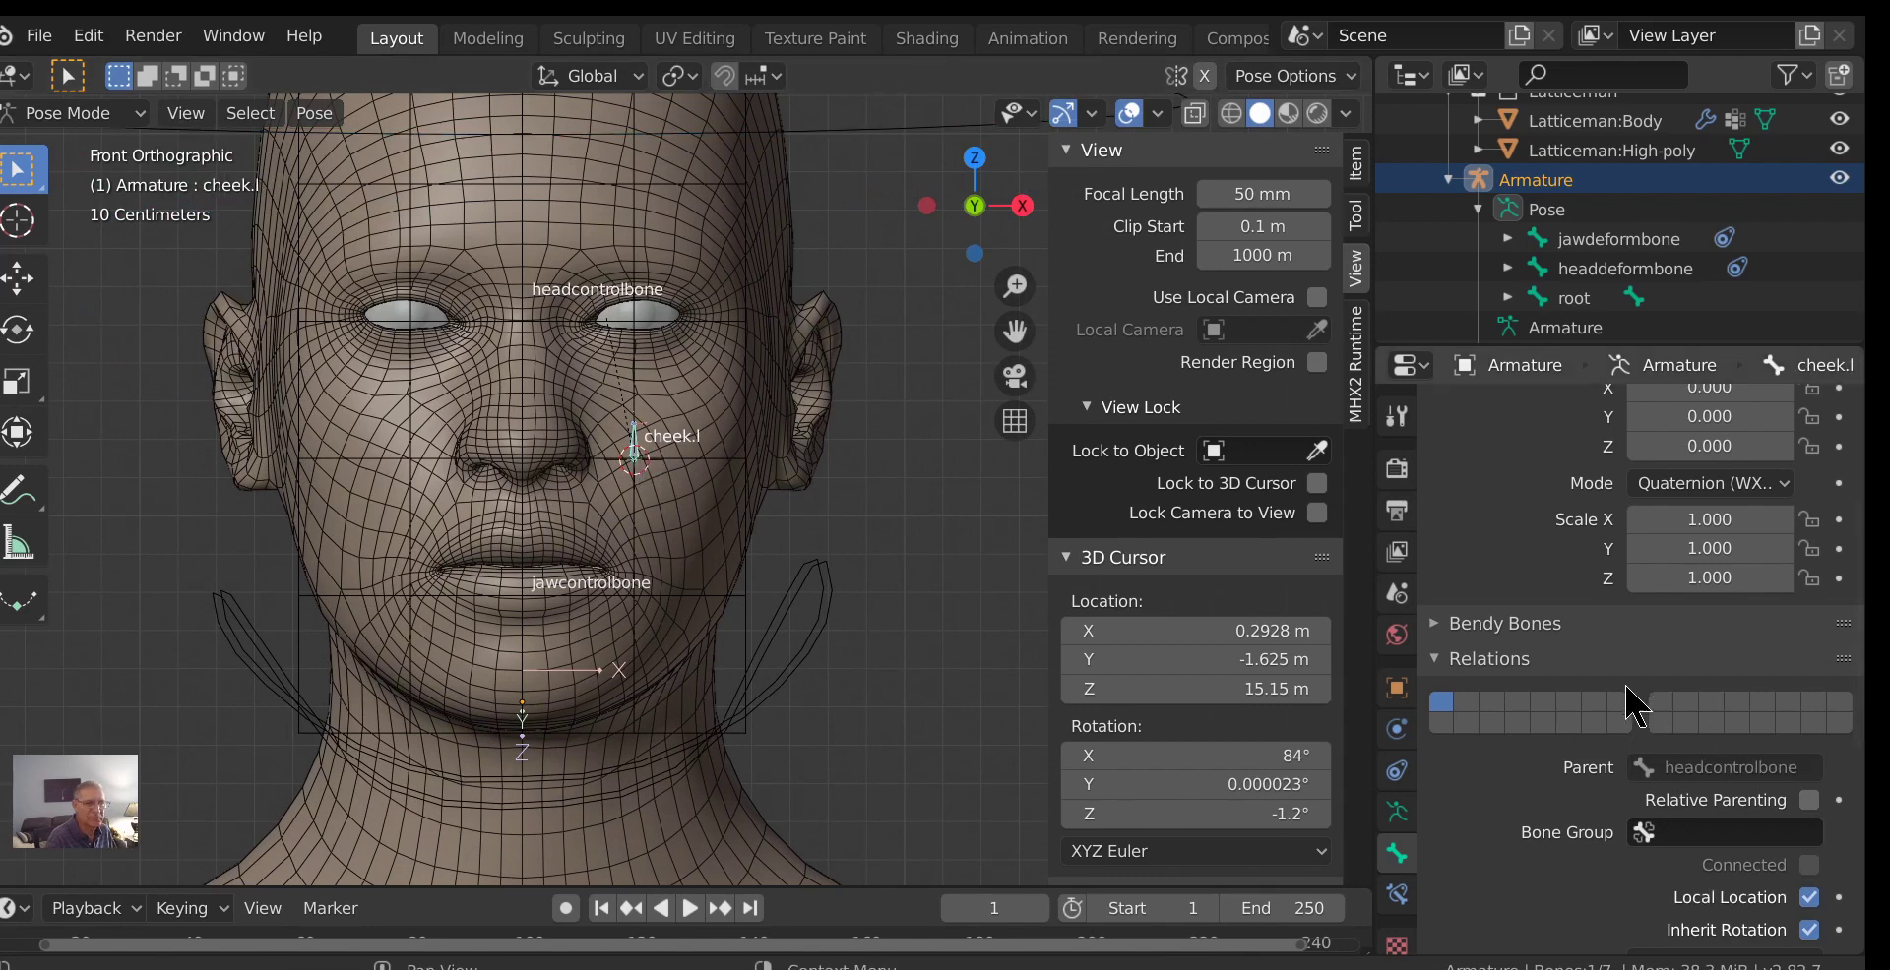
pyautogui.click(1397, 811)
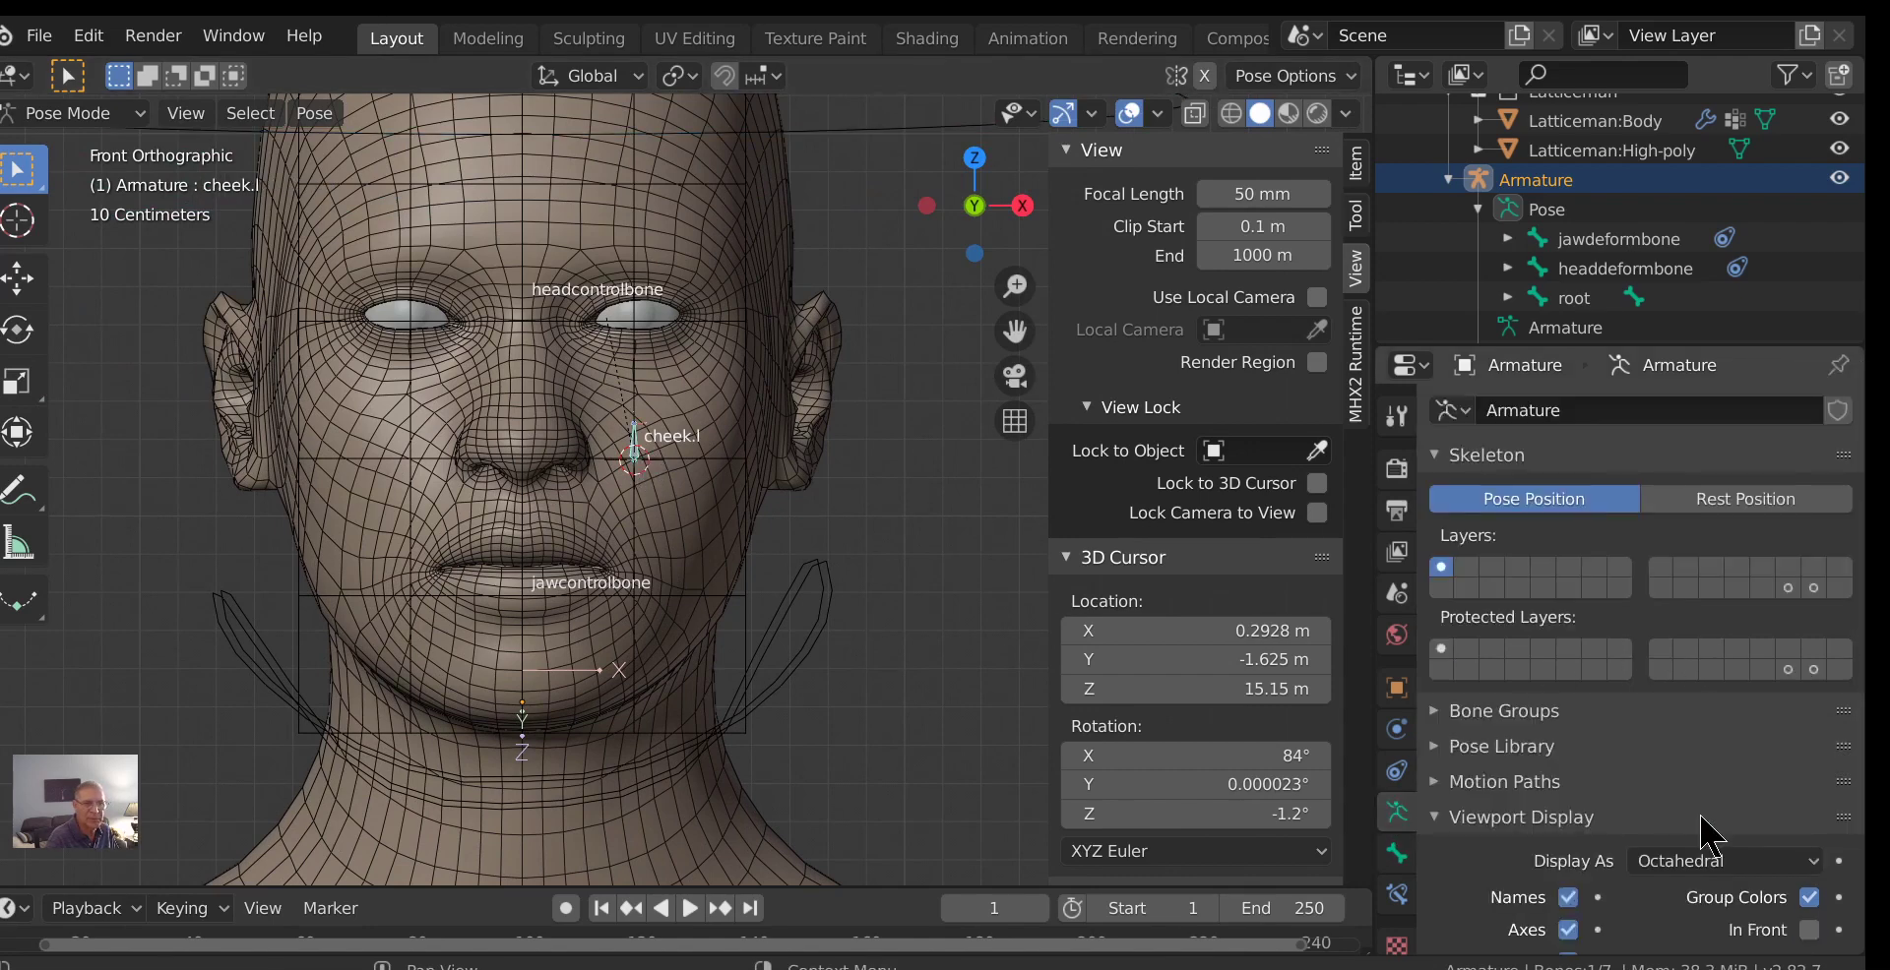
pyautogui.scroll(-2, 1653, 787)
pyautogui.scroll(-5, 1658, 792)
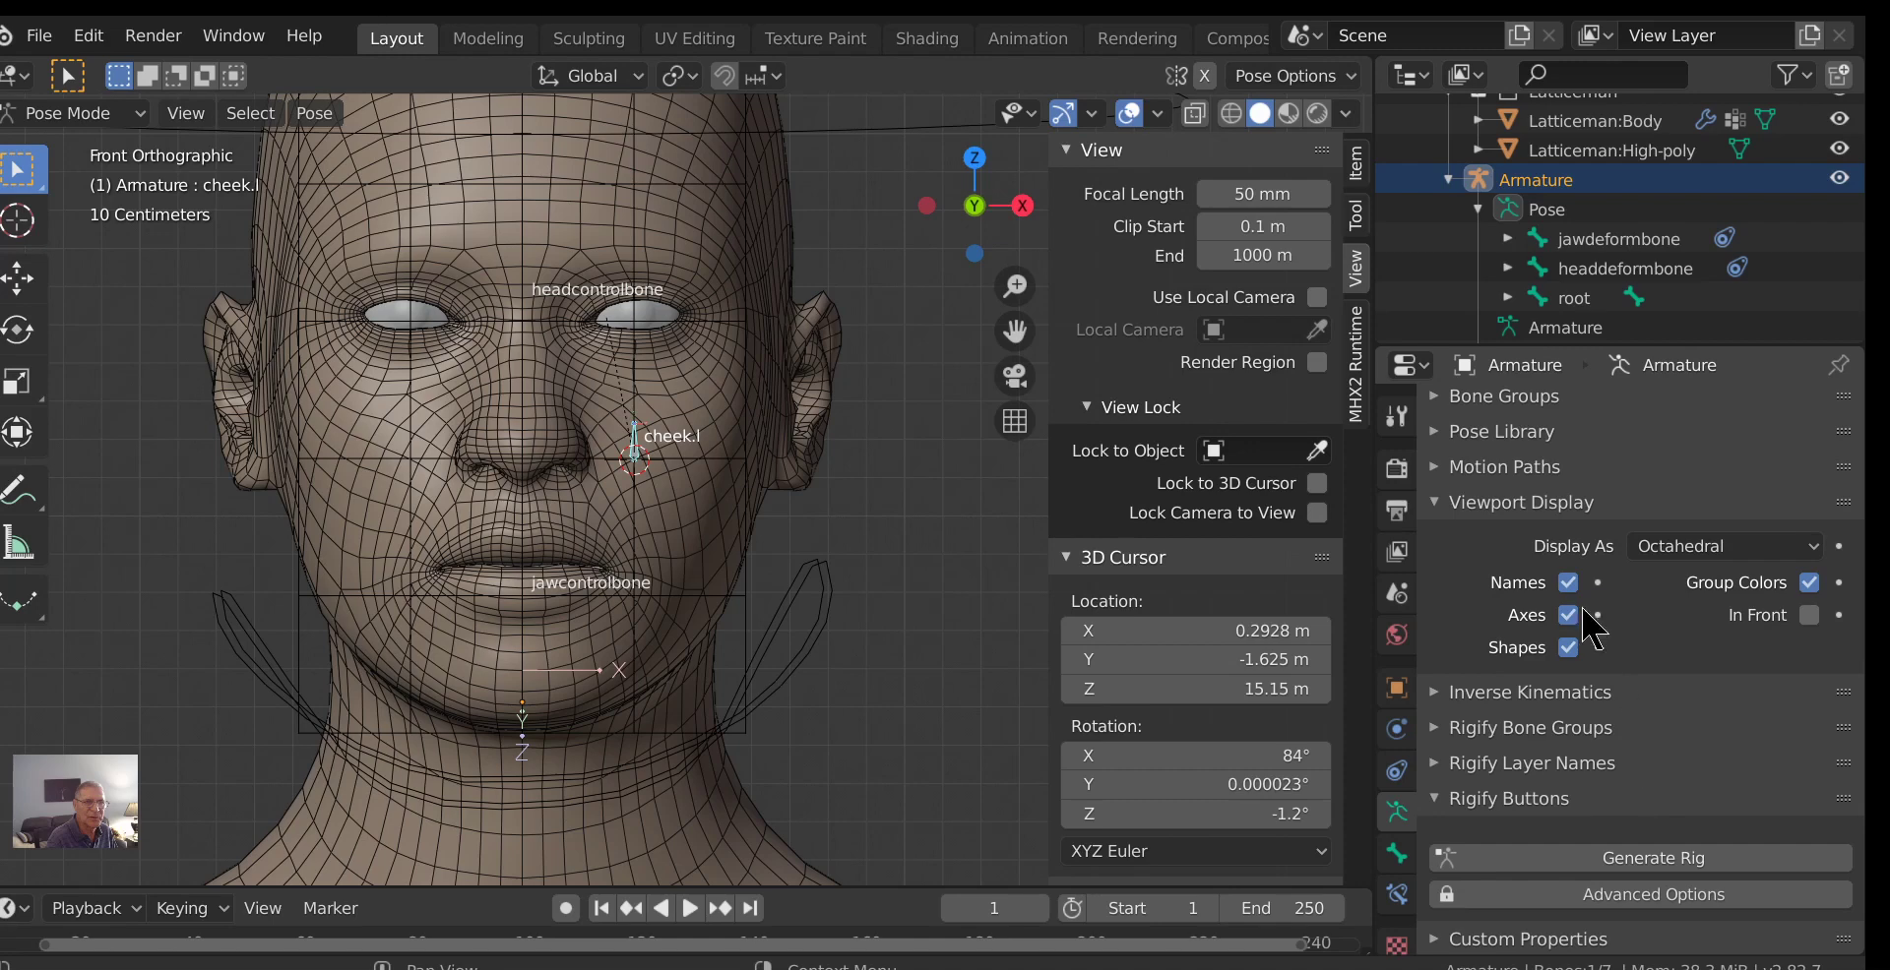
pyautogui.click(1437, 396)
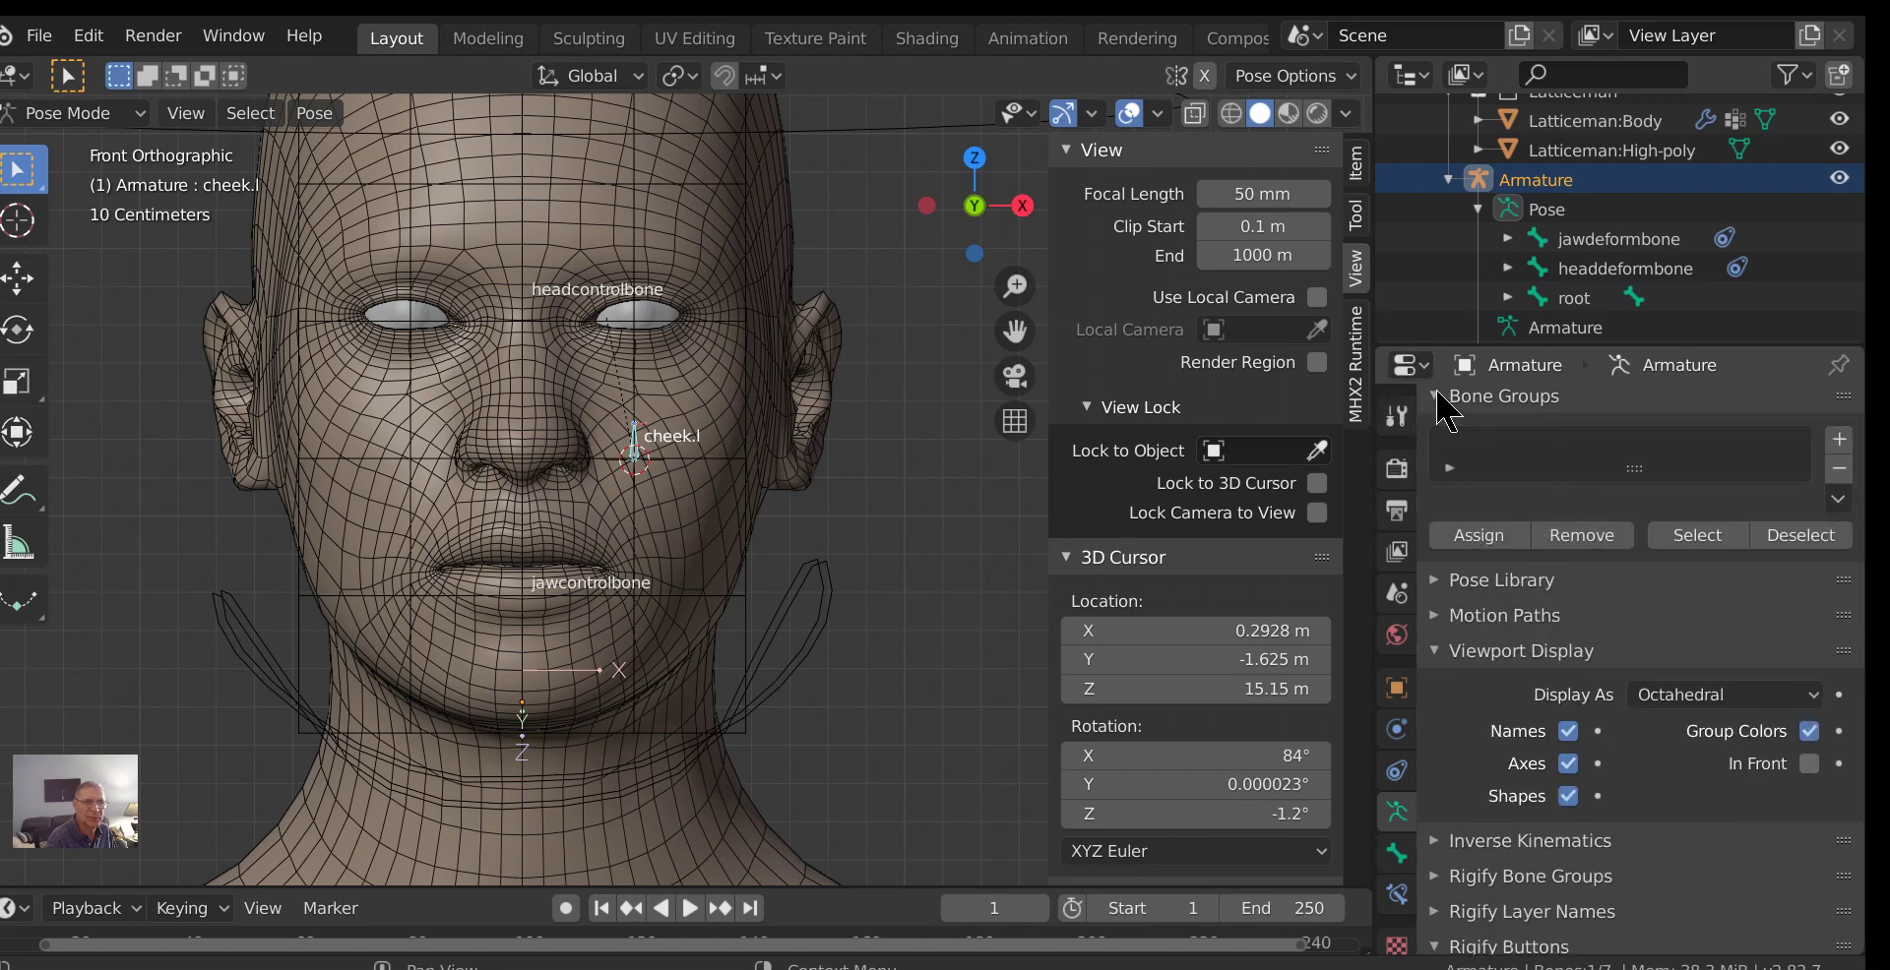
pyautogui.click(1837, 440)
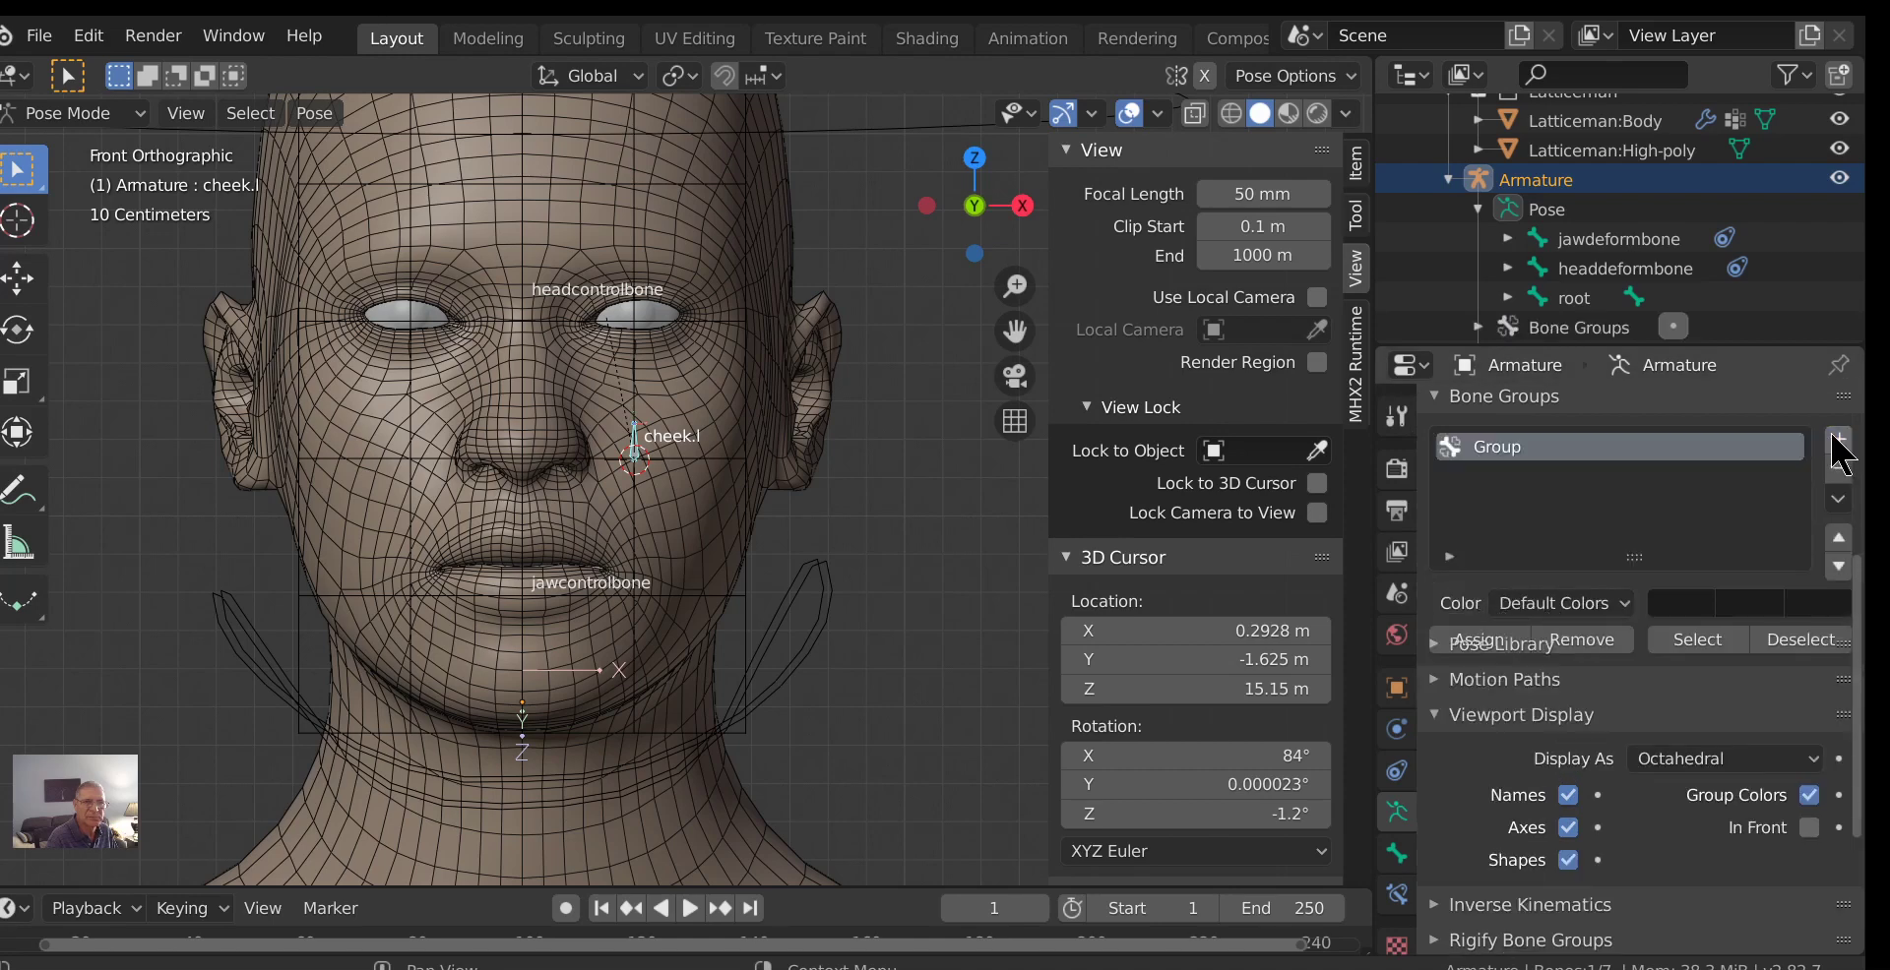
pyautogui.click(1547, 609)
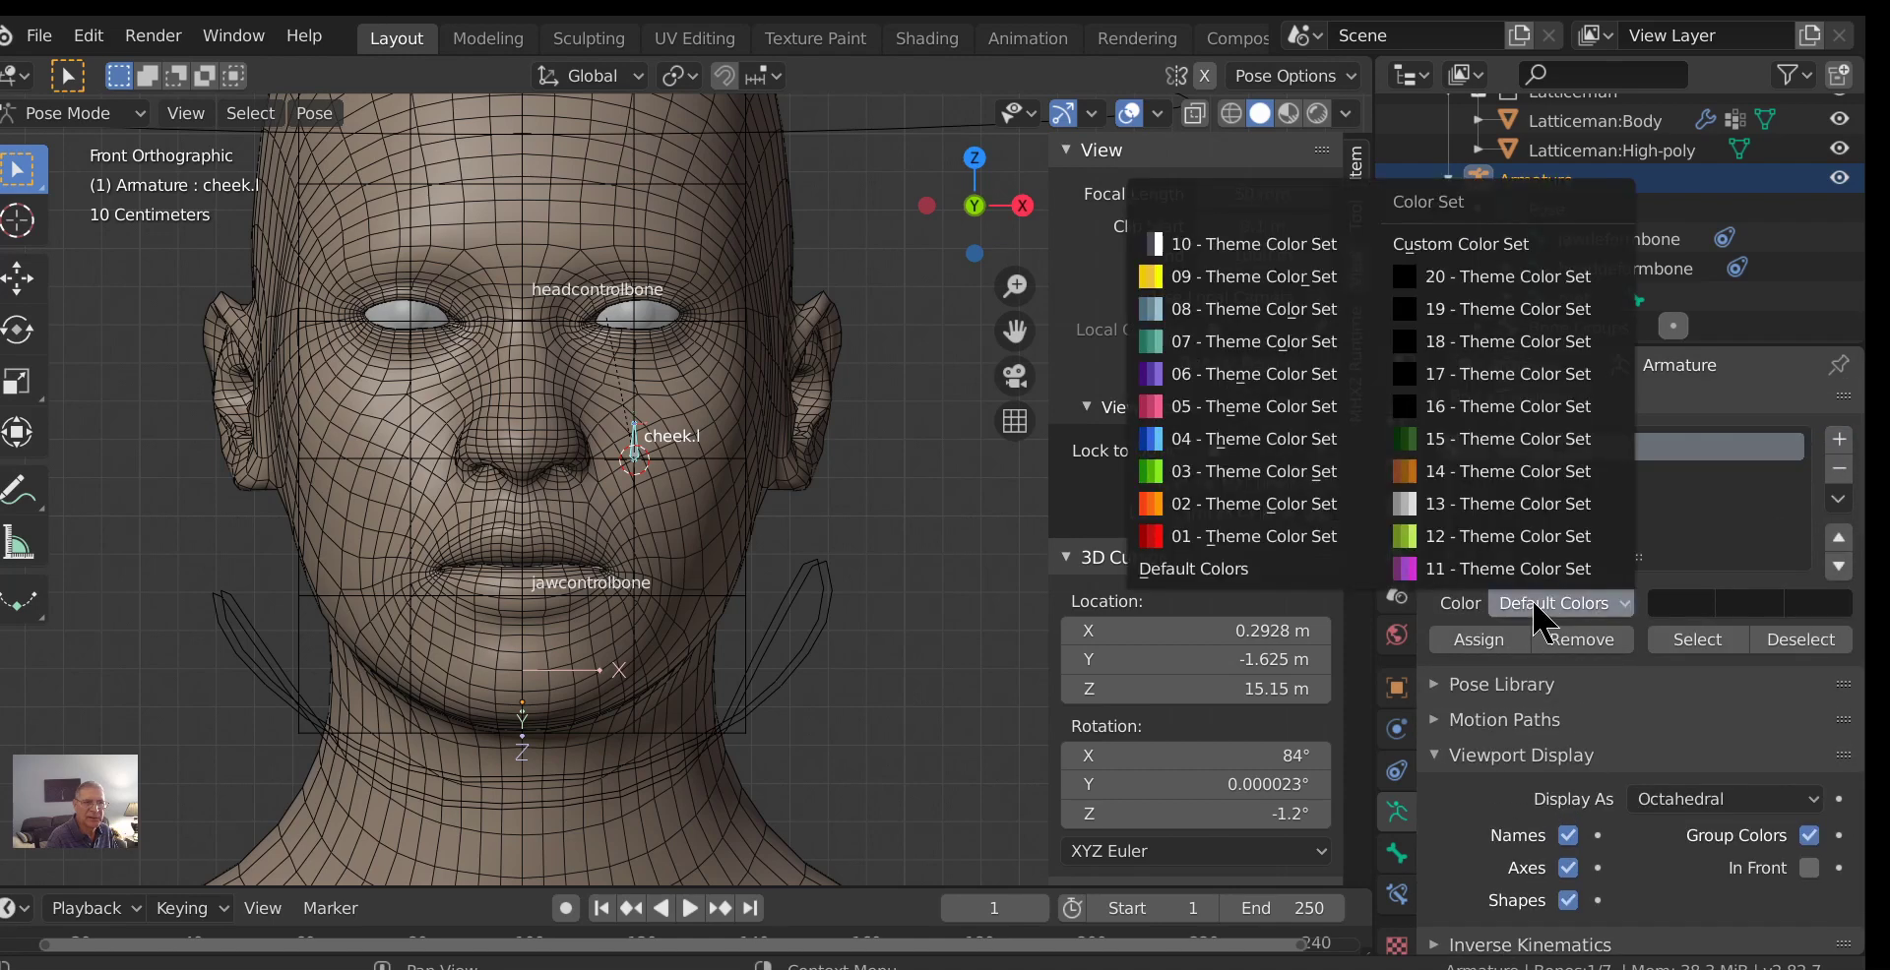
pyautogui.click(1228, 539)
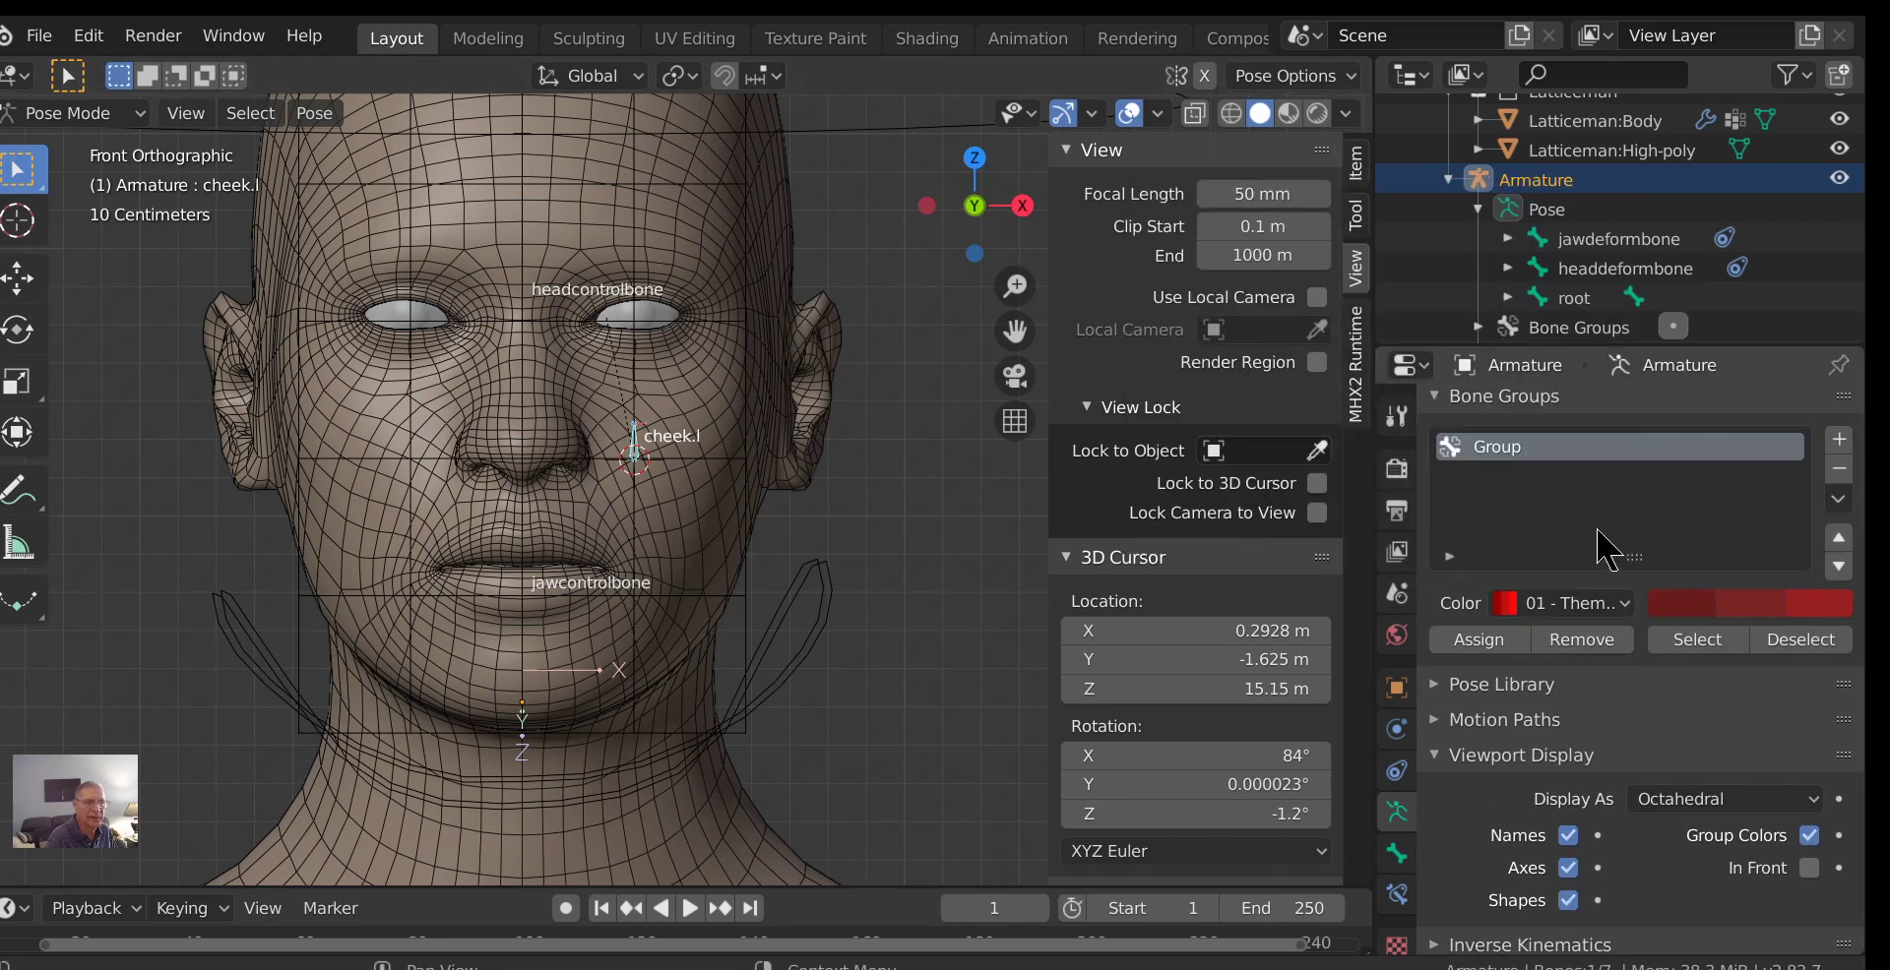
# Rename the bone group facecontrols and assign the cheek.l bone to it.
pyautogui.doubleClick(1496, 445)
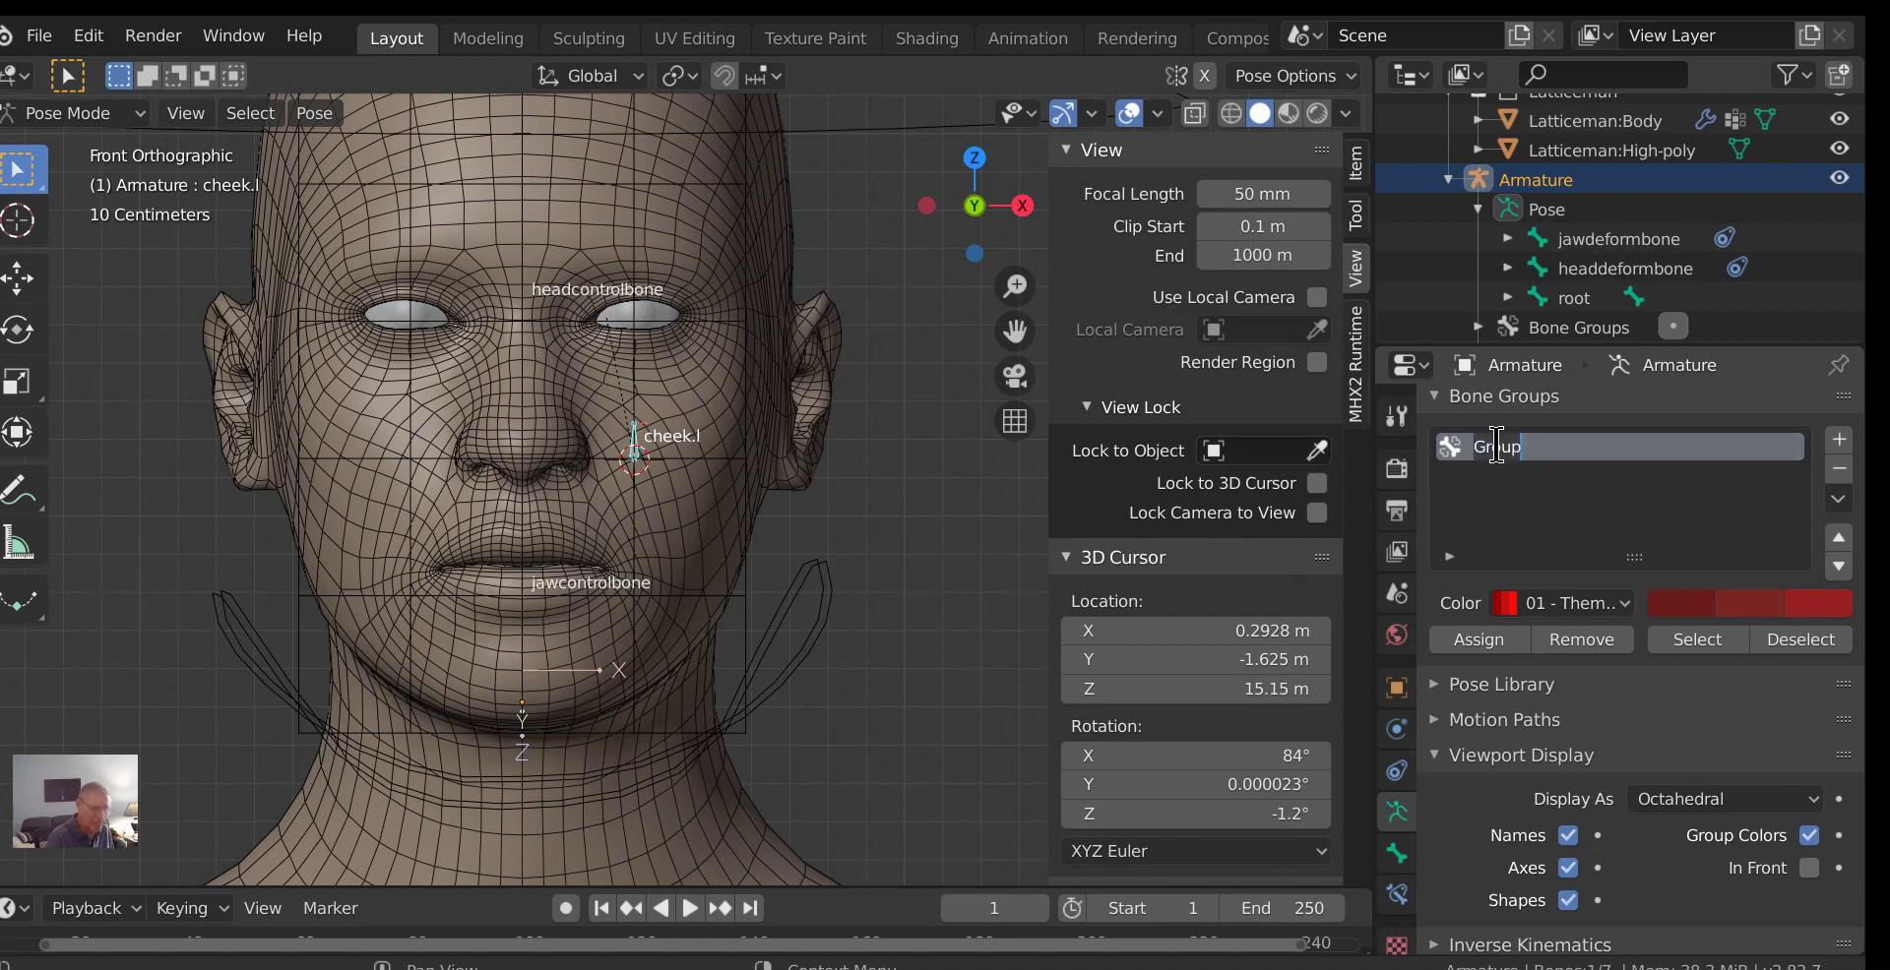
pyautogui.write('face')
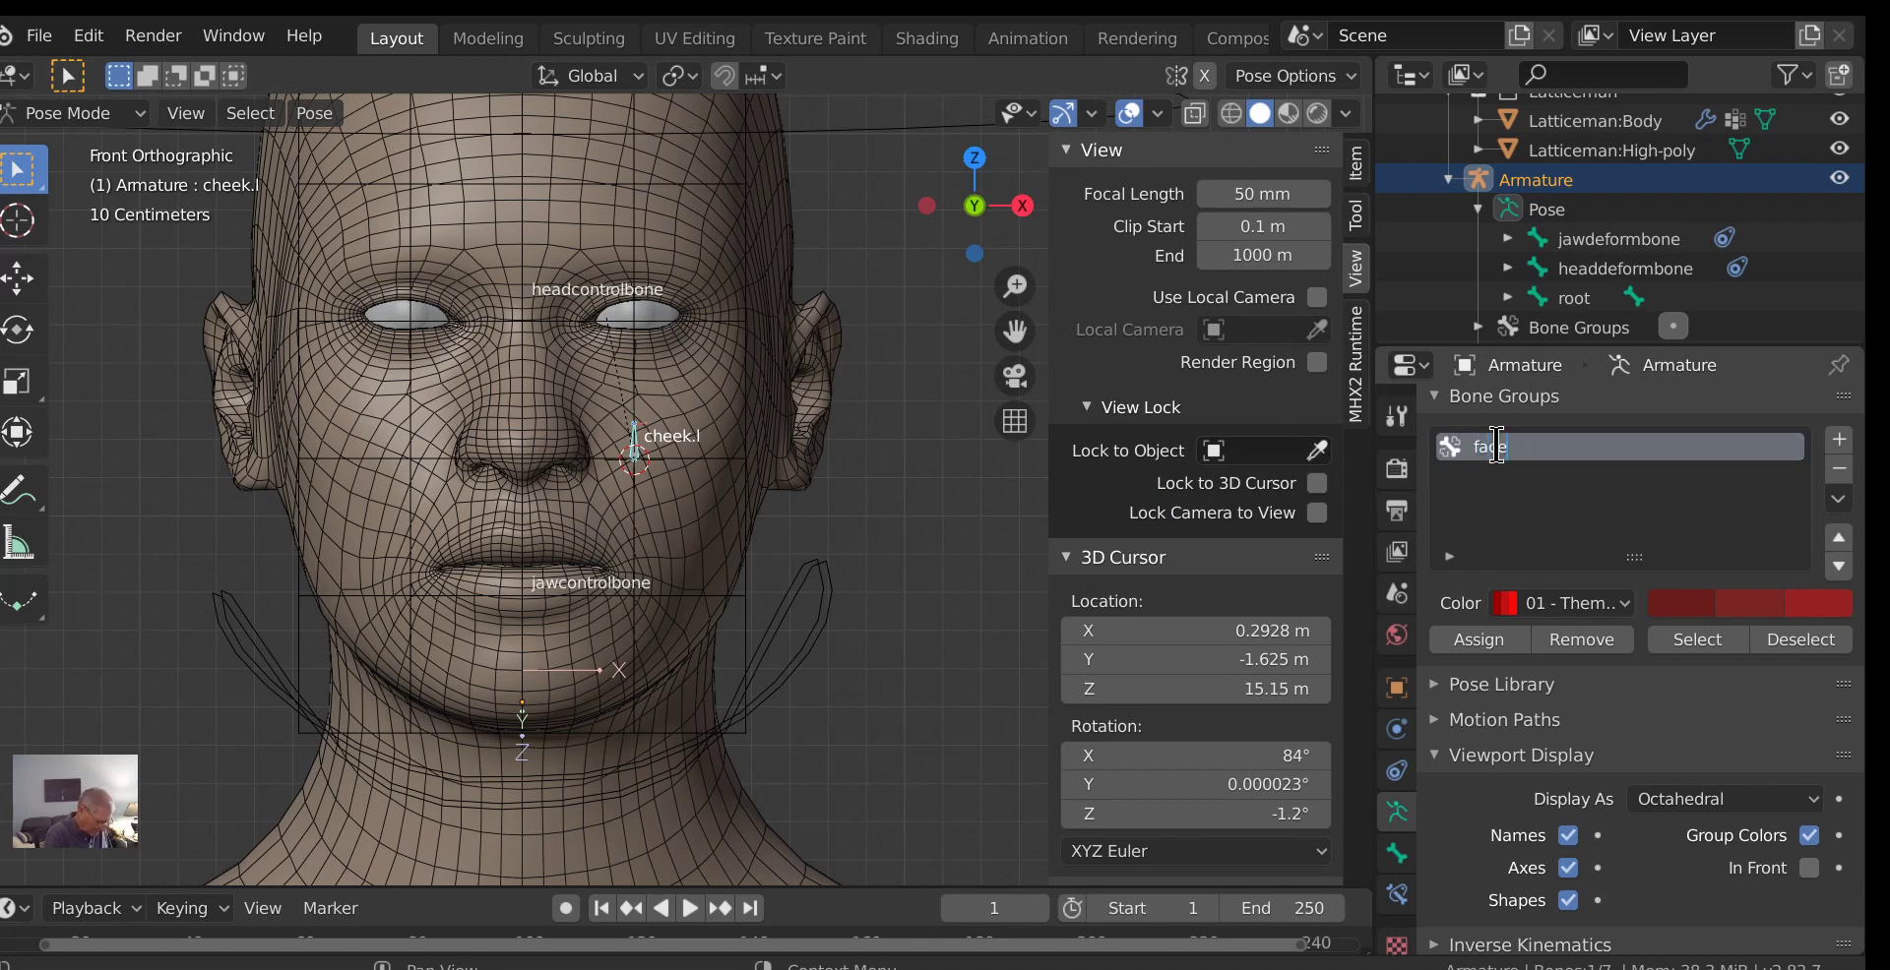
pyautogui.write('controls')
pyautogui.press('Return')
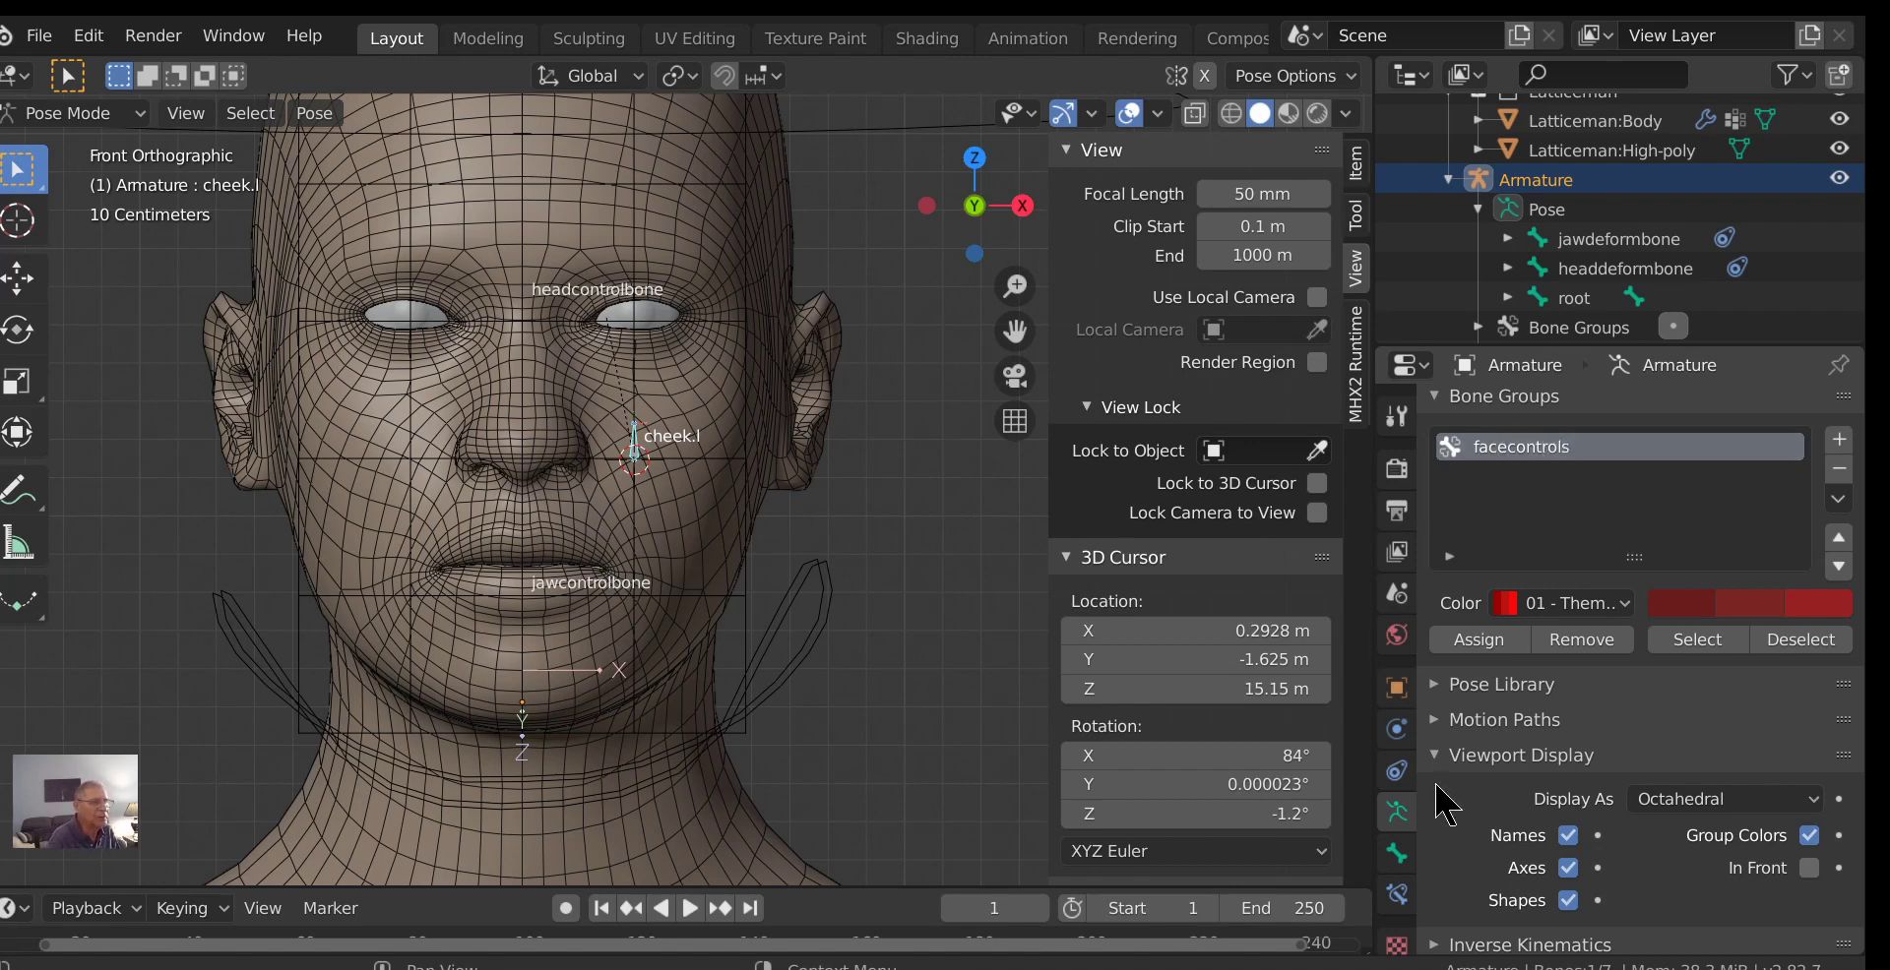
pyautogui.click(1459, 637)
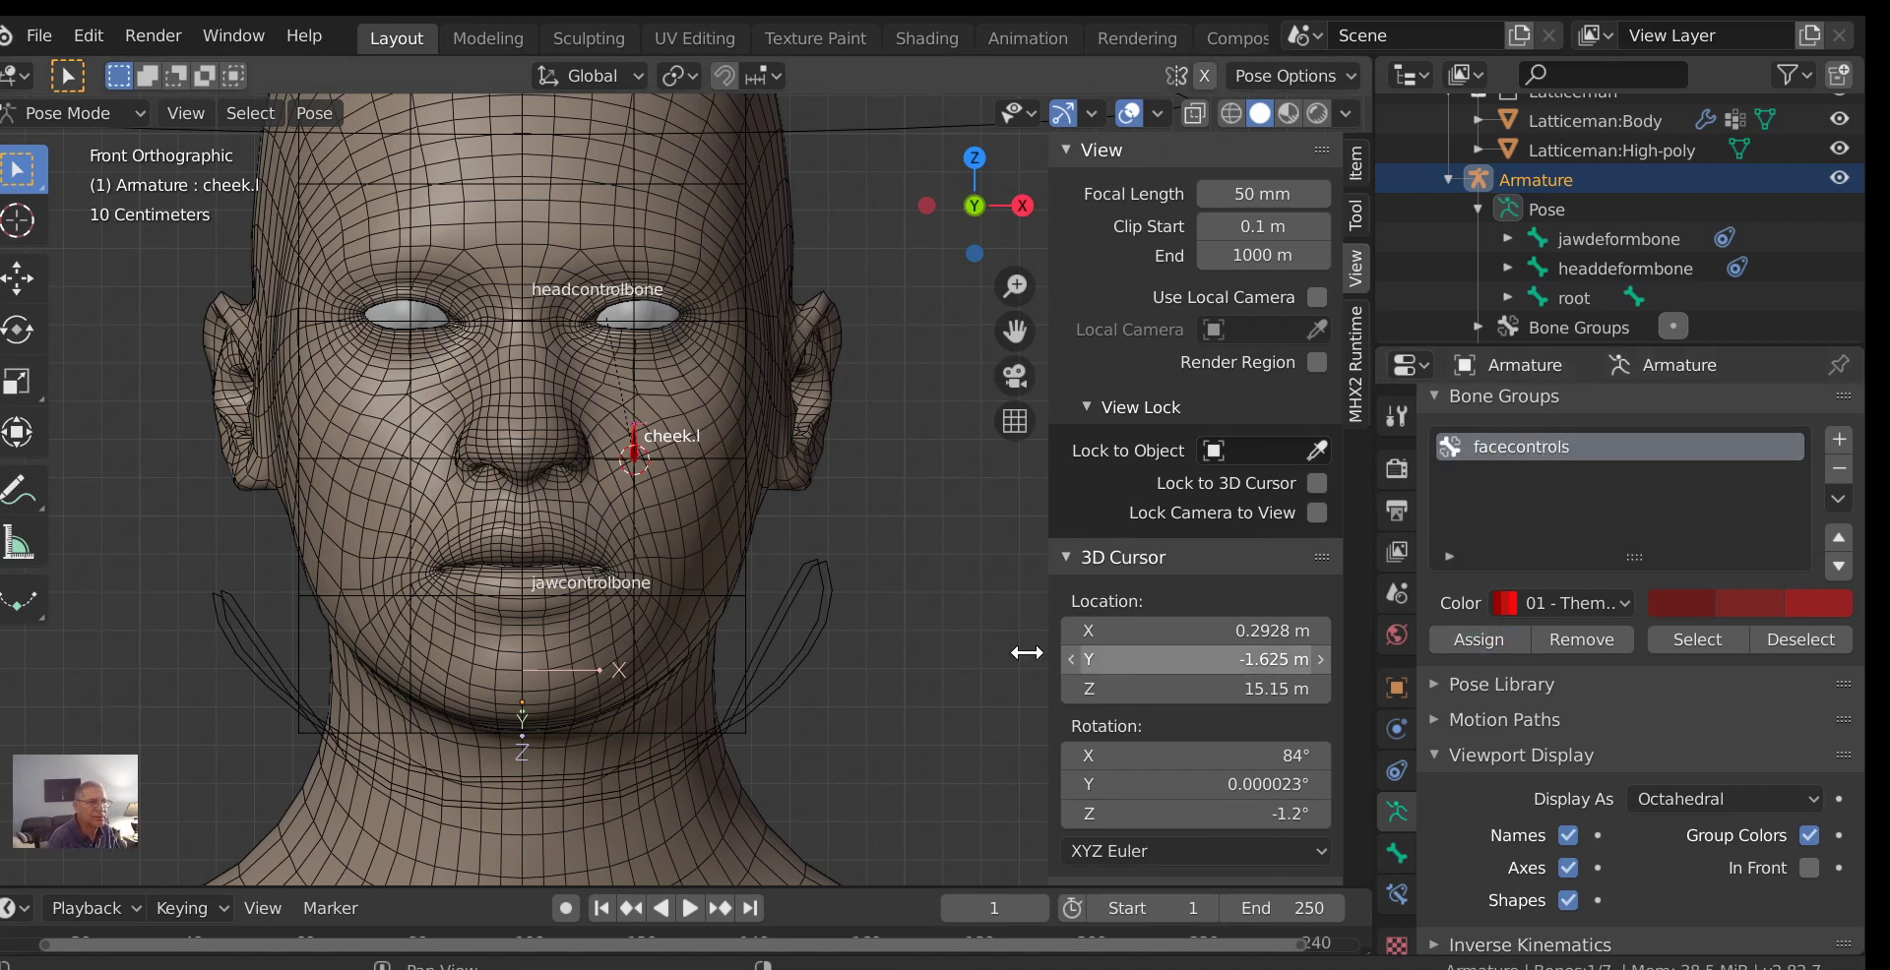
# Select headcontrolbone, jawcontrolbone and cheek.l in turn to compare how the grouped and ungrouped bones are coloured.
pyautogui.scroll(3, 664, 559)
pyautogui.scroll(-5, 688, 574)
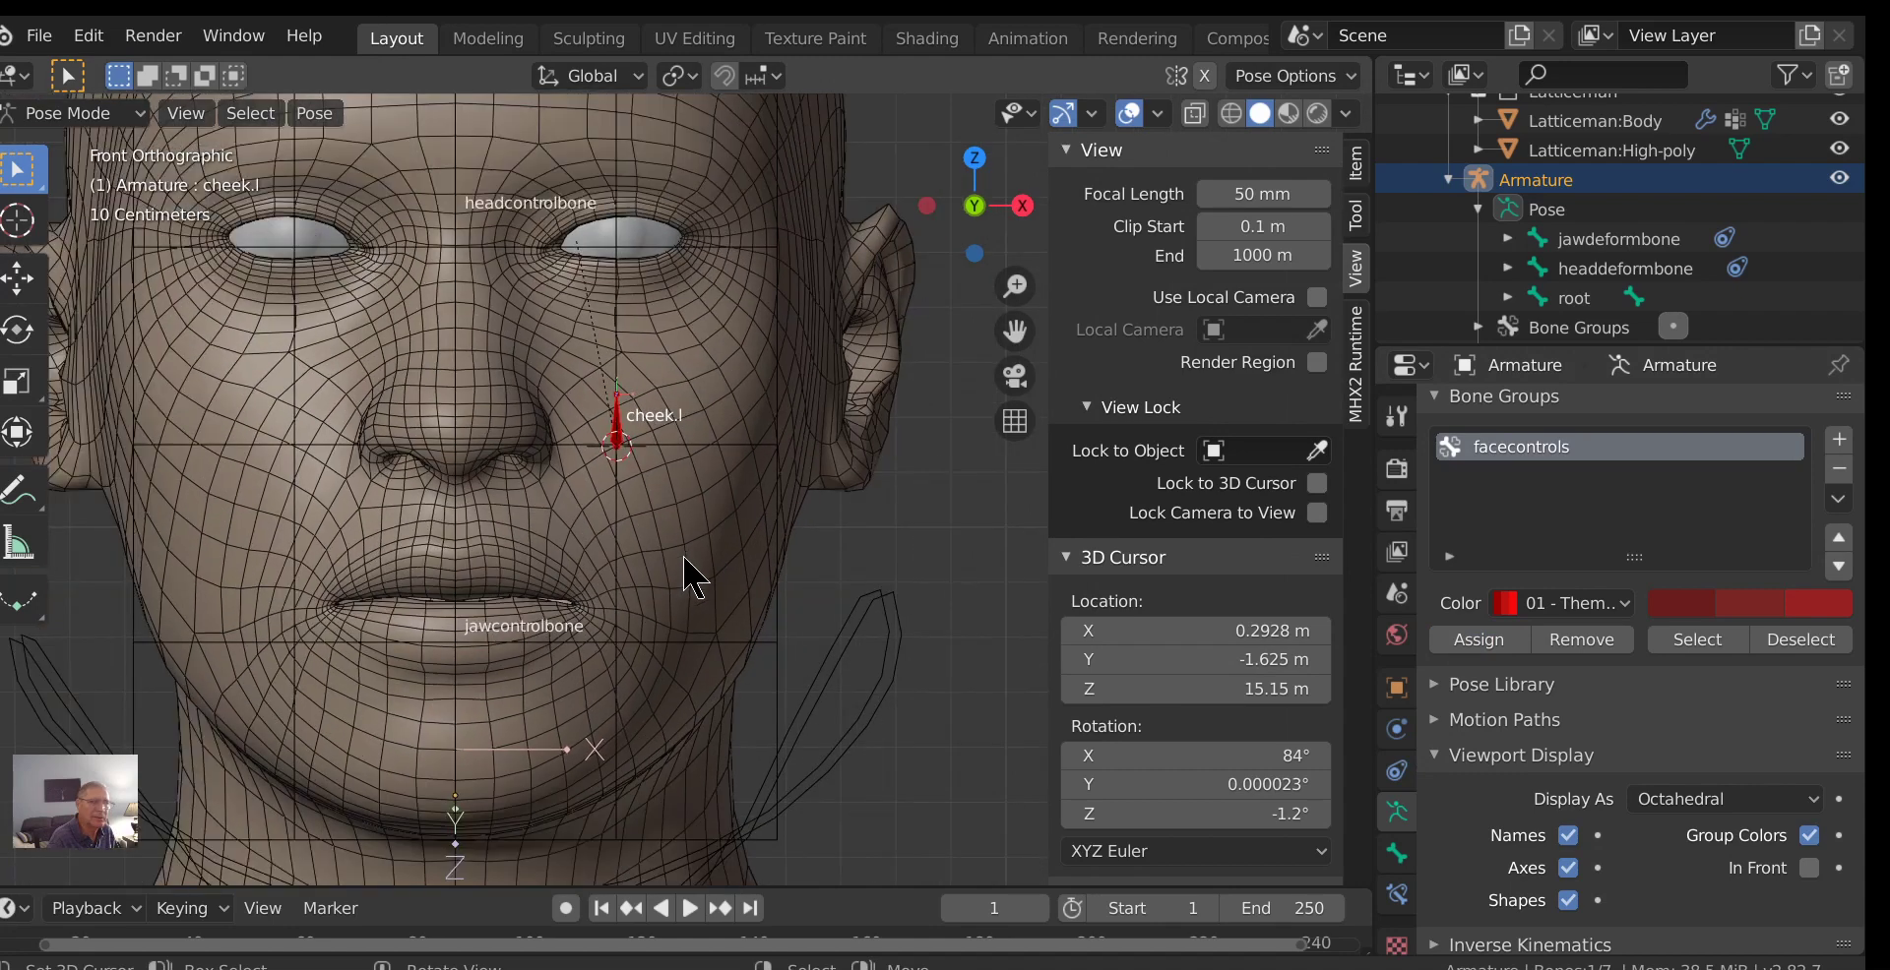
pyautogui.scroll(-2, 741, 583)
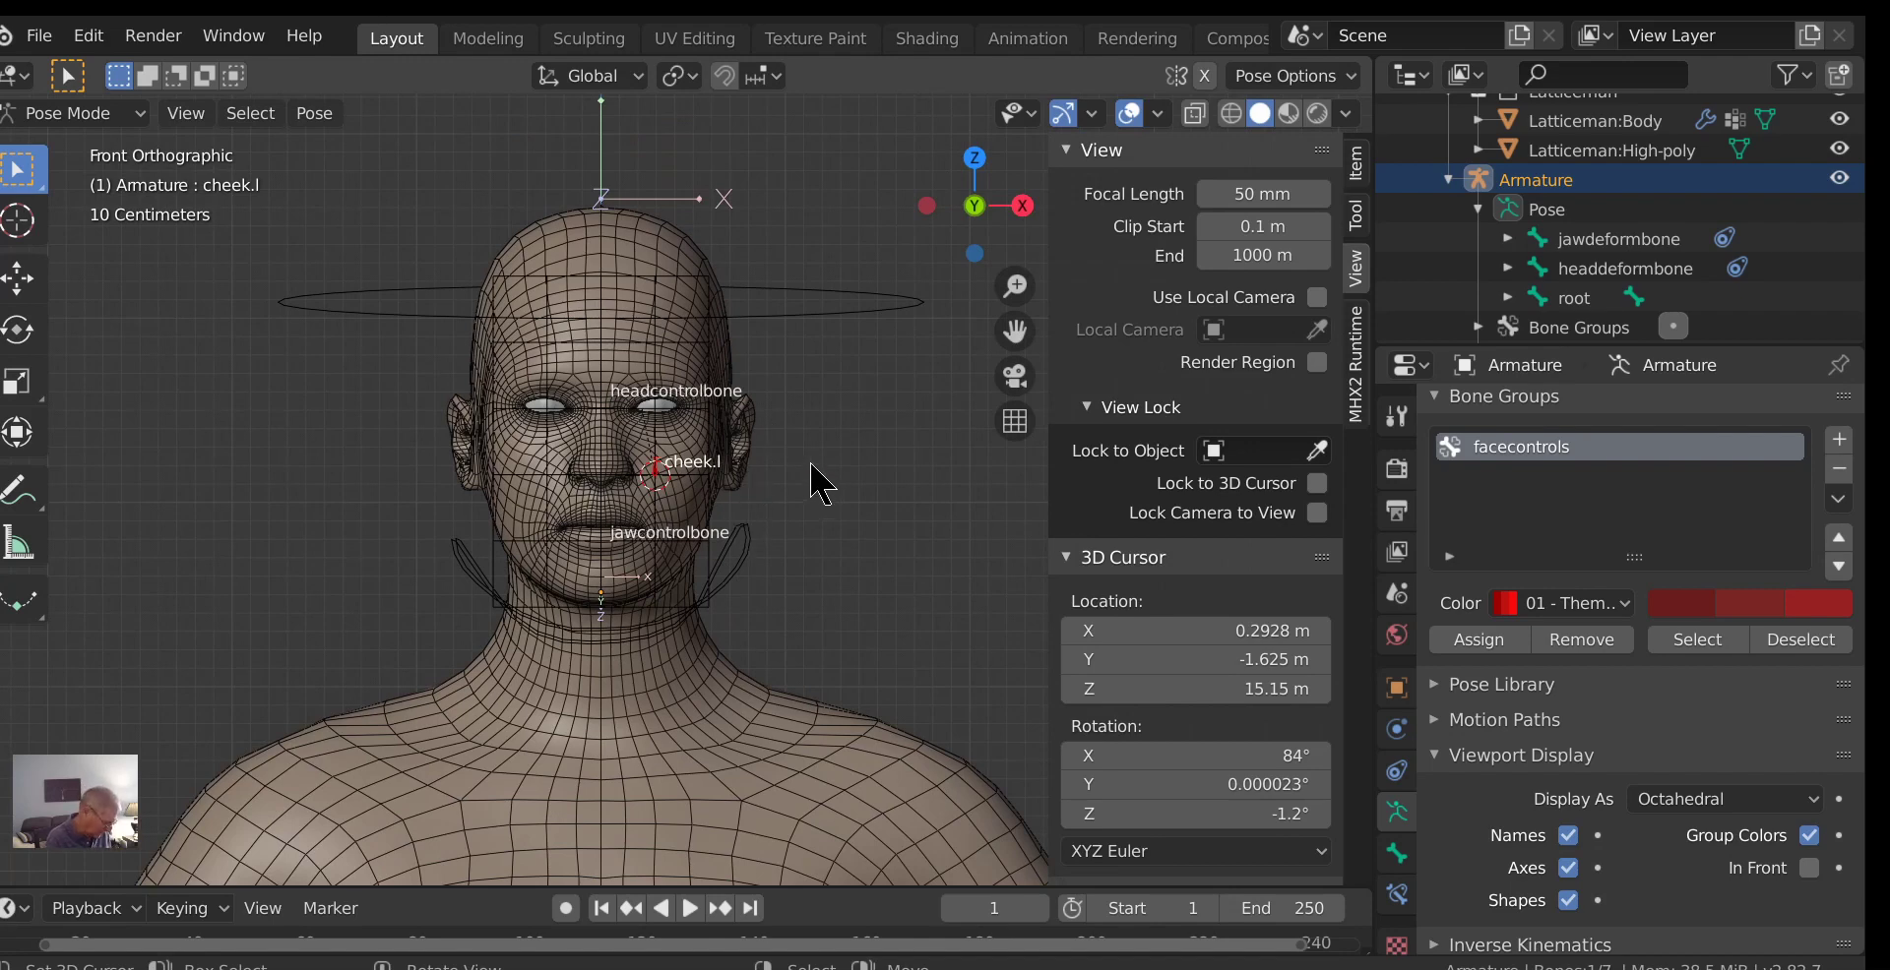
pyautogui.hotkey('alt', 'a')
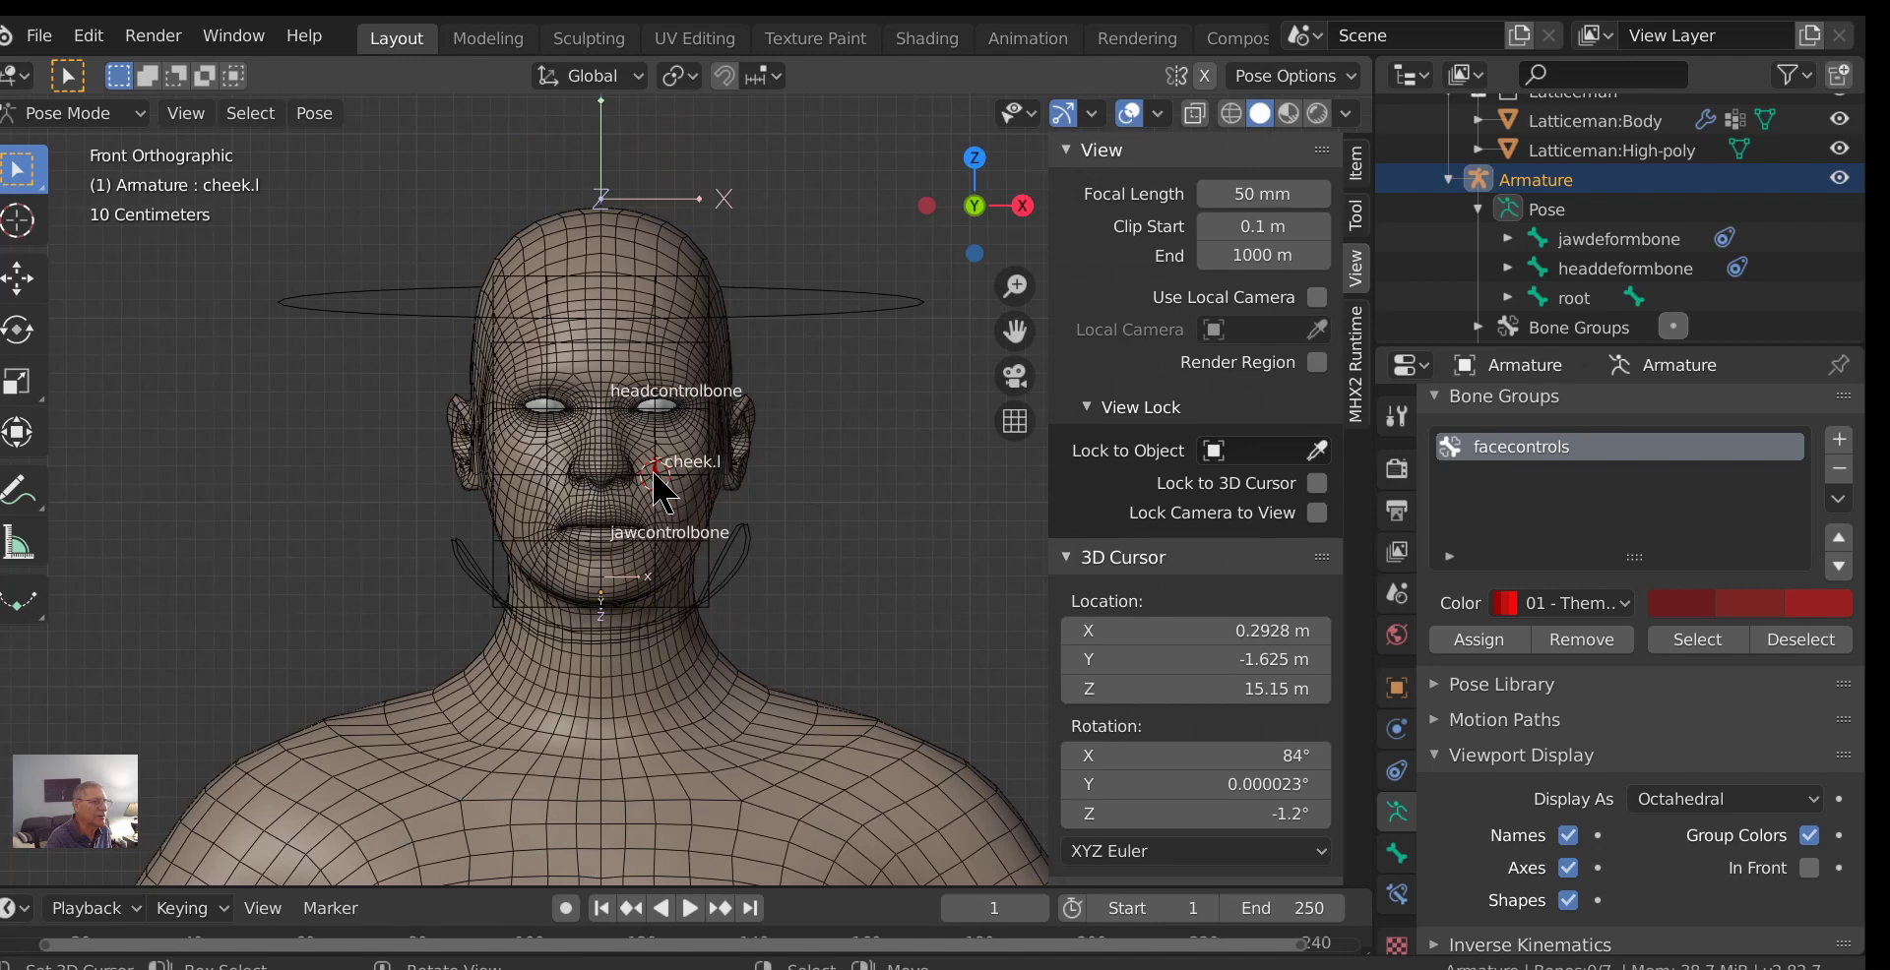
pyautogui.click(822, 308)
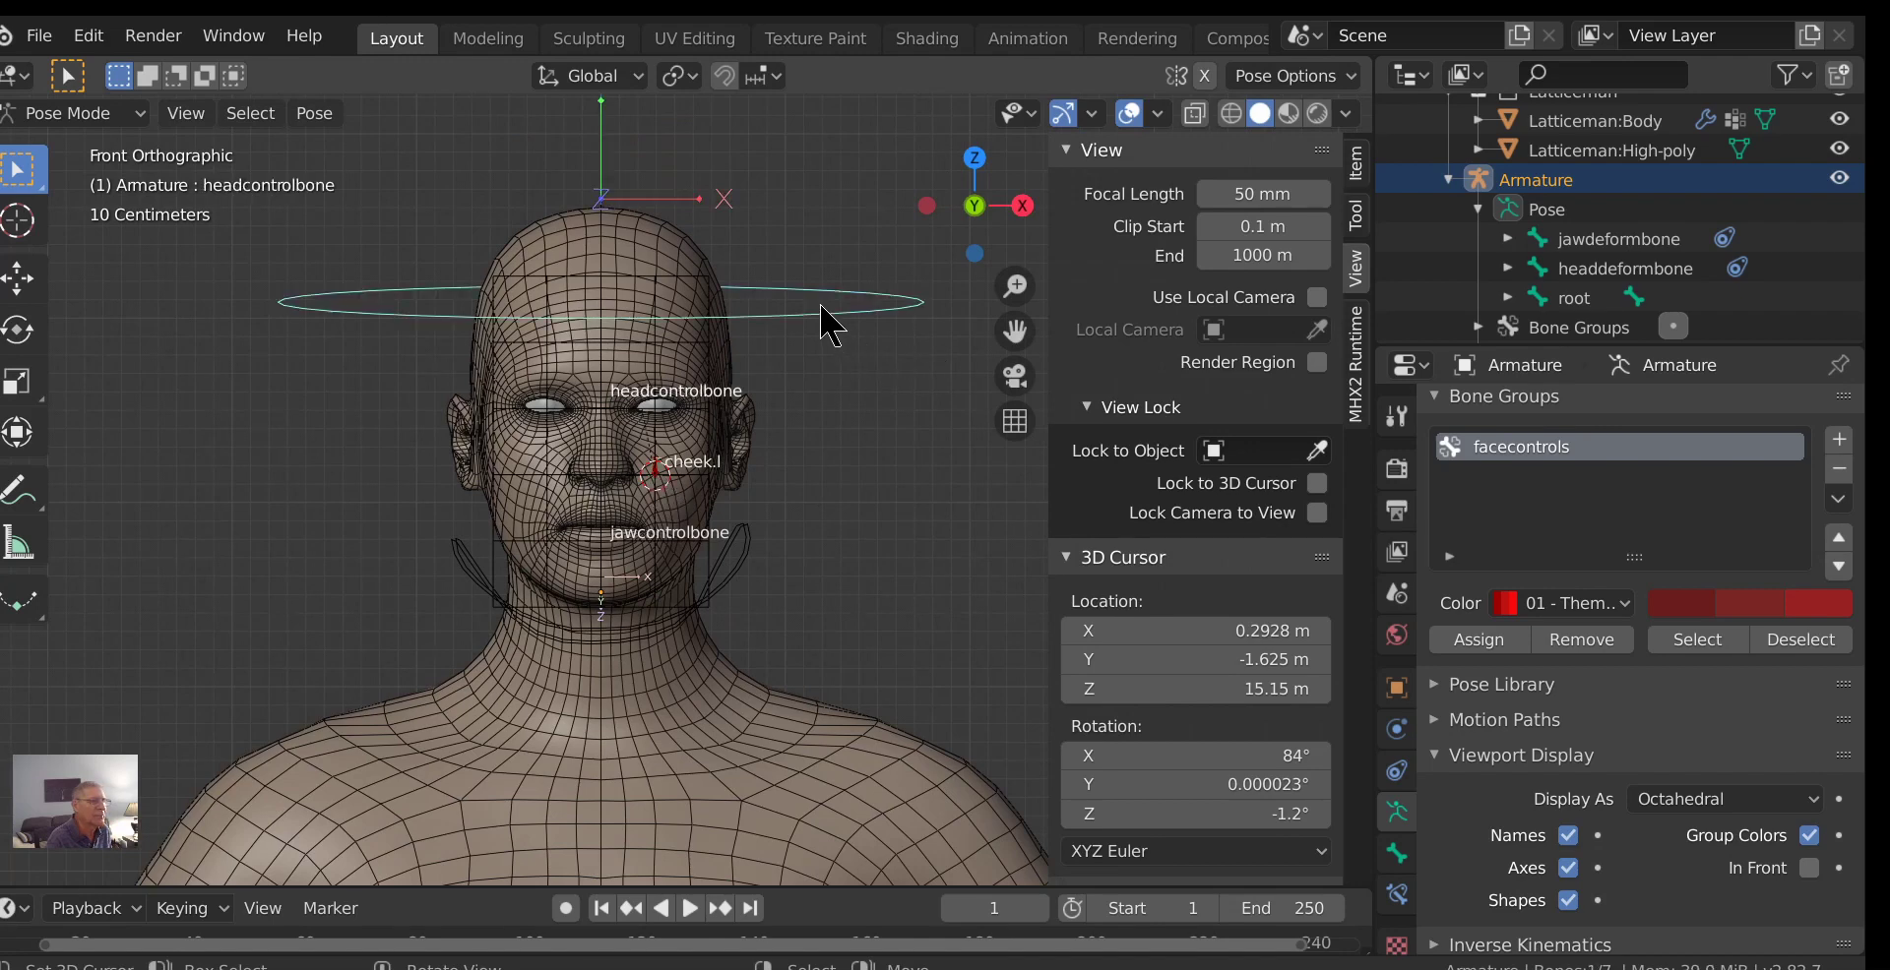
pyautogui.click(741, 544)
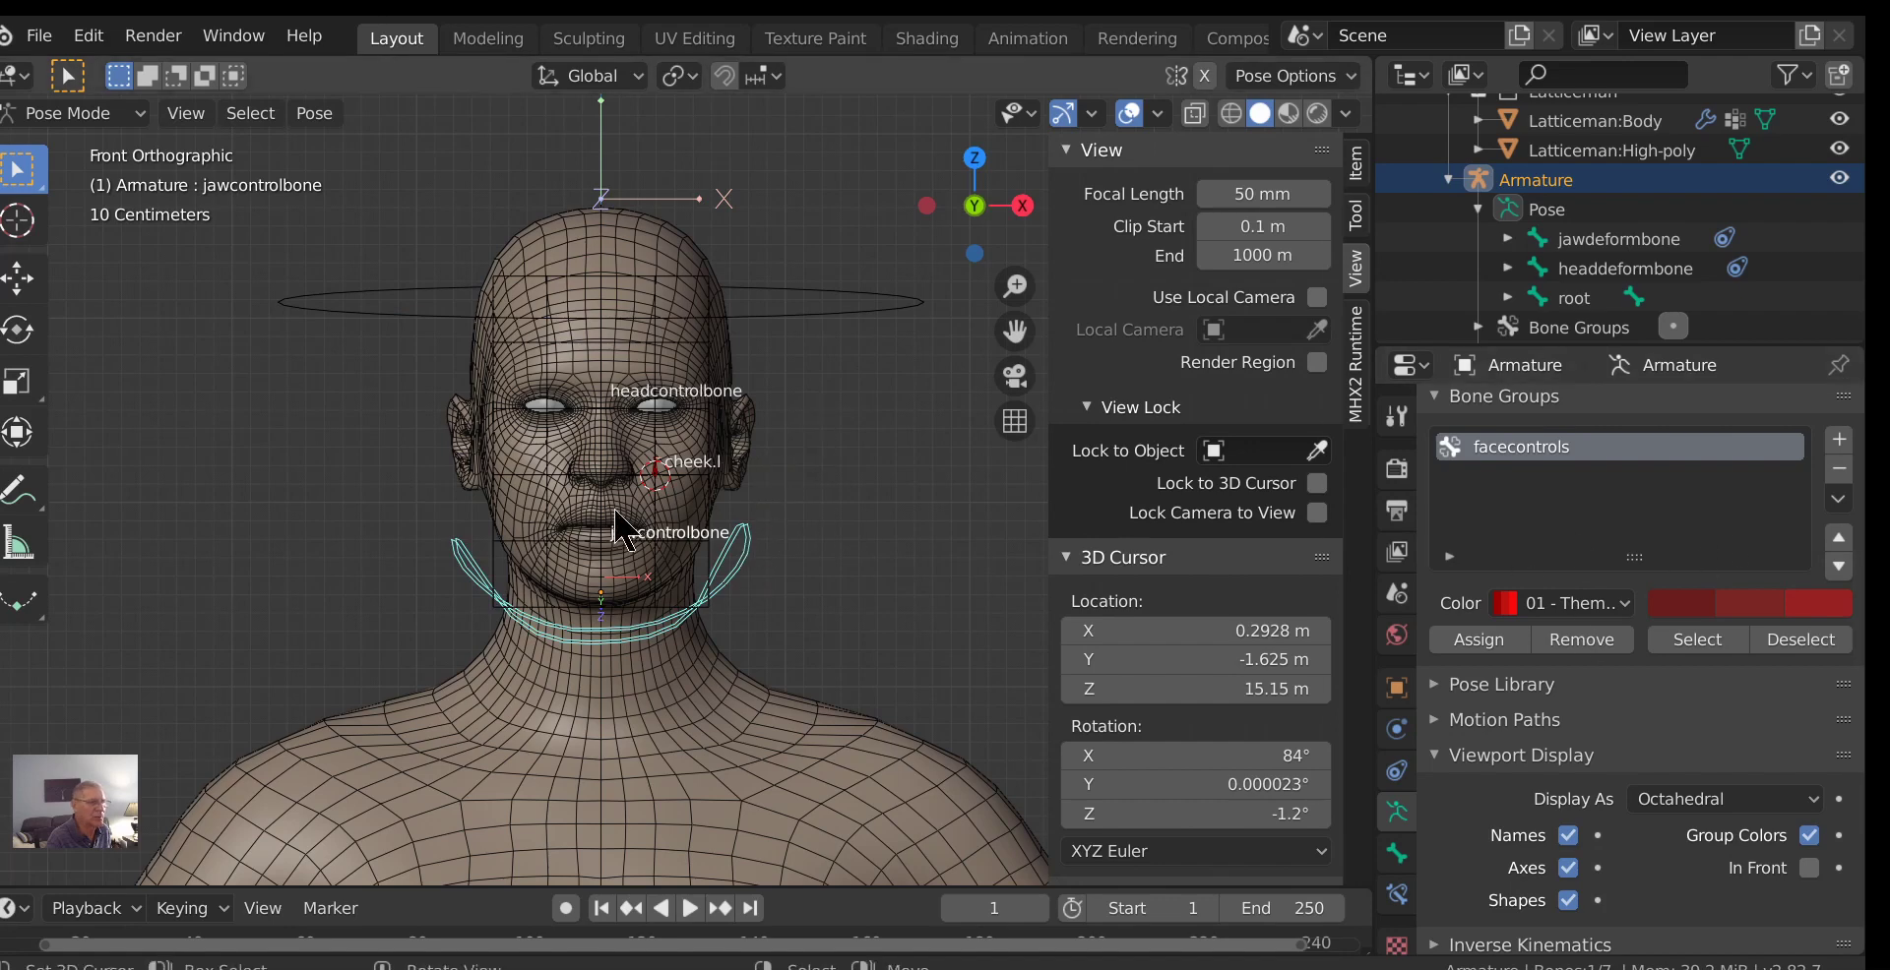
pyautogui.scroll(3, 590, 517)
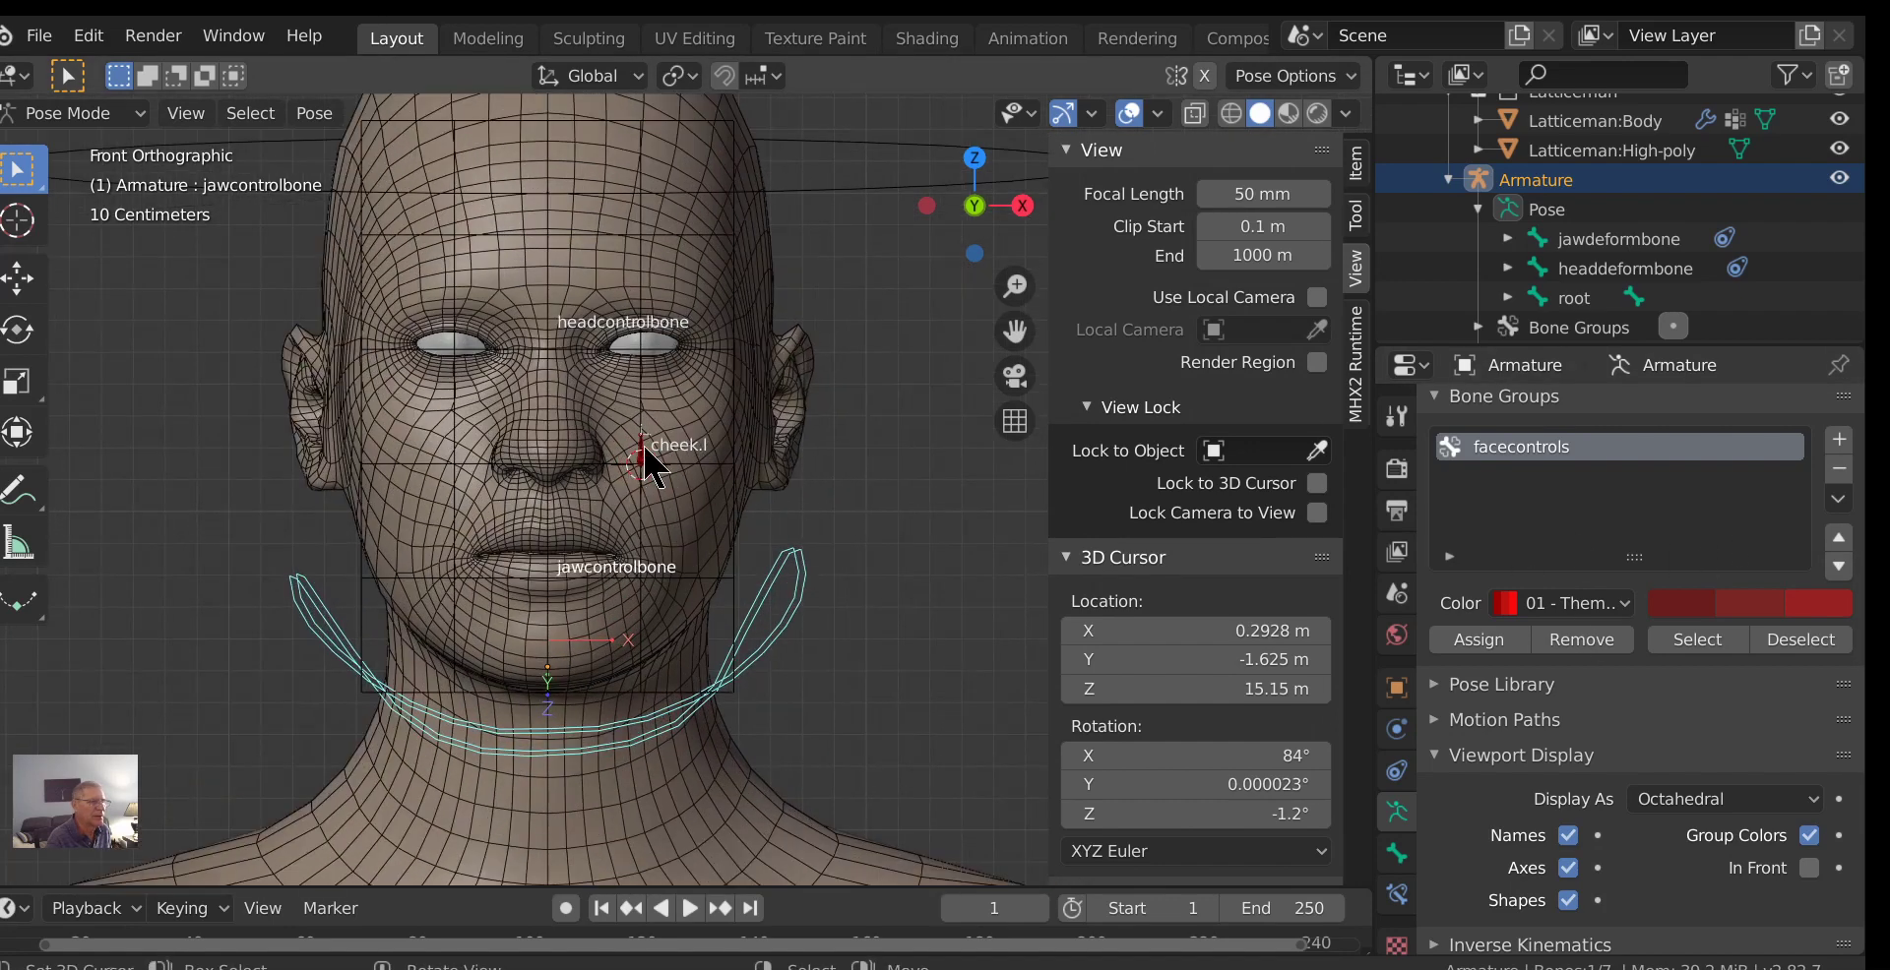
pyautogui.click(645, 451)
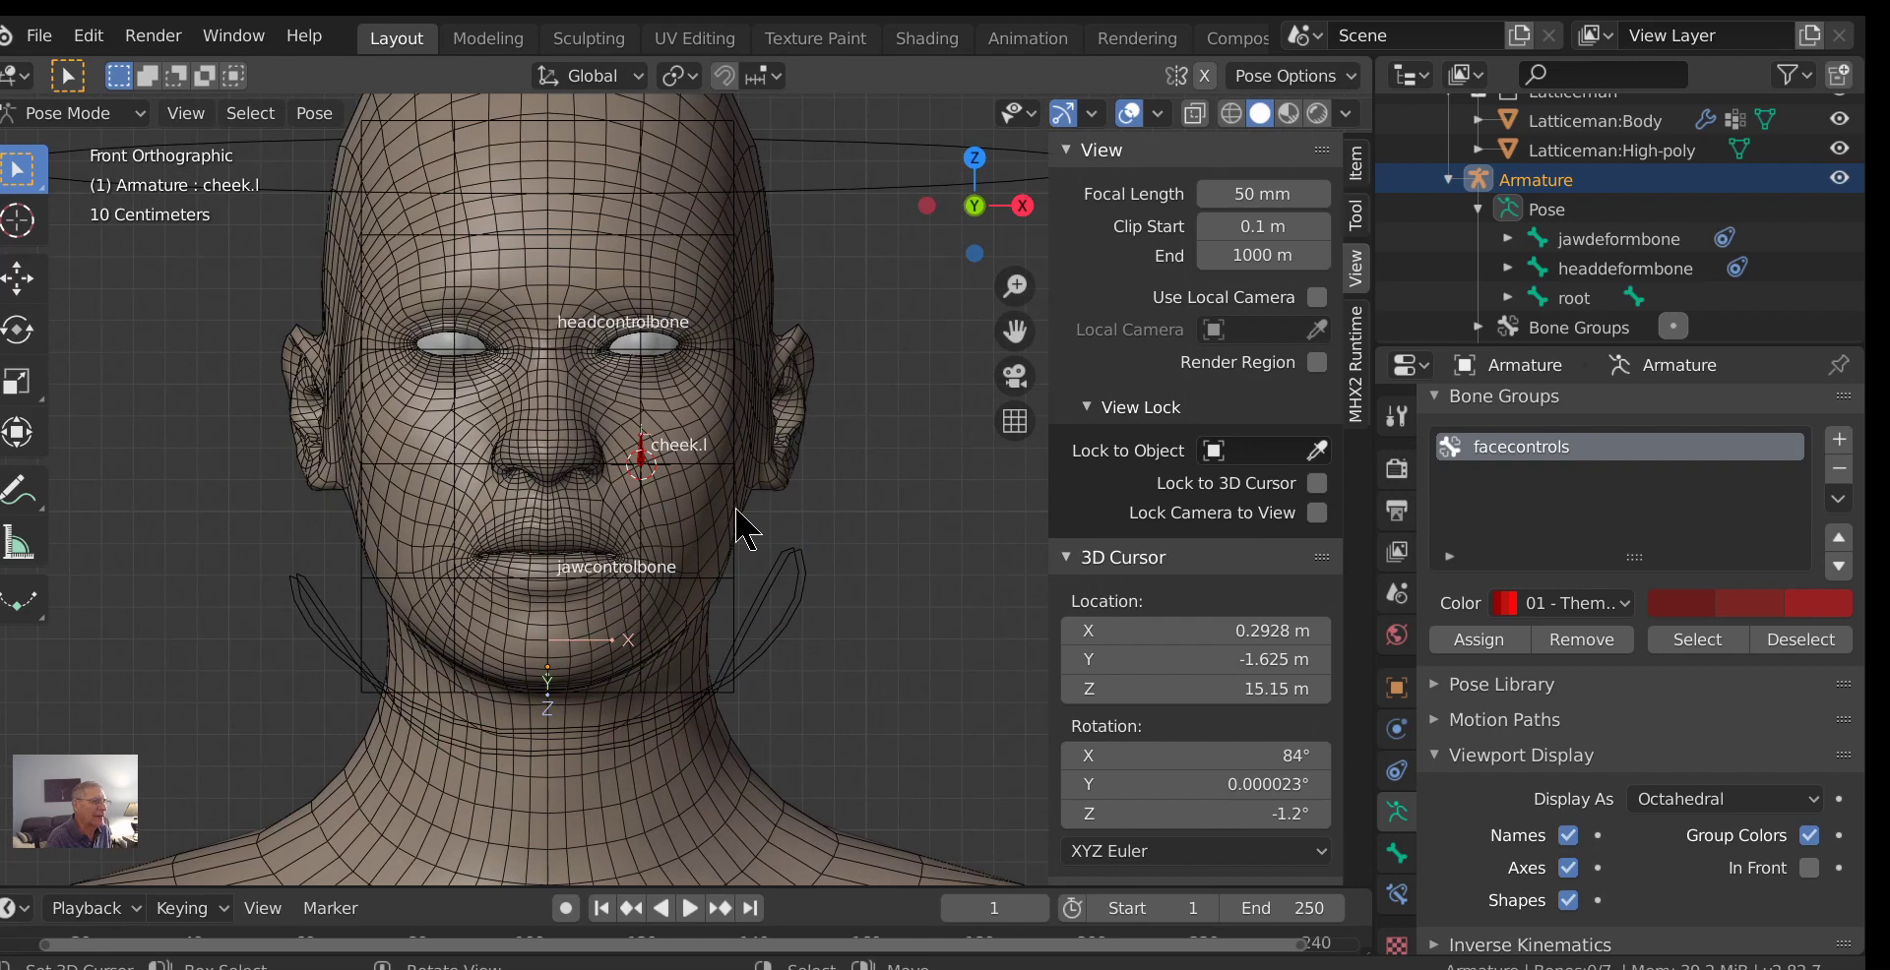
# Switch the armature to Object Mode and select the Lattice_face lattice around the face.
pyautogui.press('Tab')
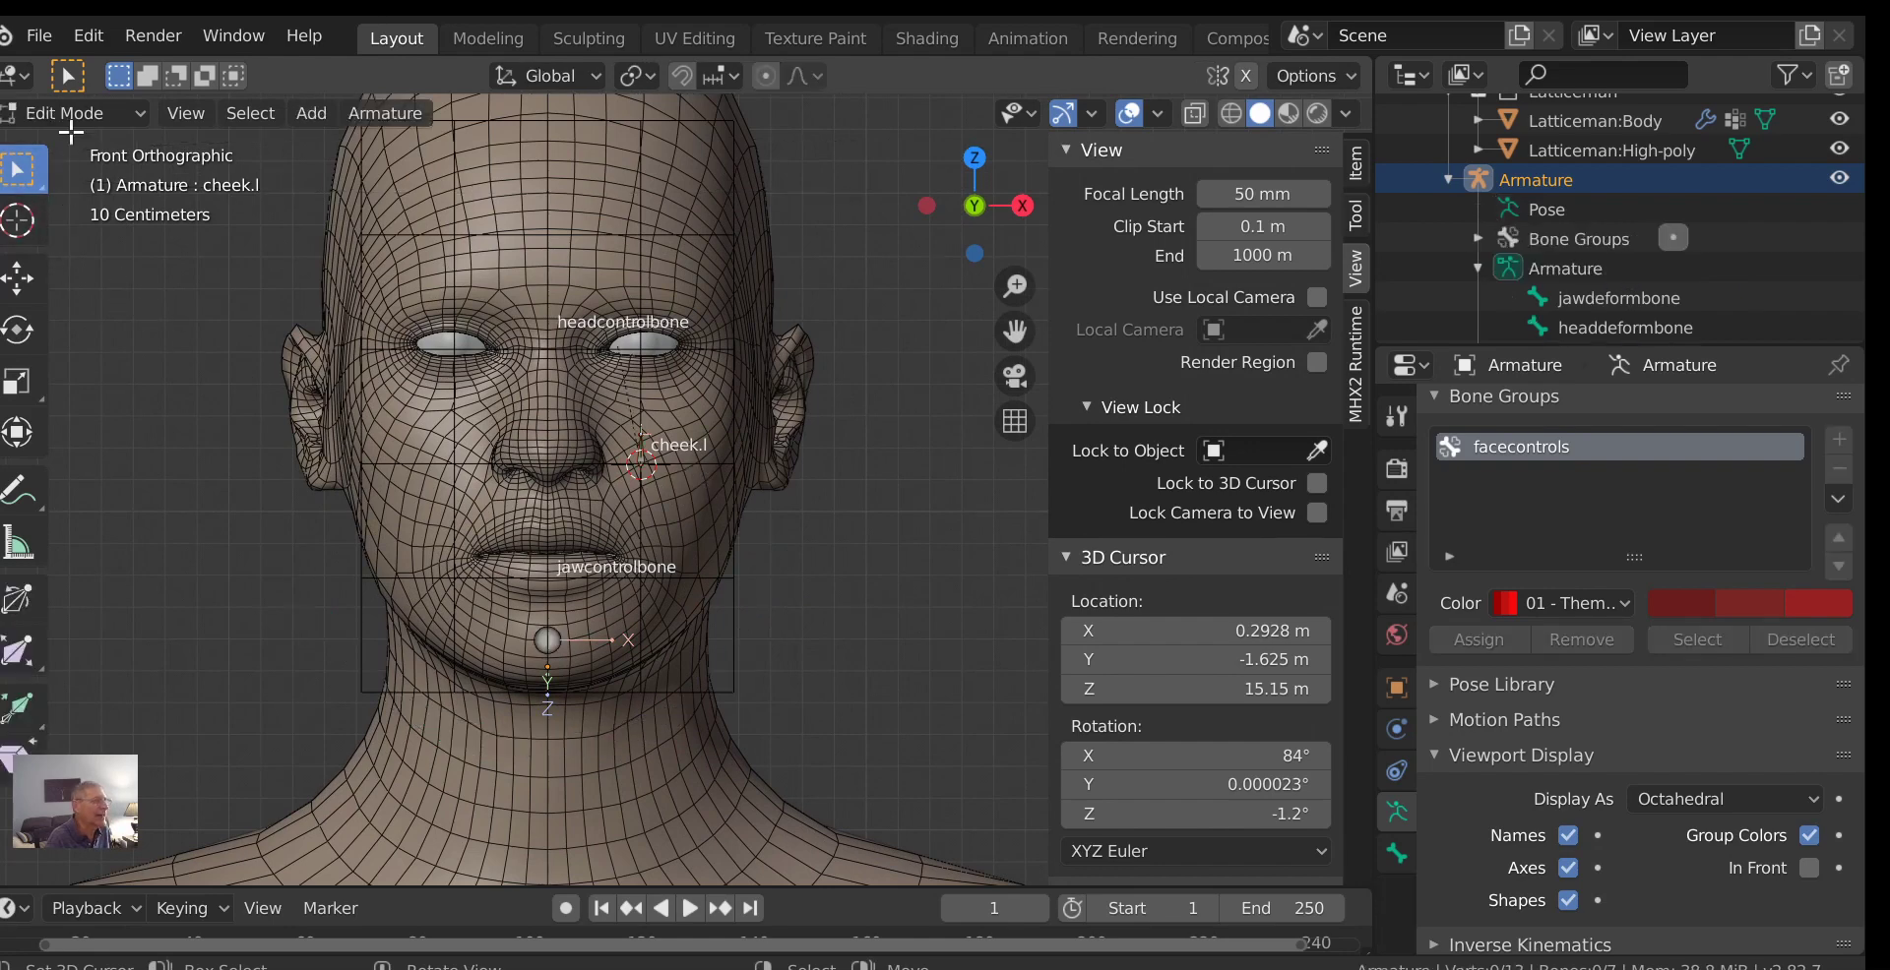
pyautogui.click(103, 113)
pyautogui.click(116, 150)
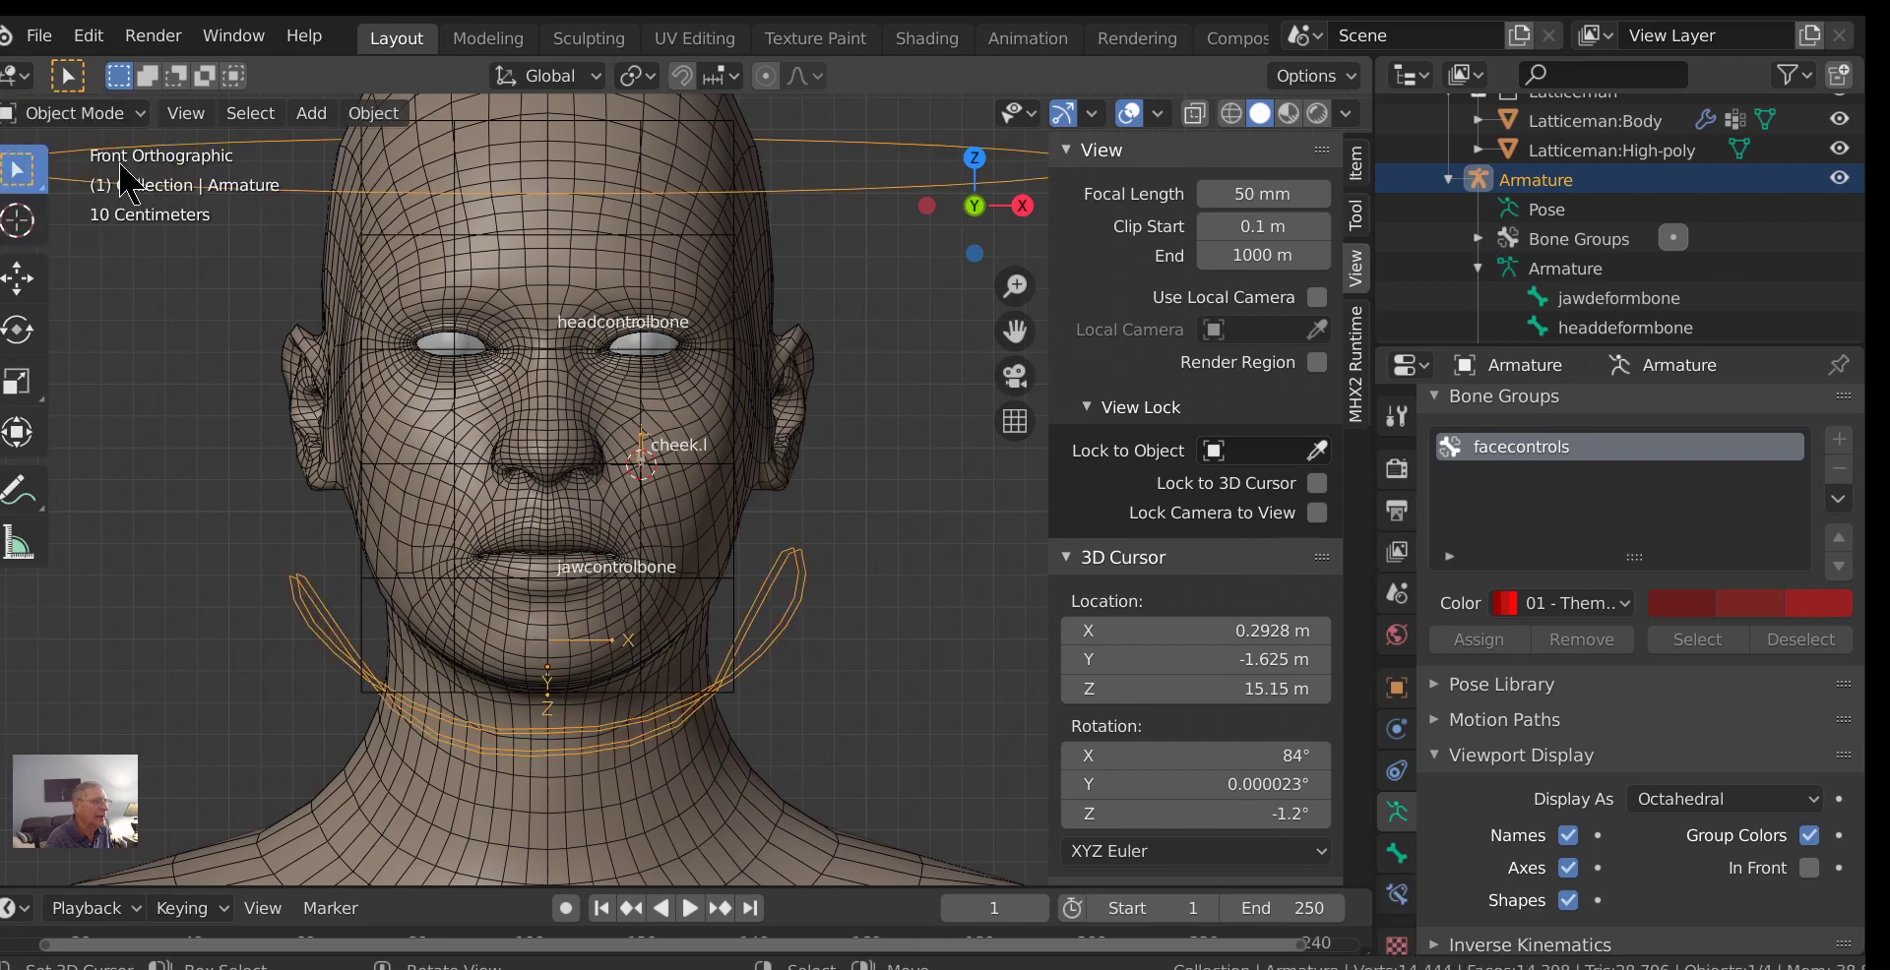
pyautogui.click(681, 463)
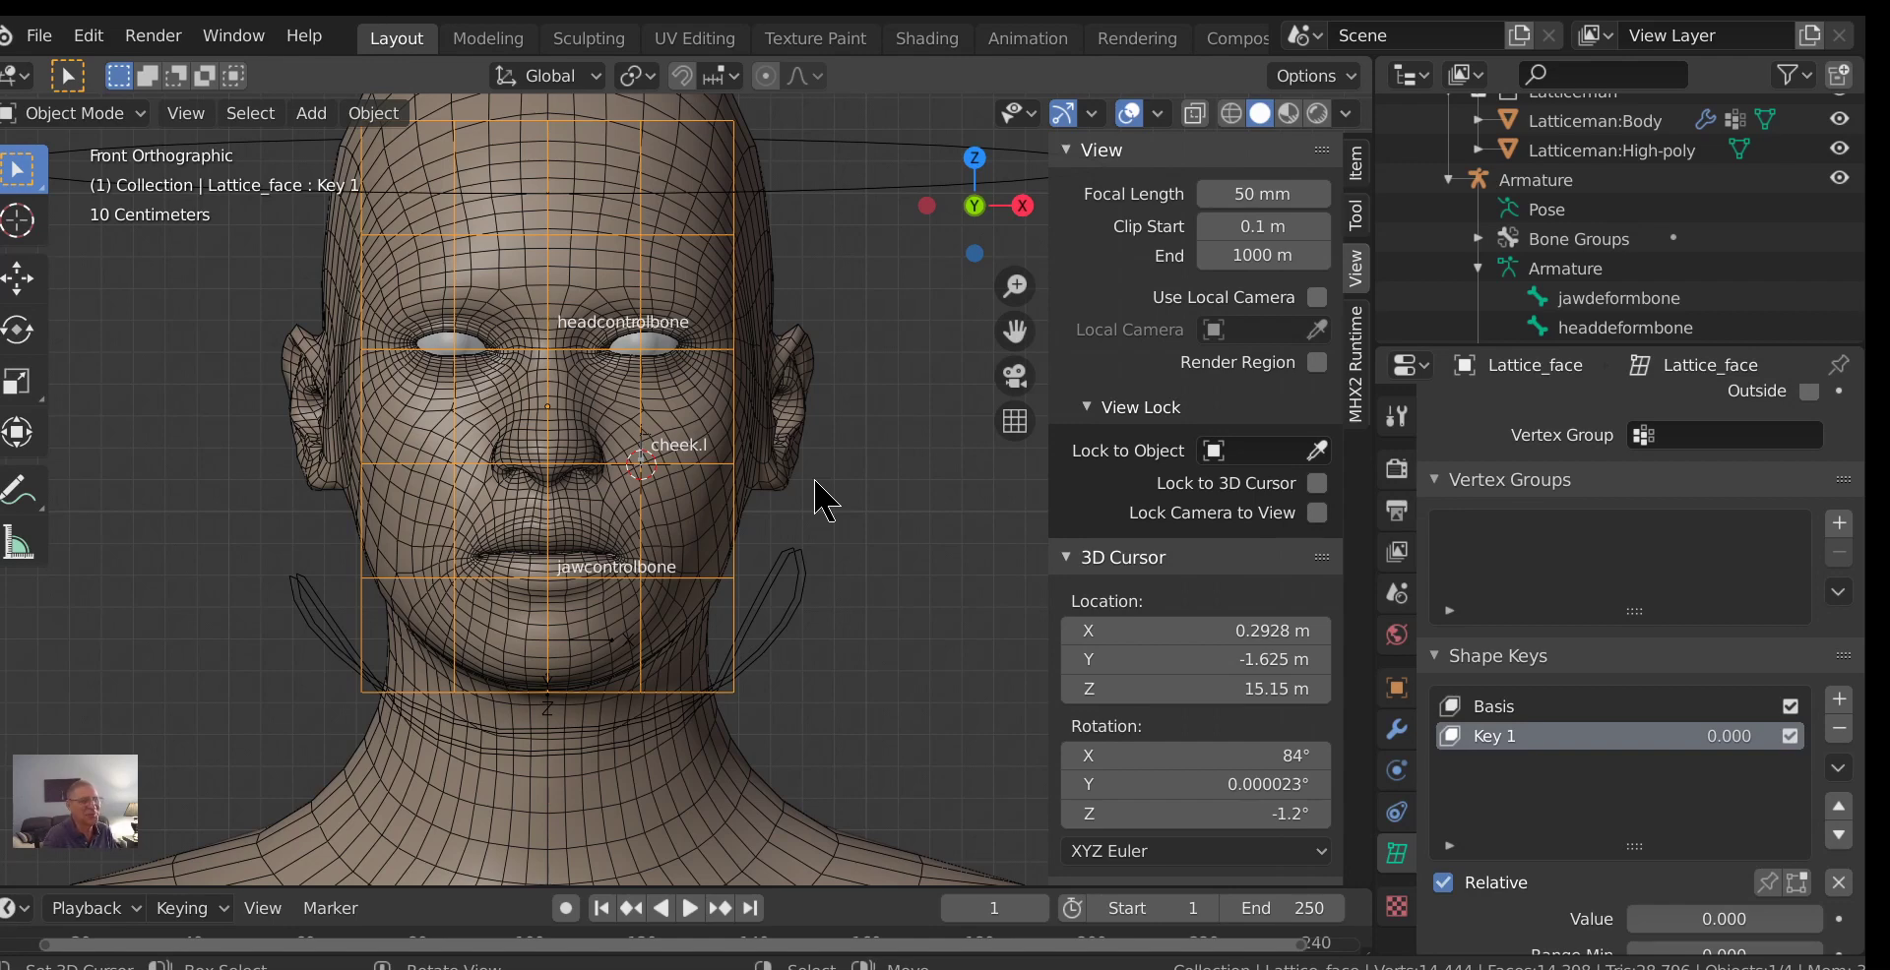
pyautogui.scroll(3, 822, 561)
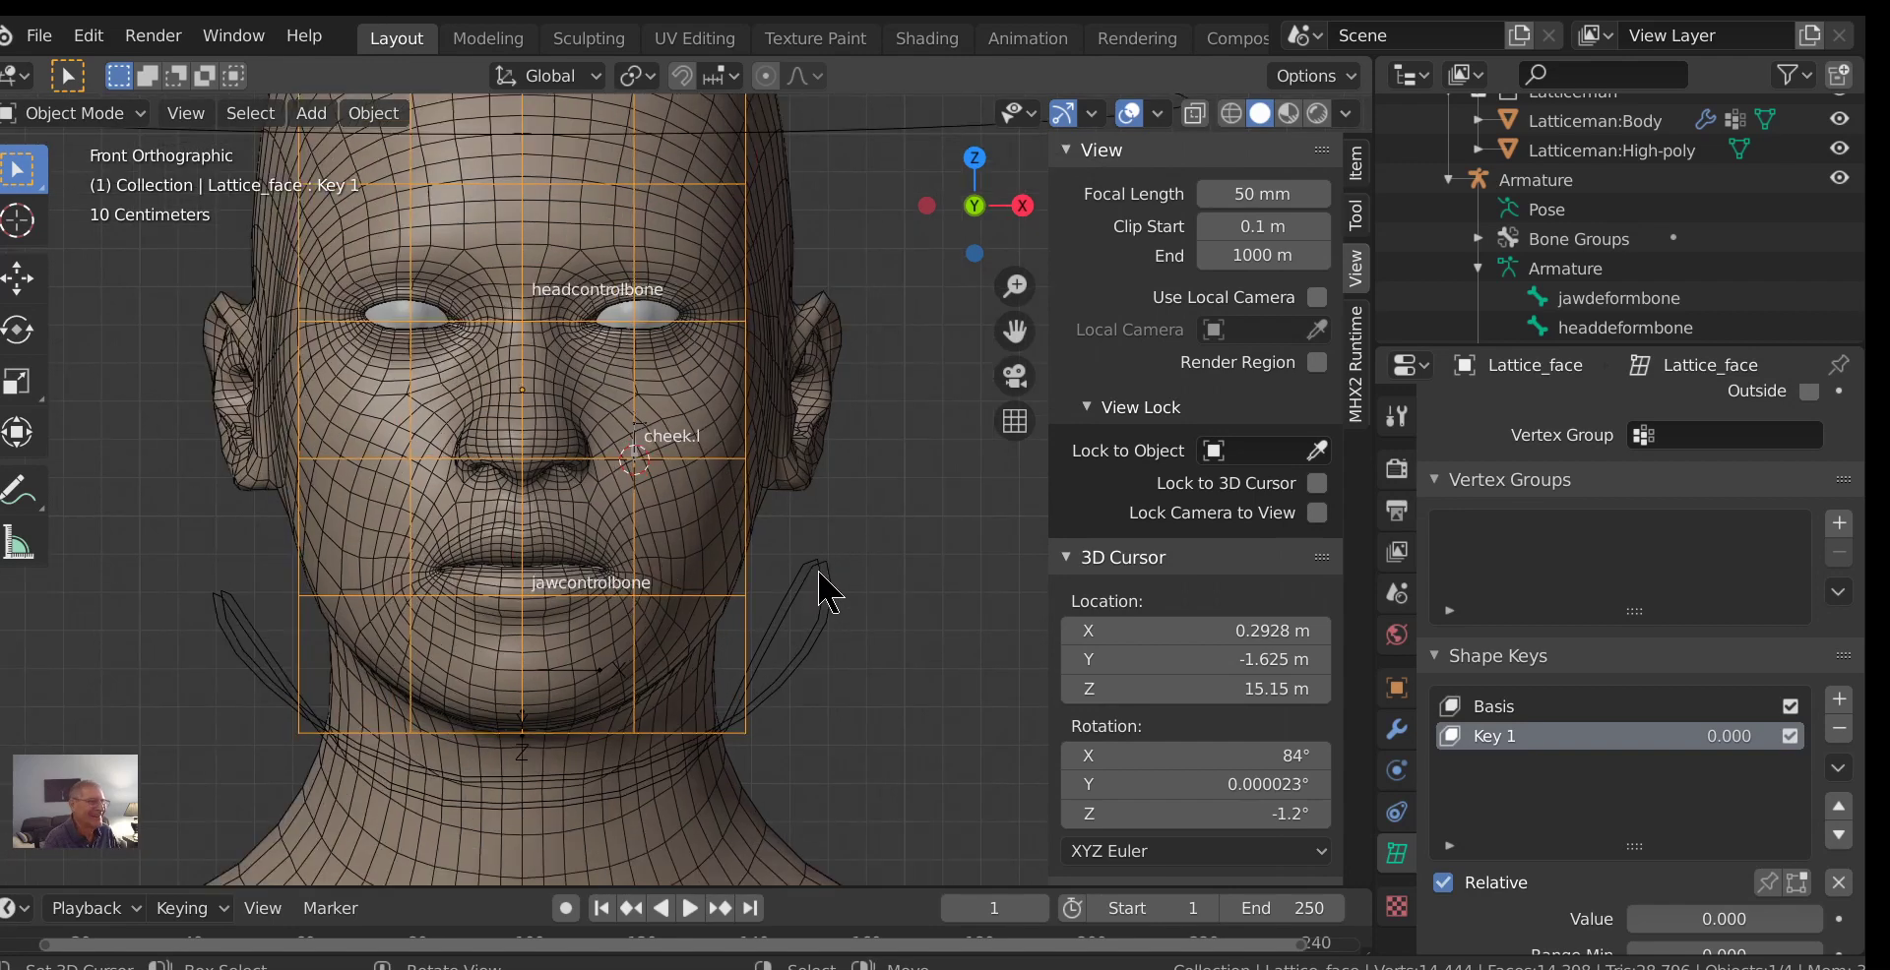
pyautogui.scroll(2, 817, 588)
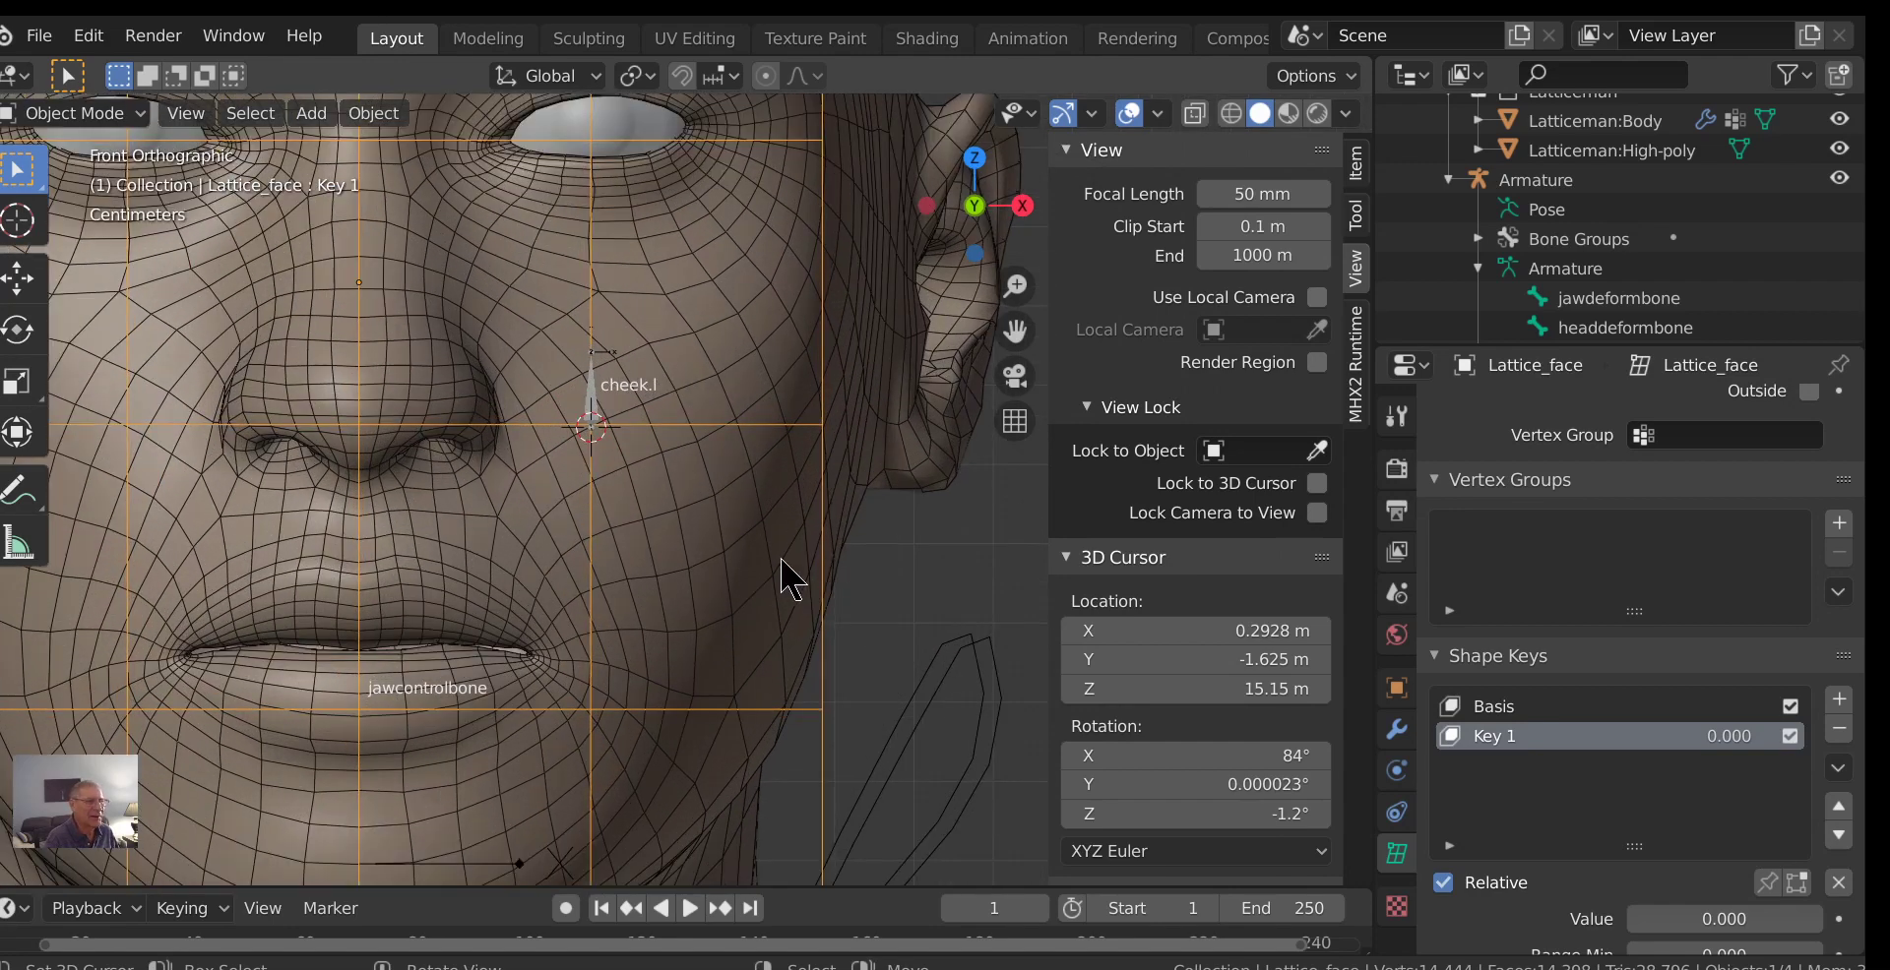
# Add a Hook modifier to Lattice_face with Armature as its object and cheek.l as its bone.
pyautogui.click(1398, 733)
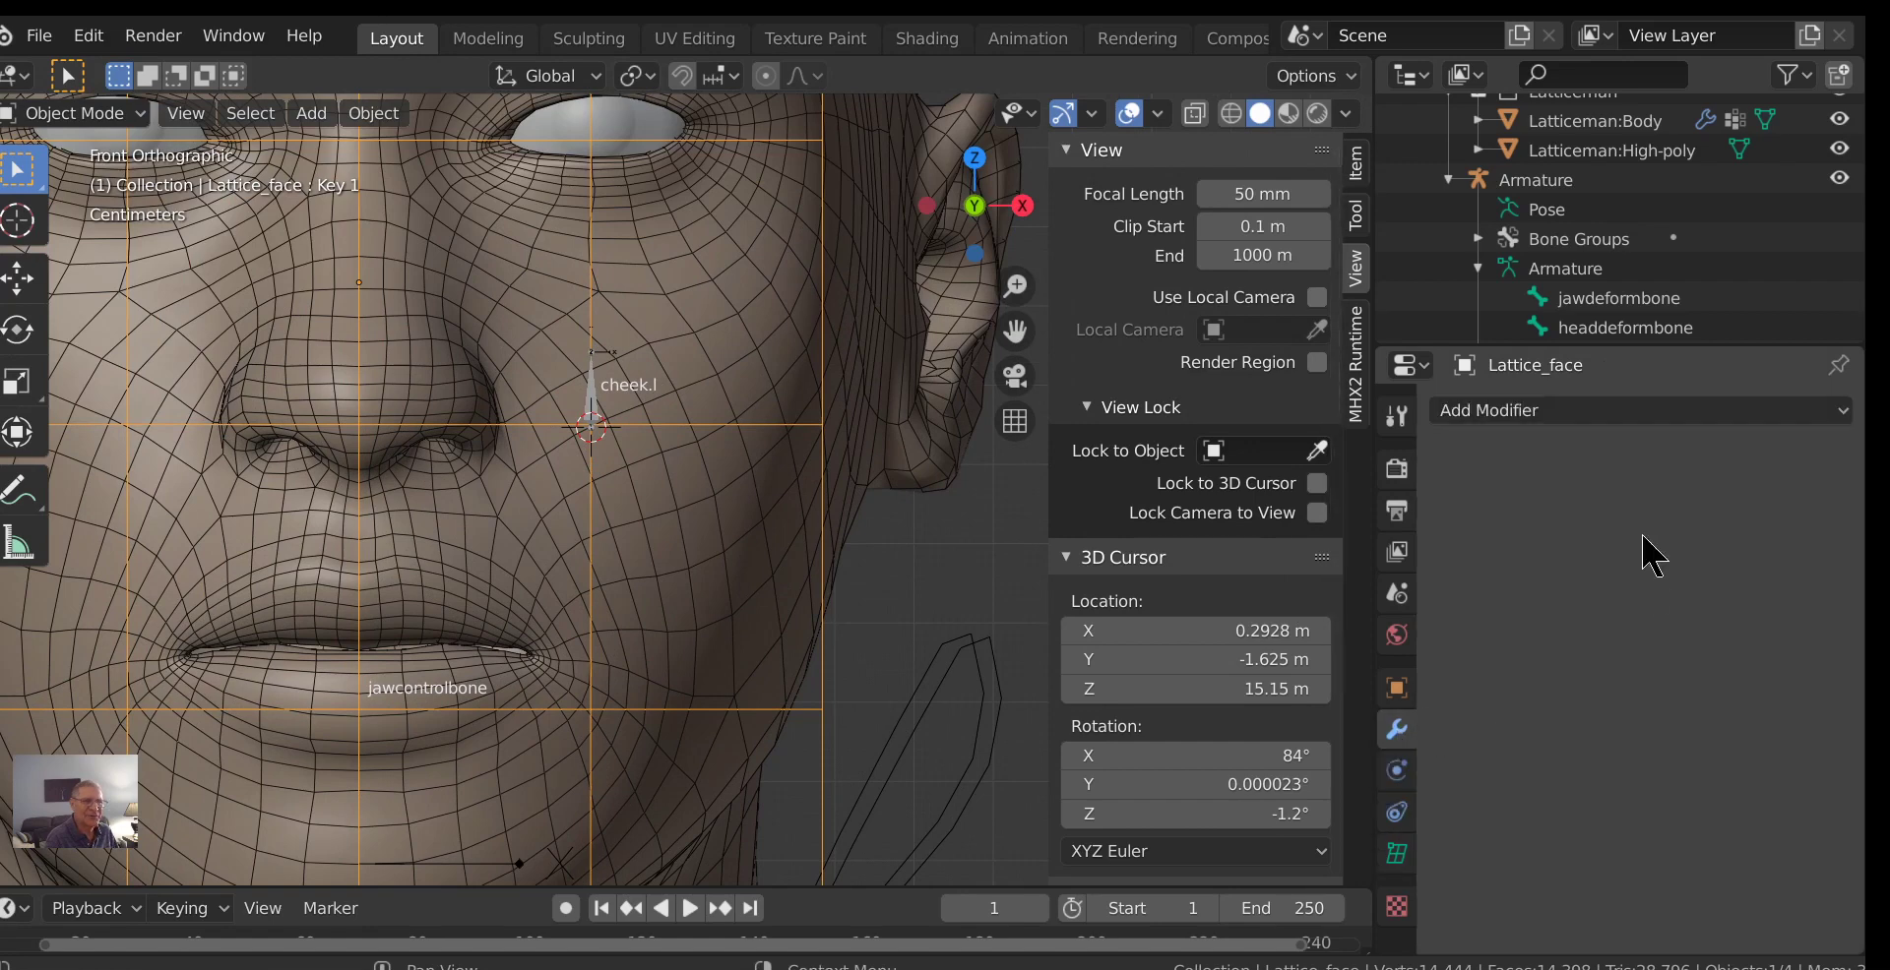
pyautogui.click(1522, 410)
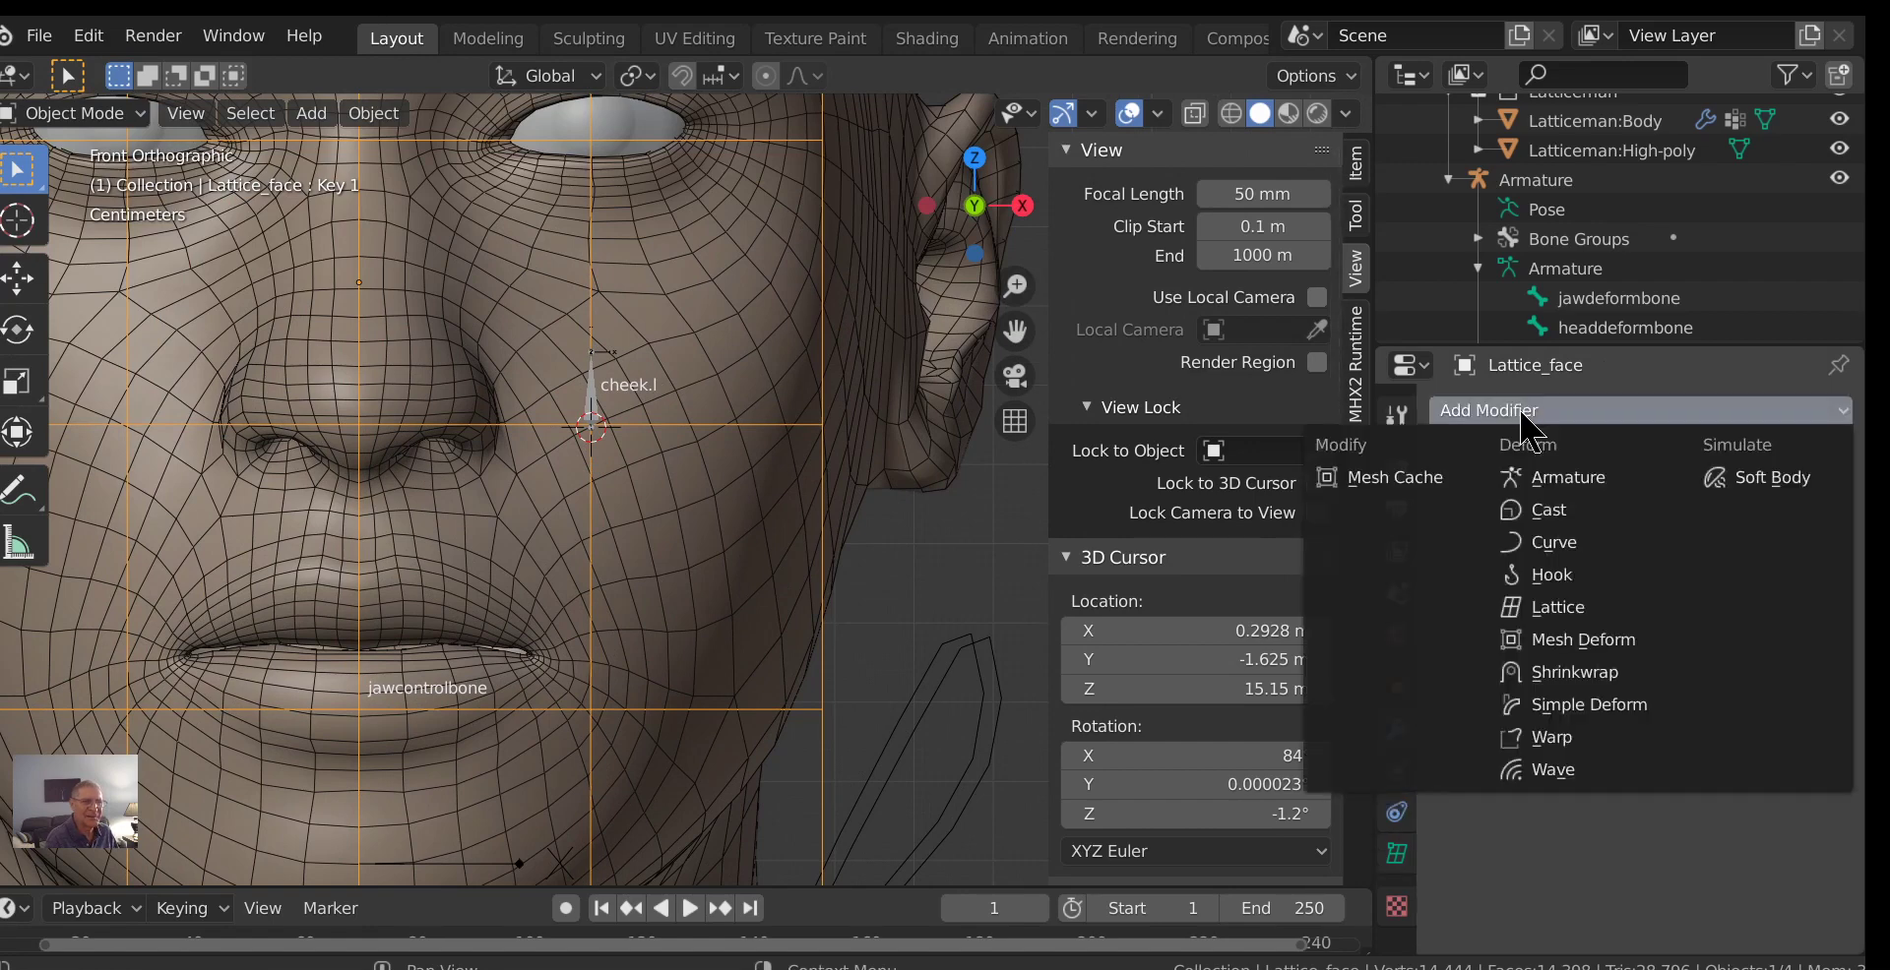
pyautogui.click(1568, 577)
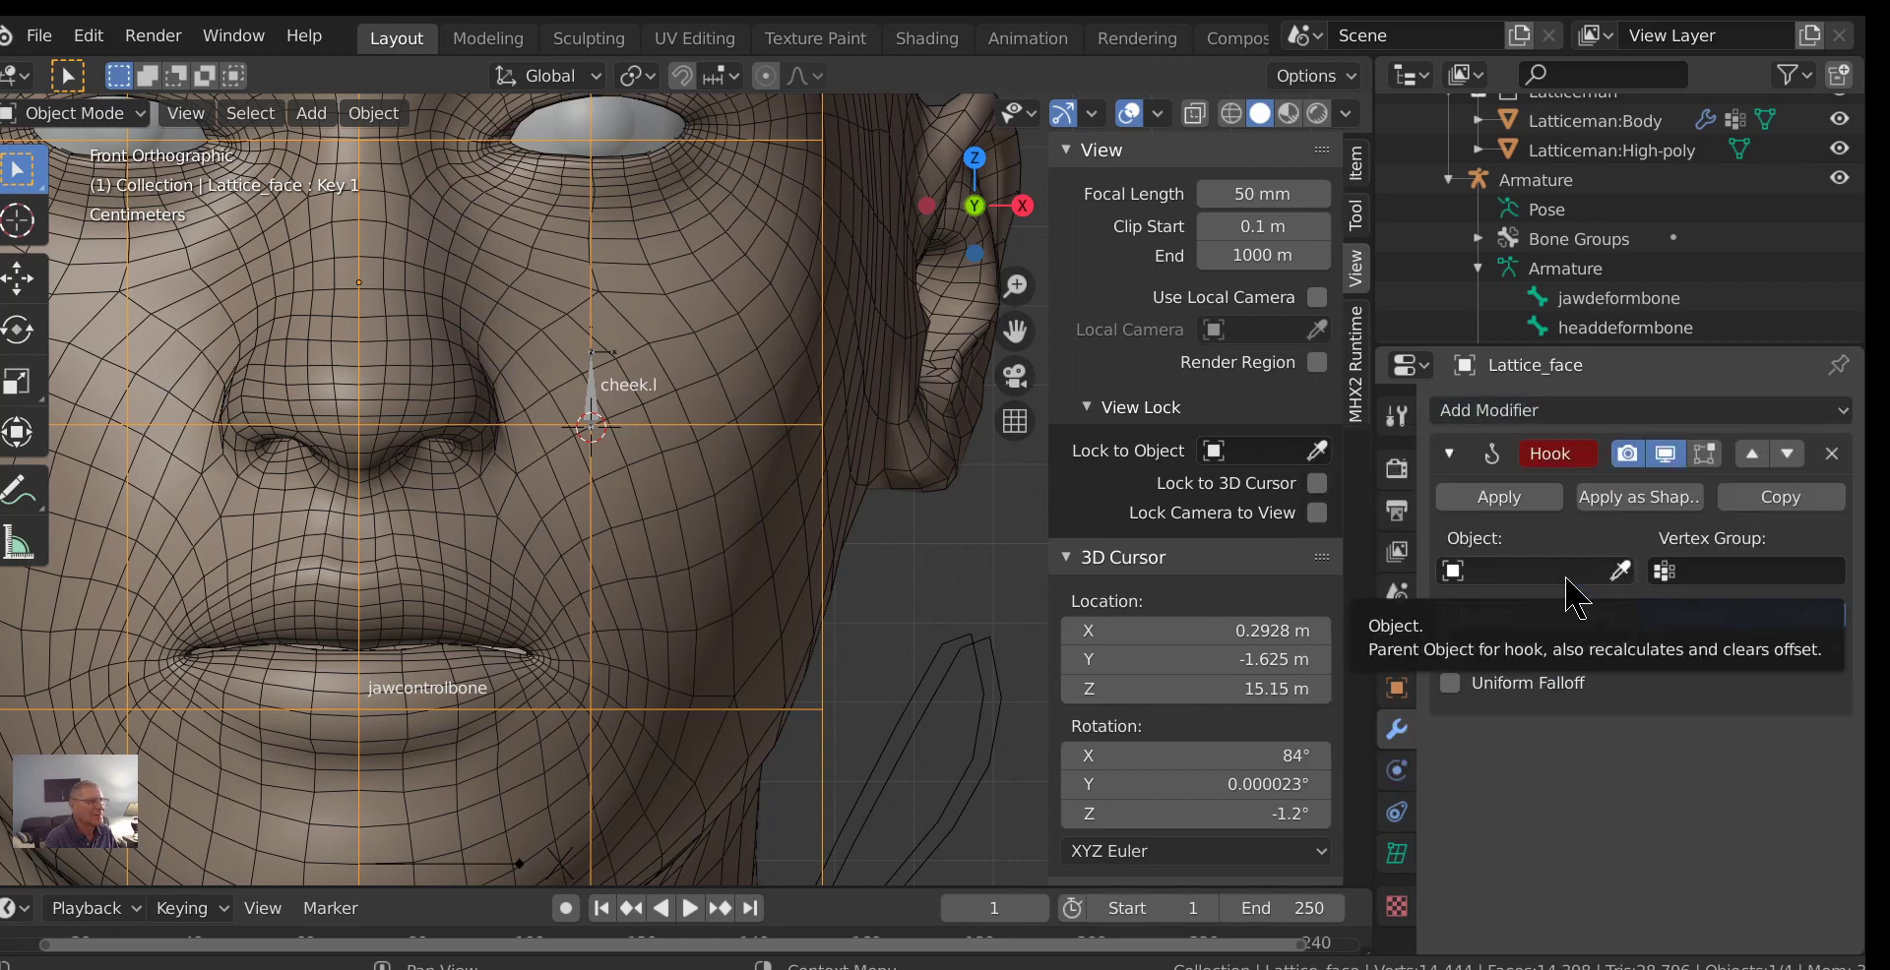
pyautogui.click(1566, 577)
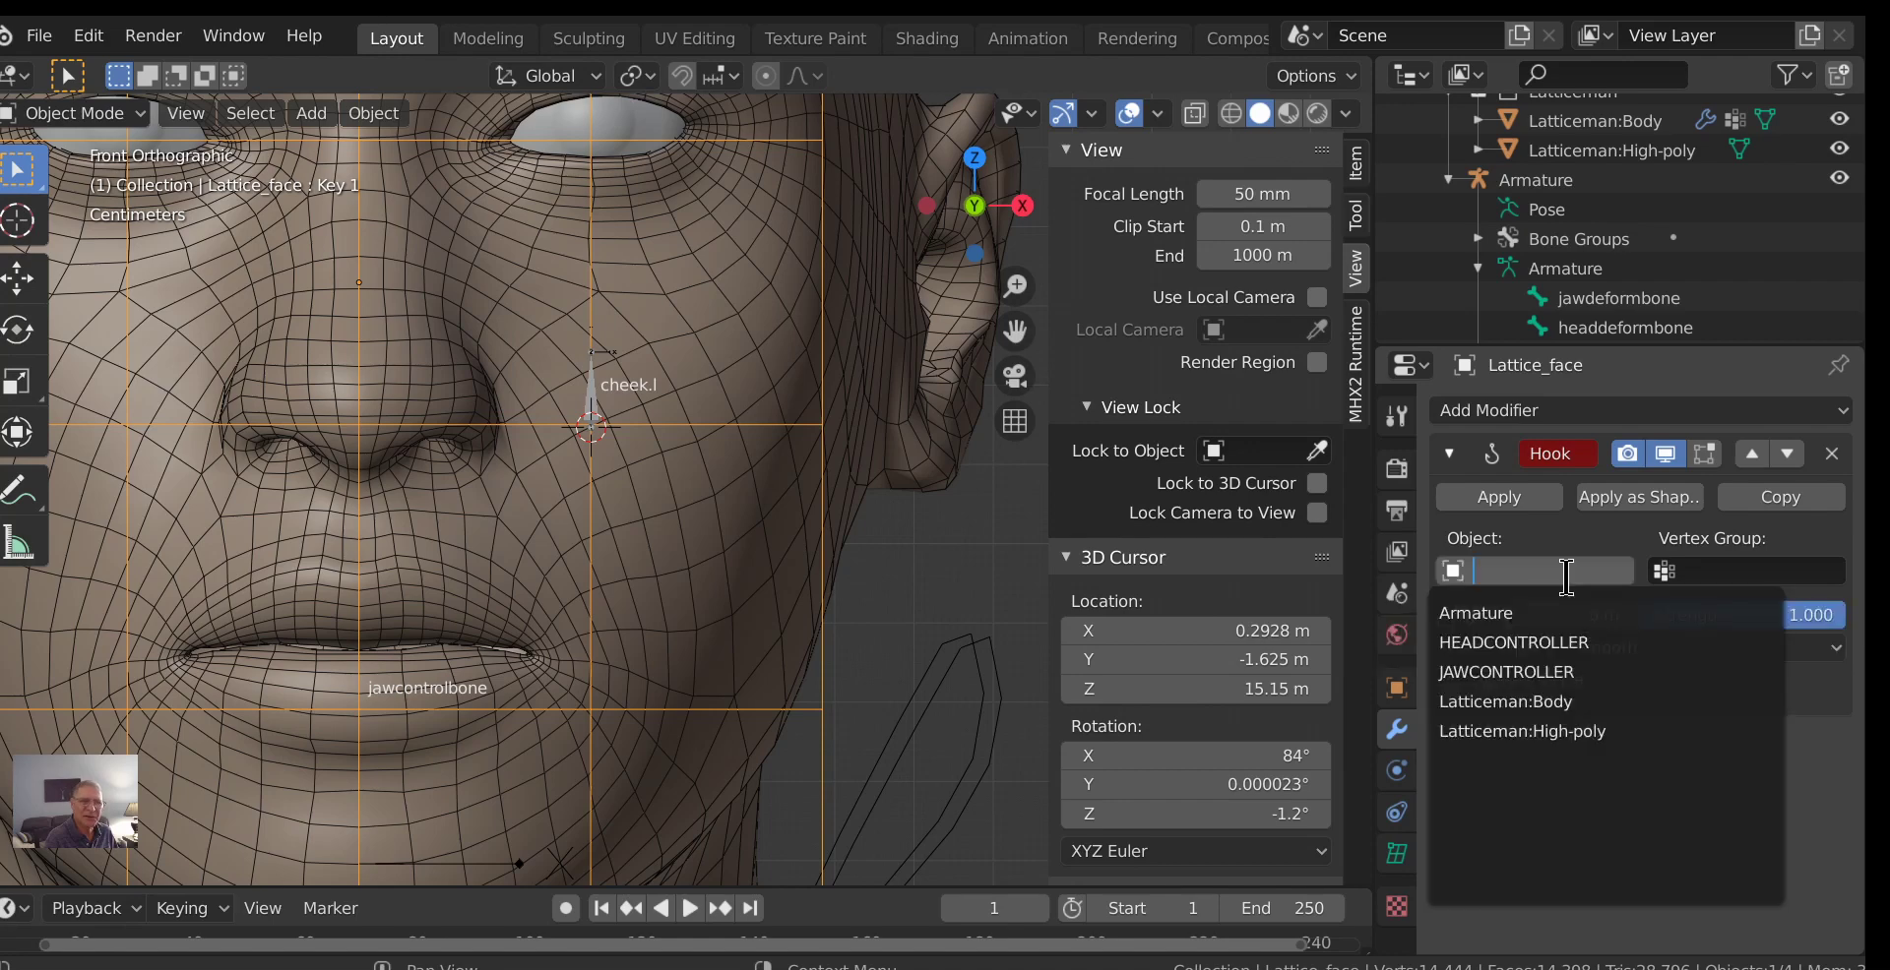
pyautogui.click(1476, 602)
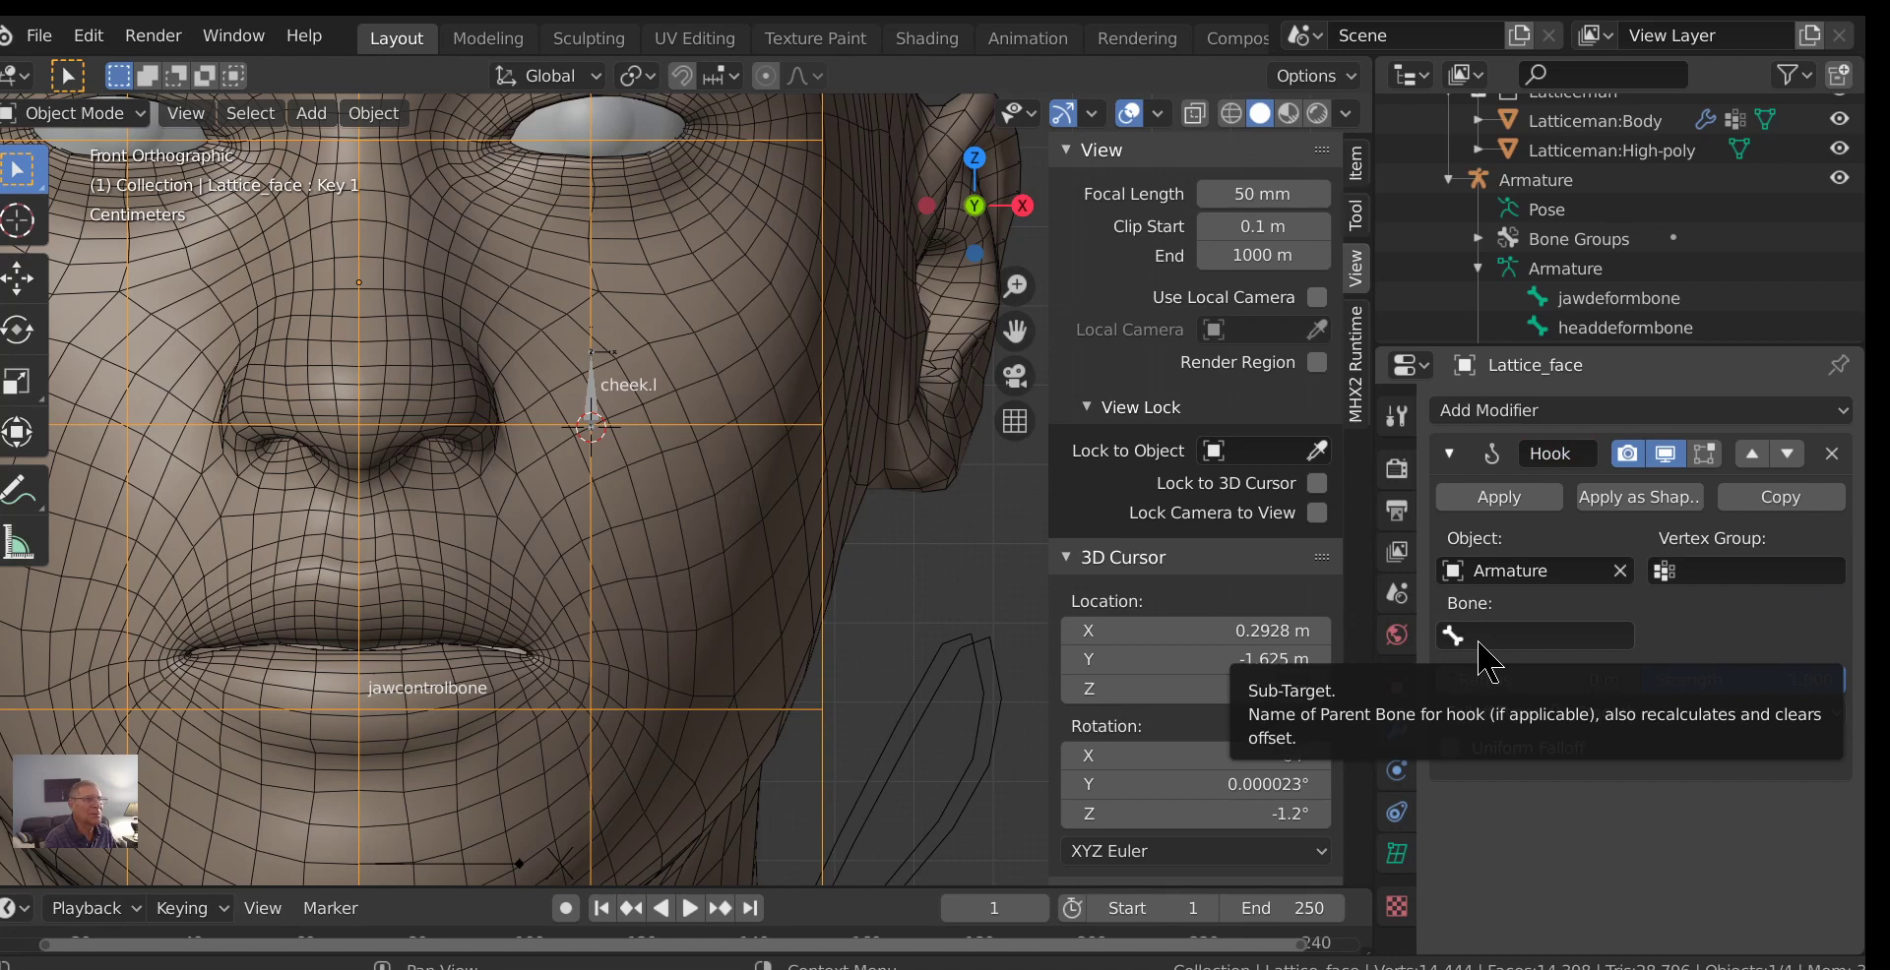
pyautogui.click(1476, 638)
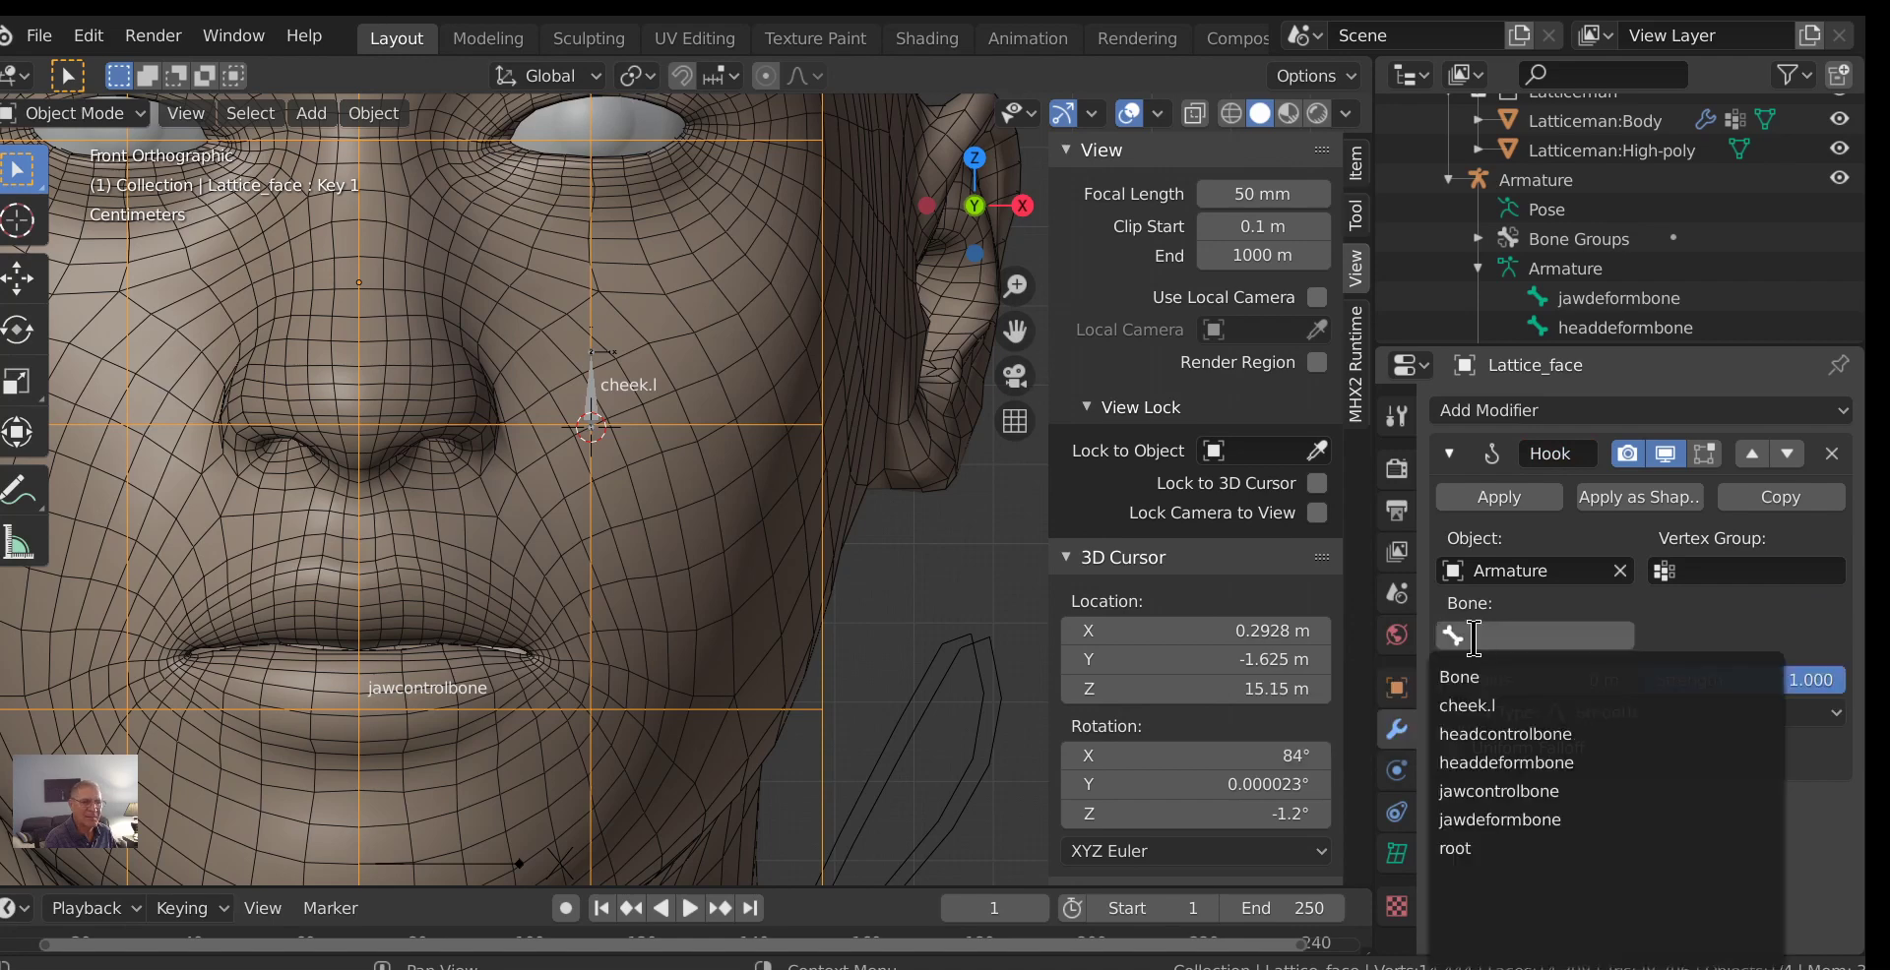
pyautogui.click(1471, 706)
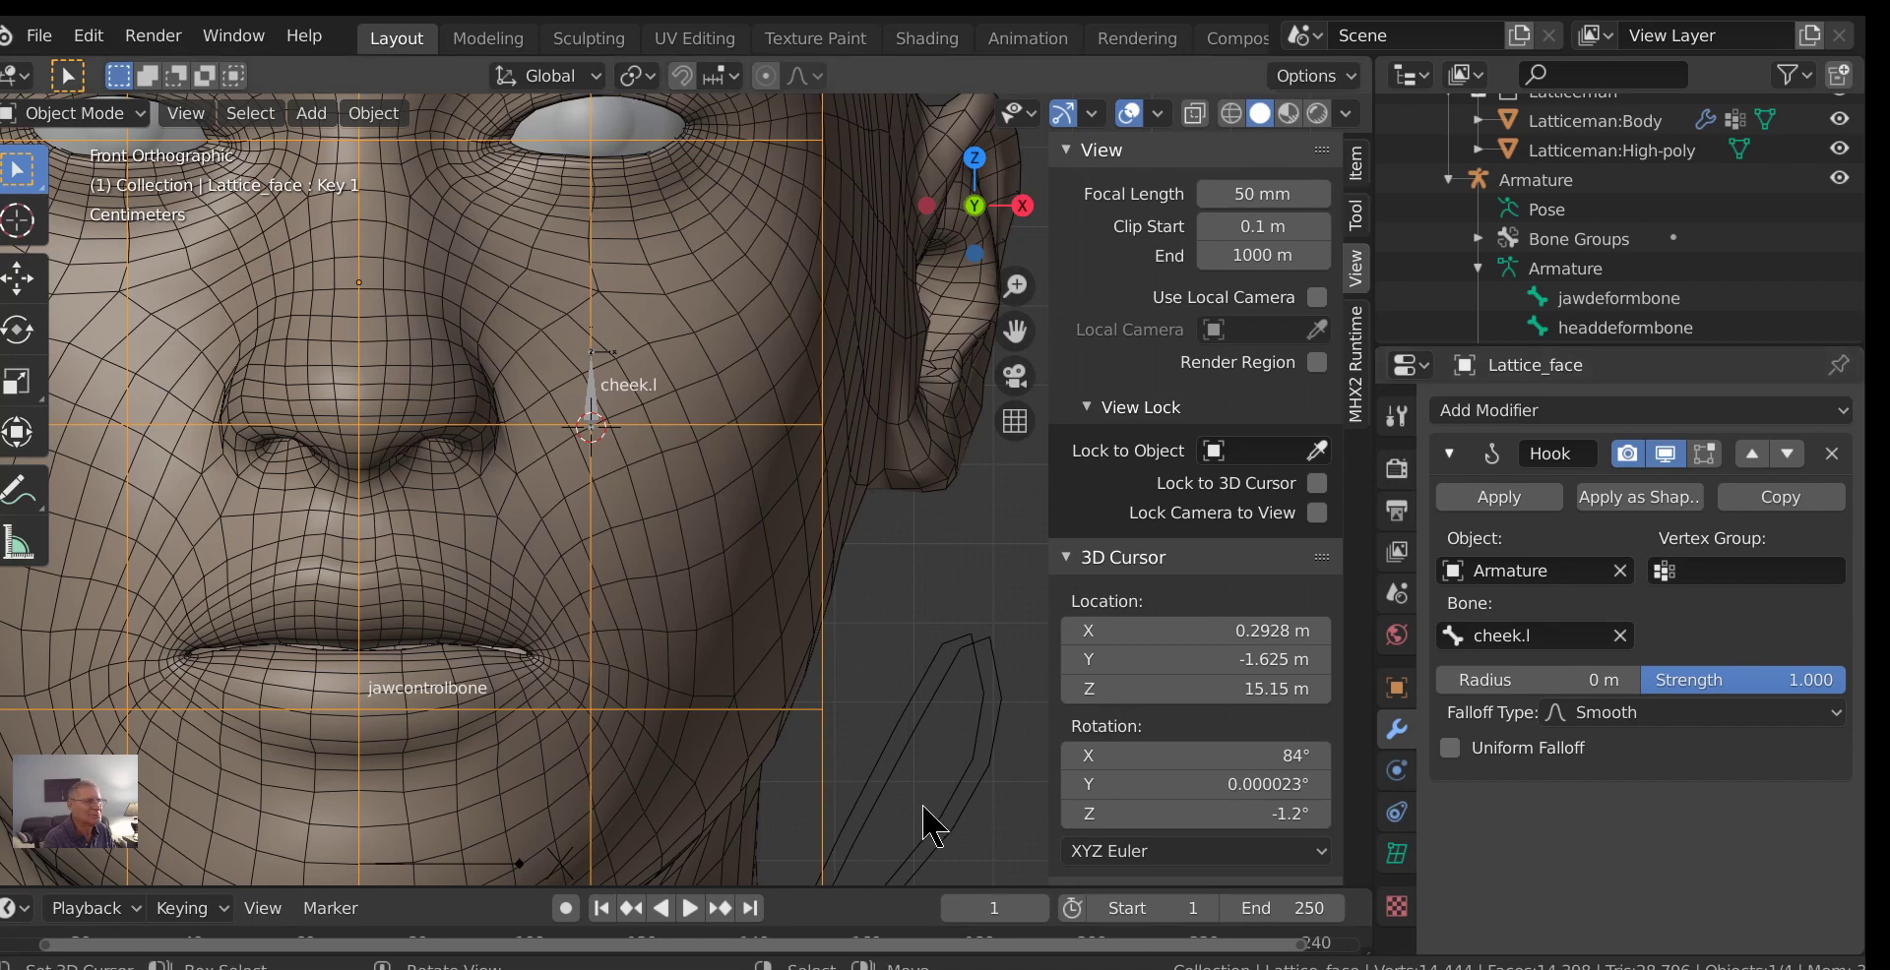
# Switch the armature to Pose Mode and try moving cheek.l to test the new hook.
pyautogui.click(759, 712)
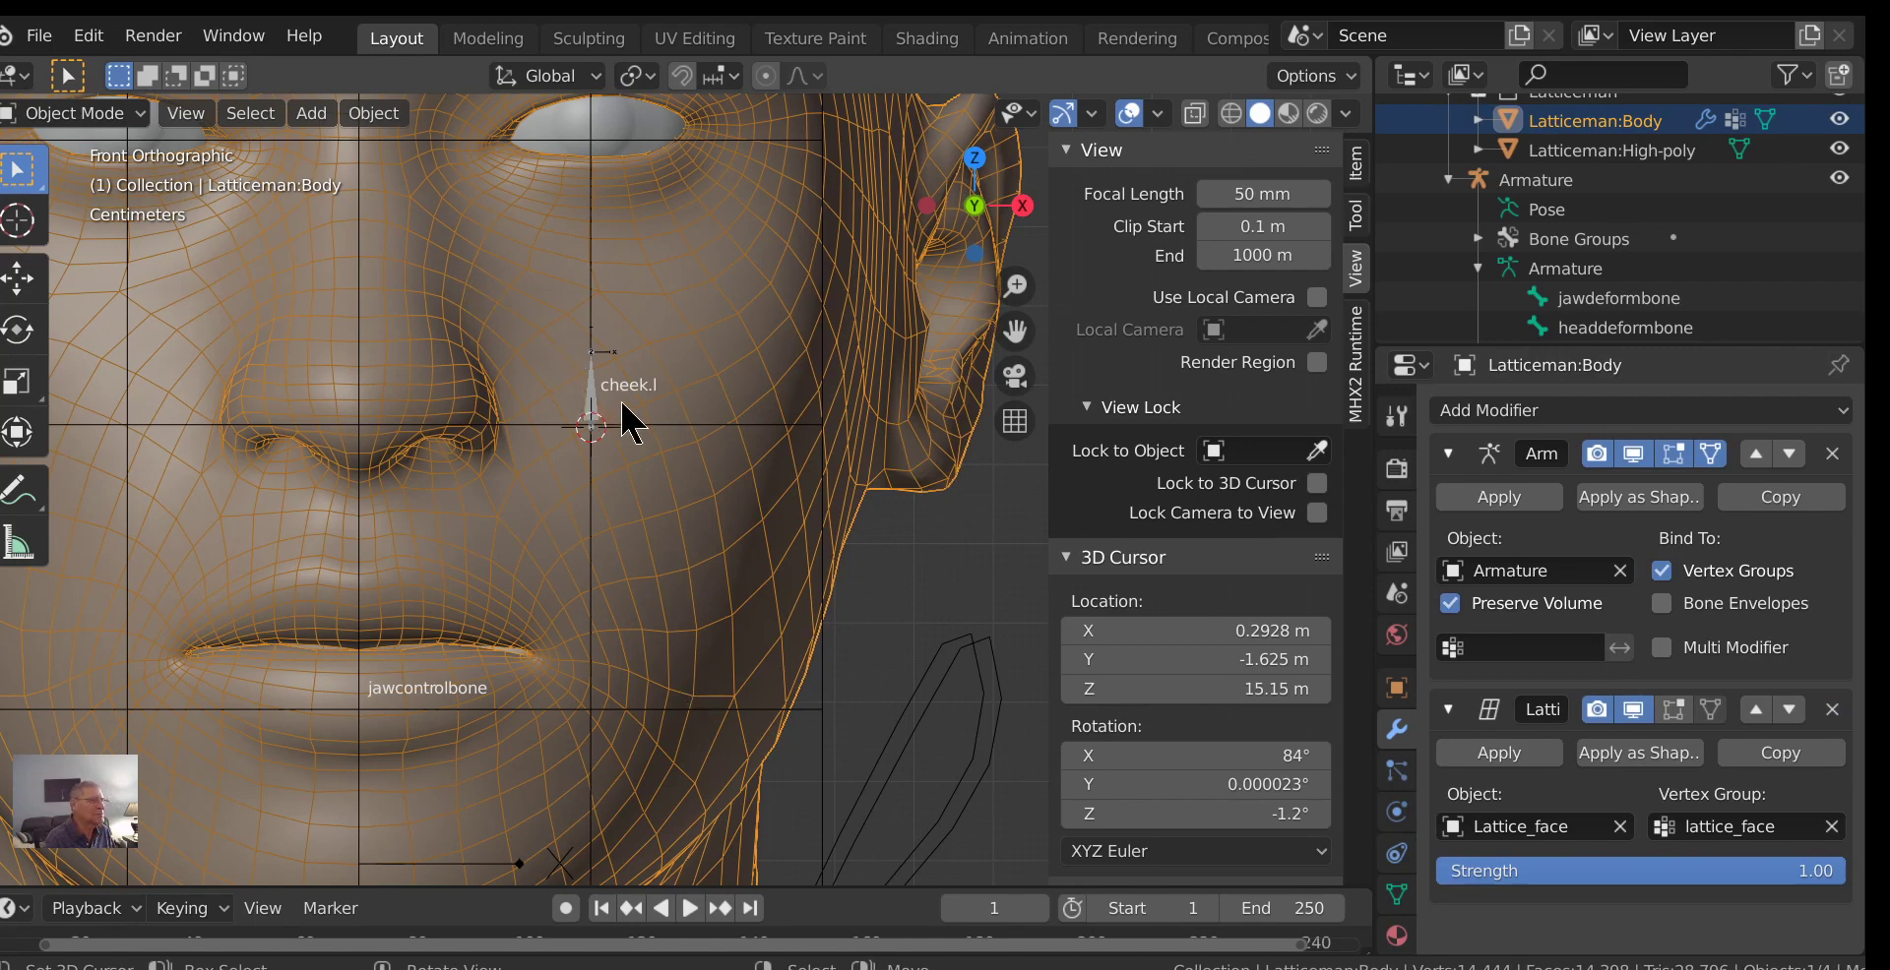
pyautogui.click(592, 385)
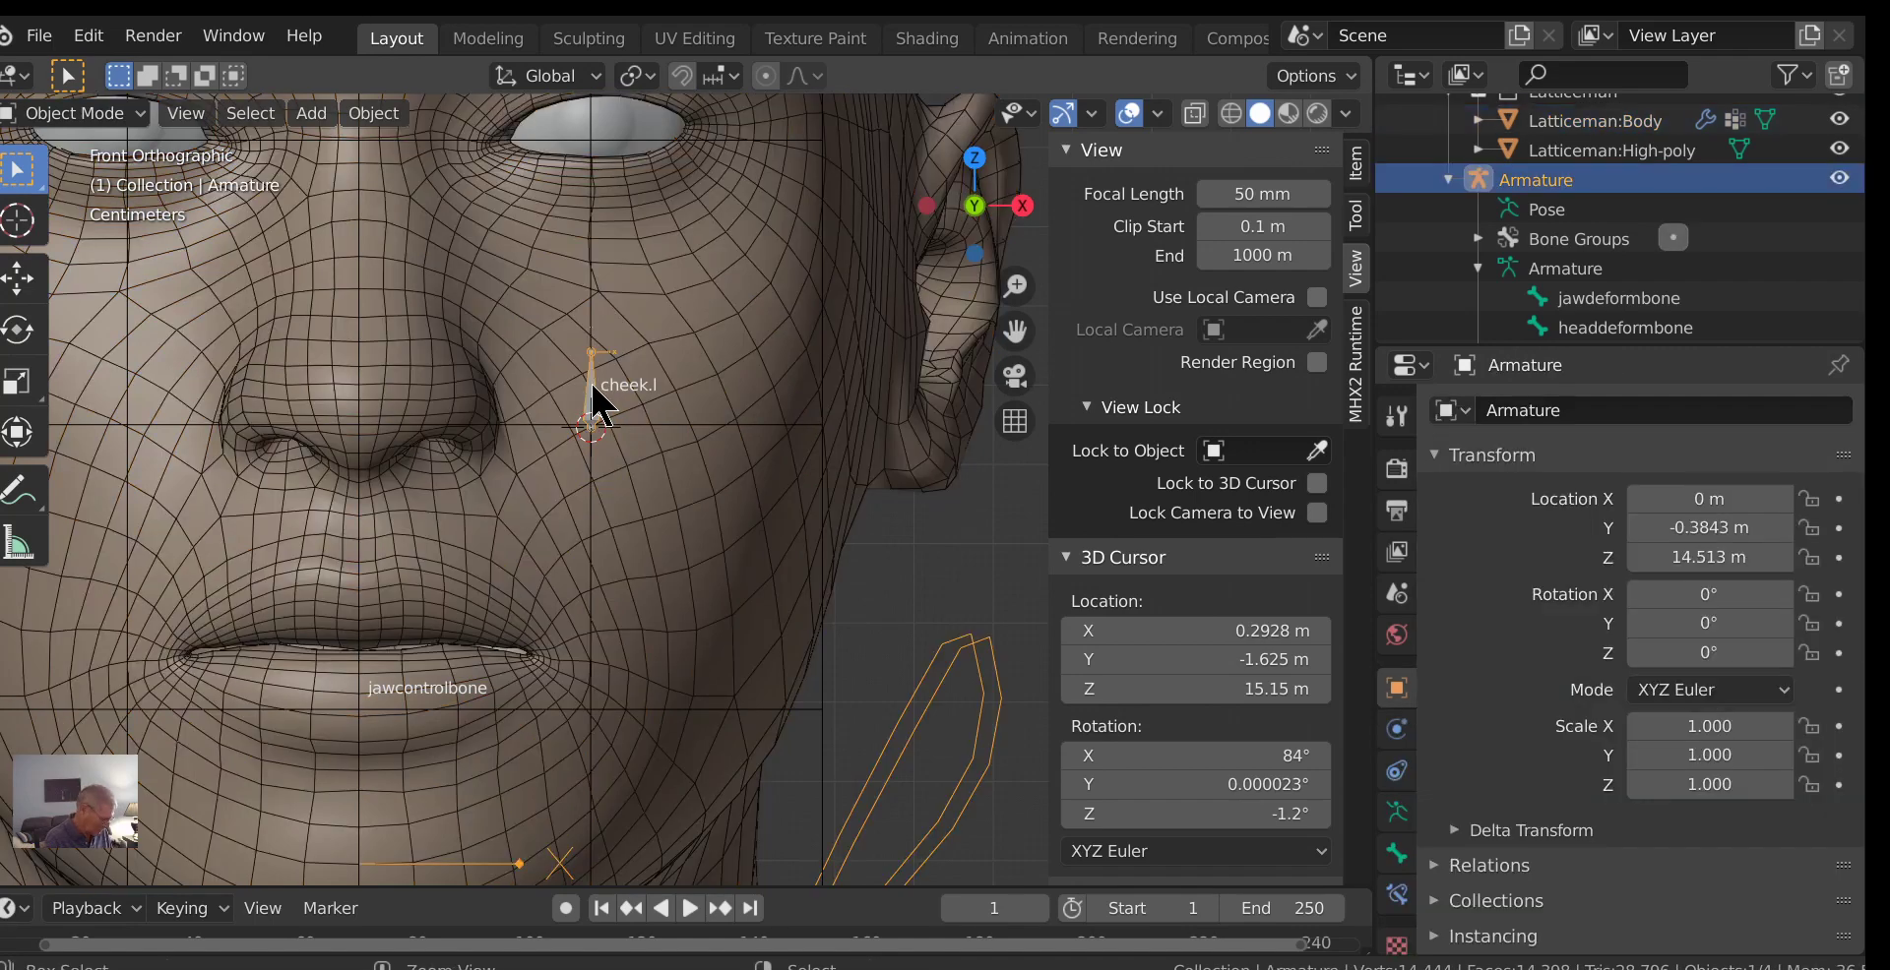
pyautogui.hotkey('ctrl', 'Tab')
pyautogui.click(593, 387)
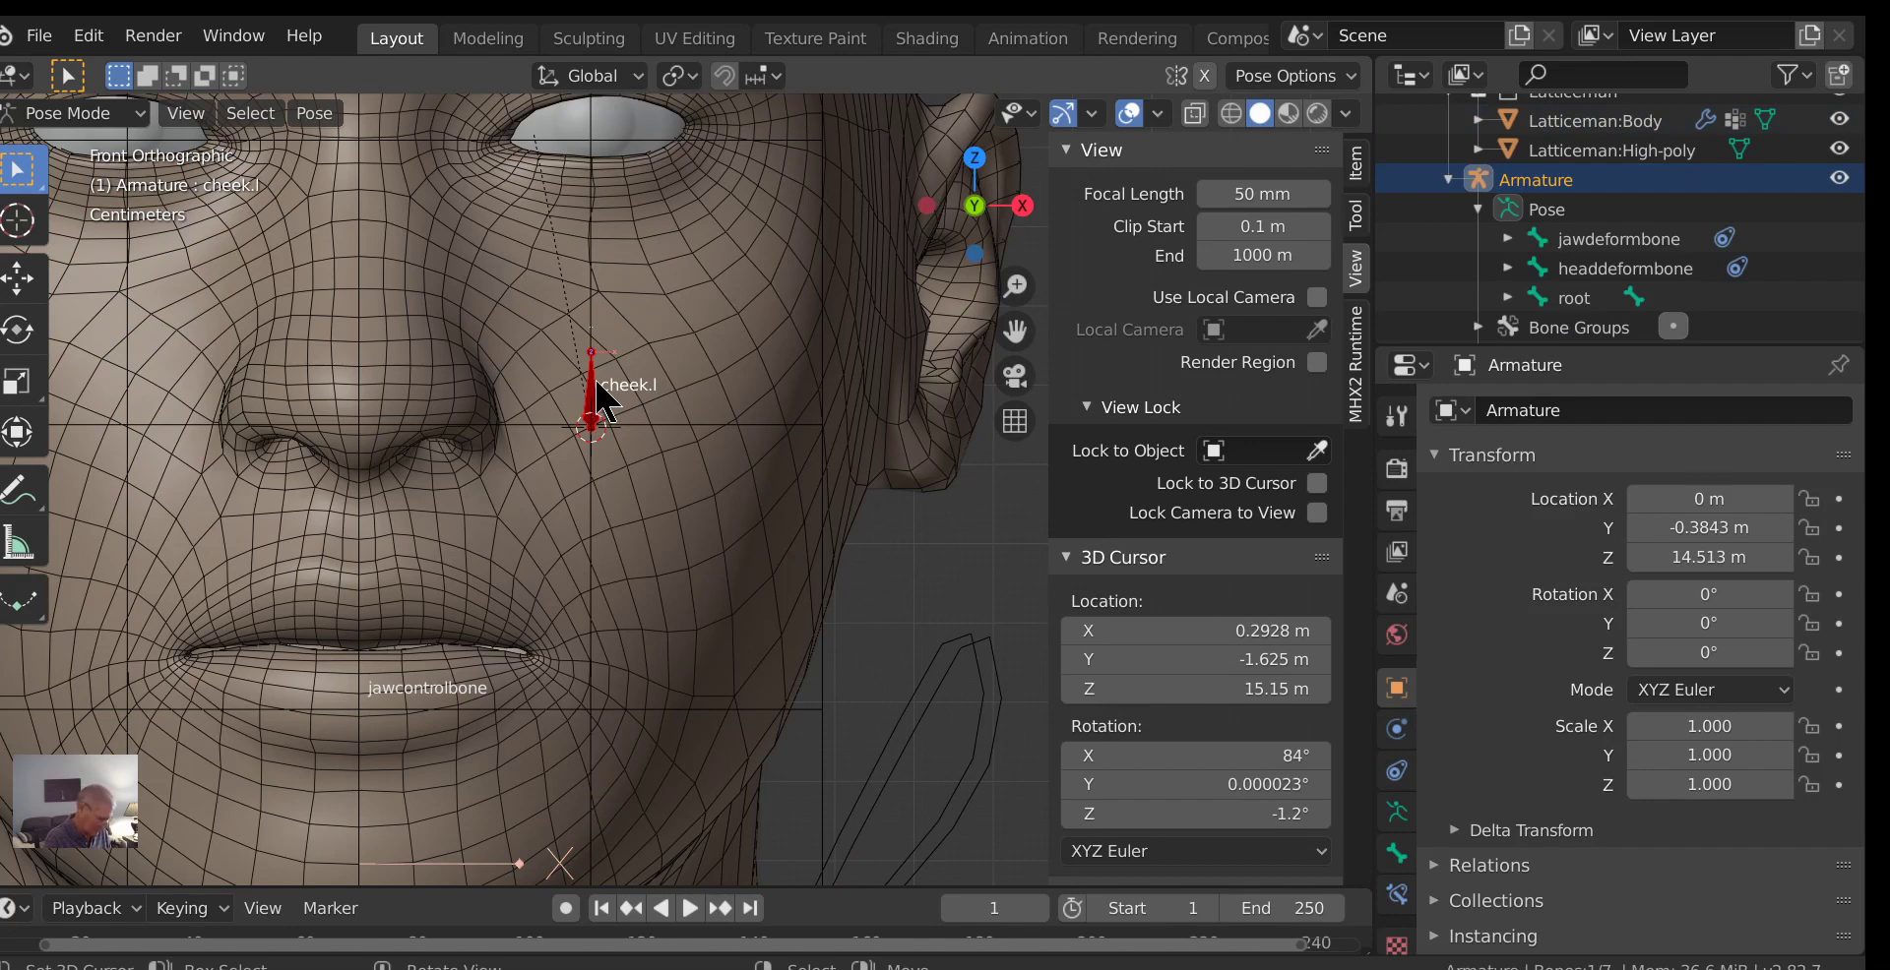
pyautogui.press('r')
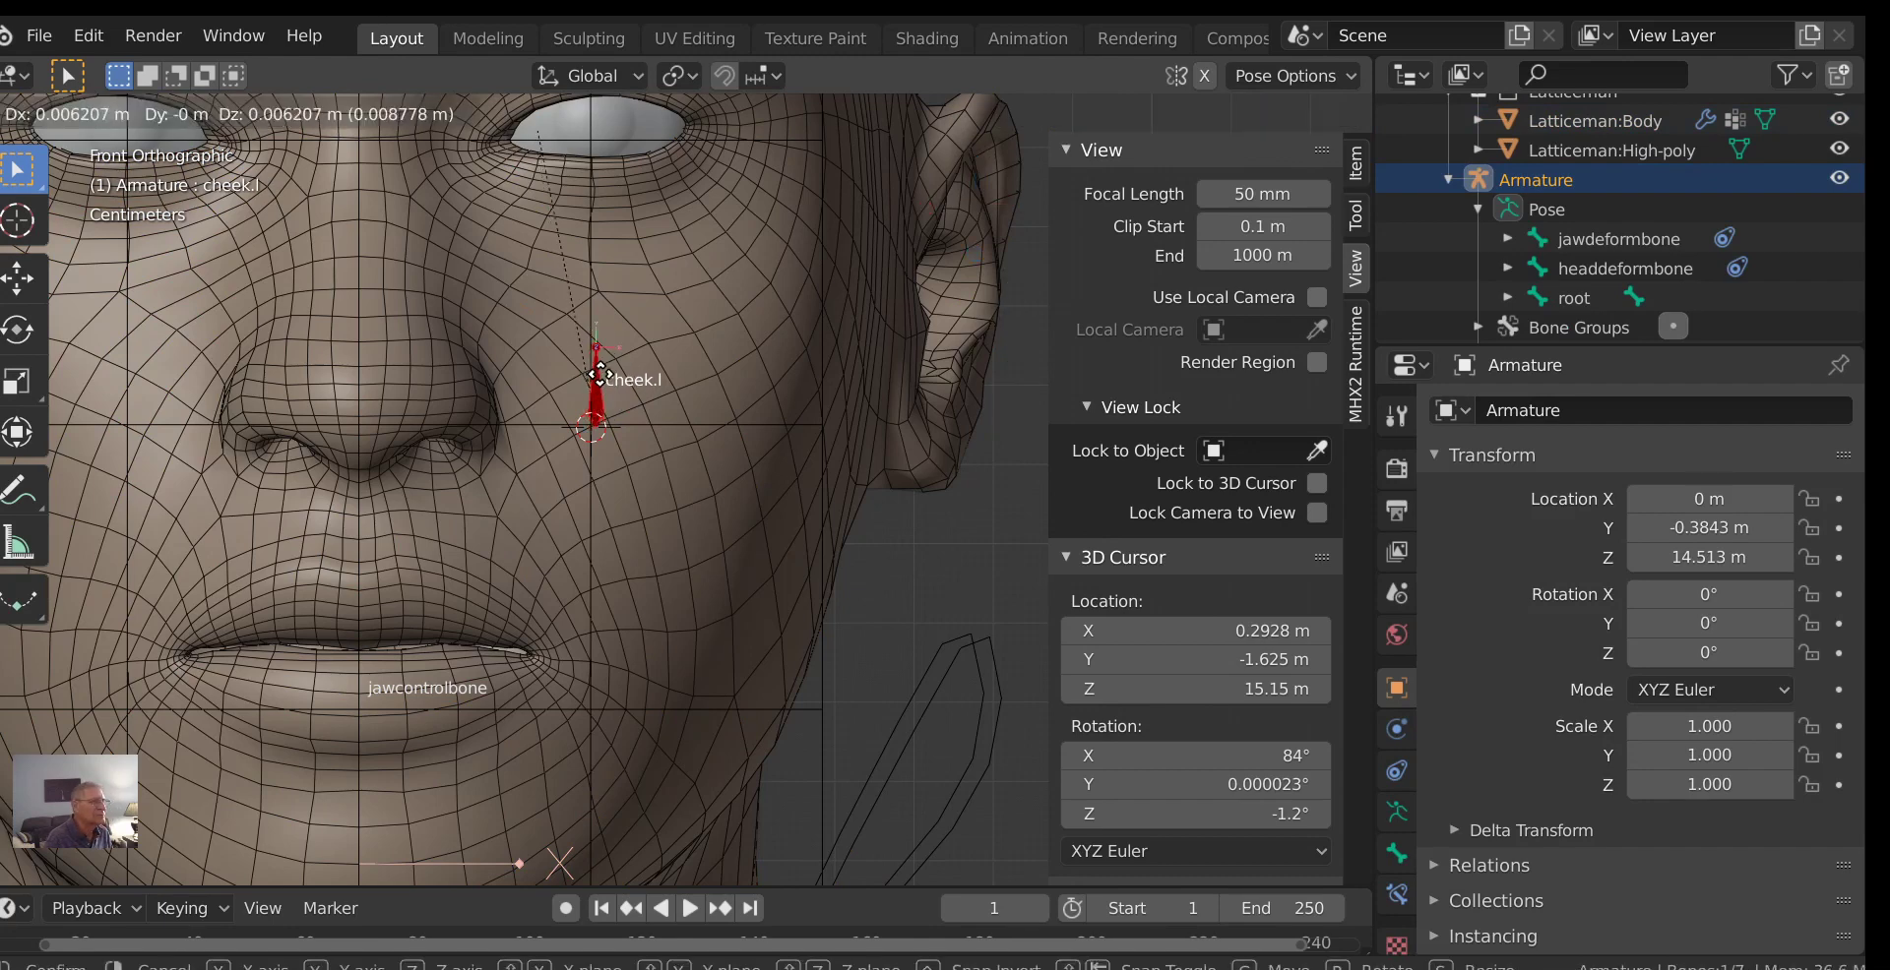
pyautogui.press('Escape')
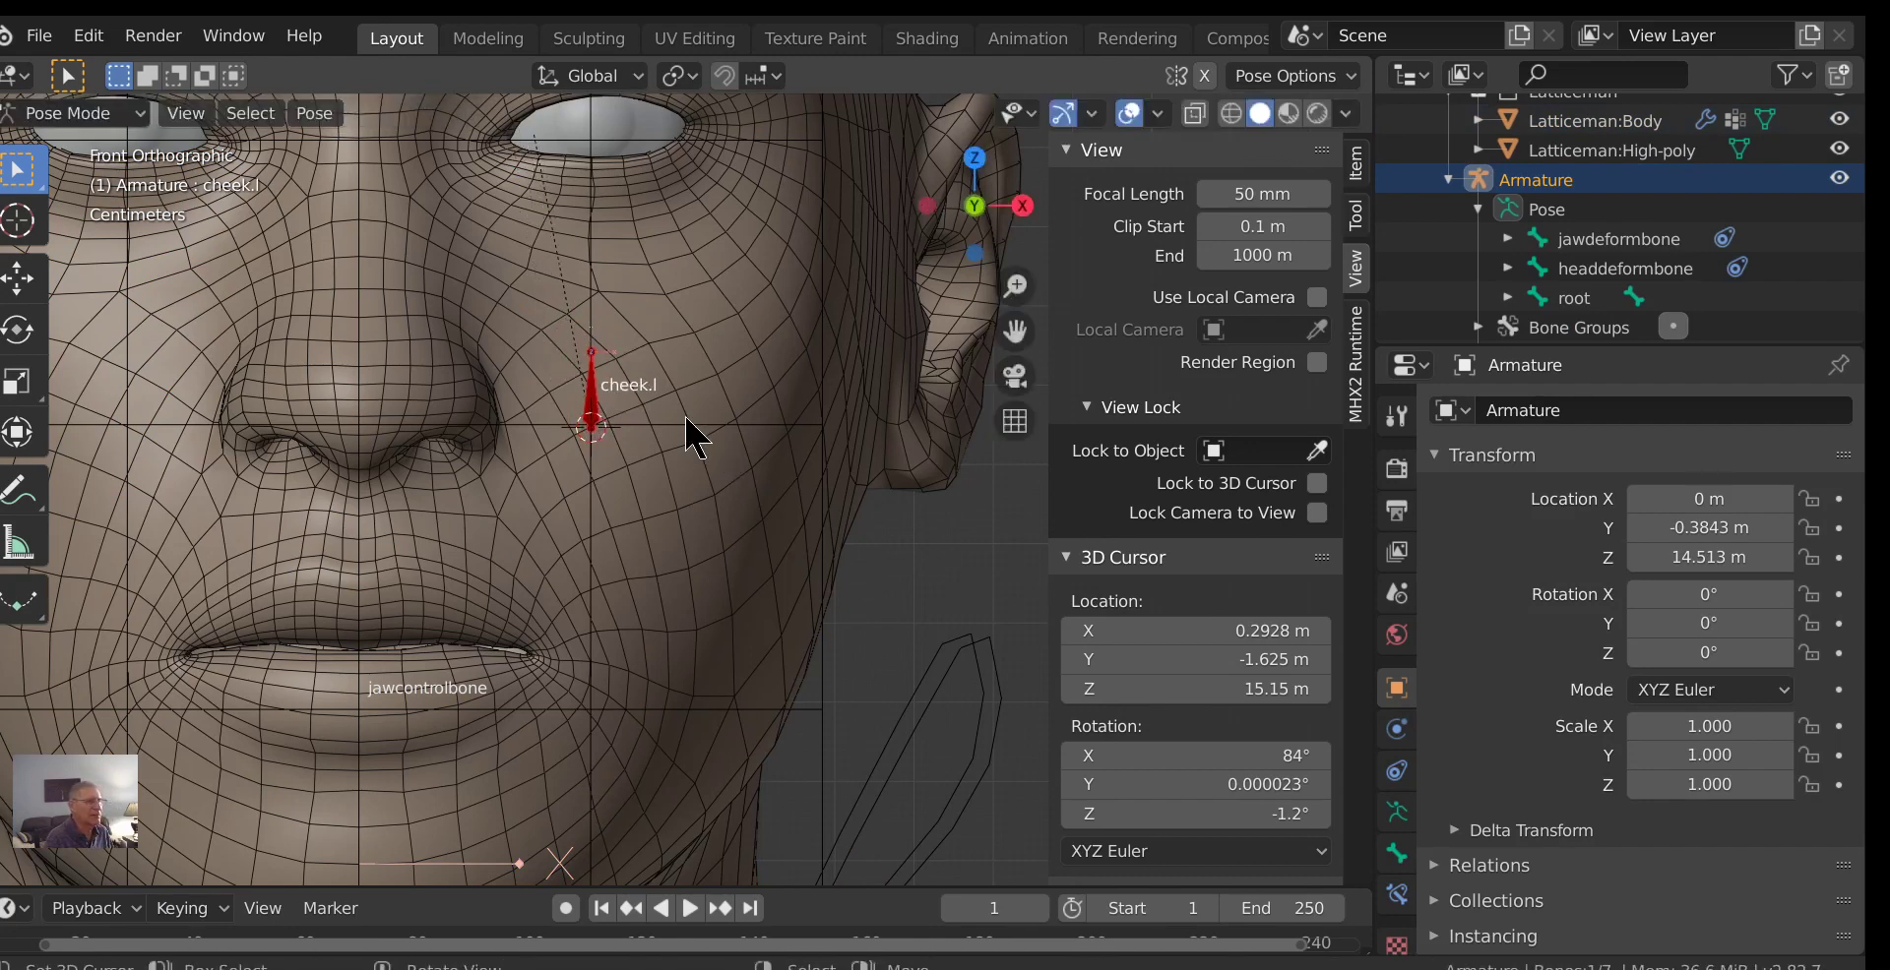
# Return to Object Mode, select Lattice_face and, in Edit Mode, assign its selected cheek point to the Hook modifier.
pyautogui.click(693, 440)
pyautogui.press('Tab')
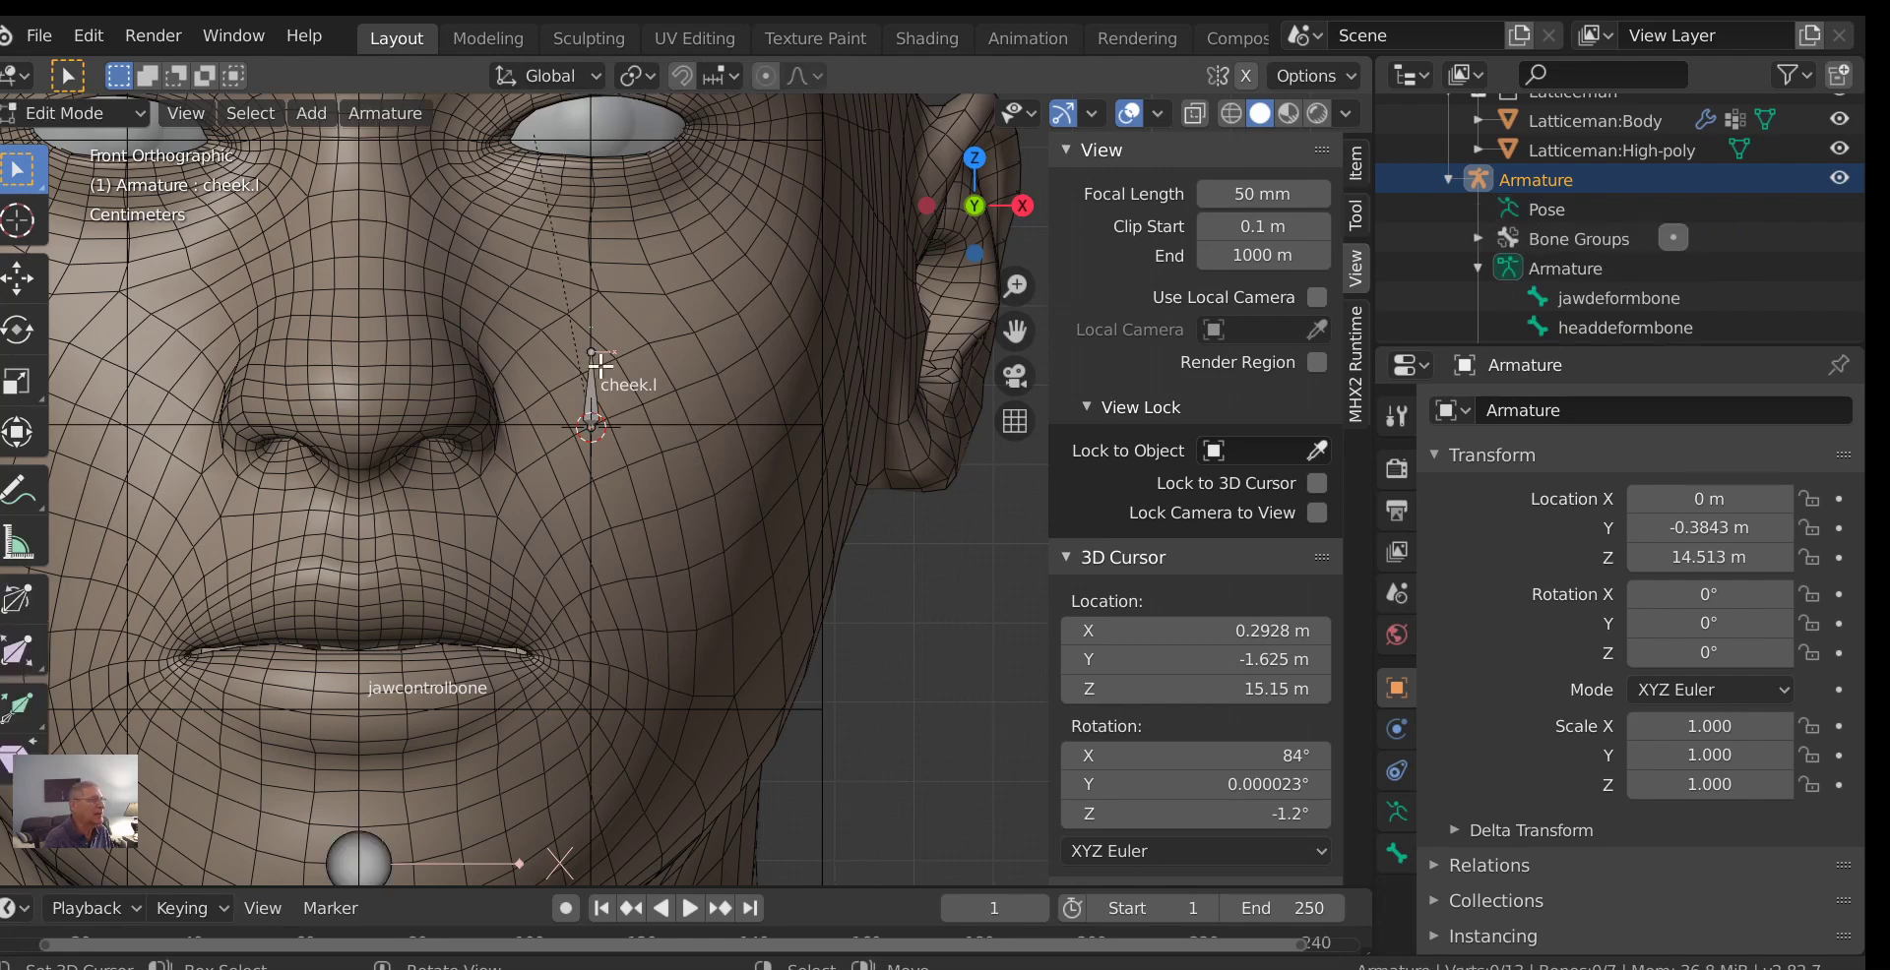
pyautogui.click(73, 113)
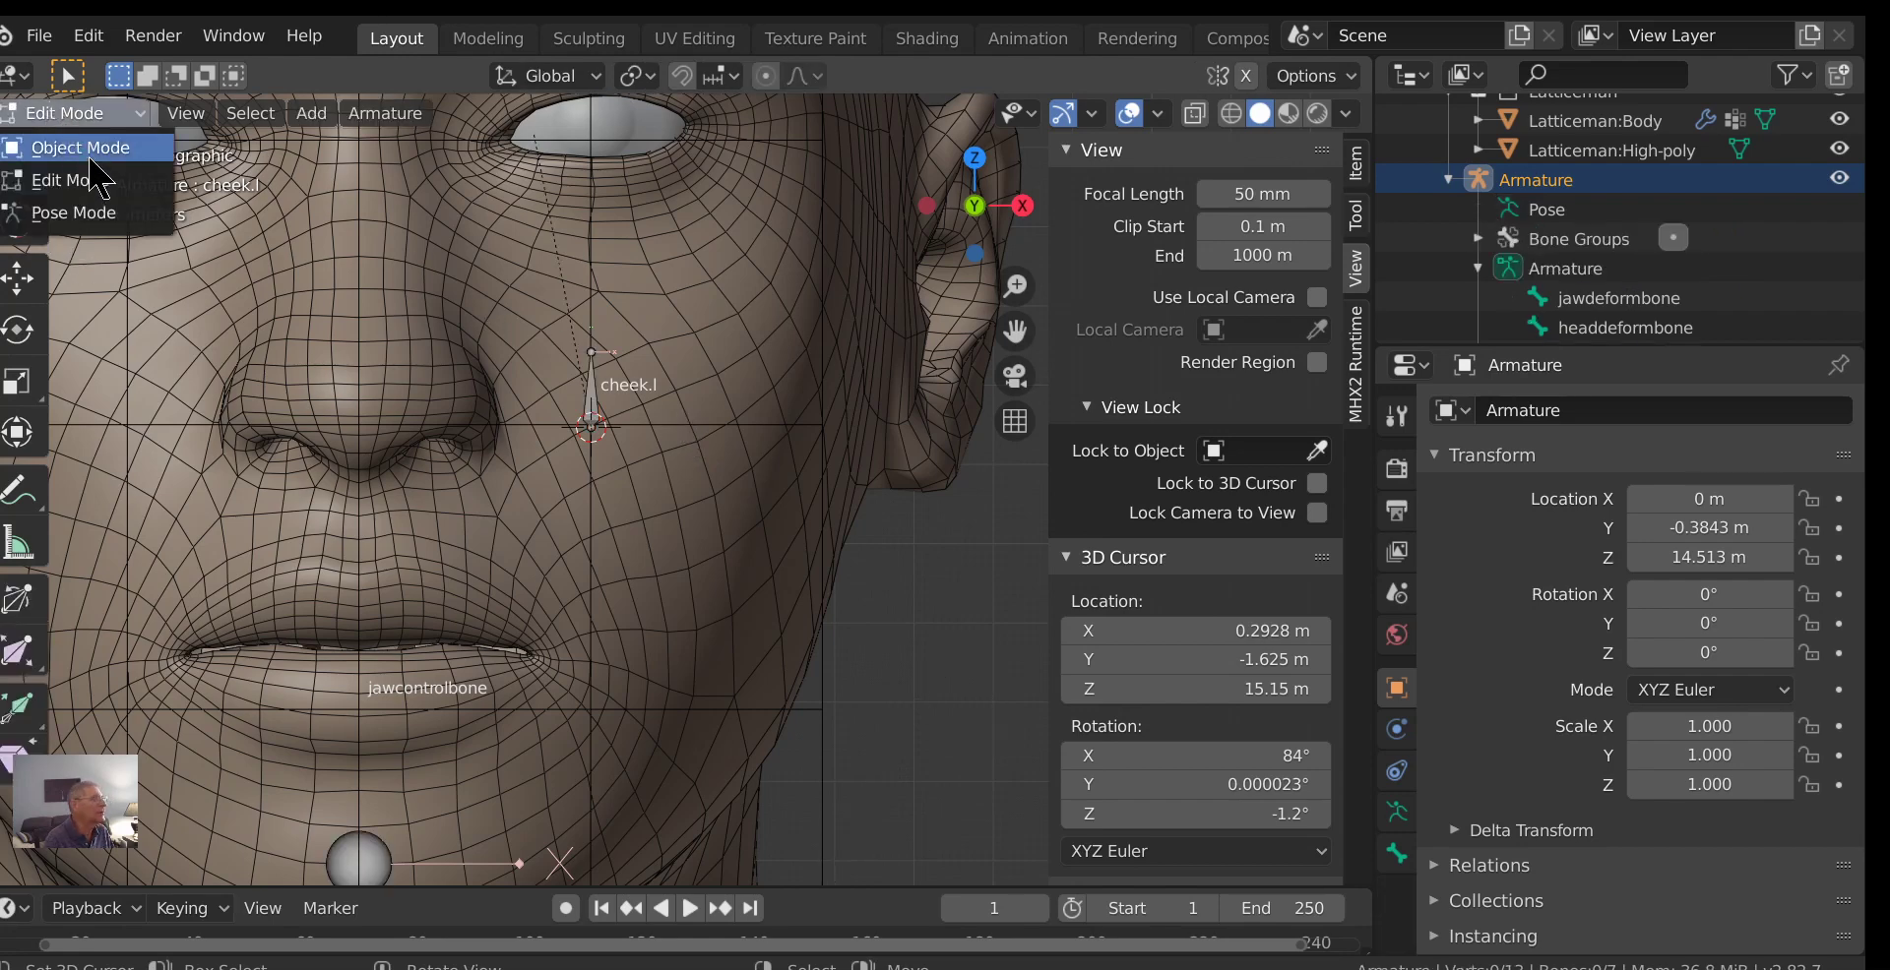
pyautogui.click(73, 155)
pyautogui.click(590, 313)
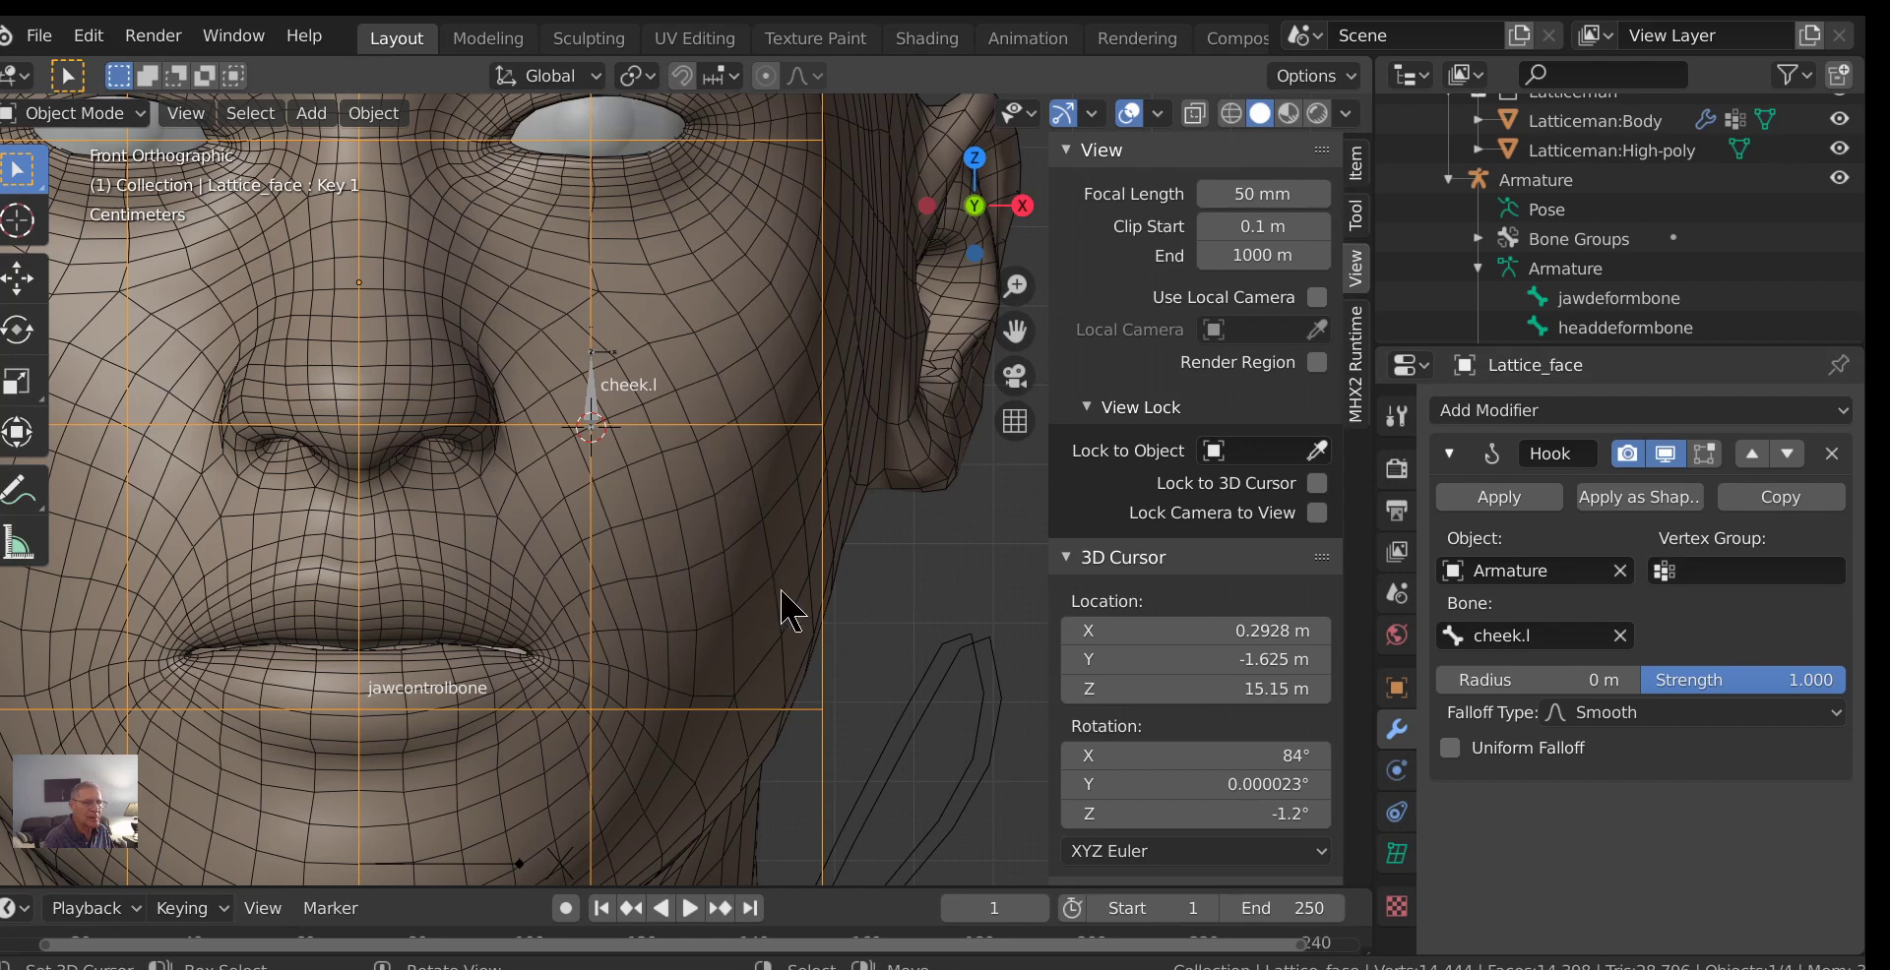
pyautogui.press('Tab')
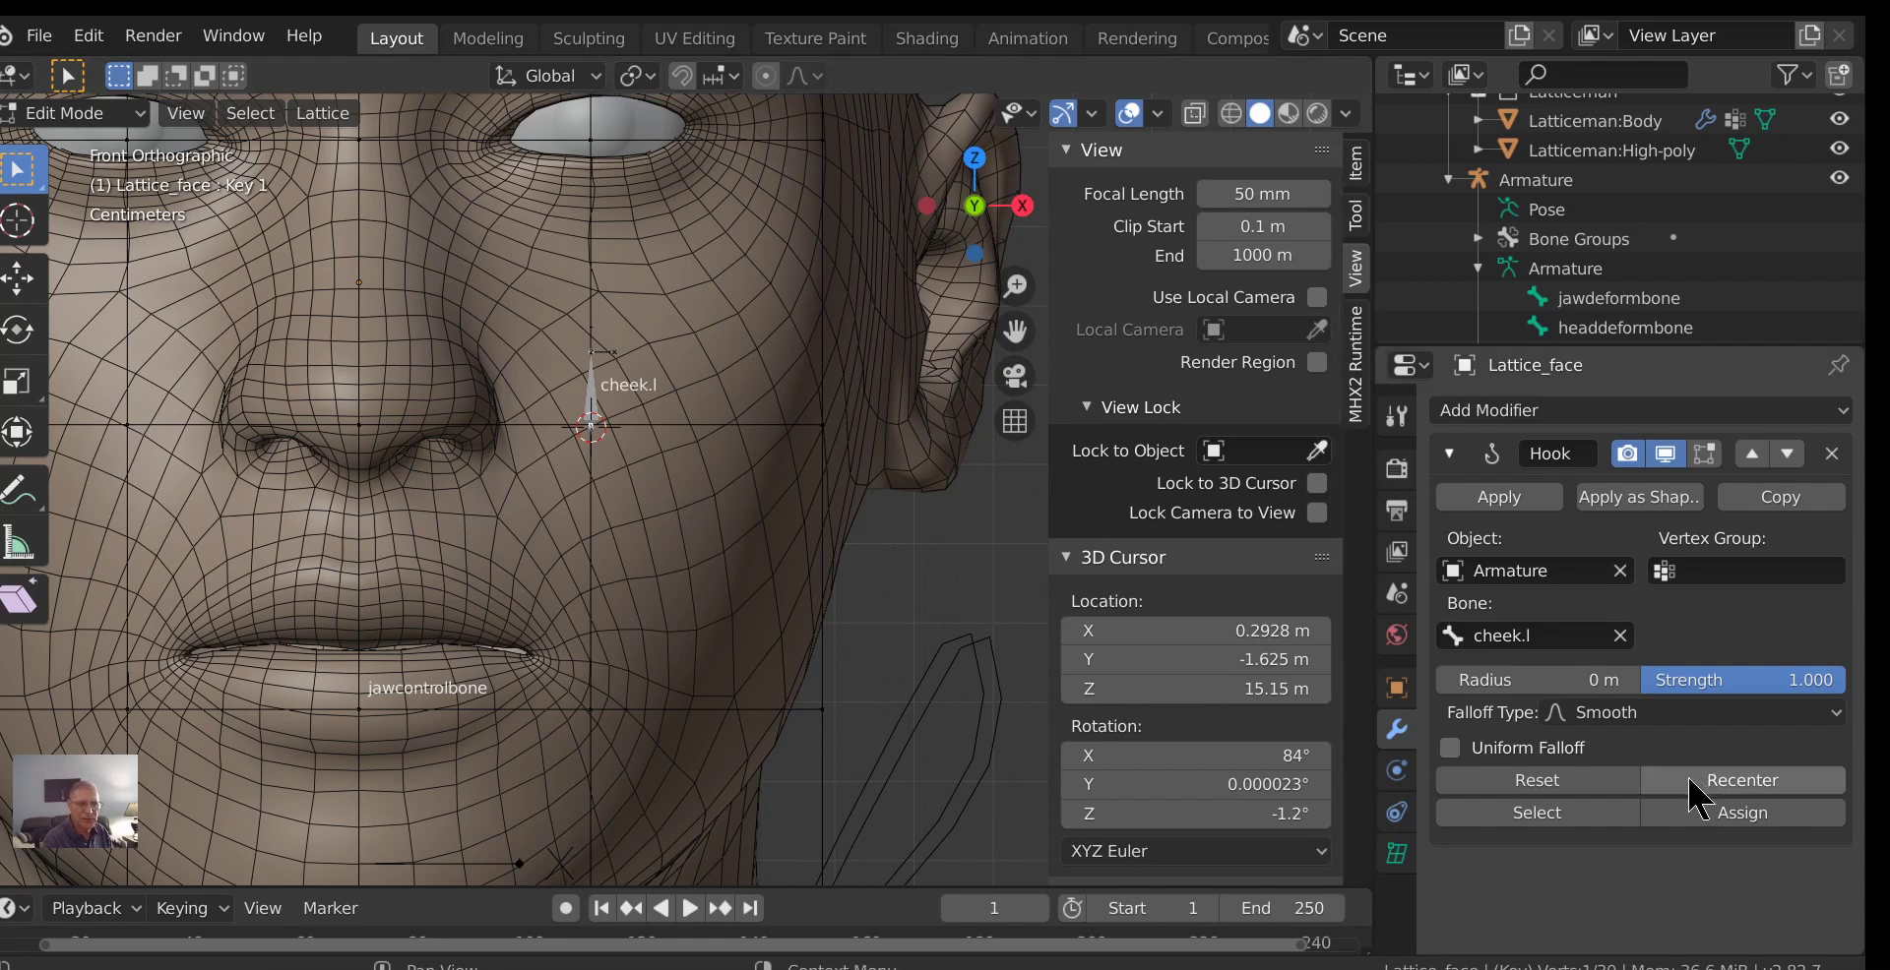
pyautogui.click(1771, 815)
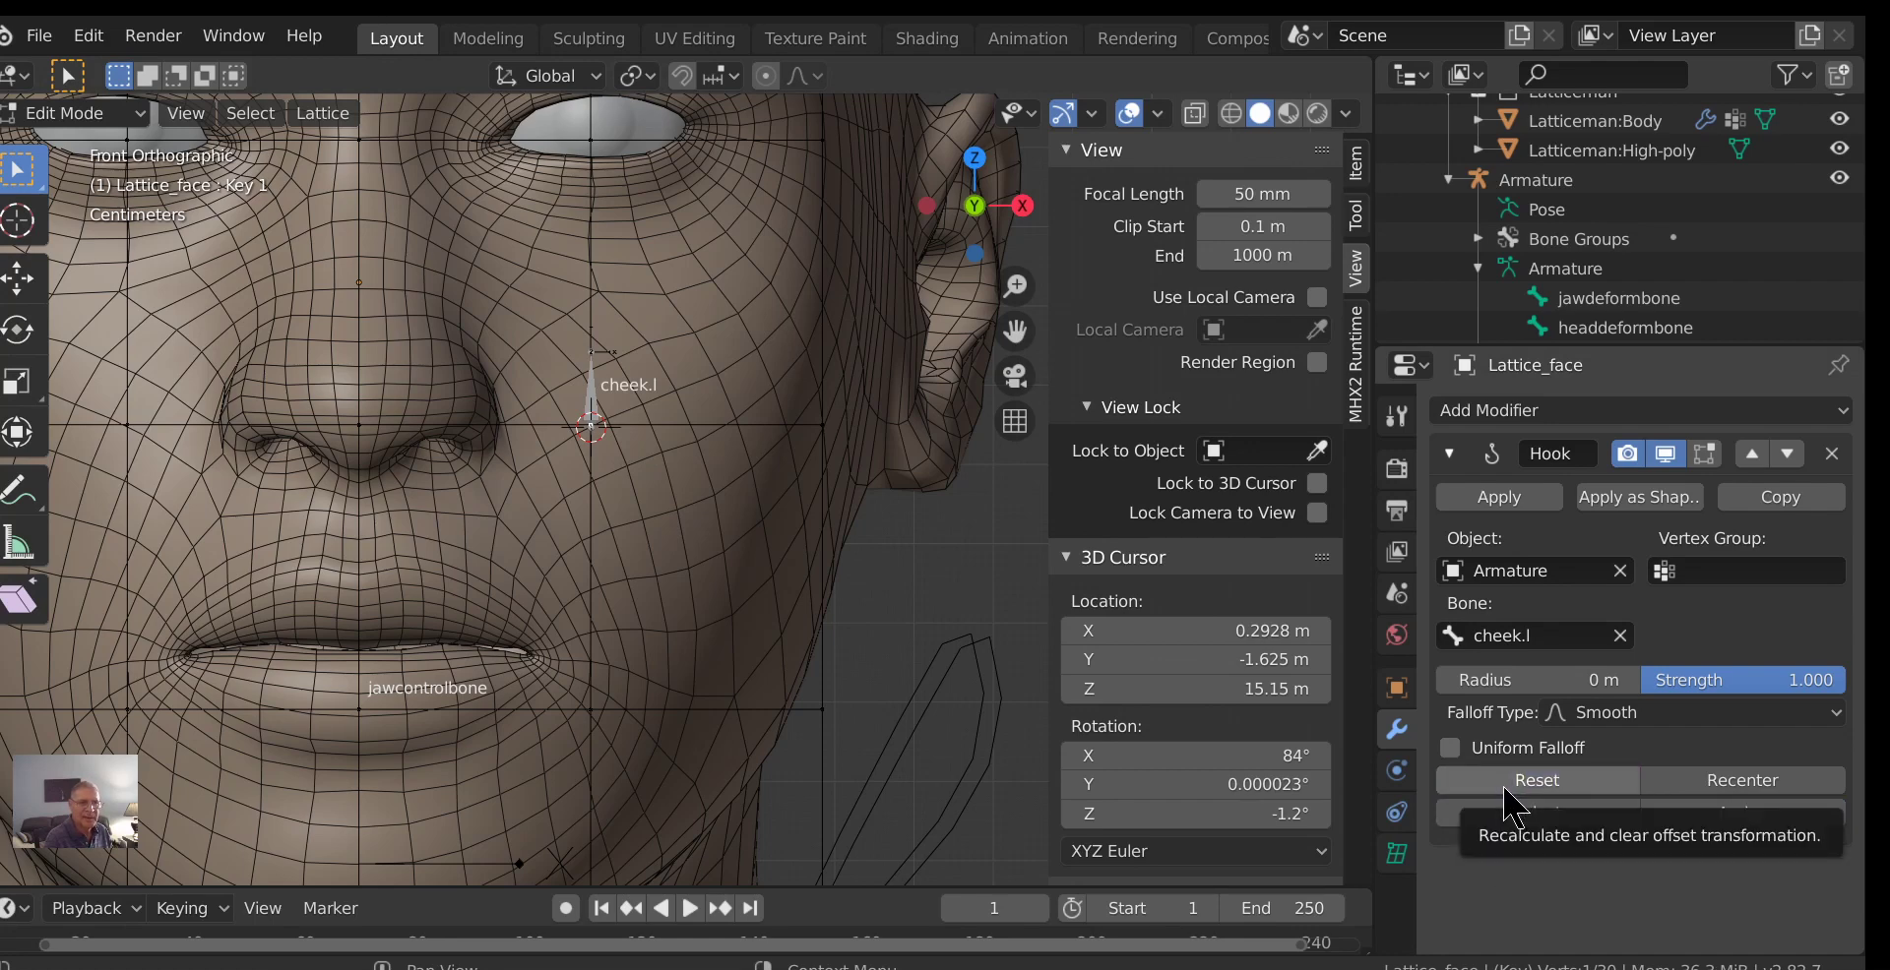
pyautogui.click(1656, 716)
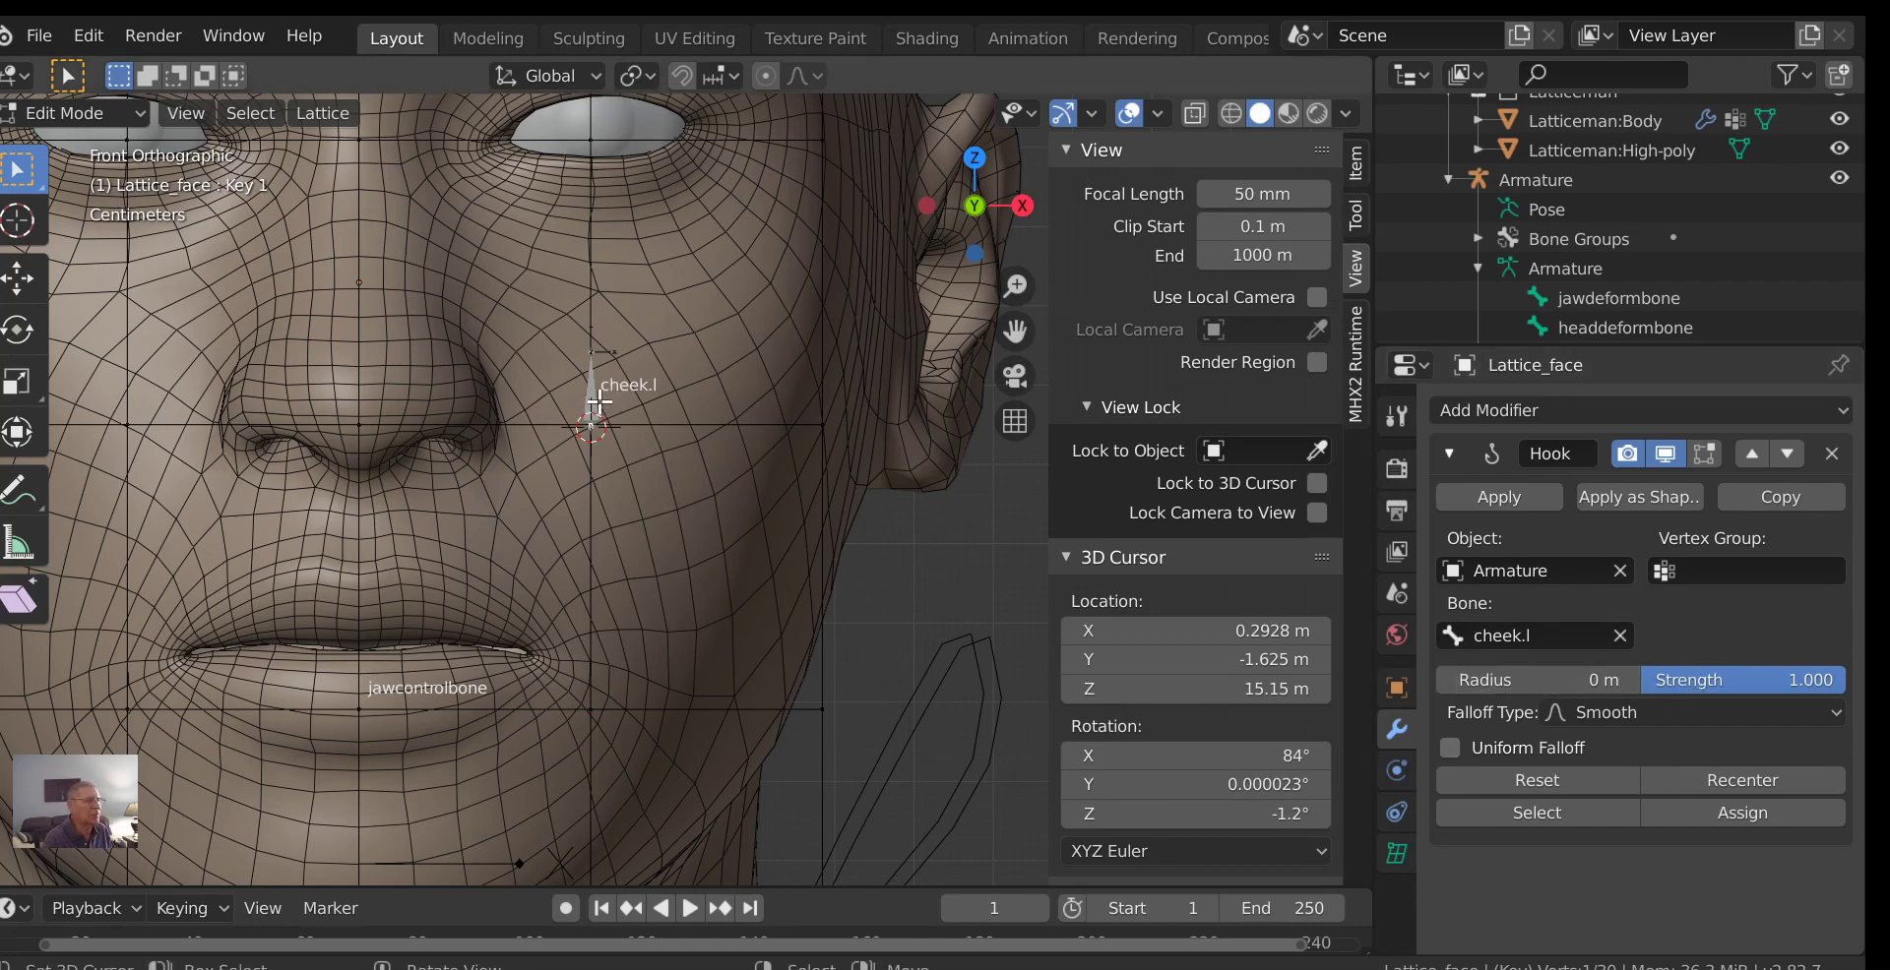
# Leave lattice editing, put the armature in Pose Mode and try moving cheek.l to test the hooked lattice point.
pyautogui.click(79, 114)
pyautogui.click(96, 148)
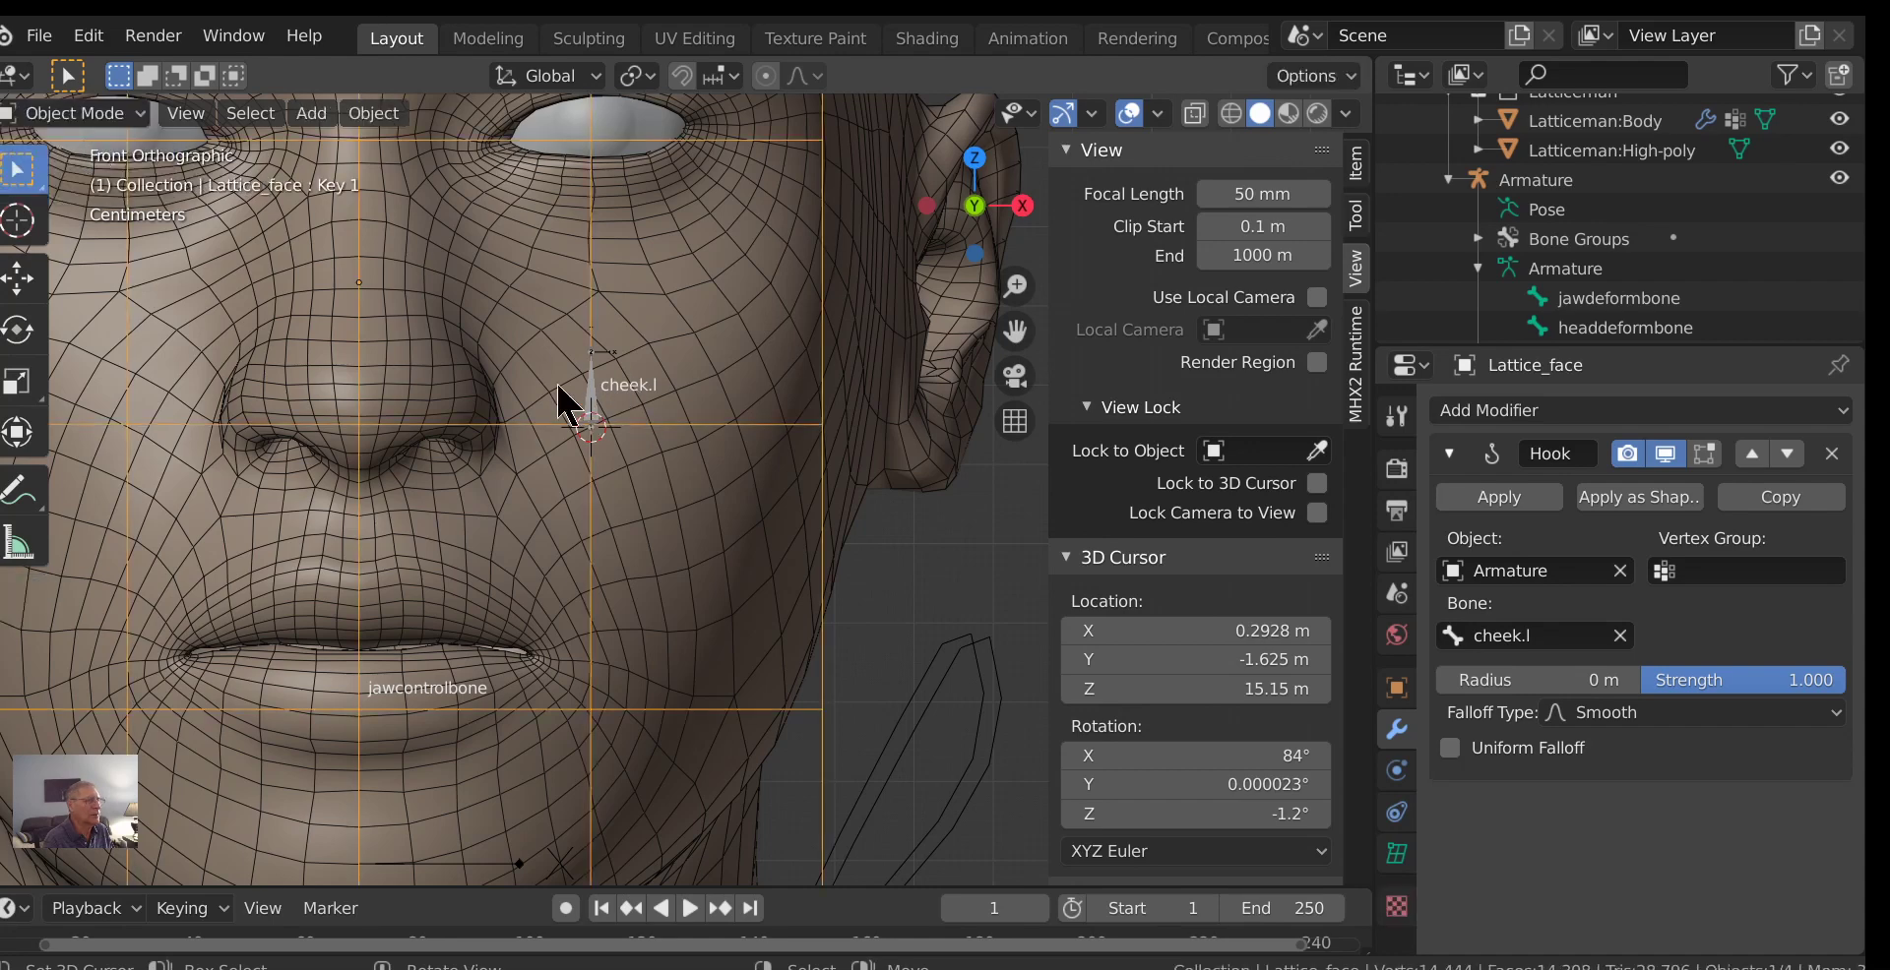
pyautogui.click(594, 395)
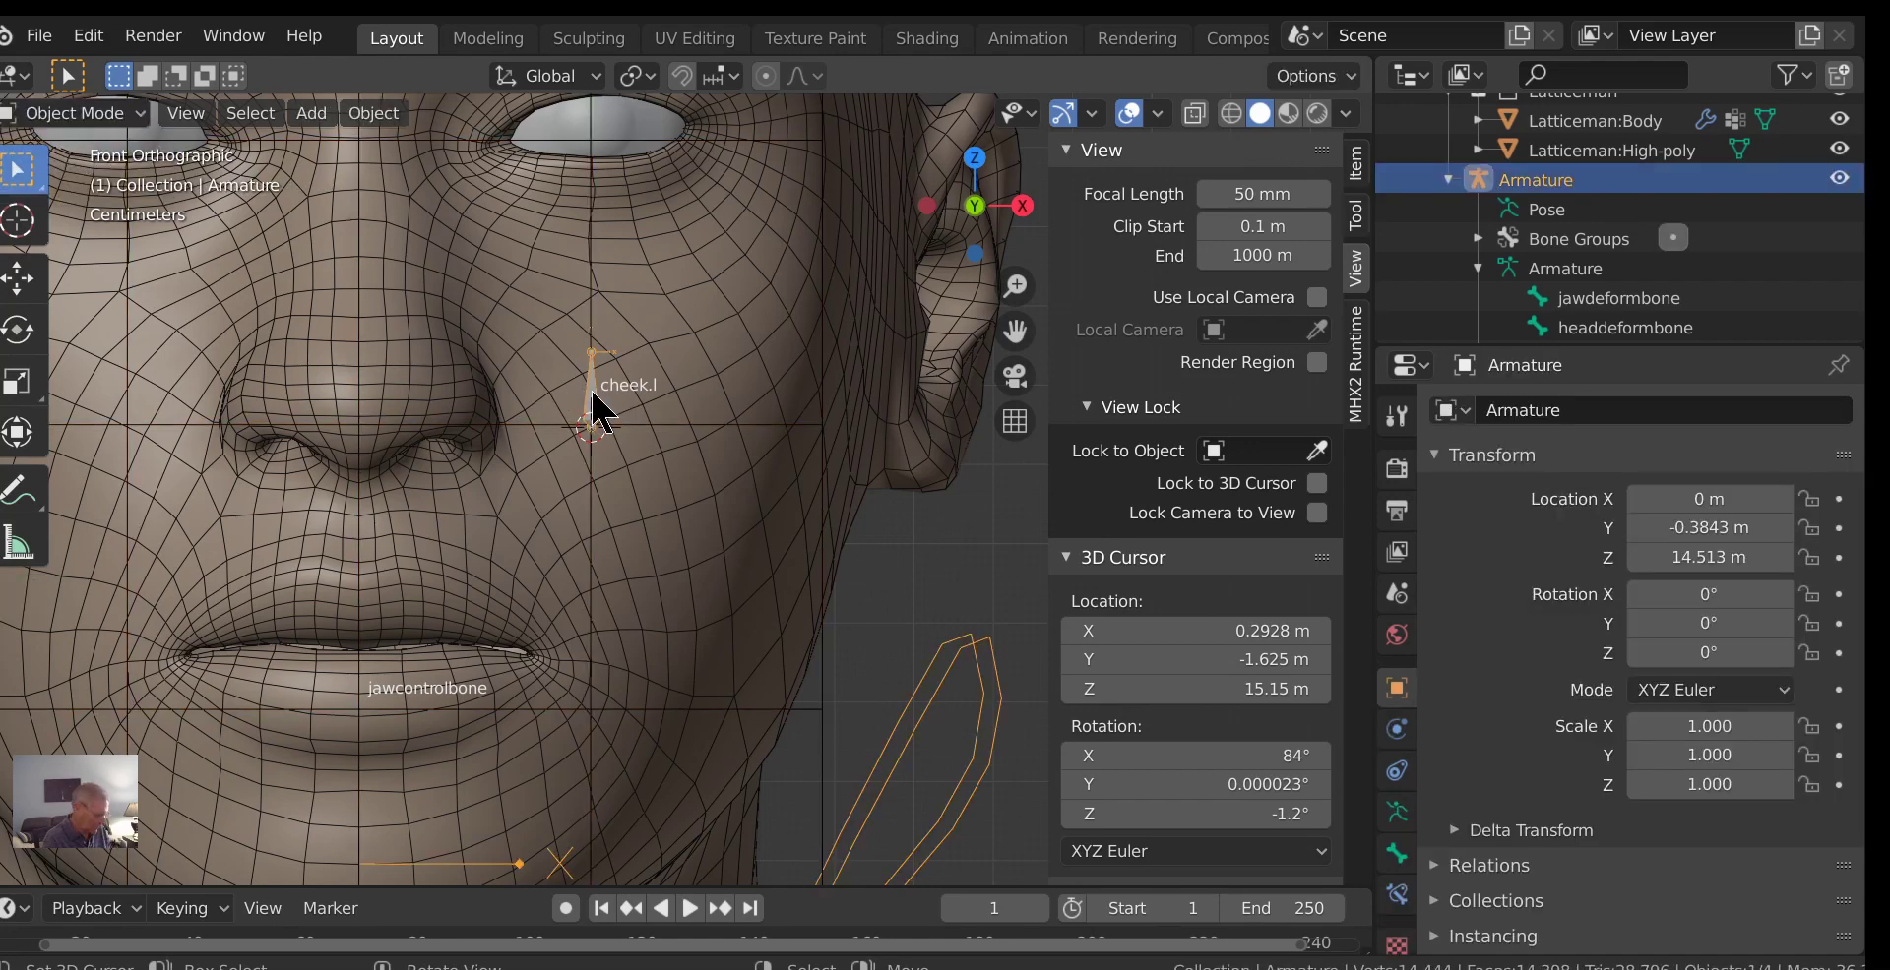
pyautogui.hotkey('ctrl', 'Tab')
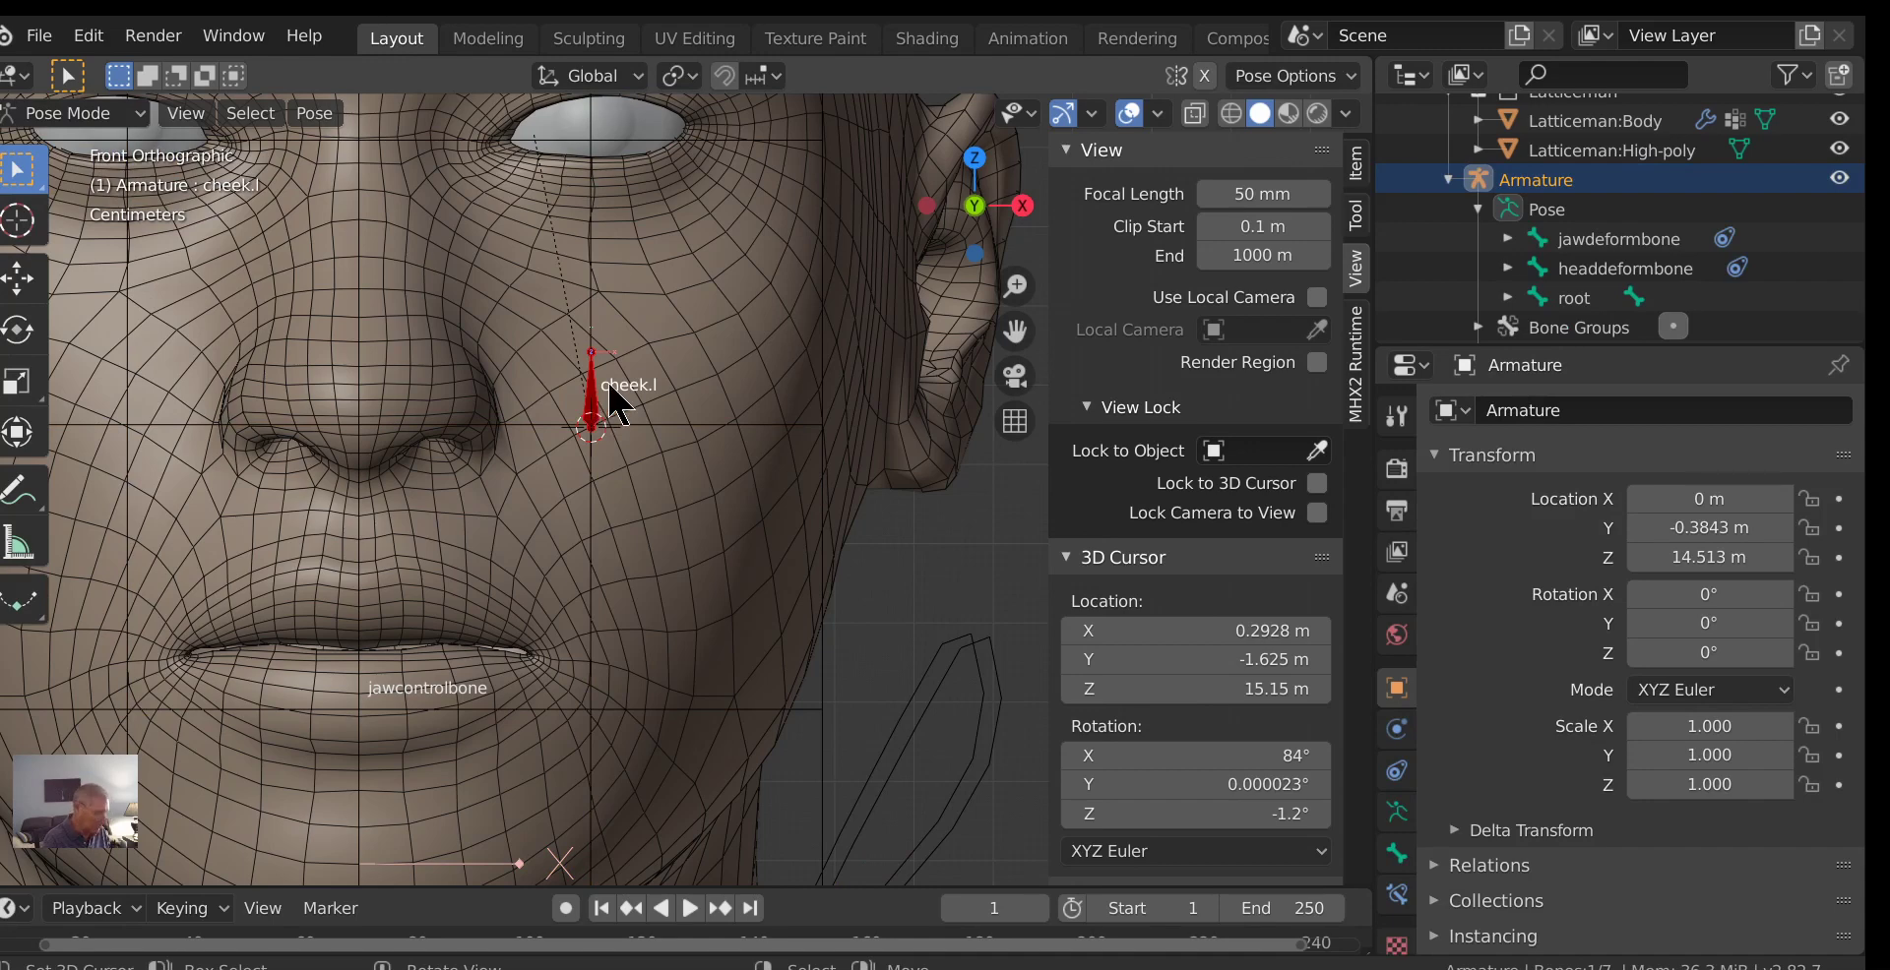
pyautogui.press('g')
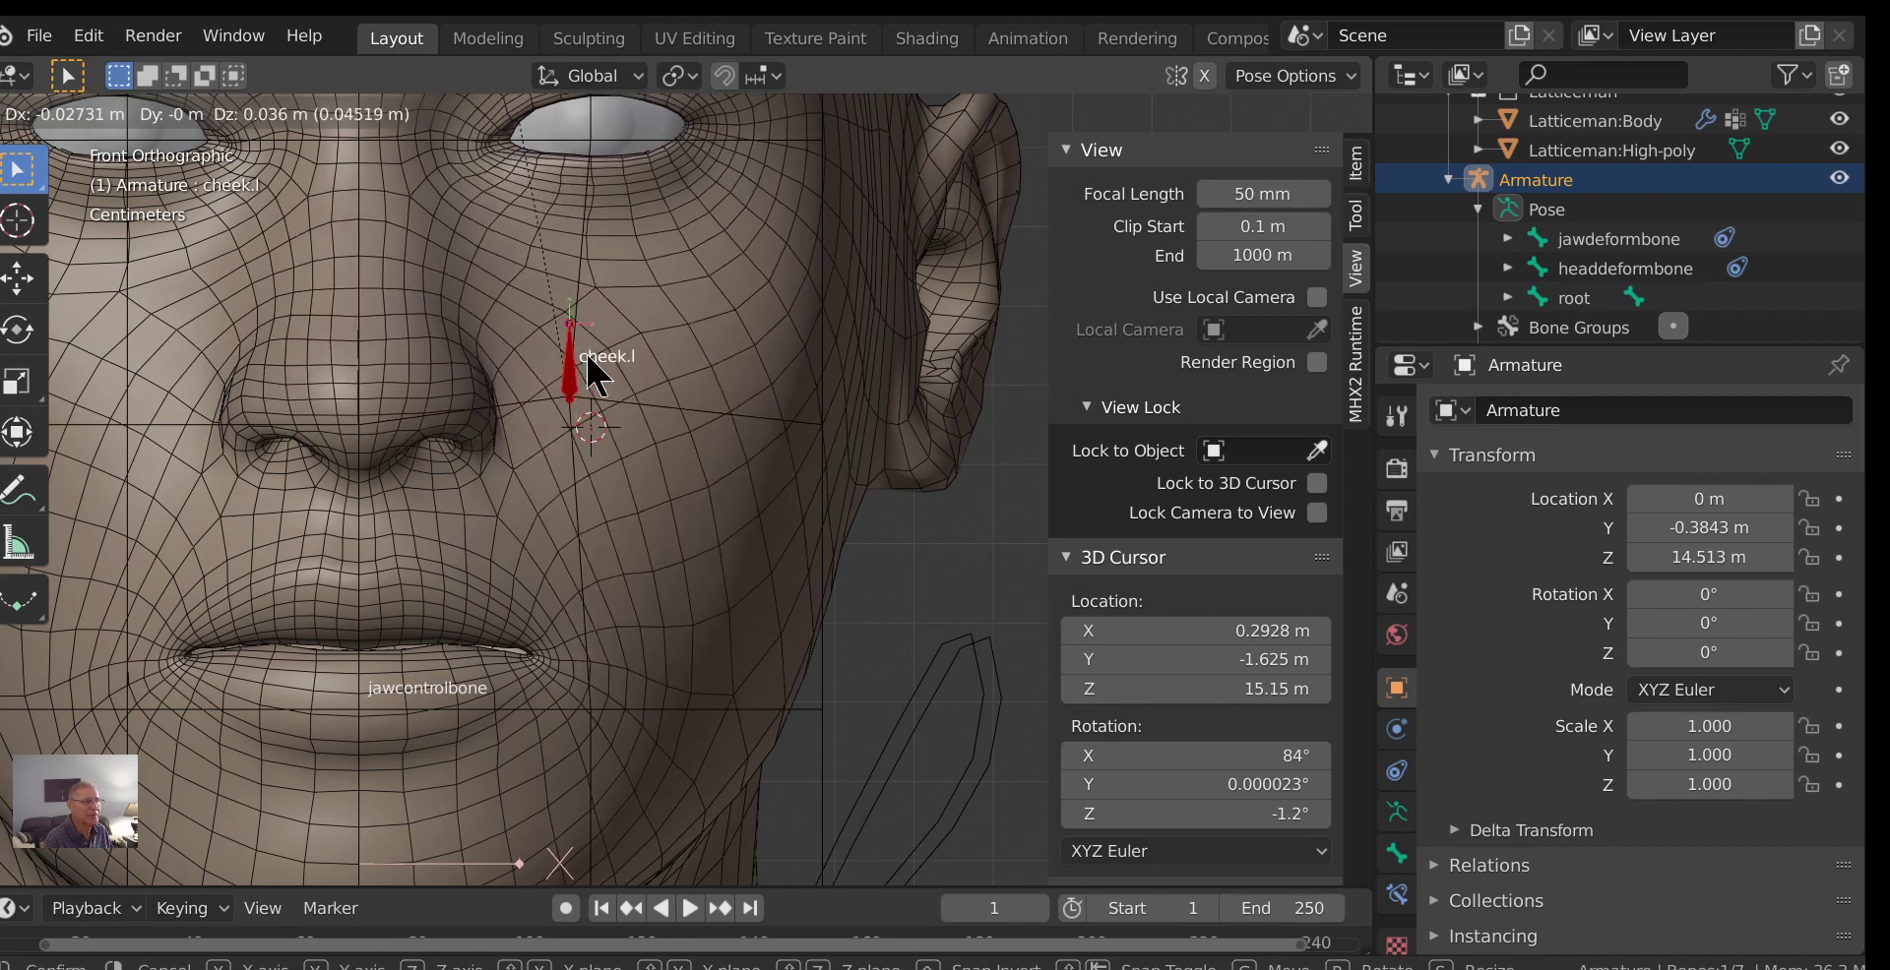
pyautogui.press('Escape')
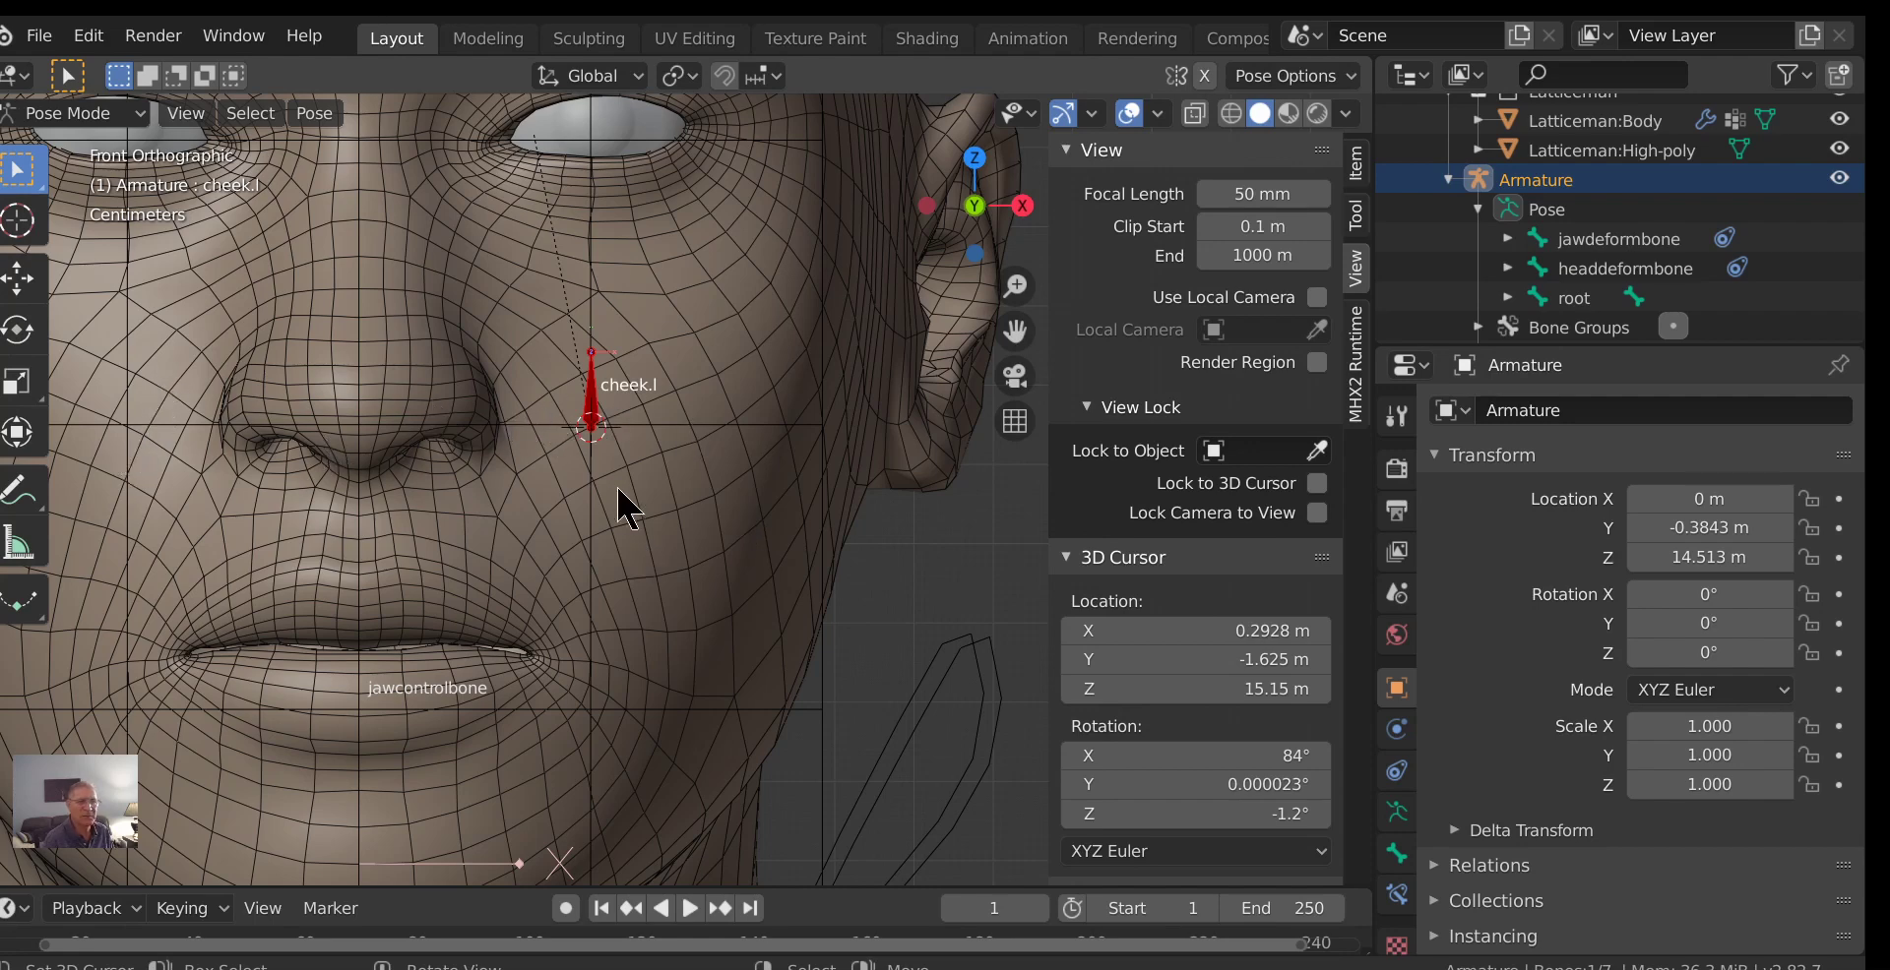
# Leave Pose Mode for Object Mode and select the Lattice_face lattice around the head.
pyautogui.scroll(-3, 667, 504)
pyautogui.scroll(-1, 668, 503)
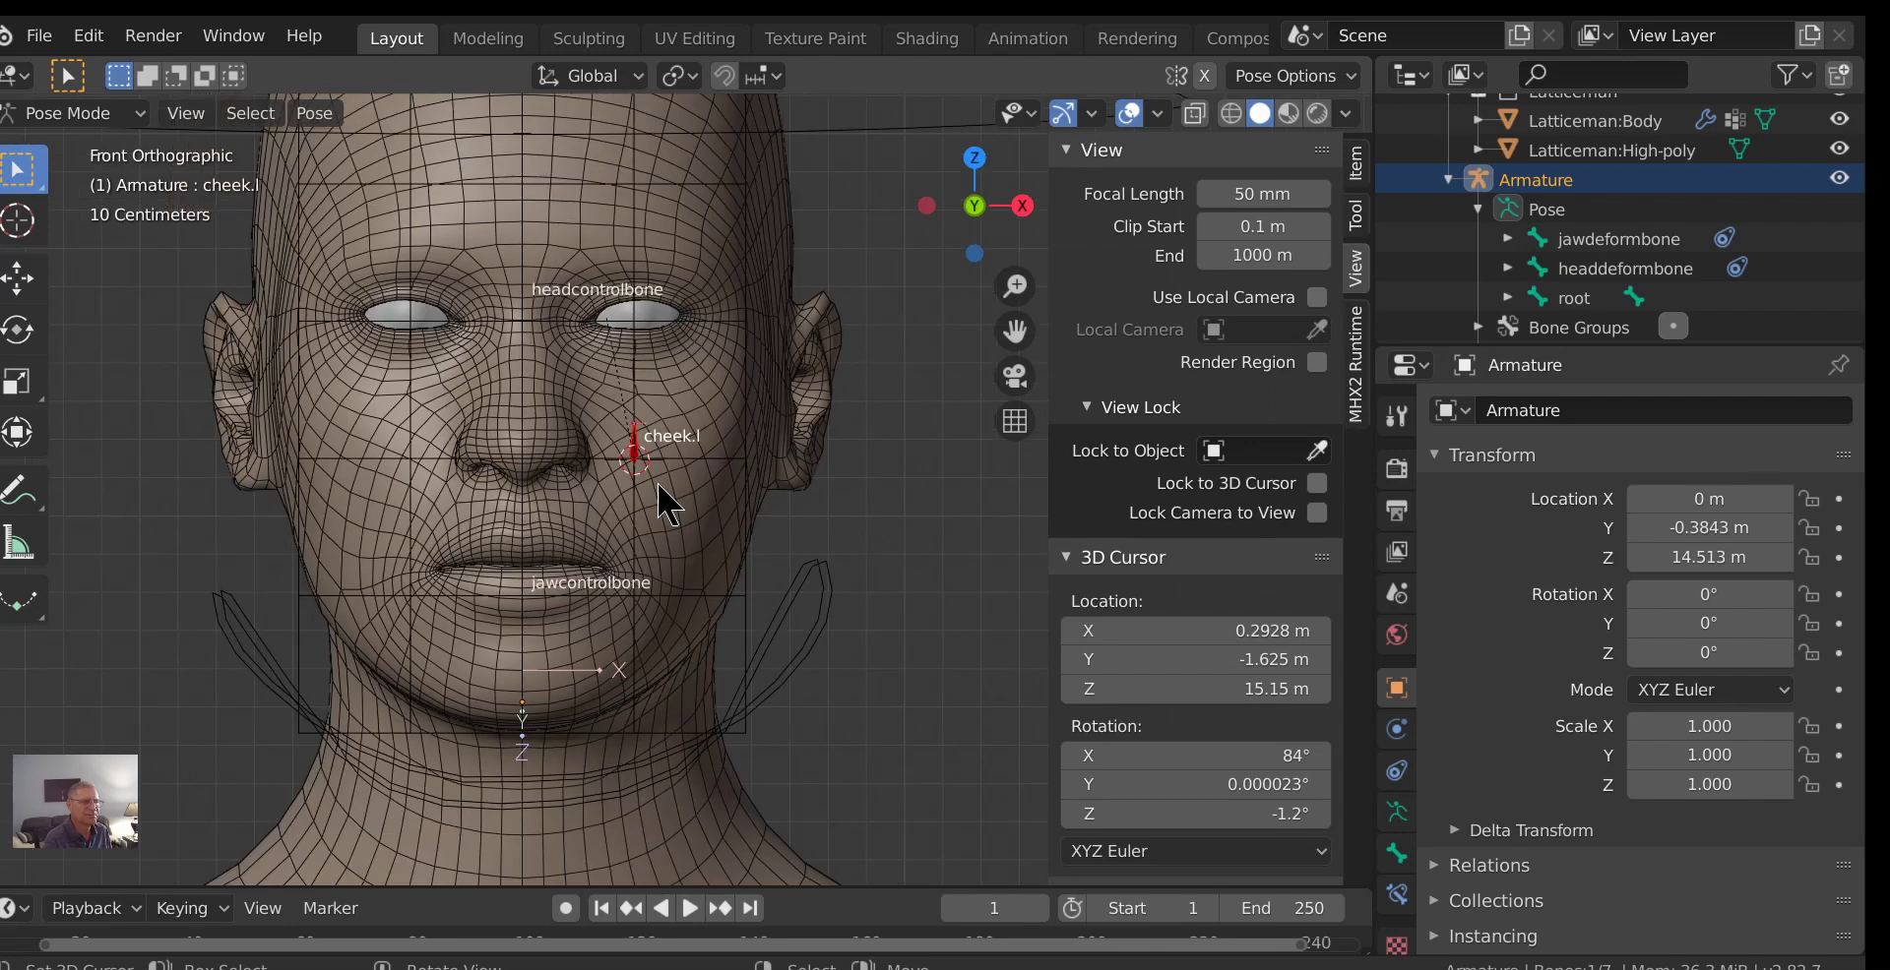
pyautogui.scroll(2, 667, 504)
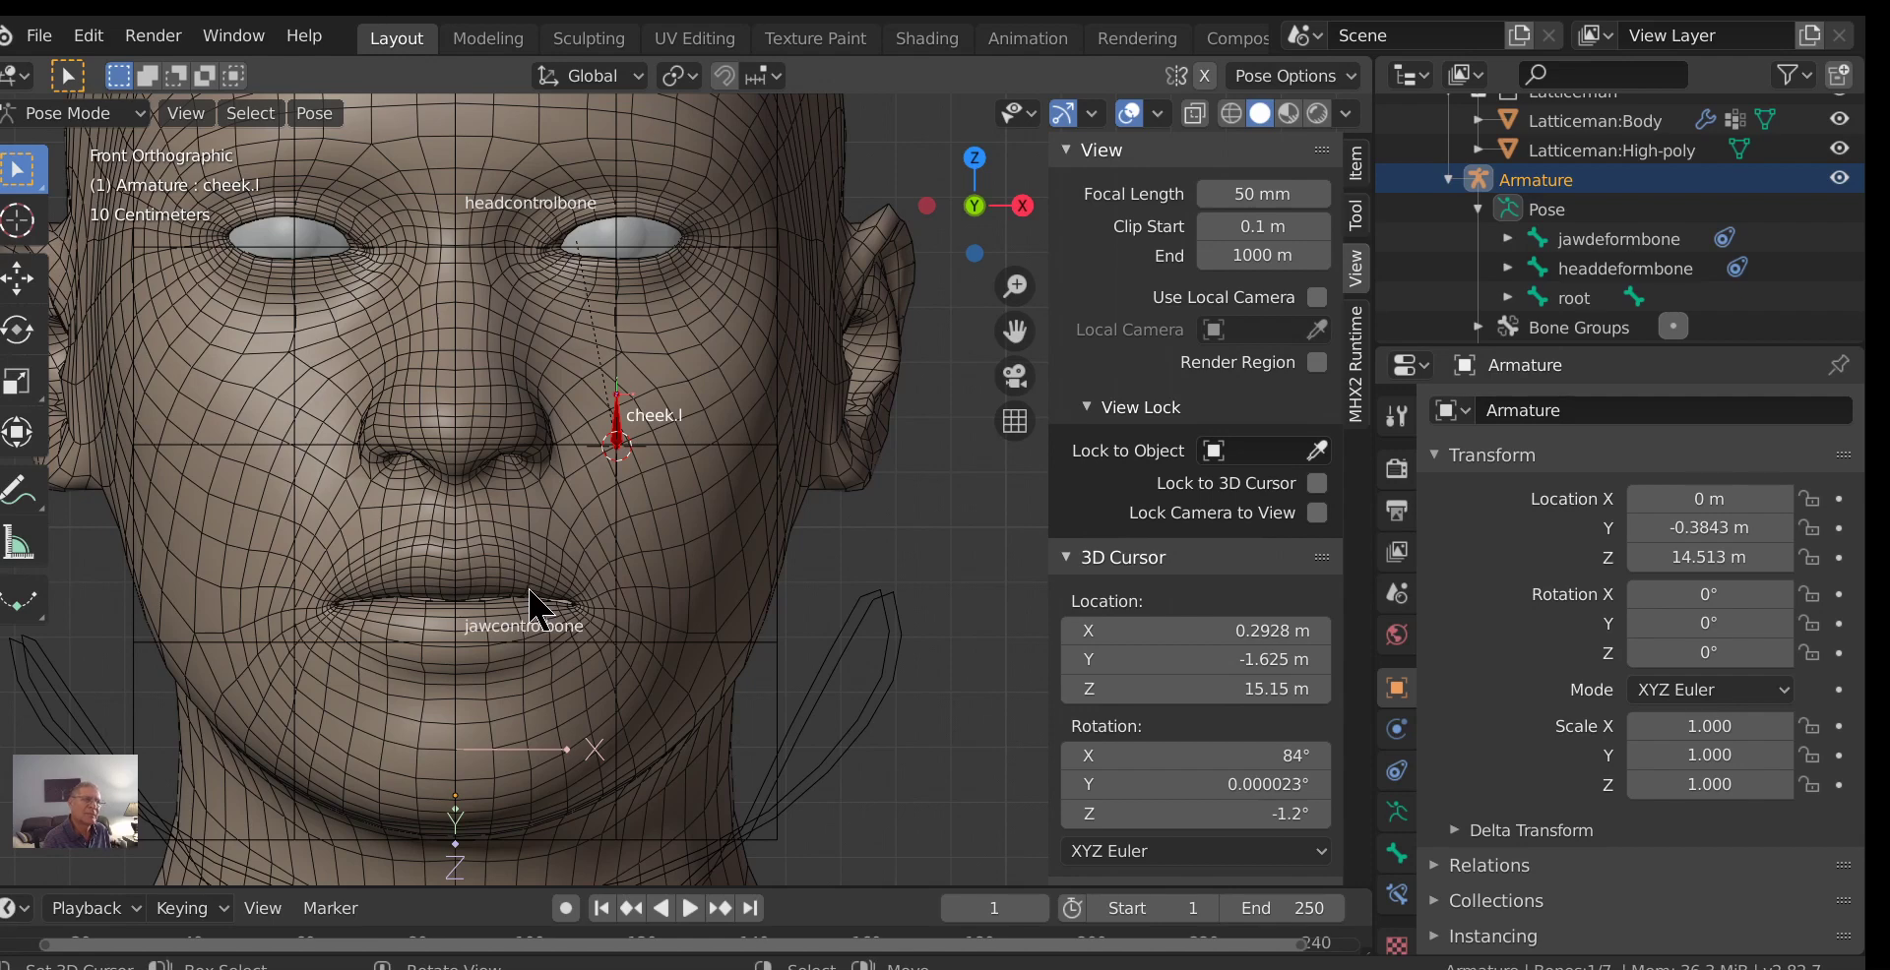
pyautogui.scroll(-2, 523, 588)
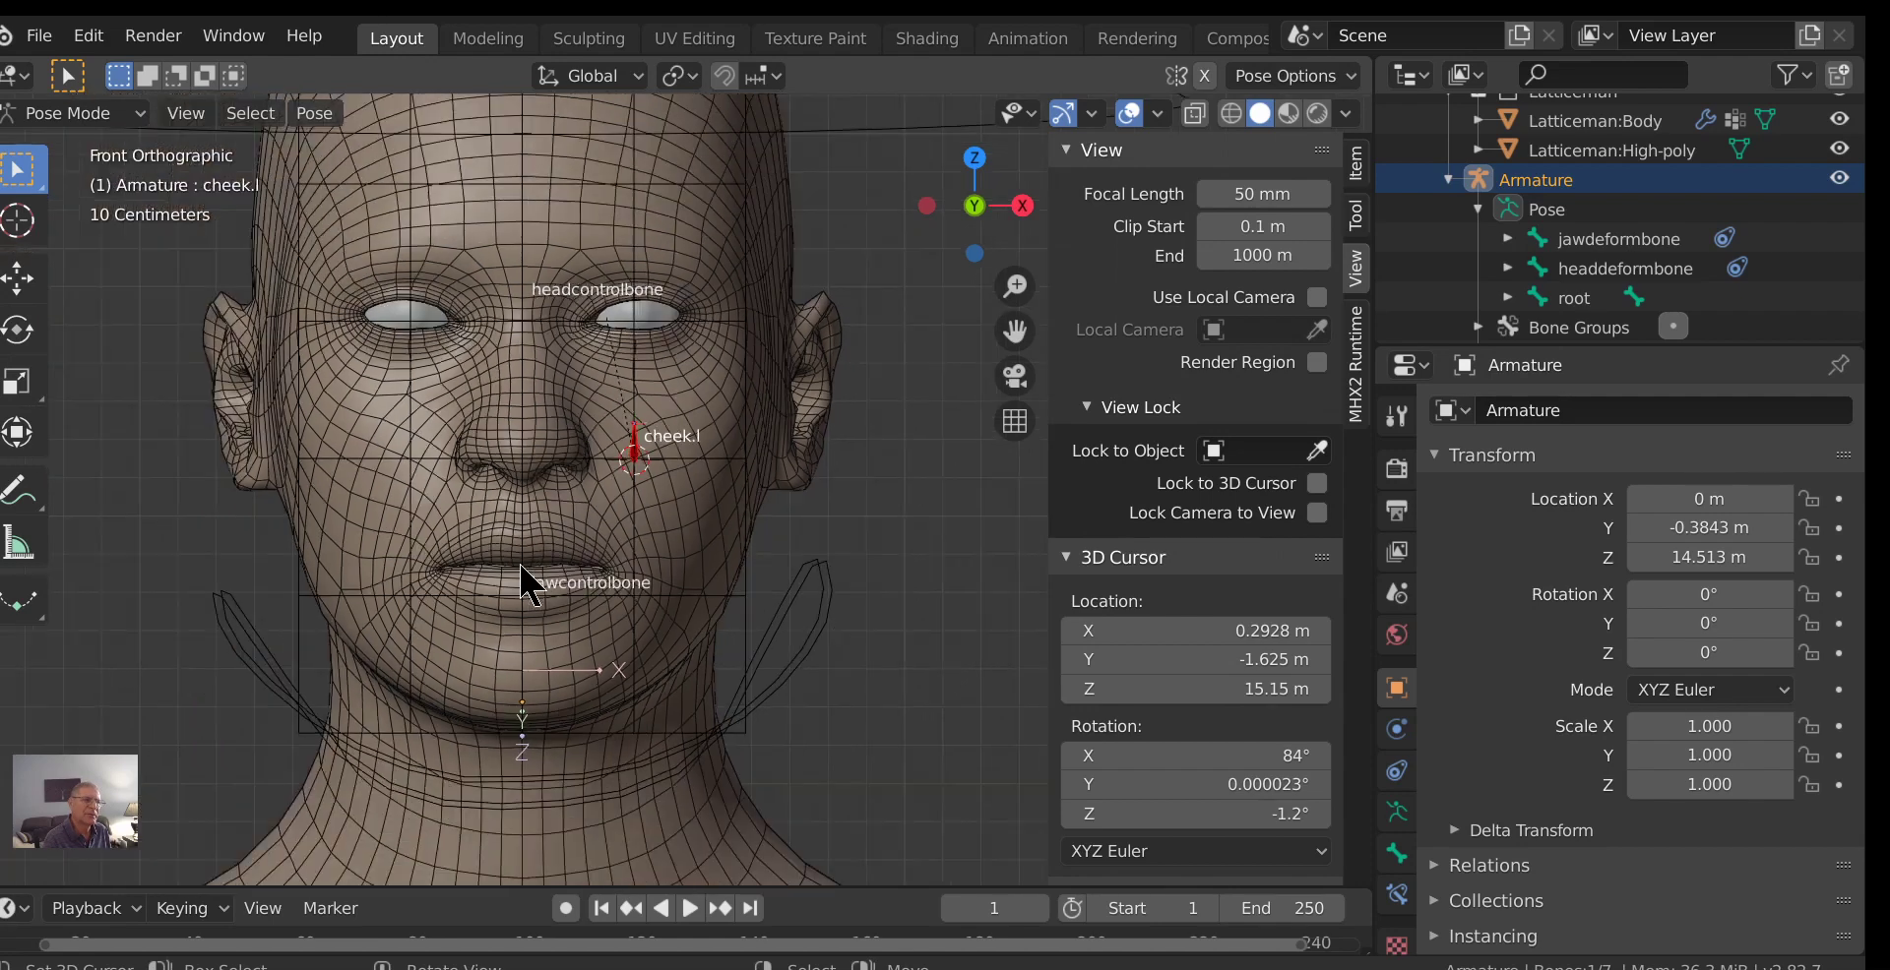
pyautogui.scroll(-2, 520, 566)
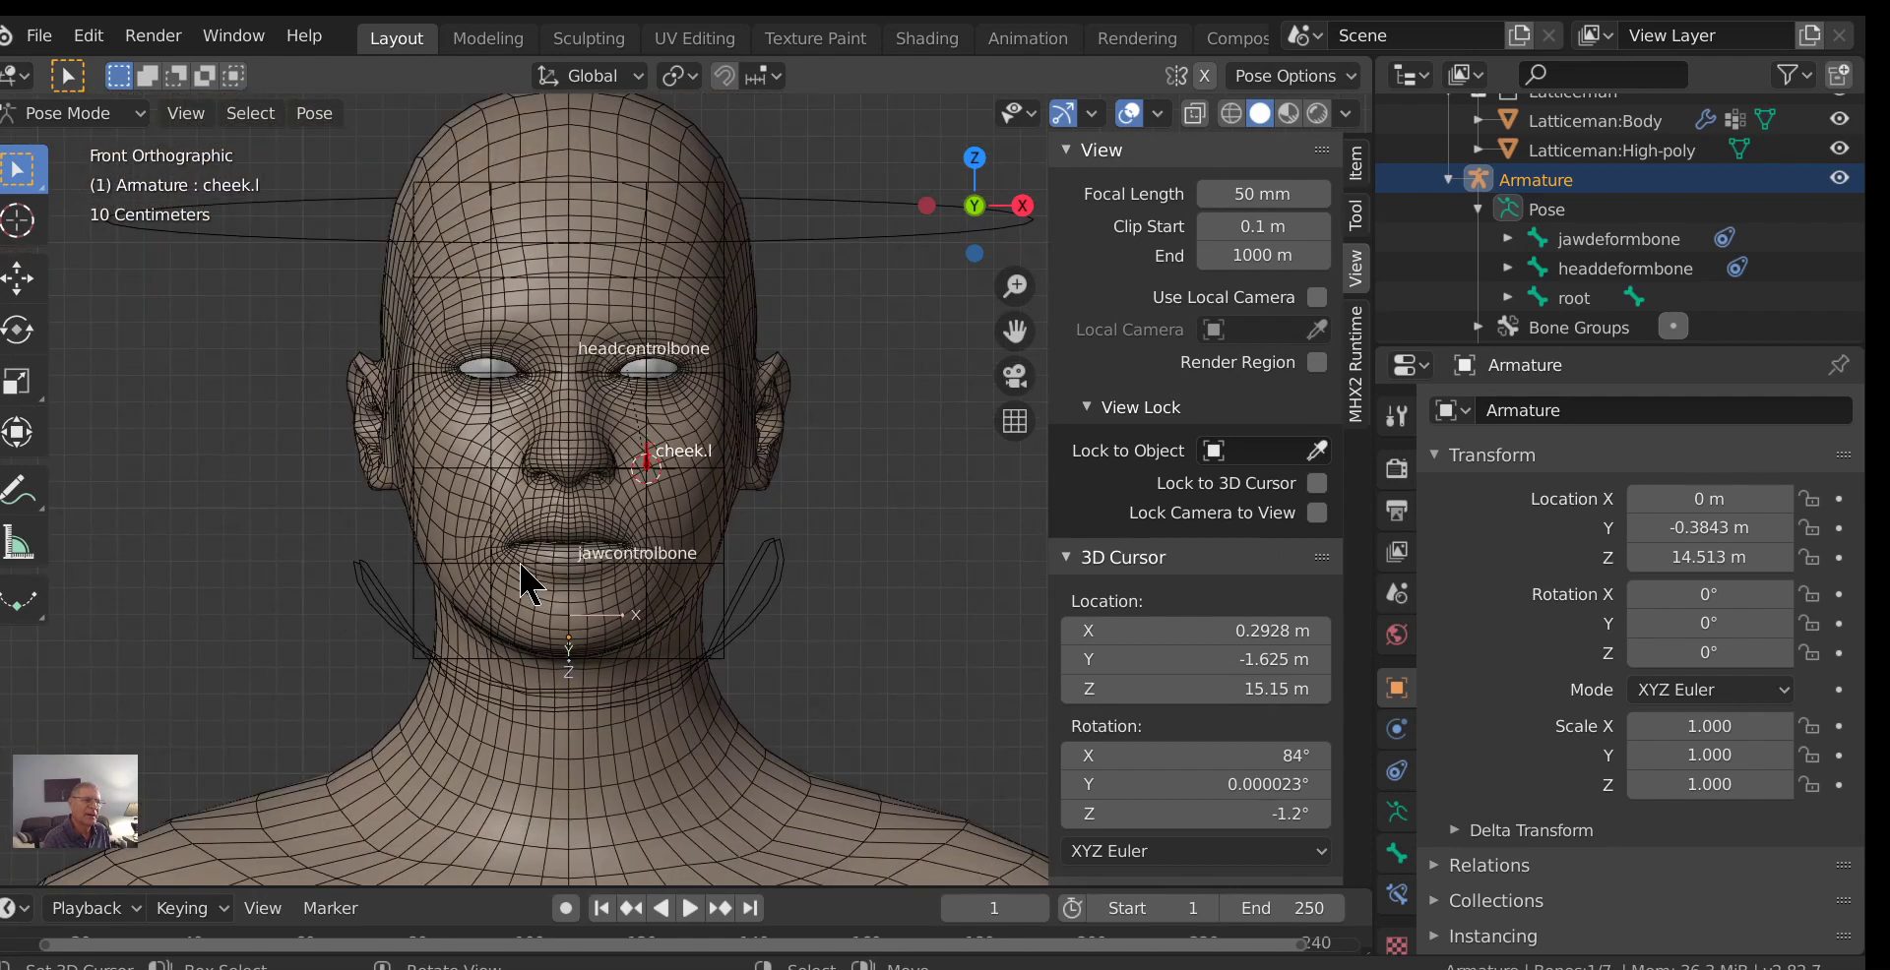
pyautogui.click(728, 569)
pyautogui.click(728, 655)
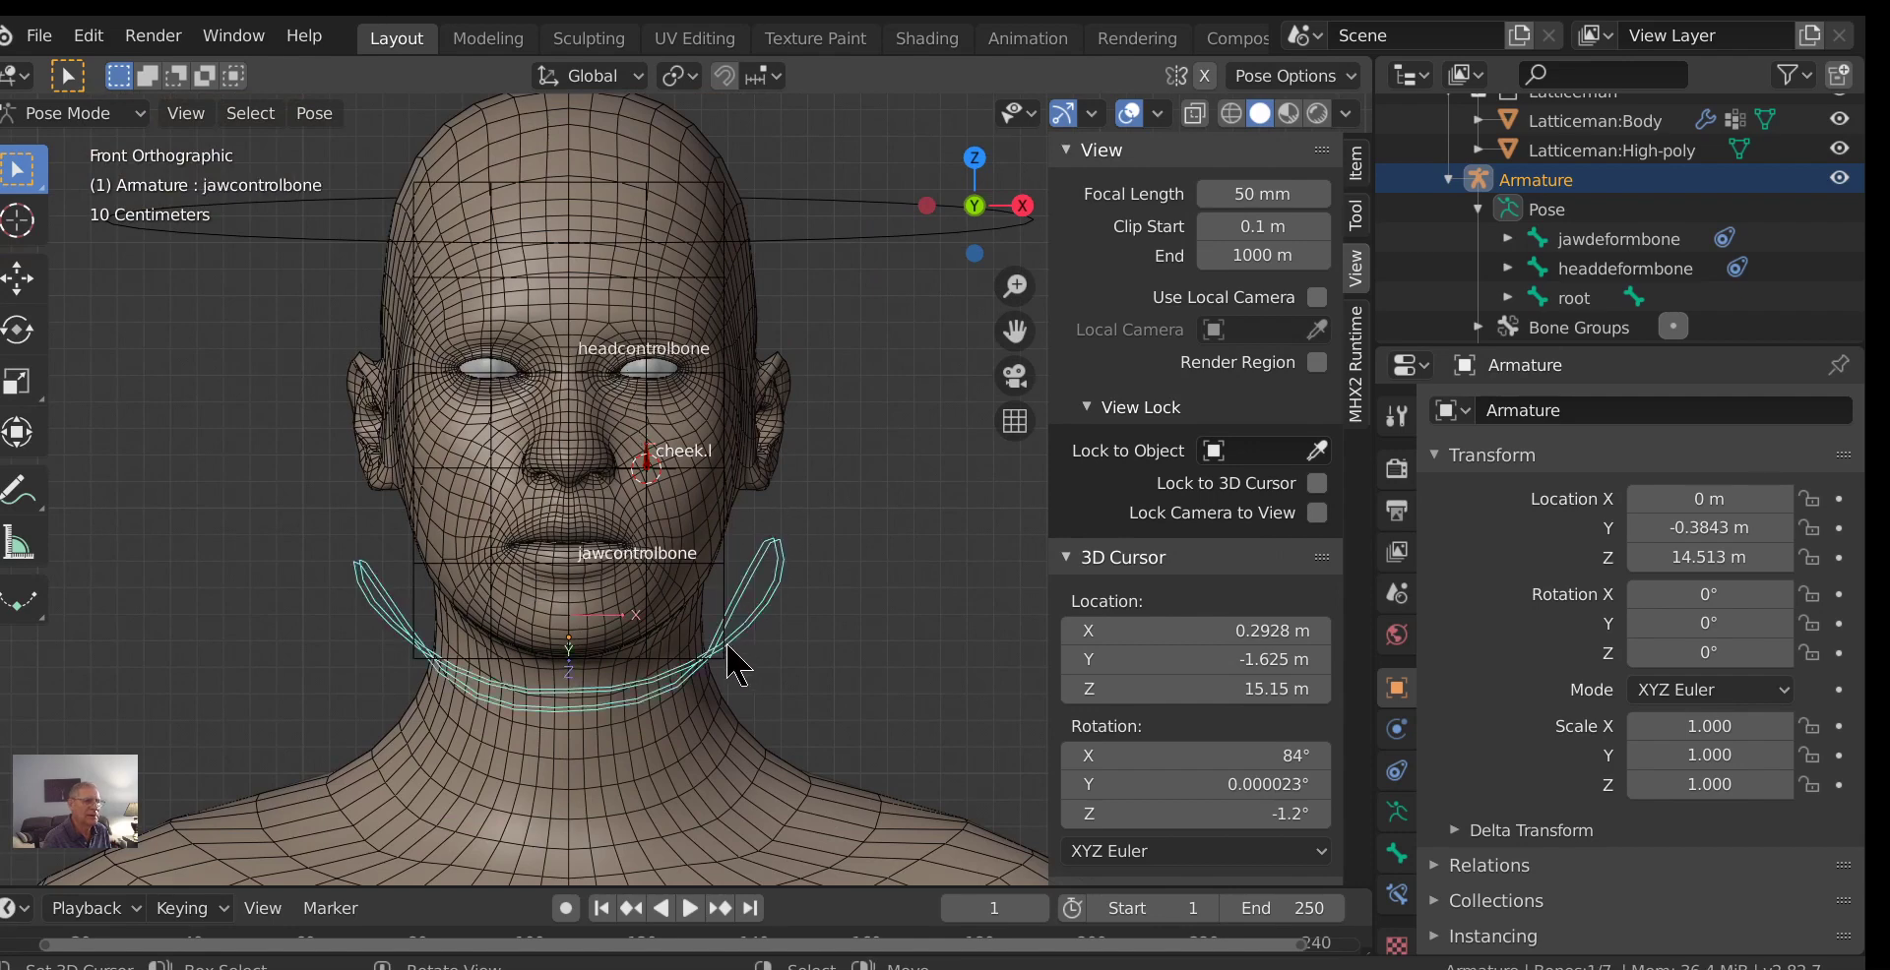
pyautogui.click(727, 576)
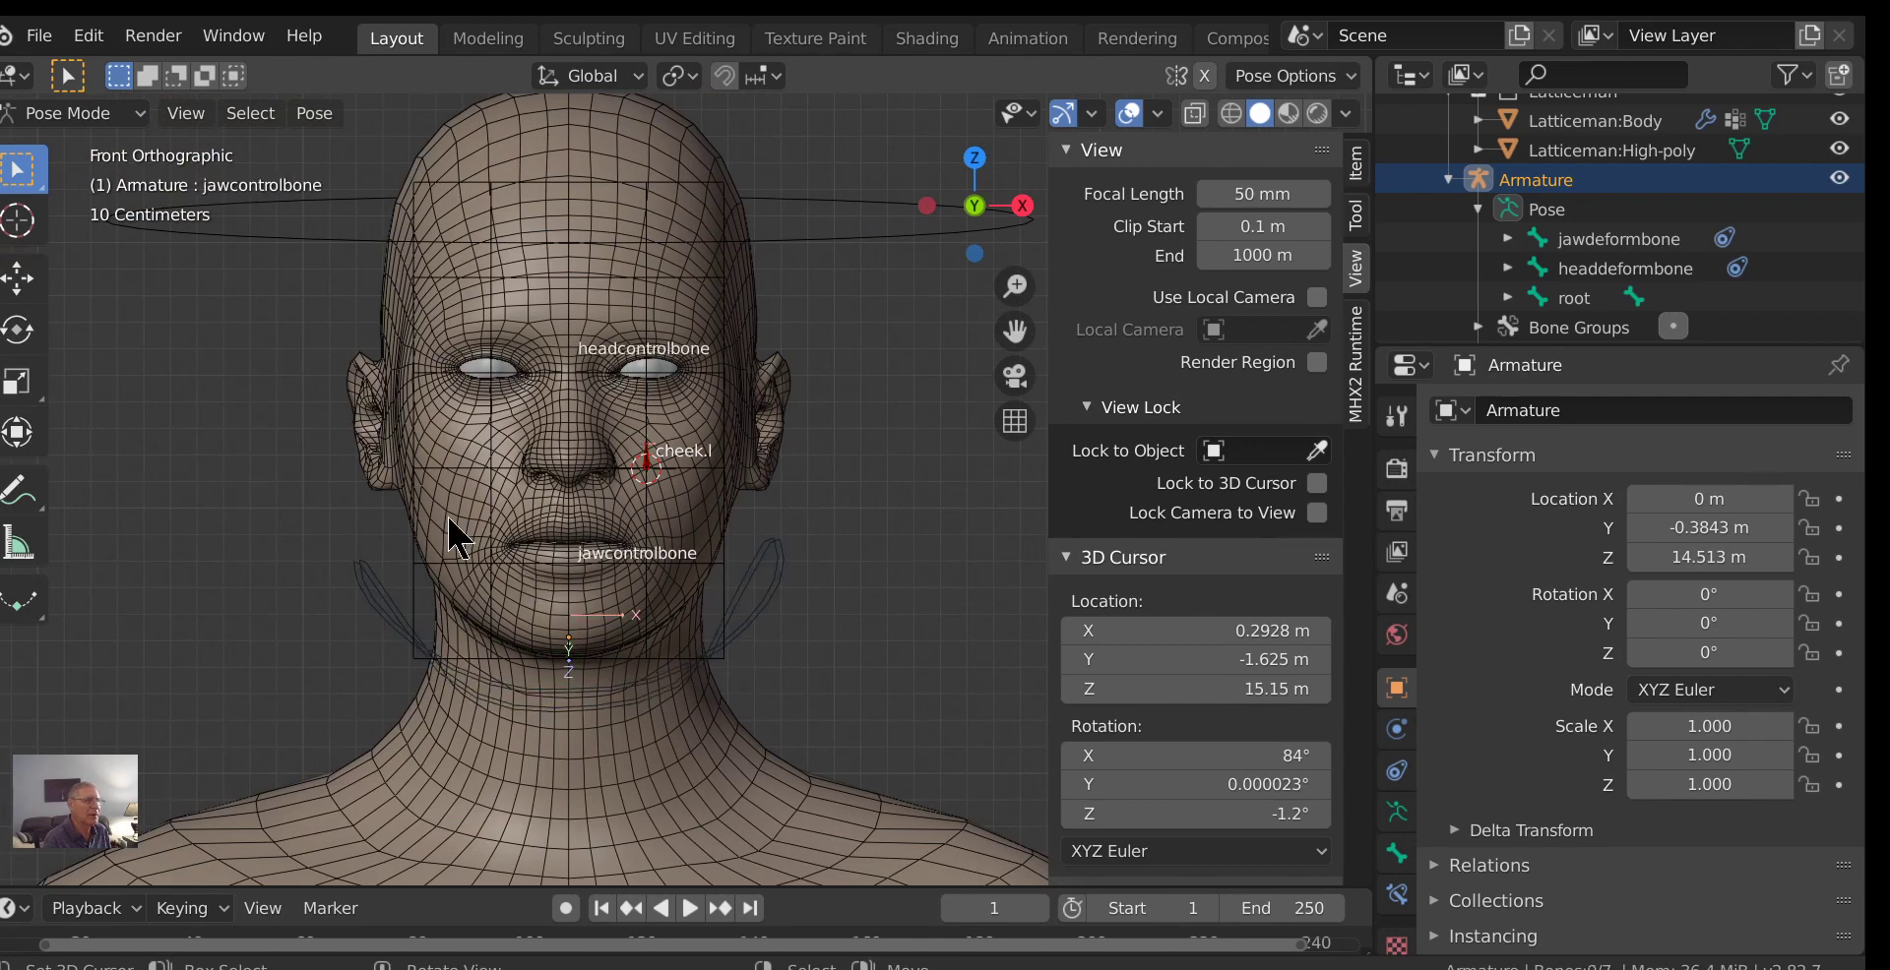
pyautogui.click(69, 113)
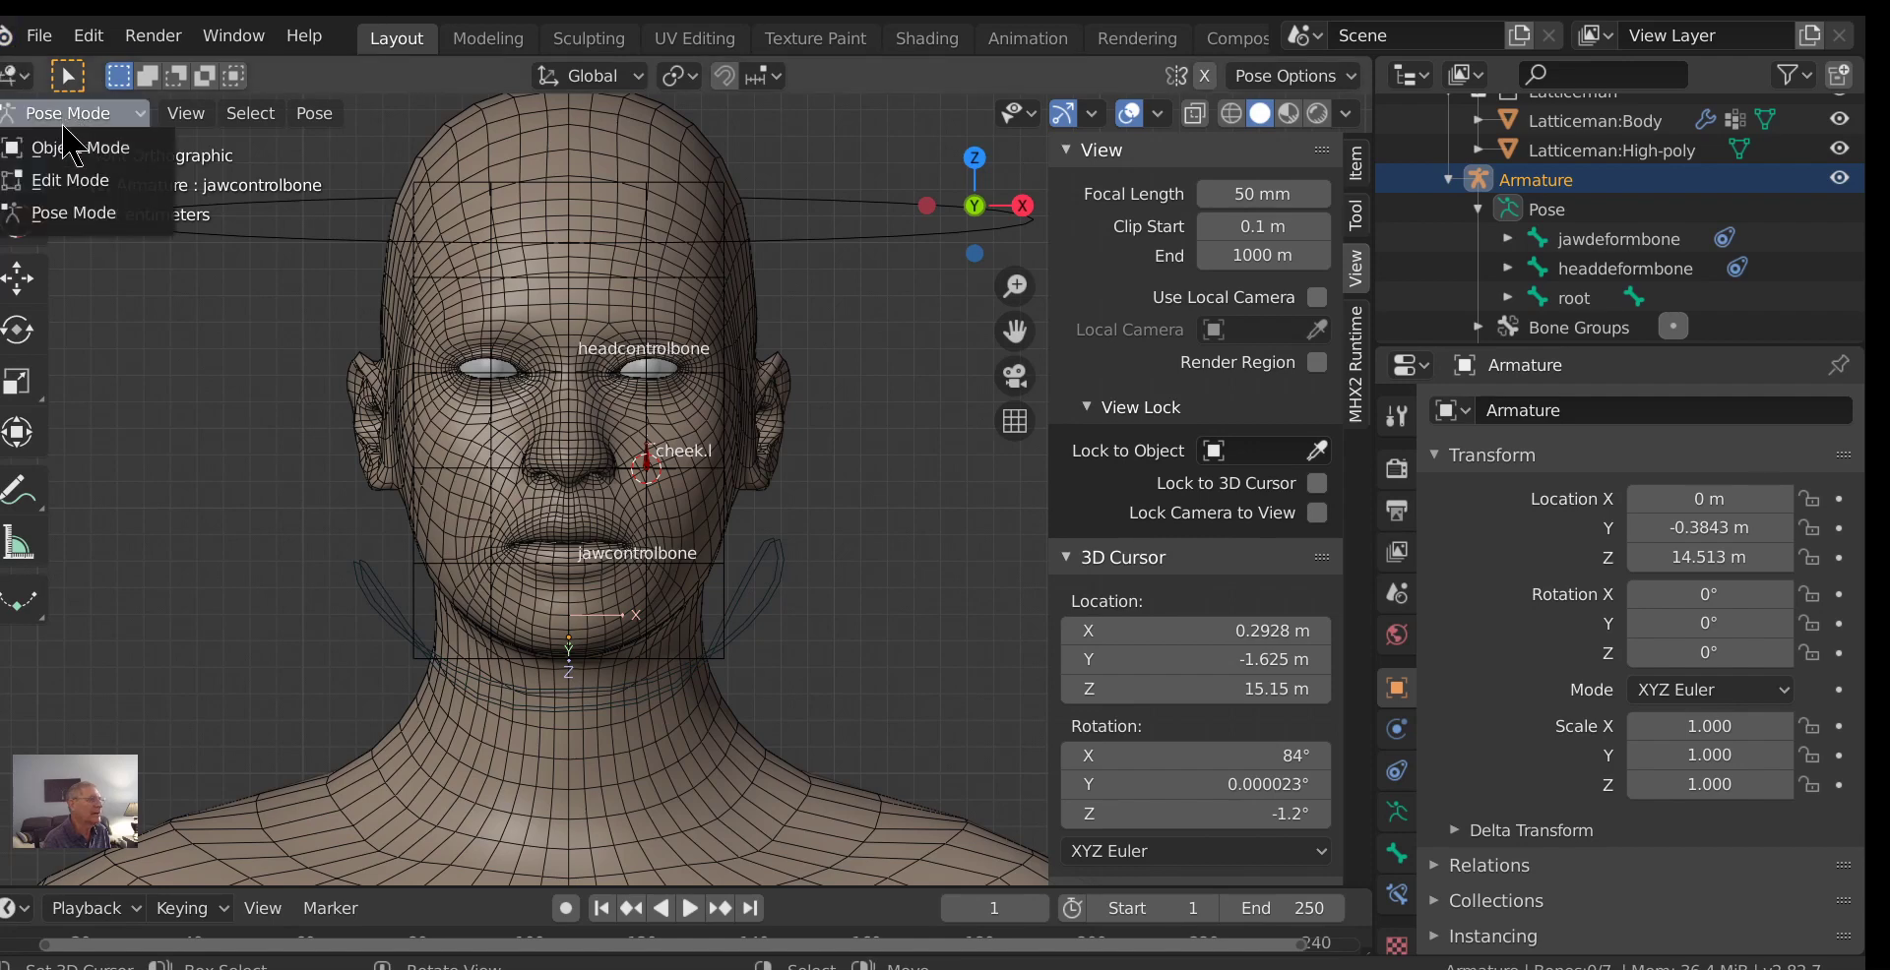
pyautogui.click(96, 147)
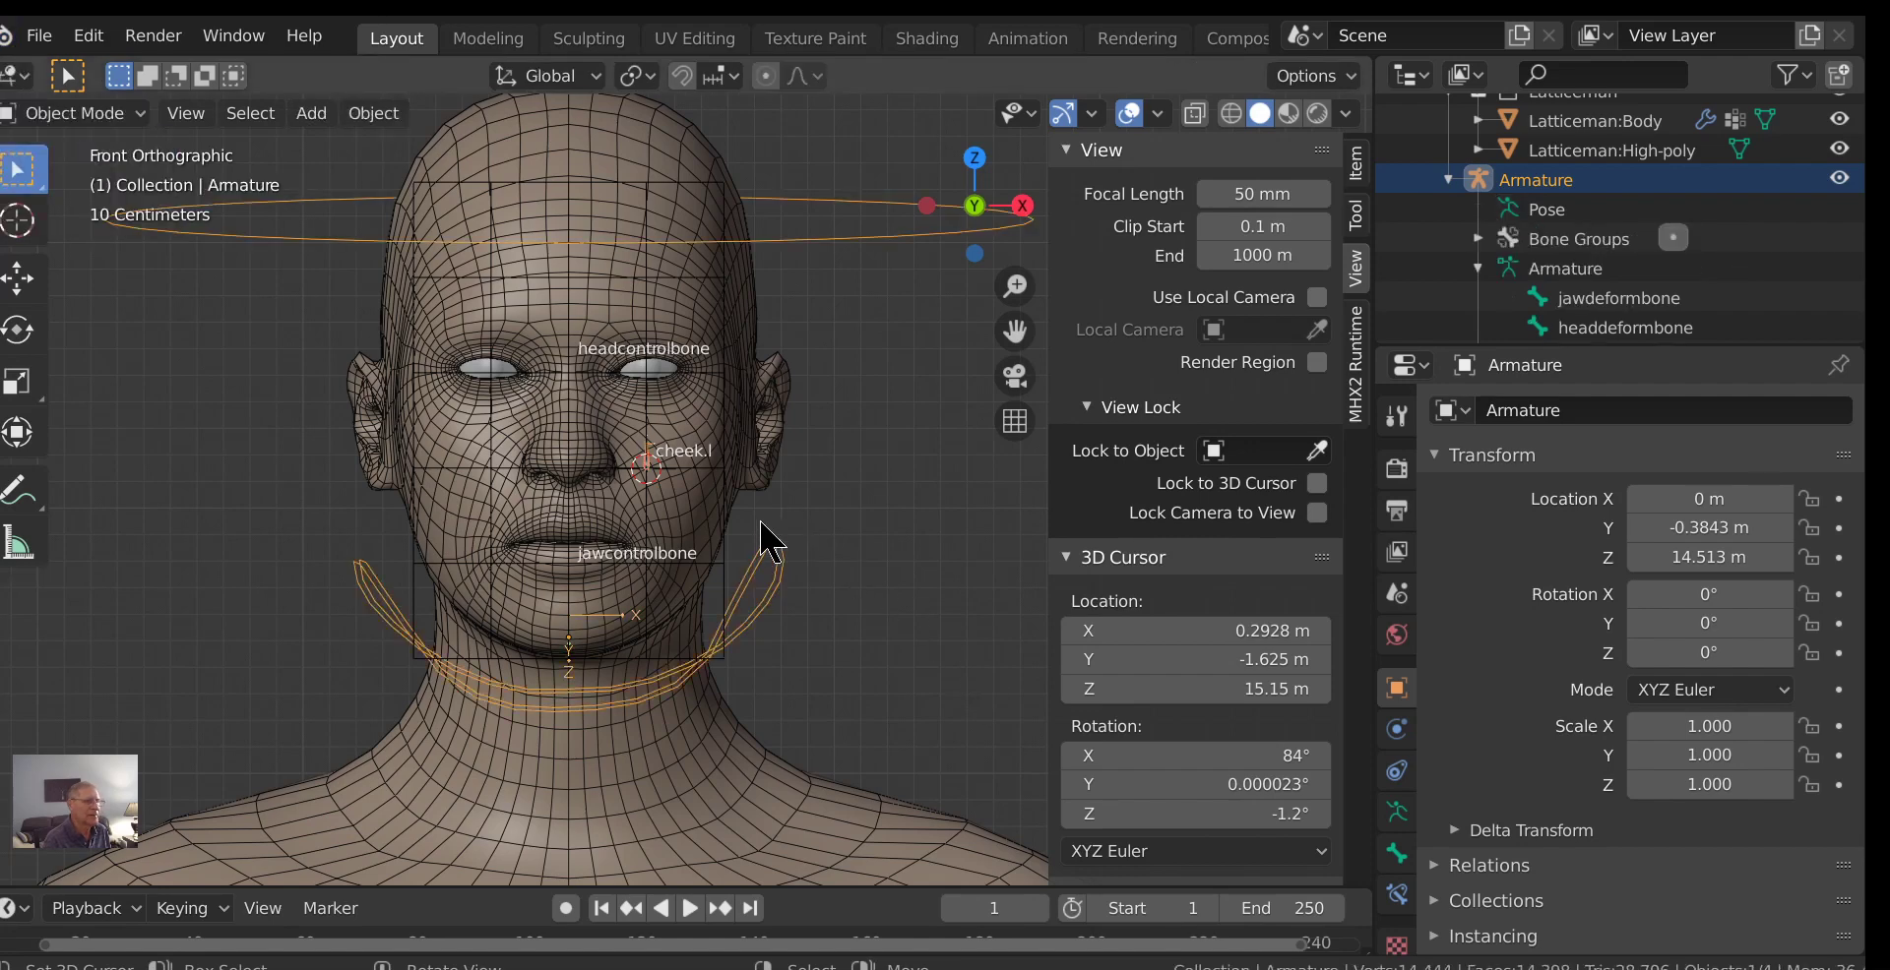
pyautogui.click(733, 569)
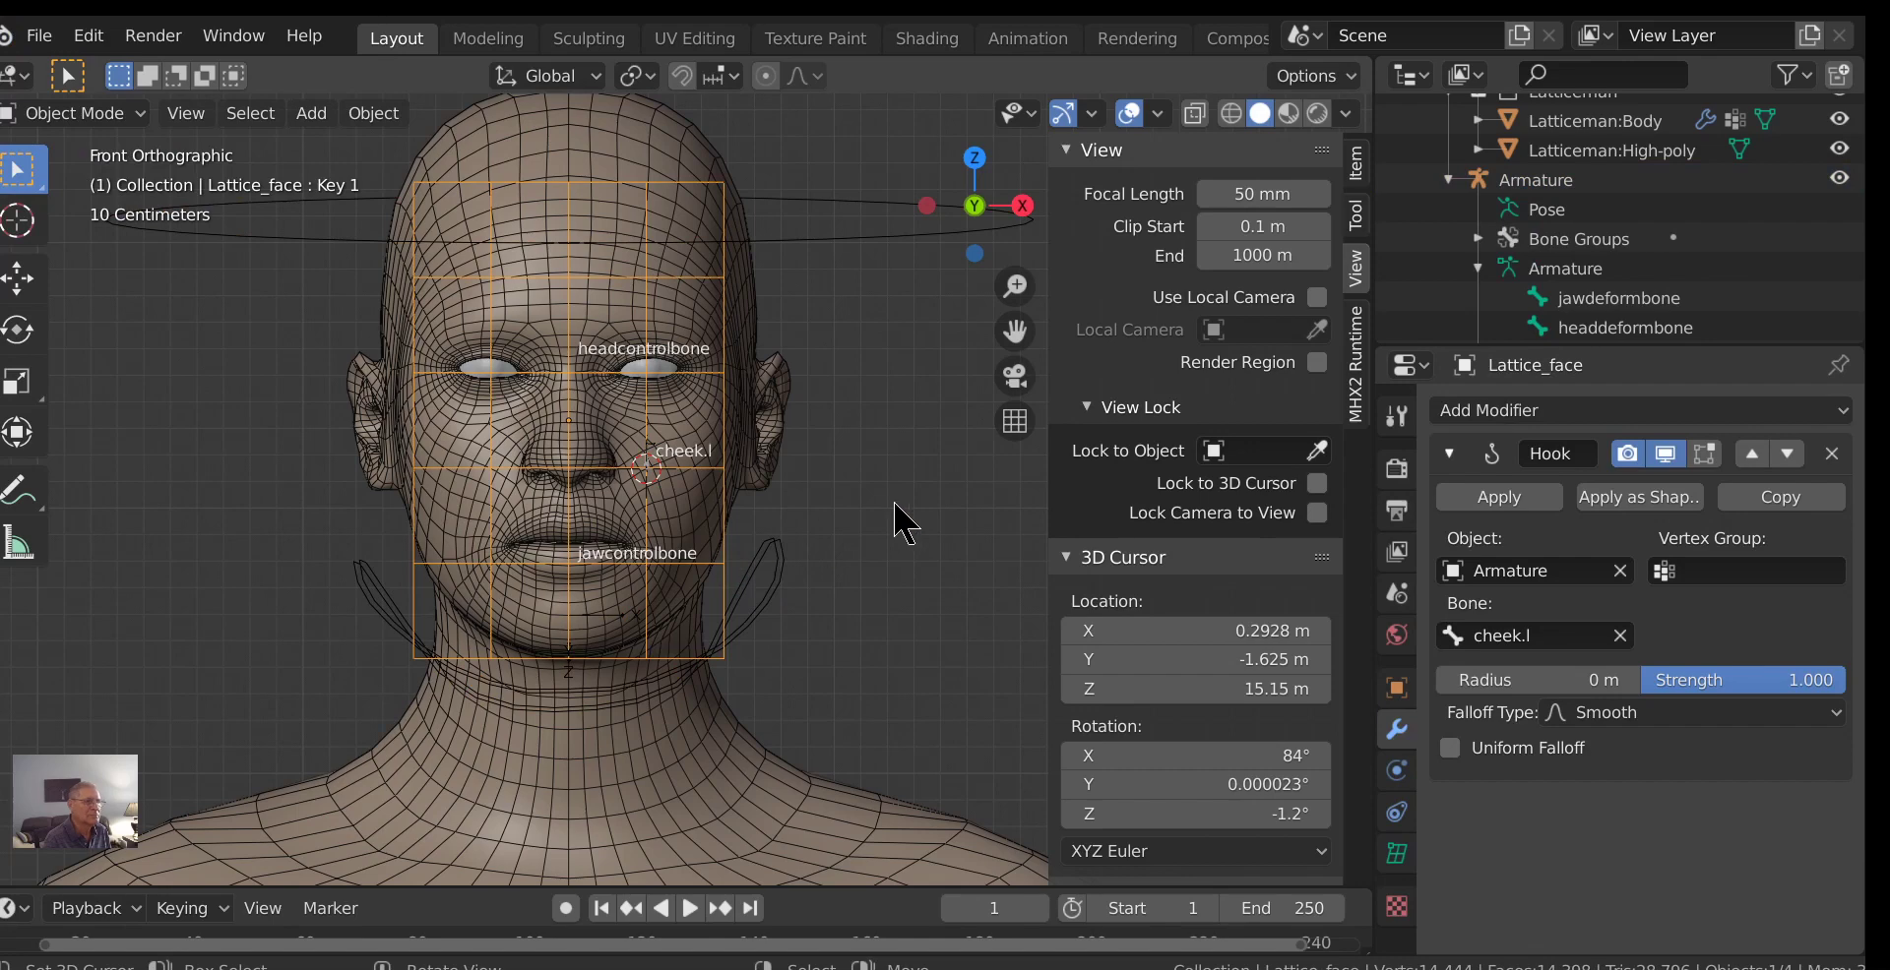
# Move Lattice_face into a new collection named lattice, nested inside Collection.
pyautogui.press('m')
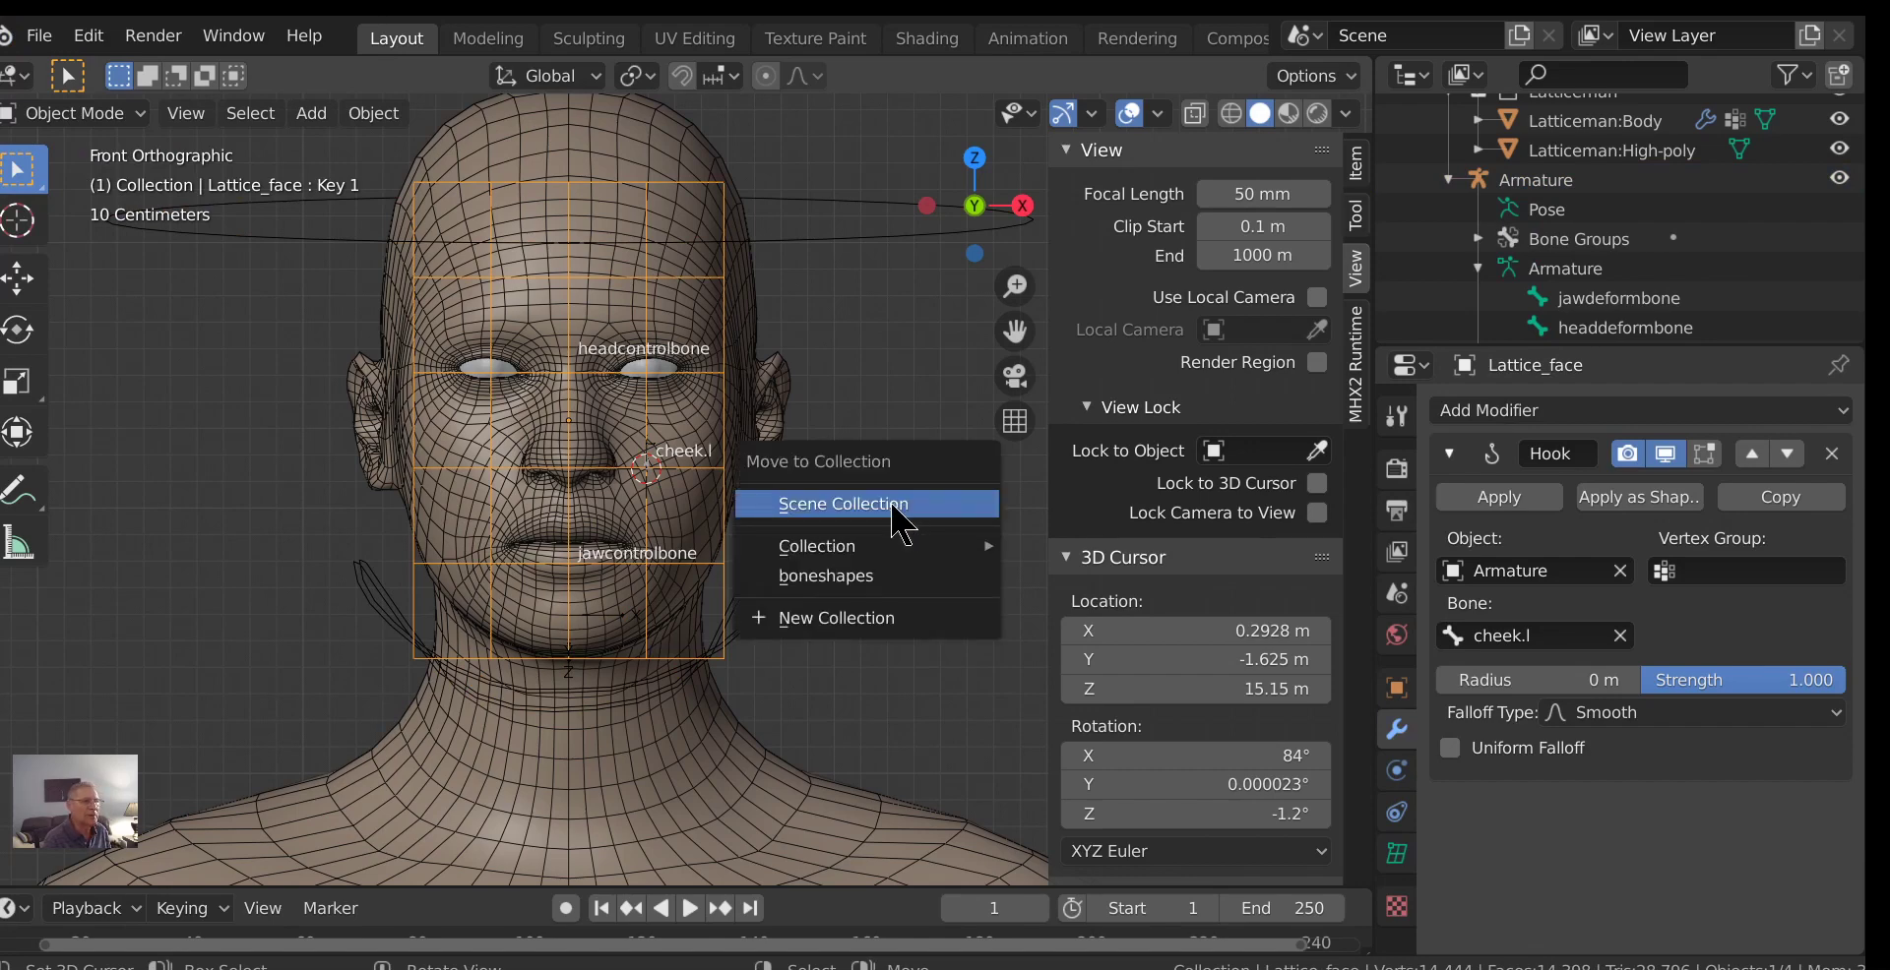
pyautogui.moveTo(830, 545)
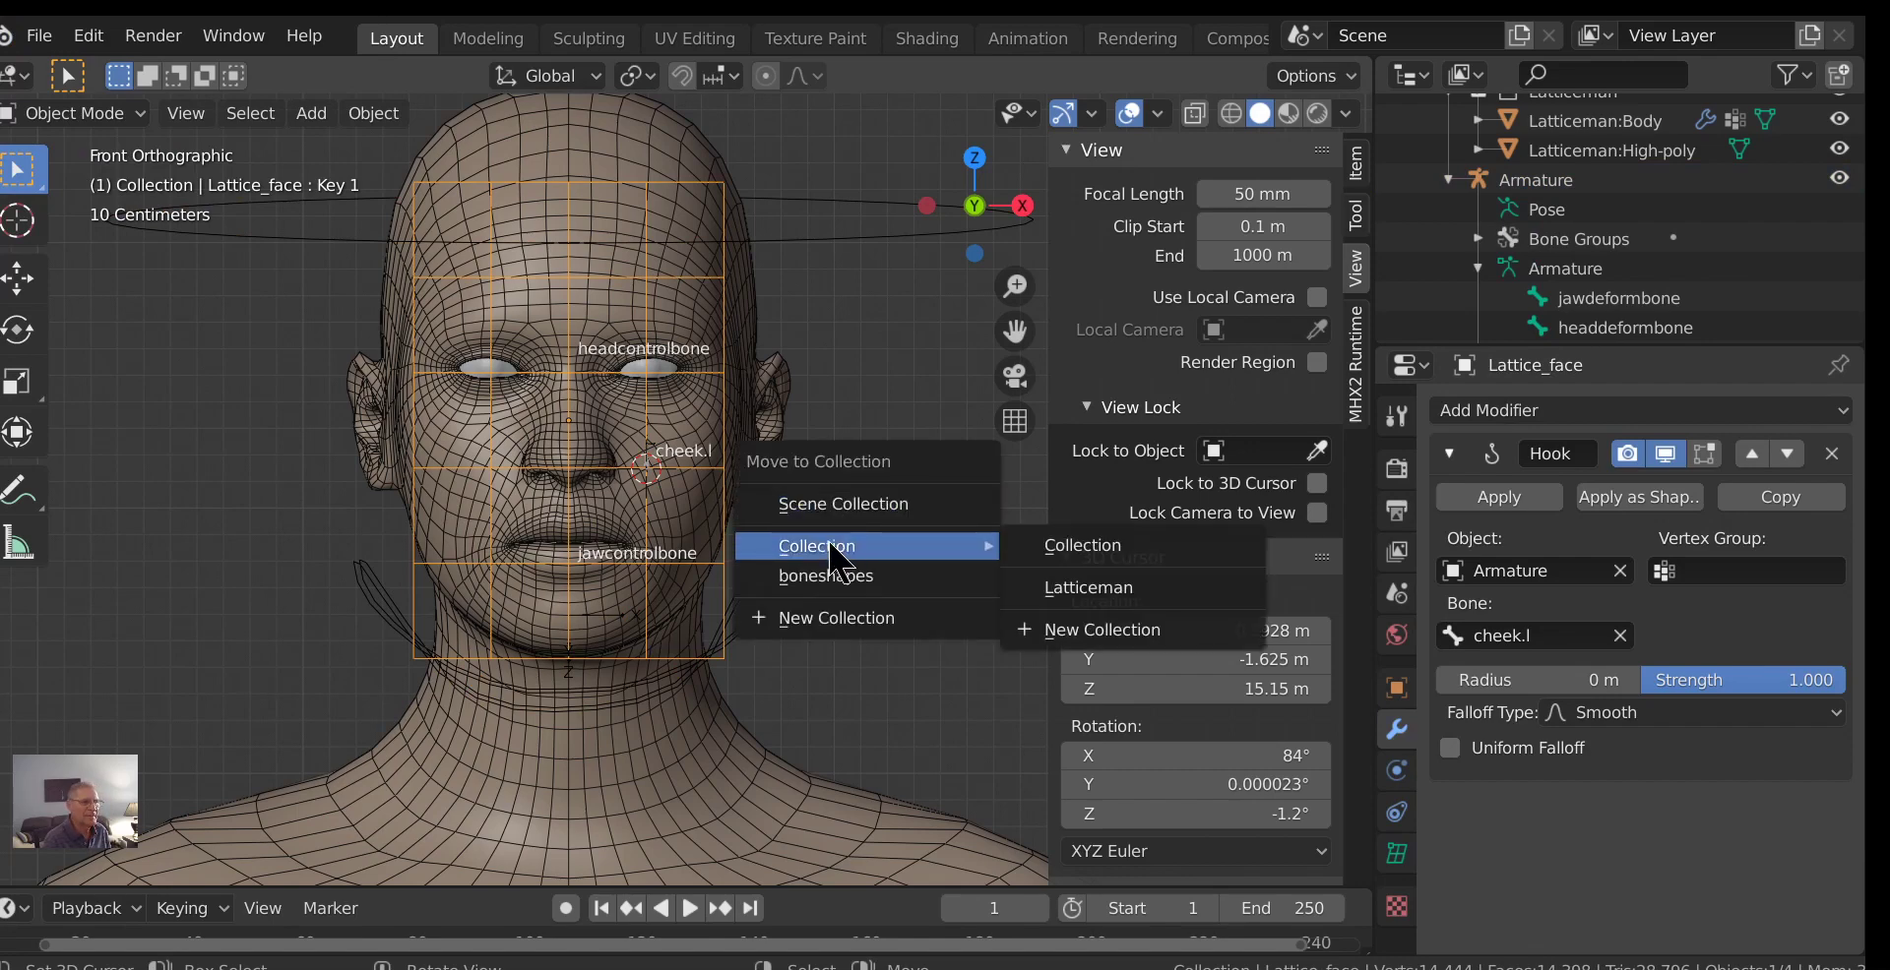
pyautogui.click(1093, 630)
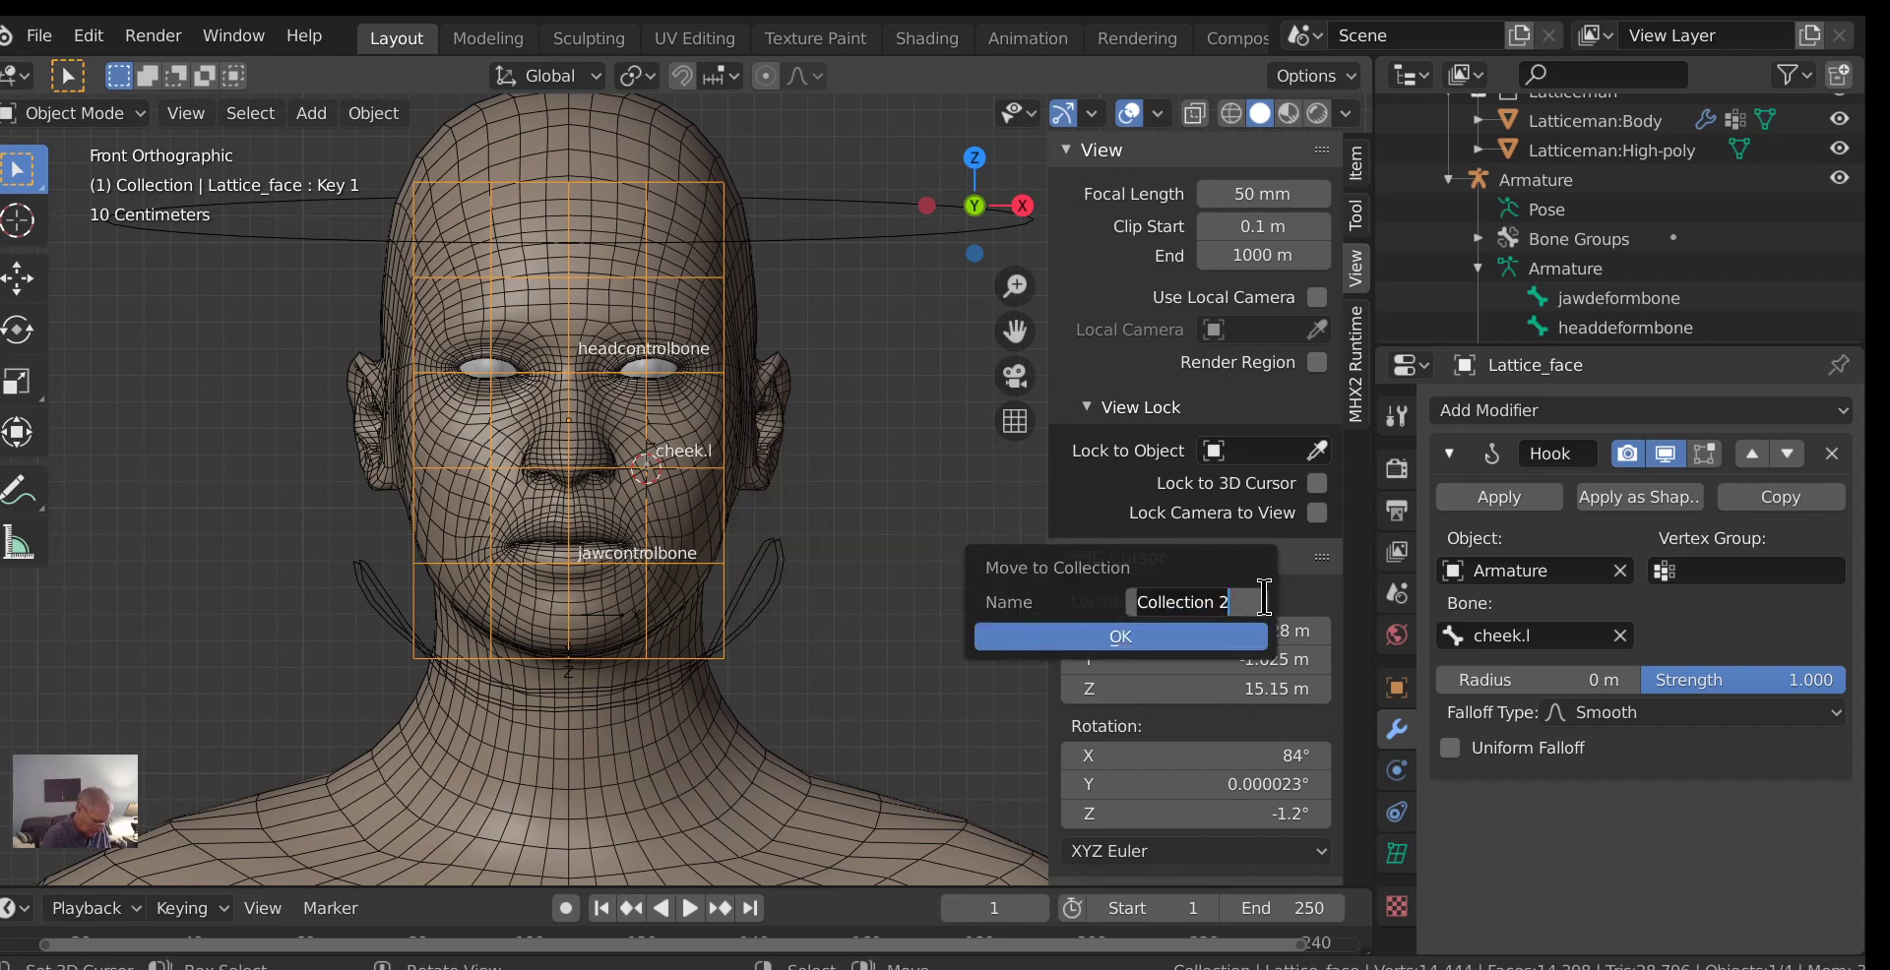
pyautogui.write('lattice')
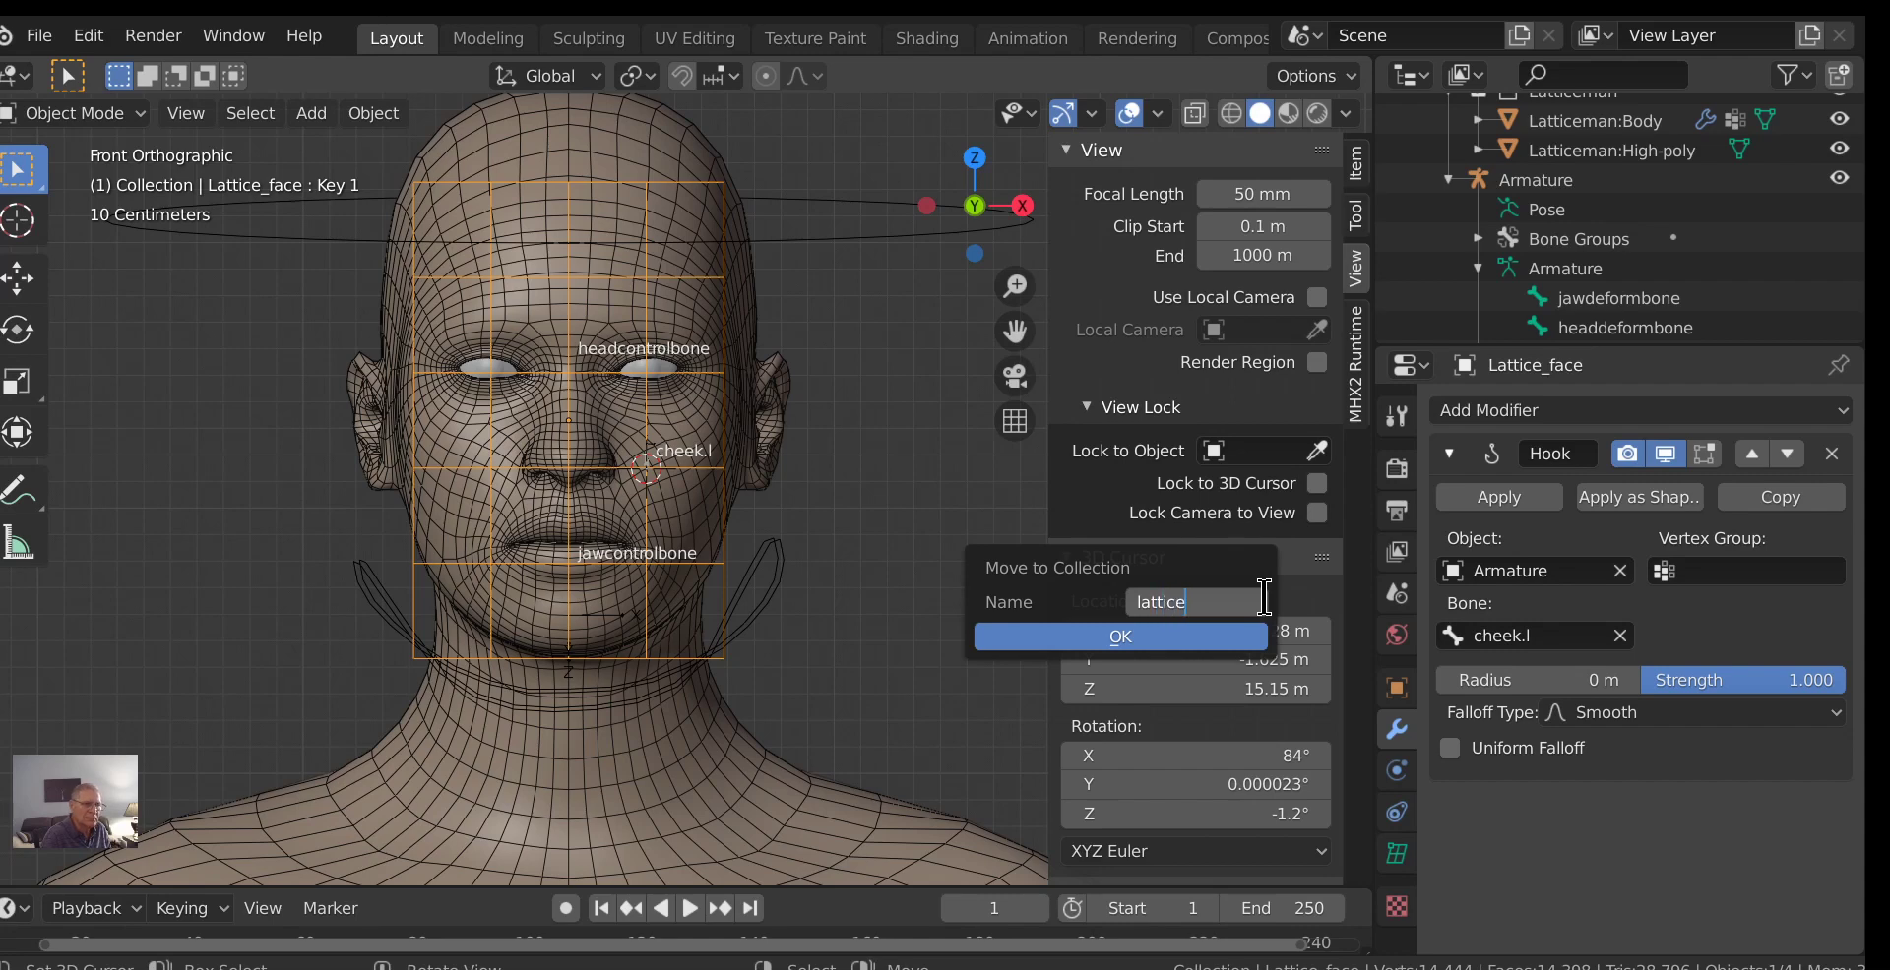
pyautogui.press('Return')
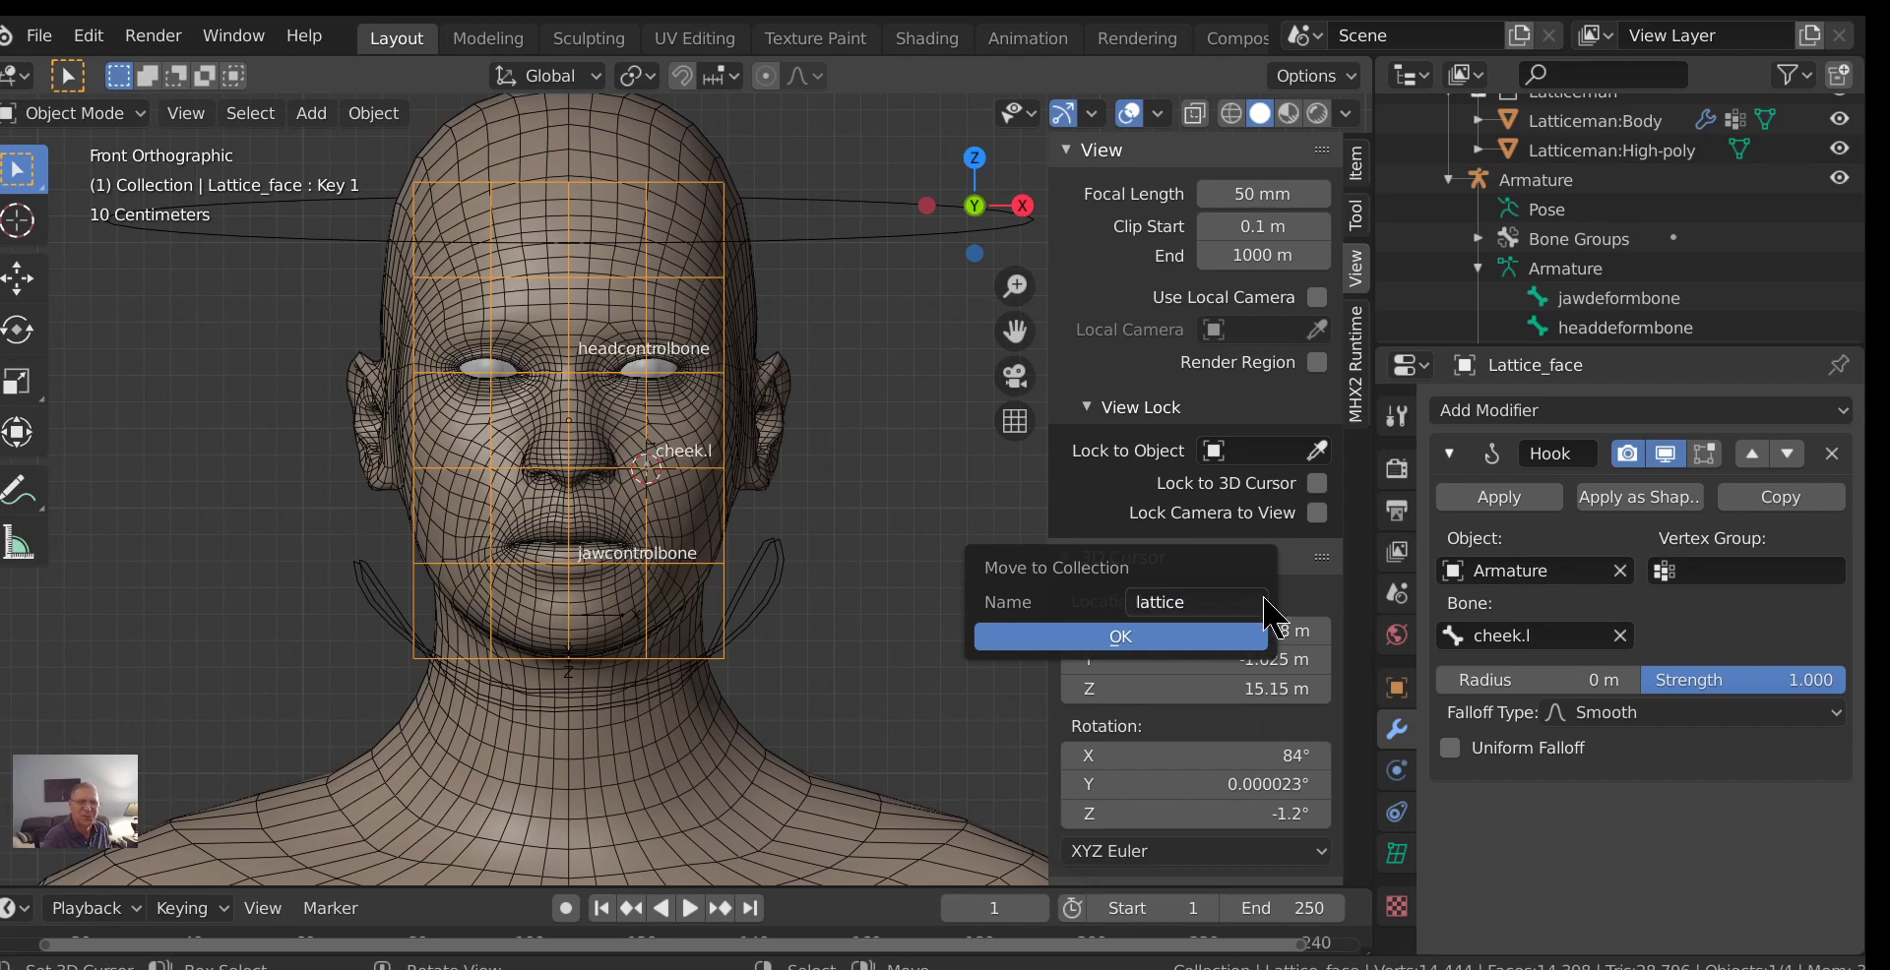
pyautogui.click(1081, 650)
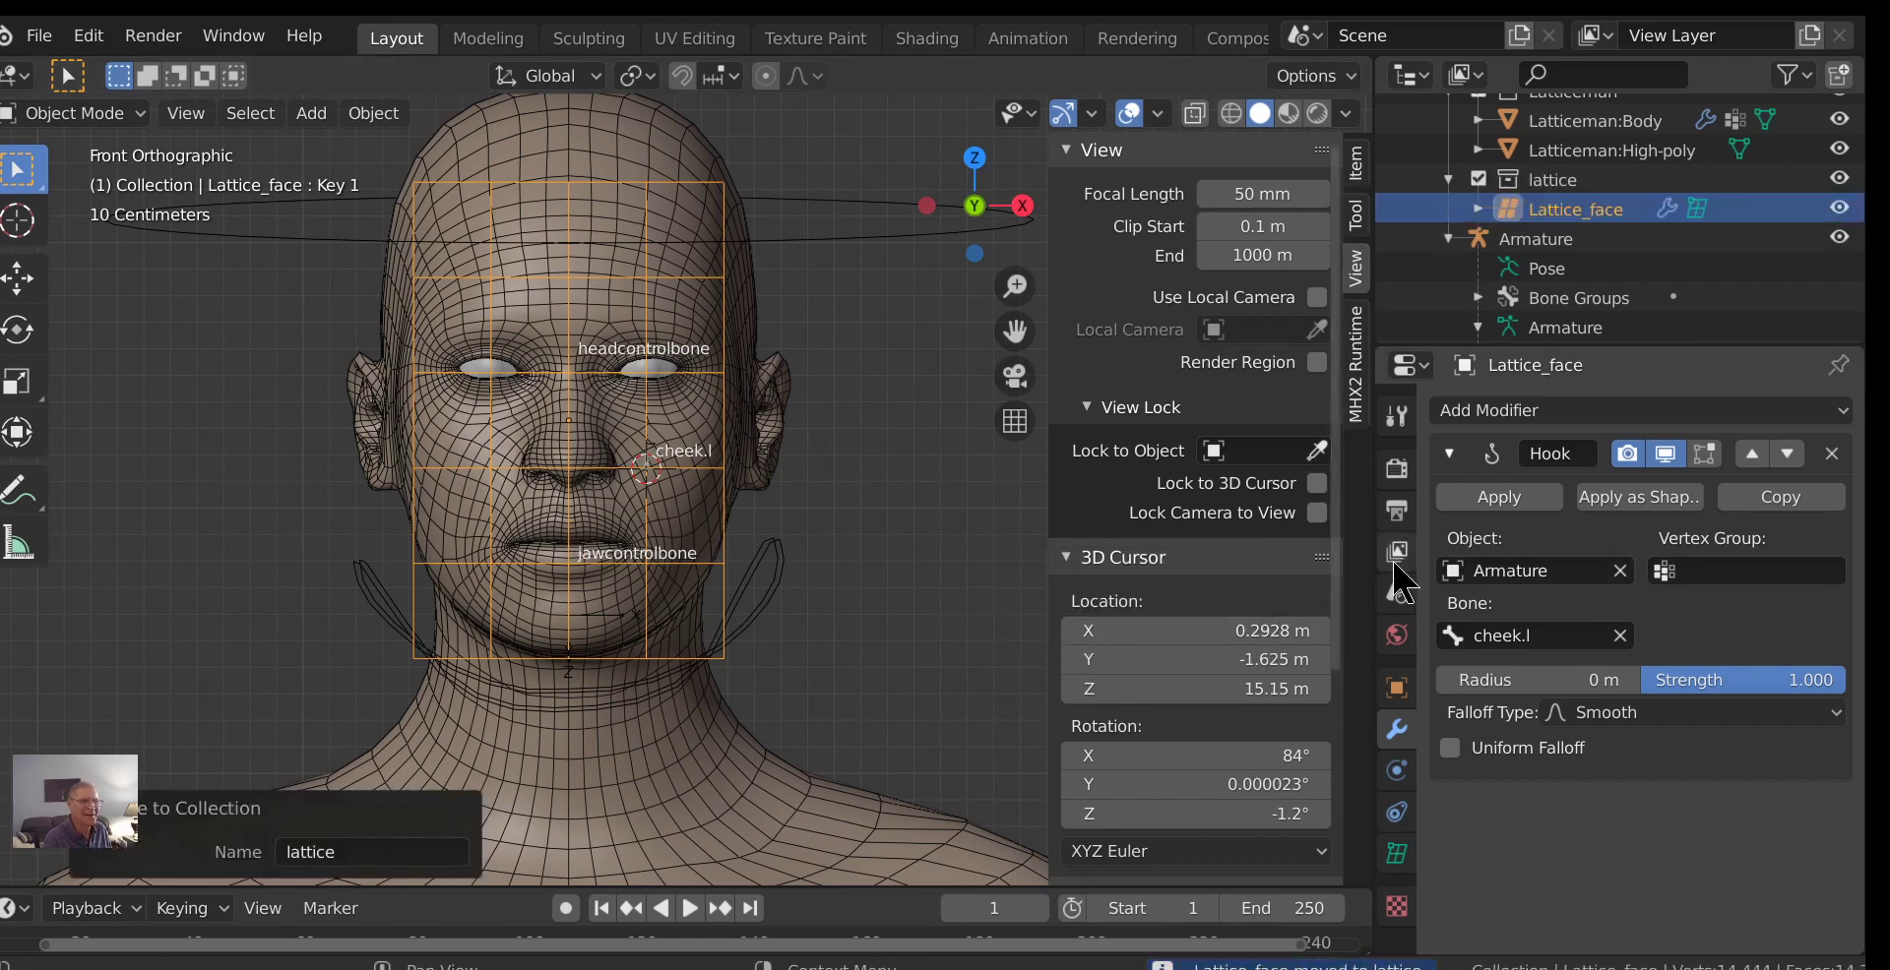
# Hide the lattice collection in the viewport.
pyautogui.keyDown('shift'); pyautogui.rightClick(1356, 244); pyautogui.keyUp('shift')
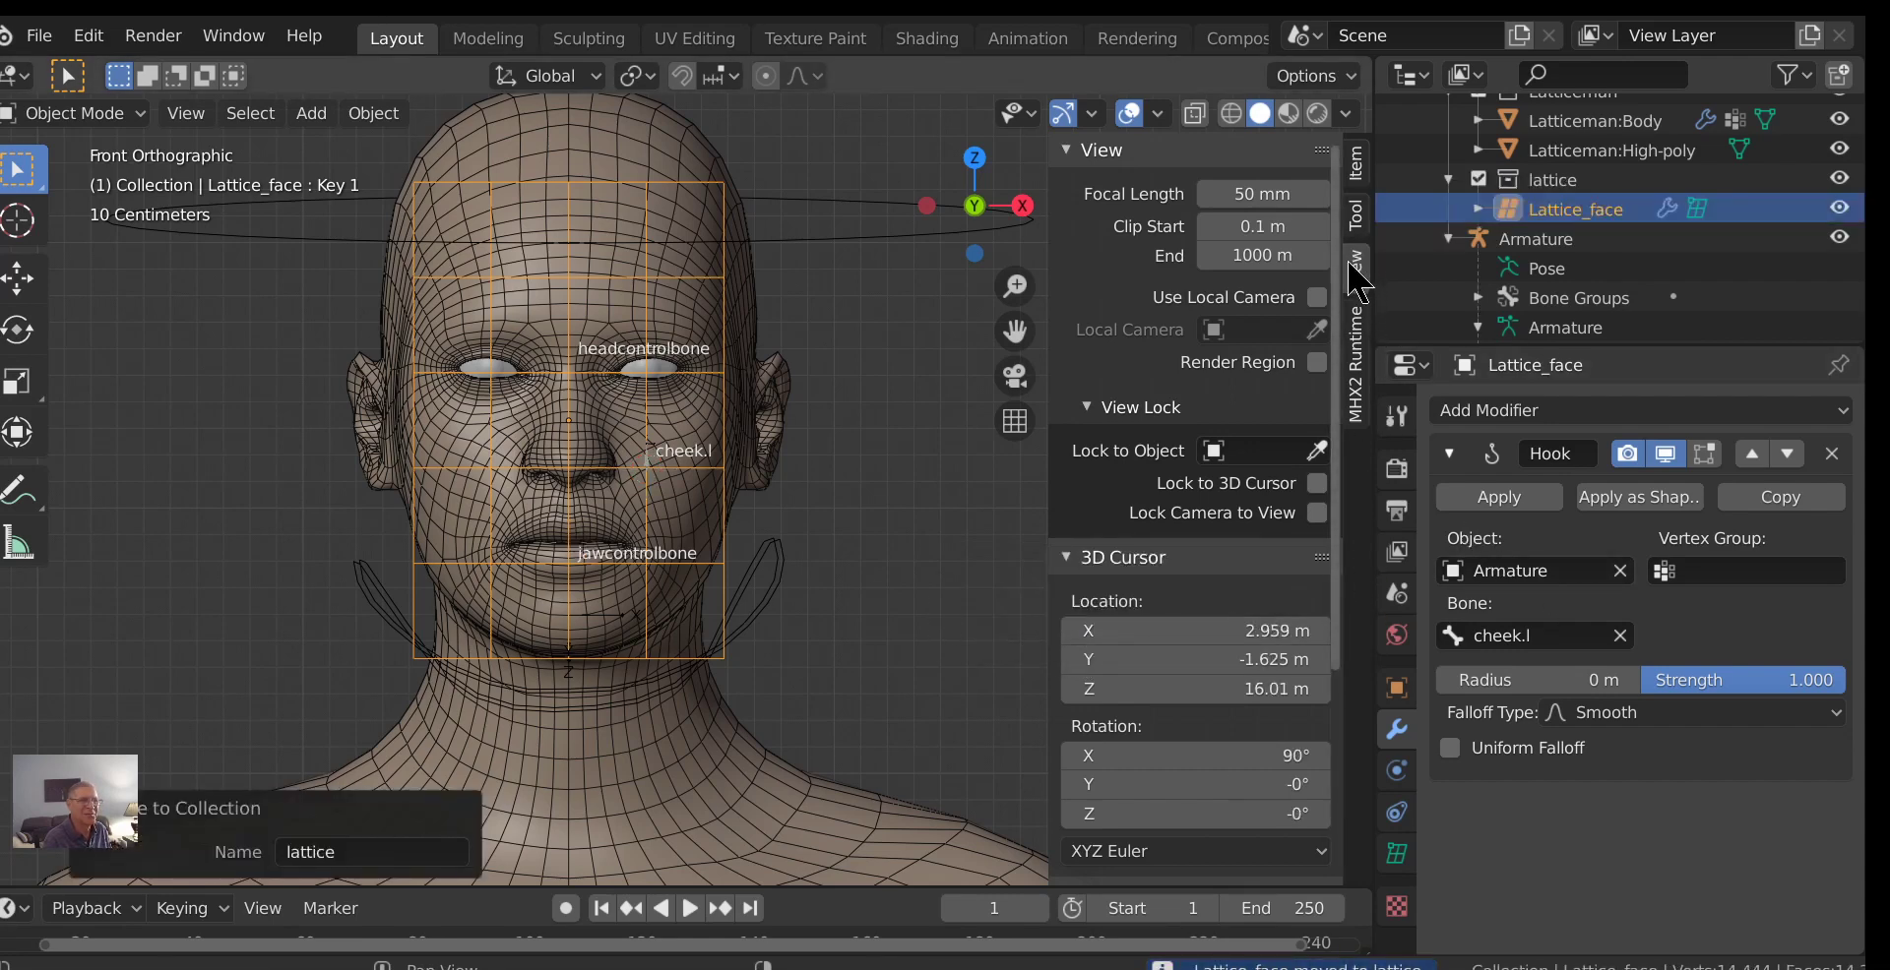
pyautogui.scroll(-6, 1087, 683)
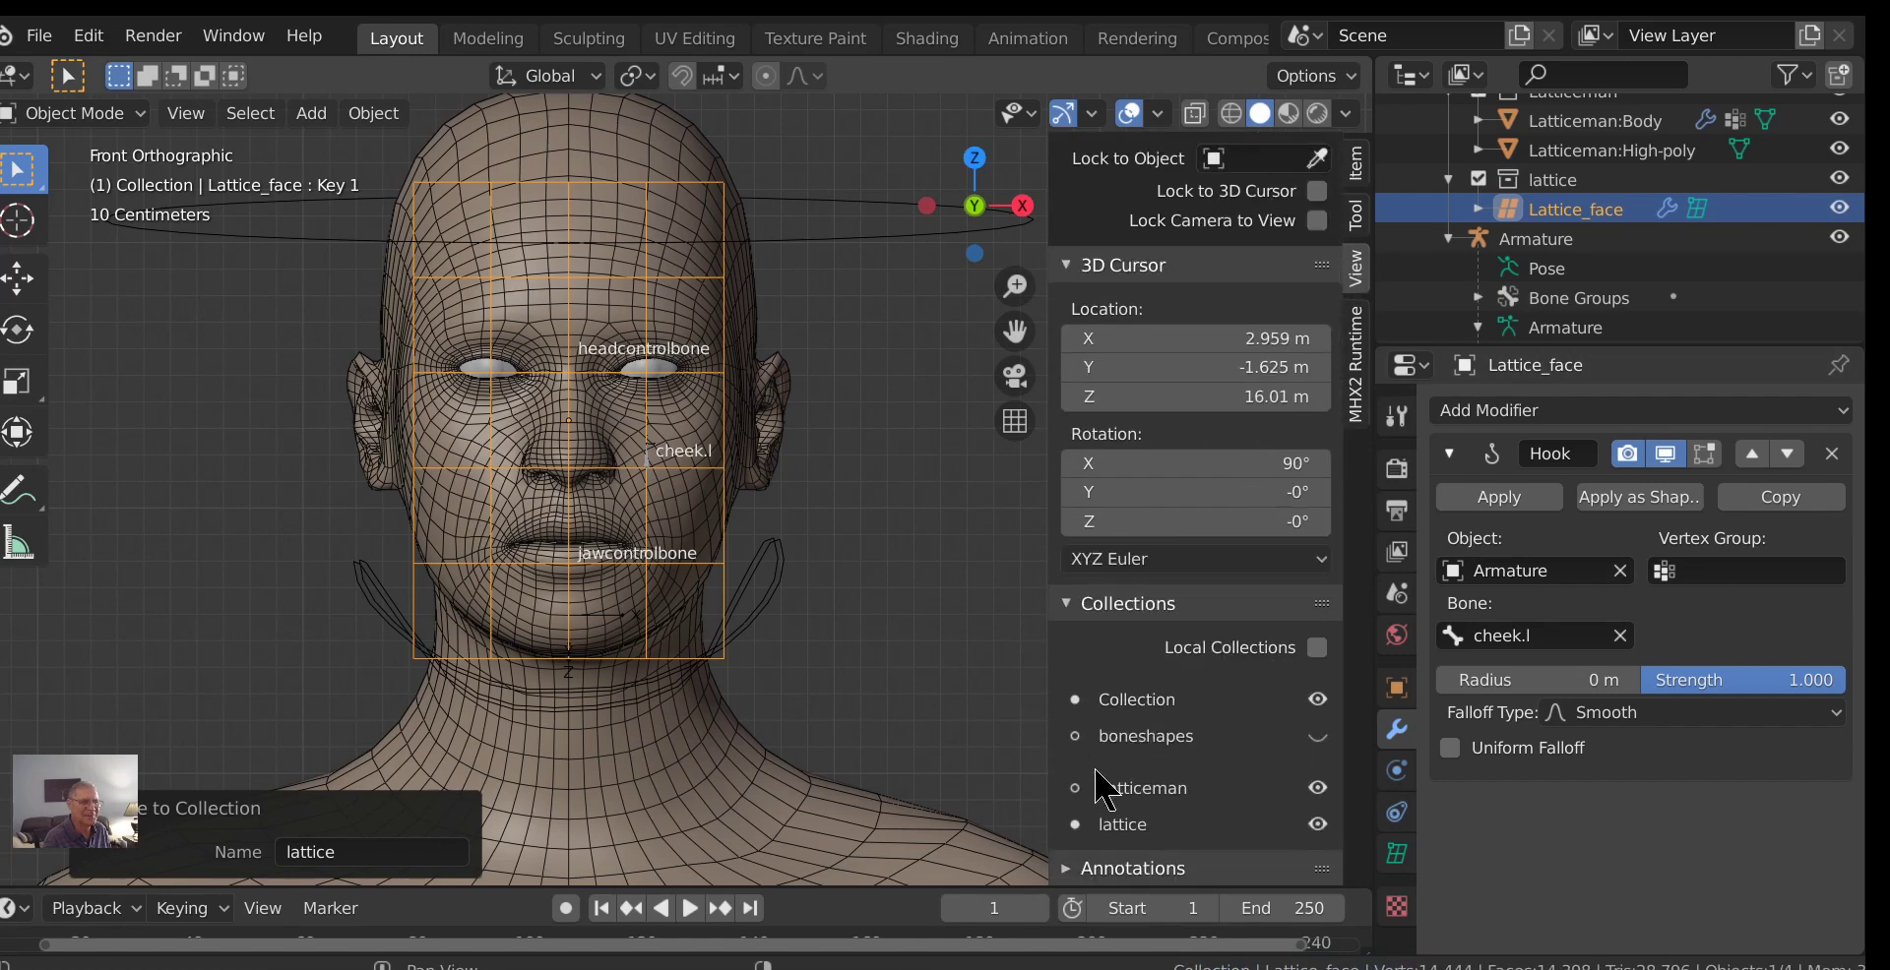
pyautogui.click(1317, 824)
# Select the armature, switch it to Pose Mode and try moving cheek.l with the lattice hidden.
pyautogui.scroll(2, 654, 531)
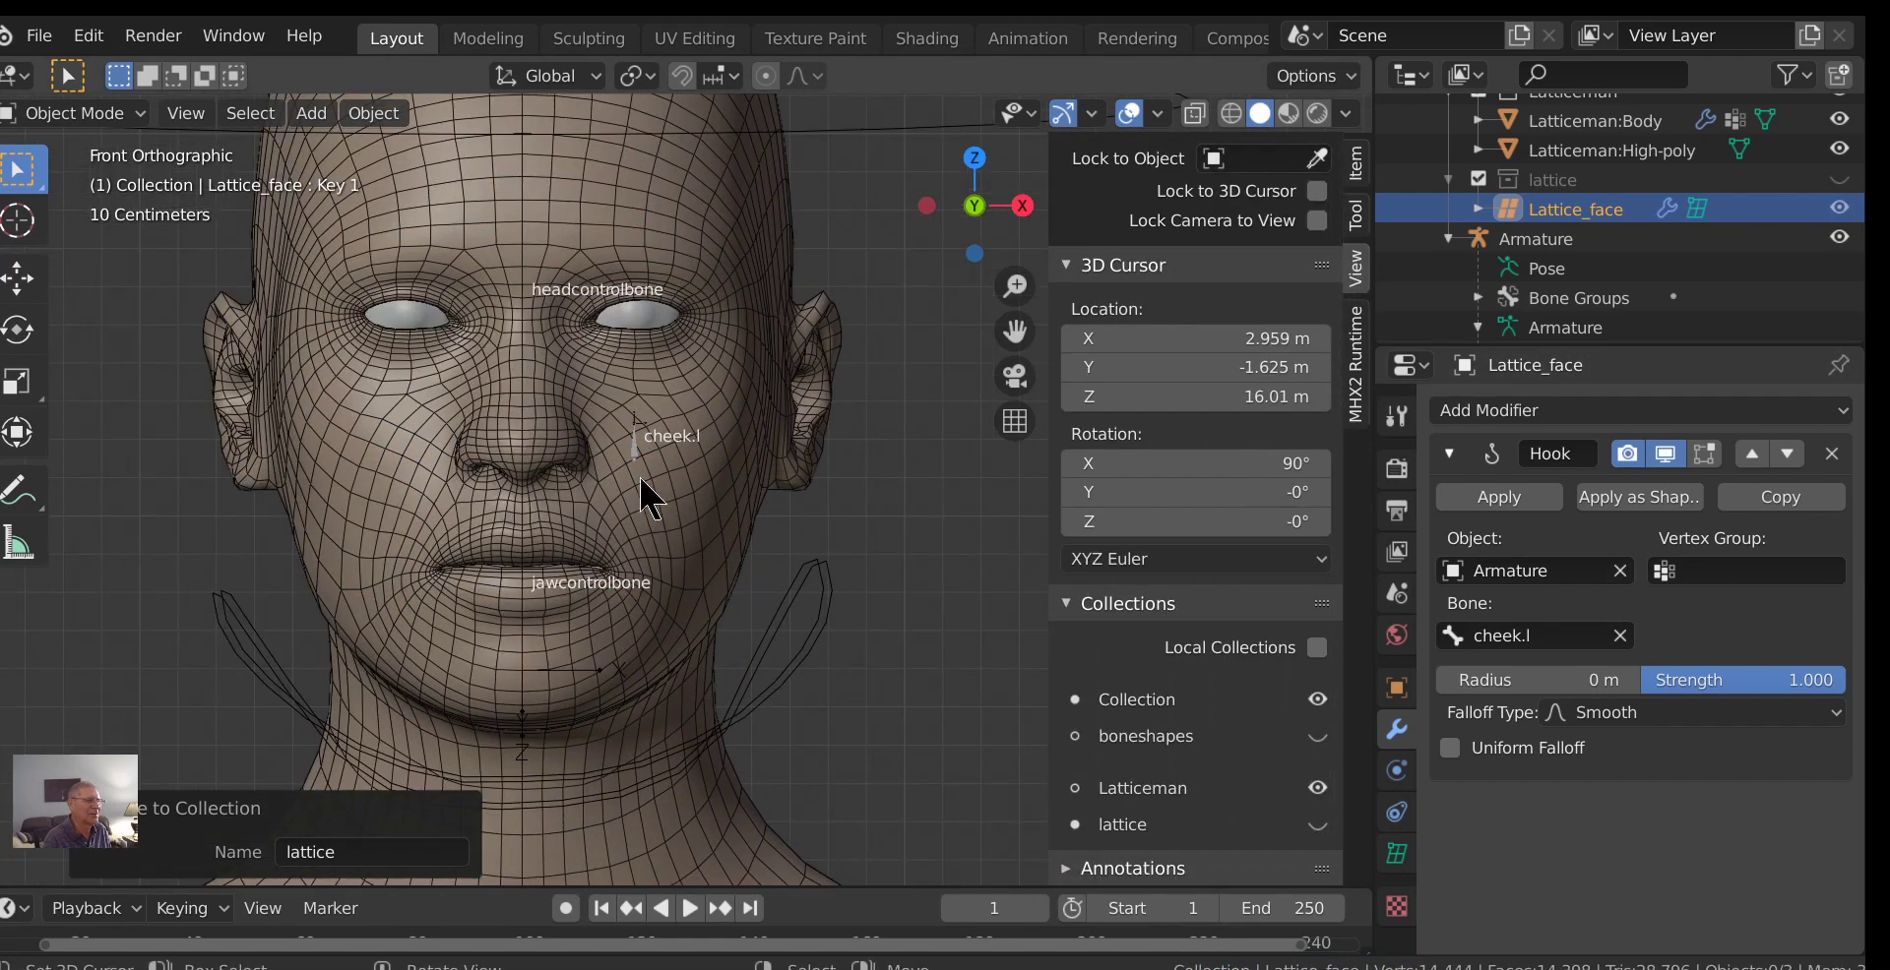
pyautogui.click(639, 461)
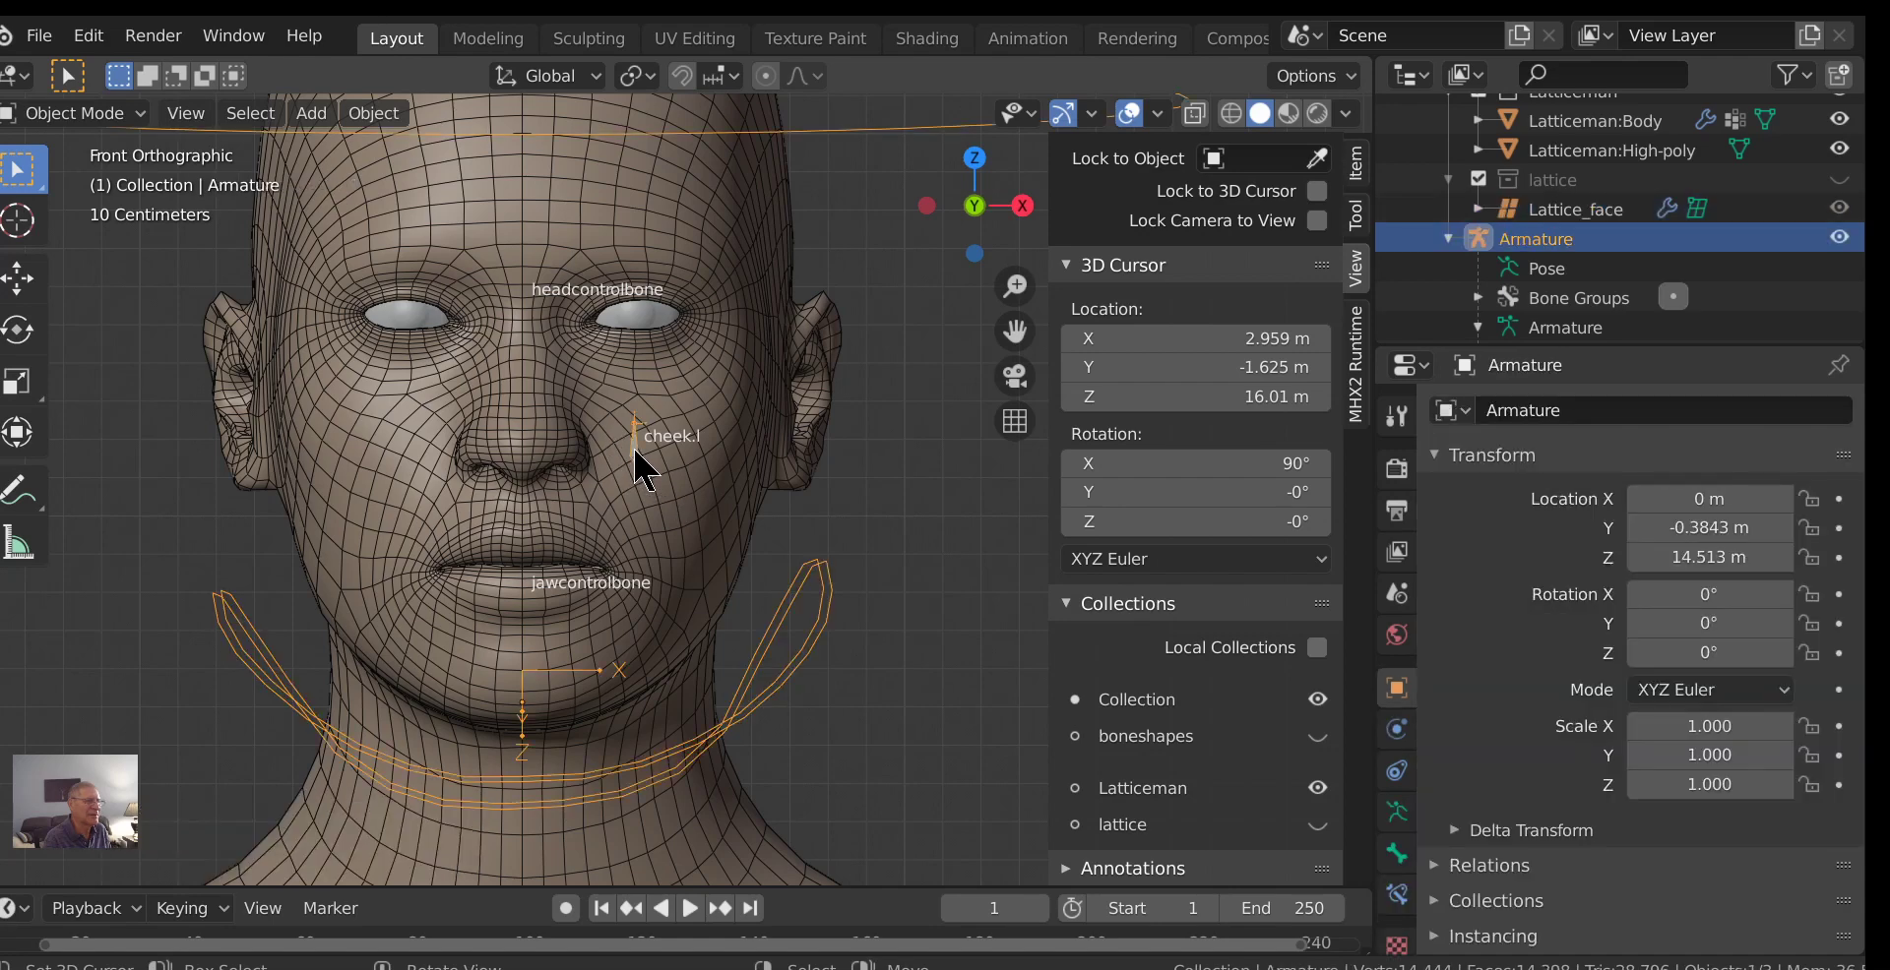
pyautogui.hotkey('ctrl', 'Tab')
pyautogui.click(637, 454)
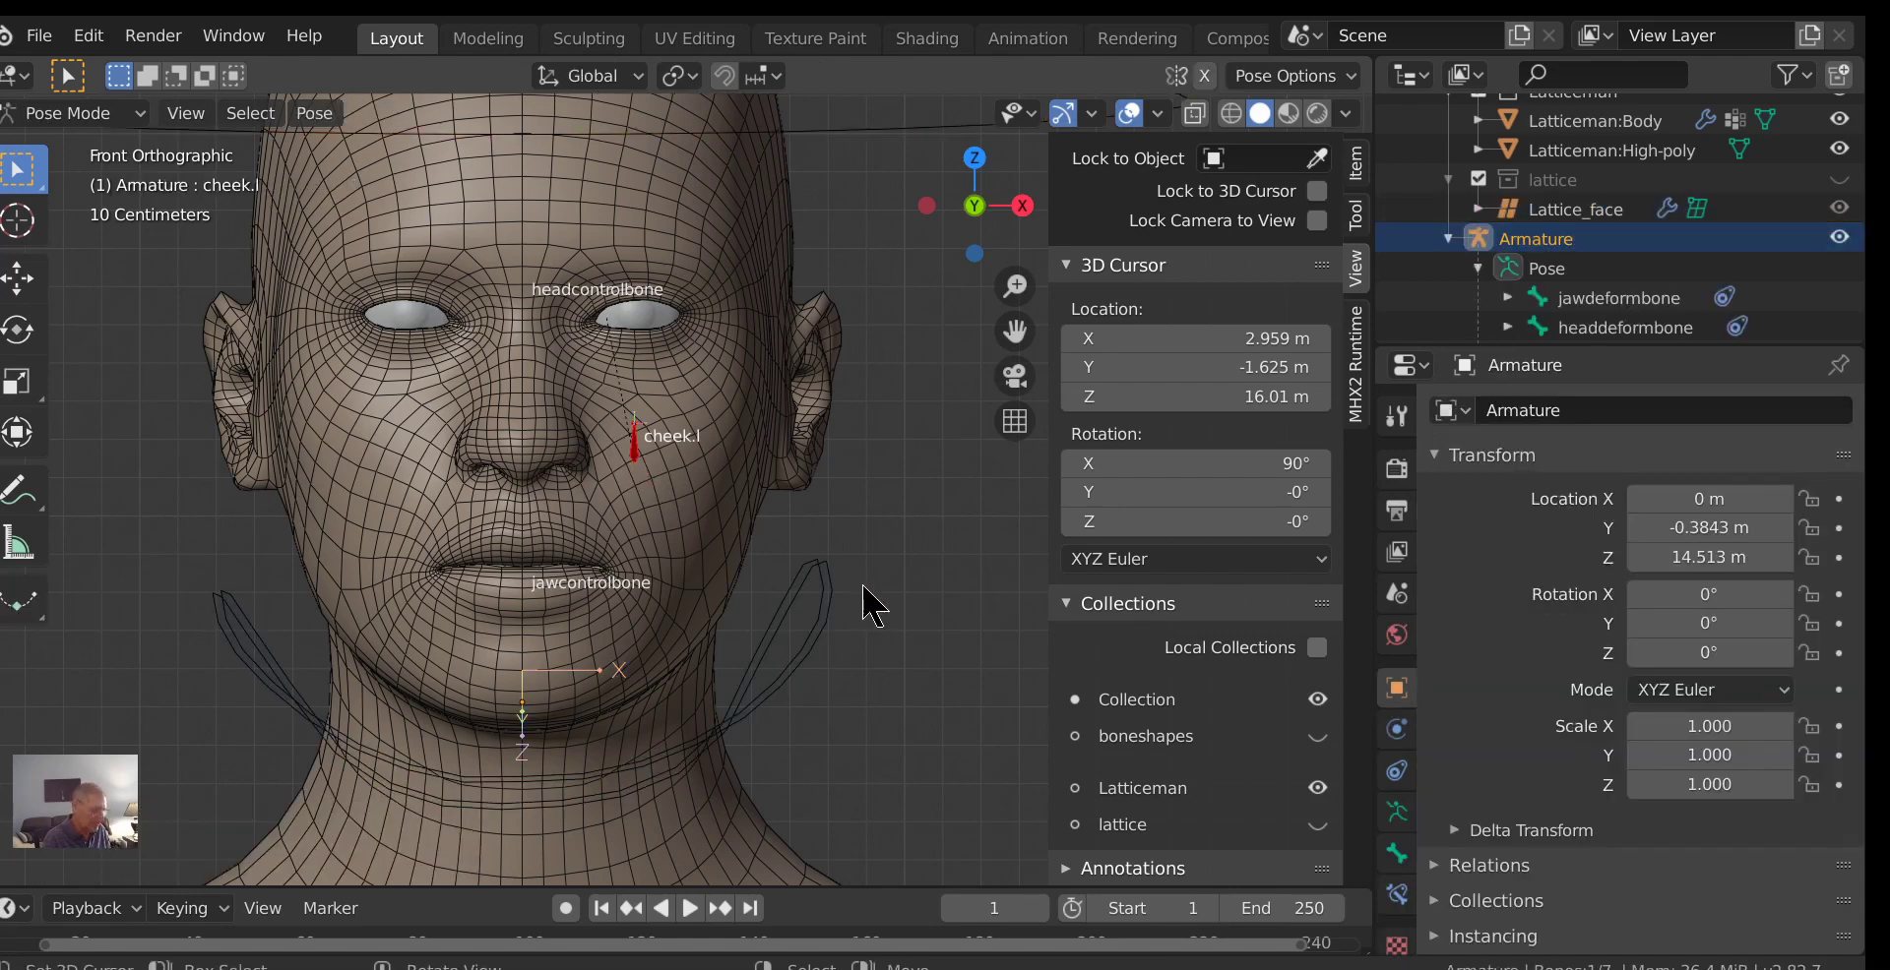
pyautogui.press('g')
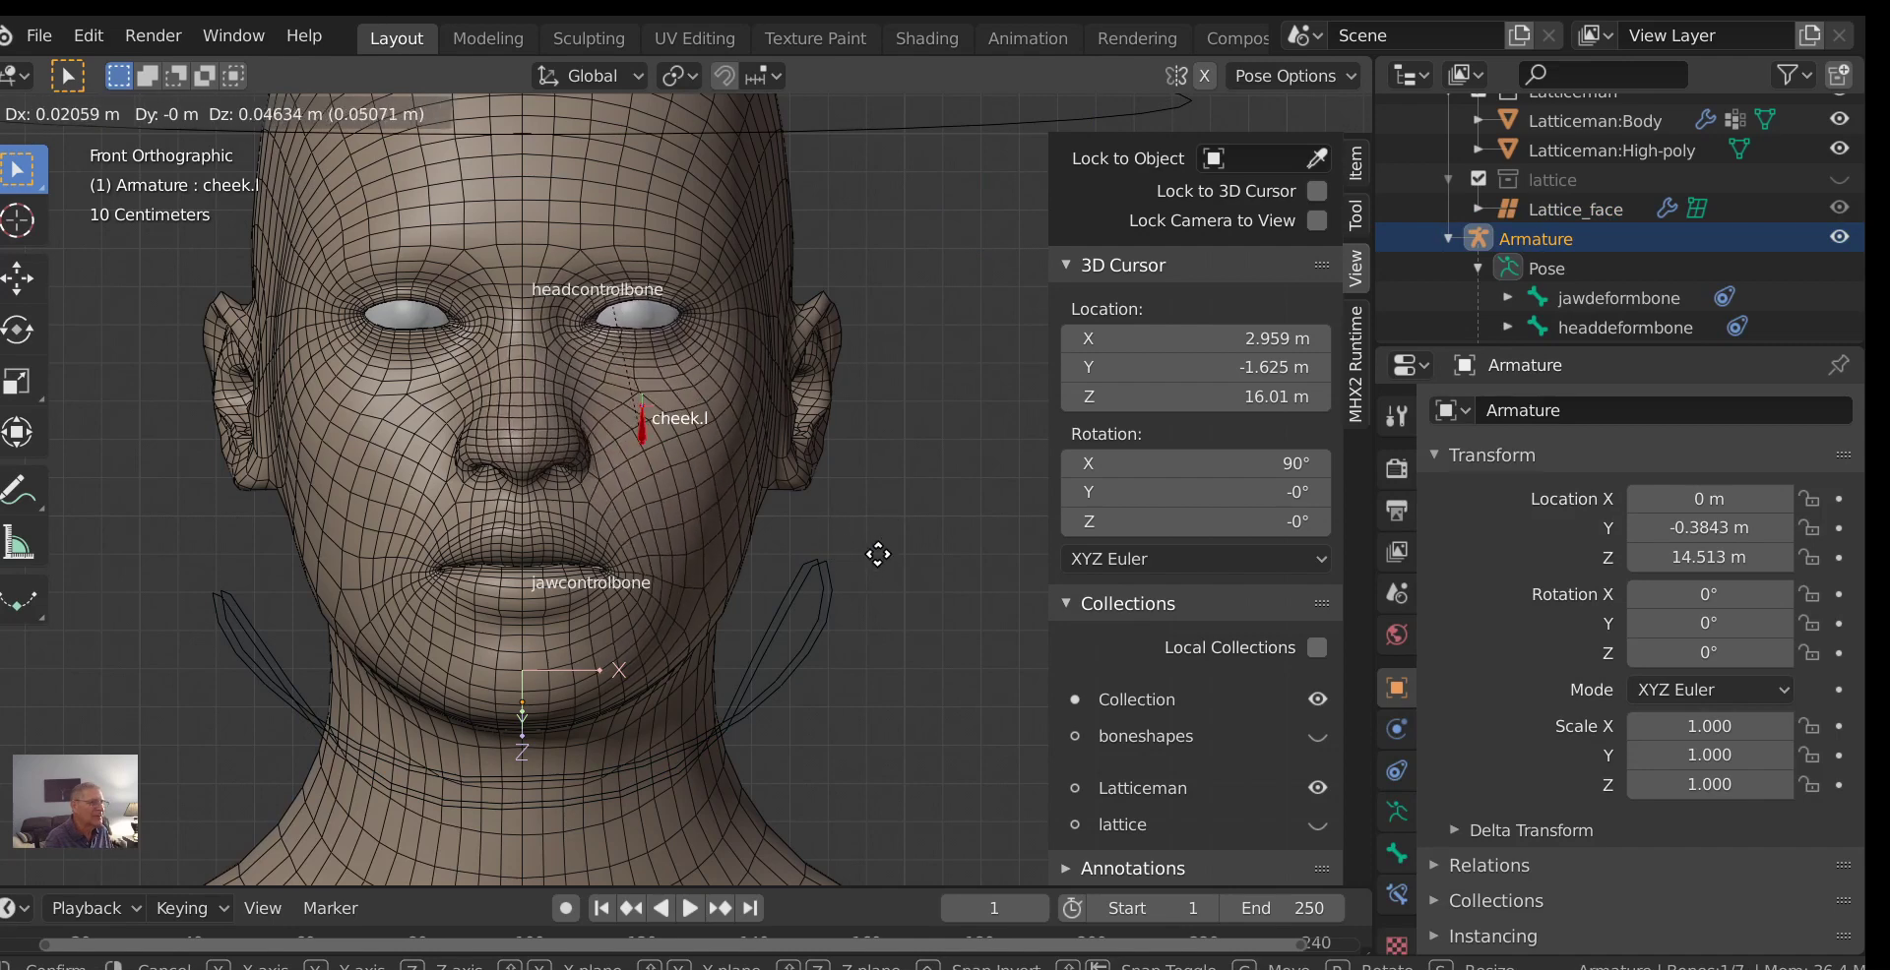
pyautogui.rightClick(899, 580)
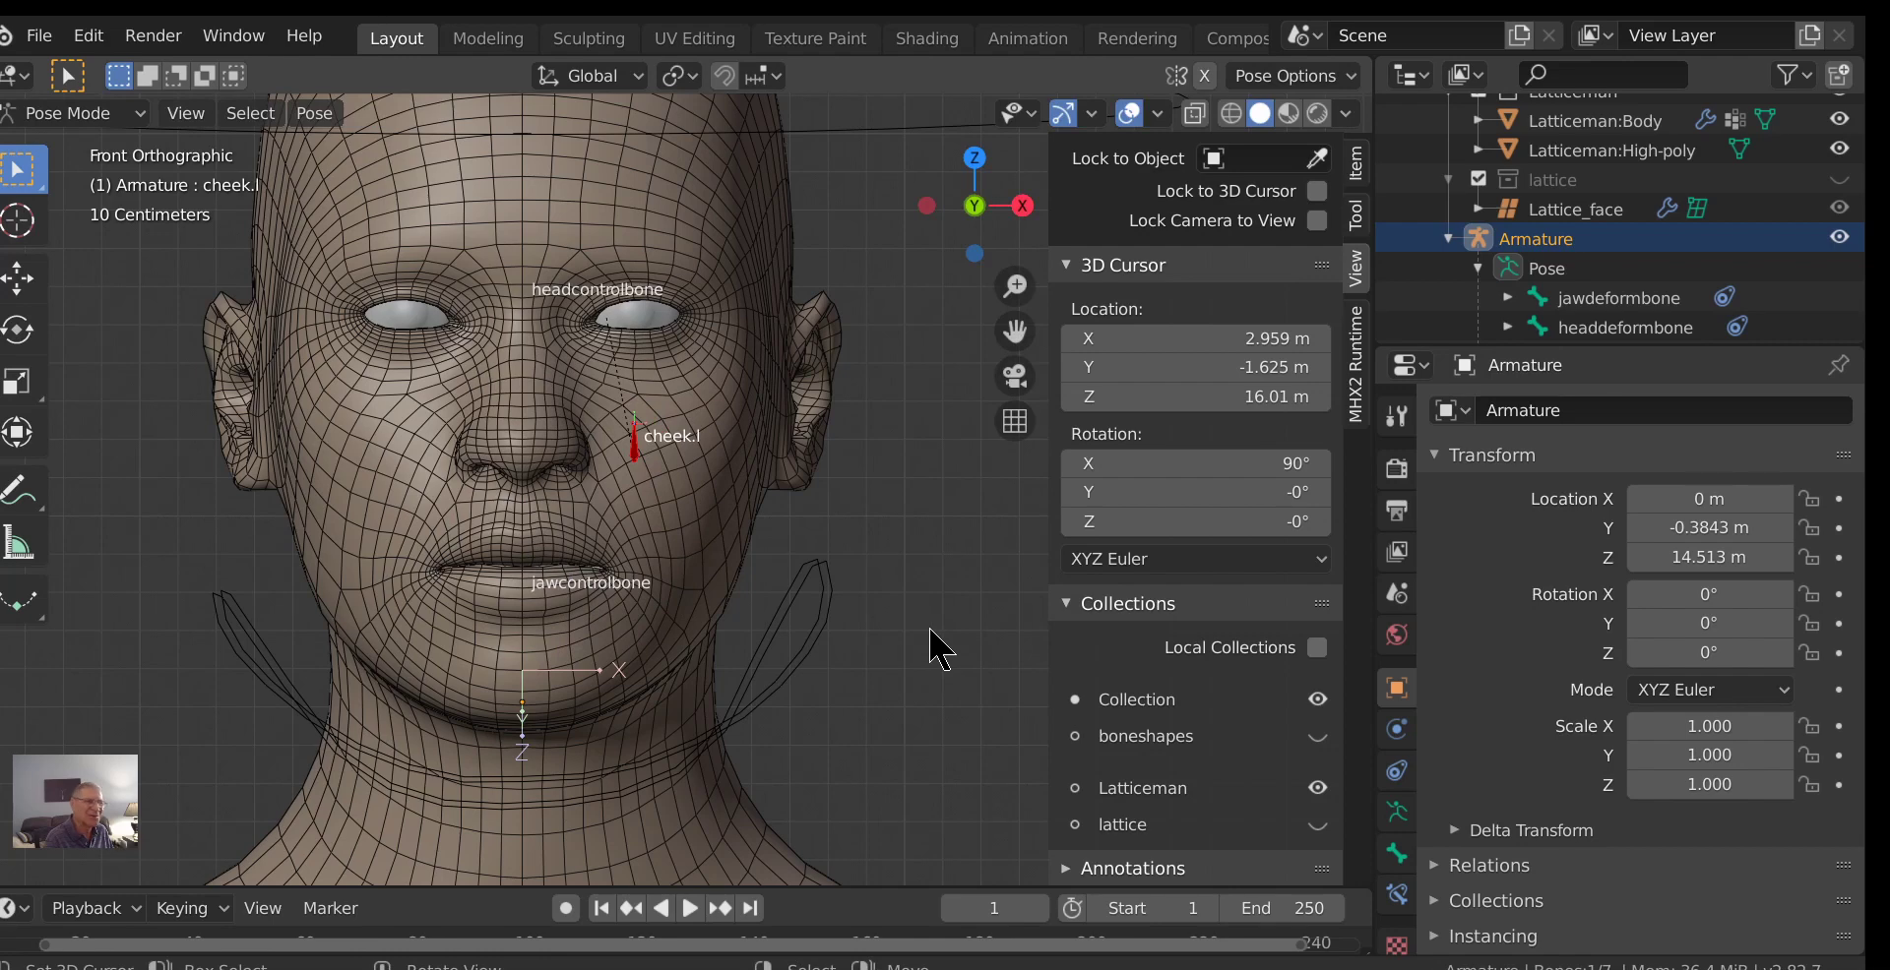
# Rotate jawcontrolbone about 21.9° around its local X axis to open the mouth, and inspect the result from an angle and from the front.
pyautogui.click(756, 675)
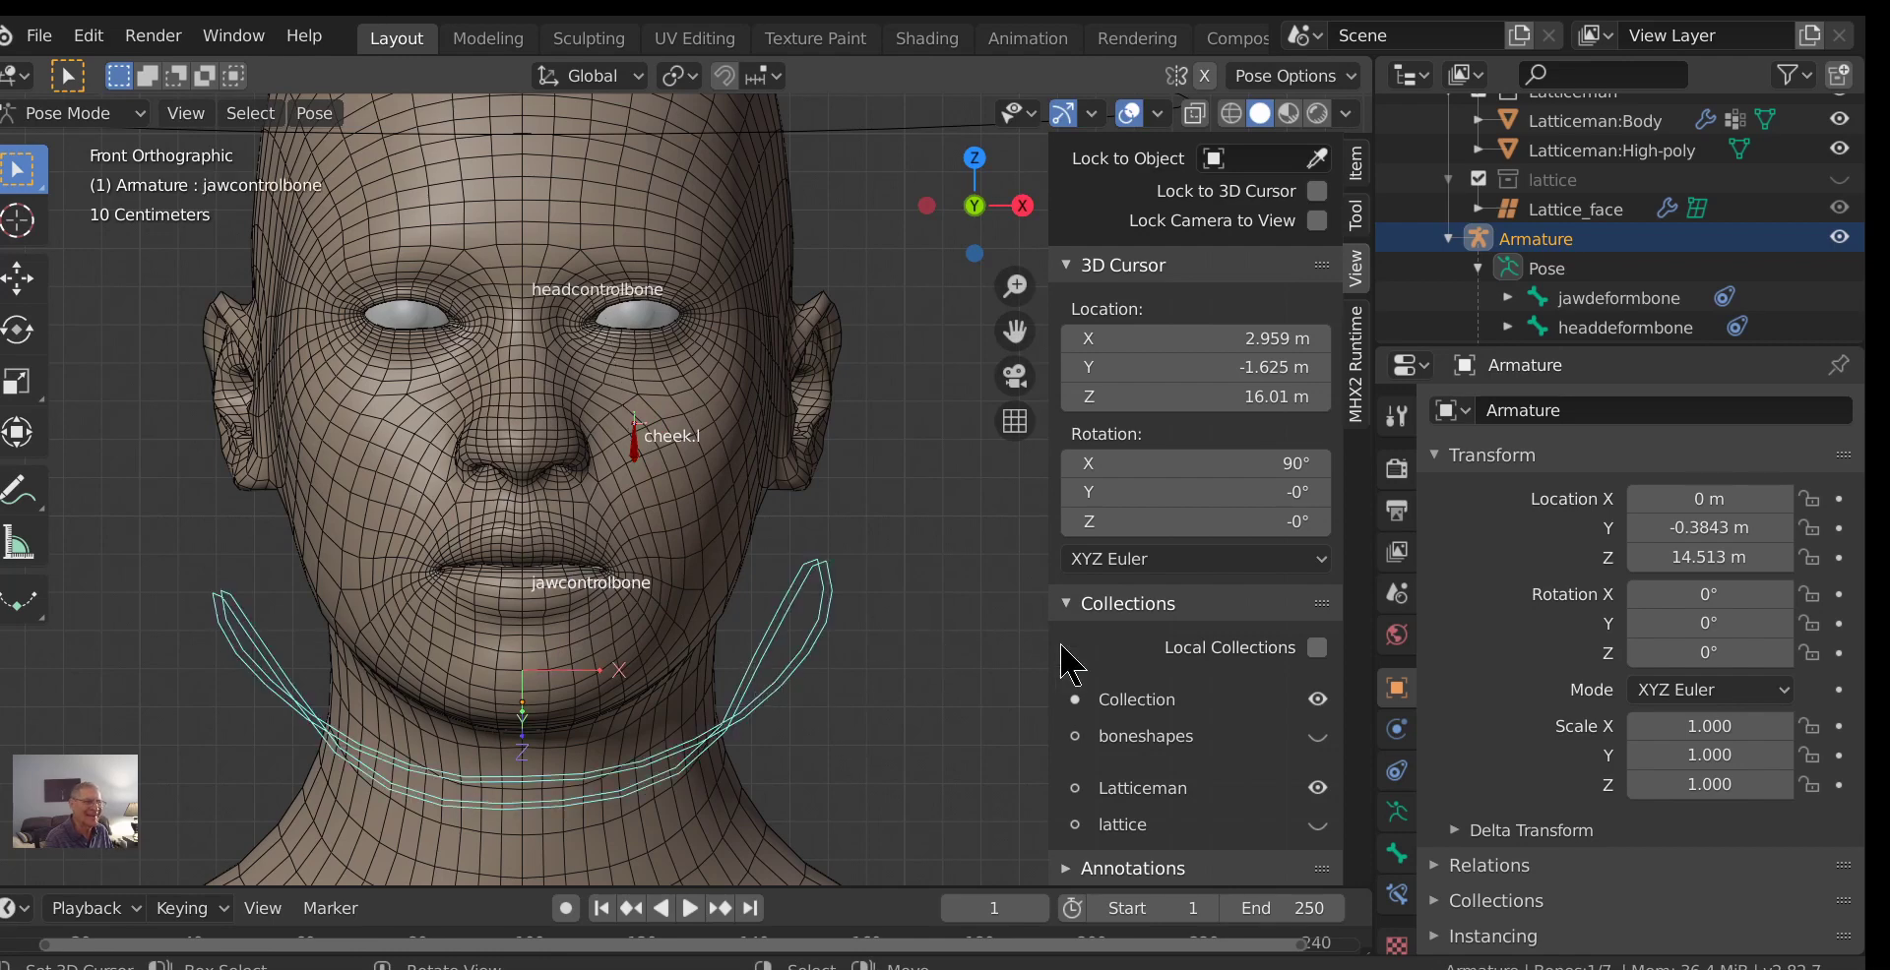
pyautogui.press('r')
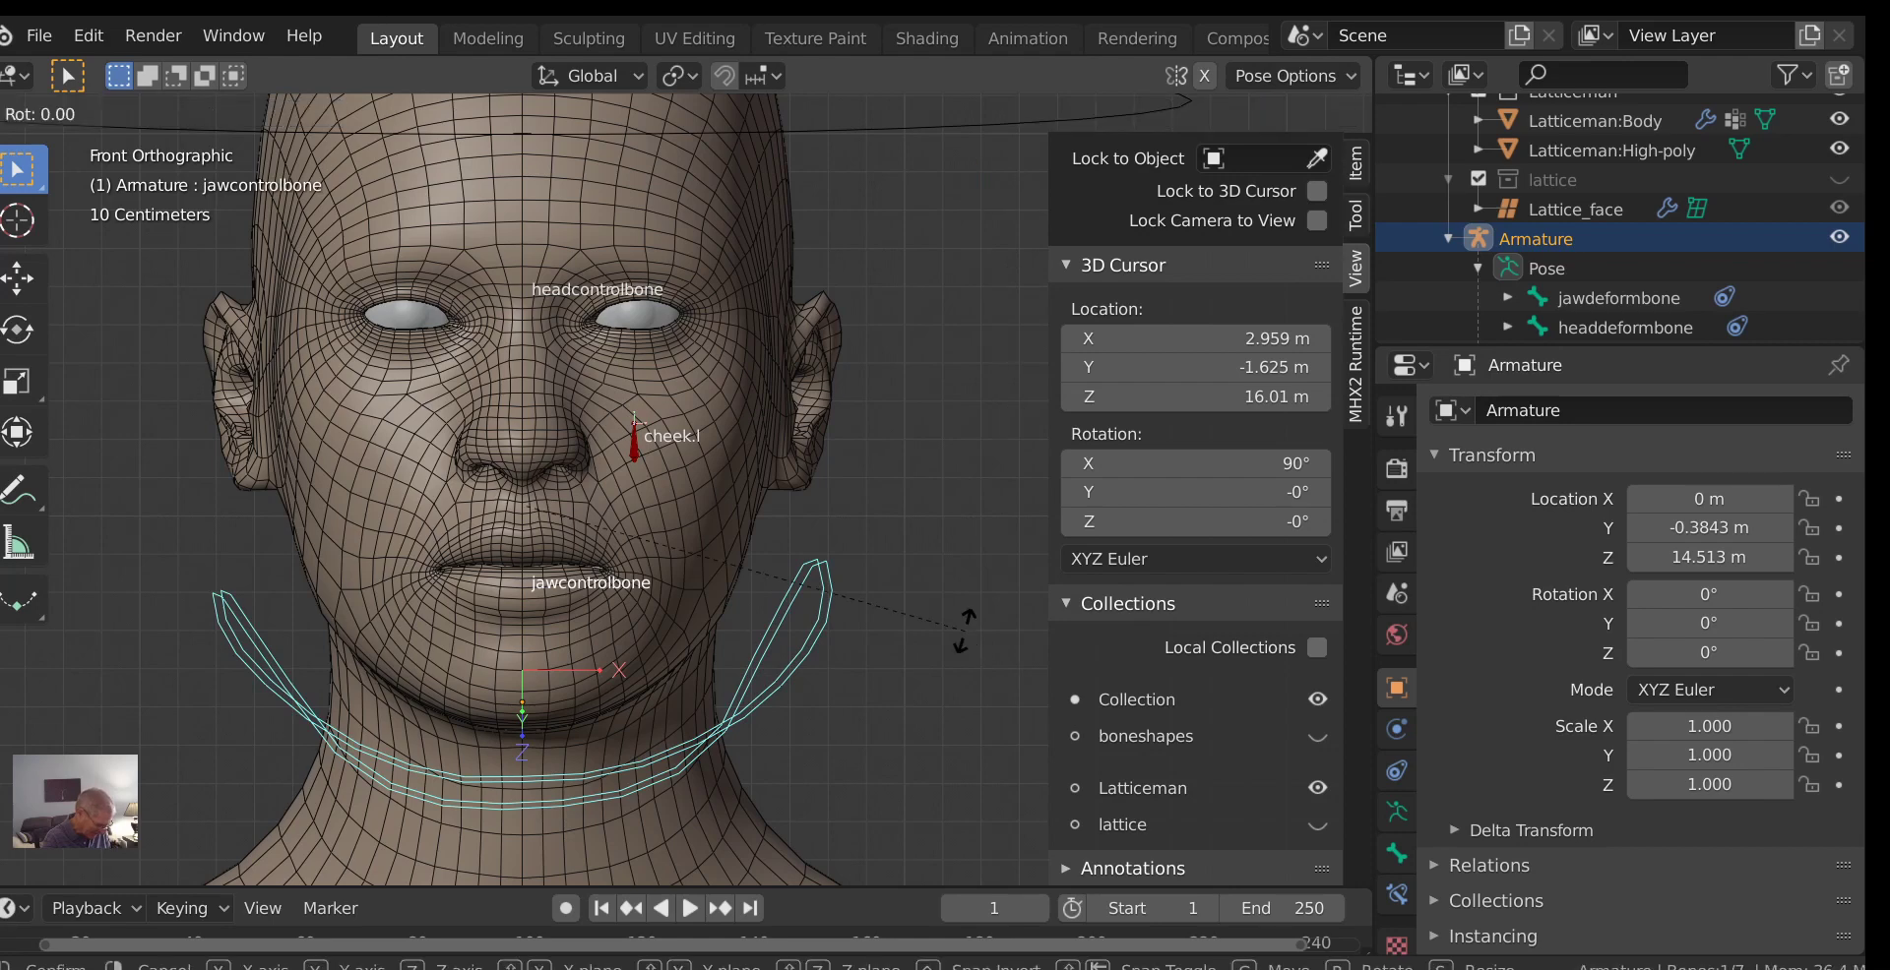
pyautogui.press('x')
pyautogui.press('x')
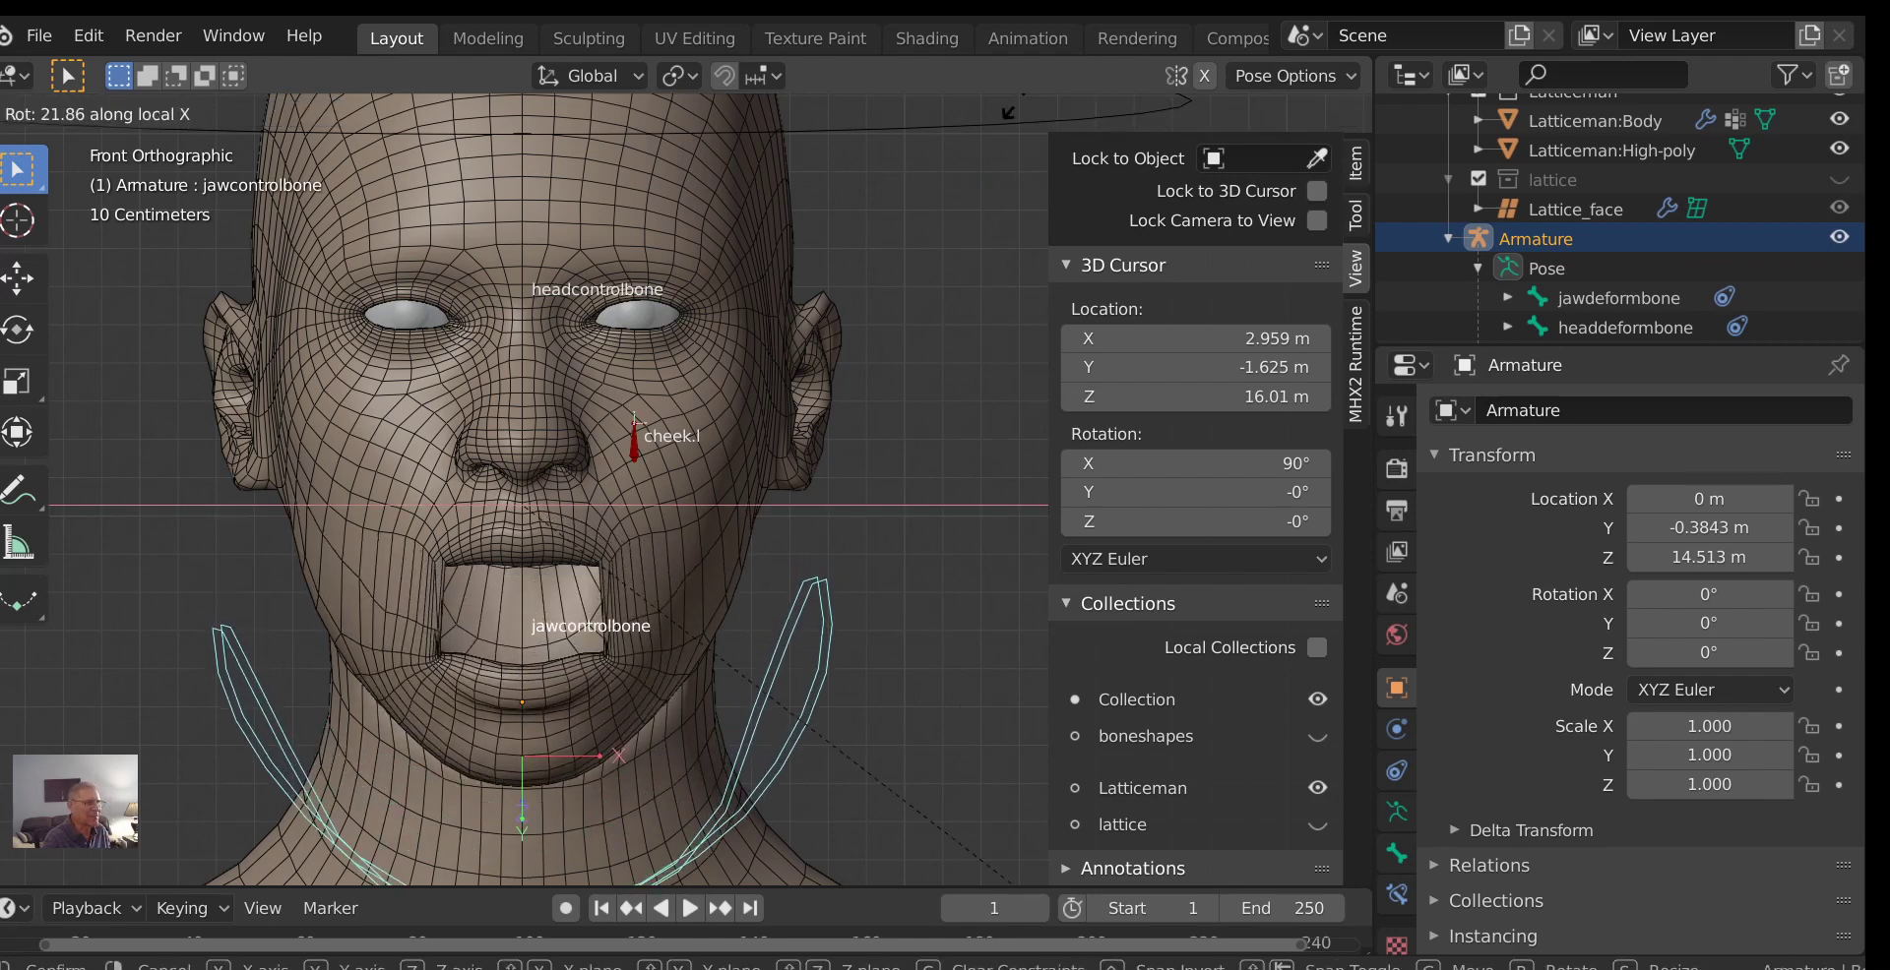
pyautogui.click(1009, 111)
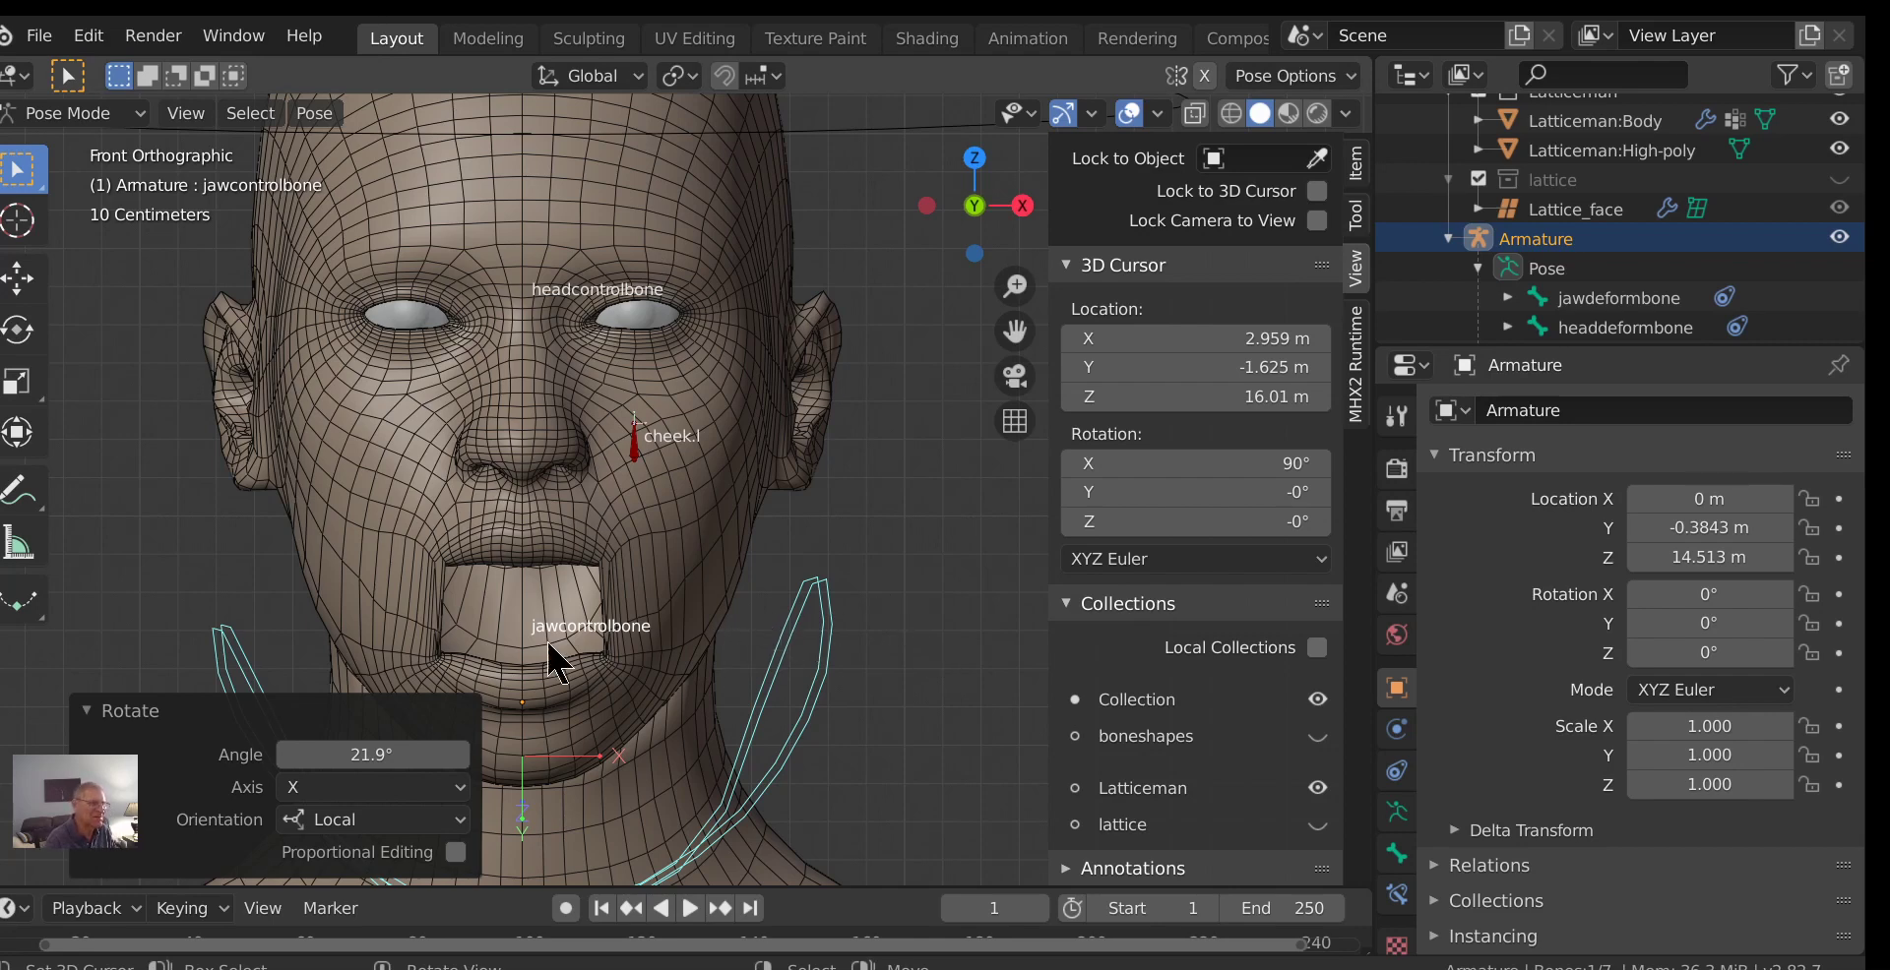
pyautogui.scroll(-2, 570, 689)
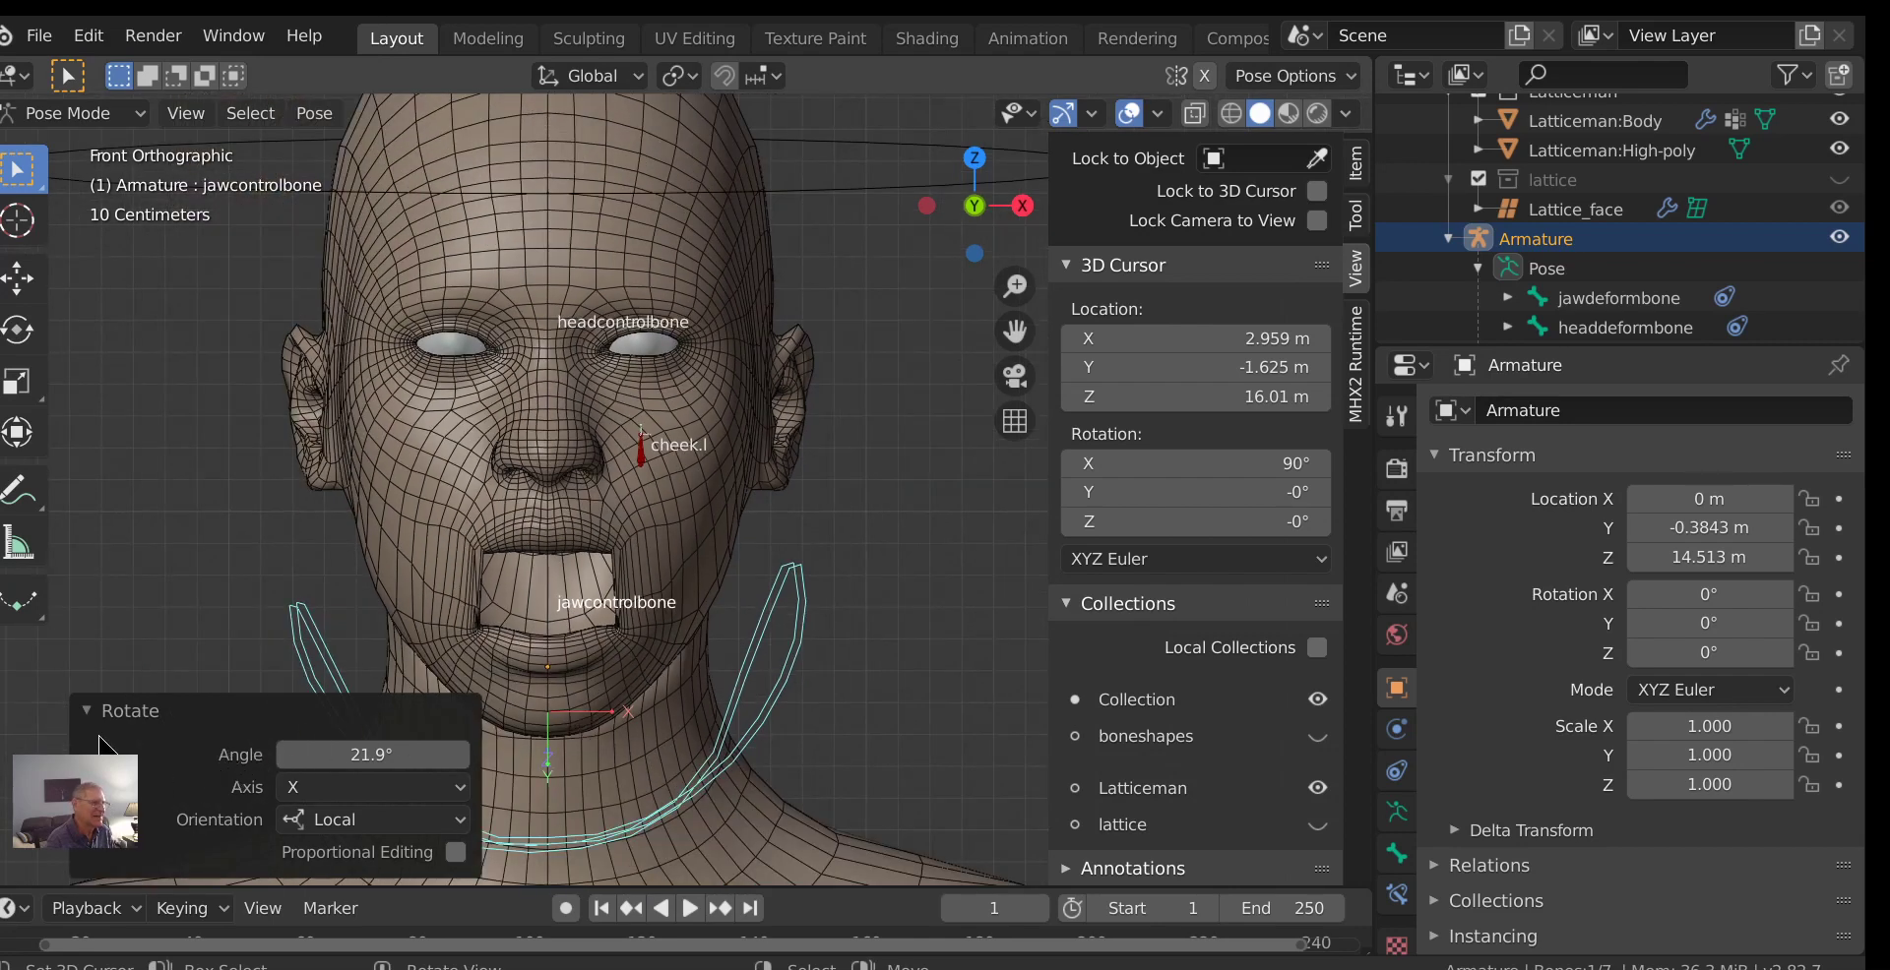
pyautogui.click(90, 714)
pyautogui.moveTo(590, 639); pyautogui.dragTo(691, 664, button='middle')
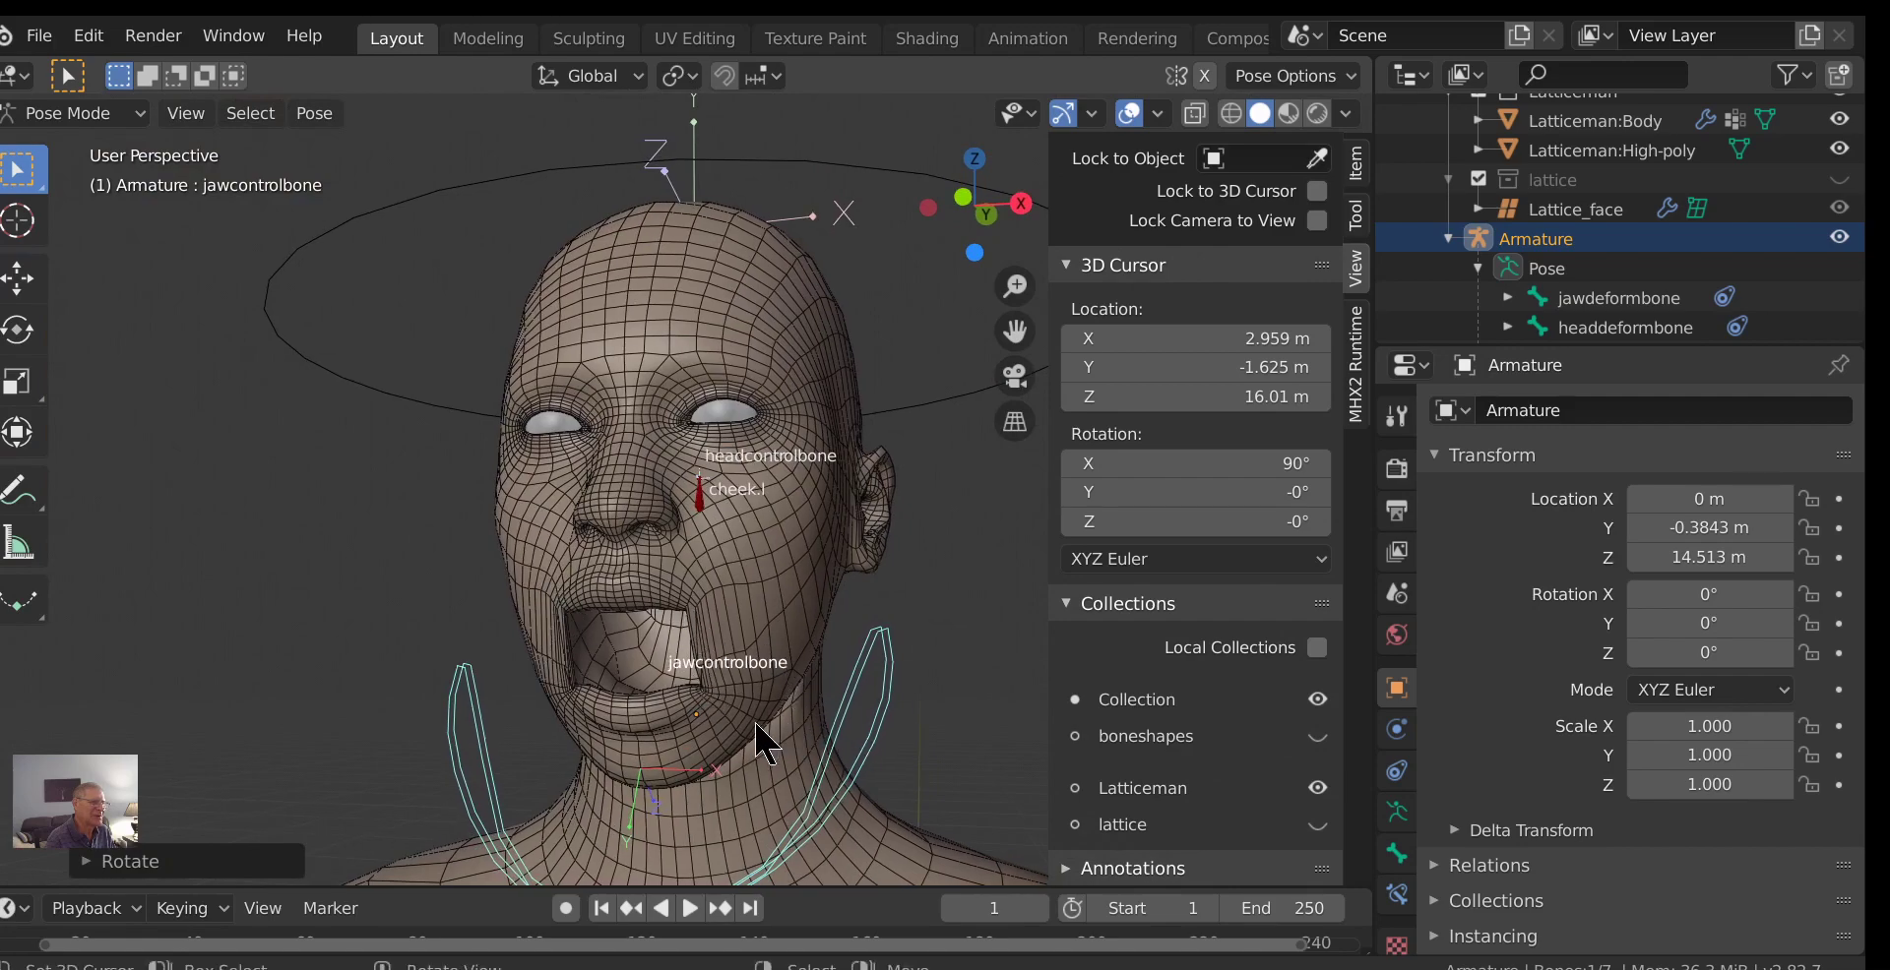
pyautogui.moveTo(759, 725); pyautogui.dragTo(733, 657, button='middle')
pyautogui.scroll(2, 866, 630)
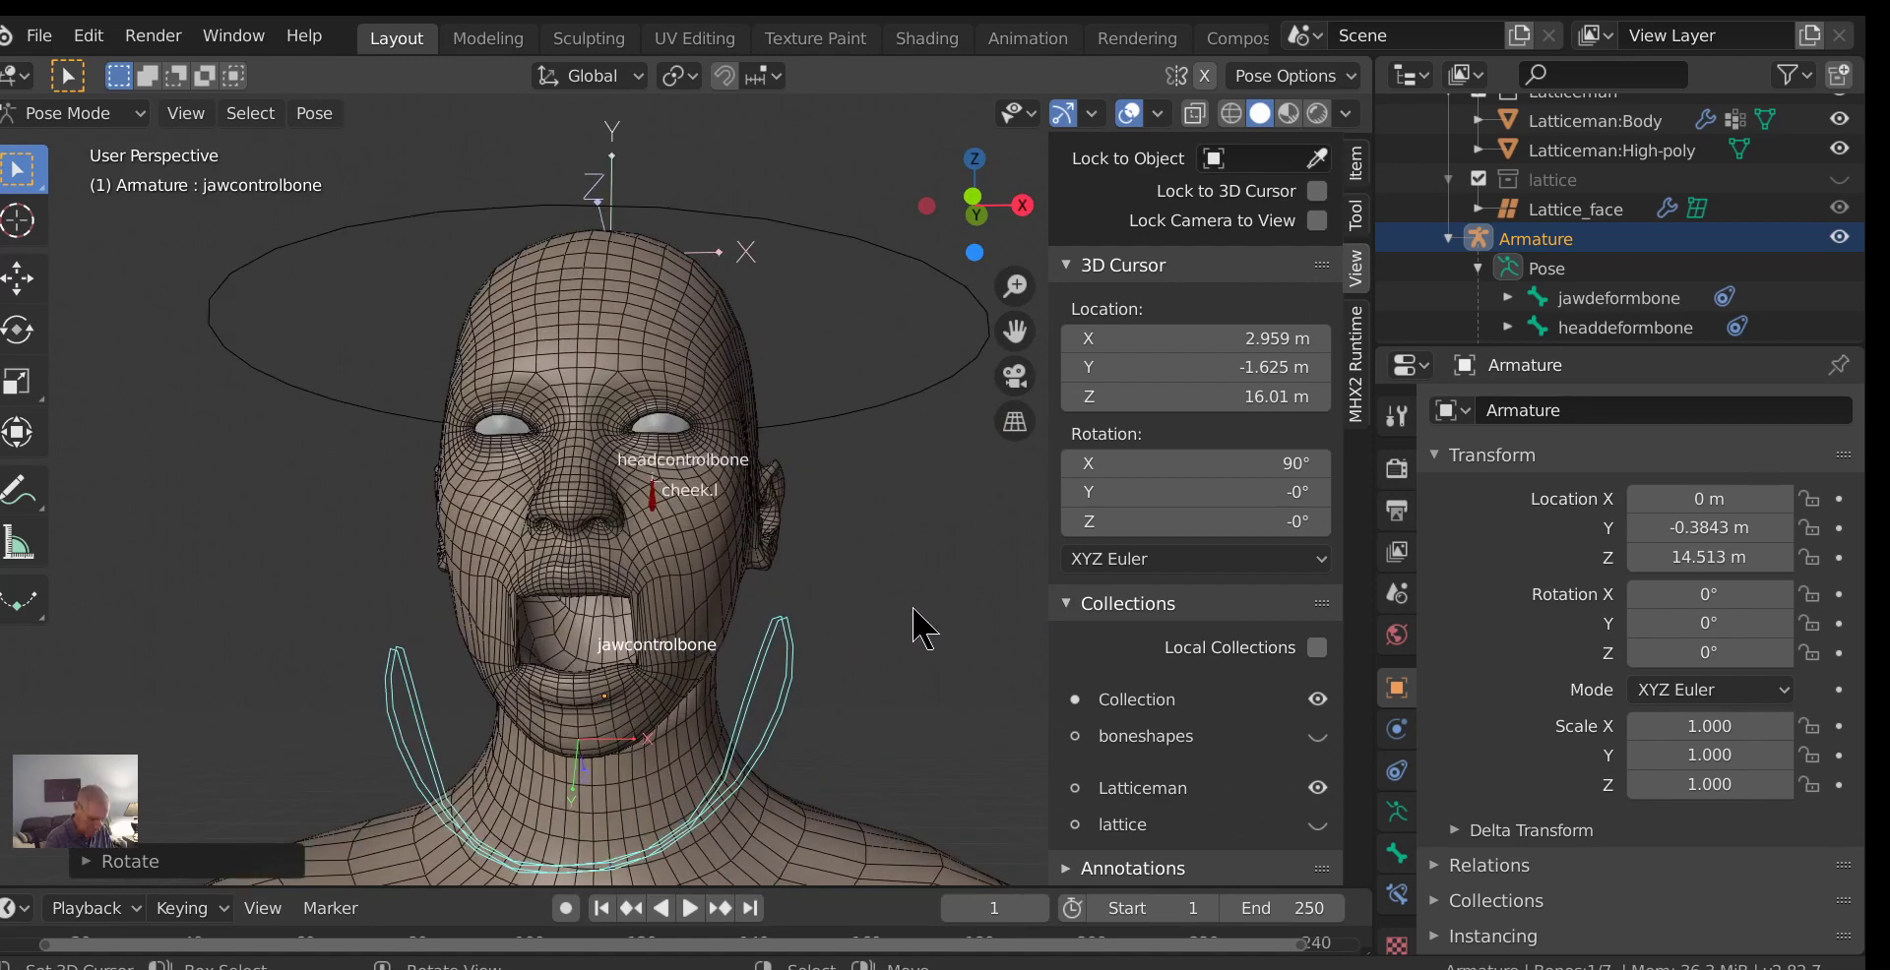
pyautogui.press('KP_1')
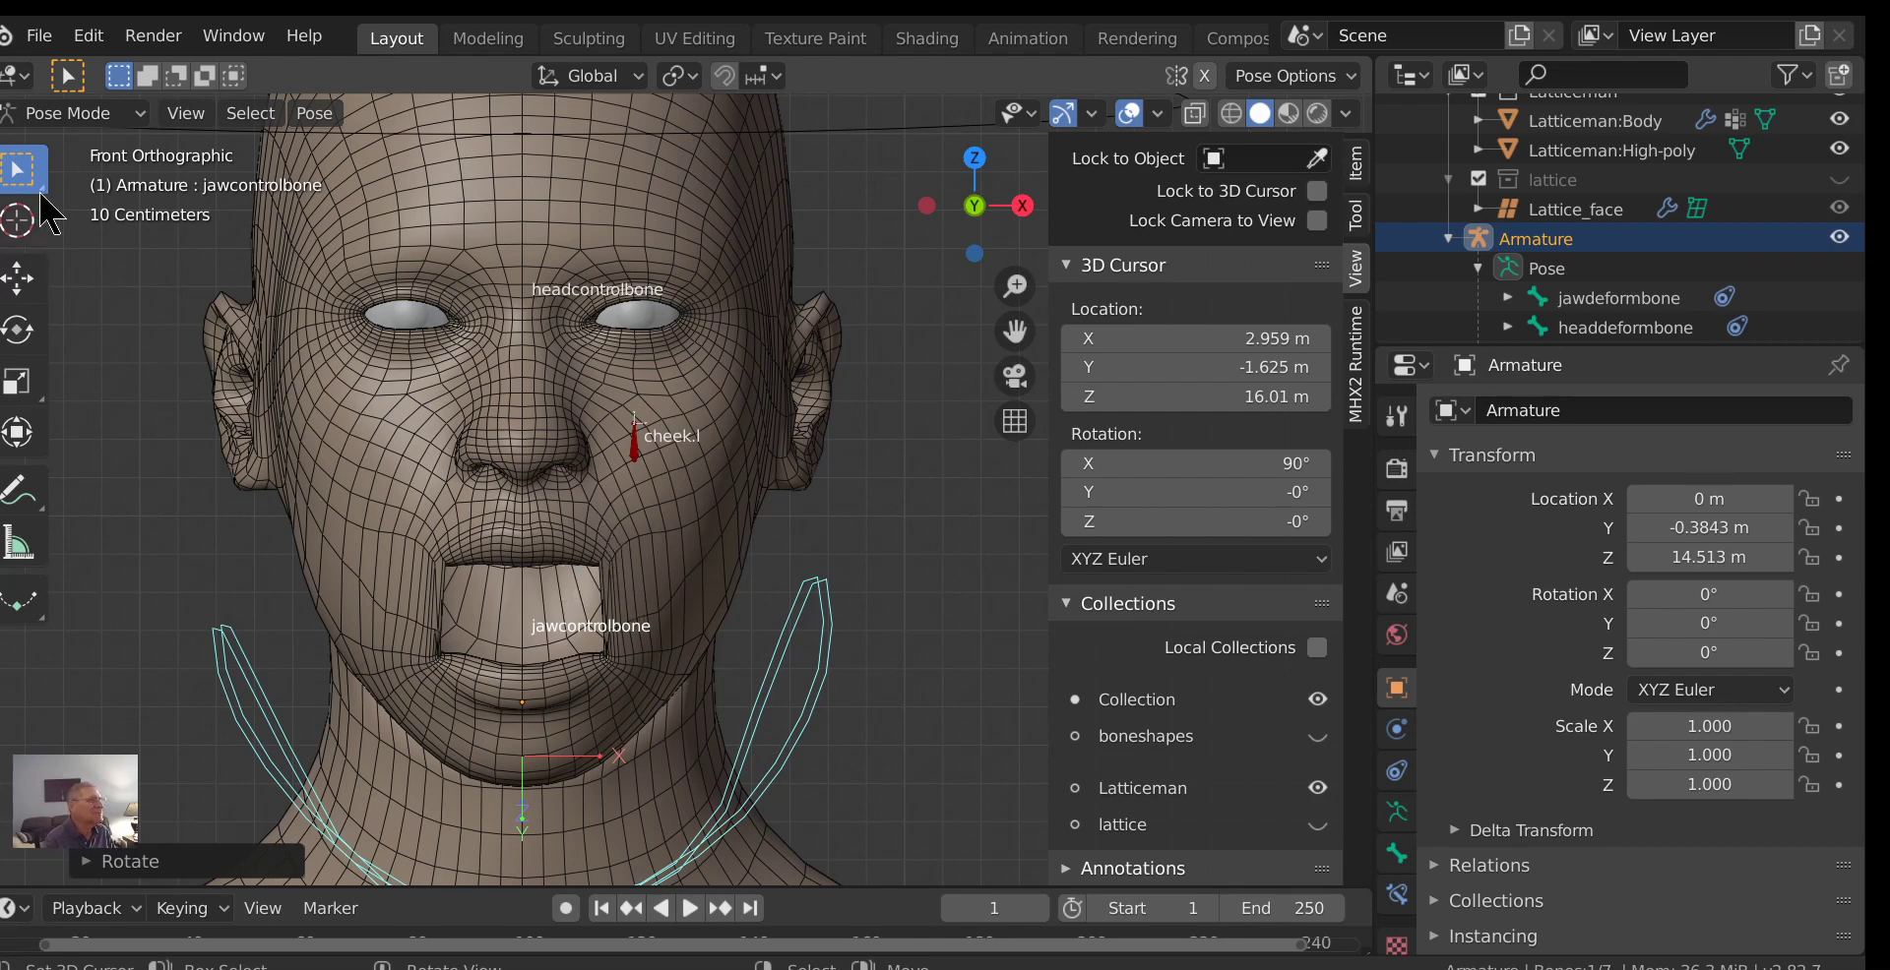
# Deselect the jaw bone, return to Object Mode and select the Latticeman:Body mesh.
pyautogui.click(90, 114)
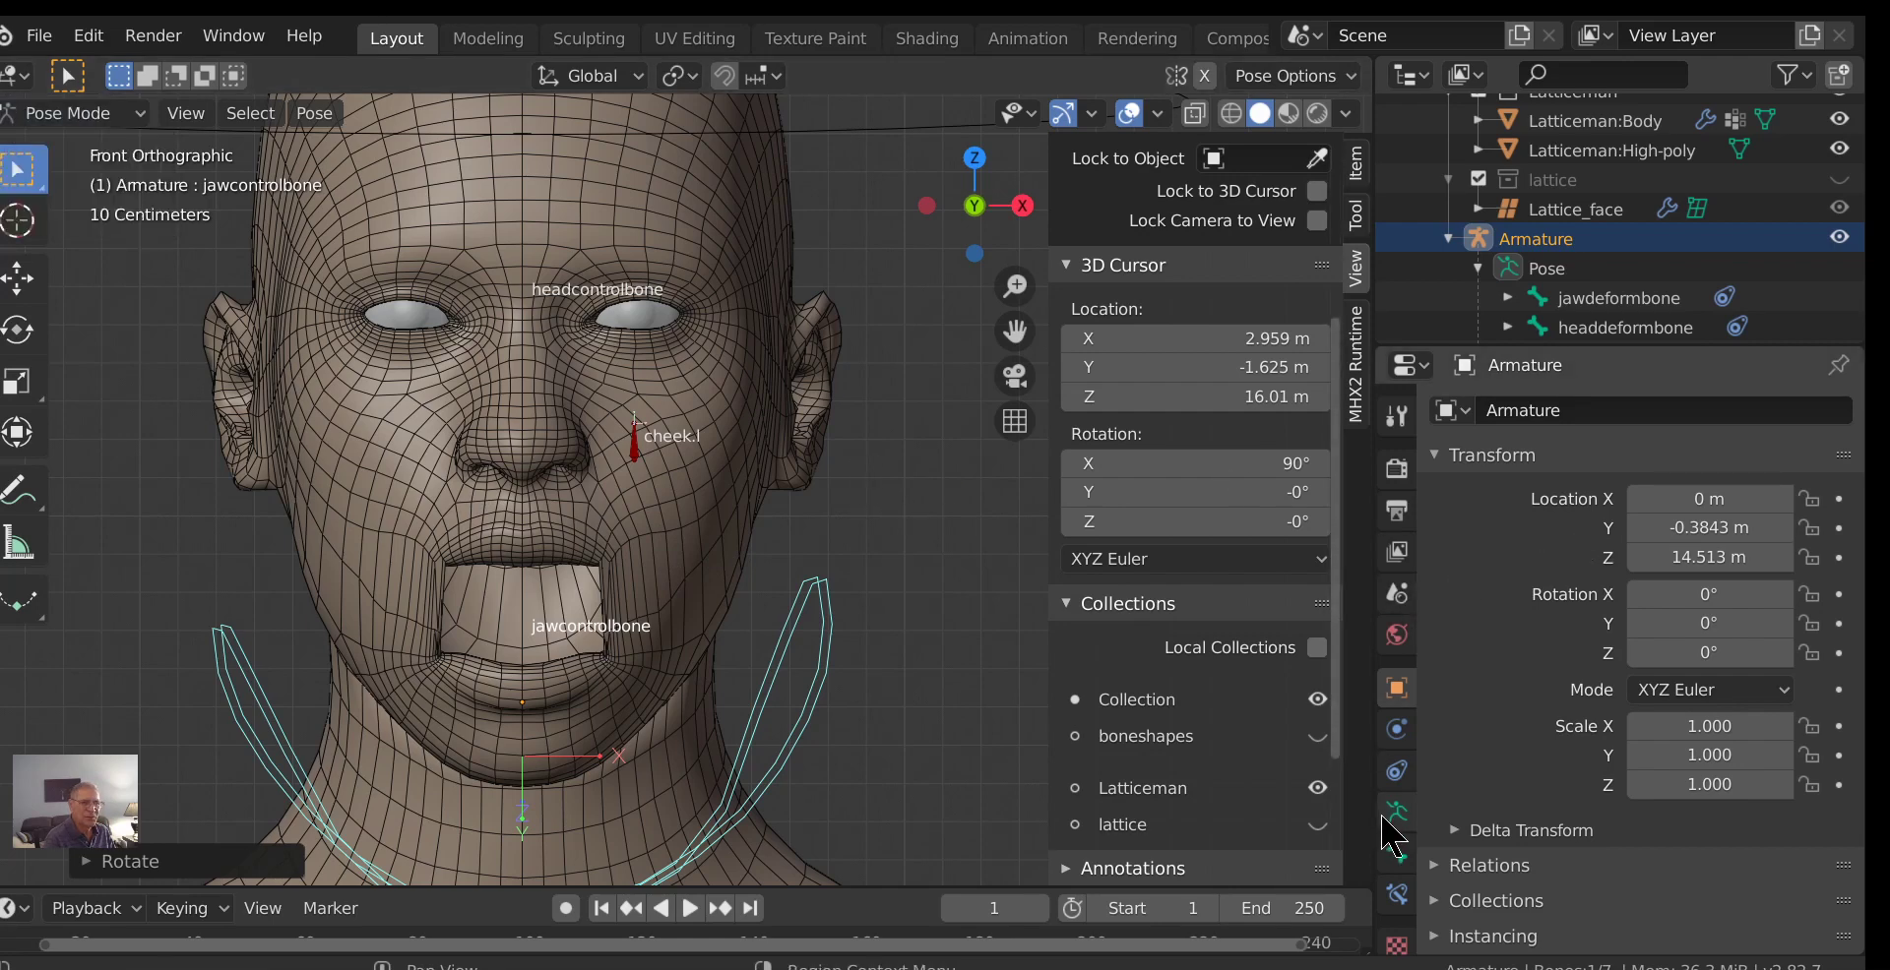
pyautogui.click(662, 529)
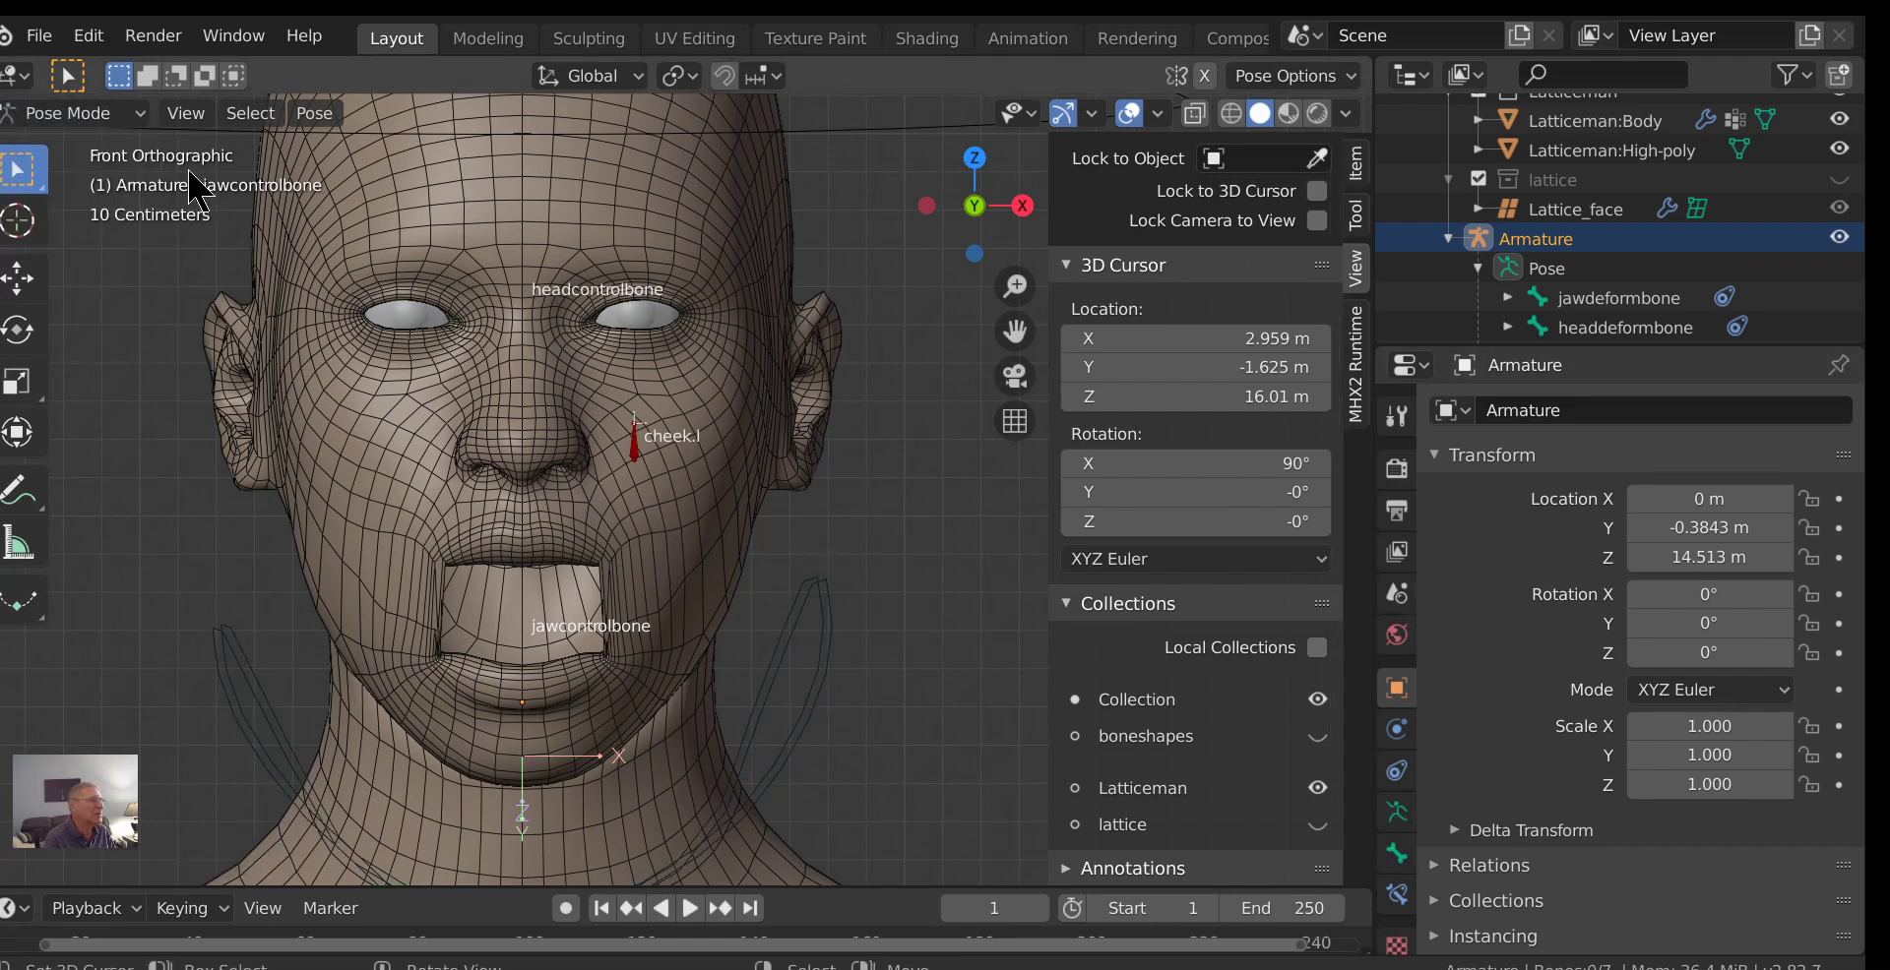
pyautogui.click(79, 113)
pyautogui.click(89, 143)
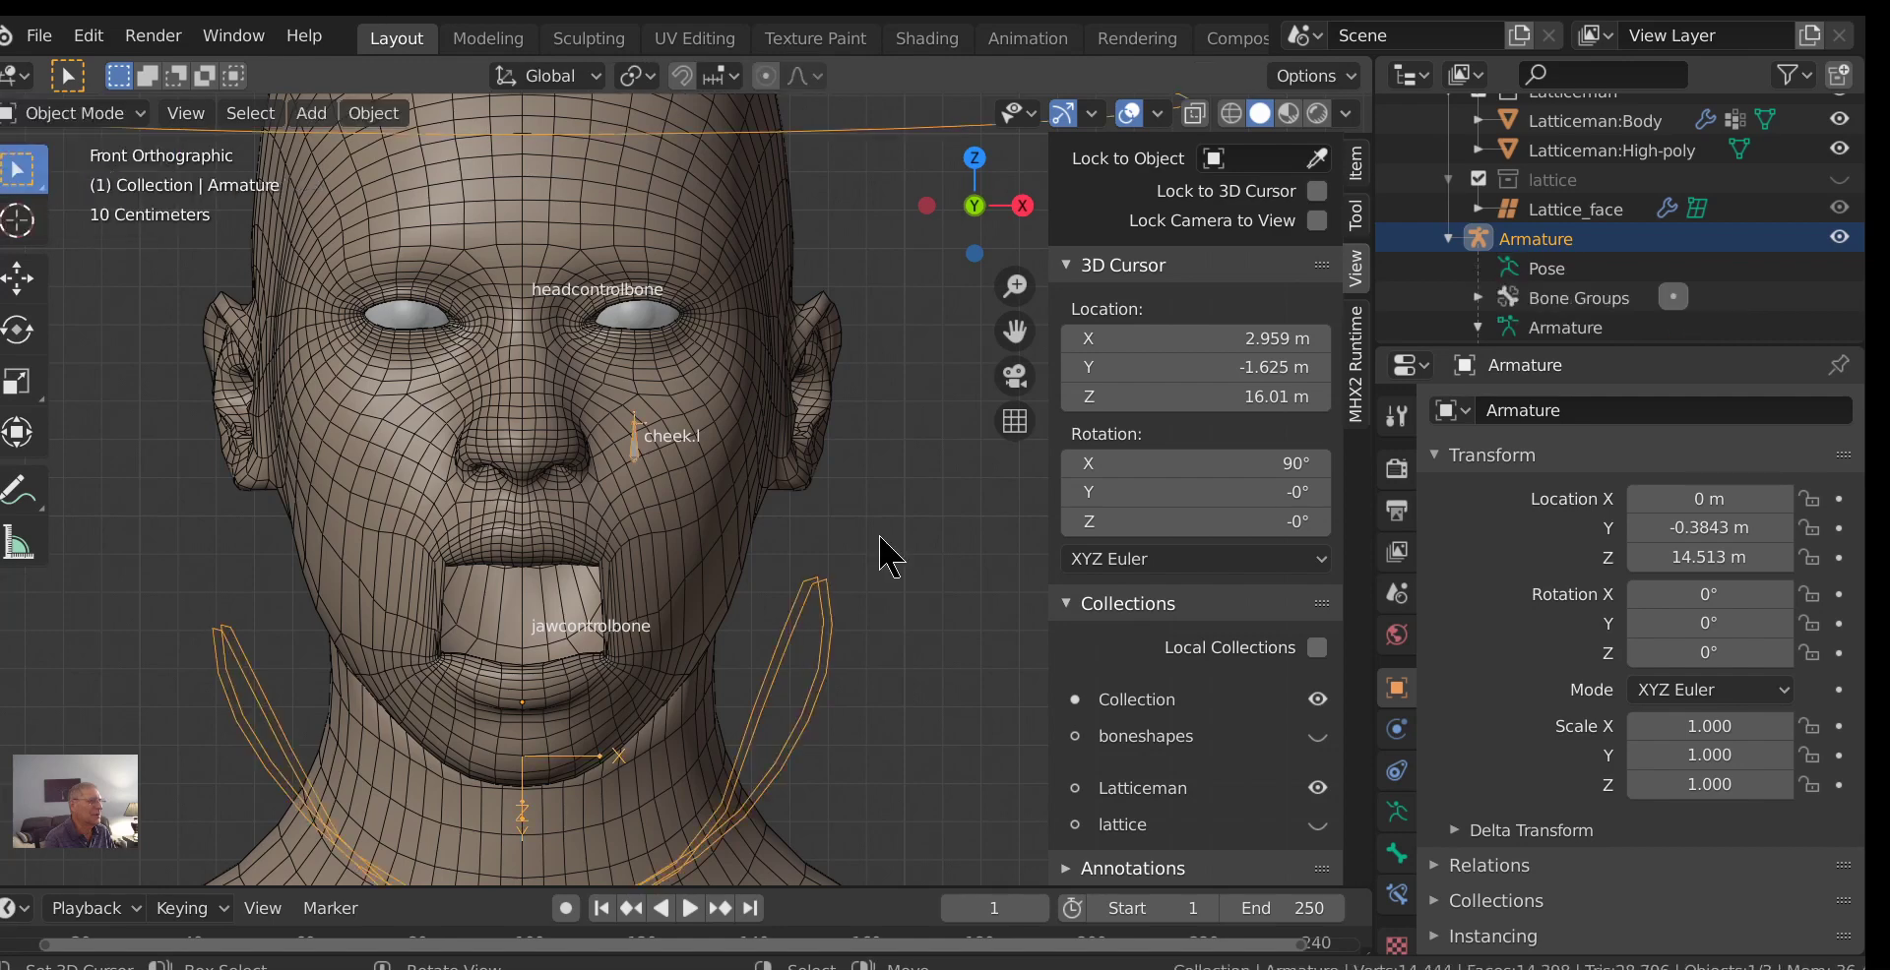
pyautogui.click(737, 569)
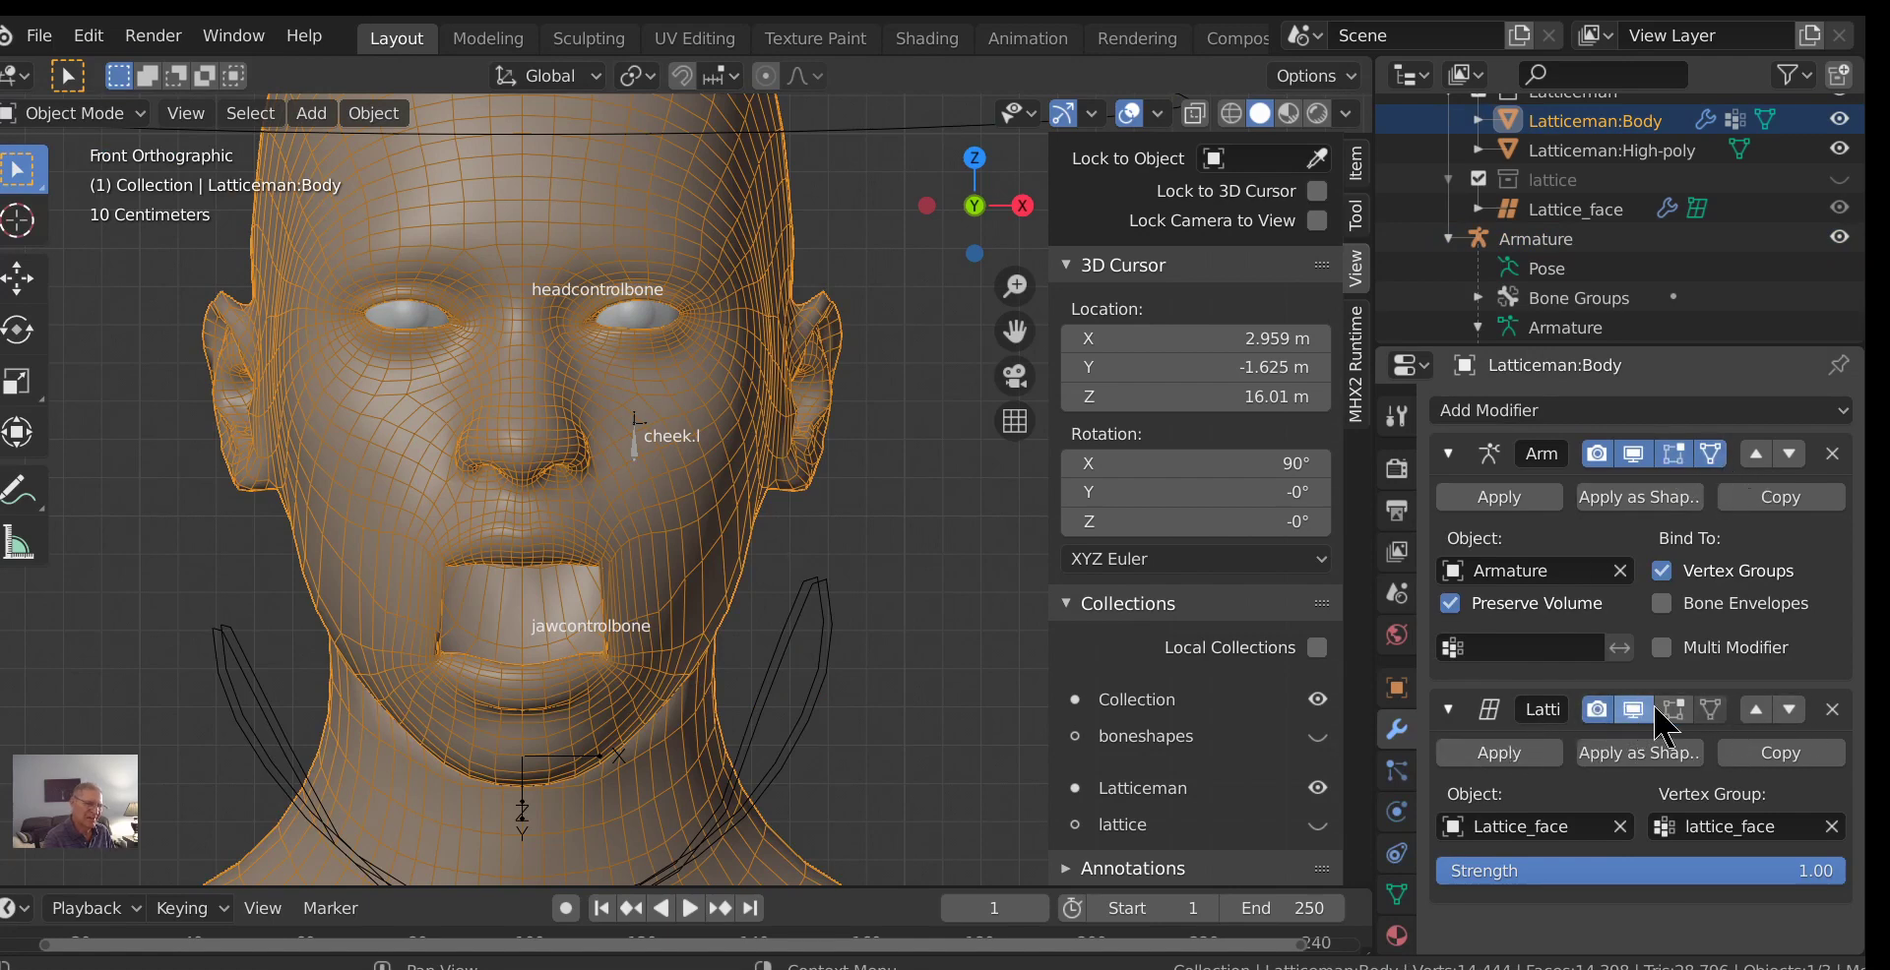
pyautogui.scroll(-3, 588, 386)
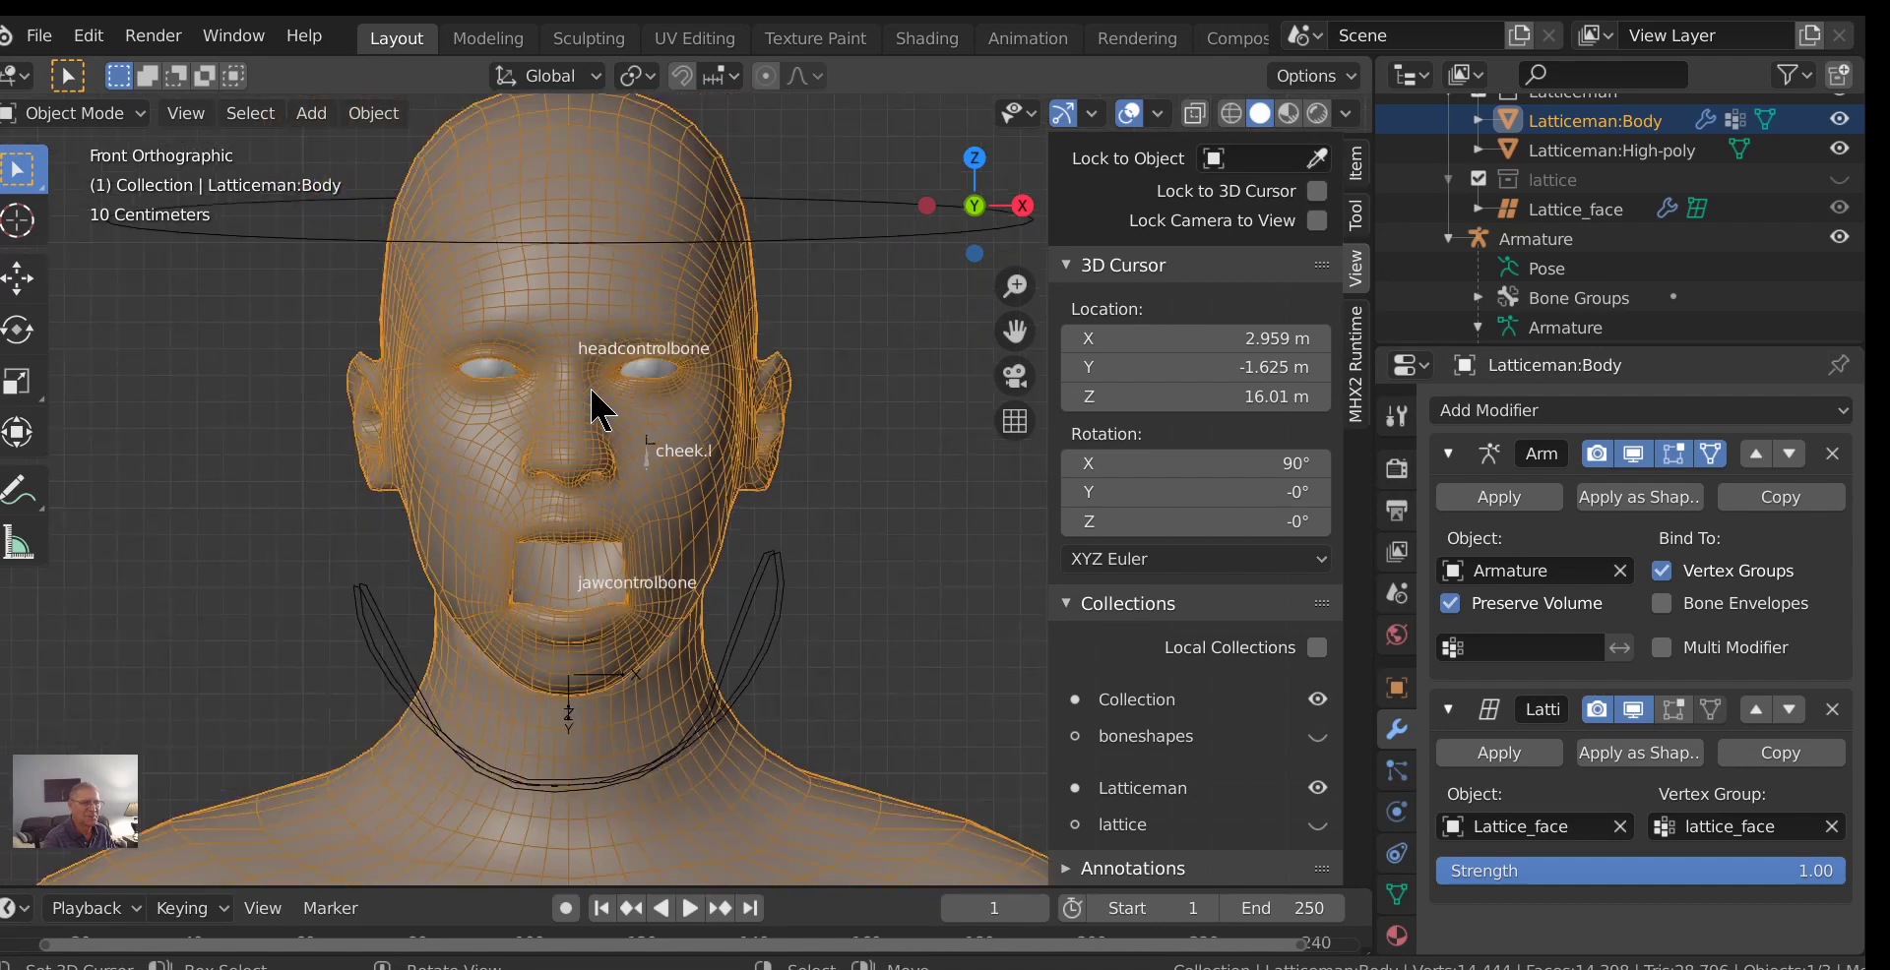
pyautogui.scroll(2, 600, 409)
pyautogui.scroll(-3, 604, 433)
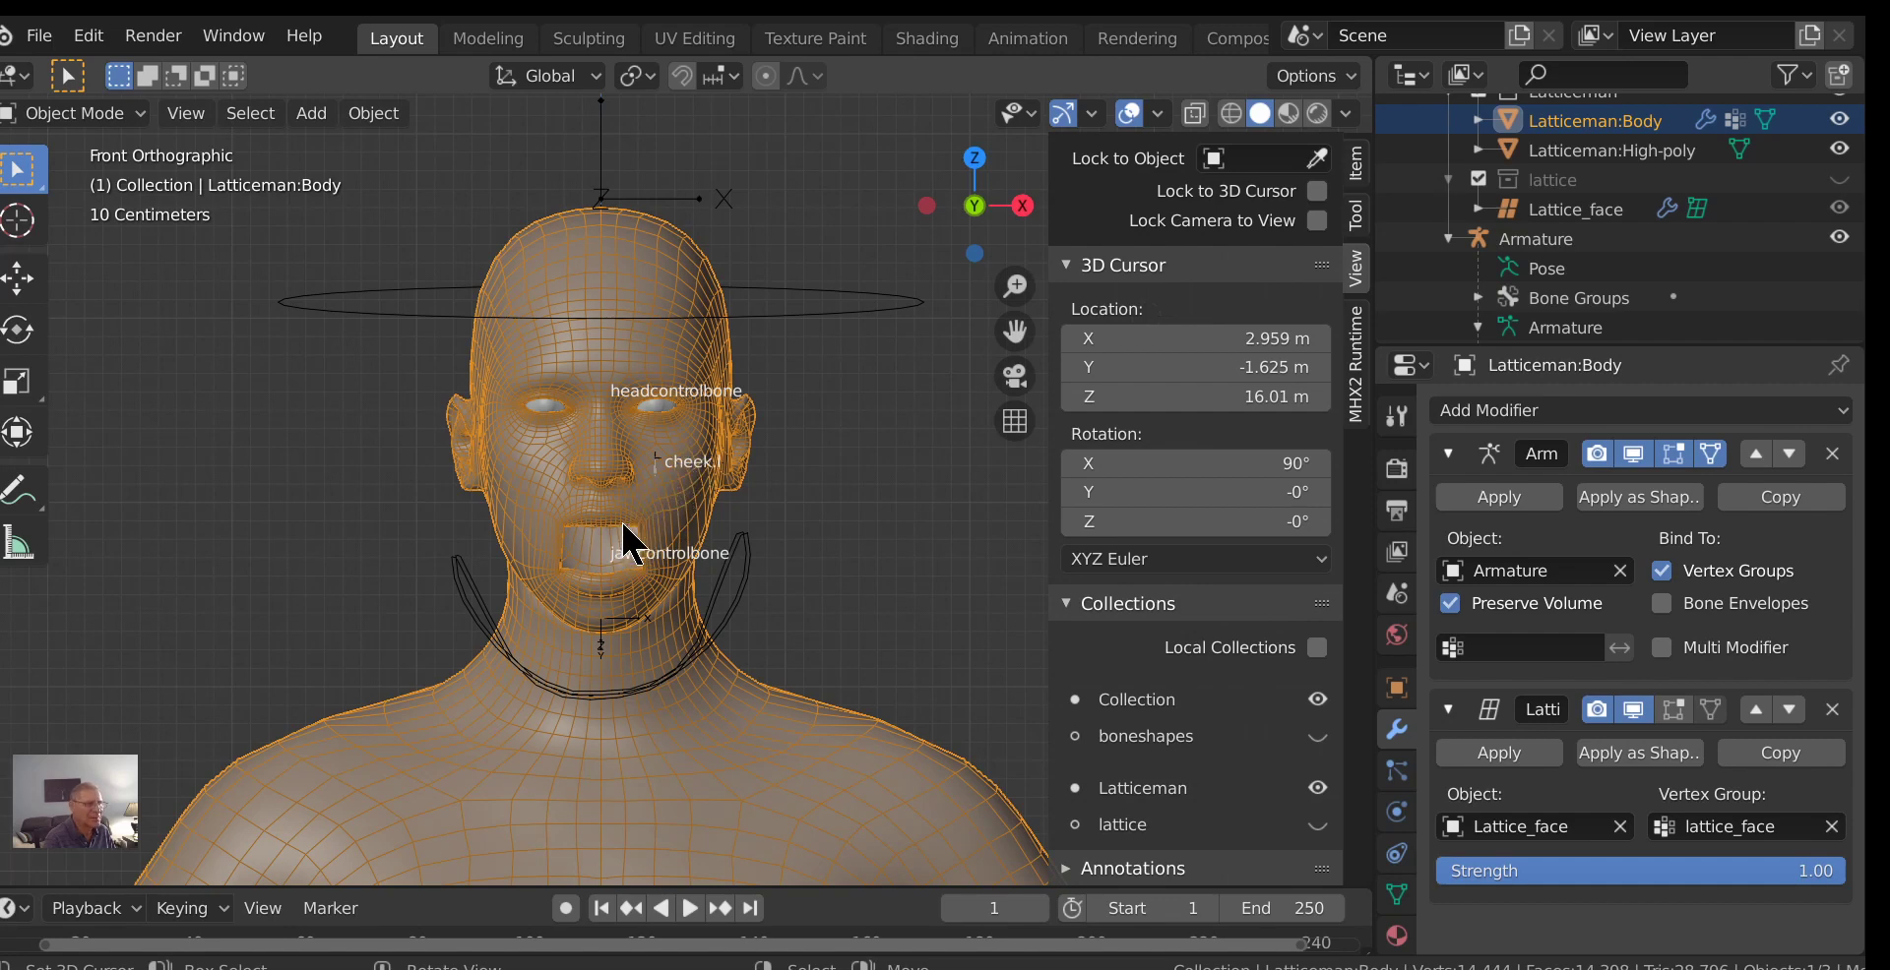
pyautogui.scroll(5, 801, 548)
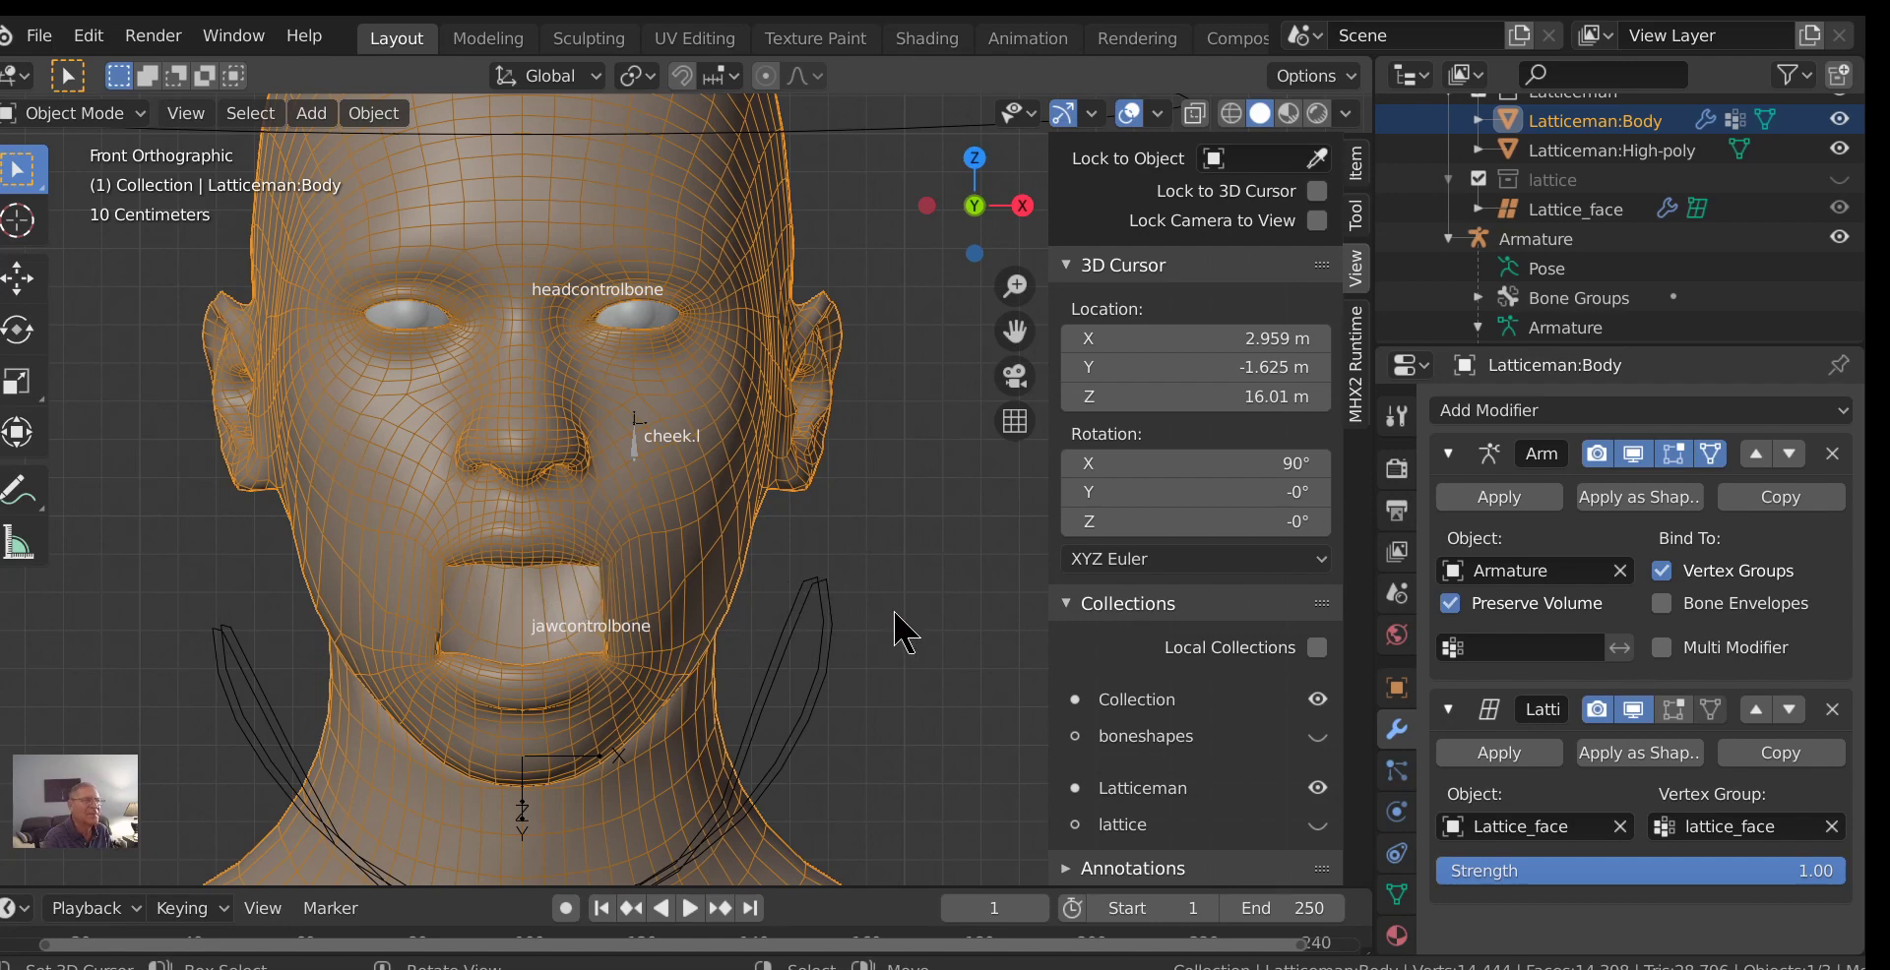
pyautogui.scroll(1, 904, 631)
pyautogui.scroll(-4, 895, 622)
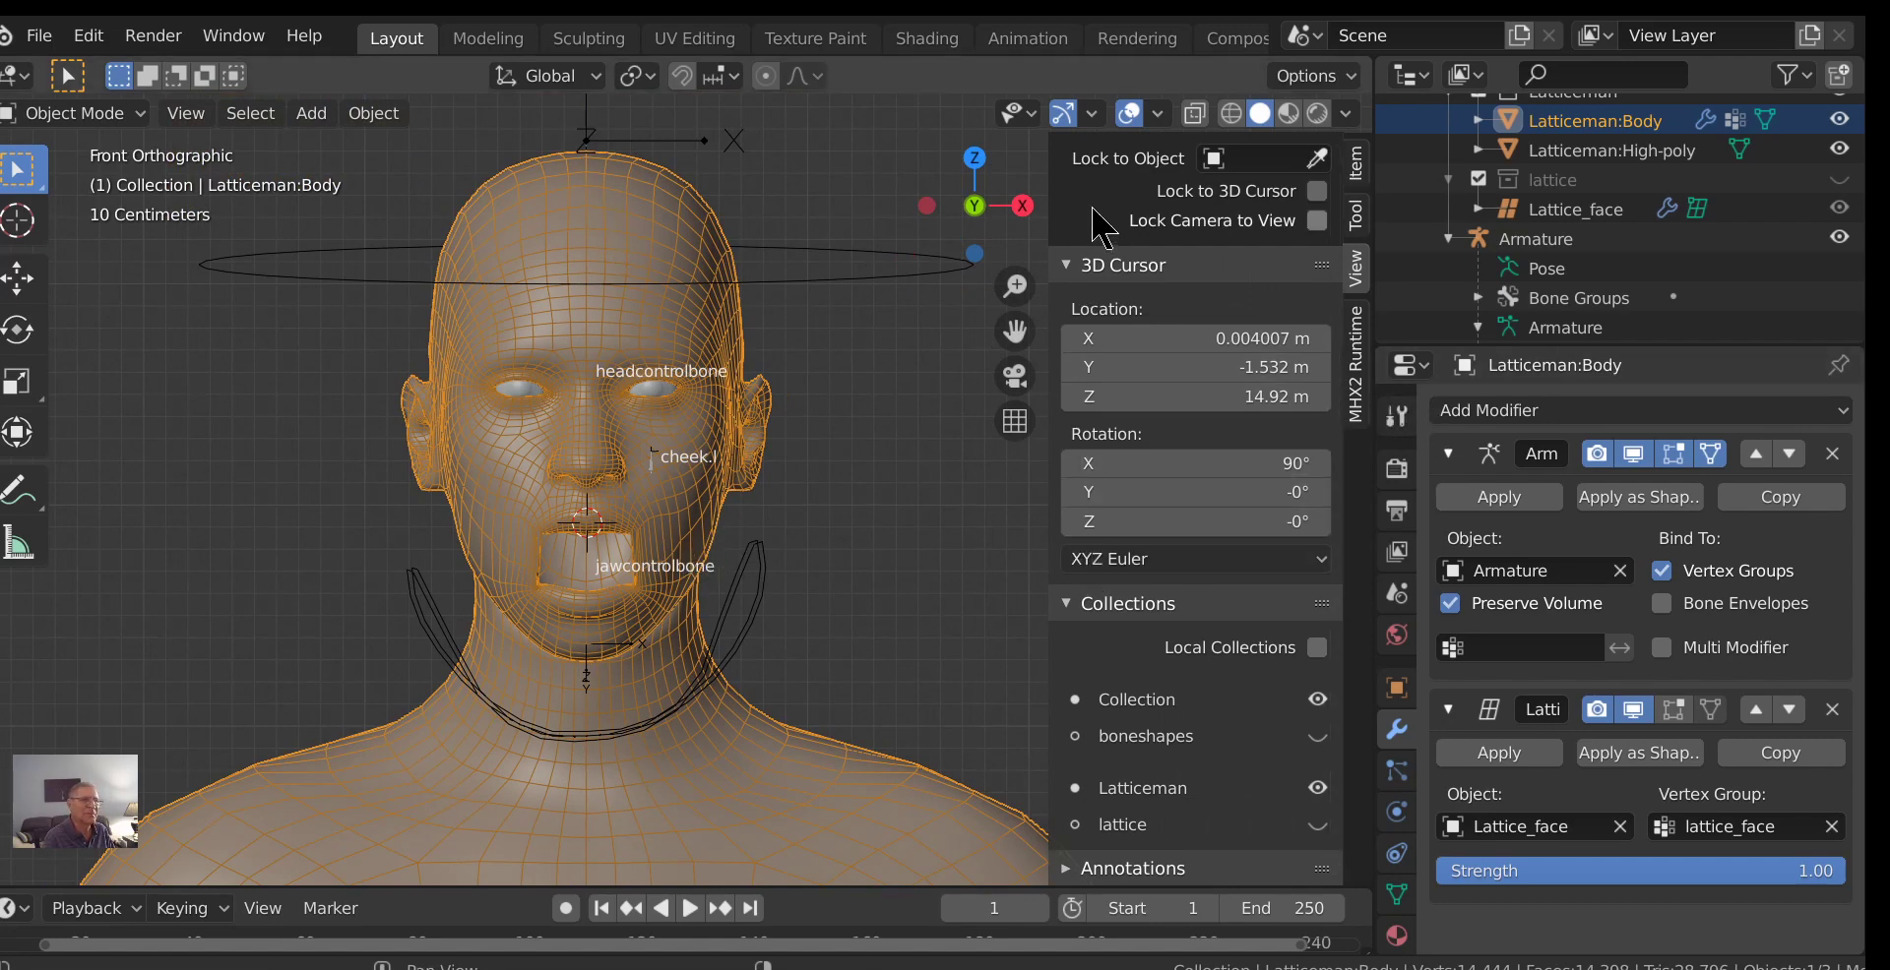
pyautogui.press('r')
pyautogui.press('r')
pyautogui.press('Escape')
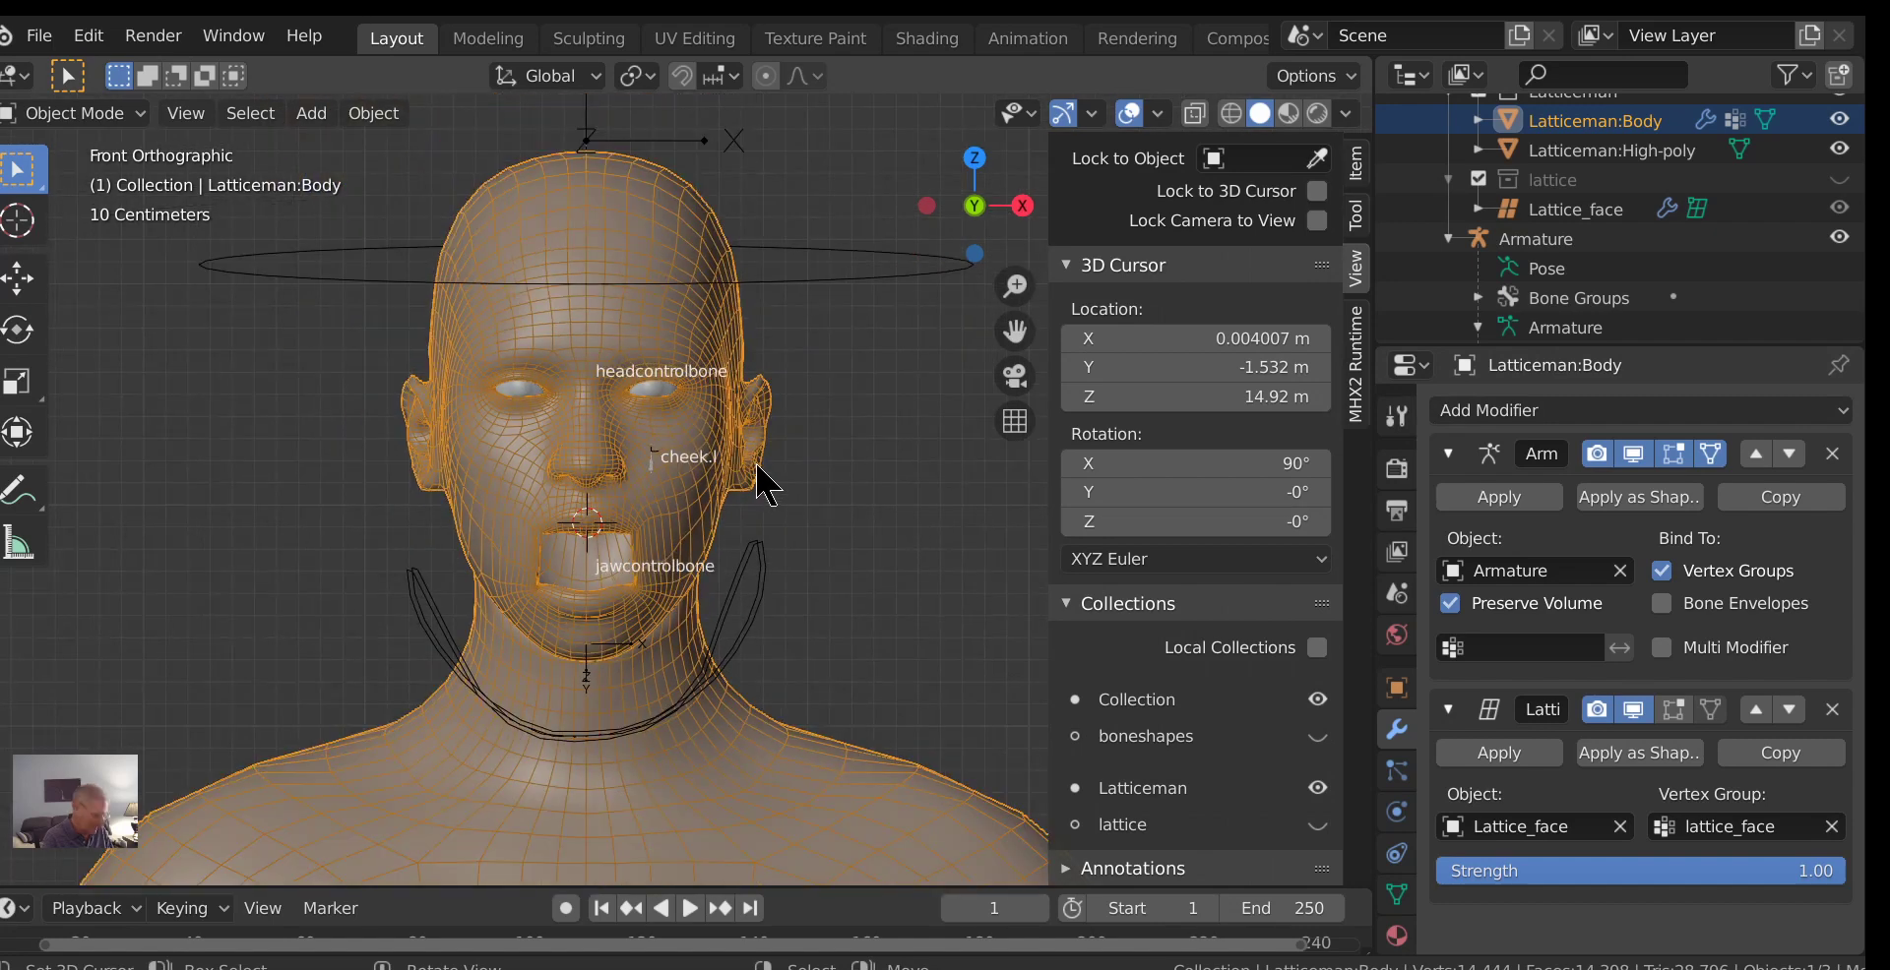
# Apply all transforms to the Latticeman:Body mesh.
pyautogui.hotkey('ctrl', 'a')
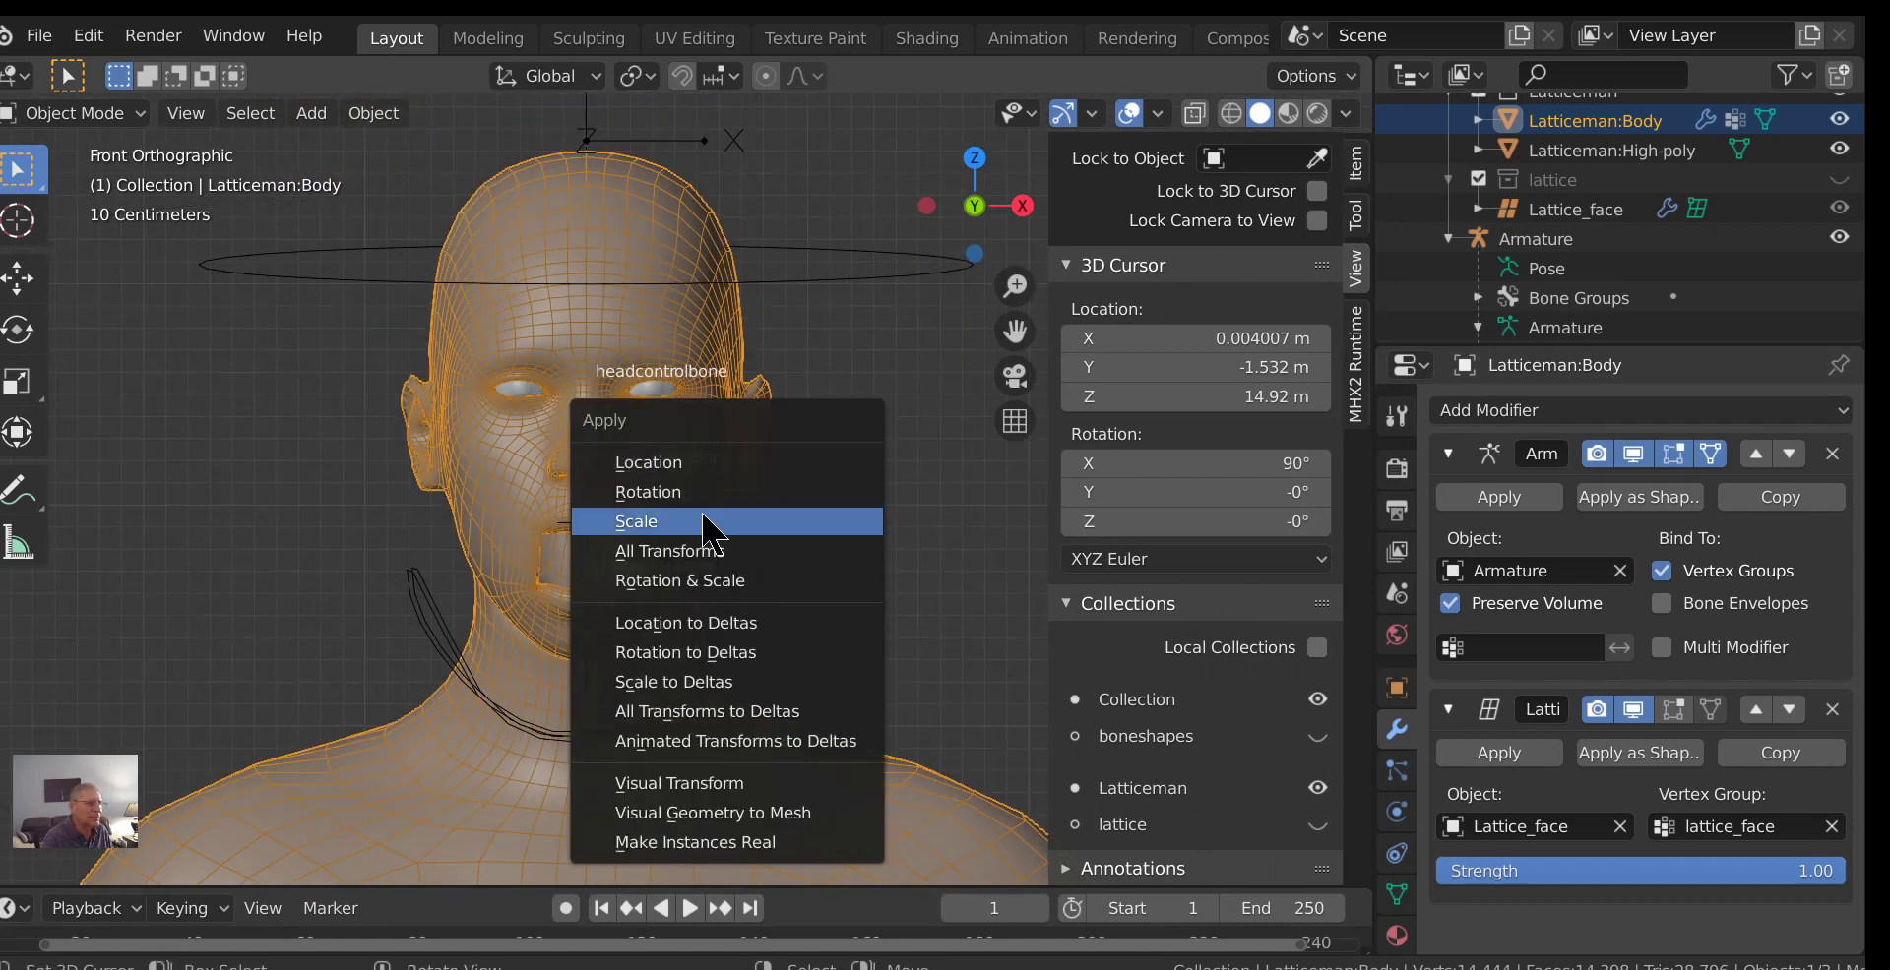
pyautogui.click(670, 549)
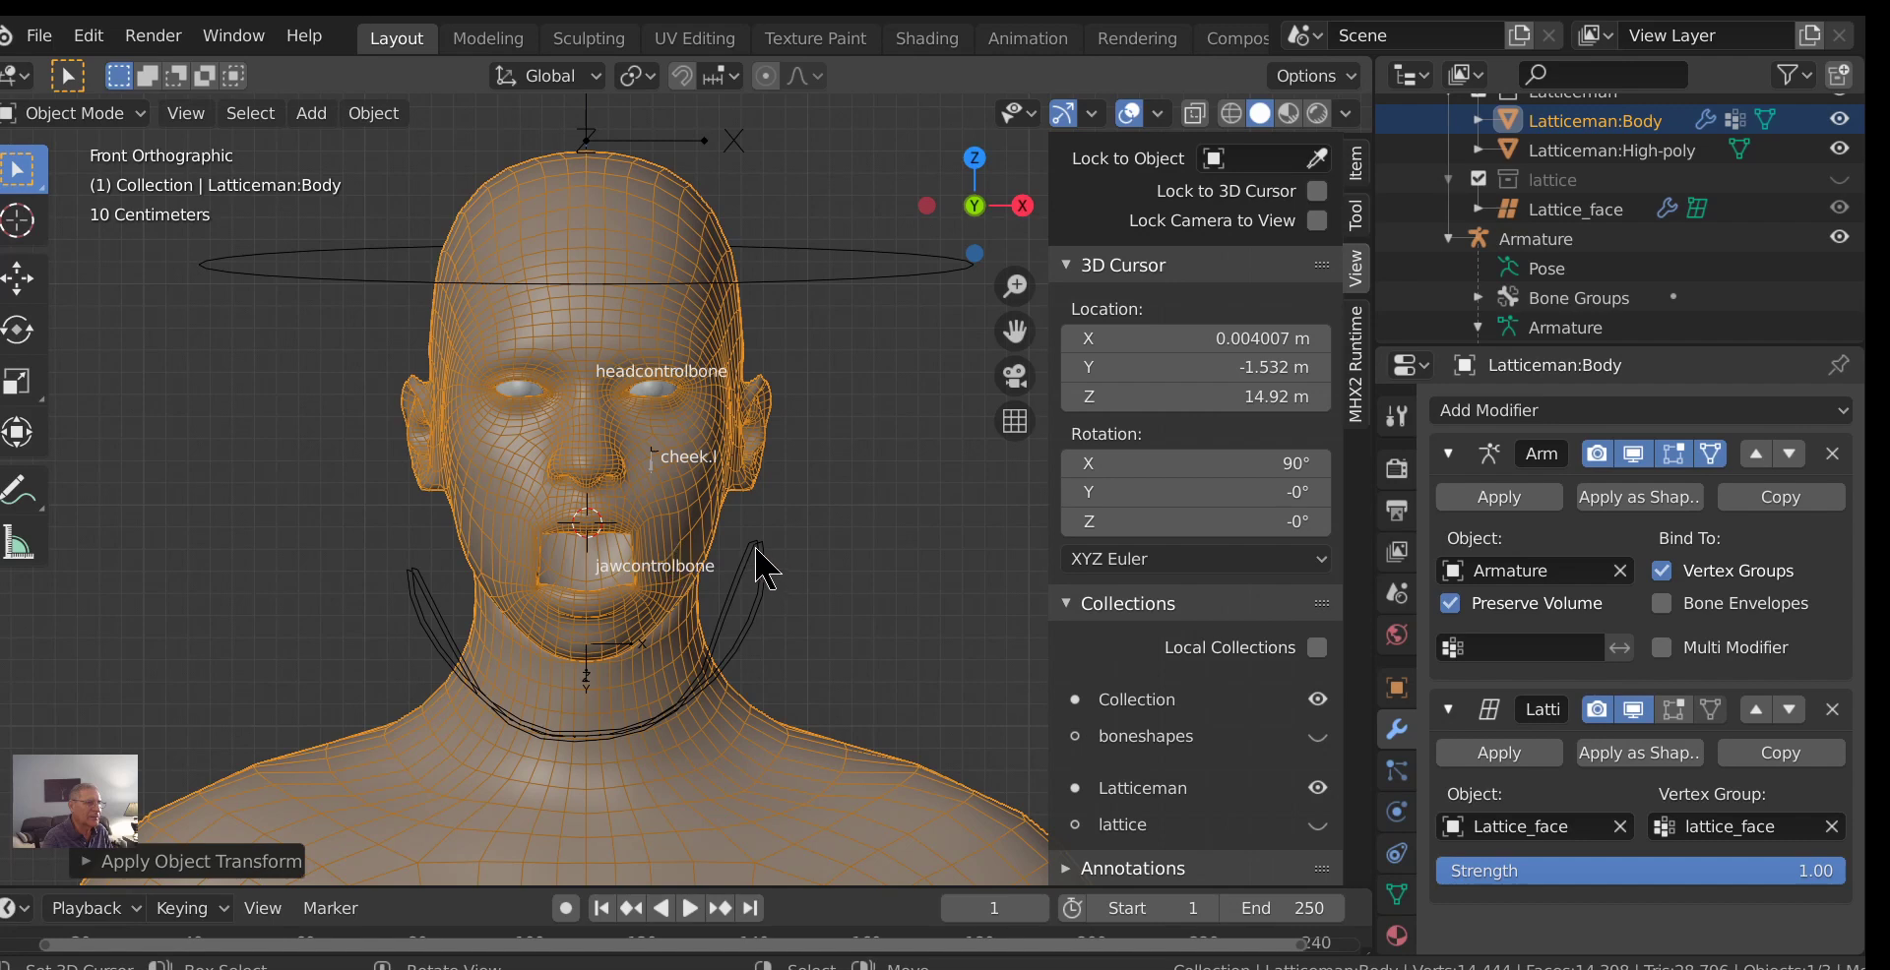
# Select the armature, switch it to Pose Mode and test moving the cheek.l bone sideways, cancelling the move.
pyautogui.click(655, 462)
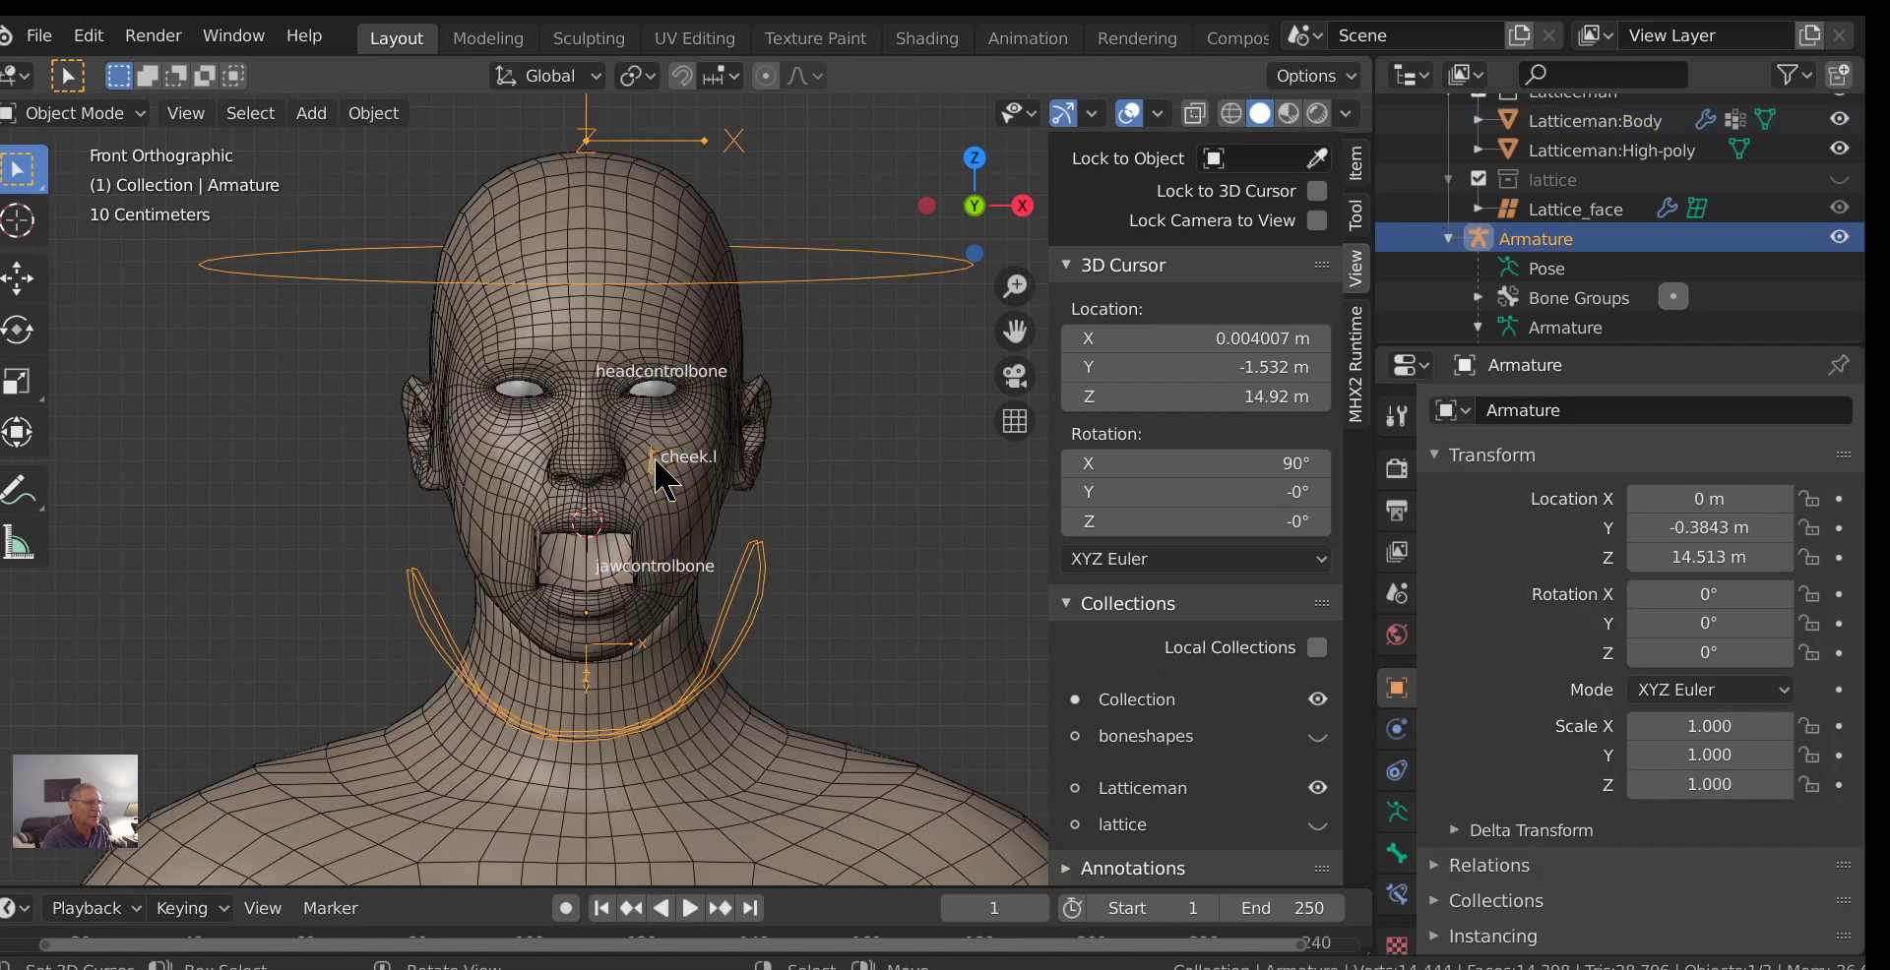
pyautogui.hotkey('ctrl', 'Tab')
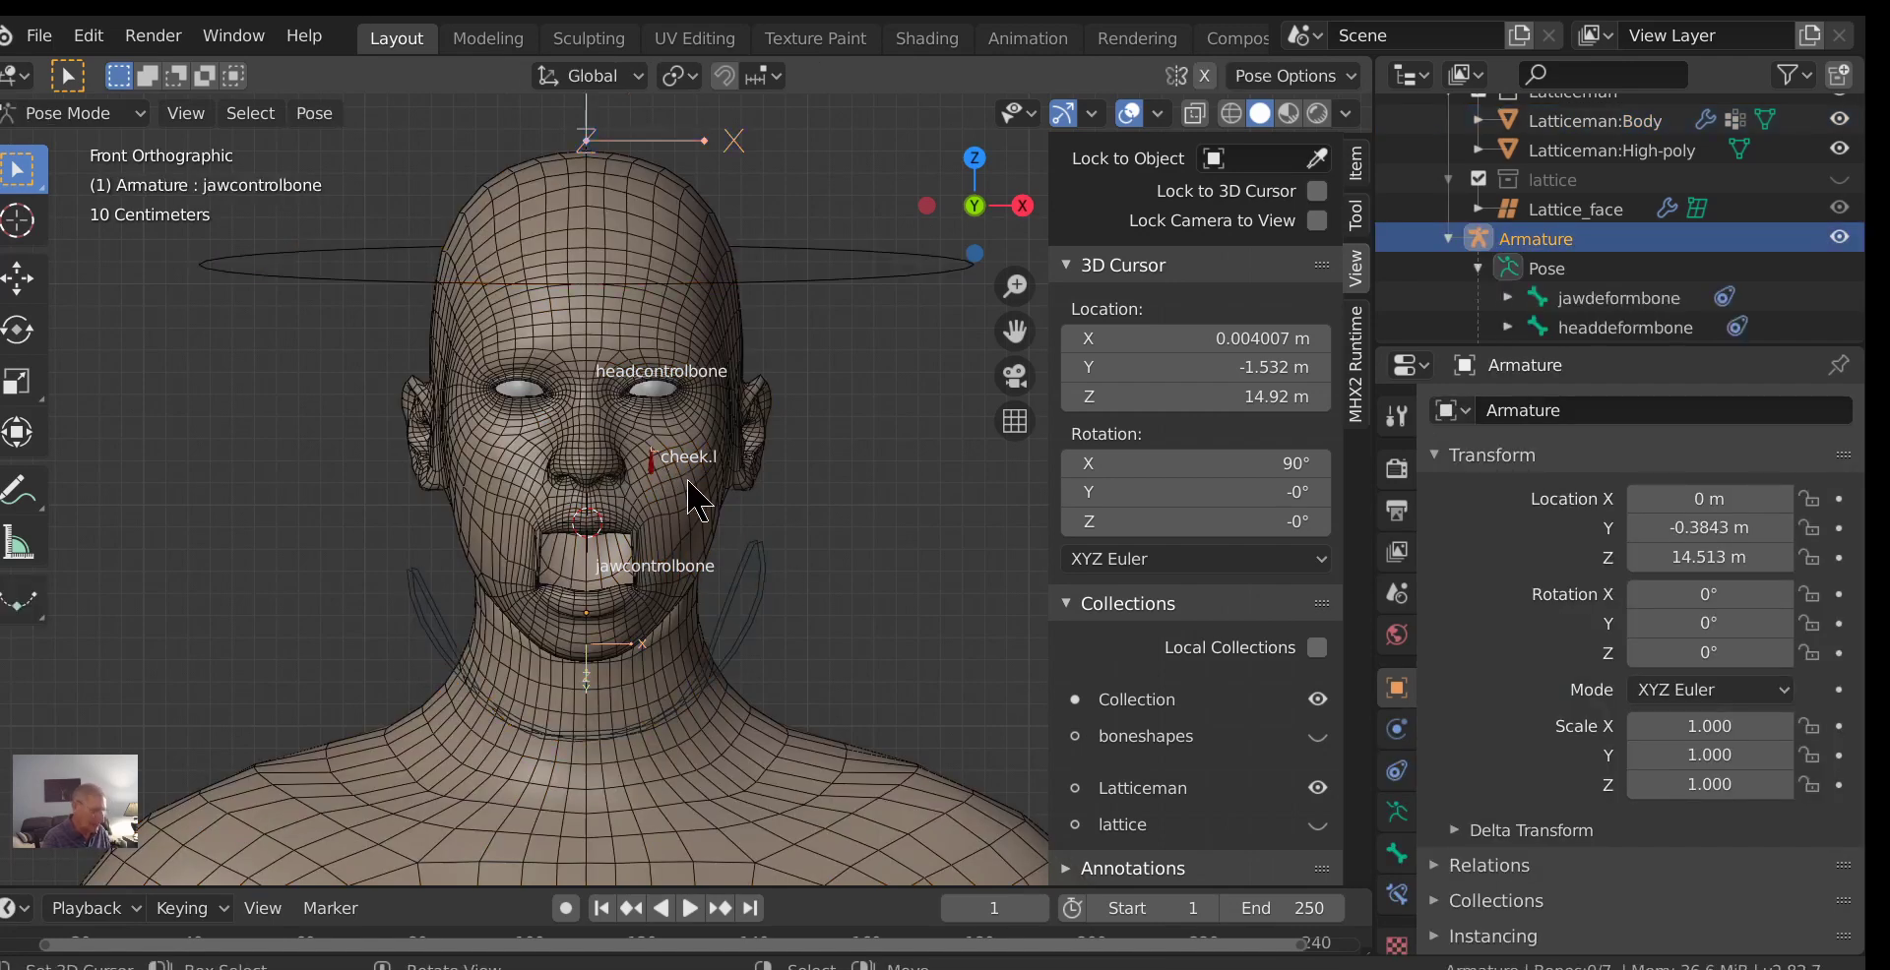
pyautogui.click(654, 461)
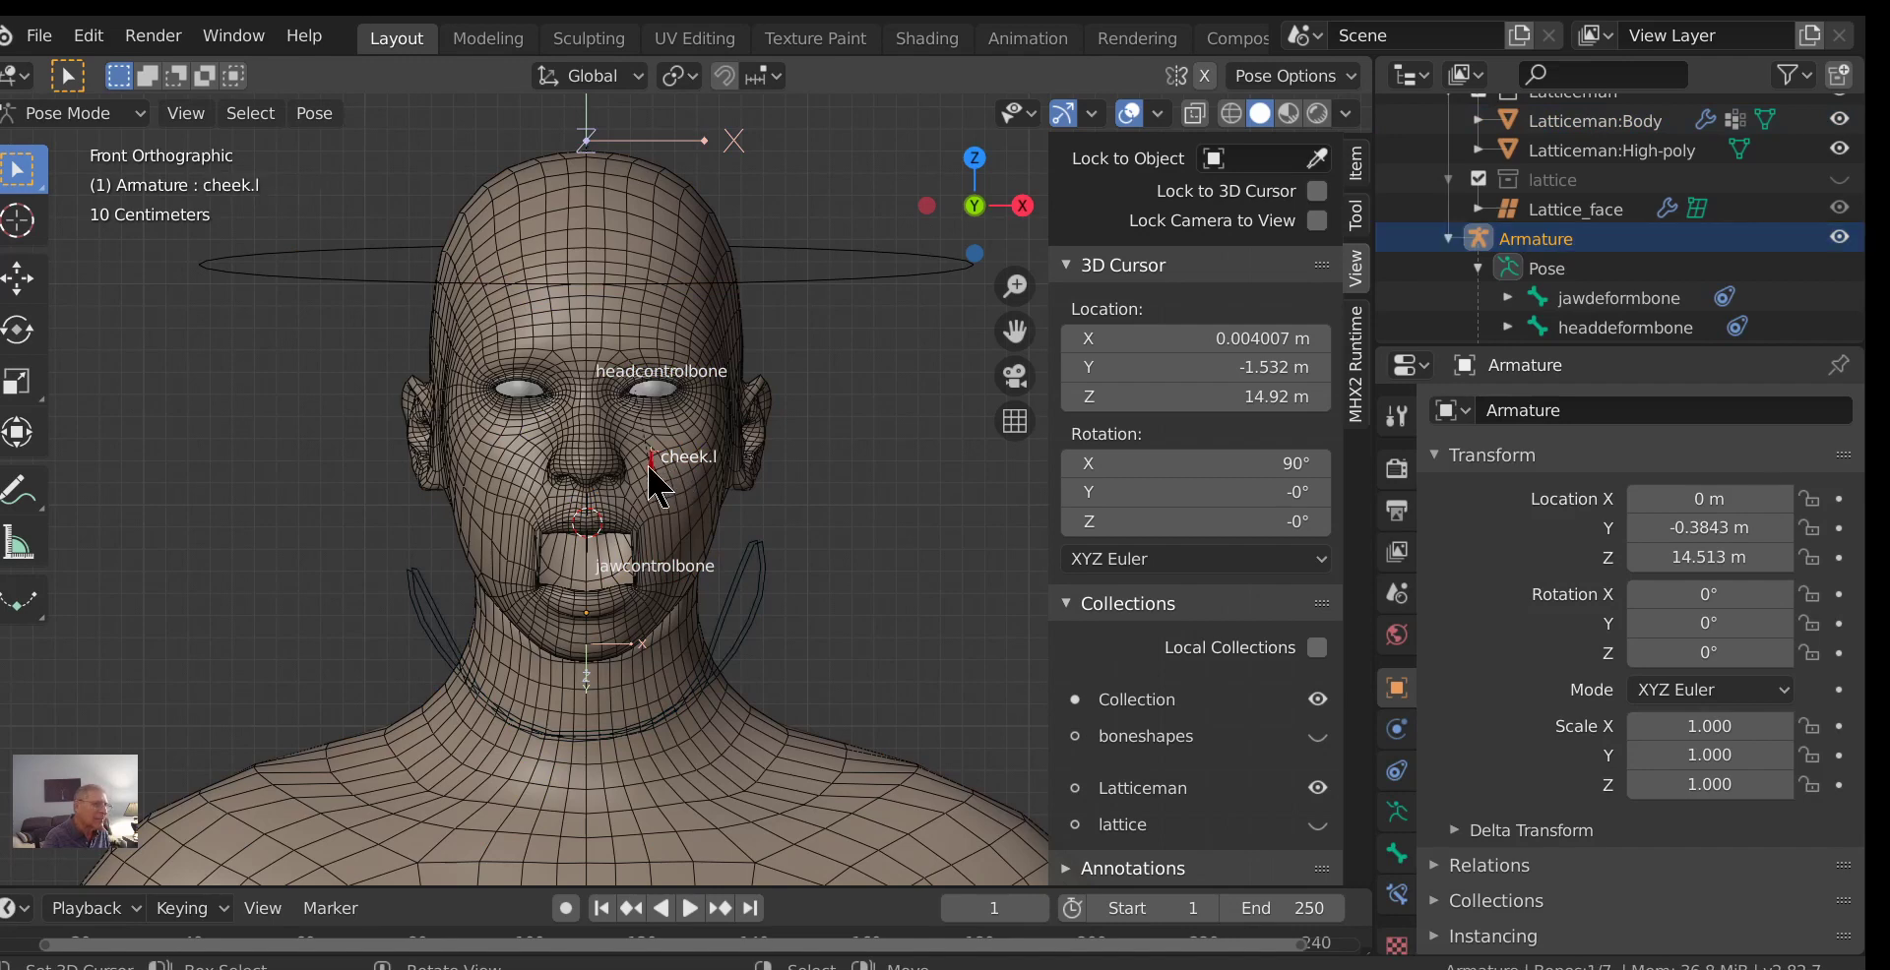
pyautogui.press('g')
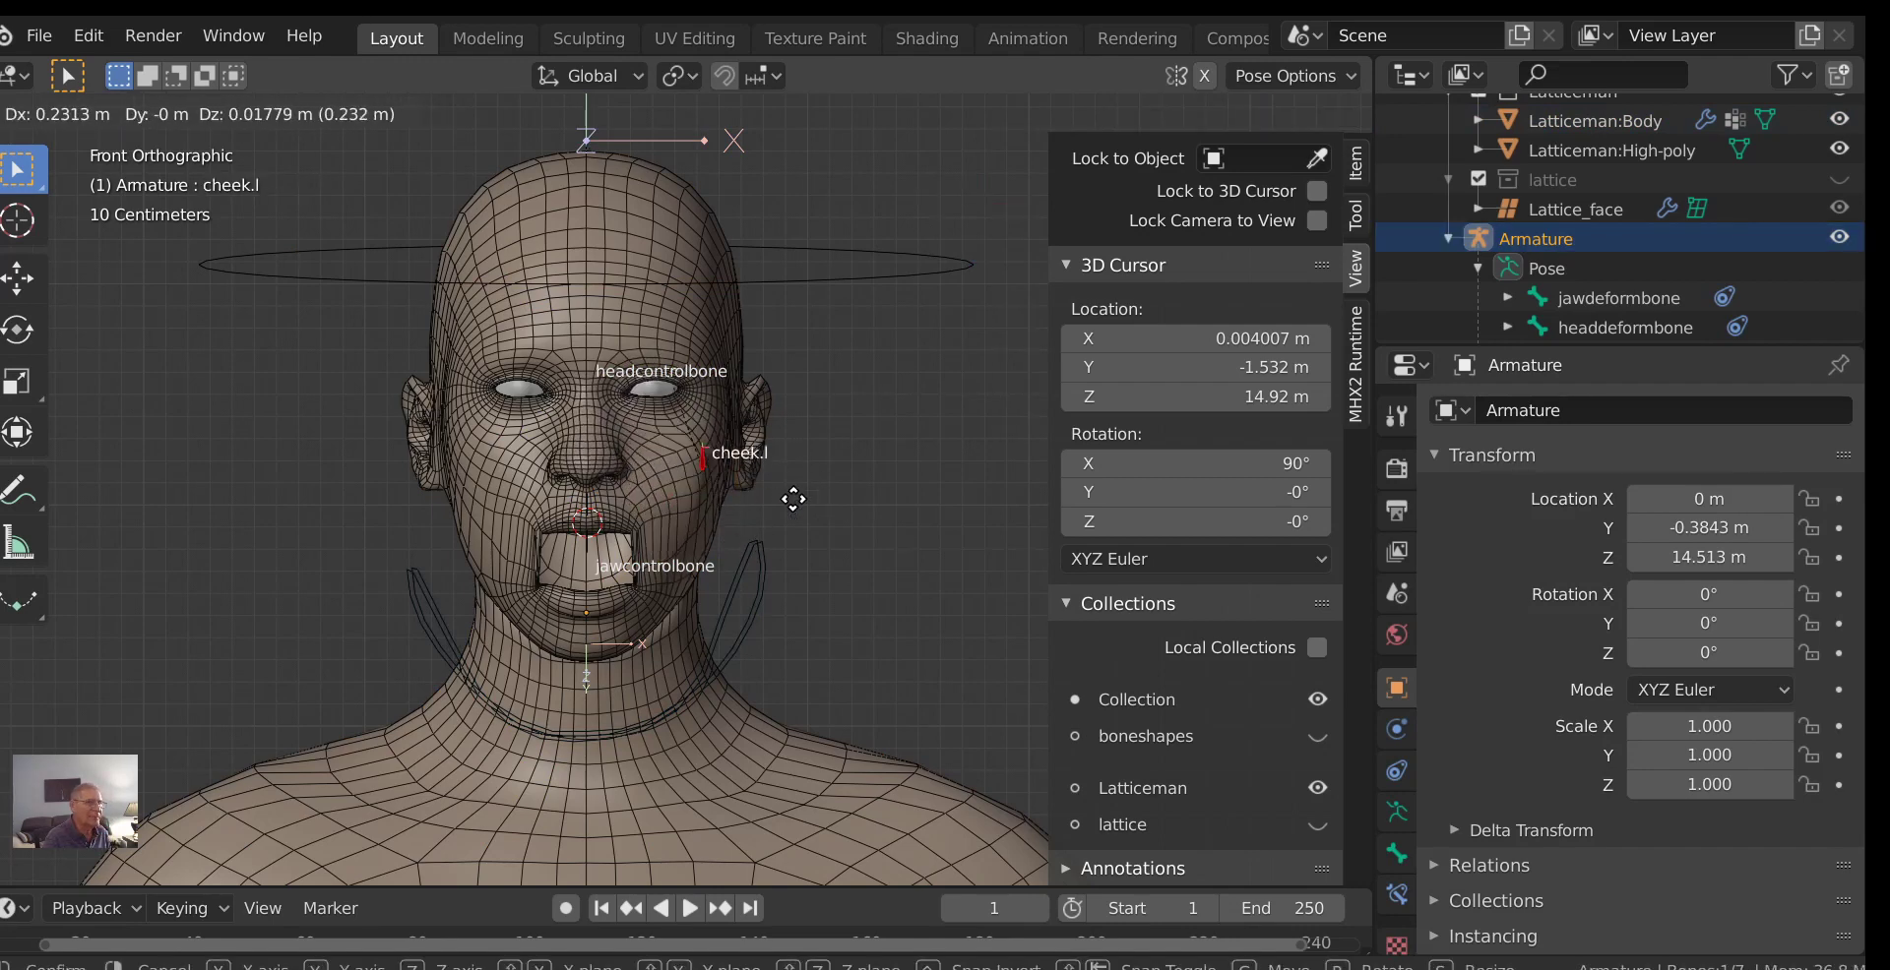
pyautogui.press('Escape')
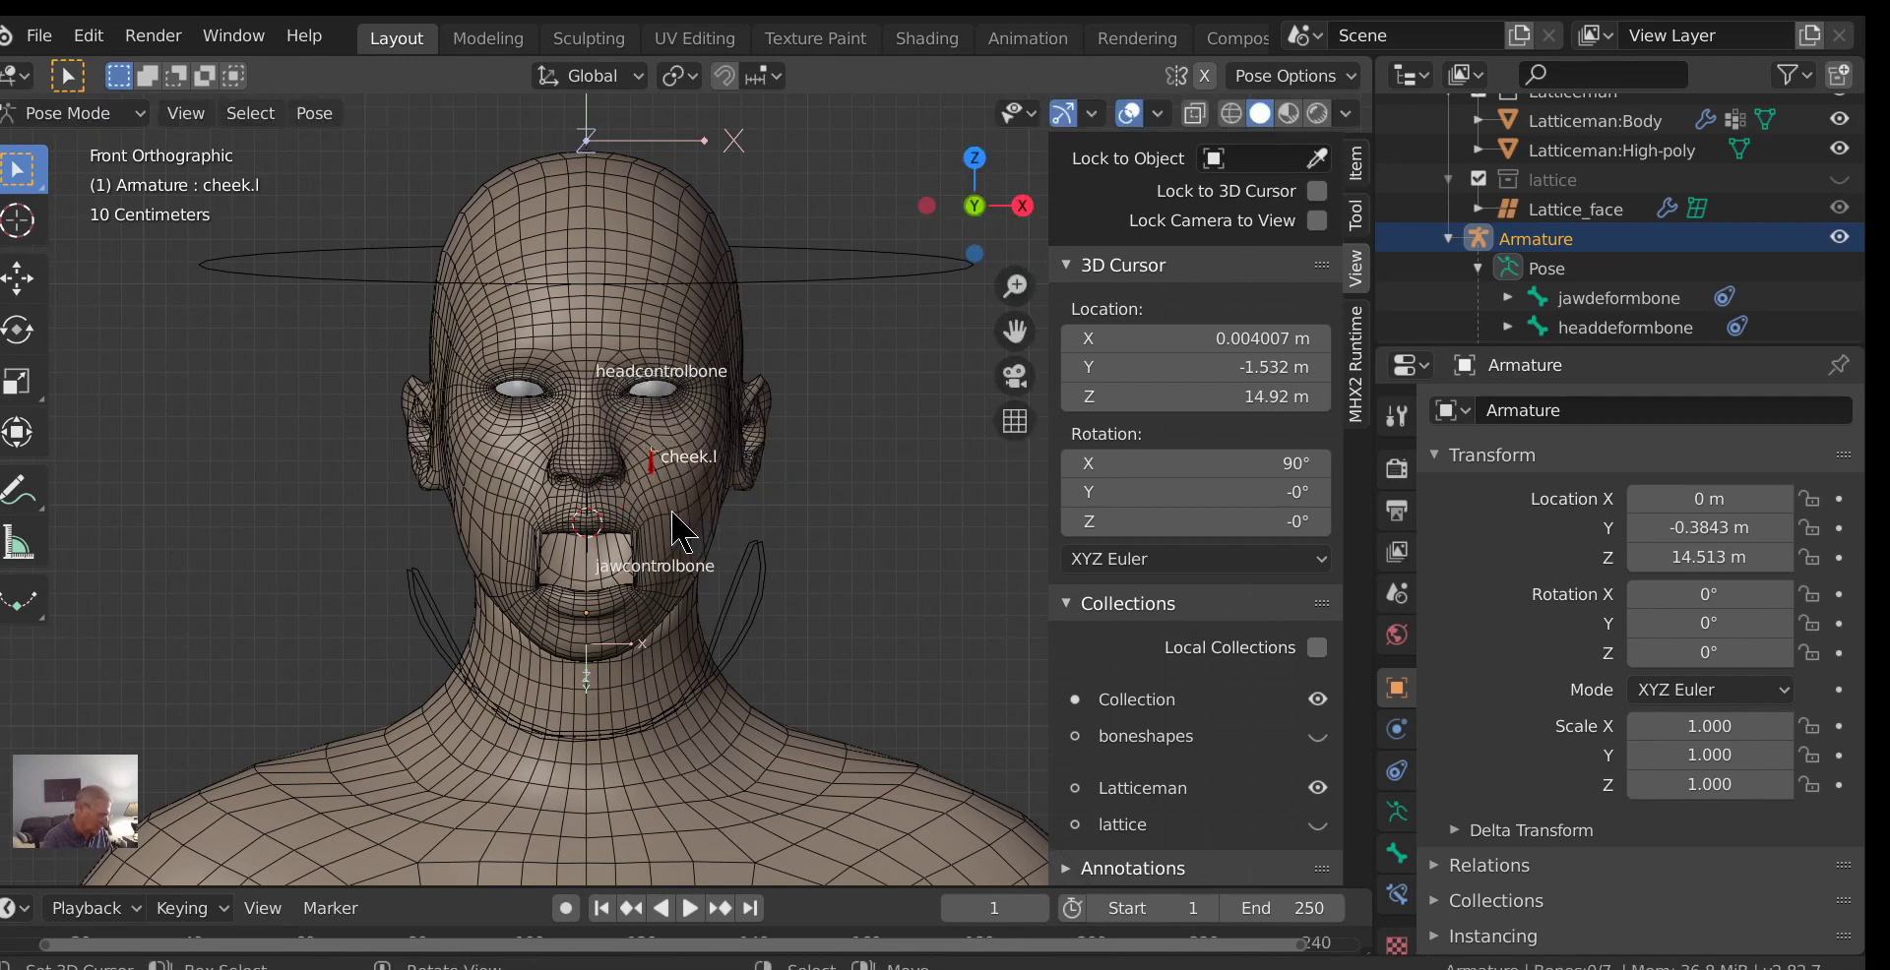
# Select jawcontrolbone, compare the armature in Edit Mode and Pose Mode, and inspect the bone's properties, including its parent relation.
pyautogui.press('Tab')
pyautogui.press('Tab')
pyautogui.click(756, 587)
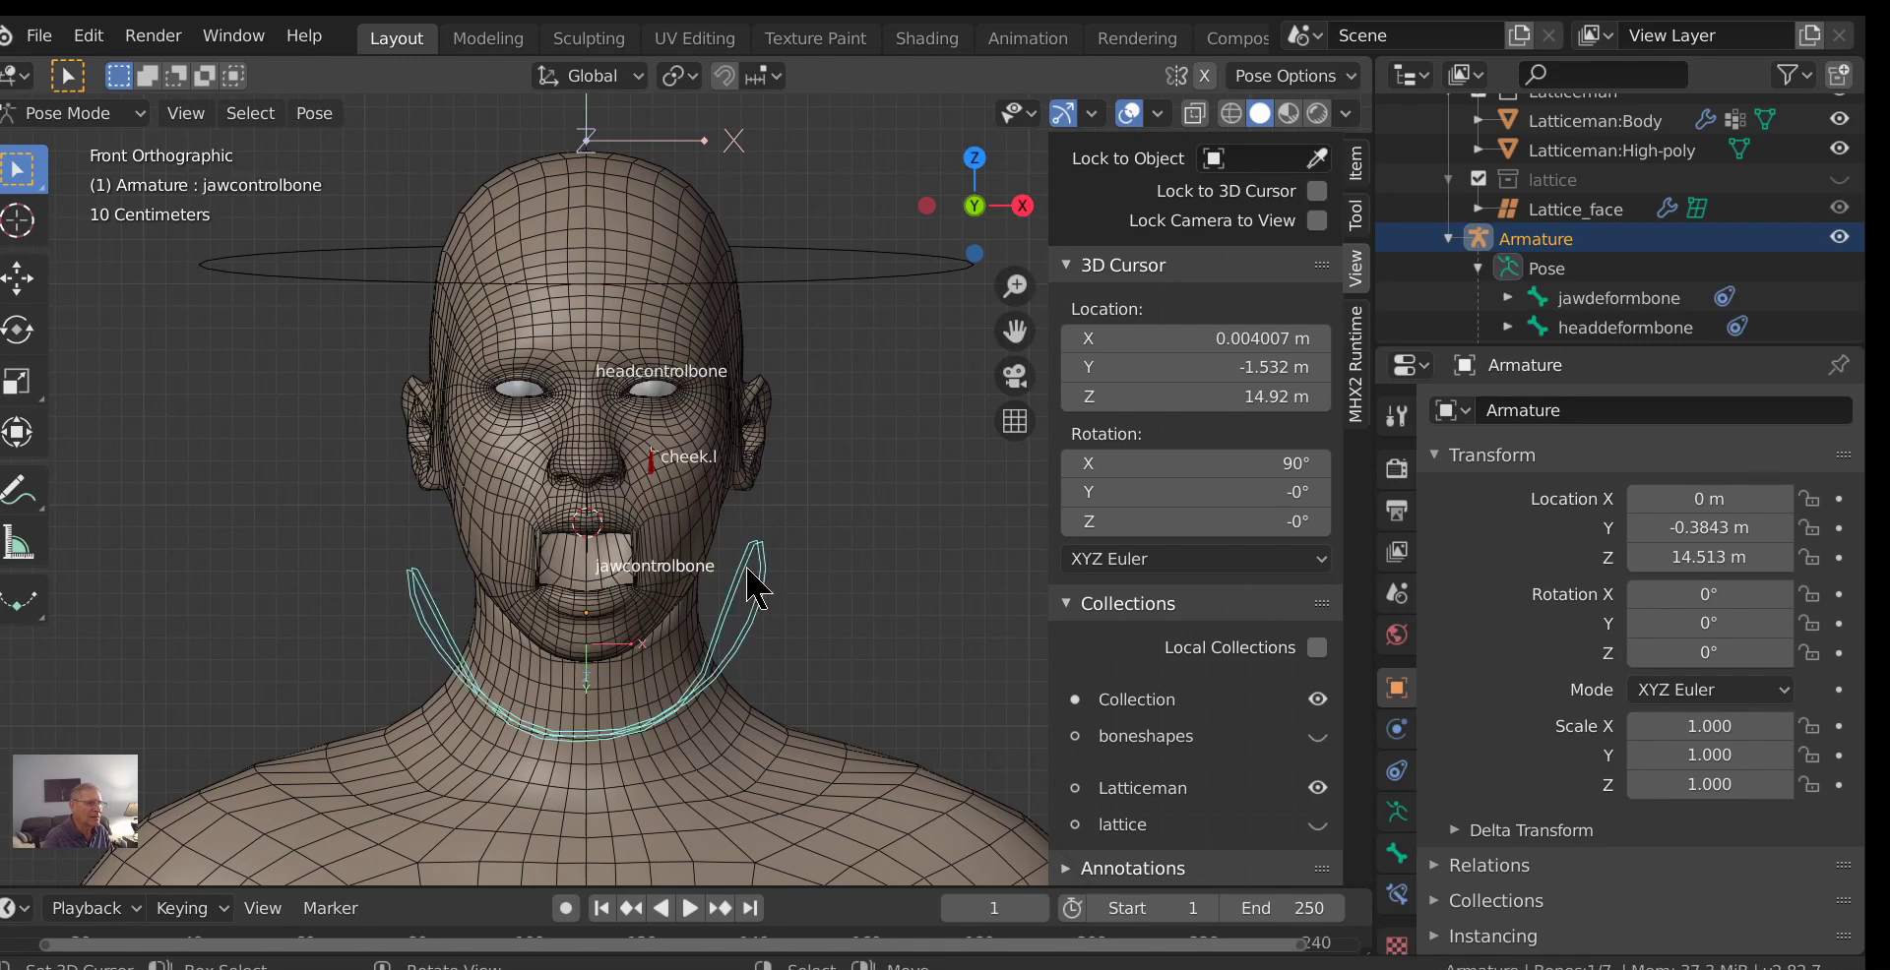
pyautogui.press('Tab')
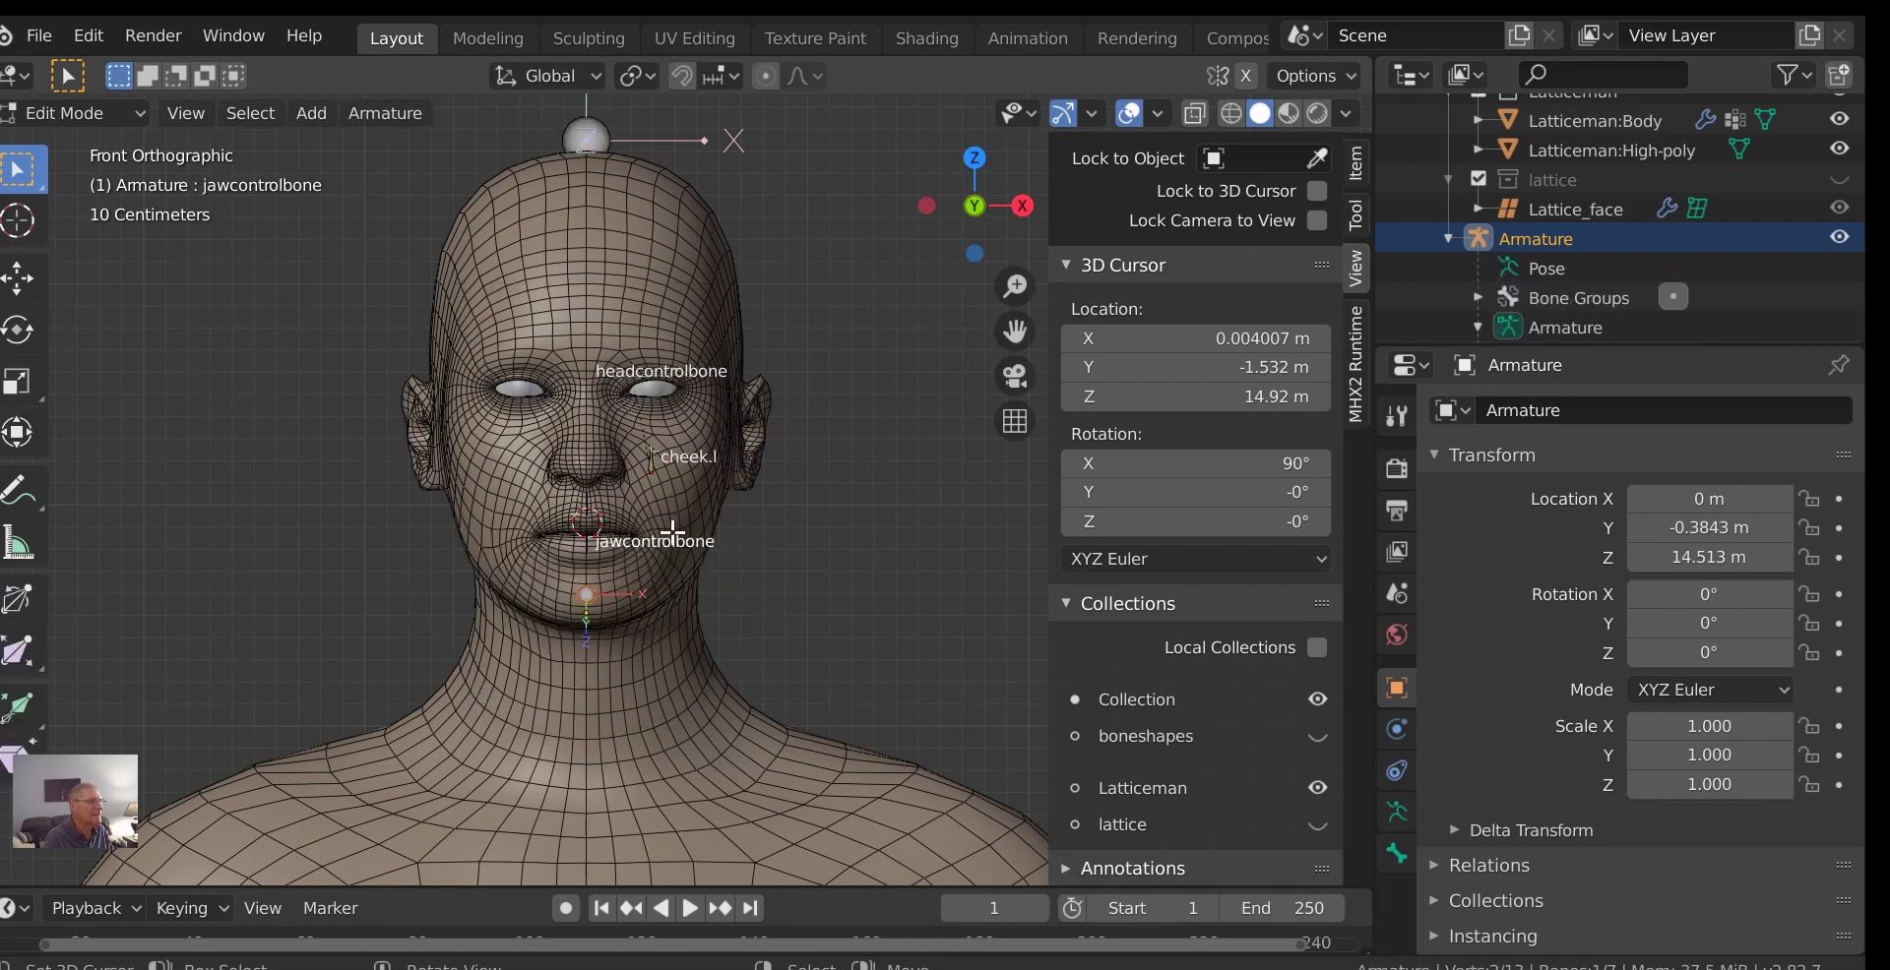
pyautogui.press('Tab')
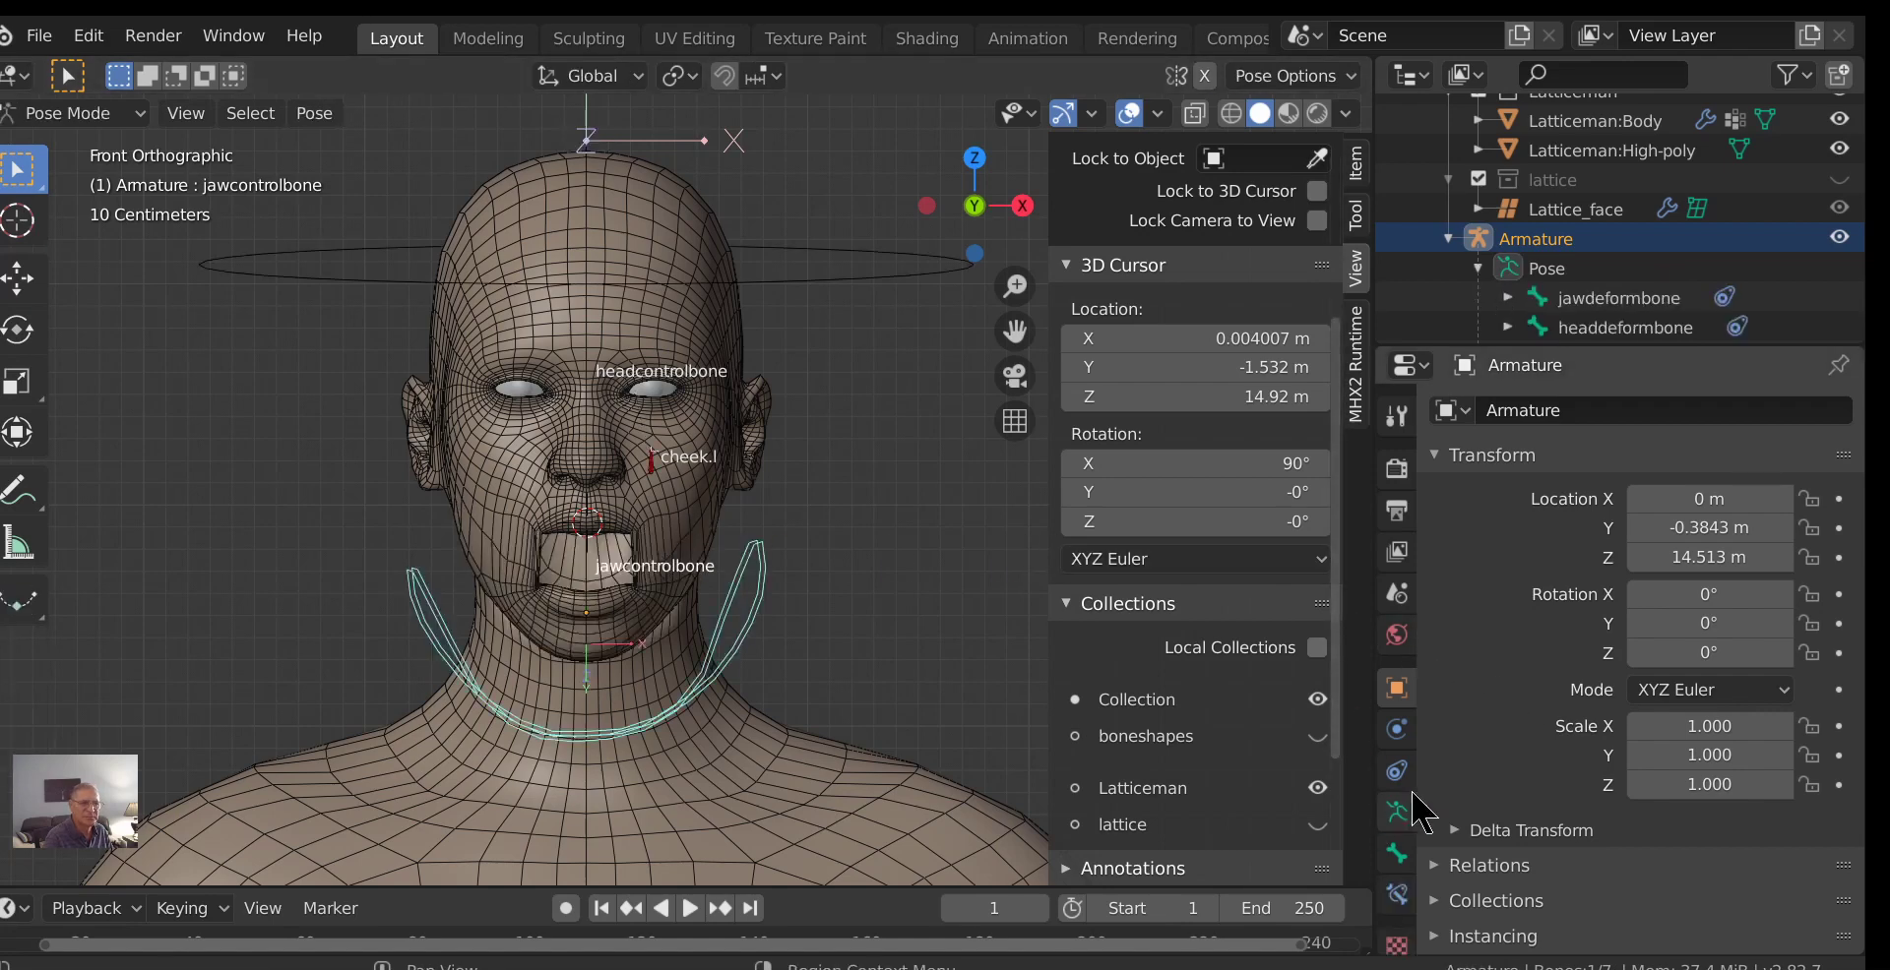
pyautogui.click(1397, 845)
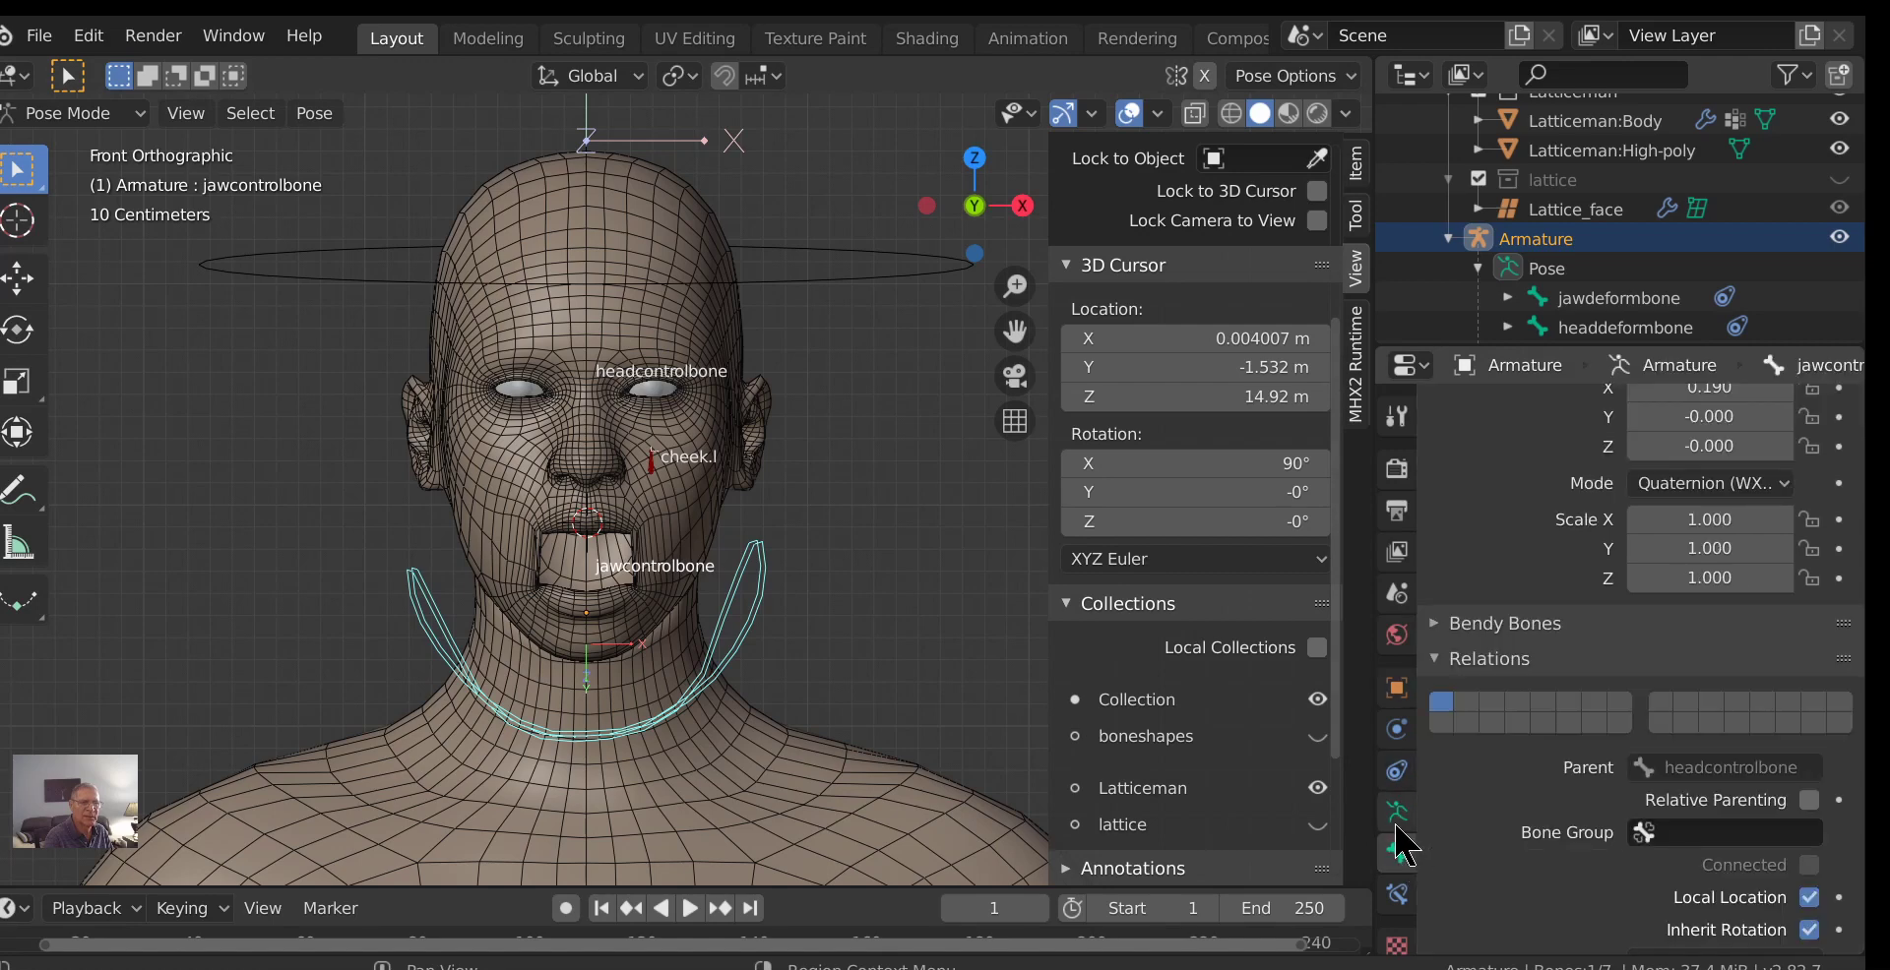
pyautogui.press('Tab')
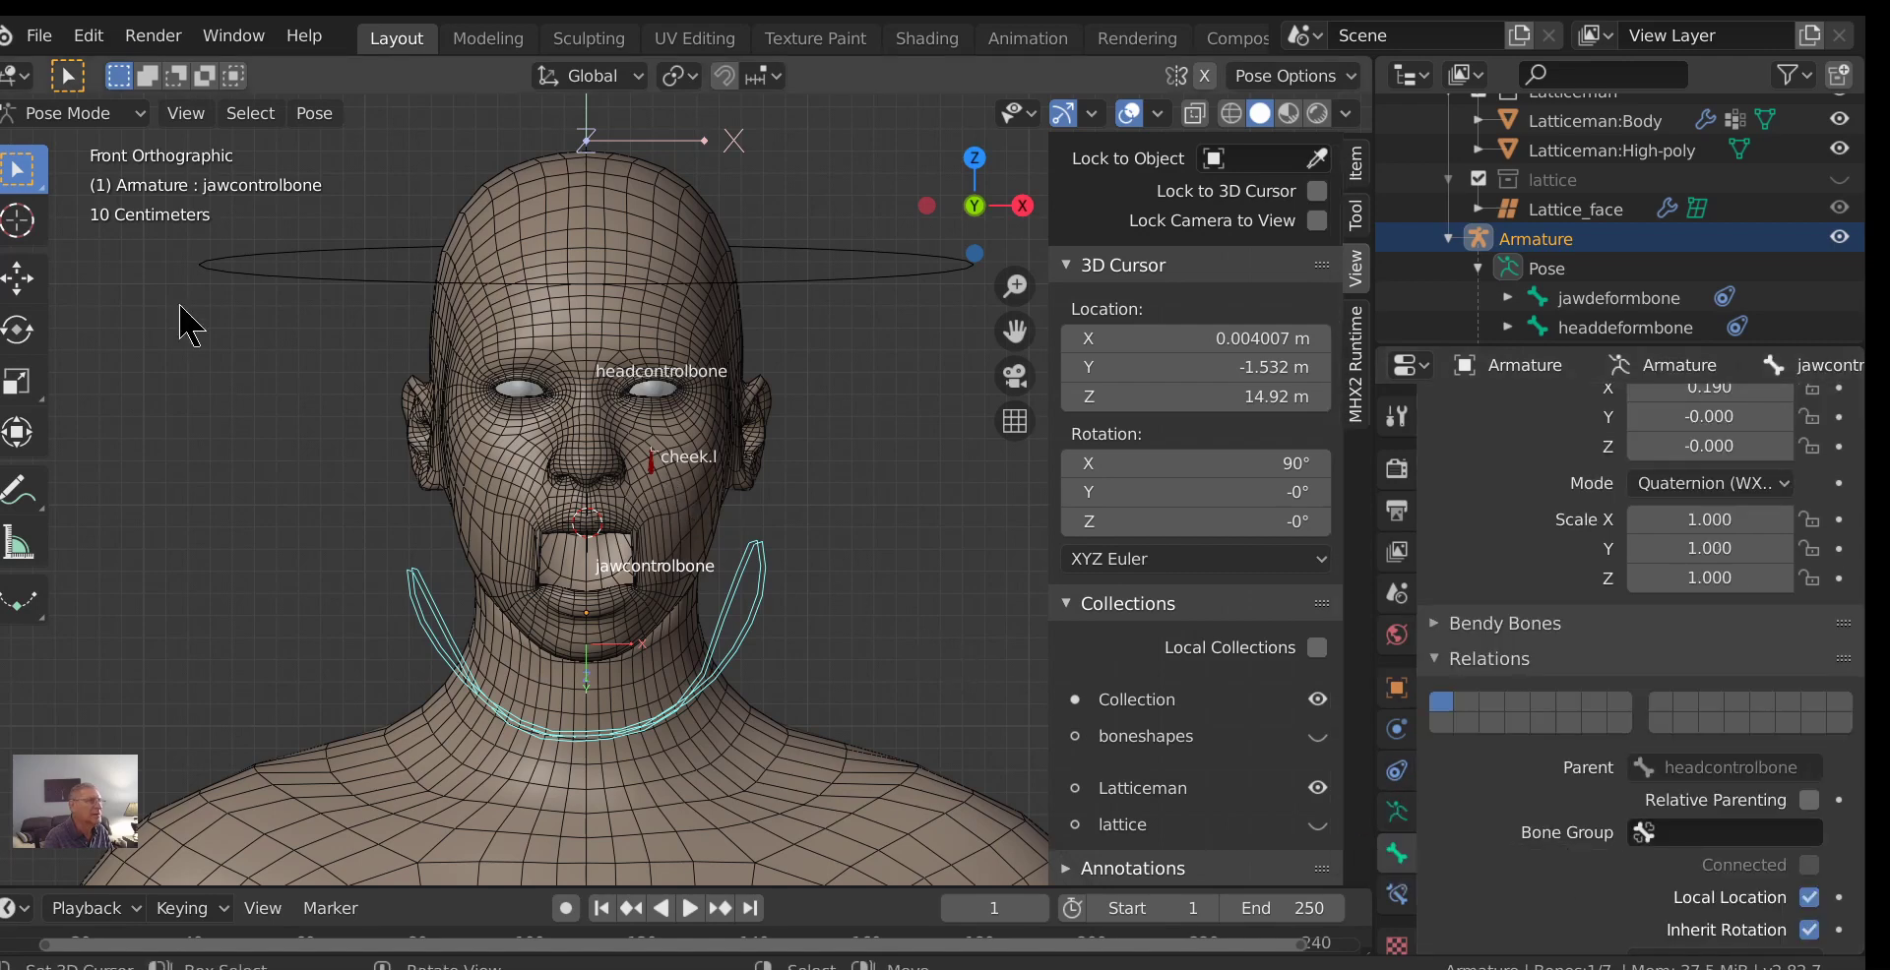
# Return the armature to Object Mode and select the Latticeman:Body mesh.
pyautogui.click(69, 113)
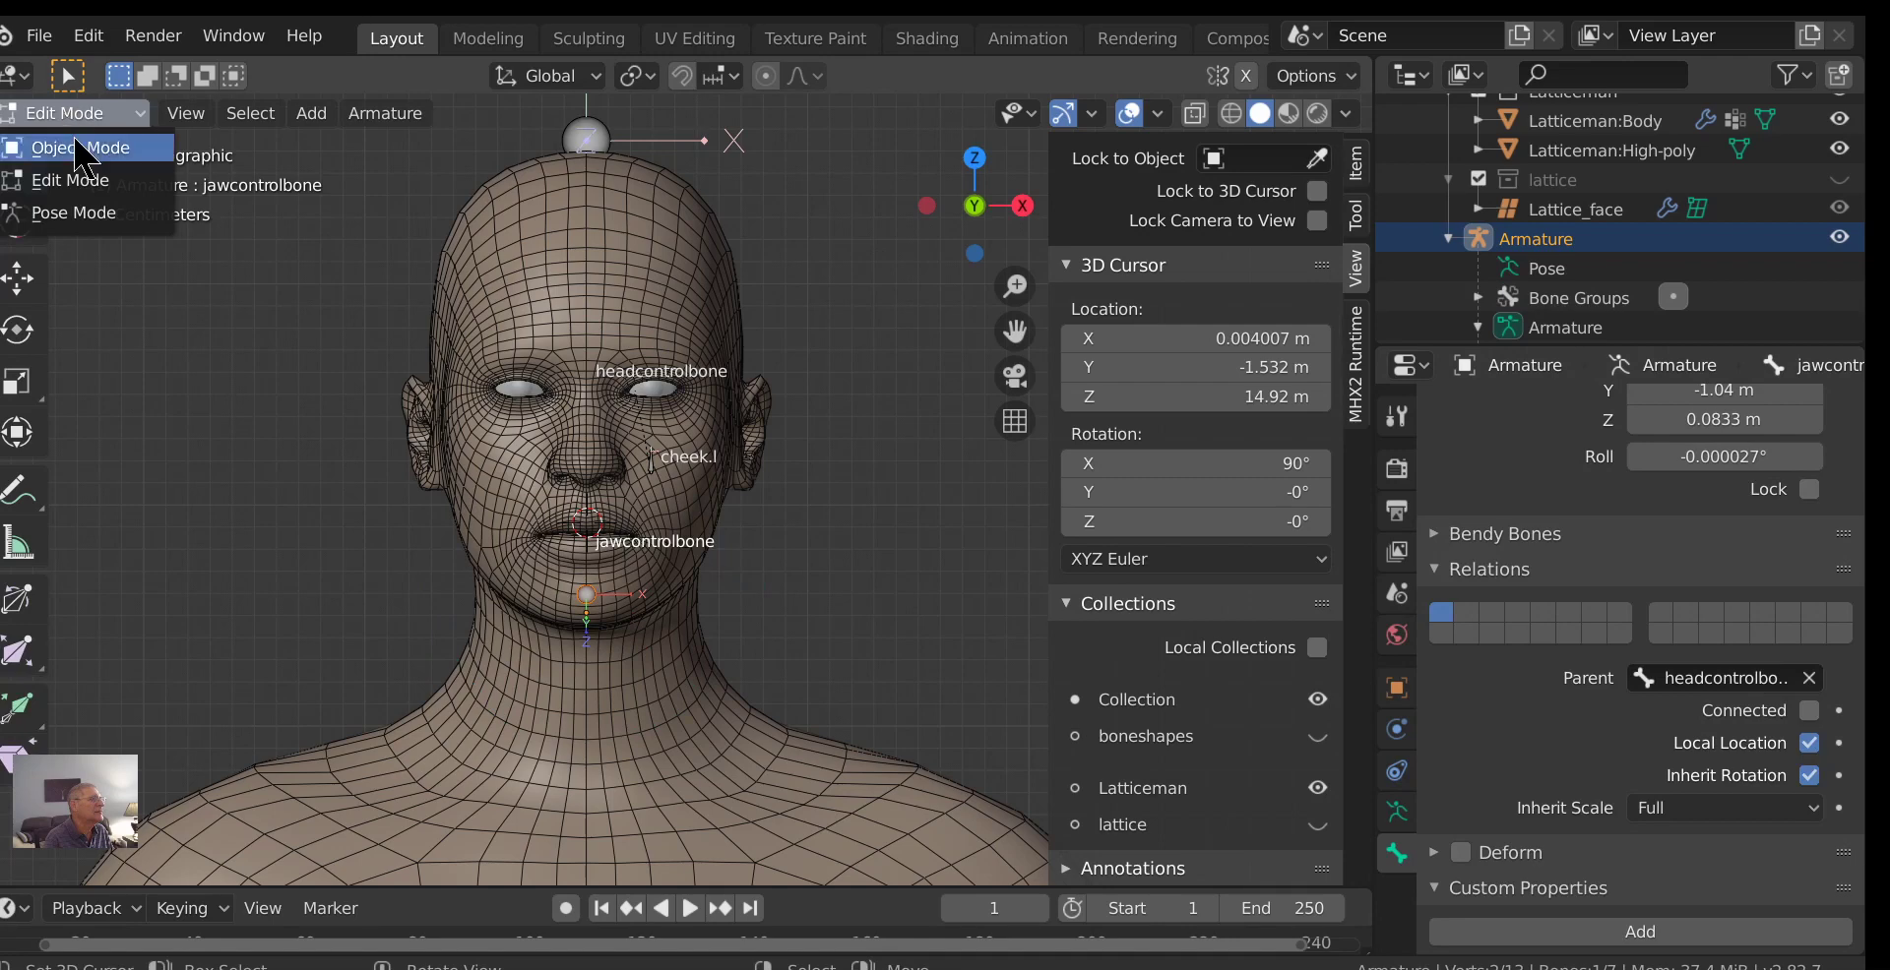
pyautogui.click(79, 147)
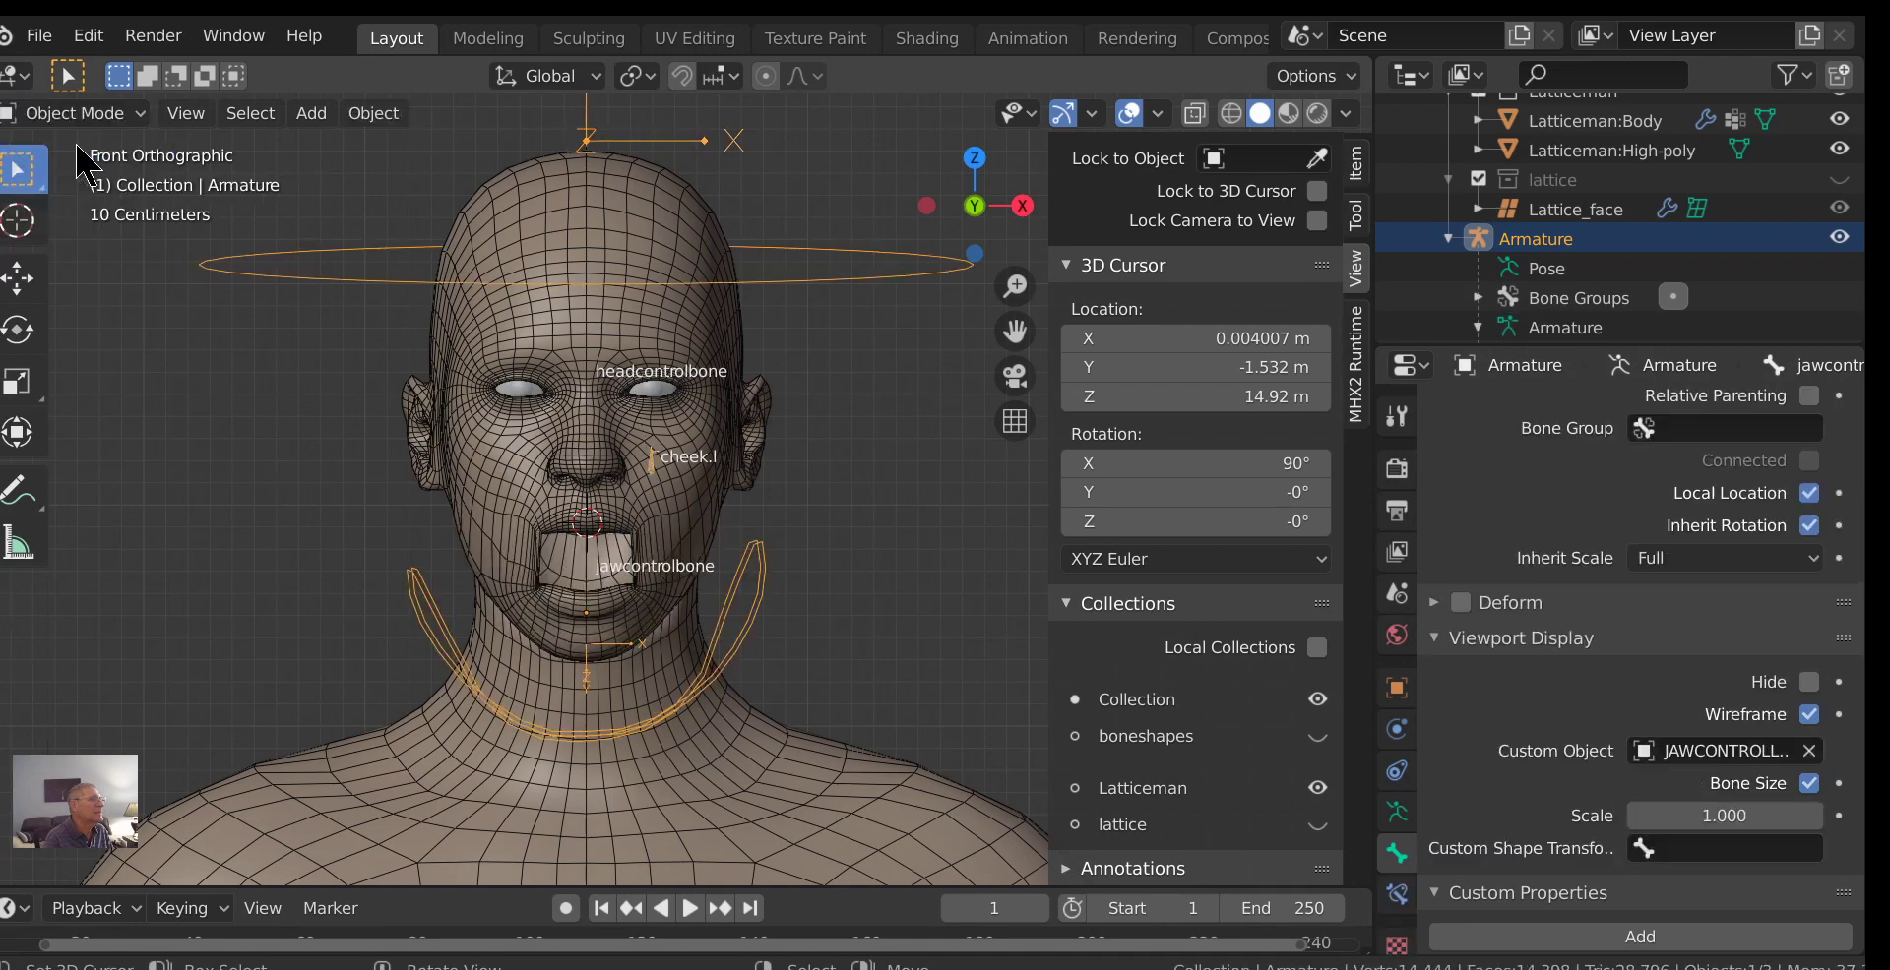
pyautogui.click(645, 330)
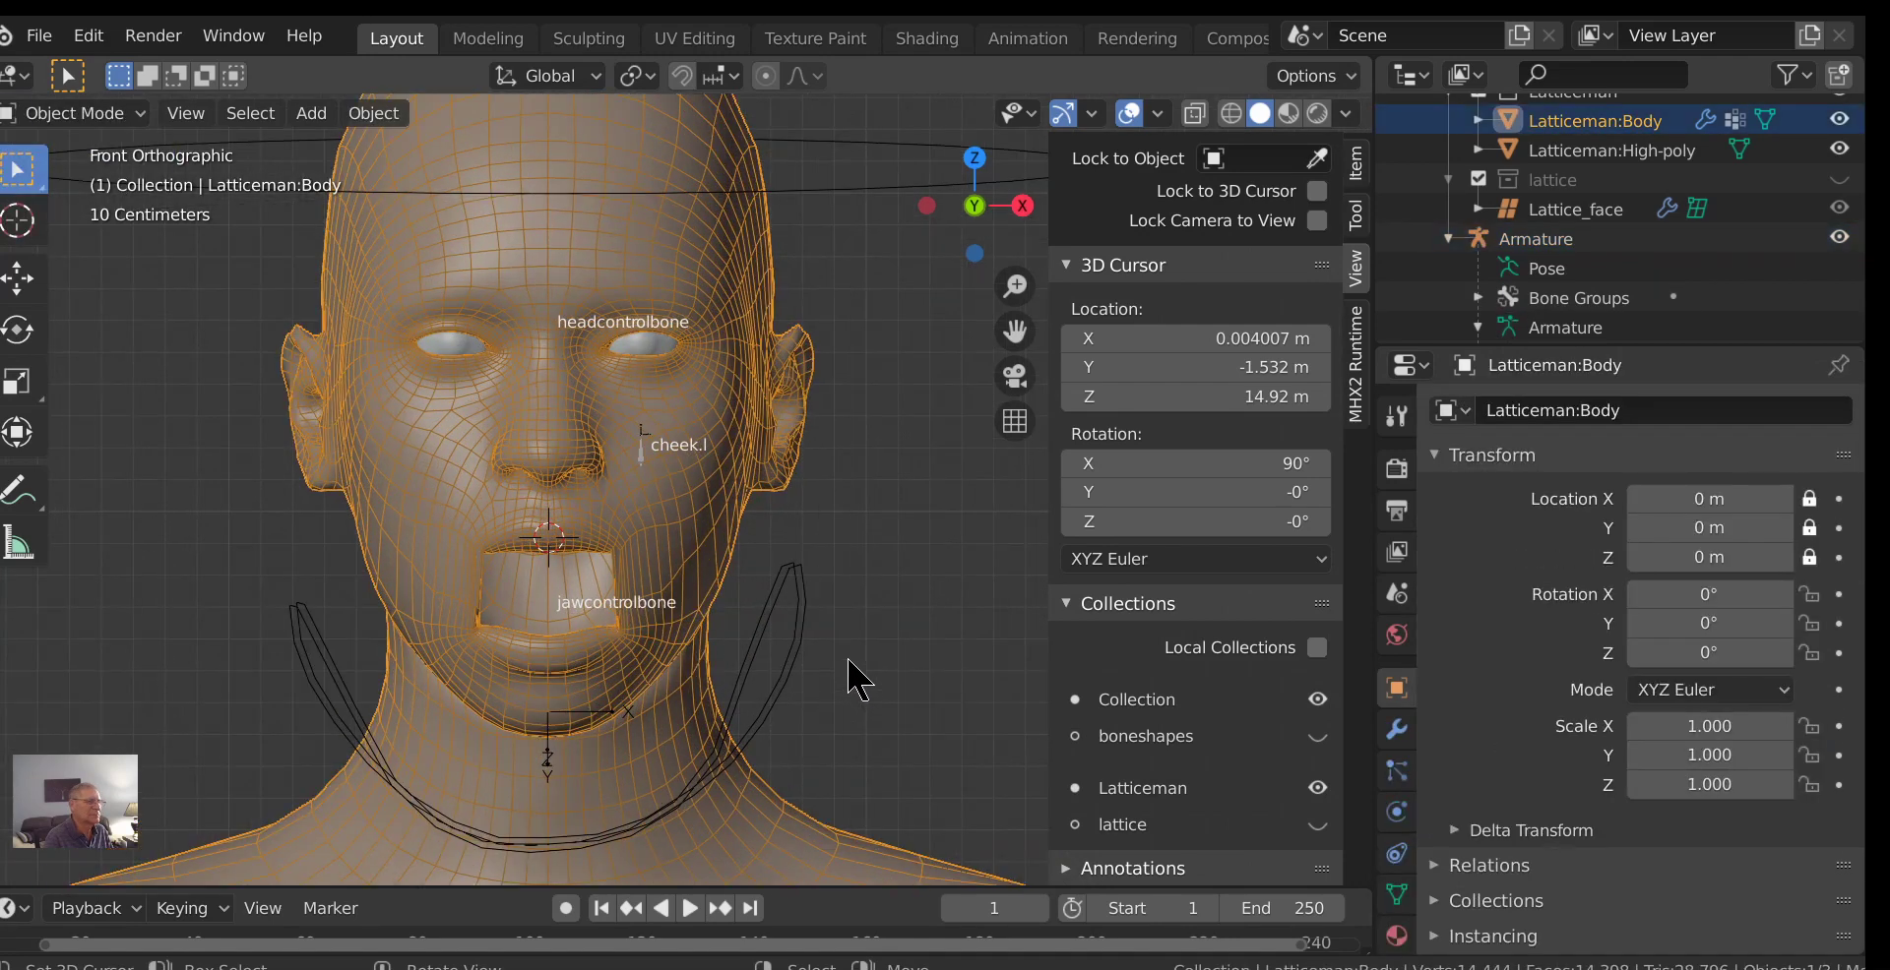
pyautogui.scroll(-1, 849, 675)
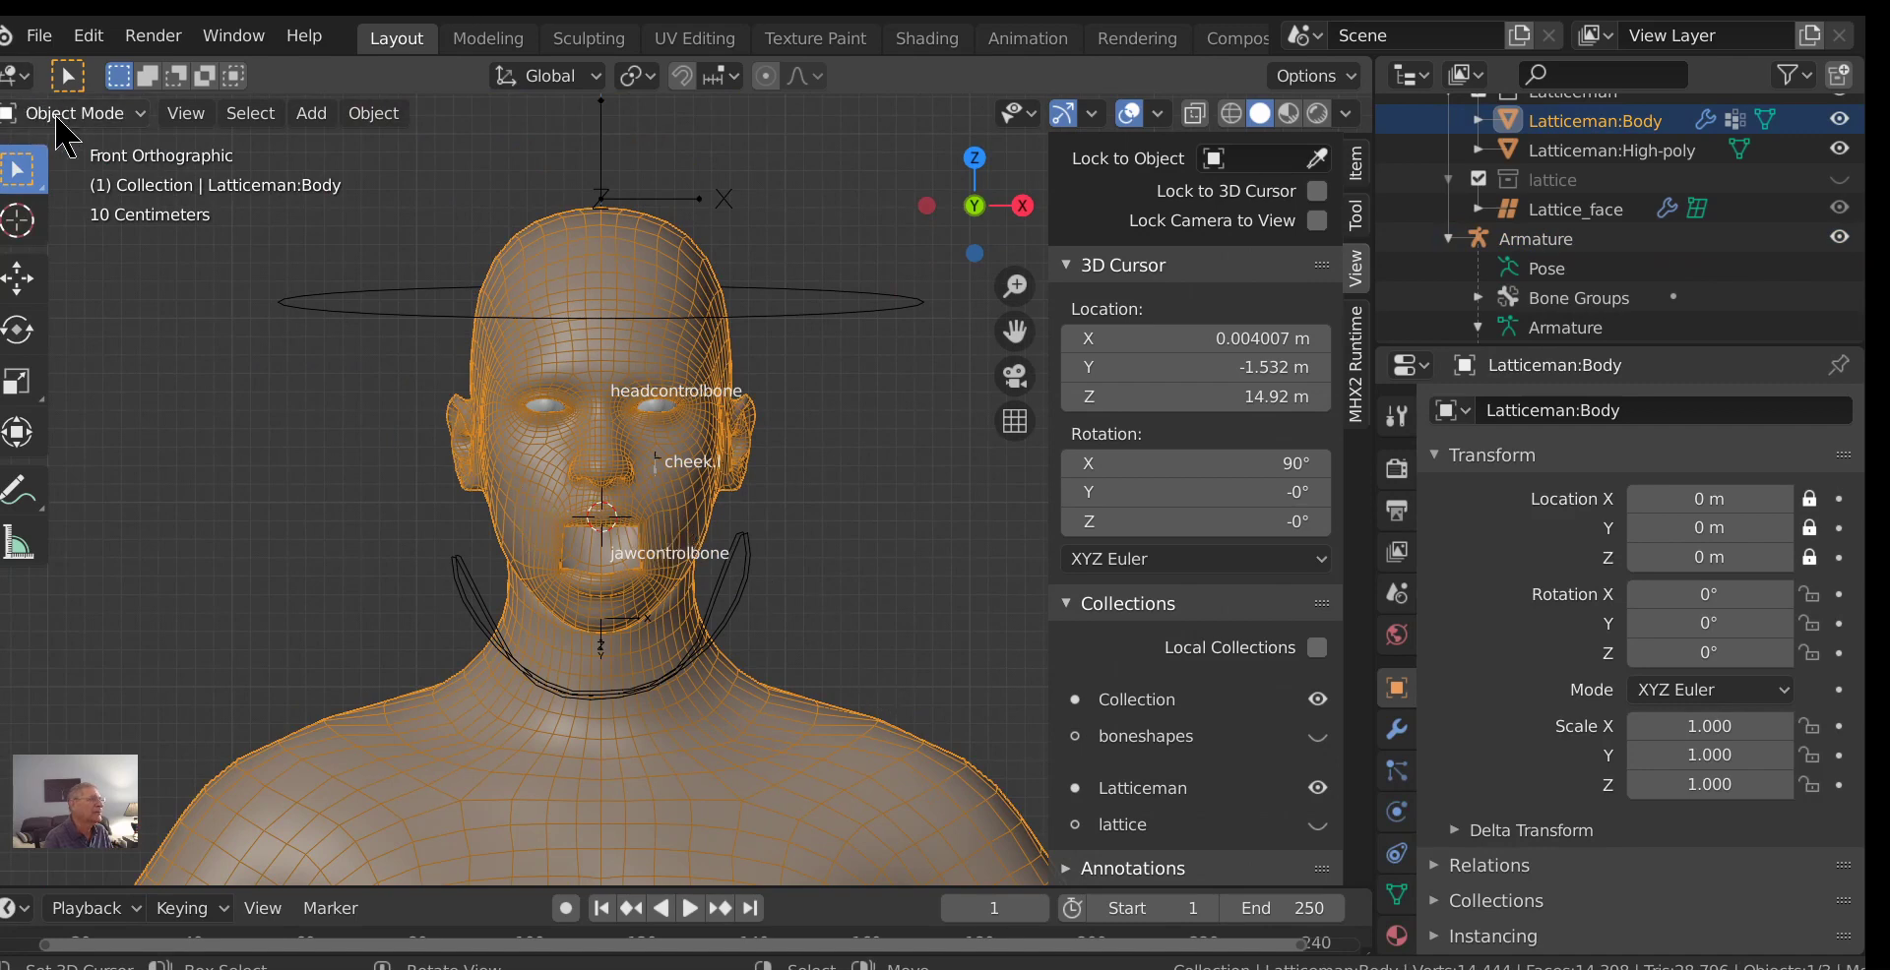
# Show the body mesh's transform properties and switch the mesh from Object Mode to Weight Paint mode.
pyautogui.scroll(3, 1181, 345)
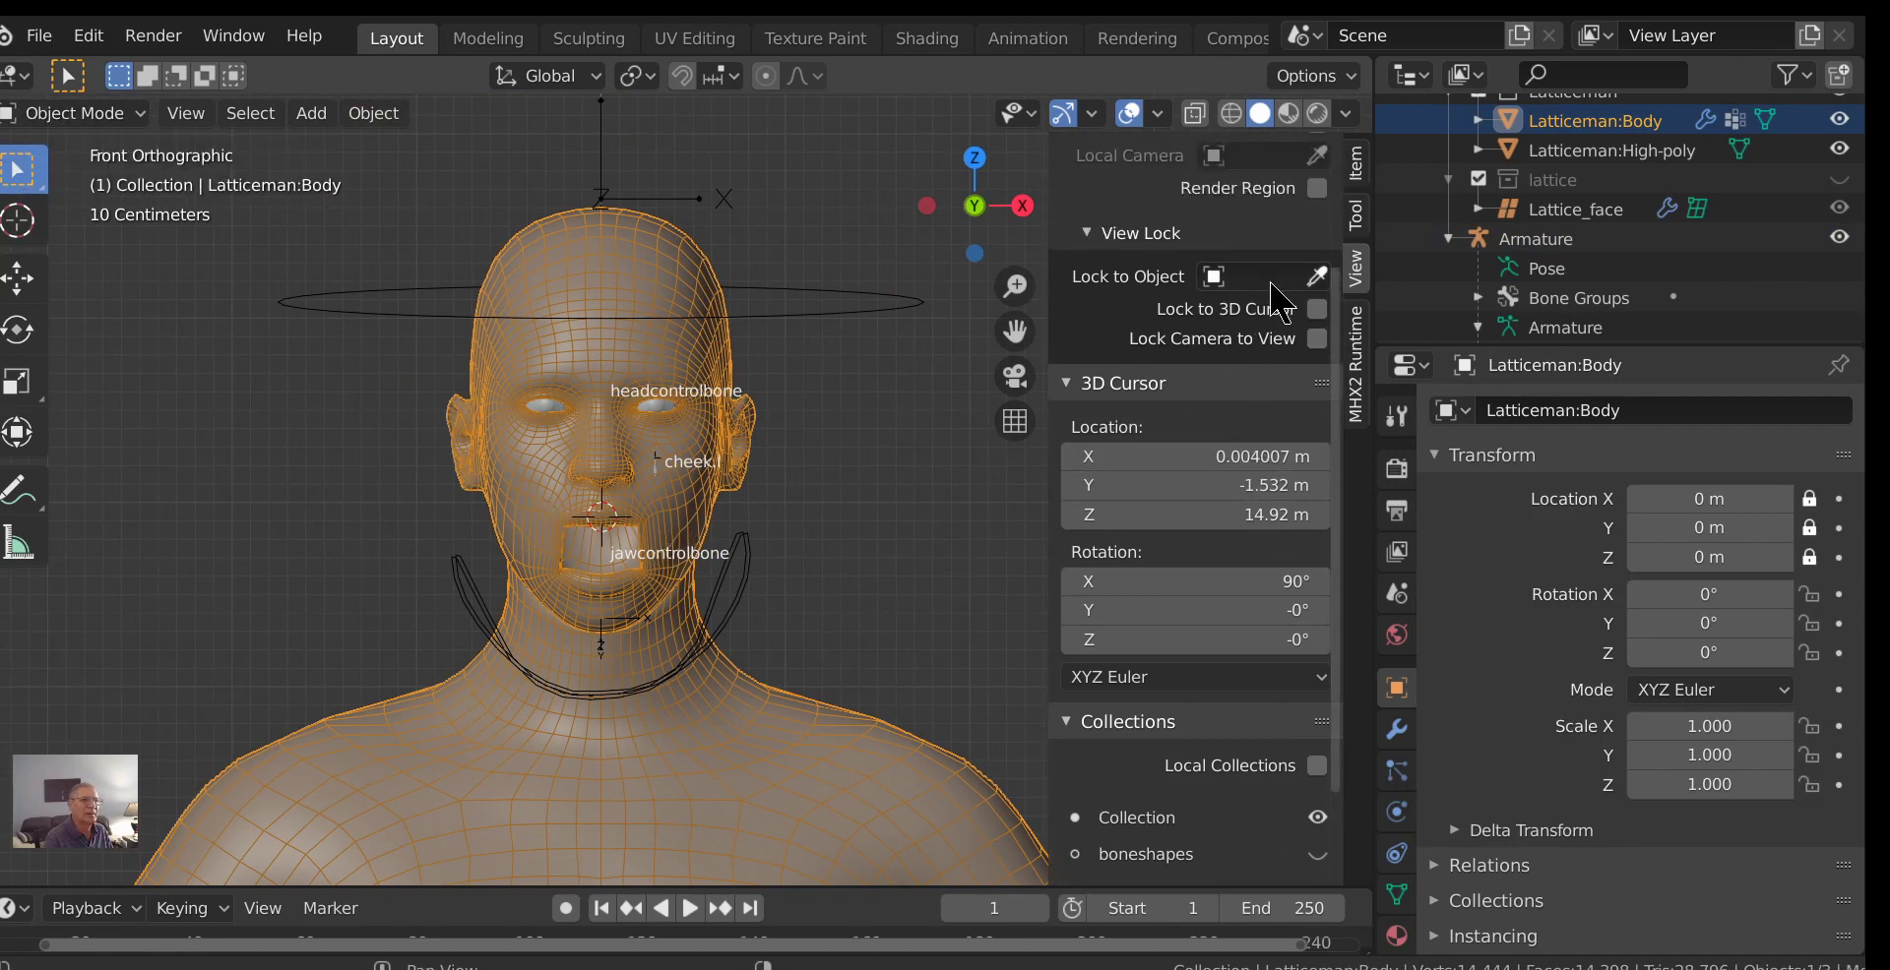
pyautogui.scroll(4, 1281, 303)
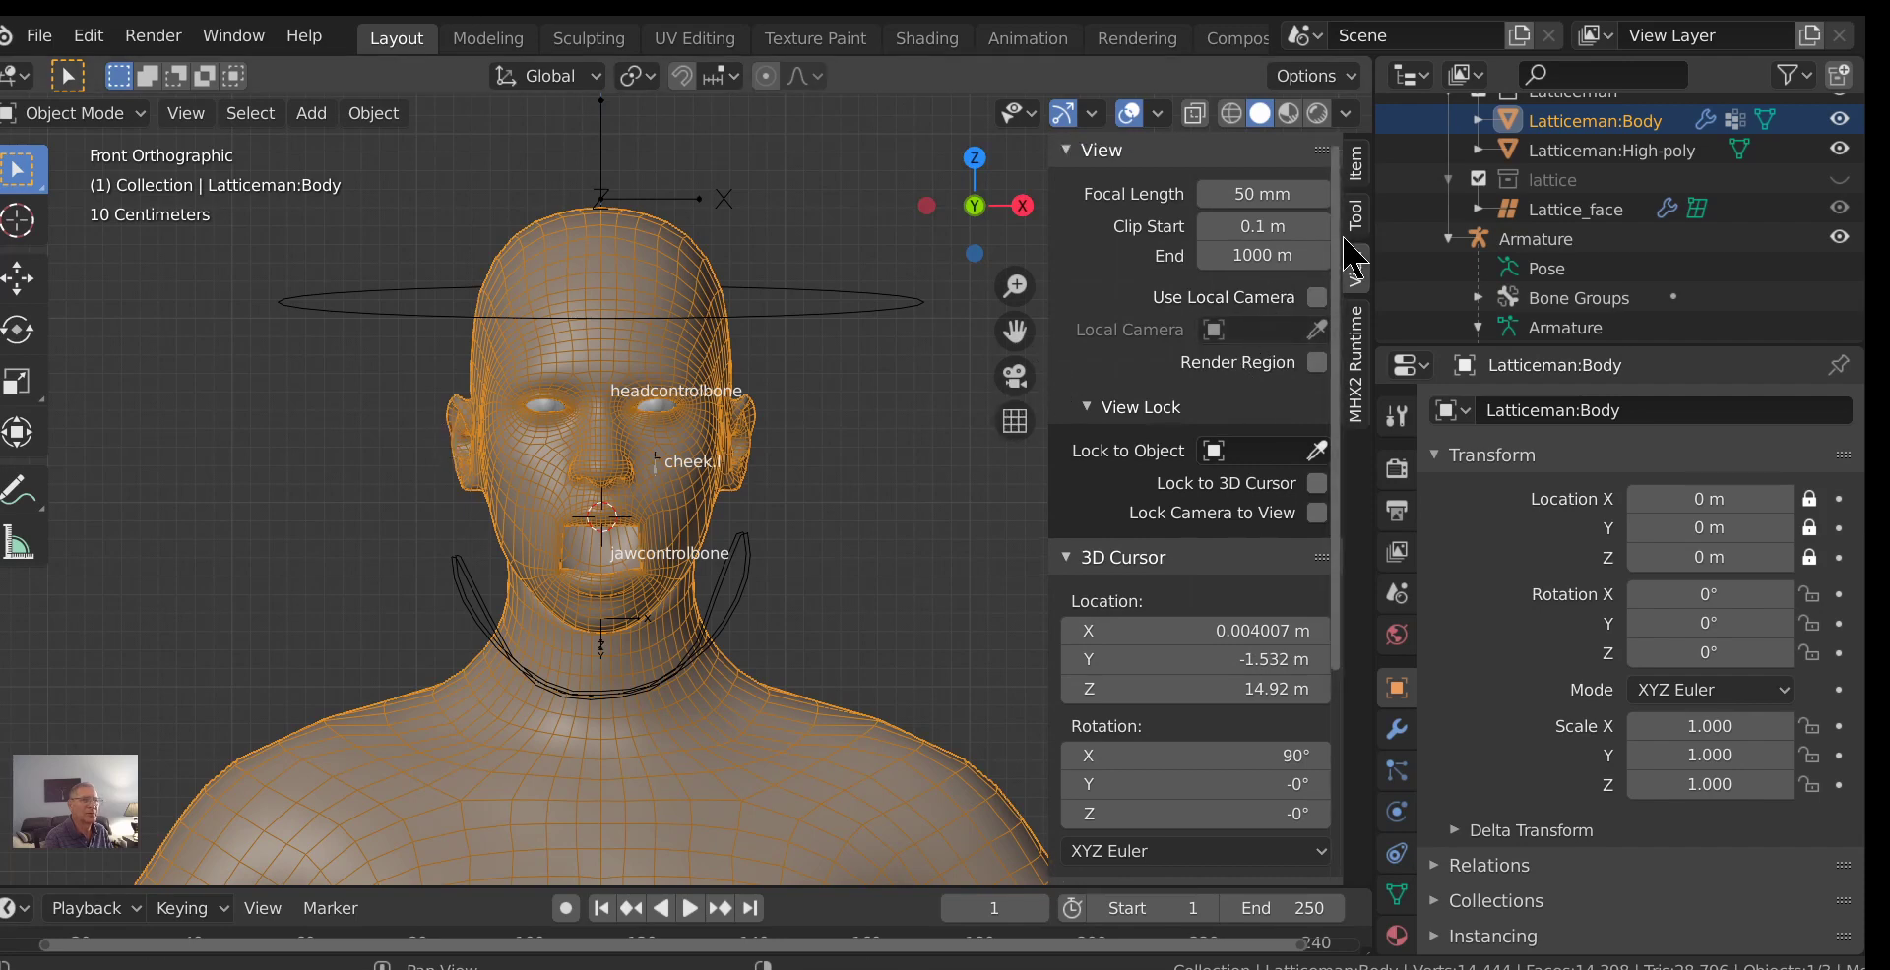
pyautogui.click(1356, 163)
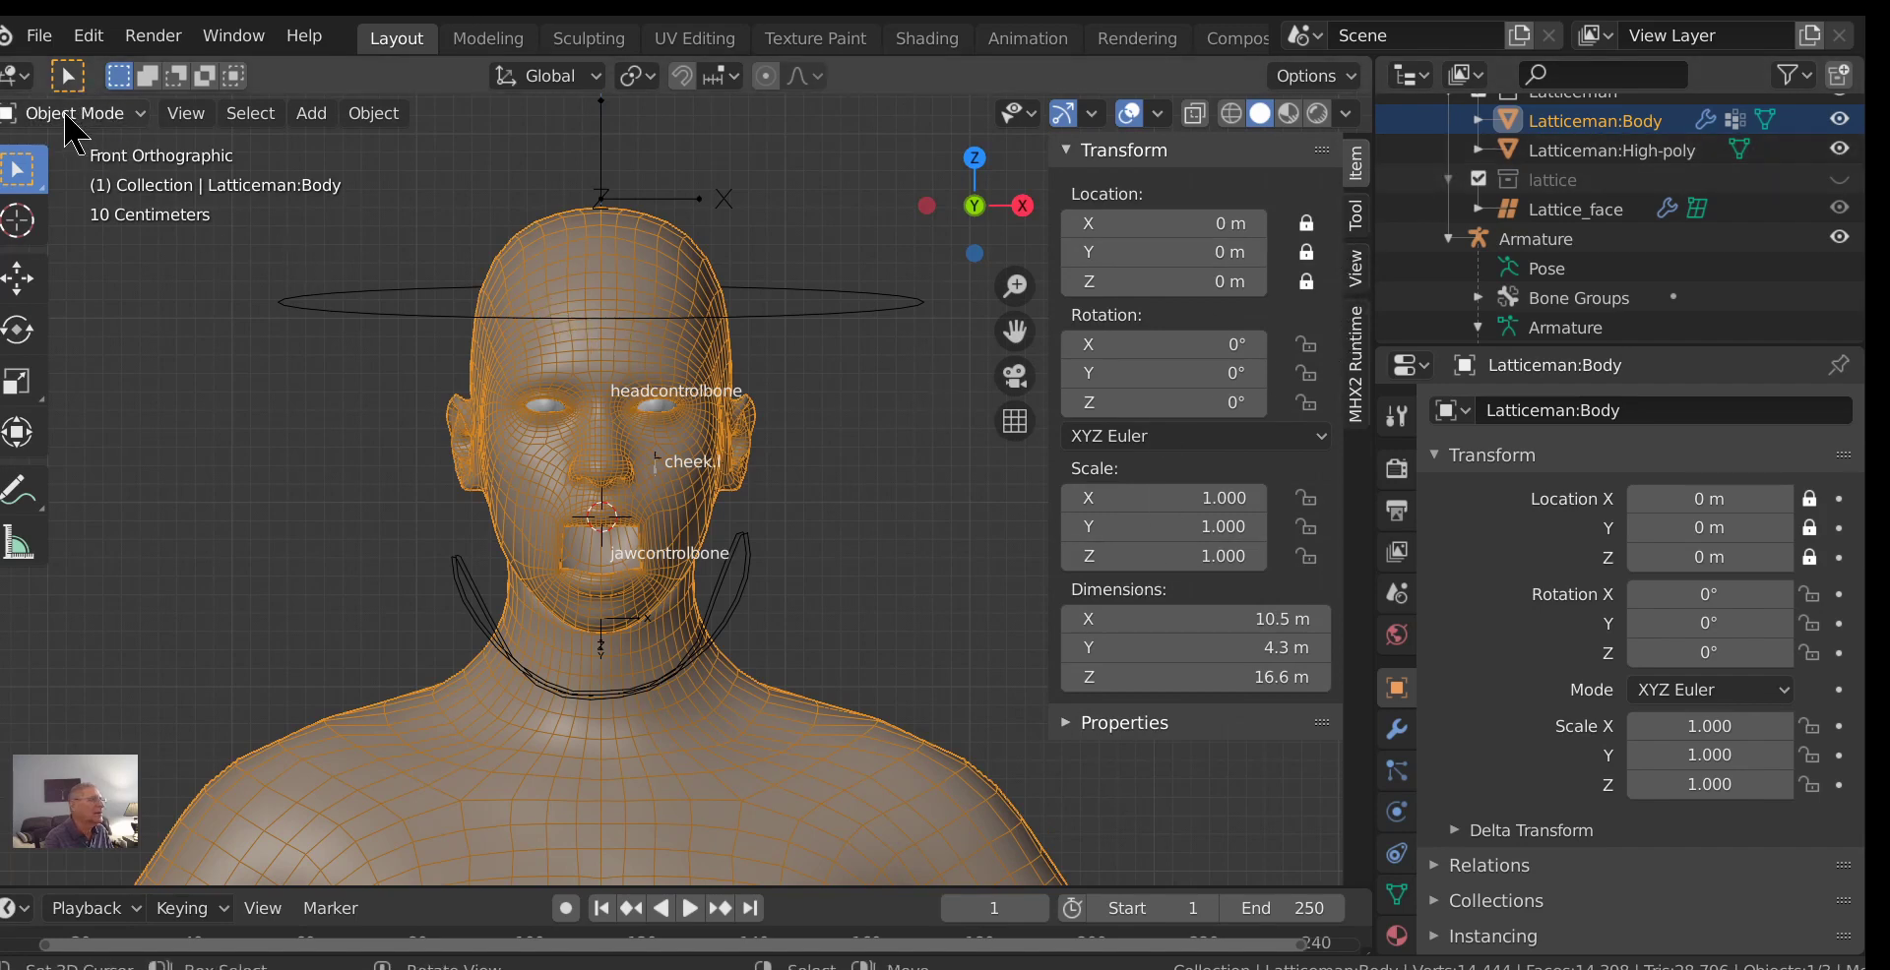
pyautogui.click(98, 112)
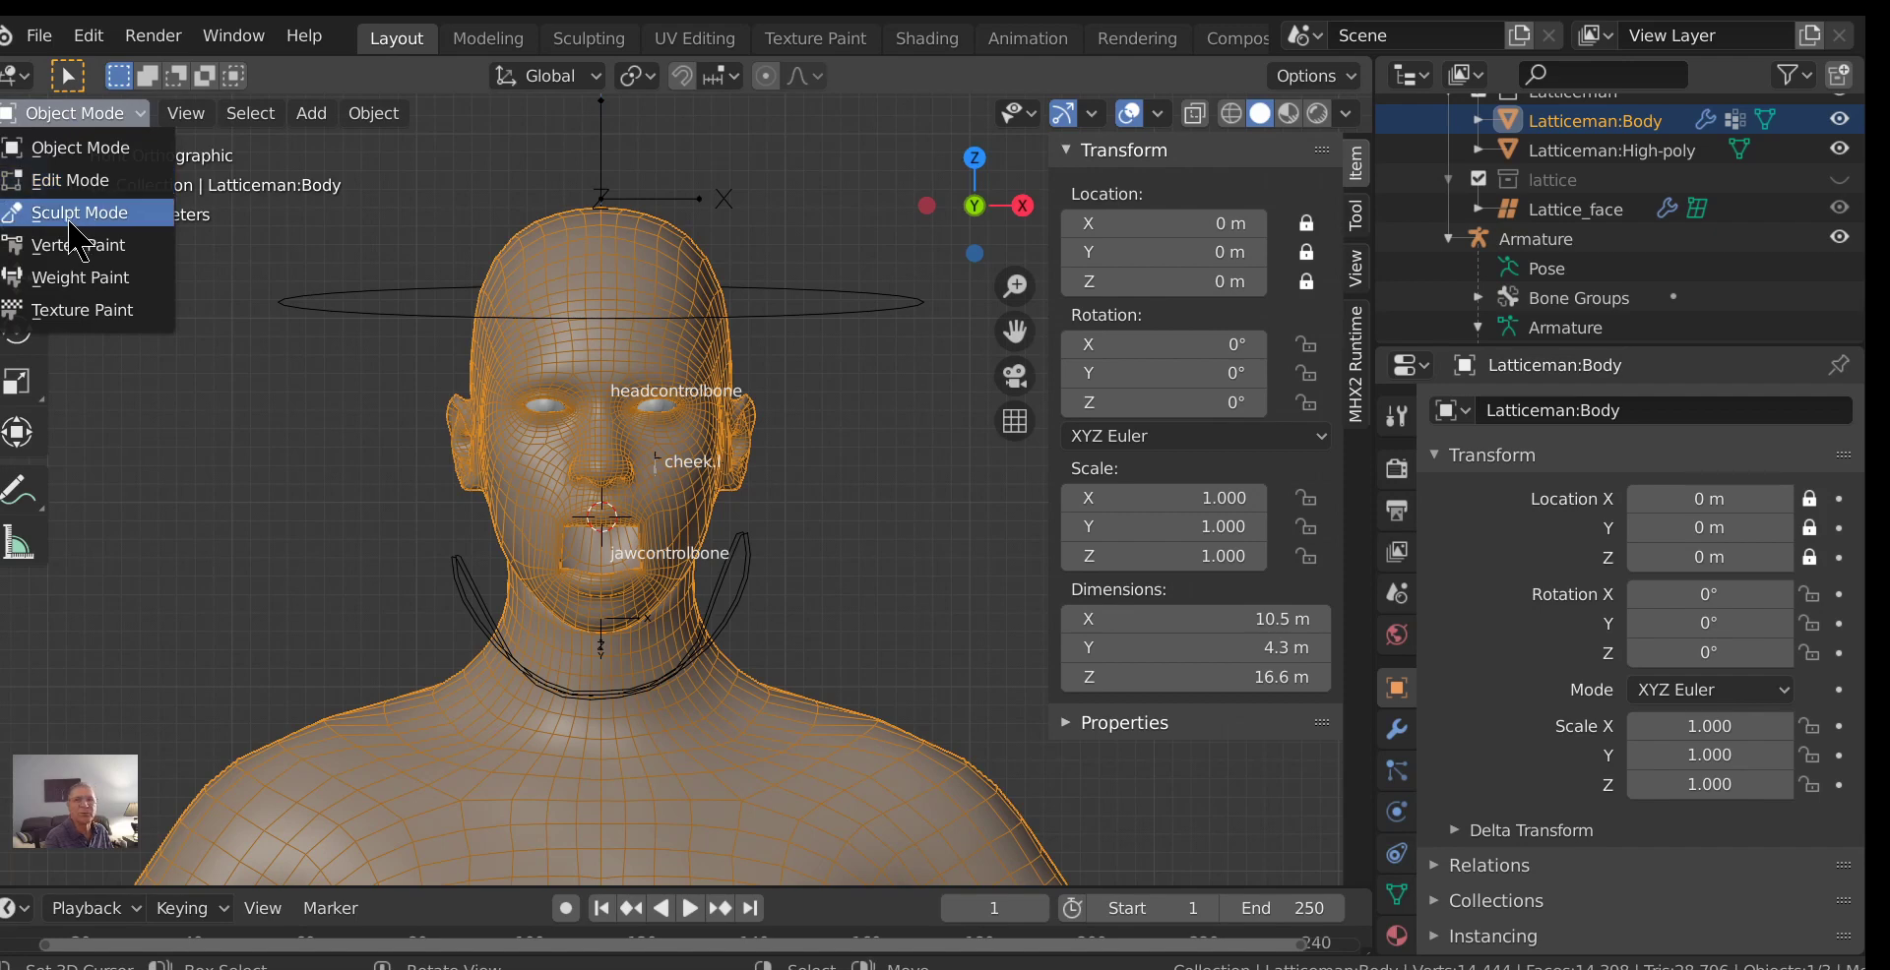
pyautogui.click(54, 277)
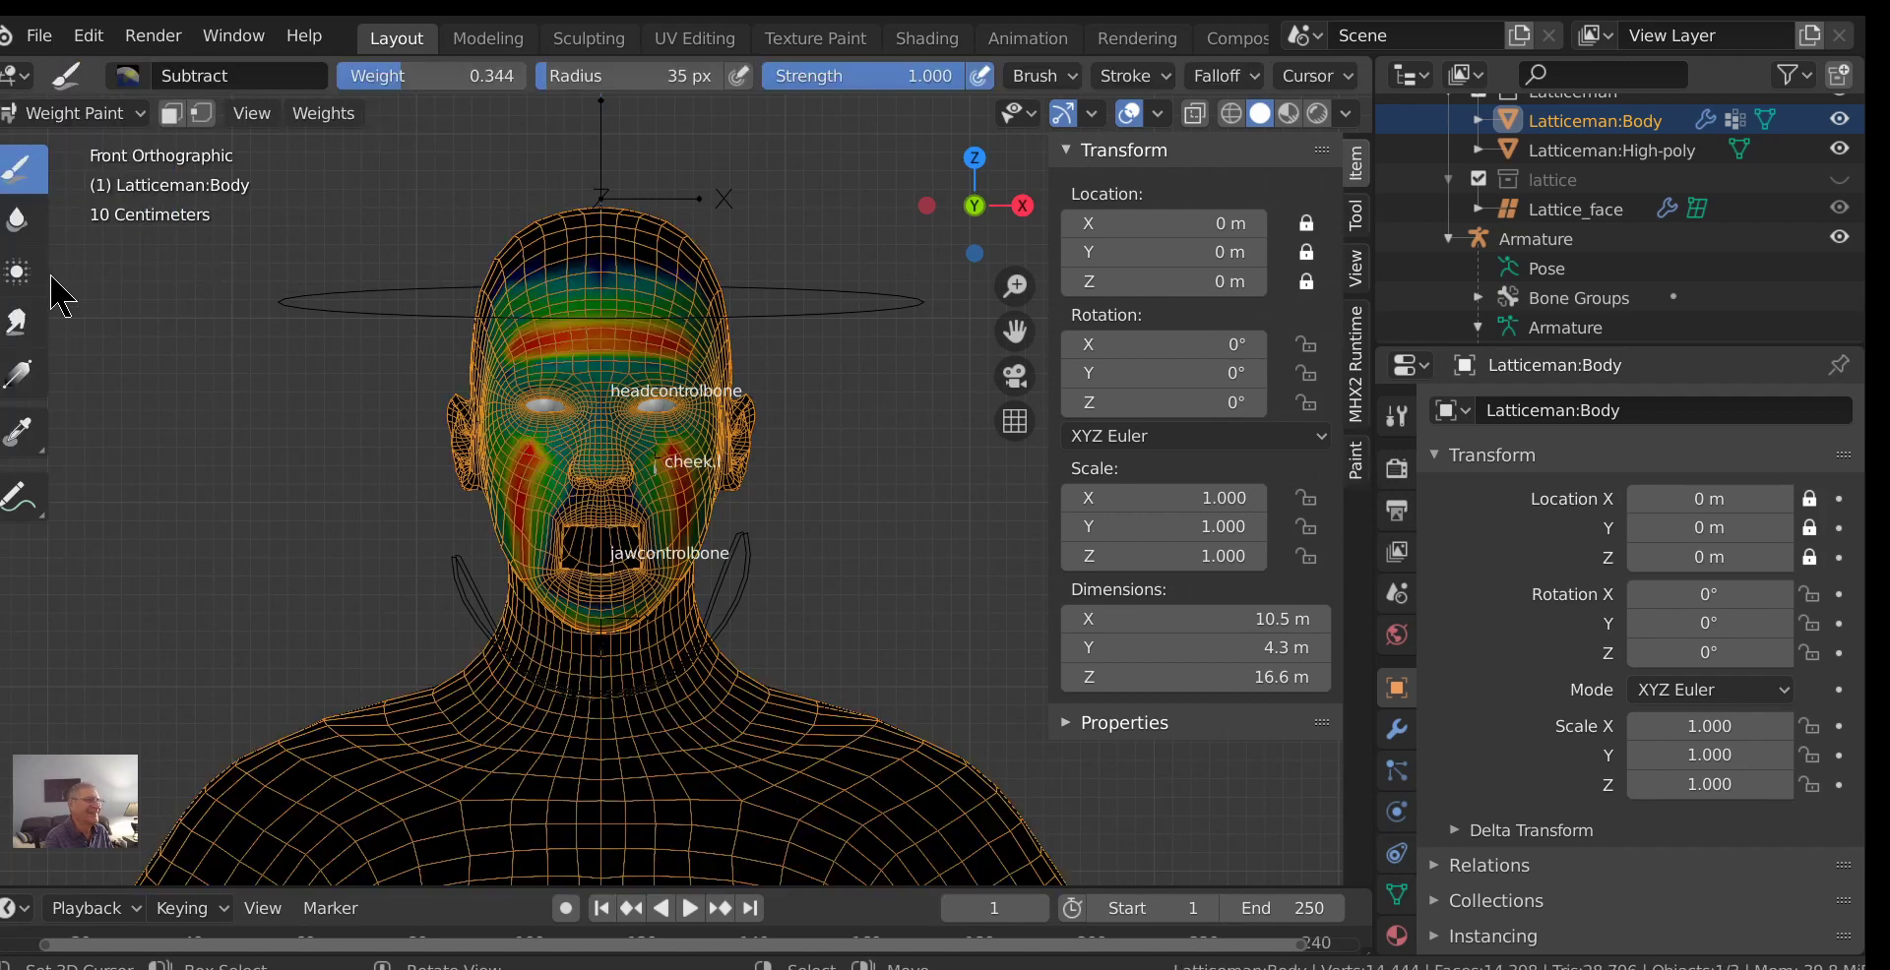
# Add a new vertex group to the body mesh and name it lattice_upperlip.
pyautogui.scroll(3, 805, 577)
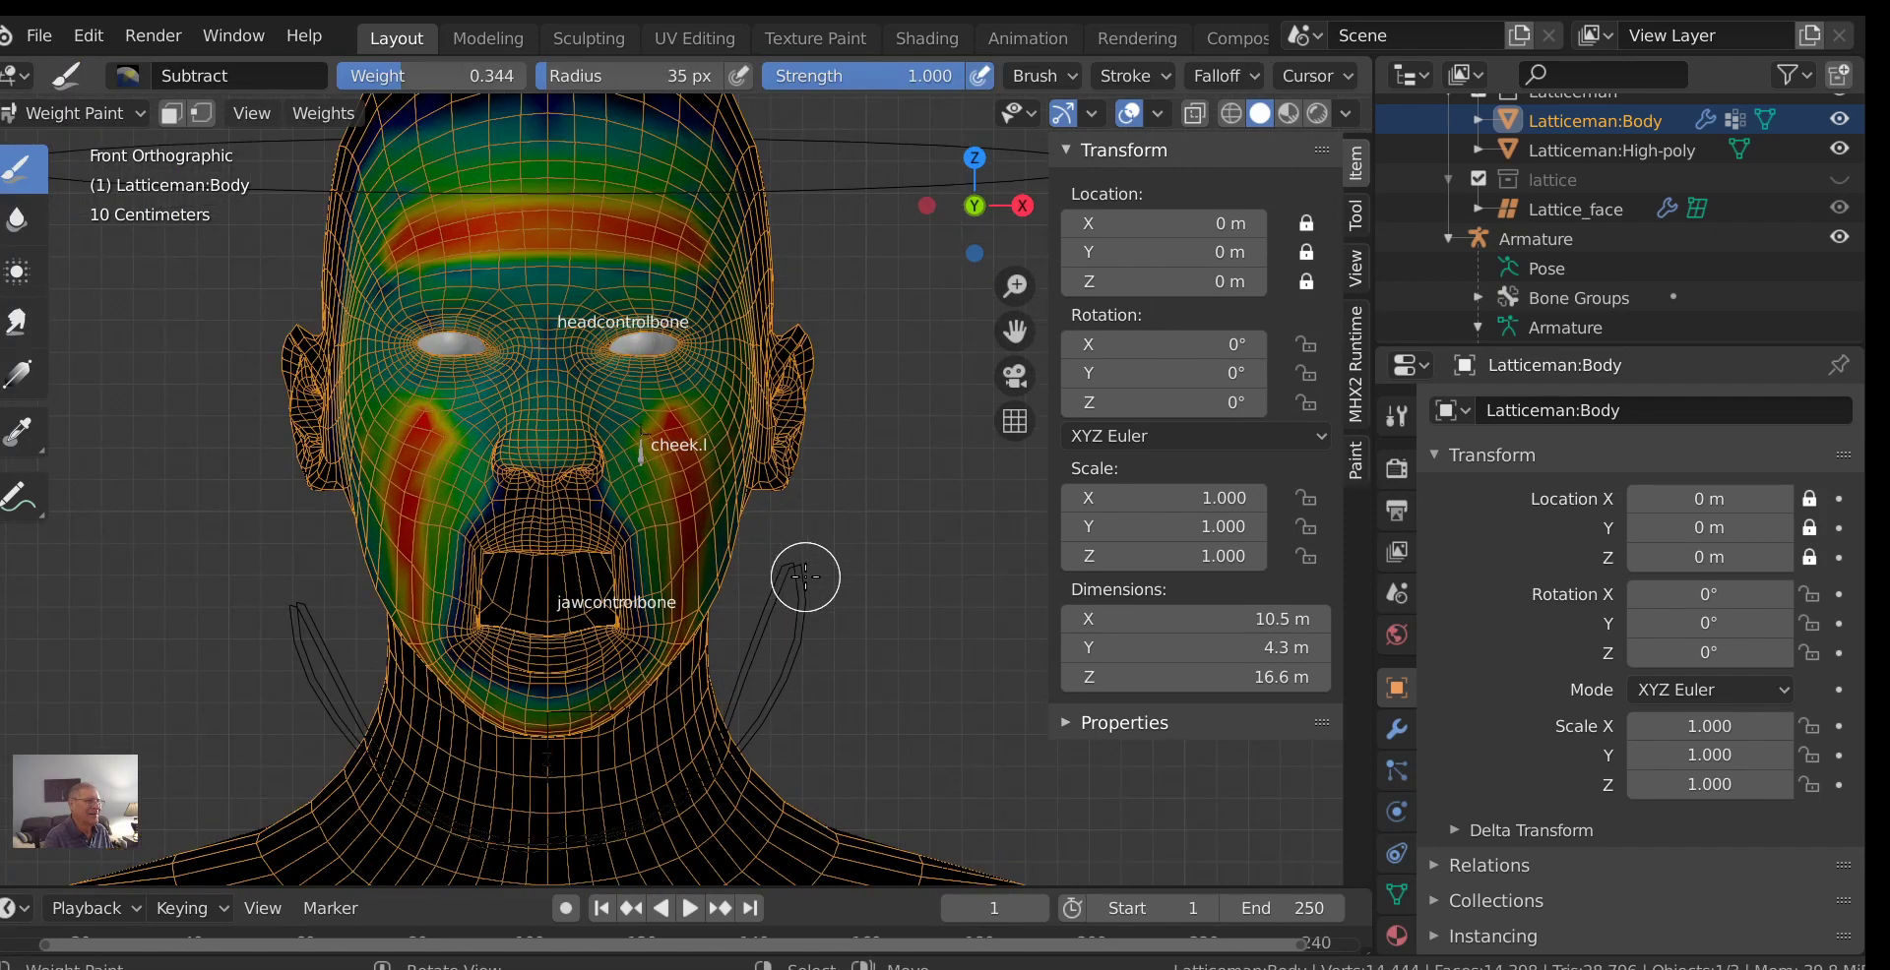
pyautogui.click(1398, 896)
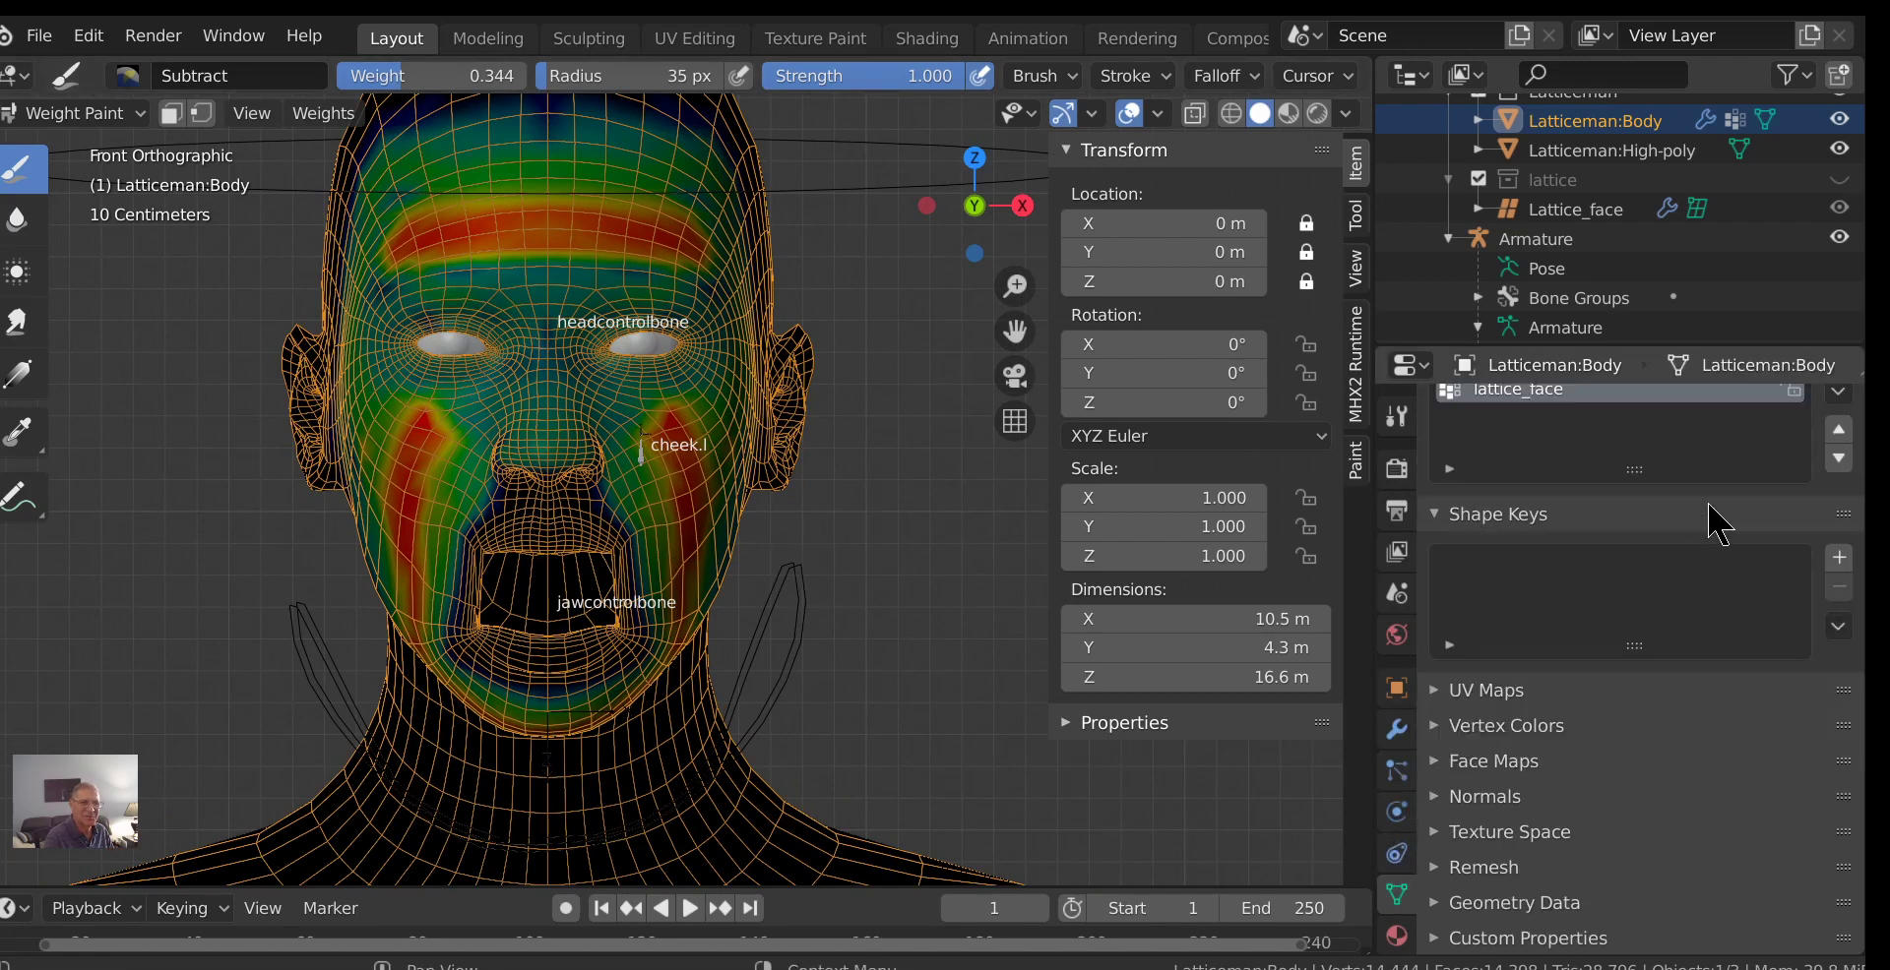
pyautogui.scroll(3, 1671, 630)
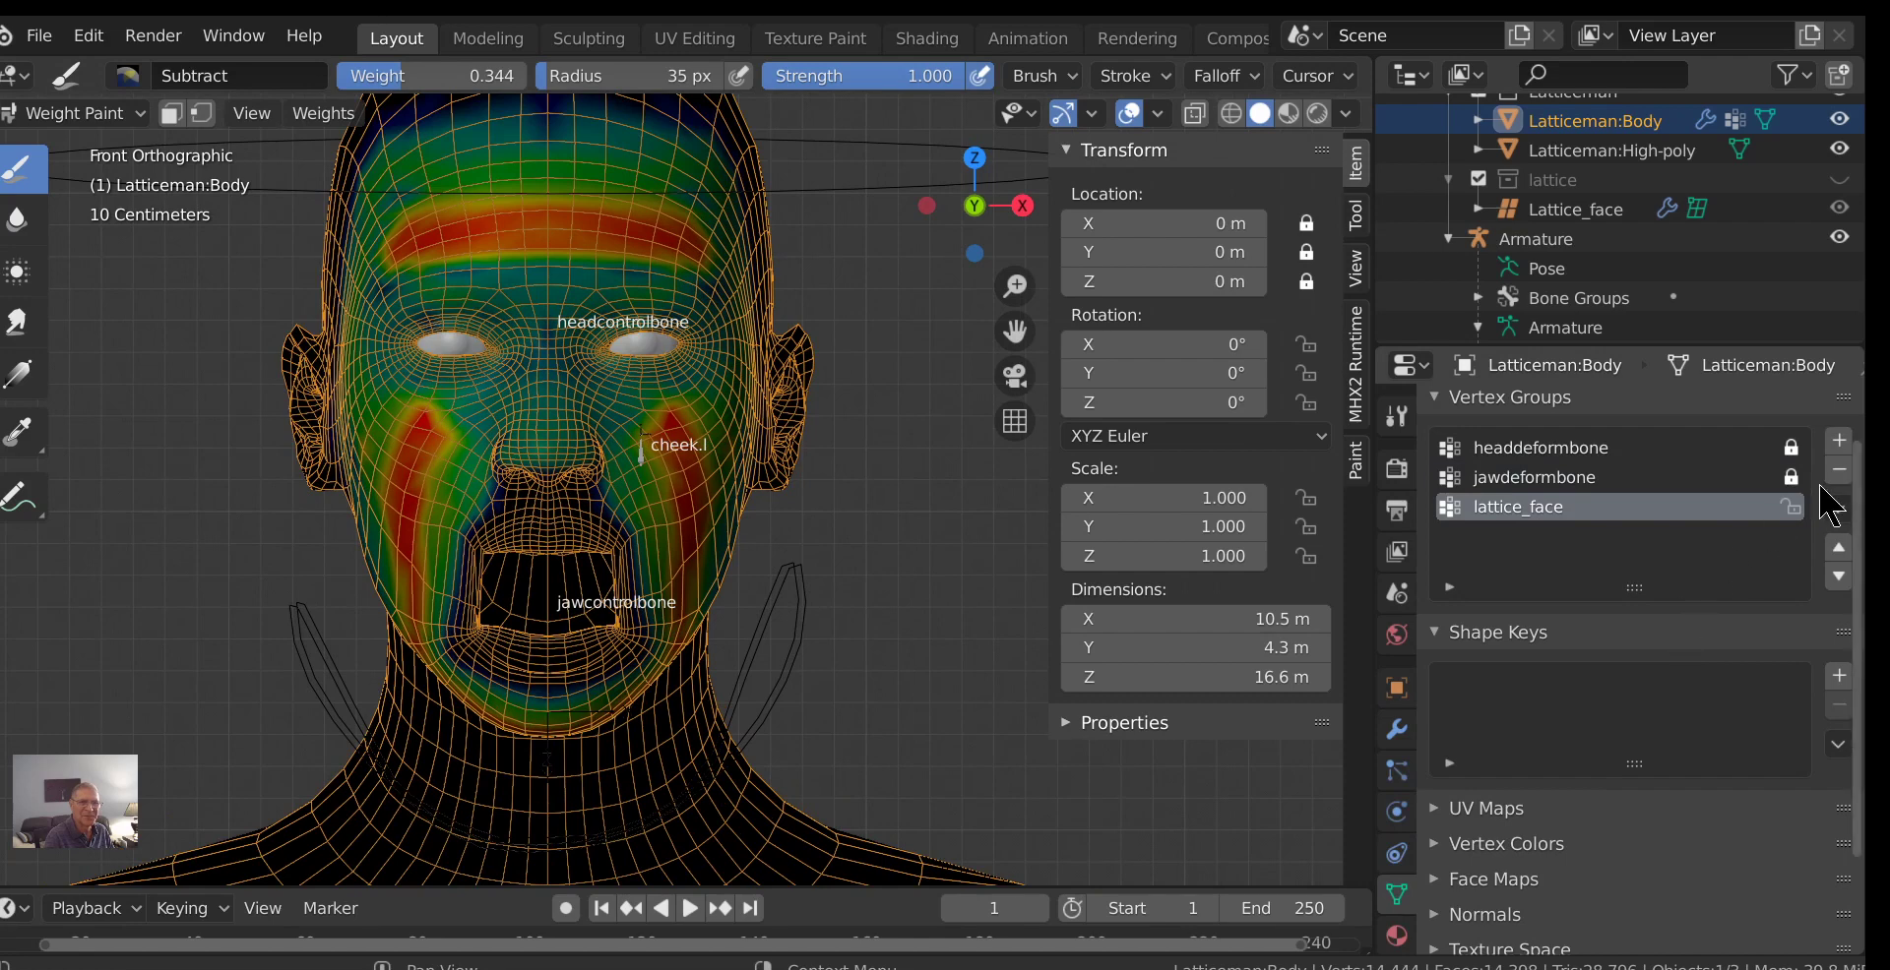
pyautogui.click(1838, 440)
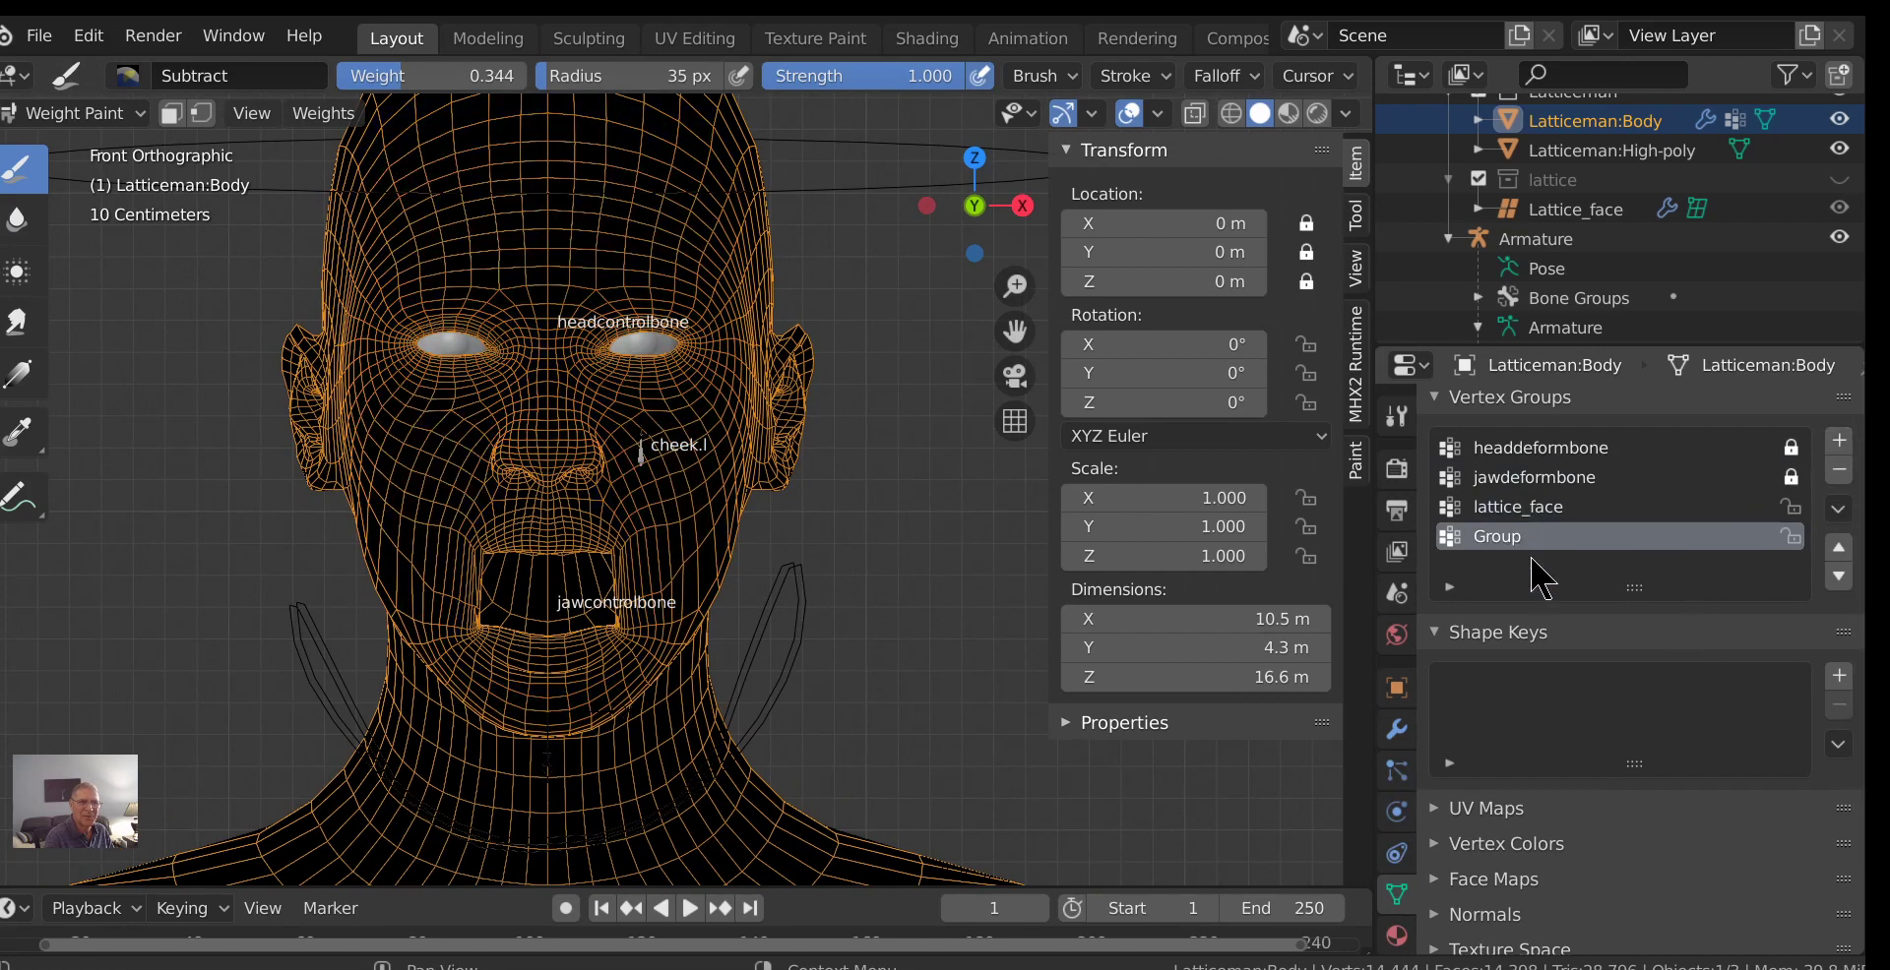
pyautogui.doubleClick(1496, 534)
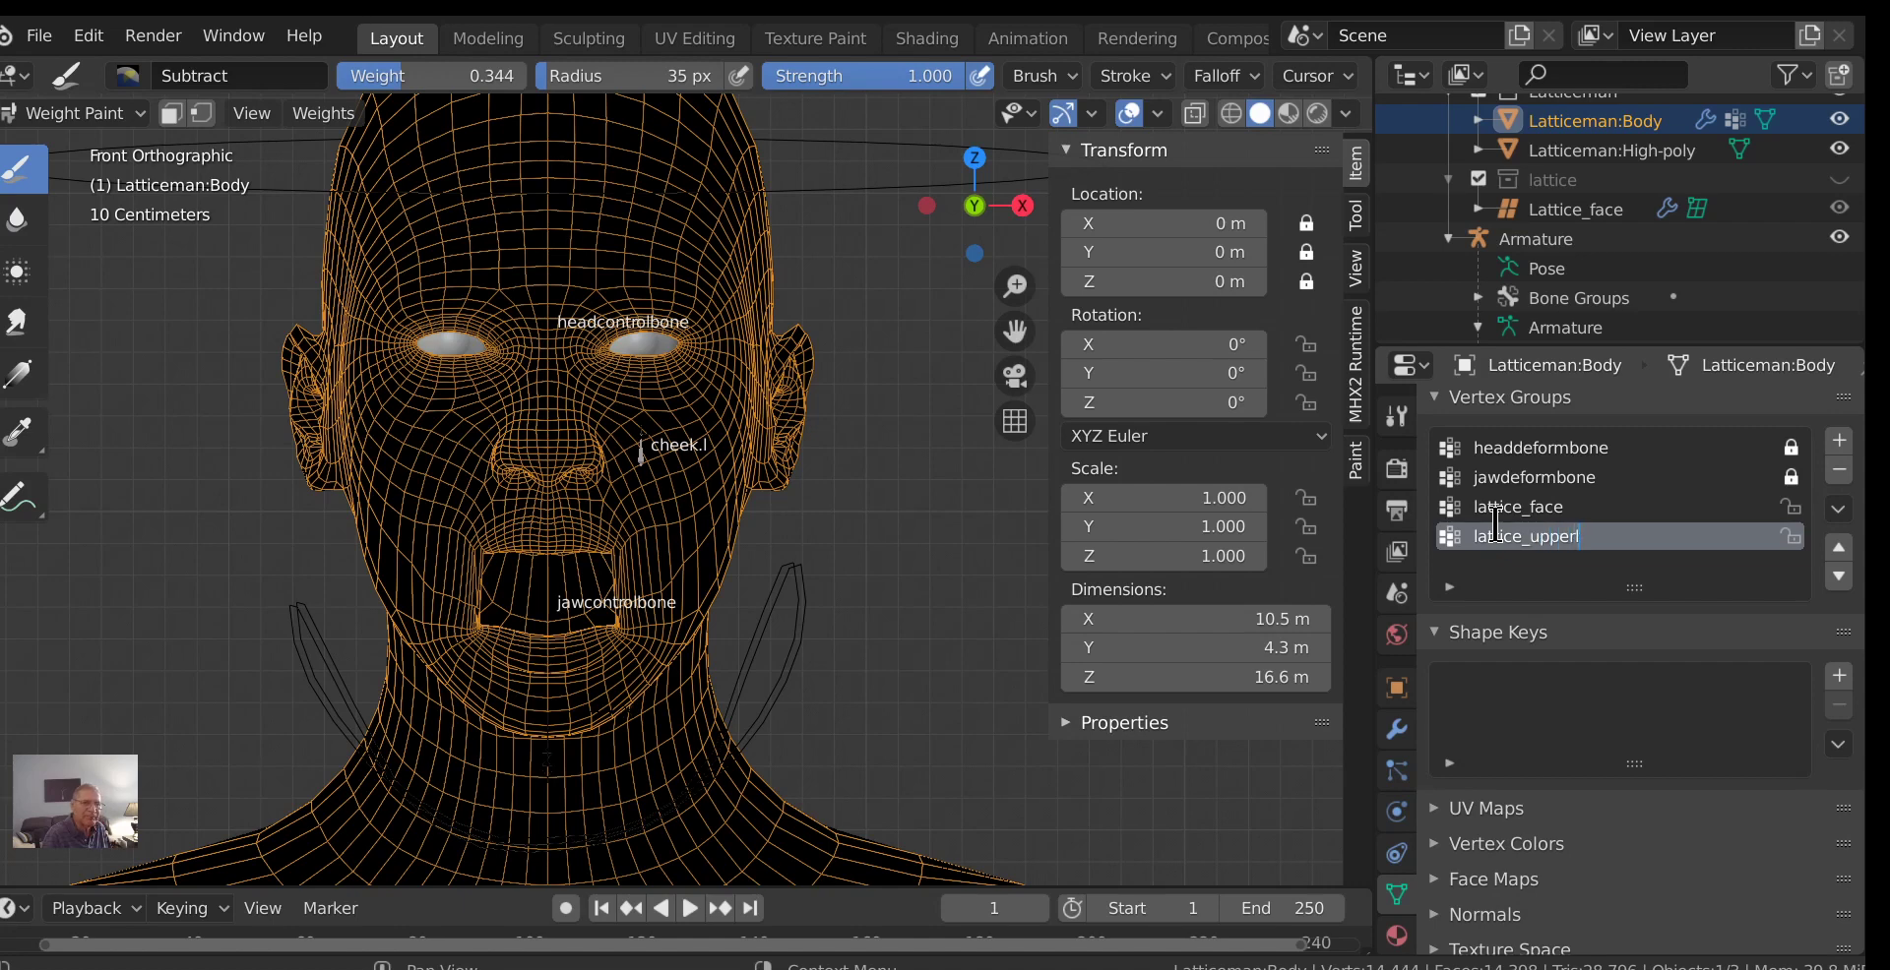
pyautogui.press('Return')
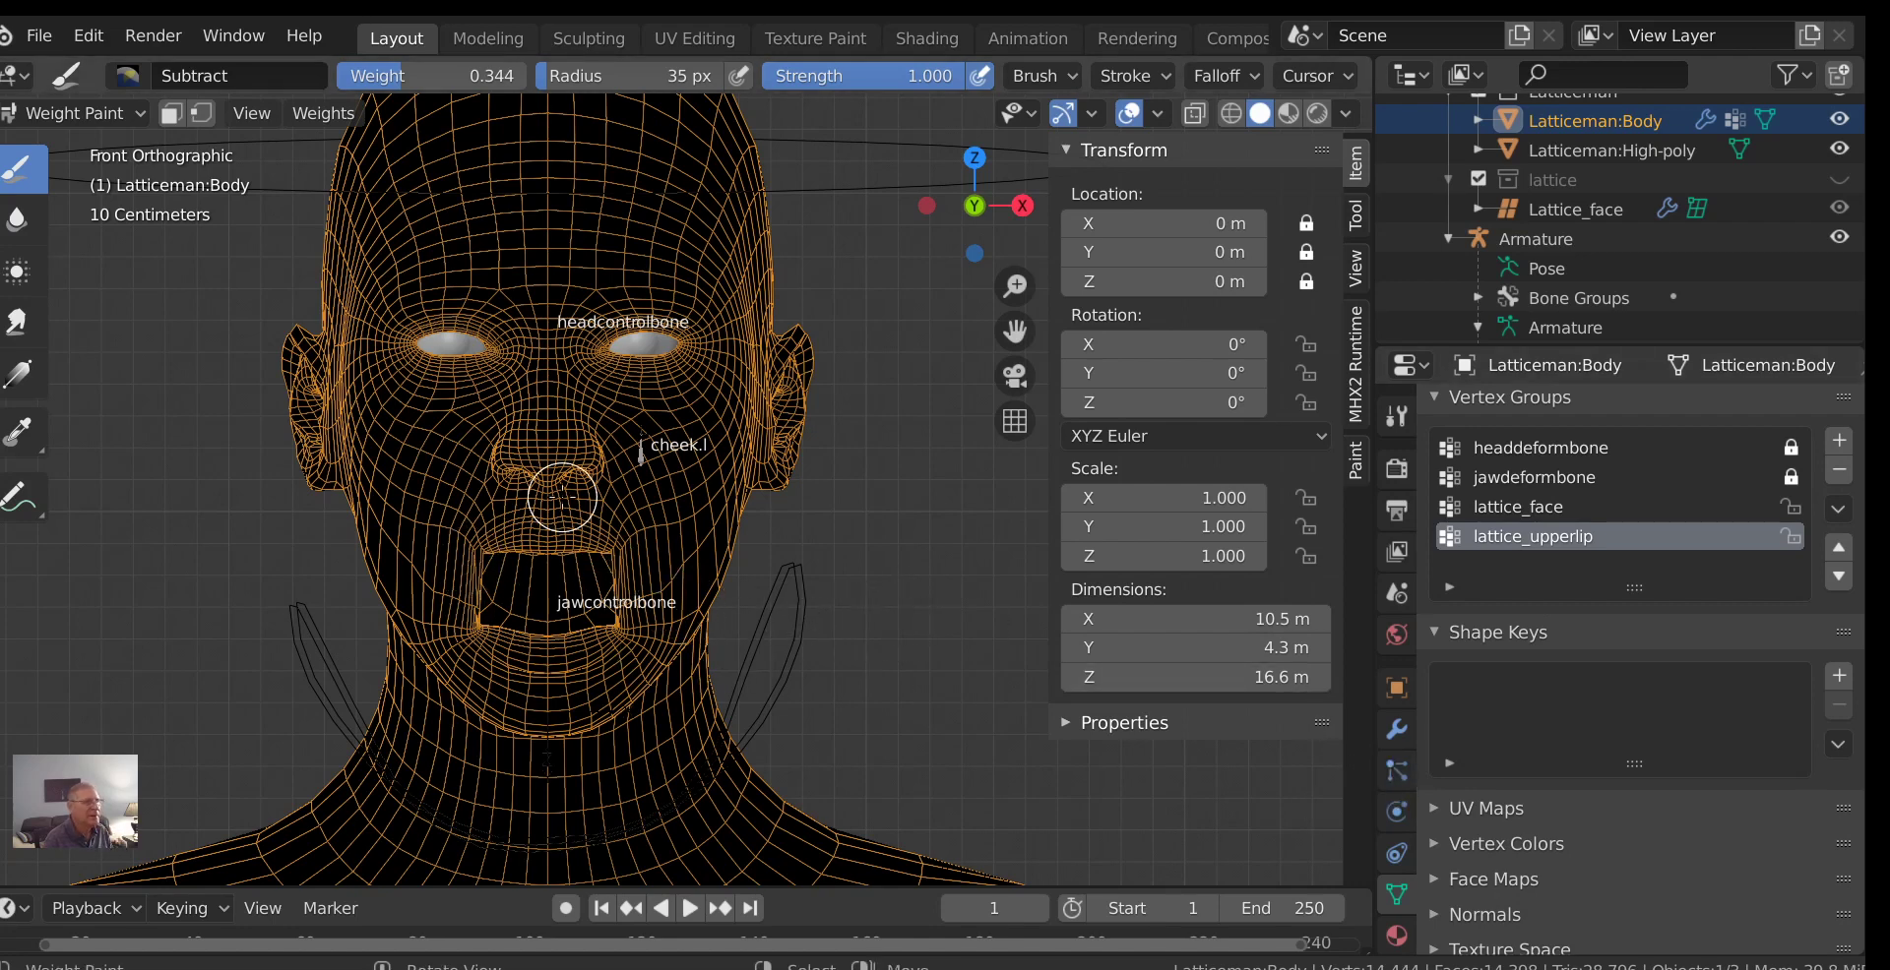
# Set the brush weight to 0.199 and paint the area between the nose and the upper lip's edge.
pyautogui.click(1396, 415)
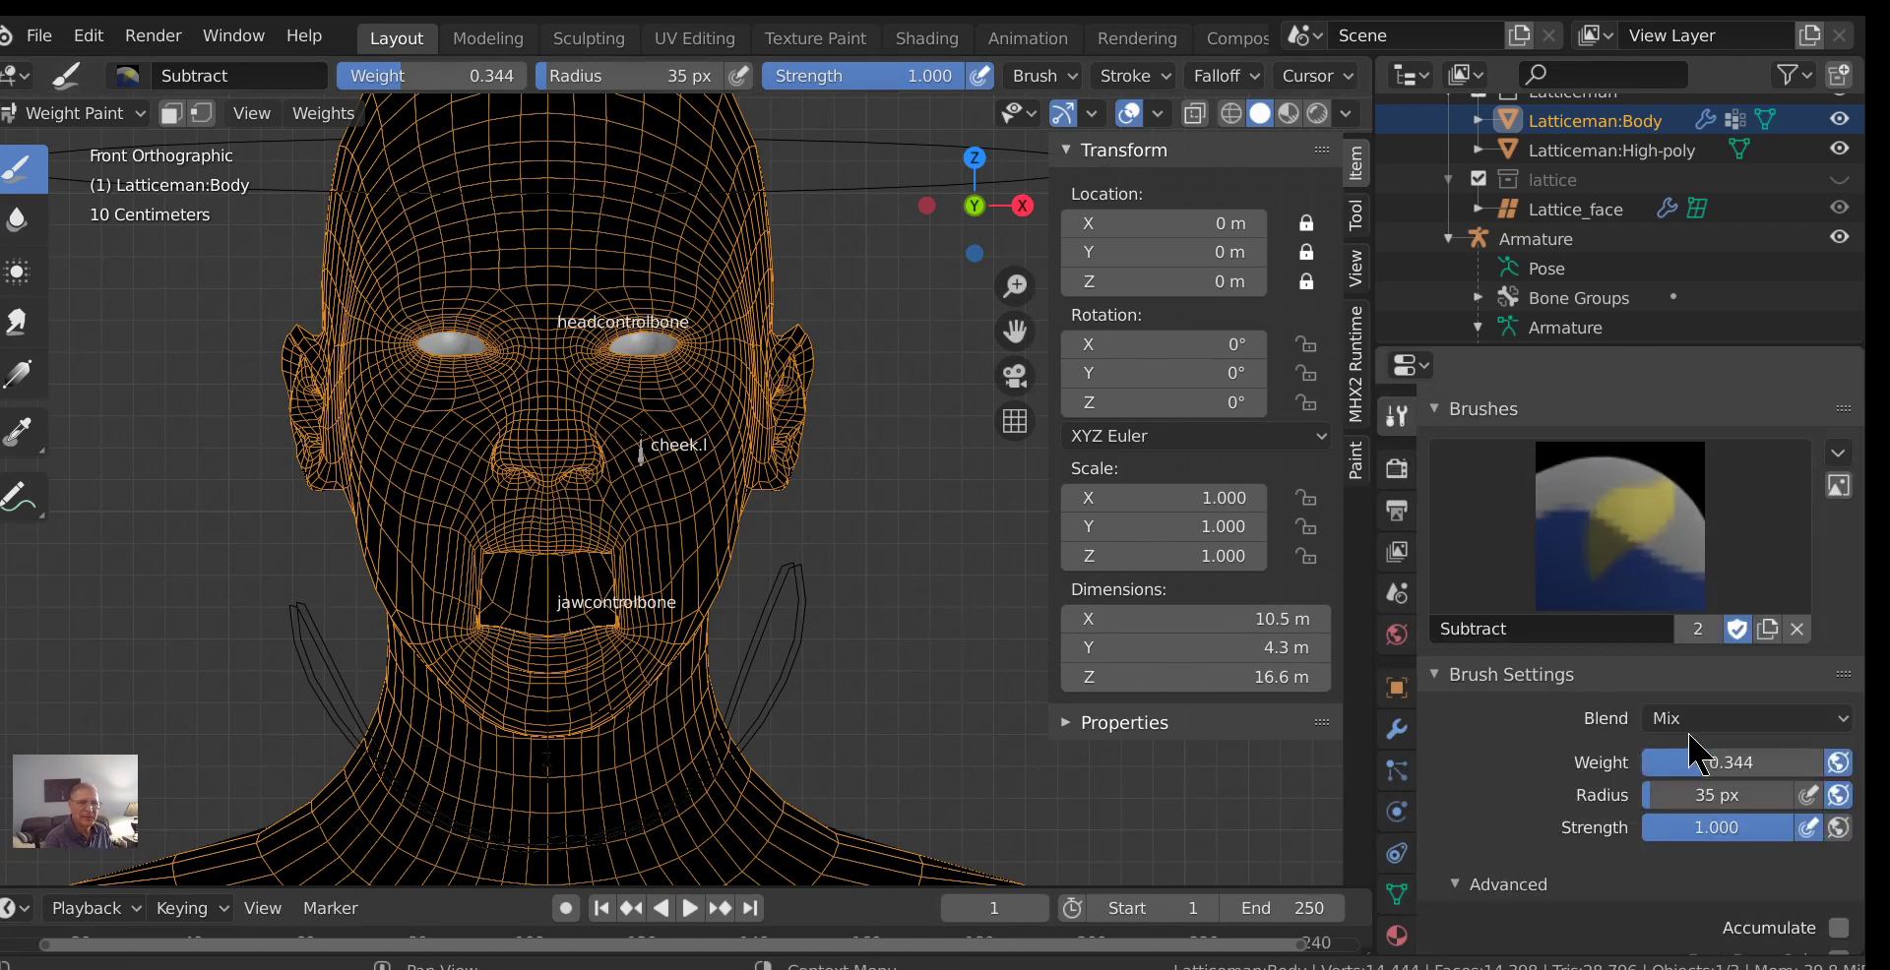
pyautogui.moveTo(1703, 764); pyautogui.dragTo(1691, 764)
pyautogui.moveTo(1680, 763); pyautogui.dragTo(1669, 763)
pyautogui.moveTo(591, 639)
pyautogui.mouseDown(button='middle')
pyautogui.moveTo(610, 670)
pyautogui.moveTo(571, 640)
pyautogui.moveTo(610, 601)
pyautogui.moveTo(633, 817)
pyautogui.mouseUp(button='middle')
pyautogui.scroll(2, 633, 802)
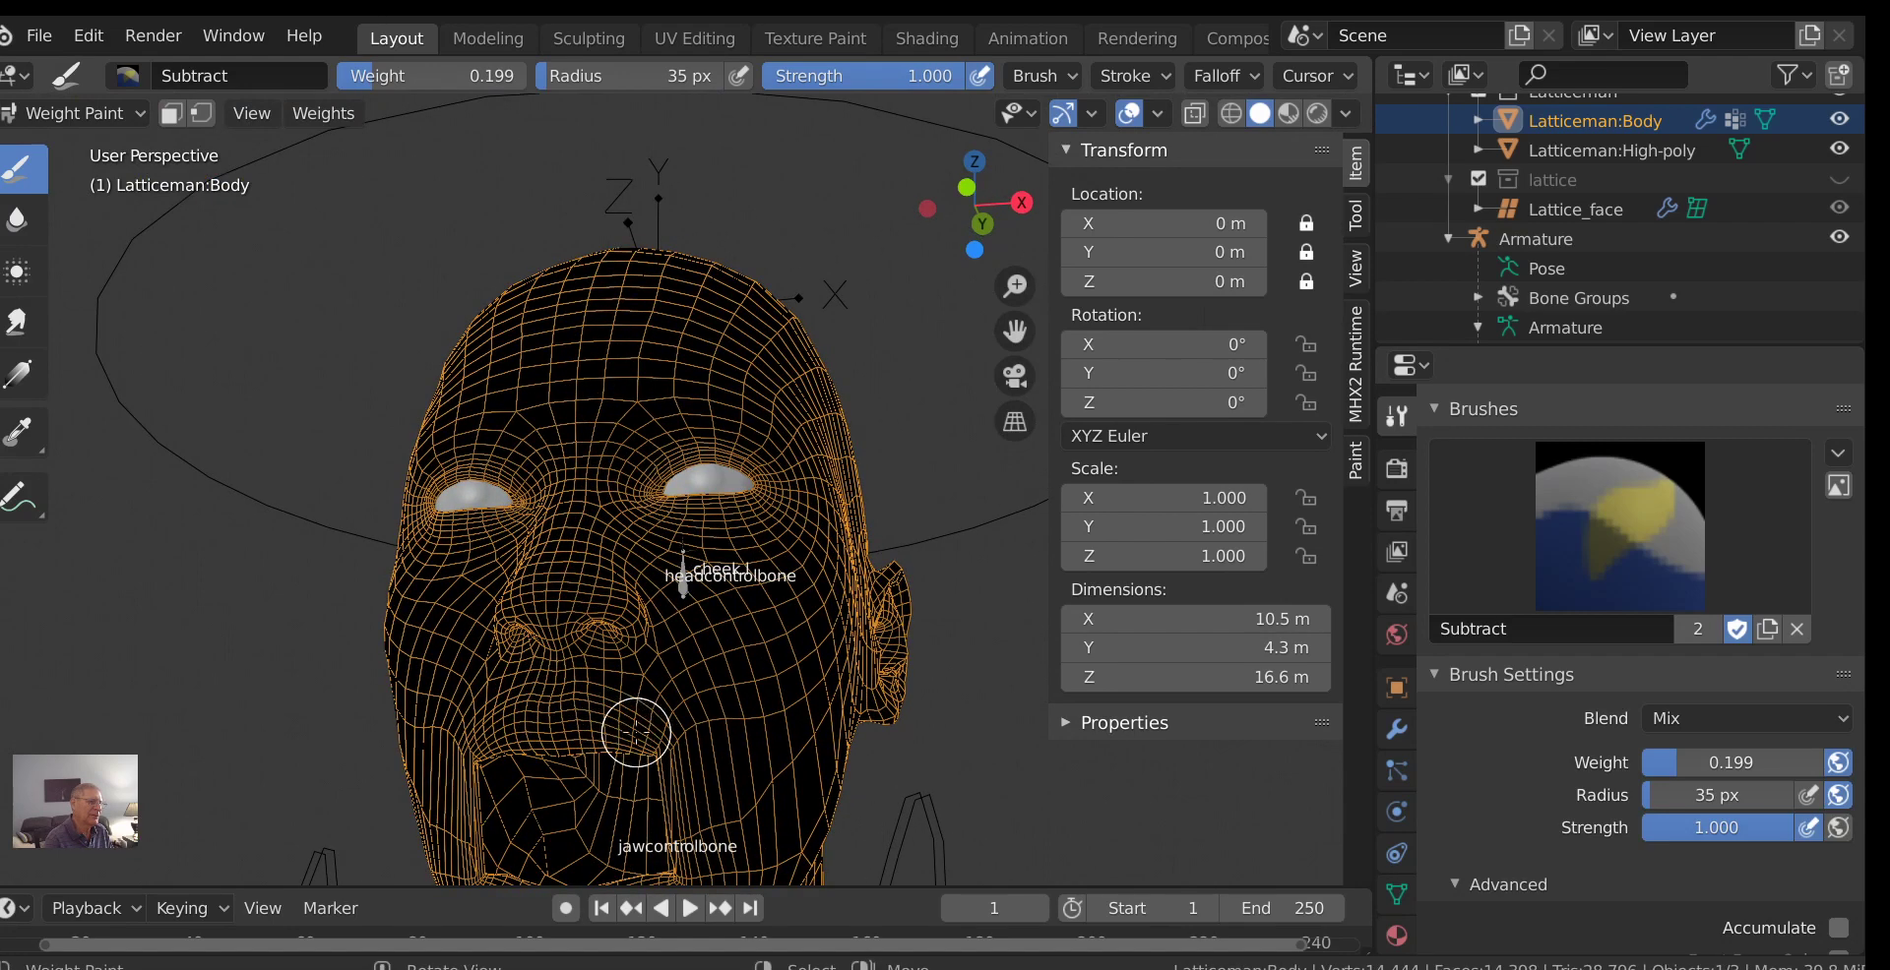
pyautogui.moveTo(633, 725)
pyautogui.mouseDown()
pyautogui.moveTo(511, 729)
pyautogui.moveTo(606, 716)
pyautogui.moveTo(574, 695)
pyautogui.moveTo(521, 695)
pyautogui.moveTo(495, 720)
pyautogui.moveTo(620, 696)
pyautogui.moveTo(642, 729)
pyautogui.moveTo(650, 678)
pyautogui.mouseUp()
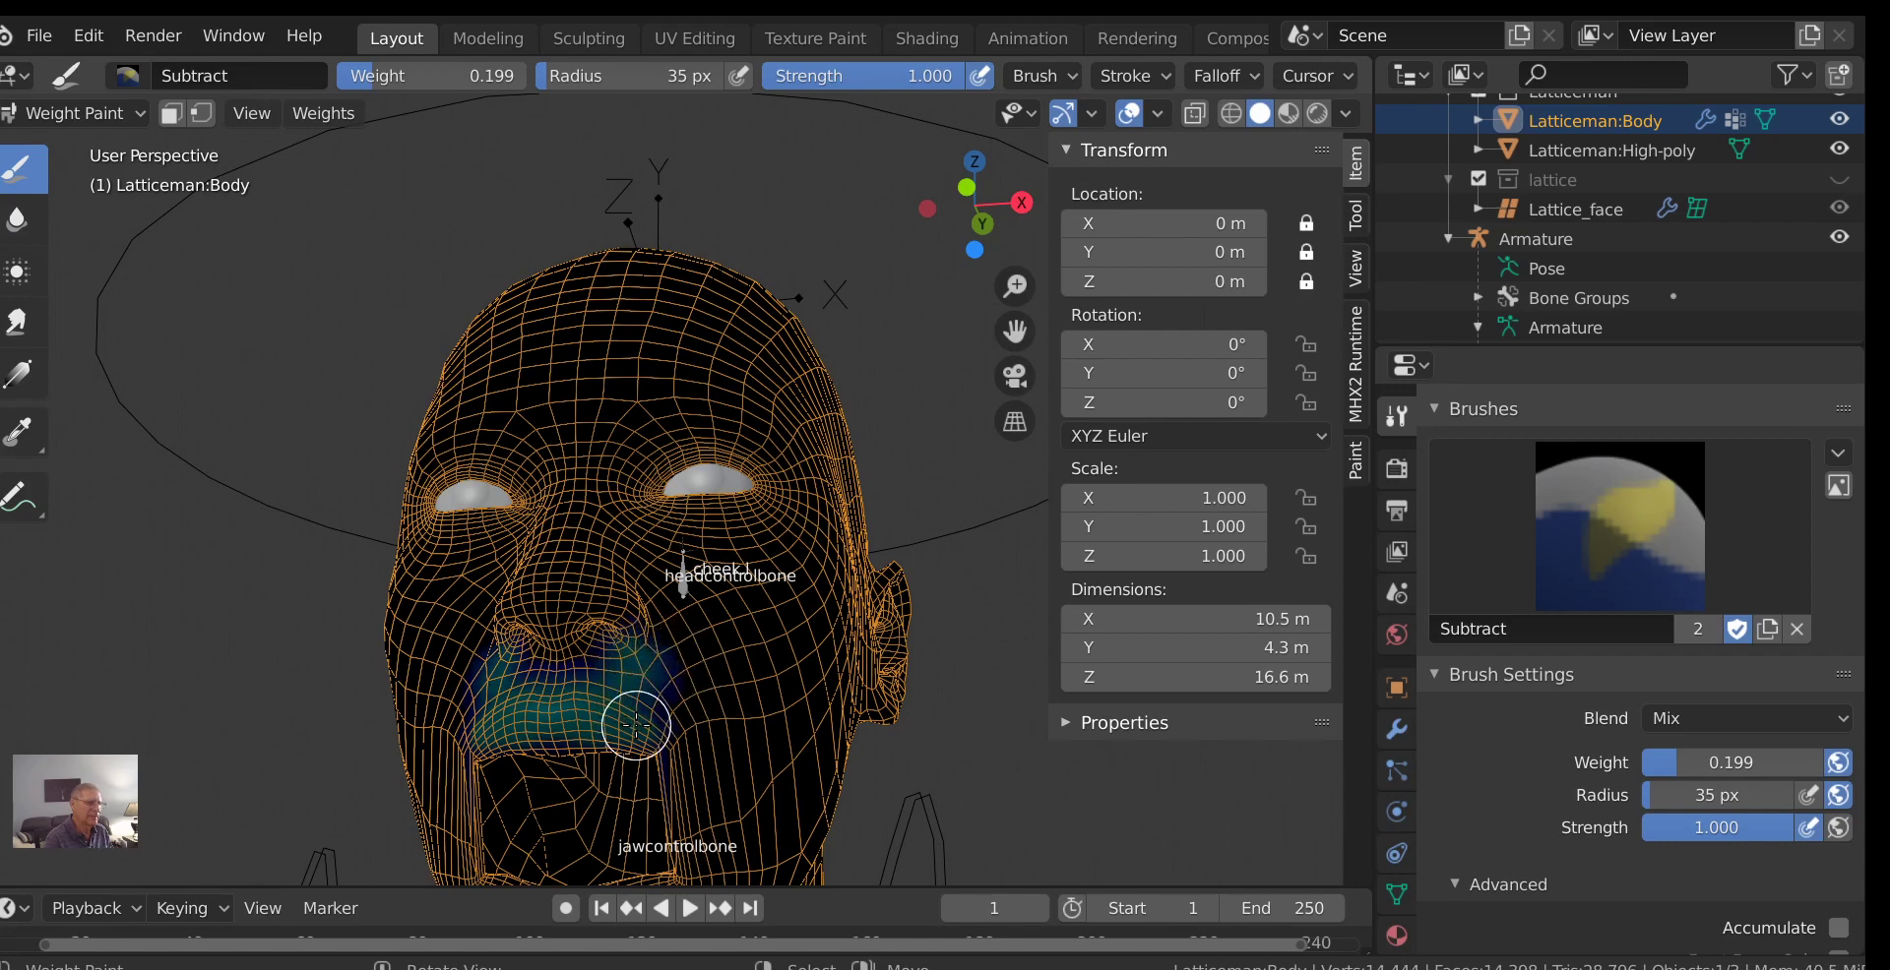
pyautogui.moveTo(641, 747)
pyautogui.mouseDown()
pyautogui.moveTo(563, 709)
pyautogui.moveTo(508, 720)
pyautogui.moveTo(538, 753)
pyautogui.mouseUp()
# Paint the inner side of the upper lip from inside the mouth at weight 0.199.
pyautogui.moveTo(594, 811)
pyautogui.mouseDown(button='middle')
pyautogui.moveTo(579, 799)
pyautogui.moveTo(752, 18)
pyautogui.mouseUp(button='middle')
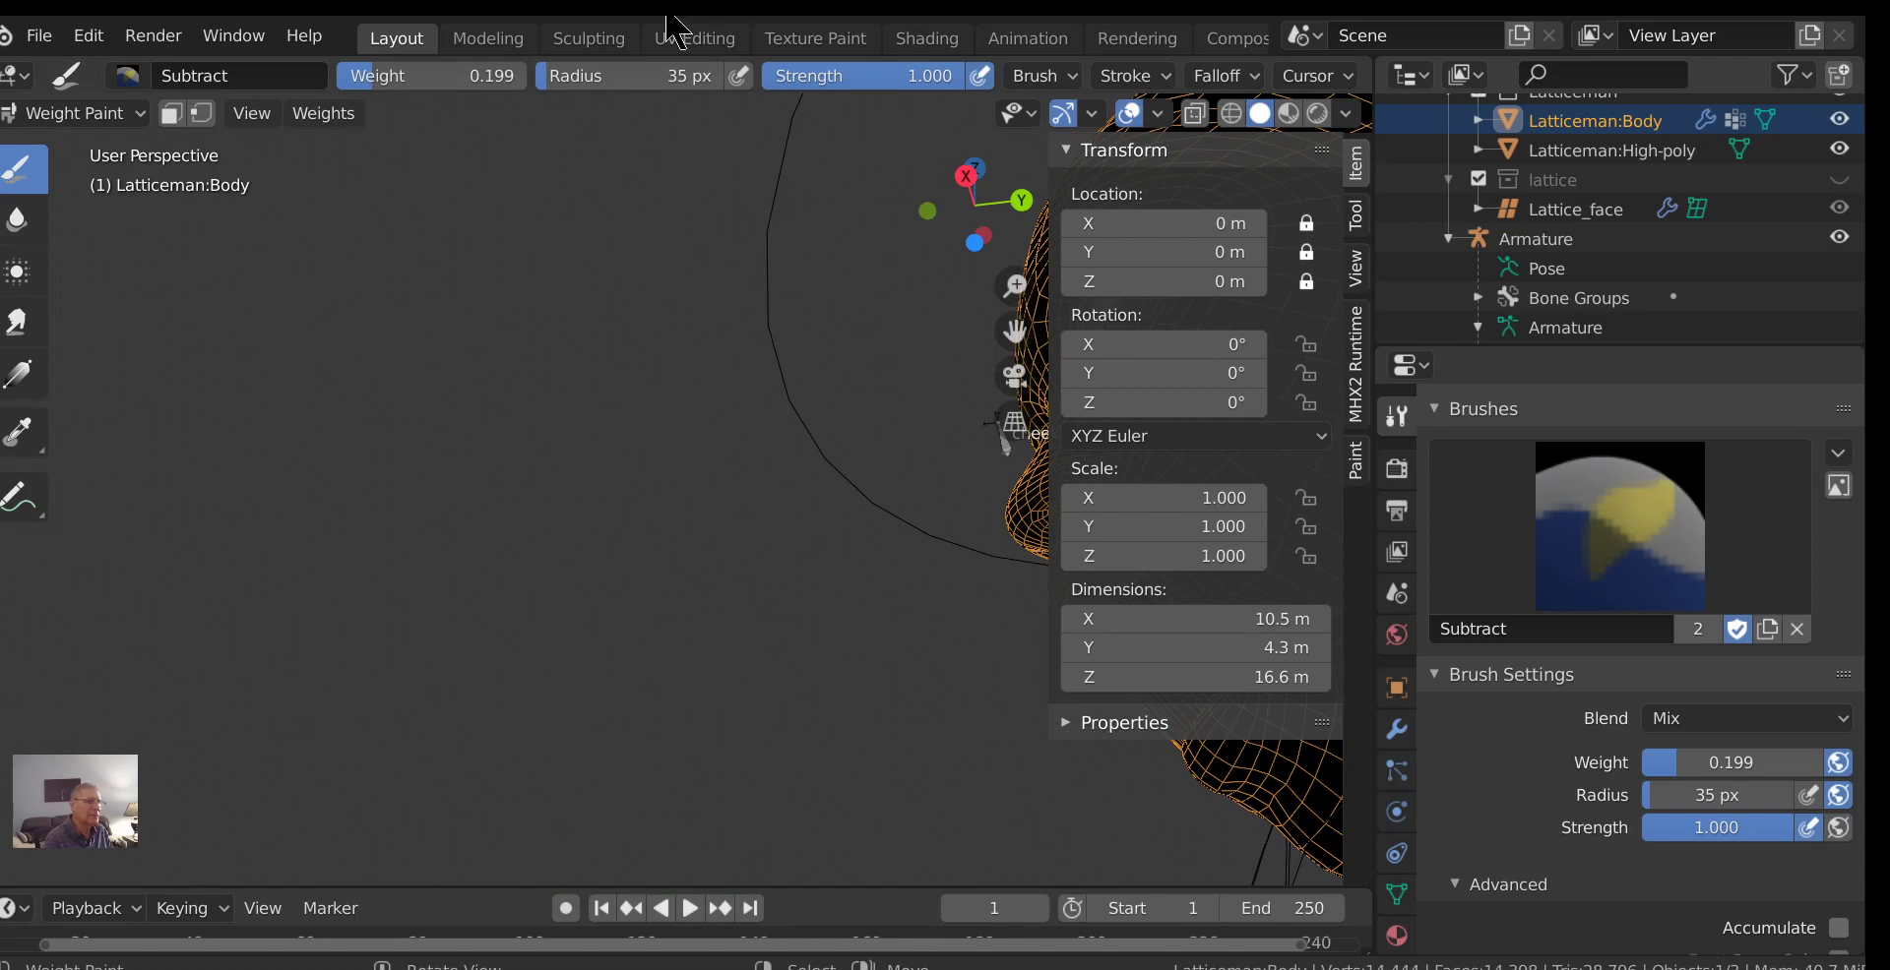
pyautogui.keyDown('shift'); pyautogui.moveTo(679, 446); pyautogui.dragTo(240, 325, button='middle'); pyautogui.keyUp('shift')
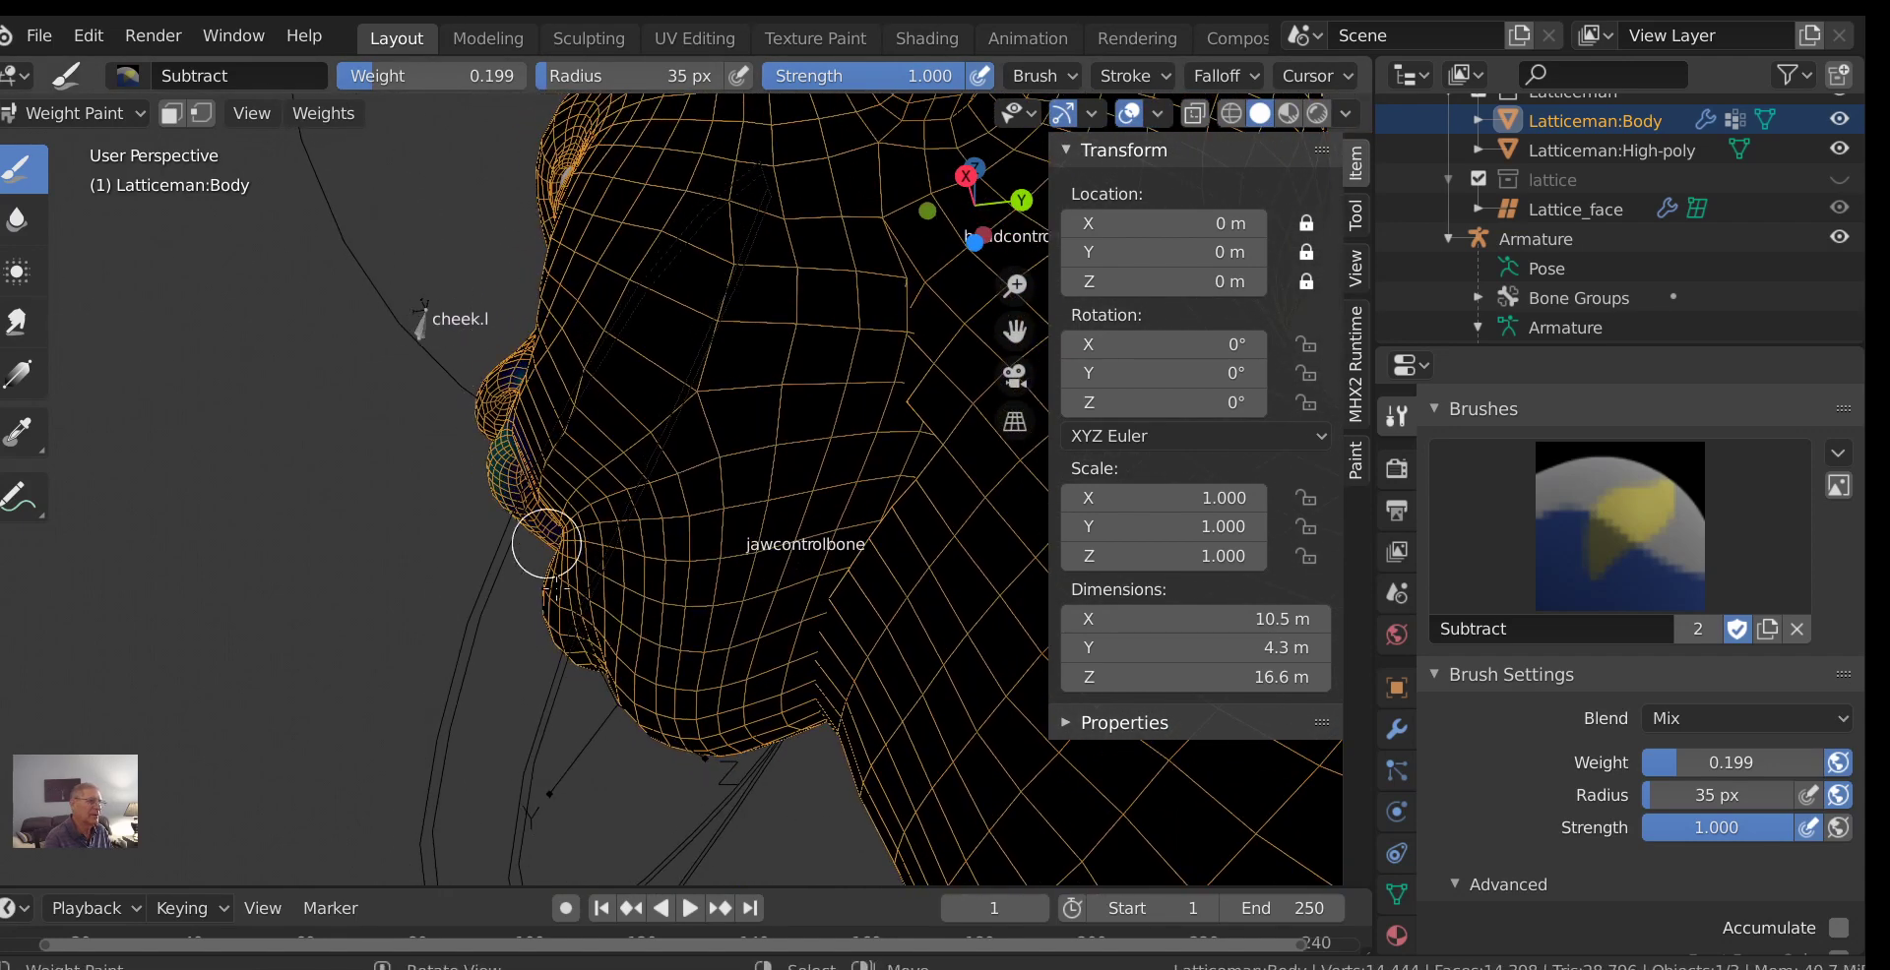
pyautogui.scroll(2, 502, 630)
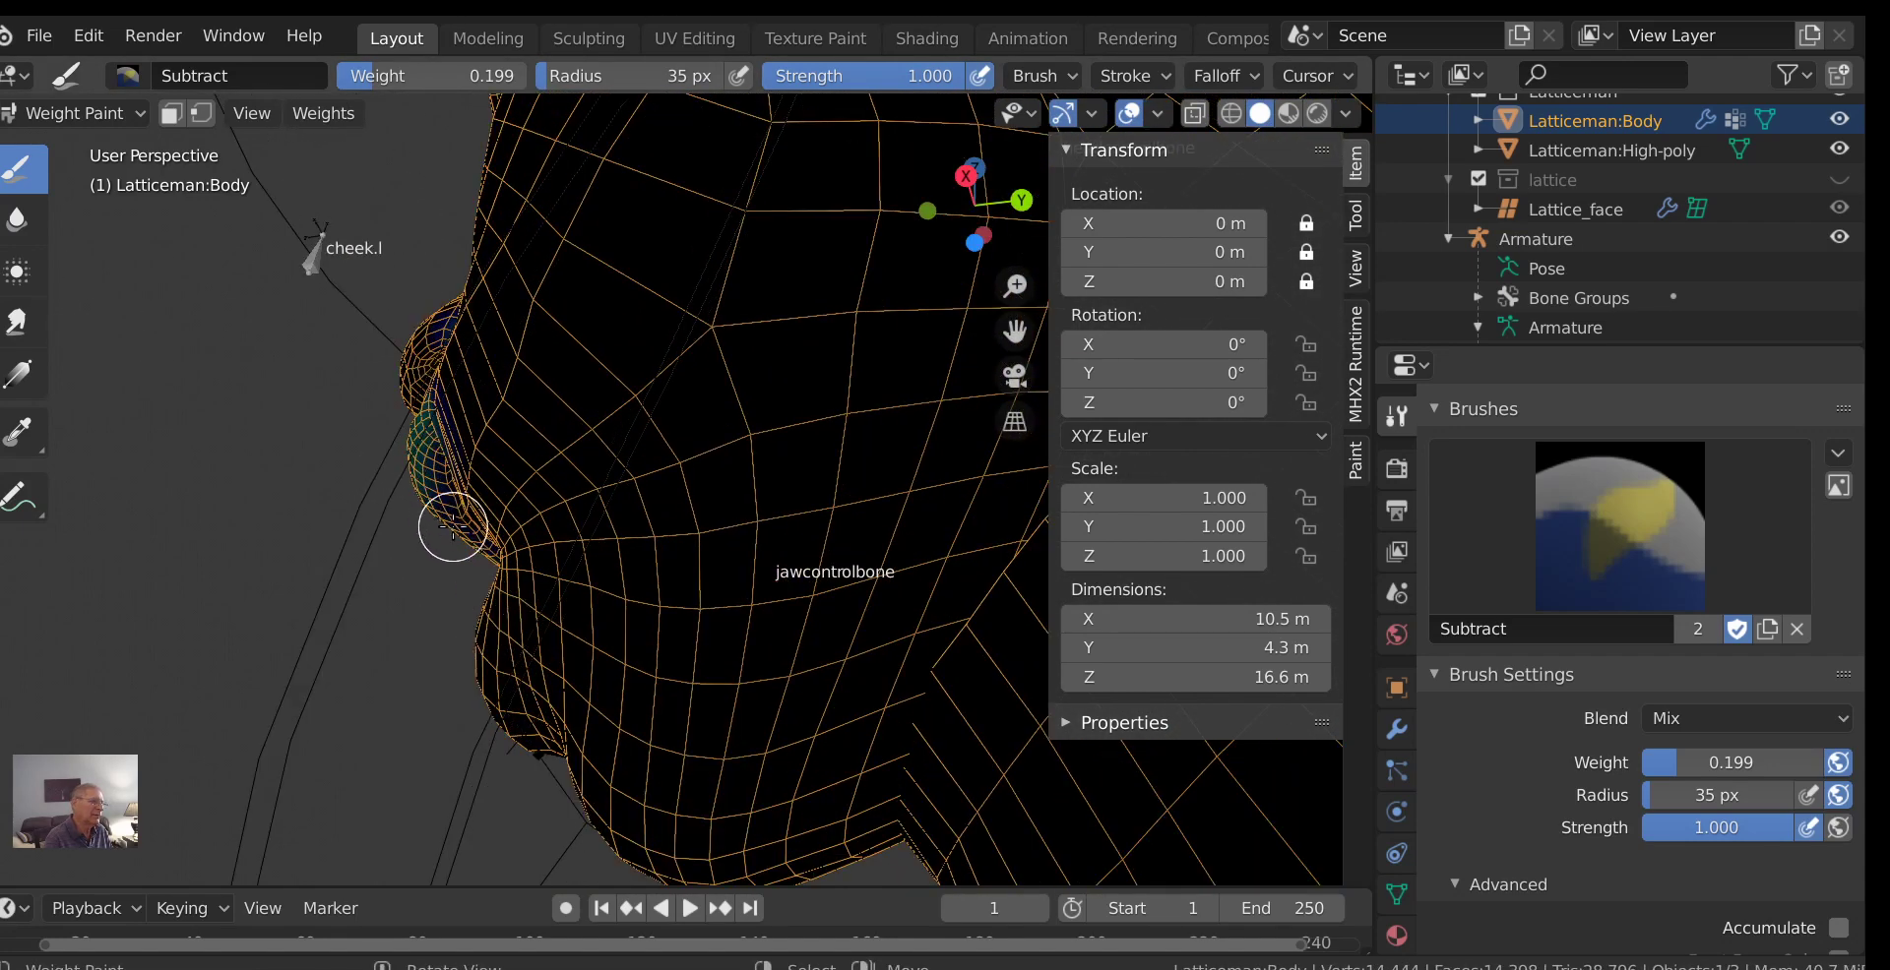
pyautogui.scroll(2, 452, 526)
pyautogui.moveTo(452, 526)
pyautogui.mouseDown(button='middle')
pyautogui.moveTo(561, 582)
pyautogui.moveTo(405, 666)
pyautogui.mouseUp(button='middle')
pyautogui.scroll(-4, 612, 512)
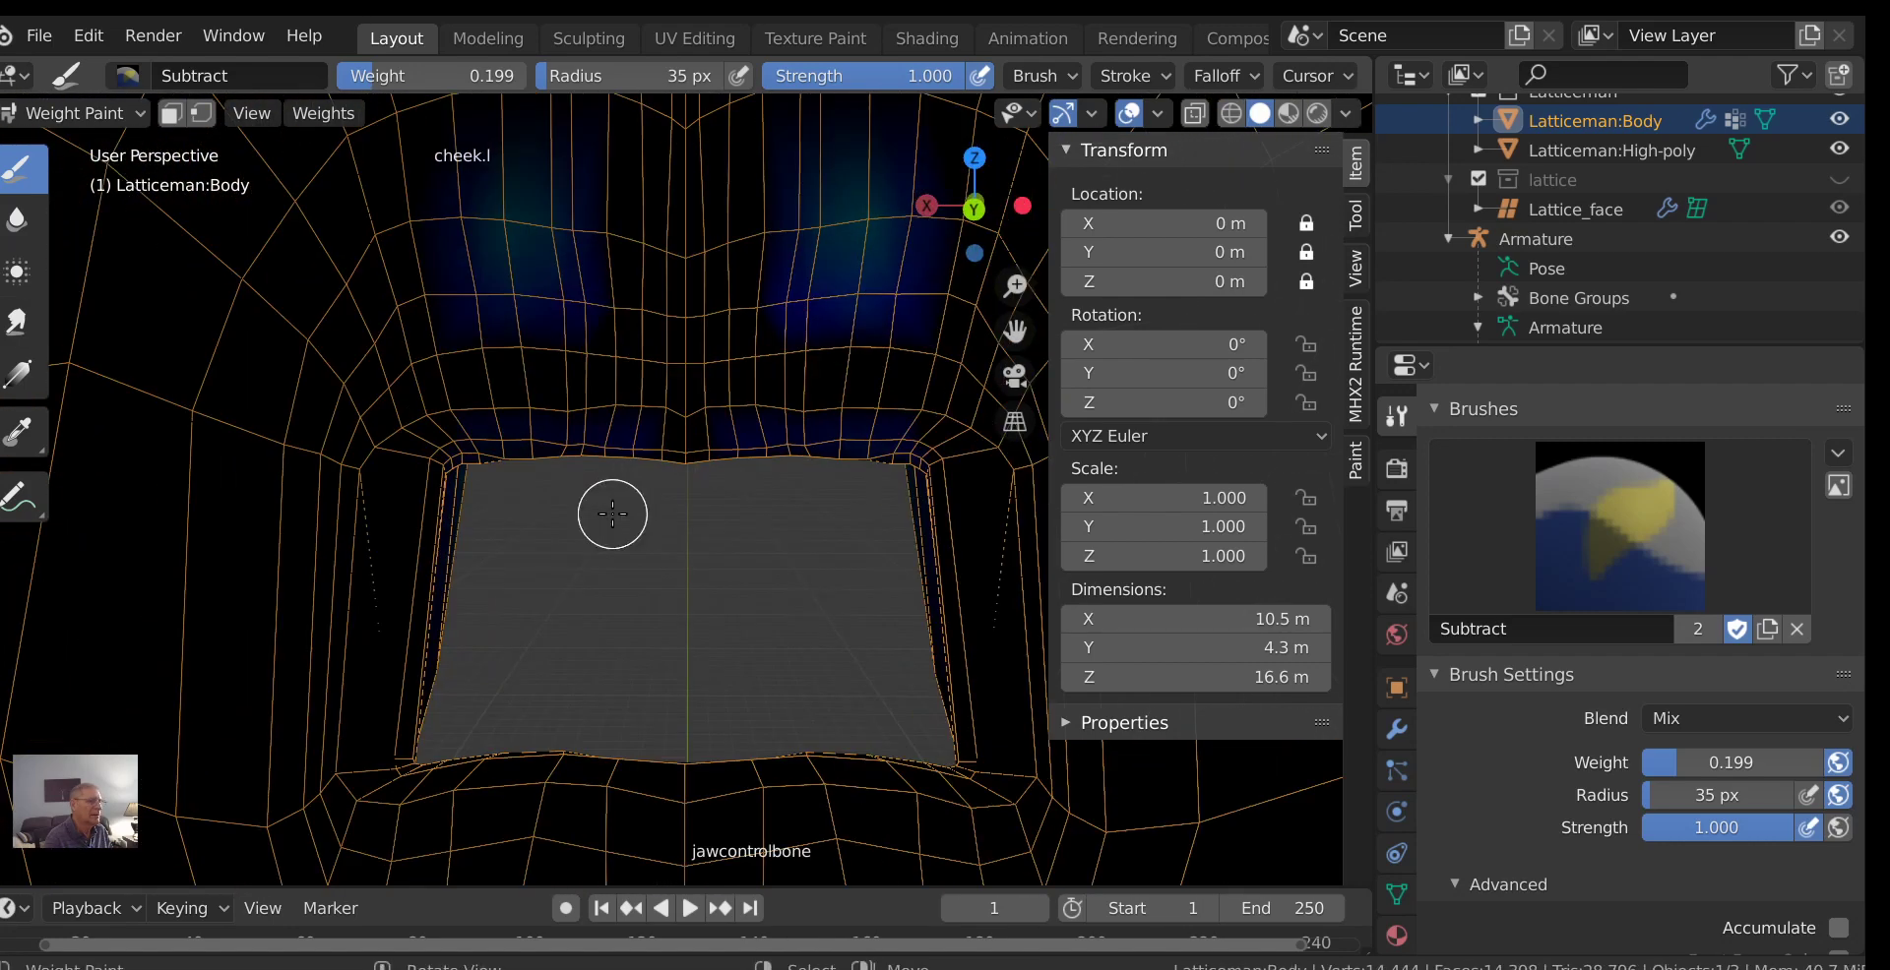
pyautogui.moveTo(653, 557); pyautogui.dragTo(660, 546, button='middle')
pyautogui.moveTo(983, 460)
pyautogui.mouseDown()
pyautogui.moveTo(664, 432)
pyautogui.moveTo(438, 477)
pyautogui.mouseUp()
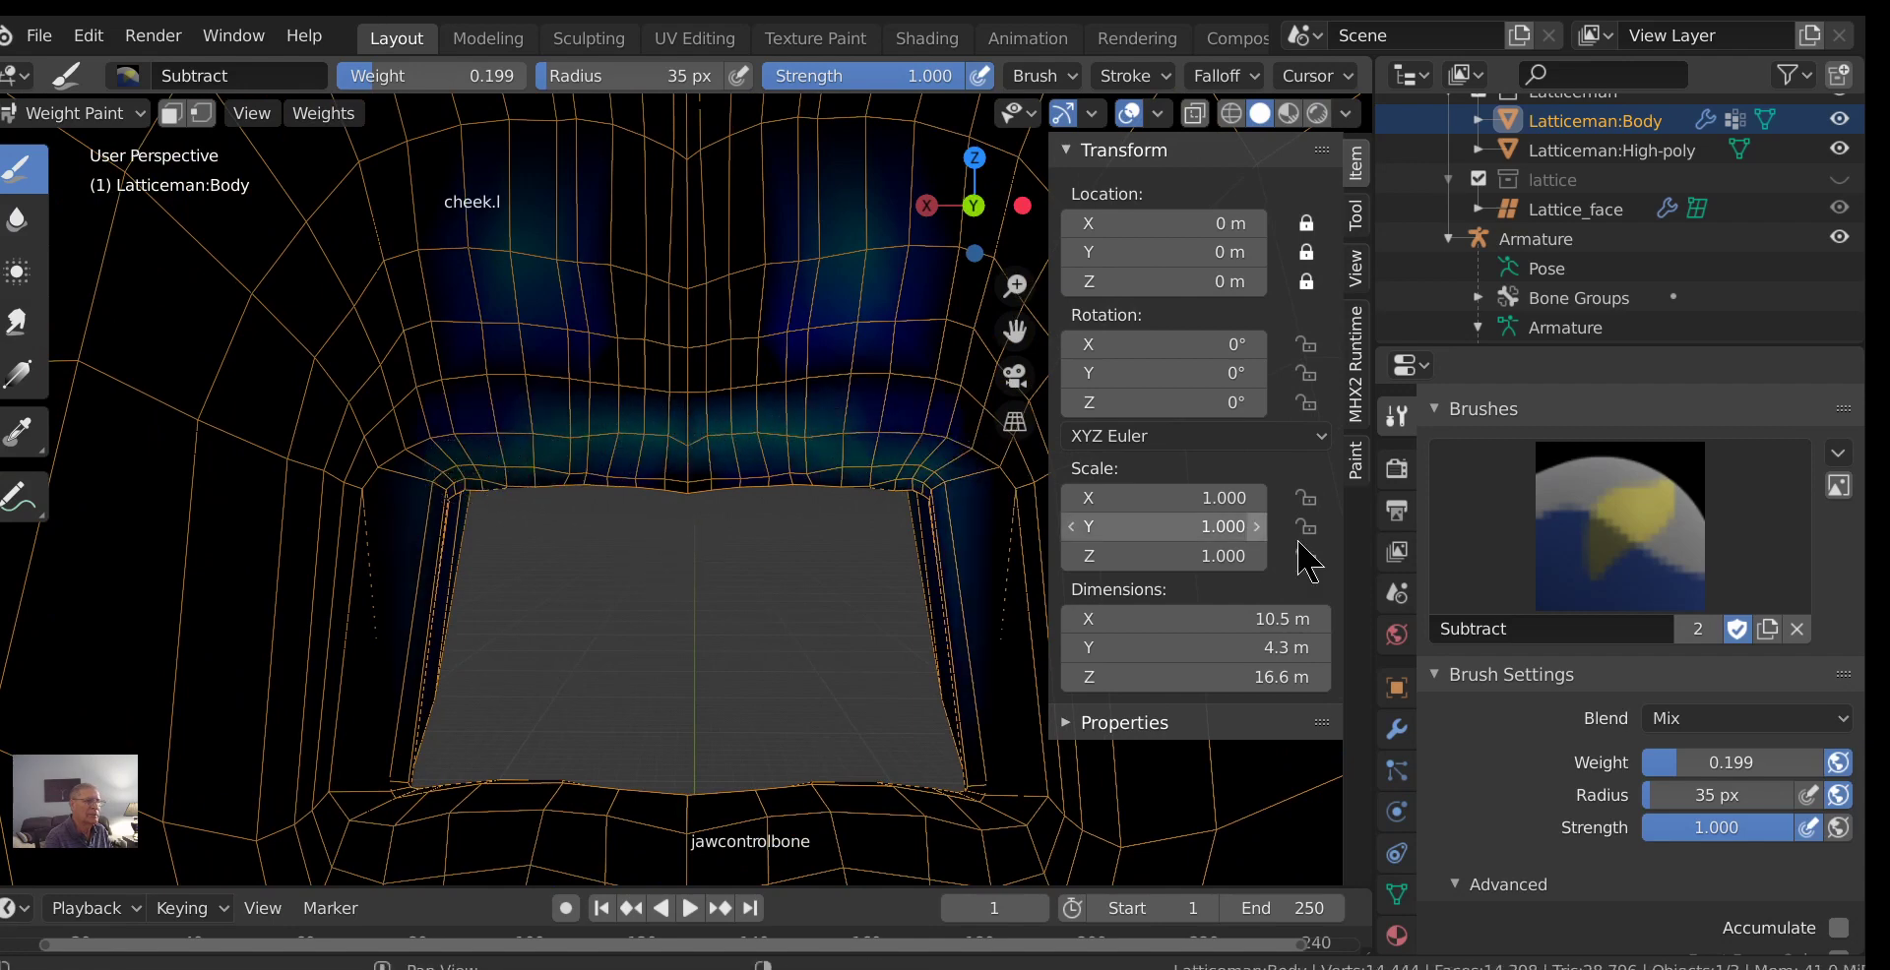
# Set the brush weight to 0.403 and paint the inner upper lip and both mouth corners.
pyautogui.moveTo(1679, 762); pyautogui.dragTo(1712, 763)
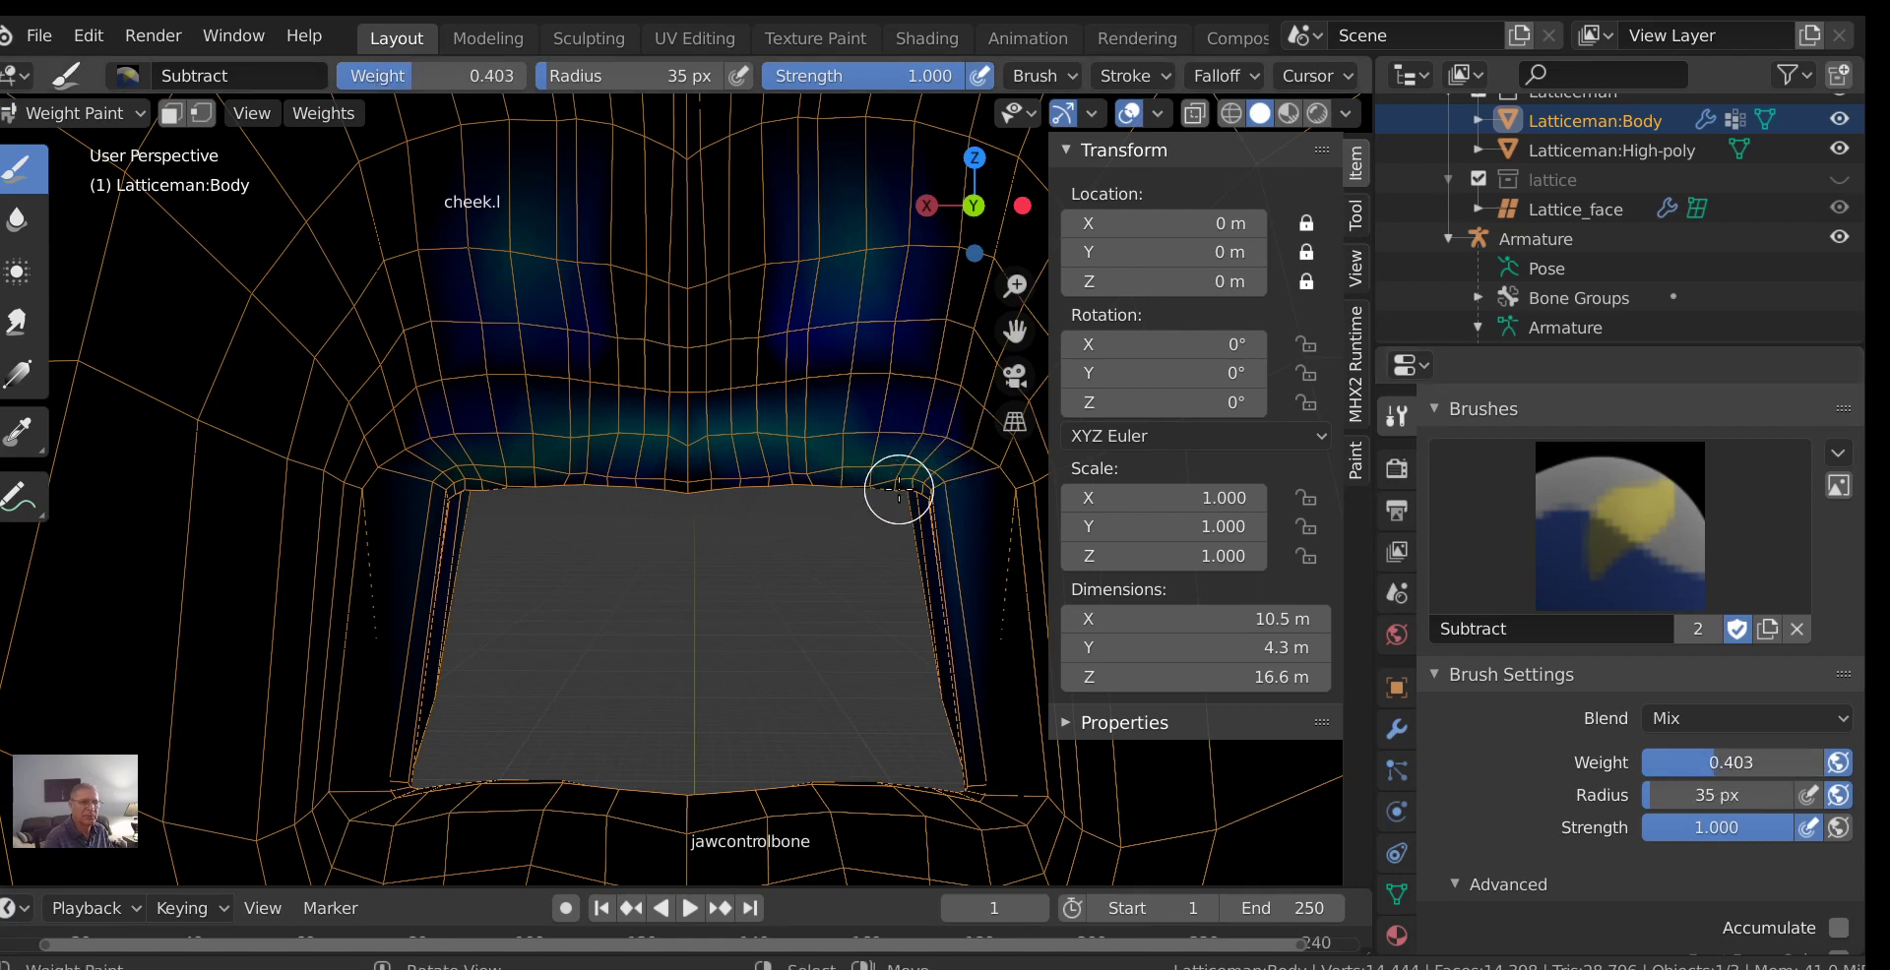
pyautogui.moveTo(885, 466)
pyautogui.mouseDown()
pyautogui.moveTo(774, 441)
pyautogui.moveTo(599, 445)
pyautogui.moveTo(486, 452)
pyautogui.moveTo(443, 488)
pyautogui.moveTo(448, 504)
pyautogui.moveTo(473, 485)
pyautogui.moveTo(888, 489)
pyautogui.mouseUp()
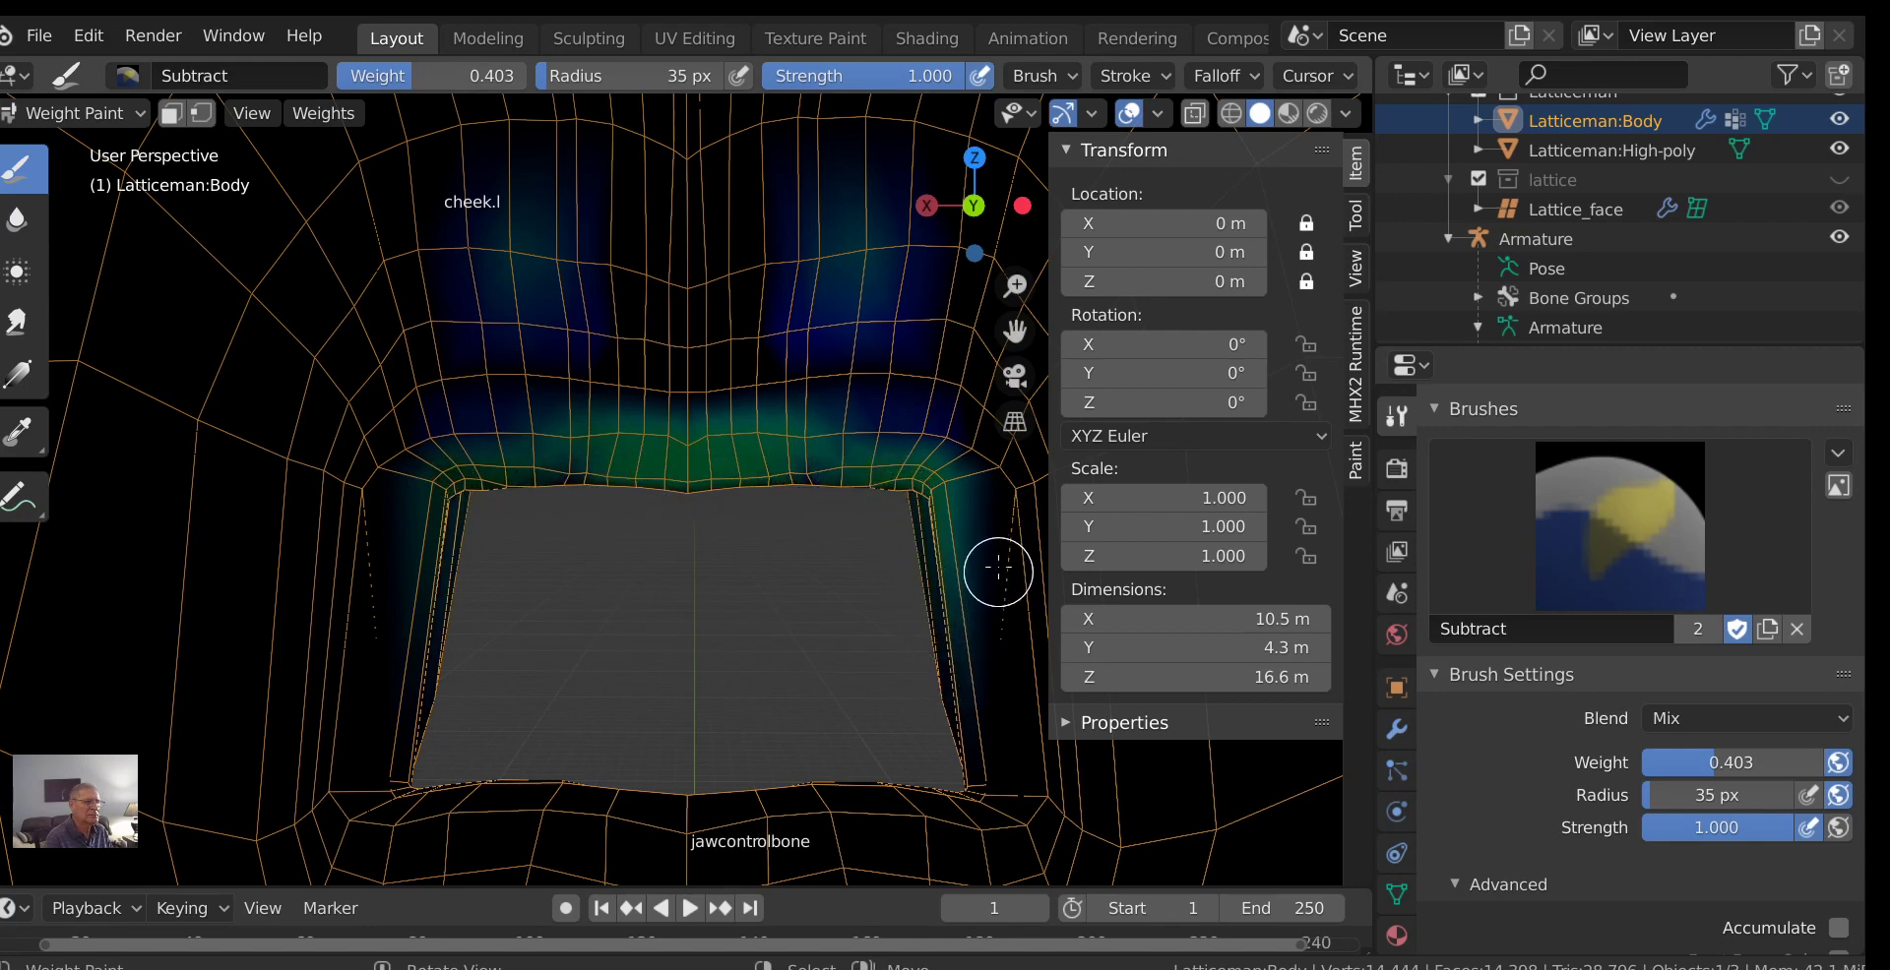
pyautogui.moveTo(994, 563)
pyautogui.mouseDown()
pyautogui.moveTo(997, 483)
pyautogui.moveTo(960, 451)
pyautogui.moveTo(704, 420)
pyautogui.moveTo(475, 455)
pyautogui.mouseUp()
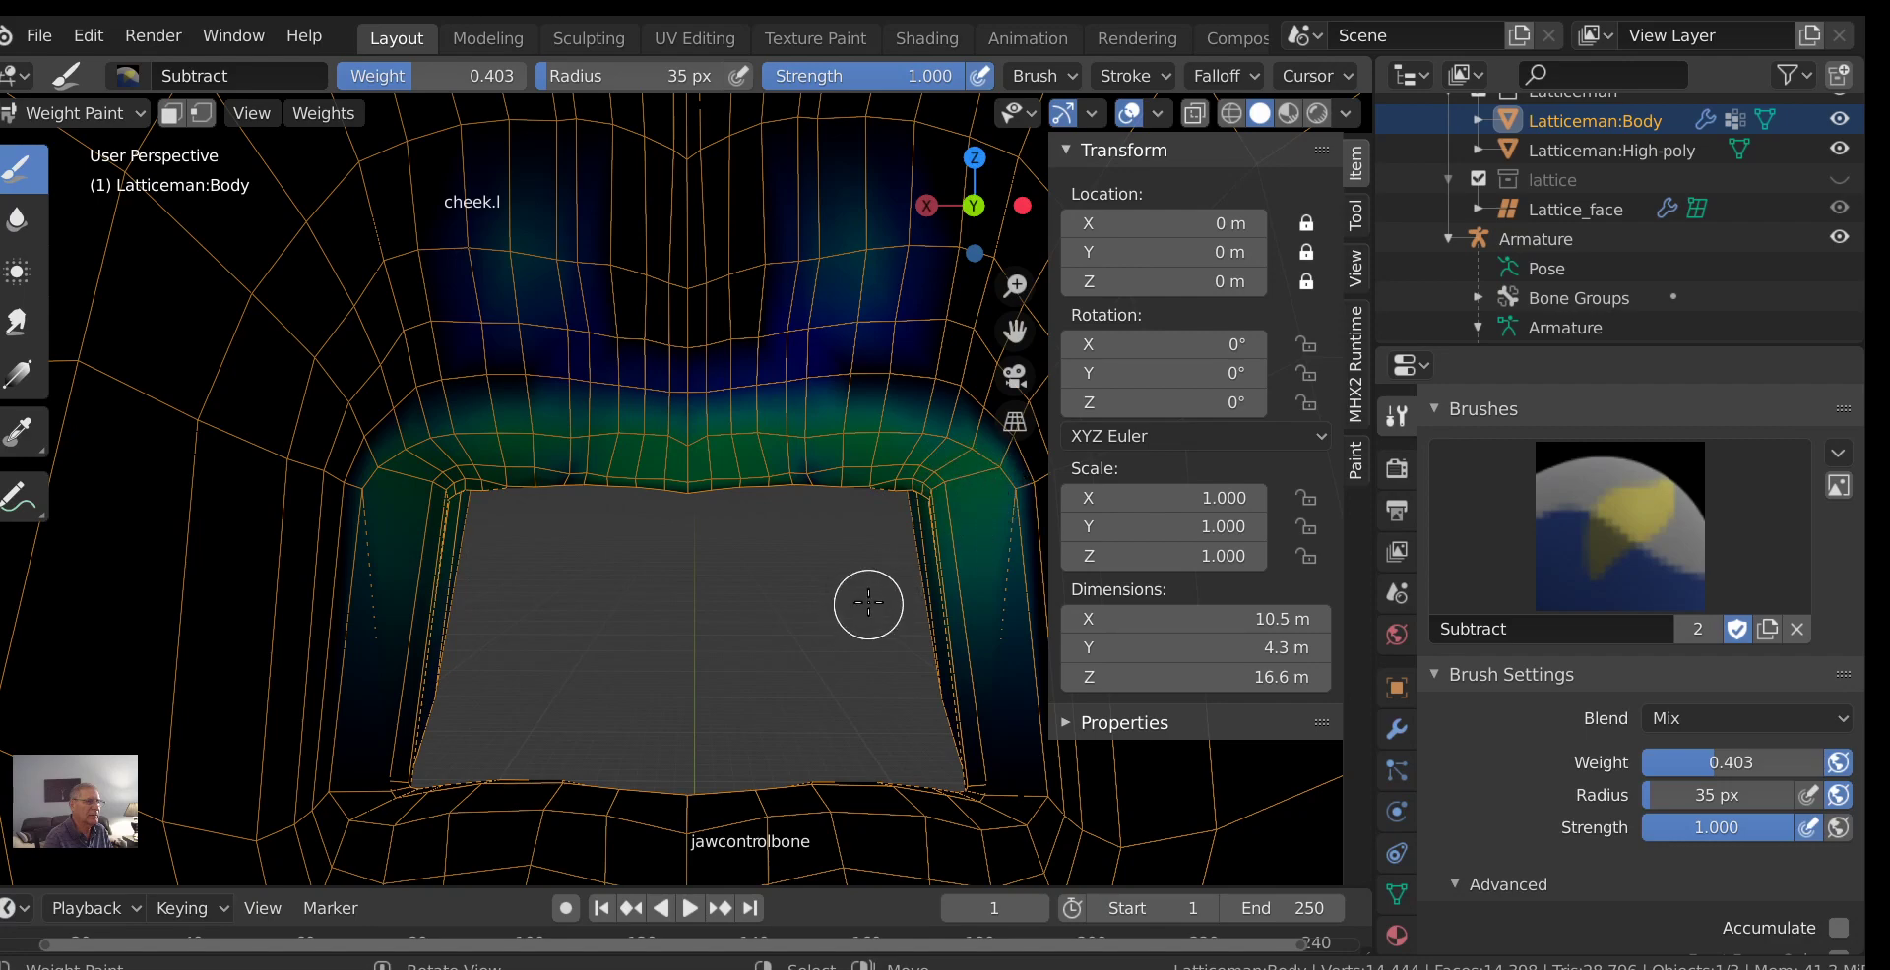
# Fill in the underside of the upper lip from below the chin with the 0.403 weight.
pyautogui.moveTo(865, 600); pyautogui.dragTo(408, 561, button='middle')
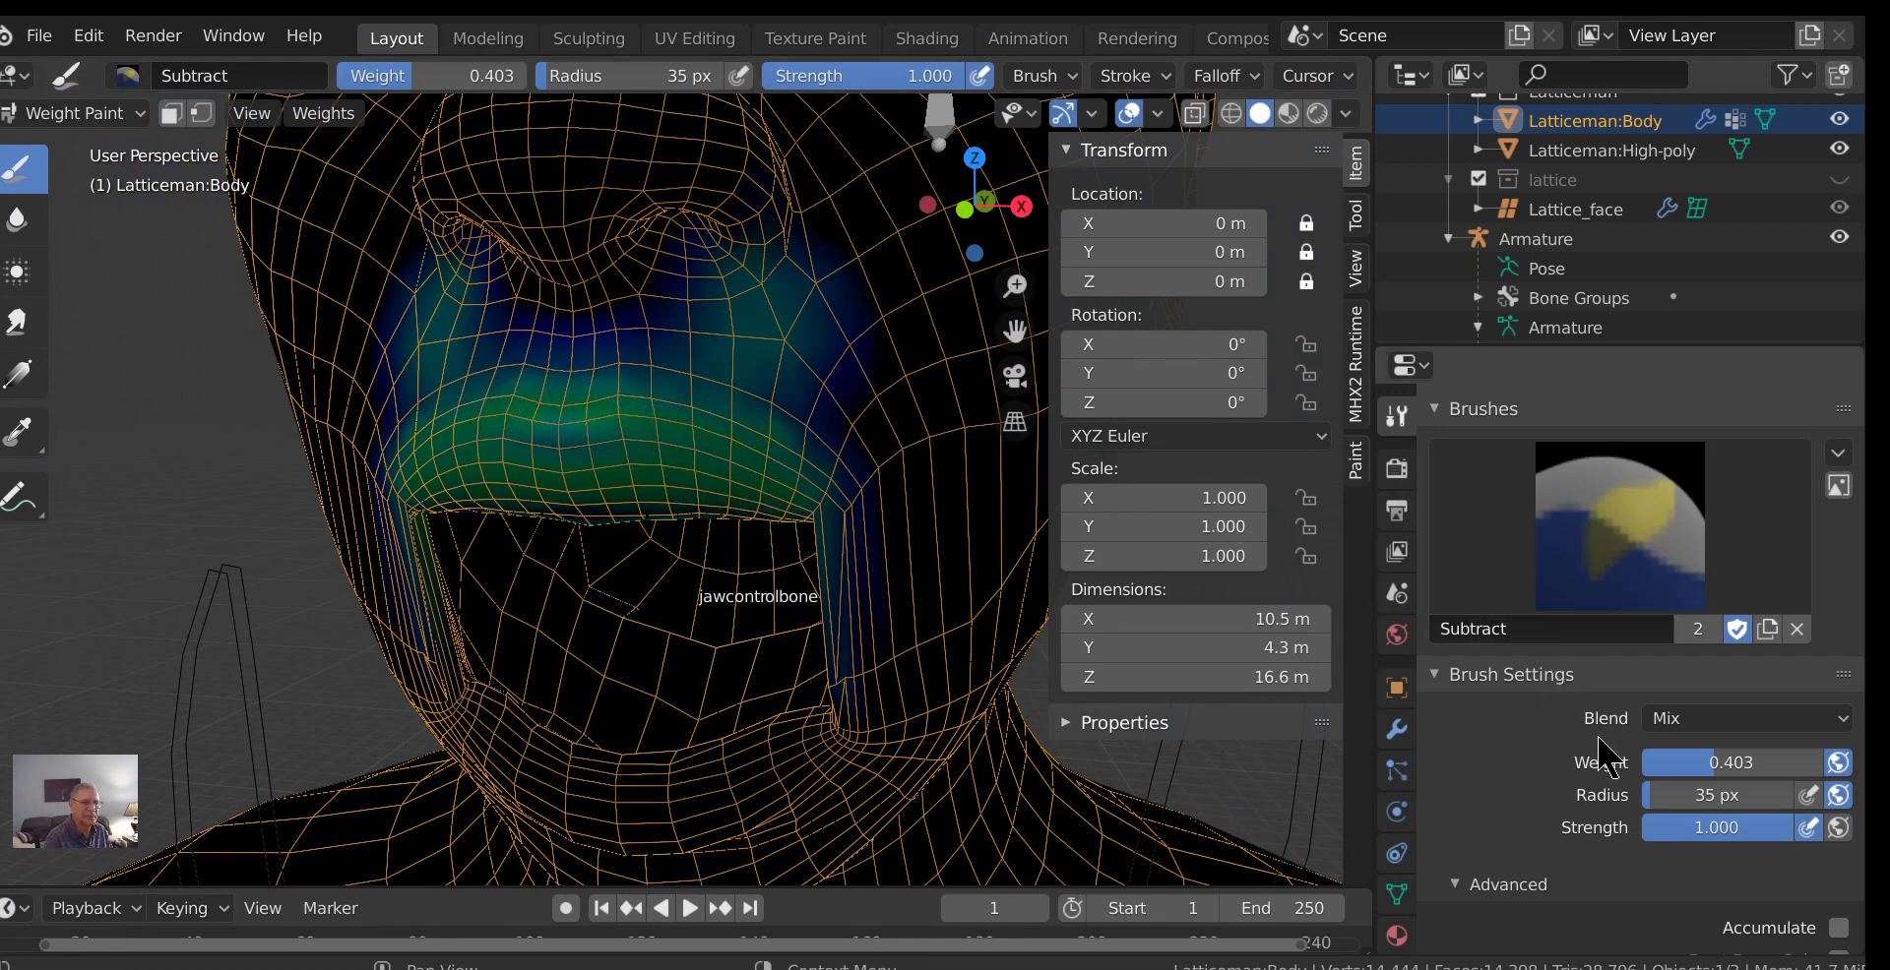
pyautogui.moveTo(895, 612)
pyautogui.mouseDown(button='middle')
pyautogui.moveTo(701, 683)
pyautogui.moveTo(709, 499)
pyautogui.mouseUp(button='middle')
pyautogui.scroll(3, 666, 410)
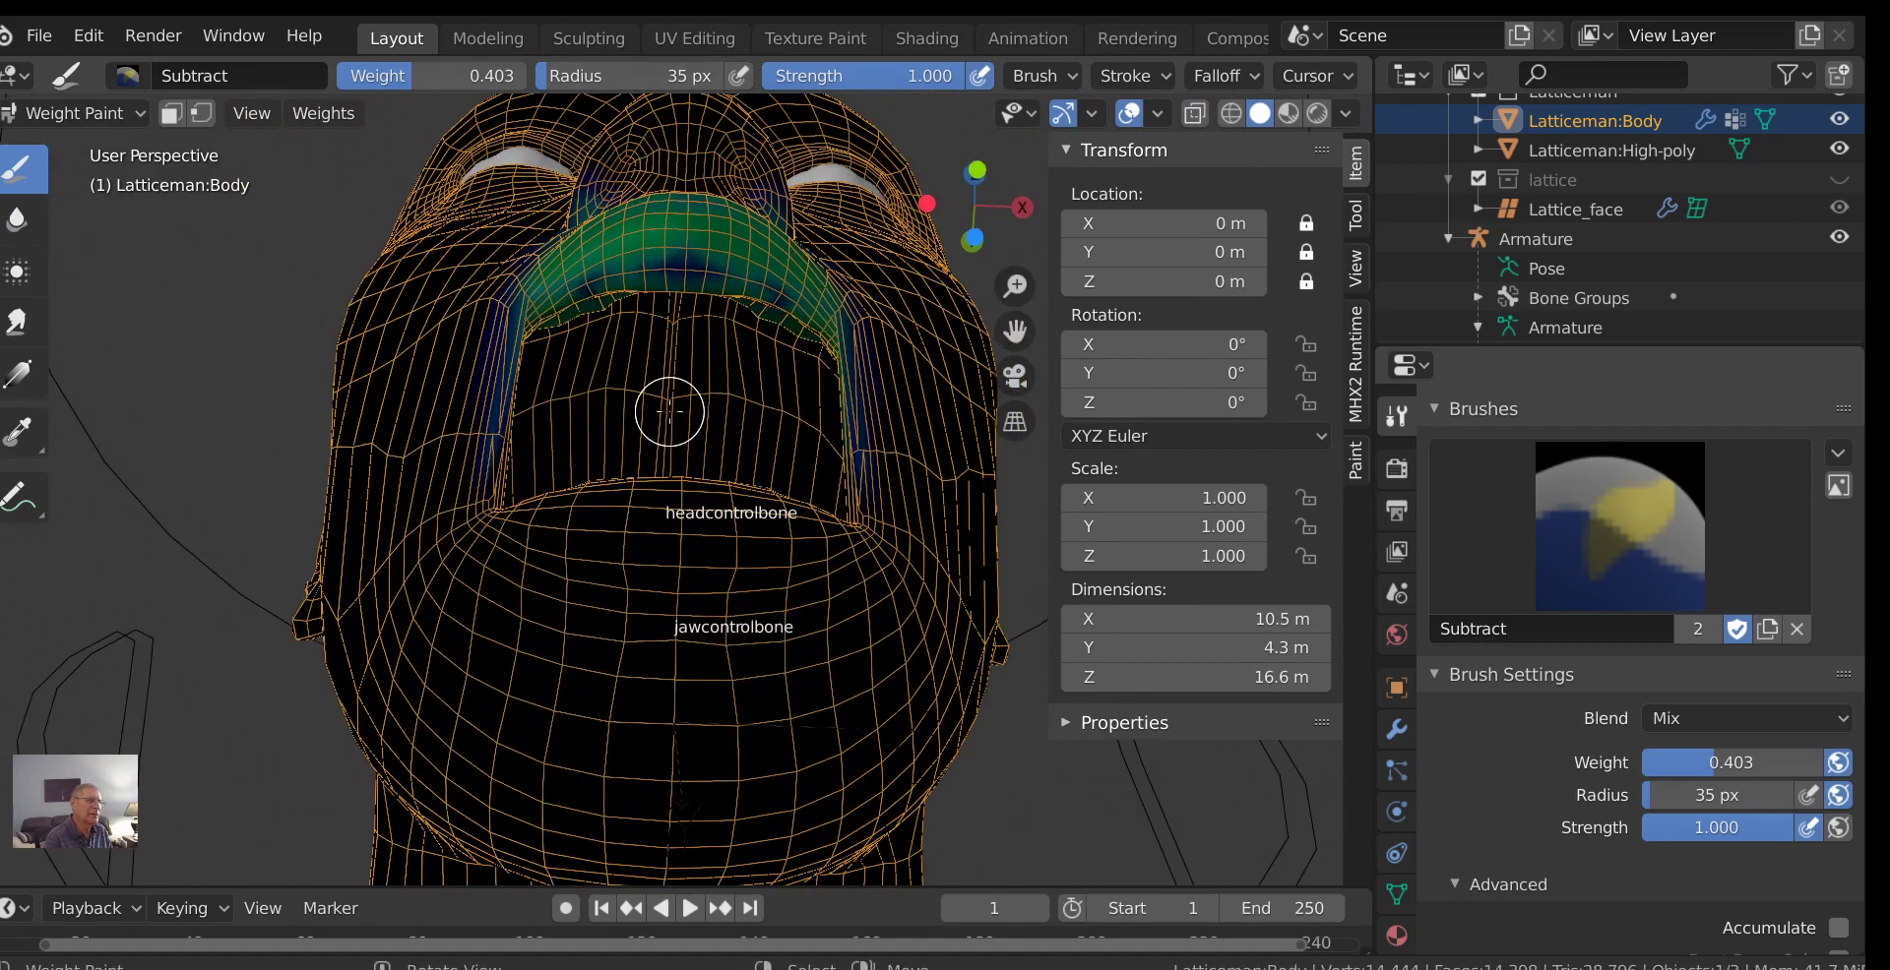
pyautogui.moveTo(844, 259)
pyautogui.mouseDown()
pyautogui.moveTo(659, 211)
pyautogui.moveTo(511, 253)
pyautogui.mouseUp()
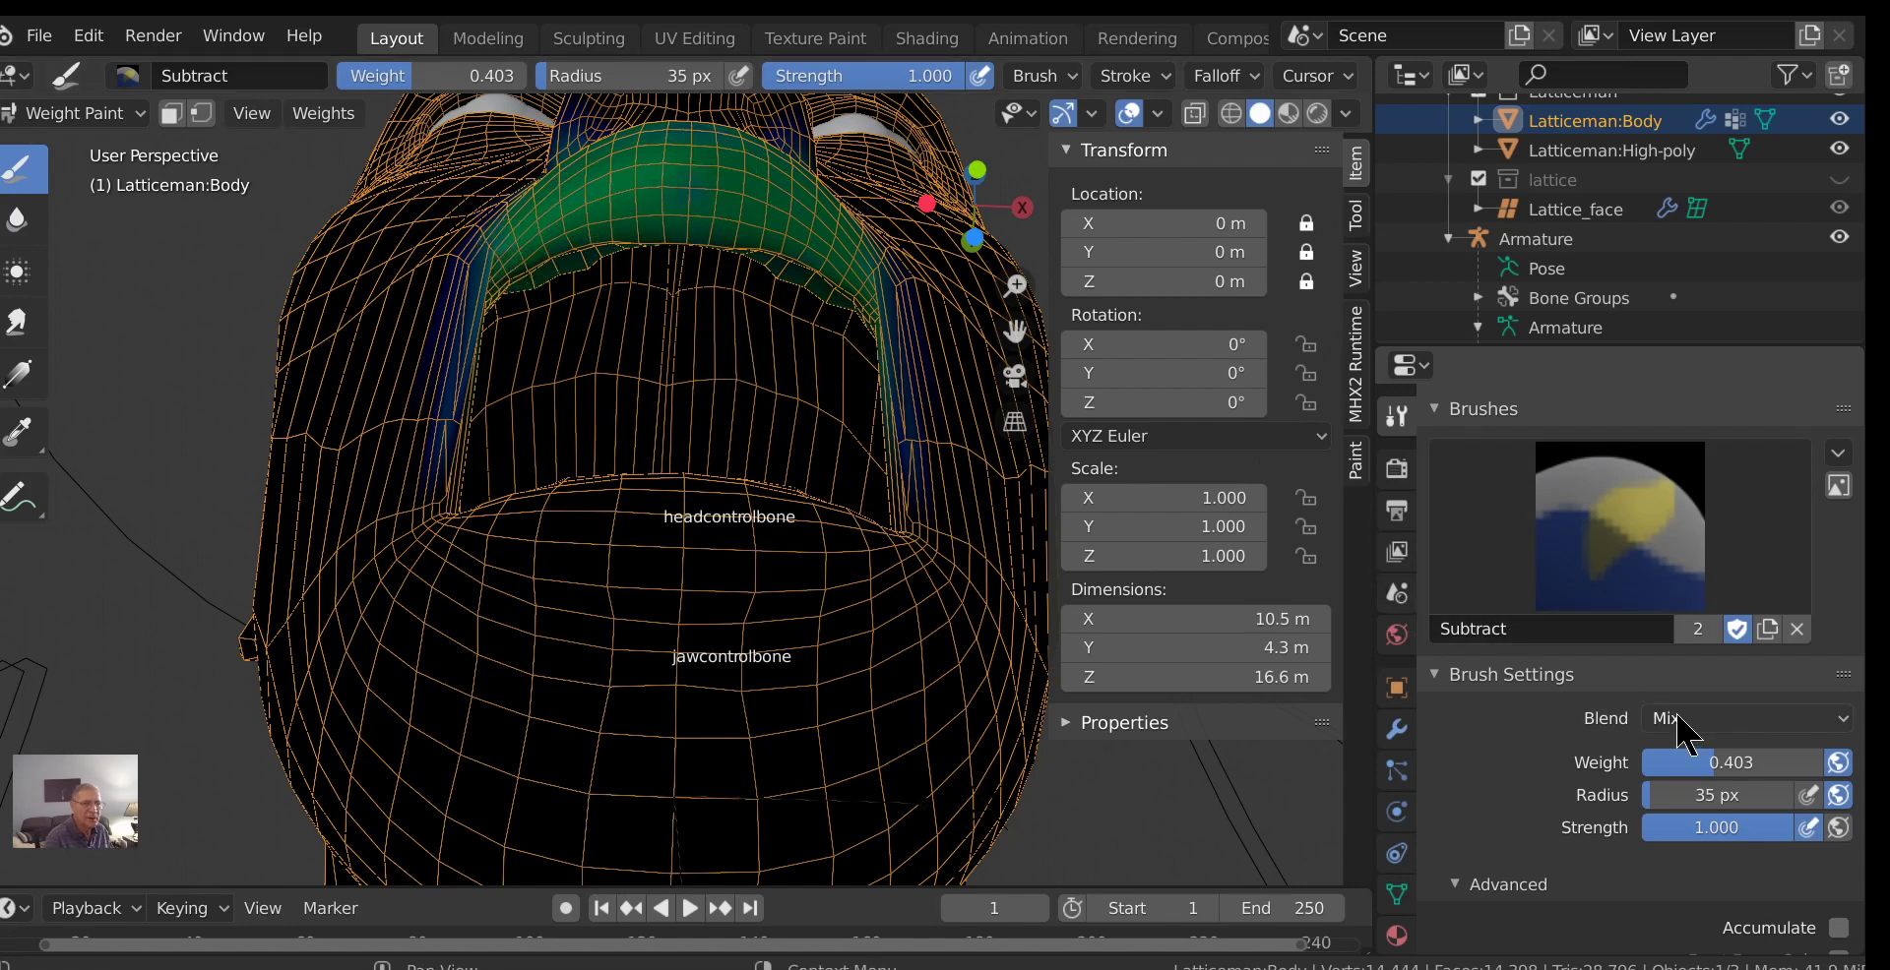
# Set the brush weight to 0.677 and paint a stronger band along the upper lip from corner to corner.
pyautogui.moveTo(1715, 762); pyautogui.dragTo(1796, 763)
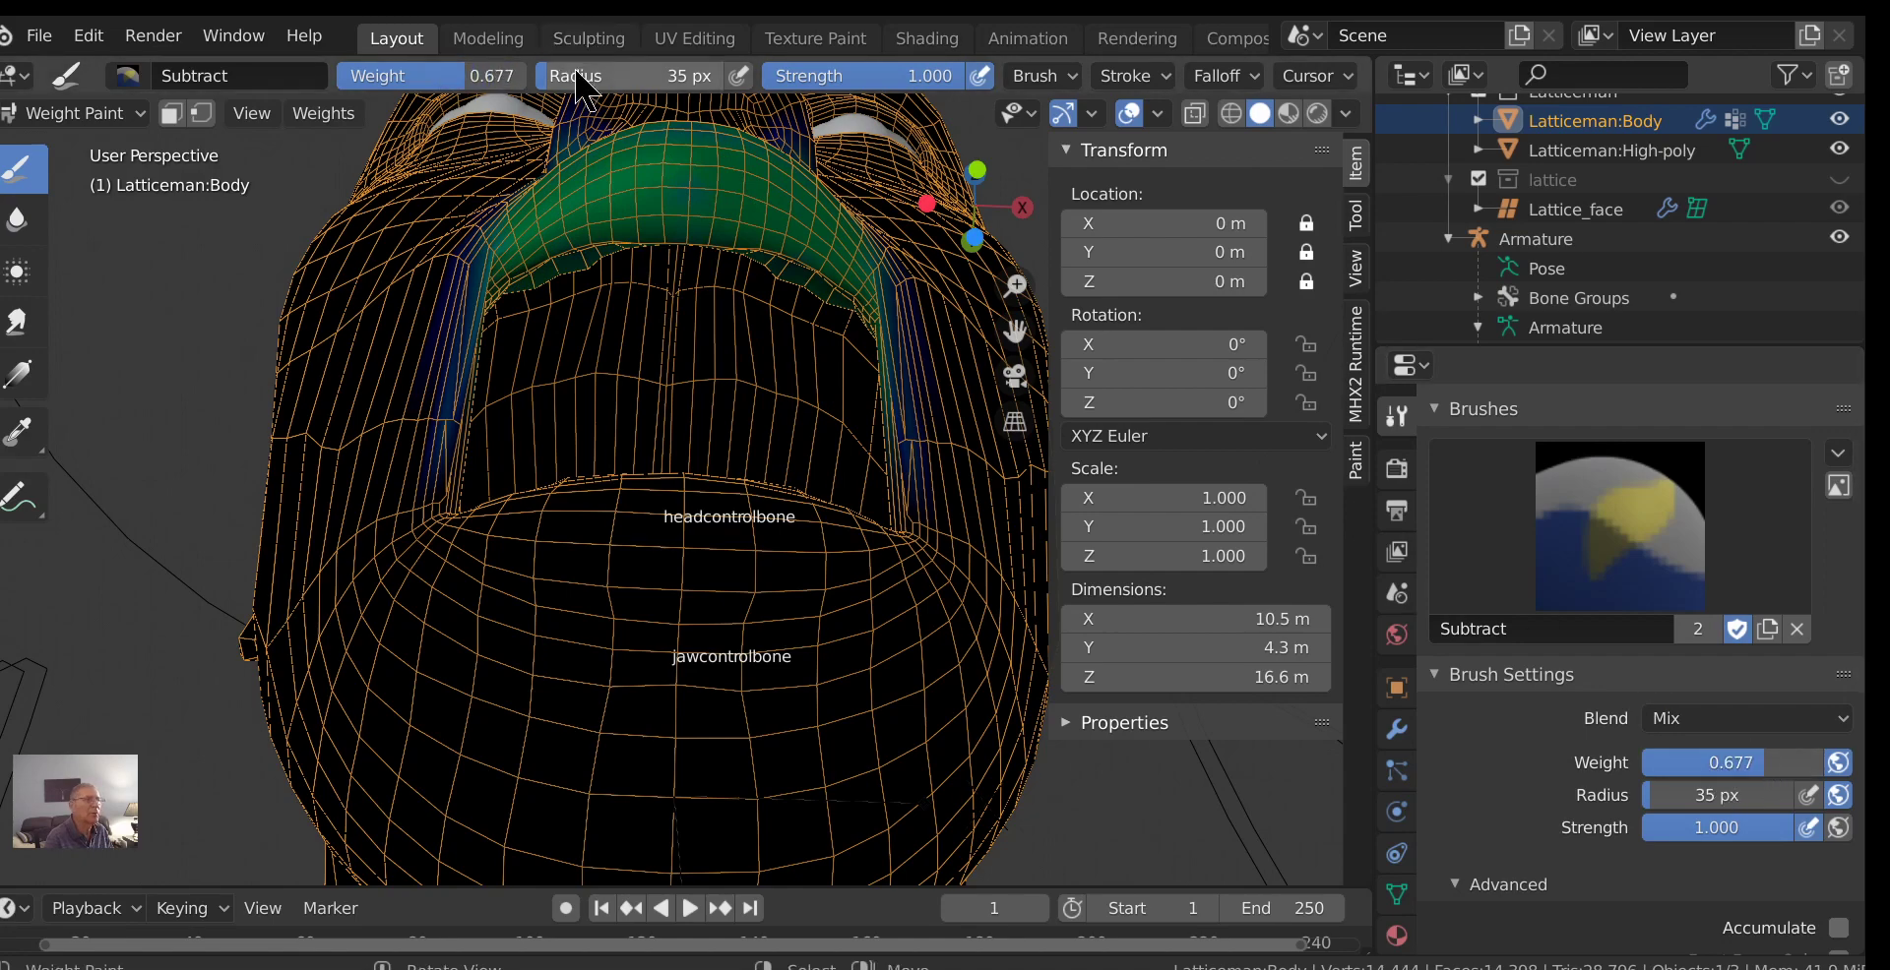
pyautogui.scroll(2, 907, 190)
pyautogui.scroll(-2, 907, 190)
pyautogui.moveTo(793, 276); pyautogui.dragTo(871, 288, button='middle')
pyautogui.moveTo(871, 288); pyautogui.dragTo(718, 201)
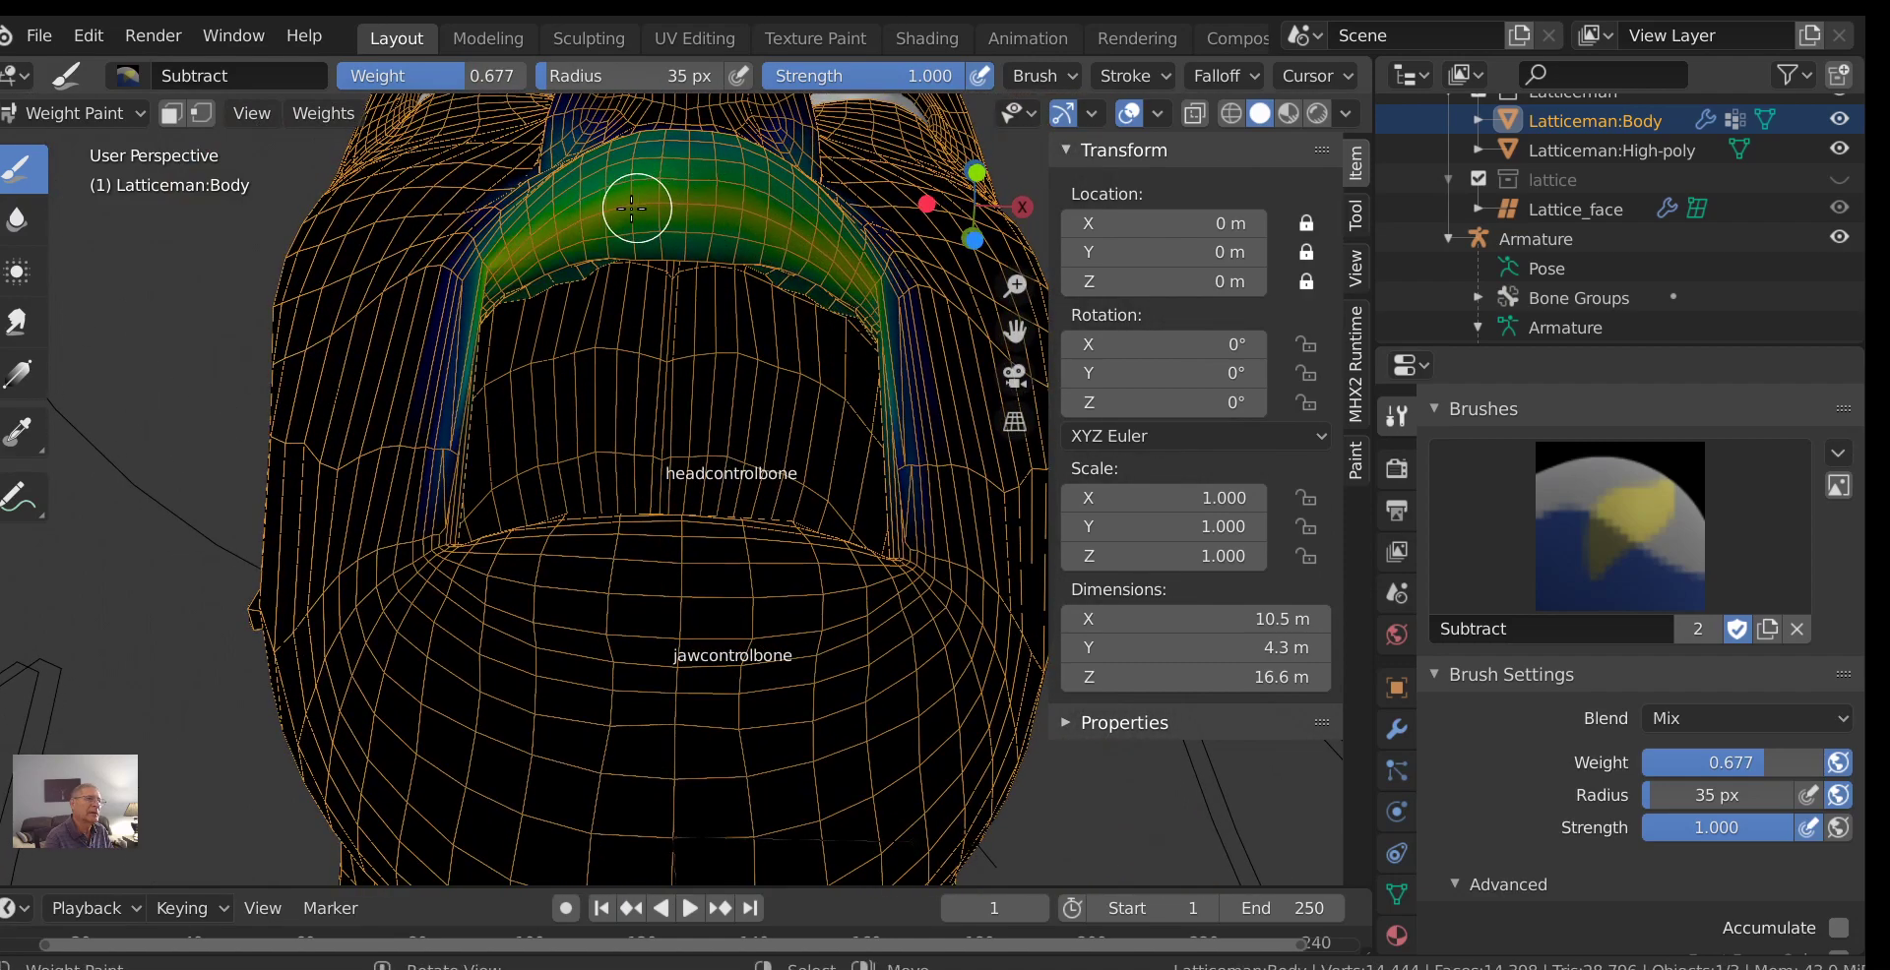
pyautogui.moveTo(804, 237); pyautogui.dragTo(763, 292, button='middle')
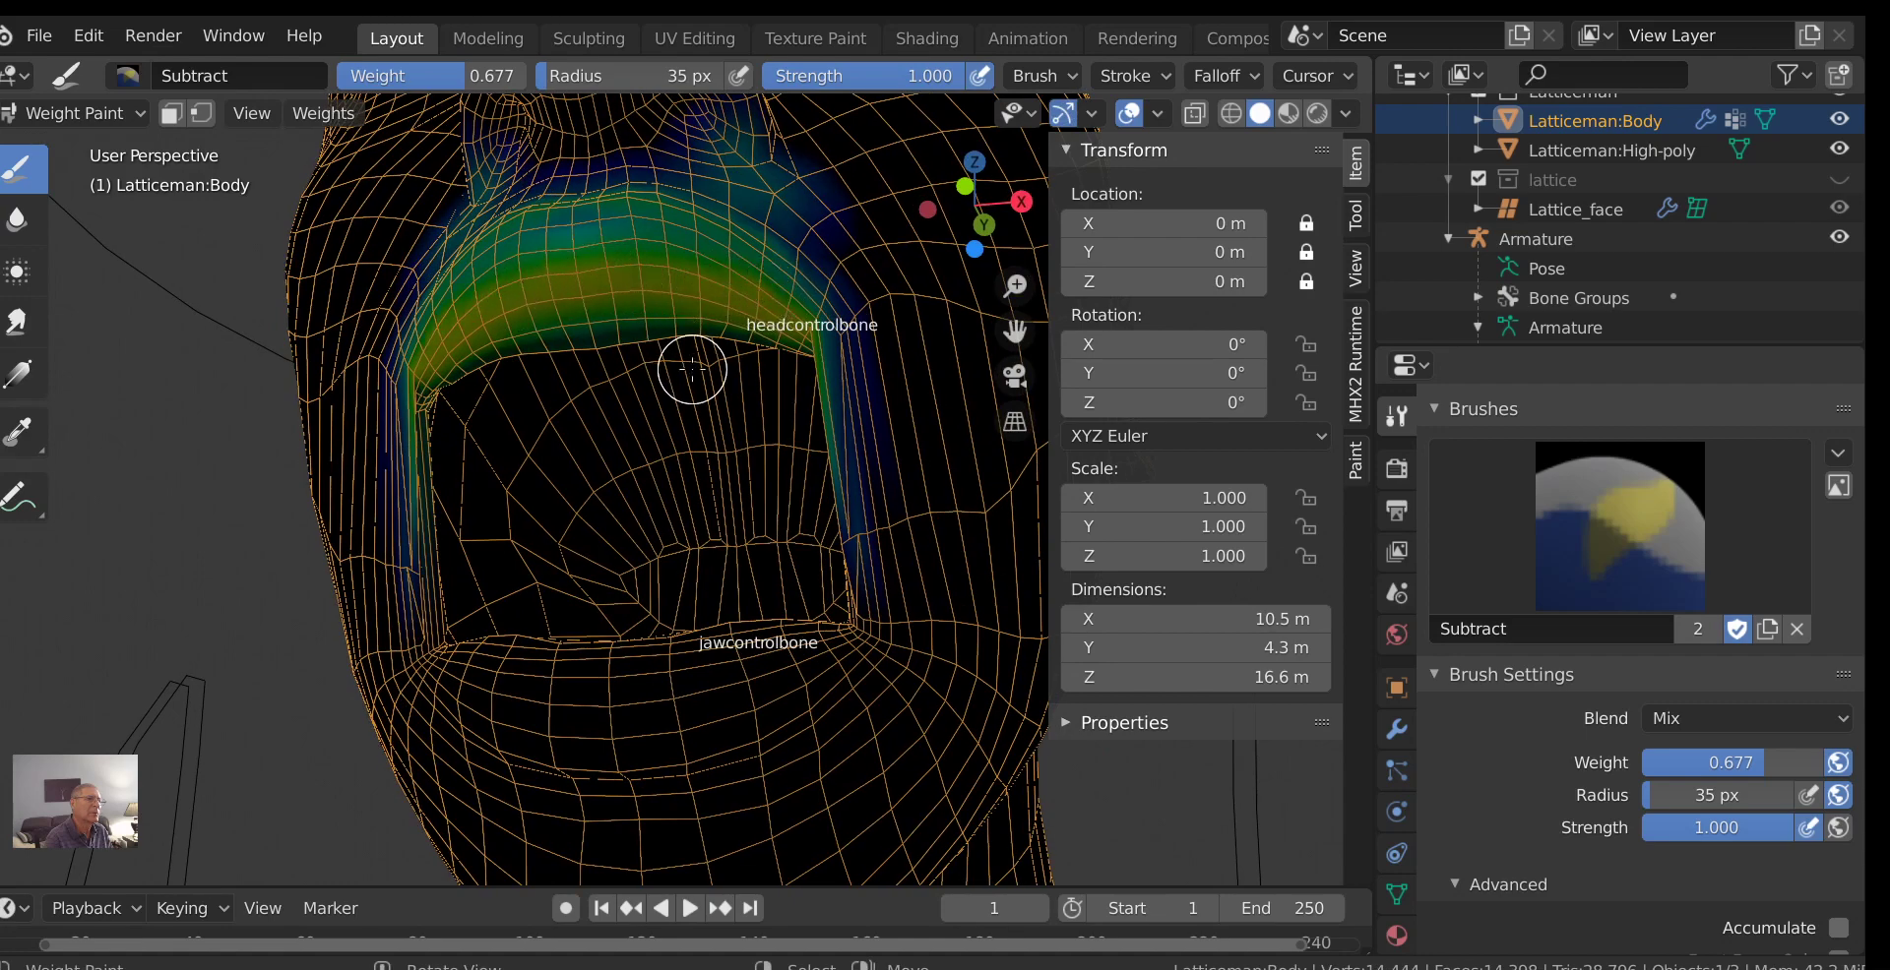
pyautogui.moveTo(696, 367); pyautogui.dragTo(814, 211, button='middle')
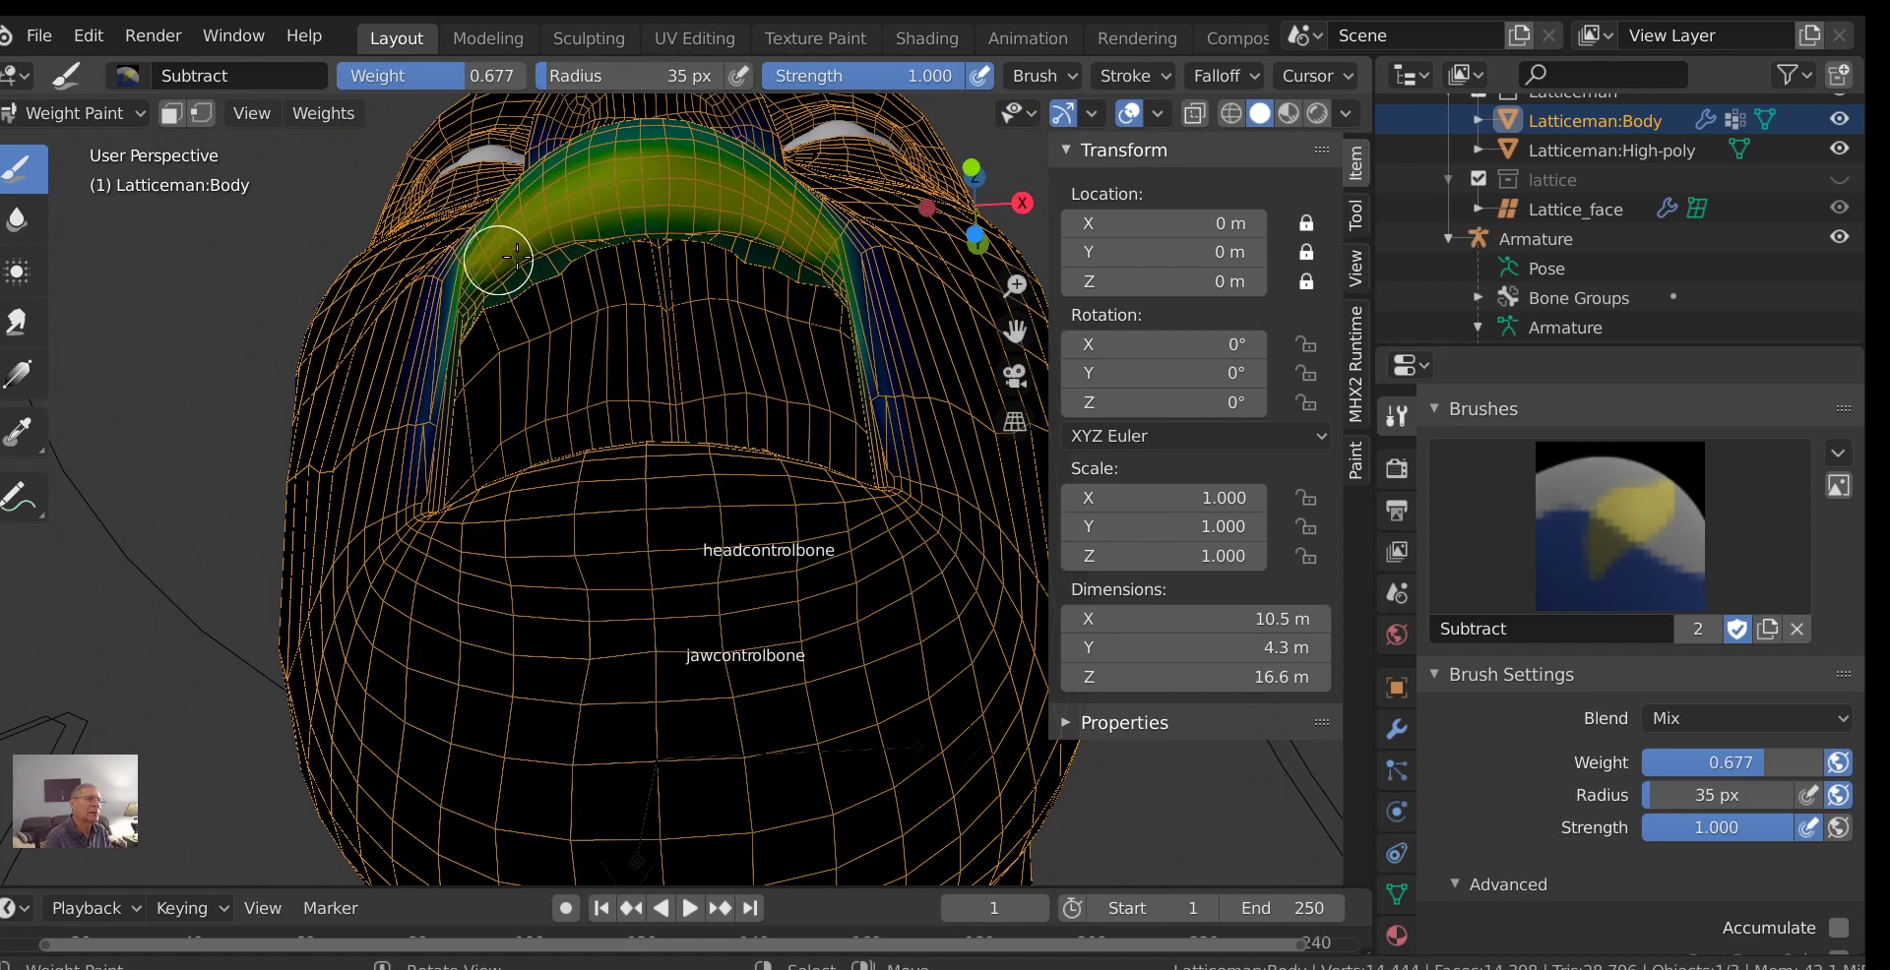
# Return to the front orthographic view of the face and switch the body mesh back to Object Mode.
pyautogui.moveTo(726, 262)
pyautogui.mouseDown(button='middle')
pyautogui.moveTo(729, 445)
pyautogui.moveTo(709, 421)
pyautogui.mouseUp(button='middle')
pyautogui.scroll(-5, 709, 421)
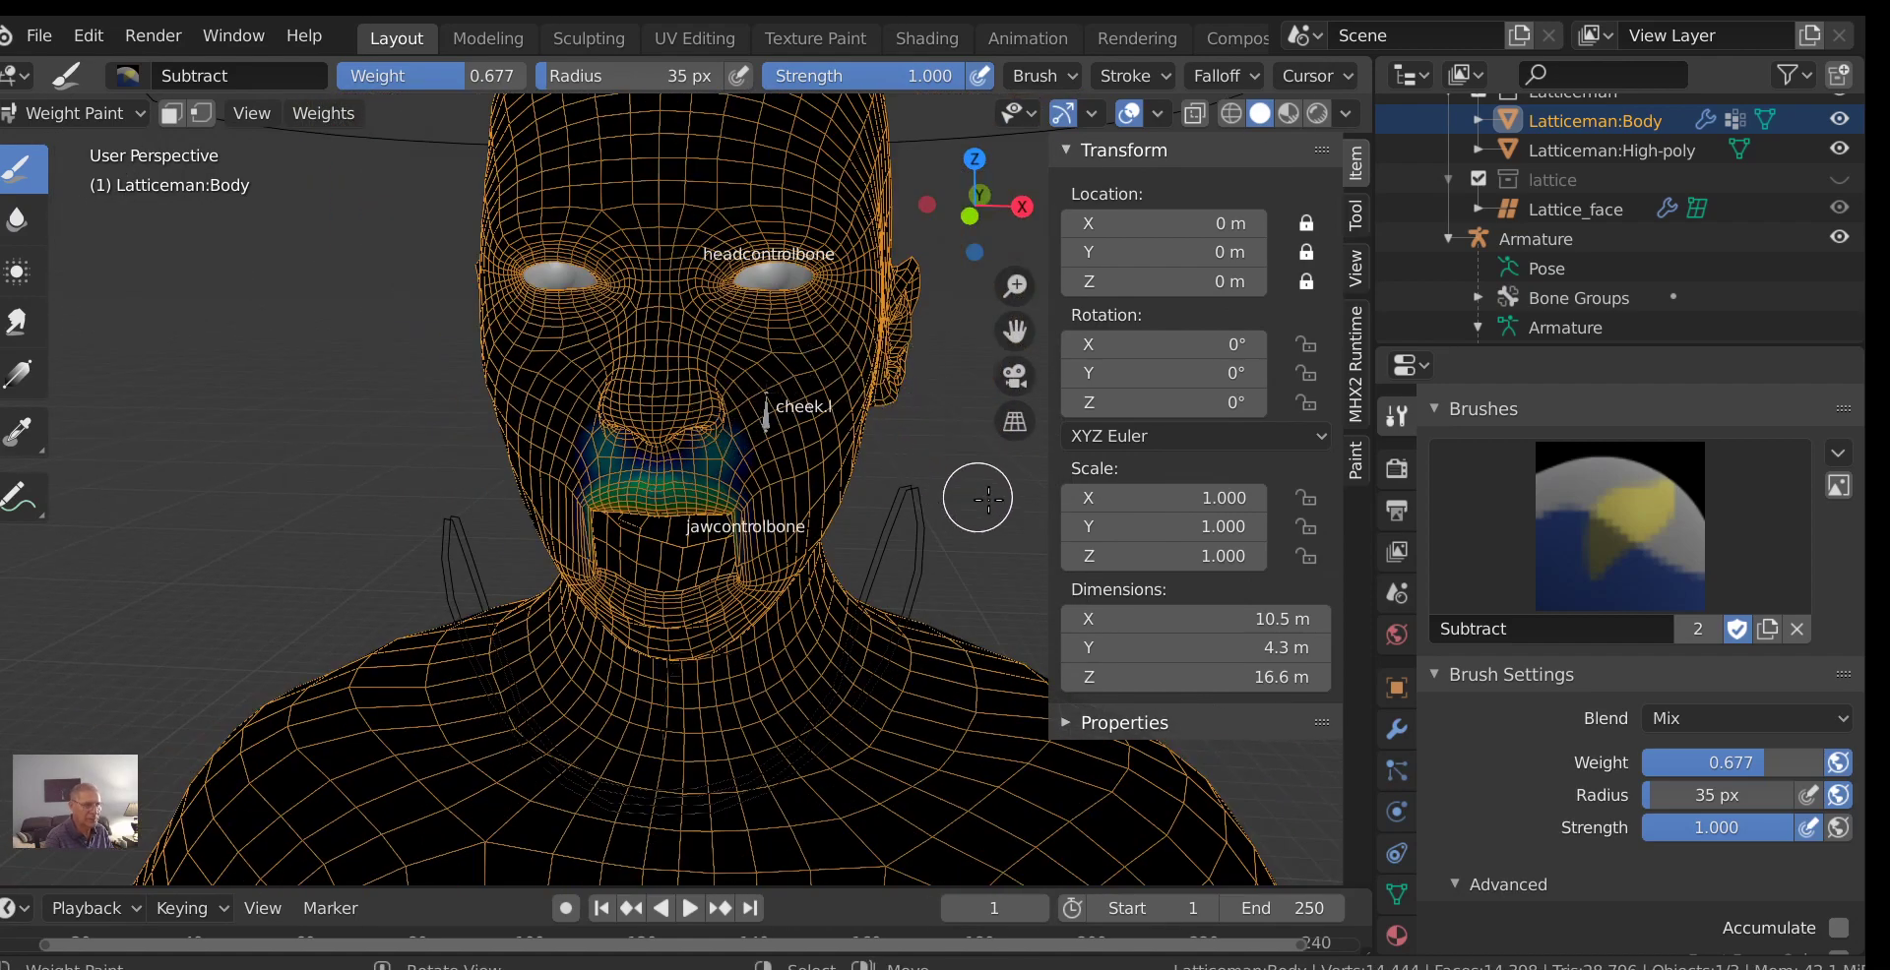
pyautogui.press('KP_1')
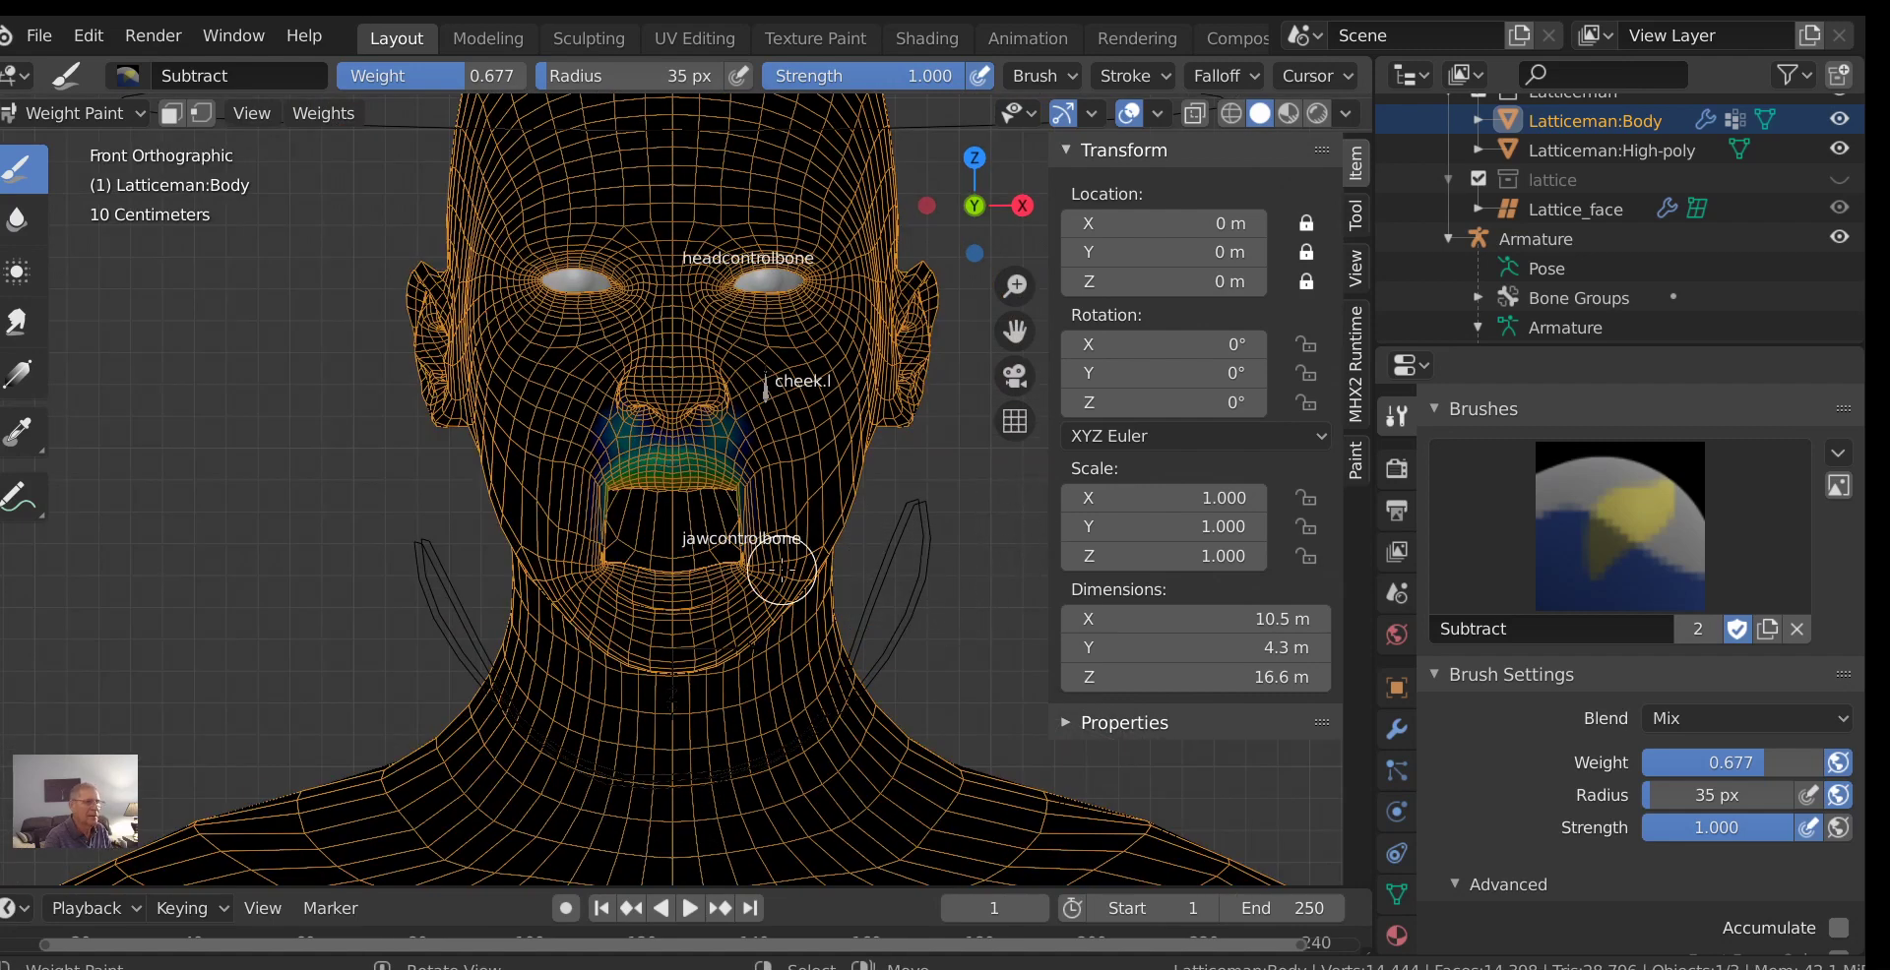
pyautogui.scroll(2, 782, 571)
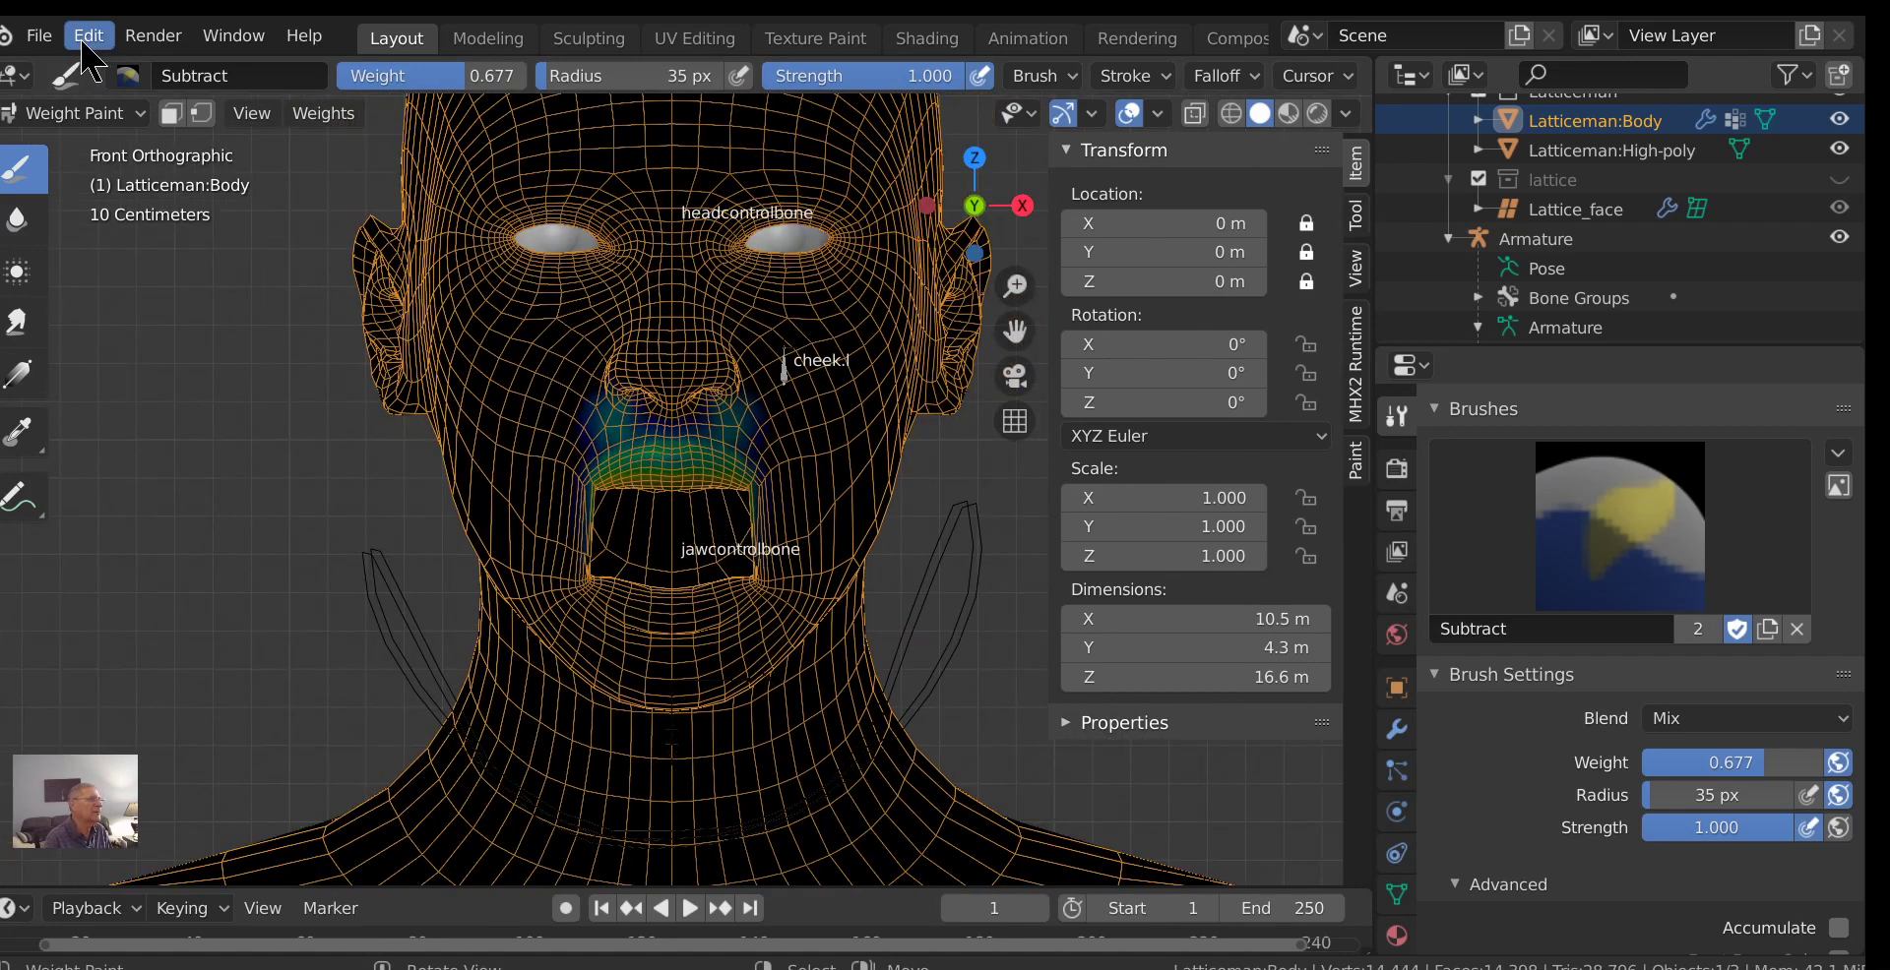
pyautogui.click(61, 113)
pyautogui.click(39, 146)
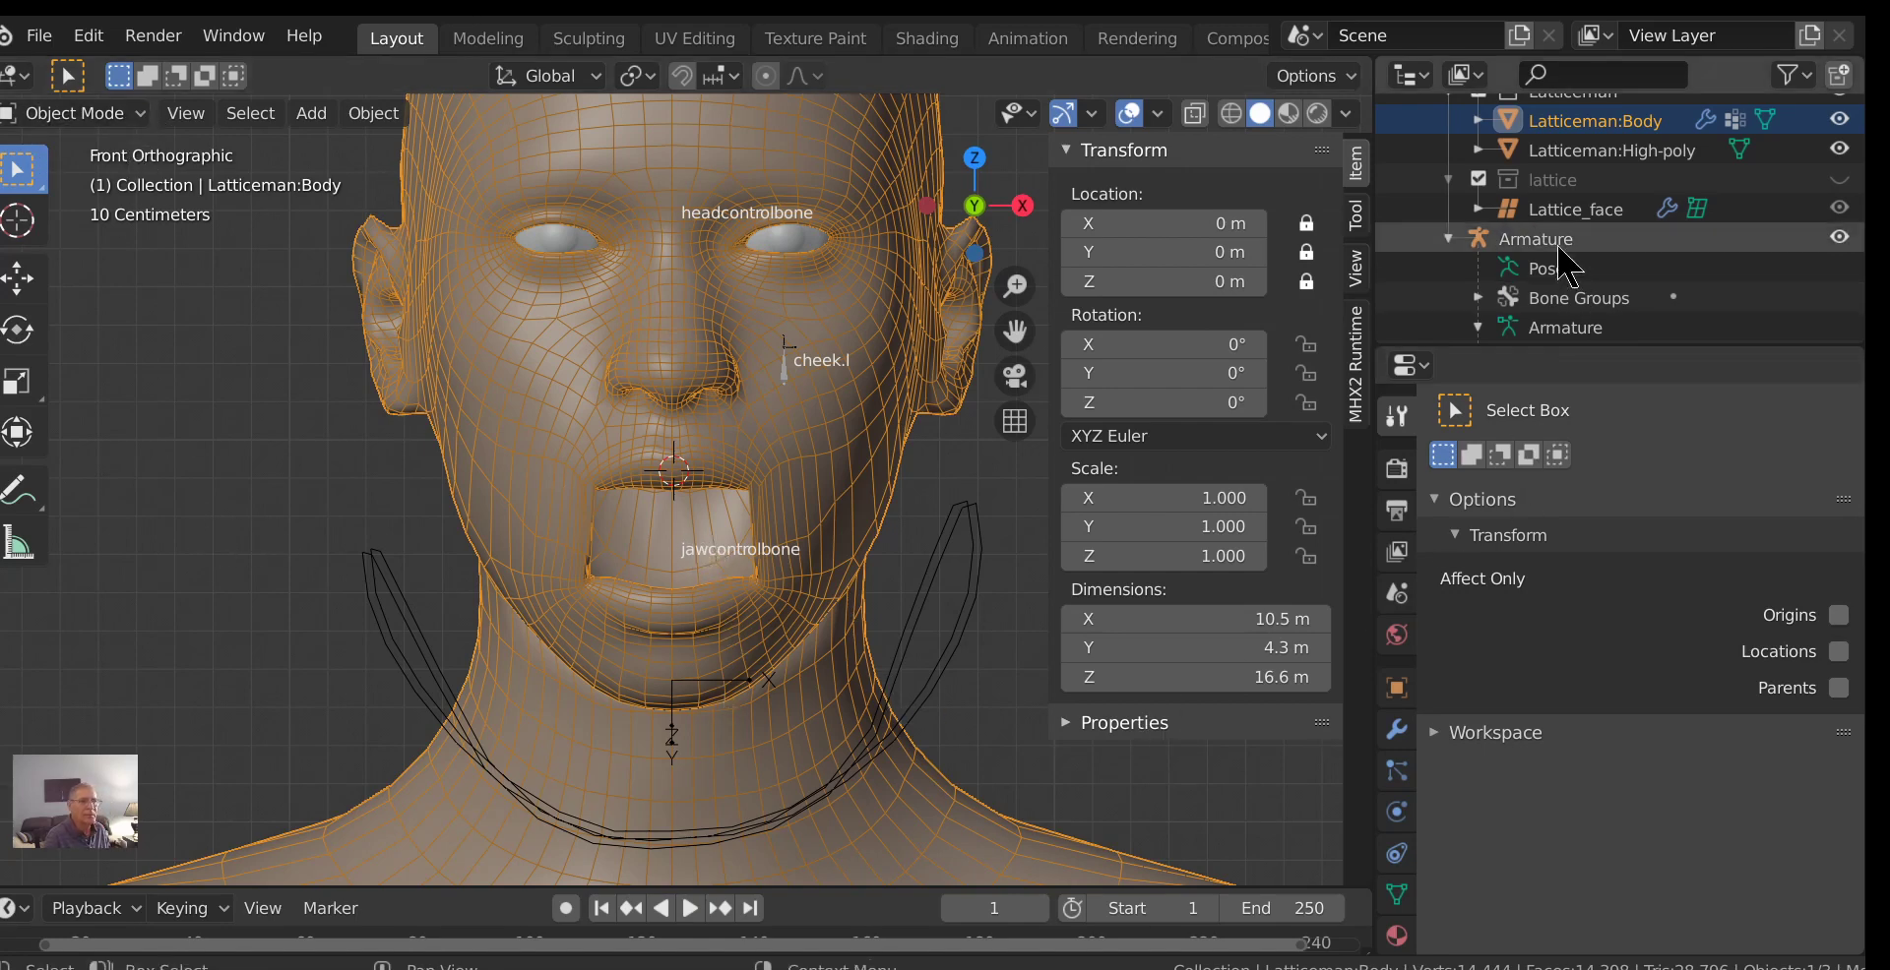
# Set the 3D cursor's X location to 0 so it sits on the face's centre line.
pyautogui.click(1356, 270)
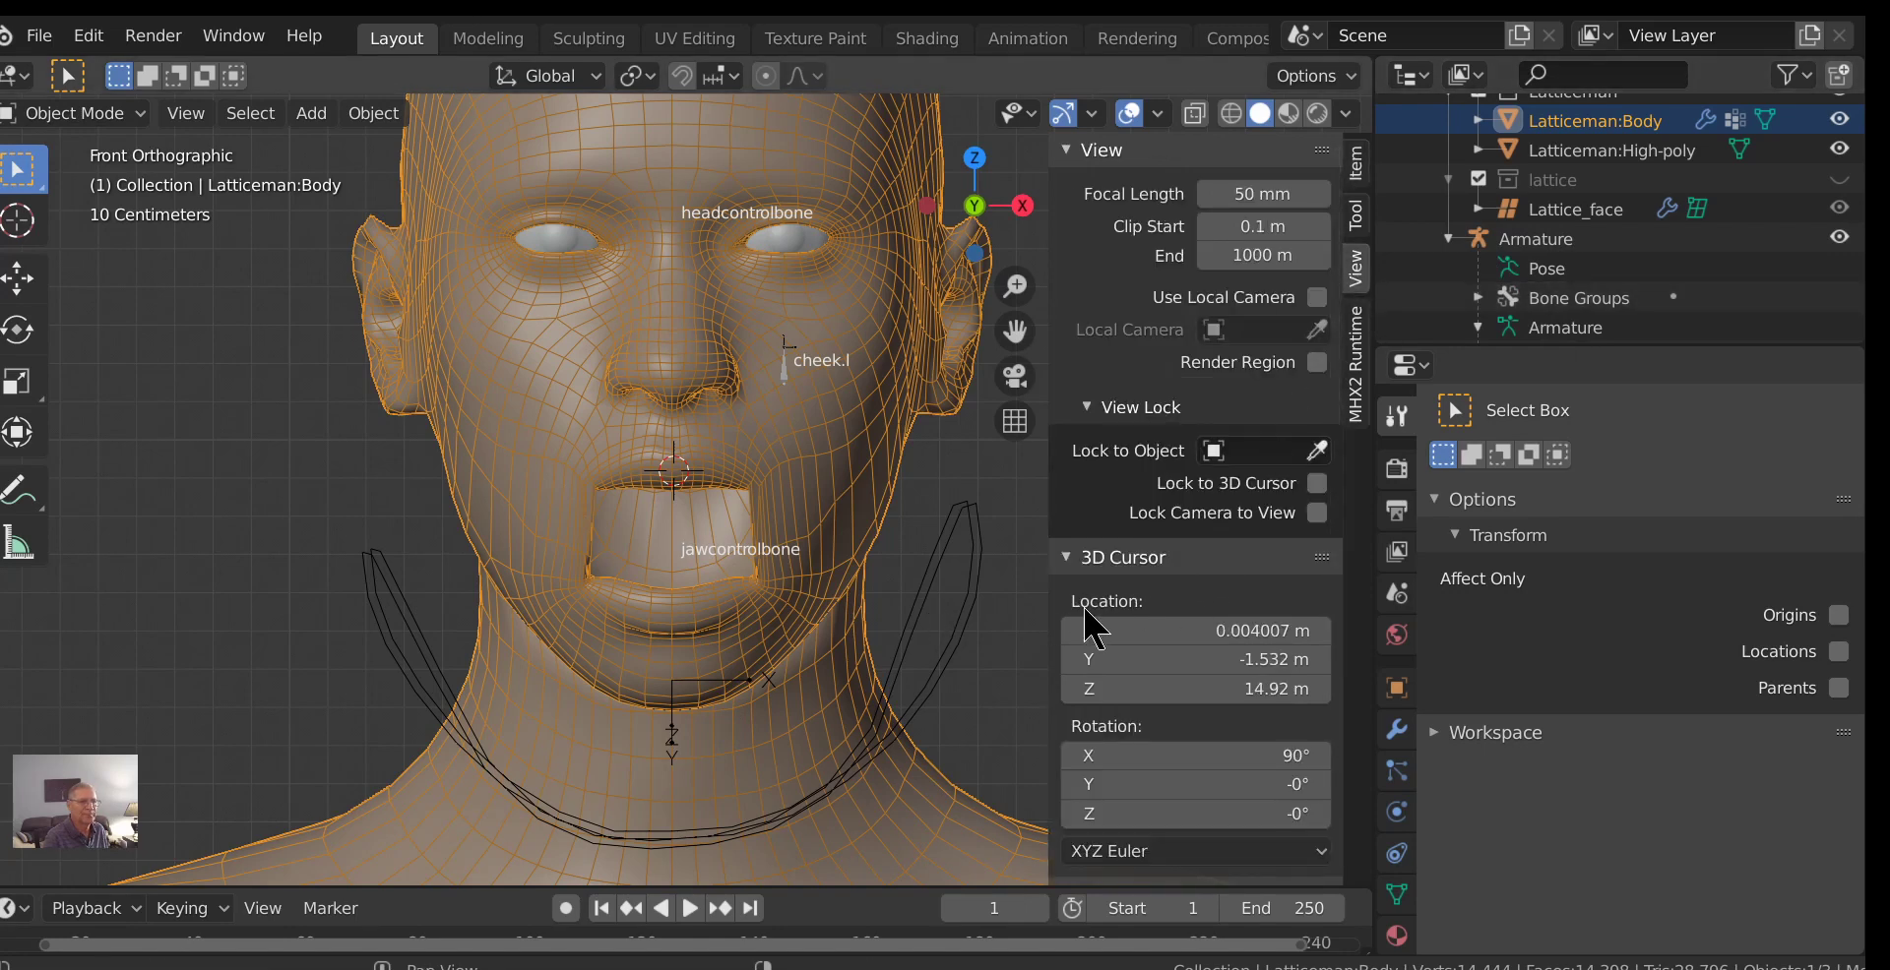
pyautogui.click(1143, 637)
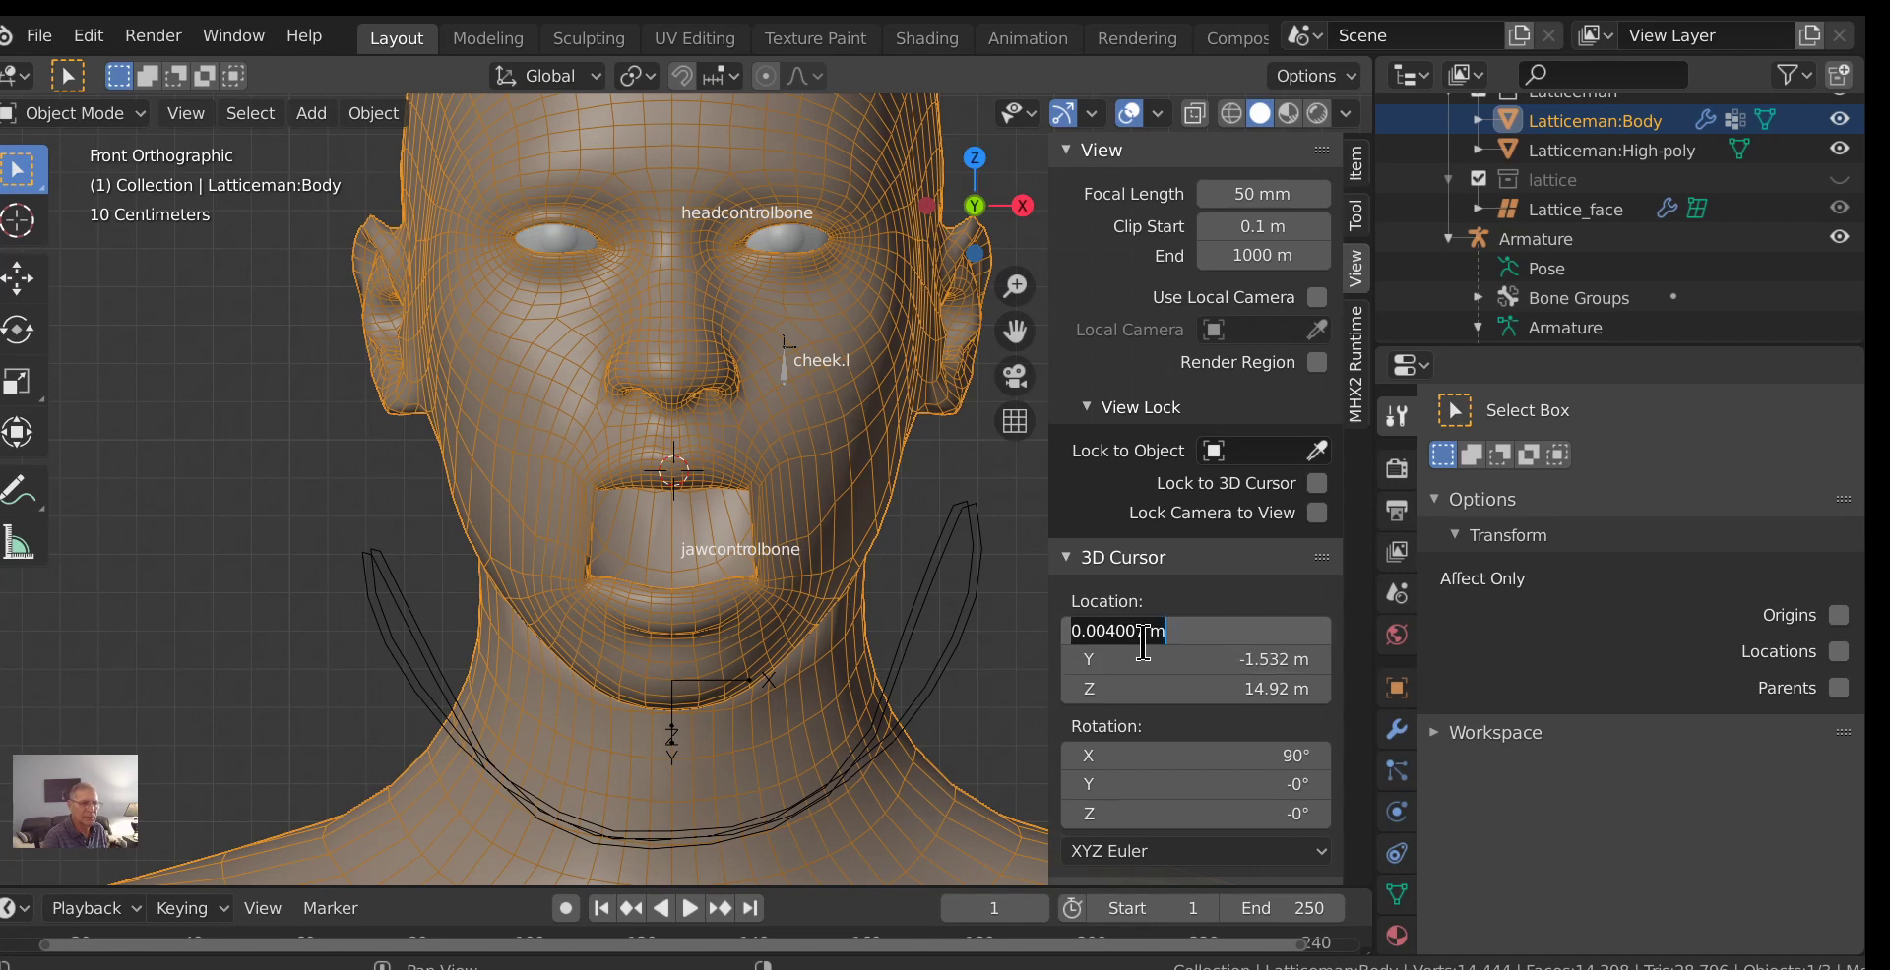
pyautogui.write('0')
pyautogui.press('Return')
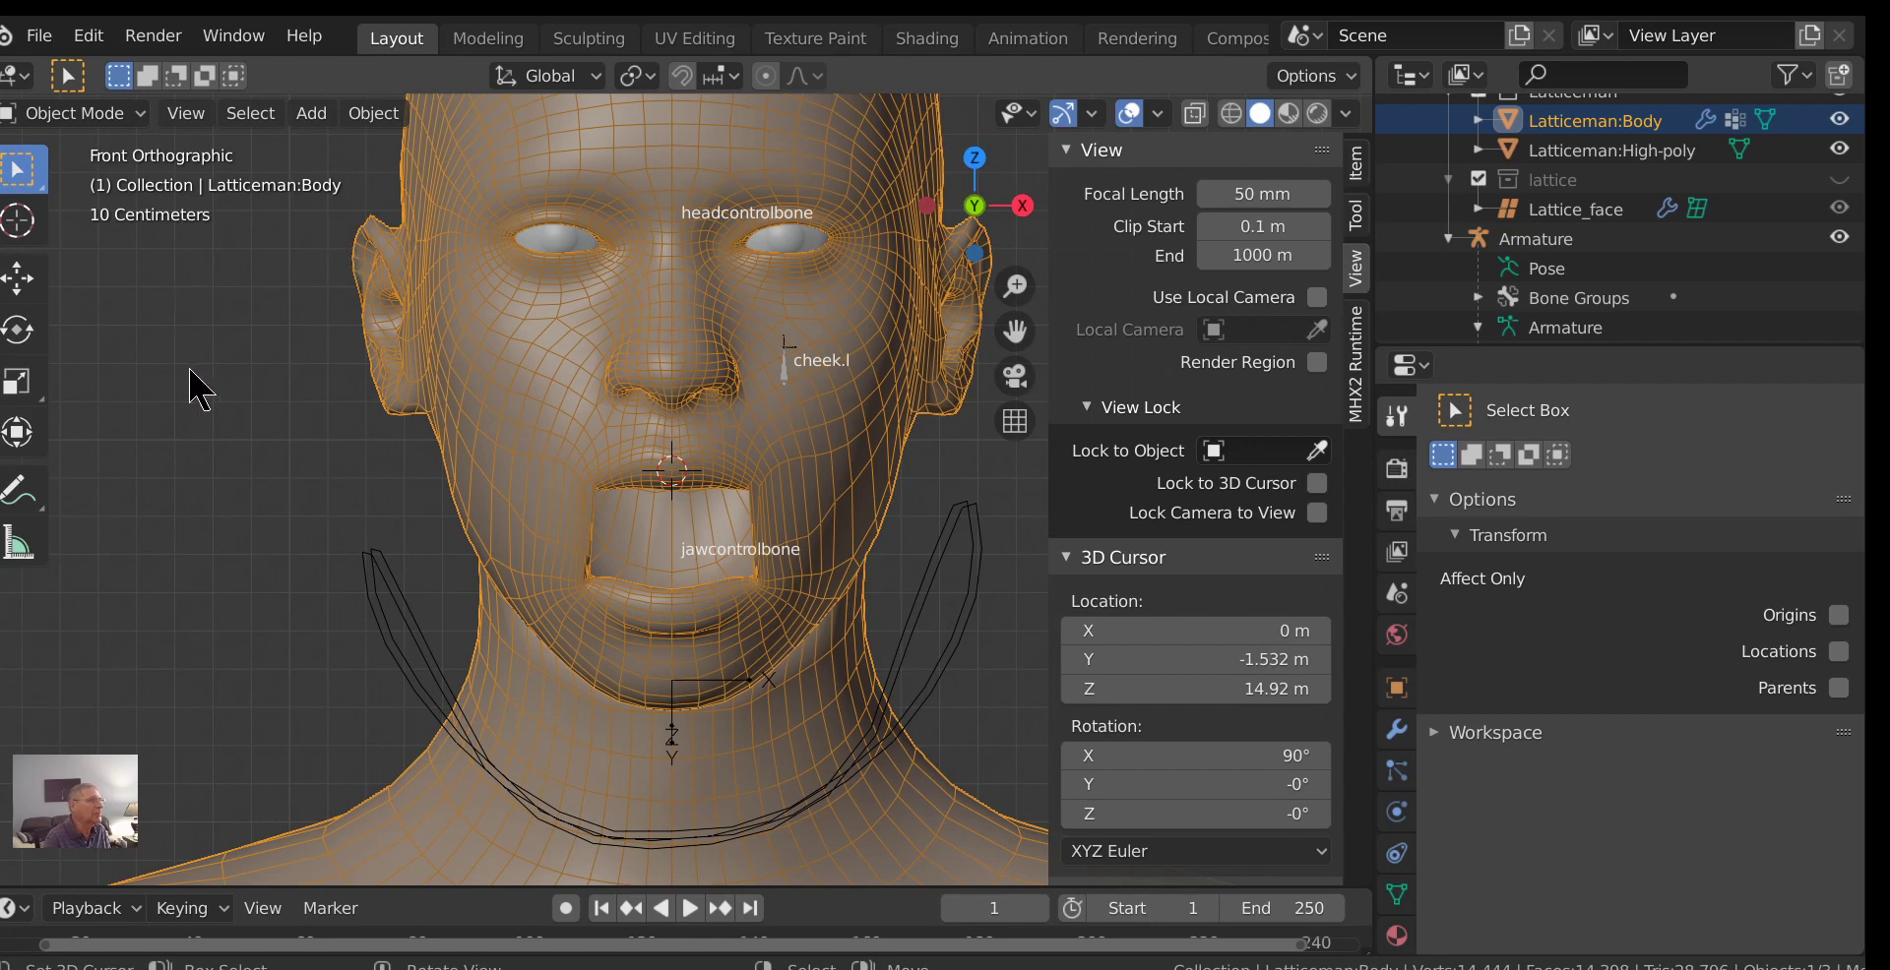
# Add a lattice at the 3D cursor and check its placement against the face from the side and front.
pyautogui.hotkey('shift', 'a')
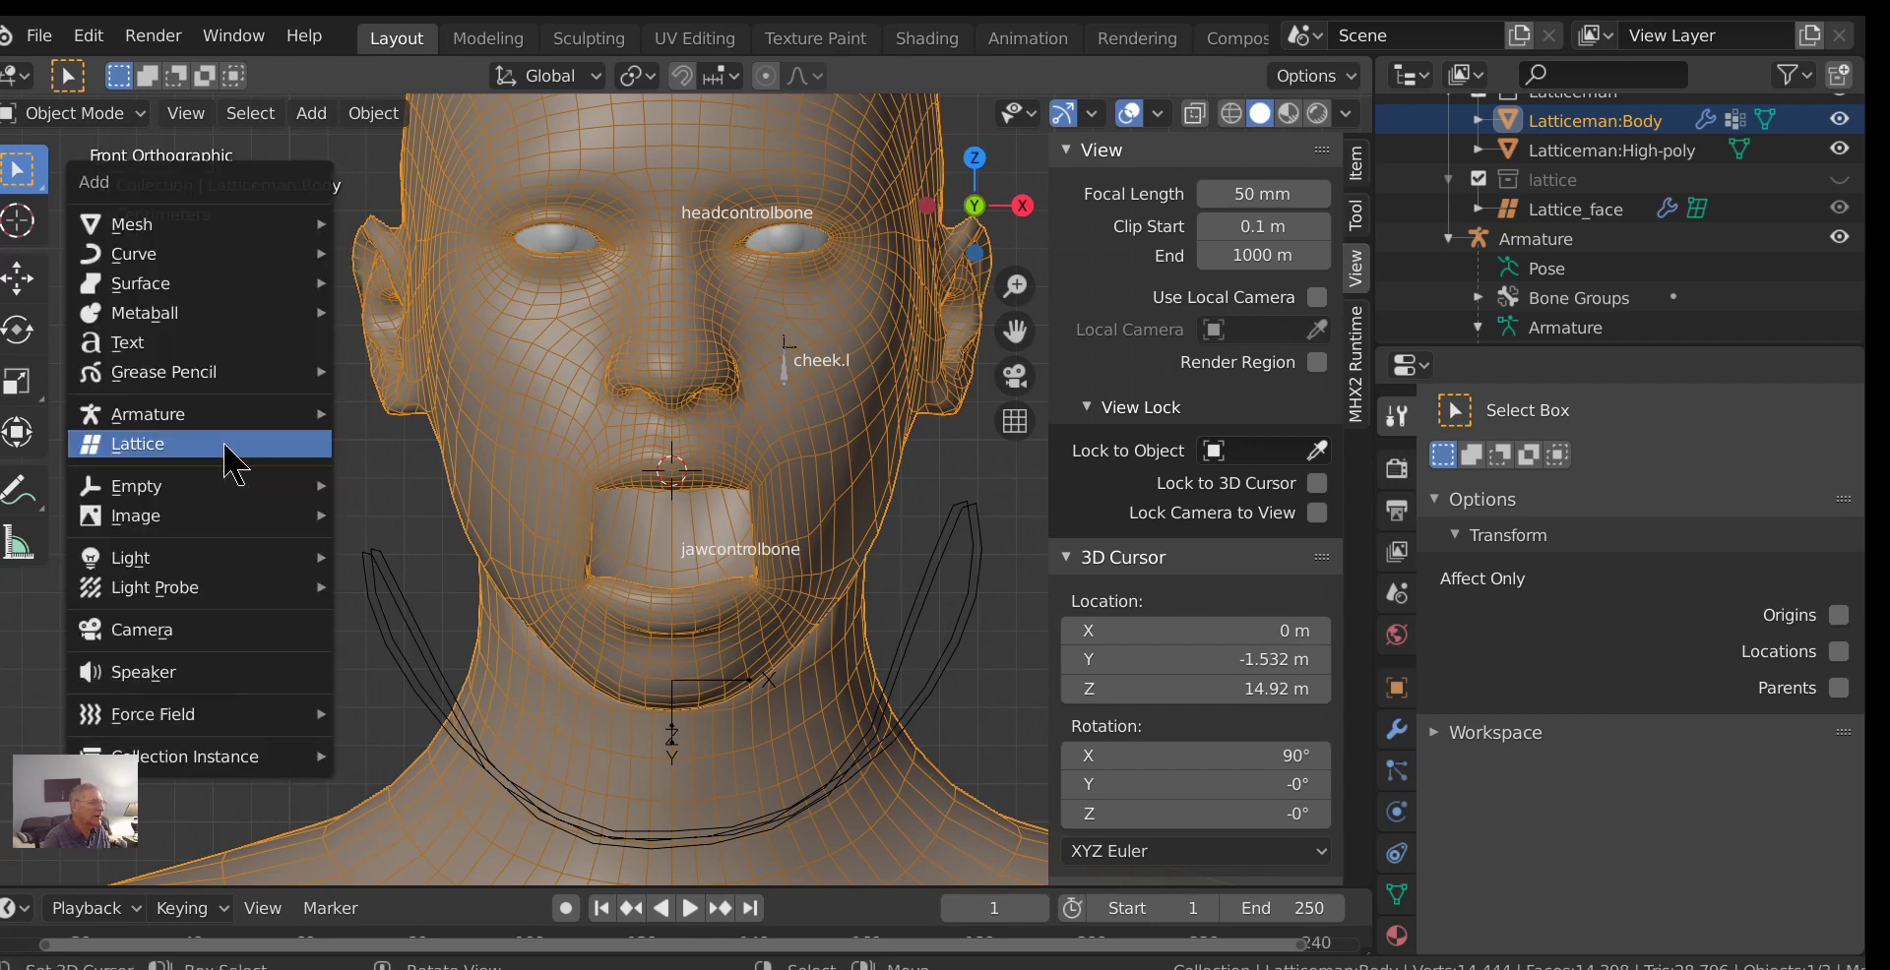
pyautogui.click(233, 445)
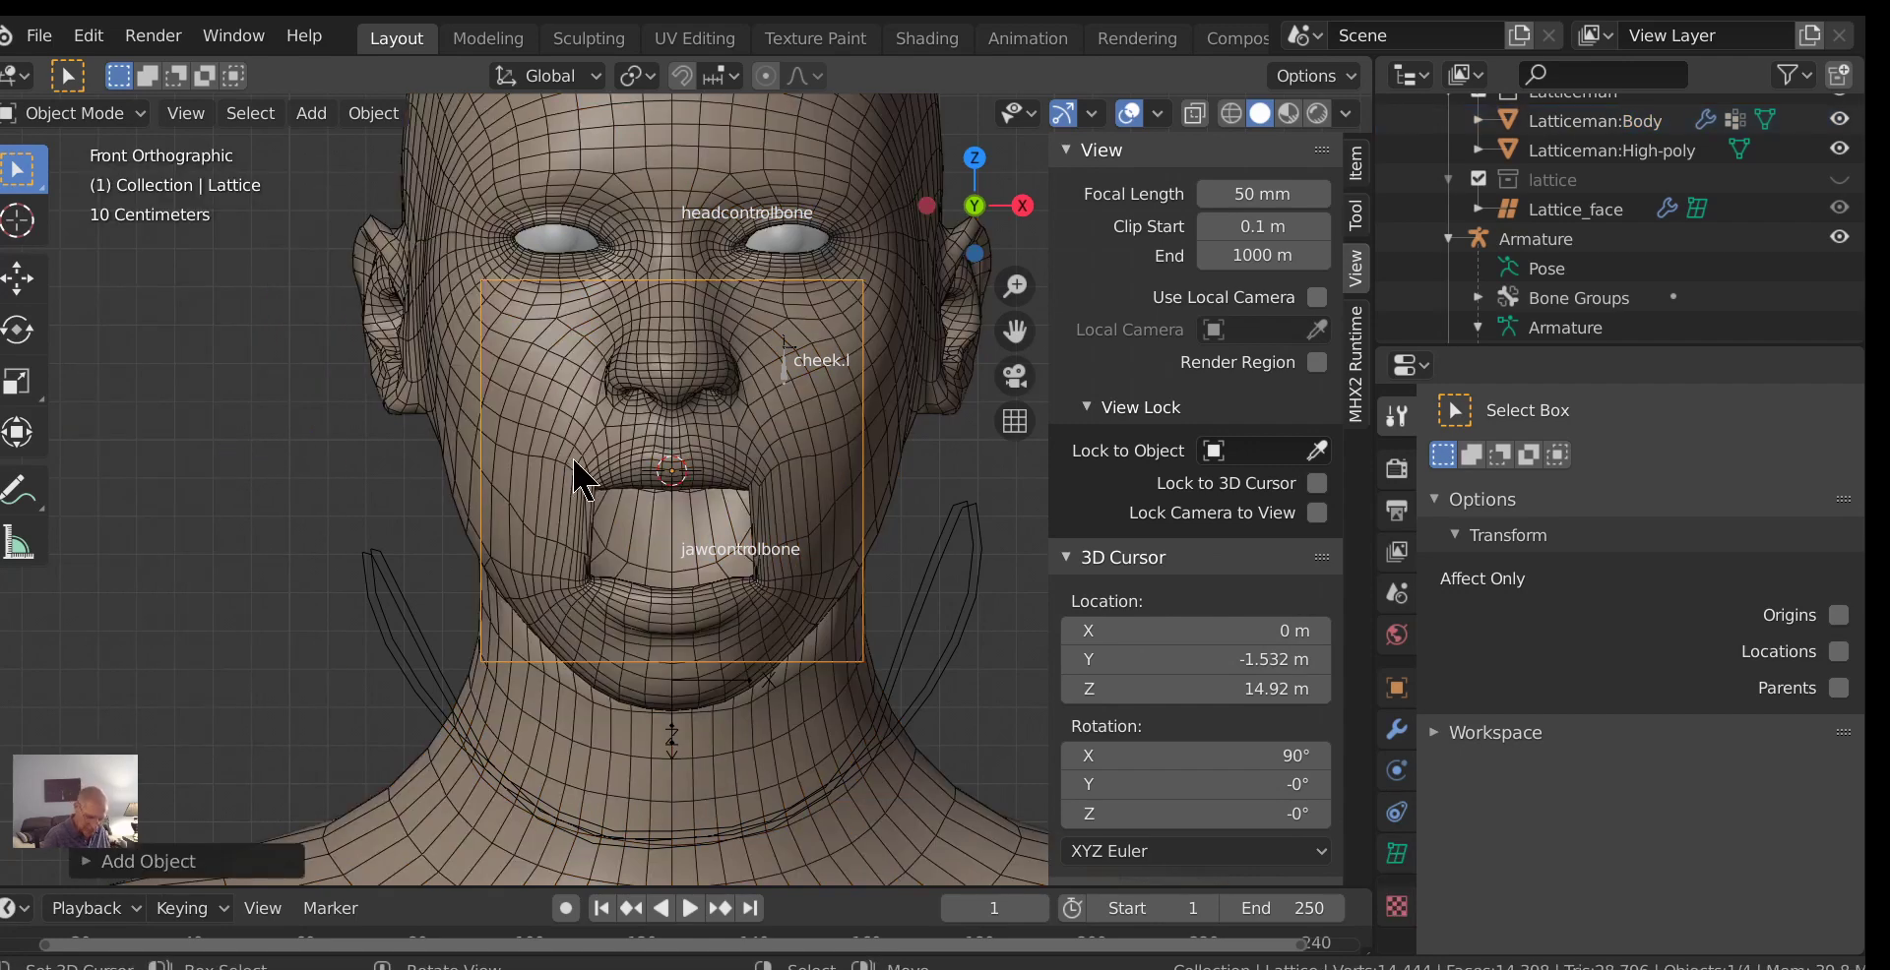
pyautogui.press('KP_3')
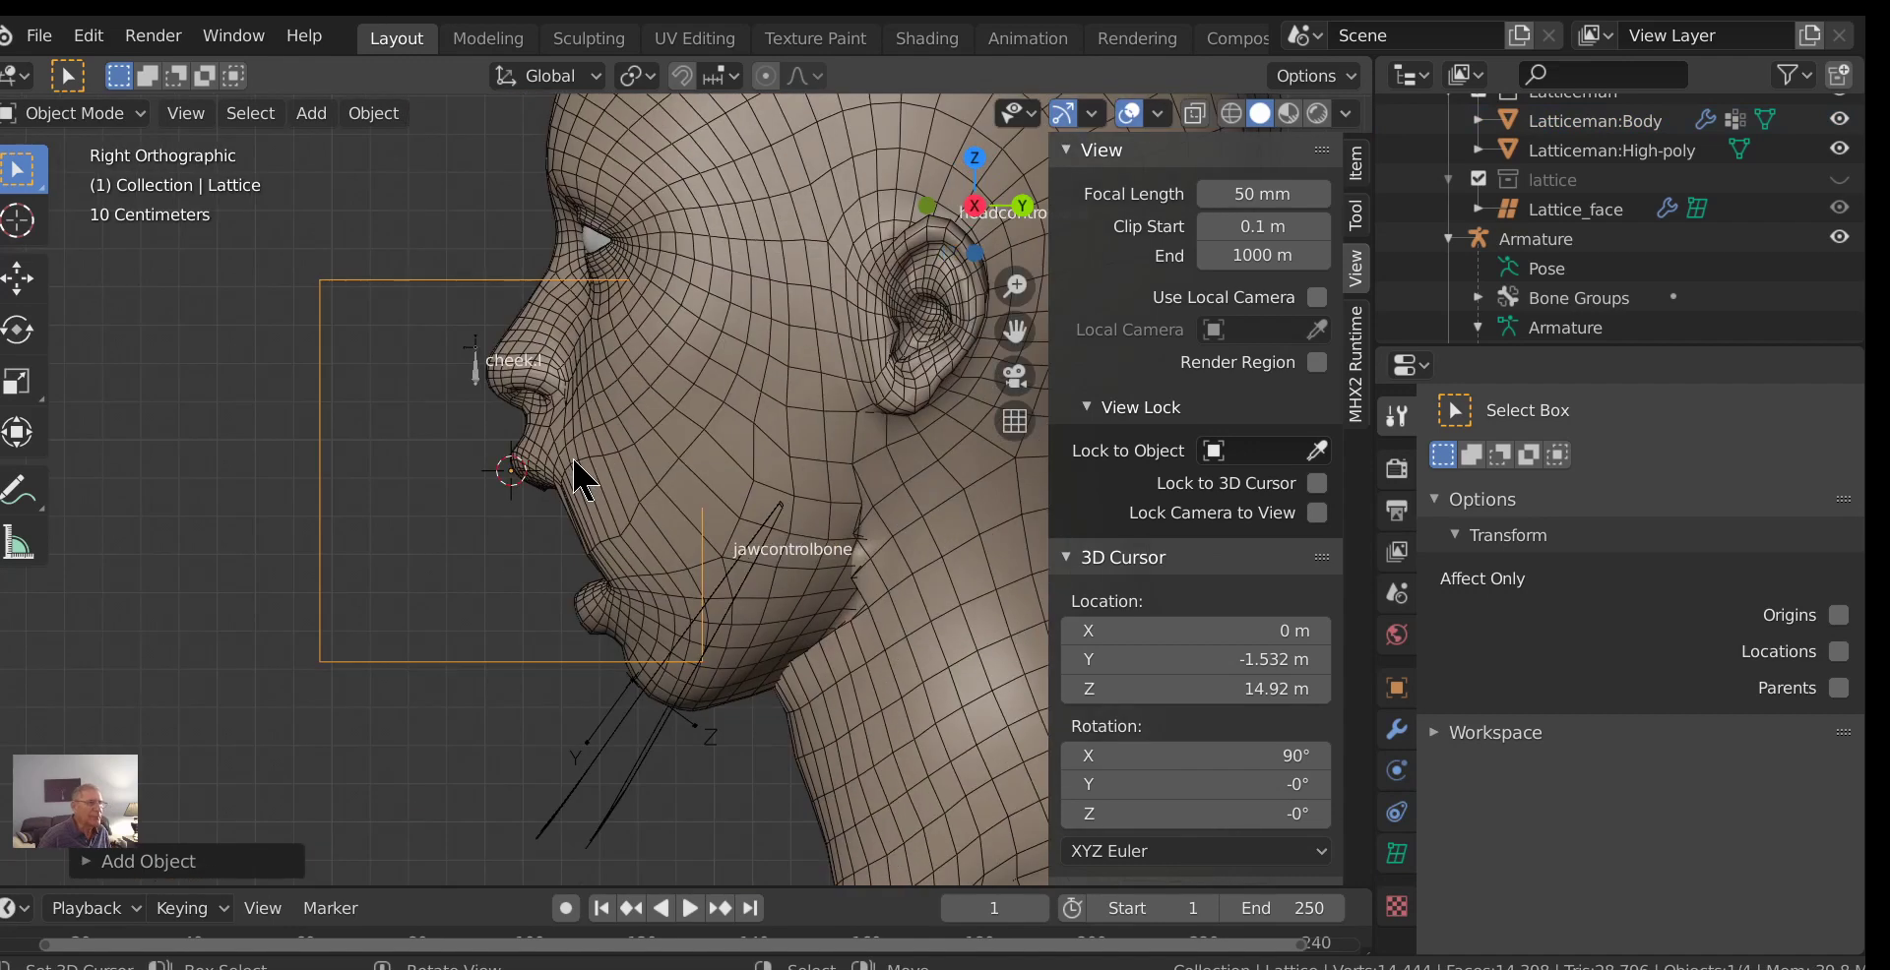
pyautogui.press('KP_1')
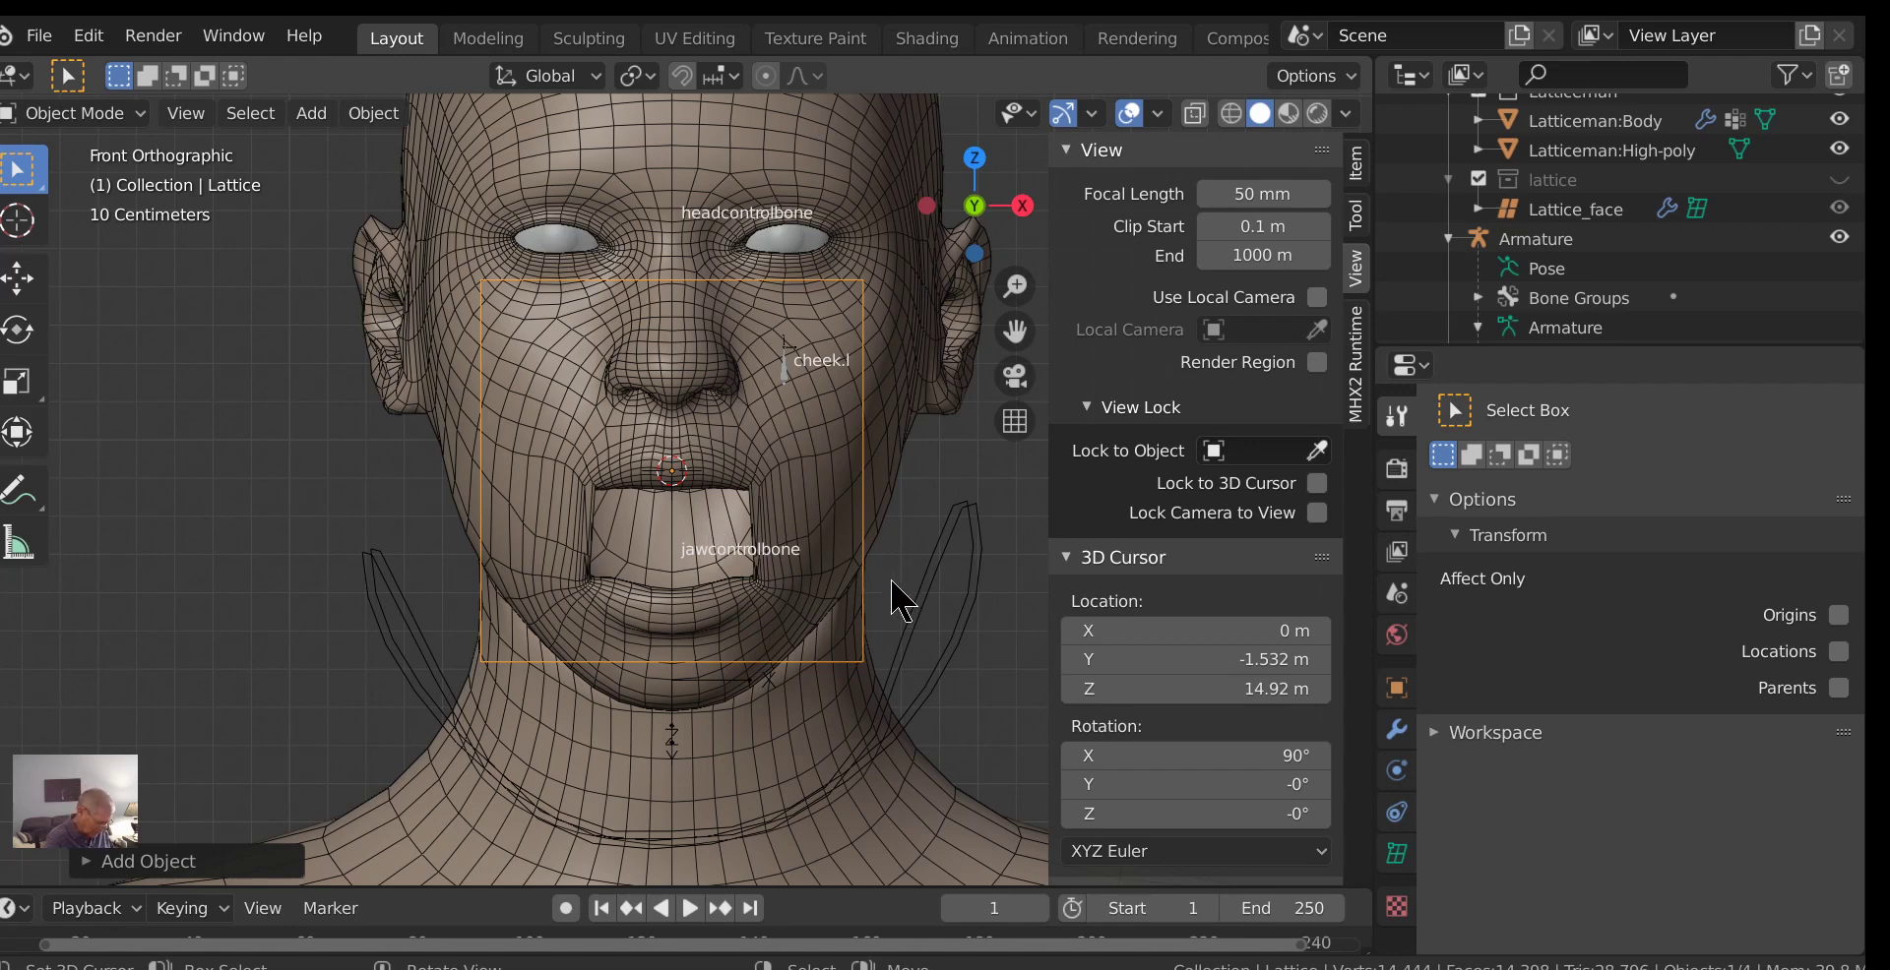
# Scale the lattice down to about the mouth's width along X and to about 0.37 along Z.
pyautogui.press('s')
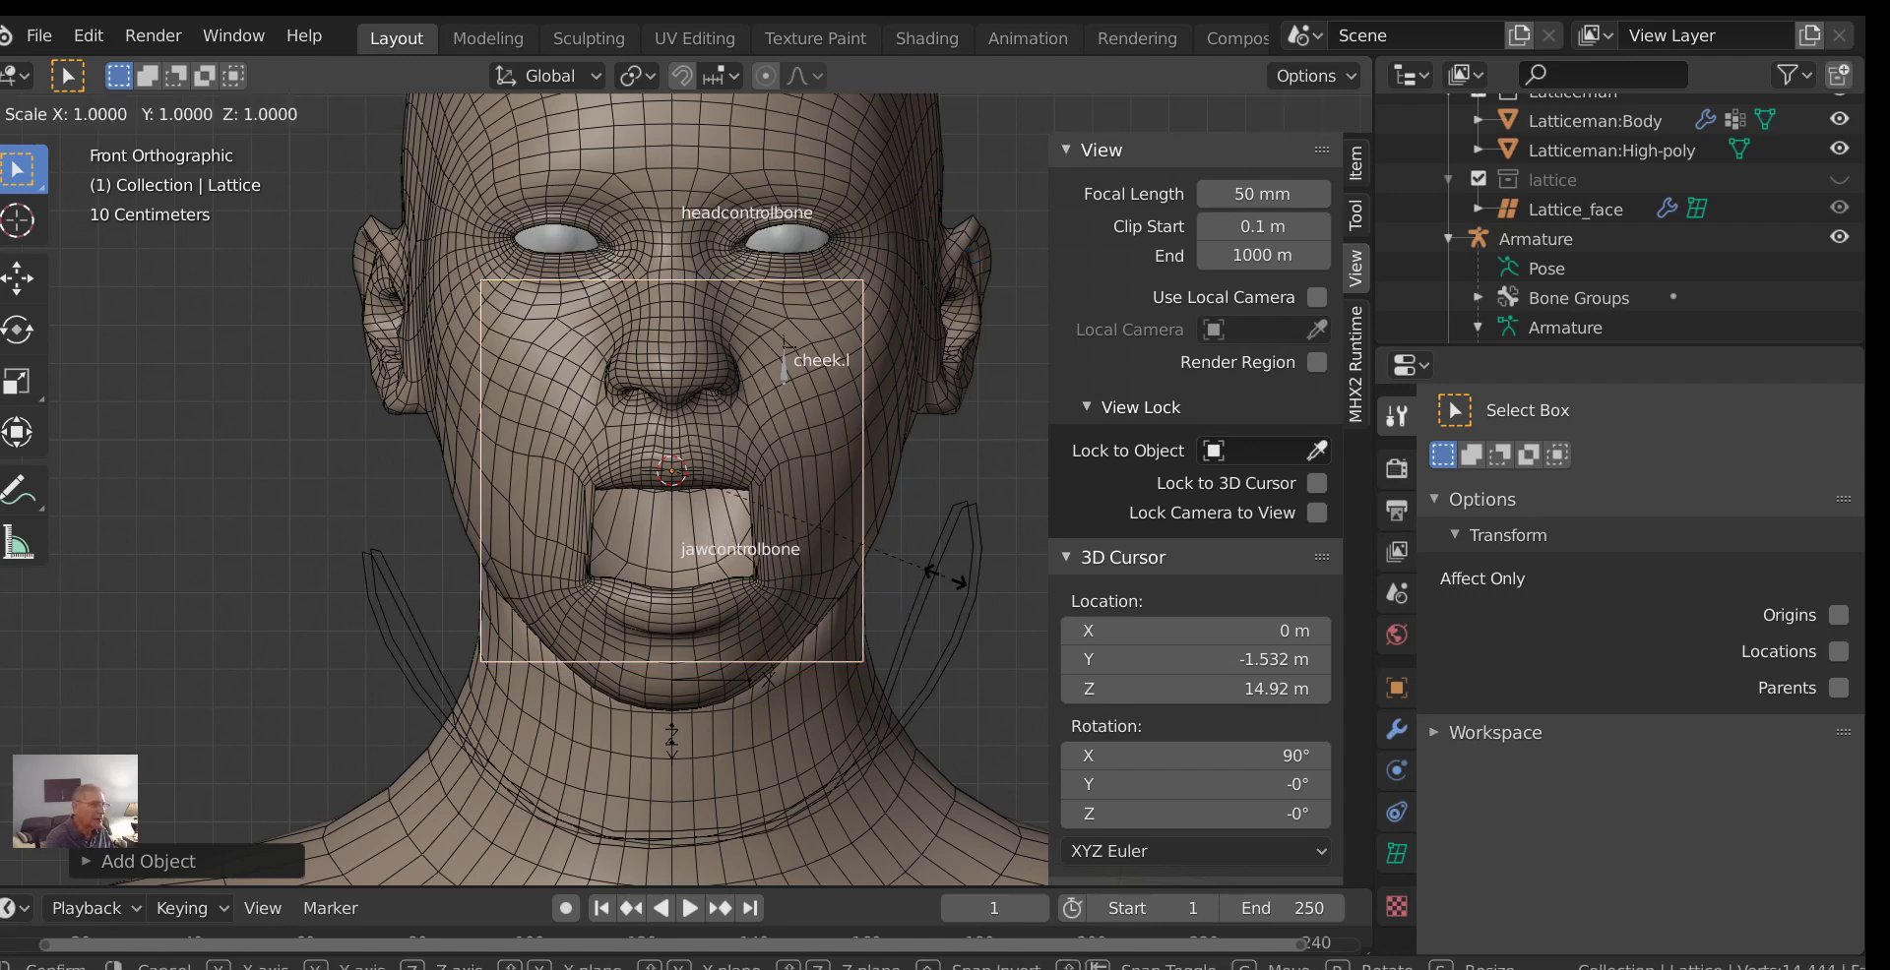
pyautogui.press('x')
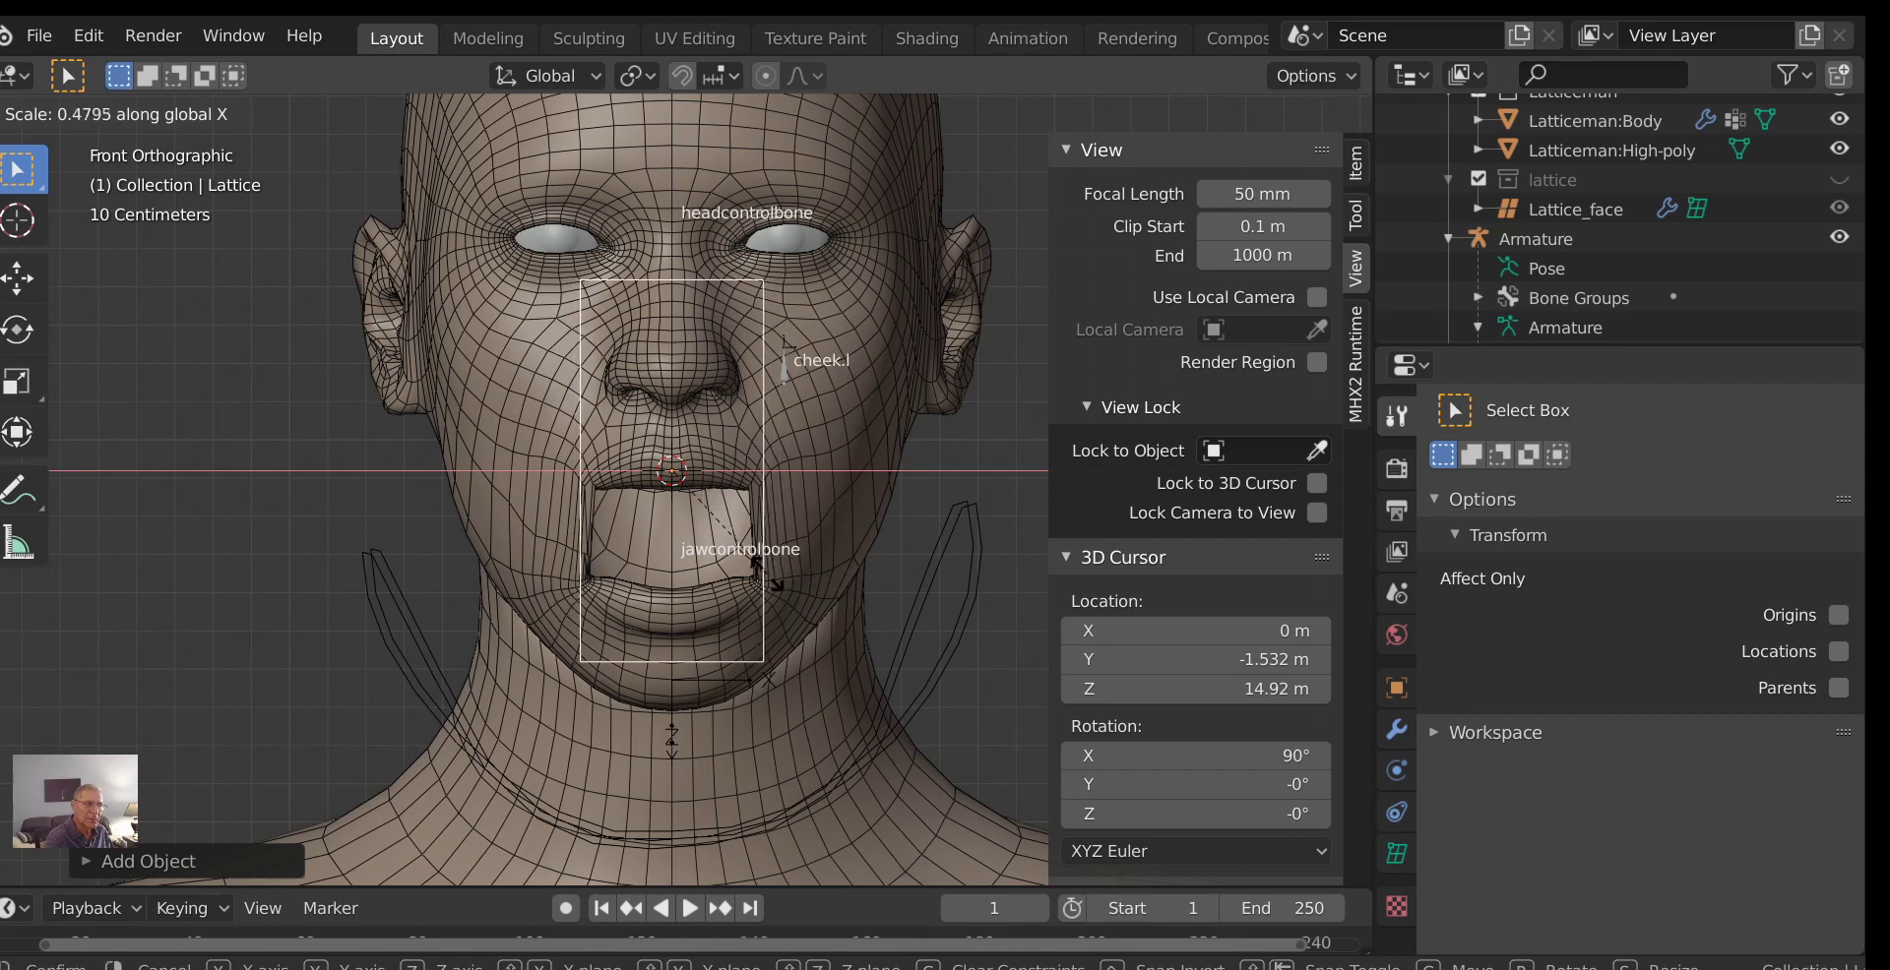
pyautogui.click(764, 581)
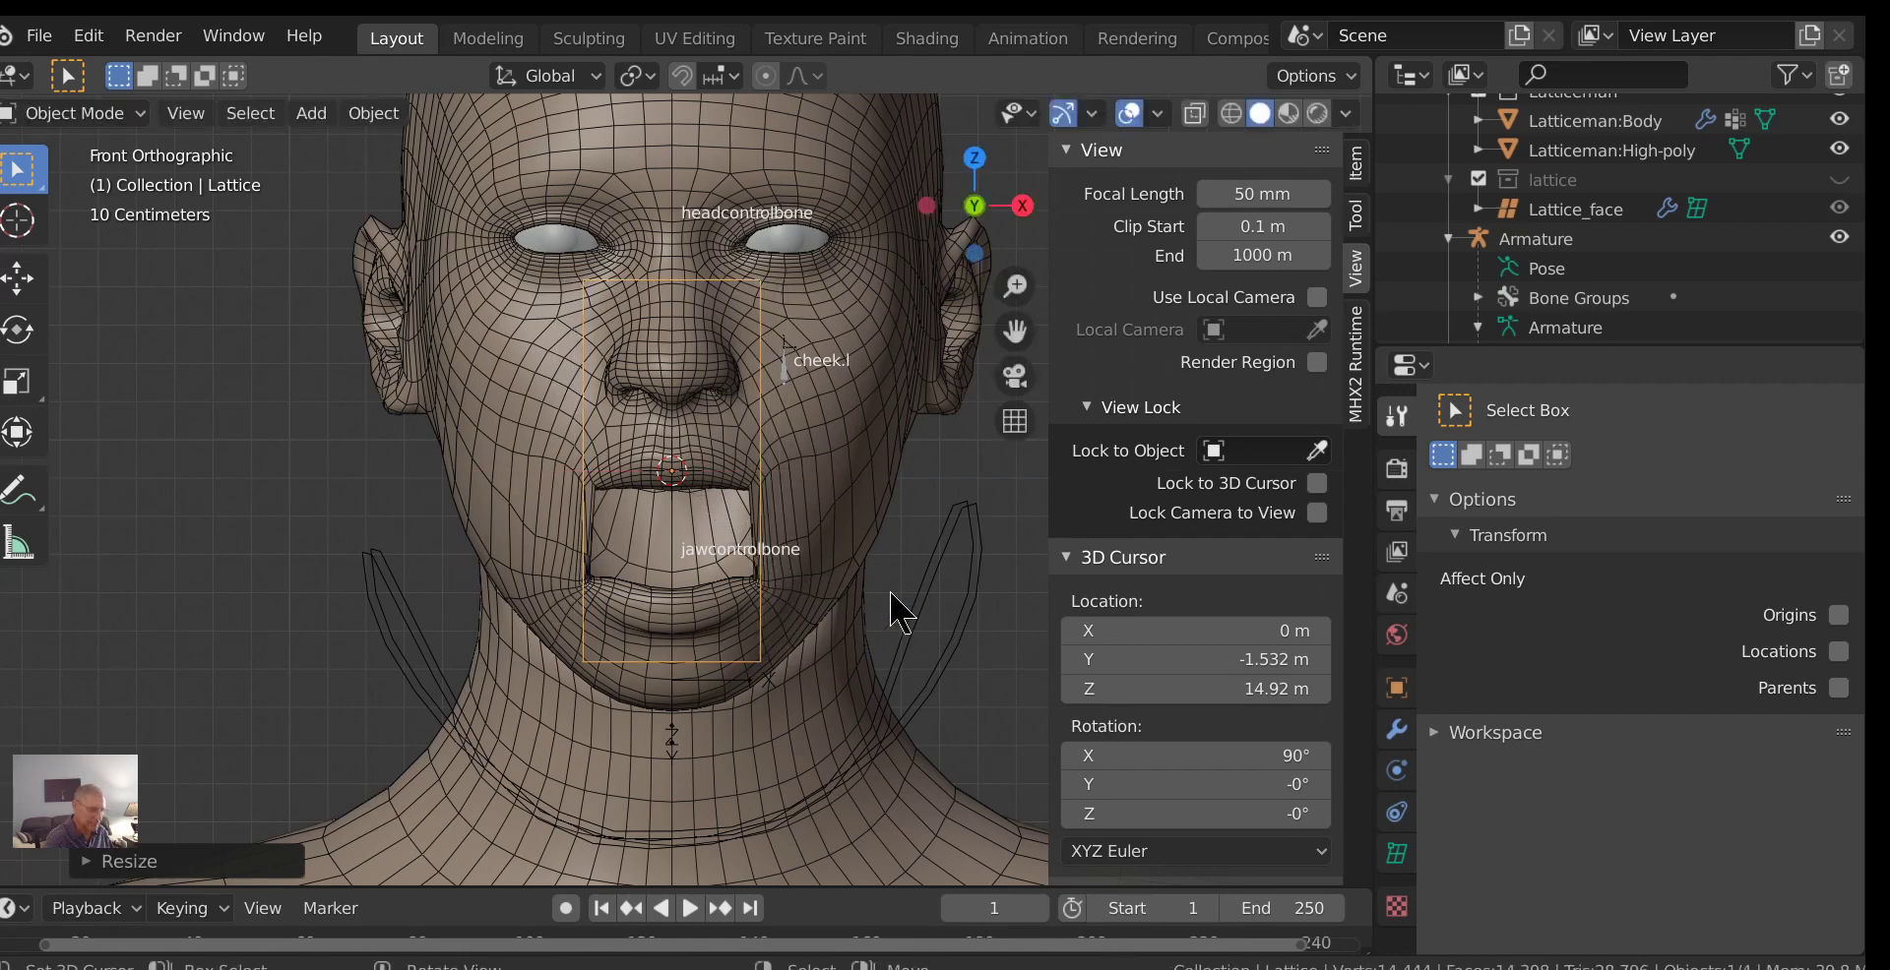
pyautogui.press('s')
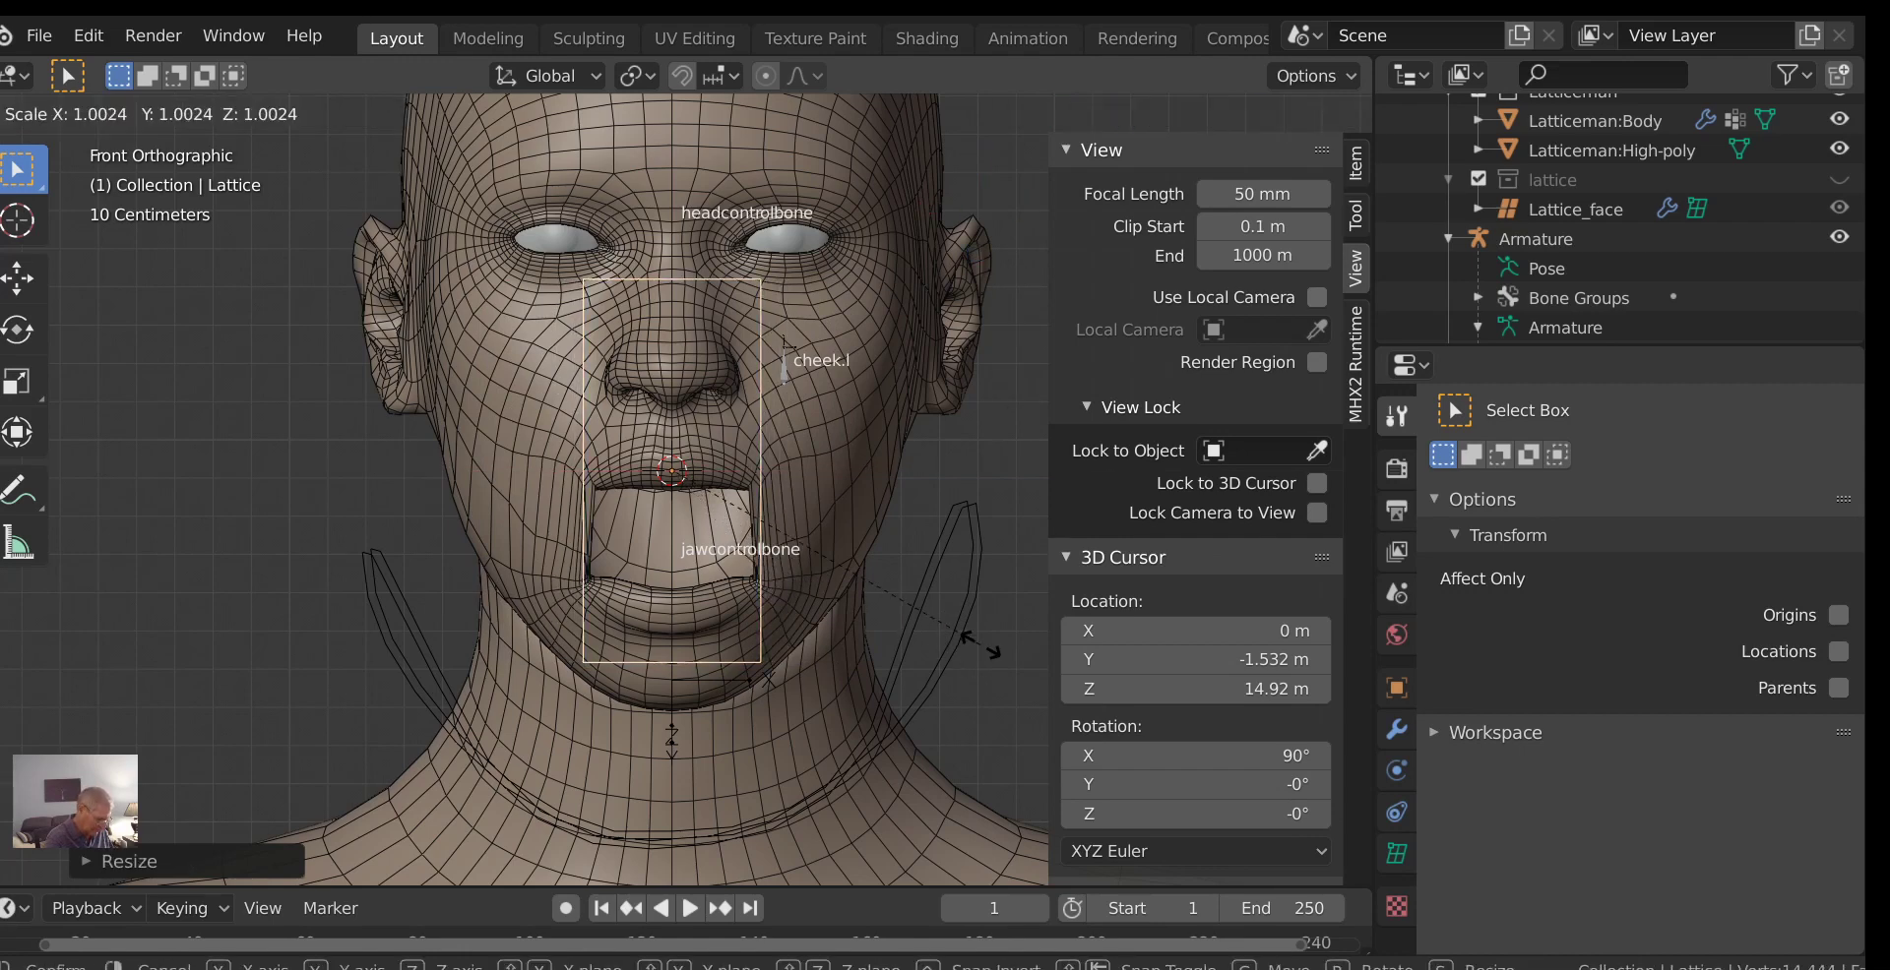
pyautogui.press('z')
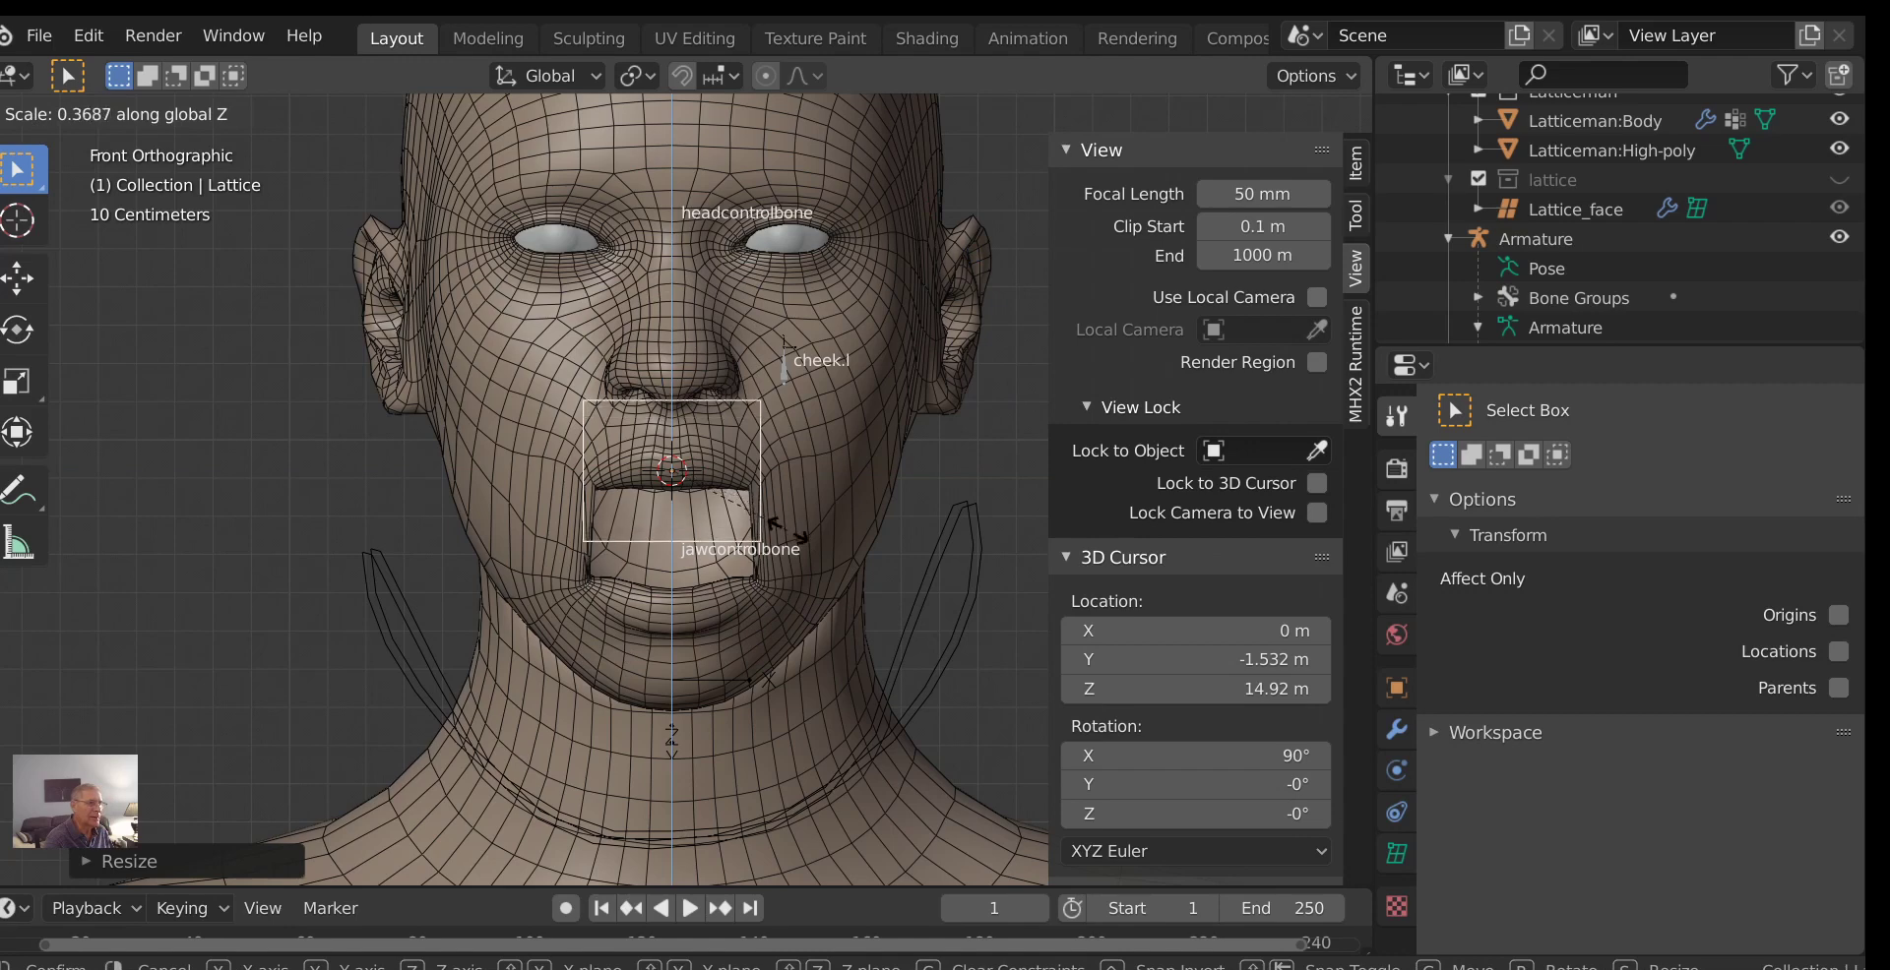
pyautogui.click(787, 530)
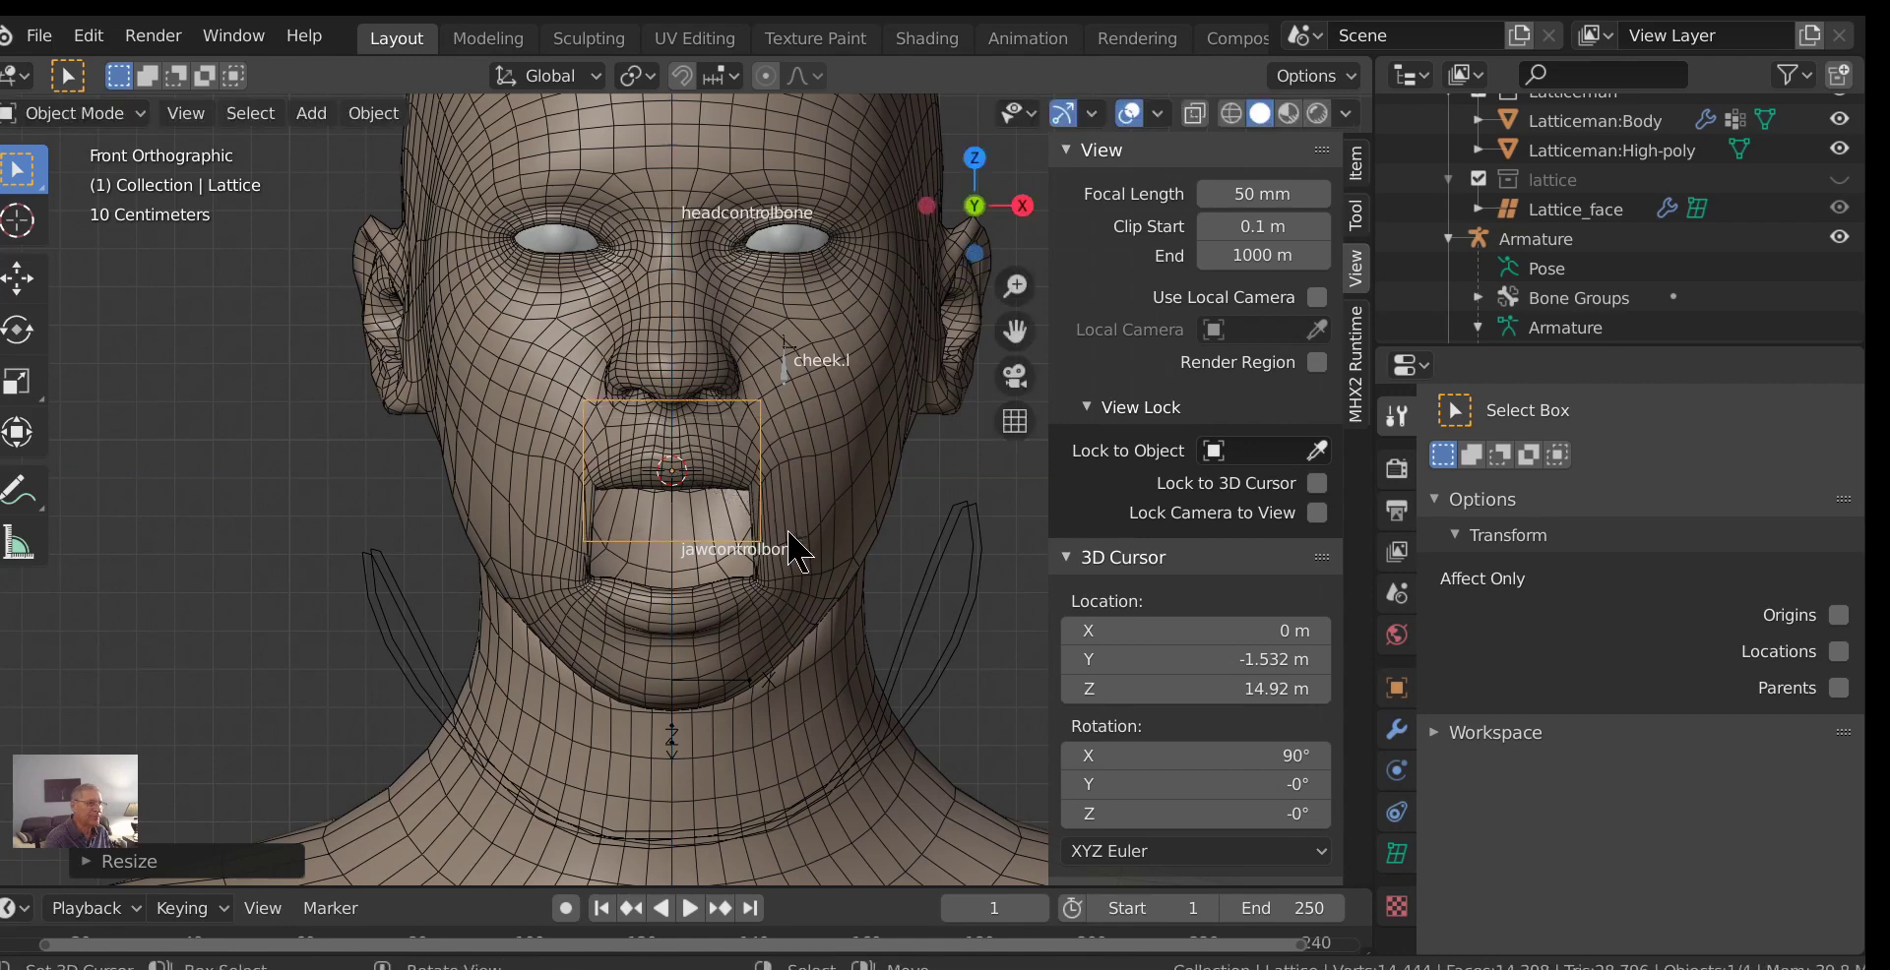
# Set the lattice's V resolution to 1 and move it slightly forward along Y, just in front of the upper lip.
pyautogui.click(1399, 855)
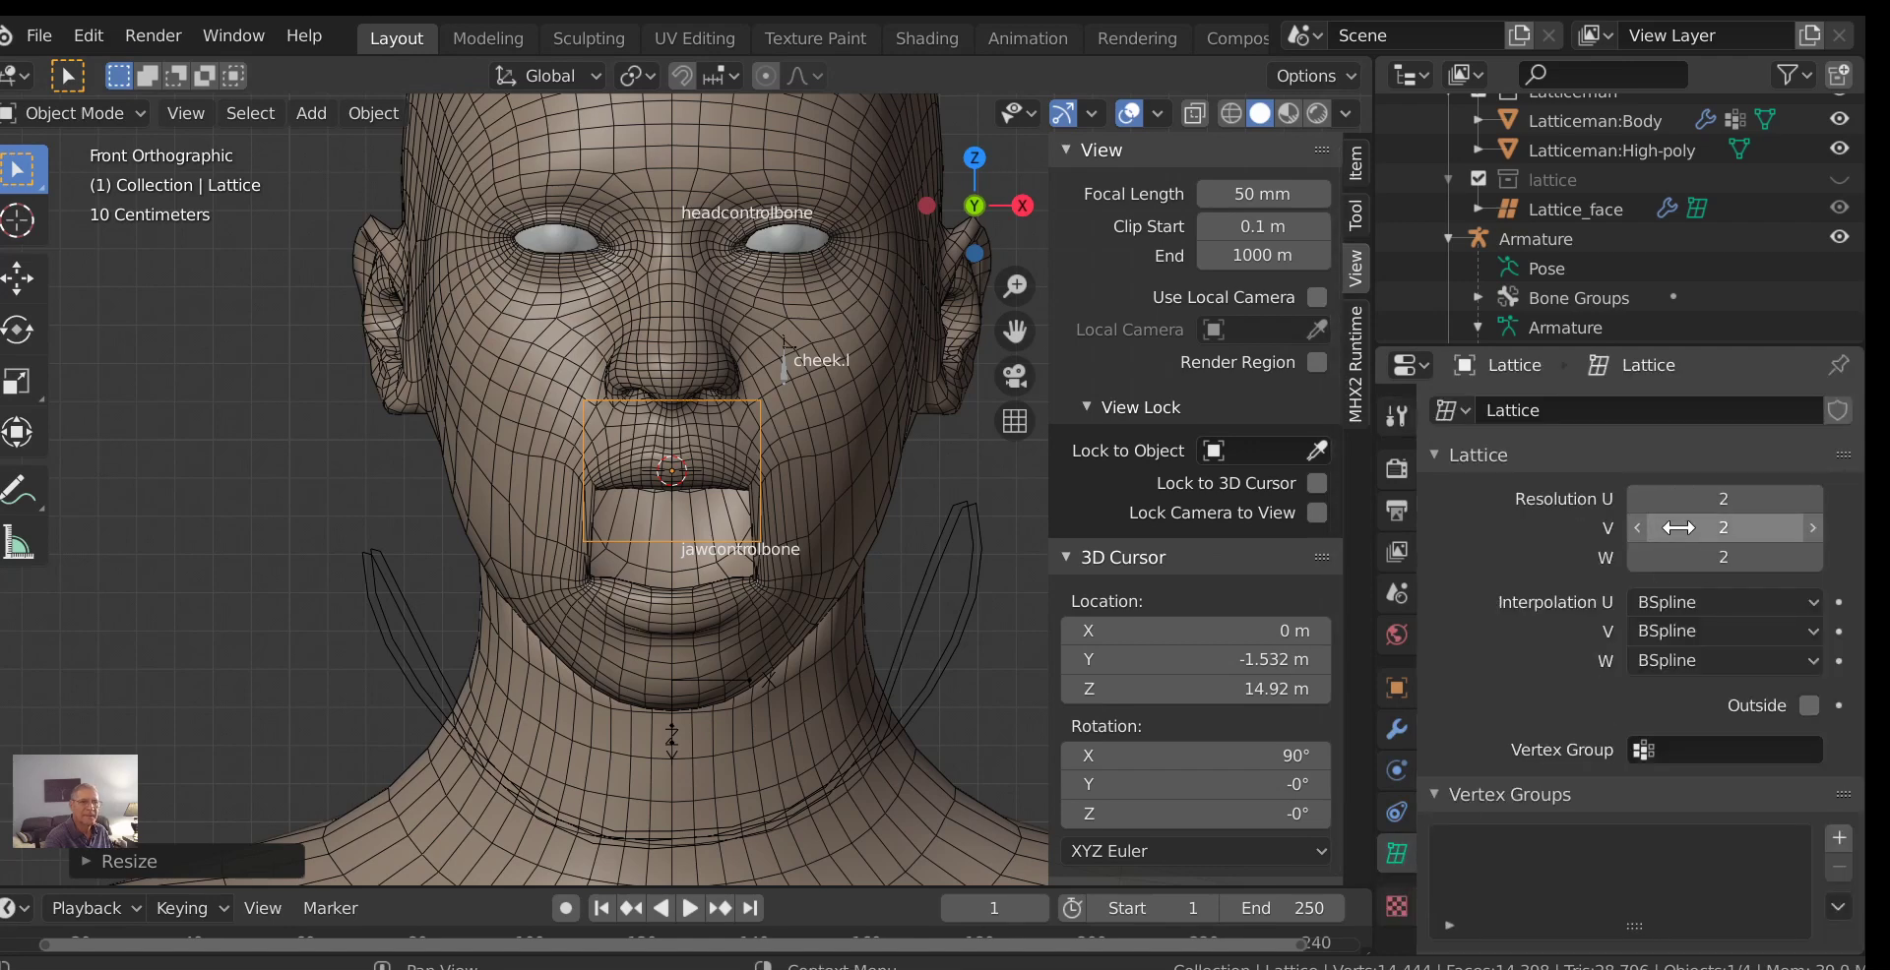
pyautogui.click(1638, 529)
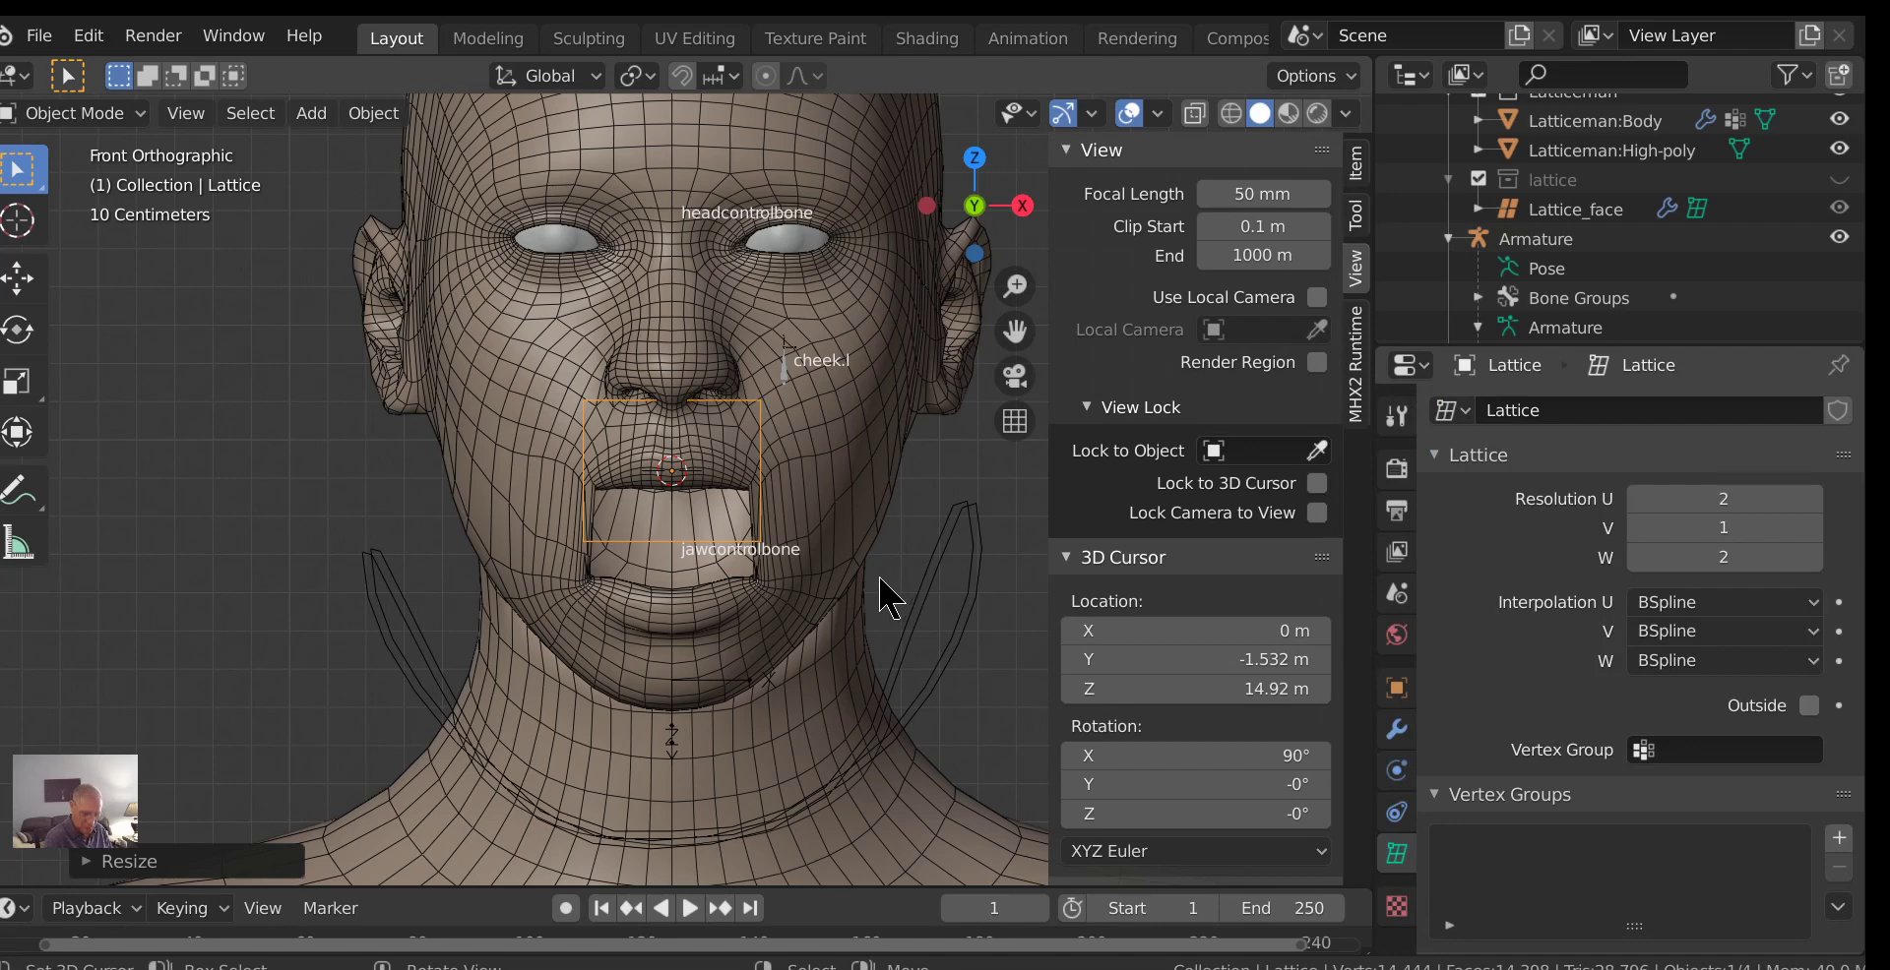
pyautogui.press('KP_3')
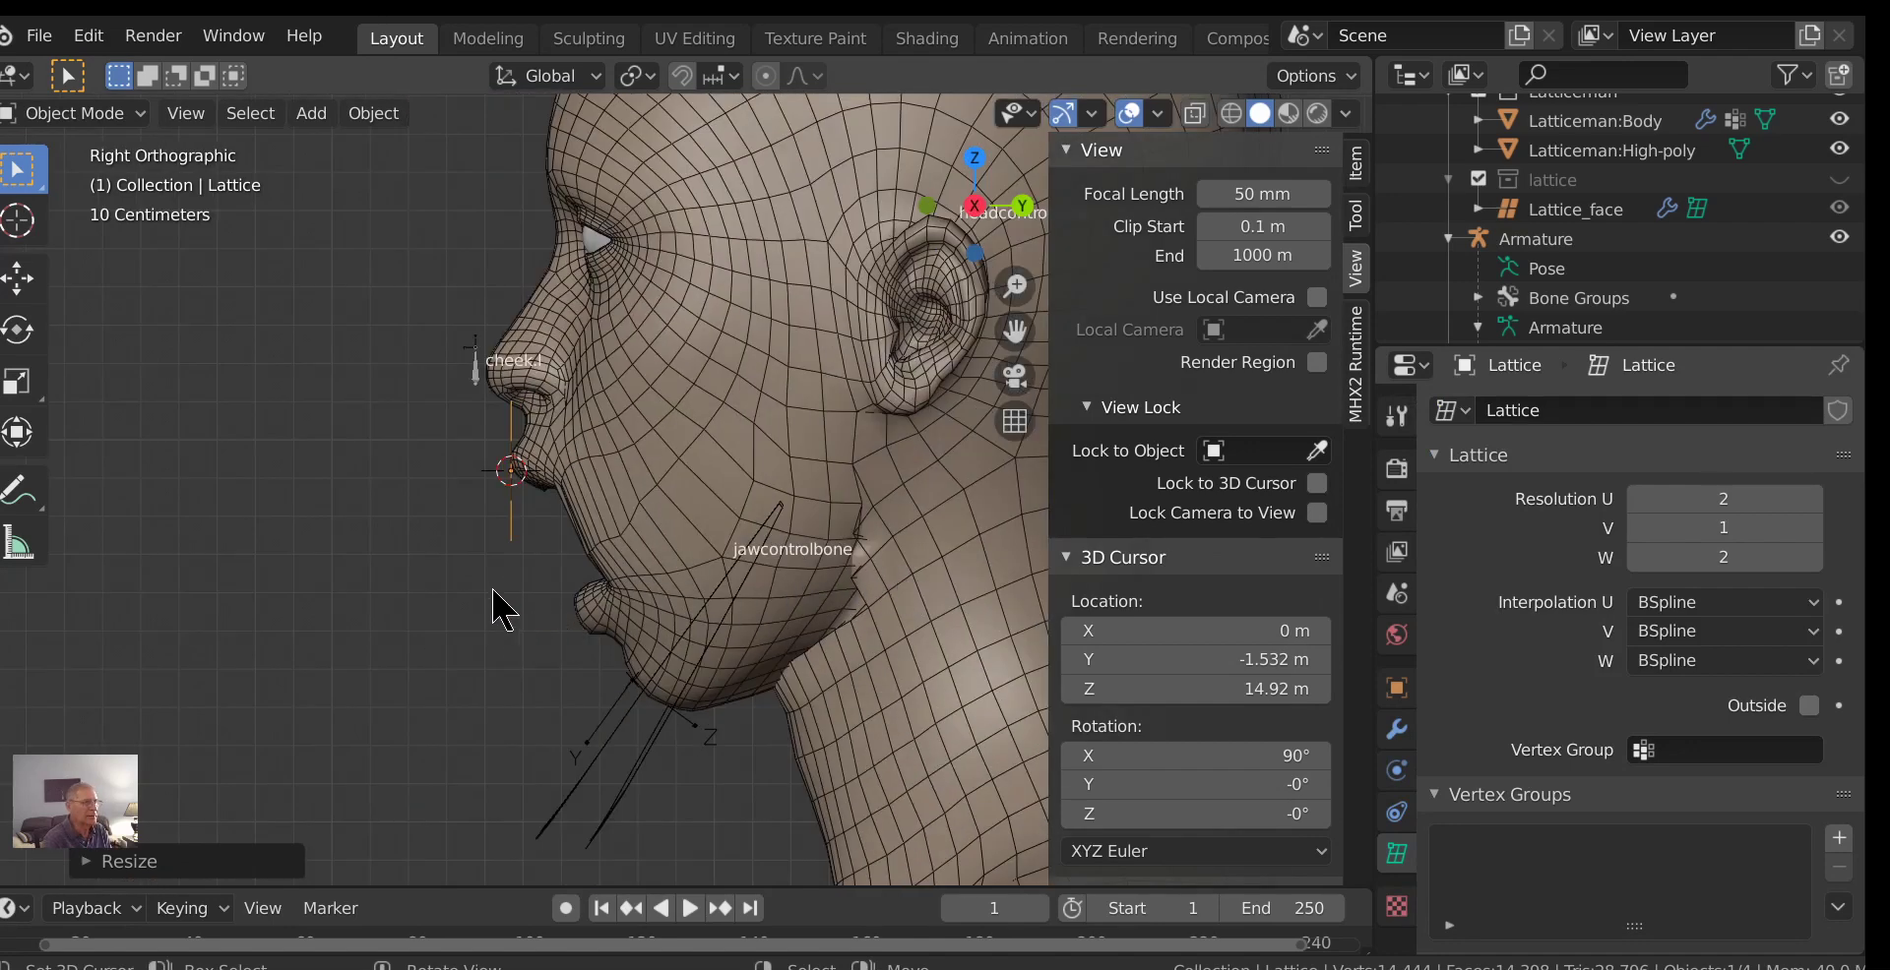
pyautogui.press('g')
pyautogui.press('y')
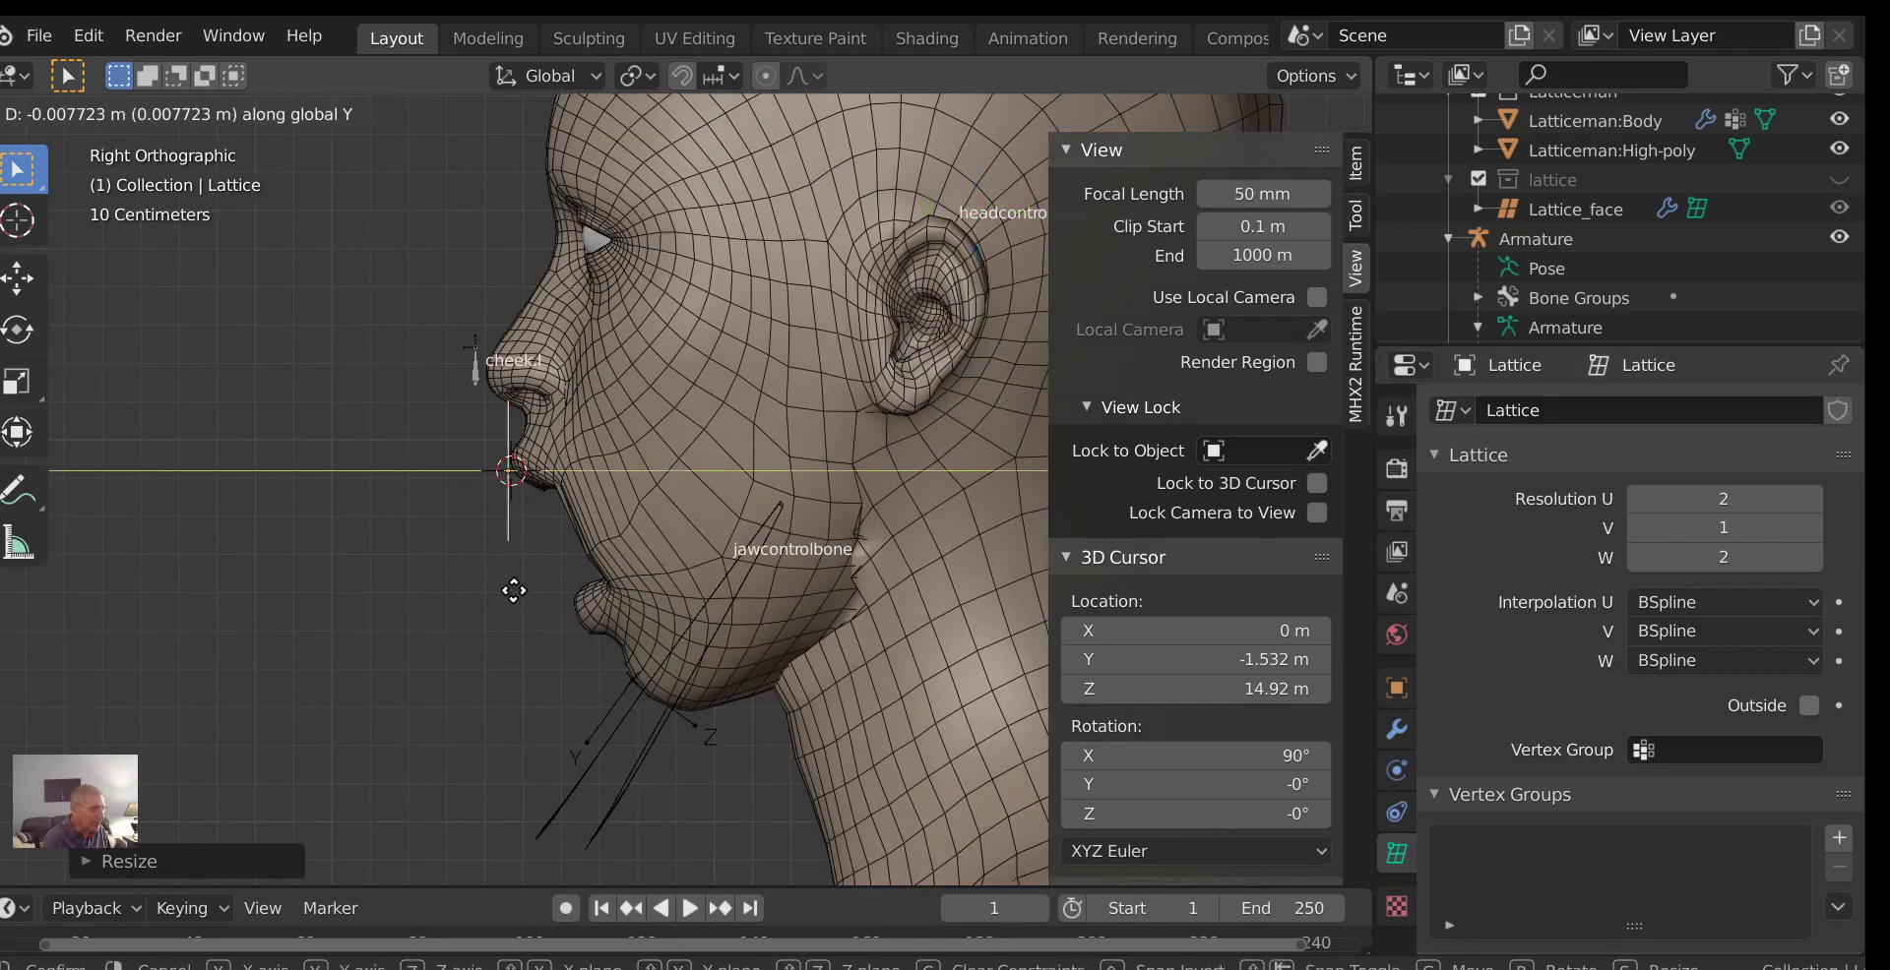
pyautogui.click(508, 590)
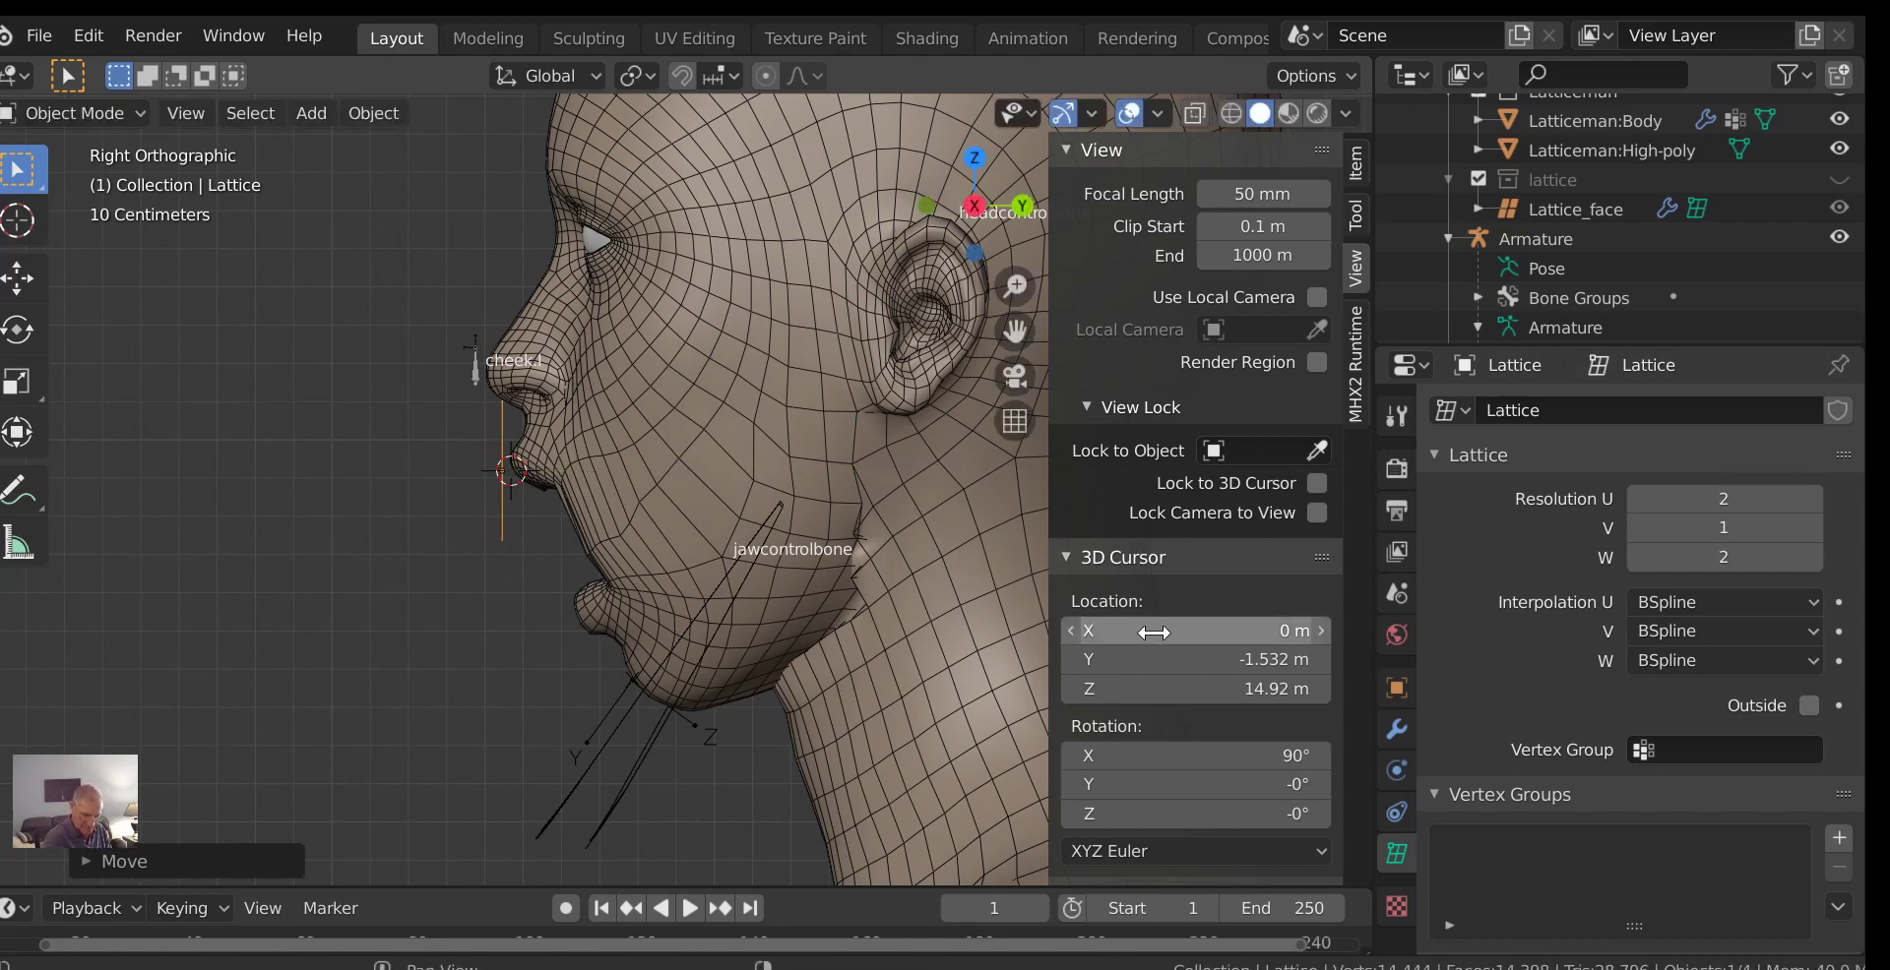
# Set the lattice's W resolution to 1 and U resolution to 4, and check its control points across the upper lip in Edit Mode.
pyautogui.press('KP_1')
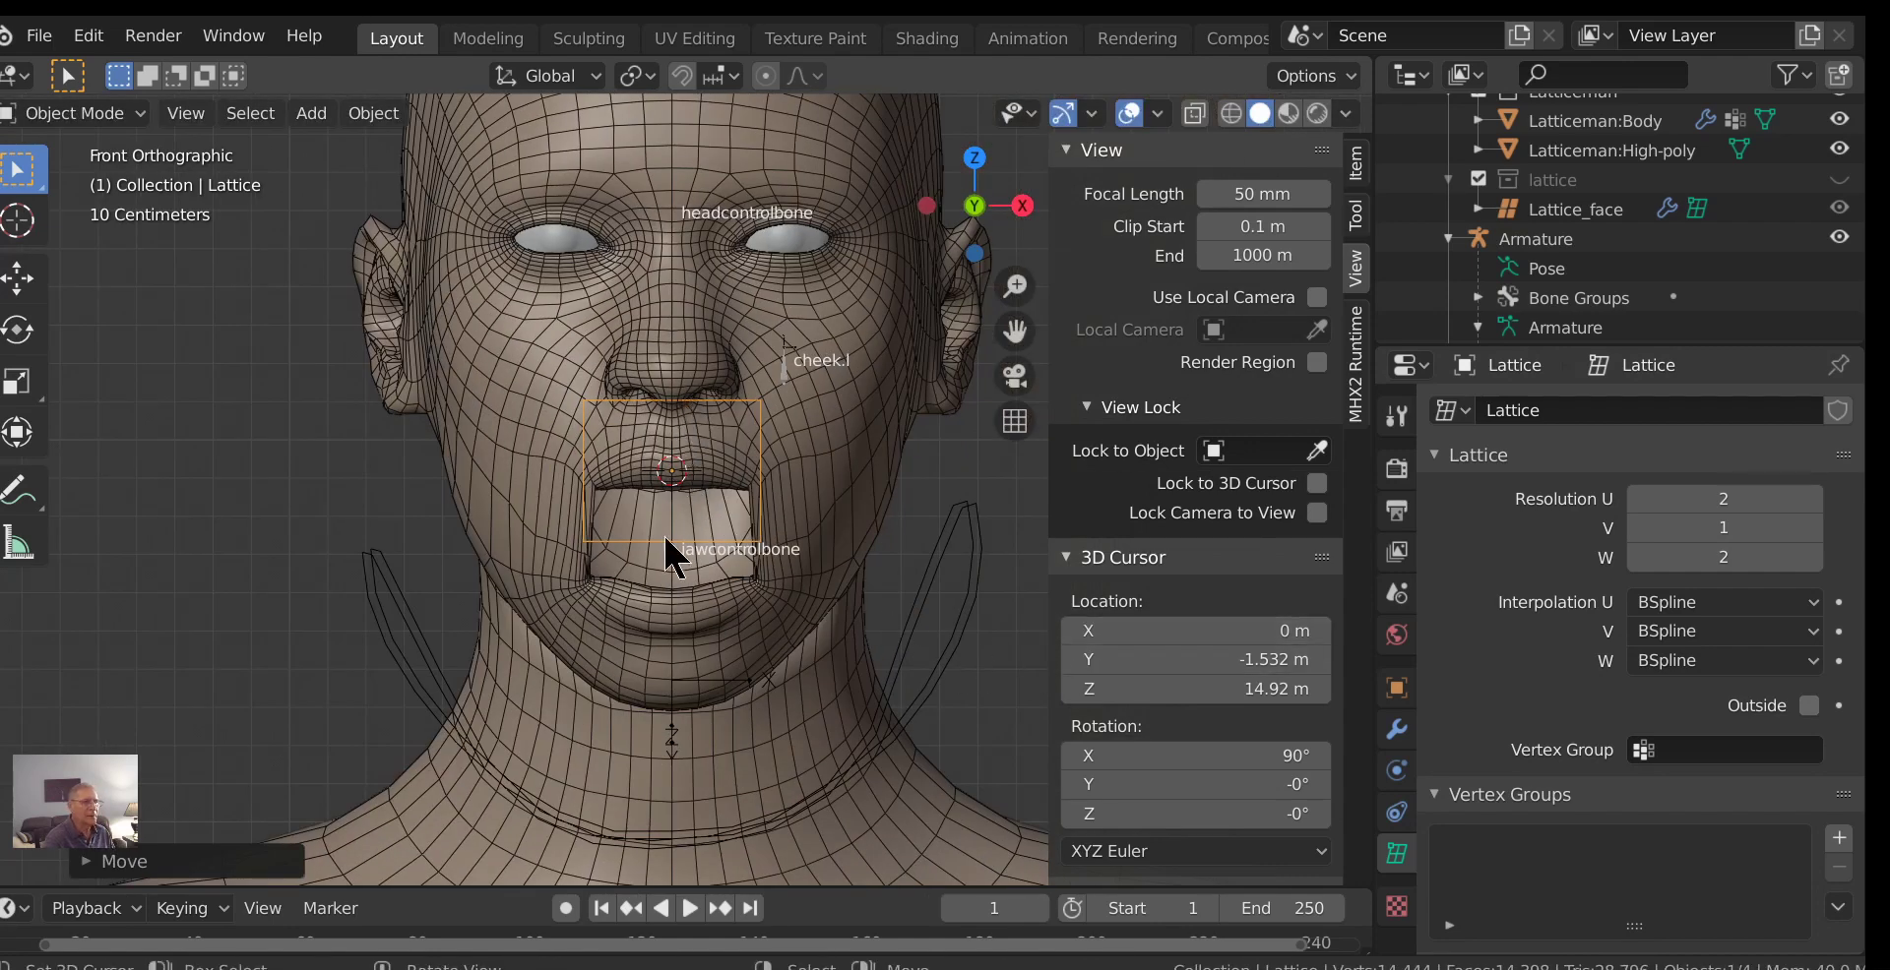
pyautogui.click(1638, 558)
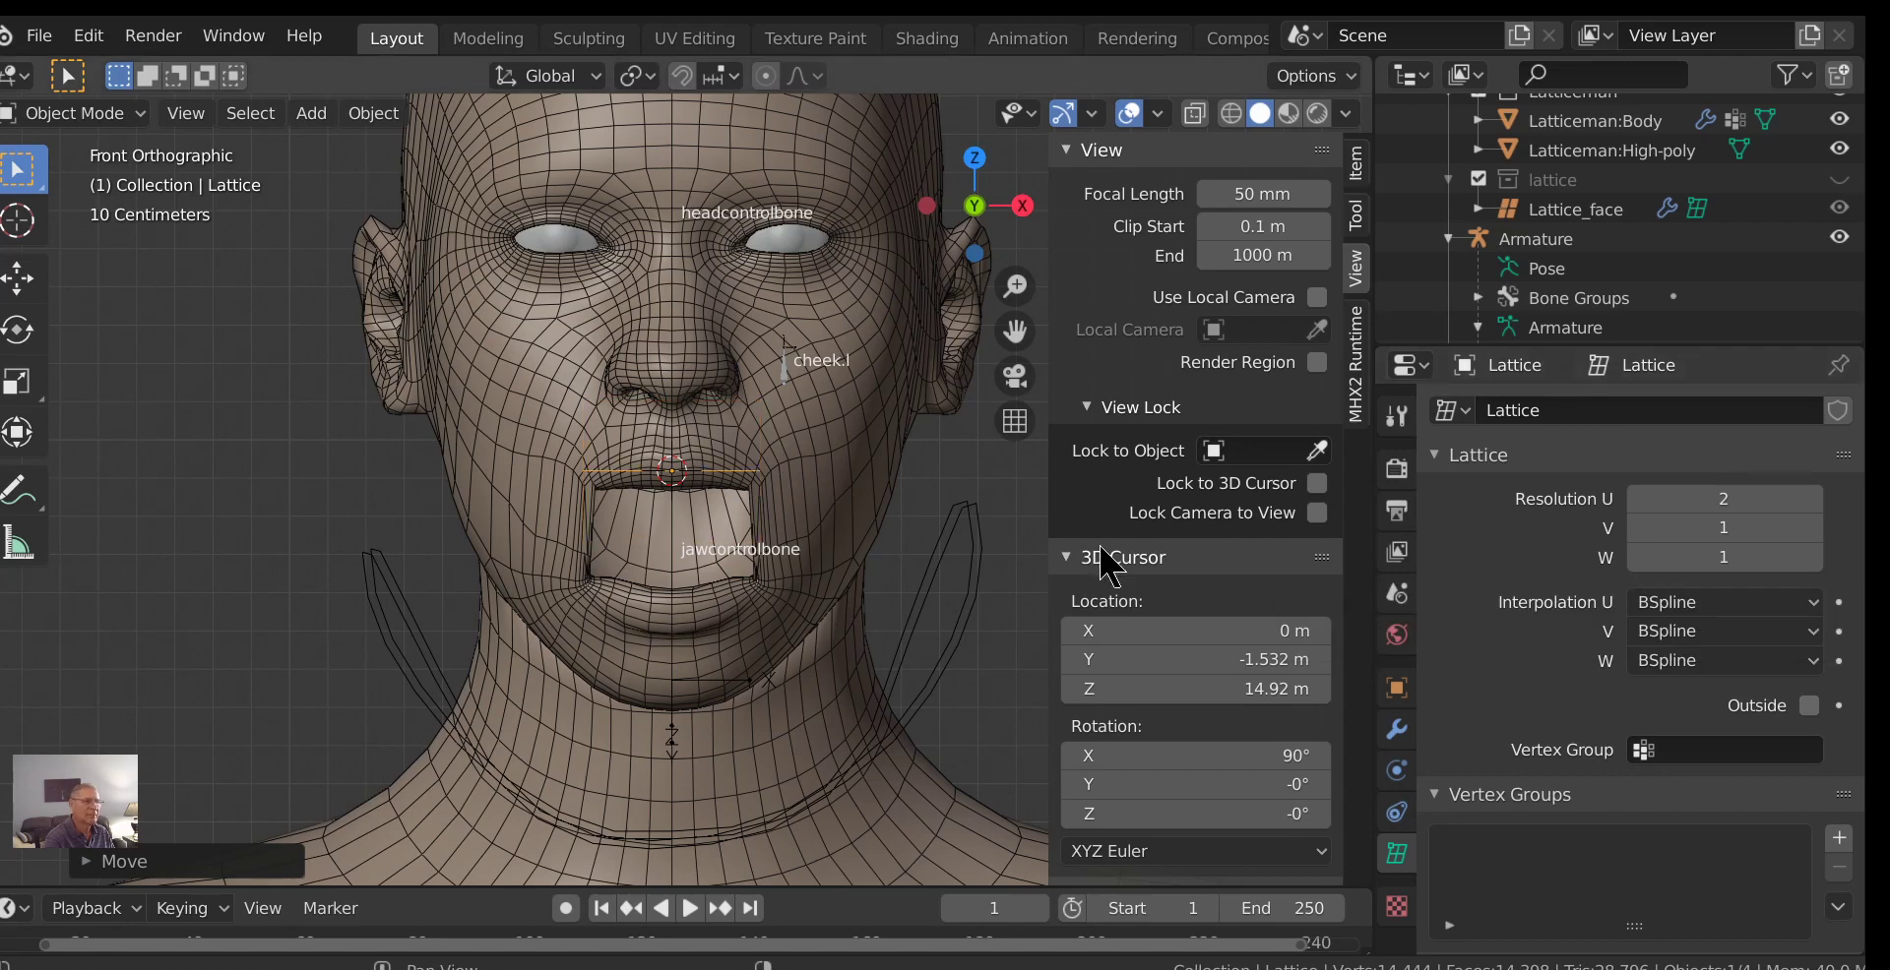
pyautogui.click(1813, 499)
pyautogui.click(1813, 499)
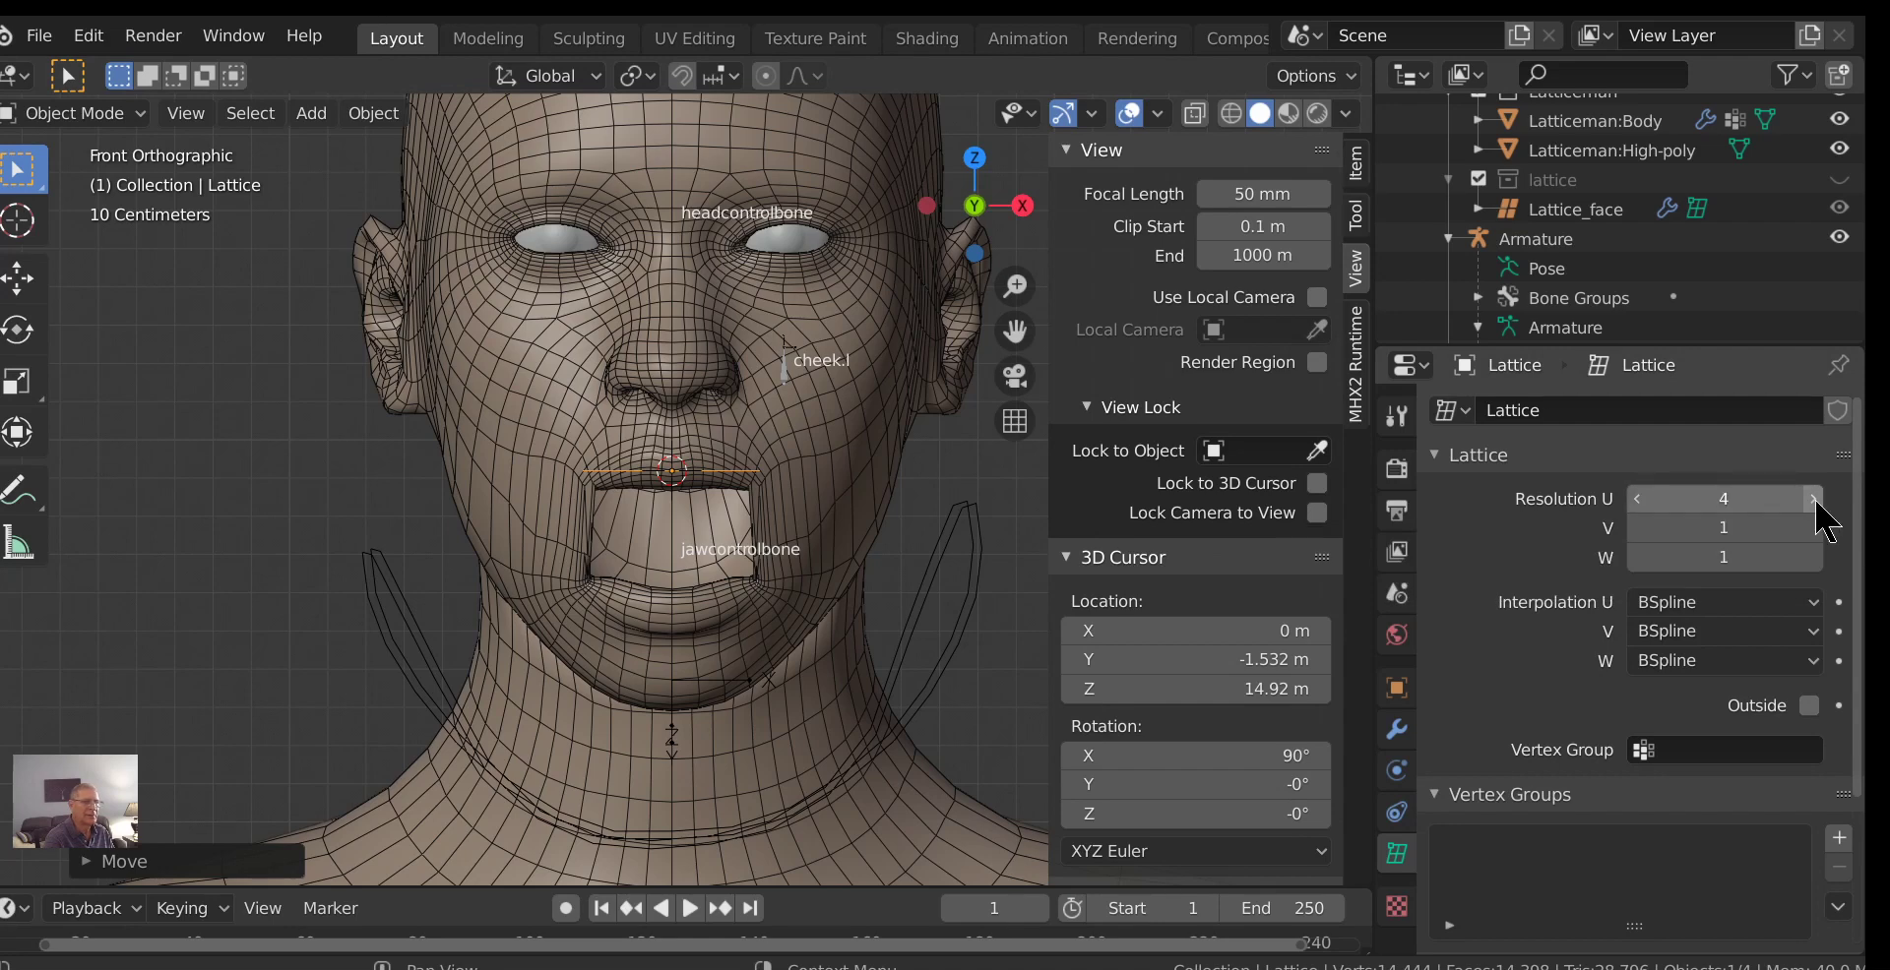
pyautogui.scroll(2, 866, 588)
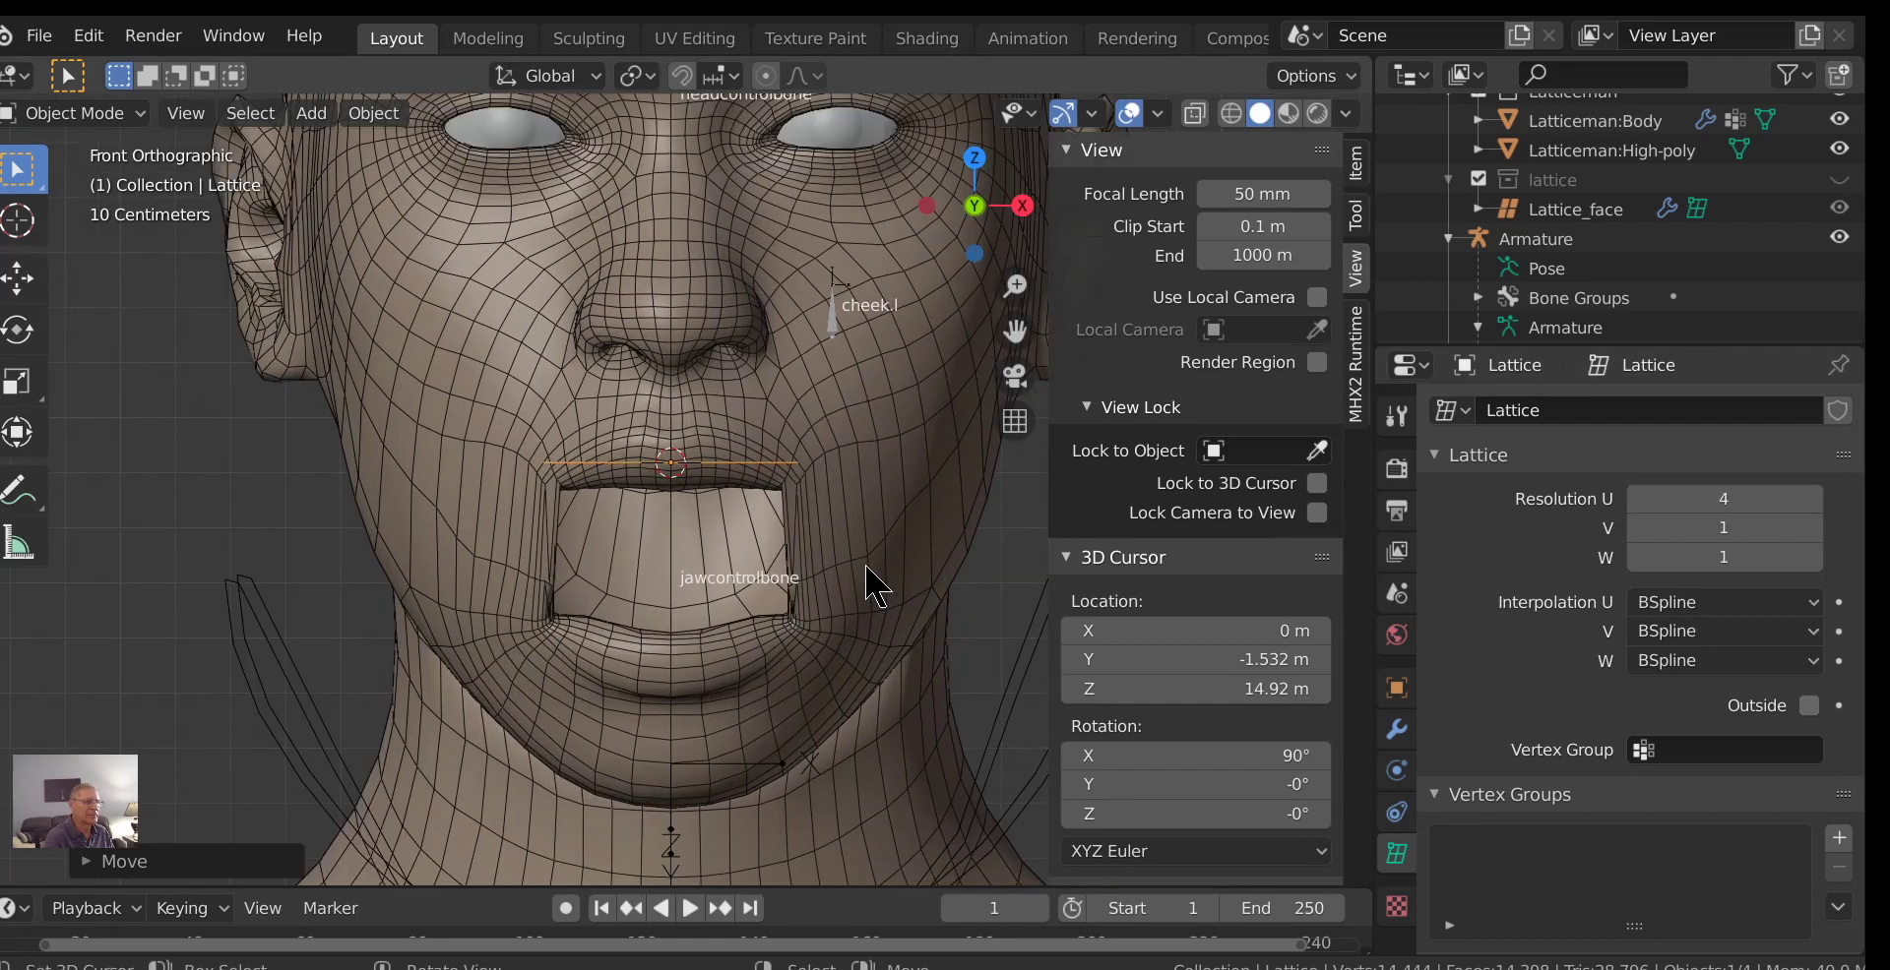
pyautogui.scroll(3, 886, 581)
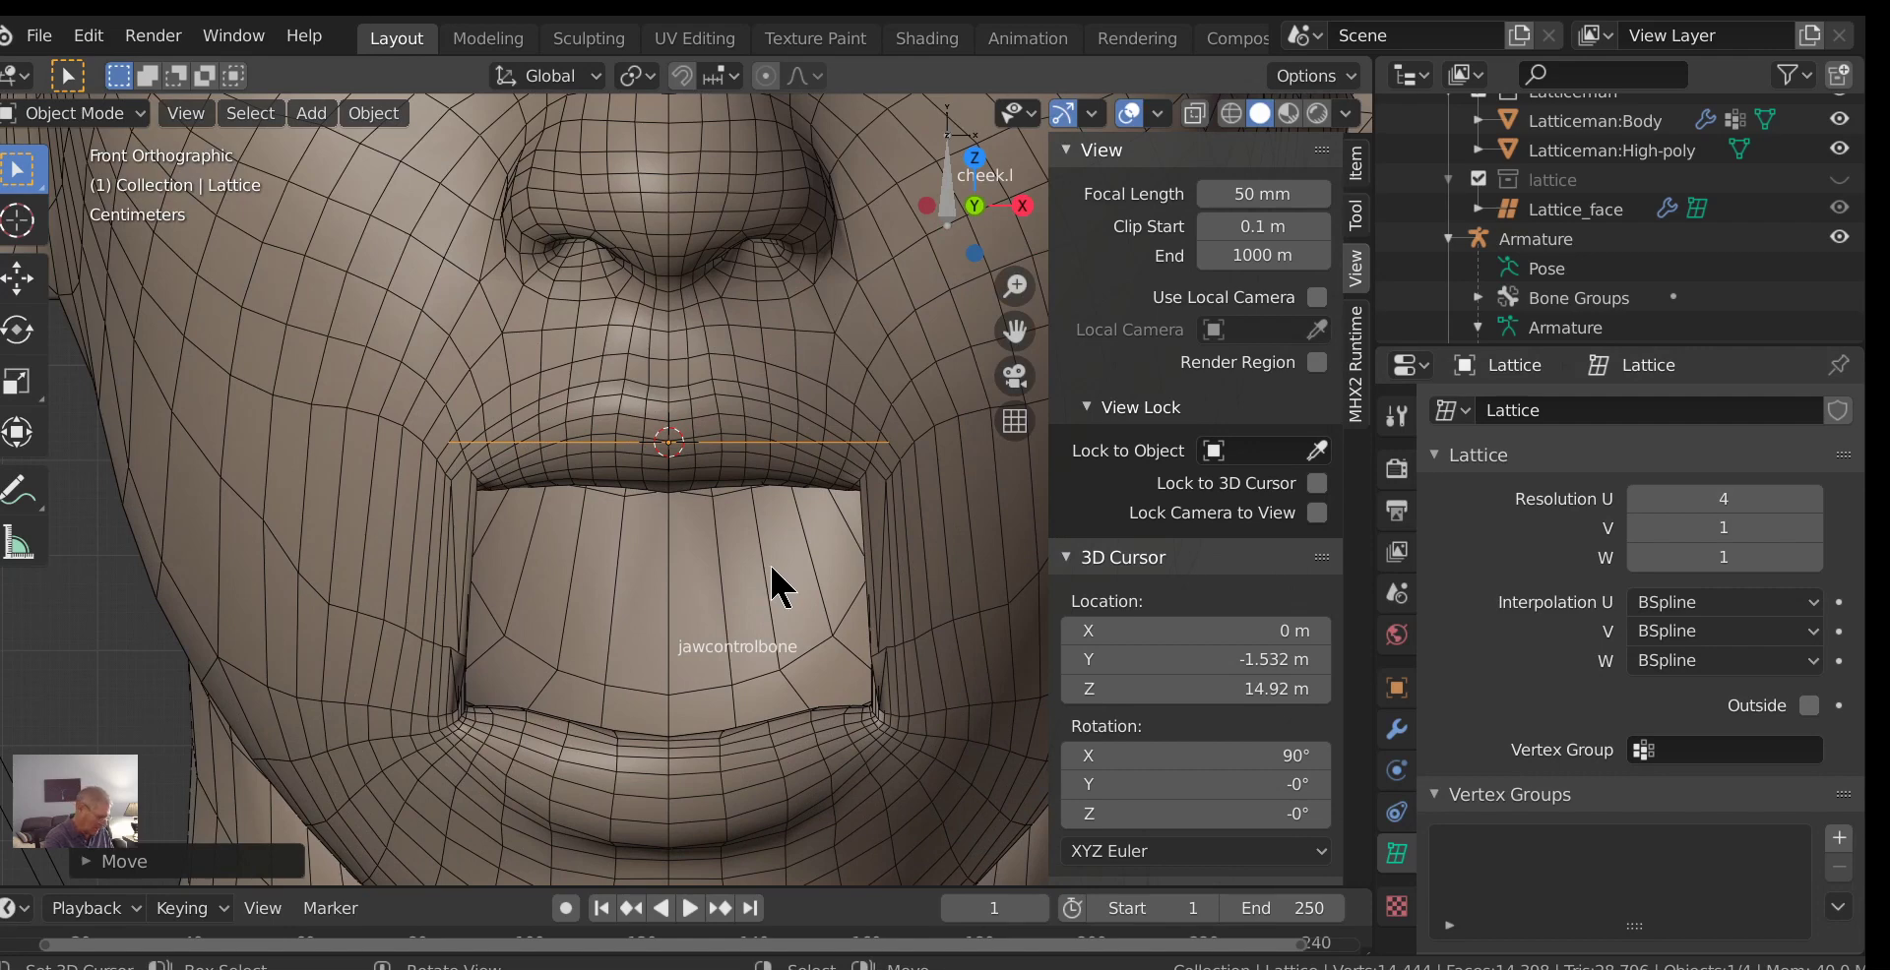
pyautogui.press('Tab')
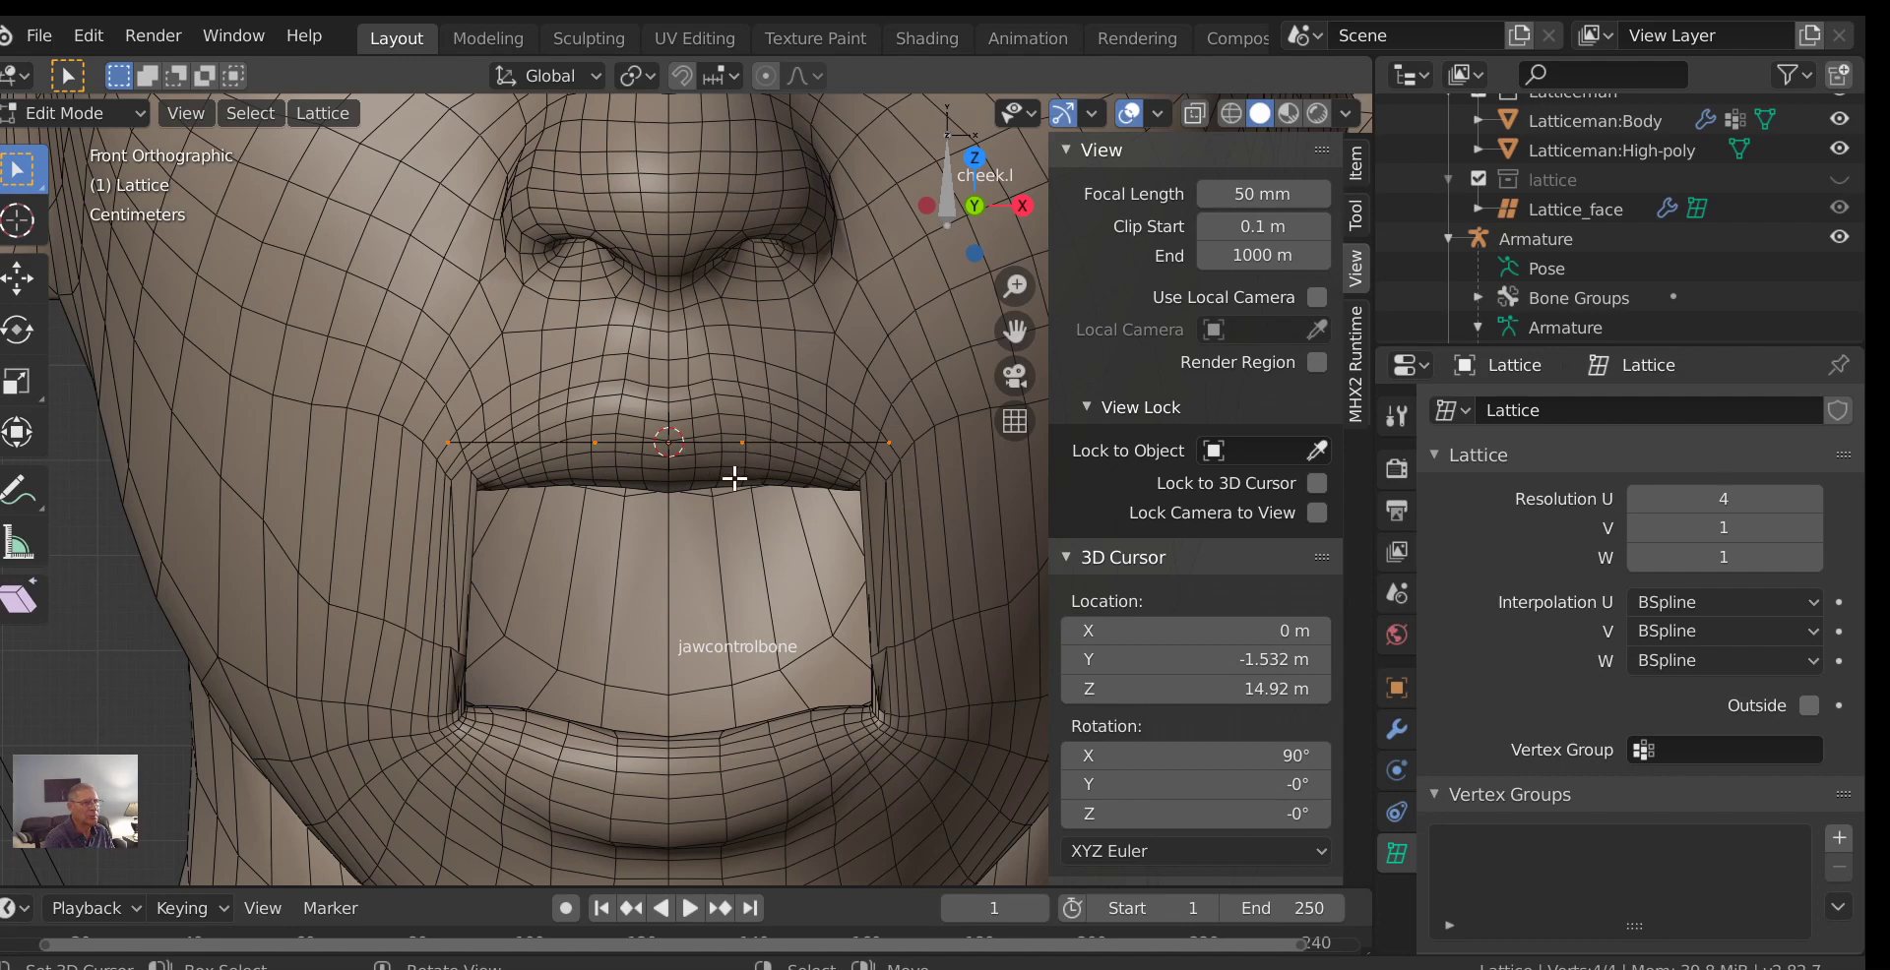
pyautogui.scroll(-2, 729, 539)
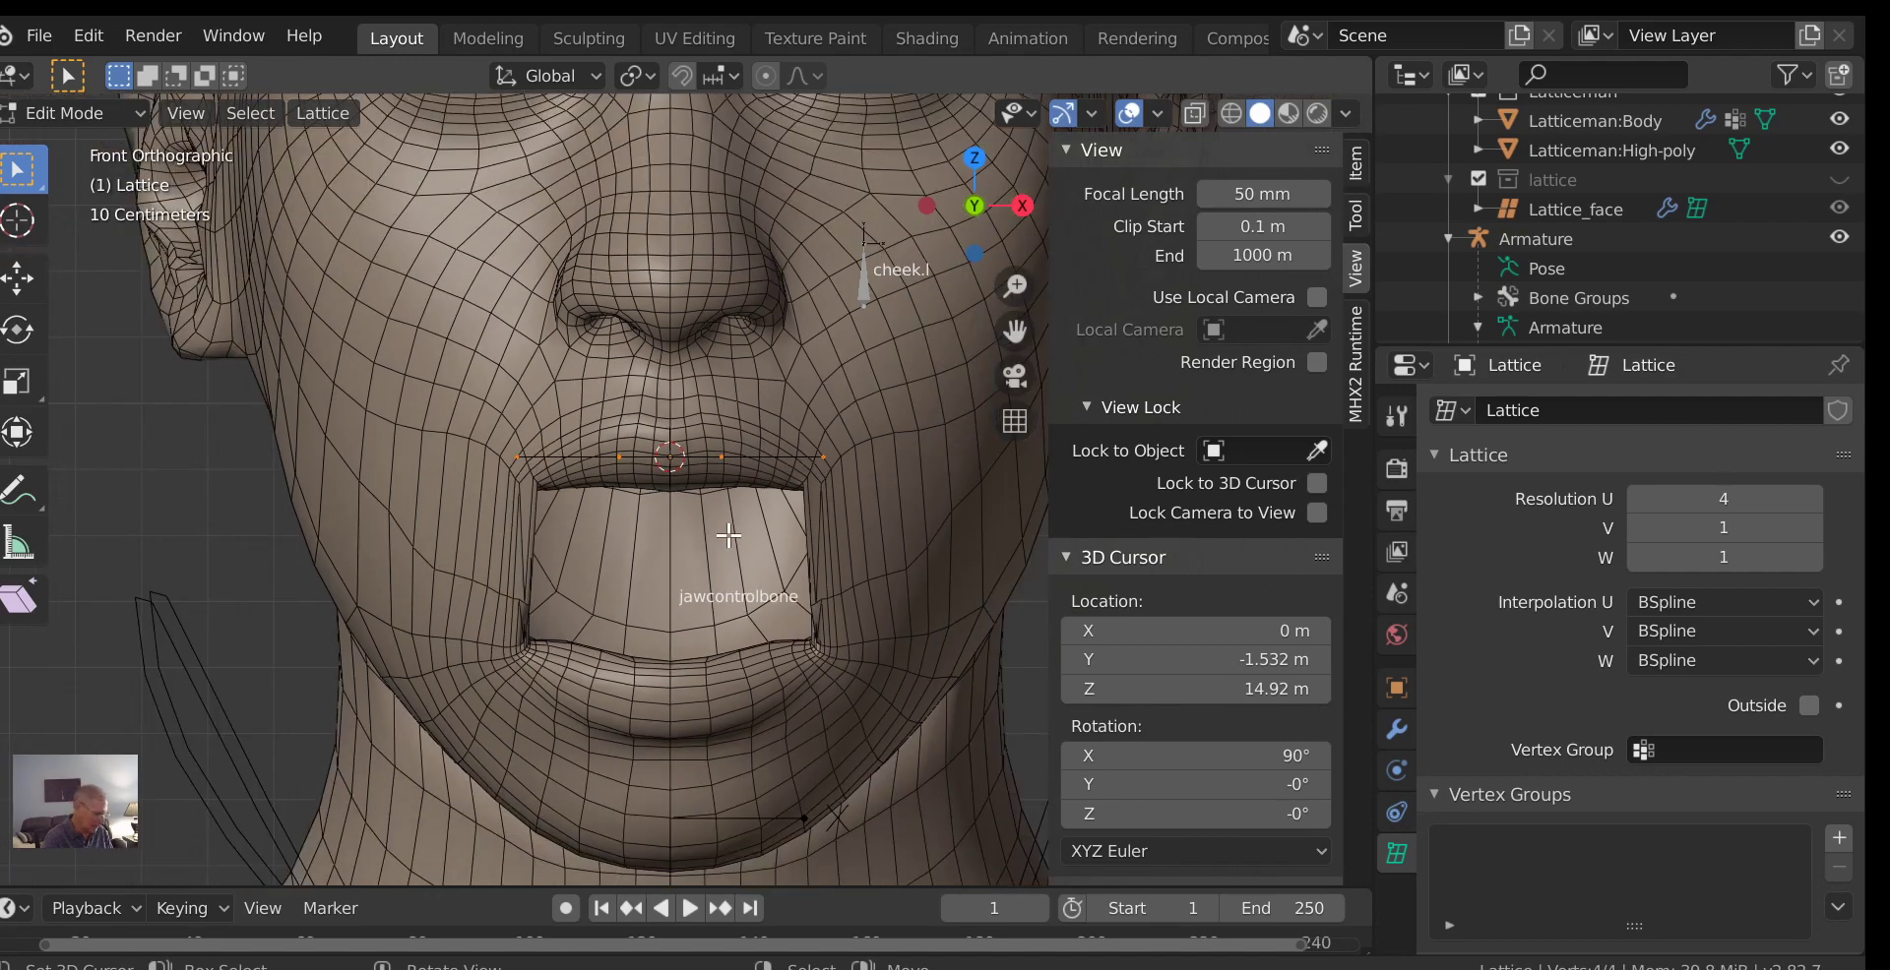
pyautogui.press('Tab')
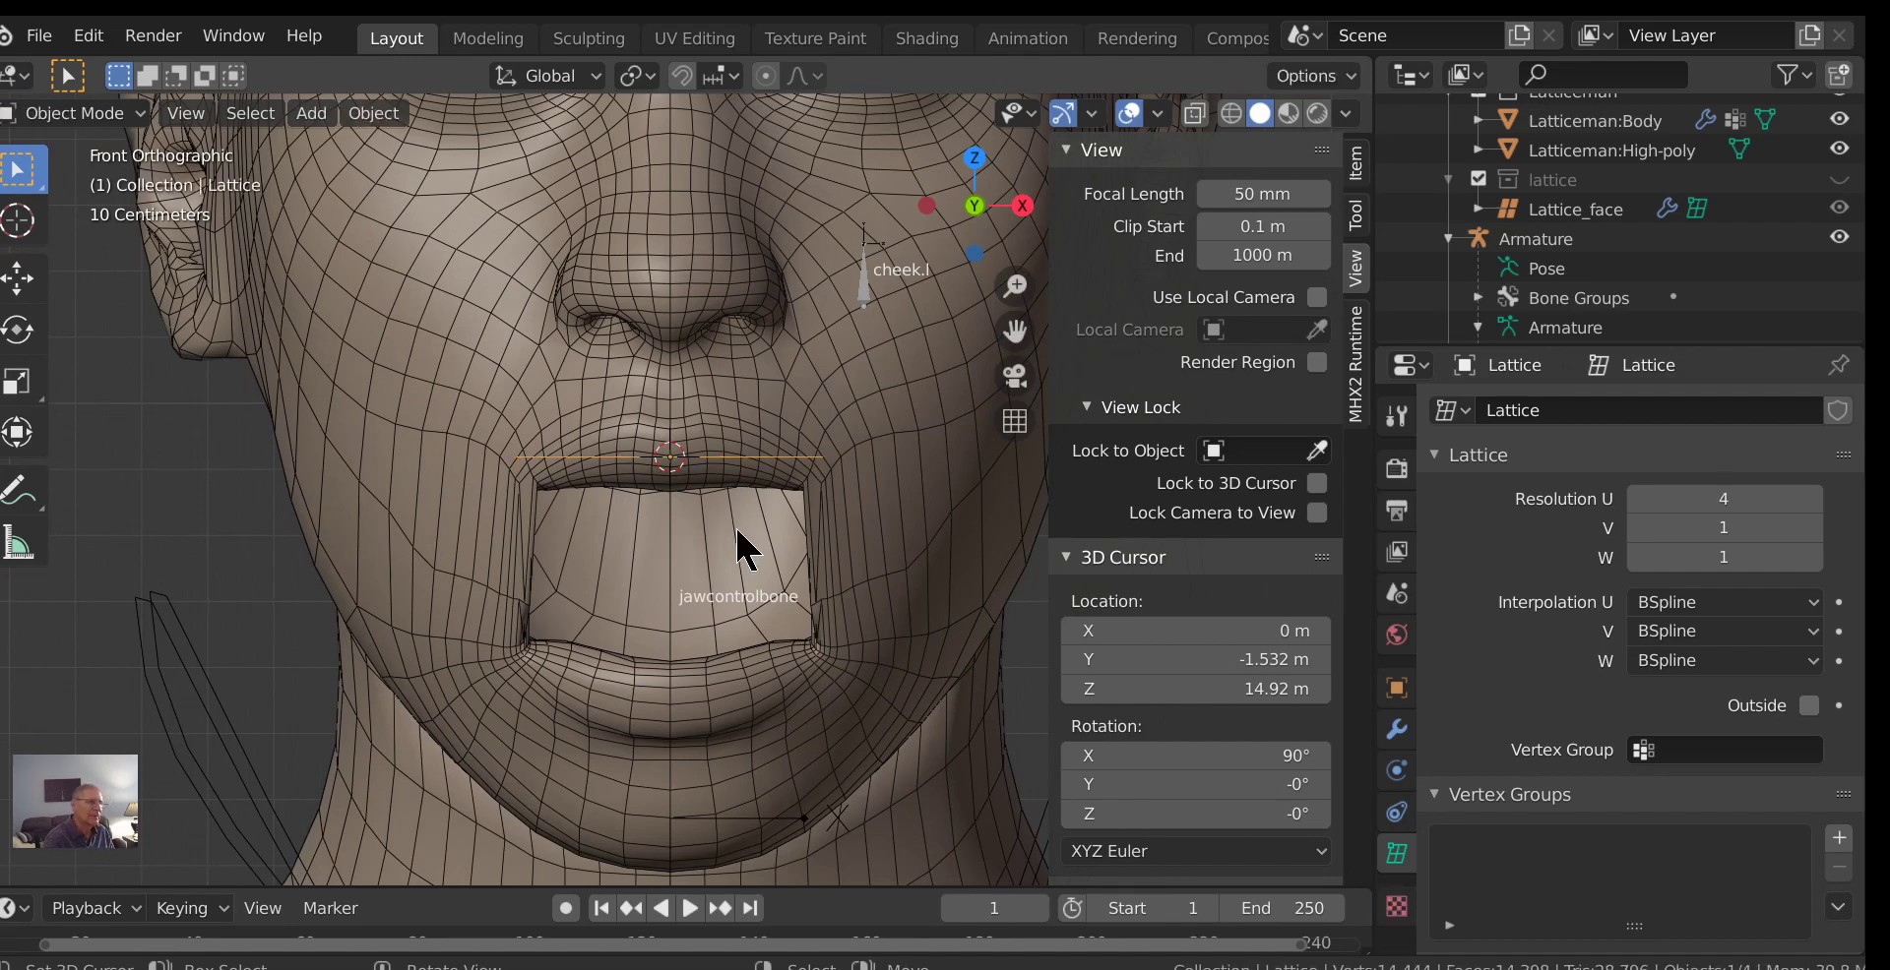
# Add the armature to the lattice selection as the active object and enter Pose Mode.
pyautogui.scroll(-3, 745, 547)
pyautogui.scroll(-2, 787, 517)
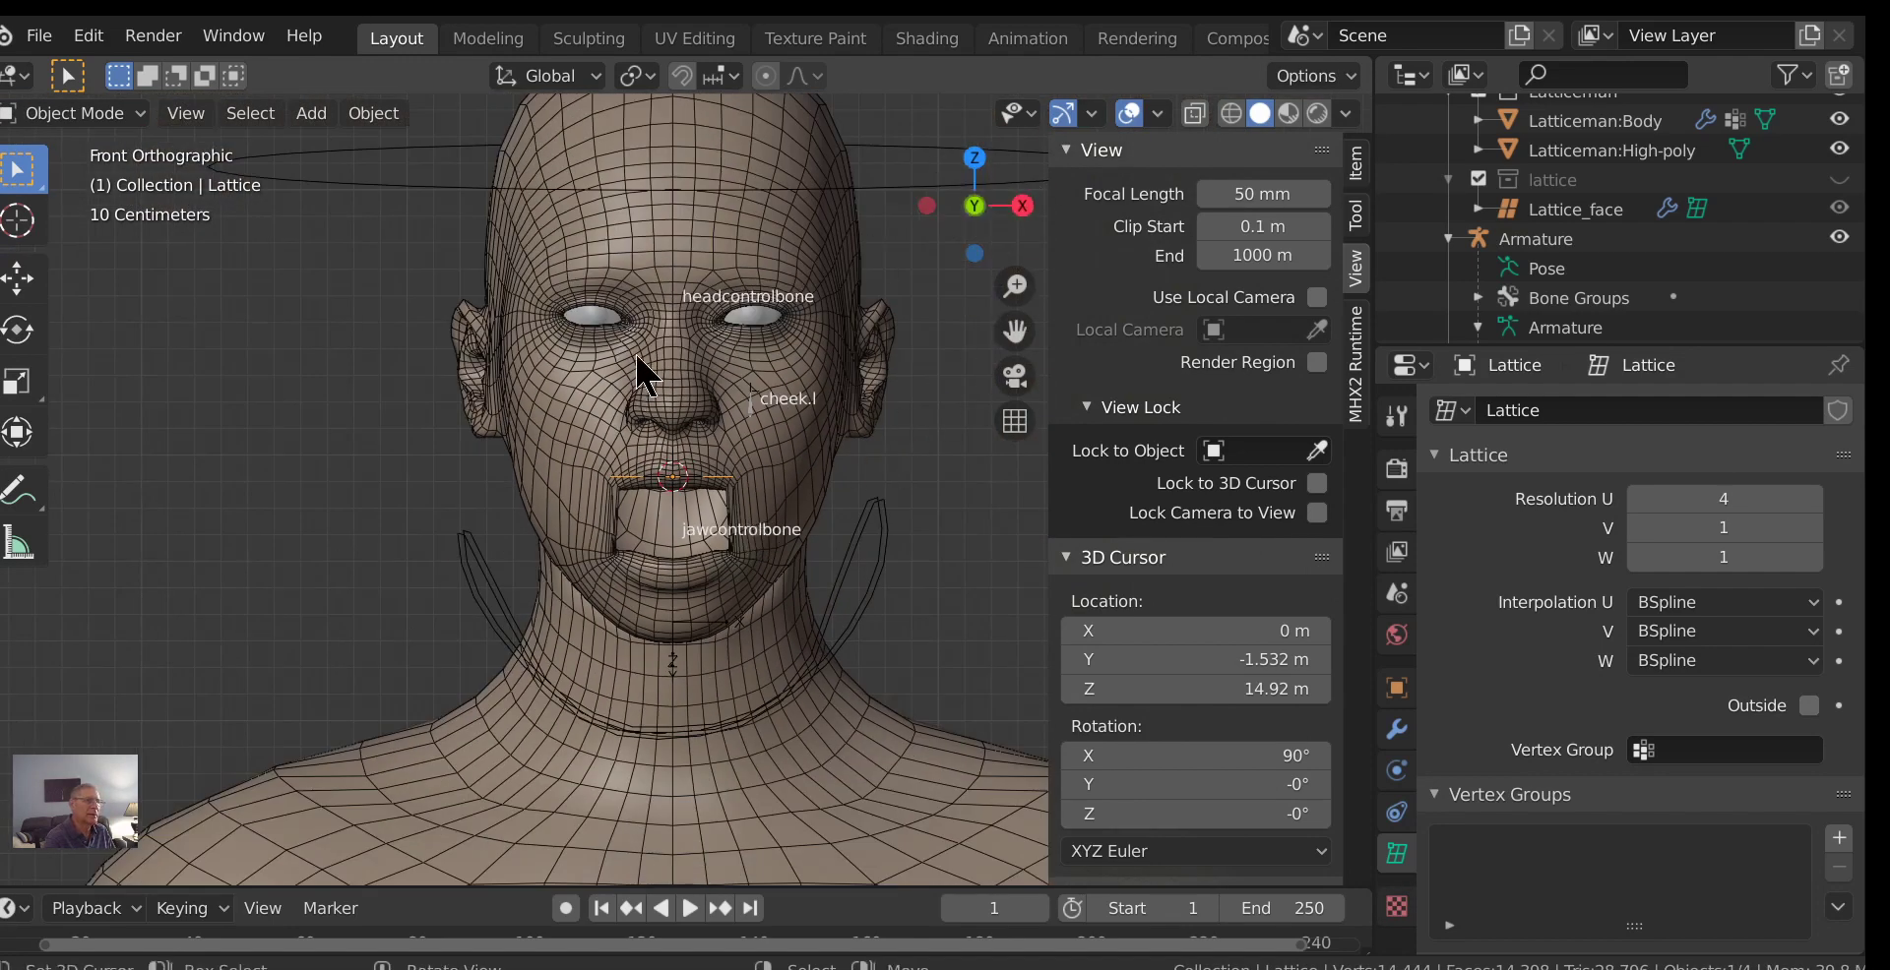
pyautogui.keyDown('shift'); pyautogui.click(877, 192); pyautogui.keyUp('shift')
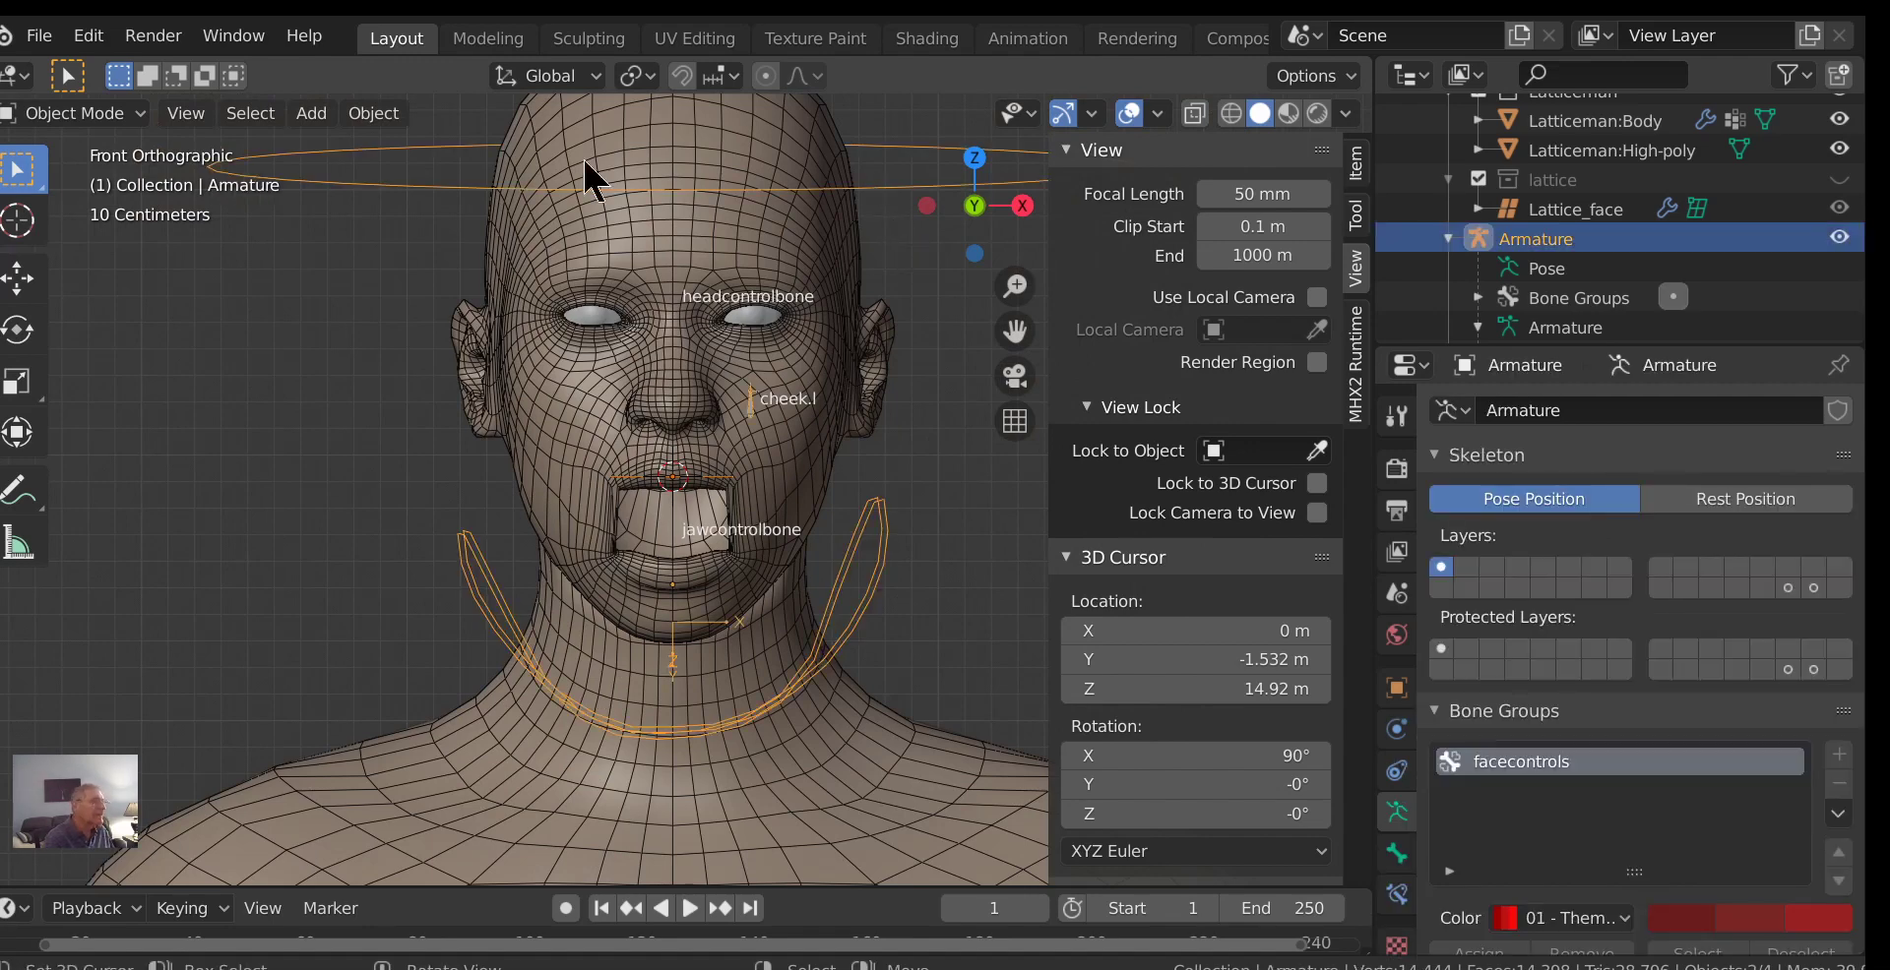
pyautogui.click(79, 114)
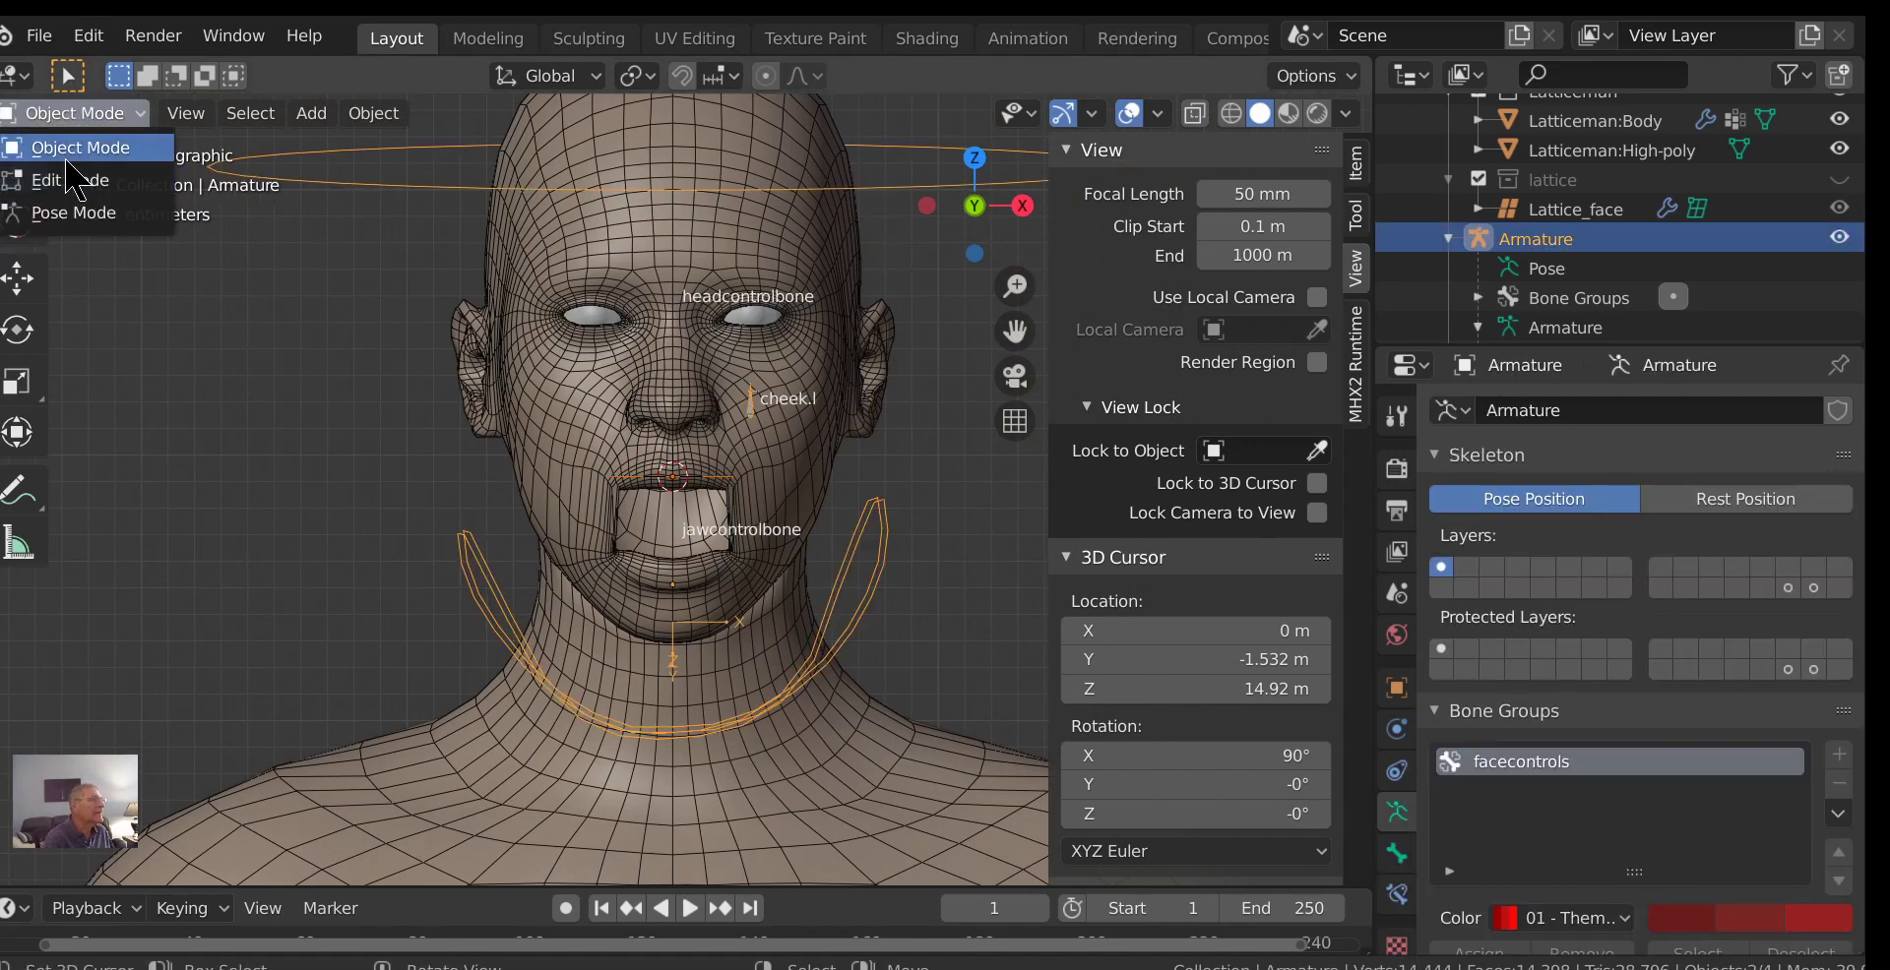
pyautogui.click(77, 114)
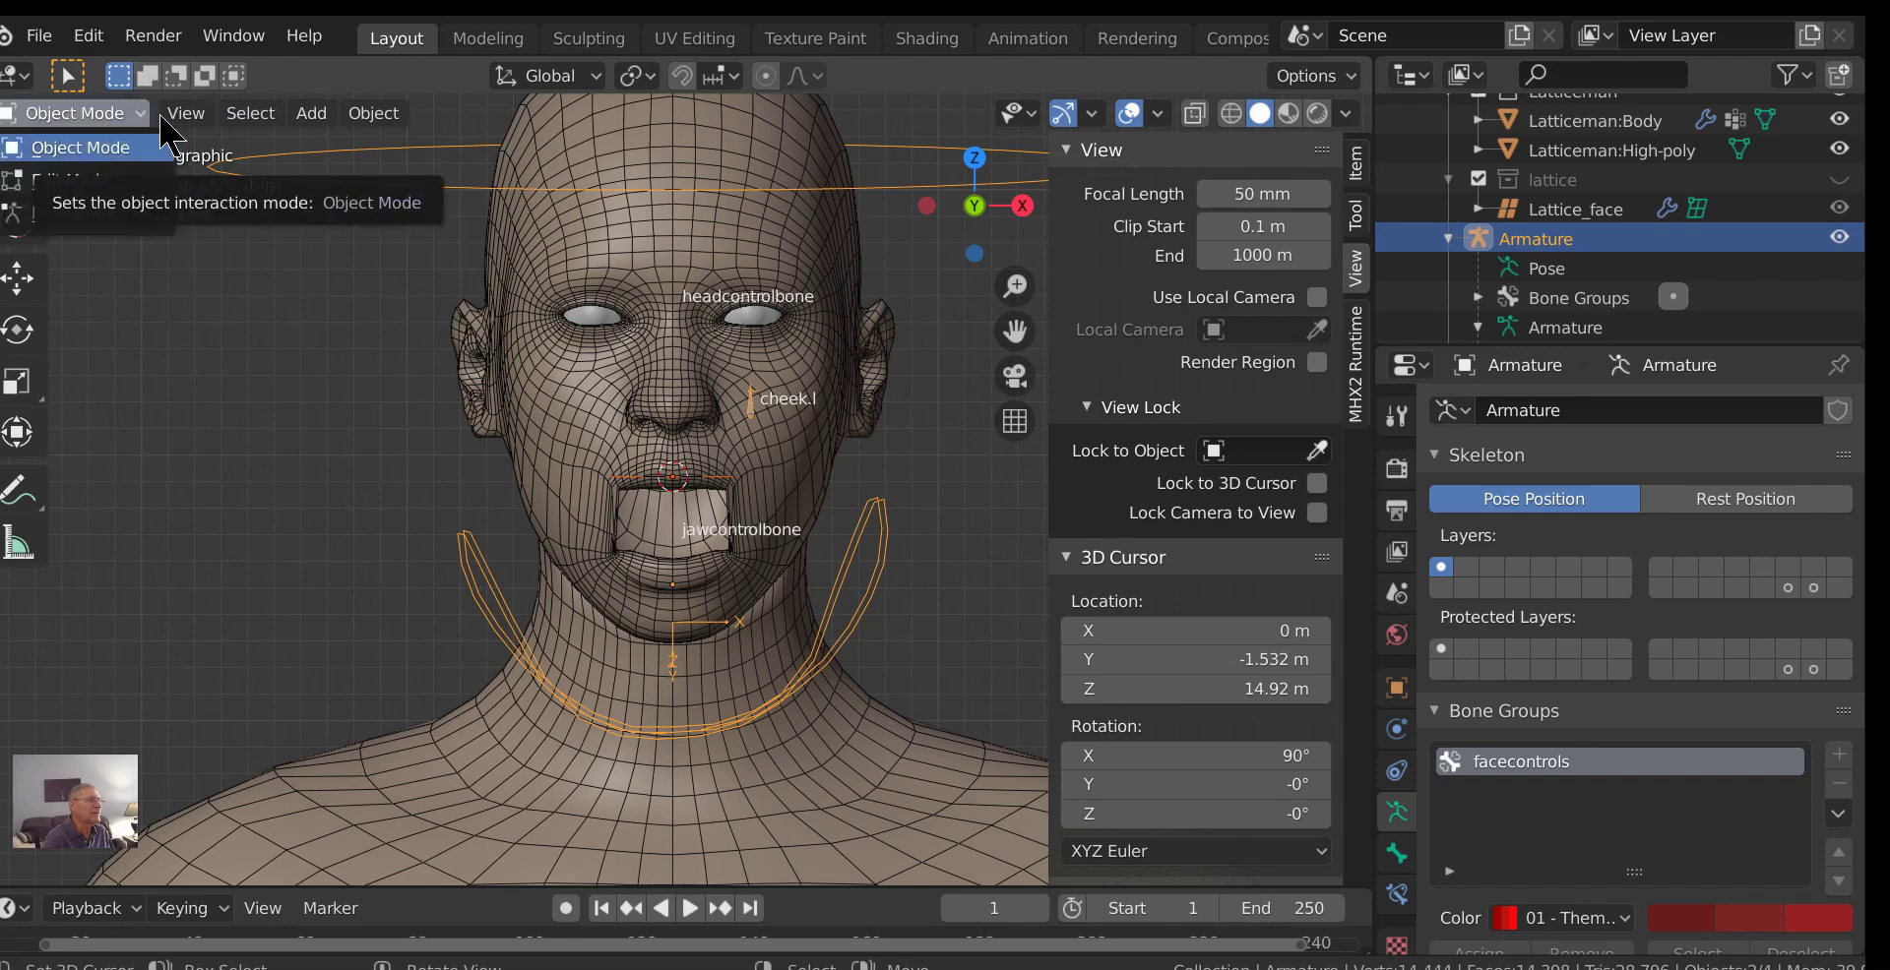
pyautogui.click(104, 215)
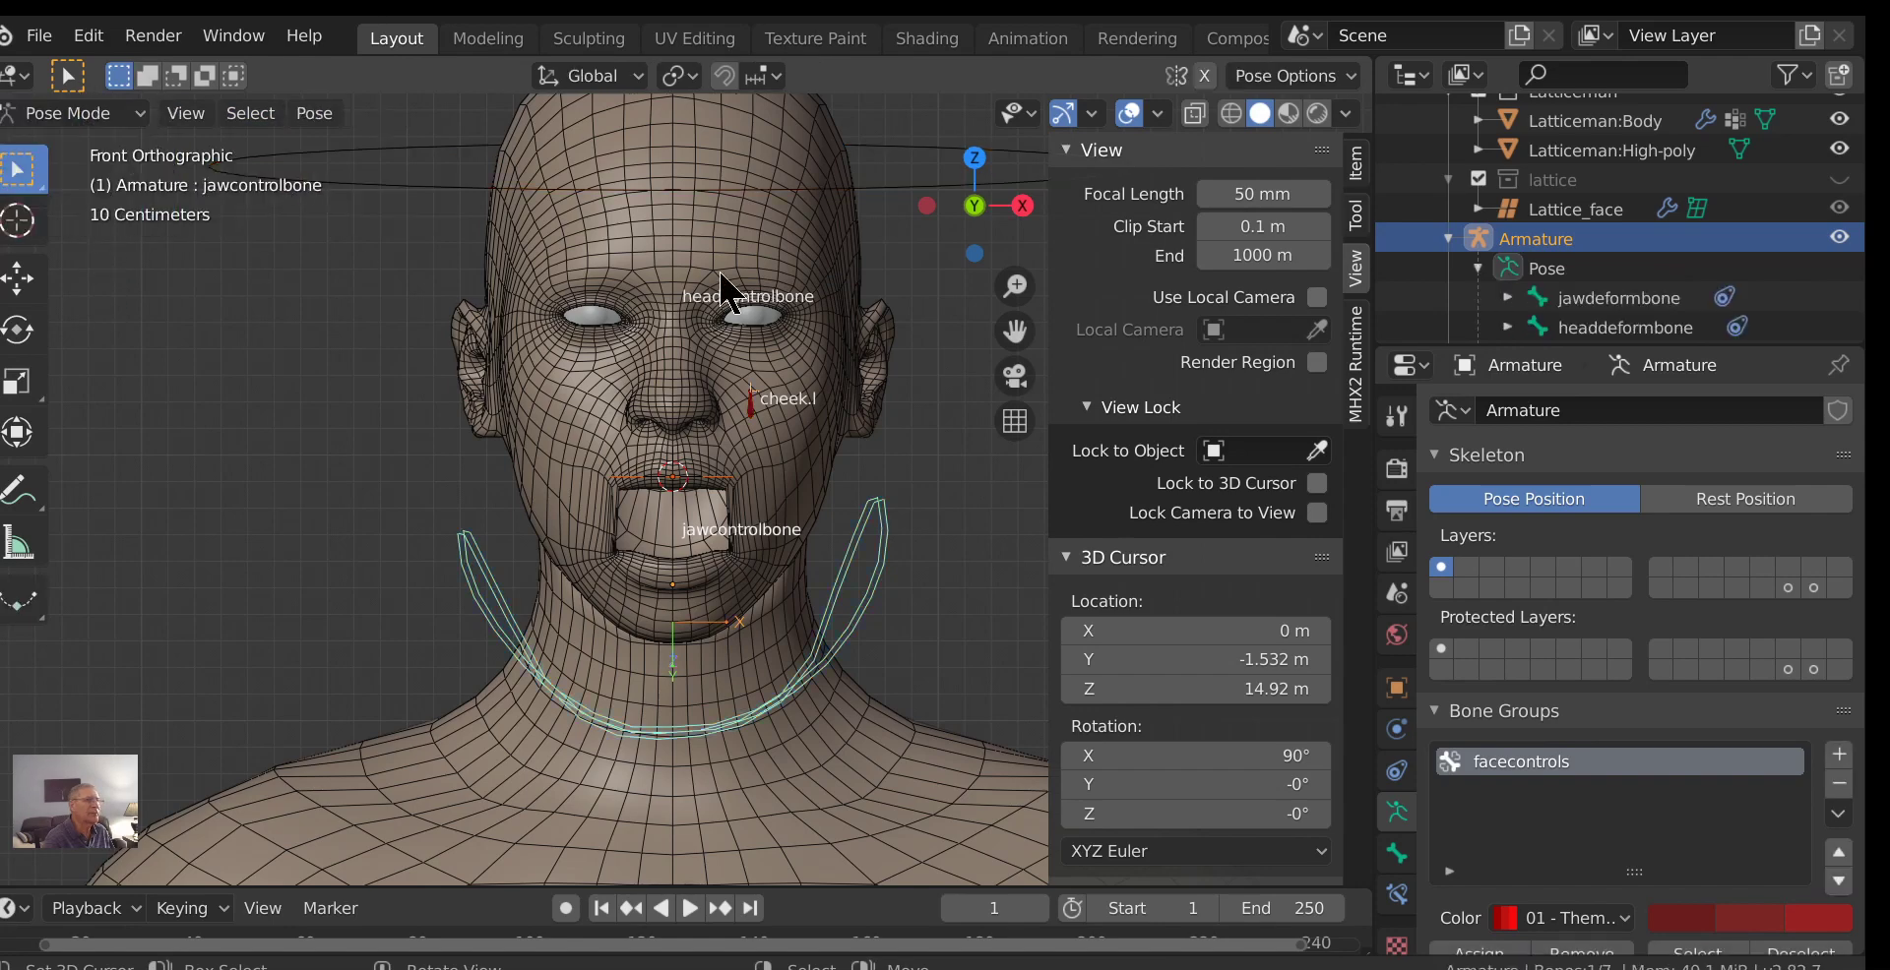
# Parent the lattice to the headcontrolbone with the Bone option.
pyautogui.click(893, 189)
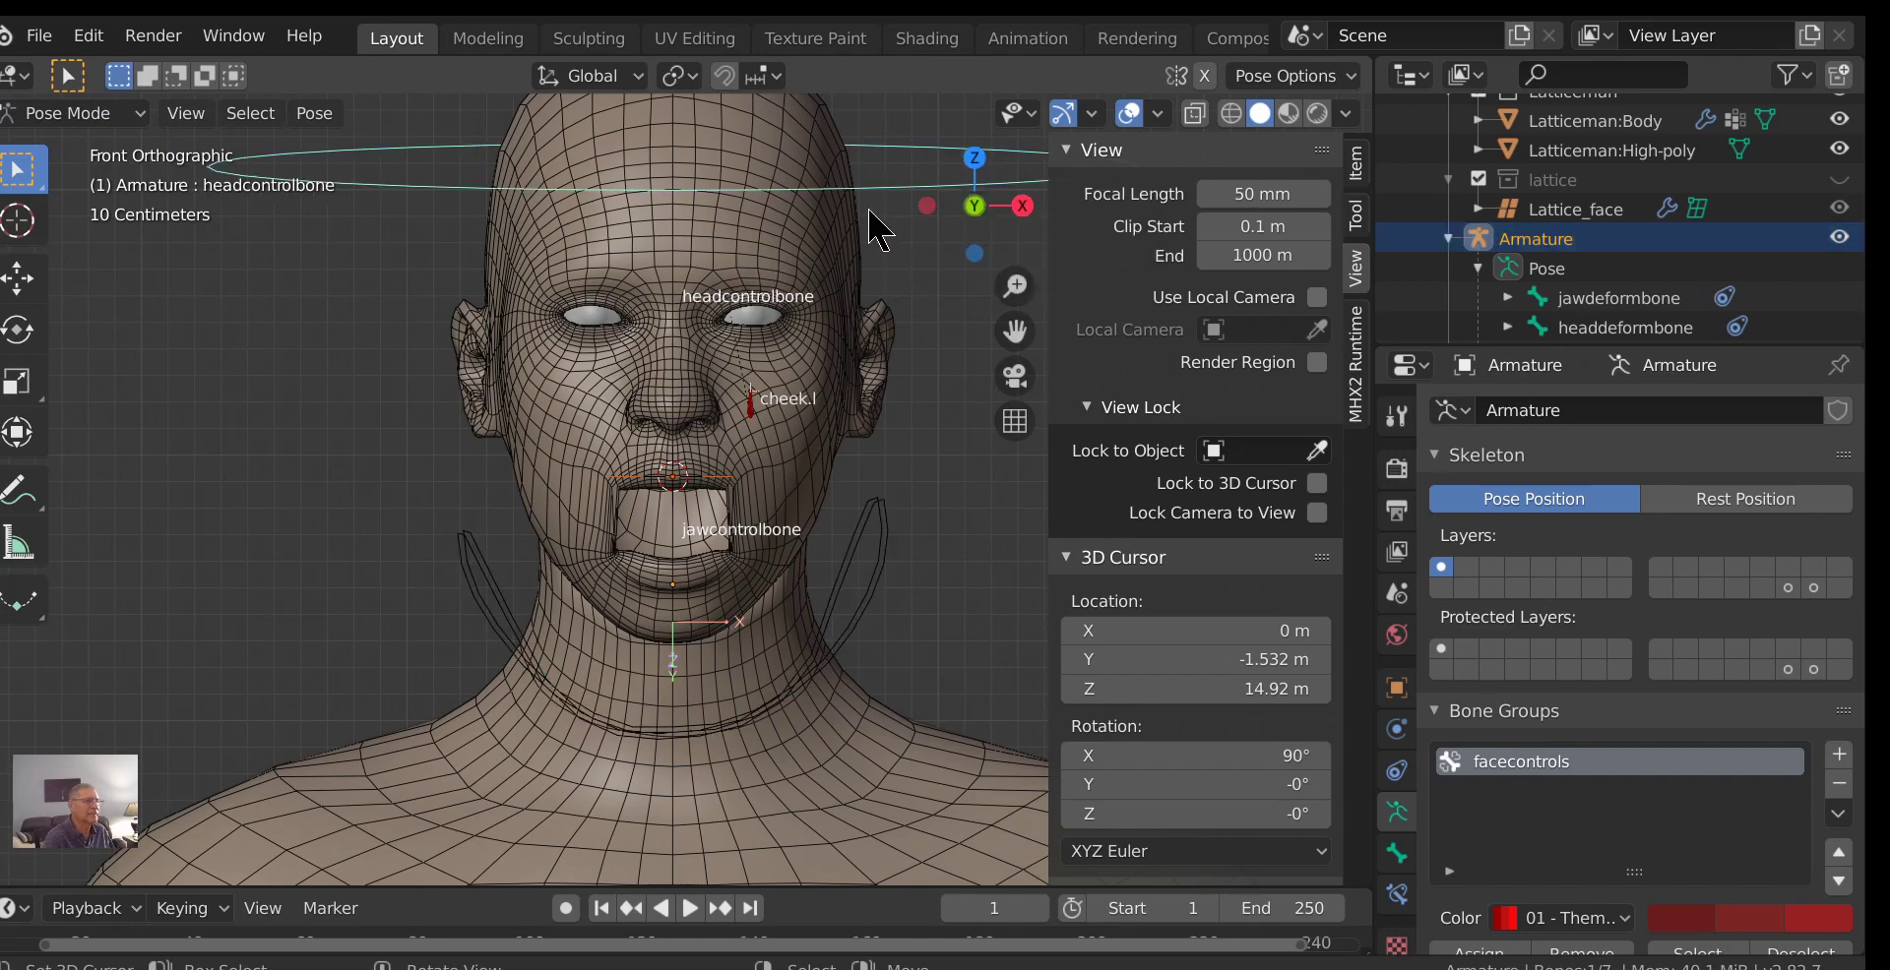
pyautogui.hotkey('ctrl', 'p')
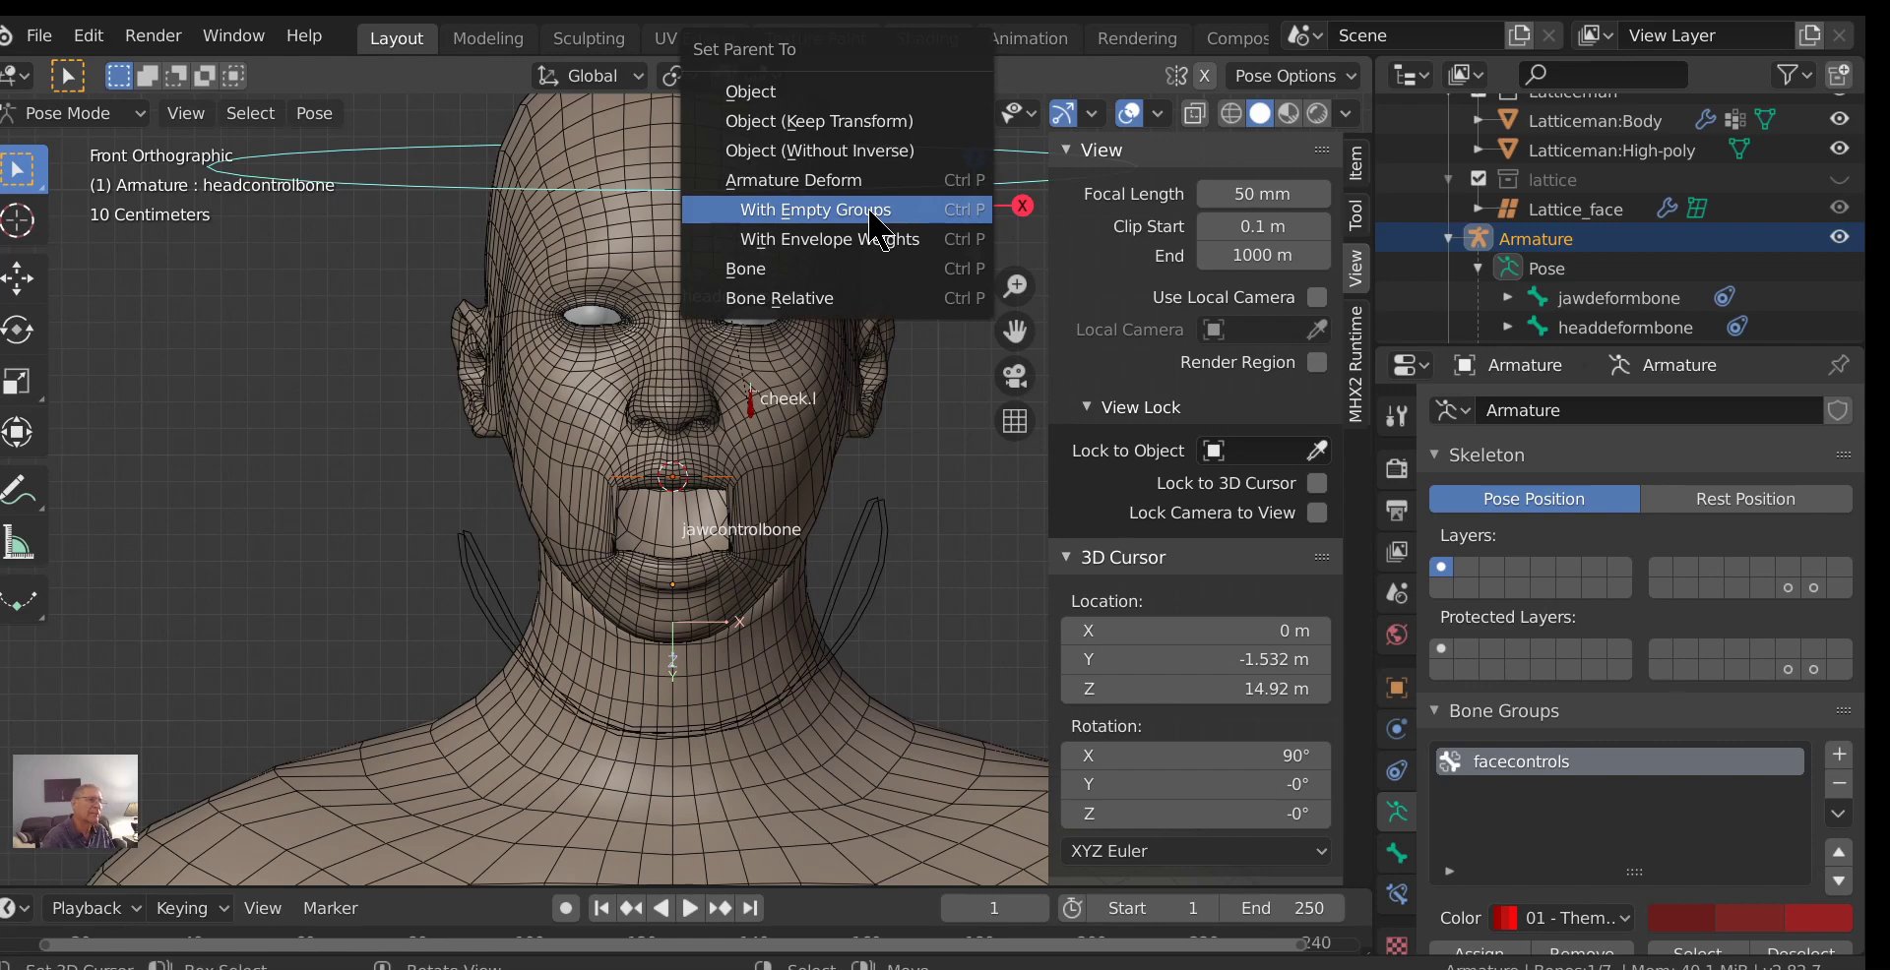
pyautogui.click(745, 271)
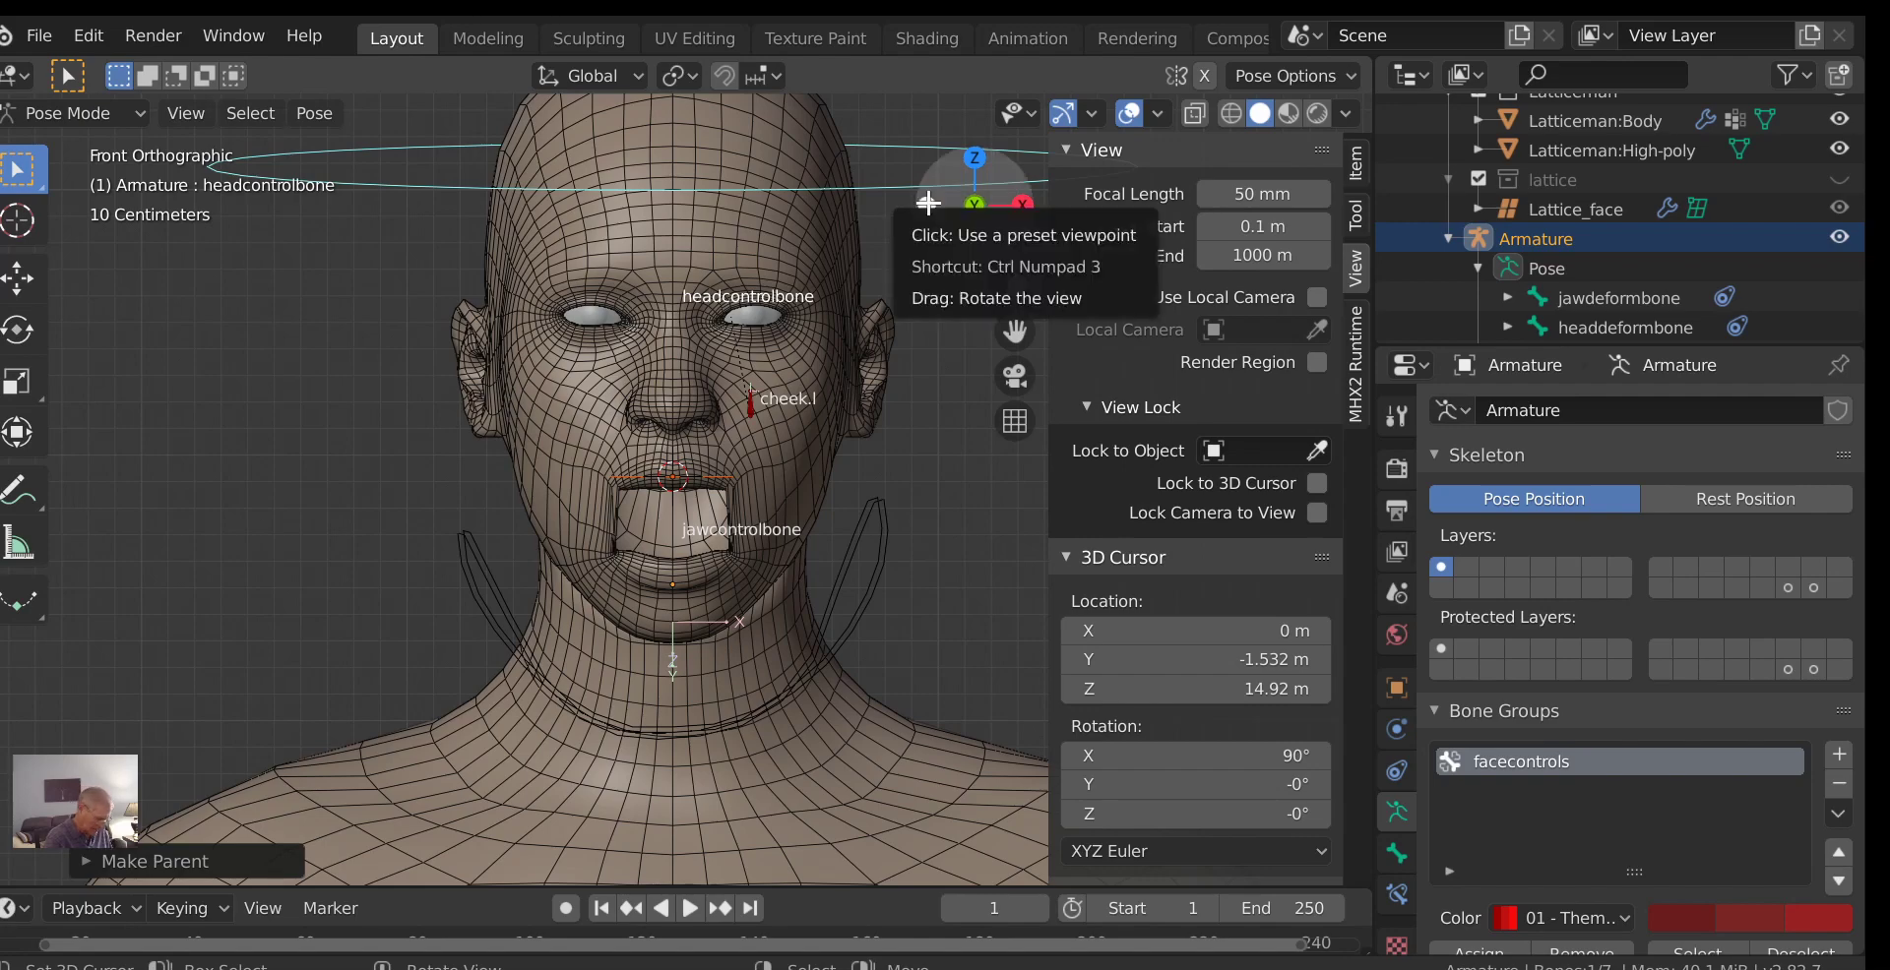
# Test-rotate the headcontrolbone to check that the upper-lip lattice follows the head, then cancel the rotation.
pyautogui.press('r')
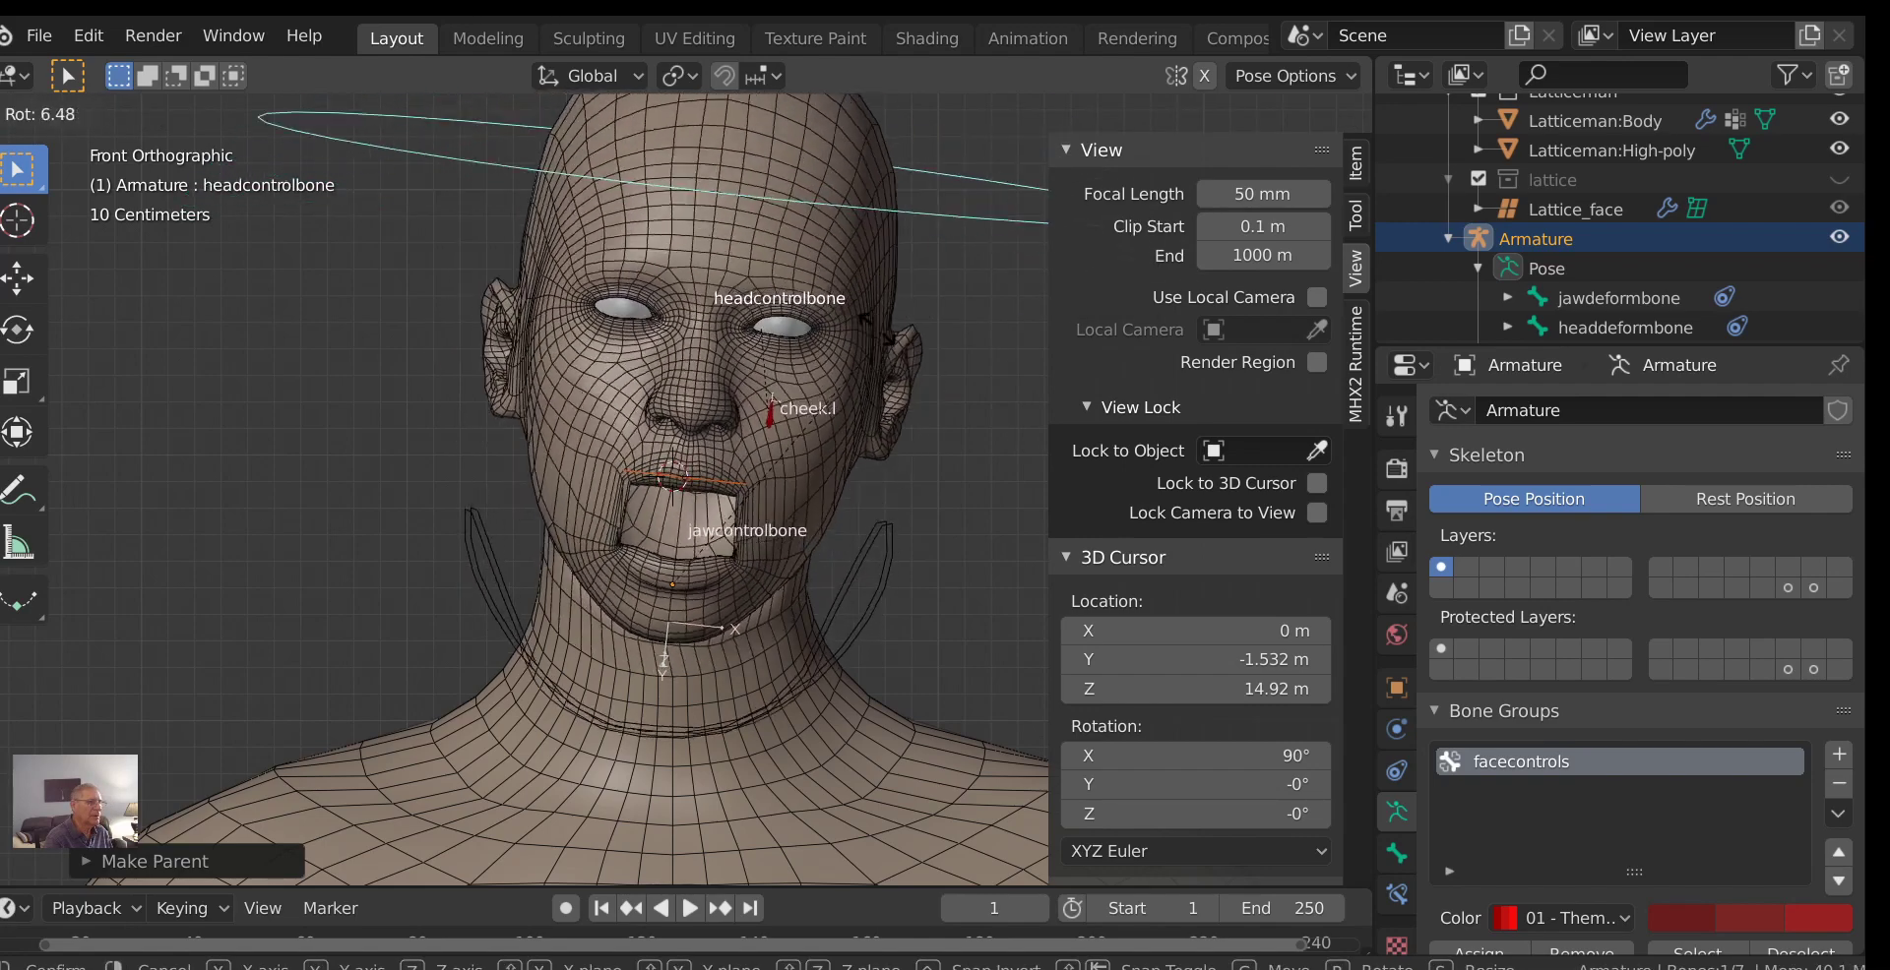
pyautogui.rightClick(888, 315)
pyautogui.scroll(-2, 889, 315)
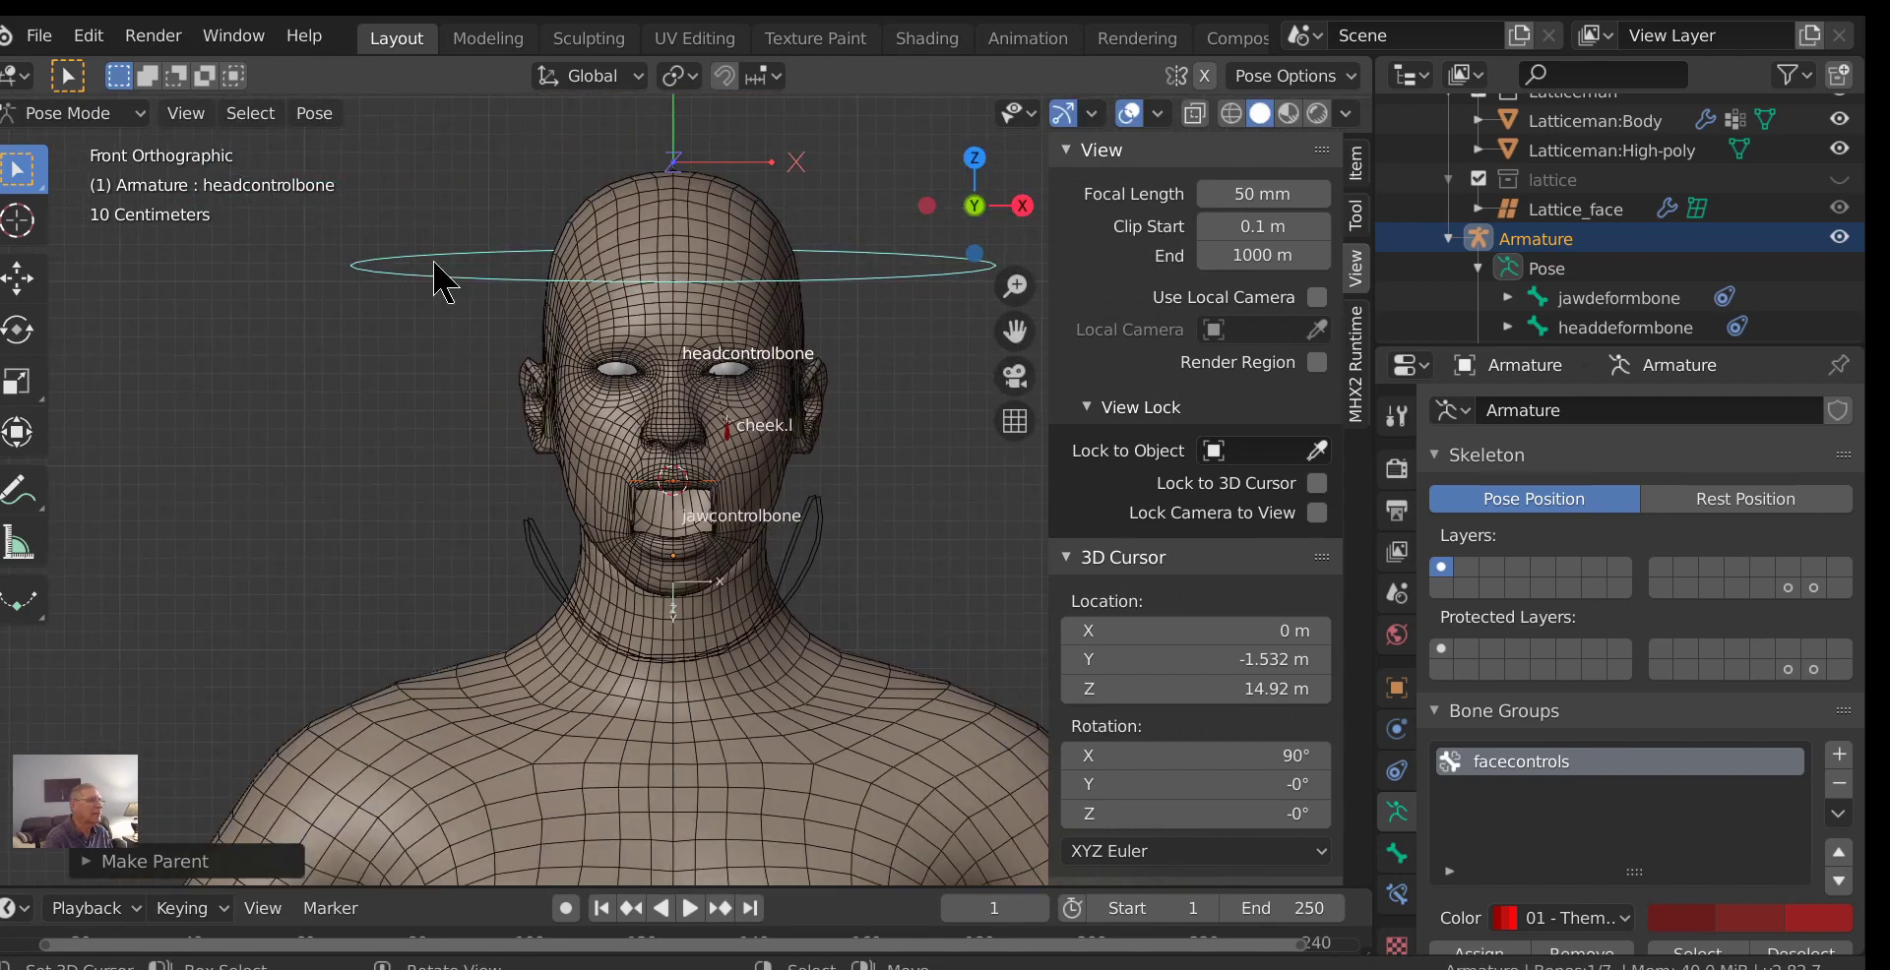
# Return to Object Mode and give the upper-lip lattice a Basis shape key plus one additional shape key.
pyautogui.click(94, 115)
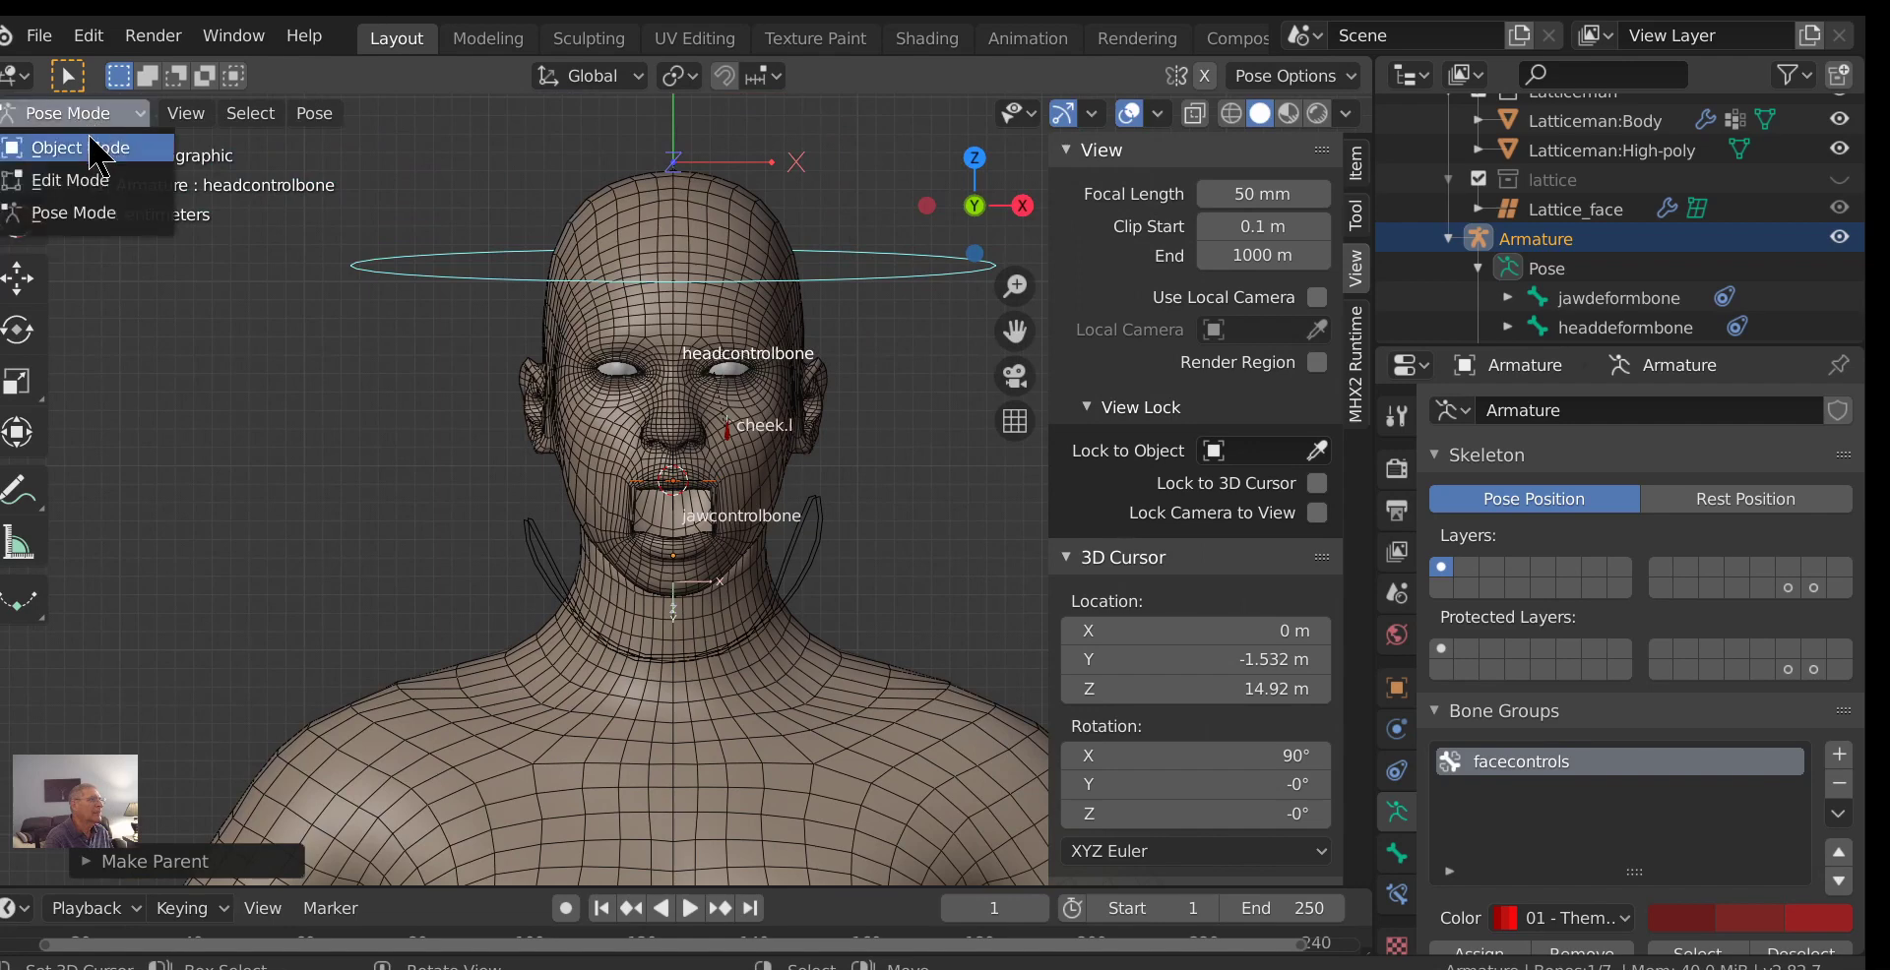
pyautogui.click(95, 150)
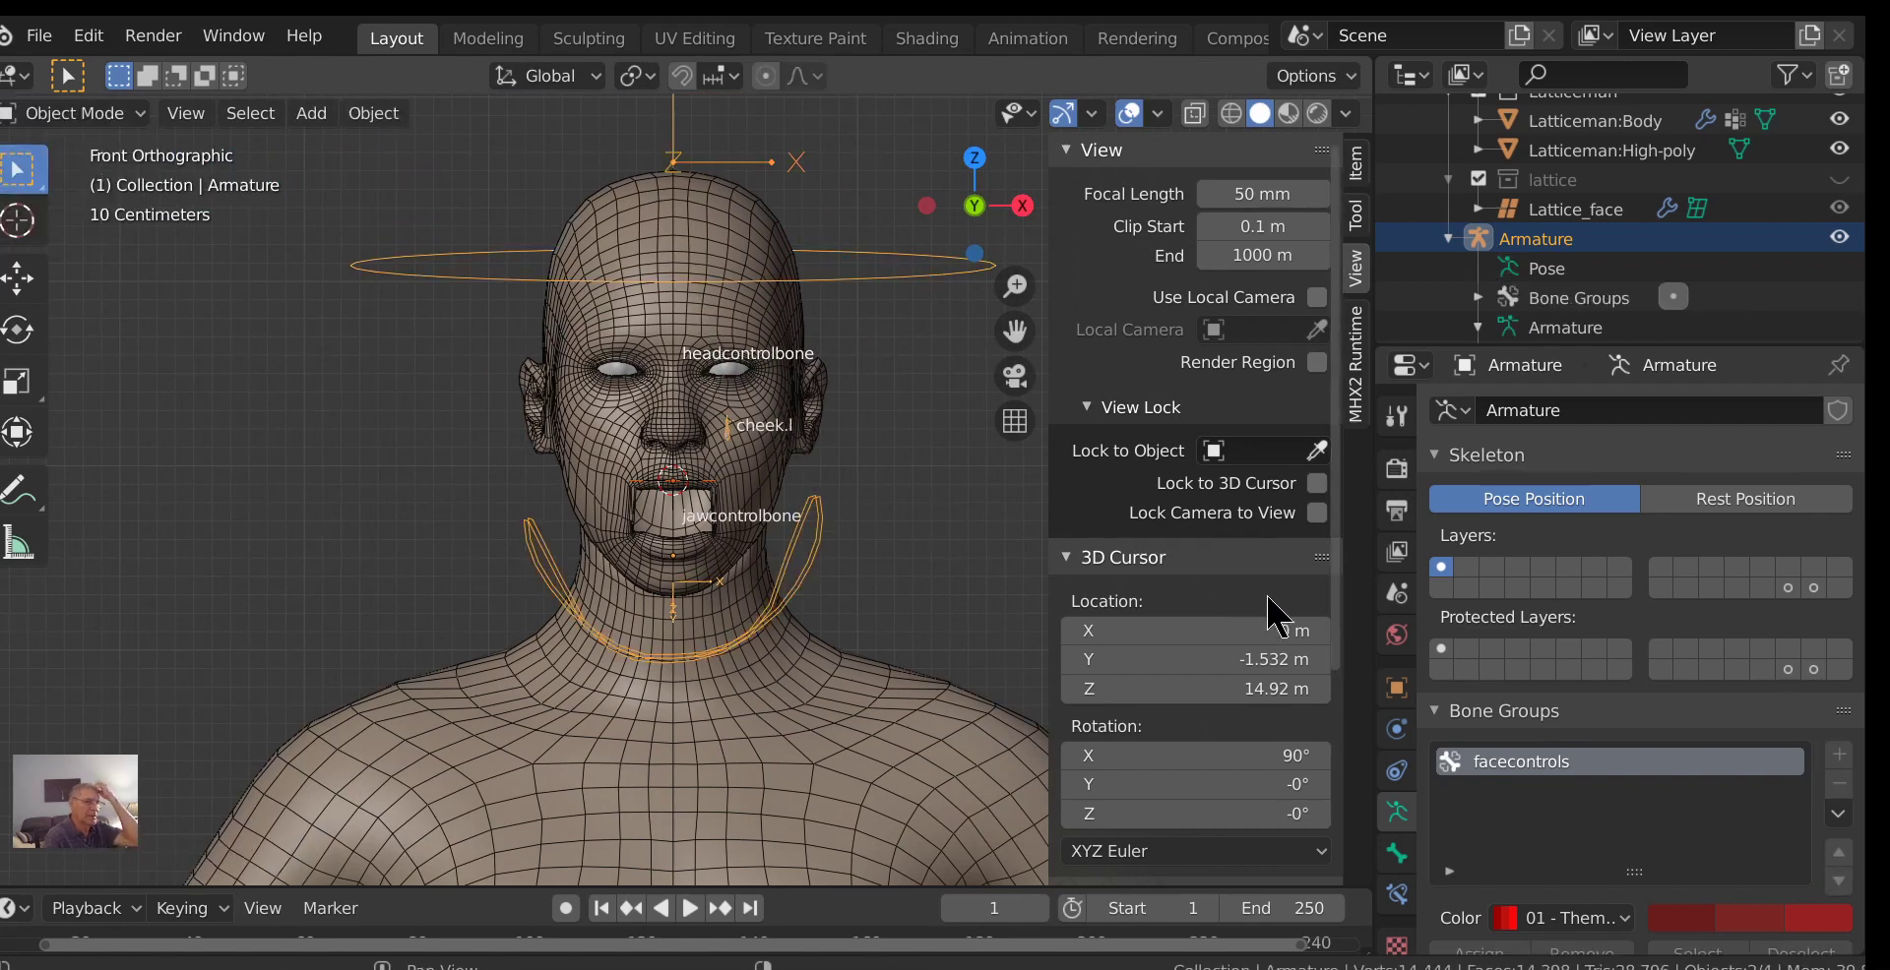
pyautogui.scroll(-3, 1570, 857)
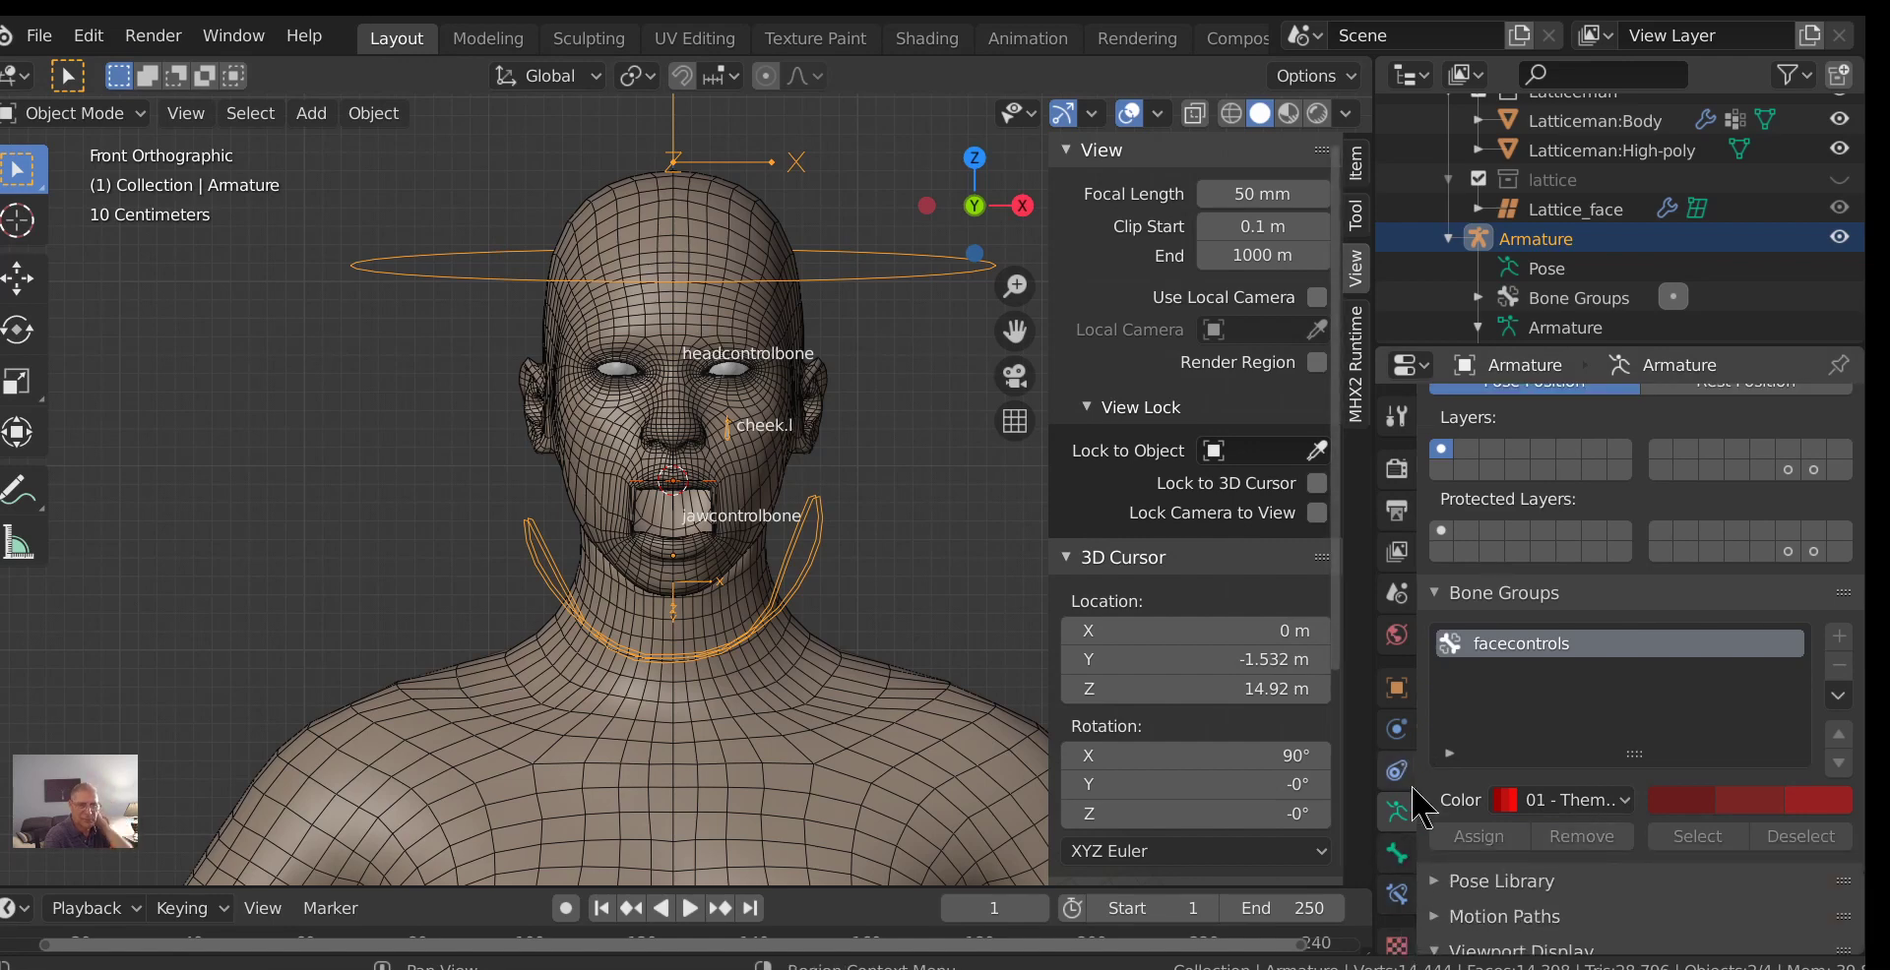
pyautogui.scroll(5, 630, 493)
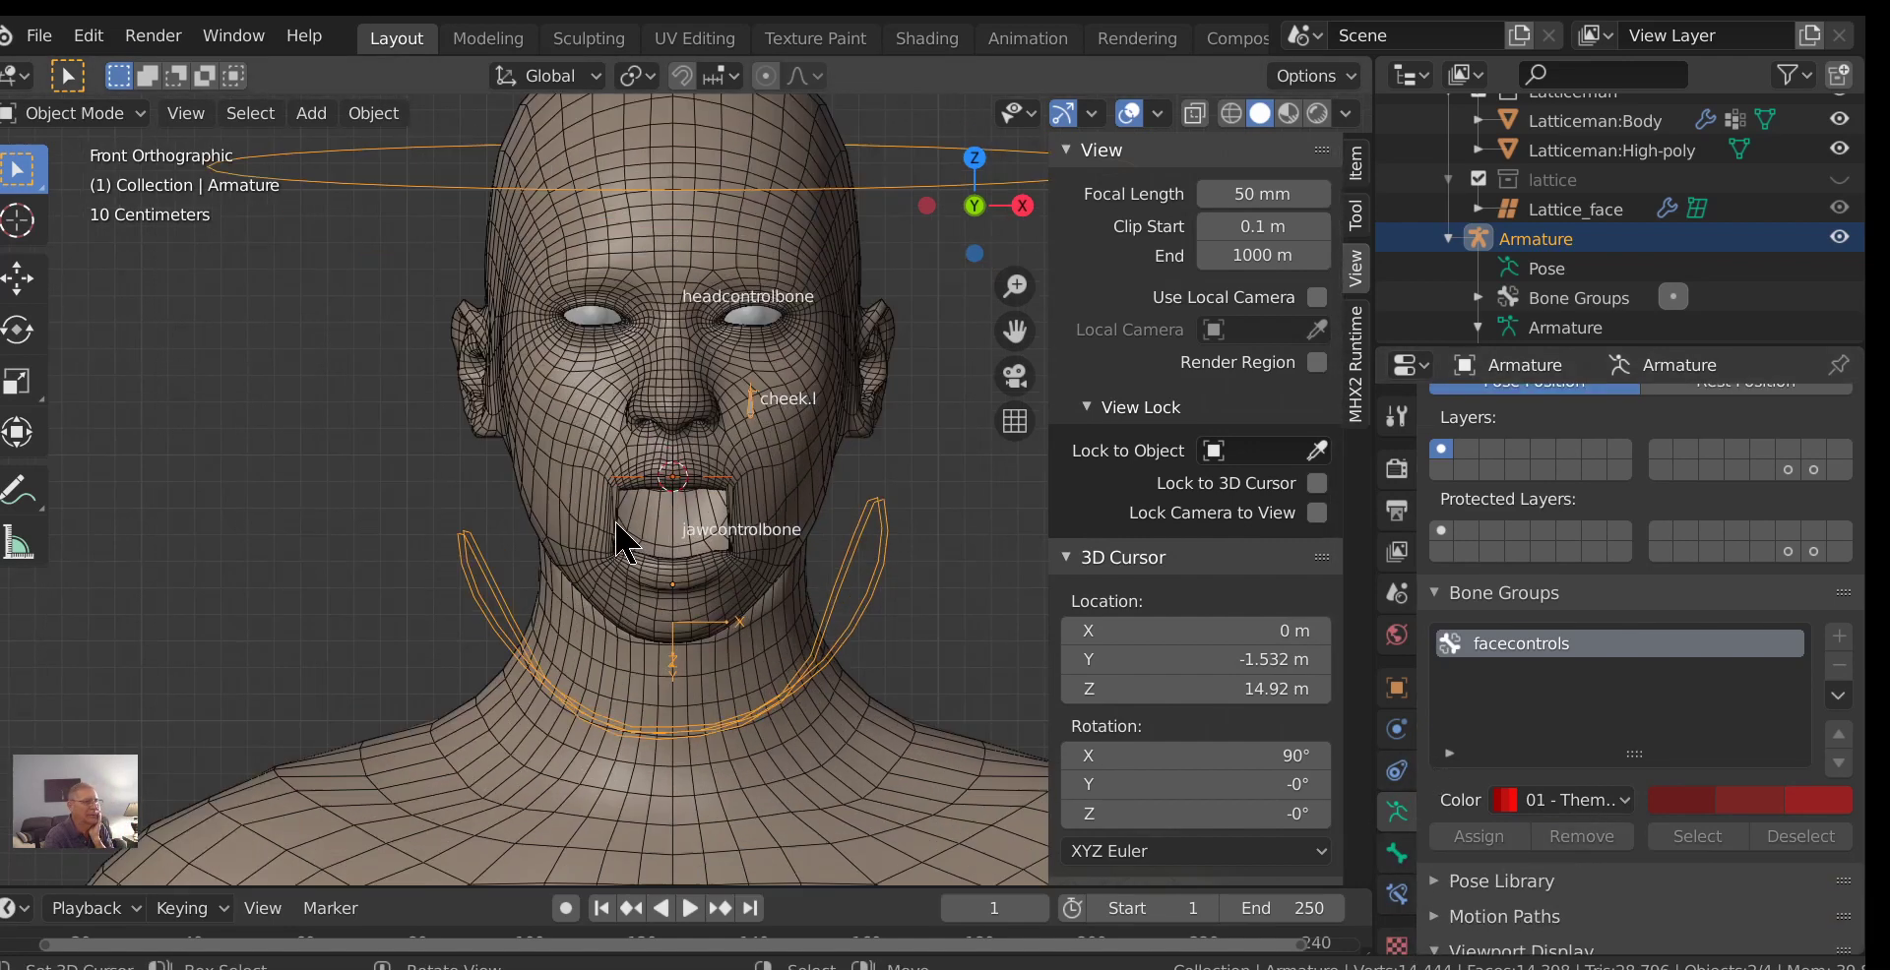
pyautogui.click(600, 469)
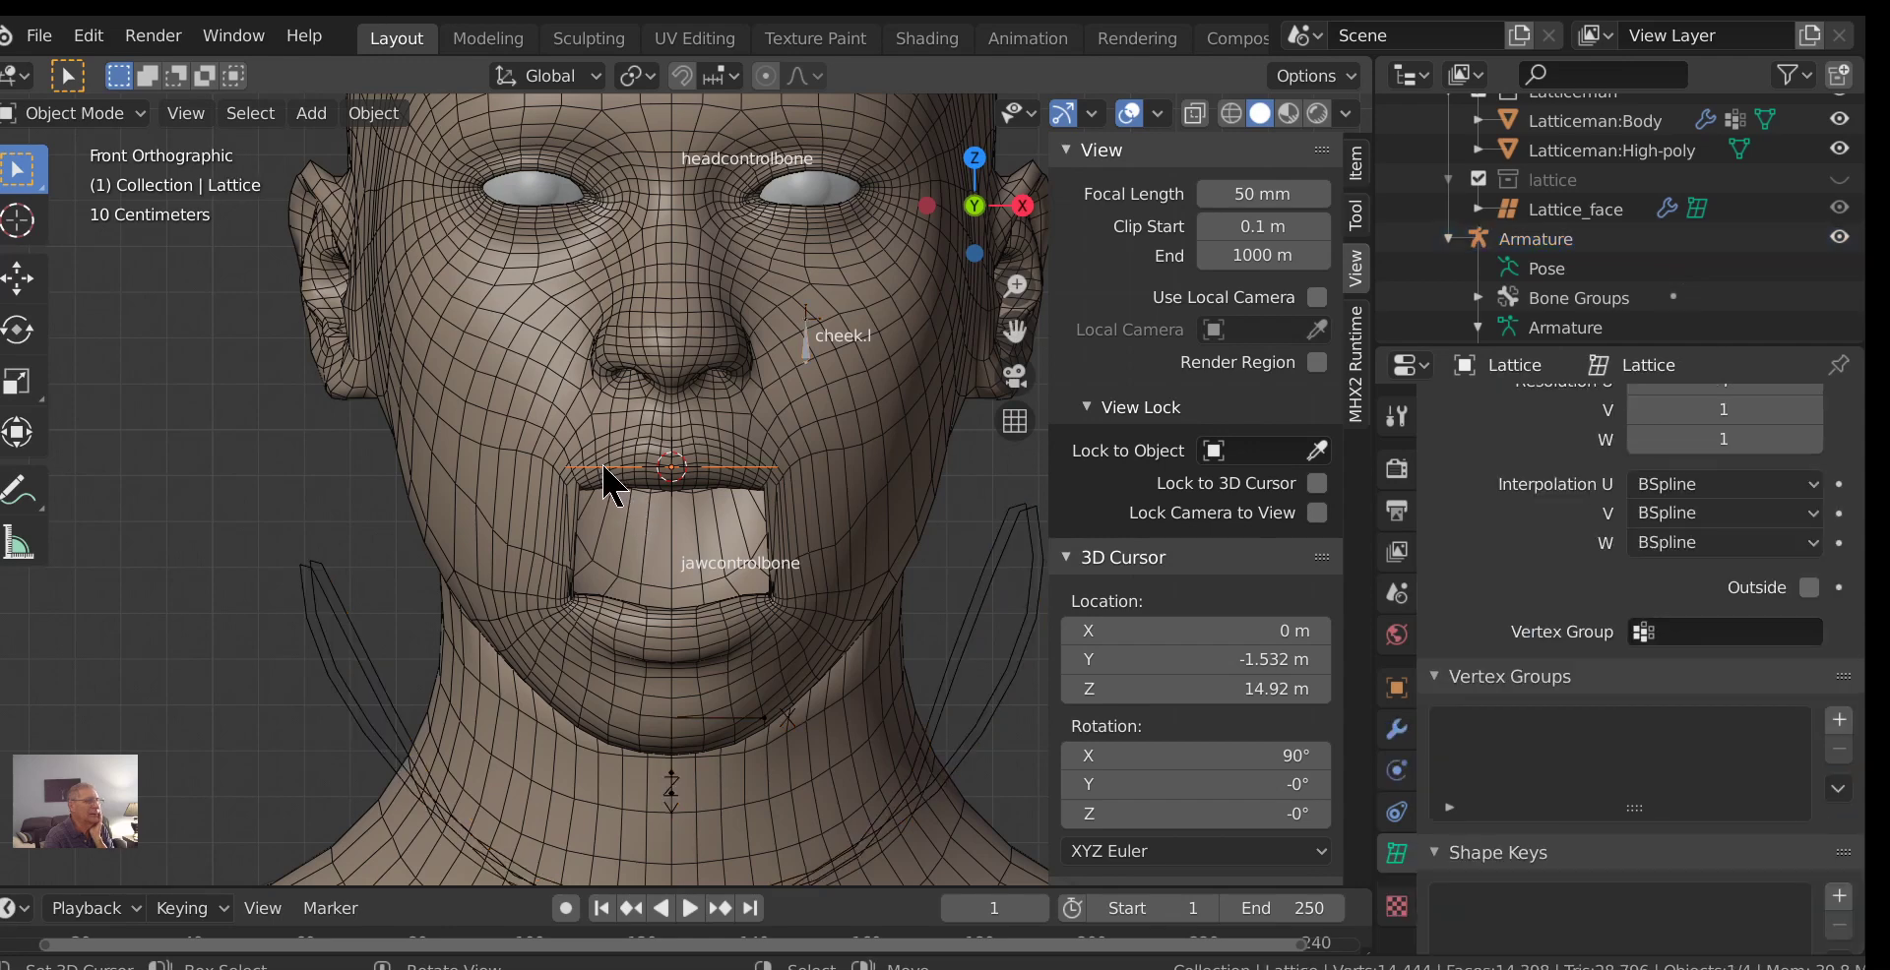
pyautogui.scroll(-2, 1801, 809)
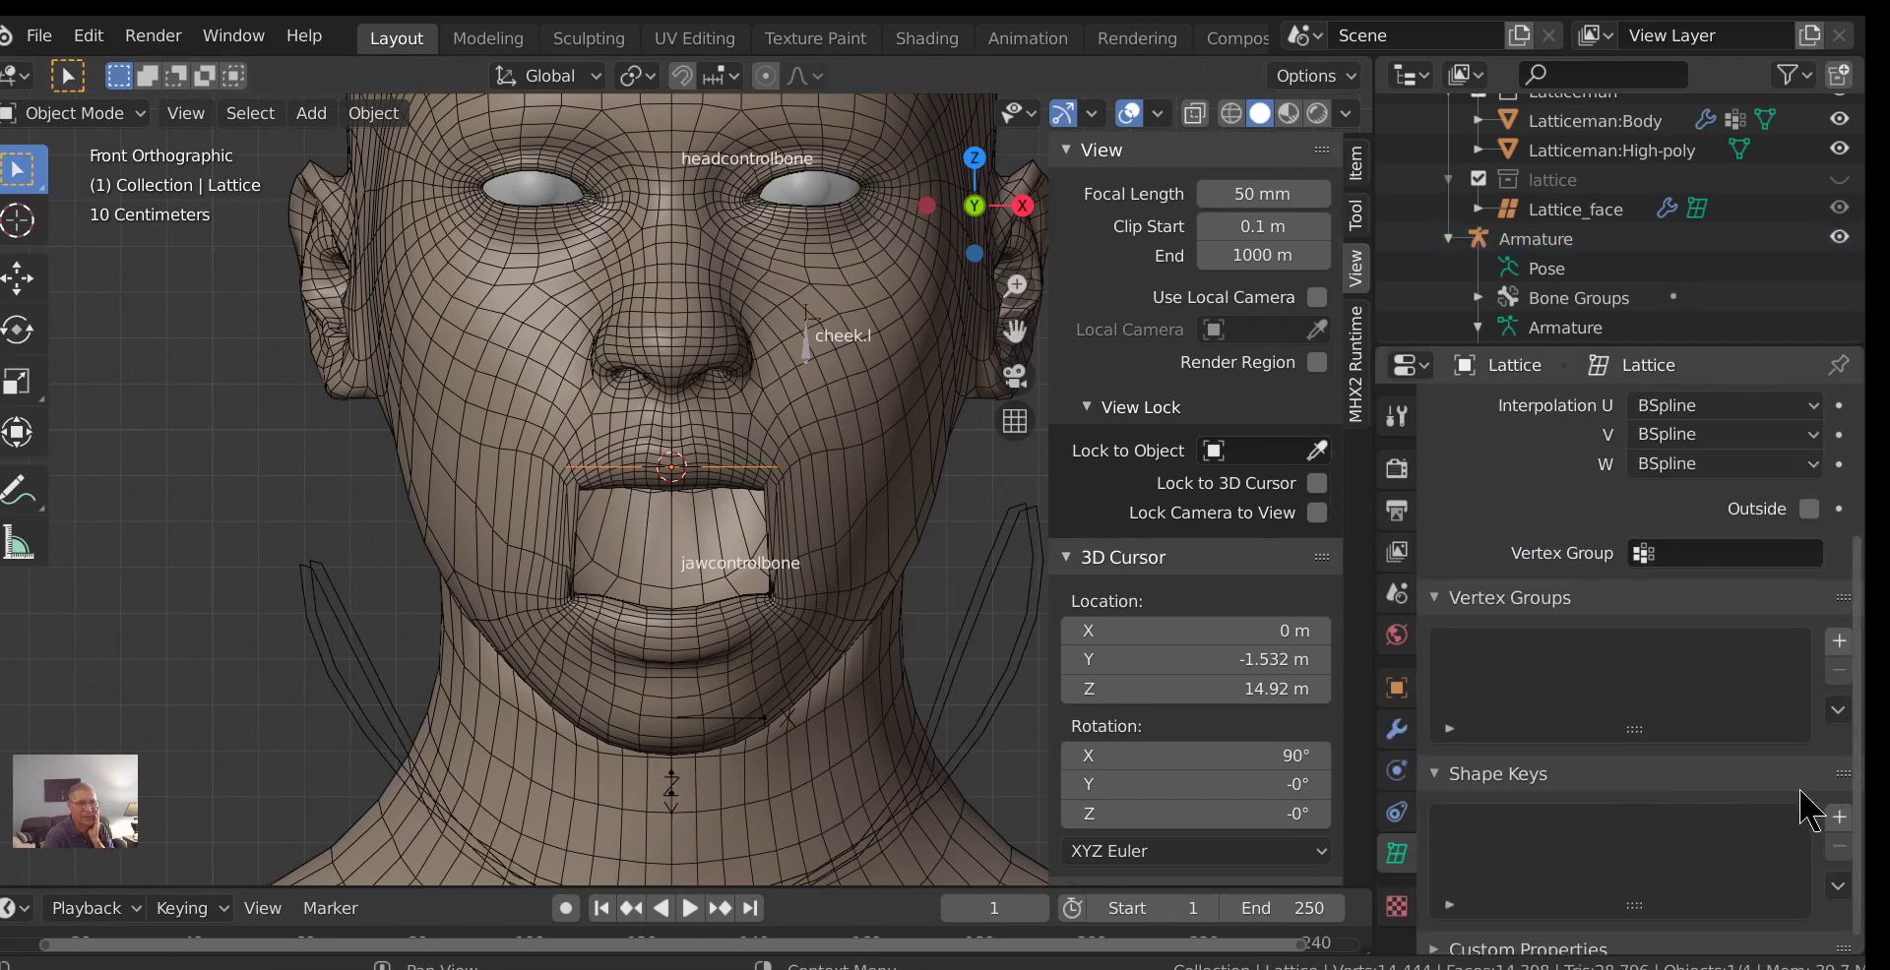
pyautogui.click(1841, 819)
pyautogui.click(1841, 819)
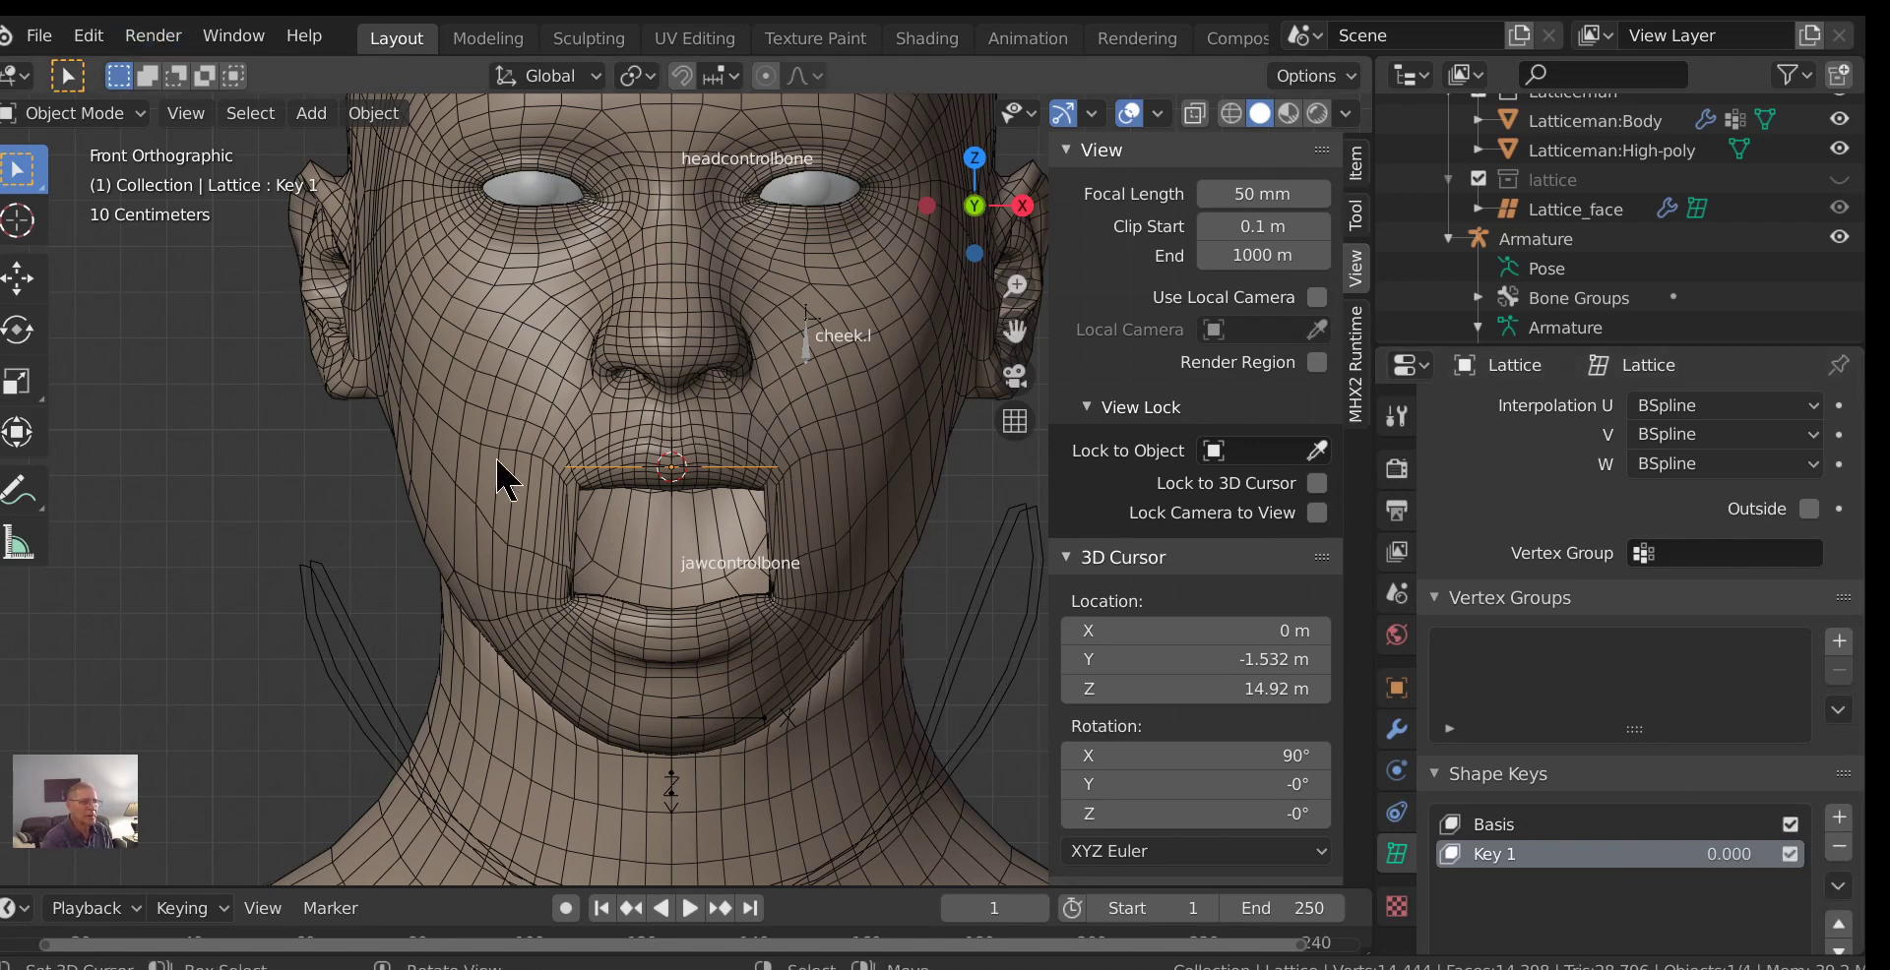
# Add a second Lattice modifier to the Latticeman:Body mesh.
pyautogui.scroll(5, 873, 536)
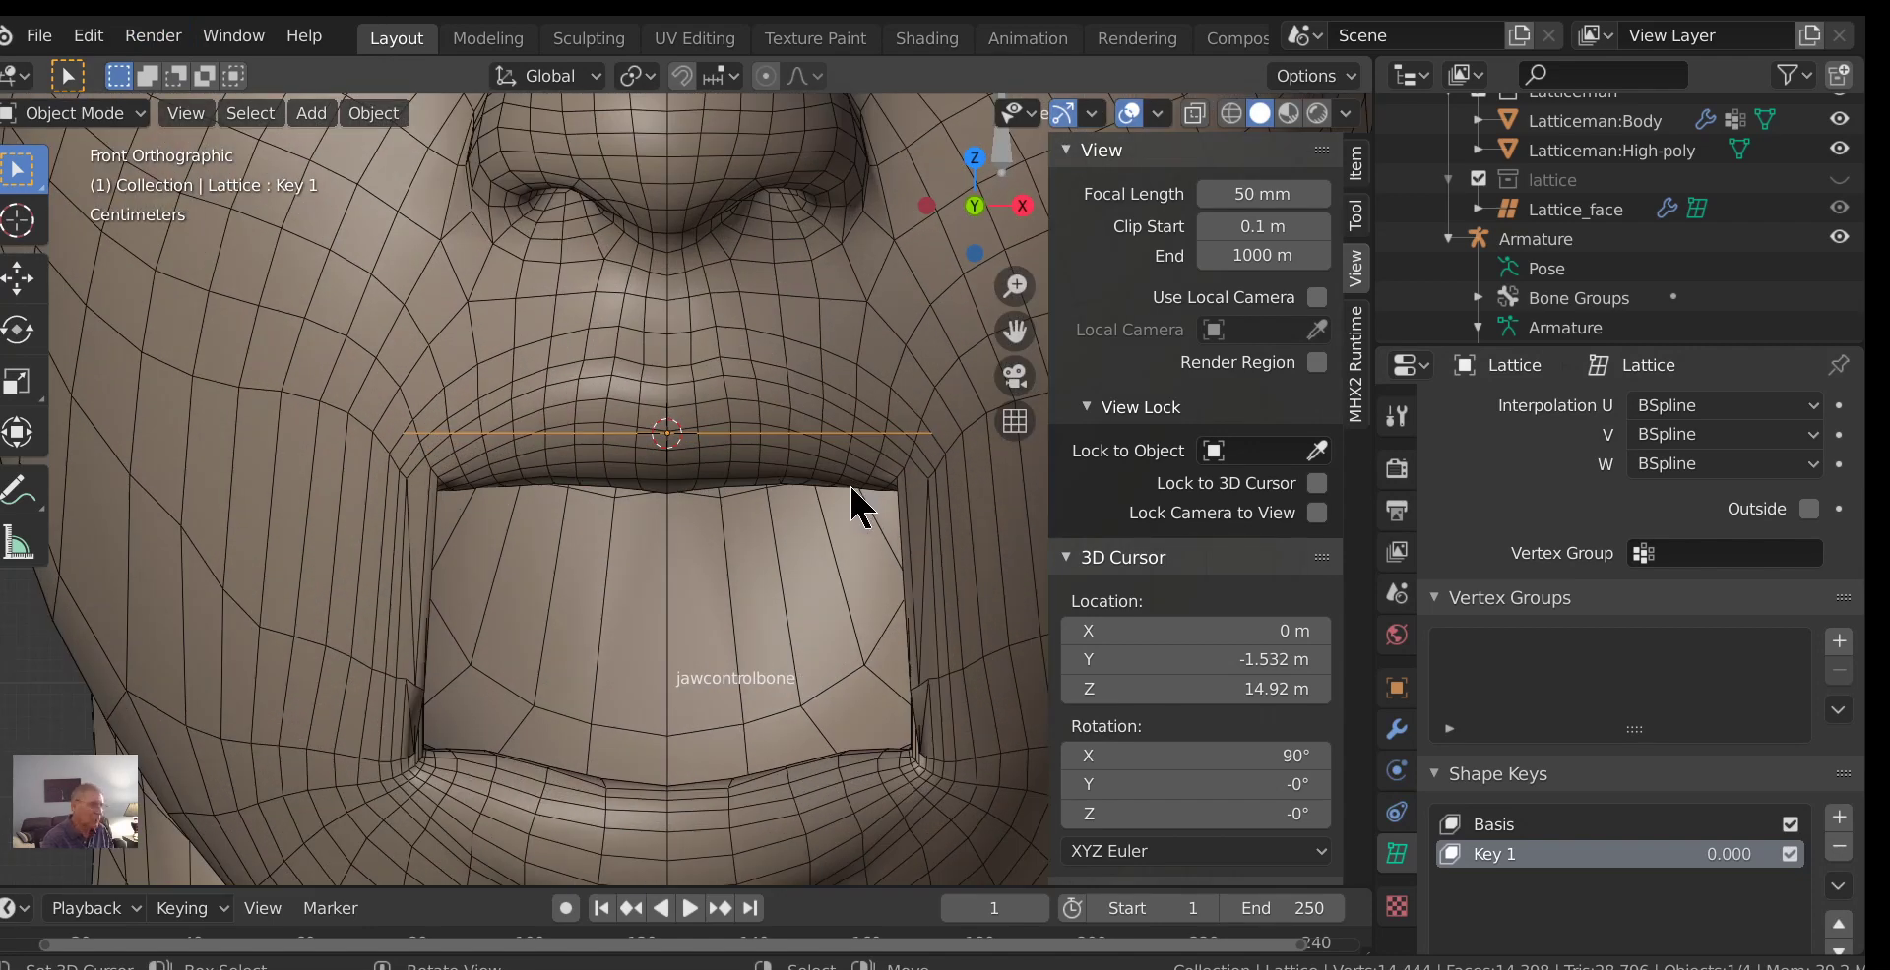
pyautogui.scroll(-2, 852, 492)
pyautogui.click(922, 502)
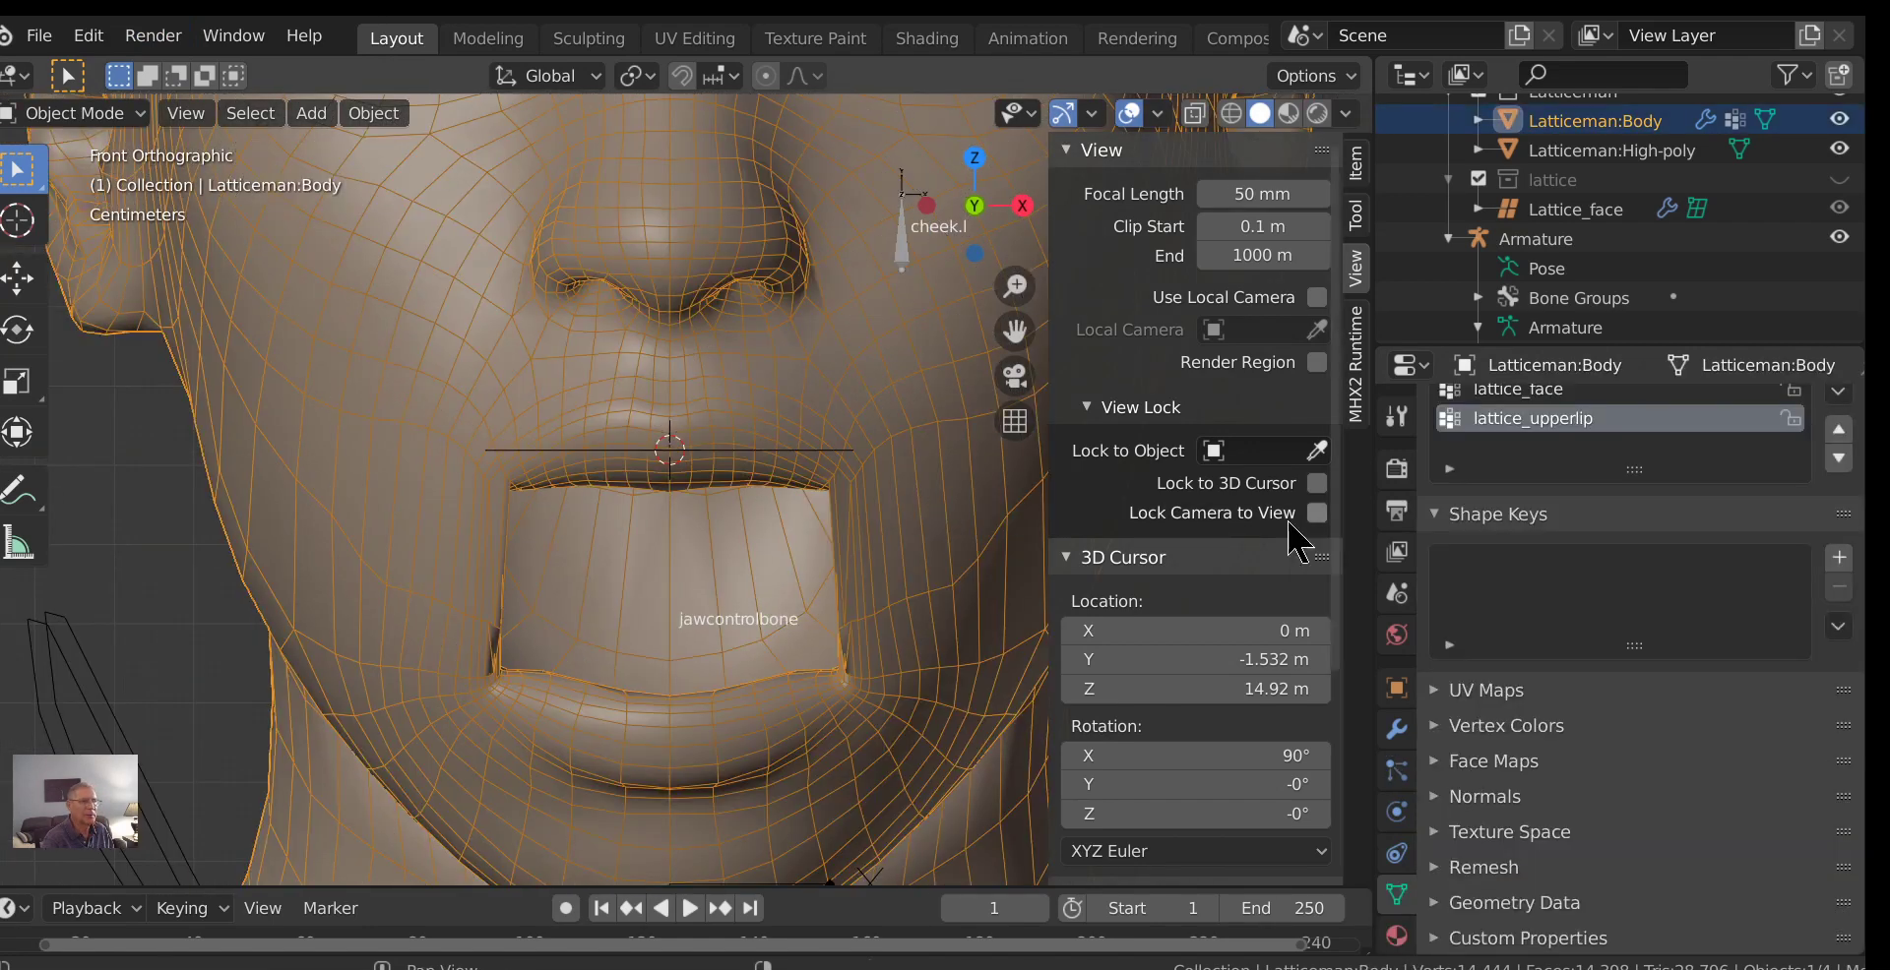
pyautogui.click(1396, 730)
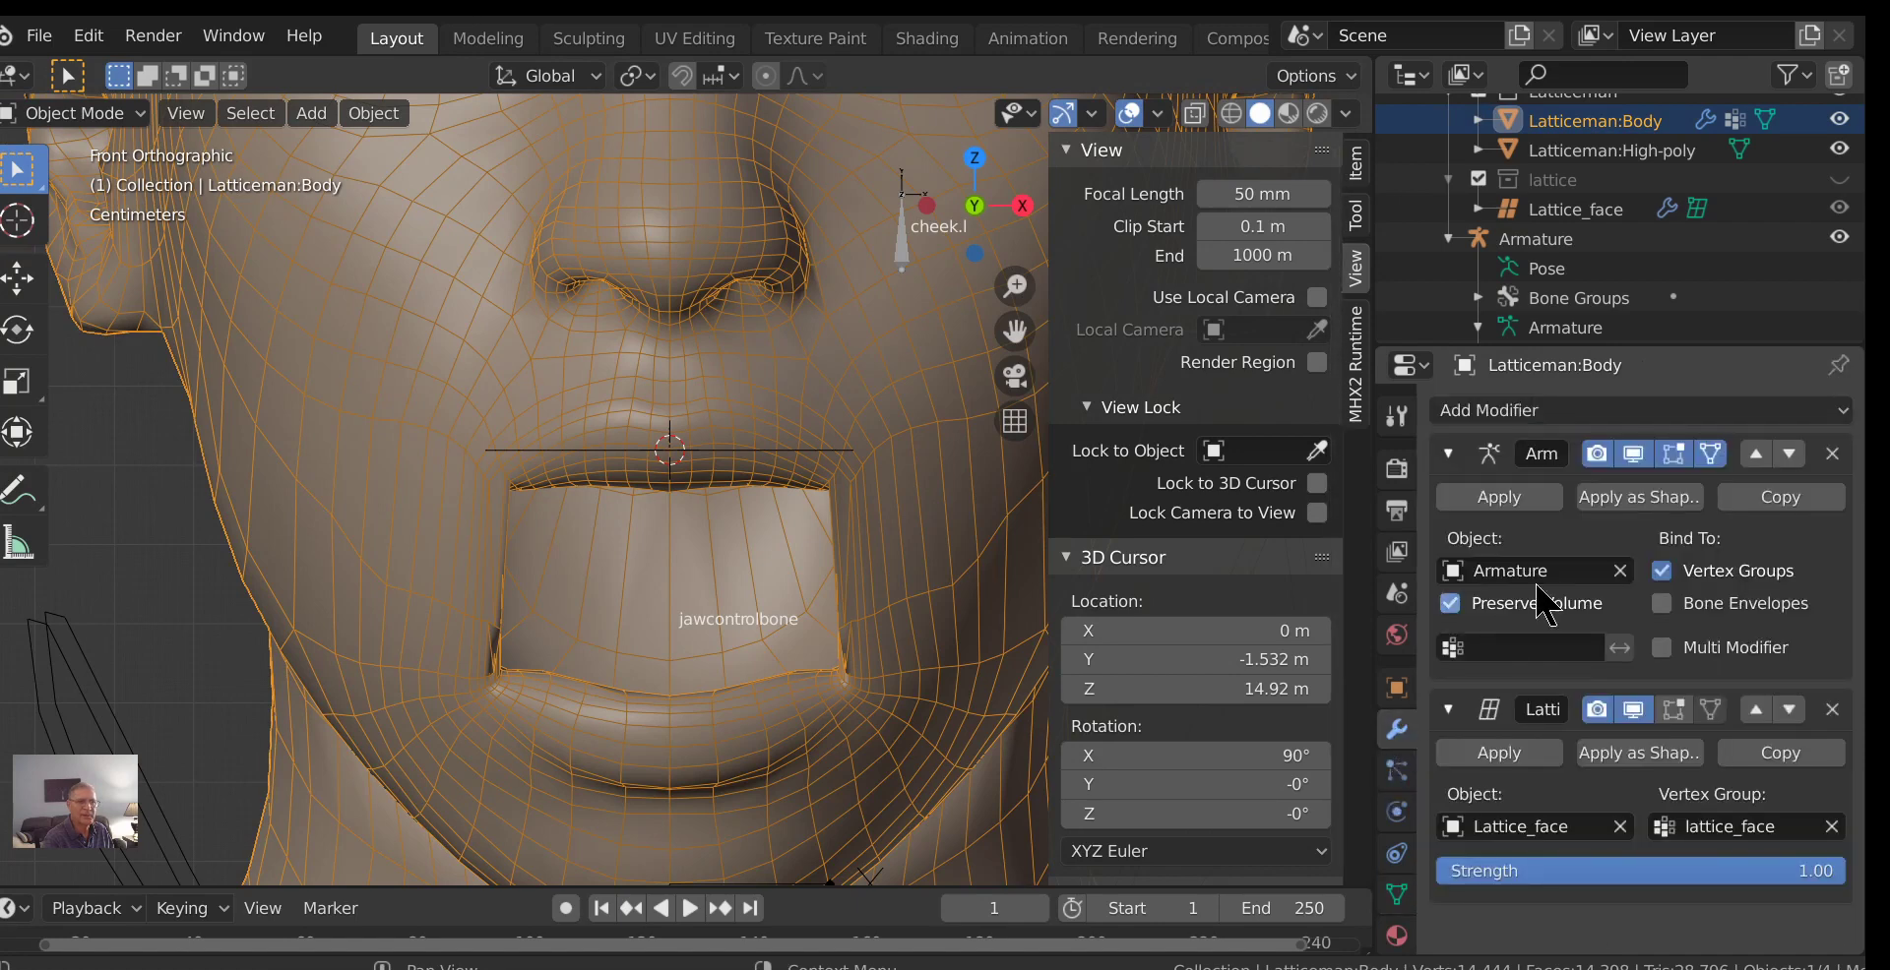
pyautogui.click(1581, 411)
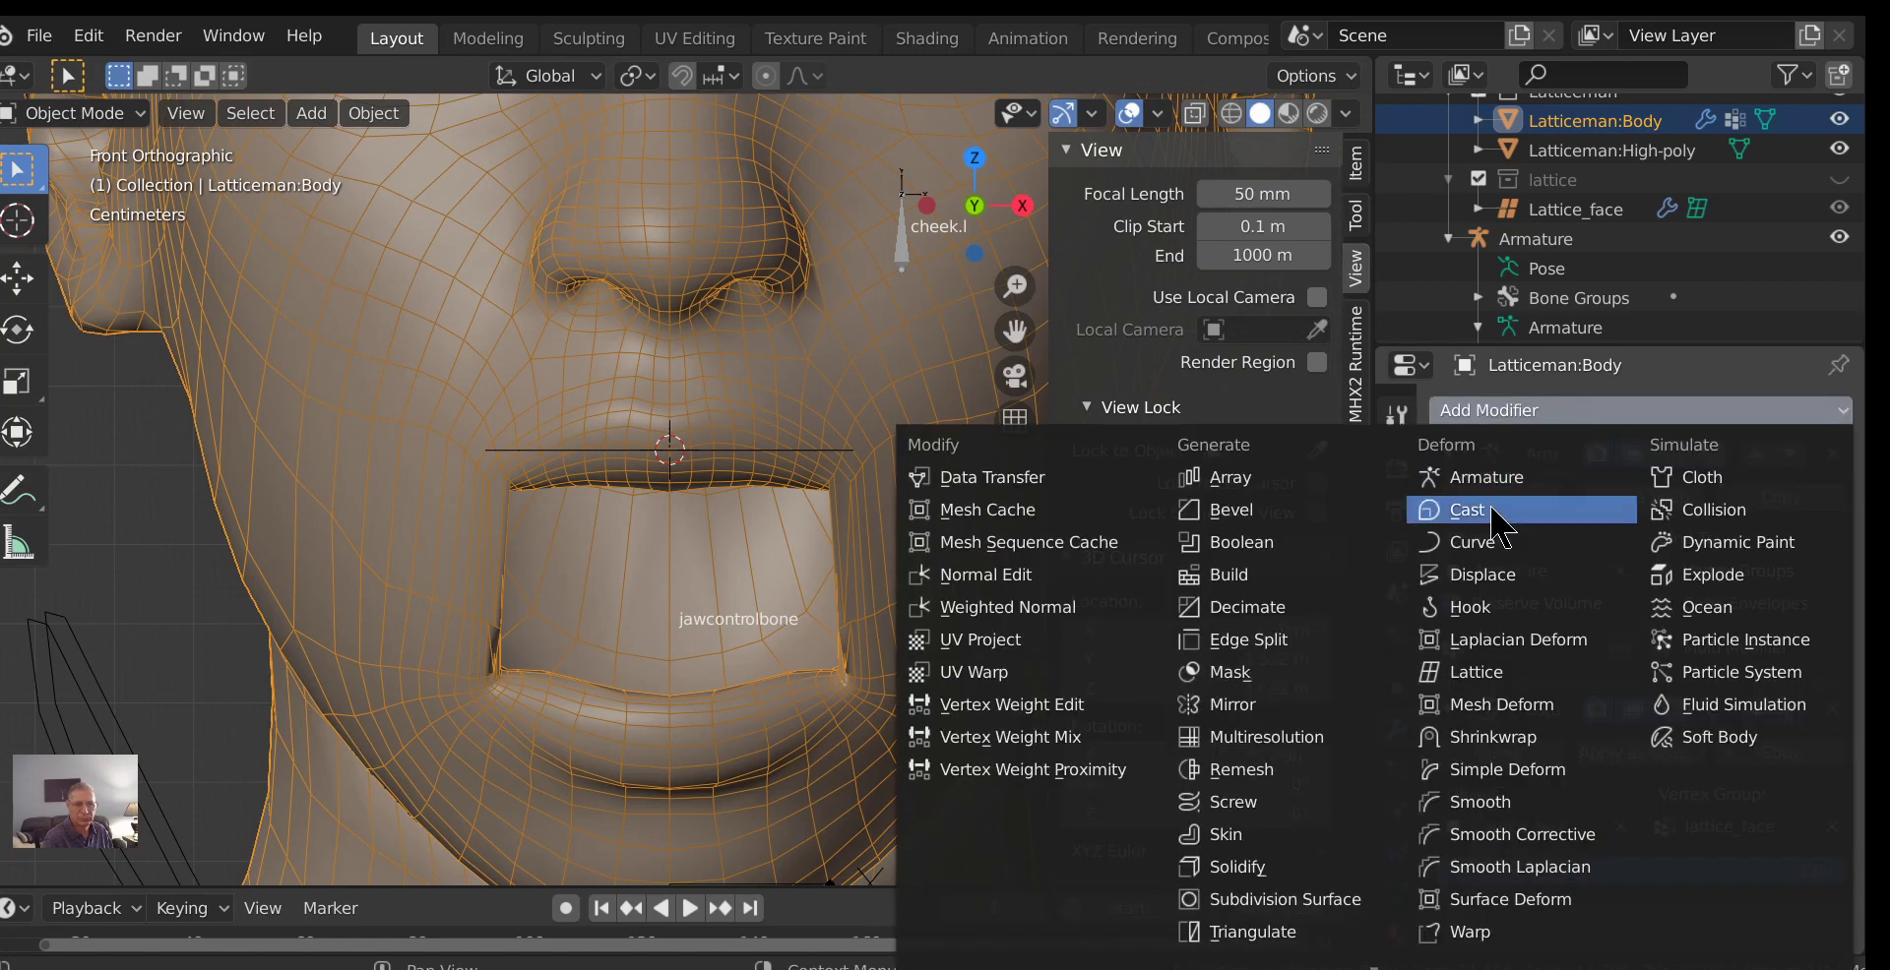
pyautogui.click(1462, 675)
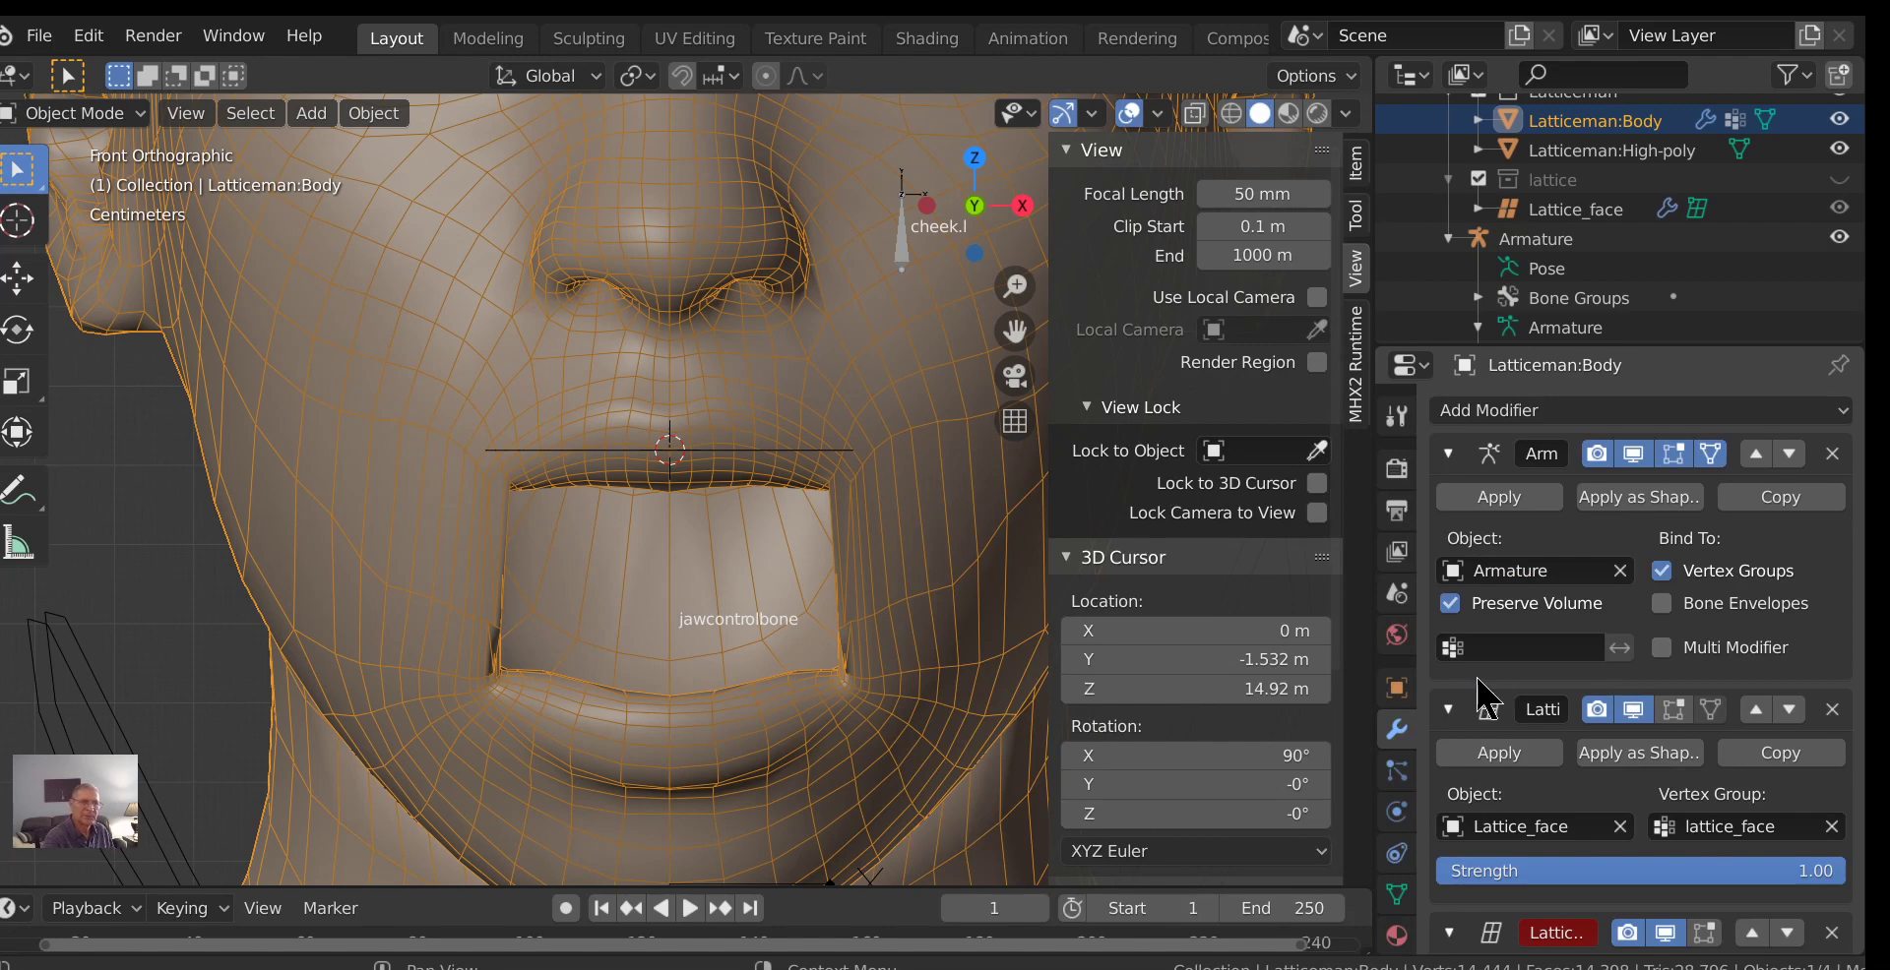
pyautogui.scroll(-5, 1521, 703)
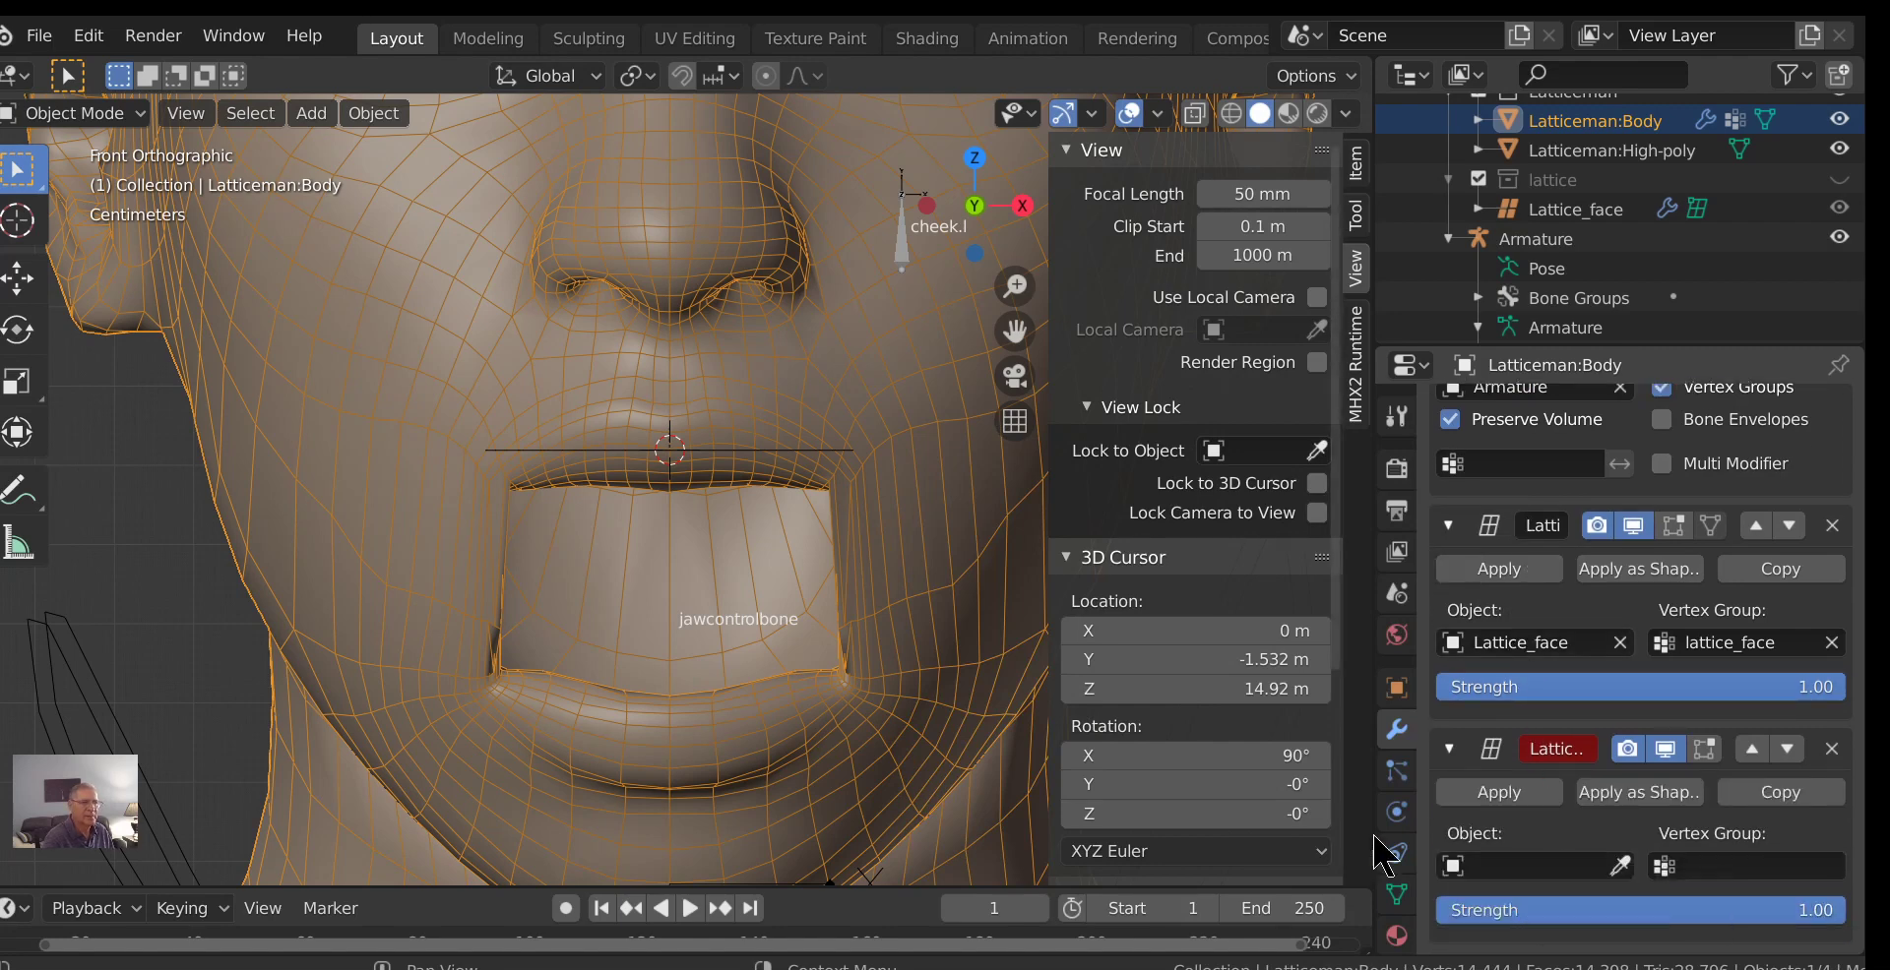
# Rename the upper-lip lattice object as Lattice_upperlip.
pyautogui.click(807, 453)
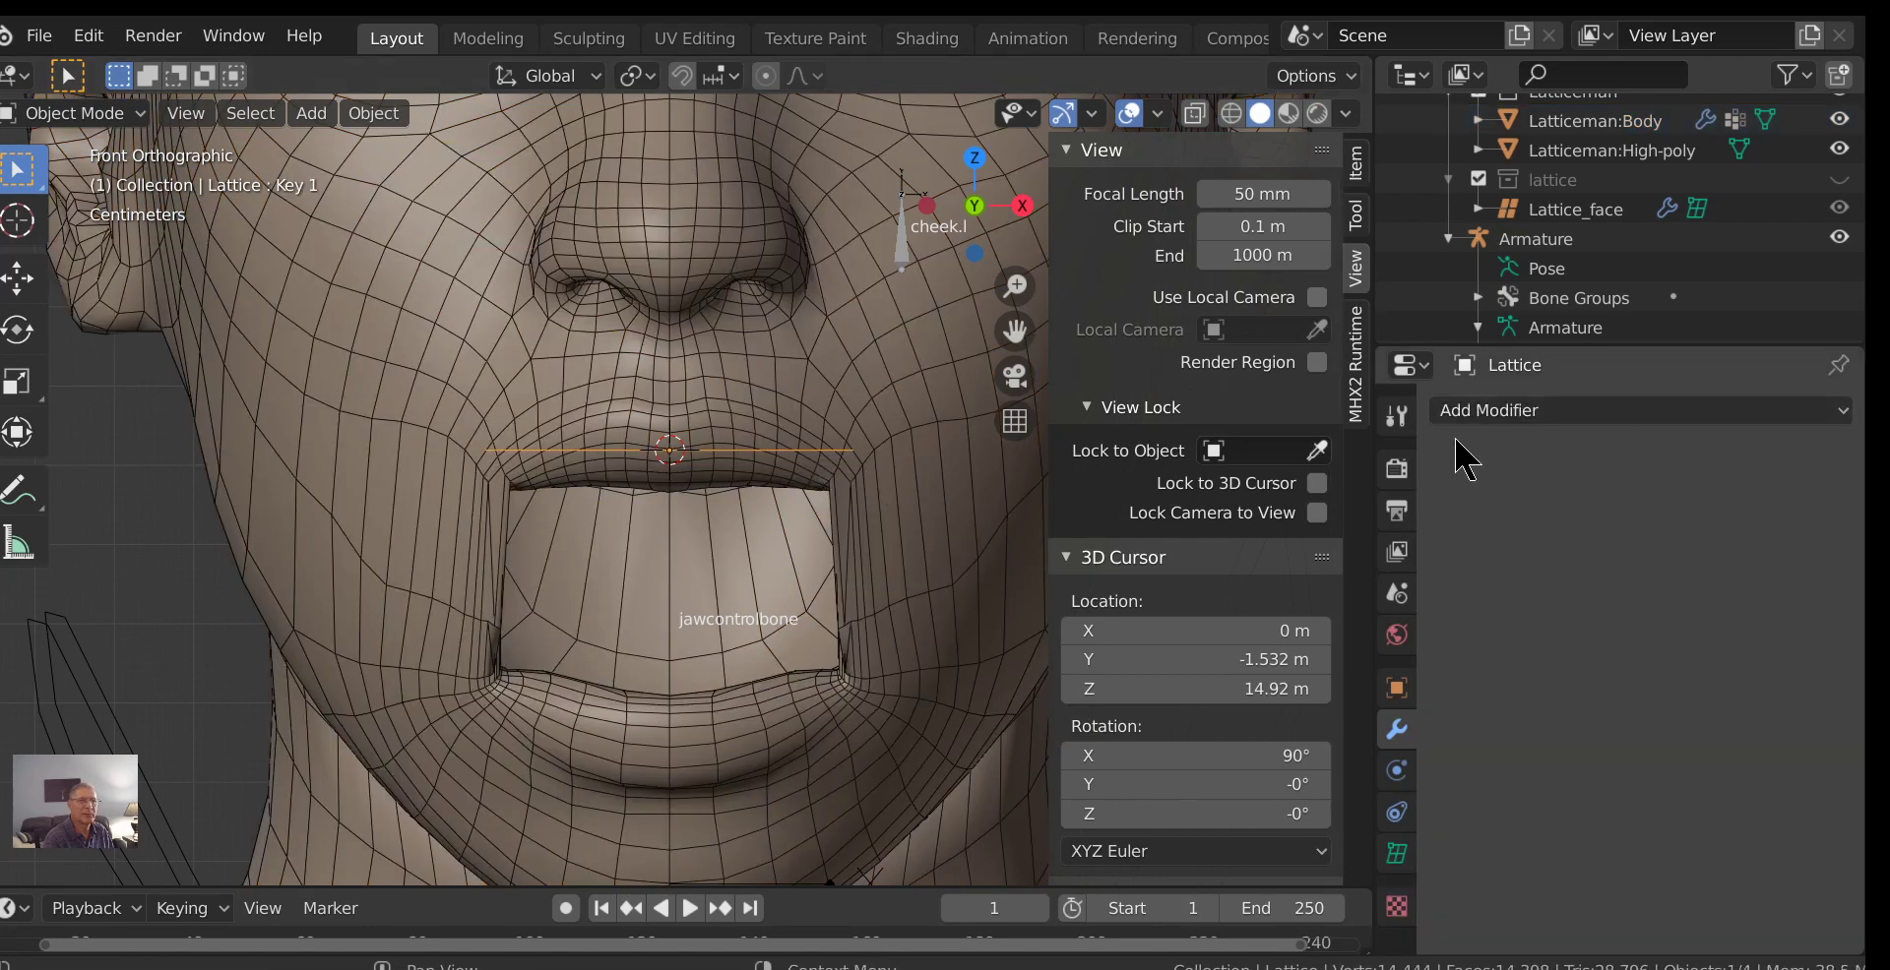
pyautogui.click(1396, 552)
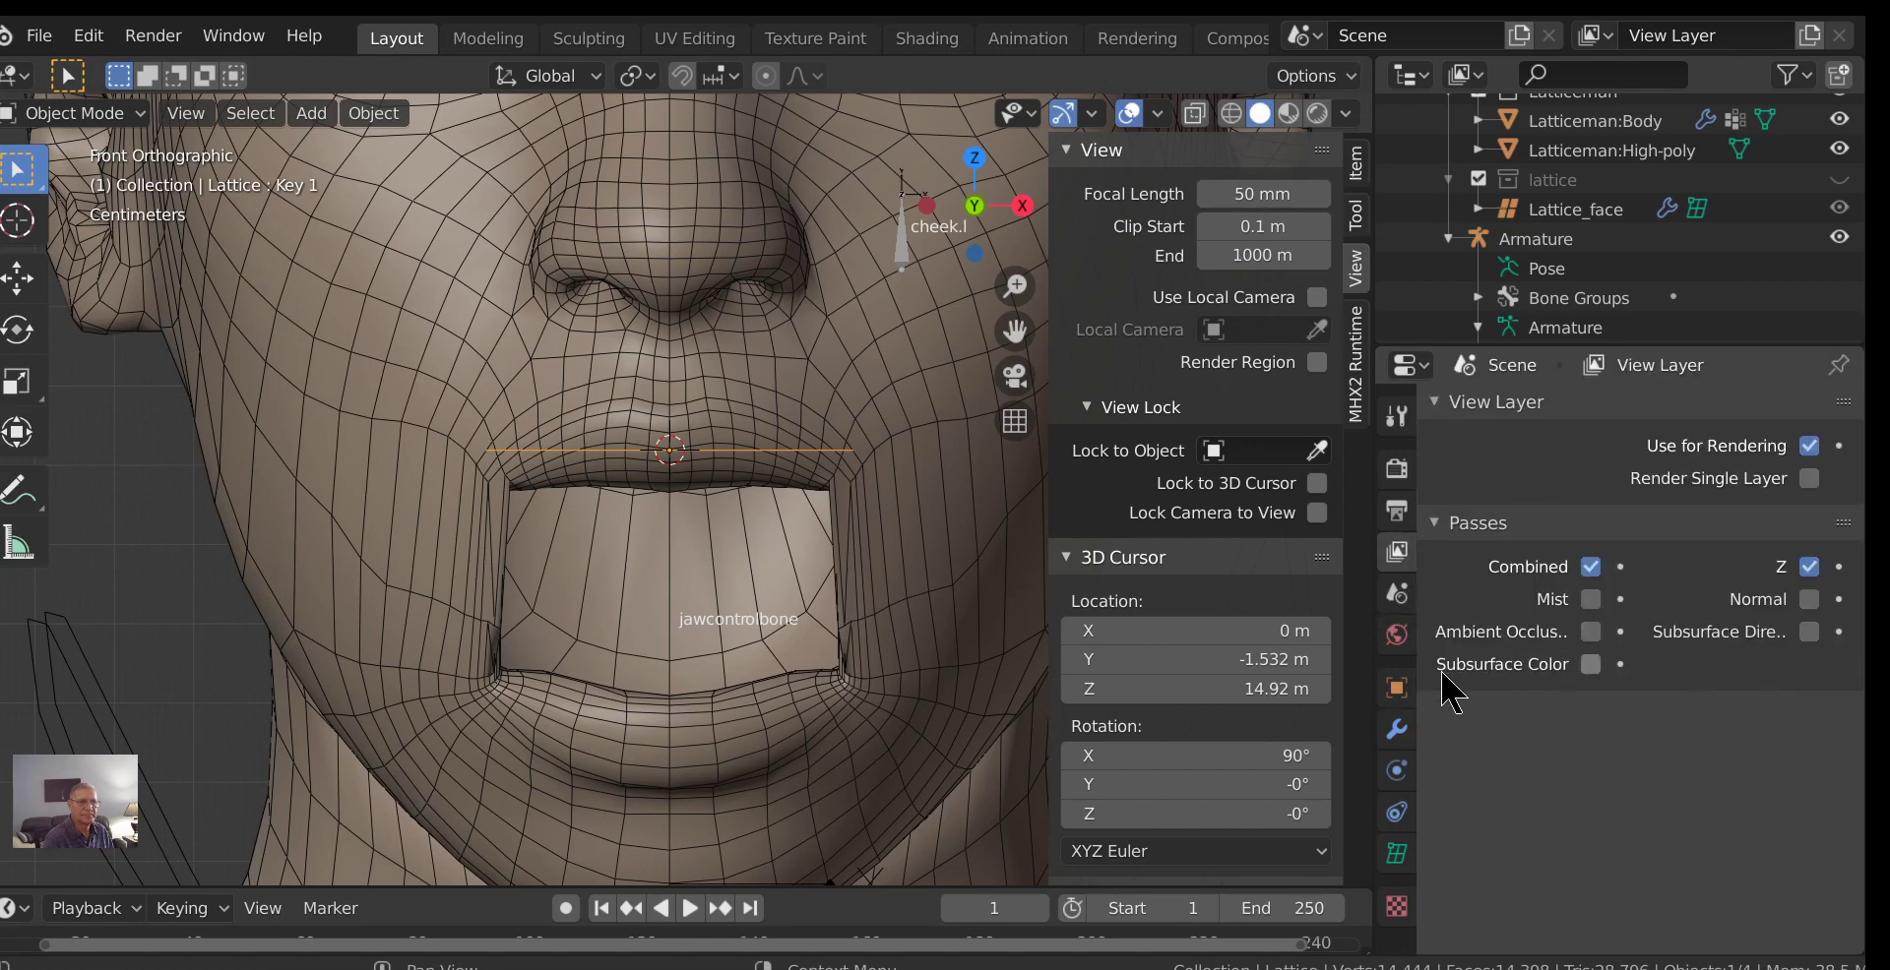
pyautogui.click(1397, 689)
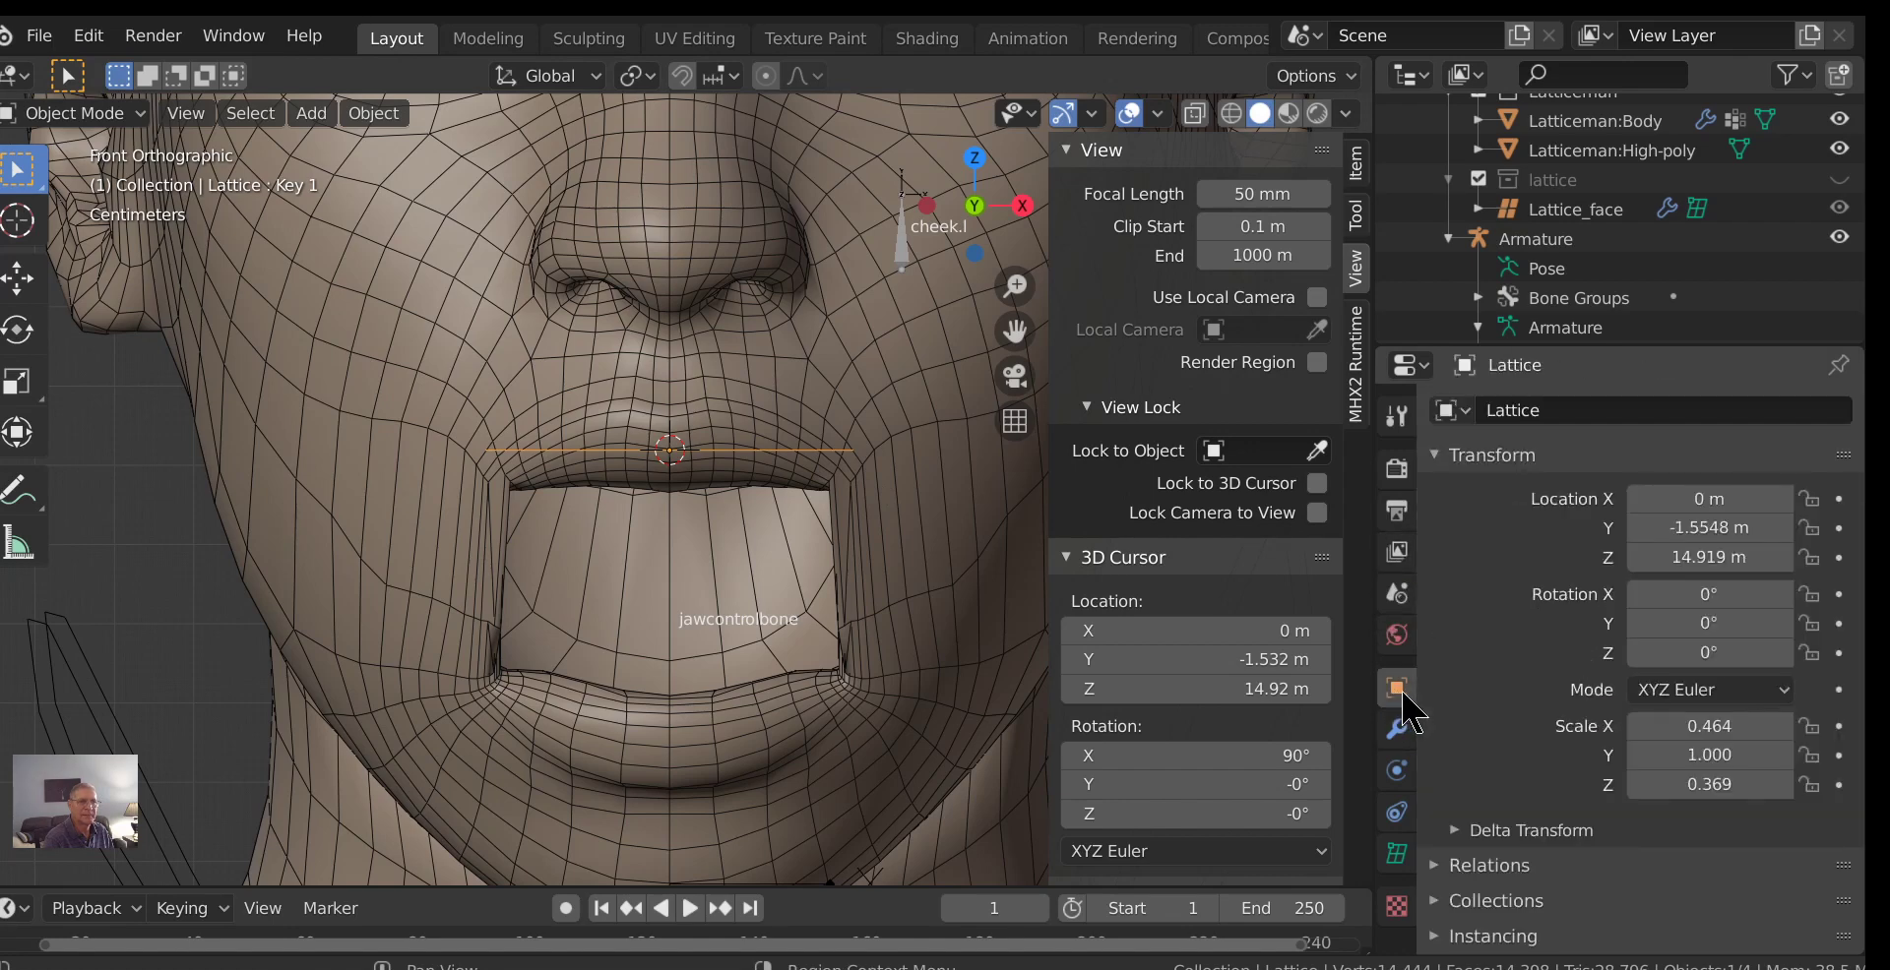
pyautogui.click(1560, 413)
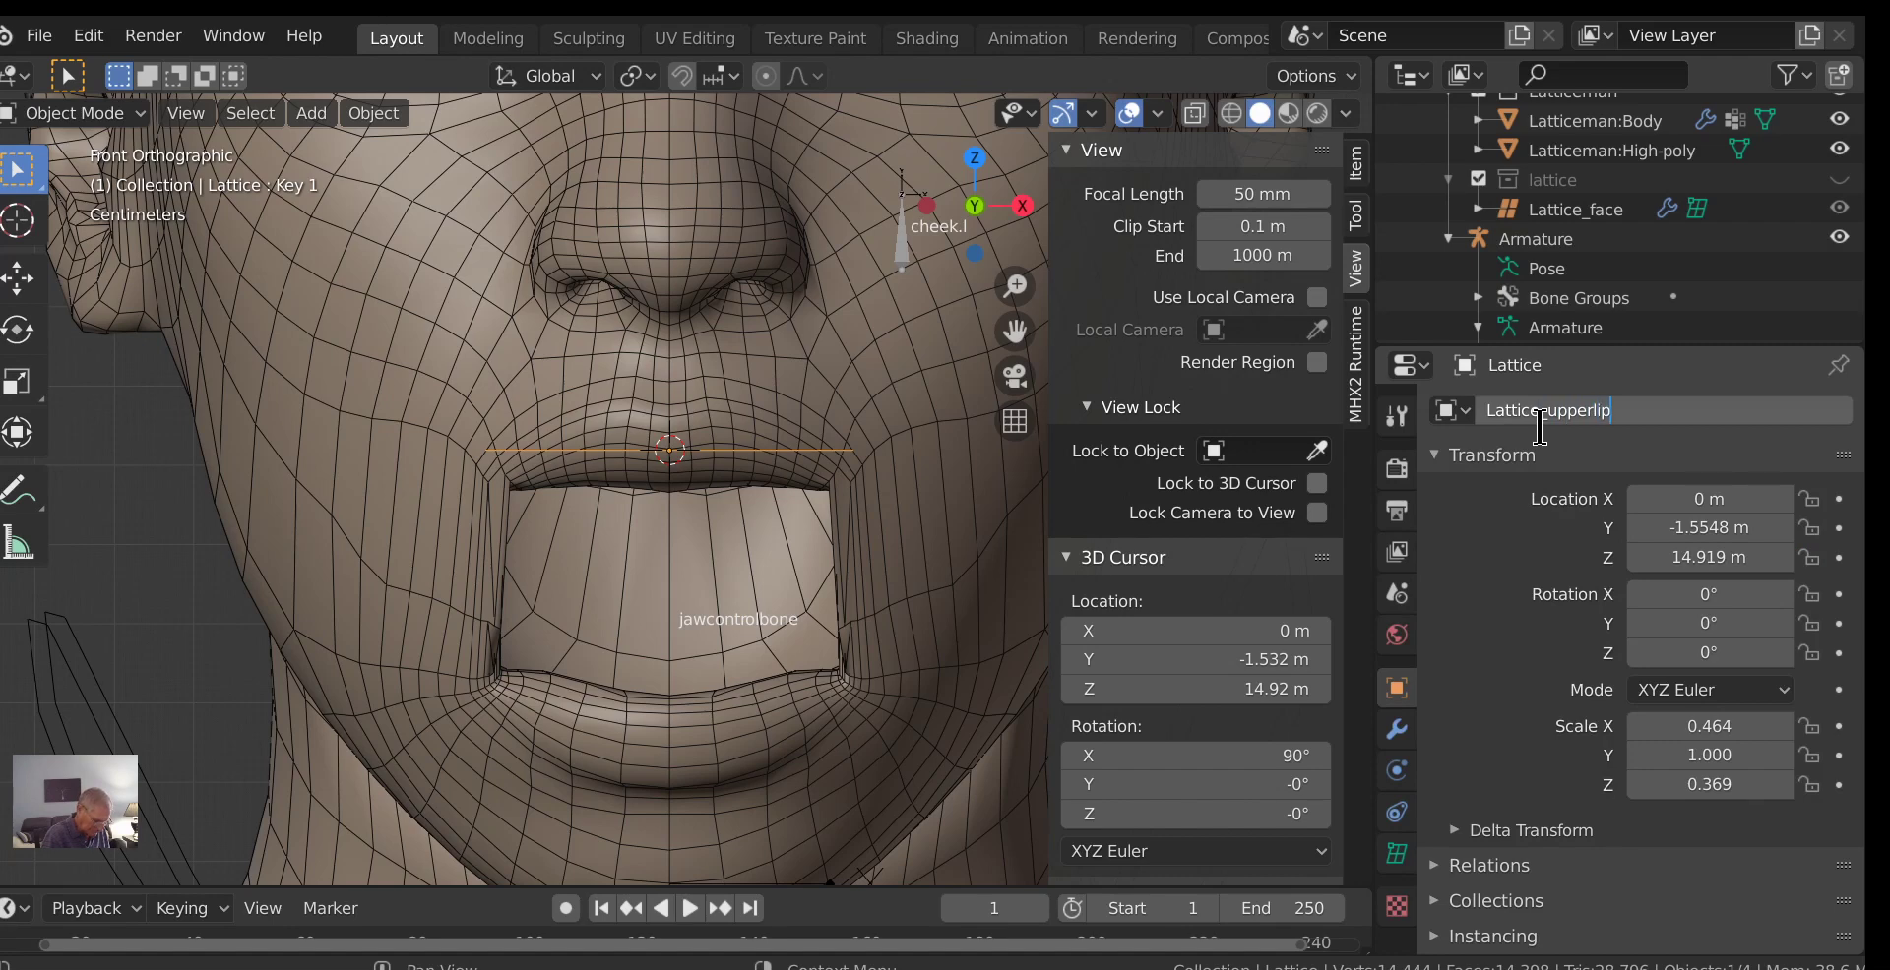
pyautogui.press('Return')
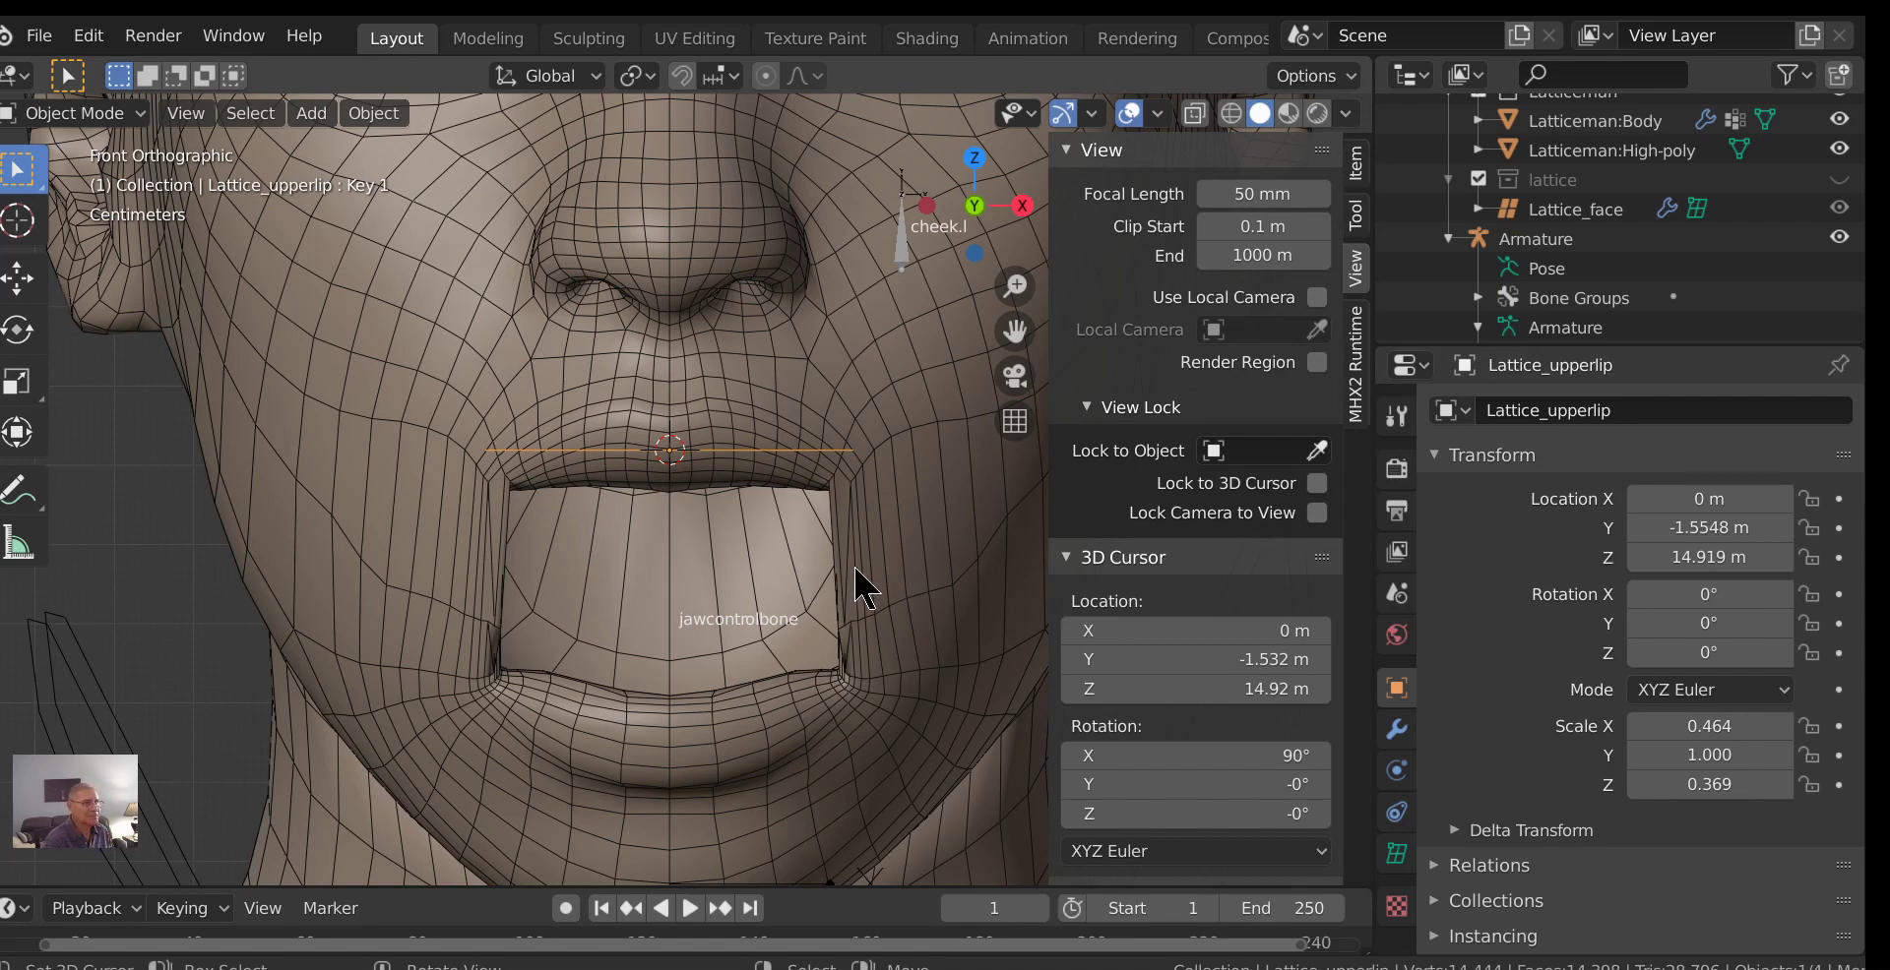
# Set the body's new Lattice modifier to use the Lattice_upperlip object and the lattice_upperlip vertex group.
pyautogui.click(906, 571)
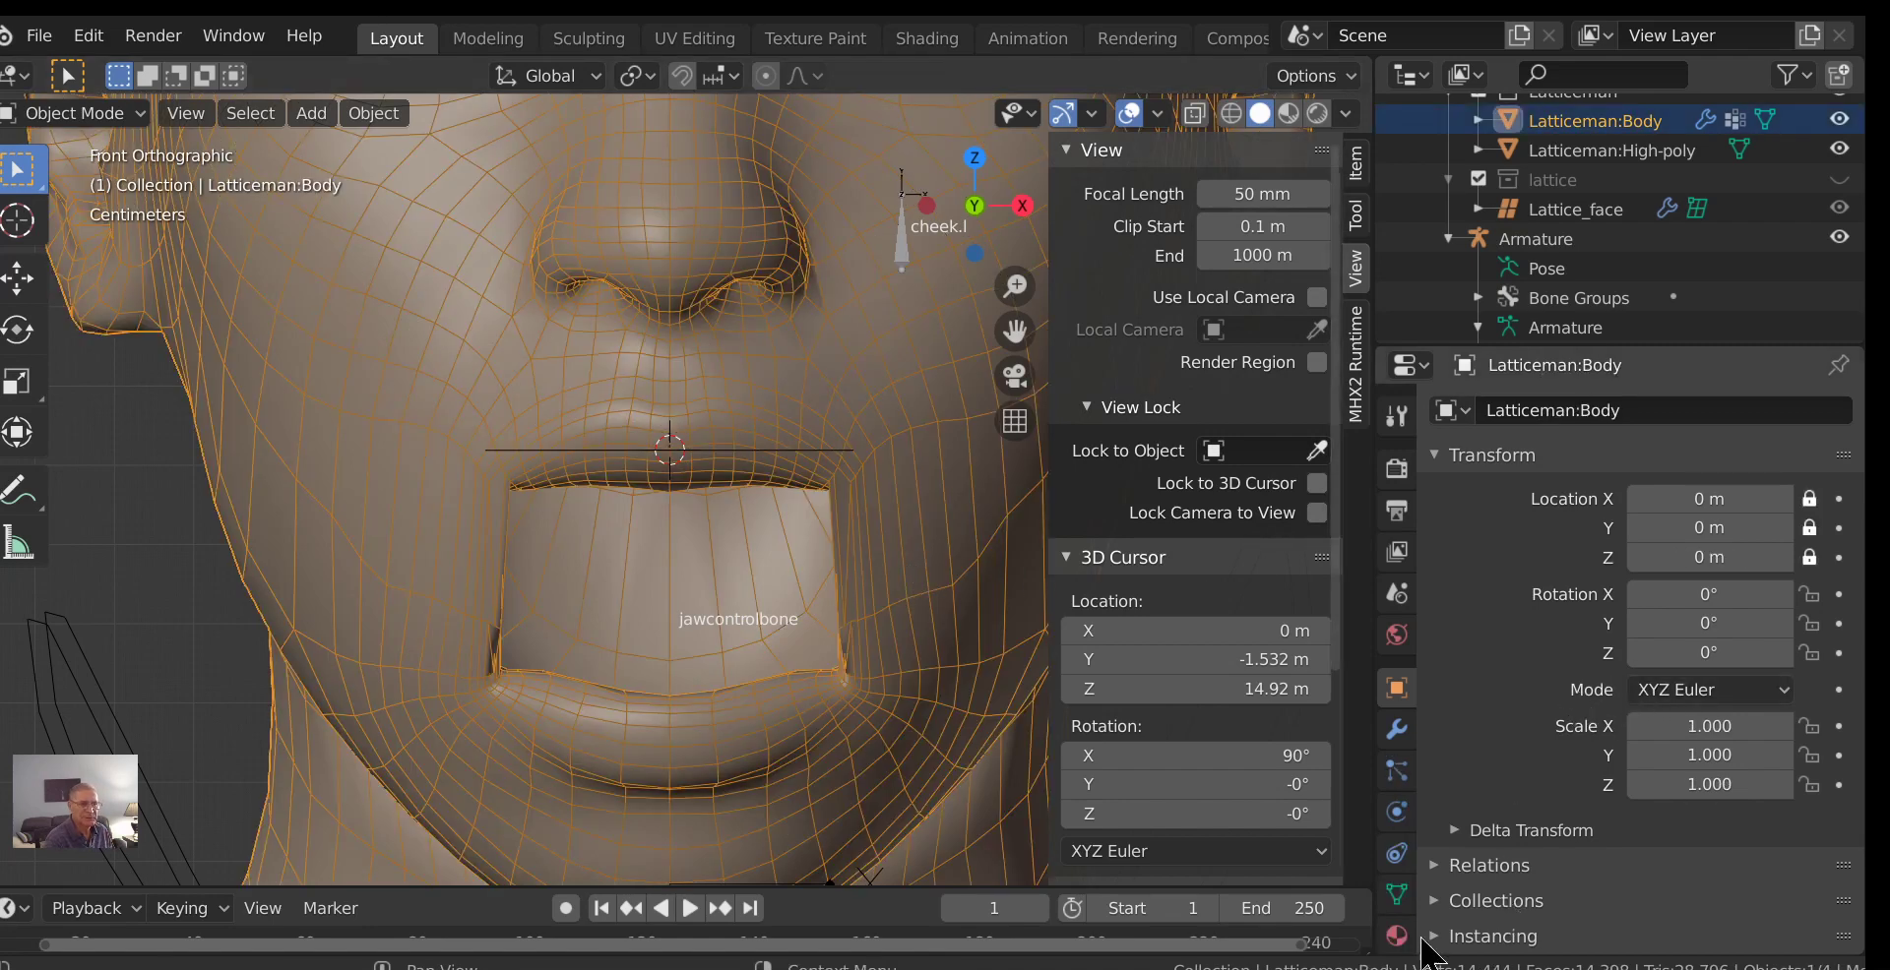
pyautogui.click(1396, 731)
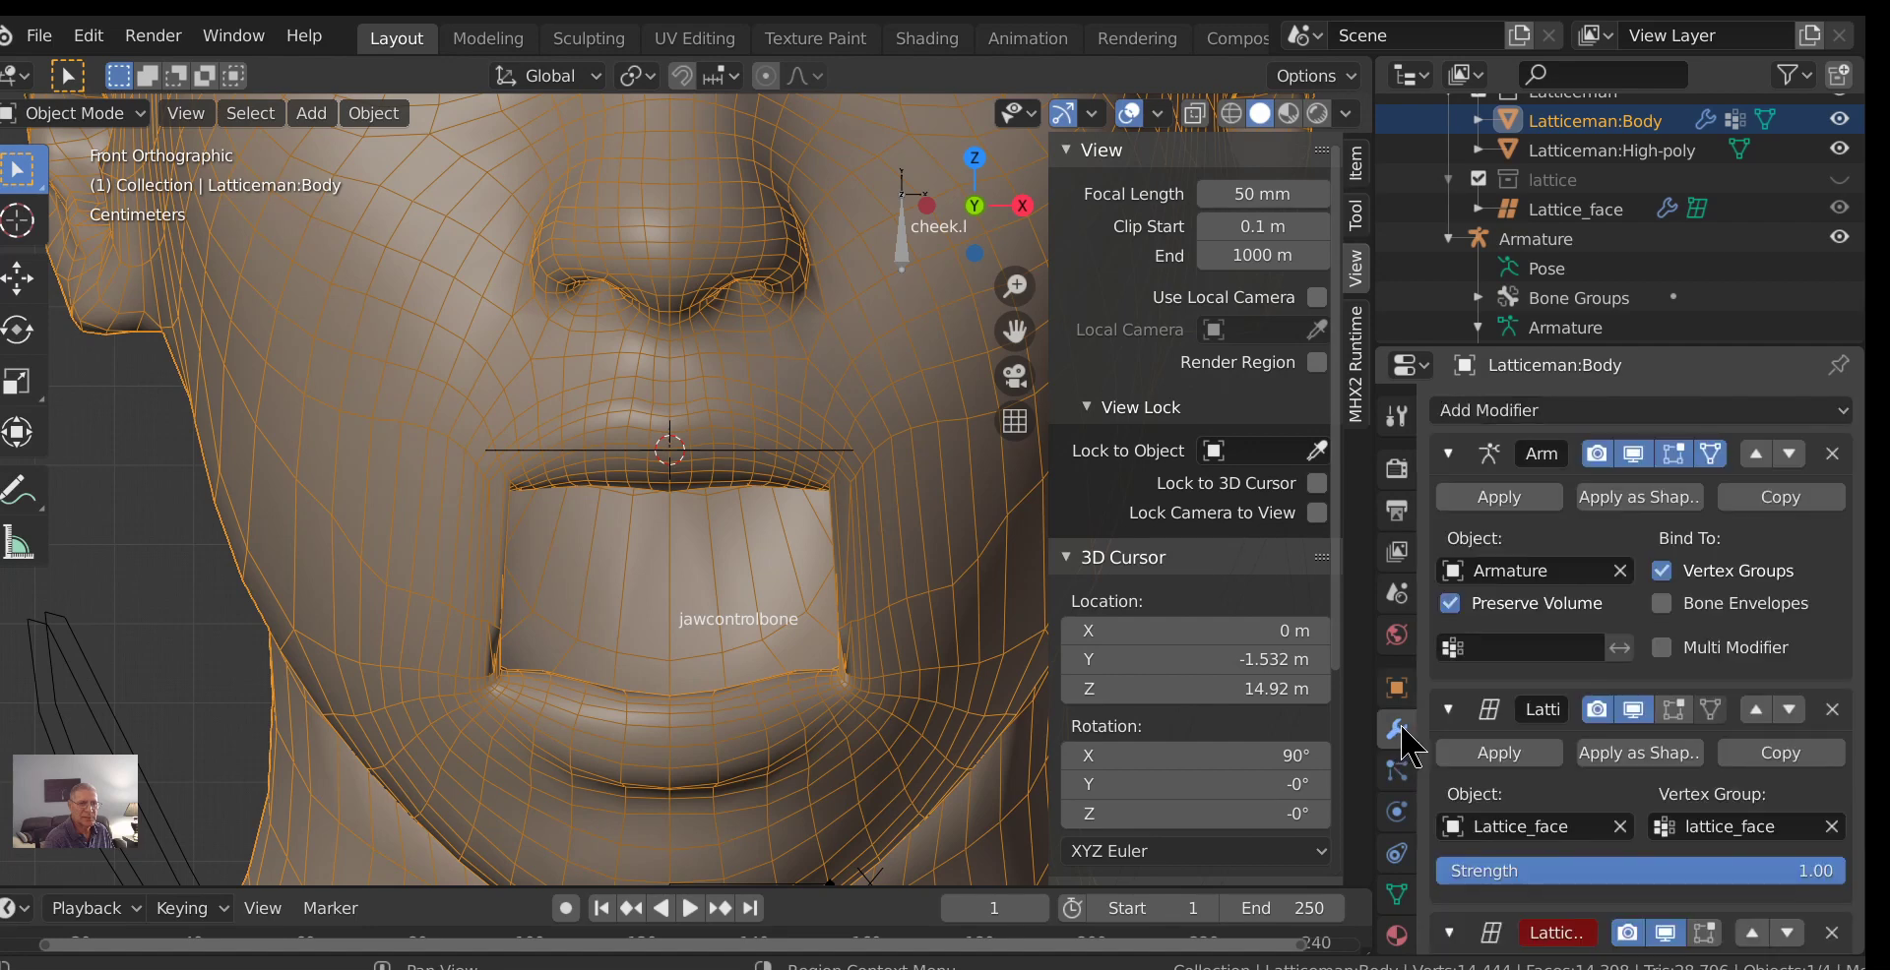
pyautogui.scroll(-3, 1570, 775)
pyautogui.scroll(-2, 1570, 775)
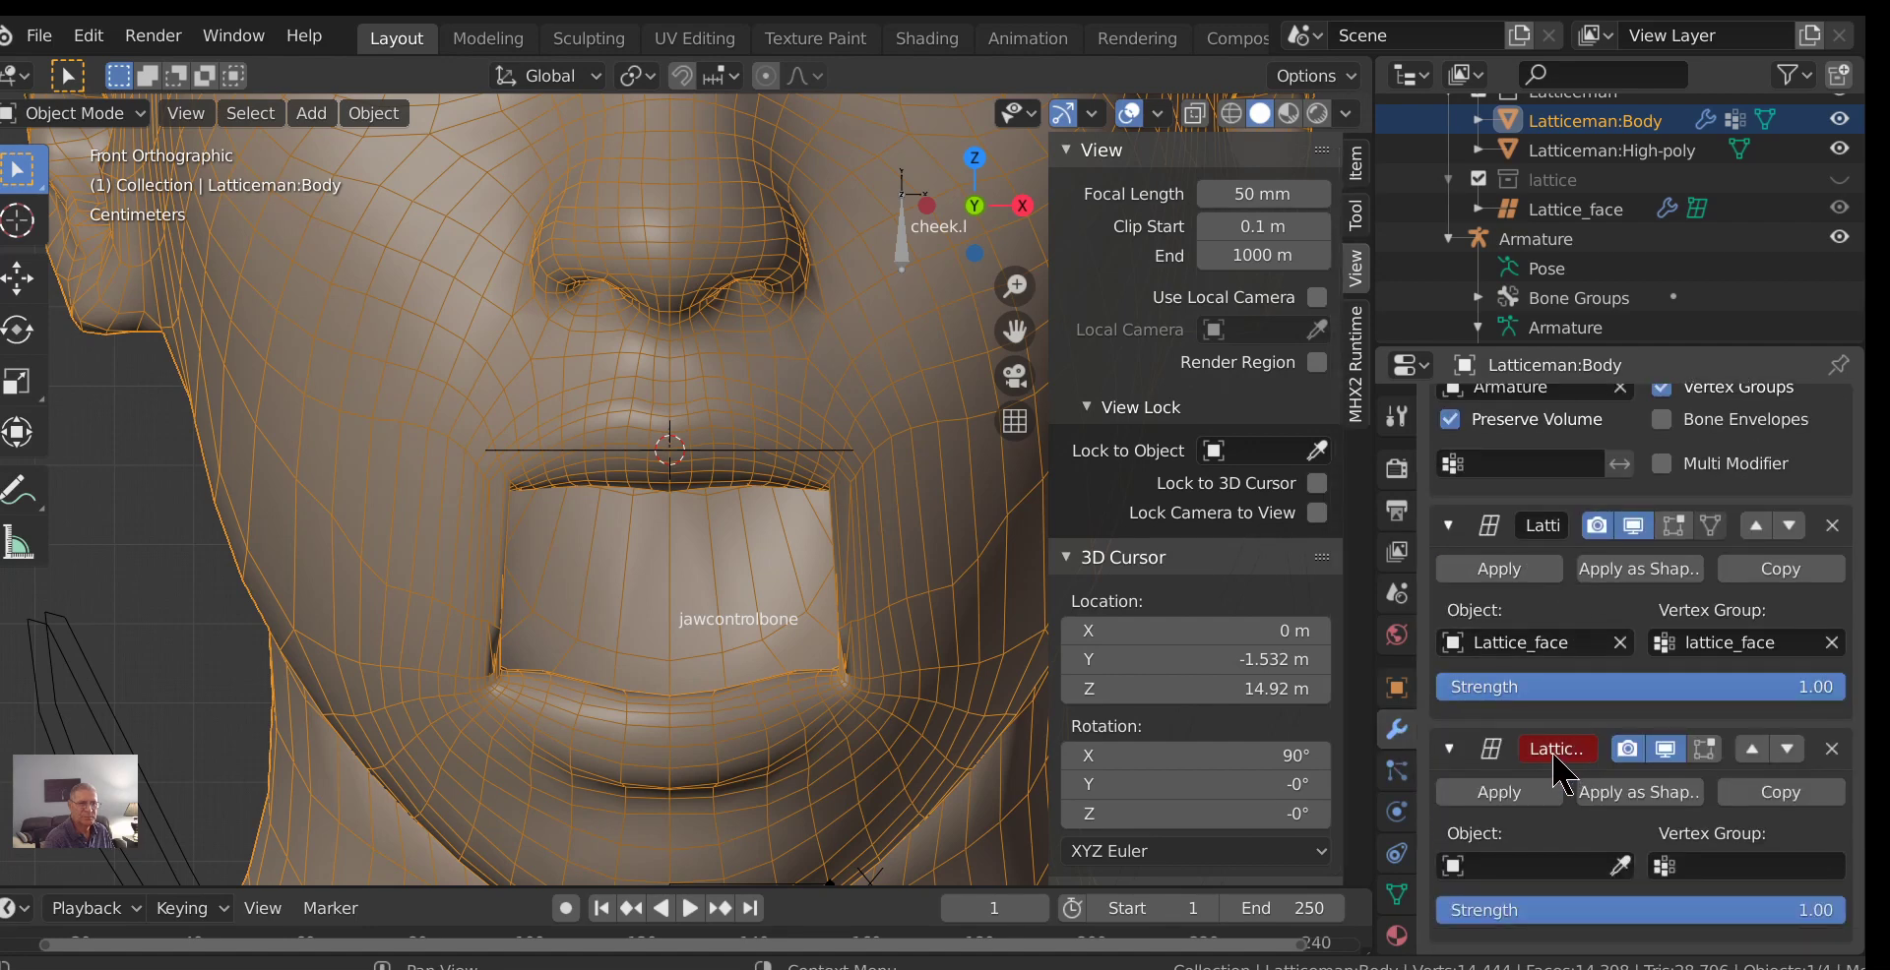
pyautogui.click(1543, 752)
pyautogui.click(1482, 760)
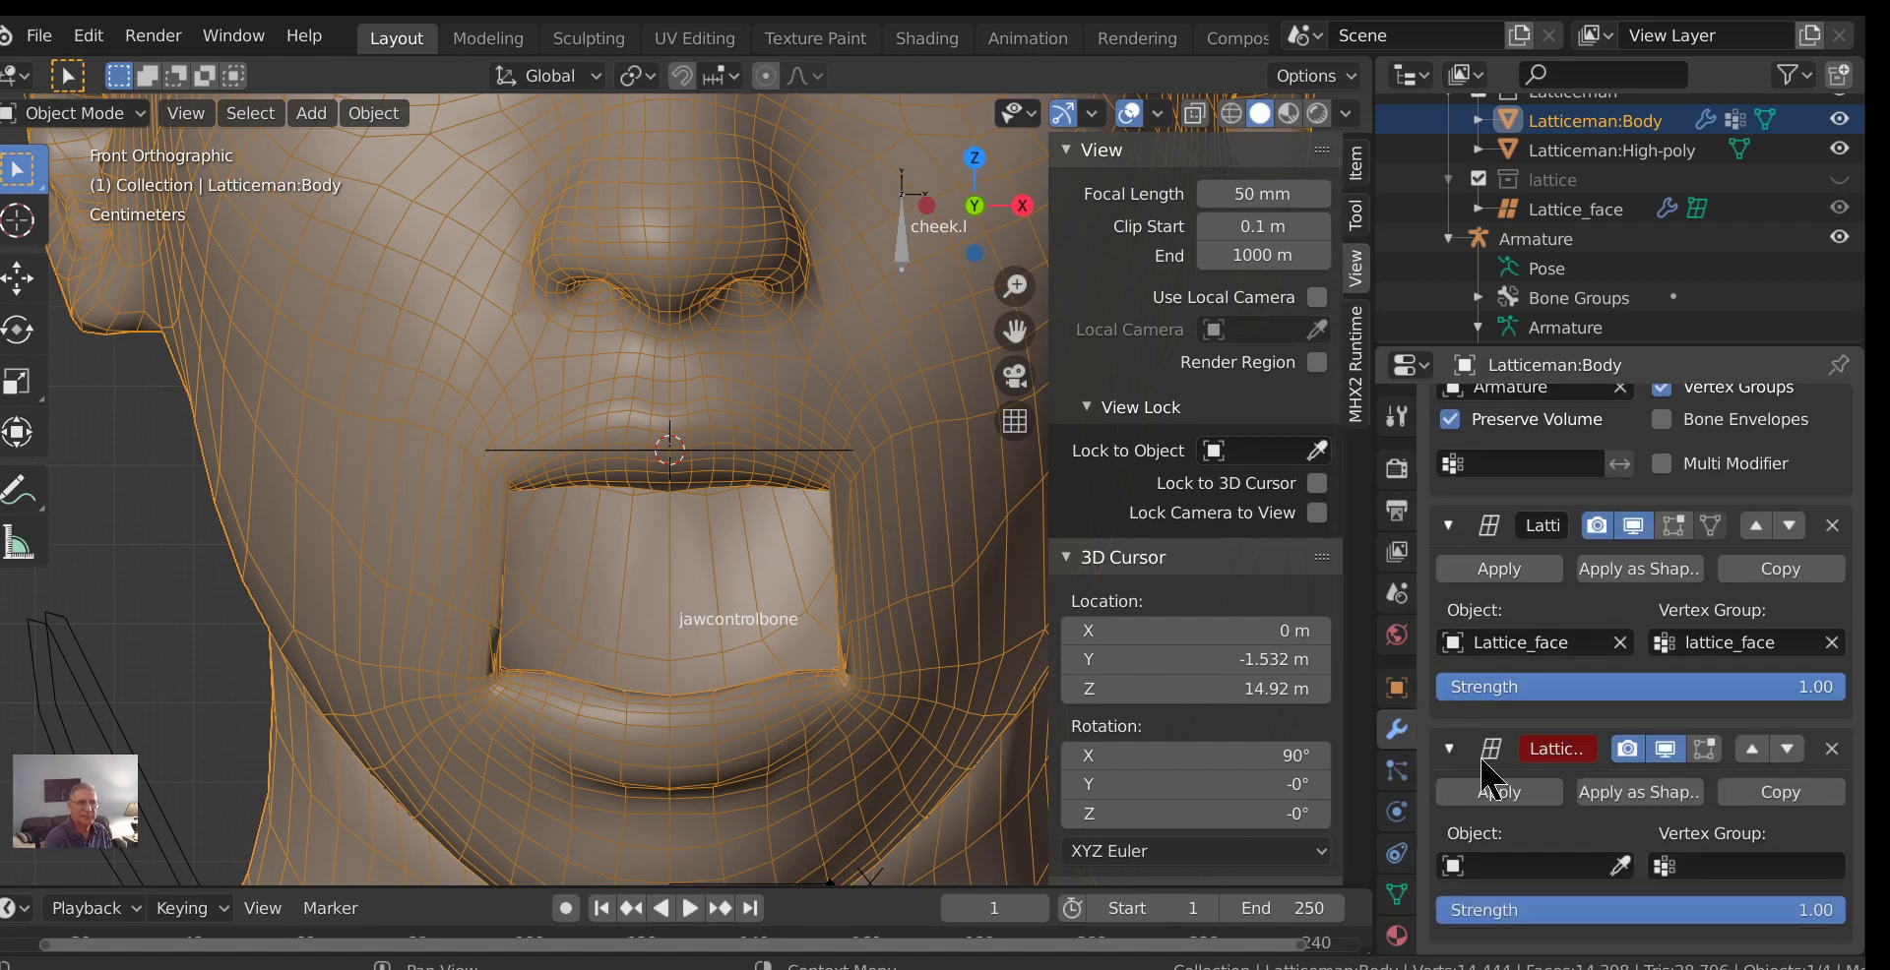
pyautogui.click(1458, 866)
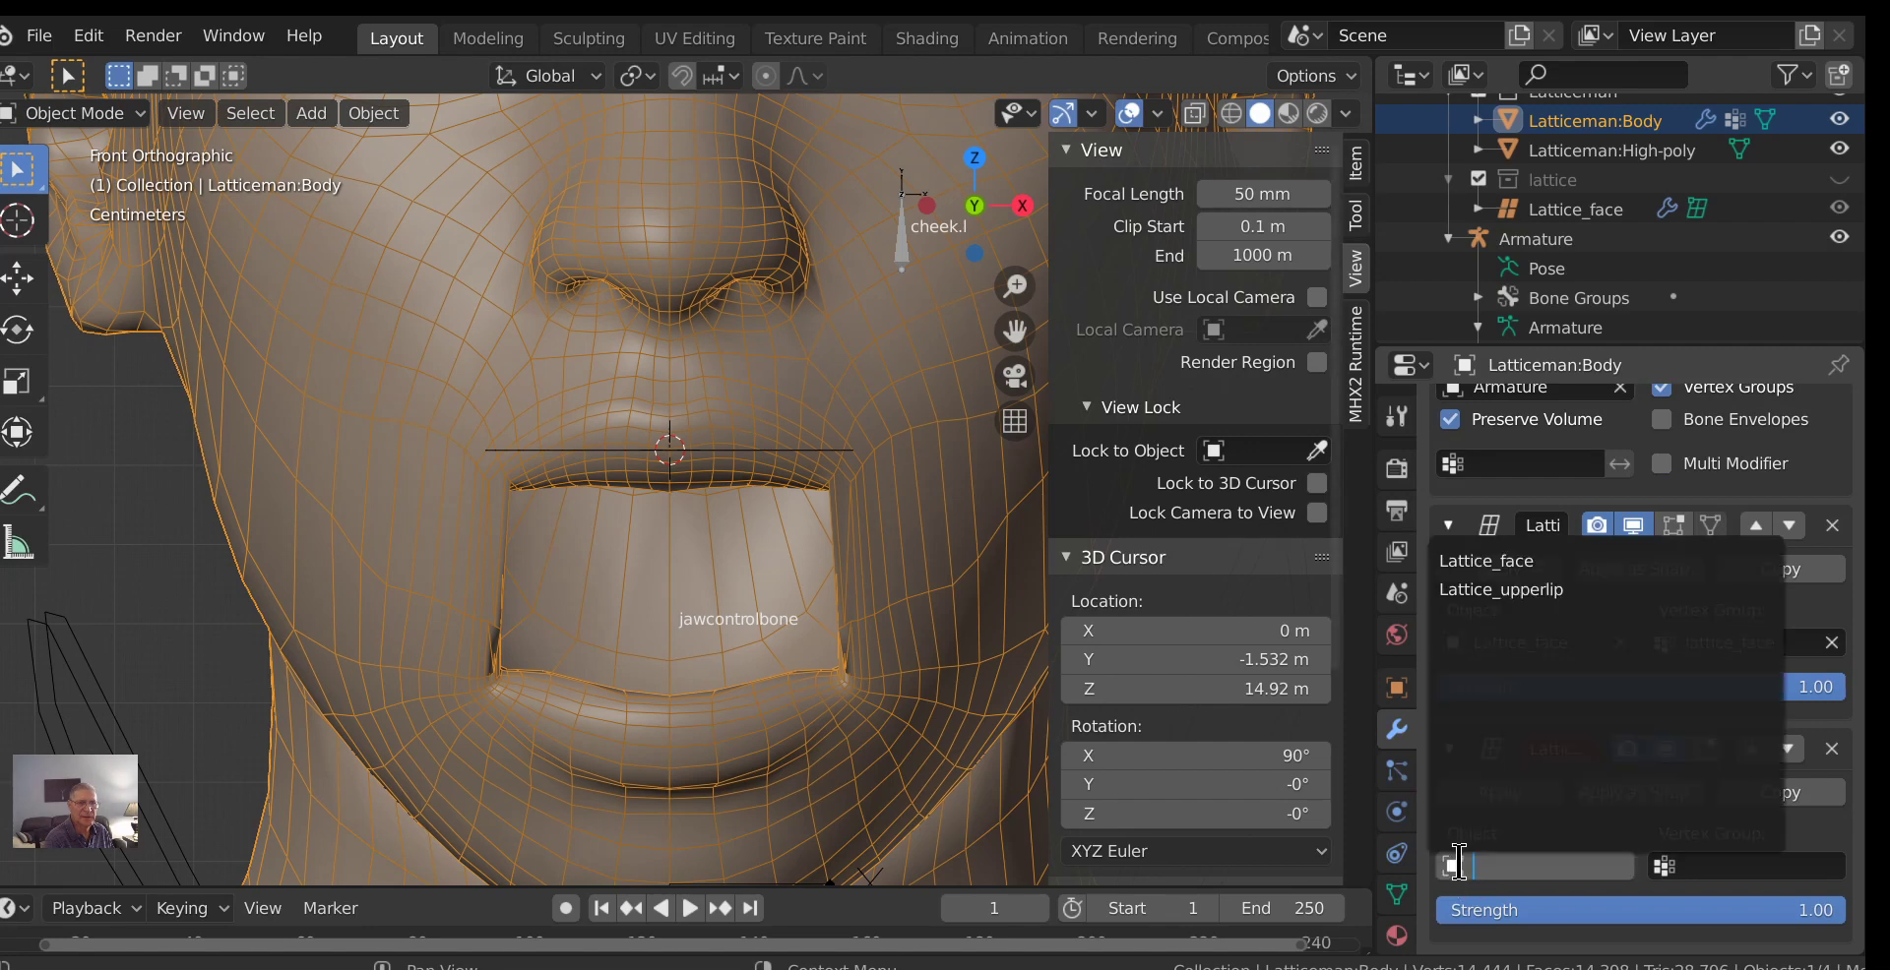
pyautogui.click(1513, 589)
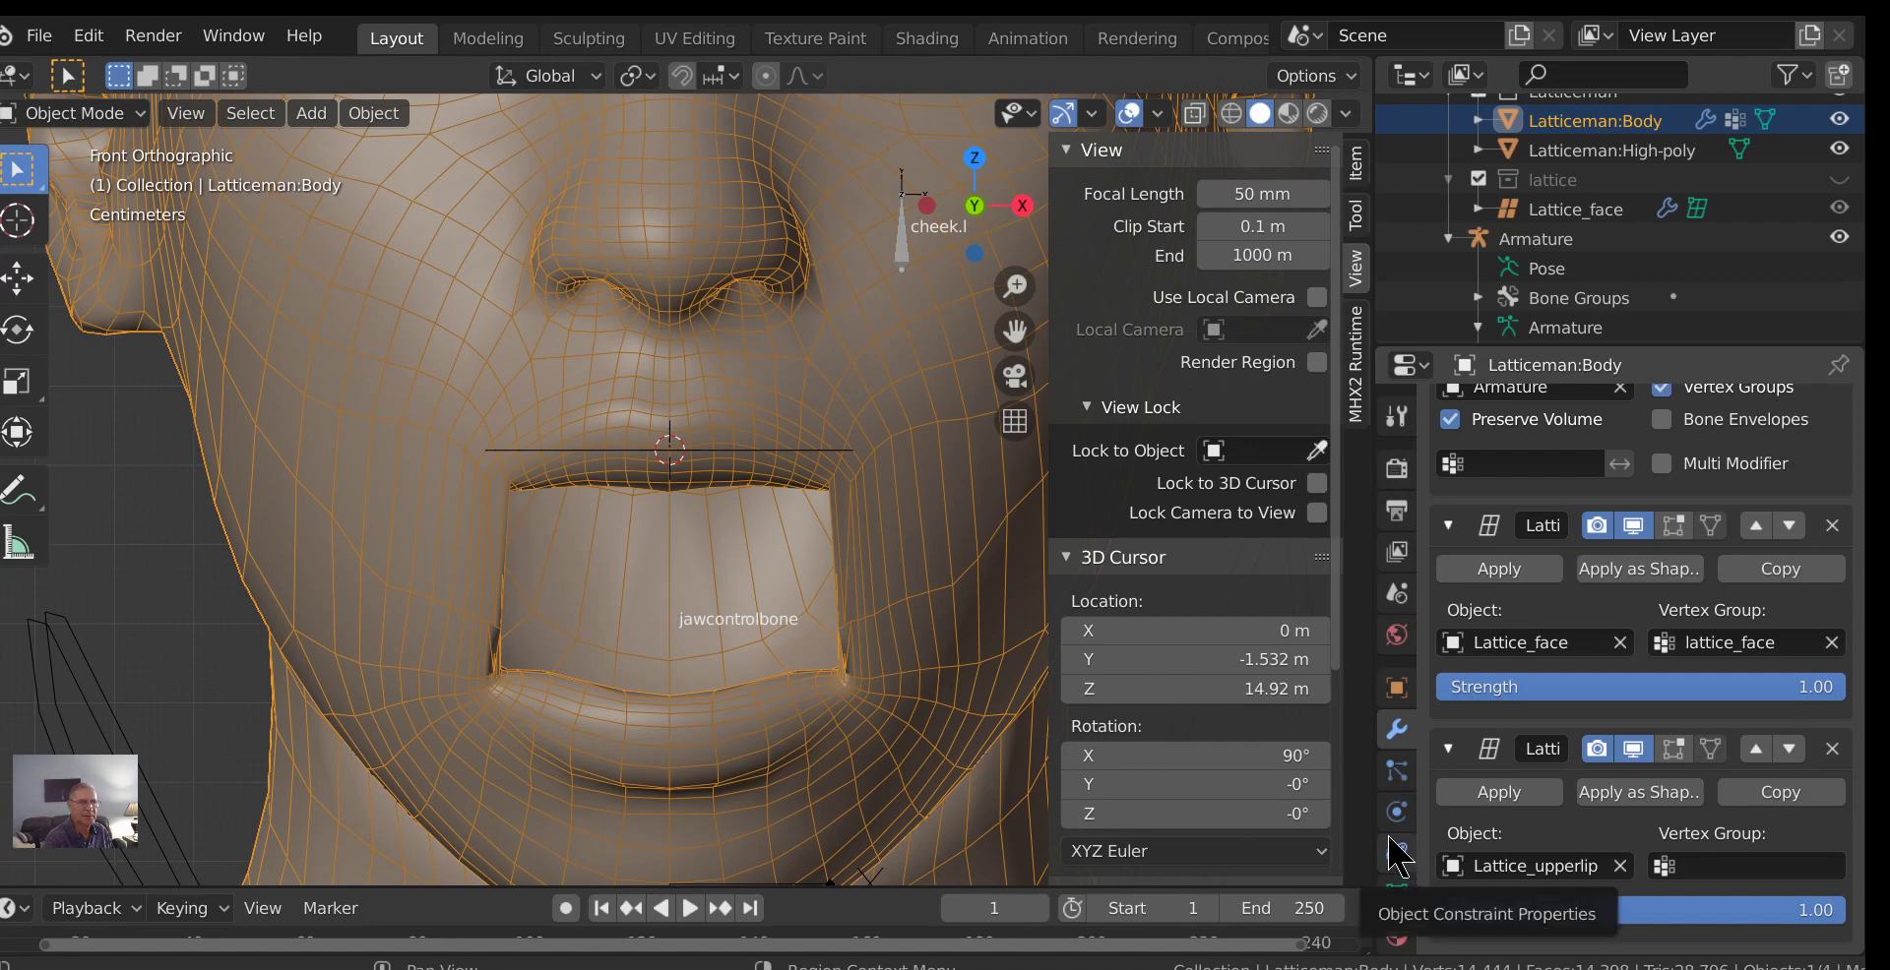
pyautogui.click(1673, 868)
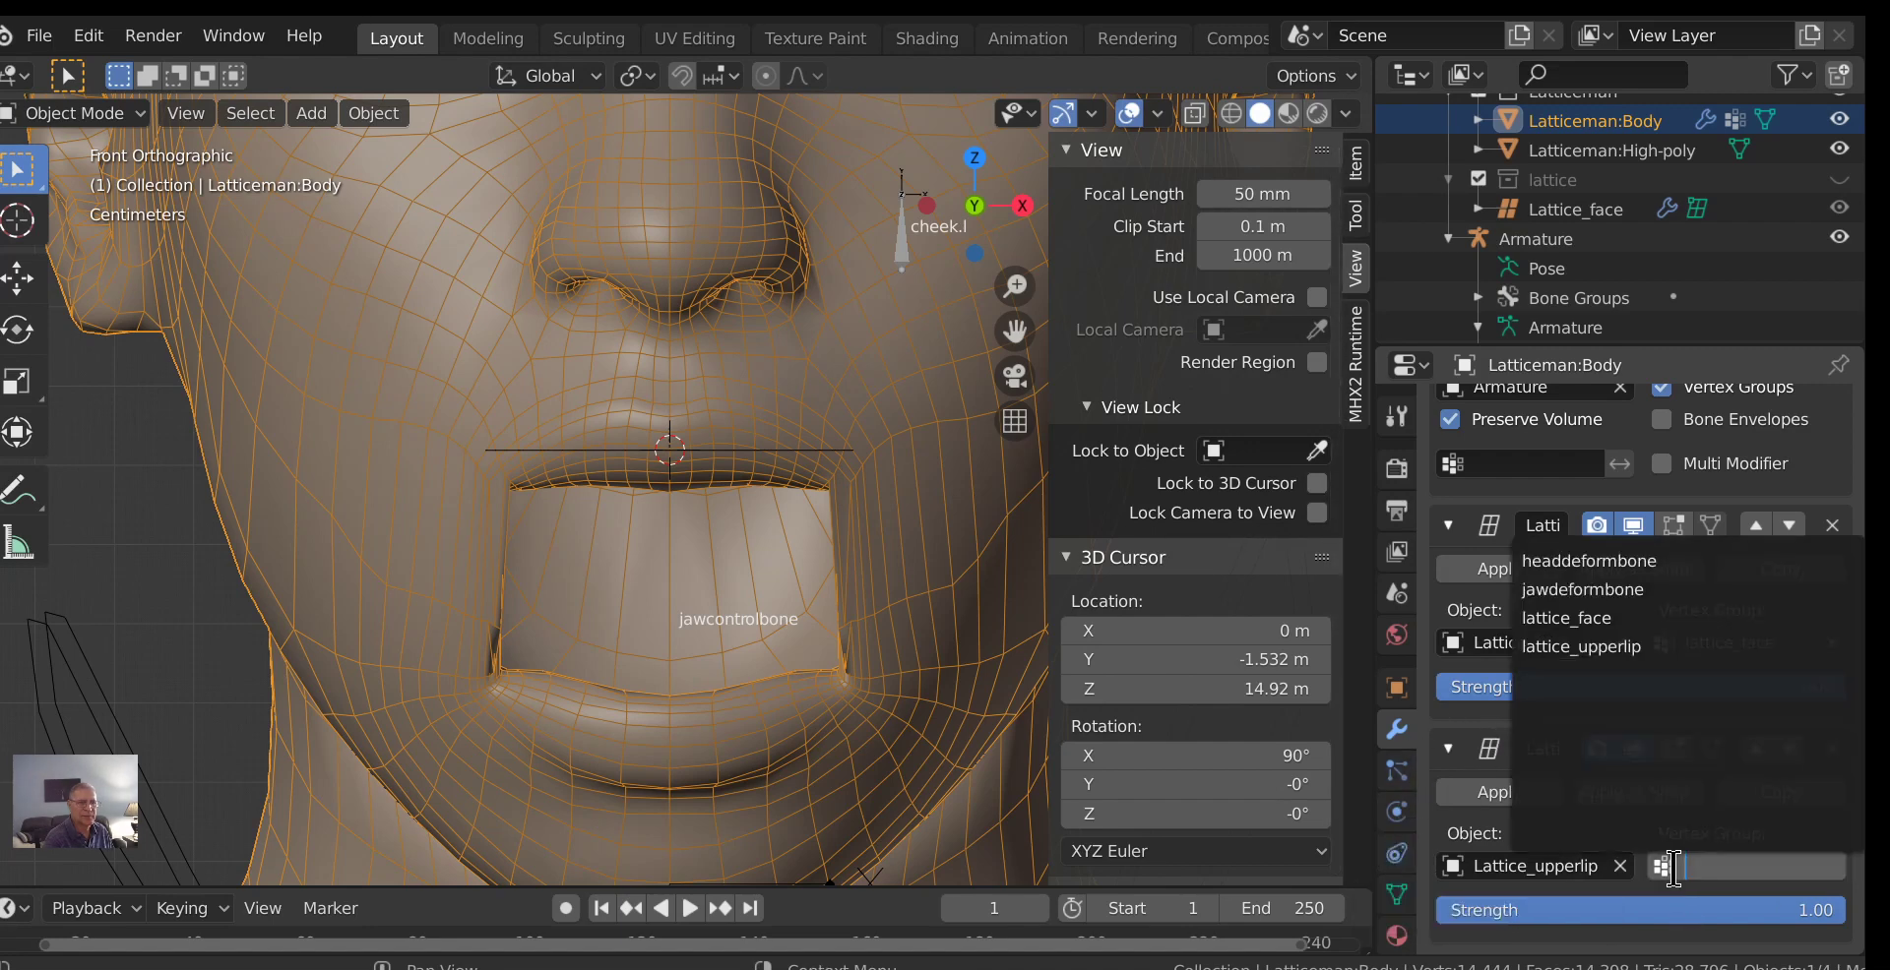
pyautogui.click(1619, 647)
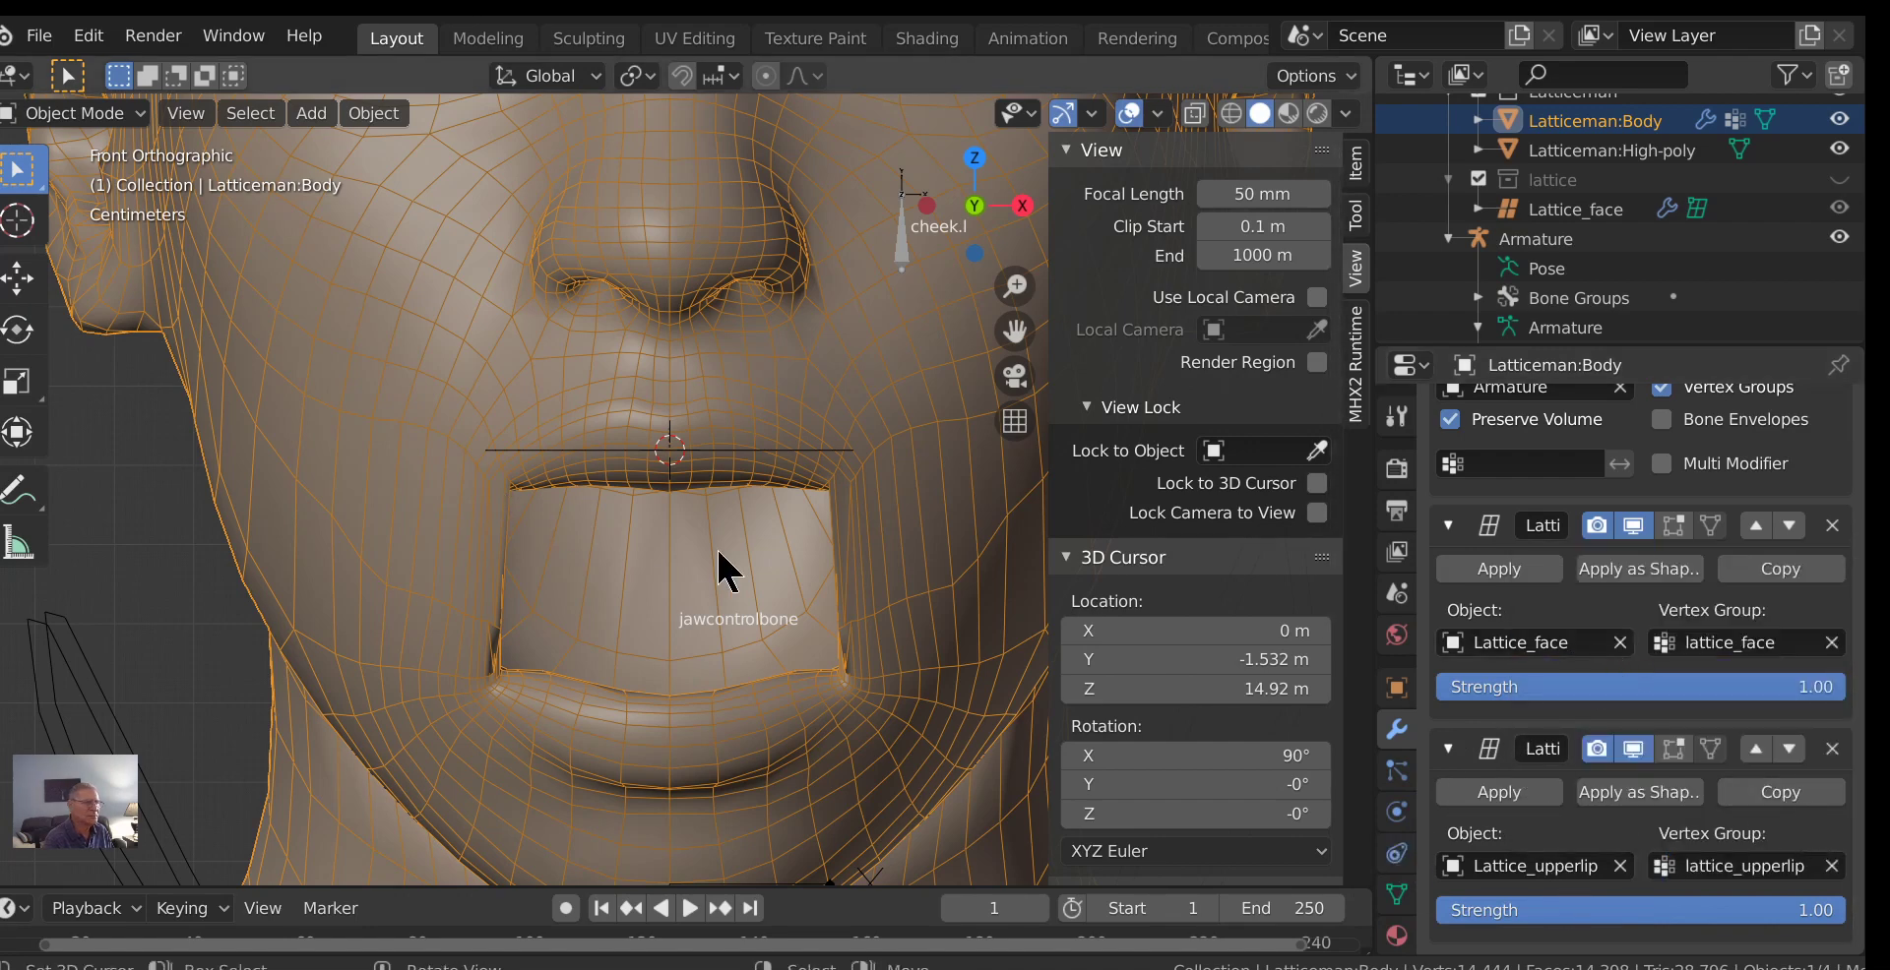
# In Edit Mode on Lattice_upperlip's Key 1, move the inner control point on the character's left up about 0.15 m and inspect the lip deformation.
pyautogui.scroll(-4, 726, 566)
pyautogui.scroll(5, 725, 566)
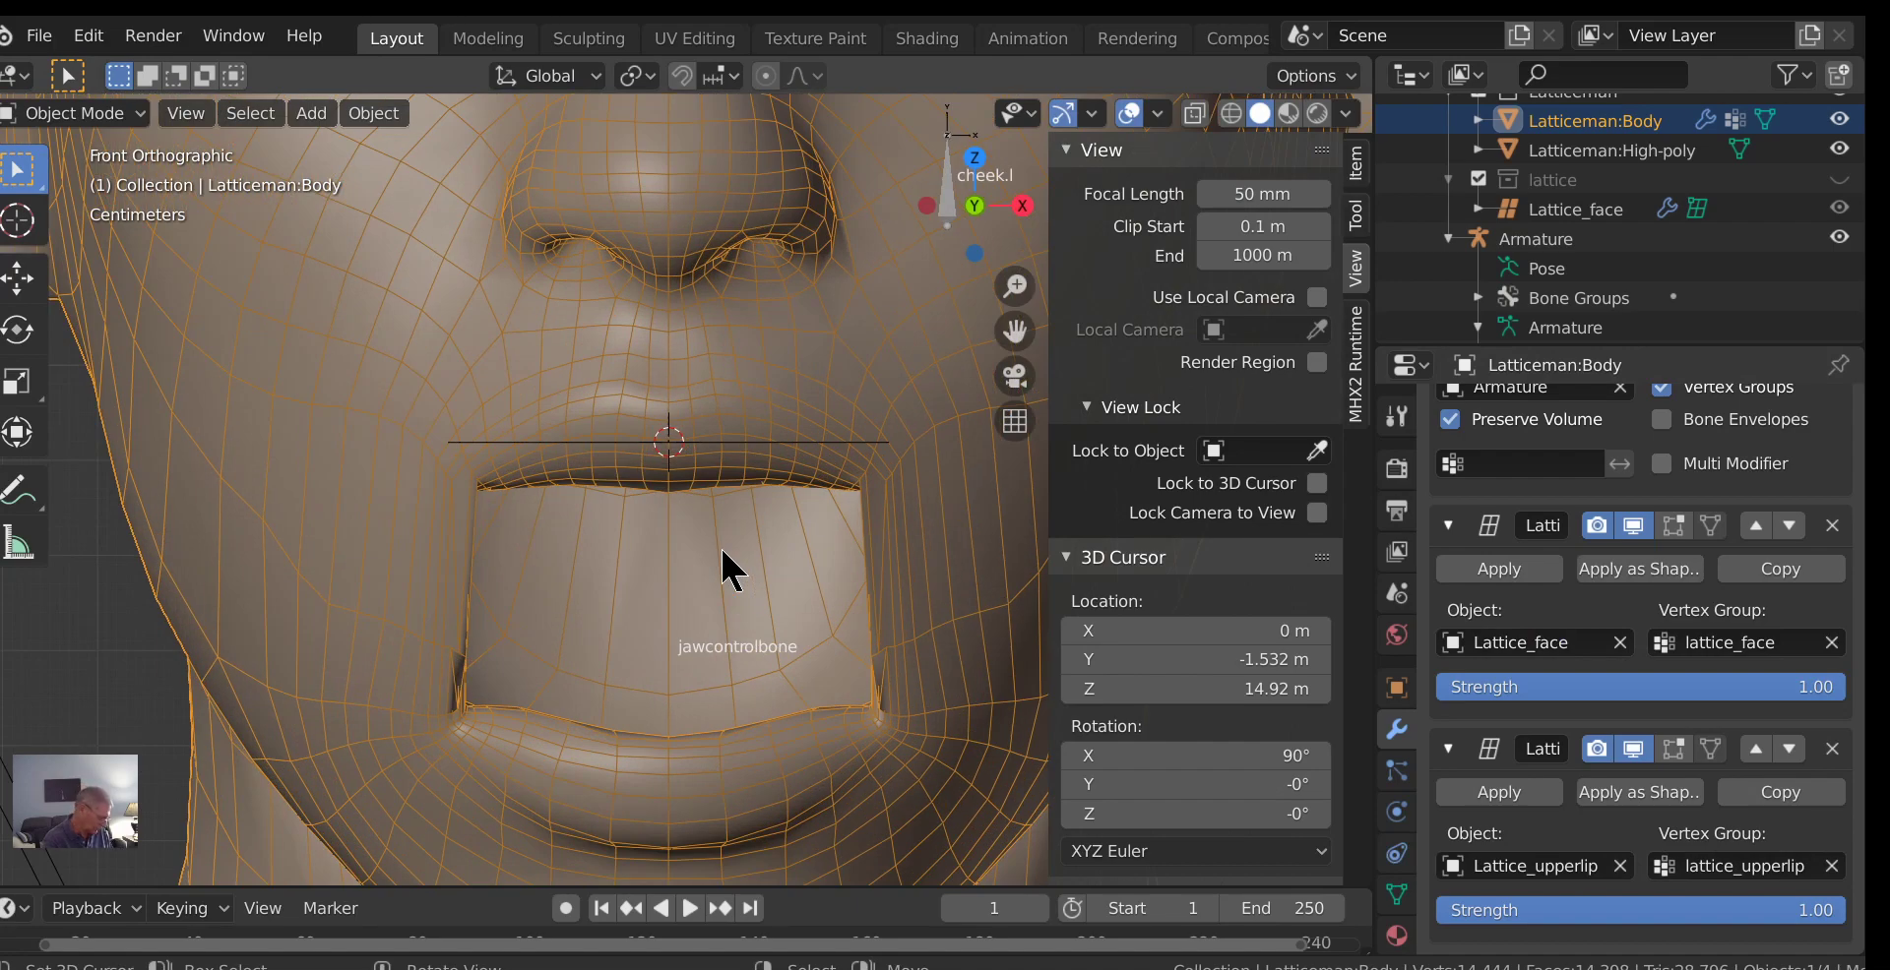
pyautogui.moveTo(769, 561); pyautogui.dragTo(752, 622, button='middle')
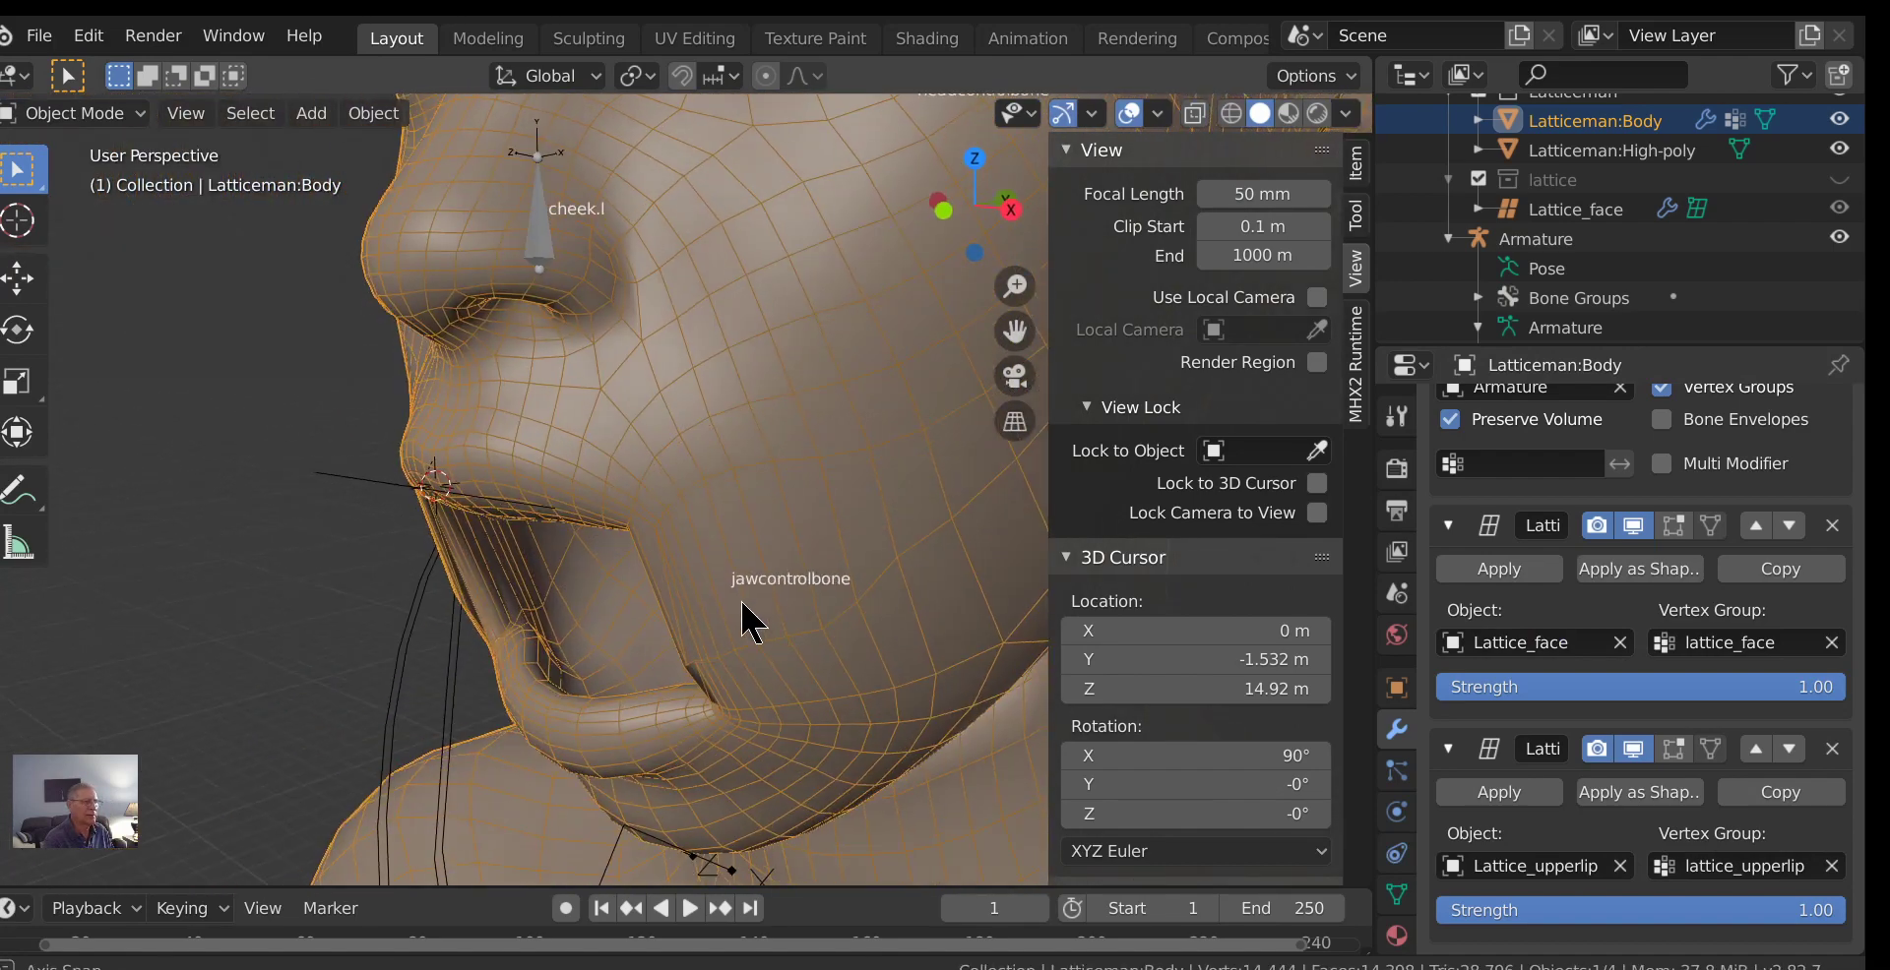
pyautogui.click(514, 507)
pyautogui.moveTo(522, 641); pyautogui.dragTo(642, 559, button='middle')
pyautogui.press('Tab')
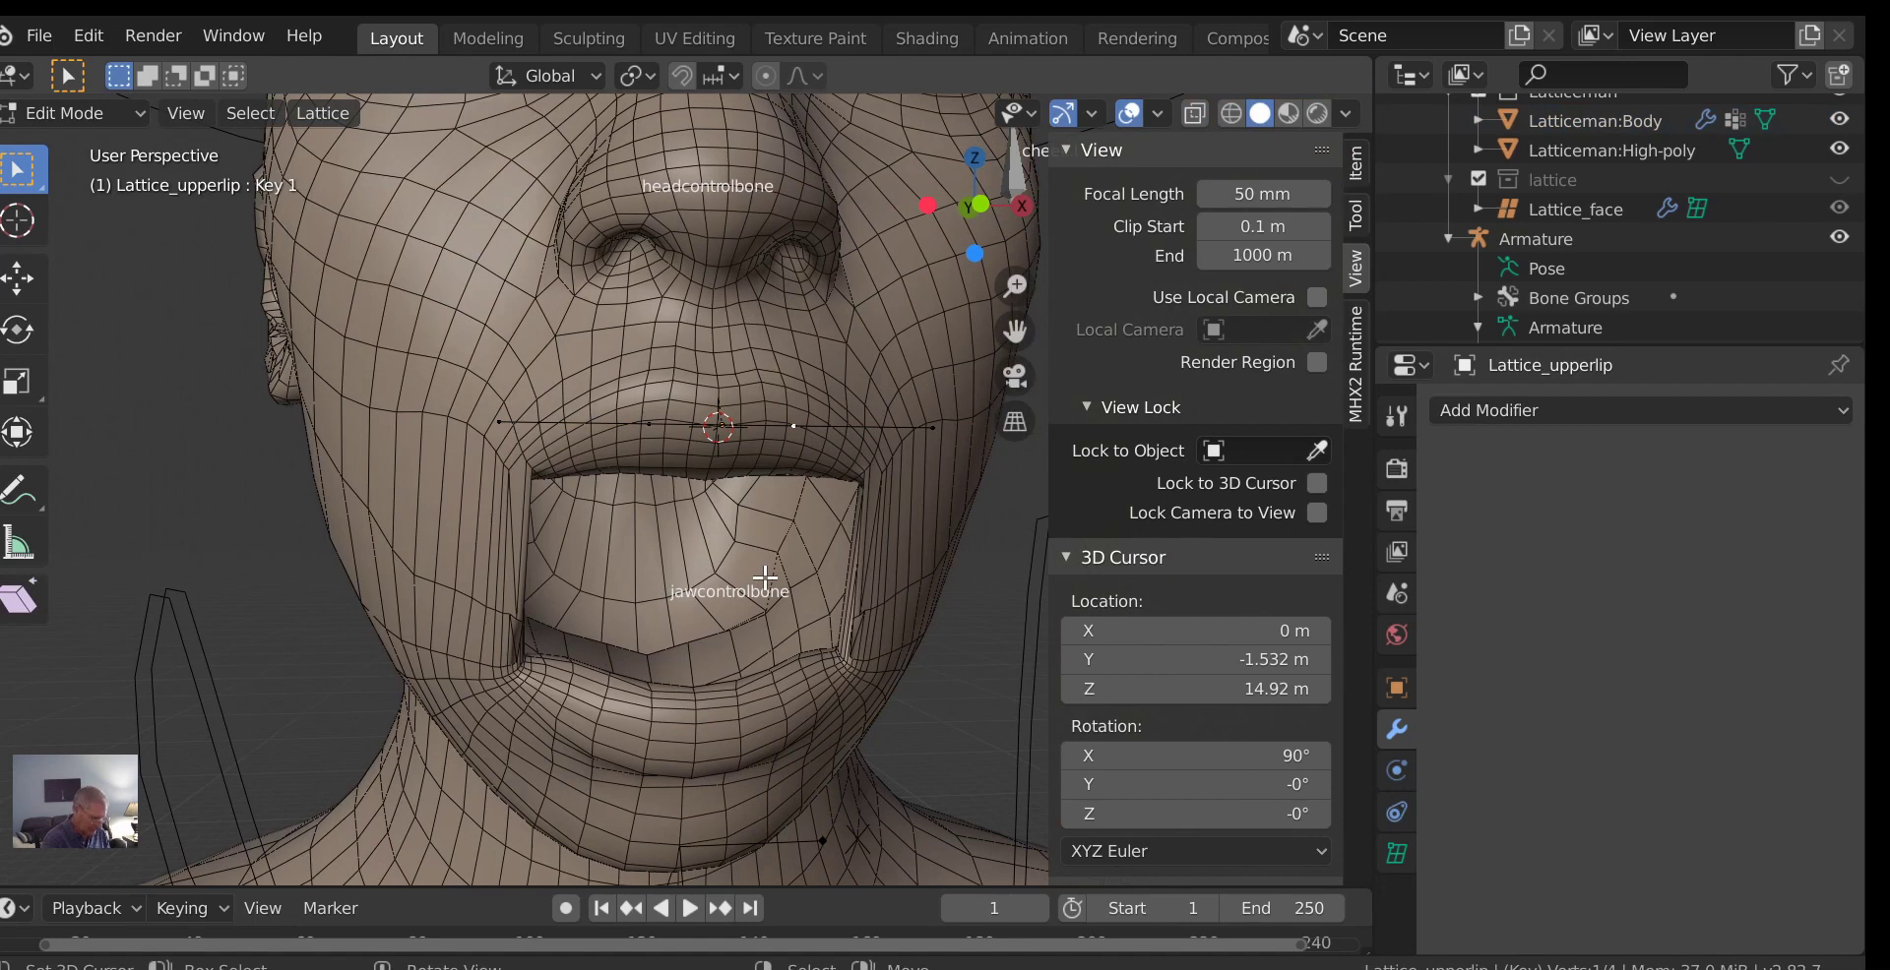
pyautogui.press('g')
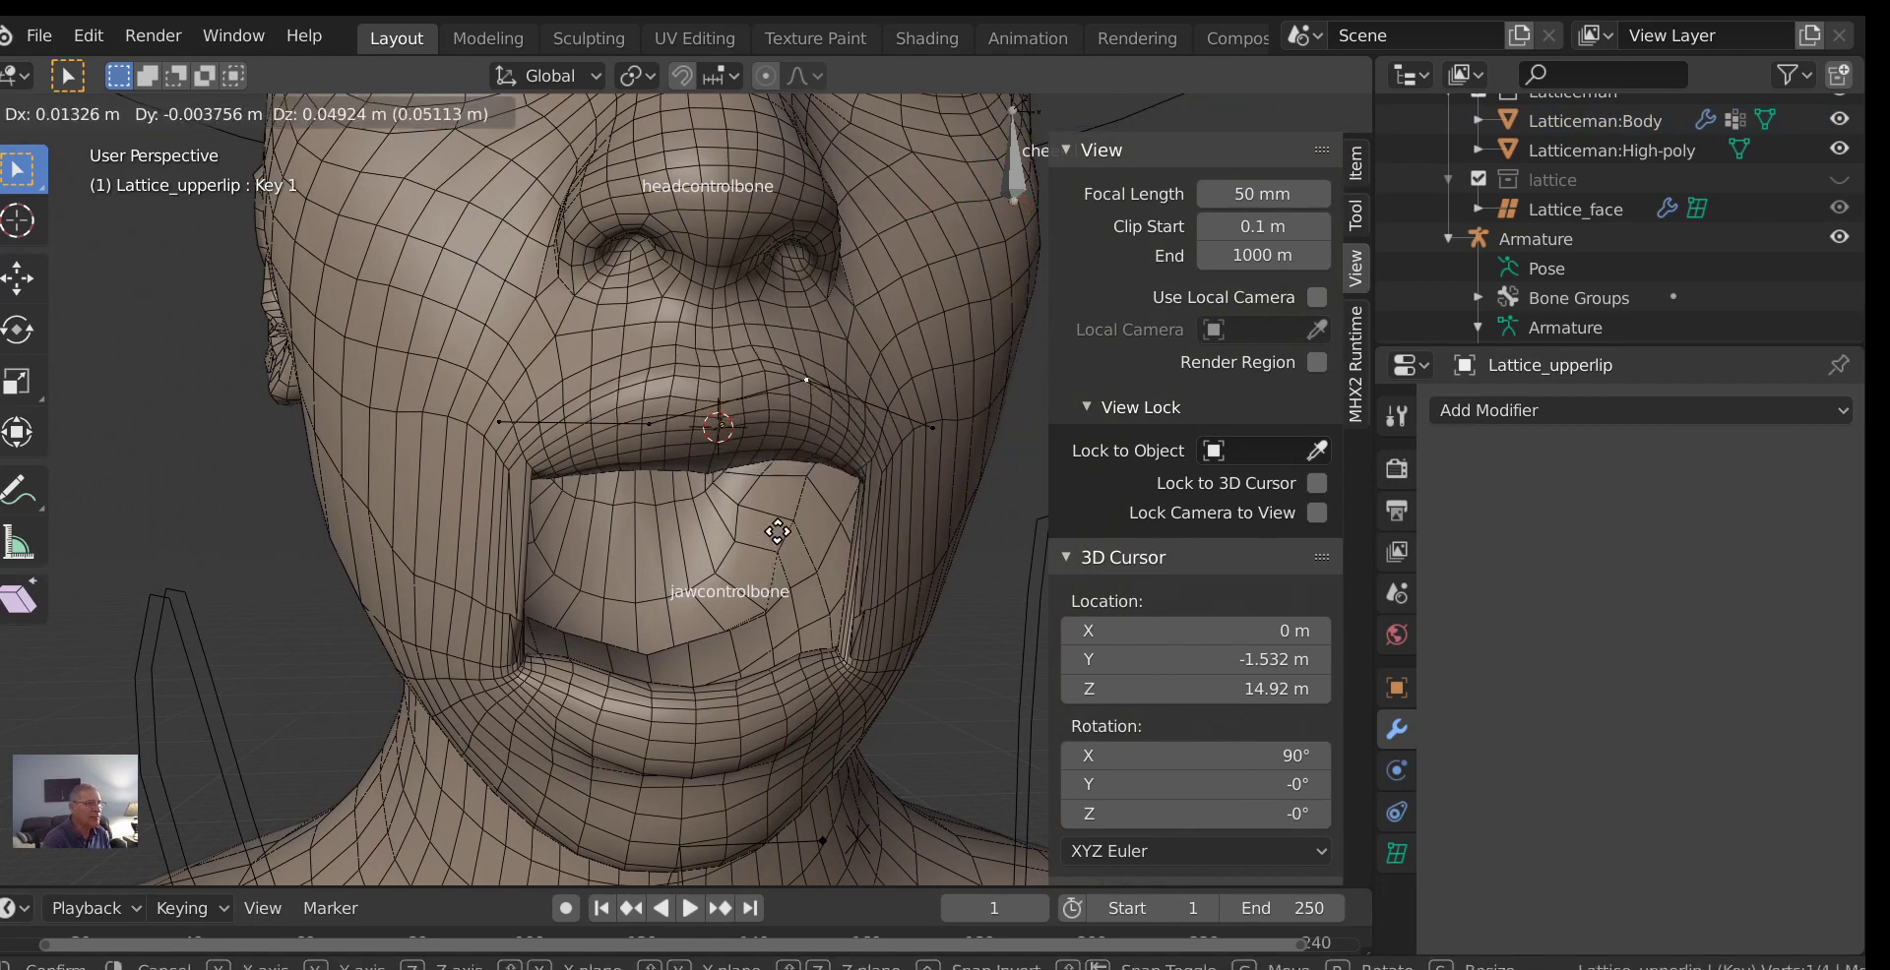
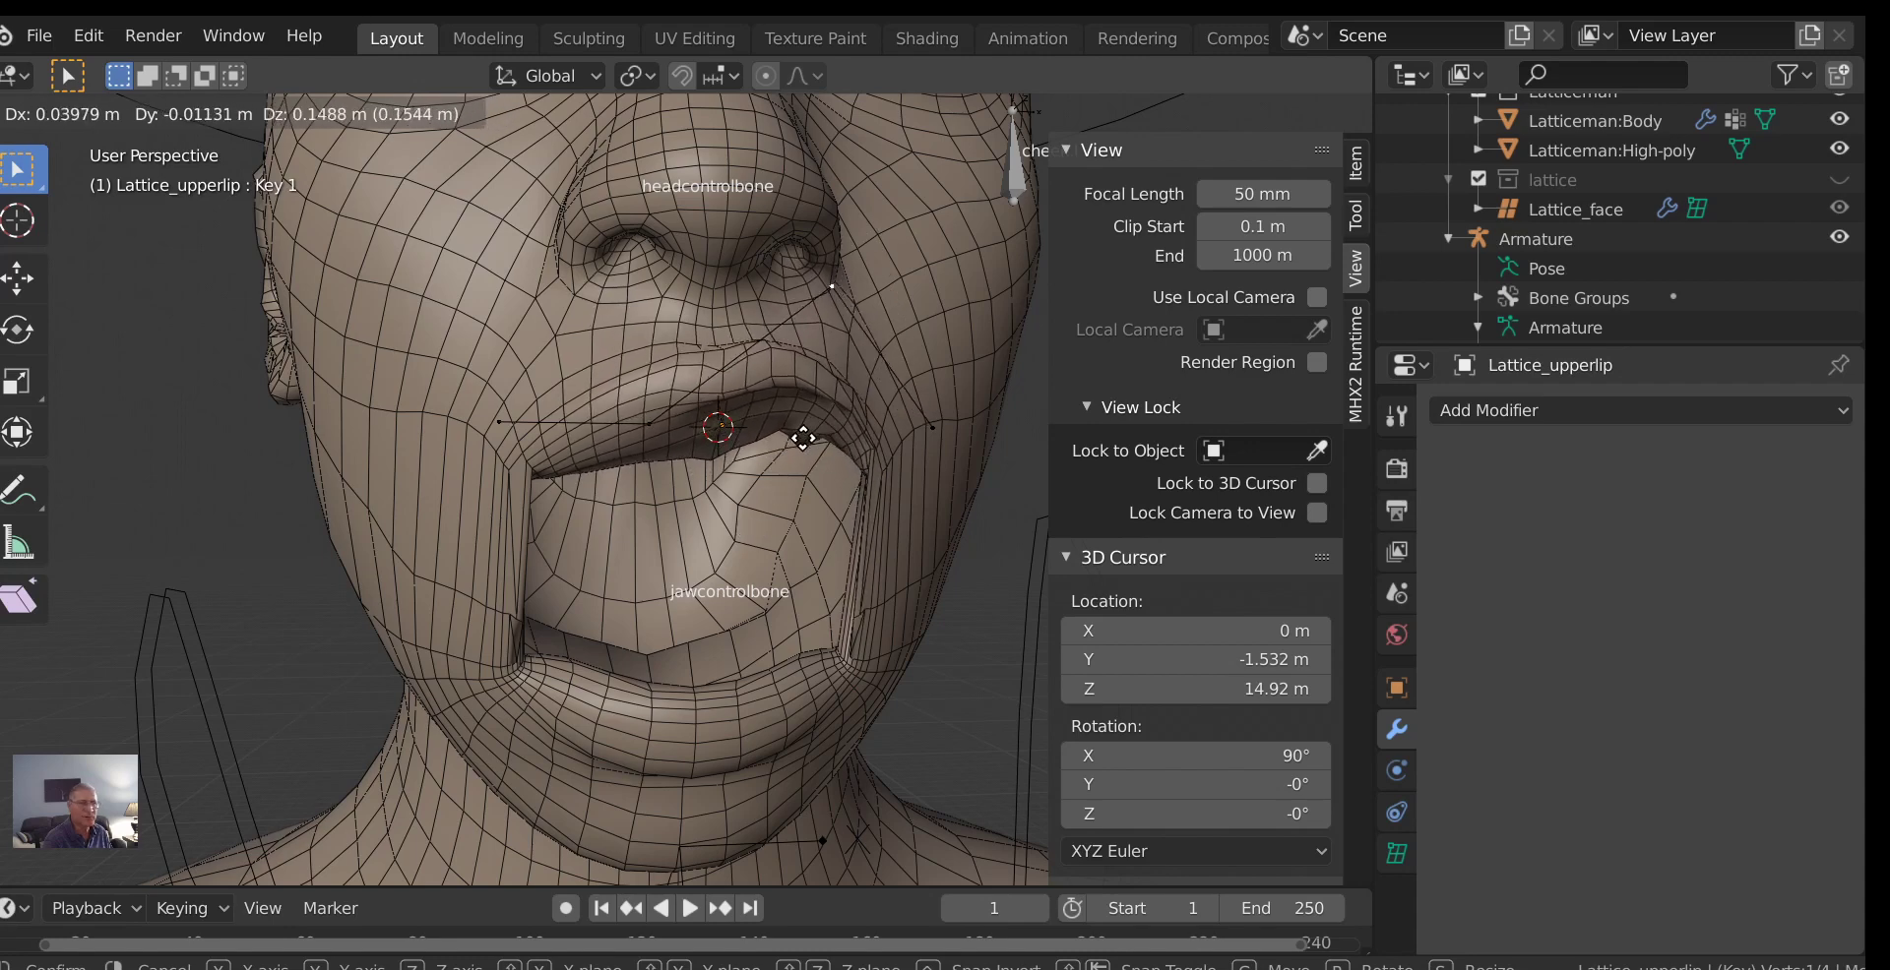
pyautogui.click(803, 438)
pyautogui.scroll(2, 835, 498)
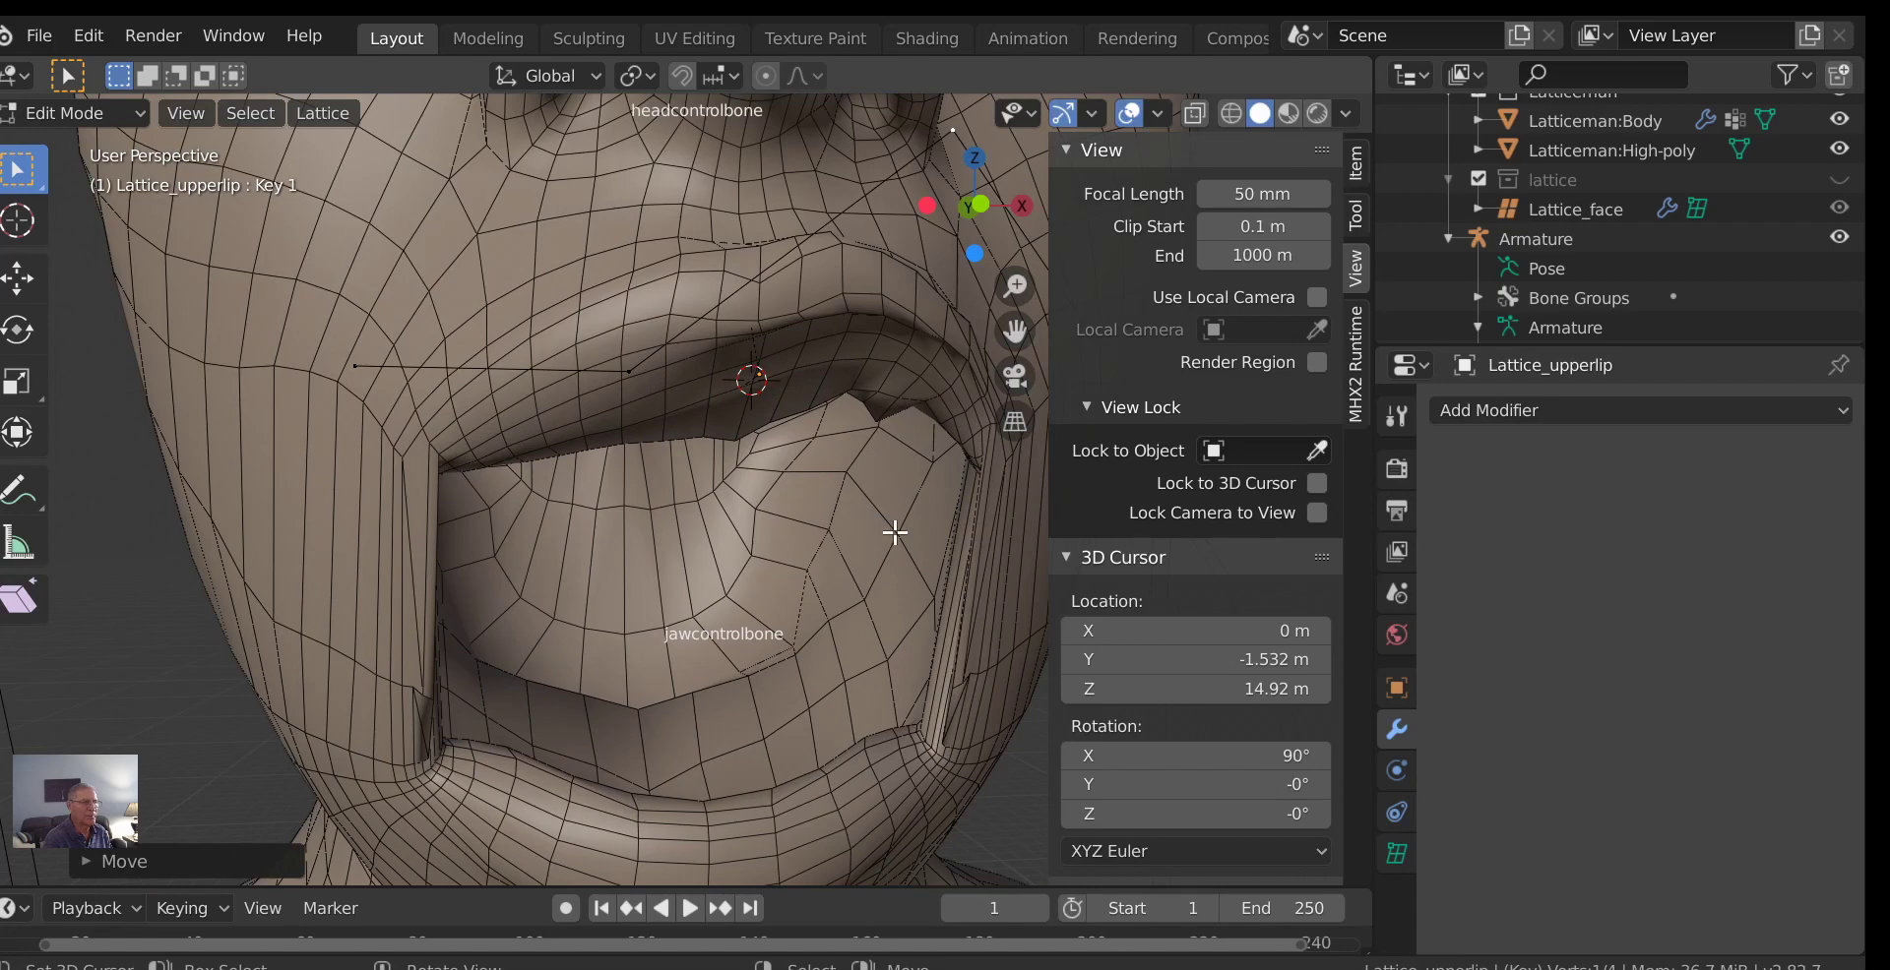
pyautogui.moveTo(894, 532); pyautogui.dragTo(813, 497, button='middle')
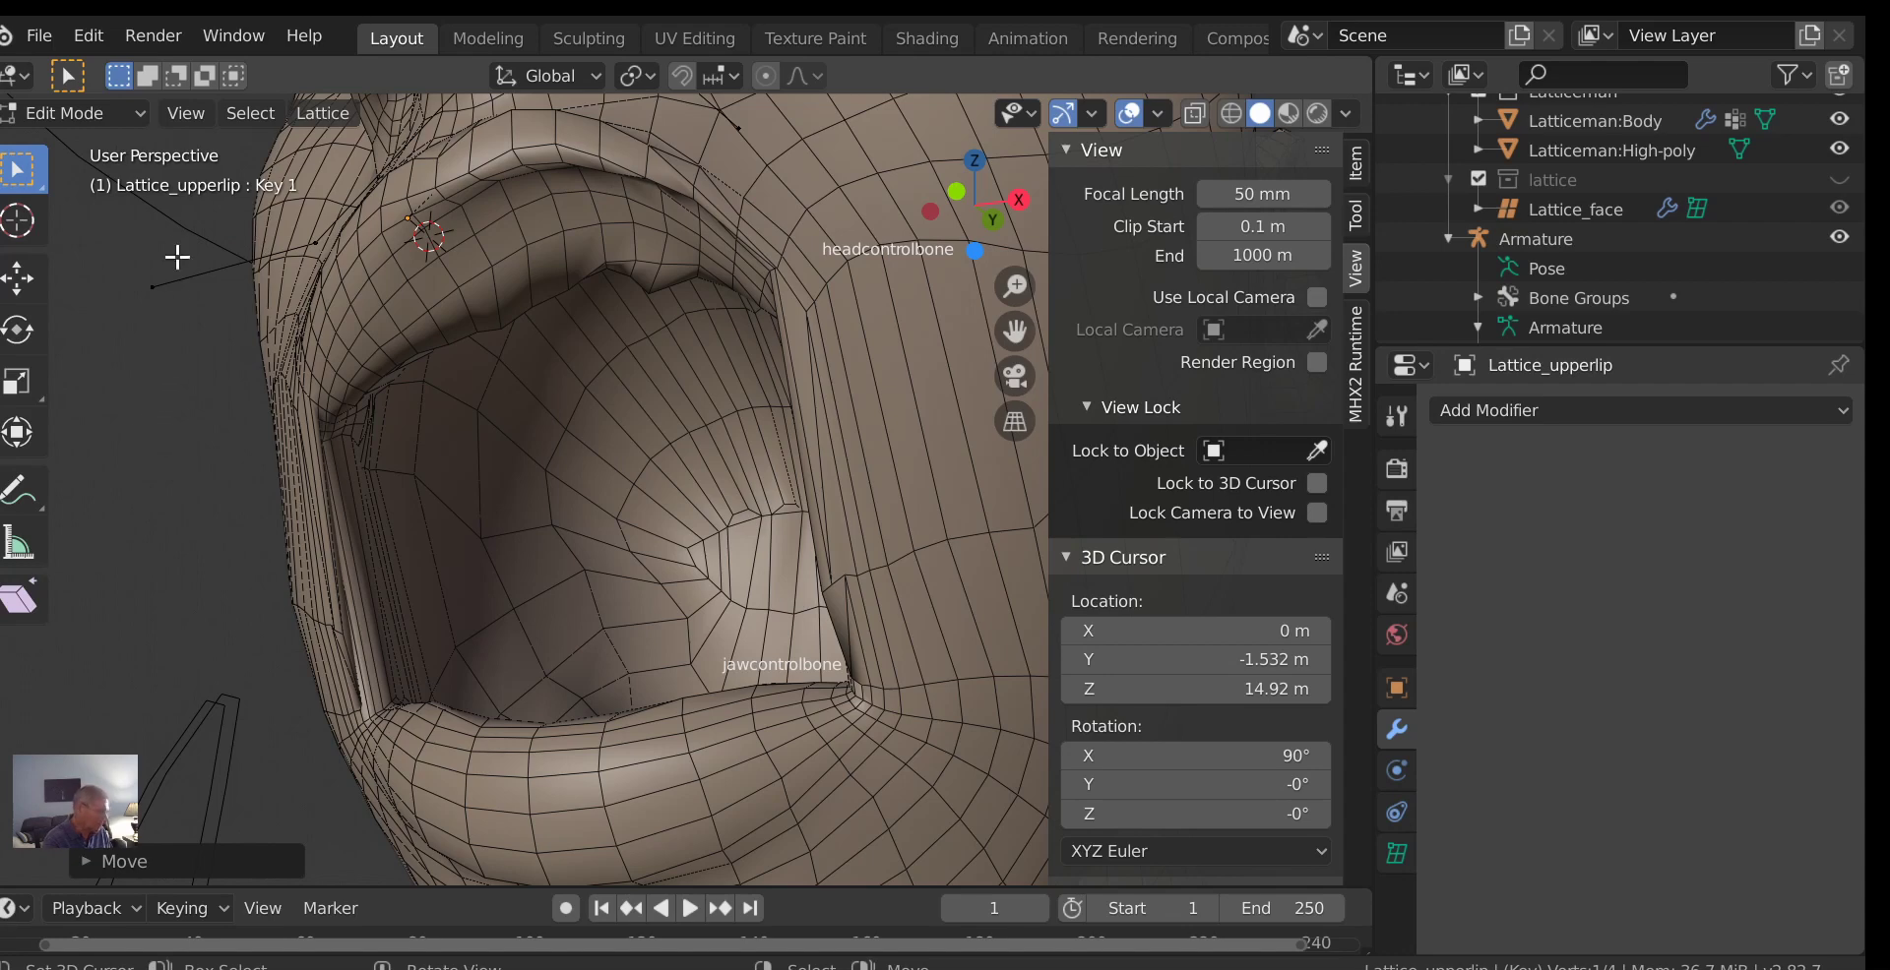
# Return Lattice_upperlip to Object Mode and inspect the upper lip and mouth opening.
pyautogui.click(130, 116)
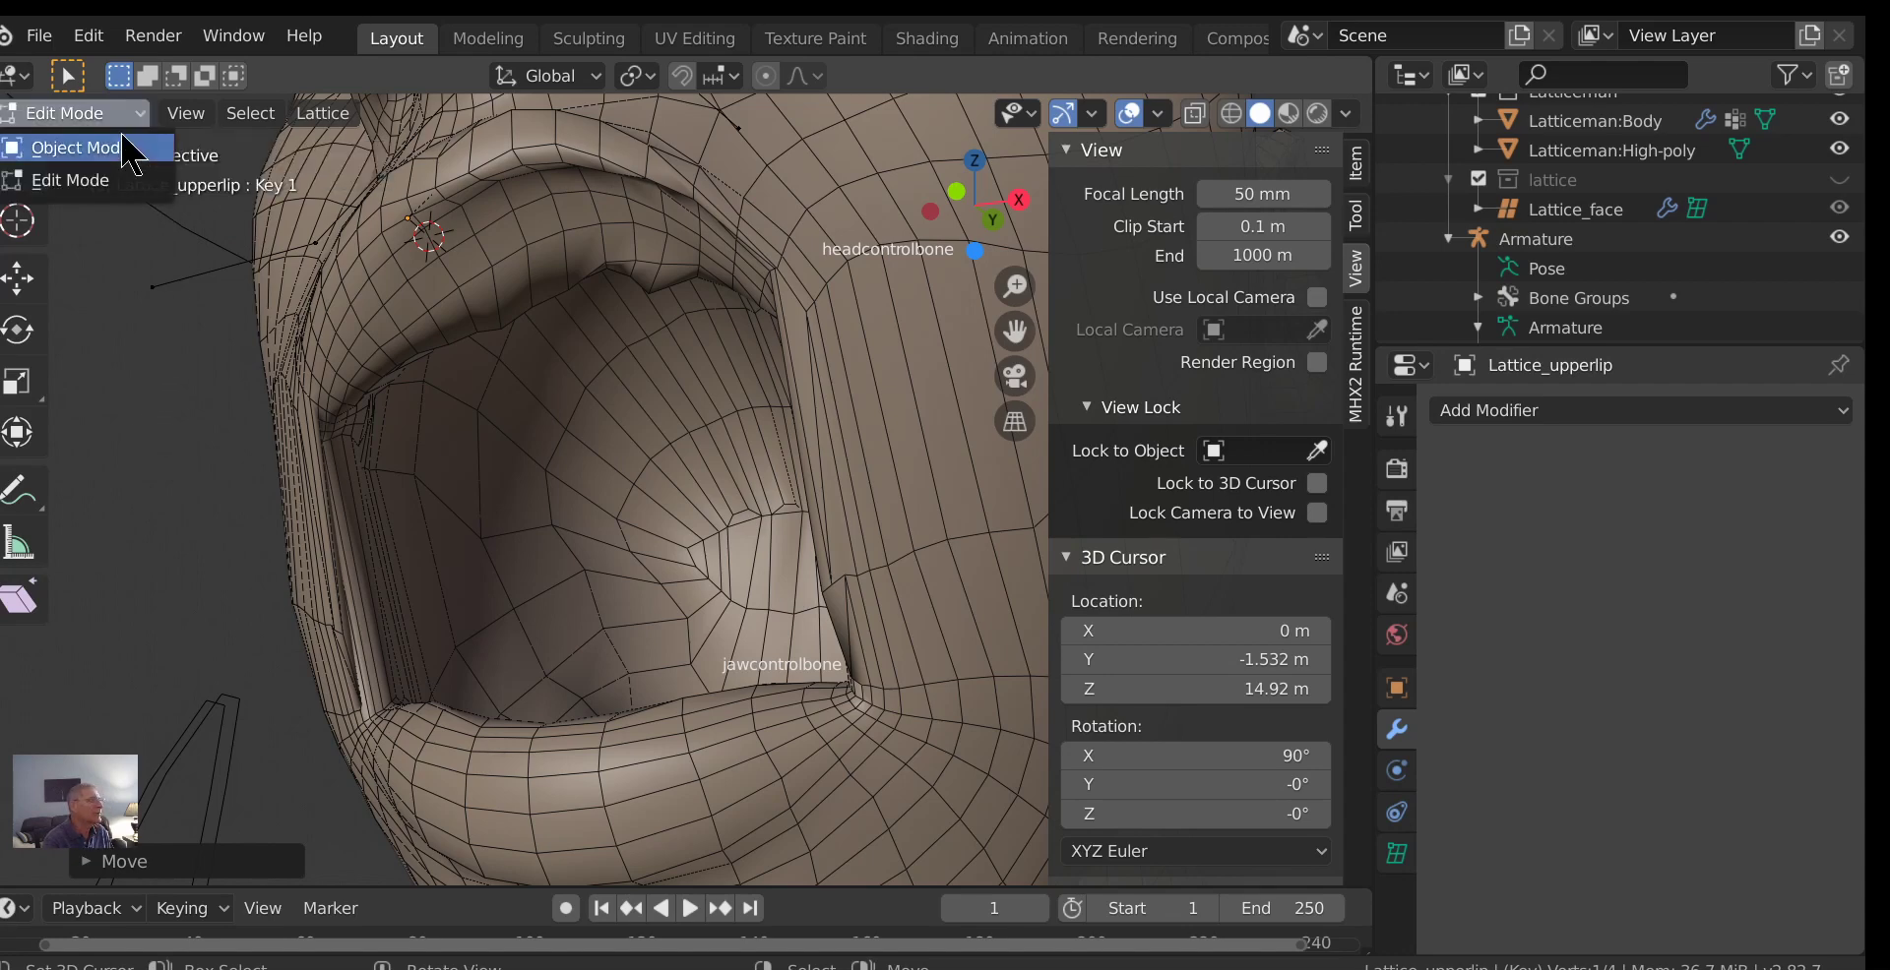
pyautogui.click(130, 149)
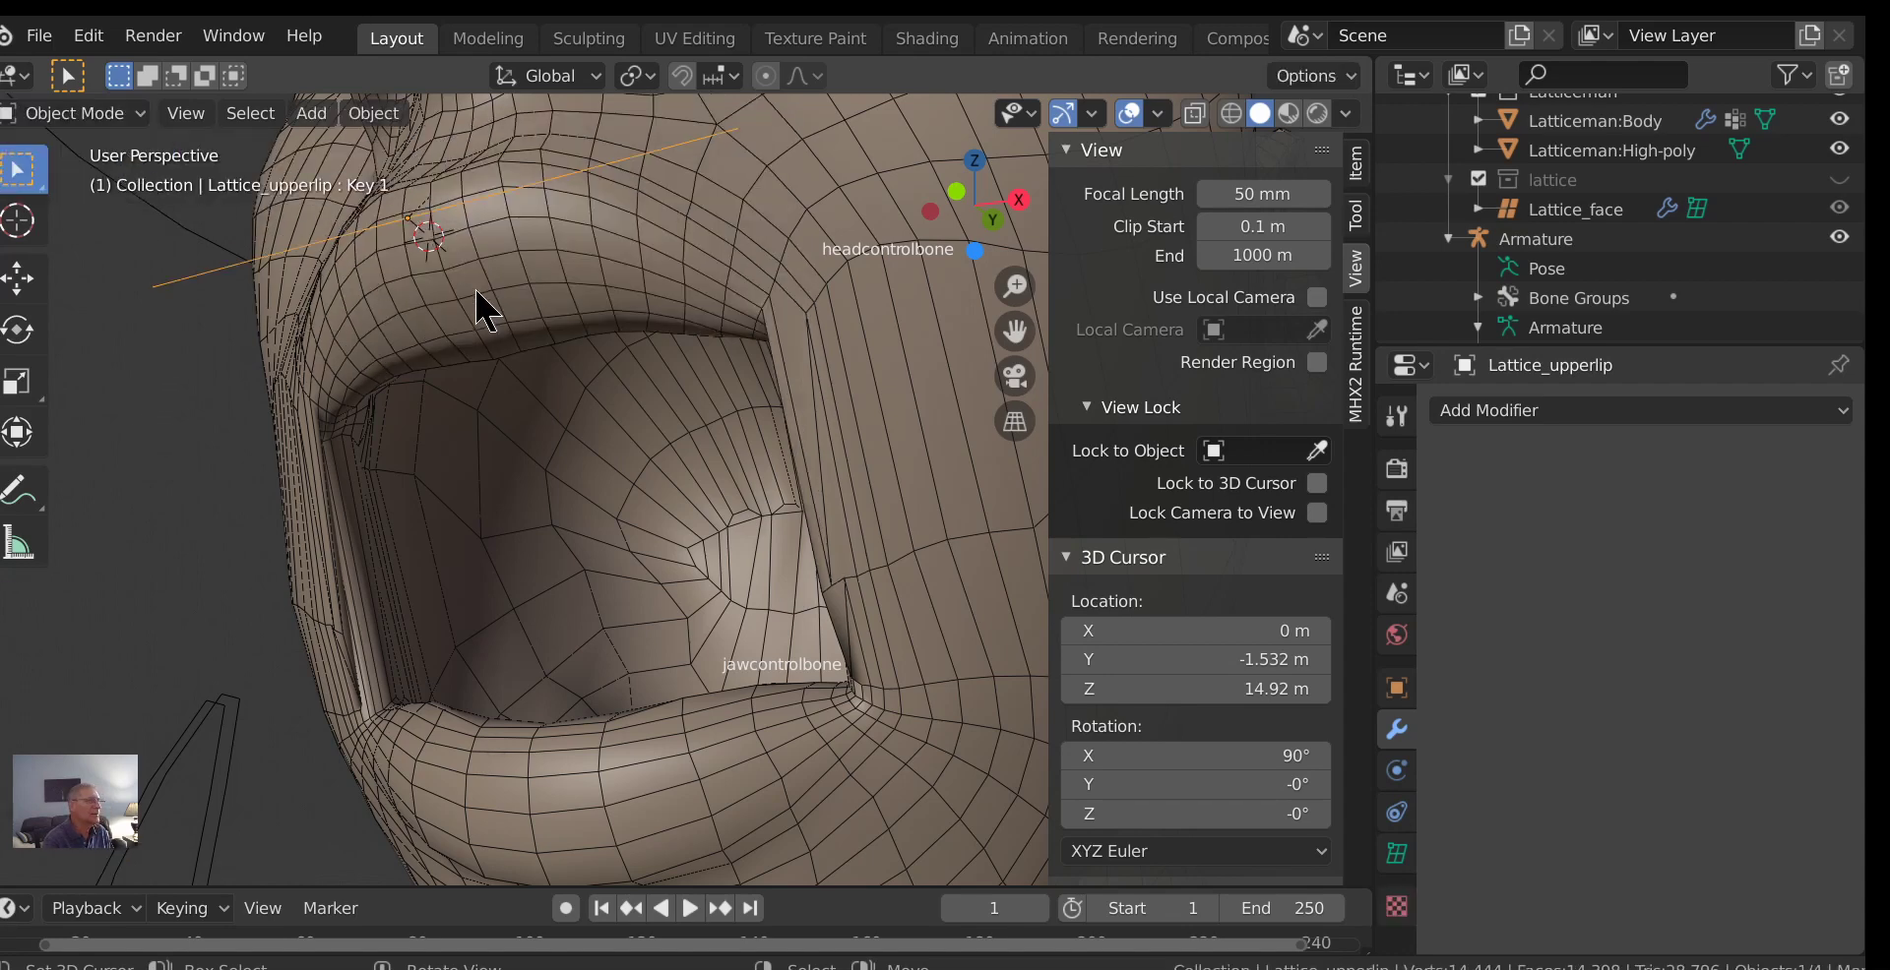
pyautogui.scroll(-3, 699, 308)
pyautogui.moveTo(641, 392); pyautogui.dragTo(689, 470, button='middle')
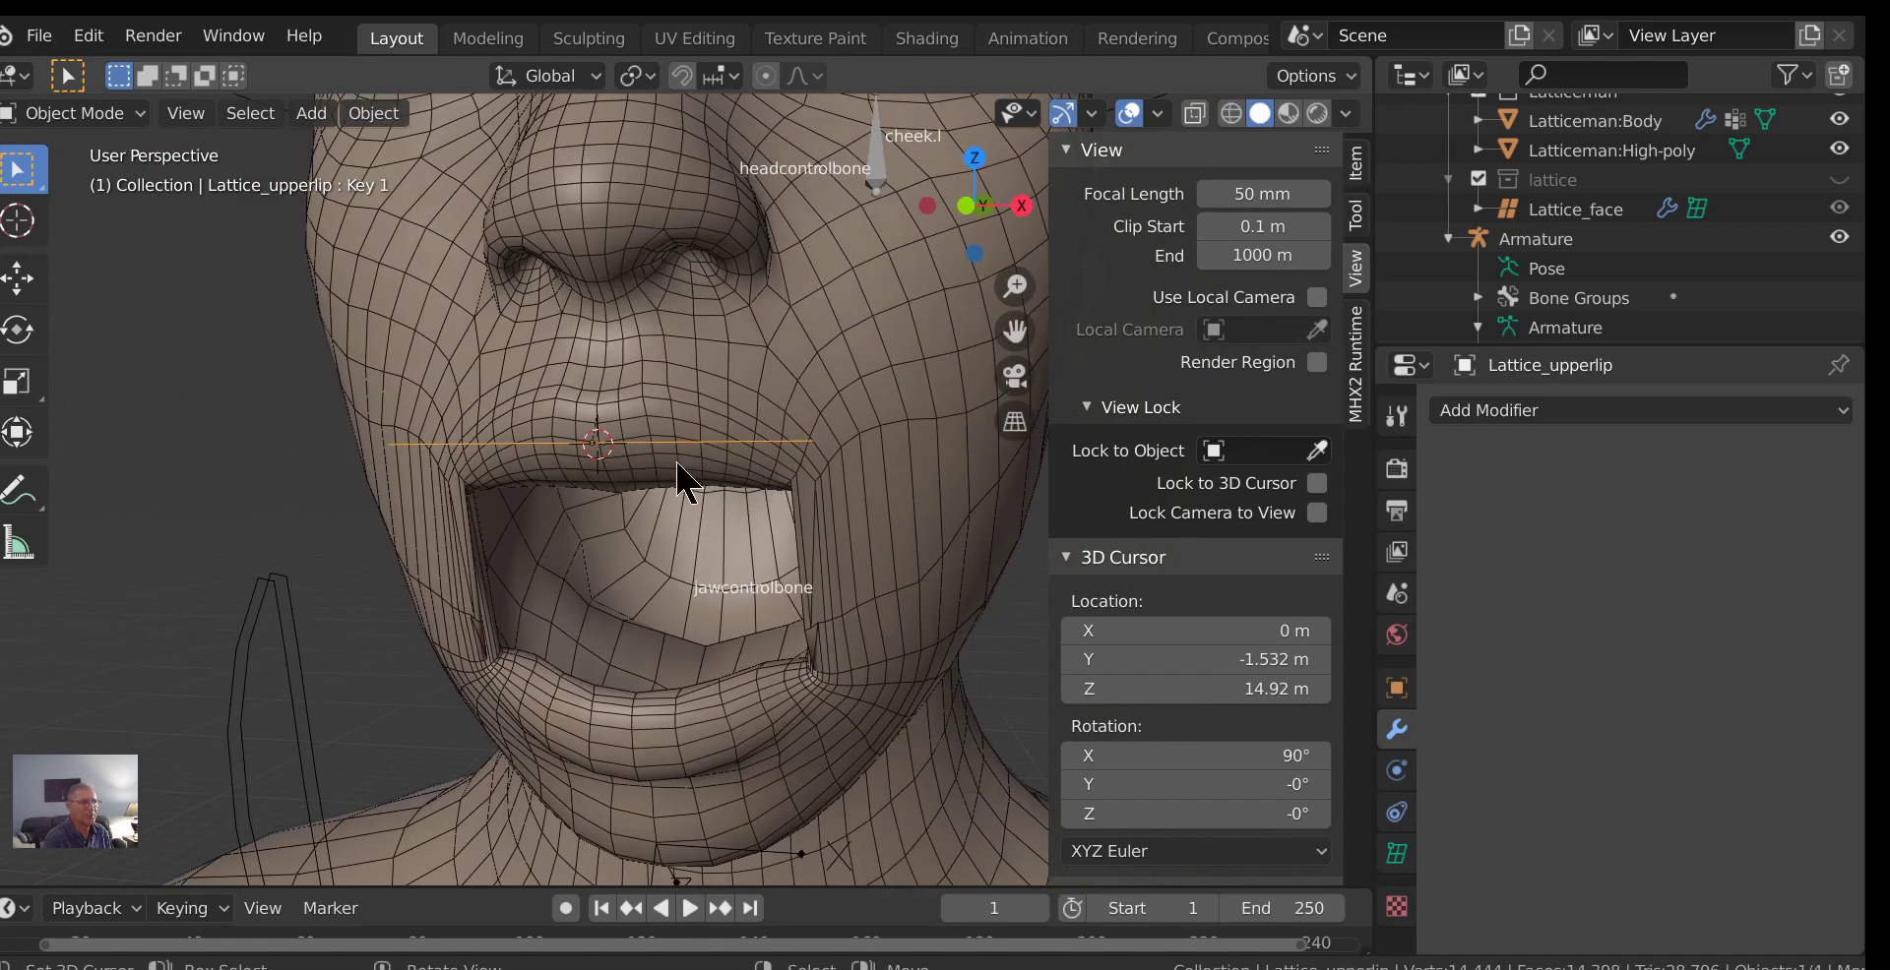
pyautogui.scroll(2, 678, 464)
pyautogui.moveTo(814, 498); pyautogui.dragTo(808, 452, button='middle')
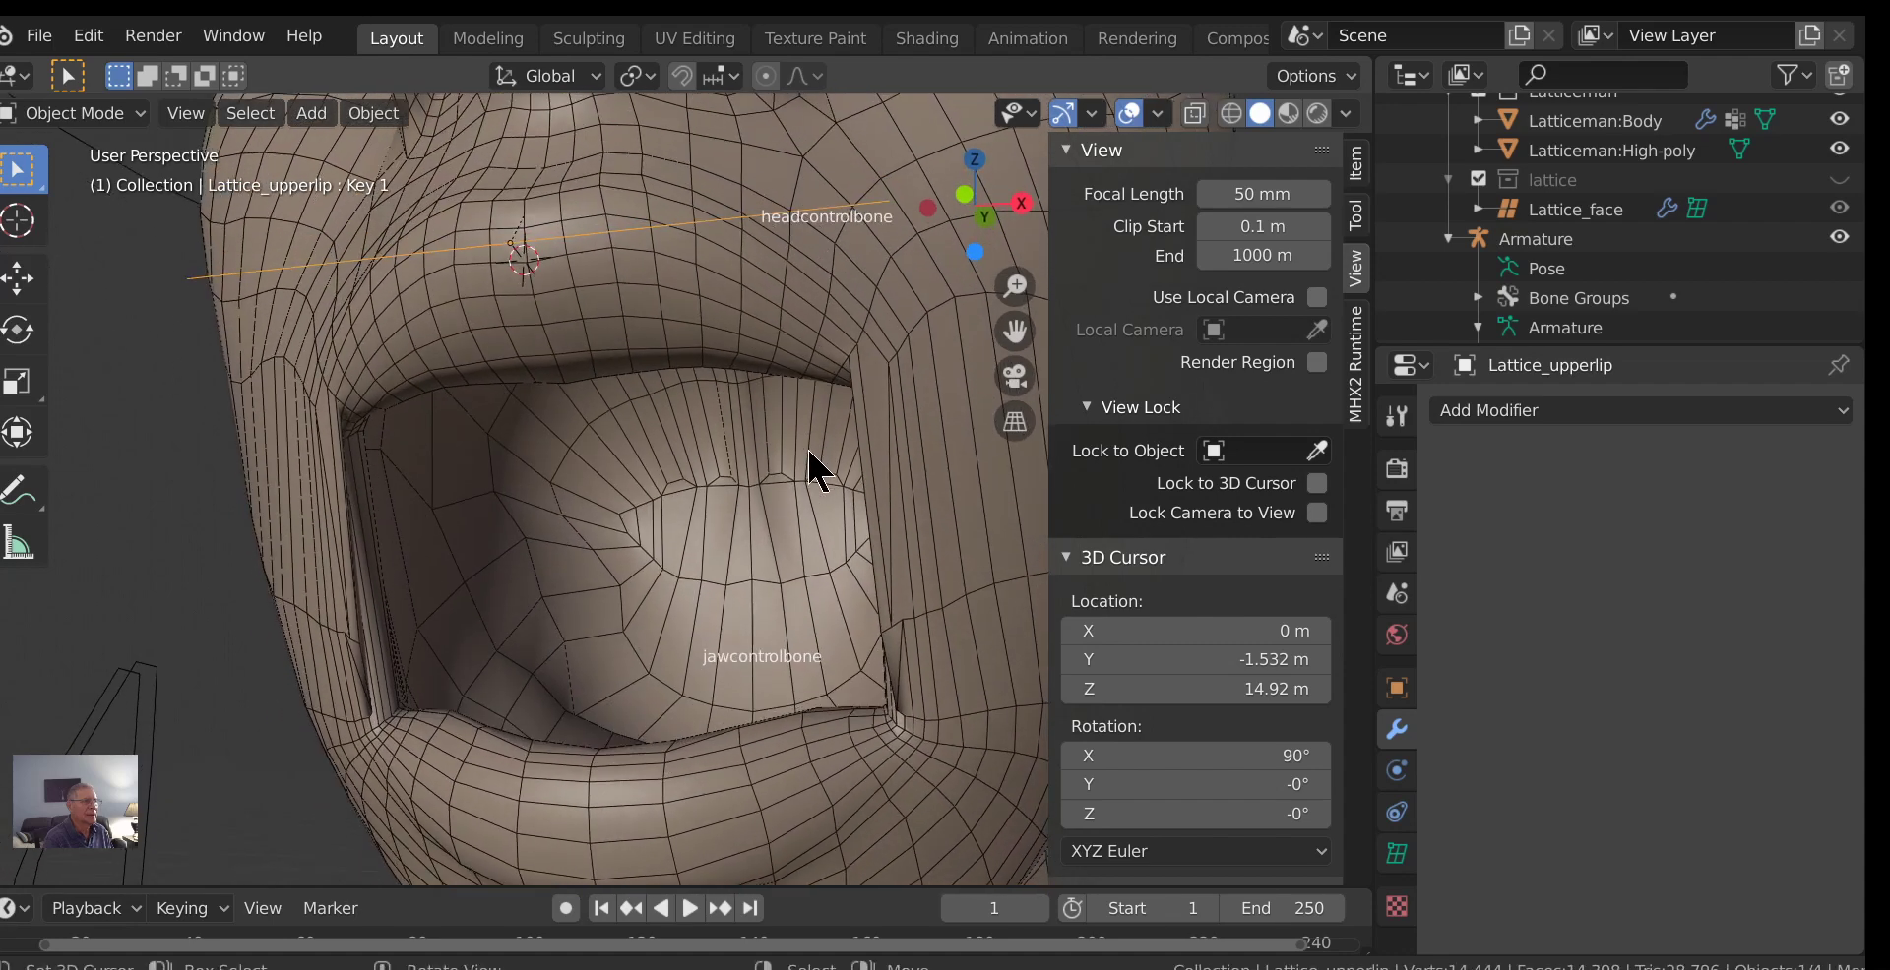
# Put the Latticeman:Body mesh into Weight Paint mode.
pyautogui.click(559, 300)
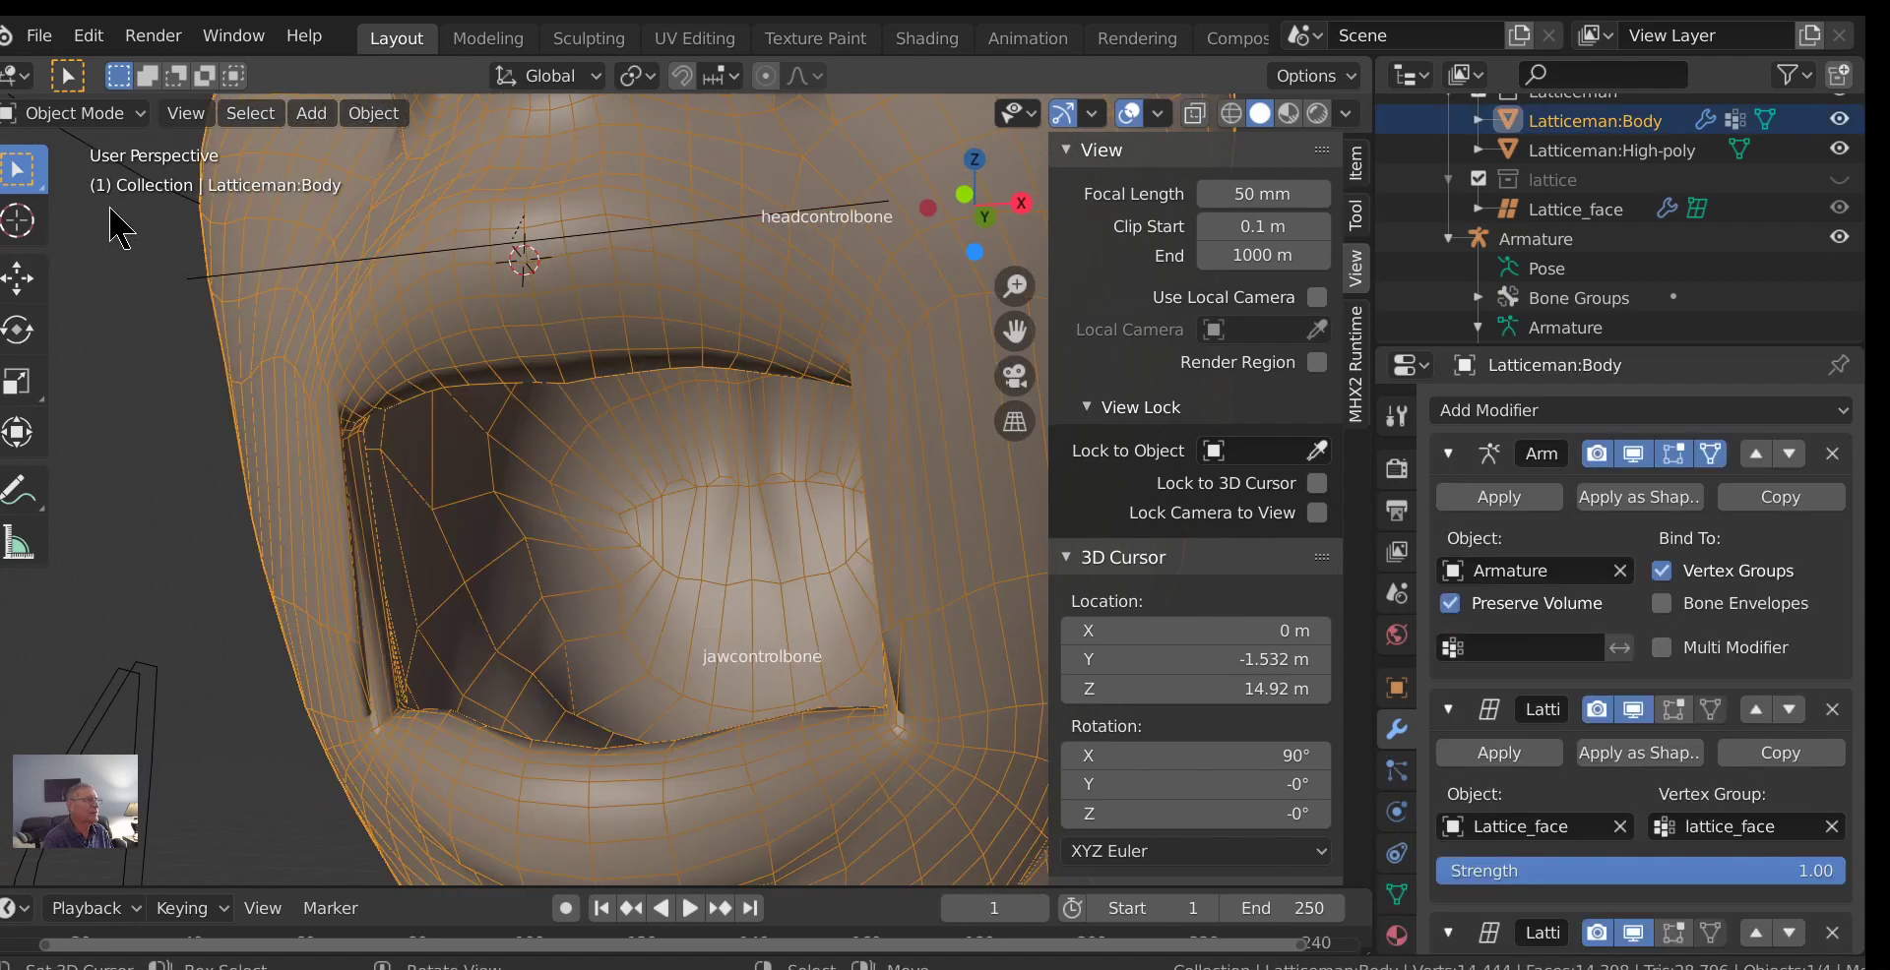
pyautogui.click(65, 113)
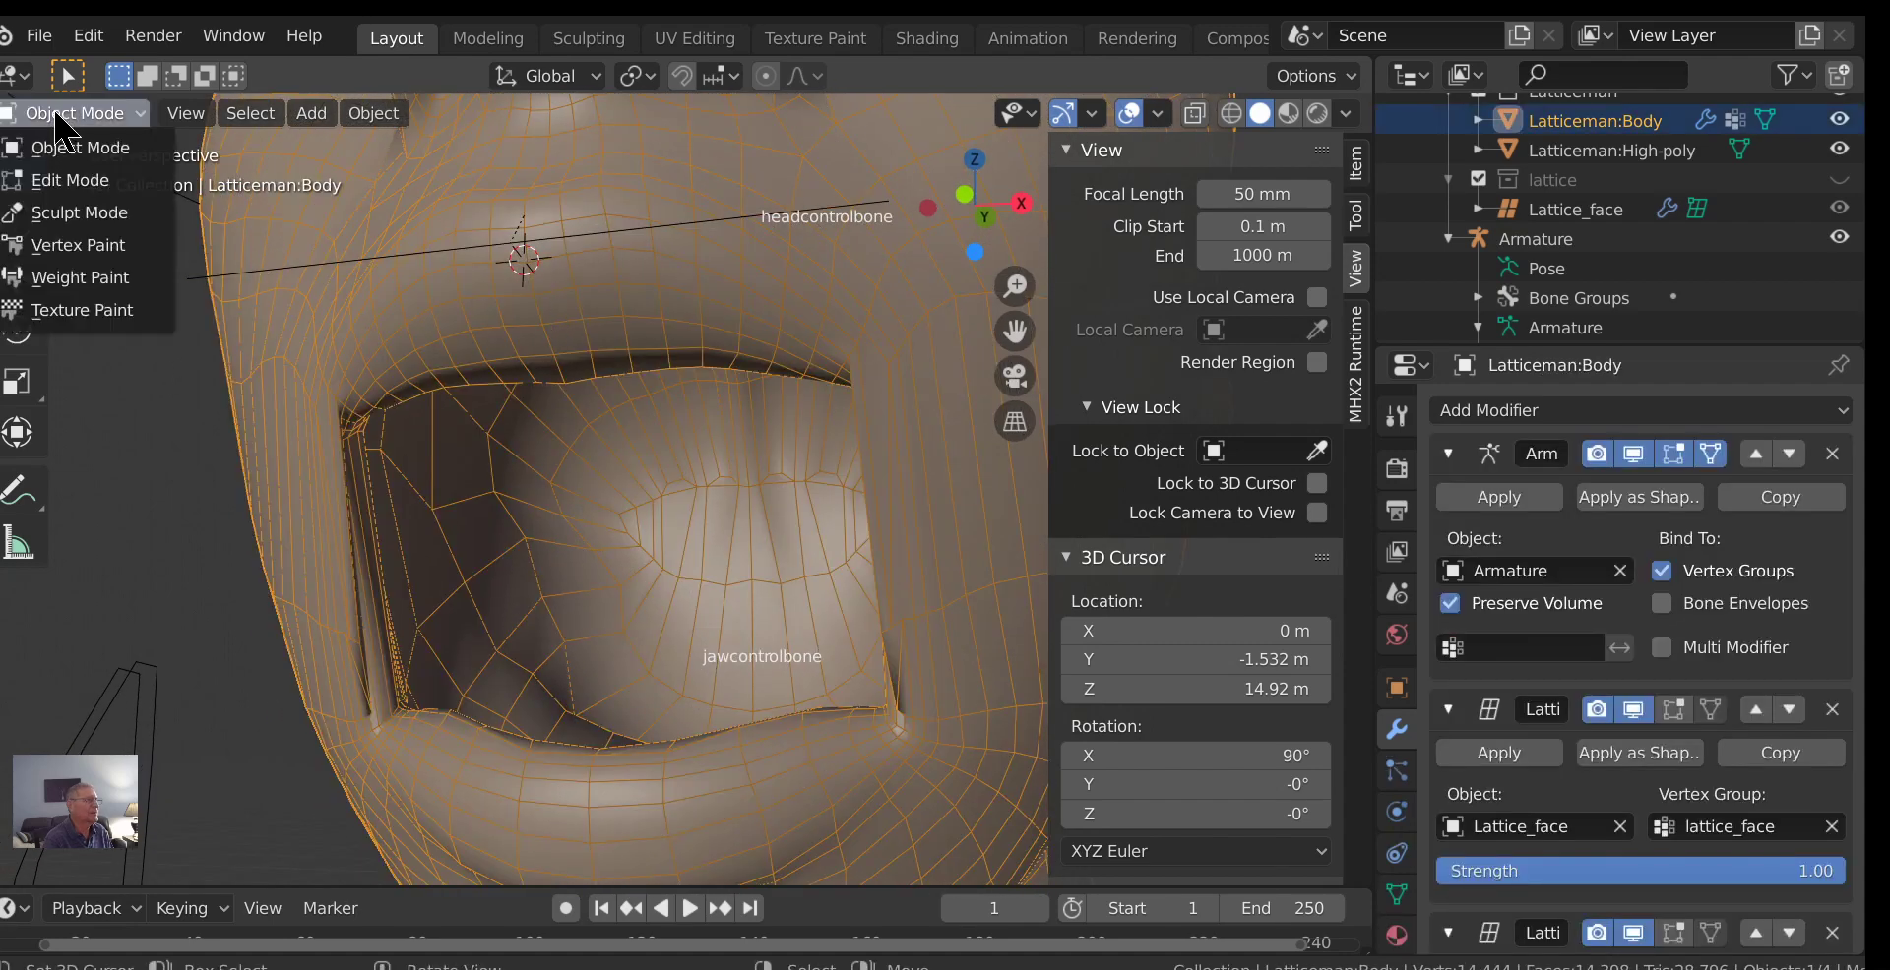
pyautogui.click(59, 282)
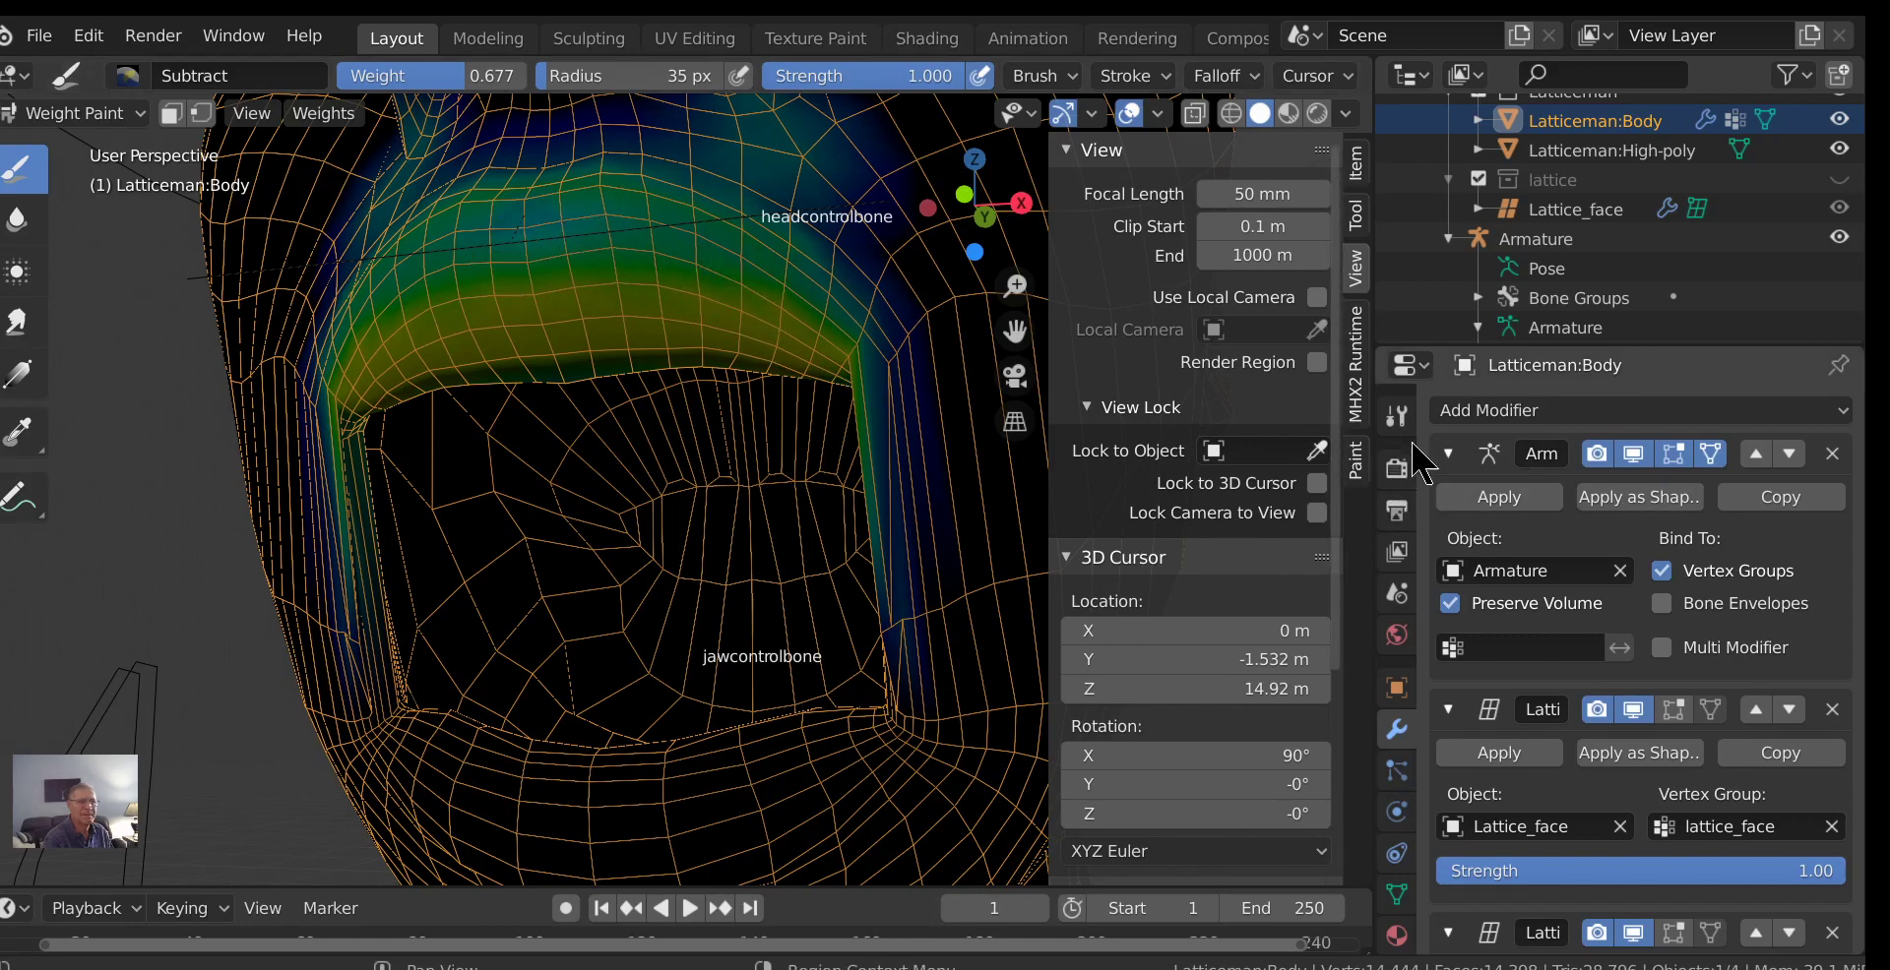
# Set the weight brush to Subtract blending with weight 0.161 and check the painted upper-lip weights from several angles.
pyautogui.click(1397, 417)
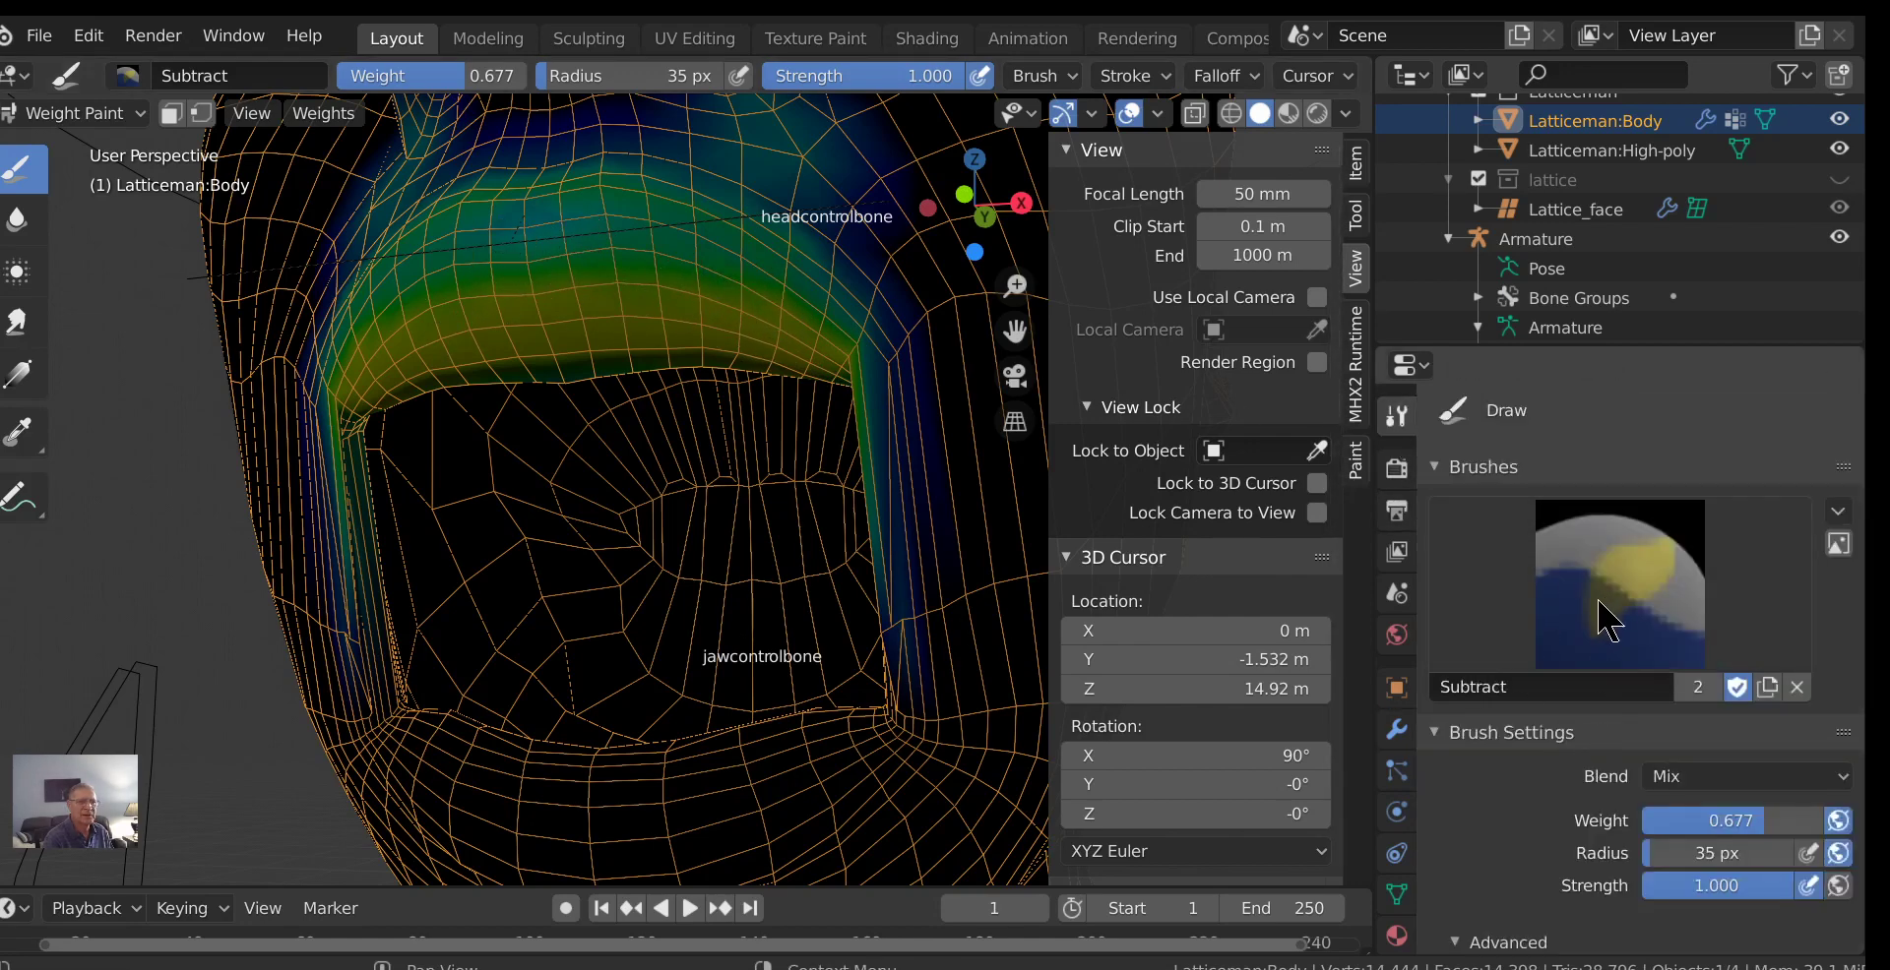
pyautogui.click(1675, 780)
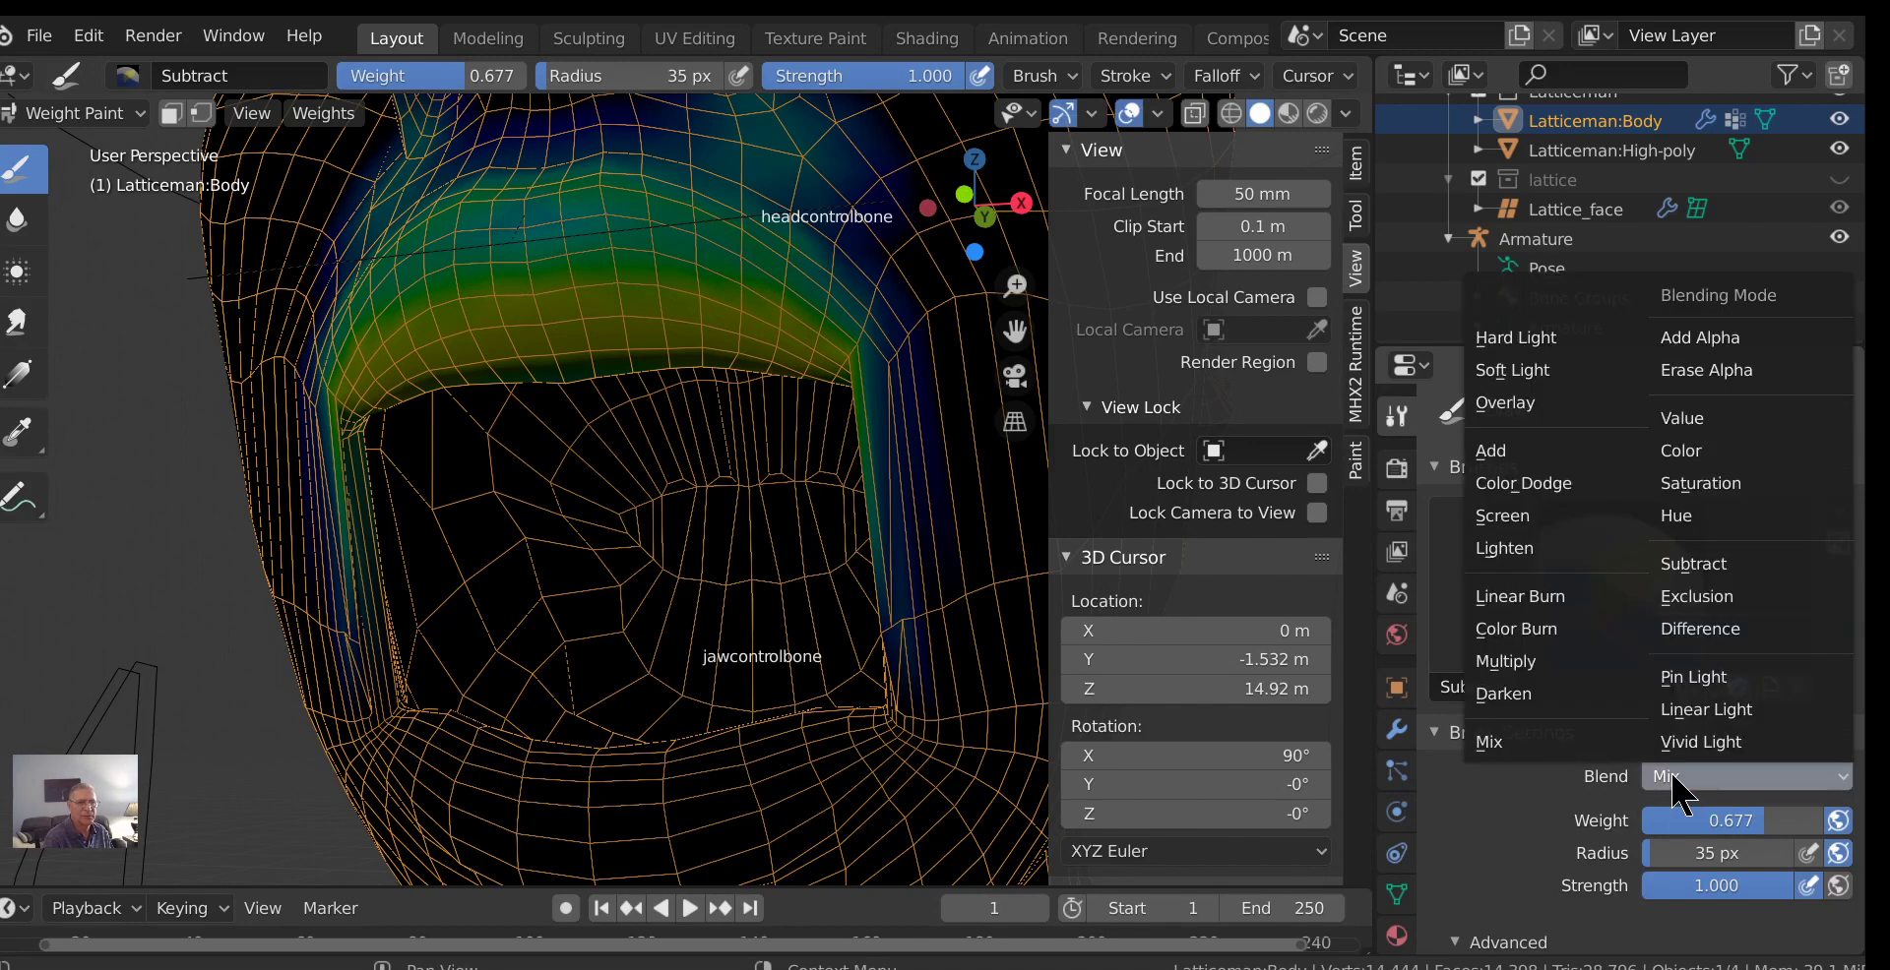
pyautogui.click(1693, 564)
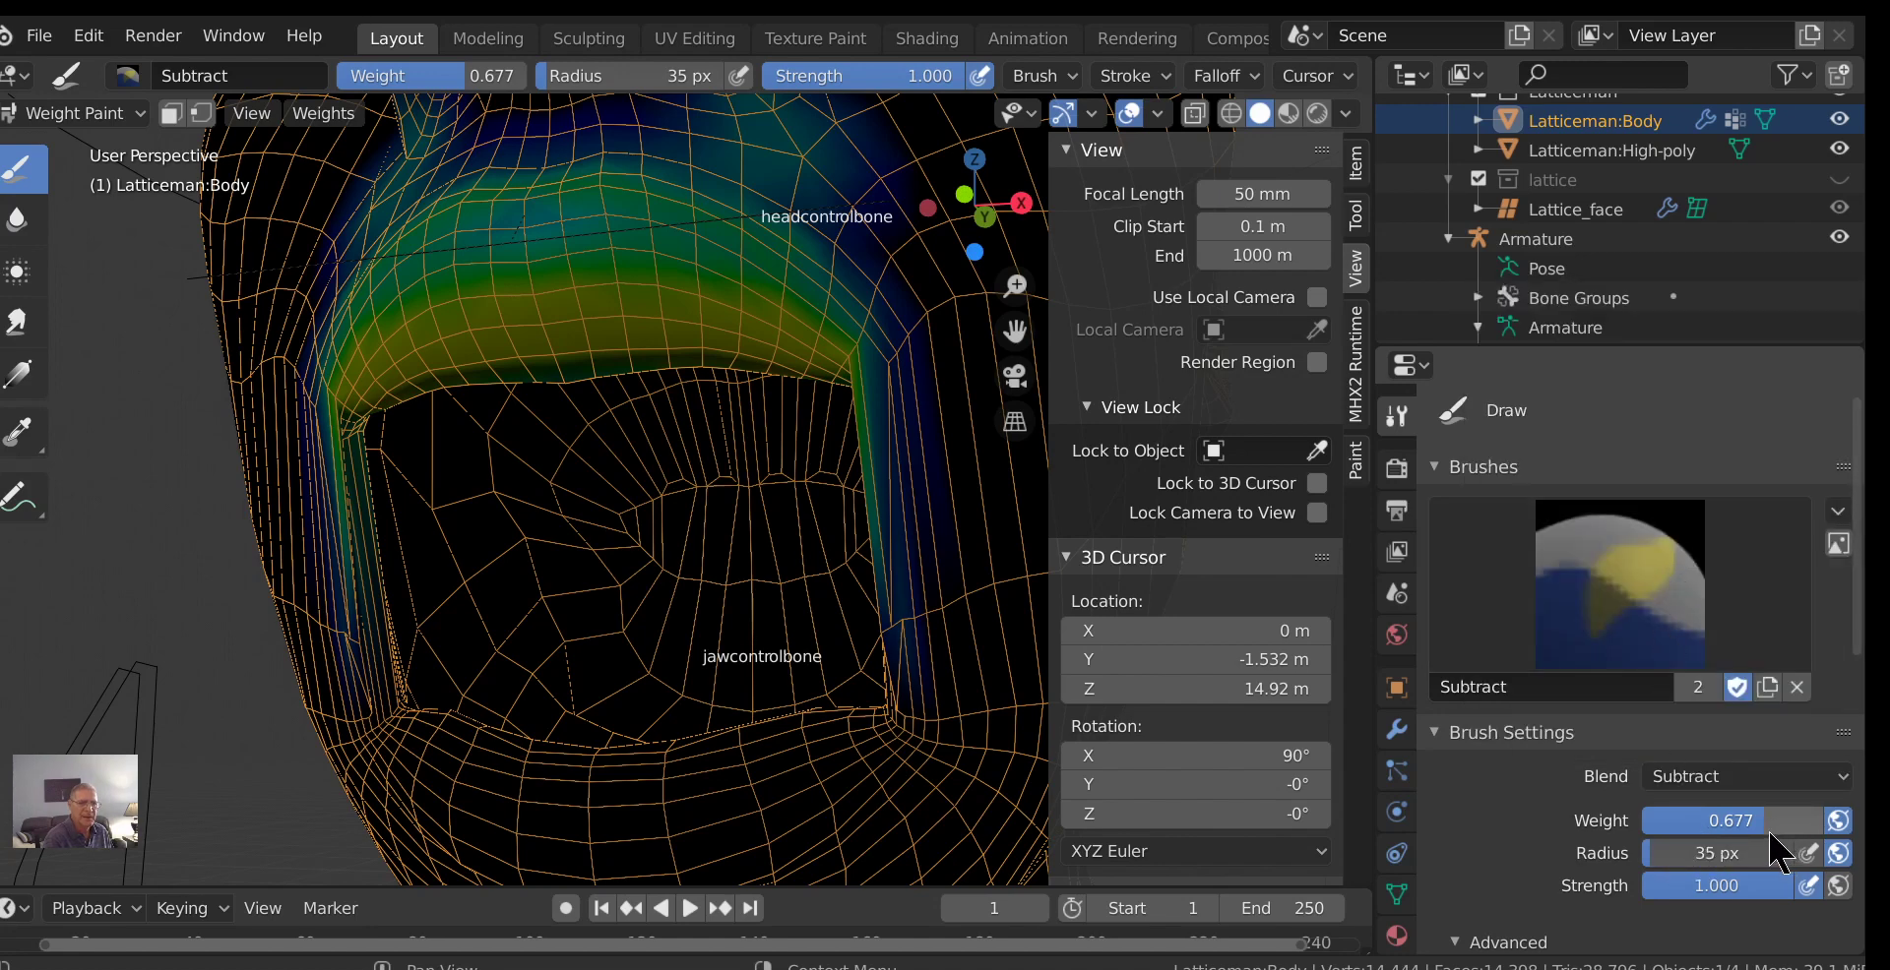
pyautogui.moveTo(1760, 826); pyautogui.dragTo(1692, 827)
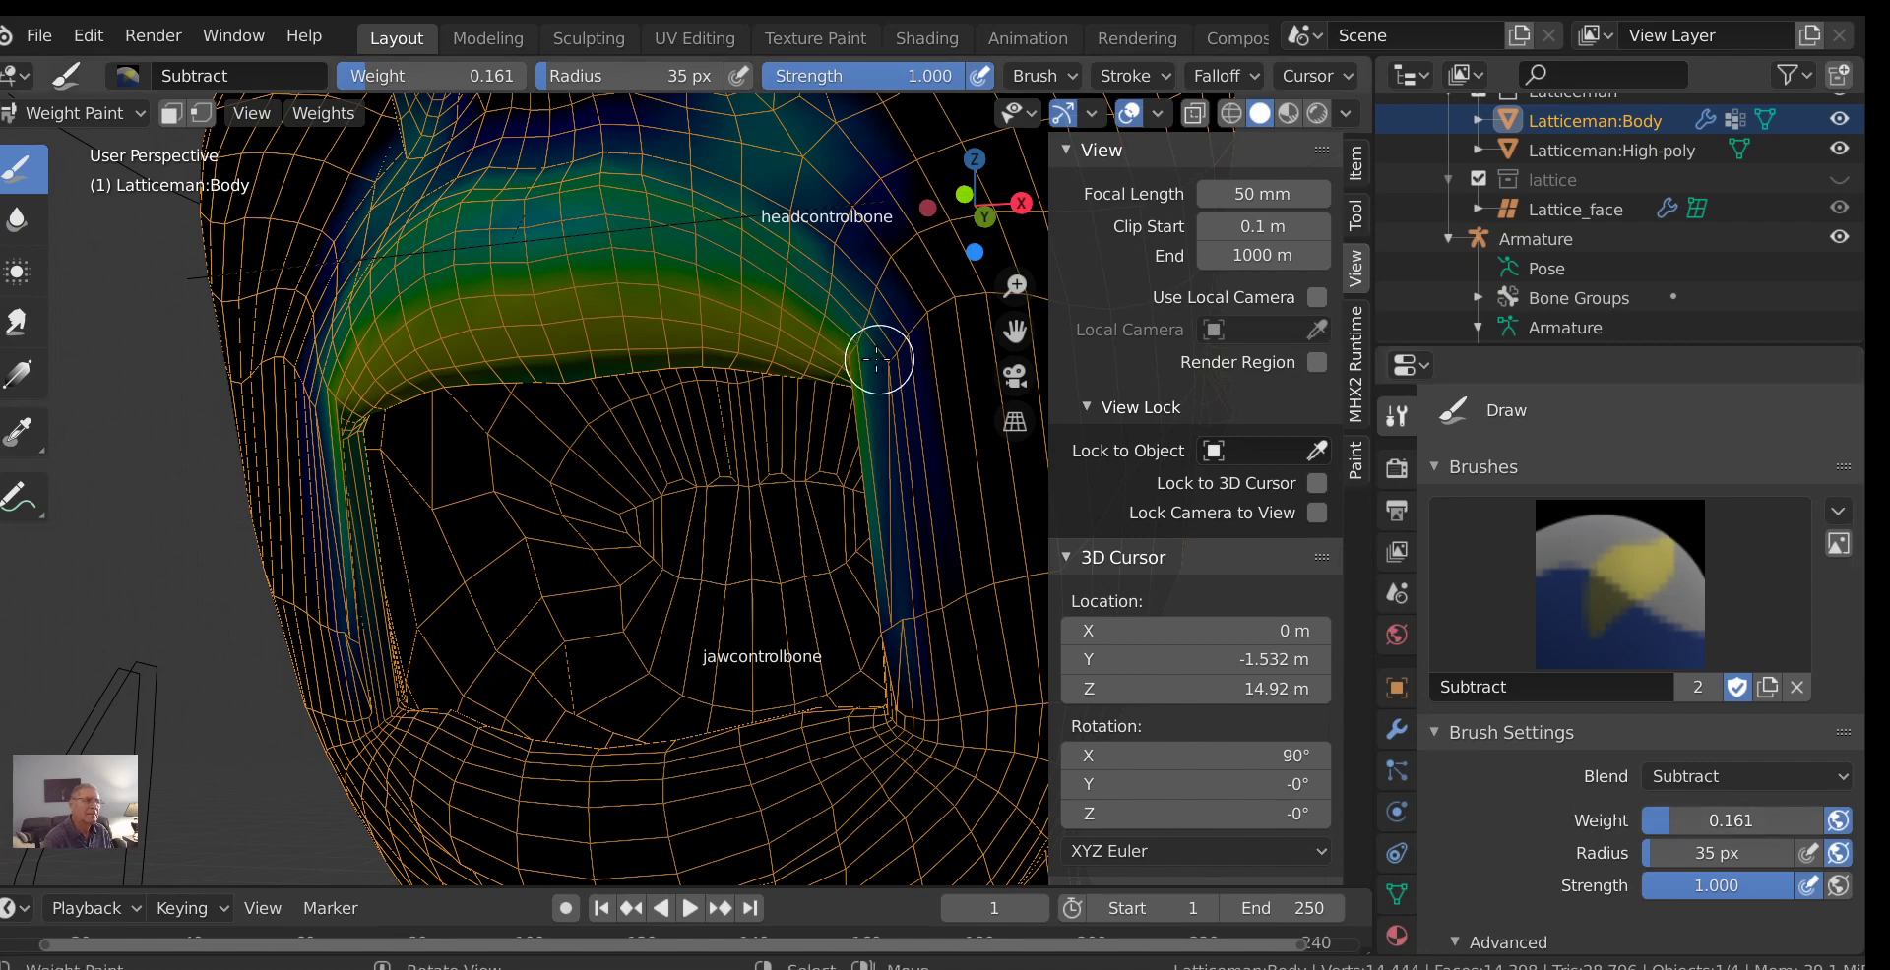
pyautogui.scroll(1, 861, 379)
pyautogui.scroll(-4, 900, 335)
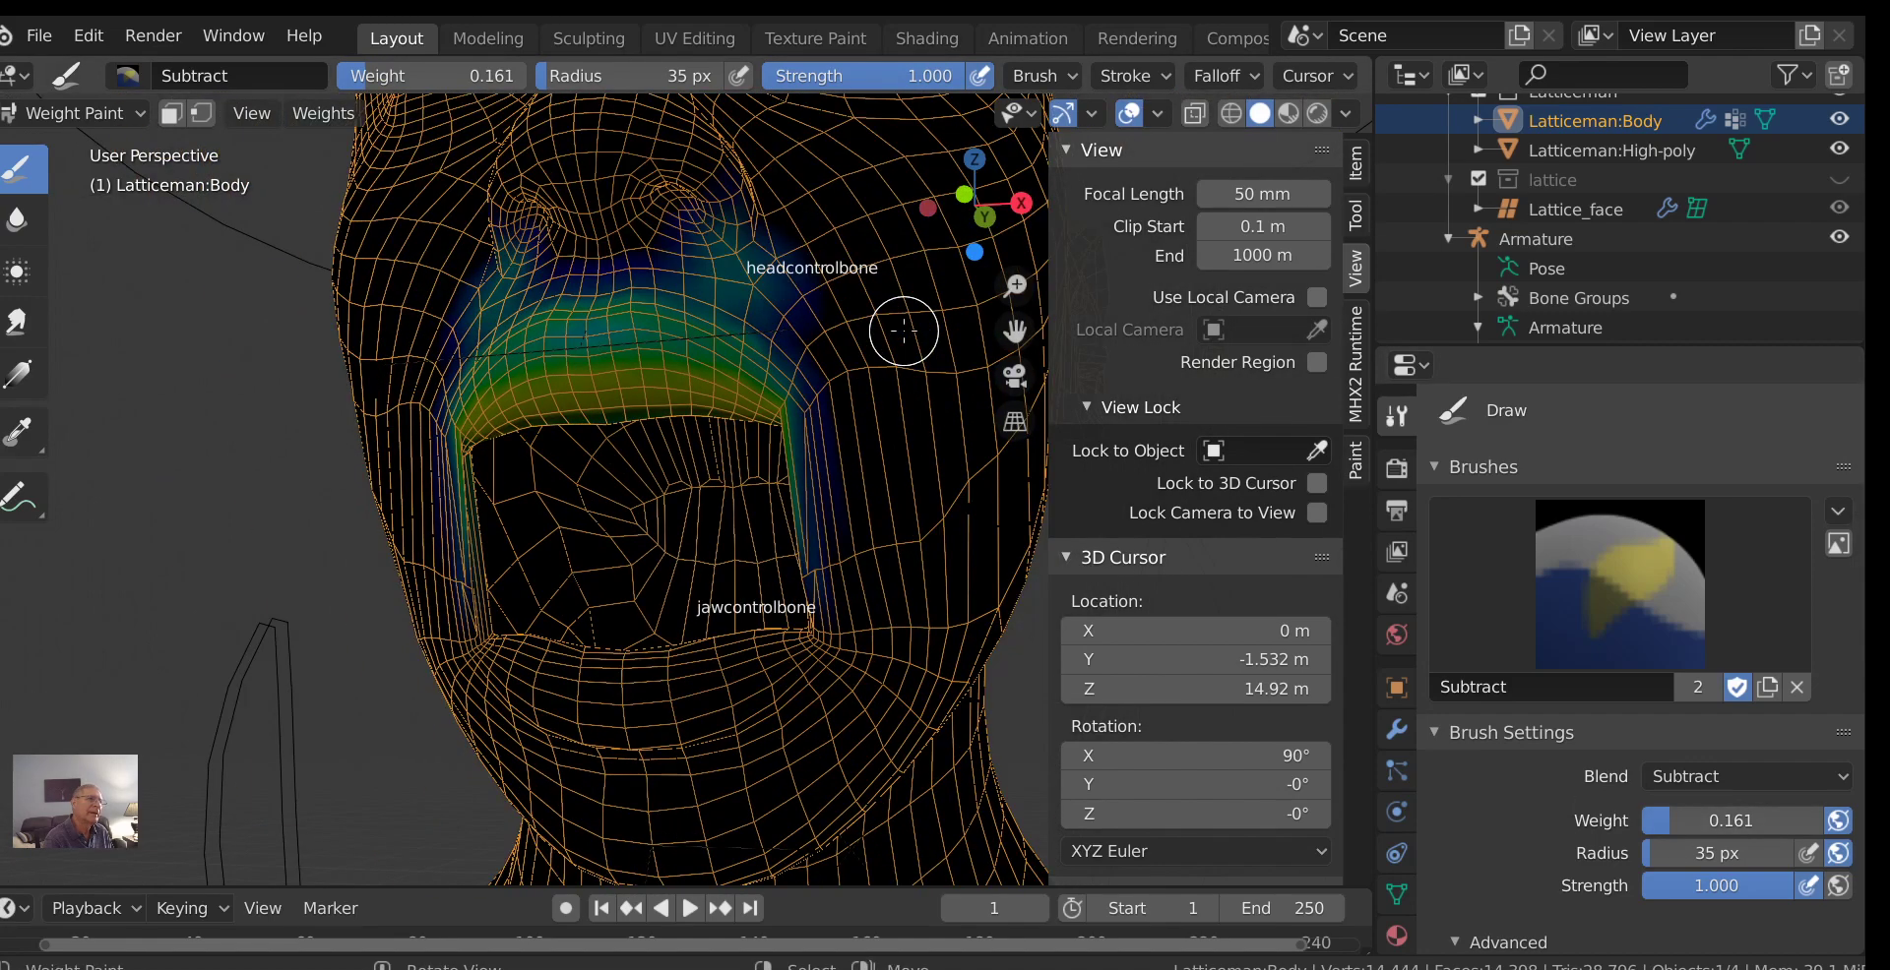
pyautogui.scroll(2, 898, 364)
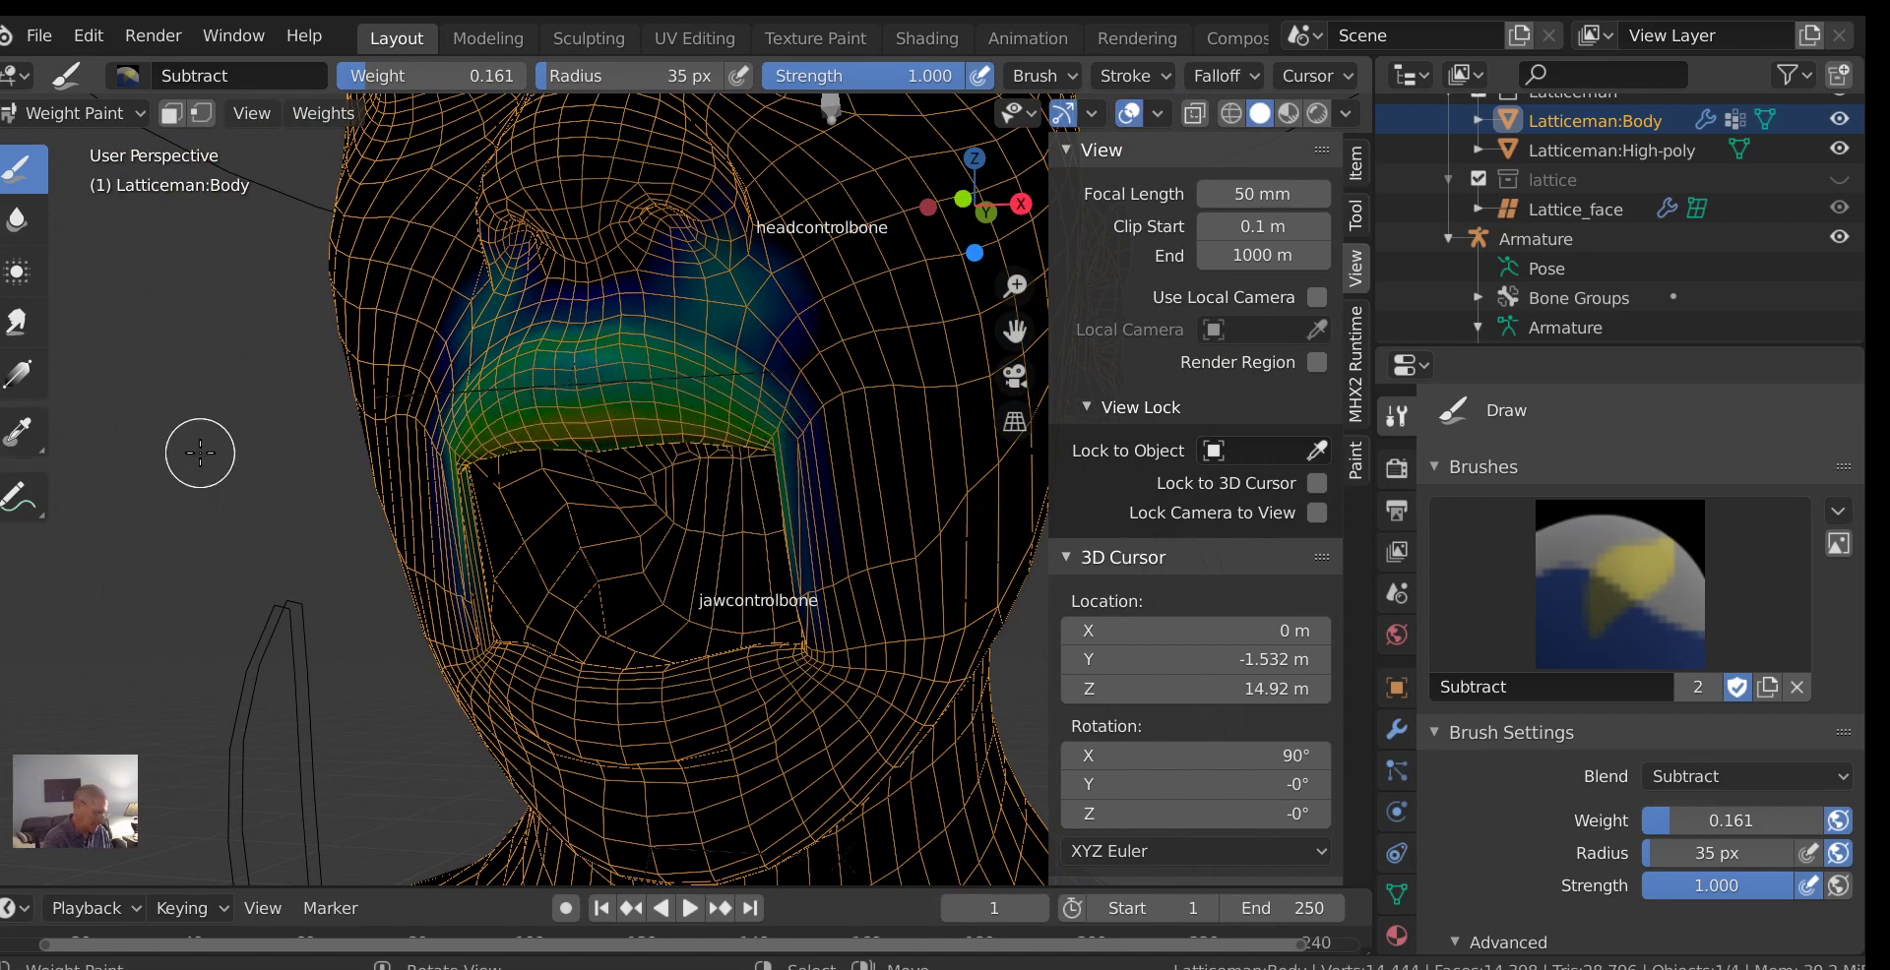
pyautogui.moveTo(776, 399); pyautogui.dragTo(773, 445, button='middle')
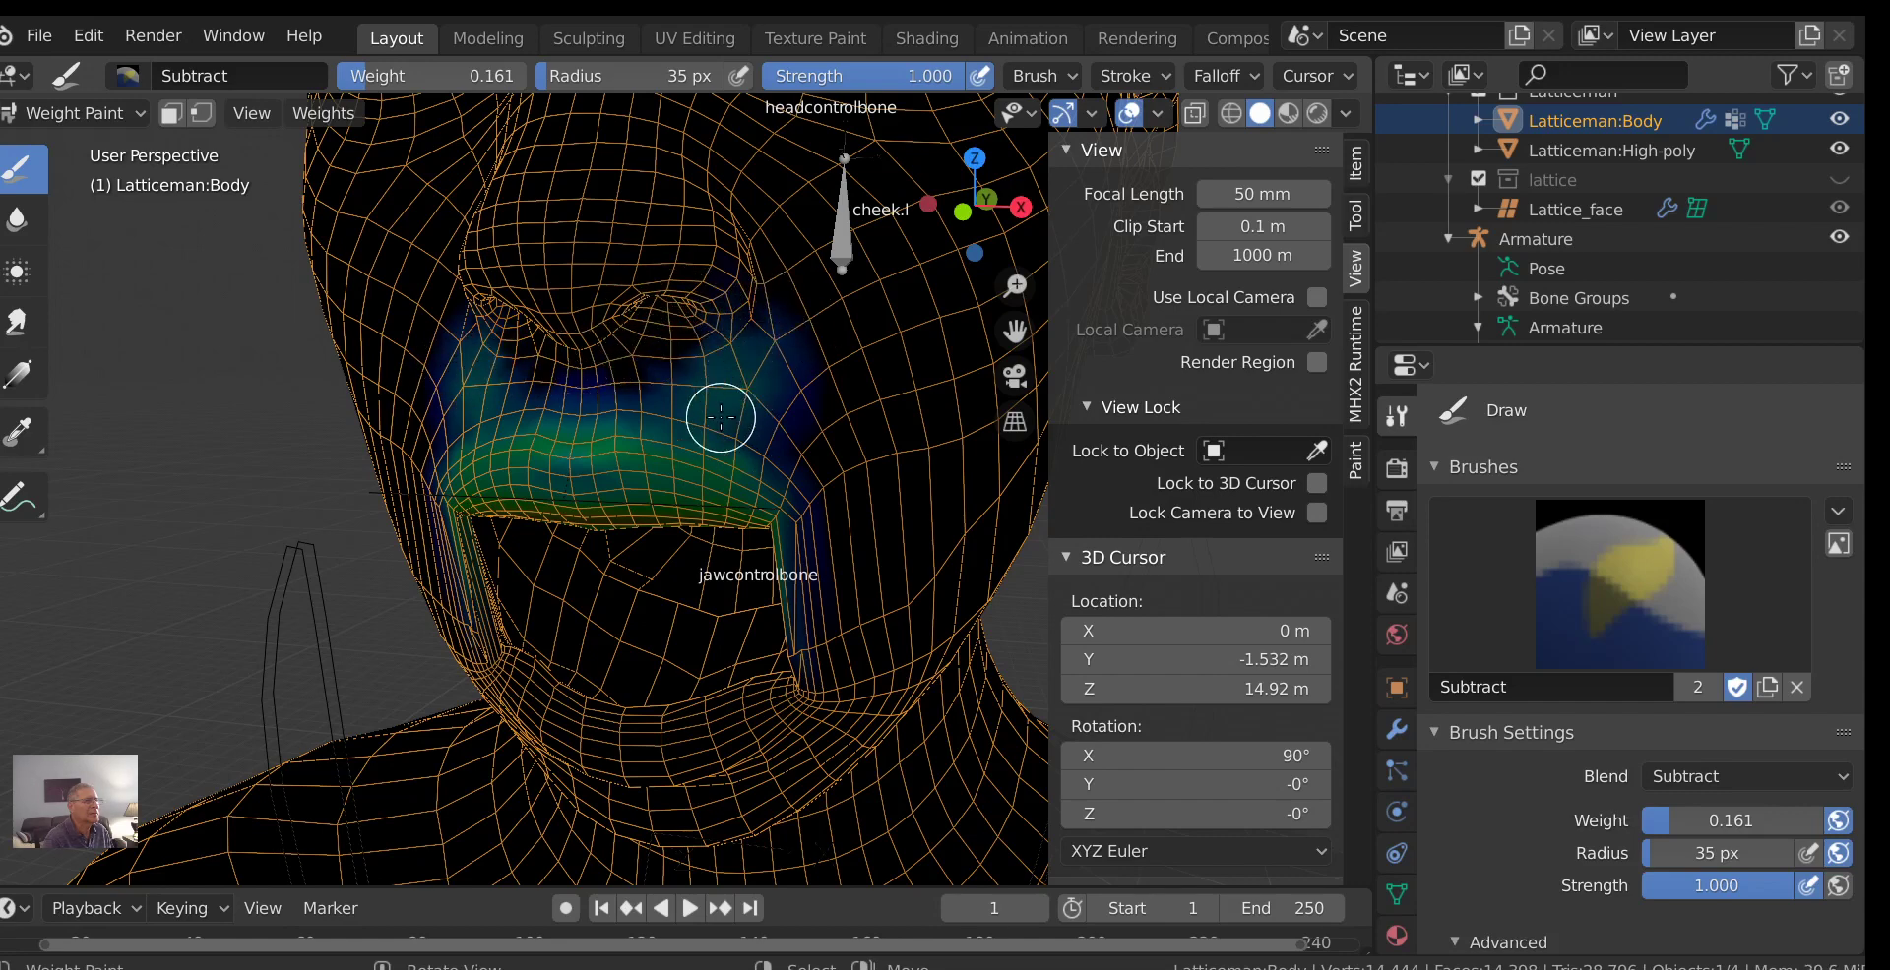
pyautogui.moveTo(738, 570)
pyautogui.mouseDown(button='middle')
pyautogui.moveTo(738, 458)
pyautogui.moveTo(713, 454)
pyautogui.mouseUp(button='middle')
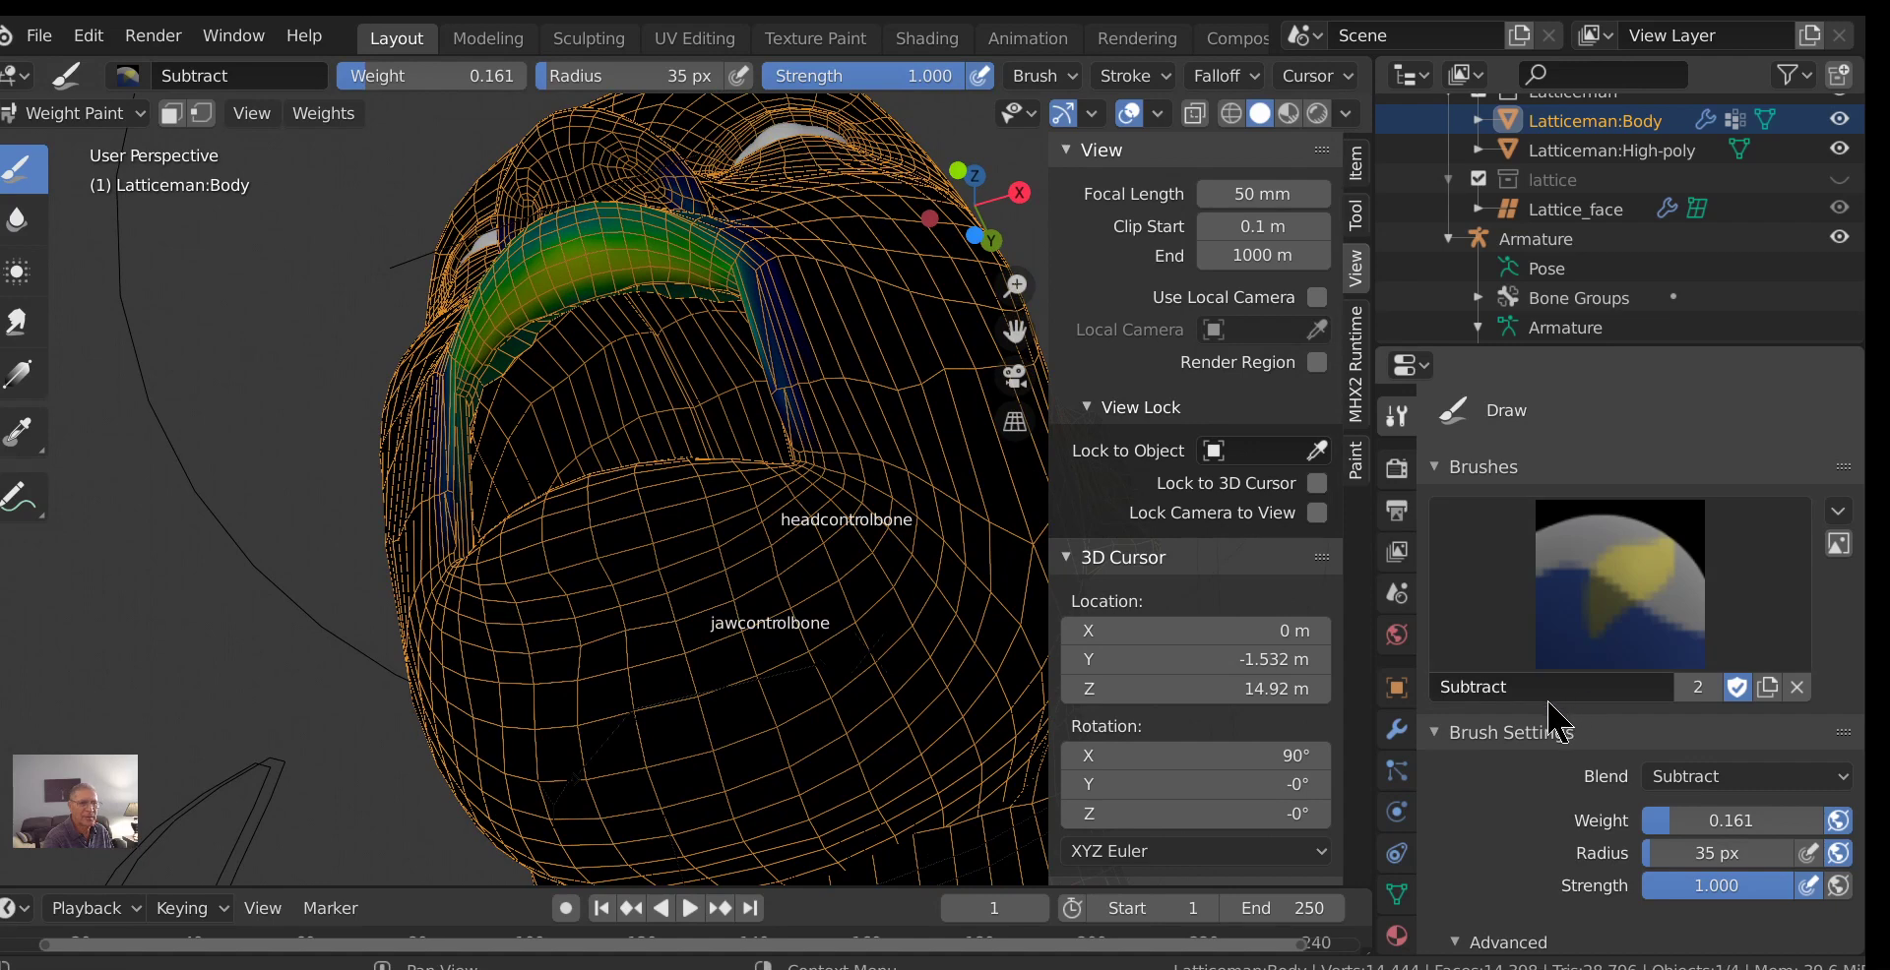
# Enable Edit Mode display and On Cage for the body's Lattice_upperlip modifier, and inspect the inside of the upper lip.
pyautogui.click(1400, 734)
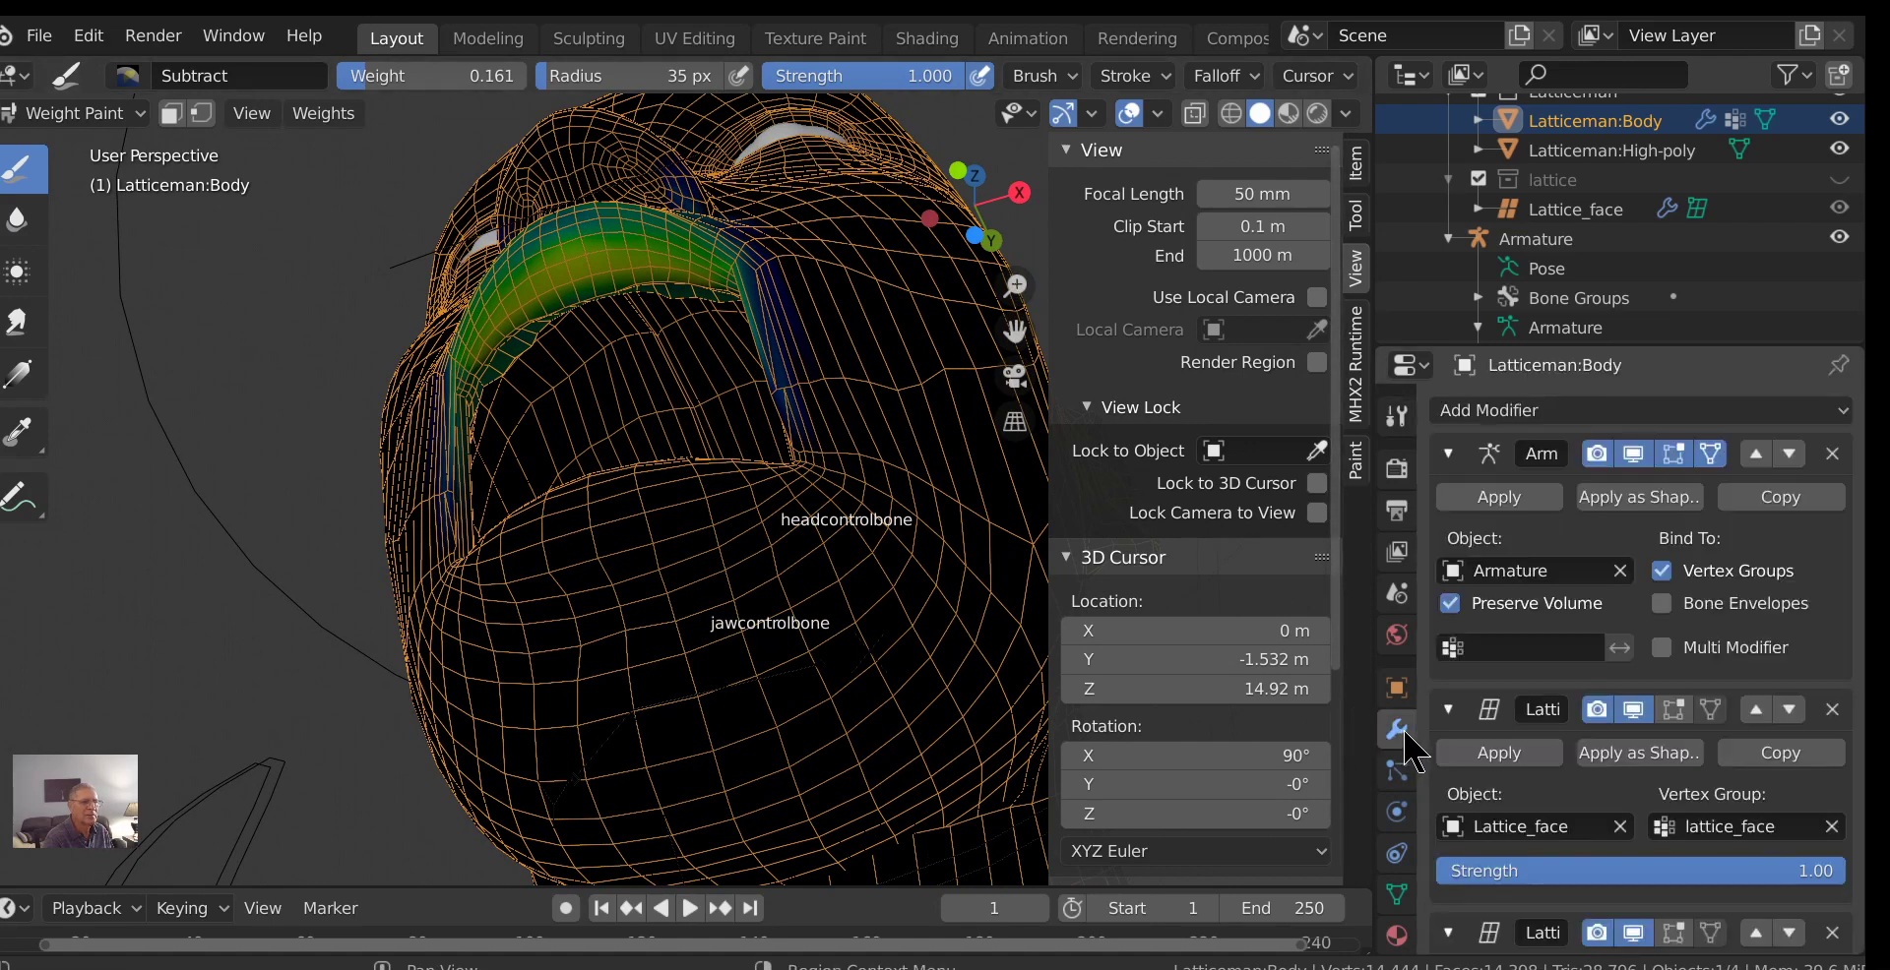
pyautogui.scroll(-4, 1691, 891)
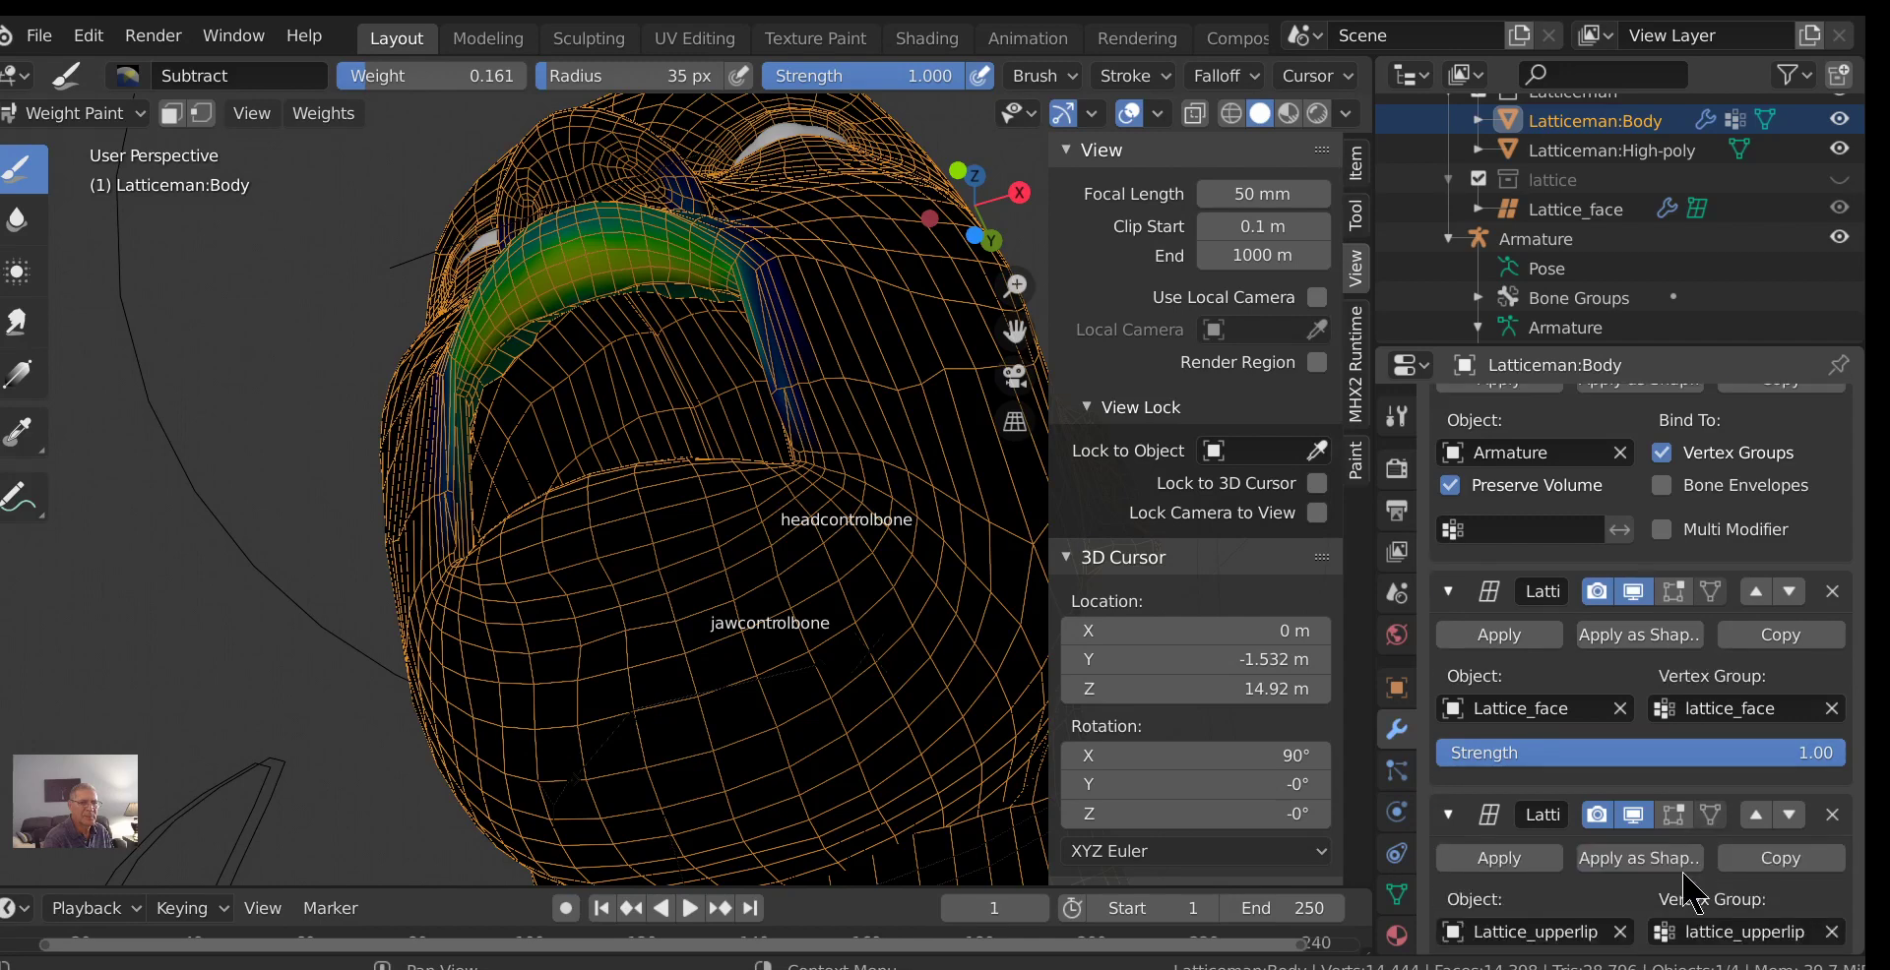
pyautogui.click(1673, 749)
pyautogui.click(1711, 749)
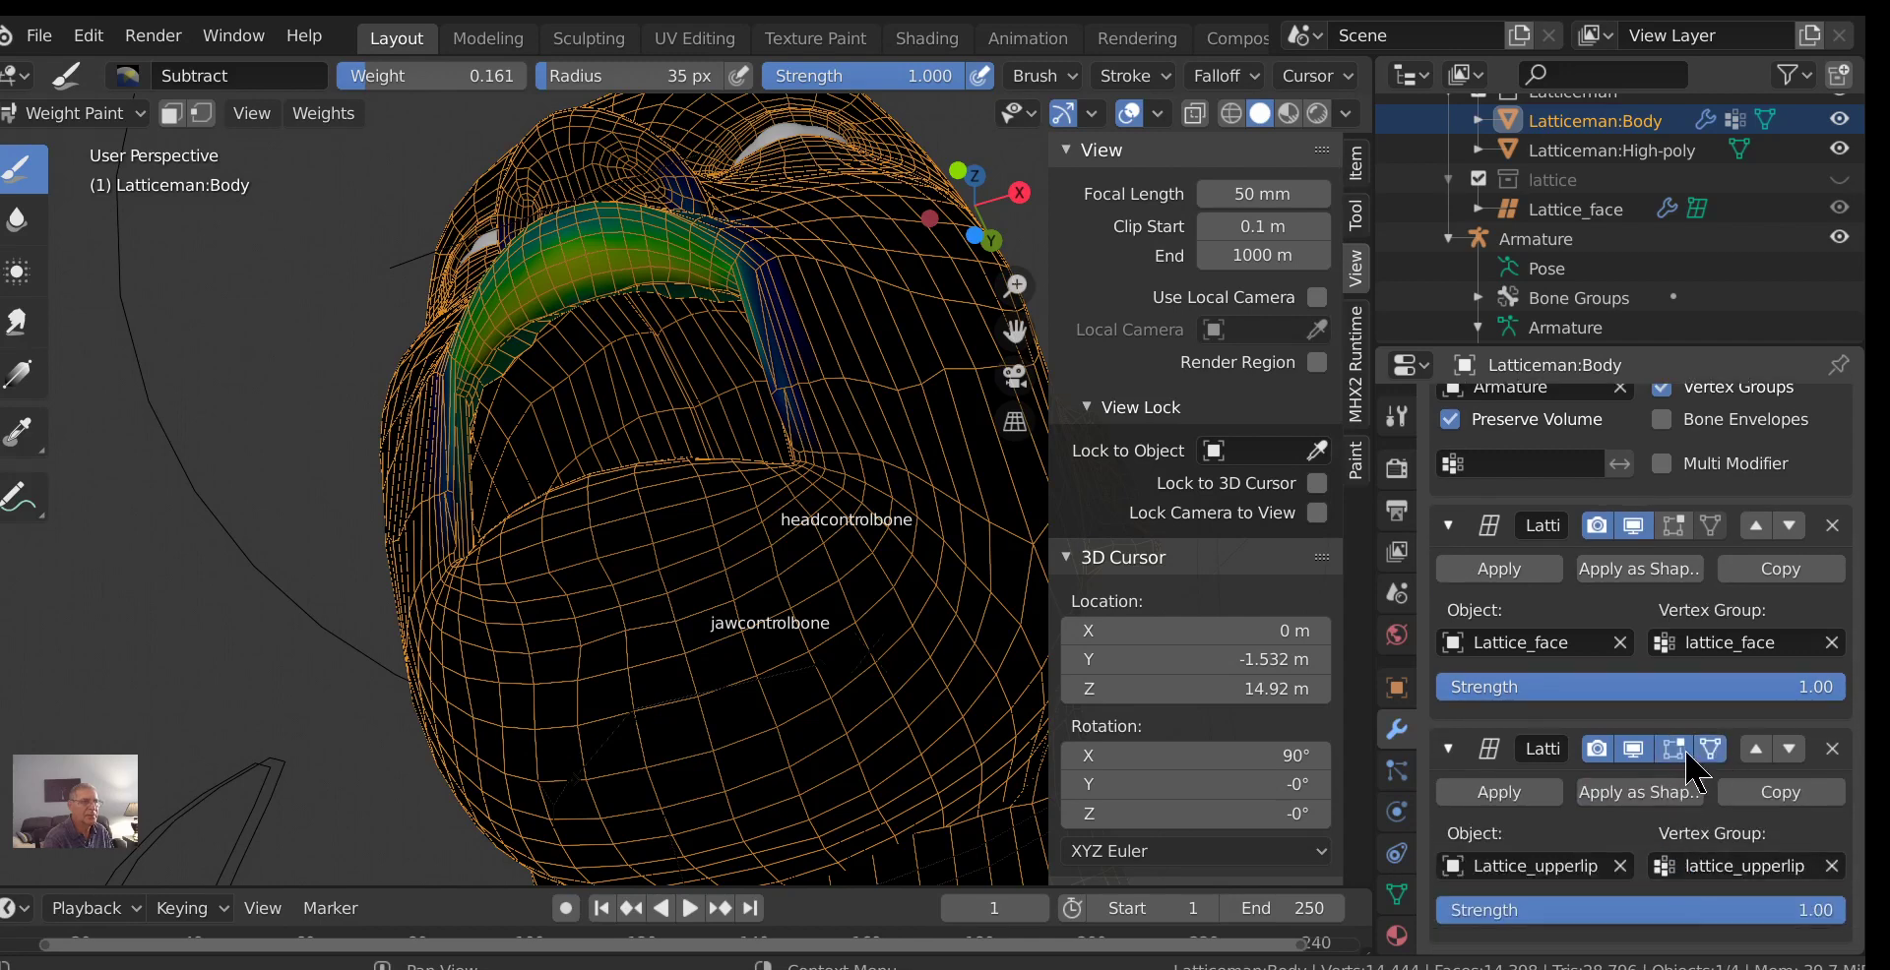
pyautogui.scroll(2, 674, 307)
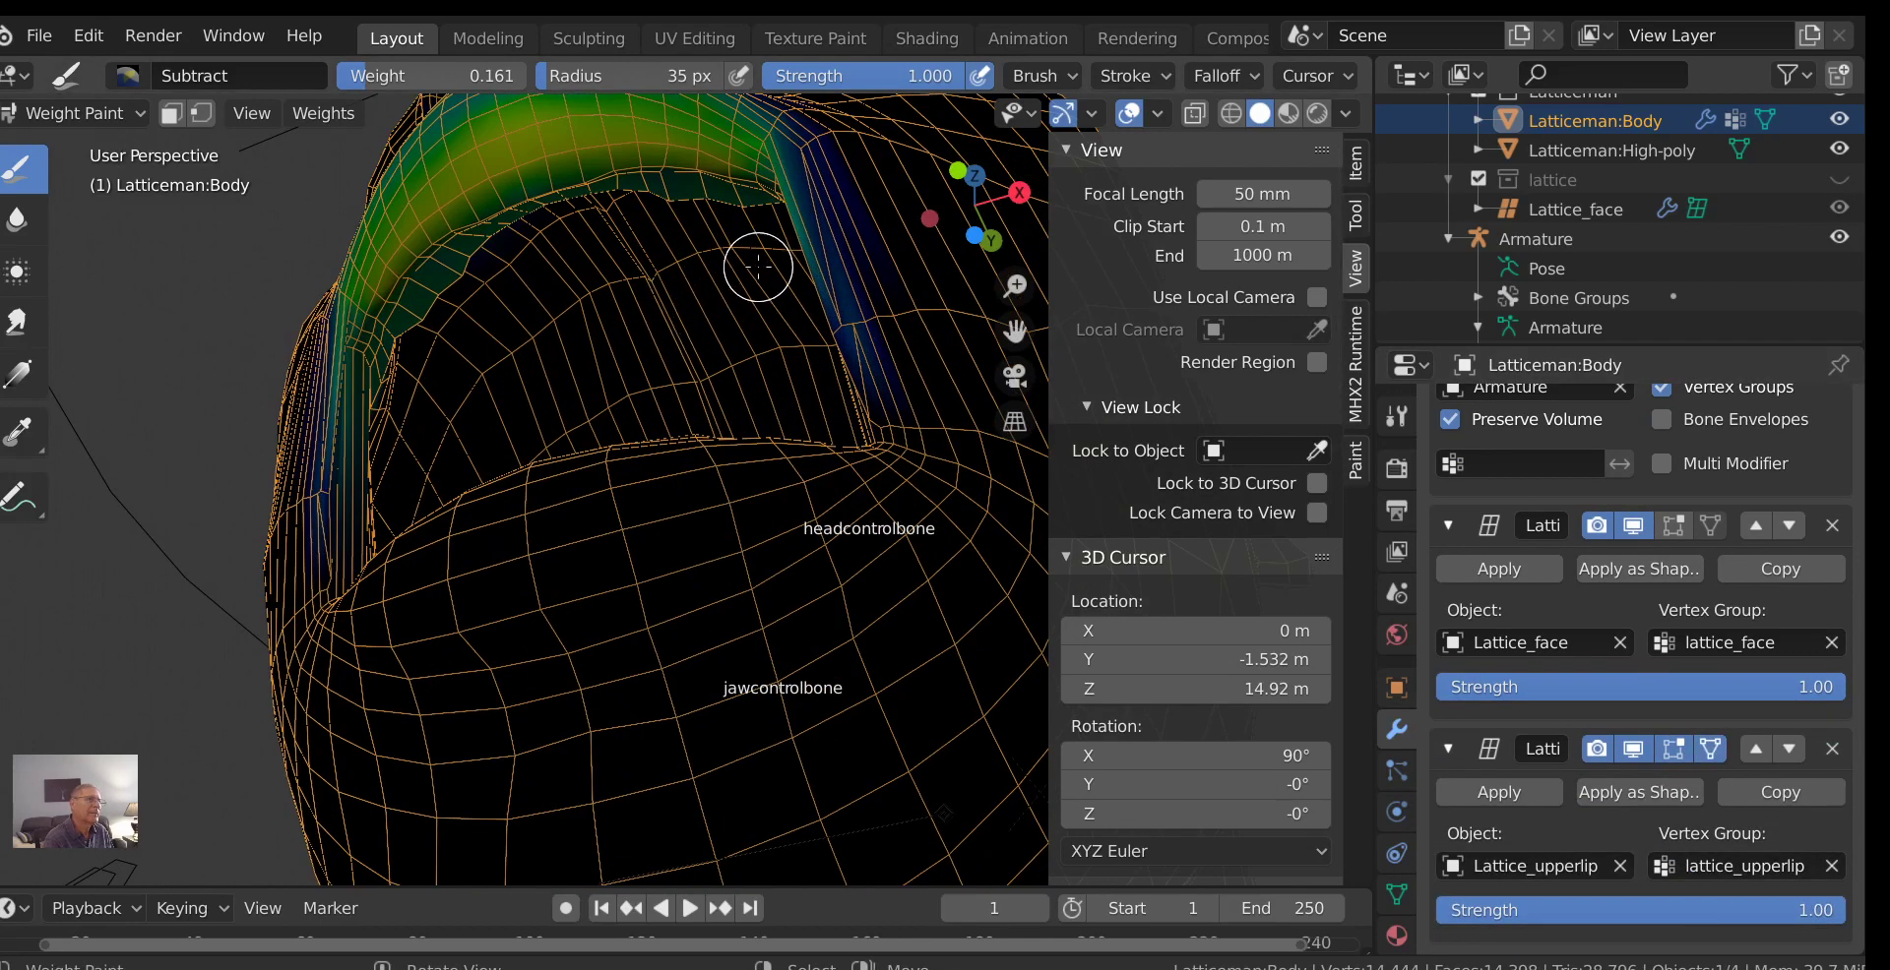
pyautogui.moveTo(755, 266)
pyautogui.mouseDown(button='middle')
pyautogui.moveTo(832, 221)
pyautogui.moveTo(876, 246)
pyautogui.mouseUp(button='middle')
pyautogui.scroll(3, 876, 247)
pyautogui.scroll(-3, 876, 246)
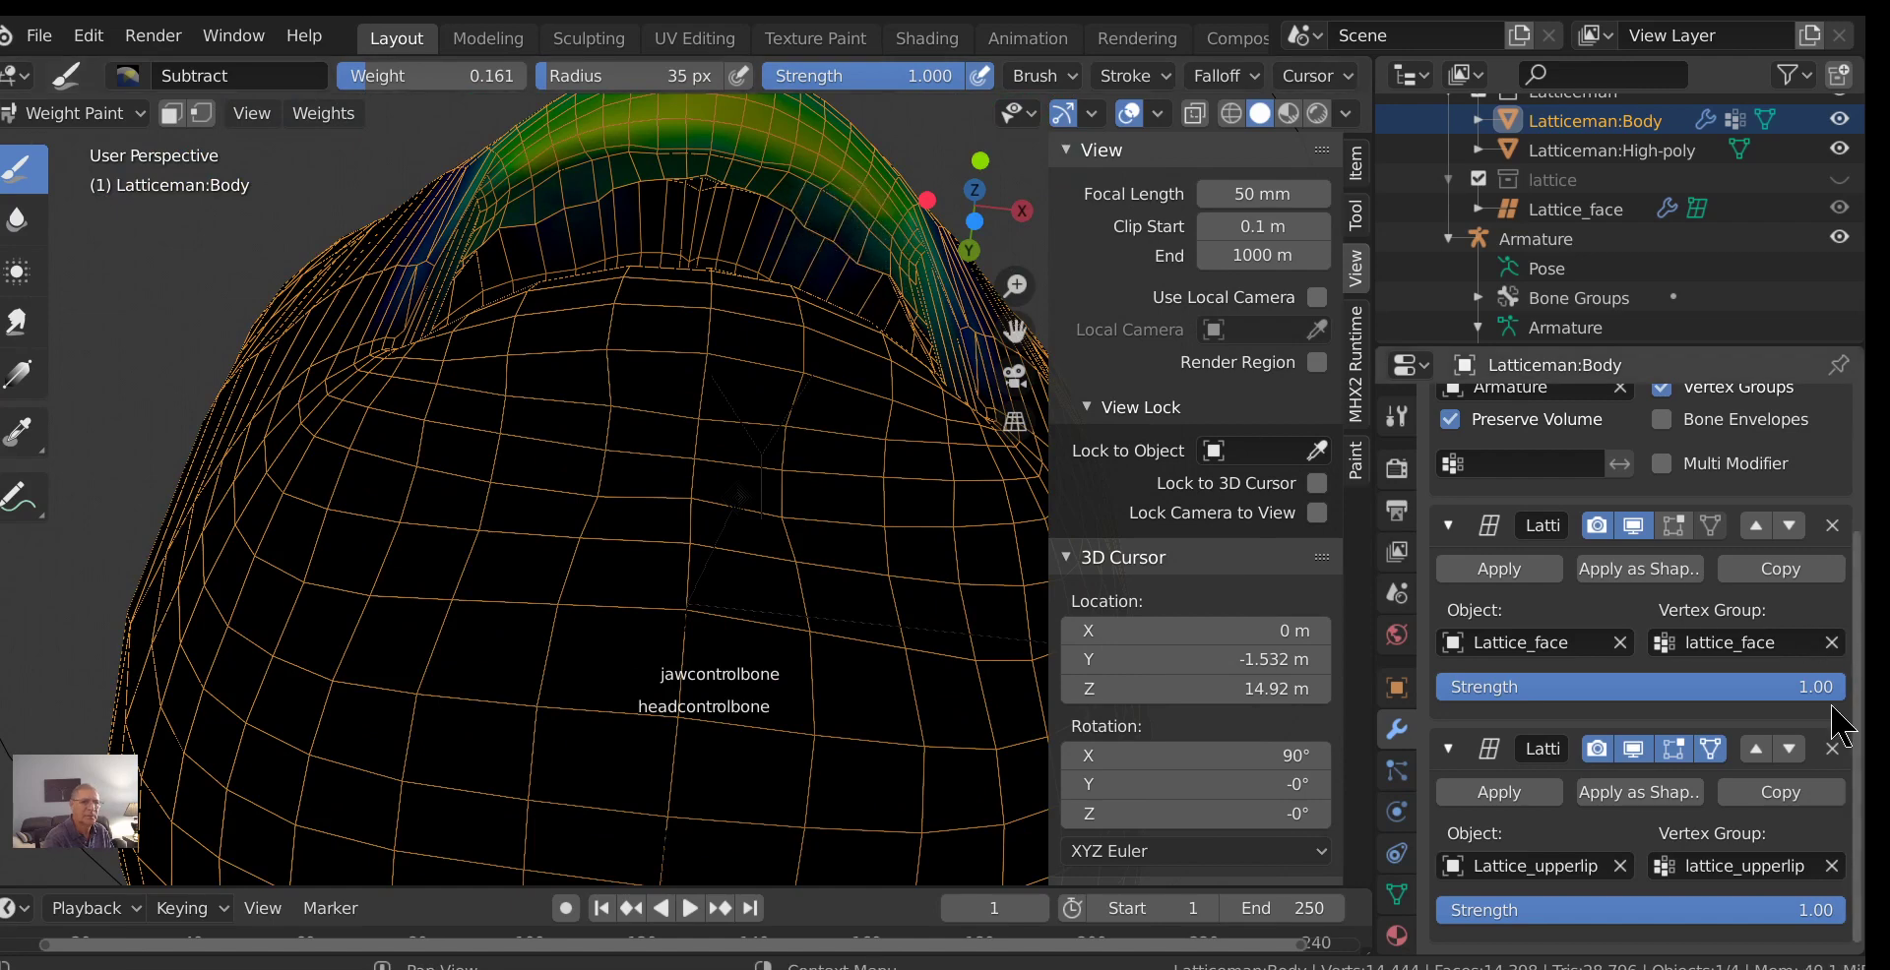
# Set the weight brush to Add blending with weight 0.242 and work along the inner edge of the upper lip.
pyautogui.click(1389, 417)
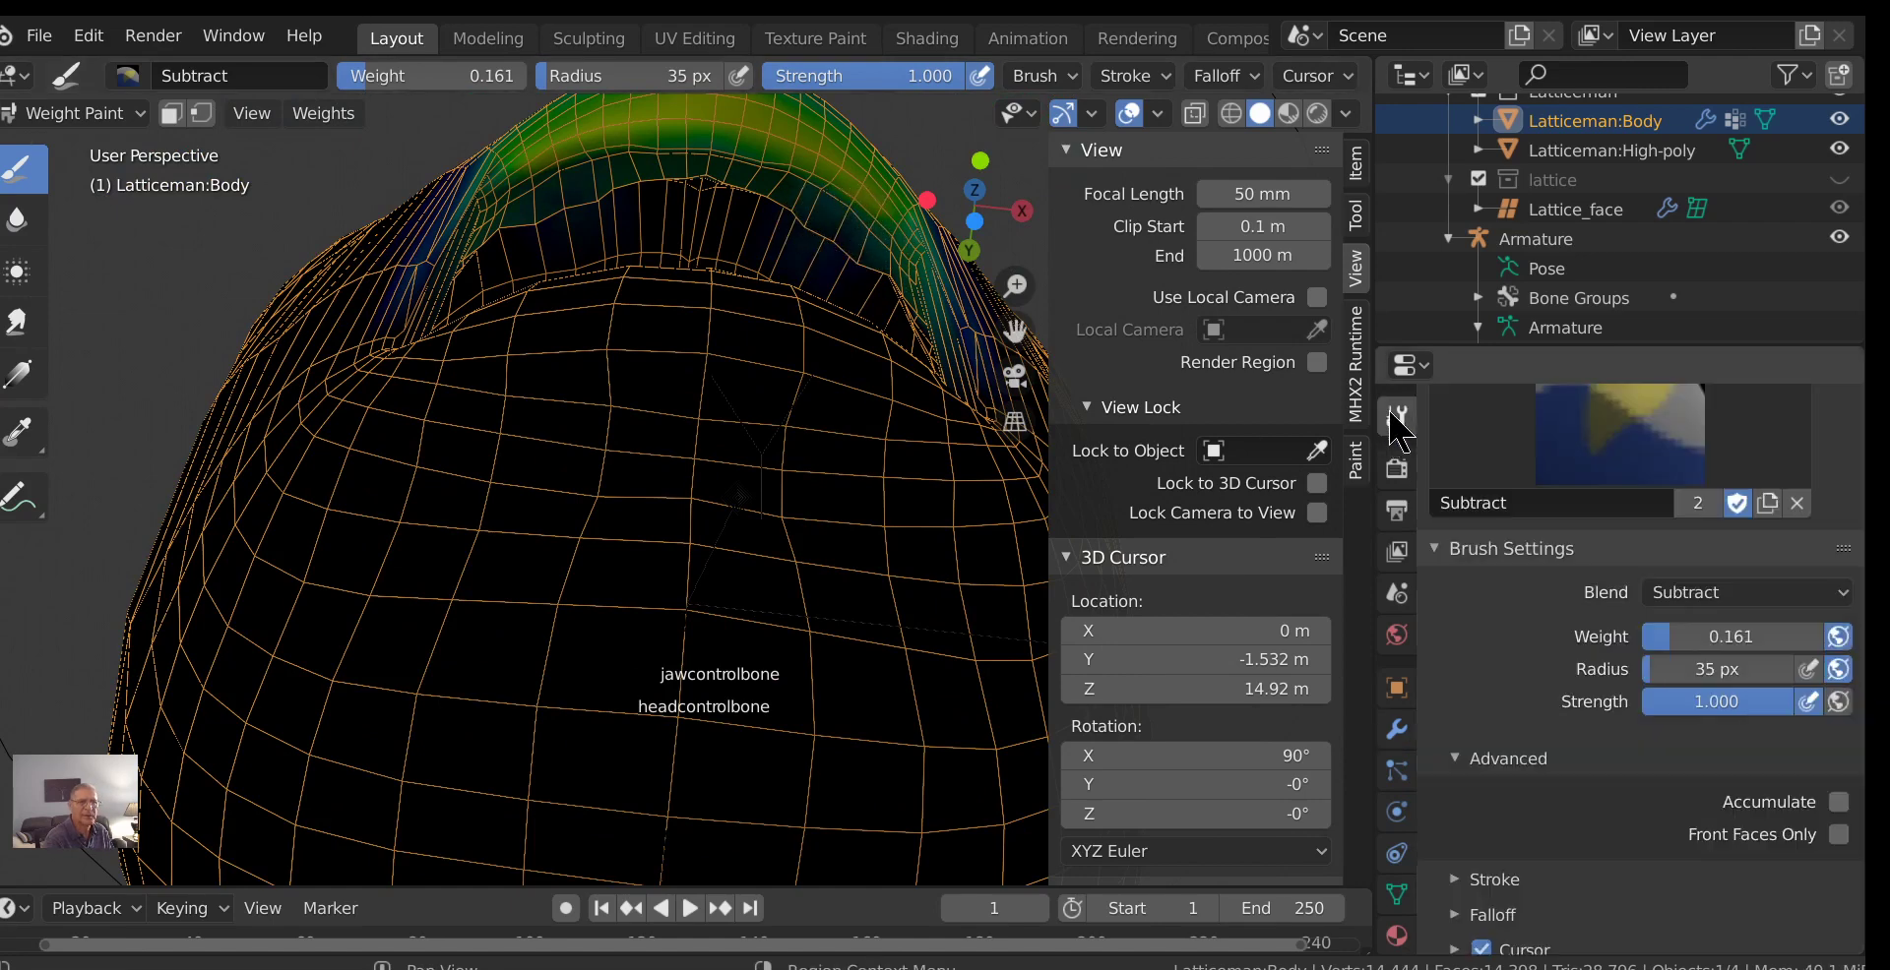
pyautogui.click(1685, 592)
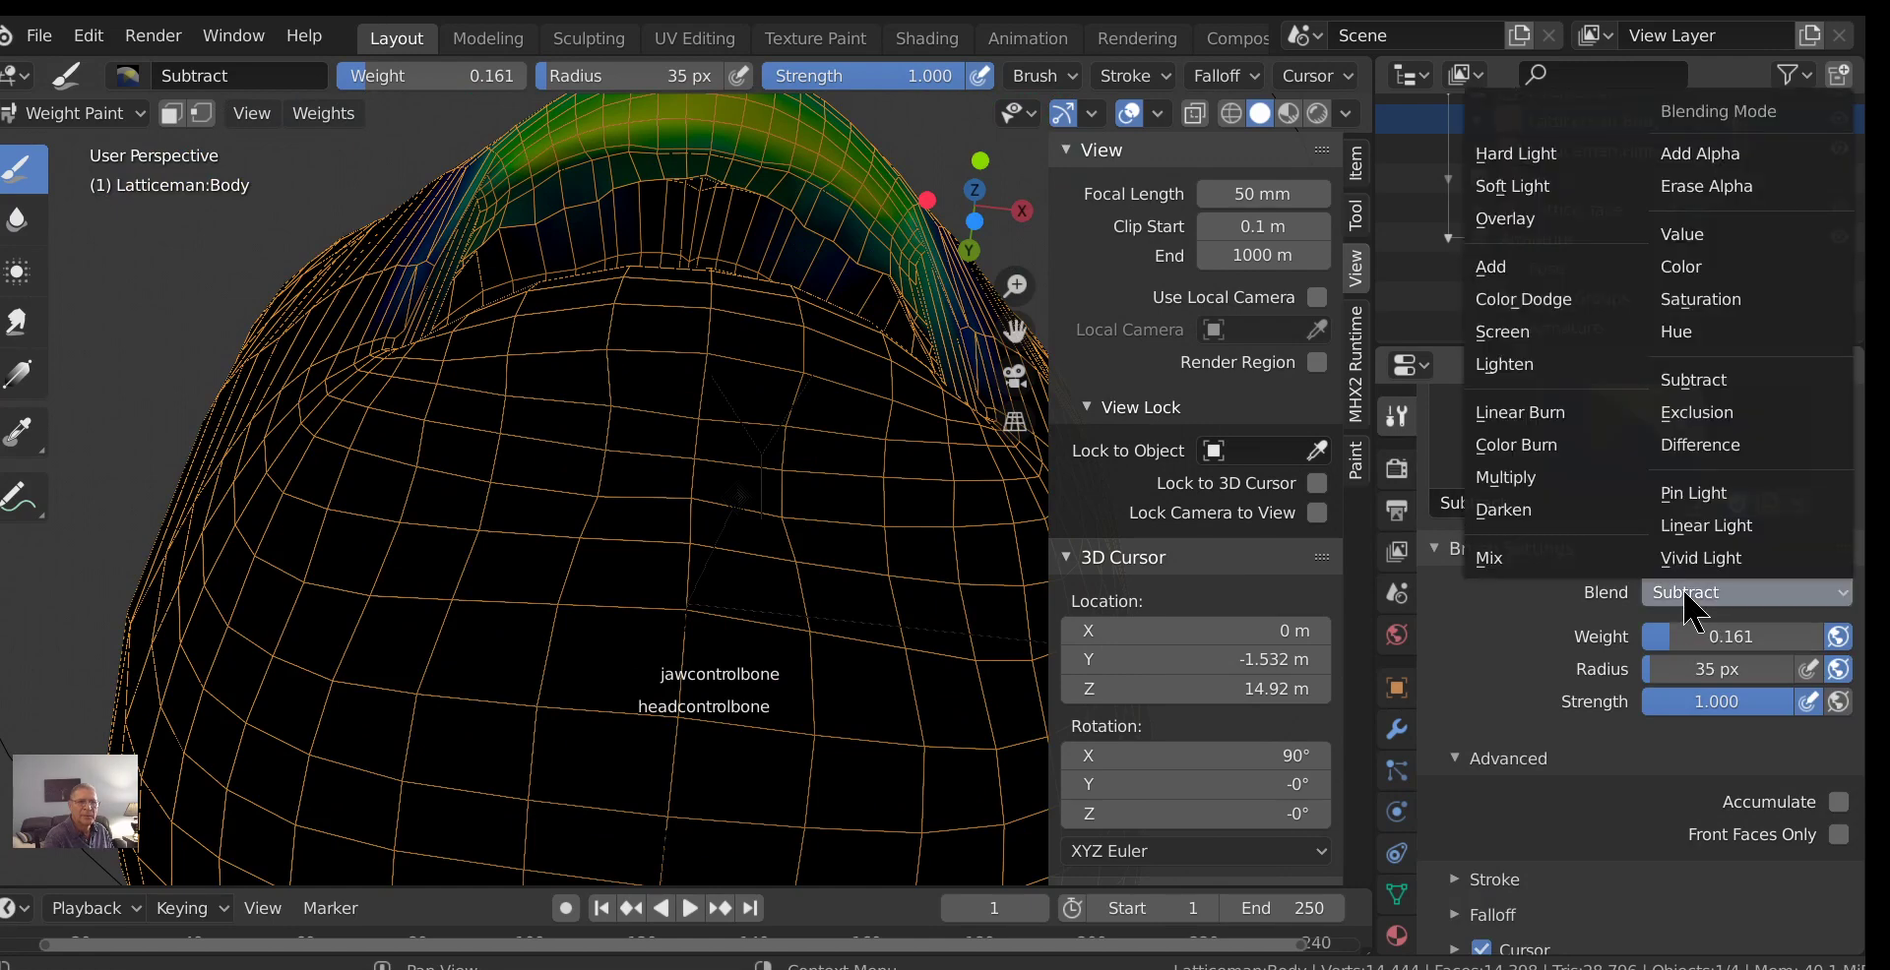
pyautogui.click(1509, 265)
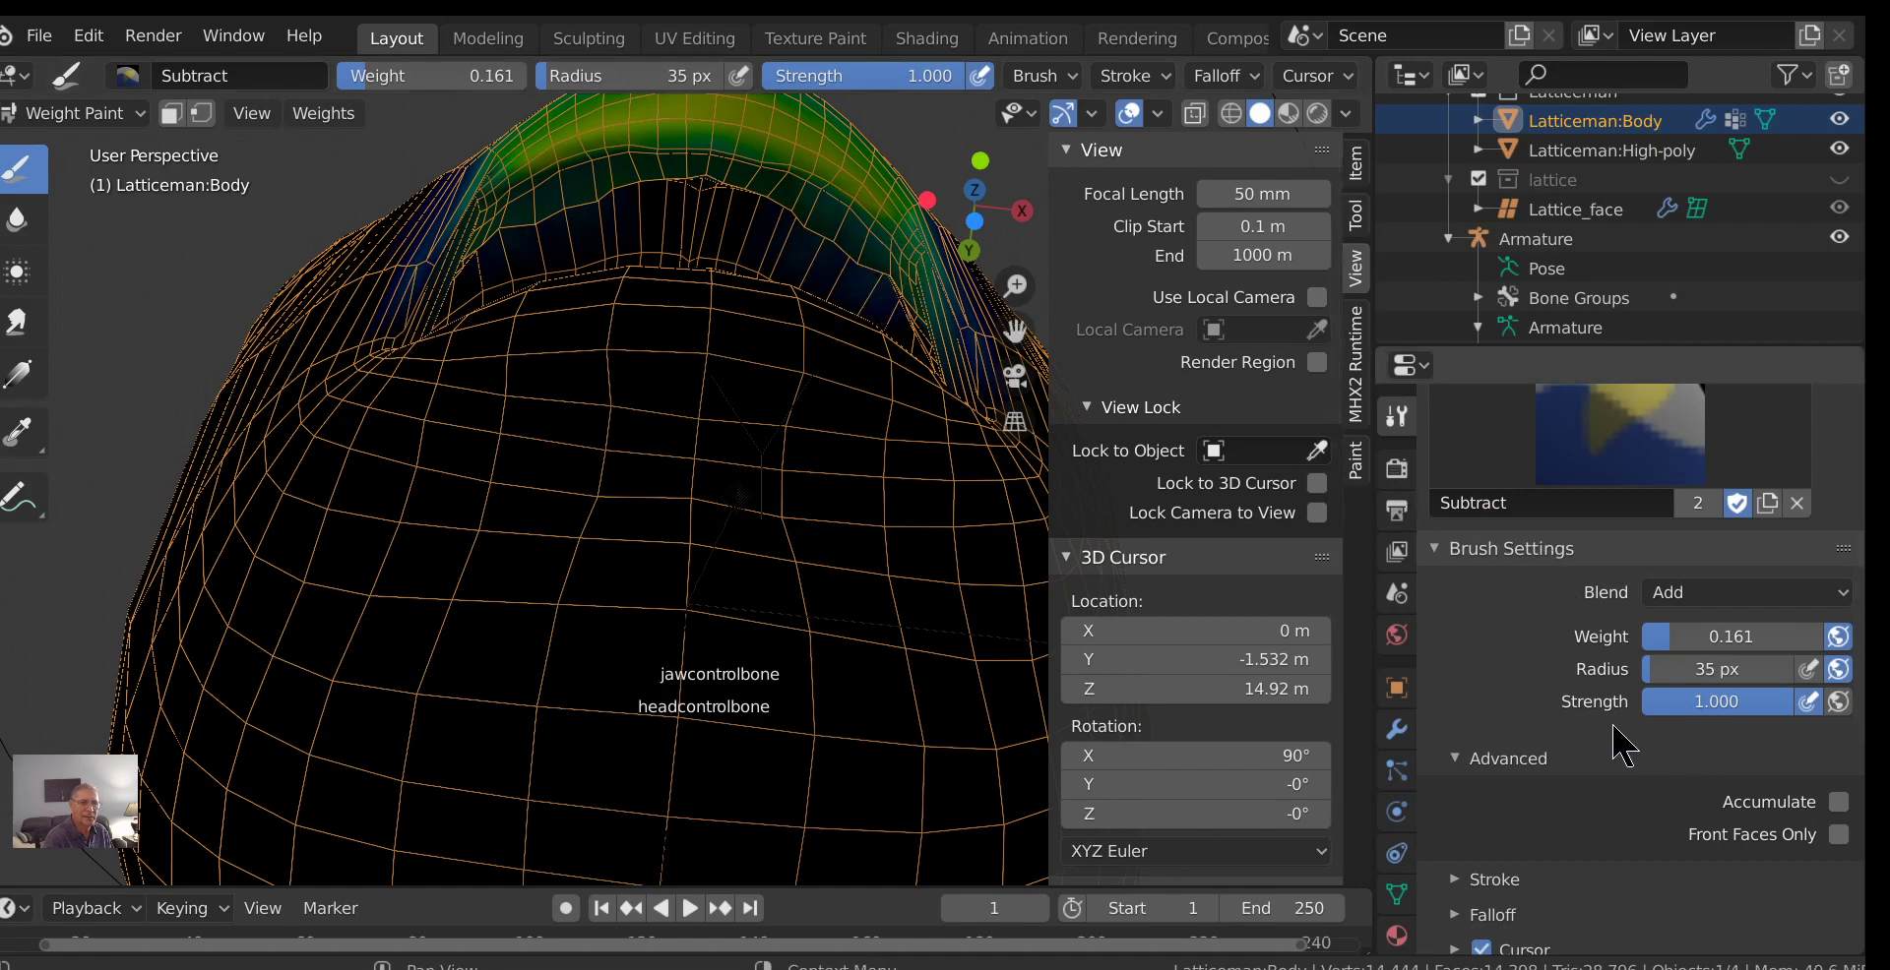
pyautogui.moveTo(1689, 639); pyautogui.dragTo(1717, 639)
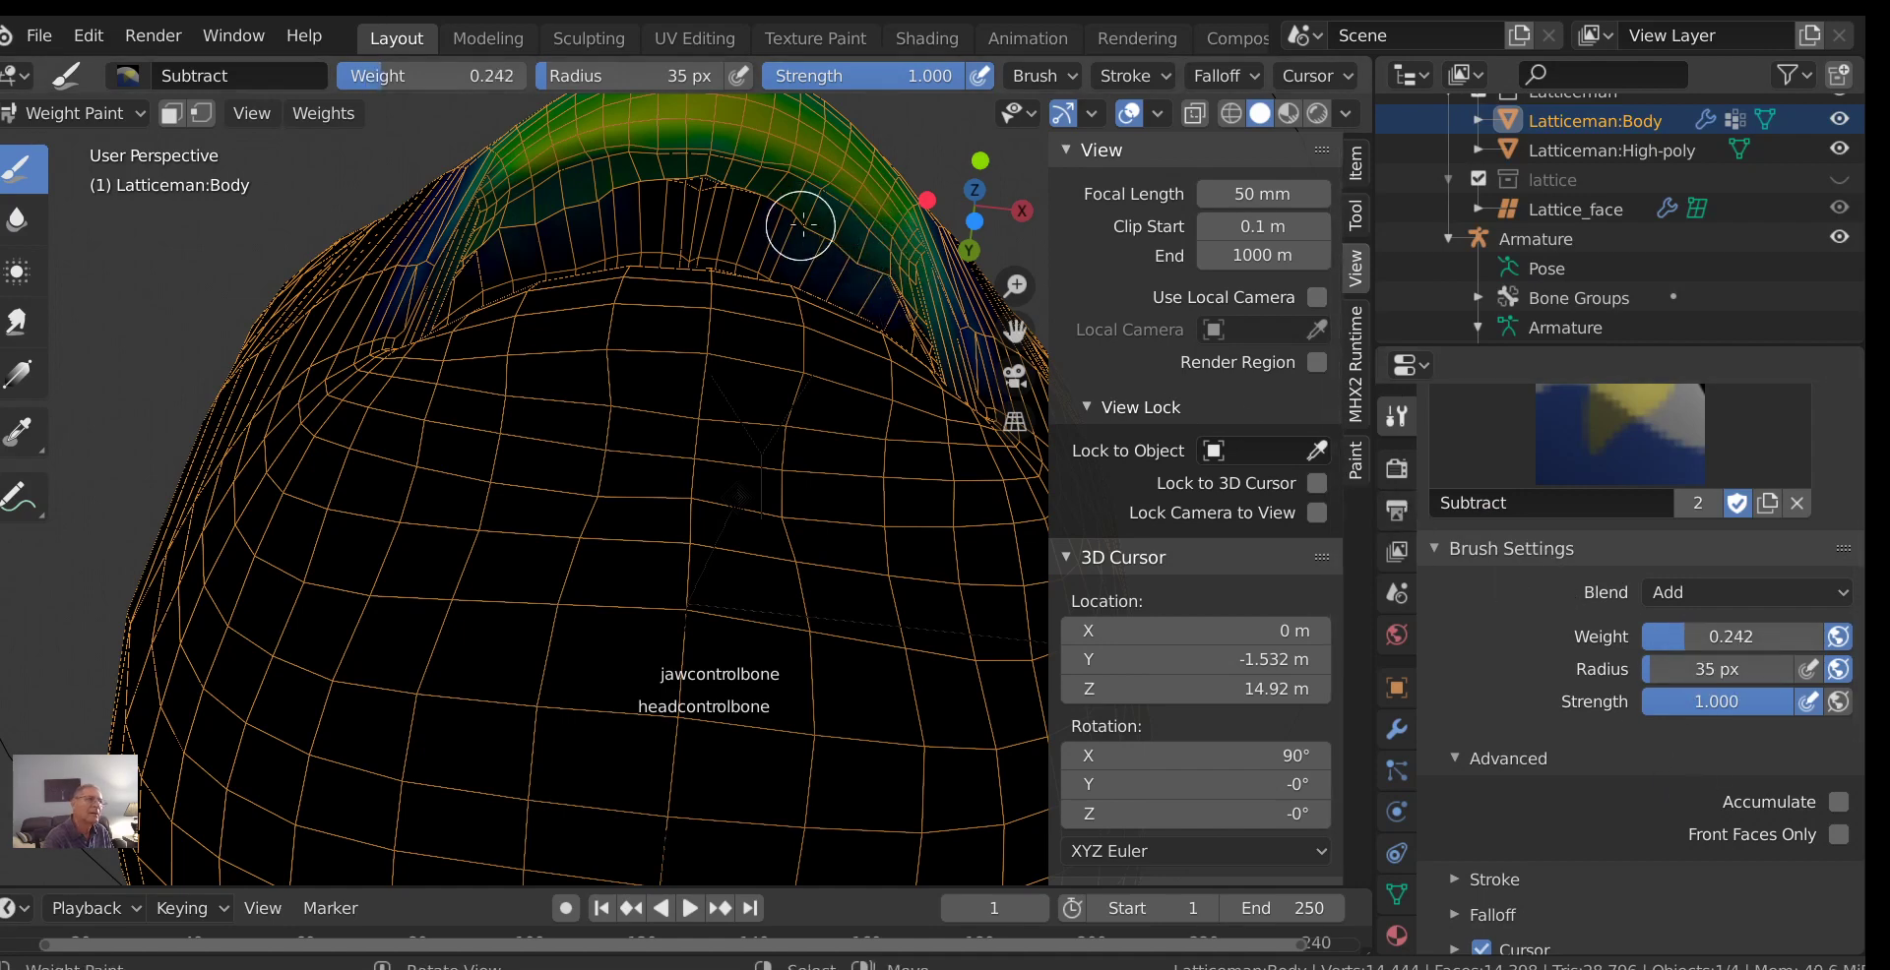
pyautogui.moveTo(800, 226); pyautogui.dragTo(894, 232, button='middle')
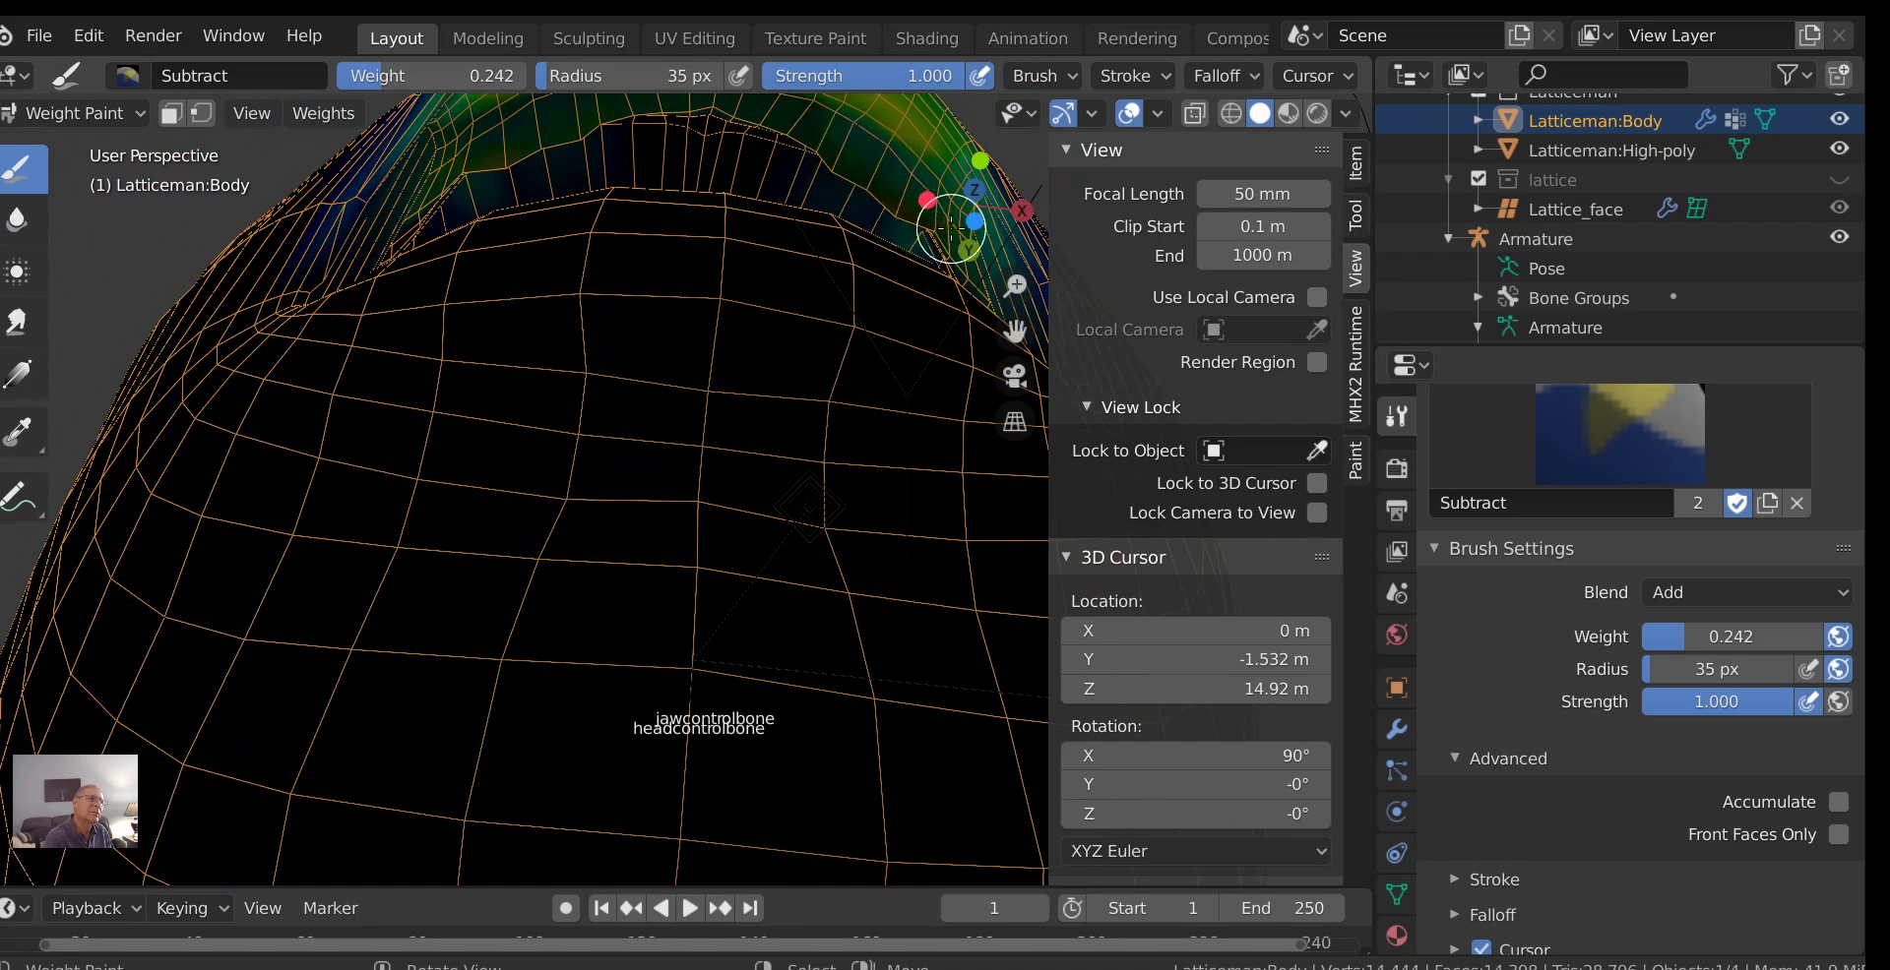
pyautogui.moveTo(1012, 286)
pyautogui.mouseDown(button='middle')
pyautogui.moveTo(907, 322)
pyautogui.moveTo(851, 293)
pyautogui.mouseUp(button='middle')
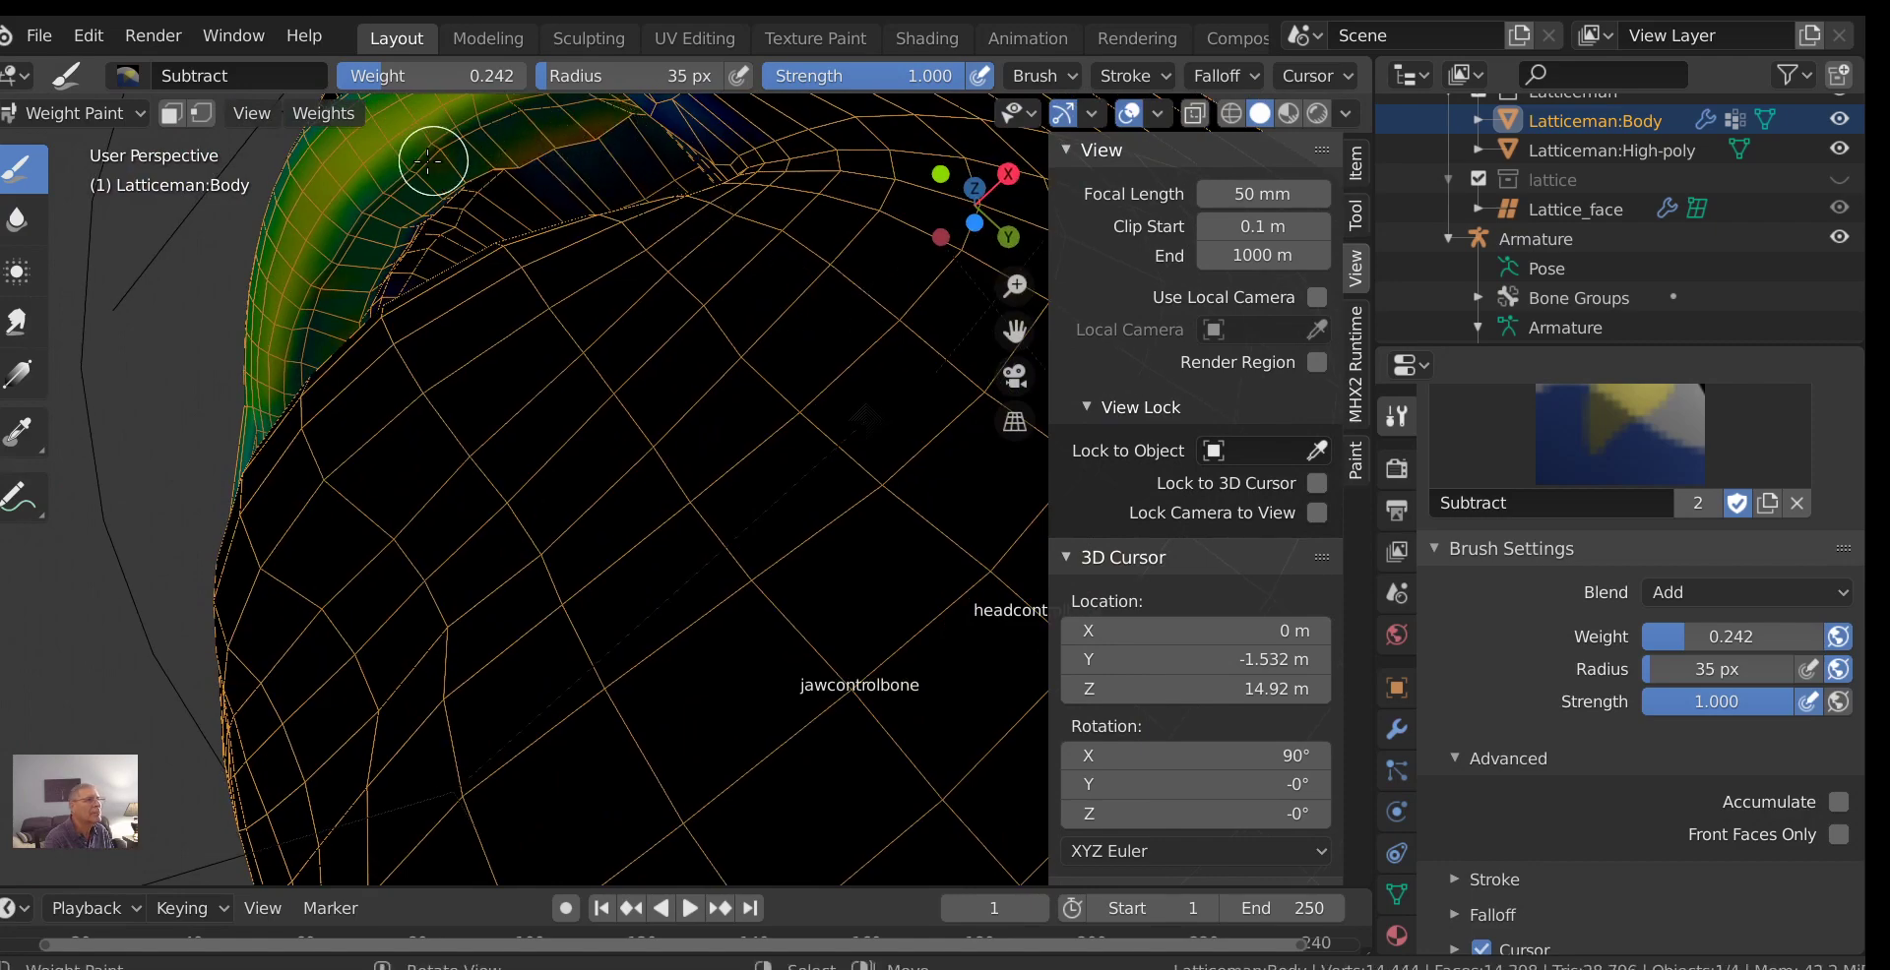
pyautogui.moveTo(620, 232); pyautogui.dragTo(744, 443, button='middle')
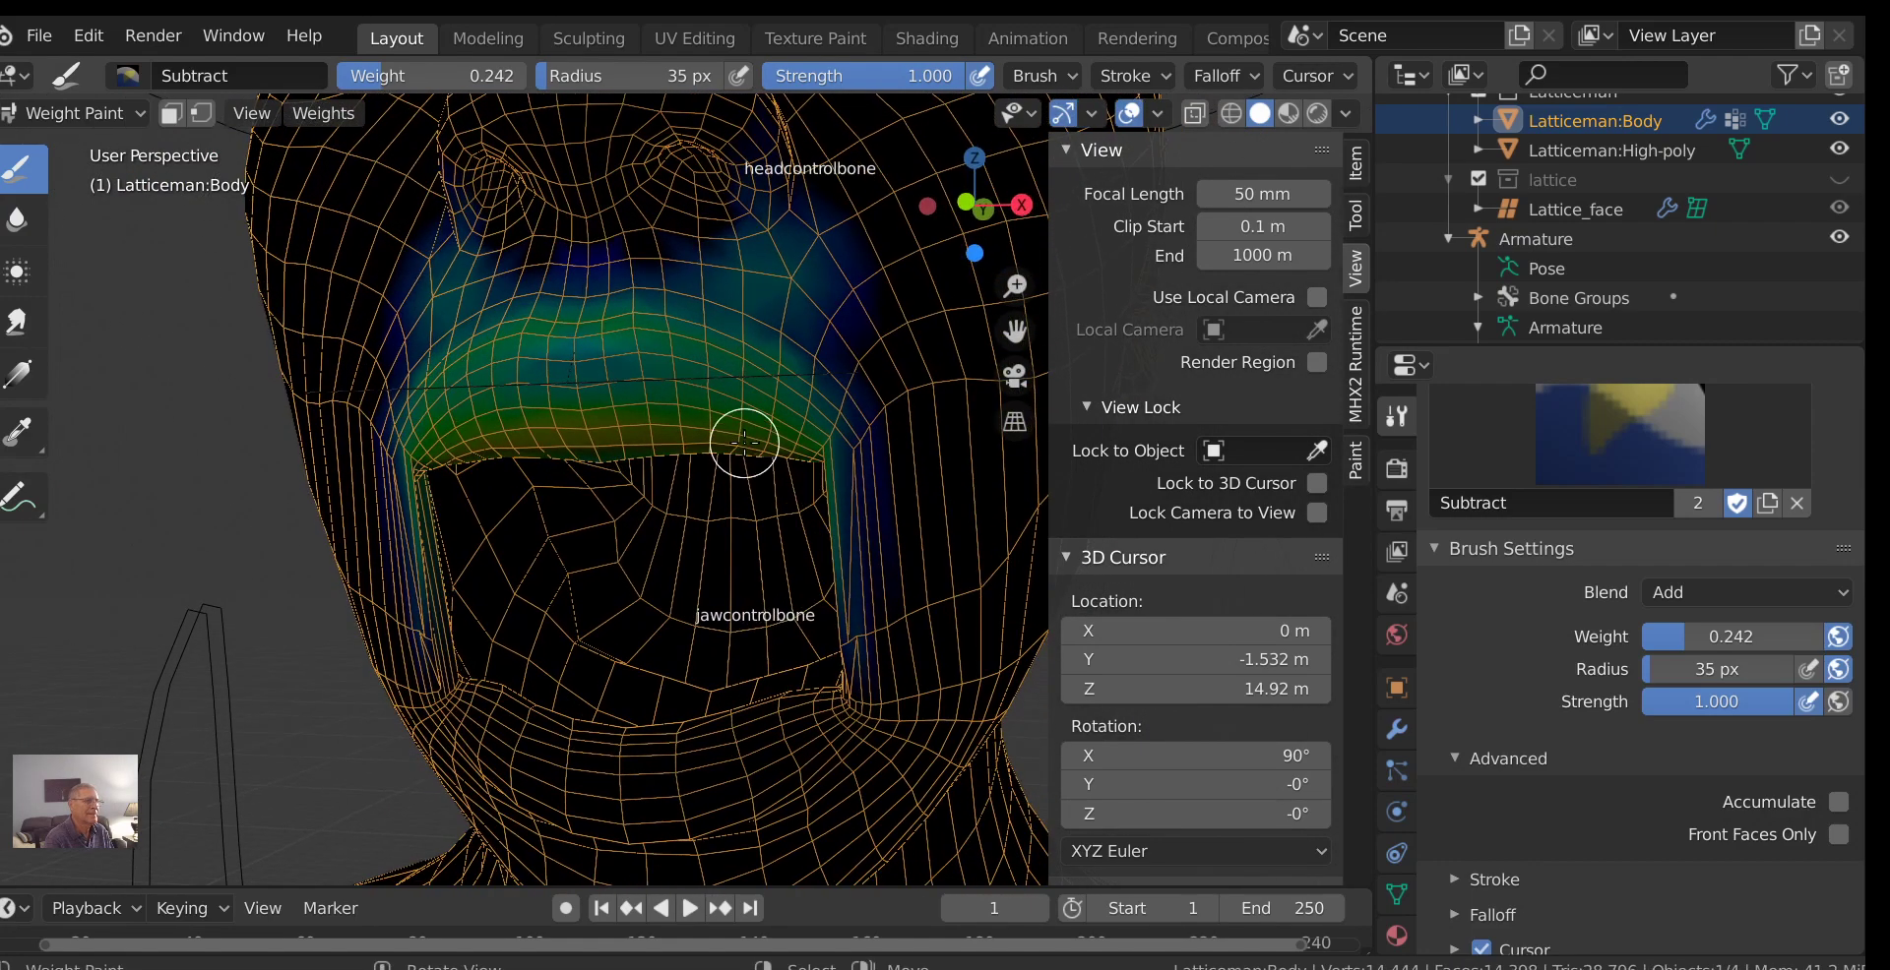
# Leave Weight Paint on the body, then open Lattice_upperlip in Edit Mode and check the lip deformation.
pyautogui.scroll(-2, 744, 443)
pyautogui.press('Tab')
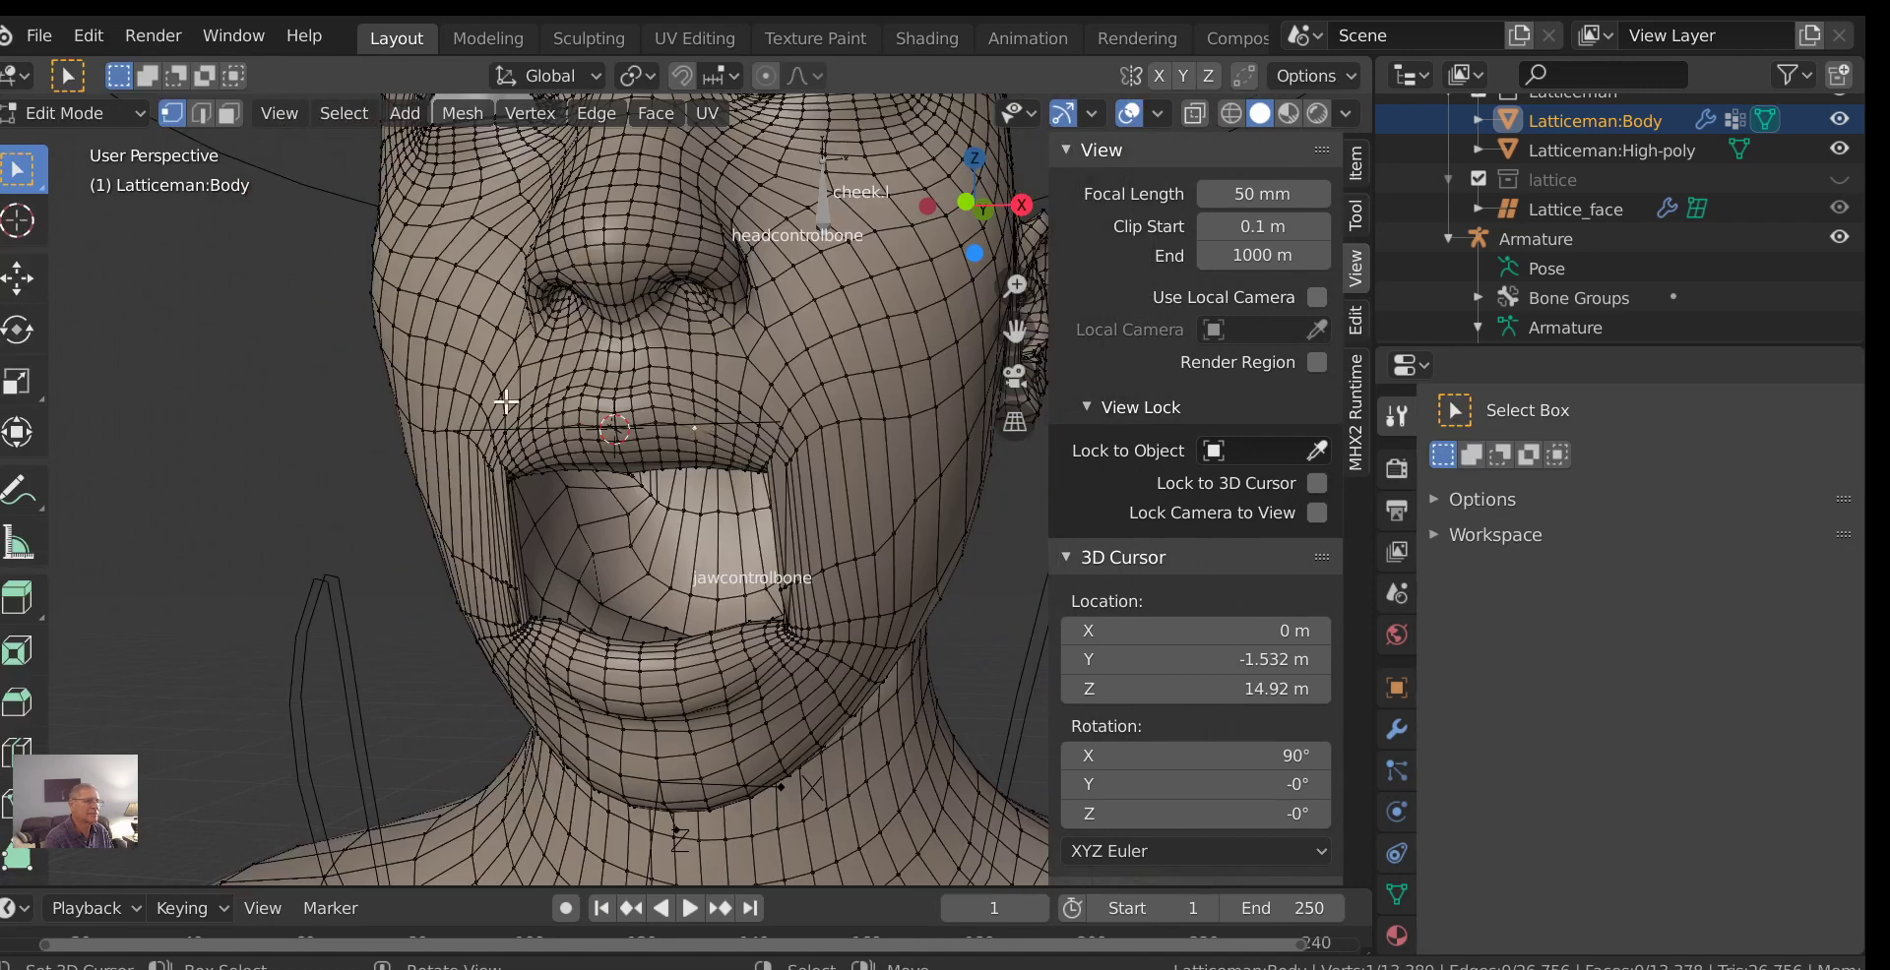
pyautogui.press('Tab')
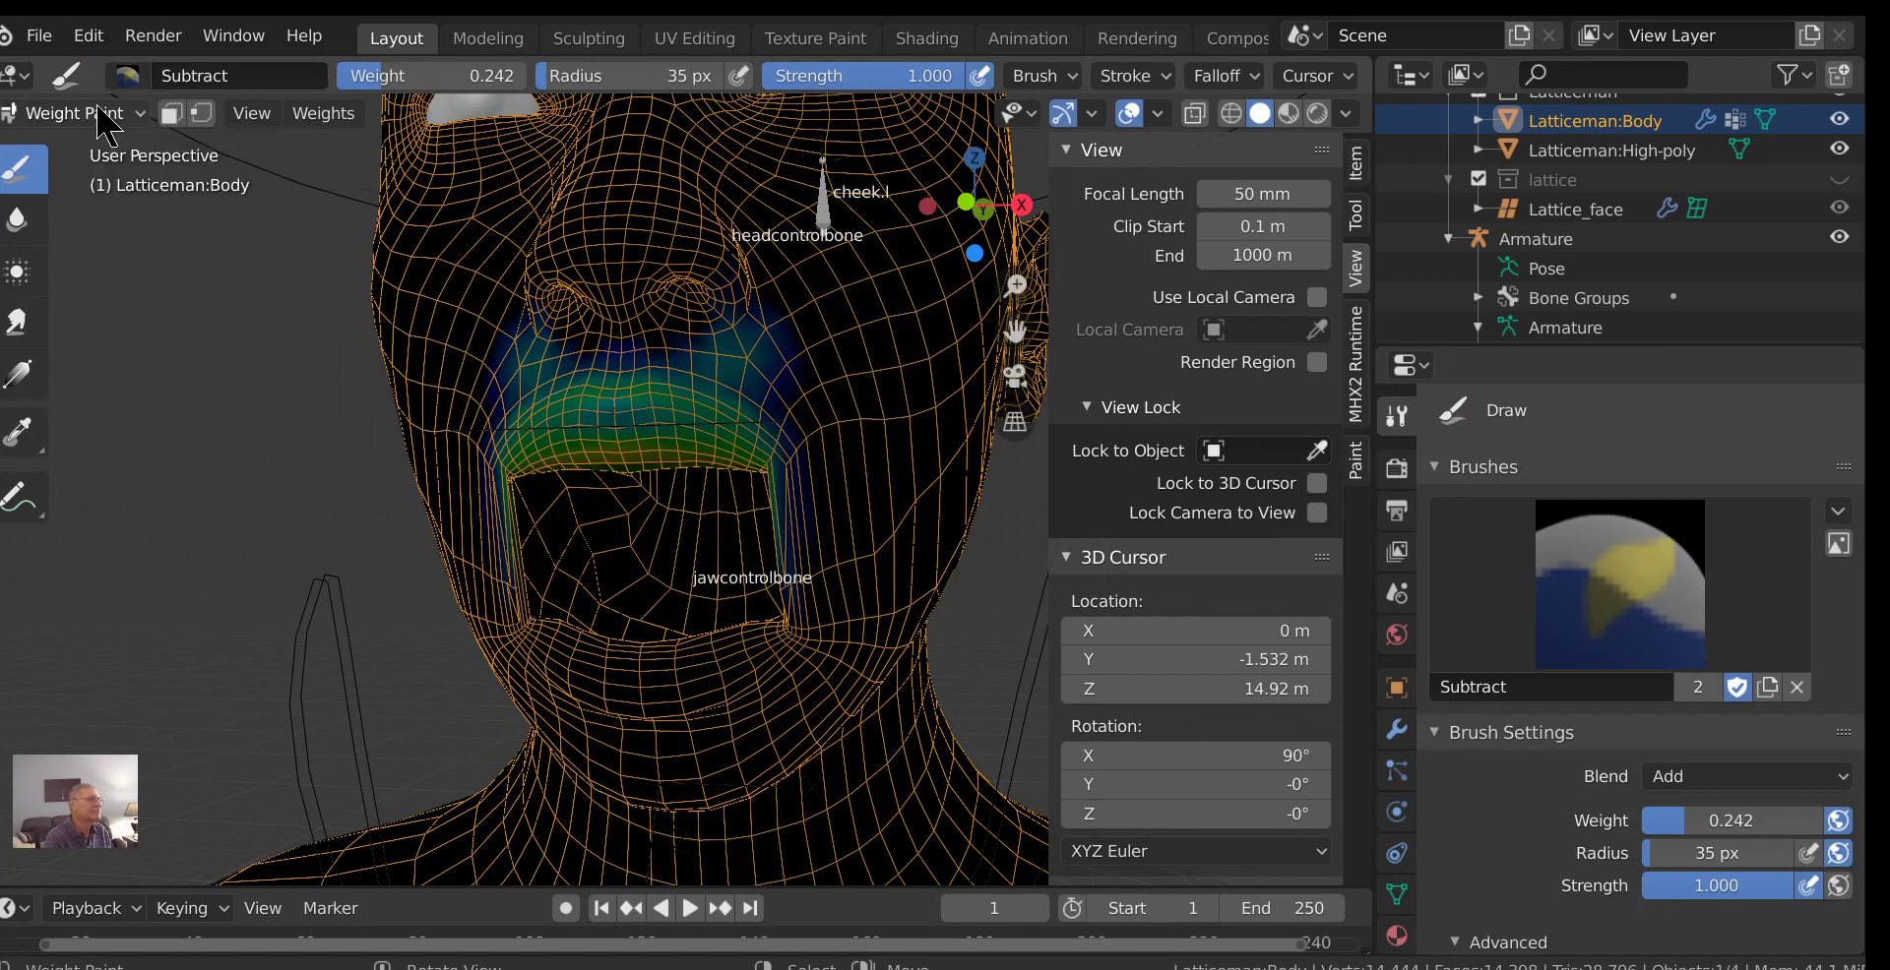
pyautogui.click(112, 116)
pyautogui.click(88, 147)
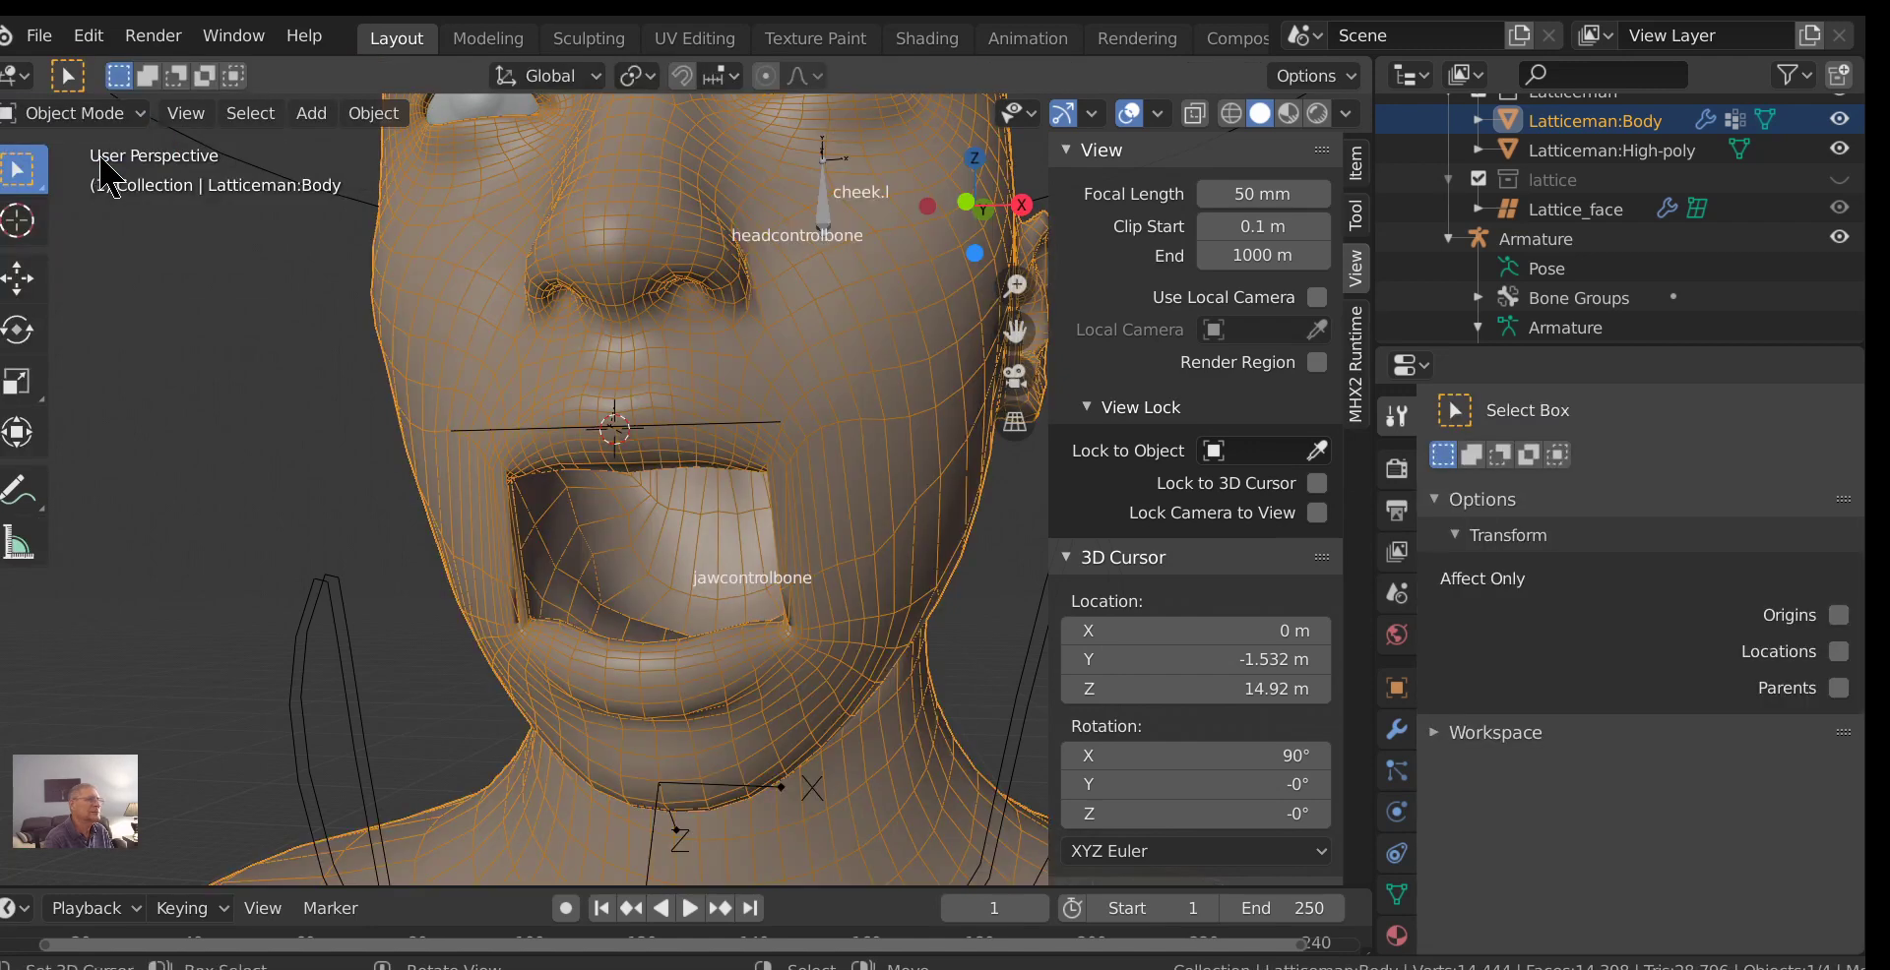
pyautogui.click(557, 441)
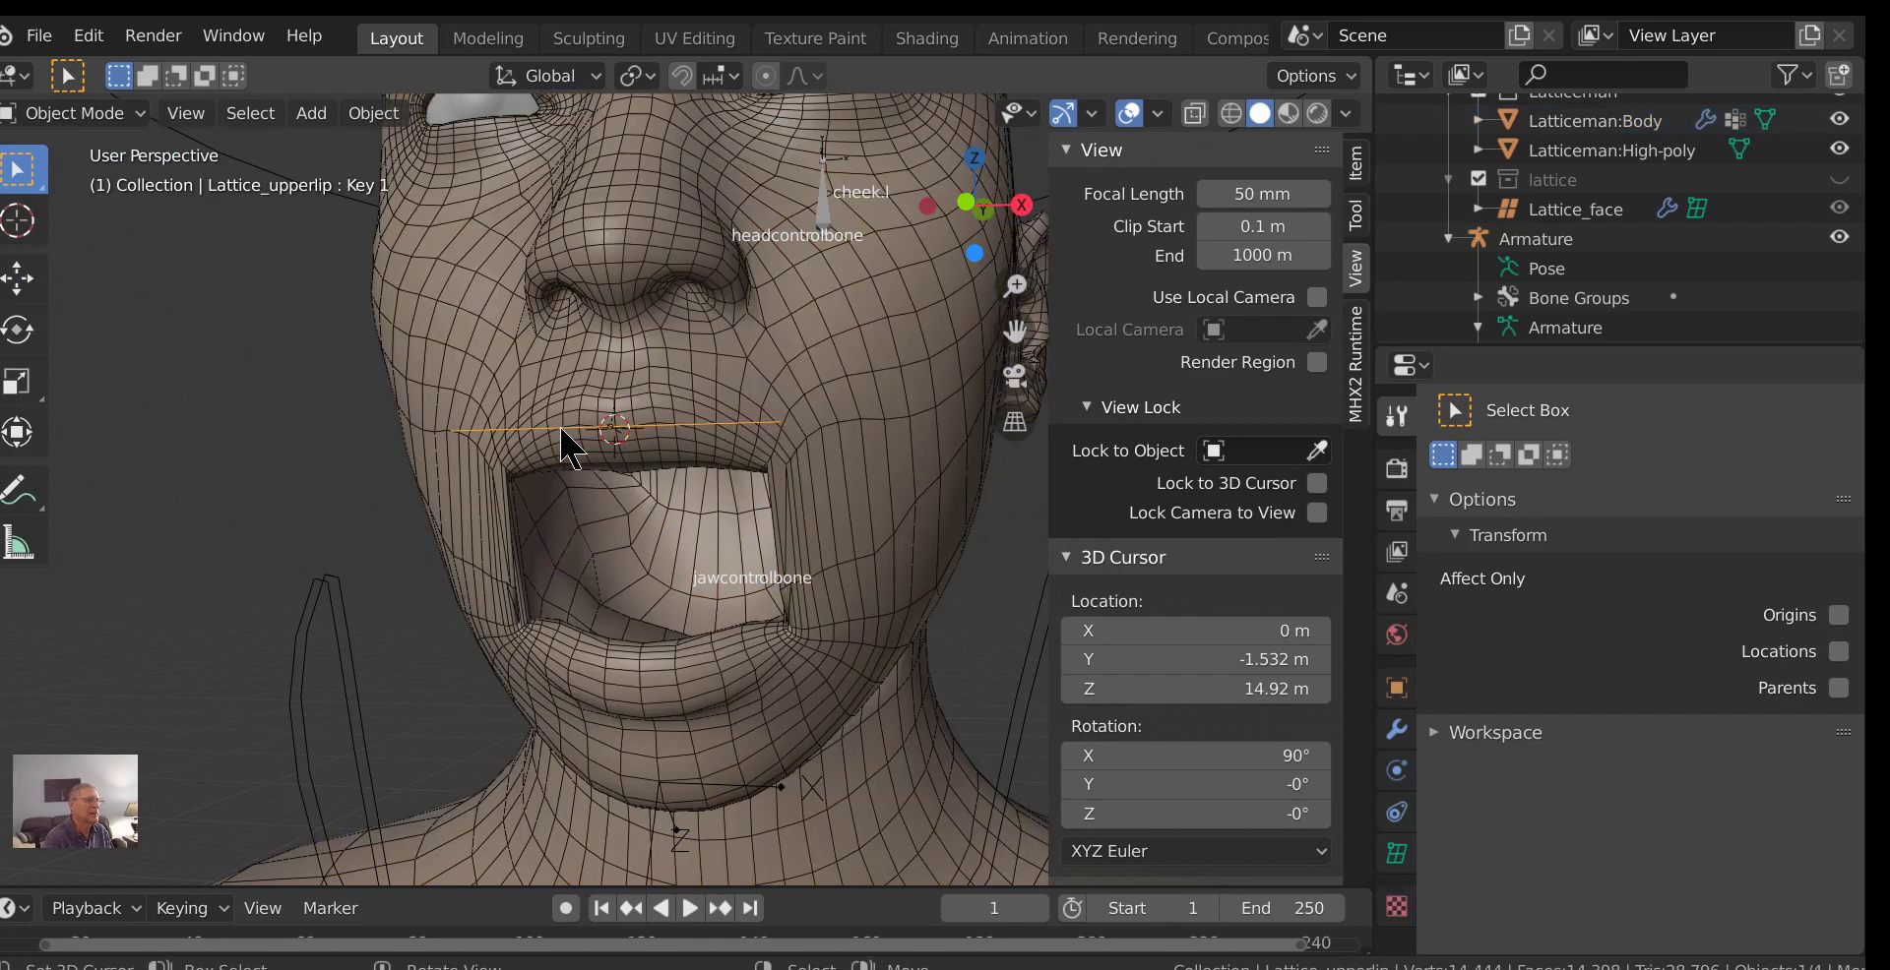
pyautogui.press('Tab')
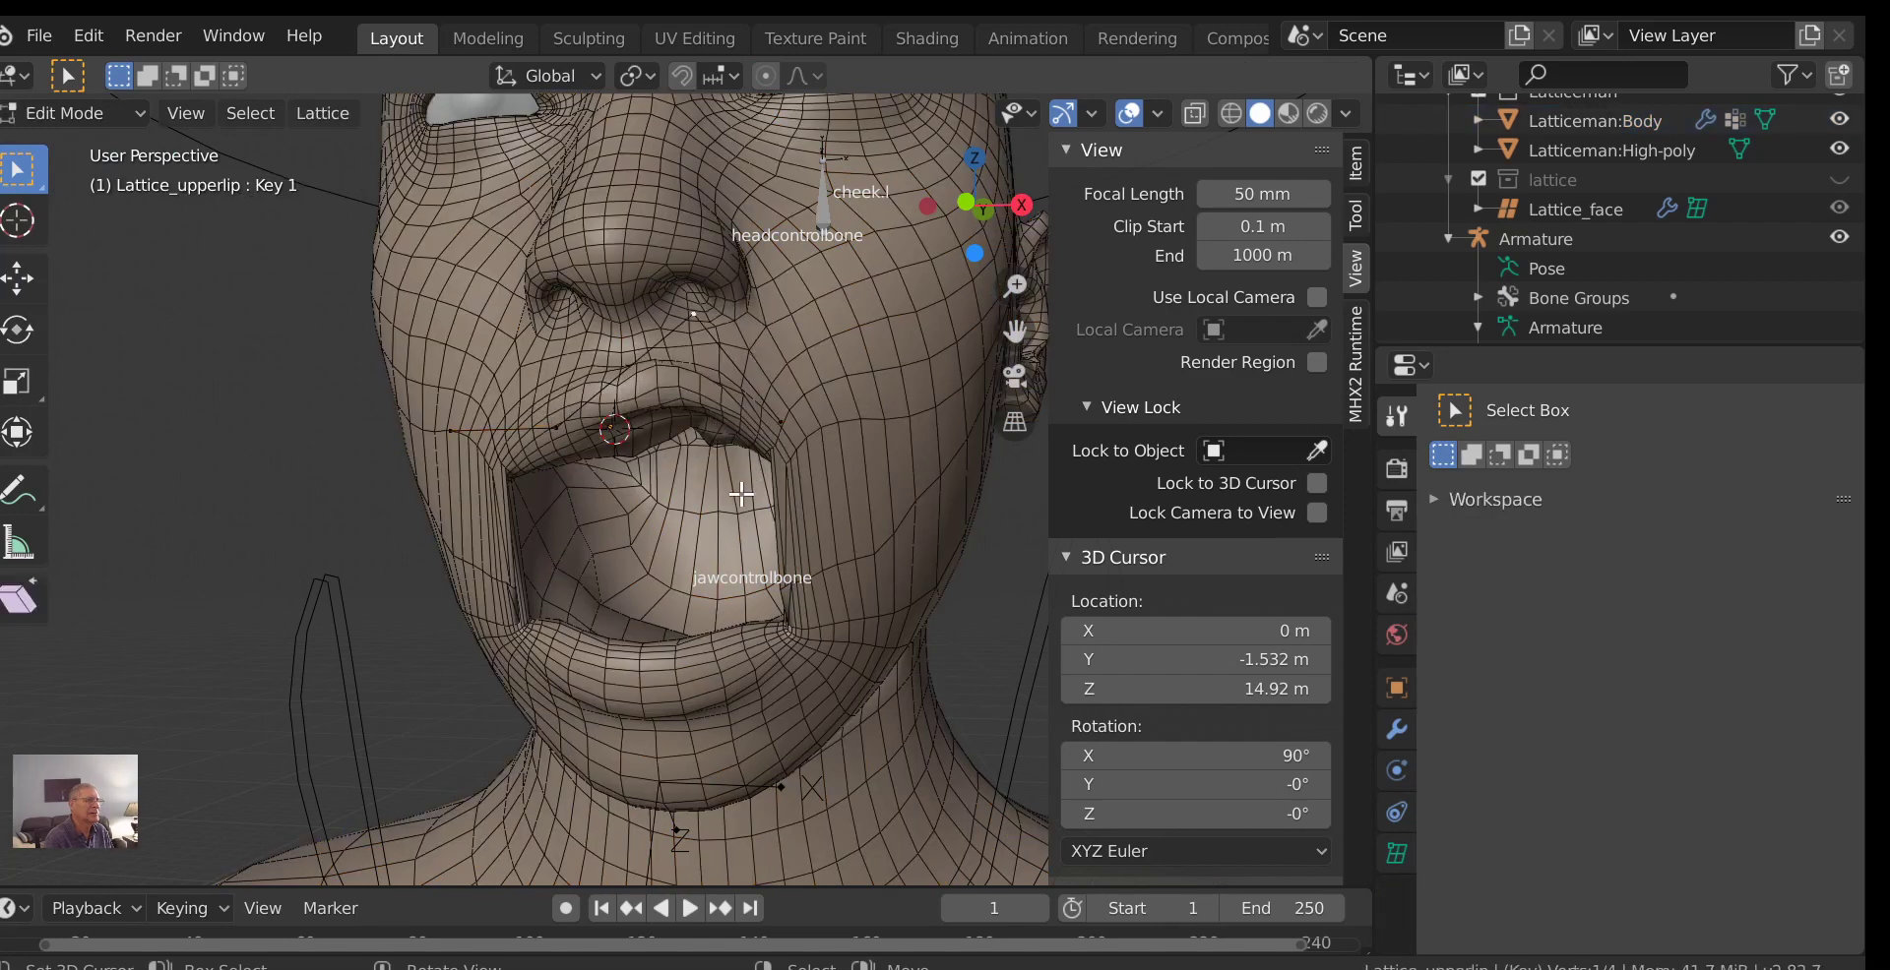
pyautogui.moveTo(758, 504); pyautogui.dragTo(870, 405, button='middle')
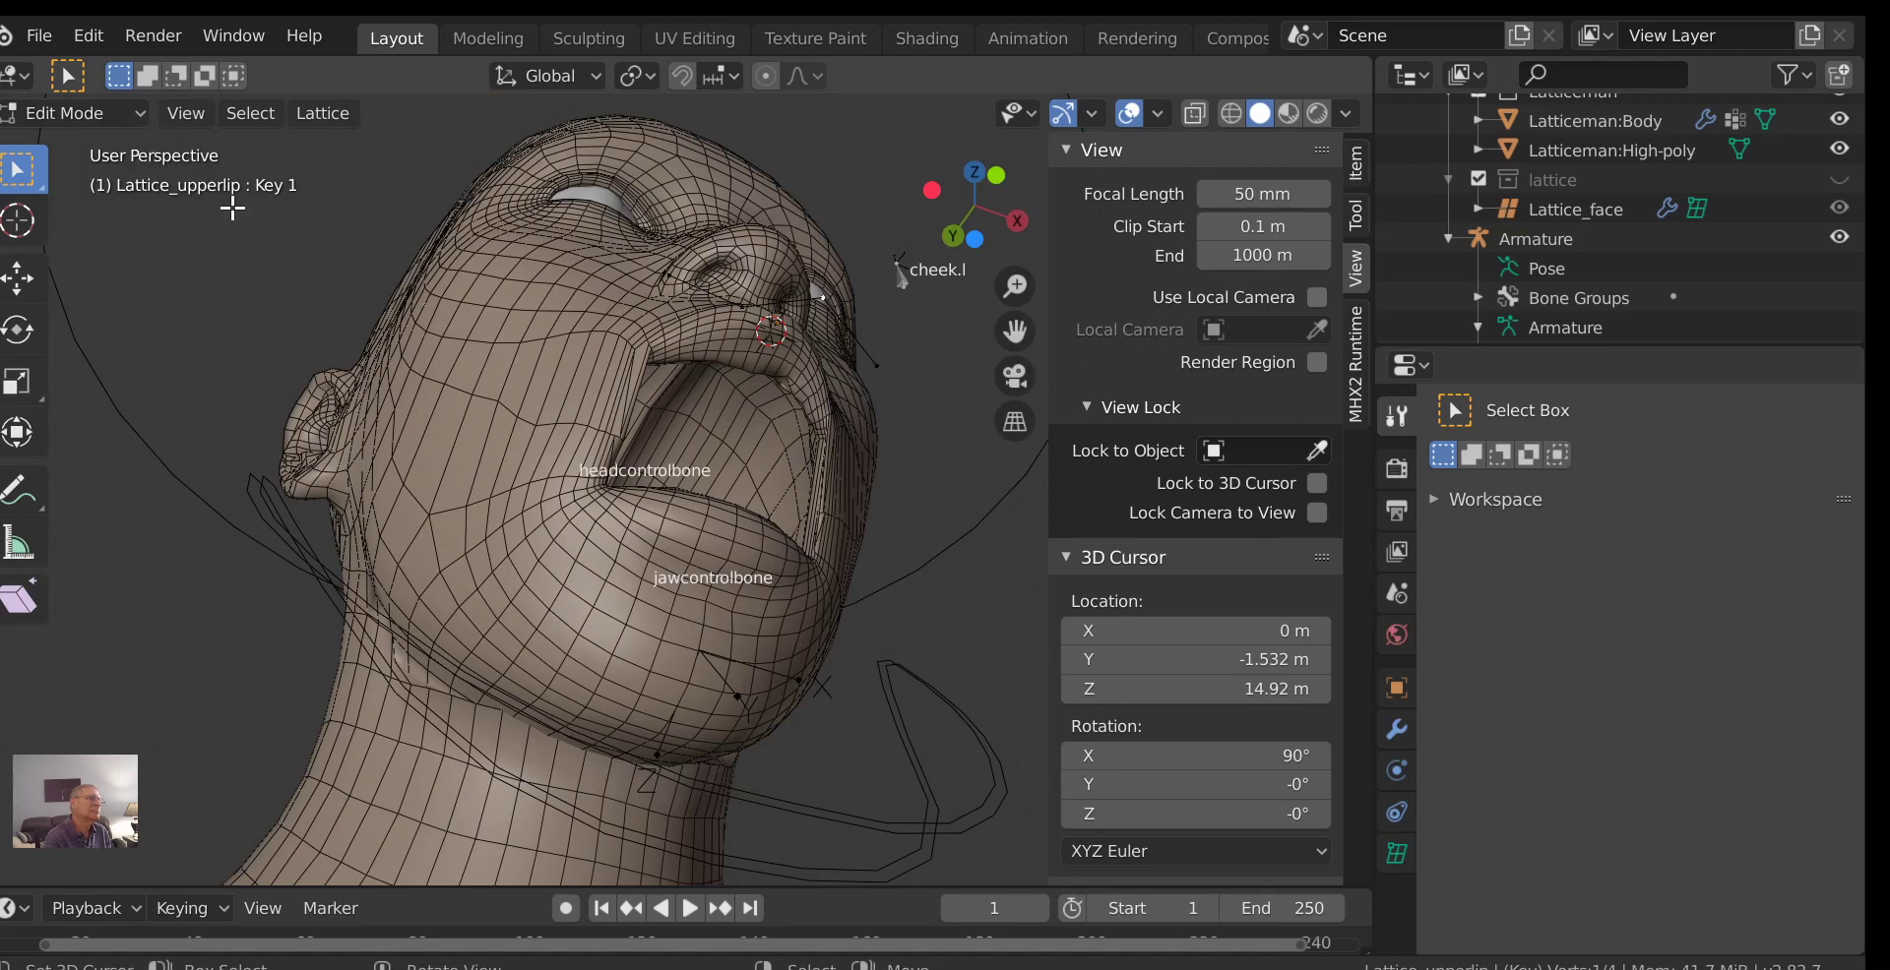
# Return Lattice_upperlip to Object Mode, select the Latticeman:Body mesh, and switch it to Weight Paint.
pyautogui.click(137, 115)
pyautogui.click(118, 148)
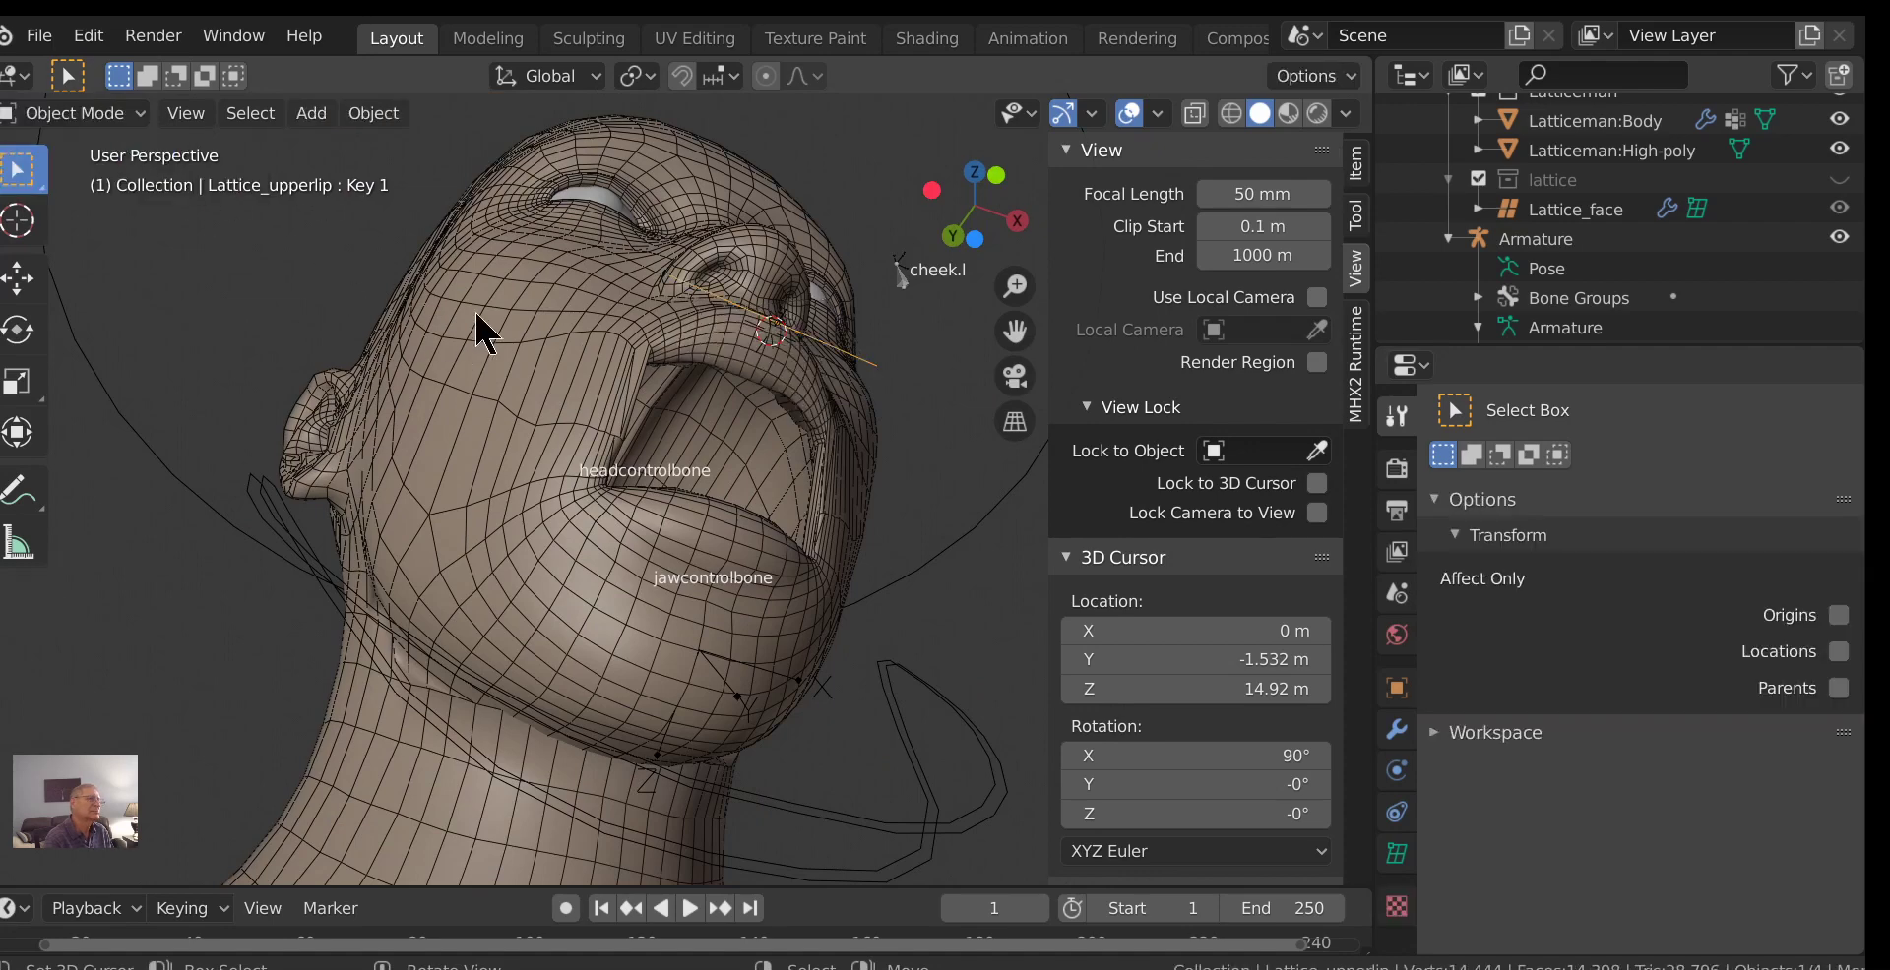
pyautogui.click(477, 313)
pyautogui.click(727, 303)
pyautogui.click(726, 302)
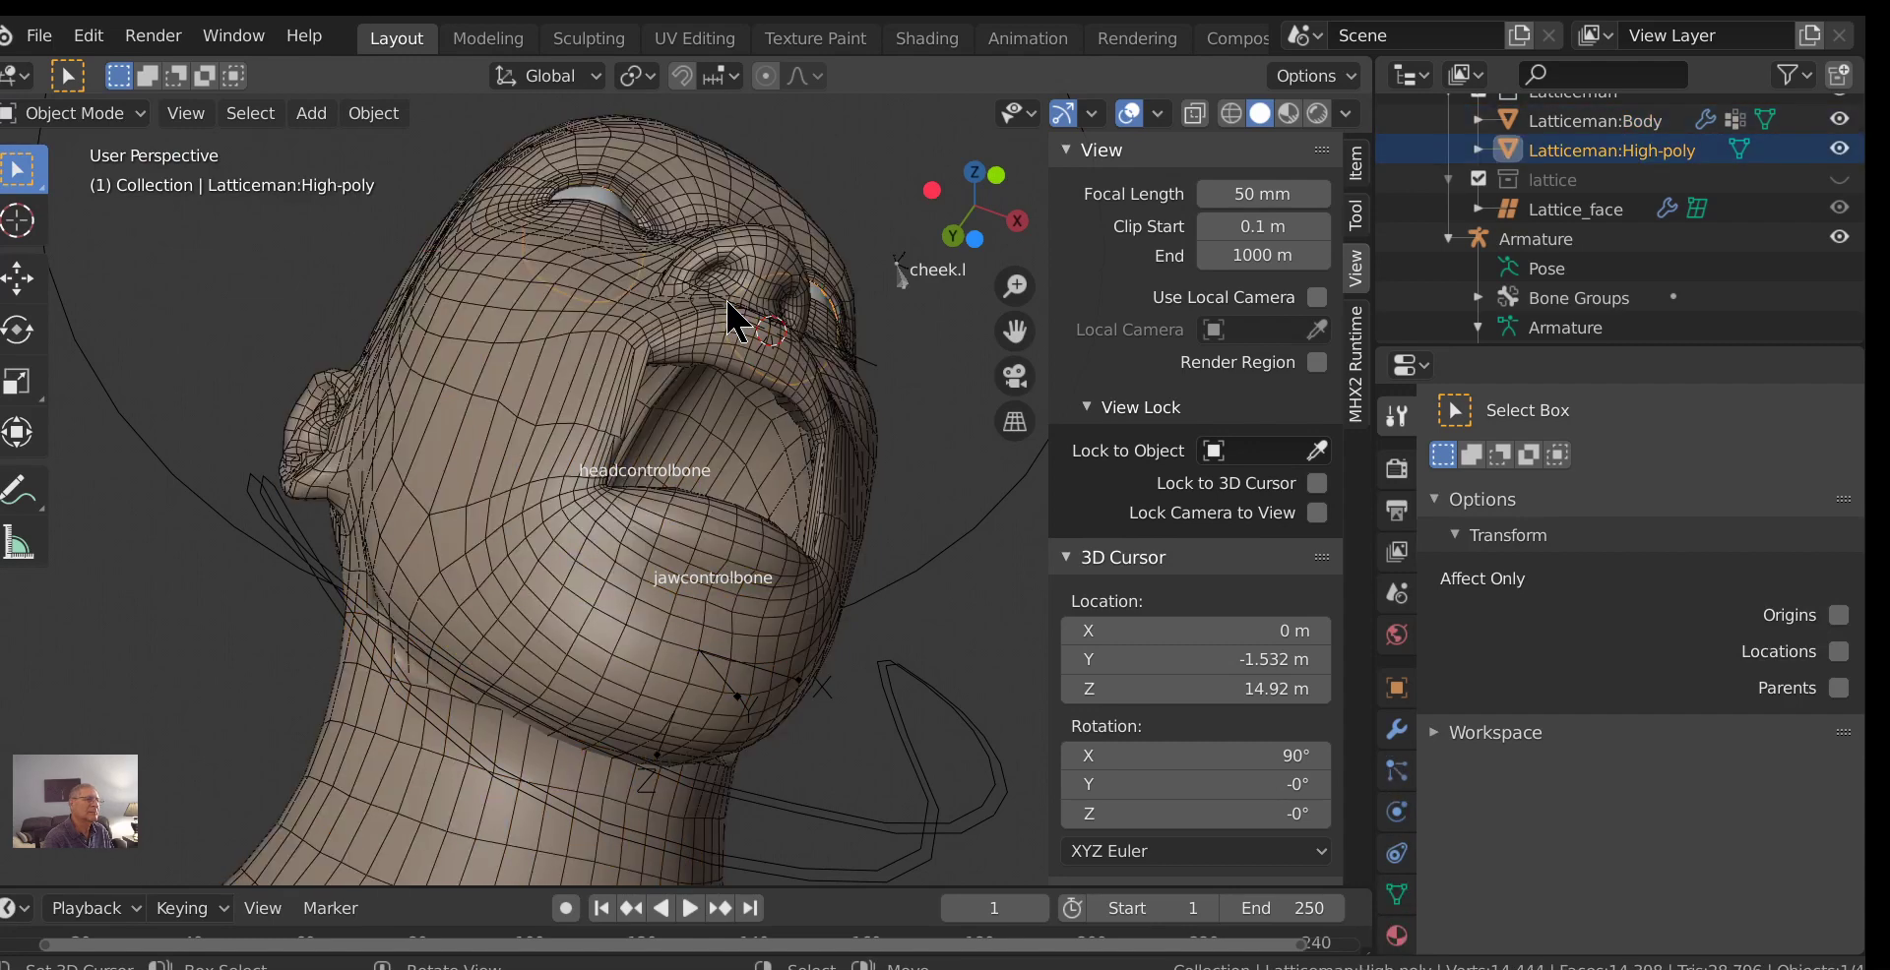
pyautogui.click(726, 303)
pyautogui.click(637, 334)
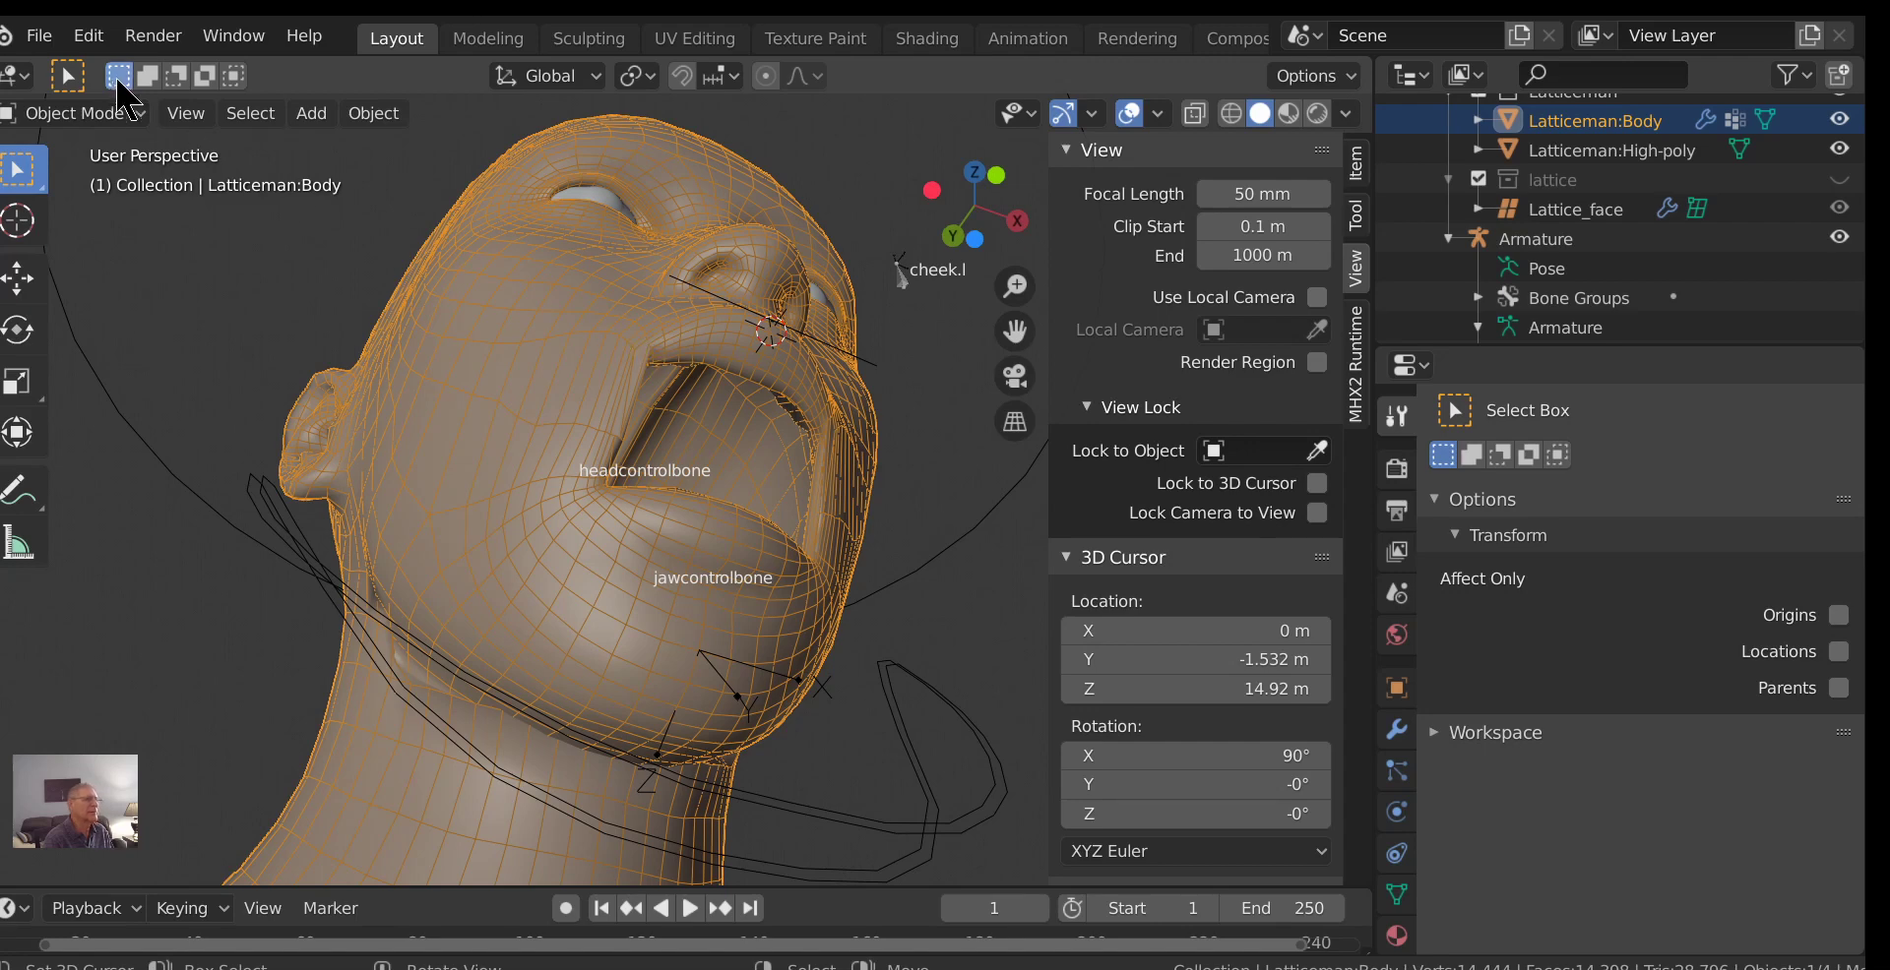
pyautogui.click(709, 285)
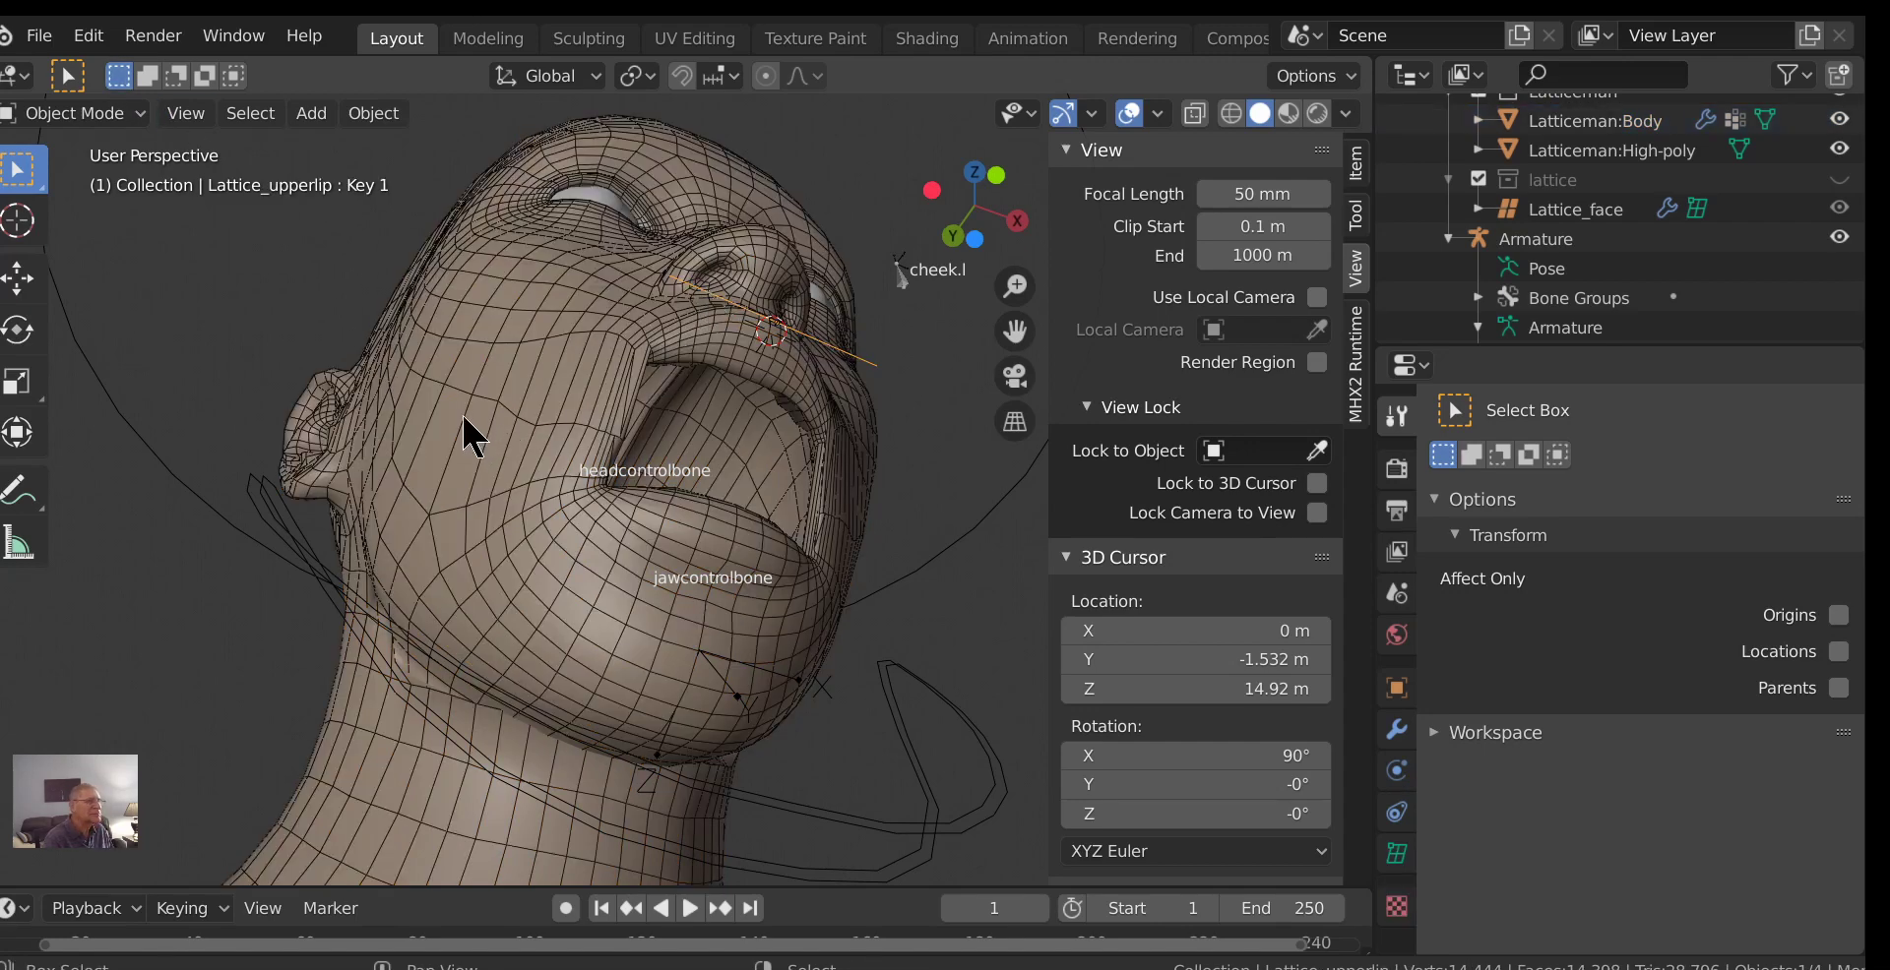
pyautogui.click(532, 339)
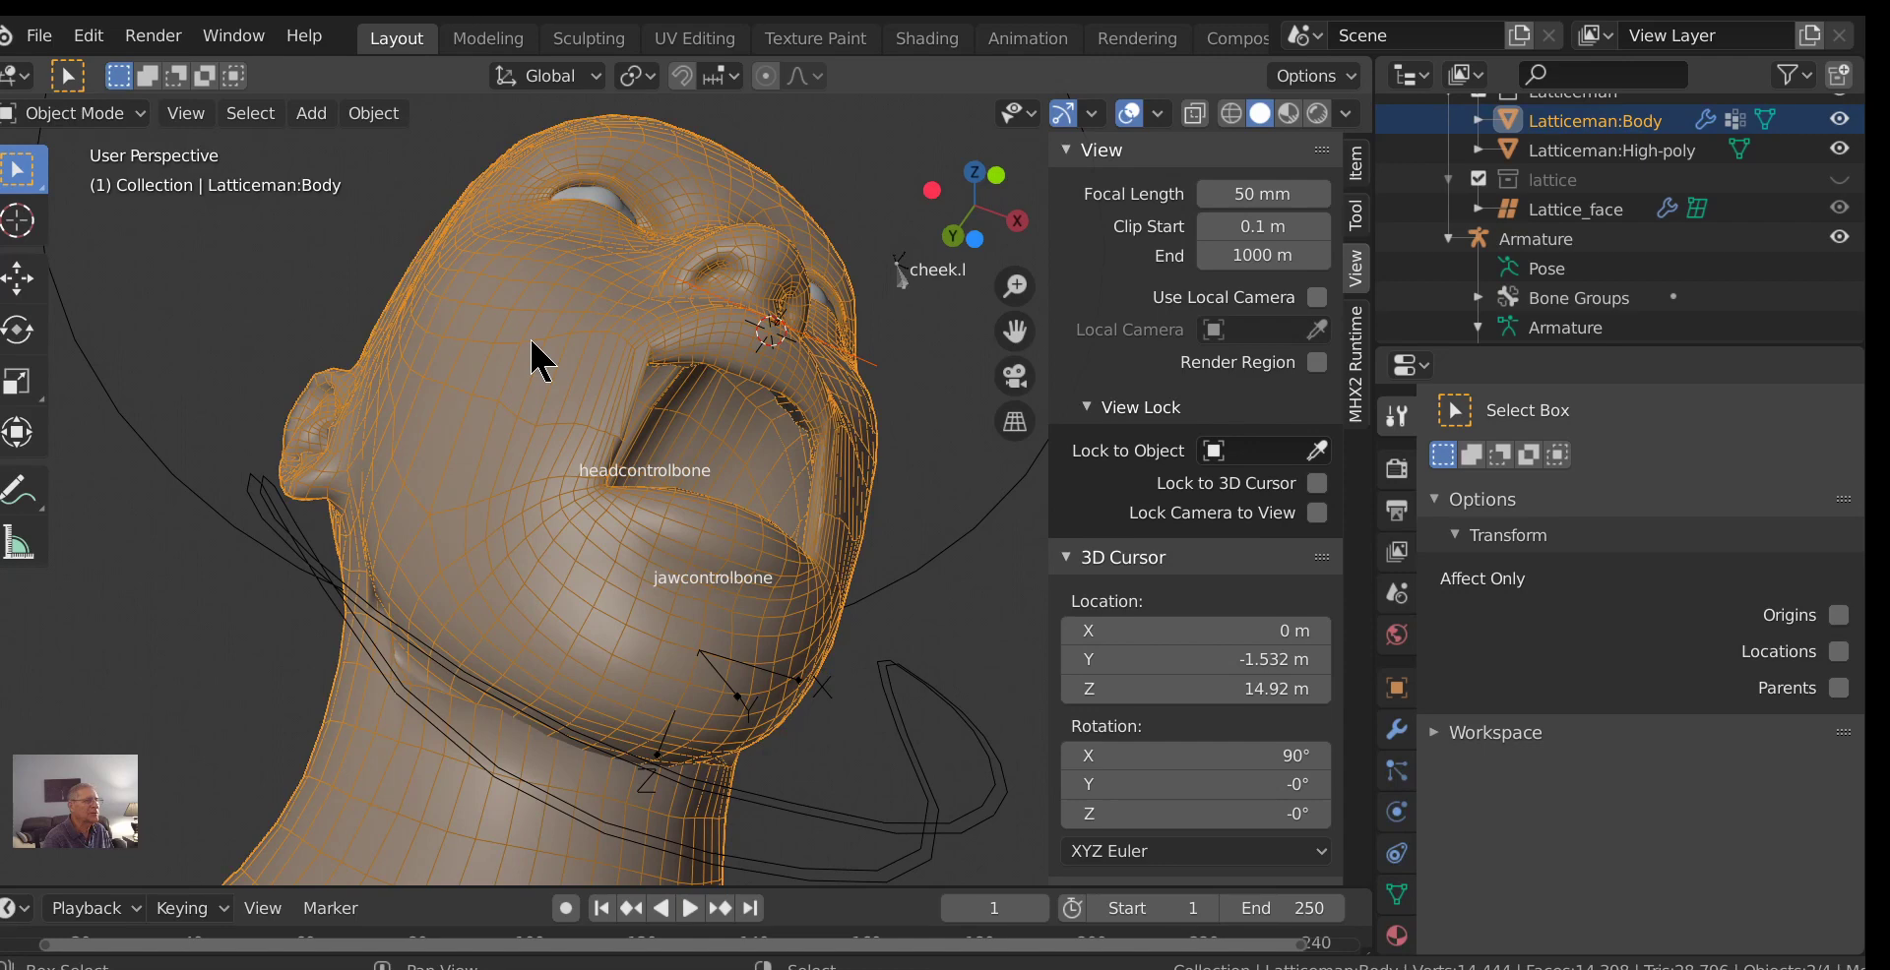
pyautogui.click(83, 113)
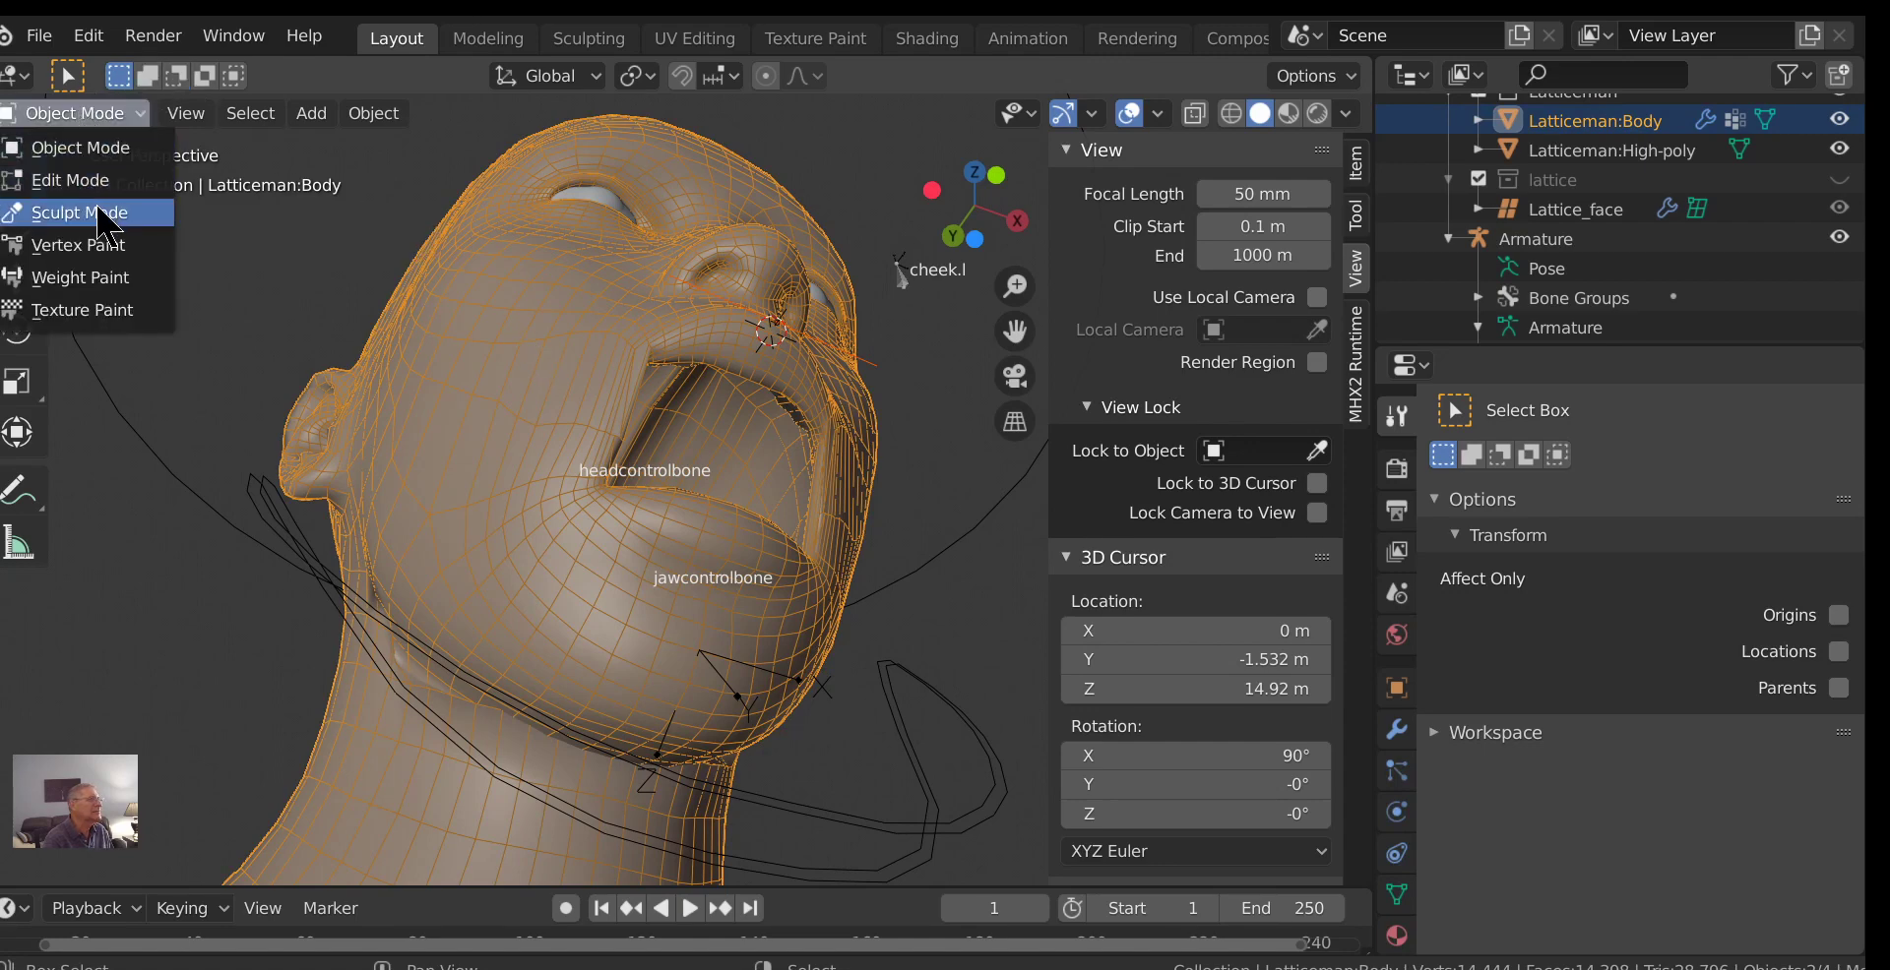
pyautogui.click(96, 276)
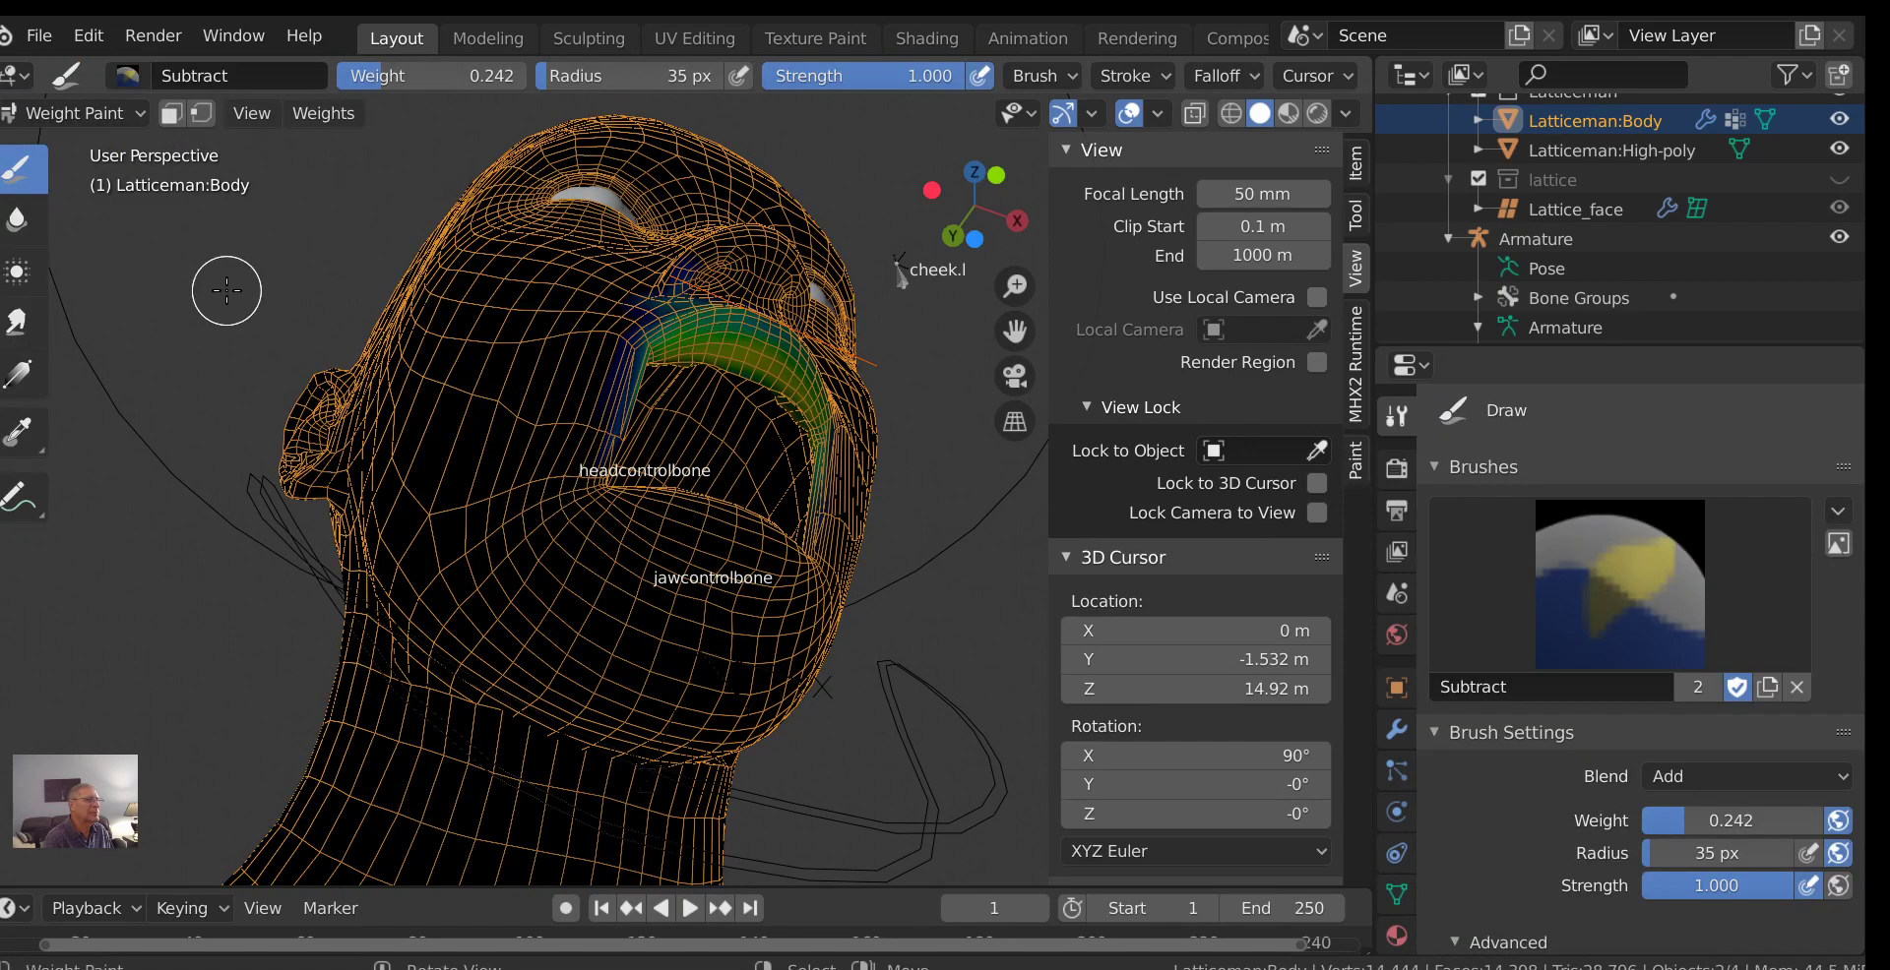
# Inspect the body's upper-lip weights, then enter Edit Mode and show the selected inner-lip vertices' weights.
pyautogui.moveTo(879, 477)
pyautogui.mouseDown(button='middle')
pyautogui.moveTo(836, 497)
pyautogui.moveTo(723, 415)
pyautogui.moveTo(846, 612)
pyautogui.moveTo(806, 546)
pyautogui.mouseUp(button='middle')
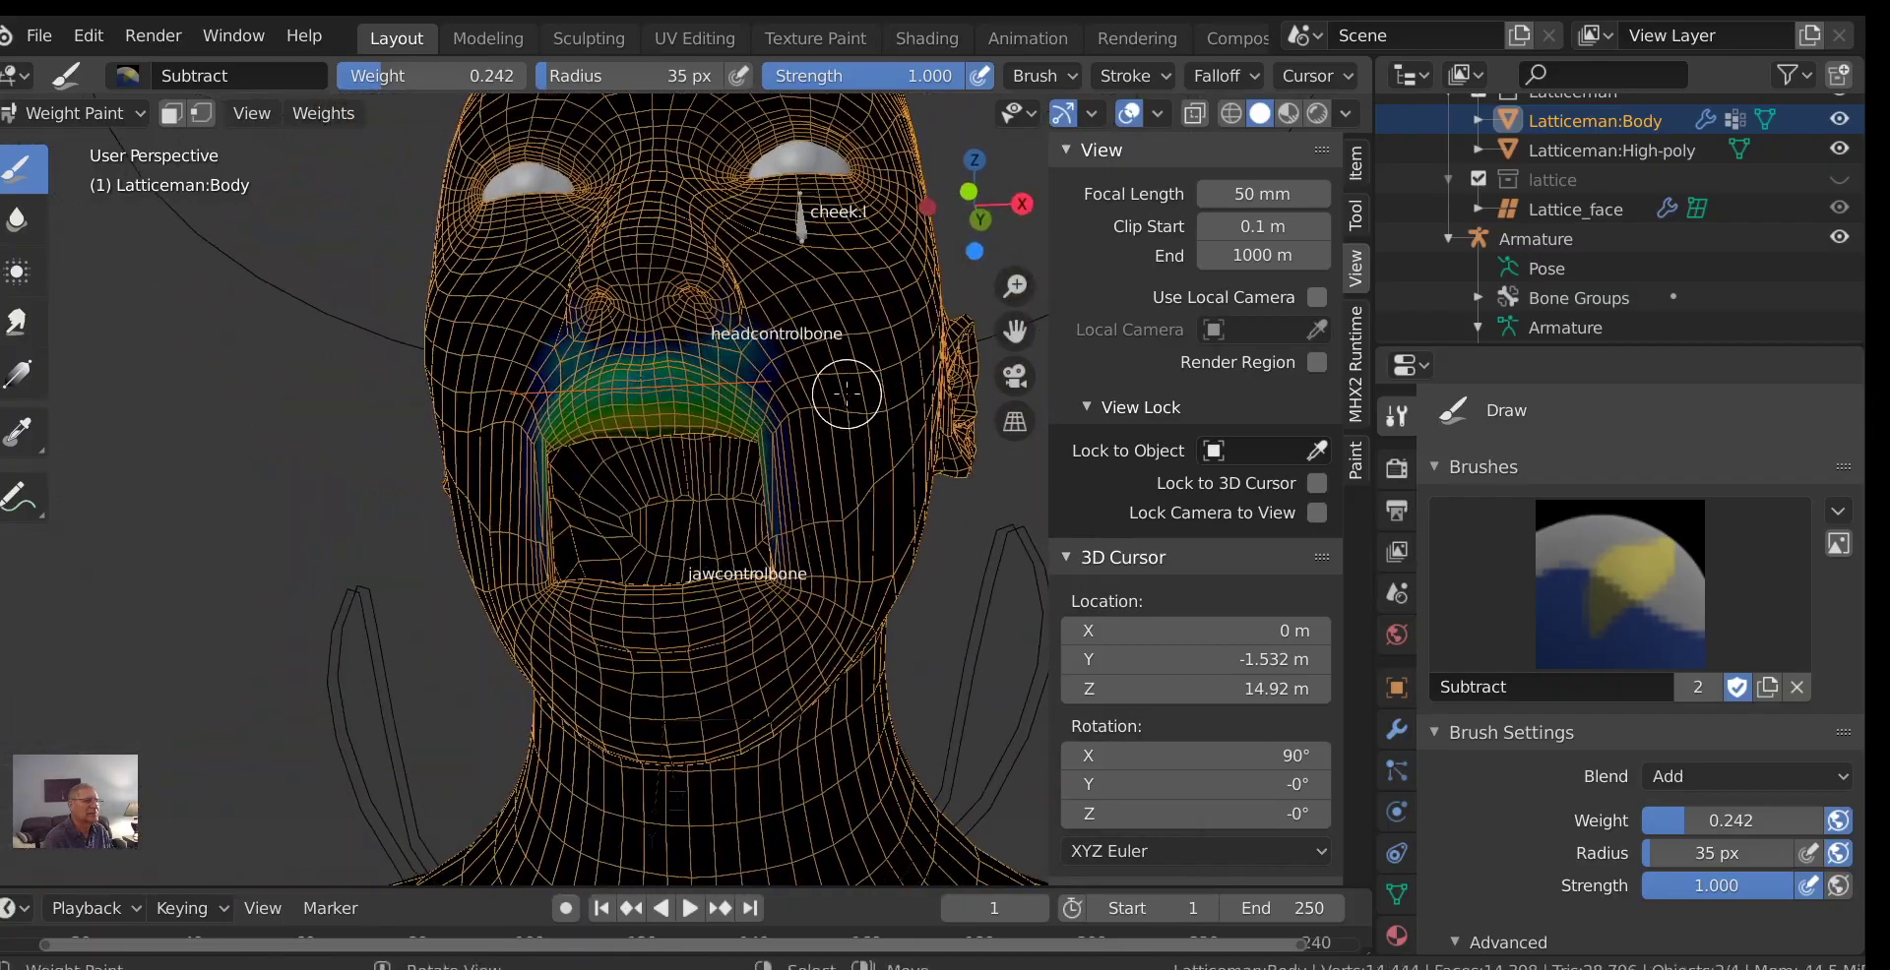
pyautogui.scroll(2, 847, 391)
pyautogui.moveTo(788, 434)
pyautogui.mouseDown(button='middle')
pyautogui.moveTo(1006, 374)
pyautogui.moveTo(918, 423)
pyautogui.mouseUp(button='middle')
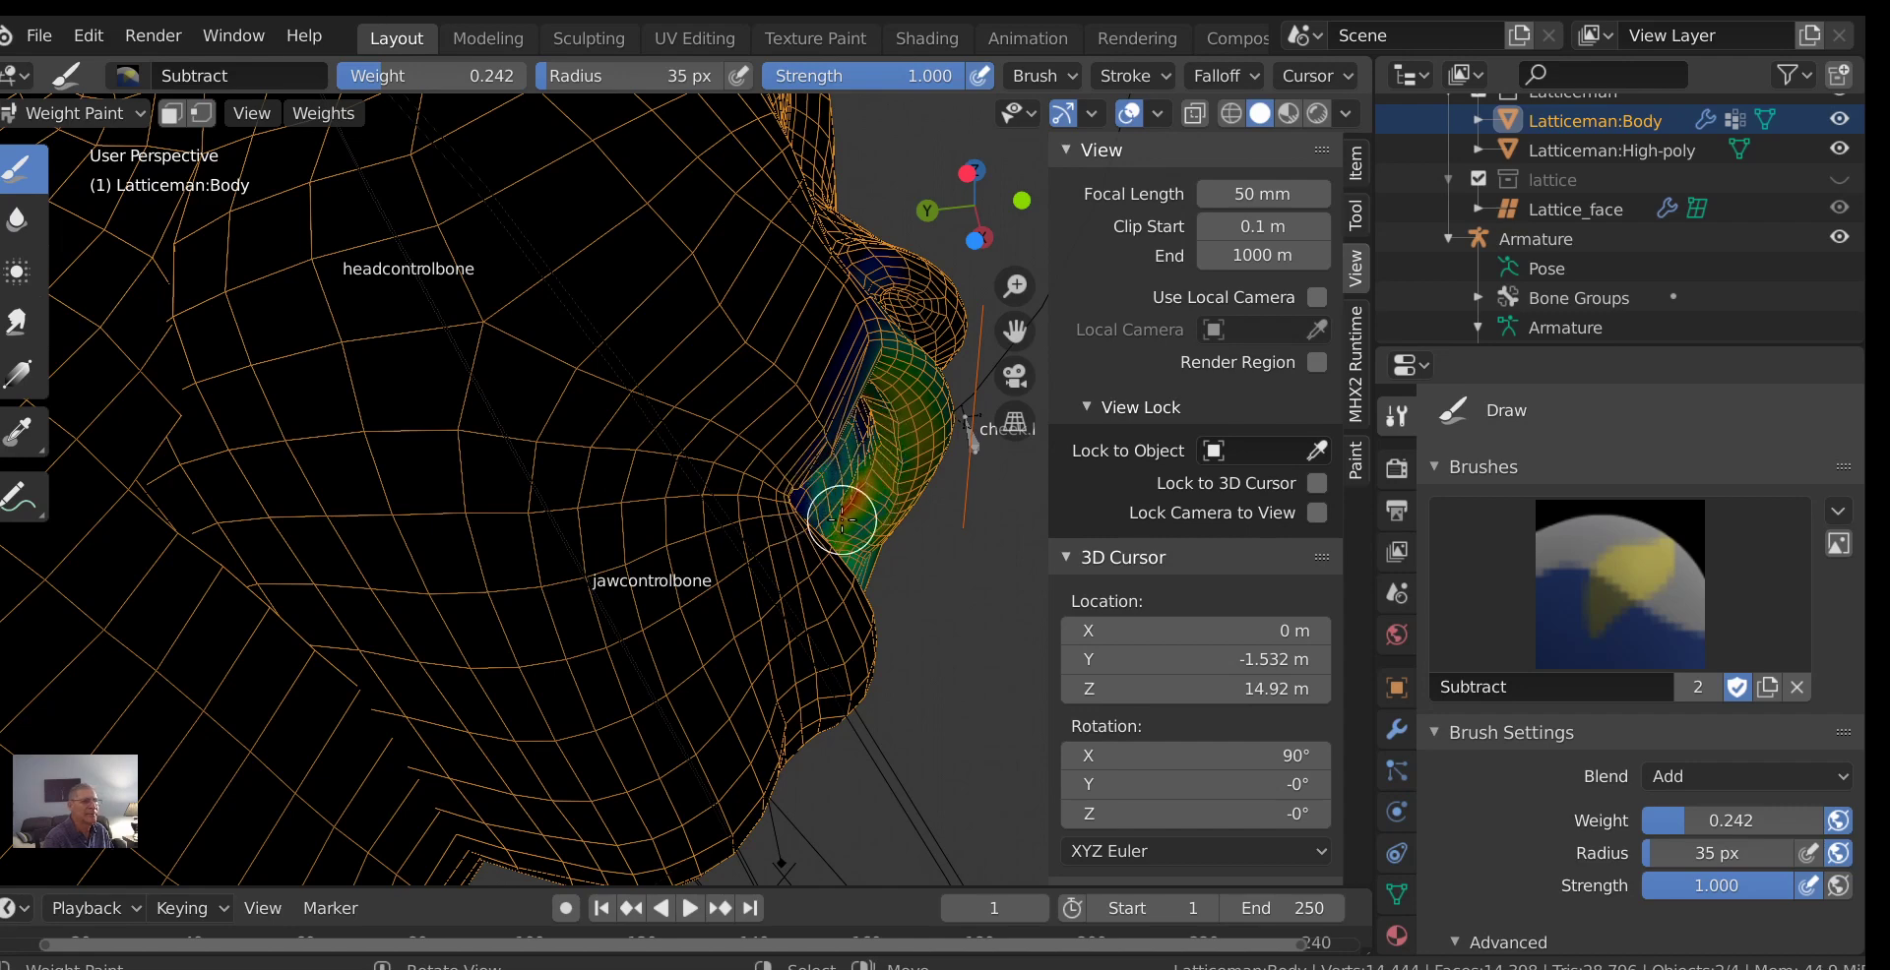
pyautogui.press('Tab')
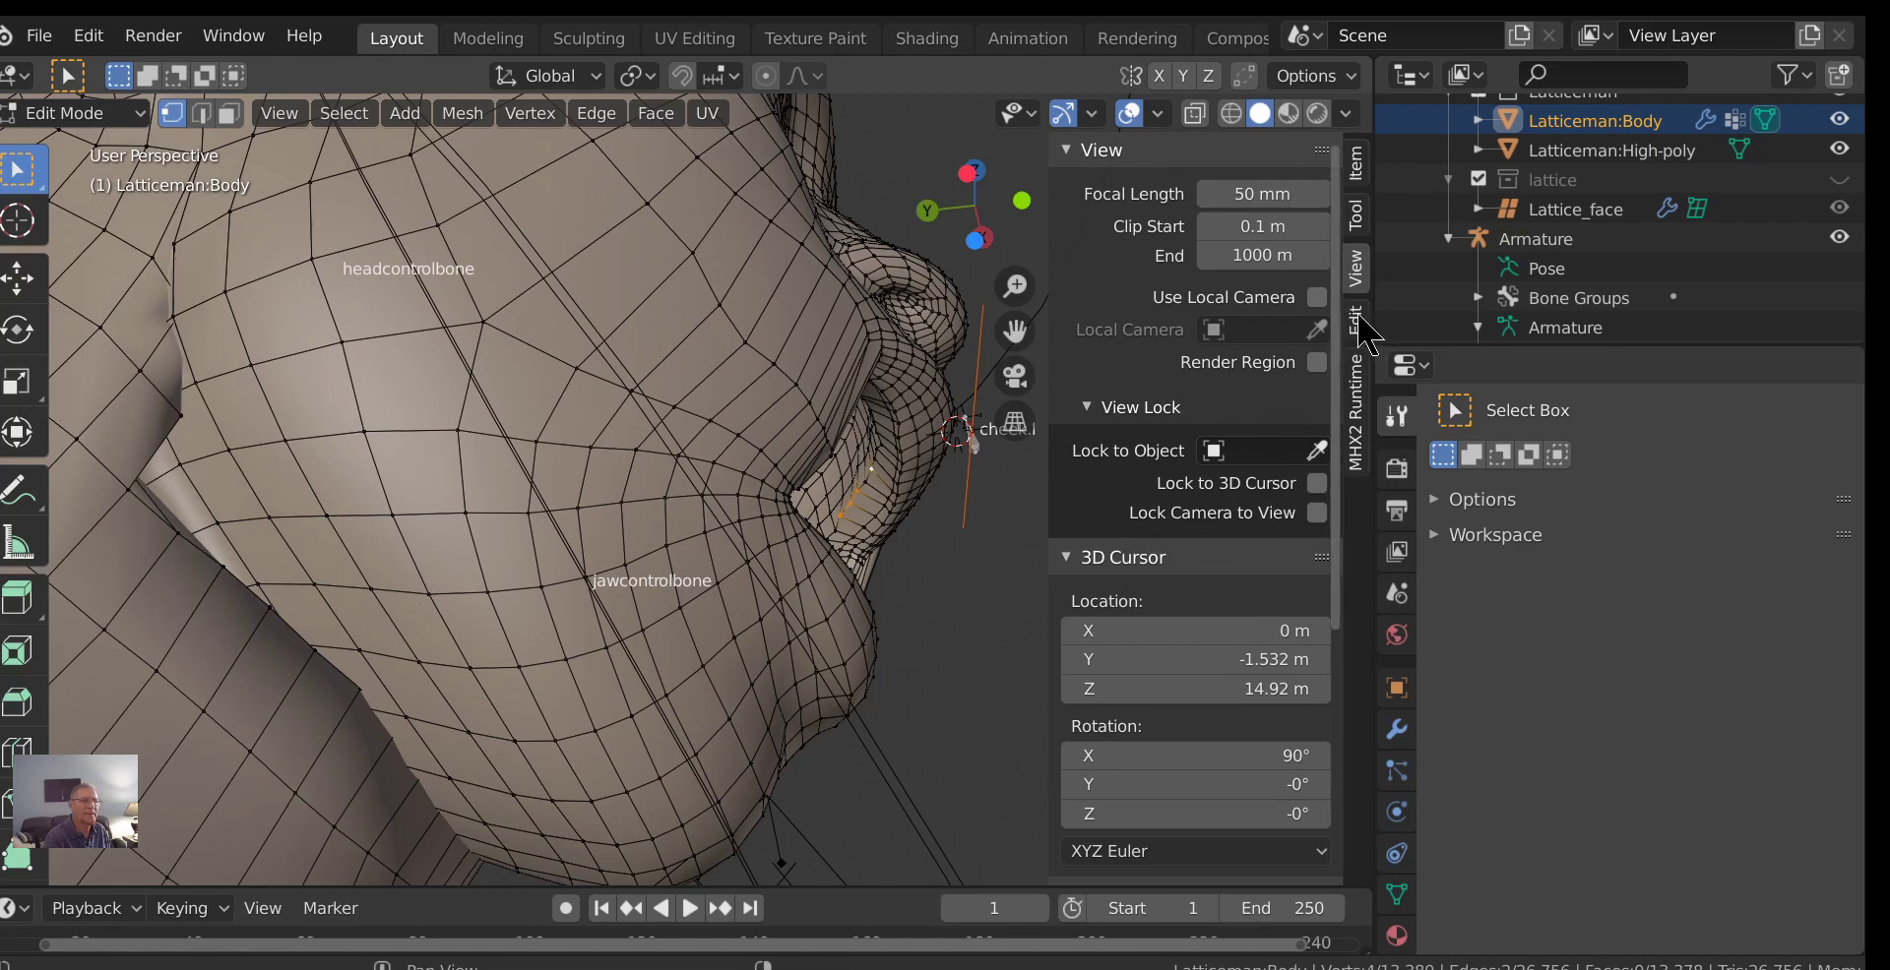
pyautogui.click(1359, 316)
pyautogui.click(1362, 264)
pyautogui.click(1358, 219)
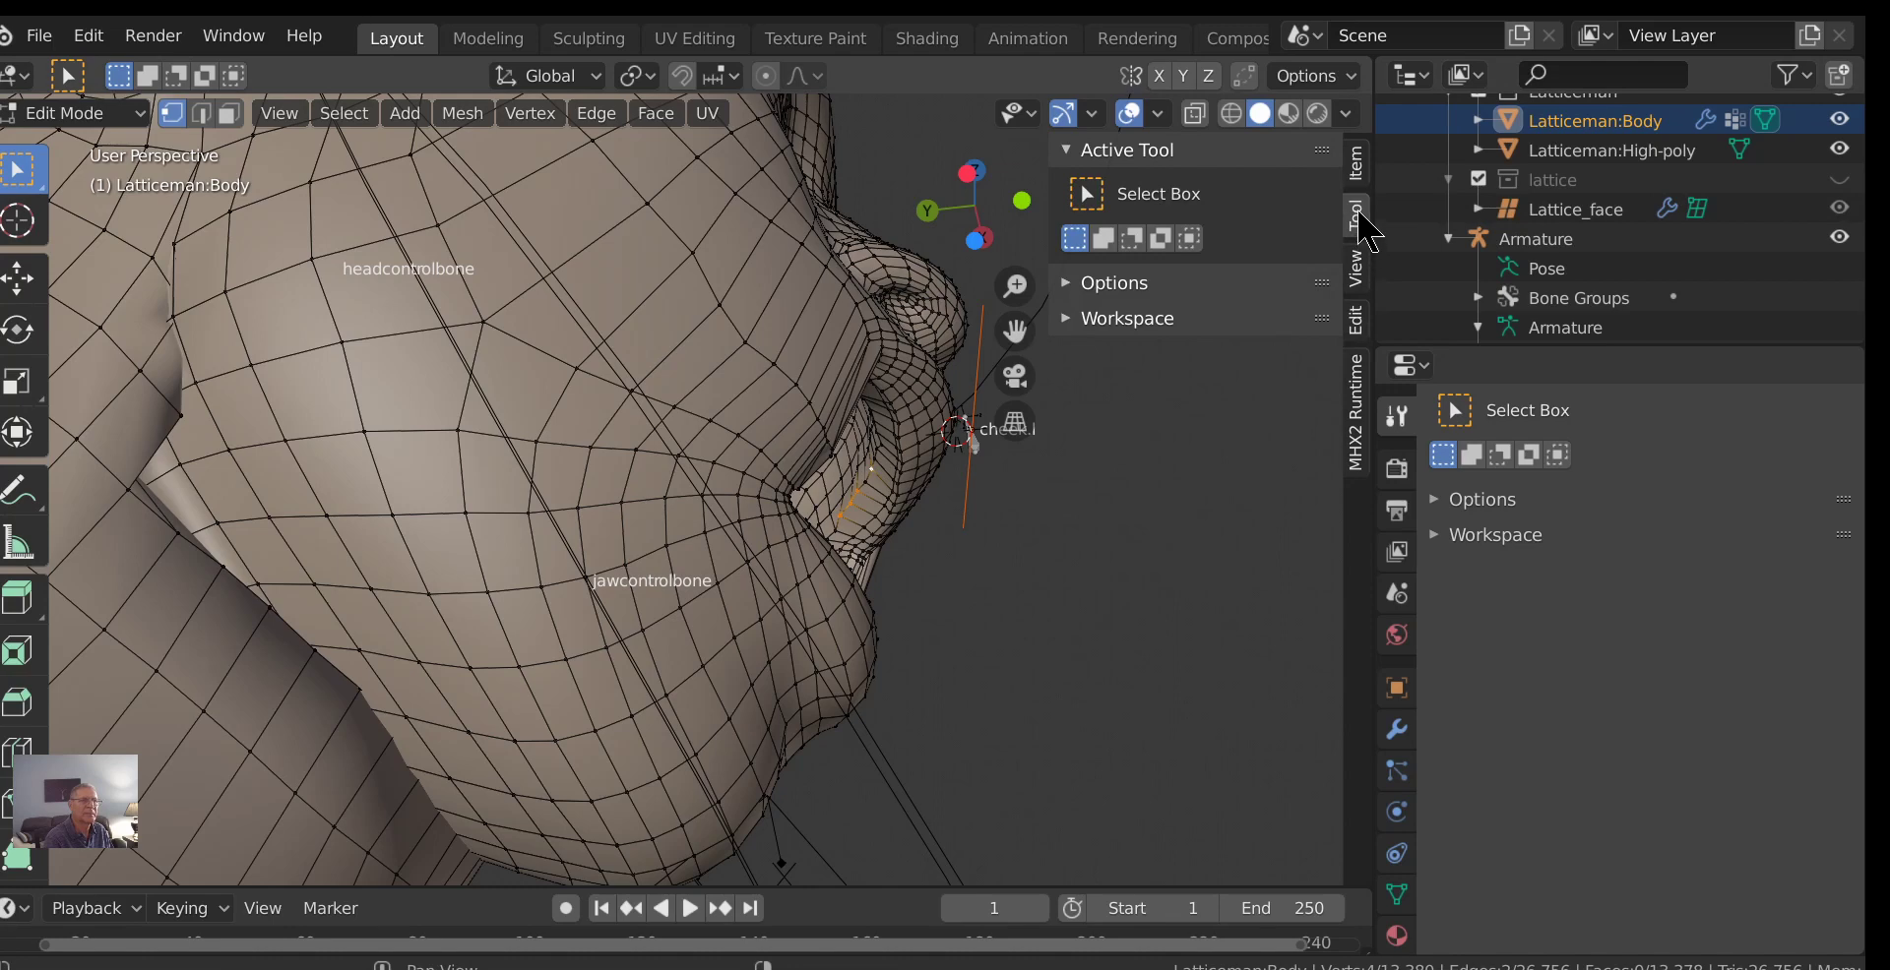
pyautogui.click(1358, 164)
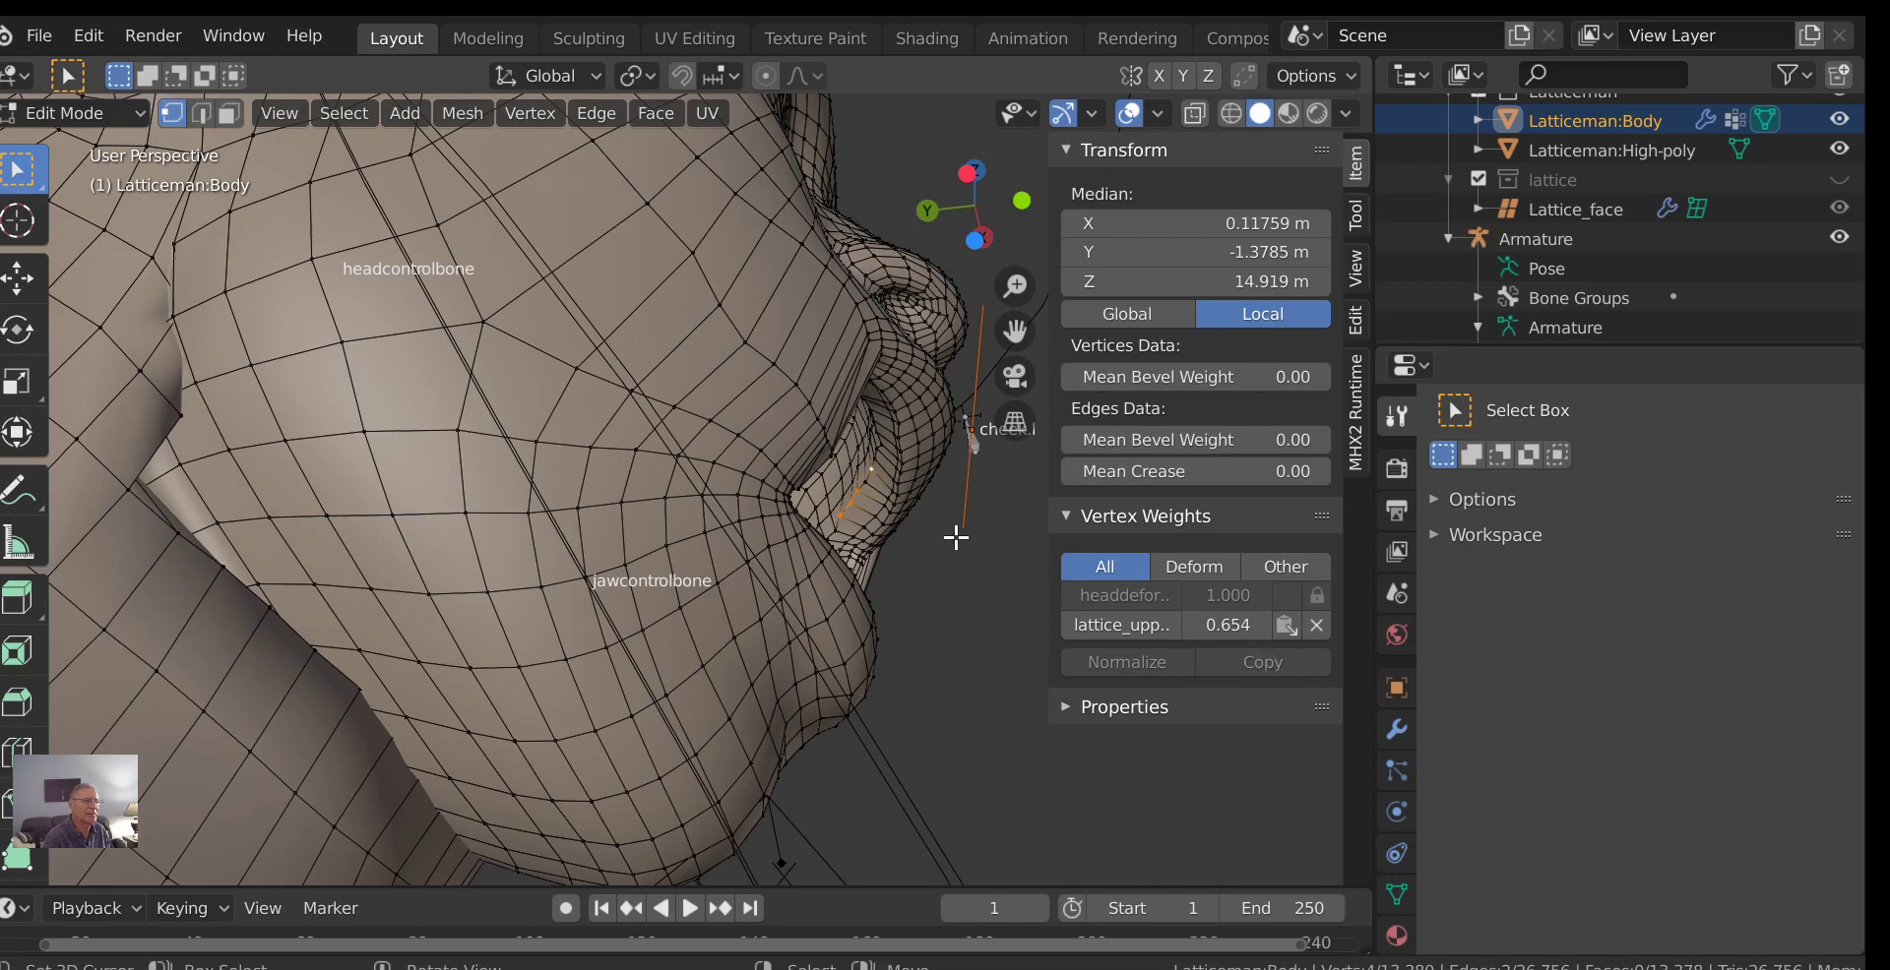
# Return the body to Object Mode, then select Lattice_upperlip and open it in Edit Mode.
pyautogui.moveTo(956, 537); pyautogui.dragTo(710, 640, button='middle')
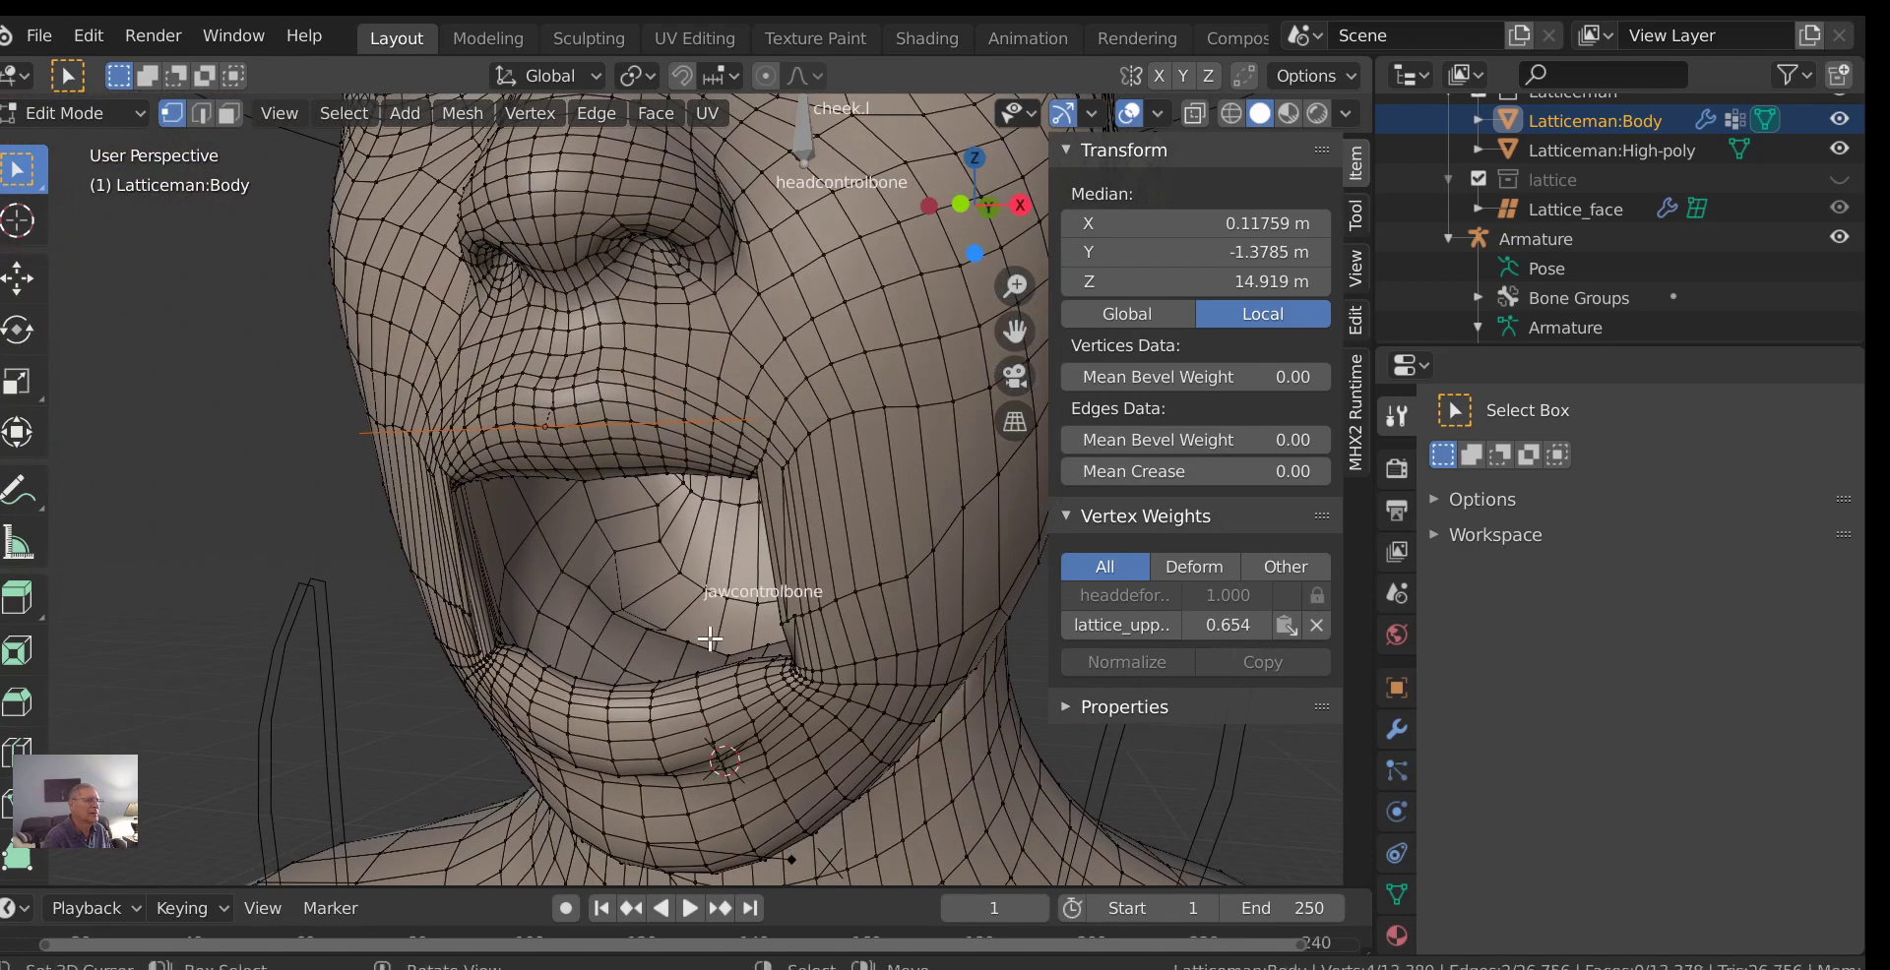
pyautogui.moveTo(665, 553); pyautogui.dragTo(626, 575, button='middle')
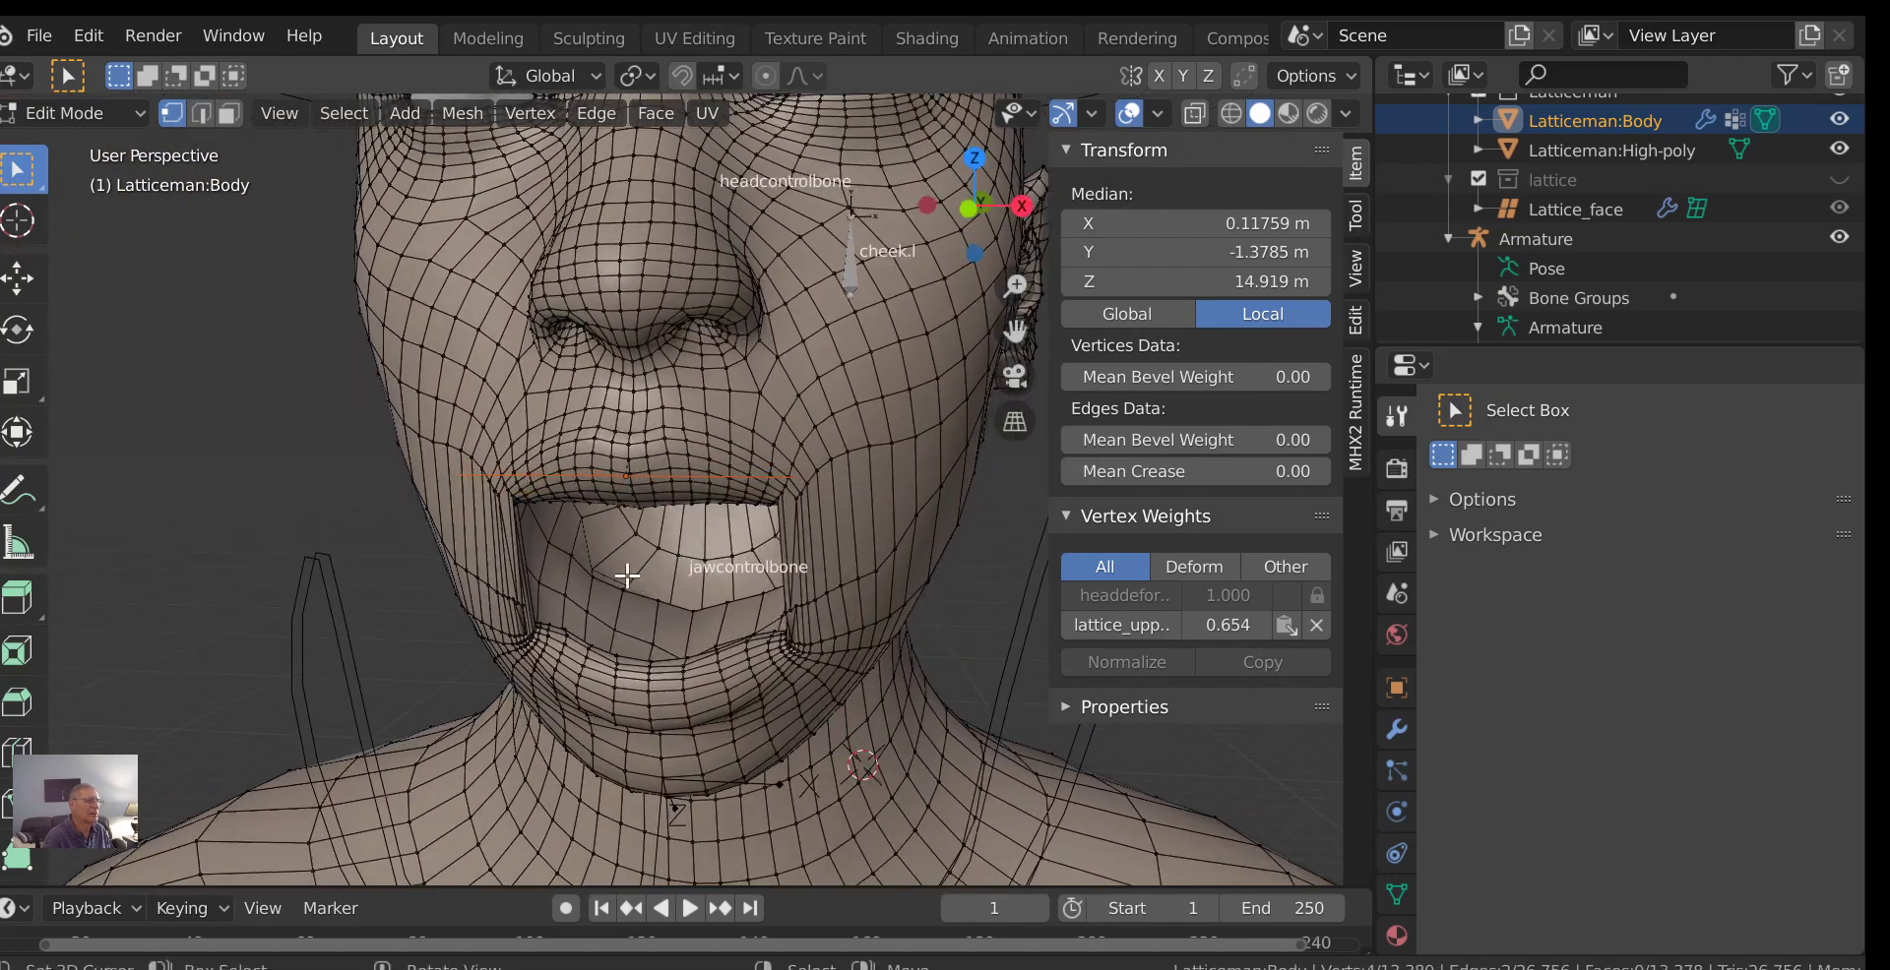
pyautogui.click(98, 116)
pyautogui.click(88, 147)
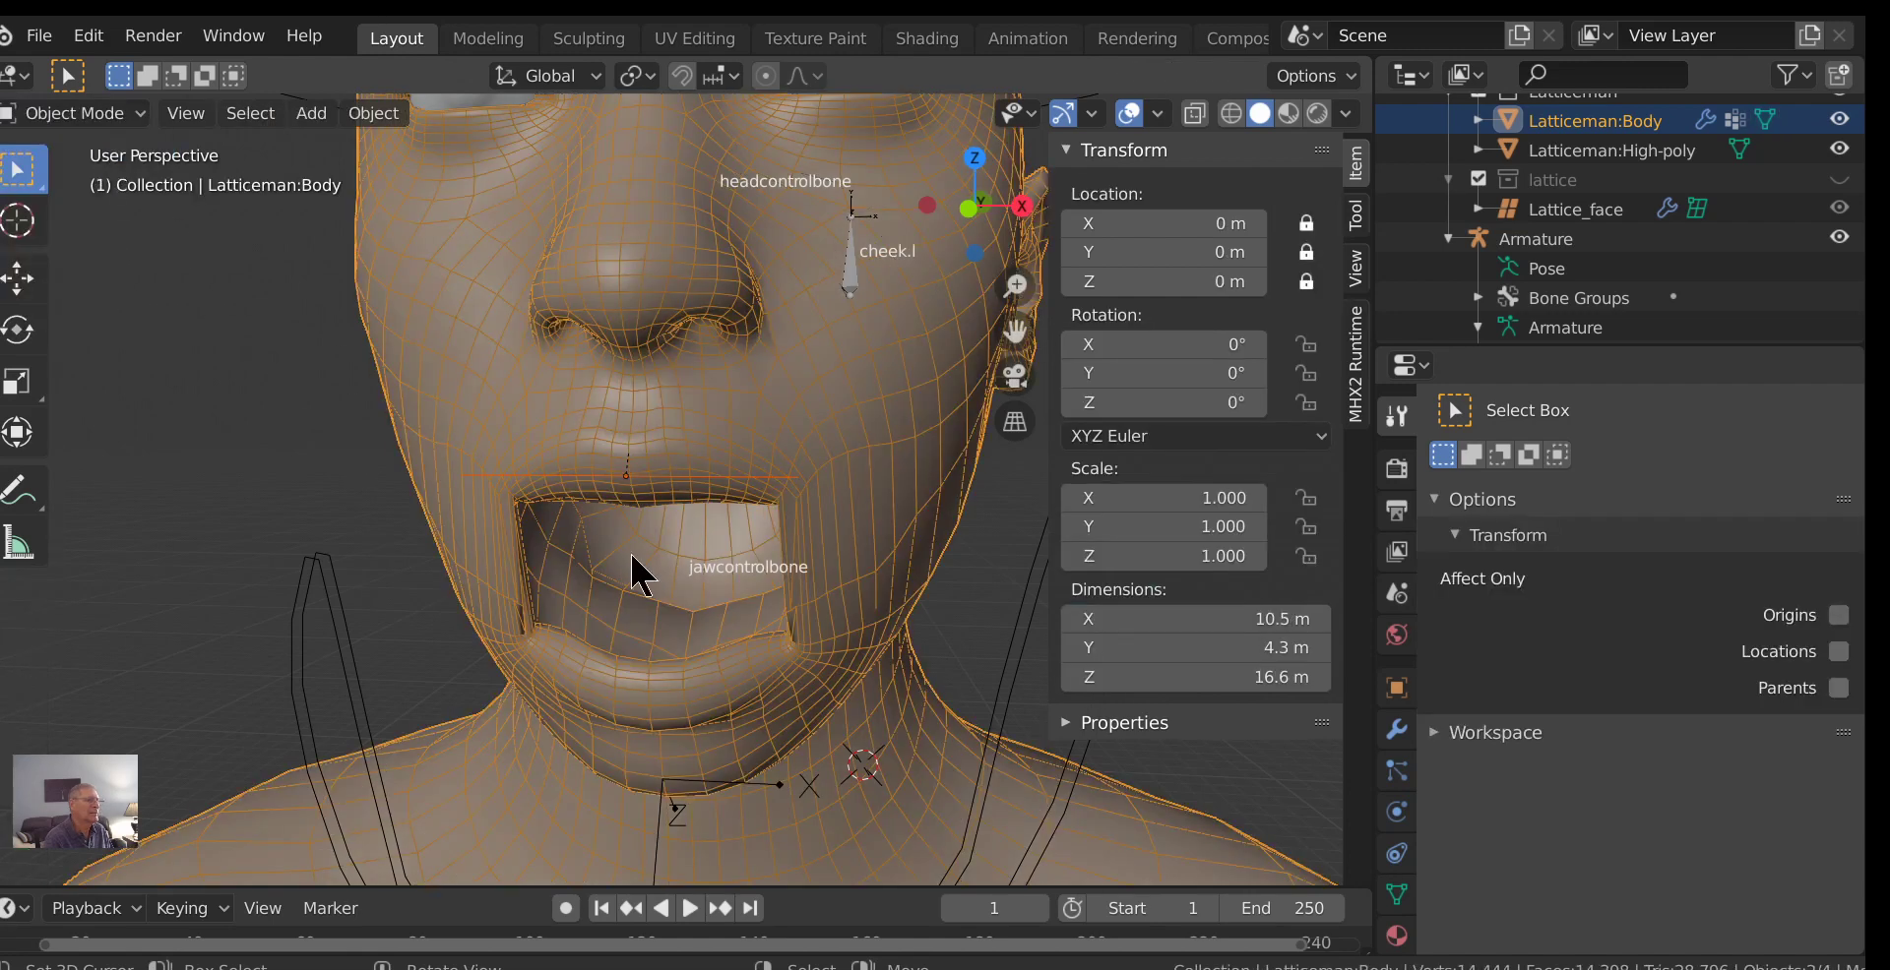
pyautogui.click(681, 476)
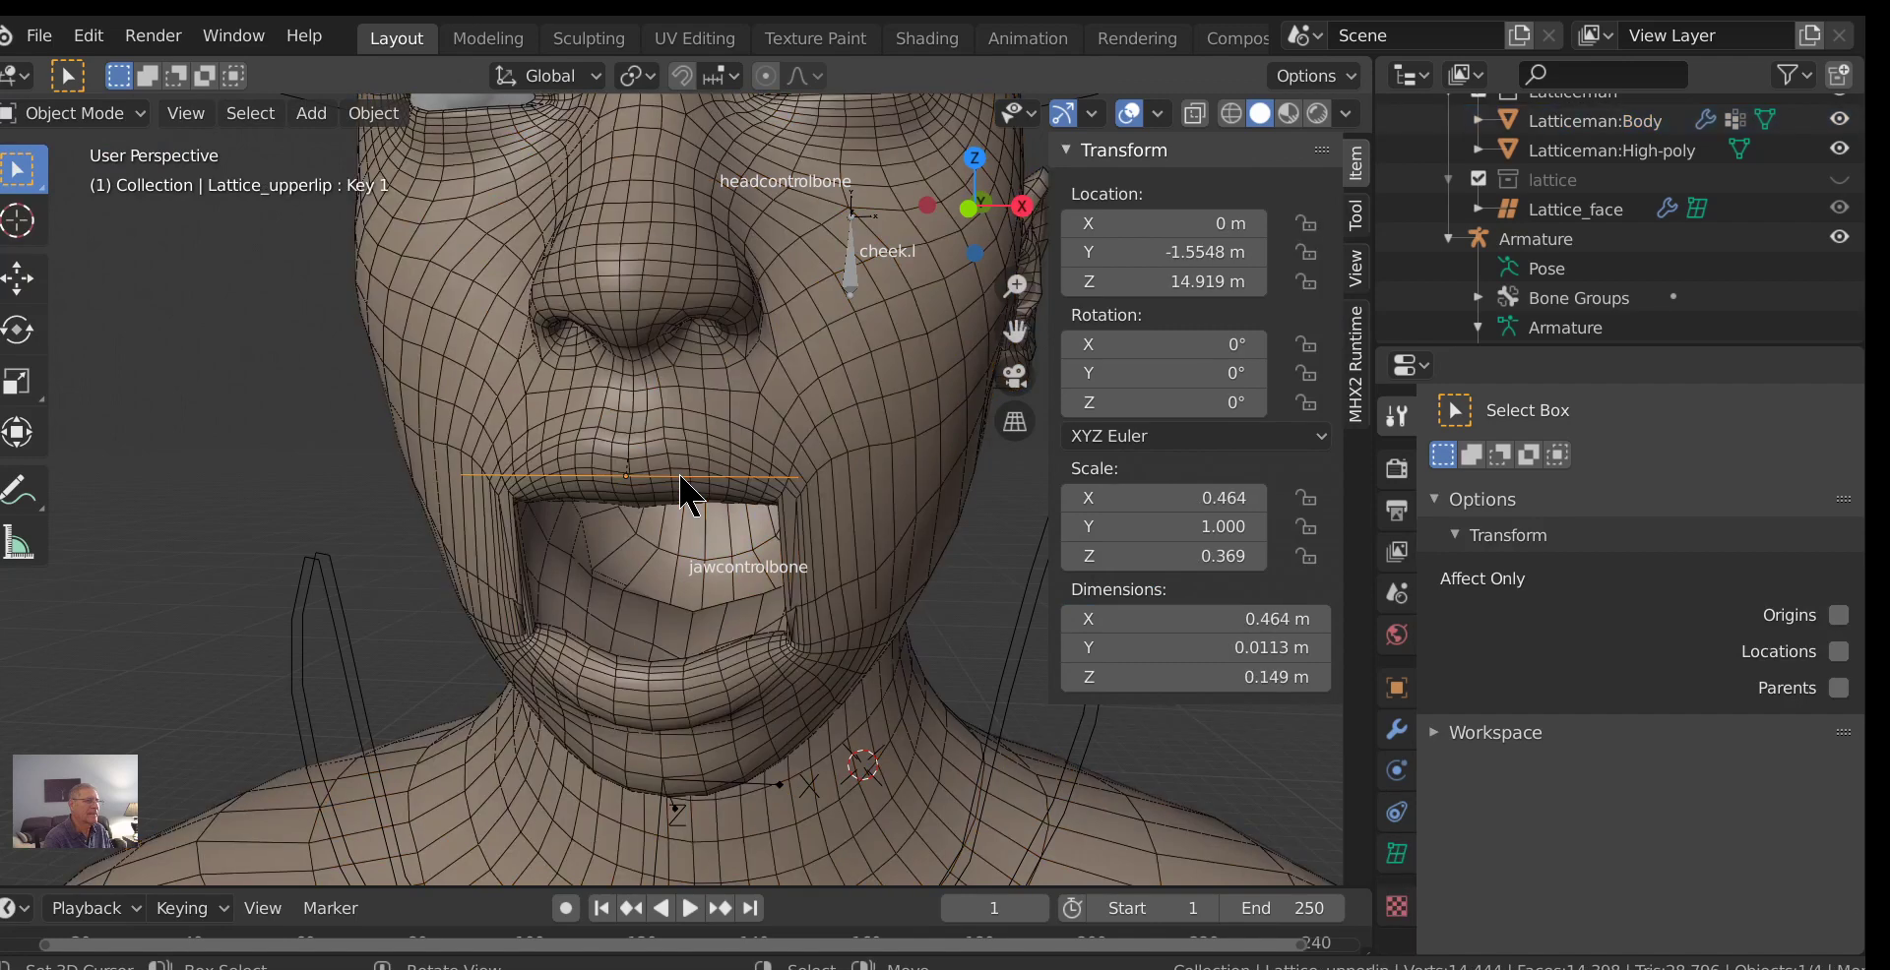
pyautogui.click(693, 500)
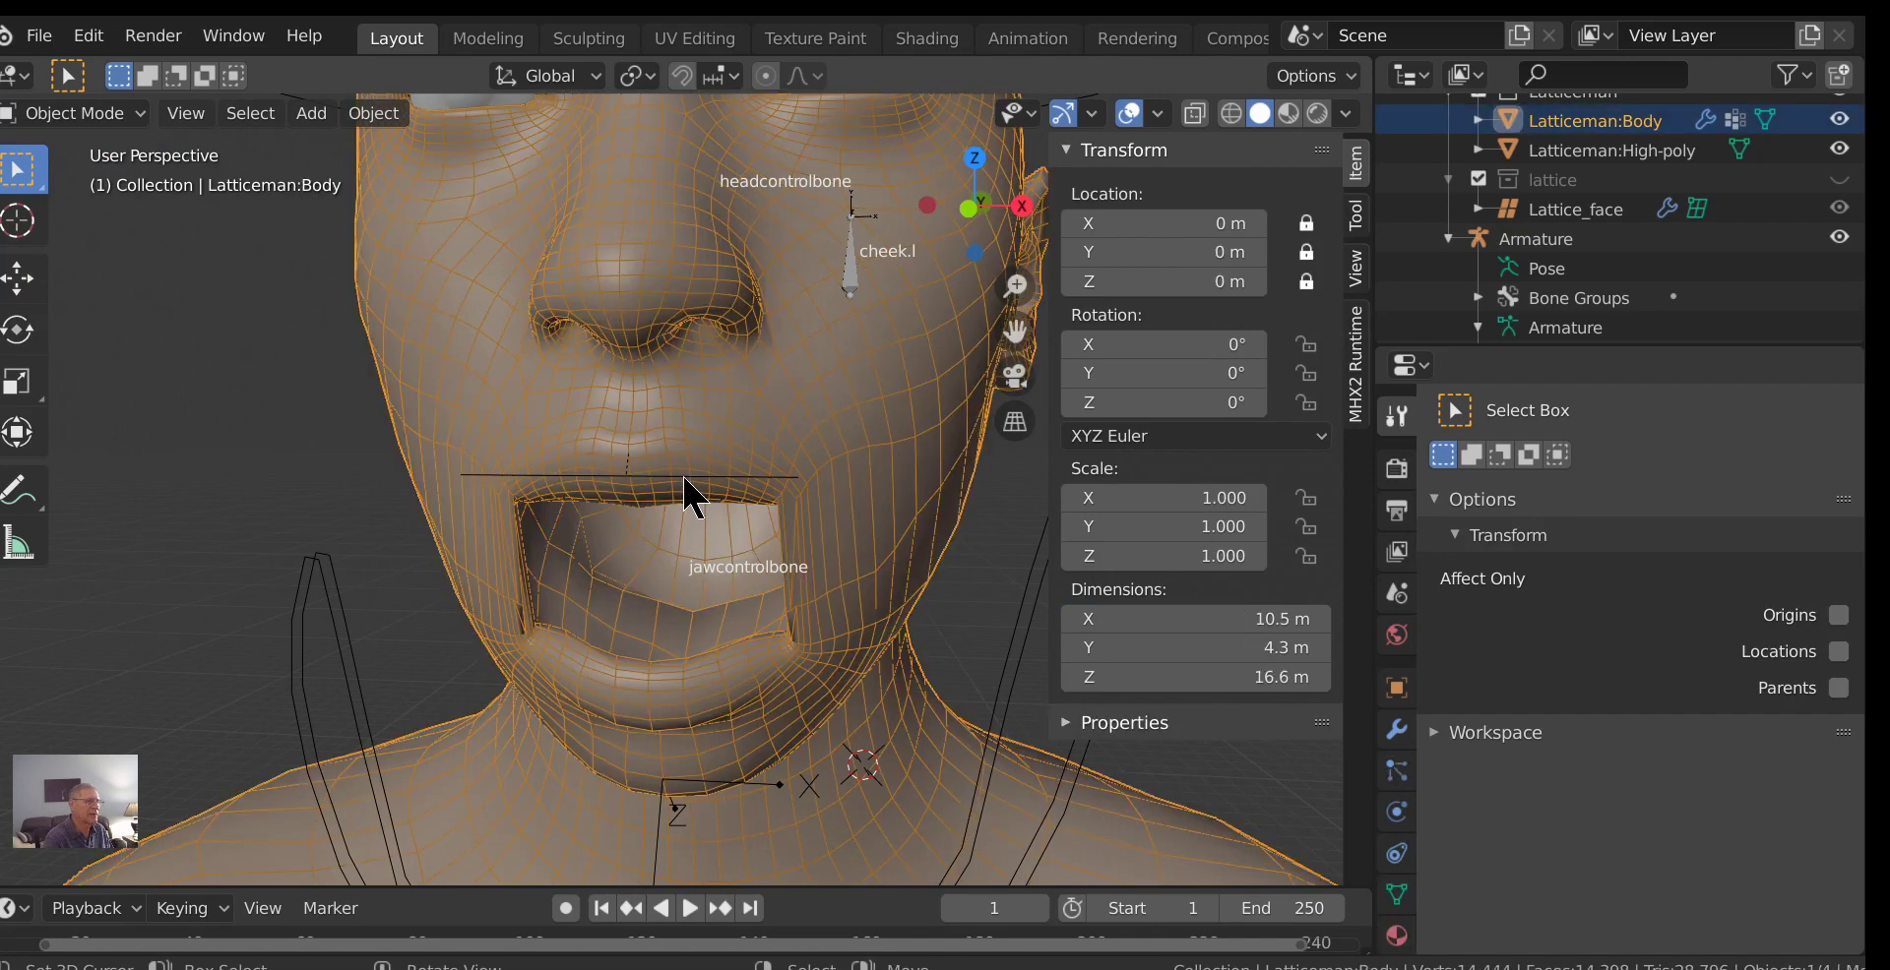
pyautogui.click(685, 478)
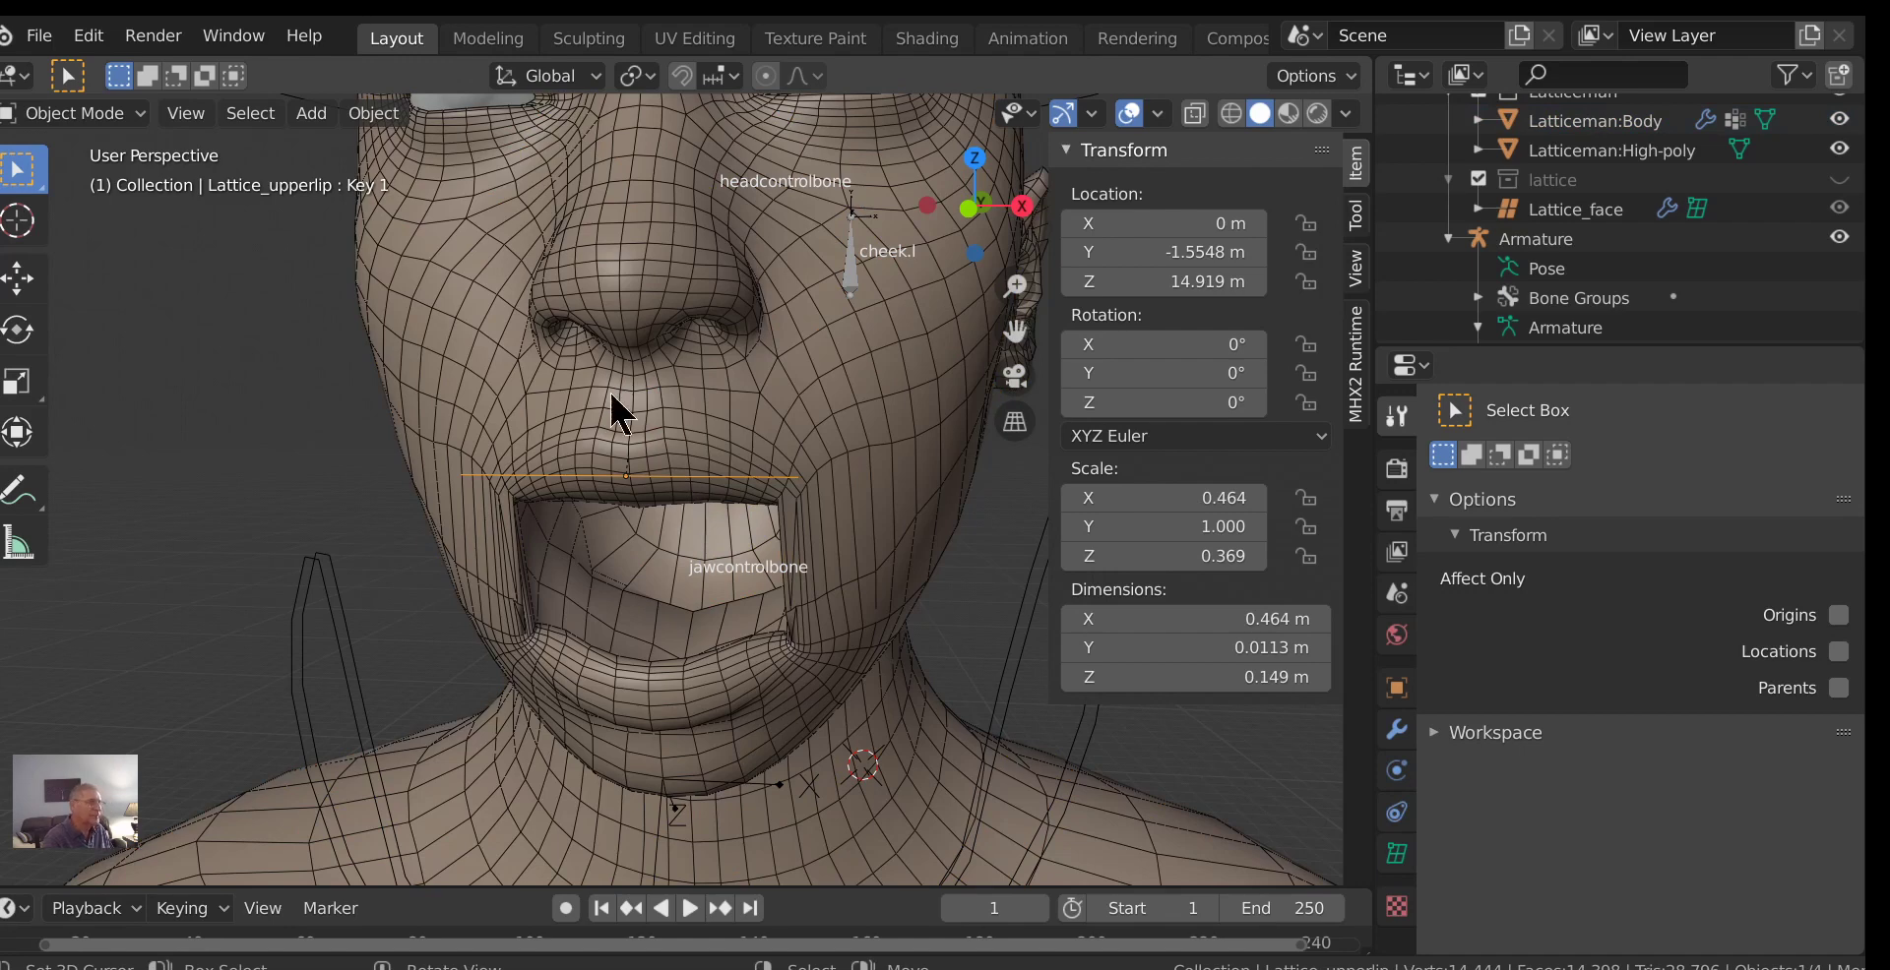
pyautogui.click(128, 114)
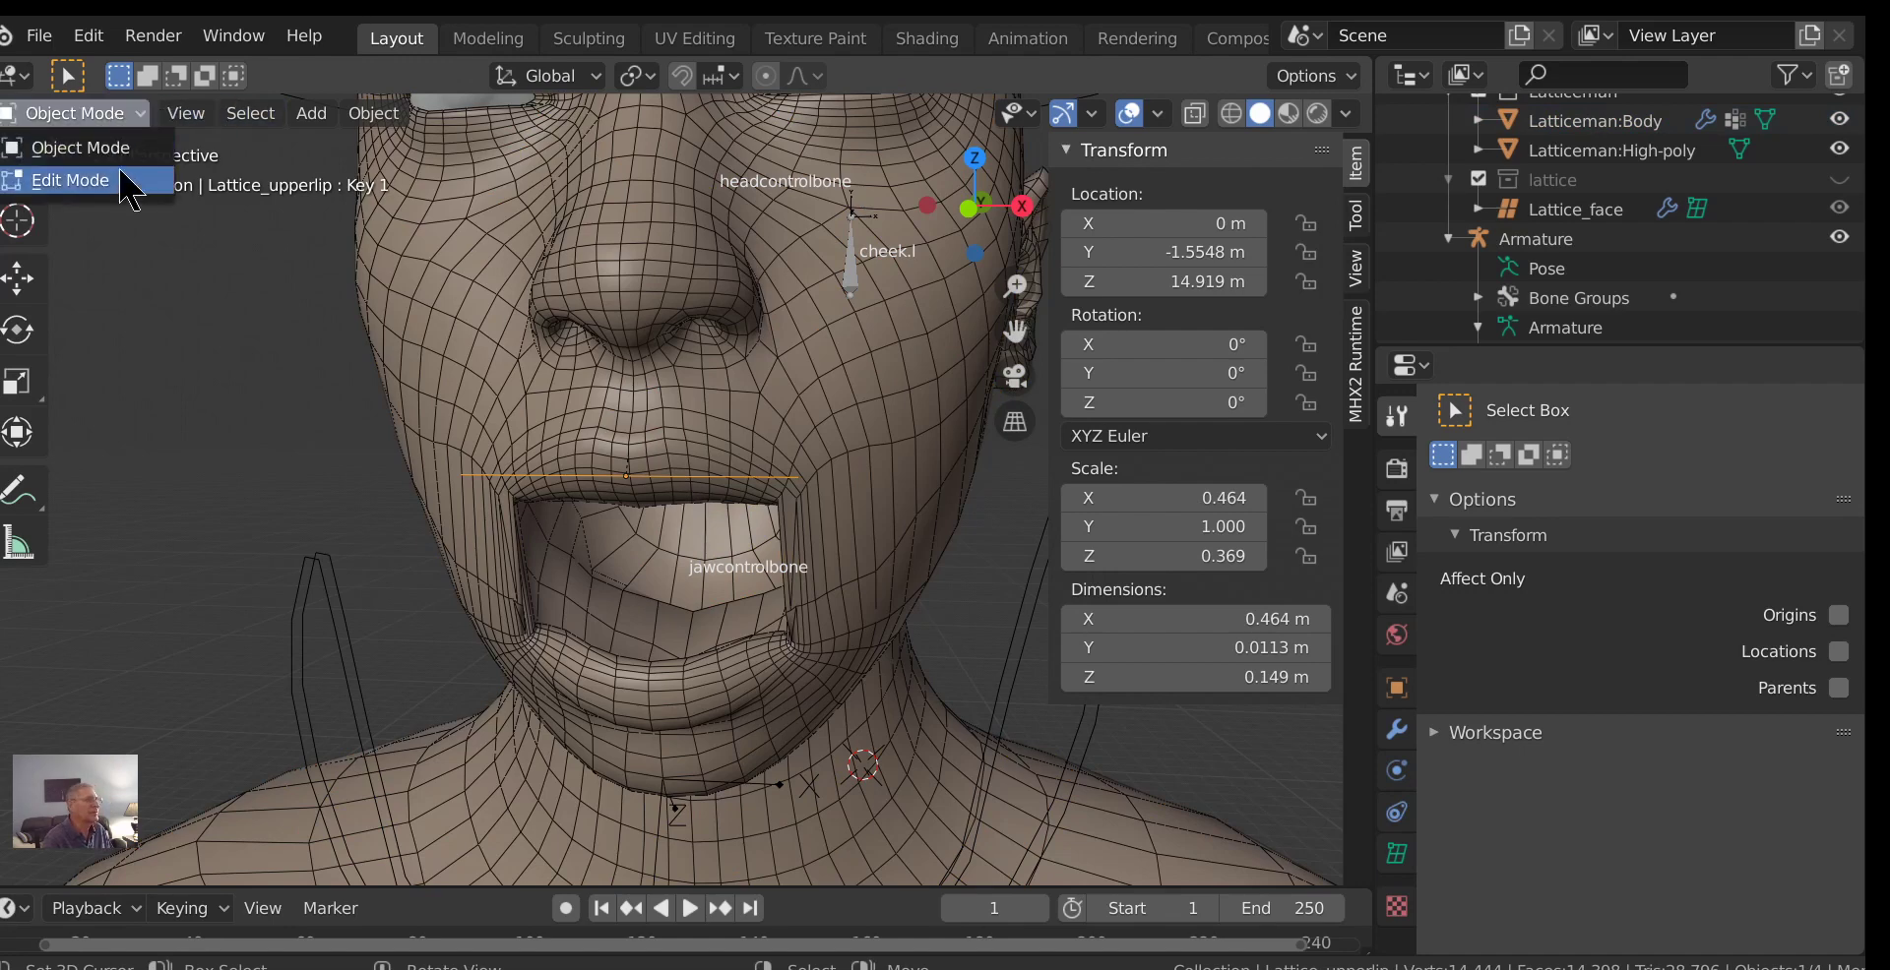
pyautogui.click(118, 181)
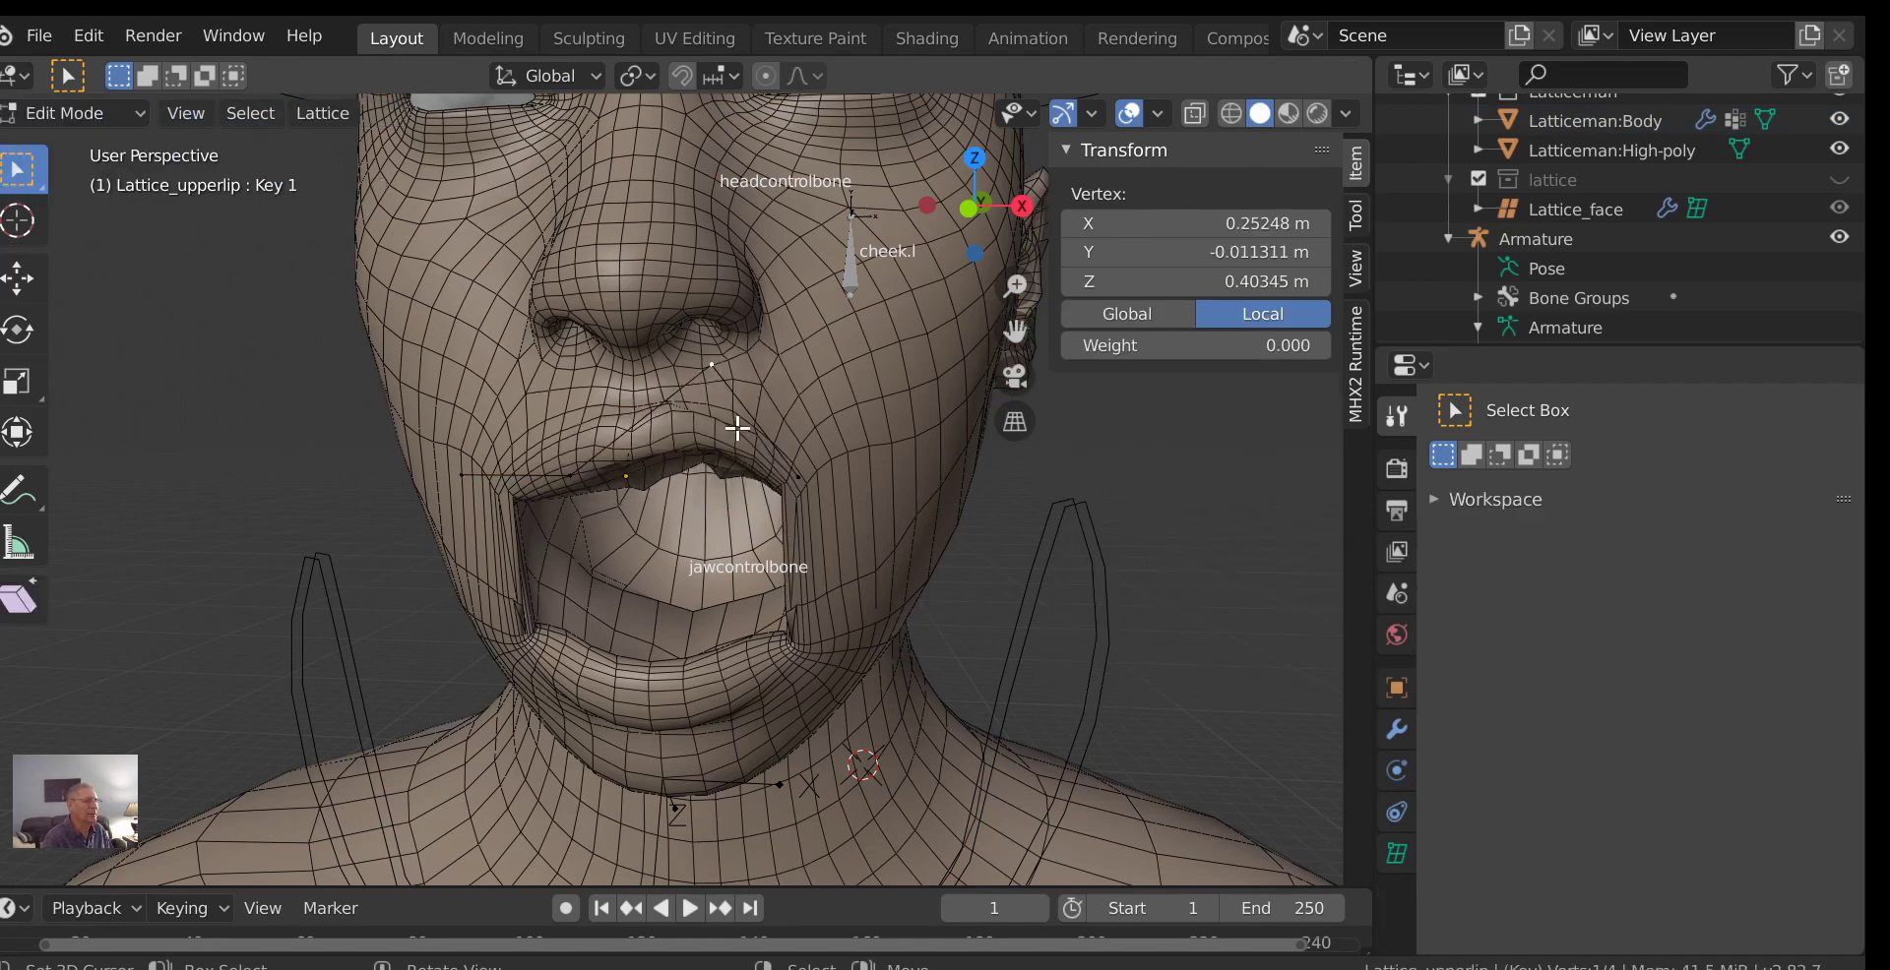
# Inspect the deformed upper lip and mouth interior from below and up close, and return the lattice to Object Mode.
pyautogui.moveTo(725, 584); pyautogui.dragTo(829, 442, button='middle')
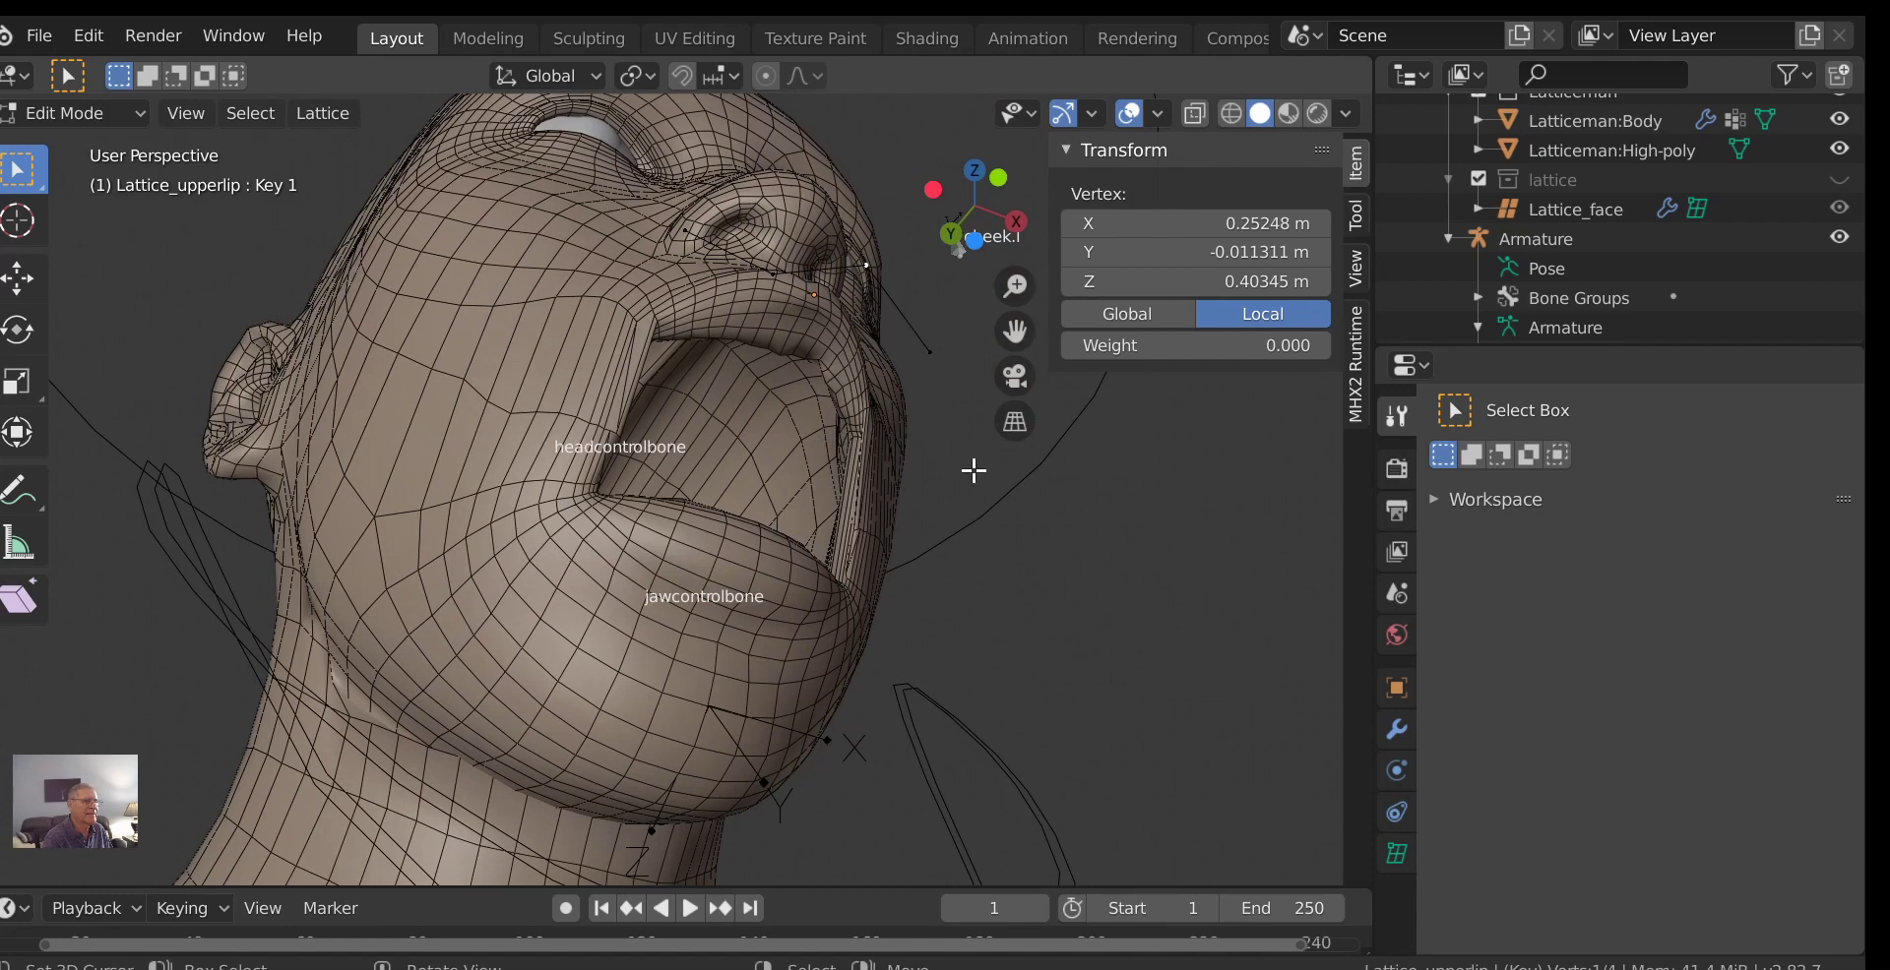
pyautogui.moveTo(973, 470); pyautogui.dragTo(925, 448, button='middle')
pyautogui.scroll(3, 814, 409)
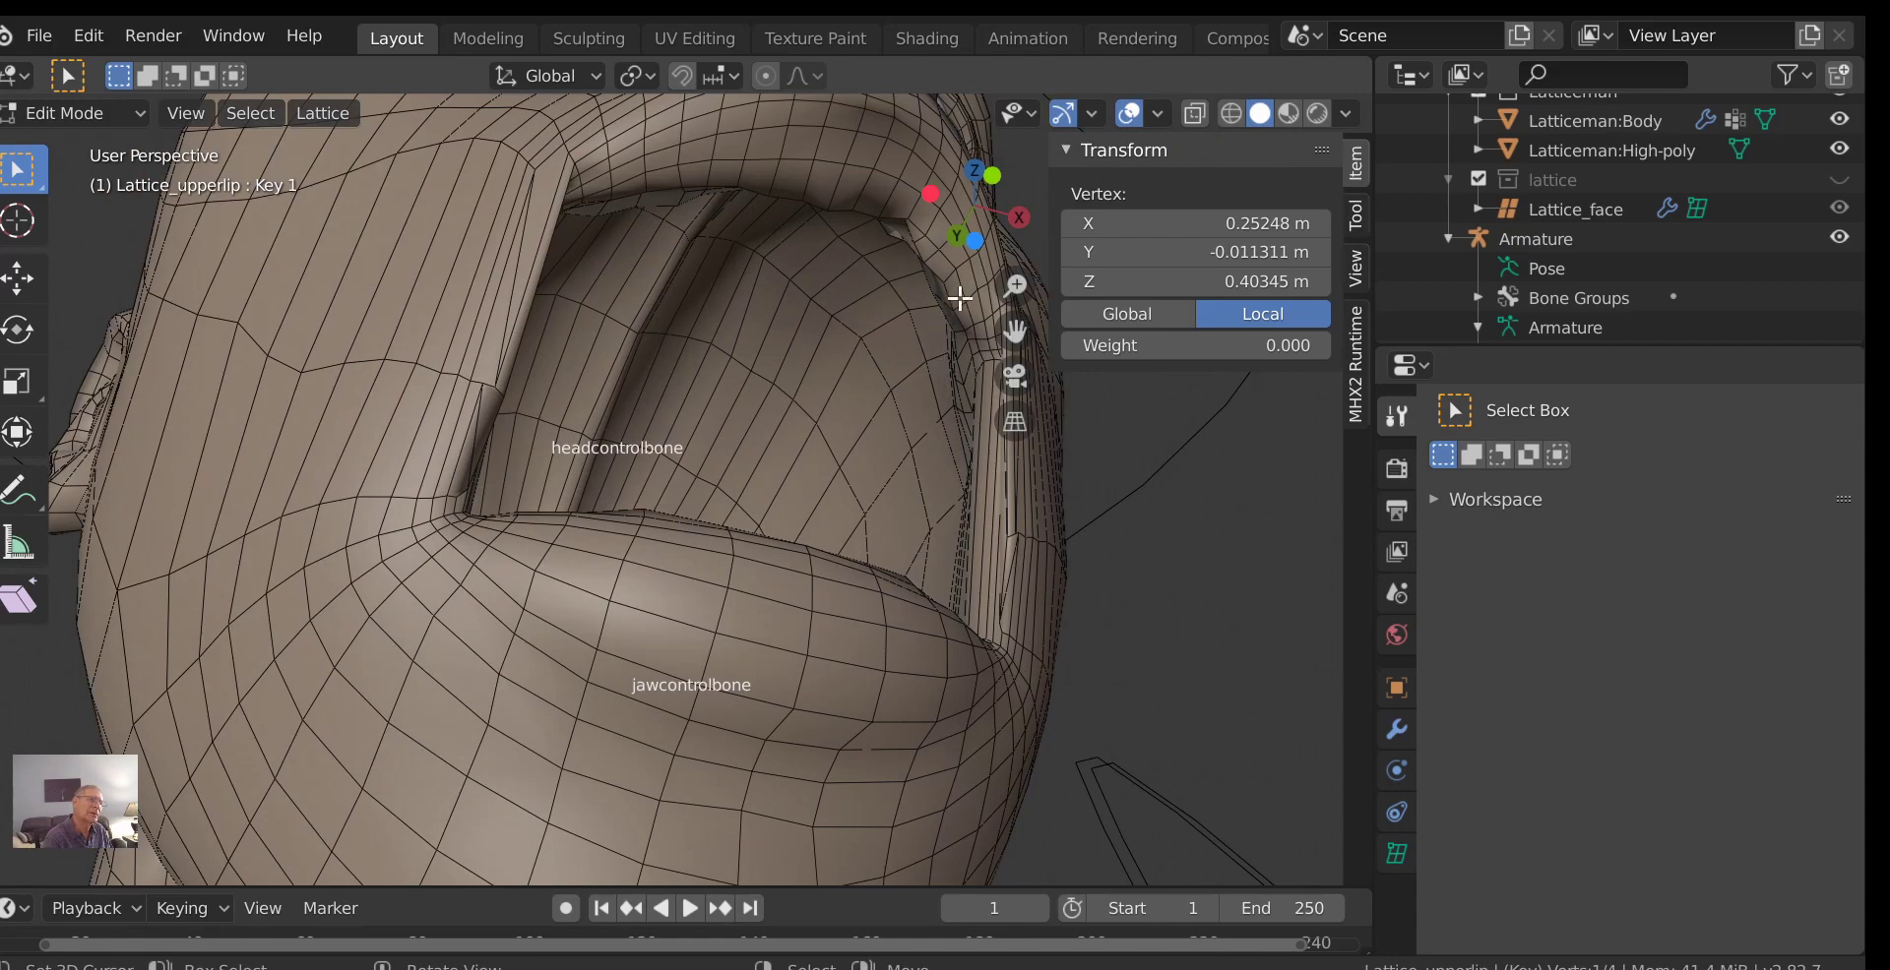
pyautogui.moveTo(960, 301); pyautogui.dragTo(895, 367, button='middle')
pyautogui.scroll(-3, 802, 379)
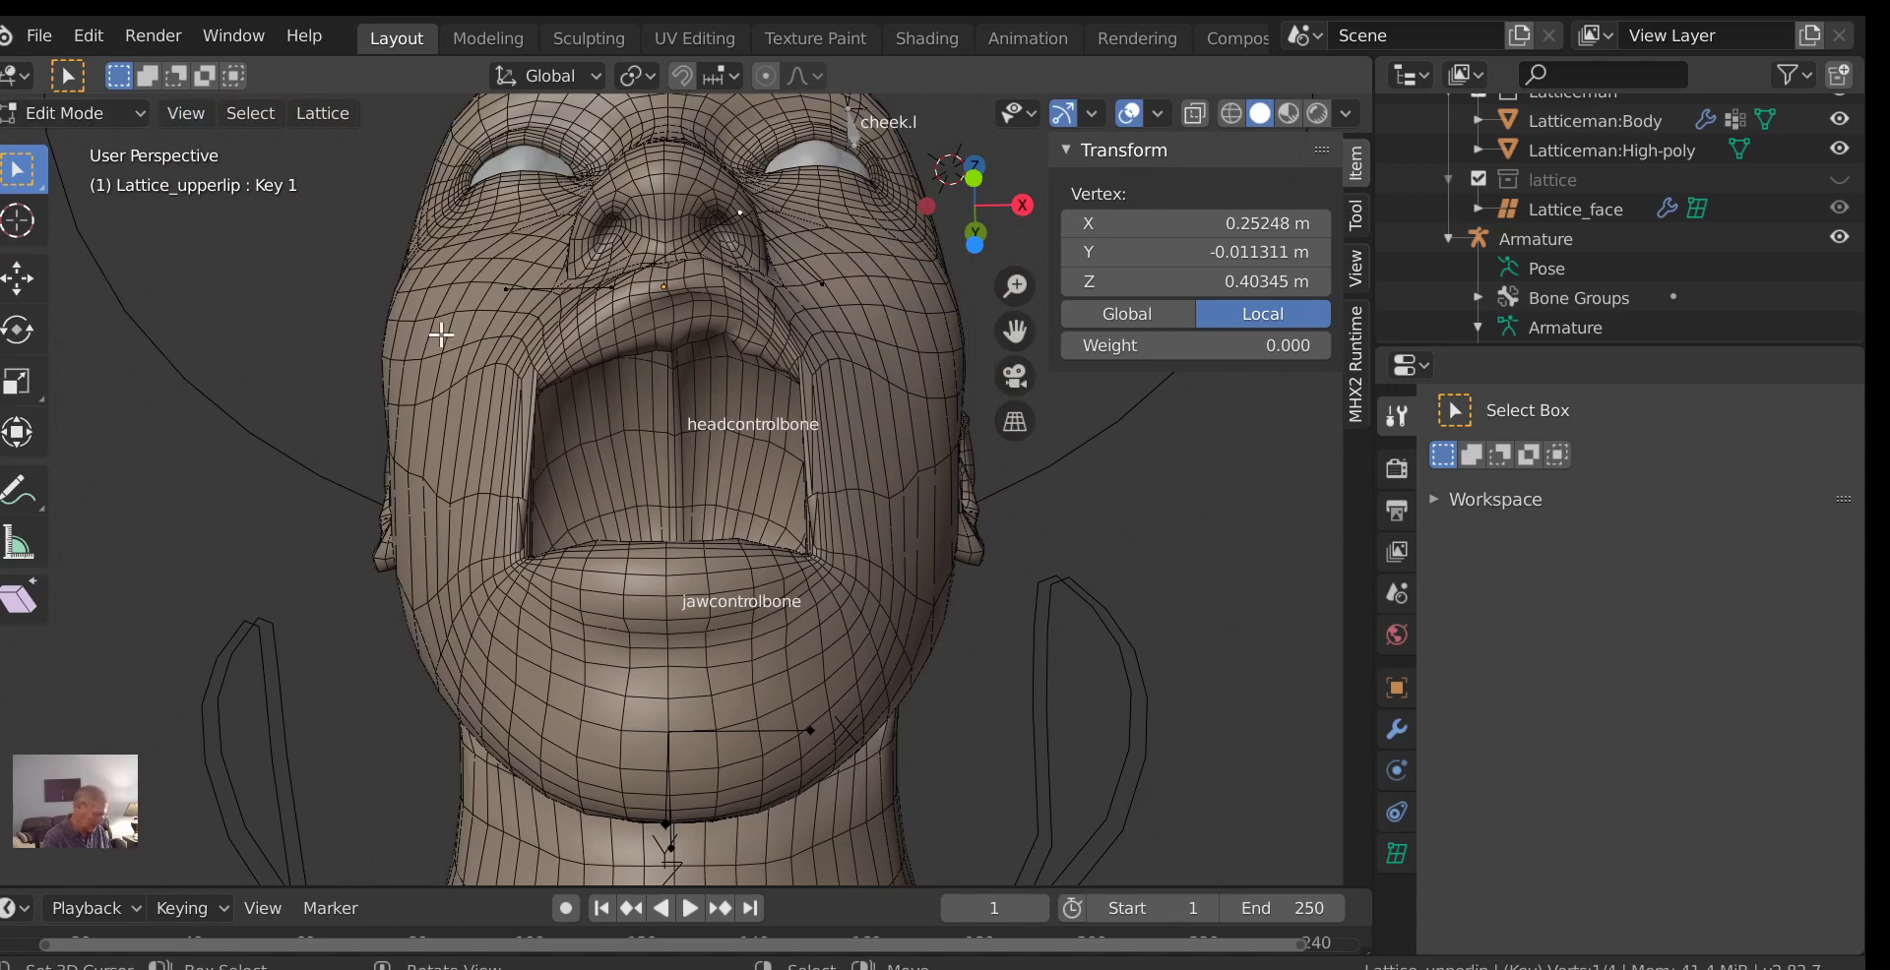
pyautogui.click(71, 113)
pyautogui.click(71, 148)
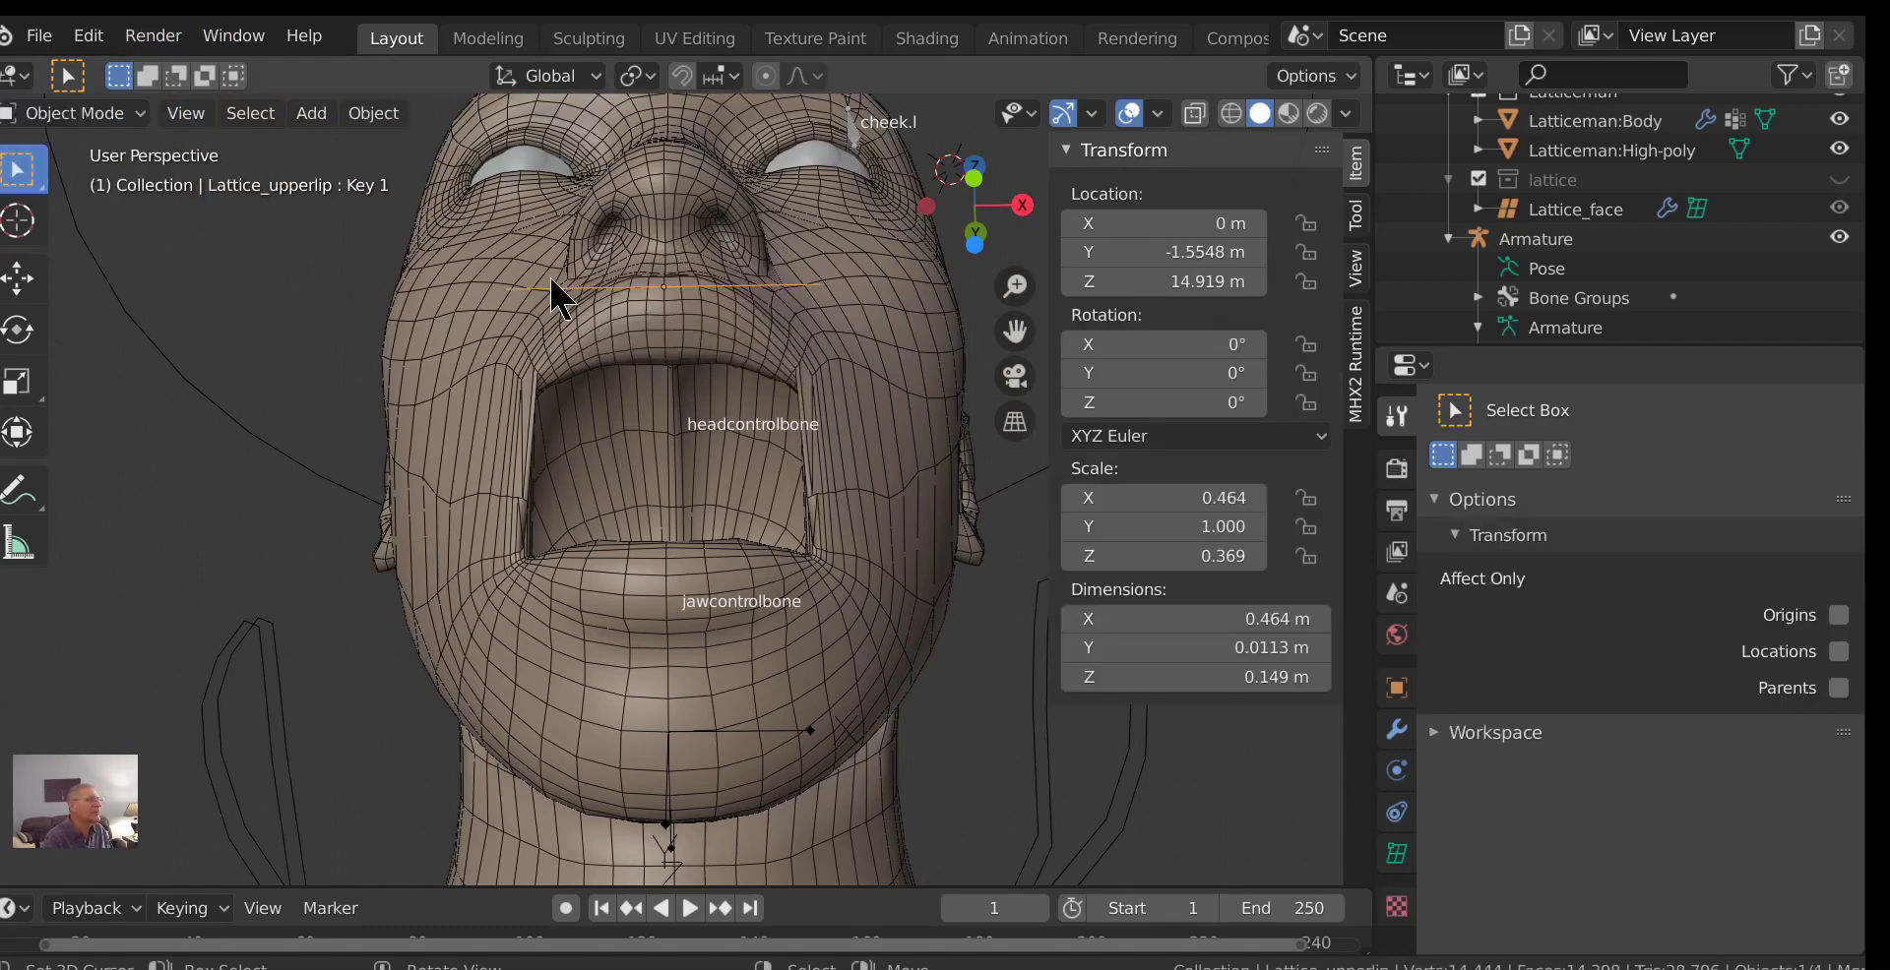
# Set the value of the Key 1 shape key on Lattice_upperlip to 1.000.
pyautogui.click(458, 299)
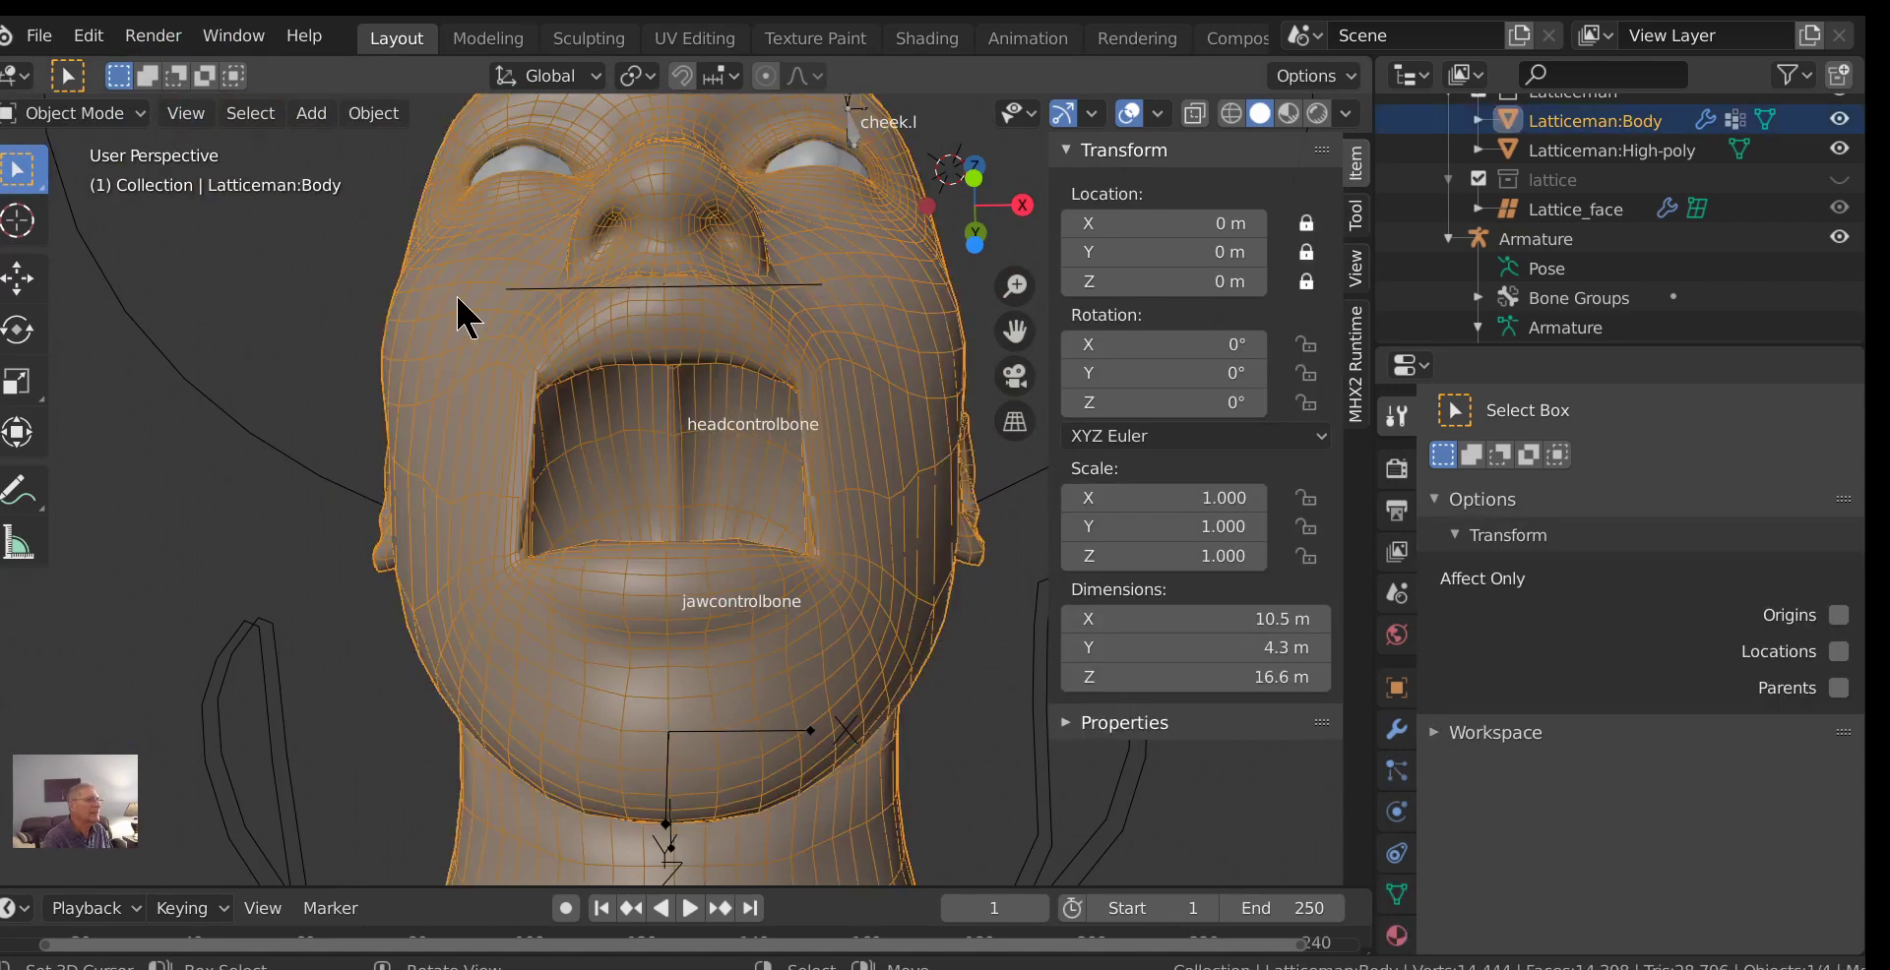
pyautogui.click(78, 113)
pyautogui.click(551, 287)
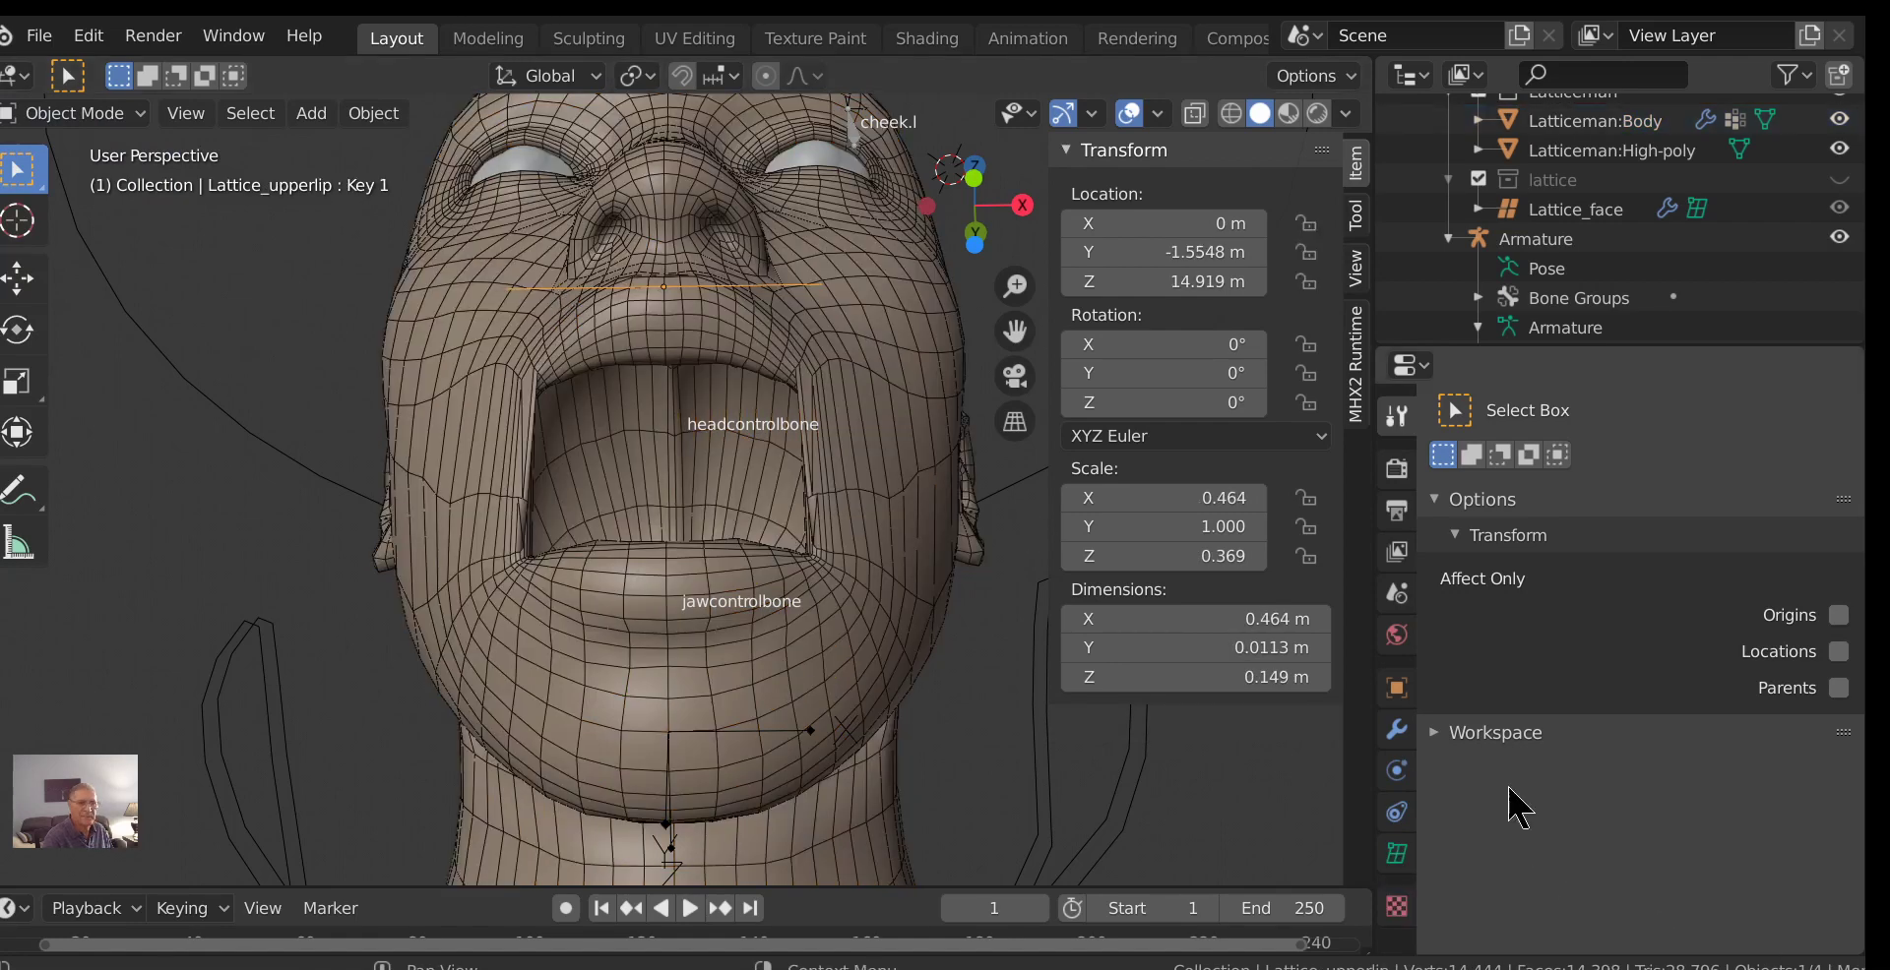
pyautogui.click(1396, 855)
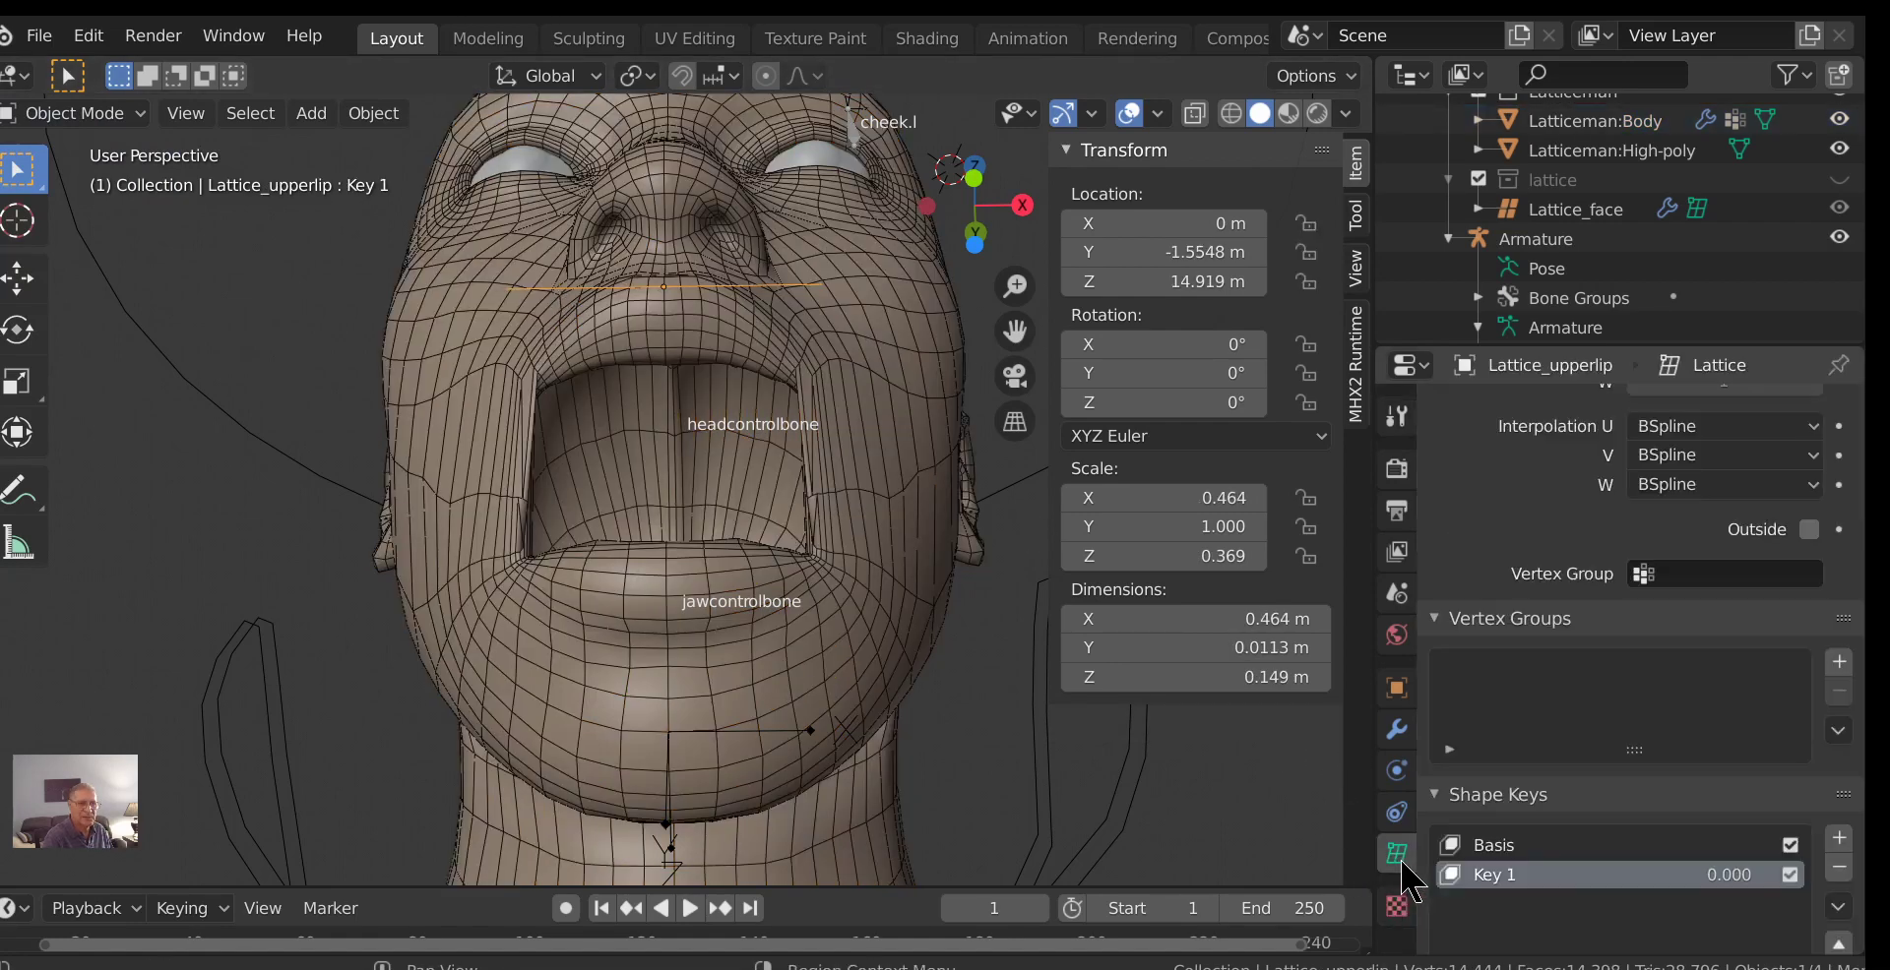
pyautogui.scroll(-6, 1651, 814)
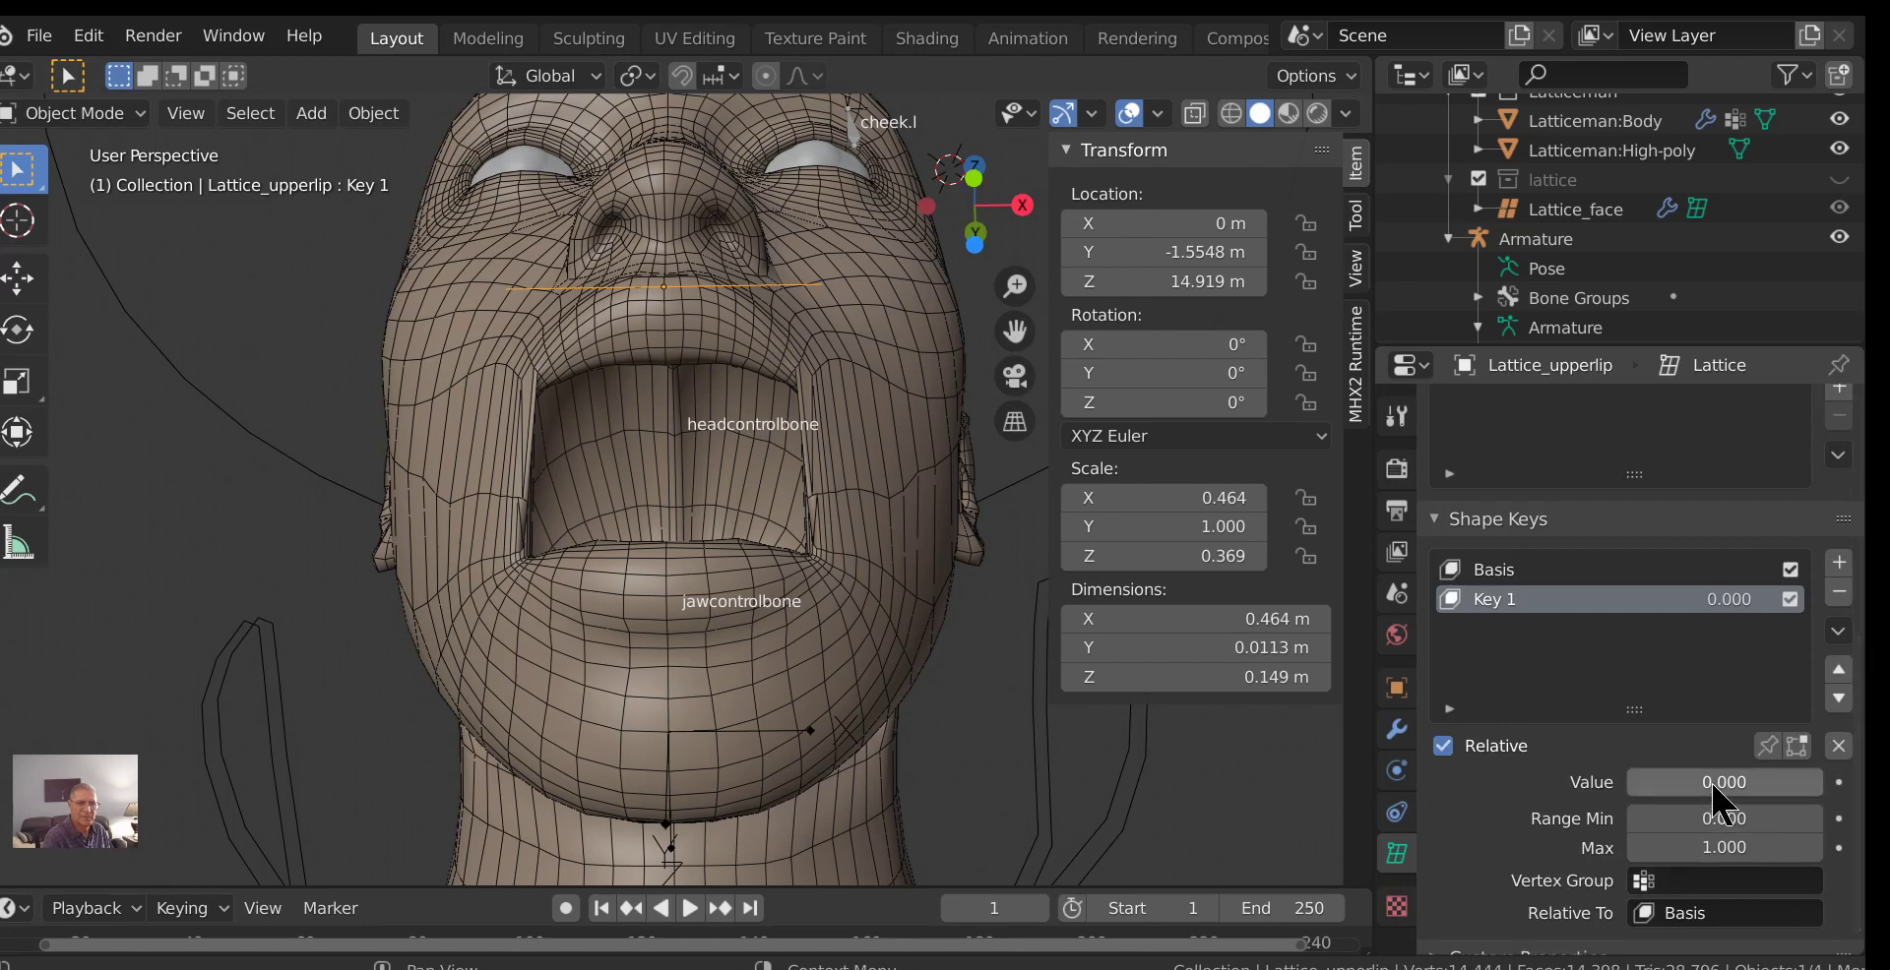
pyautogui.moveTo(1663, 784); pyautogui.dragTo(1811, 785)
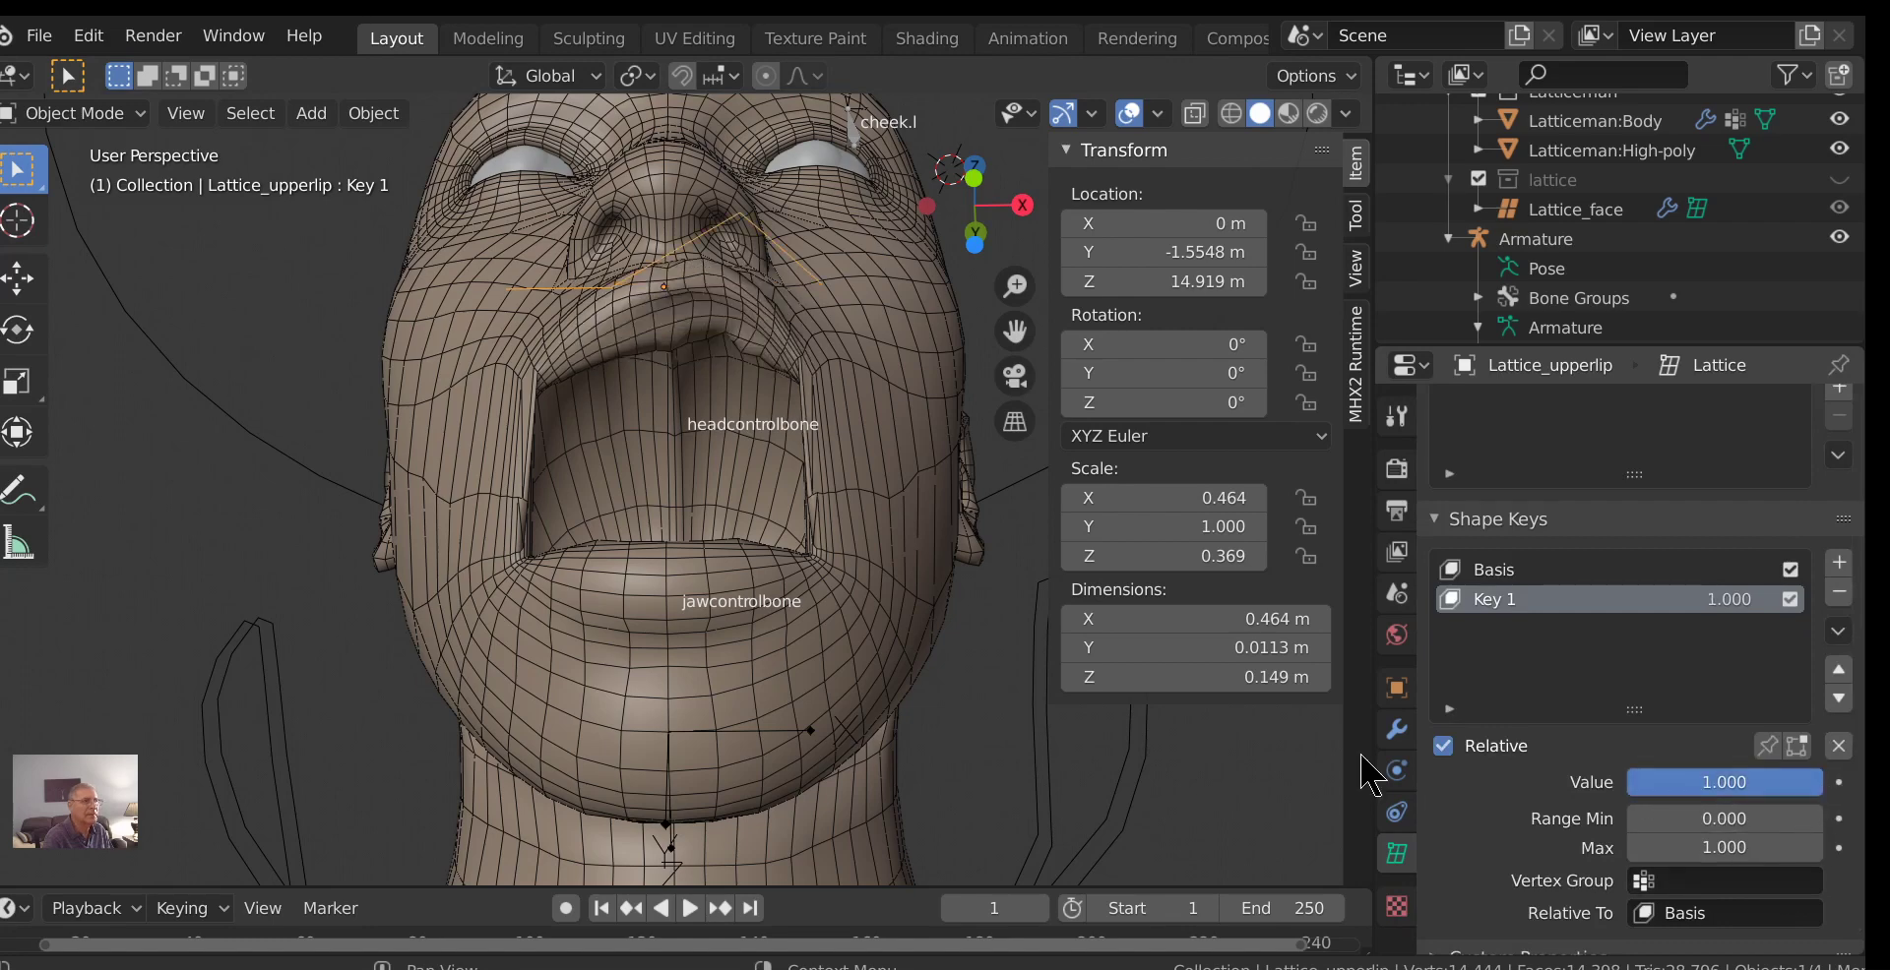
# Put the body back in Weight Paint, get a close view of the inner upper lip, and show the brush settings.
pyautogui.click(403, 299)
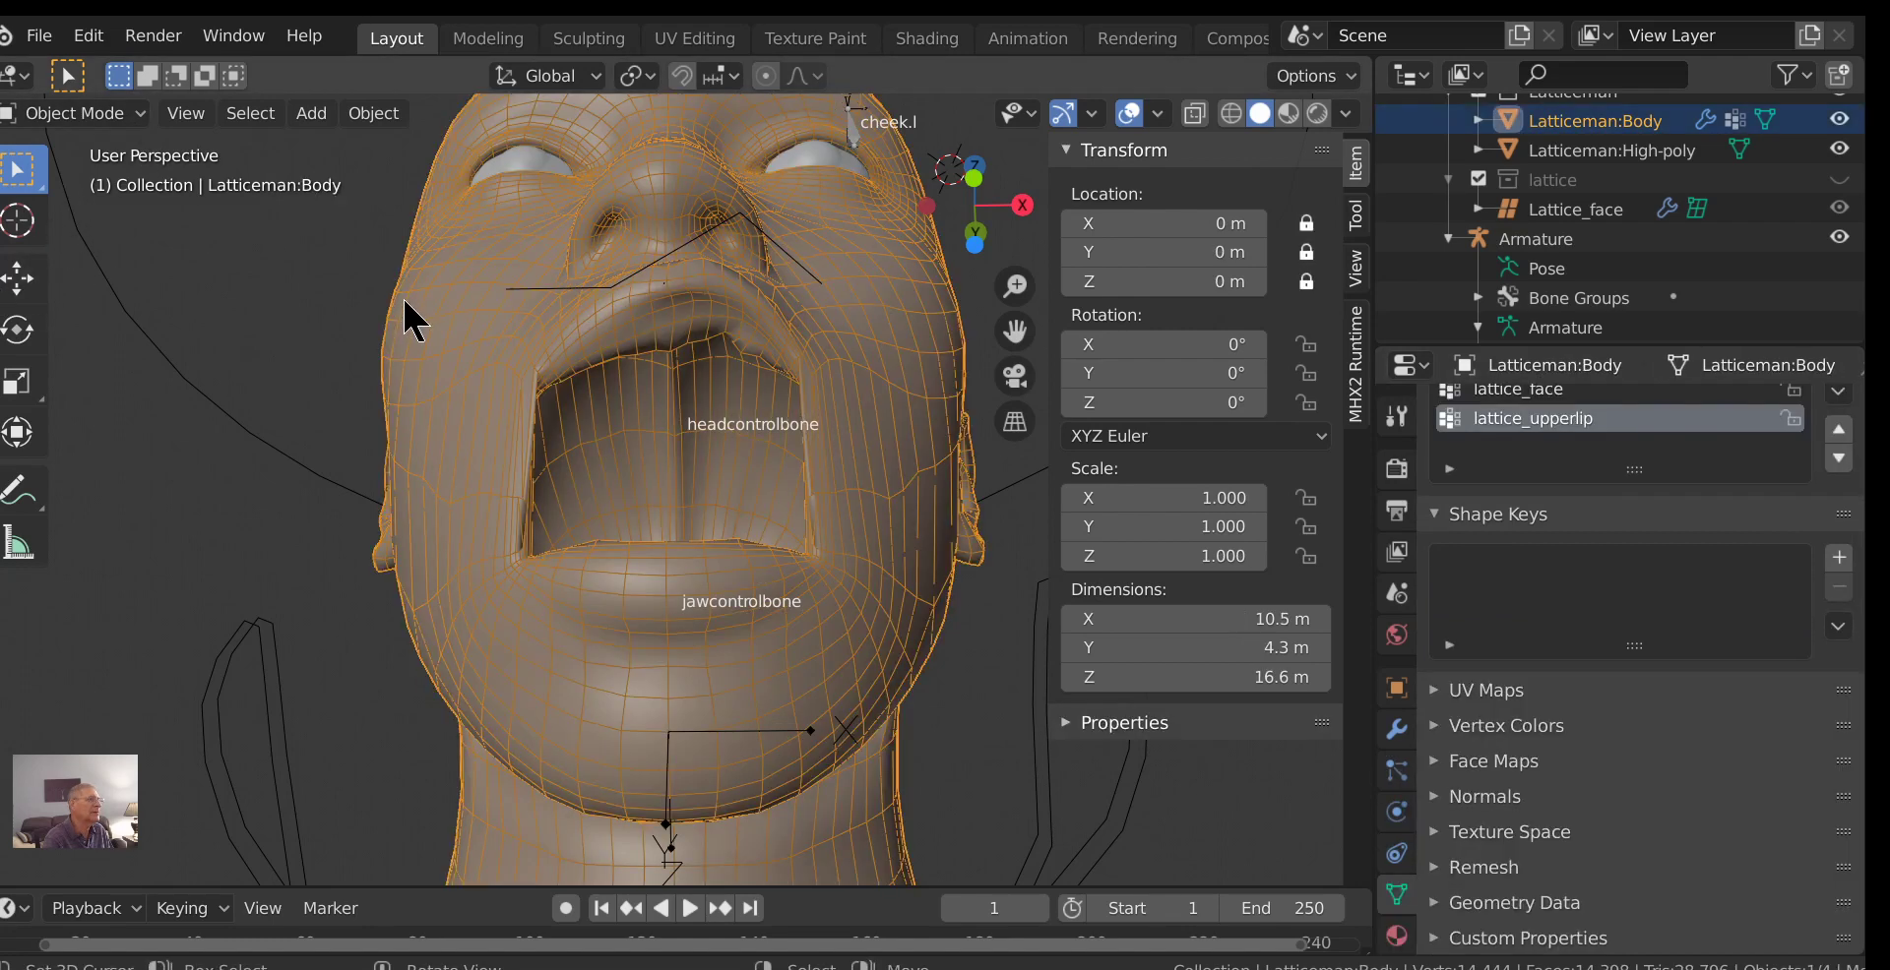
pyautogui.click(109, 113)
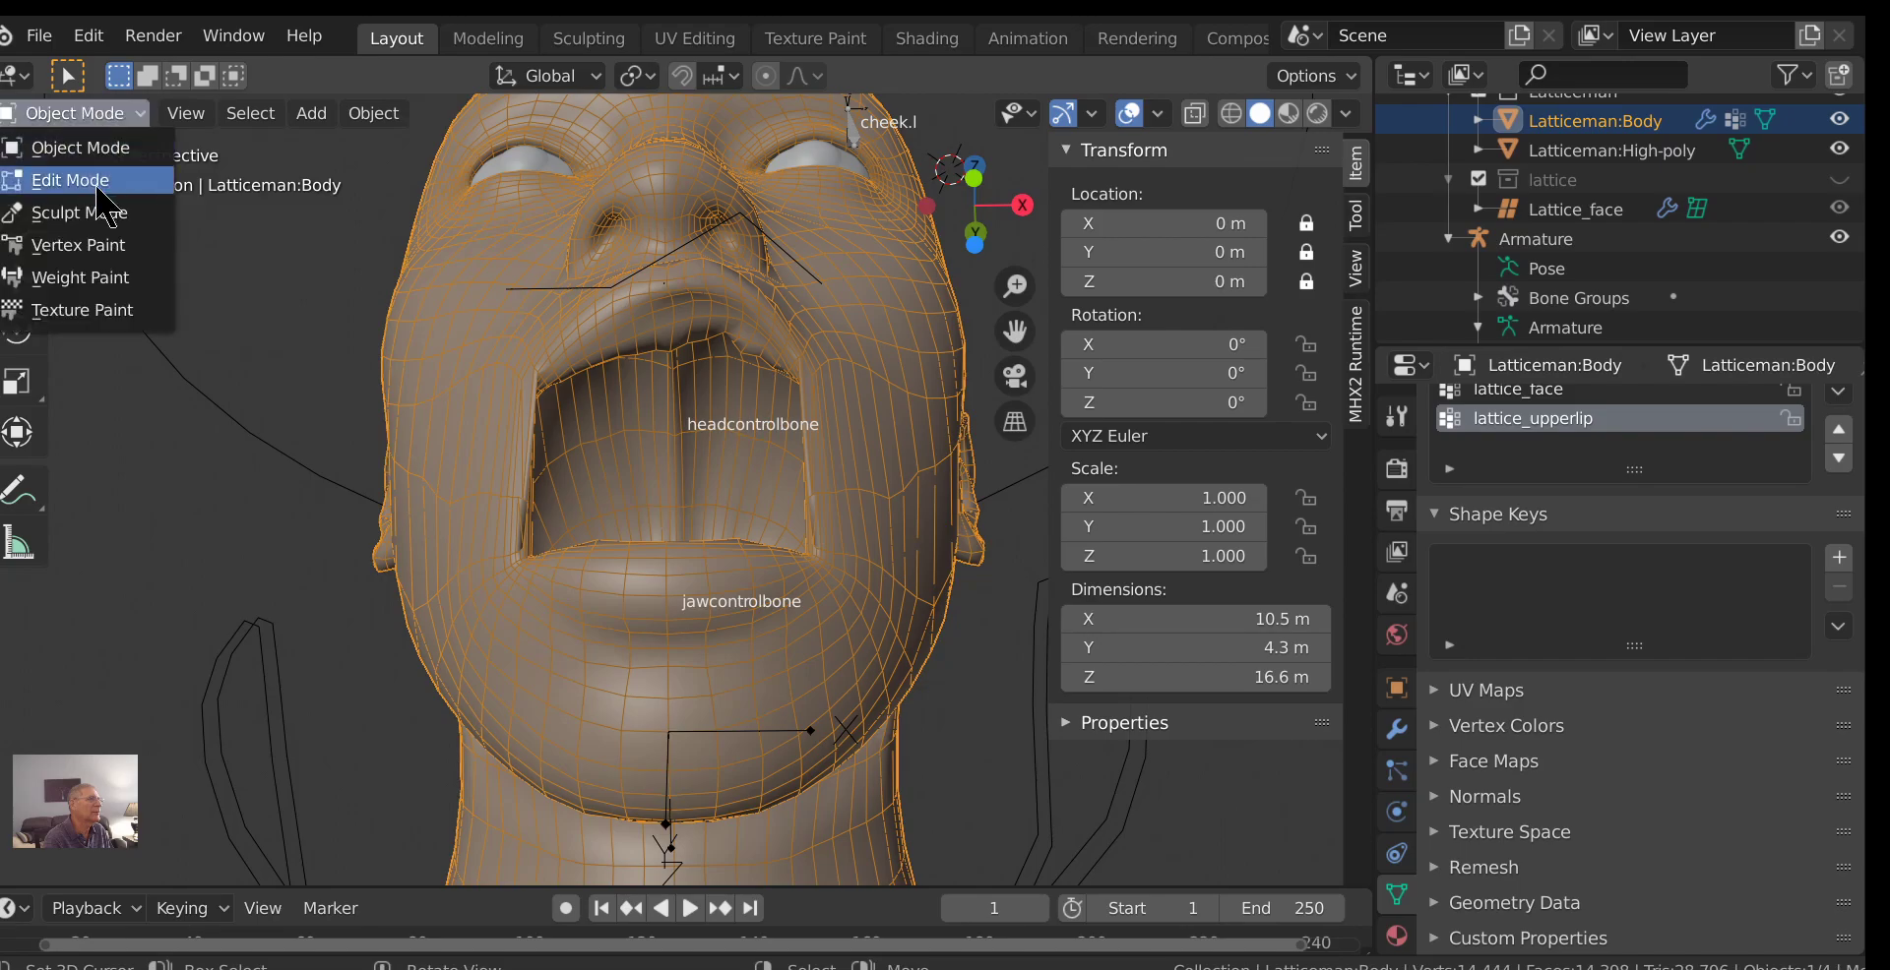
pyautogui.click(90, 278)
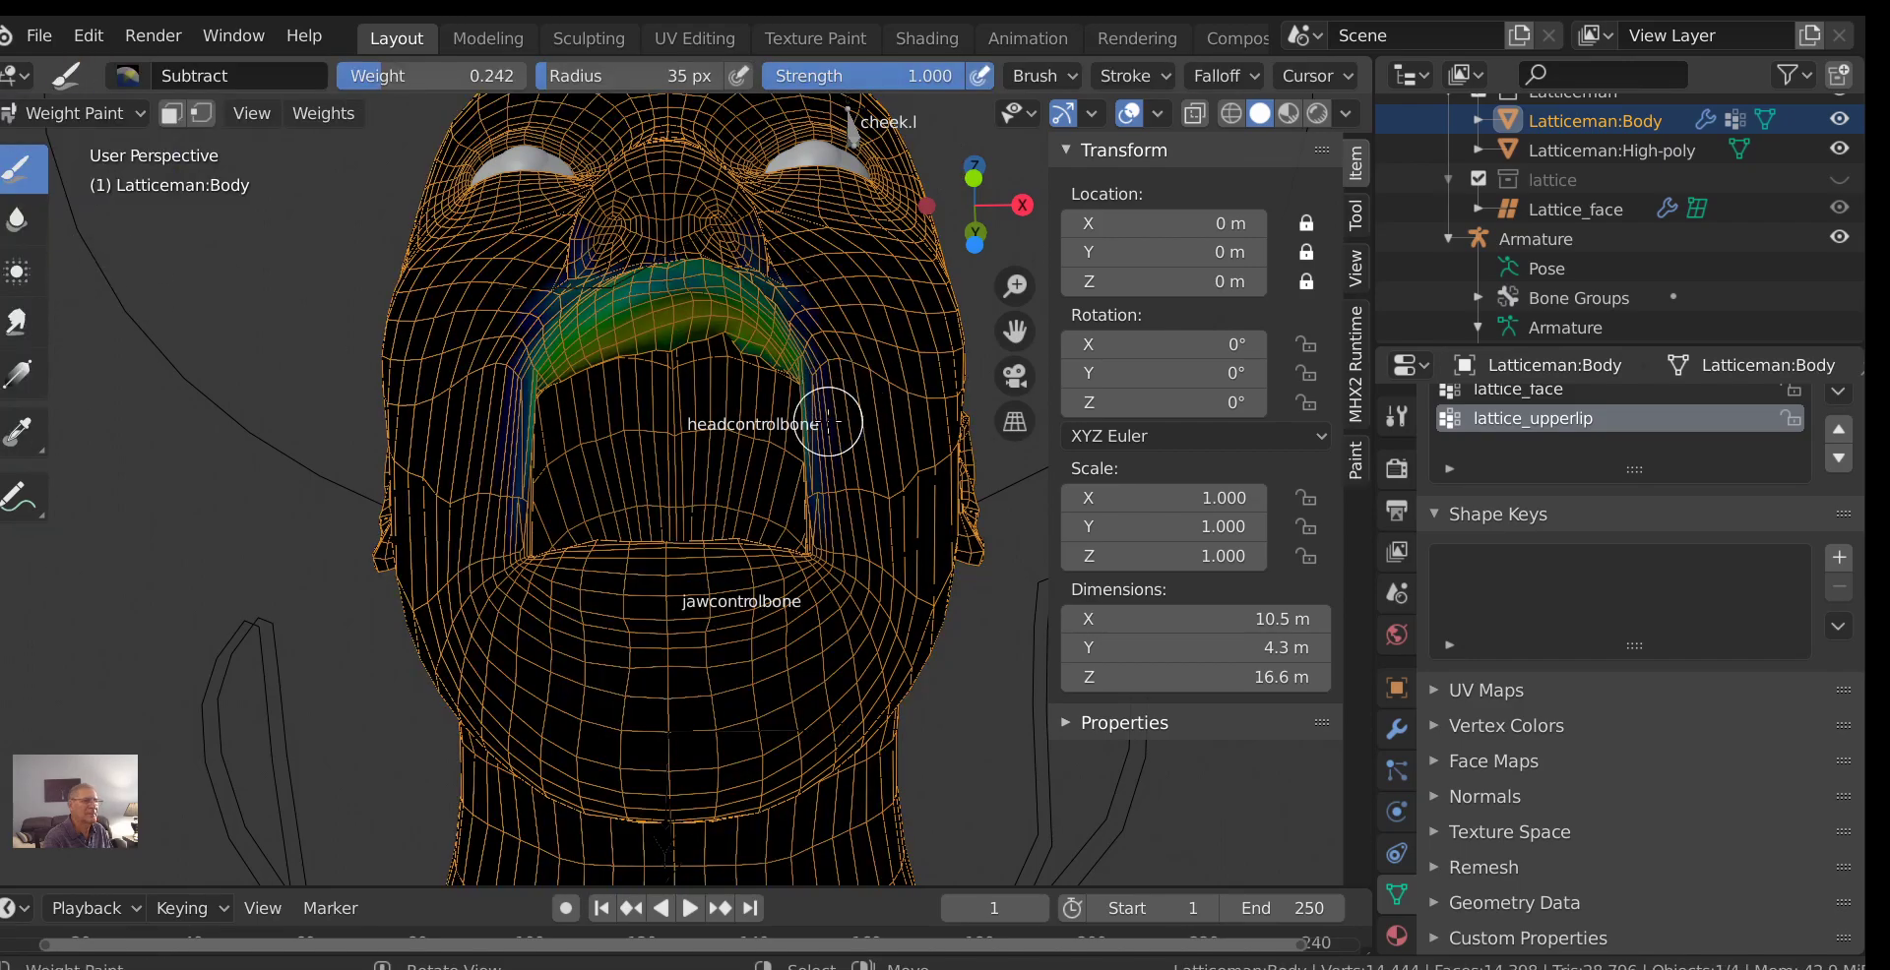
pyautogui.moveTo(823, 413)
pyautogui.mouseDown(button='middle')
pyautogui.moveTo(758, 433)
pyautogui.moveTo(807, 448)
pyautogui.moveTo(801, 375)
pyautogui.moveTo(907, 204)
pyautogui.moveTo(995, 226)
pyautogui.moveTo(853, 225)
pyautogui.moveTo(959, 227)
pyautogui.mouseUp(button='middle')
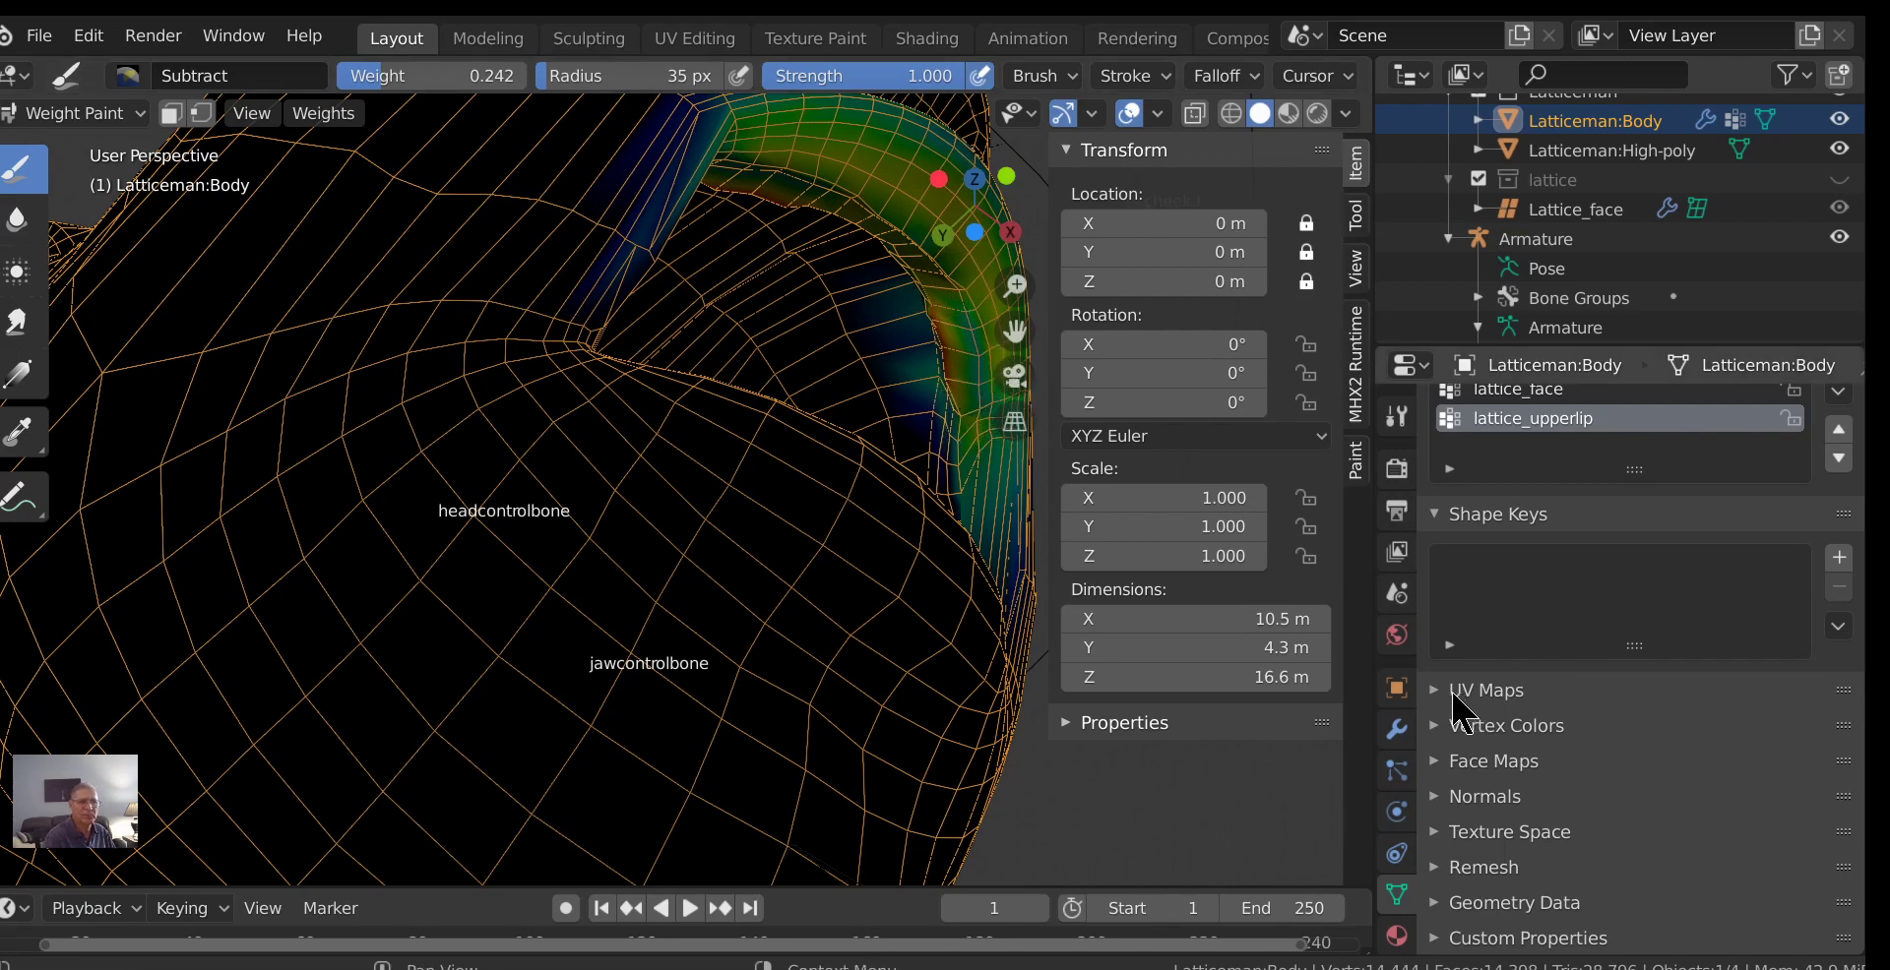
pyautogui.click(1397, 415)
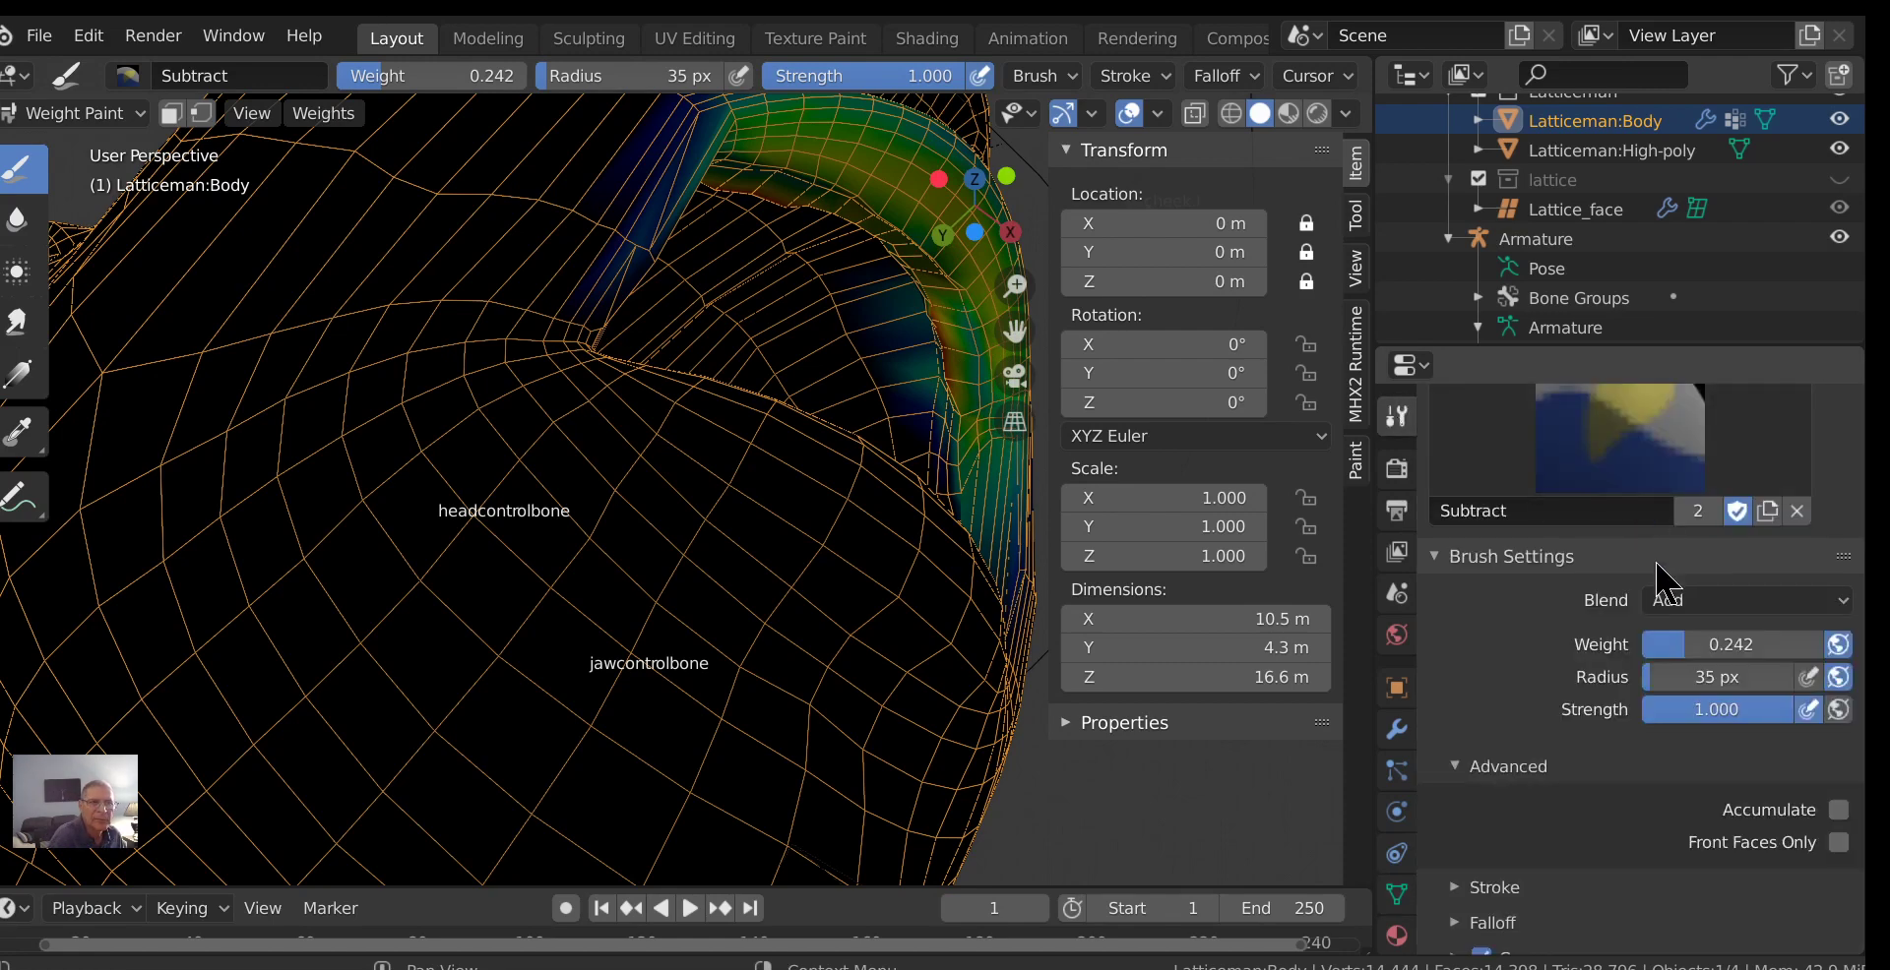
pyautogui.scroll(3, 1656, 758)
pyautogui.scroll(1, 1655, 759)
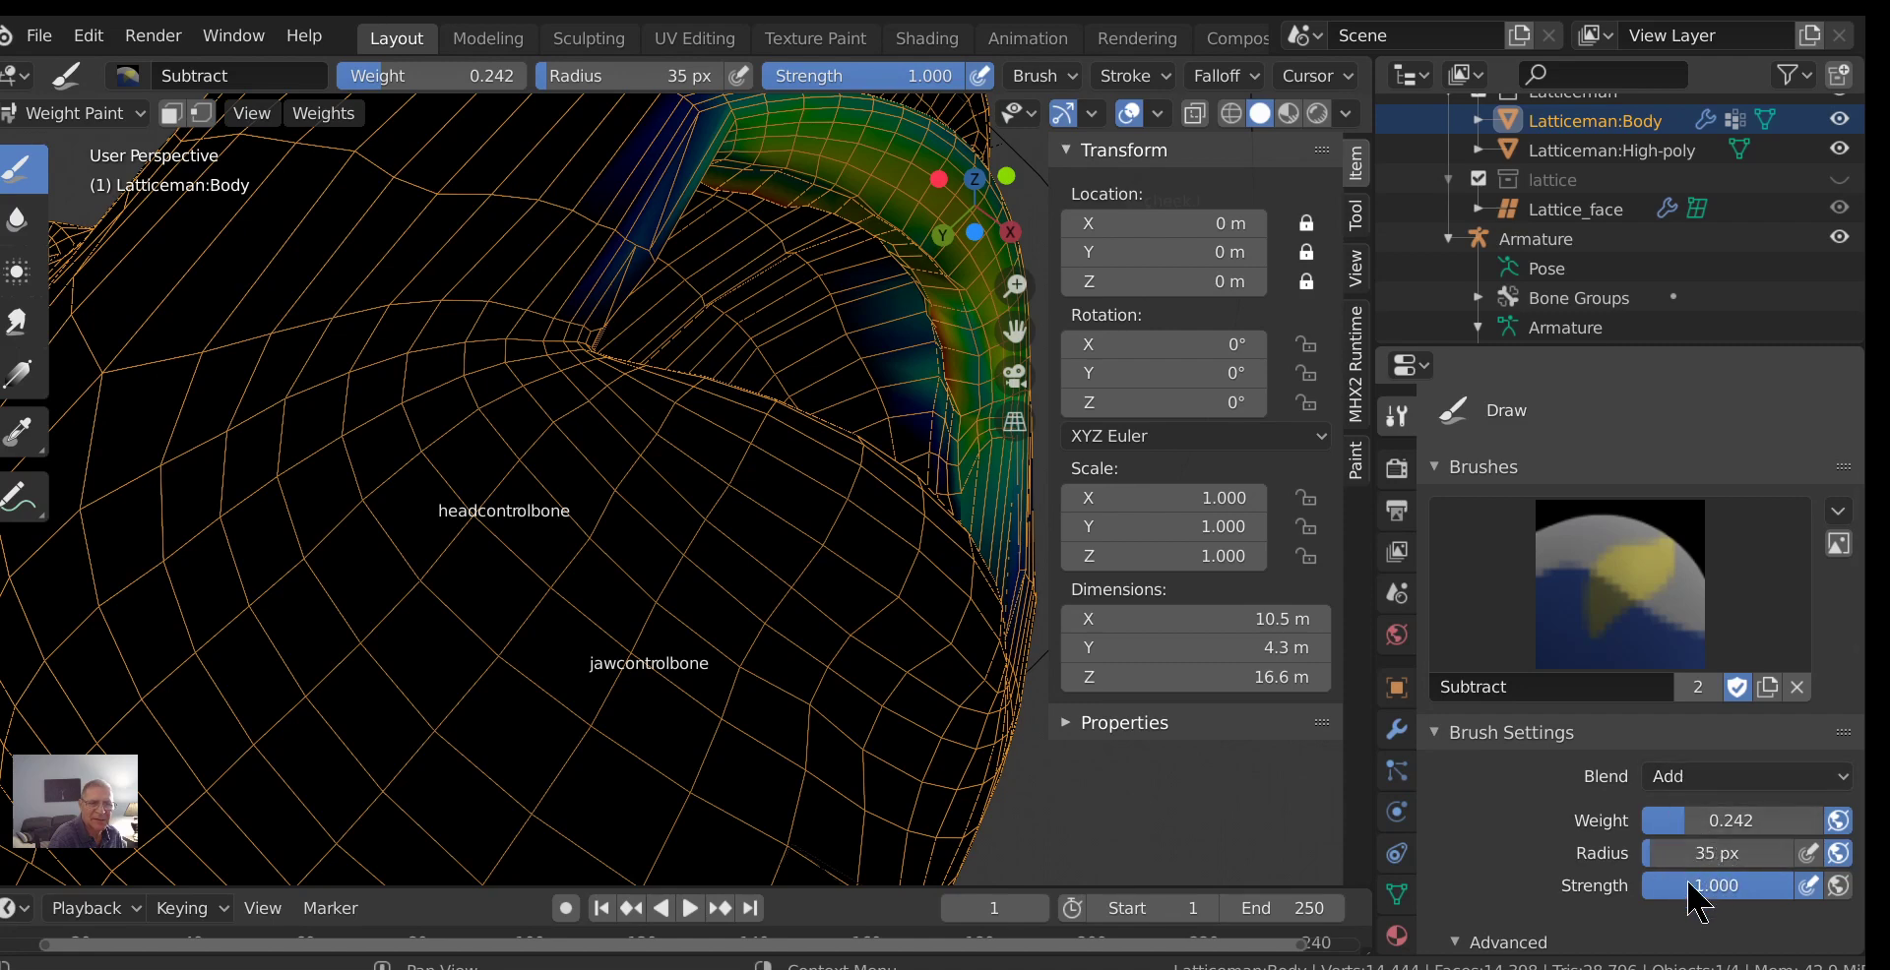
# Set the brush strength to 0.647 and paint added weight along the inner upper lip.
pyautogui.moveTo(1762, 886); pyautogui.dragTo(1713, 886)
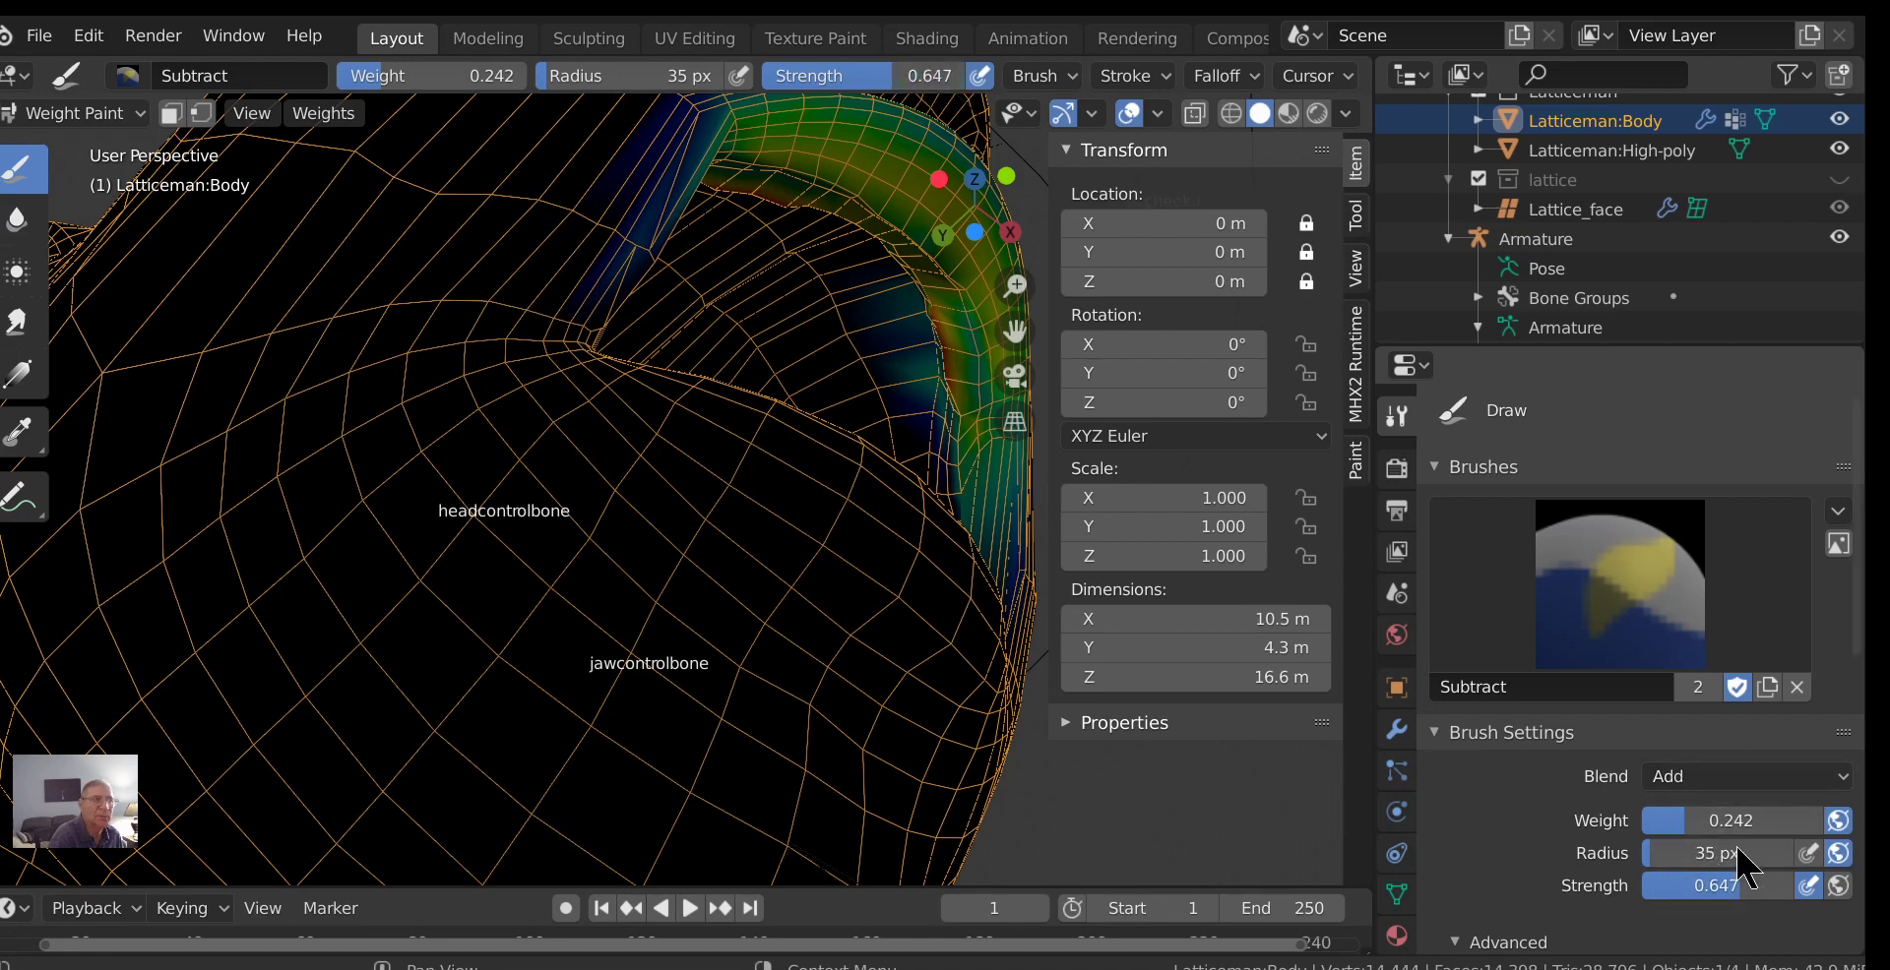
pyautogui.moveTo(932, 308)
pyautogui.mouseDown(button='middle')
pyautogui.moveTo(1059, 315)
pyautogui.moveTo(983, 409)
pyautogui.mouseUp(button='middle')
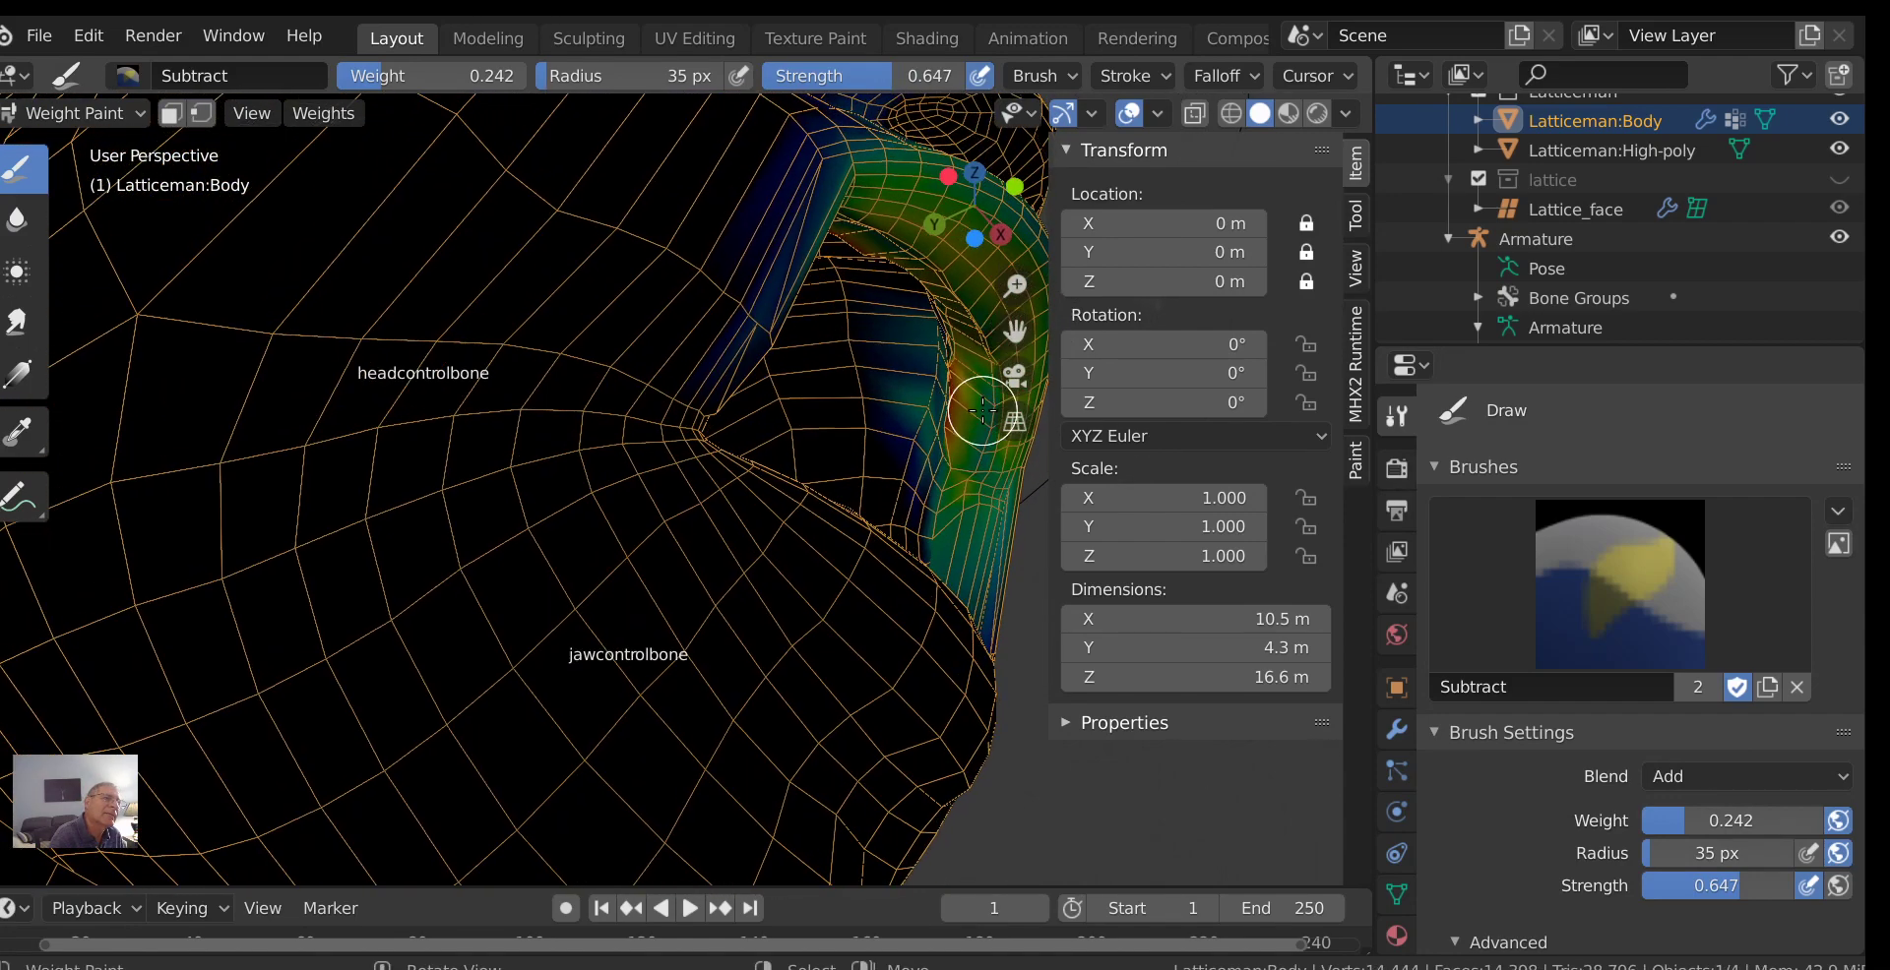
pyautogui.moveTo(983, 410)
pyautogui.mouseDown()
pyautogui.moveTo(994, 327)
pyautogui.moveTo(1008, 367)
pyautogui.moveTo(974, 331)
pyautogui.moveTo(1000, 348)
pyautogui.moveTo(1005, 395)
pyautogui.moveTo(951, 281)
pyautogui.moveTo(968, 296)
pyautogui.moveTo(976, 368)
pyautogui.moveTo(911, 246)
pyautogui.moveTo(985, 401)
pyautogui.moveTo(967, 446)
pyautogui.mouseUp()
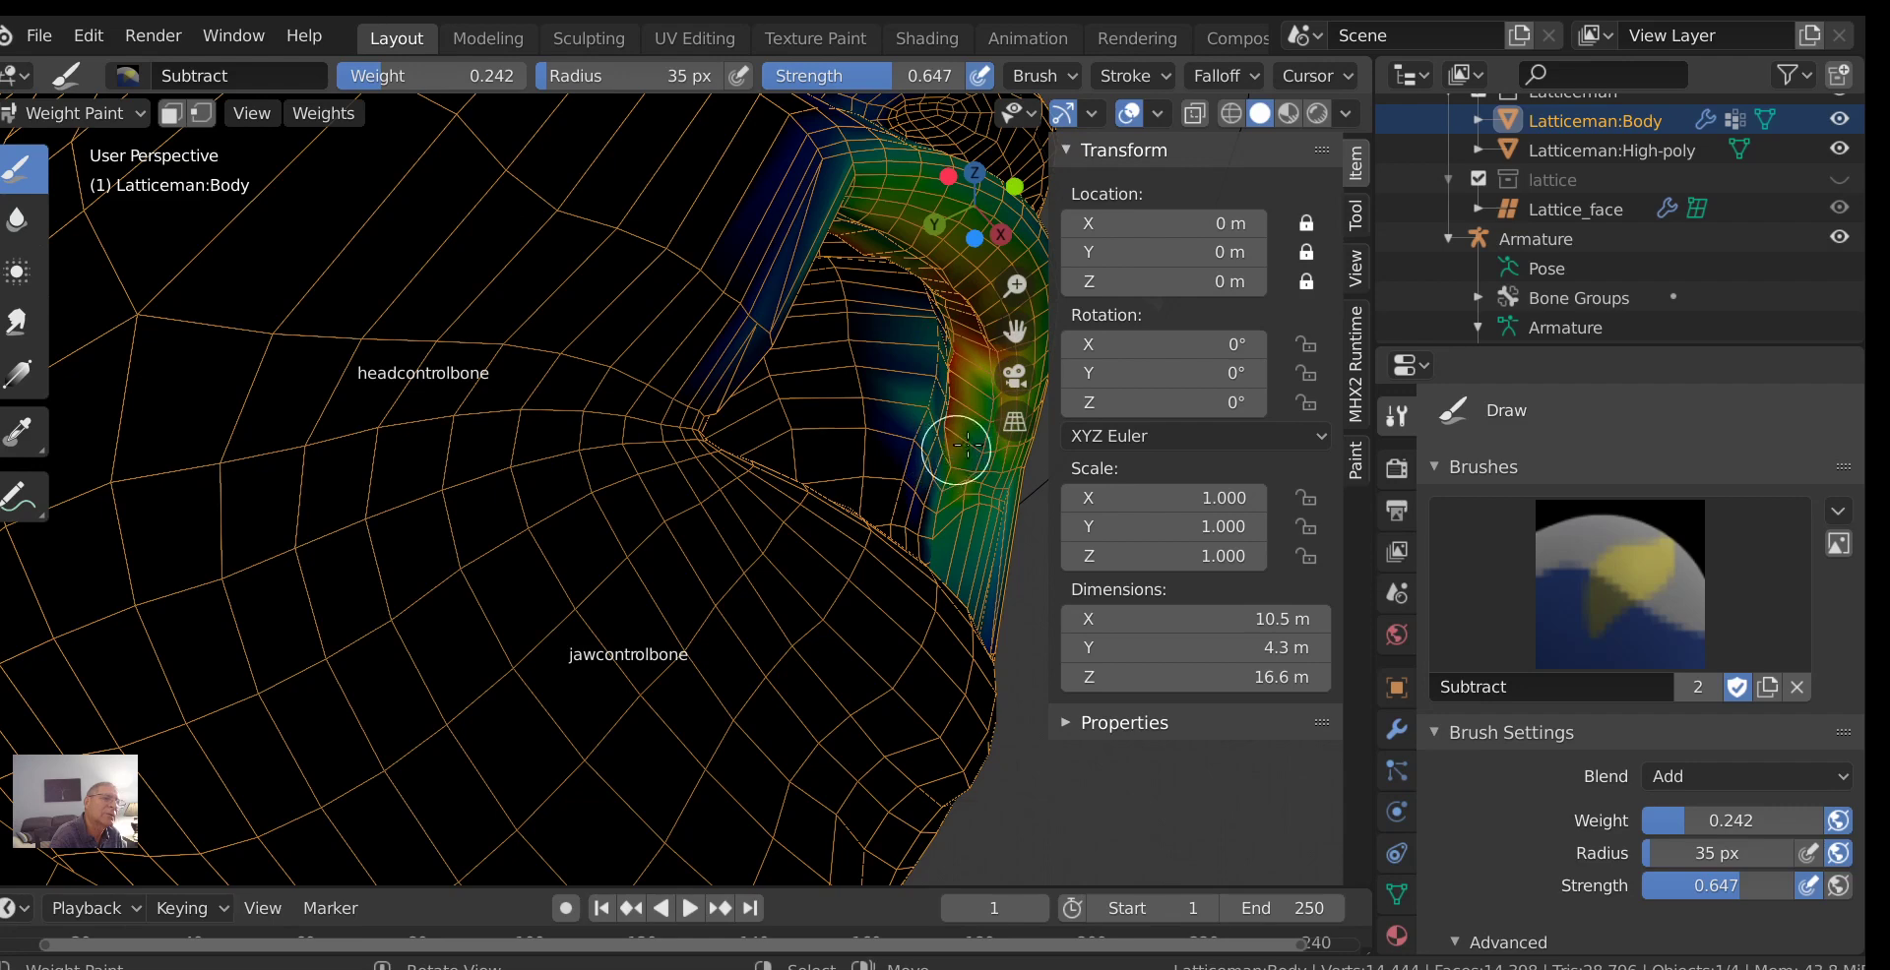
# From the front, turn on vertex selection masking for painting and pick a vertex on the upper lip's lower edge.
pyautogui.press('KP_1')
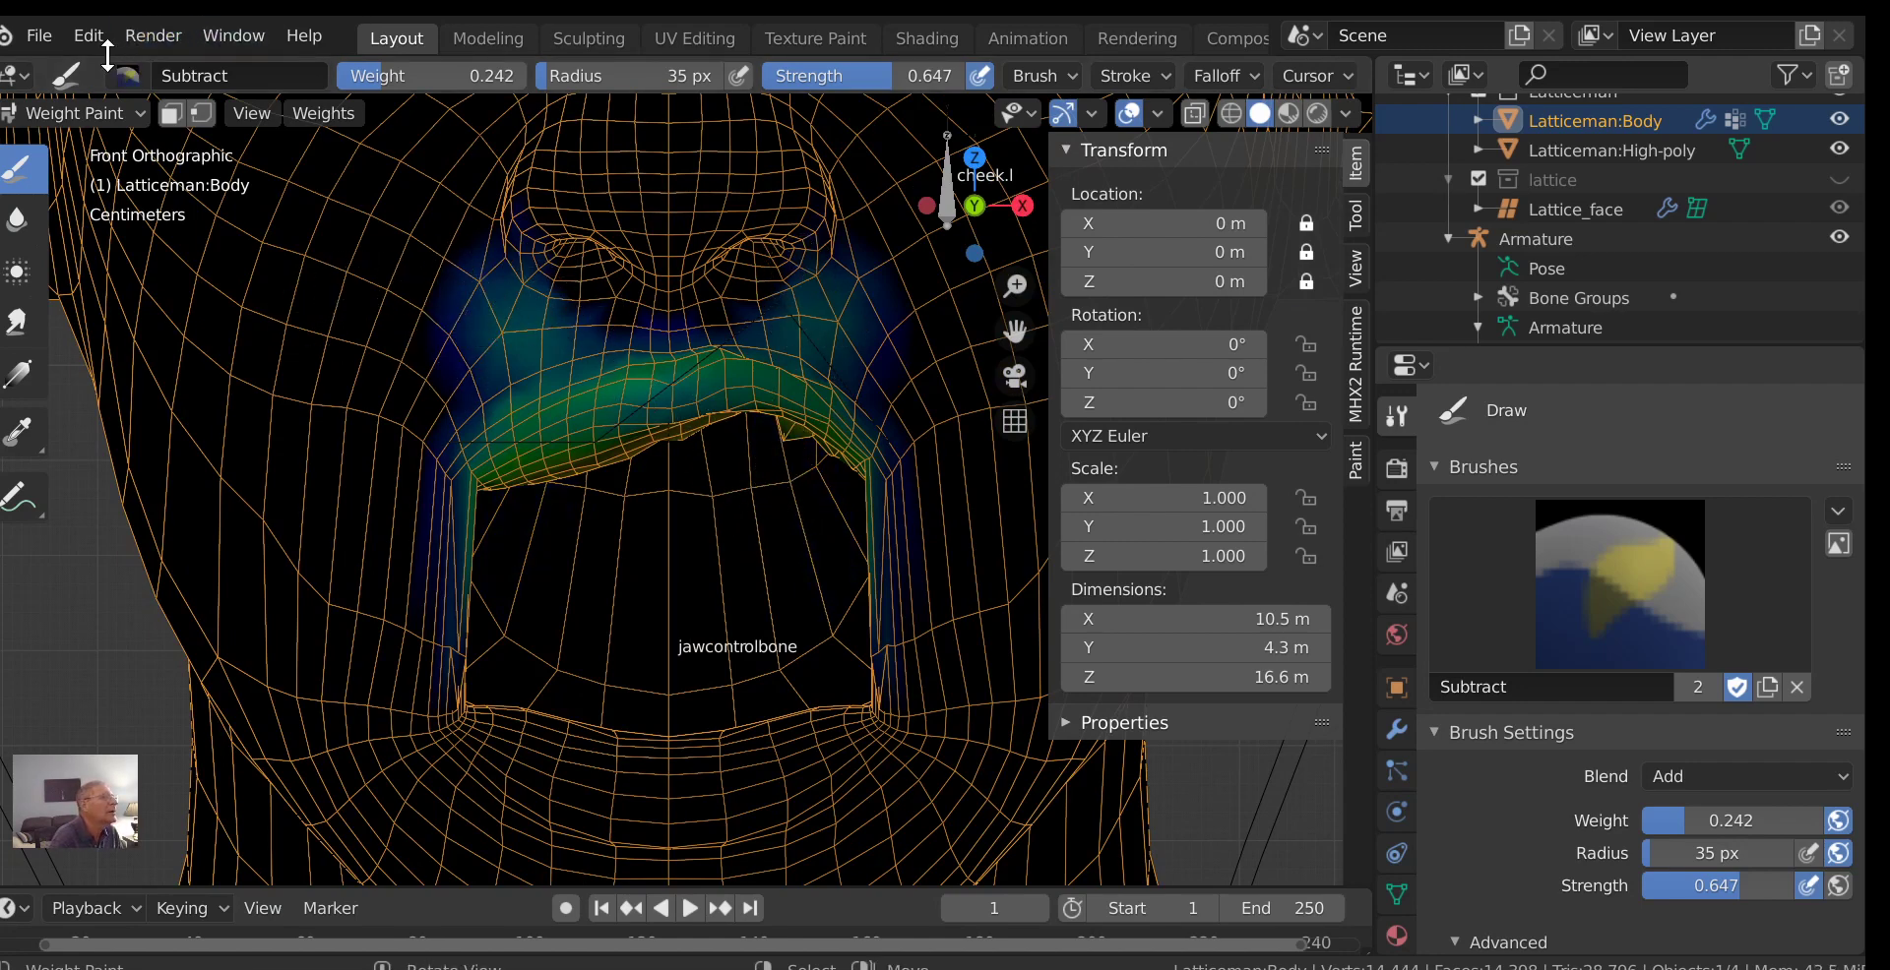
pyautogui.click(201, 114)
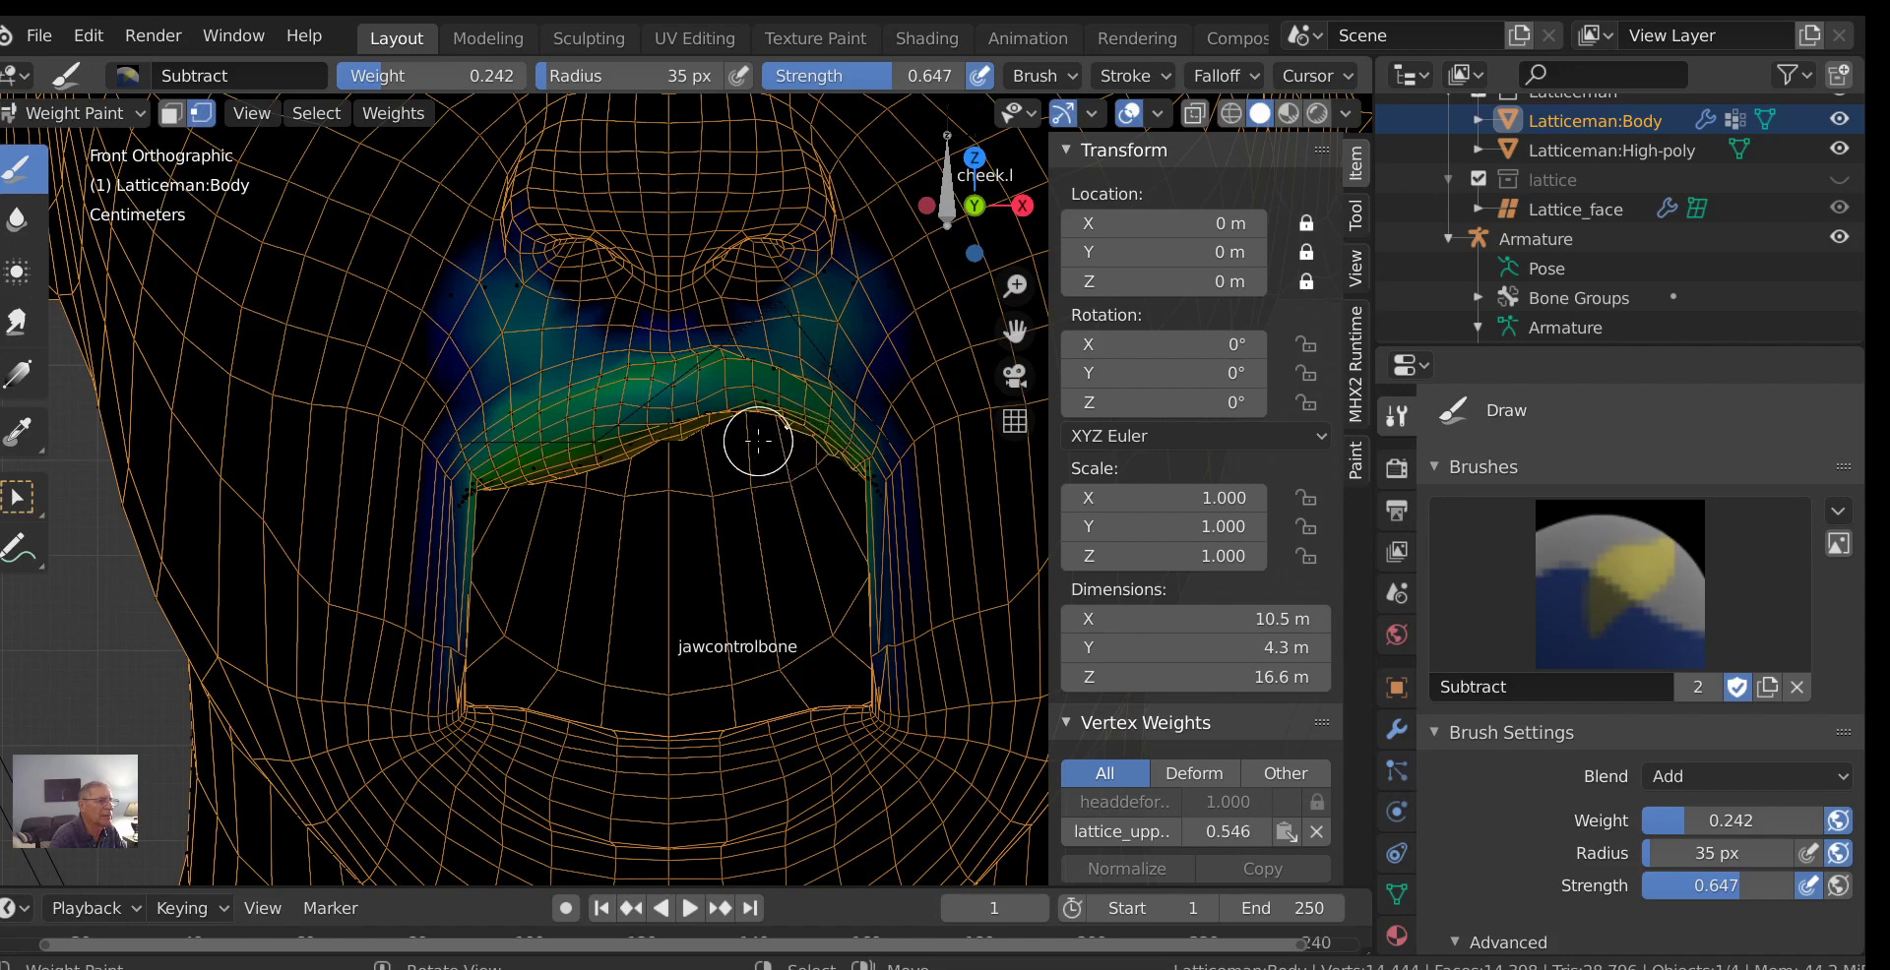
pyautogui.click(685, 444)
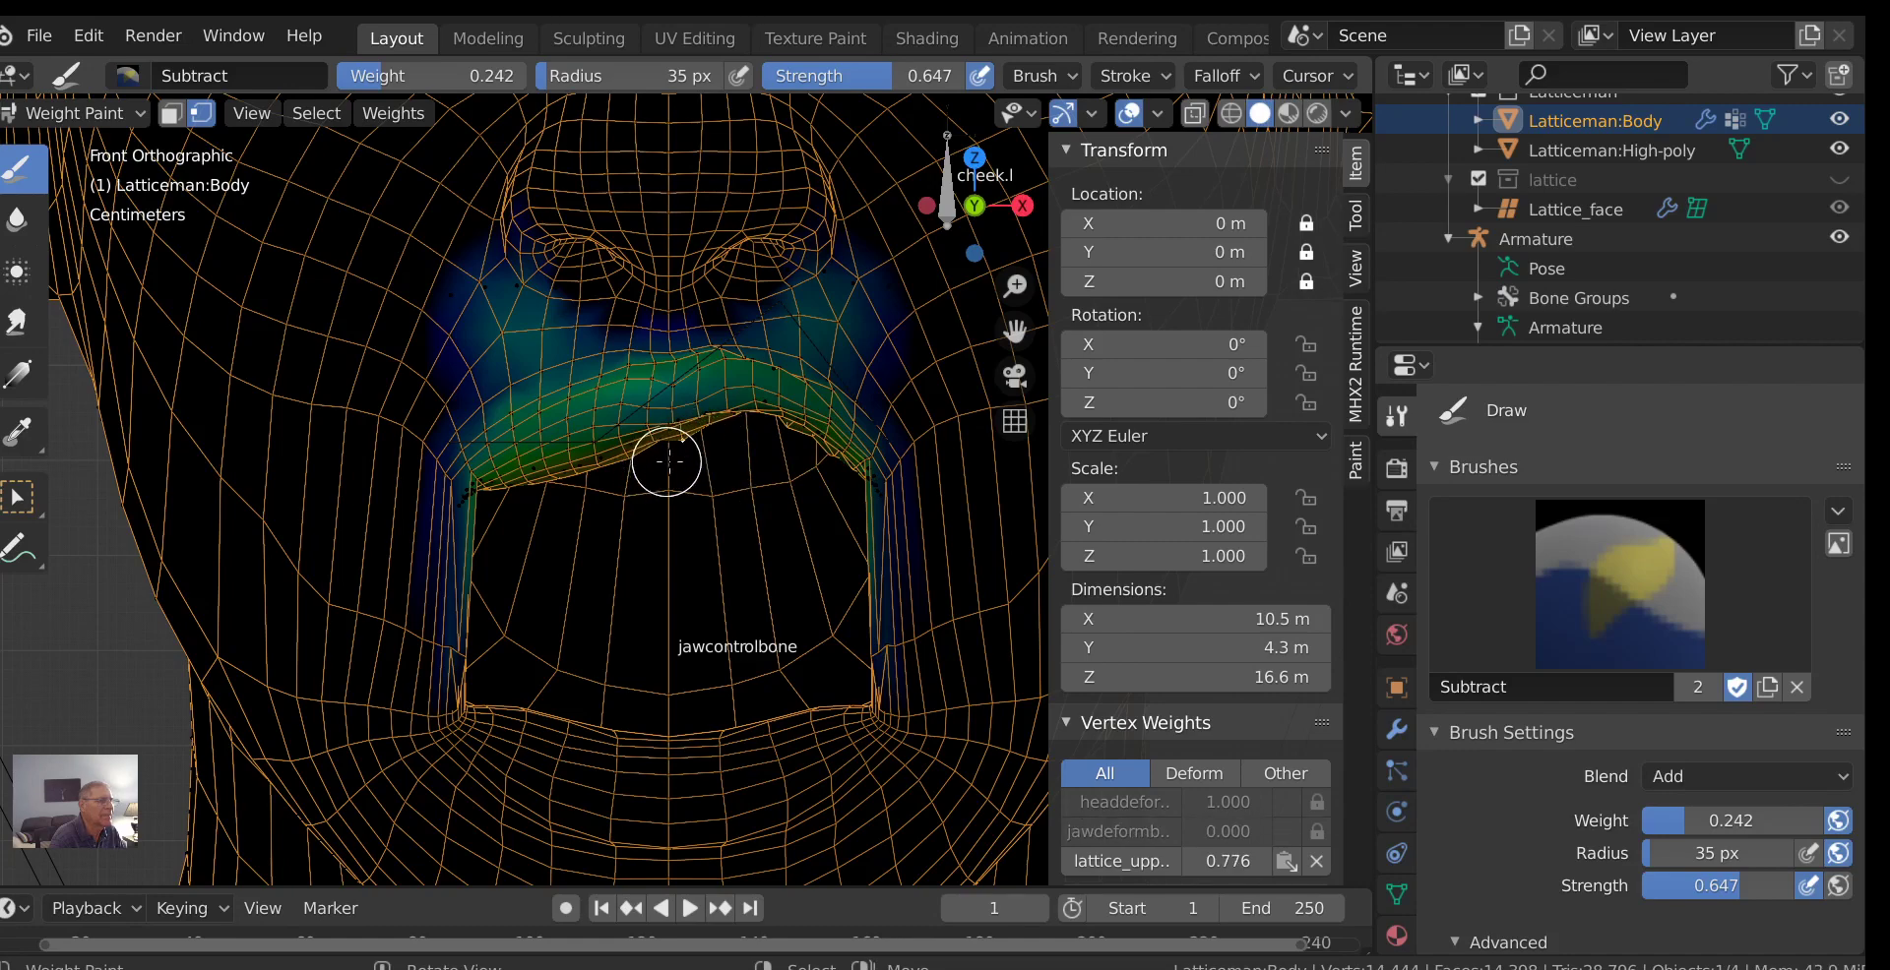
# Select individual vertices along the upper edge of the upper lip and add weight to them one by one.
pyautogui.moveTo(762, 529); pyautogui.dragTo(633, 536, button='middle')
pyautogui.scroll(3, 655, 492)
pyautogui.scroll(4, 611, 579)
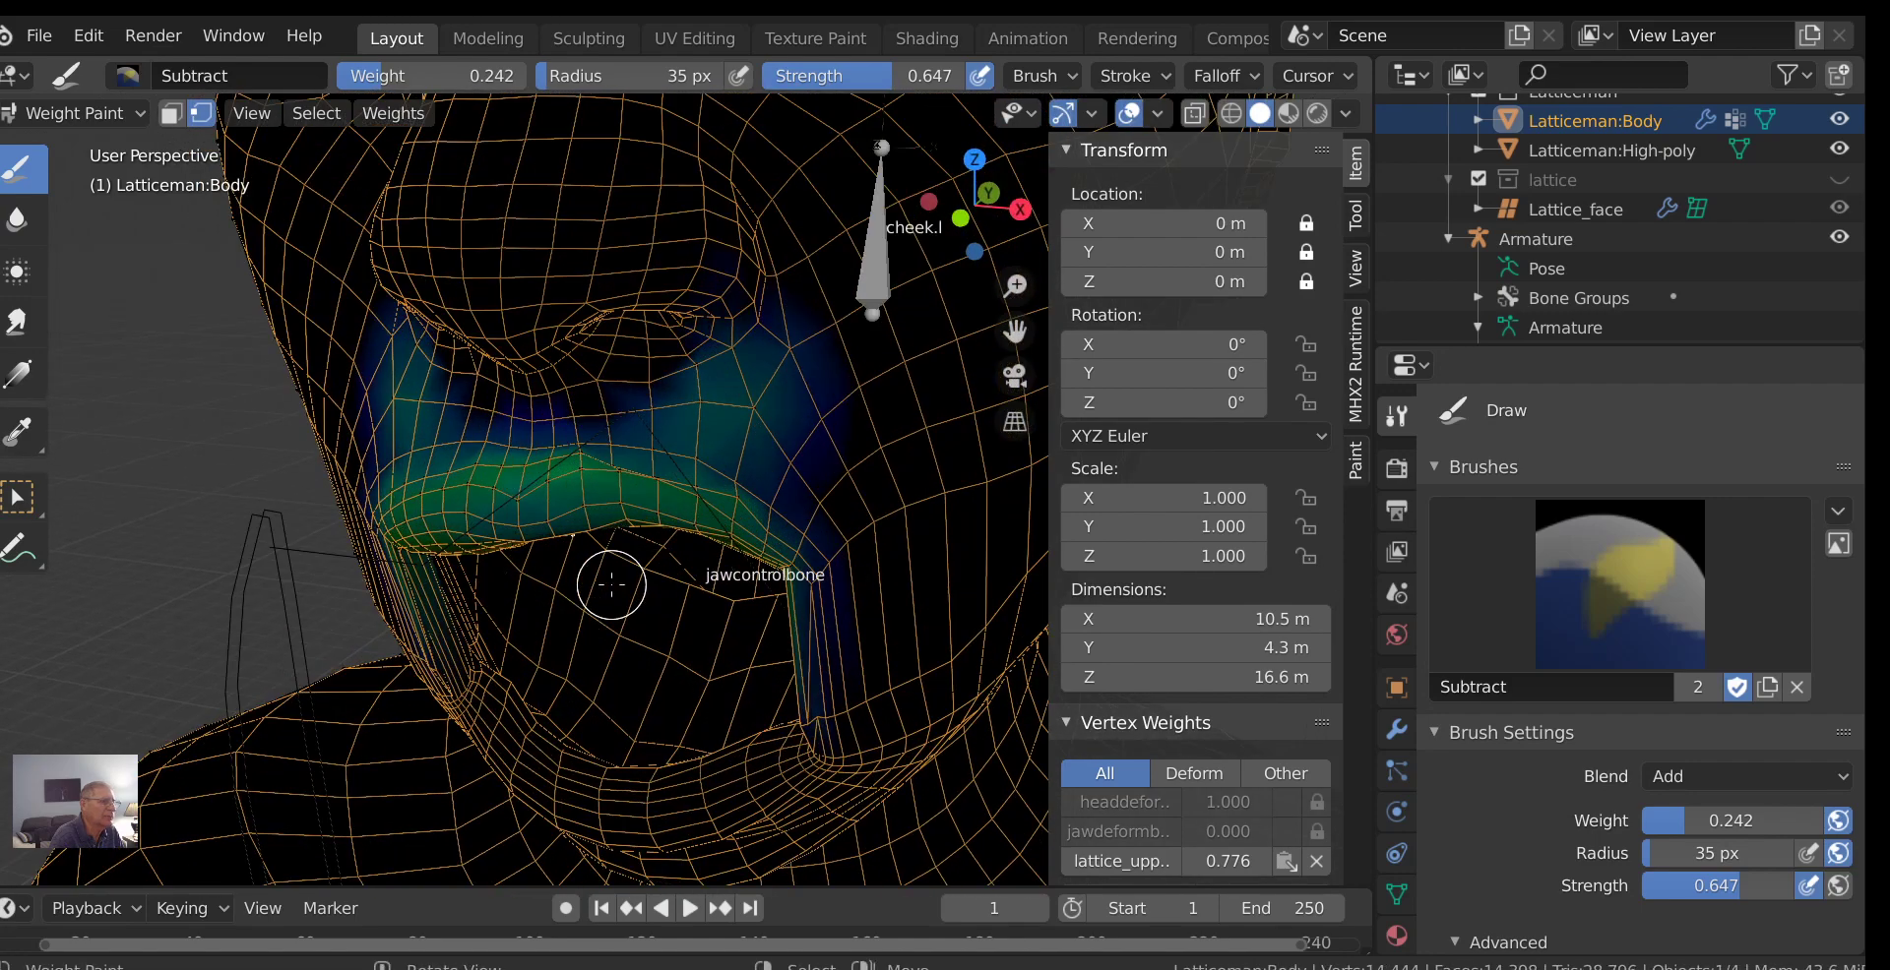
pyautogui.scroll(2, 611, 581)
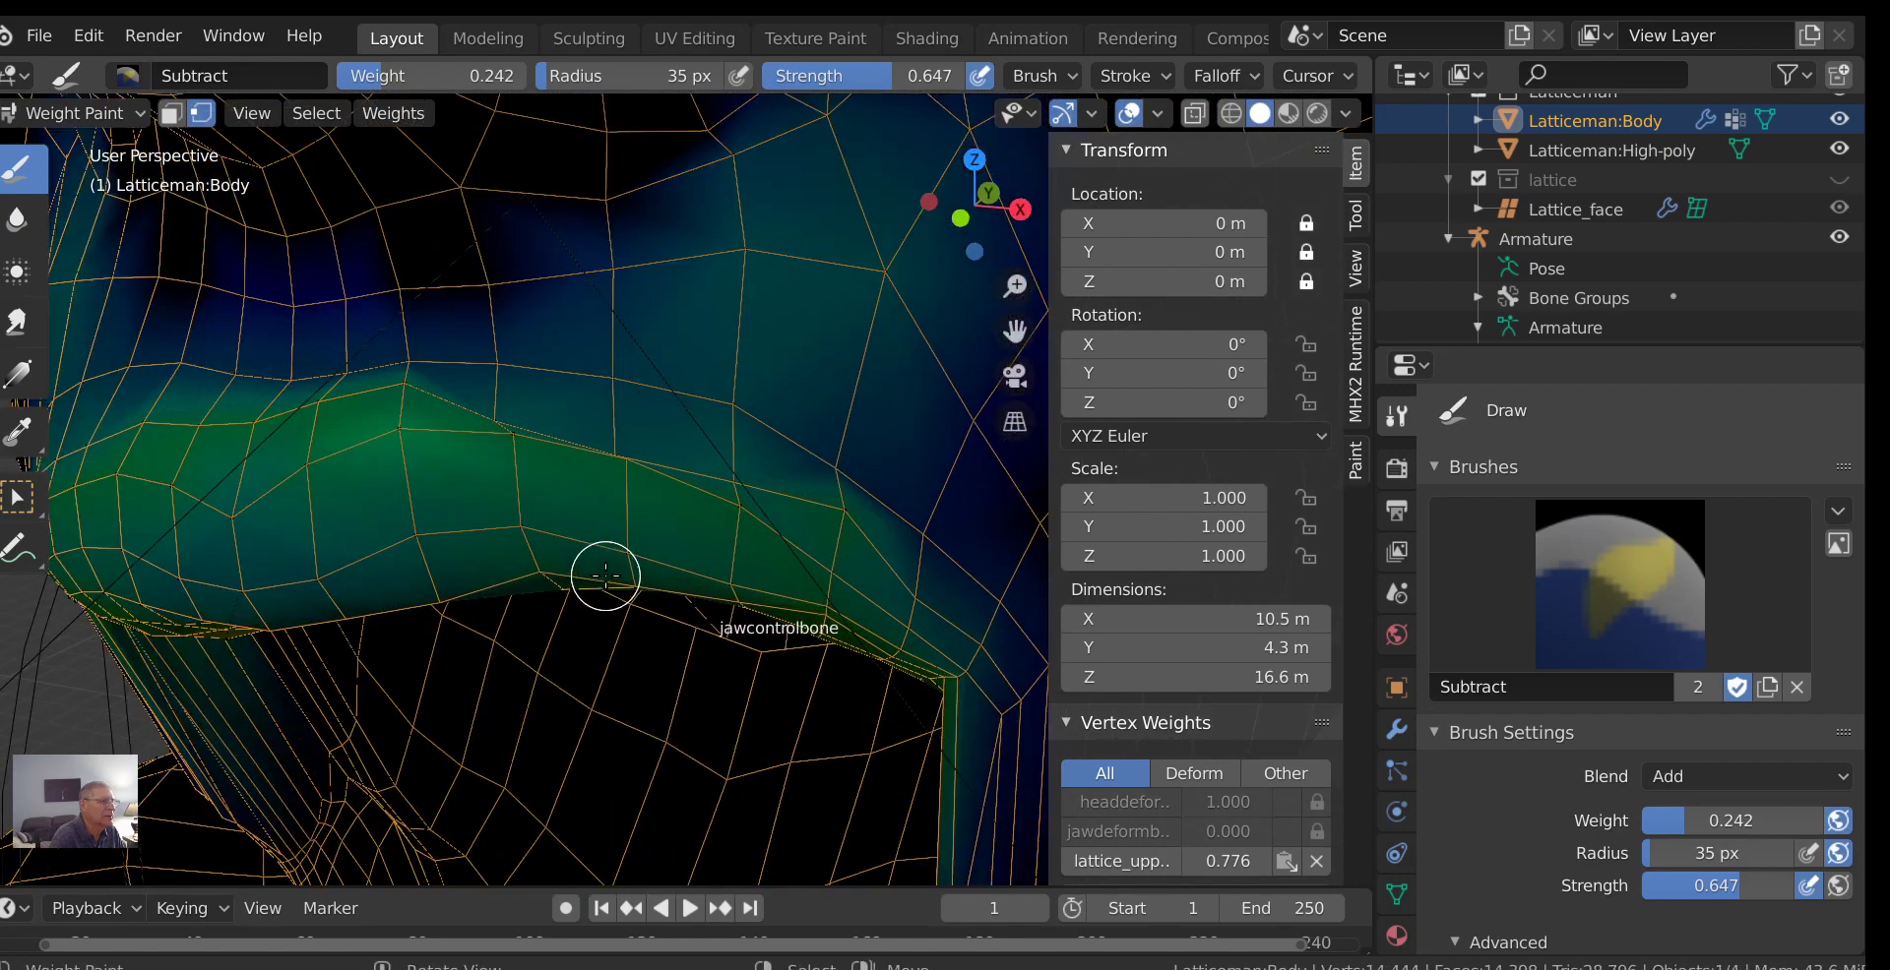
pyautogui.moveTo(605, 575); pyautogui.dragTo(630, 611, button='middle')
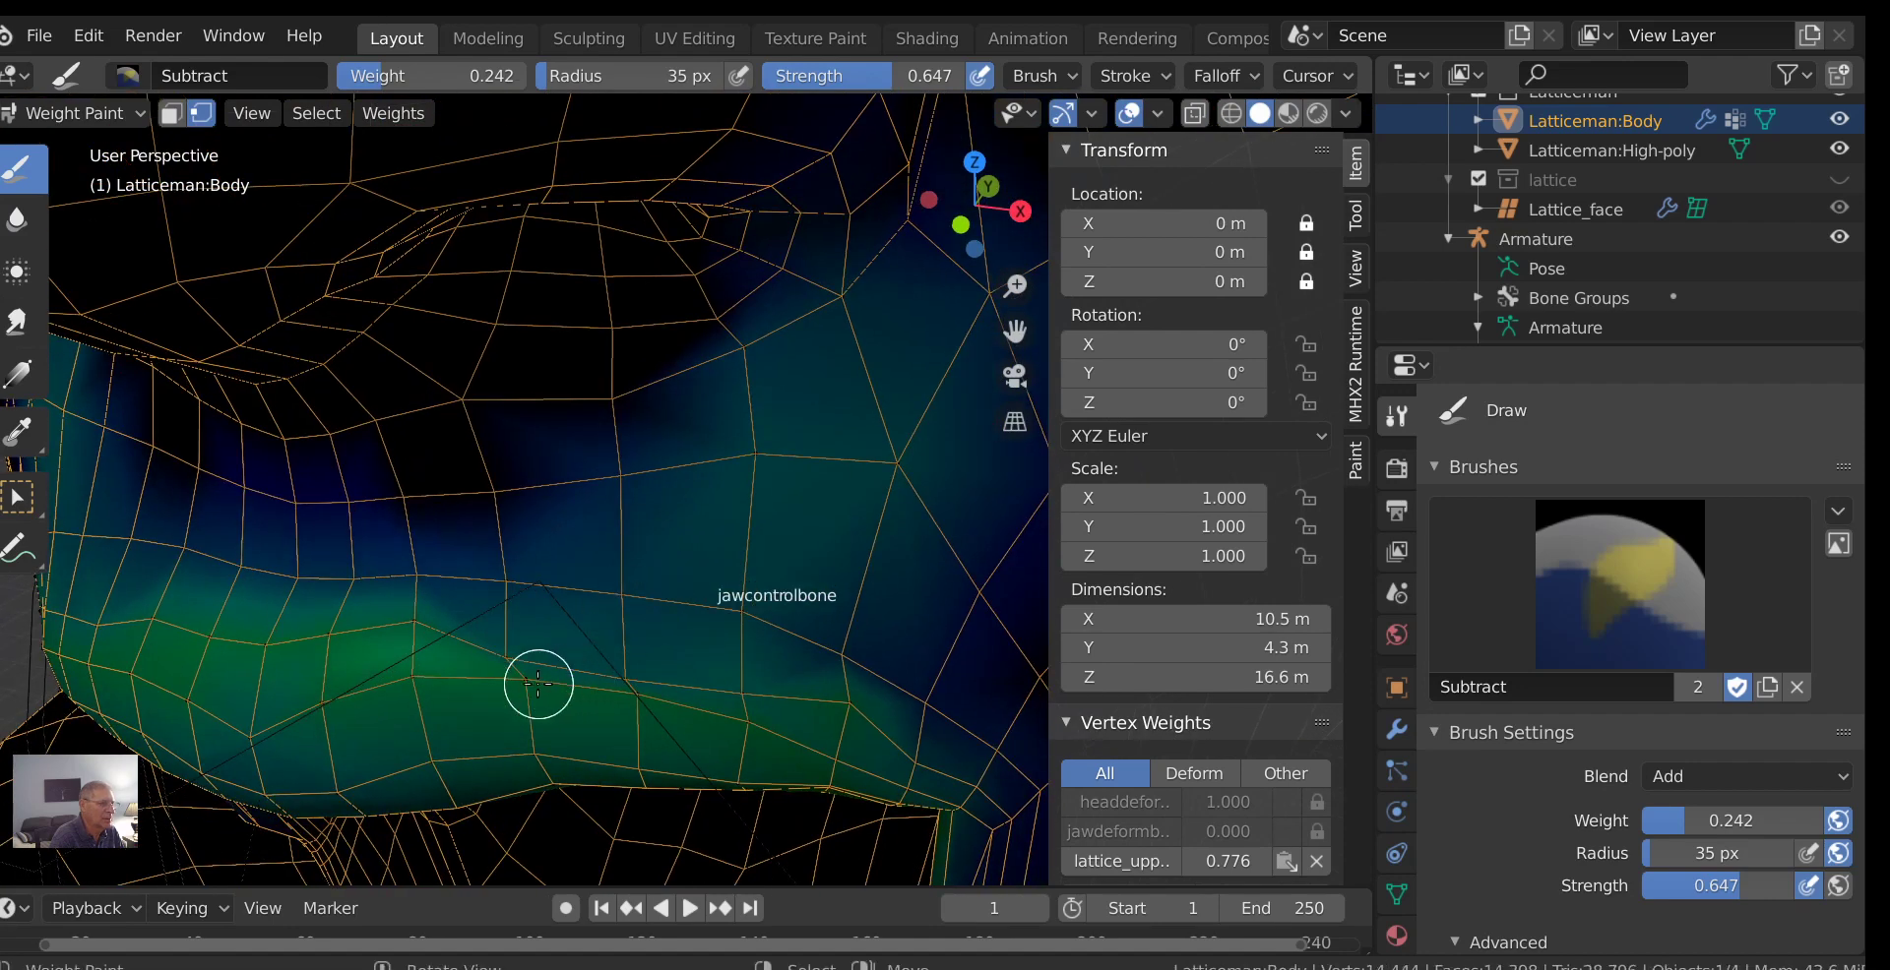
pyautogui.click(500, 662)
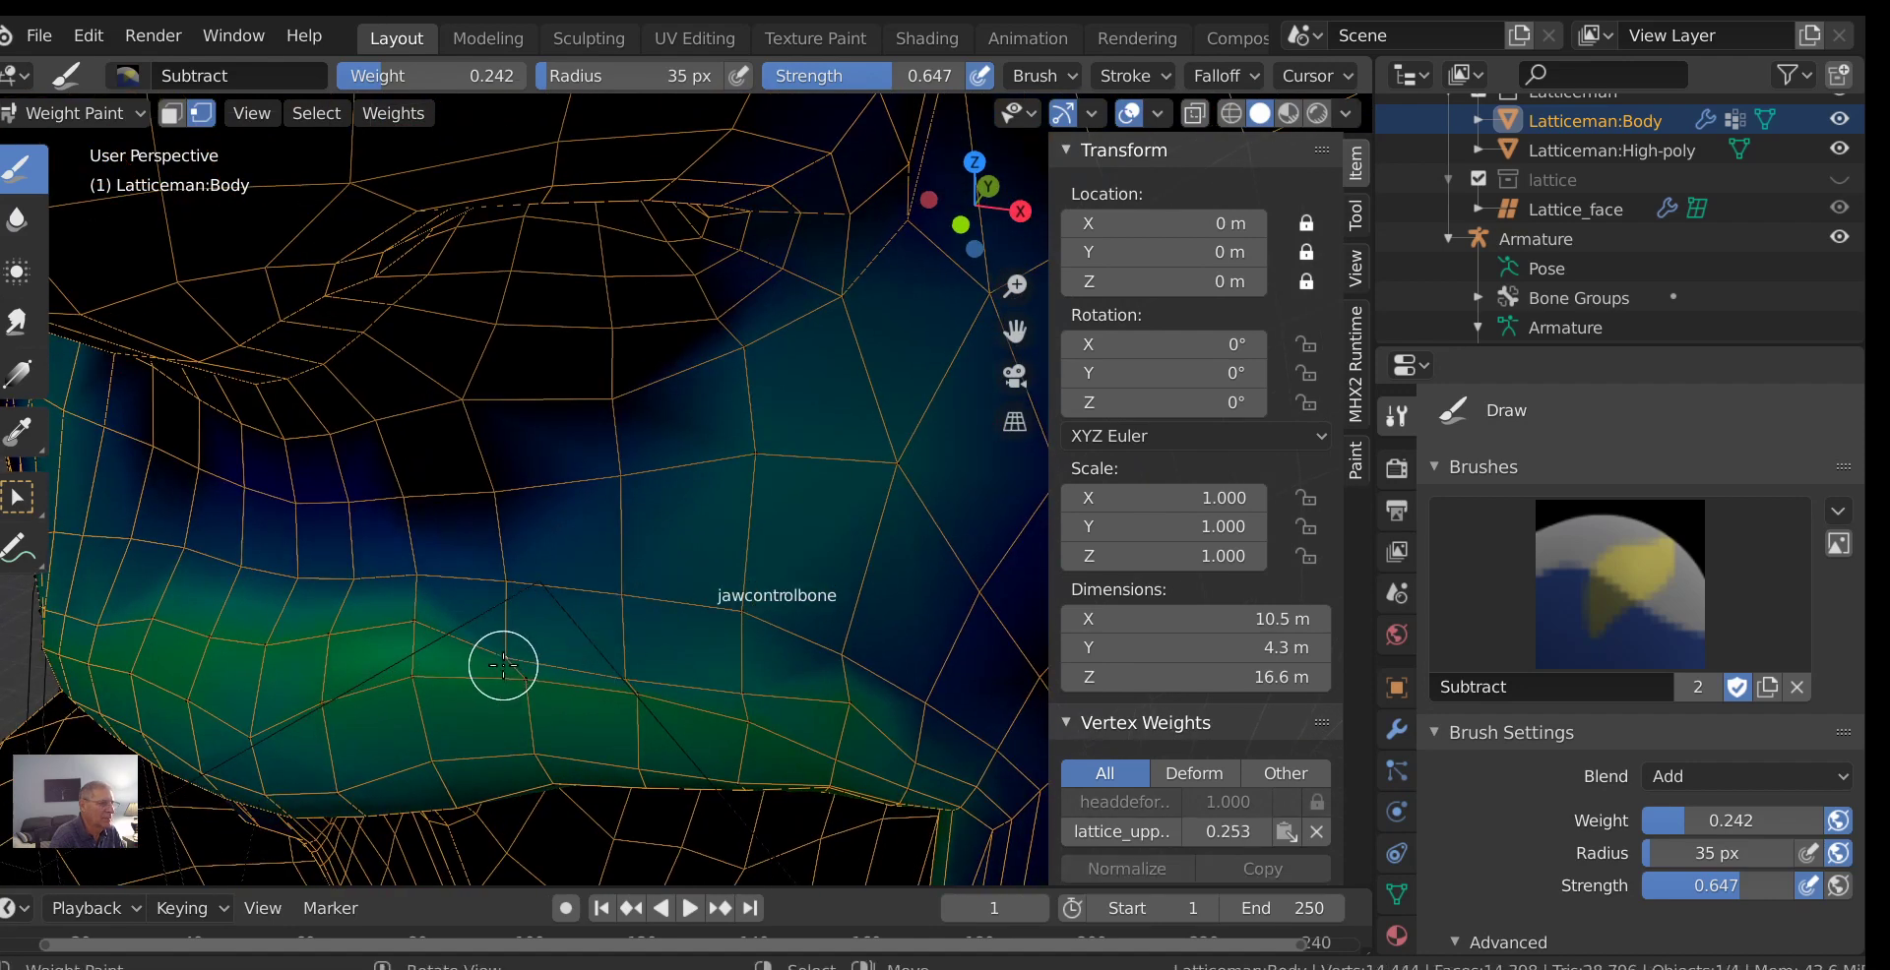
pyautogui.keyDown('shift'); pyautogui.click(622, 668); pyautogui.keyUp('shift')
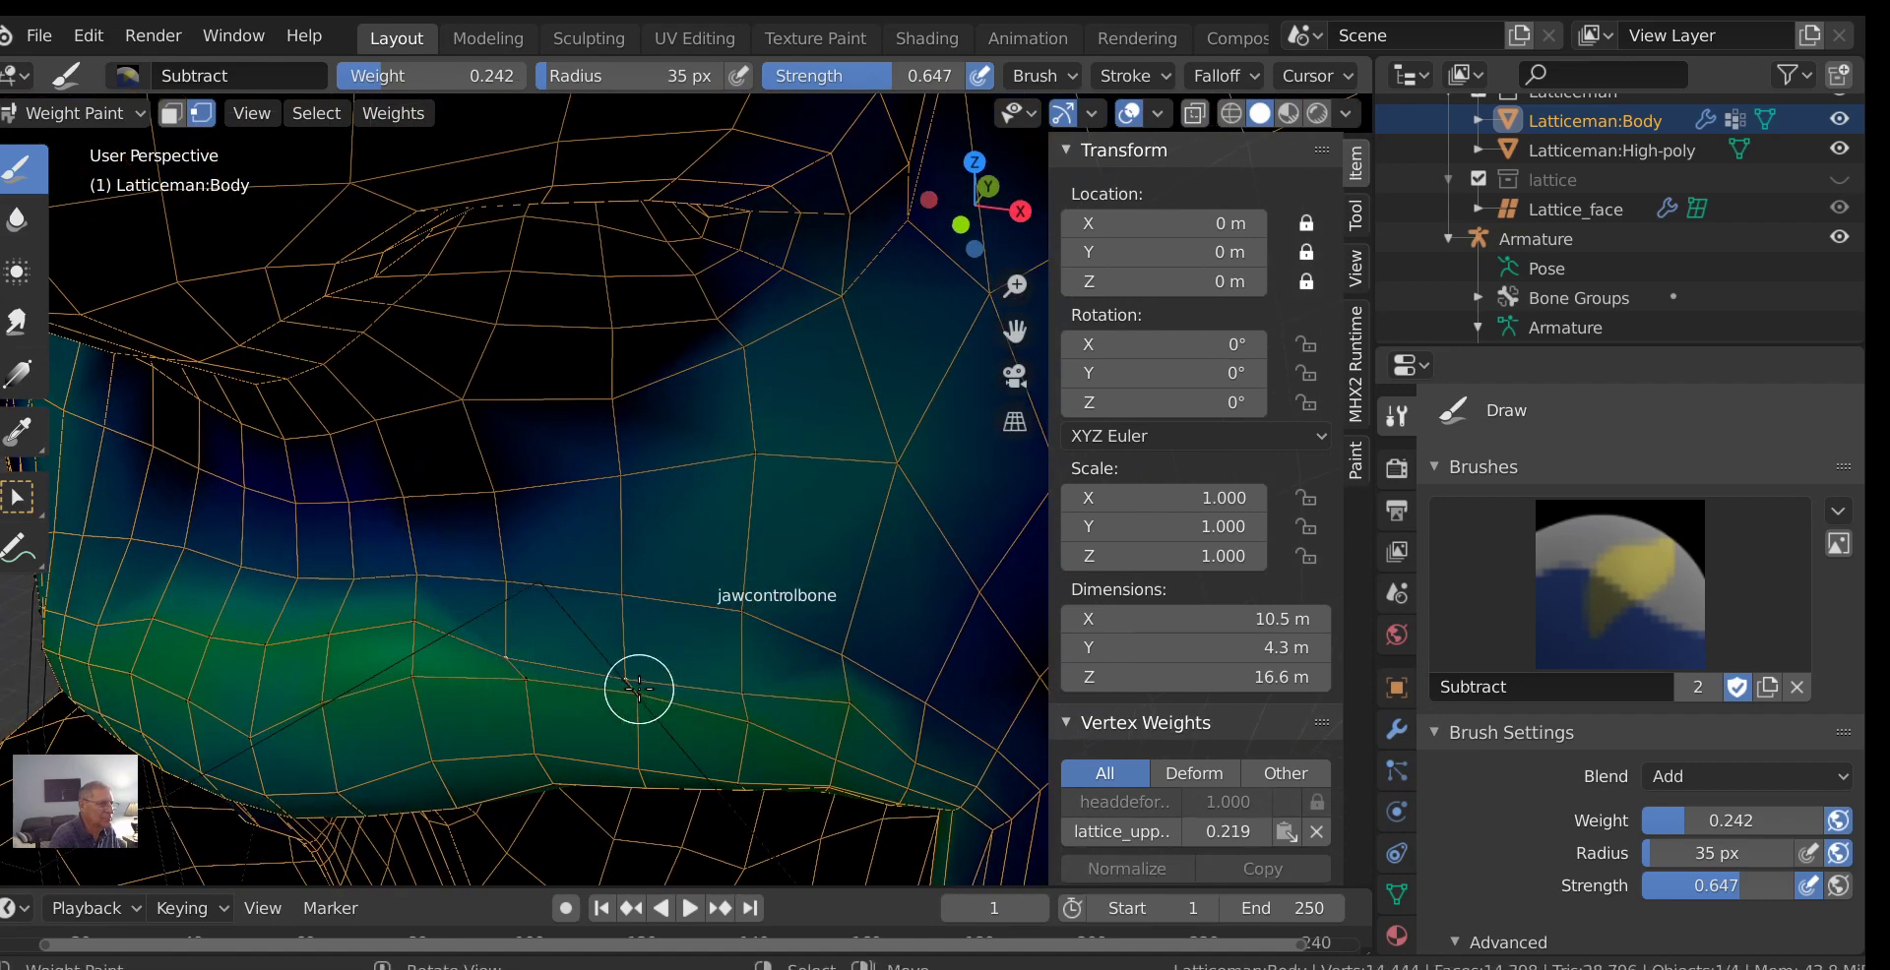
pyautogui.click(503, 666)
pyautogui.click(644, 678)
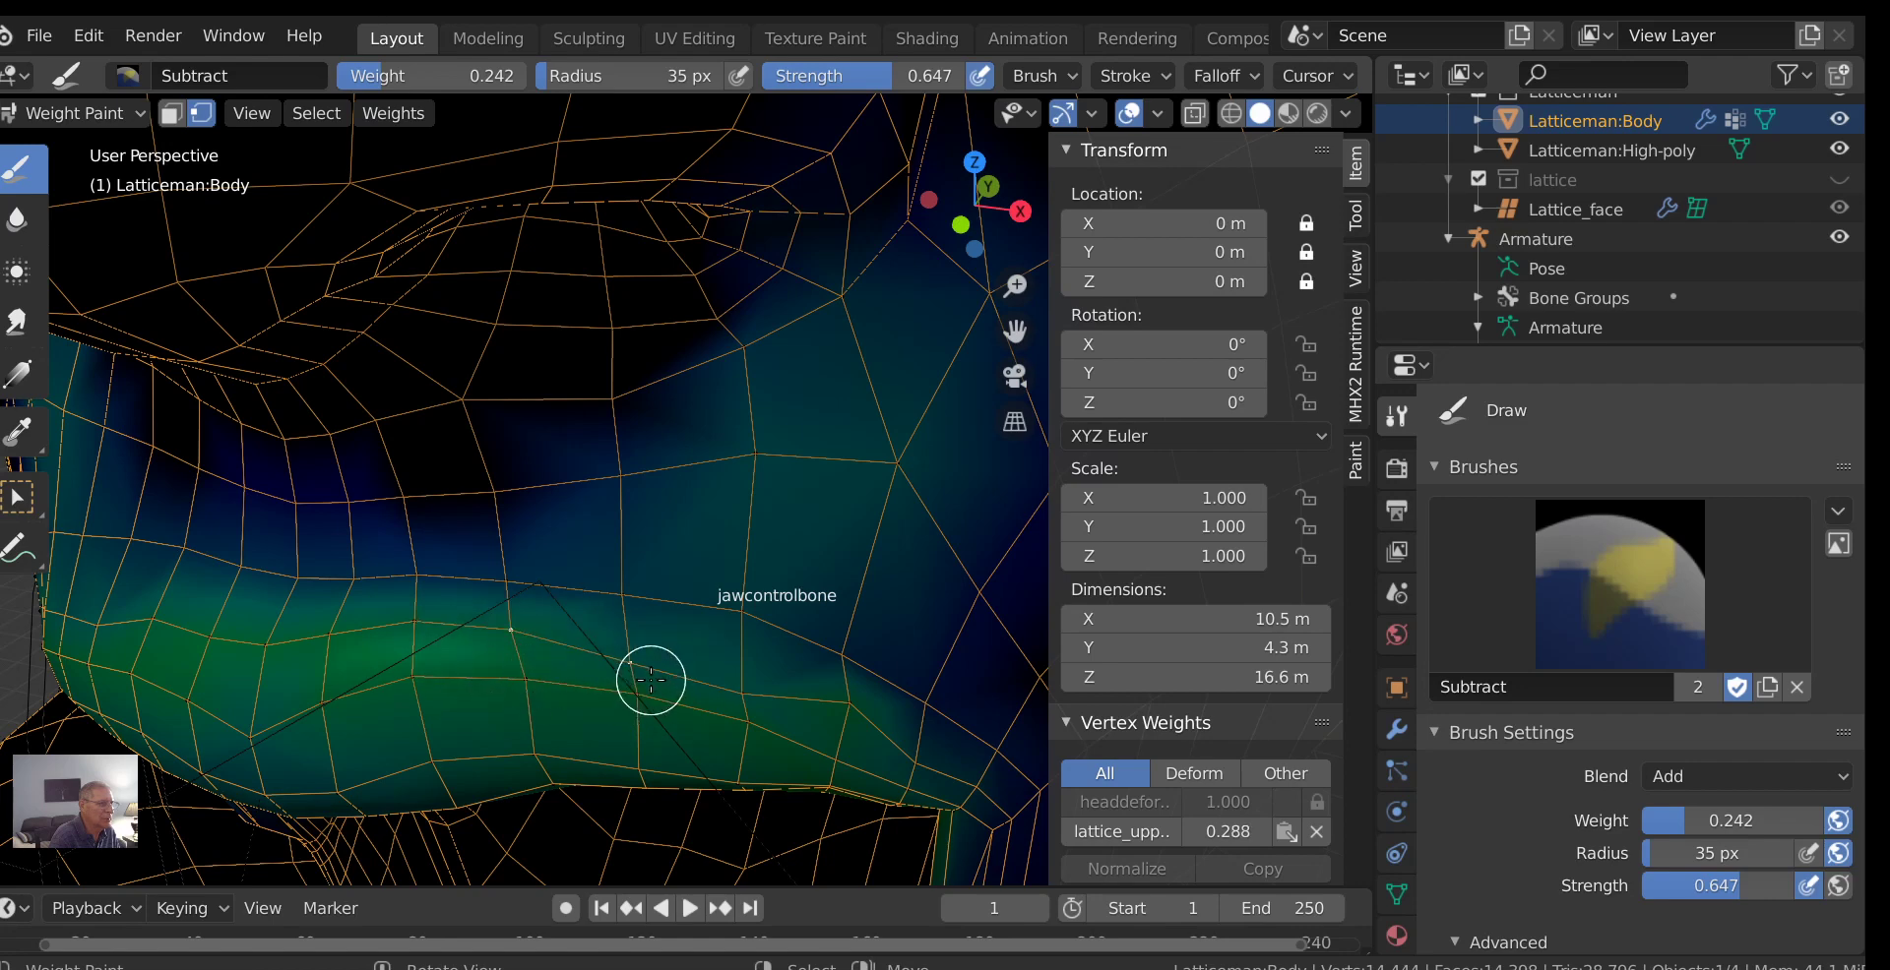
pyautogui.click(757, 700)
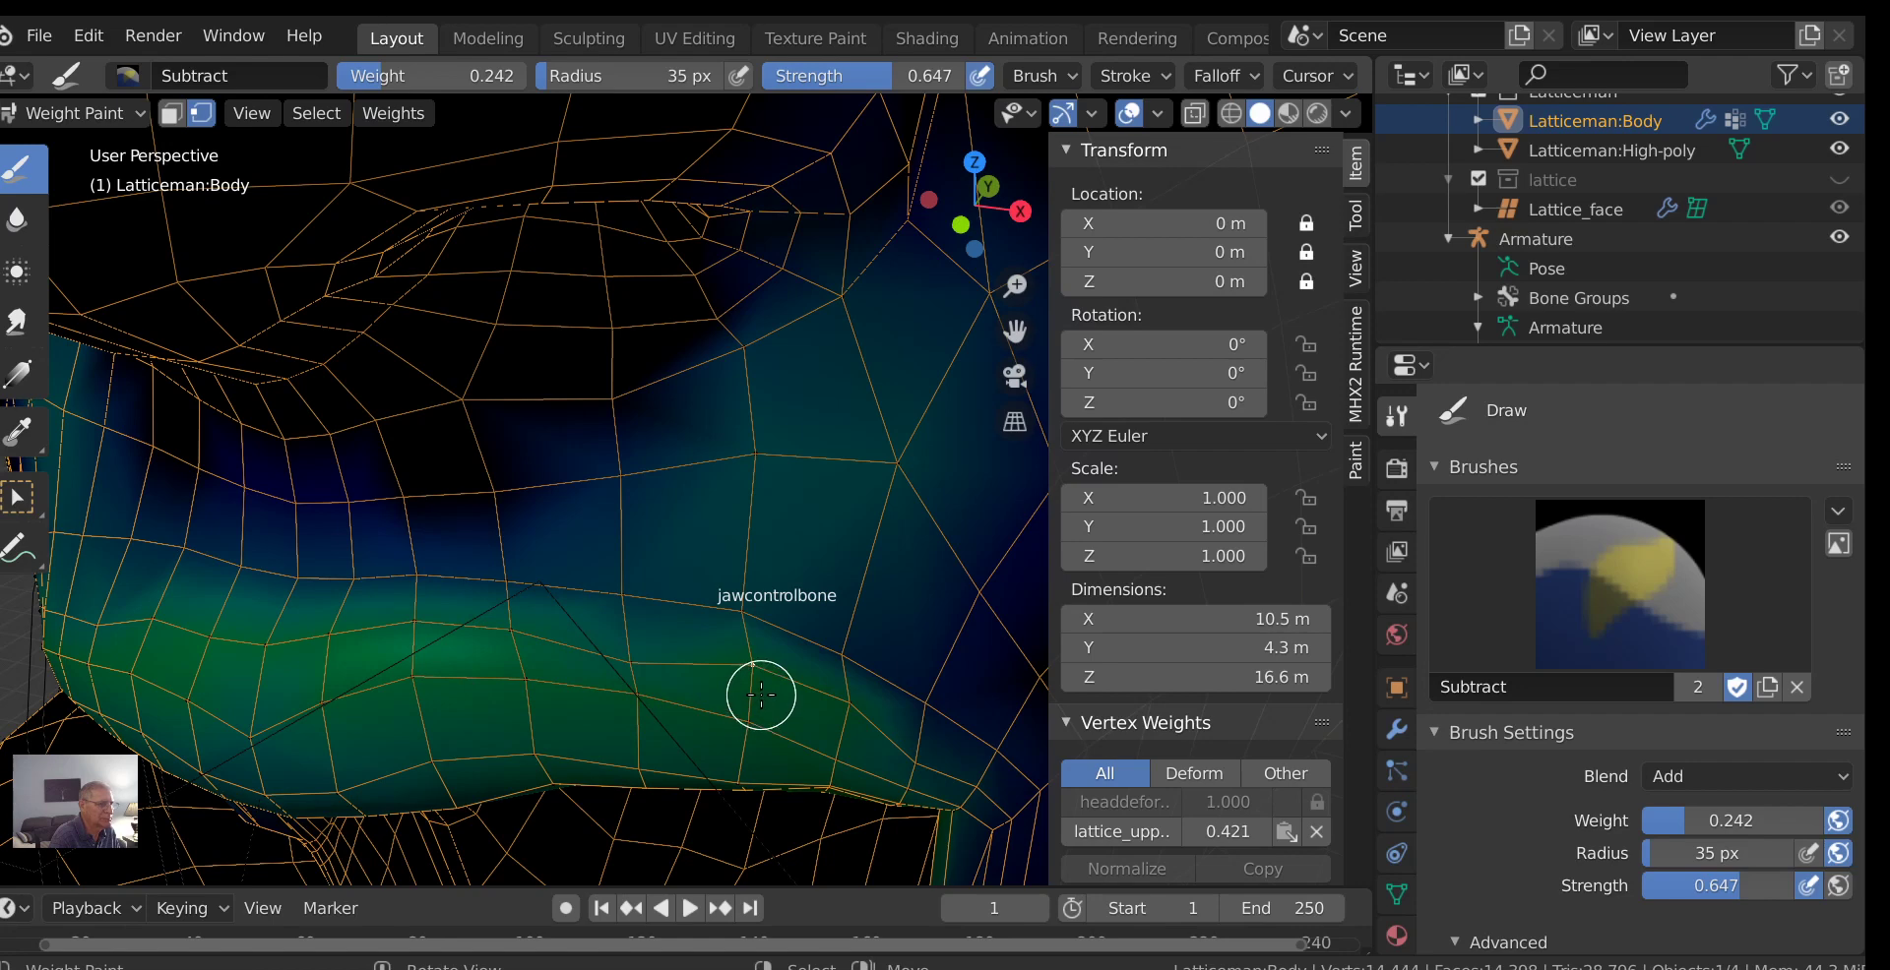
# Set the brush weight to 0.134 with Subtract blending and reduce the weight of two upper-lip edge vertices near the mouth corner.
pyautogui.click(1686, 784)
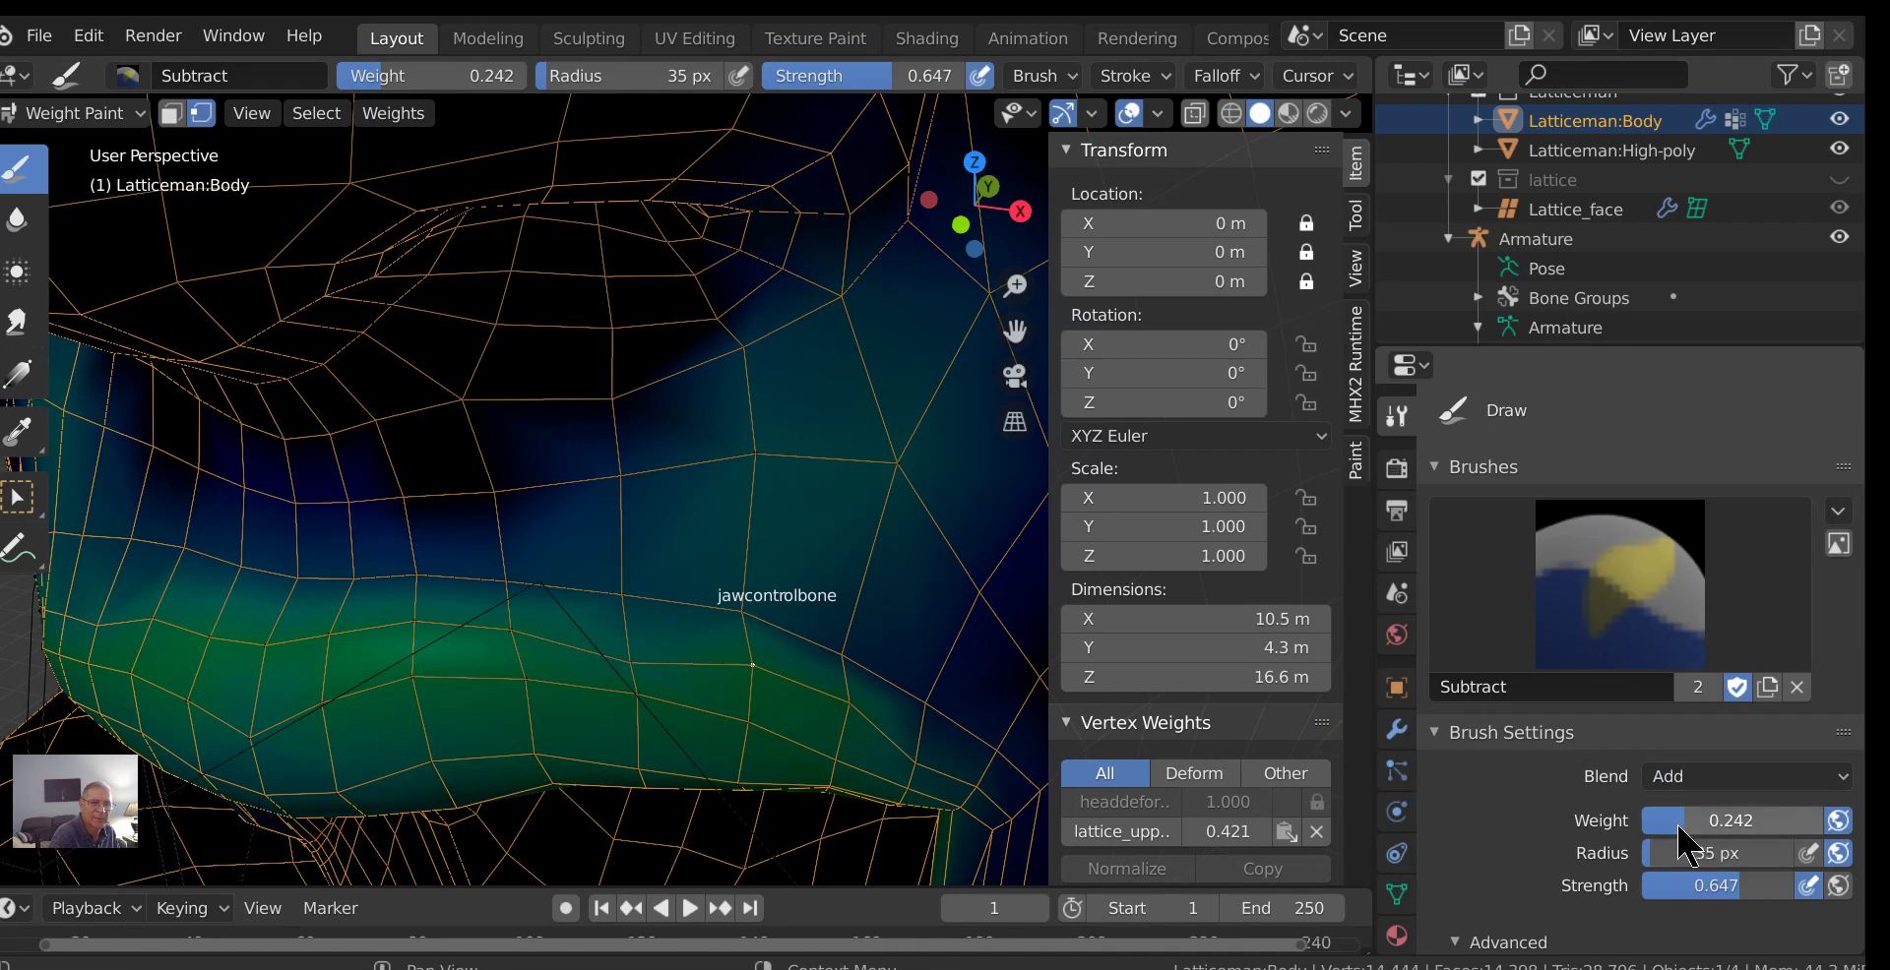
pyautogui.moveTo(1678, 827)
pyautogui.mouseDown()
pyautogui.moveTo(1650, 827)
pyautogui.moveTo(1679, 832)
pyautogui.mouseUp()
pyautogui.click(1695, 779)
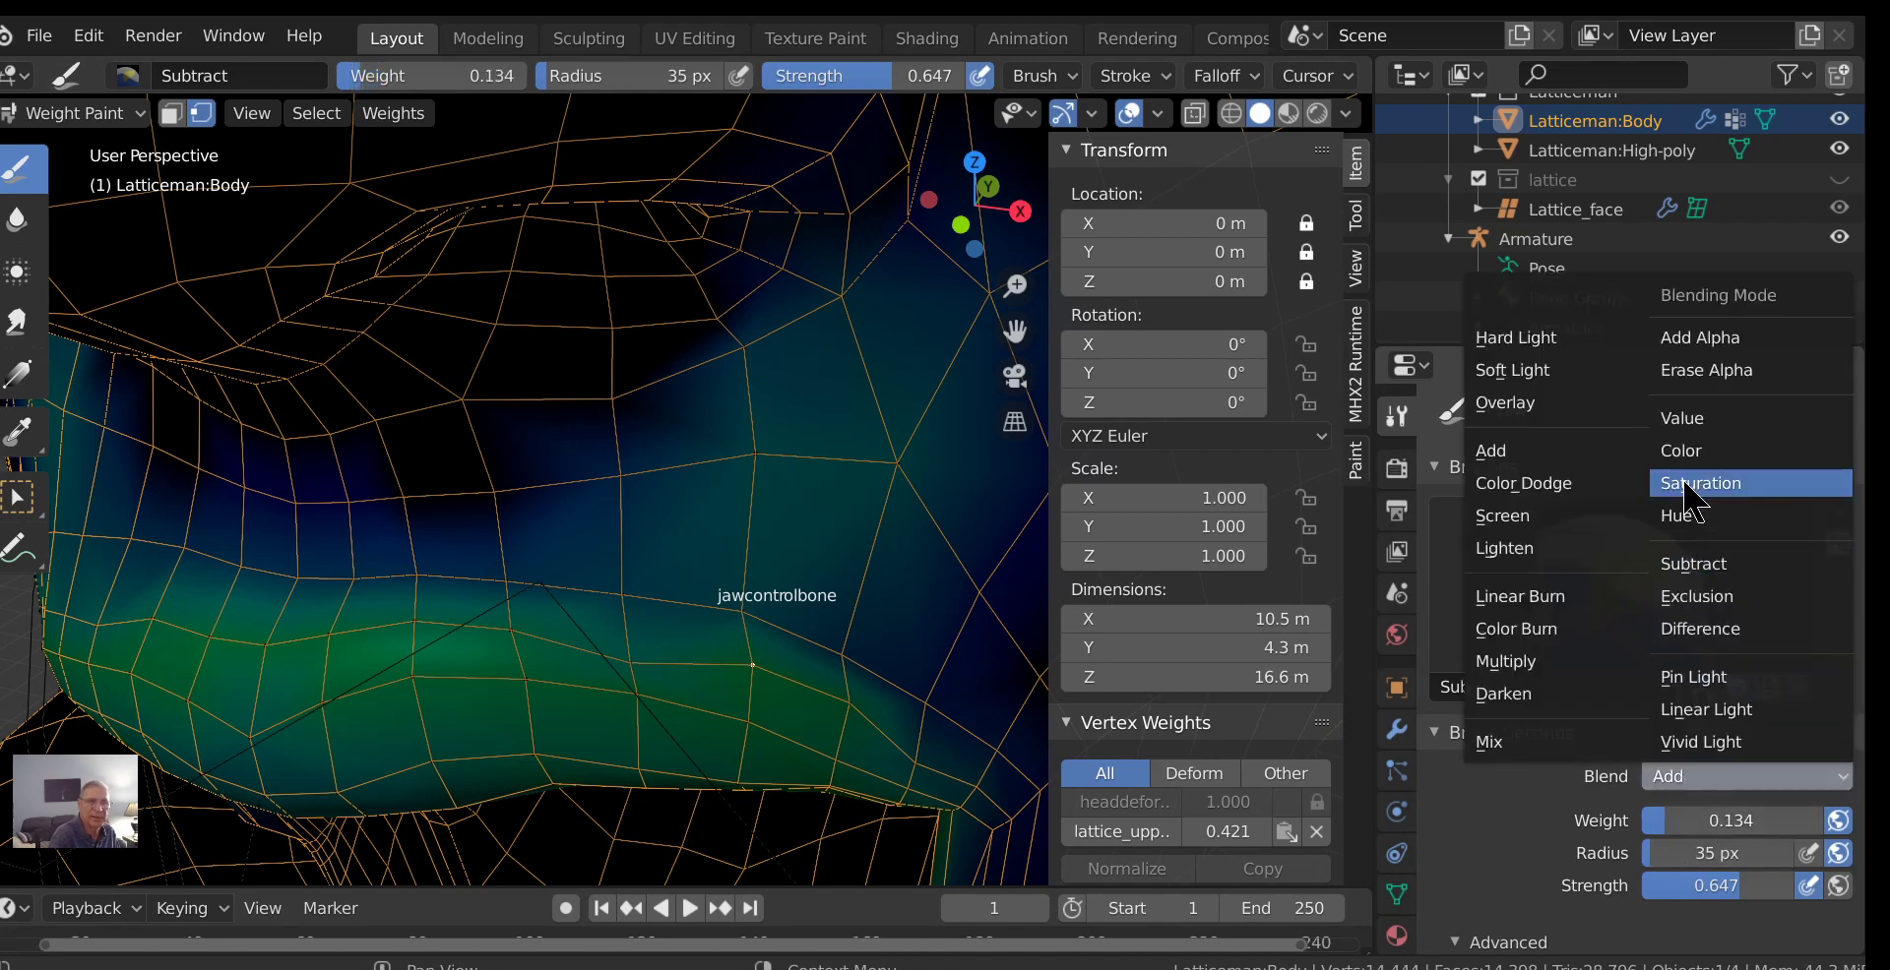
pyautogui.click(1687, 565)
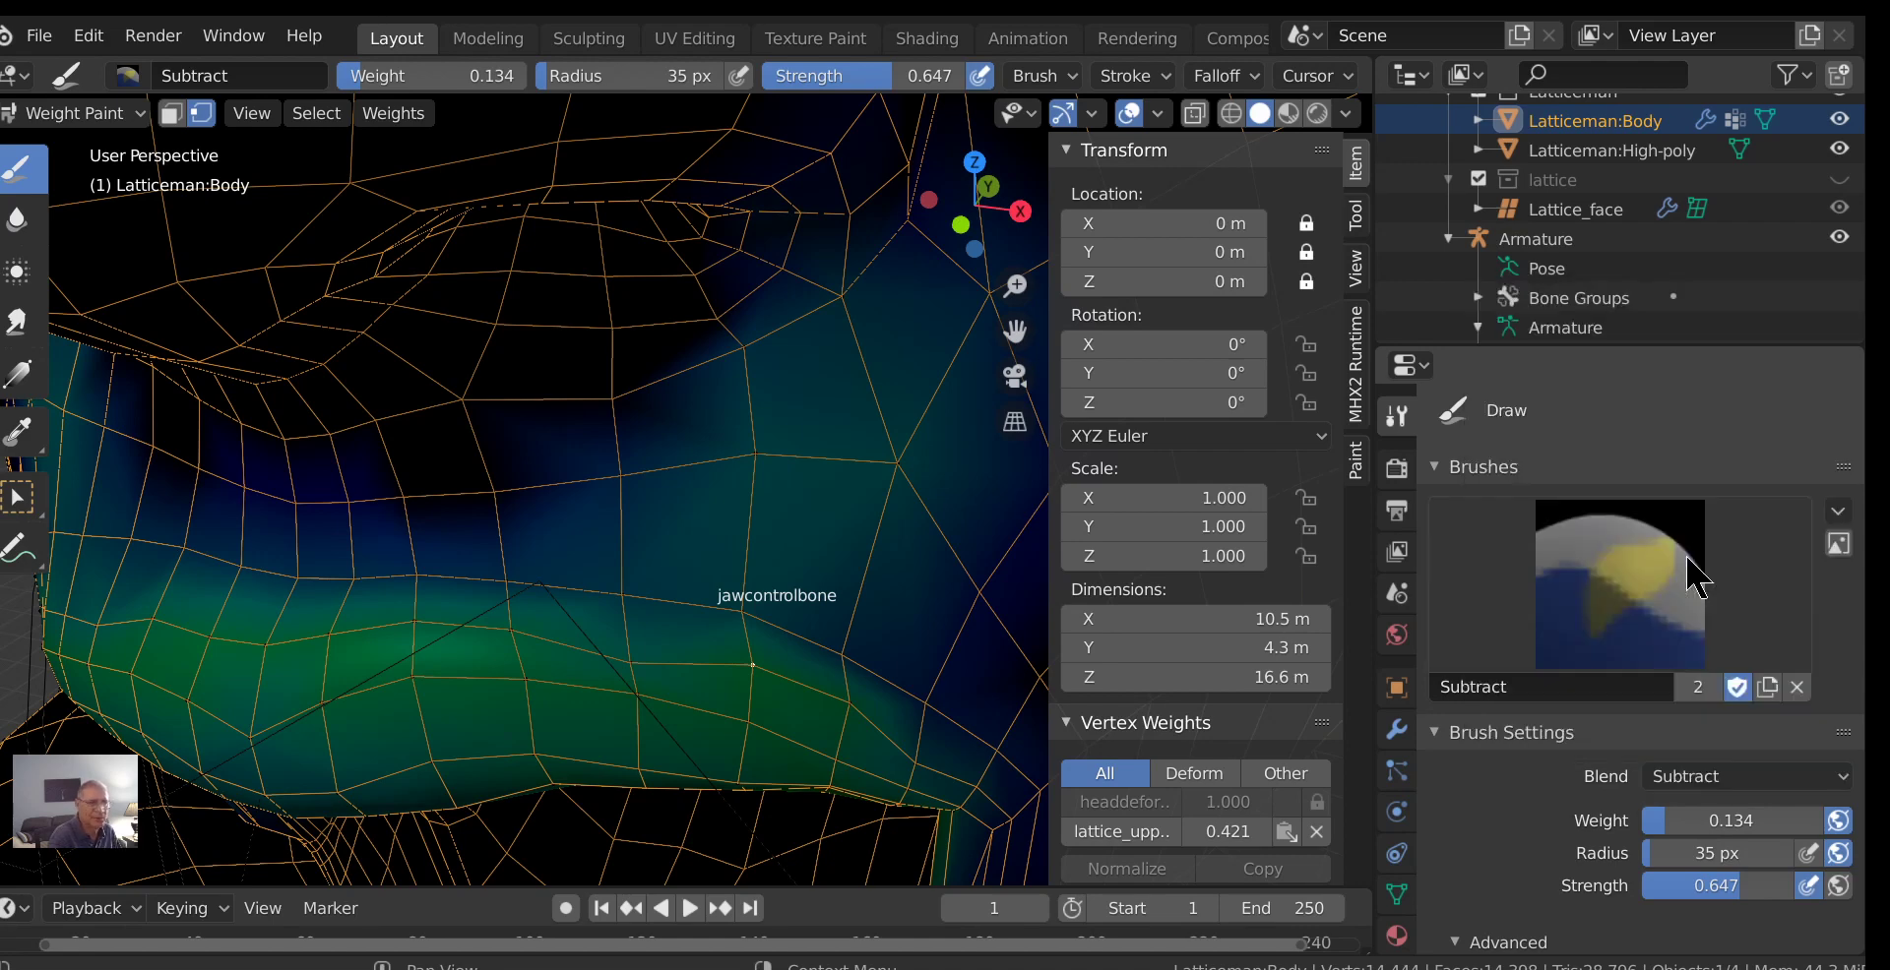
pyautogui.click(745, 667)
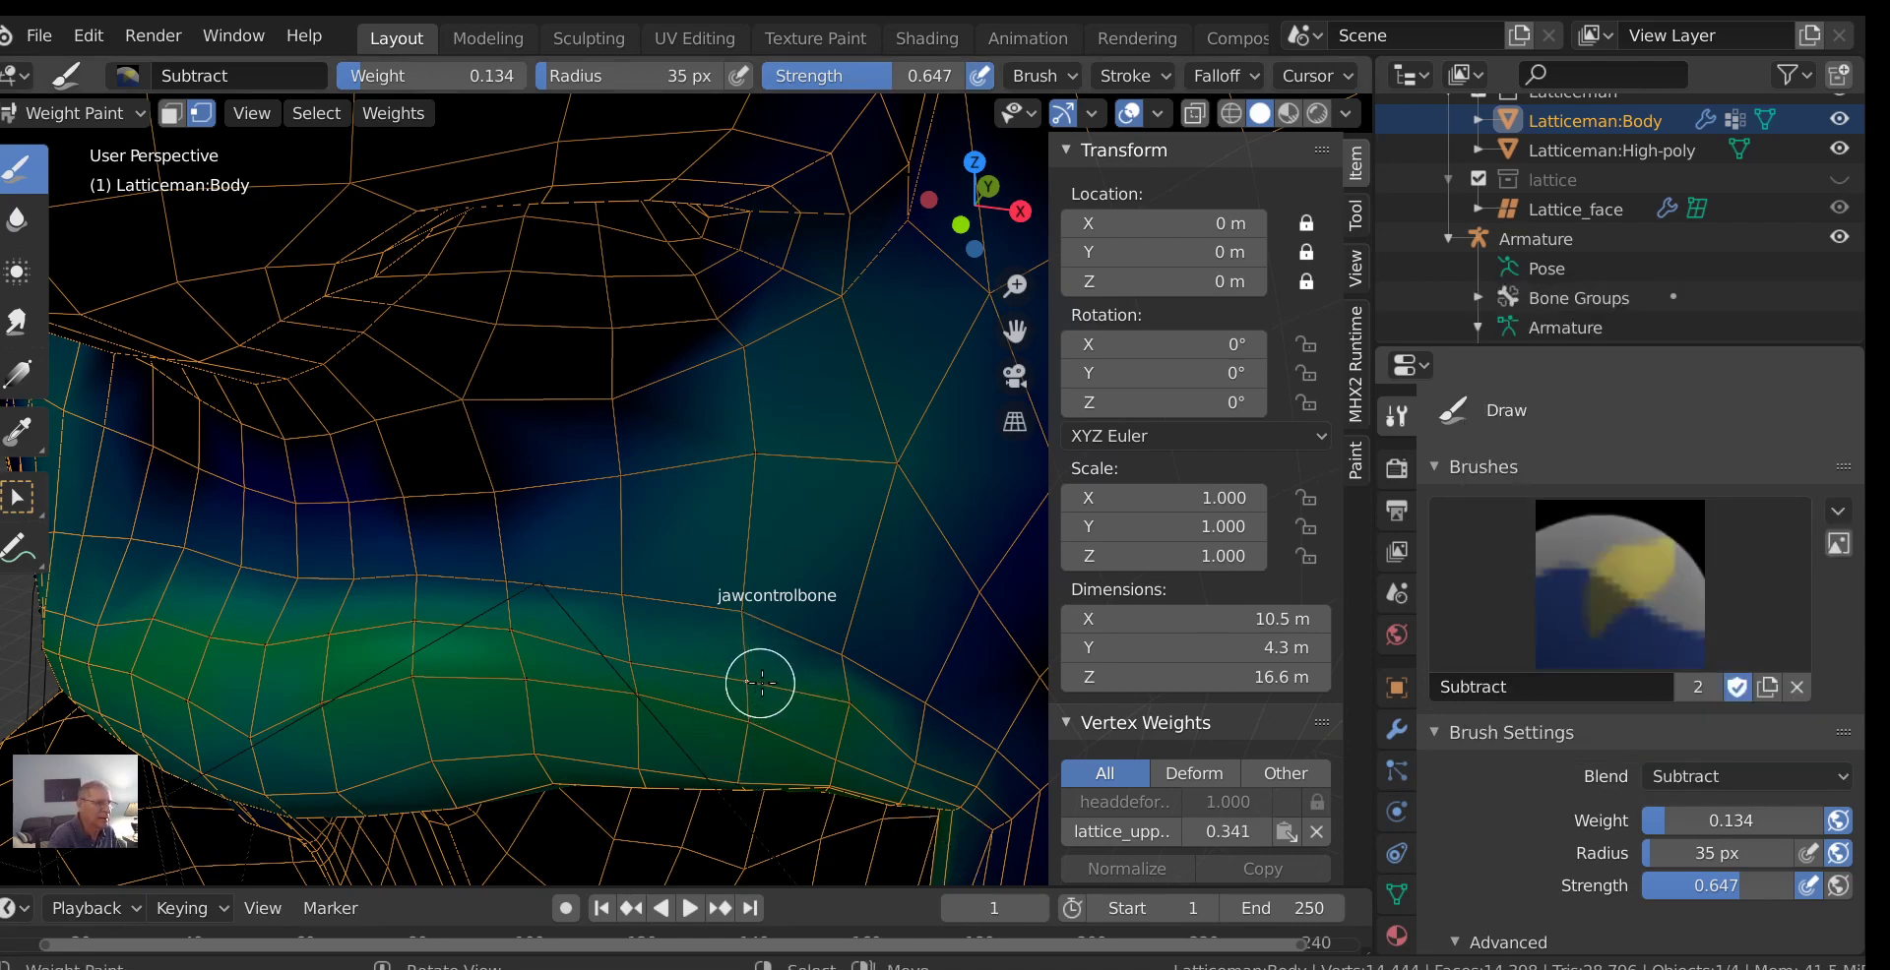
pyautogui.click(853, 712)
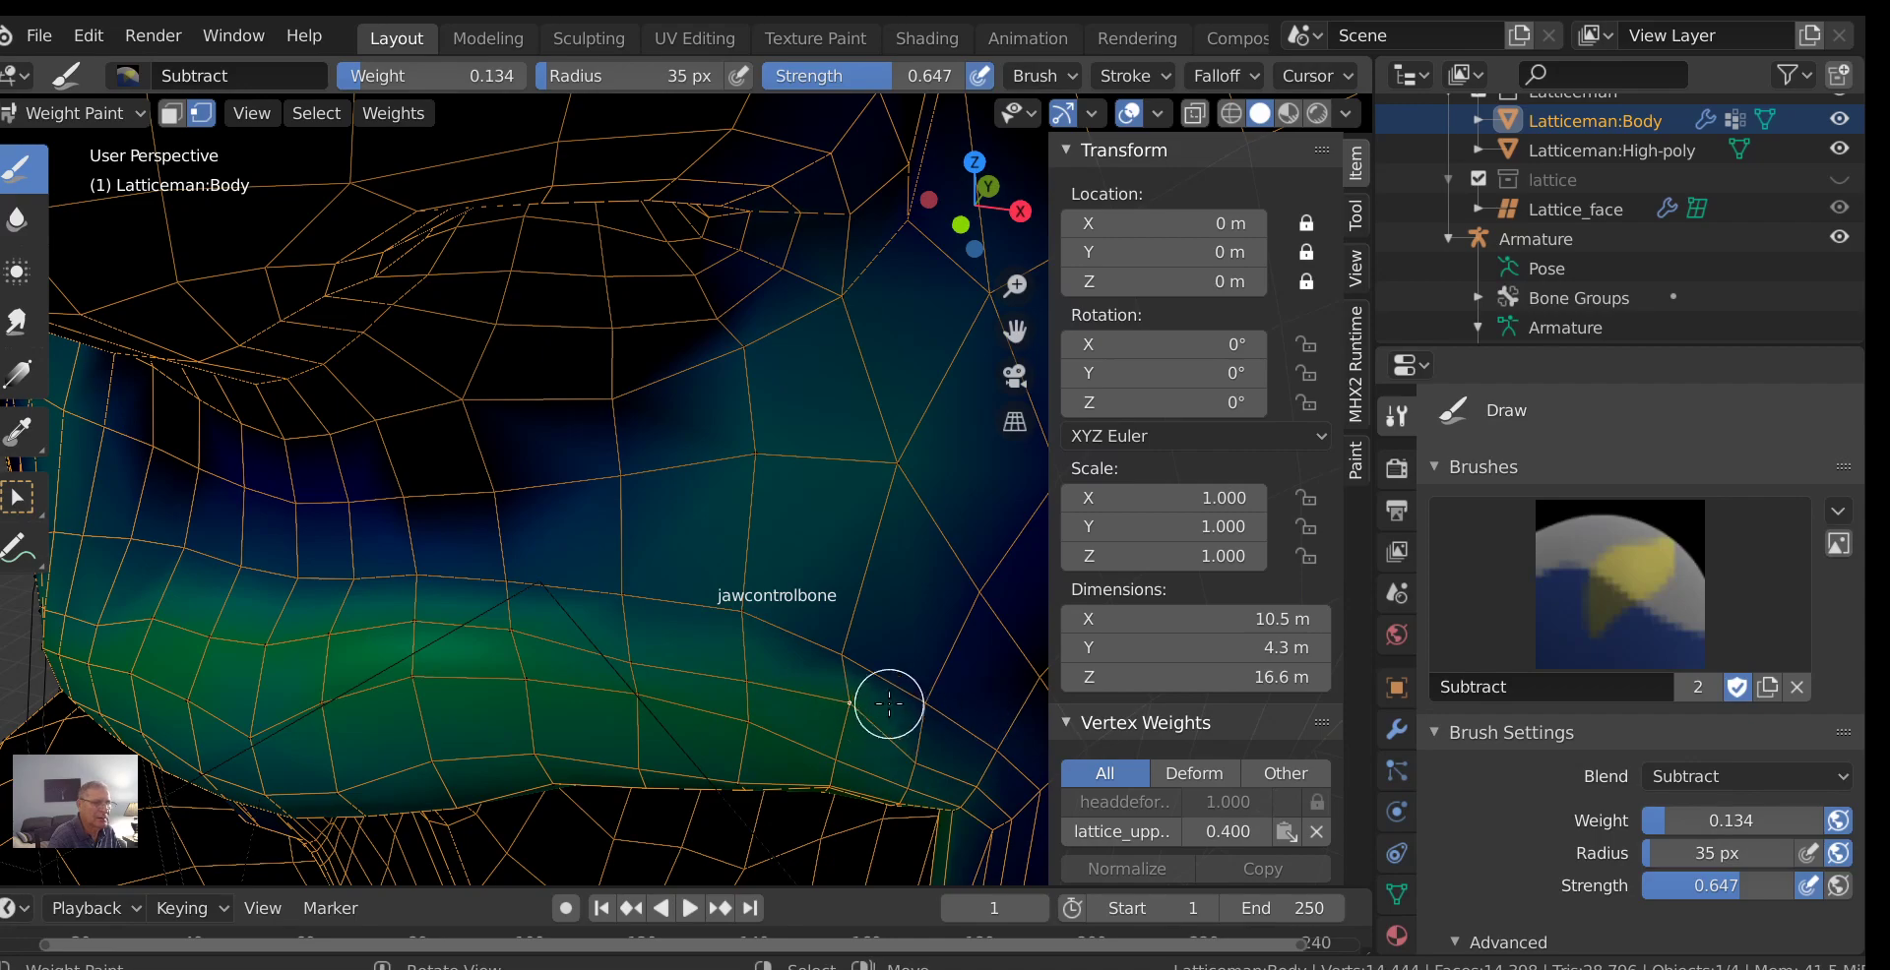
pyautogui.click(849, 701)
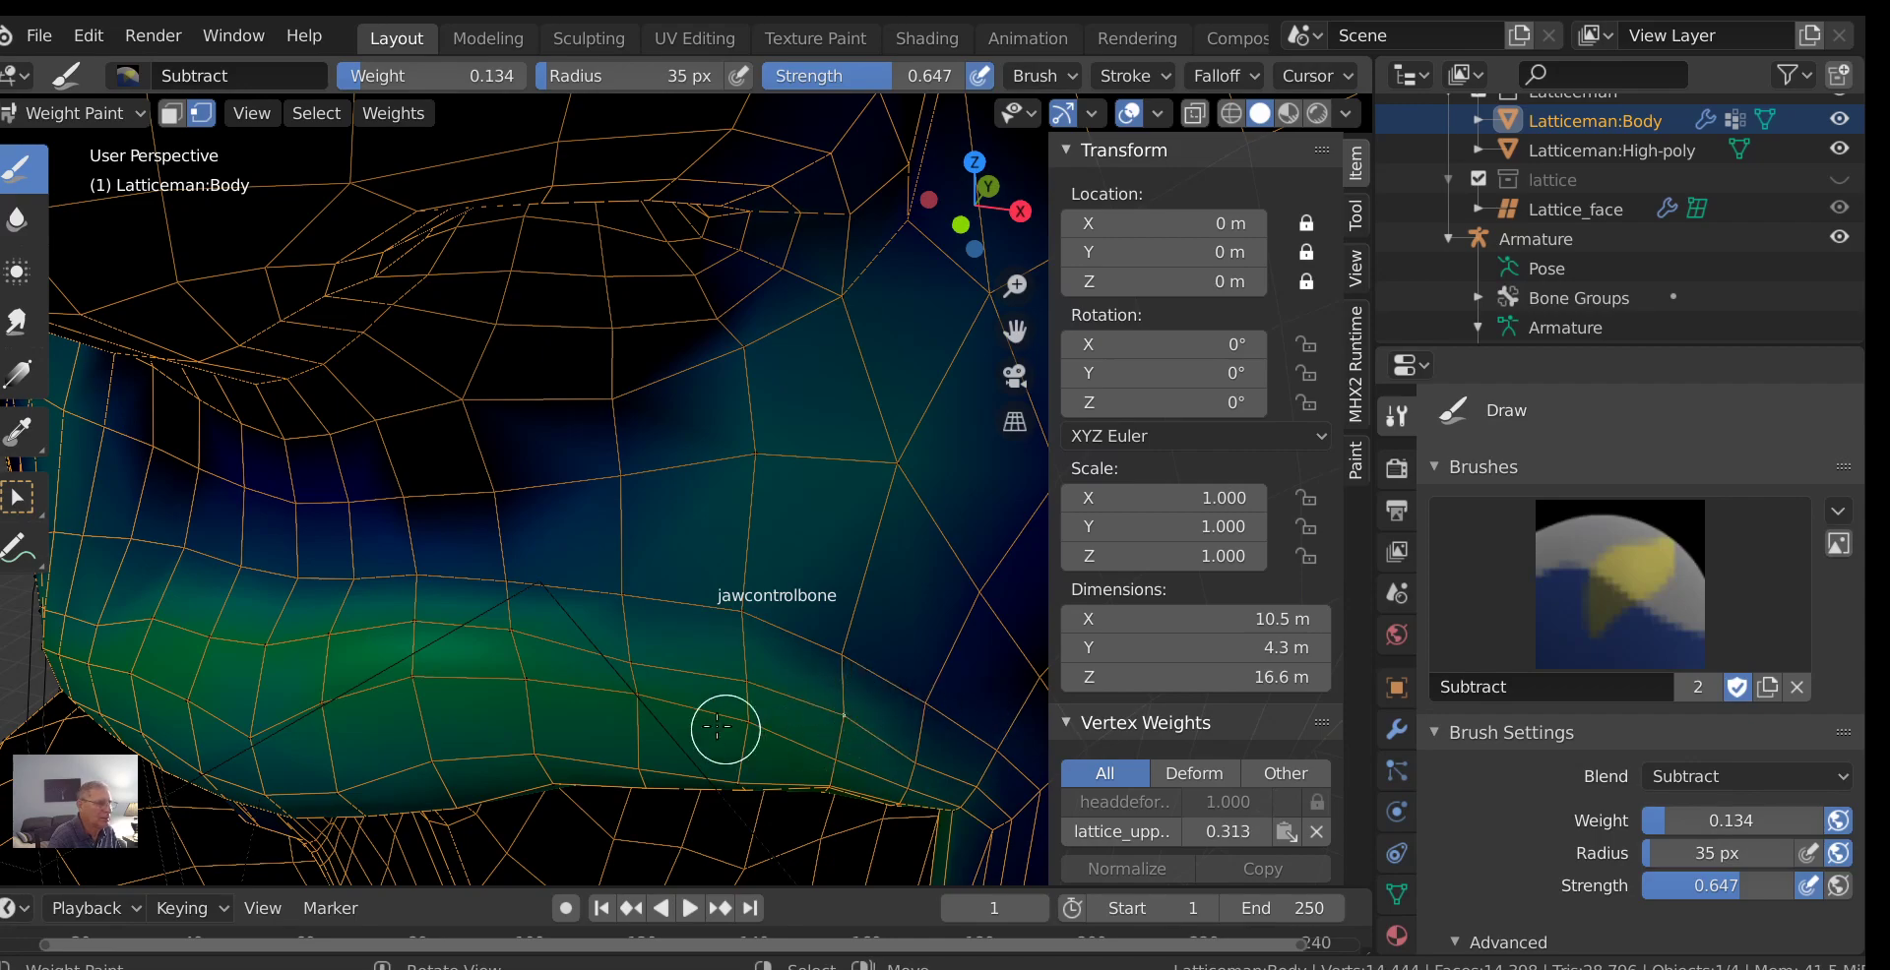
# Set the brush blending back to Add and raise the weight of a vertex on the inner upper lip.
pyautogui.scroll(-5, 552, 658)
pyautogui.moveTo(568, 658); pyautogui.dragTo(638, 622, button='middle')
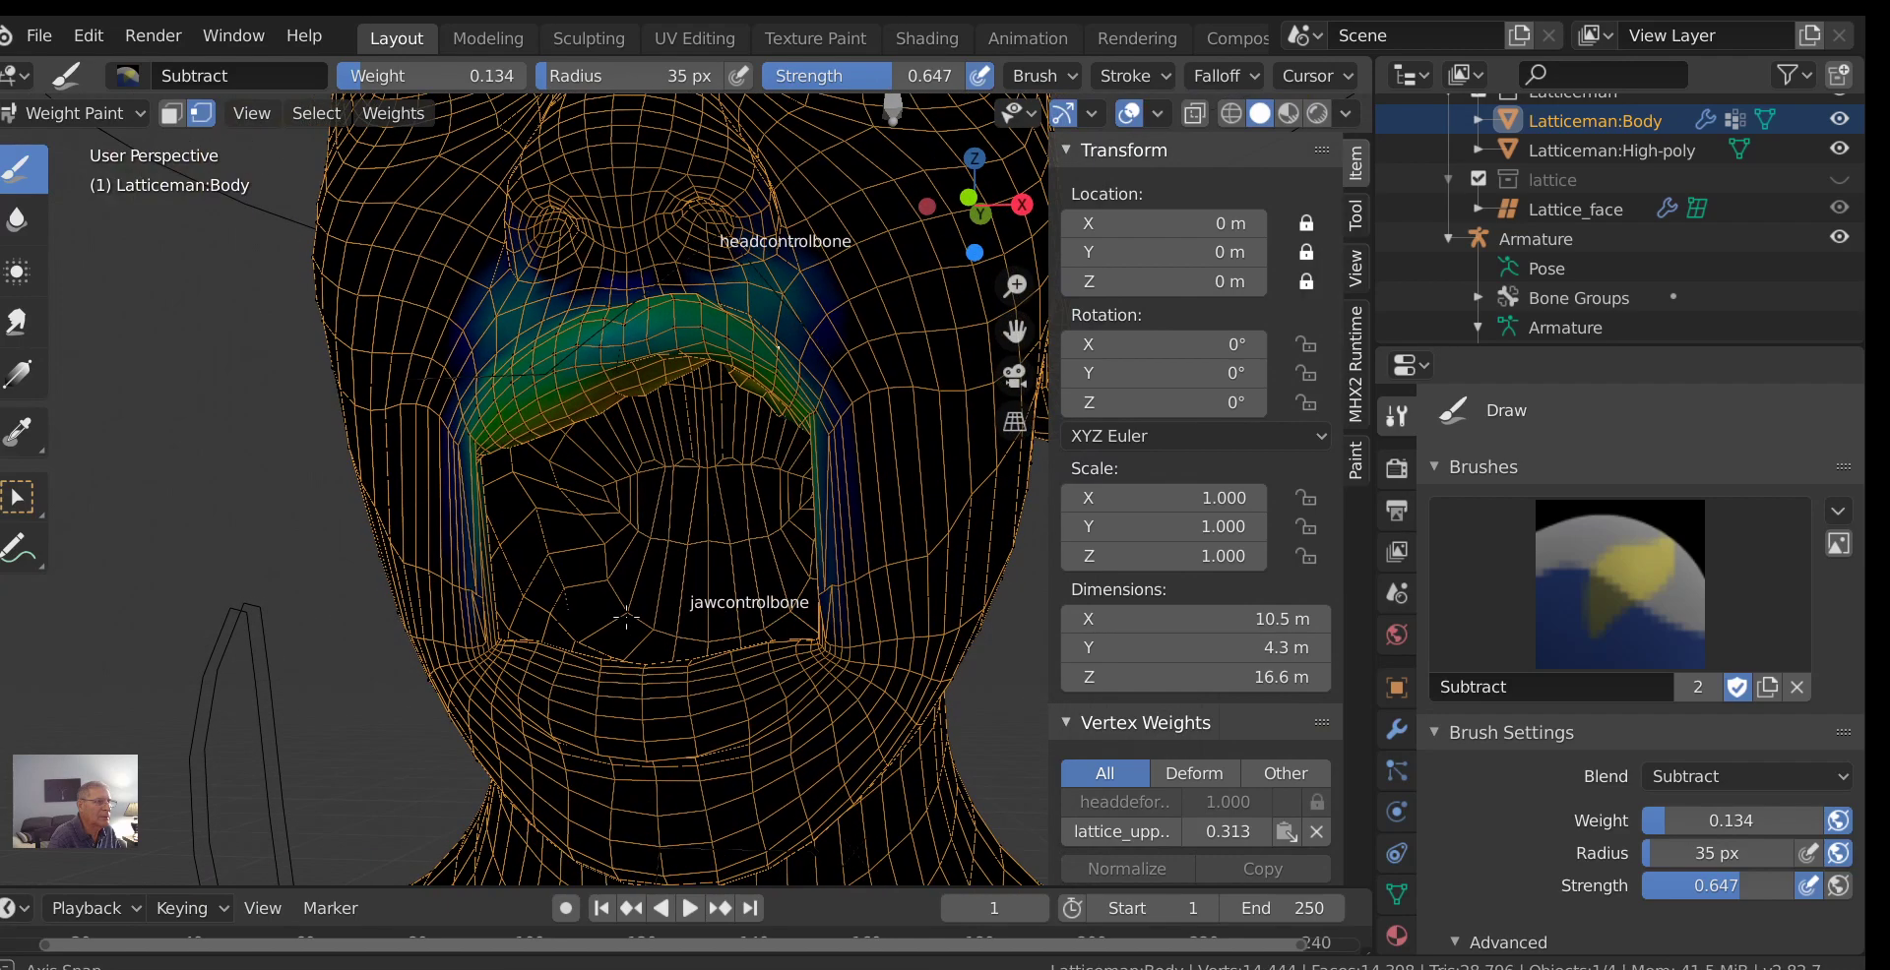
pyautogui.scroll(2, 689, 394)
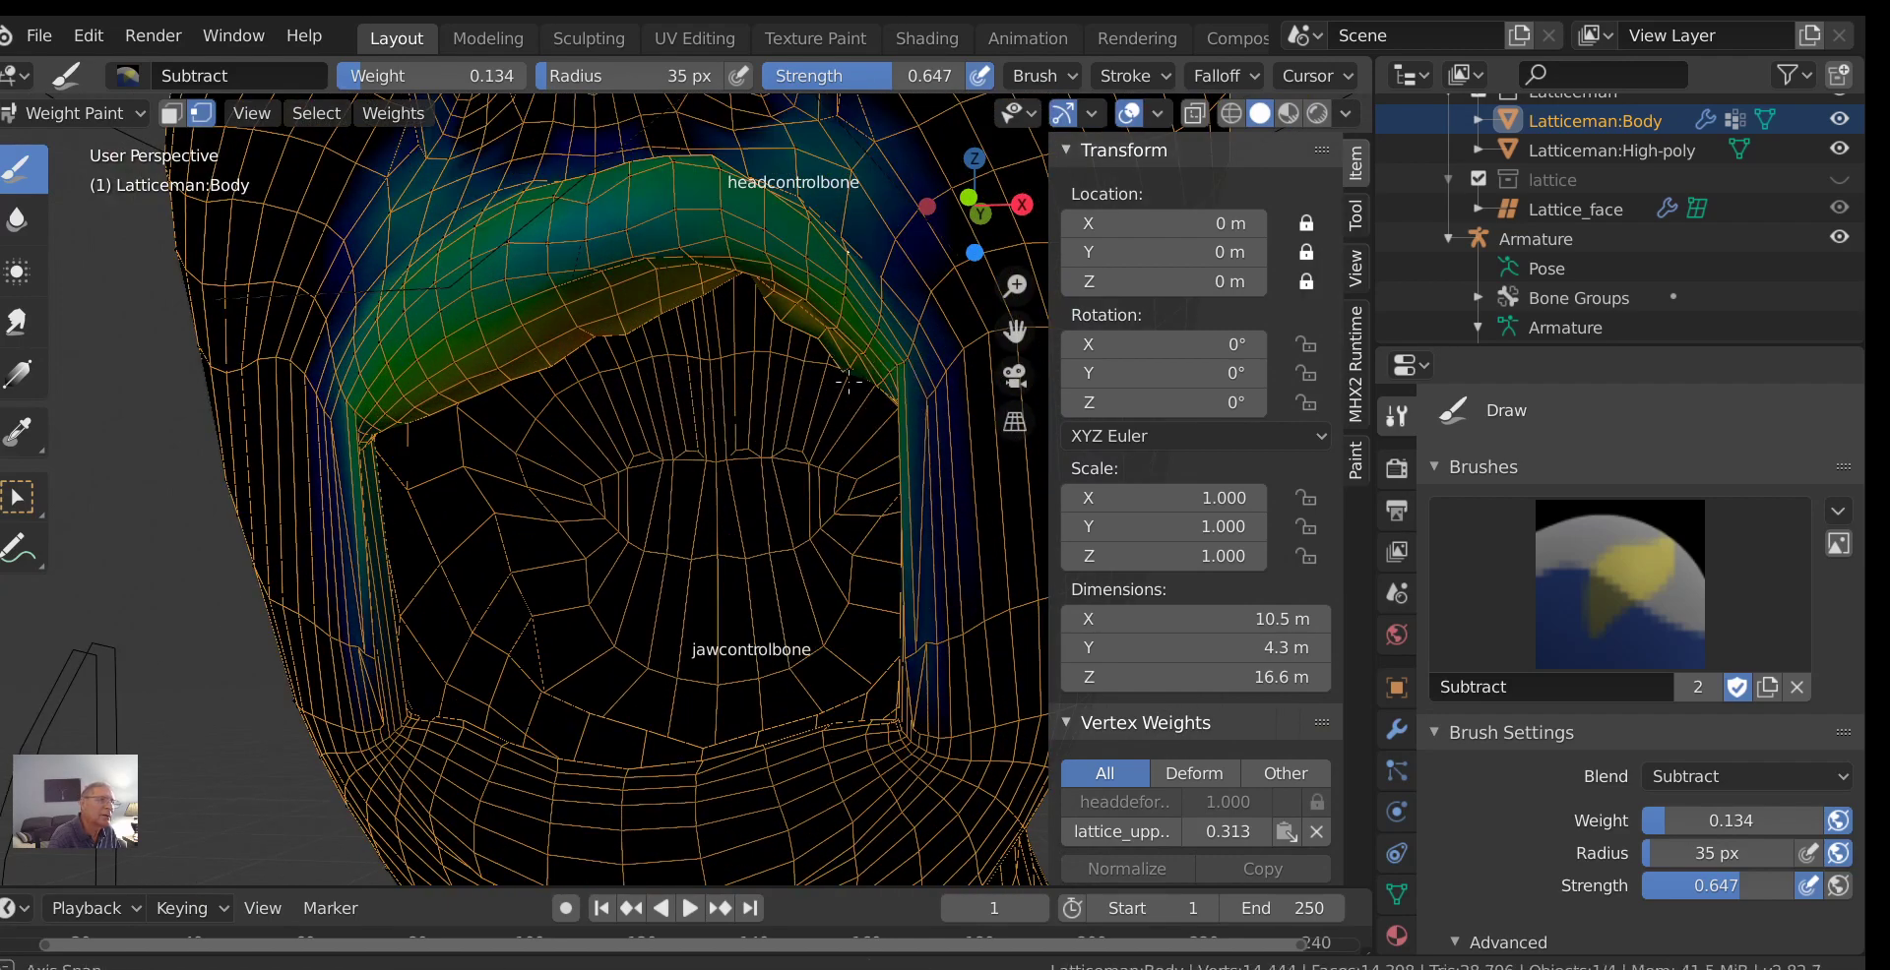
pyautogui.moveTo(889, 397); pyautogui.dragTo(932, 309, button='middle')
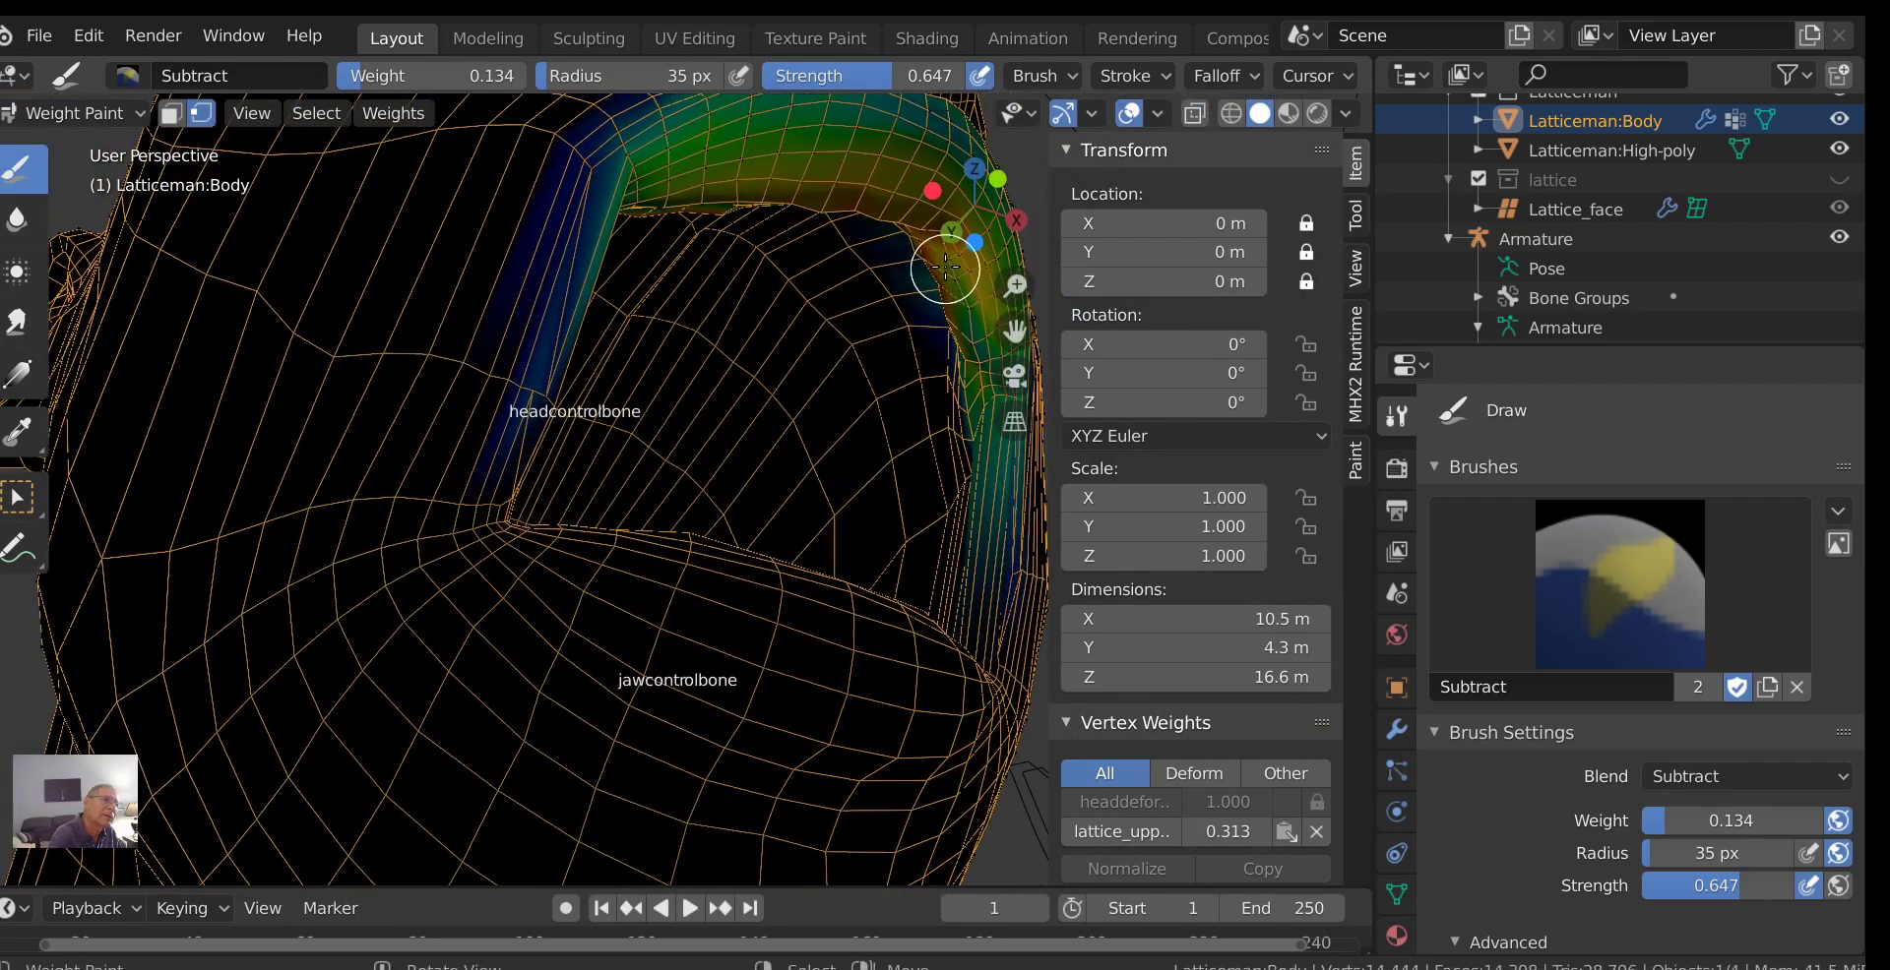
pyautogui.hotkey('ctrl', 'z')
pyautogui.moveTo(960, 253)
pyautogui.mouseDown()
pyautogui.moveTo(938, 273)
pyautogui.moveTo(962, 253)
pyautogui.mouseUp()
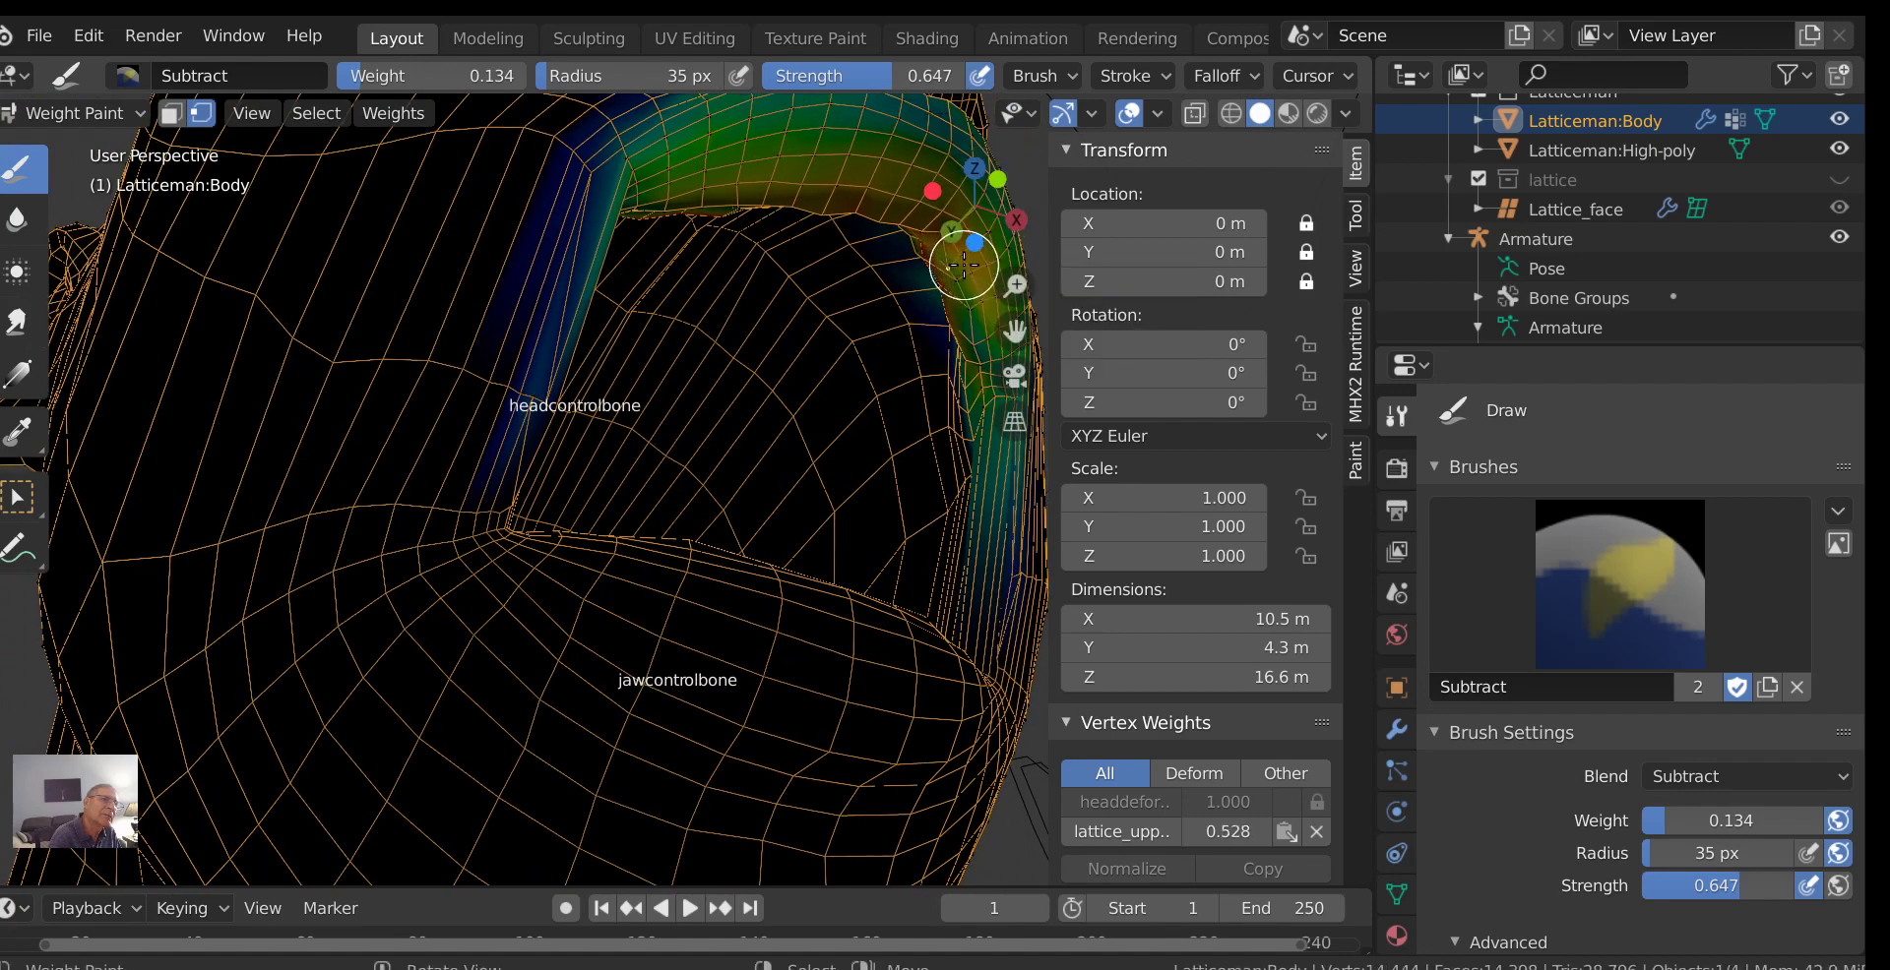
pyautogui.click(1660, 779)
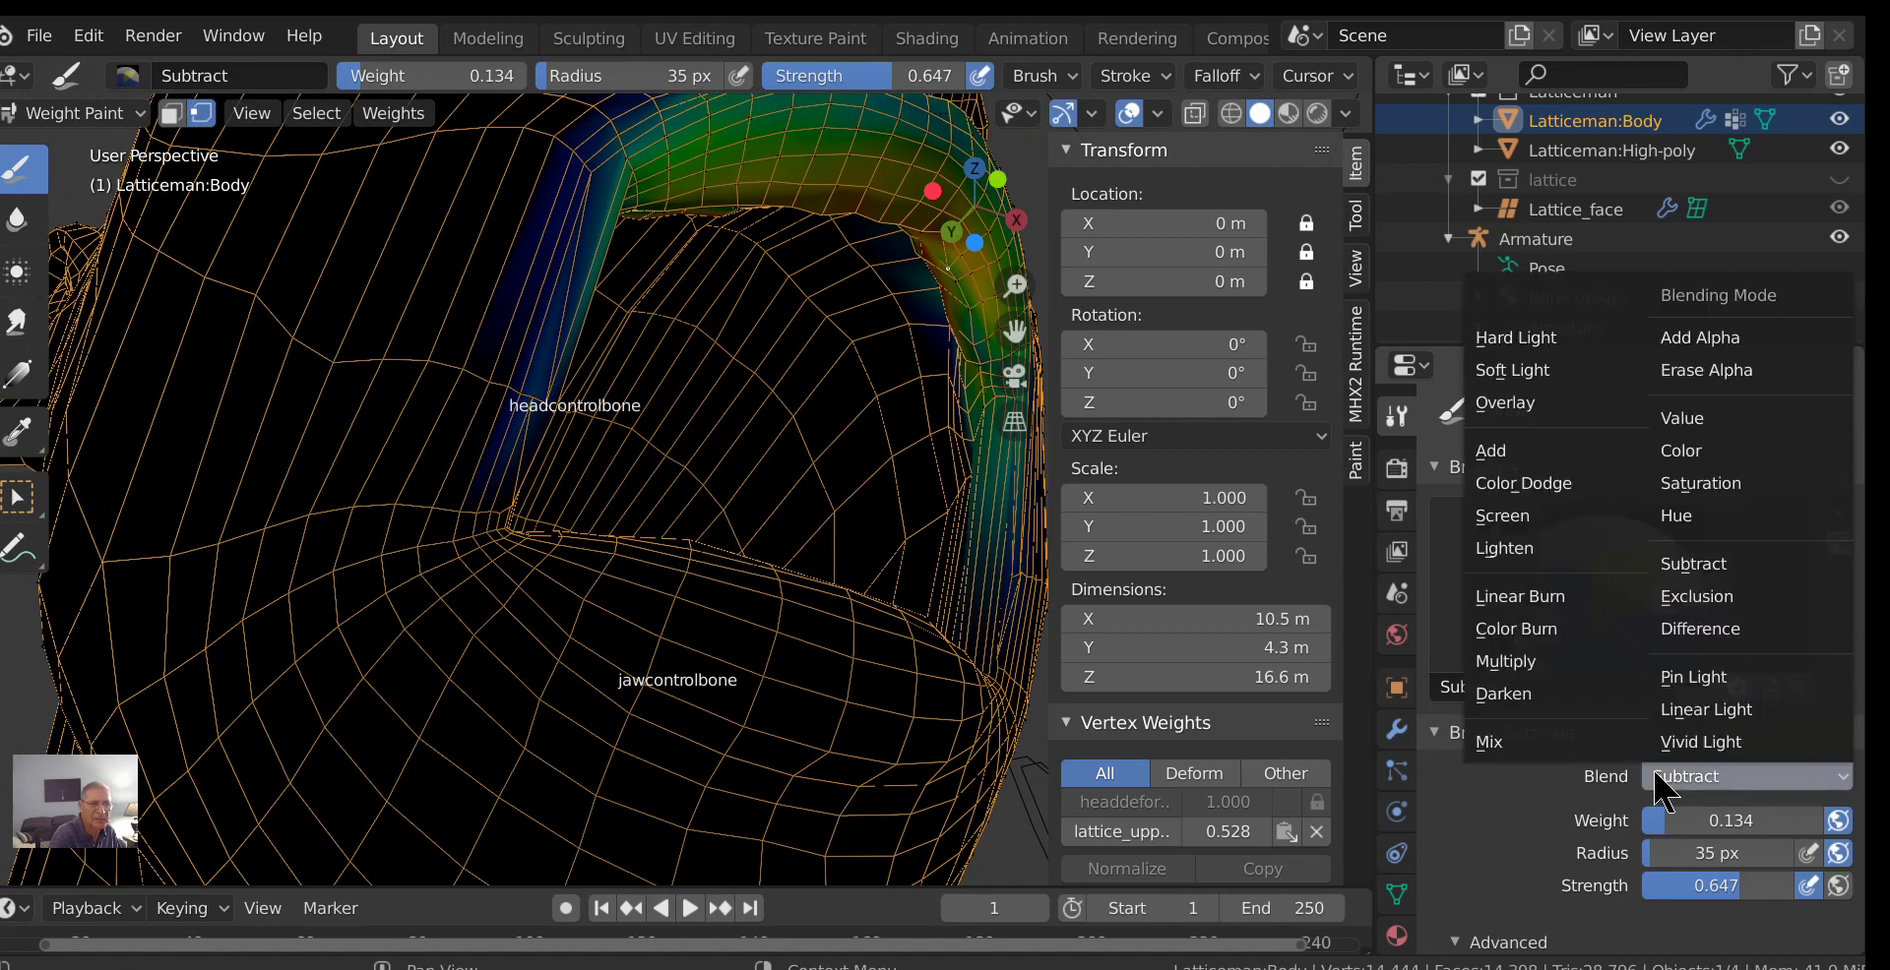
pyautogui.click(1542, 452)
pyautogui.moveTo(936, 275)
pyautogui.mouseDown()
pyautogui.moveTo(1016, 282)
pyautogui.moveTo(966, 262)
pyautogui.mouseUp()
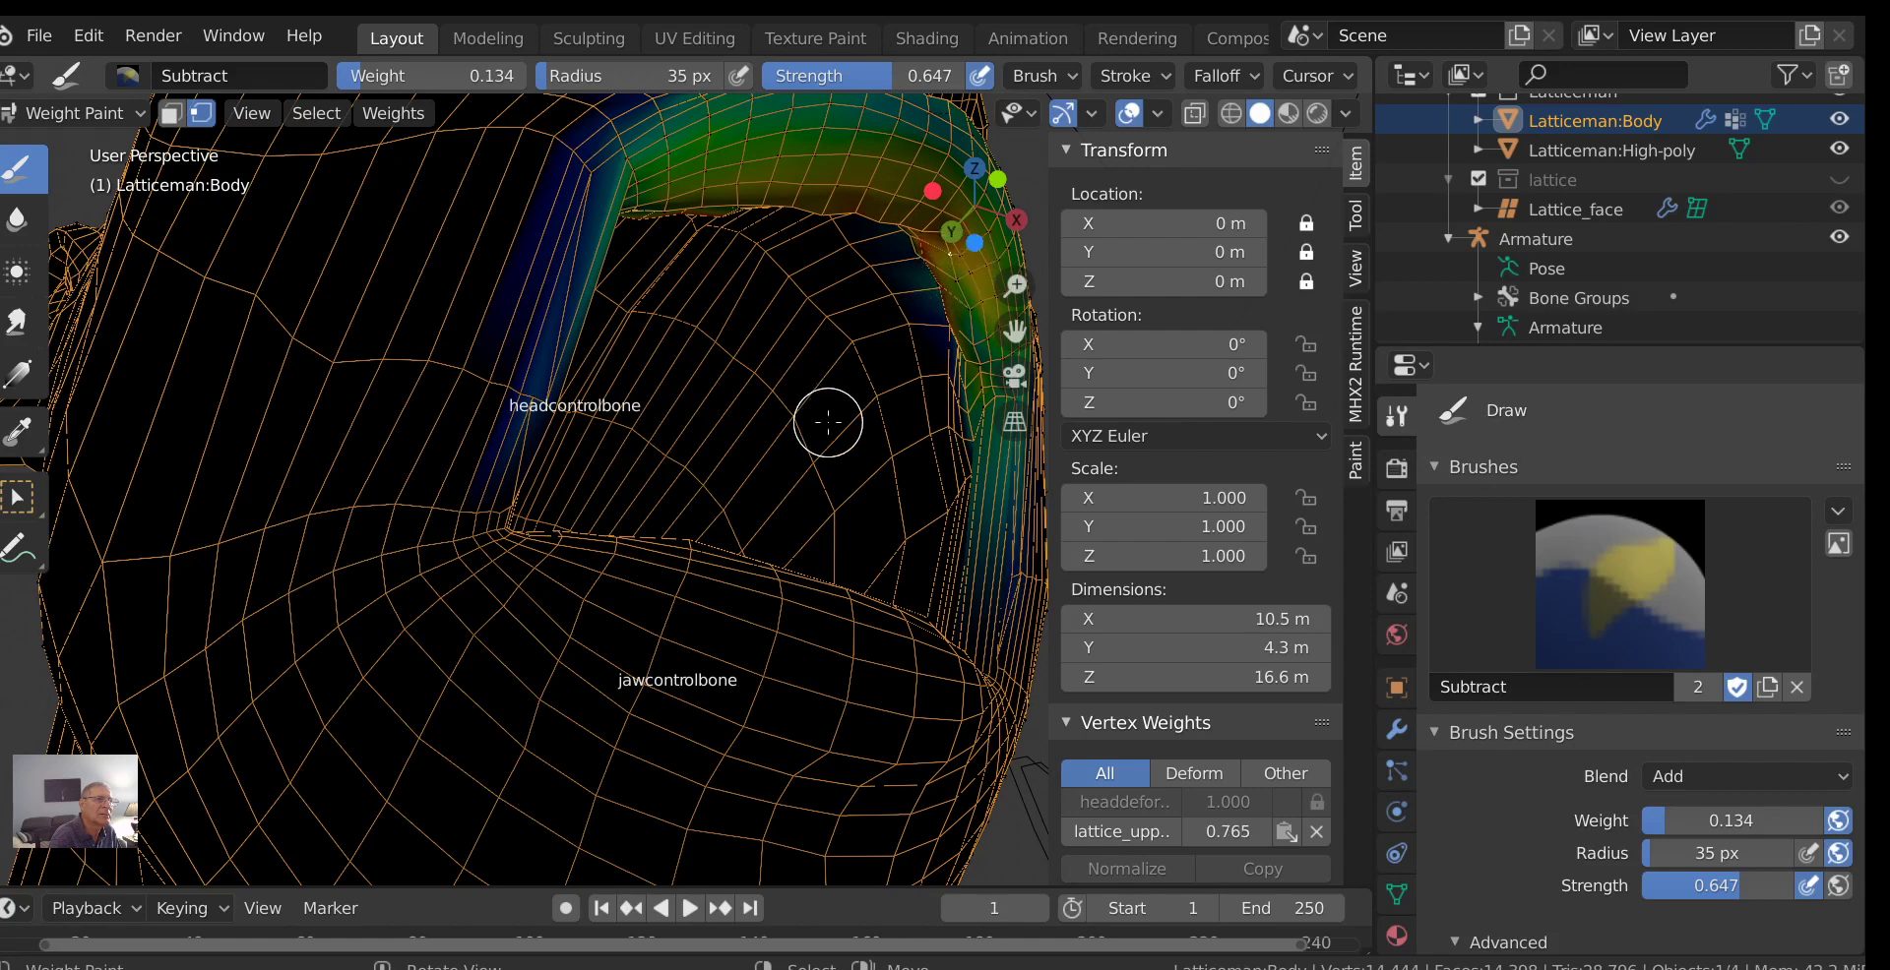
# Add weight to the vertices at the notch in the middle of the upper lip's lower edge.
pyautogui.moveTo(828, 422); pyautogui.dragTo(712, 374, button='middle')
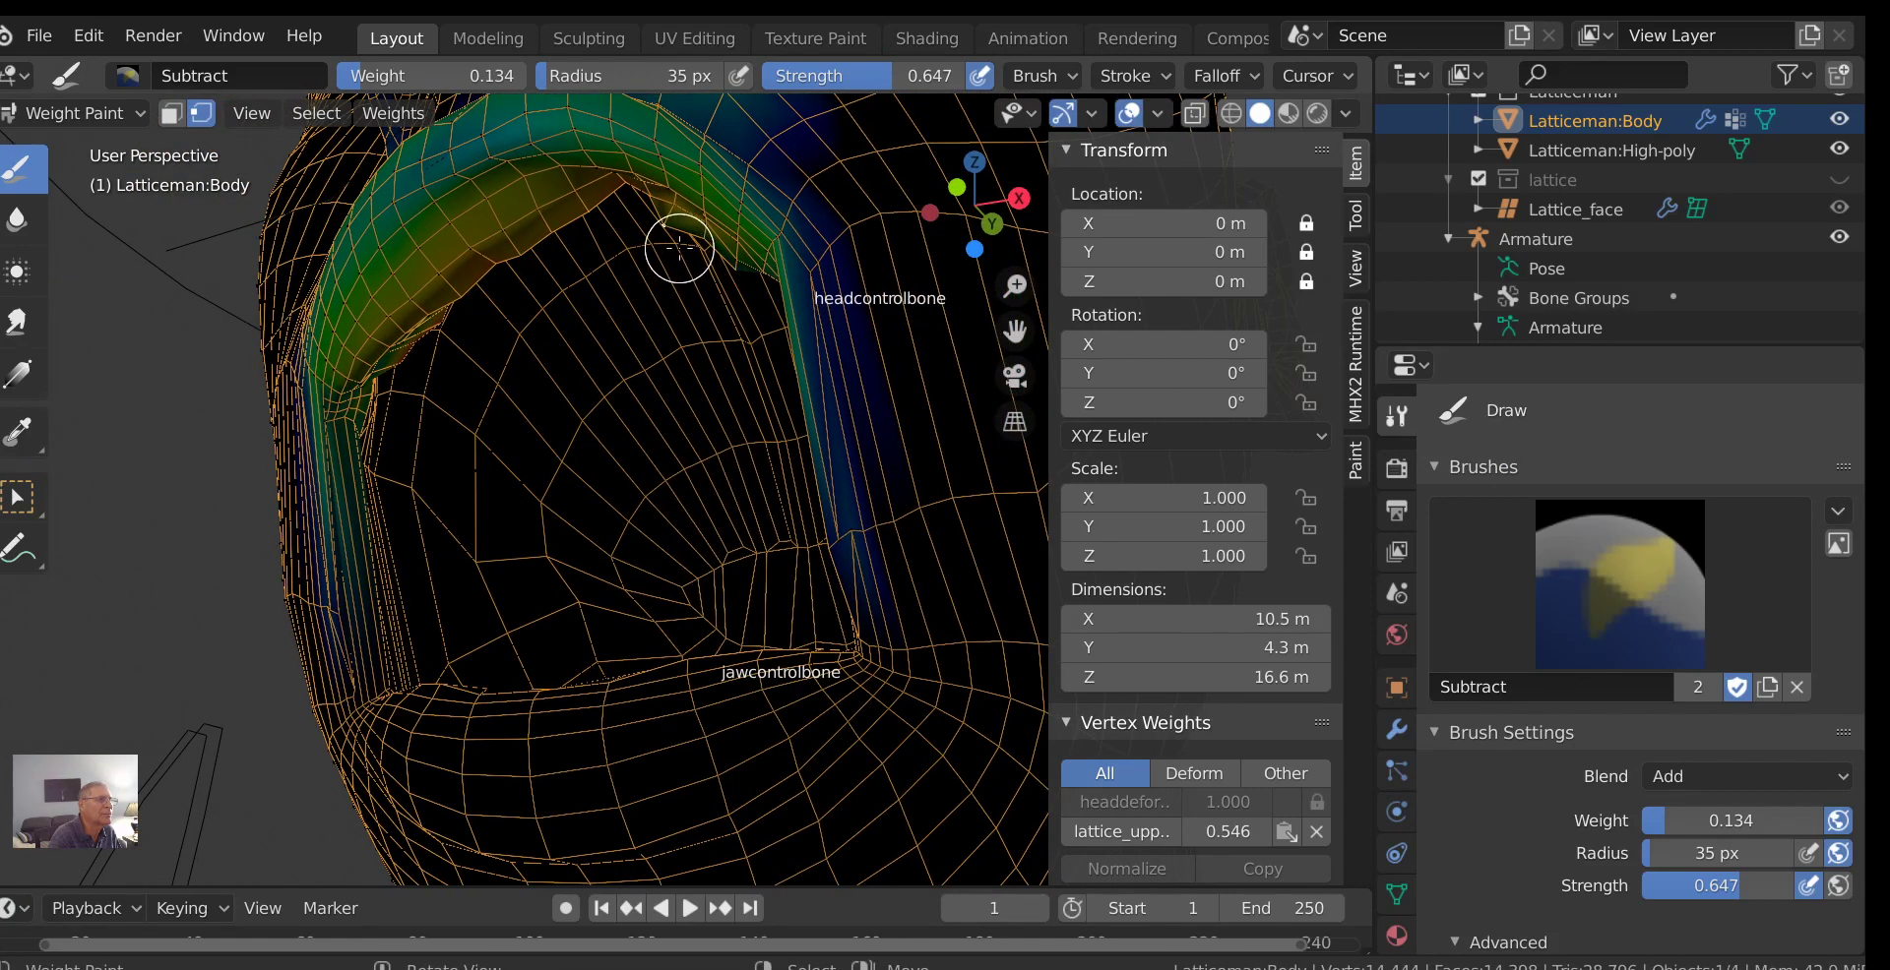
pyautogui.click(665, 211)
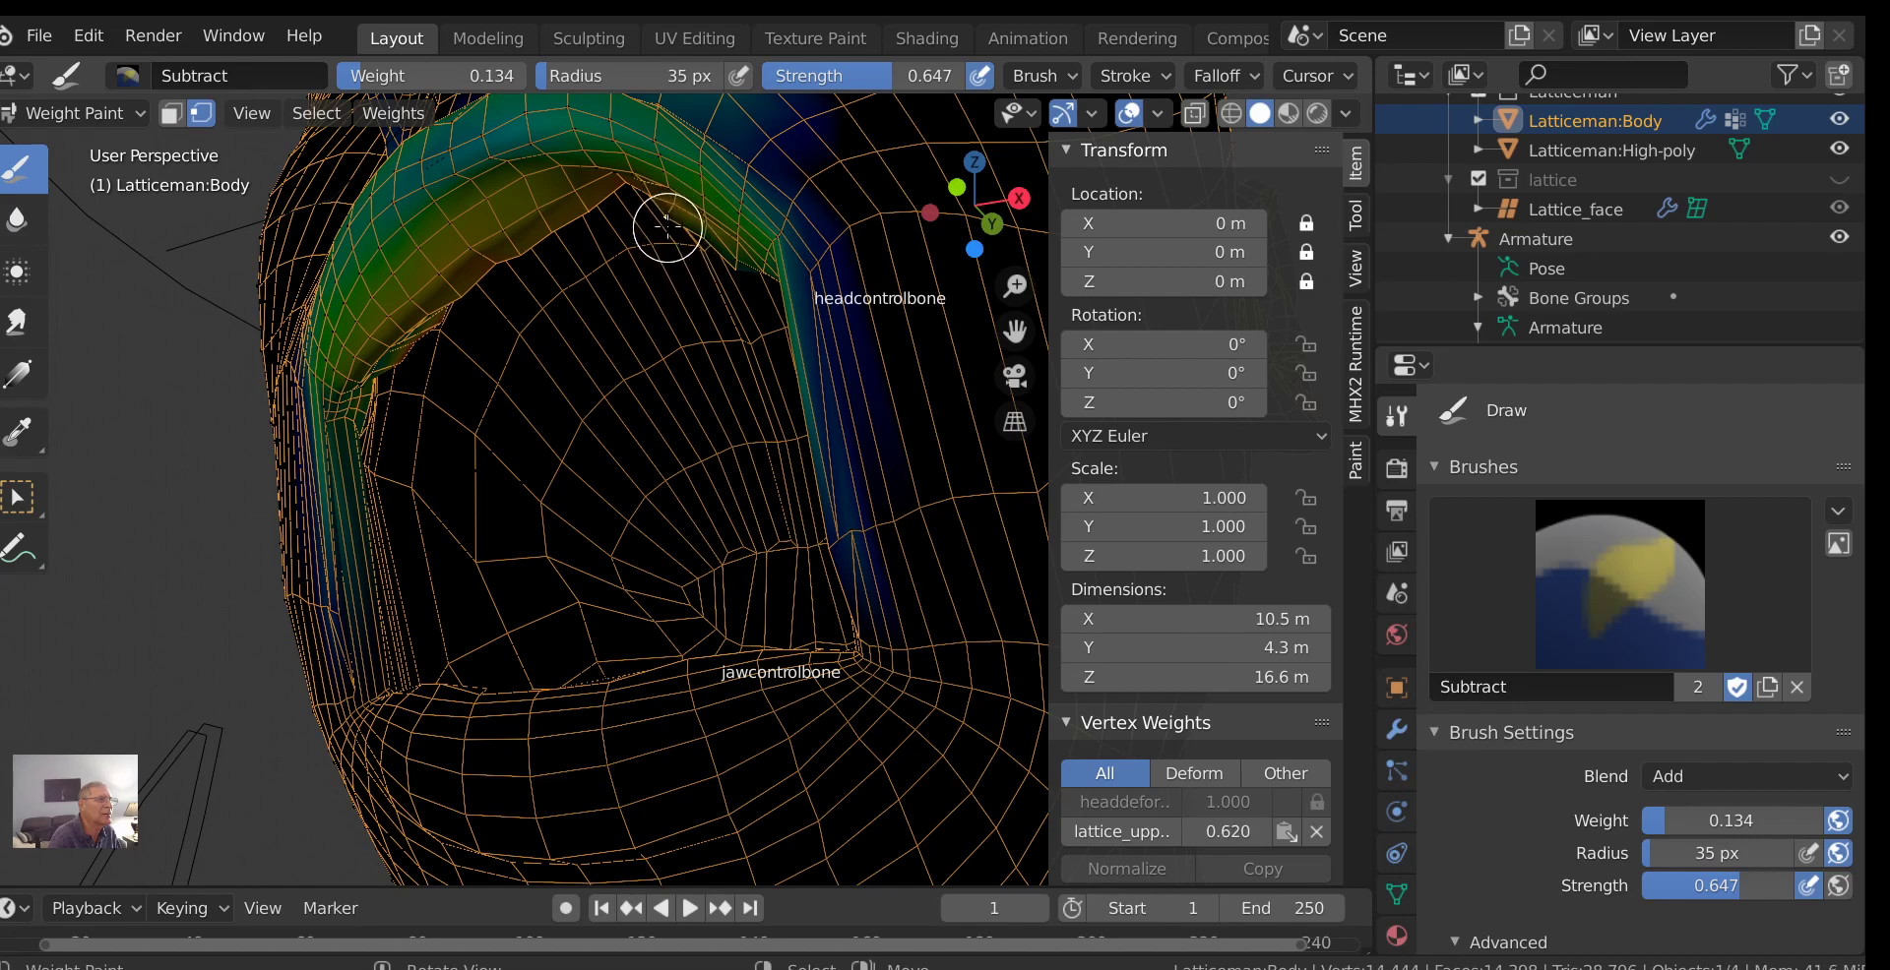
pyautogui.click(686, 237)
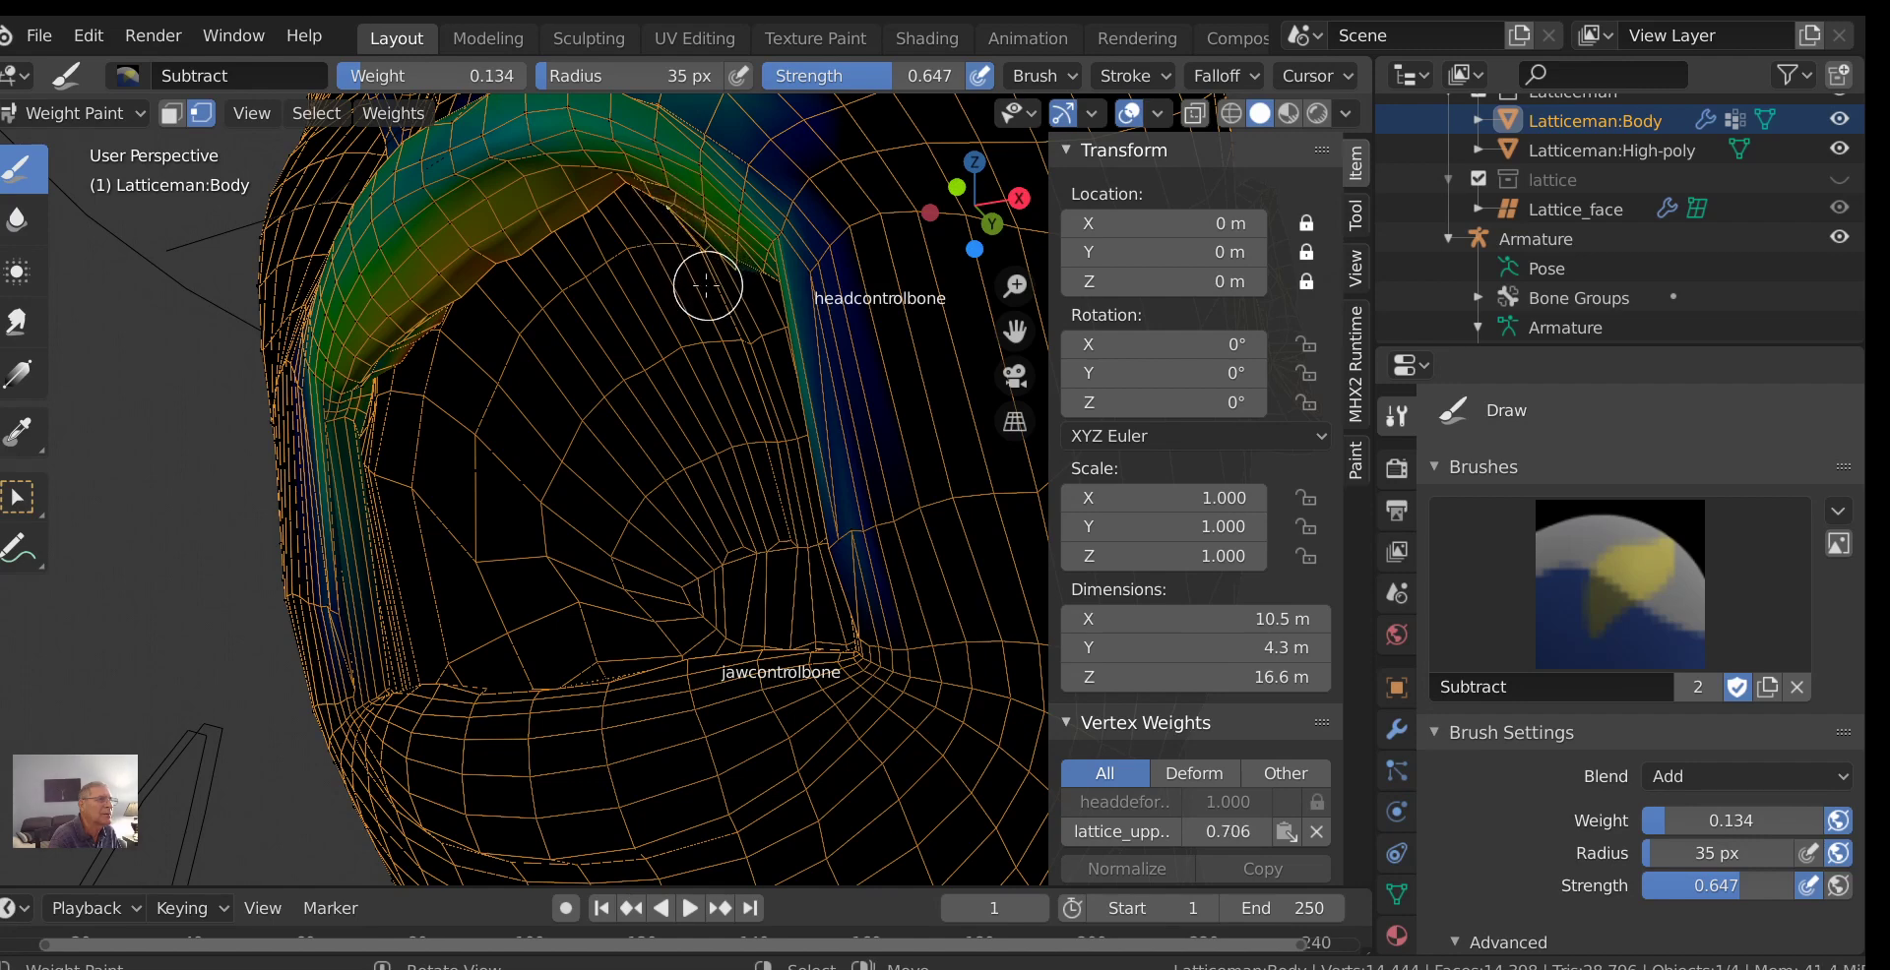
# Add weight to the inner upper-lip vertices near the mouth corner, then check the lip shape from the front.
pyautogui.moveTo(705, 252)
pyautogui.mouseDown(button='middle')
pyautogui.moveTo(784, 300)
pyautogui.moveTo(783, 283)
pyautogui.mouseUp(button='middle')
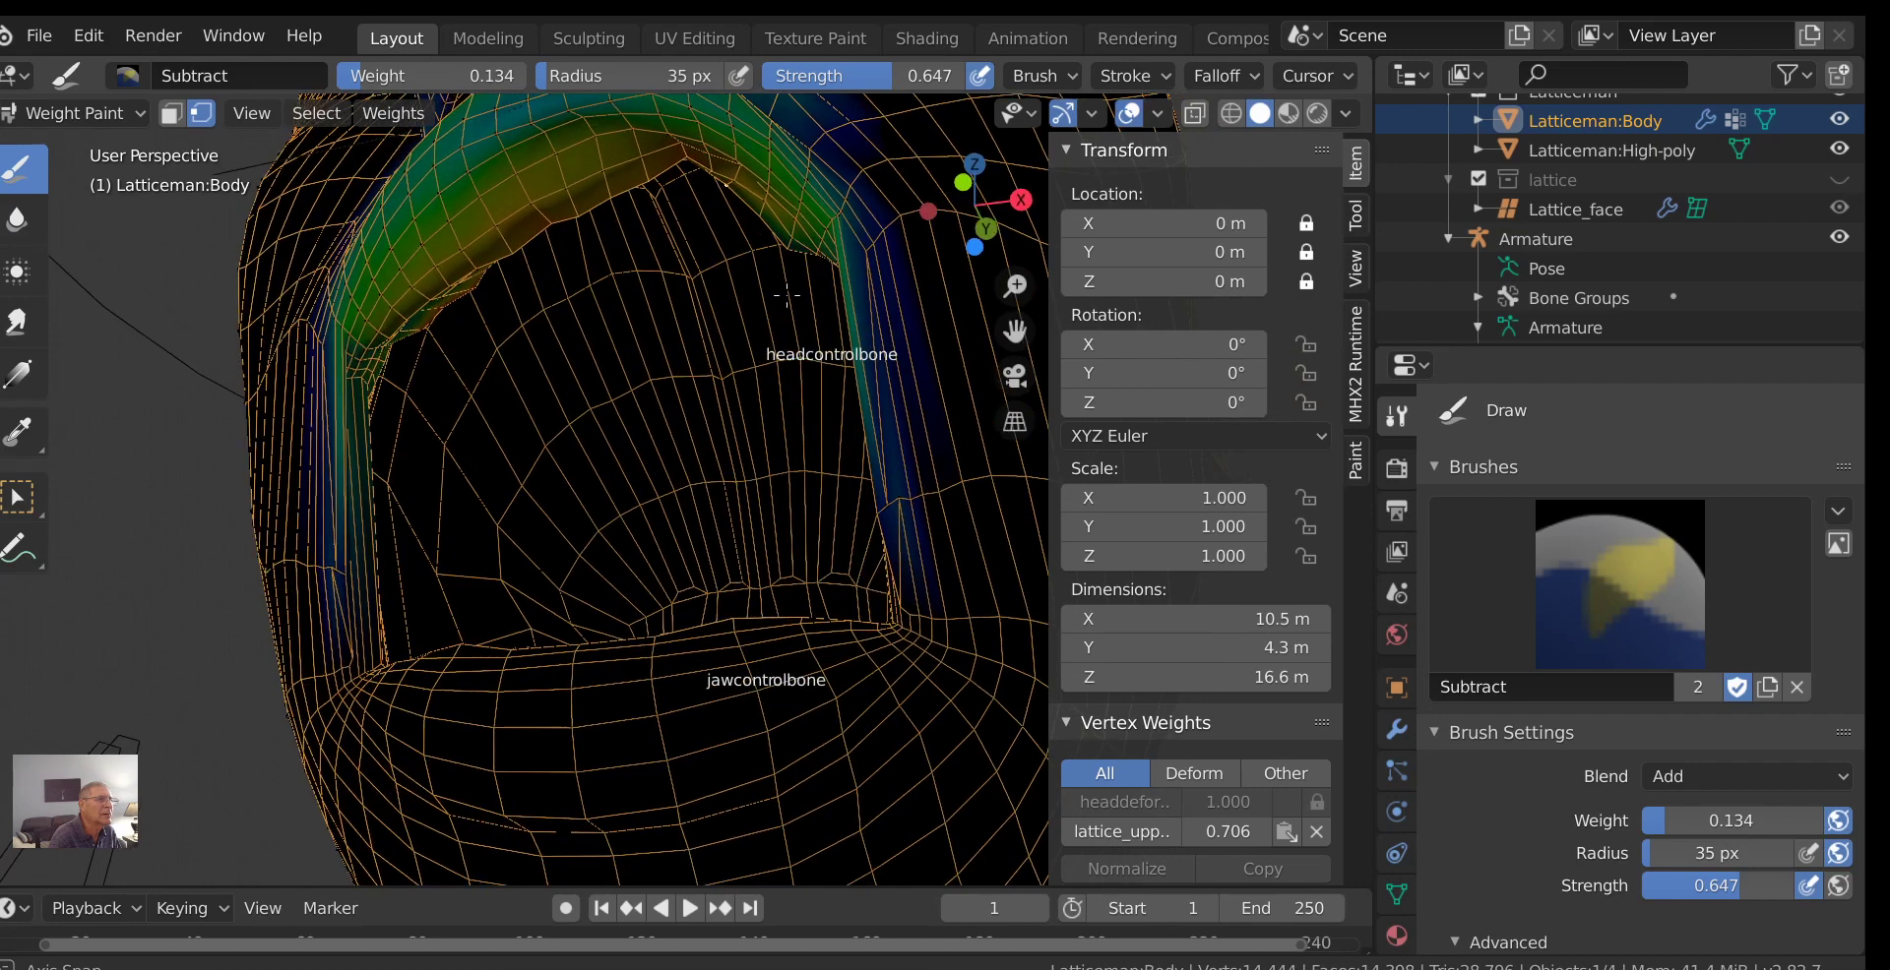
pyautogui.click(792, 250)
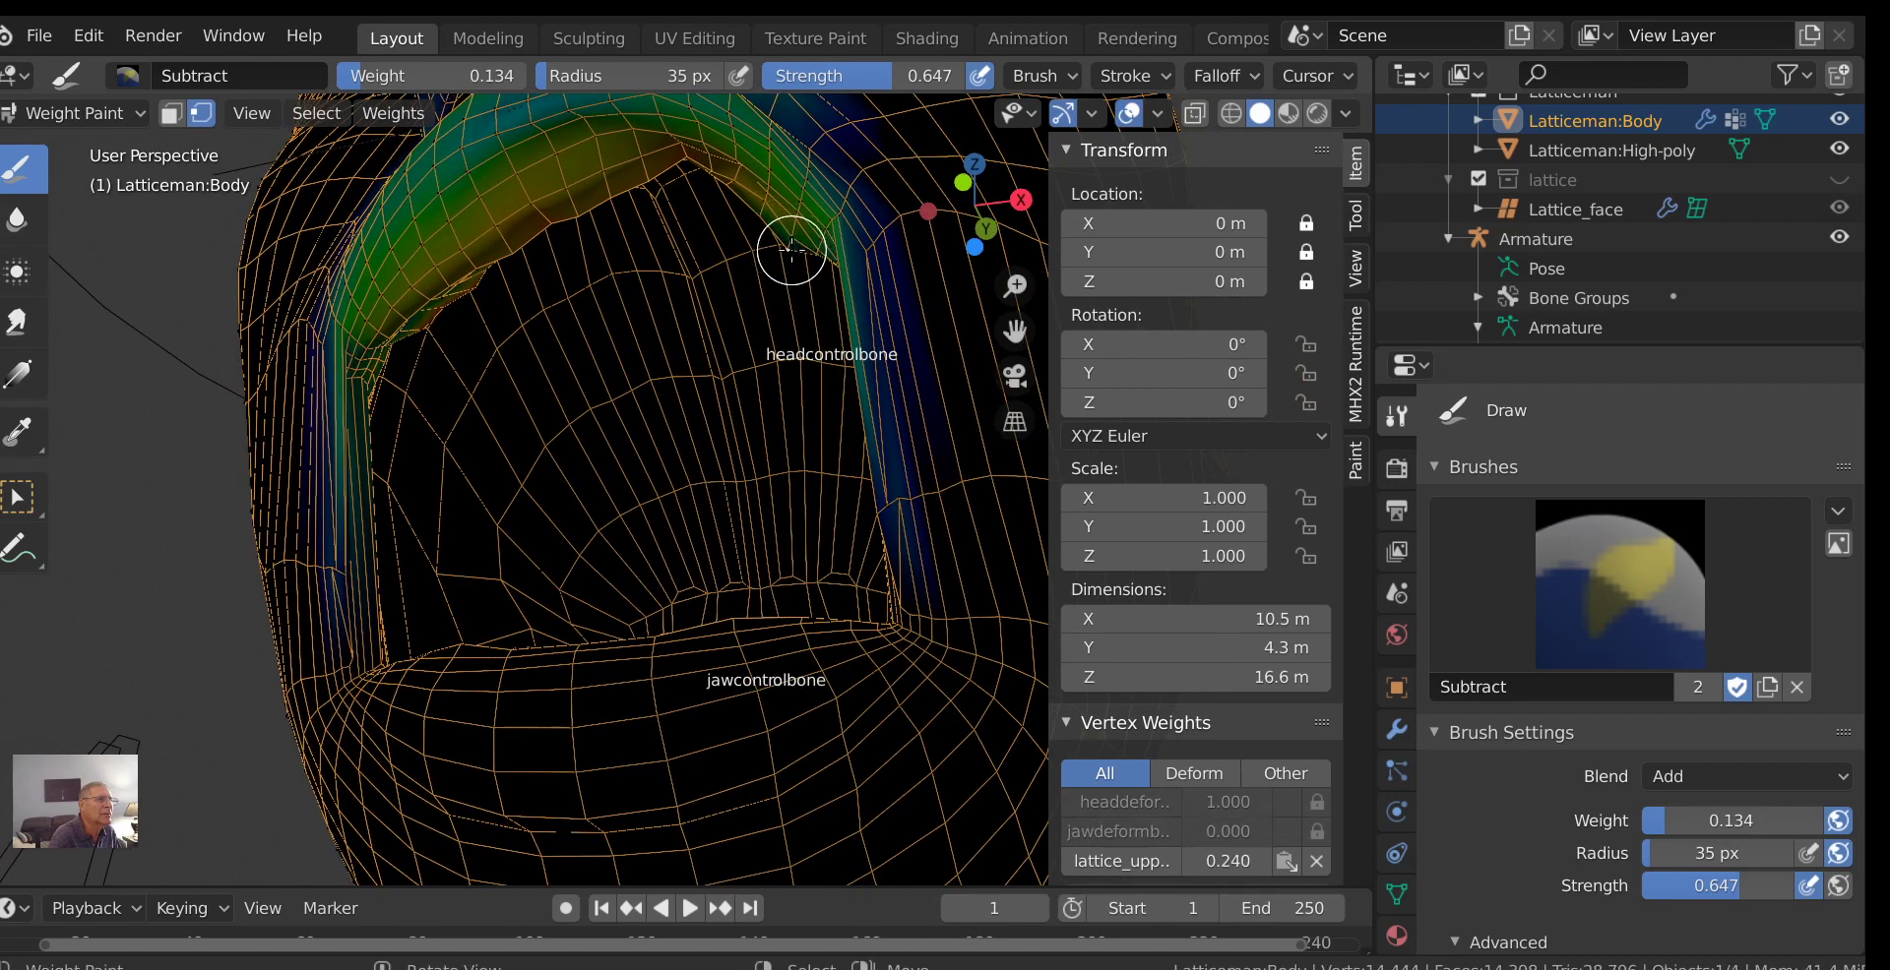
pyautogui.click(789, 246)
pyautogui.click(784, 243)
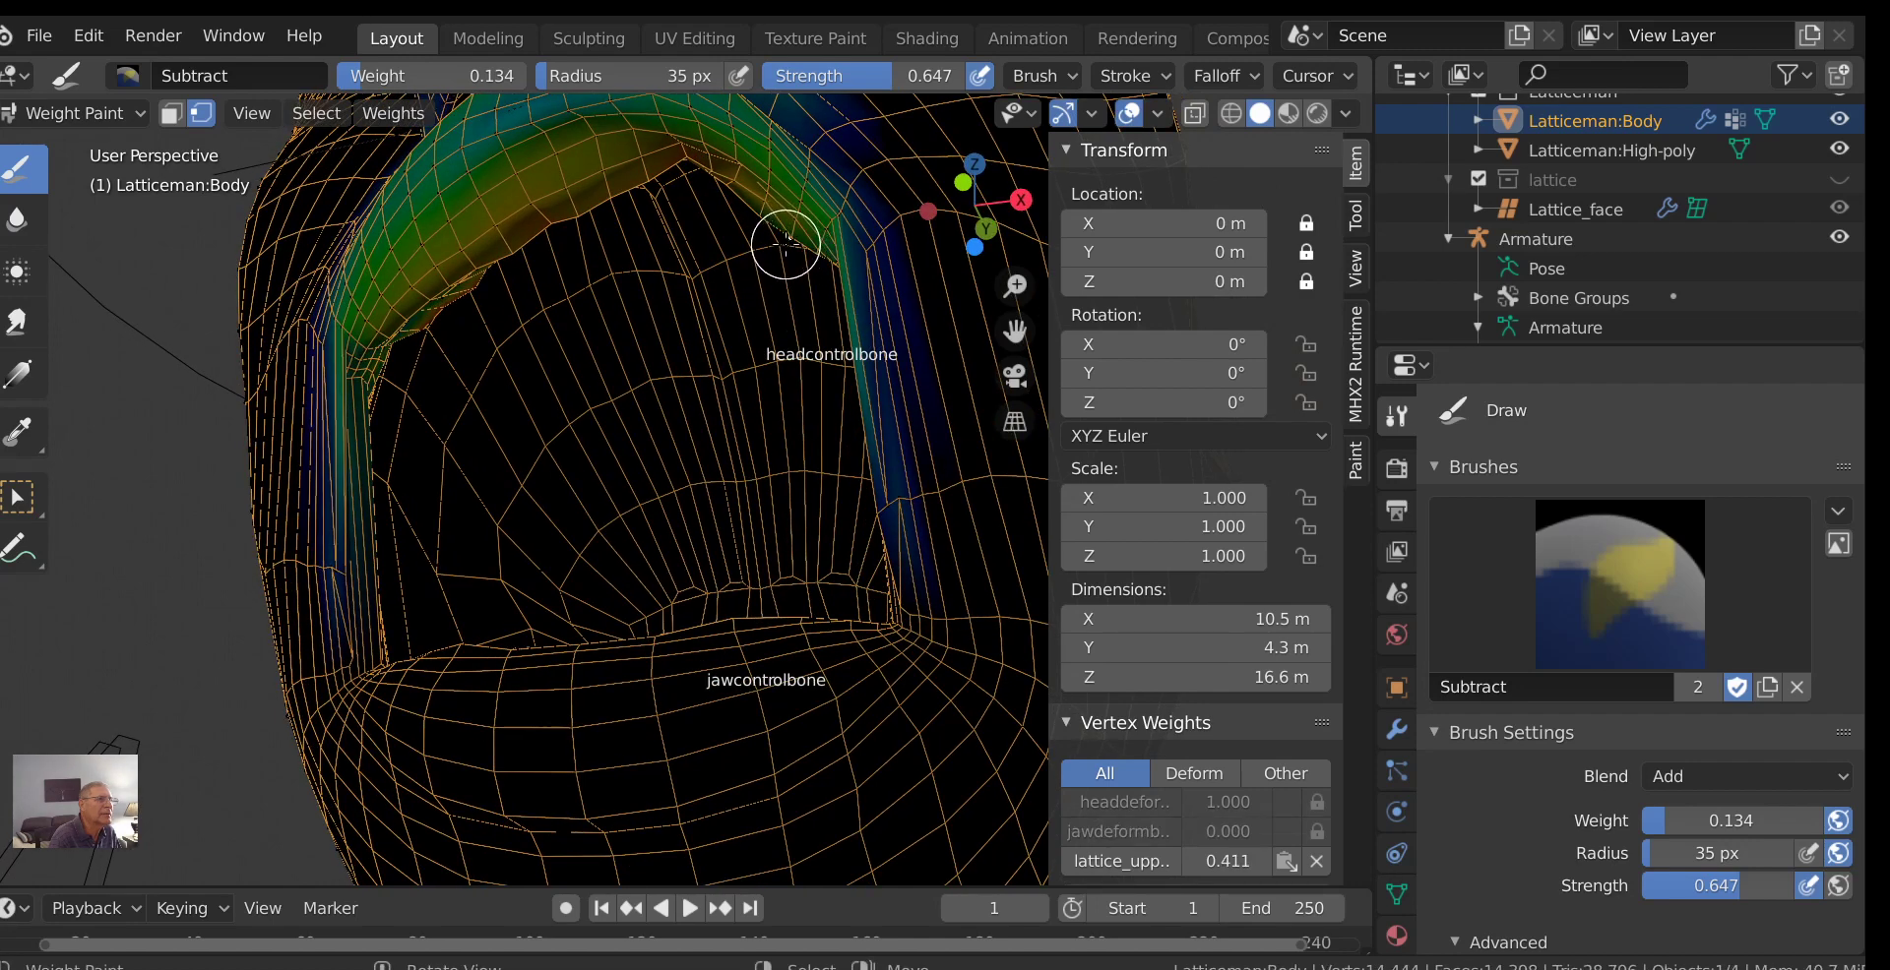
pyautogui.click(771, 218)
pyautogui.click(766, 217)
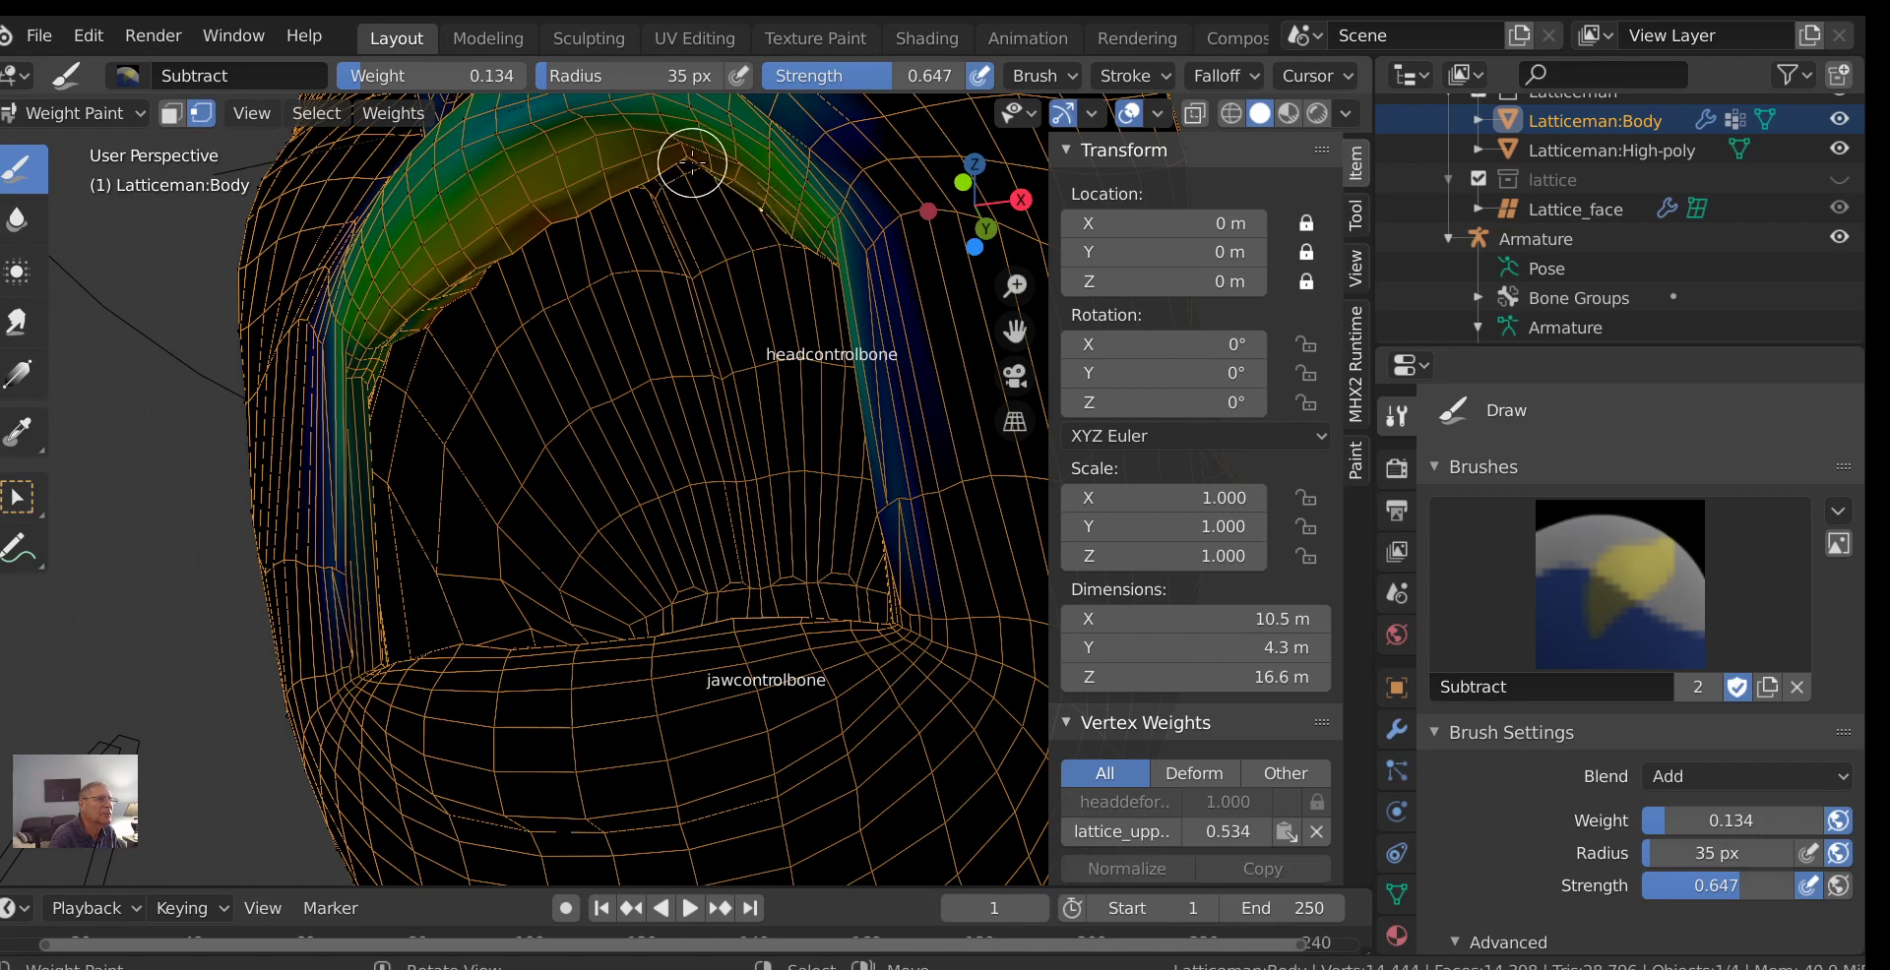
pyautogui.scroll(-2, 586, 352)
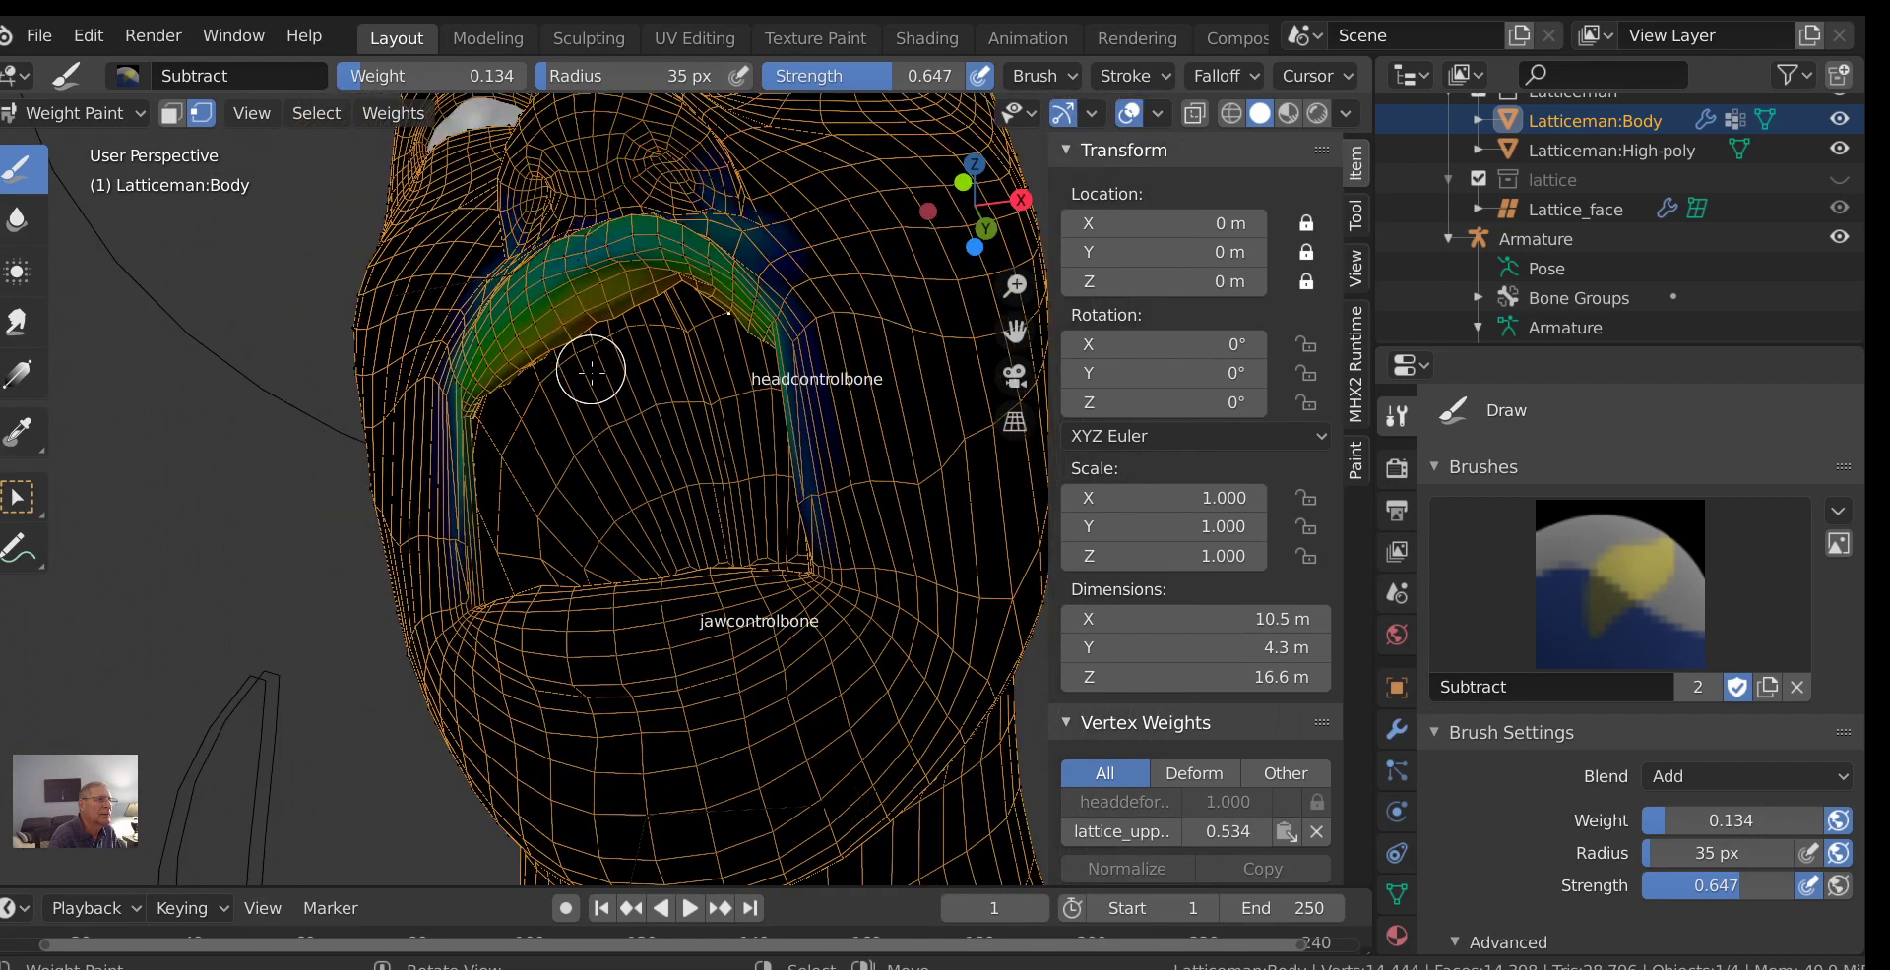
pyautogui.moveTo(591, 367)
pyautogui.mouseDown(button='middle')
pyautogui.moveTo(686, 500)
pyautogui.moveTo(662, 498)
pyautogui.mouseUp(button='middle')
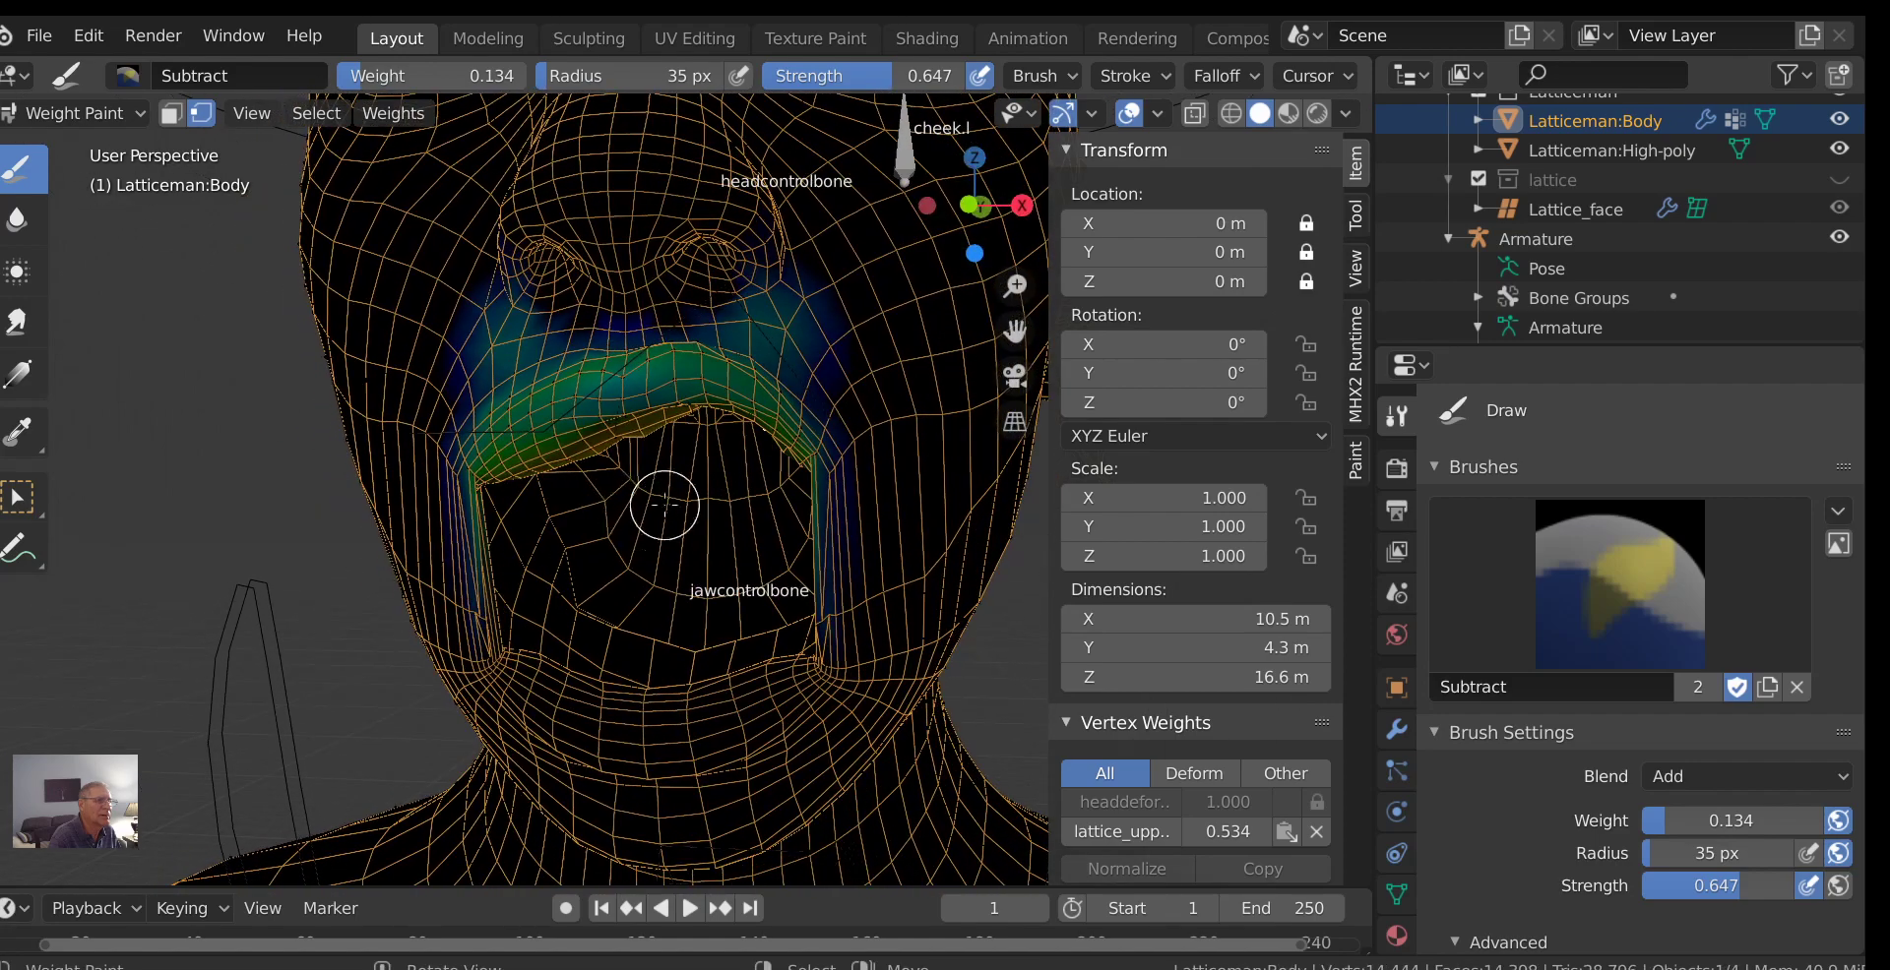
pyautogui.scroll(-3, 714, 503)
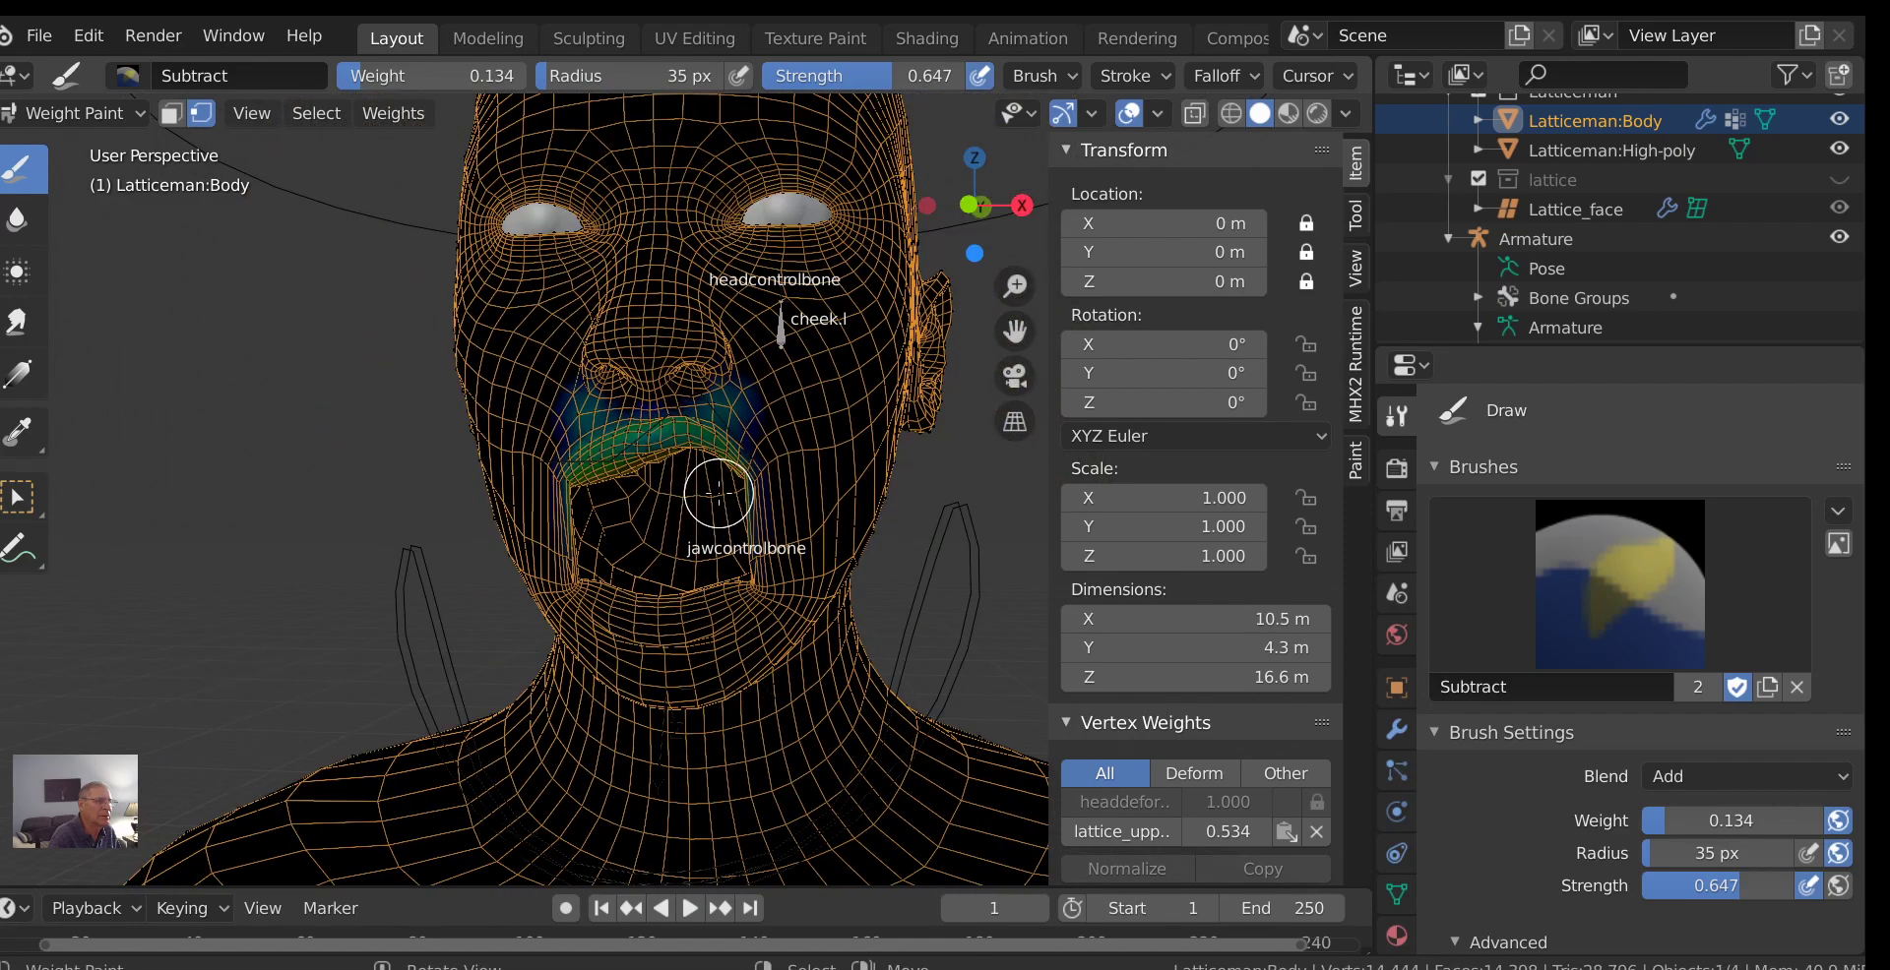
# Return to Object Mode, select the Lattice_upperlip lattice and set the value of its Key 1 shape key to 0.
pyautogui.scroll(2, 718, 493)
pyautogui.scroll(-2, 730, 495)
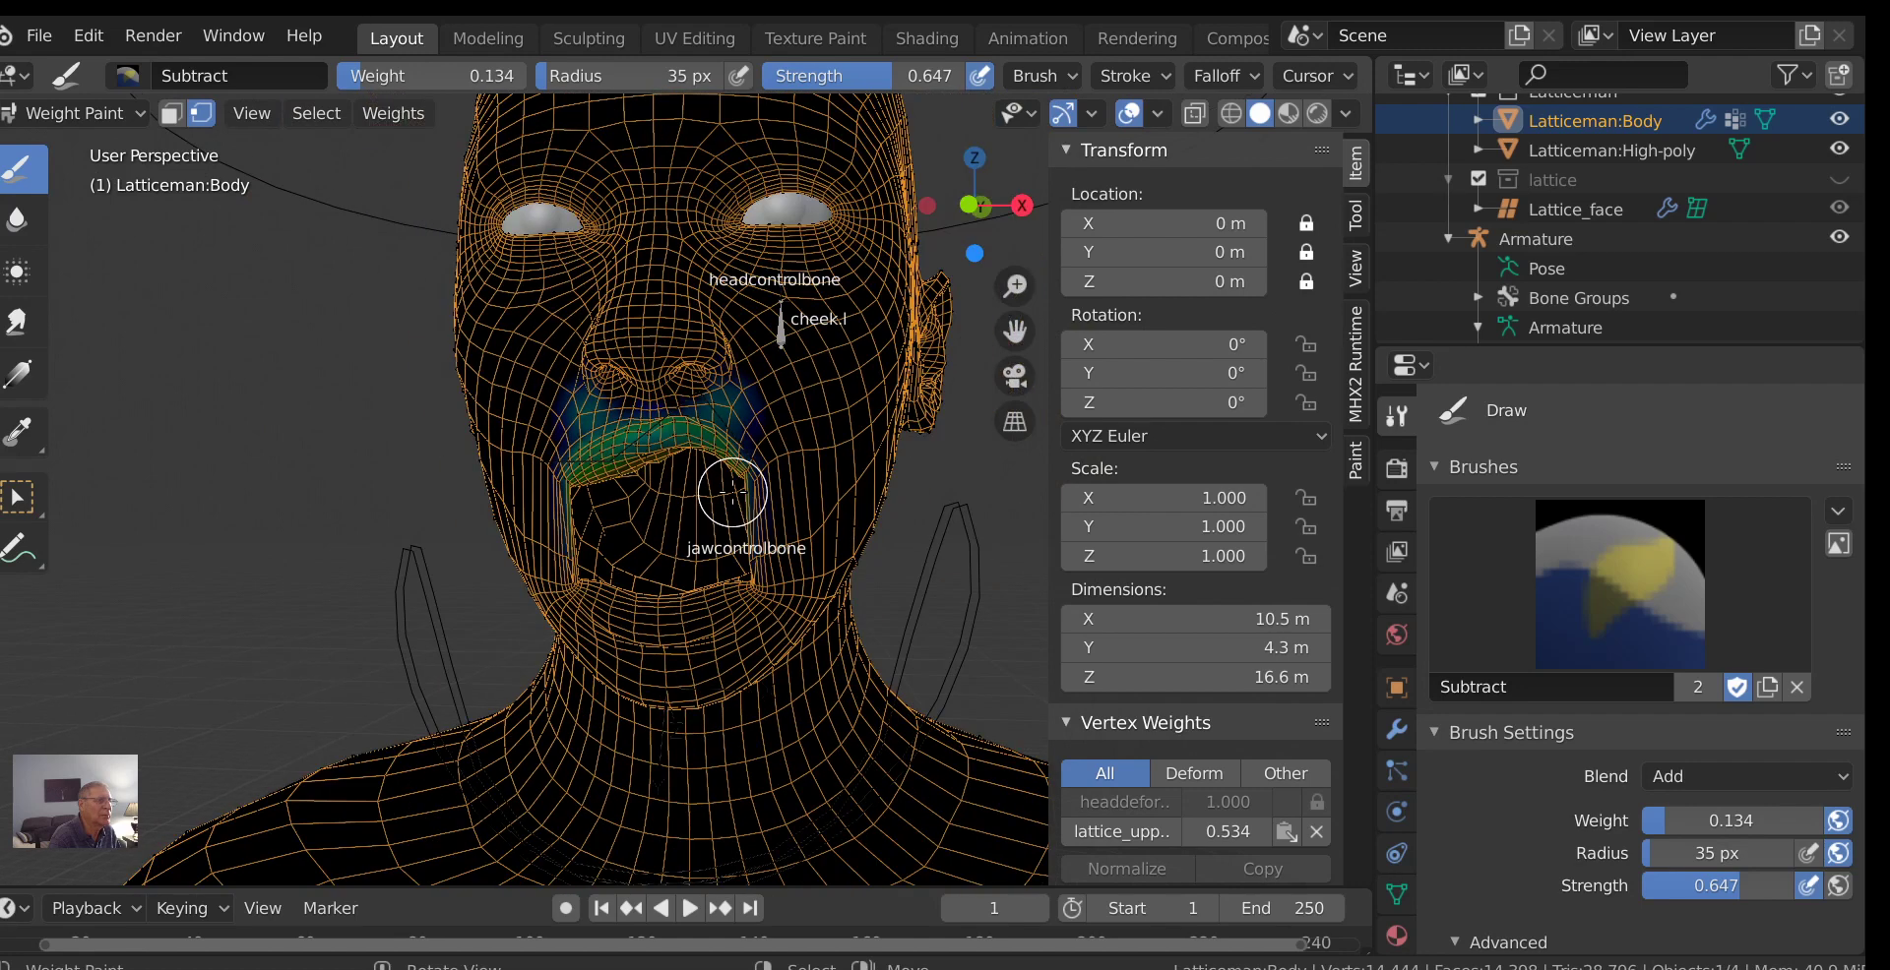
pyautogui.click(51, 119)
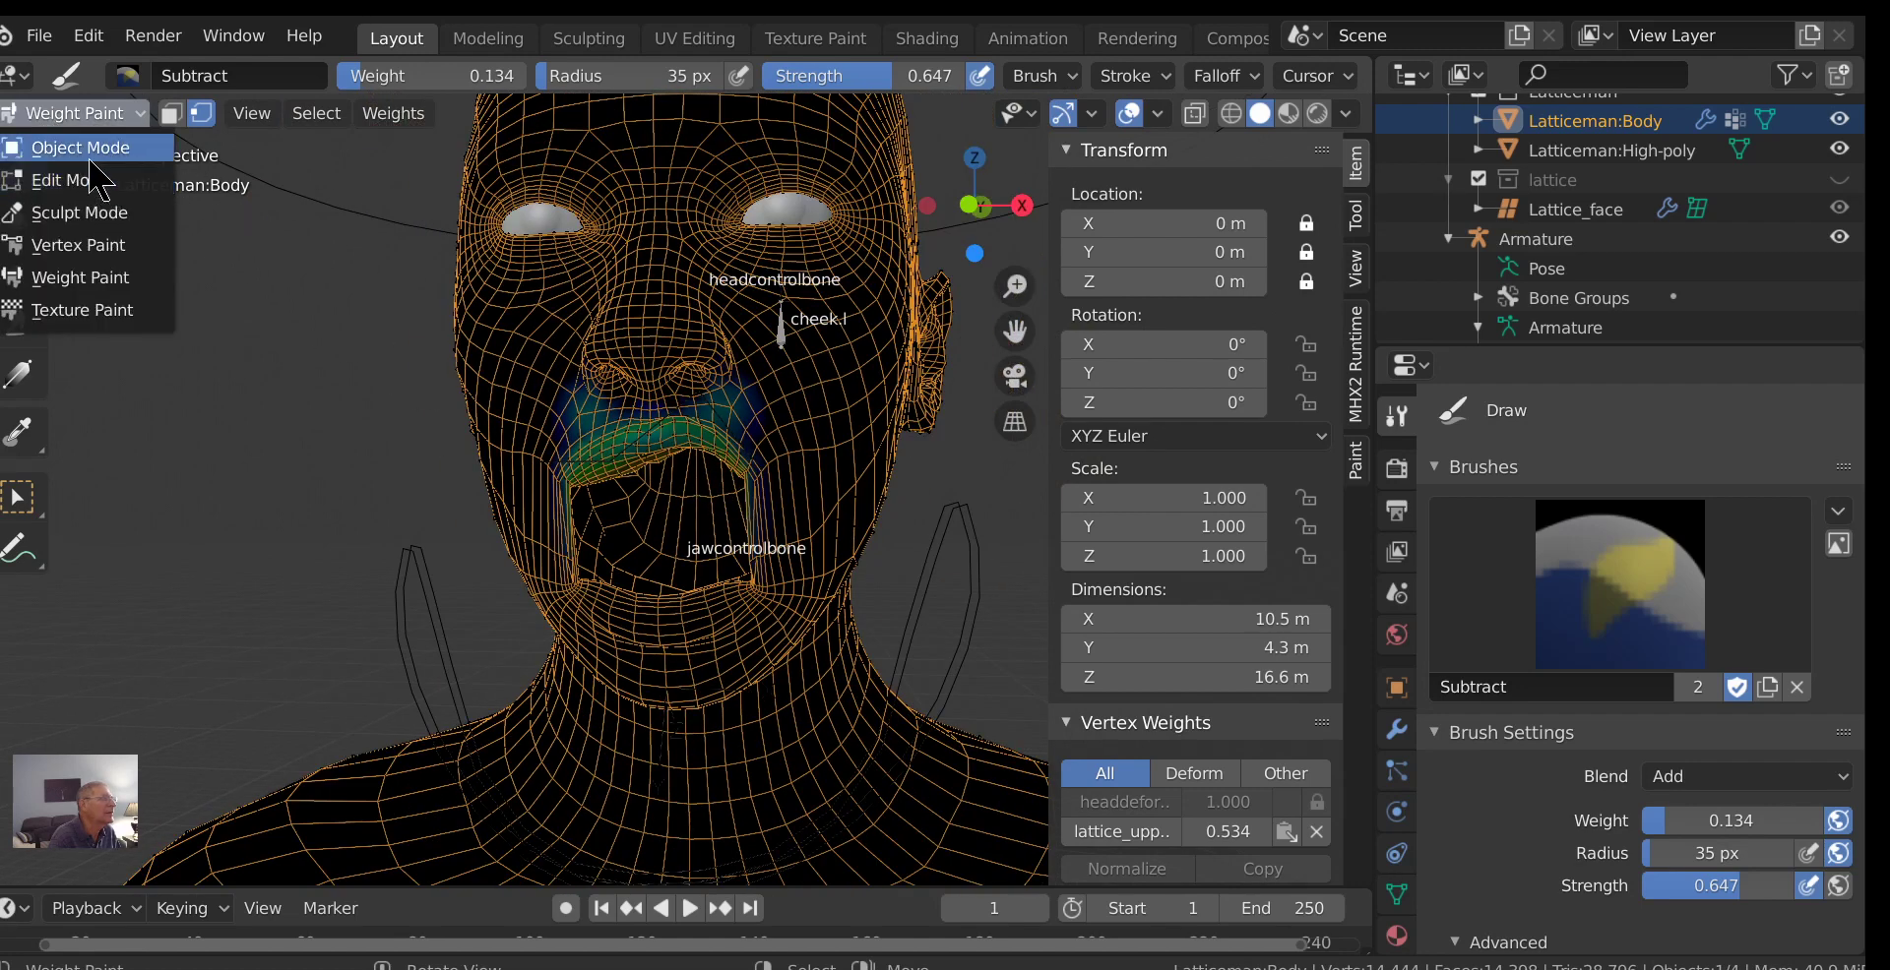
pyautogui.click(69, 147)
pyautogui.click(556, 461)
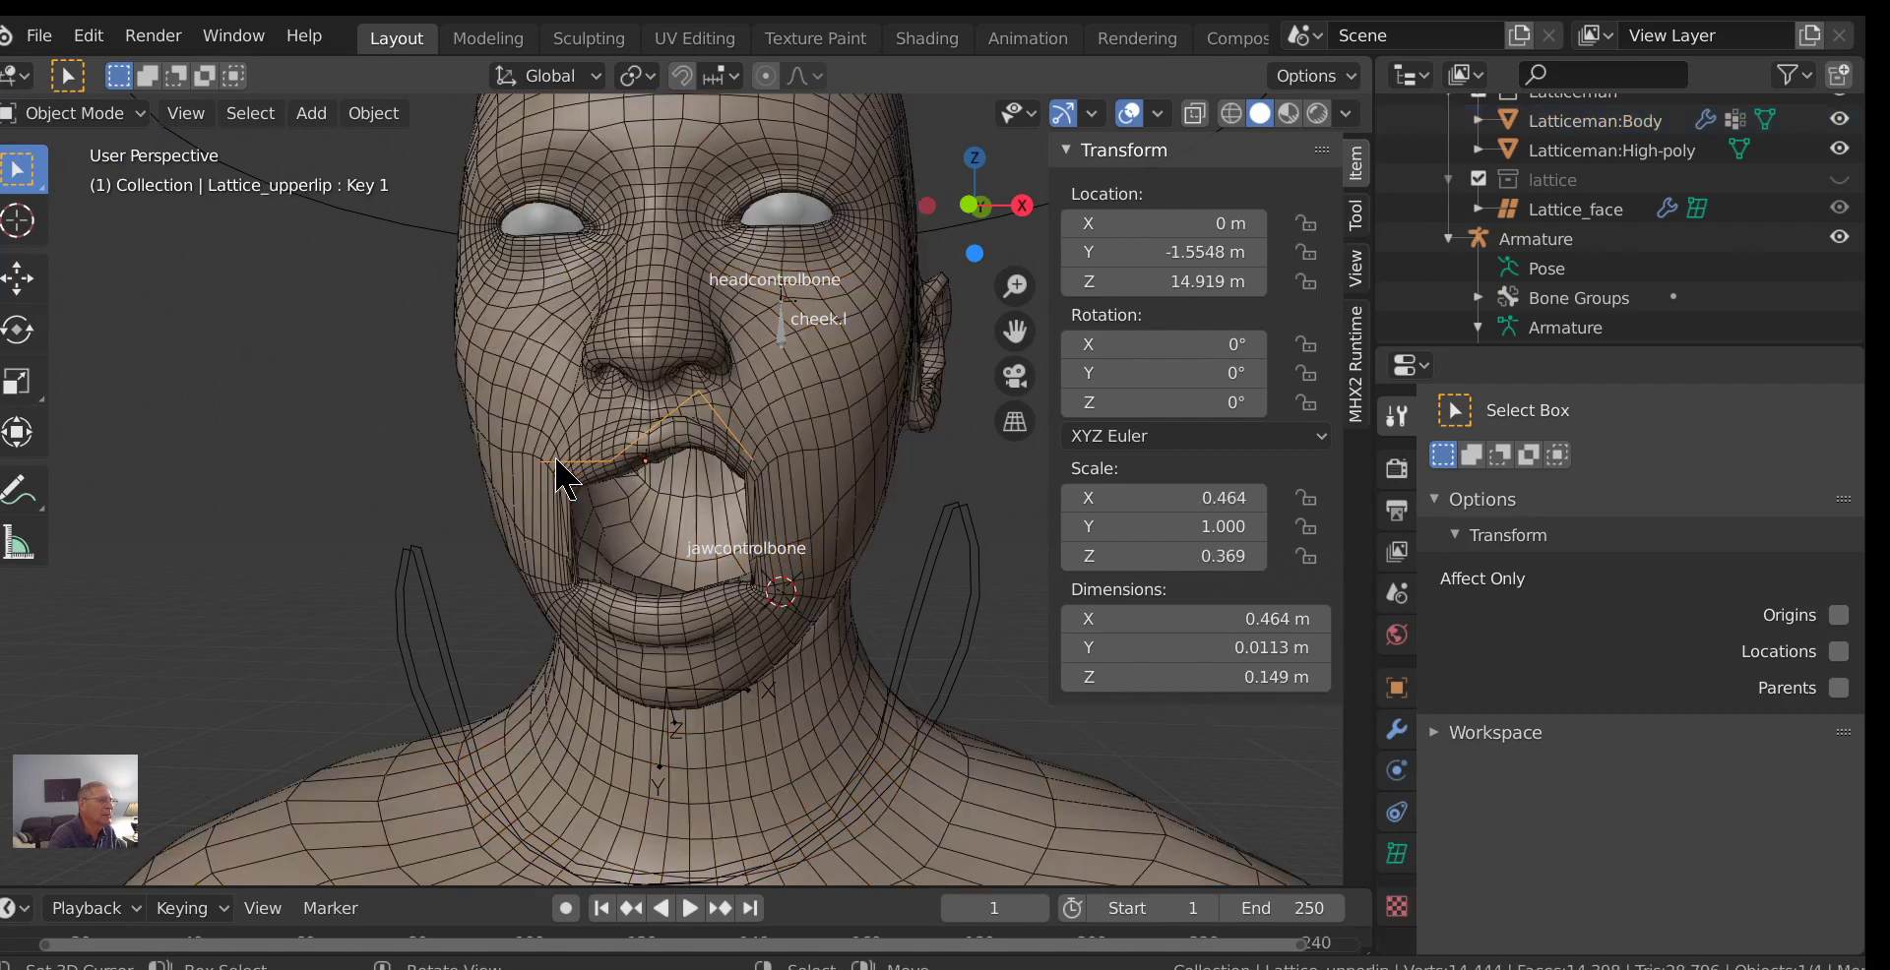
pyautogui.click(1393, 853)
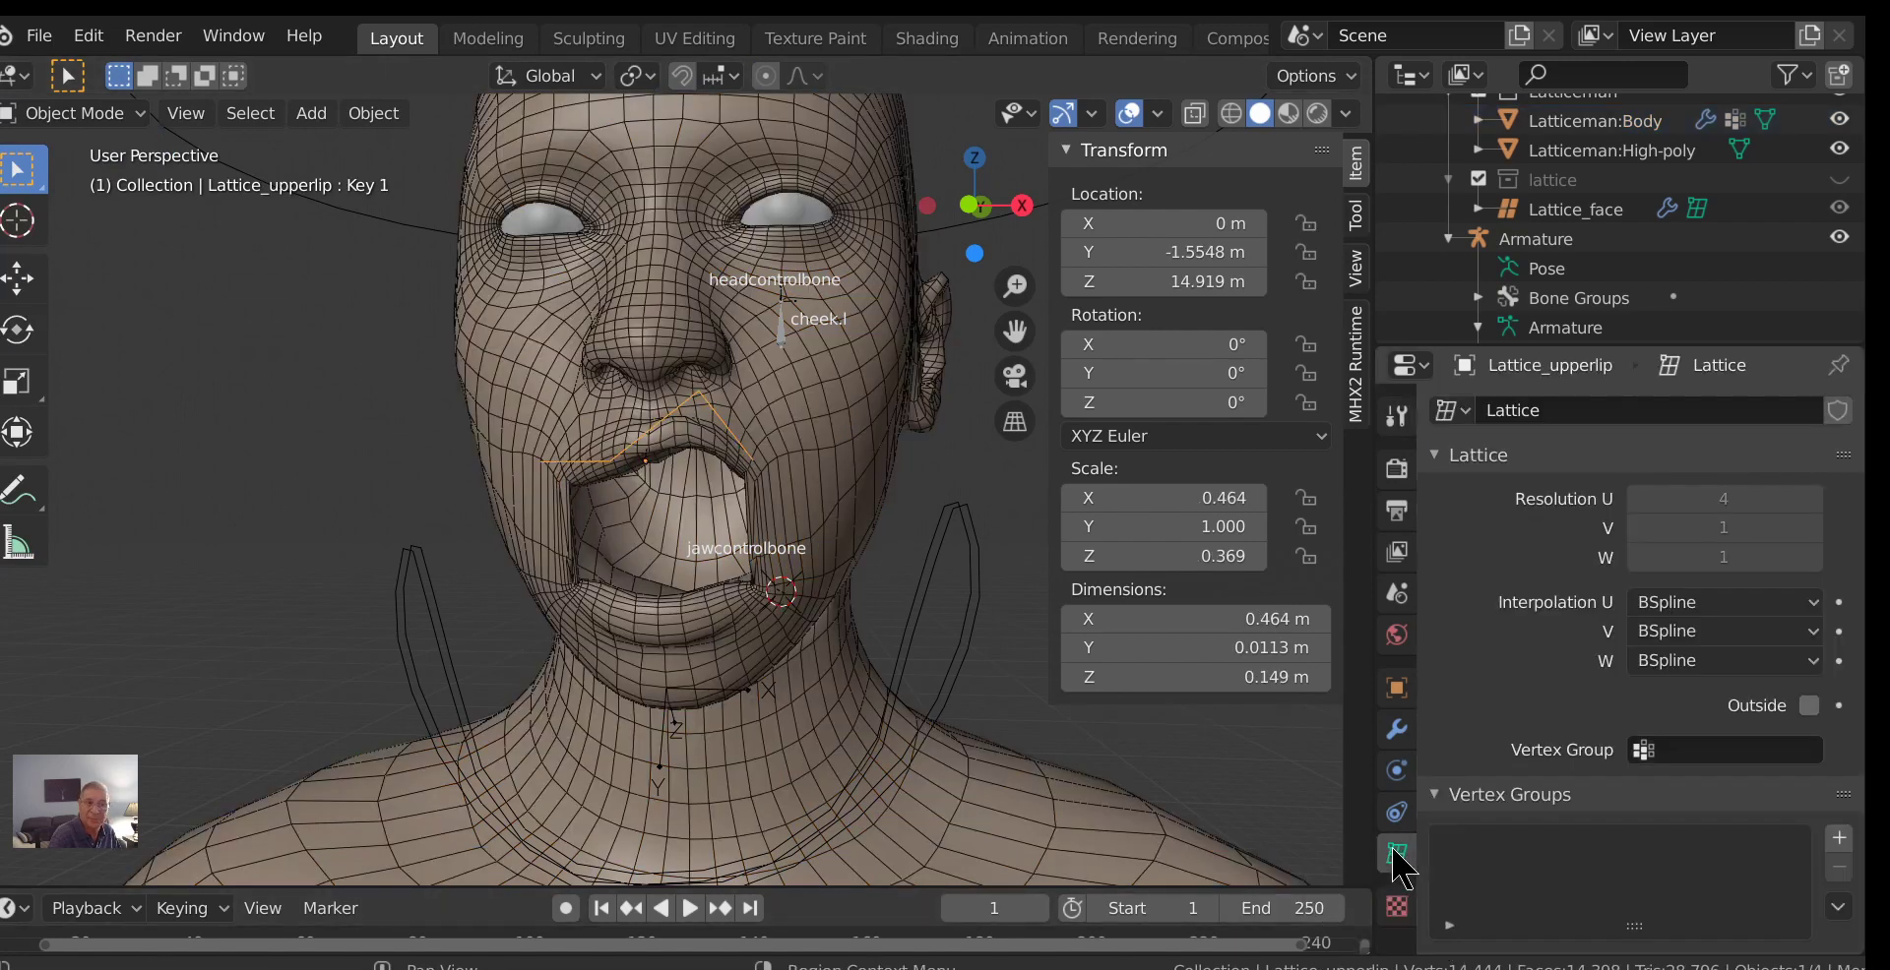
pyautogui.scroll(-6, 1762, 797)
pyautogui.scroll(-4, 1770, 787)
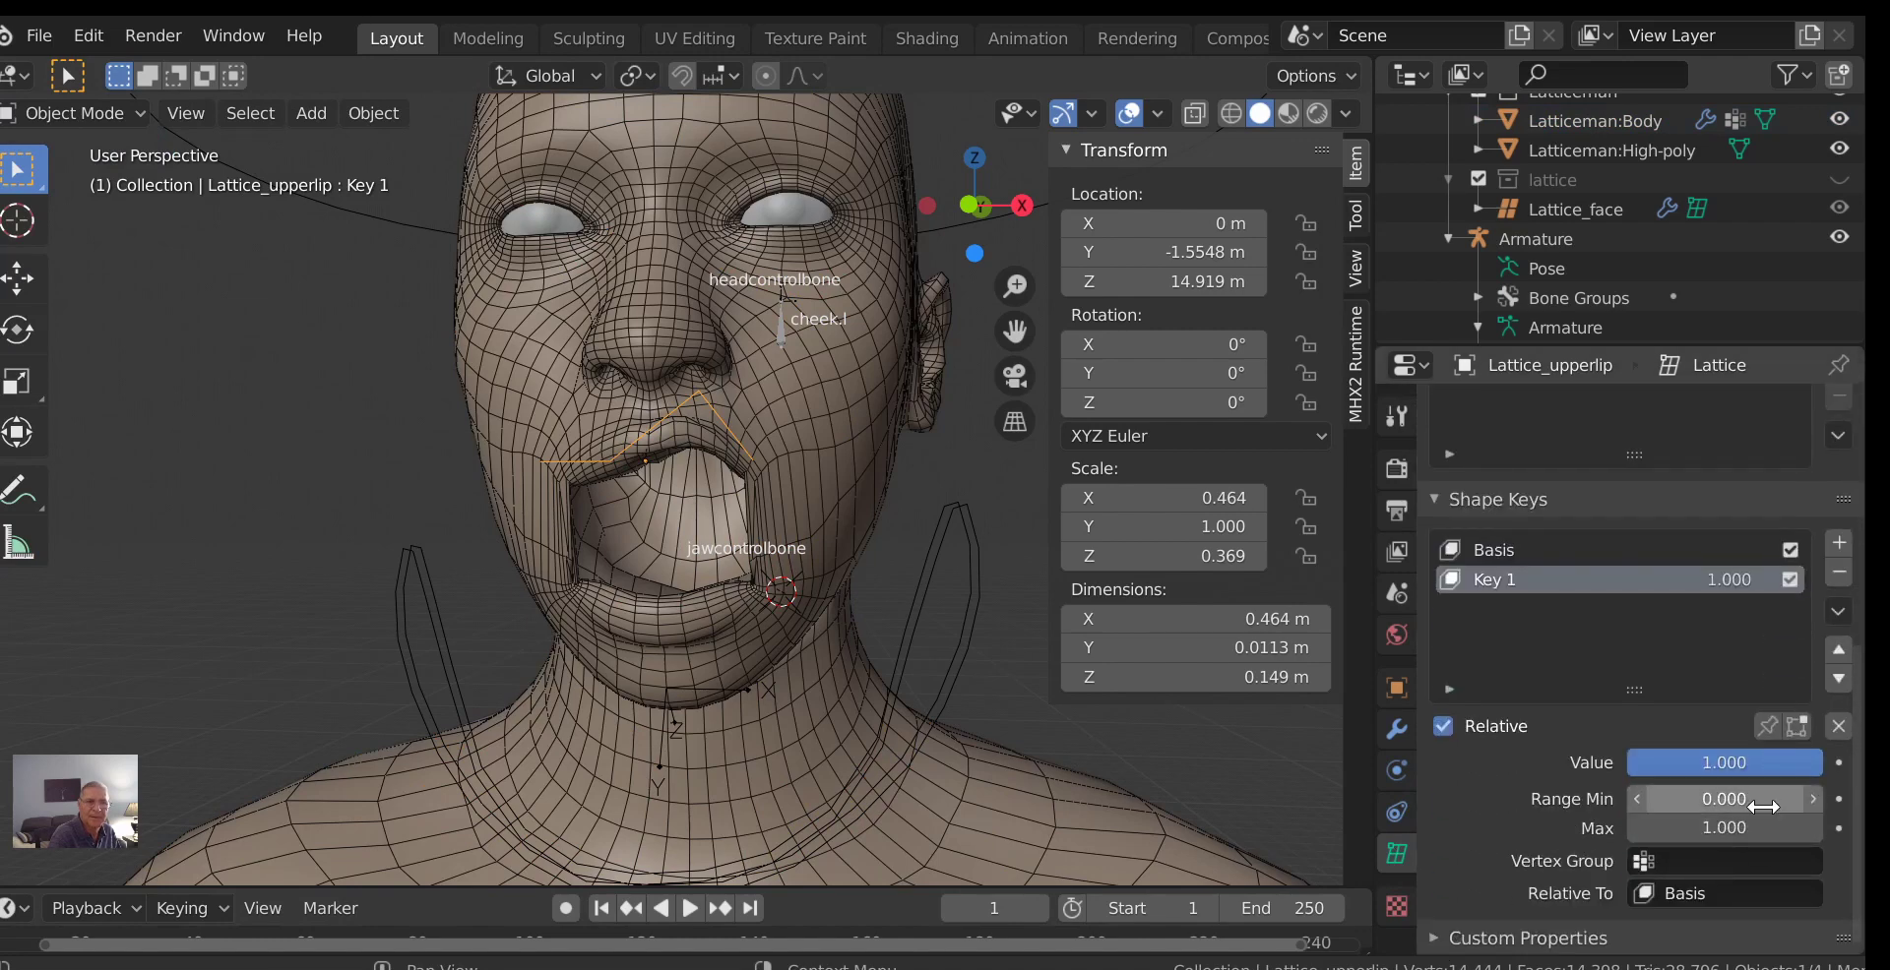
pyautogui.moveTo(1811, 773); pyautogui.dragTo(1636, 773)
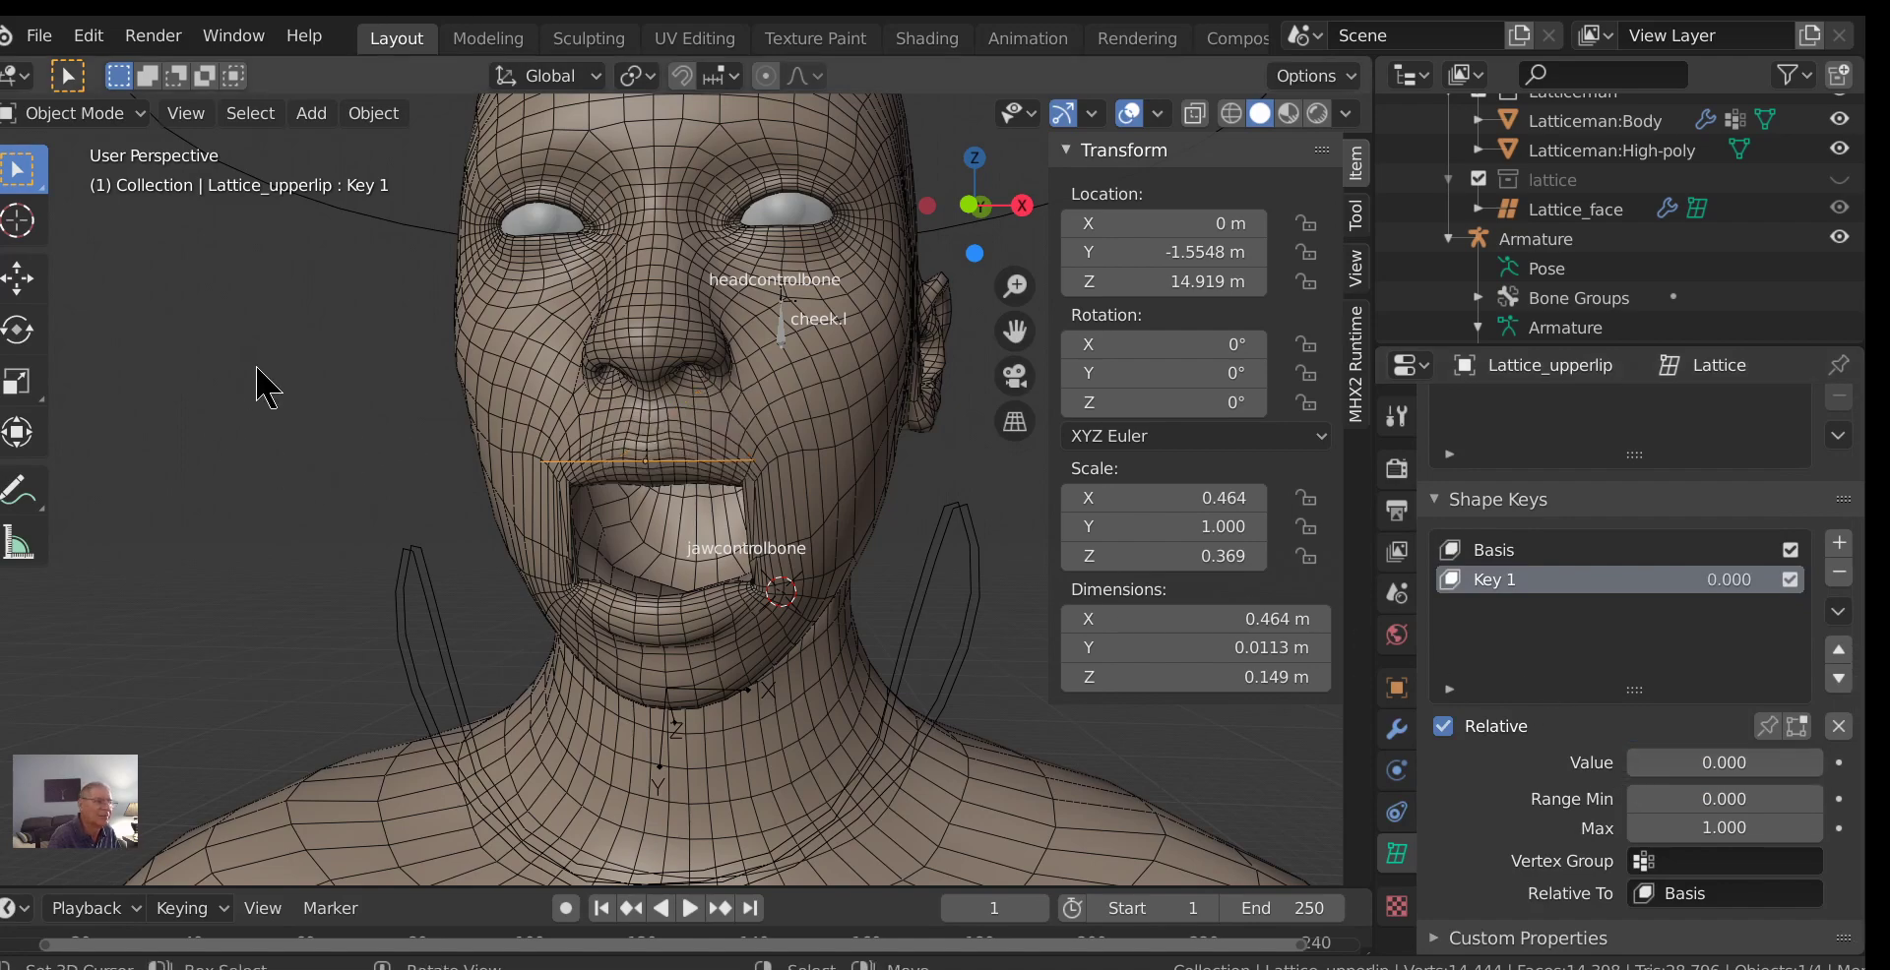
# Put the armature in Pose Mode and clear the rotation of jawcontrolbone.
pyautogui.scroll(3, 684, 490)
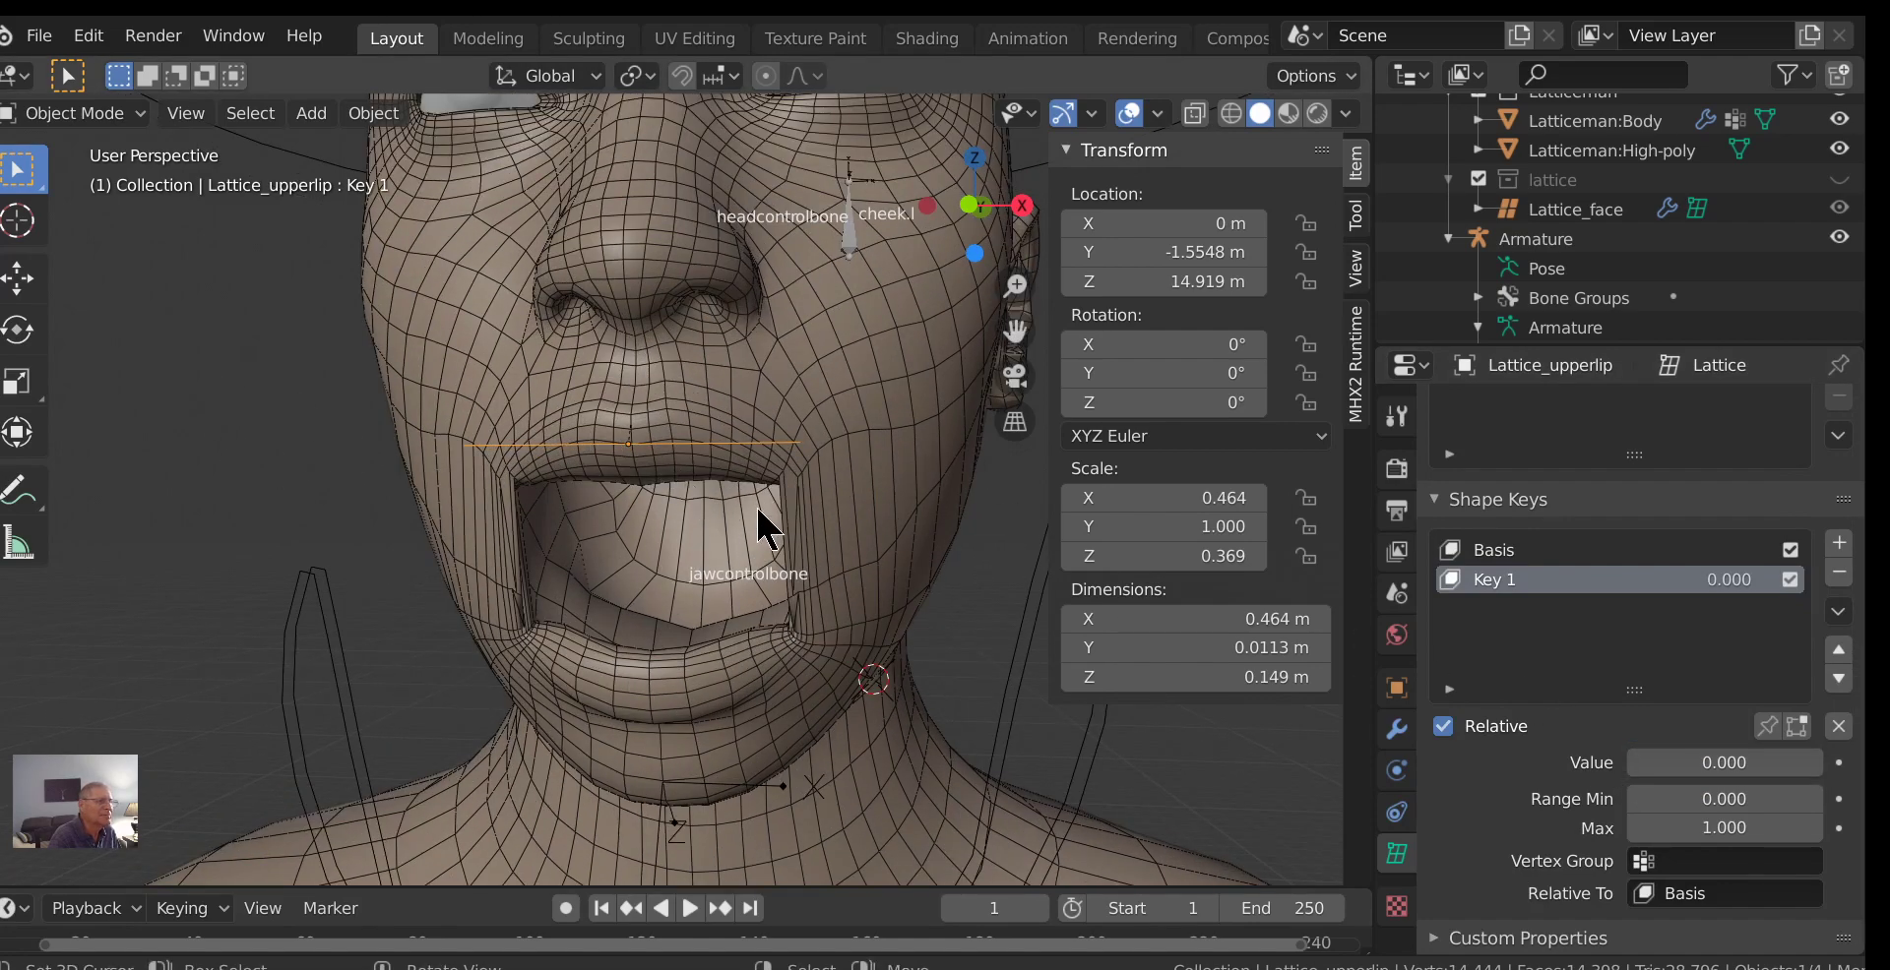
pyautogui.moveTo(758, 511); pyautogui.dragTo(767, 563, button='middle')
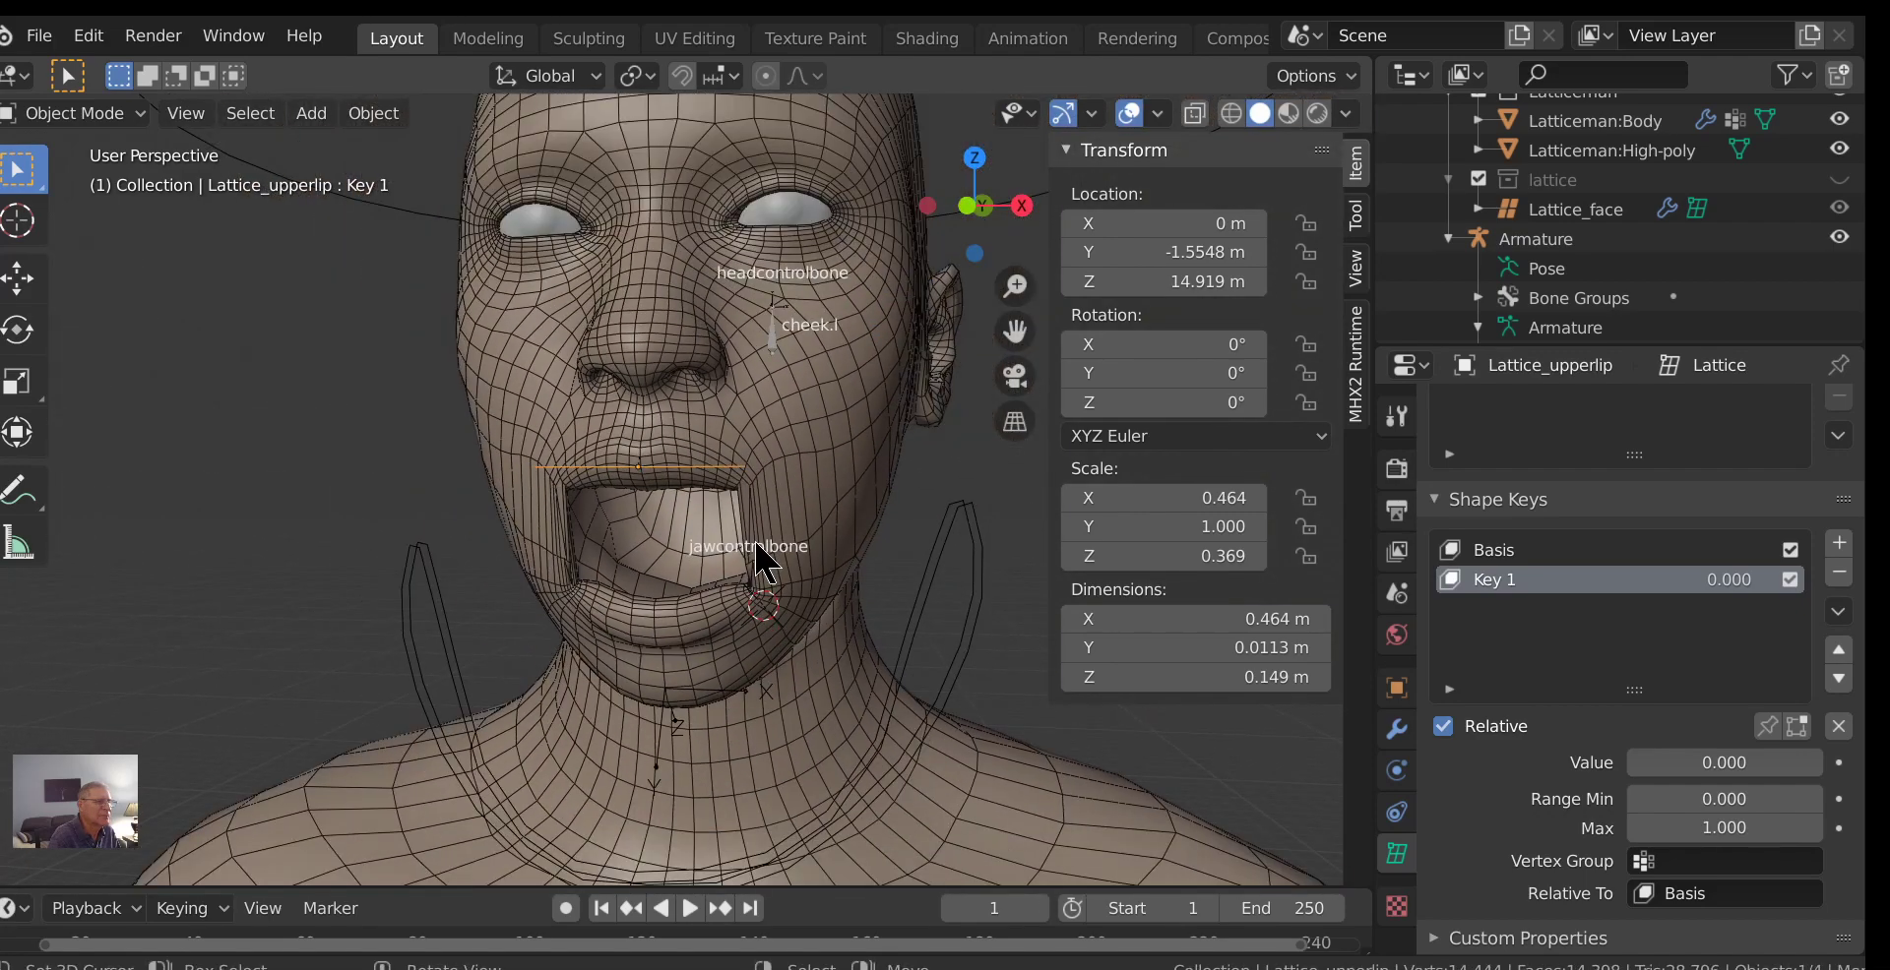
pyautogui.click(914, 640)
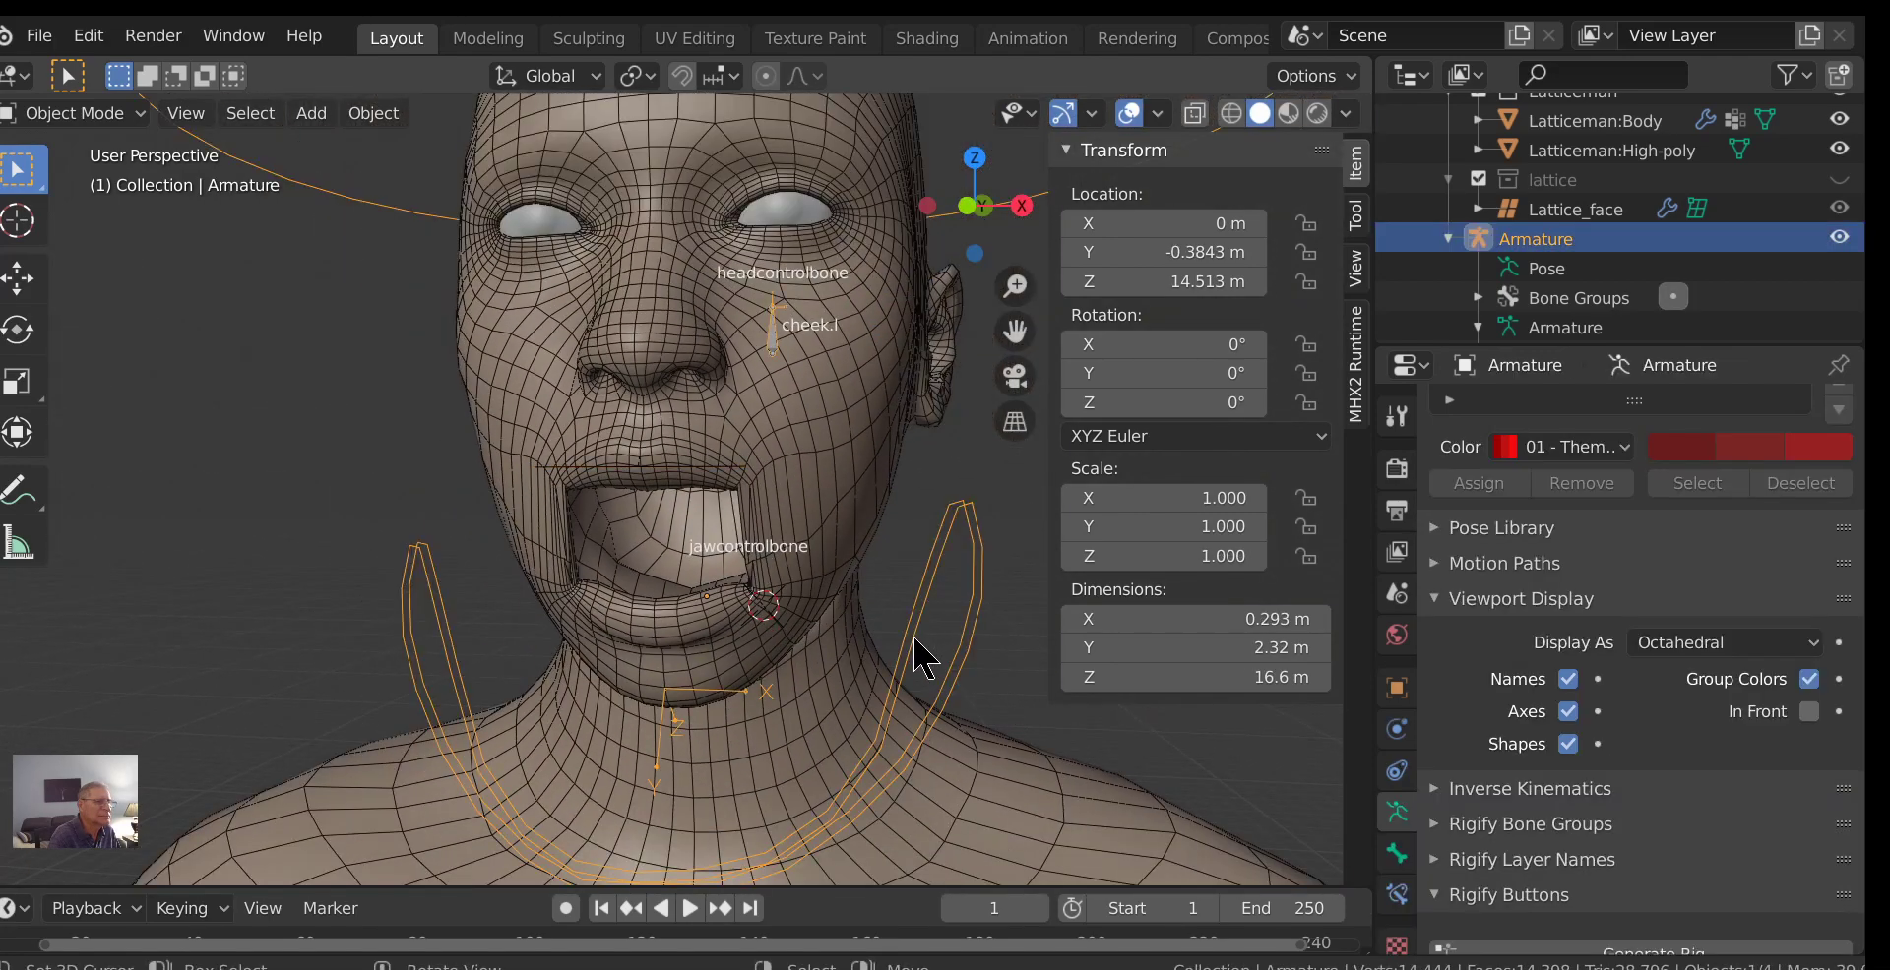
pyautogui.hotkey('ctrl', 'Tab')
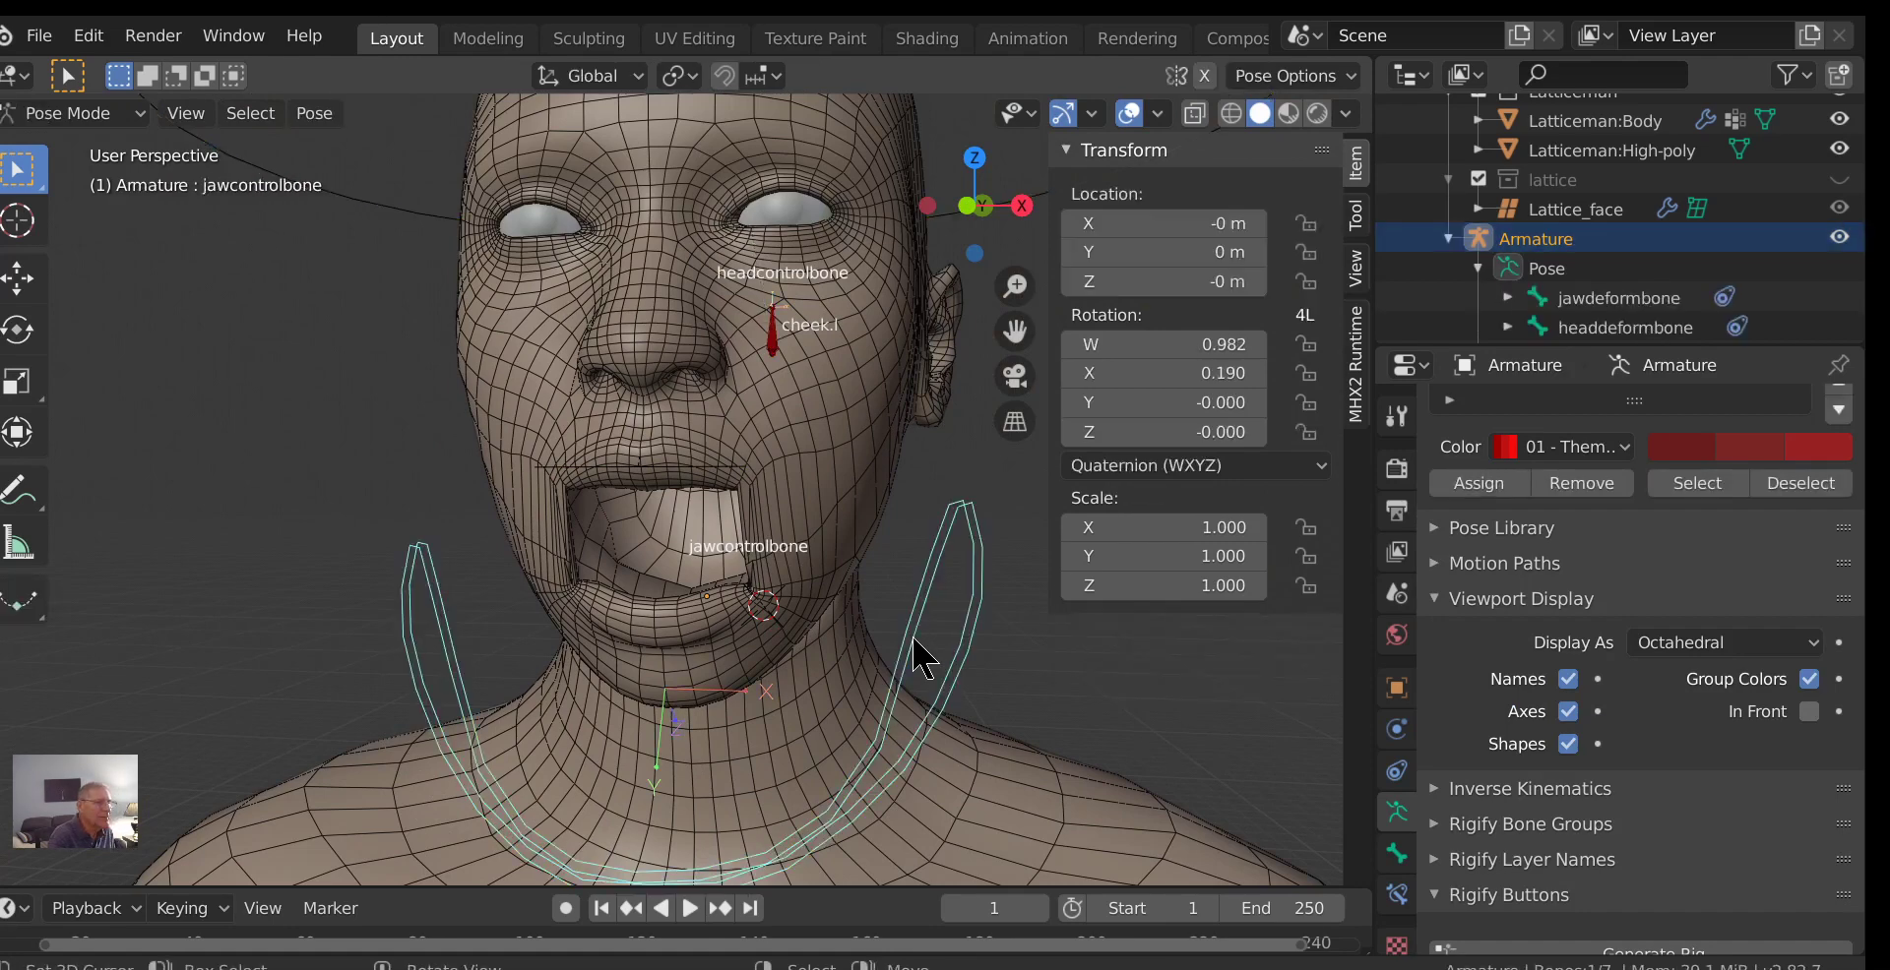
pyautogui.hotkey('alt', 'r')
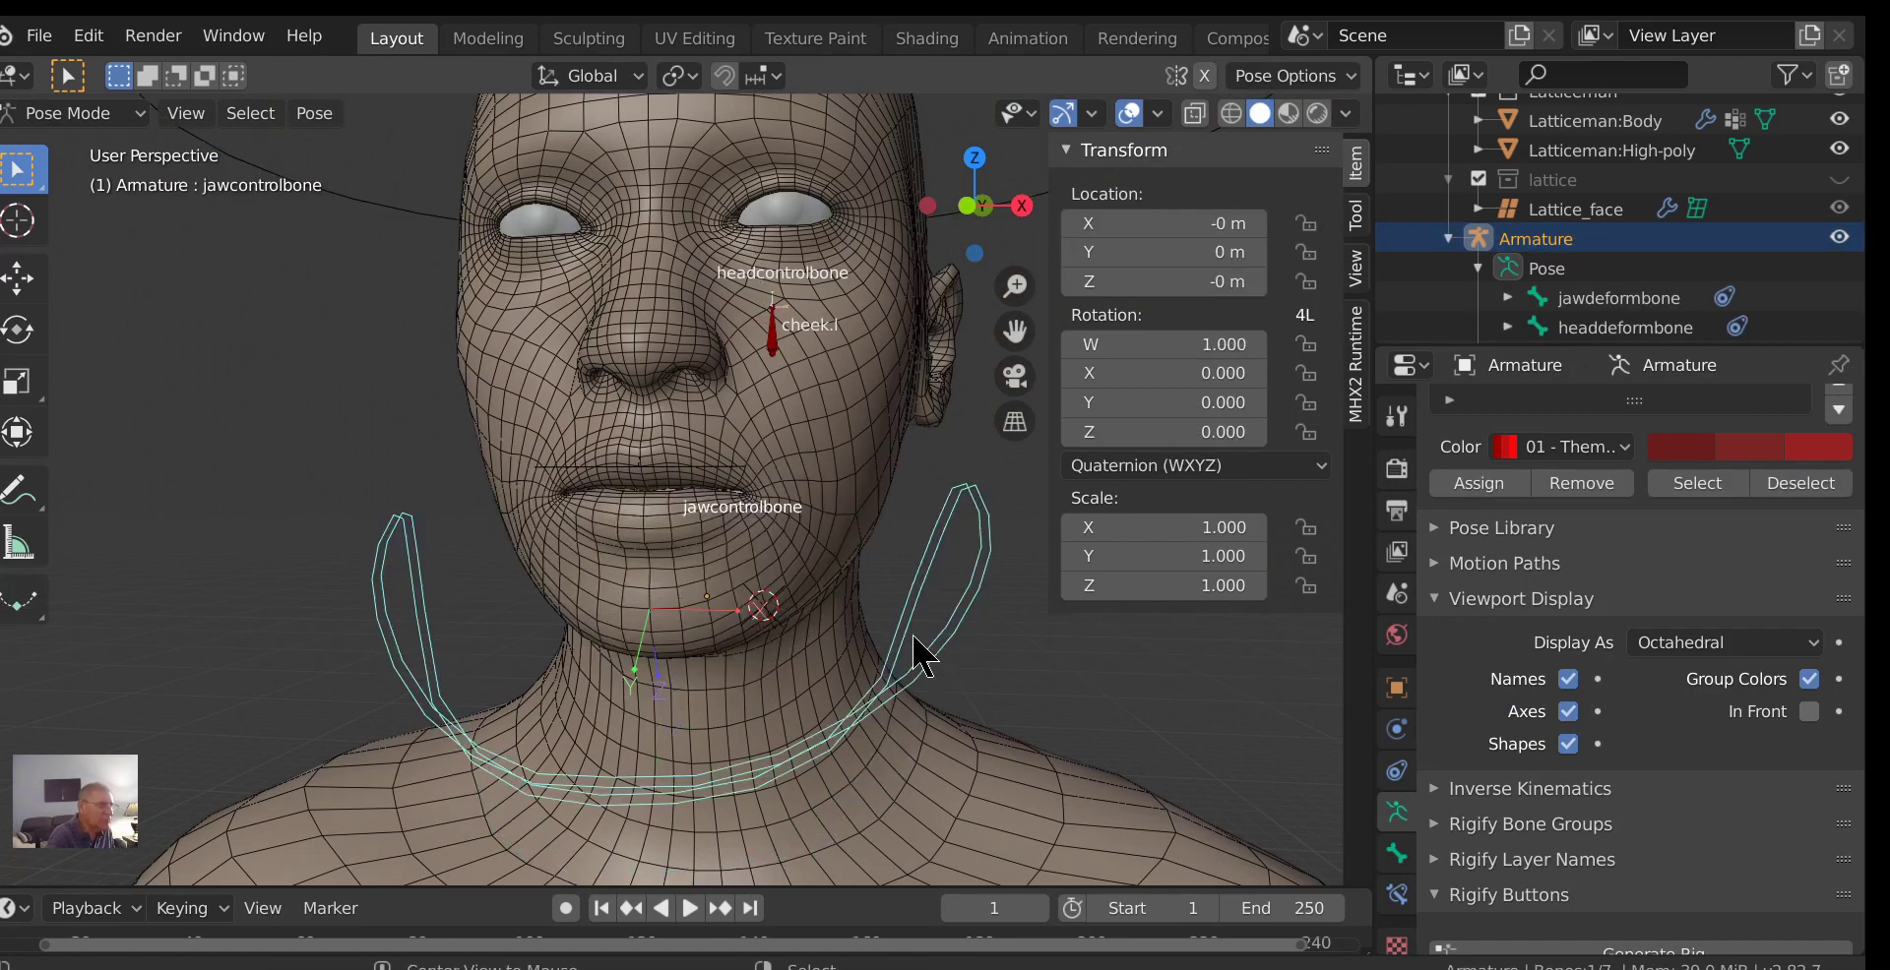
# Duplicate the cheek.l bone in Edit Mode and place the copy just above the upper lip, with its head at about X 0.088 m.
pyautogui.hotkey('alt', 'a')
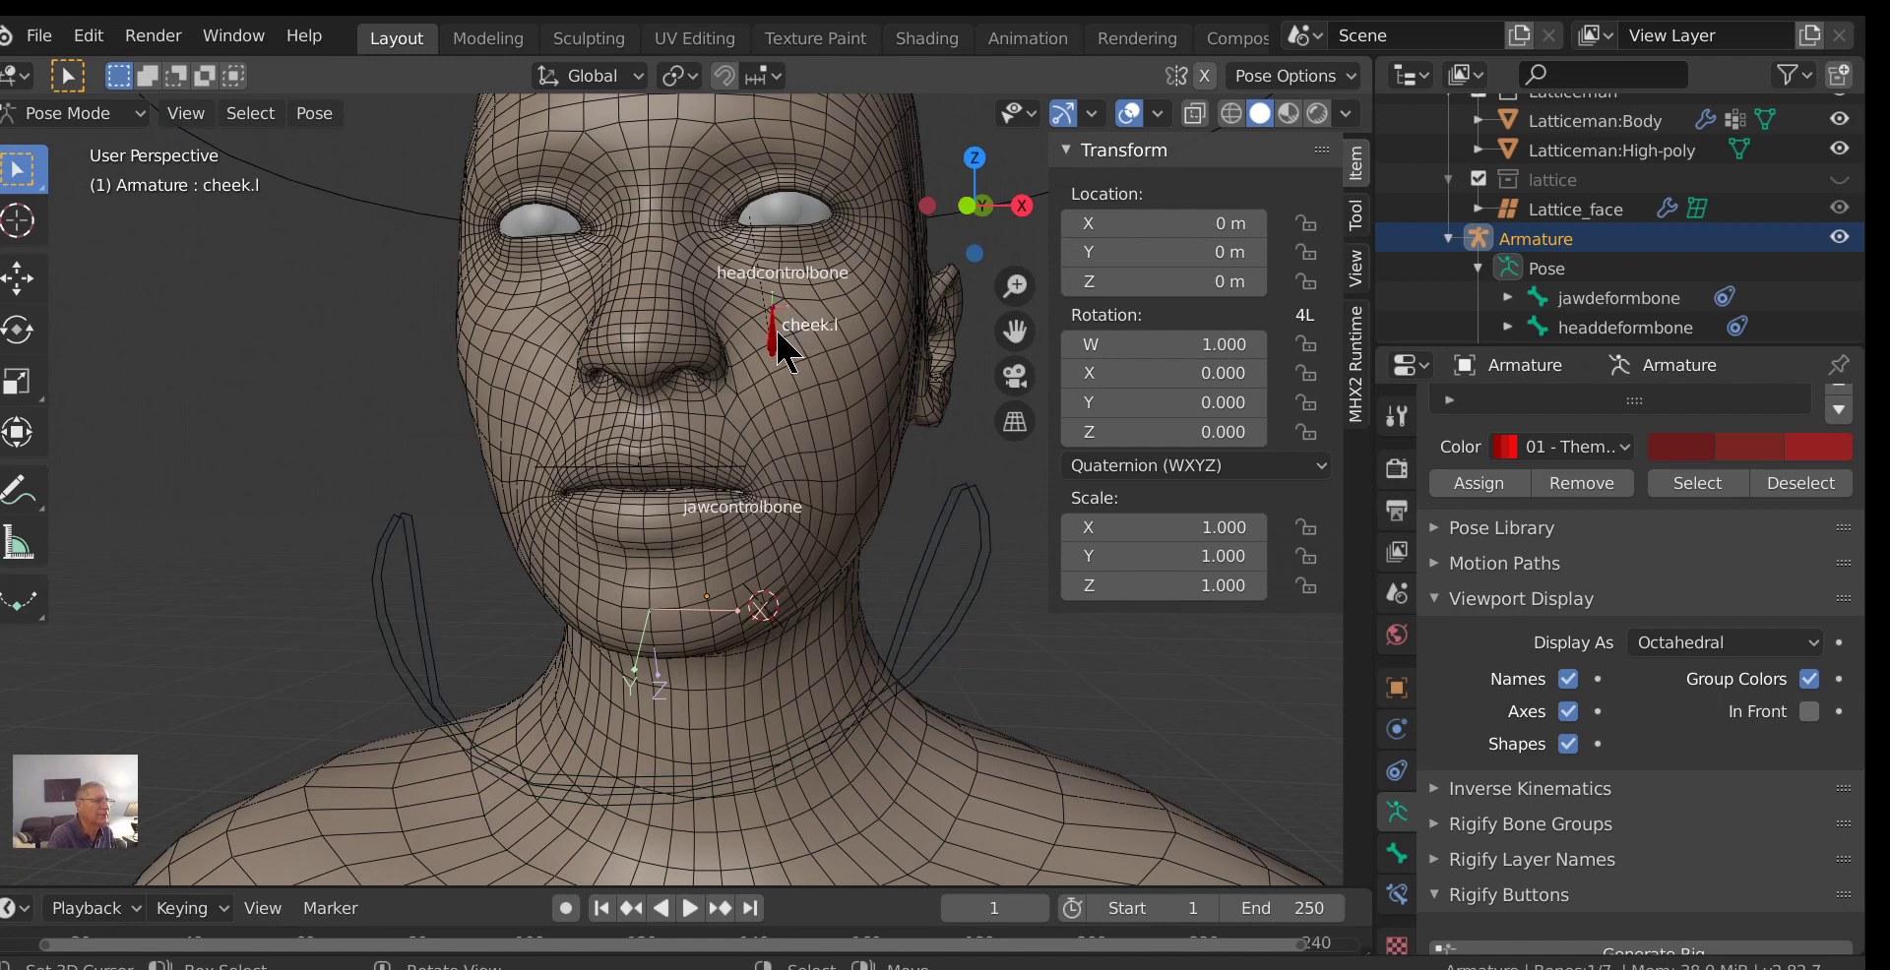
pyautogui.scroll(-2, 805, 433)
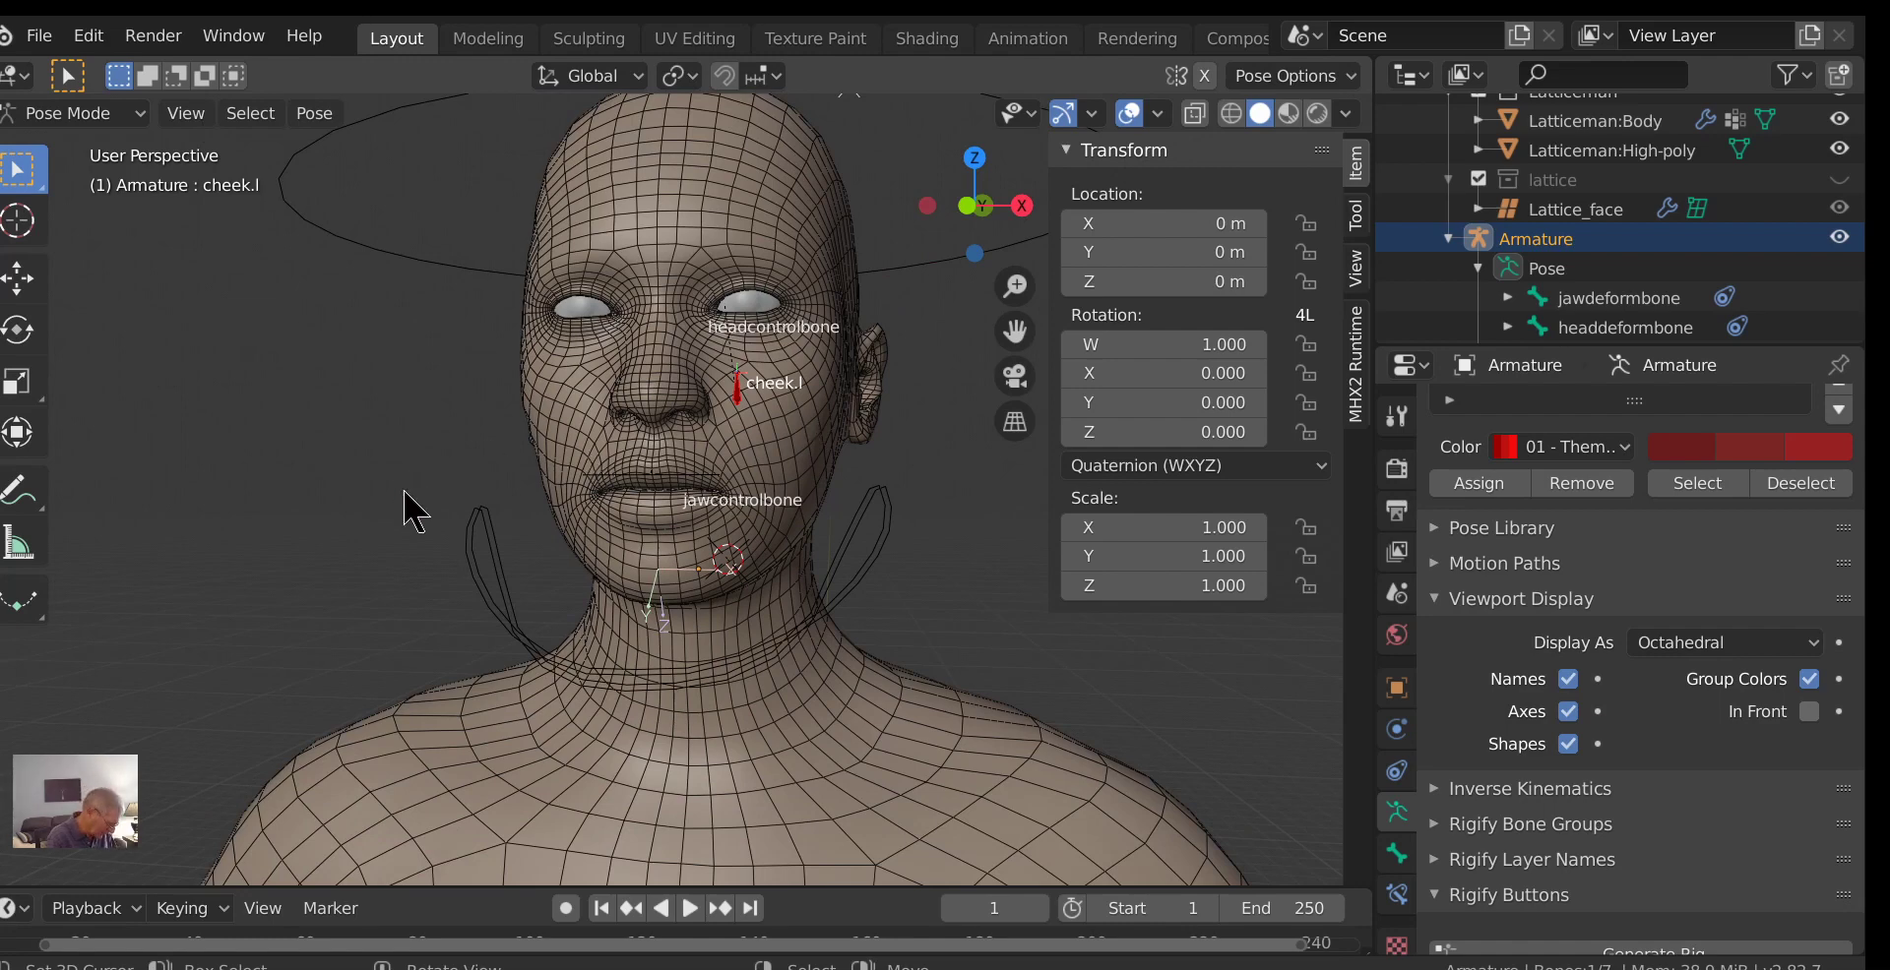
pyautogui.press('Tab')
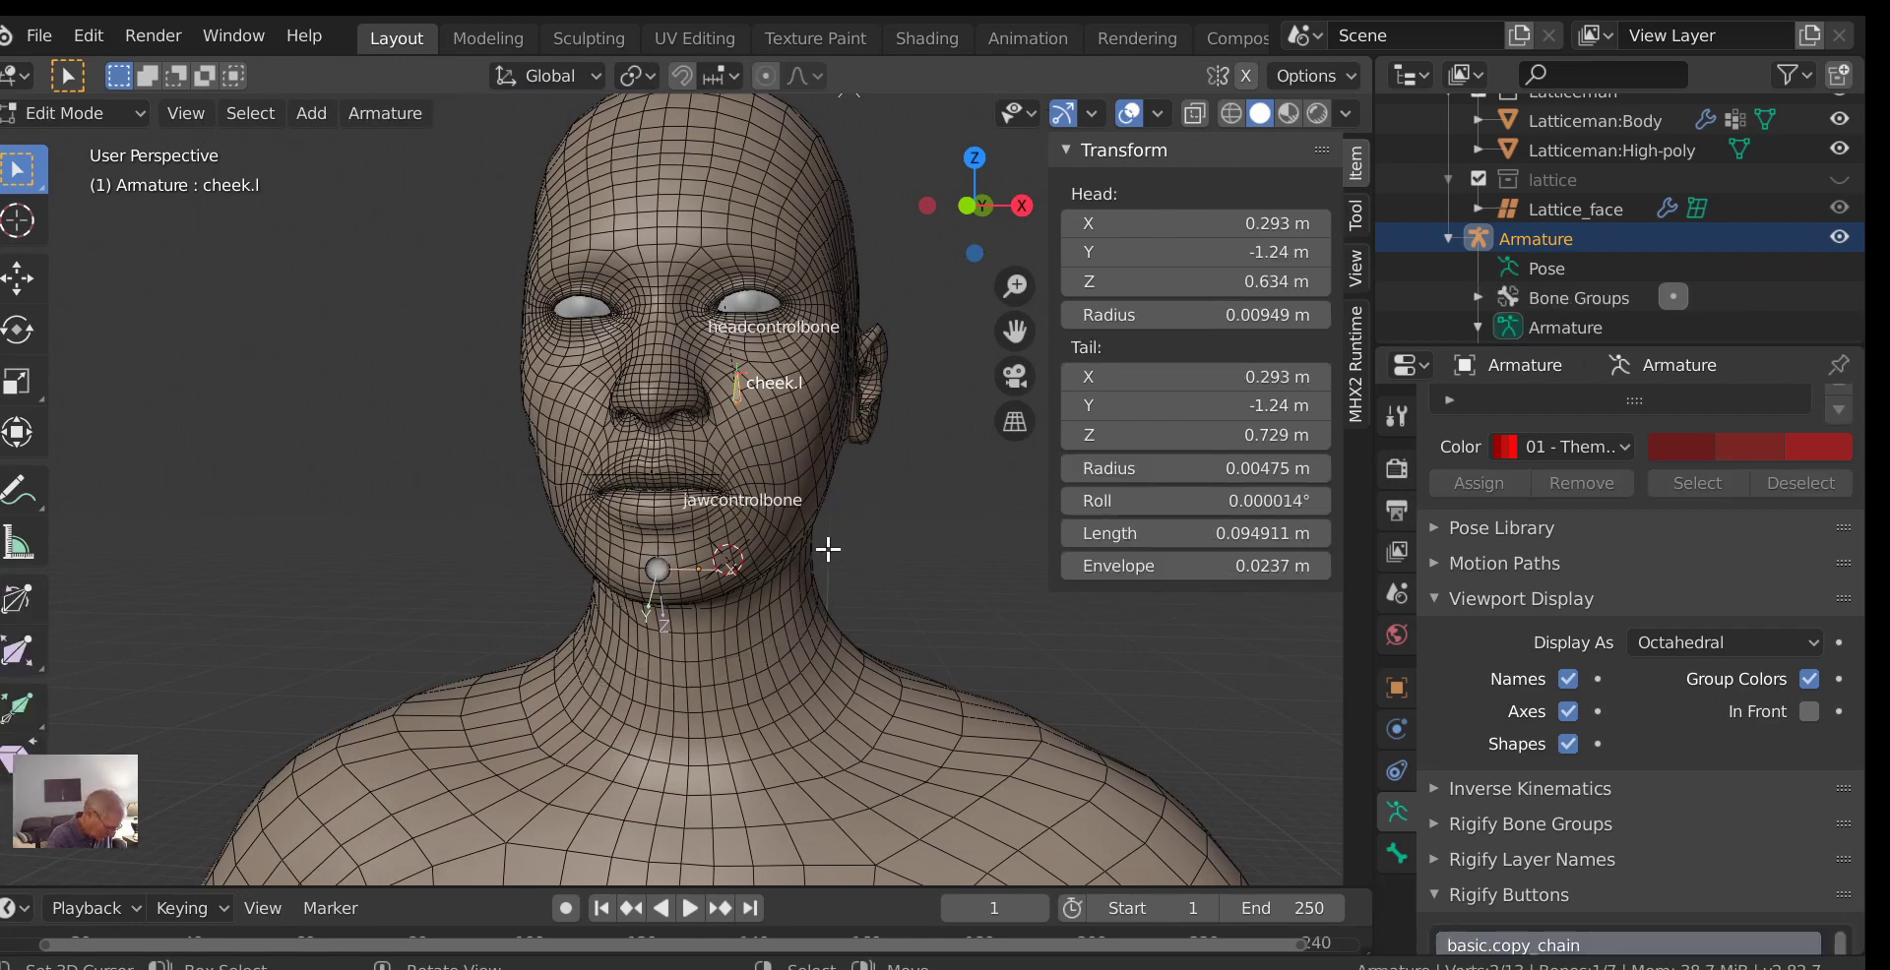
pyautogui.hotkey('shift', 'd')
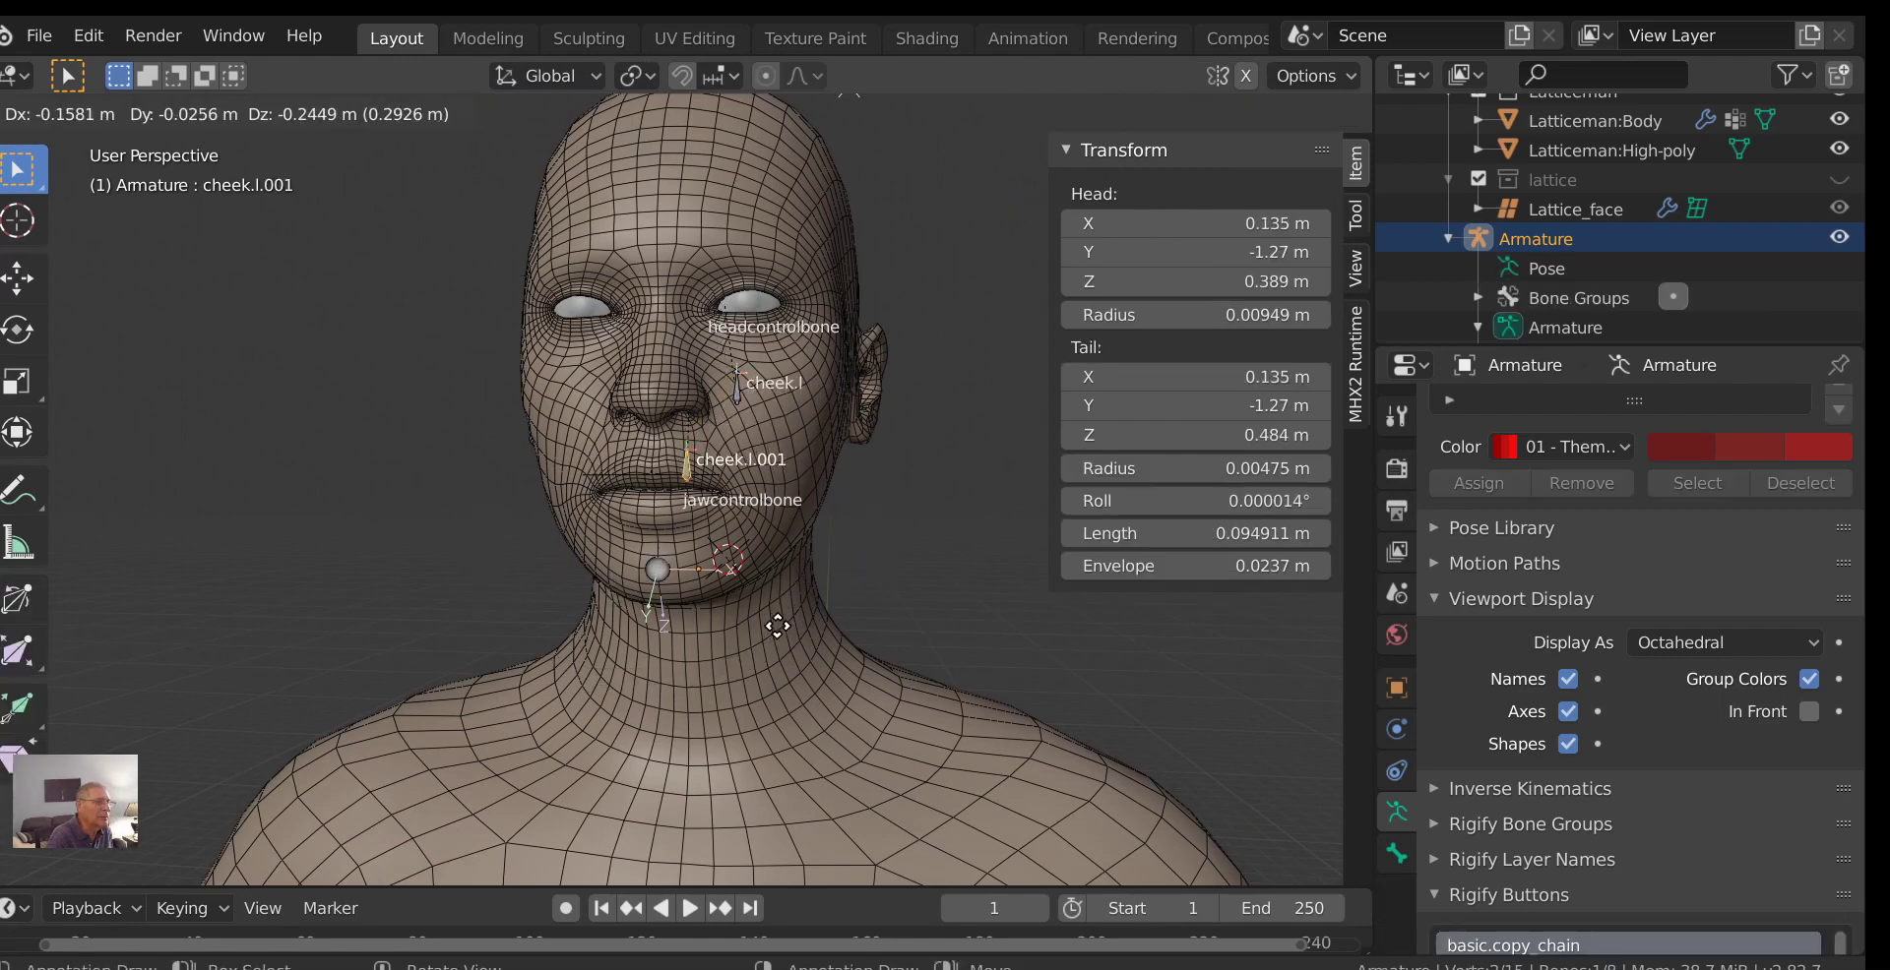
pyautogui.click(763, 627)
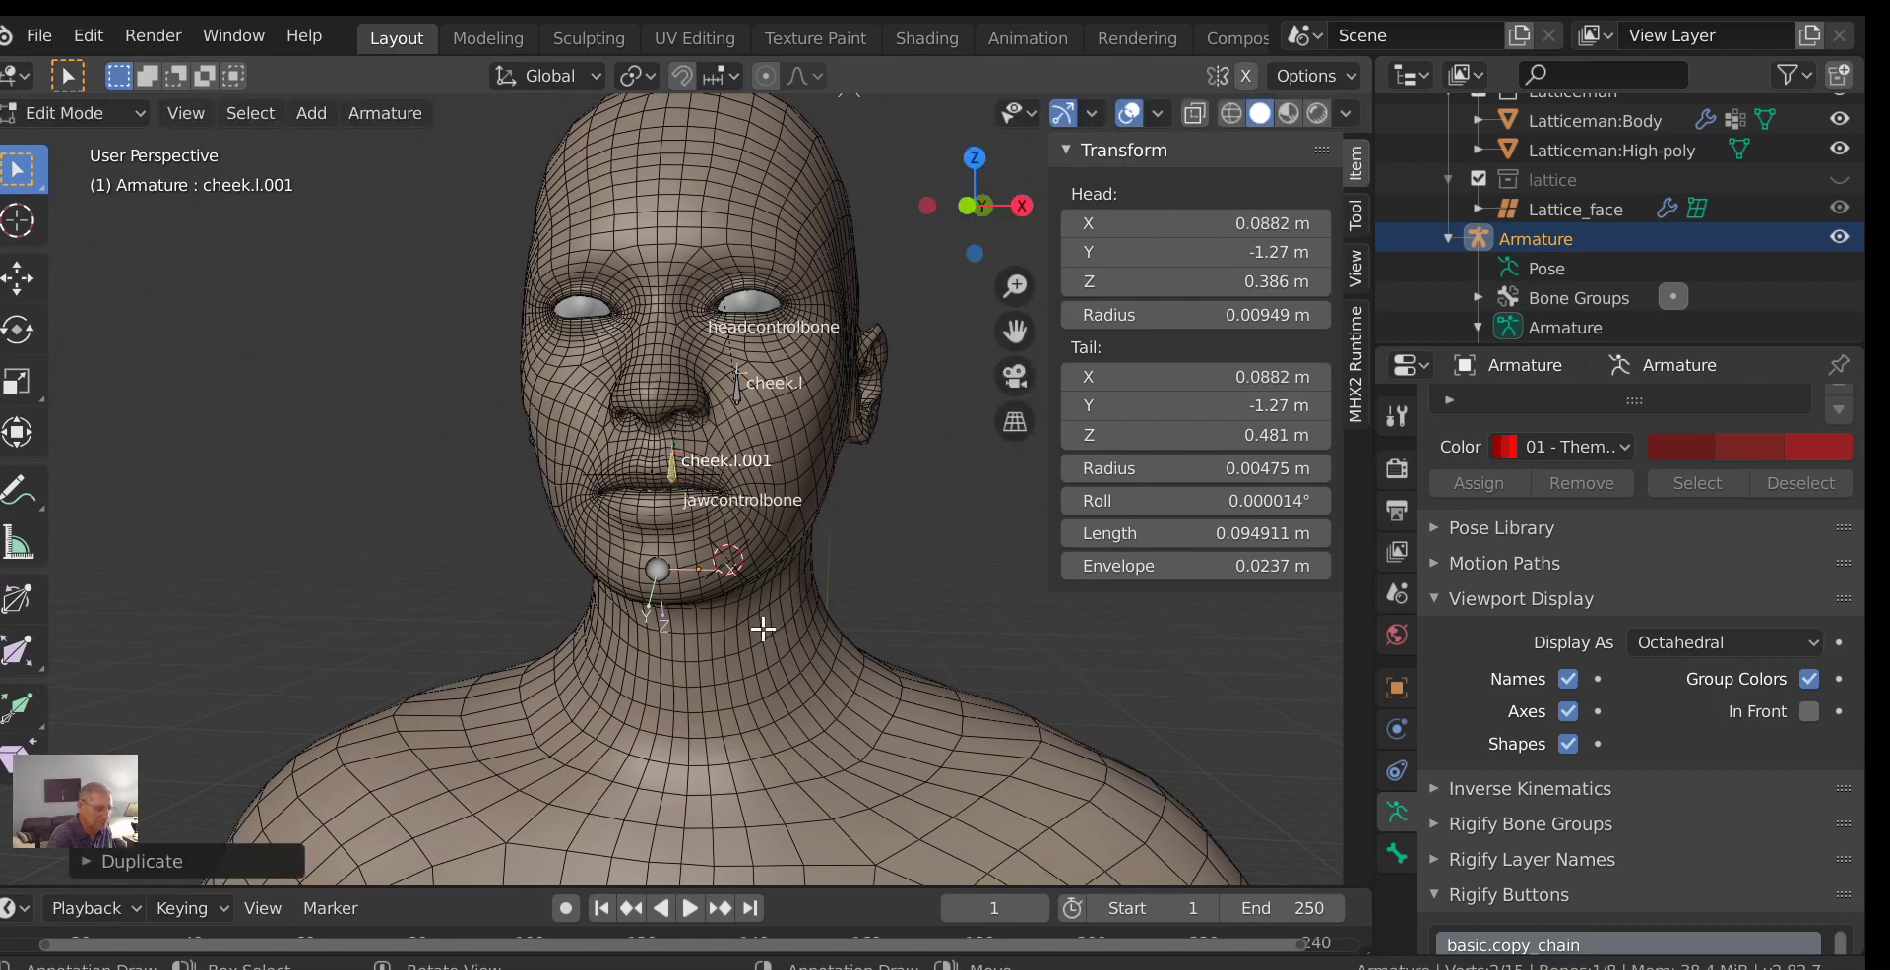
# Move the duplicated bone about 0.08 m back towards the upper lip in the side view, then check it from the front.
pyautogui.press('KP_3')
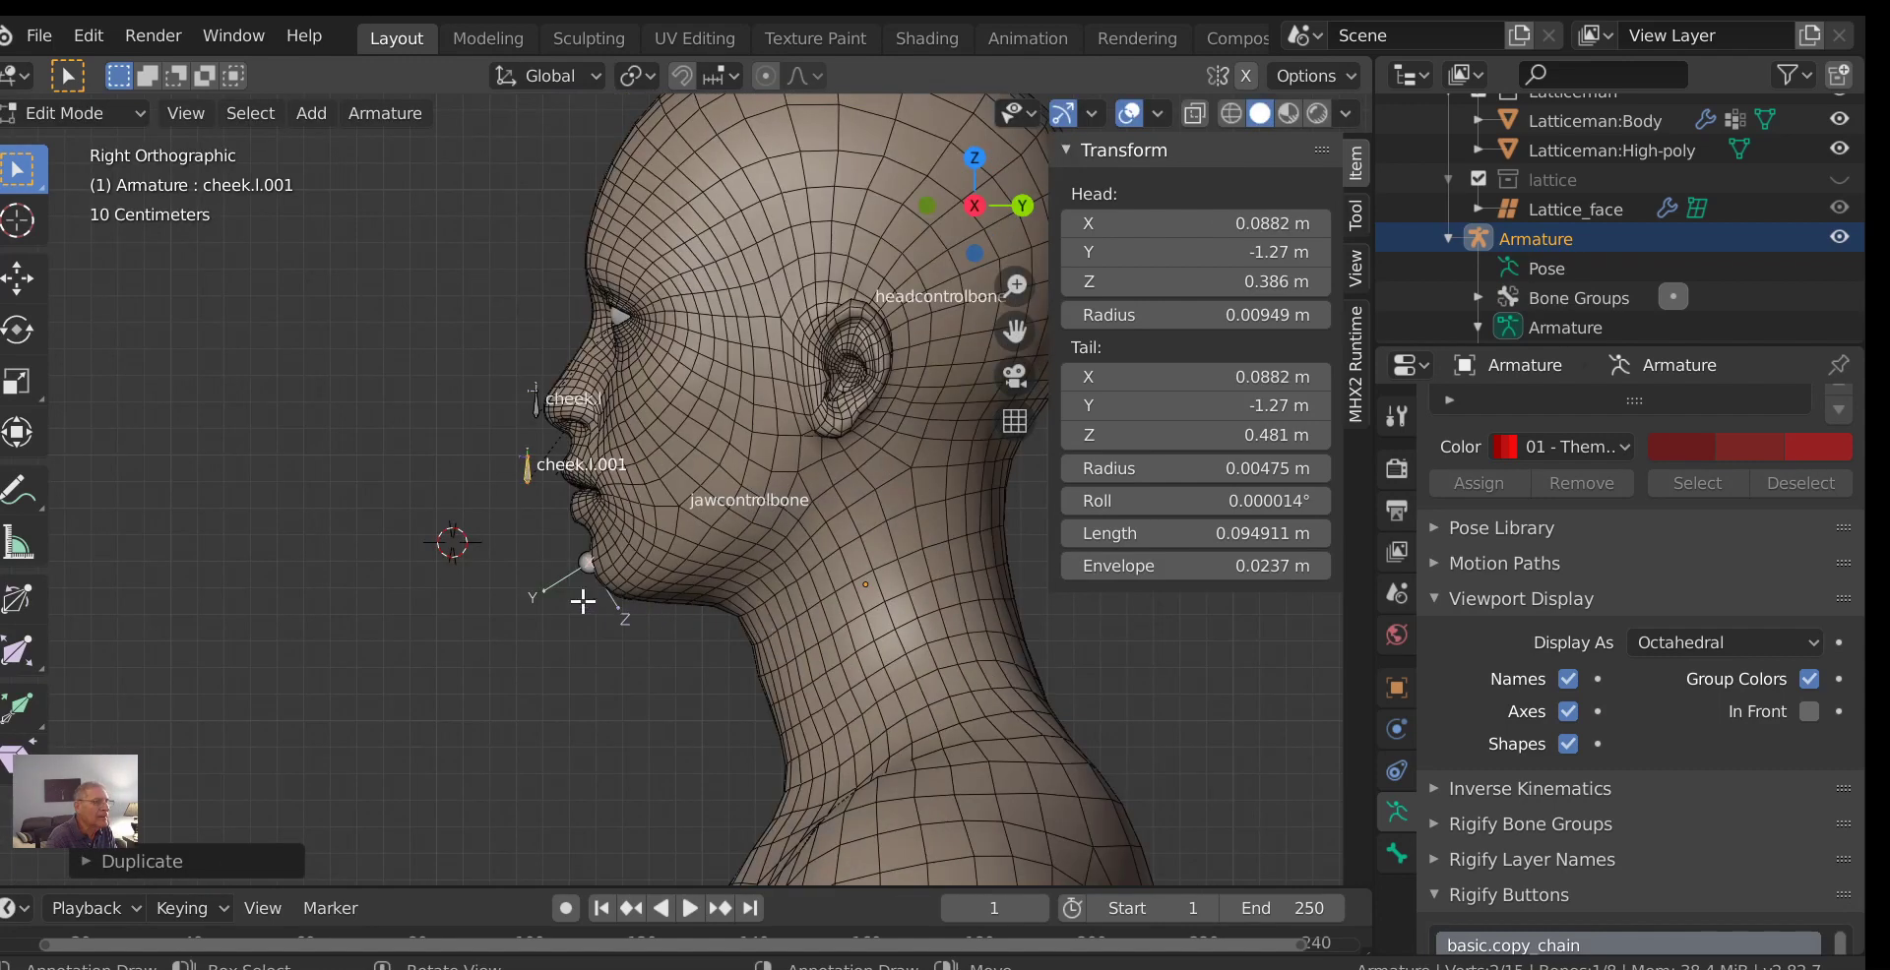
pyautogui.press('g')
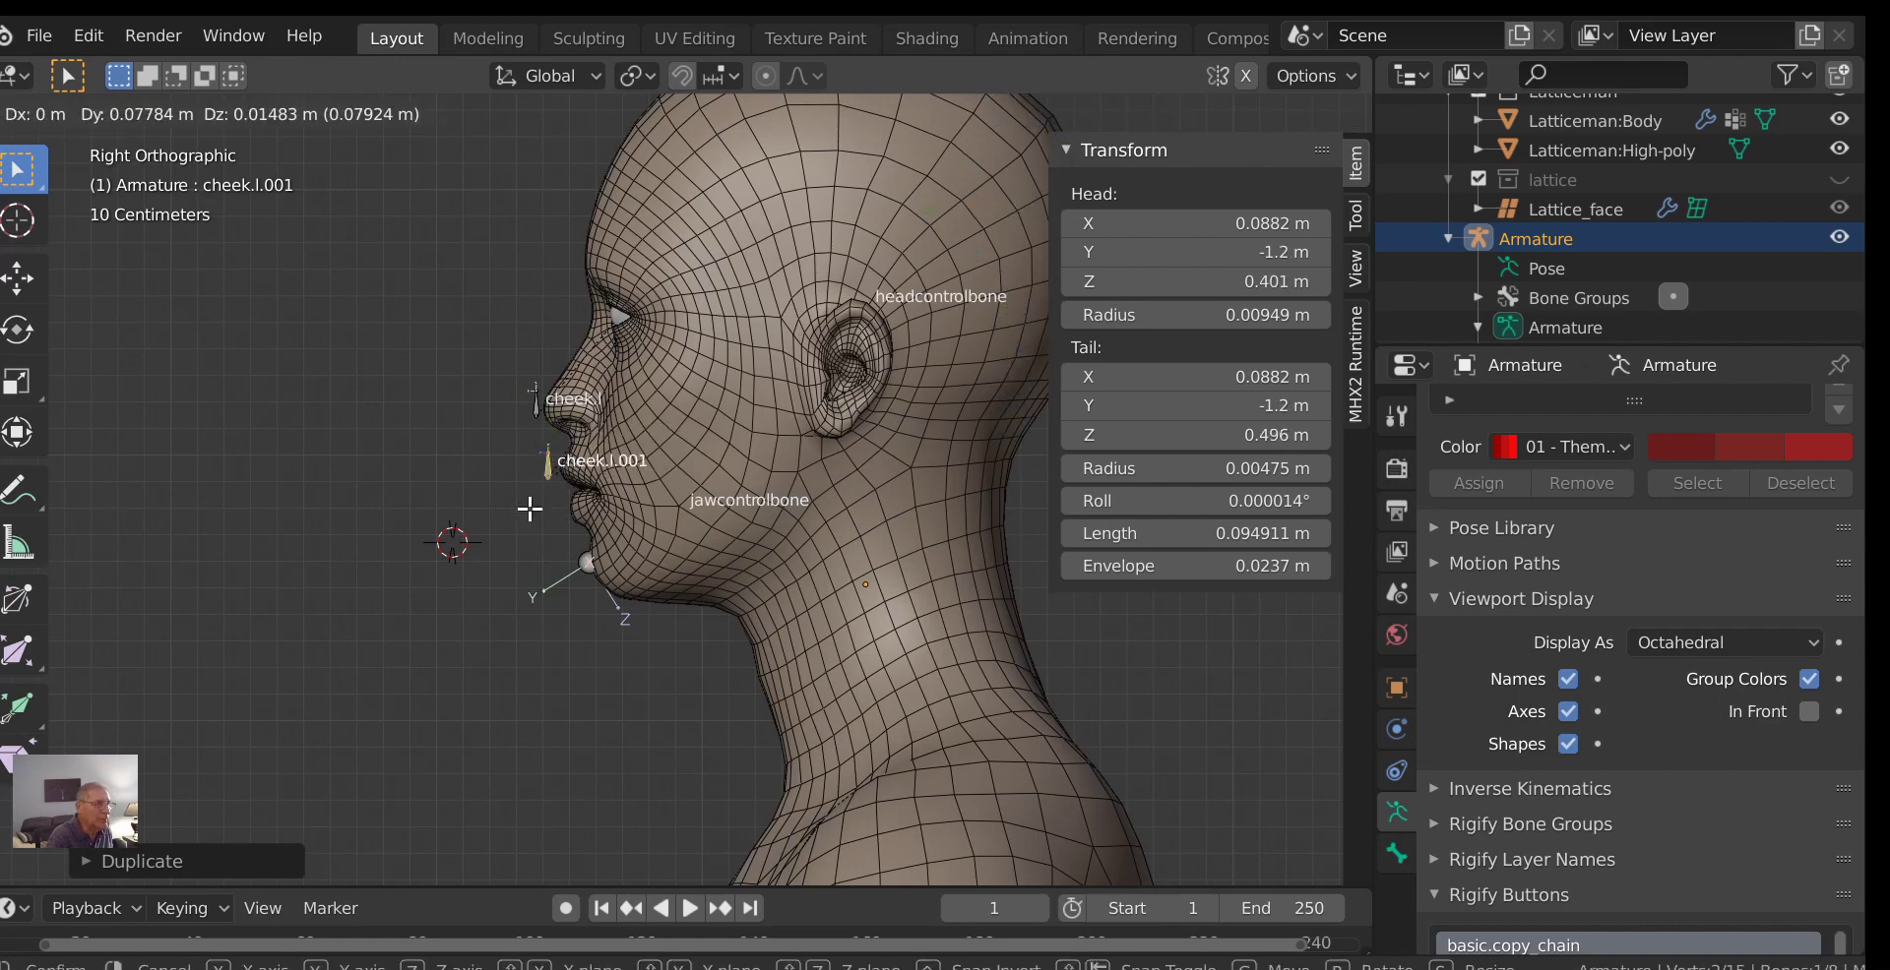
pyautogui.click(529, 509)
pyautogui.press('KP_1')
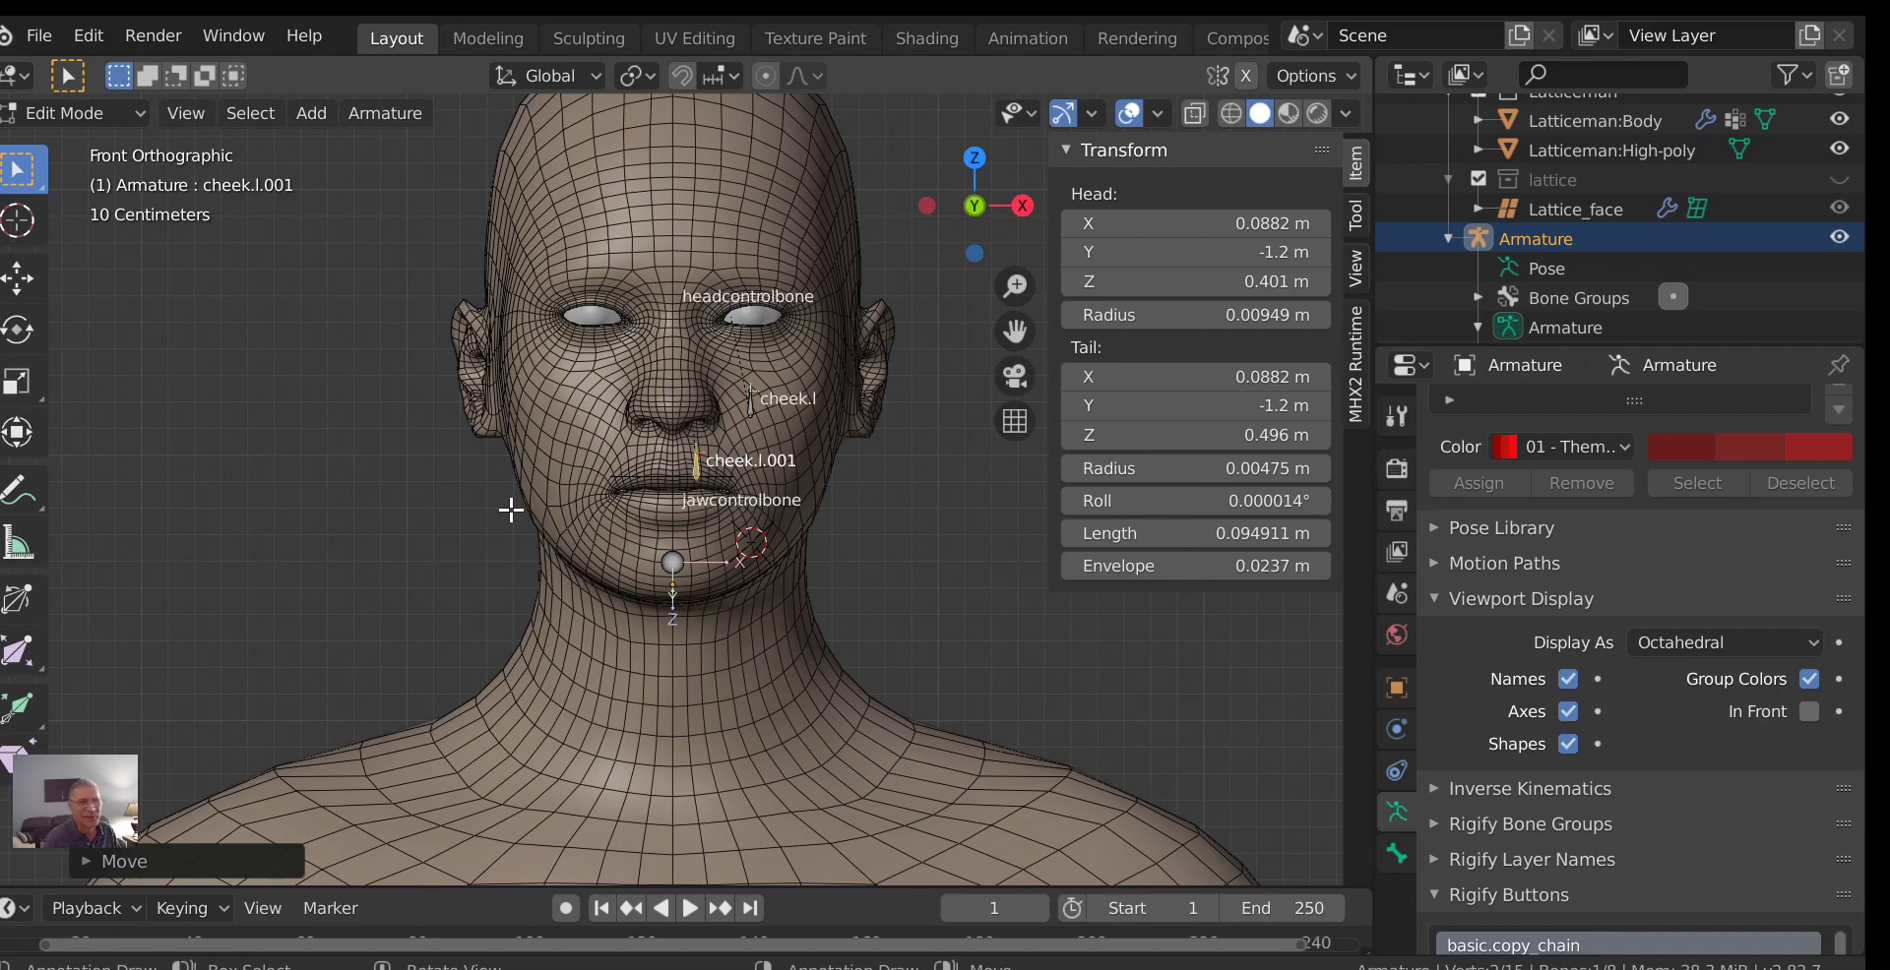
pyautogui.scroll(5, 828, 557)
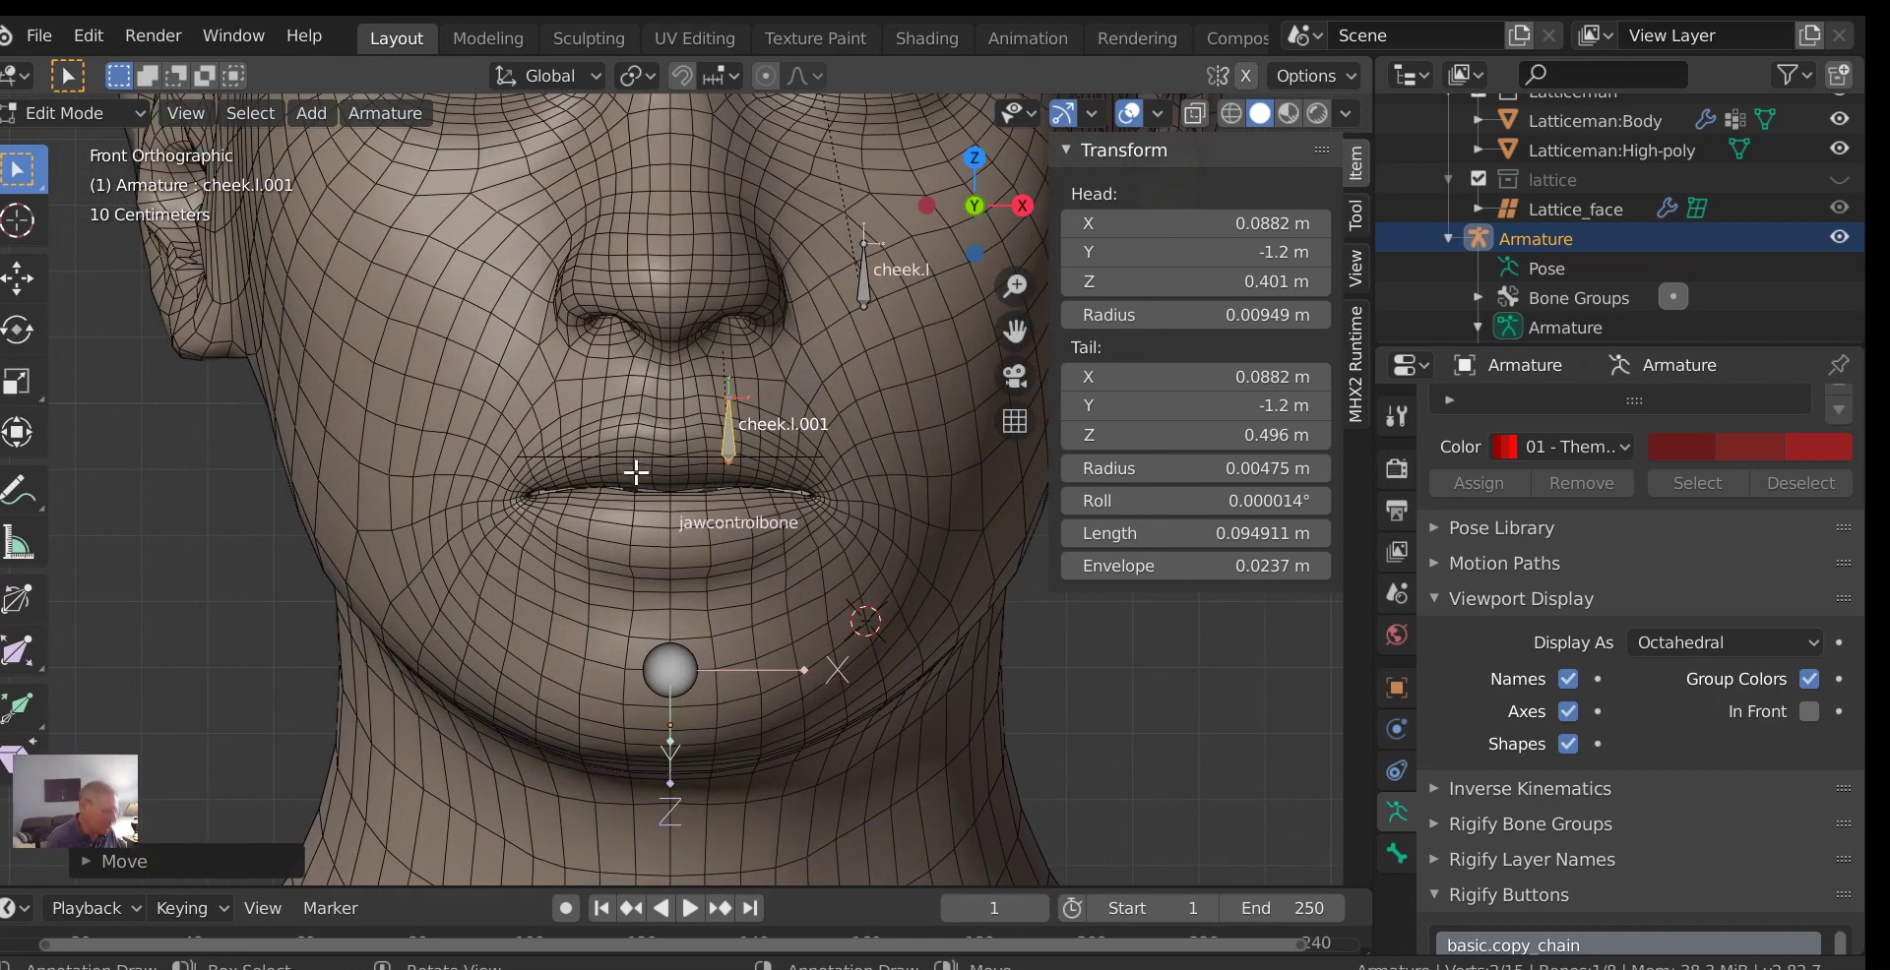
# Switch the armature to Pose Mode and rename the duplicated bone upperlip.l.
pyautogui.hotkey('ctrl', 'Tab')
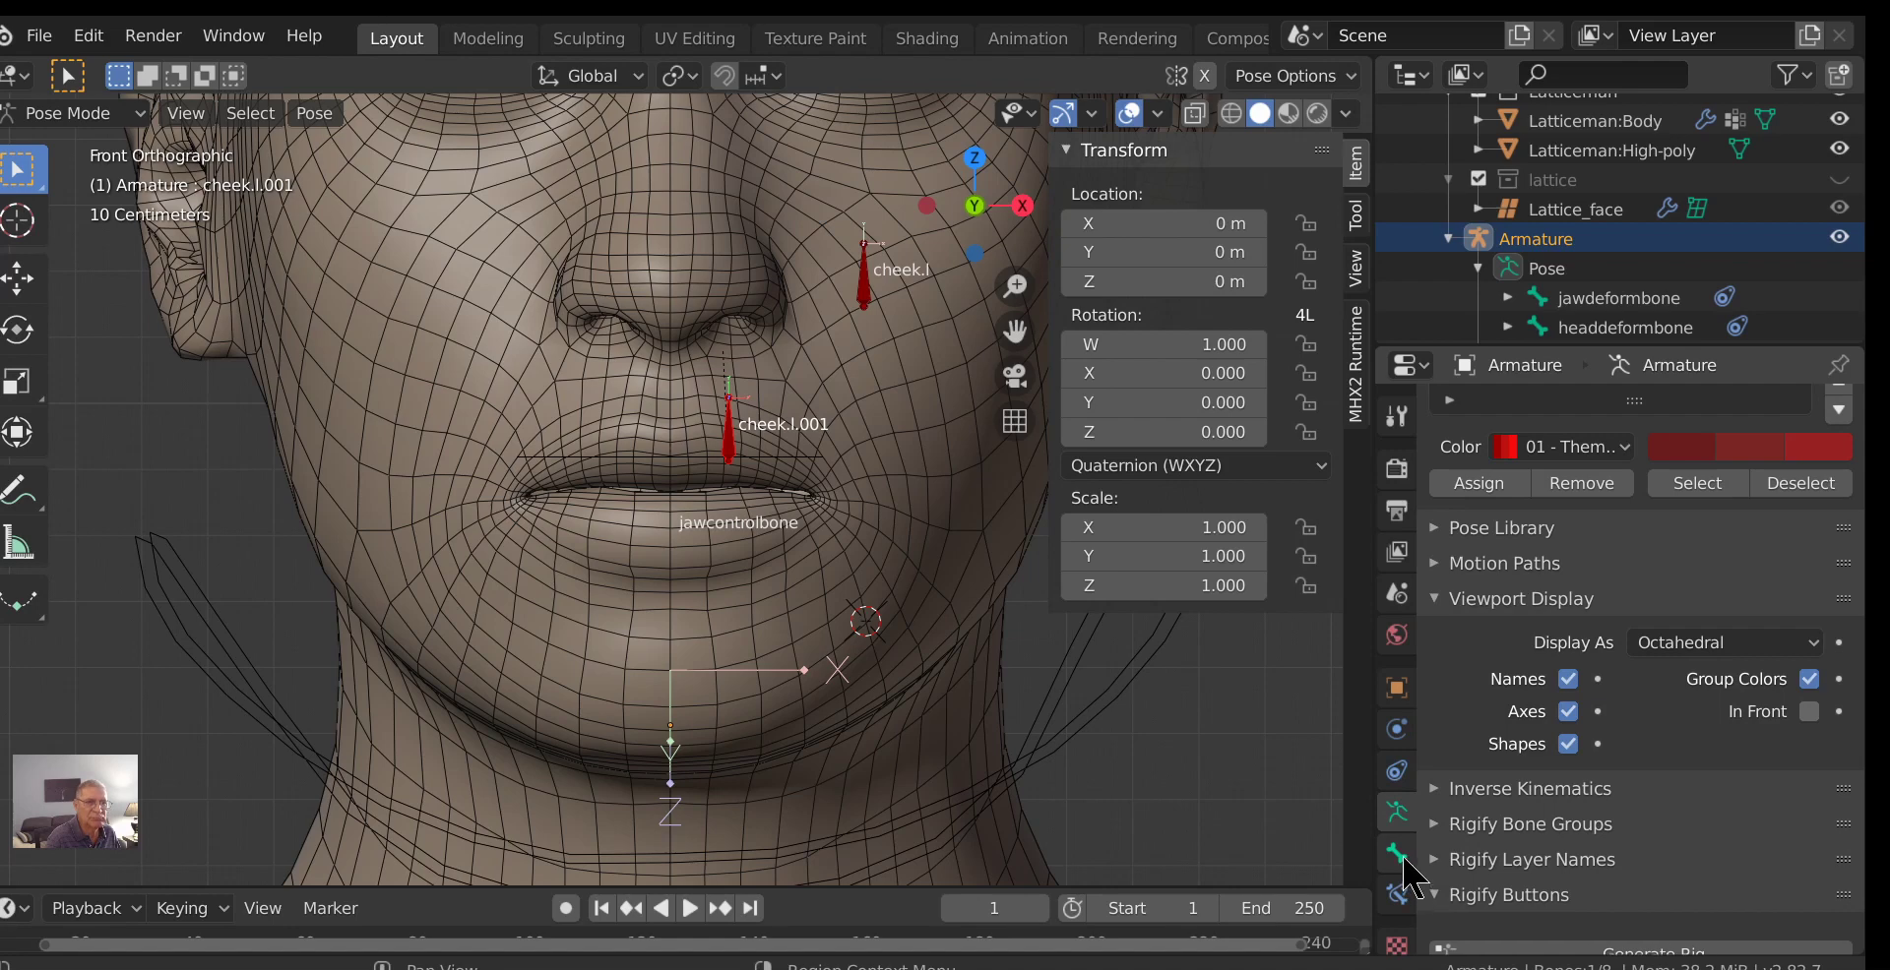
pyautogui.scroll(4, 1515, 595)
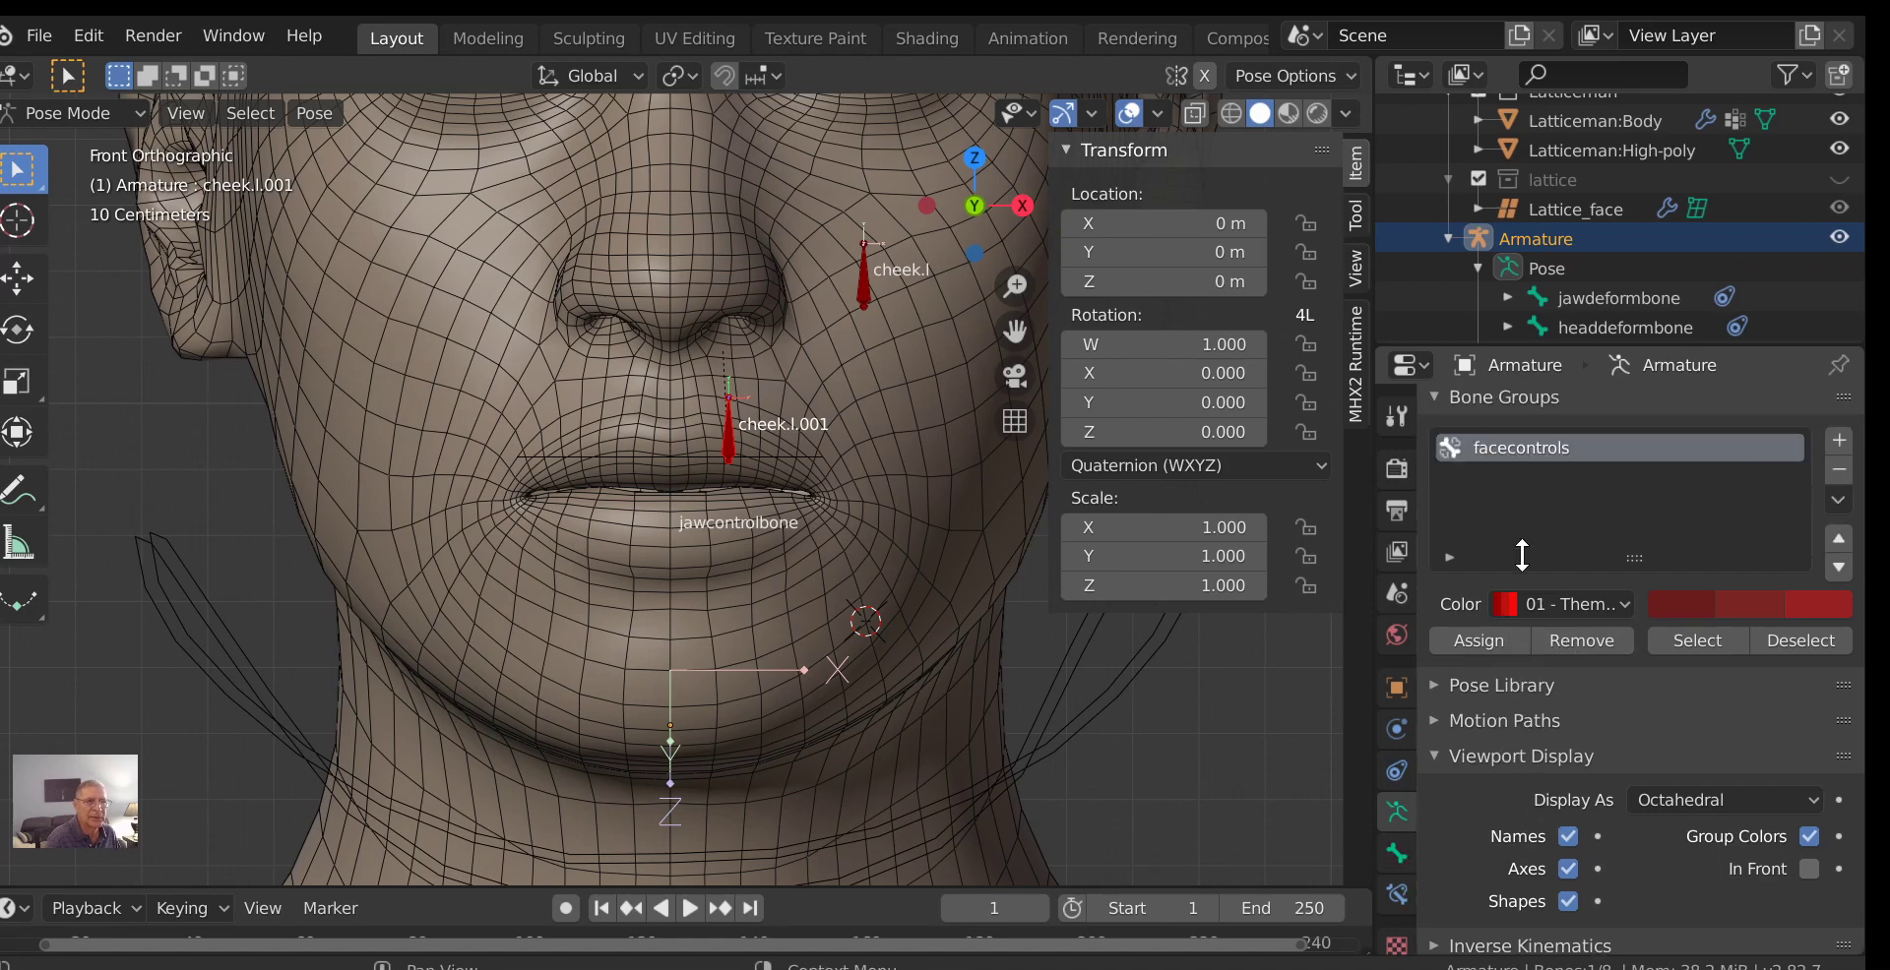
pyautogui.scroll(8, 1522, 554)
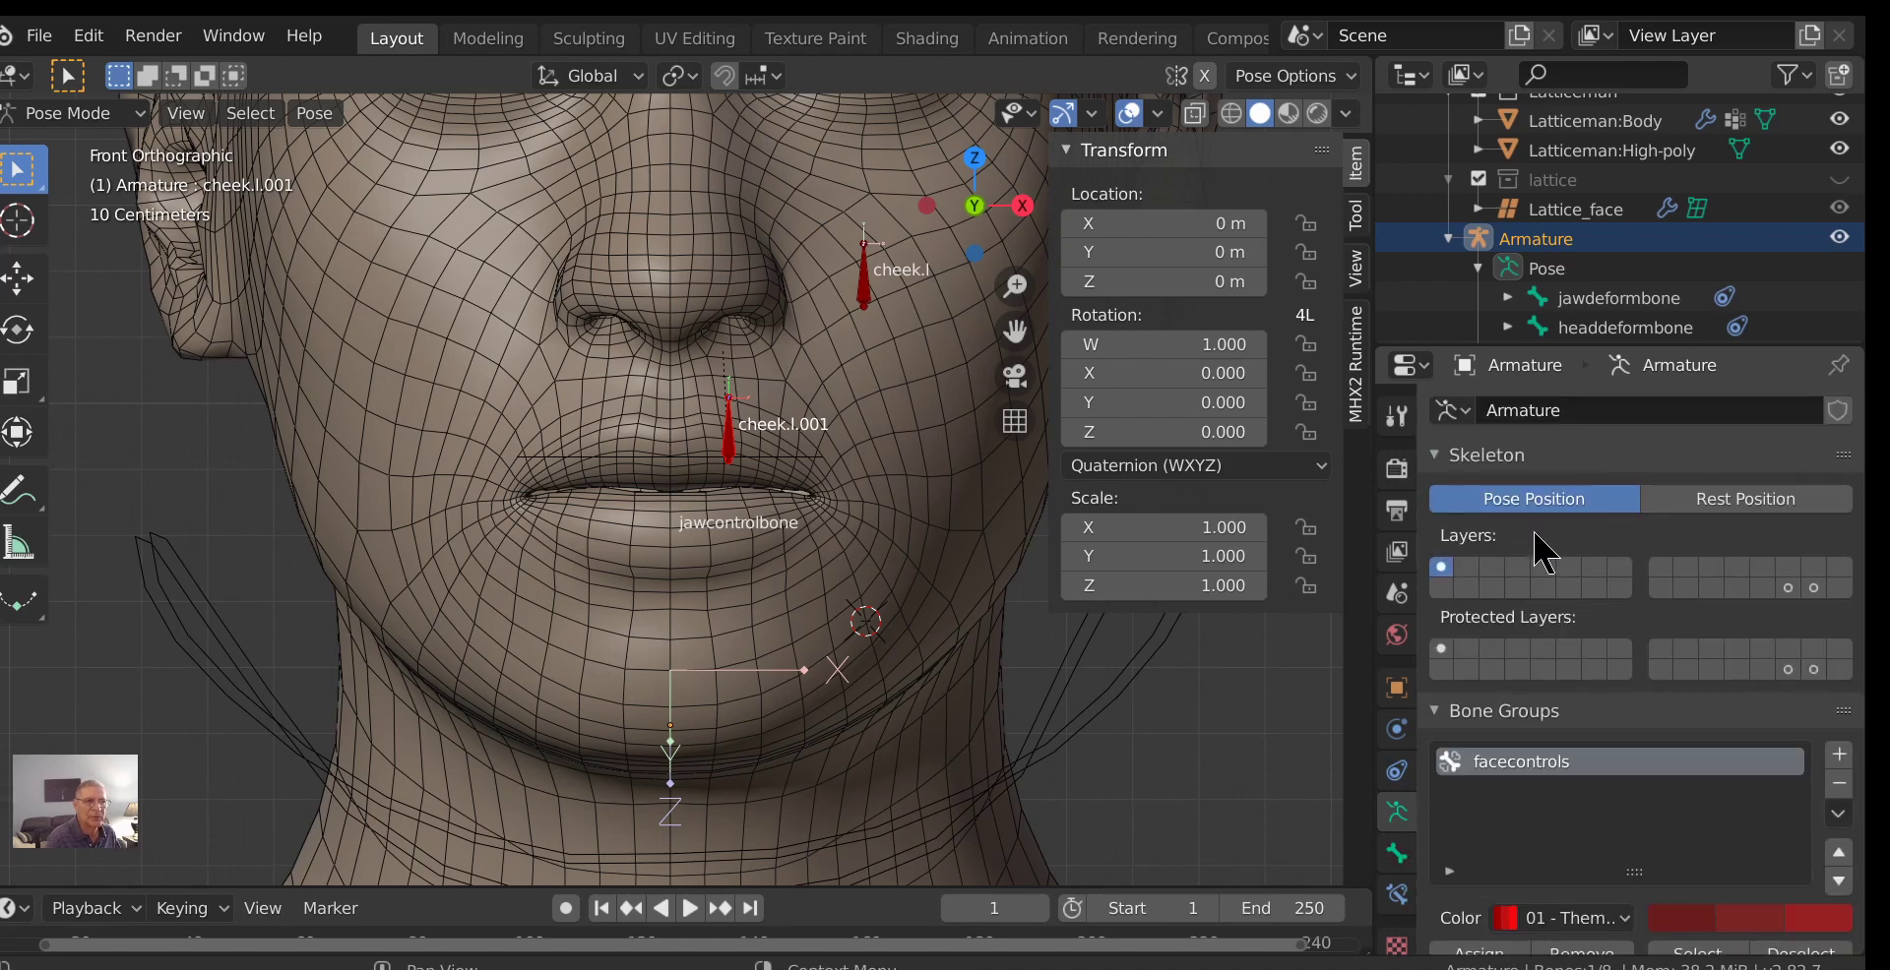
pyautogui.click(1406, 859)
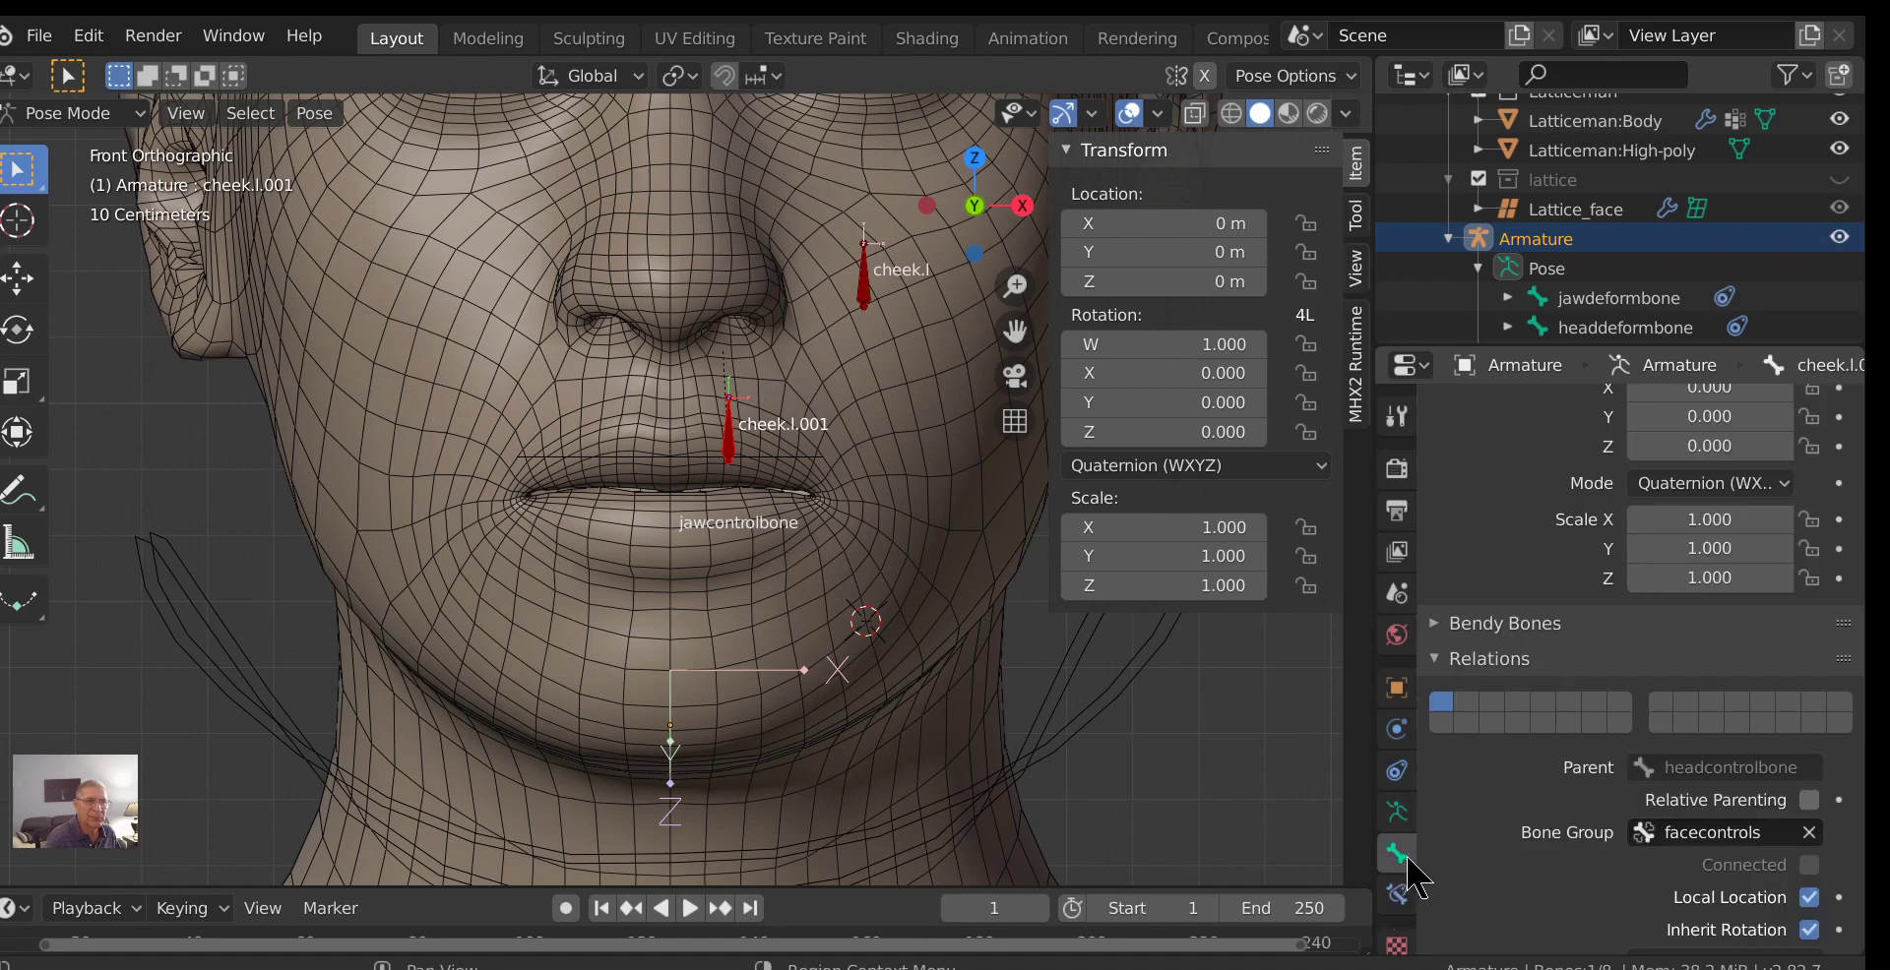
pyautogui.scroll(6, 1497, 624)
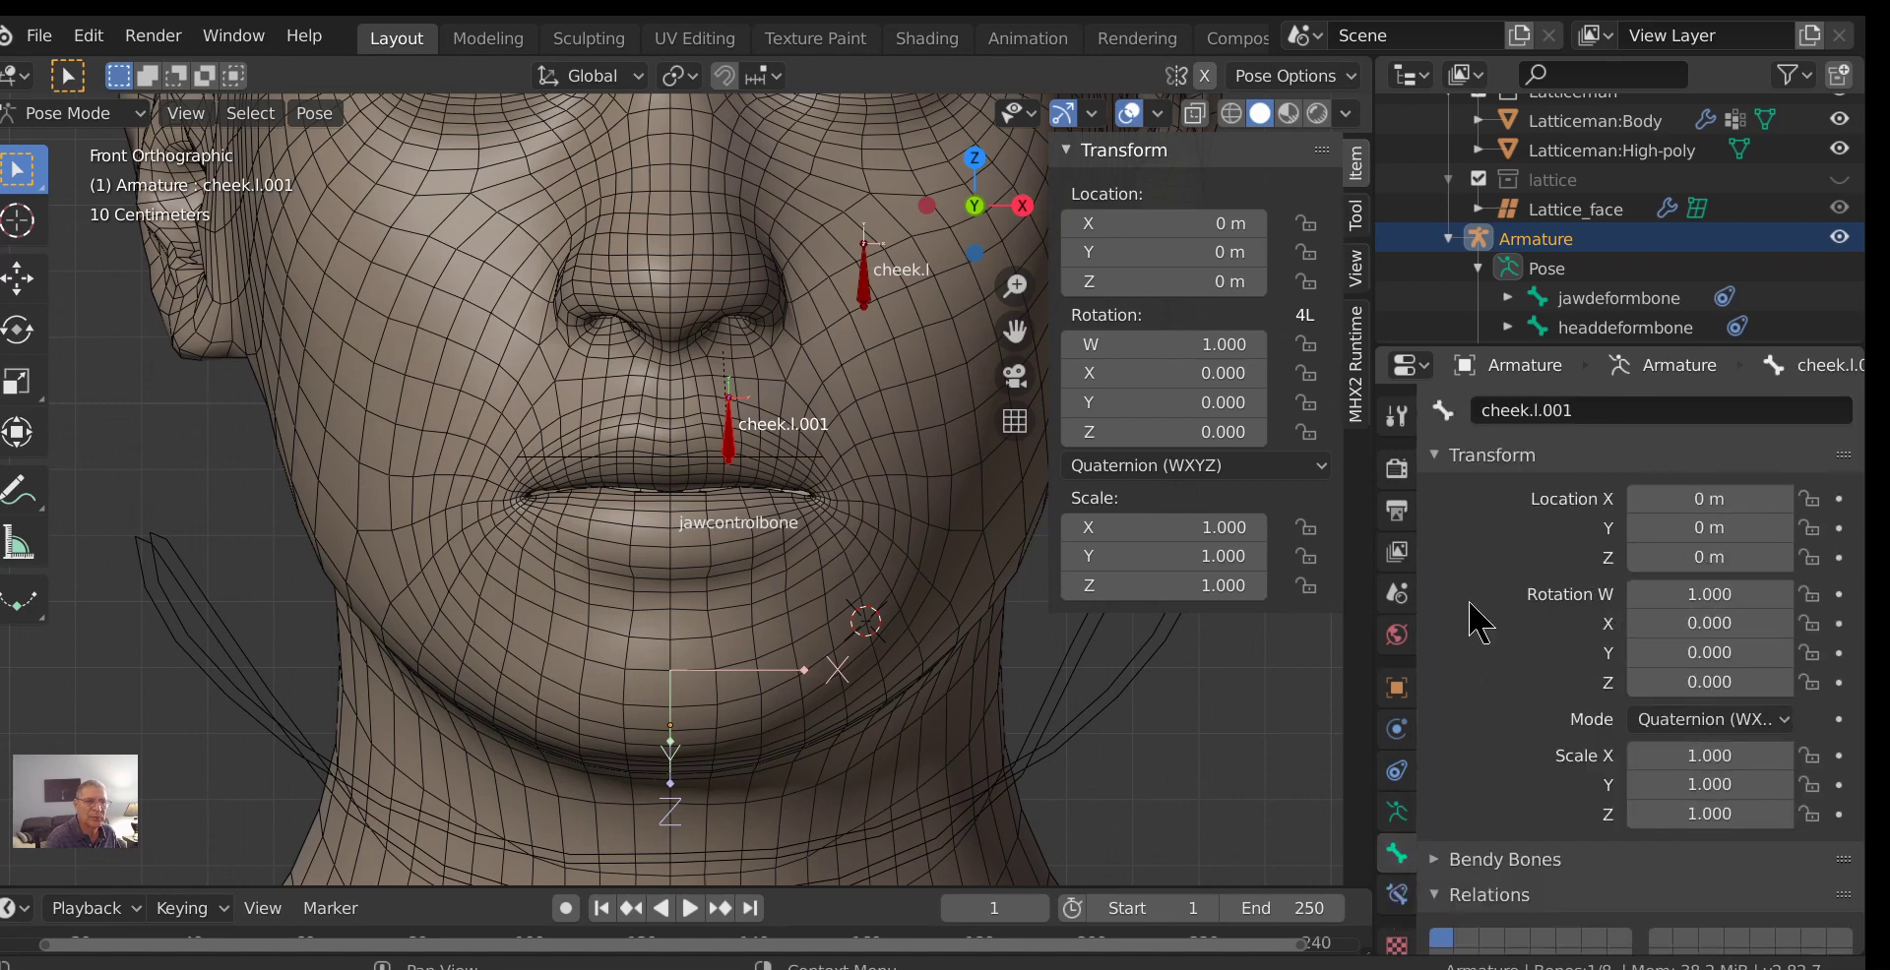
pyautogui.click(1547, 410)
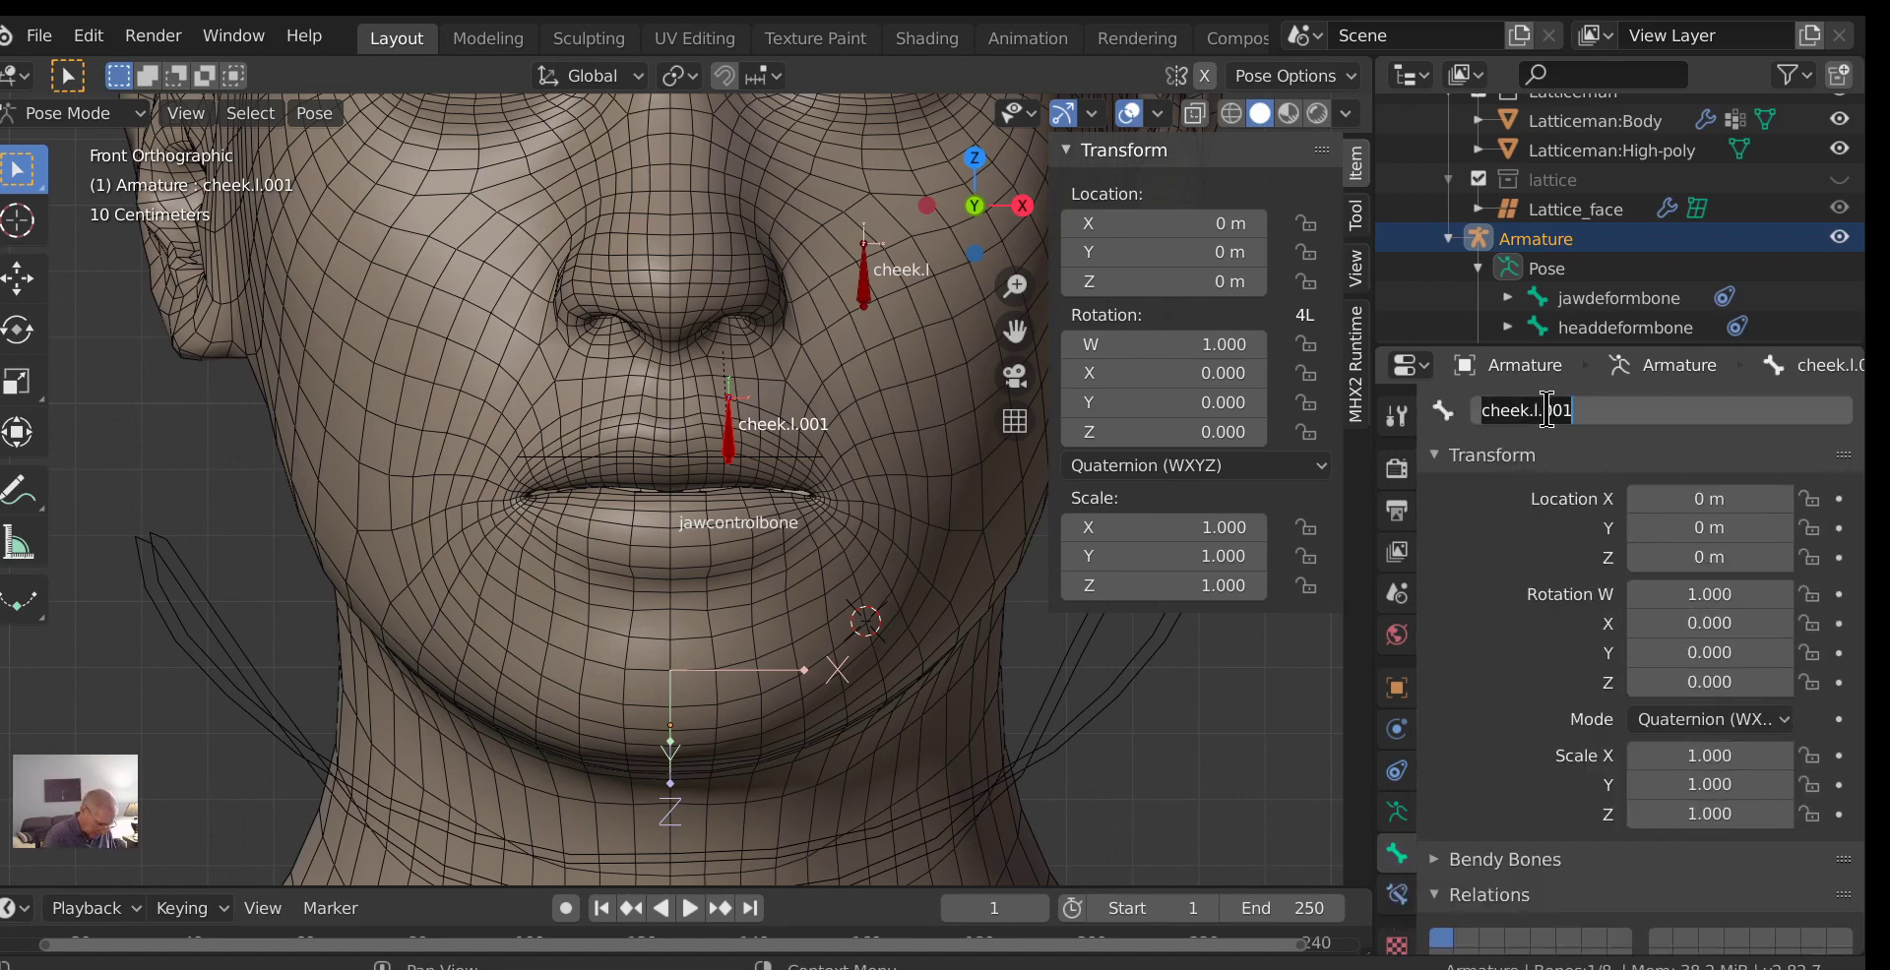
pyautogui.write('UPPERLIA')
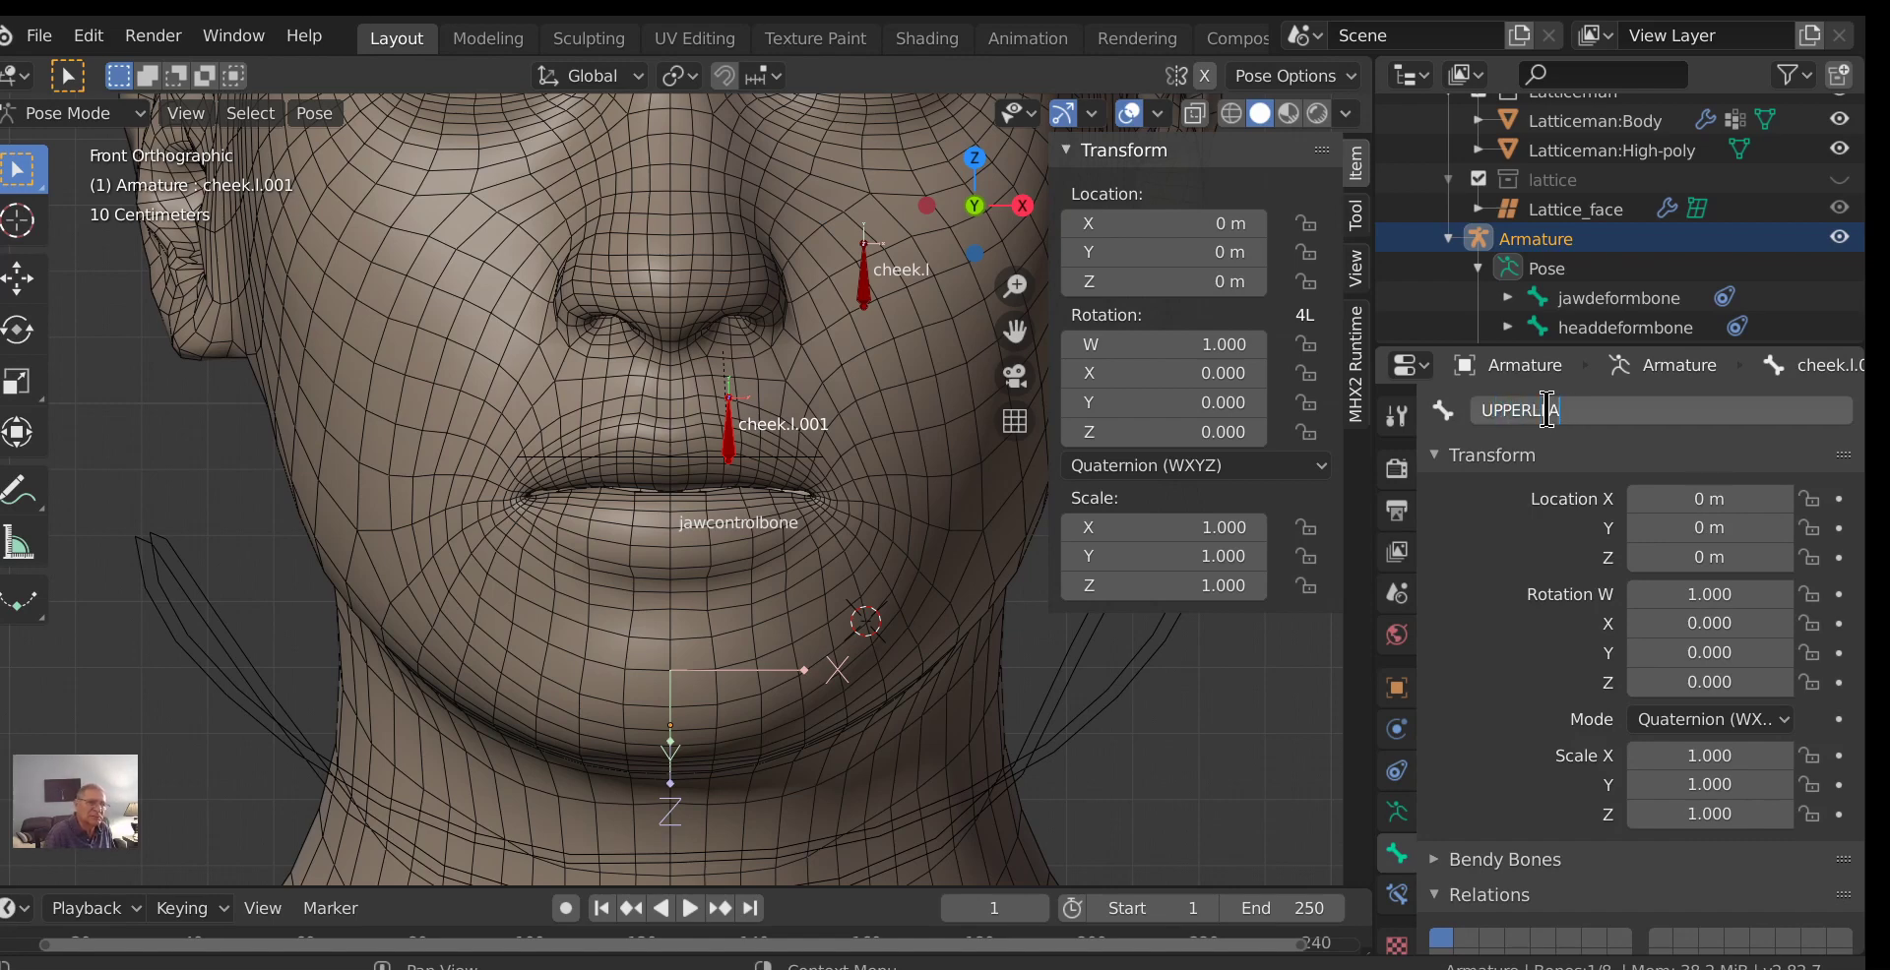
pyautogui.press('BackSpace')
pyautogui.press('BackSpace')
pyautogui.press('BackSpace')
pyautogui.press('BackSpace')
pyautogui.press('BackSpace')
pyautogui.press('BackSpace')
pyautogui.press('BackSpace')
pyautogui.press('Return')
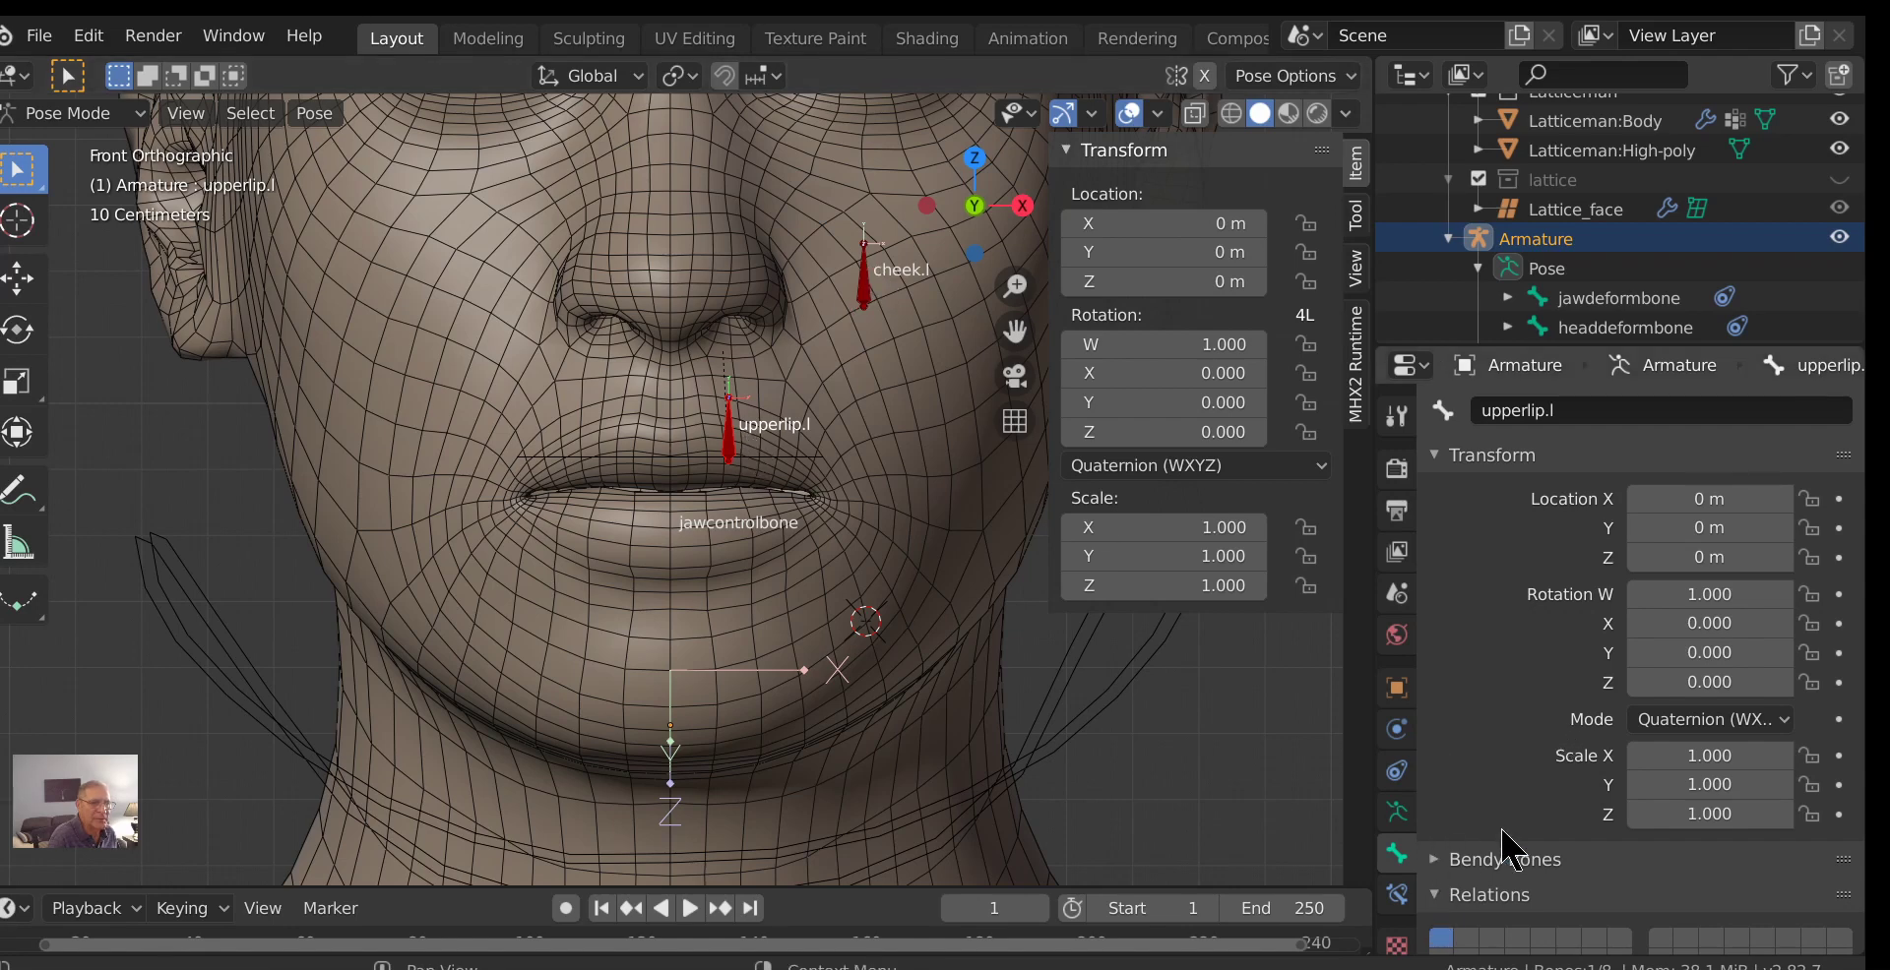
# Check the upperlip.l bone's relations, then return the armature to Object Mode and select the Lattice_upperlip lattice.
pyautogui.scroll(-2, 1503, 849)
pyautogui.scroll(-5, 1465, 844)
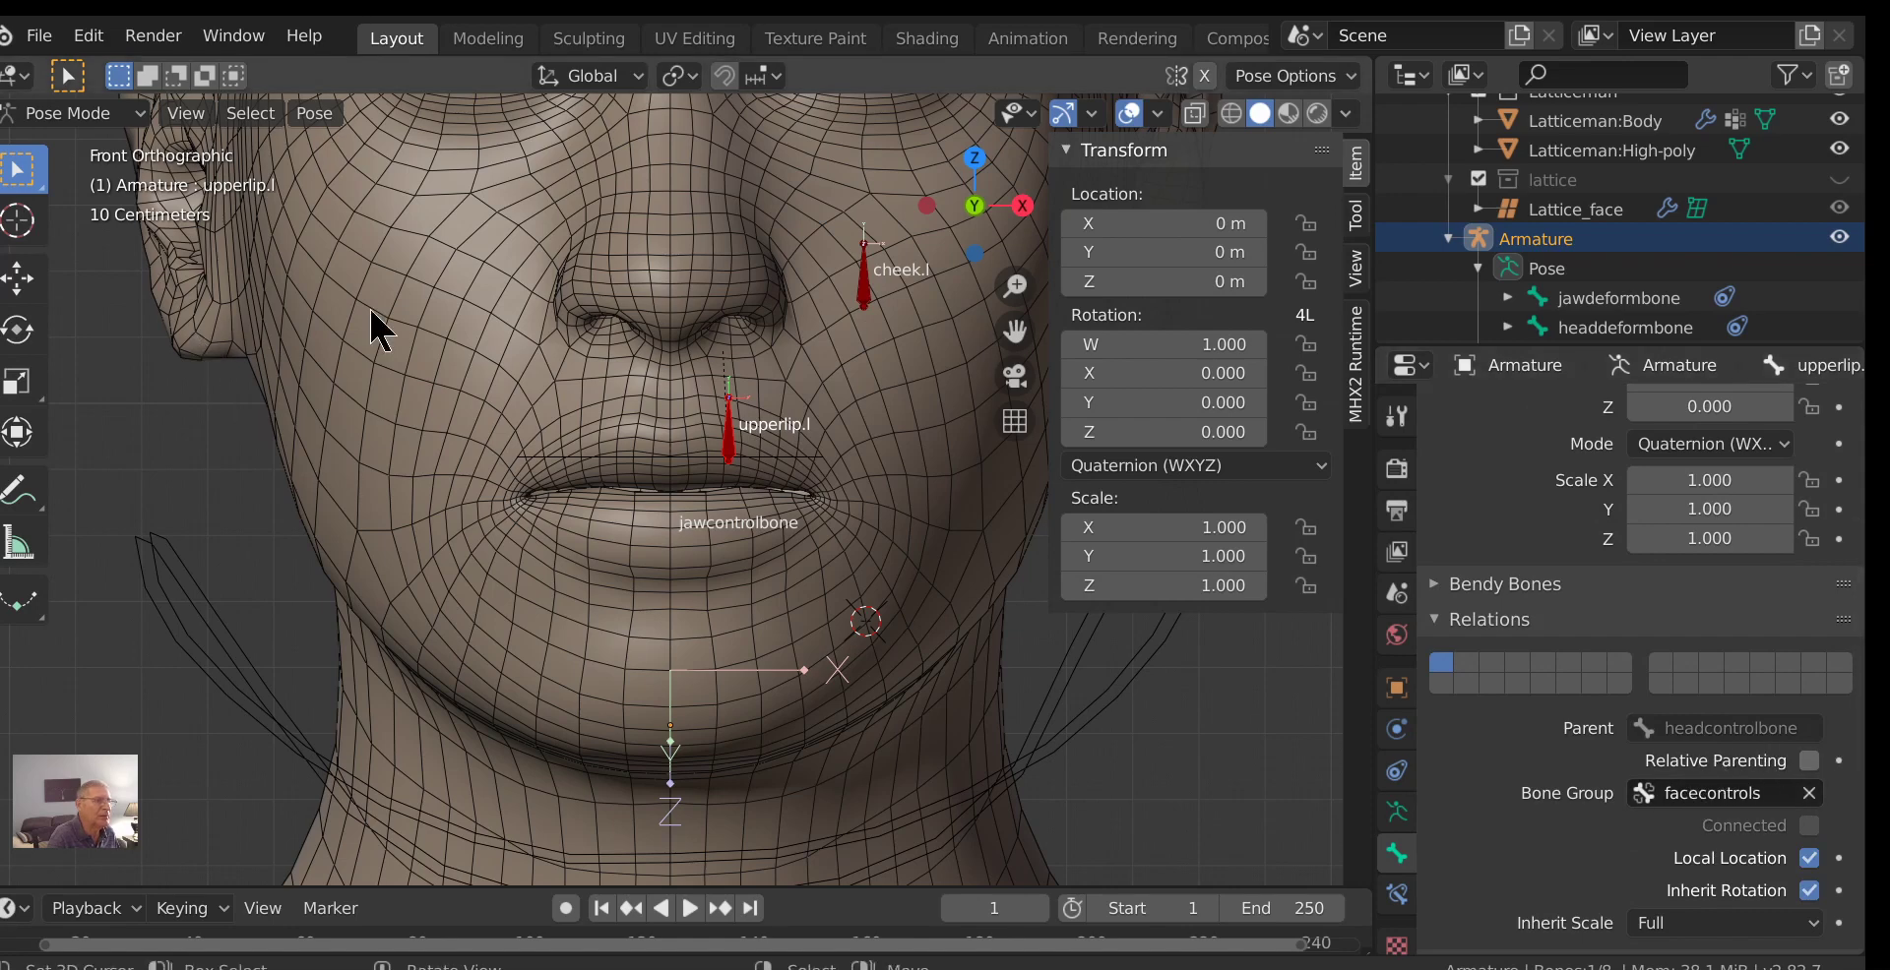
pyautogui.scroll(-2, 487, 279)
pyautogui.scroll(5, 679, 580)
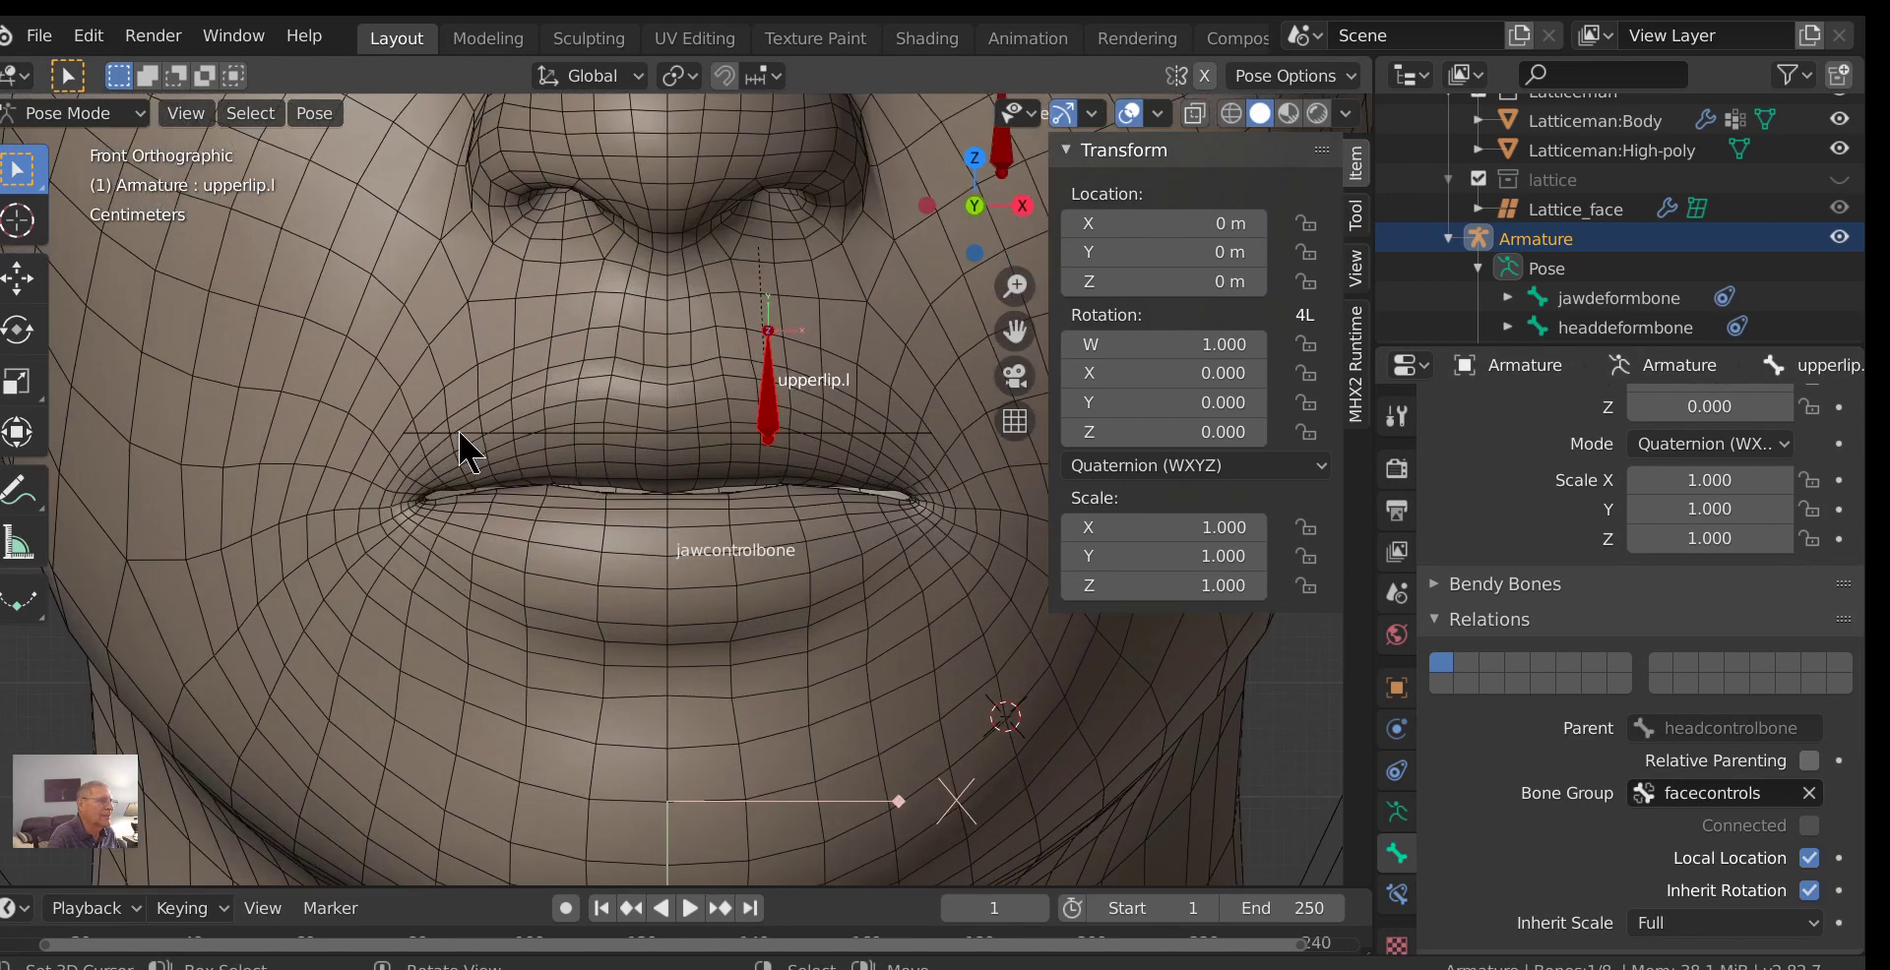
pyautogui.click(59, 114)
pyautogui.click(61, 150)
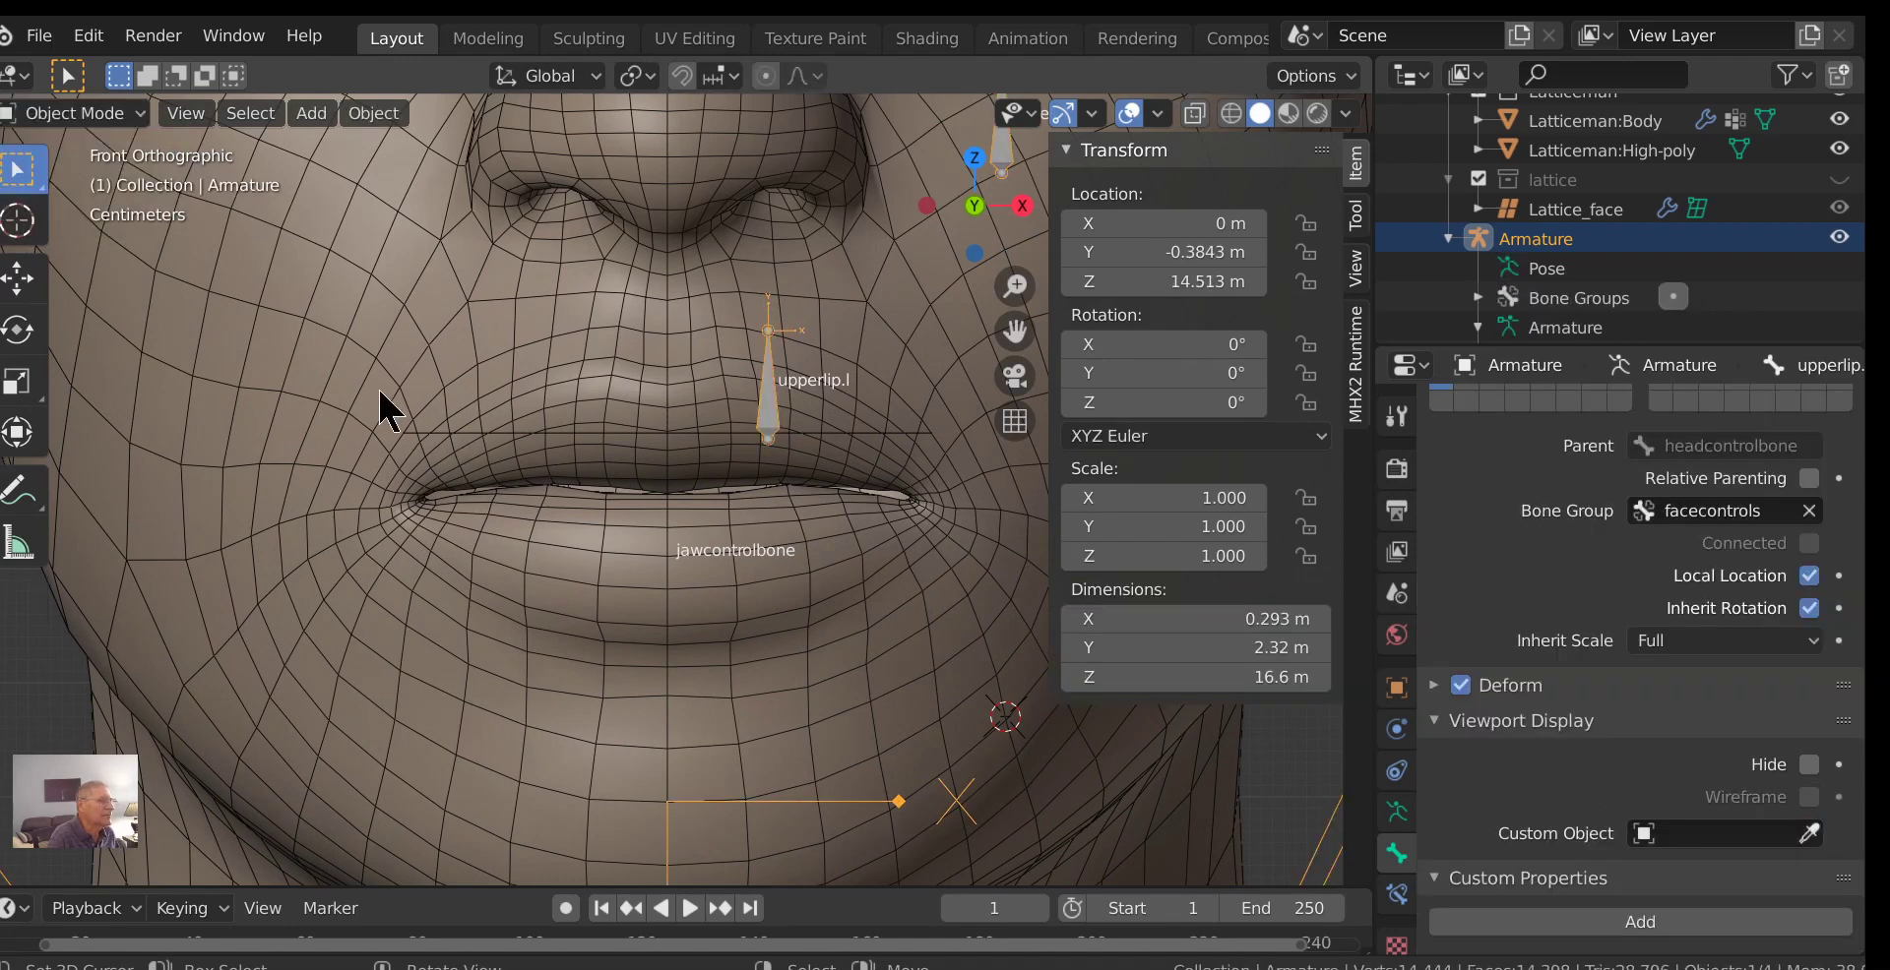
pyautogui.click(463, 433)
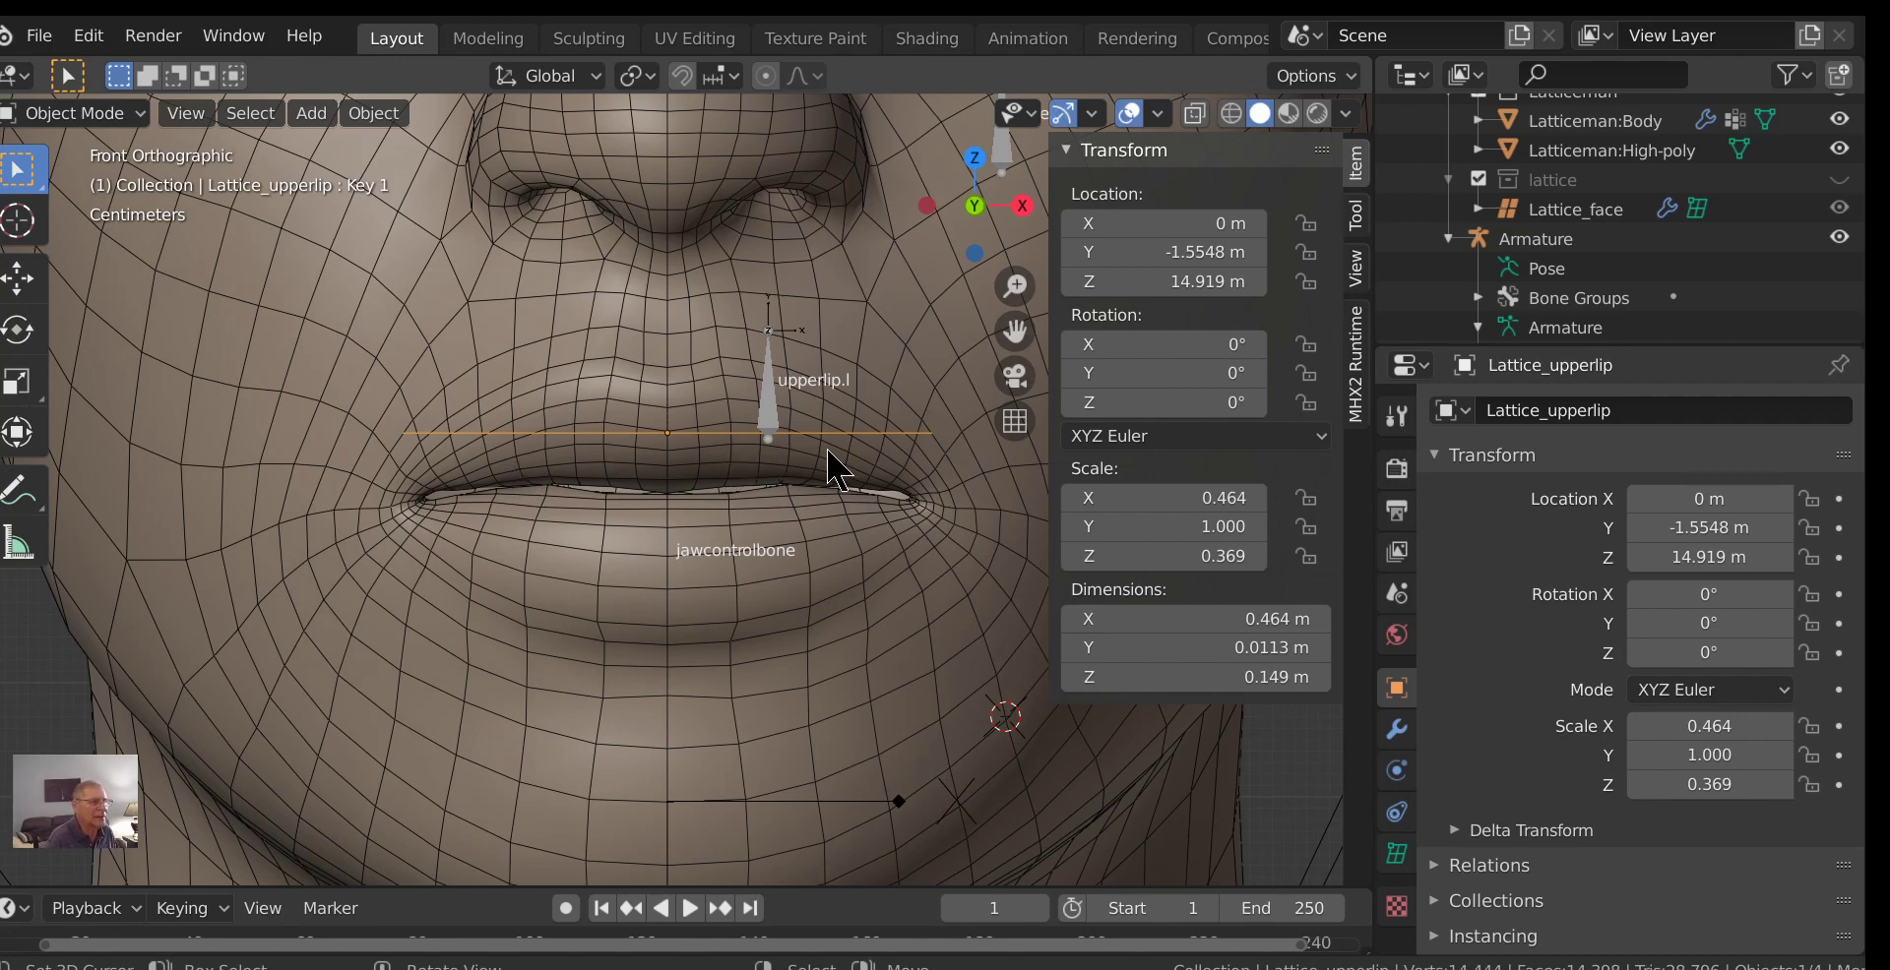
pyautogui.scroll(1, 768, 467)
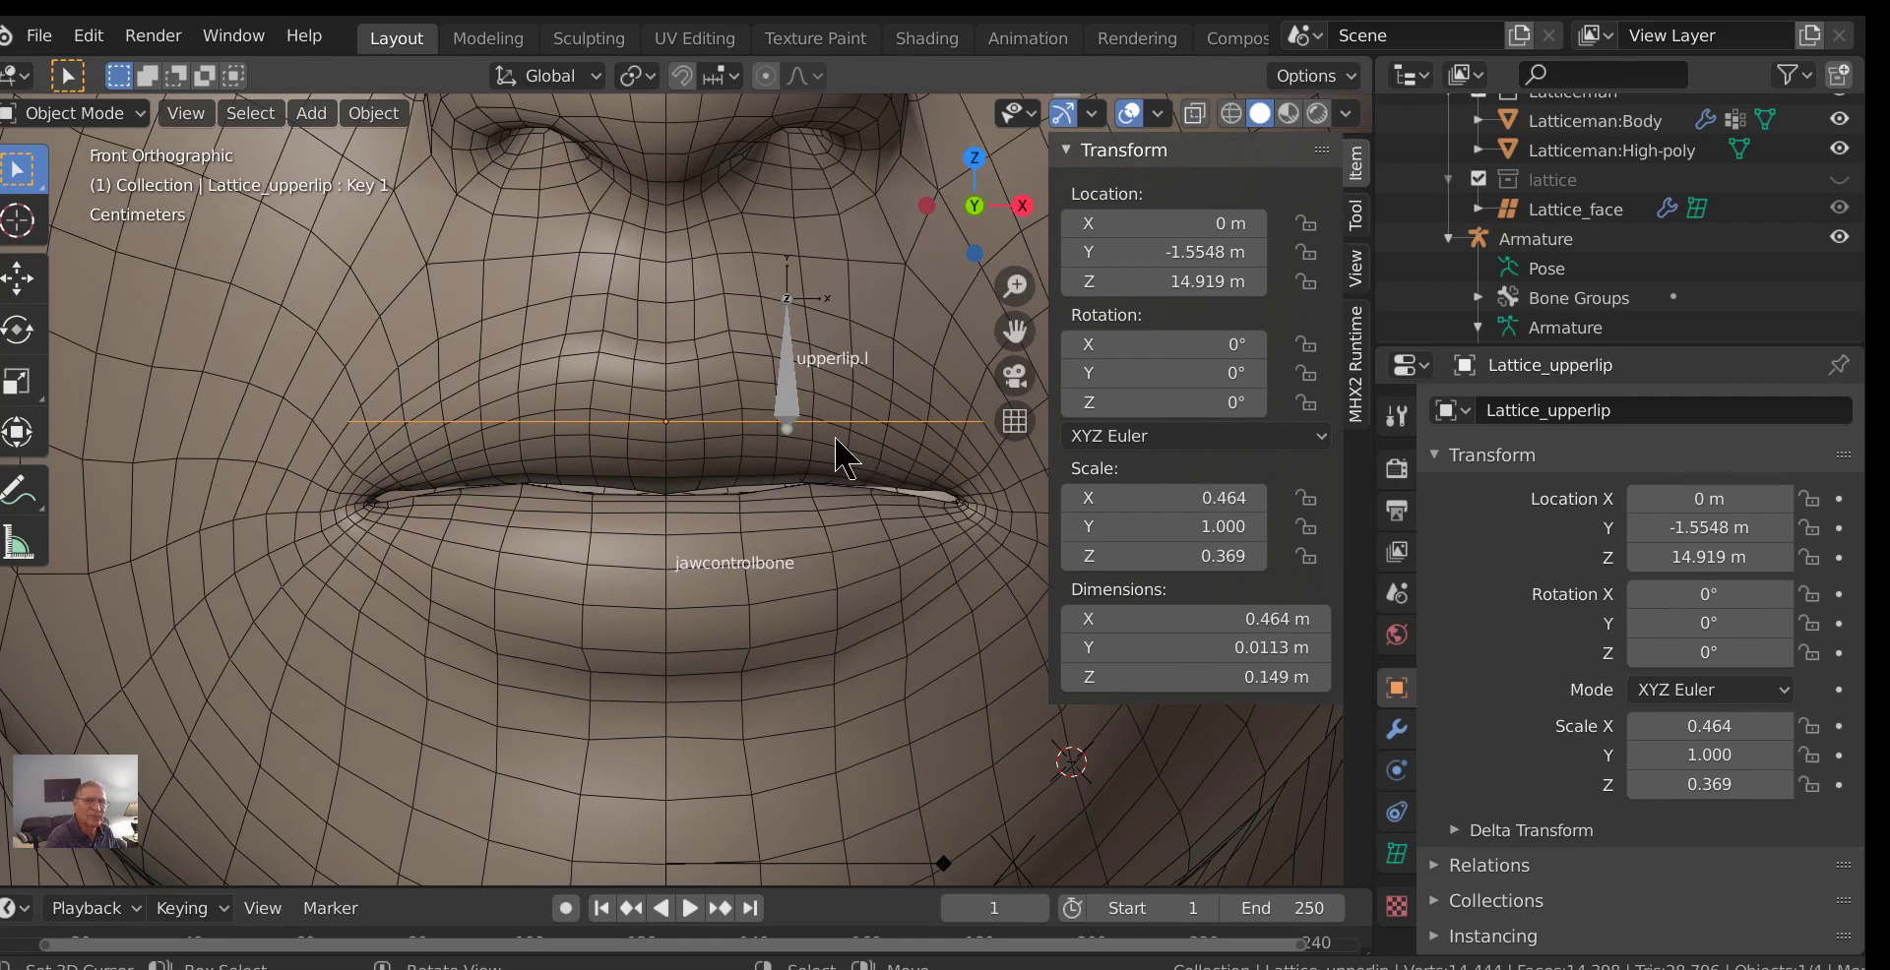
pyautogui.scroll(-2, 837, 457)
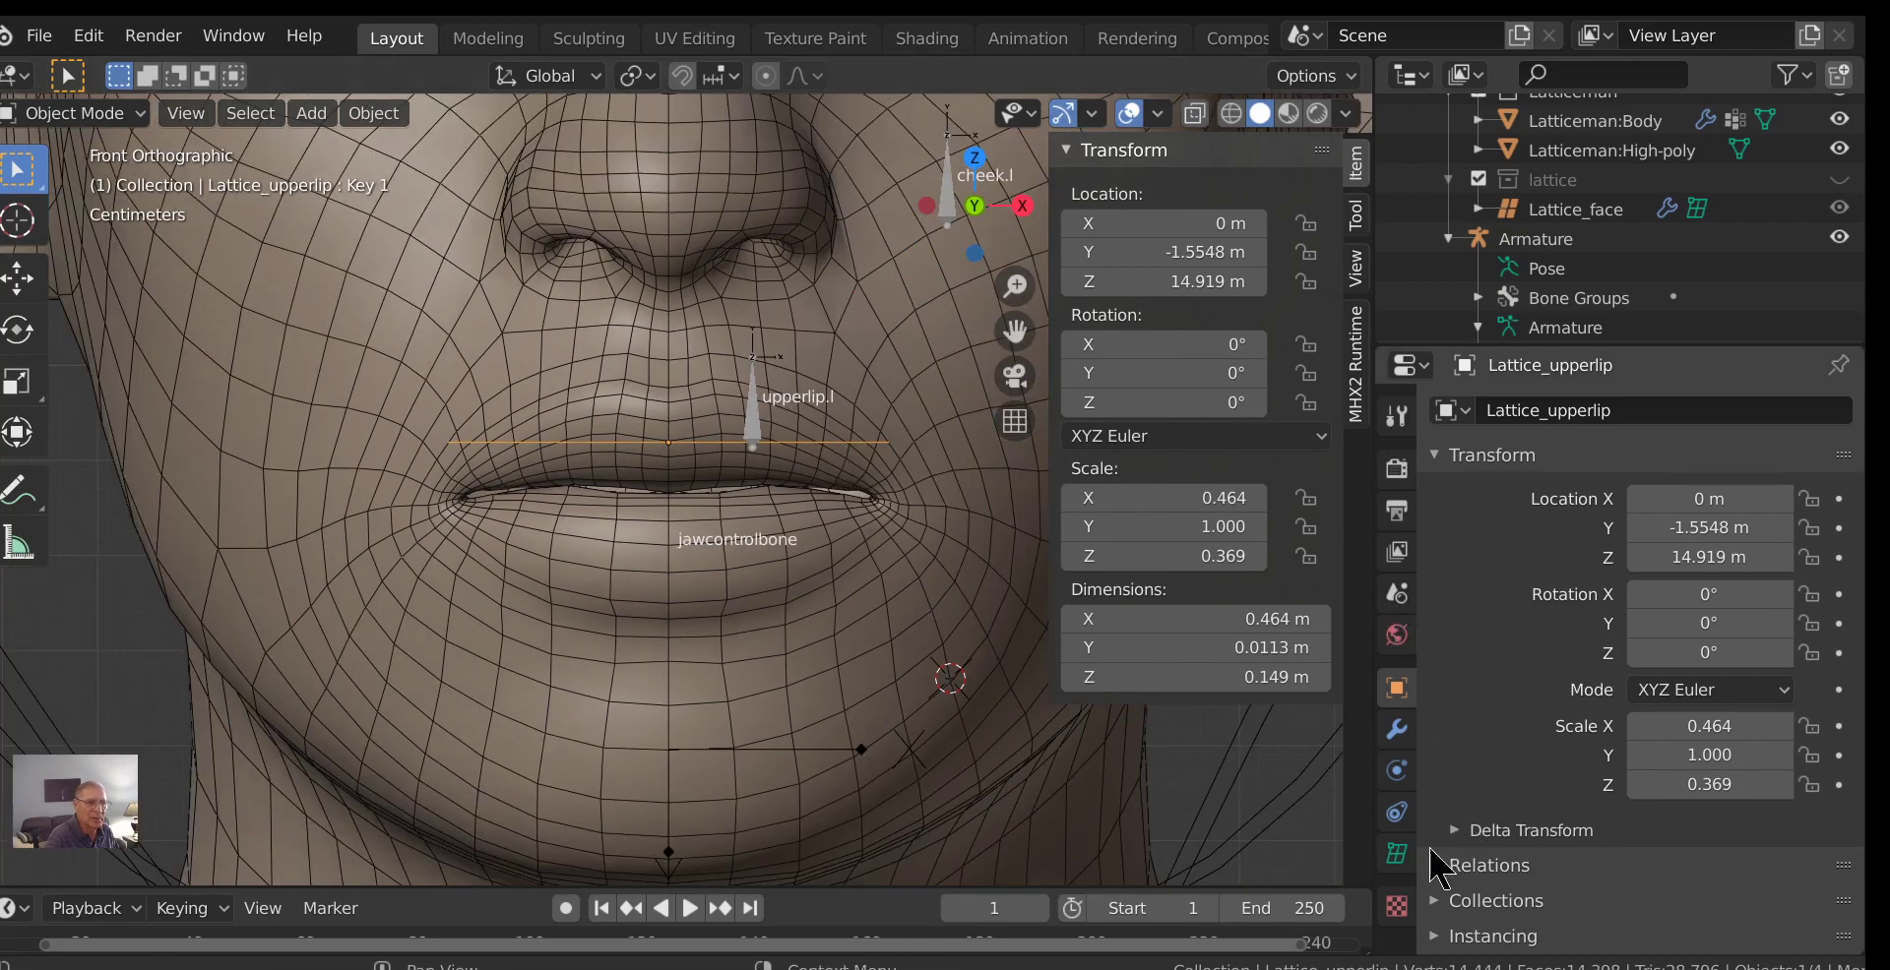
# Add a Hook modifier to Lattice_upperlip with Armature as its object and upperlip.l as its bone.
pyautogui.click(1397, 854)
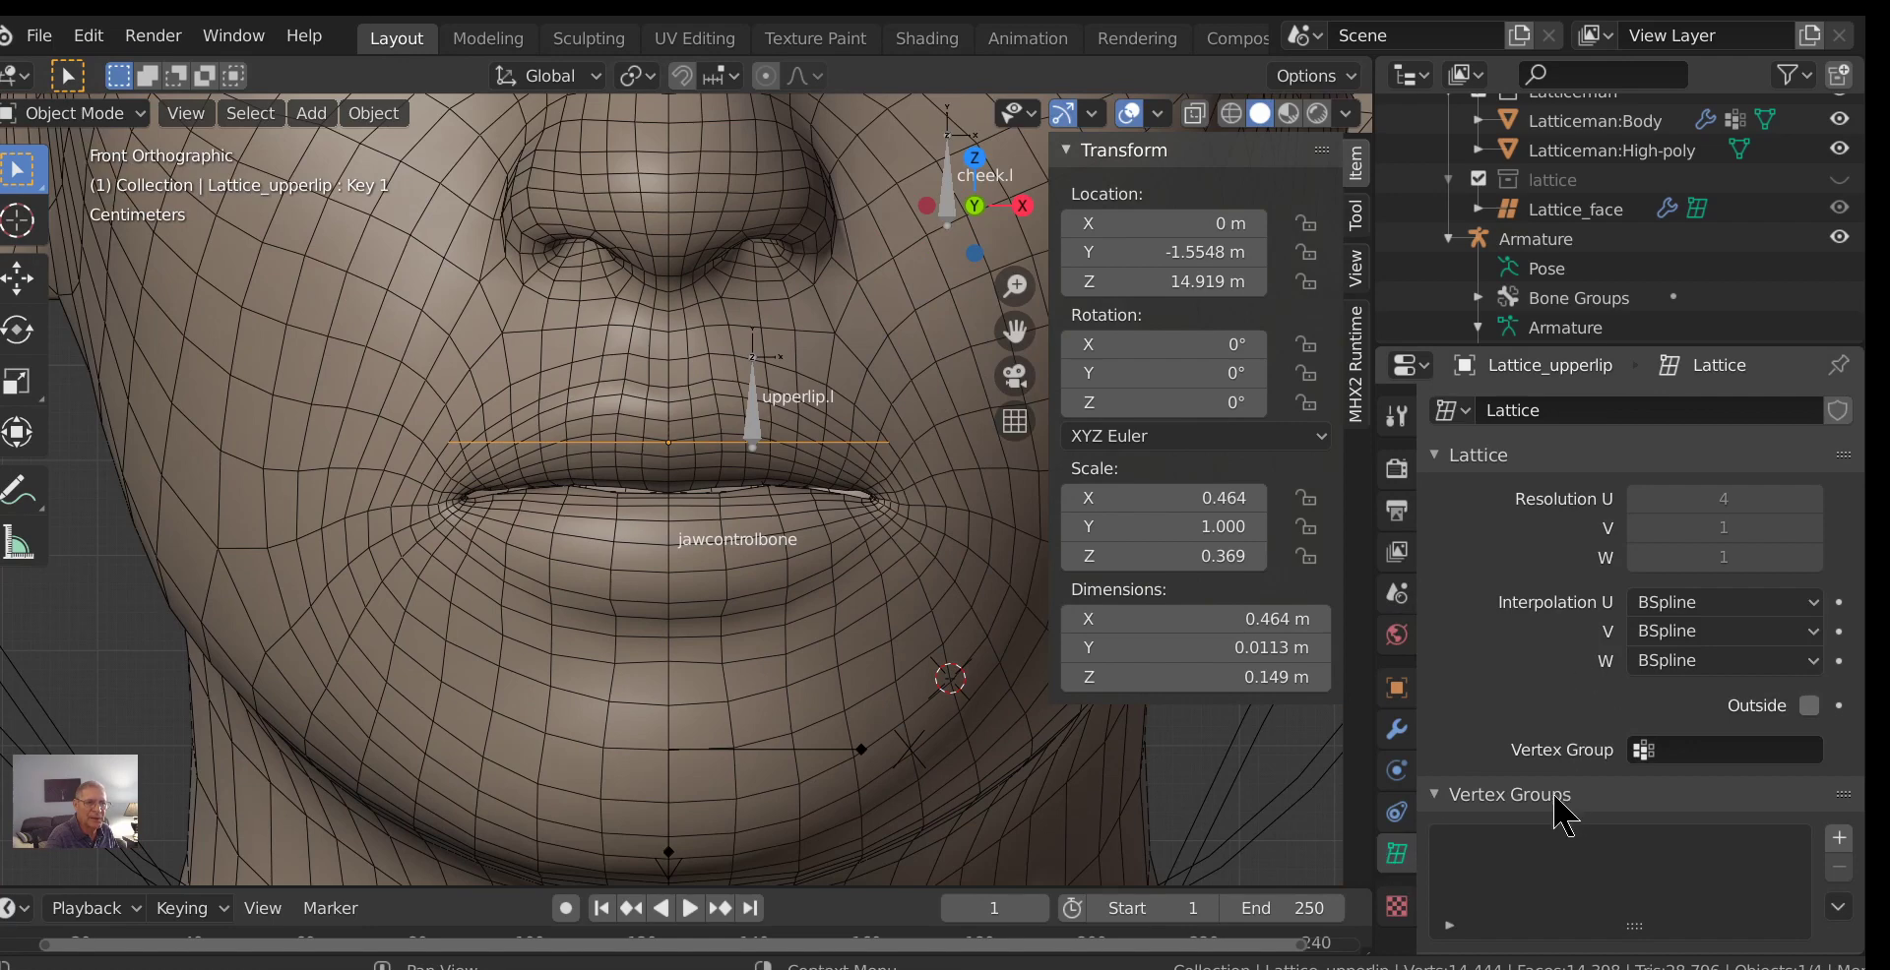
pyautogui.click(1397, 729)
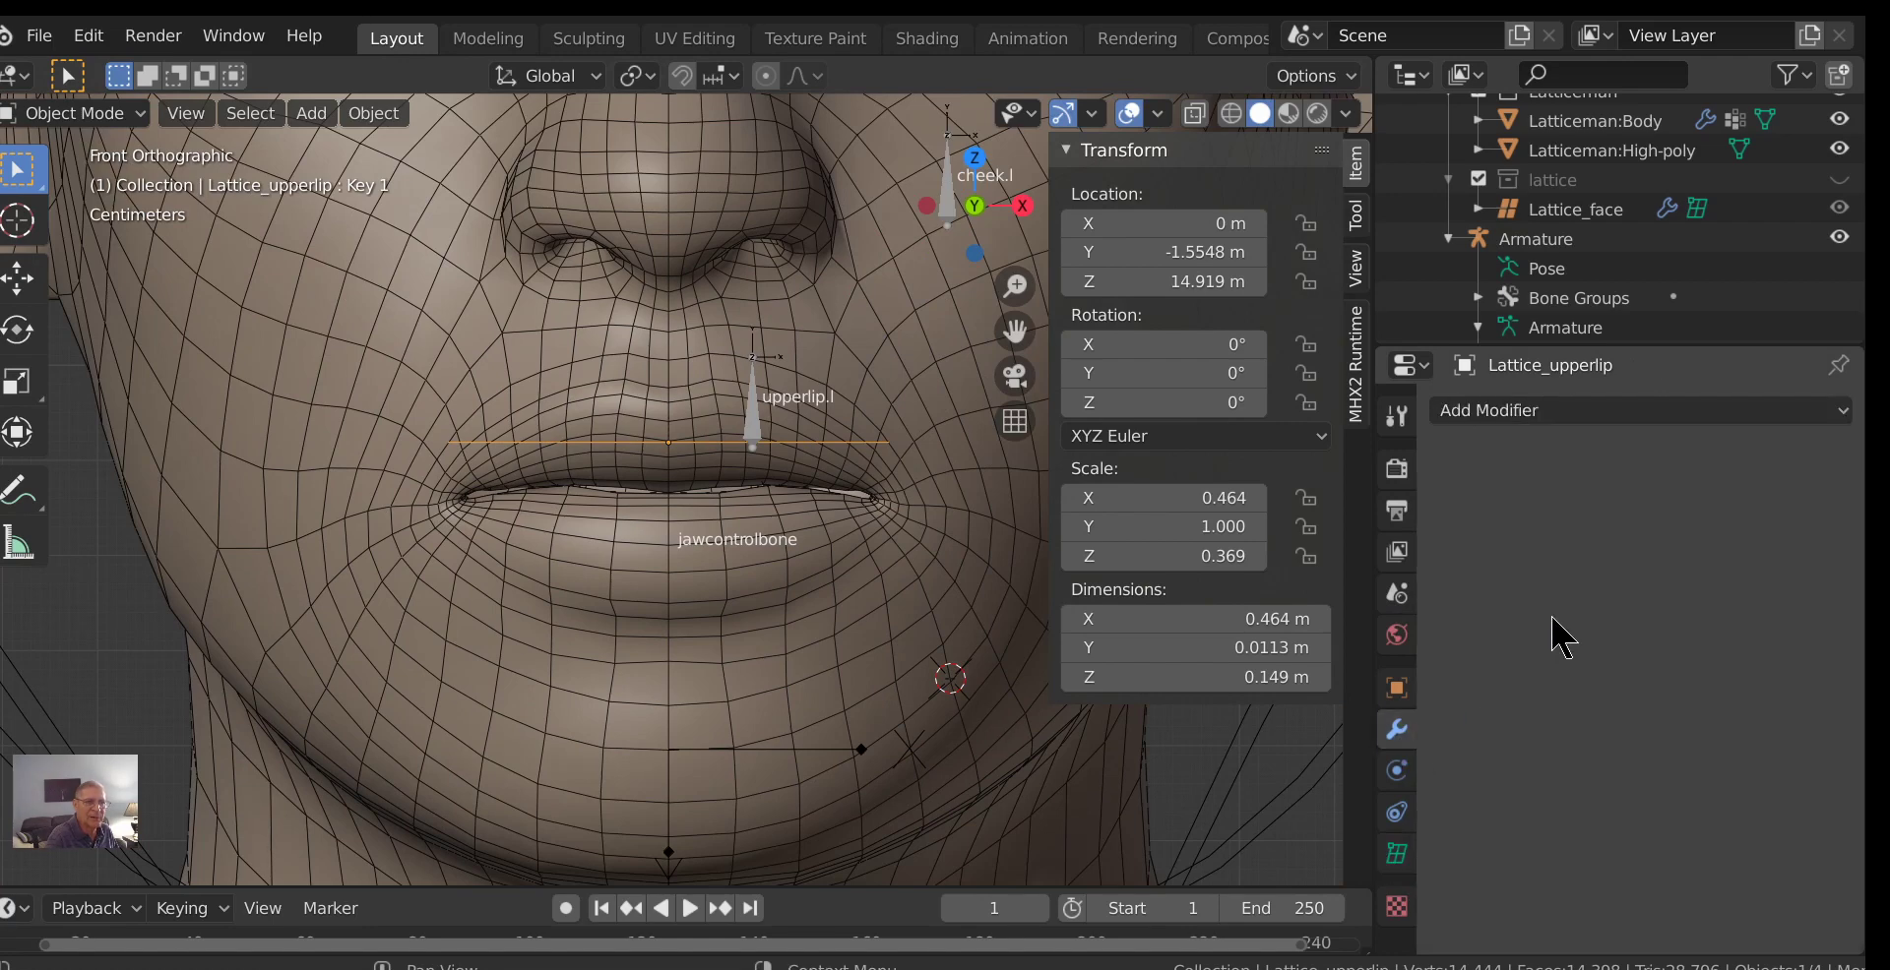
pyautogui.click(1580, 414)
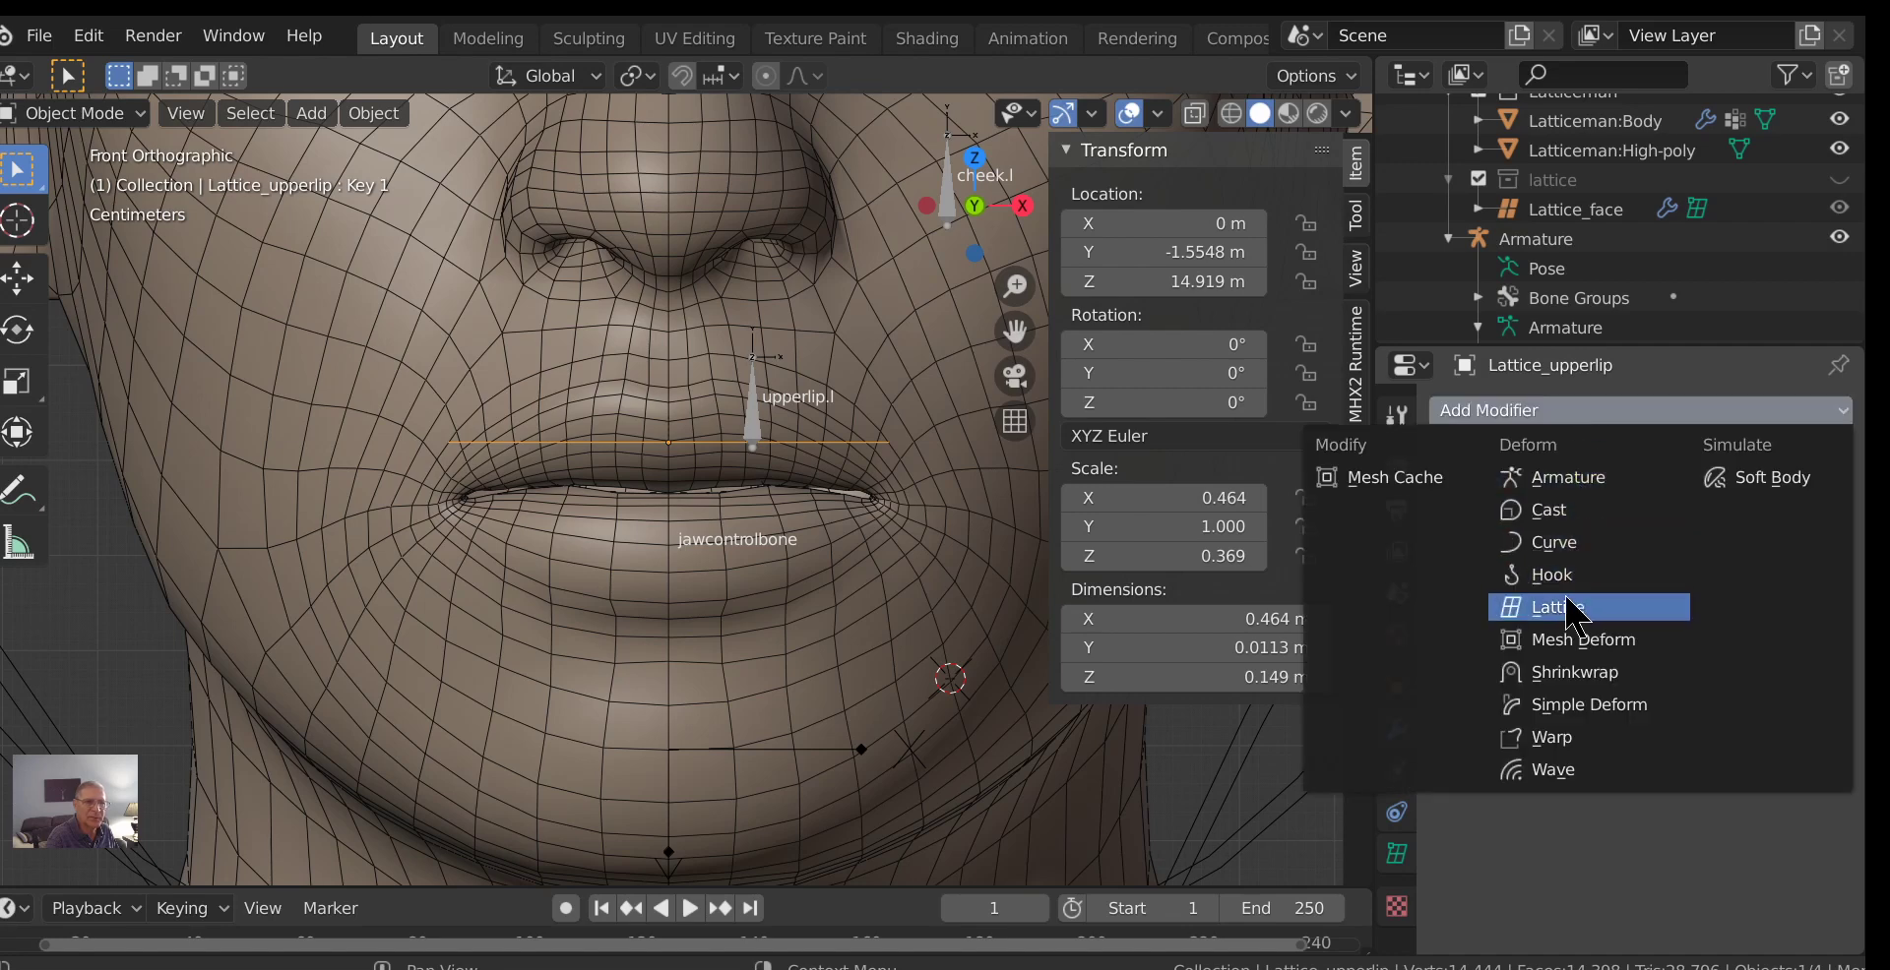
pyautogui.click(1542, 576)
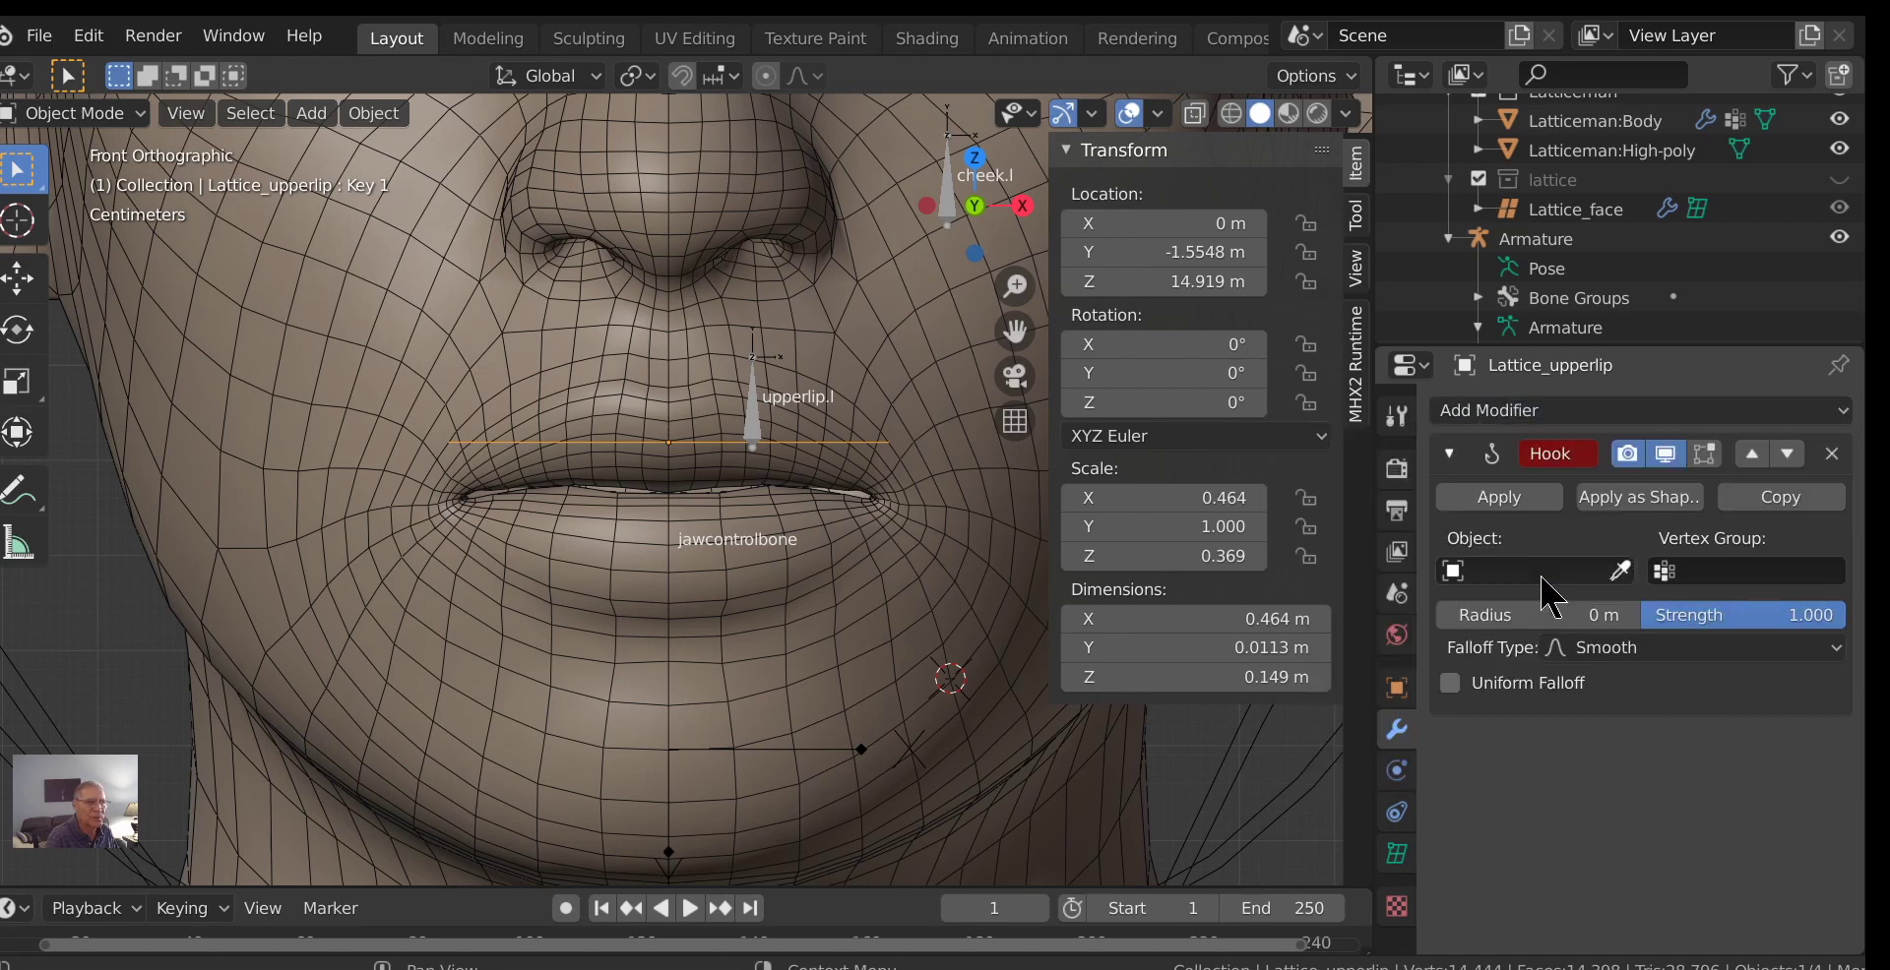
pyautogui.click(1472, 579)
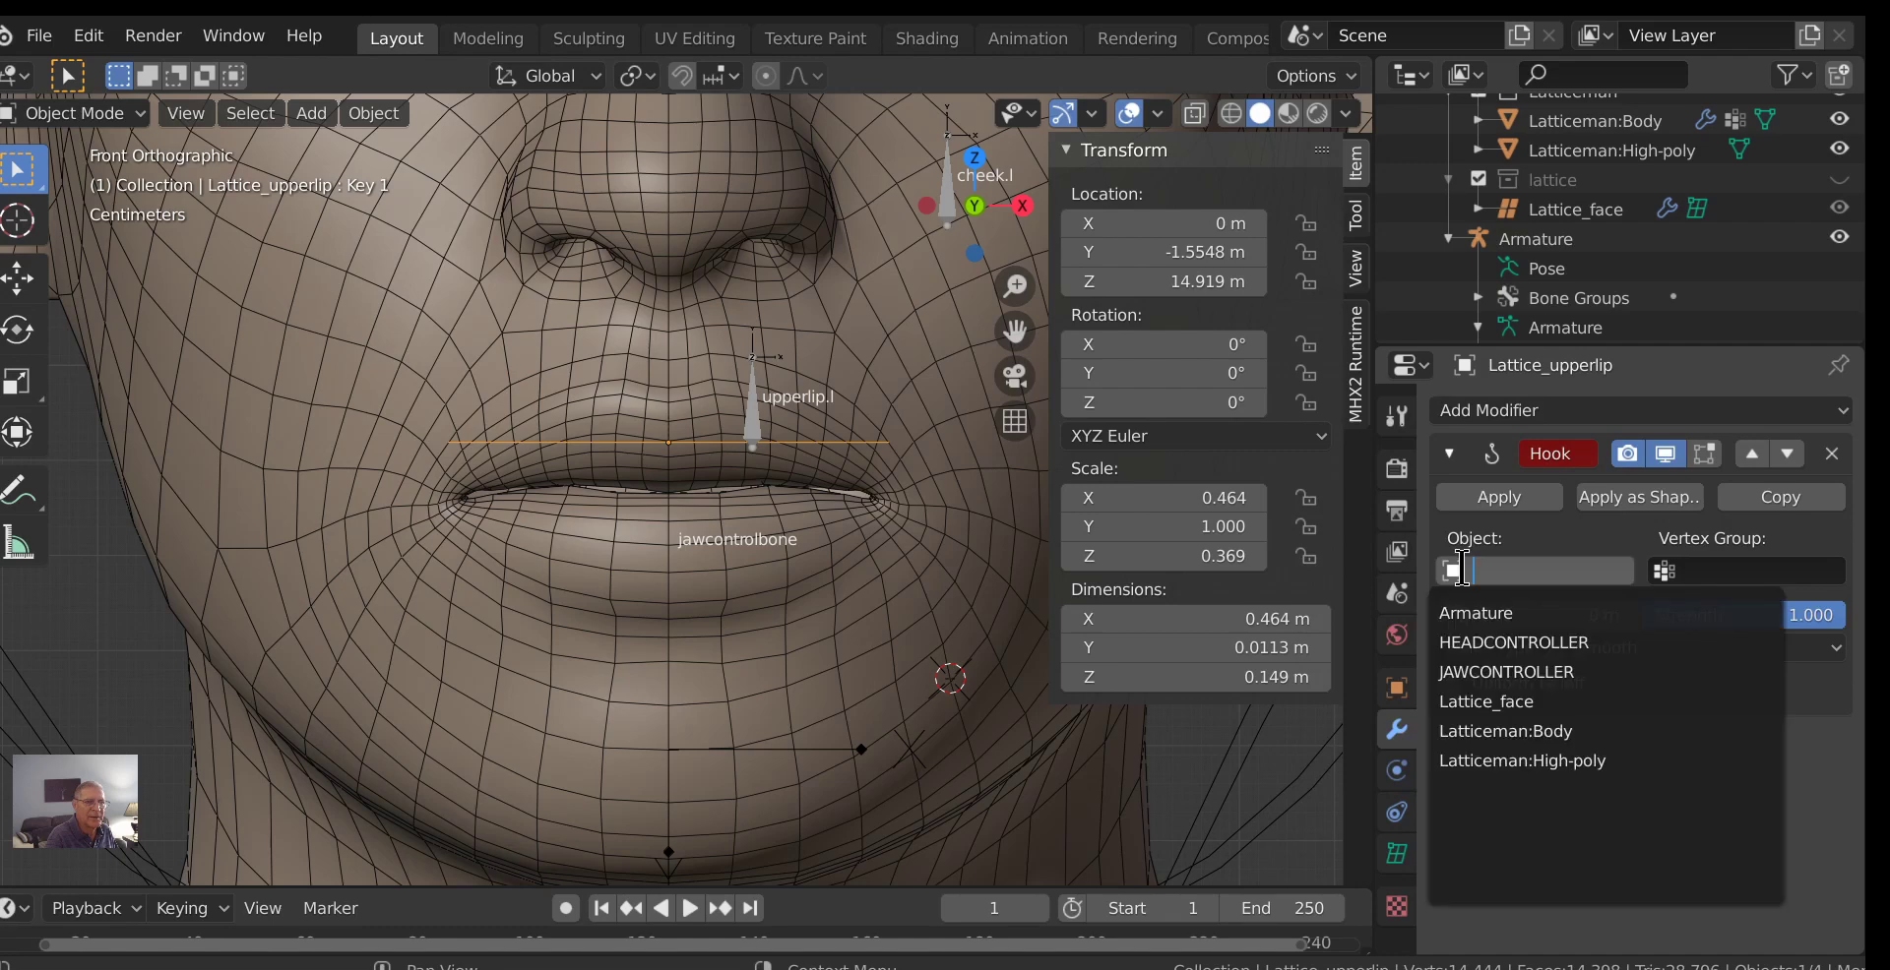
pyautogui.click(1462, 612)
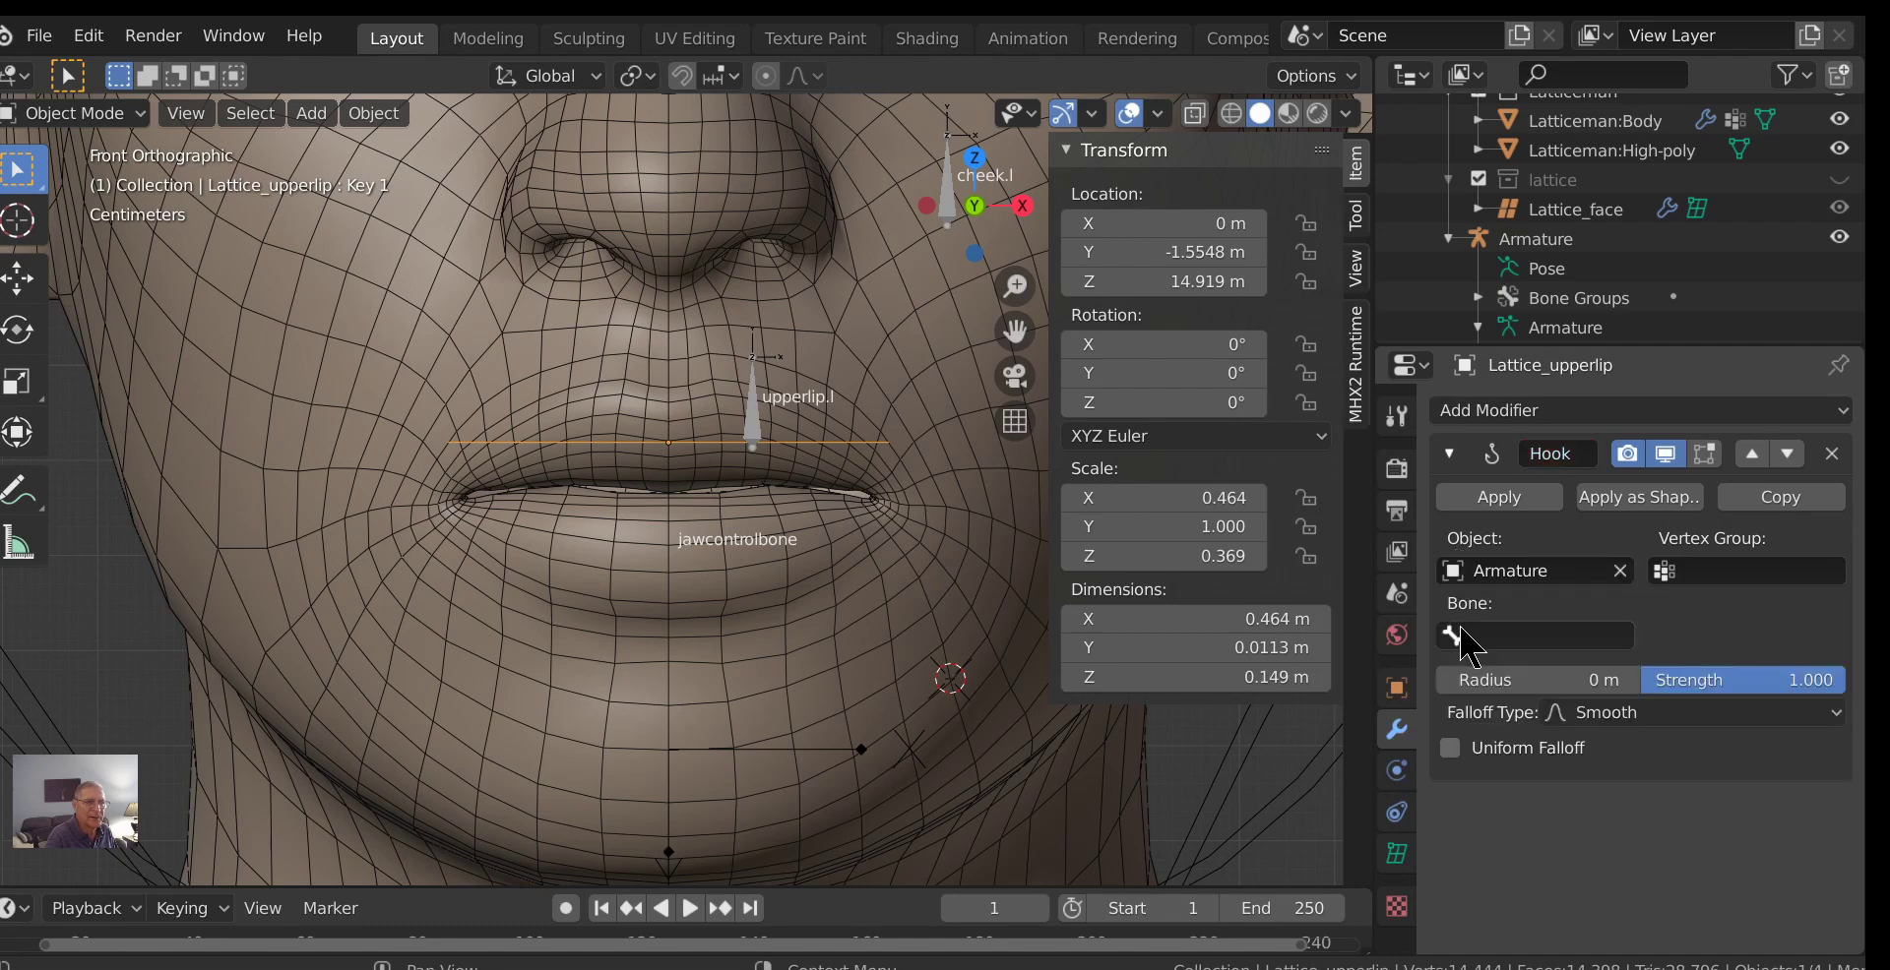
pyautogui.click(1462, 635)
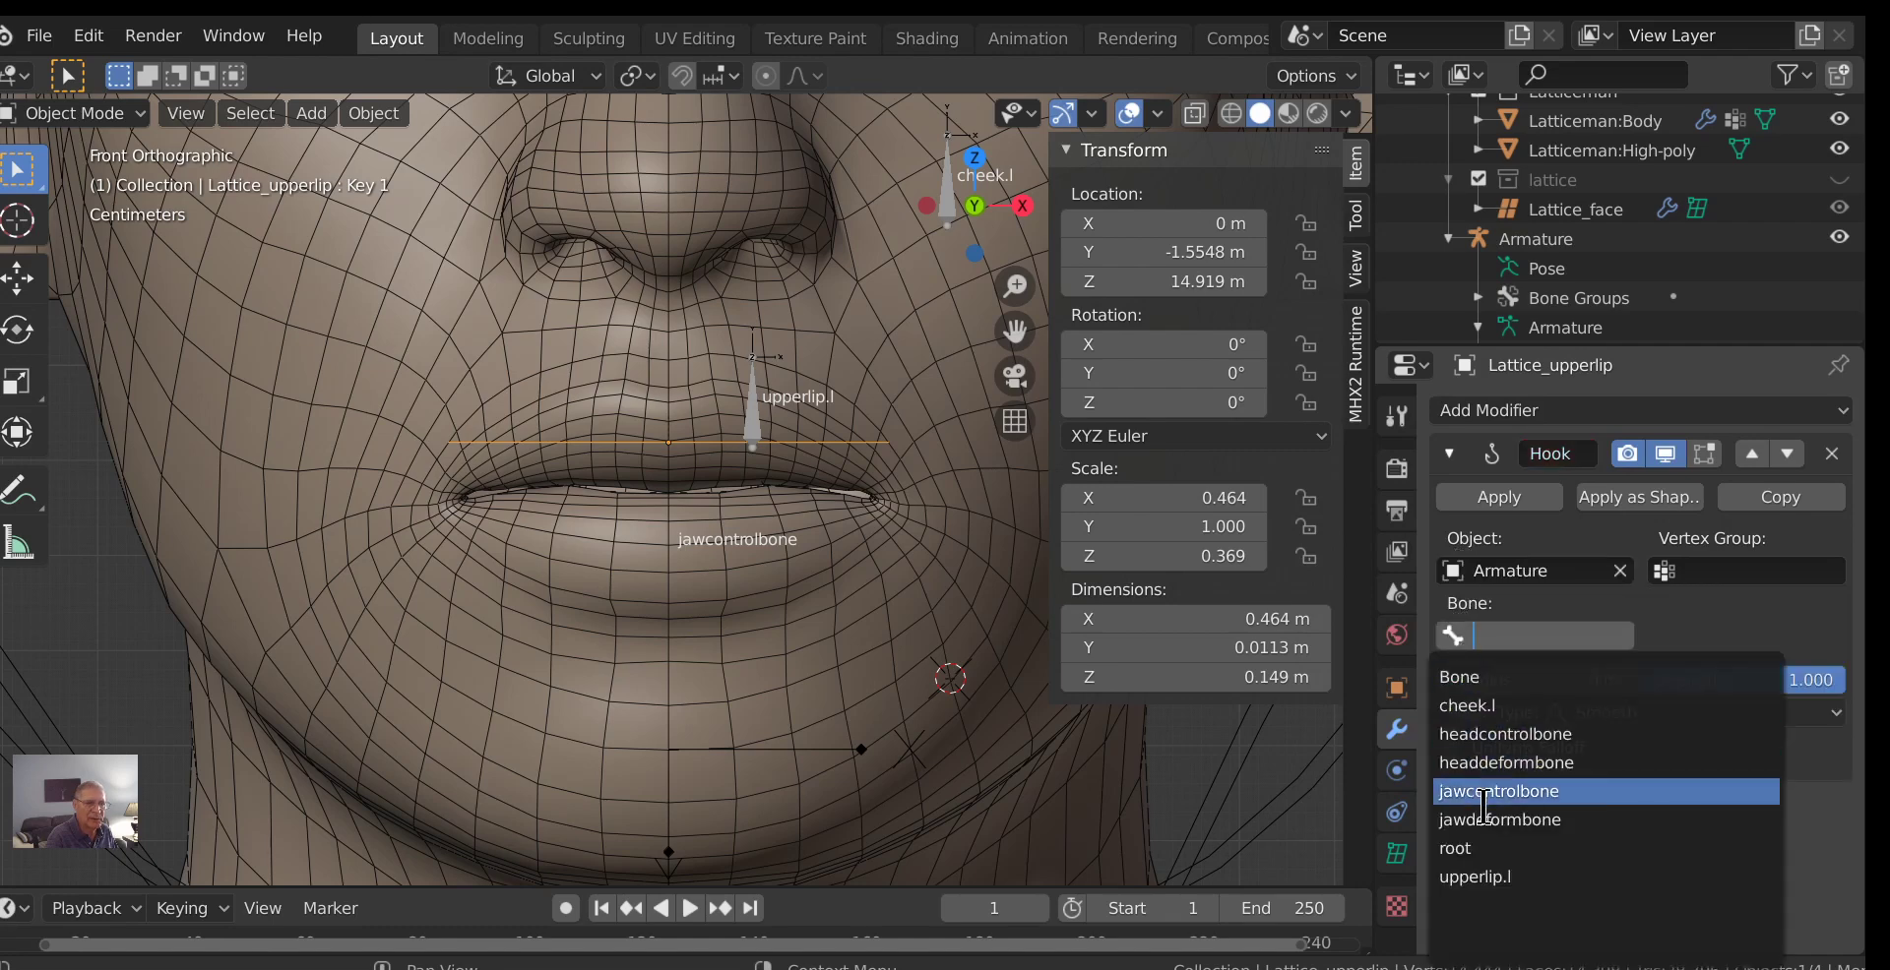
pyautogui.click(1479, 877)
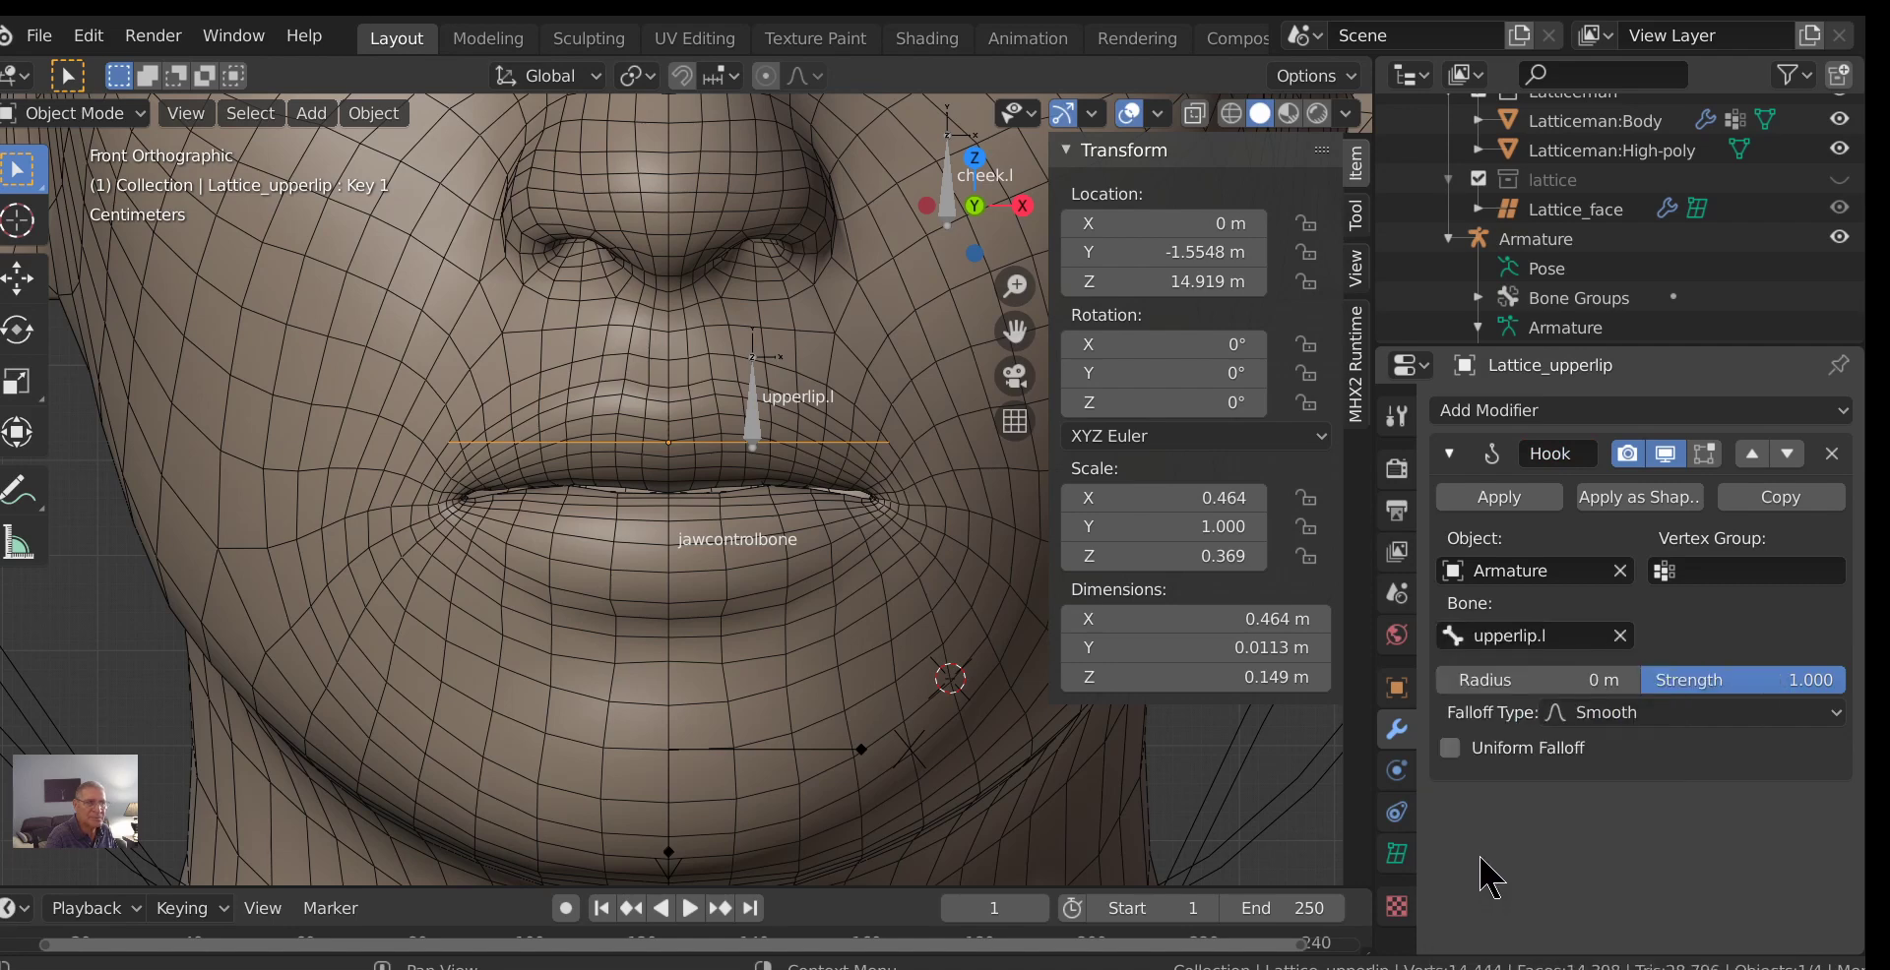
# In Edit Mode, assign the selected lattice point near the upperlip.l bone to the hook, reset the hook and return to Object Mode.
pyautogui.scroll(2, 689, 438)
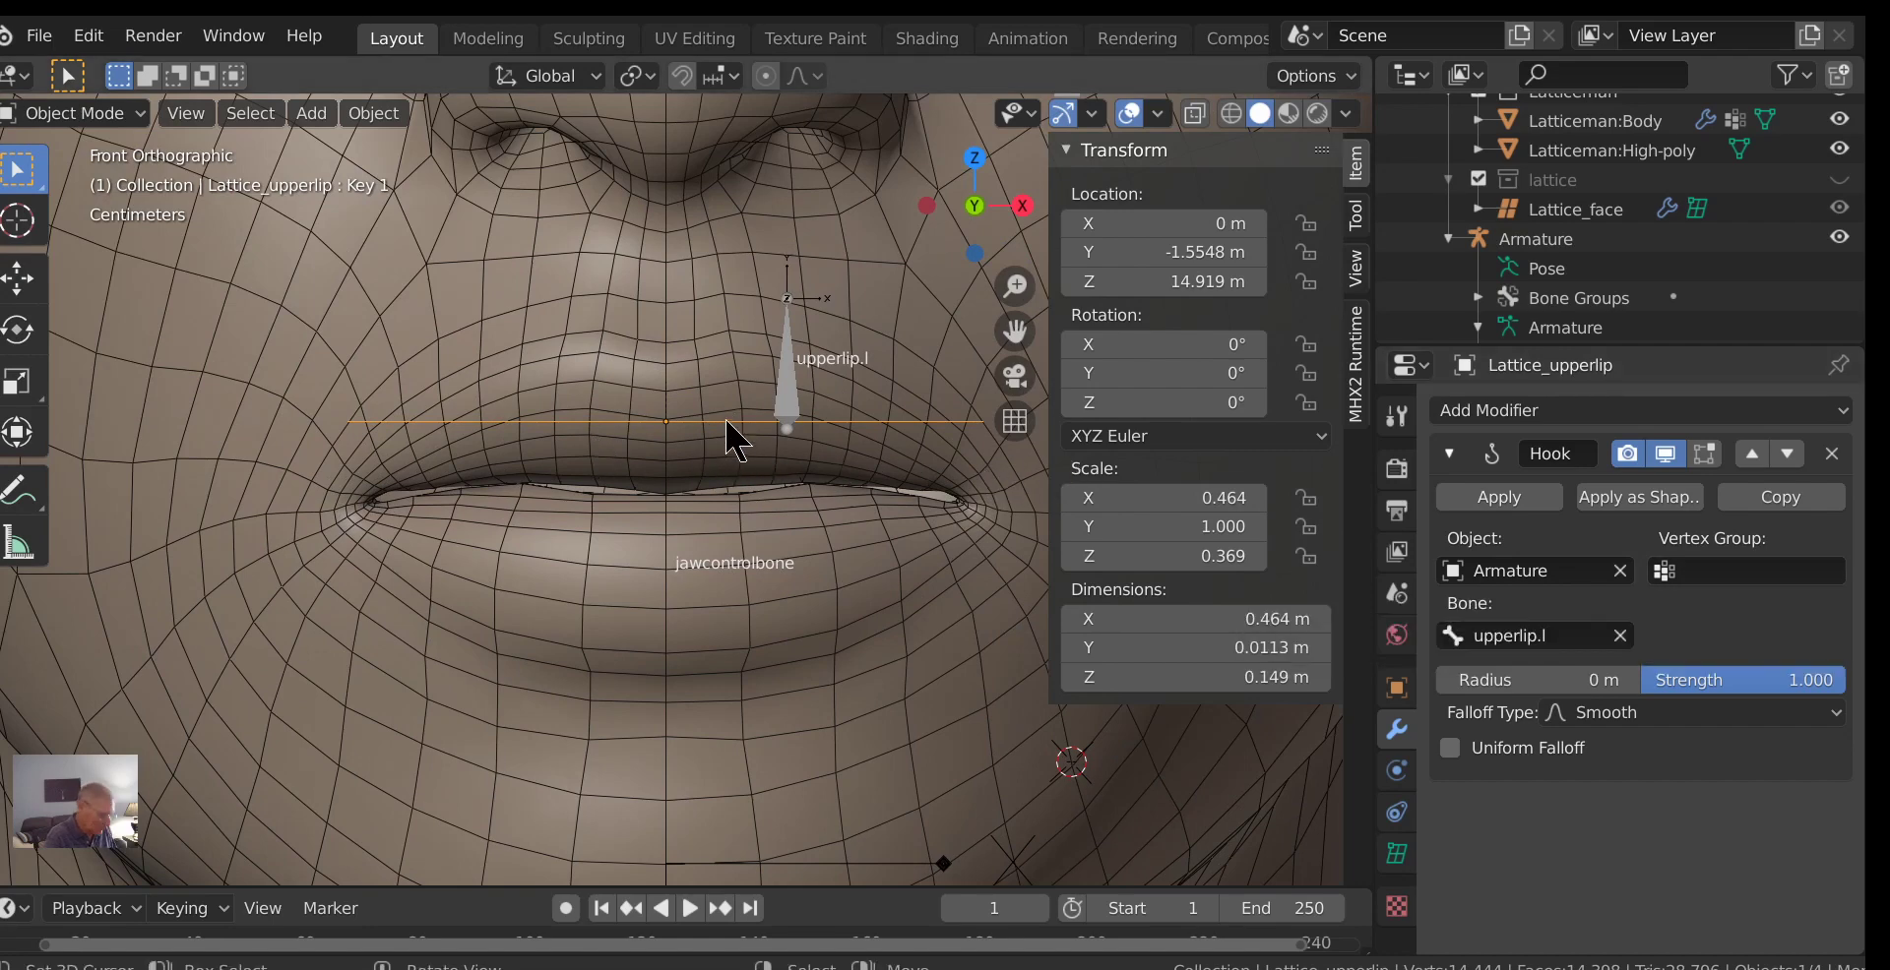
pyautogui.press('Tab')
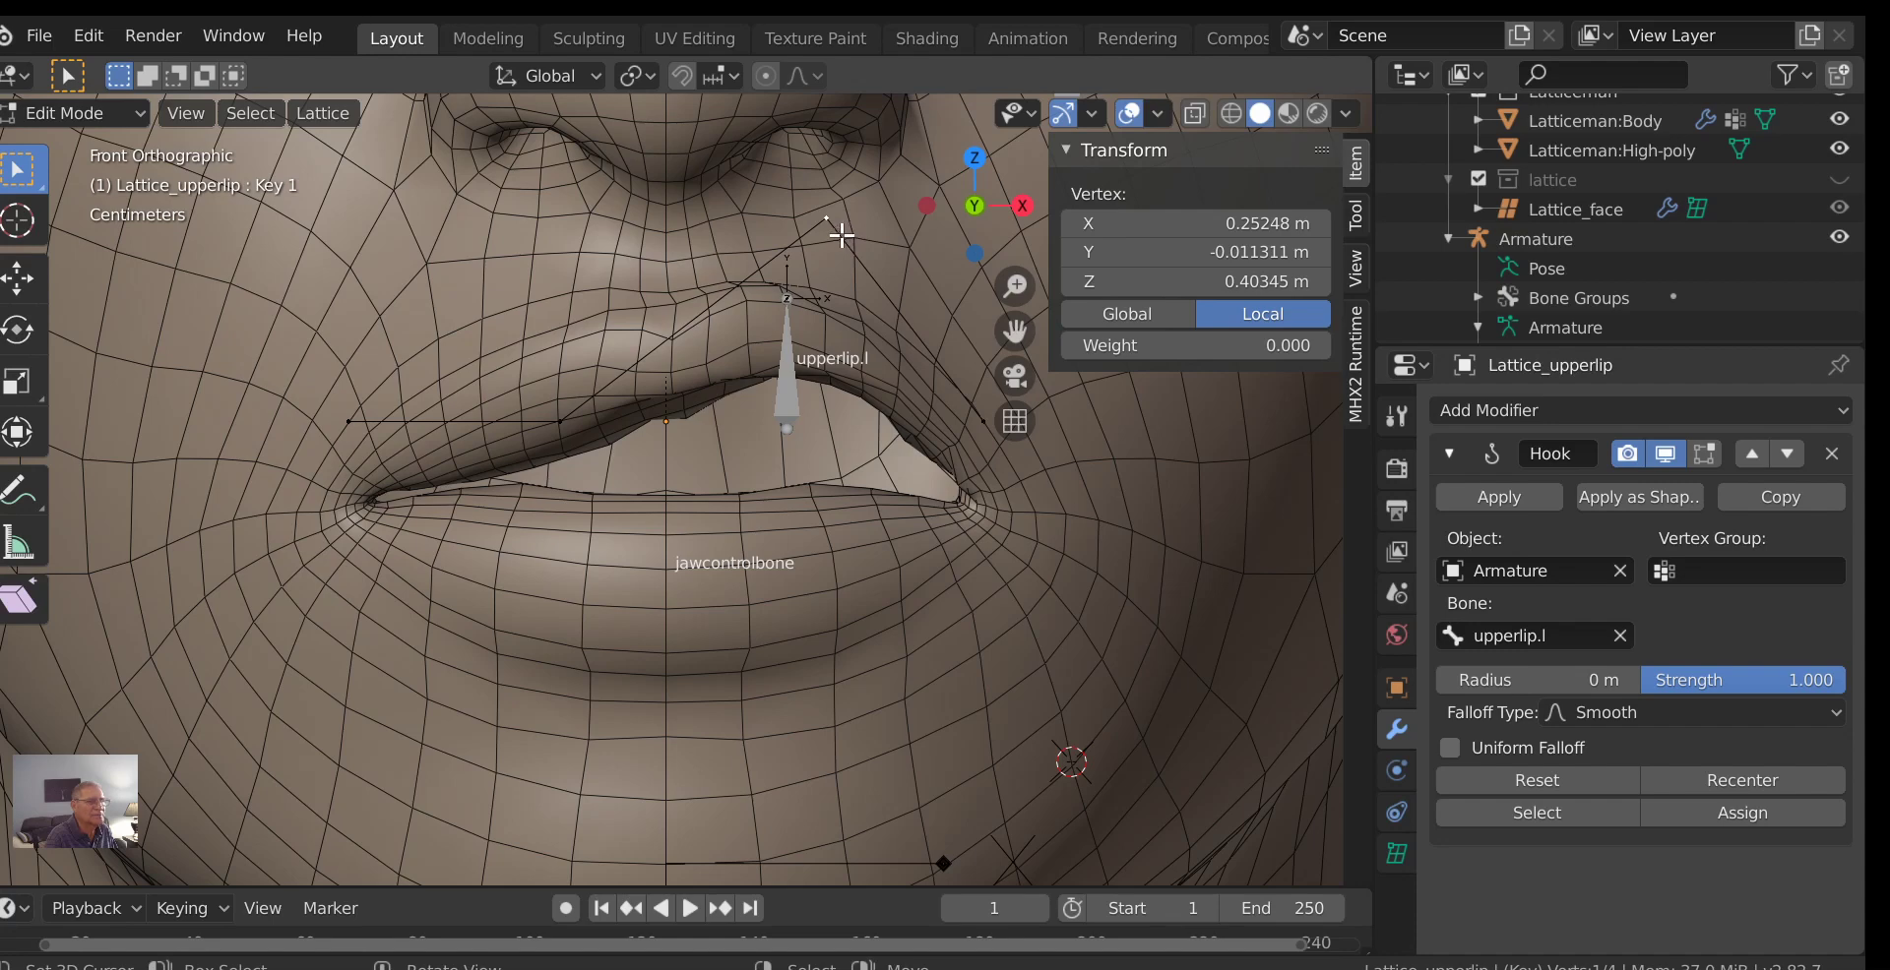
pyautogui.click(1760, 817)
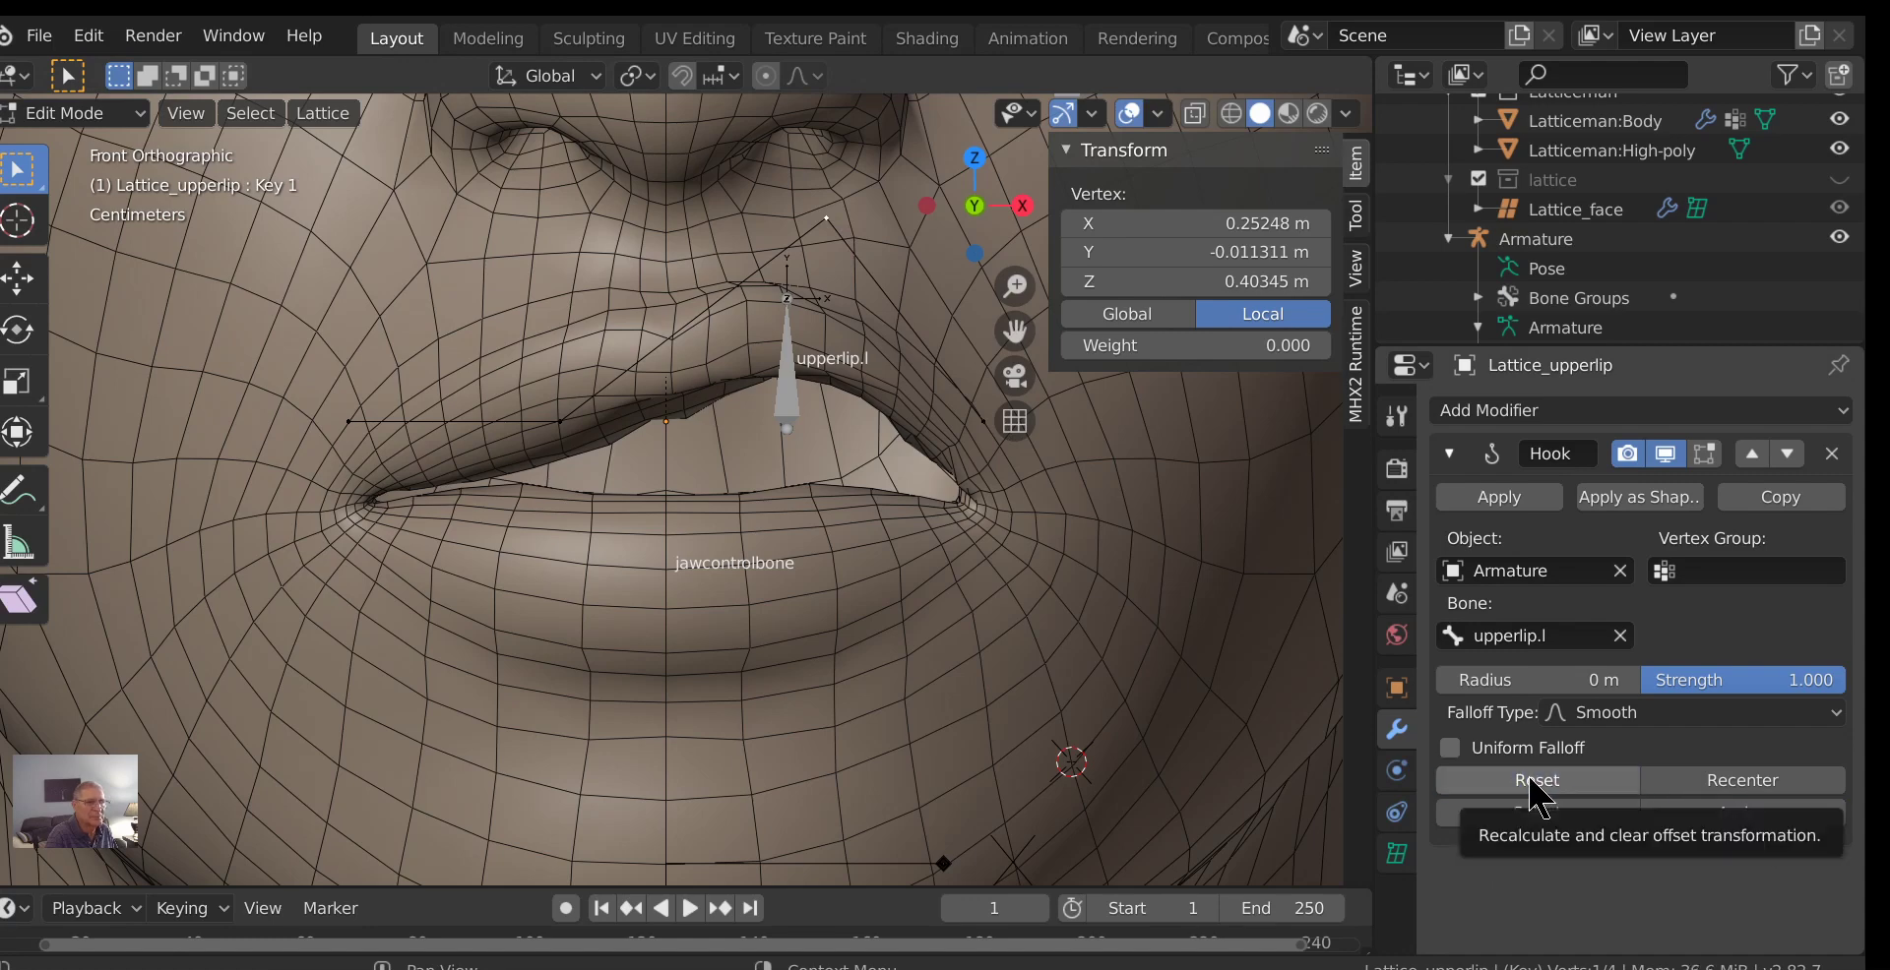
pyautogui.click(1537, 785)
pyautogui.press('Tab')
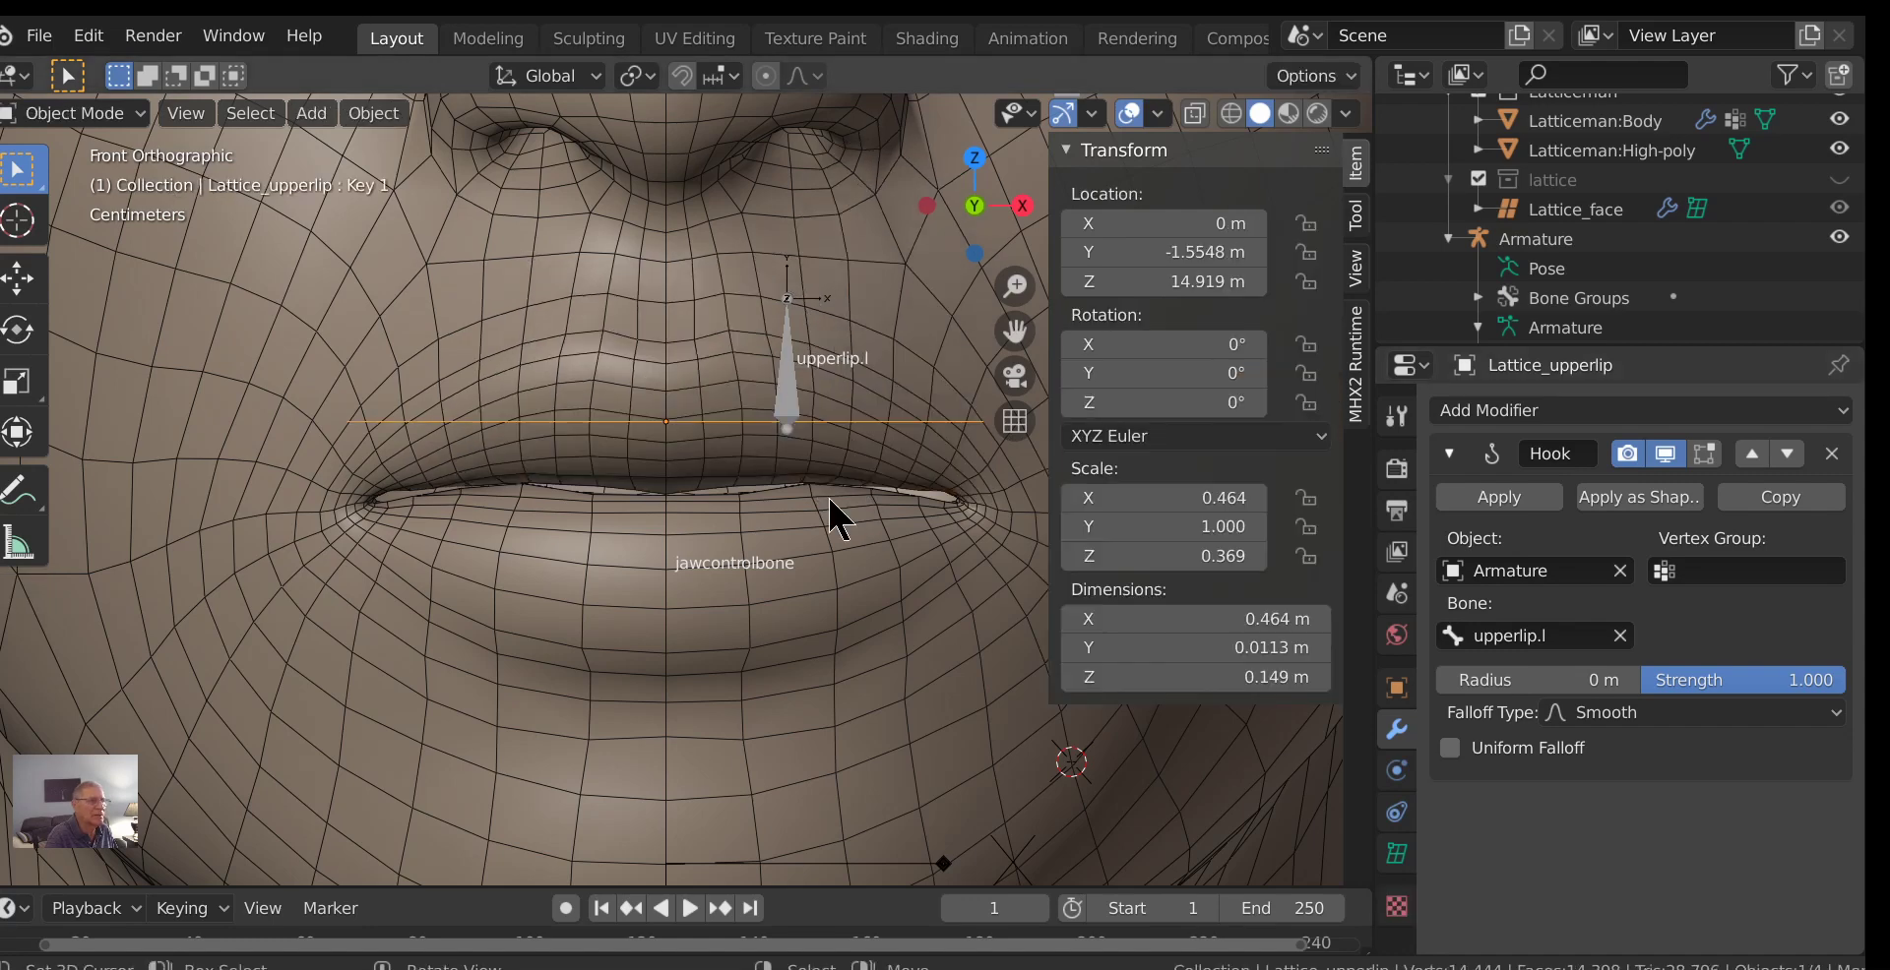
# Delete the Key 1 shape key of Lattice_upperlip and add a fresh Key 1 above the Basis.
pyautogui.click(777, 364)
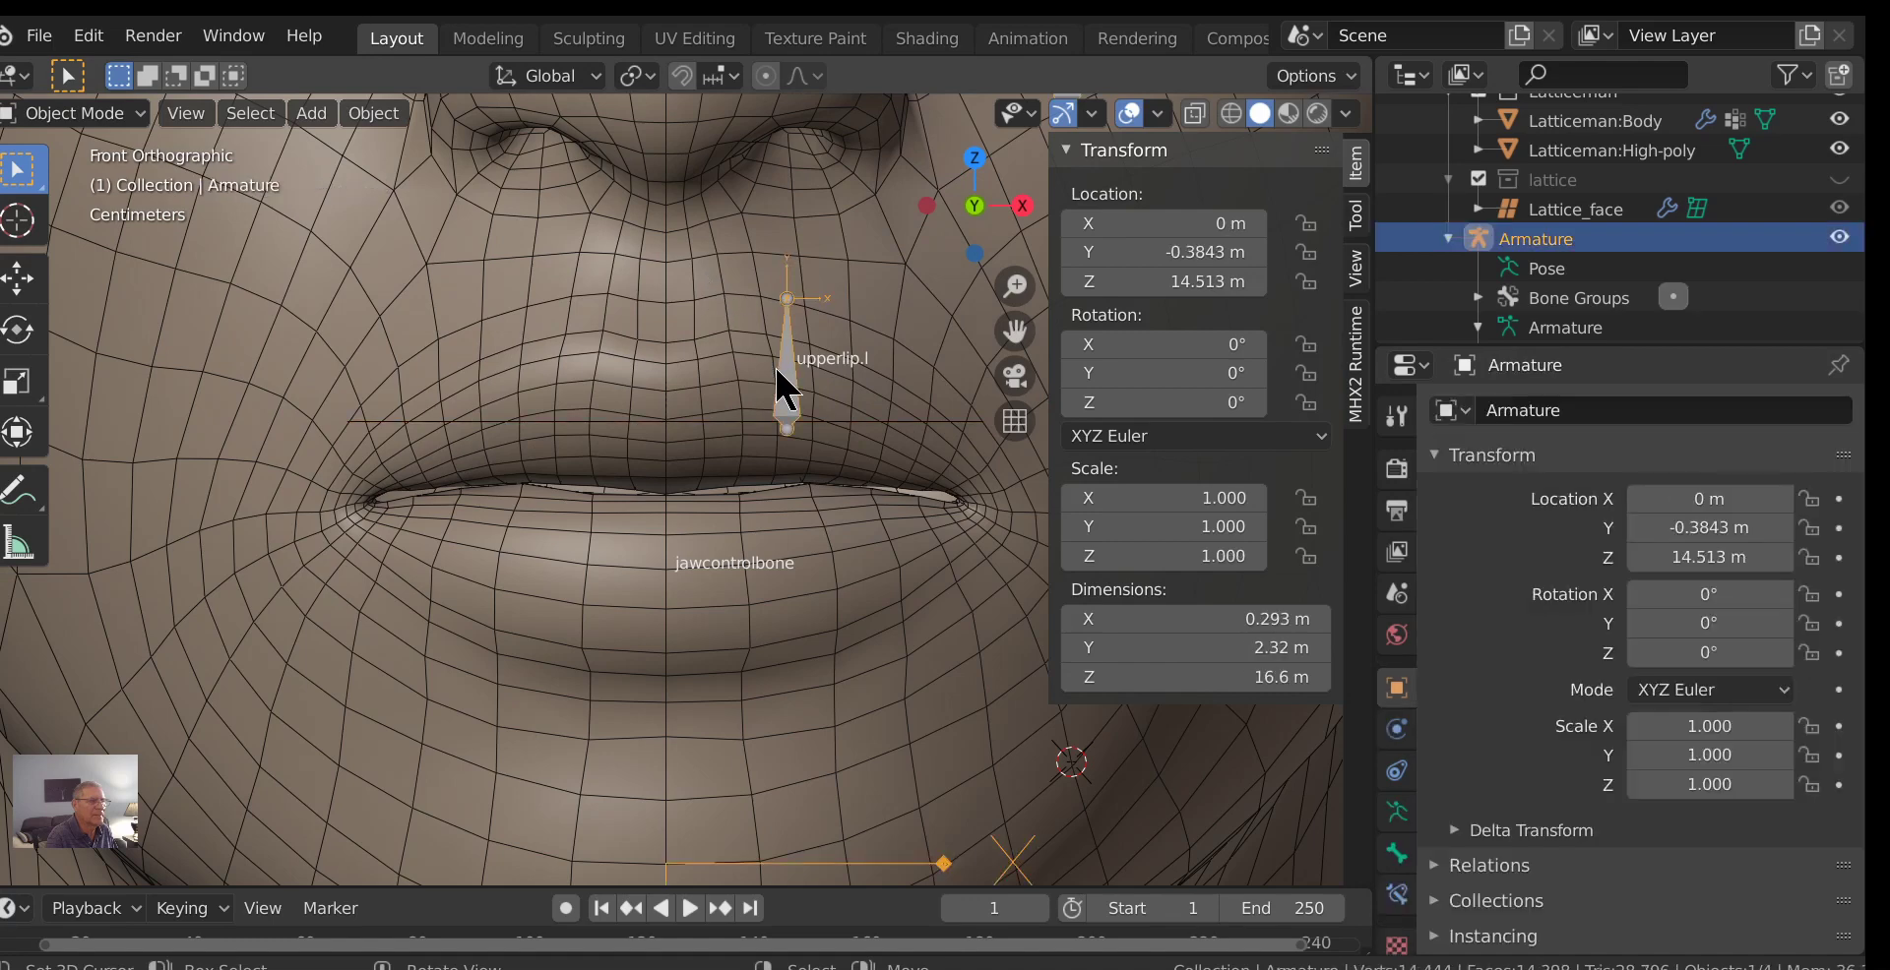
pyautogui.scroll(-3, 925, 483)
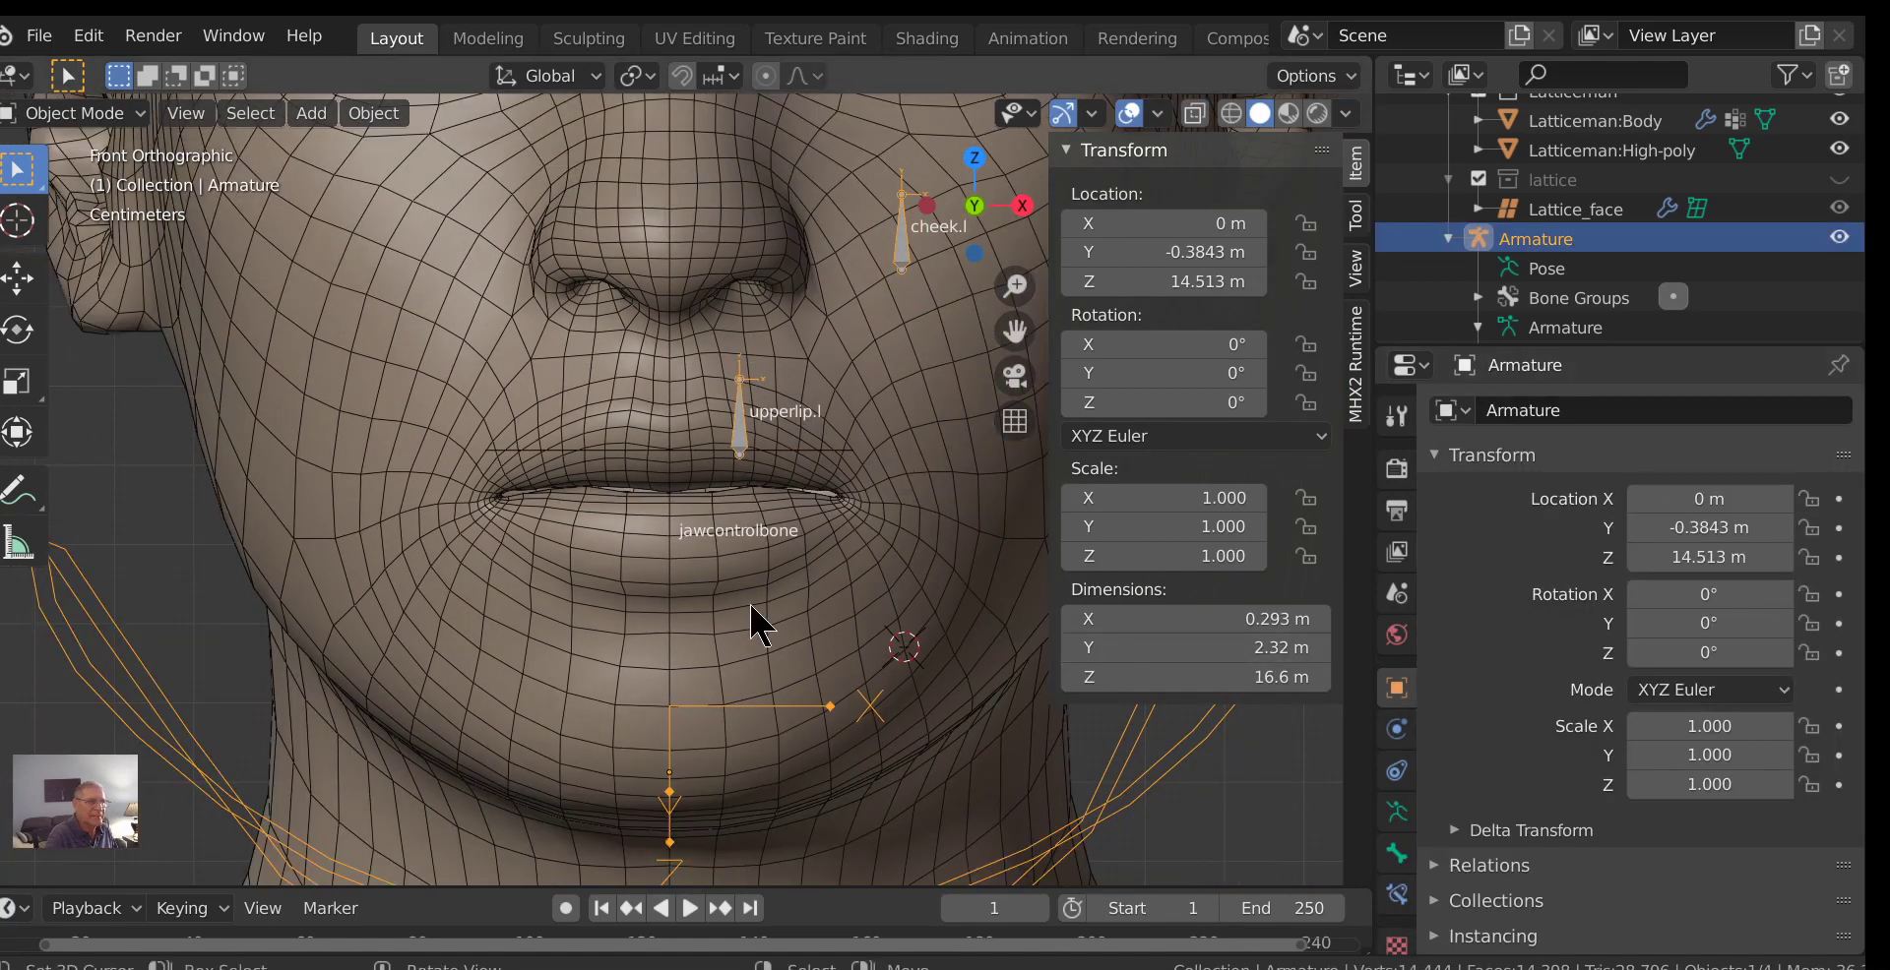
pyautogui.click(686, 453)
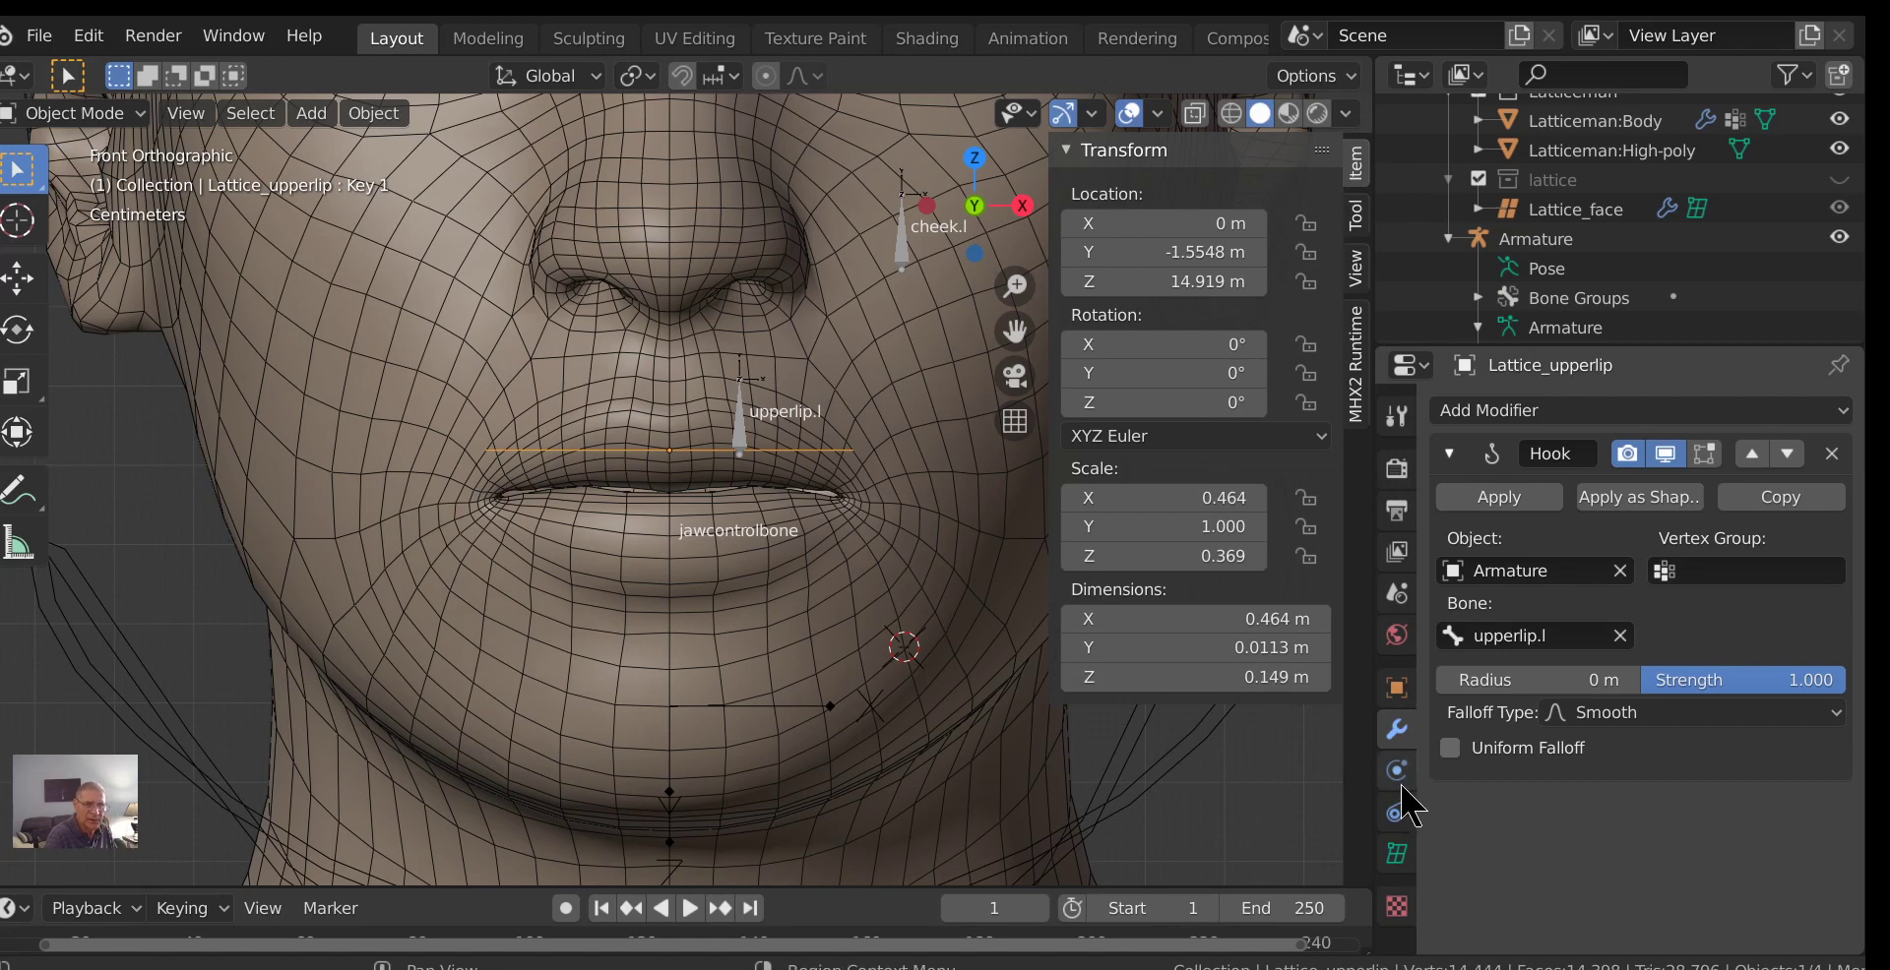
pyautogui.click(1395, 855)
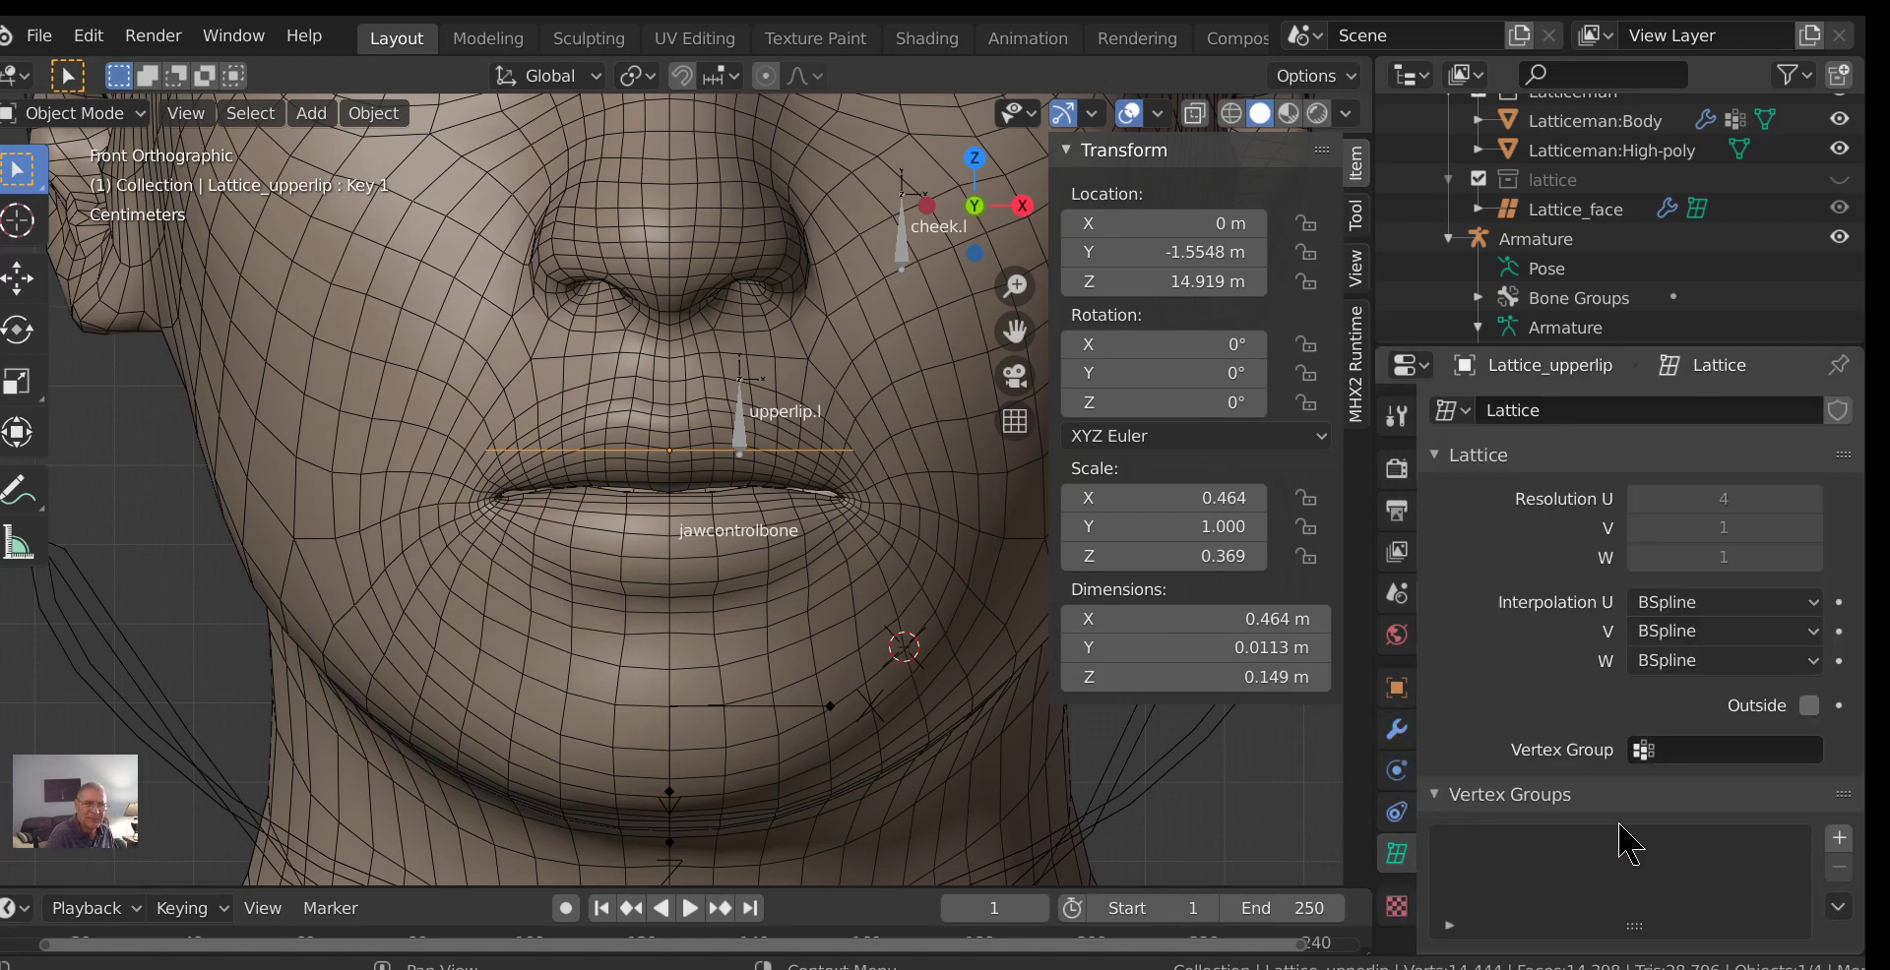
pyautogui.scroll(-6, 1456, 817)
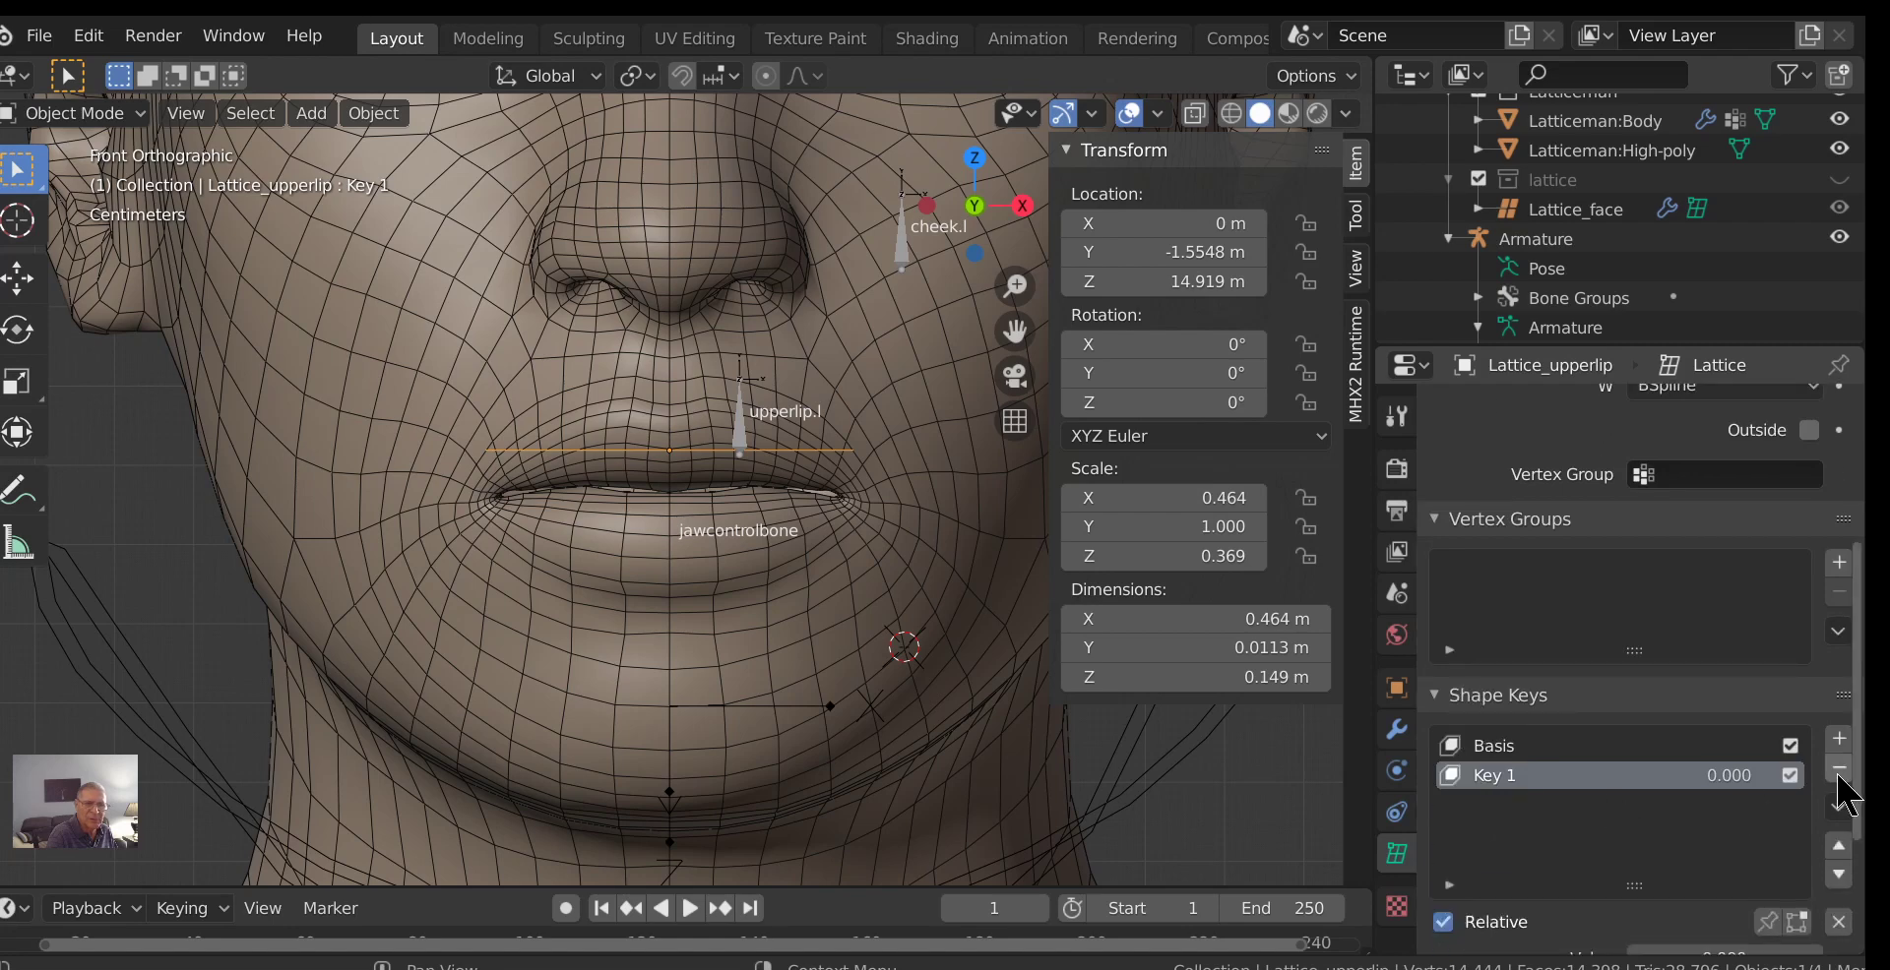
pyautogui.click(1838, 770)
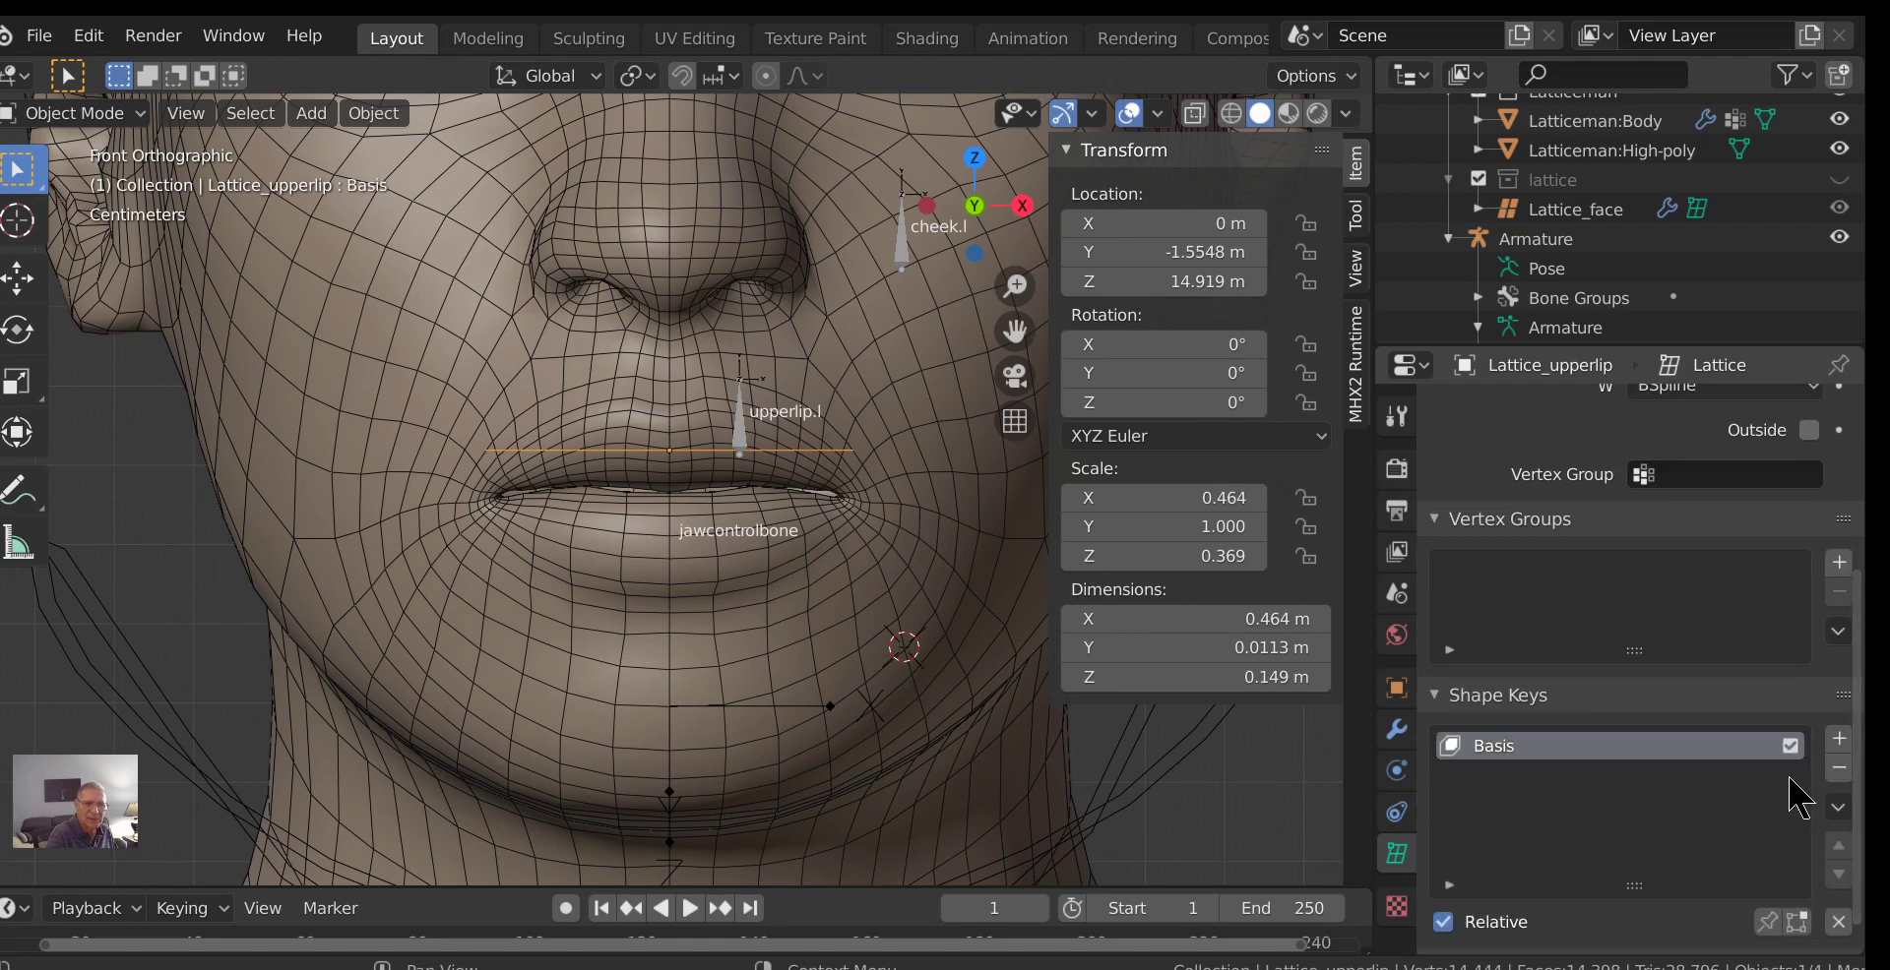
pyautogui.click(1840, 739)
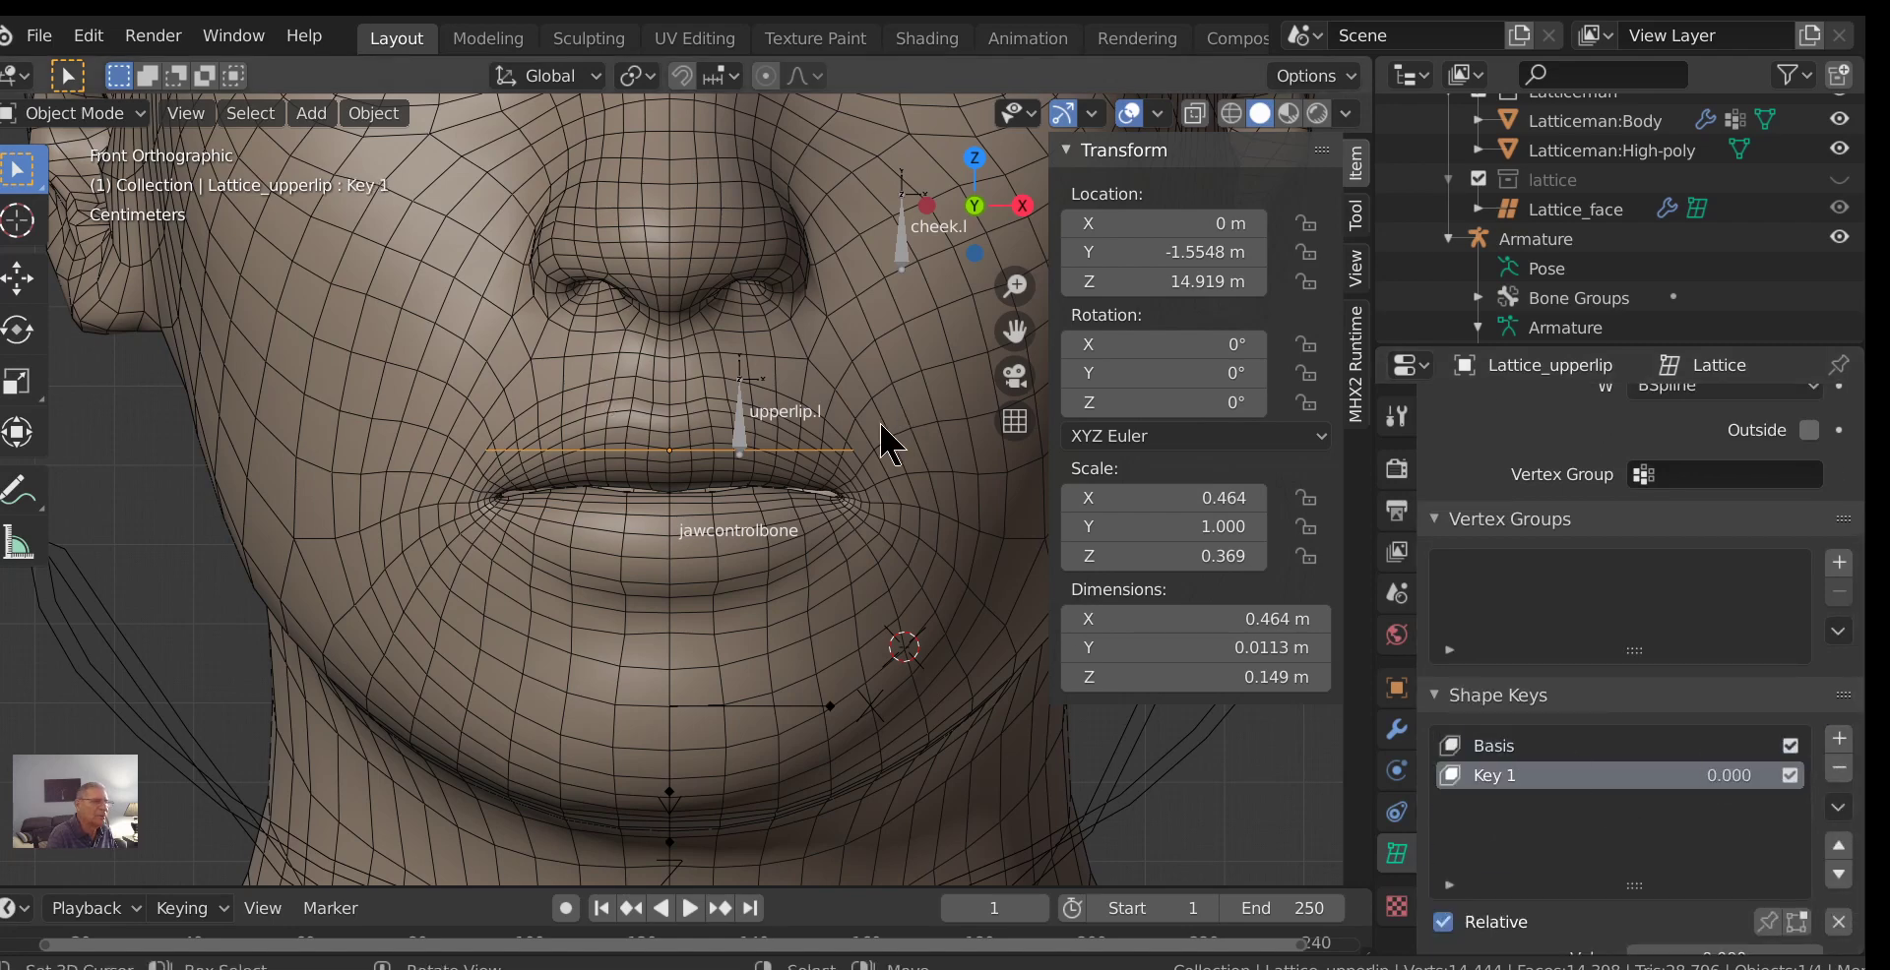
# Test the hook by moving the upperlip.l bone up about 0.05 m in Pose Mode, then cancel the move.
pyautogui.scroll(2, 867, 453)
pyautogui.click(783, 419)
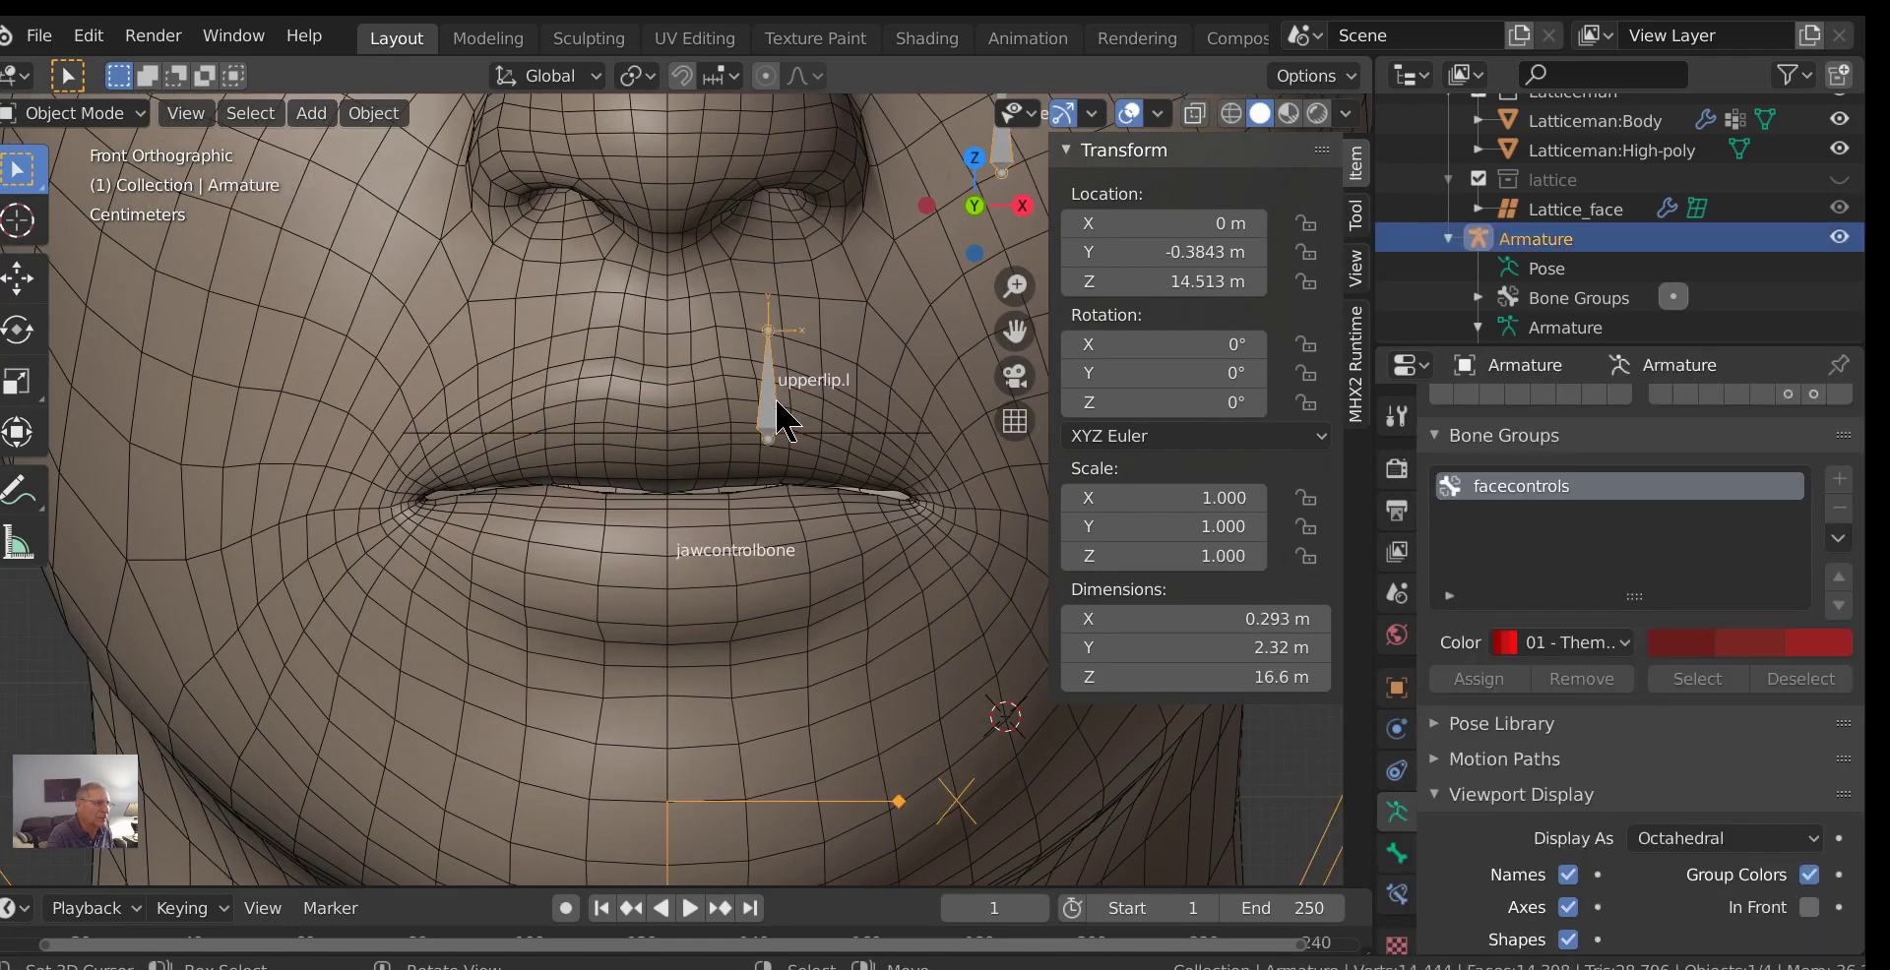
pyautogui.hotkey('ctrl', 'Tab')
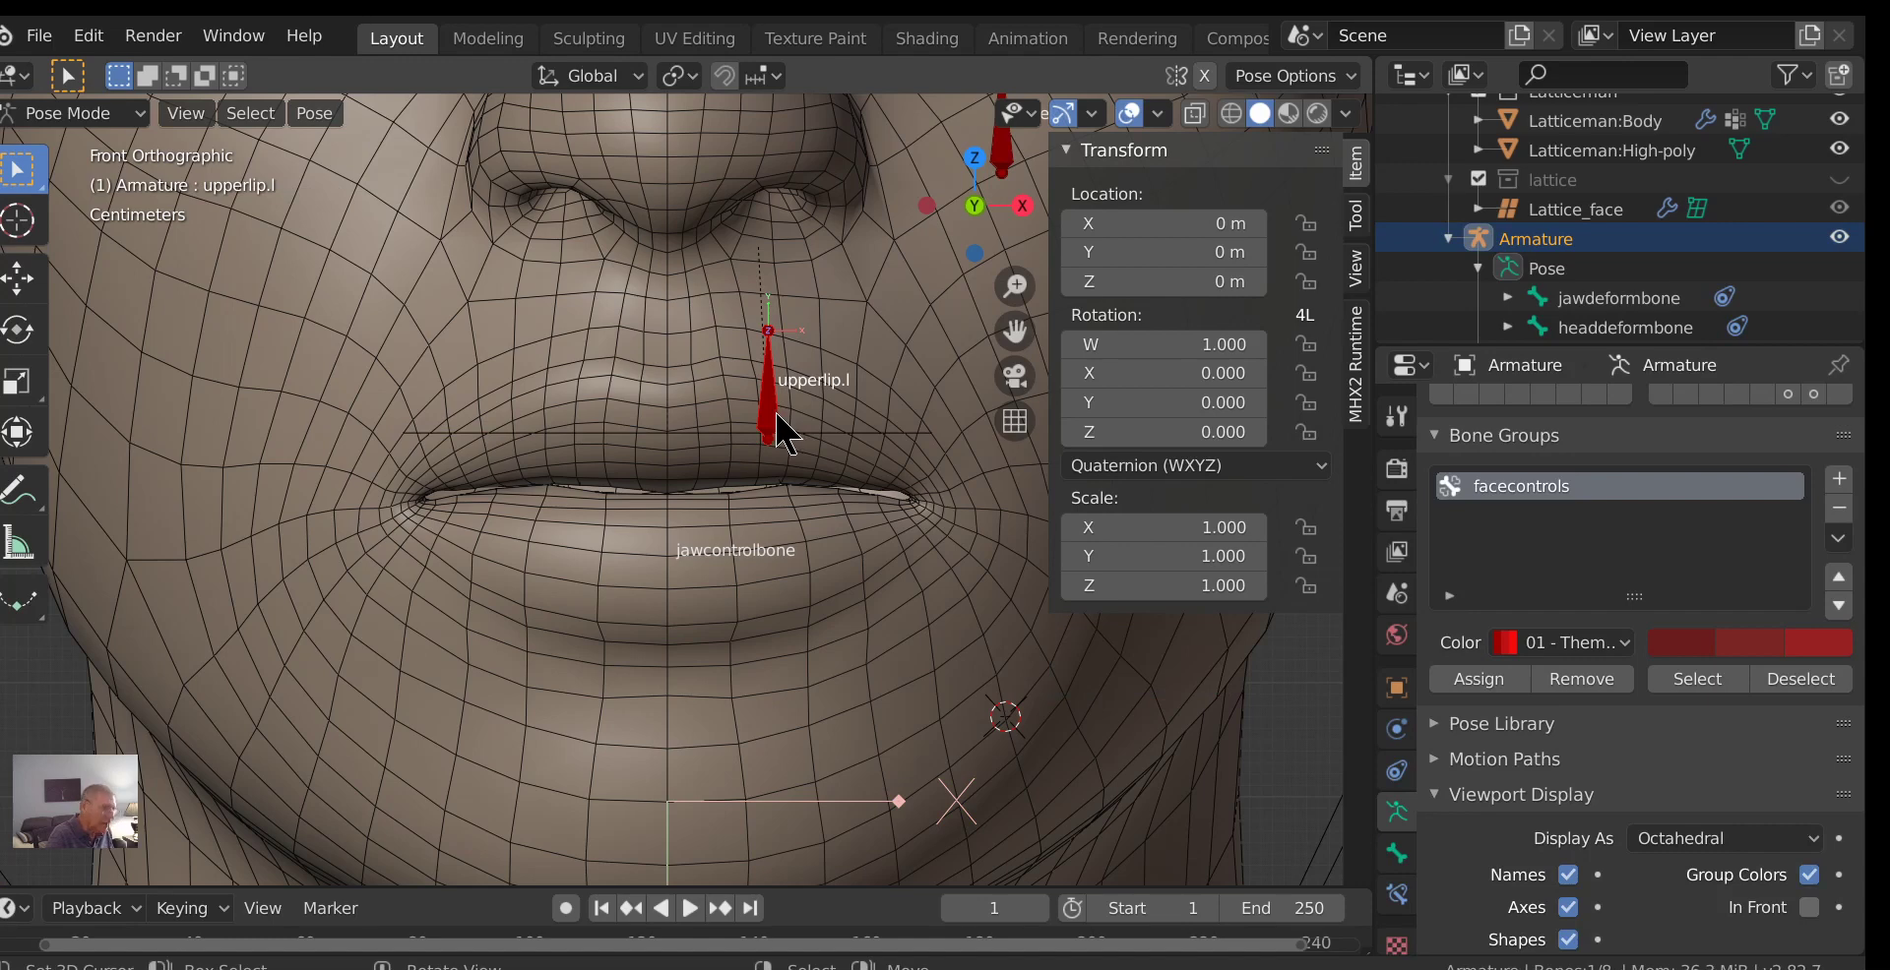
pyautogui.press('g')
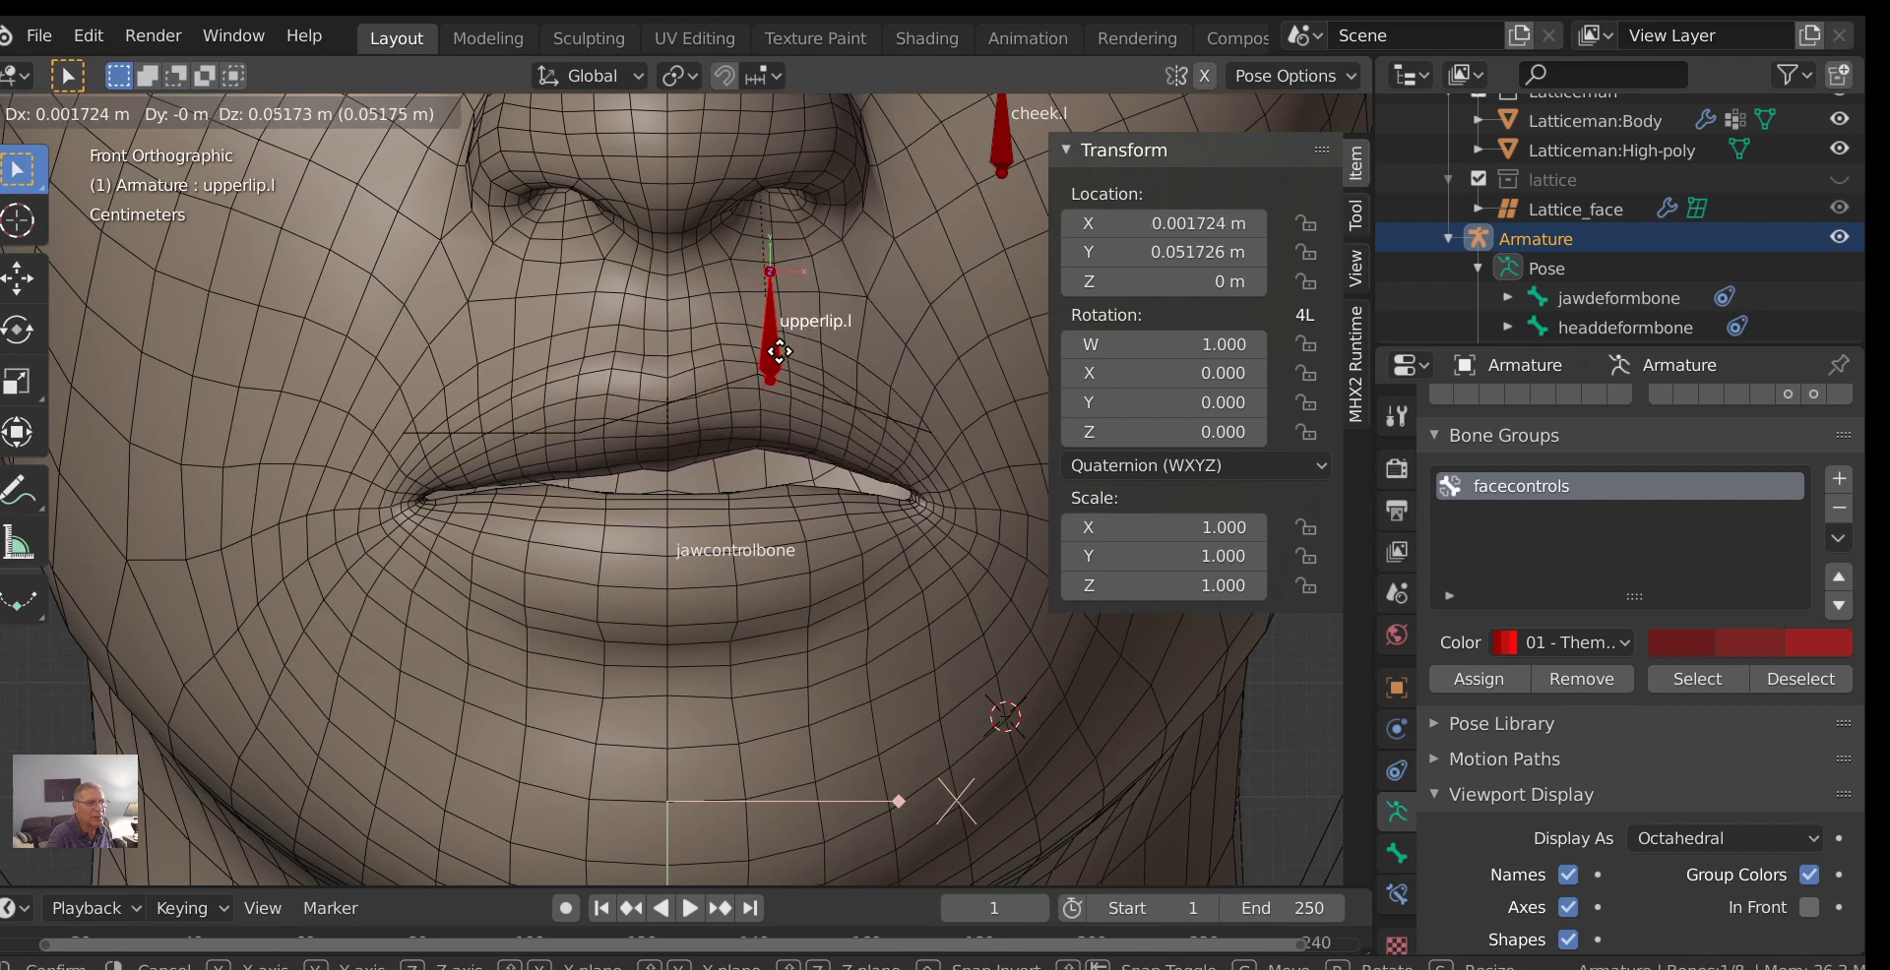
pyautogui.rightClick(770, 371)
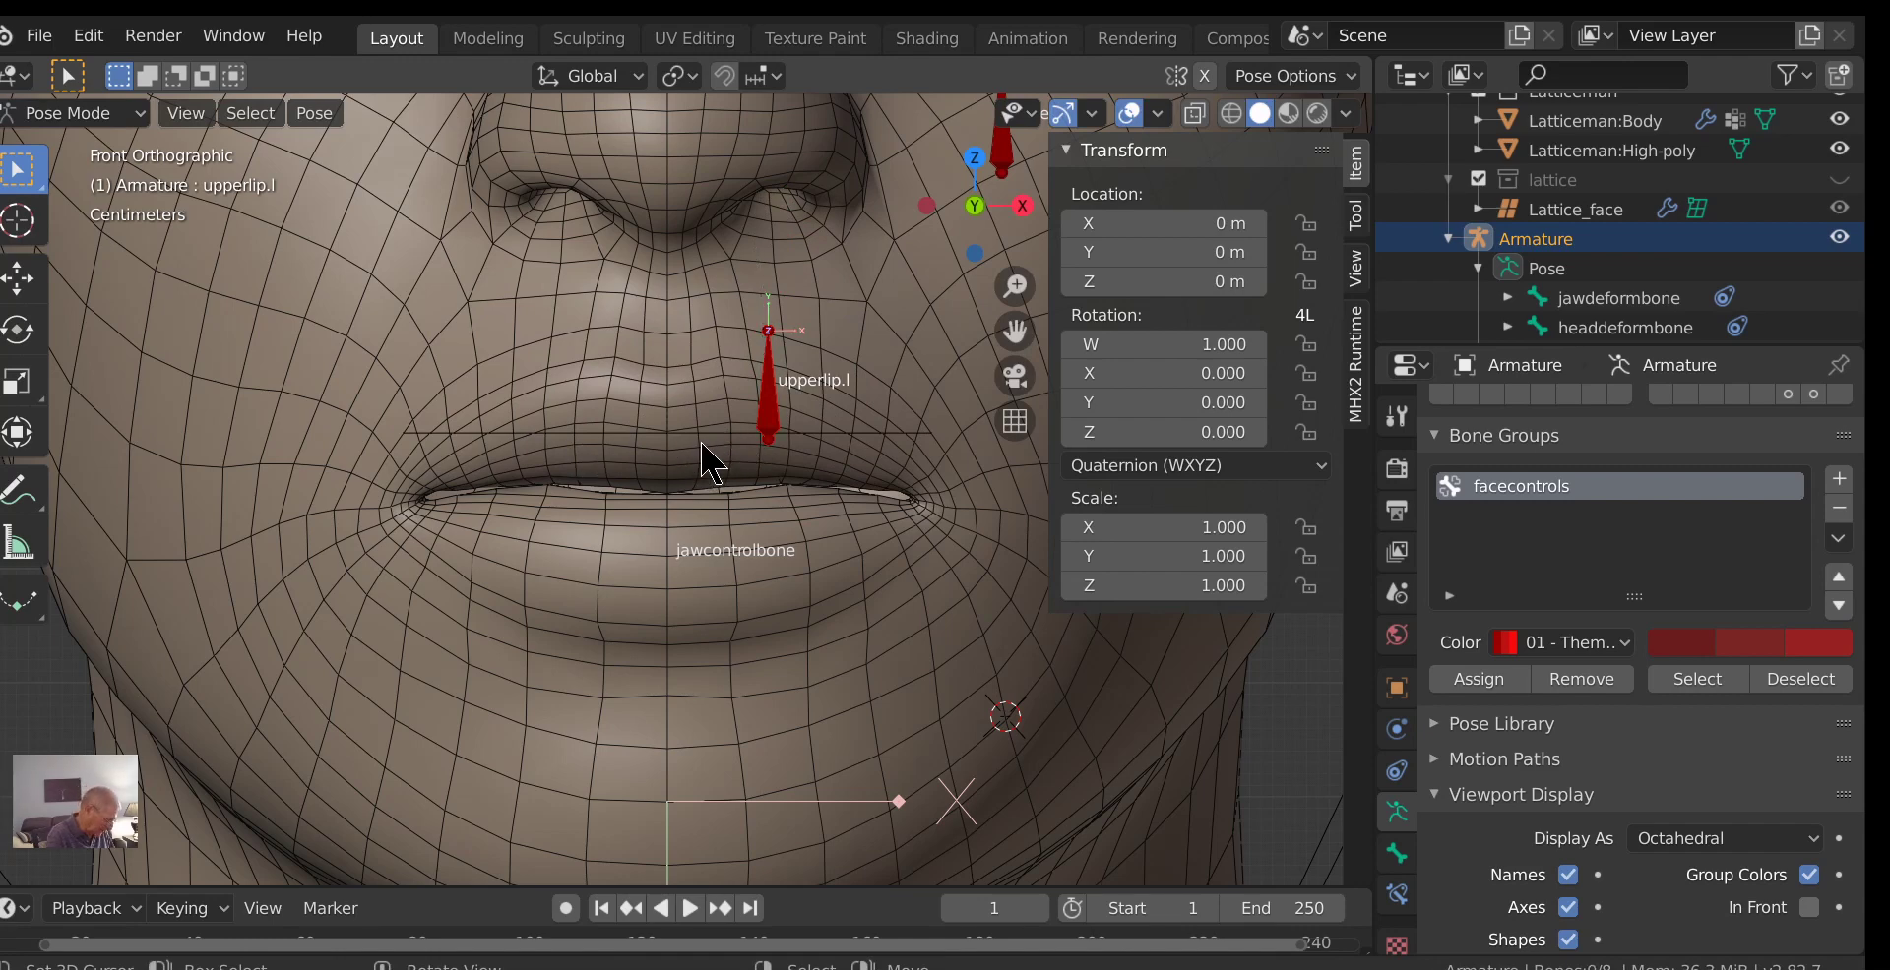
# In Edit Mode, select the Lattice_upperlip point near the upperlip.l bone, set the Hook strength to 0.545, and return to Object Mode.
pyautogui.press('Tab')
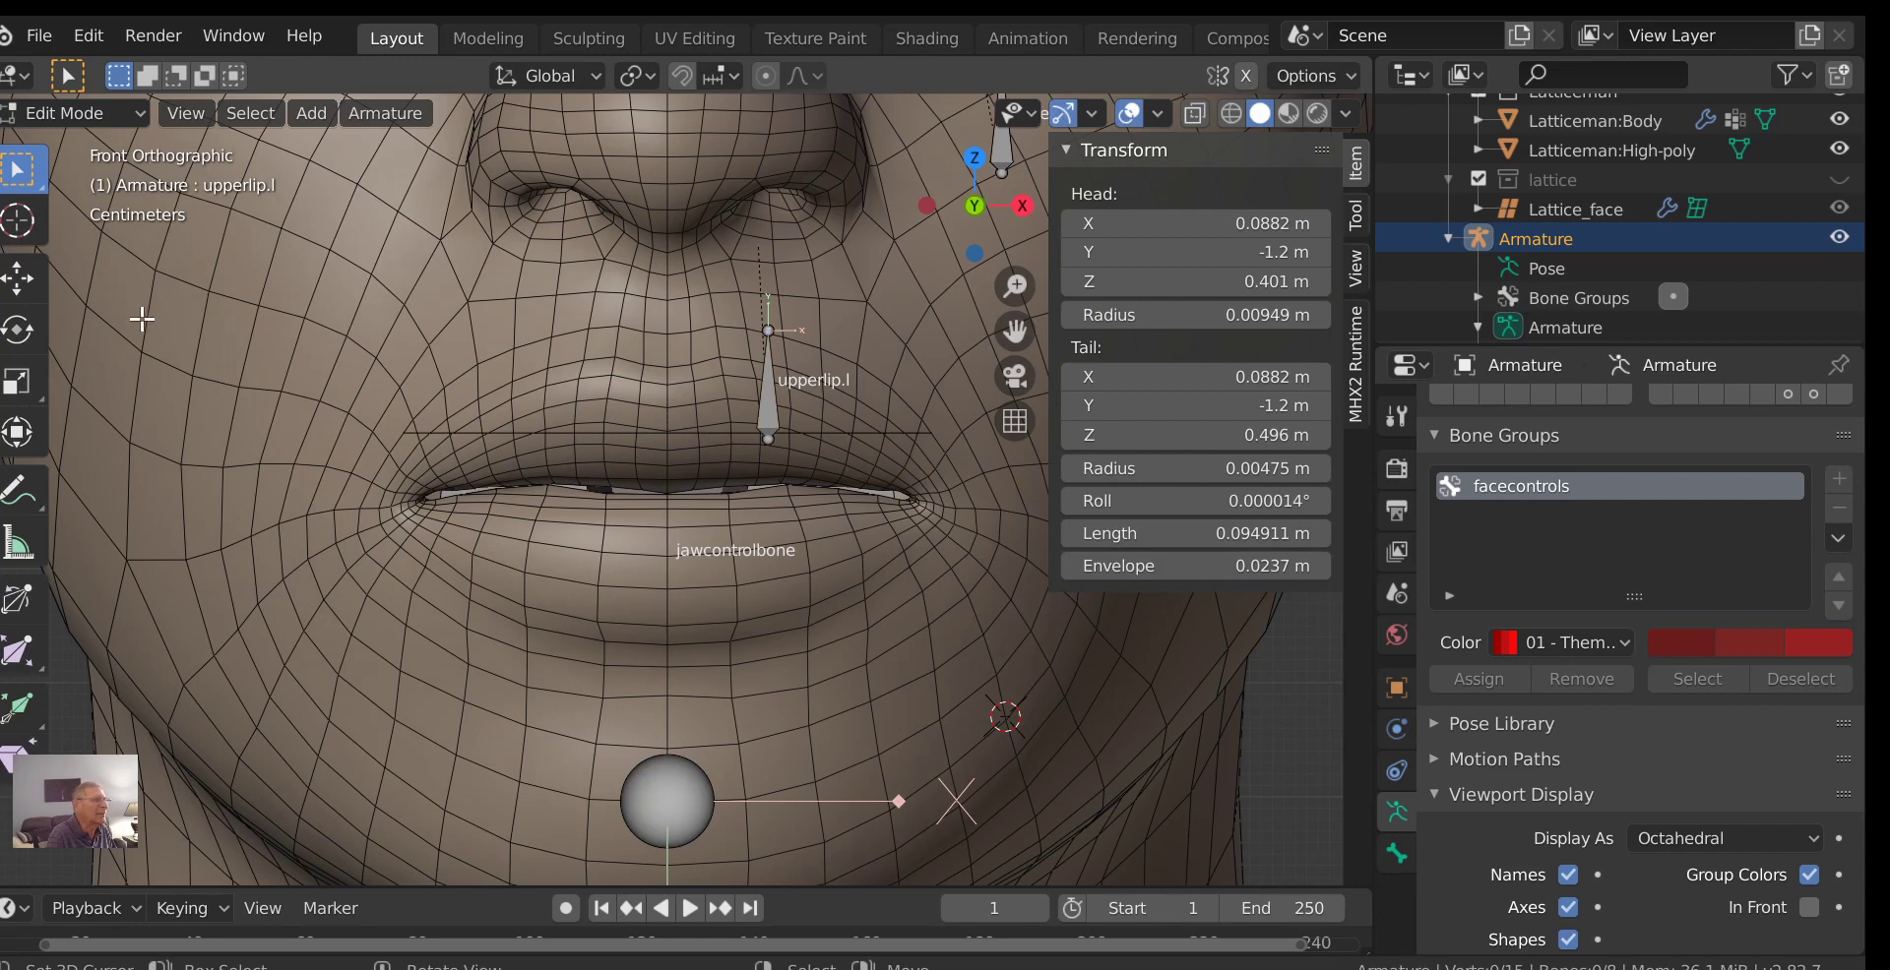
pyautogui.click(59, 115)
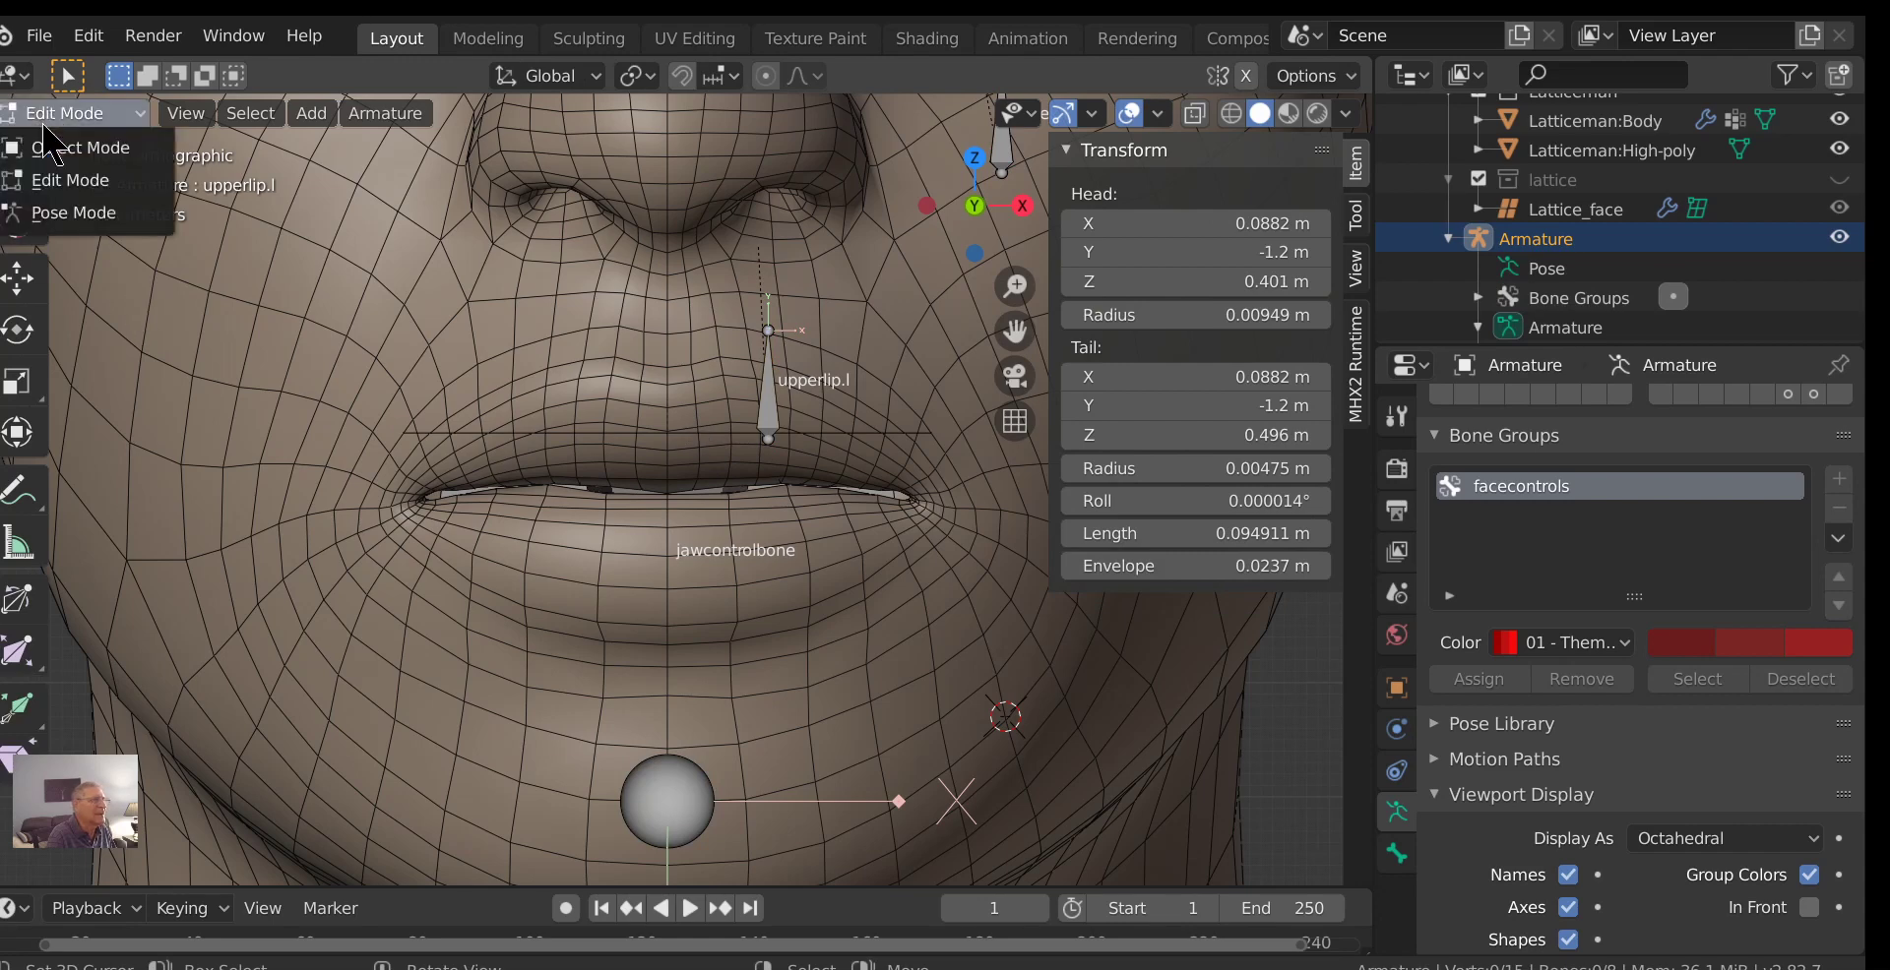
pyautogui.click(61, 142)
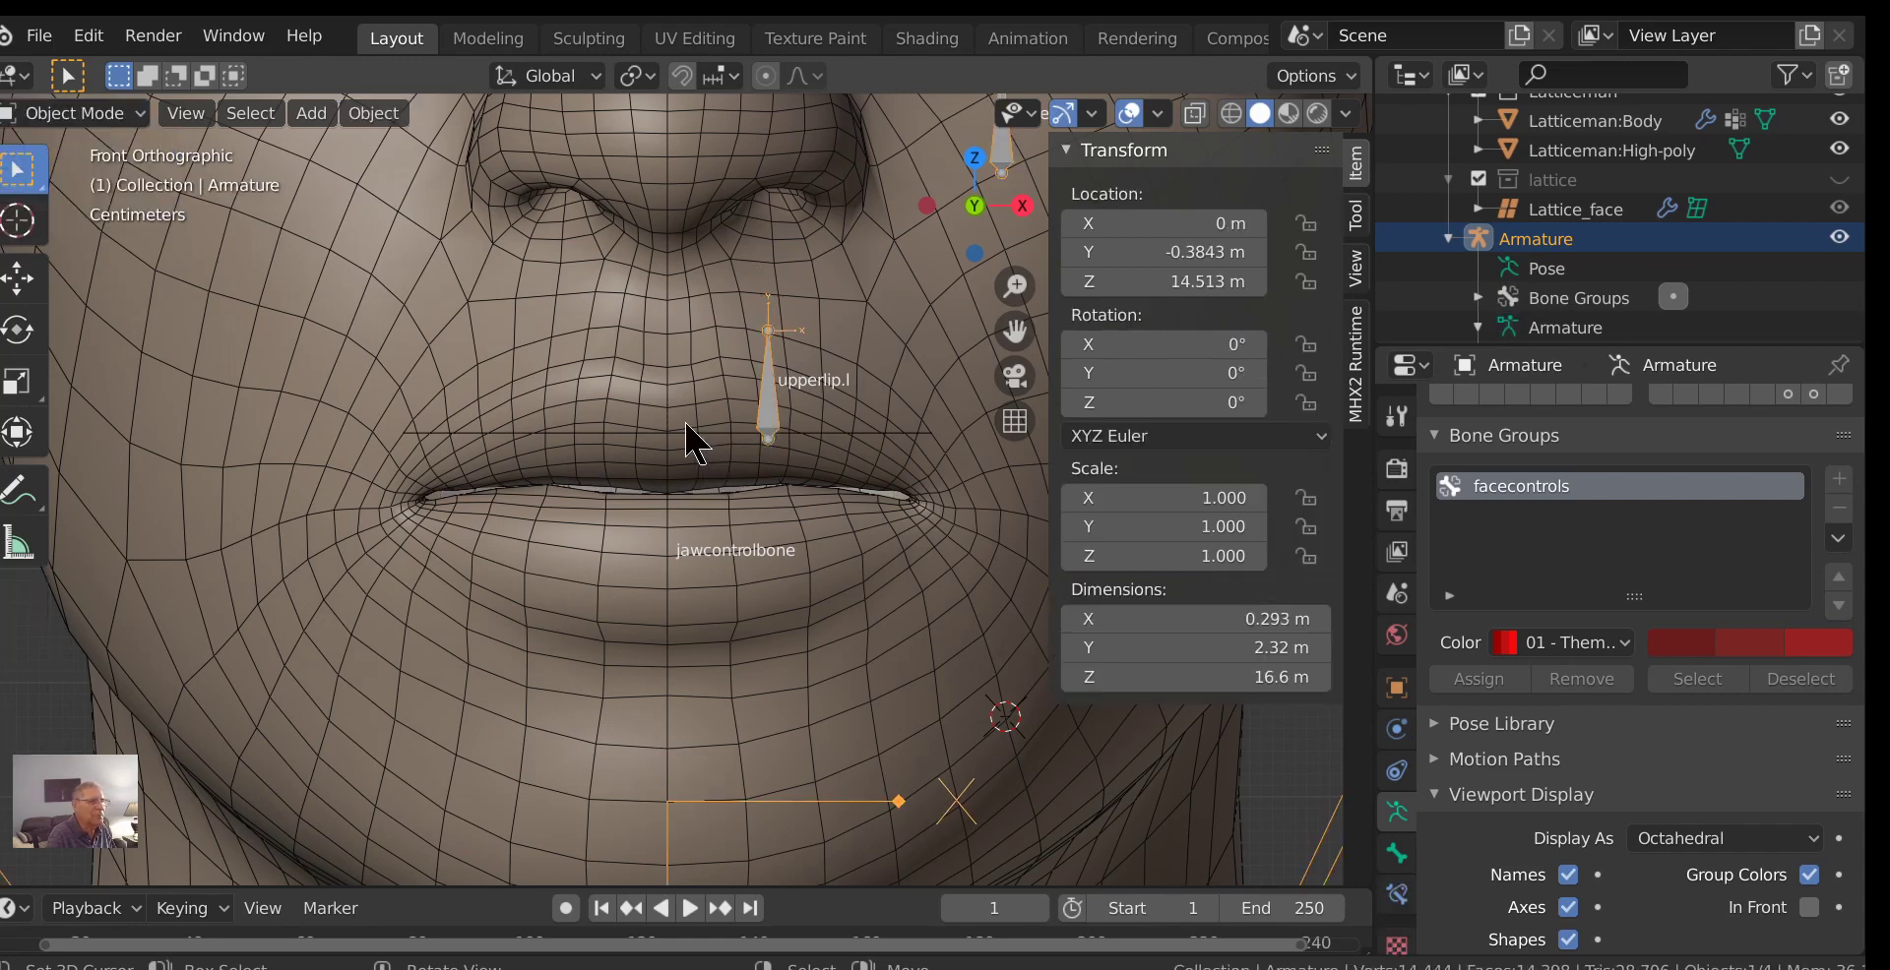
pyautogui.click(657, 452)
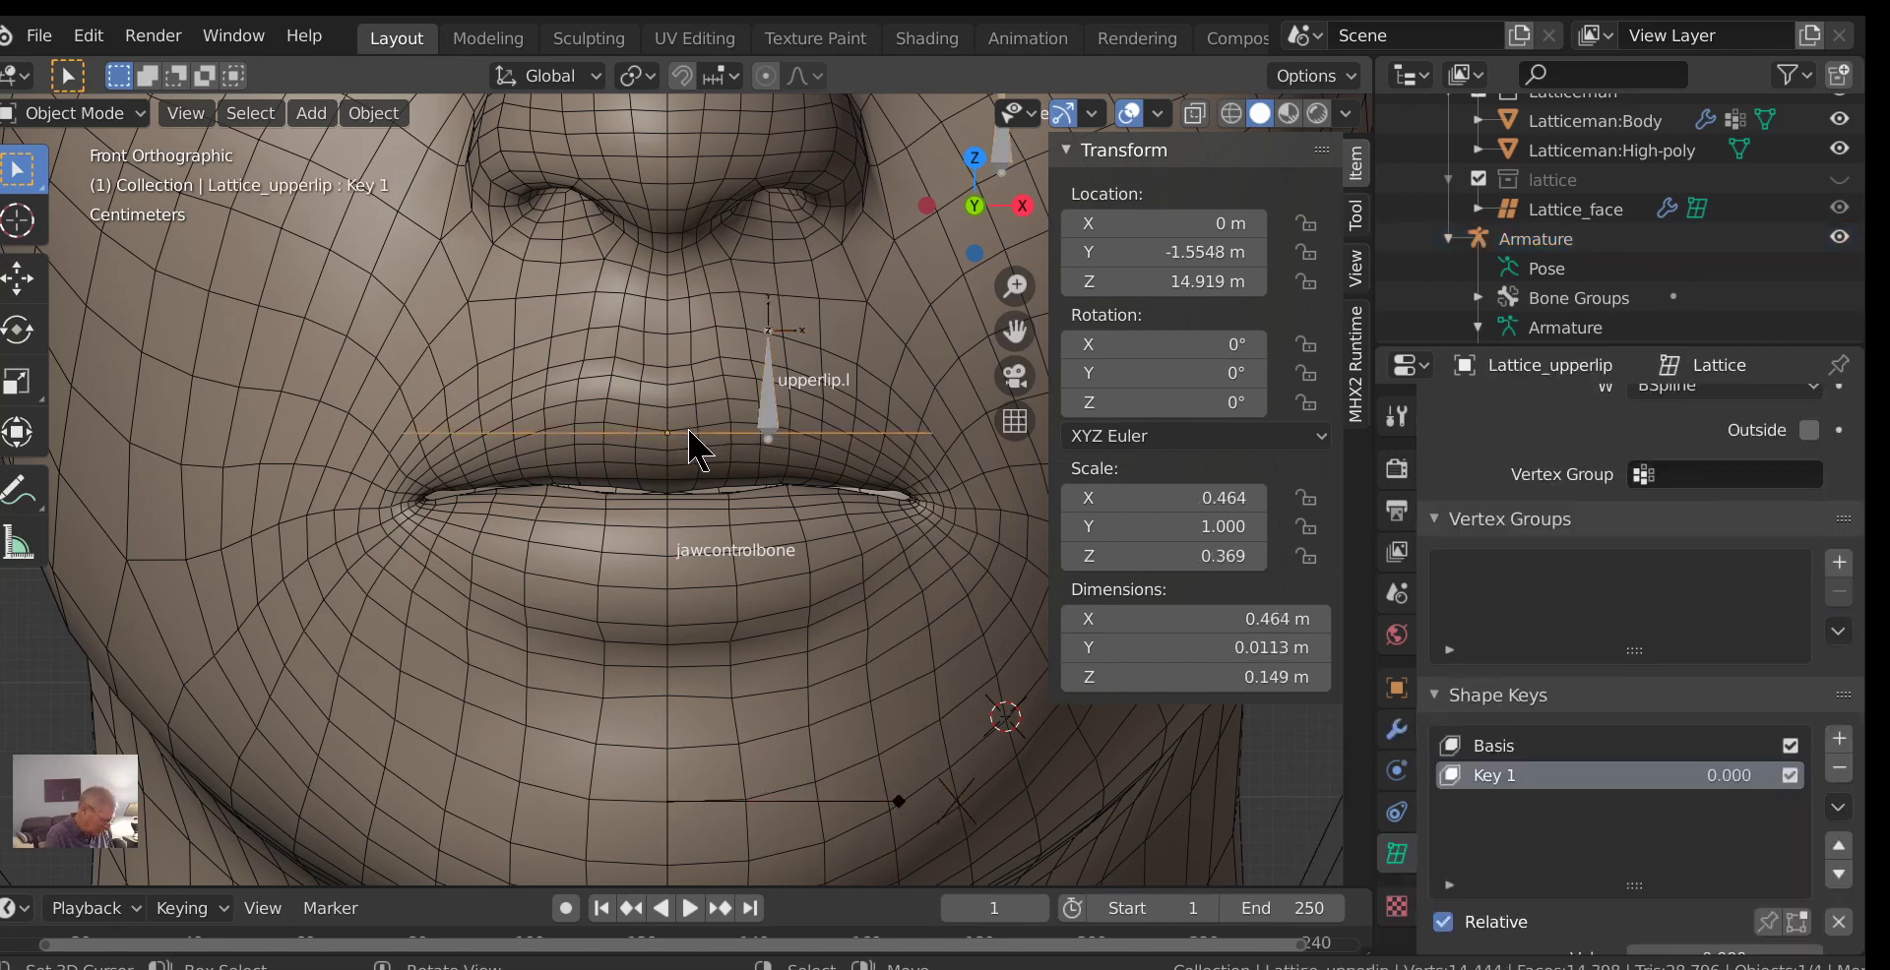
pyautogui.press('Tab')
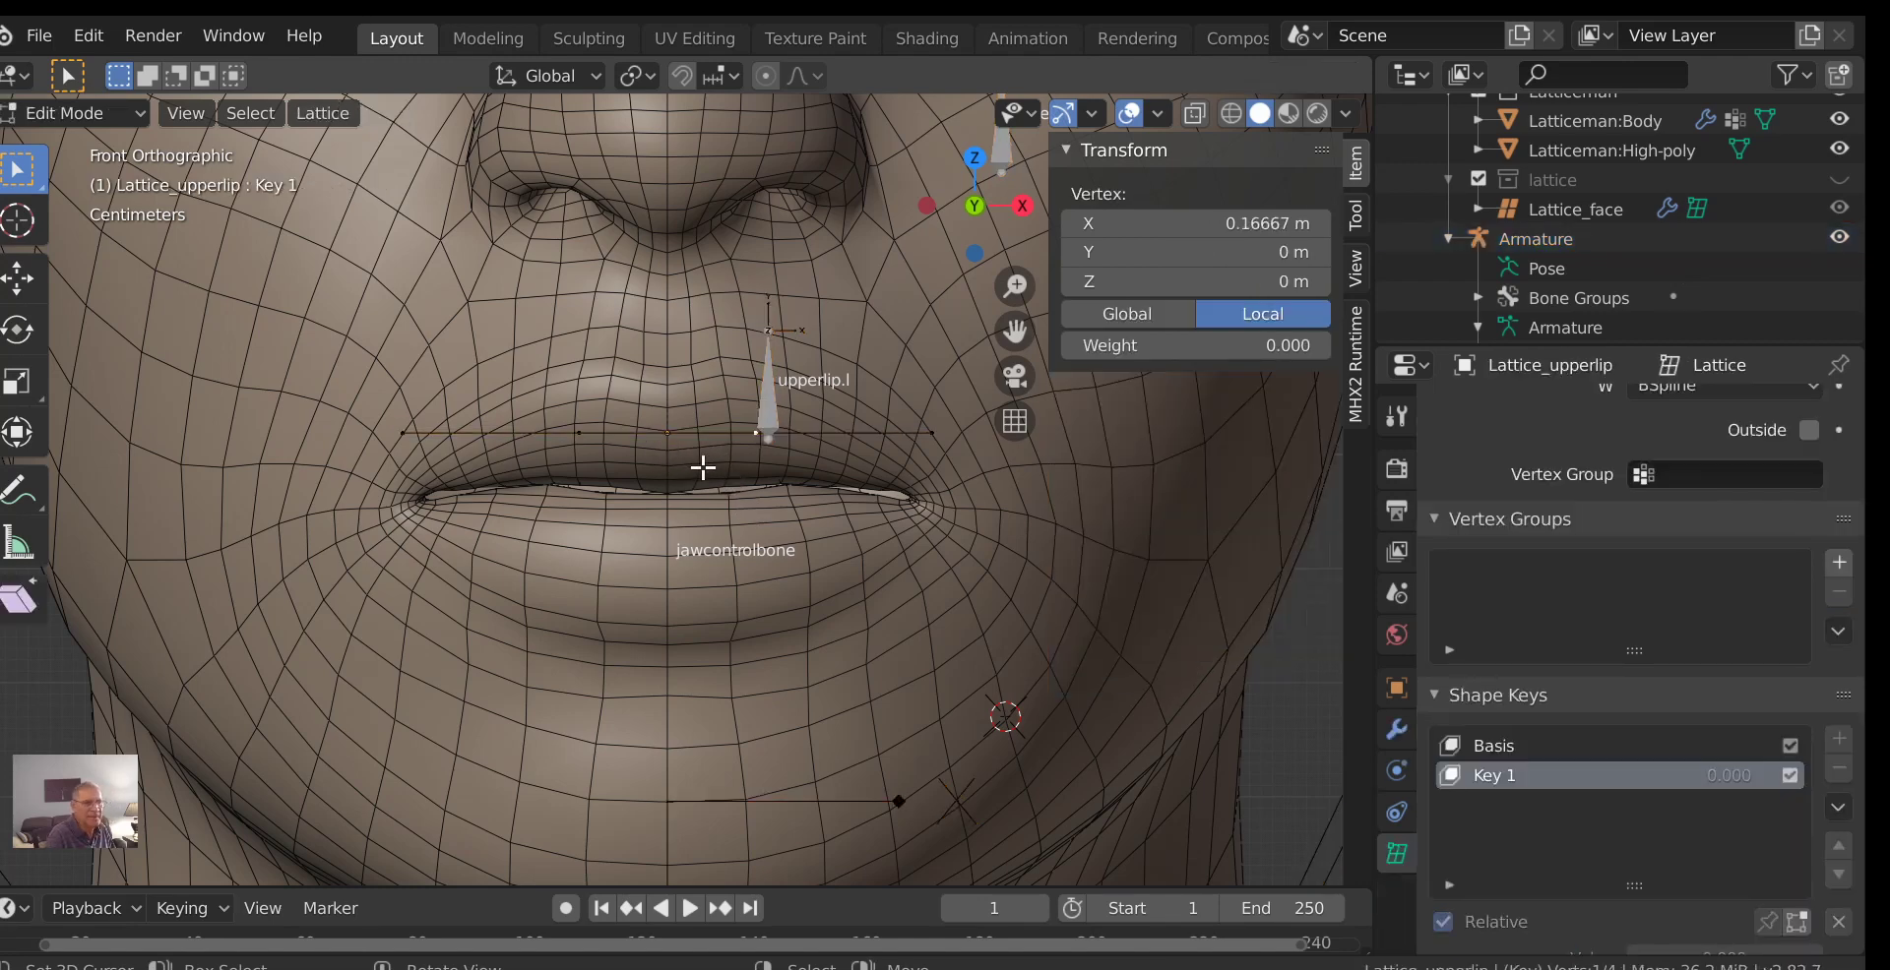
pyautogui.hotkey('alt', 'a')
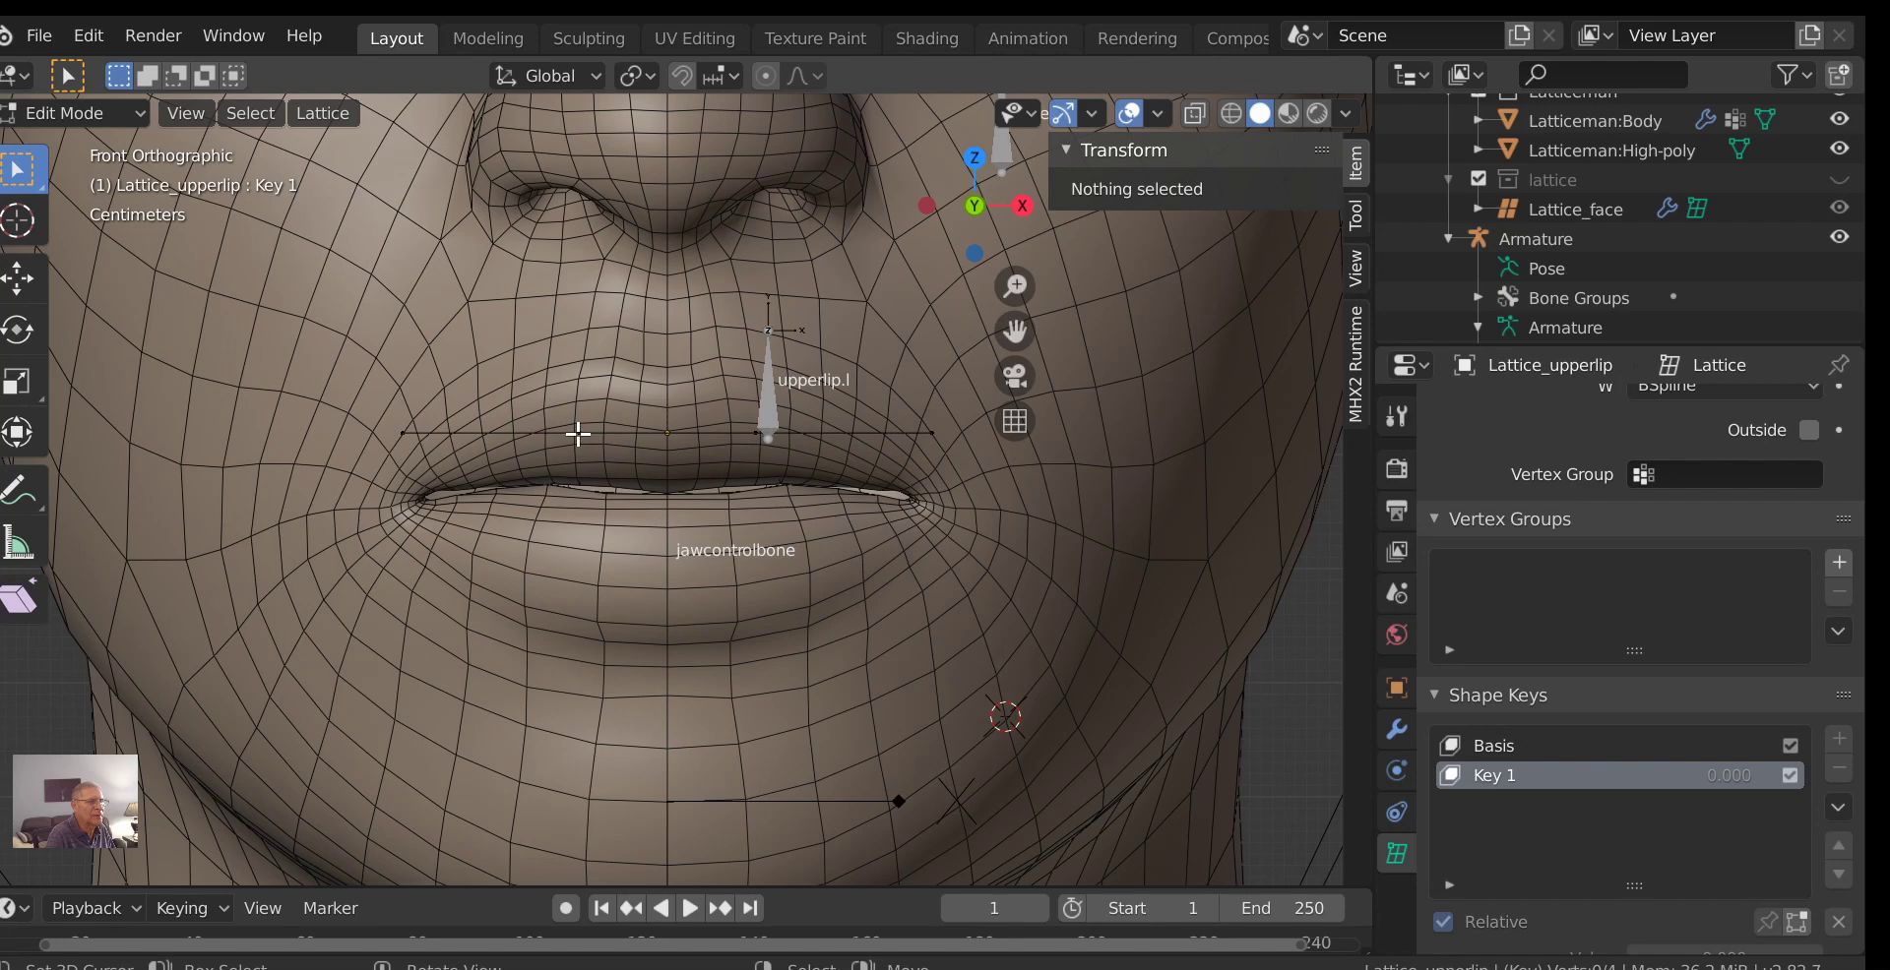
pyautogui.click(756, 437)
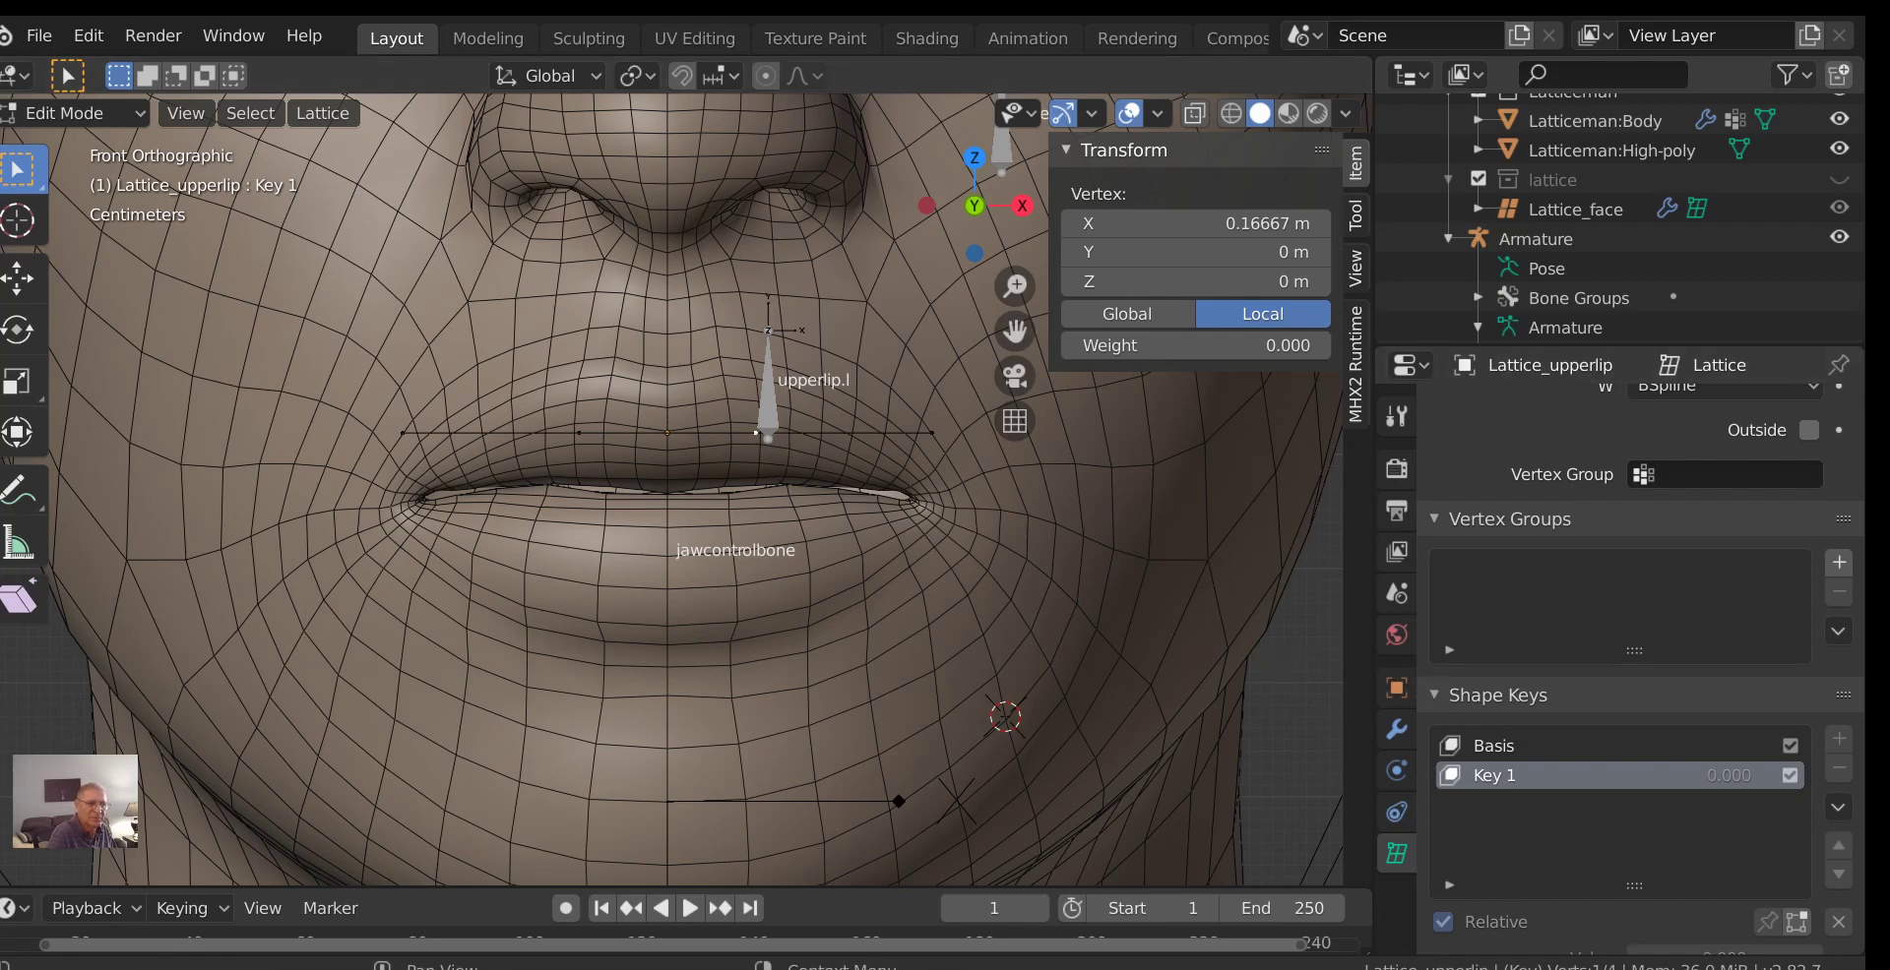
pyautogui.click(1398, 730)
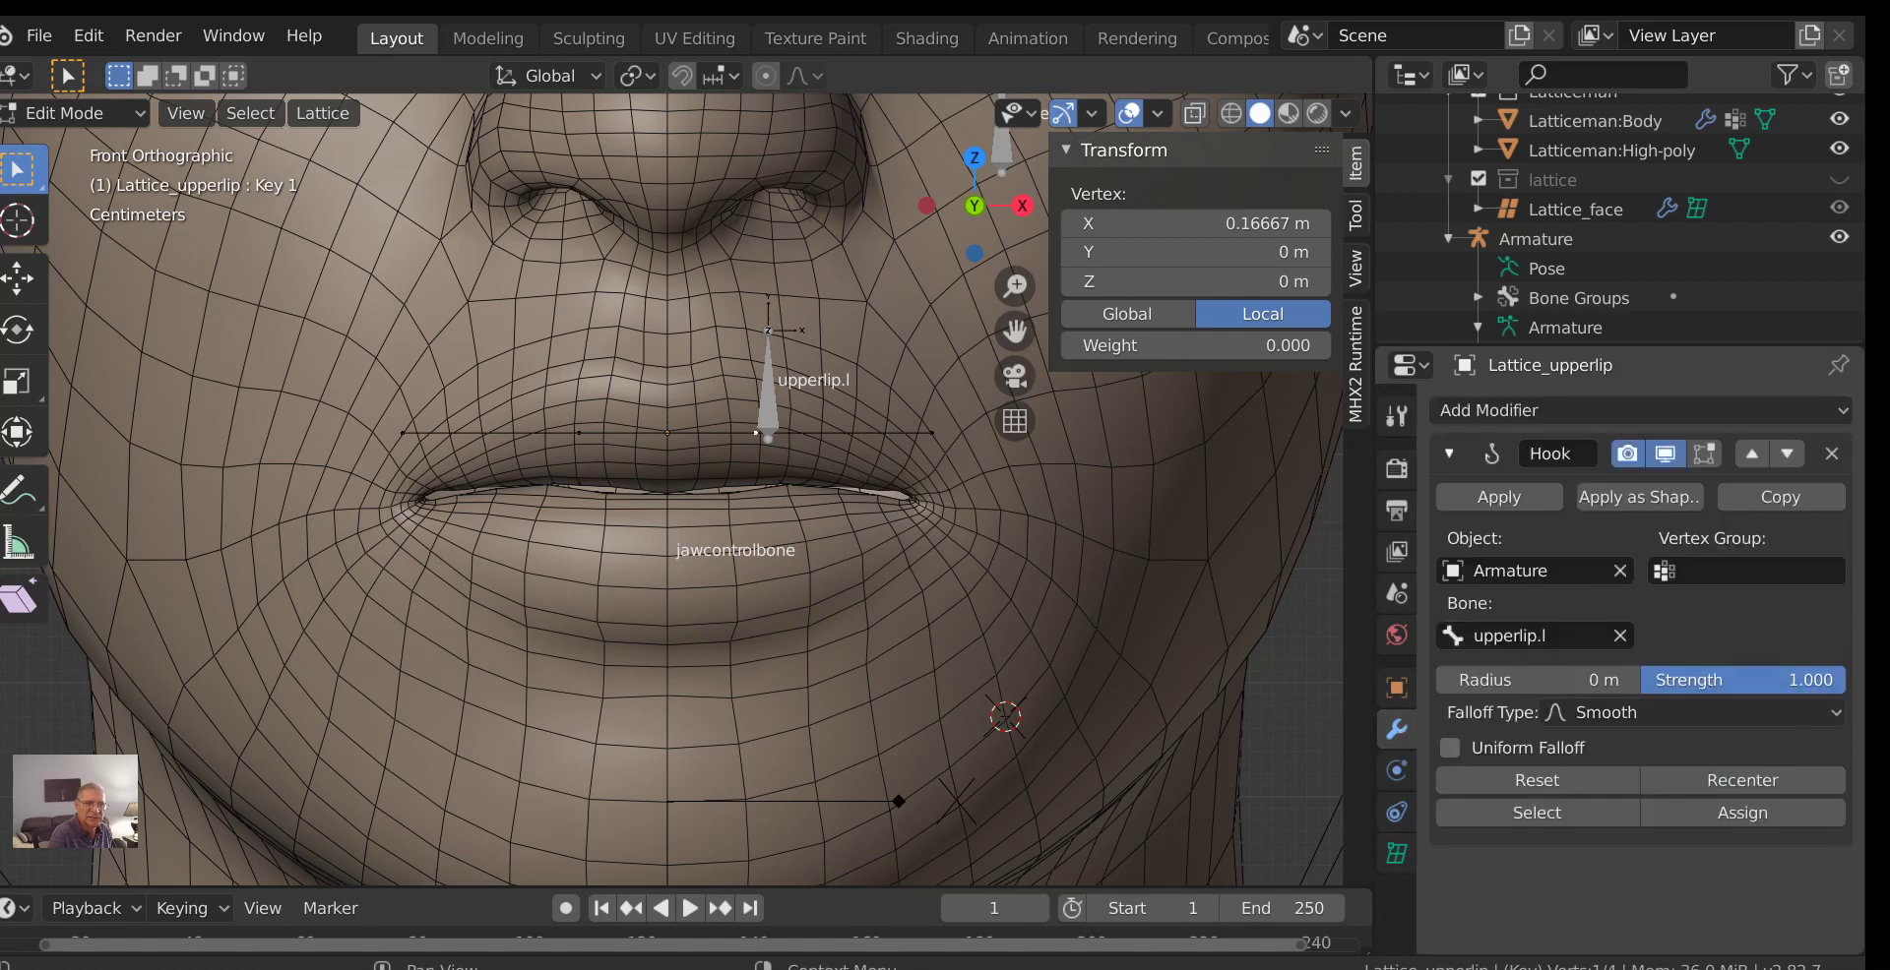
pyautogui.moveTo(1818, 680); pyautogui.dragTo(1772, 680)
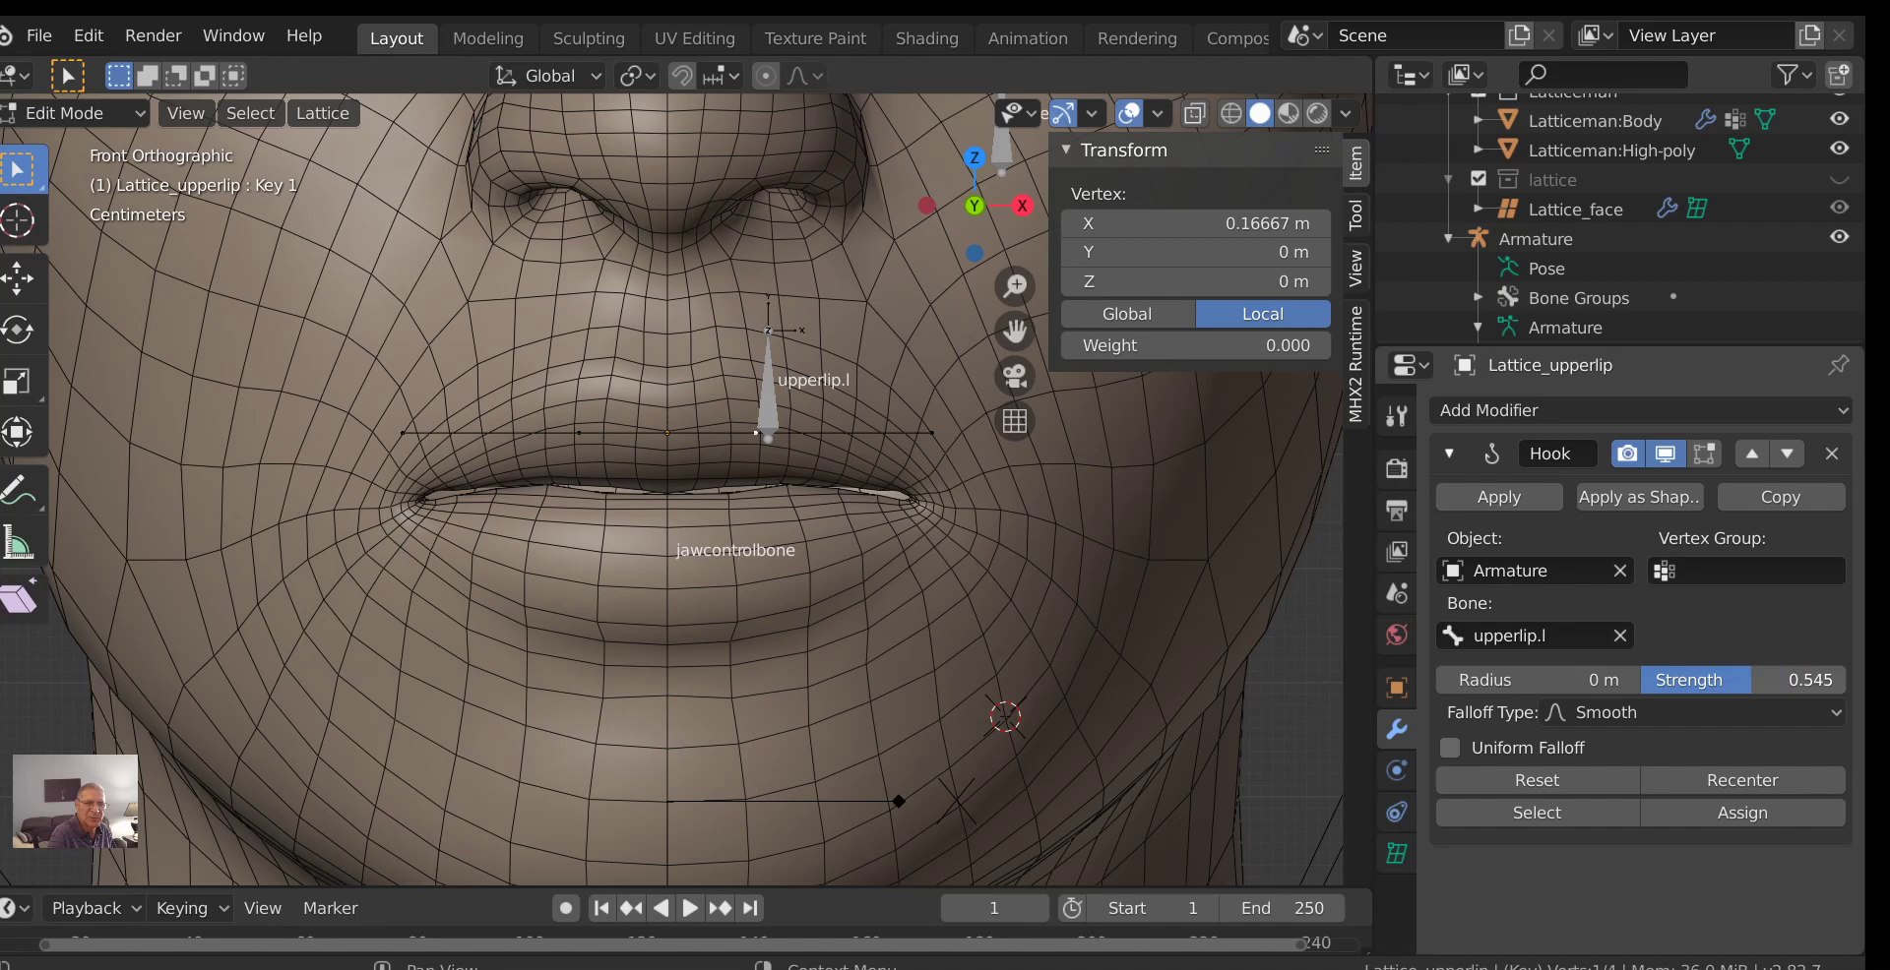
pyautogui.press('Tab')
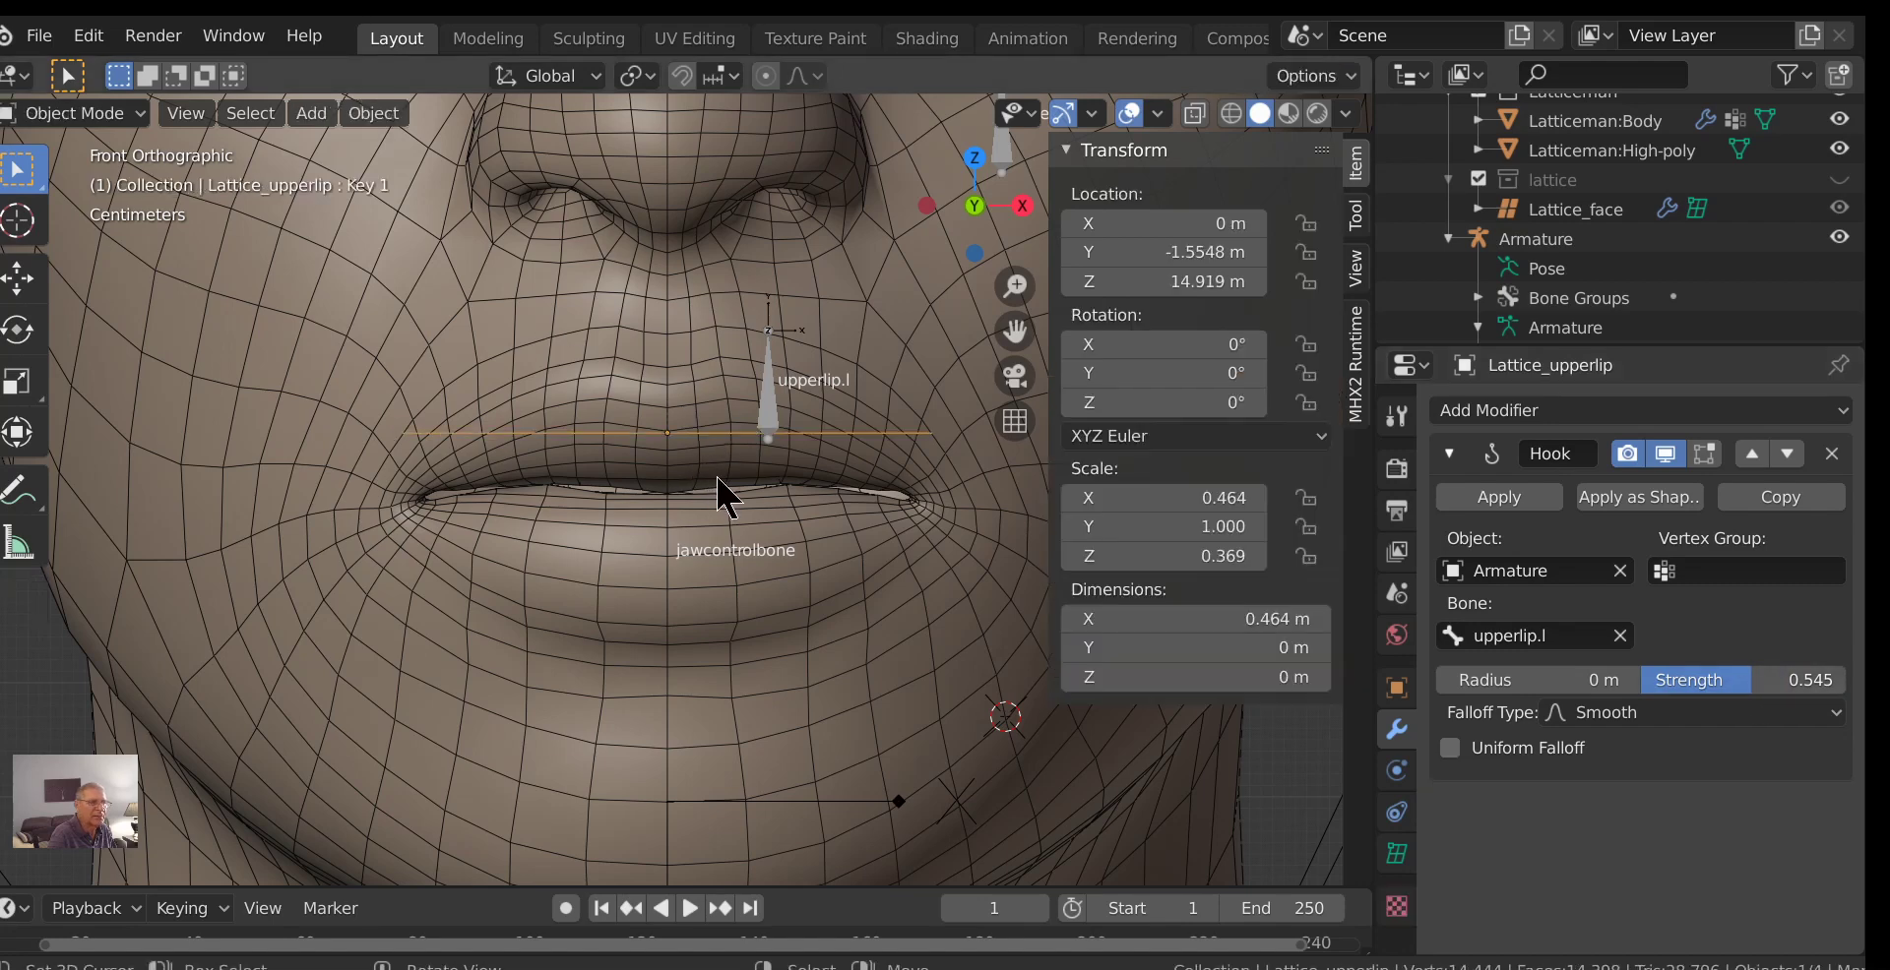
# Test the weaker hook by moving the upperlip.l bone up about 0.1 m in Pose Mode, then cancel the move.
pyautogui.click(769, 424)
pyautogui.hotkey('ctrl', 'Tab')
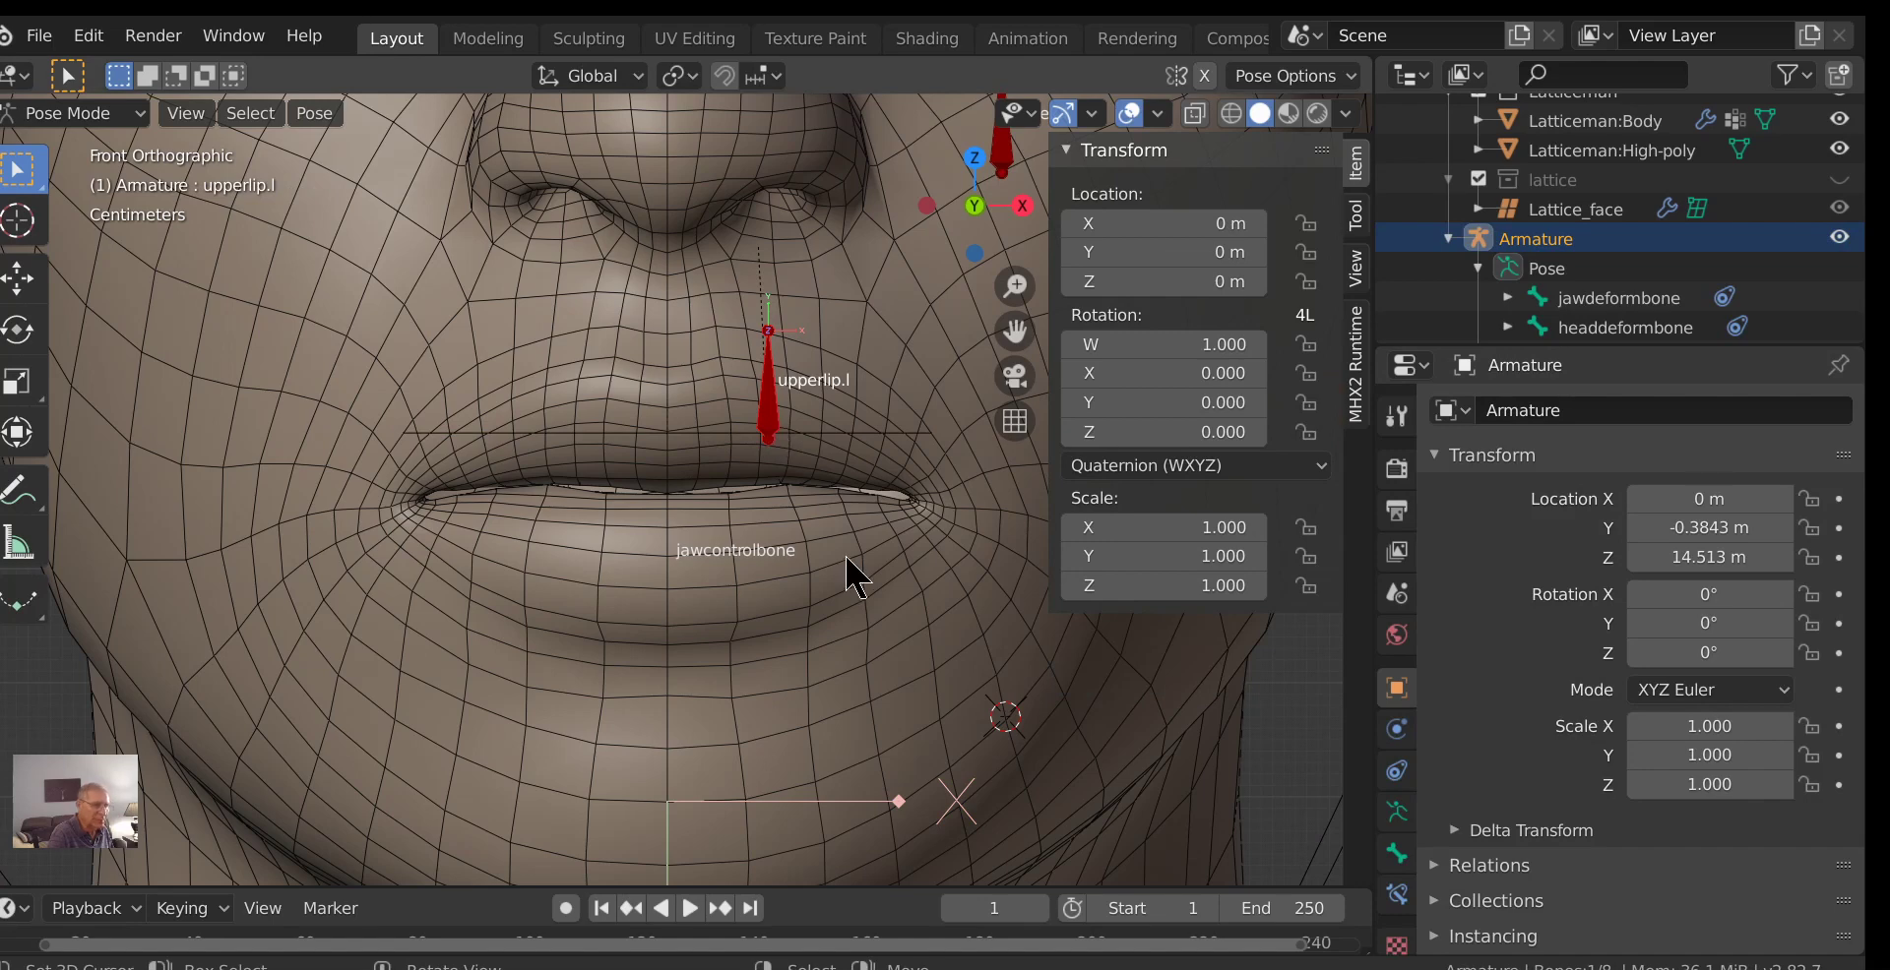
pyautogui.press('g')
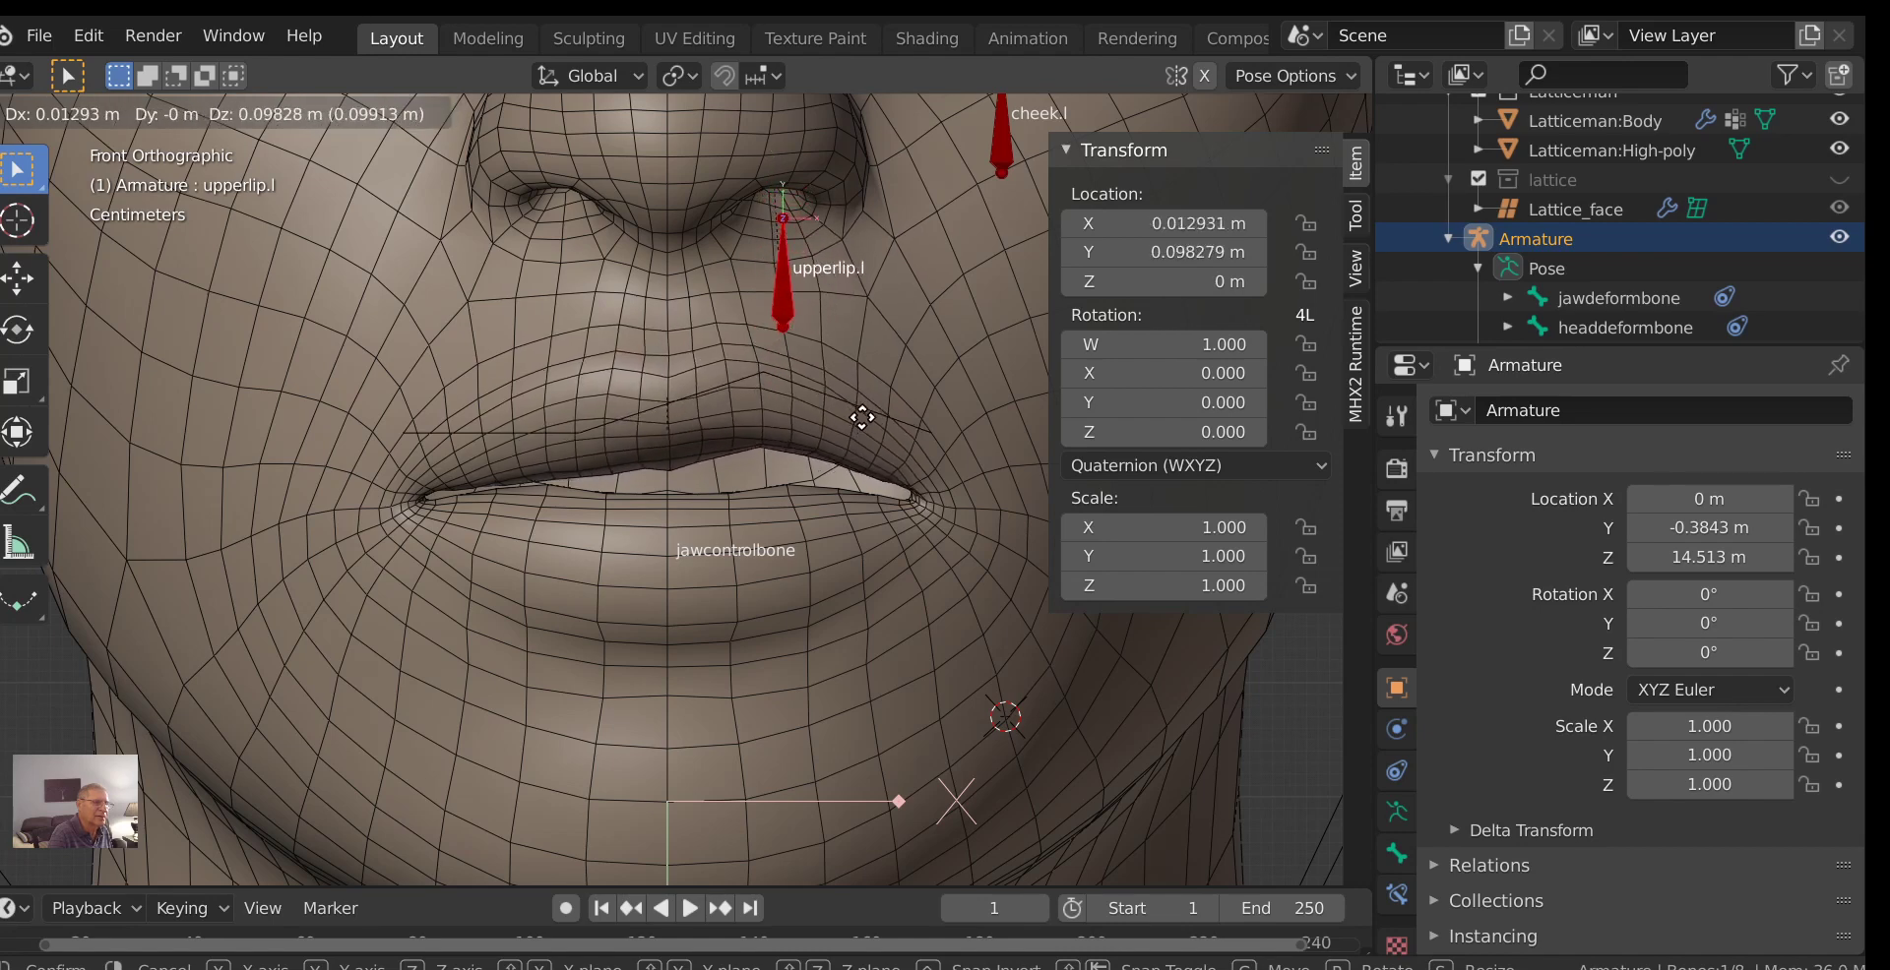
pyautogui.press('Escape')
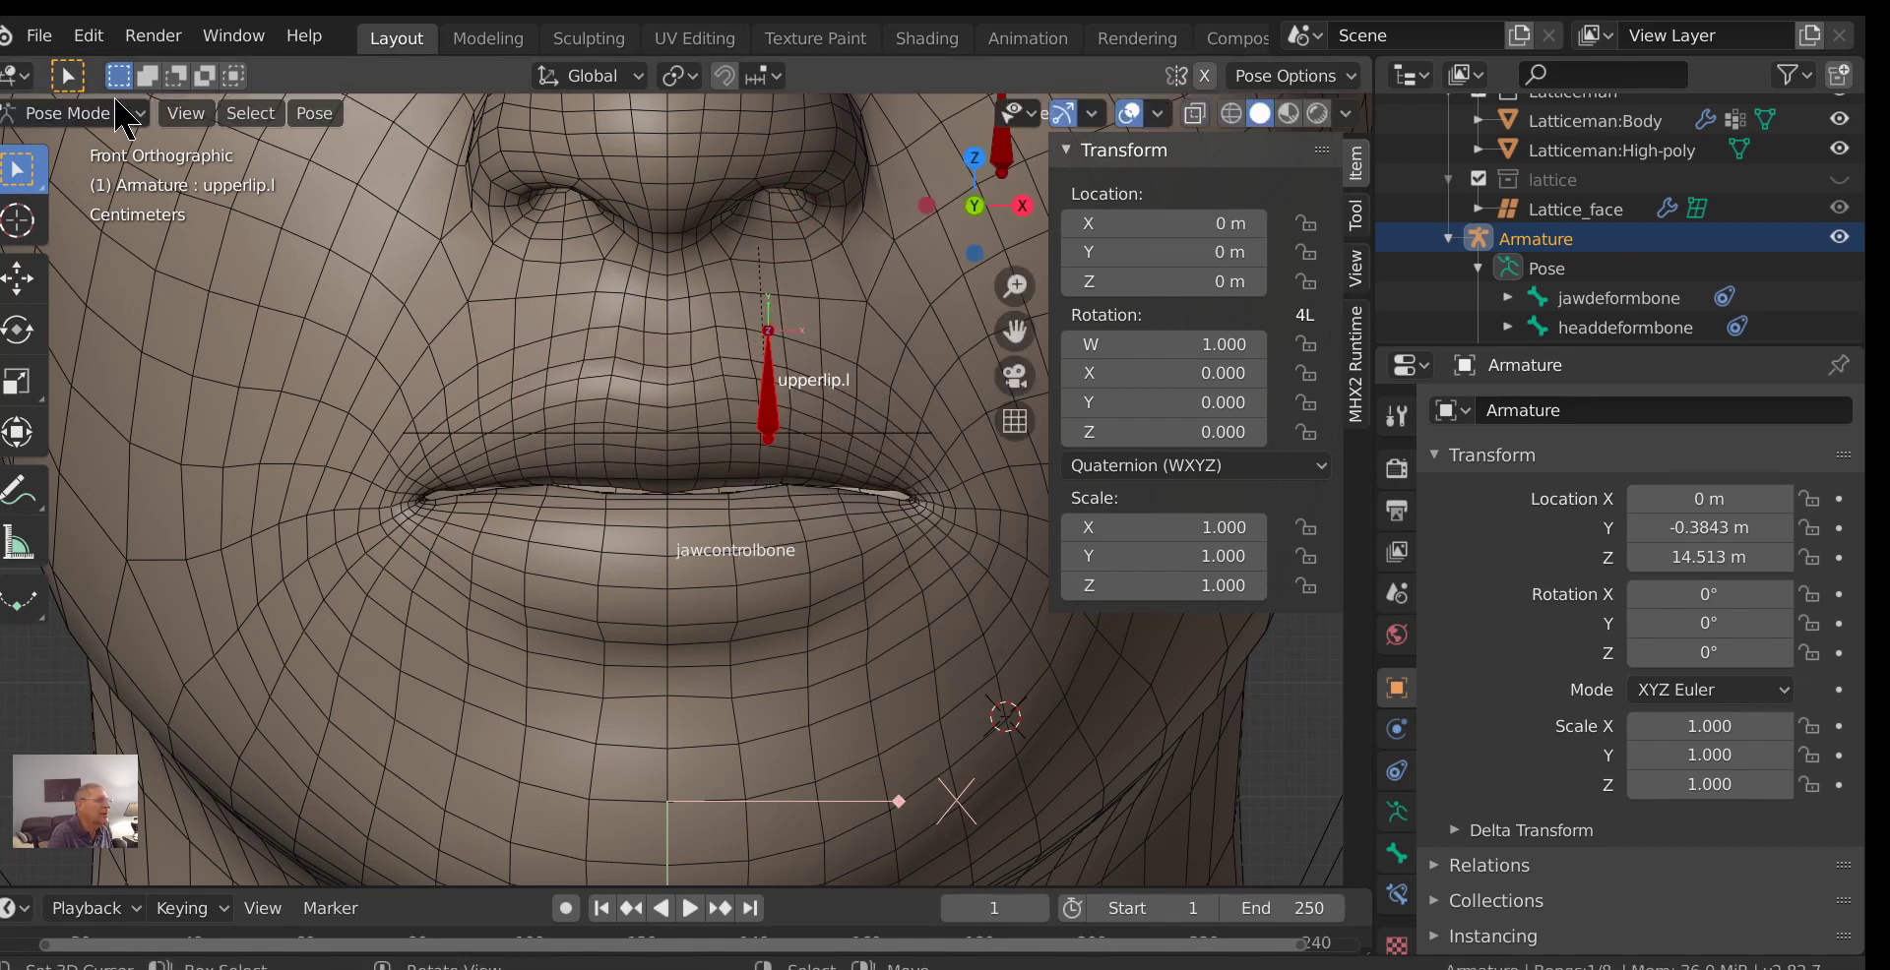
# Switch from the armature to Latticeman:Body in Weight Paint mode and examine the weights along the upper lip from below.
pyautogui.press('Tab')
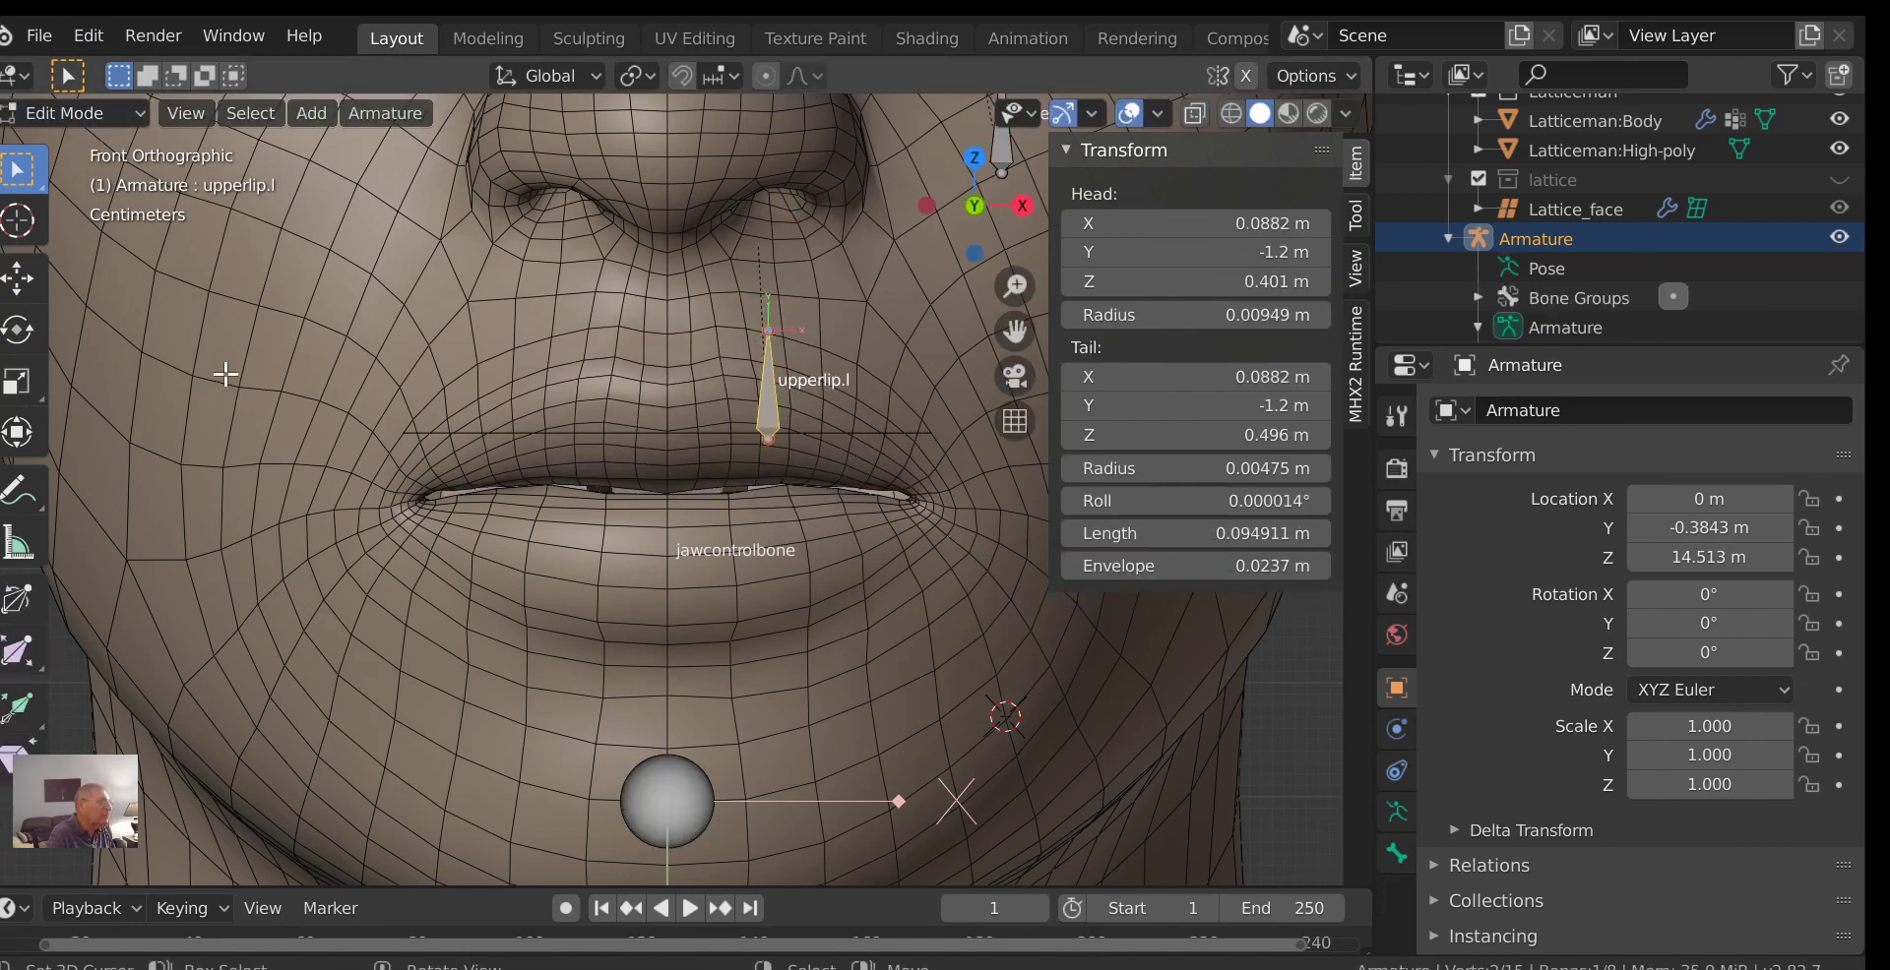
pyautogui.click(73, 113)
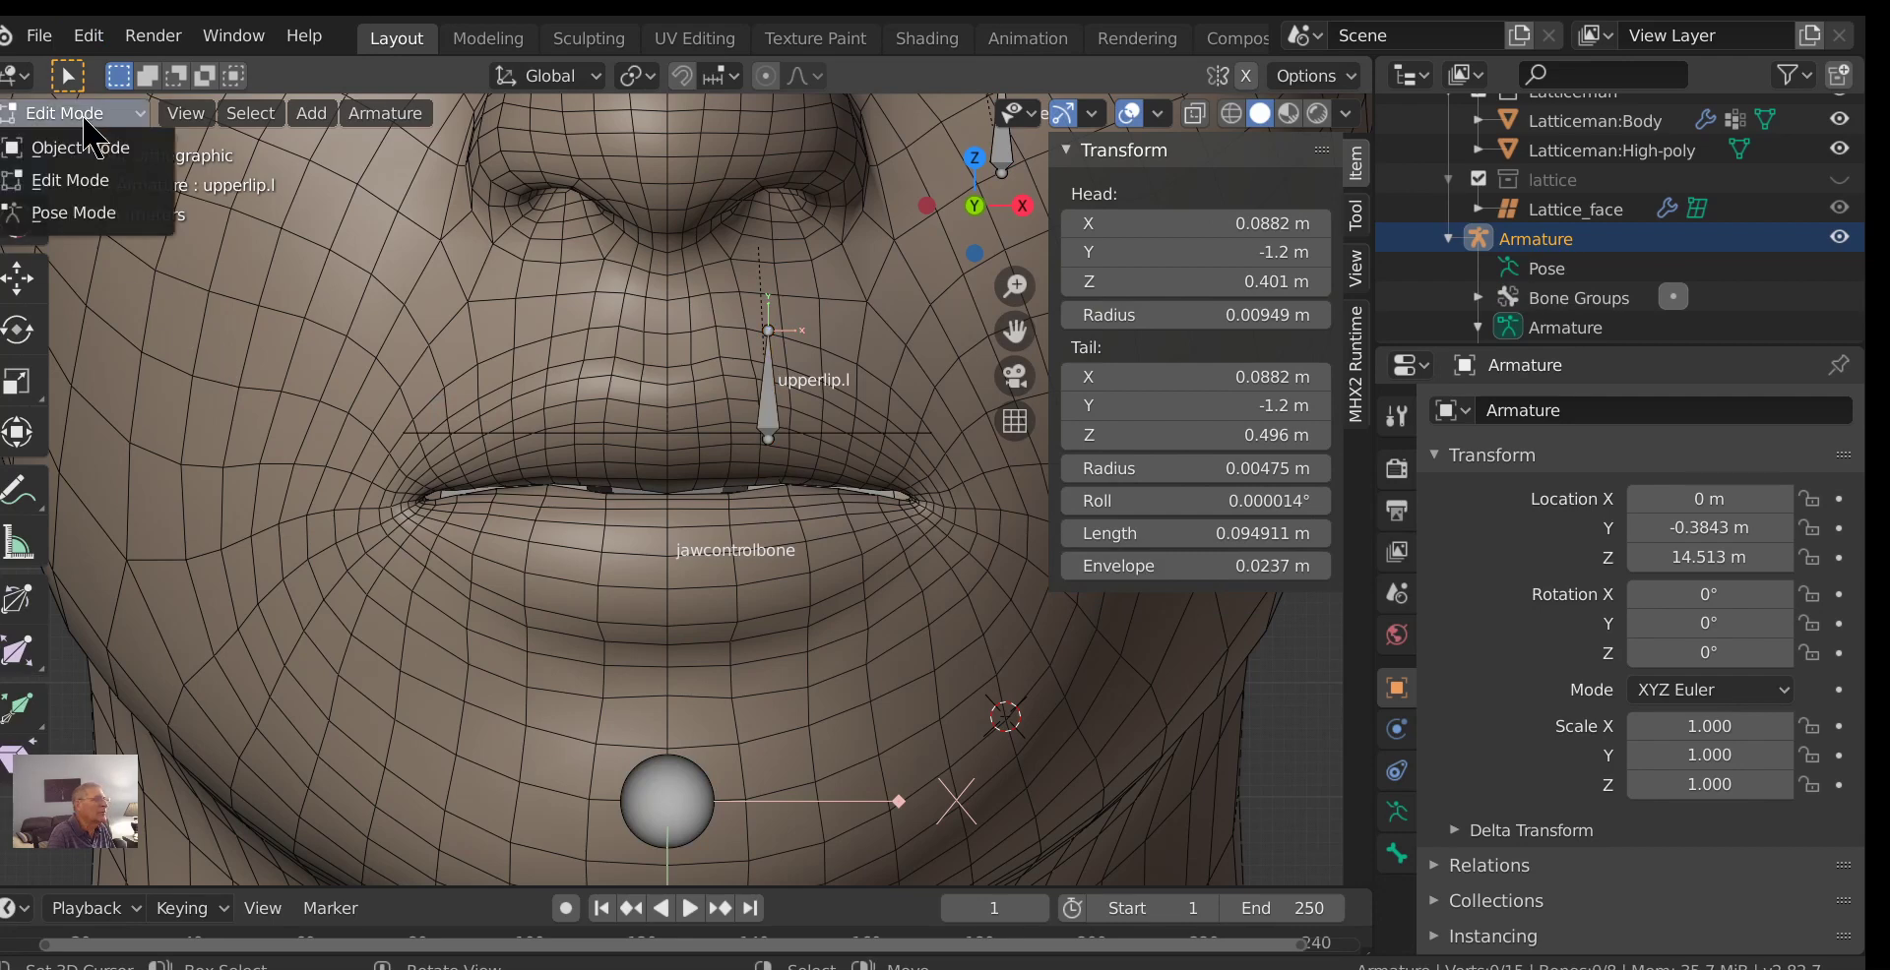
pyautogui.click(69, 144)
pyautogui.click(310, 369)
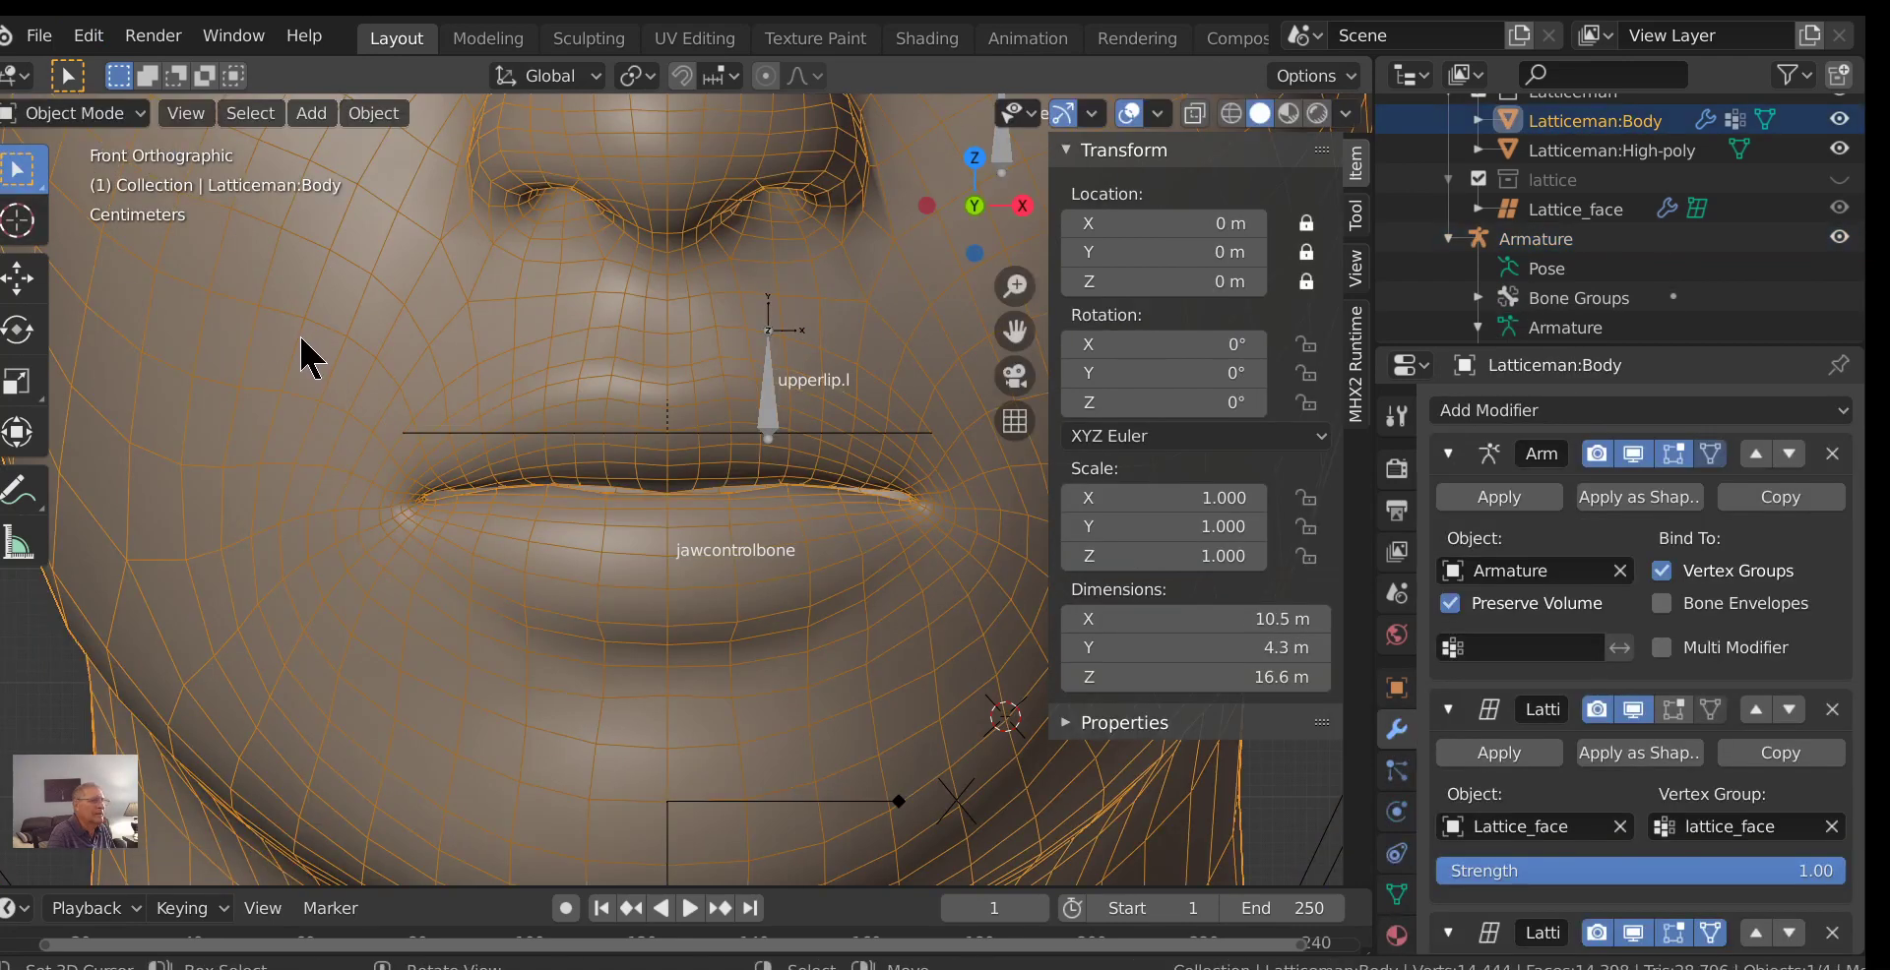
pyautogui.click(94, 113)
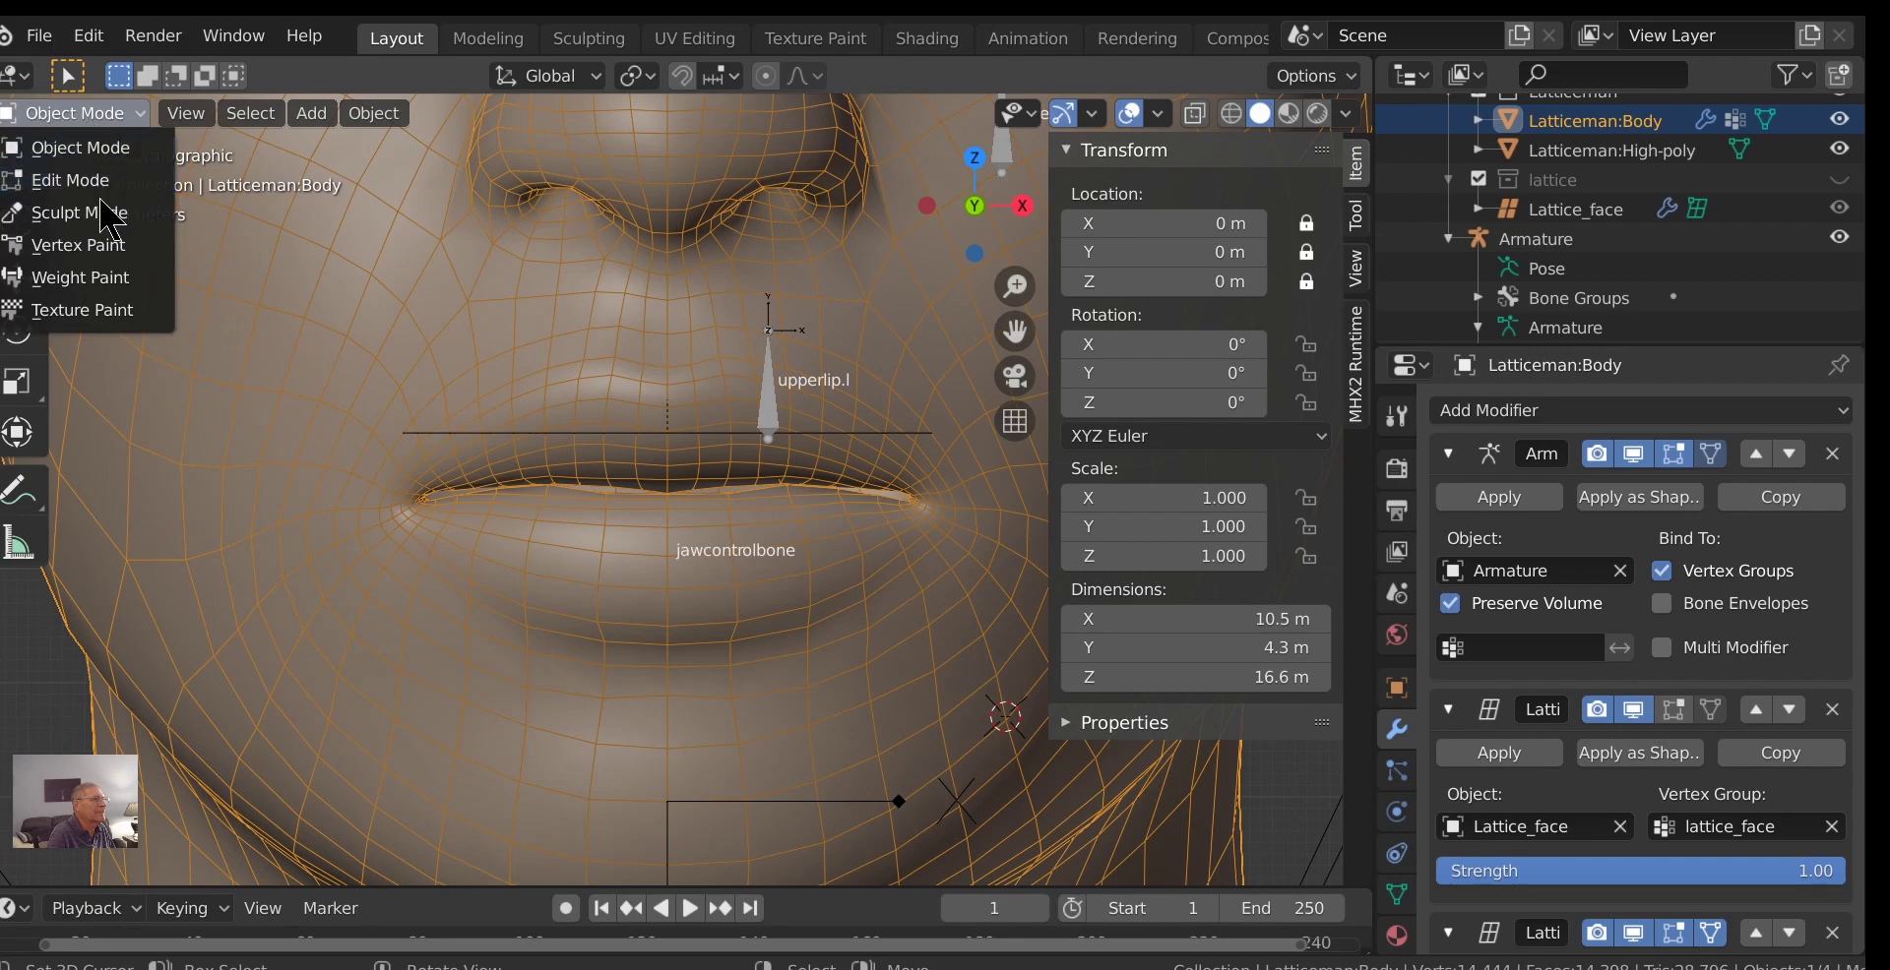
pyautogui.click(80, 281)
pyautogui.scroll(3, 967, 552)
pyautogui.moveTo(928, 548); pyautogui.dragTo(881, 480, button='middle')
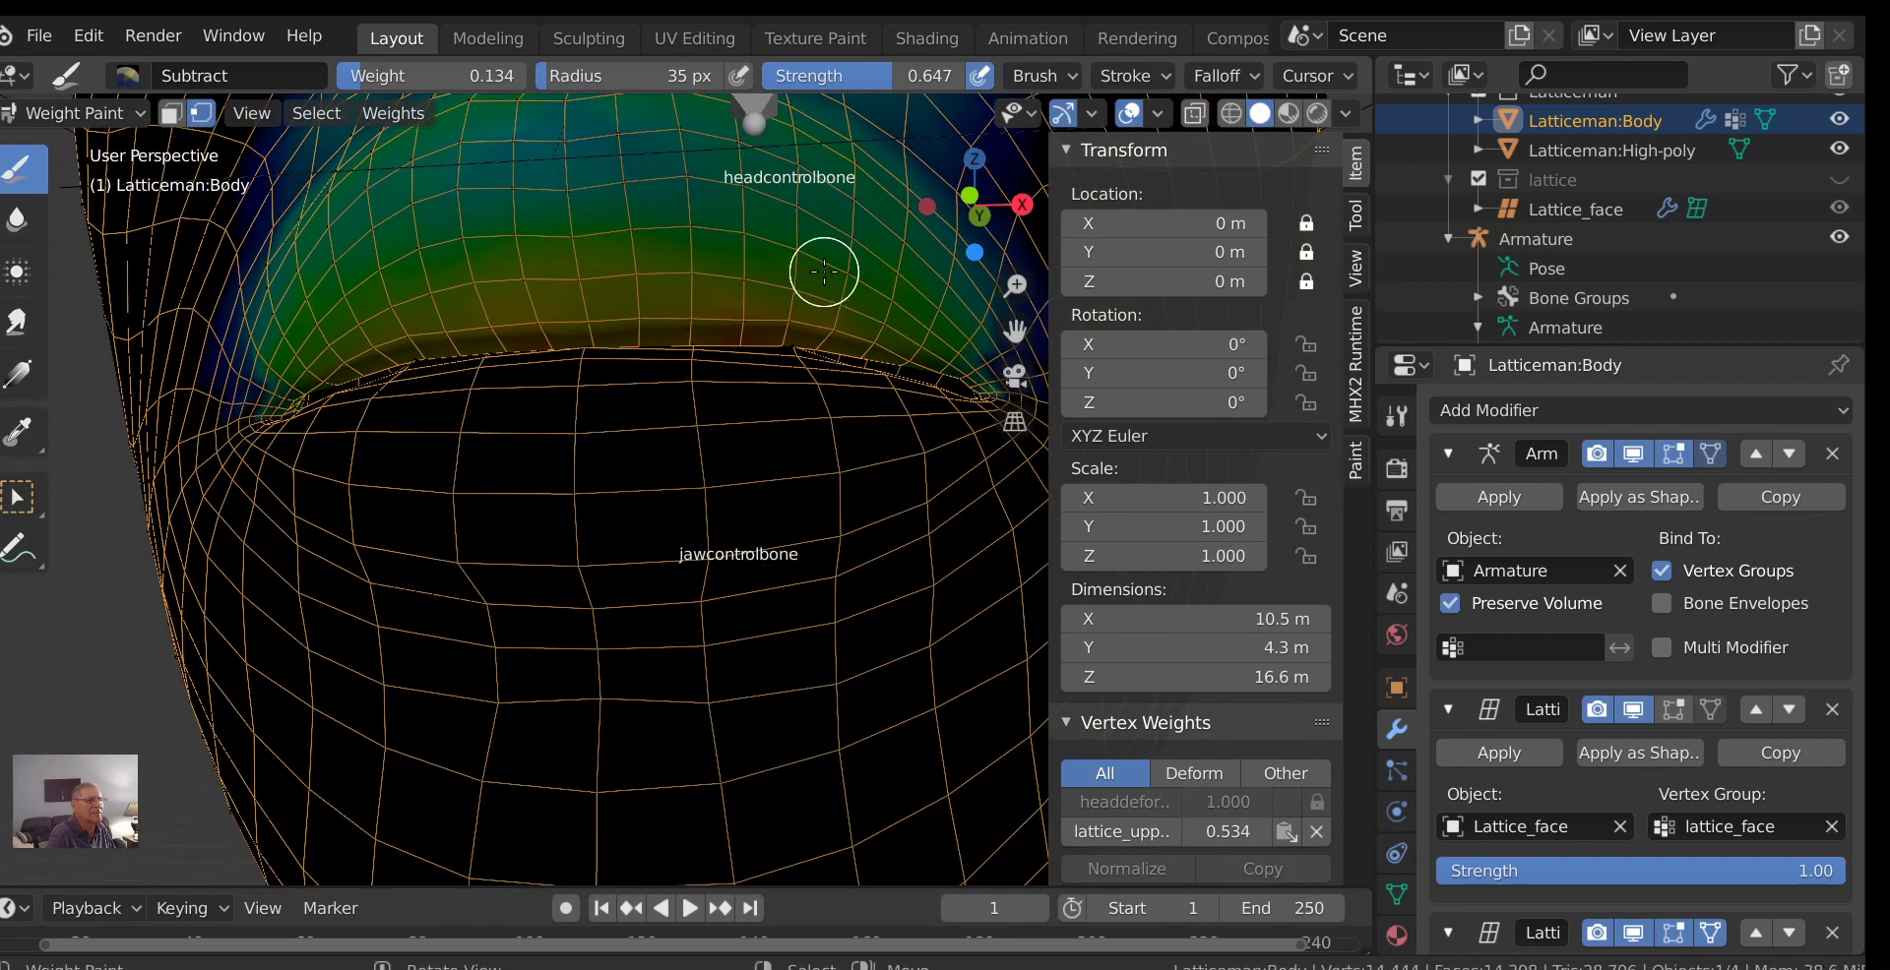
pyautogui.scroll(2, 836, 342)
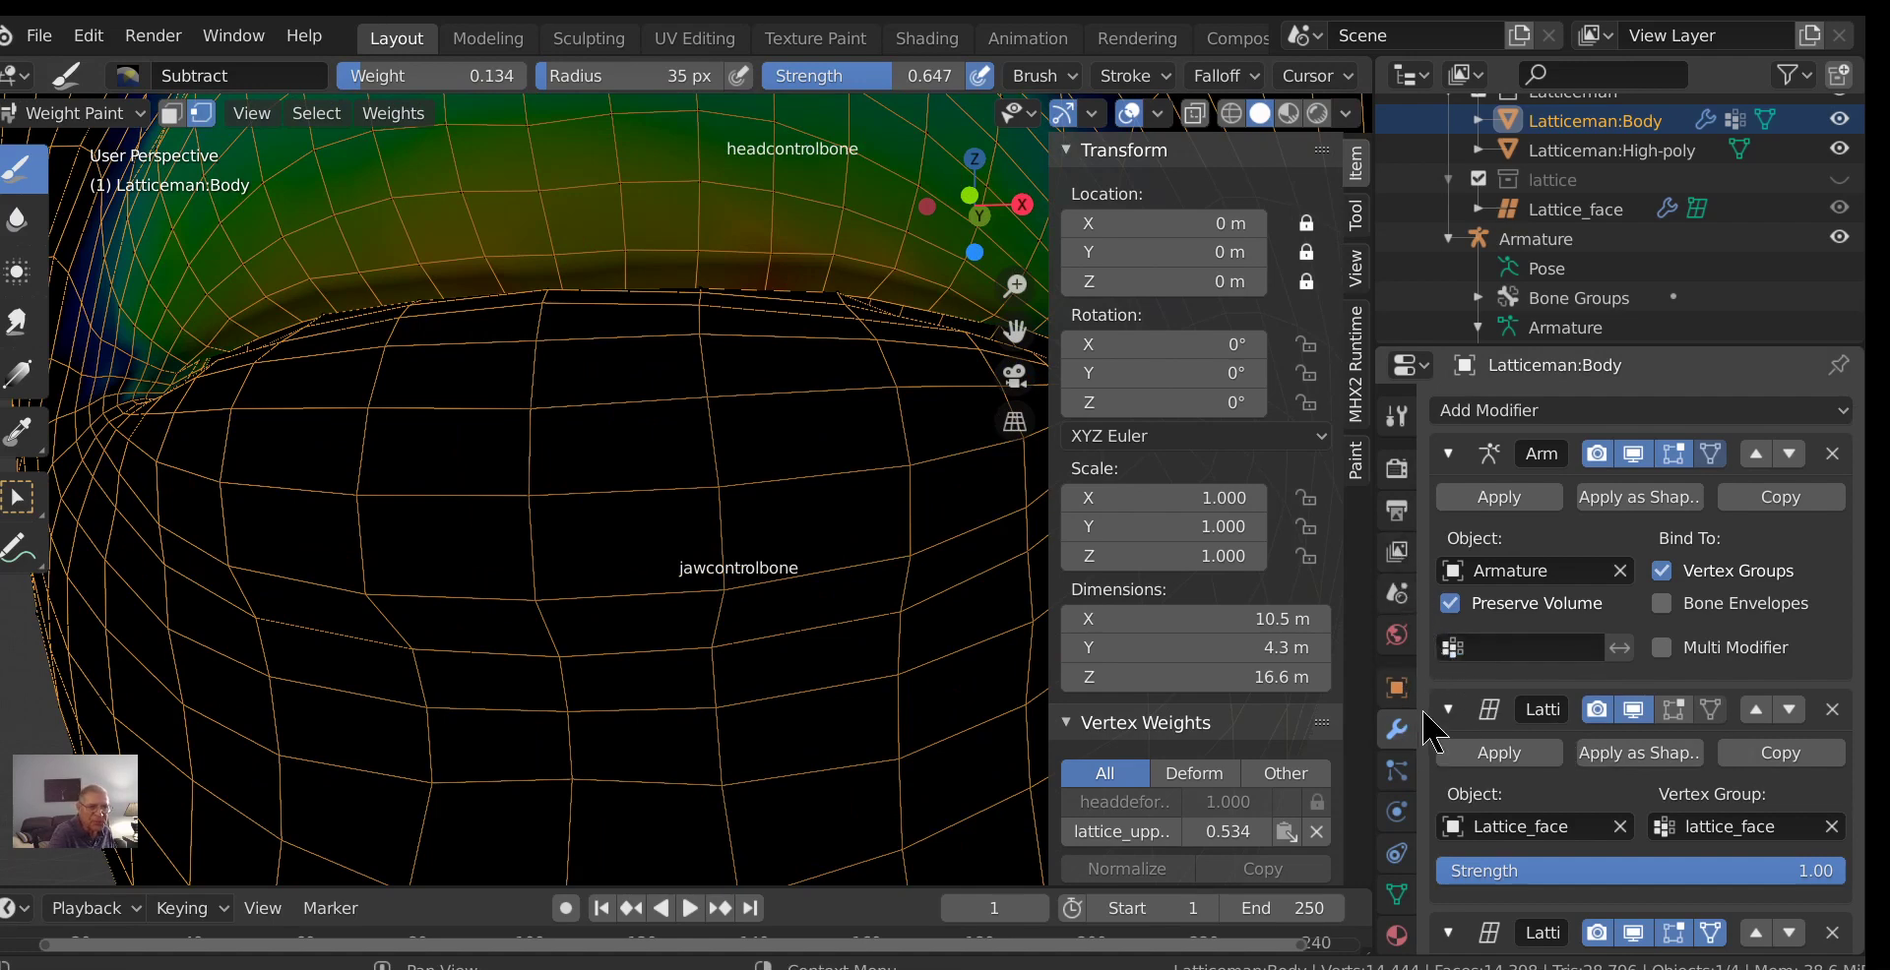
# Set the Draw brush's blending mode to Subtract and return Latticeman:Body to Object Mode.
pyautogui.click(1387, 419)
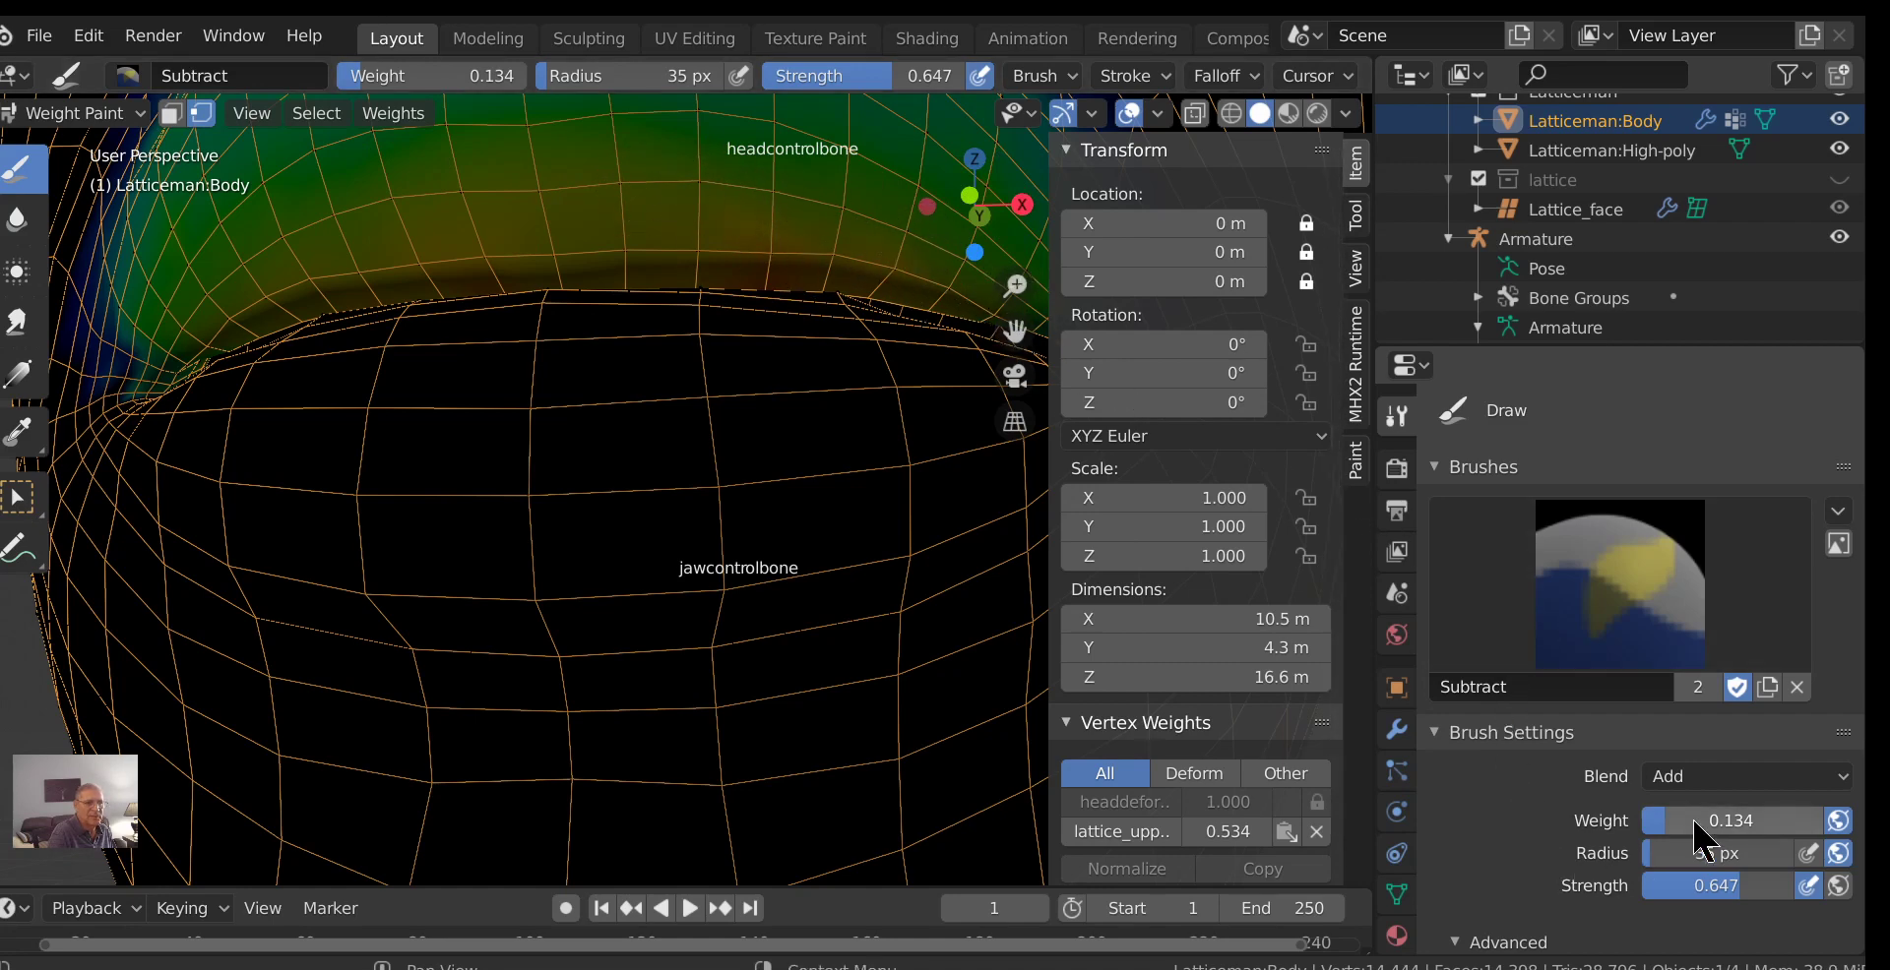
pyautogui.click(1697, 780)
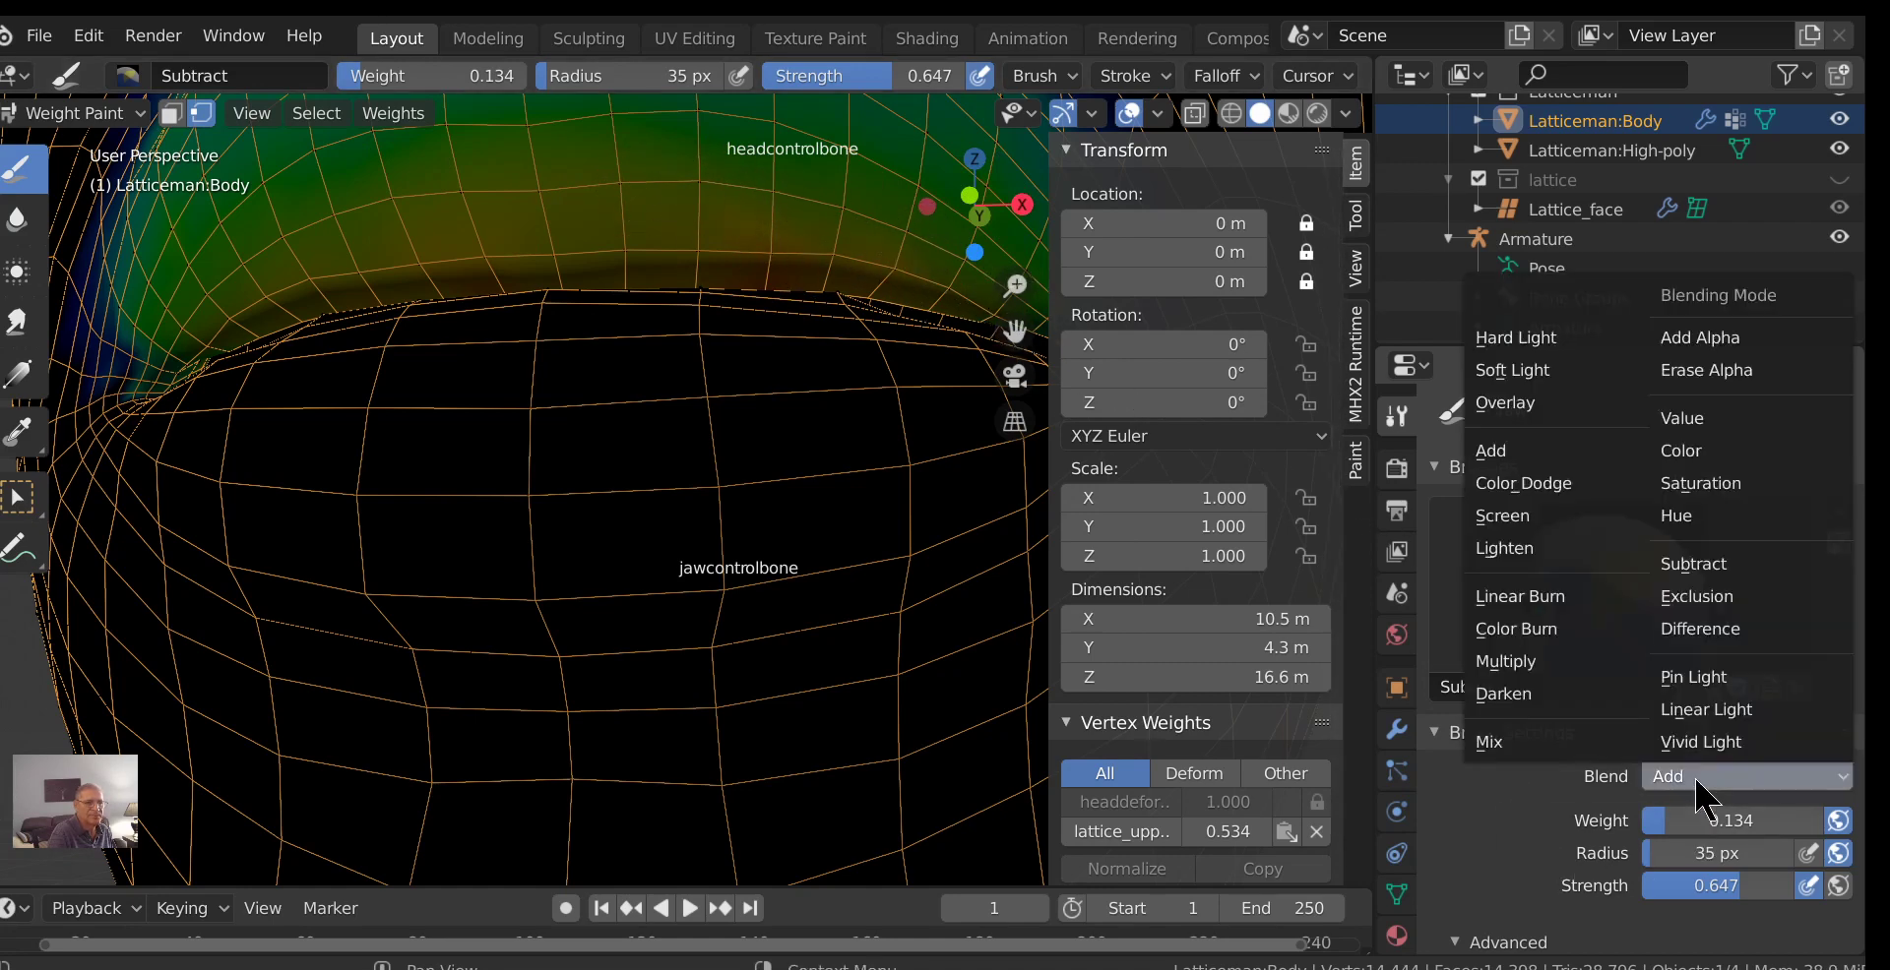
pyautogui.click(1816, 566)
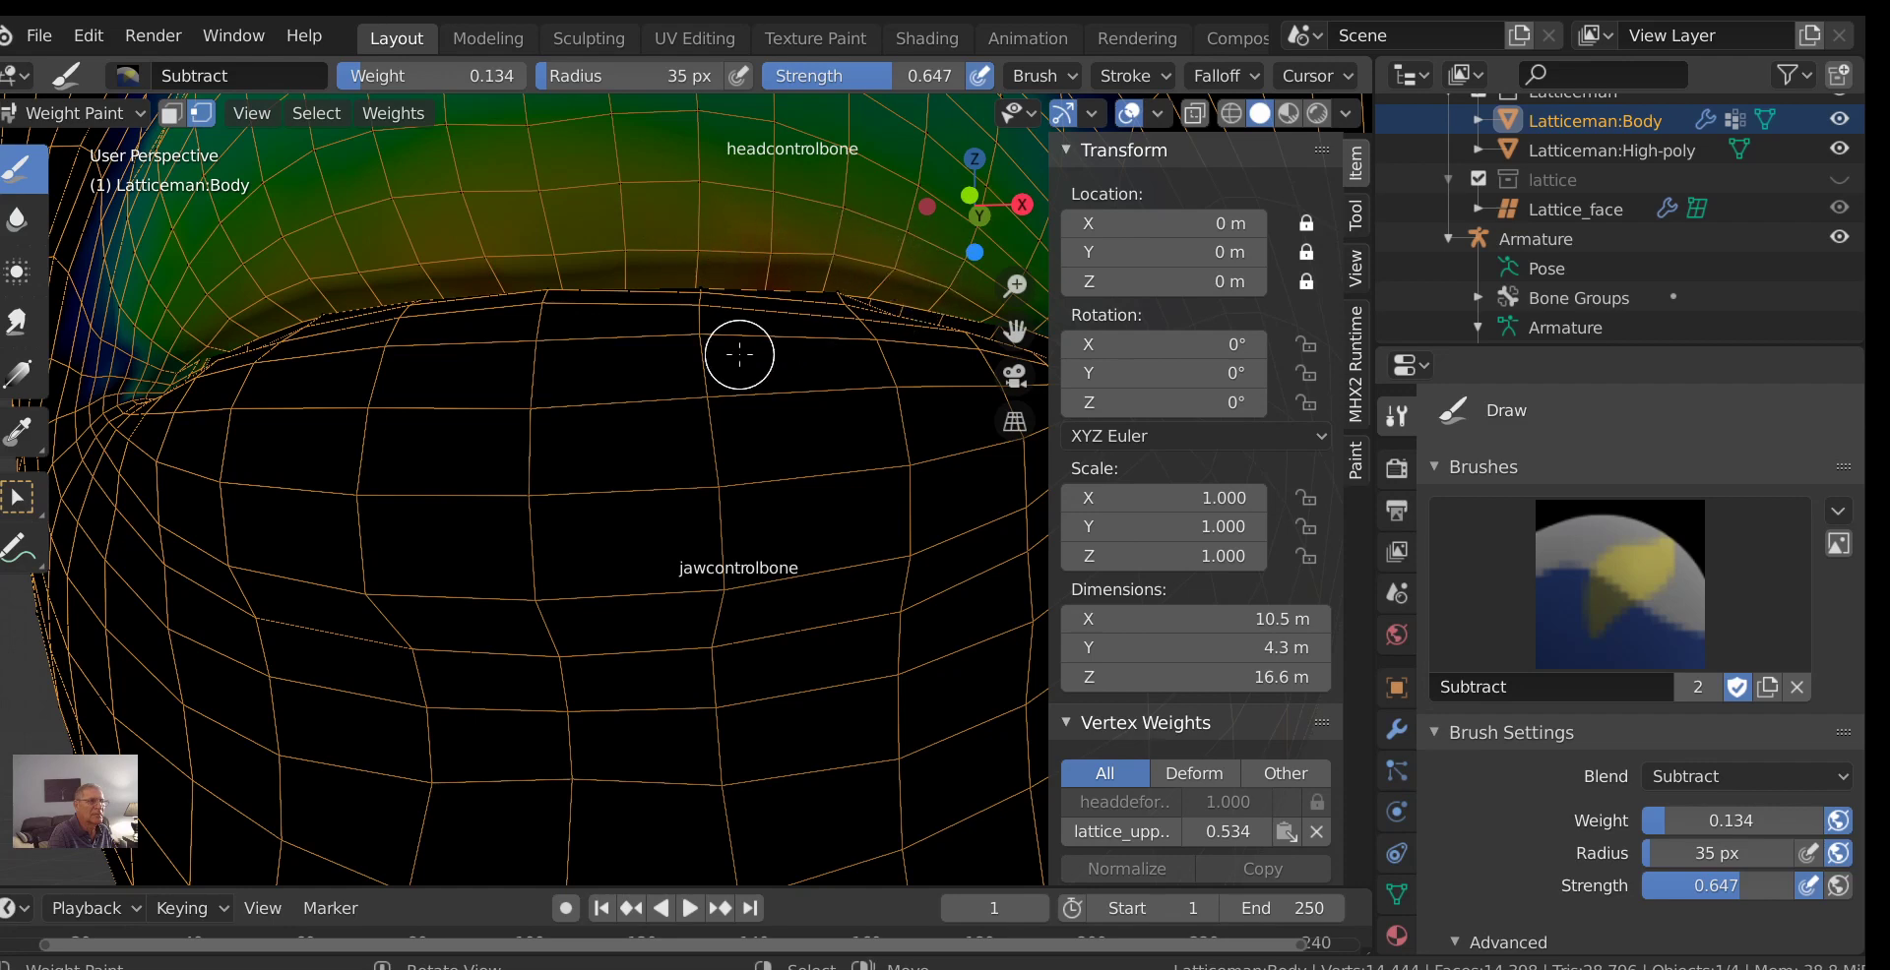
pyautogui.scroll(-3, 730, 349)
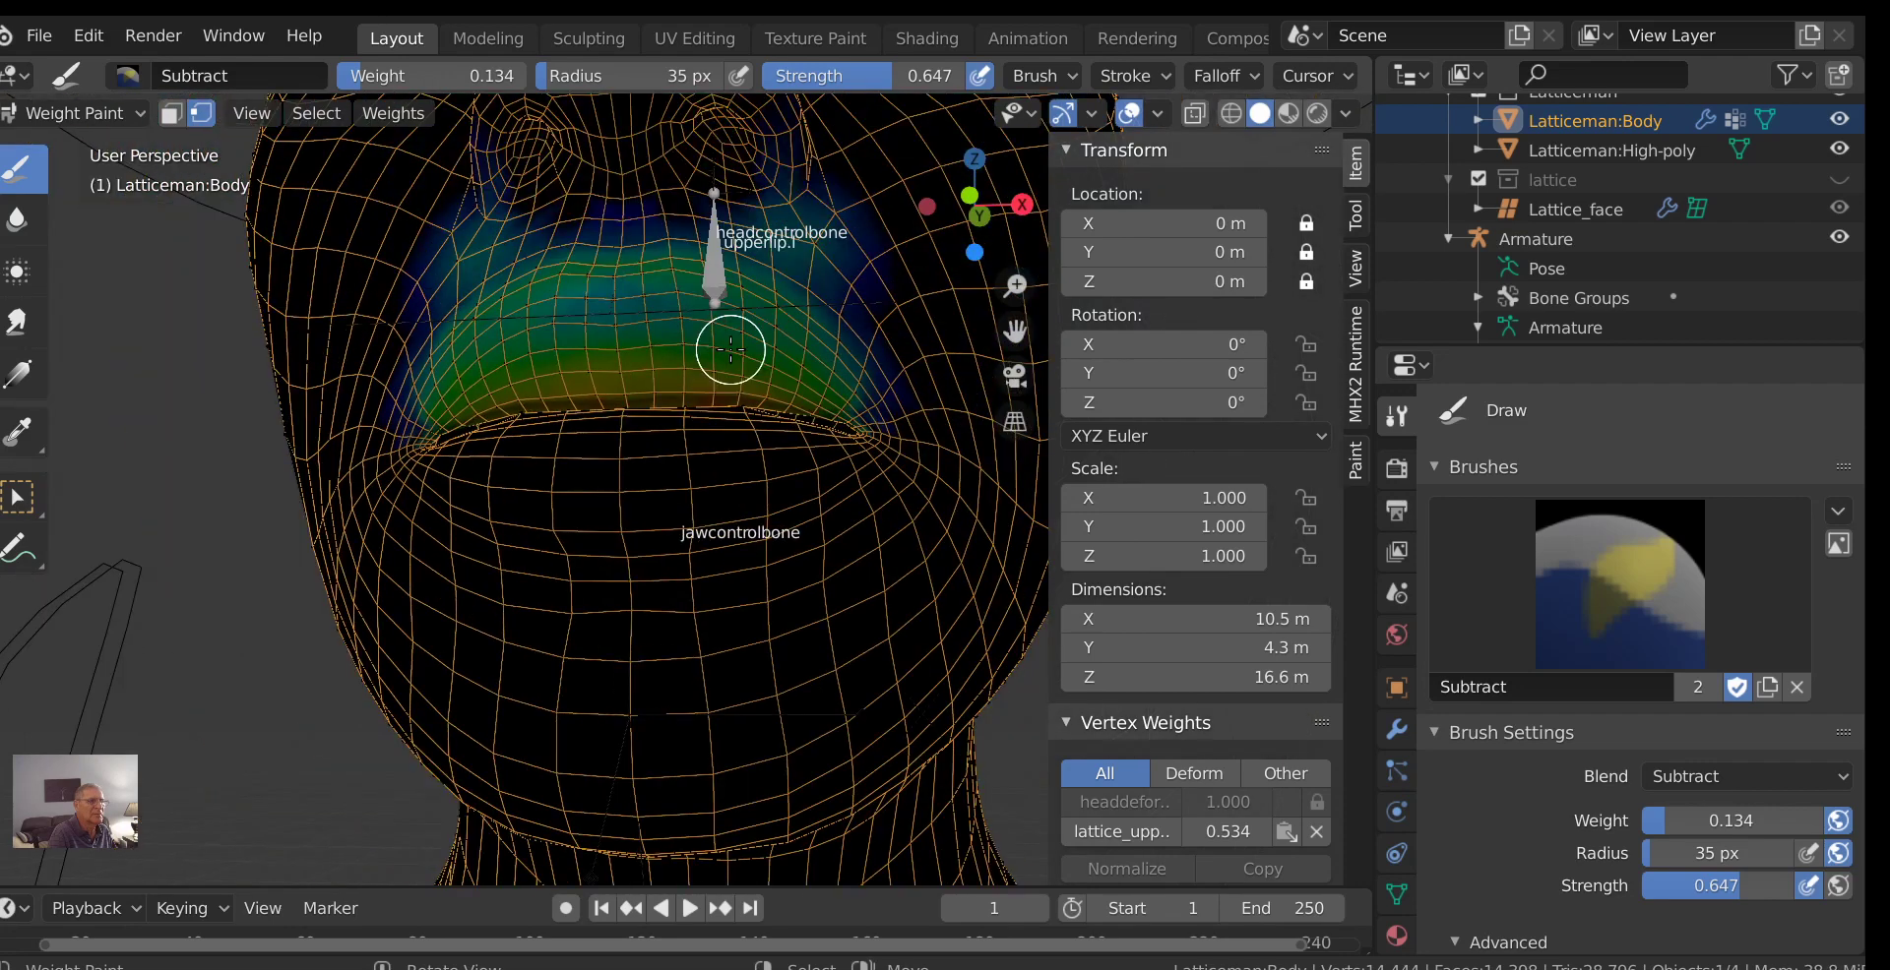
pyautogui.click(76, 113)
pyautogui.click(88, 147)
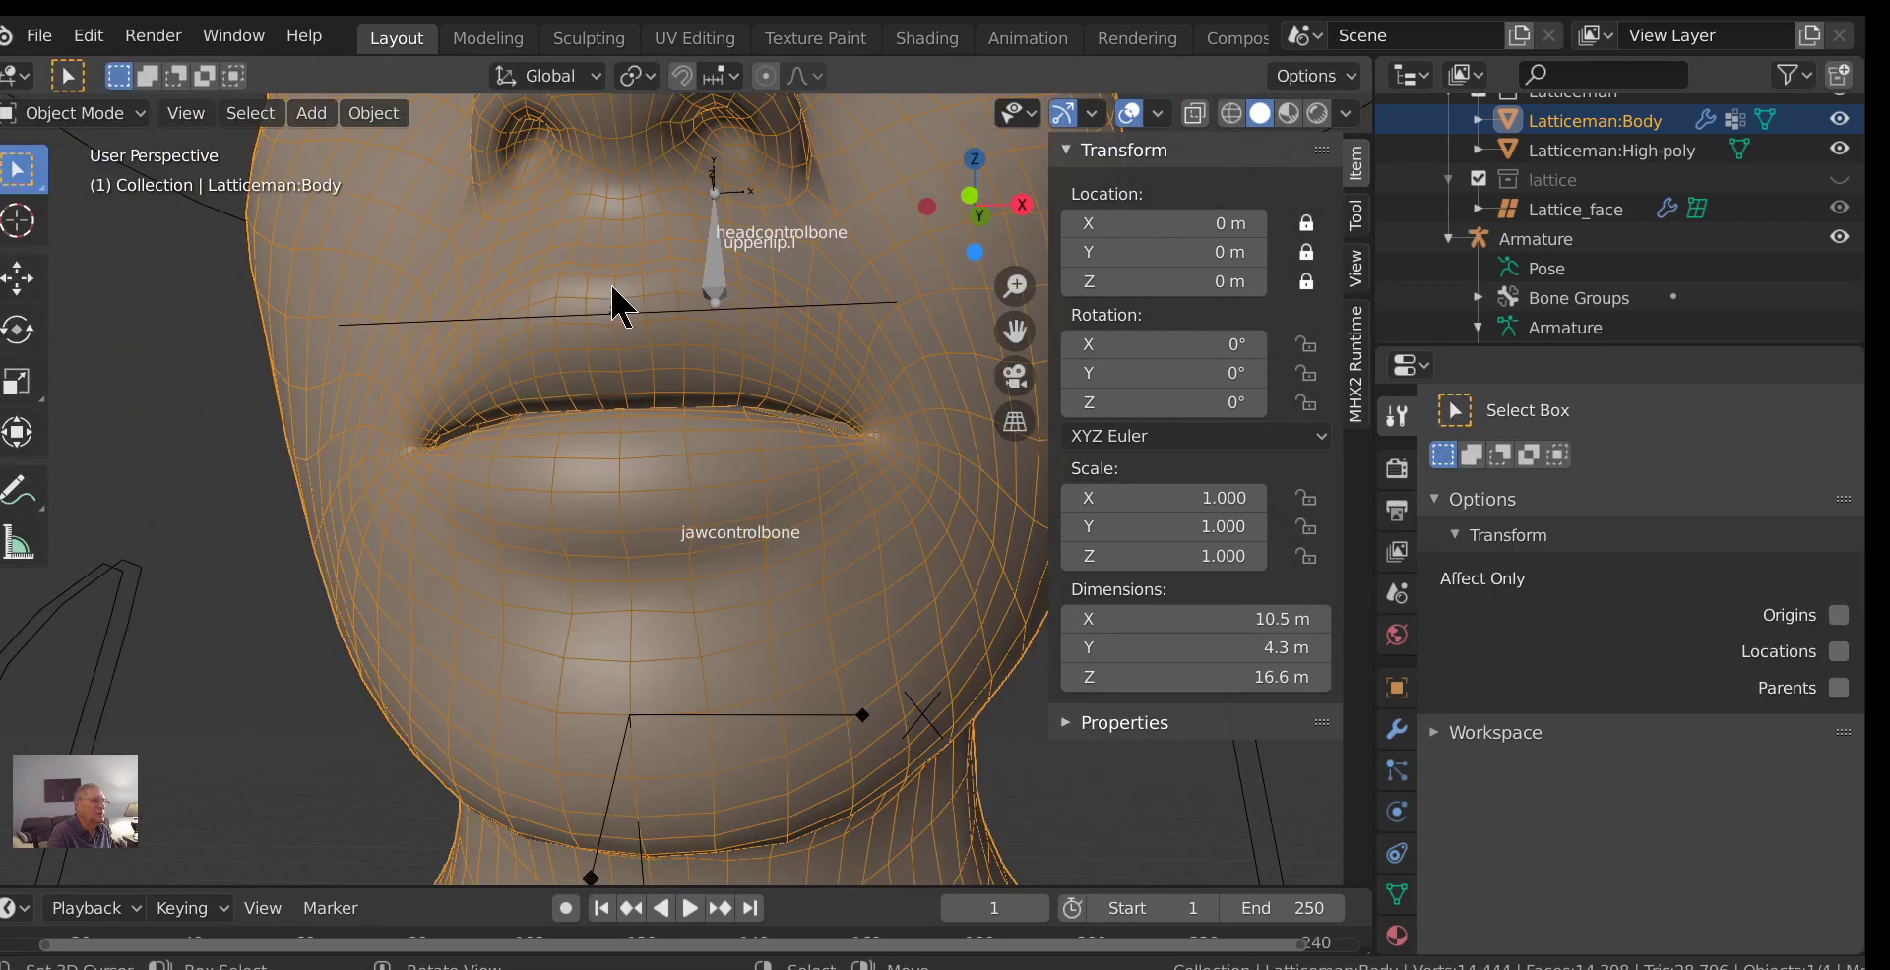
# In Pose Mode and front view, move the upperlip.l bone to about X 0.035 m and Y 0.21 m to raise the lip.
pyautogui.click(717, 288)
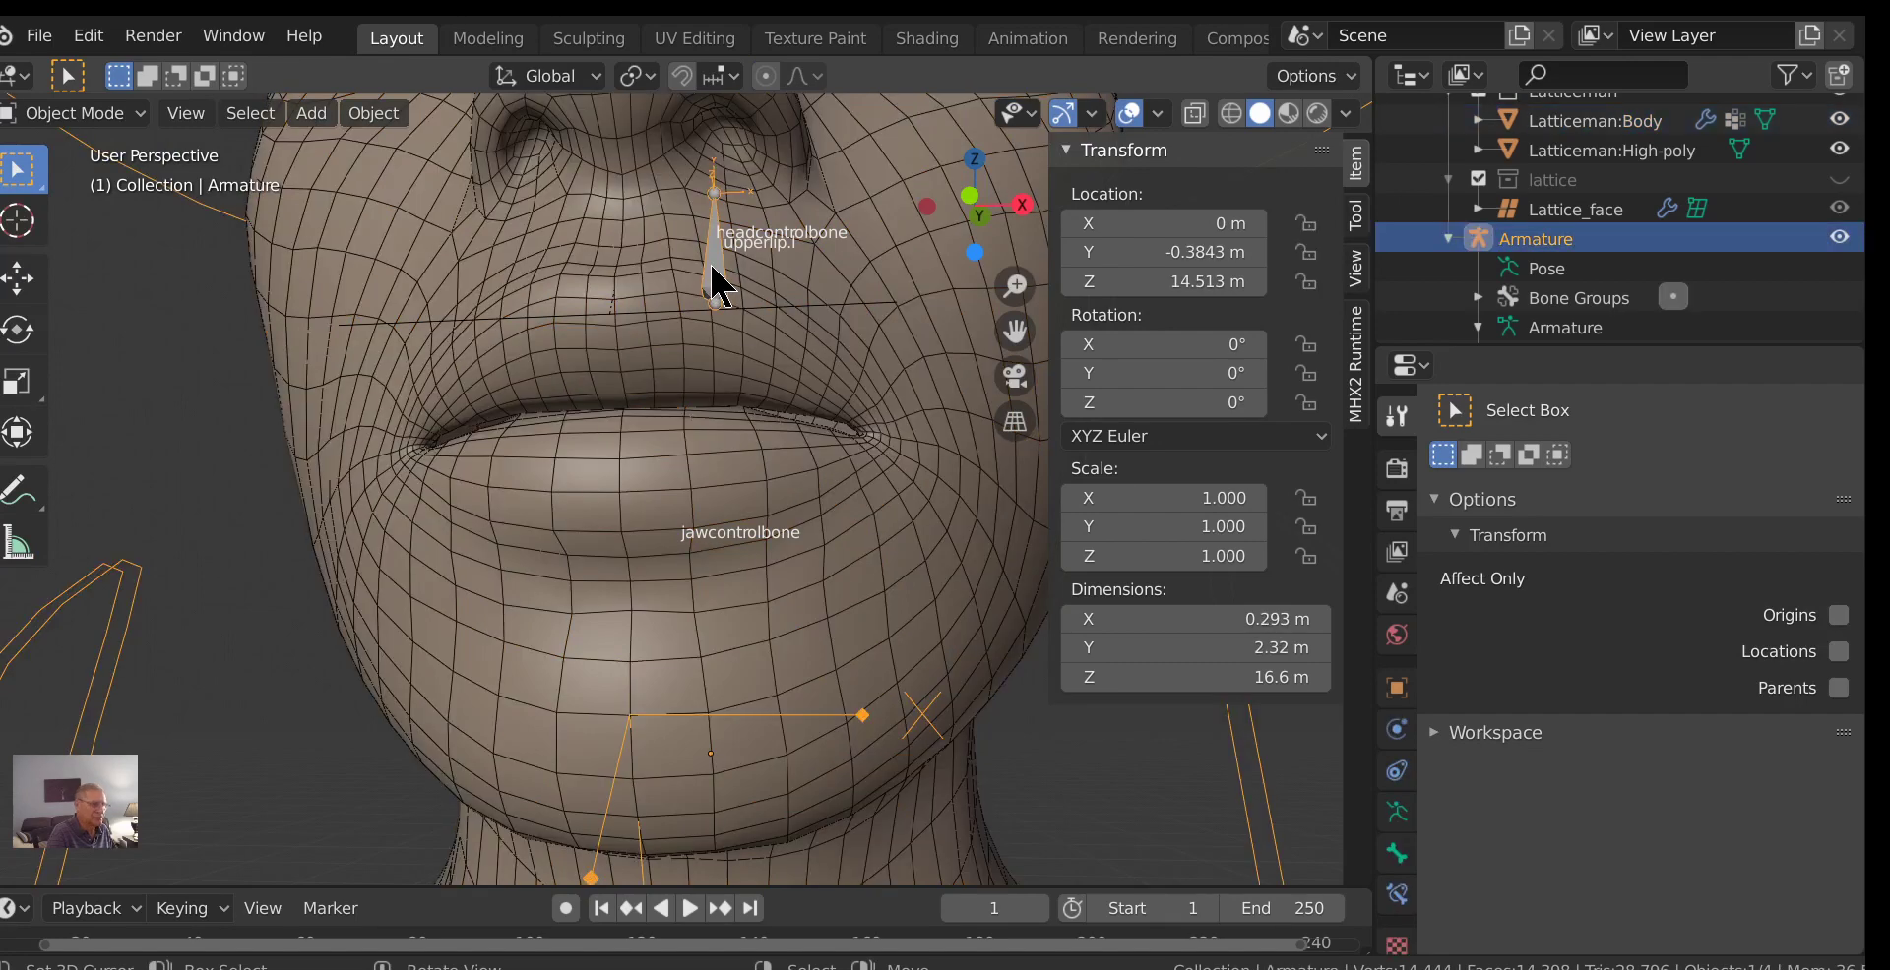
pyautogui.hotkey('ctrl', 'Tab')
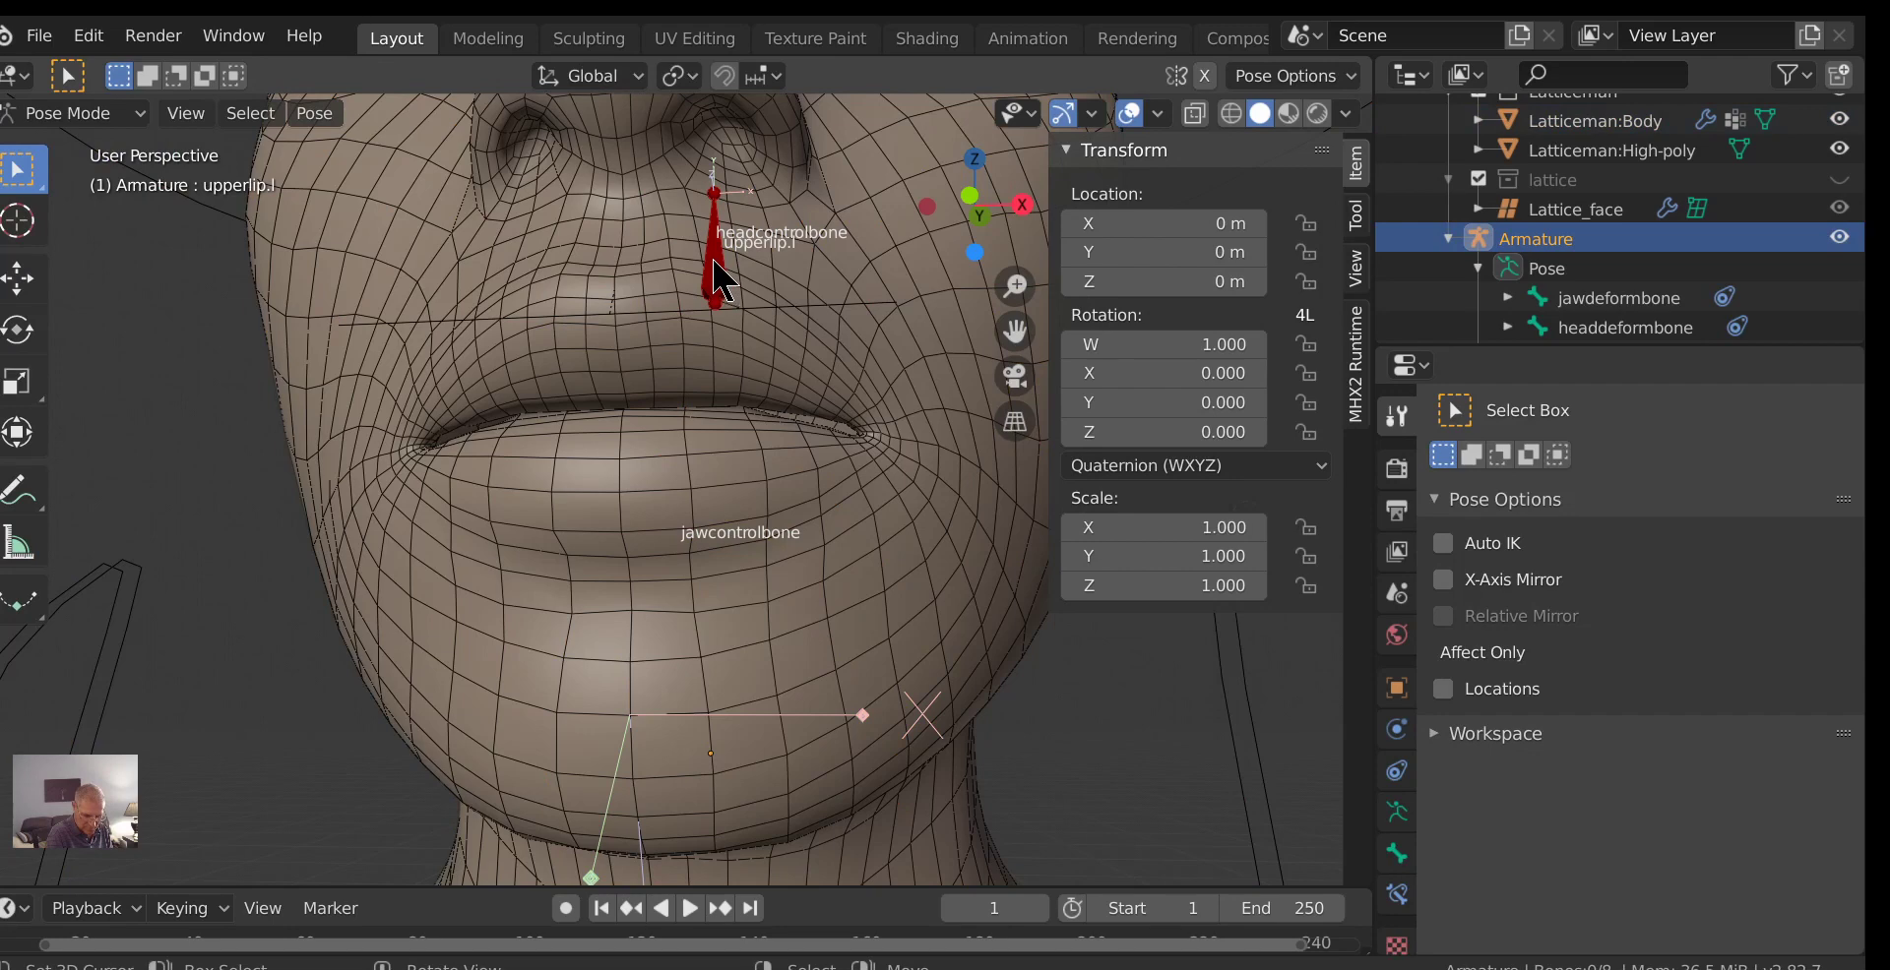
pyautogui.press('KP_1')
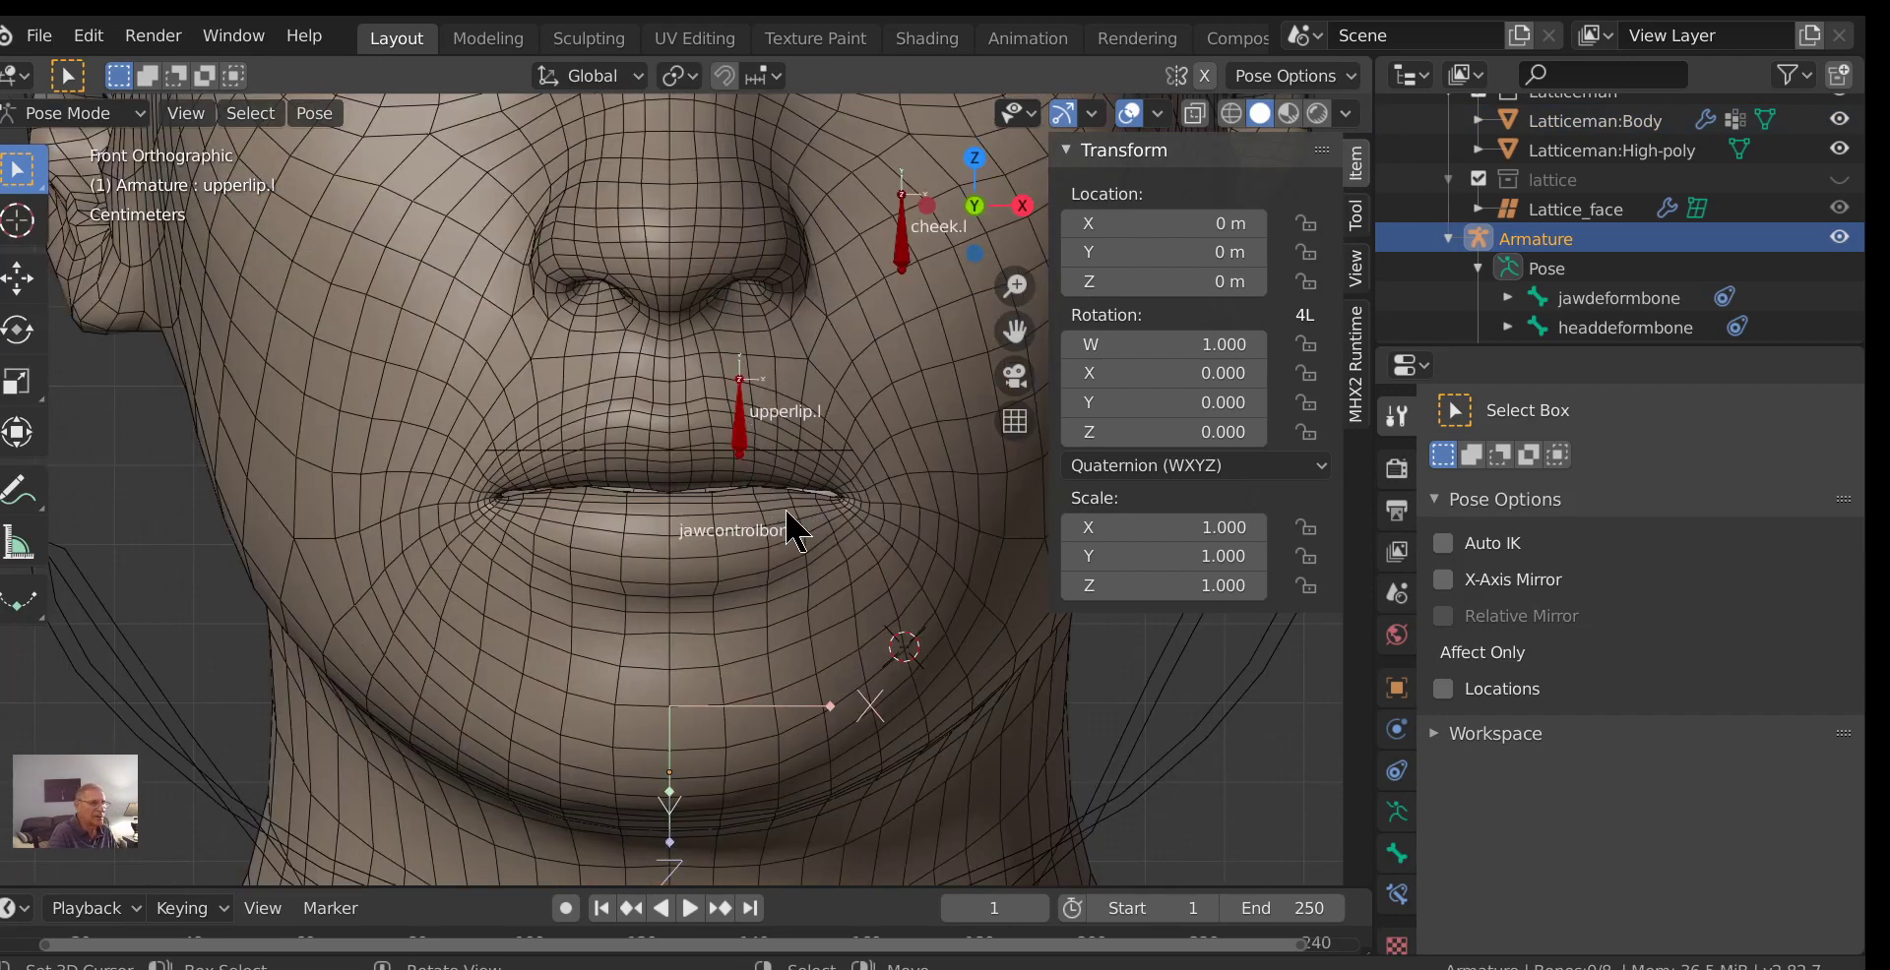
pyautogui.click(740, 444)
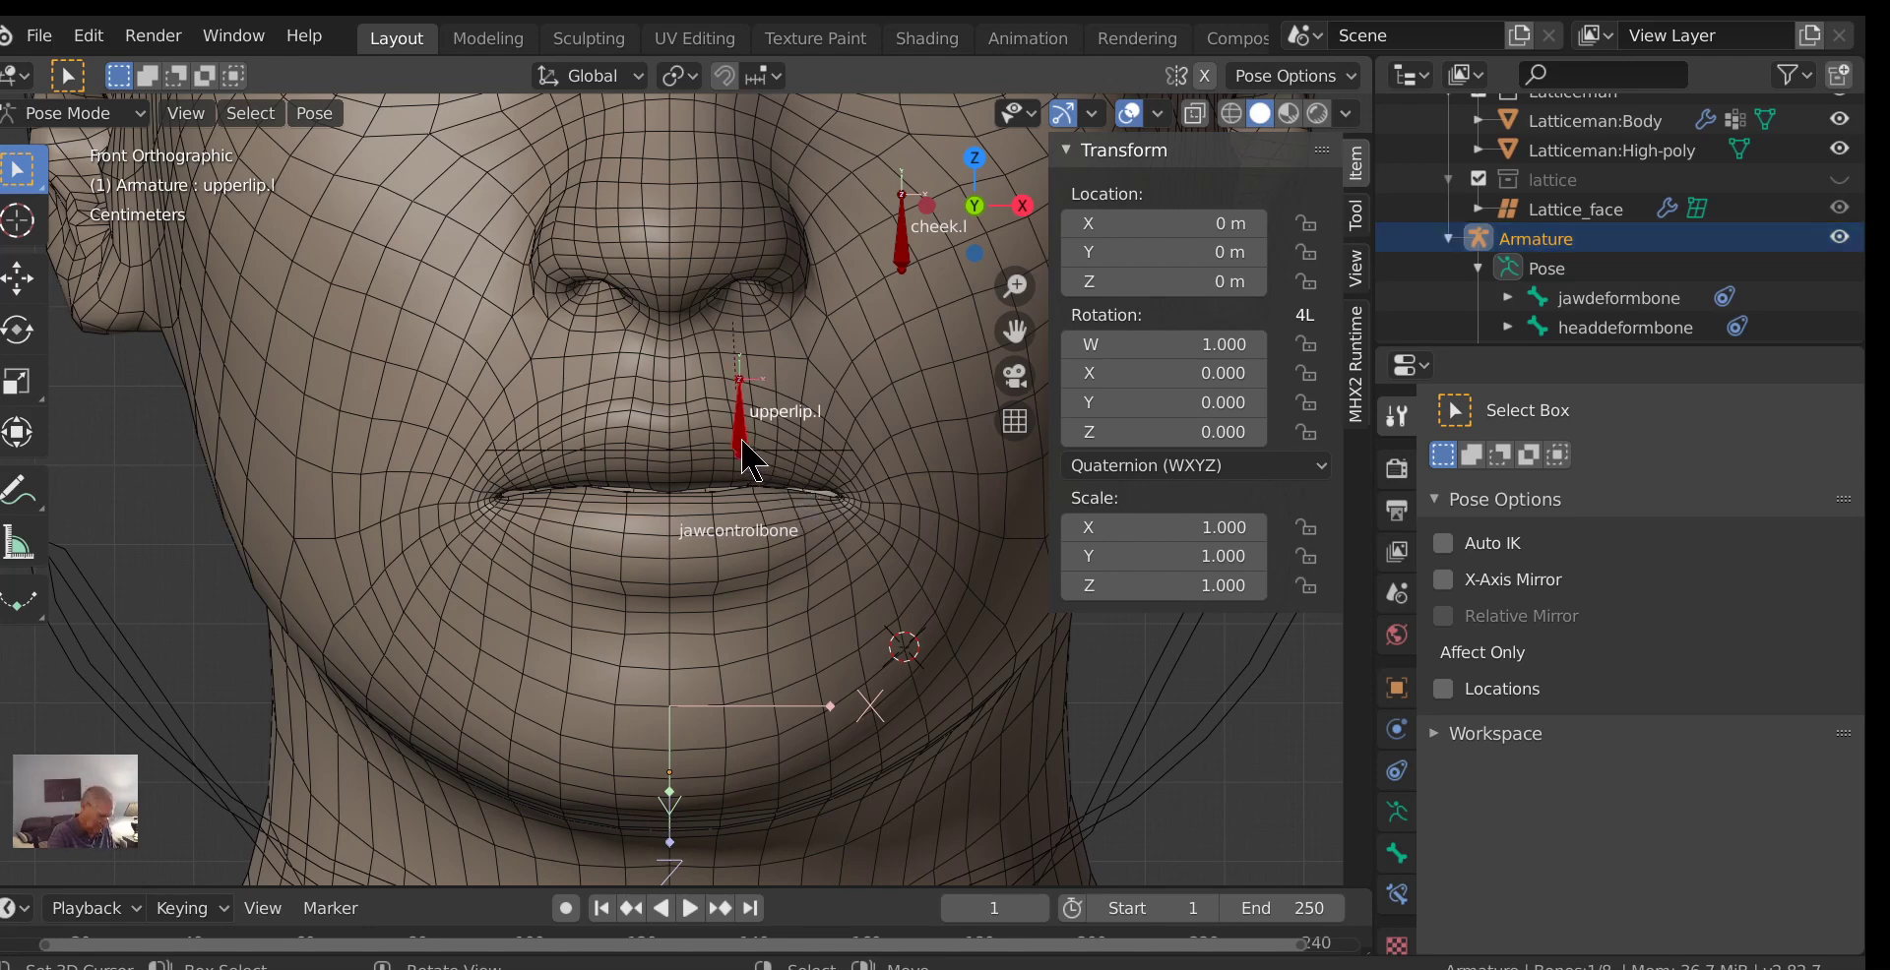
pyautogui.press('g')
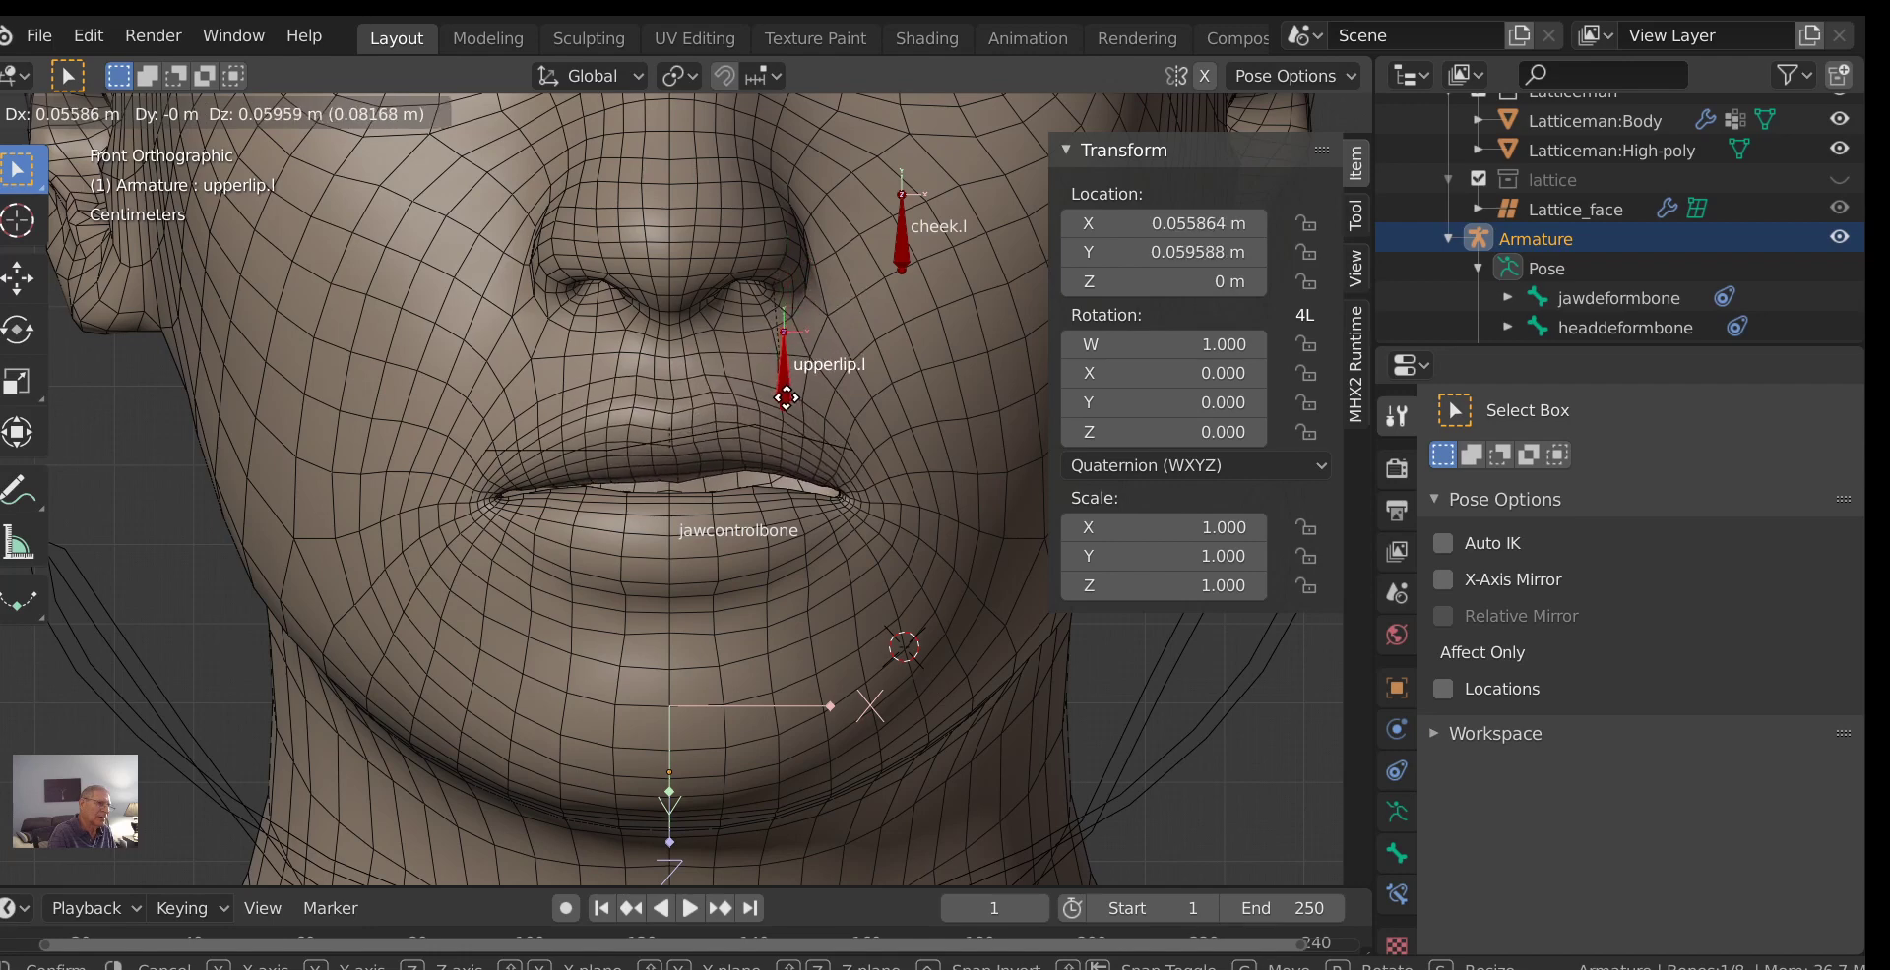
pyautogui.click(782, 435)
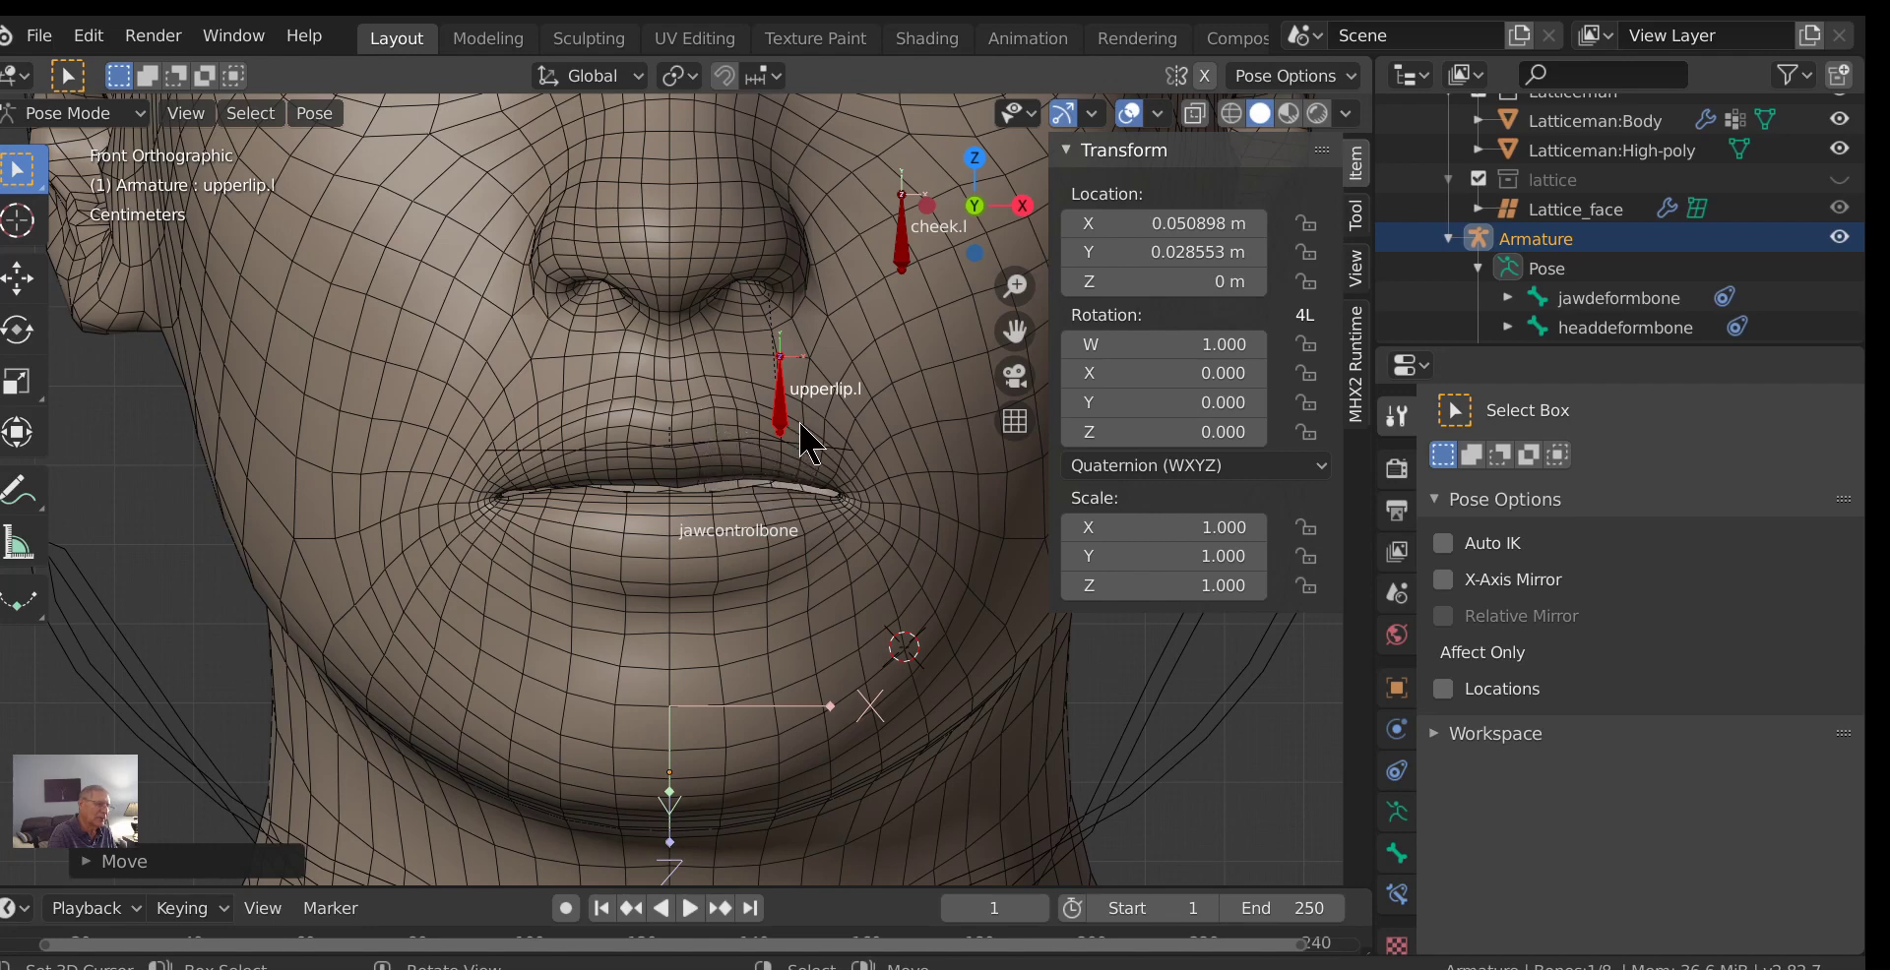
pyautogui.press('g')
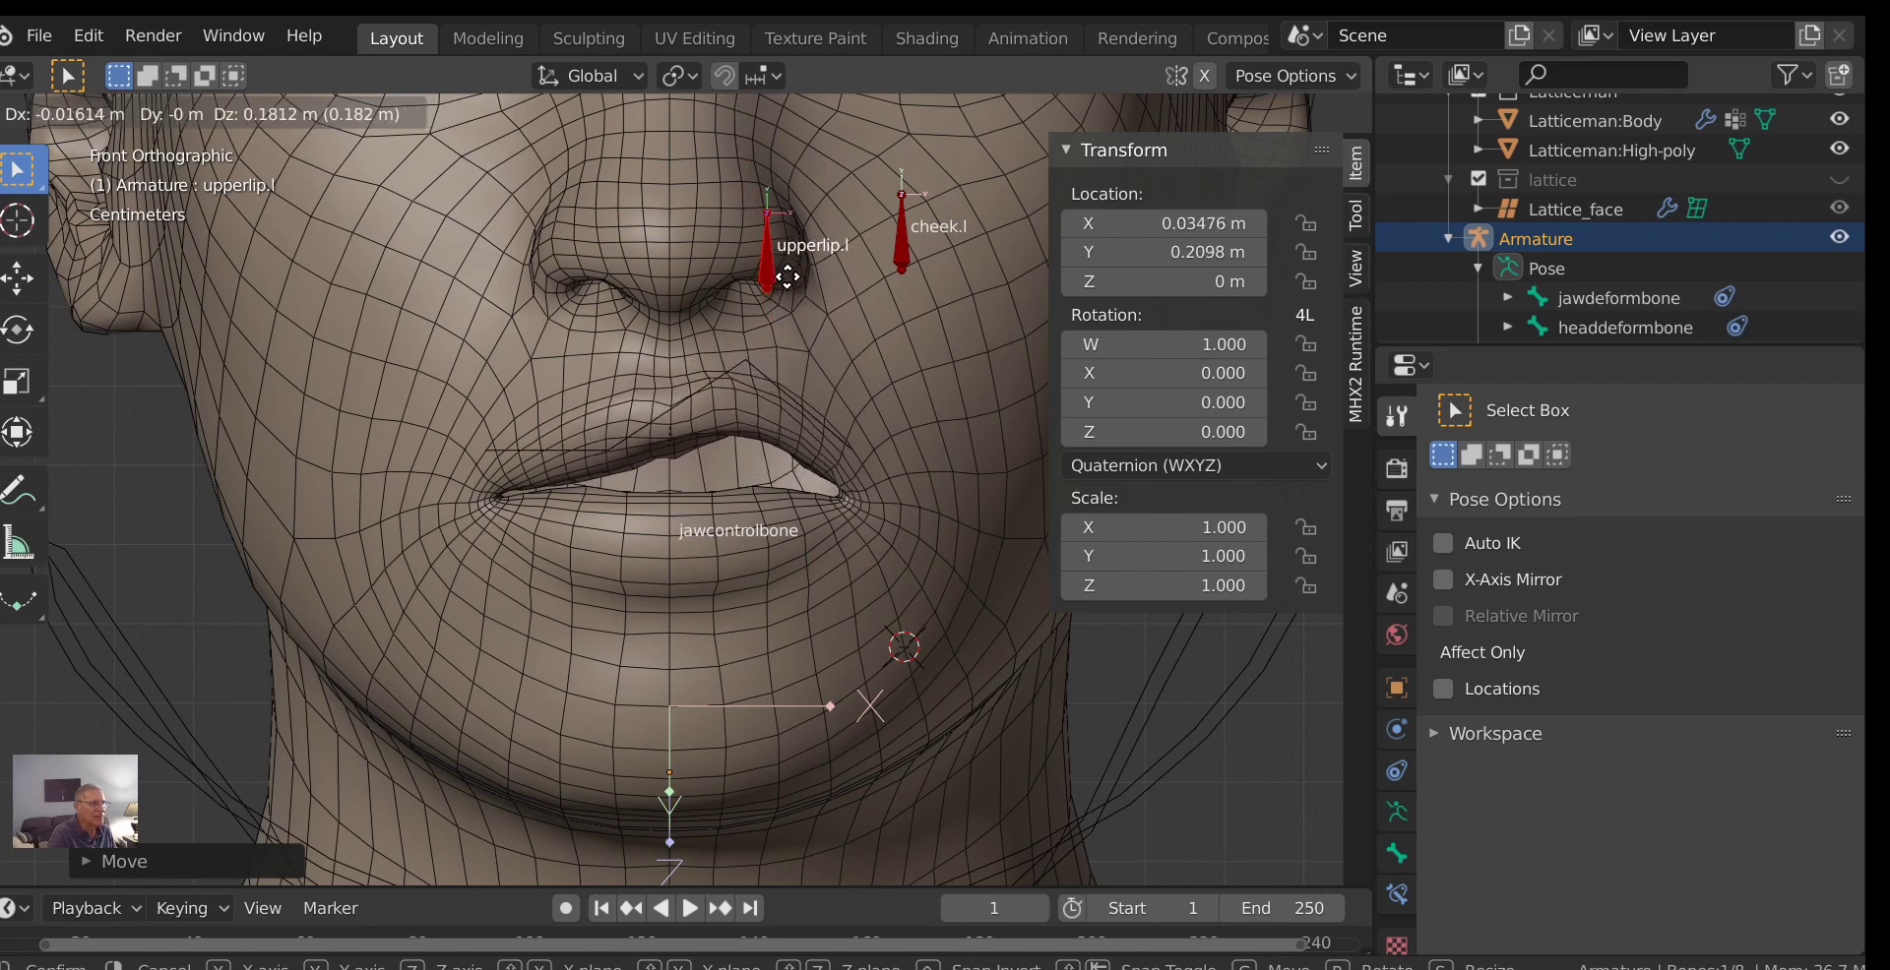
pyautogui.click(799, 296)
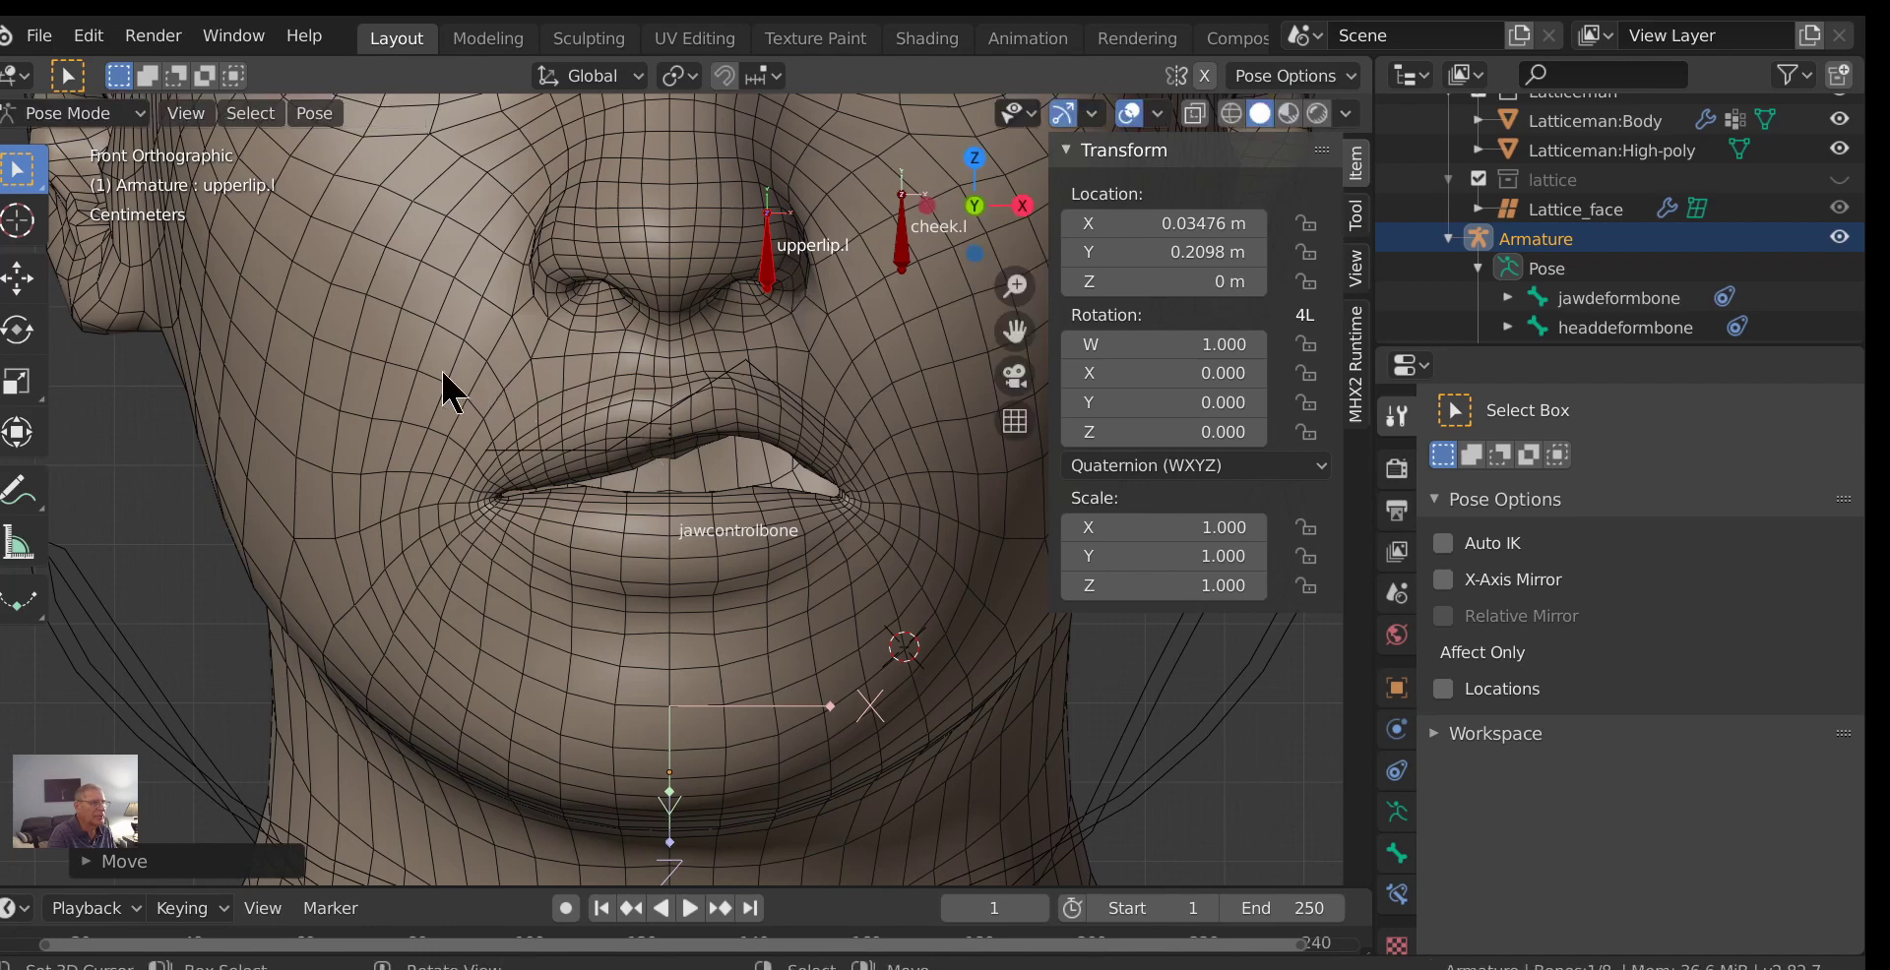
# Deselect the posed bone, return the armature to Object Mode and select the Latticeman:Body mesh.
pyautogui.click(307, 343)
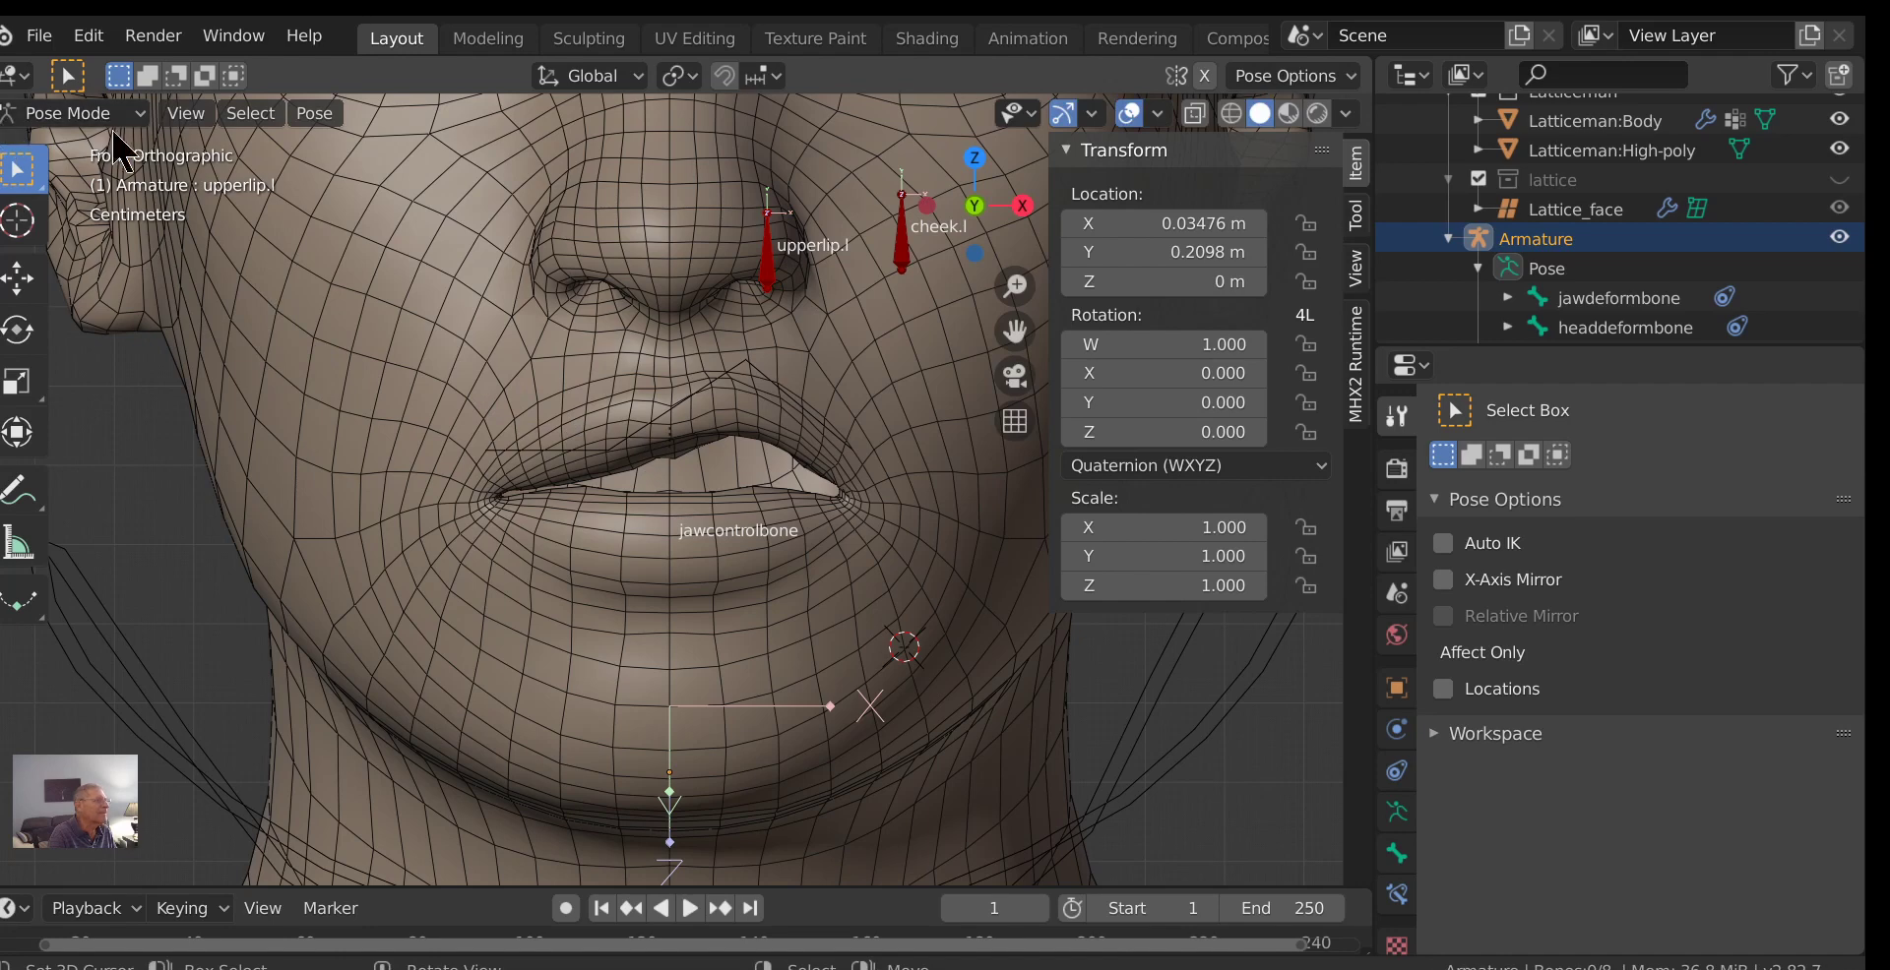
pyautogui.click(70, 120)
pyautogui.click(77, 148)
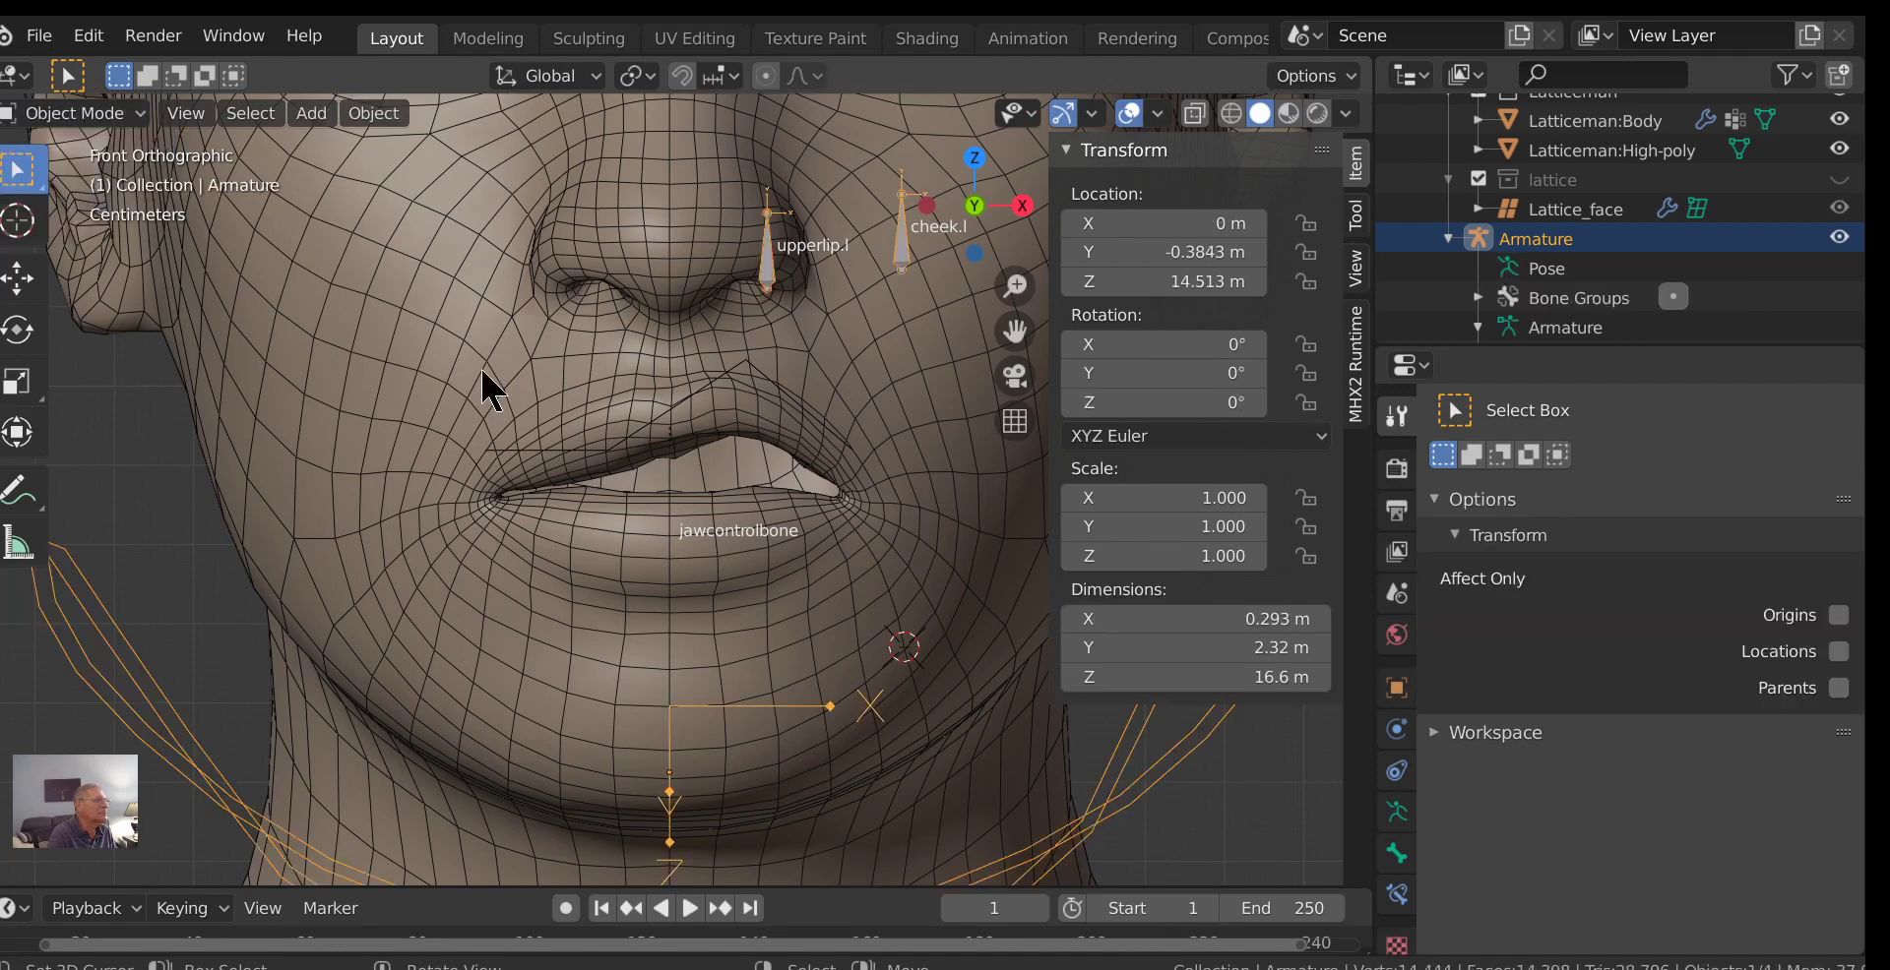
pyautogui.click(482, 366)
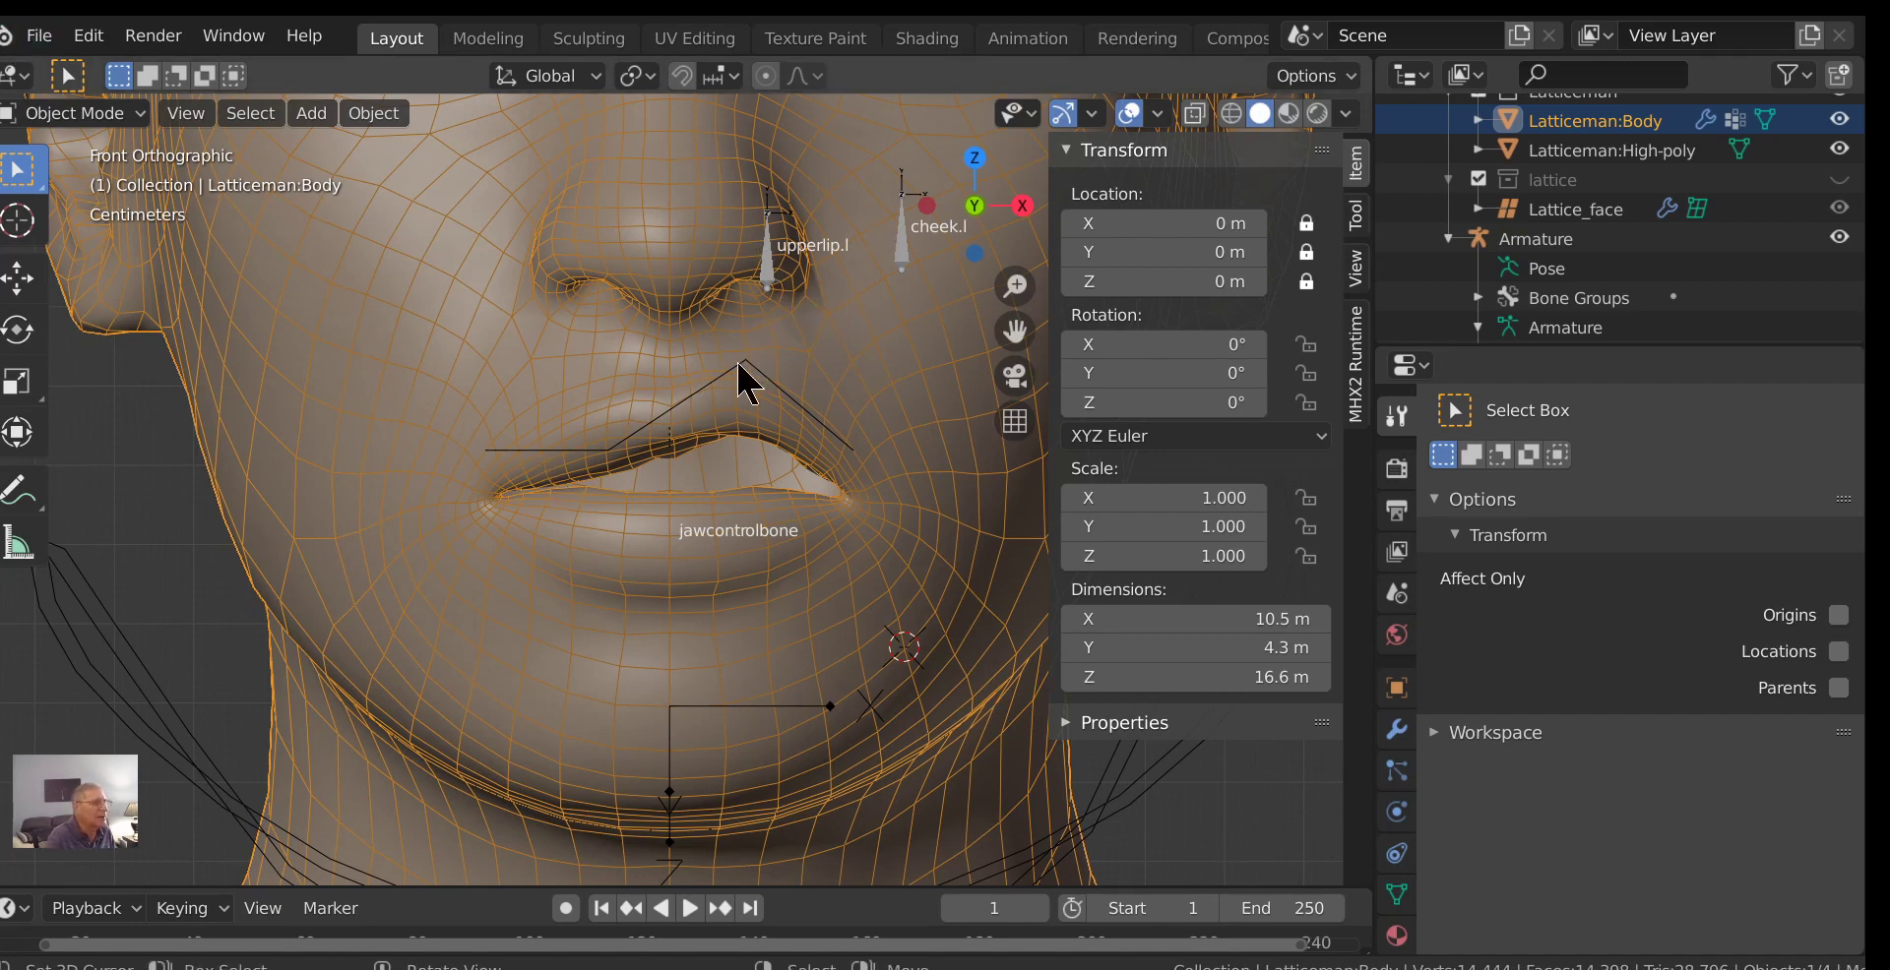
# Switch Latticeman:Body to Weight Paint mode and turn off vertex selection masking.
pyautogui.click(116, 116)
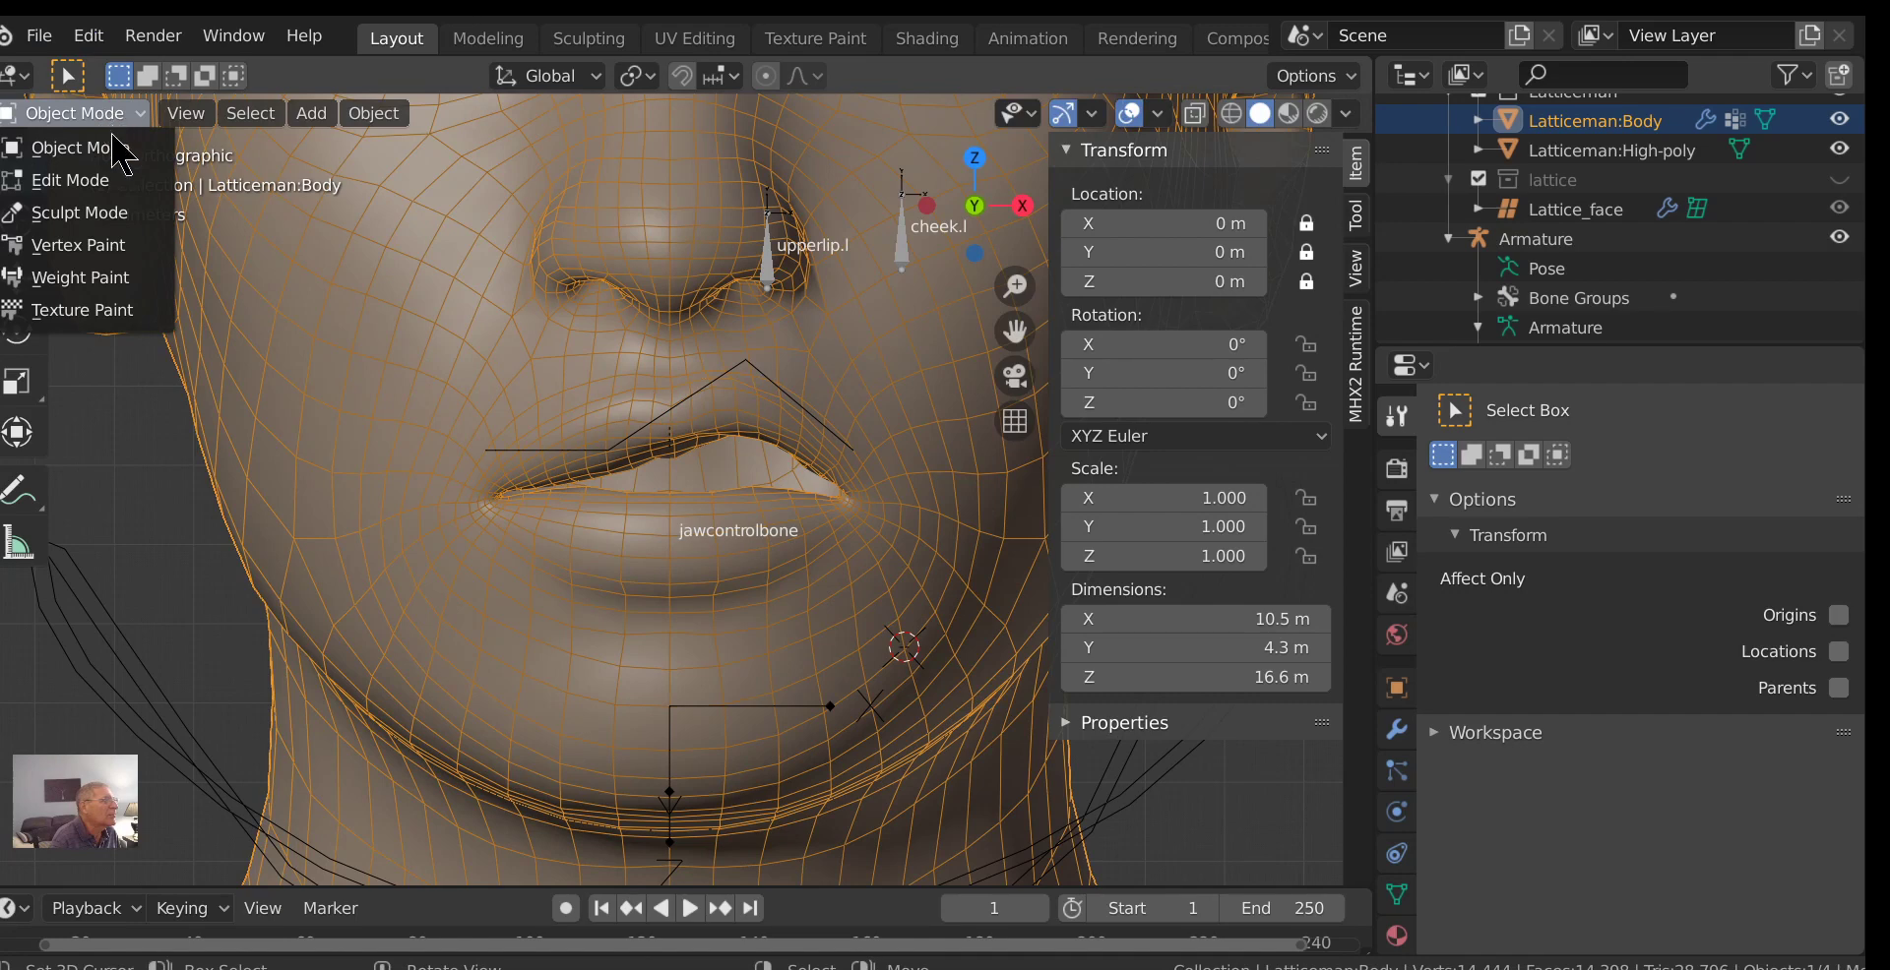
pyautogui.click(79, 278)
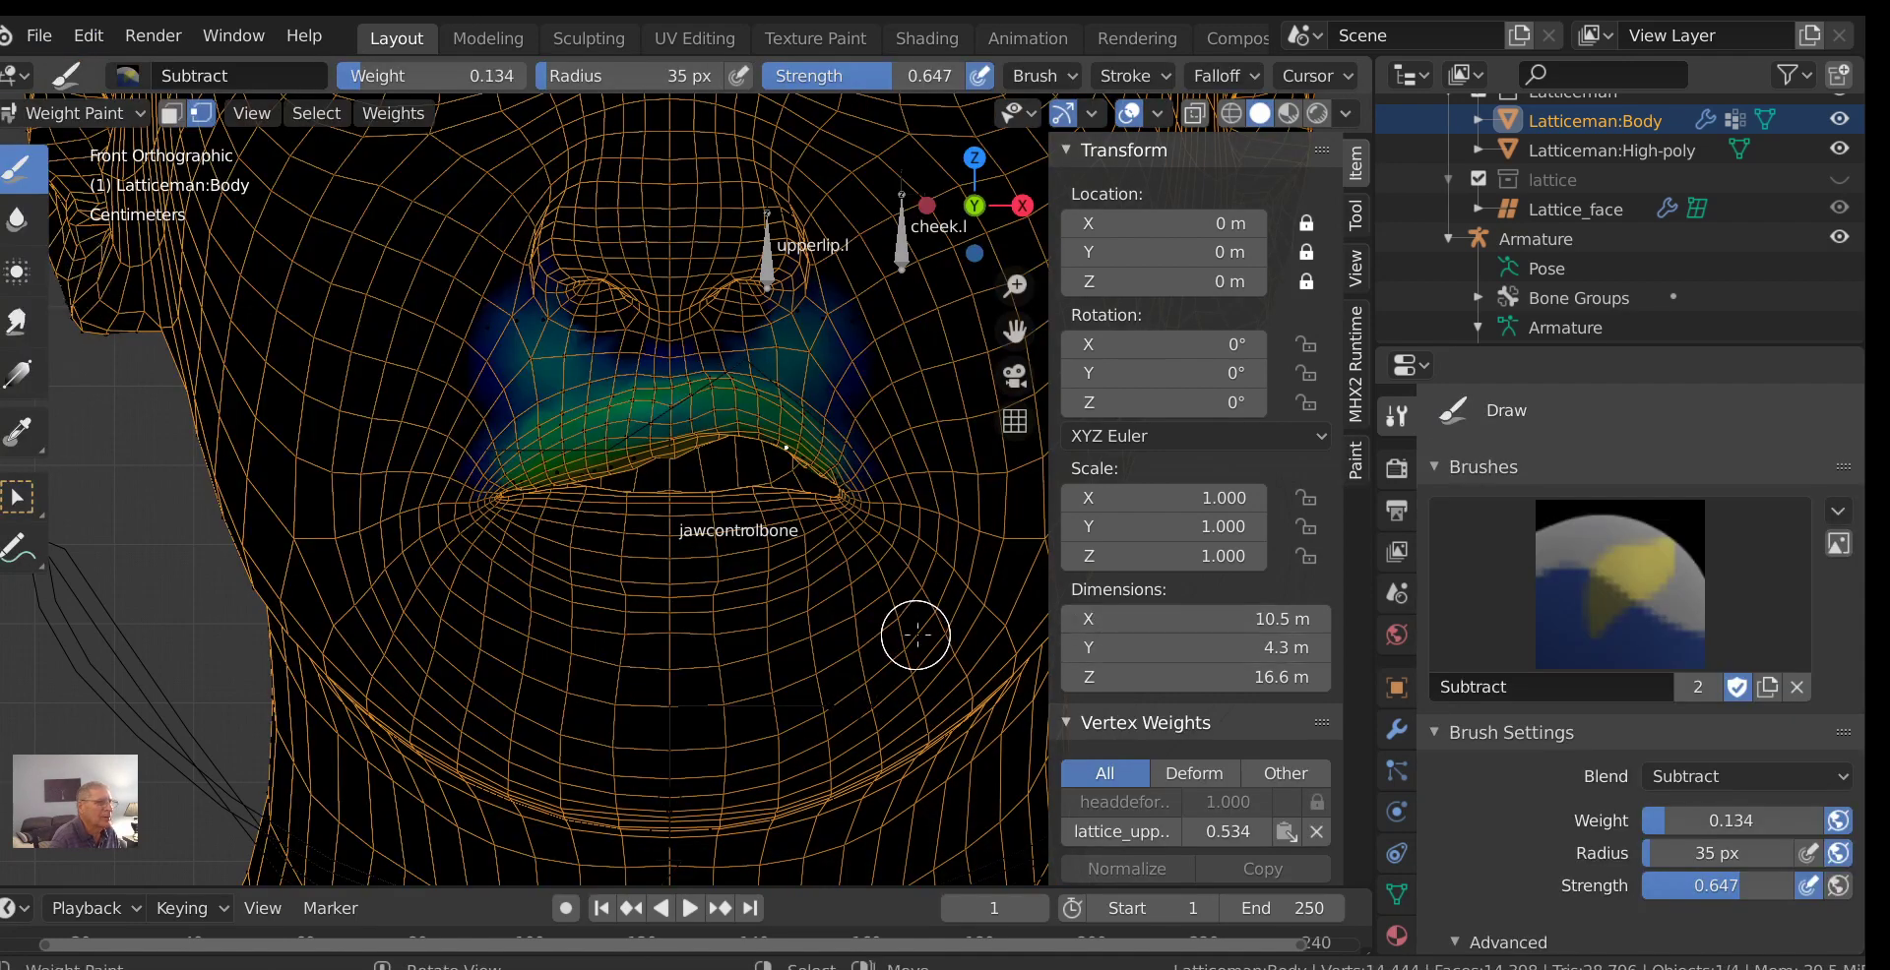
pyautogui.scroll(3, 907, 570)
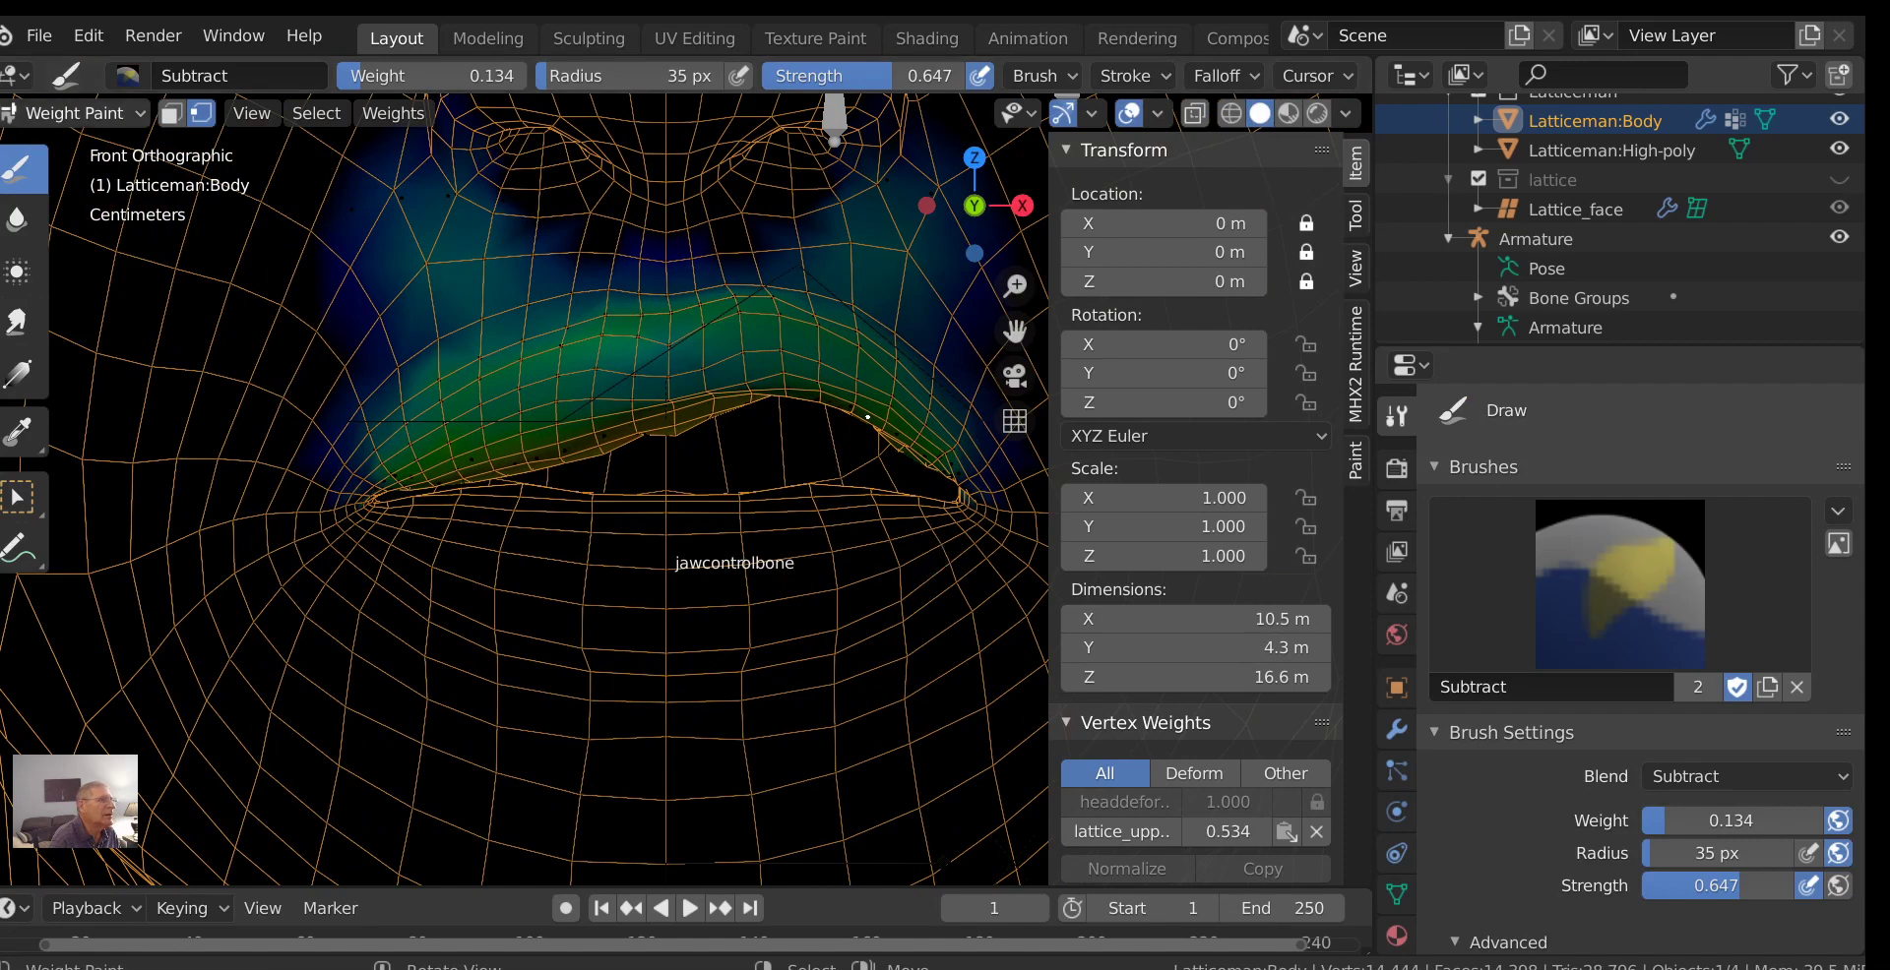
pyautogui.click(202, 113)
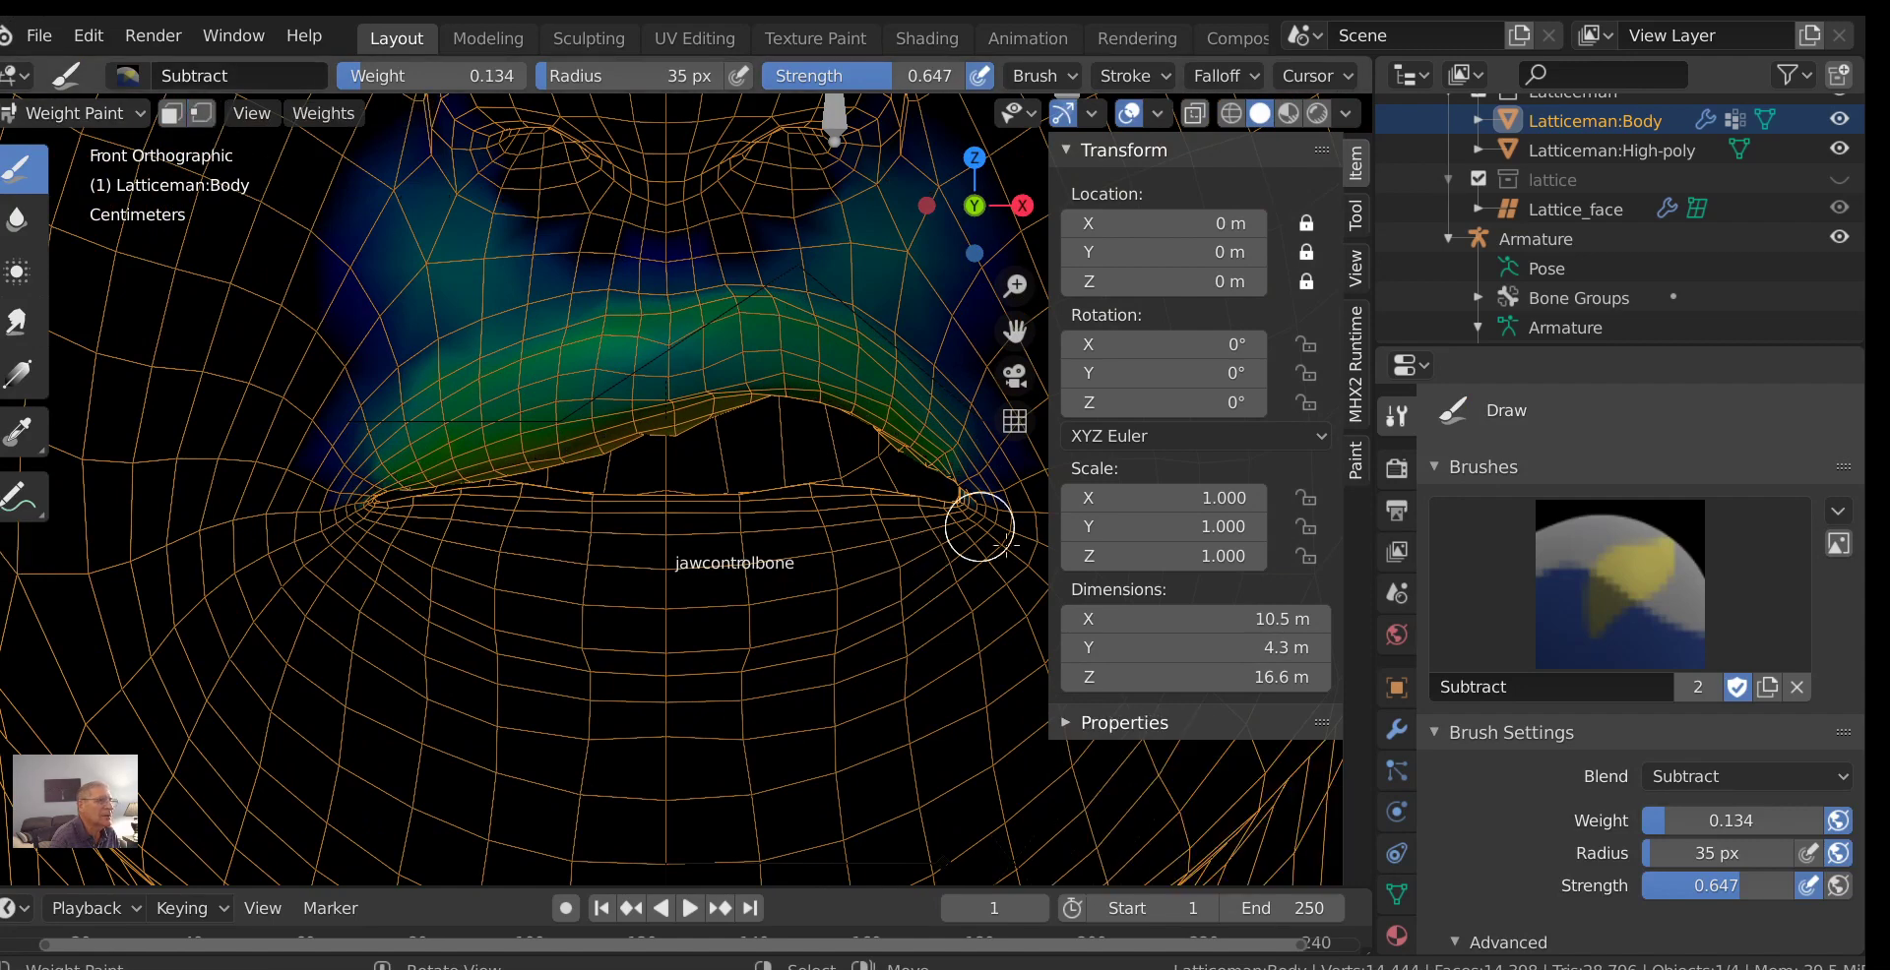
# Subtract weight from the stray inner-mouth vertices beneath the peak of the raised upper lip.
pyautogui.scroll(1, 946, 493)
pyautogui.moveTo(945, 494); pyautogui.dragTo(770, 315, button='middle')
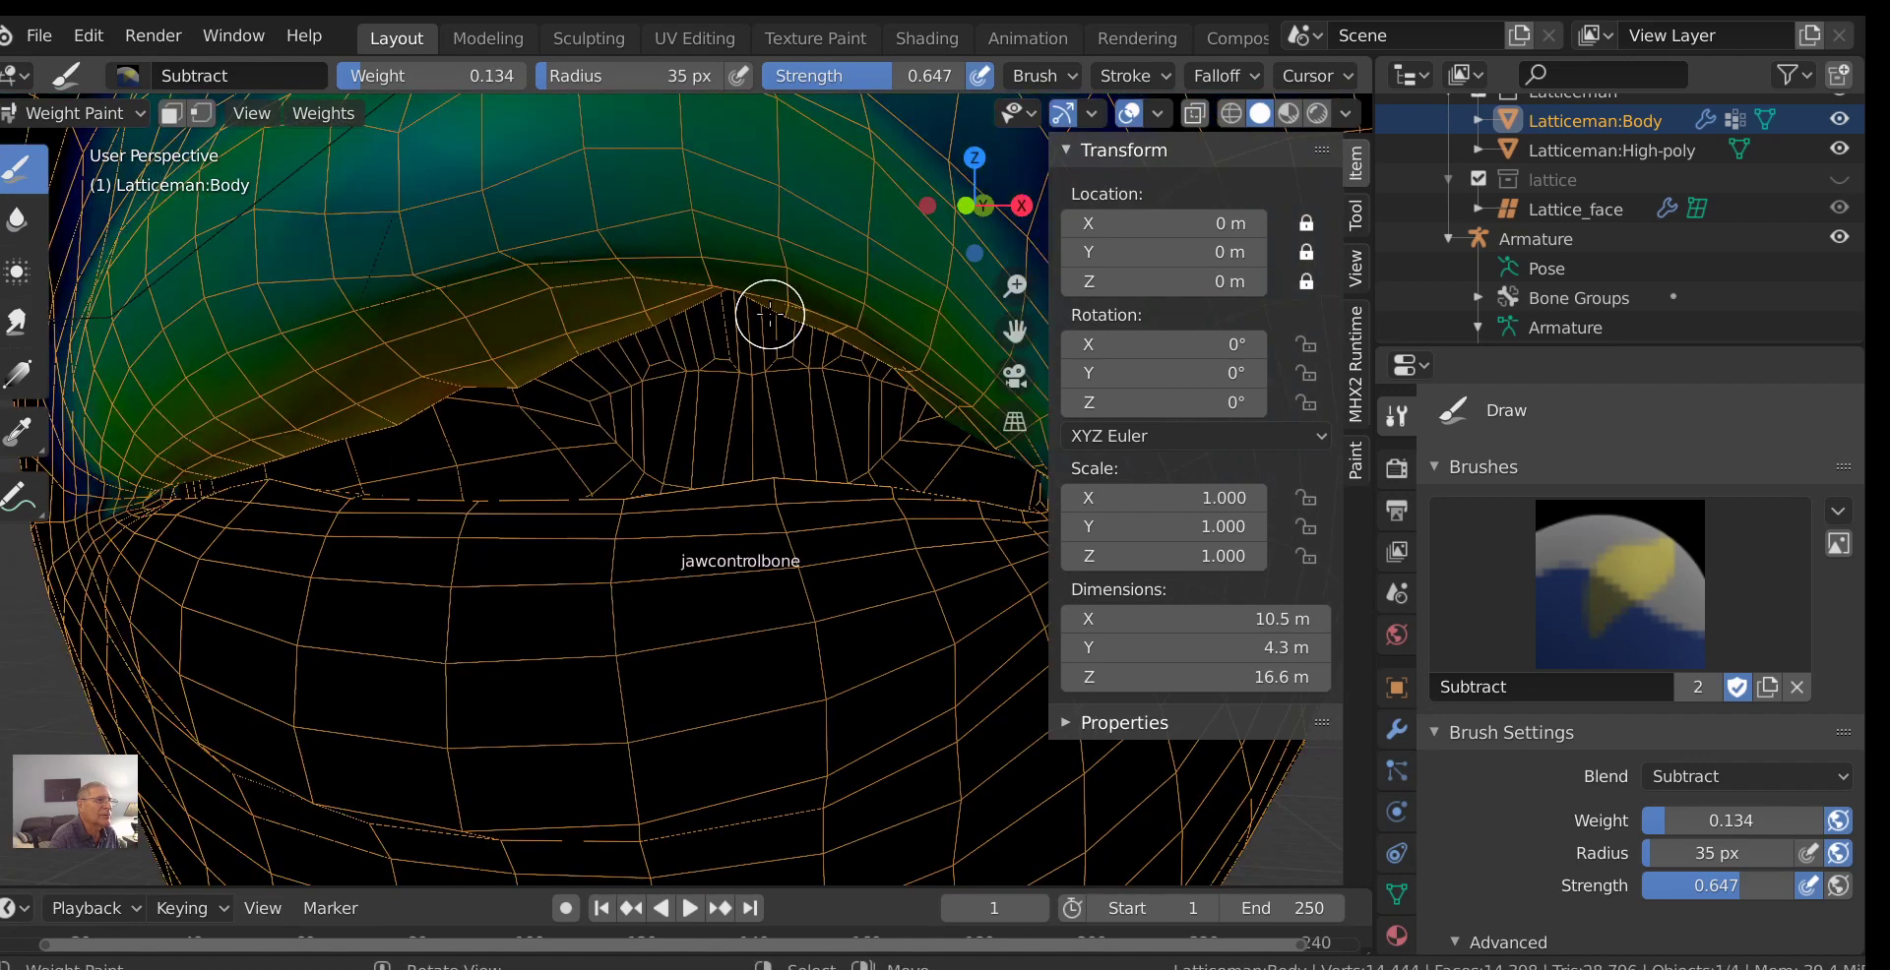
pyautogui.scroll(2, 755, 304)
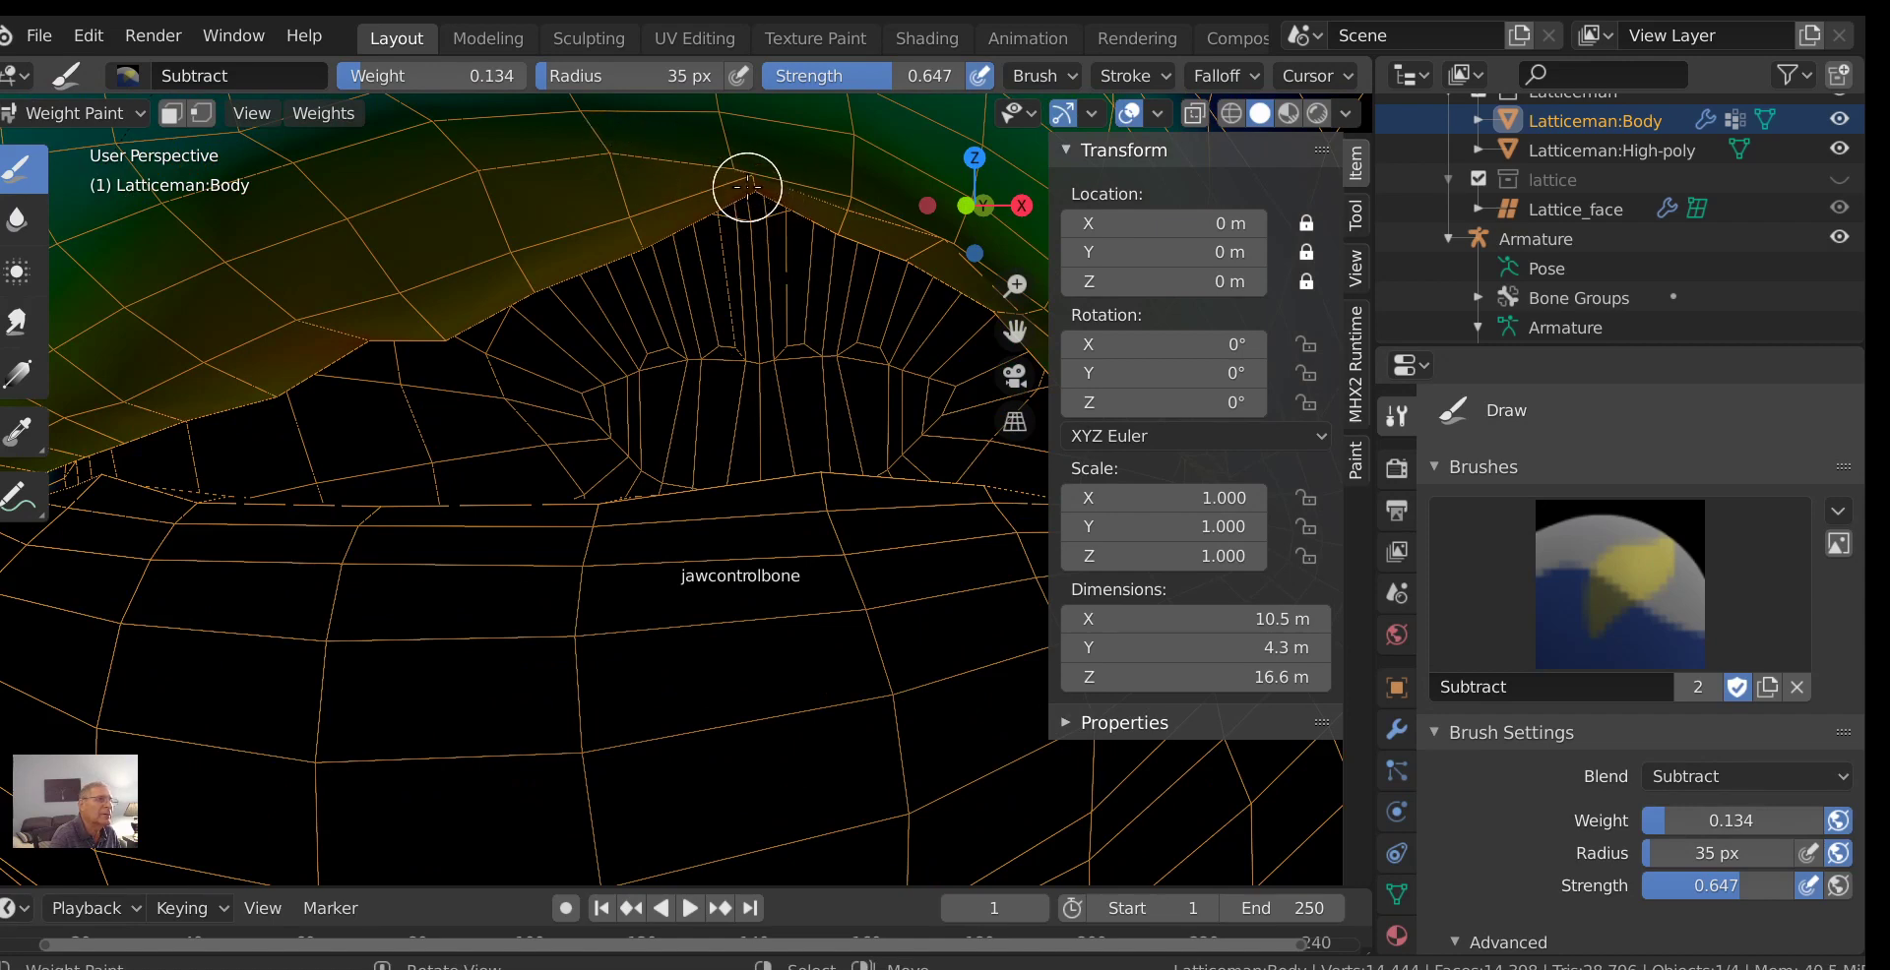
pyautogui.moveTo(731, 186); pyautogui.dragTo(748, 204)
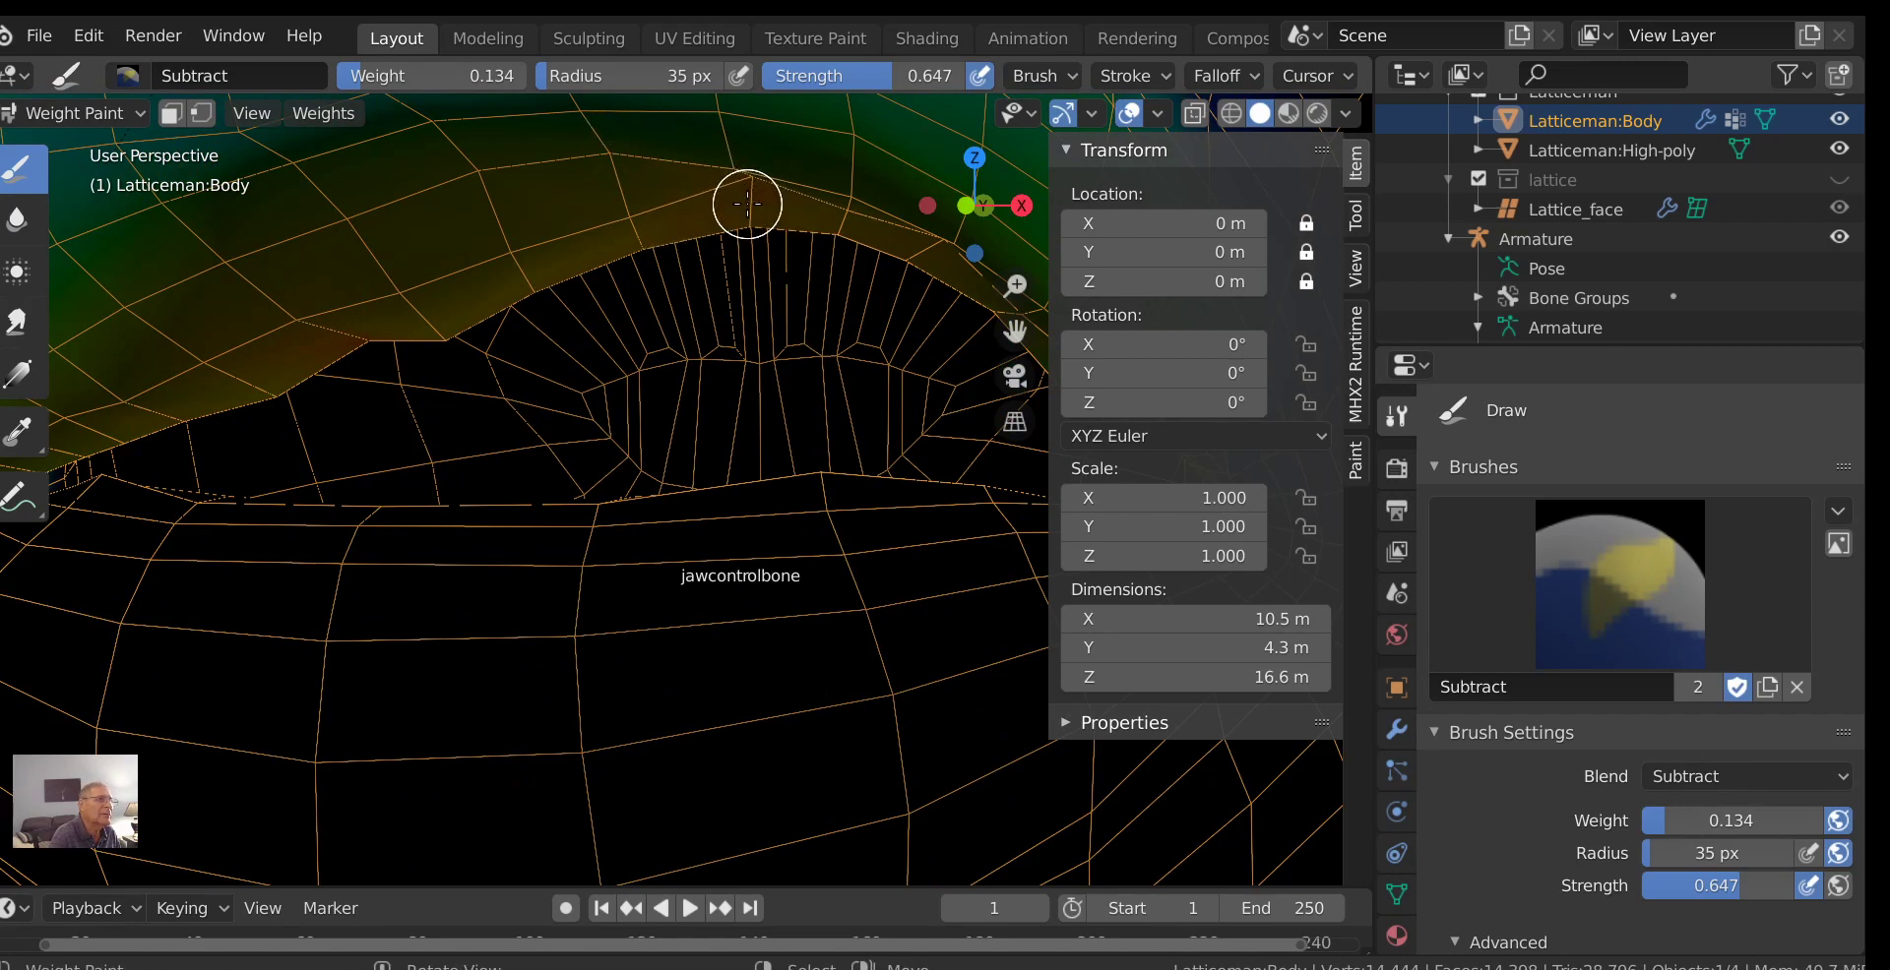
pyautogui.scroll(-2, 805, 278)
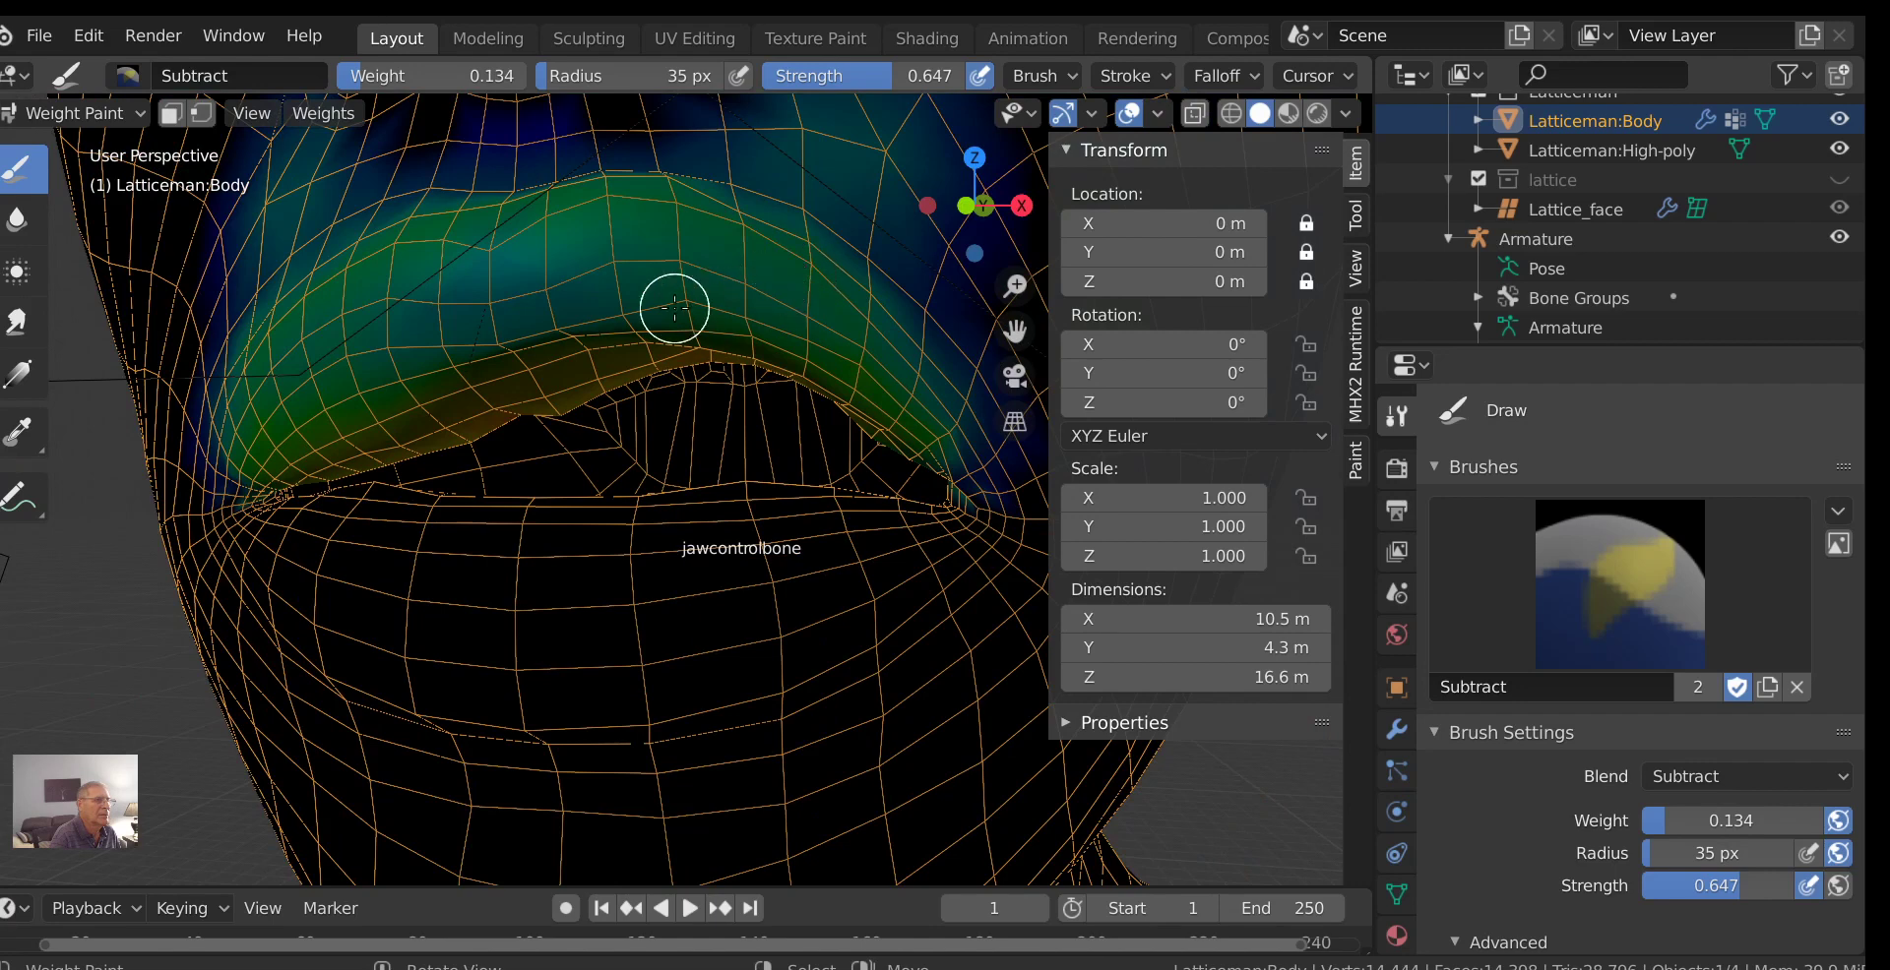
pyautogui.moveTo(675, 306); pyautogui.dragTo(708, 332, button='middle')
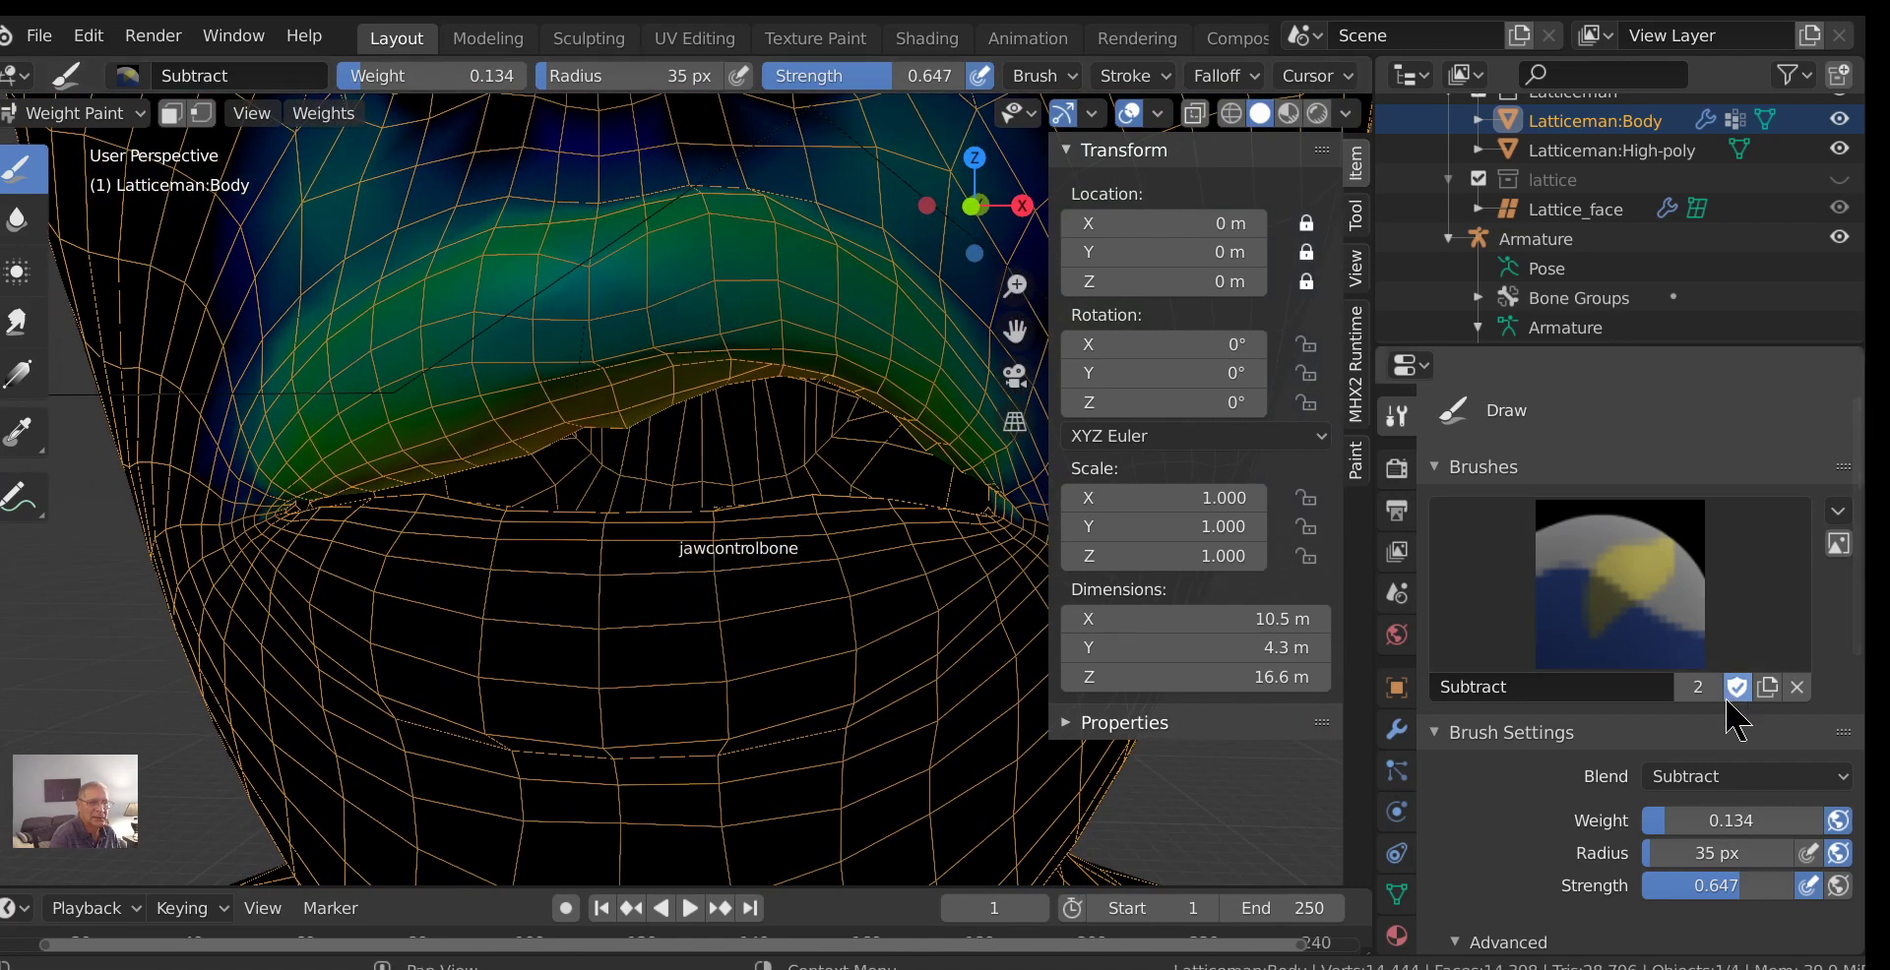
# Set the brush's blending mode to Add and paint weight onto both sides of the inner mouth behind the upper lip.
pyautogui.click(1680, 783)
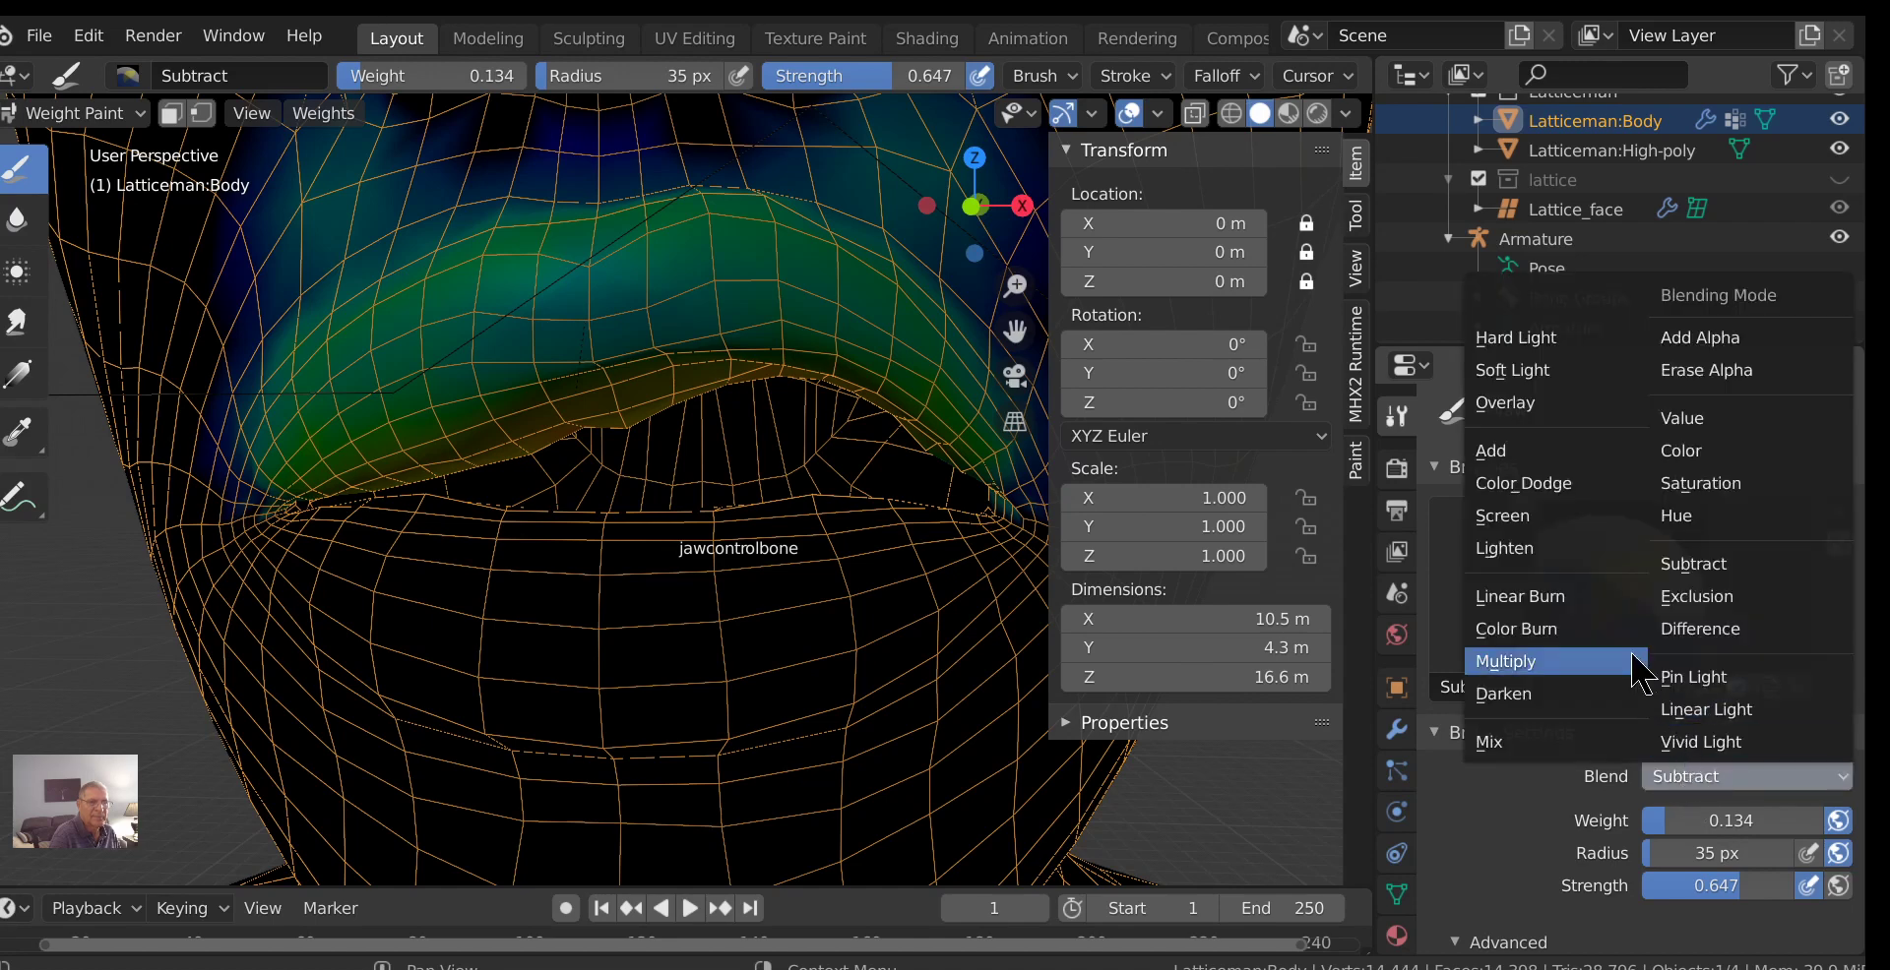
pyautogui.click(1501, 453)
pyautogui.scroll(2, 618, 448)
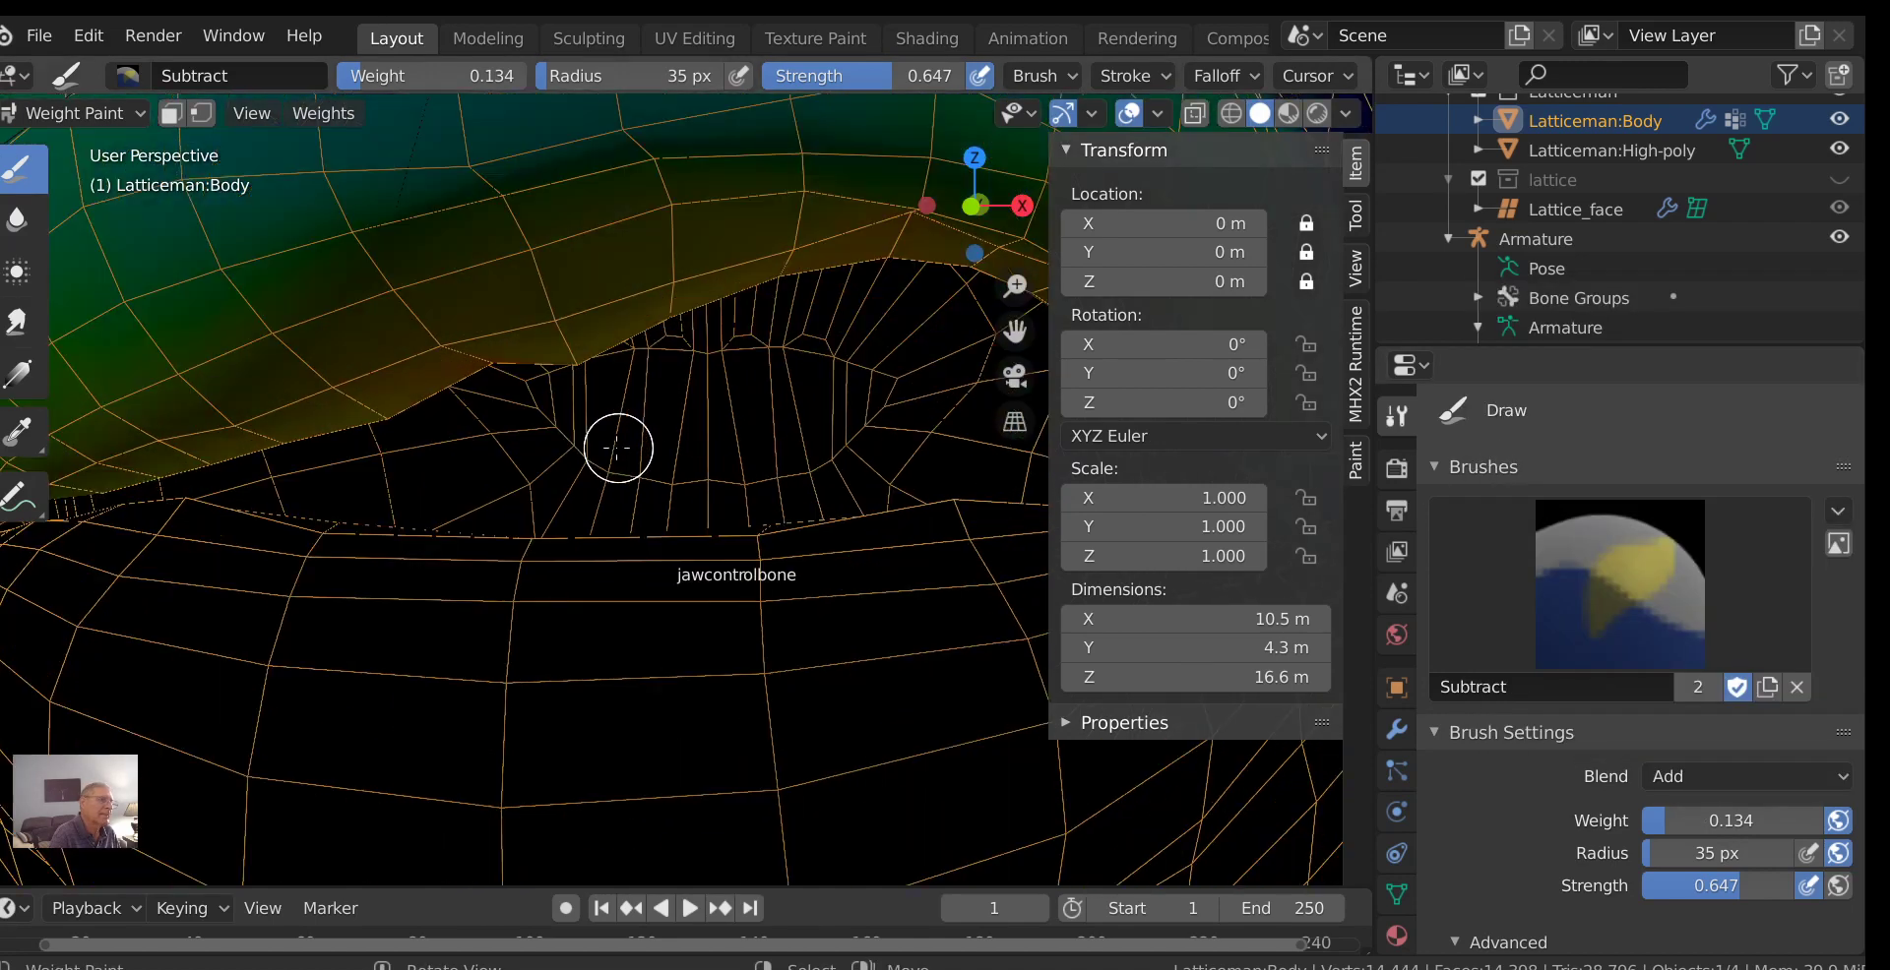
pyautogui.click(576, 355)
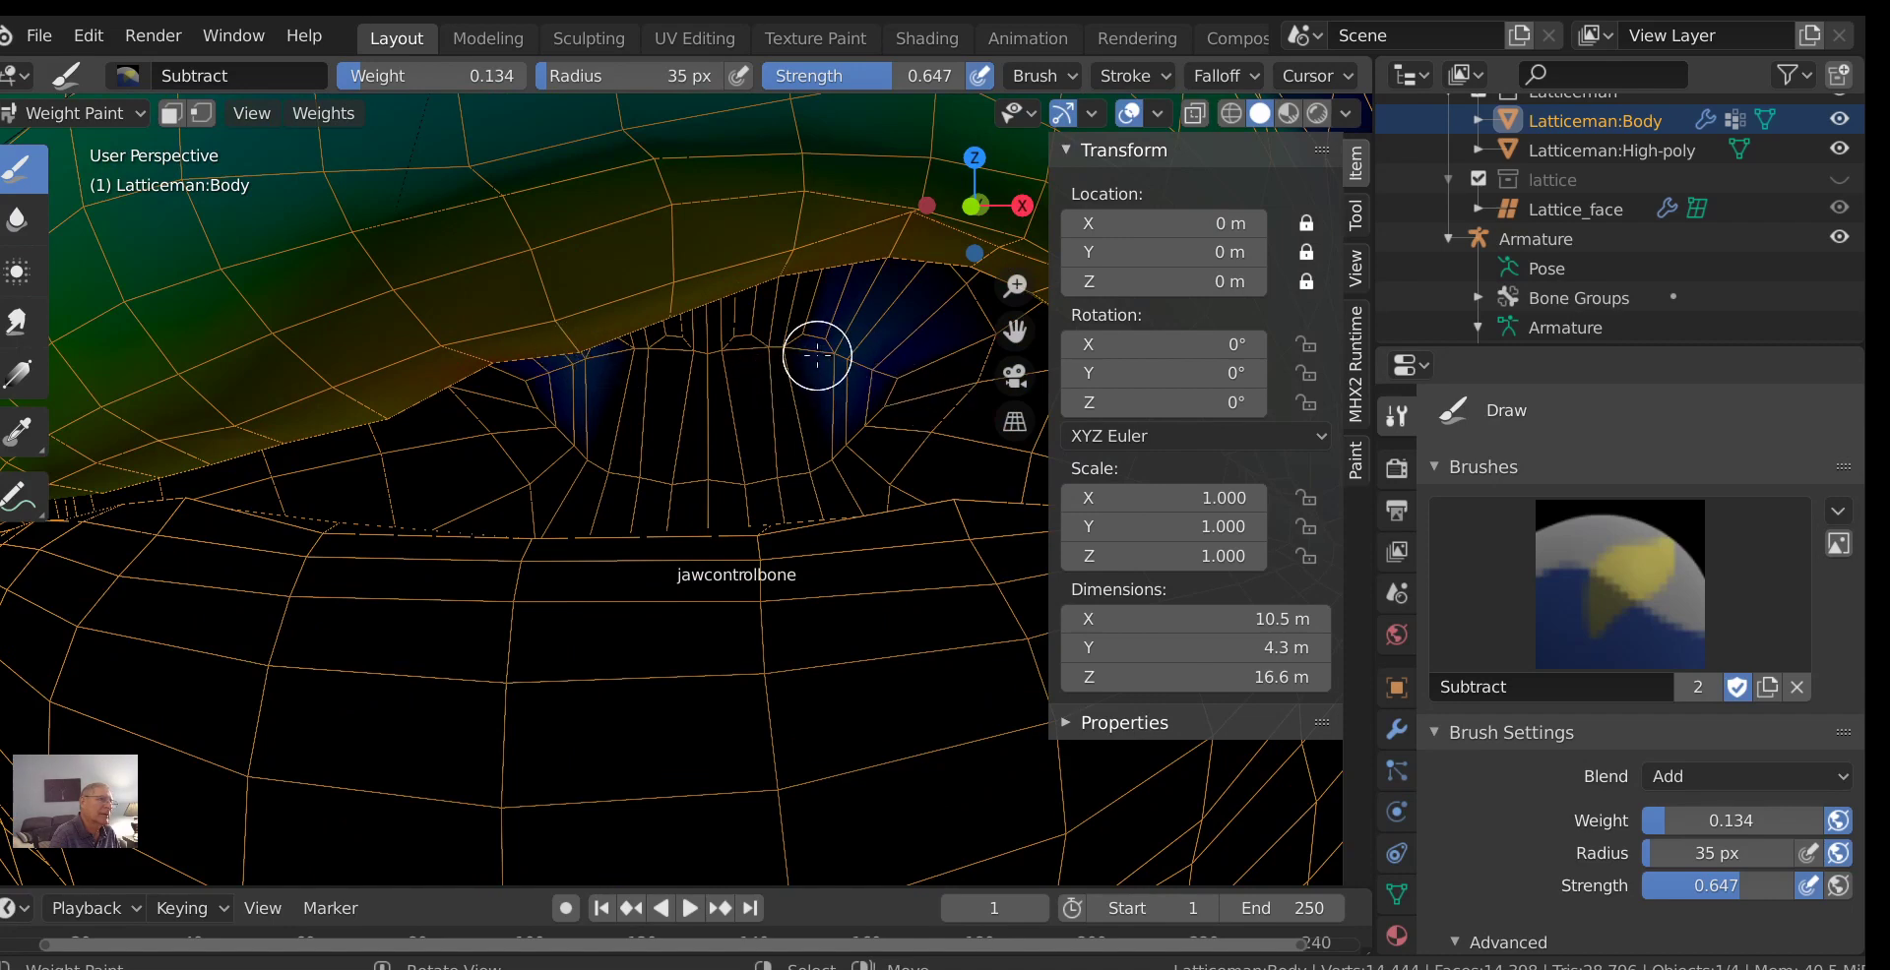
pyautogui.scroll(-5, 805, 359)
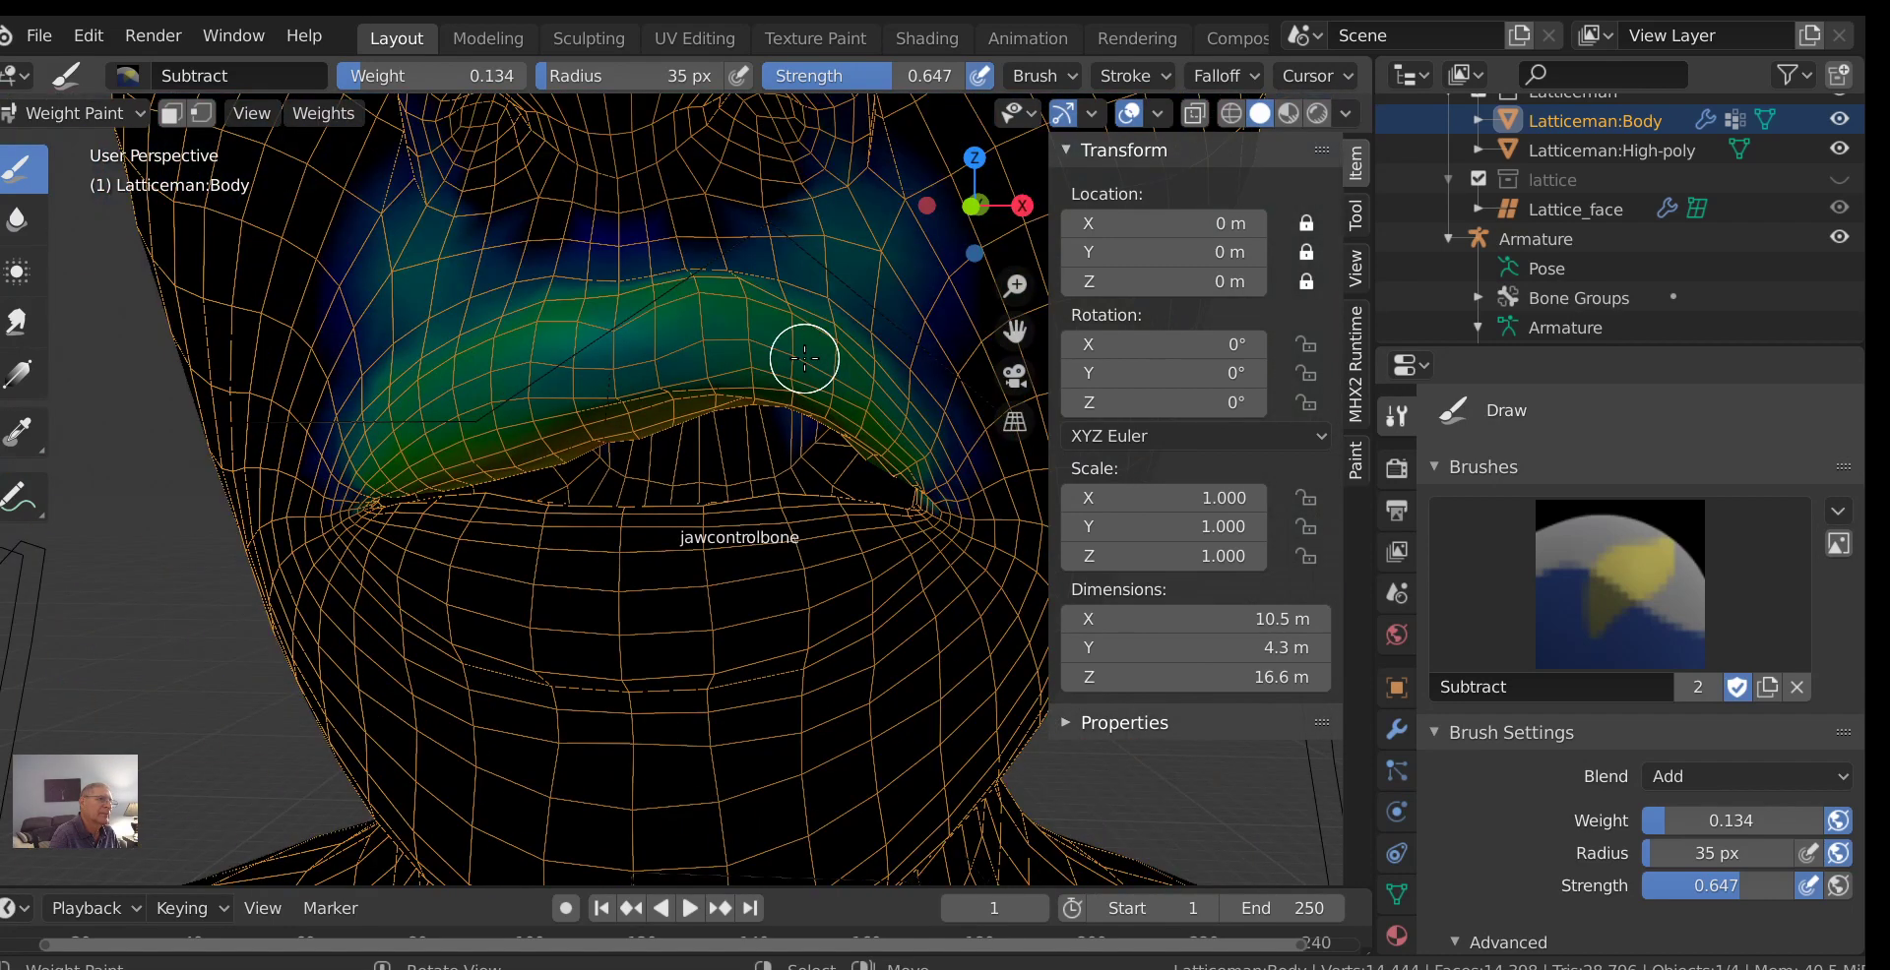
pyautogui.scroll(3, 751, 428)
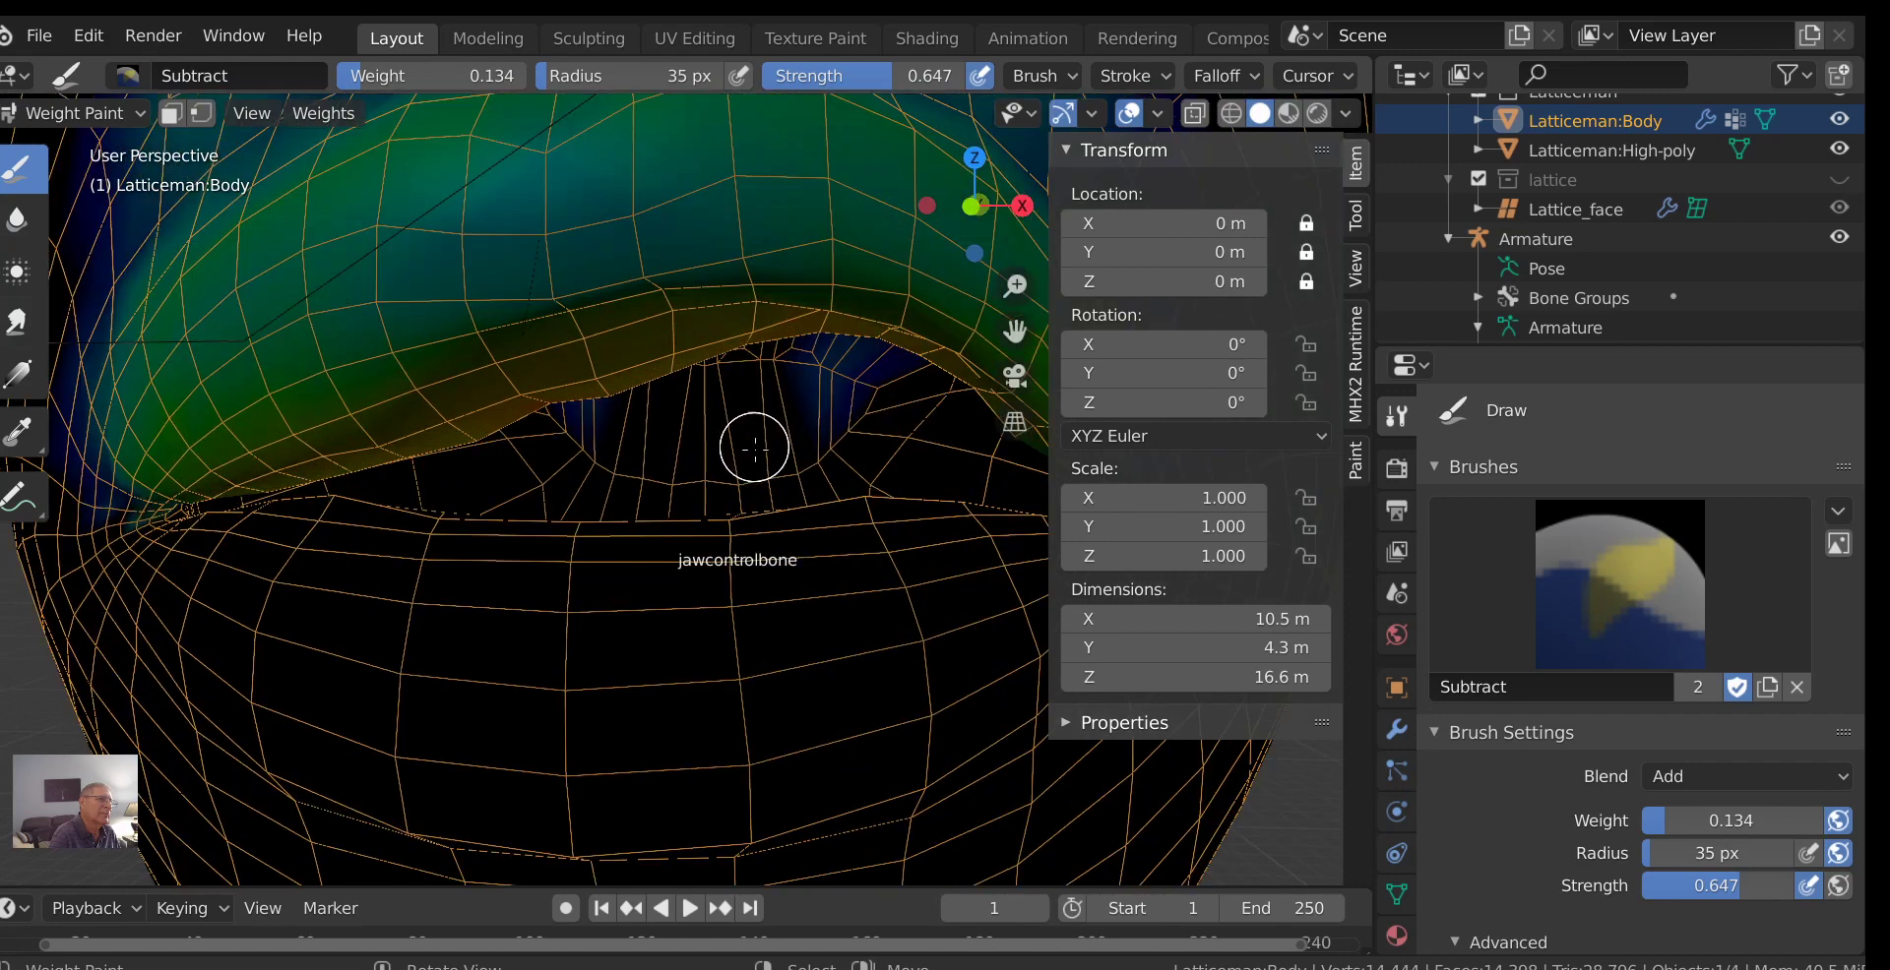
# Set the brush's blending mode back to Subtract and remove the weight just painted inside the mouth.
pyautogui.click(1670, 776)
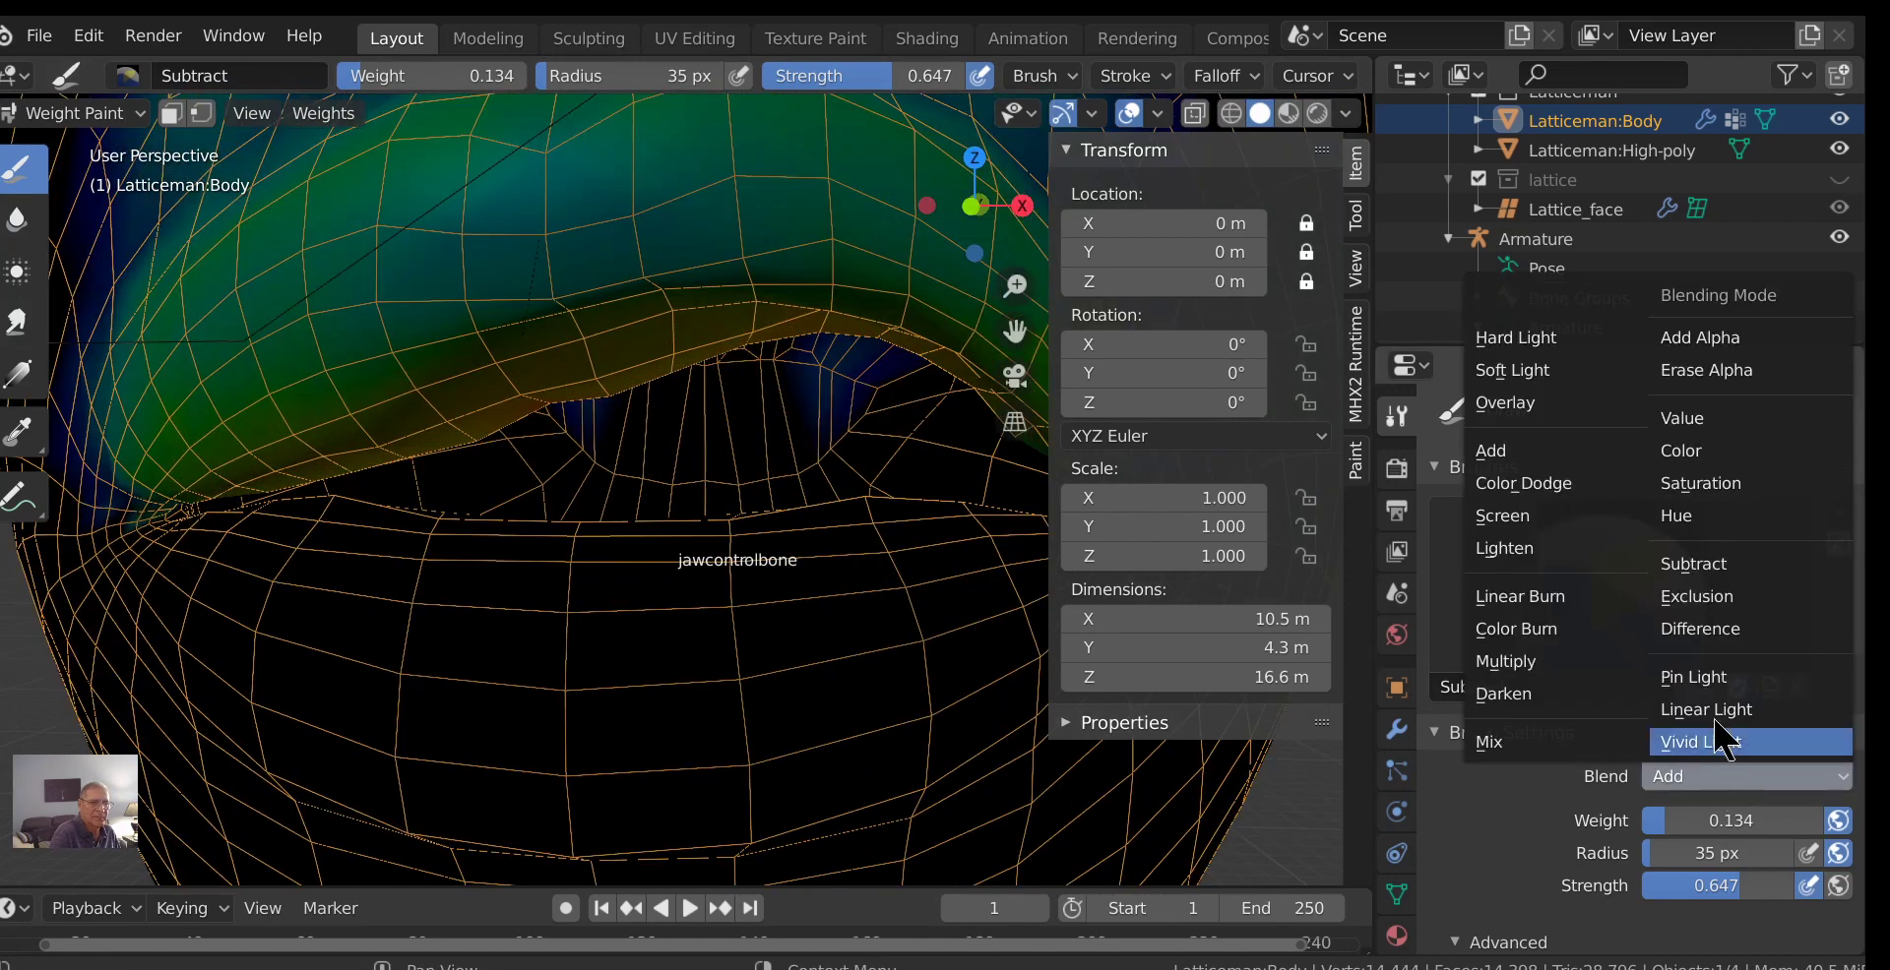
pyautogui.click(1695, 564)
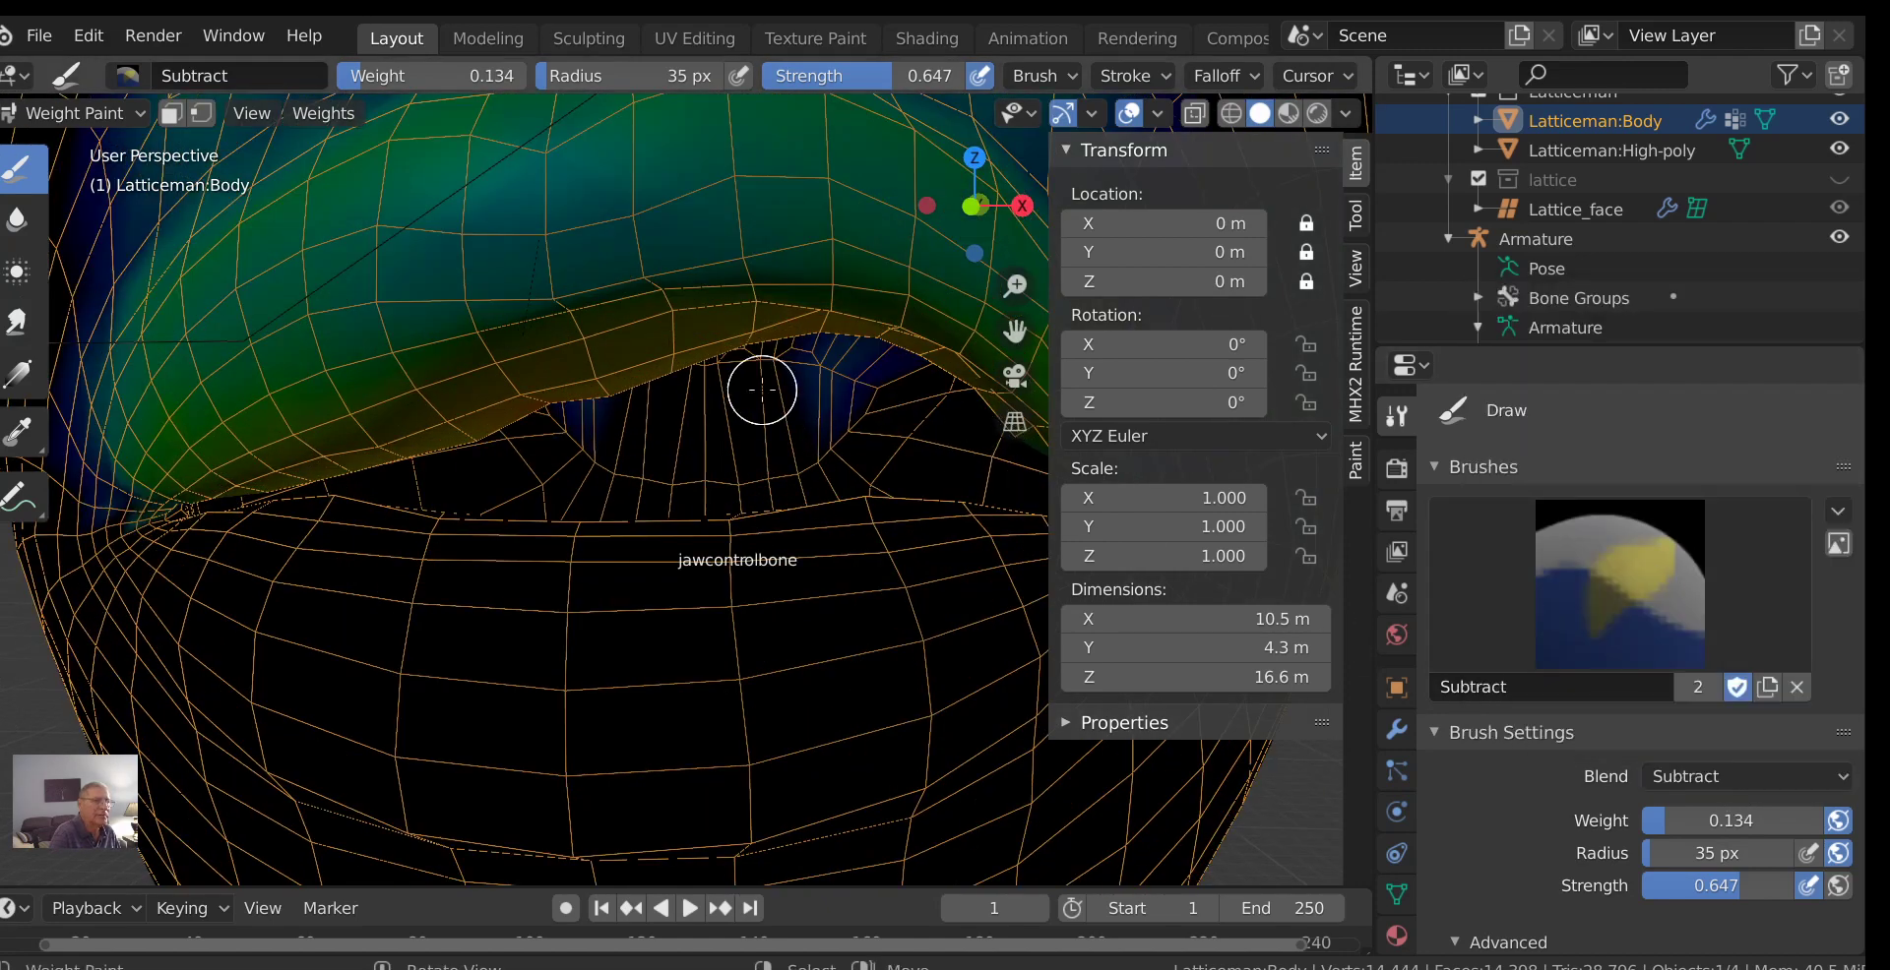
pyautogui.moveTo(869, 408)
pyautogui.mouseDown()
pyautogui.moveTo(747, 373)
pyautogui.moveTo(770, 394)
pyautogui.moveTo(882, 378)
pyautogui.moveTo(787, 378)
pyautogui.moveTo(891, 404)
pyautogui.moveTo(835, 396)
pyautogui.moveTo(810, 364)
pyautogui.moveTo(892, 411)
pyautogui.moveTo(805, 390)
pyautogui.moveTo(844, 376)
pyautogui.moveTo(833, 390)
pyautogui.moveTo(793, 365)
pyautogui.moveTo(874, 381)
pyautogui.mouseUp()
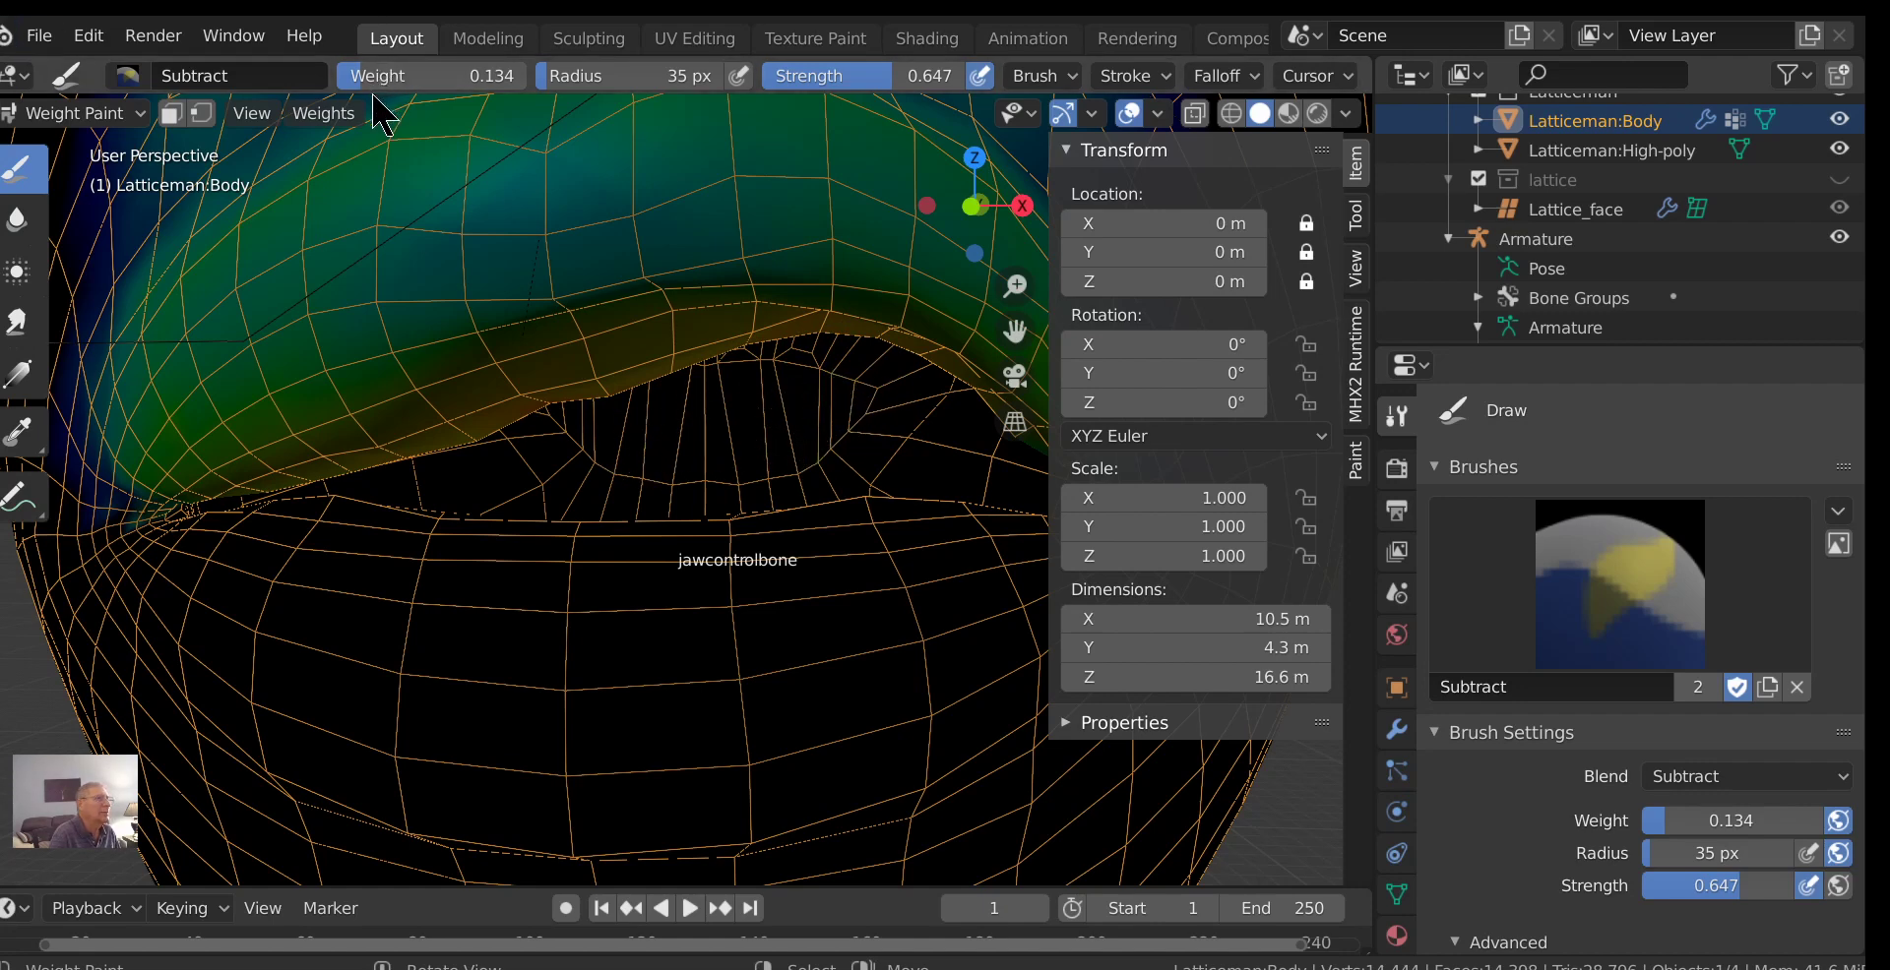
# Clean the active vertex group's weights with a limit of 0.05.
pyautogui.click(322, 113)
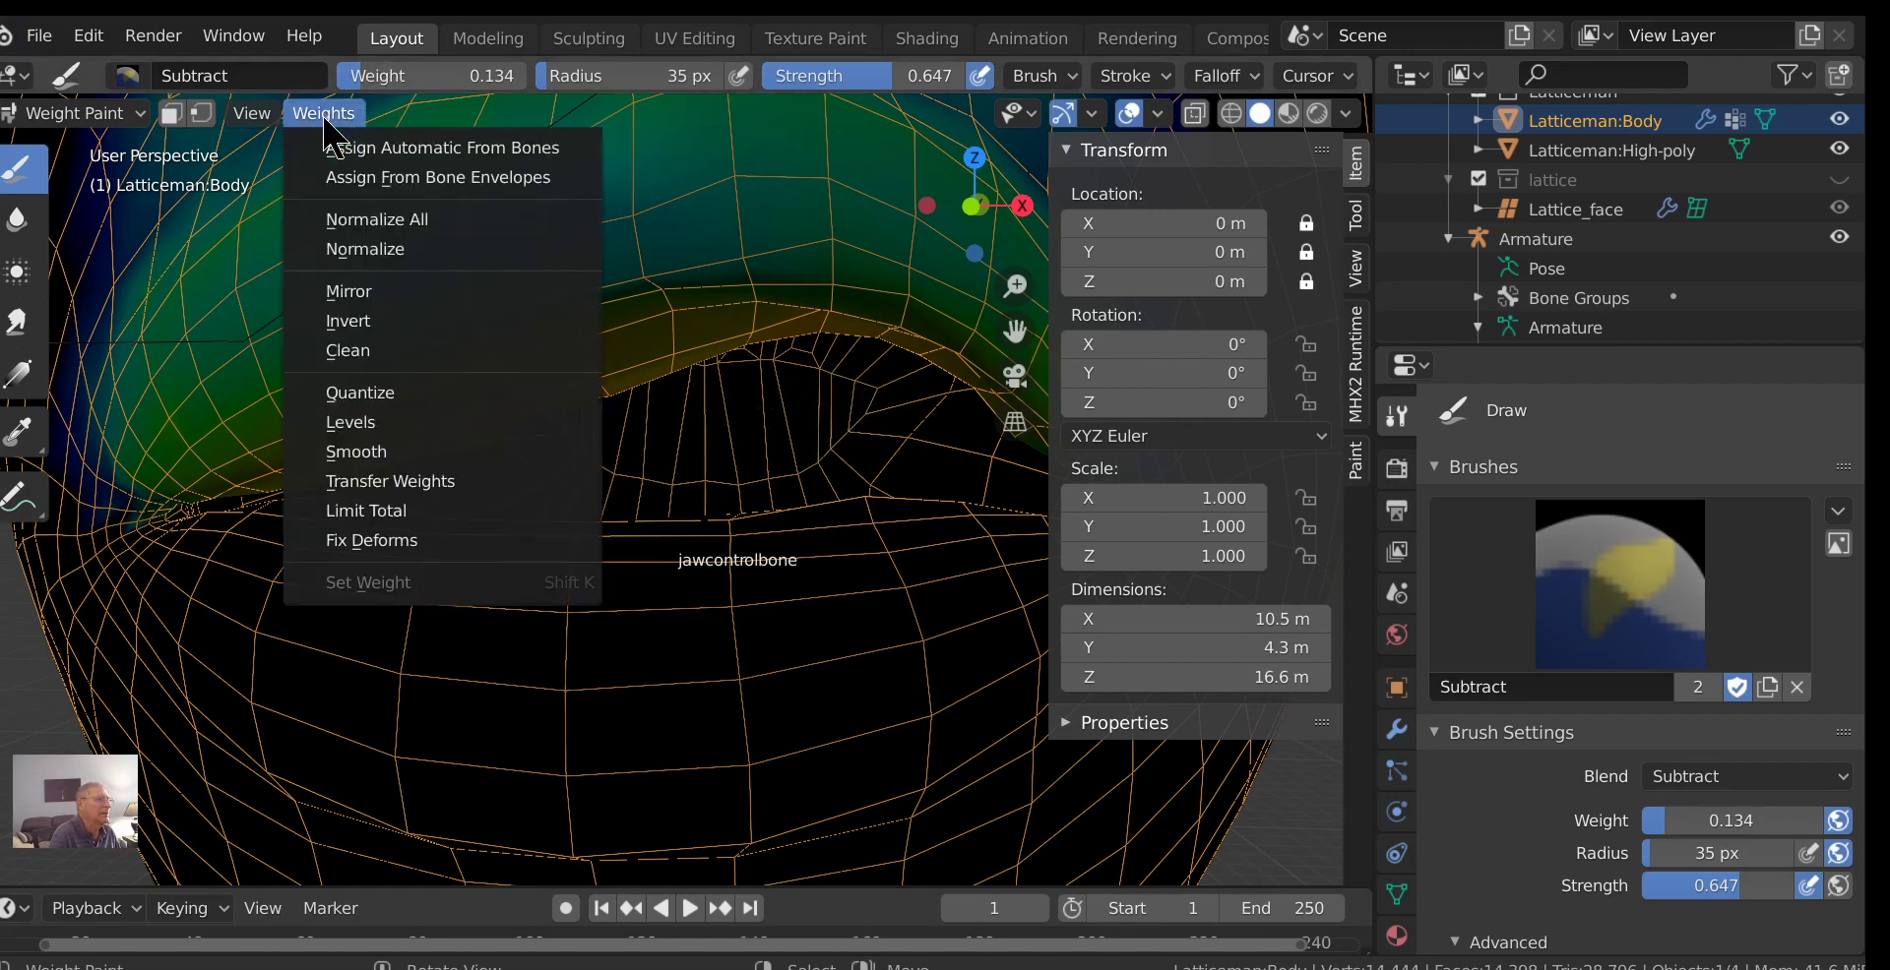
pyautogui.click(348, 351)
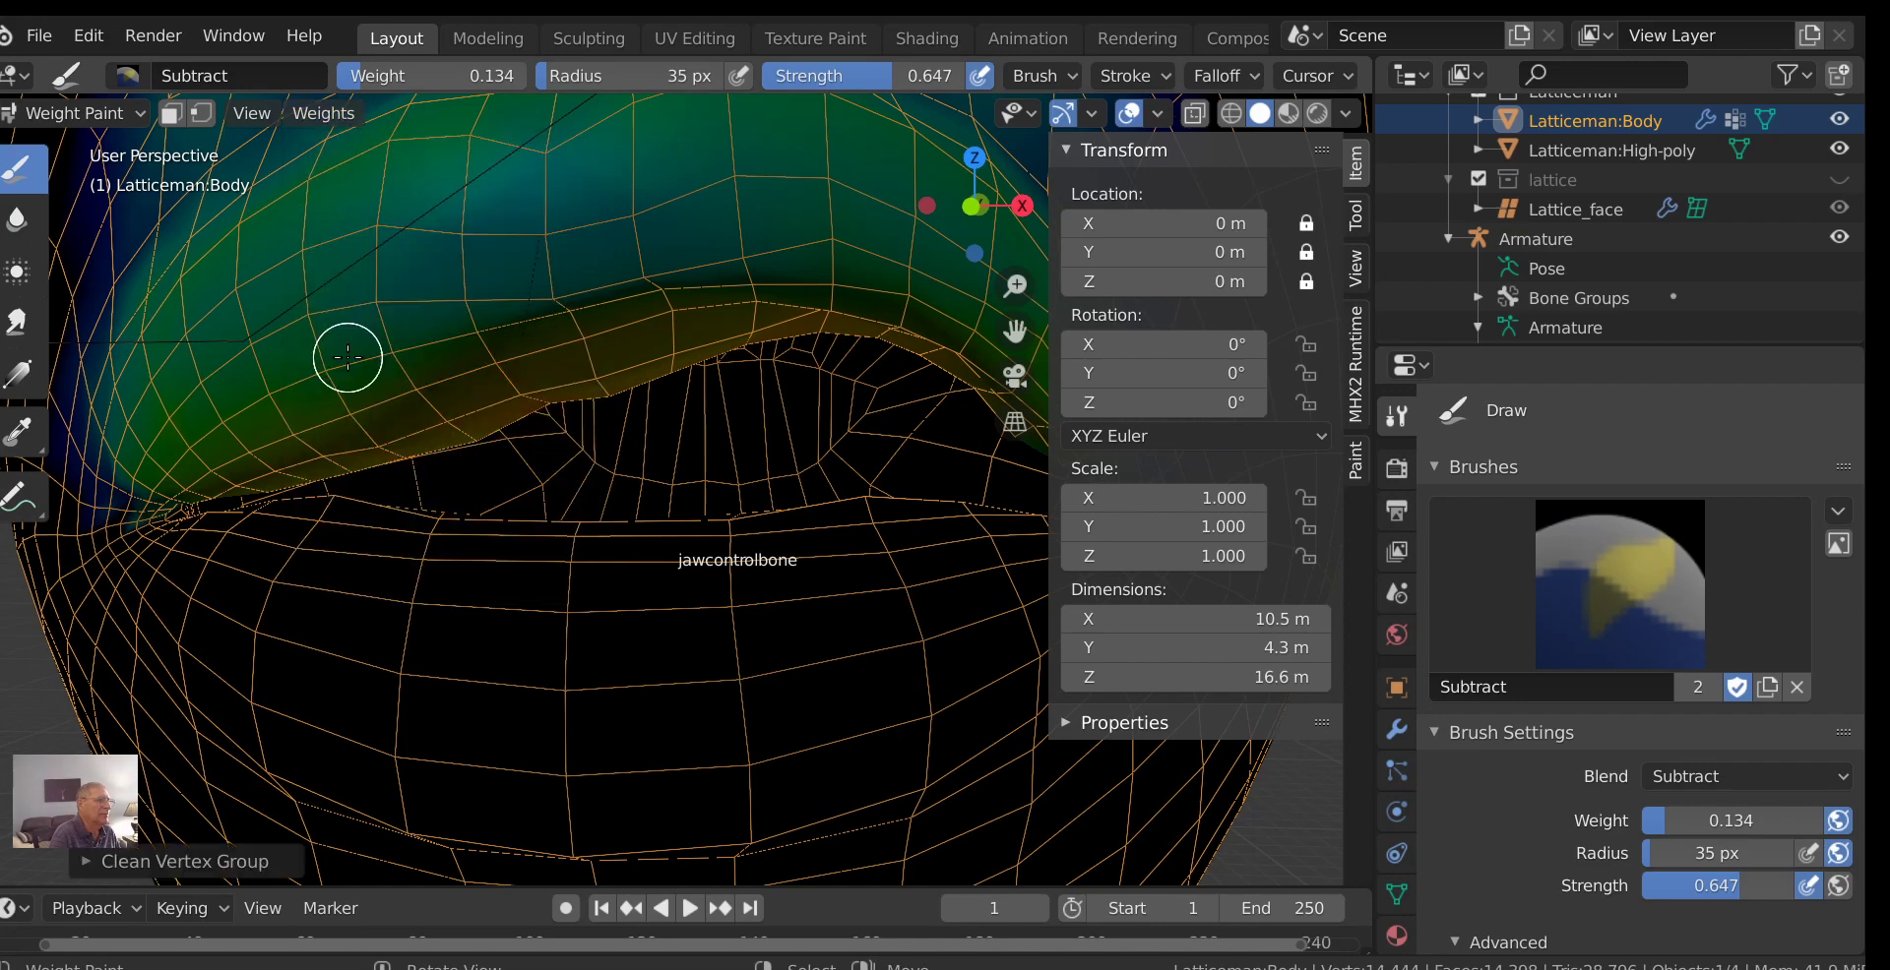
pyautogui.click(95, 862)
pyautogui.click(359, 820)
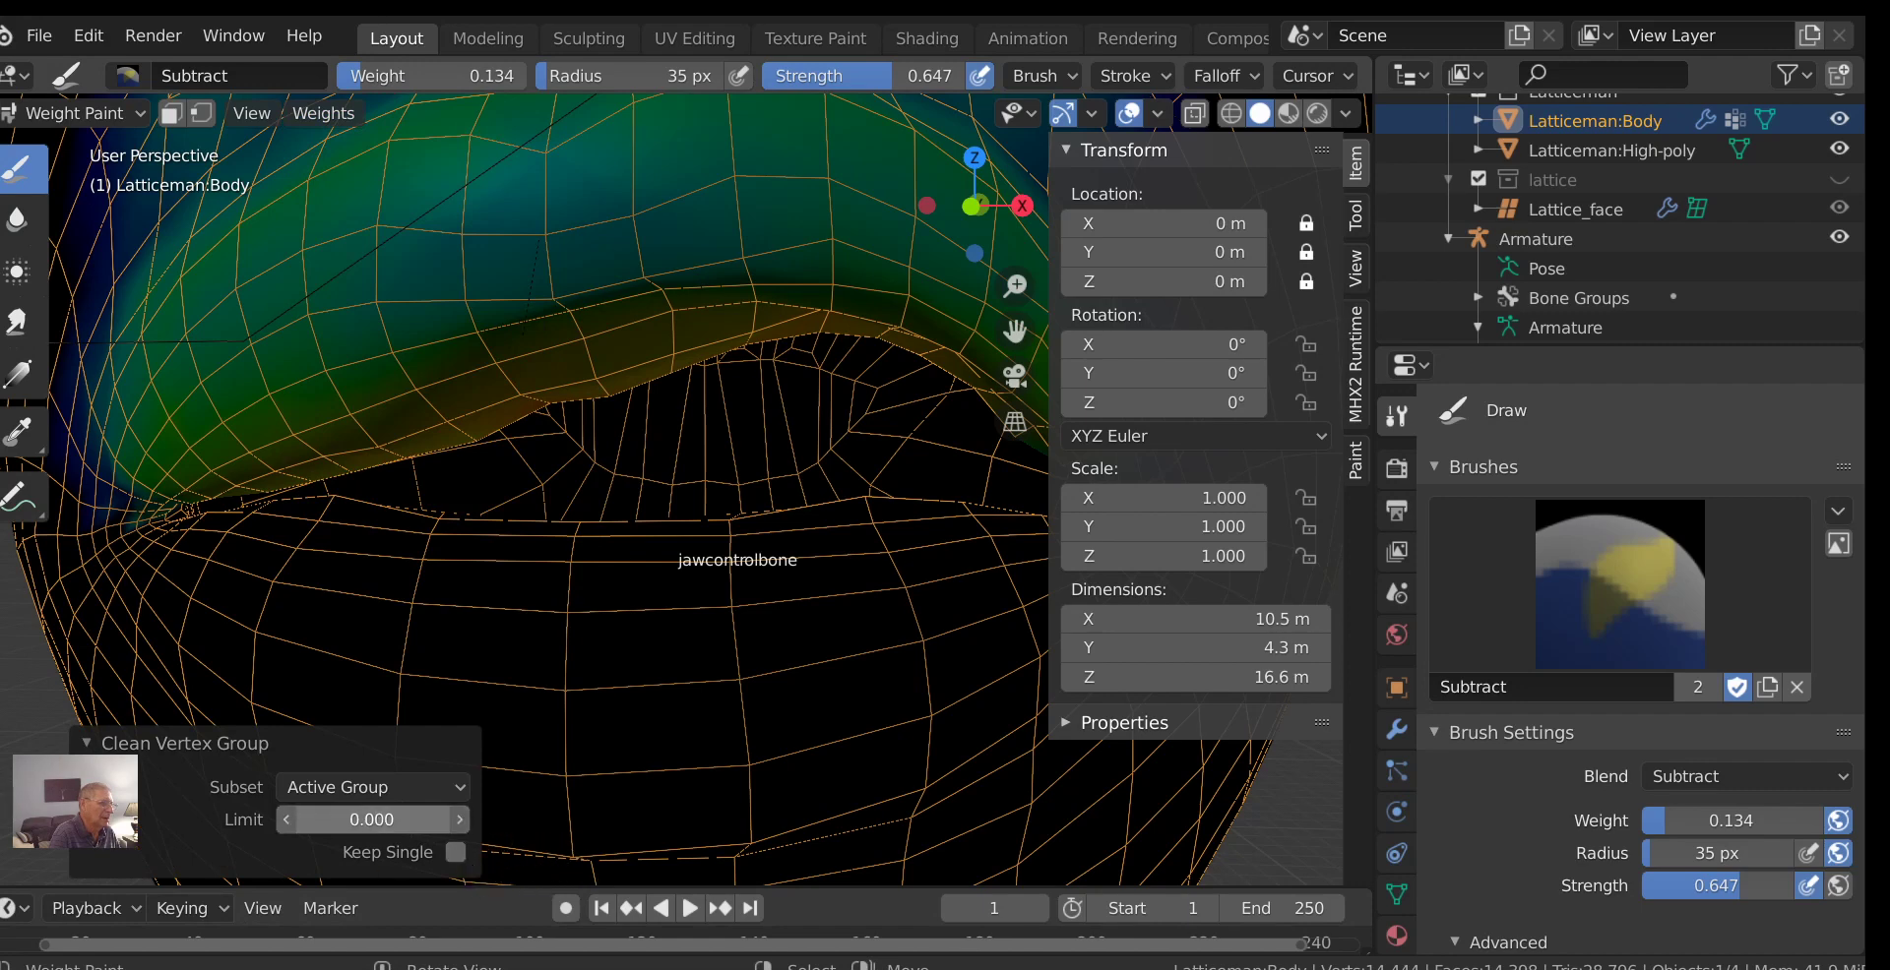
pyautogui.write('0.0')
pyautogui.press('BackSpace')
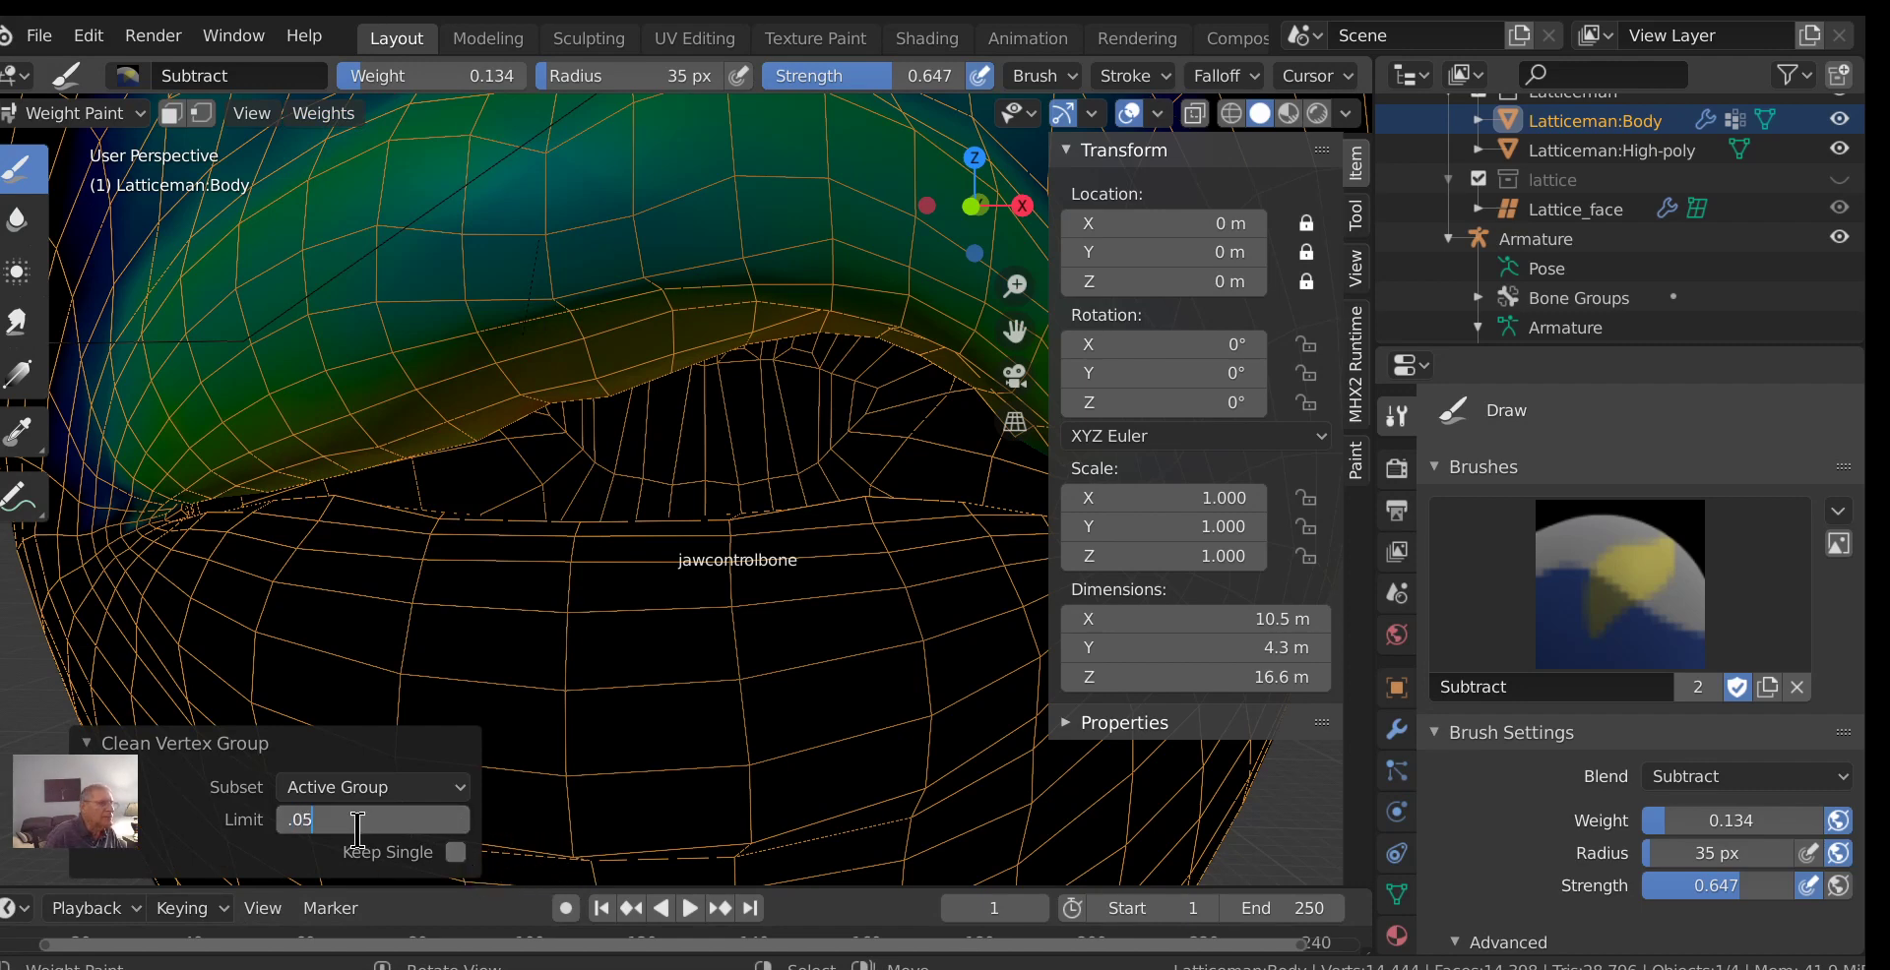
pyautogui.press('Return')
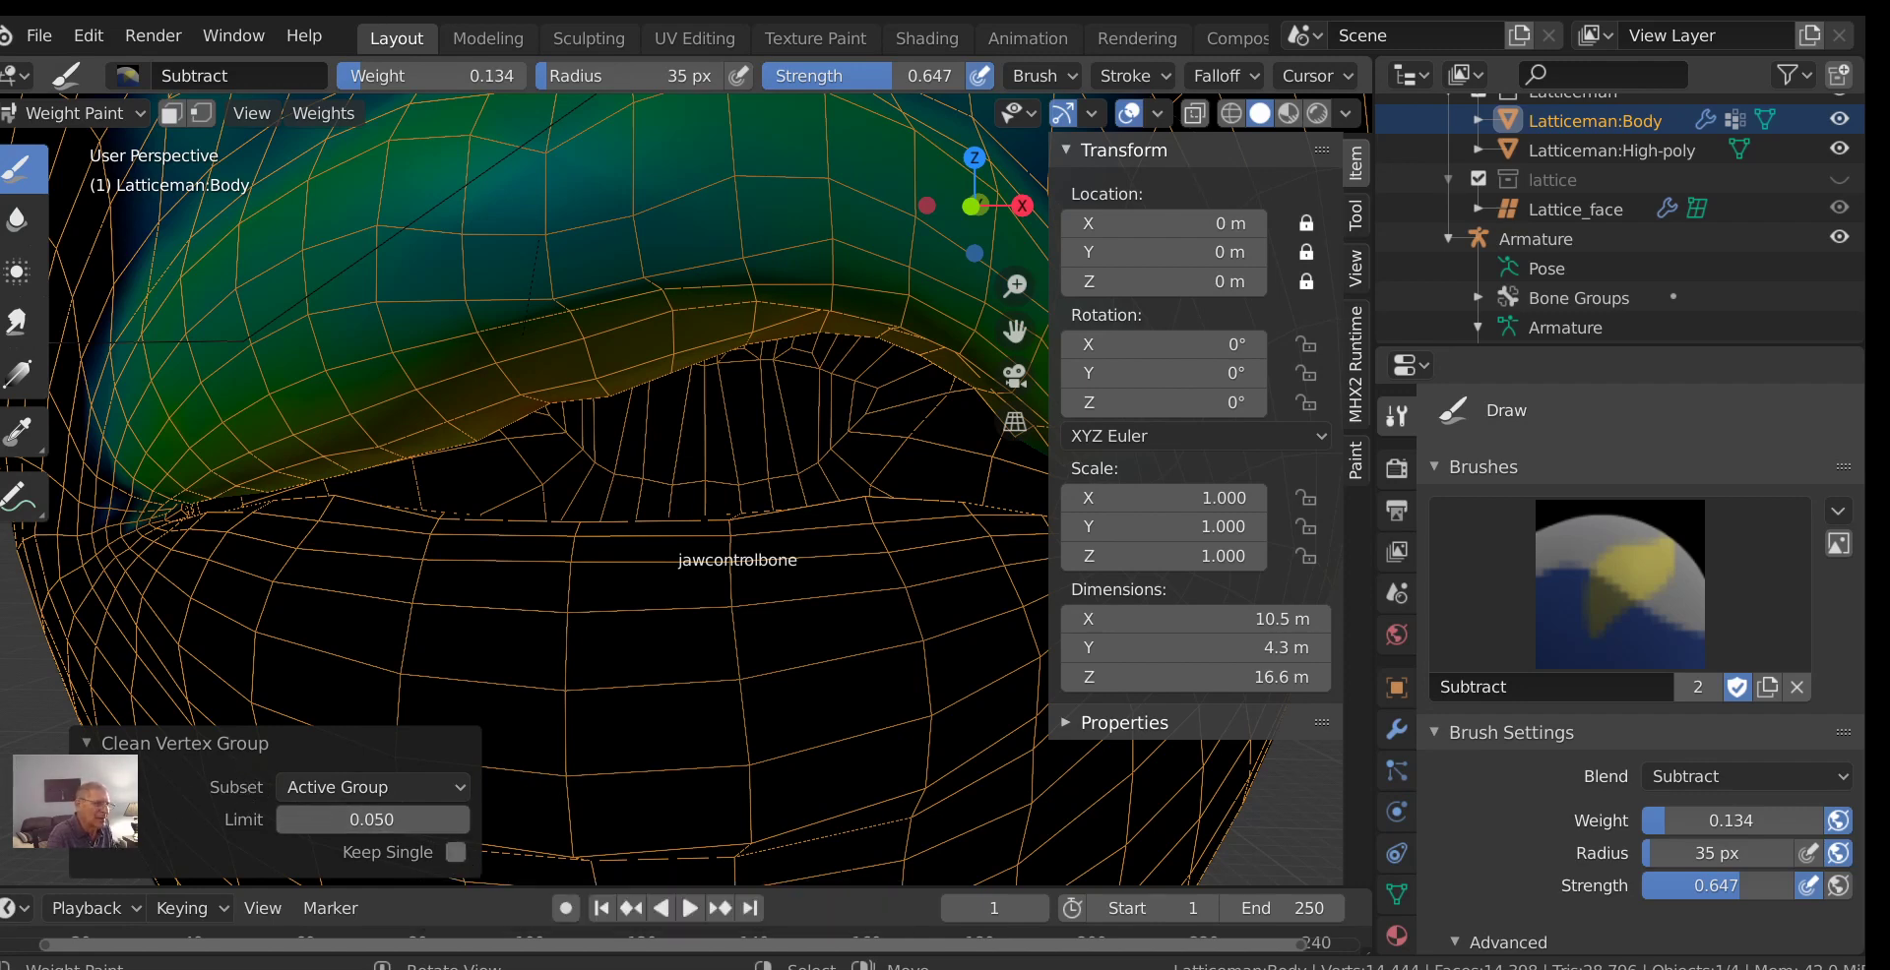
pyautogui.click(85, 744)
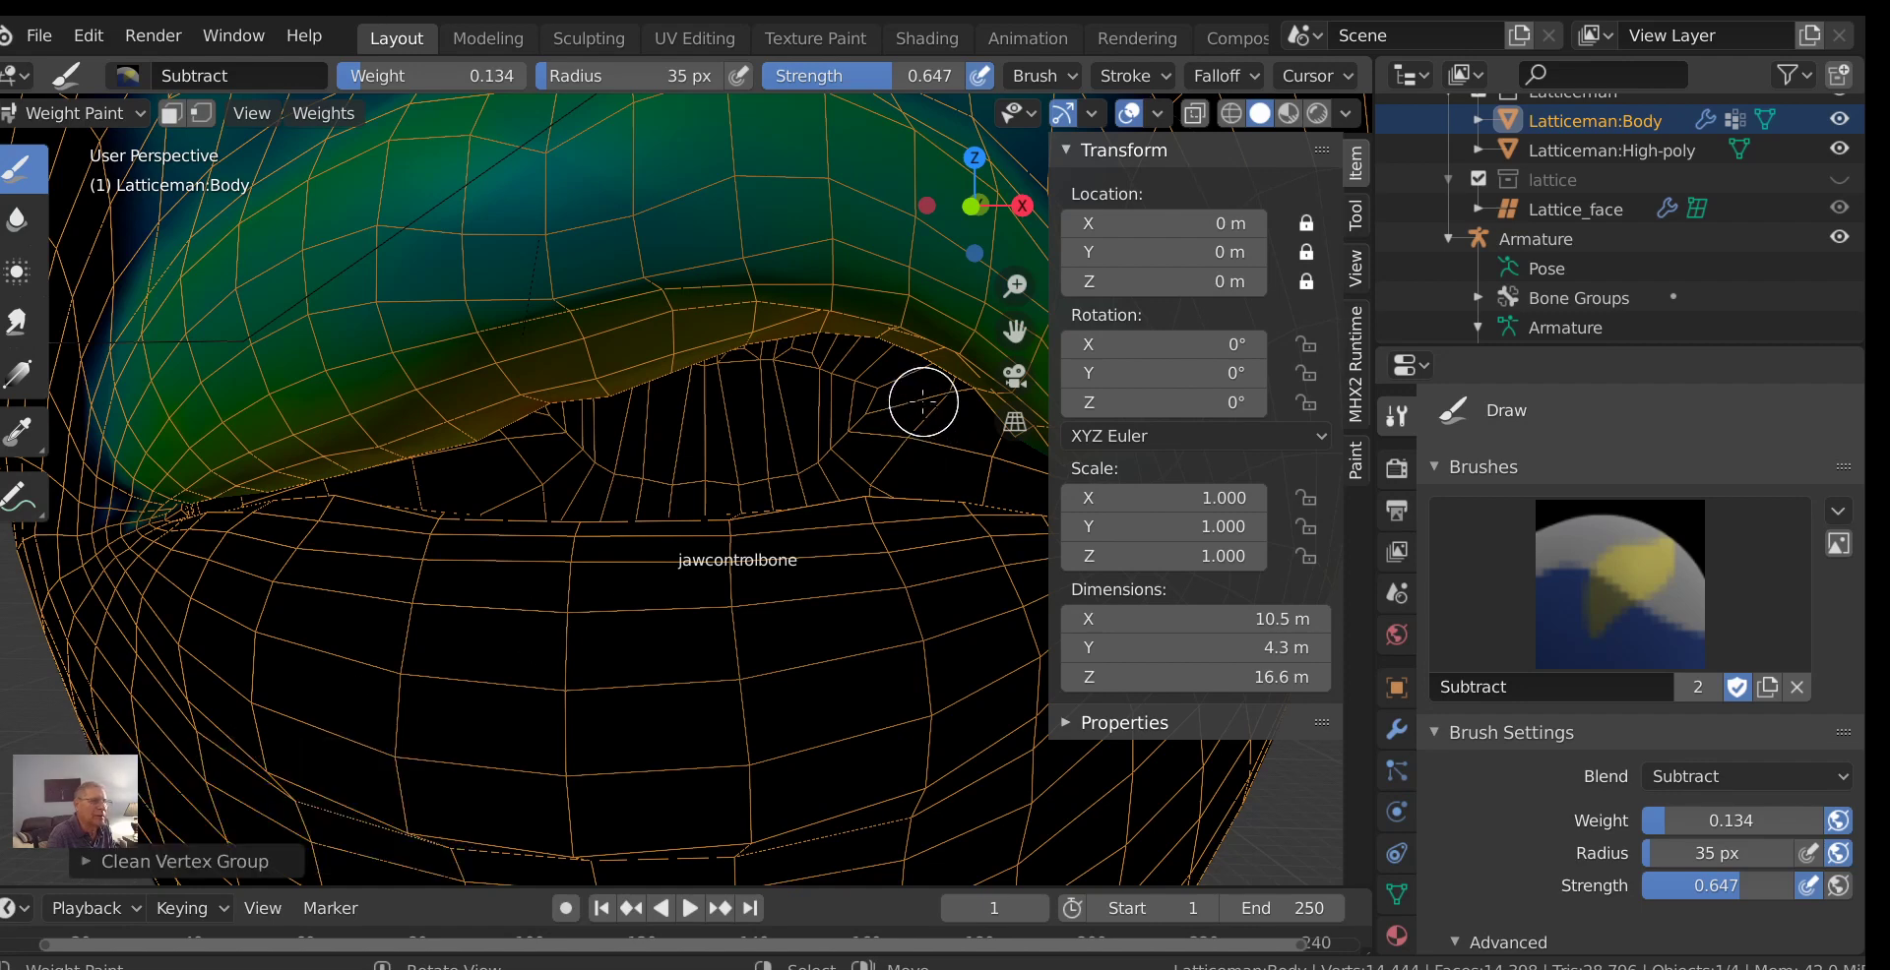
# Check the cleaned upper-lip weights up close and from the front, and return Latticeman:Body to Object Mode.
pyautogui.scroll(-4, 654, 387)
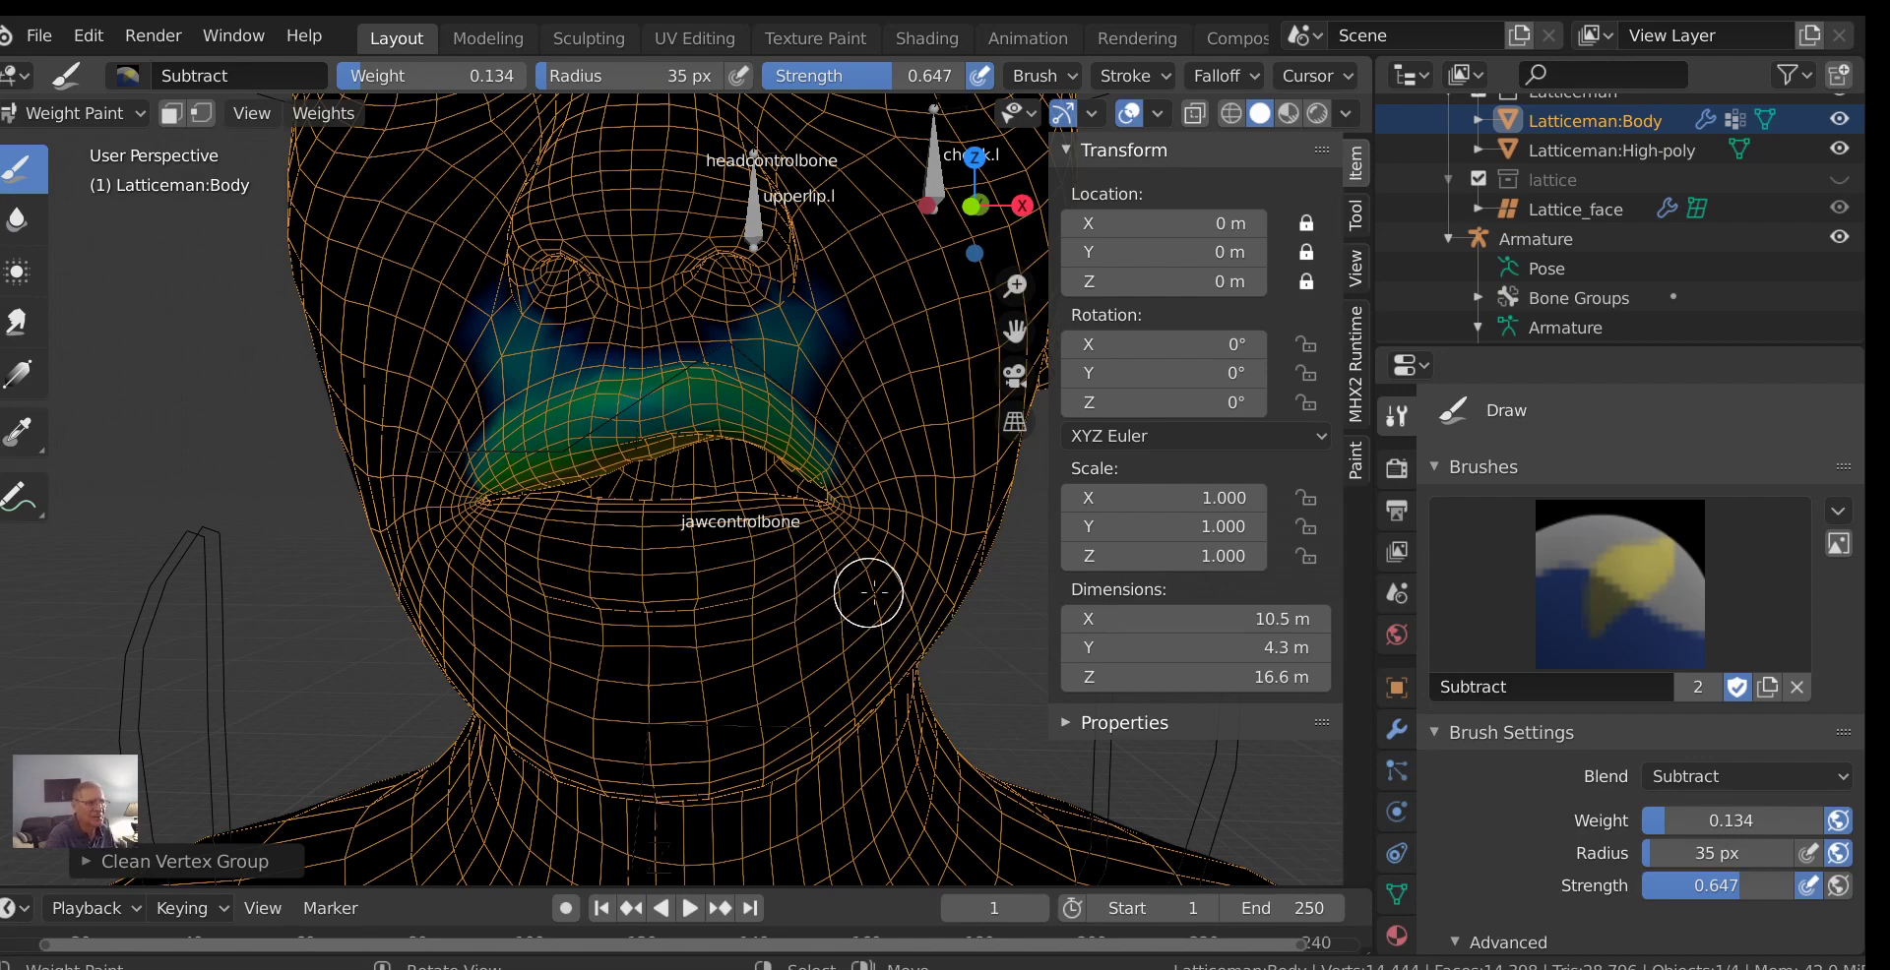
pyautogui.scroll(5, 895, 542)
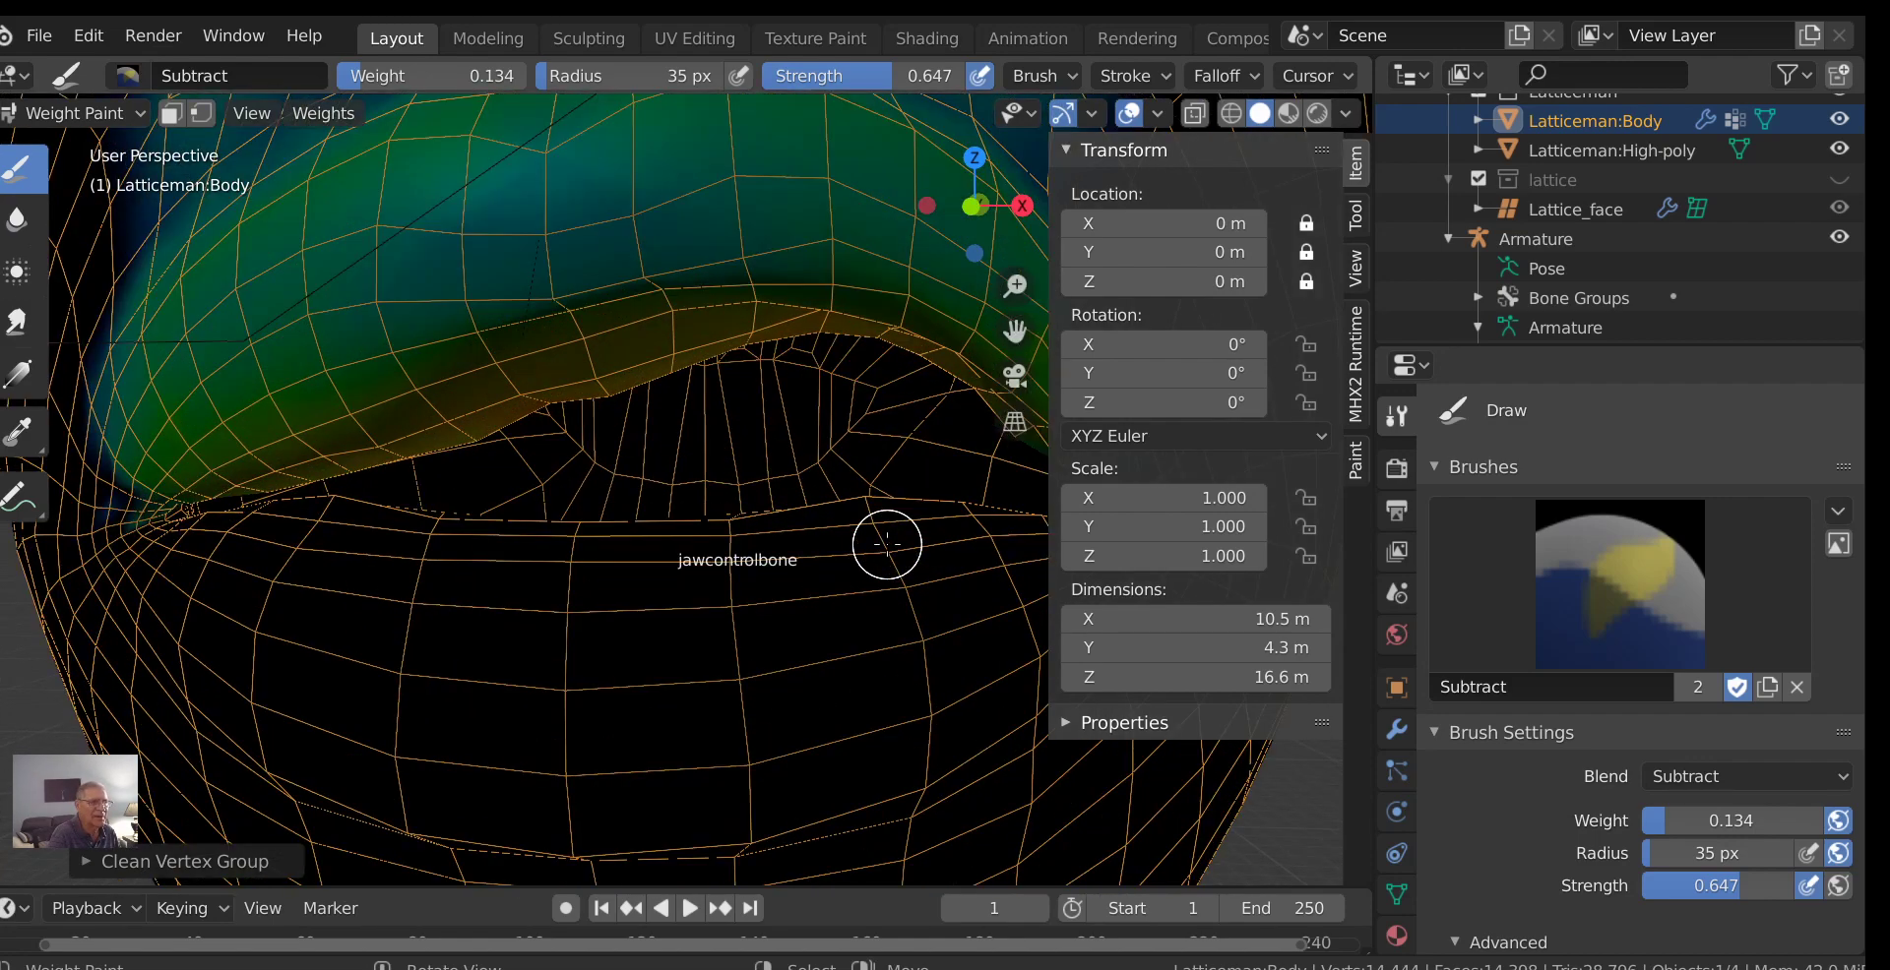
pyautogui.scroll(-5, 887, 544)
pyautogui.moveTo(886, 536)
pyautogui.mouseDown(button='middle')
pyautogui.moveTo(900, 490)
pyautogui.moveTo(859, 564)
pyautogui.moveTo(874, 546)
pyautogui.mouseUp(button='middle')
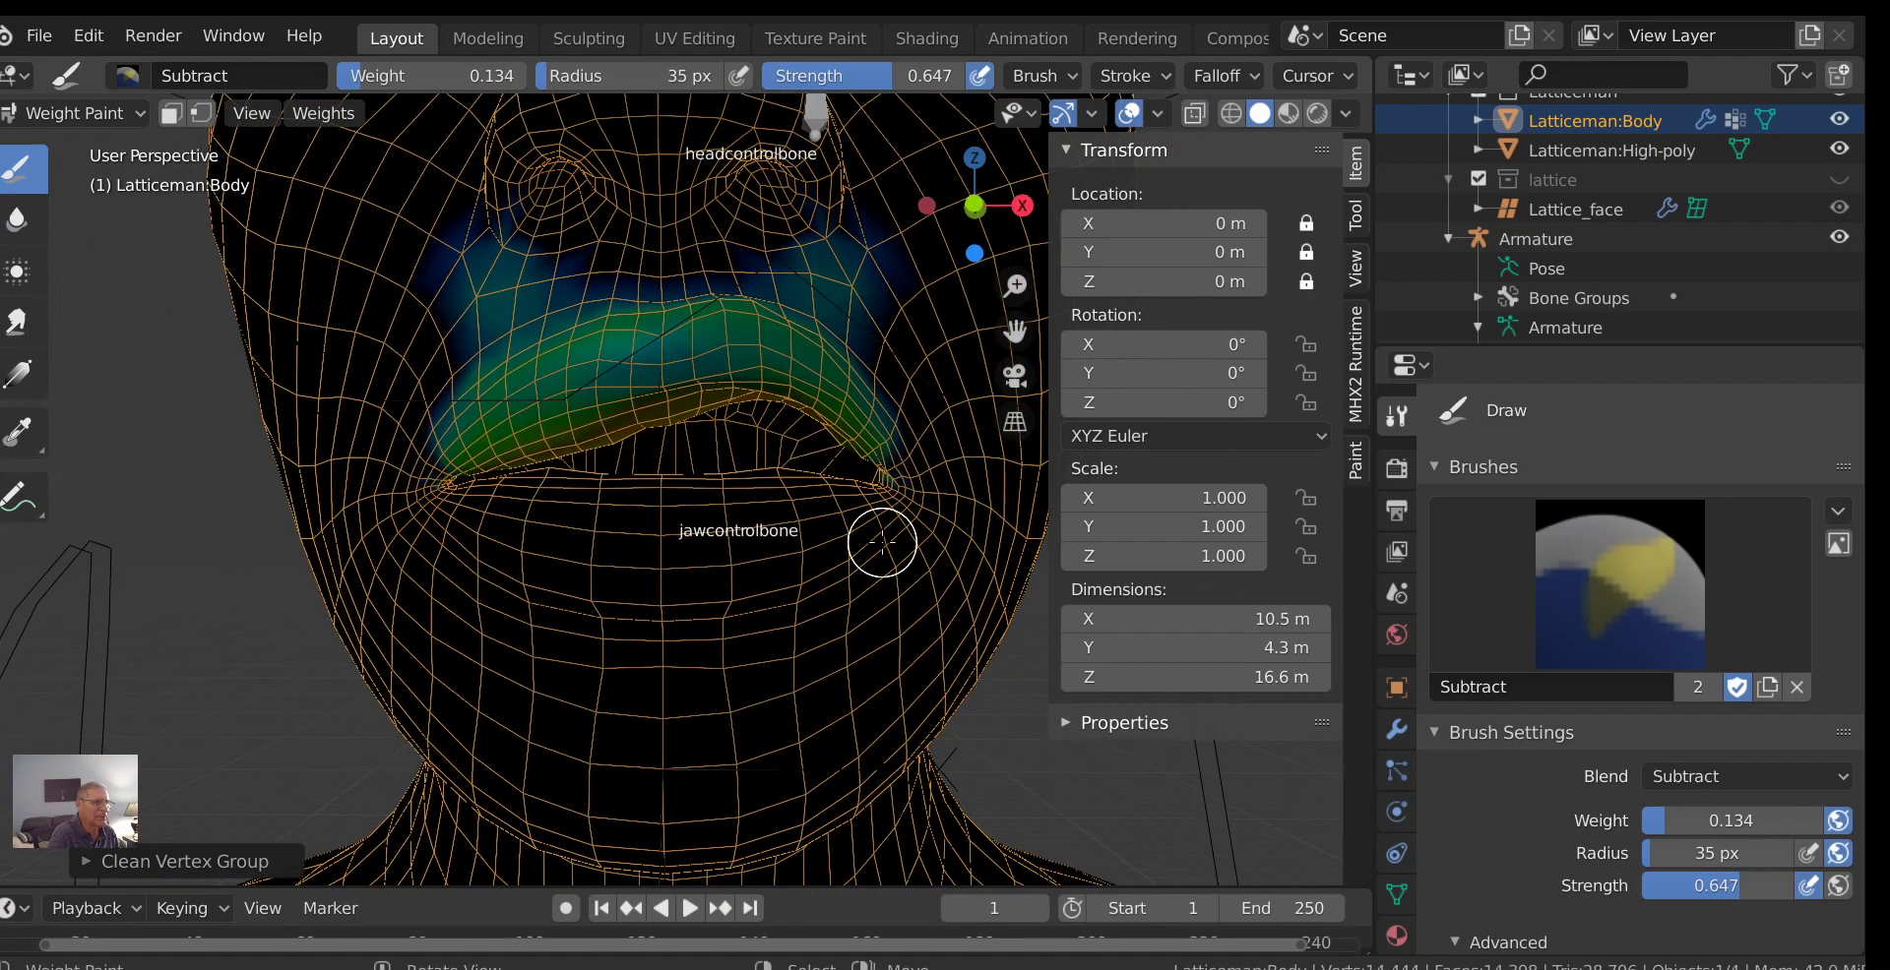
pyautogui.press('KP_1')
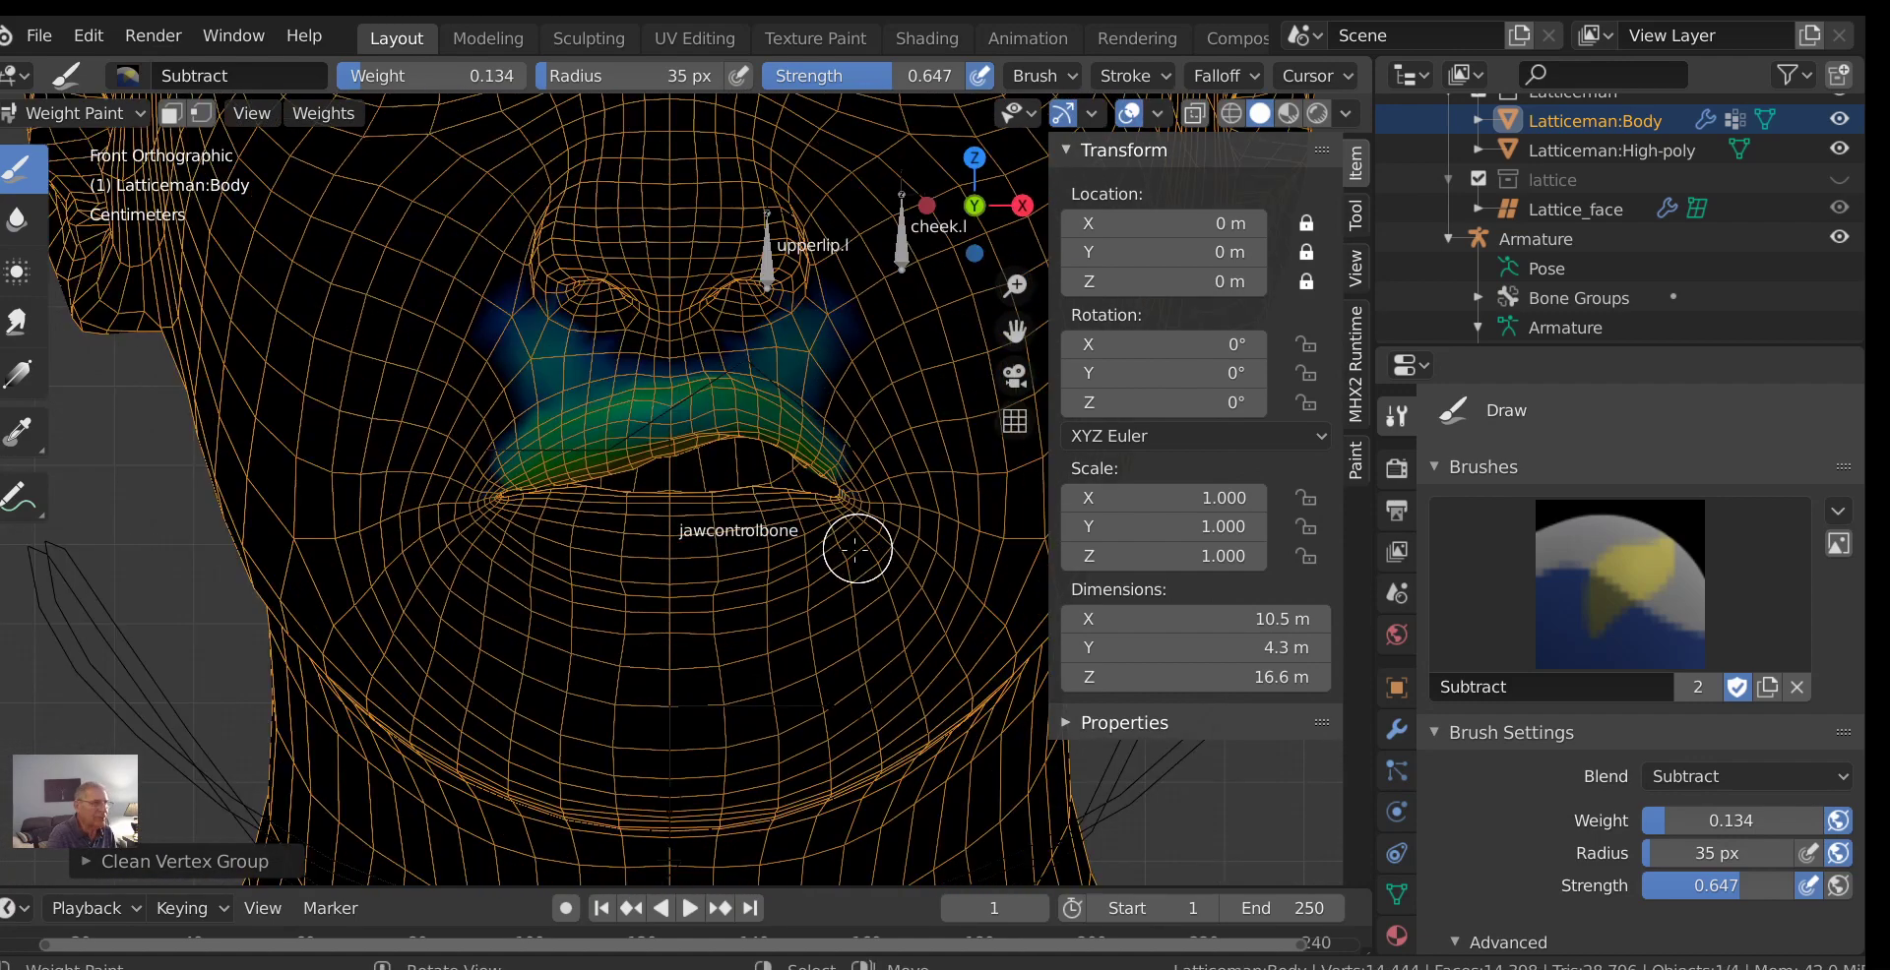
pyautogui.scroll(2, 827, 473)
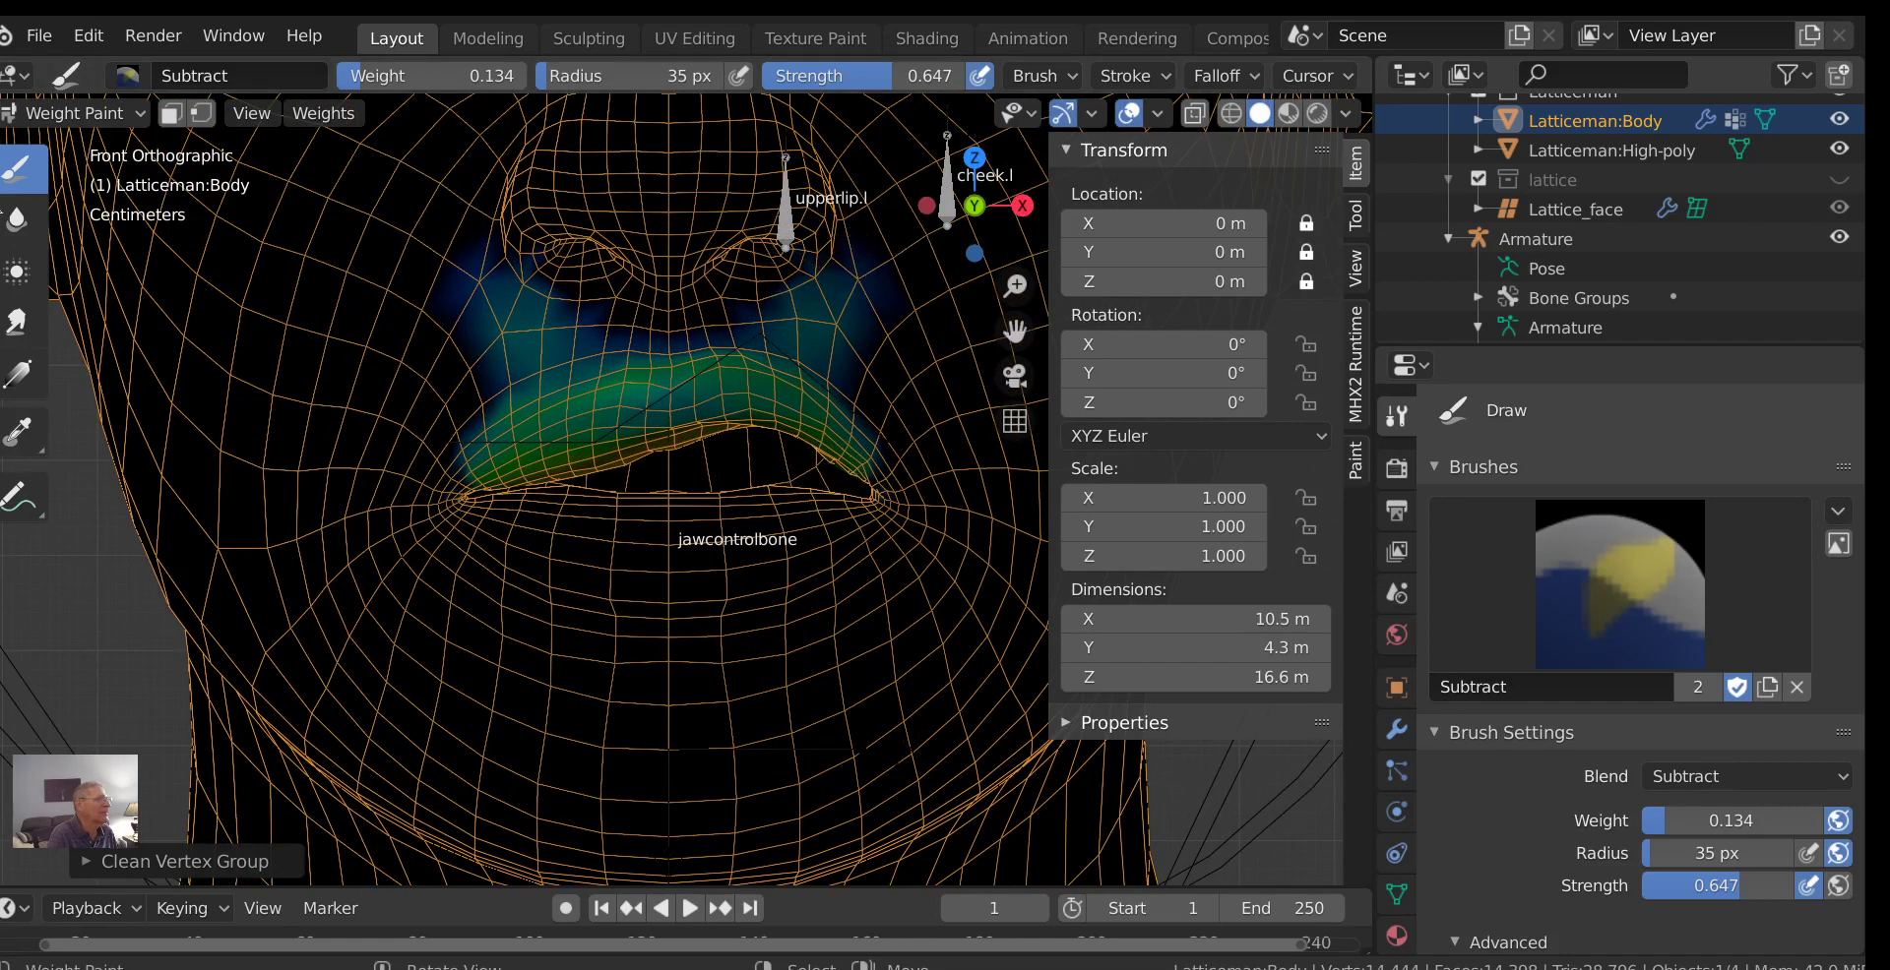
pyautogui.click(77, 115)
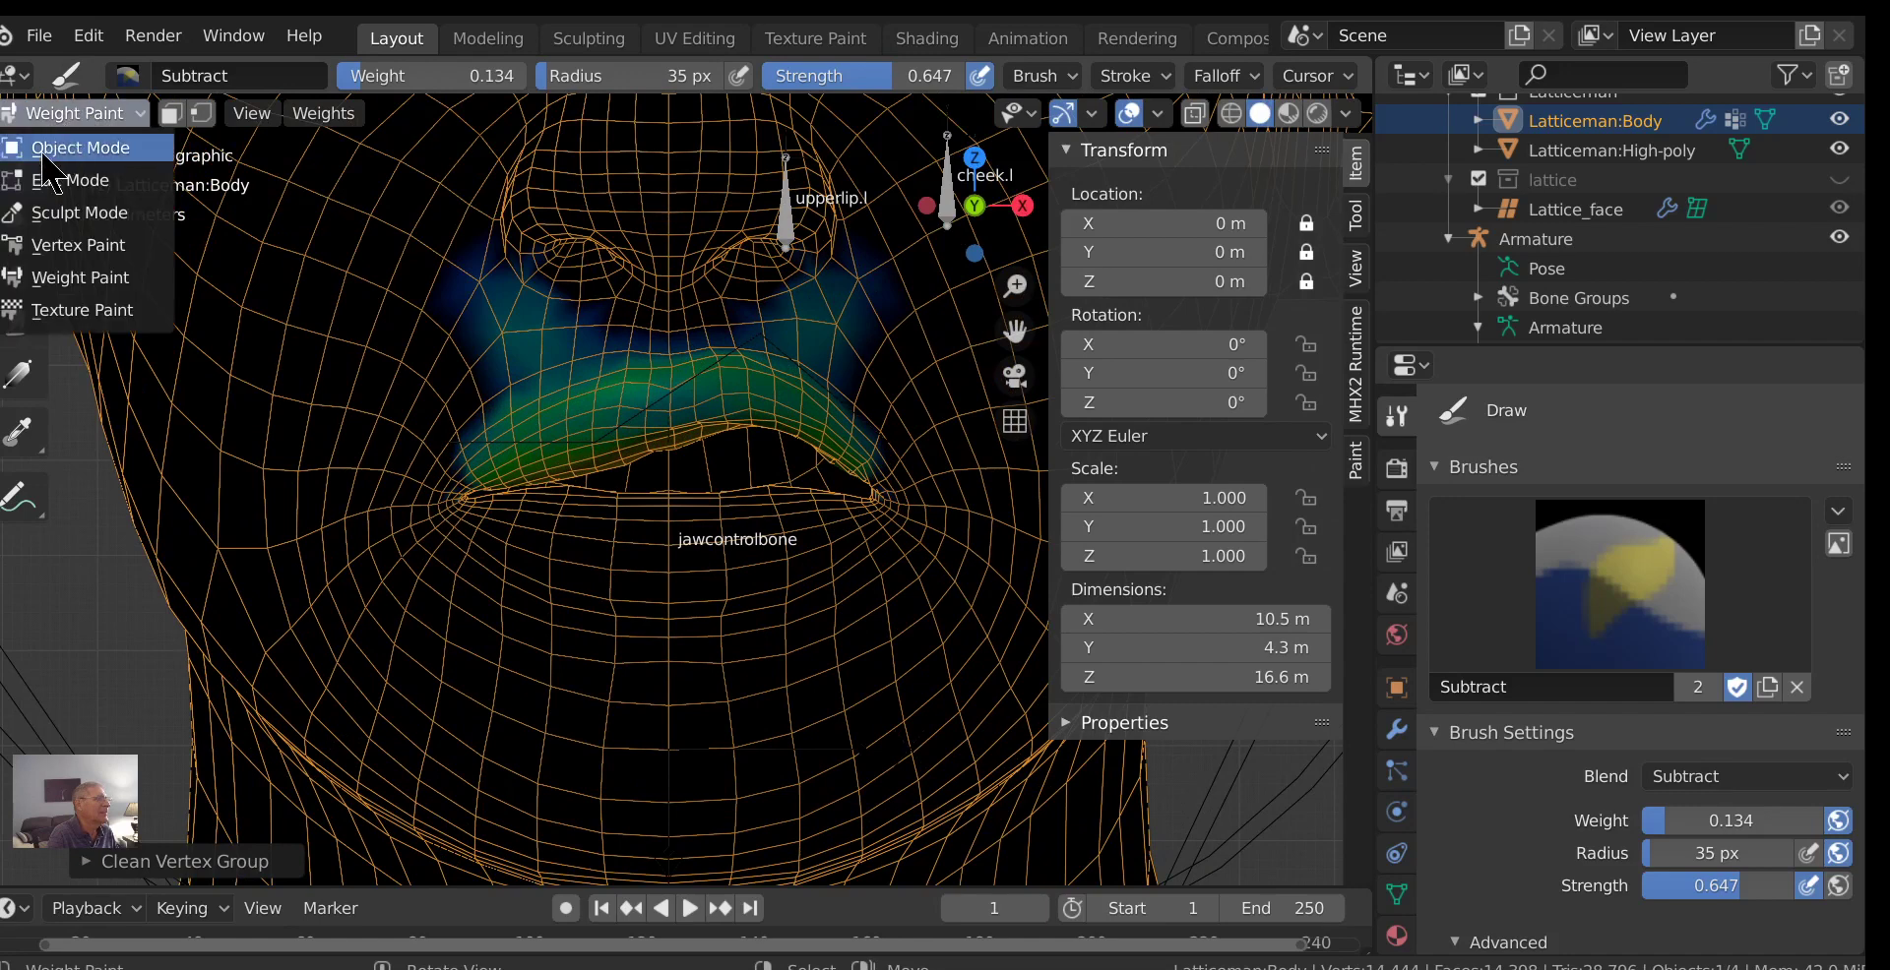
pyautogui.click(71, 148)
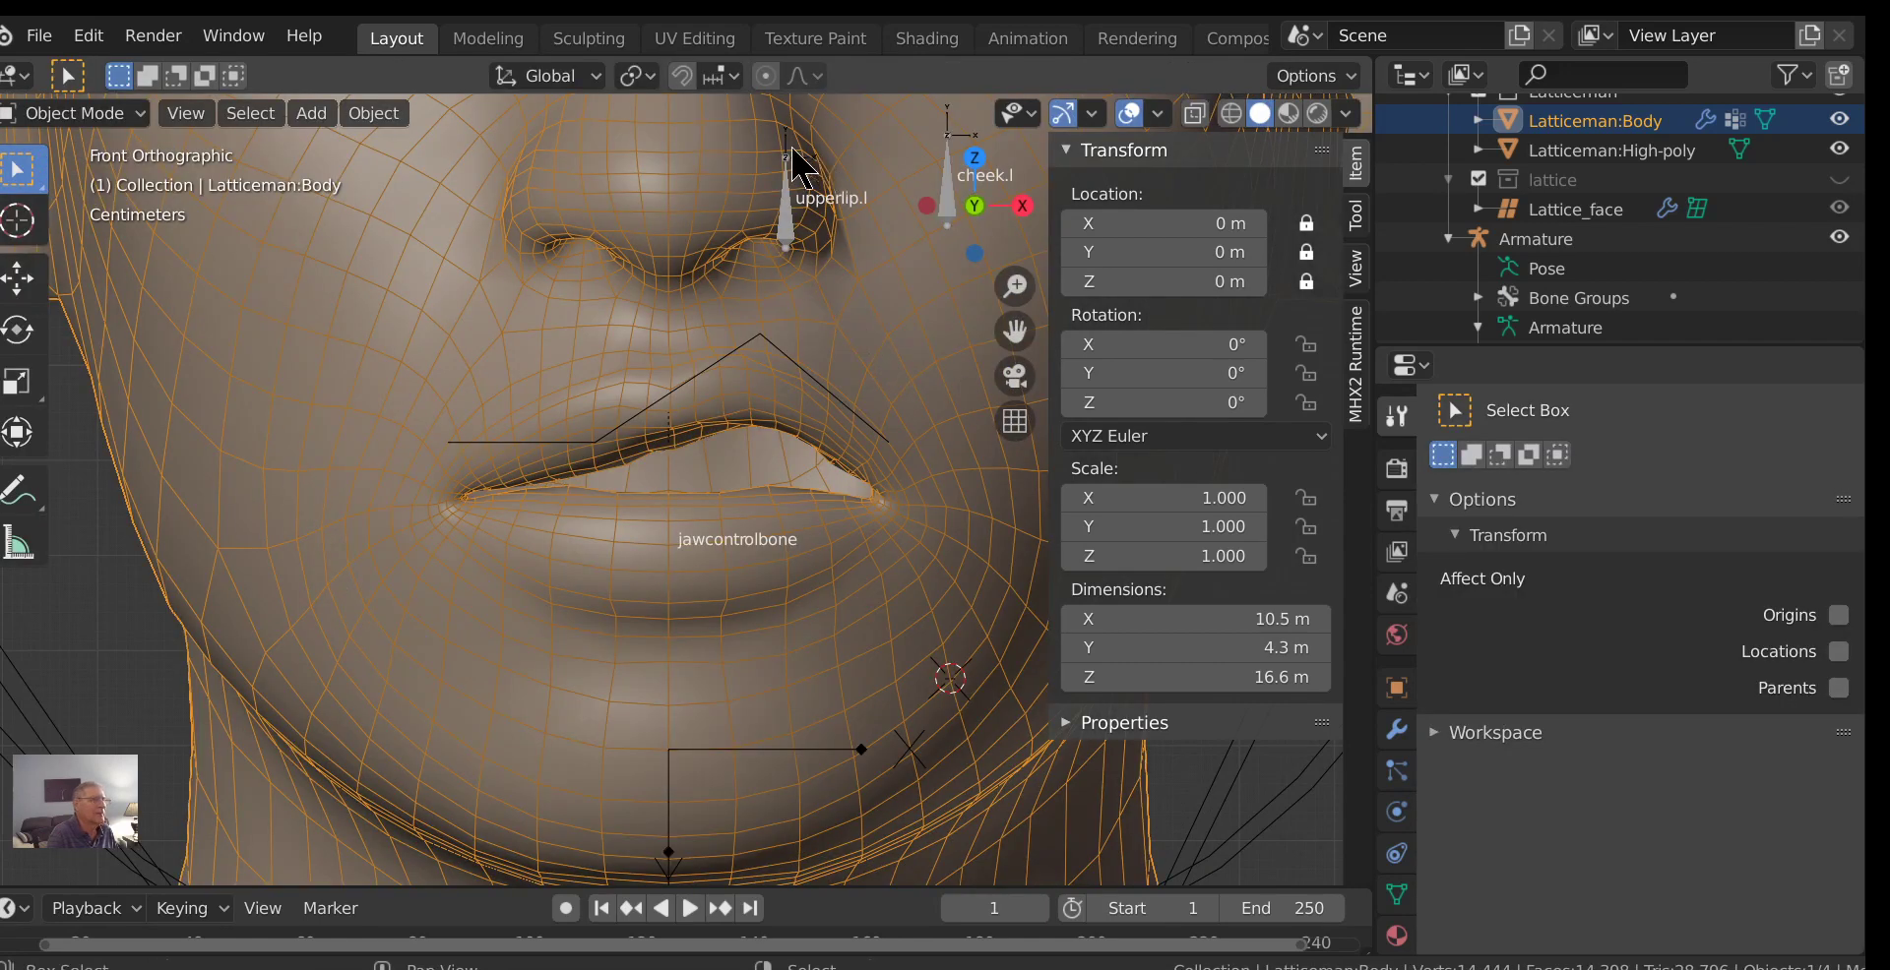
# Select the armature and add Latticeman:Body to the selection as the active object.
pyautogui.click(786, 221)
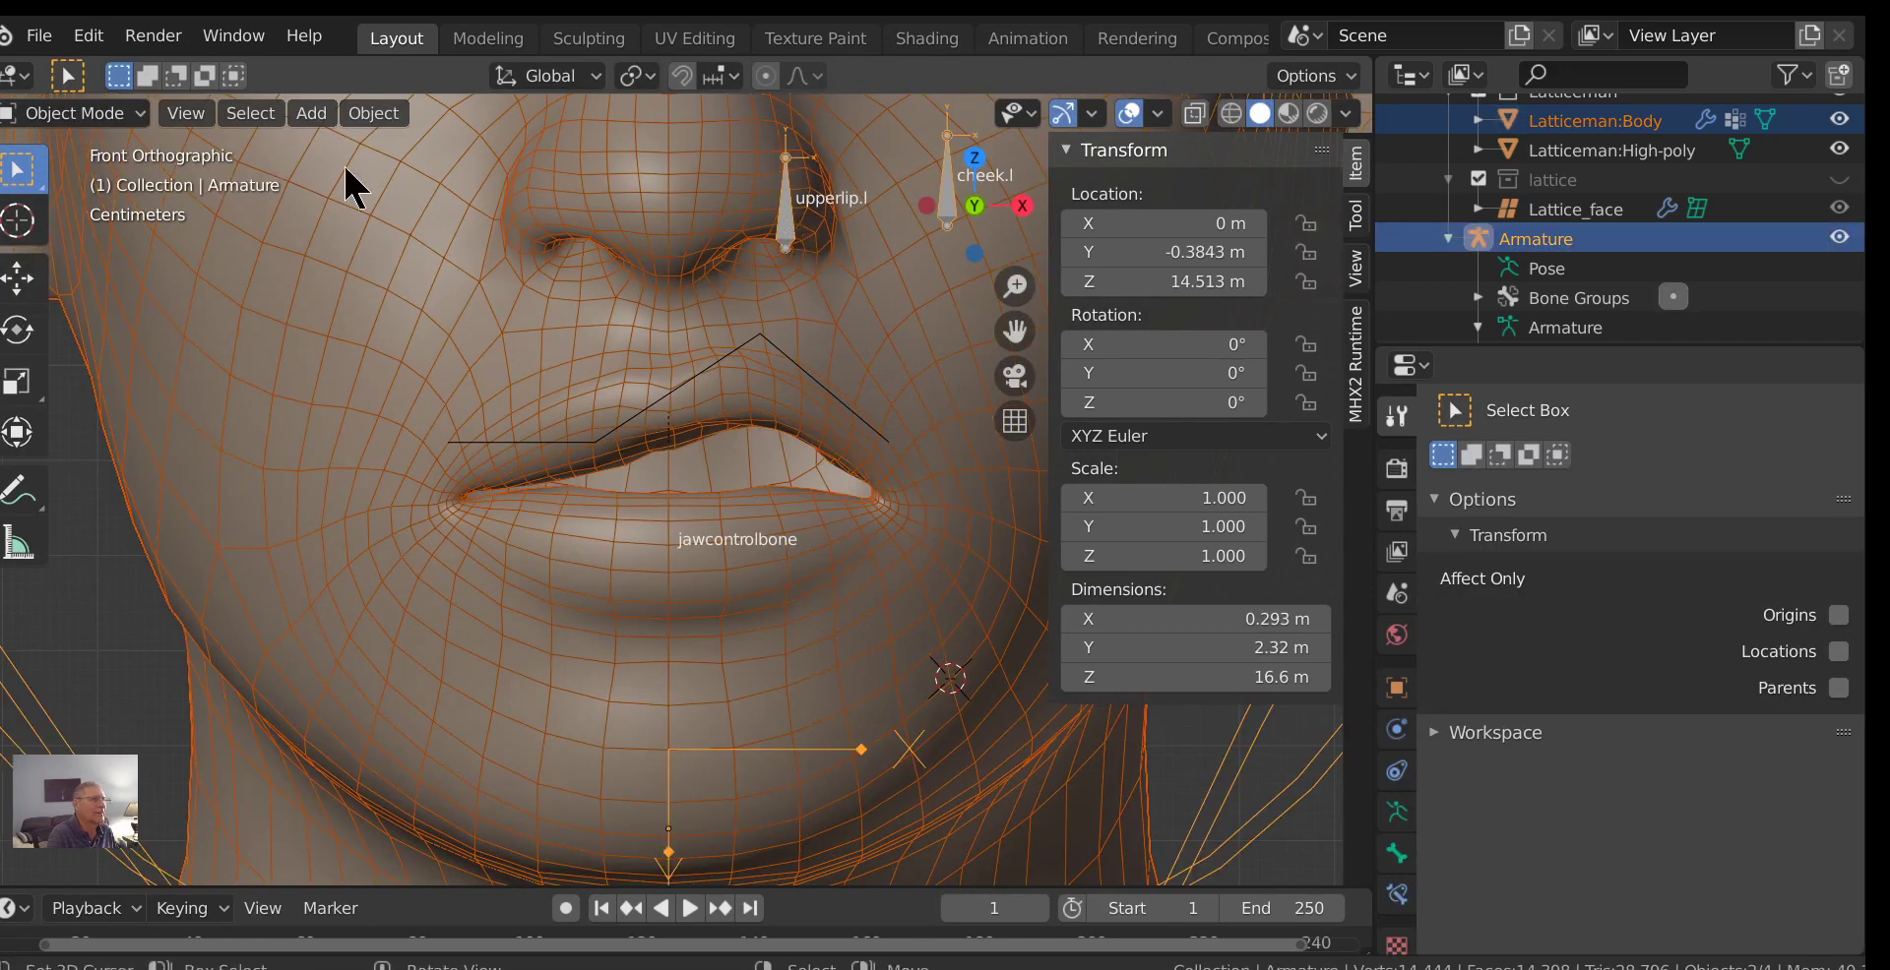
pyautogui.click(65, 114)
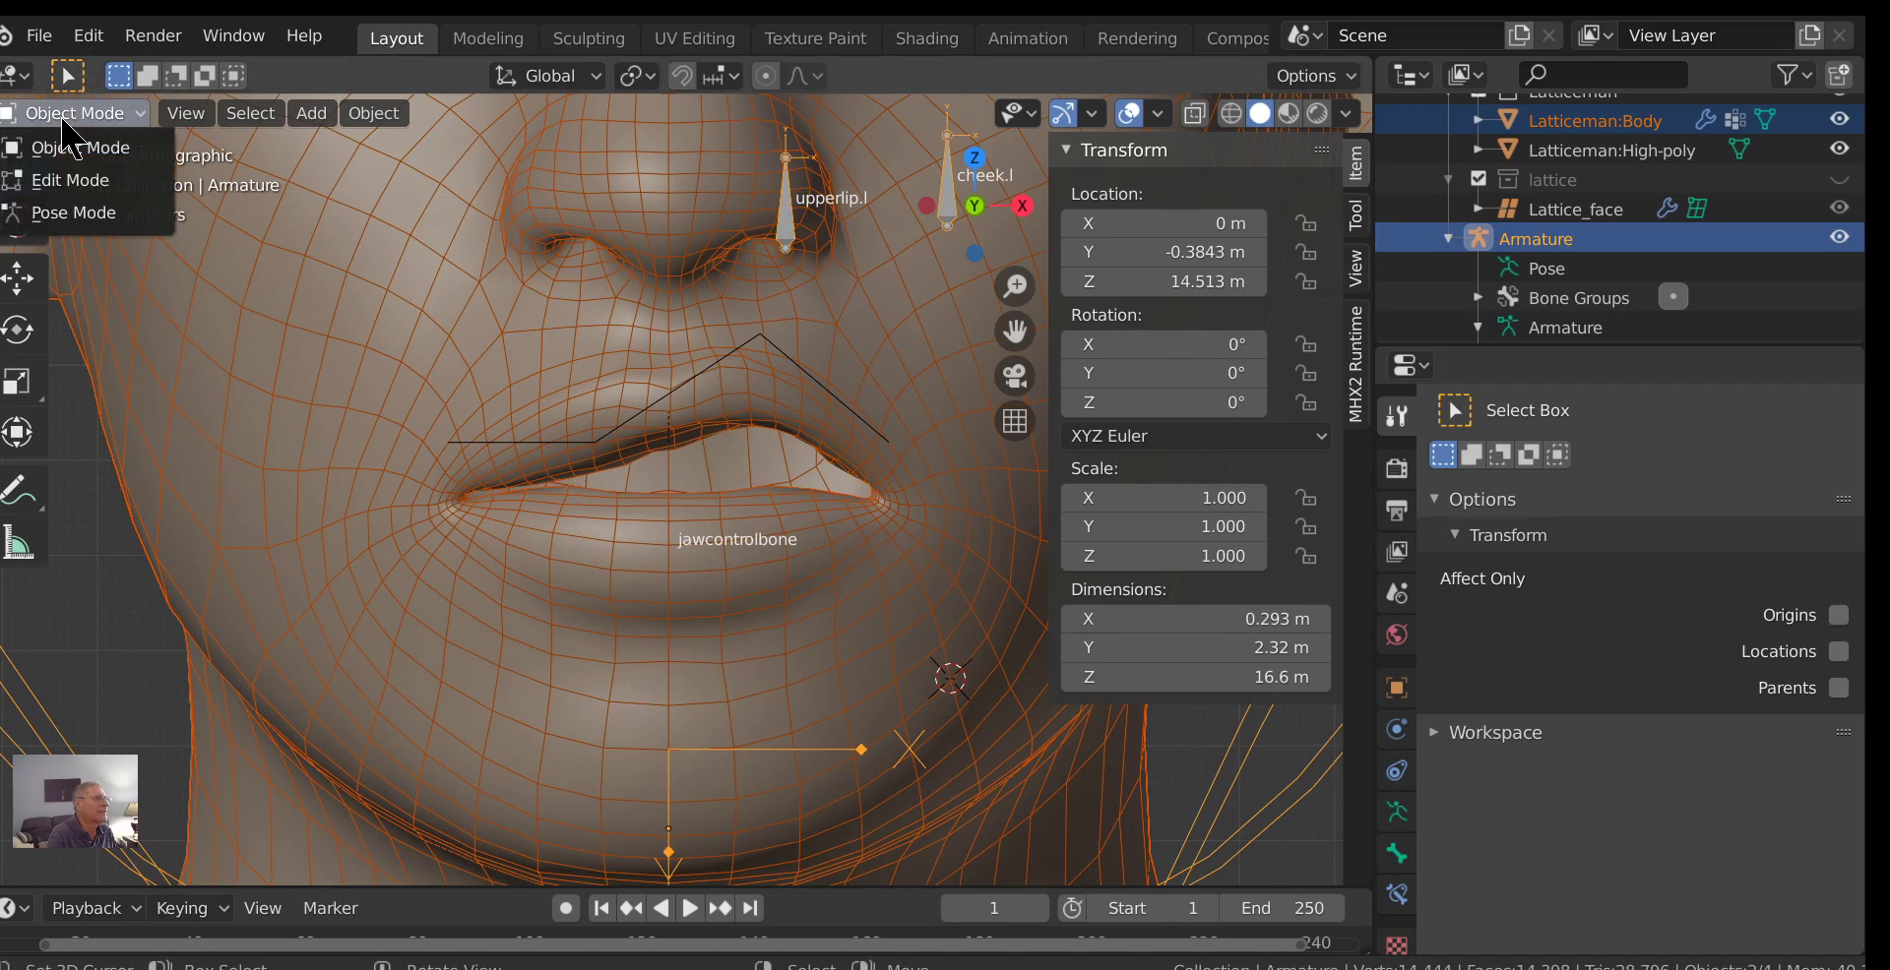
pyautogui.click(66, 147)
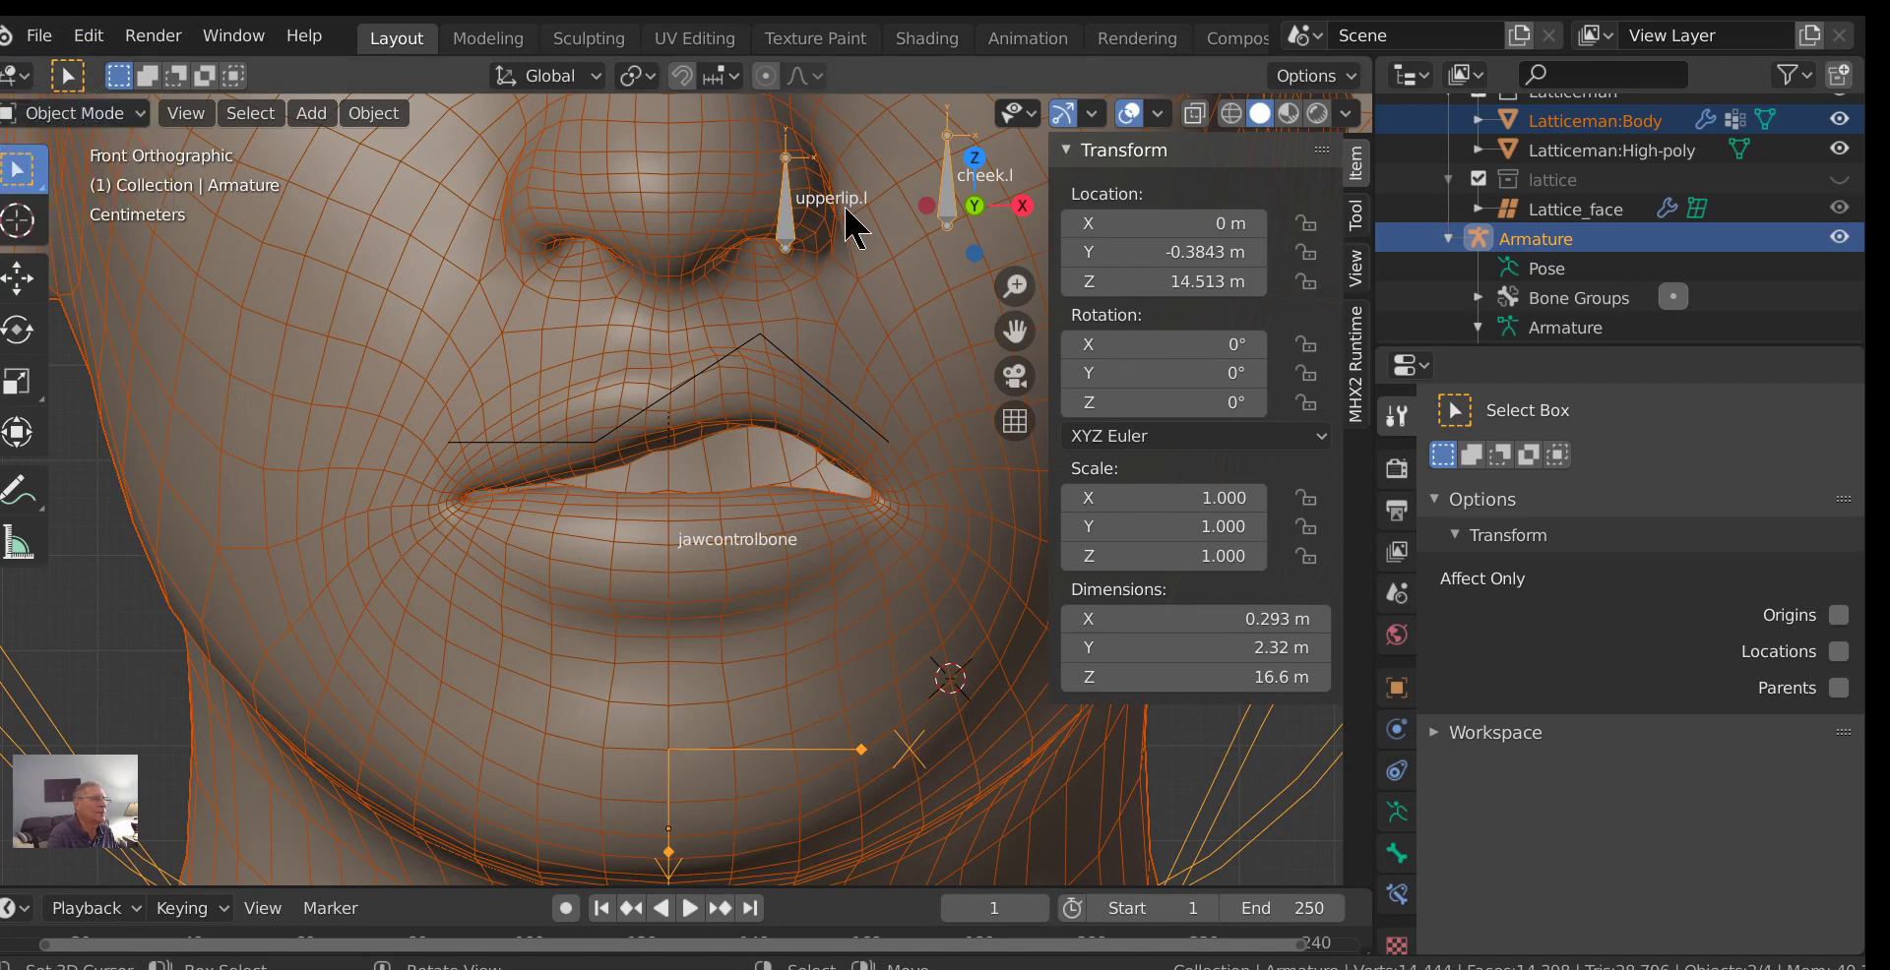
pyautogui.moveTo(783, 221); pyautogui.dragTo(784, 233)
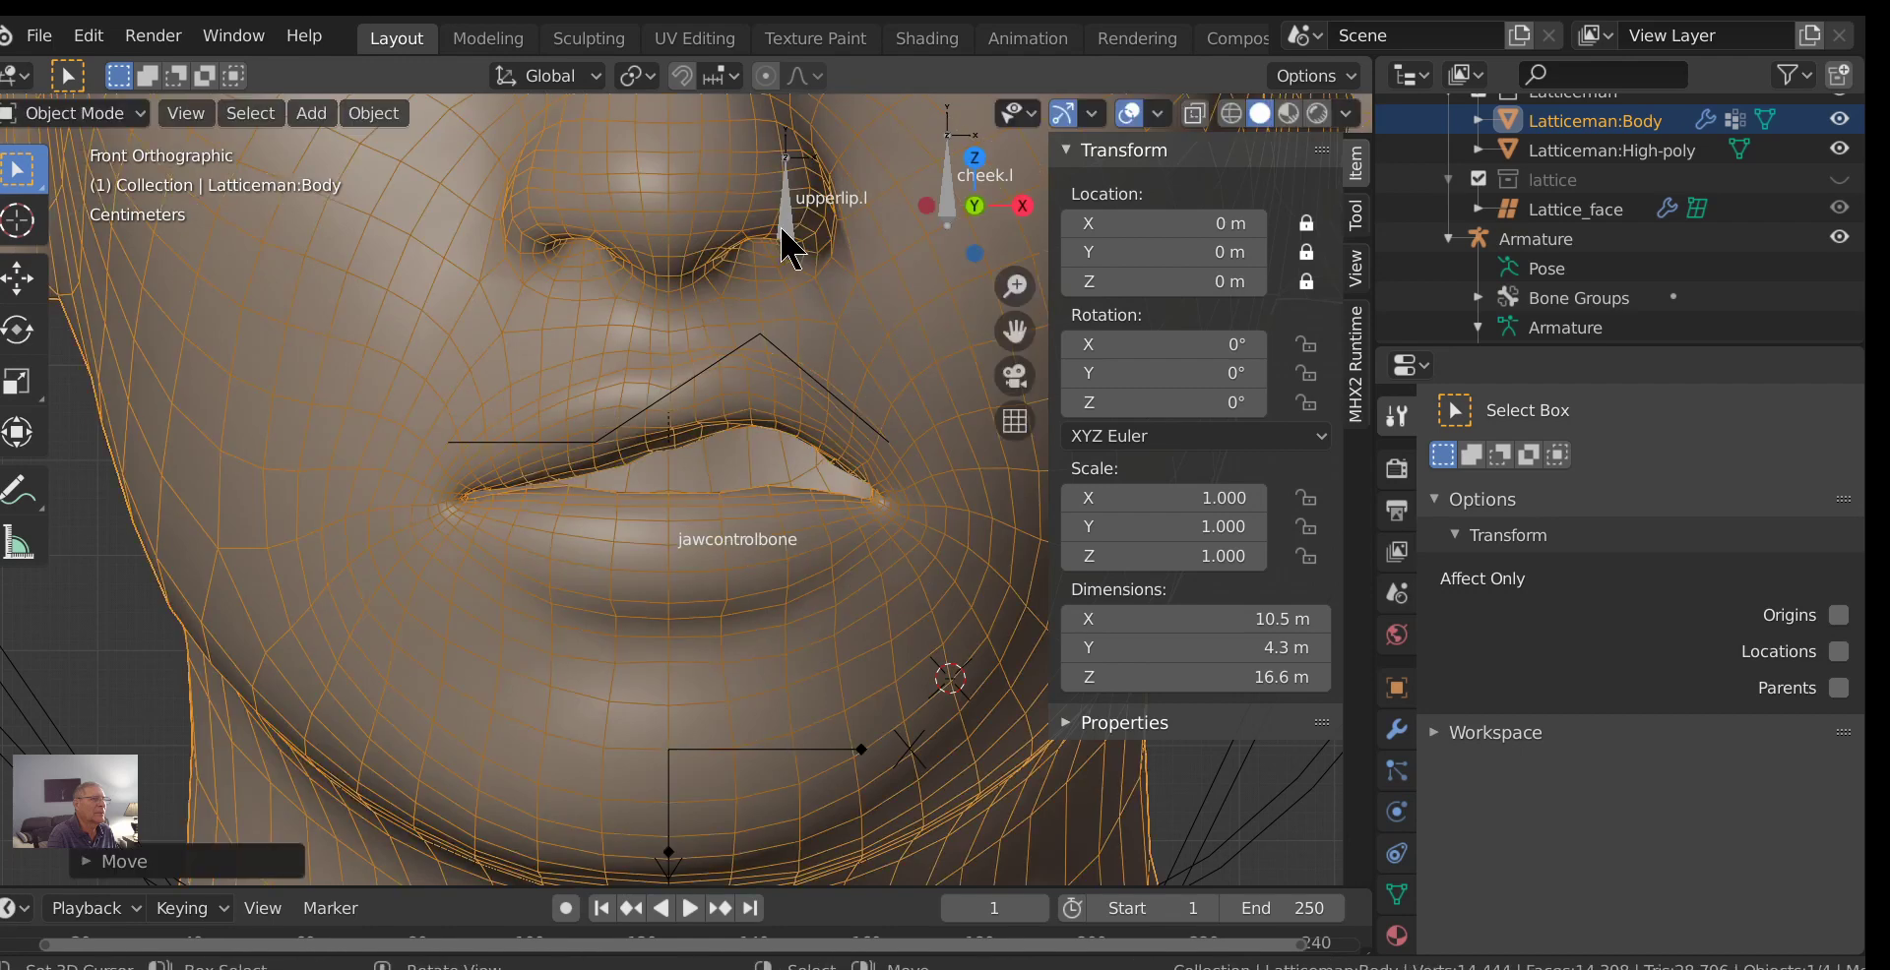
pyautogui.click(790, 246)
pyautogui.keyDown('shift'); pyautogui.click(633, 279); pyautogui.keyUp('shift')
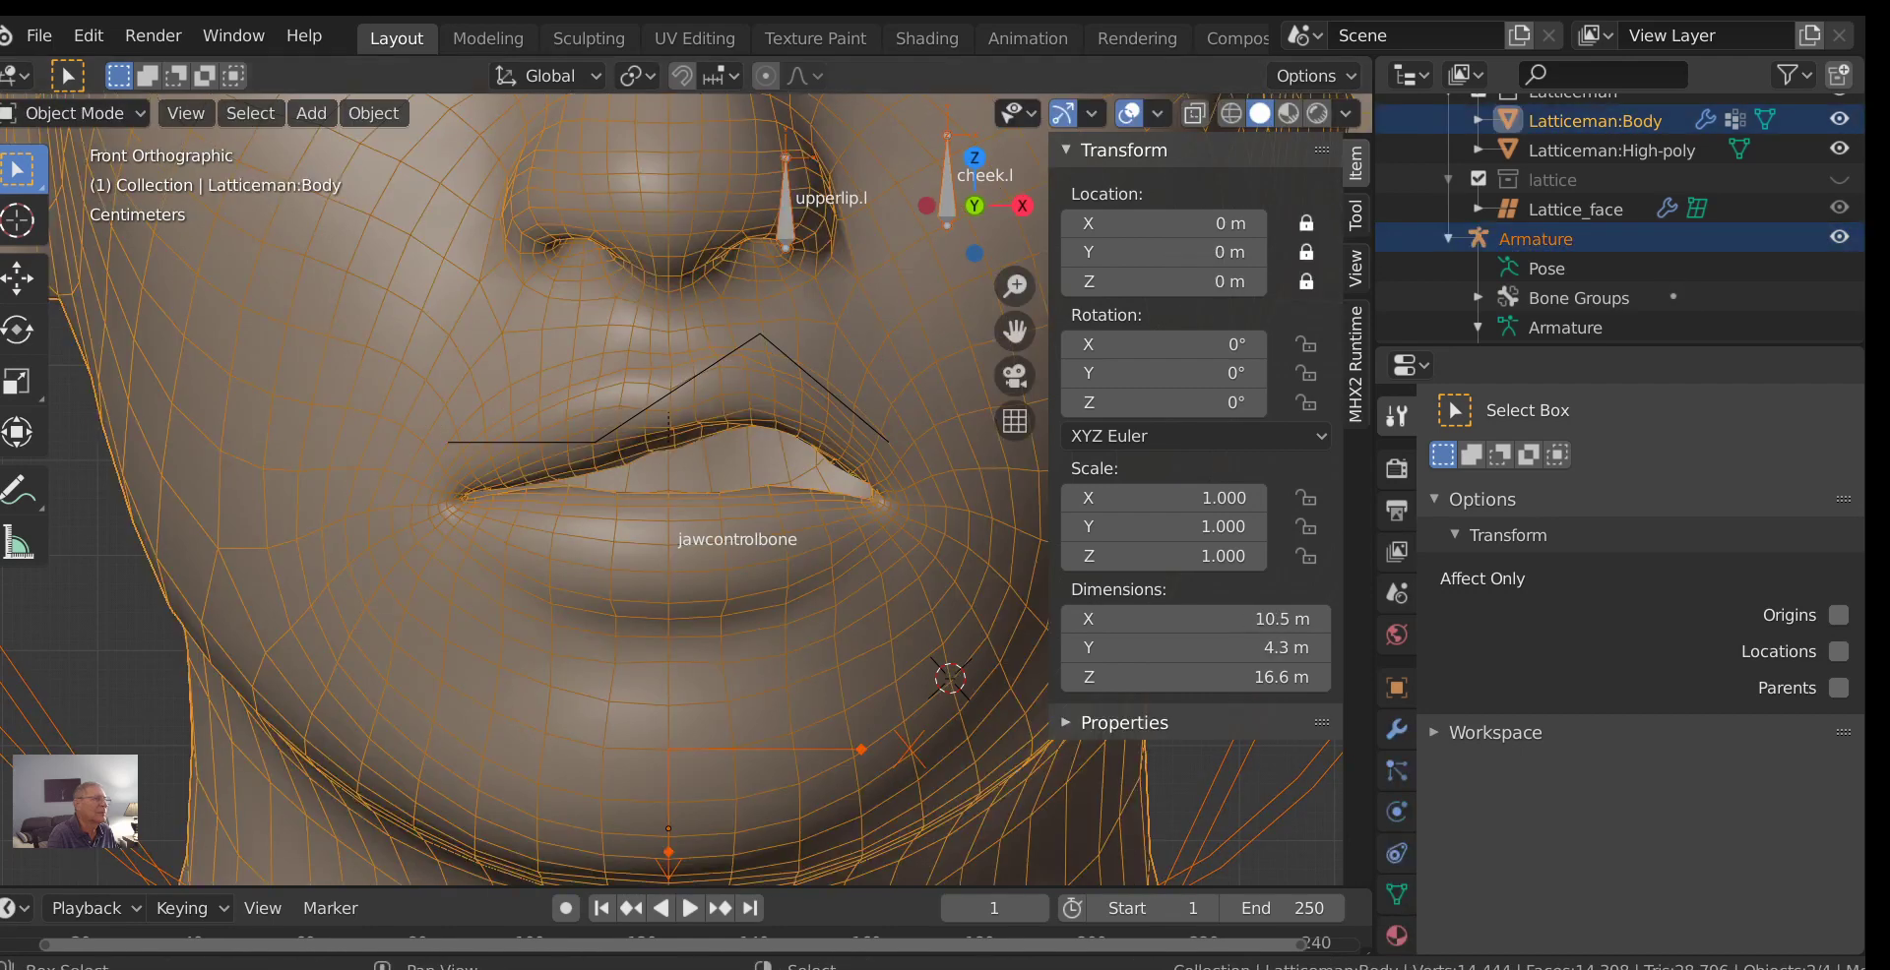
# Switch Latticeman:Body to Weight Paint mode, select the upperlip.l bone and test the lip deformation by moving the bone down toward the mouth.
pyautogui.click(95, 110)
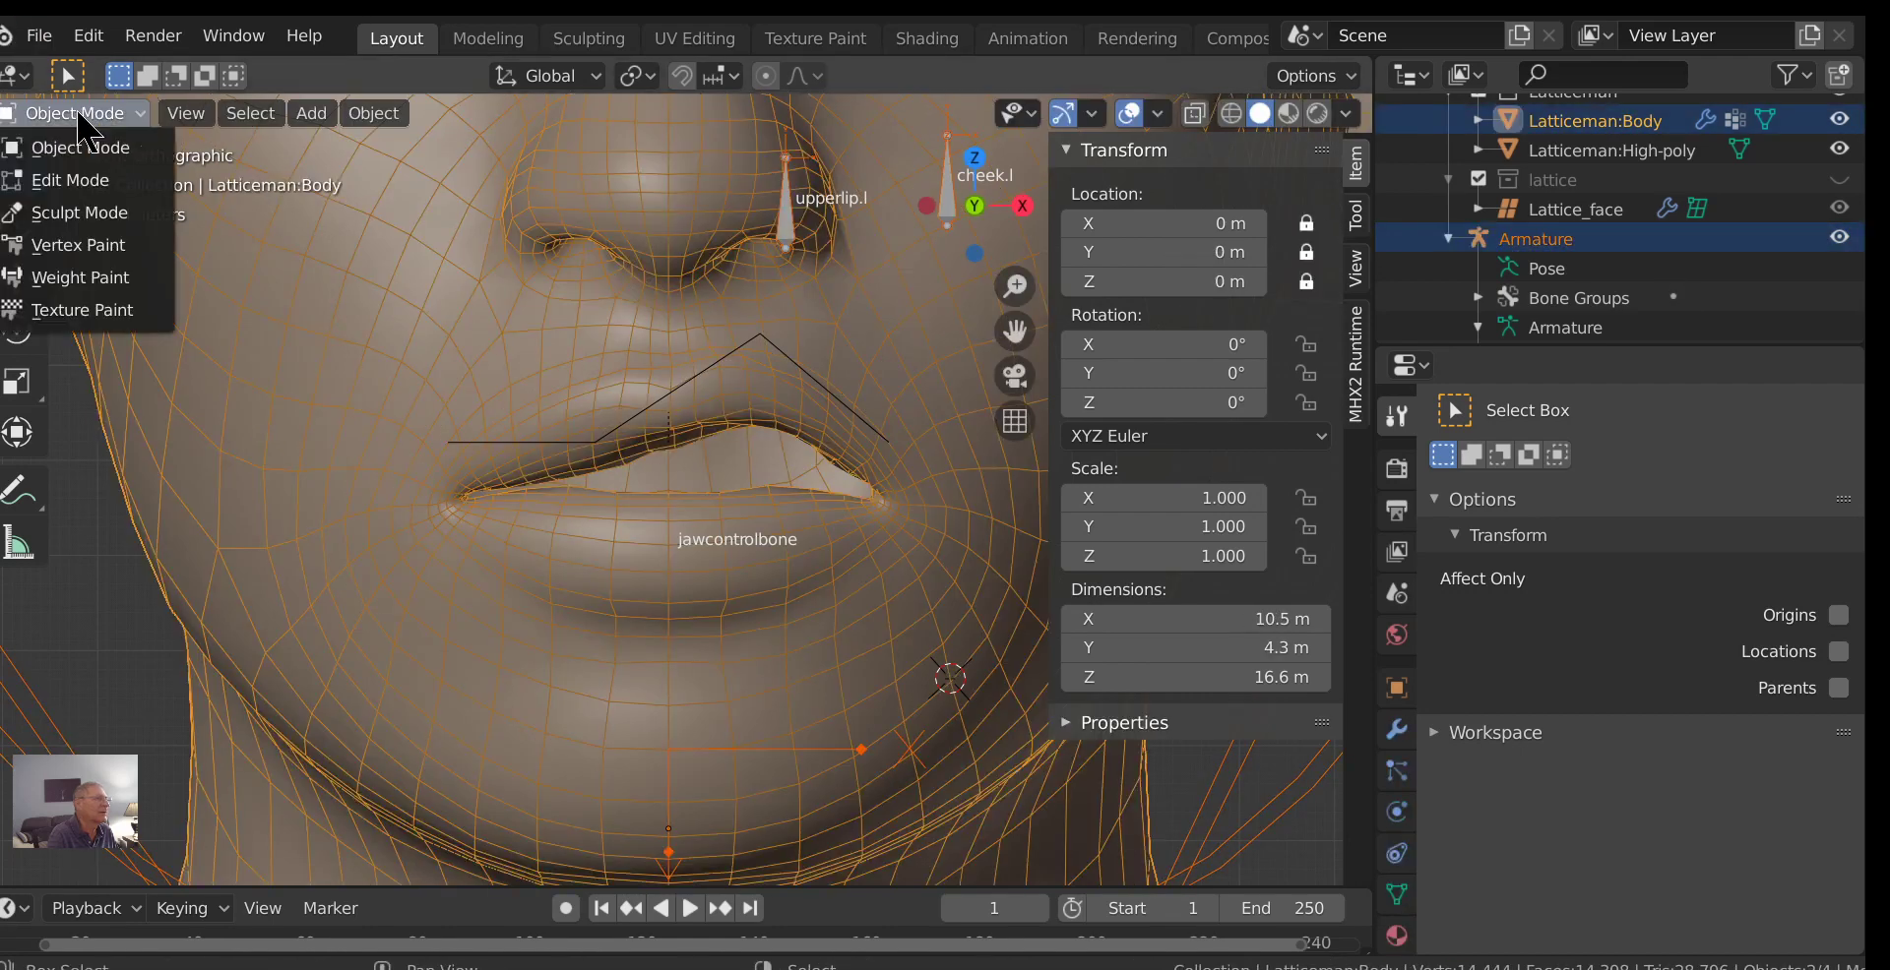
pyautogui.click(57, 278)
pyautogui.keyDown('ctrl'); pyautogui.click(796, 230); pyautogui.keyUp('ctrl')
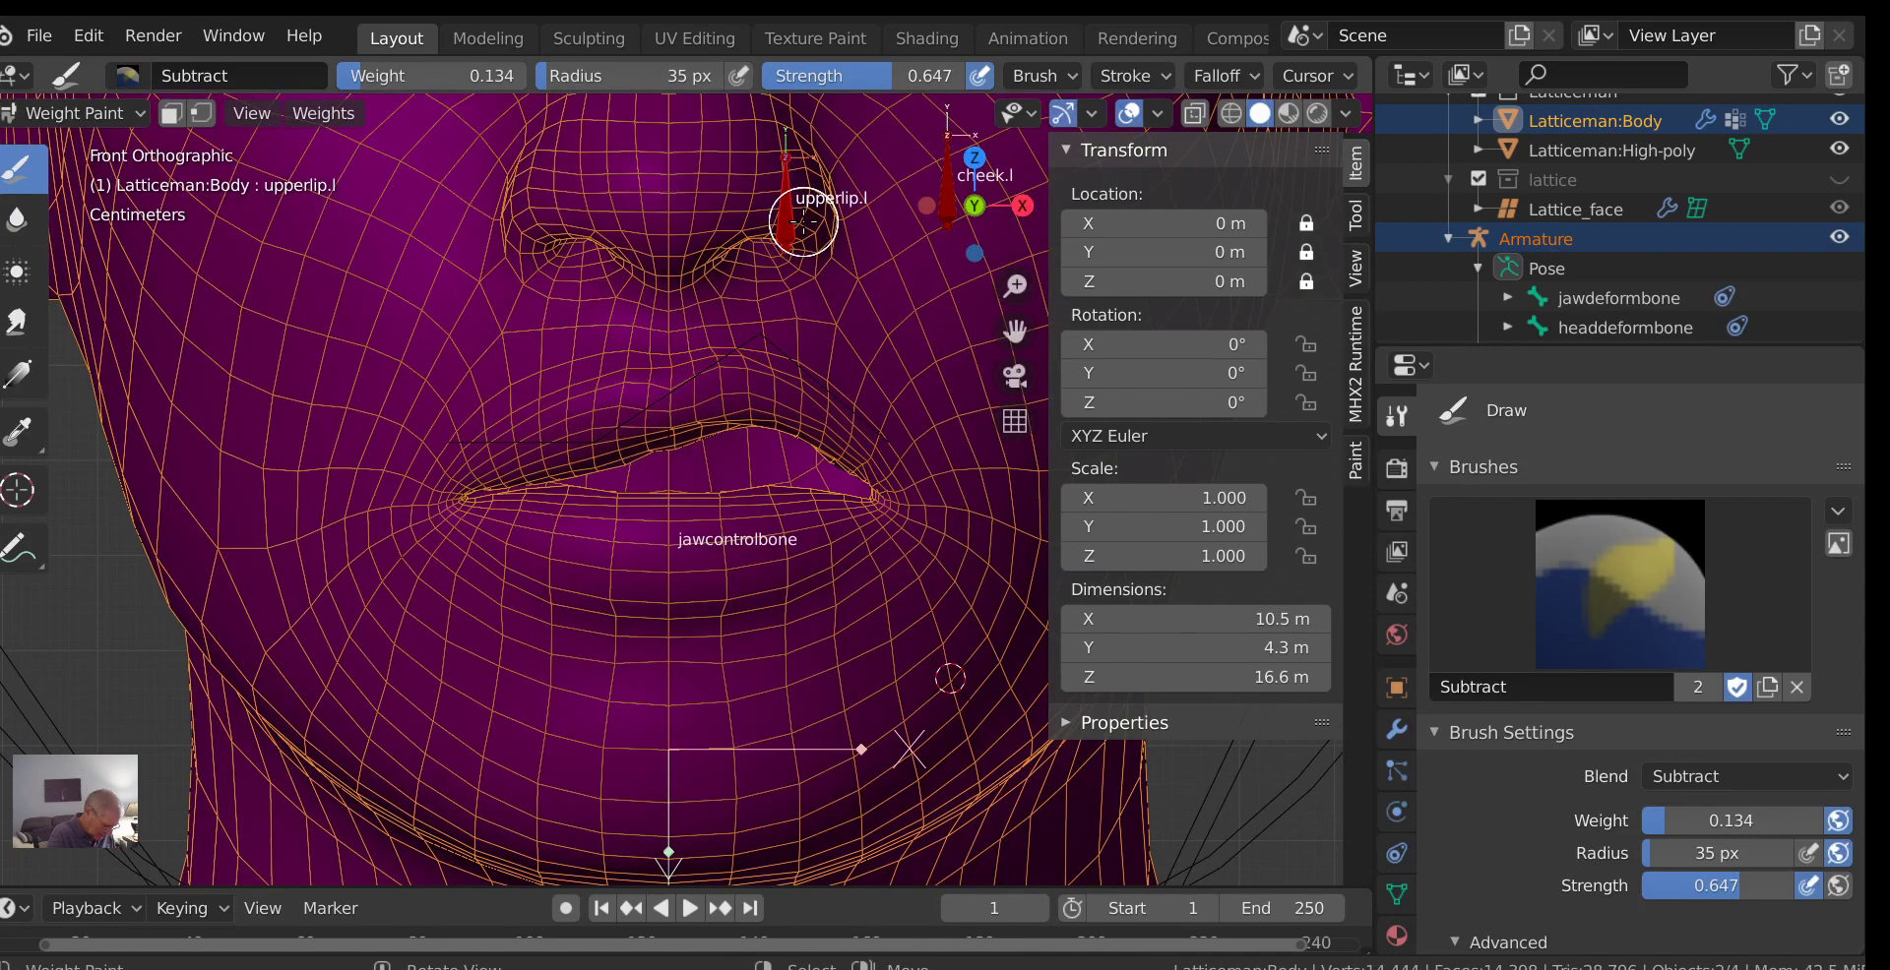
pyautogui.press('g')
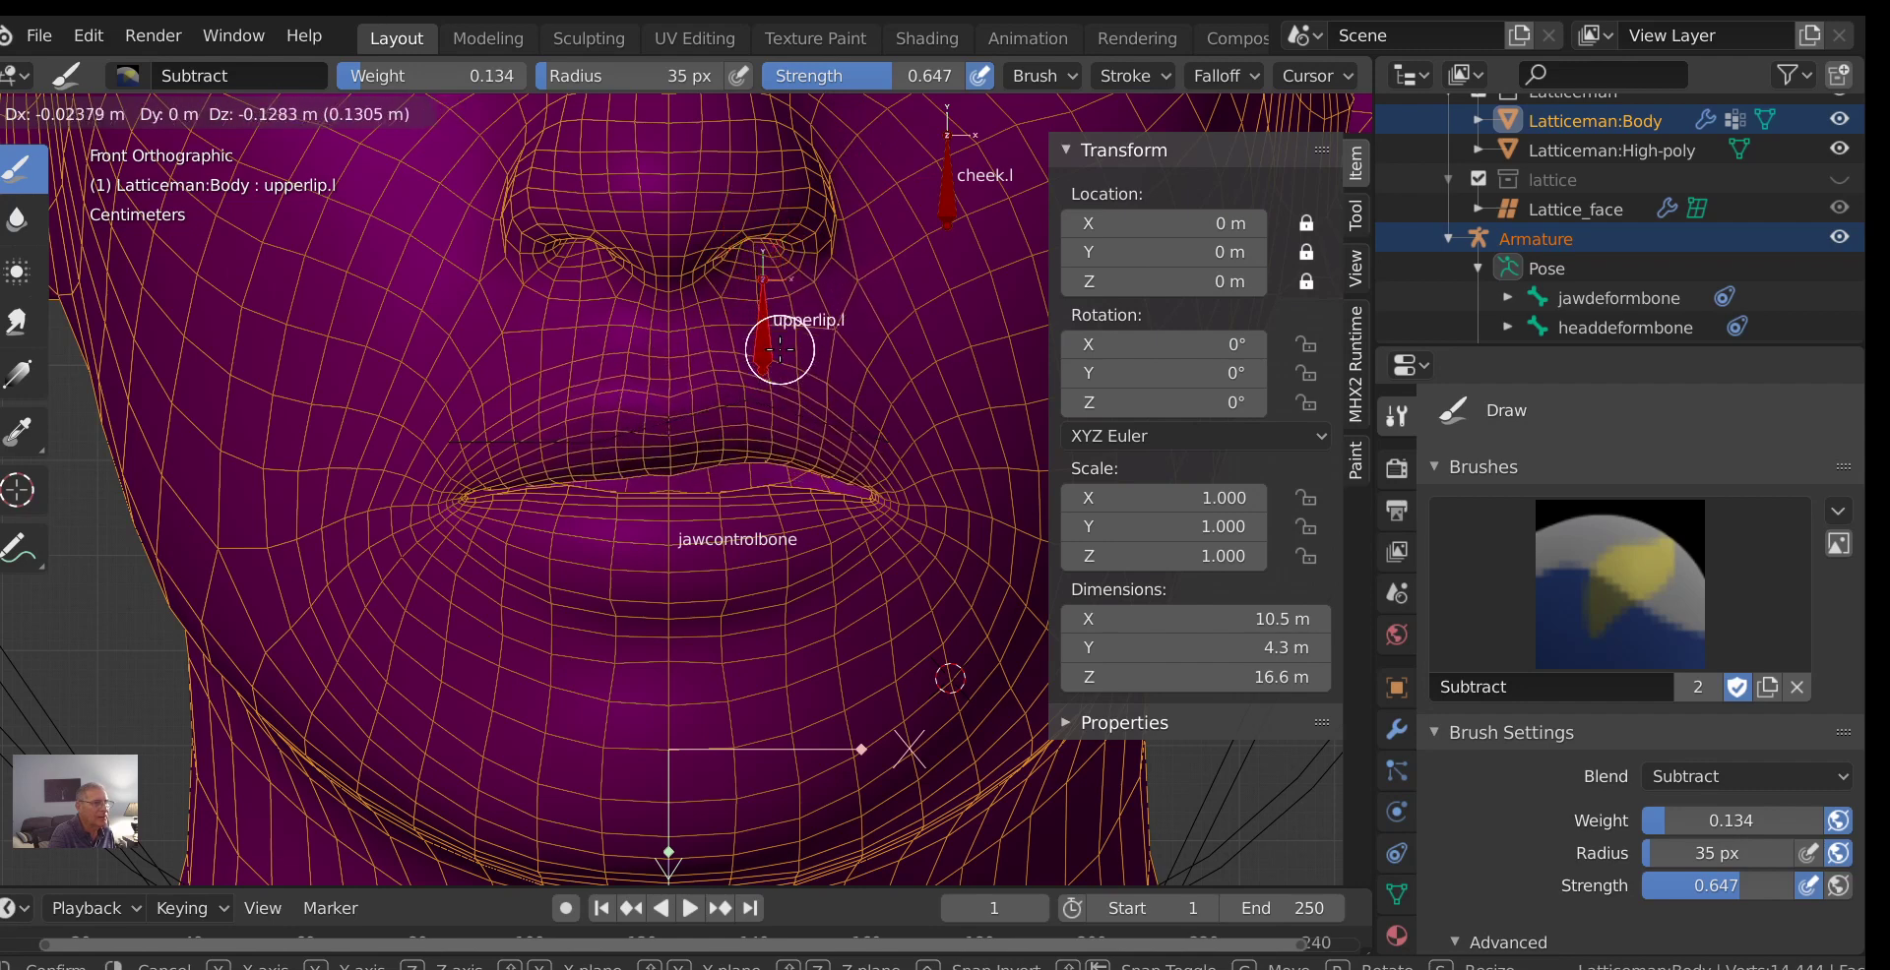
pyautogui.rightClick(773, 400)
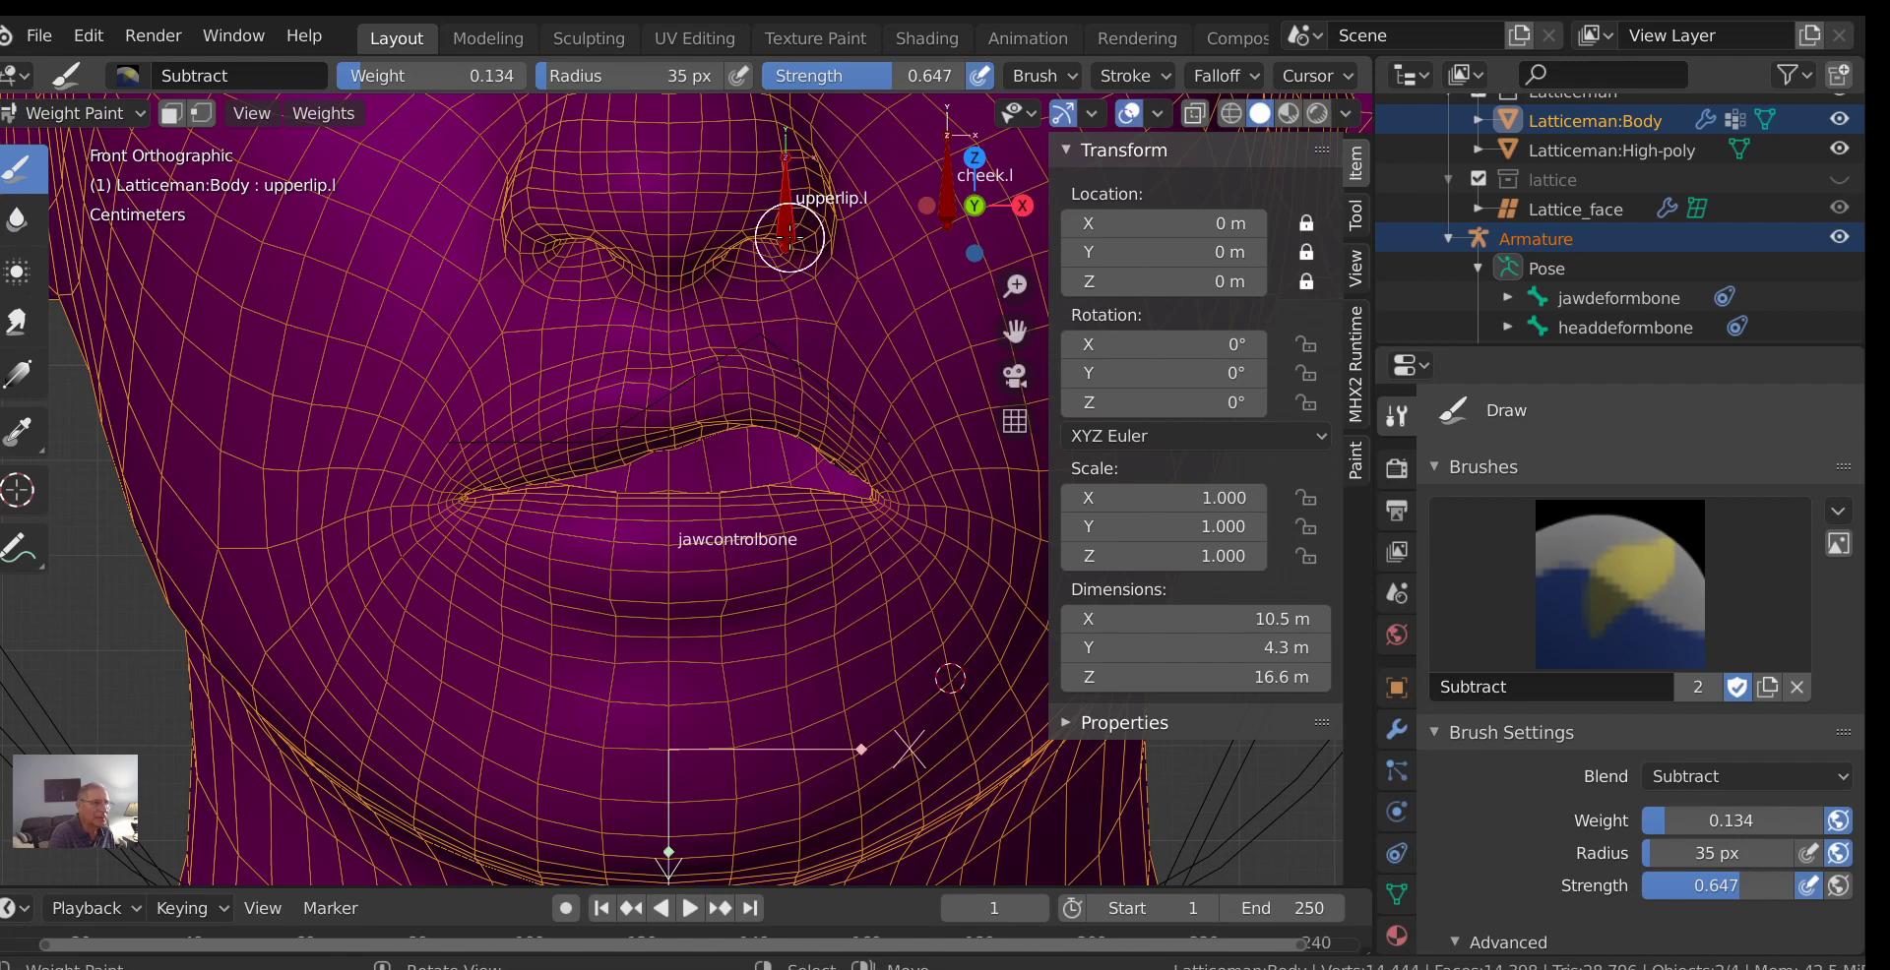
pyautogui.press('g')
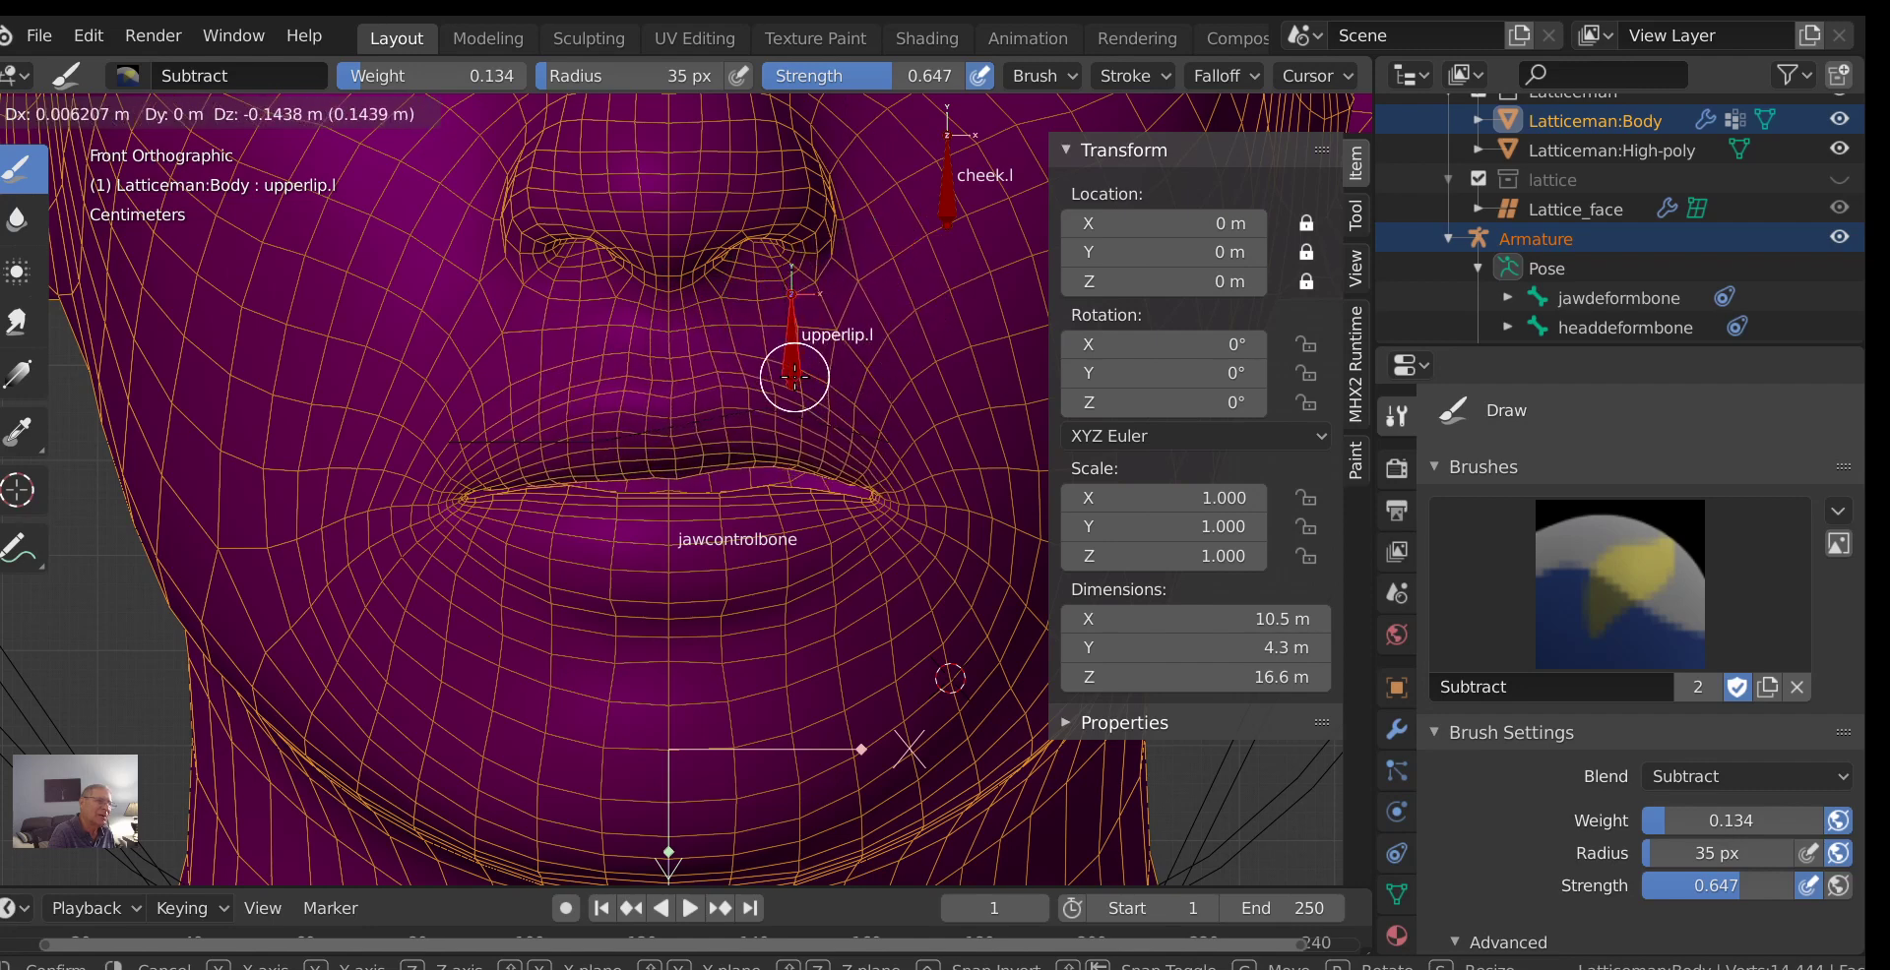
pyautogui.click(787, 232)
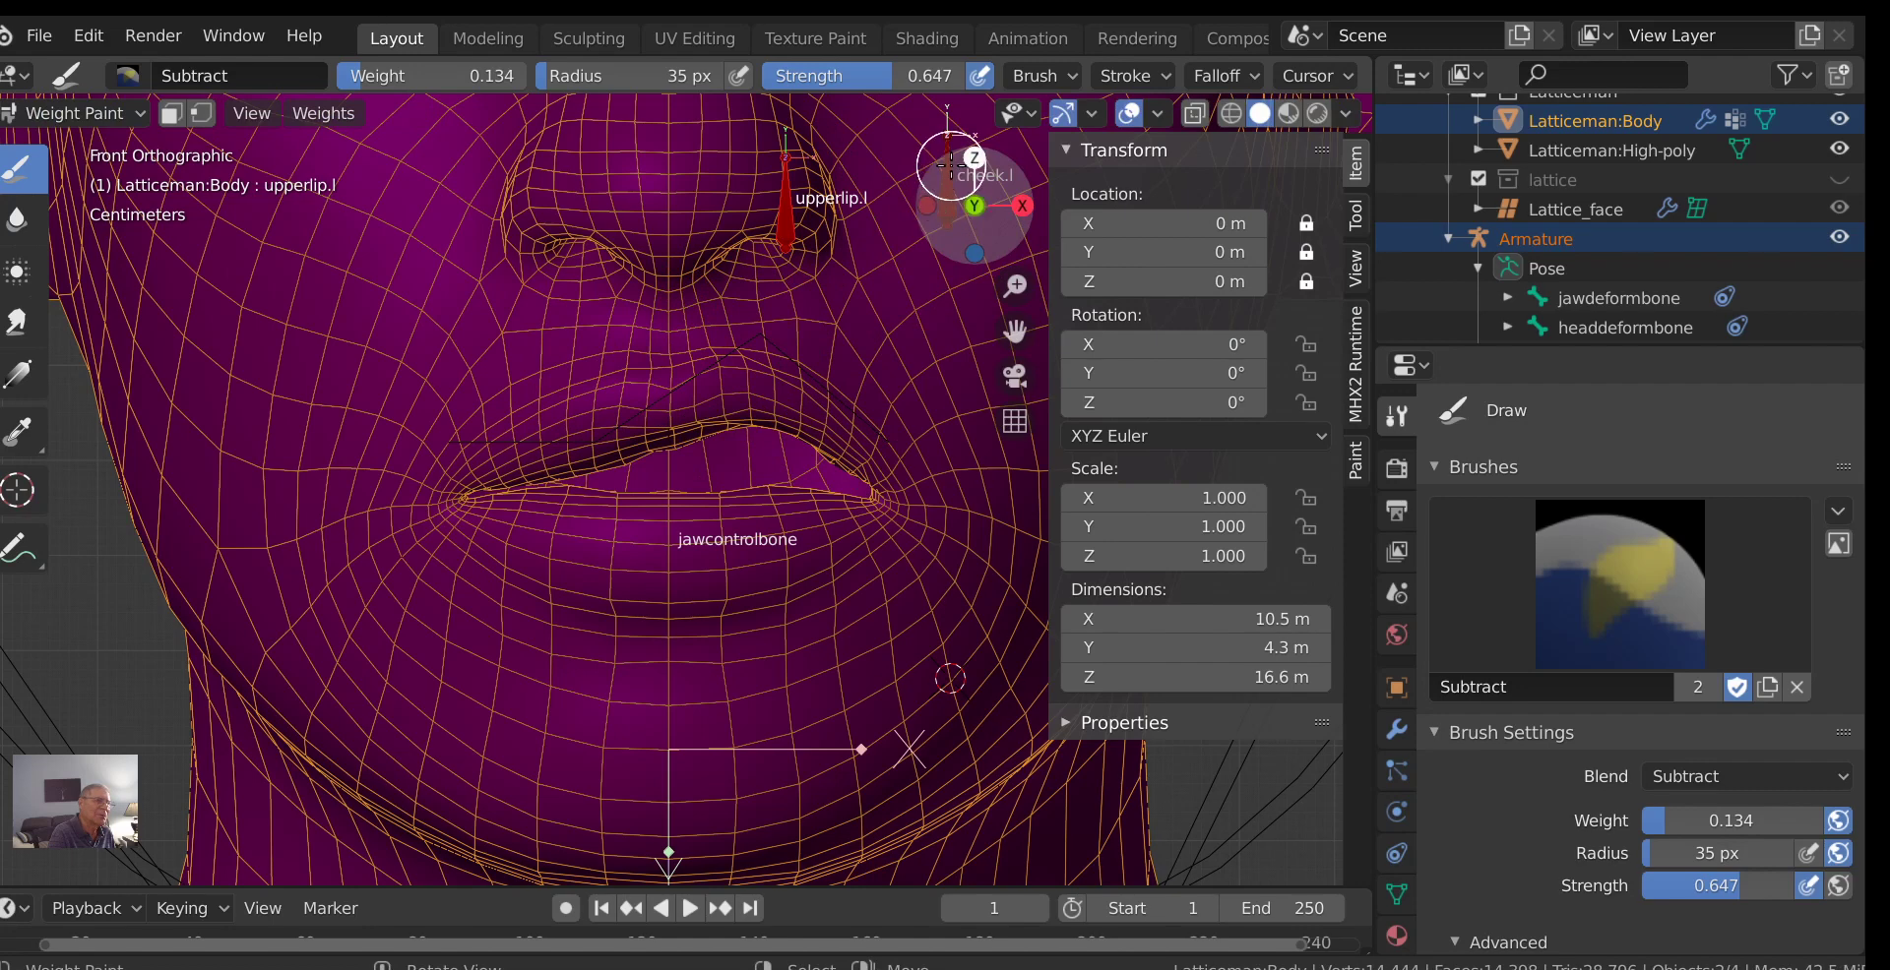
# Select the cheek.l bone and move it slightly upward and outward in two small moves.
pyautogui.keyDown('ctrl'); pyautogui.click(945, 196); pyautogui.keyUp('ctrl')
pyautogui.scroll(-3, 915, 315)
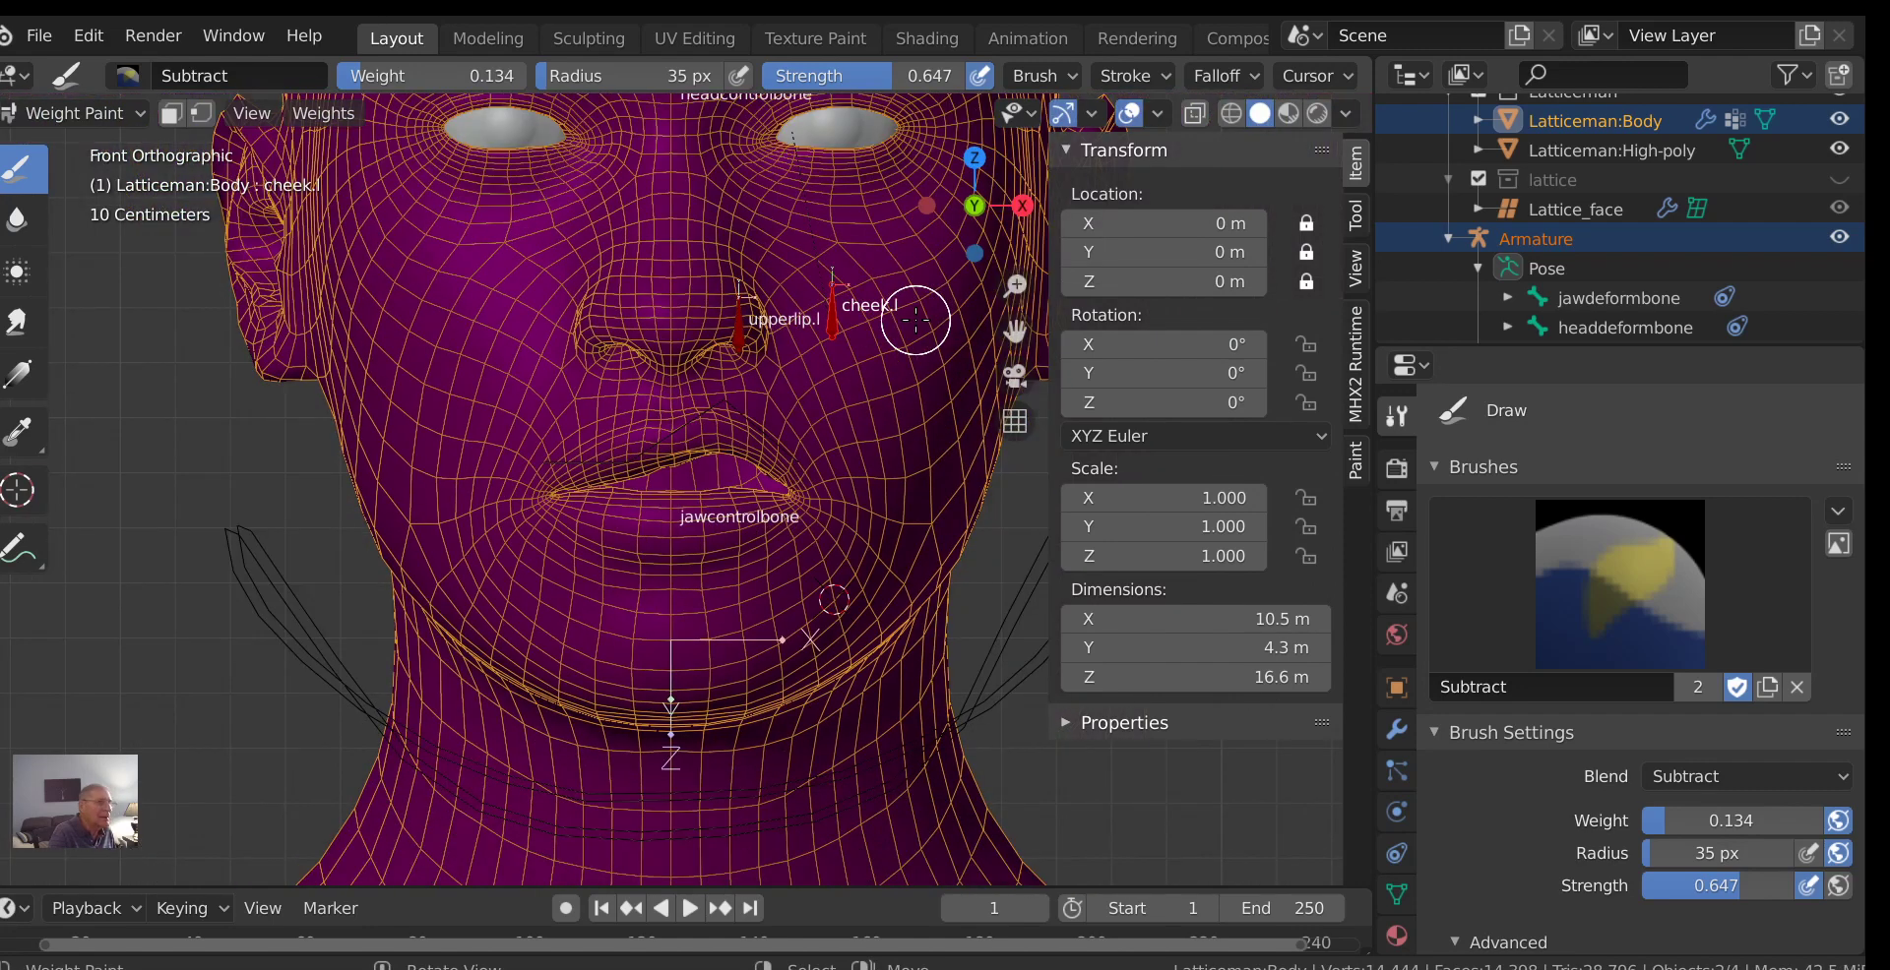
pyautogui.press('g')
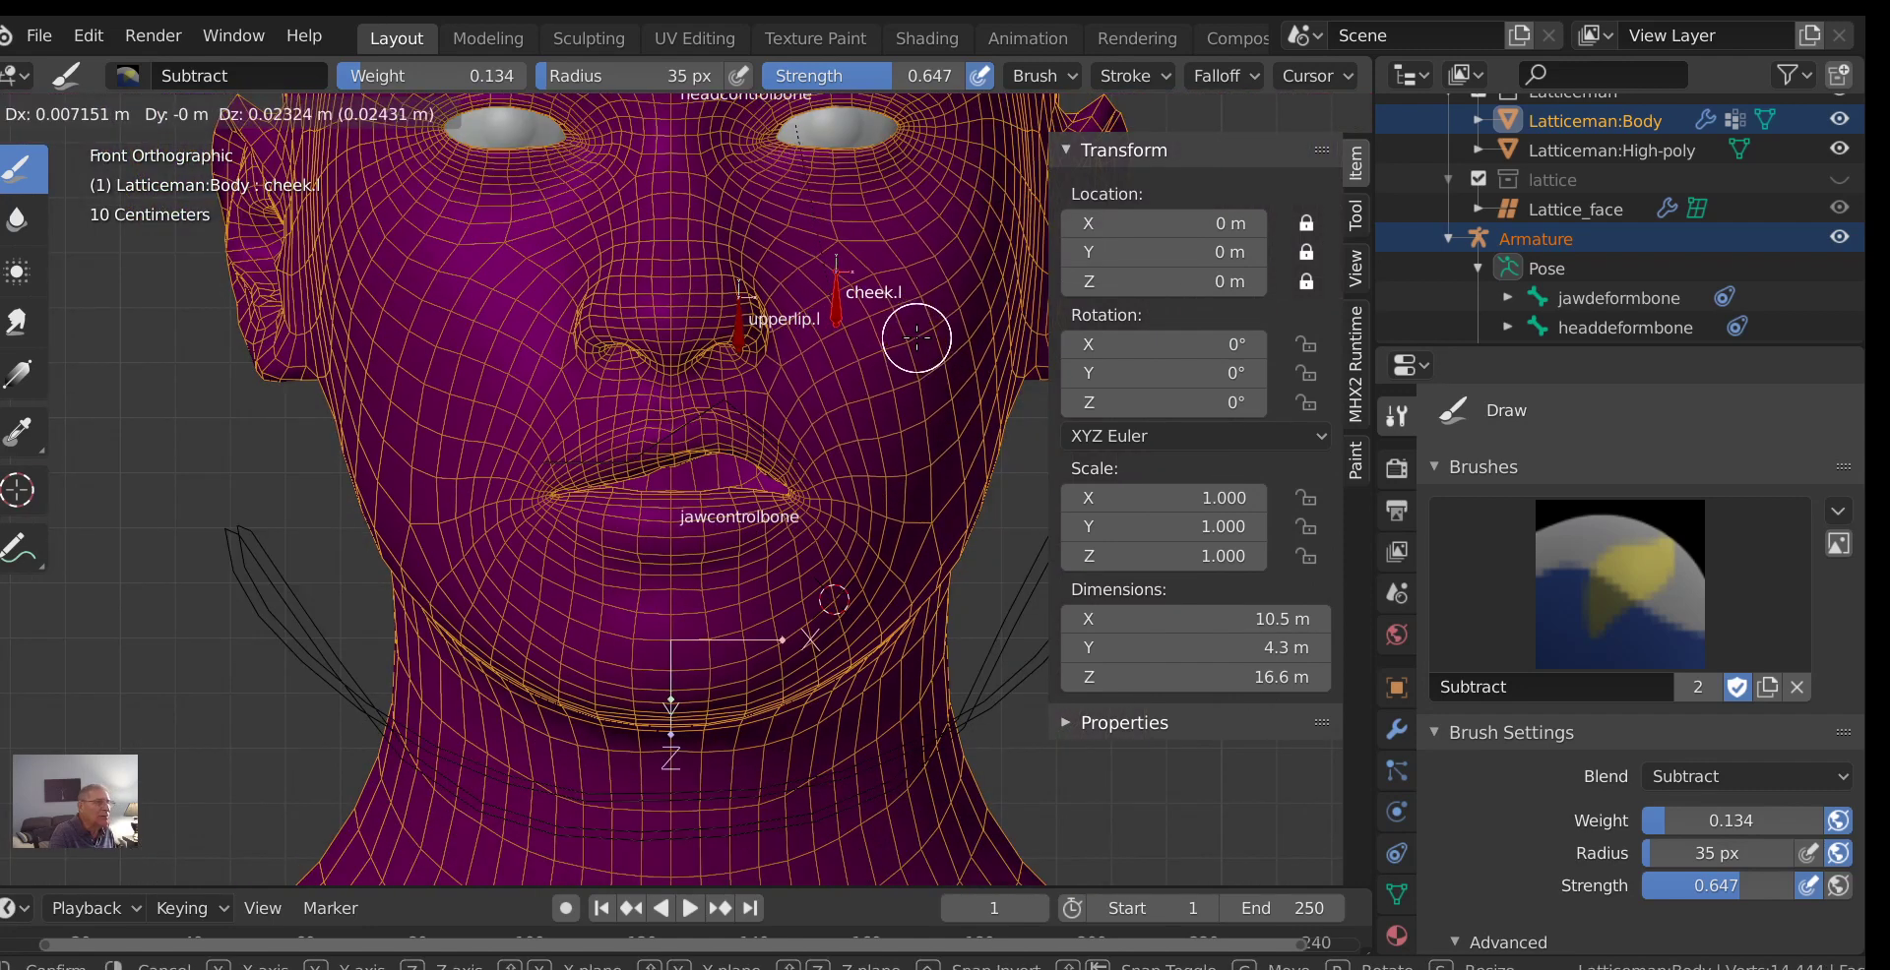
pyautogui.click(920, 323)
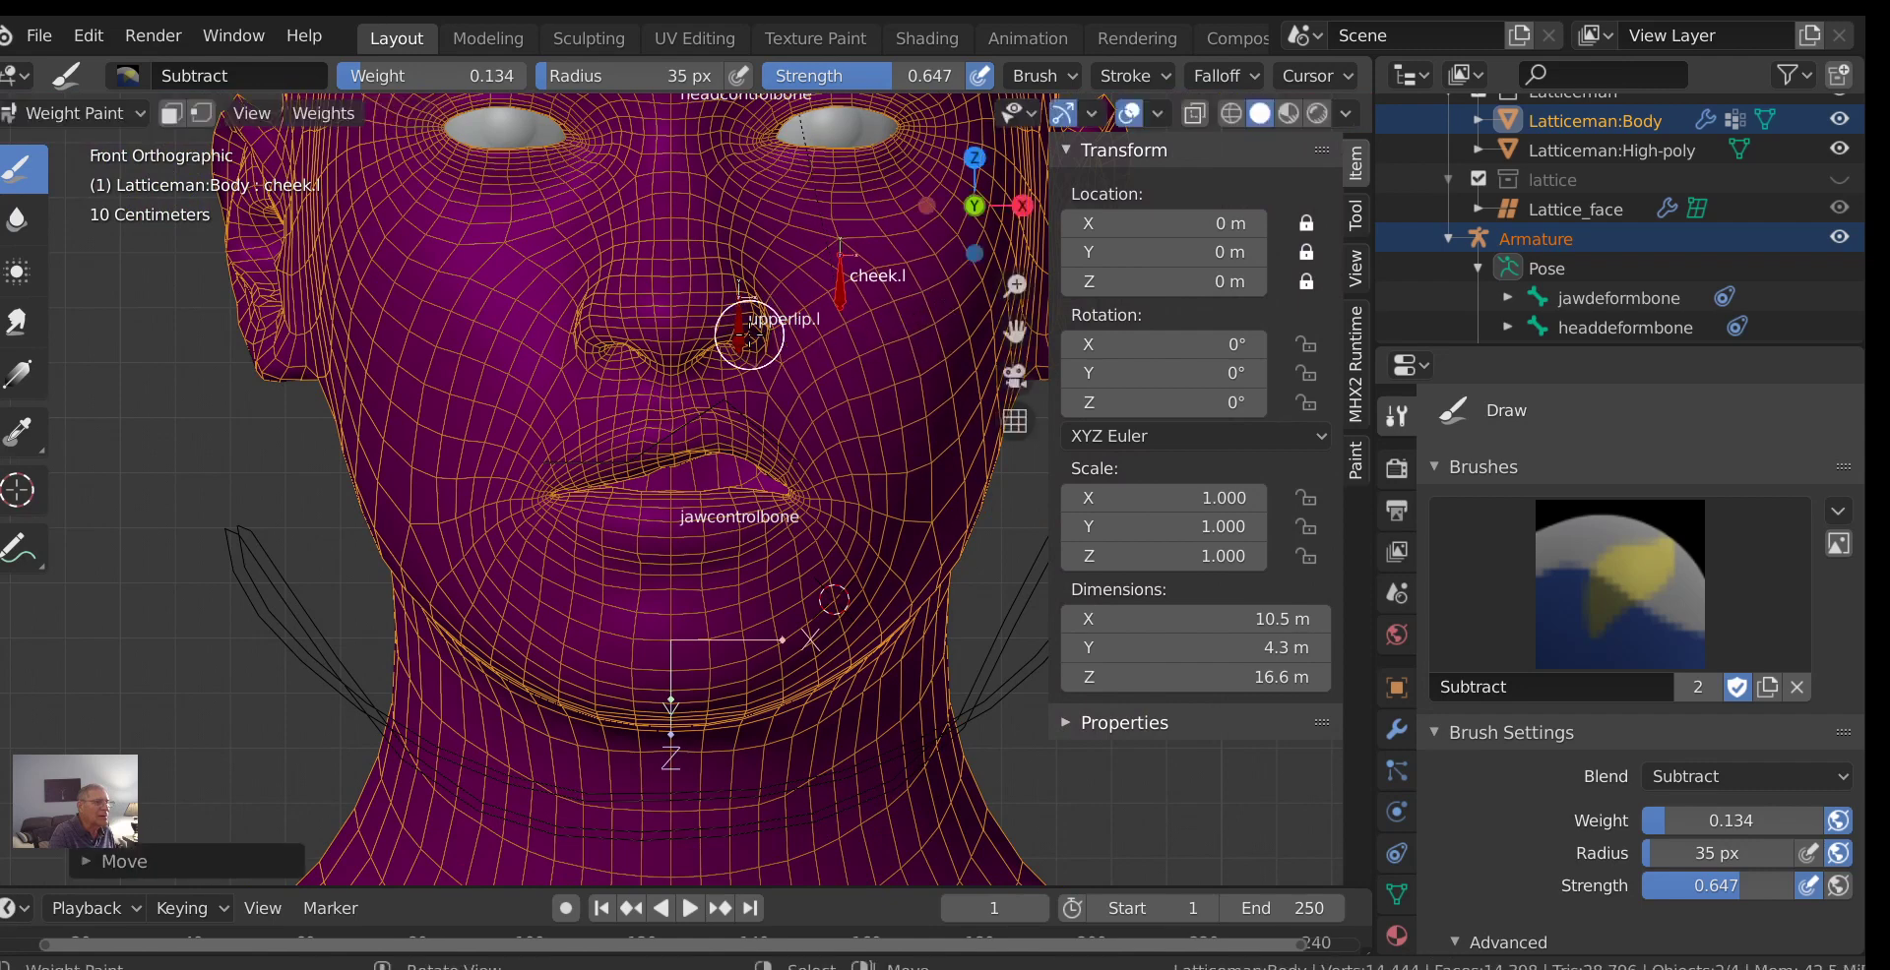
pyautogui.press('g')
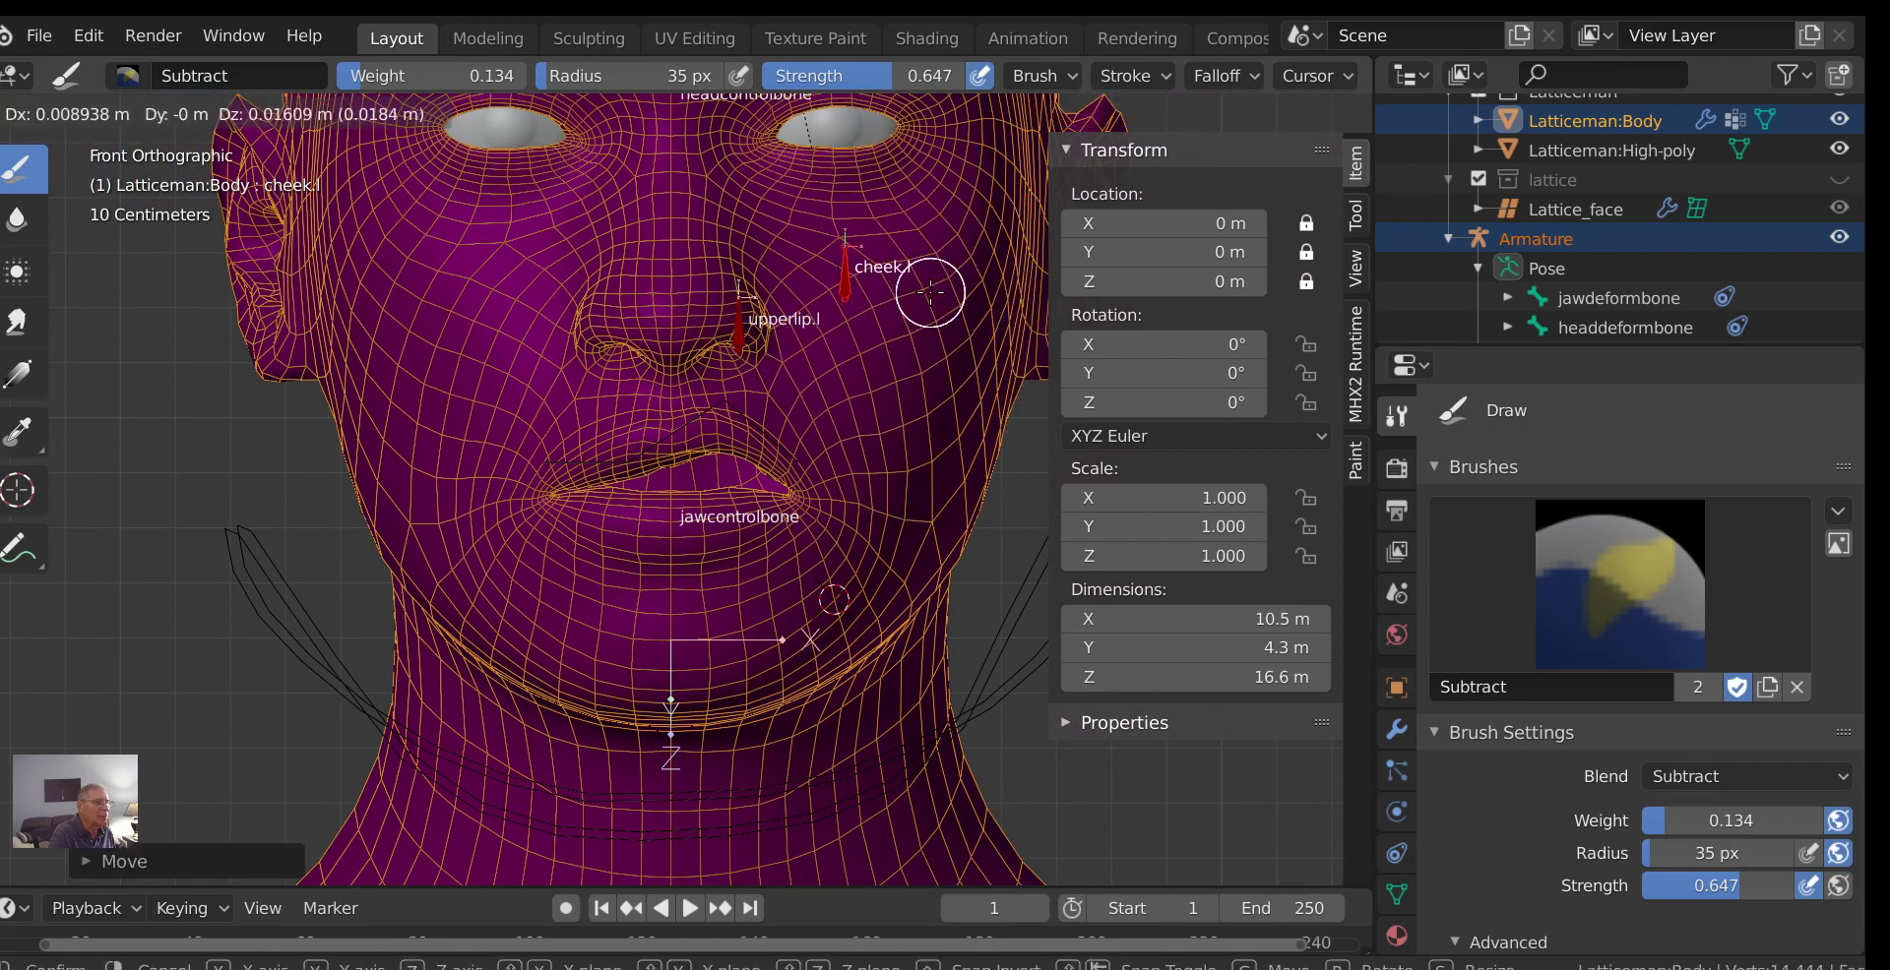
pyautogui.click(930, 292)
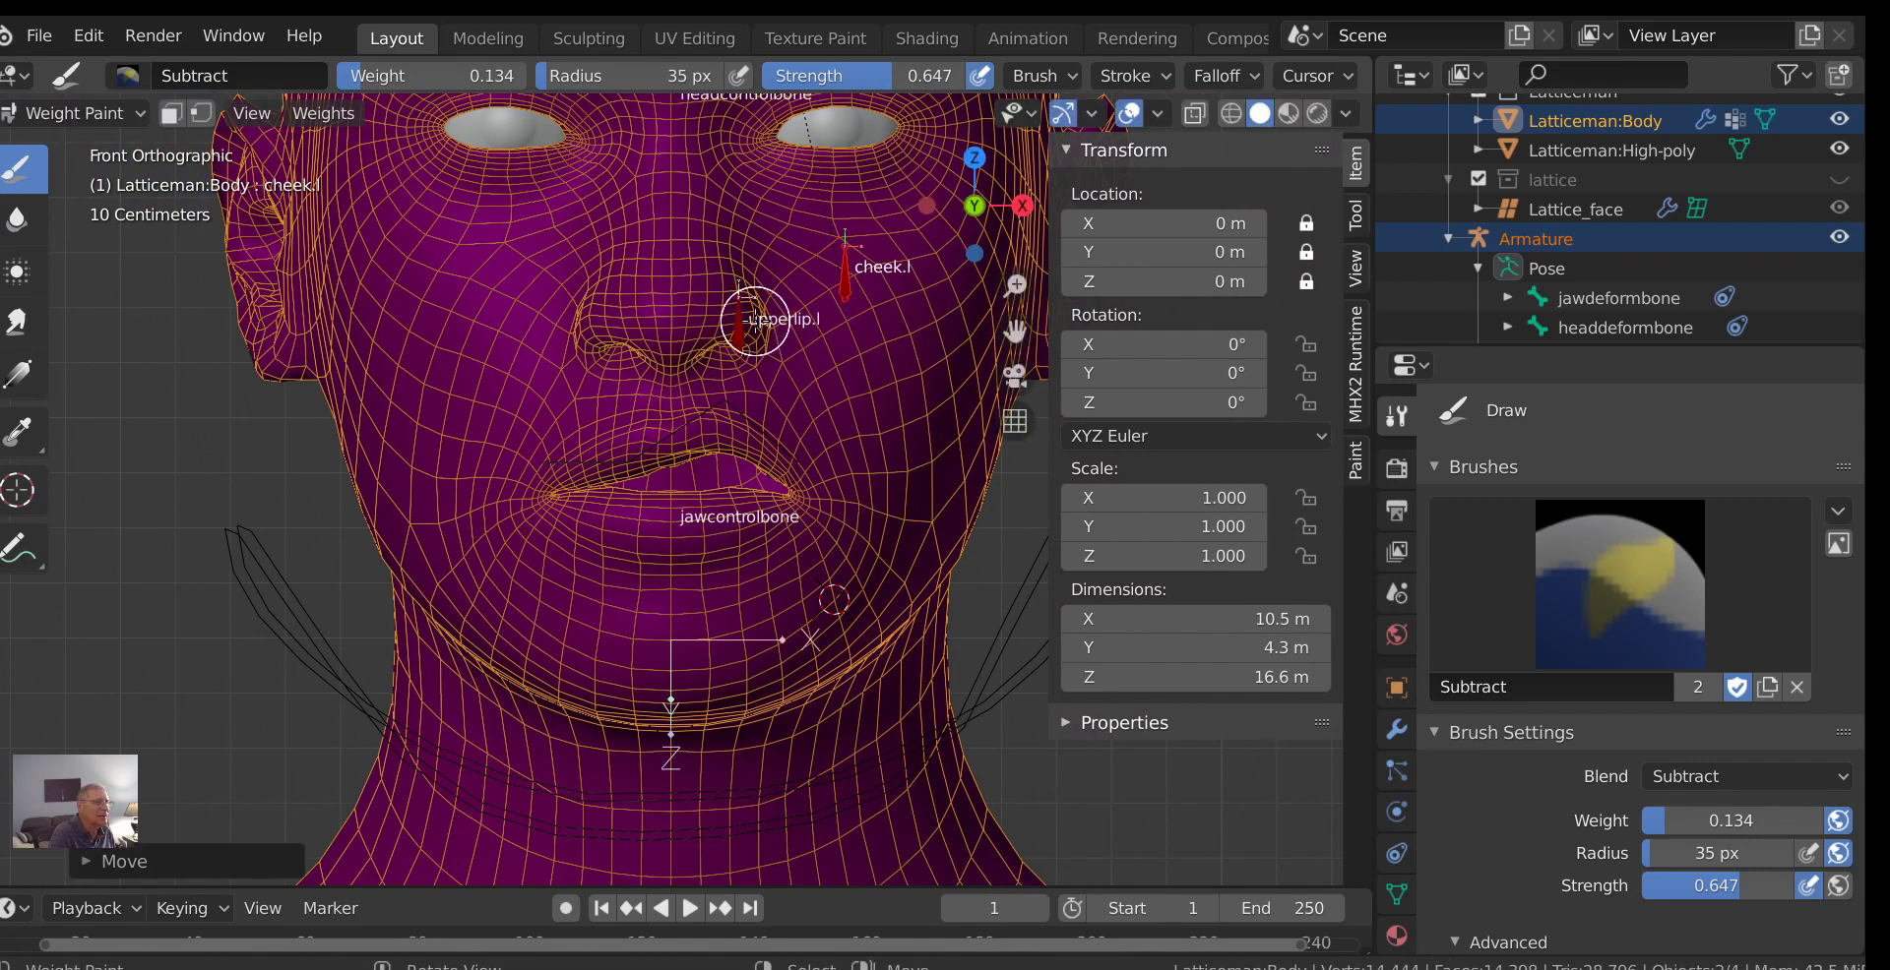
# Select the upperlip.l bone and move it down from the nostril toward the upper lip.
pyautogui.keyDown('ctrl'); pyautogui.click(738, 332); pyautogui.keyUp('ctrl')
pyautogui.press('g')
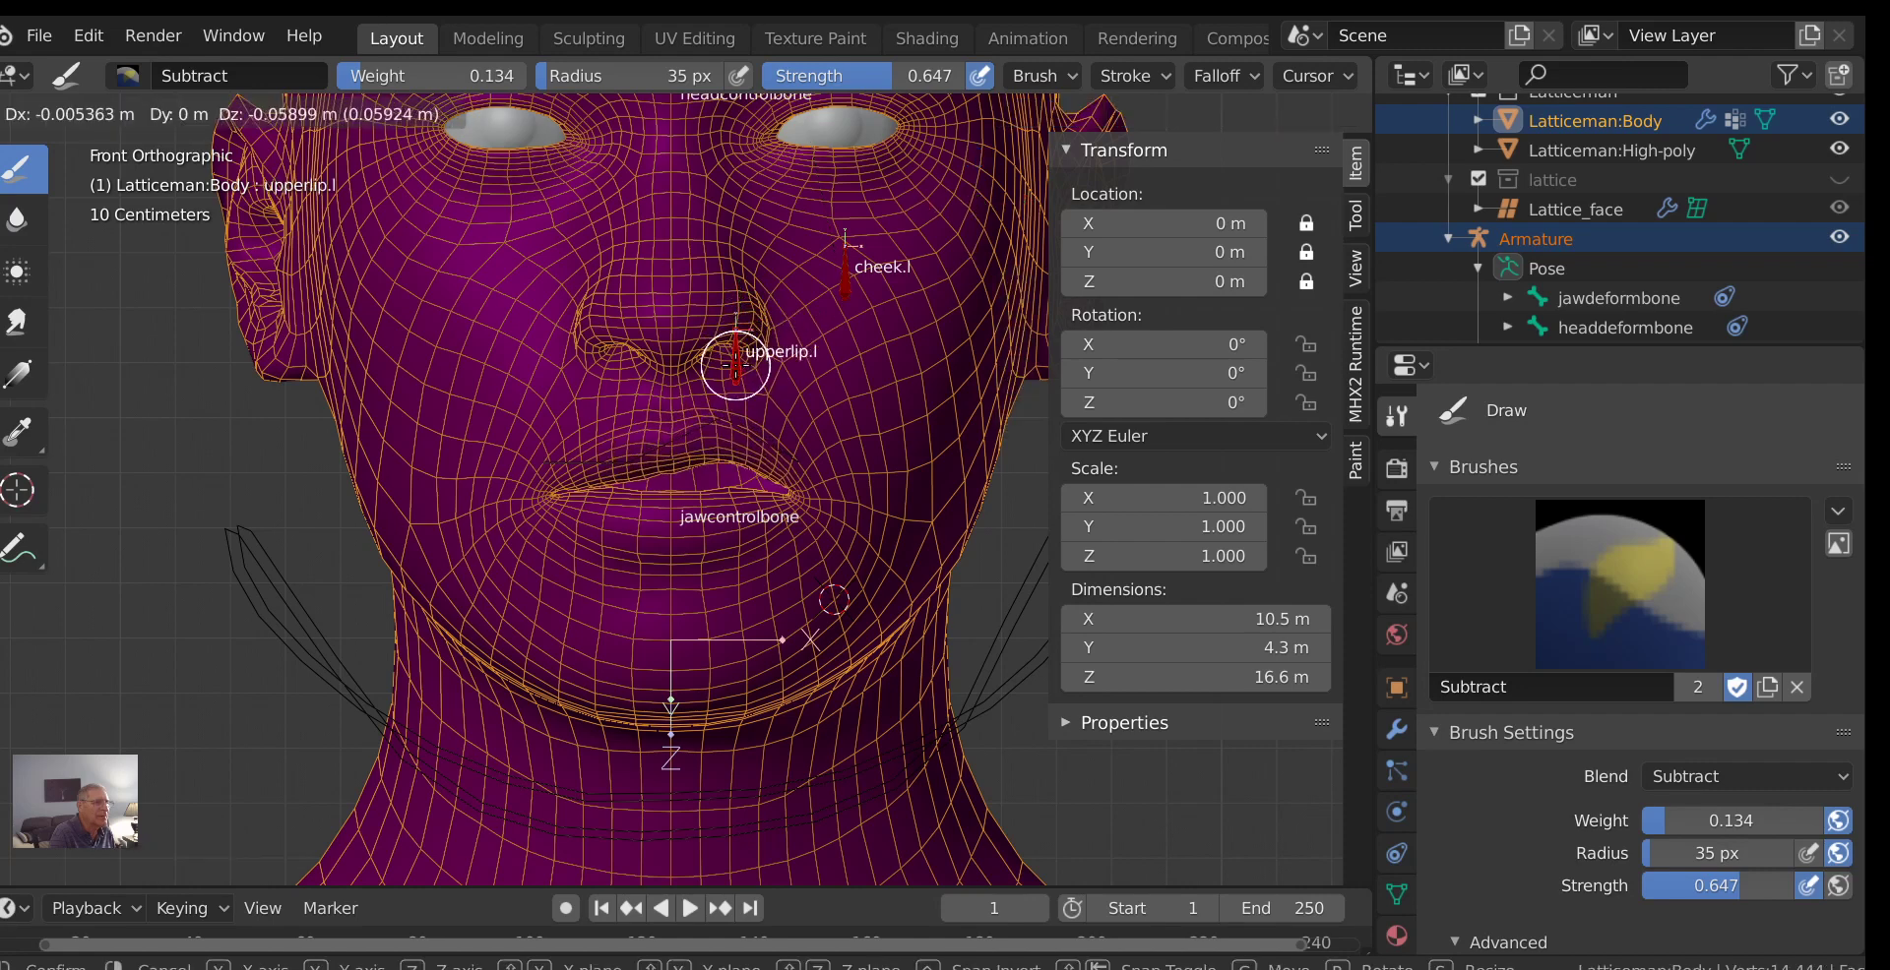
pyautogui.click(725, 391)
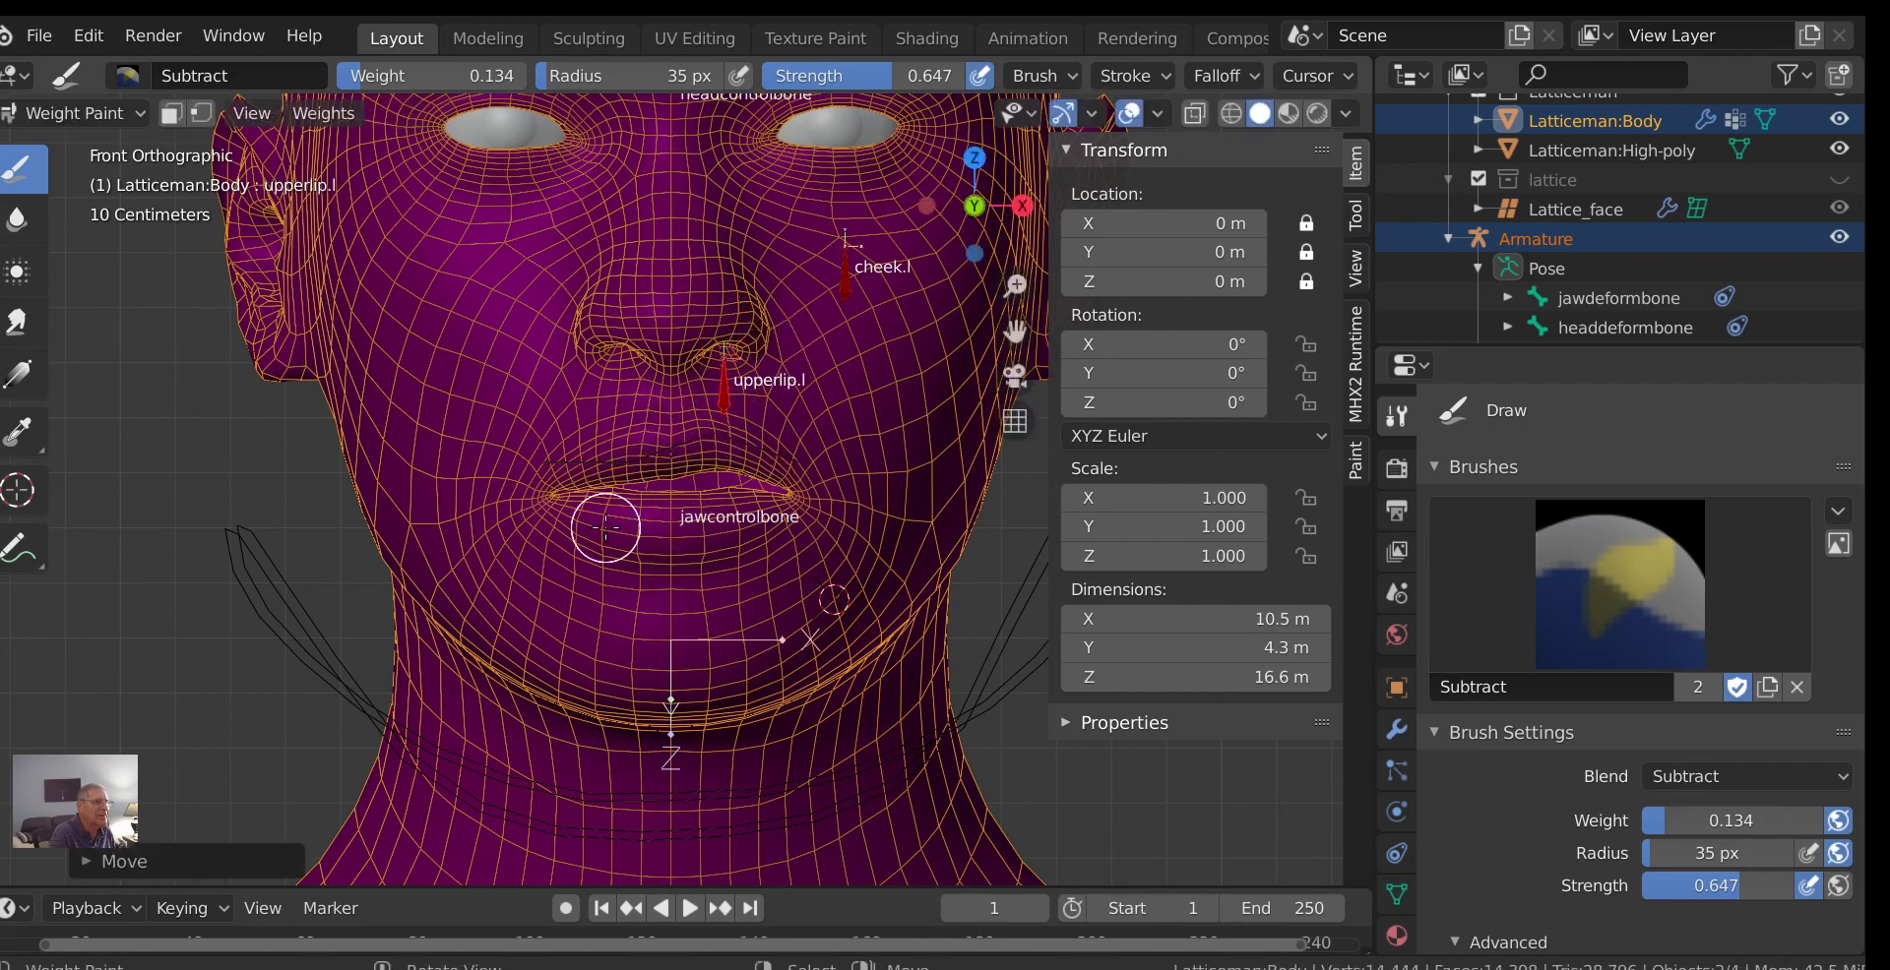
# Check the deformed face from the front and return Latticeman:Body to Object Mode.
pyautogui.scroll(-2, 481, 526)
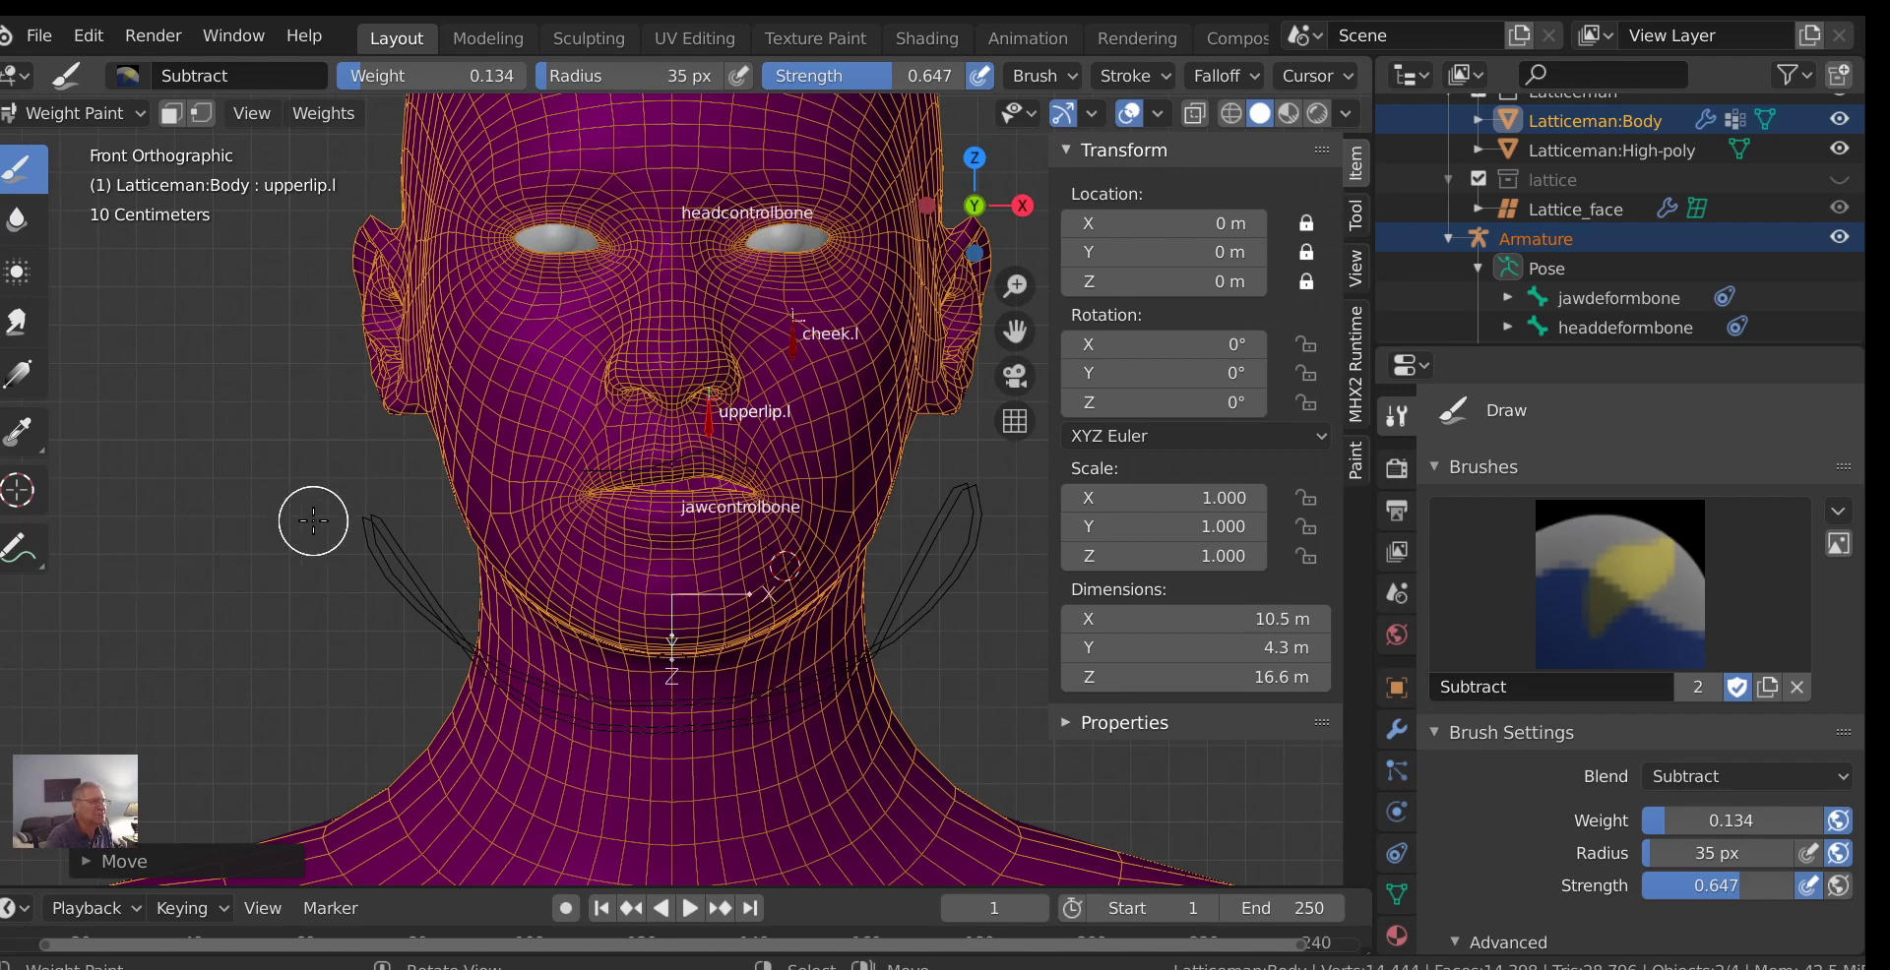
pyautogui.scroll(-3, 308, 519)
pyautogui.scroll(3, 304, 517)
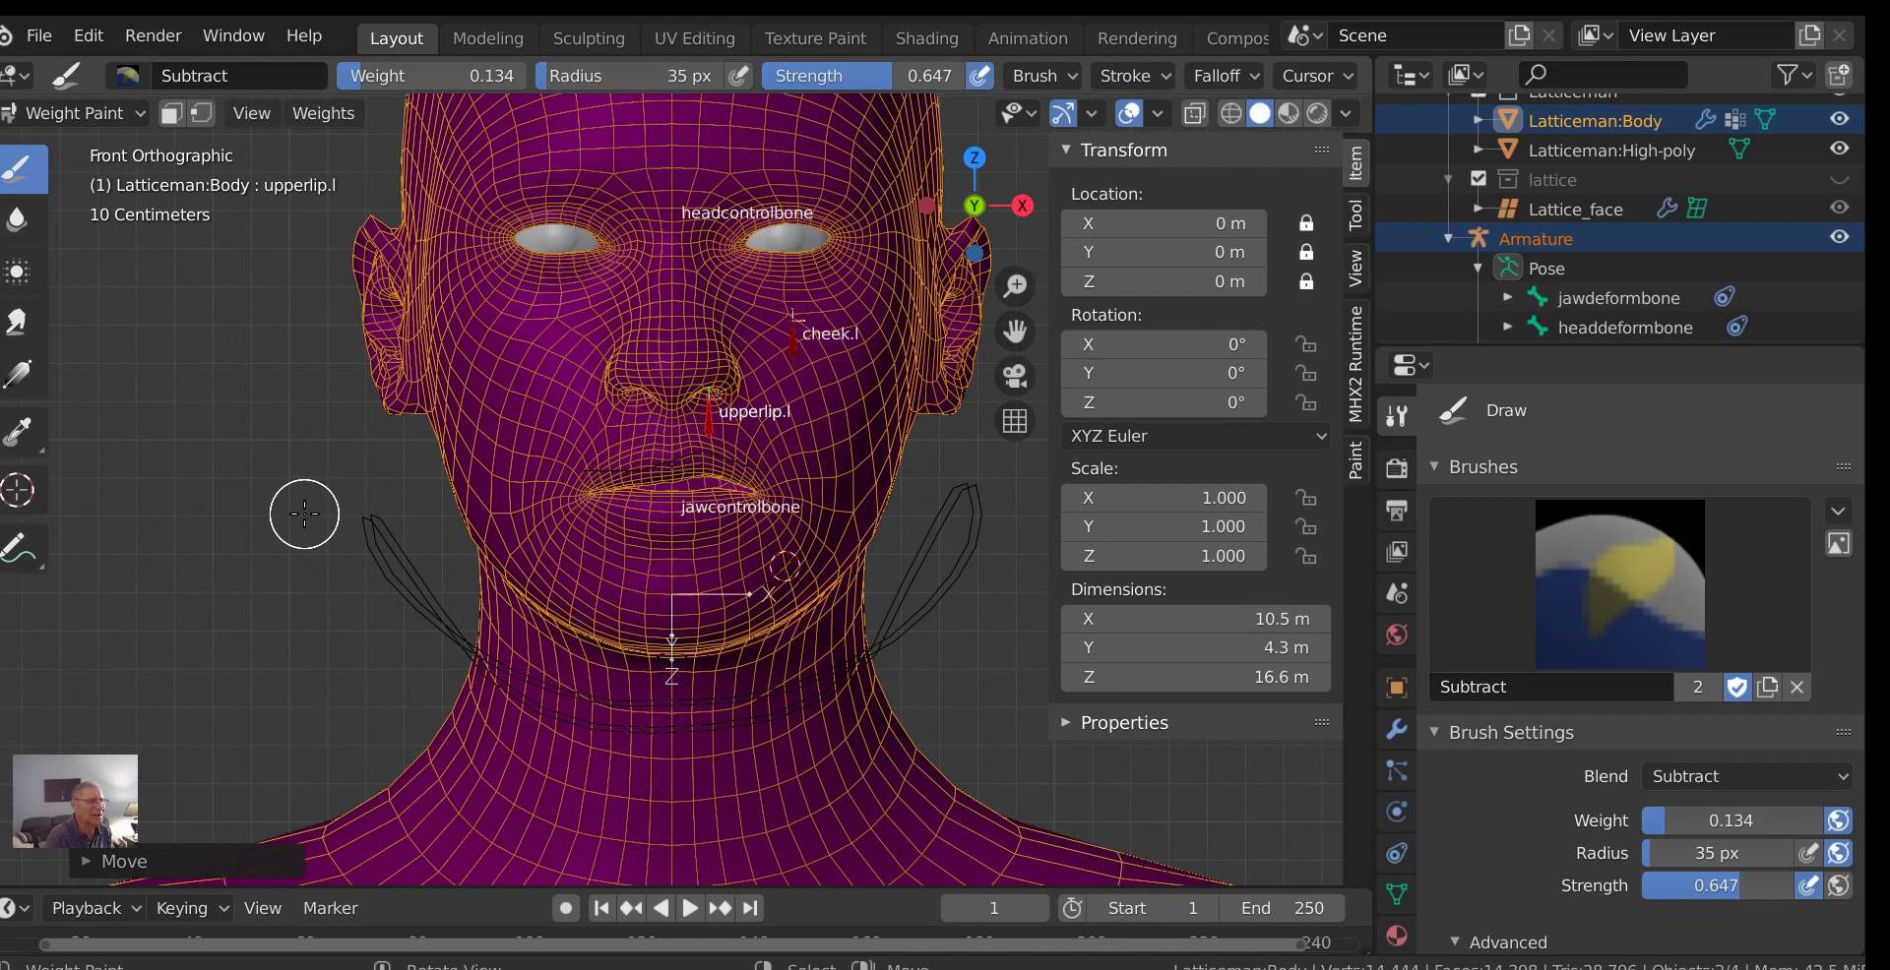
pyautogui.scroll(-3, 304, 513)
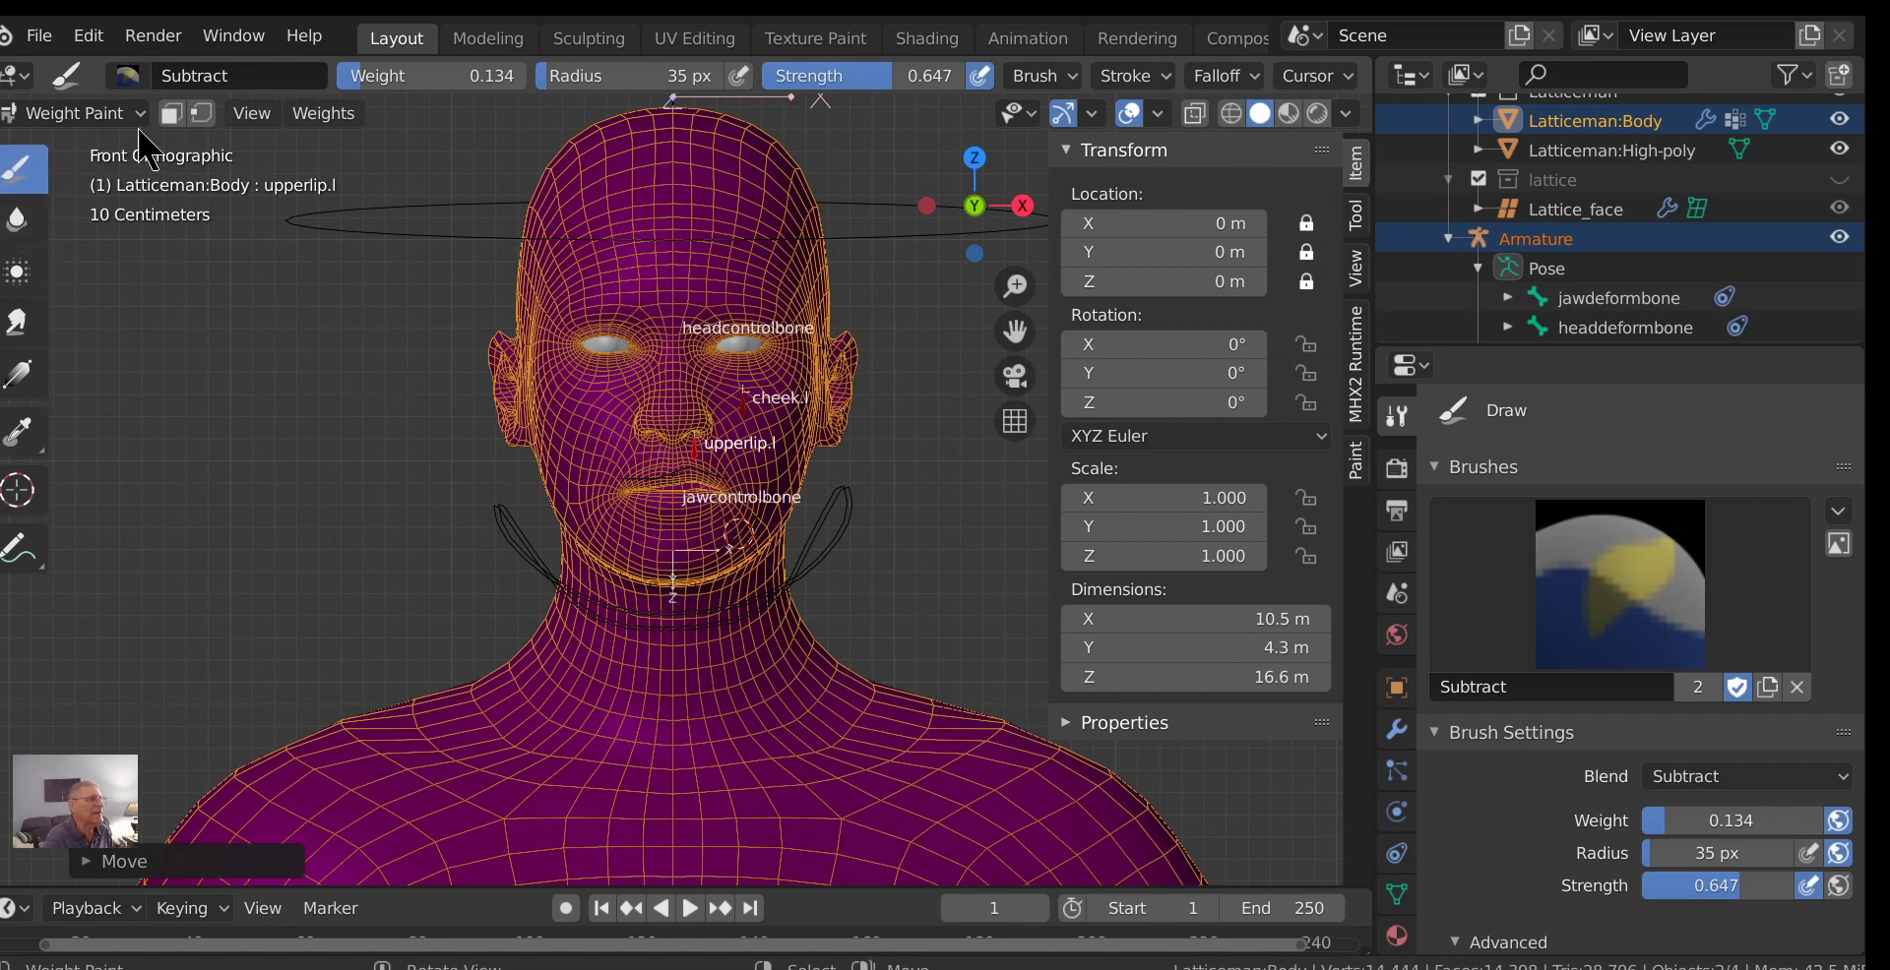
pyautogui.click(108, 114)
pyautogui.click(98, 150)
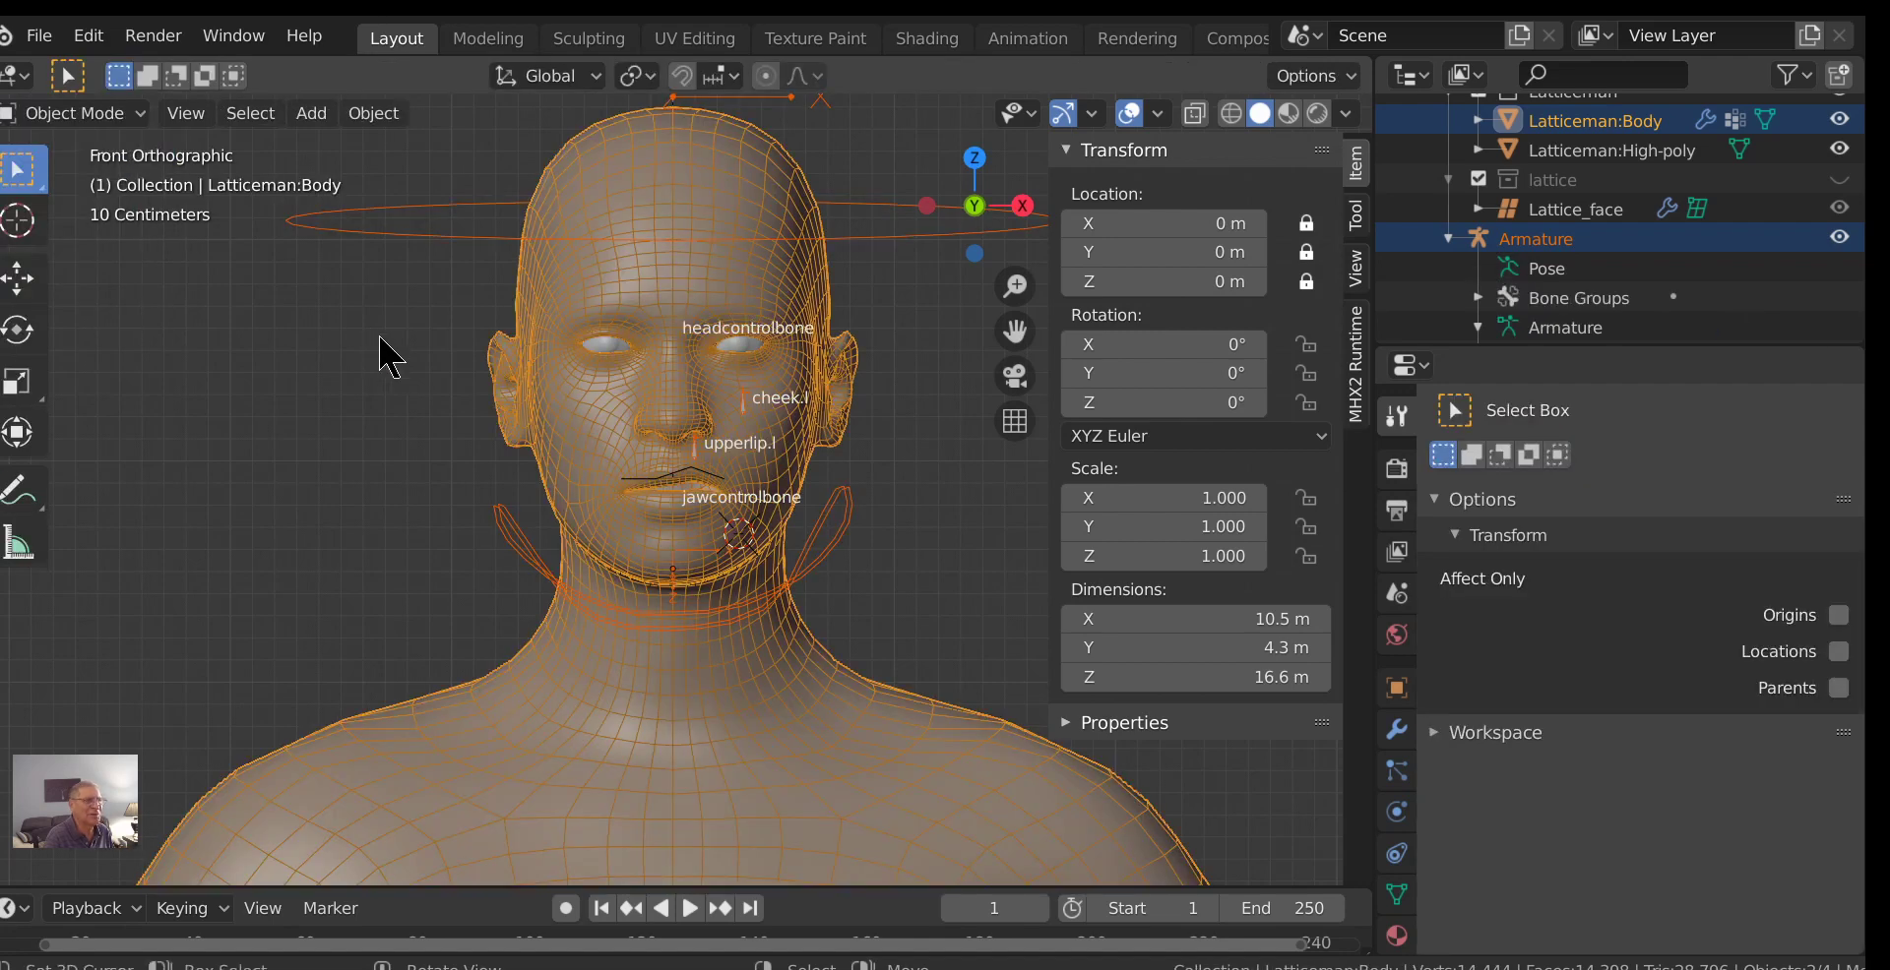
# Add a Sun light in front of the face in the right view and rotate it about 64.1° around X toward the body.
pyautogui.scroll(-4, 390, 356)
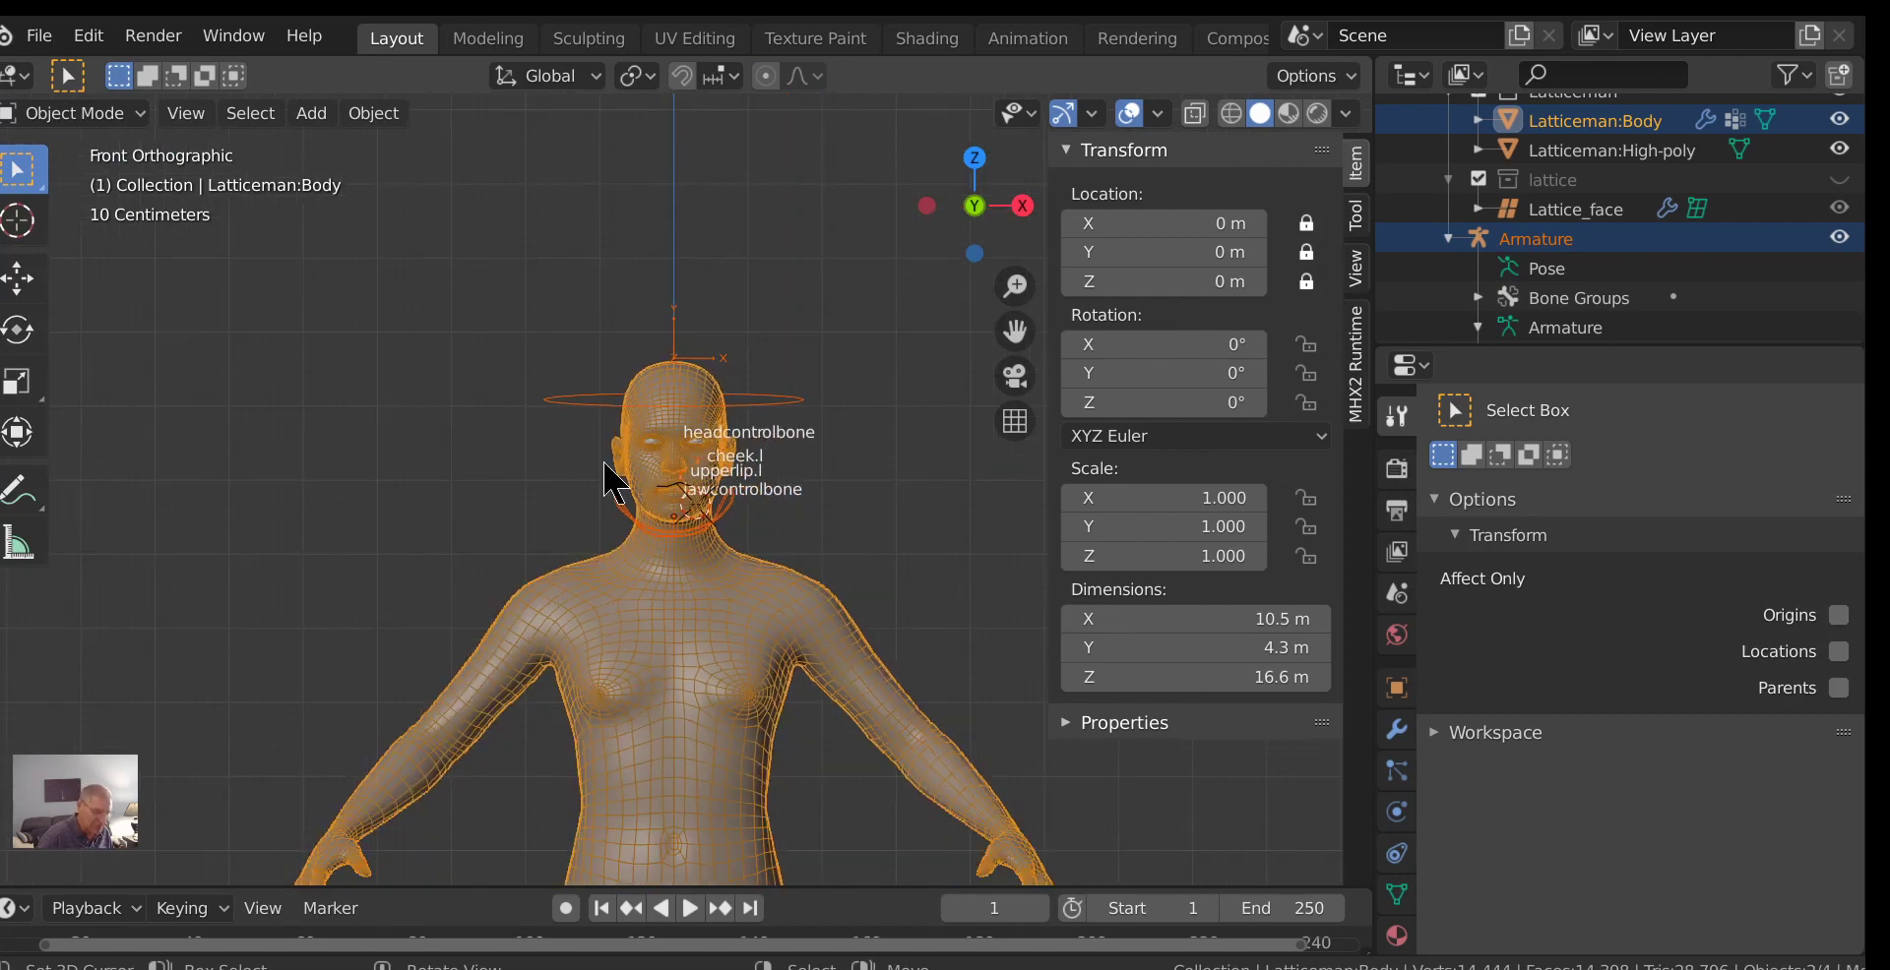
pyautogui.press('KP_3')
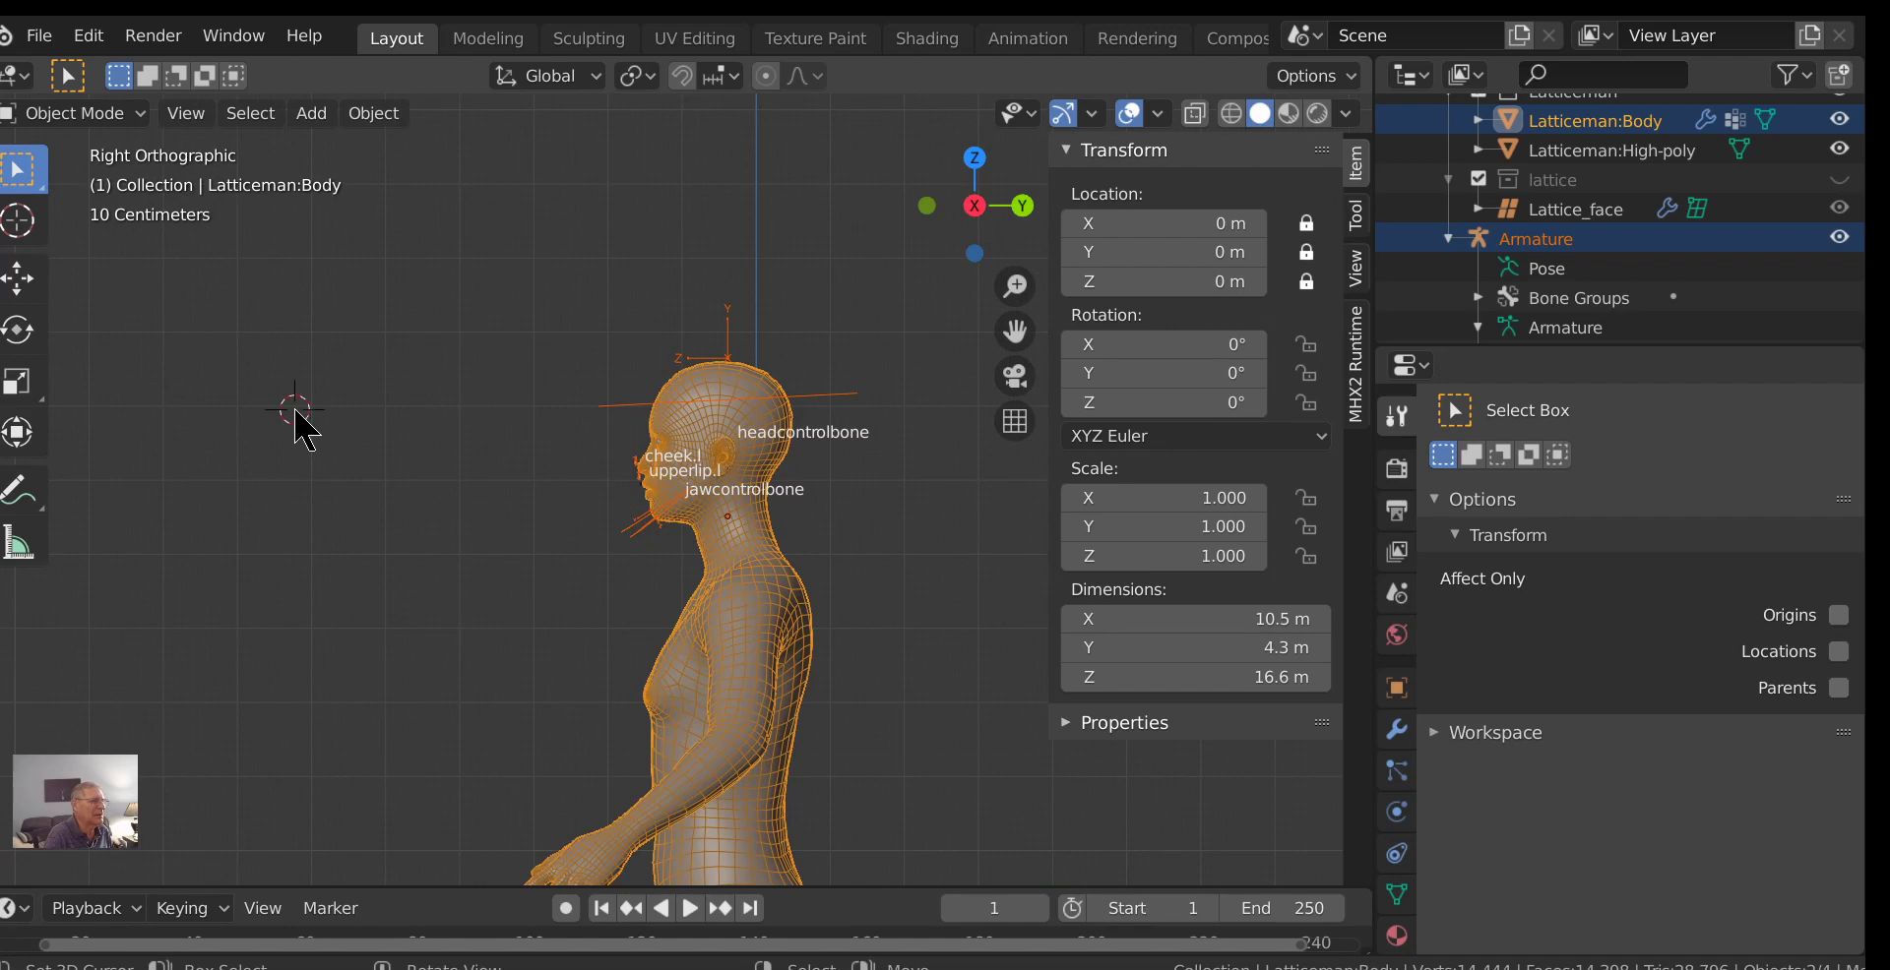
pyautogui.hotkey('shift', 'a')
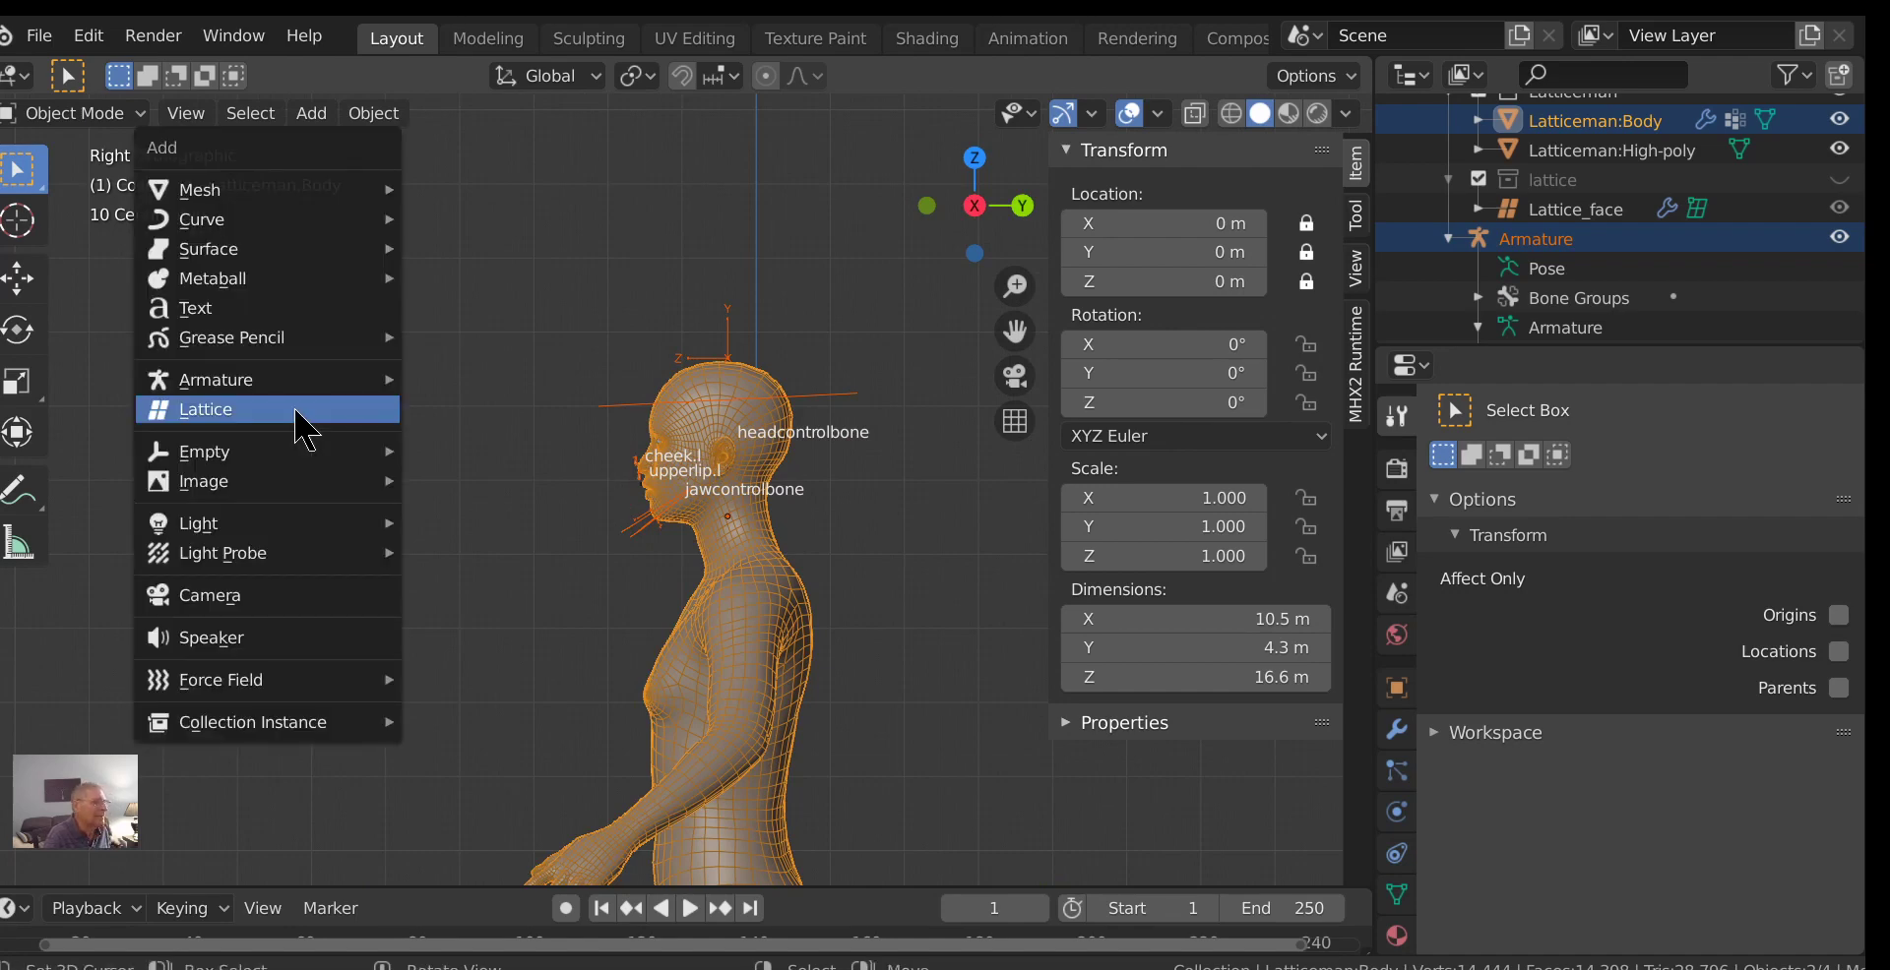
pyautogui.moveTo(332, 531)
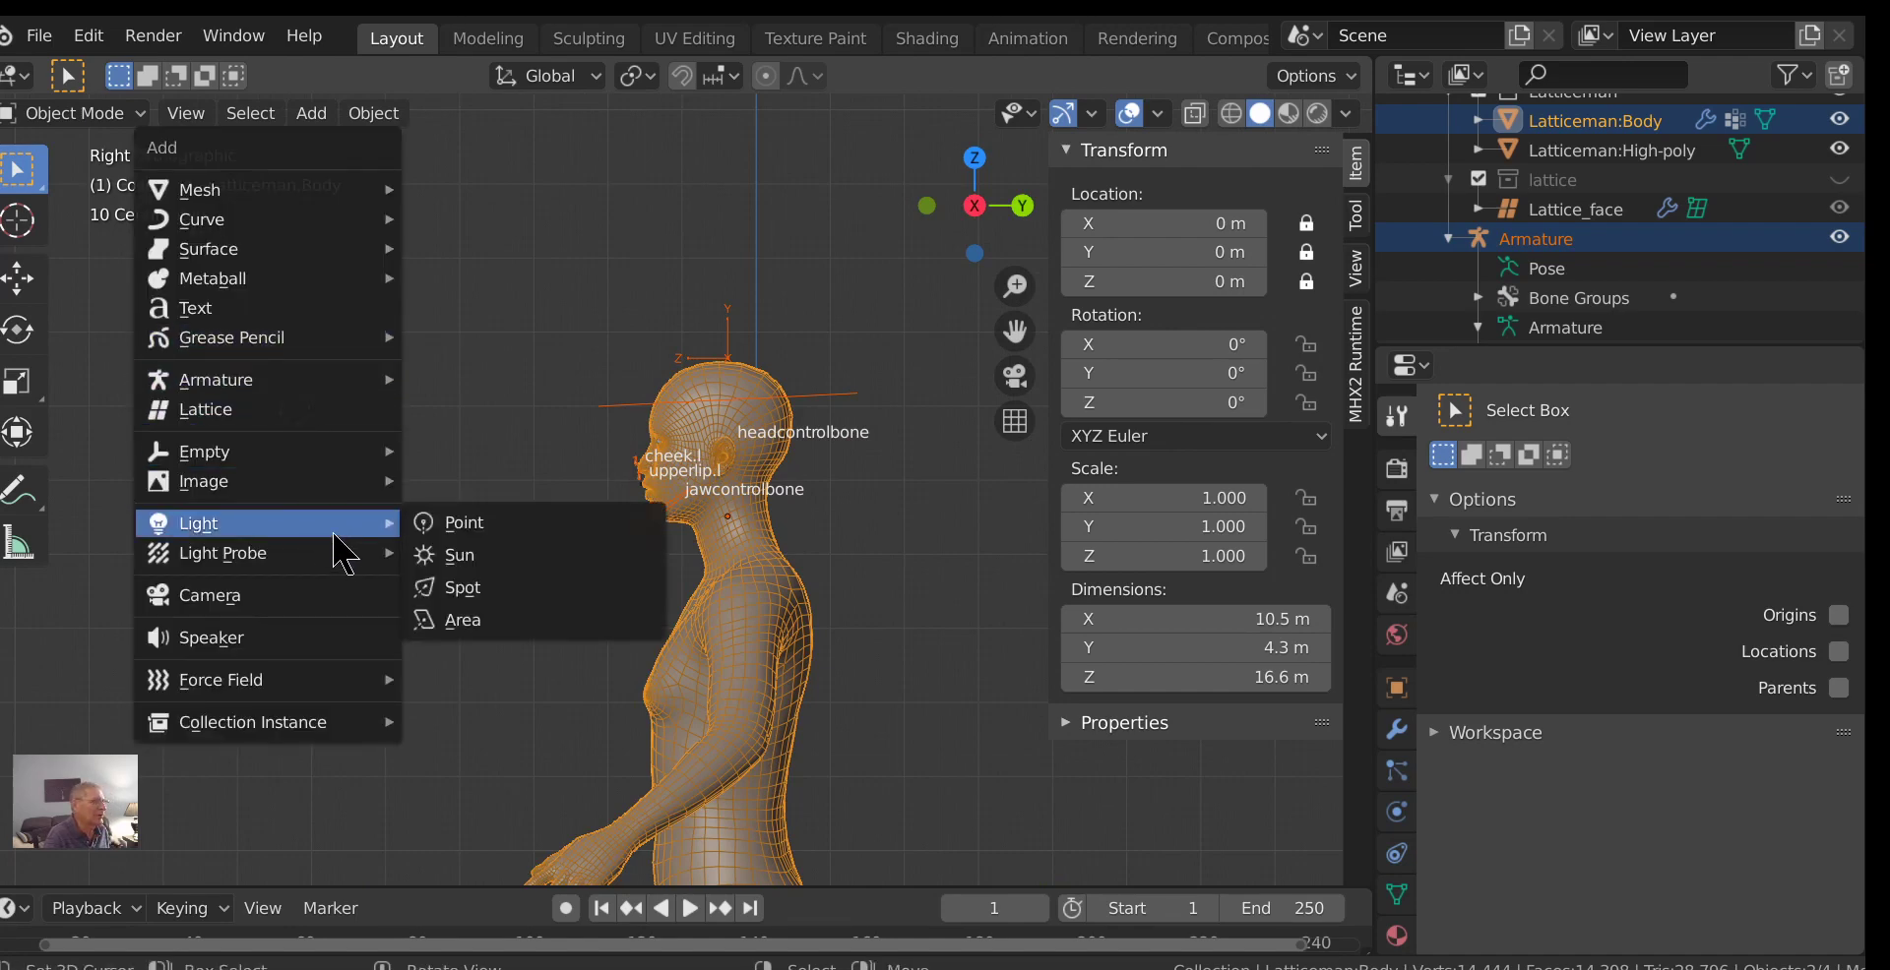
pyautogui.click(456, 554)
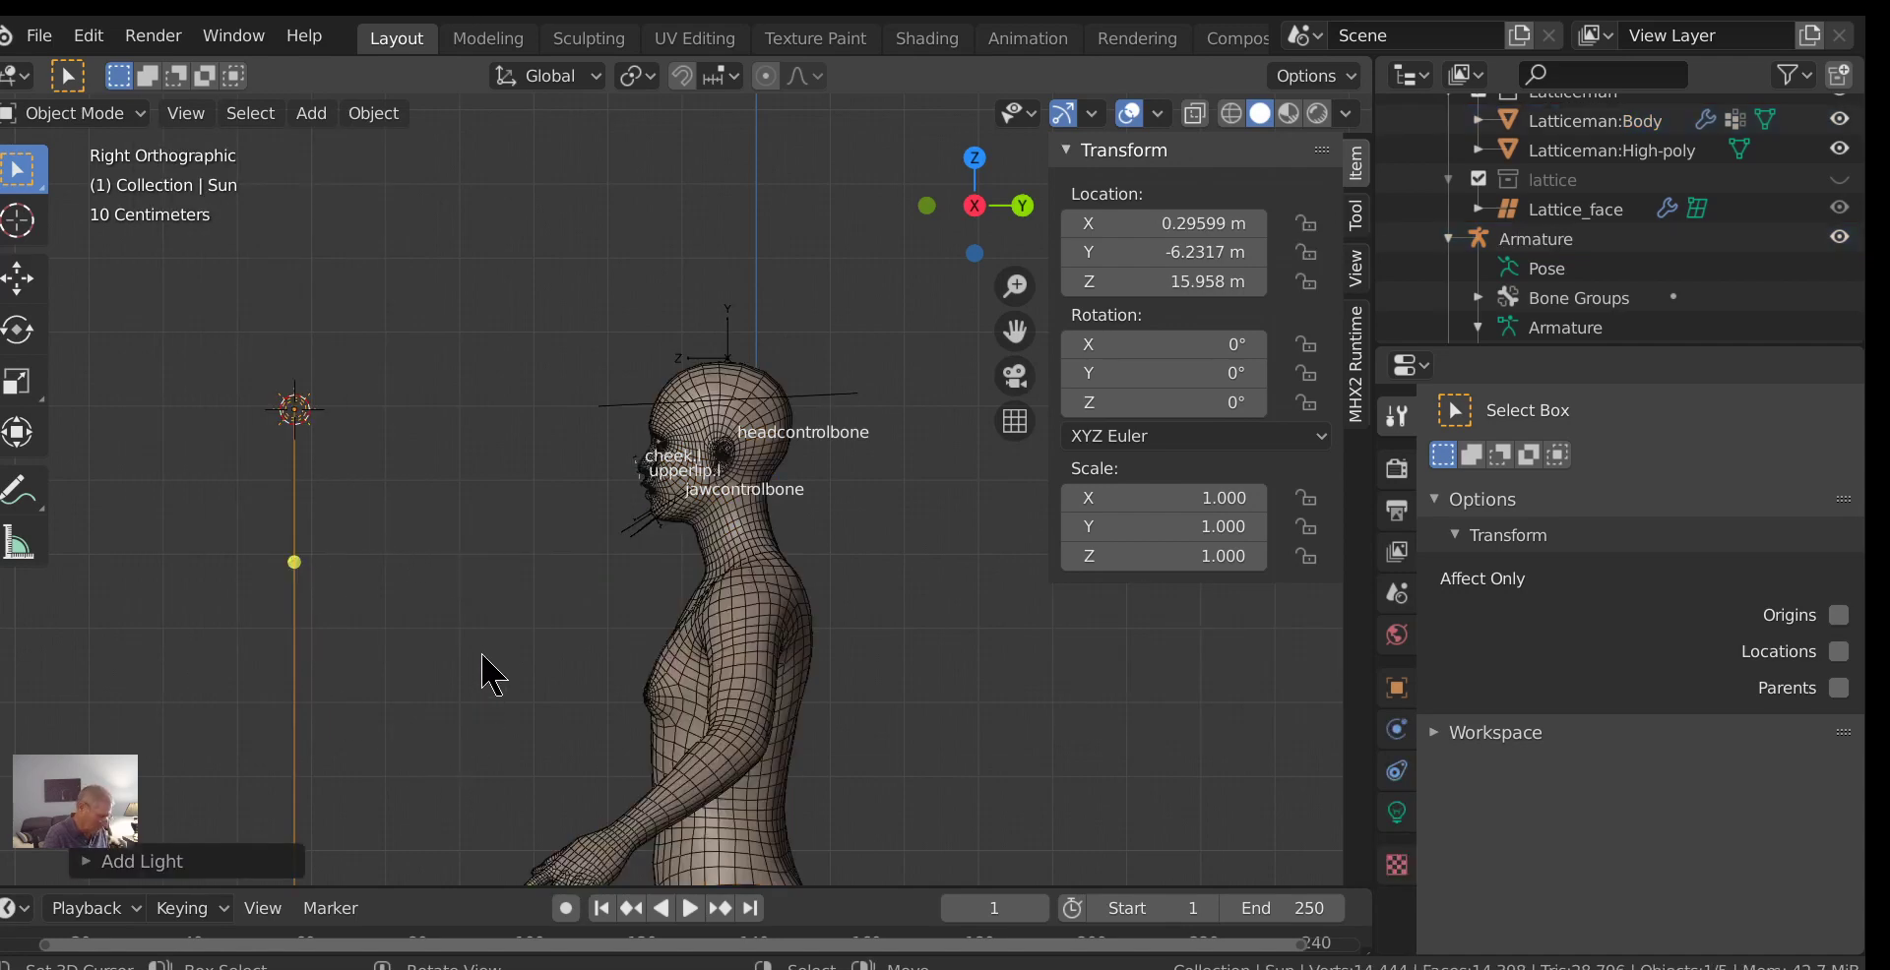
pyautogui.press('r')
pyautogui.click(969, 284)
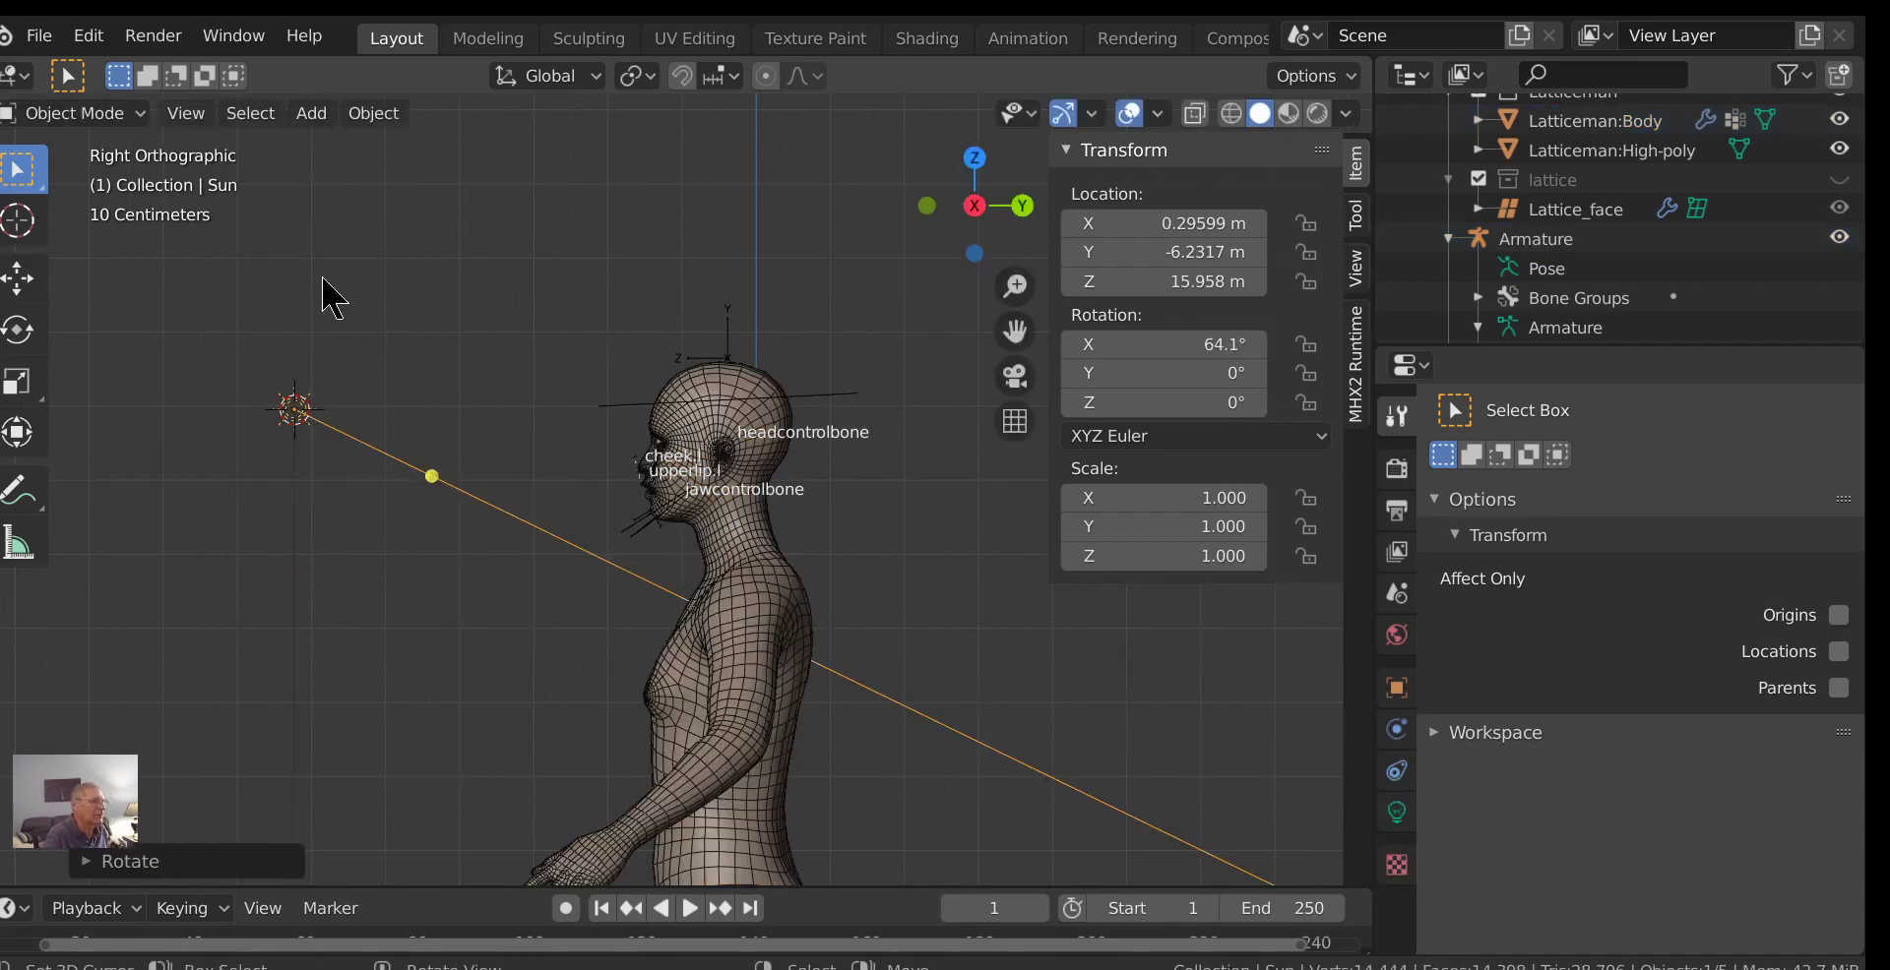
# Place the 3D cursor above the Sun light in front of the head and add a camera there.
pyautogui.keyDown('shift'); pyautogui.rightClick(258, 285); pyautogui.keyUp('shift')
pyautogui.hotkey('shift', 'a')
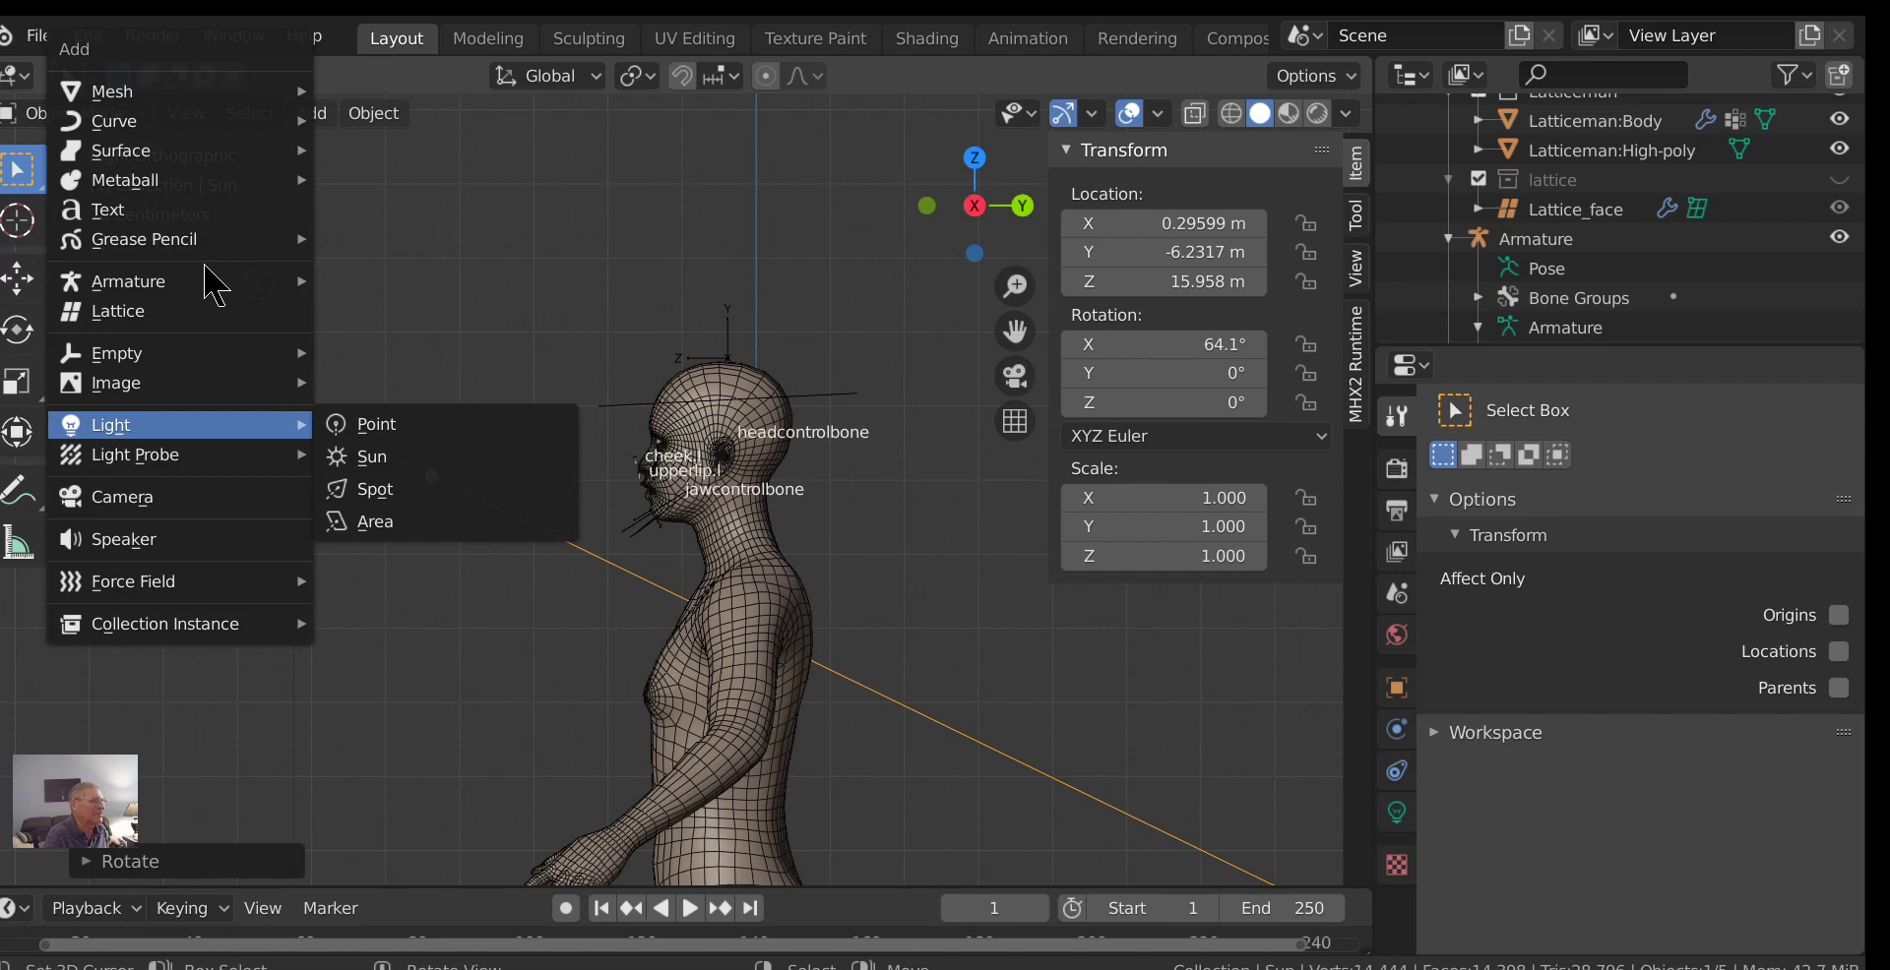
pyautogui.click(187, 500)
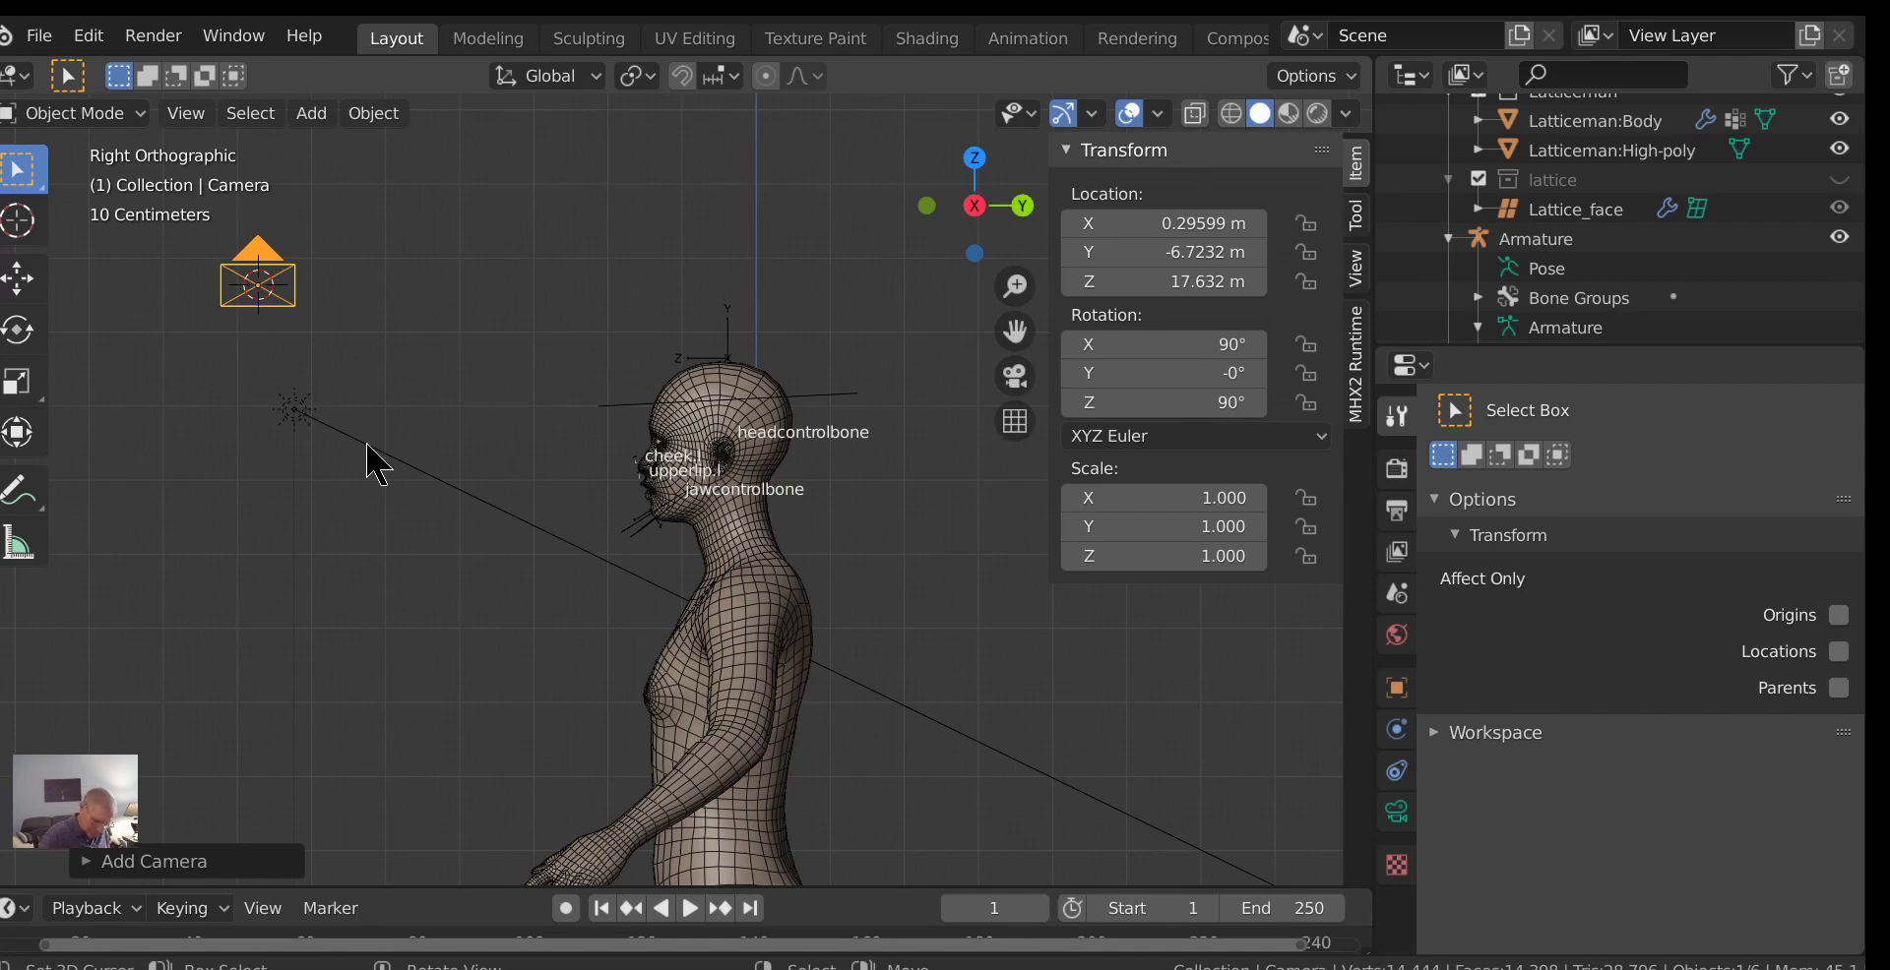
# Align the camera to the front view of the upper body and render the image.
pyautogui.press('KP_1')
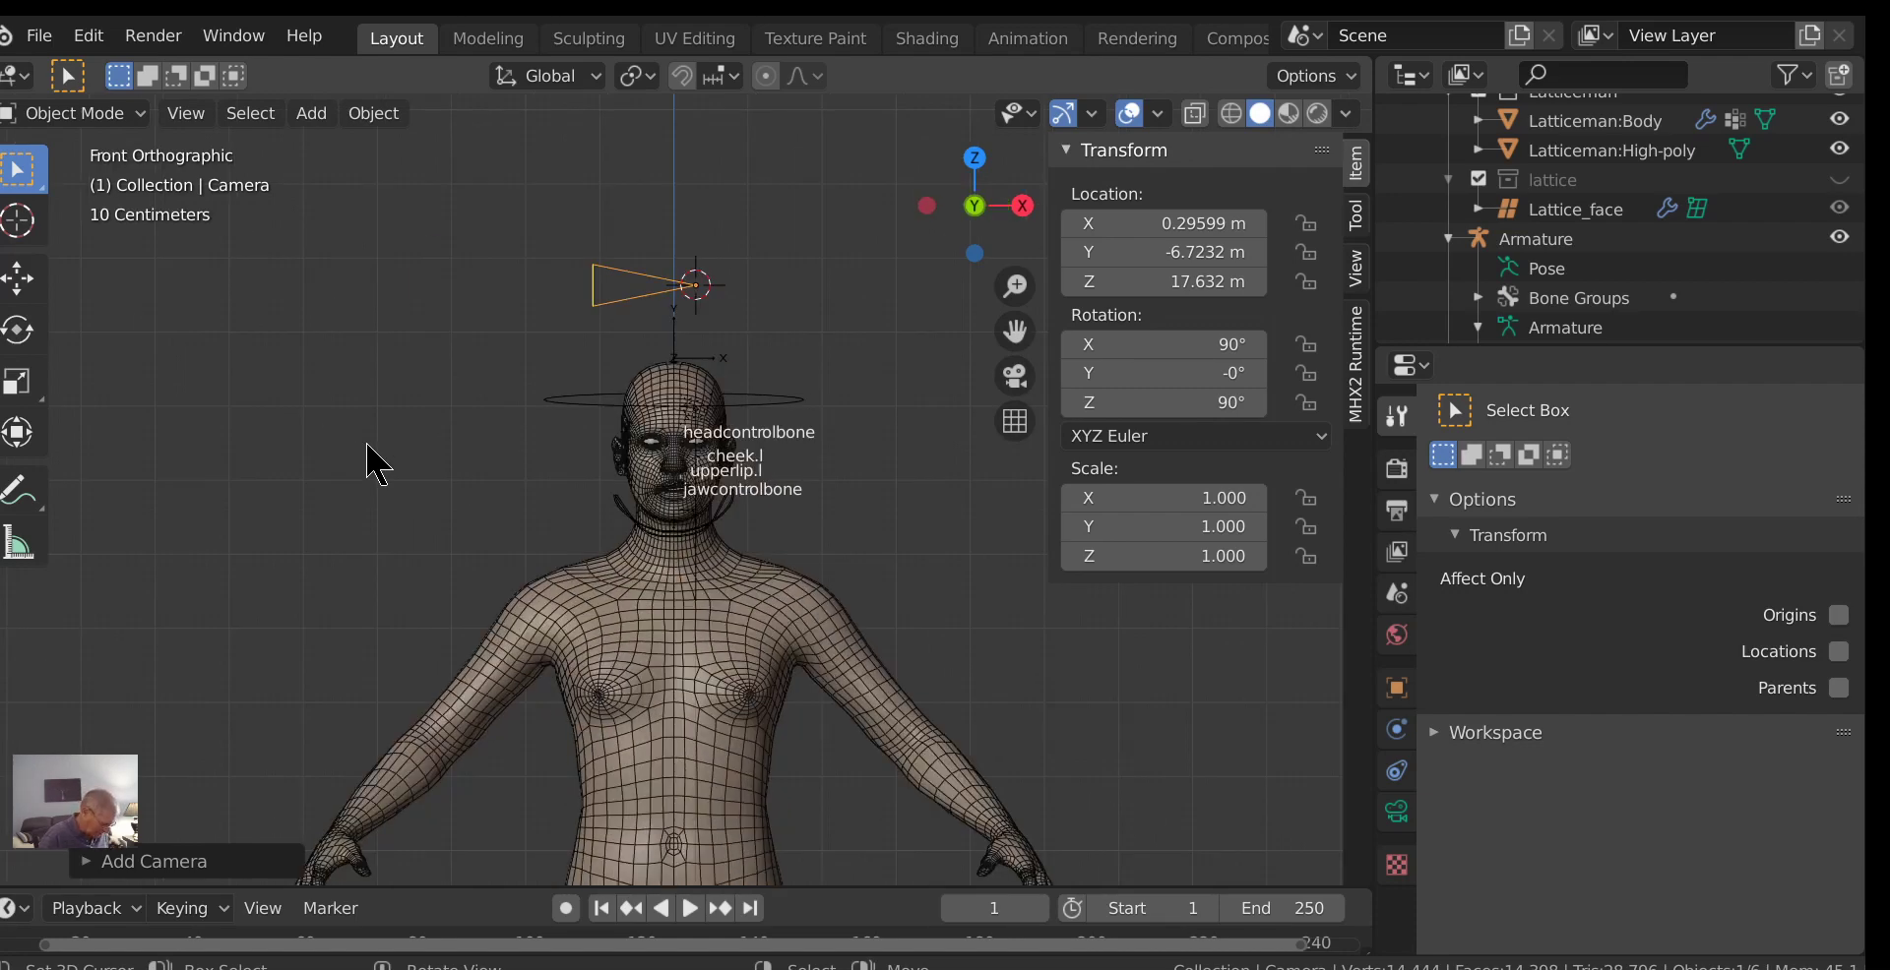
pyautogui.press('ctrl+alt+KP_0')
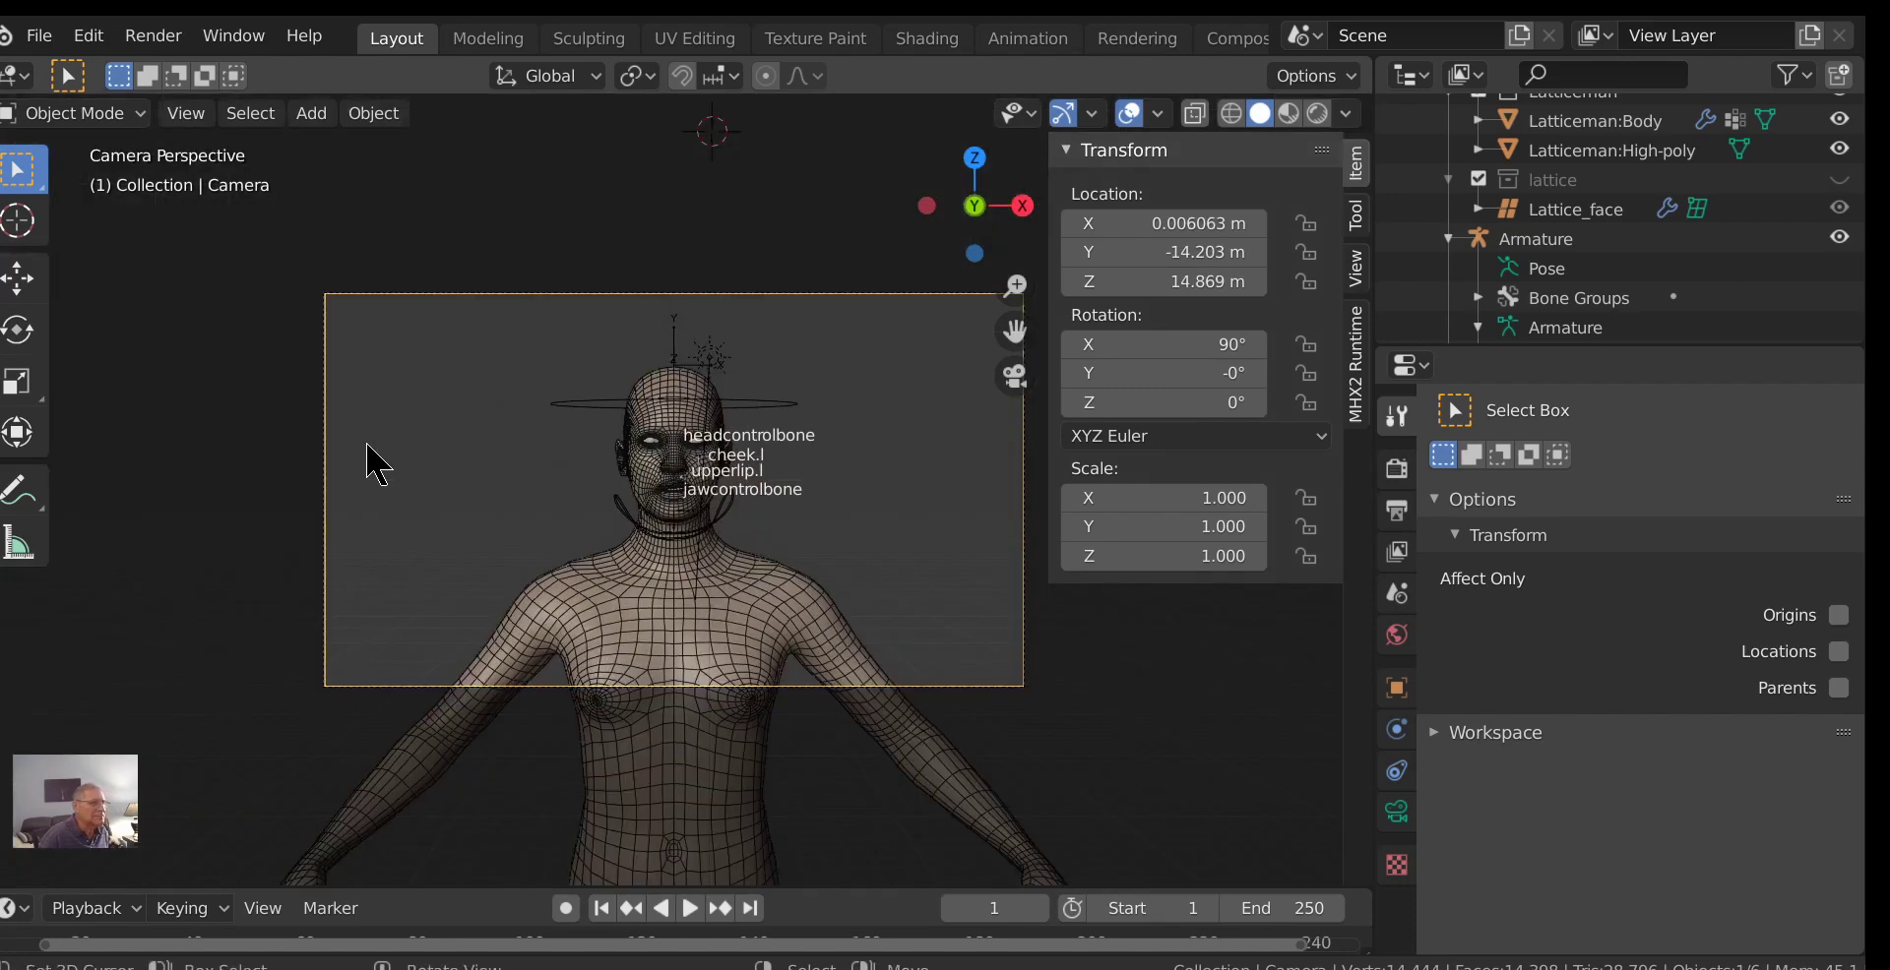
pyautogui.press('F12')
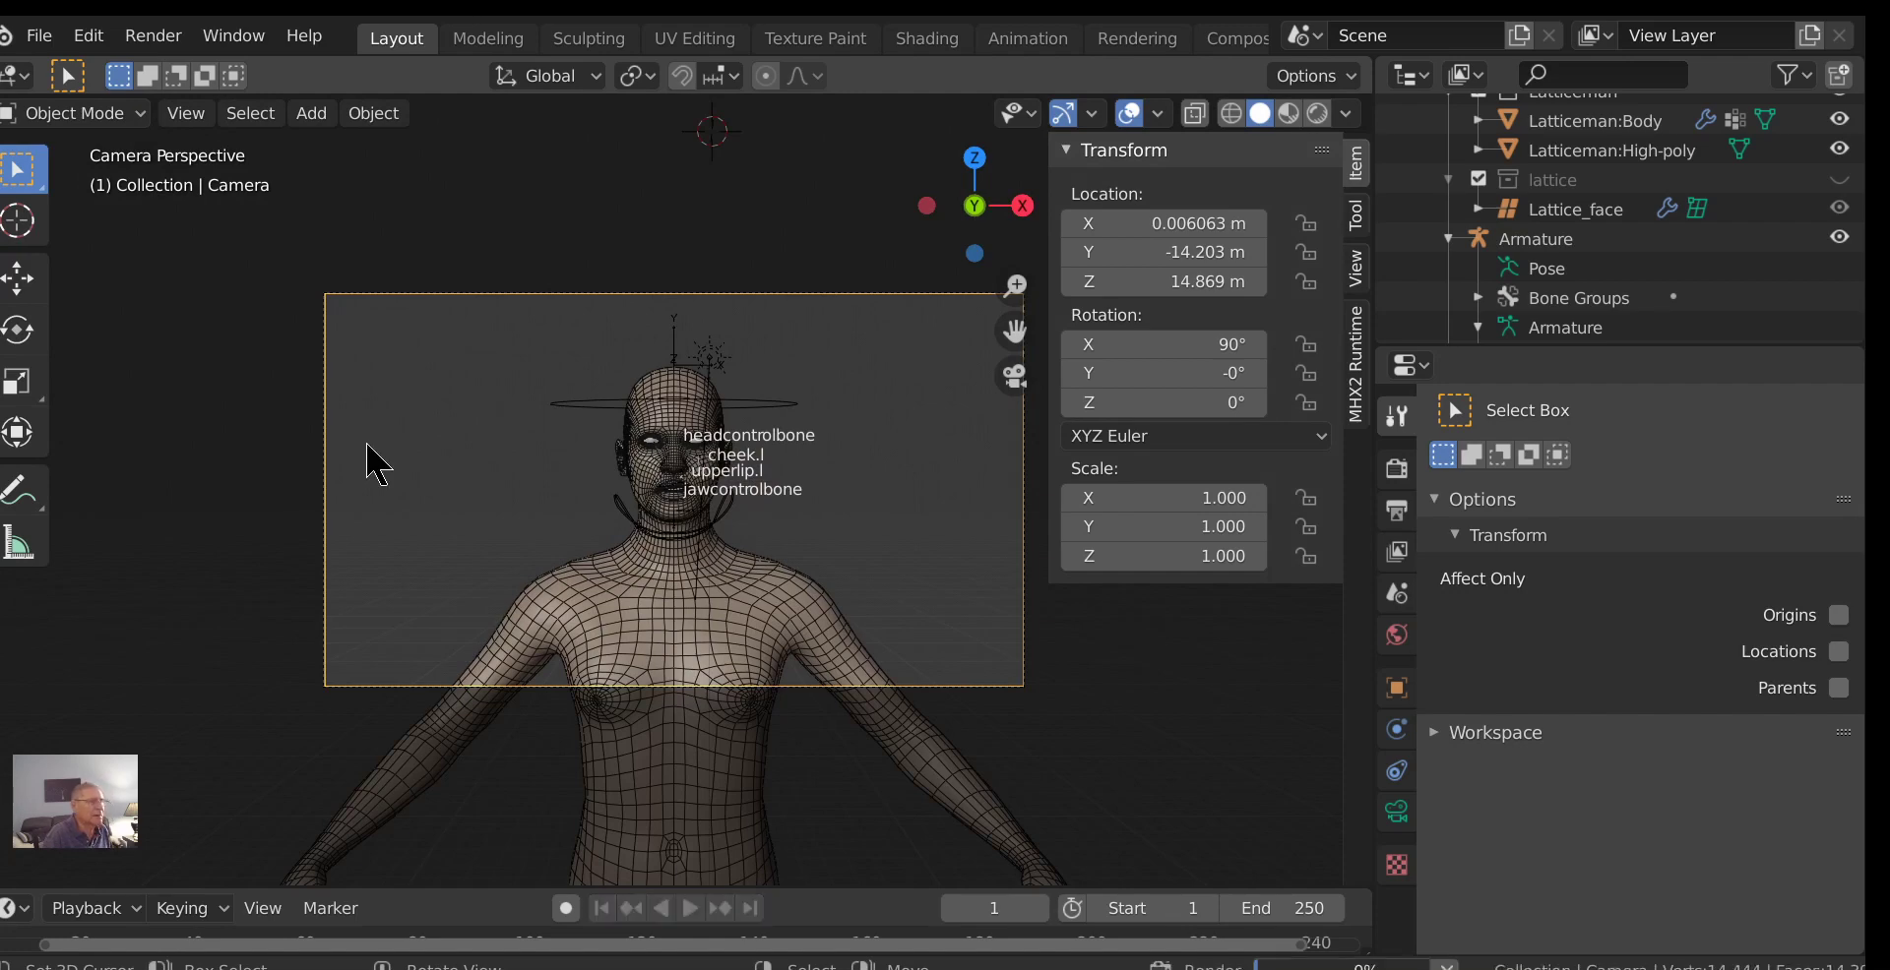